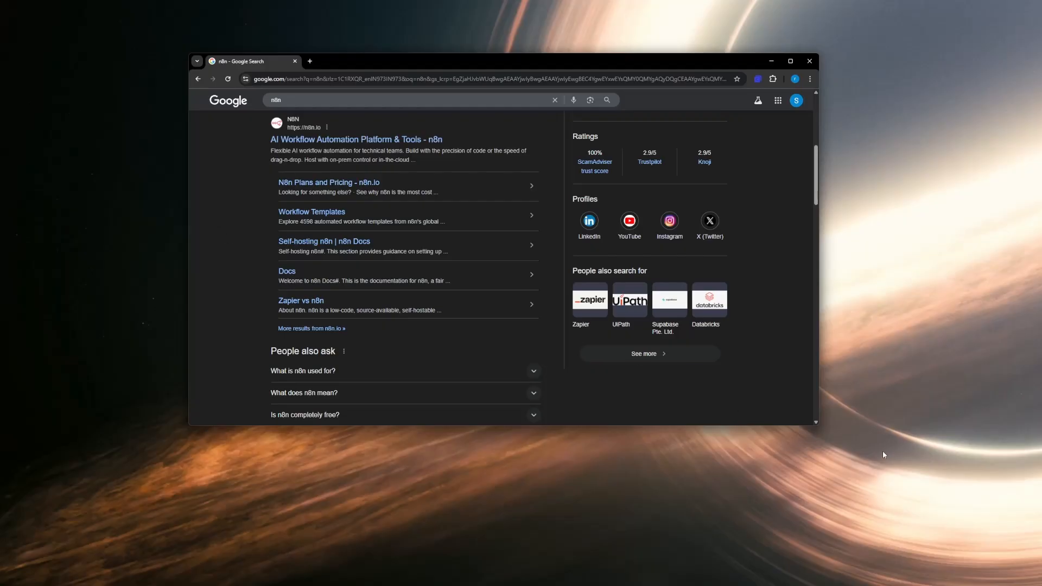
Step: Widen the browser window and open the official n8n.io website from the search results
{"action": "left_click", "coordinate": [816, 423]}
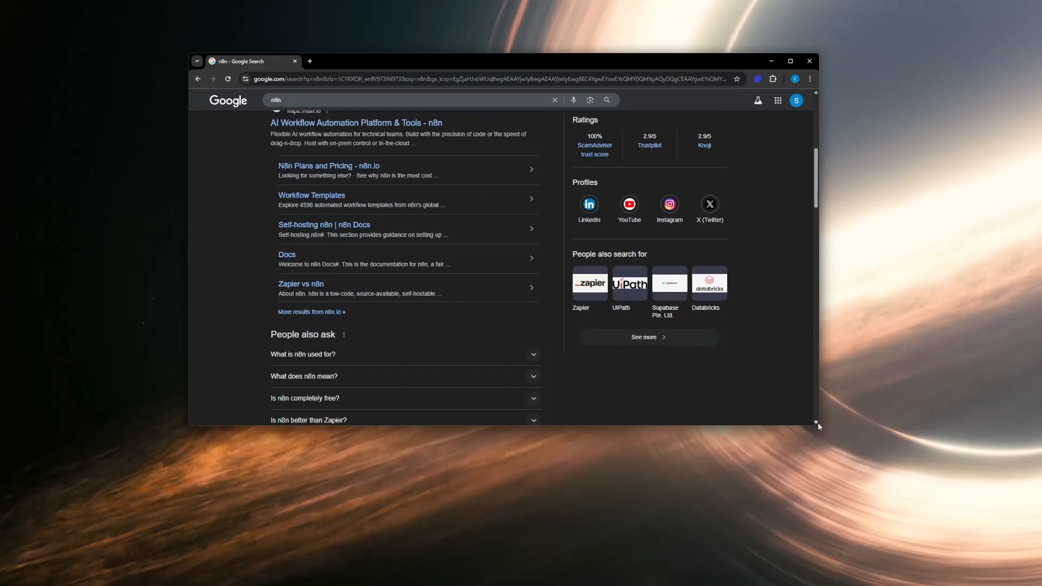
{"action": "left_click_drag", "start_coordinate": [818, 424], "coordinate": [846, 425]}
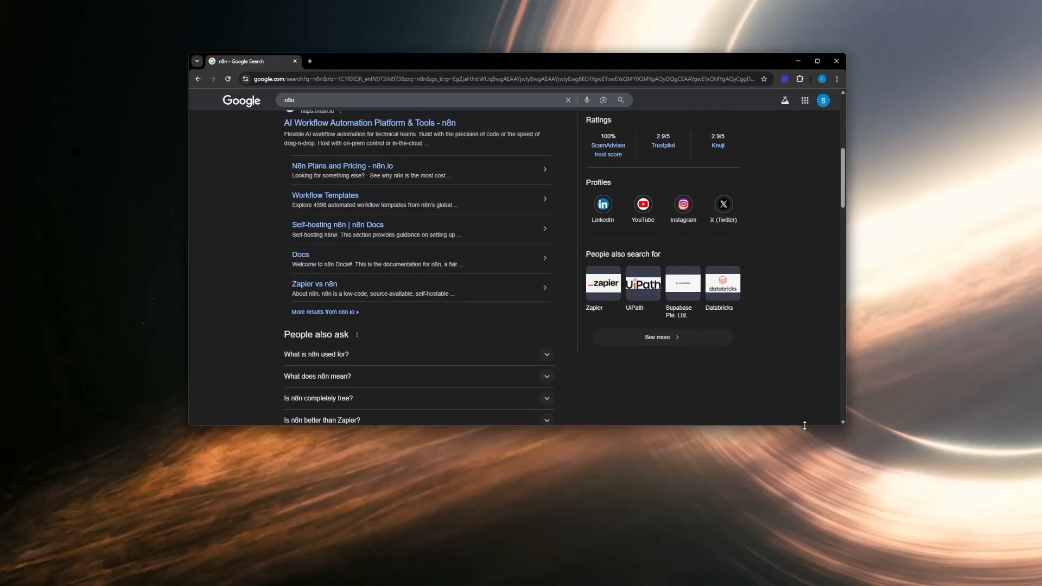
{"action": "scroll", "coordinate": [419, 259], "scroll_direction": "up", "scroll_amount": 5}
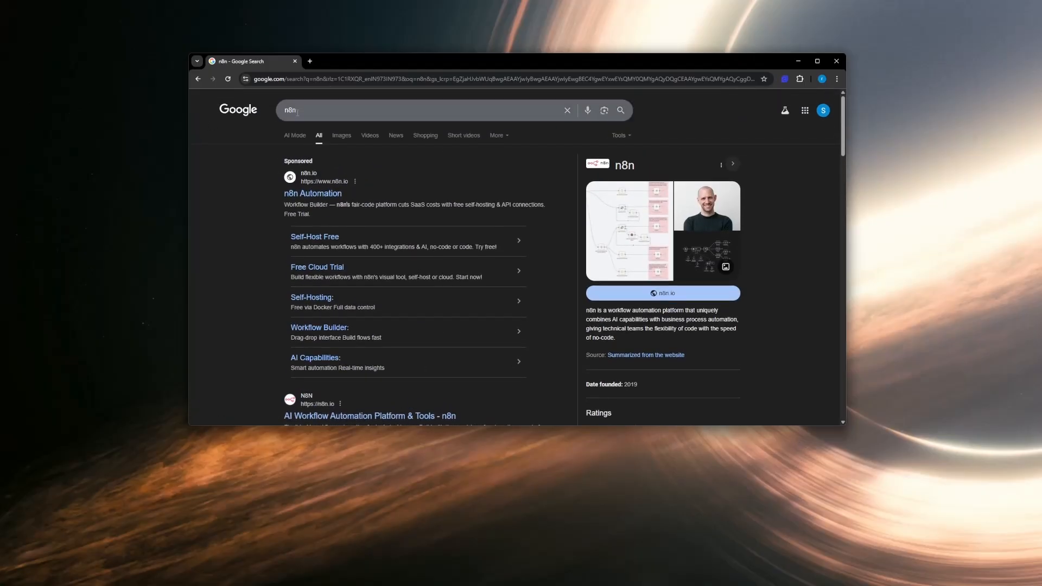
{"action": "scroll", "coordinate": [305, 122], "scroll_direction": "down", "scroll_amount": 10}
{"action": "scroll", "coordinate": [322, 235], "scroll_direction": "up", "scroll_amount": 5}
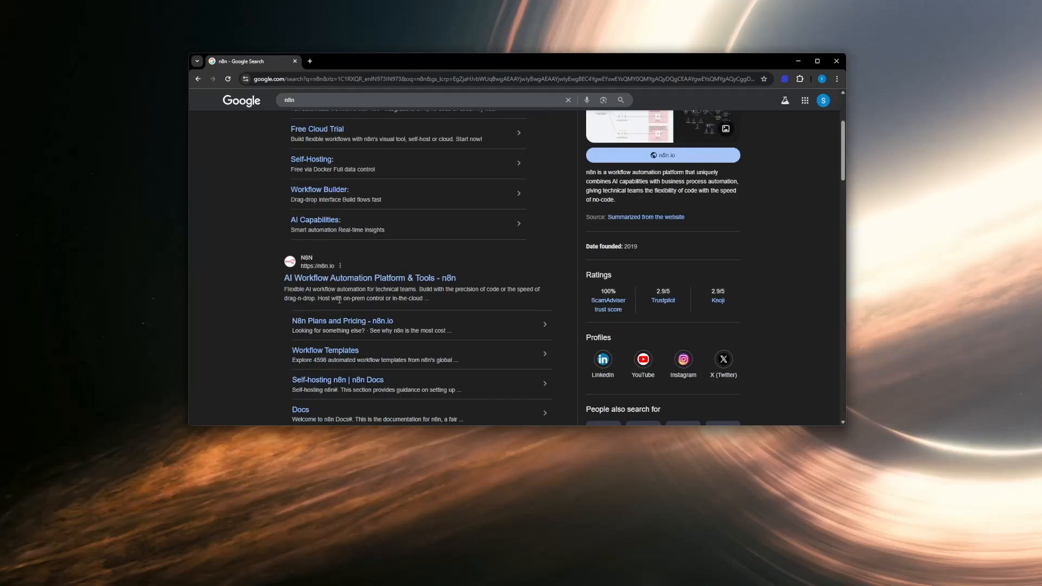
{"action": "left_click", "coordinate": [337, 279]}
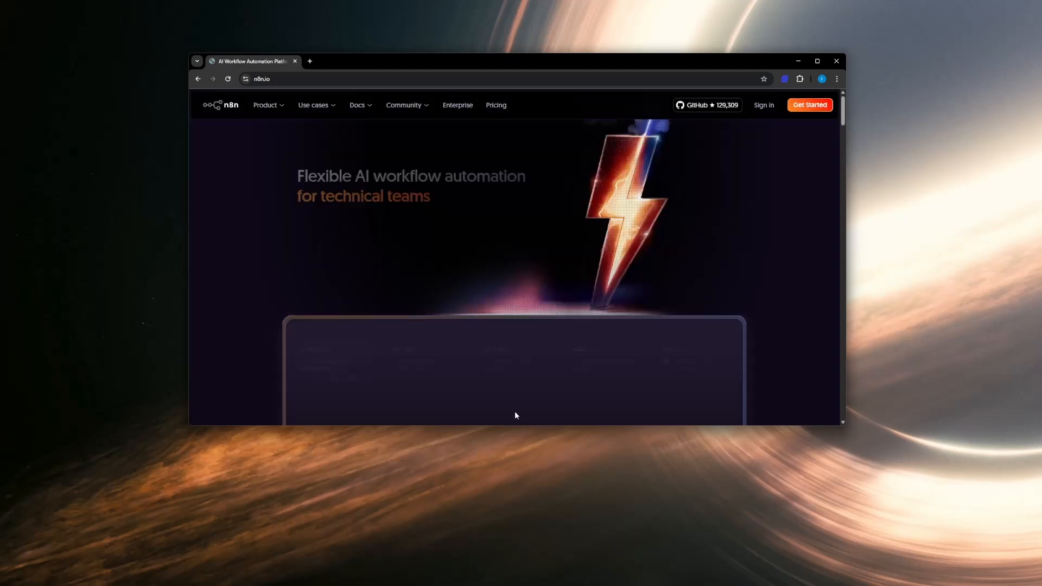
Step: Dismiss the cookie notice on the n8n homepage and open the workflow templates page in a separate tab
{"action": "left_click_drag", "start_coordinate": [499, 425], "coordinate": [500, 489]}
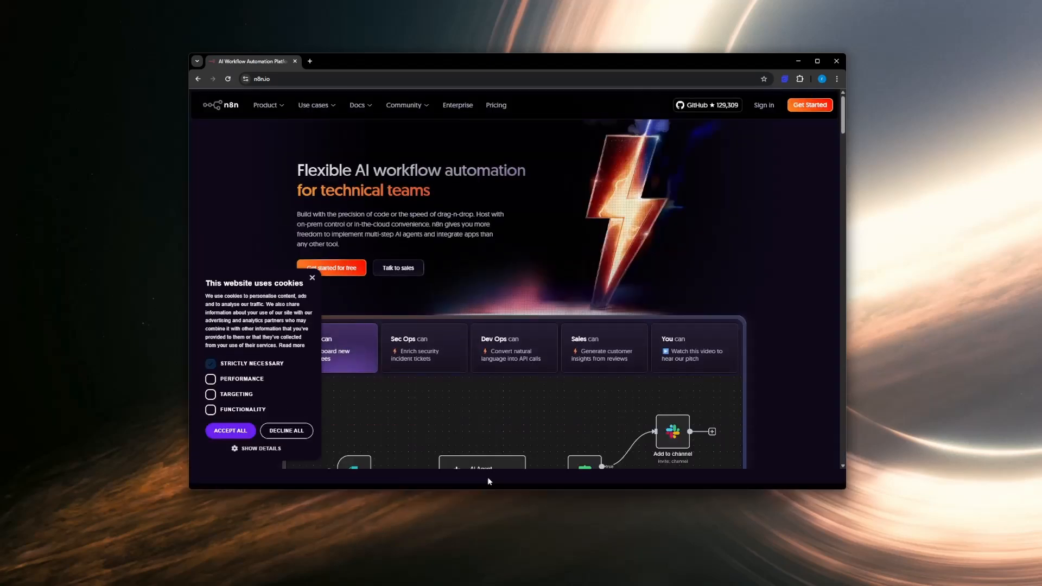
{"action": "left_click", "coordinate": [312, 300]}
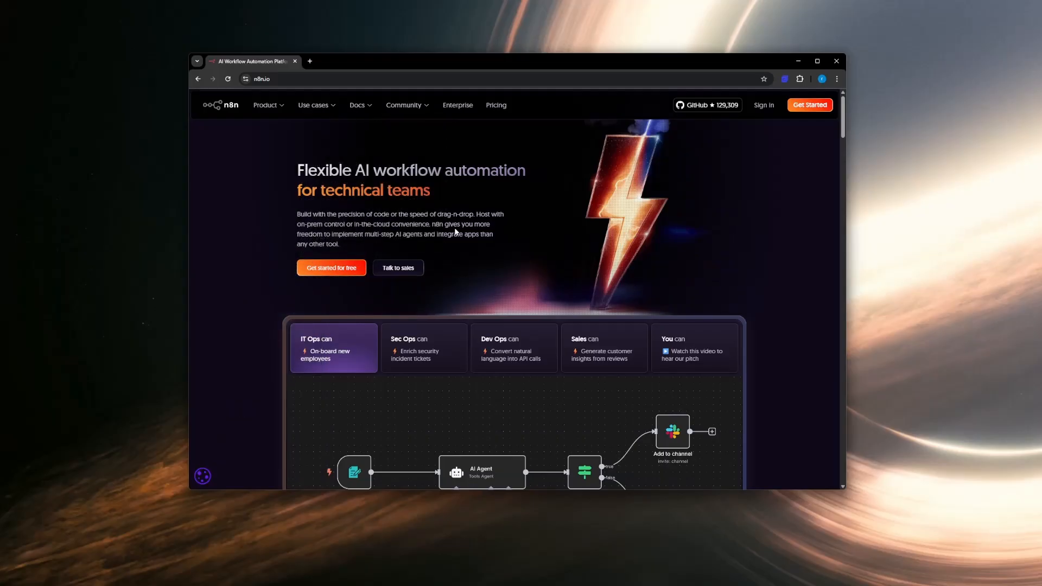
{"action": "mouse_move", "coordinate": [282, 104]}
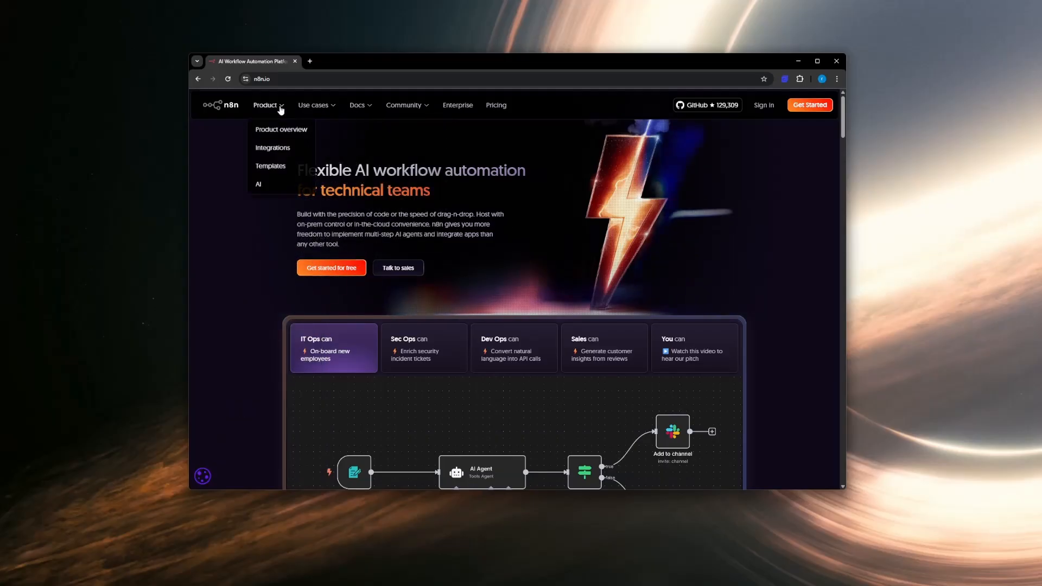
{"action": "right_click", "coordinate": [278, 171]}
{"action": "key", "text": "Escape"}
{"action": "middle_click", "coordinate": [290, 172]}
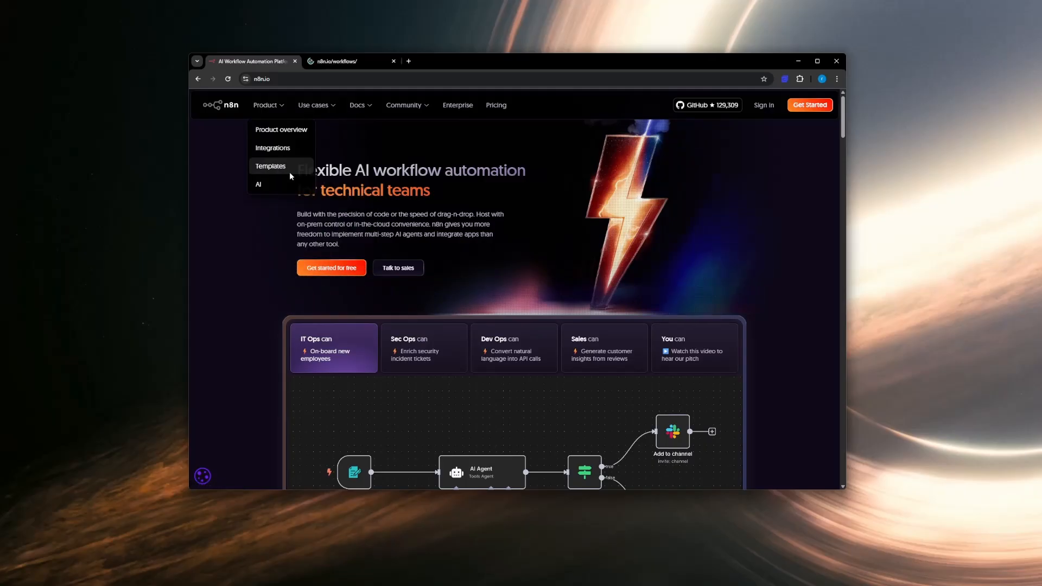
{"action": "left_click", "coordinate": [345, 62]}
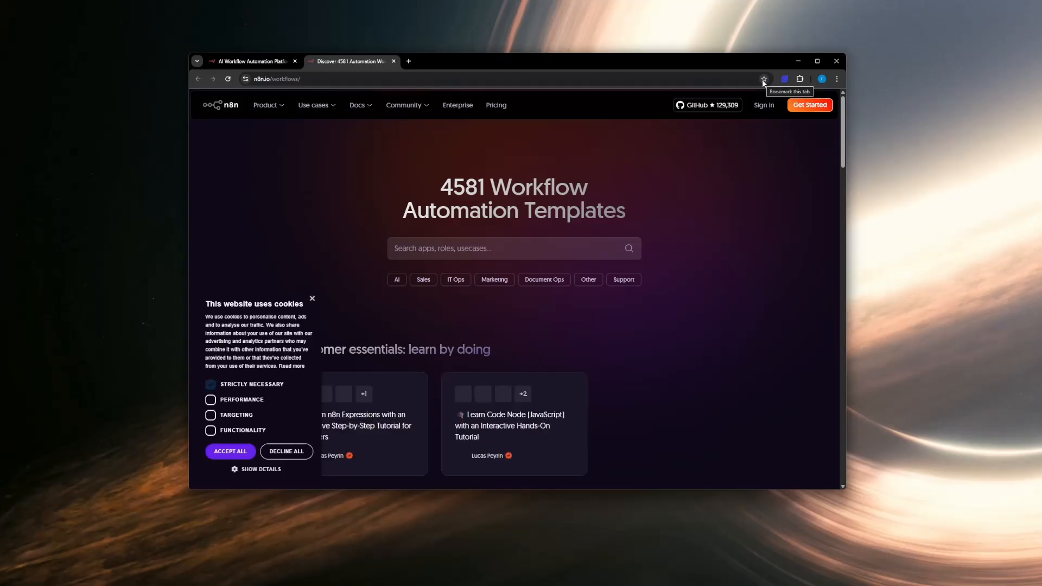
Step: Dismiss the cookie notice on the templates page and enlarge the browser window in height and width
{"action": "scroll", "coordinate": [529, 327], "scroll_direction": "down", "scroll_amount": 7}
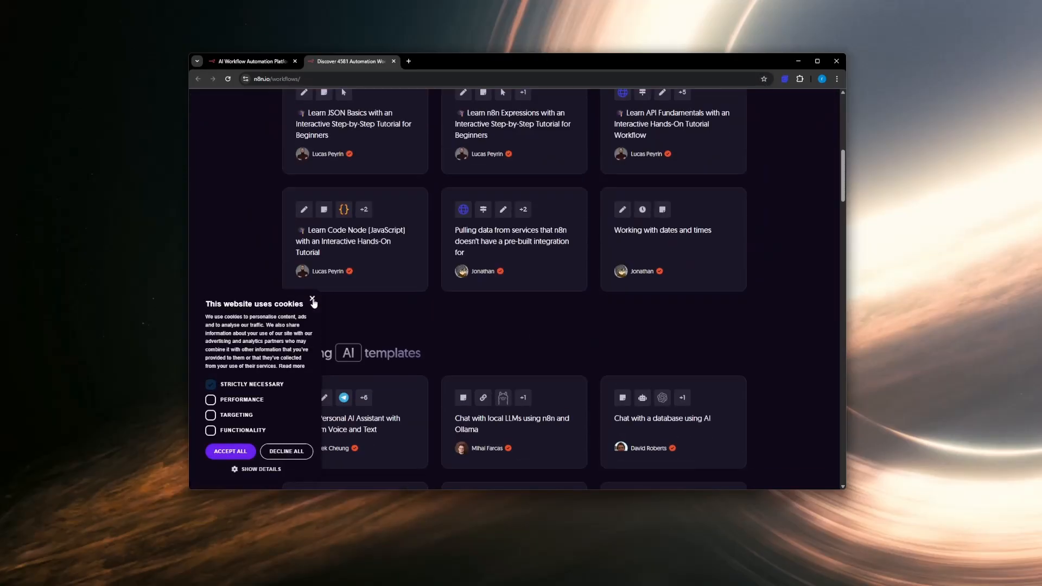
{"action": "left_click", "coordinate": [313, 301]}
{"action": "scroll", "coordinate": [585, 349], "scroll_direction": "up", "scroll_amount": 5}
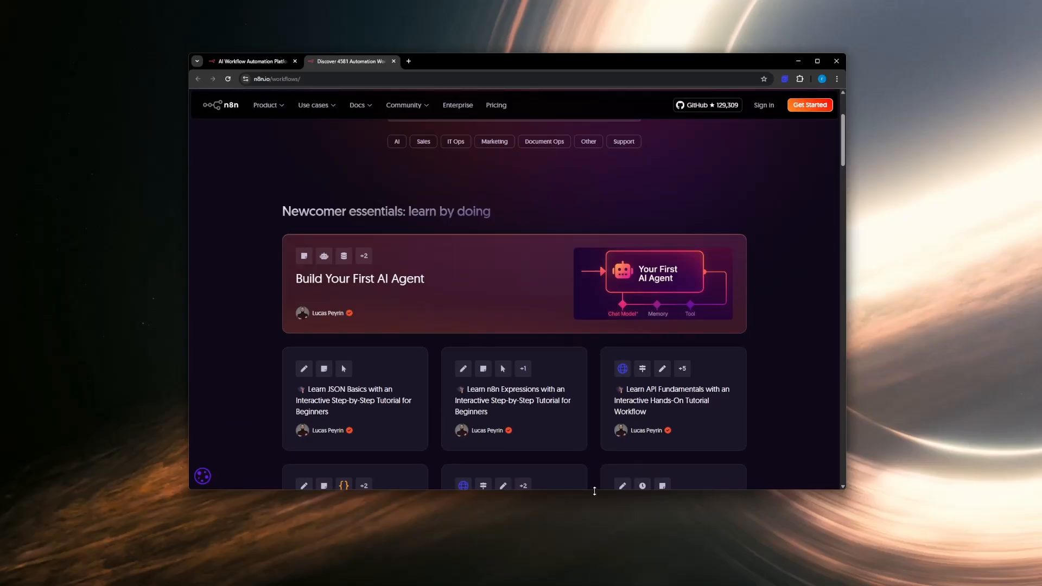
{"action": "left_click_drag", "start_coordinate": [591, 490], "coordinate": [598, 525]}
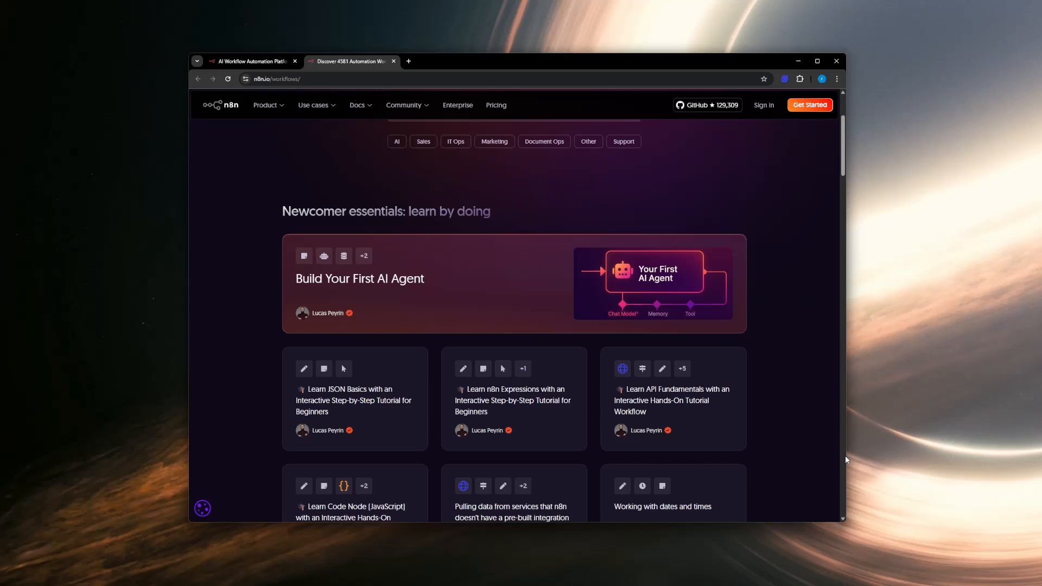
{"action": "left_click_drag", "start_coordinate": [845, 456], "coordinate": [905, 458]}
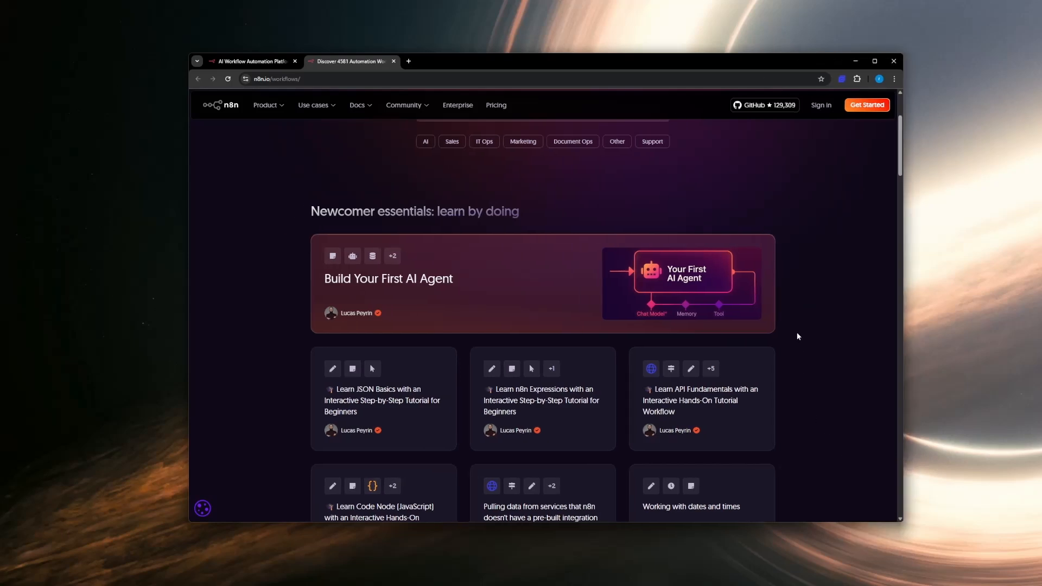
Step: Examine the workflow template count, the newcomer essentials and the trending AI templates
{"action": "scroll", "coordinate": [429, 334], "scroll_direction": "down", "scroll_amount": 1}
{"action": "scroll", "coordinate": [428, 334], "scroll_direction": "up", "scroll_amount": 3}
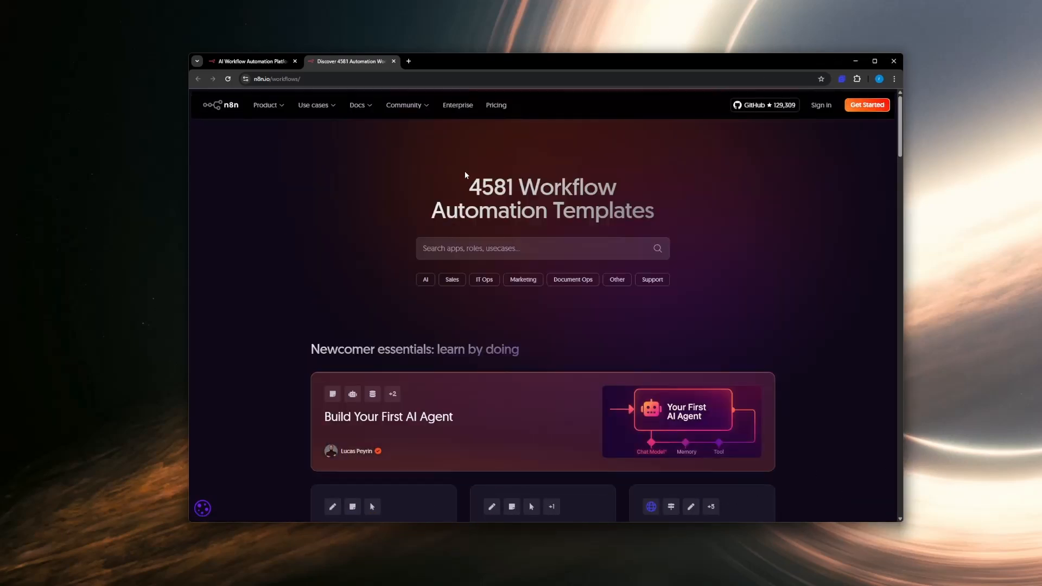
{"action": "left_click_drag", "start_coordinate": [465, 174], "coordinate": [609, 202]}
{"action": "left_click", "coordinate": [631, 204]}
{"action": "double_click", "coordinate": [481, 187]}
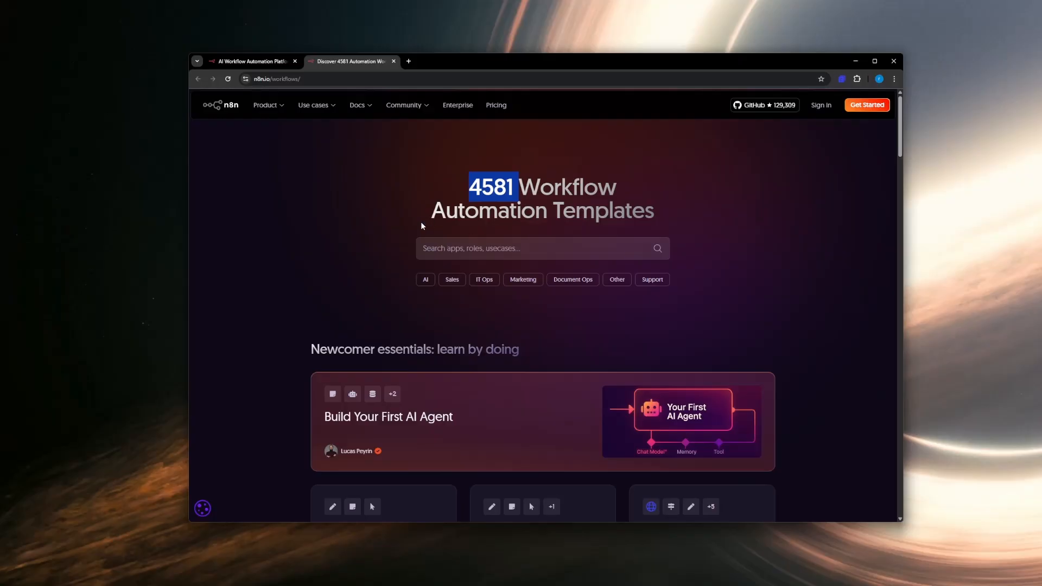
{"action": "scroll", "coordinate": [461, 384], "scroll_direction": "down", "scroll_amount": 3}
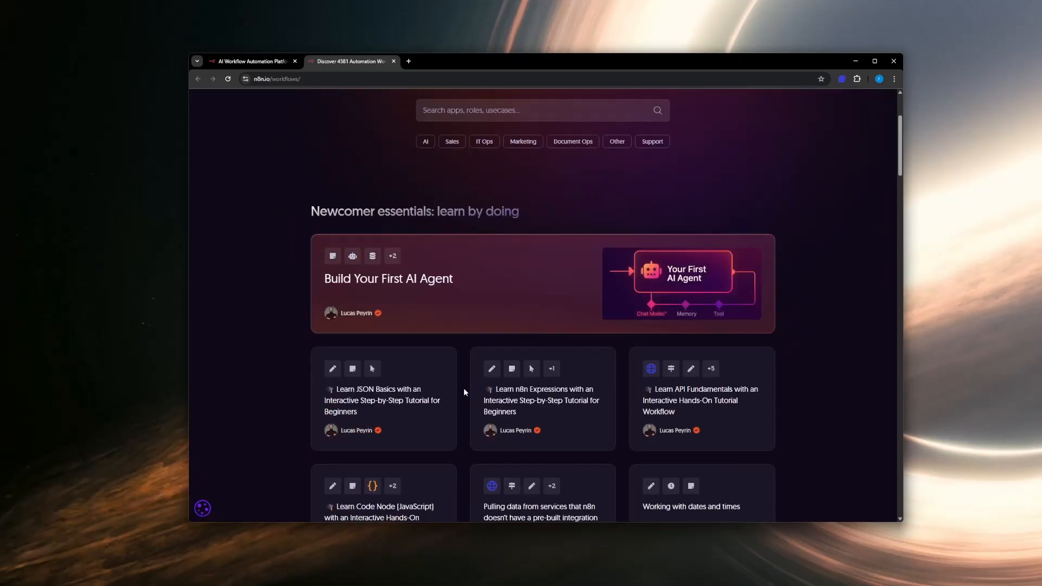
{"action": "scroll", "coordinate": [464, 384], "scroll_direction": "down", "scroll_amount": 3}
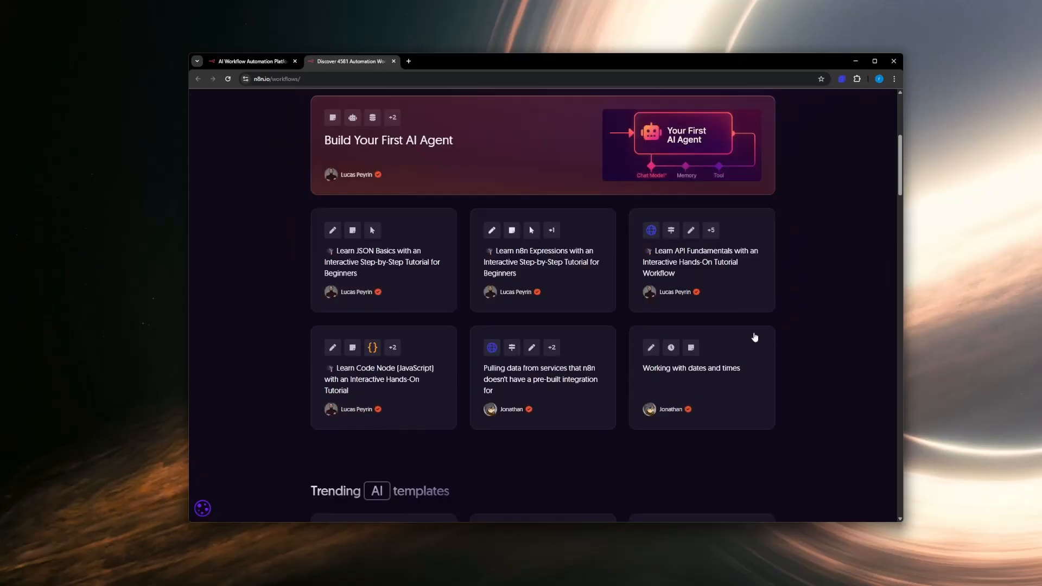
{"action": "scroll", "coordinate": [632, 386], "scroll_direction": "up", "scroll_amount": 6}
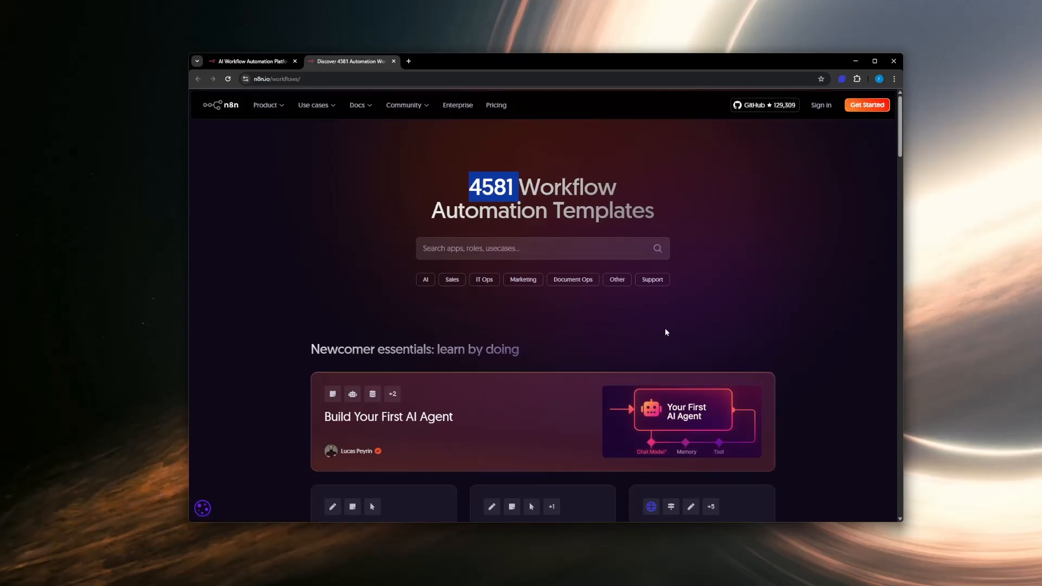
{"action": "scroll", "coordinate": [665, 331], "scroll_direction": "down", "scroll_amount": 6}
{"action": "scroll", "coordinate": [488, 429], "scroll_direction": "down", "scroll_amount": 6}
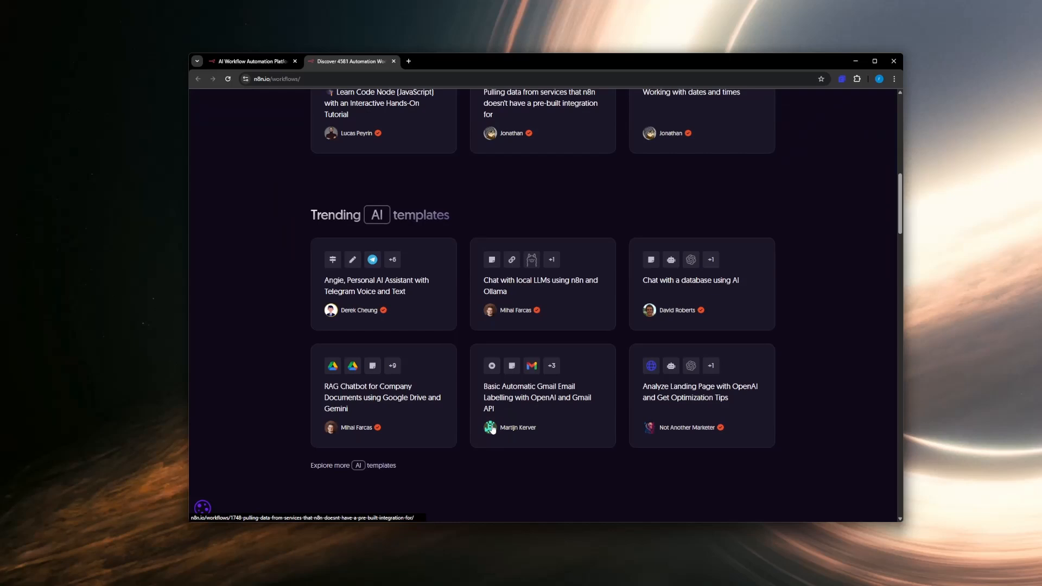
Step: View the "Chat with local LLMs using n8n and Ollama" template's details and return to the templates overview
{"action": "left_click", "coordinate": [522, 292]}
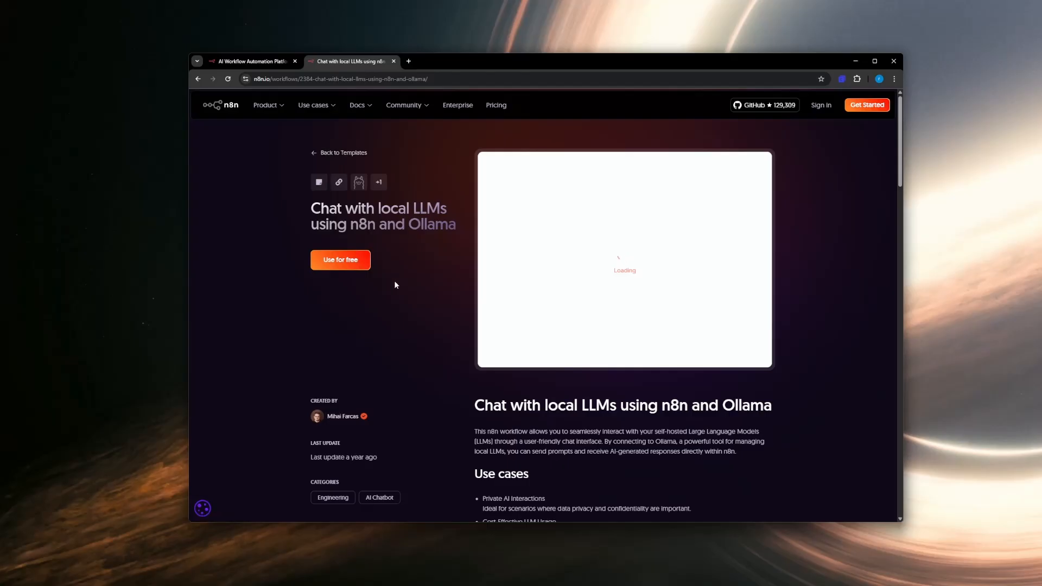
{"action": "scroll", "coordinate": [431, 291], "scroll_direction": "down", "scroll_amount": 2}
{"action": "scroll", "coordinate": [431, 291], "scroll_direction": "up", "scroll_amount": 2}
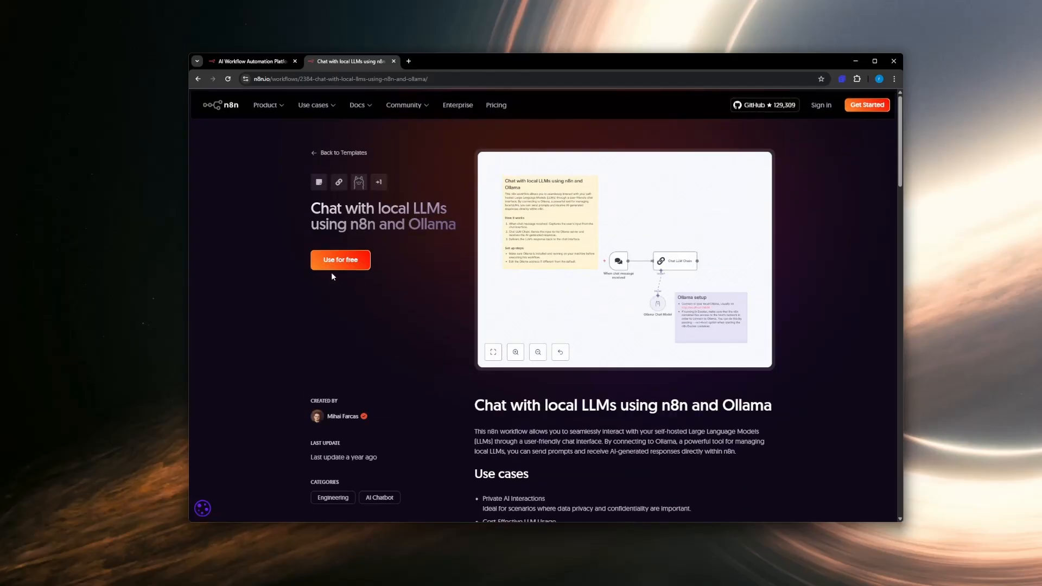
{"action": "left_click", "coordinate": [313, 153]}
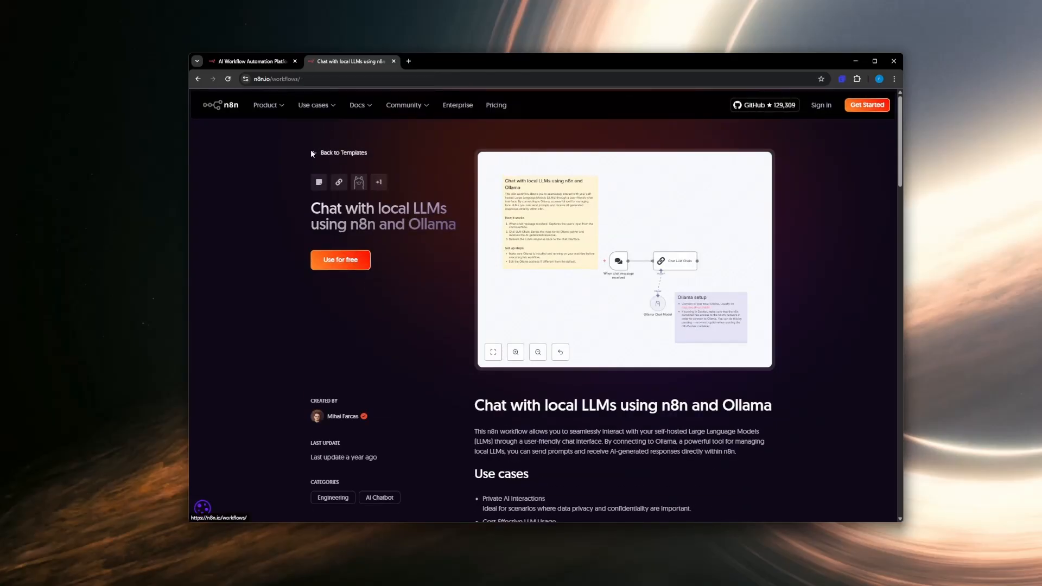
Step: Return to the n8n homepage and start the free account sign-up
{"action": "mouse_move", "coordinate": [286, 99]}
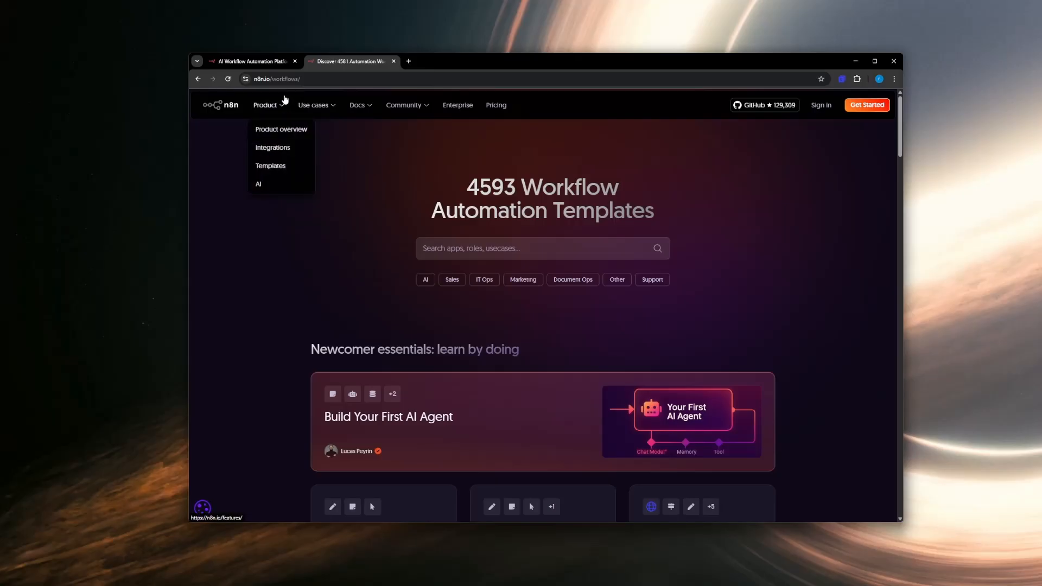
{"action": "left_click", "coordinate": [249, 61]}
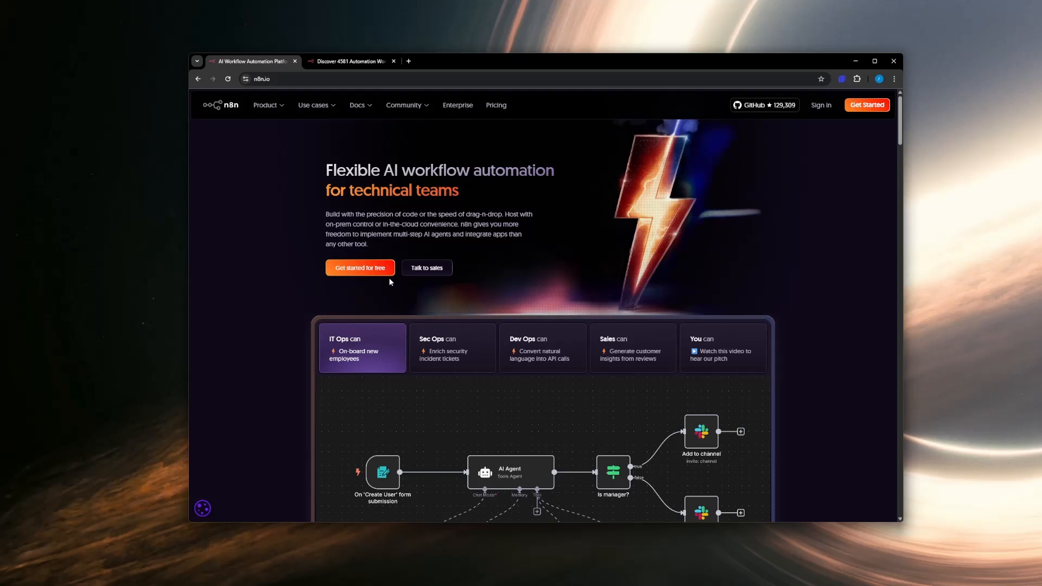
{"action": "left_click", "coordinate": [350, 269]}
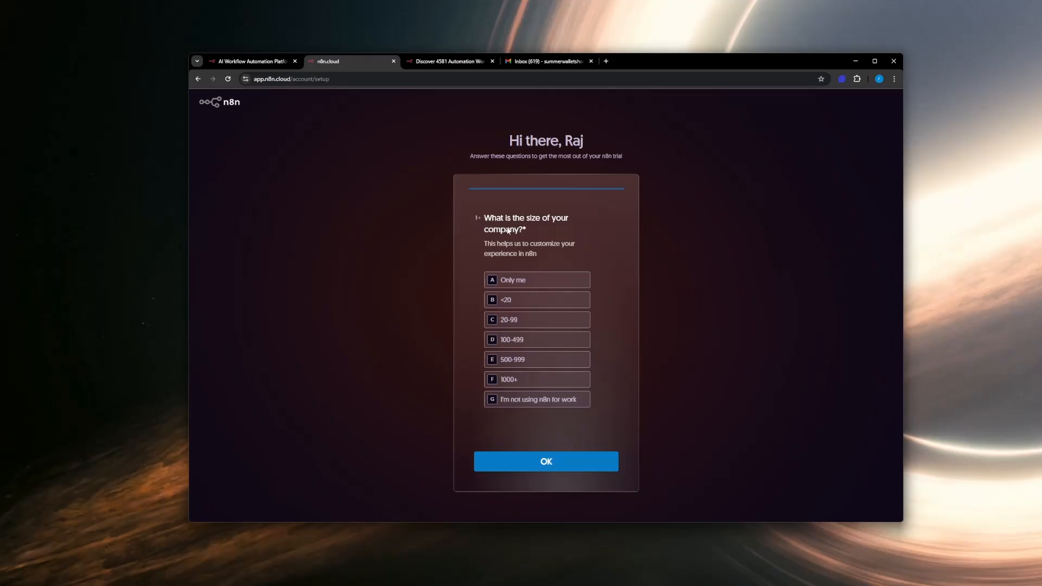
Step: Answer the setup questions with company size "Only me", team "Marketing" and company type "Automation agency"
{"action": "left_click", "coordinate": [524, 280]}
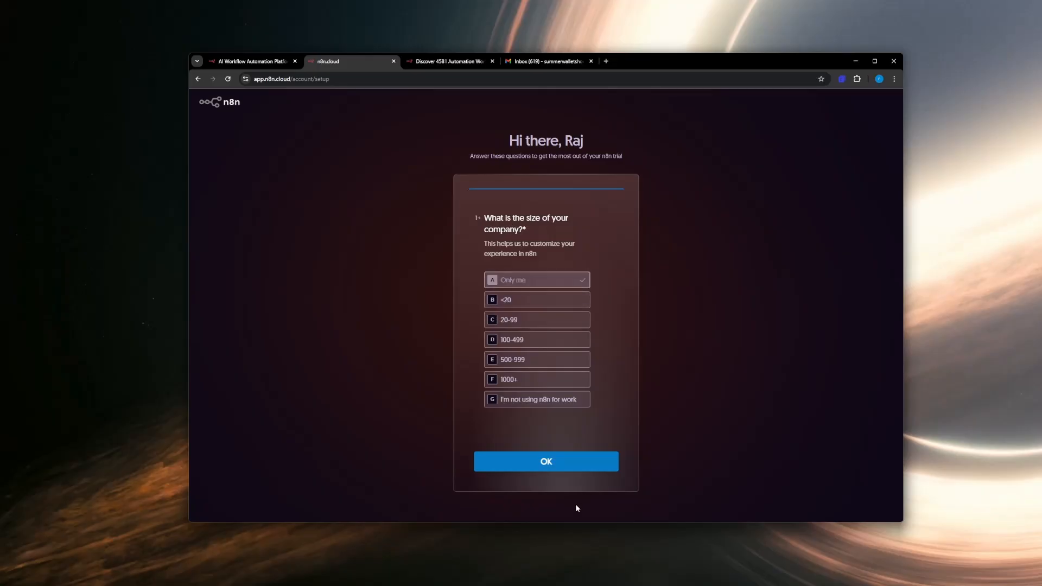
{"action": "left_click", "coordinate": [548, 462]}
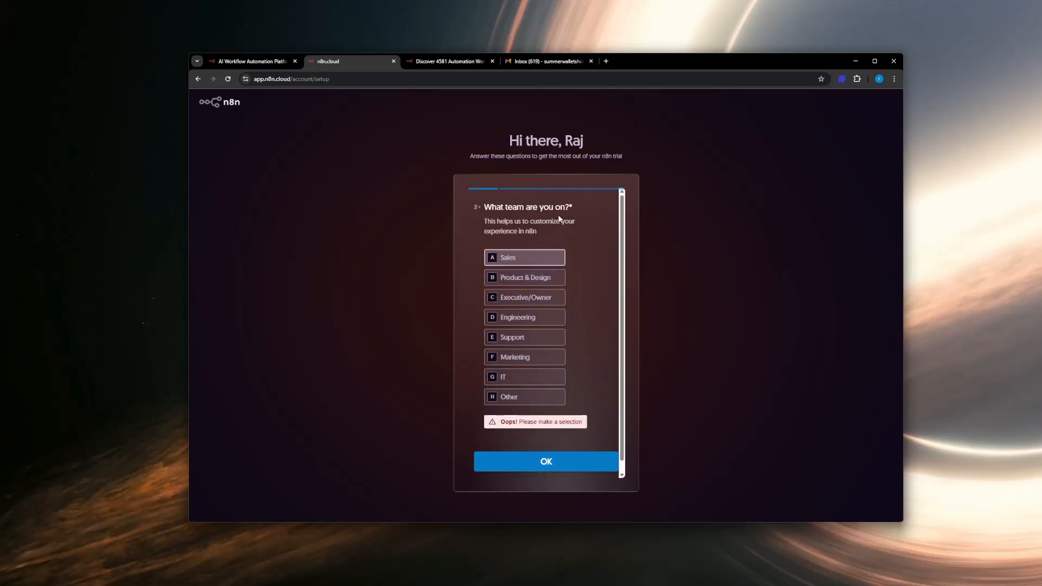
{"action": "left_click", "coordinate": [523, 359]}
{"action": "left_click", "coordinate": [532, 465]}
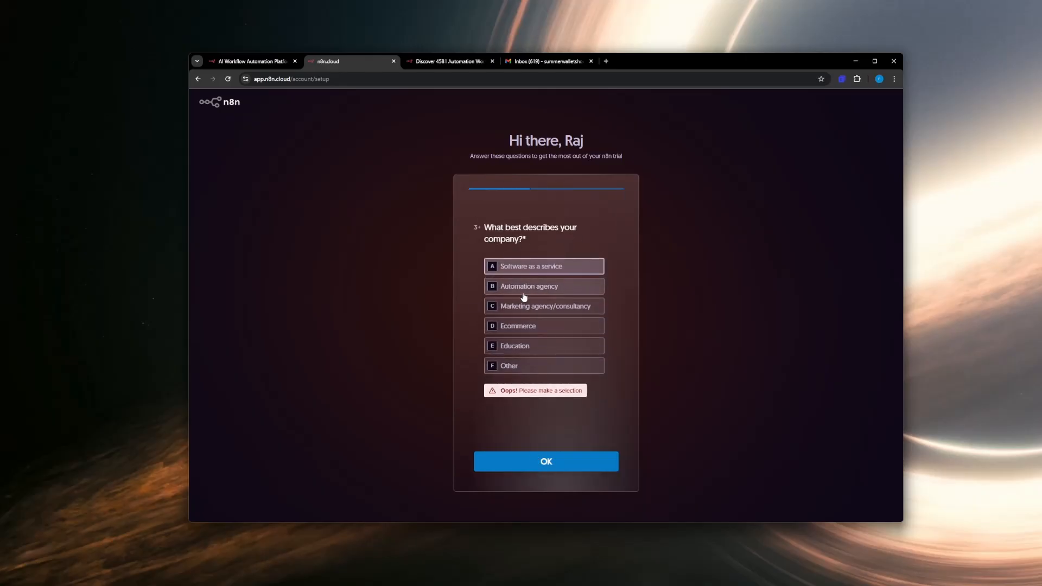
{"action": "left_click", "coordinate": [526, 290]}
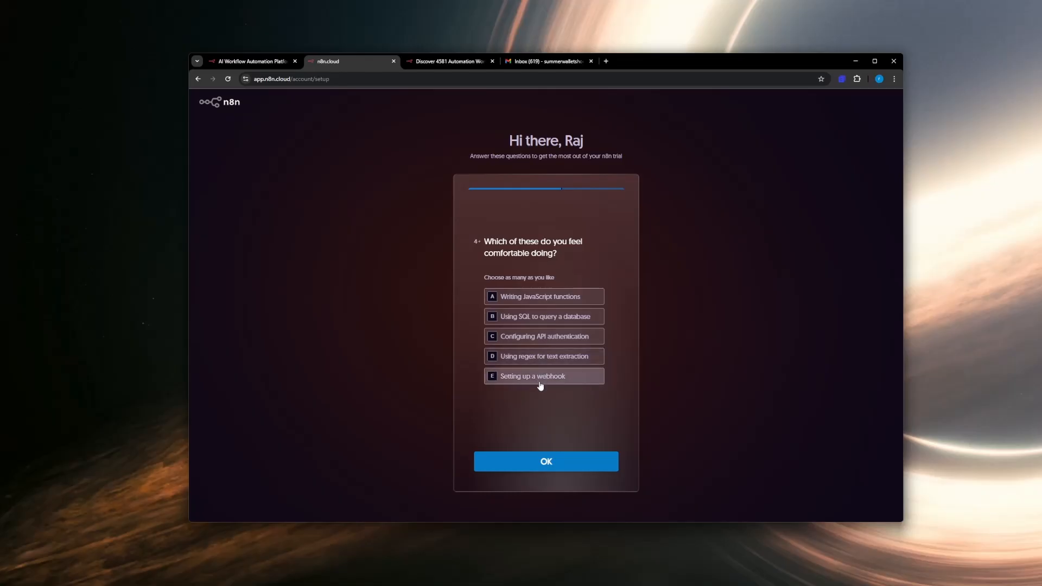
Step: Submit "Configuring API authentication" as the comfortable skill and "YouTube" as the way of hearing about n8n
{"action": "left_click", "coordinate": [538, 337]}
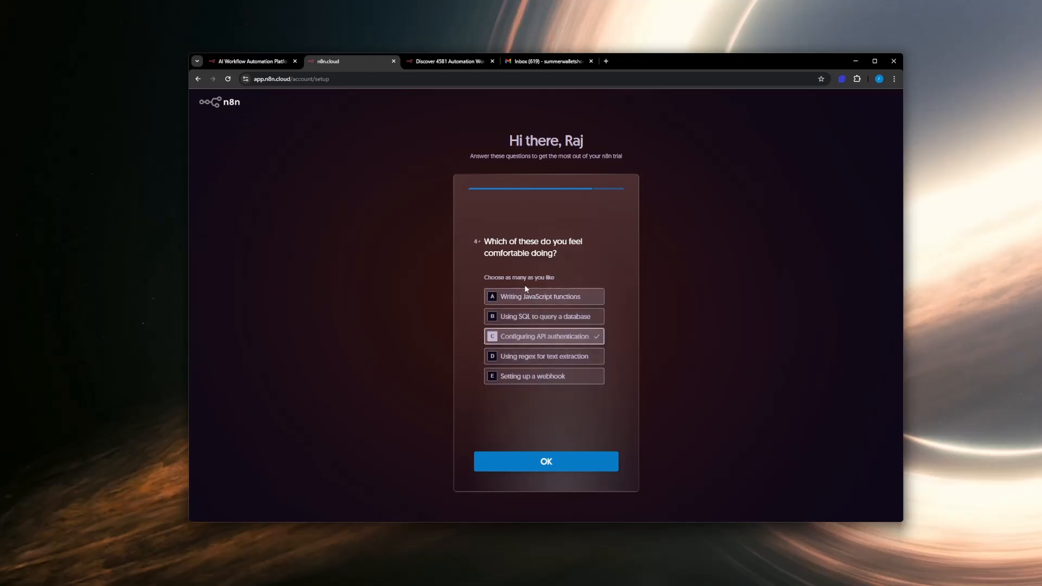
{"action": "left_click", "coordinate": [525, 466]}
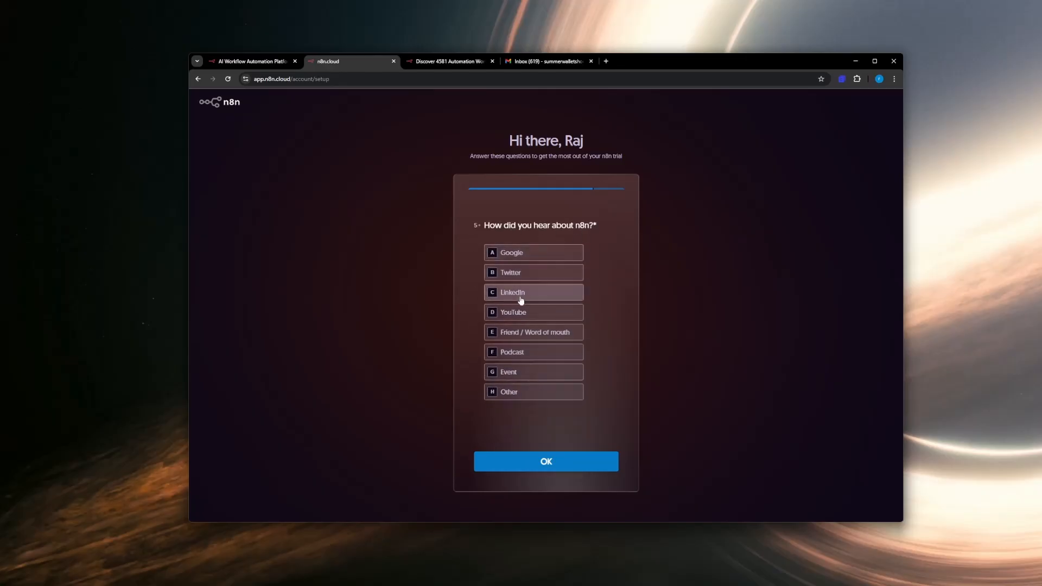
{"action": "left_click", "coordinate": [522, 313]}
{"action": "left_click", "coordinate": [543, 461]}
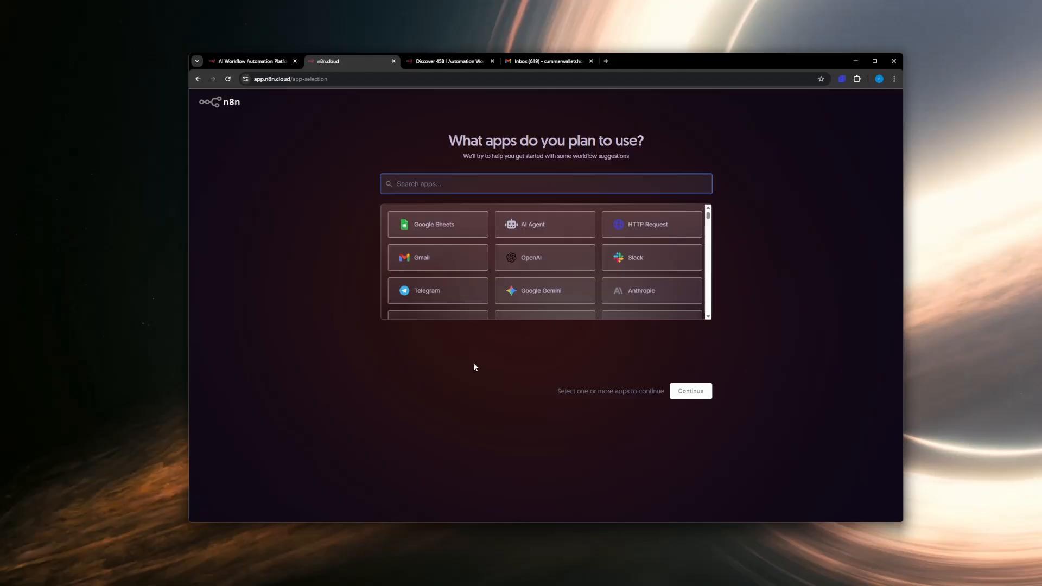
Step: Browse the full list of selectable apps on the app-selection question and return to its beginning
{"action": "left_click_drag", "start_coordinate": [460, 142], "coordinate": [702, 152]}
{"action": "left_click", "coordinate": [682, 147]}
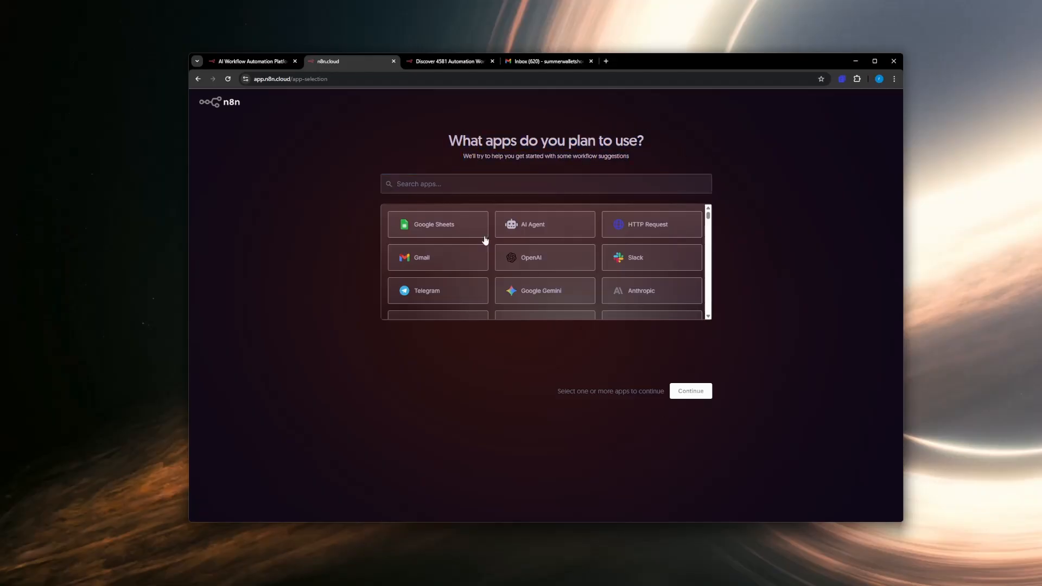
{"action": "scroll", "coordinate": [470, 280], "scroll_direction": "down", "scroll_amount": 15}
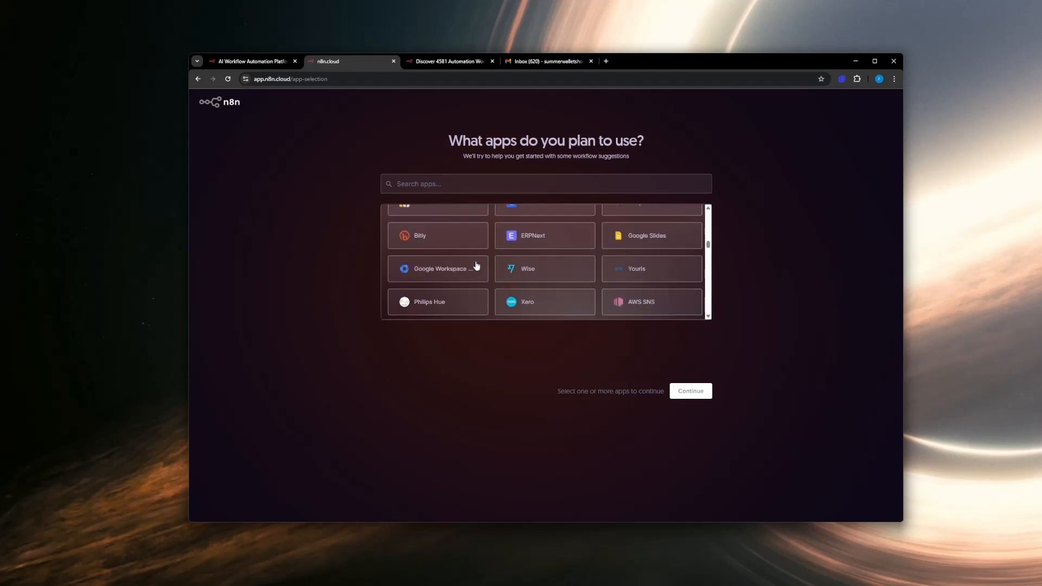
{"action": "scroll", "coordinate": [477, 265], "scroll_direction": "down", "scroll_amount": 15}
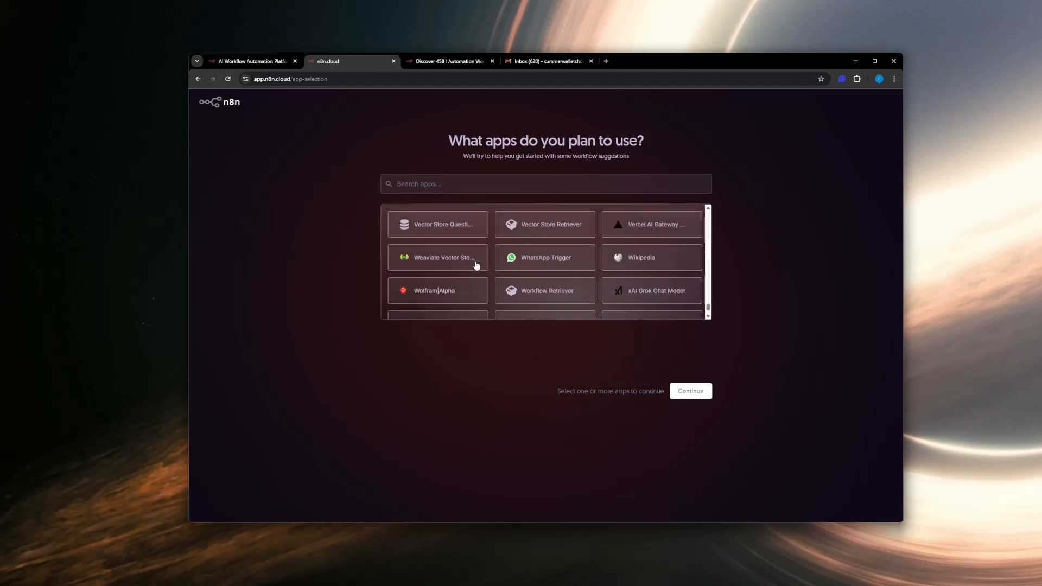
{"action": "scroll", "coordinate": [477, 266], "scroll_direction": "down", "scroll_amount": 15}
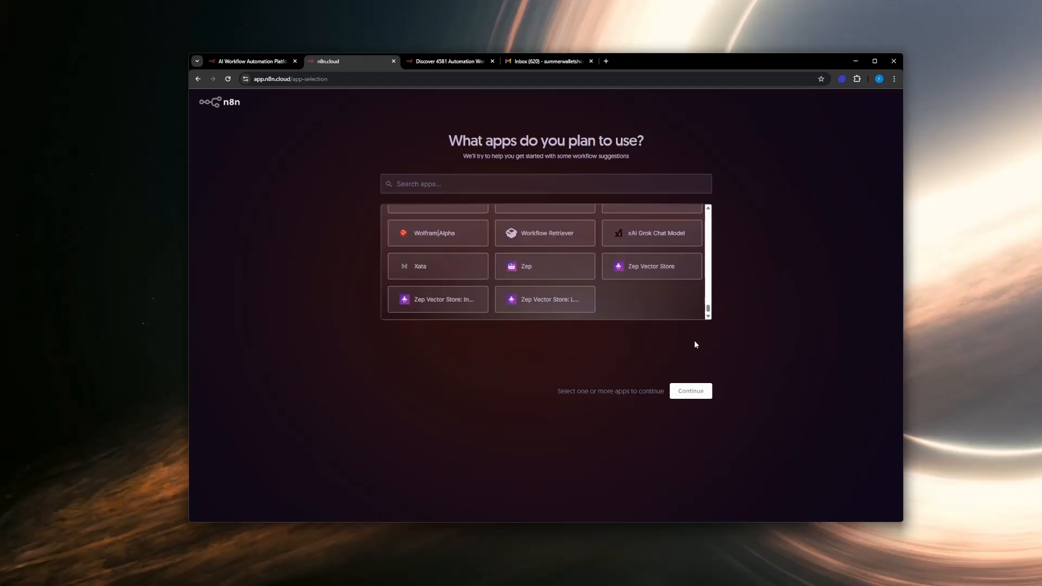
{"action": "scroll", "coordinate": [582, 272], "scroll_direction": "up", "scroll_amount": 20}
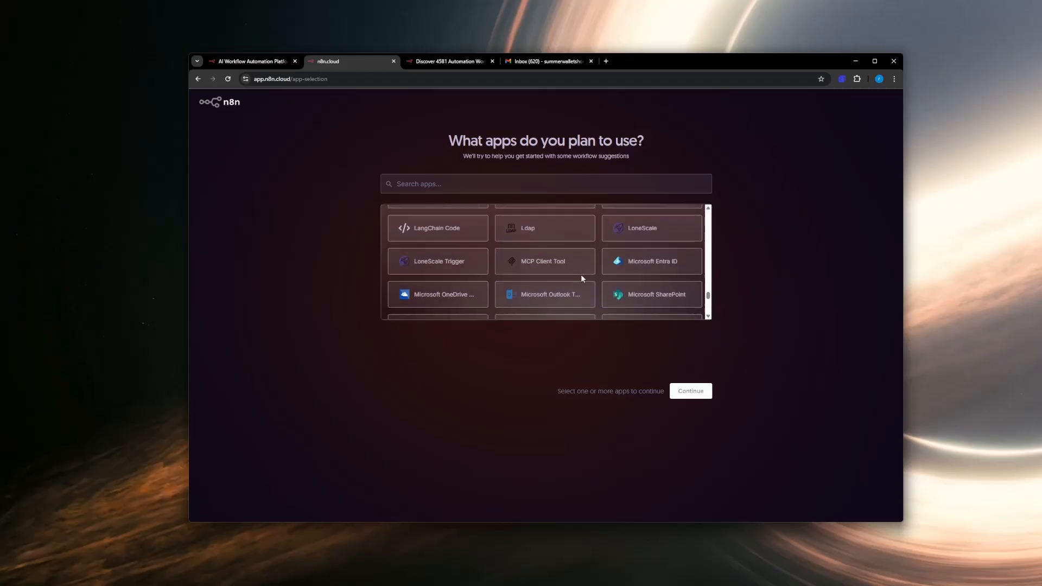
{"action": "right_click", "coordinate": [583, 280]}
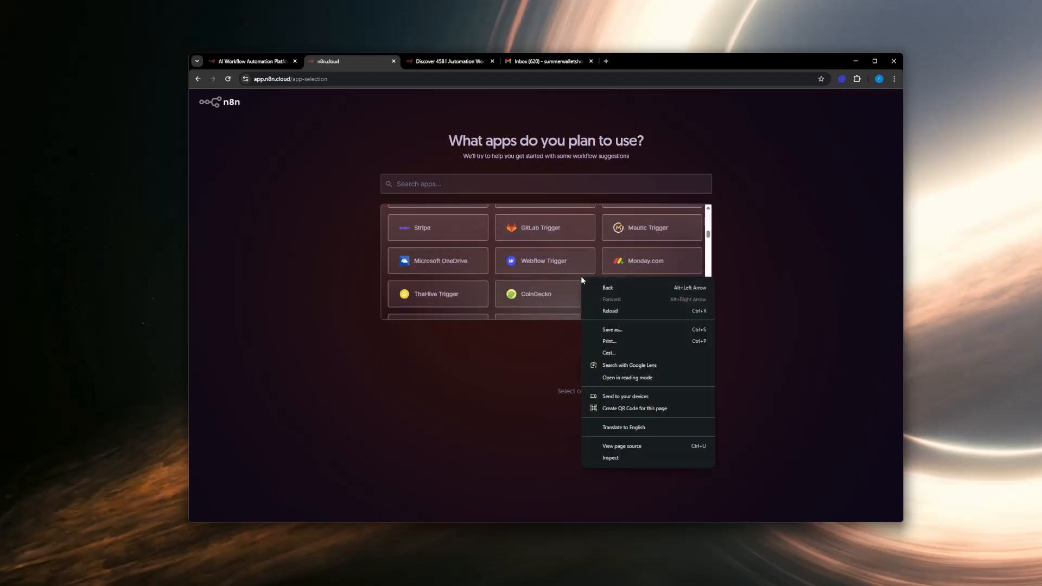
{"action": "left_click", "coordinate": [397, 408]}
{"action": "scroll", "coordinate": [516, 276], "scroll_direction": "up", "scroll_amount": 5}
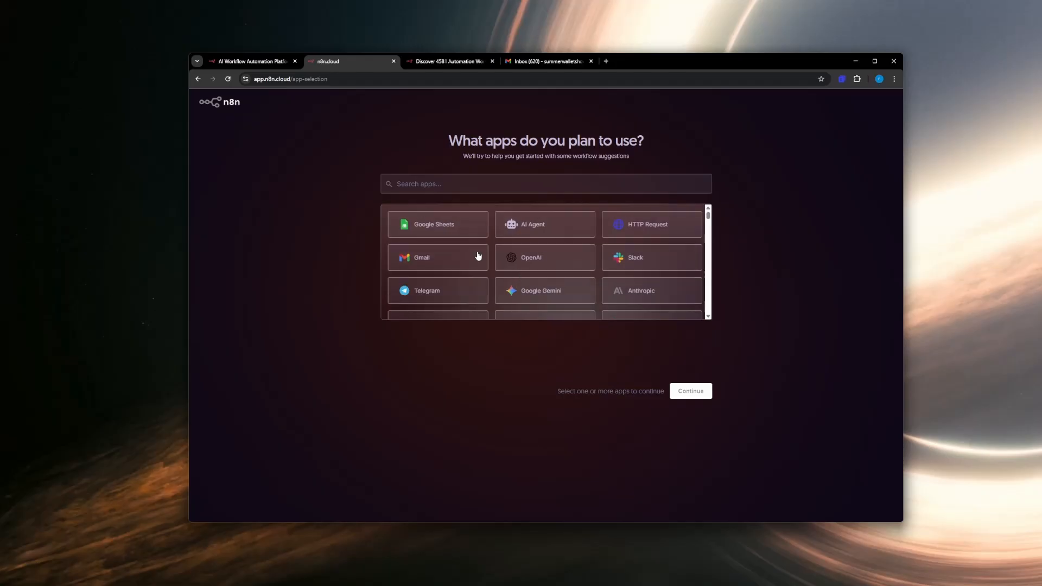
Step: Choose Google Sheets, Gmail, HTTP Request, AI Agent, OpenAI, Google Gemini and Anthropic as planned apps
{"action": "left_click", "coordinate": [457, 225]}
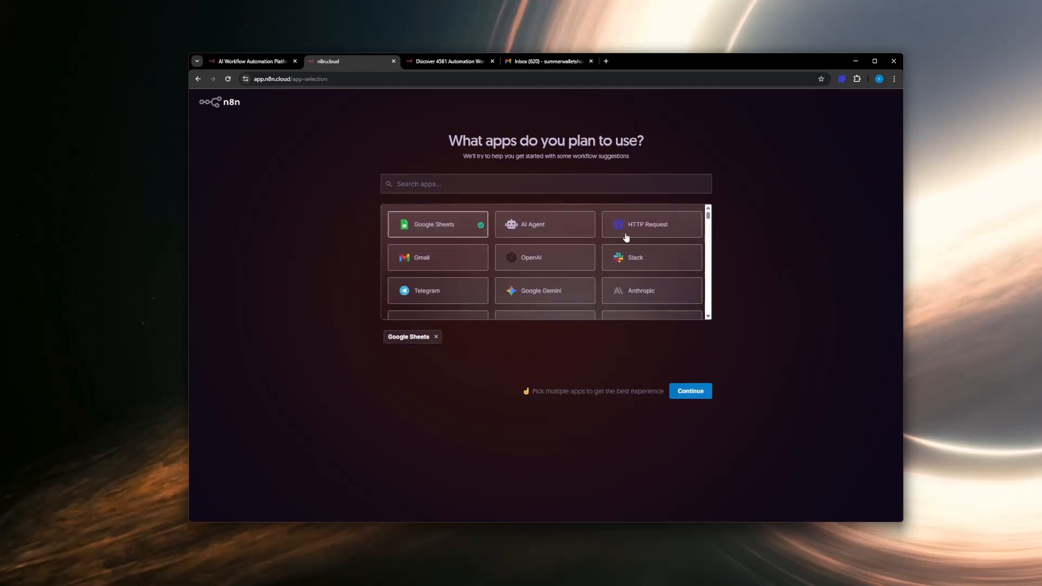
{"action": "left_click", "coordinate": [407, 270]}
{"action": "left_click", "coordinate": [645, 222]}
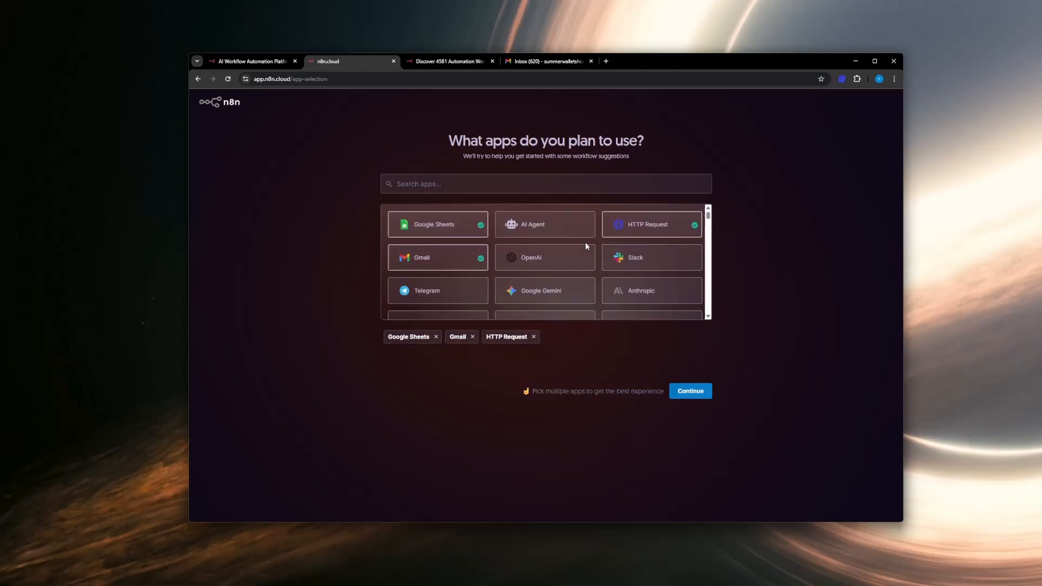
{"action": "left_click", "coordinate": [541, 237]}
{"action": "left_click", "coordinate": [553, 266]}
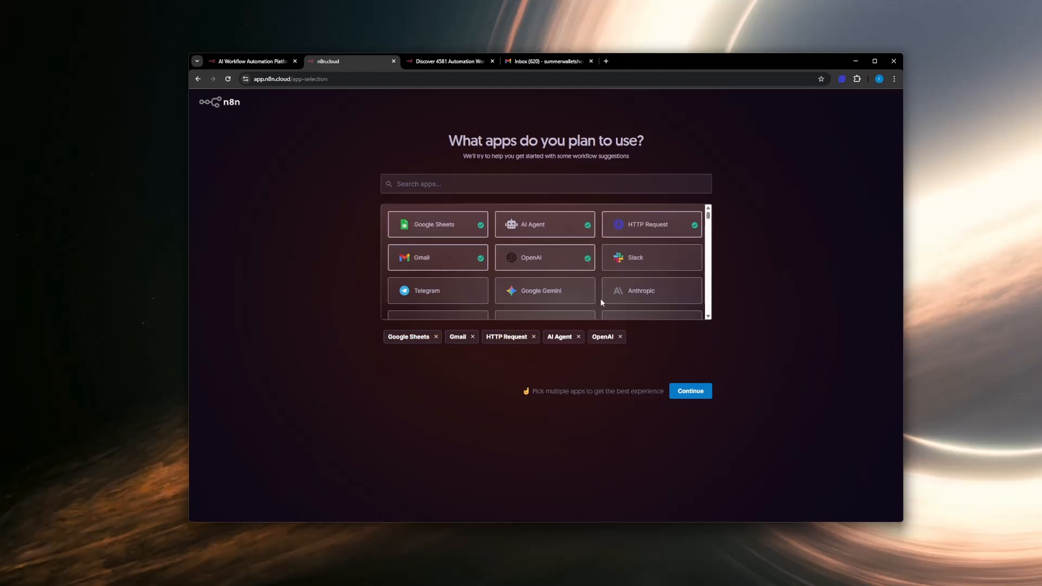
{"action": "left_click", "coordinate": [560, 289]}
{"action": "left_click", "coordinate": [650, 296]}
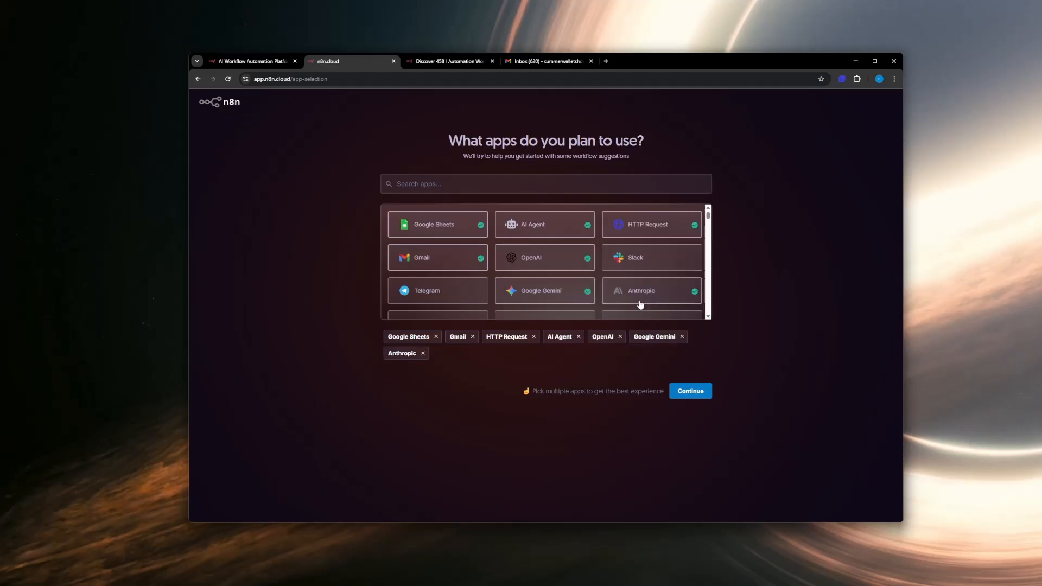
Step: Add Google Drive, Airtable and Webhook to the planned apps
{"action": "scroll", "coordinate": [641, 304], "scroll_direction": "down", "scroll_amount": 1}
{"action": "scroll", "coordinate": [608, 297], "scroll_direction": "down", "scroll_amount": 1}
{"action": "left_click", "coordinate": [553, 260]}
{"action": "scroll", "coordinate": [467, 266], "scroll_direction": "down", "scroll_amount": 1}
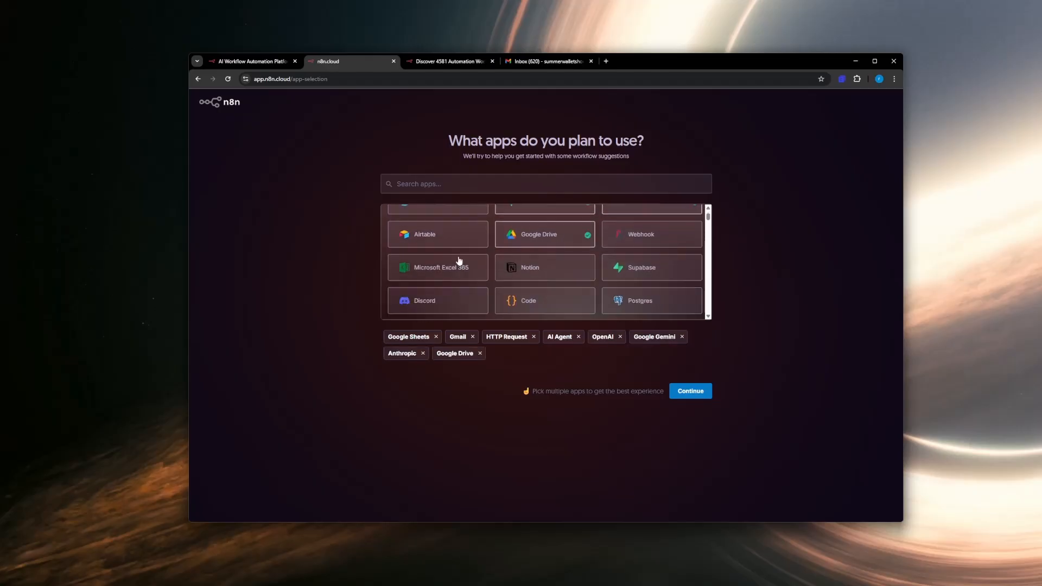
{"action": "left_click", "coordinate": [470, 247]}
{"action": "left_click", "coordinate": [674, 242]}
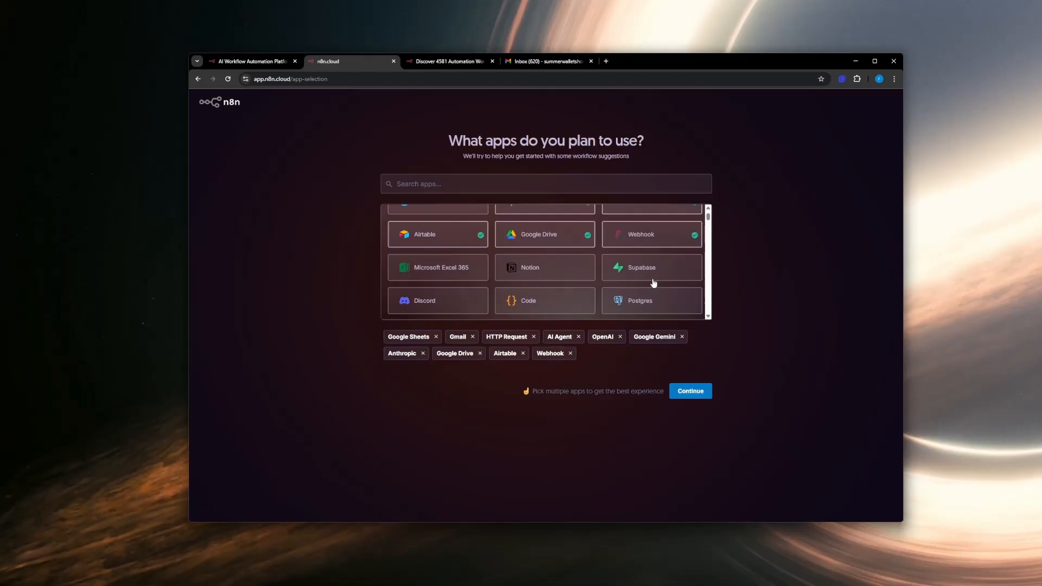
Step: Add Discord, Notion, Code, Send Email and Schedule Trigger to the planned apps and submit the selection
{"action": "scroll", "coordinate": [443, 279], "scroll_direction": "down", "scroll_amount": 1}
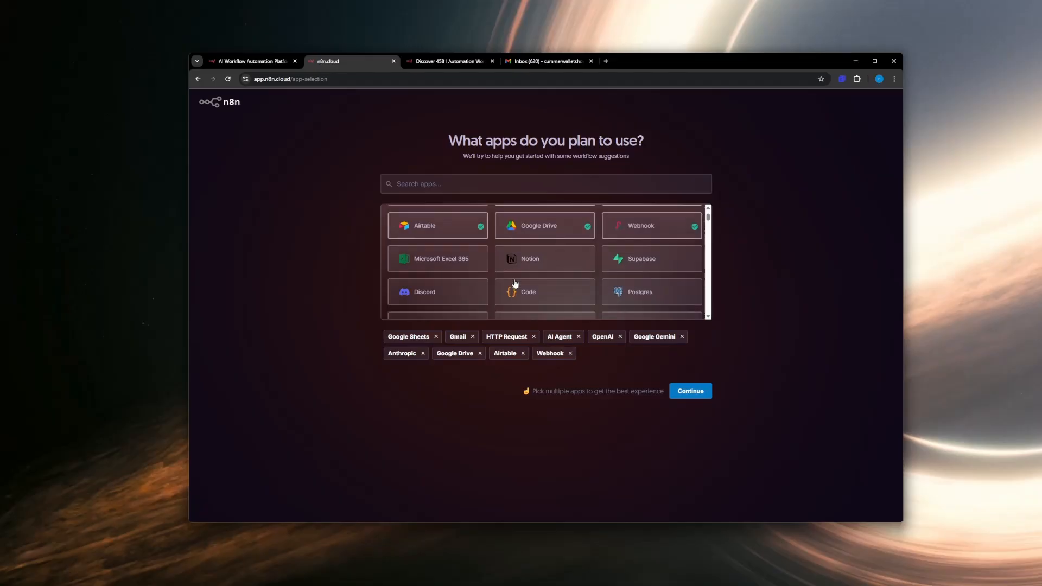
{"action": "left_click", "coordinate": [458, 293]}
{"action": "left_click", "coordinate": [559, 272]}
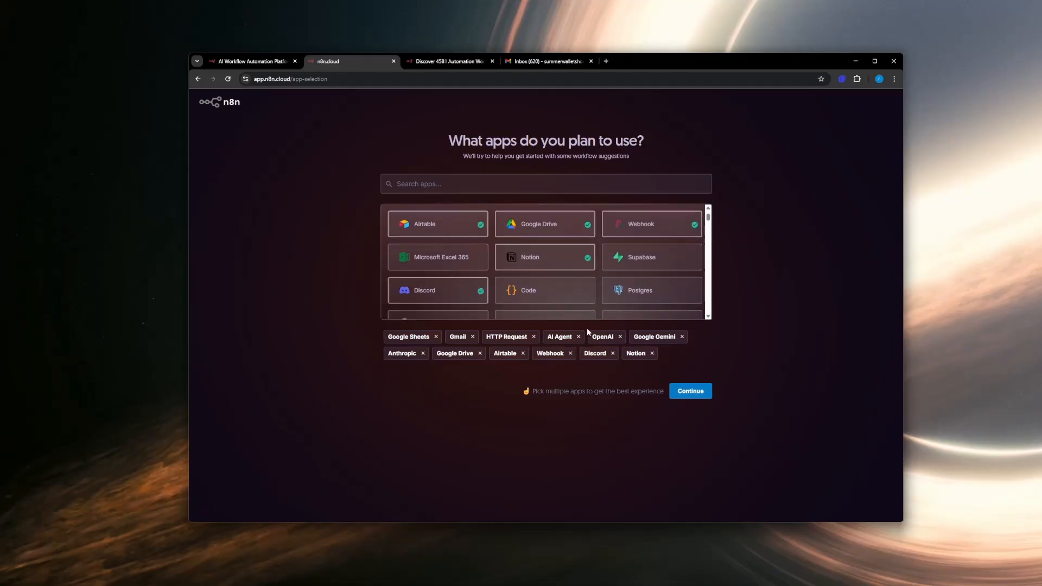
{"action": "scroll", "coordinate": [582, 308], "scroll_direction": "down", "scroll_amount": 1}
{"action": "left_click", "coordinate": [571, 283]}
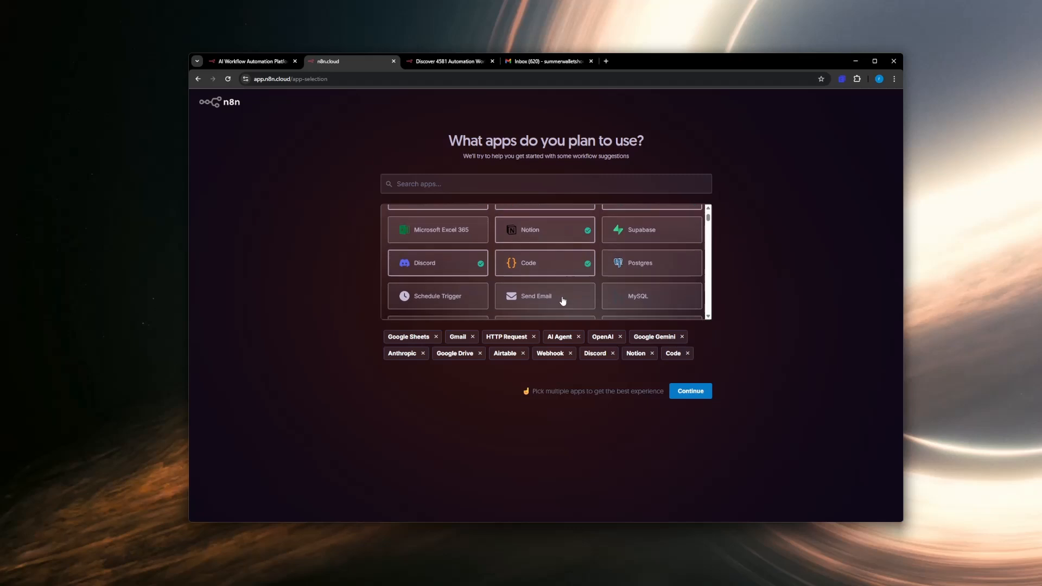
{"action": "left_click", "coordinate": [561, 298]}
{"action": "left_click", "coordinate": [393, 307]}
{"action": "left_click", "coordinate": [687, 411]}
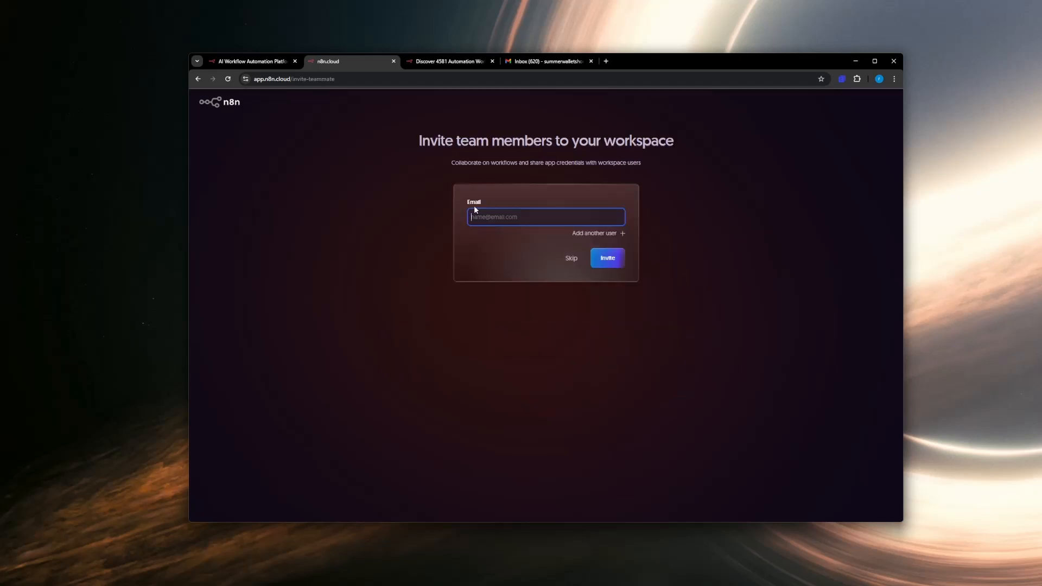
Step: Skip the team member invitation, start automating in the ready workspace and maximize the browser window
{"action": "left_click", "coordinate": [570, 263]}
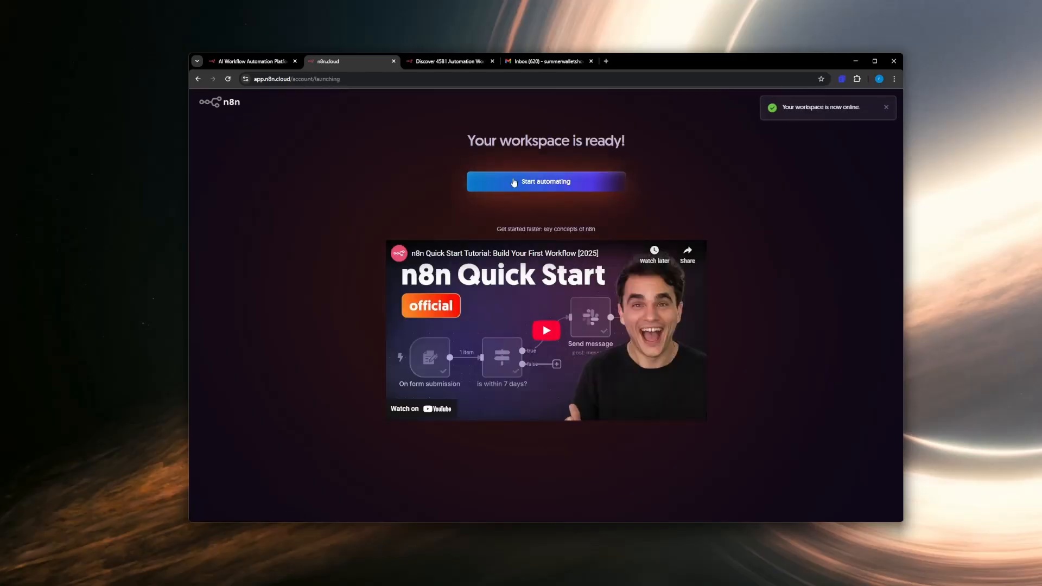
{"action": "left_click", "coordinate": [527, 187]}
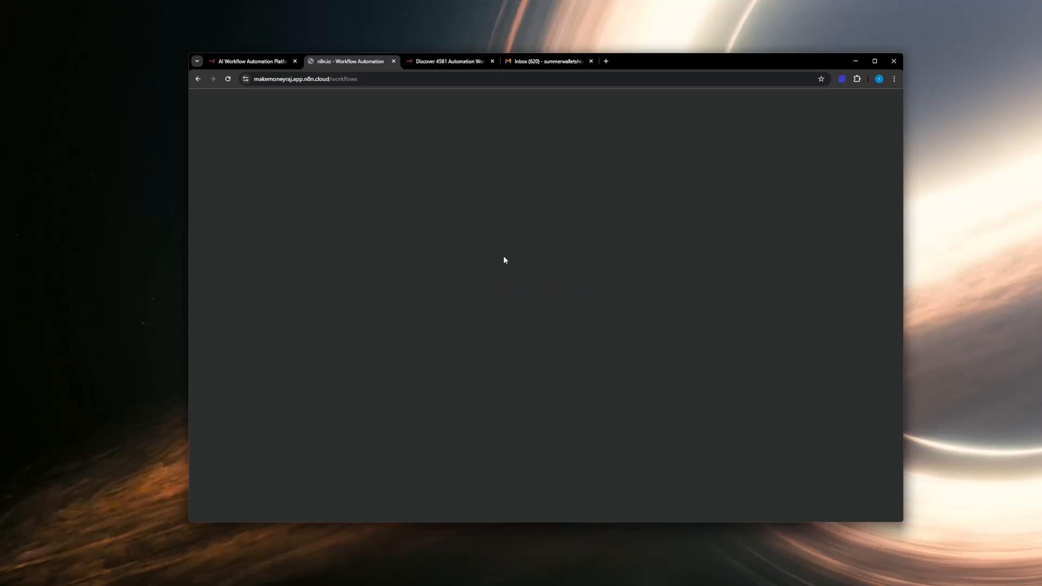
{"action": "double_click", "coordinate": [672, 61]}
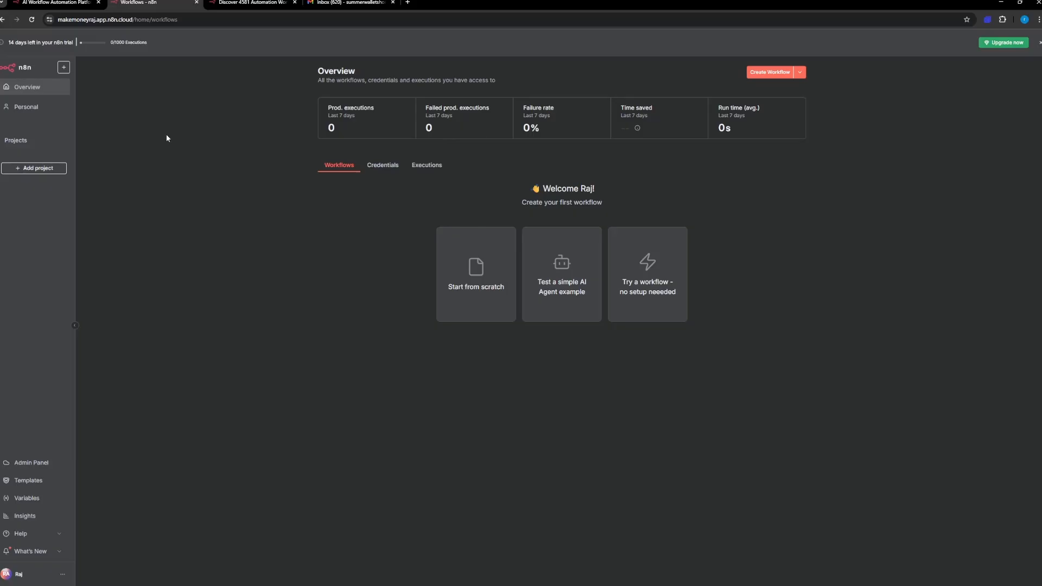
Step: Open the Personal area and examine the options for creating workflows, credentials and folders
{"action": "left_click", "coordinate": [33, 109]}
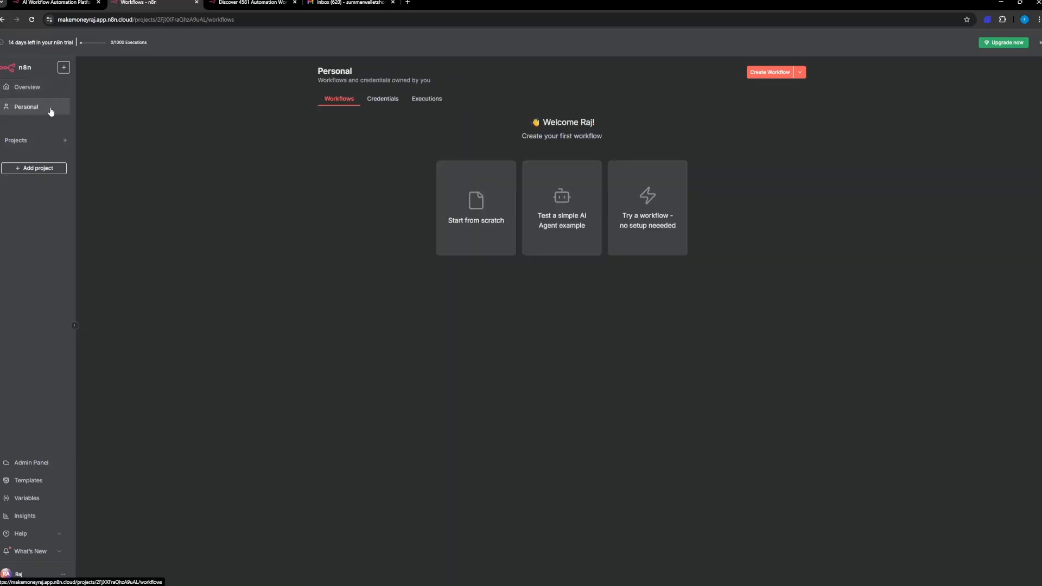
{"action": "left_click", "coordinate": [64, 68]}
{"action": "mouse_move", "coordinate": [80, 91]}
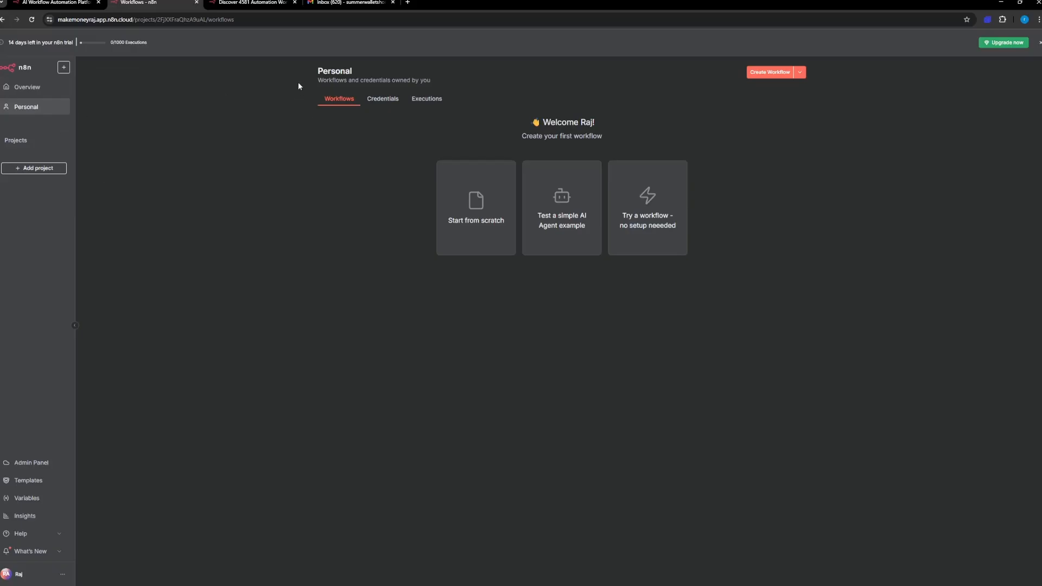
{"action": "left_click", "coordinate": [800, 73]}
{"action": "left_click", "coordinate": [801, 72]}
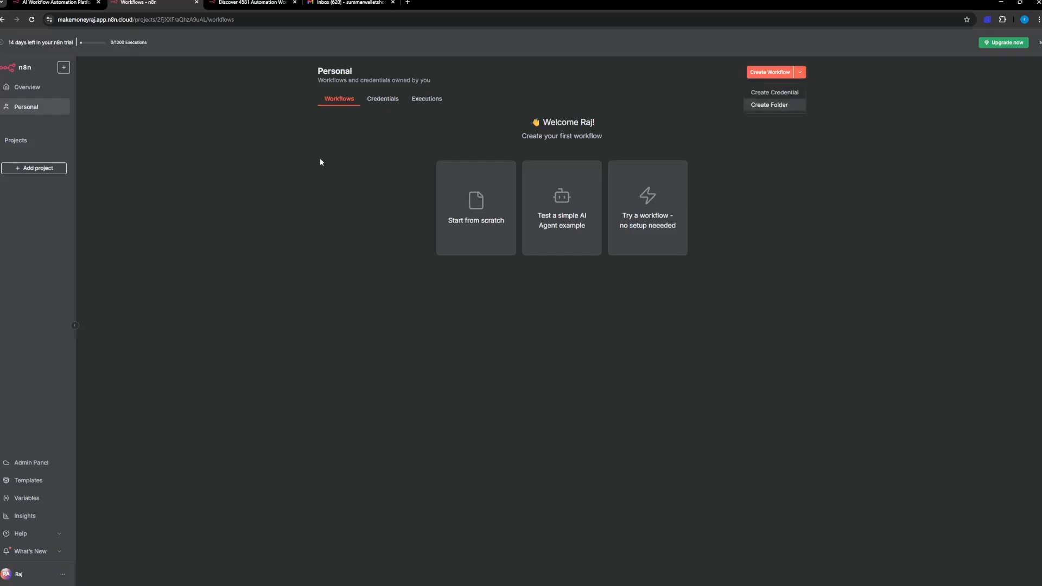
{"action": "left_click", "coordinate": [209, 146]}
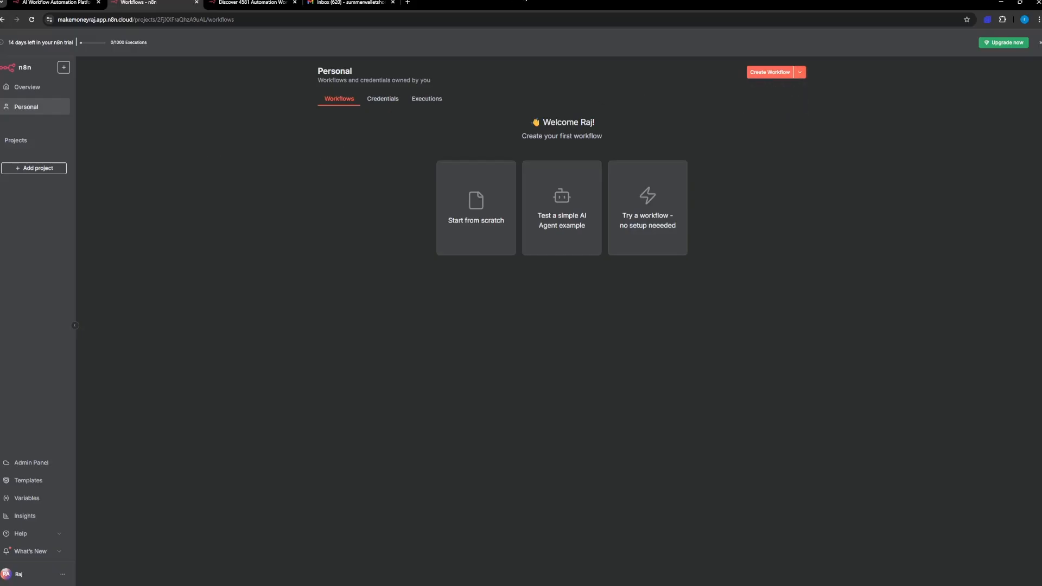
Step: Shrink the browser window back, then open the Admin Panel's Manage page and review the workspace settings
{"action": "left_click_drag", "start_coordinate": [535, 3], "coordinate": [541, 40]}
{"action": "left_click_drag", "start_coordinate": [628, 22], "coordinate": [688, 35]}
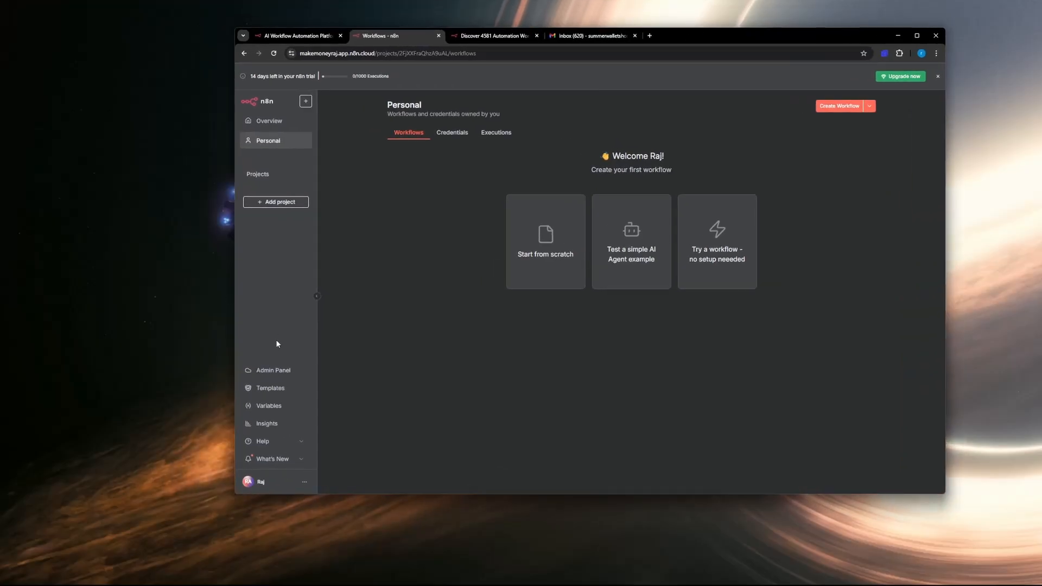
{"action": "left_click", "coordinate": [274, 370]}
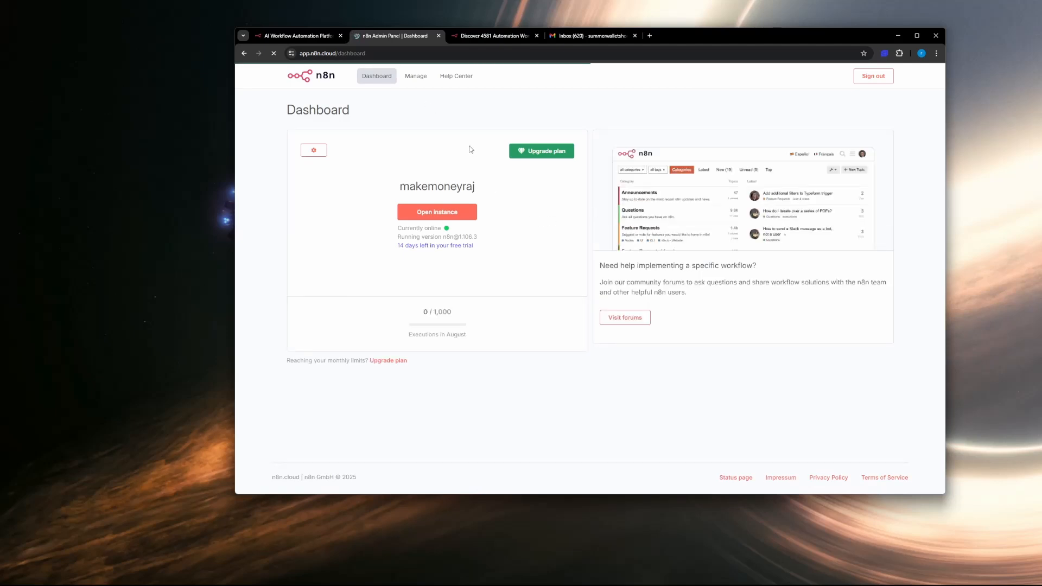
{"action": "left_click", "coordinate": [416, 77]}
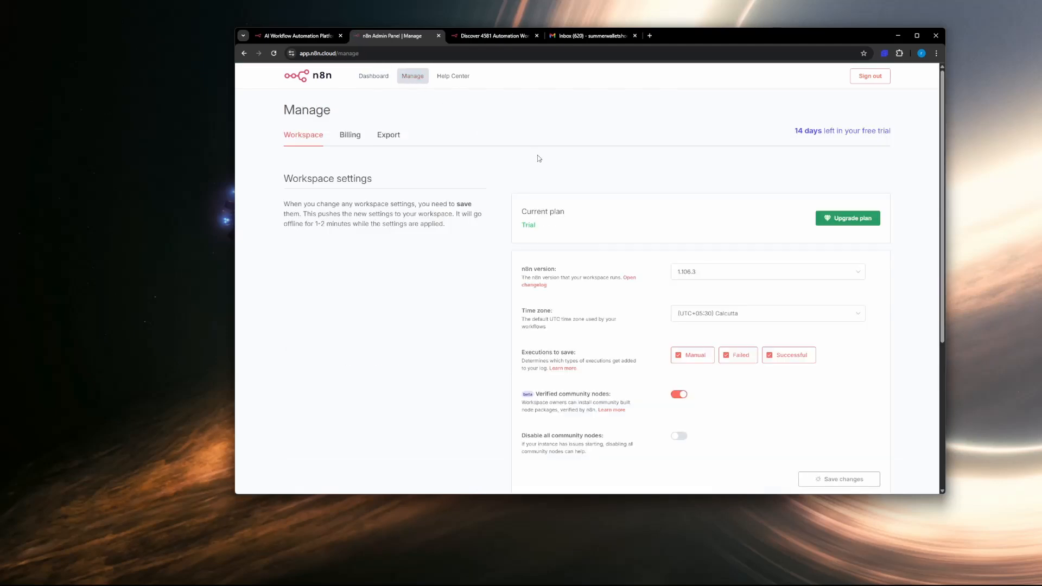
{"action": "scroll", "coordinate": [642, 233], "scroll_direction": "down", "scroll_amount": 2}
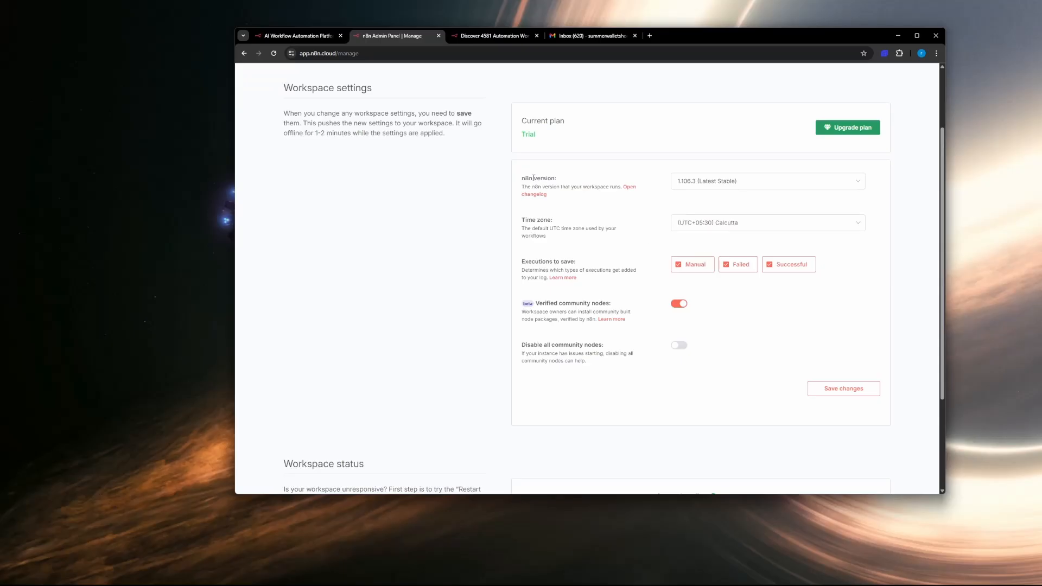
{"action": "left_click_drag", "start_coordinate": [523, 178], "coordinate": [573, 182]}
{"action": "left_click", "coordinate": [606, 203]}
{"action": "scroll", "coordinate": [628, 213], "scroll_direction": "up", "scroll_amount": 2}
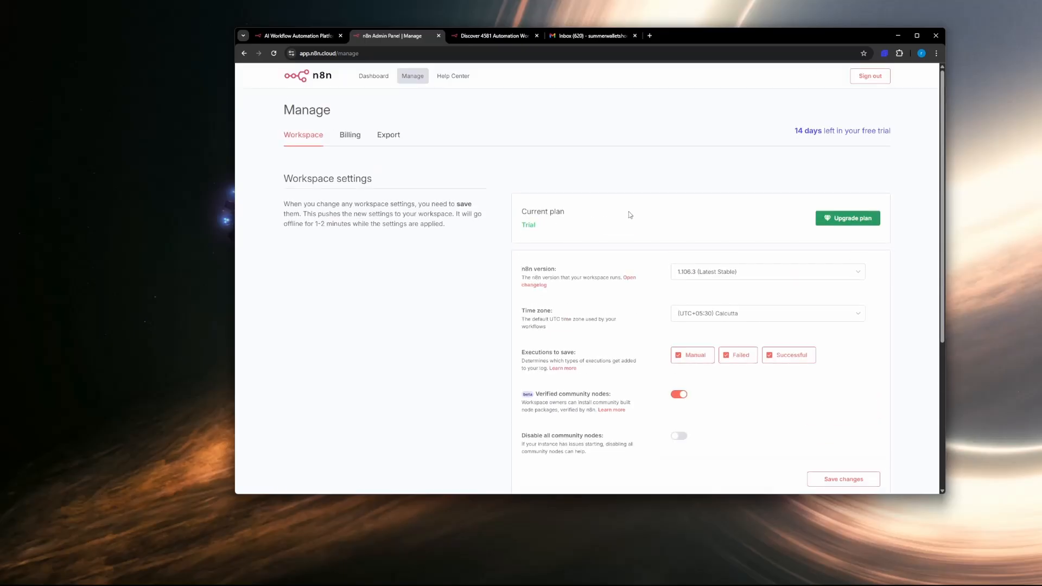
Step: Examine the available n8n versions for the workspace and keep 1.106.3 (Latest Stable) selected
{"action": "left_click", "coordinate": [718, 278]}
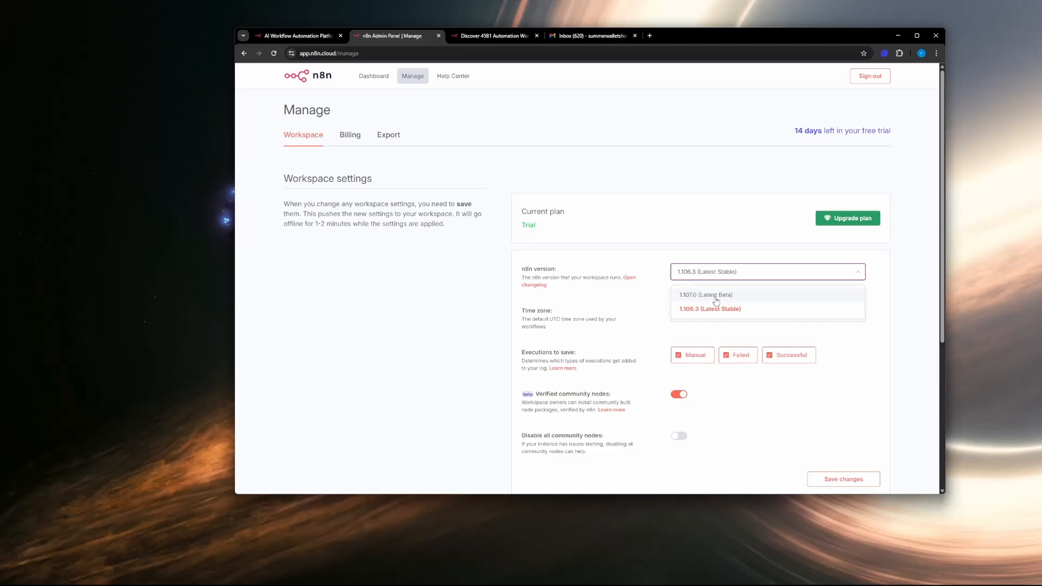
{"action": "left_click", "coordinate": [690, 309]}
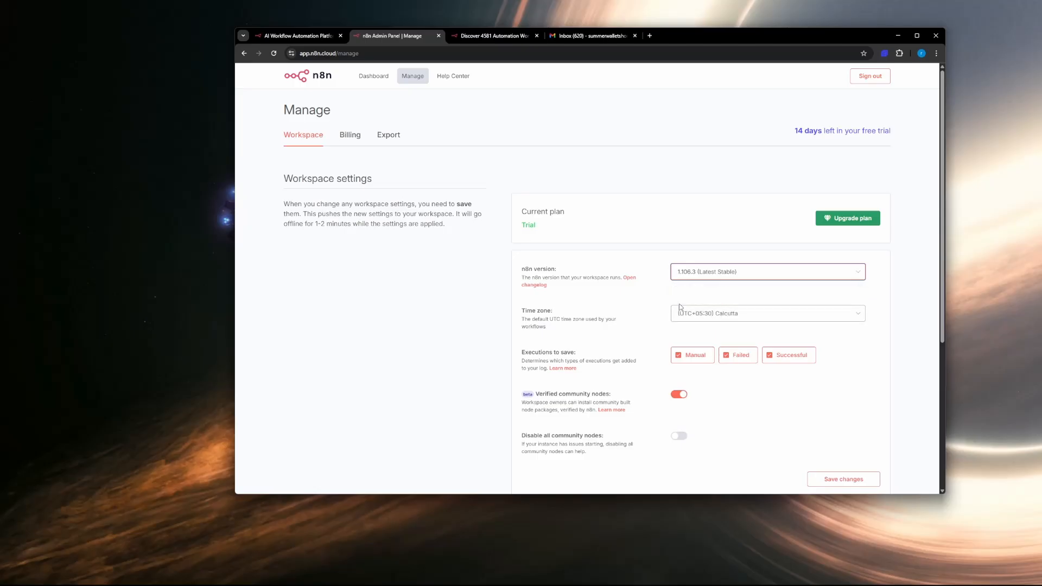
{"action": "left_click", "coordinate": [698, 276]}
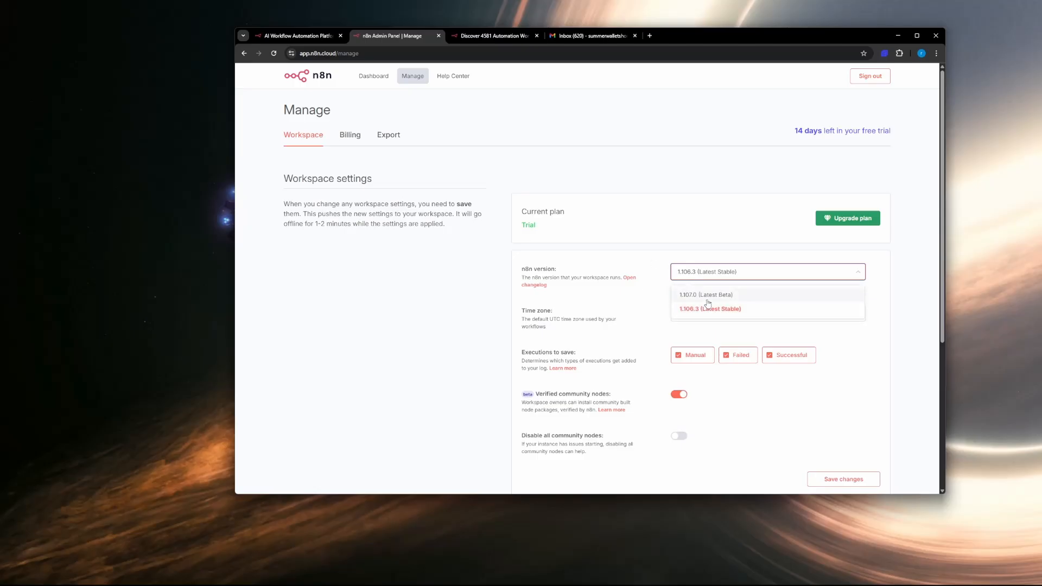
{"action": "left_click", "coordinate": [656, 258]}
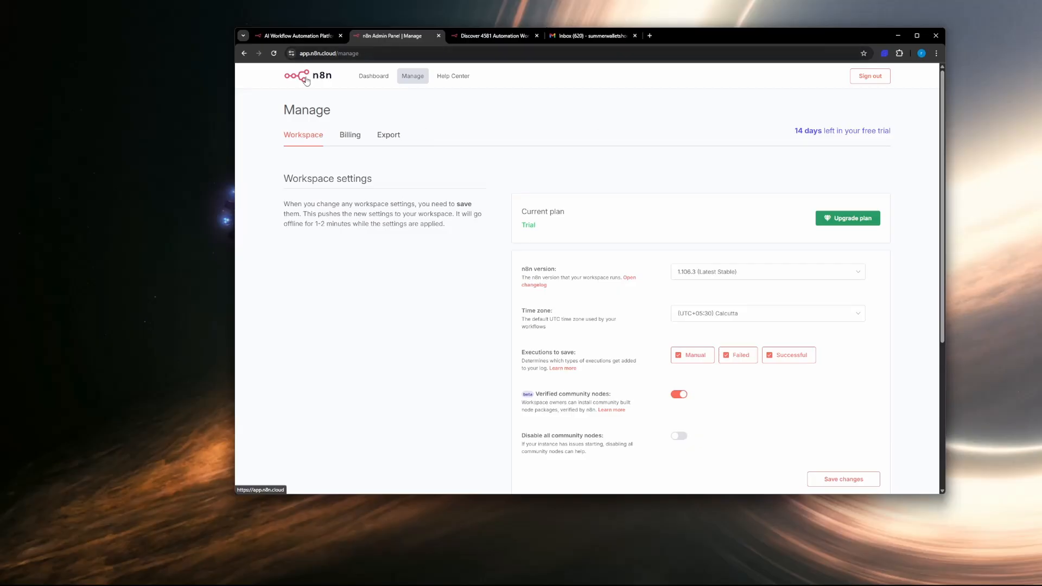
Step: Return from the workspace settings to the admin dashboard and open the n8n instance
{"action": "scroll", "coordinate": [619, 193], "scroll_direction": "down", "scroll_amount": 1}
{"action": "scroll", "coordinate": [619, 193], "scroll_direction": "up", "scroll_amount": 1}
{"action": "left_click", "coordinate": [299, 35]}
{"action": "left_click", "coordinate": [363, 37]}
{"action": "left_click", "coordinate": [315, 85]}
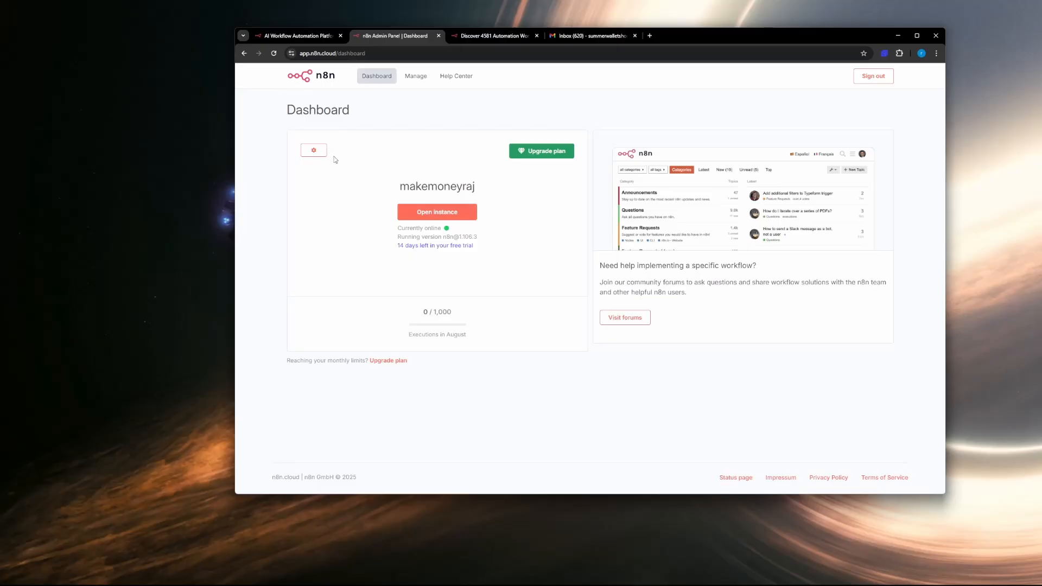
{"action": "left_click", "coordinate": [441, 212]}
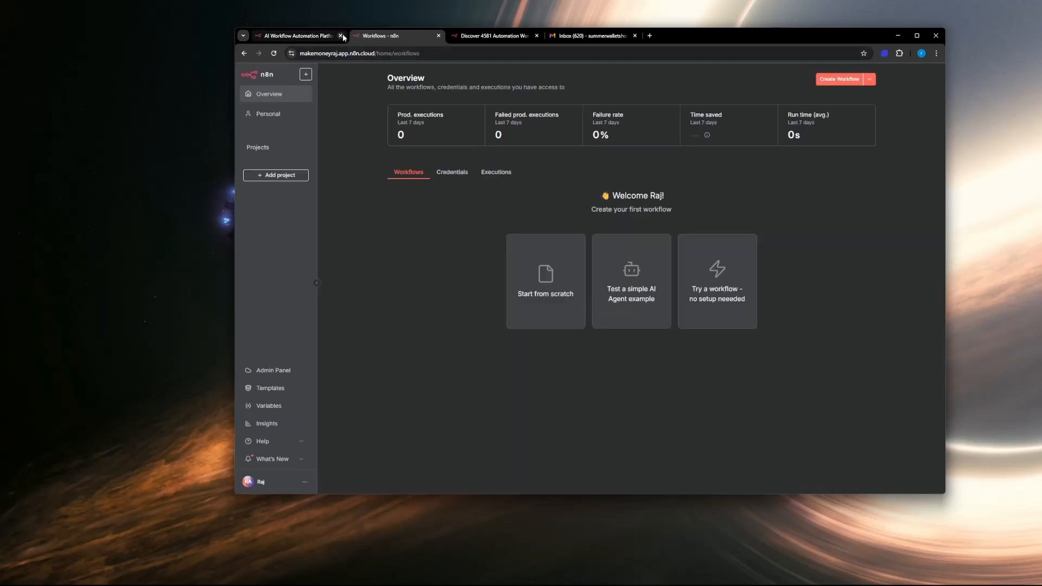
Step: Close the n8n homepage and email inbox pages, keeping the workspace and the workflow template library open
{"action": "left_click", "coordinate": [342, 35]}
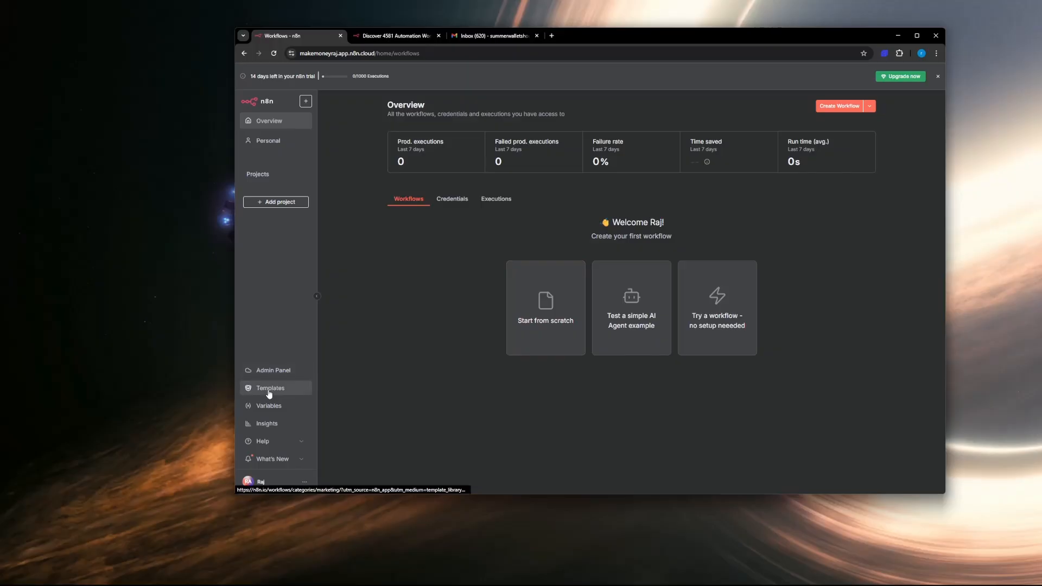
{"action": "left_click", "coordinate": [404, 36]}
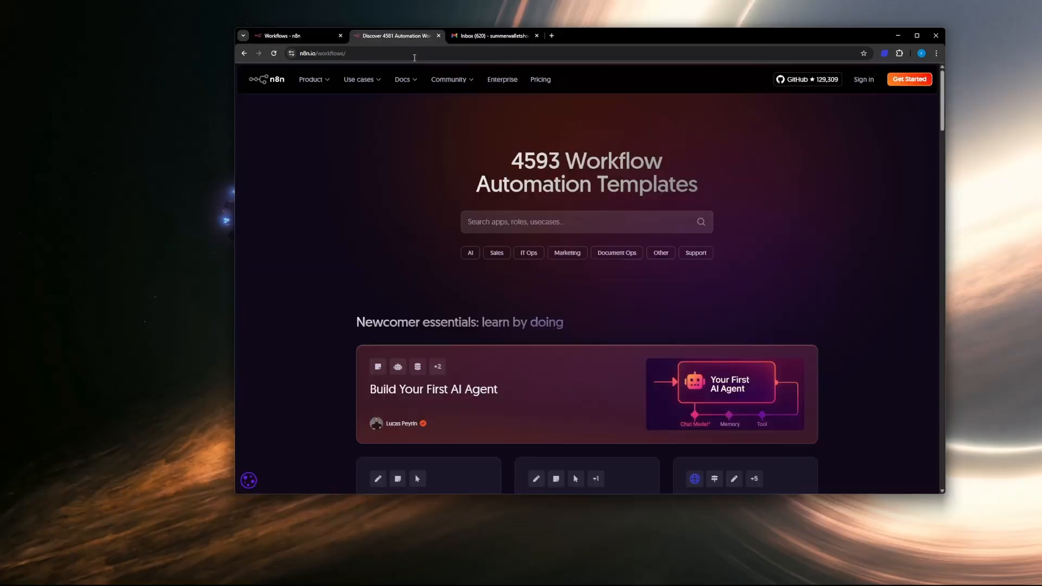
{"action": "left_click", "coordinate": [536, 36]}
Step: Browse the template library's trending AI and featured templates, and filter the library by the AI category
{"action": "left_click_drag", "start_coordinate": [513, 158], "coordinate": [561, 160]}
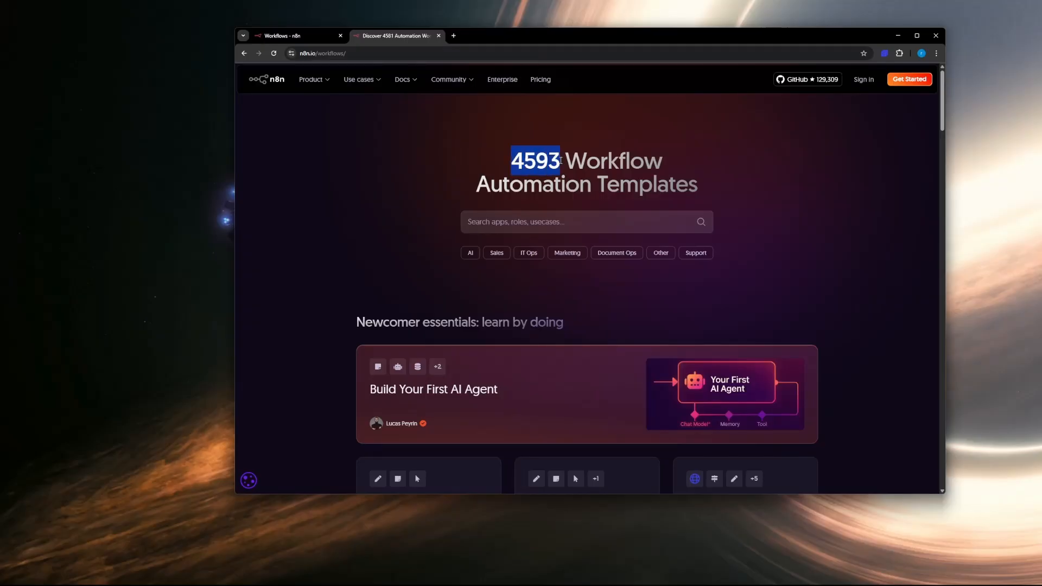
{"action": "scroll", "coordinate": [602, 193], "scroll_direction": "down", "scroll_amount": 12}
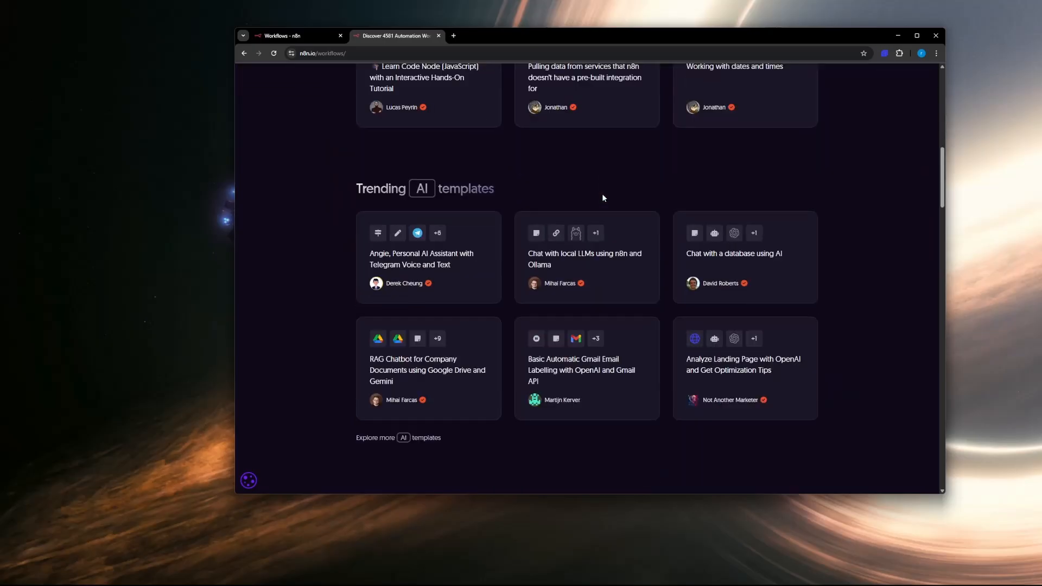
{"action": "scroll", "coordinate": [637, 290], "scroll_direction": "down", "scroll_amount": 5}
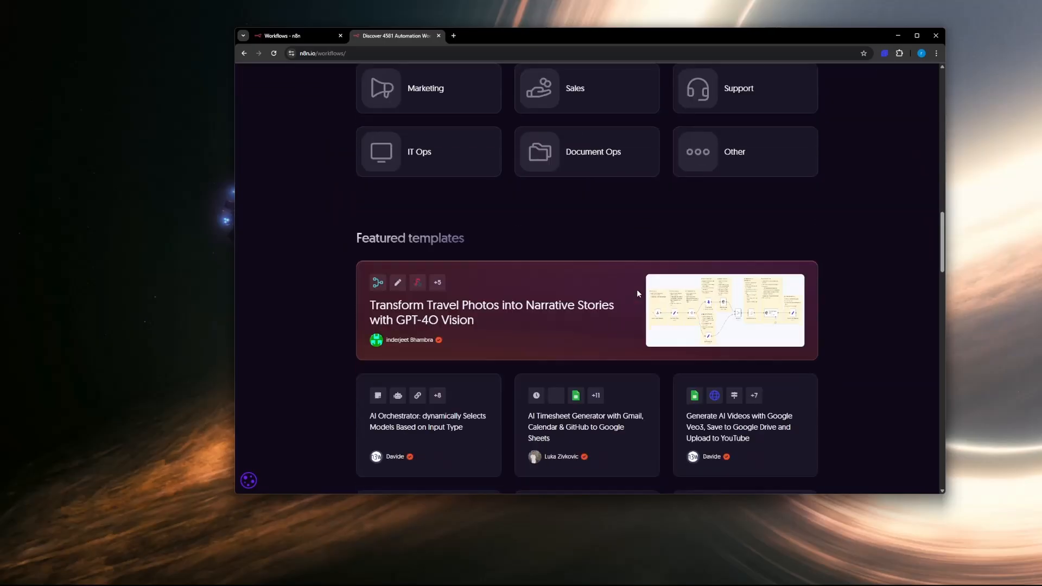
{"action": "scroll", "coordinate": [639, 294], "scroll_direction": "up", "scroll_amount": 15}
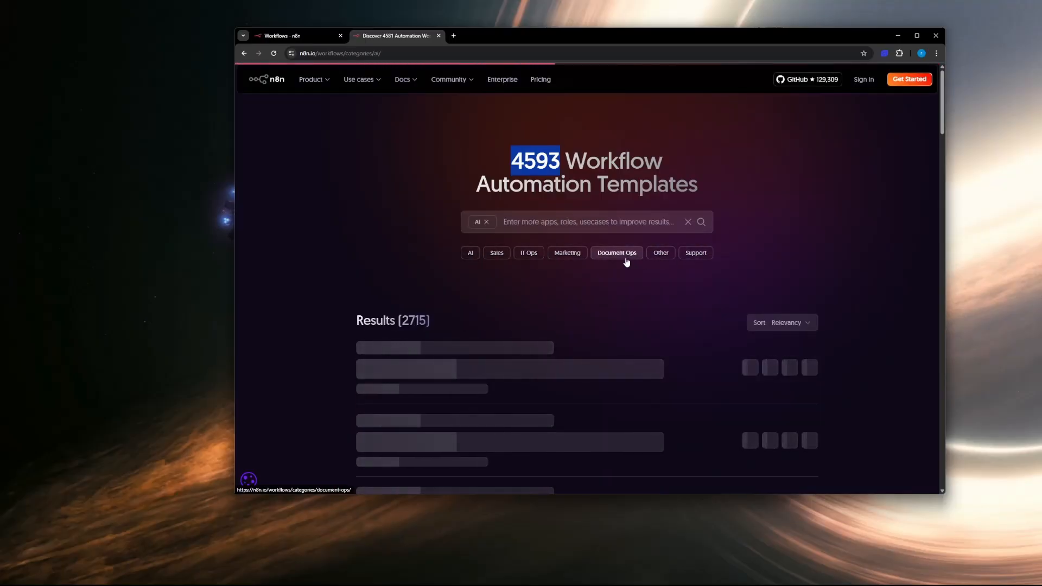
Step: Open the Marketing category and examine its featured templates, app filters, creators and FAQs
{"action": "scroll", "coordinate": [455, 314], "scroll_direction": "down", "scroll_amount": 2}
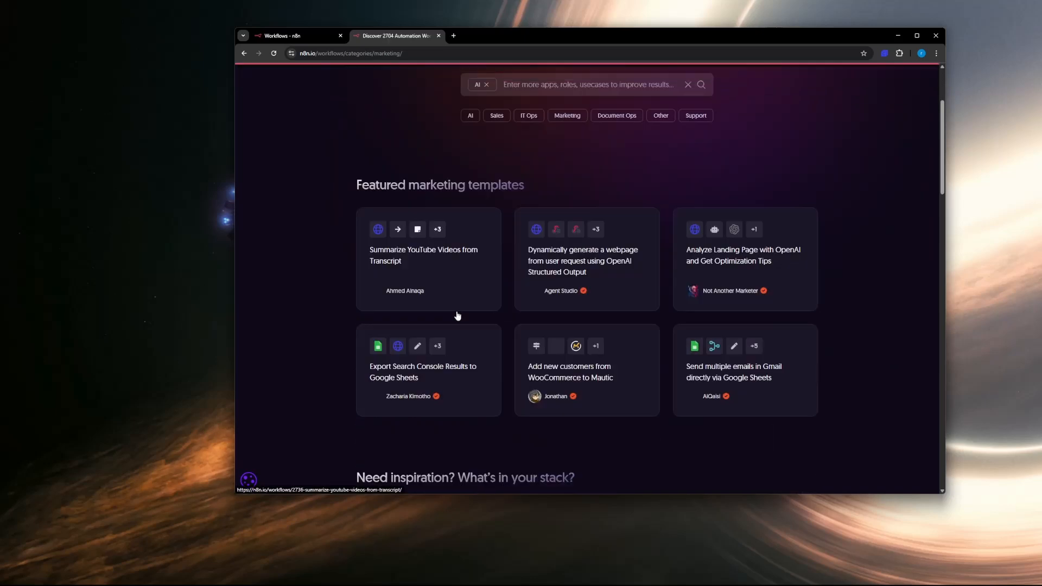
{"action": "scroll", "coordinate": [570, 292], "scroll_direction": "down", "scroll_amount": 6}
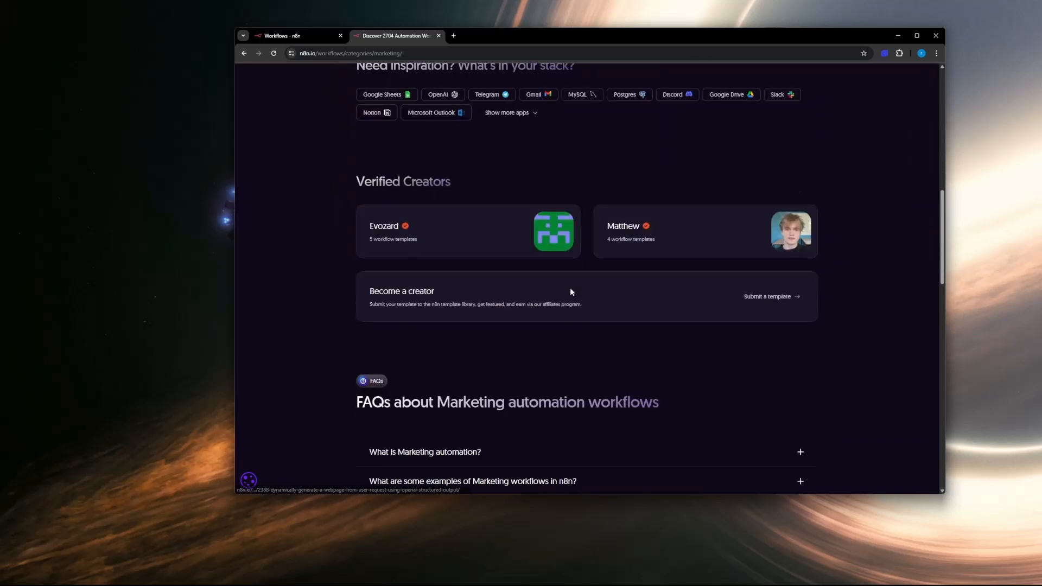
{"action": "scroll", "coordinate": [570, 292], "scroll_direction": "up", "scroll_amount": 8}
{"action": "scroll", "coordinate": [570, 292], "scroll_direction": "down", "scroll_amount": 3}
{"action": "scroll", "coordinate": [570, 291], "scroll_direction": "up", "scroll_amount": 3}
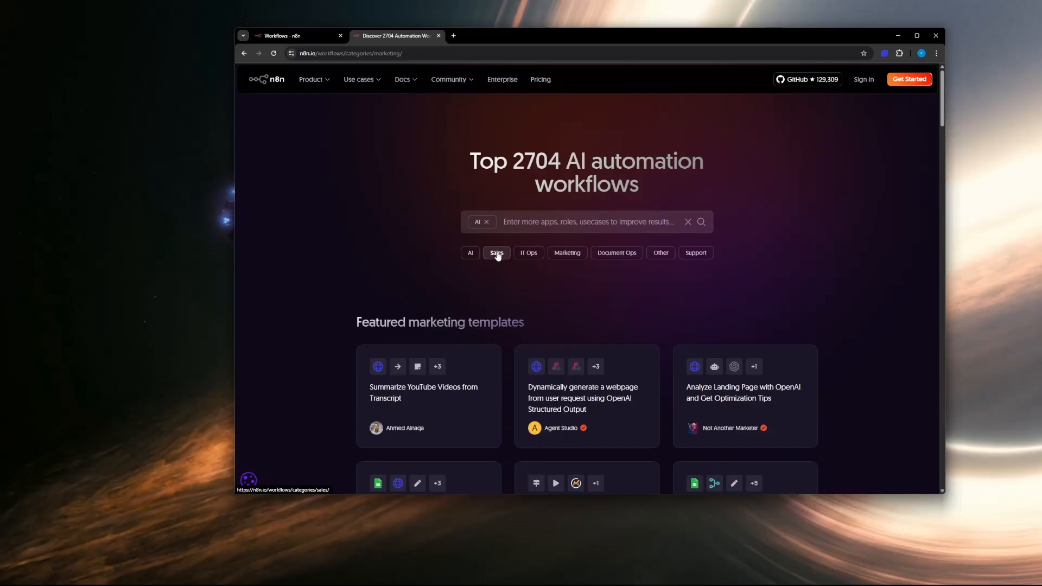
{"action": "scroll", "coordinate": [521, 273], "scroll_direction": "down", "scroll_amount": 3}
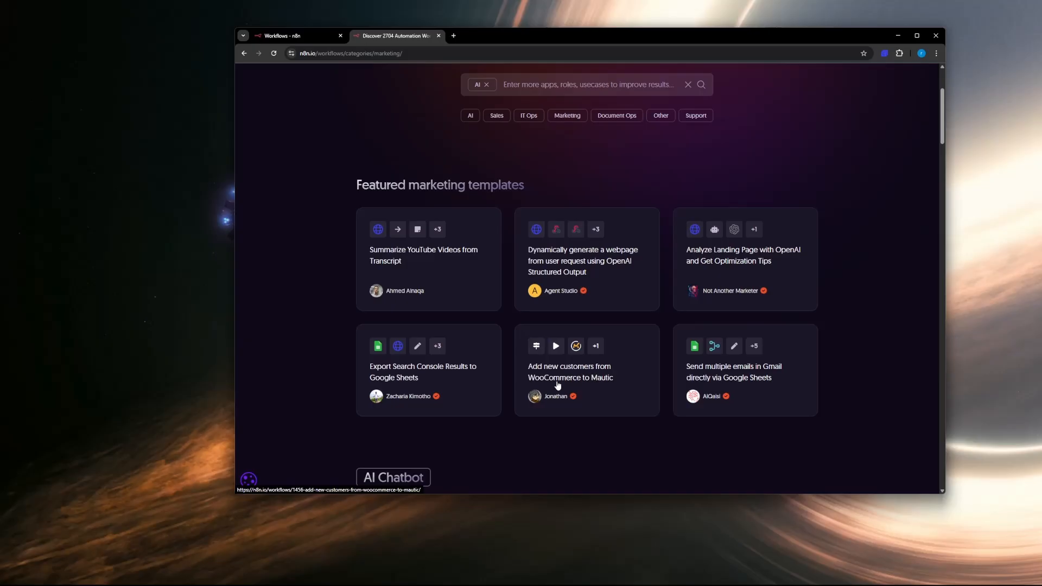
{"action": "scroll", "coordinate": [552, 320], "scroll_direction": "down", "scroll_amount": 18}
{"action": "scroll", "coordinate": [555, 325], "scroll_direction": "up", "scroll_amount": 20}
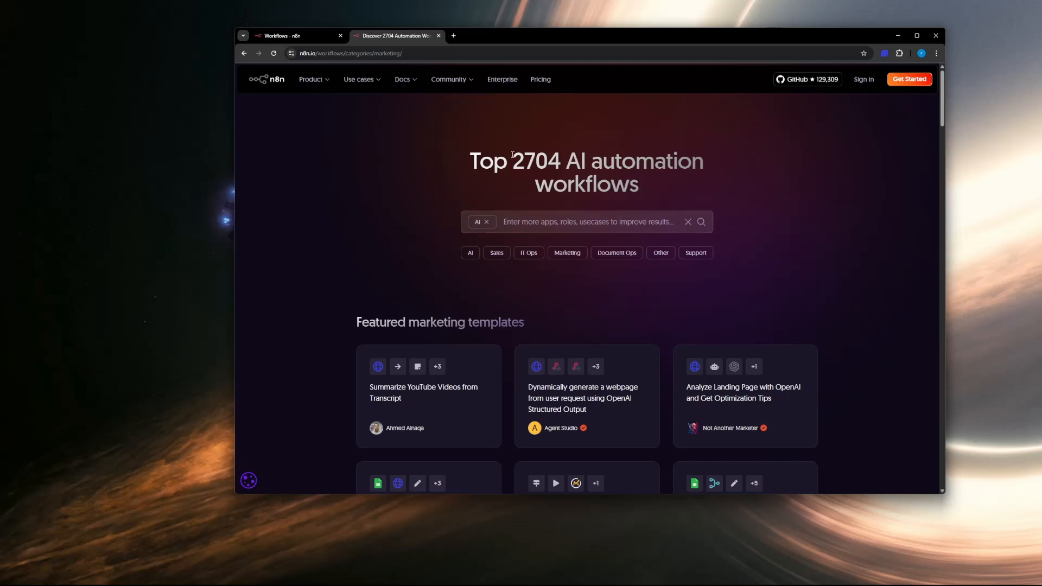
Step: Check the number of AI automation workflows in the heading and remove the AI filter
{"action": "left_click_drag", "start_coordinate": [512, 154], "coordinate": [576, 164]}
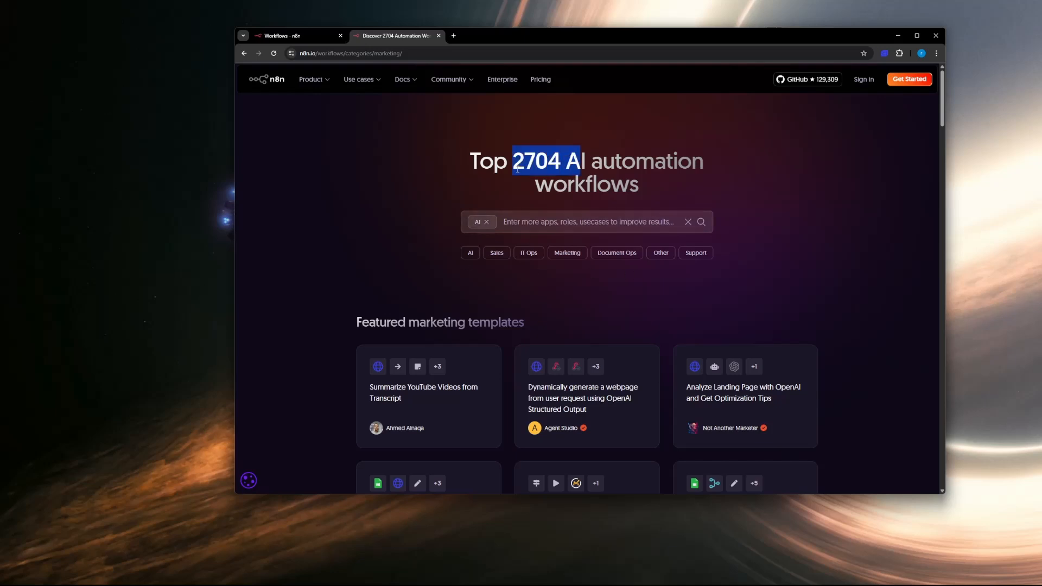
{"action": "left_click_drag", "start_coordinate": [513, 158], "coordinate": [560, 161]}
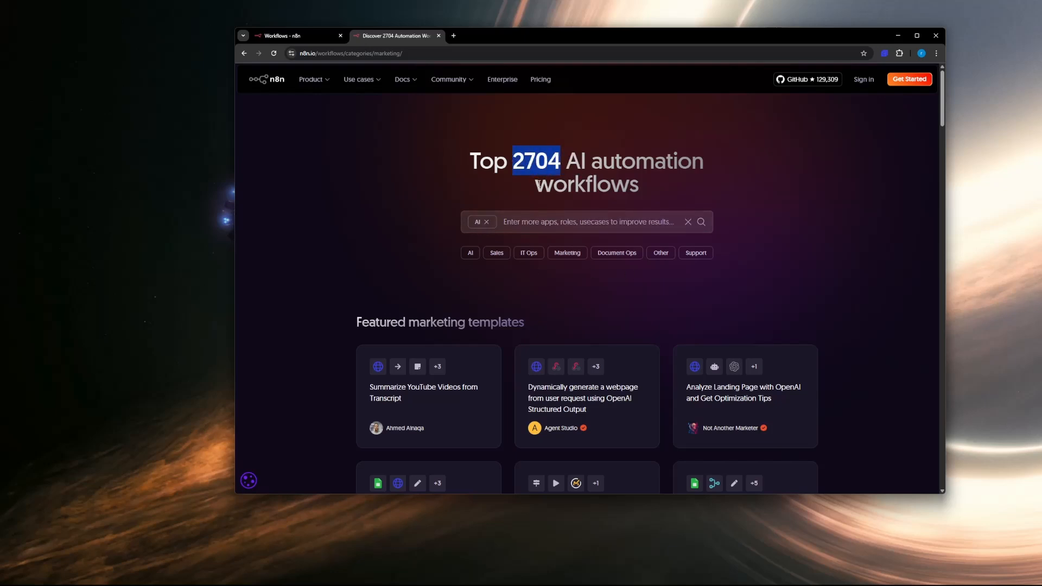
{"action": "left_click", "coordinate": [486, 222]}
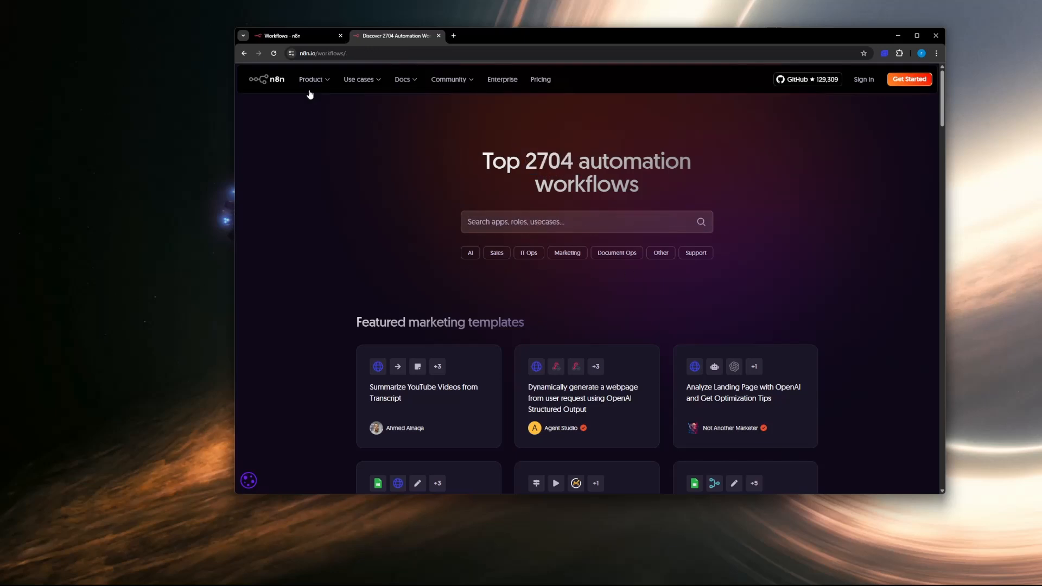
Step: Return to the n8n workspace, maximize its window and dismiss the trial banner
{"action": "left_click", "coordinate": [275, 37]}
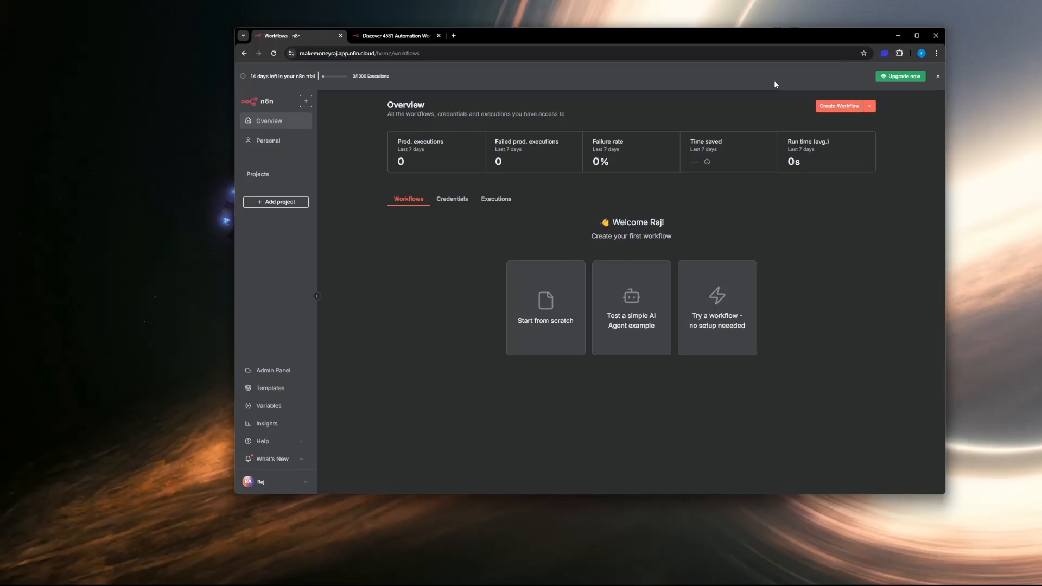
{"action": "left_click", "coordinate": [916, 36]}
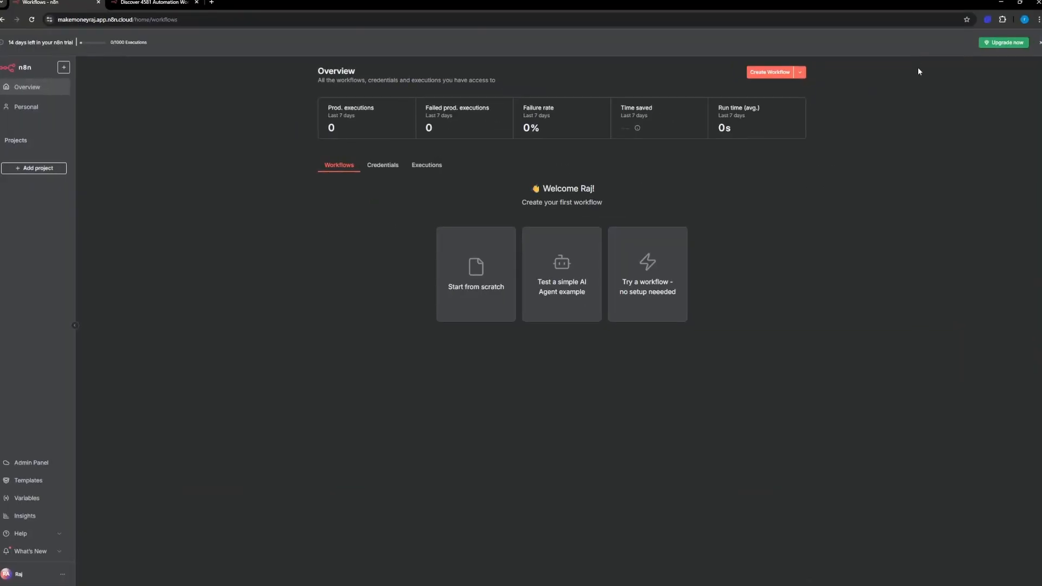
{"action": "left_click", "coordinate": [1040, 44]}
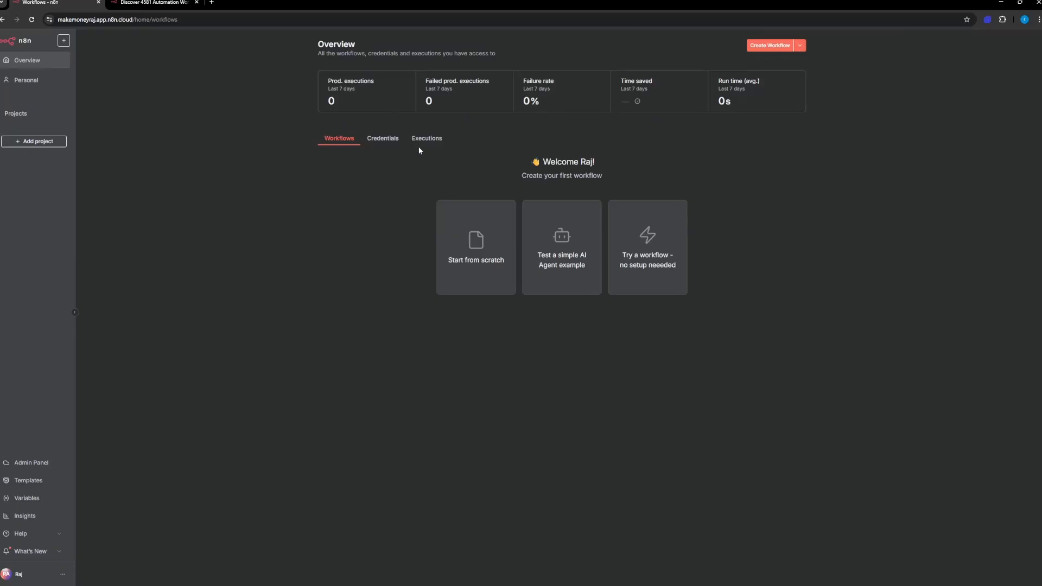
Step: Review the workspace's Variables and Insights pages in a smaller browser window and return to the Overview
{"action": "left_click", "coordinate": [33, 498]}
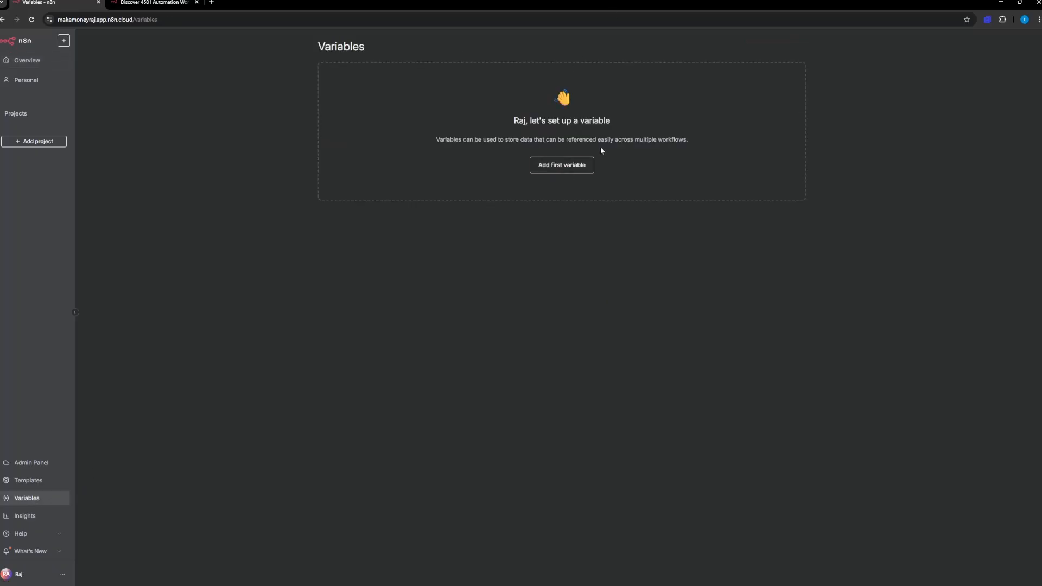
{"action": "left_click_drag", "start_coordinate": [634, 9], "coordinate": [645, 33]}
{"action": "left_click_drag", "start_coordinate": [508, 173], "coordinate": [552, 165]}
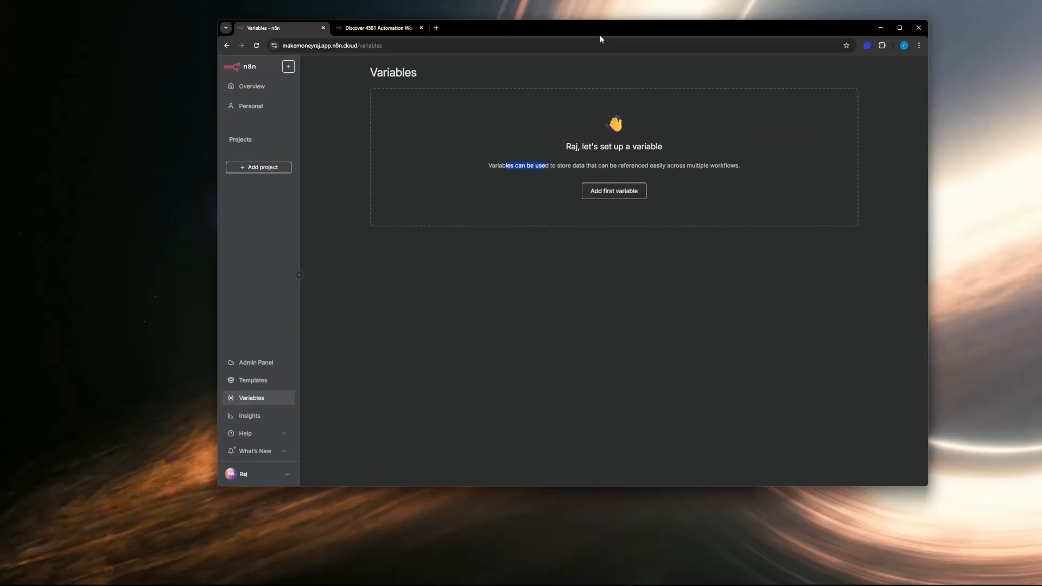
{"action": "left_click_drag", "start_coordinate": [601, 38], "coordinate": [652, 33]}
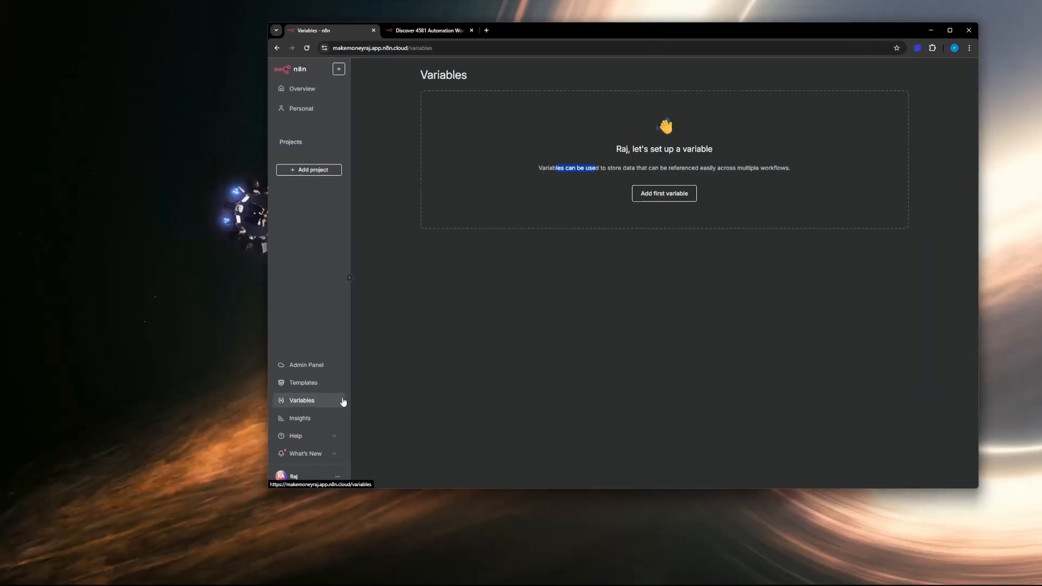
{"action": "left_click", "coordinate": [300, 418]}
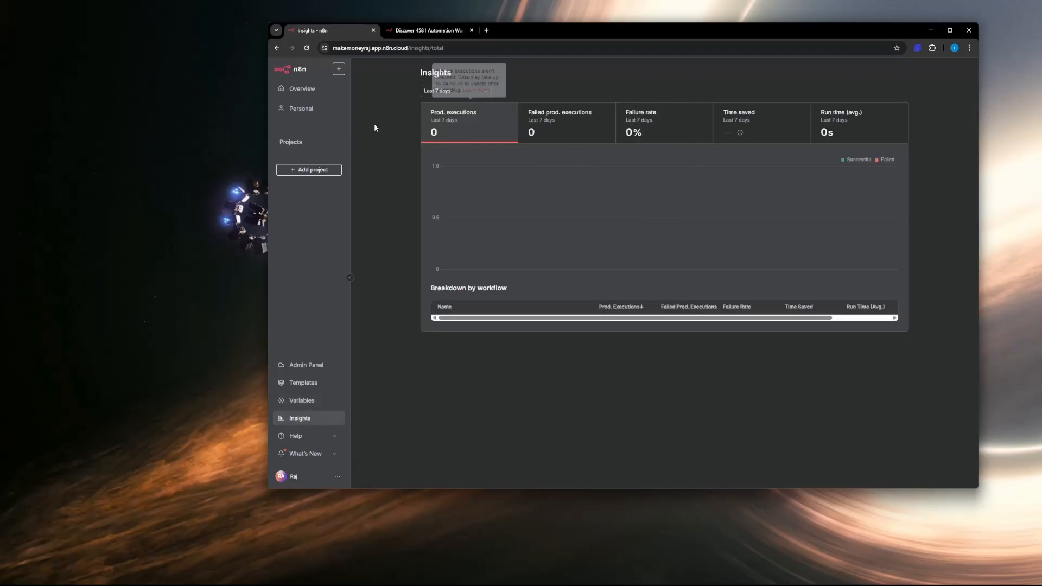
{"action": "left_click", "coordinate": [330, 91]}
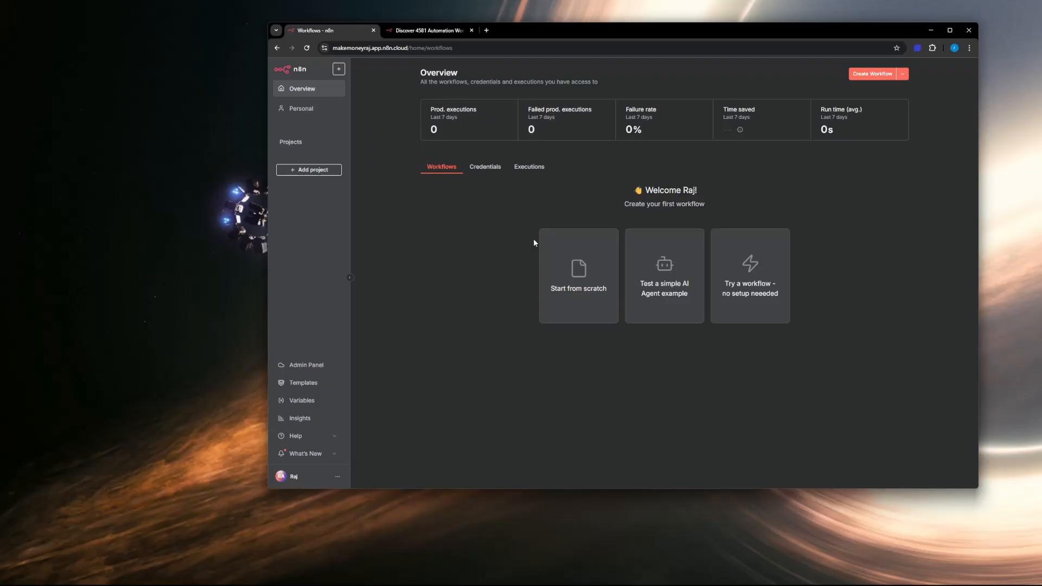
Step: Start a new workflow from scratch, and widen and recenter the browser window around its editor
{"action": "left_click", "coordinate": [588, 289]}
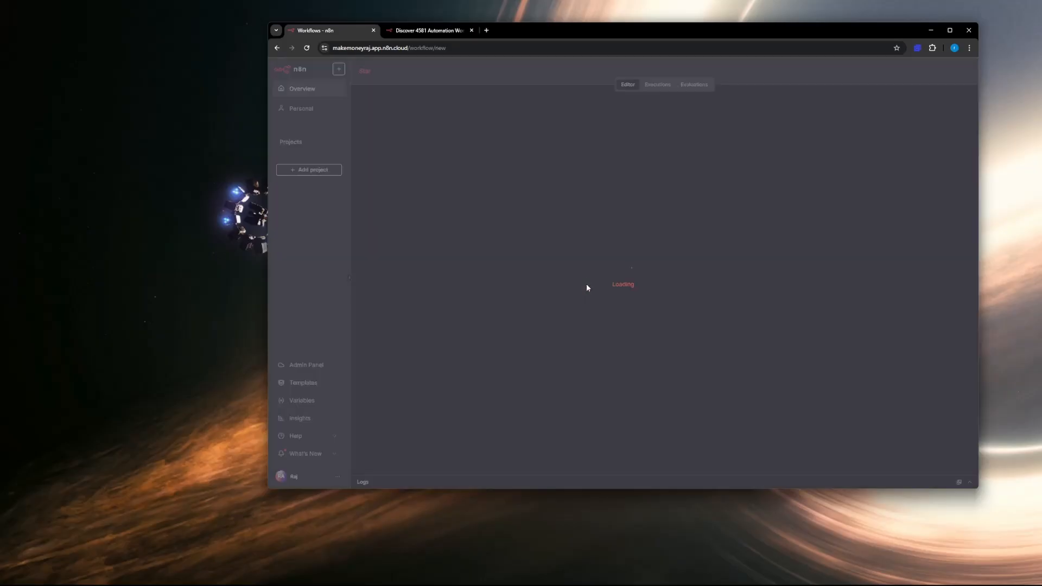
{"action": "left_click_drag", "start_coordinate": [594, 38], "coordinate": [424, 35]}
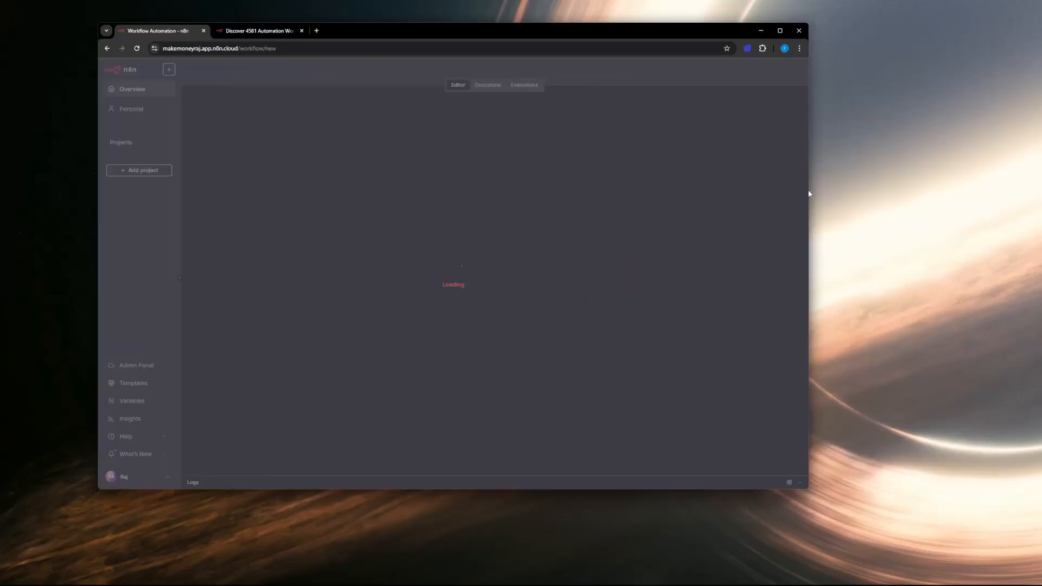
{"action": "left_click_drag", "start_coordinate": [809, 200], "coordinate": [923, 204]}
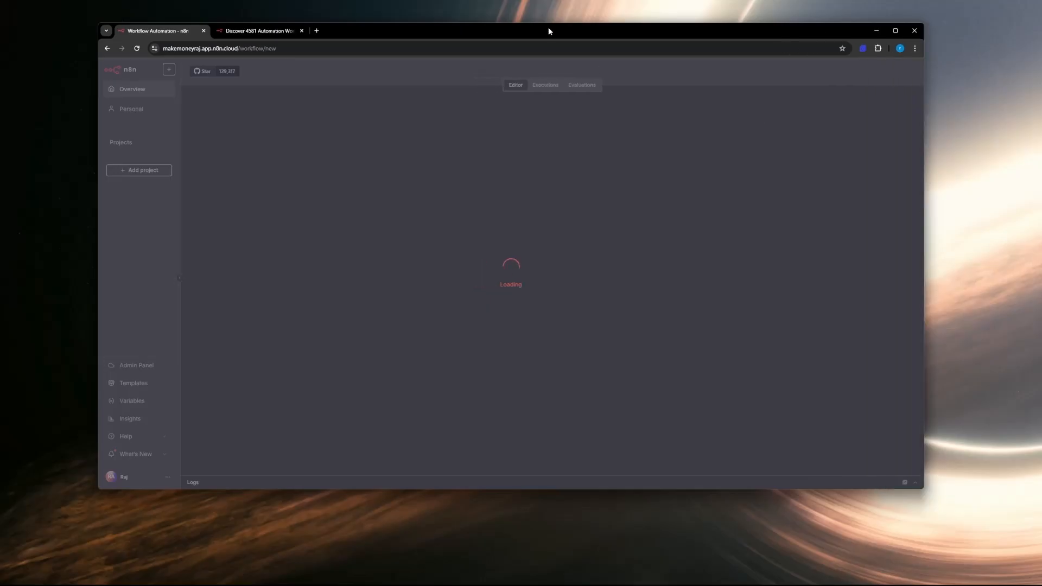
{"action": "left_click_drag", "start_coordinate": [538, 34], "coordinate": [606, 52]}
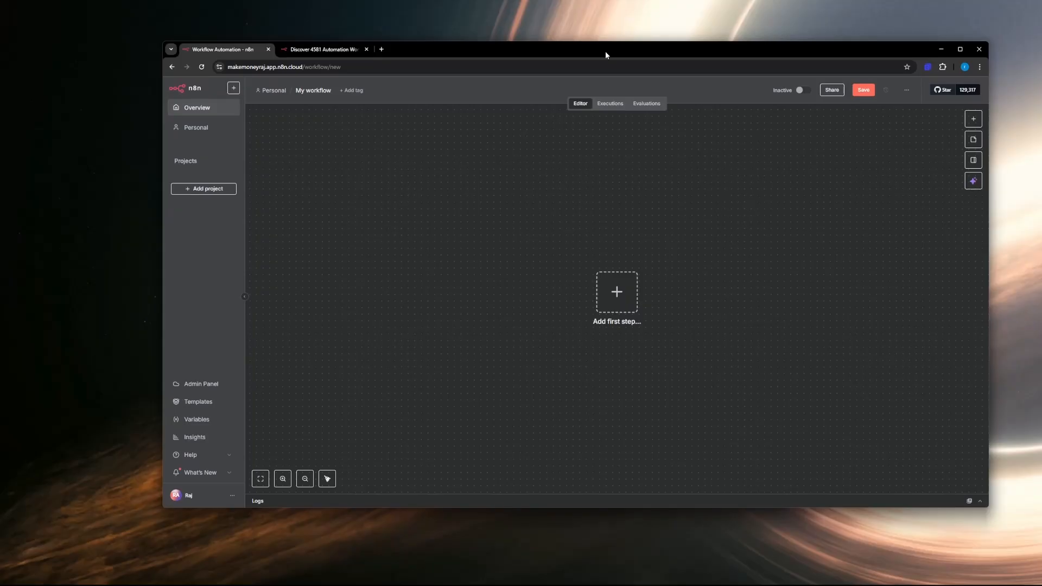
Step: Examine the empty workflow canvas at different positions and zoom levels, and leave the editor for the Personal project
{"action": "left_click_drag", "start_coordinate": [557, 229], "coordinate": [489, 247]}
{"action": "left_click_drag", "start_coordinate": [583, 283], "coordinate": [559, 256]}
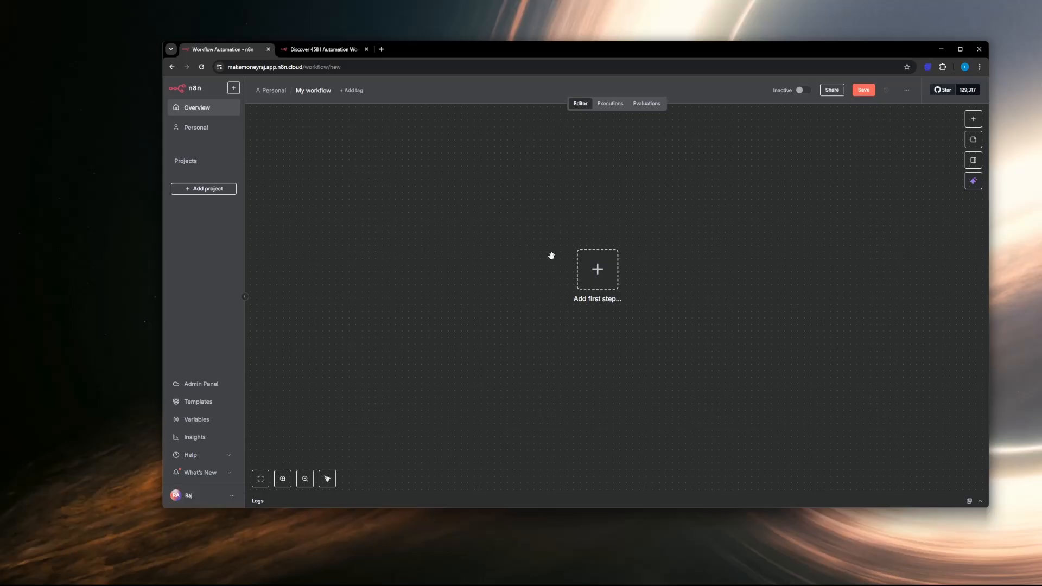
{"action": "mouse_move", "coordinate": [552, 256]}
{"action": "left_mouse_down"}
{"action": "mouse_move", "coordinate": [538, 246]}
{"action": "mouse_move", "coordinate": [552, 247]}
{"action": "mouse_move", "coordinate": [529, 249]}
{"action": "mouse_move", "coordinate": [634, 265]}
{"action": "mouse_move", "coordinate": [679, 243]}
{"action": "mouse_move", "coordinate": [534, 263]}
{"action": "left_mouse_up"}
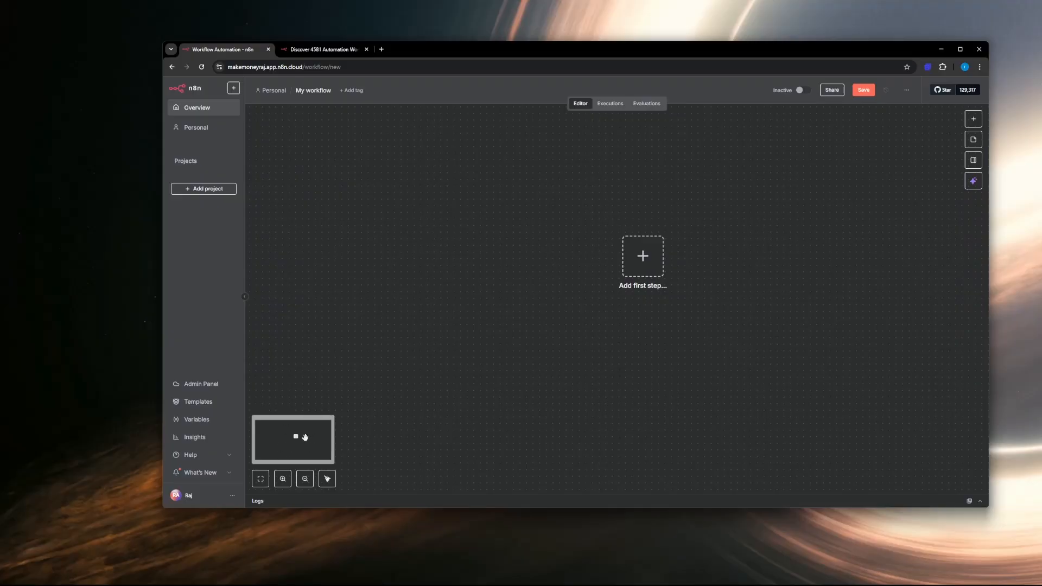
{"action": "left_click_drag", "start_coordinate": [575, 371], "coordinate": [519, 358]}
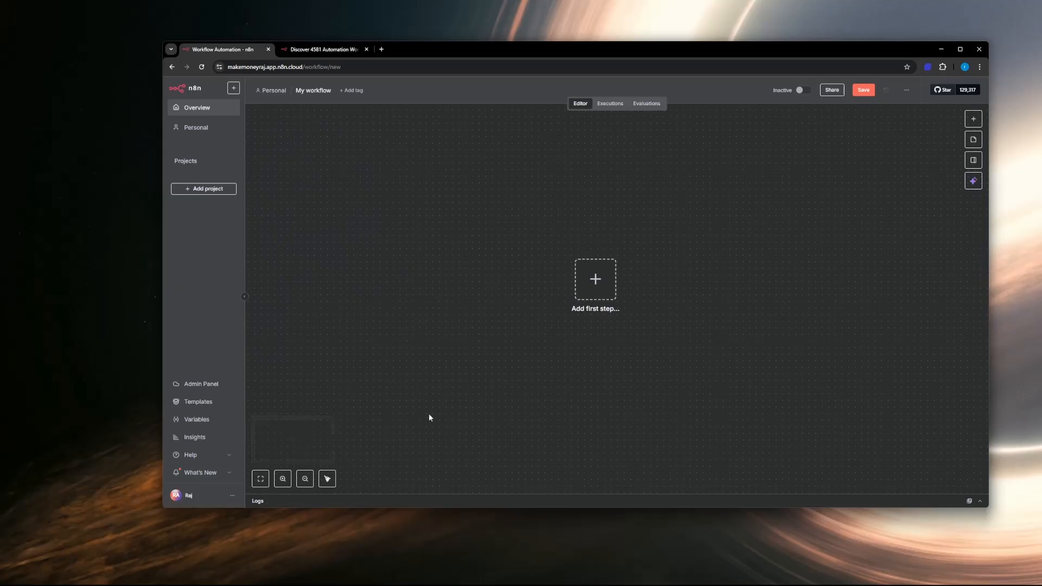
{"action": "scroll", "coordinate": [609, 358], "scroll_direction": "up", "scroll_amount": 3}
{"action": "scroll", "coordinate": [612, 351], "scroll_direction": "down", "scroll_amount": 5}
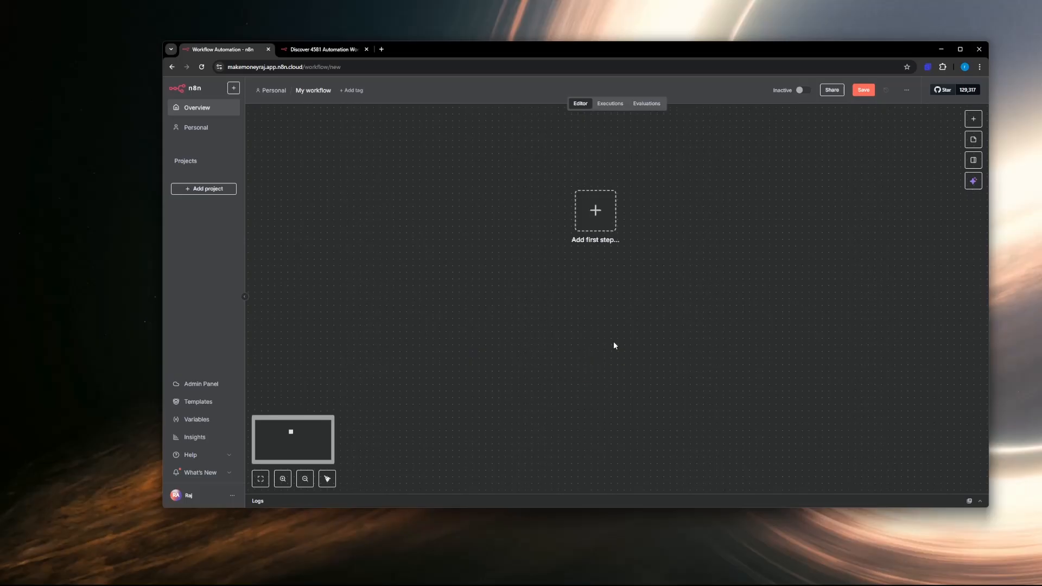
{"action": "scroll", "coordinate": [614, 347], "scroll_direction": "up", "scroll_amount": 2}
{"action": "scroll", "coordinate": [614, 299], "scroll_direction": "up", "scroll_amount": 8}
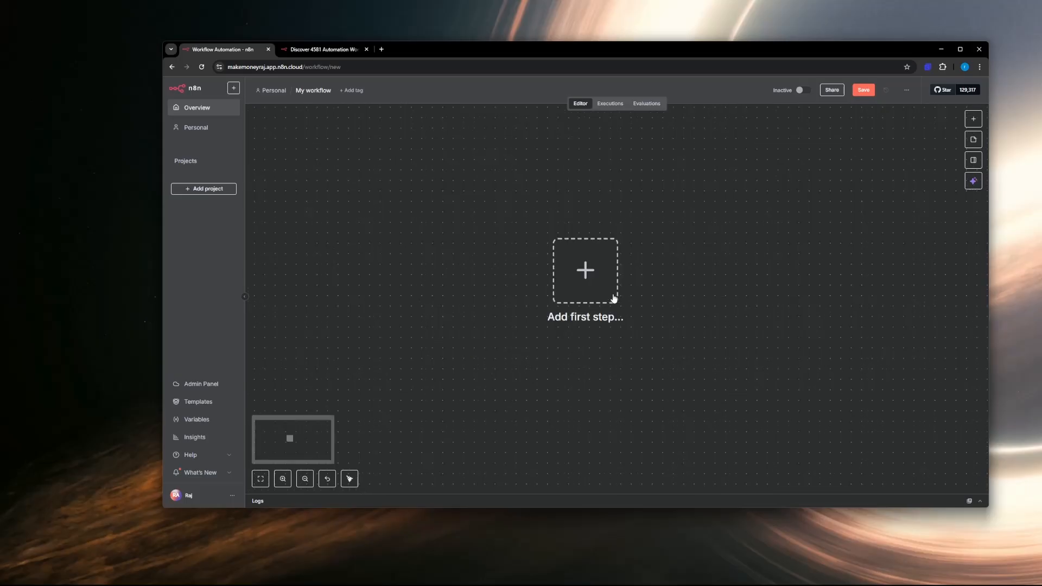
{"action": "scroll", "coordinate": [614, 298], "scroll_direction": "down", "scroll_amount": 5}
{"action": "scroll", "coordinate": [614, 299], "scroll_direction": "up", "scroll_amount": 2}
{"action": "scroll", "coordinate": [614, 299], "scroll_direction": "down", "scroll_amount": 6}
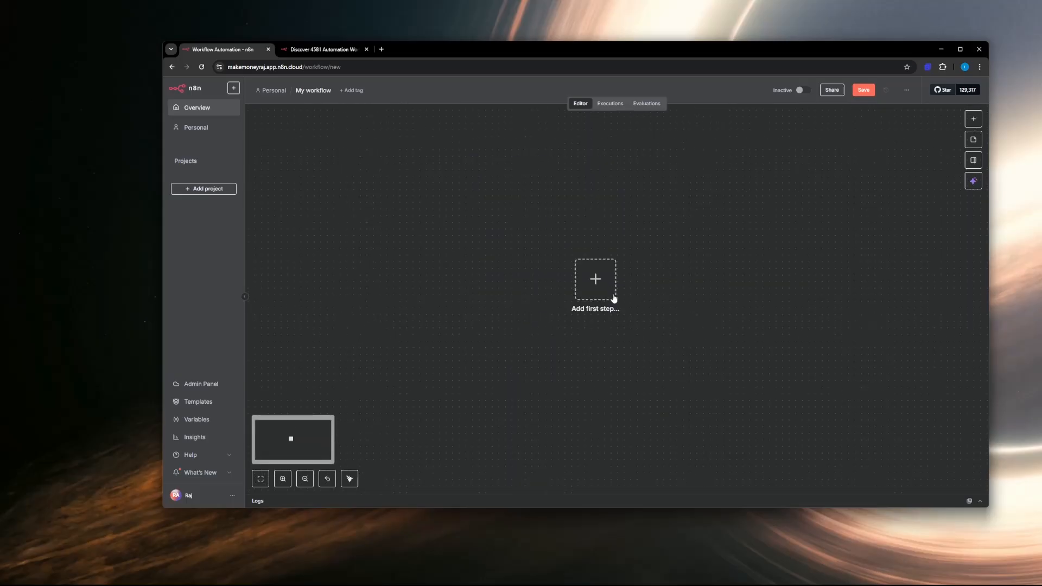
{"action": "scroll", "coordinate": [614, 298], "scroll_direction": "up", "scroll_amount": 2}
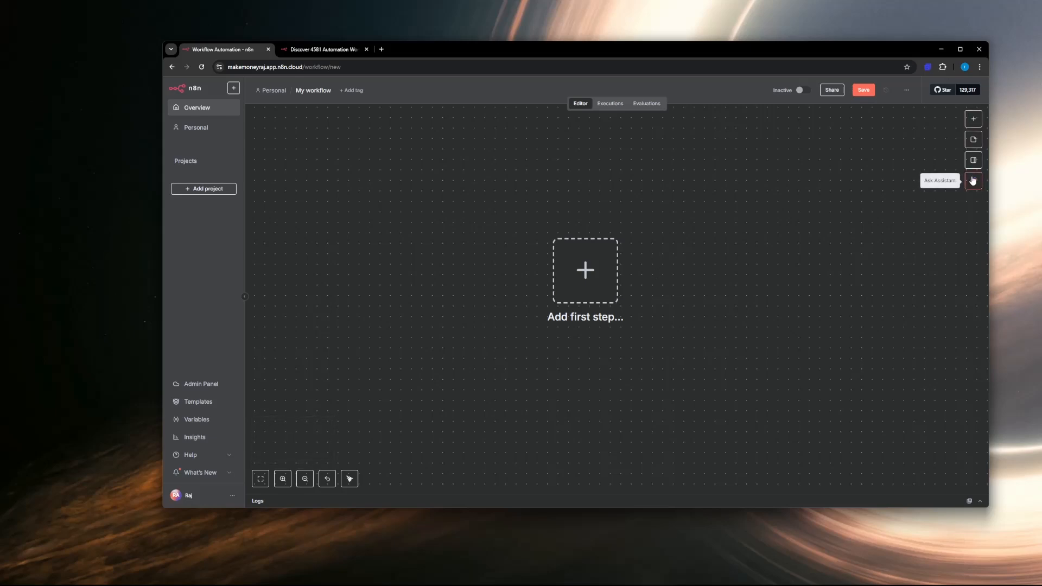
{"action": "left_click", "coordinate": [273, 91]}
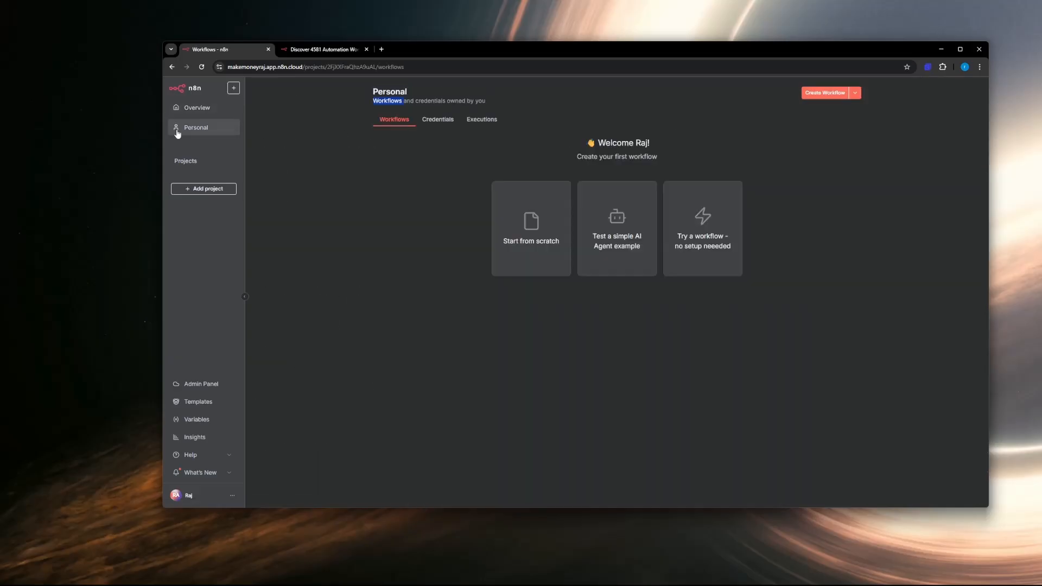
Step: Start a new workflow from scratch in the Personal project and name it "First Workflow"
{"action": "left_click", "coordinate": [521, 235]}
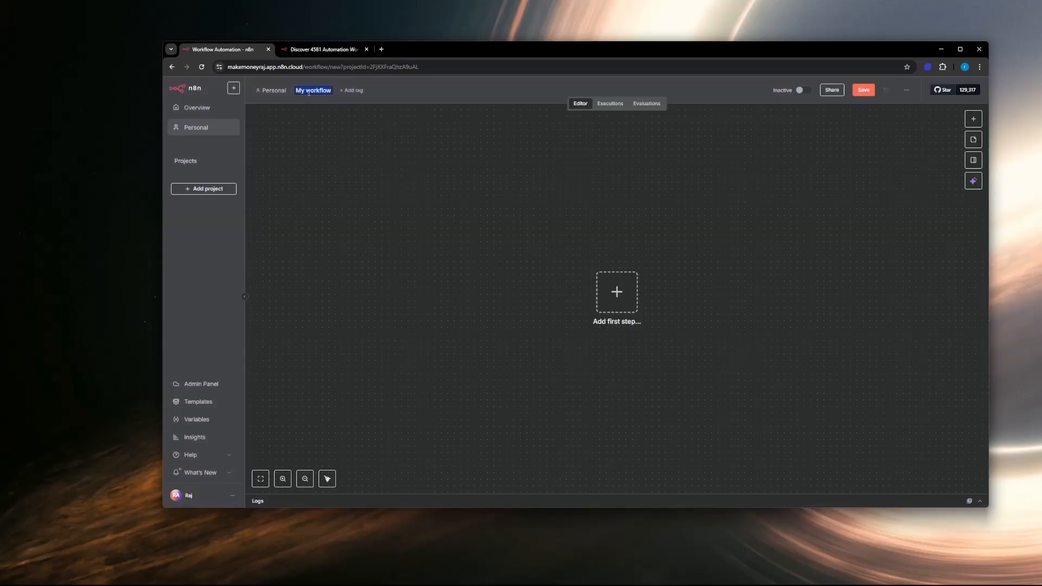
{"action": "type", "text": "Tes"}
{"action": "key", "text": "BackSpace"}
{"action": "type", "text": "First Workflow"}
{"action": "key", "text": "Return"}
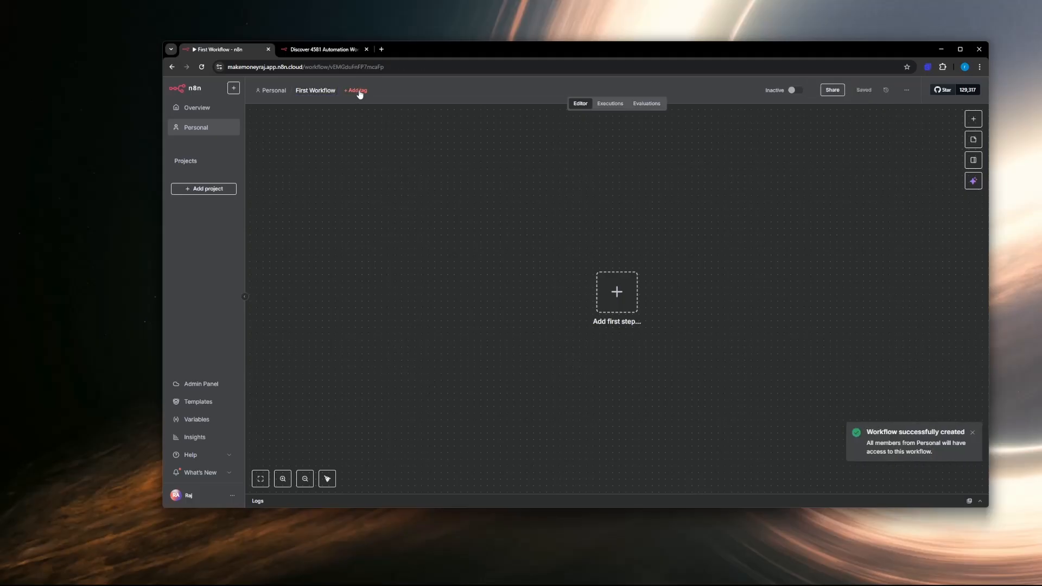
Step: Create the tag "tutorial" and assign it to the First Workflow
{"action": "left_click", "coordinate": [360, 93]}
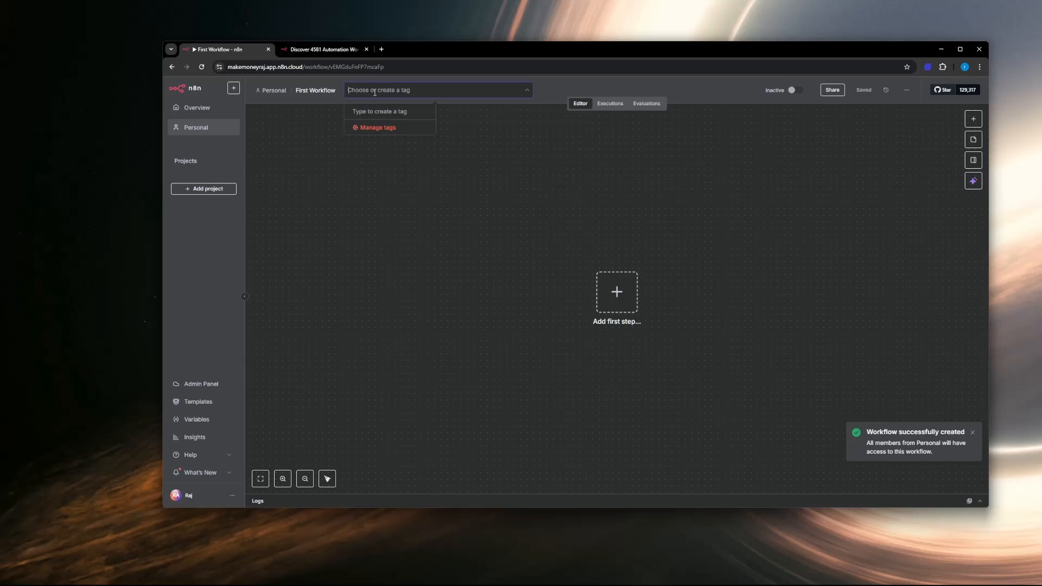
{"action": "type", "text": "tutorial"}
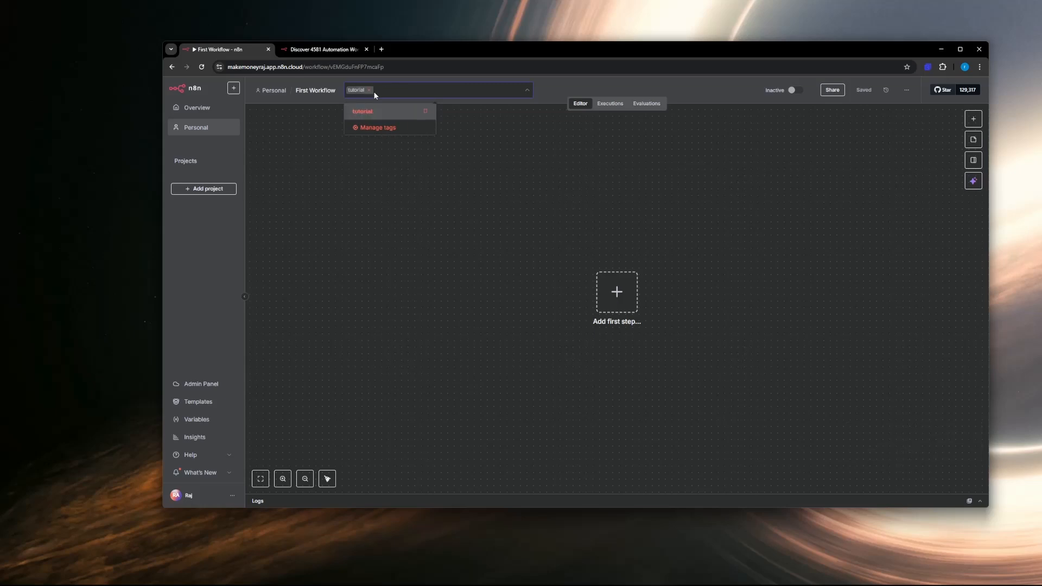
{"action": "left_click", "coordinate": [500, 187]}
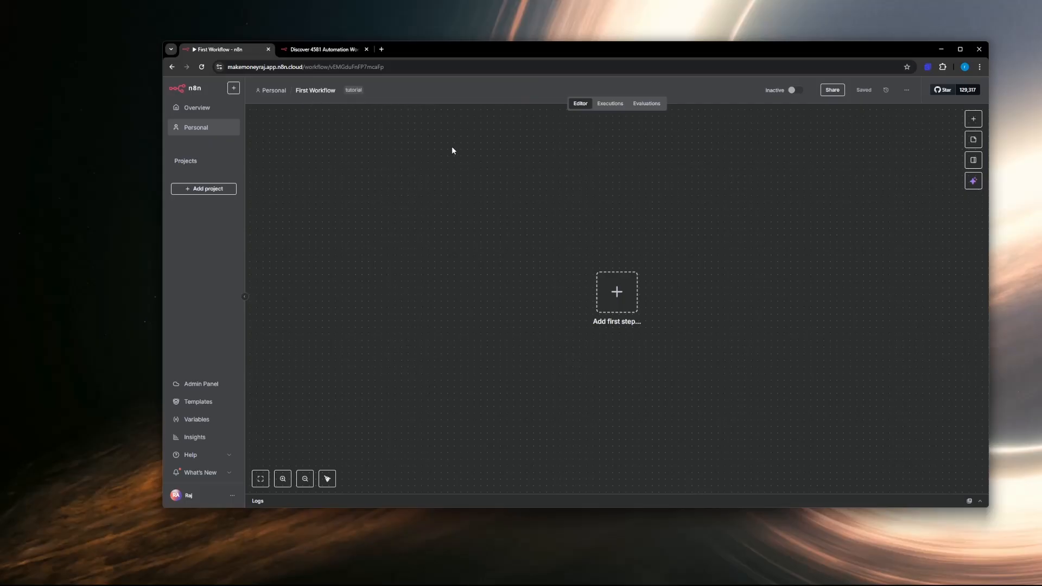
Step: View the workflow's executions, return to the editor and maximize the browser window
{"action": "left_click", "coordinate": [614, 107]}
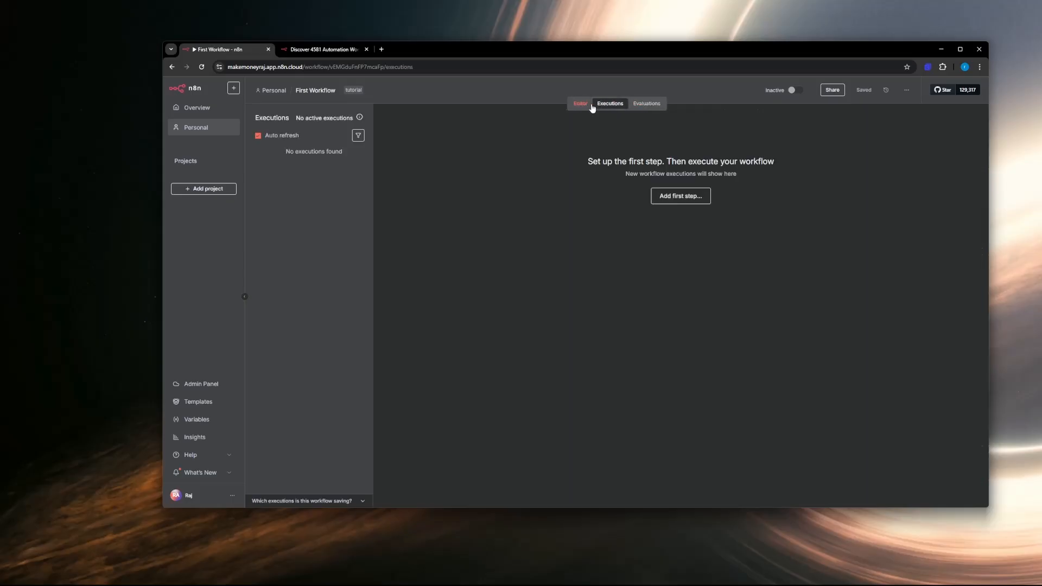
{"action": "left_click", "coordinate": [581, 106]}
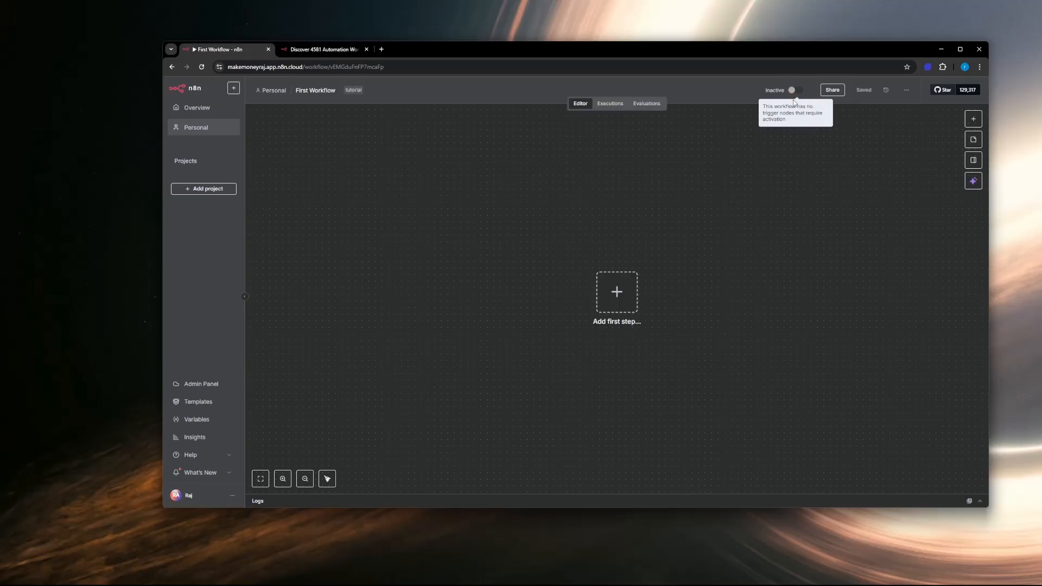
{"action": "double_click", "coordinate": [688, 50]}
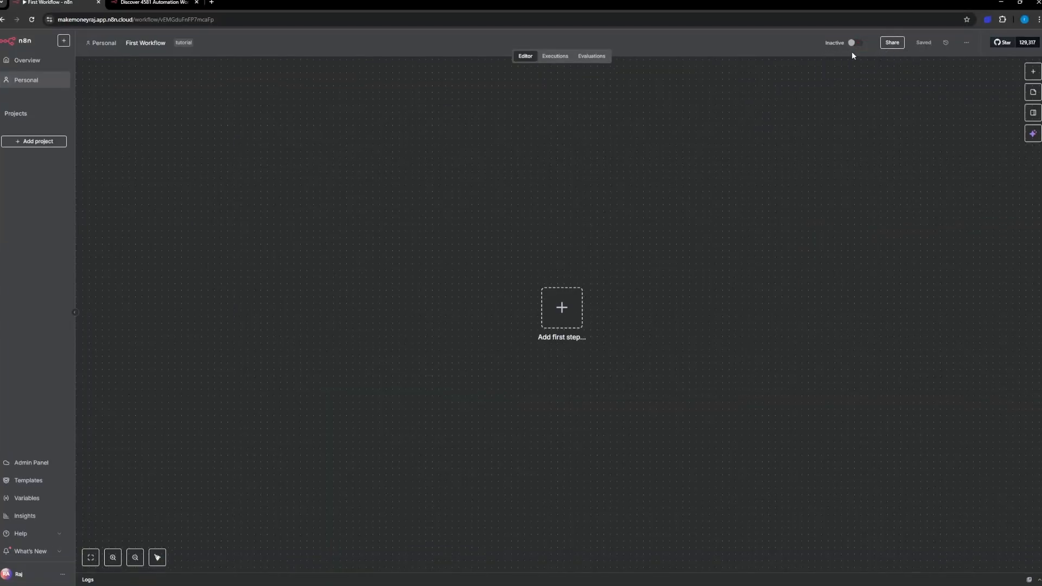
Step: Examine the workflow's activation control and version history, and return to its empty canvas
{"action": "mouse_move", "coordinate": [852, 44]}
{"action": "left_click", "coordinate": [946, 43]}
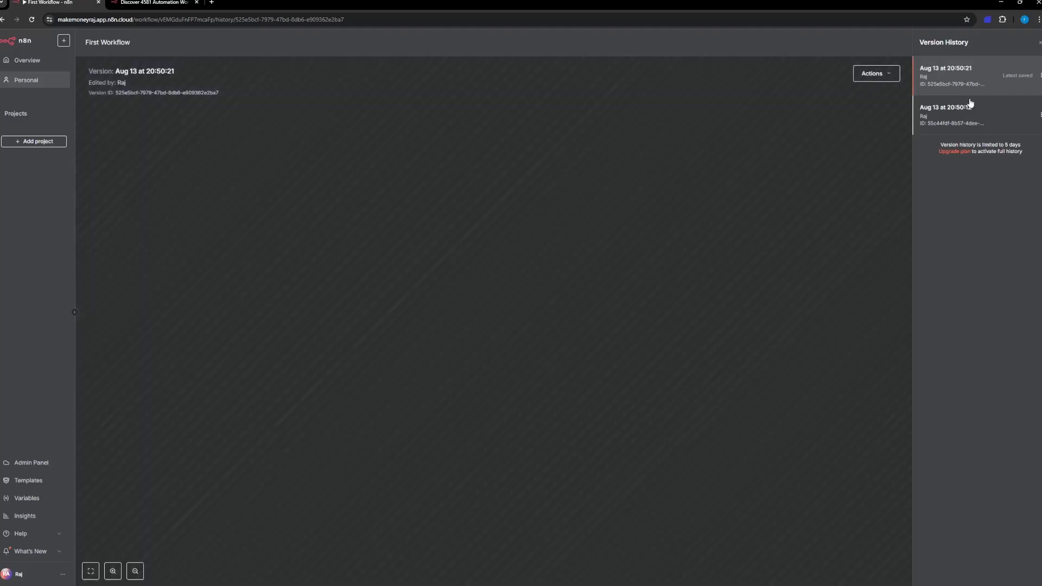
{"action": "left_click", "coordinate": [1040, 45]}
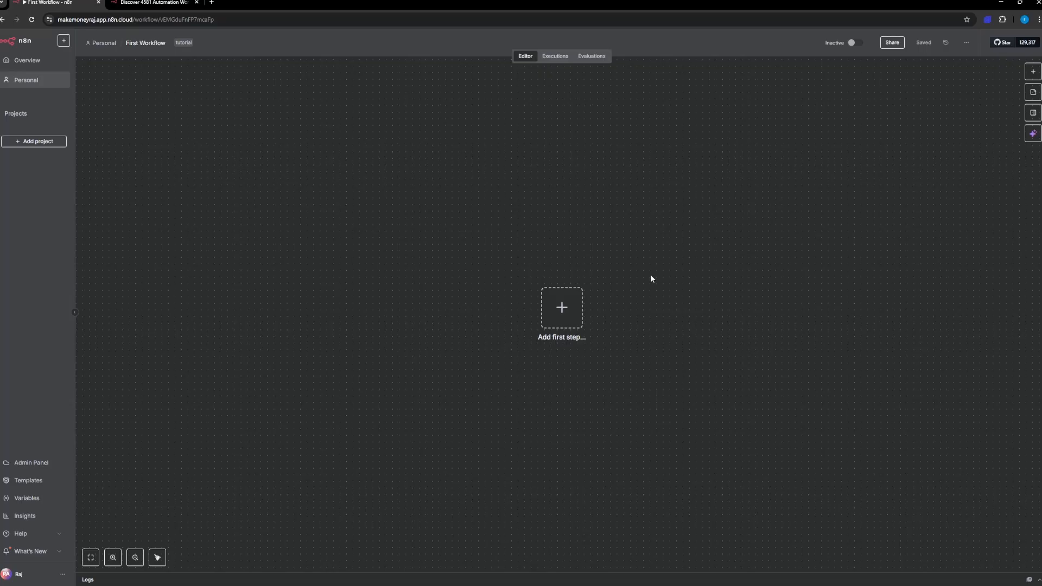
{"action": "left_click_drag", "start_coordinate": [651, 279], "coordinate": [618, 261]}
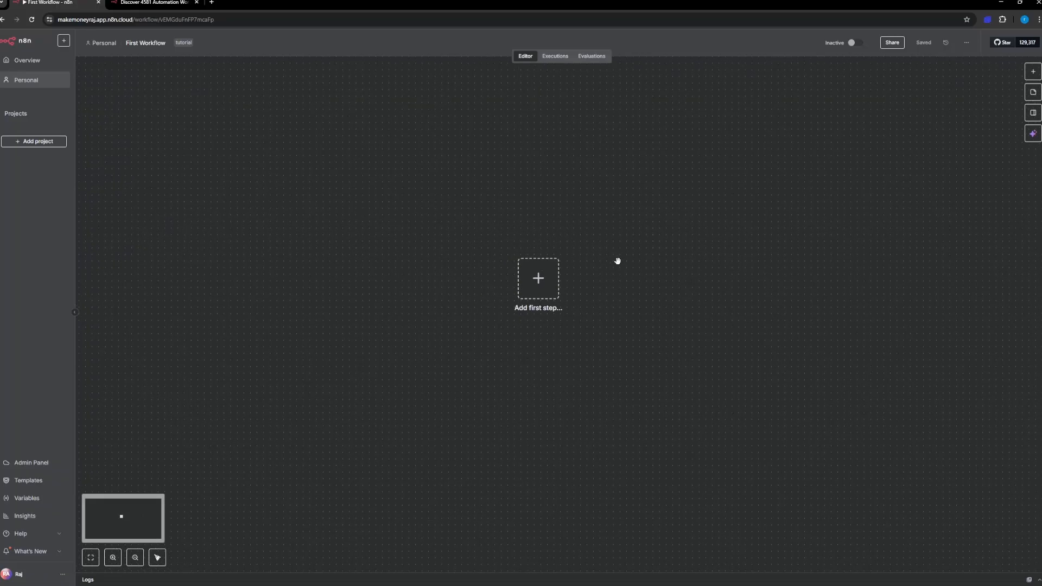
{"action": "left_click_drag", "start_coordinate": [621, 265], "coordinate": [645, 309]}
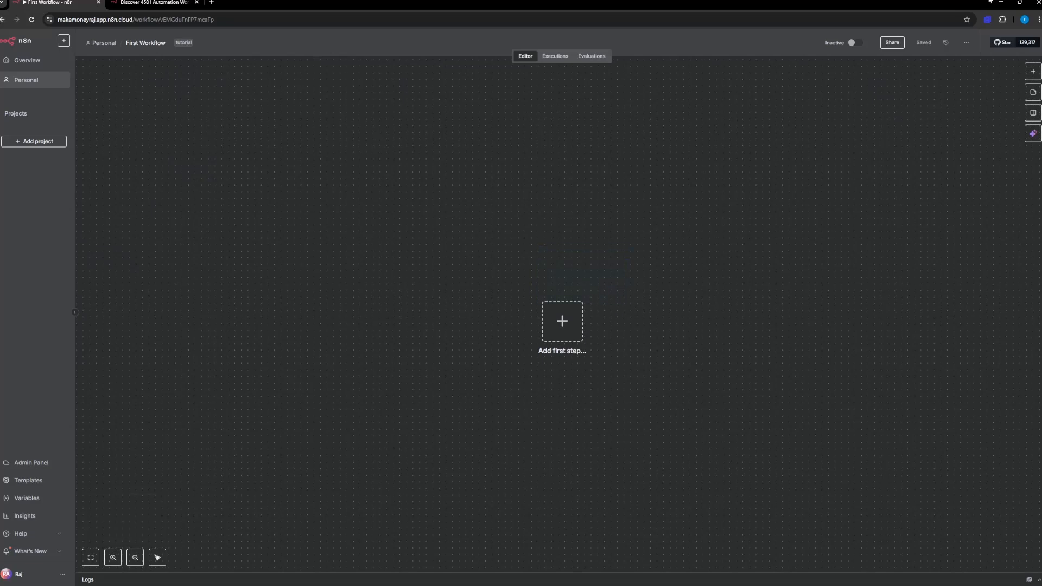
Step: Review the workflow's additional options and its settings dialog, and close the settings without saving
{"action": "left_click", "coordinate": [968, 43]}
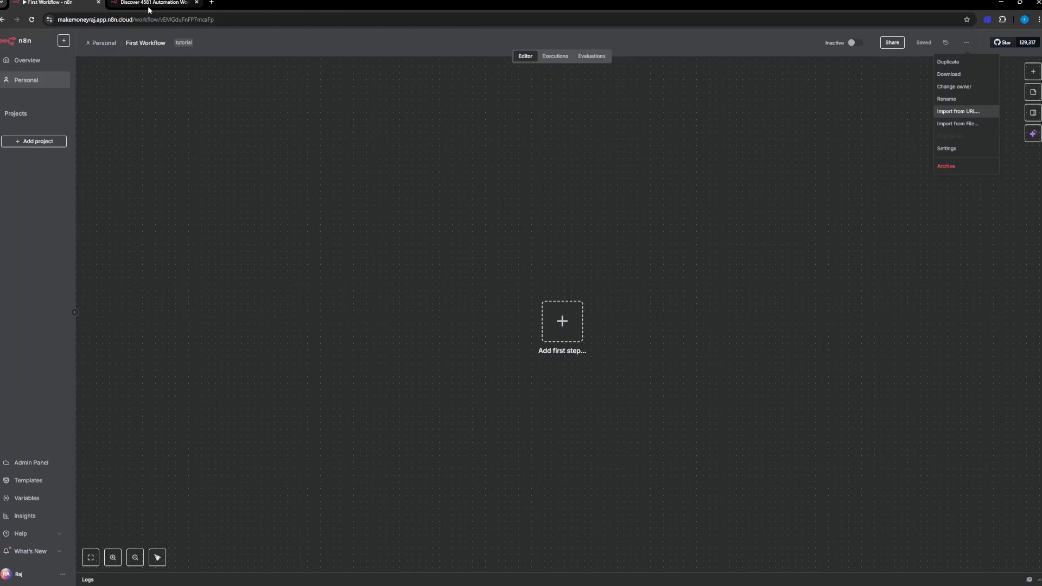
{"action": "left_click", "coordinate": [961, 152]}
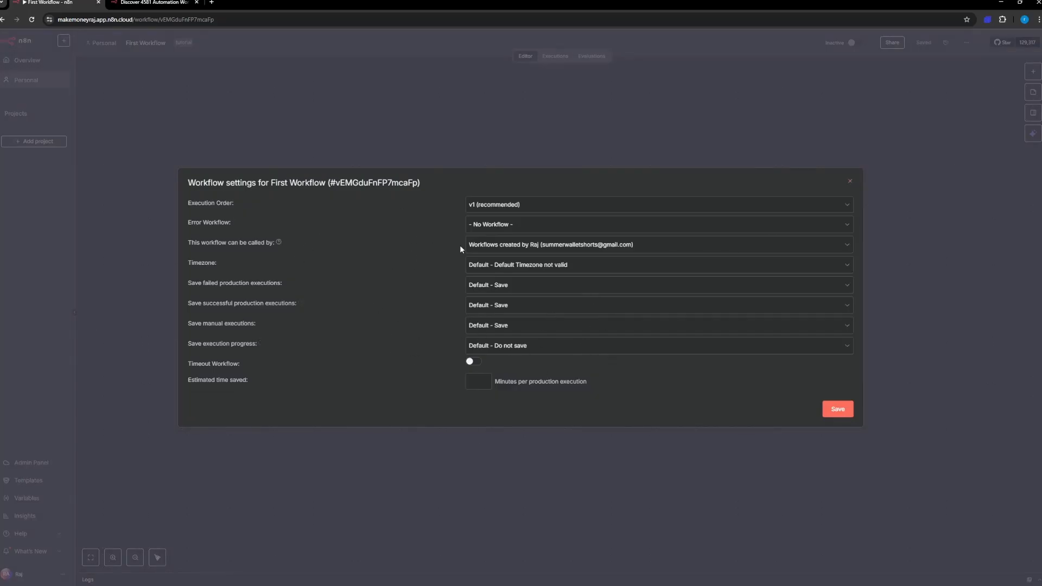
{"action": "left_click", "coordinate": [851, 182]}
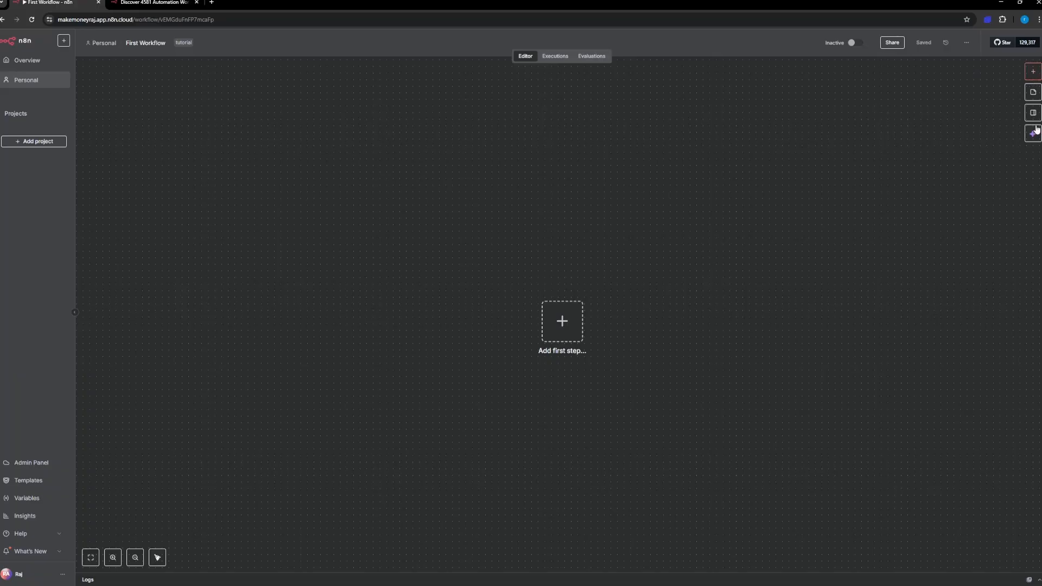
Step: Look over the available trigger types and the AI Assistant, and close both
{"action": "left_click", "coordinate": [1033, 72]}
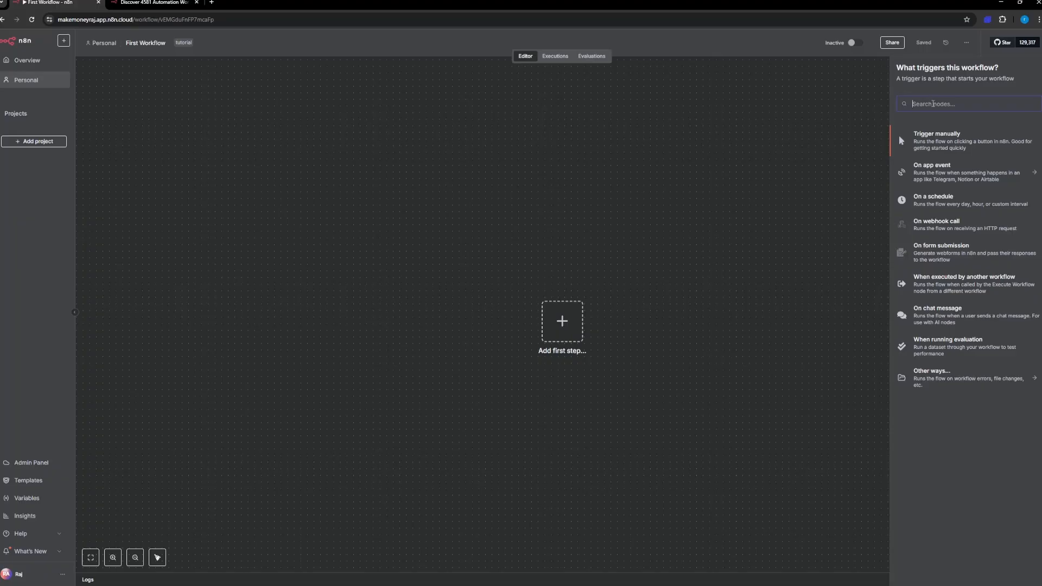
{"action": "left_click", "coordinate": [848, 142]}
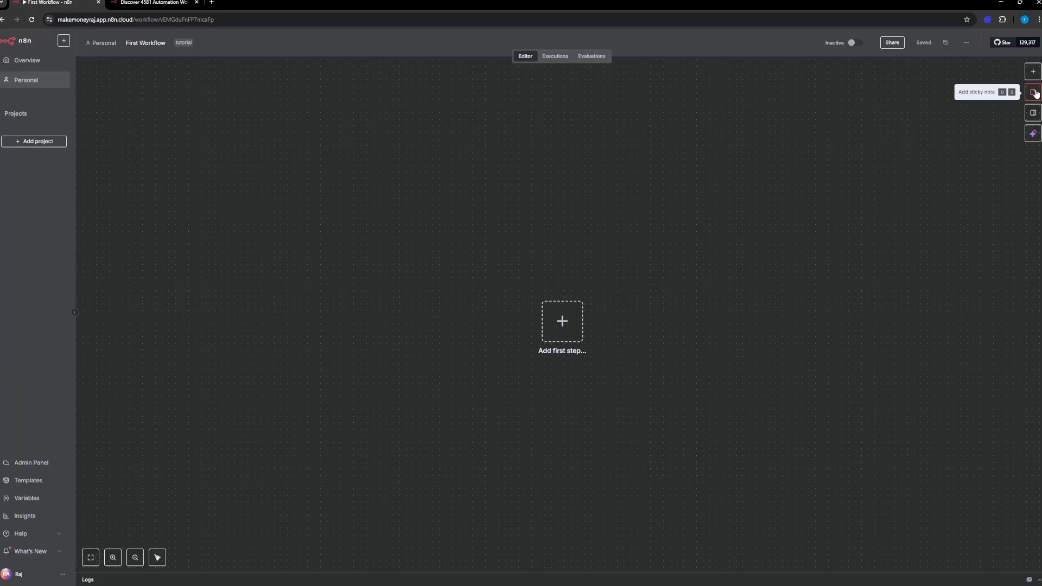
{"action": "left_click", "coordinate": [1033, 137]}
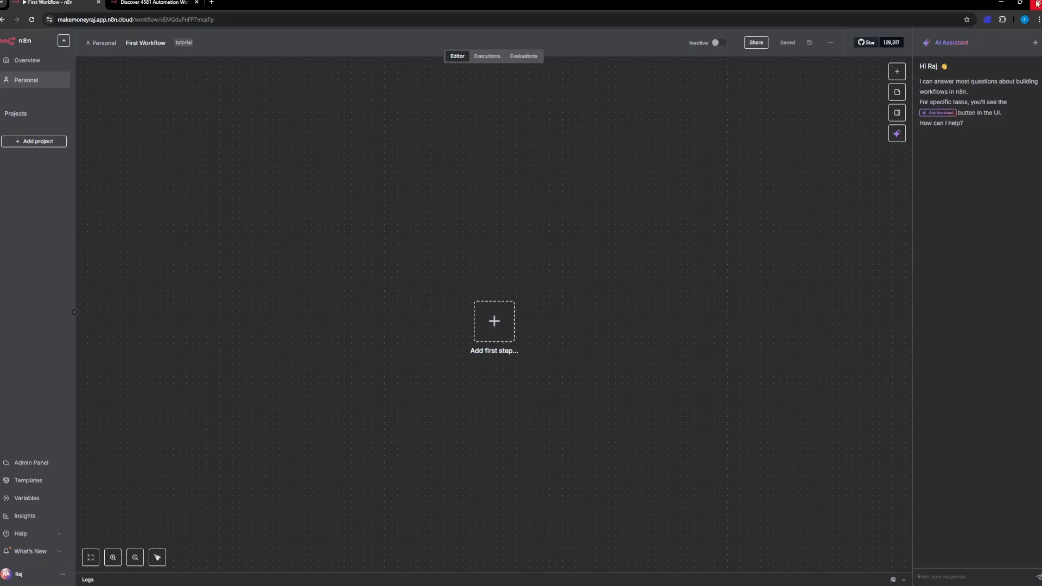
{"action": "left_click", "coordinate": [897, 71]}
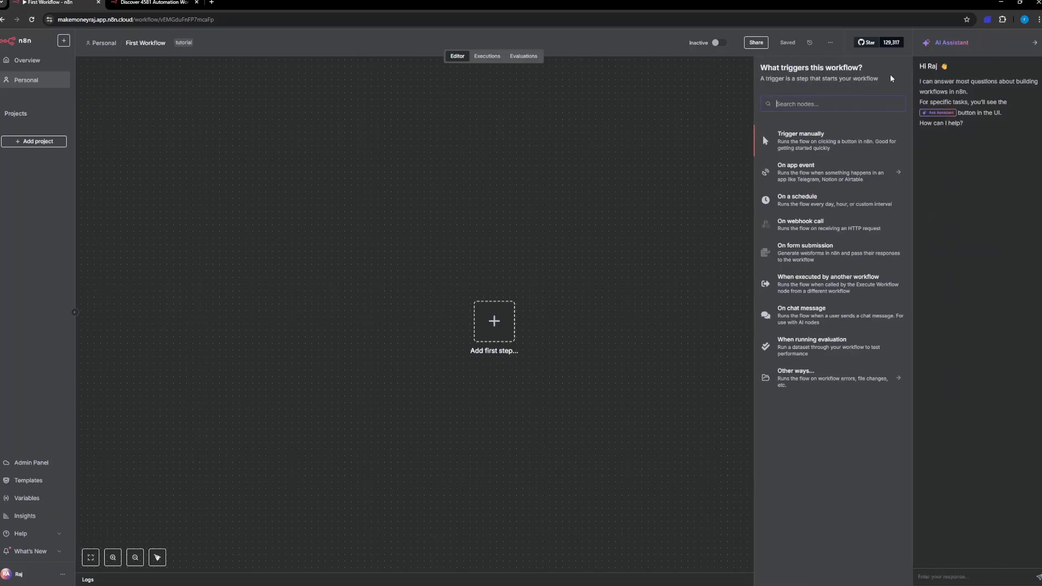
{"action": "left_click", "coordinate": [1035, 42]}
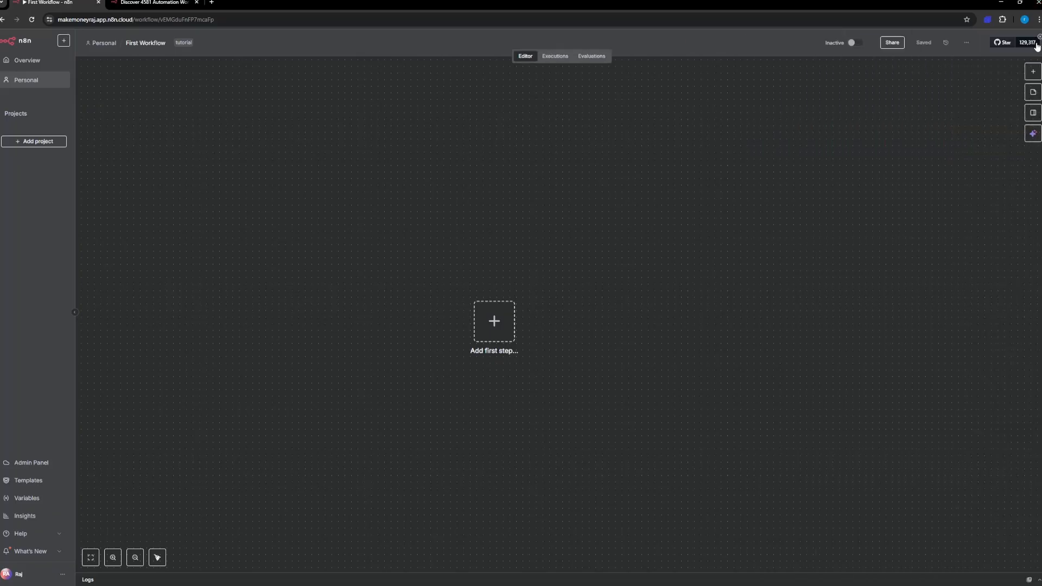
Step: Add a manual trigger to the workflow and move it up and to the left on the canvas
{"action": "left_click", "coordinate": [1032, 76]}
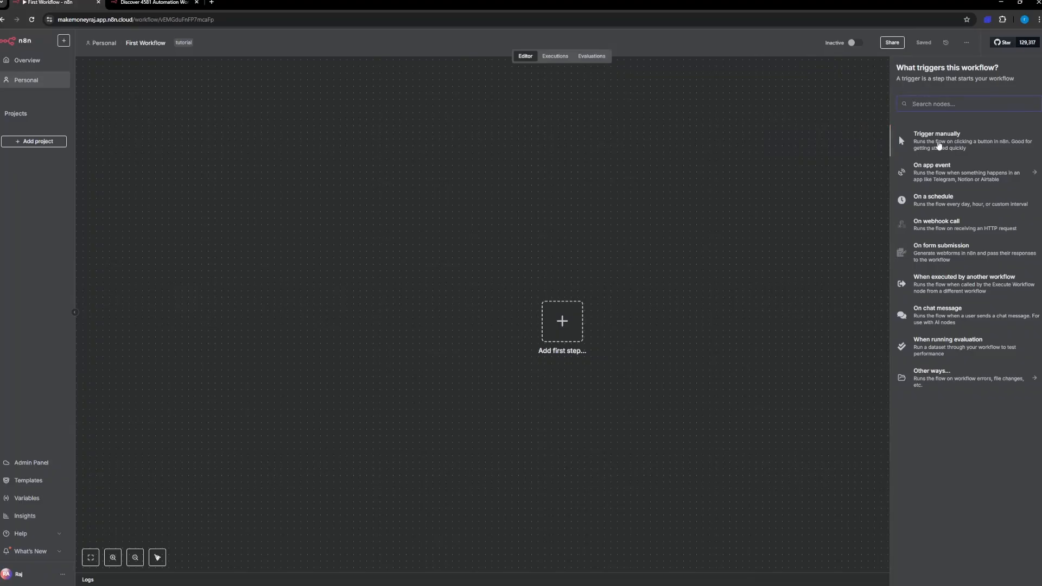
{"action": "left_click", "coordinate": [939, 145]}
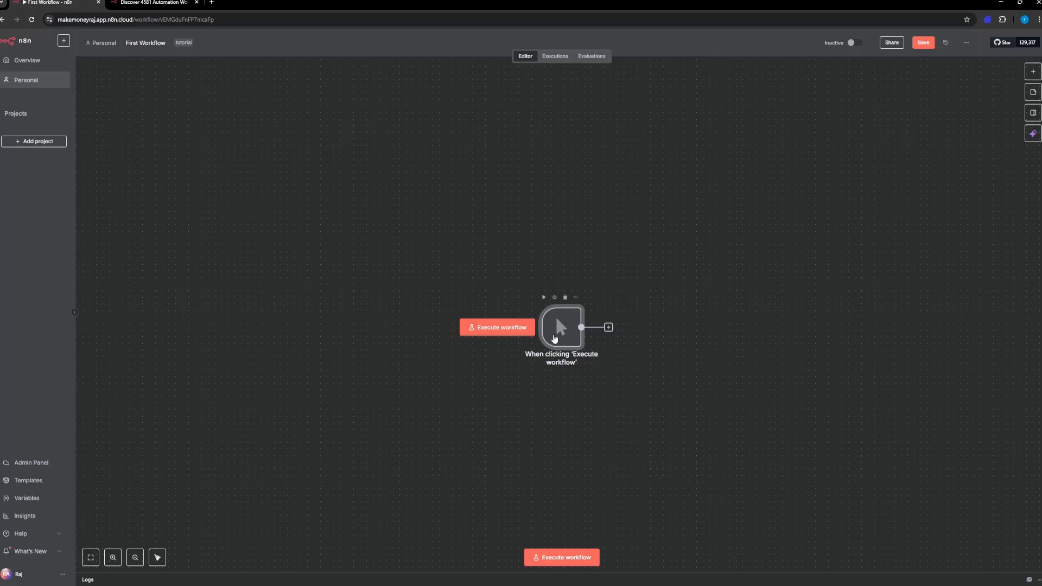
{"action": "left_click_drag", "start_coordinate": [555, 339], "coordinate": [443, 295]}
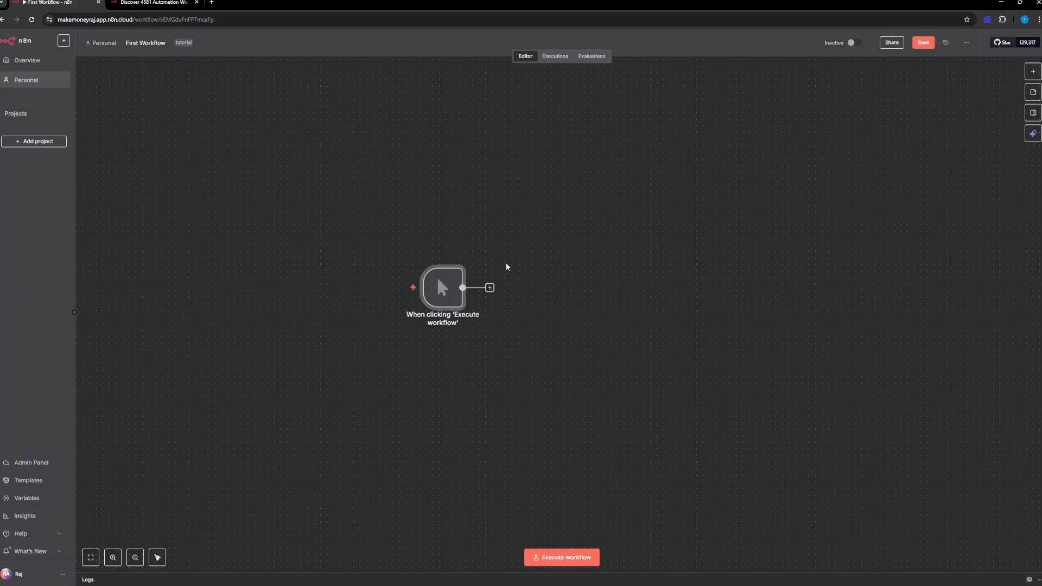
{"action": "mouse_move", "coordinate": [395, 270]}
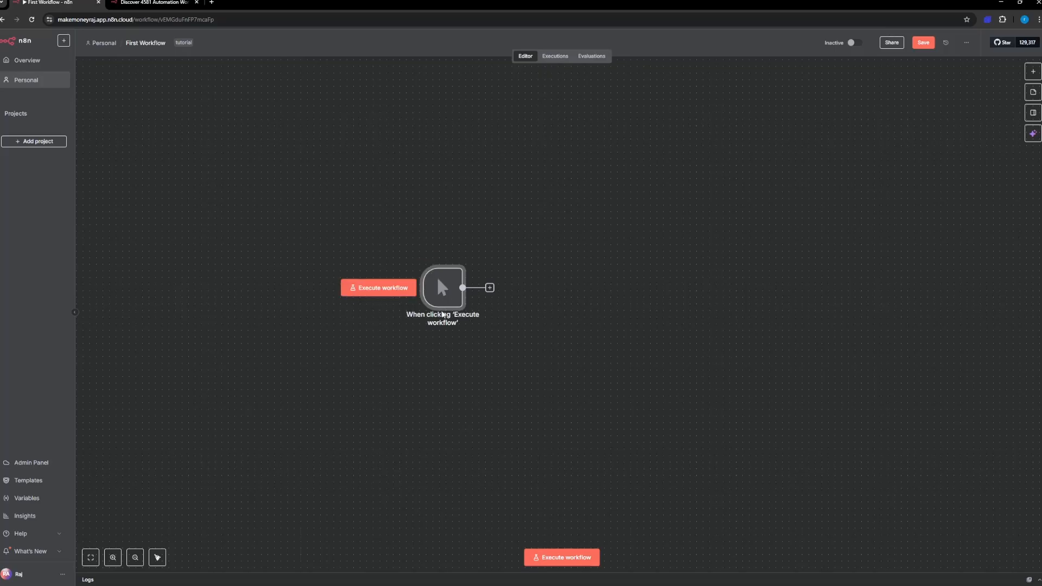
Step: Browse the node categories that can follow the manual trigger, and delete the trigger from the canvas
{"action": "left_click", "coordinate": [1035, 72]}
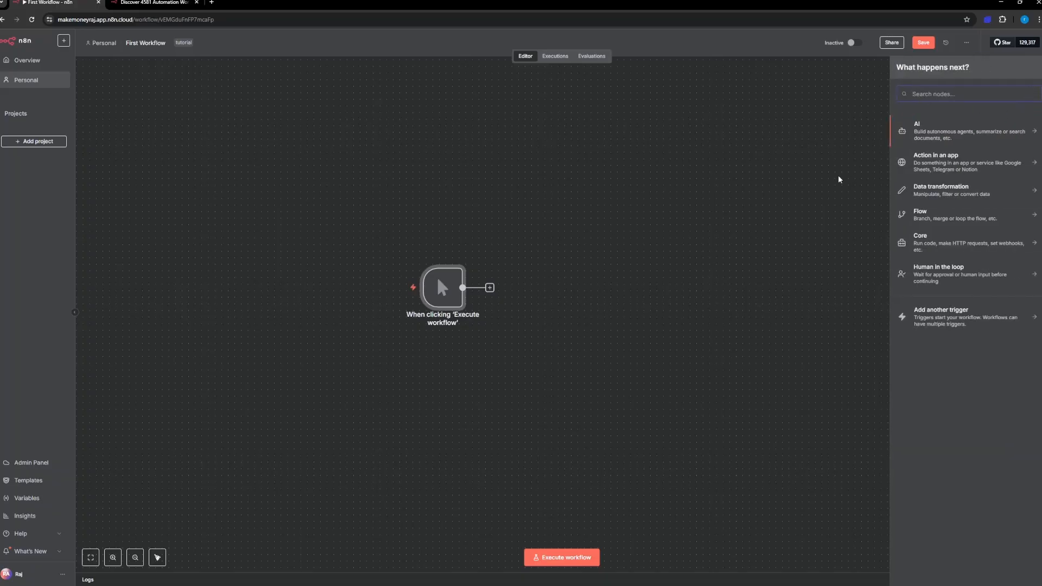
{"action": "left_click", "coordinate": [554, 248]}
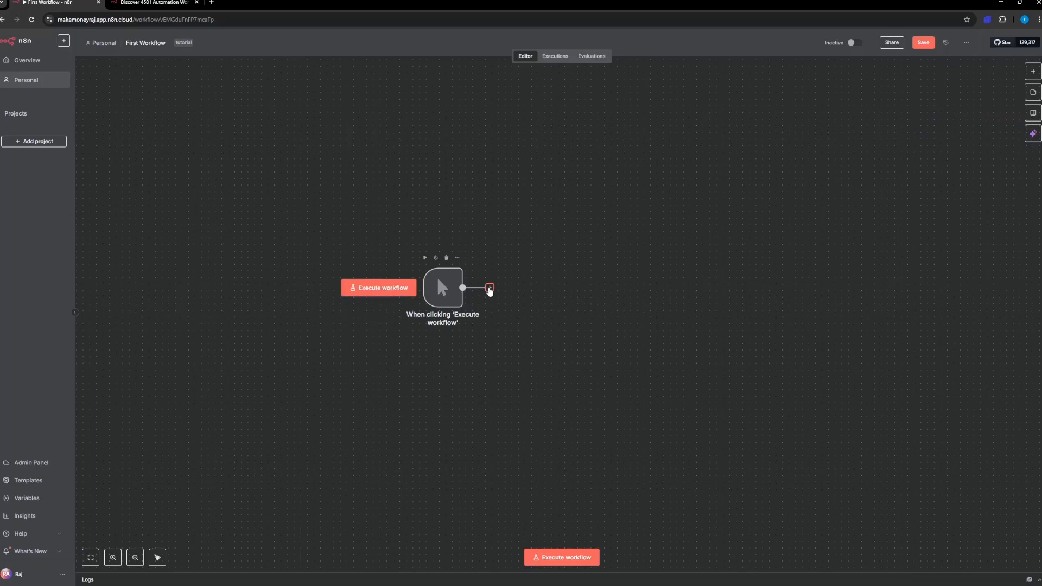
{"action": "left_click", "coordinate": [490, 288]}
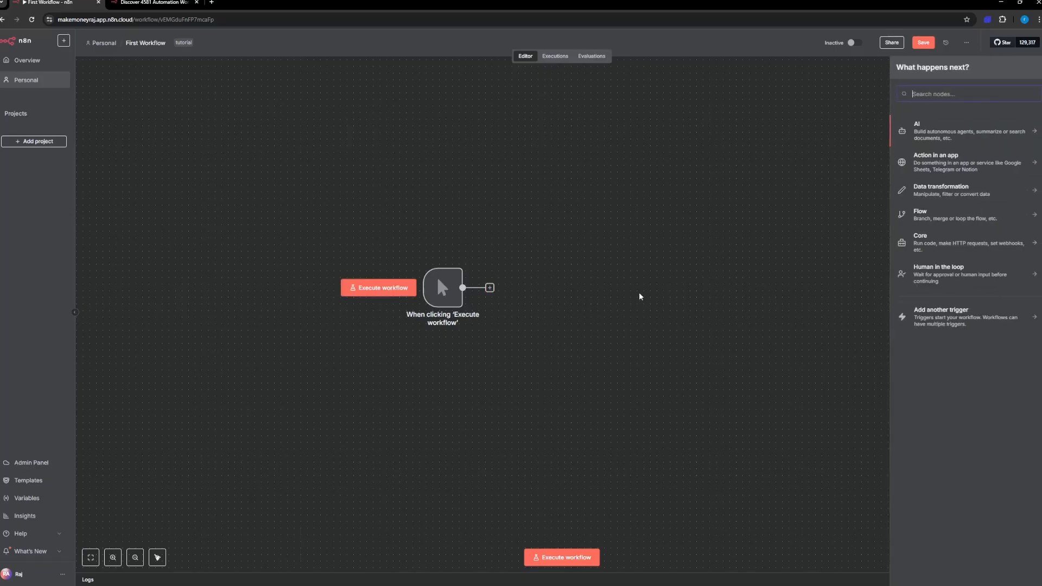
{"action": "left_click", "coordinate": [832, 148]}
{"action": "left_click", "coordinate": [1031, 71]}
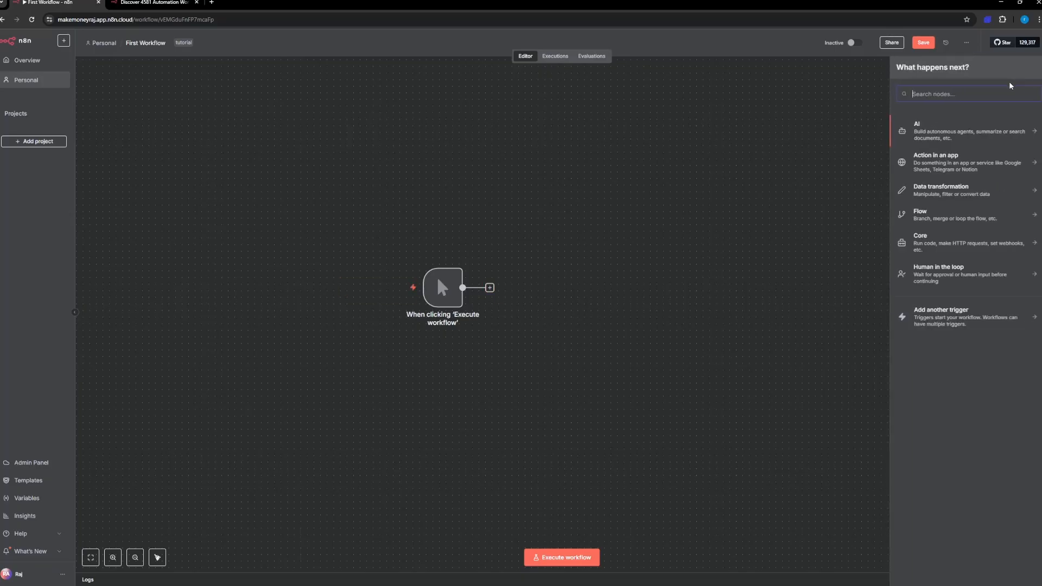
{"action": "type", "text": "eve"}
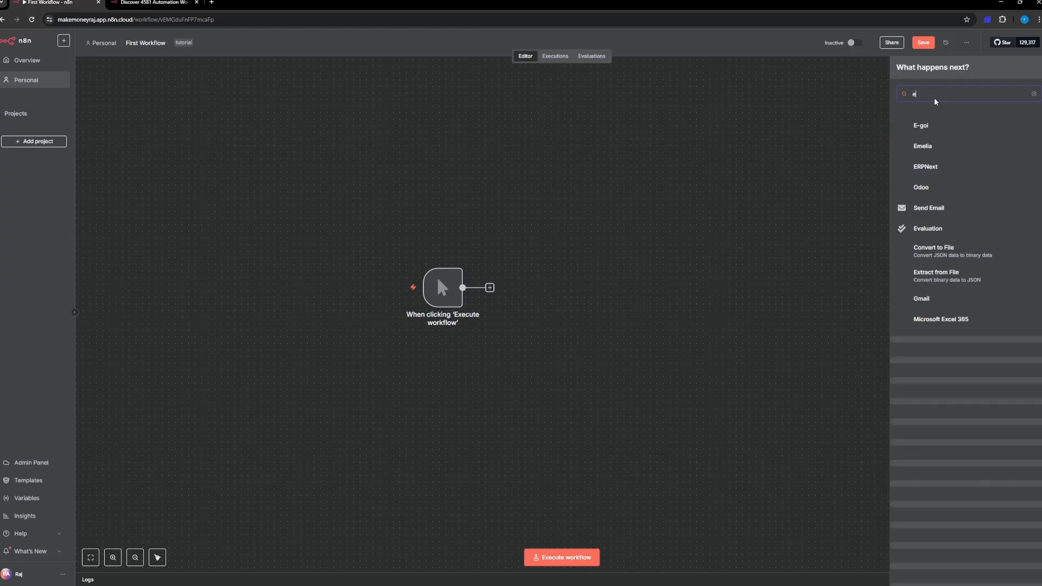
{"action": "key", "text": "BackSpace"}
{"action": "key", "text": "BackSpace"}
{"action": "key", "text": "BackSpace"}
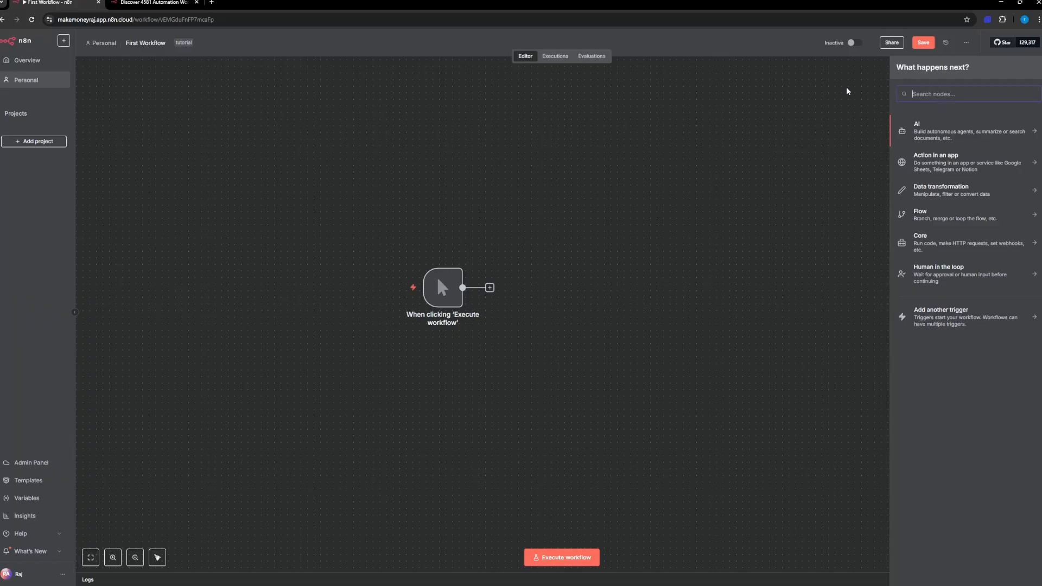
{"action": "key", "text": "Escape"}
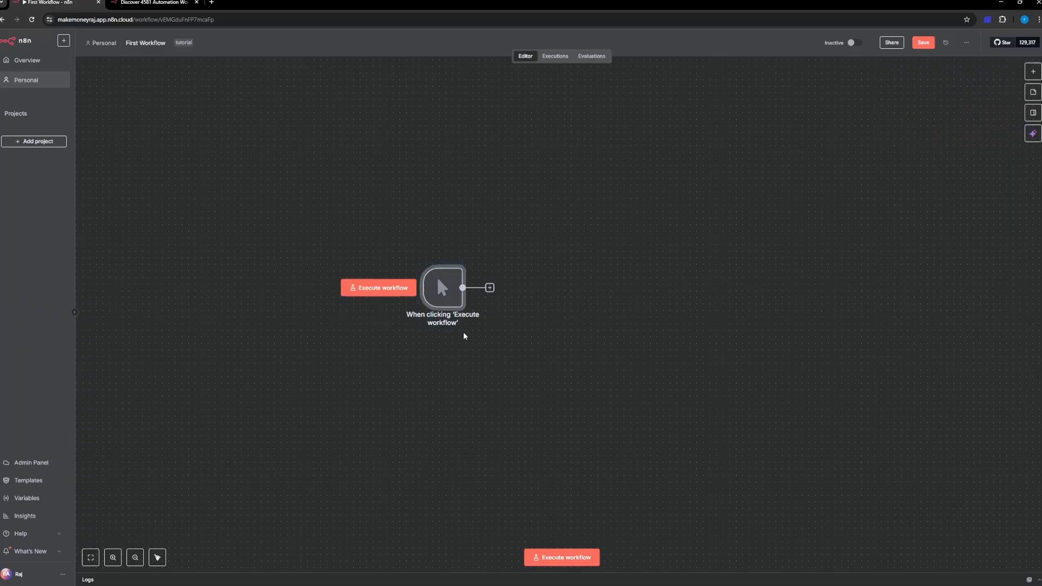
{"action": "key", "text": "Delete"}
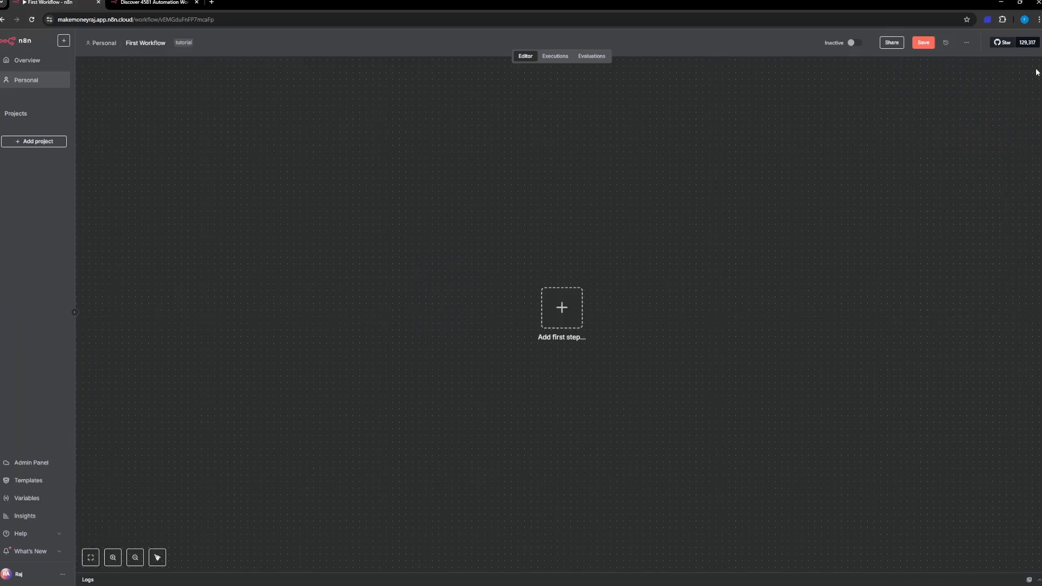
Step: Browse the app-event triggers for the first step and list the triggers and actions available for Airtable
{"action": "left_click", "coordinate": [1033, 71]}
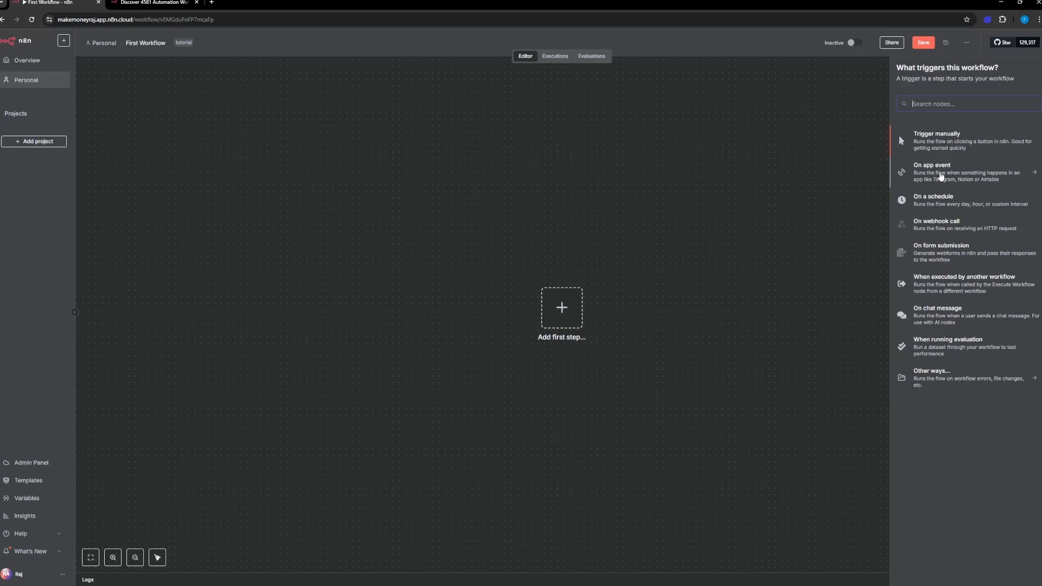
{"action": "left_click", "coordinate": [941, 177]}
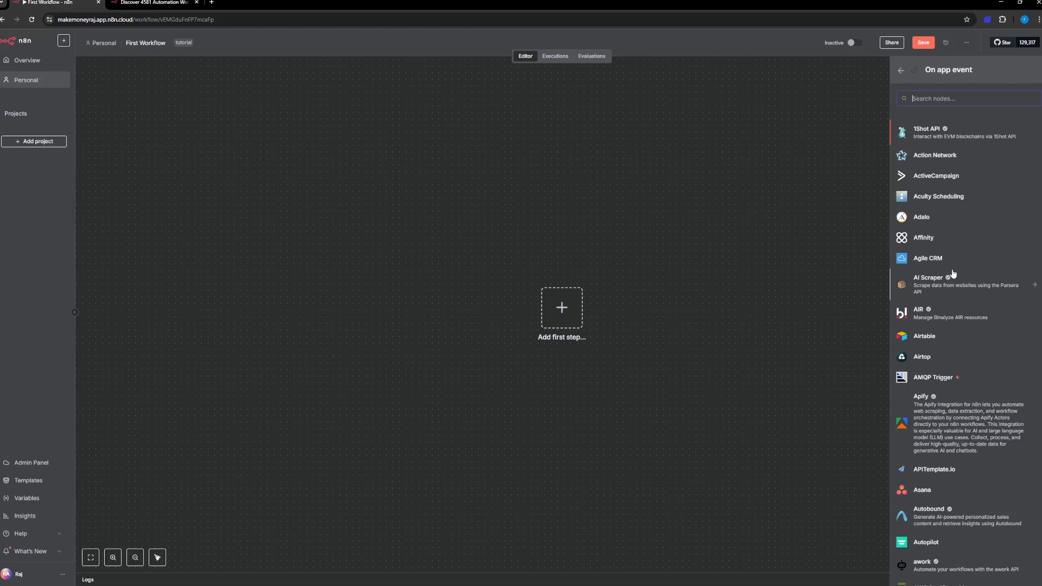
{"action": "left_click", "coordinate": [942, 342]}
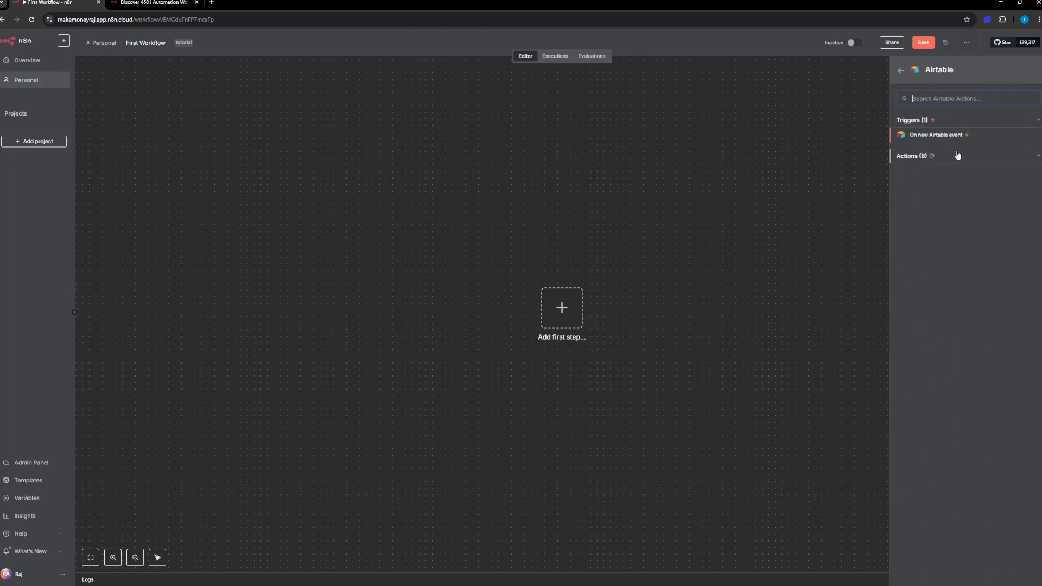
{"action": "left_click", "coordinate": [935, 156]}
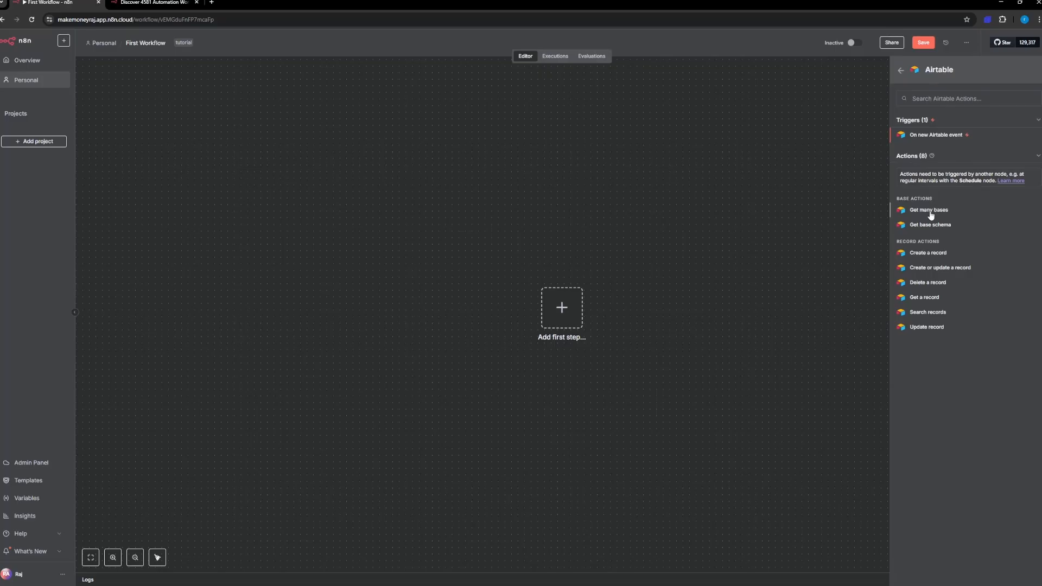
Step: Add the Airtable "Create a record" action to the workflow and move the manual trigger further left on the canvas
{"action": "left_click", "coordinate": [931, 259]}
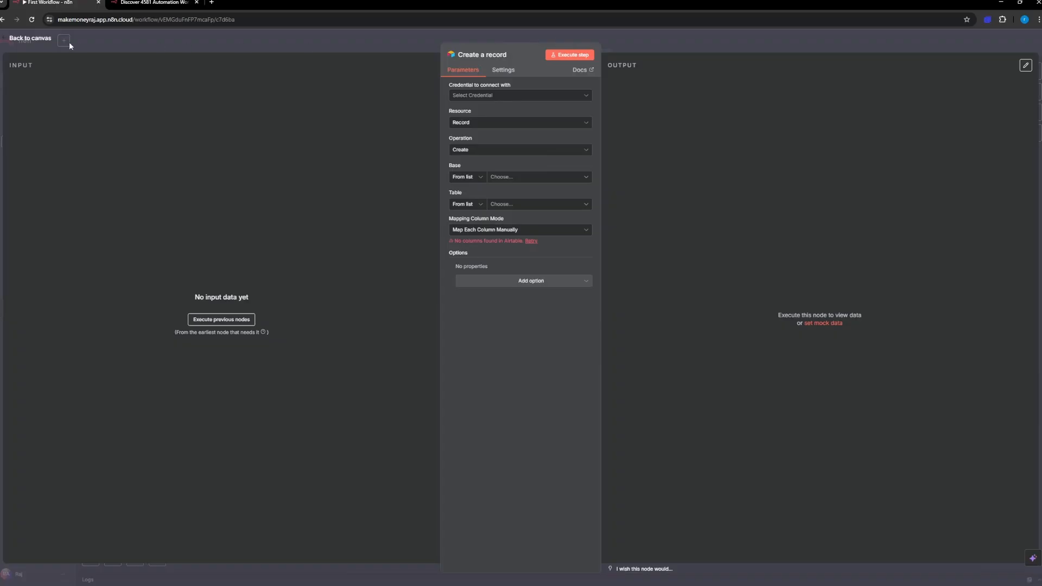
{"action": "left_click", "coordinate": [33, 39]}
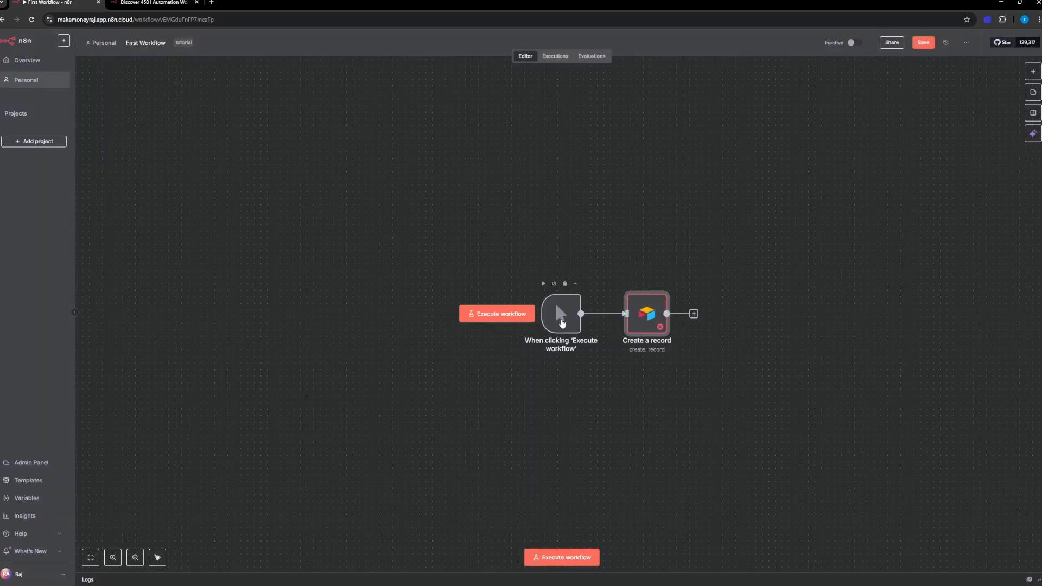
{"action": "left_click_drag", "start_coordinate": [561, 320], "coordinate": [489, 314]}
Step: Delete the manual trigger and move the "Create a record" node up and to the left on the canvas
{"action": "left_click_drag", "start_coordinate": [545, 414], "coordinate": [446, 293]}
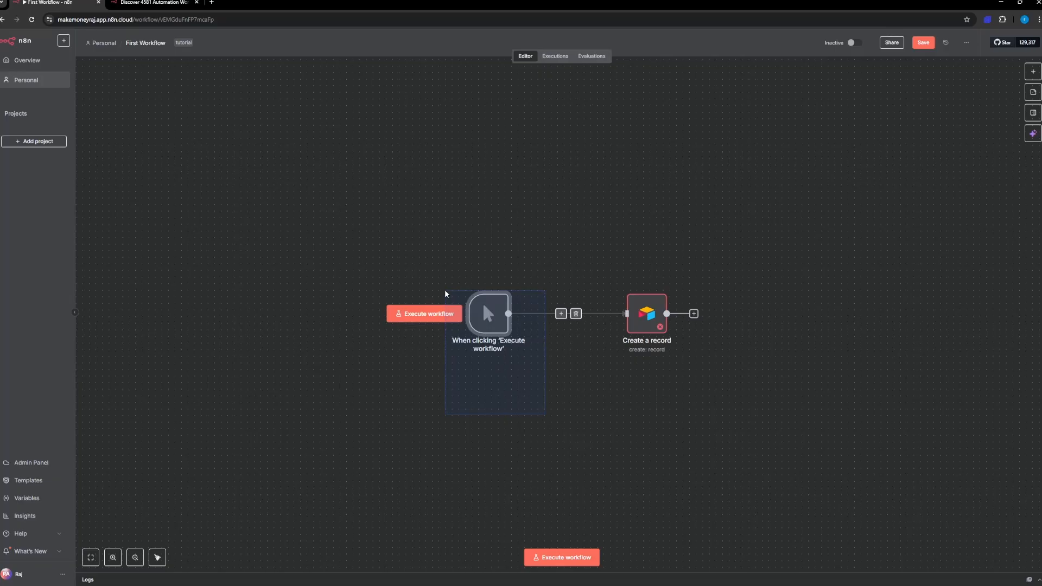
{"action": "left_click_drag", "start_coordinate": [445, 293], "coordinate": [446, 293]}
{"action": "key", "text": "Delete"}
{"action": "left_click_drag", "start_coordinate": [622, 310], "coordinate": [627, 274]}
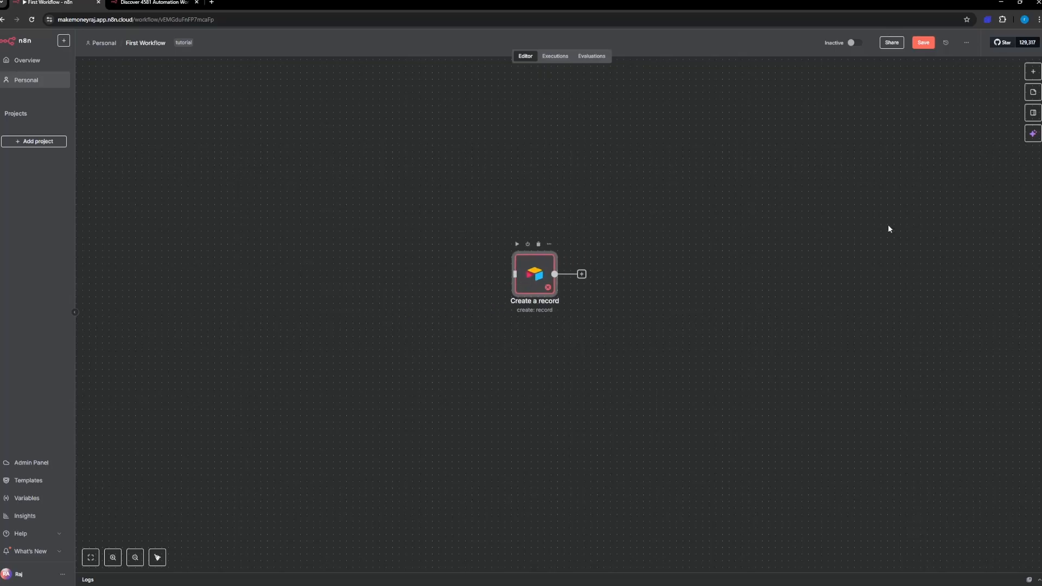
Step: Look over the trigger types available for the workflow and delete the "Create a record" node
{"action": "left_click", "coordinate": [1029, 73]}
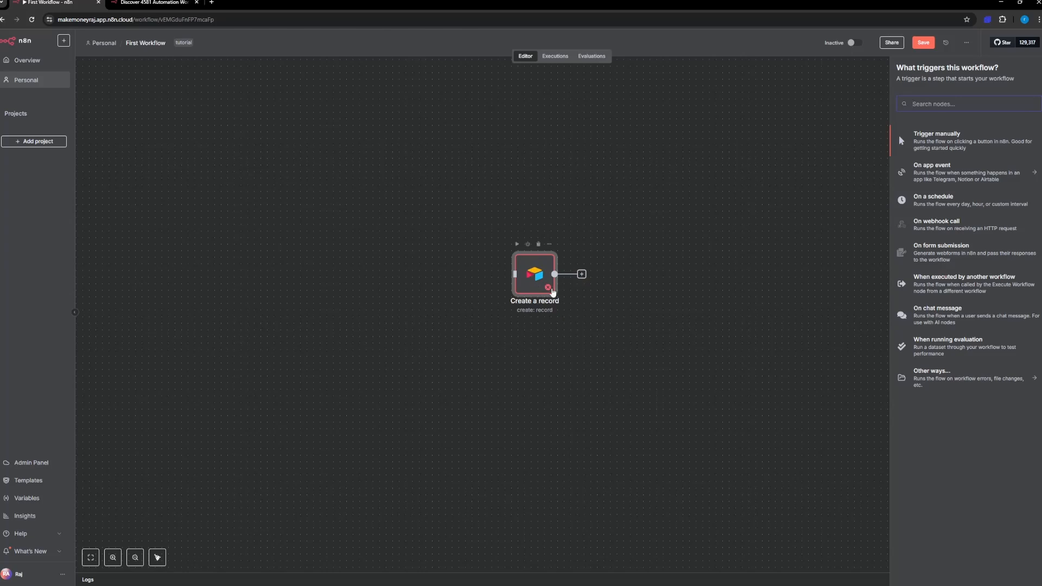
{"action": "left_click", "coordinate": [495, 222]}
{"action": "key", "text": "Delete"}
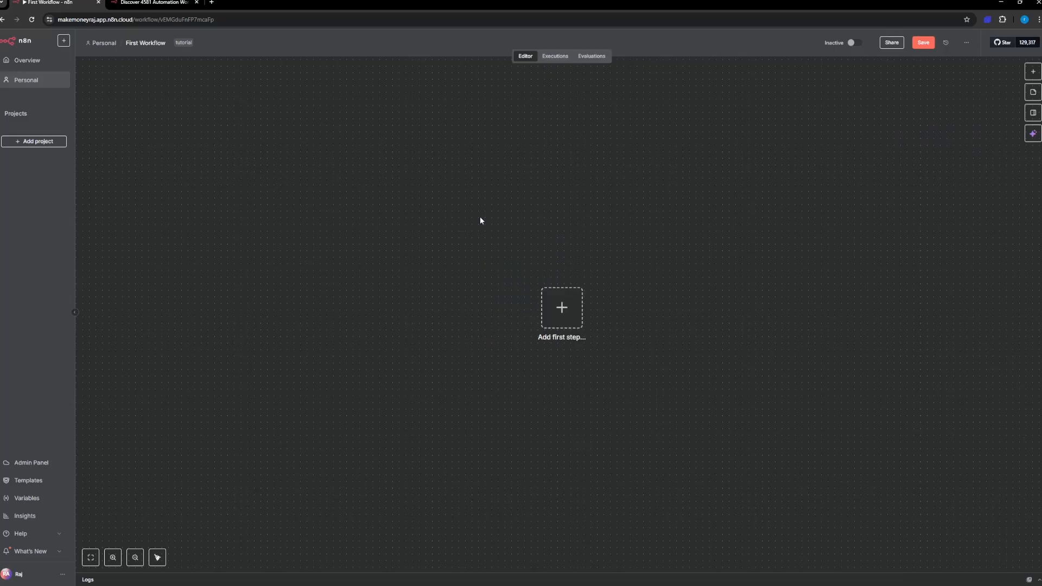
Step: Add a schedule trigger as the first step and look over the hours at which it can run
{"action": "left_click", "coordinate": [577, 317]}
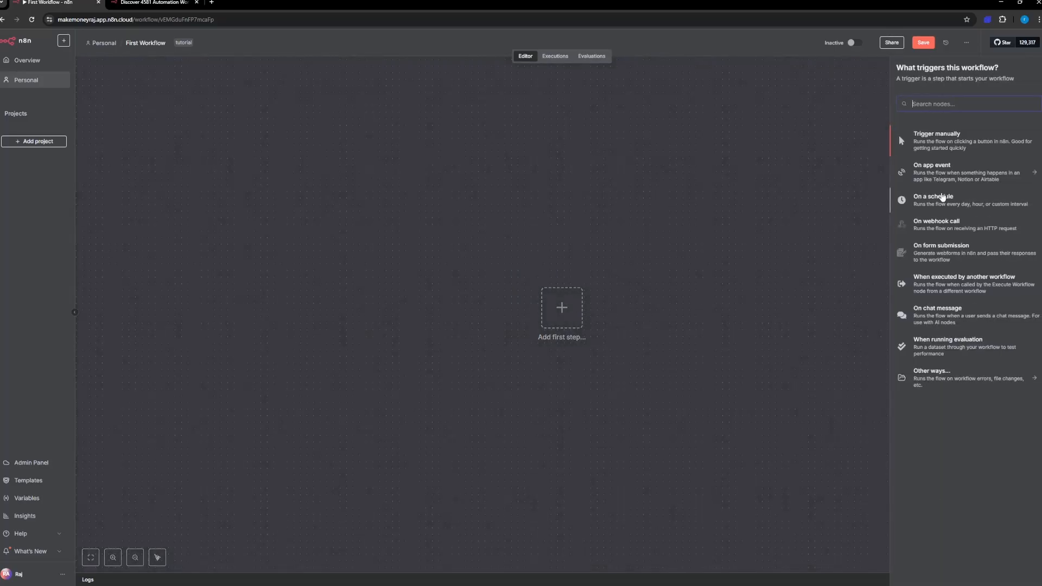
{"action": "left_click", "coordinate": [943, 204]}
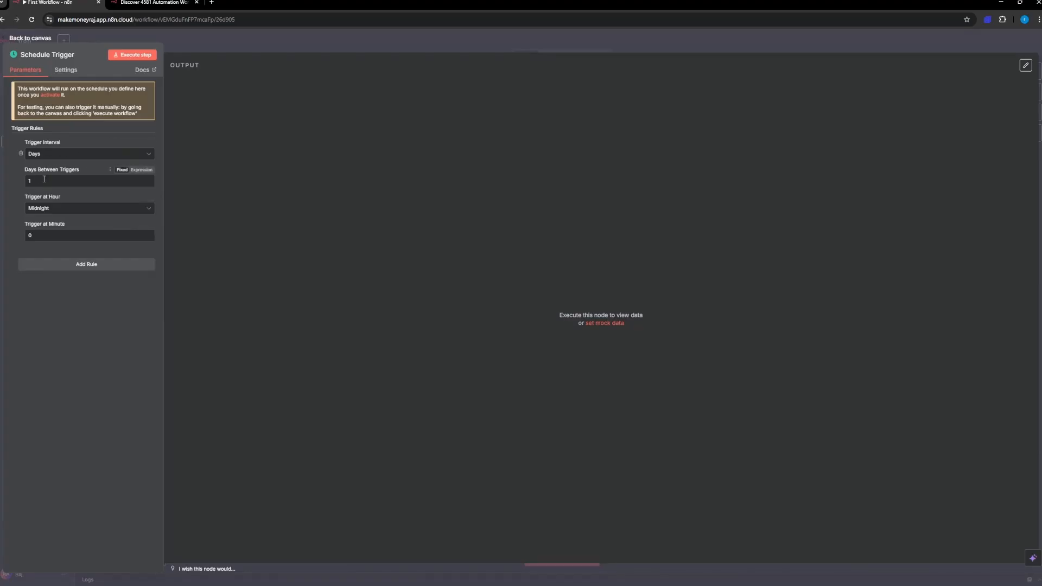
{"action": "left_click", "coordinate": [61, 209]}
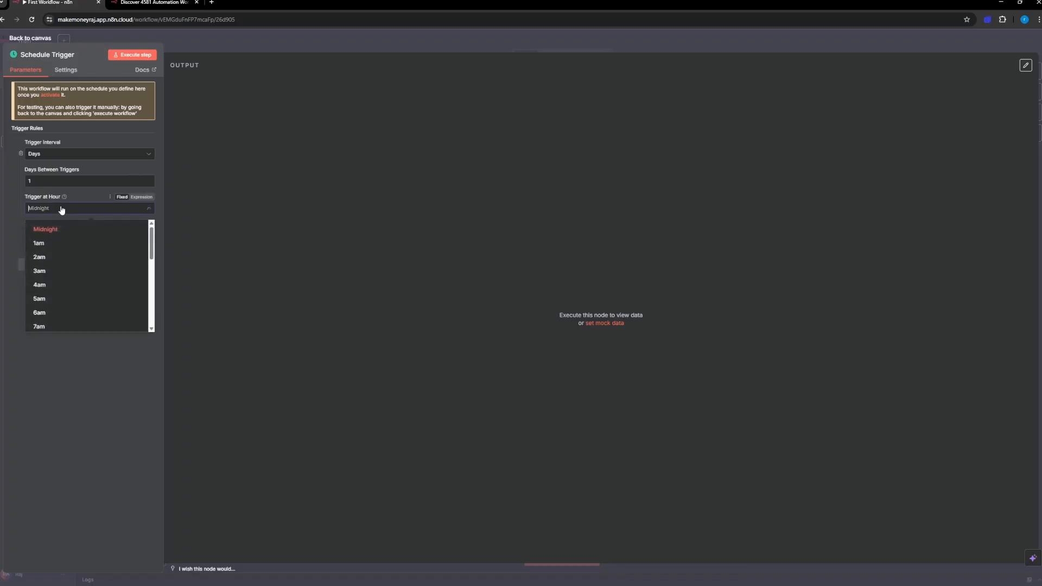
{"action": "left_click", "coordinate": [61, 208]}
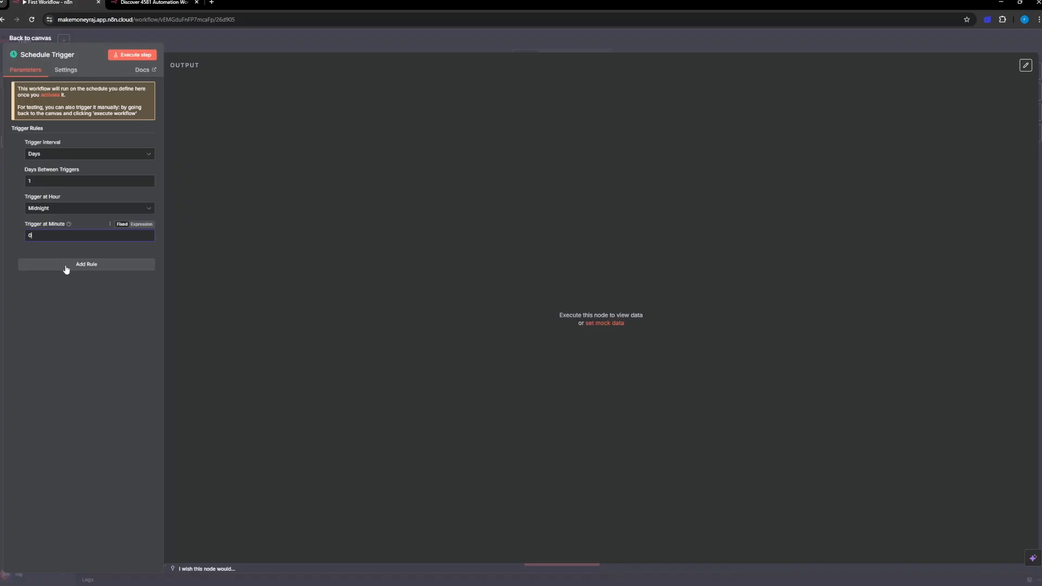
Step: Set the schedule trigger's interval to Hours with 8 hours between triggers, and return to the canvas
{"action": "left_click", "coordinate": [57, 154]}
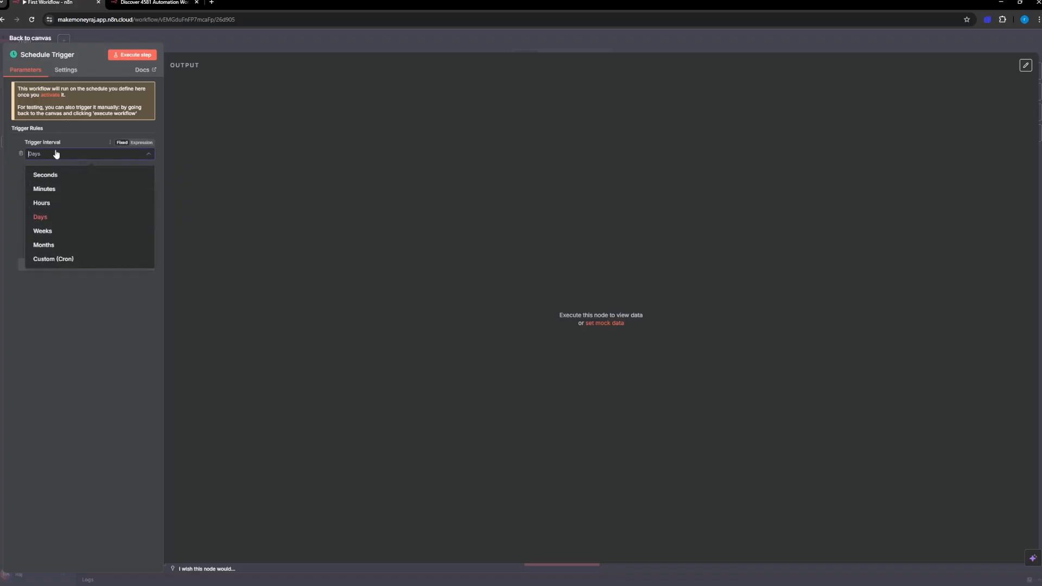
{"action": "left_click", "coordinate": [56, 174]}
{"action": "left_click", "coordinate": [56, 155]}
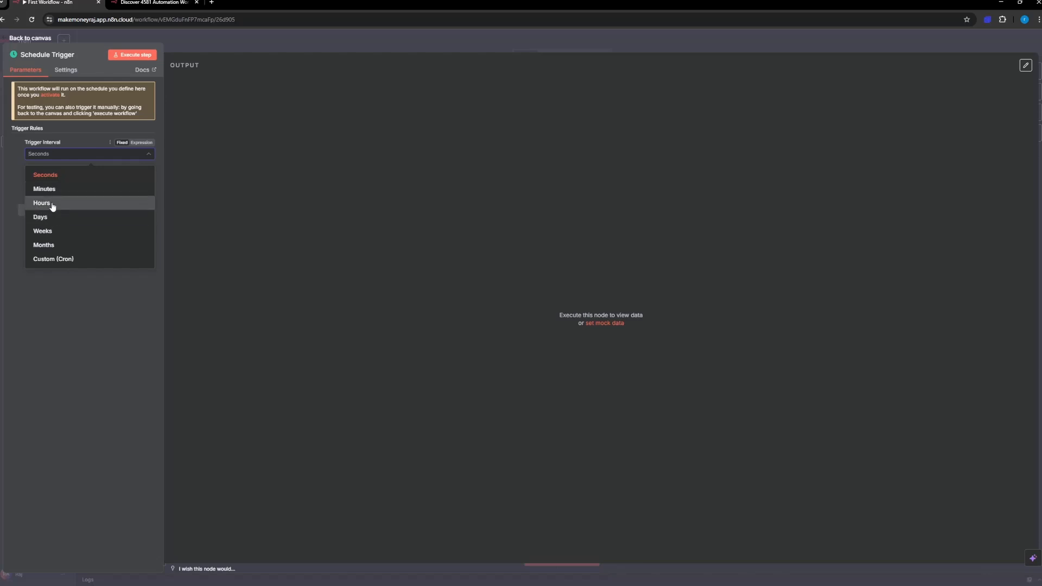
{"action": "left_click", "coordinate": [53, 205]}
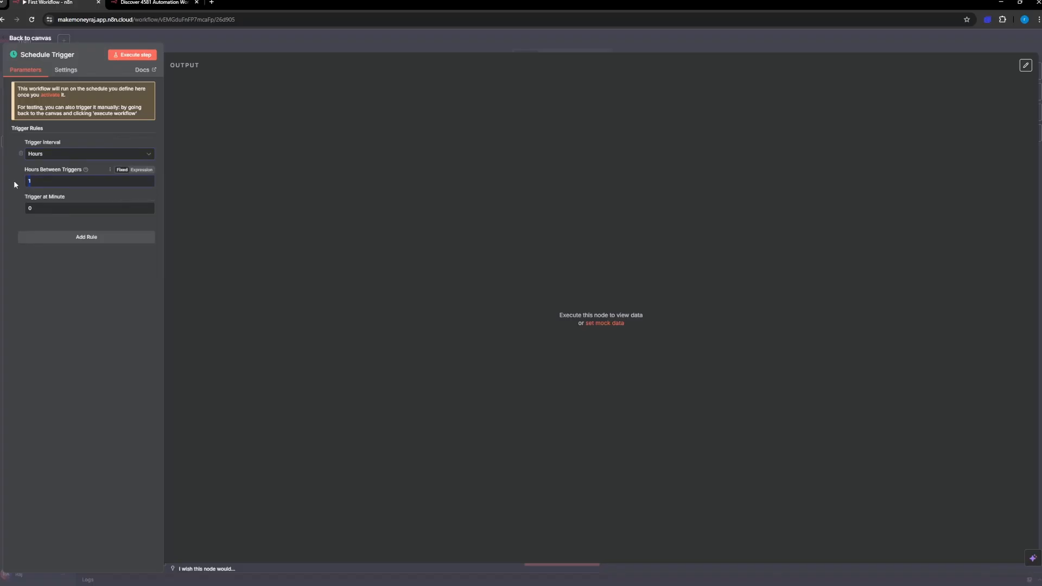
{"action": "type", "text": "8"}
{"action": "left_click", "coordinate": [19, 38]}
Step: Delete the schedule trigger from the canvas
{"action": "mouse_move", "coordinate": [545, 306]}
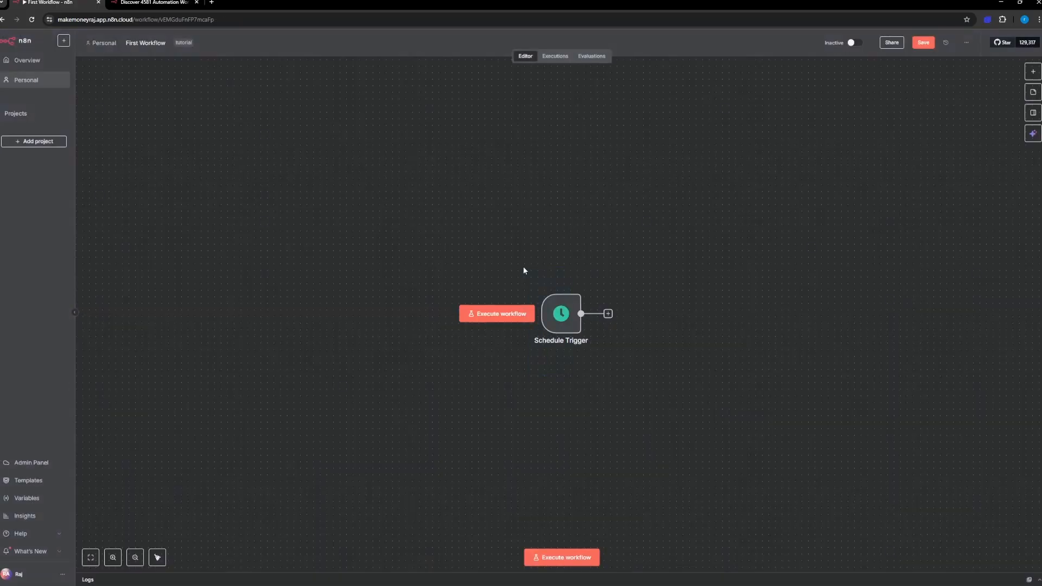
{"action": "left_click_drag", "start_coordinate": [672, 372], "coordinate": [525, 296]}
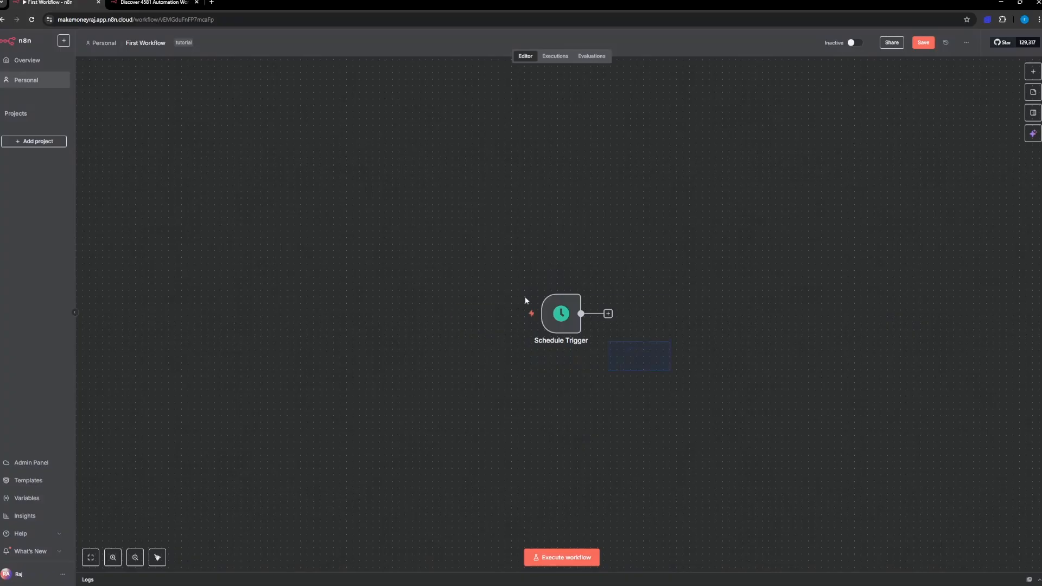
{"action": "left_click_drag", "start_coordinate": [606, 387], "coordinate": [509, 257]}
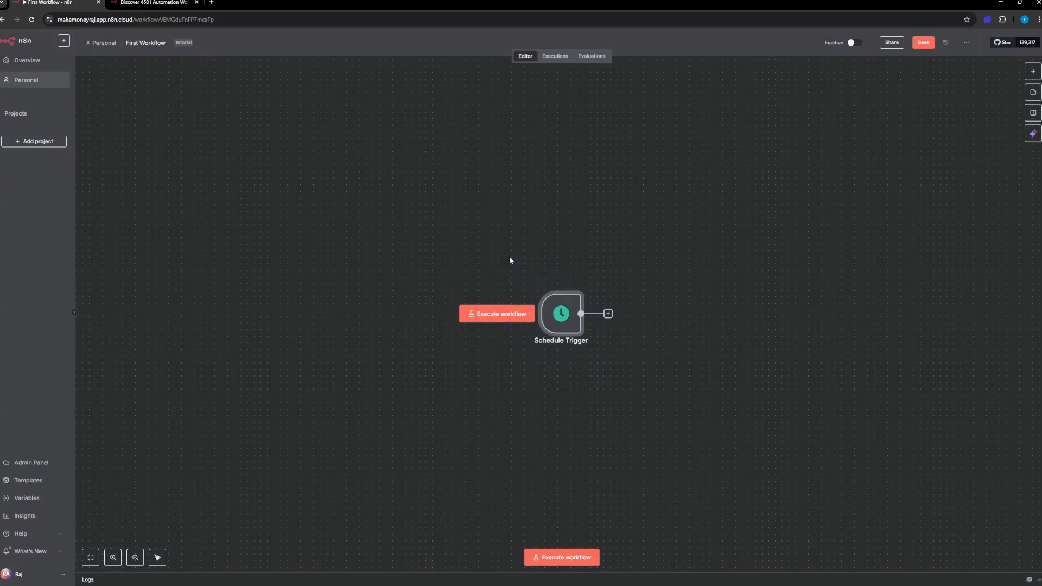
{"action": "key", "text": "Delete"}
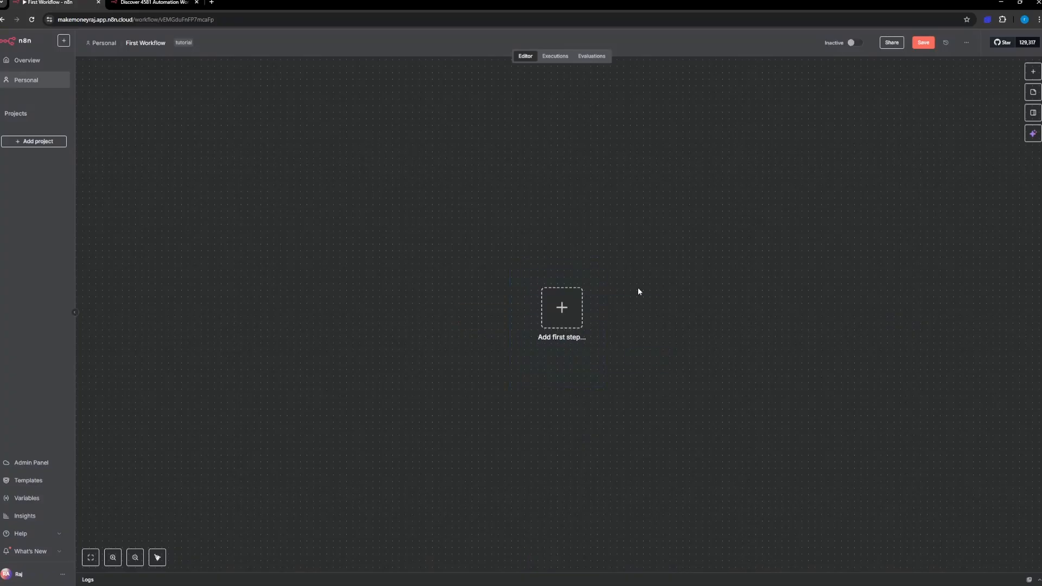
Step: Add a webhook trigger as the first step and look over its test URL and the available HTTP methods
{"action": "left_click", "coordinate": [1033, 71]}
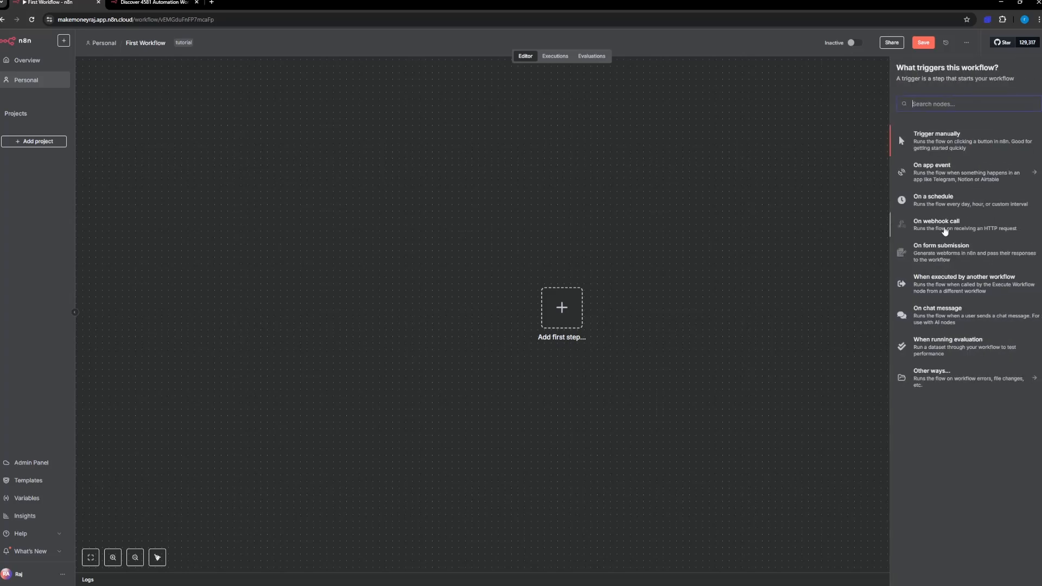
{"action": "left_click", "coordinate": [945, 231]}
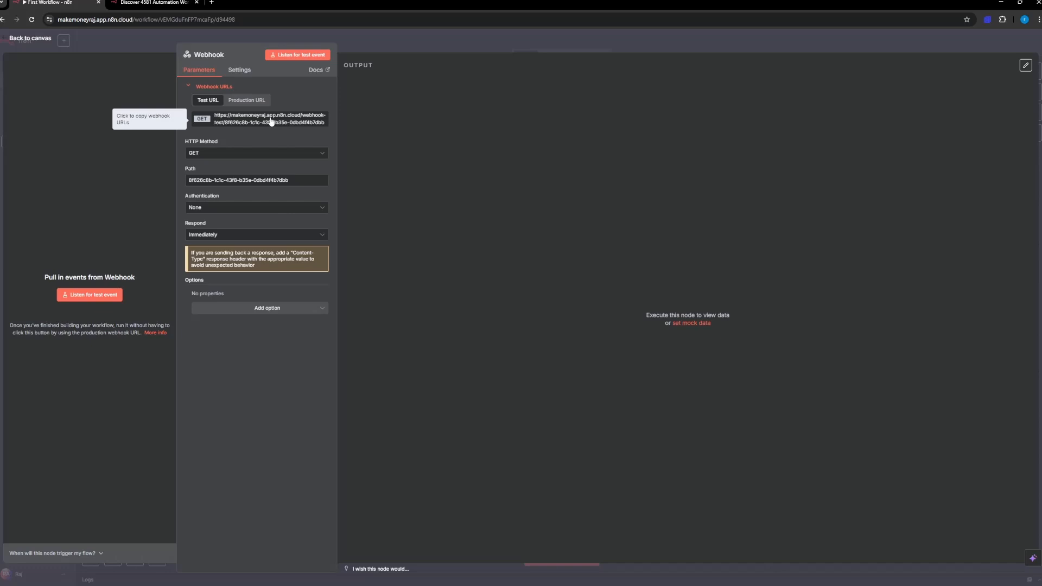
{"action": "left_click_drag", "start_coordinate": [326, 125], "coordinate": [215, 115]}
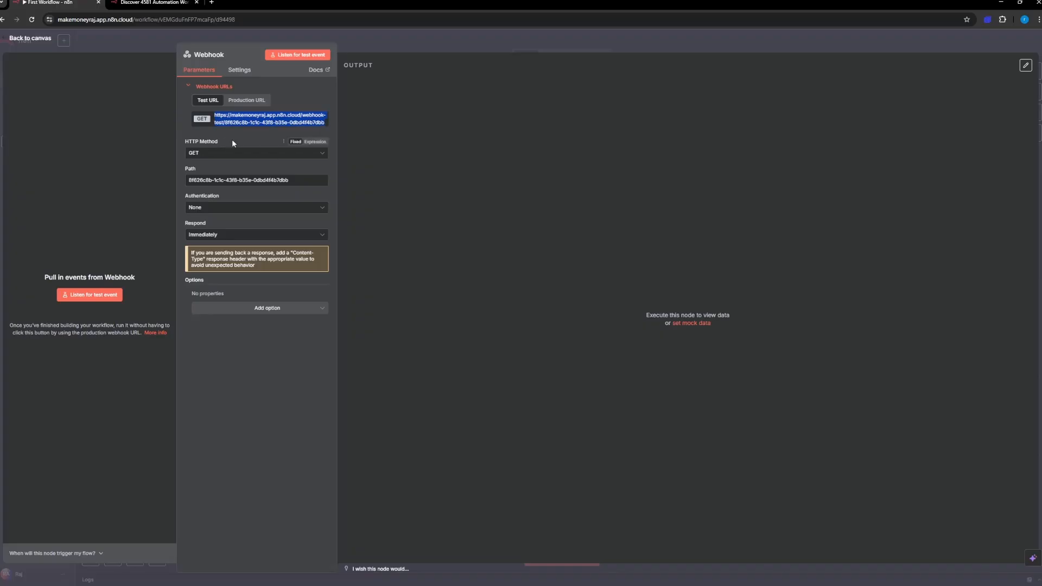
{"action": "left_click", "coordinate": [214, 154]}
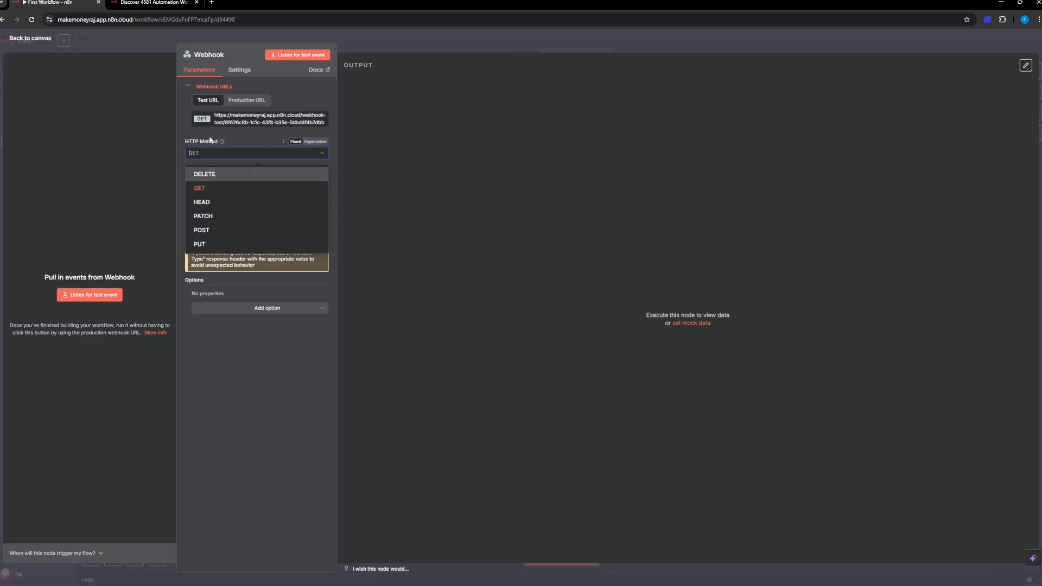
{"action": "left_click", "coordinate": [242, 137]}
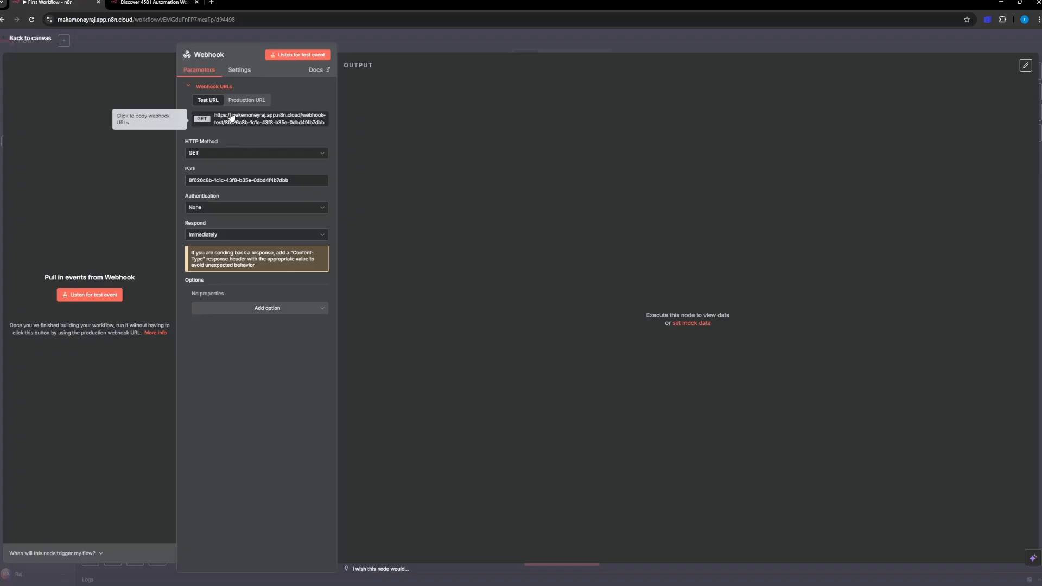
{"action": "left_click", "coordinate": [320, 126]}
{"action": "left_click_drag", "start_coordinate": [319, 127], "coordinate": [209, 115]}
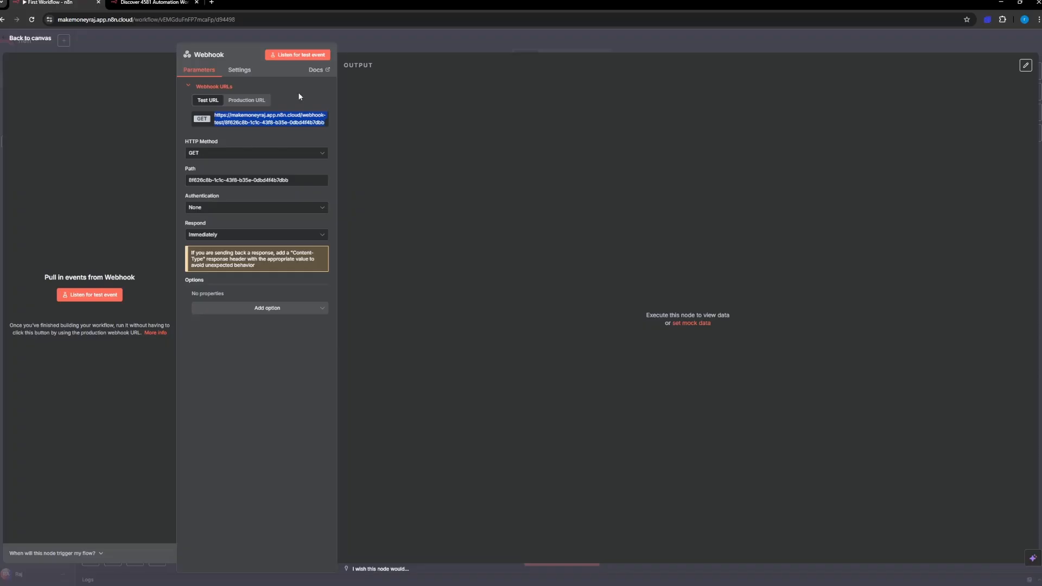
{"action": "left_click", "coordinate": [259, 141]}
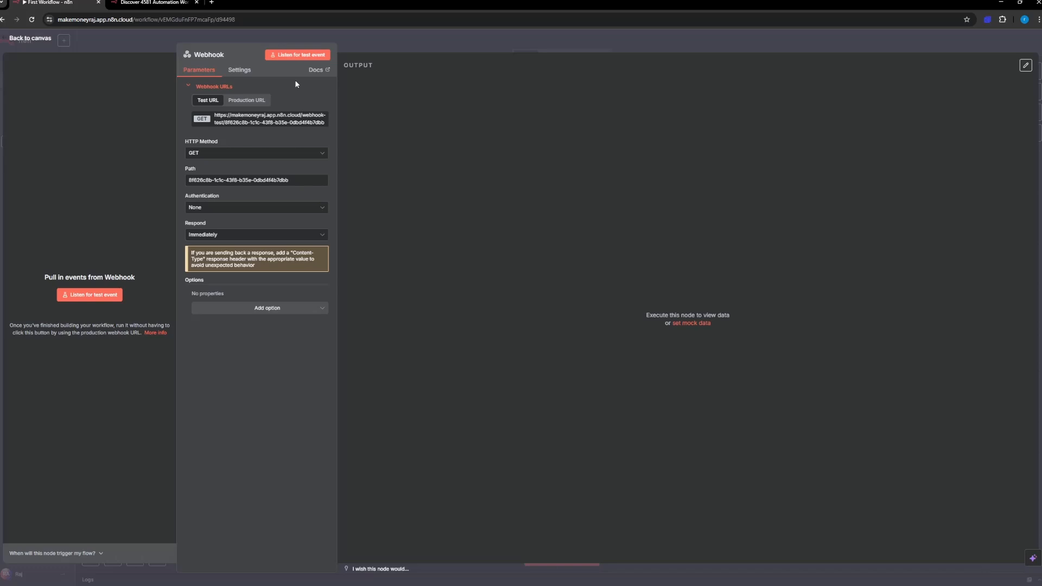
Step: Return to the canvas and delete the webhook trigger
{"action": "left_click", "coordinate": [39, 42]}
{"action": "left_click_drag", "start_coordinate": [597, 370], "coordinate": [533, 268]}
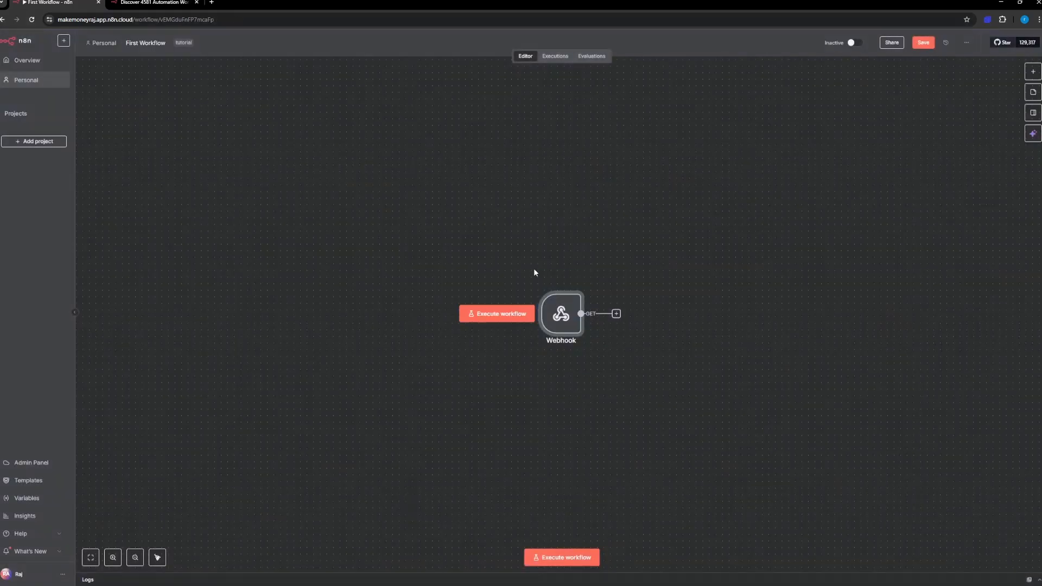
{"action": "key", "text": "Delete"}
Step: Look over the additional trigger types under "Other ways..." and return to the main trigger list
{"action": "left_click", "coordinate": [561, 307]}
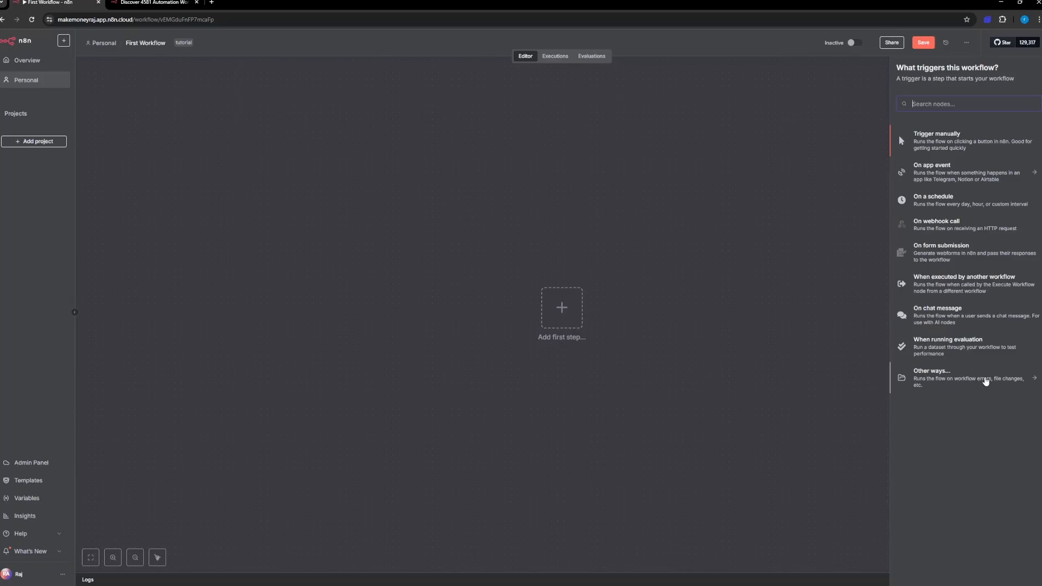
{"action": "left_click", "coordinate": [1035, 383]}
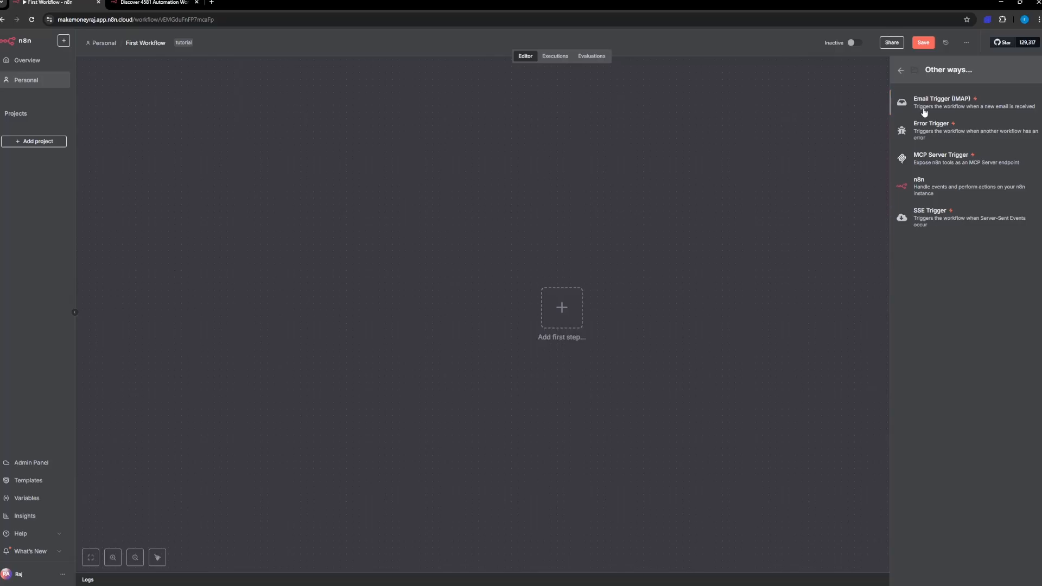
{"action": "left_click", "coordinate": [901, 70]}
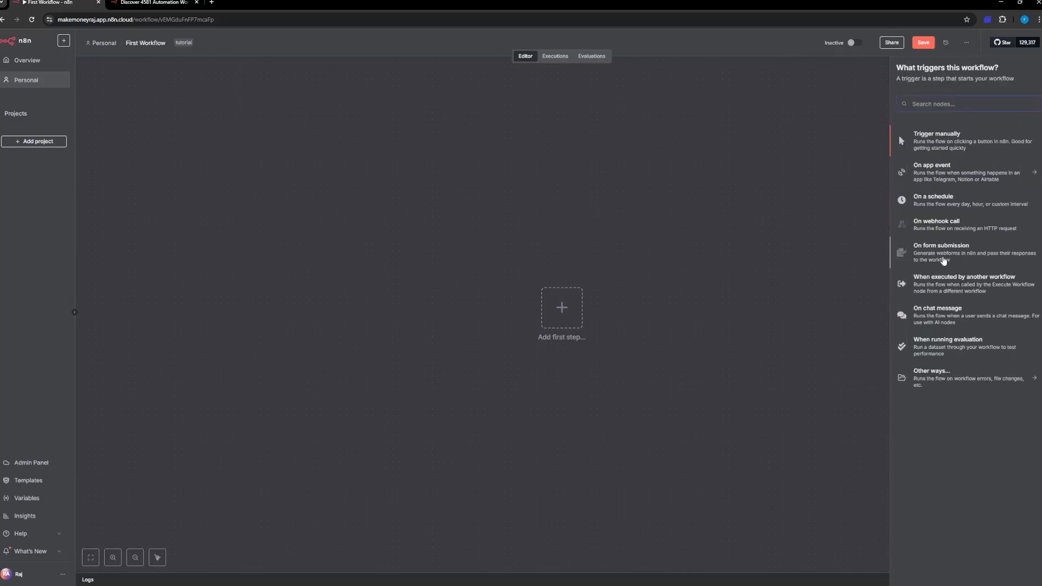
Step: Add a form submission trigger with the form title "Test" and the description "Test"
{"action": "left_click", "coordinate": [945, 253]}
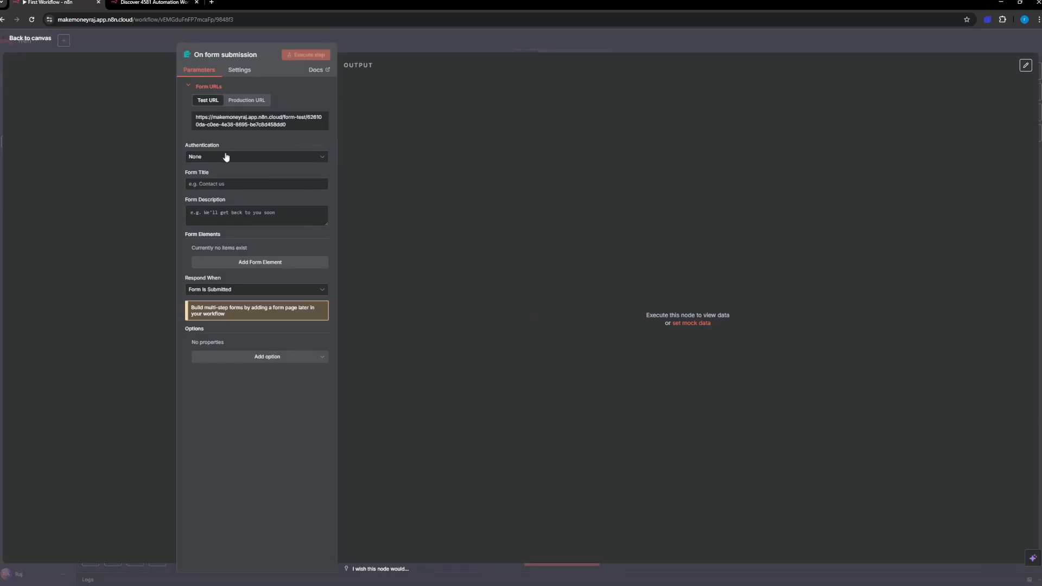
{"action": "left_click", "coordinate": [211, 185]}
{"action": "type", "text": "Test"}
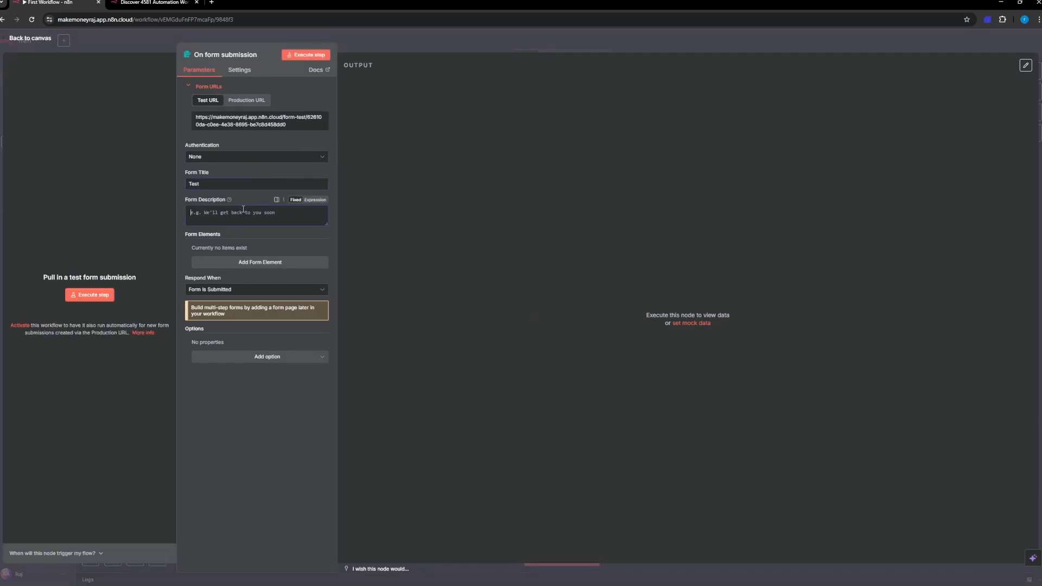
{"action": "left_click", "coordinate": [244, 207]}
{"action": "type", "text": "test"}
Step: Add a text form element with the field name "Name" and the placeholder "name"
{"action": "left_click", "coordinate": [225, 263]}
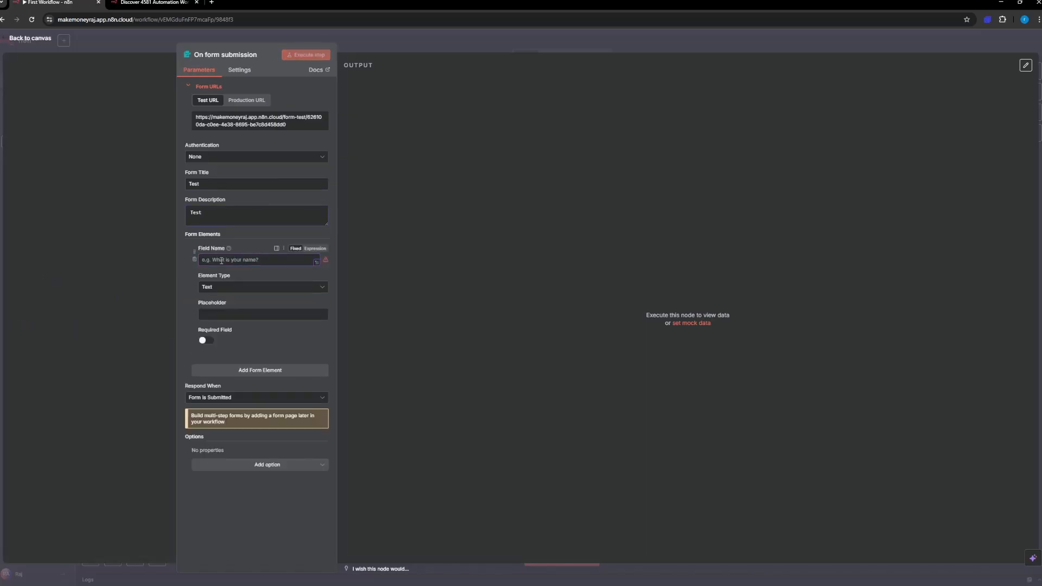
{"action": "type", "text": "Name"}
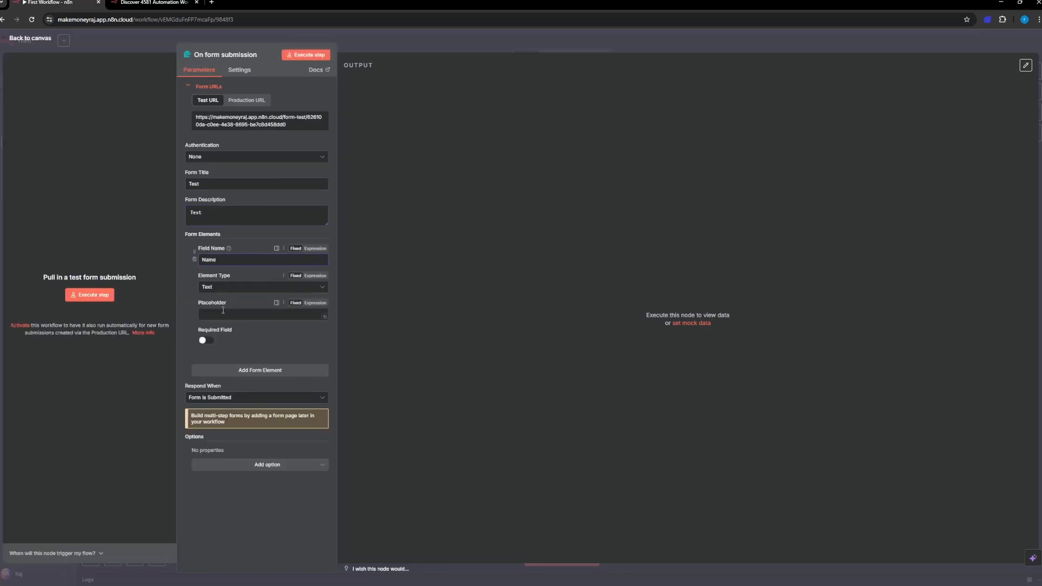
{"action": "left_click", "coordinate": [213, 315]}
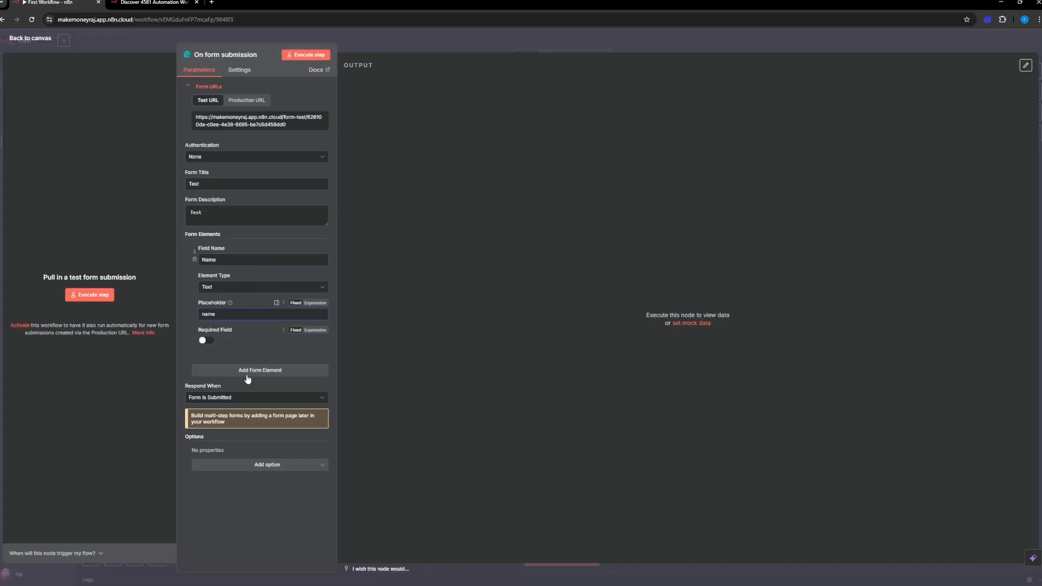
Step: Execute the form trigger, submit the test form with a first name in the Name field, and close the form window
{"action": "left_click", "coordinate": [305, 56]}
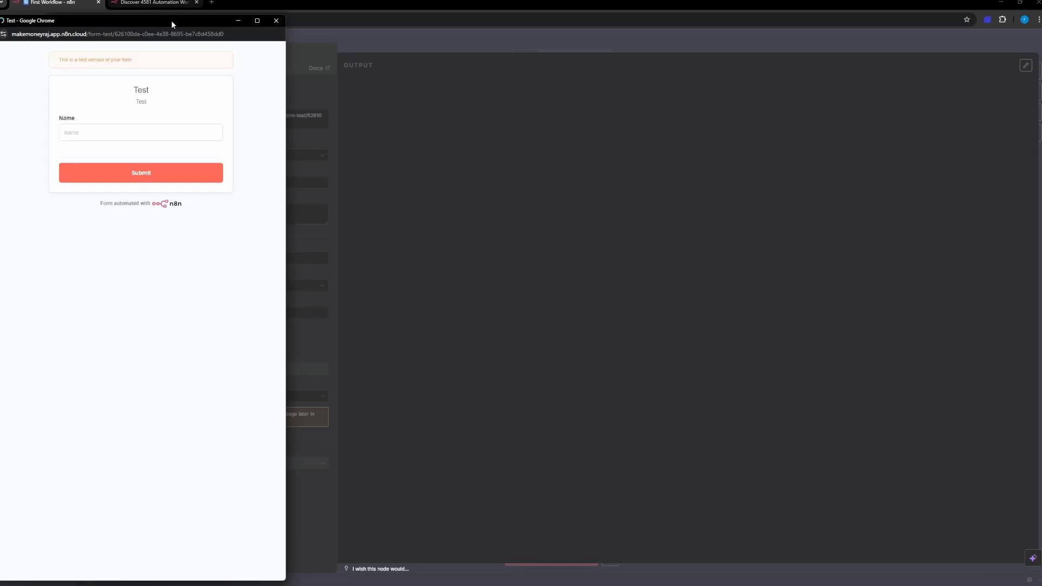
{"action": "left_click_drag", "start_coordinate": [171, 21], "coordinate": [650, 44]}
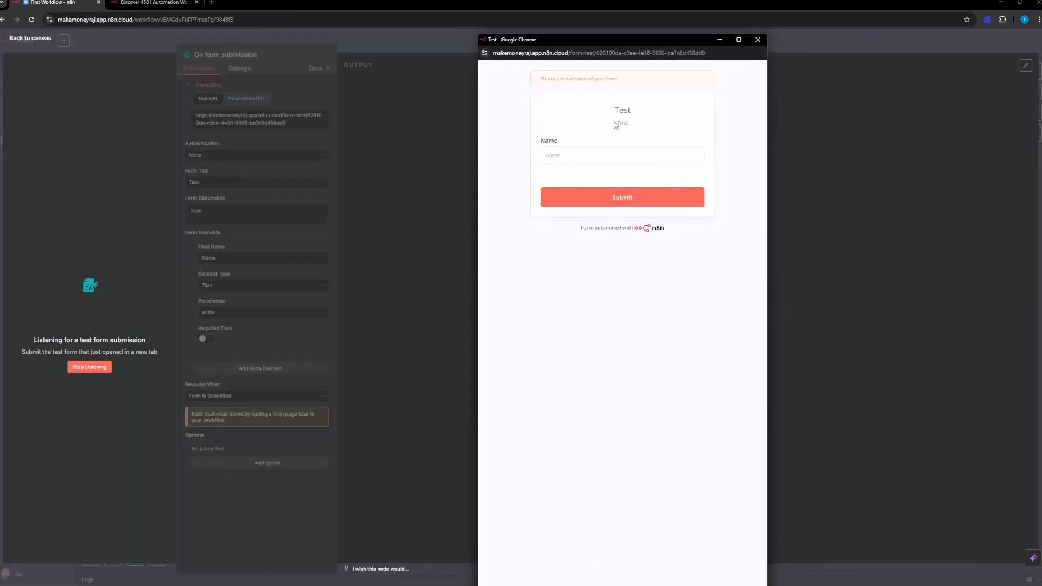
{"action": "left_click", "coordinate": [565, 156]}
{"action": "type", "text": "raj"}
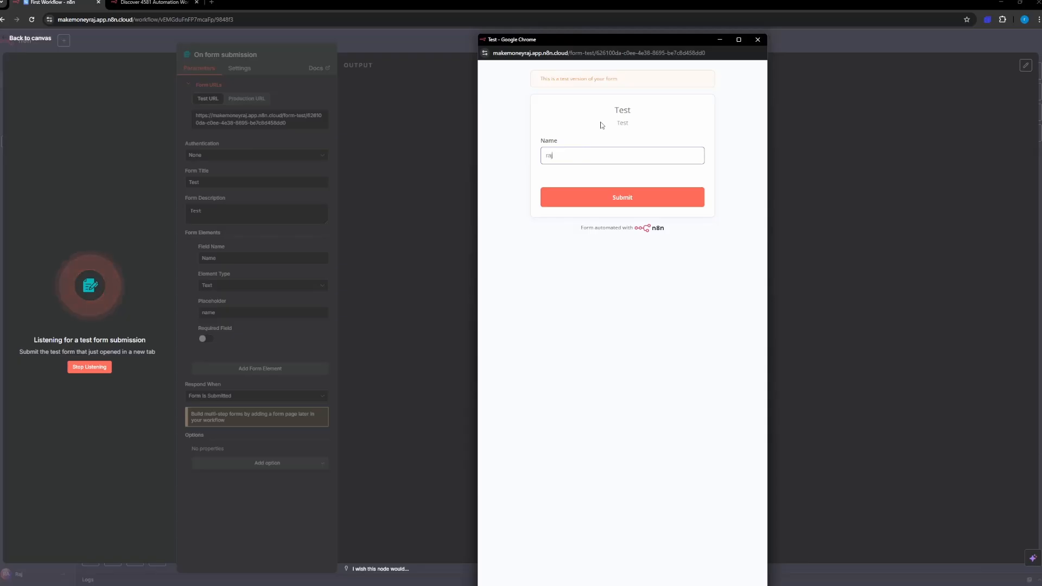
{"action": "left_click", "coordinate": [592, 197]}
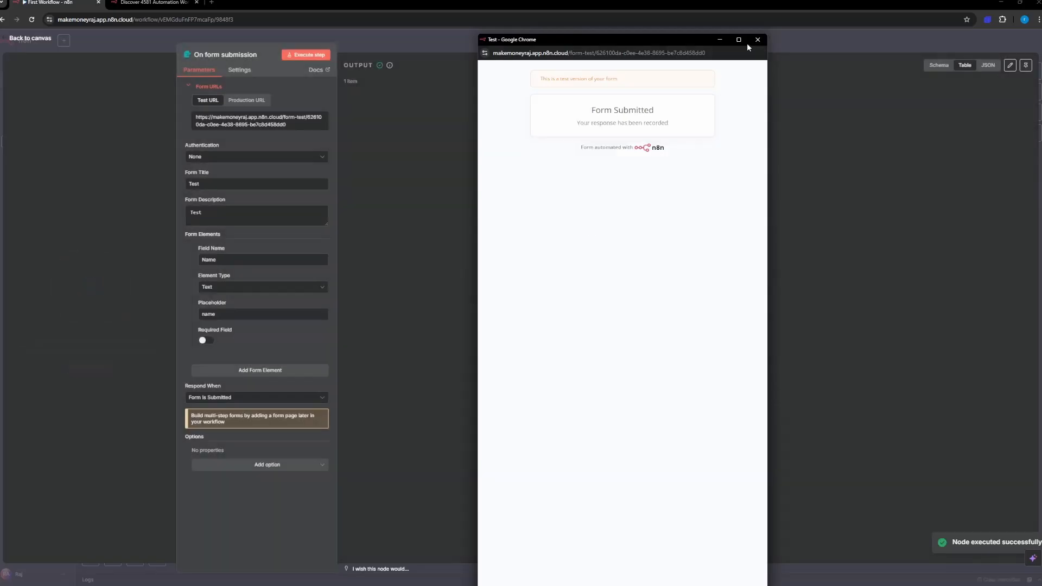
{"action": "left_click", "coordinate": [758, 39]}
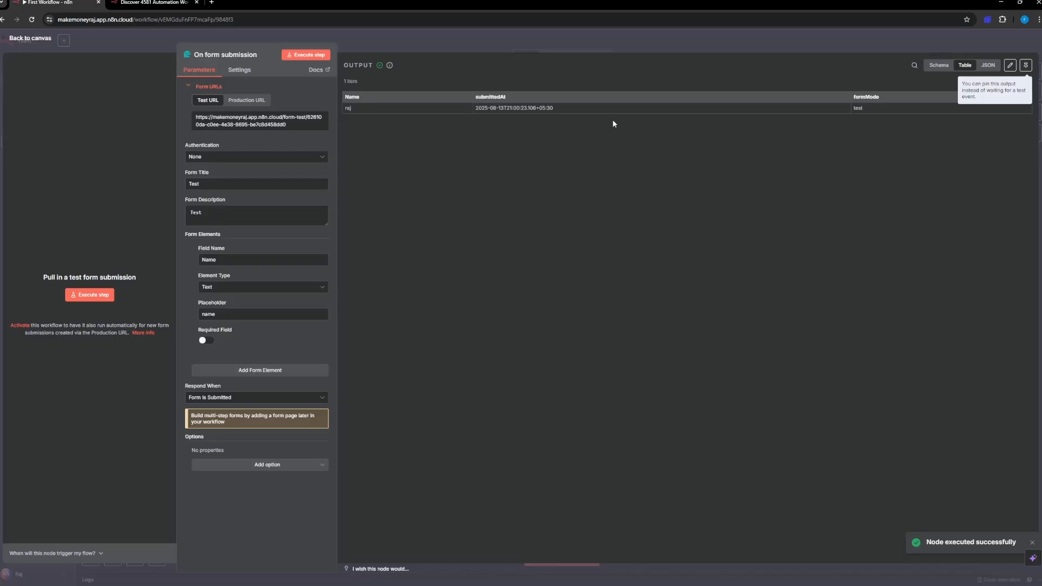
Step: Return to the canvas and delete the form submission trigger
{"action": "left_click", "coordinate": [22, 39]}
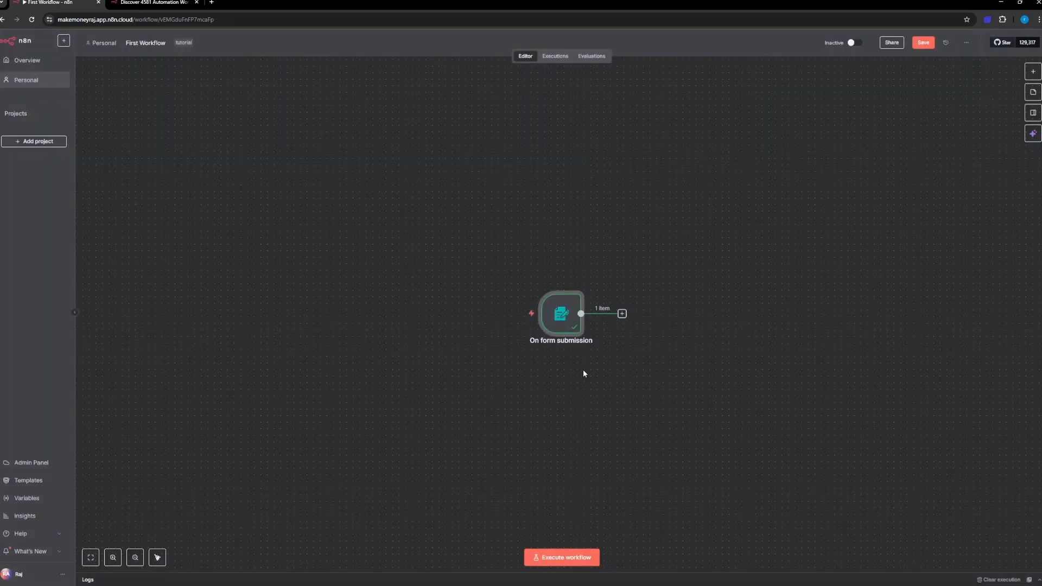
{"action": "key", "text": "Delete"}
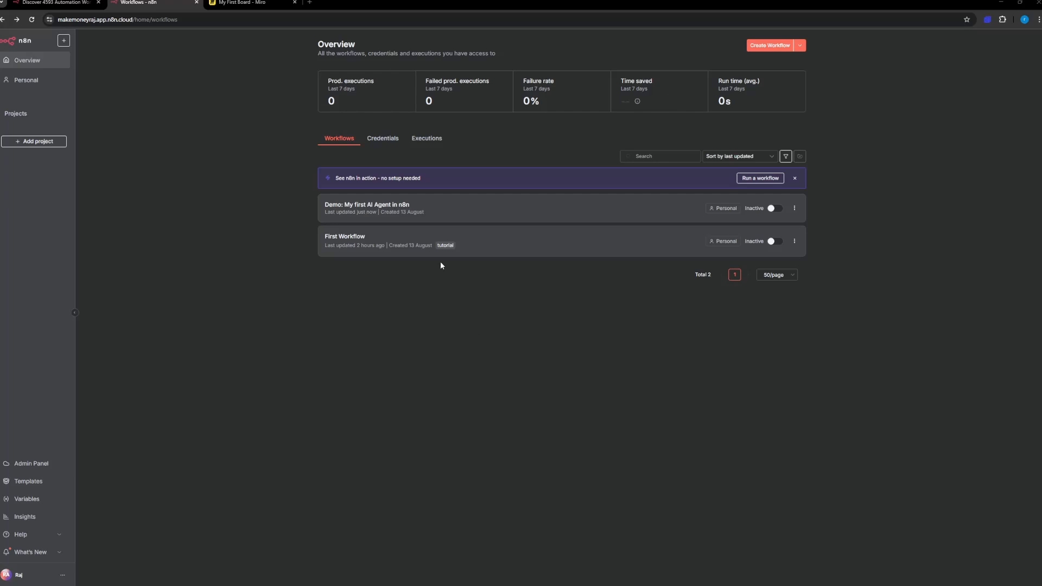
Step: Open "First Workflow", collapse its logs, and add a sticky note near the canvas's upper-left area
{"action": "left_click", "coordinate": [393, 247]}
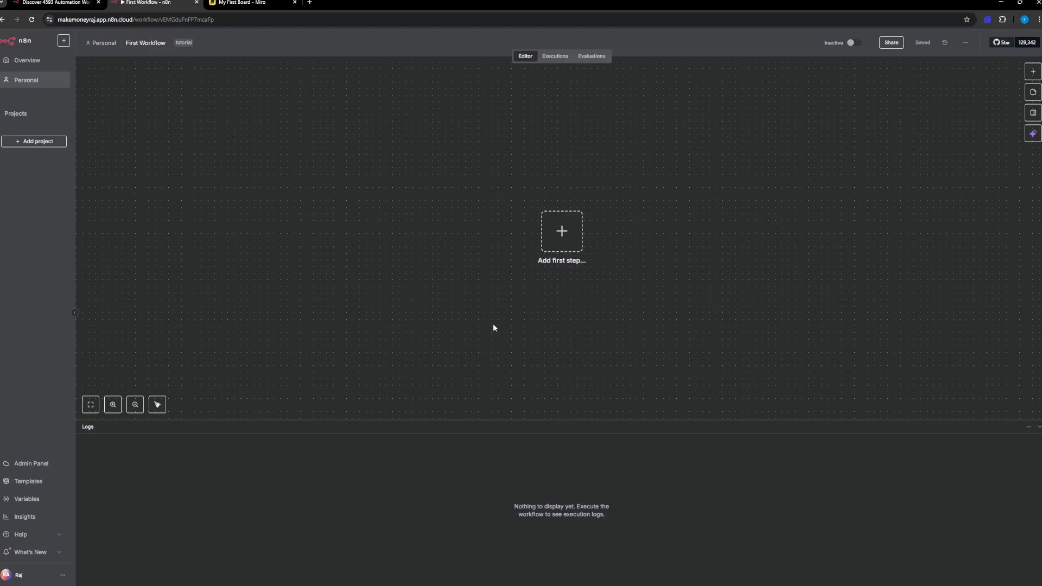
{"action": "left_click", "coordinate": [1038, 427]}
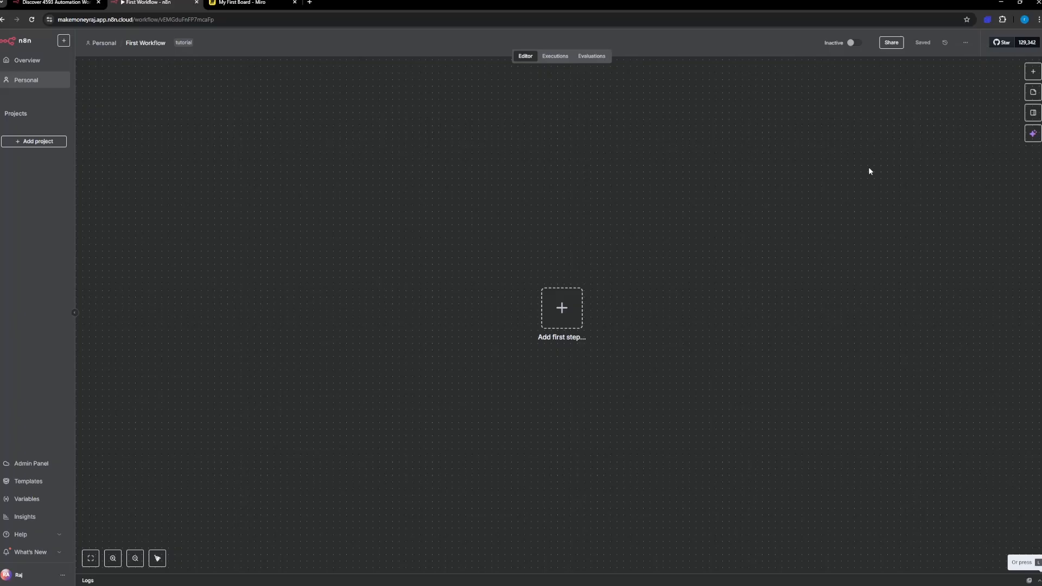
{"action": "left_click", "coordinate": [1034, 97]}
{"action": "left_click_drag", "start_coordinate": [567, 296], "coordinate": [338, 164]}
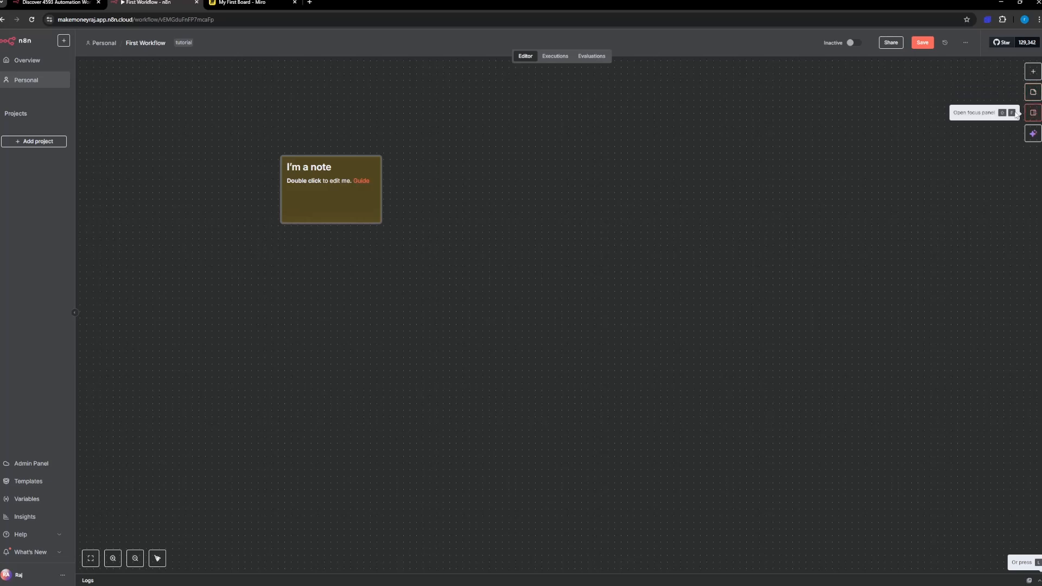
Step: Replace the sticky note's text with the level-two heading "Send An Email" and the line "We will send an email via manual trigger"
{"action": "double_click", "coordinate": [344, 201]}
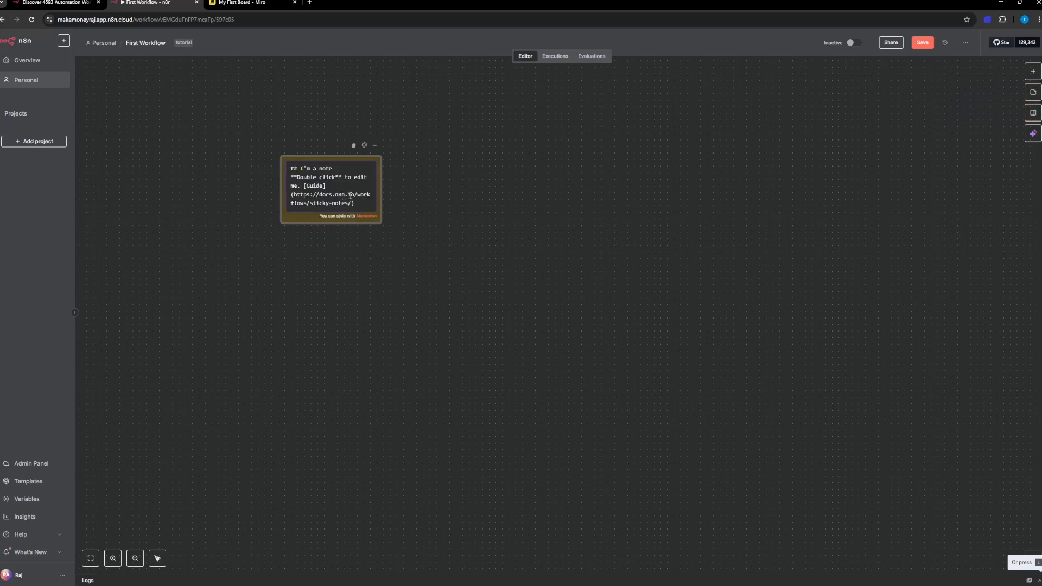
{"action": "key", "text": "ctrl+a"}
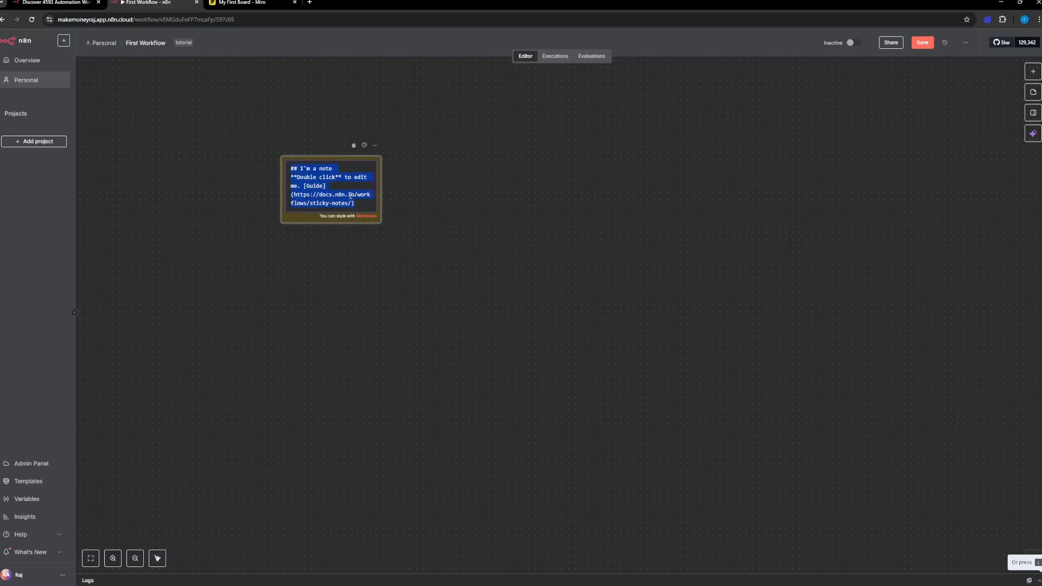
{"action": "type", "text": "##"}
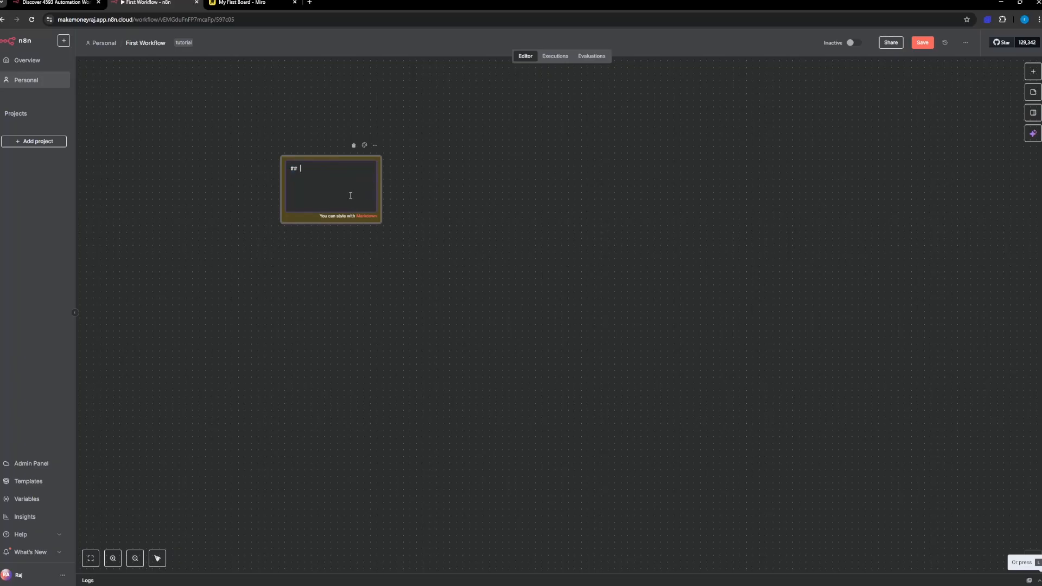
{"action": "type", "text": " Send"}
{"action": "type", "text": " An Email  "}
{"action": "type", "text": "We will send "}
{"action": "type", "text": "an email "}
{"action": "type", "text": "via manual t"}
{"action": "type", "text": "rigger"}
{"action": "left_click", "coordinate": [422, 185]}
Step: Reposition the "Send An Email" note farther toward the canvas's upper-left area
{"action": "left_click_drag", "start_coordinate": [329, 218], "coordinate": [303, 222]}
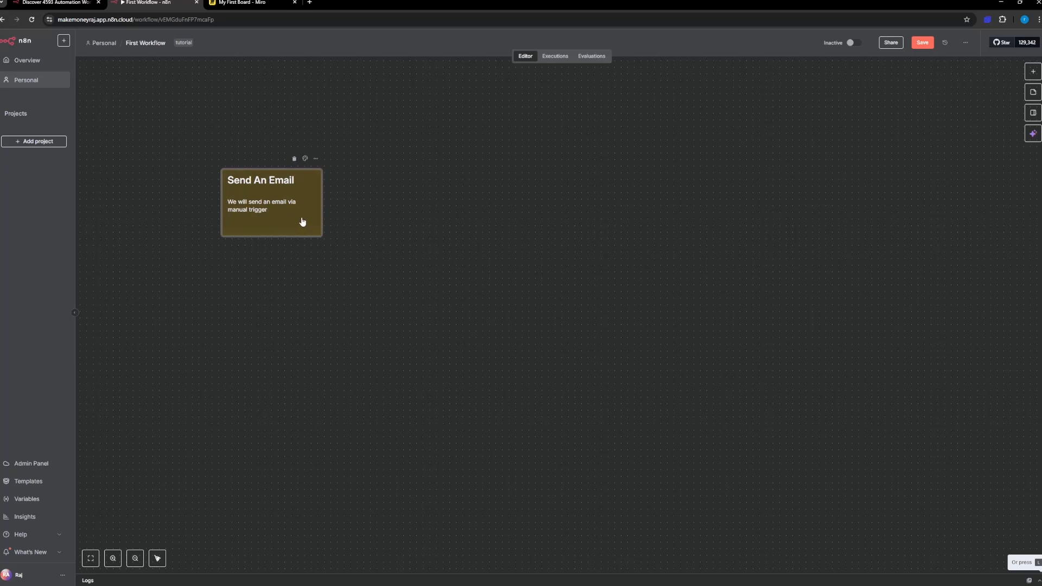
{"action": "left_click_drag", "start_coordinate": [315, 216], "coordinate": [319, 215]}
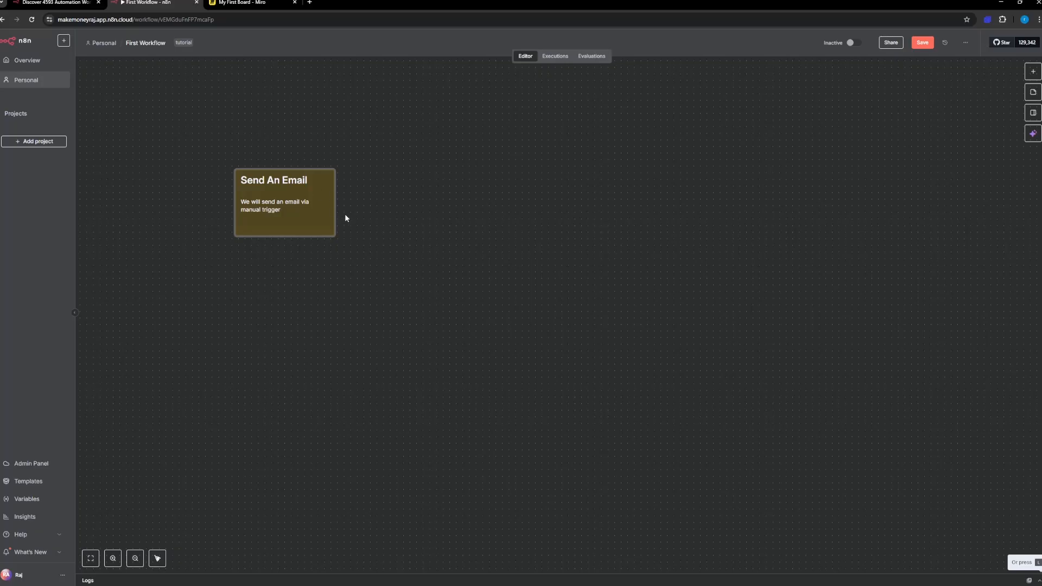
{"action": "left_click_drag", "start_coordinate": [337, 212], "coordinate": [315, 163]}
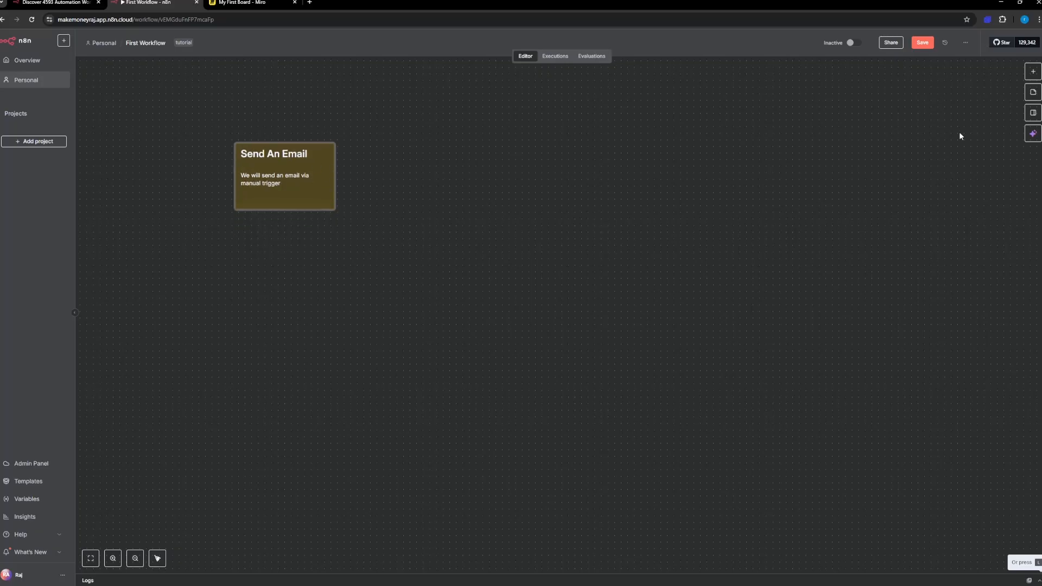
Step: Add a manual trigger to the workflow and place it below and to the right of the sticky note
{"action": "left_click", "coordinate": [1033, 73]}
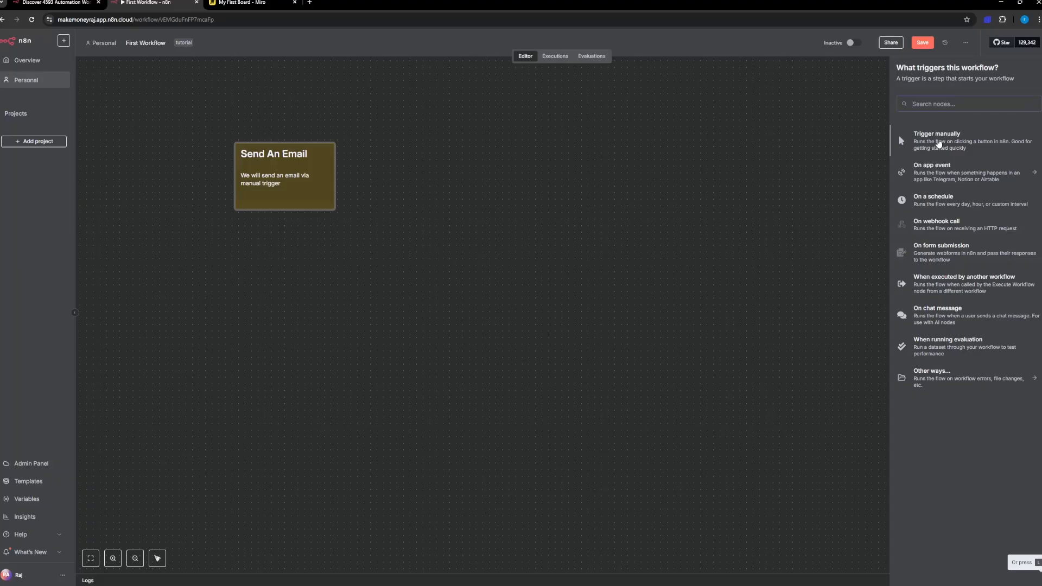
{"action": "left_click", "coordinate": [939, 143]}
{"action": "left_click_drag", "start_coordinate": [358, 179], "coordinate": [456, 300]}
{"action": "mouse_move", "coordinate": [450, 310]}
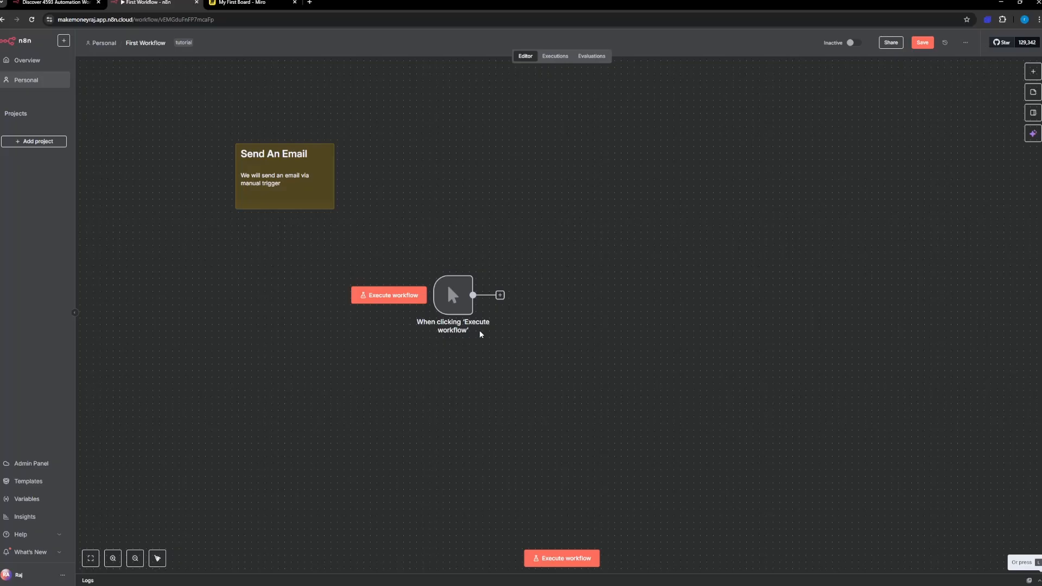
{"action": "left_click_drag", "start_coordinate": [436, 298], "coordinate": [425, 309]}
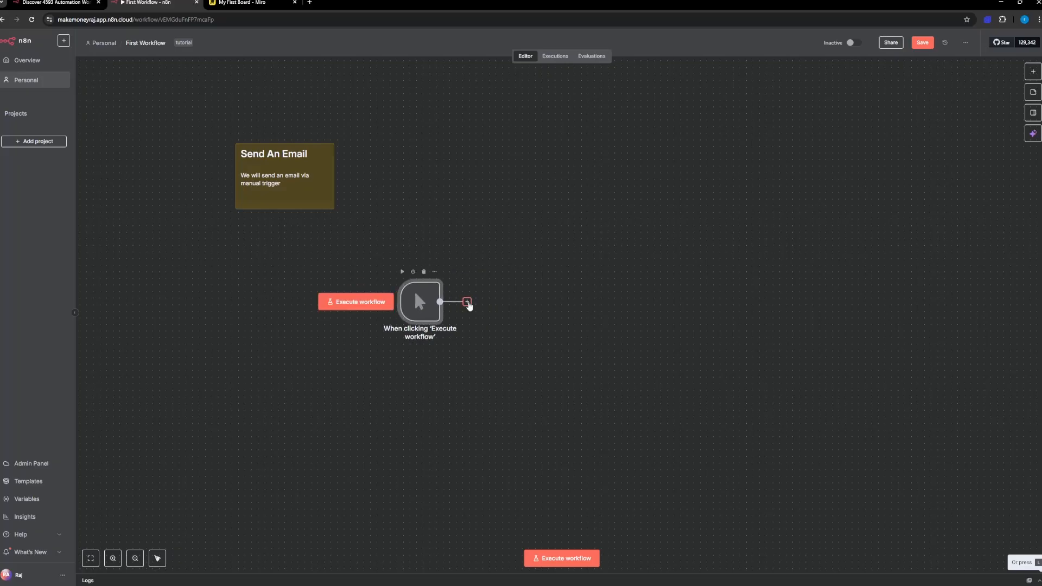
Step: Connect a Gmail node with the "Send a message" action after the manual trigger
{"action": "left_click", "coordinate": [468, 303]}
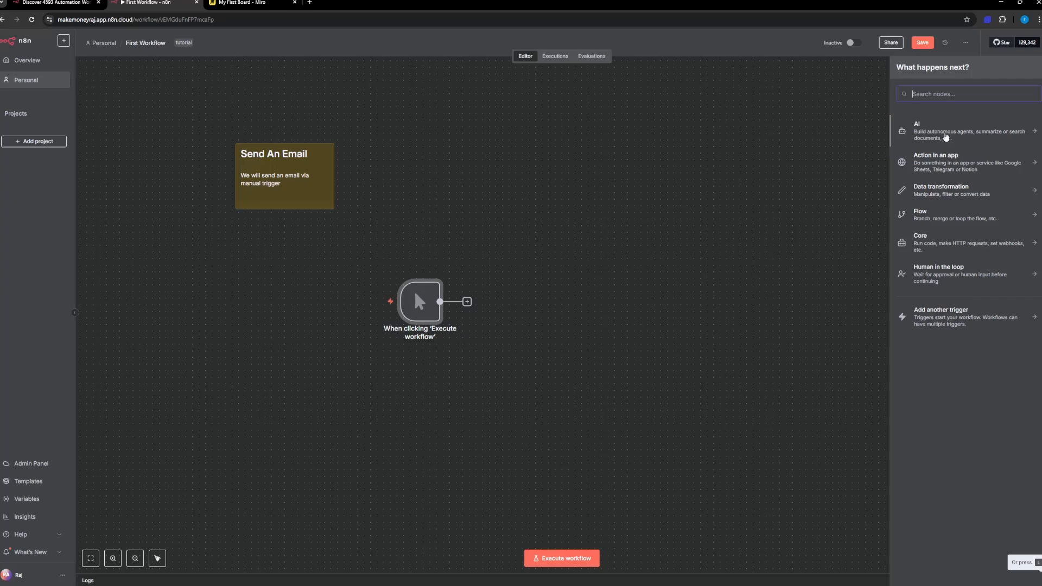
{"action": "type", "text": "gmail"}
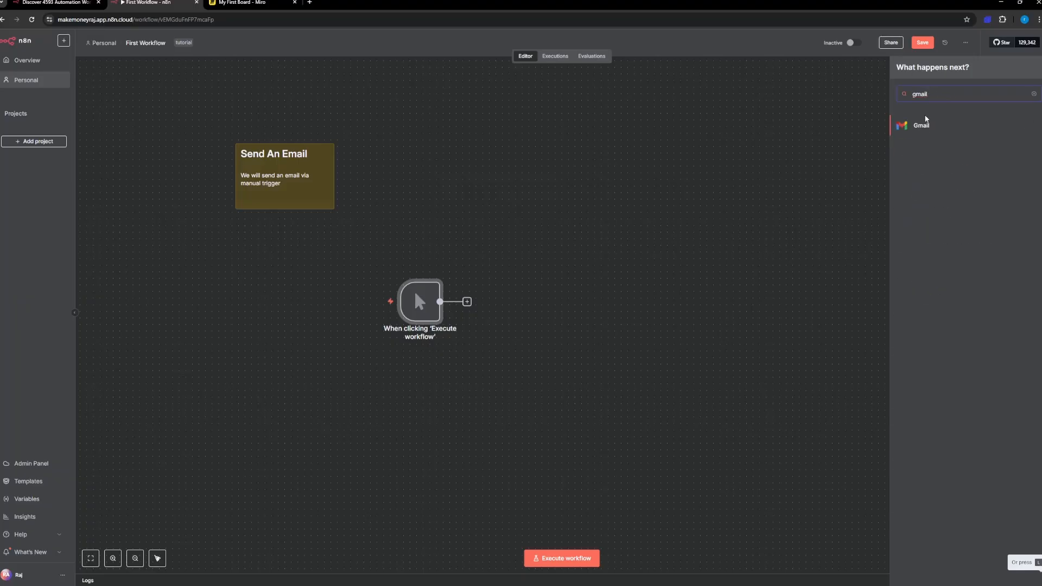
{"action": "left_click", "coordinate": [924, 132]}
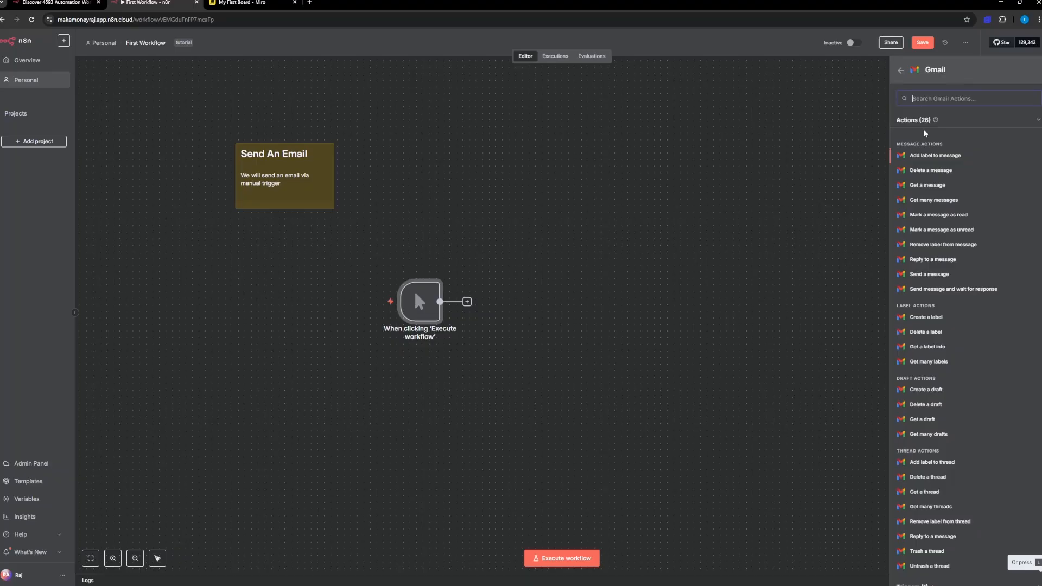
{"action": "scroll", "coordinate": [942, 293], "scroll_direction": "down", "scroll_amount": 1}
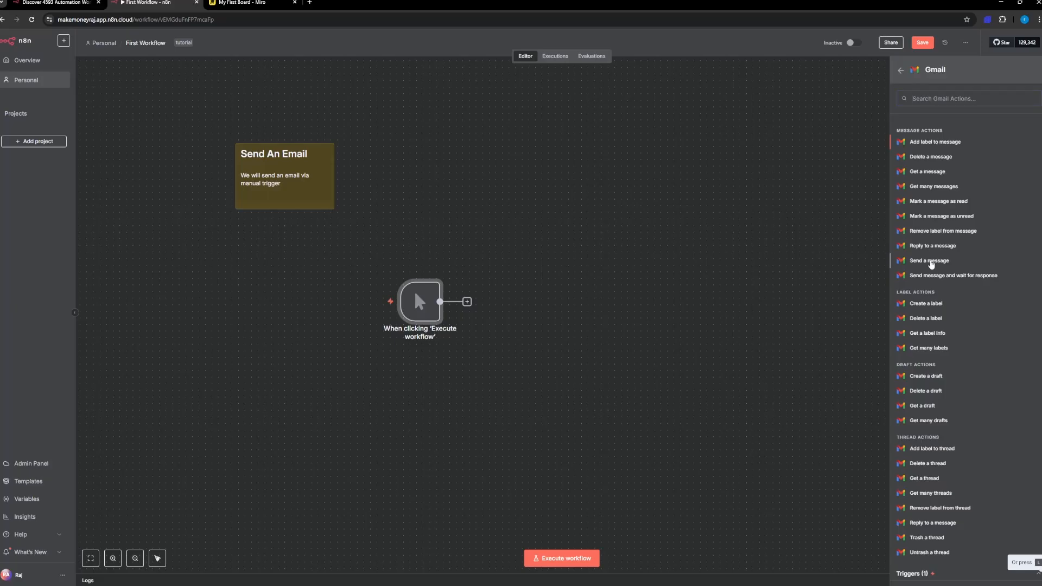
{"action": "left_click", "coordinate": [931, 261]}
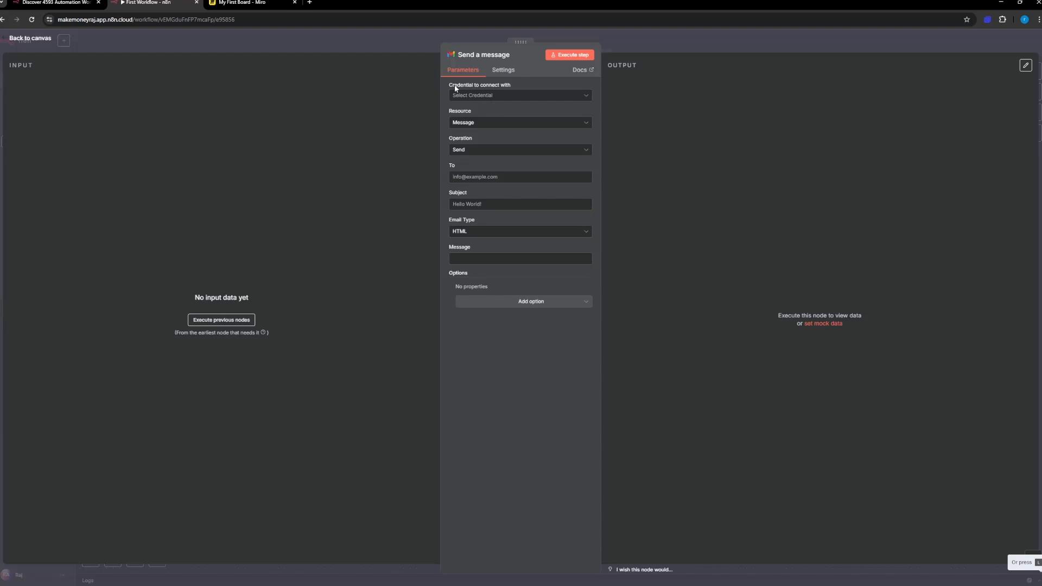
Step: Start a new Gmail credential and select OAuth2 (recommended) as its connection method after checking the Service Account fields
{"action": "left_click", "coordinate": [491, 97]}
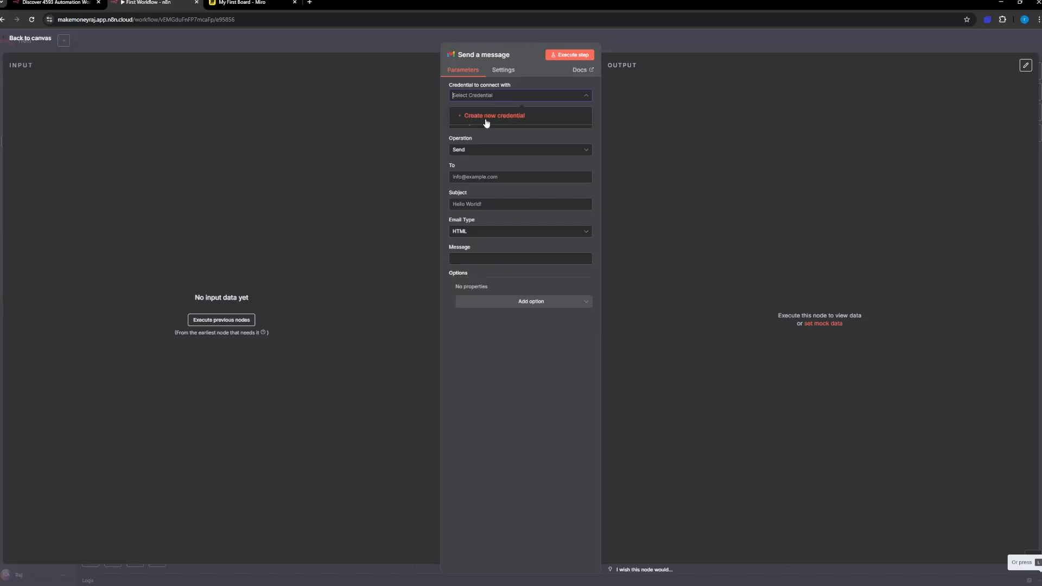
{"action": "left_click", "coordinate": [487, 120]}
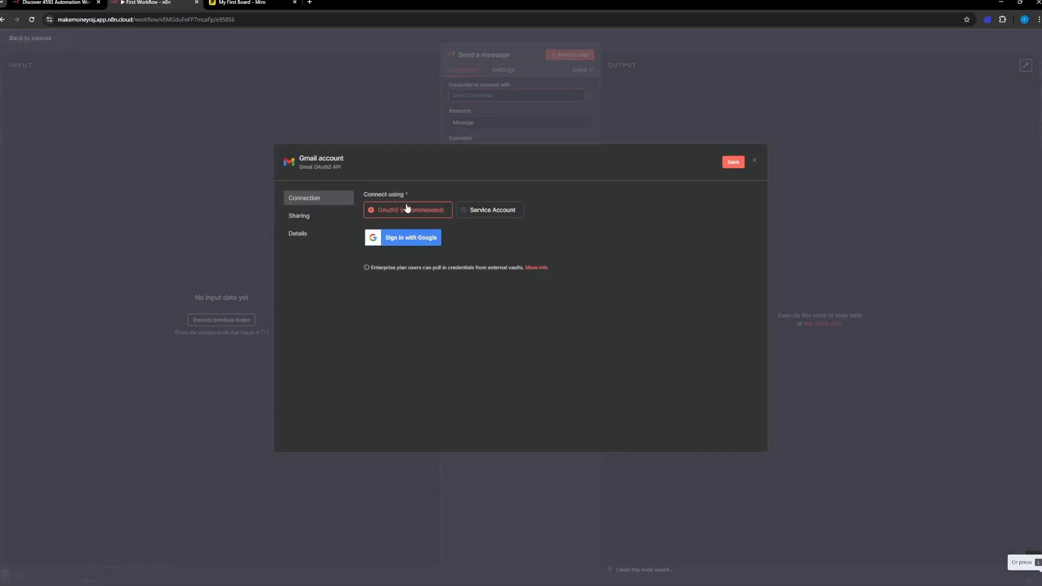
{"action": "left_click", "coordinate": [508, 216]}
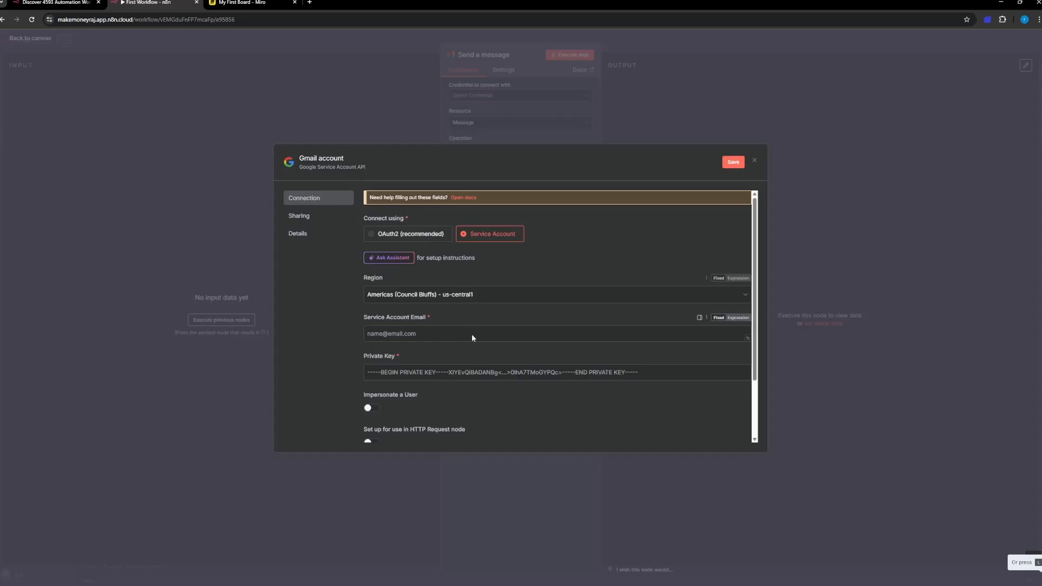
{"action": "scroll", "coordinate": [471, 334], "scroll_direction": "down", "scroll_amount": 2}
{"action": "scroll", "coordinate": [500, 310], "scroll_direction": "up", "scroll_amount": 2}
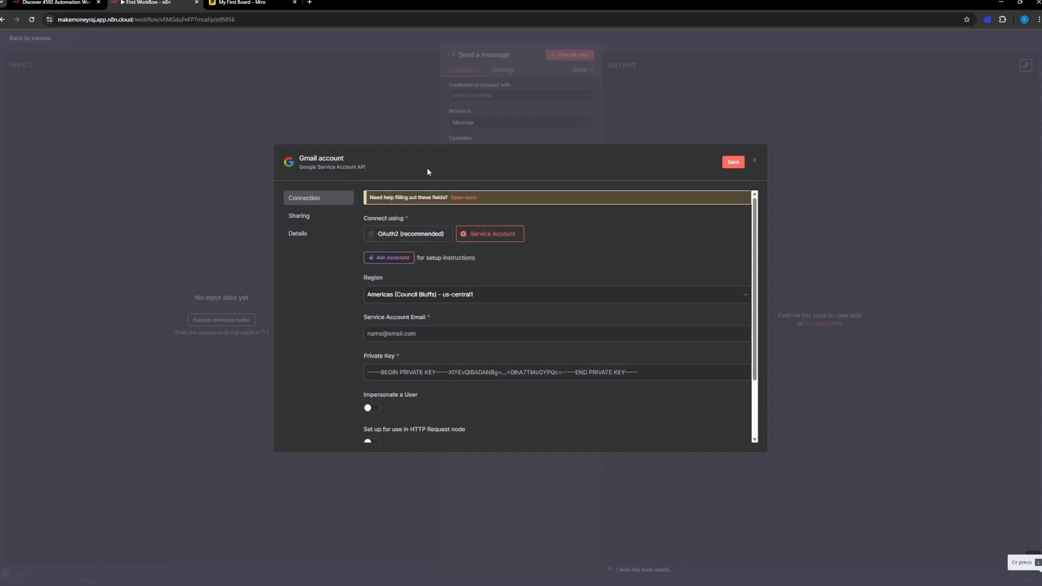
{"action": "left_click", "coordinate": [395, 232]}
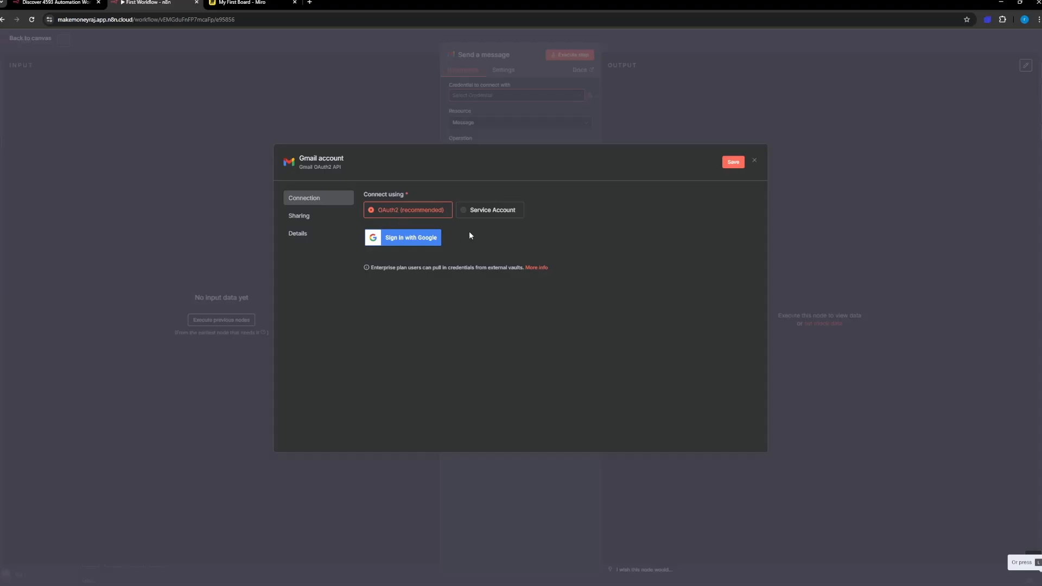
Step: Connect the Gmail credential by signing in with Google and granting n8n.cloud access, and return to the Send a message settings
{"action": "left_click", "coordinate": [405, 241]}
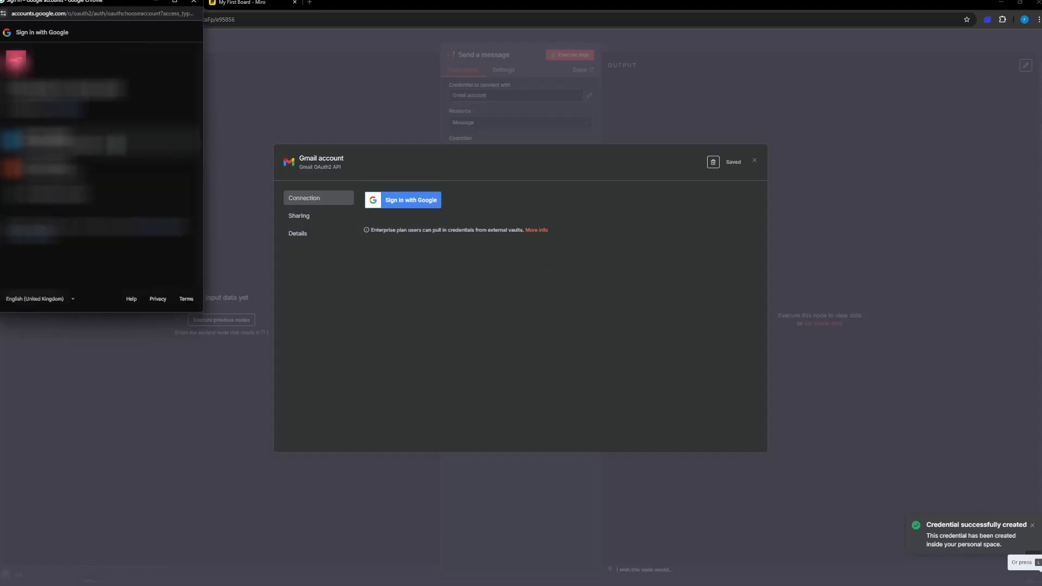
{"action": "left_click", "coordinate": [116, 143]}
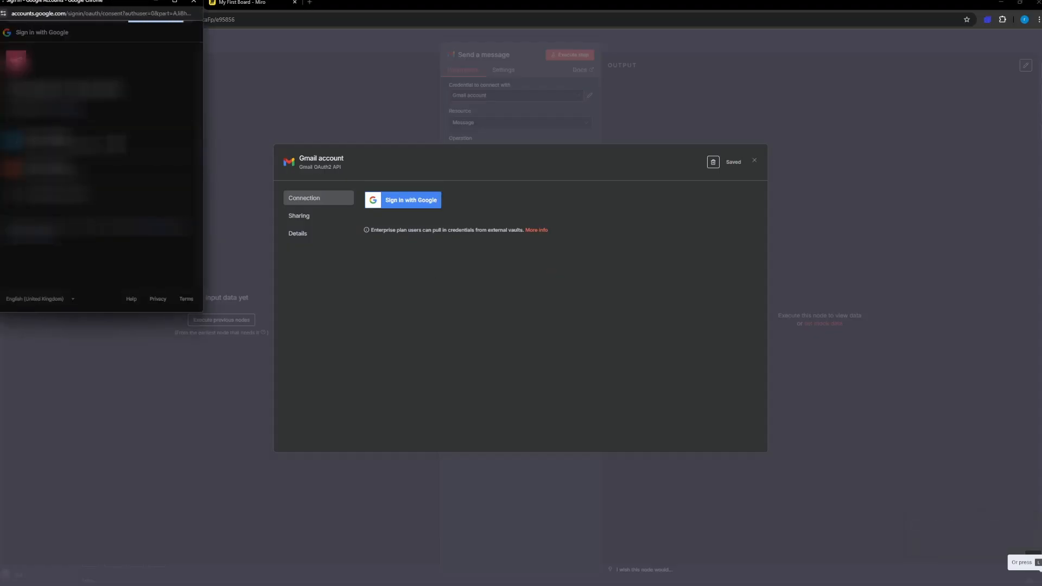
{"action": "scroll", "coordinate": [117, 239], "scroll_direction": "down", "scroll_amount": 6}
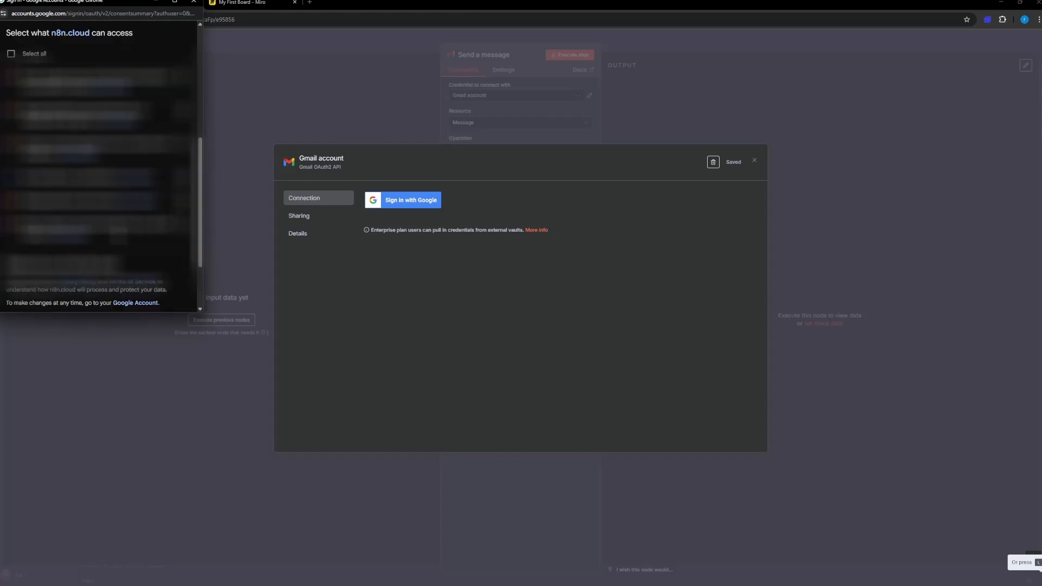
{"action": "scroll", "coordinate": [116, 239], "scroll_direction": "up", "scroll_amount": 5}
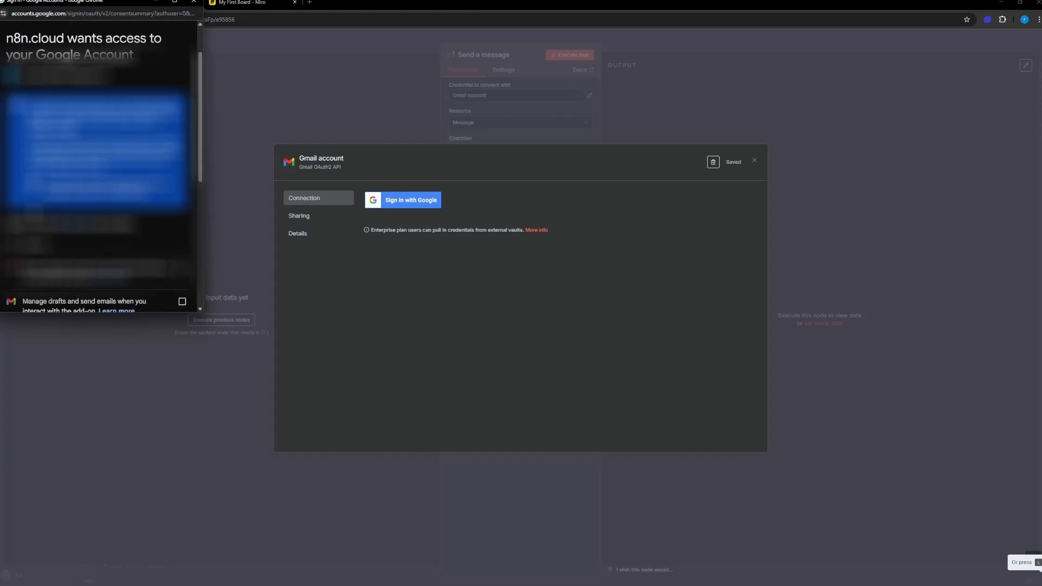
{"action": "scroll", "coordinate": [33, 214], "scroll_direction": "down", "scroll_amount": 5}
{"action": "scroll", "coordinate": [87, 179], "scroll_direction": "down", "scroll_amount": 5}
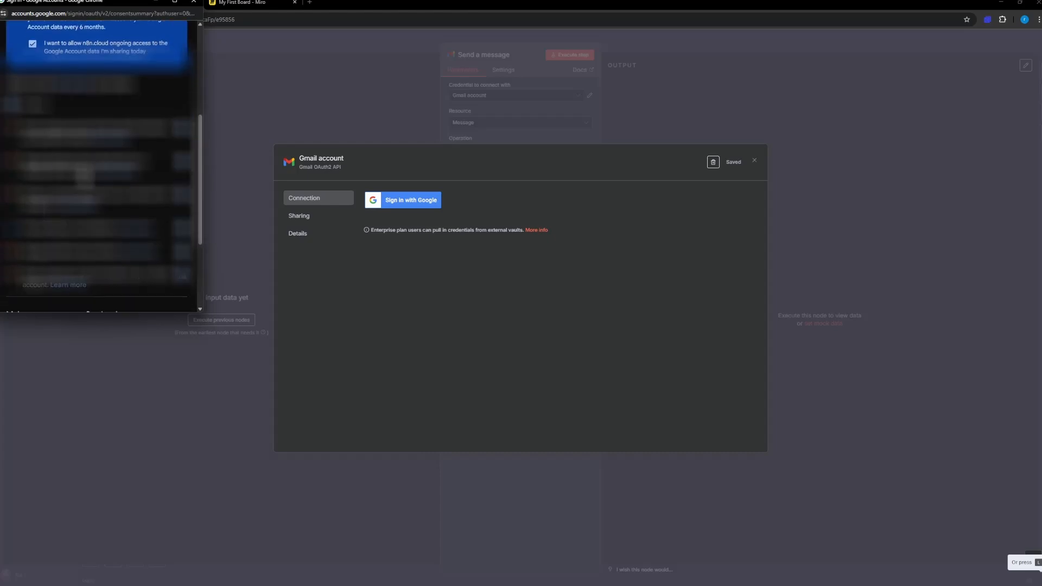
{"action": "left_click", "coordinate": [148, 270]}
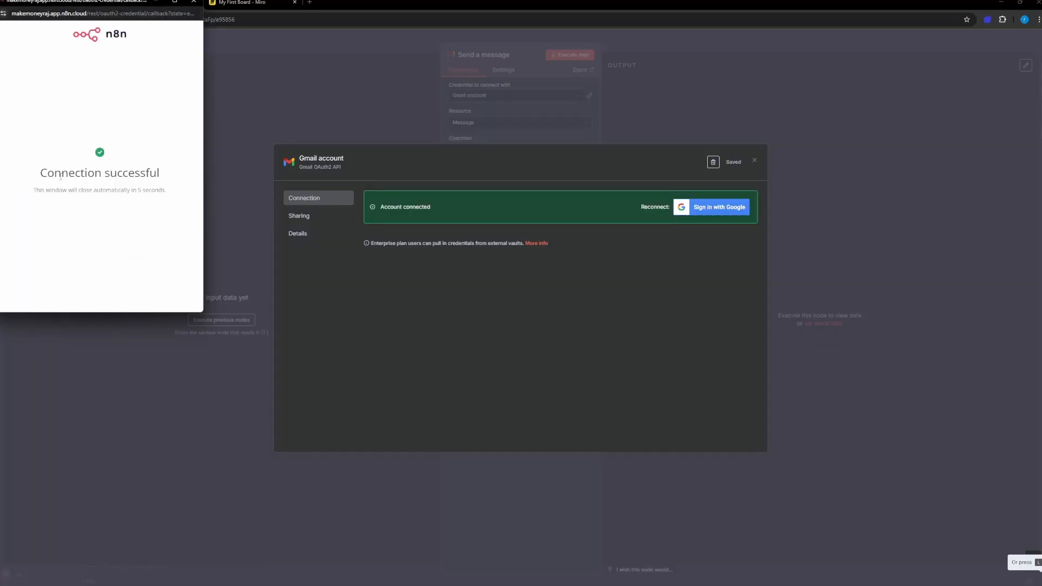
{"action": "left_click", "coordinate": [193, 2]}
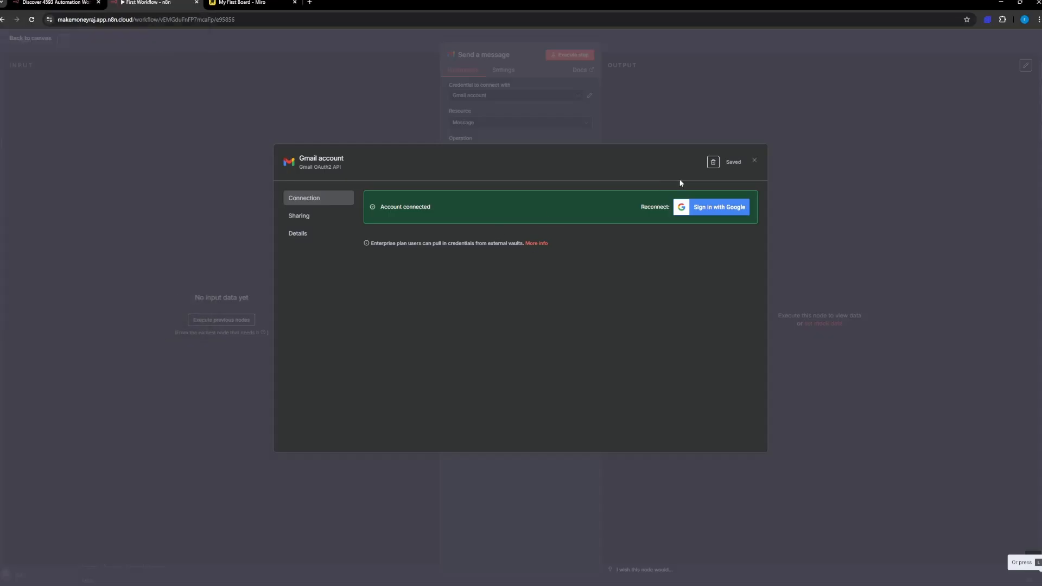
{"action": "left_click", "coordinate": [754, 161]}
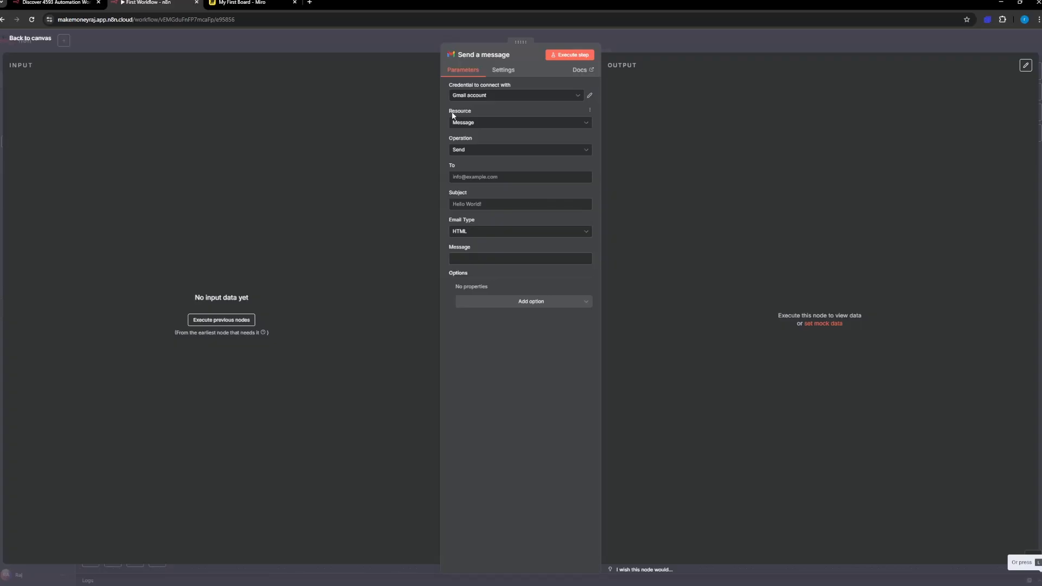
Step: Examine the available resources and operations for the Gmail node, choosing Message and Send
{"action": "left_click", "coordinate": [481, 123]}
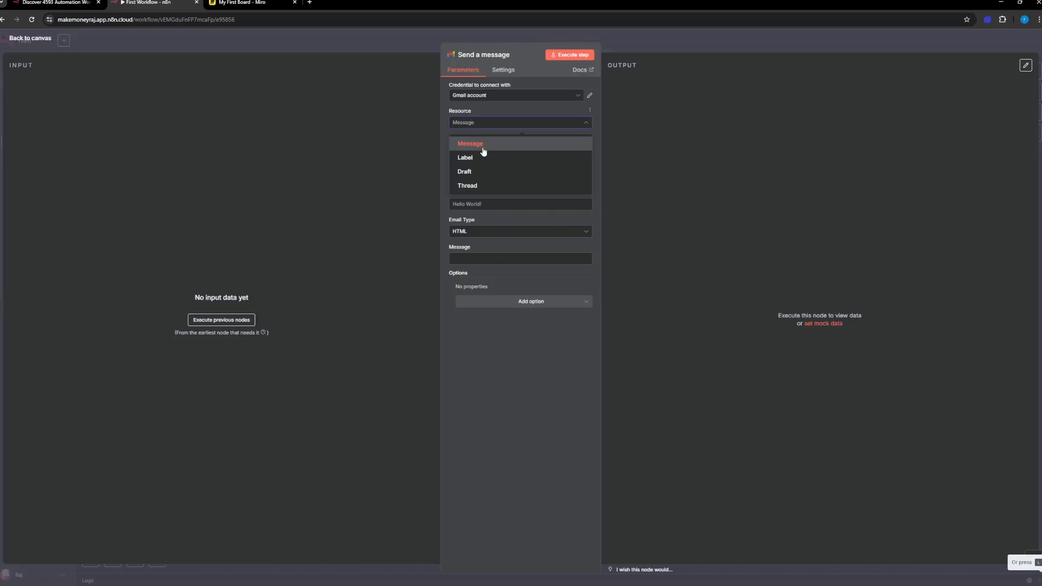
{"action": "left_click", "coordinate": [479, 144]}
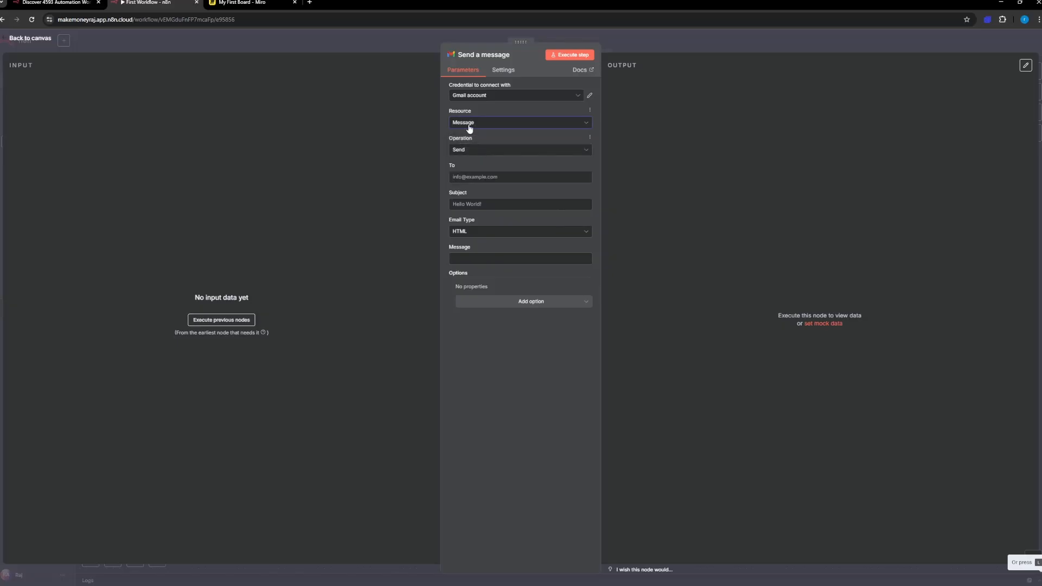
{"action": "left_click", "coordinate": [475, 124]}
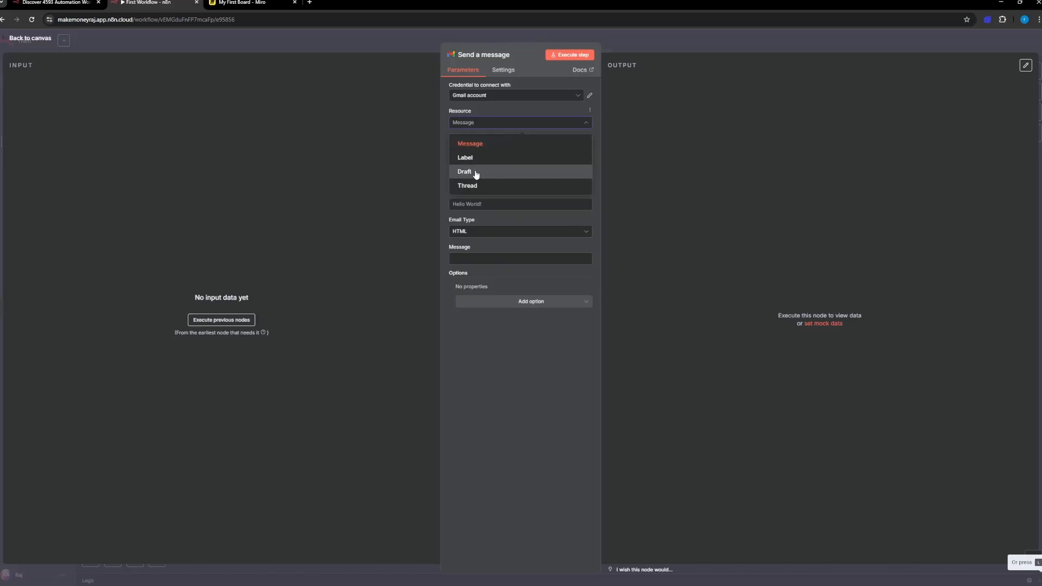
{"action": "left_click", "coordinate": [494, 110]}
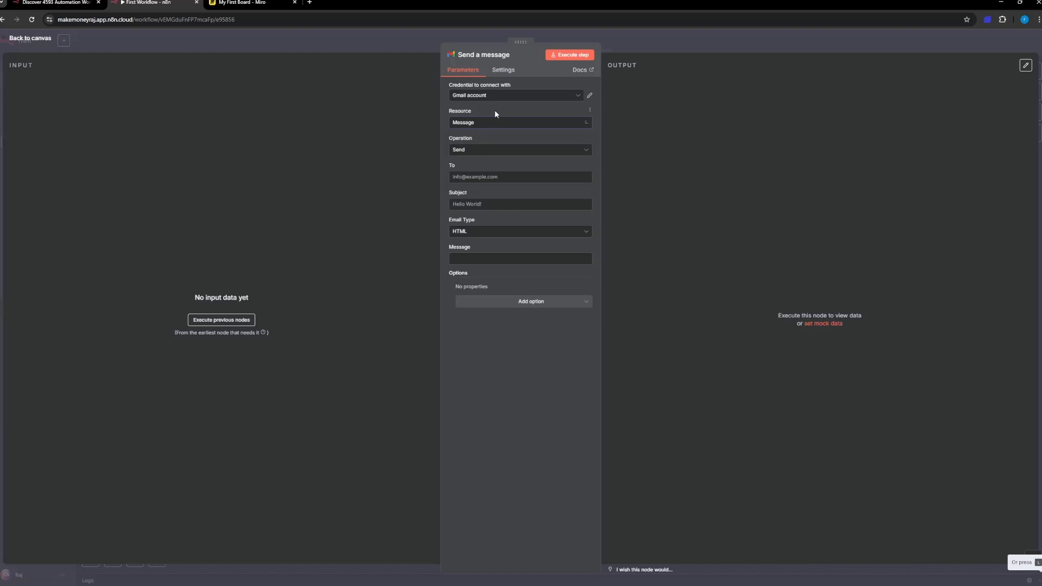
{"action": "left_click", "coordinate": [474, 149]}
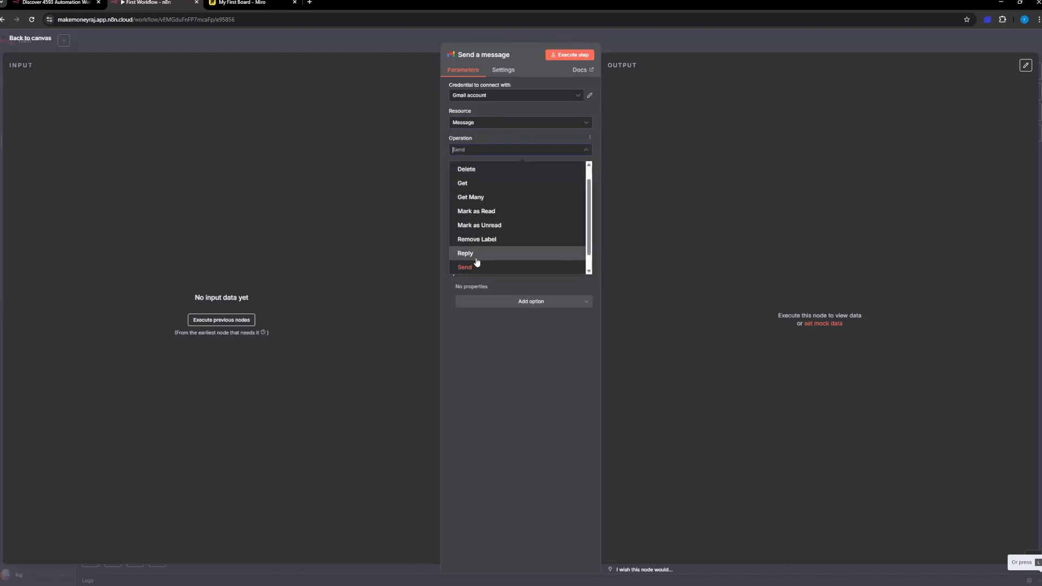
{"action": "left_click", "coordinate": [476, 266]}
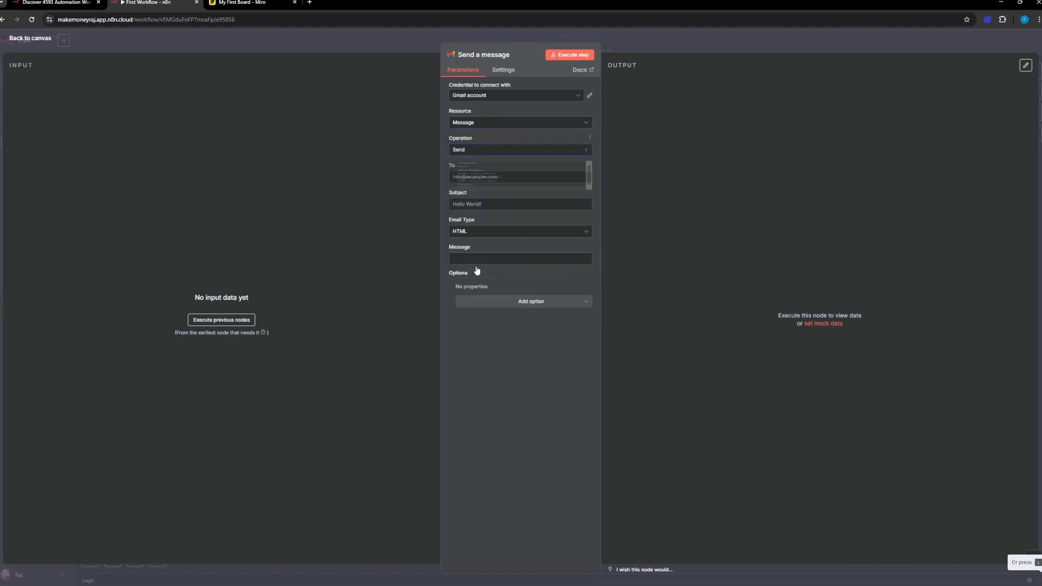
Step: Enter the recipient's e-mail address in the To field of the Send a message node
{"action": "left_click", "coordinate": [464, 177]}
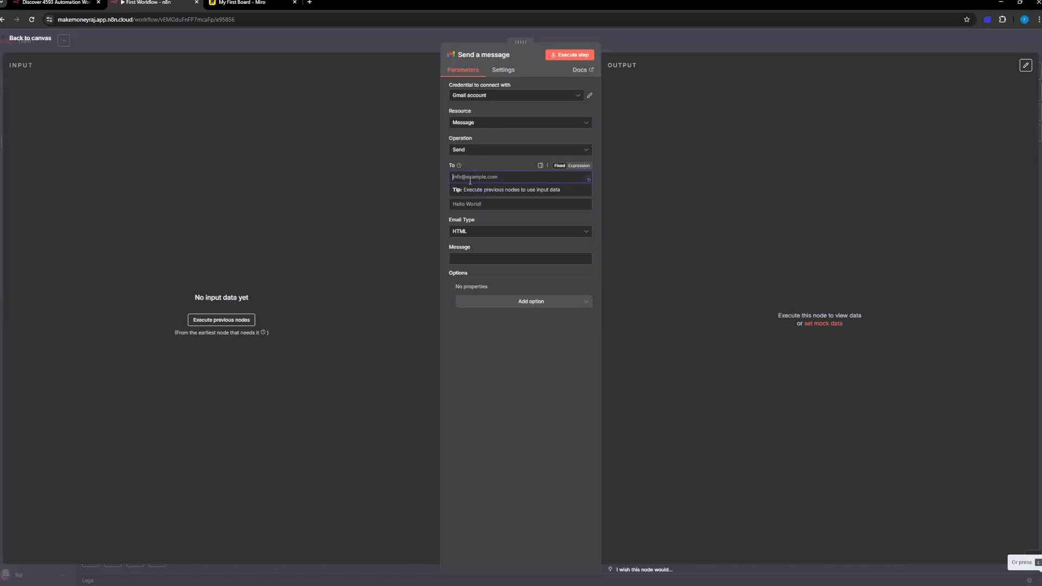
Step: Set the email subject to "Hello fron First Automation"
{"action": "left_click", "coordinate": [465, 204]}
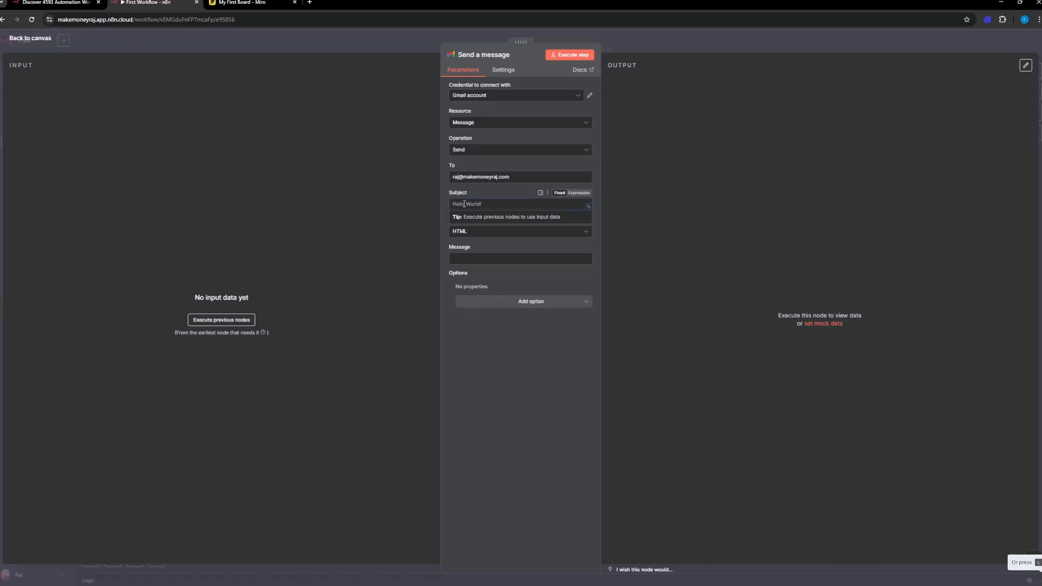
{"action": "type", "text": "Hello fron First Automation"}
{"action": "left_click", "coordinate": [448, 237]}
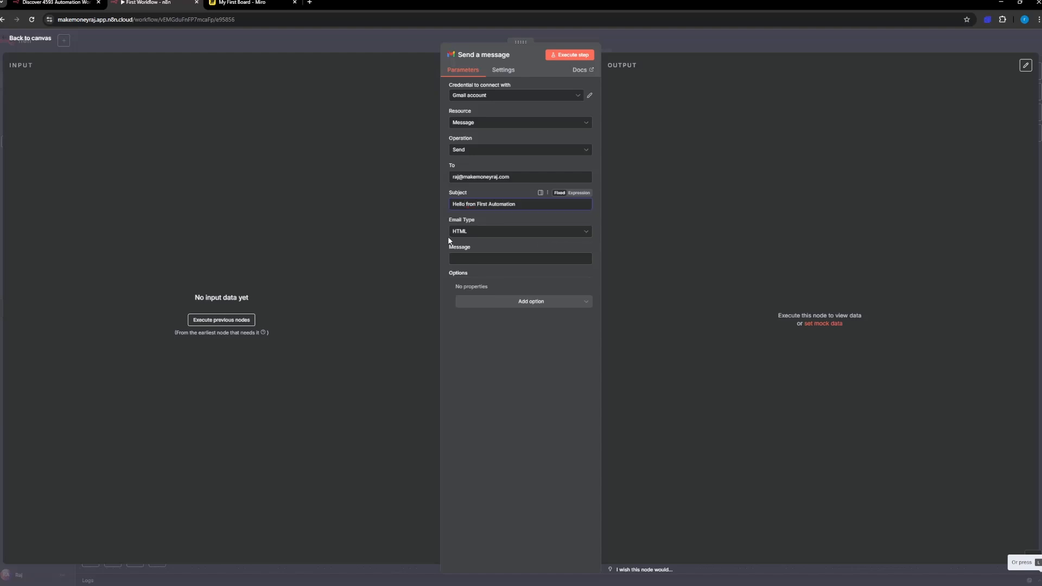
Step: Change the Email Type to Text
{"action": "left_click", "coordinate": [477, 232]}
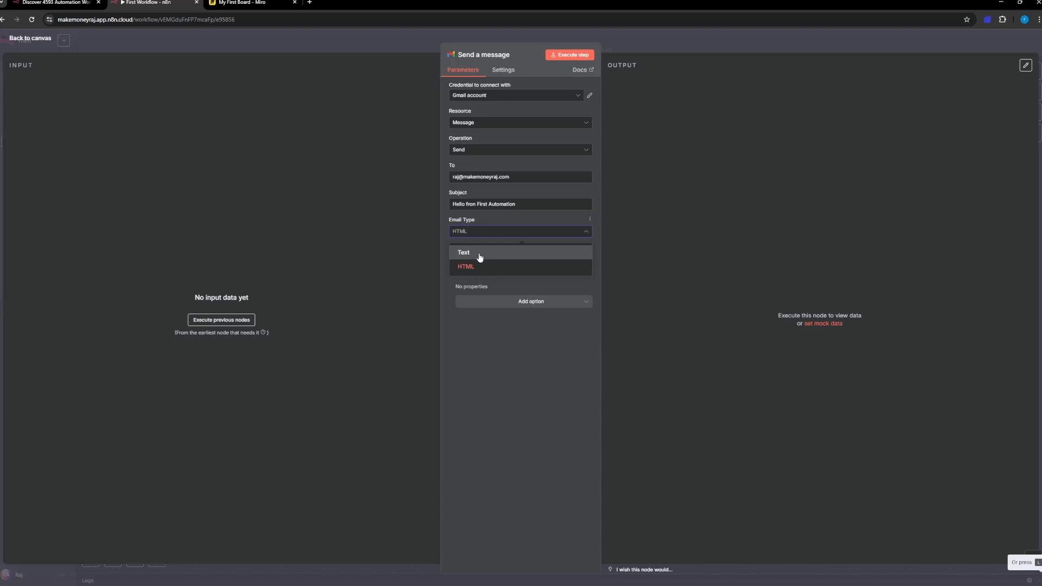
{"action": "left_click", "coordinate": [480, 257]}
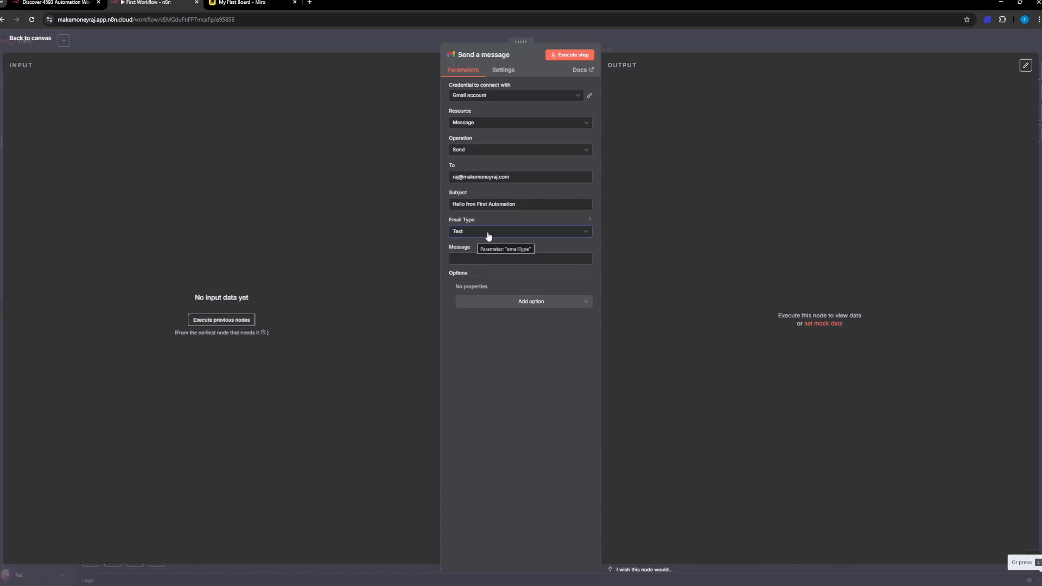
{"action": "left_click", "coordinate": [487, 235]}
{"action": "left_click", "coordinate": [473, 255]}
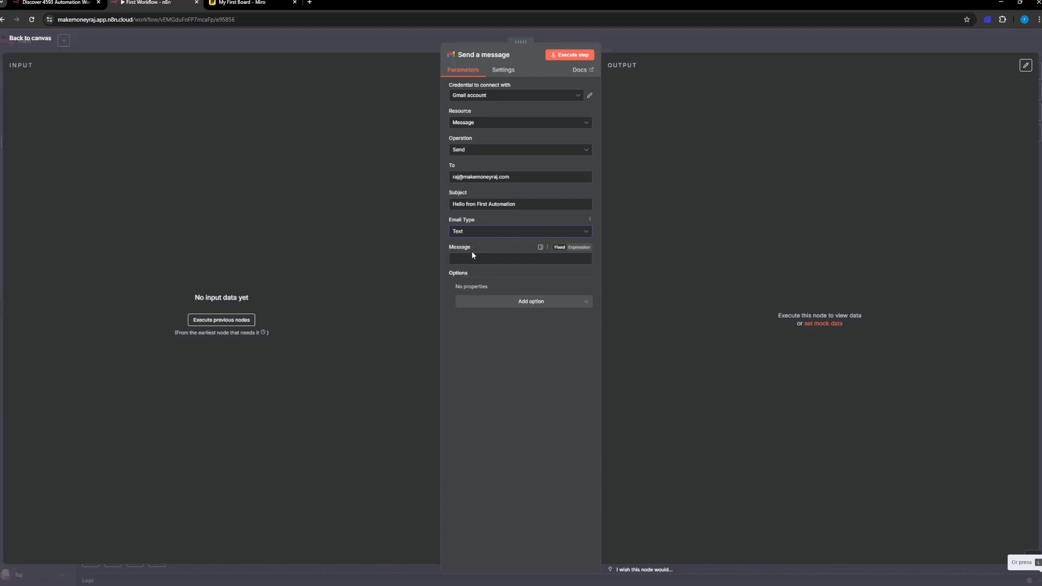
Step: Write the message as "Hi" plus the recipient's first name and a comma, followed by "This is Automated First Email fron n8n Thank you."
{"action": "left_click", "coordinate": [461, 257]}
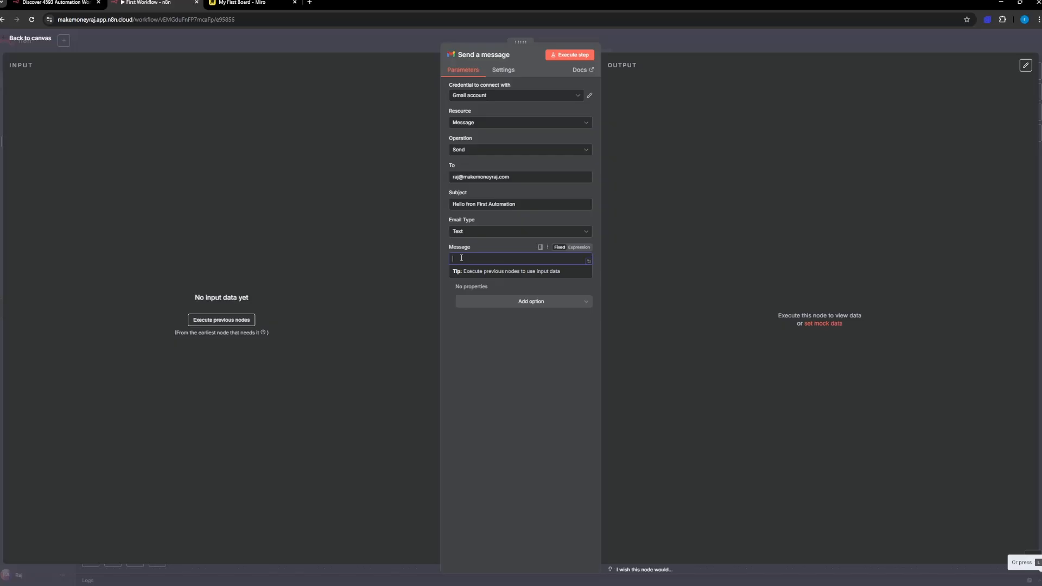
{"action": "type", "text": "Hi Raj, This Is Automated First Email fron n8n"}
{"action": "key", "text": "BackSpace"}
{"action": "type", "text": "ou."}
{"action": "left_click", "coordinate": [488, 338]}
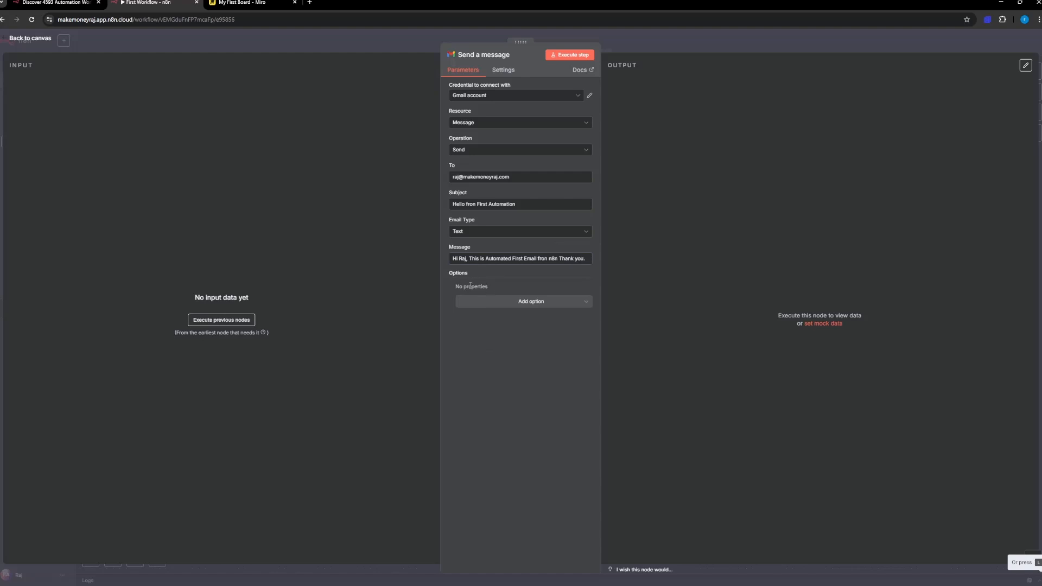
Step: Add the Append n8n Attribution option, leave it enabled, and execute the Send a message step
{"action": "left_click", "coordinate": [488, 302]}
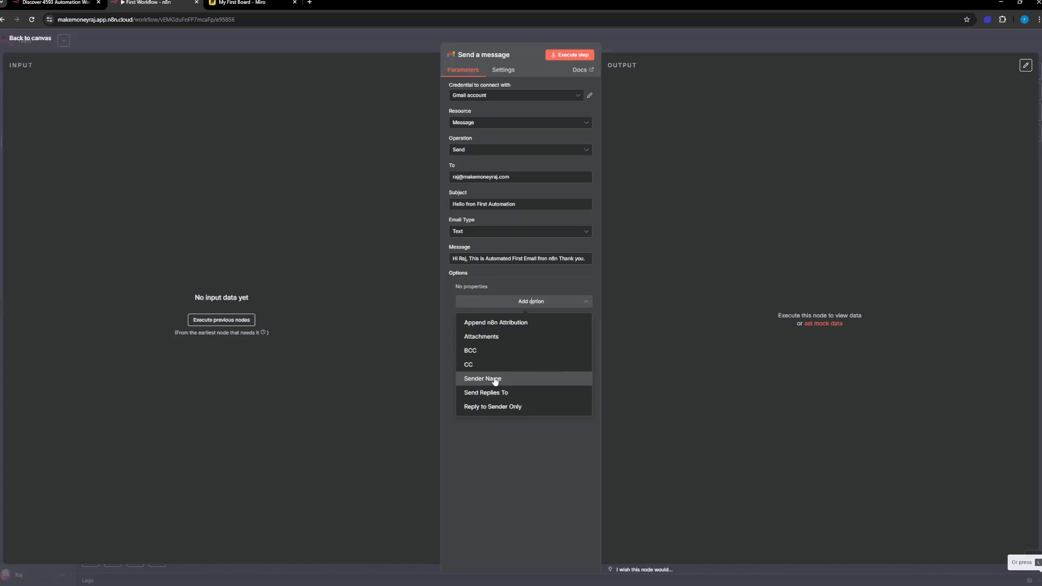
{"action": "left_click", "coordinate": [521, 324]}
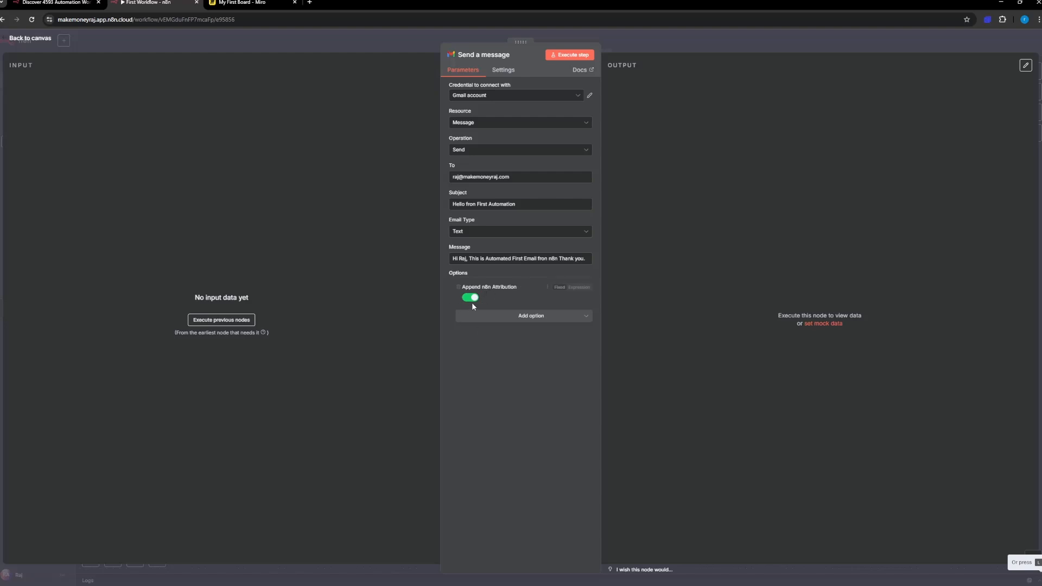
{"action": "left_click", "coordinate": [569, 55]}
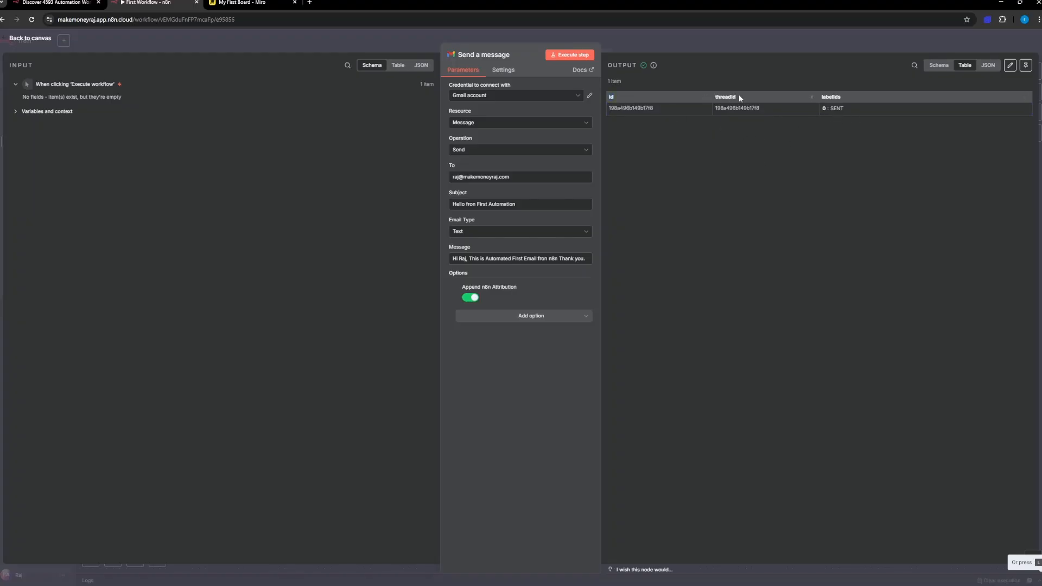
Step: Examine the sent message's output data in the Table, Schema and JSON views
{"action": "double_click", "coordinate": [839, 97]}
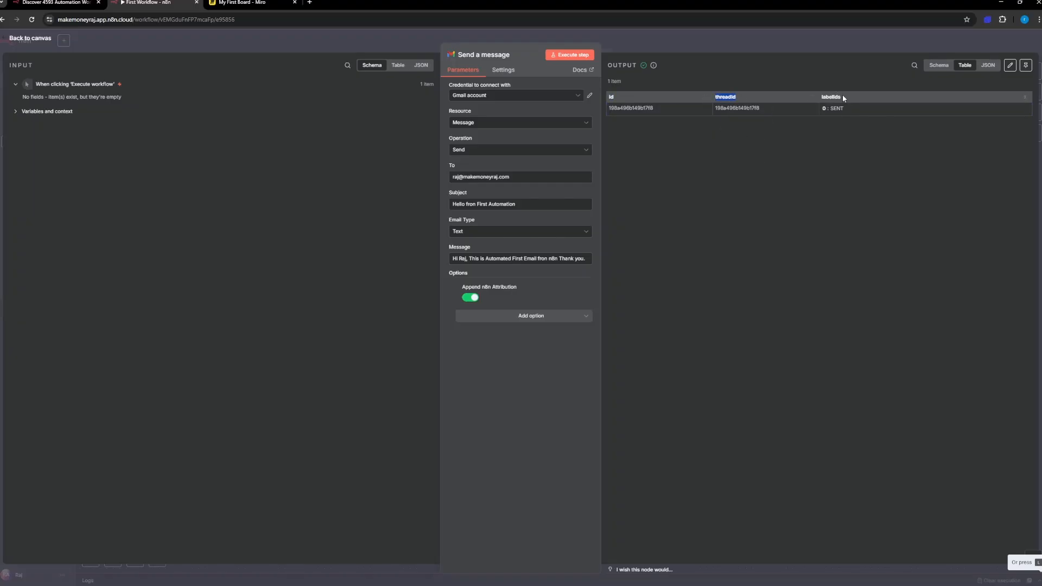
{"action": "left_click", "coordinate": [949, 67]}
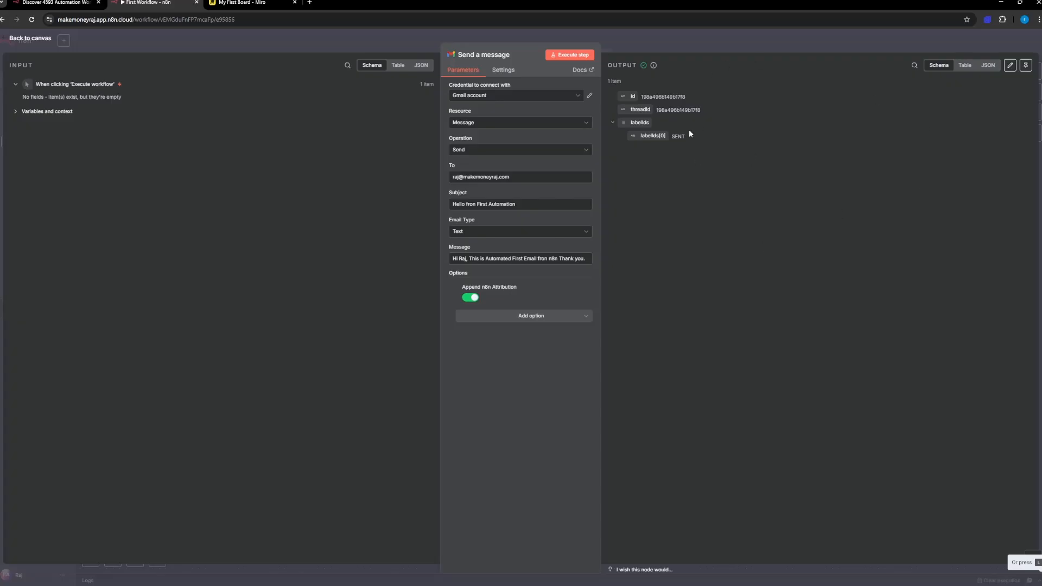
{"action": "left_click_drag", "start_coordinate": [651, 97], "coordinate": [707, 98]}
{"action": "left_click", "coordinate": [988, 66]}
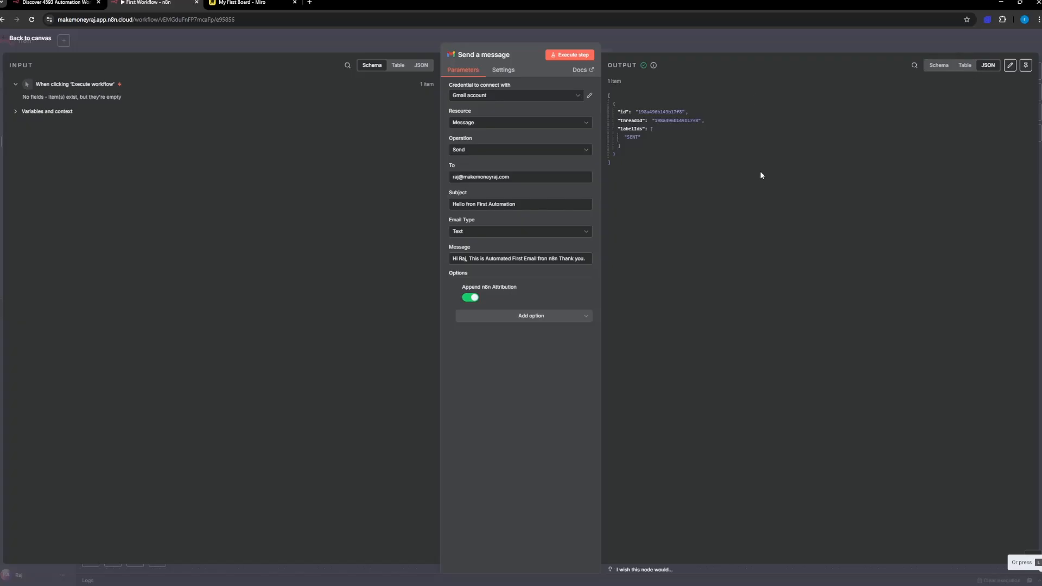
{"action": "left_click", "coordinate": [965, 66]}
{"action": "left_click", "coordinate": [940, 66]}
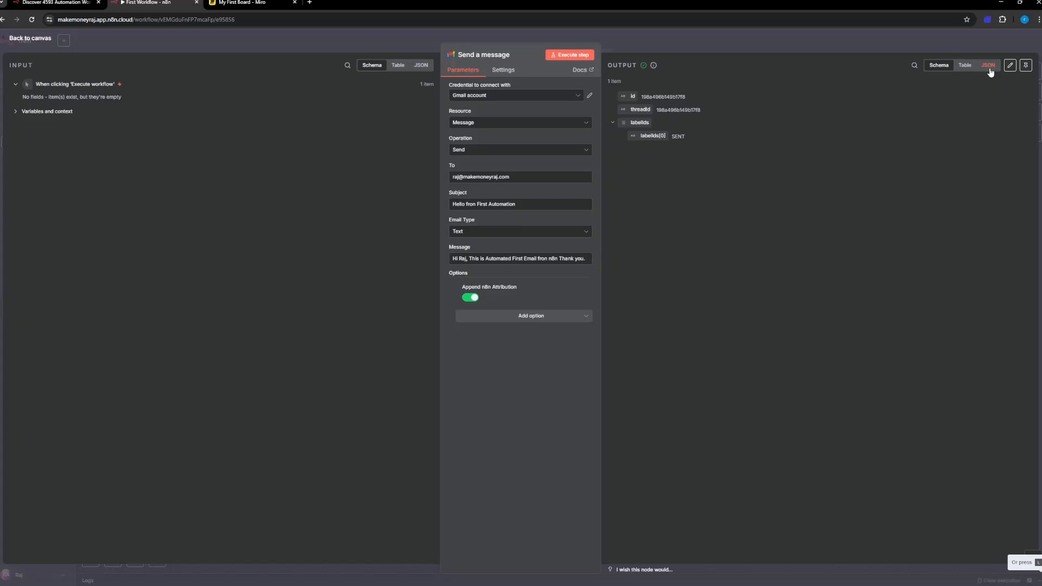
{"action": "left_click", "coordinate": [989, 66]}
{"action": "left_click", "coordinate": [938, 66]}
Step: Switch to the Hostinger webmail window to view the received "Hello fron First Automation" email
{"action": "key", "text": "alt+Tab"}
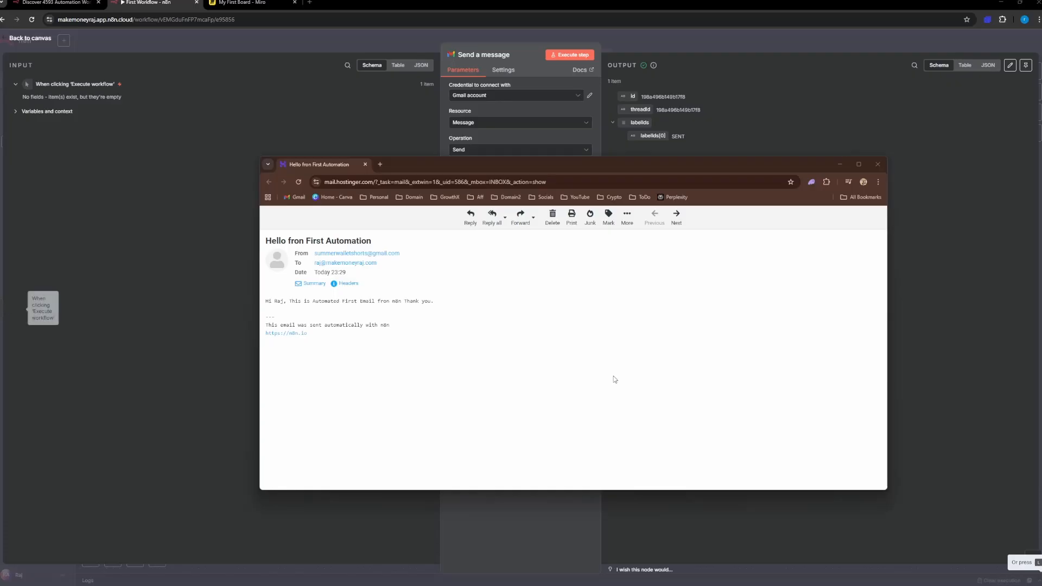
Step: Examine the received email, highlighting the automatic n8n attribution text and link below the message
{"action": "left_click_drag", "start_coordinate": [517, 166], "coordinate": [556, 140]}
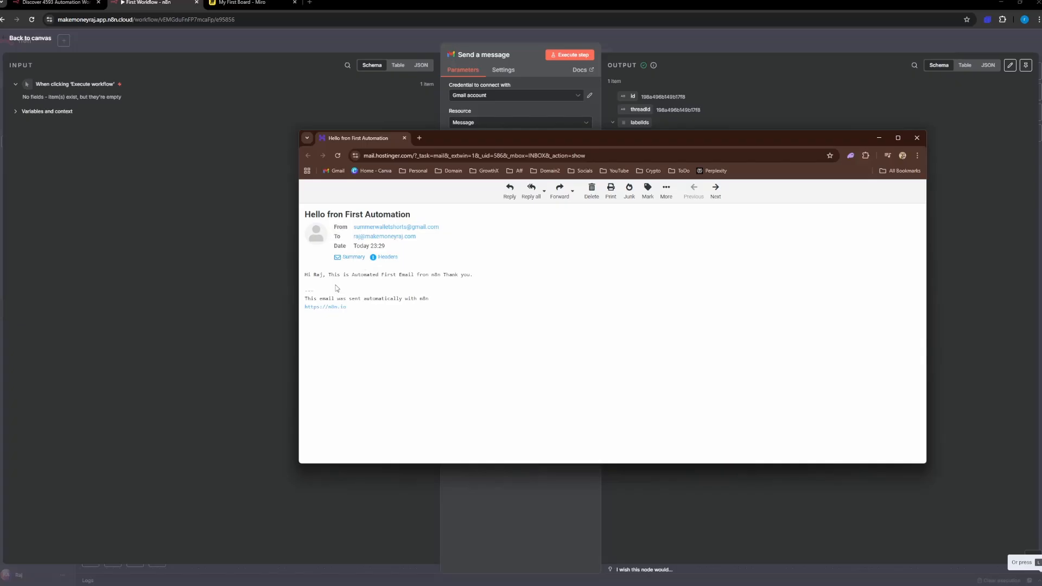
{"action": "left_click_drag", "start_coordinate": [305, 298], "coordinate": [433, 313]}
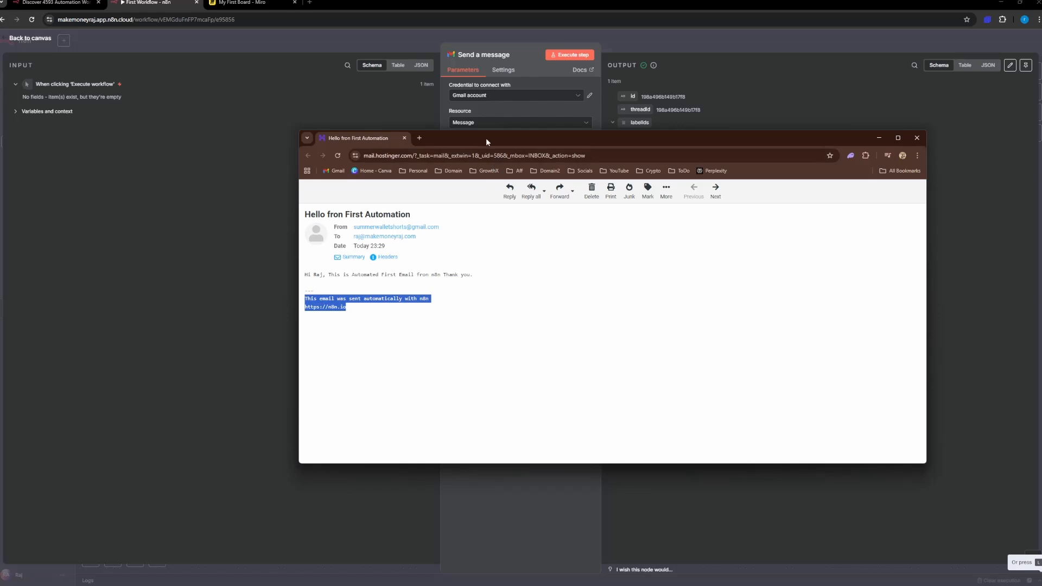
{"action": "left_click_drag", "start_coordinate": [487, 137], "coordinate": [423, 209]}
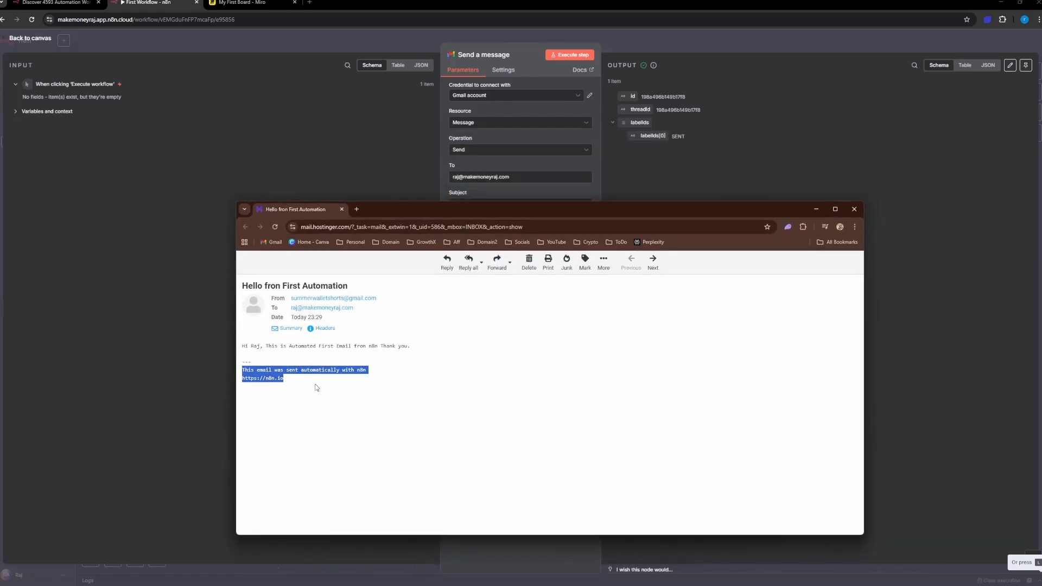
{"action": "left_click", "coordinate": [406, 391]}
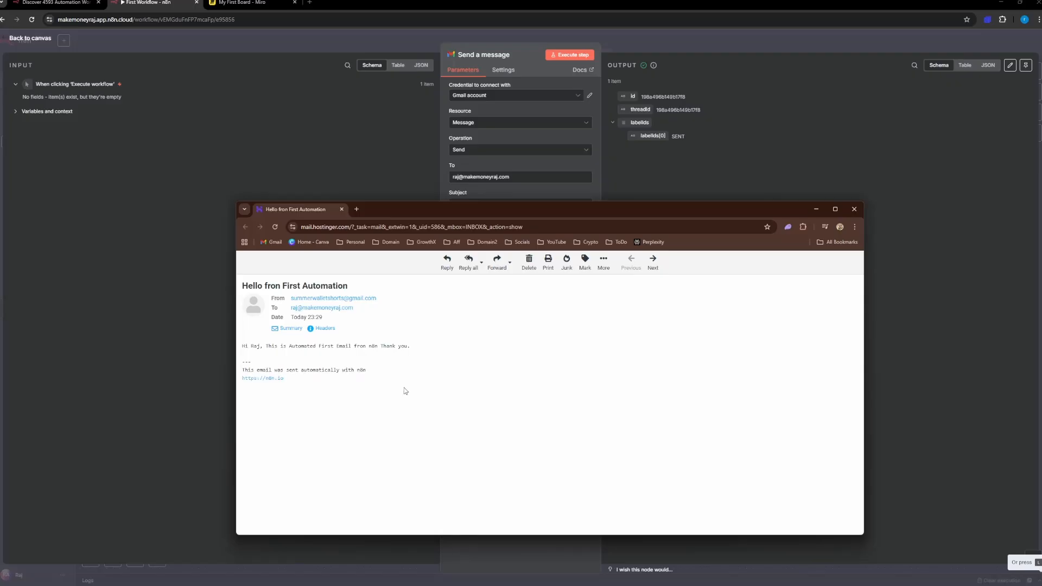
Step: Return to n8n and disable the Append n8n Attribution option in the Send a message node
{"action": "left_click", "coordinate": [445, 156]}
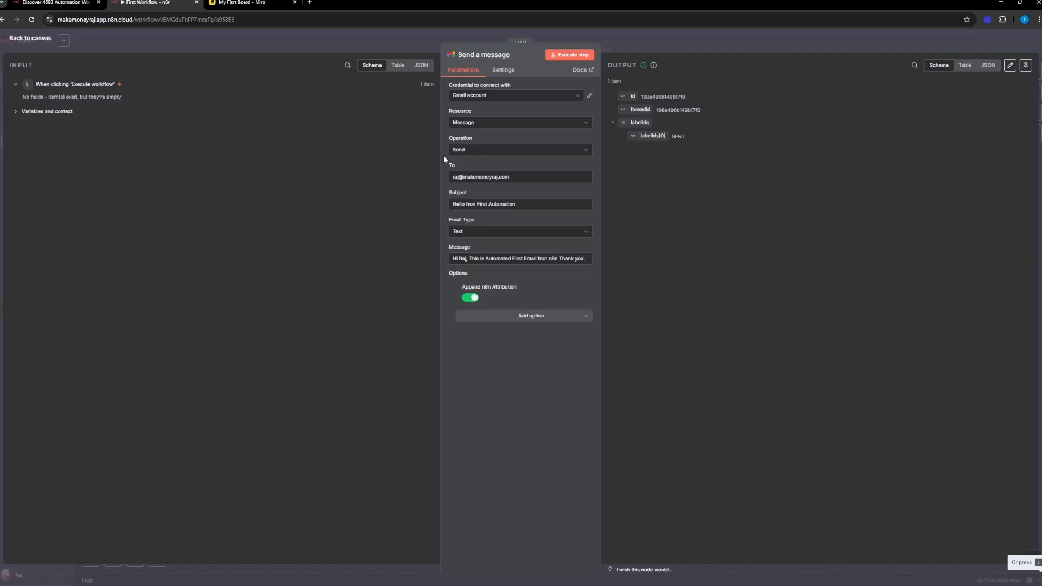
{"action": "left_click", "coordinate": [475, 299]}
{"action": "left_click", "coordinate": [503, 317]}
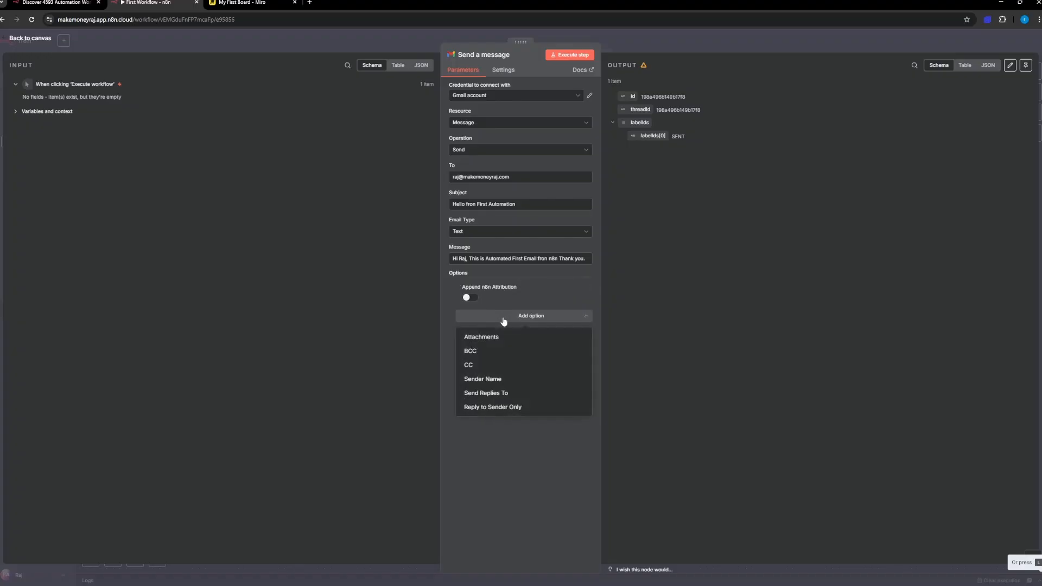
{"action": "double_click", "coordinate": [486, 287]}
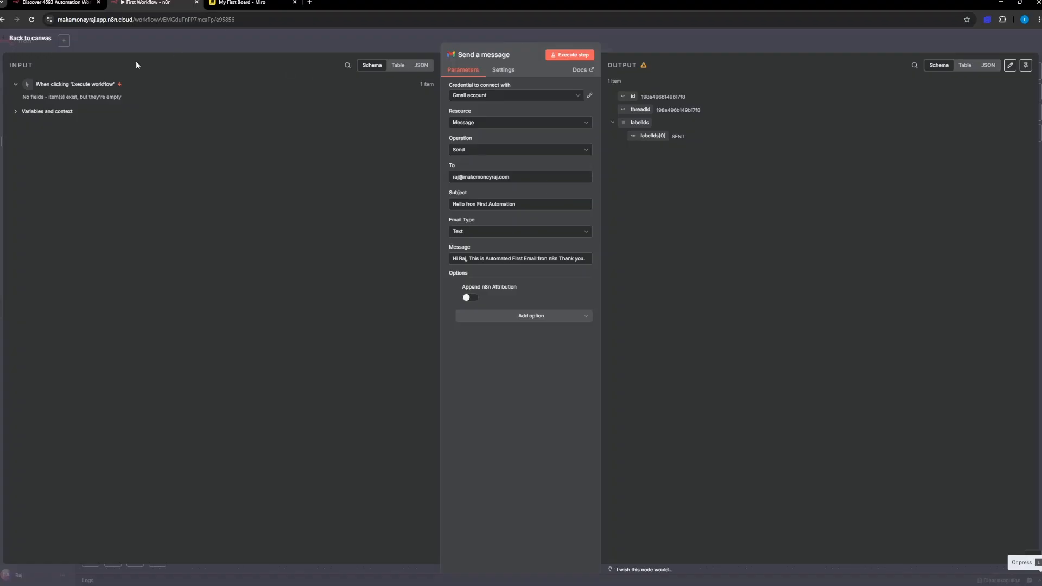
Step: Go back to the workflow canvas and move the Send An Email note slightly higher
{"action": "left_click", "coordinate": [43, 44]}
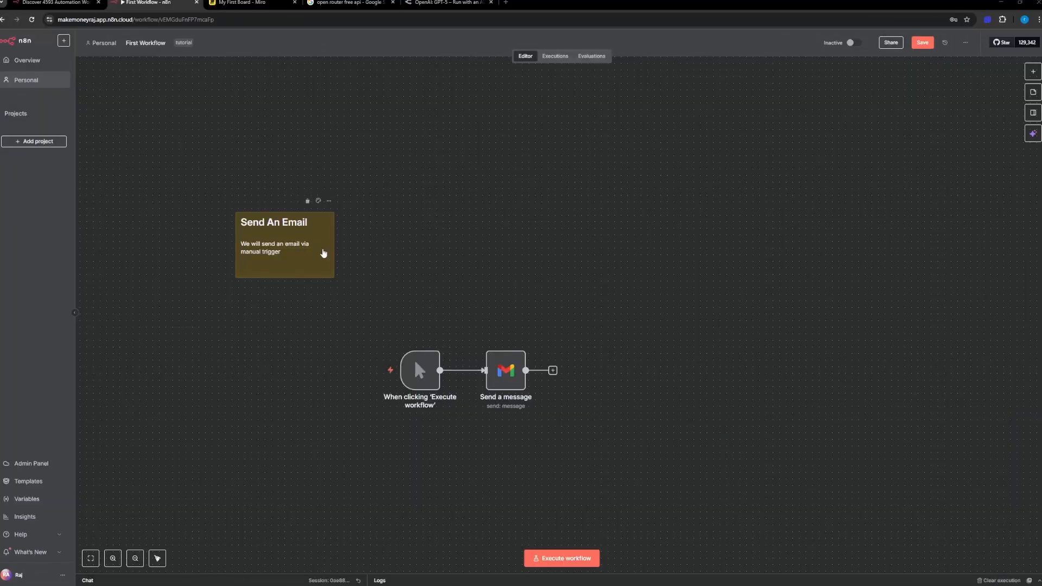
{"action": "left_click_drag", "start_coordinate": [325, 252], "coordinate": [332, 228]}
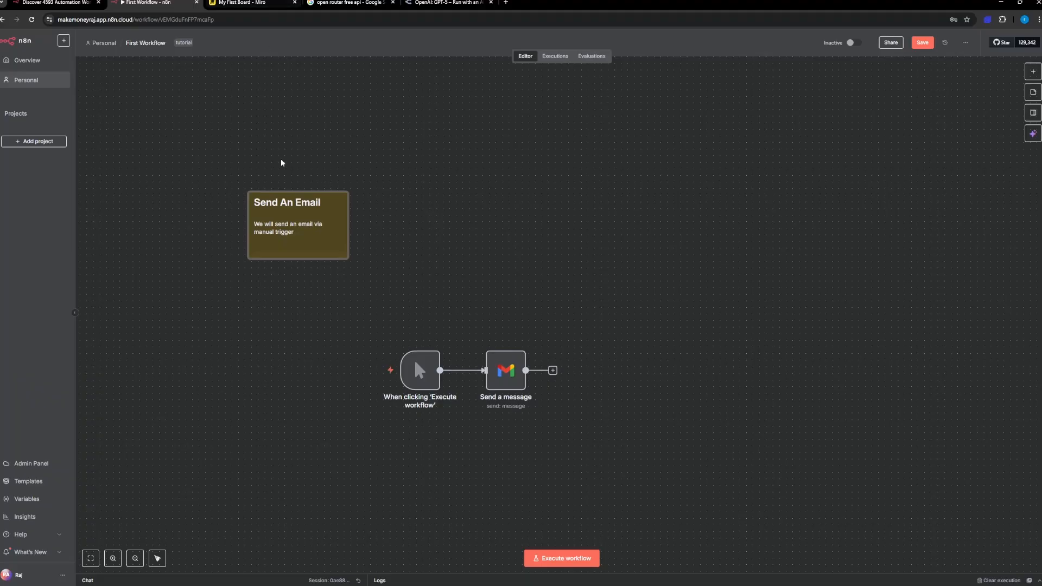
Step: Switch to the Miro board and sketch a box labelled "Form" in an empty area with the pen
{"action": "left_click", "coordinate": [242, 3]}
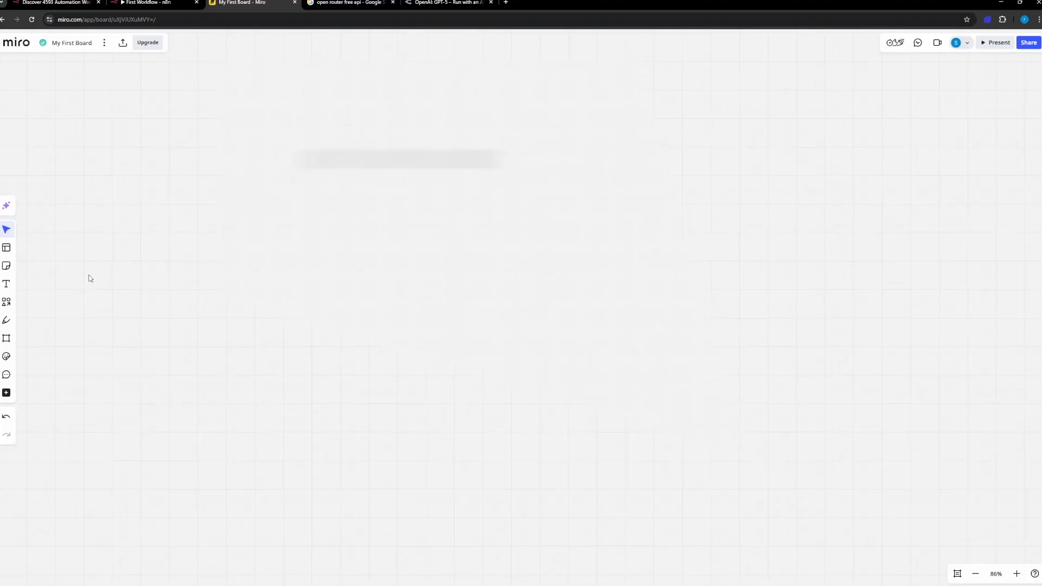
{"action": "left_click", "coordinate": [7, 284]}
{"action": "left_click", "coordinate": [6, 321]}
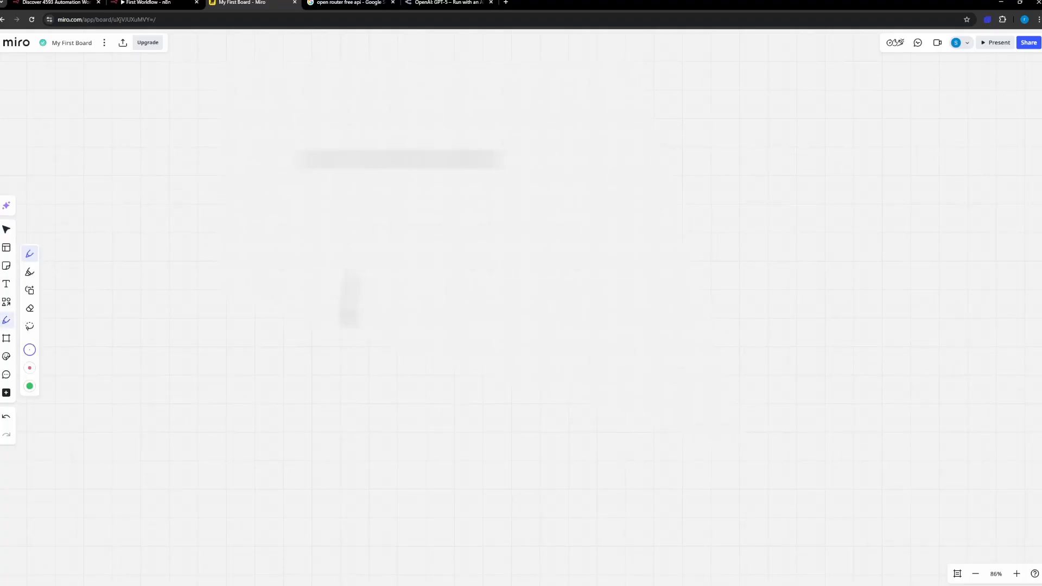
{"action": "scroll", "coordinate": [407, 306], "scroll_direction": "down", "scroll_amount": 2}
{"action": "left_click_drag", "start_coordinate": [436, 264], "coordinate": [454, 155]}
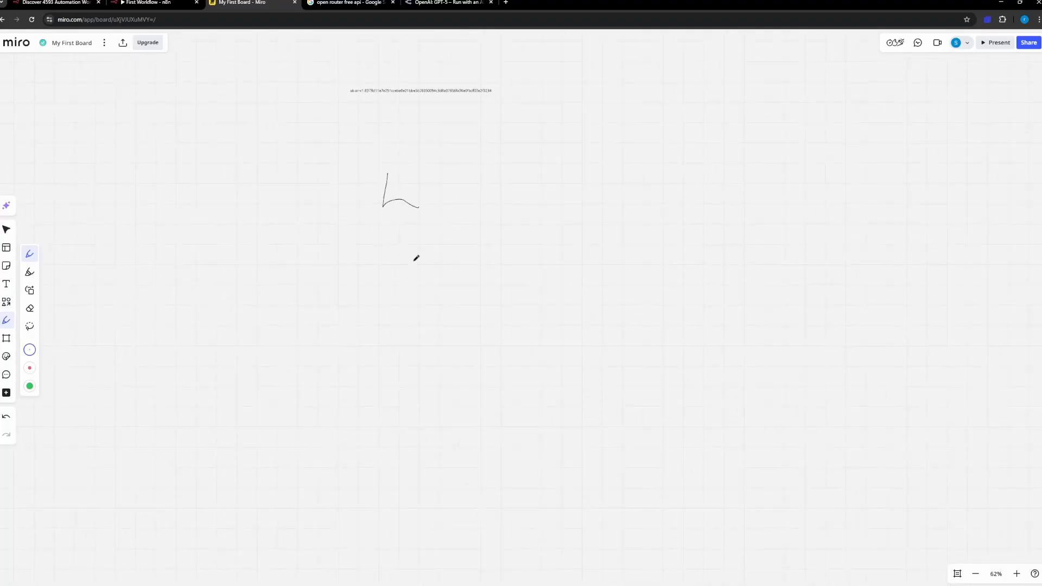
{"action": "scroll", "coordinate": [416, 259], "scroll_direction": "up", "scroll_amount": 7}
{"action": "scroll", "coordinate": [402, 241], "scroll_direction": "up", "scroll_amount": 4}
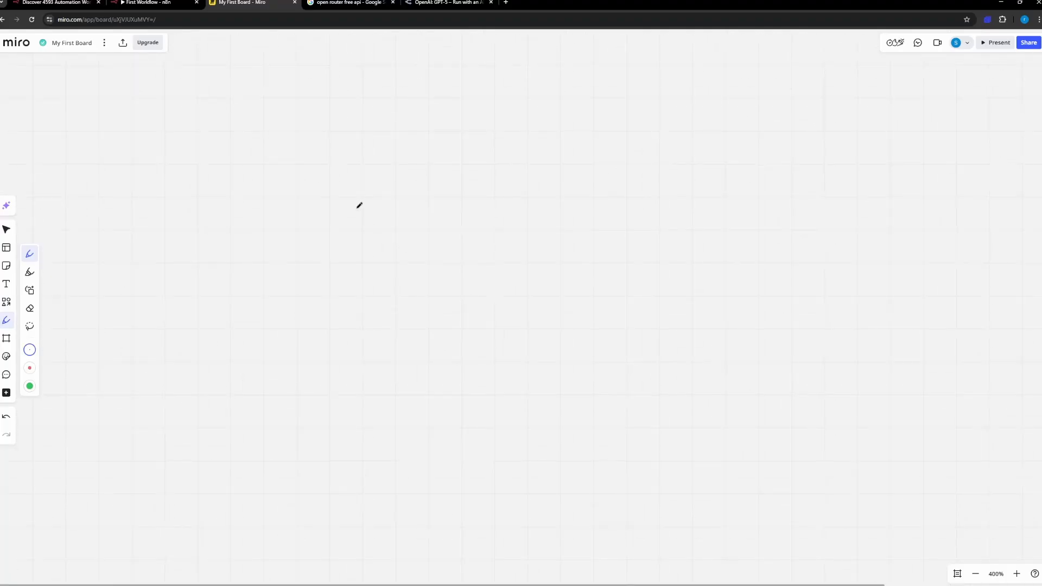
{"action": "mouse_move", "coordinate": [359, 175]}
{"action": "left_mouse_down"}
{"action": "mouse_move", "coordinate": [470, 296]}
{"action": "mouse_move", "coordinate": [366, 170]}
{"action": "mouse_move", "coordinate": [359, 176]}
{"action": "left_mouse_up"}
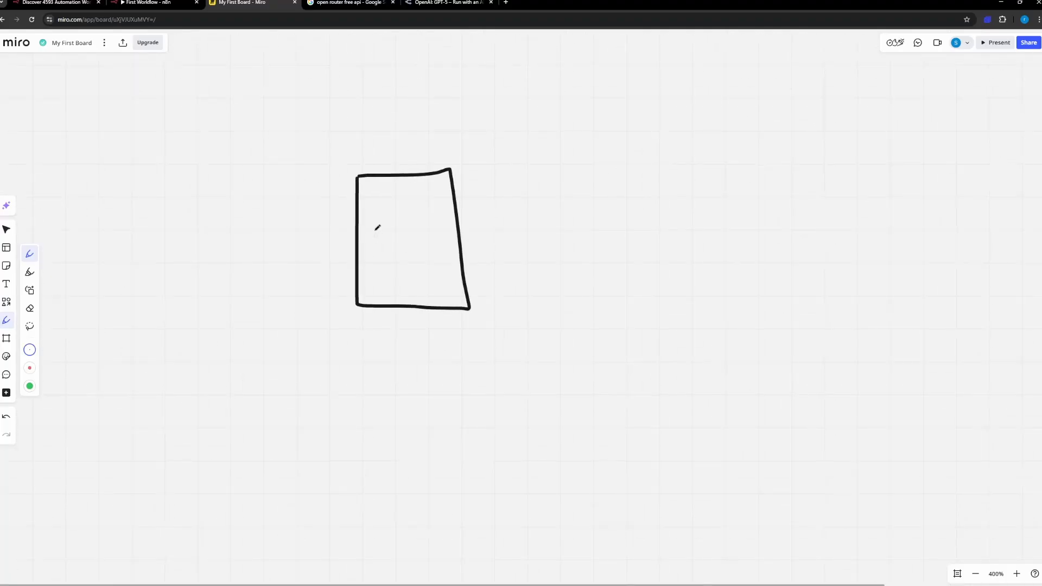
{"action": "left_click_drag", "start_coordinate": [377, 226], "coordinate": [374, 259]}
{"action": "left_click_drag", "start_coordinate": [372, 233], "coordinate": [394, 225]}
{"action": "left_click_drag", "start_coordinate": [369, 246], "coordinate": [416, 246]}
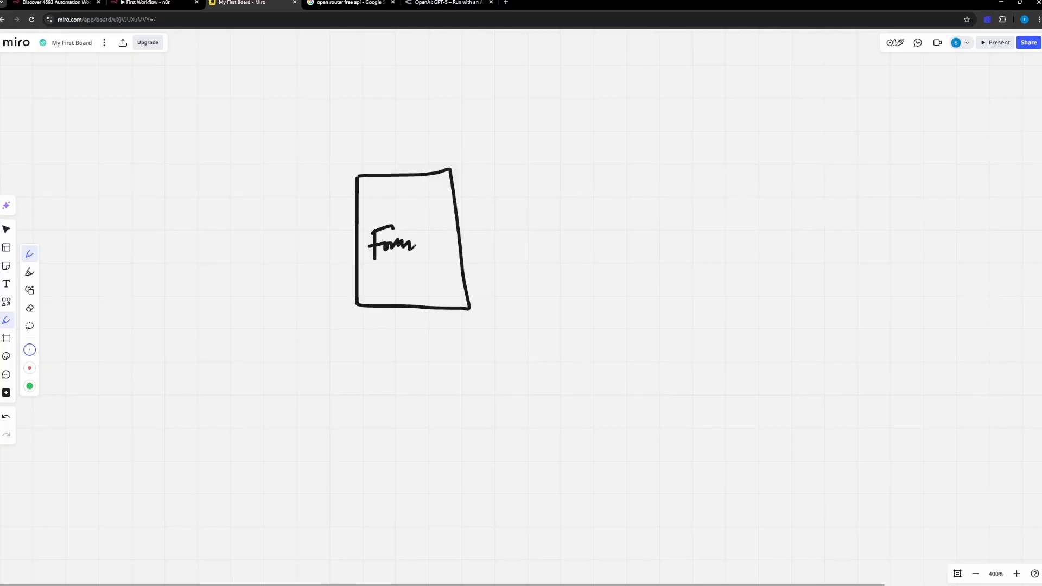
Step: Draw an arrow pointing down into the Form box and a curved arrow leading out to its right
{"action": "scroll", "coordinate": [402, 279], "scroll_direction": "right", "scroll_amount": 5}
{"action": "scroll", "coordinate": [402, 280], "scroll_direction": "up", "scroll_amount": 2}
{"action": "left_click_drag", "start_coordinate": [301, 148], "coordinate": [293, 216]}
{"action": "mouse_move", "coordinate": [280, 199]}
{"action": "left_mouse_down"}
{"action": "mouse_move", "coordinate": [302, 215]}
{"action": "mouse_move", "coordinate": [309, 205]}
{"action": "left_mouse_up"}
{"action": "left_click_drag", "start_coordinate": [341, 251], "coordinate": [302, 264]}
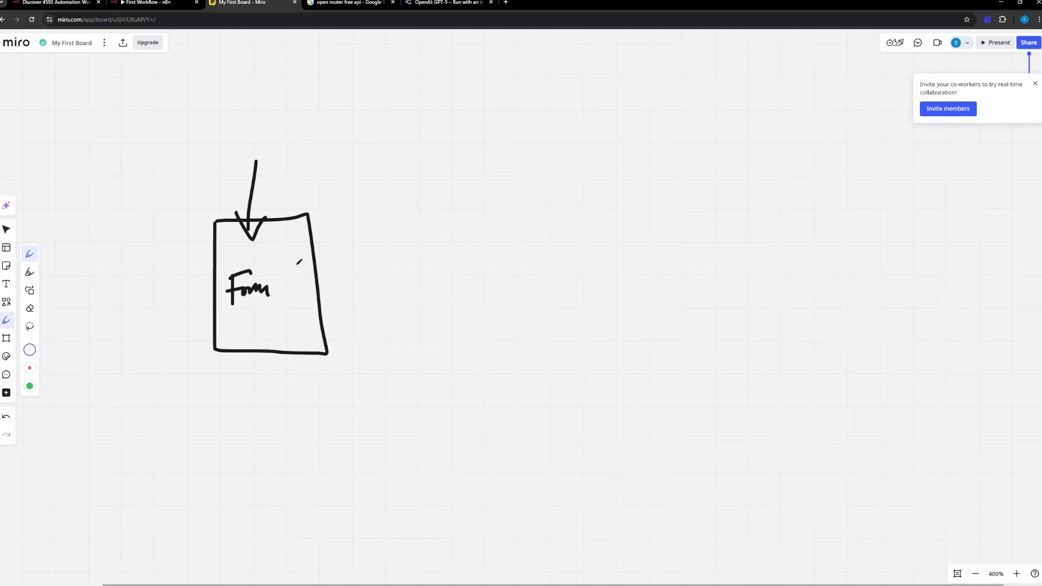
{"action": "left_click_drag", "start_coordinate": [295, 265], "coordinate": [412, 232]}
{"action": "left_click_drag", "start_coordinate": [402, 227], "coordinate": [398, 248]}
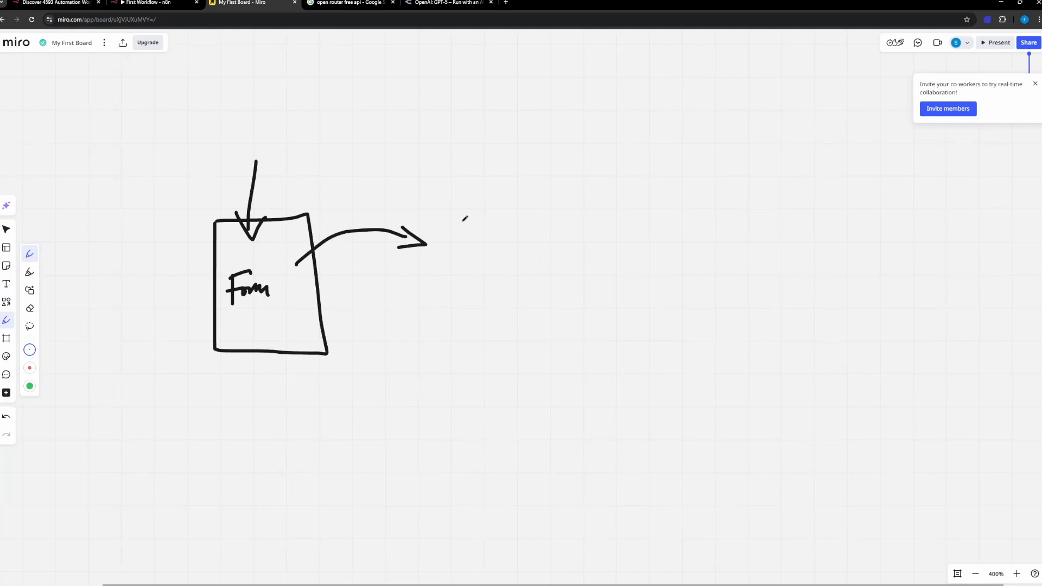
Step: Sketch a tall box labelled "AI" after the curved arrow, with a small rectangle on its right side
{"action": "mouse_move", "coordinate": [464, 209]}
{"action": "left_mouse_down"}
{"action": "mouse_move", "coordinate": [467, 350]}
{"action": "mouse_move", "coordinate": [529, 219]}
{"action": "mouse_move", "coordinate": [472, 216]}
{"action": "left_mouse_up"}
{"action": "mouse_move", "coordinate": [479, 276]}
{"action": "left_mouse_down"}
{"action": "mouse_move", "coordinate": [480, 255]}
{"action": "mouse_move", "coordinate": [488, 274]}
{"action": "mouse_move", "coordinate": [496, 263]}
{"action": "left_mouse_up"}
{"action": "mouse_move", "coordinate": [499, 255]}
{"action": "left_mouse_down"}
{"action": "mouse_move", "coordinate": [507, 274]}
{"action": "mouse_move", "coordinate": [514, 253]}
{"action": "mouse_move", "coordinate": [513, 270]}
{"action": "mouse_move", "coordinate": [547, 286]}
{"action": "mouse_move", "coordinate": [561, 263]}
{"action": "mouse_move", "coordinate": [609, 285]}
{"action": "mouse_move", "coordinate": [546, 287]}
{"action": "left_mouse_up"}
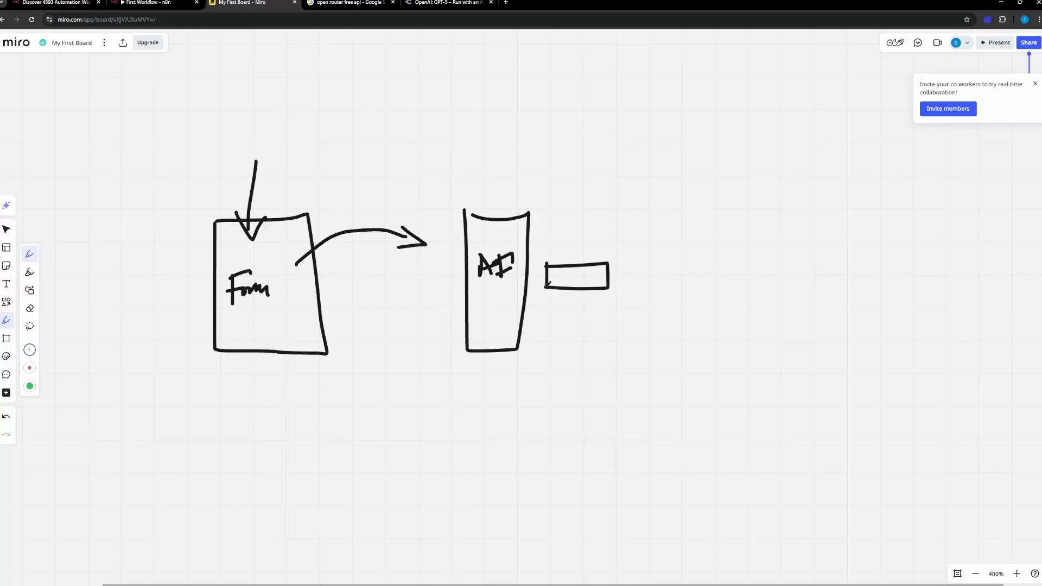
Step: Draw a curved arrow from the small rectangle to the word "Gmail" enclosed in a rounded box
{"action": "left_click_drag", "start_coordinate": [616, 316], "coordinate": [515, 315]}
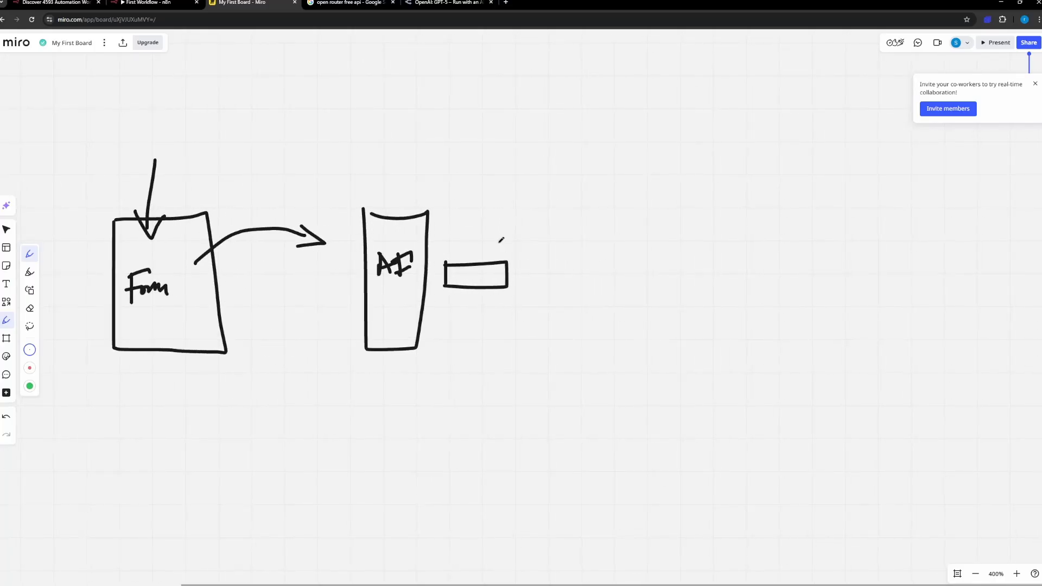
{"action": "mouse_move", "coordinate": [497, 246]}
{"action": "left_mouse_down"}
{"action": "mouse_move", "coordinate": [502, 231]}
{"action": "mouse_move", "coordinate": [688, 227]}
{"action": "mouse_move", "coordinate": [707, 217]}
{"action": "left_mouse_up"}
{"action": "mouse_move", "coordinate": [704, 273]}
{"action": "left_mouse_down"}
{"action": "mouse_move", "coordinate": [690, 278]}
{"action": "mouse_move", "coordinate": [701, 297]}
{"action": "mouse_move", "coordinate": [732, 298]}
{"action": "mouse_move", "coordinate": [730, 288]}
{"action": "mouse_move", "coordinate": [750, 307]}
{"action": "left_mouse_up"}
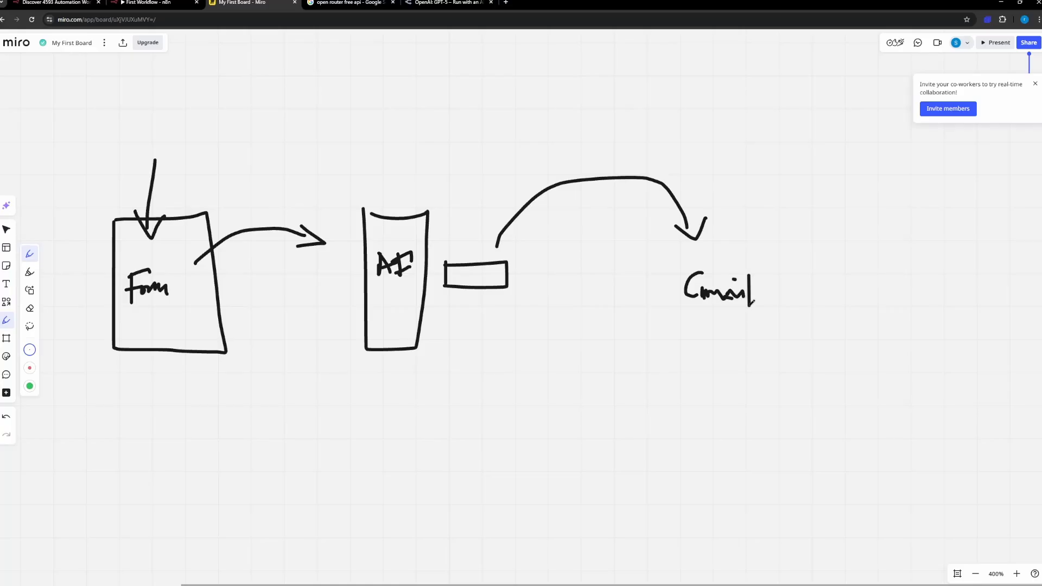
{"action": "mouse_move", "coordinate": [700, 284]}
{"action": "left_mouse_down"}
{"action": "mouse_move", "coordinate": [699, 315]}
{"action": "mouse_move", "coordinate": [682, 268]}
{"action": "mouse_move", "coordinate": [785, 282]}
{"action": "mouse_move", "coordinate": [701, 270]}
{"action": "left_mouse_up"}
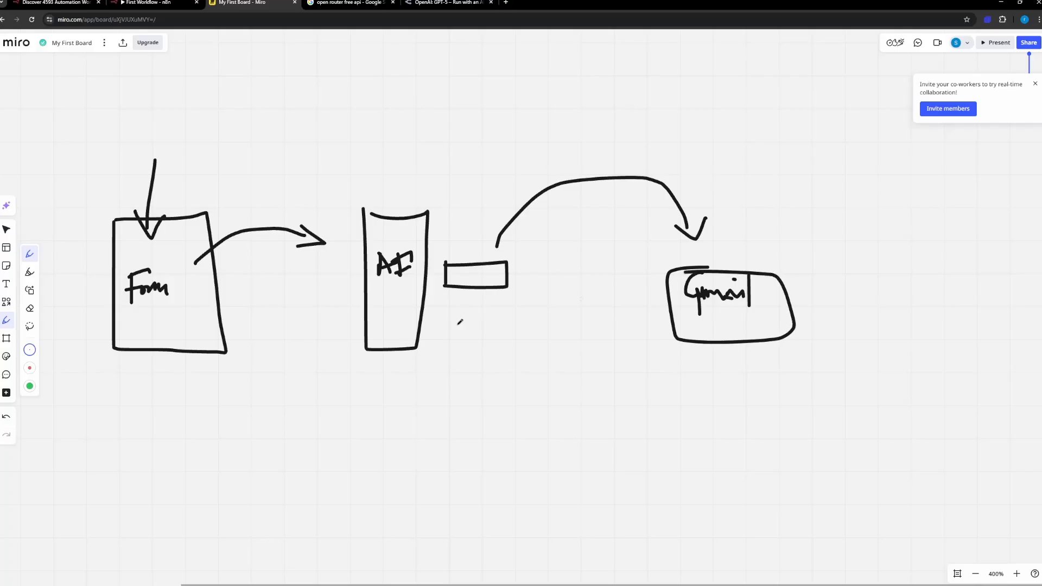
Step: Add three lines below the Form label and draw a second curved arrow from them toward the AI box
{"action": "scroll", "coordinate": [312, 336], "scroll_direction": "down", "scroll_amount": 3}
{"action": "left_click_drag", "start_coordinate": [391, 329], "coordinate": [396, 308]}
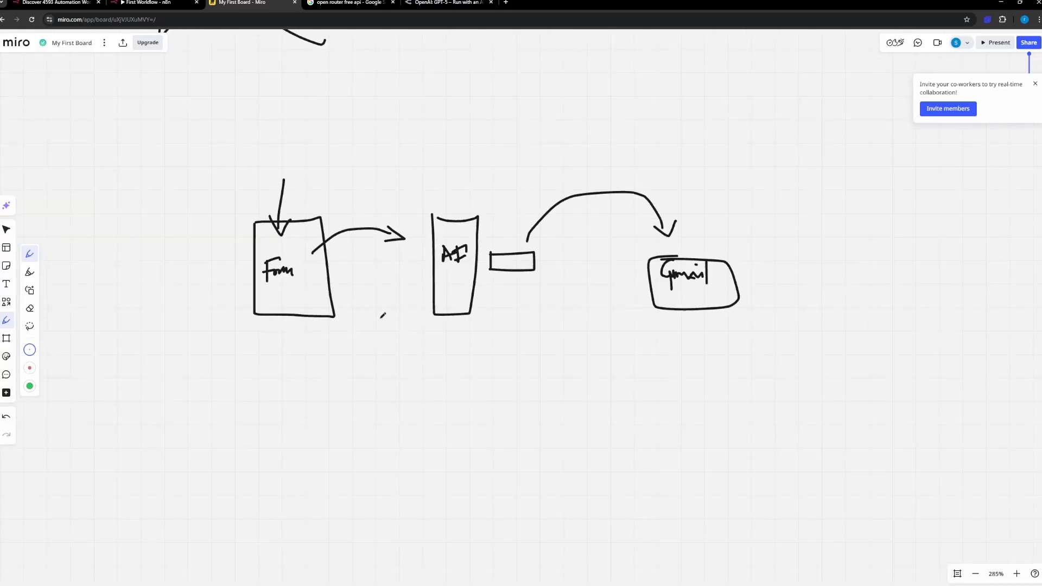
{"action": "scroll", "coordinate": [381, 315], "scroll_direction": "up", "scroll_amount": 3}
{"action": "mouse_move", "coordinate": [220, 273]}
{"action": "left_mouse_down"}
{"action": "mouse_move", "coordinate": [271, 269]}
{"action": "mouse_move", "coordinate": [286, 292]}
{"action": "mouse_move", "coordinate": [364, 244]}
{"action": "mouse_move", "coordinate": [424, 262]}
{"action": "left_mouse_up"}
{"action": "mouse_move", "coordinate": [408, 253]}
{"action": "left_mouse_down"}
{"action": "mouse_move", "coordinate": [427, 264]}
{"action": "mouse_move", "coordinate": [414, 267]}
{"action": "left_mouse_up"}
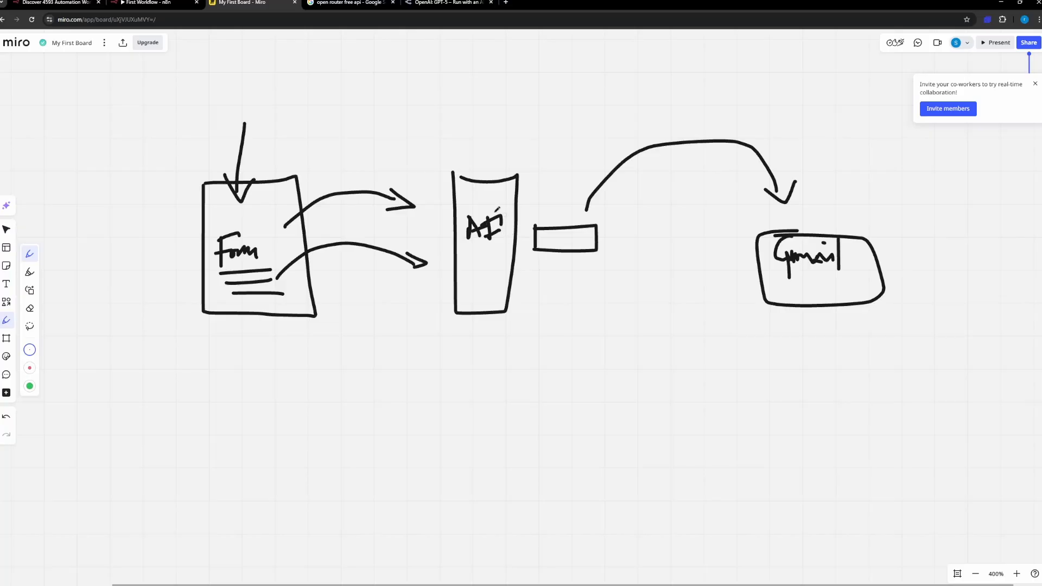
Step: Circle the AI label and draw a second curved arrow from the small rectangle to the Gmail box
{"action": "mouse_move", "coordinate": [496, 211]}
{"action": "left_mouse_down"}
{"action": "mouse_move", "coordinate": [513, 258]}
{"action": "mouse_move", "coordinate": [506, 213]}
{"action": "left_mouse_up"}
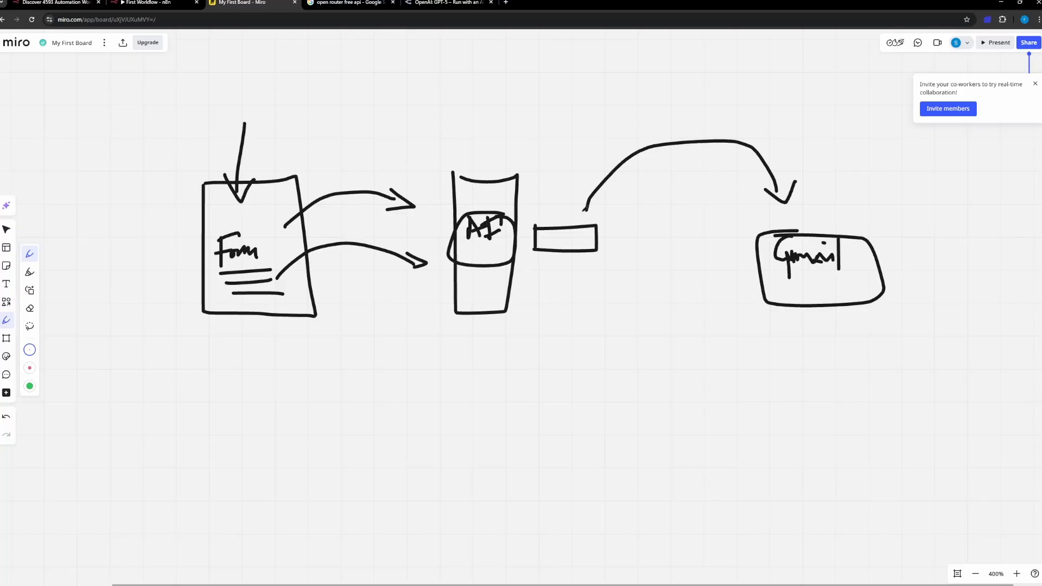
{"action": "mouse_move", "coordinate": [583, 211]}
{"action": "left_mouse_down"}
{"action": "mouse_move", "coordinate": [760, 213]}
{"action": "mouse_move", "coordinate": [763, 223]}
{"action": "mouse_move", "coordinate": [773, 211]}
{"action": "left_mouse_up"}
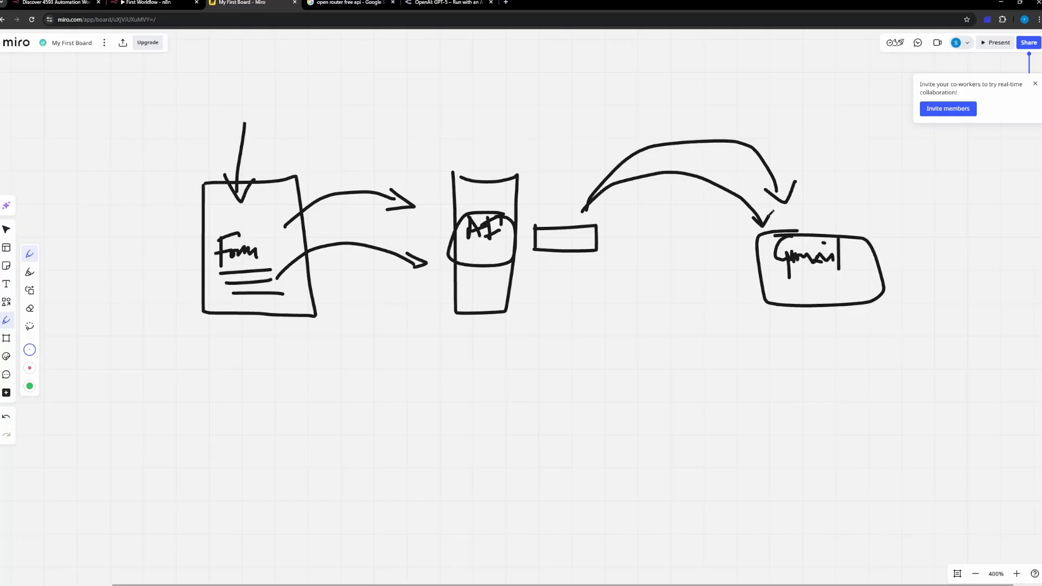
Step: Switch back to n8n, duplicate the Send An Email note, and place the copy below the workflow nodes
{"action": "left_click", "coordinate": [183, 5]}
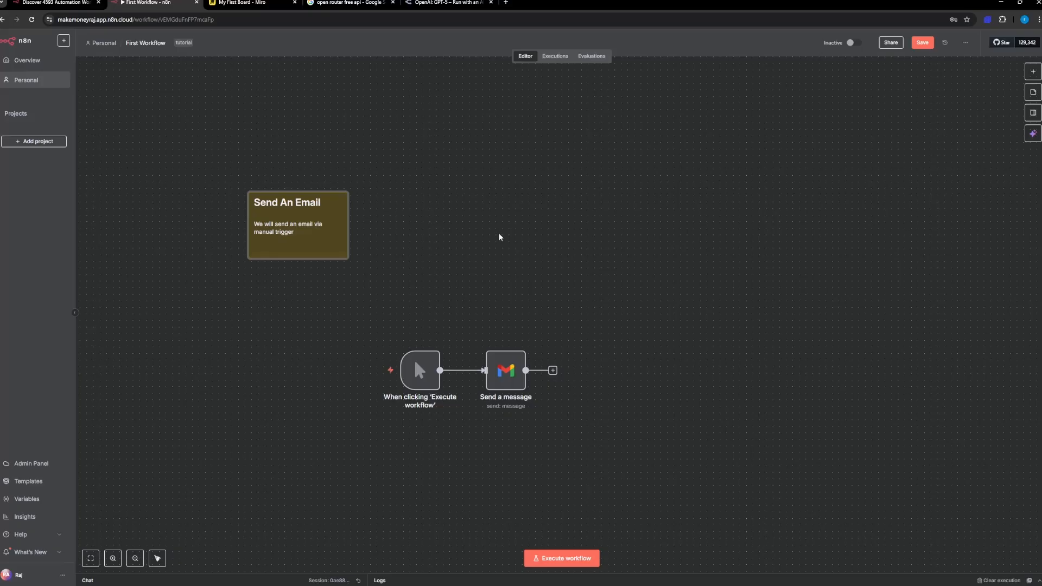
{"action": "right_click", "coordinate": [565, 169]}
{"action": "left_click", "coordinate": [464, 254]}
{"action": "key", "text": "ctrl+c"}
{"action": "key", "text": "ctrl+v"}
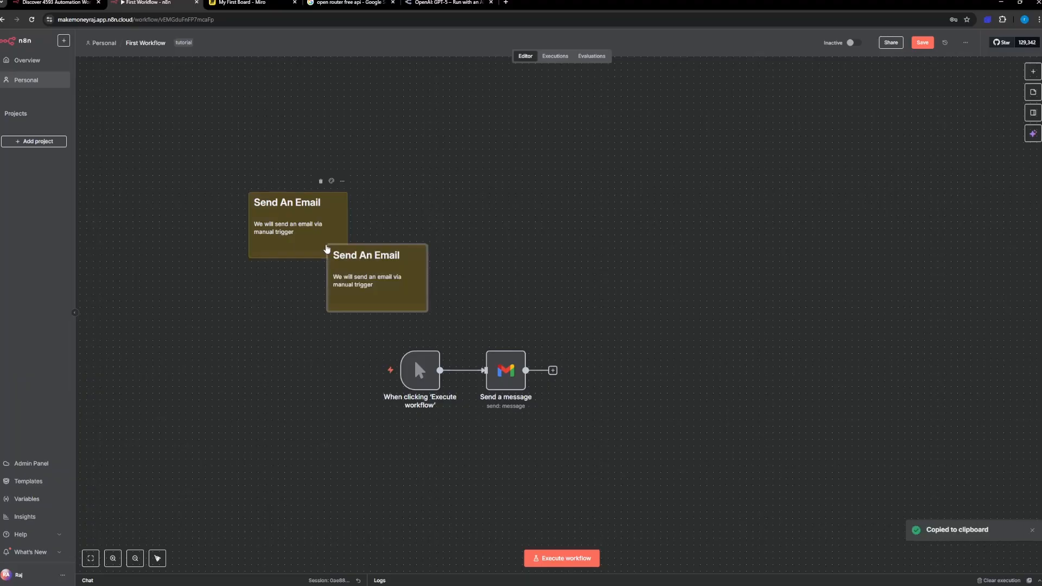
{"action": "left_click_drag", "start_coordinate": [369, 280], "coordinate": [350, 479]}
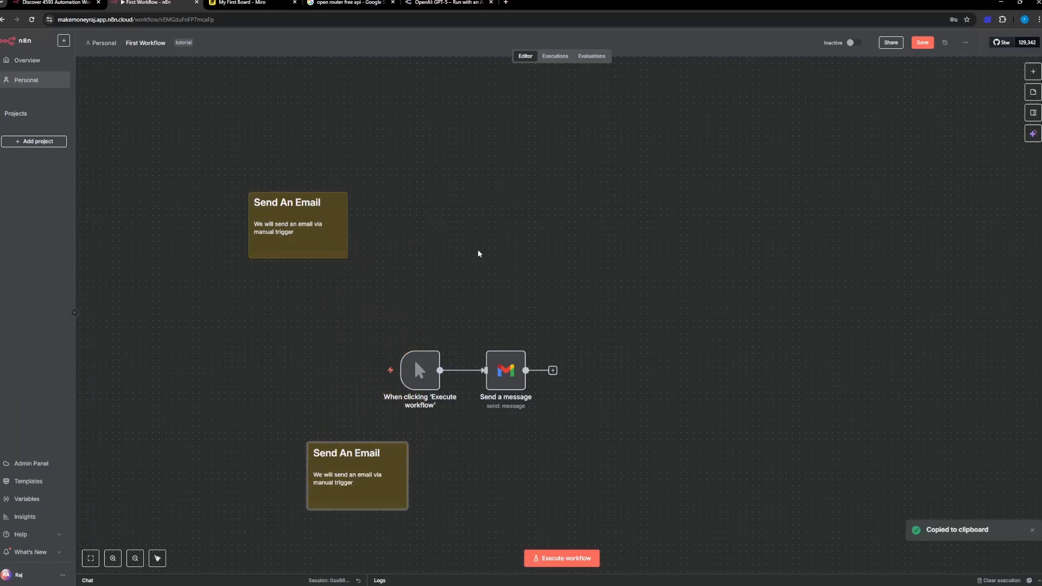
Step: Replace the copied note's heading with "Personalised Lead Follow Up", keeping the ## heading style
{"action": "scroll", "coordinate": [477, 251], "scroll_direction": "down", "scroll_amount": 5}
{"action": "right_click", "coordinate": [518, 207]}
{"action": "scroll", "coordinate": [435, 337], "scroll_direction": "up", "scroll_amount": 5}
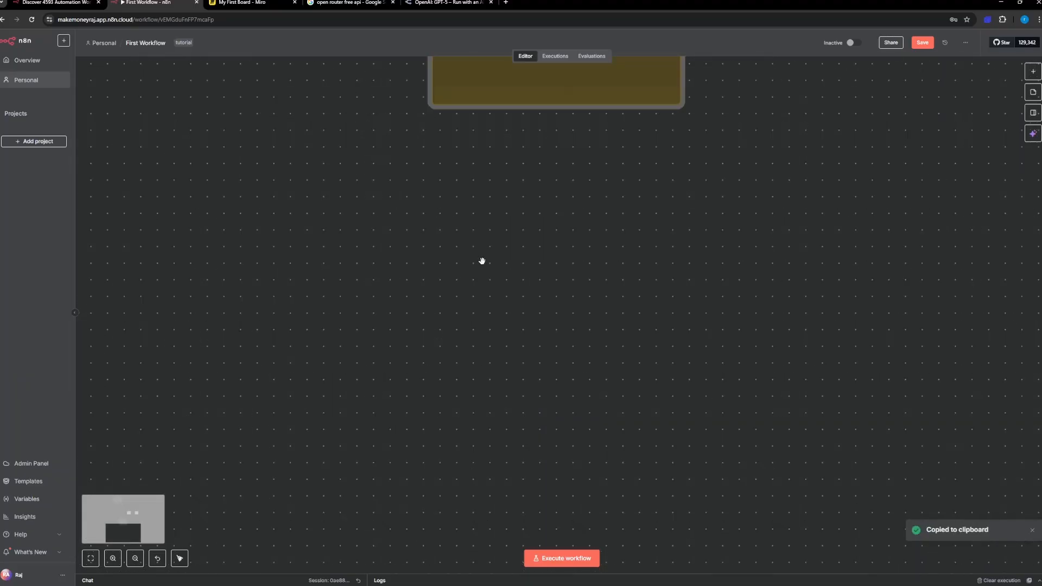
{"action": "left_click_drag", "start_coordinate": [569, 151], "coordinate": [400, 333]}
{"action": "scroll", "coordinate": [401, 334], "scroll_direction": "down", "scroll_amount": 2}
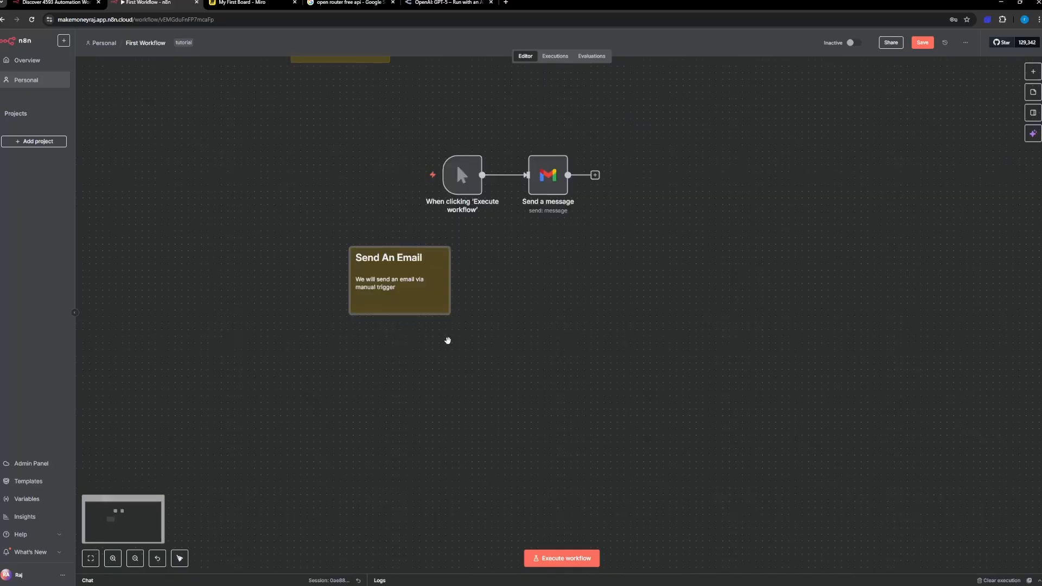
{"action": "right_click", "coordinate": [441, 323]}
{"action": "left_click", "coordinate": [407, 357]}
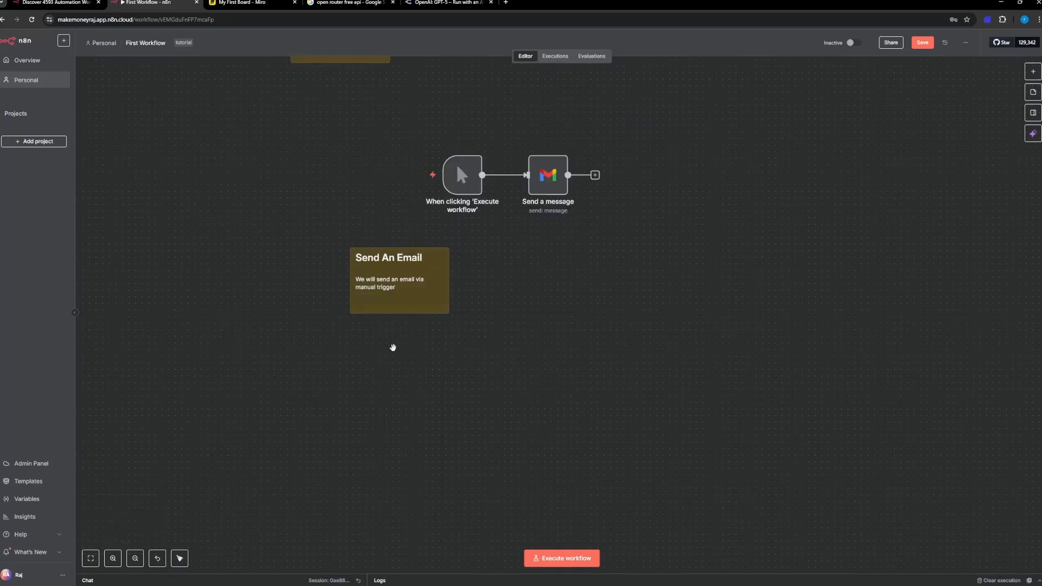
{"action": "double_click", "coordinate": [399, 277]}
{"action": "left_click", "coordinate": [486, 298]}
{"action": "double_click", "coordinate": [404, 263]}
{"action": "left_click_drag", "start_coordinate": [405, 261], "coordinate": [370, 262]}
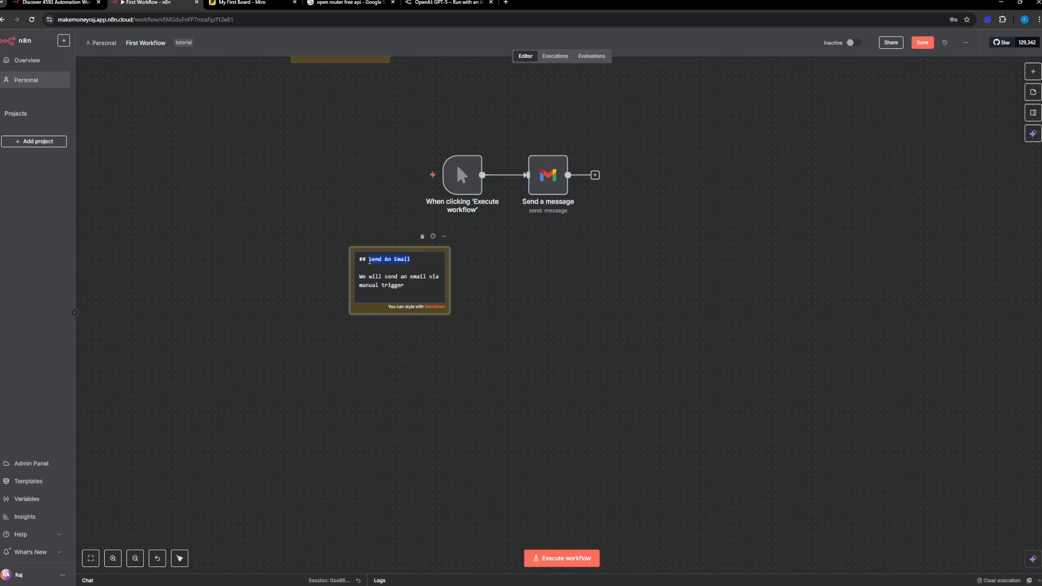
{"action": "type", "text": "Take"}
{"action": "key", "text": "BackSpace"}
{"action": "key", "text": "BackSpace"}
{"action": "key", "text": "BackSpace"}
{"action": "key", "text": "BackSpace"}
{"action": "key", "text": "BackSpace"}
{"action": "type", "text": "Personalised Lead Email"}
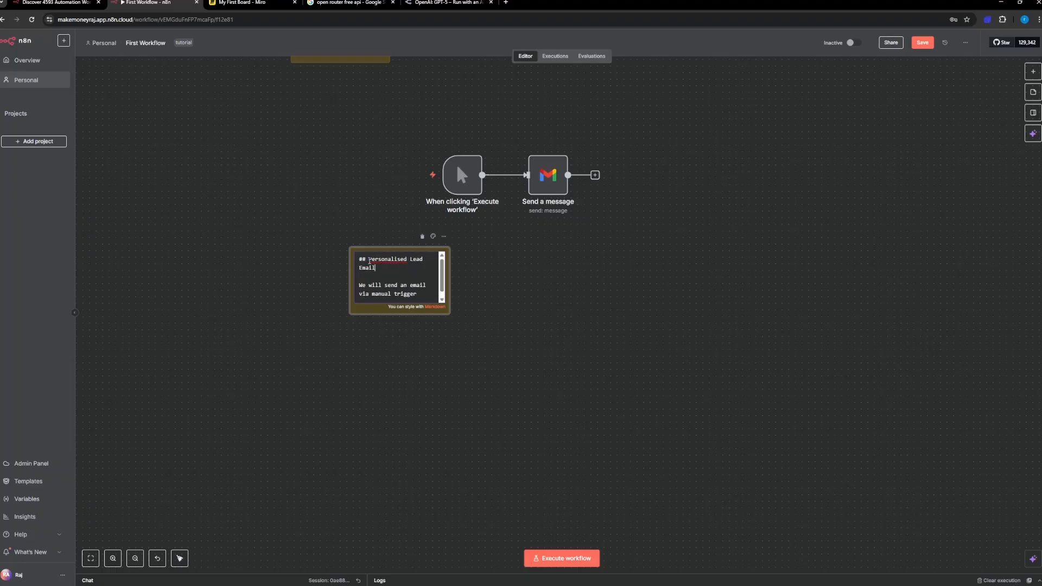
{"action": "key", "text": "BackSpace"}
{"action": "key", "text": "BackSpace"}
{"action": "key", "text": "BackSpace"}
{"action": "key", "text": "BackSpace"}
{"action": "type", "text": "Follow Up"}
Step: Add the line "Step 1 - Form Submission" below the note's Personalised Lead Follow Up heading
{"action": "key", "text": "Return"}
{"action": "type", "text": "S"}
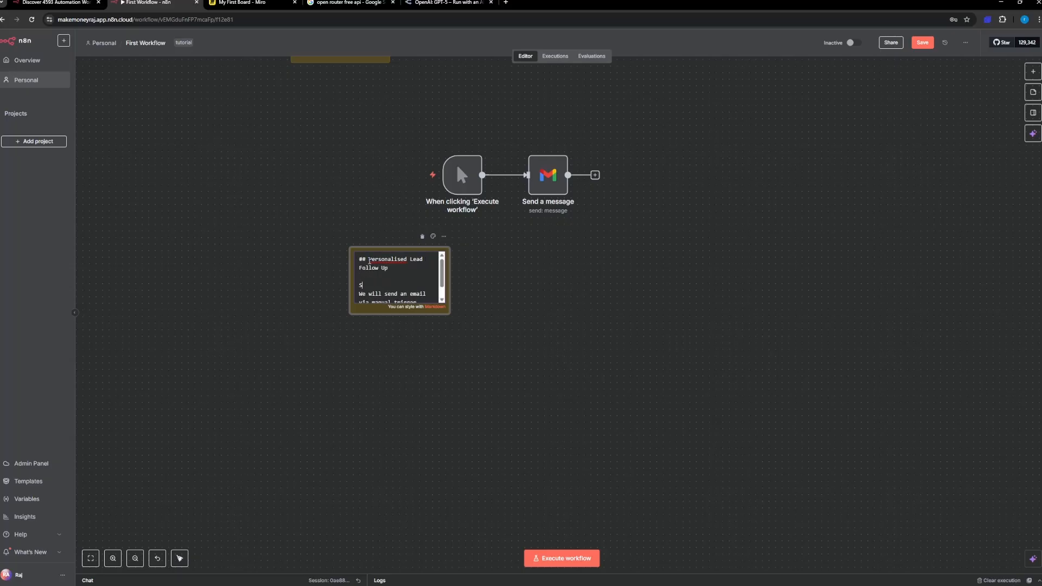
{"action": "type", "text": "tep 1 - Form Submission"}
{"action": "key", "text": "Return"}
Step: Add the lines "Step 2 - AI Personalized Email" and "Step 3 - Email Sent" to the note
{"action": "type", "text": "S"}
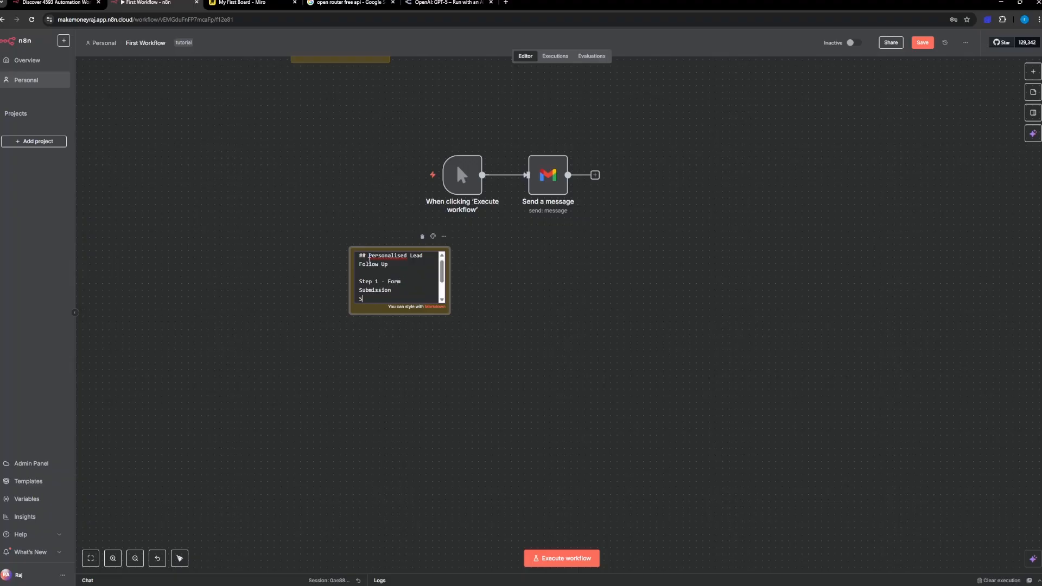
{"action": "type", "text": "tep 2 - AI Personalized Emai"}
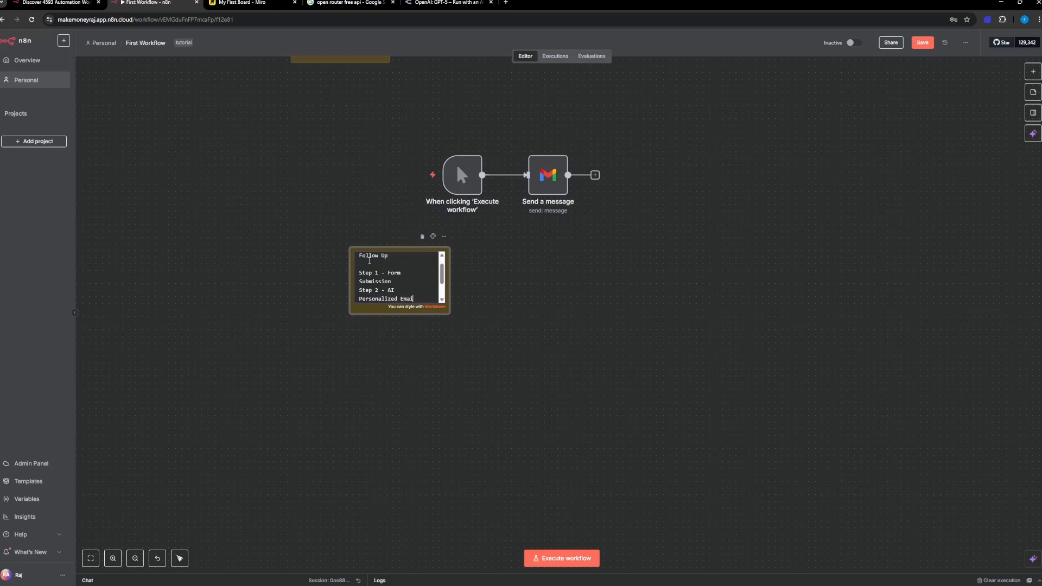
{"action": "type", "text": "l"}
{"action": "key", "text": "Return"}
{"action": "type", "text": "Ste"}
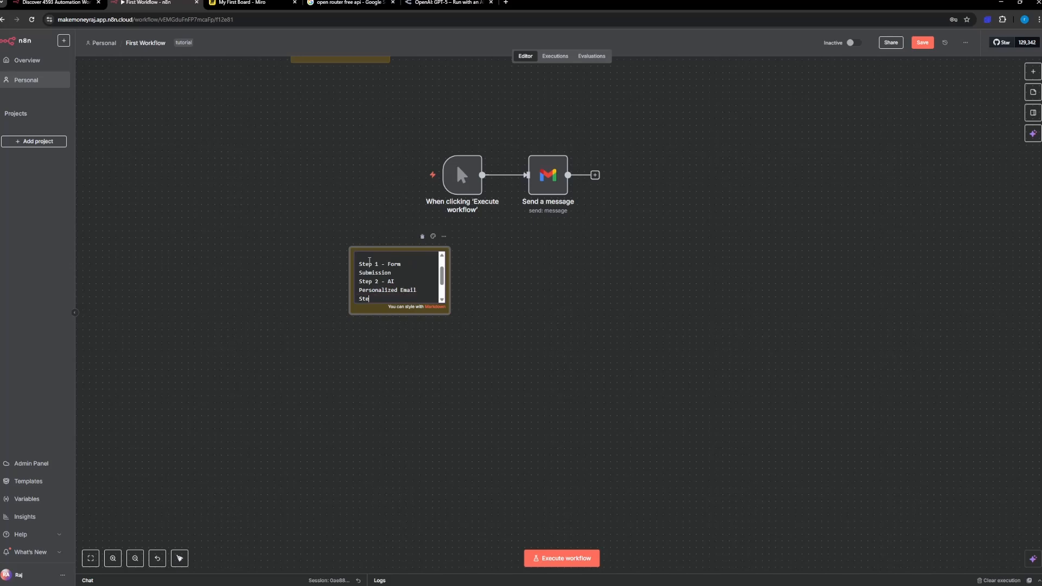
{"action": "type", "text": "p 3 - Email Sent"}
Step: Delete the leftover sentence about sending an email via manual trigger, and move the note further down below the workflow nodes
{"action": "key", "text": "Down"}
{"action": "key", "text": "Down"}
{"action": "key", "text": "Down"}
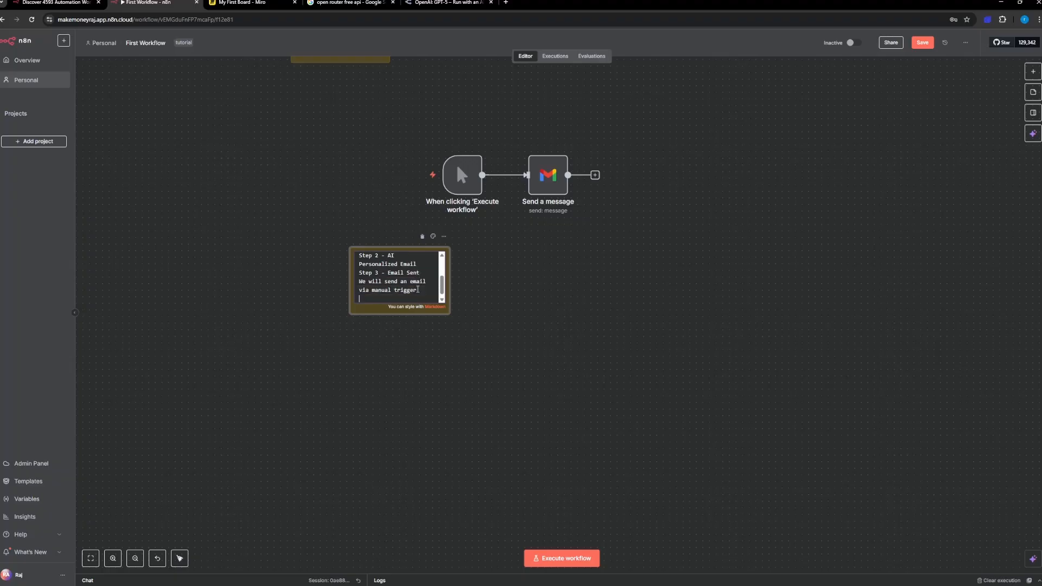
{"action": "scroll", "coordinate": [393, 300], "scroll_direction": "up", "scroll_amount": 2}
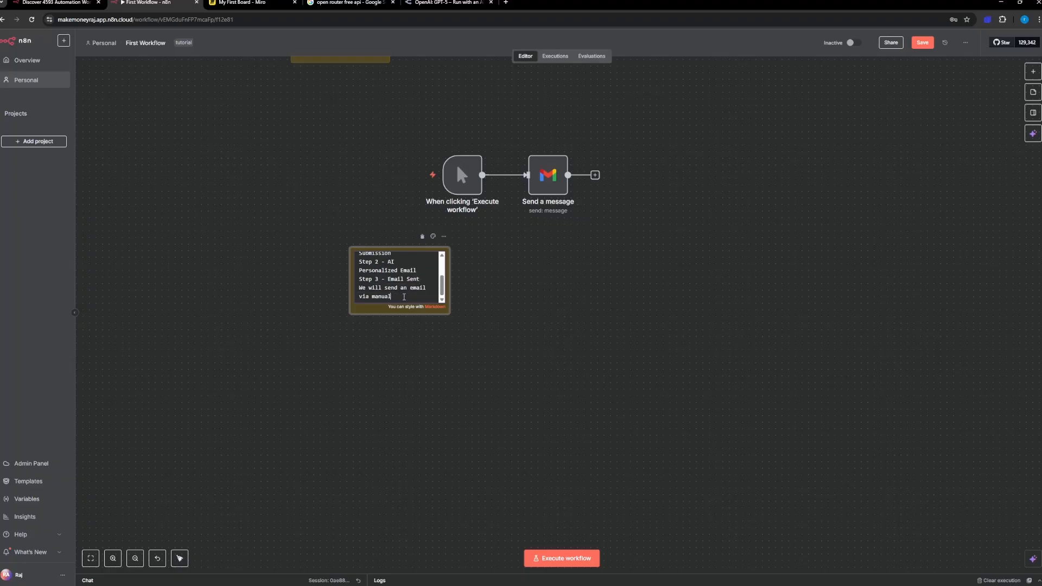
{"action": "key", "text": "BackSpace"}
{"action": "key", "text": "BackSpace"}
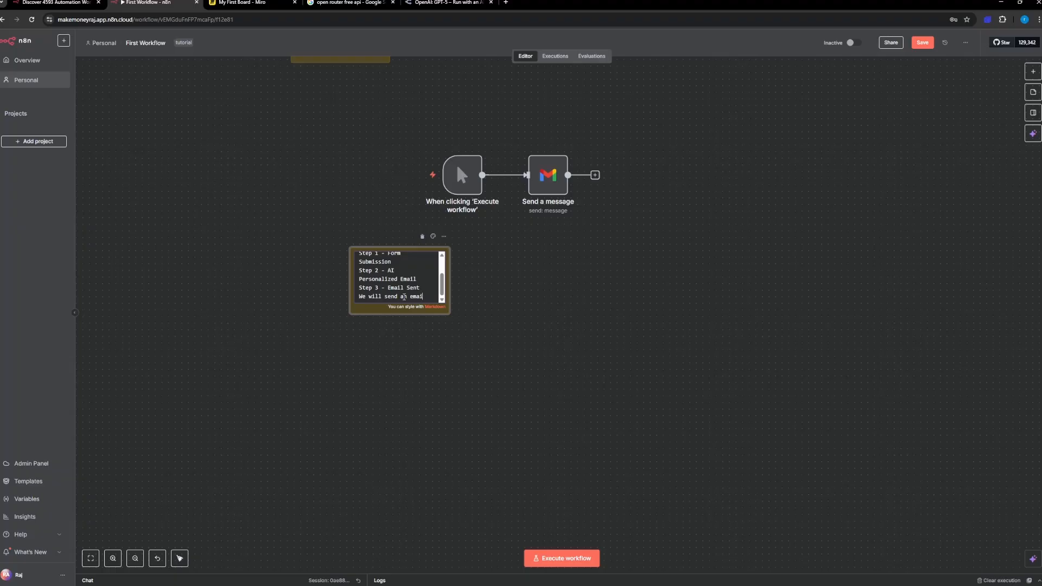
{"action": "key", "text": "BackSpace"}
{"action": "key", "text": "BackSpace"}
{"action": "key", "text": "BackSpace"}
{"action": "key", "text": "BackSpace"}
{"action": "key", "text": "BackSpace"}
{"action": "key", "text": "BackSpace"}
{"action": "key", "text": "BackSpace"}
{"action": "key", "text": "BackSpace"}
{"action": "key", "text": "BackSpace"}
{"action": "key", "text": "BackSpace"}
{"action": "key", "text": "BackSpace"}
{"action": "key", "text": "BackSpace"}
{"action": "key", "text": "BackSpace"}
{"action": "key", "text": "BackSpace"}
{"action": "key", "text": "BackSpace"}
{"action": "key", "text": "BackSpace"}
{"action": "key", "text": "BackSpace"}
{"action": "key", "text": "BackSpace"}
{"action": "key", "text": "BackSpace"}
{"action": "key", "text": "BackSpace"}
{"action": "left_click", "coordinate": [532, 308]}
{"action": "left_click_drag", "start_coordinate": [387, 297], "coordinate": [375, 348]}
{"action": "left_click", "coordinate": [472, 366]}
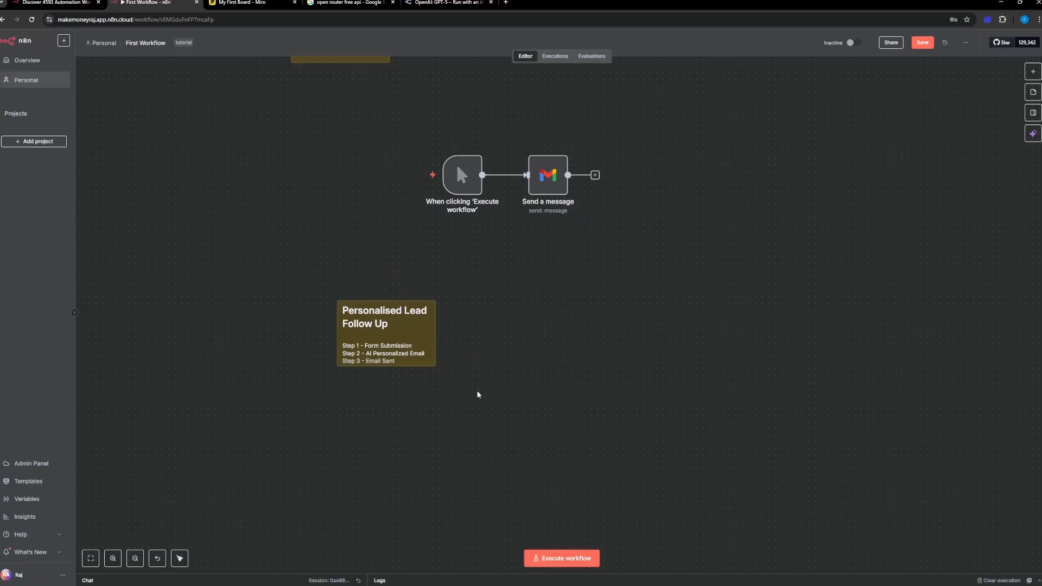
{"action": "scroll", "coordinate": [466, 291], "scroll_direction": "down", "scroll_amount": 5}
{"action": "scroll", "coordinate": [453, 256], "scroll_direction": "up", "scroll_amount": 5}
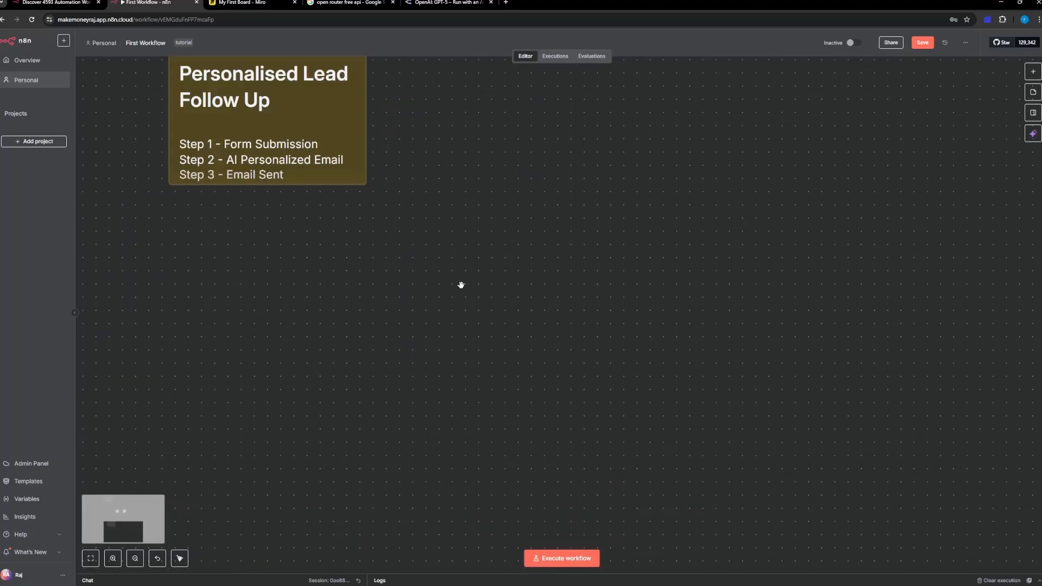
{"action": "scroll", "coordinate": [461, 285], "scroll_direction": "down", "scroll_amount": 3}
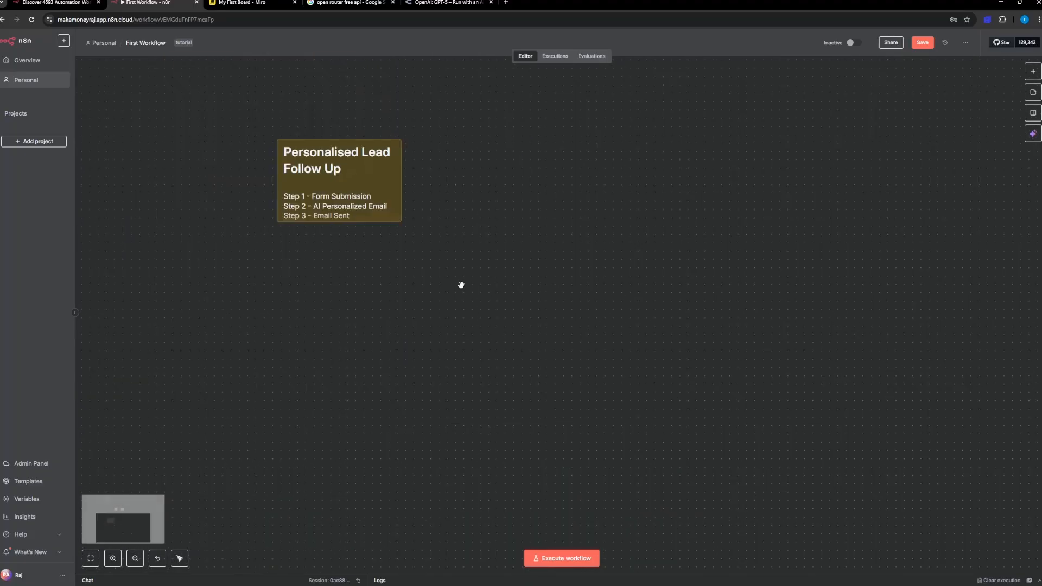
{"action": "left_click", "coordinate": [1033, 71]}
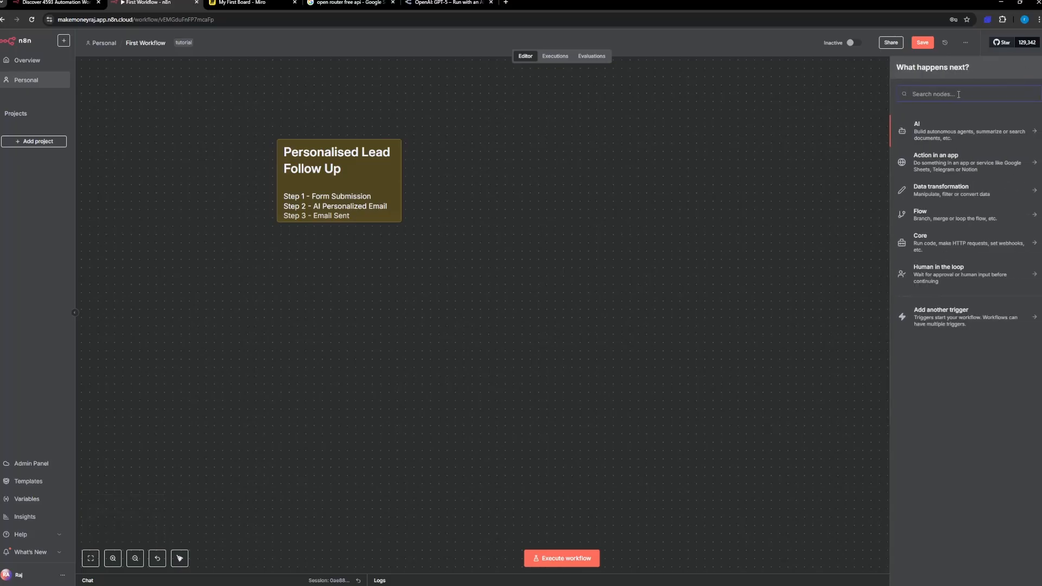
{"action": "type", "text": "form"}
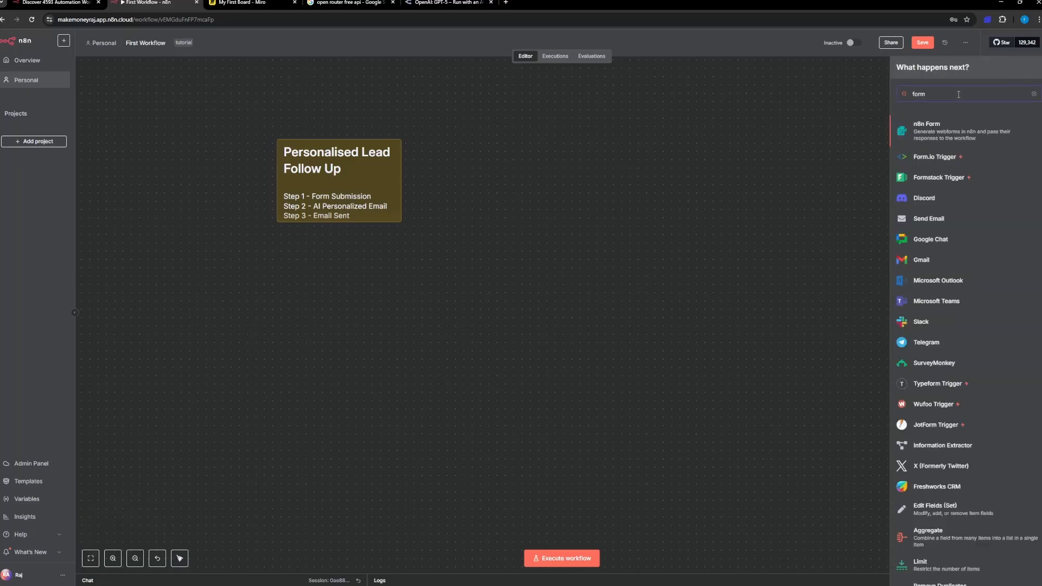
{"action": "left_click", "coordinate": [584, 244]}
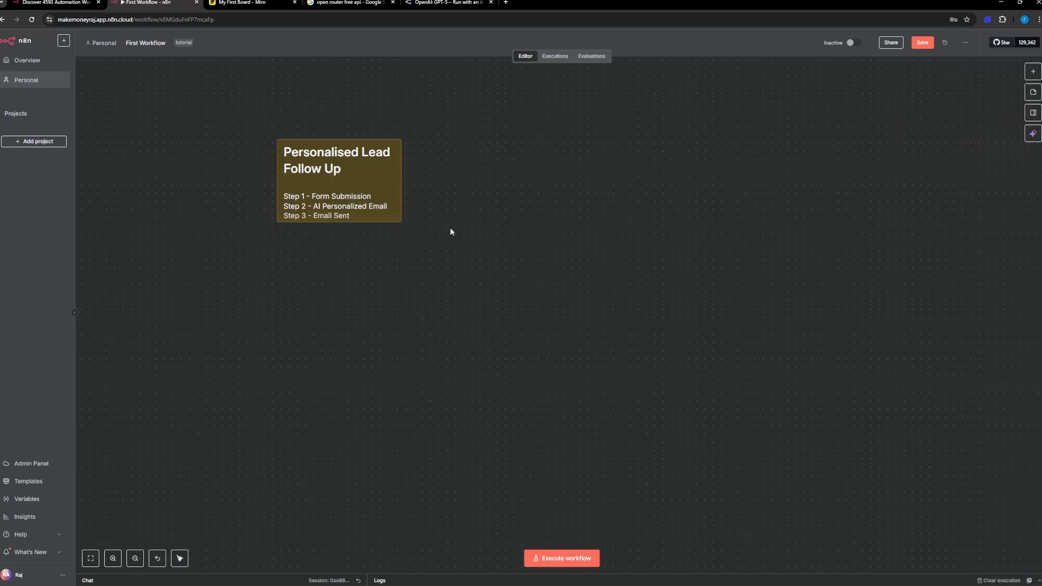
Step: Delete the manual "When clicking 'Execute workflow'" trigger node from the workflow
{"action": "scroll", "coordinate": [443, 206], "scroll_direction": "up", "scroll_amount": 3}
{"action": "scroll", "coordinate": [438, 157], "scroll_direction": "up", "scroll_amount": 3}
{"action": "left_click", "coordinate": [439, 124]}
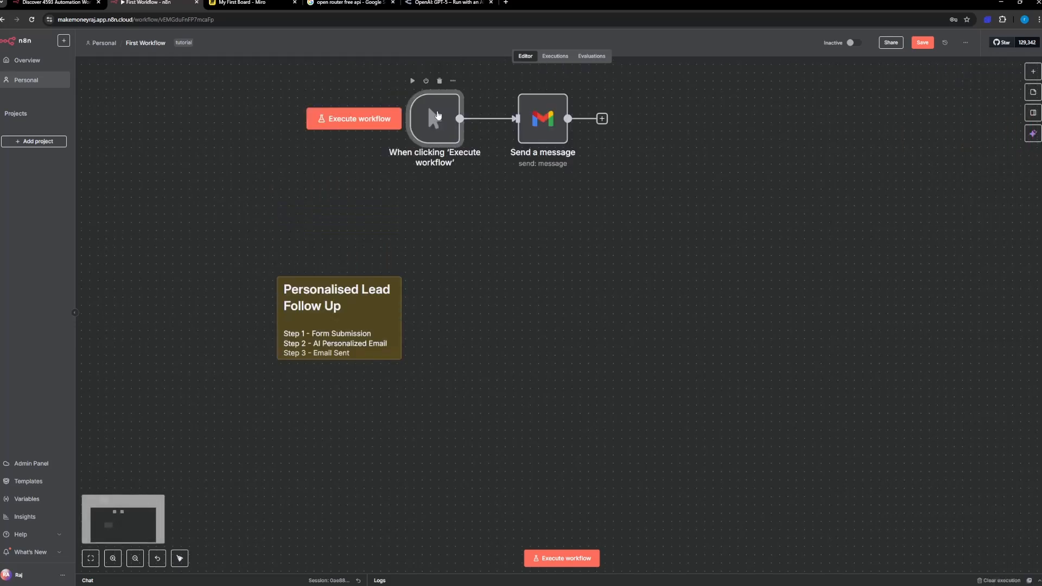
{"action": "key", "text": "Delete"}
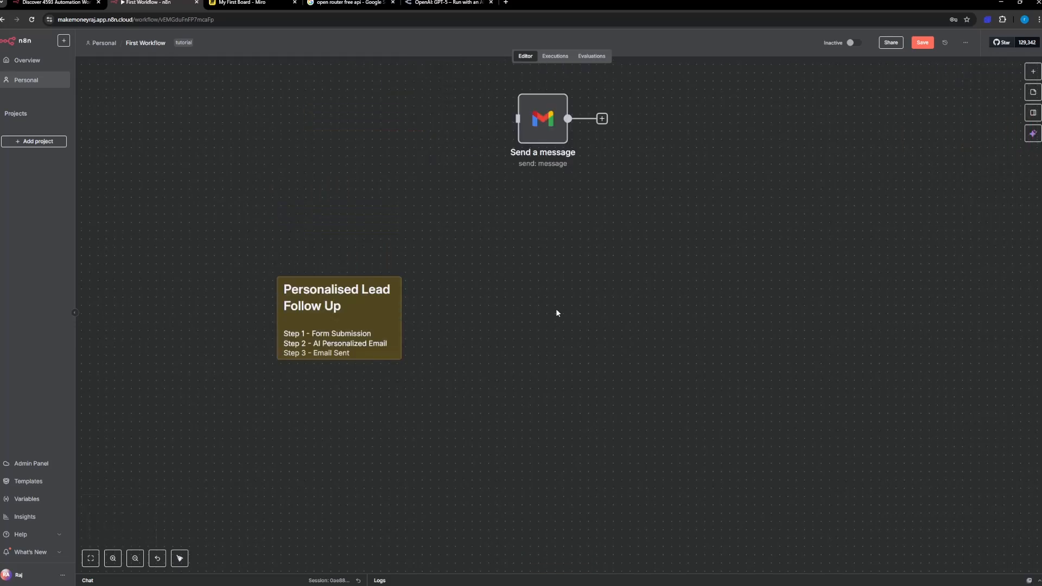
Step: Add an On form submission trigger to the workflow and widen its parameters area
{"action": "left_click", "coordinate": [1034, 72]}
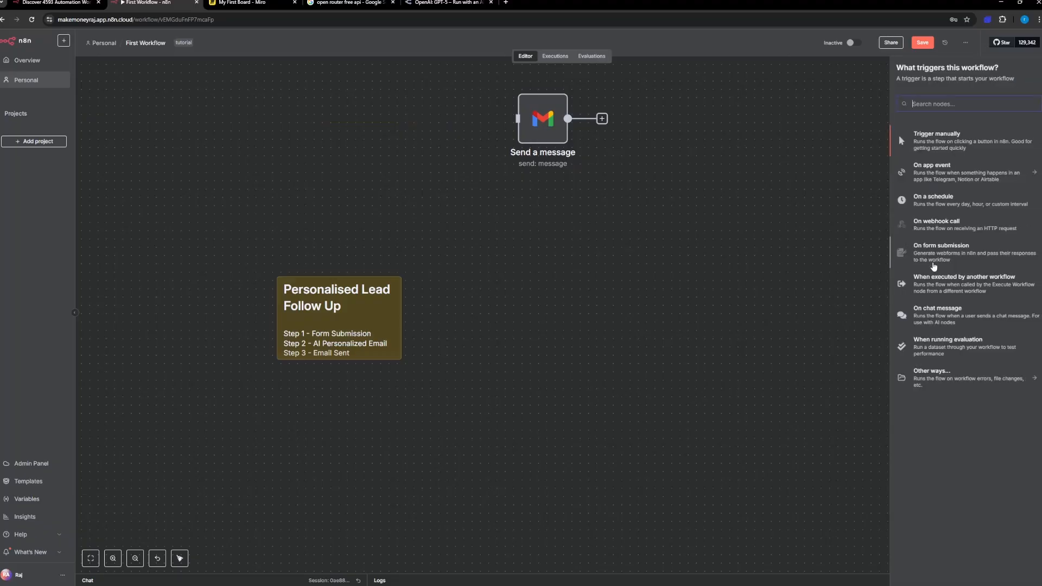
{"action": "left_click", "coordinate": [934, 266]}
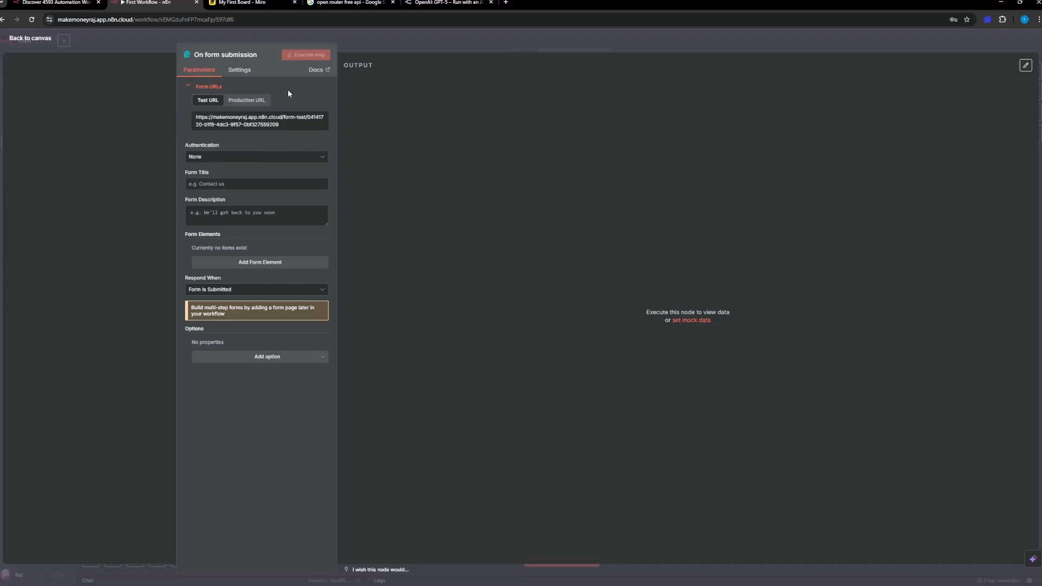
{"action": "left_click_drag", "start_coordinate": [333, 212], "coordinate": [395, 216]}
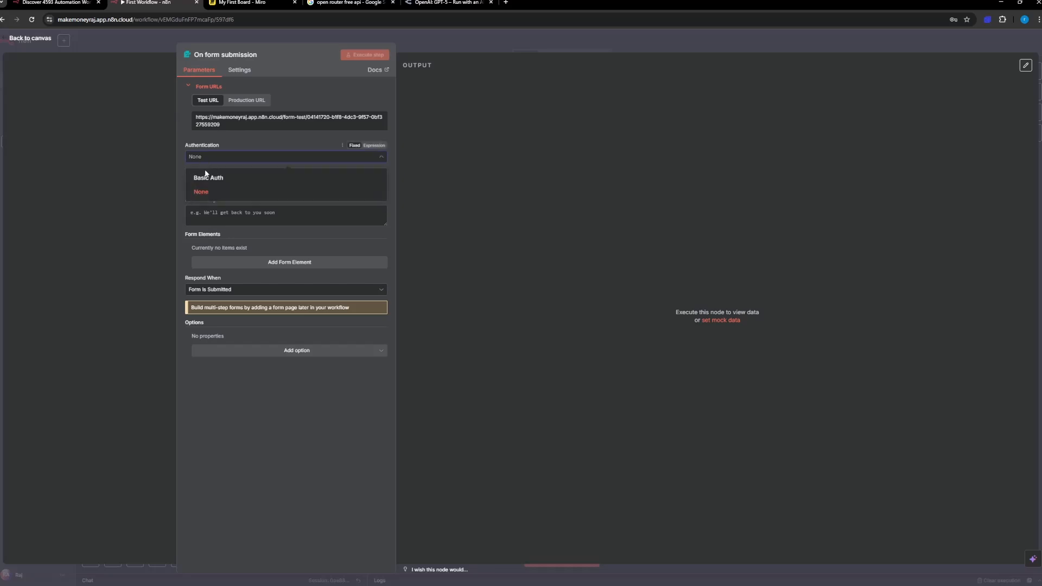
Step: Keep the form's authentication at None, title it "Collect Lead Info" and enter "Lead Info" as its description
{"action": "left_click", "coordinate": [211, 192]}
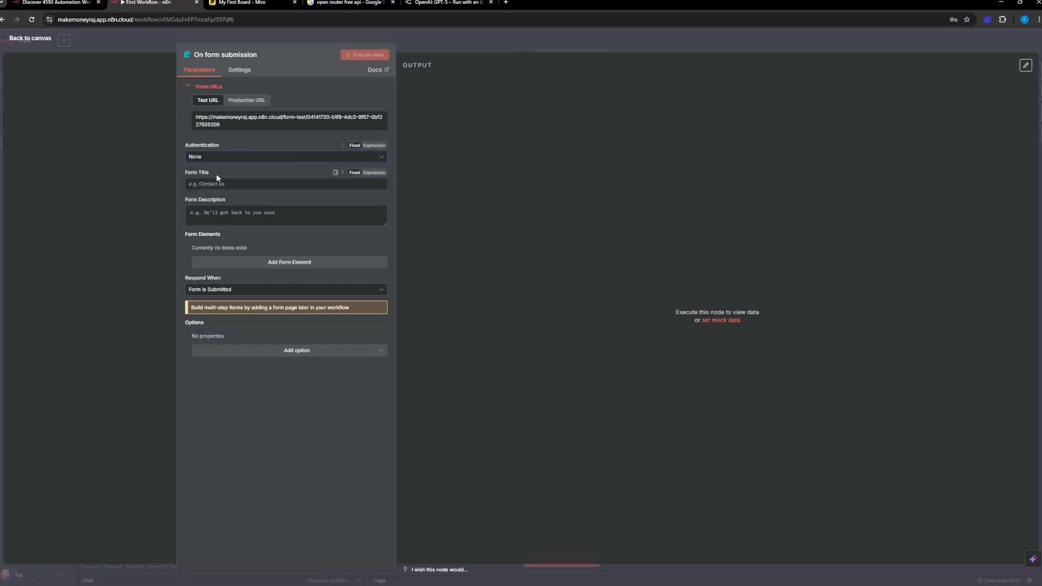
{"action": "left_click", "coordinate": [218, 187]}
{"action": "type", "text": "Collect Le"}
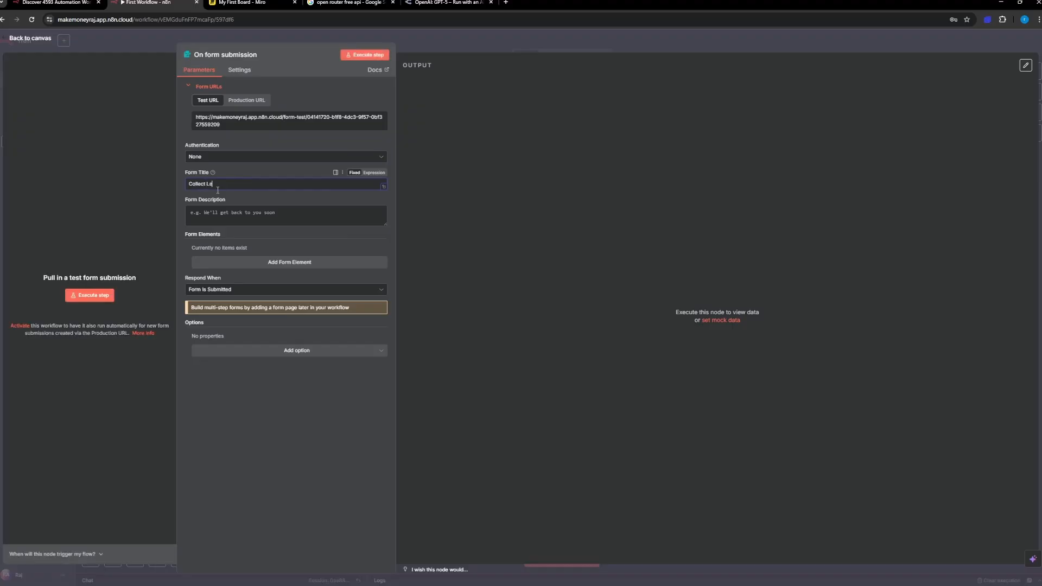
{"action": "type", "text": "ad Info"}
{"action": "left_click", "coordinate": [221, 210]}
{"action": "type", "text": "Lead "}
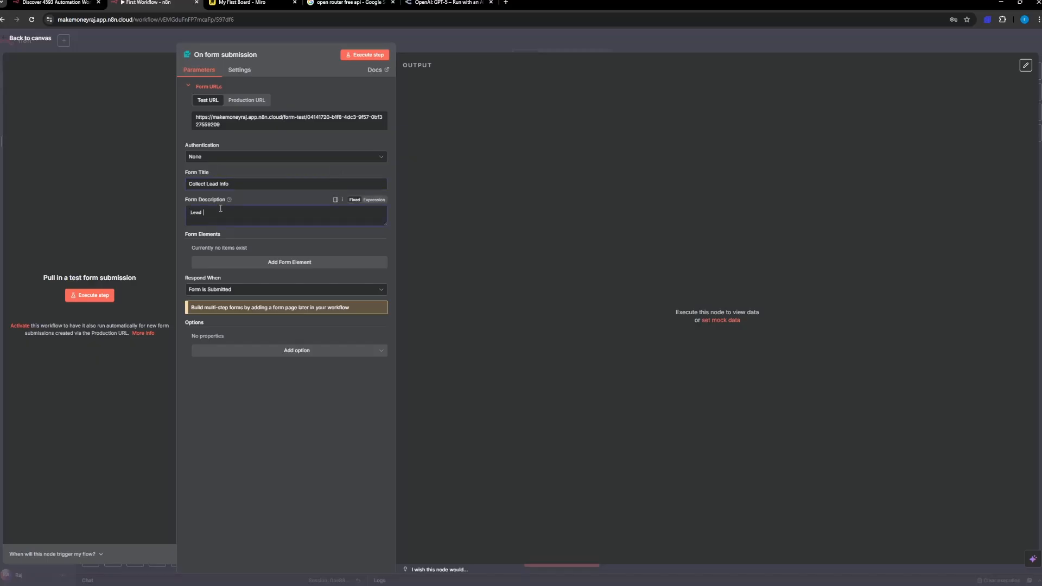
{"action": "type", "text": "Info"}
Step: Add a required text form element called "Name" with the placeholder "name"
{"action": "left_click", "coordinate": [266, 265]}
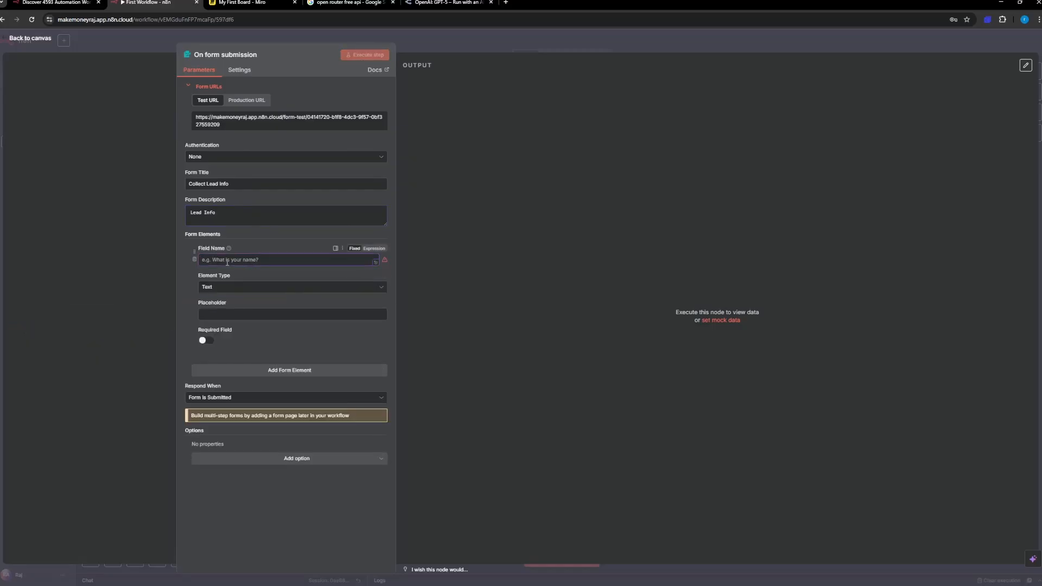
{"action": "type", "text": "Name"}
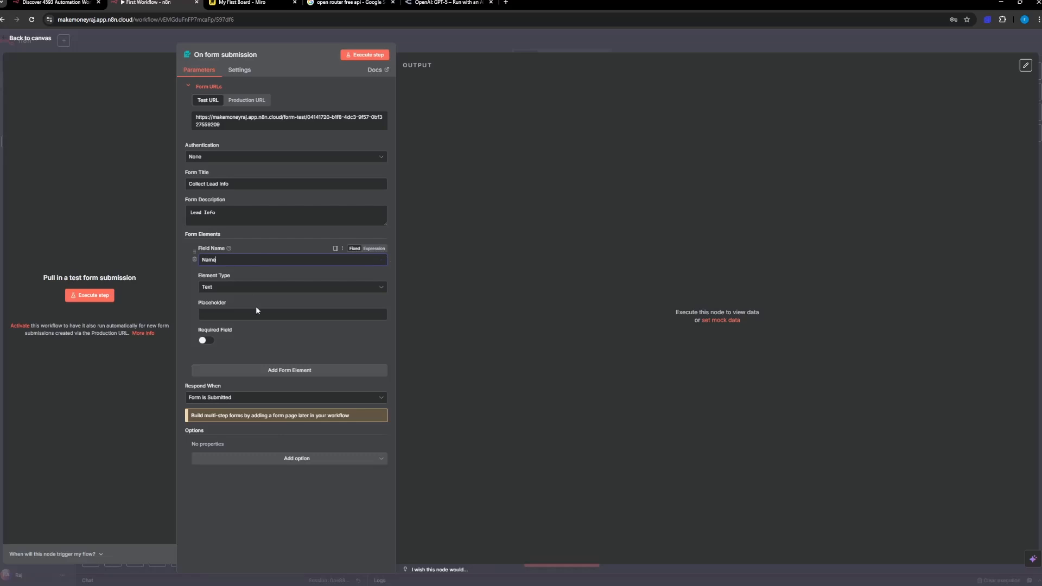
{"action": "left_click", "coordinate": [219, 314]}
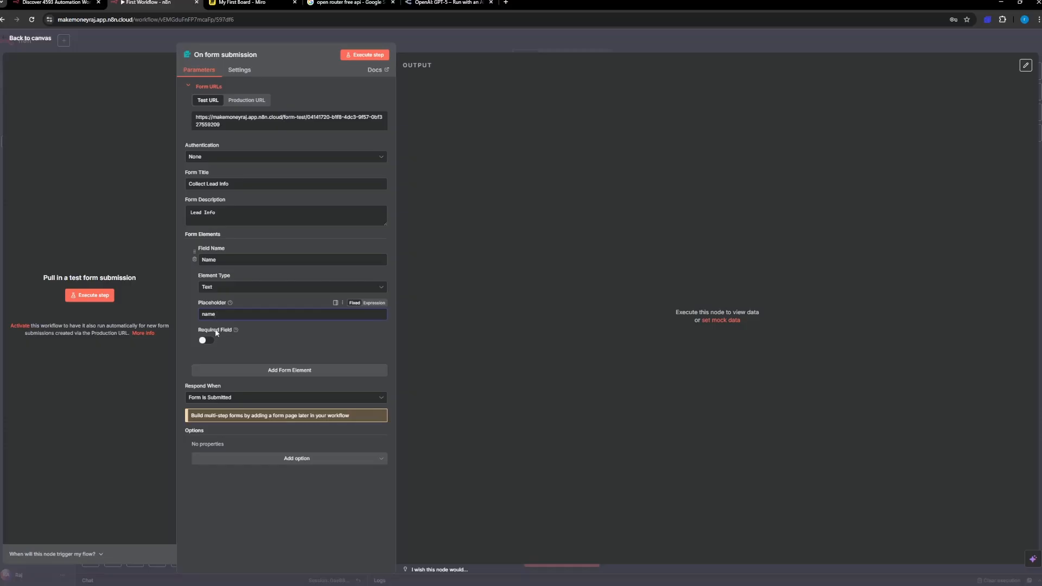
{"action": "left_click", "coordinate": [206, 341]}
Step: Add a required form element called "Email" with element type Email and a sample e-mail address as placeholder
{"action": "left_click", "coordinate": [259, 370]}
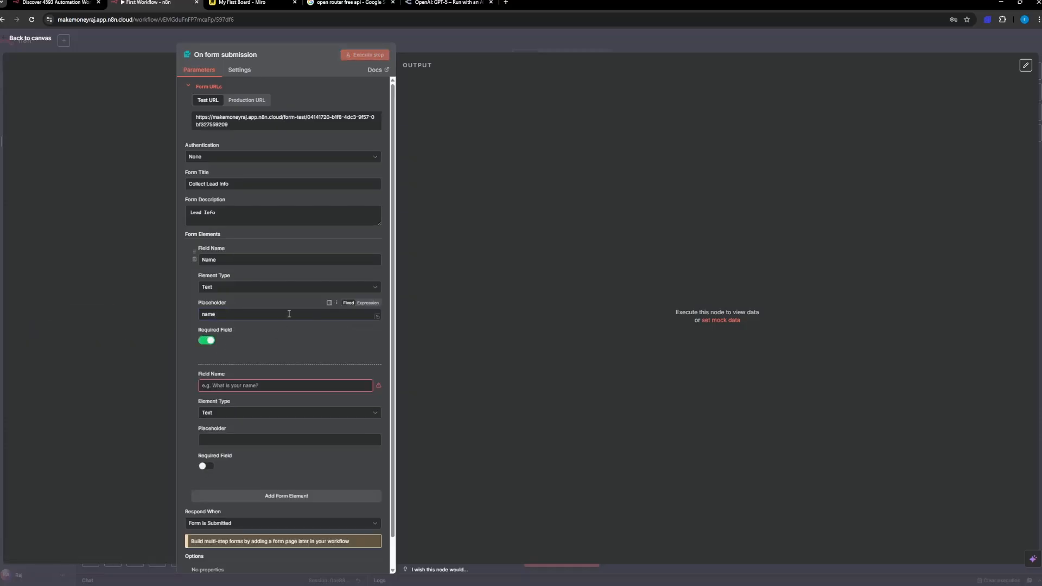
{"action": "left_click", "coordinate": [241, 387]}
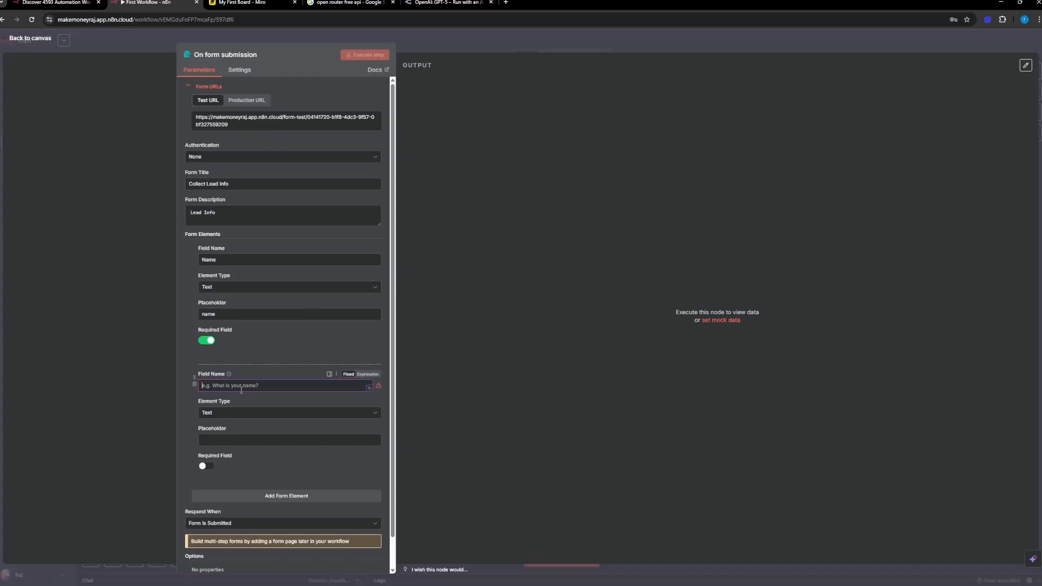
{"action": "type", "text": "Email"}
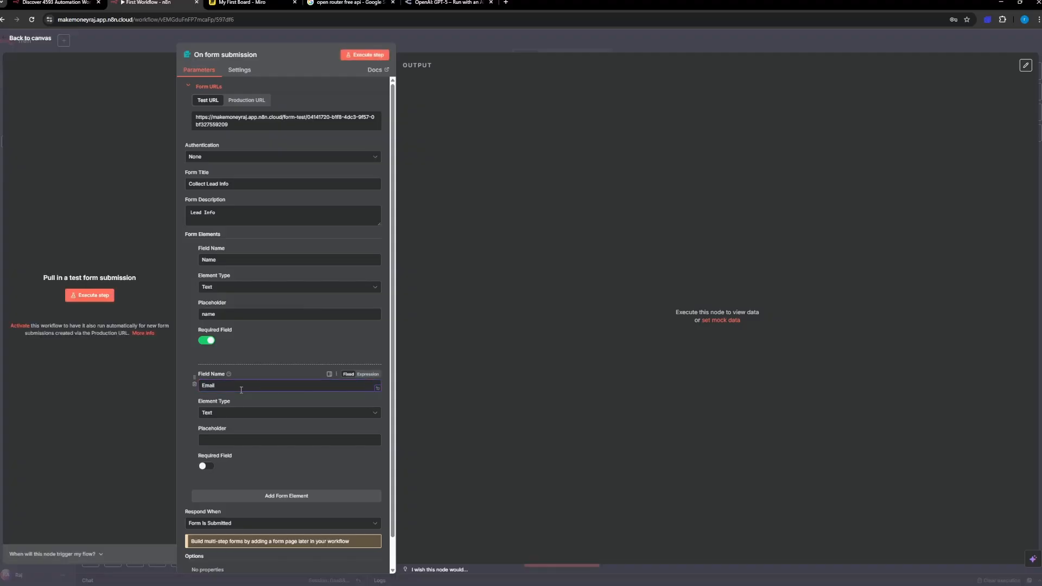
{"action": "left_click", "coordinate": [226, 418]}
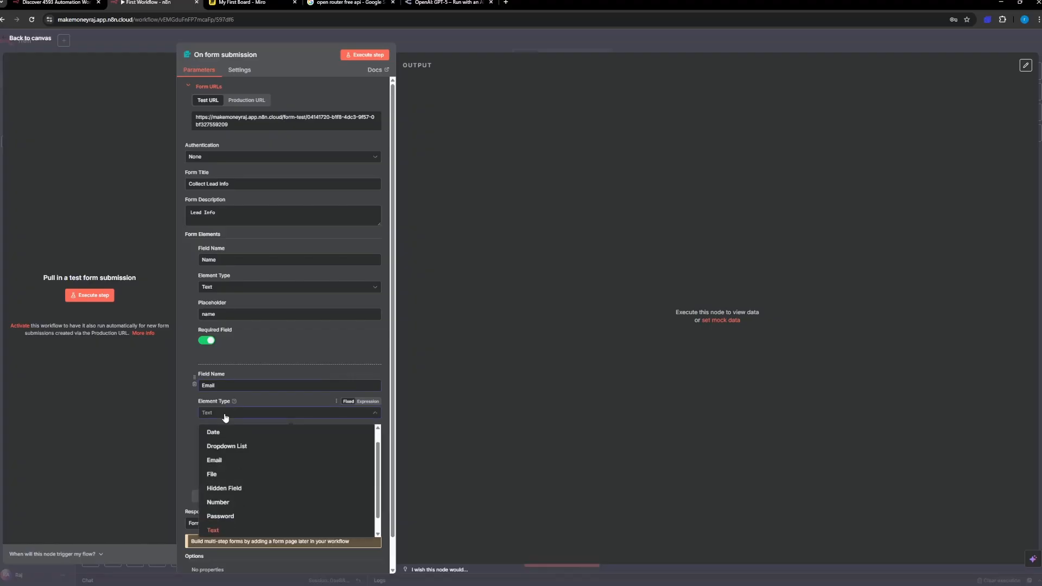
{"action": "left_click", "coordinate": [226, 418]}
{"action": "left_click", "coordinate": [226, 418]}
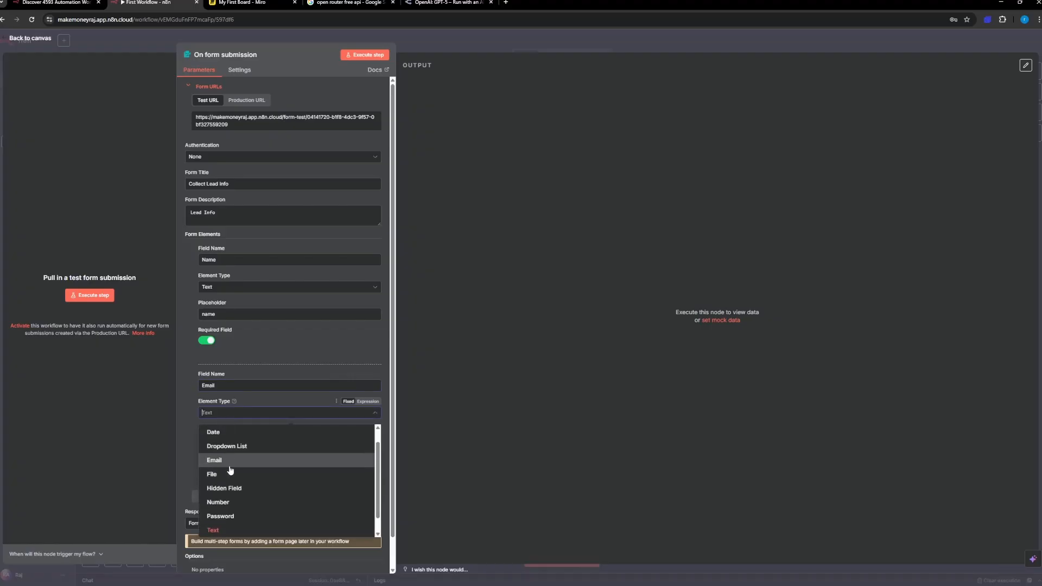
{"action": "left_click", "coordinate": [225, 437]}
{"action": "left_click", "coordinate": [224, 436]}
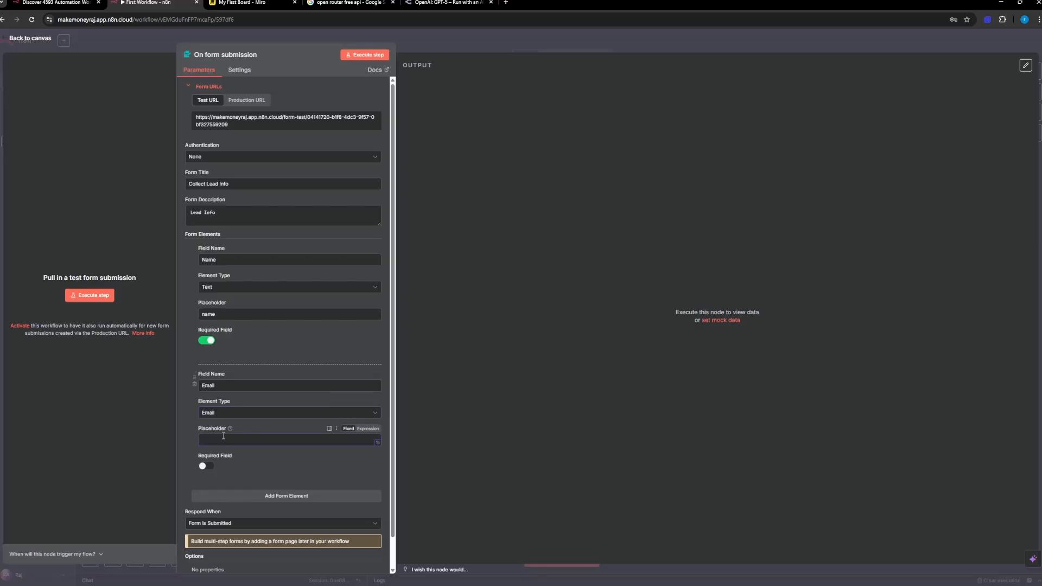
{"action": "type", "text": "email@gmail.com"}
{"action": "left_click", "coordinate": [208, 466]}
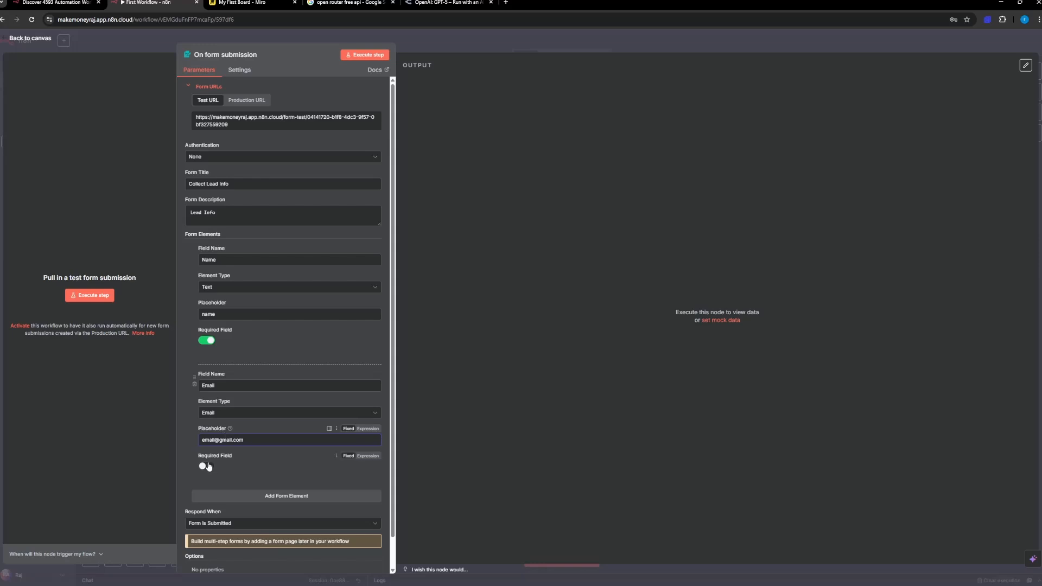
Step: Add a required text form element called "Business Name" with the placeholder "business name"
{"action": "left_click", "coordinate": [239, 497]}
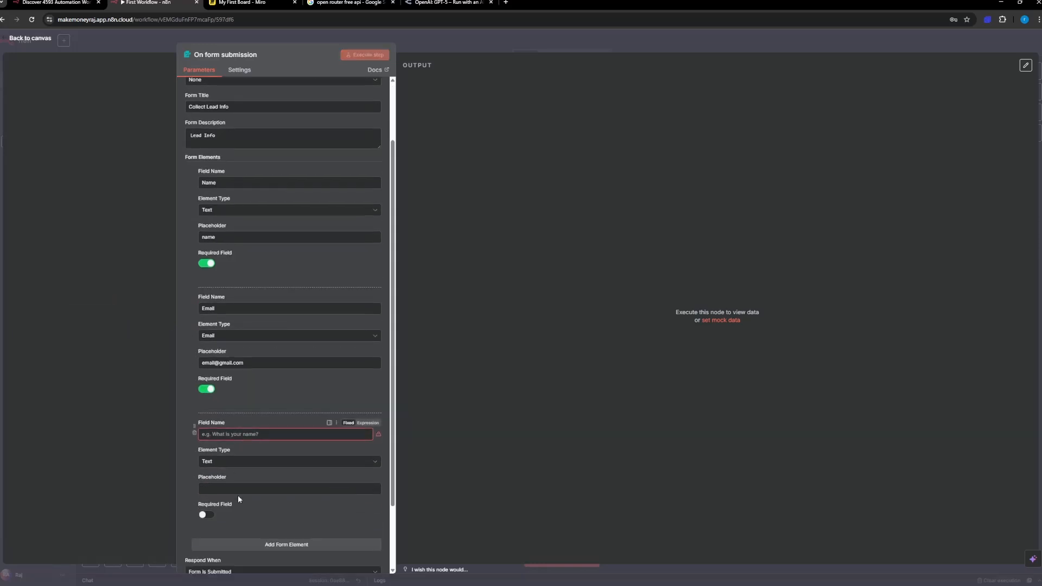
{"action": "left_click", "coordinate": [211, 433]}
{"action": "type", "text": "Bu"}
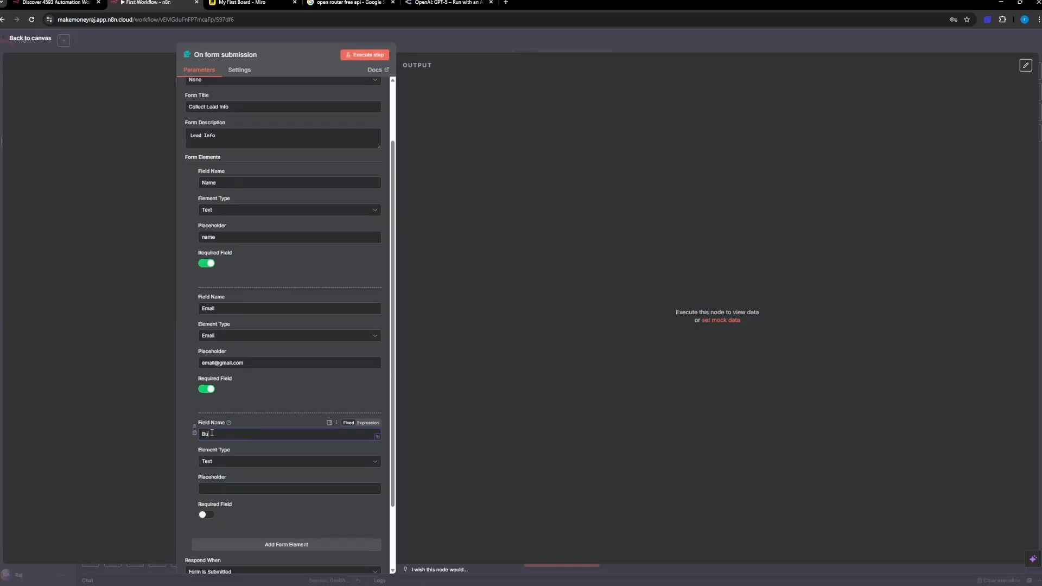
{"action": "type", "text": "siness Name"}
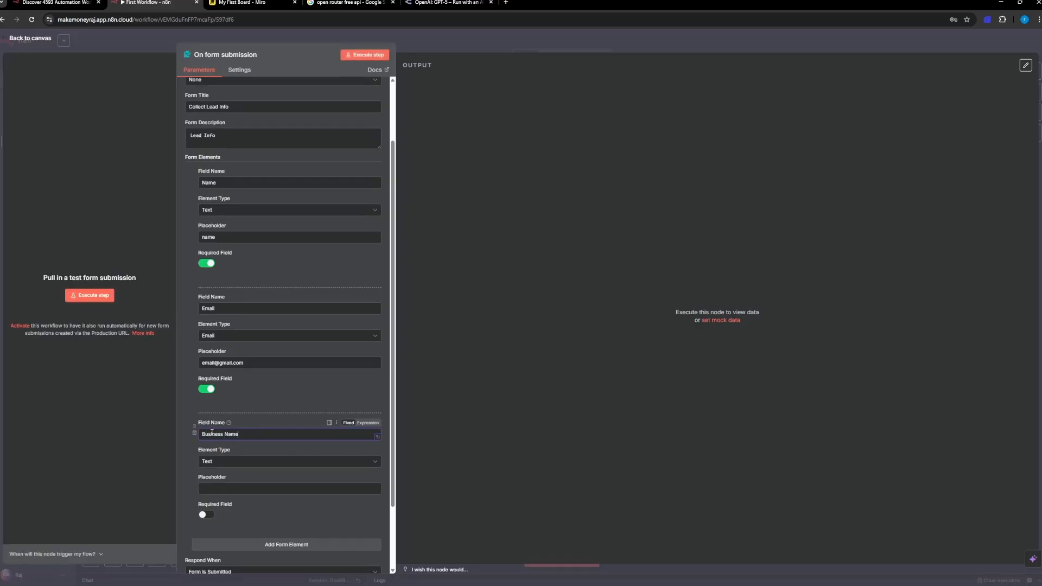
{"action": "left_click", "coordinate": [212, 489]}
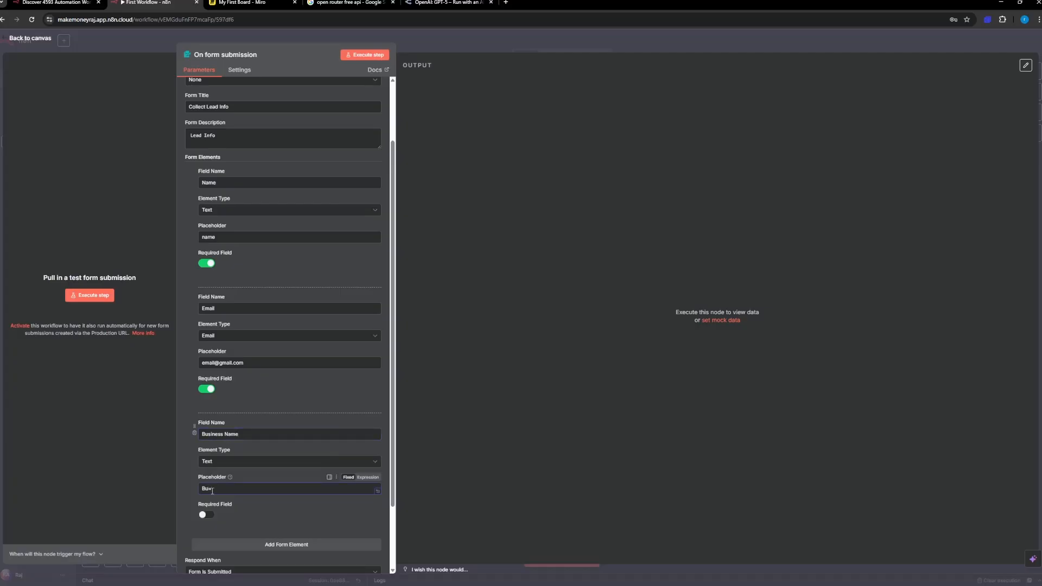
{"action": "type", "text": "business name"}
{"action": "scroll", "coordinate": [212, 488], "scroll_direction": "down", "scroll_amount": 1}
{"action": "left_click", "coordinate": [206, 457]}
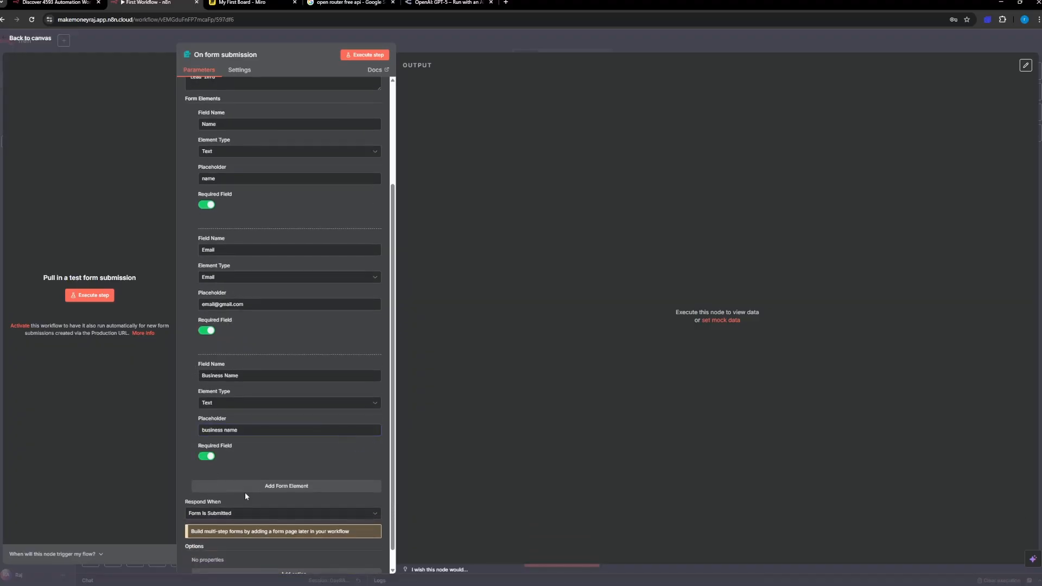
{"action": "left_click", "coordinate": [245, 489]}
{"action": "scroll", "coordinate": [226, 454], "scroll_direction": "down", "scroll_amount": 2}
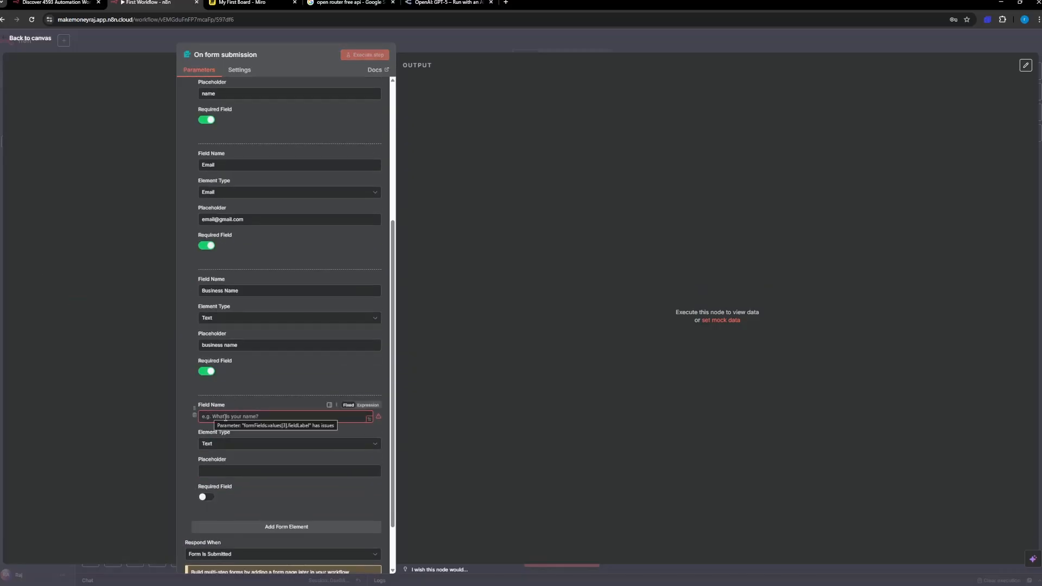
{"action": "scroll", "coordinate": [239, 487], "scroll_direction": "down", "scroll_amount": 1}
{"action": "scroll", "coordinate": [203, 439], "scroll_direction": "up", "scroll_amount": 1}
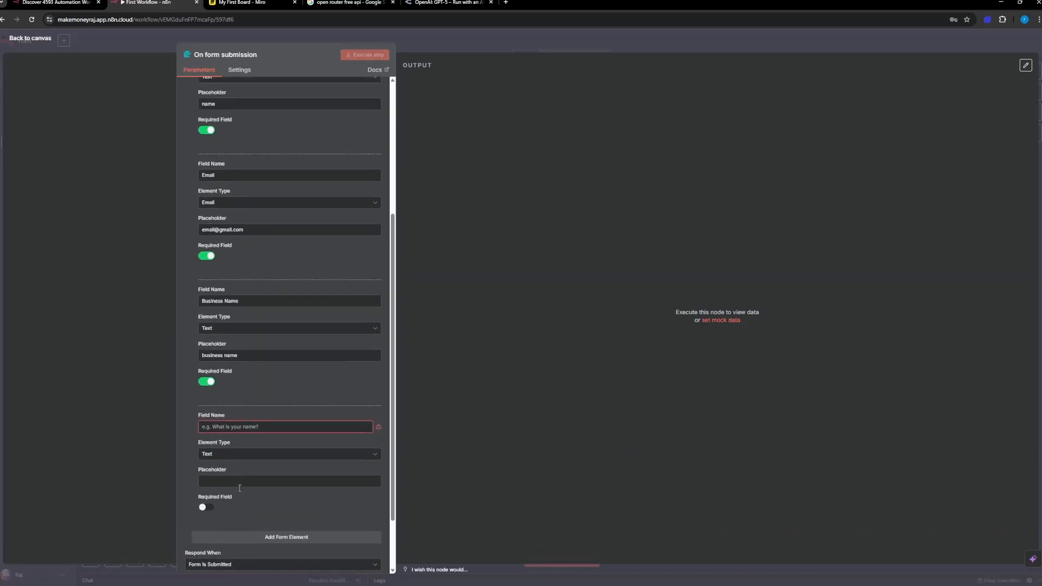
{"action": "left_click", "coordinate": [195, 426]}
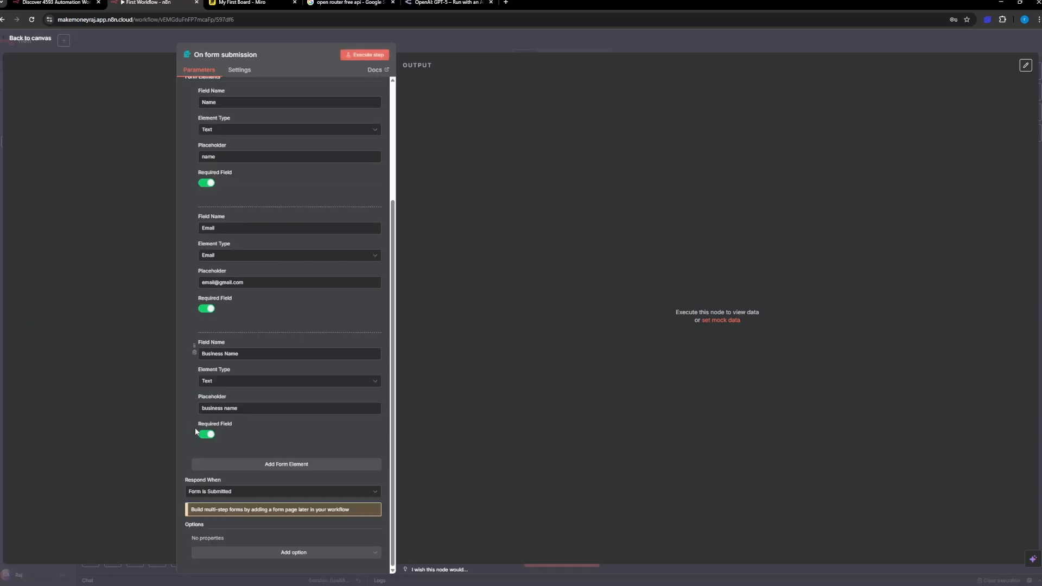
{"action": "scroll", "coordinate": [223, 400], "scroll_direction": "up", "scroll_amount": 5}
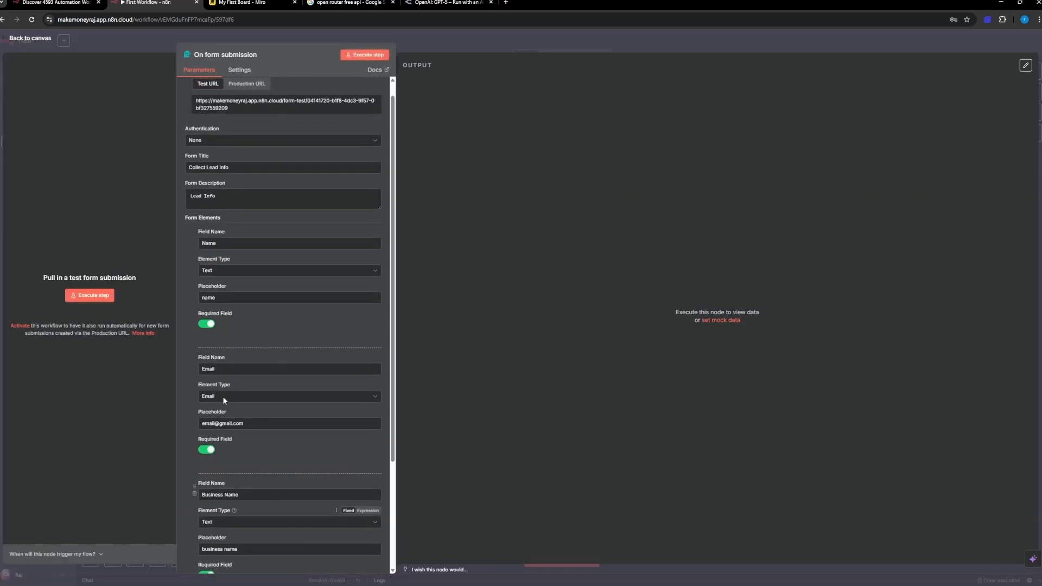
{"action": "scroll", "coordinate": [225, 401], "scroll_direction": "down", "scroll_amount": 3}
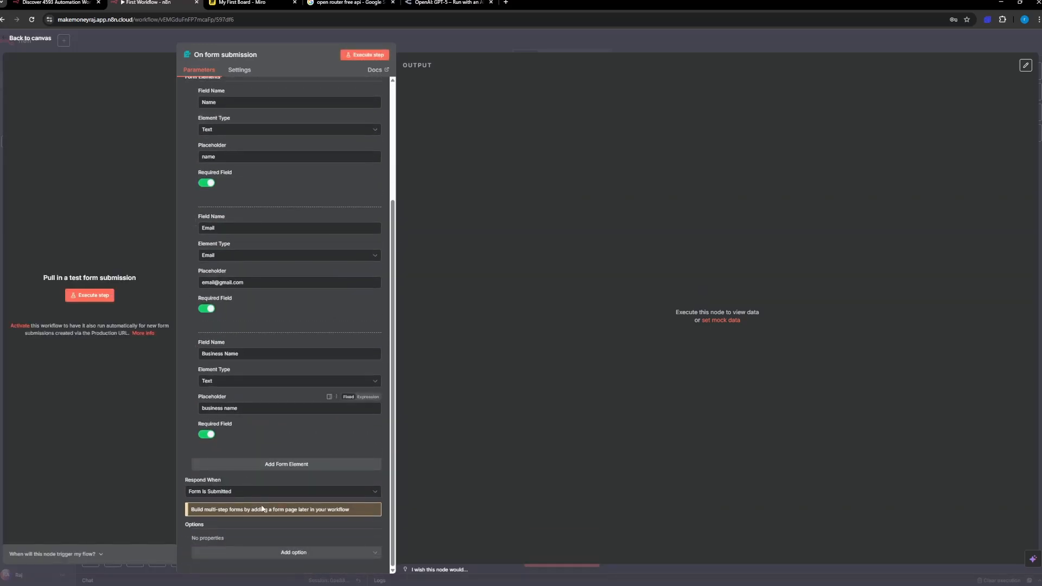
Step: Keep Respond When at Form Is Submitted and add the Append n8n Attribution option, switched off
{"action": "left_click", "coordinate": [222, 492]}
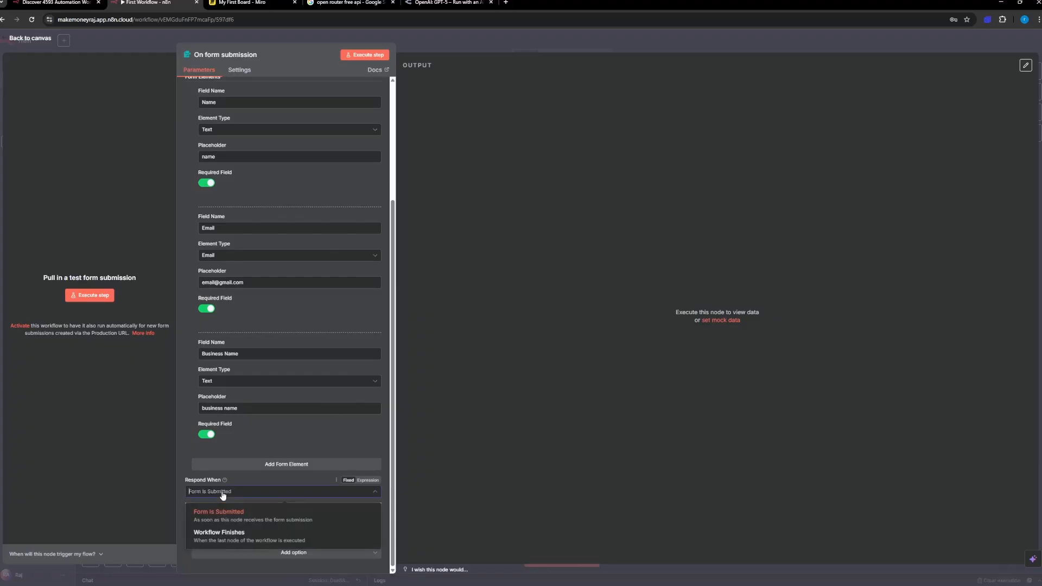
{"action": "left_click", "coordinate": [255, 490]}
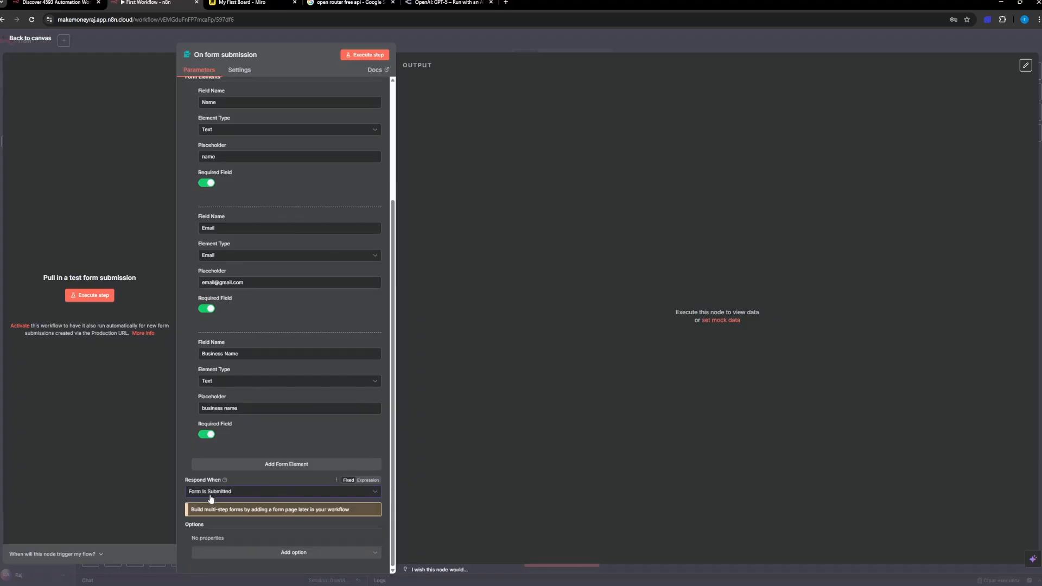
{"action": "left_click", "coordinate": [264, 552]}
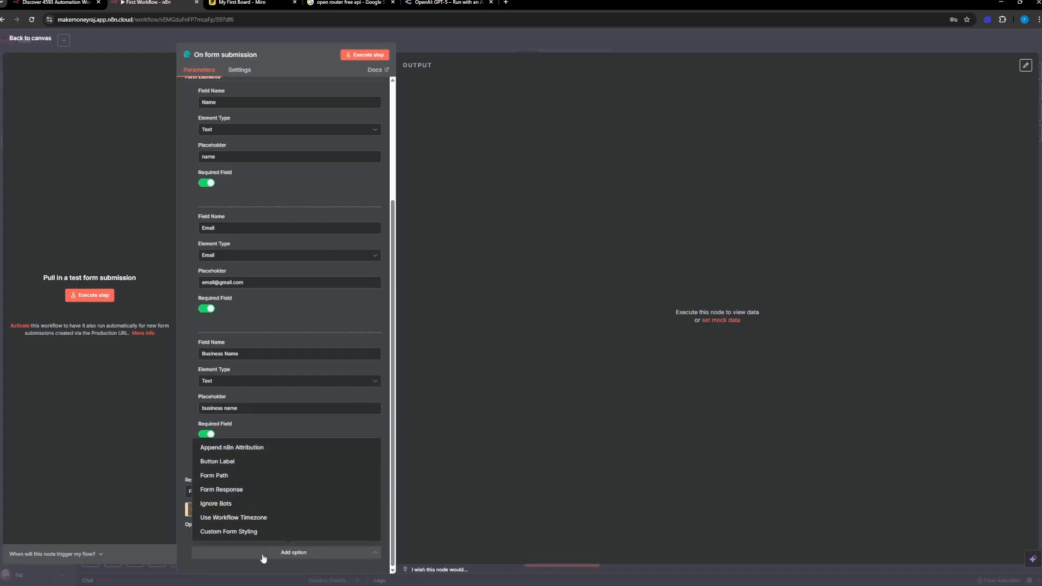
{"action": "left_click", "coordinate": [239, 454]}
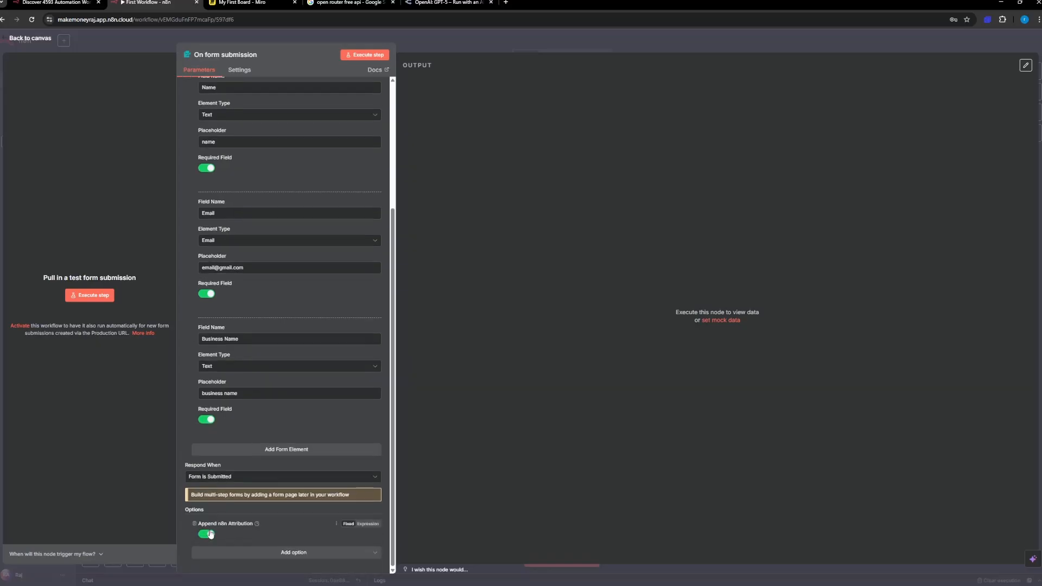
{"action": "left_click", "coordinate": [208, 535]}
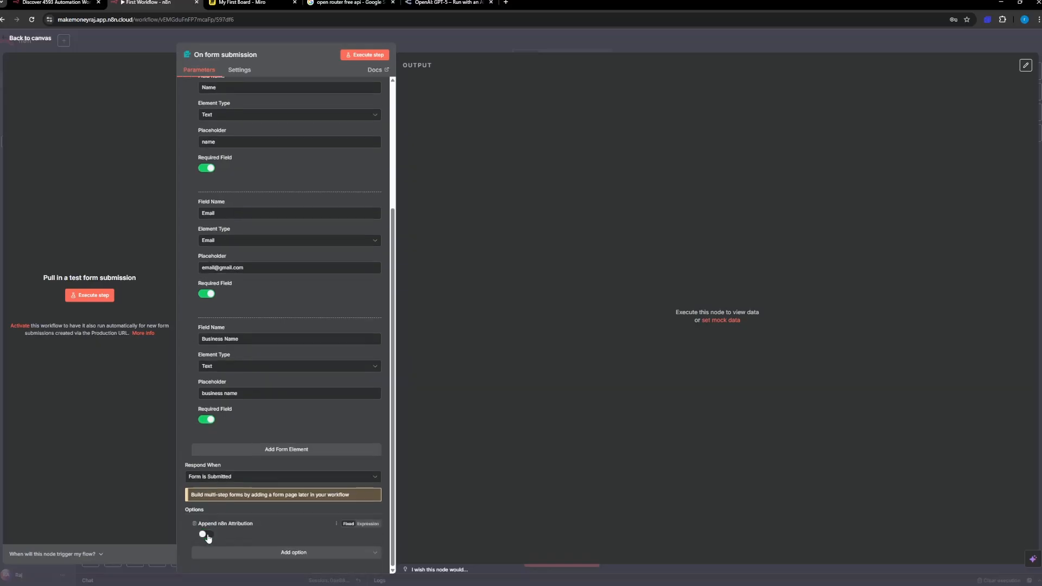
{"action": "left_click", "coordinate": [255, 555]}
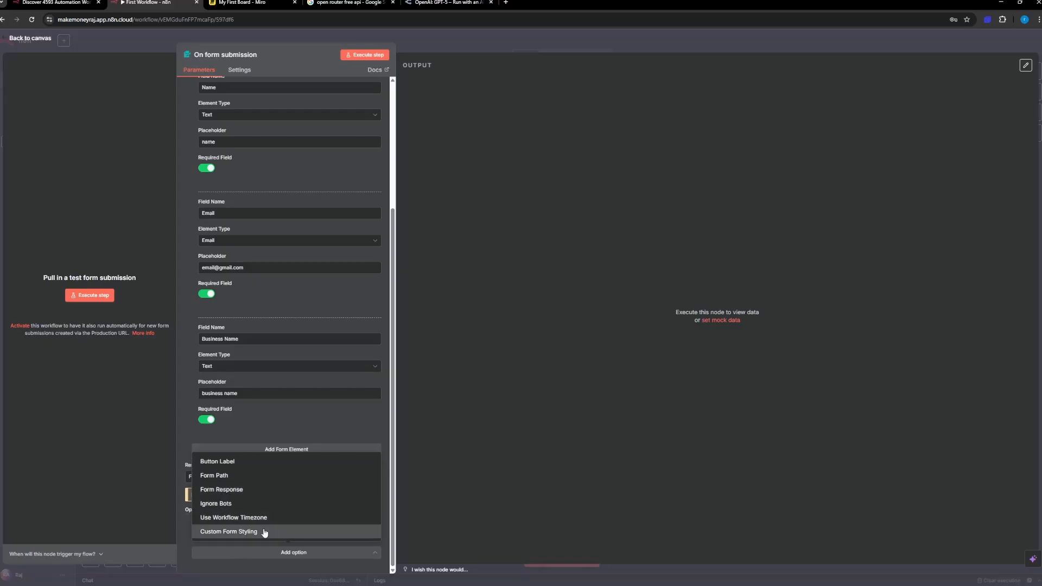
{"action": "left_click", "coordinate": [264, 437]}
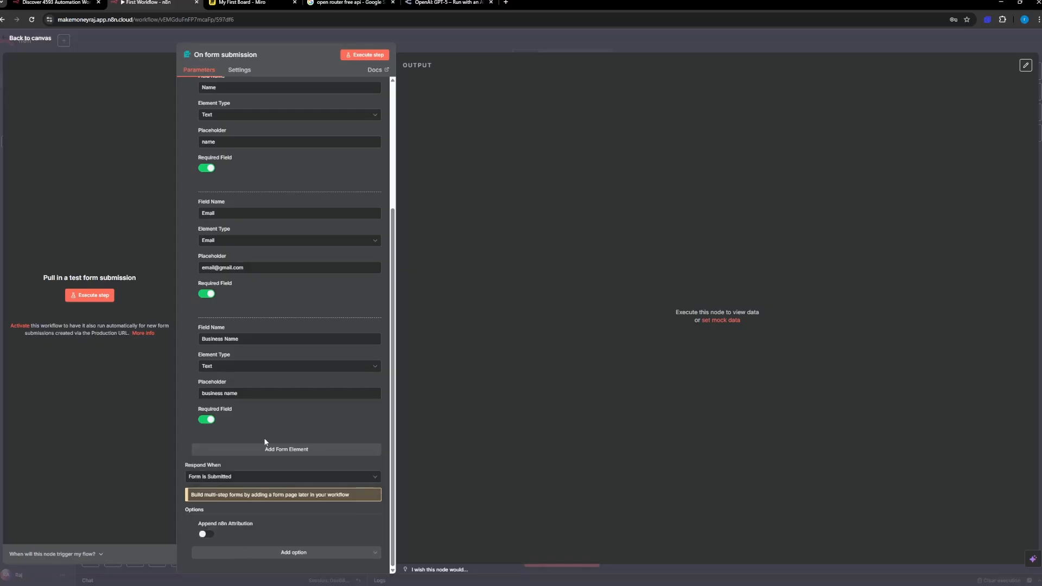
Step: Execute the form trigger step and place its test form window clear of the node settings
{"action": "scroll", "coordinate": [279, 214], "scroll_direction": "up", "scroll_amount": 5}
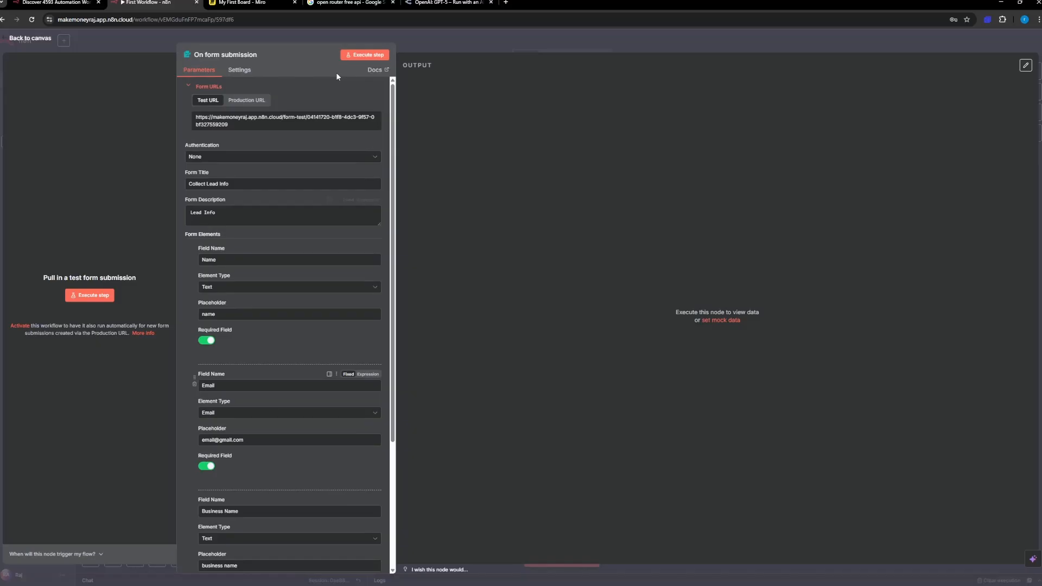
{"action": "left_click", "coordinate": [368, 57]}
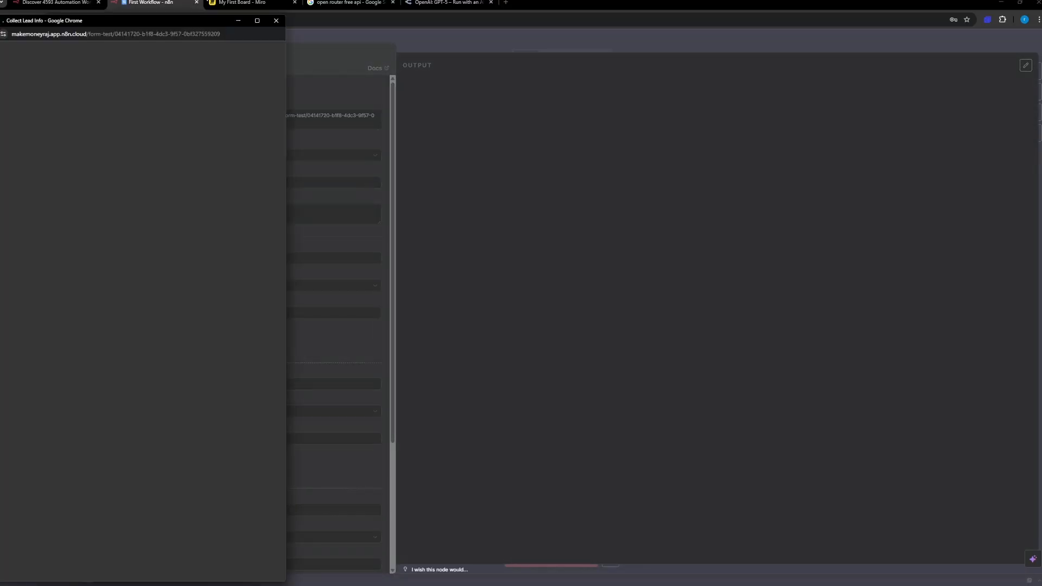
{"action": "left_click_drag", "start_coordinate": [150, 19], "coordinate": [547, 63]}
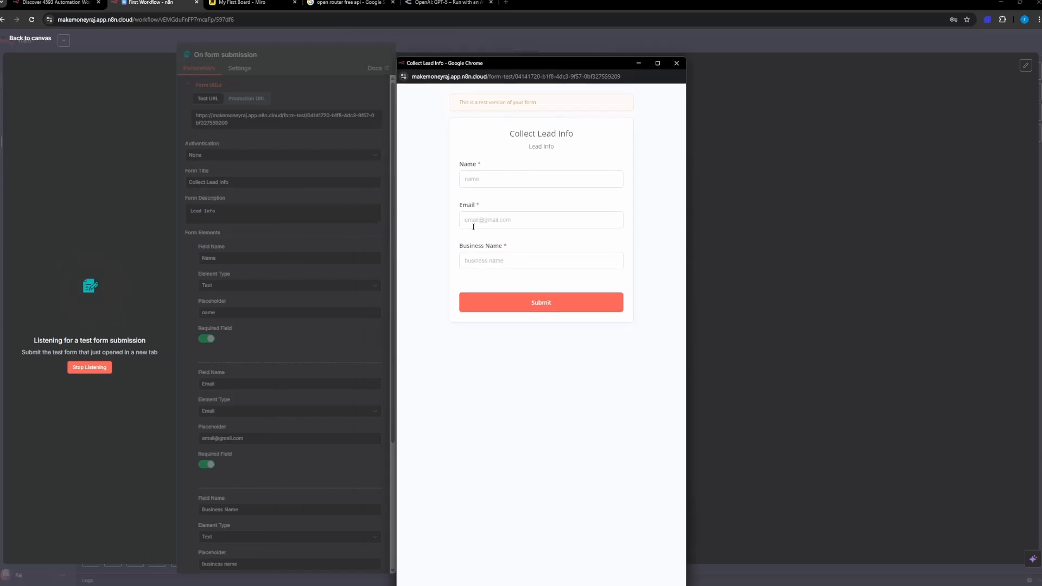
Step: Fill in the test form with the lead's name, e-mail address and the business name "Make Money Raj", and submit it
{"action": "left_click", "coordinate": [482, 178]}
{"action": "type", "text": "Raj"}
{"action": "key", "text": "Tab"}
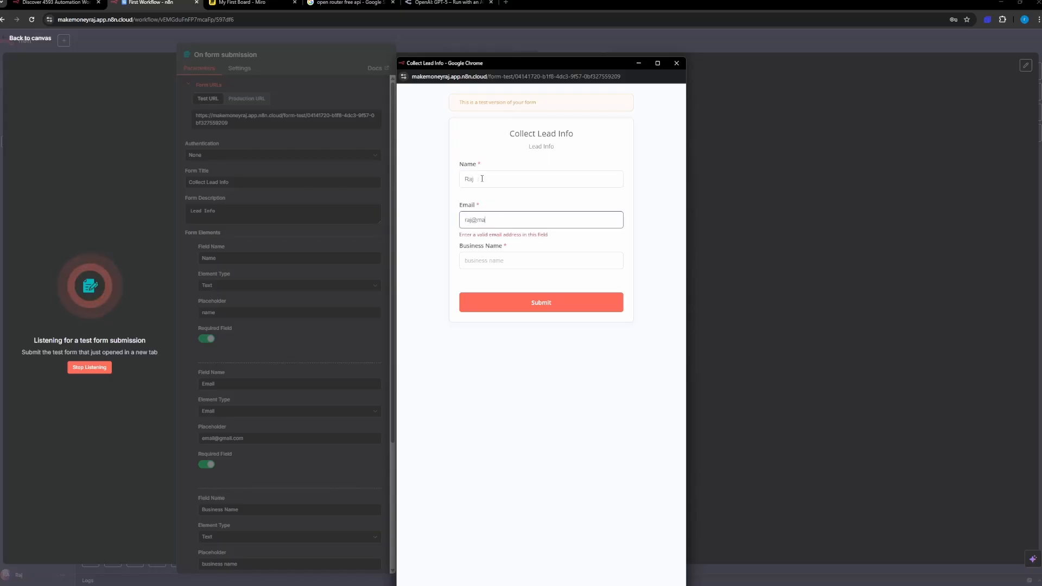
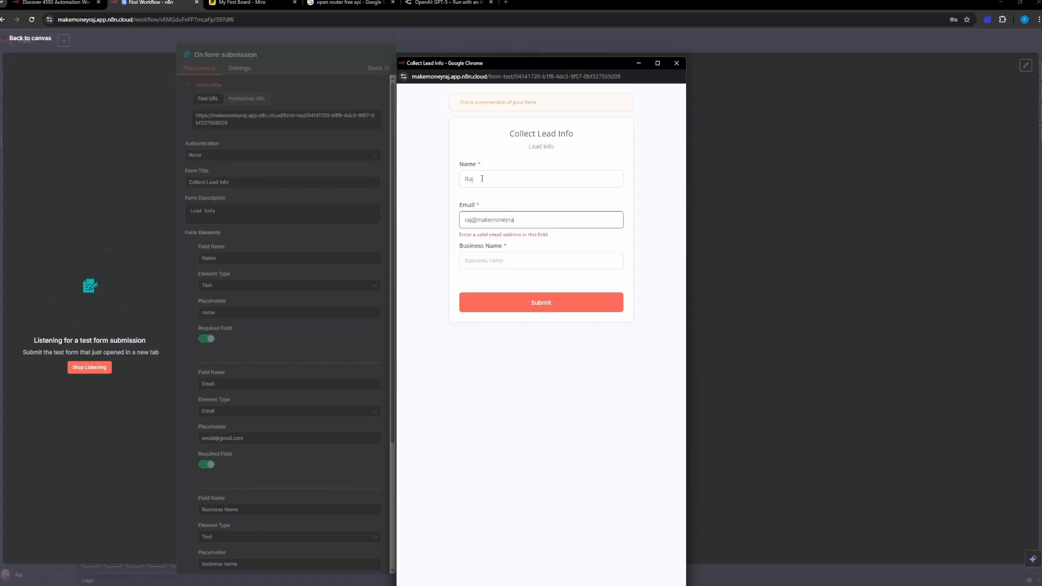
{"action": "key", "text": "Tab"}
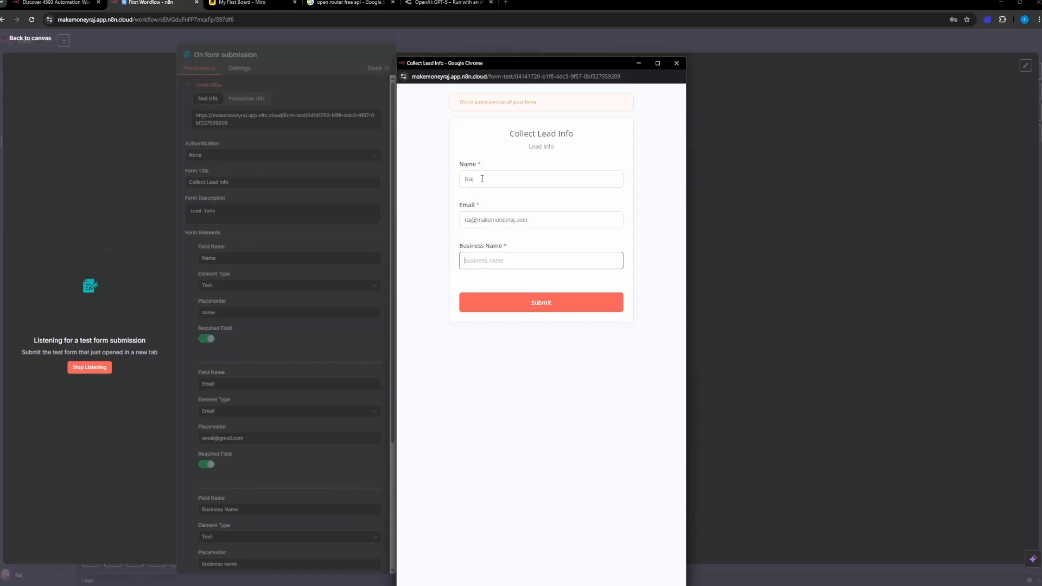
{"action": "type", "text": "Make Money Raj"}
{"action": "left_click", "coordinate": [547, 303]}
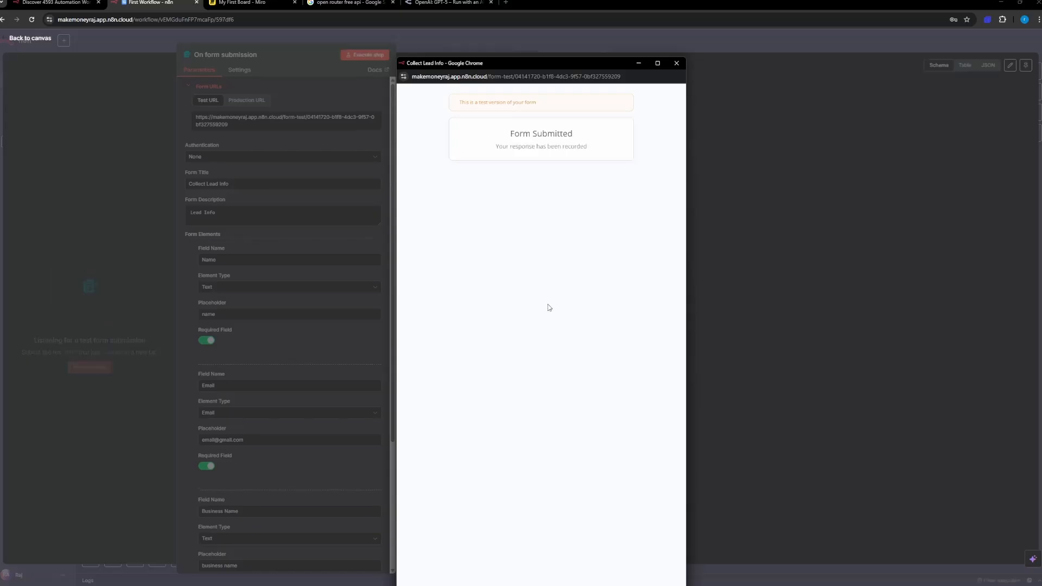
Step: Minimise the test form, pin the form trigger's output data and return to the canvas
{"action": "left_click", "coordinate": [637, 64]}
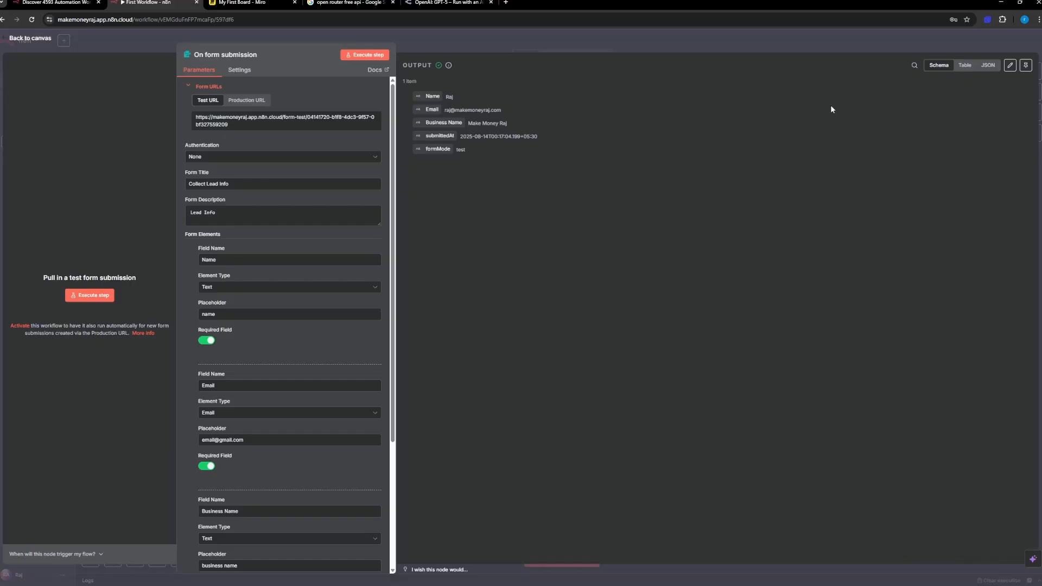
{"action": "left_click", "coordinate": [1026, 65]}
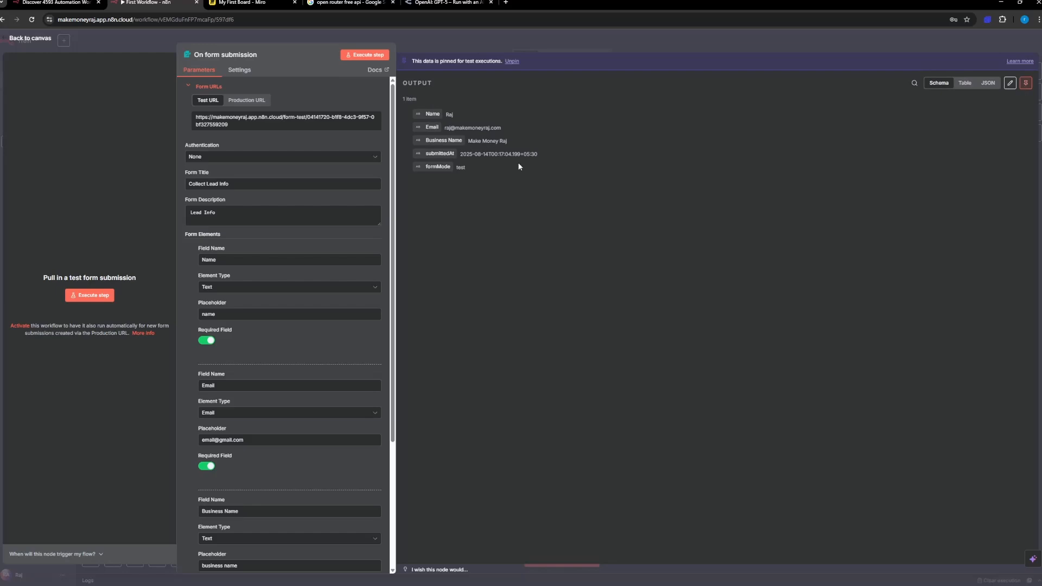
{"action": "left_click", "coordinate": [32, 39]}
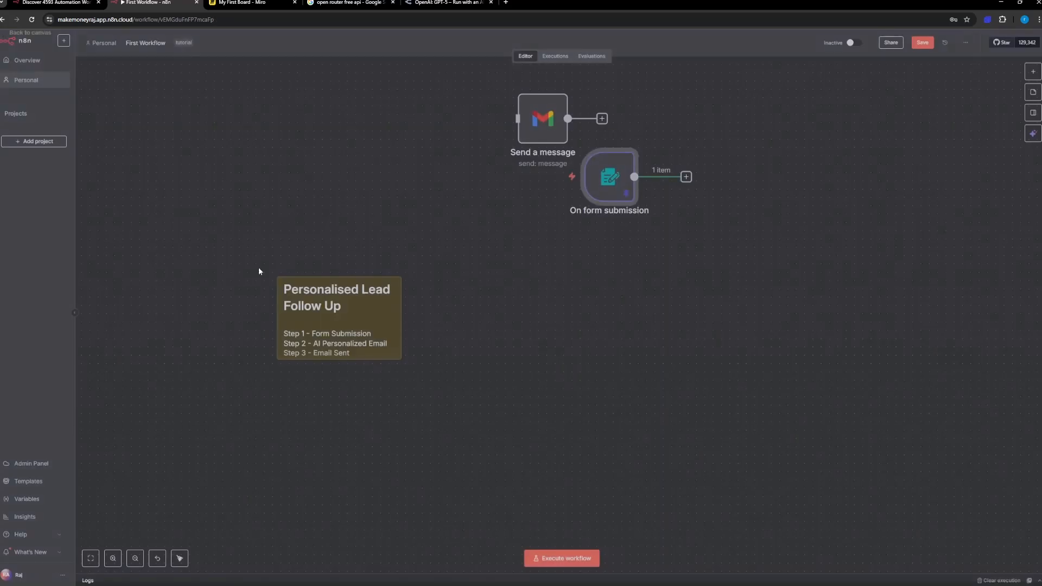
Step: Move the On form submission node directly below the Personalised Lead Follow Up note and review its pinned output
{"action": "left_click_drag", "start_coordinate": [611, 184], "coordinate": [524, 327]}
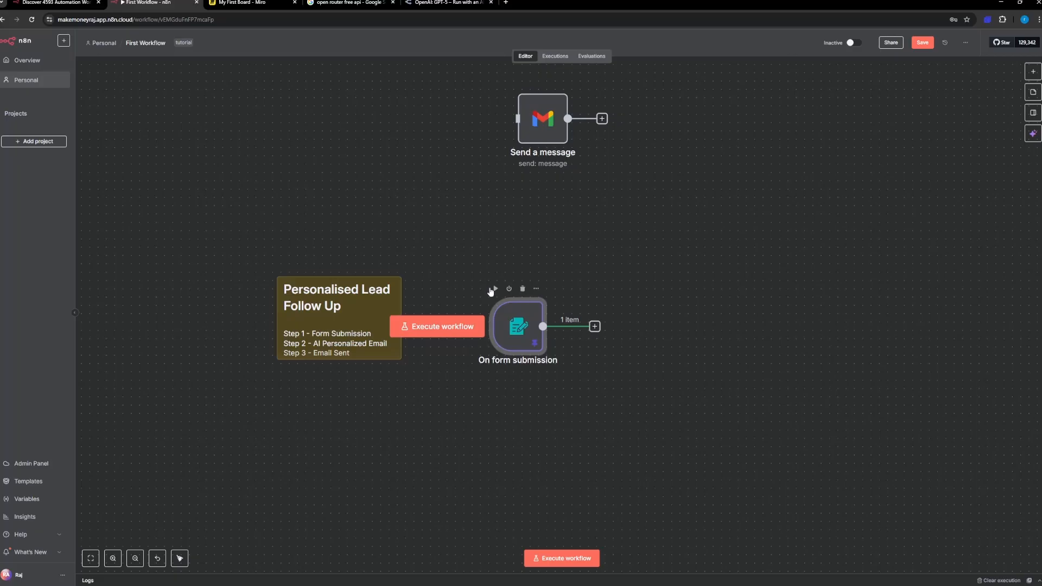
{"action": "double_click", "coordinate": [524, 329]}
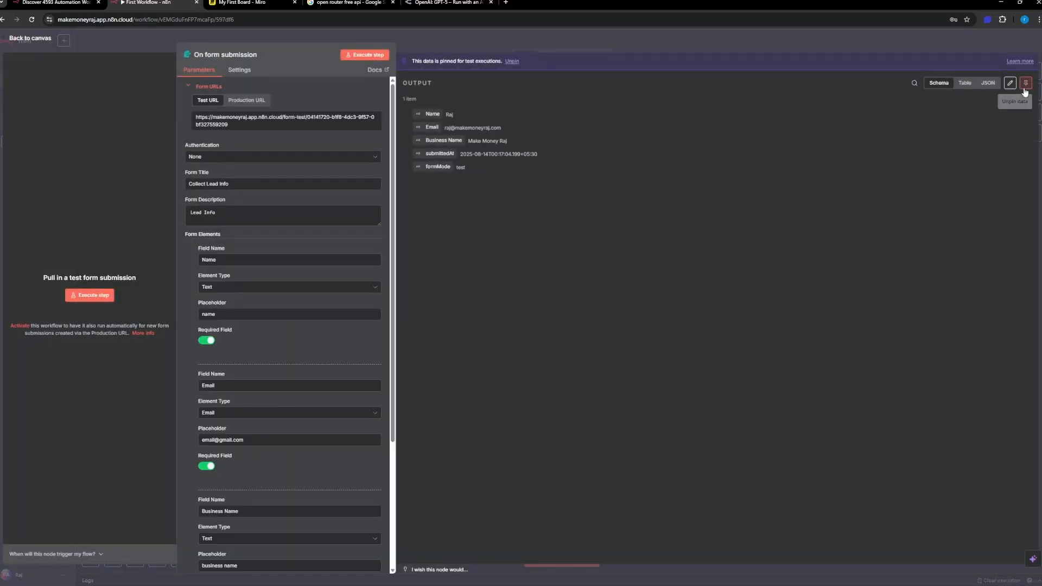
{"action": "left_click", "coordinate": [47, 41]}
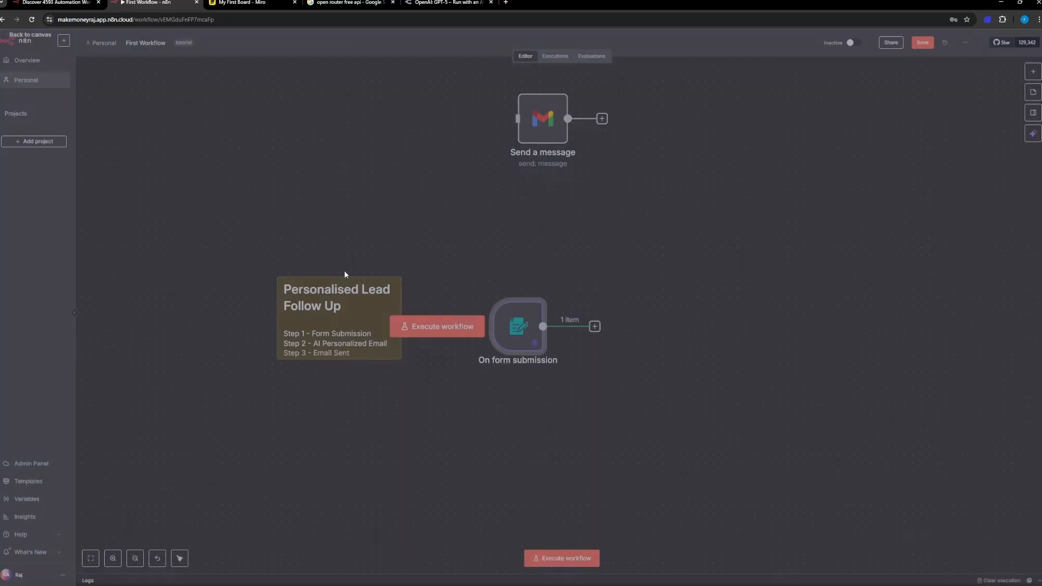
{"action": "left_click_drag", "start_coordinate": [504, 337], "coordinate": [351, 445]}
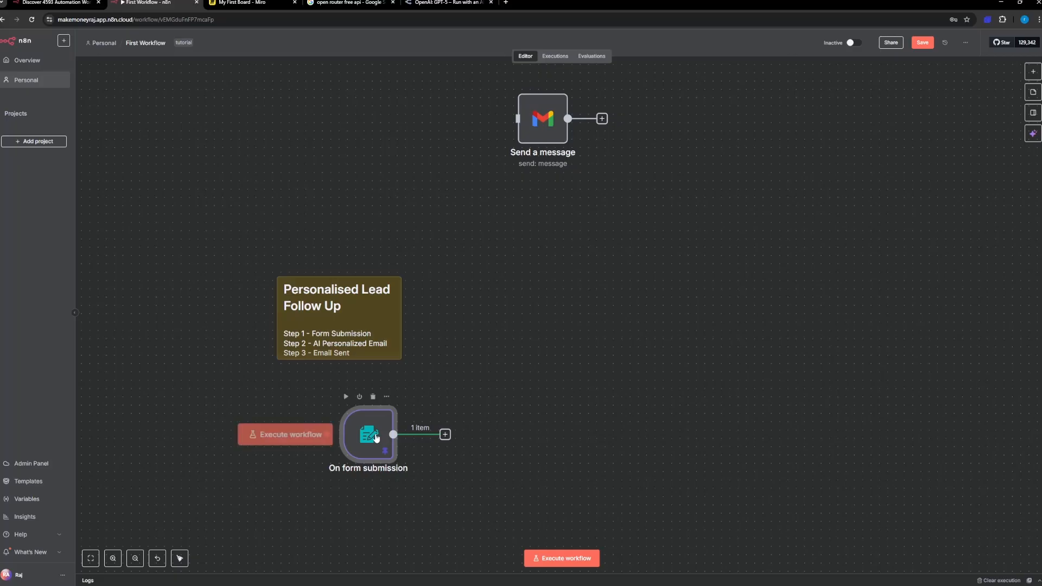
{"action": "double_click", "coordinate": [376, 435]}
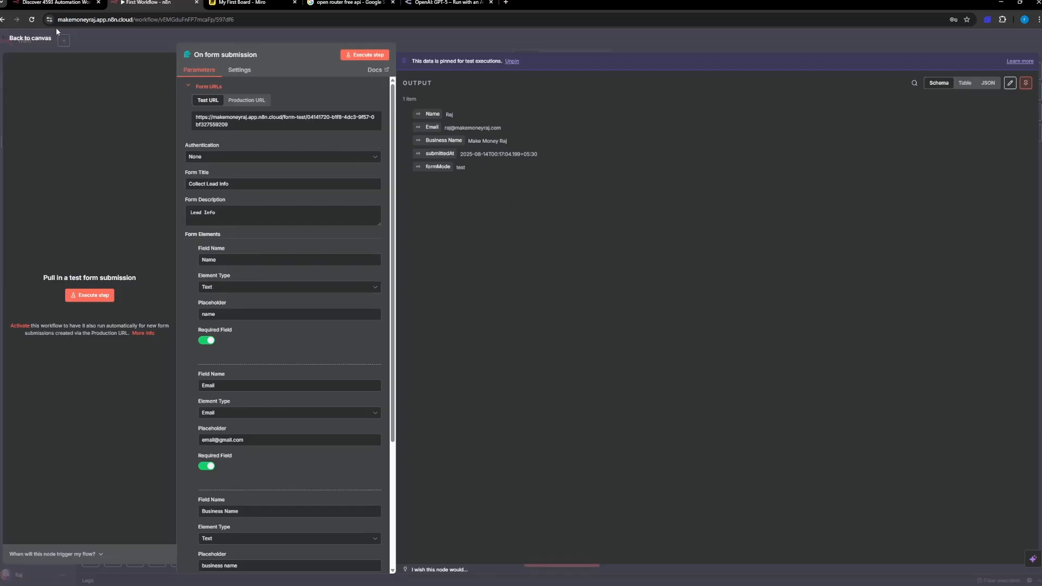
{"action": "left_click", "coordinate": [39, 39]}
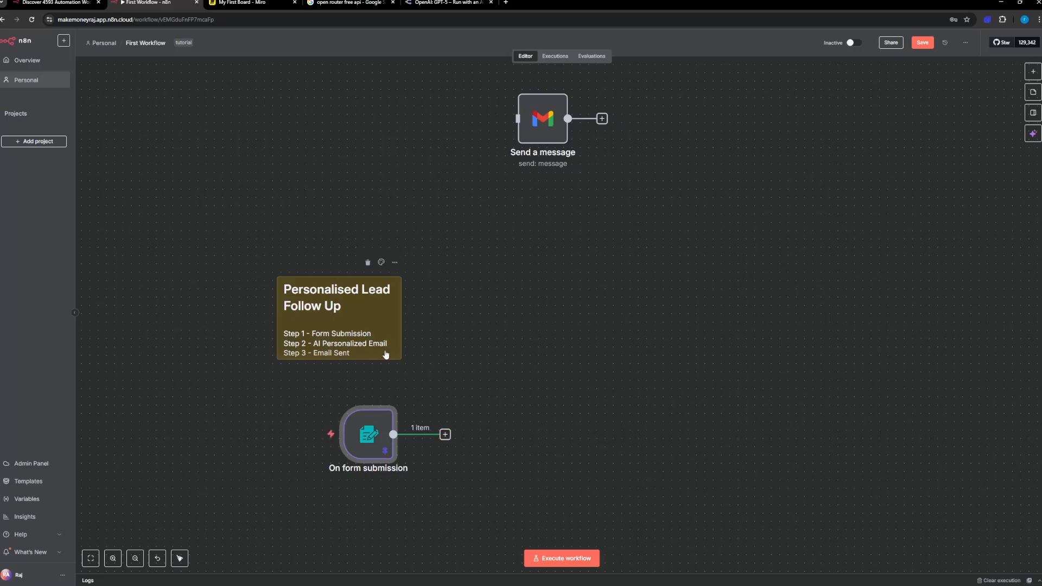
Step: Search the nodes that can follow the form trigger for AI models, using "chat", "open a", "deep" and "gemi" in turn
{"action": "left_click", "coordinate": [445, 434]}
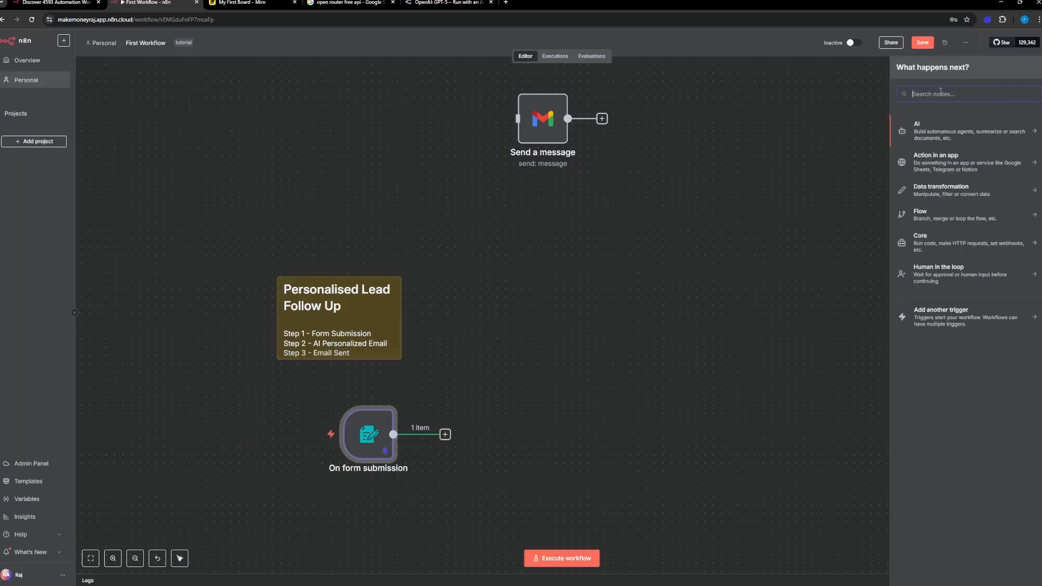
{"action": "type", "text": "chat"}
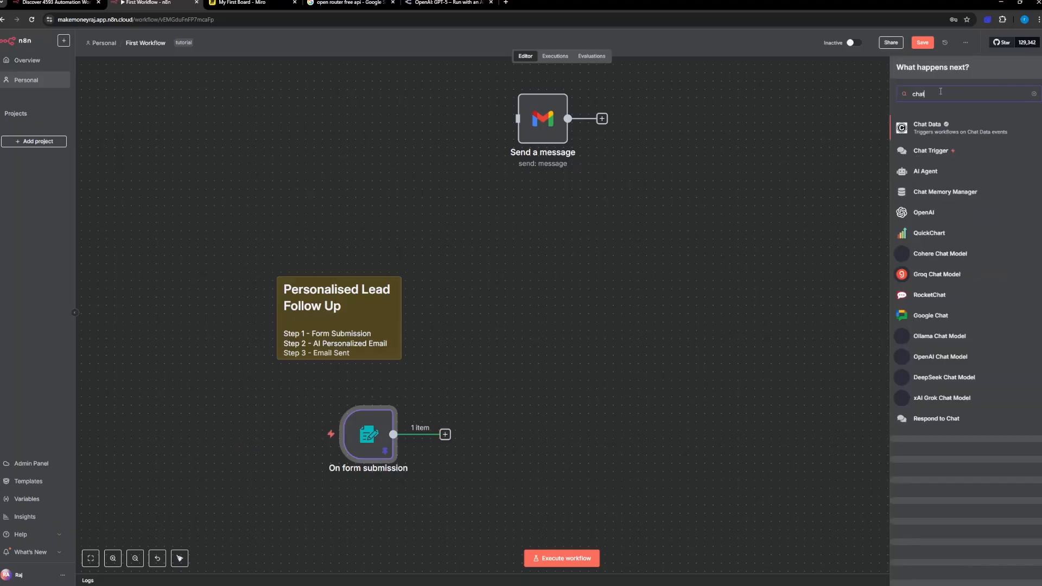
{"action": "key", "text": "BackSpace"}
{"action": "key", "text": "BackSpace"}
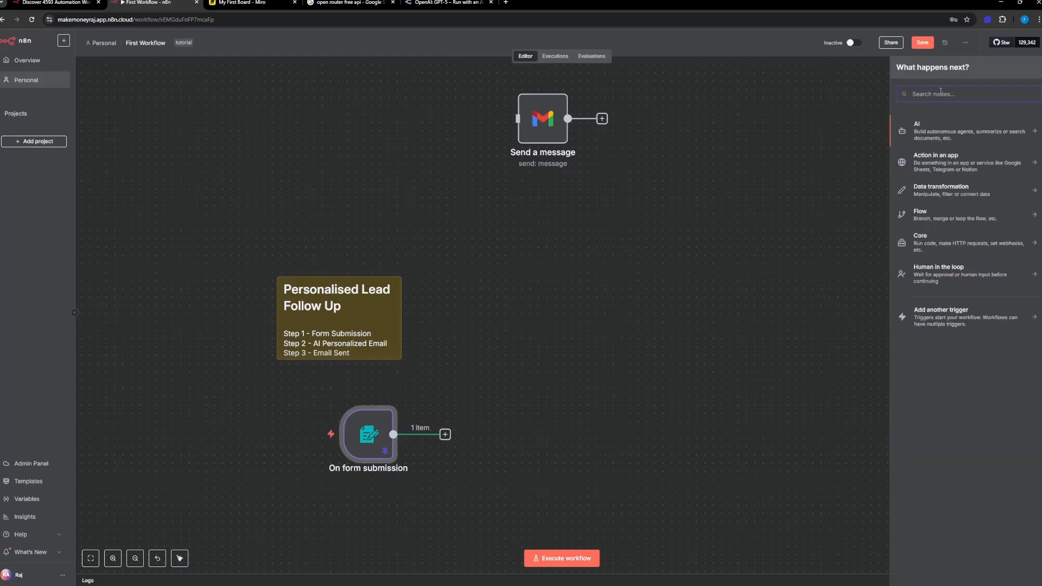
{"action": "type", "text": "open a"}
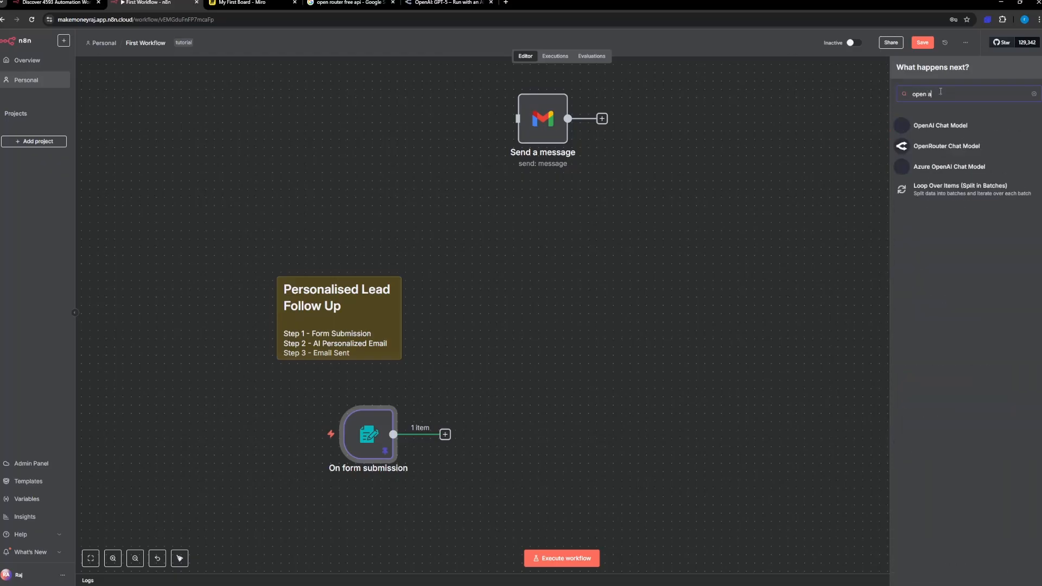
{"action": "key", "text": "BackSpace"}
{"action": "key", "text": "BackSpace"}
{"action": "key", "text": "BackSpace"}
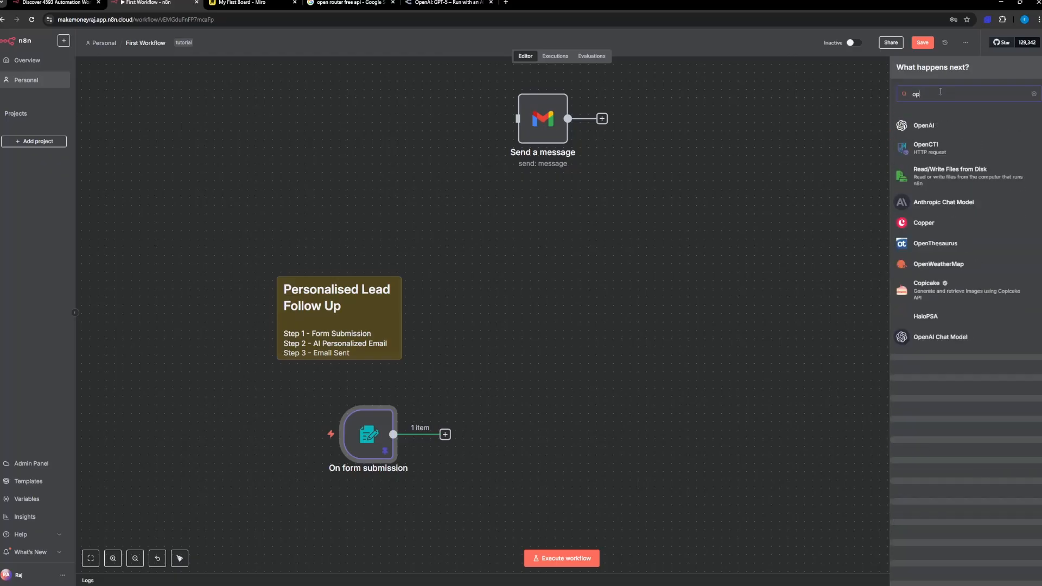
{"action": "type", "text": "deep"}
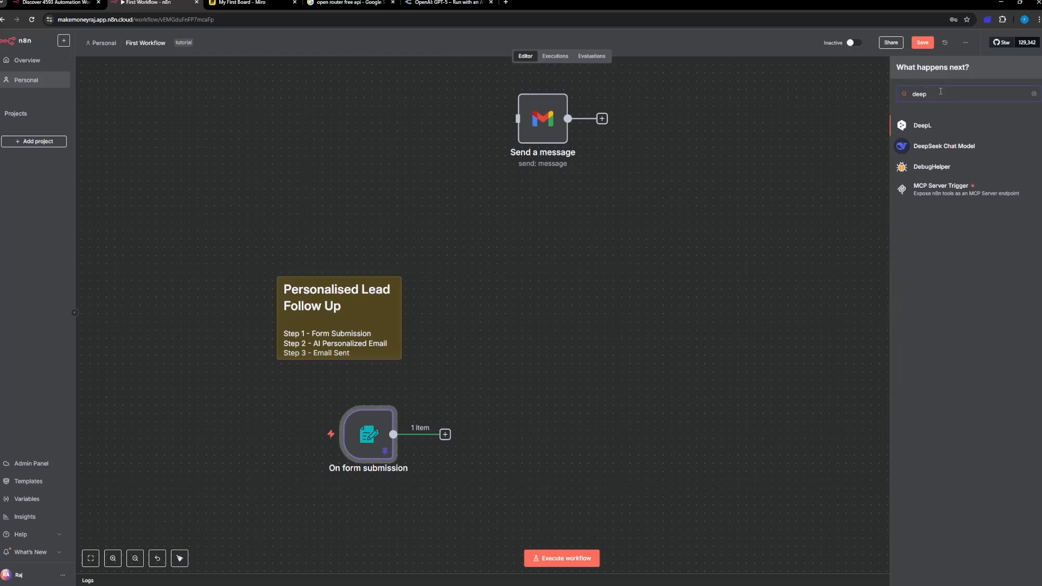
{"action": "key", "text": "BackSpace"}
{"action": "key", "text": "BackSpace"}
{"action": "key", "text": "BackSpace"}
{"action": "key", "text": "BackSpace"}
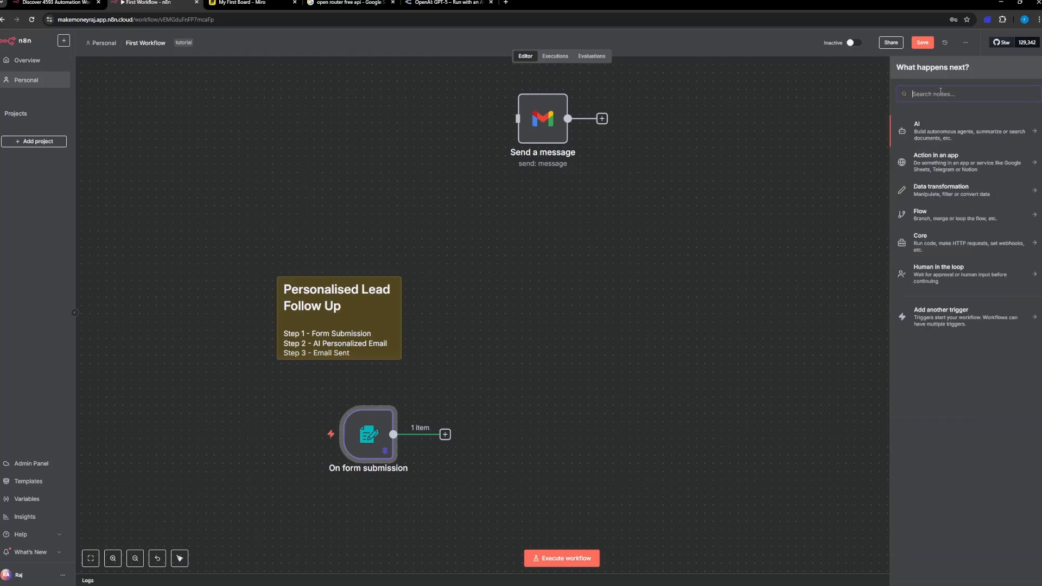
{"action": "type", "text": "gemi"}
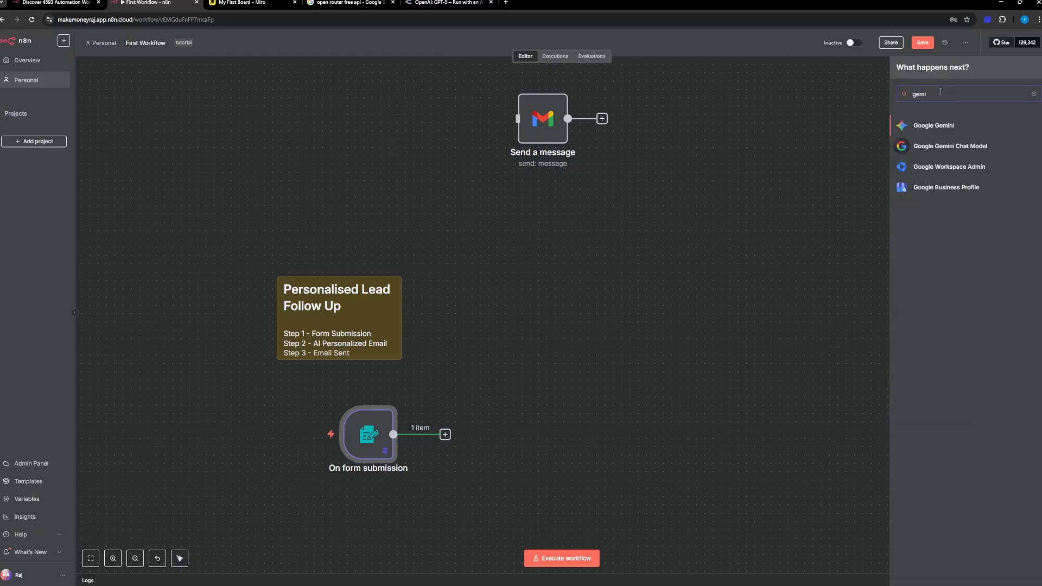
Step: Search the nodes for "claude" and clear the search
{"action": "key", "text": "BackSpace"}
{"action": "key", "text": "BackSpace"}
{"action": "key", "text": "BackSpace"}
{"action": "key", "text": "BackSpace"}
{"action": "type", "text": "claude"}
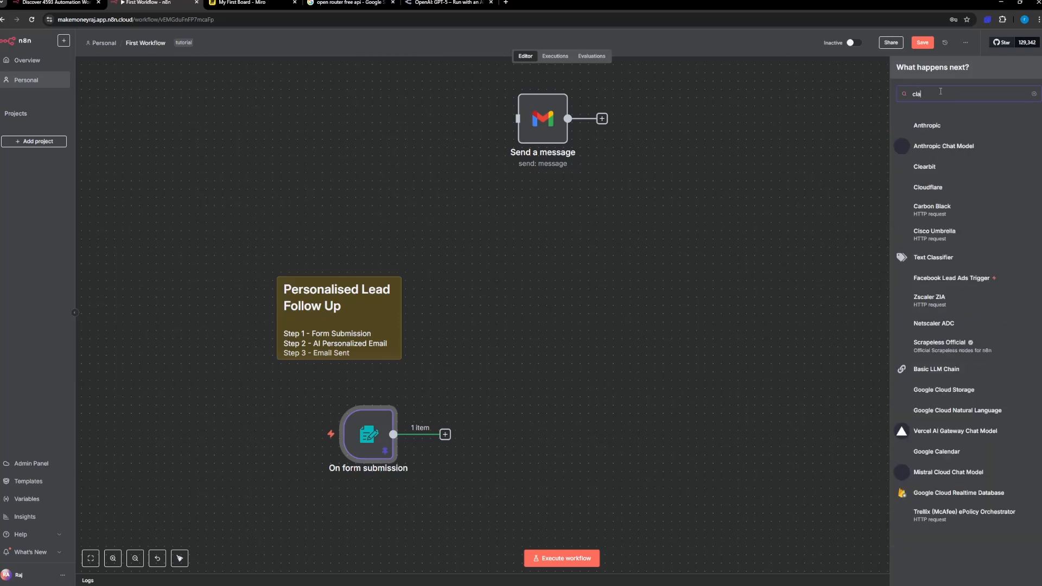
{"action": "key", "text": "BackSpace"}
{"action": "key", "text": "BackSpace"}
{"action": "key", "text": "BackSpace"}
{"action": "key", "text": "BackSpace"}
{"action": "key", "text": "BackSpace"}
{"action": "key", "text": "BackSpace"}
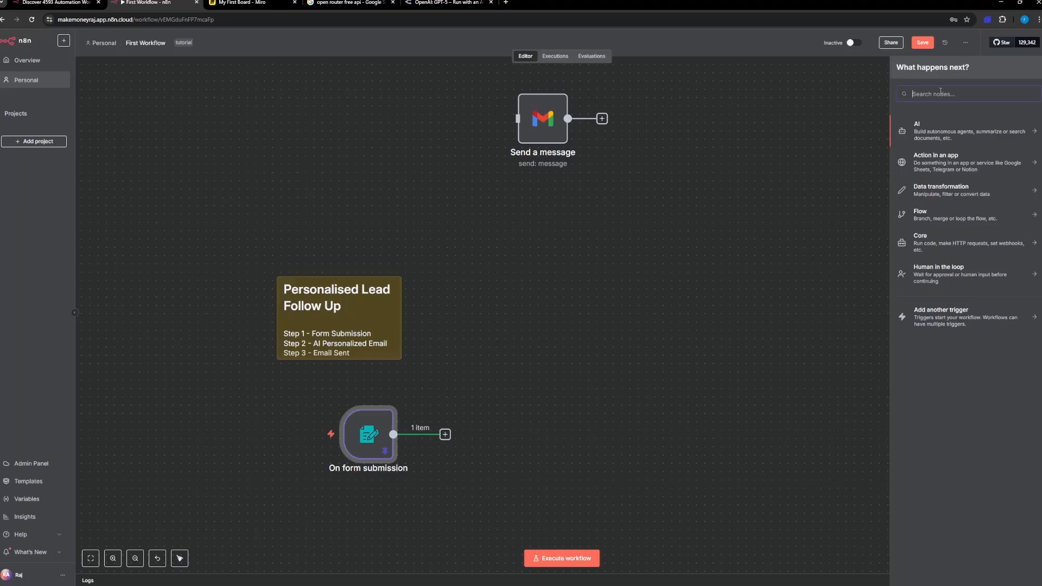
Step: Find the OpenRouter Chat Model node and add it to the workflow after the form trigger
{"action": "type", "text": "ope"}
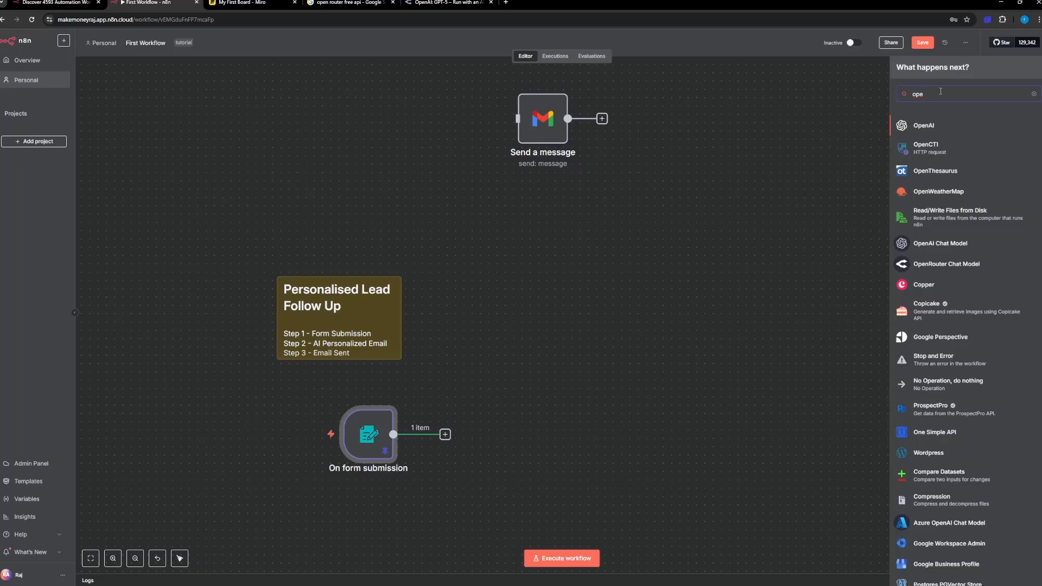
{"action": "type", "text": "n"}
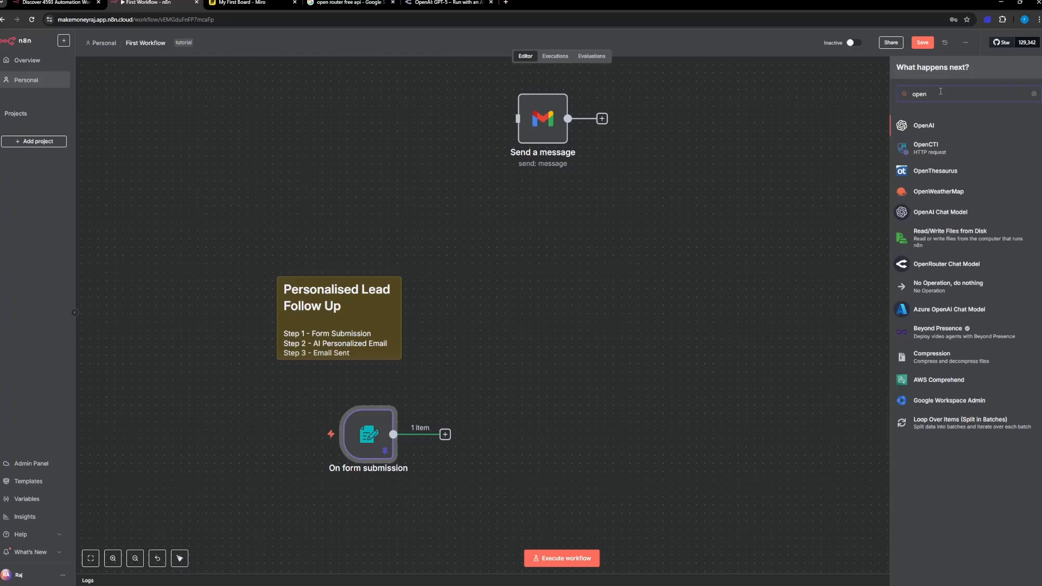
{"action": "type", "text": "rou"}
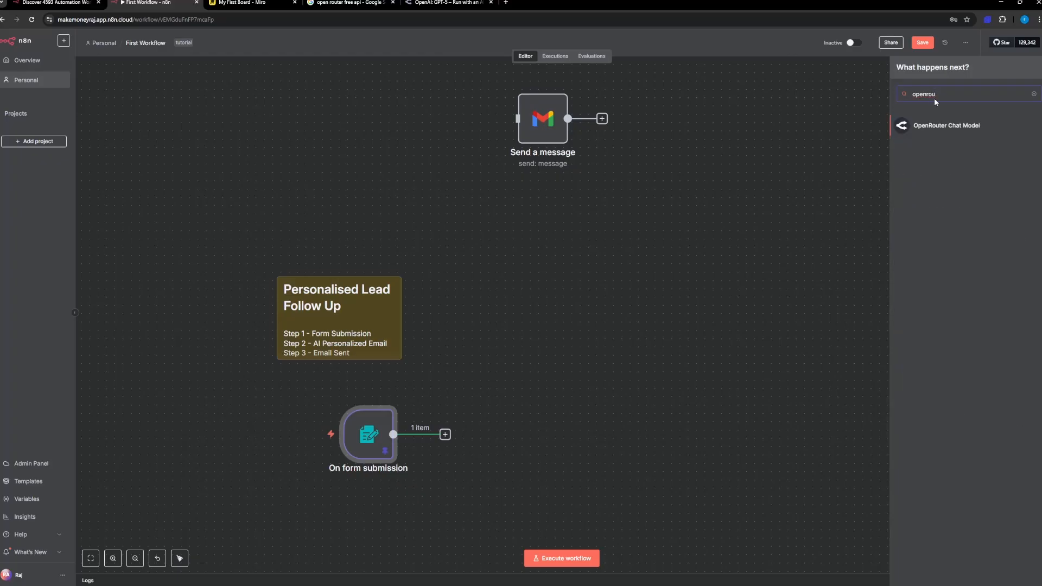
{"action": "left_click", "coordinate": [933, 127]}
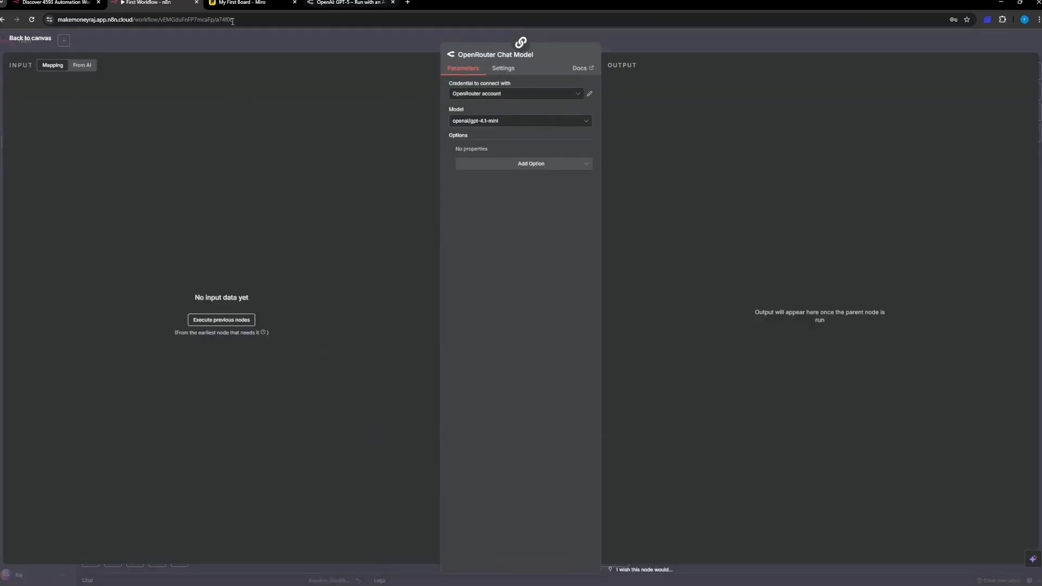
Step: Switch to the OpenRouter site, open its Models list and browse the available models and their pricing
{"action": "left_click", "coordinate": [355, 4]}
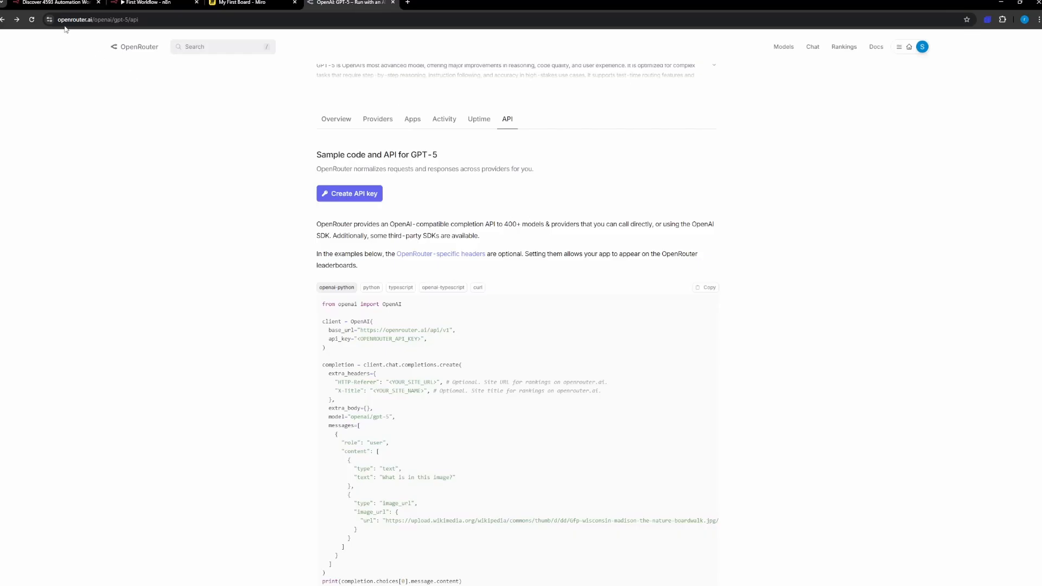
{"action": "left_click", "coordinate": [131, 48]}
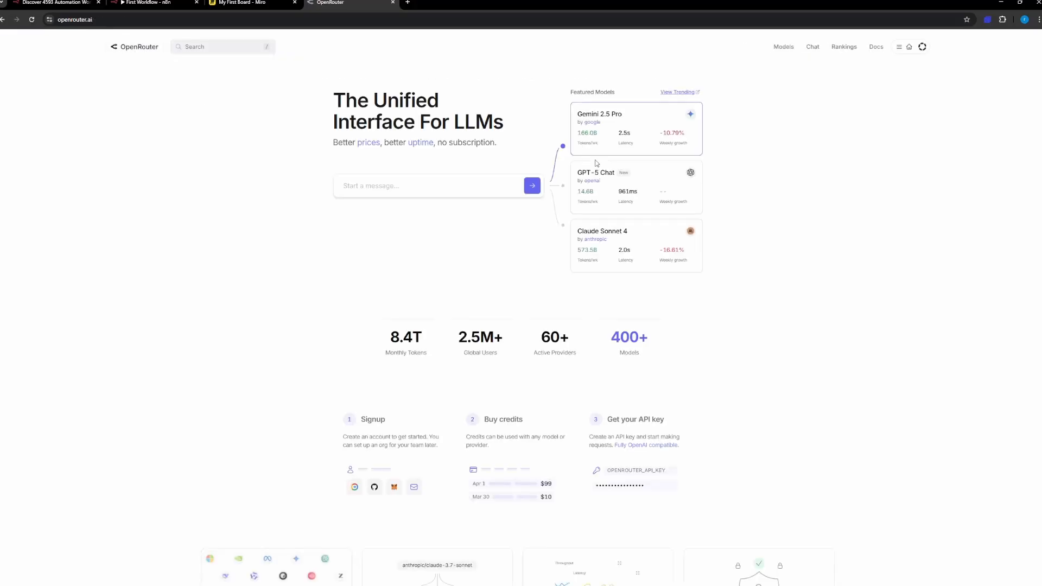
{"action": "left_click", "coordinate": [784, 47]}
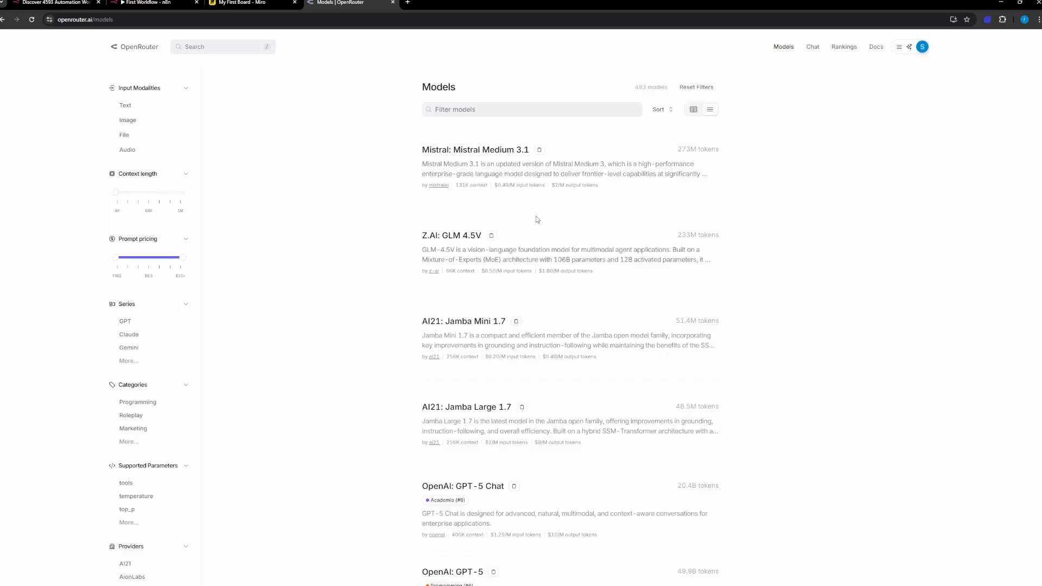
{"action": "scroll", "coordinate": [549, 283], "scroll_direction": "down", "scroll_amount": 15}
{"action": "scroll", "coordinate": [554, 277], "scroll_direction": "down", "scroll_amount": 3}
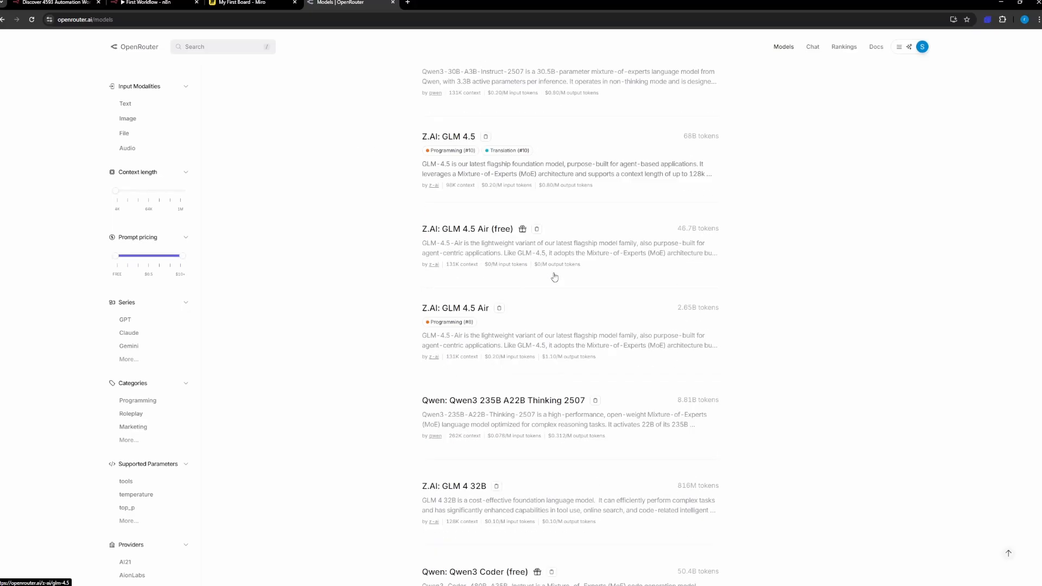
{"action": "scroll", "coordinate": [505, 271], "scroll_direction": "up", "scroll_amount": 1}
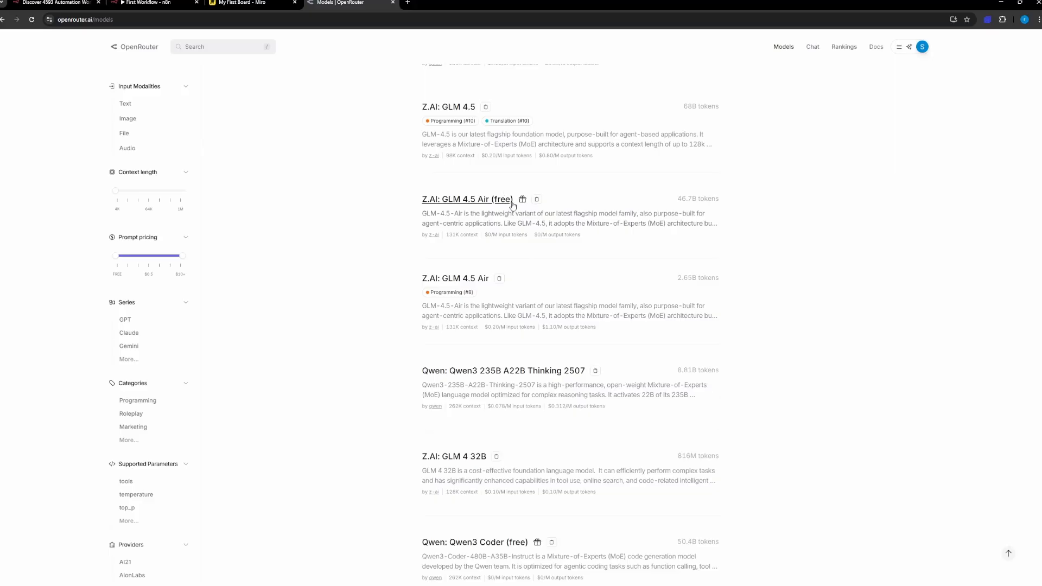
{"action": "scroll", "coordinate": [510, 207], "scroll_direction": "up", "scroll_amount": 15}
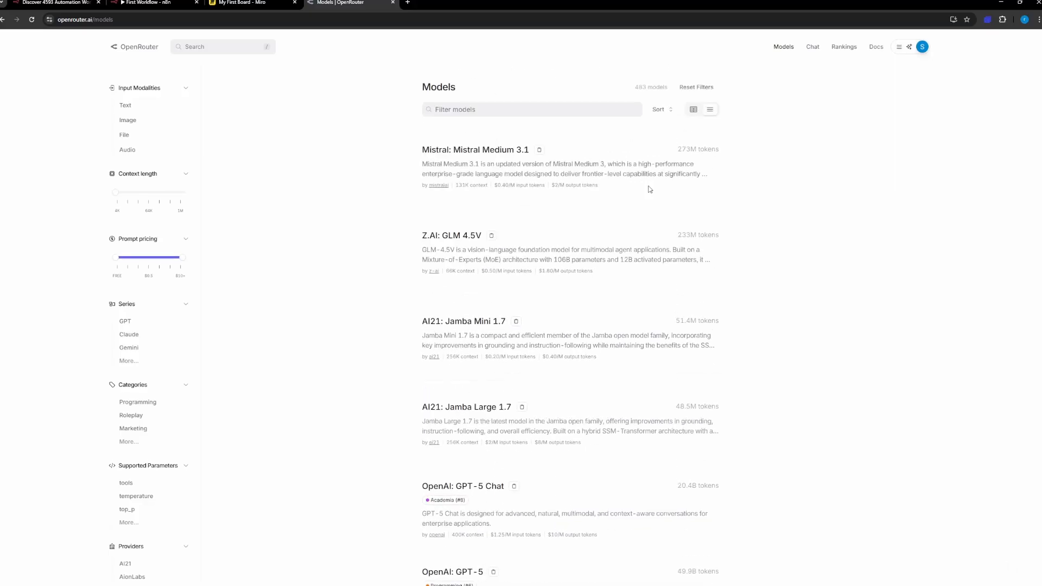
Step: Sort the models by Pricing: Low to High and open the API page of OpenAI: gpt-oss-20b (free)
{"action": "left_click", "coordinate": [667, 110]}
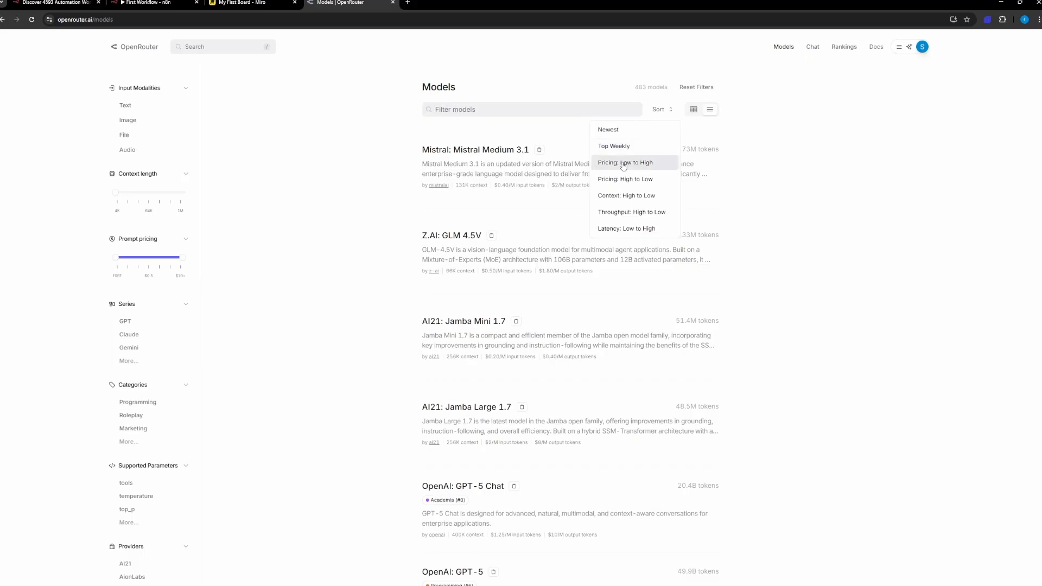
{"action": "left_click", "coordinate": [627, 162]}
{"action": "scroll", "coordinate": [567, 218], "scroll_direction": "down", "scroll_amount": 9}
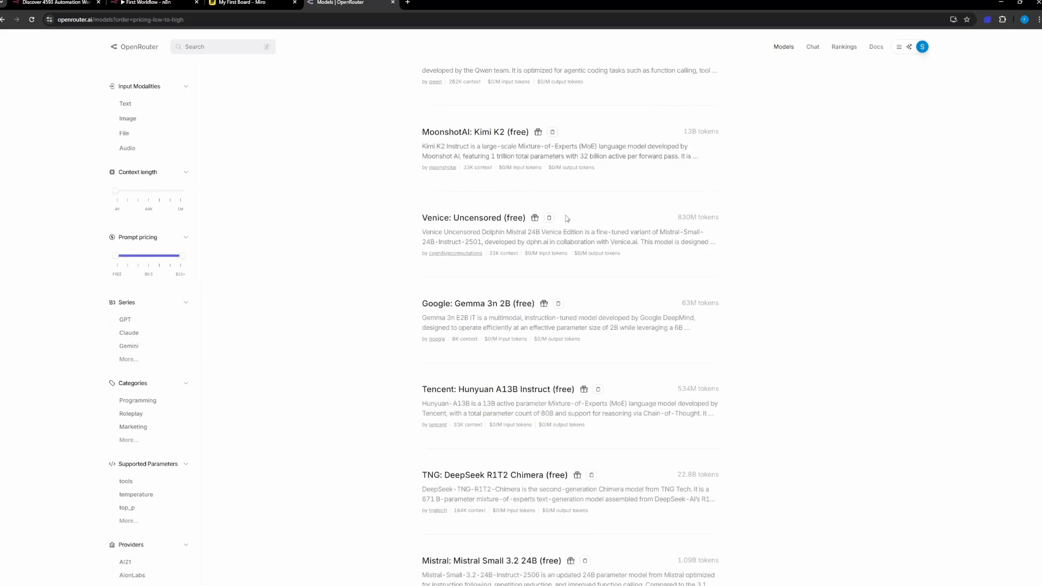
{"action": "scroll", "coordinate": [565, 218], "scroll_direction": "up", "scroll_amount": 9}
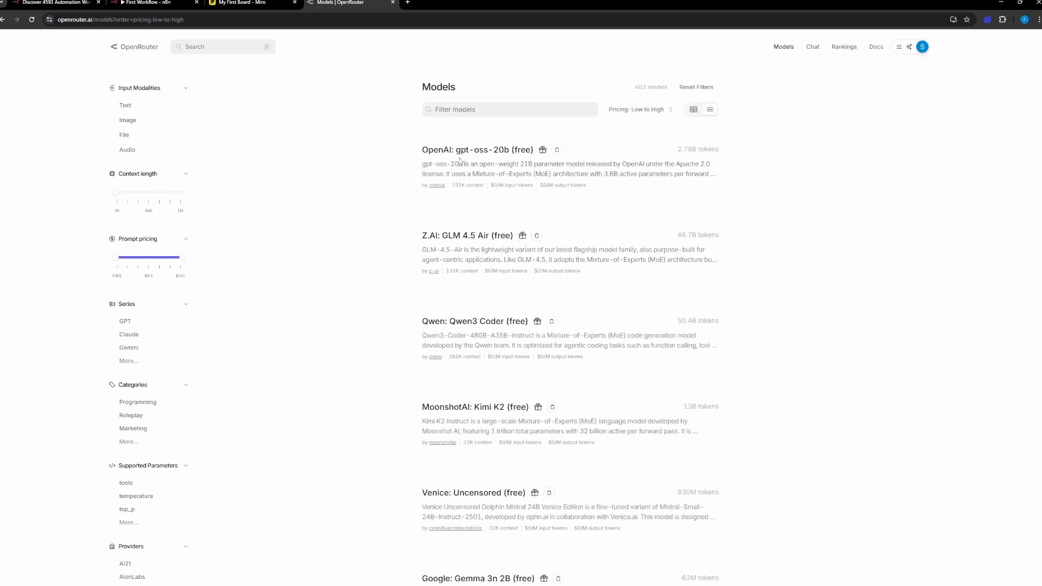
{"action": "left_click", "coordinate": [507, 154]}
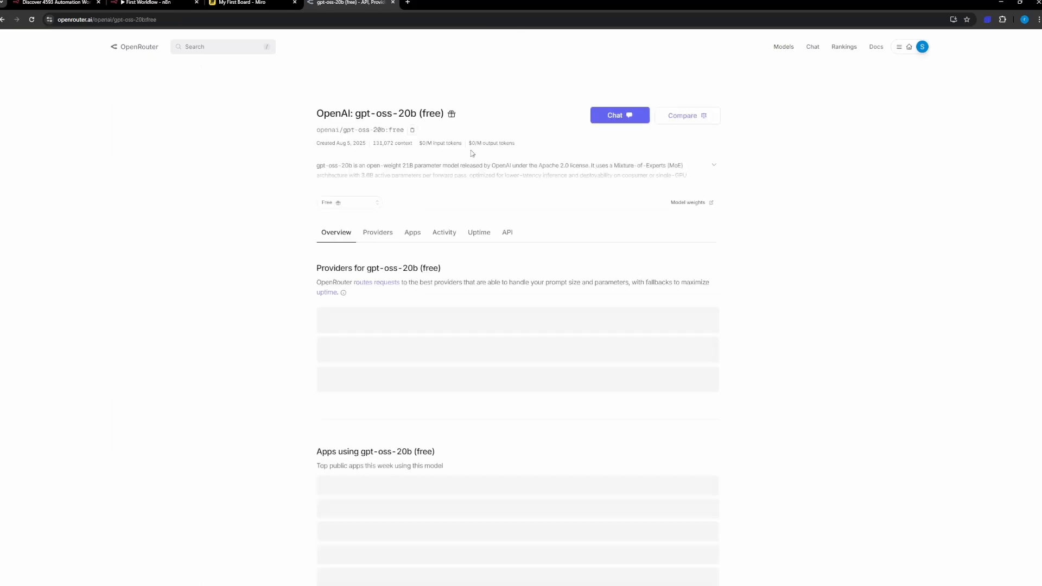
{"action": "left_click", "coordinate": [509, 238]}
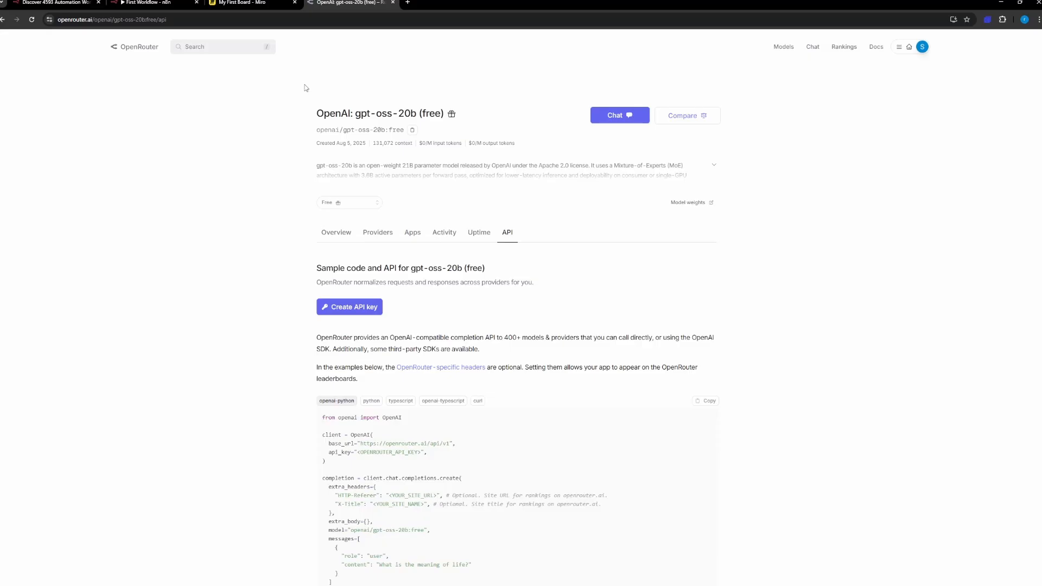
Step: Switch back to n8n, view the new-credential form for the OpenRouter Chat Model and close it without saving
{"action": "left_click", "coordinate": [155, 5]}
{"action": "left_click", "coordinate": [505, 99]}
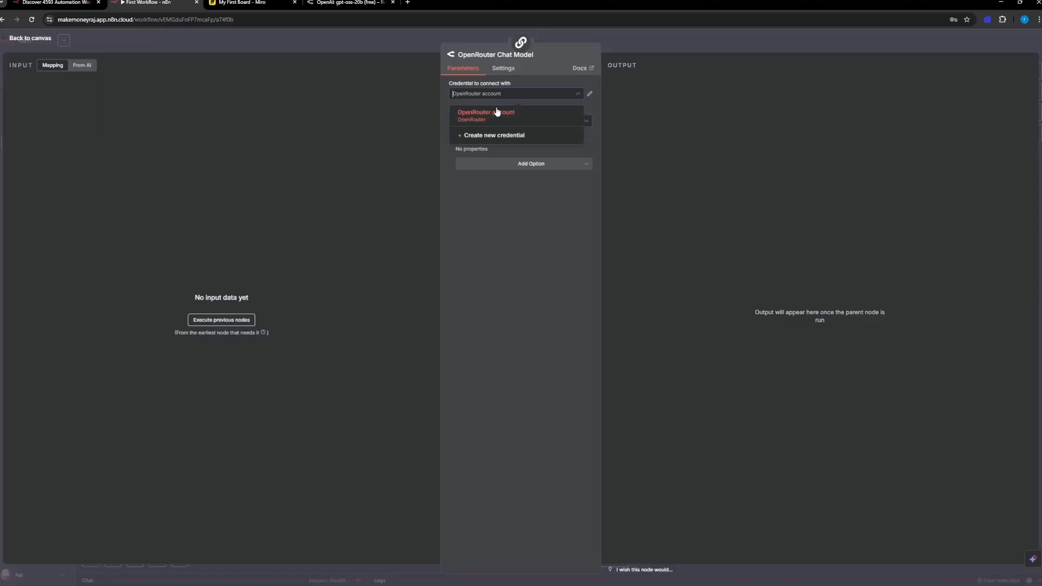
{"action": "left_click", "coordinate": [492, 136]}
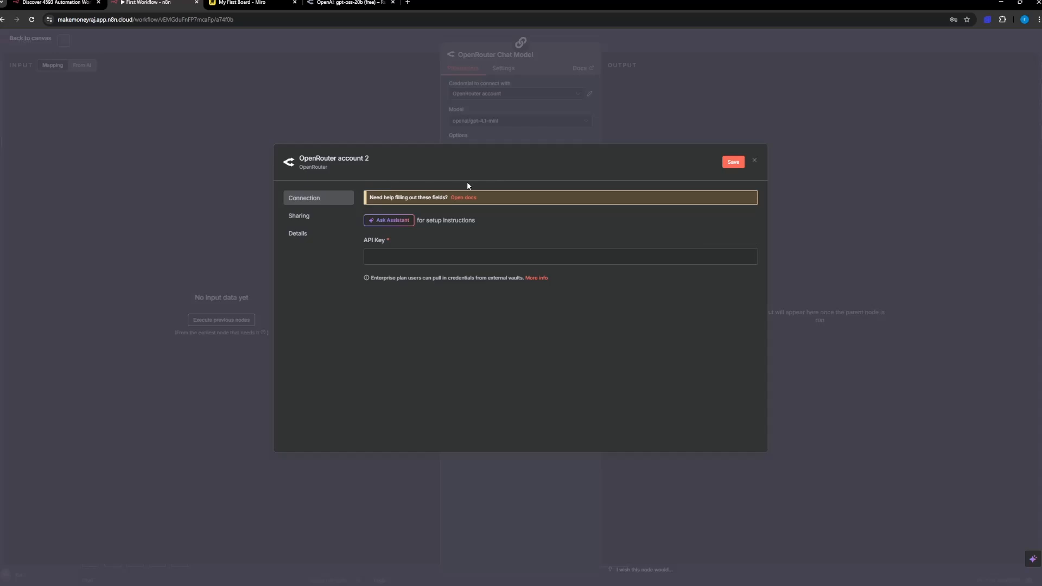
{"action": "left_click", "coordinate": [755, 162]}
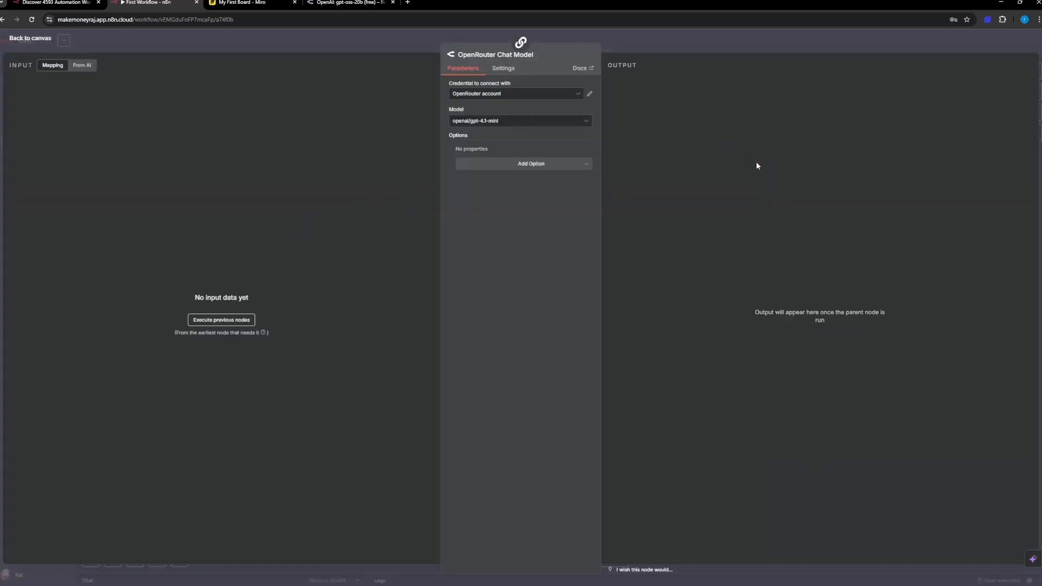
Step: Set the OpenRouter Chat Model's model to openai/gpt-oss-20b:free
{"action": "left_click", "coordinate": [474, 124]}
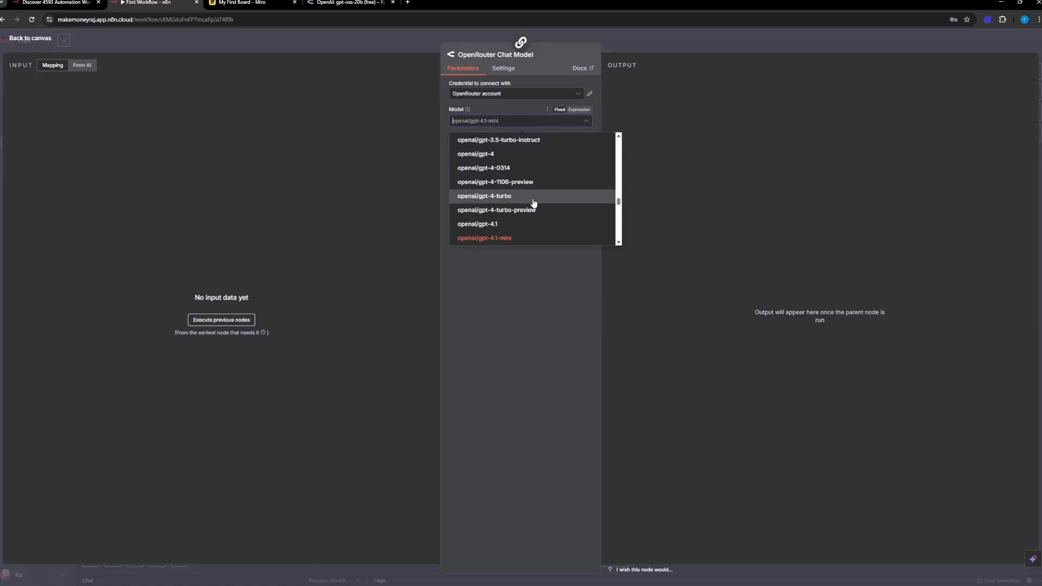
{"action": "scroll", "coordinate": [535, 208], "scroll_direction": "up", "scroll_amount": 2}
{"action": "scroll", "coordinate": [536, 208], "scroll_direction": "up", "scroll_amount": 3}
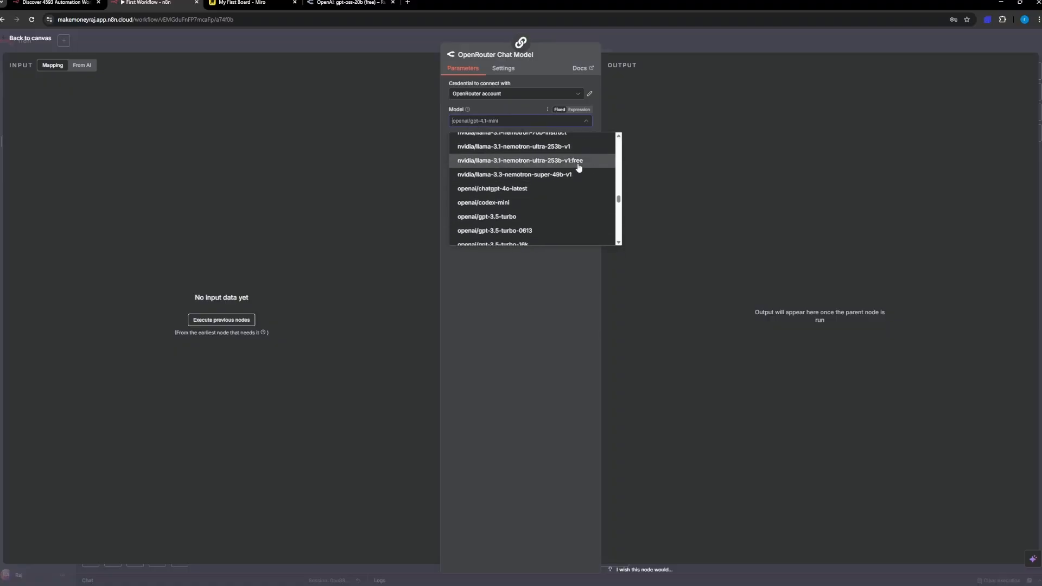
{"action": "scroll", "coordinate": [579, 170], "scroll_direction": "down", "scroll_amount": 1}
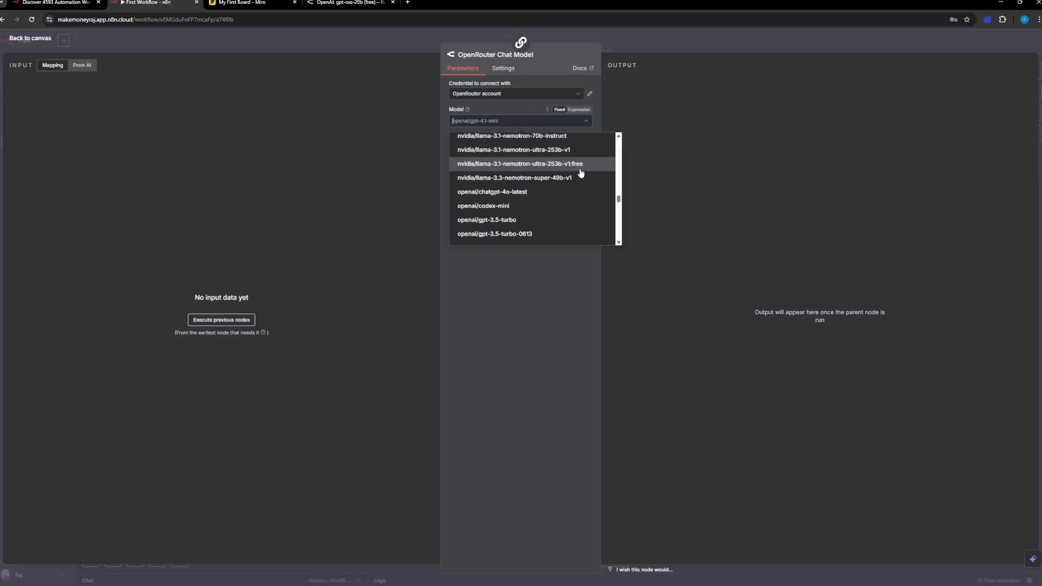
{"action": "scroll", "coordinate": [505, 236], "scroll_direction": "down", "scroll_amount": 5}
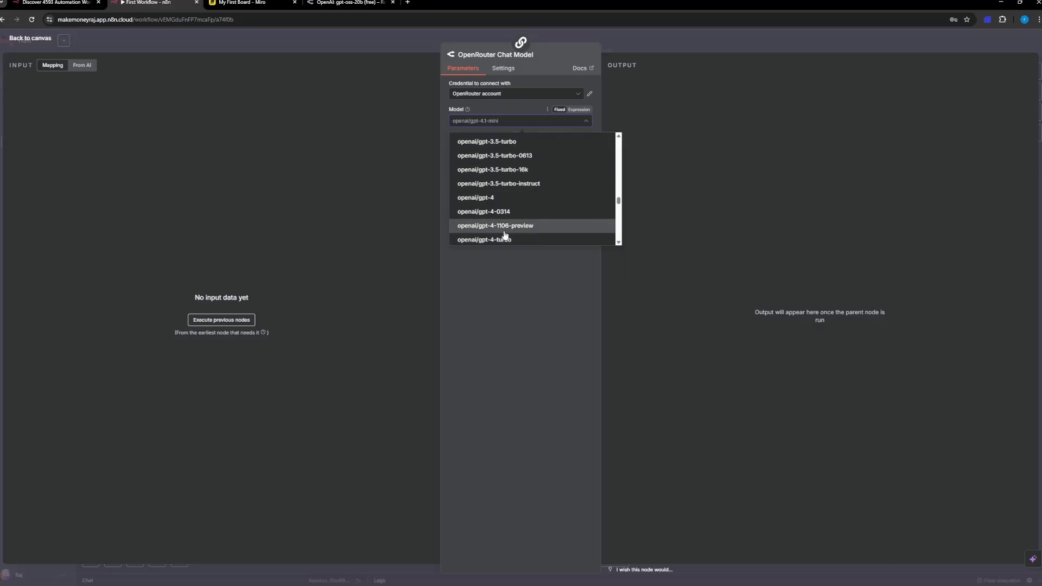
{"action": "scroll", "coordinate": [505, 234], "scroll_direction": "down", "scroll_amount": 4}
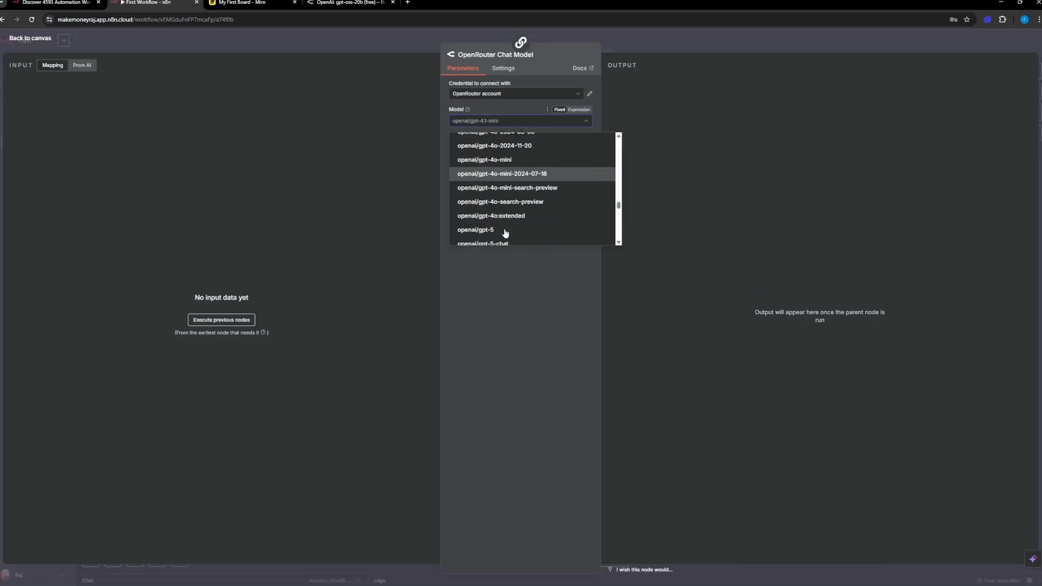
{"action": "scroll", "coordinate": [505, 232], "scroll_direction": "down", "scroll_amount": 3}
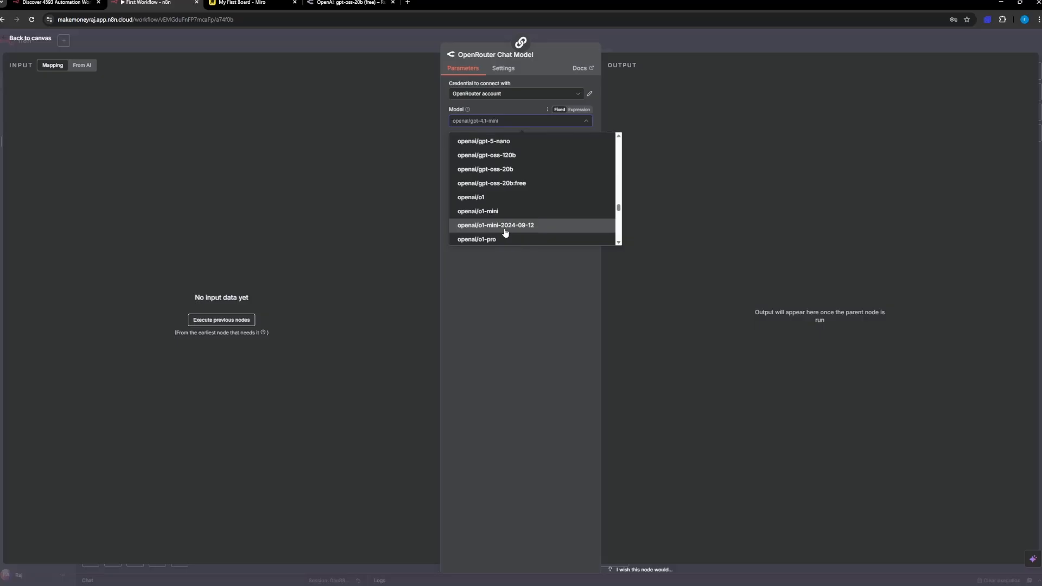
{"action": "scroll", "coordinate": [505, 227], "scroll_direction": "up", "scroll_amount": 1}
{"action": "left_click", "coordinate": [505, 197]}
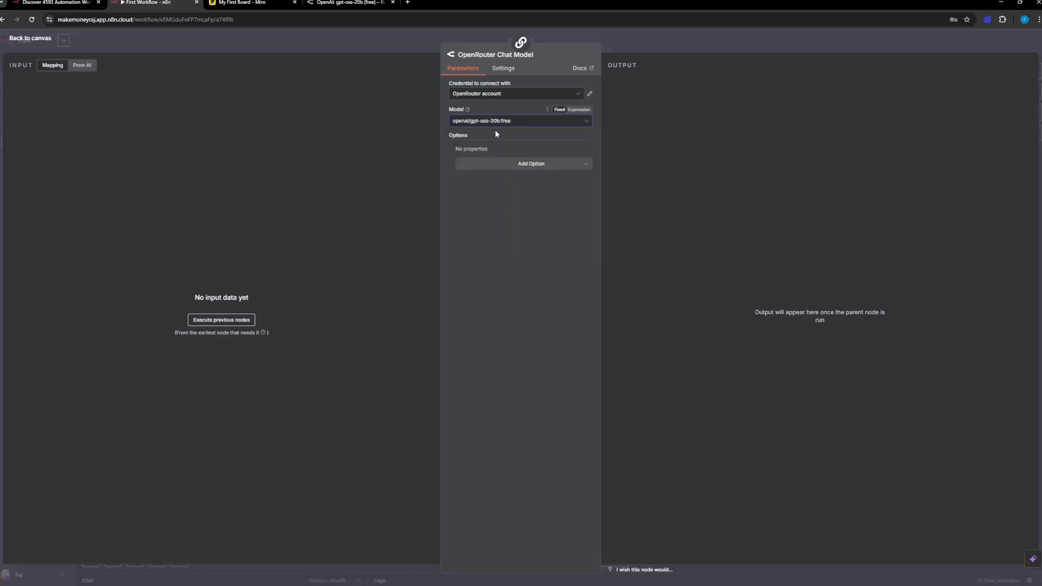
Step: Review the extra options offered for the OpenRouter Chat Model without adding any, and return to the canvas
{"action": "left_click", "coordinate": [500, 166]}
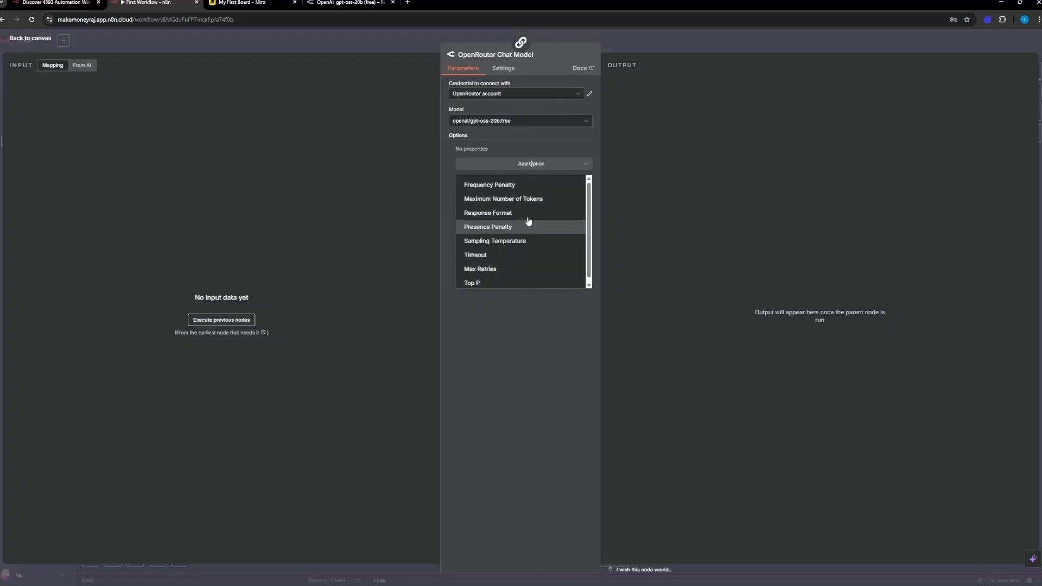
{"action": "scroll", "coordinate": [529, 223], "scroll_direction": "down", "scroll_amount": 1}
{"action": "left_click", "coordinate": [516, 341]}
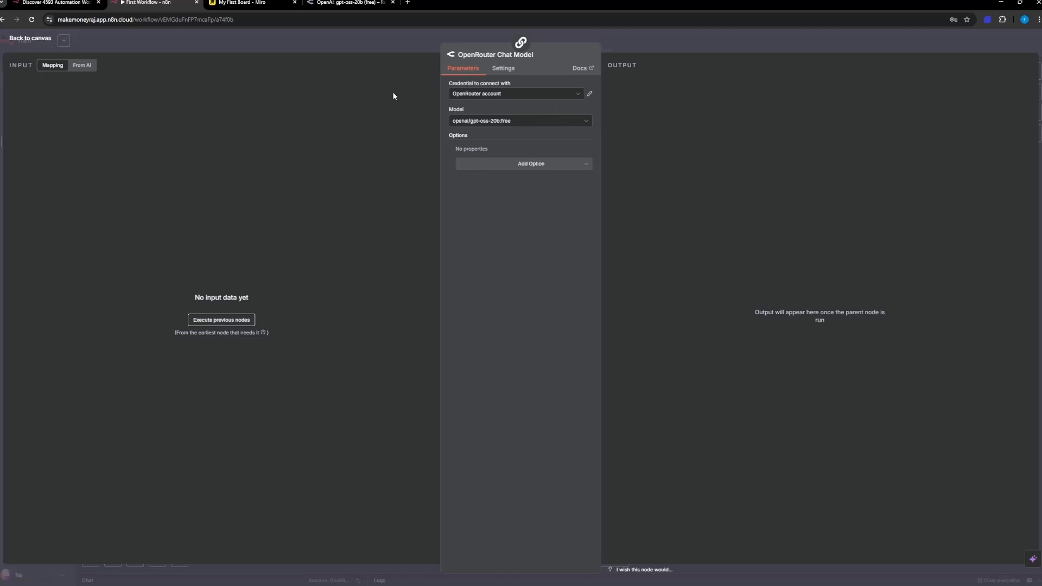
{"action": "left_click", "coordinate": [28, 39]}
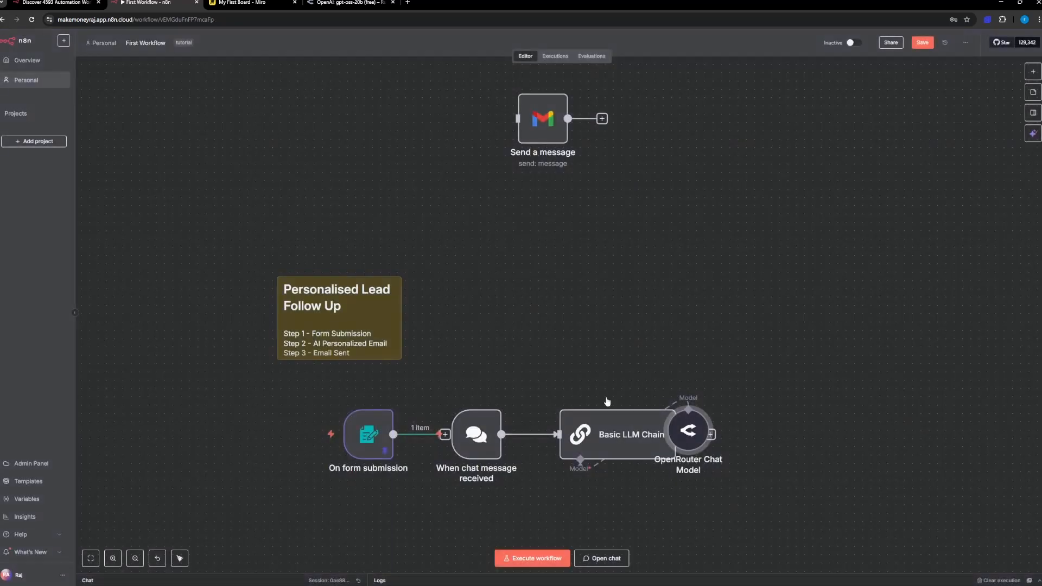
Step: Space out the nodes around the Basic LLM Chain, moving the chat trigger above it, and connect On form submission directly to the chain
{"action": "left_click_drag", "start_coordinate": [674, 414], "coordinate": [571, 501]}
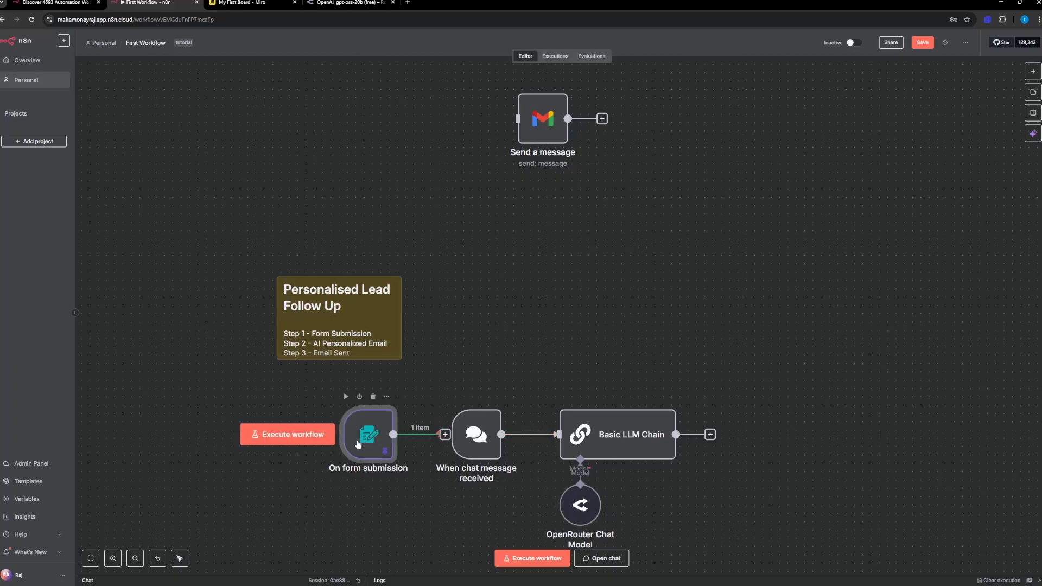
{"action": "left_click_drag", "start_coordinate": [362, 439], "coordinate": [312, 438]}
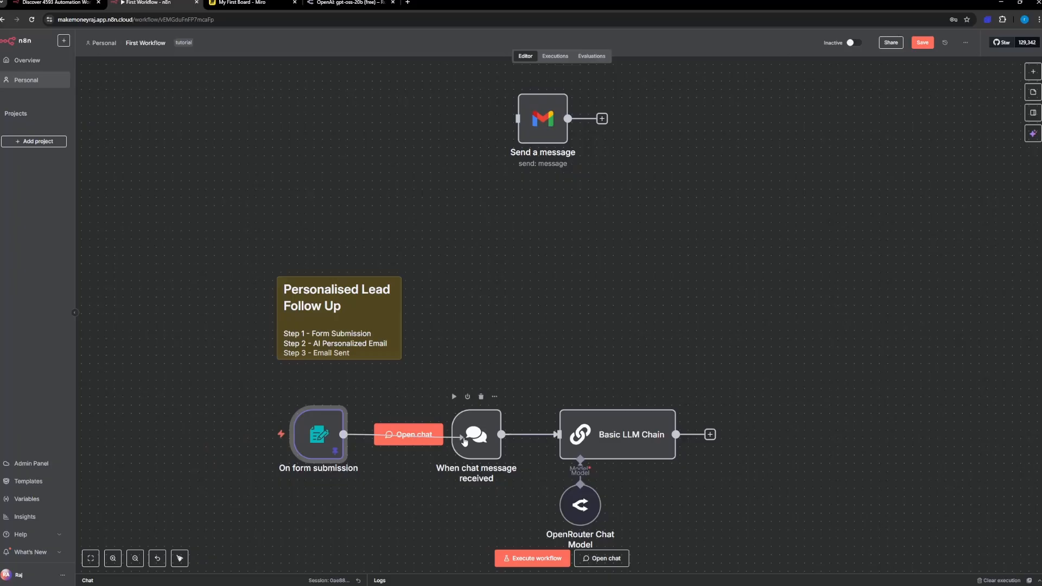
{"action": "left_click_drag", "start_coordinate": [395, 435], "coordinate": [564, 309]}
{"action": "left_click_drag", "start_coordinate": [396, 435], "coordinate": [558, 435]}
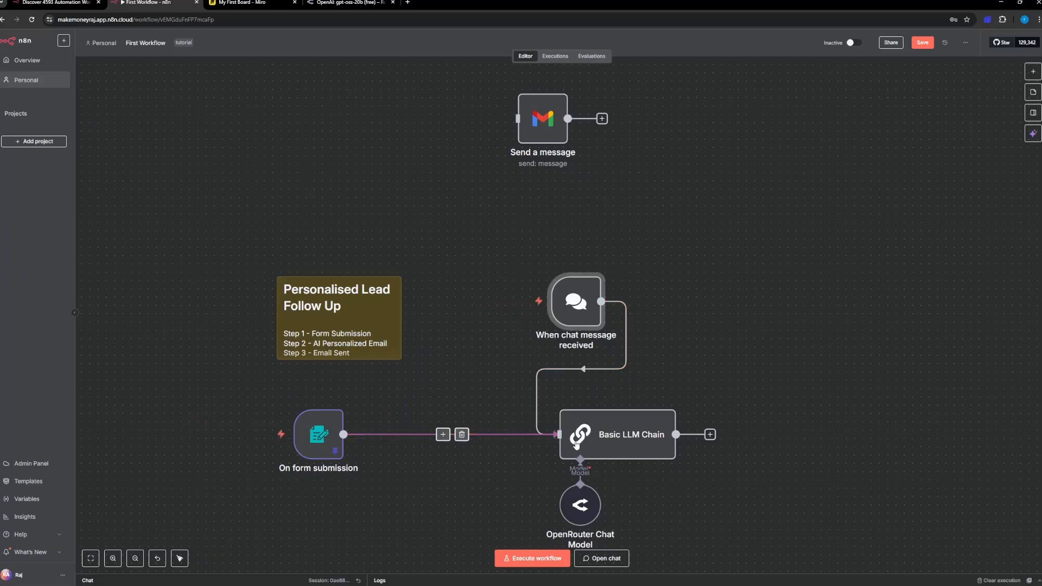
Step: Open the Basic LLM Chain node and expand its On form submission input data to examine the available lead fields
{"action": "left_click_drag", "start_coordinate": [609, 445], "coordinate": [599, 445]}
{"action": "double_click", "coordinate": [599, 444]}
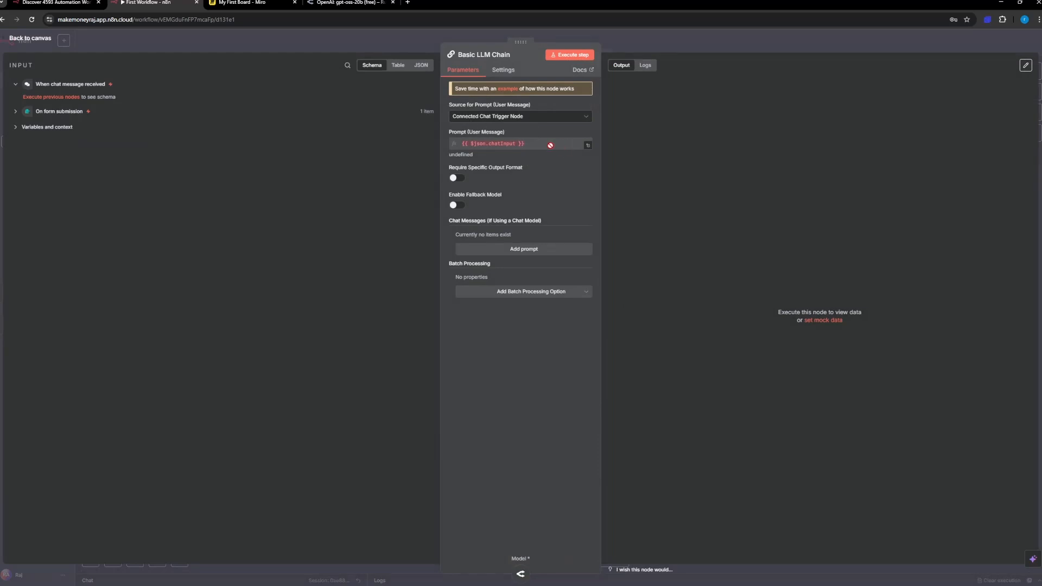
{"action": "left_click", "coordinate": [19, 112]}
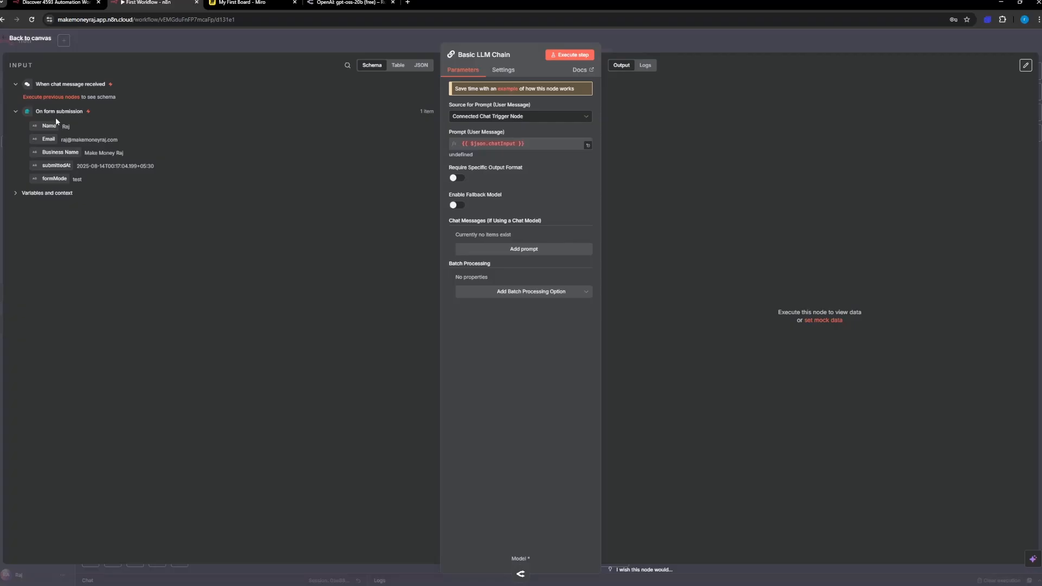
Step: Collapse and re-expand the chat trigger's input data, return to the canvas, and delete the When chat message received node
{"action": "left_click", "coordinate": [17, 85]}
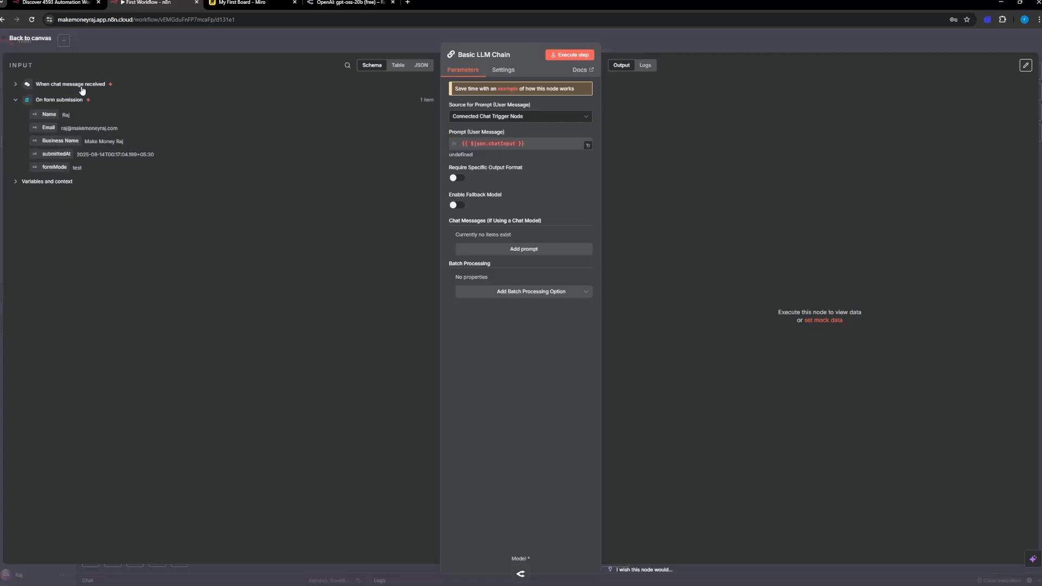
{"action": "left_click", "coordinate": [15, 86]}
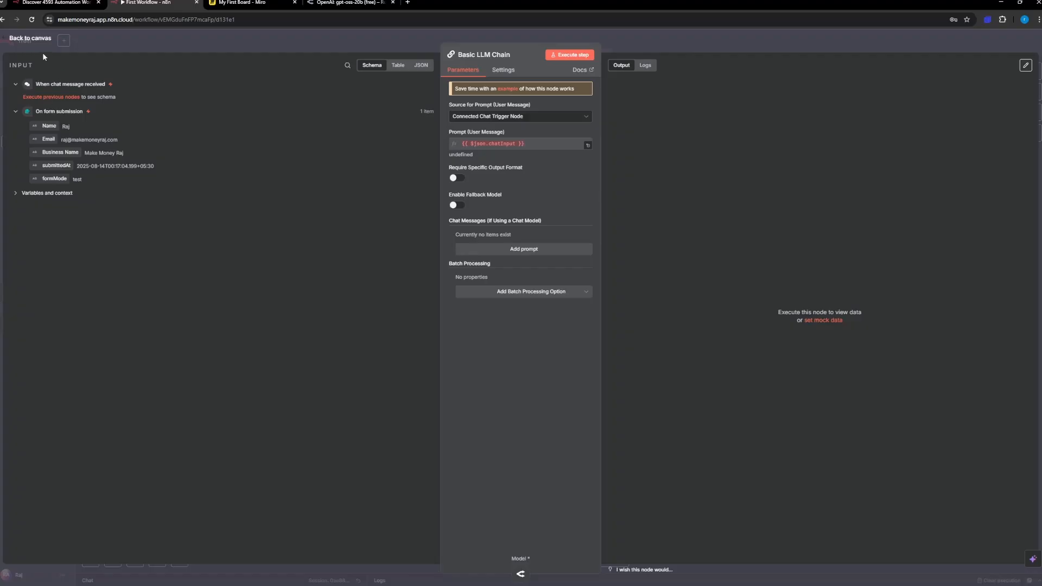
{"action": "left_click", "coordinate": [30, 38]}
{"action": "mouse_move", "coordinate": [589, 309]}
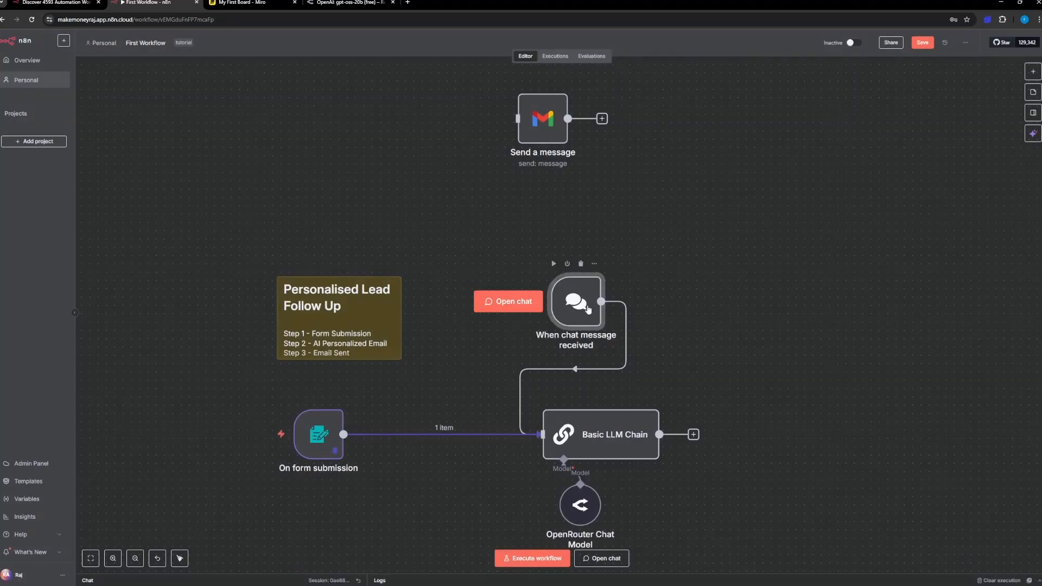
{"action": "key", "text": "Delete"}
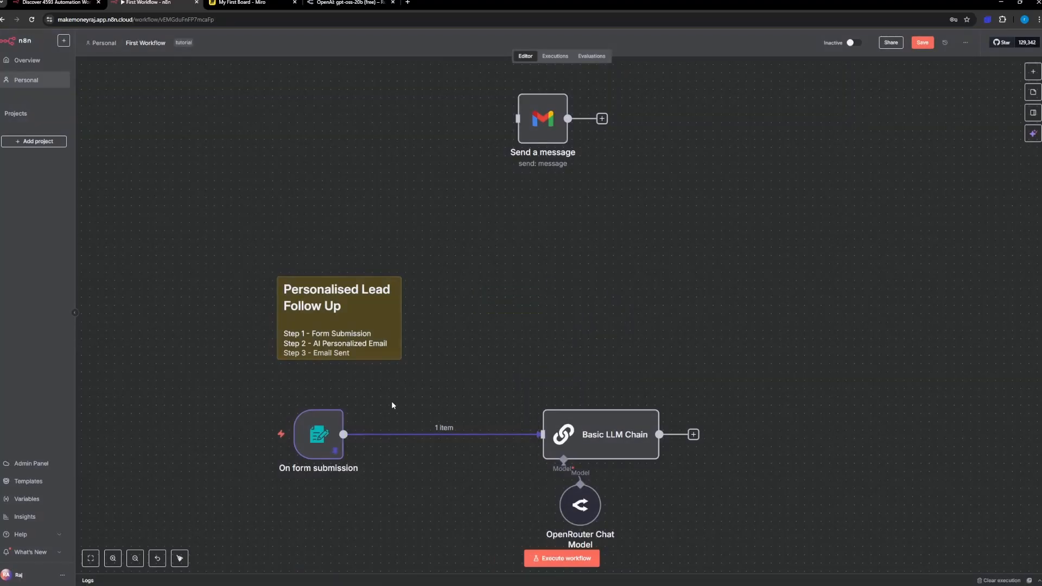
Step: Reopen the Basic LLM Chain node to examine its On form submission input and its variables and context, and return to the canvas
{"action": "double_click", "coordinate": [573, 443]}
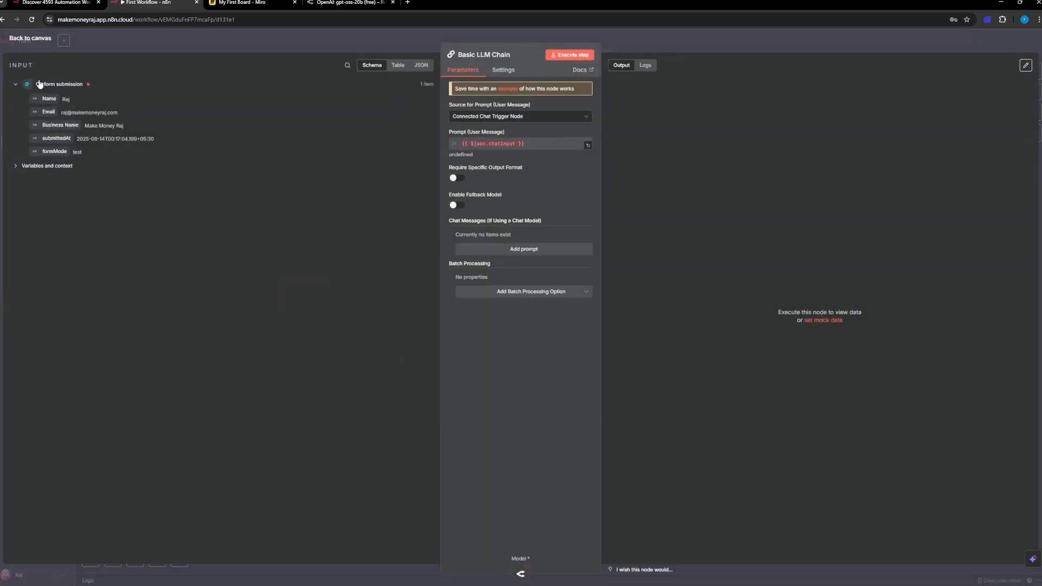
{"action": "left_click", "coordinate": [16, 169]}
{"action": "left_click", "coordinate": [29, 168]}
{"action": "left_click", "coordinate": [30, 39]}
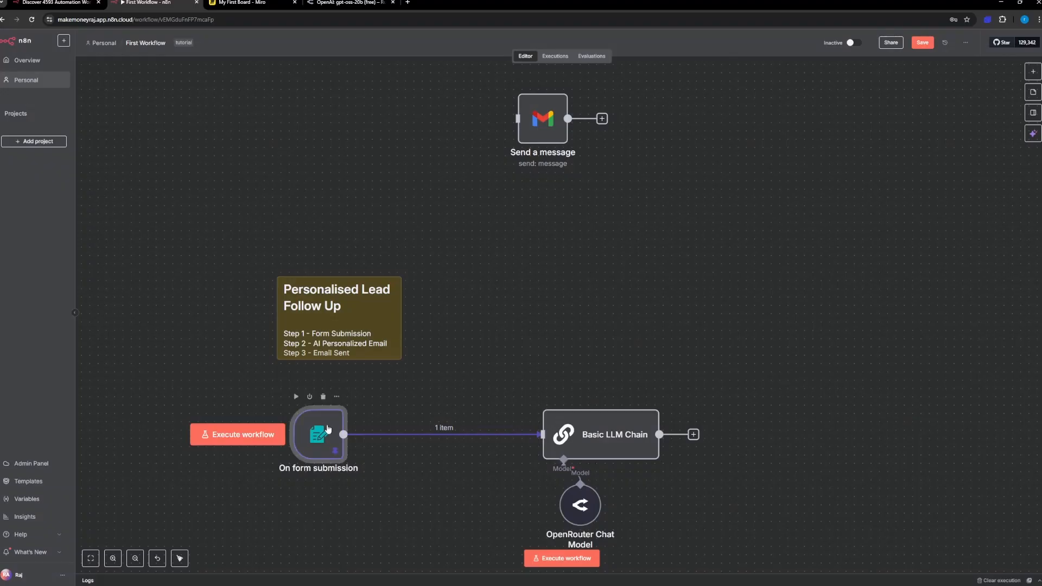
Step: Unpin the test data in the On form submission node and return to the canvas
{"action": "double_click", "coordinate": [334, 428]}
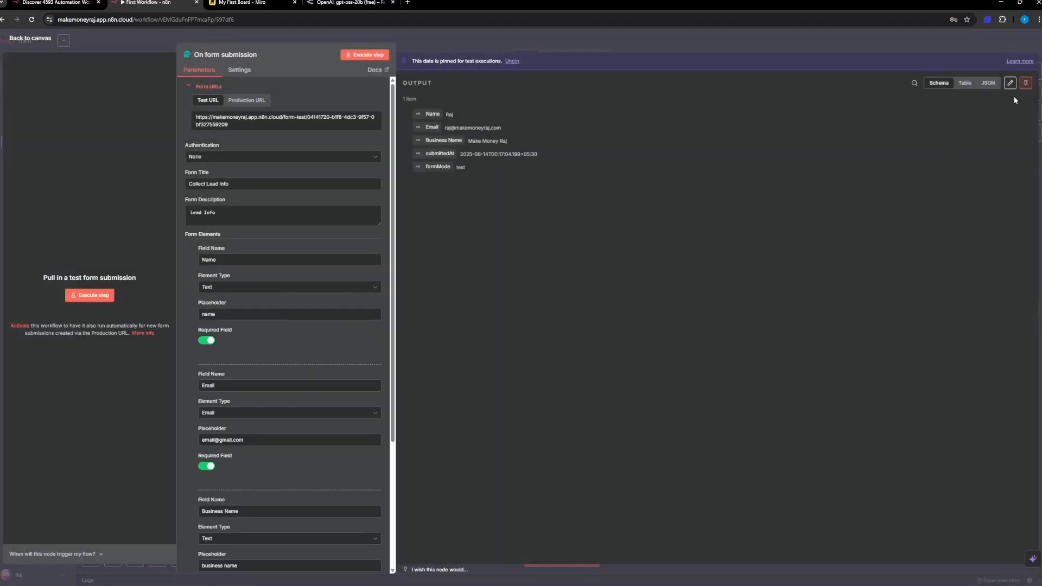
{"action": "left_click", "coordinate": [1026, 83]}
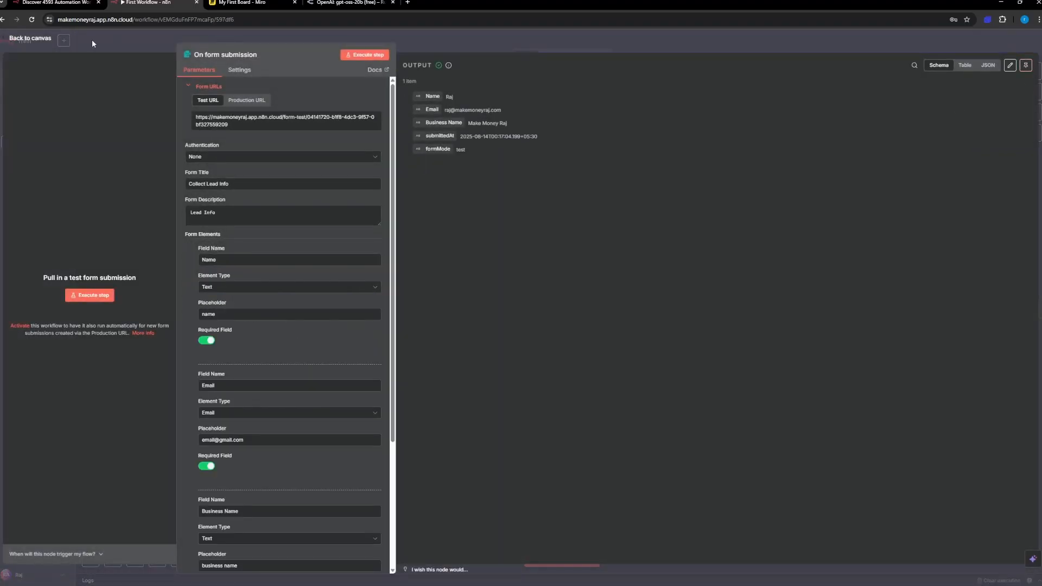
{"action": "left_click", "coordinate": [48, 40]}
Step: Check the Basic LLM Chain's input data and the On form submission node's output with the test data unpinned
{"action": "double_click", "coordinate": [600, 441]}
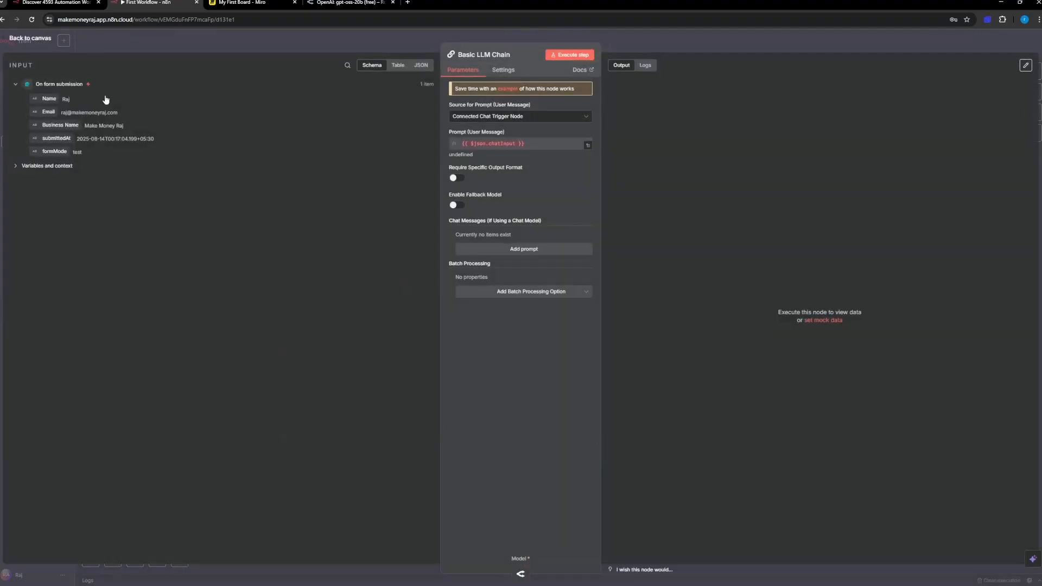
{"action": "left_click", "coordinate": [21, 42]}
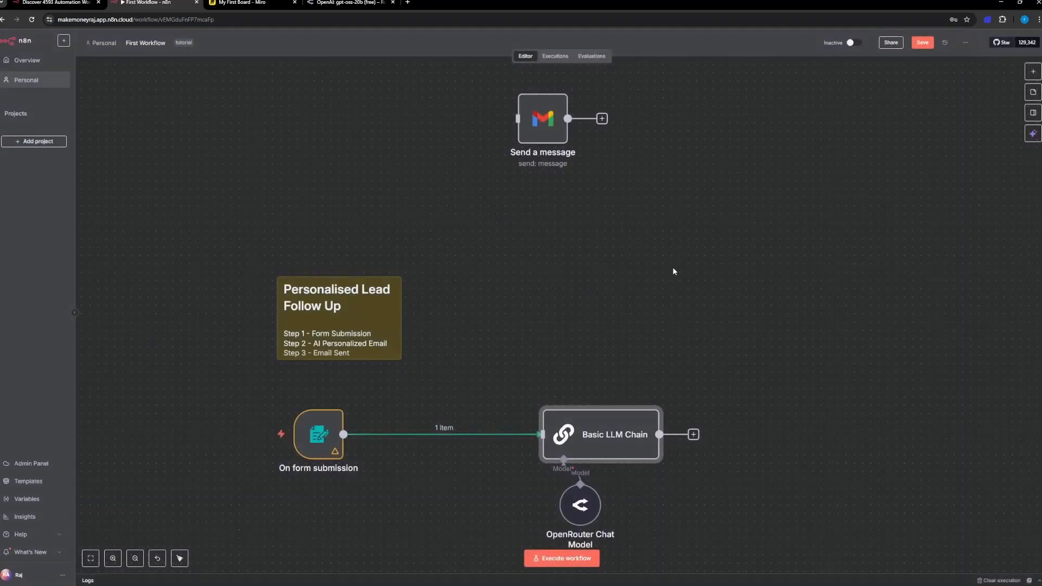
{"action": "double_click", "coordinate": [323, 434]}
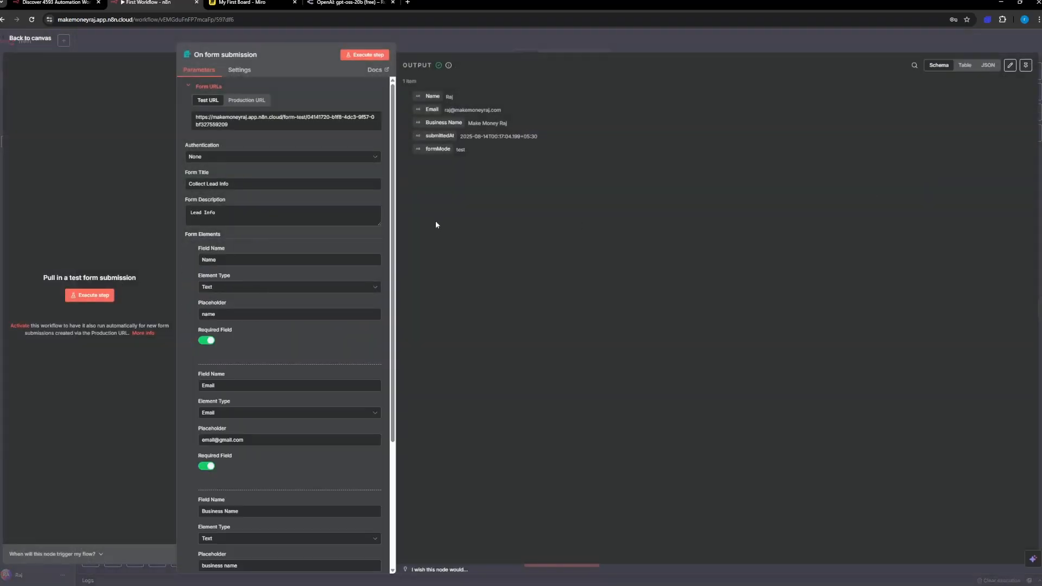
{"action": "left_click", "coordinate": [21, 40]}
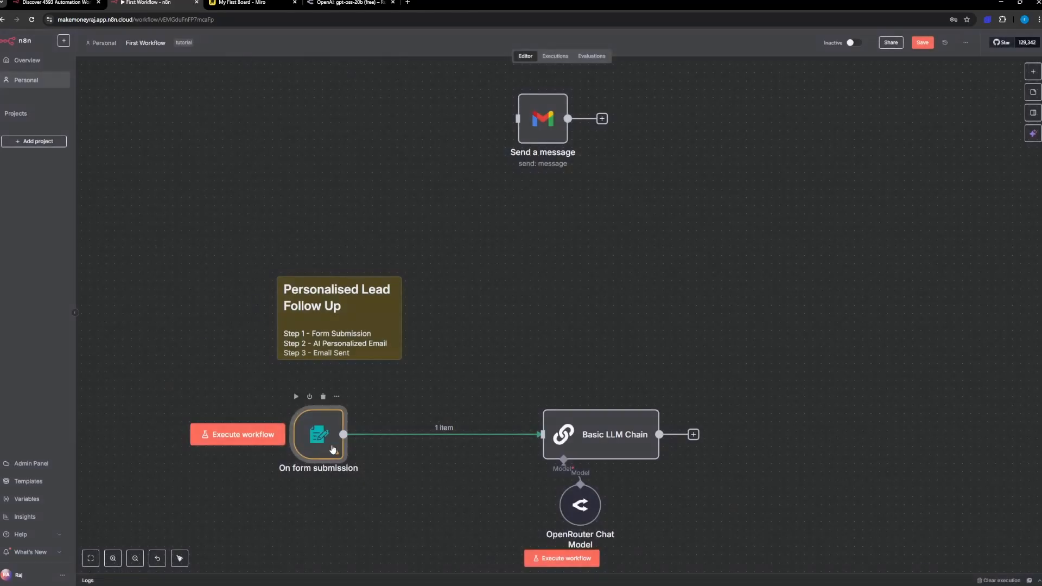
{"action": "mouse_move", "coordinate": [337, 455]}
Step: Pin the output data of the On form submission node again and return to the canvas
{"action": "double_click", "coordinate": [334, 438]}
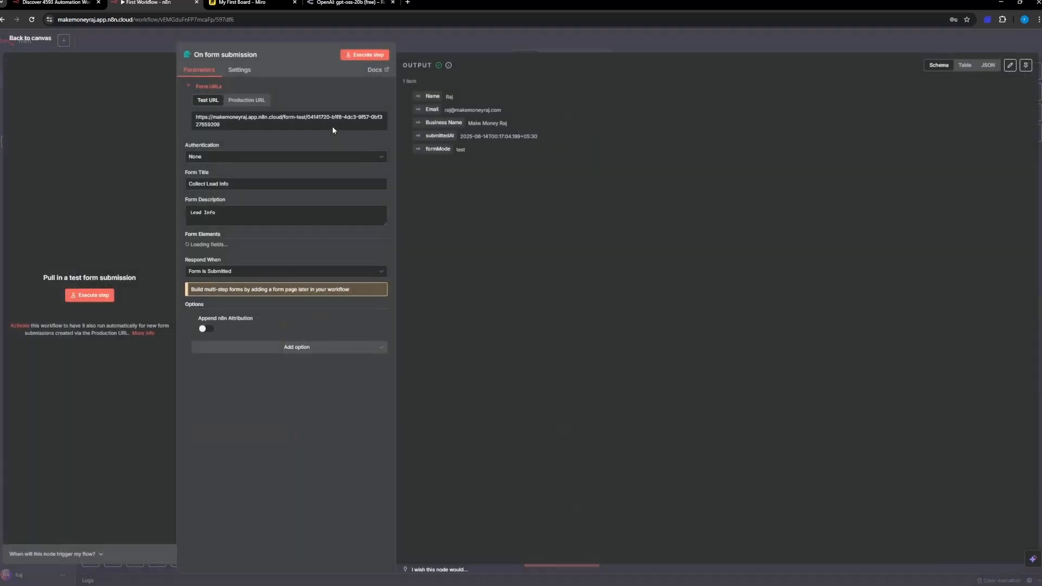
{"action": "left_click", "coordinate": [1026, 68]}
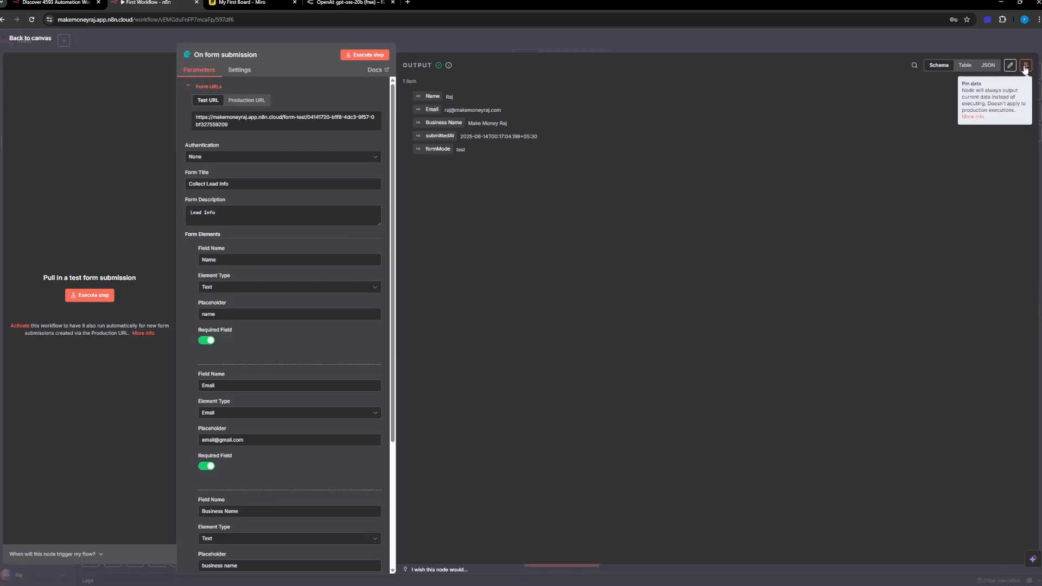
{"action": "left_click", "coordinate": [1025, 68]}
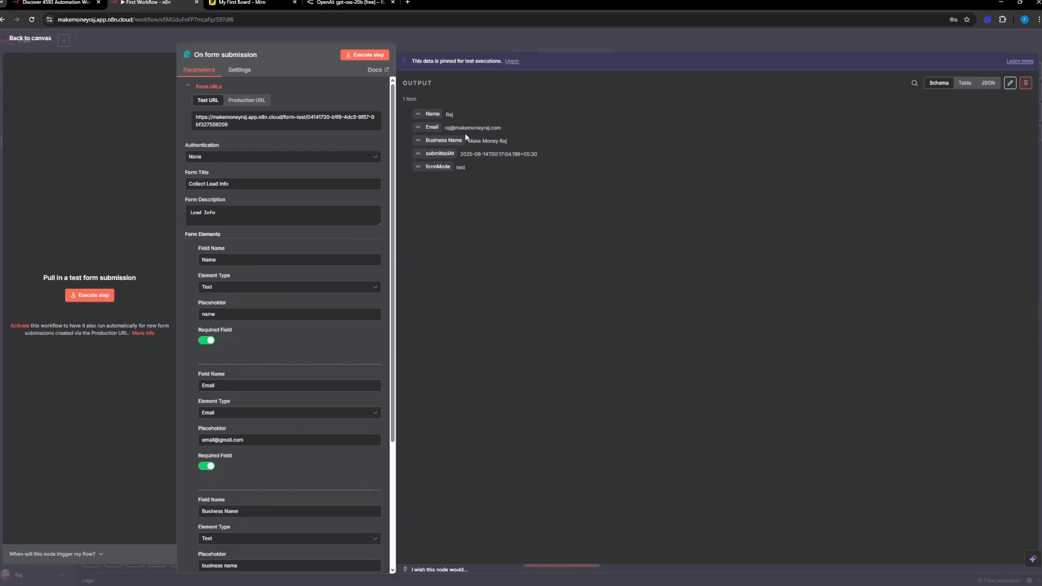
{"action": "left_click", "coordinate": [32, 39]}
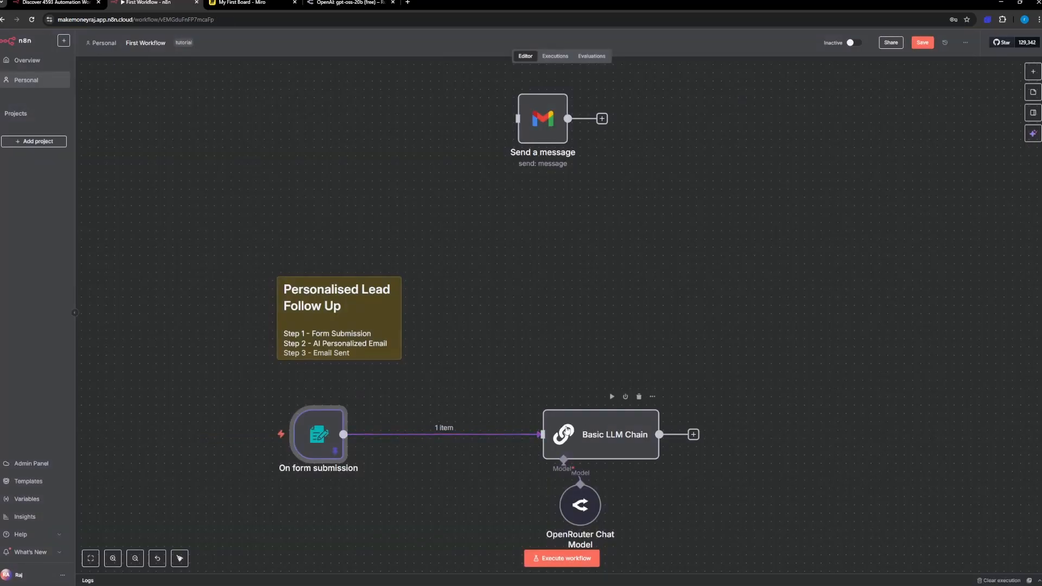
Step: Open the Basic LLM Chain node's parameters
{"action": "right_click", "coordinate": [652, 443]}
{"action": "left_click", "coordinate": [777, 376]}
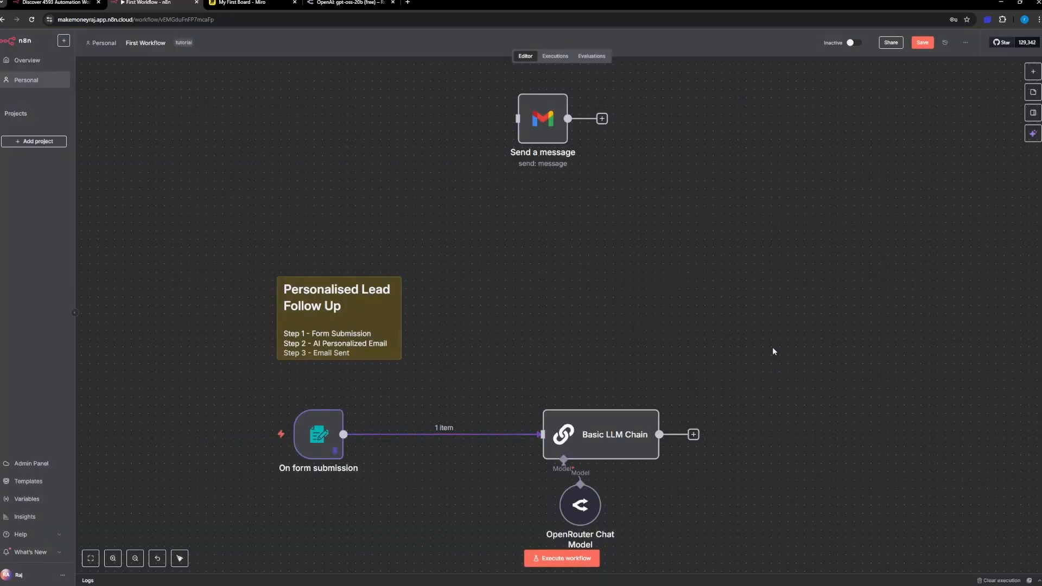
{"action": "left_click_drag", "start_coordinate": [773, 319], "coordinate": [705, 249]}
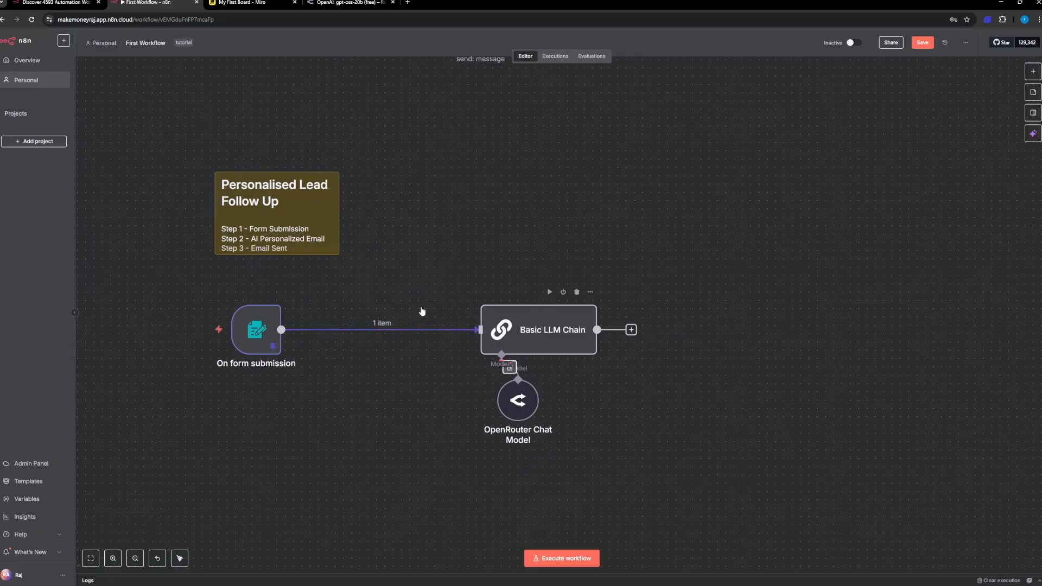
{"action": "mouse_move", "coordinate": [252, 335]}
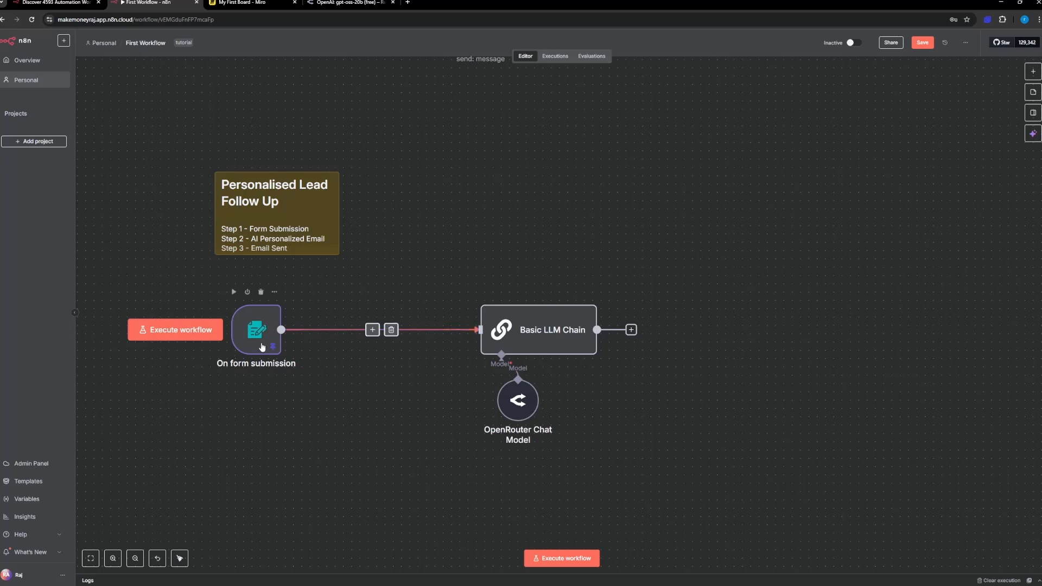
{"action": "left_click", "coordinate": [551, 337]}
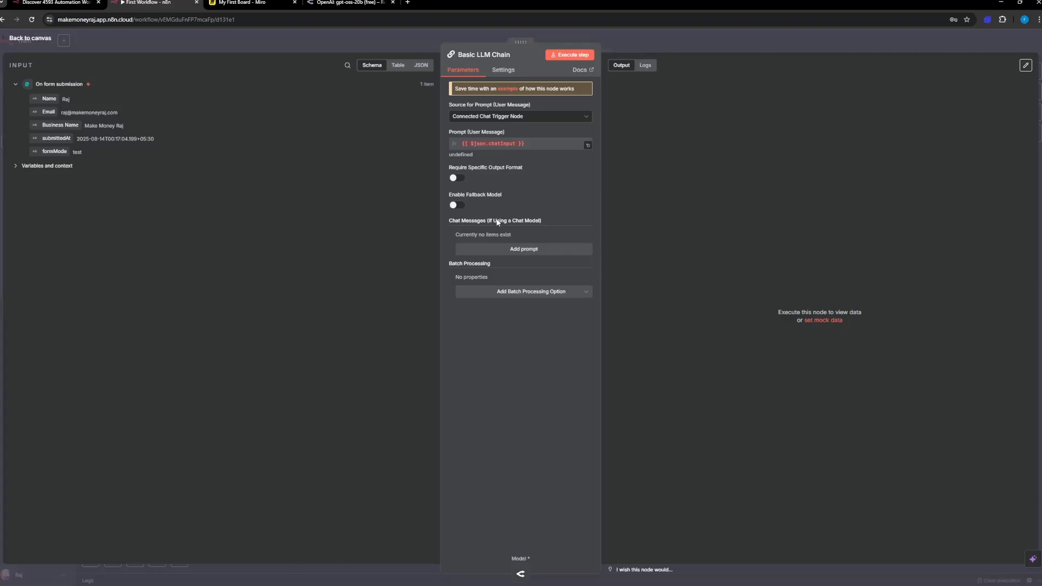
Step: Add a chat message prompt of type System to the Basic LLM Chain
{"action": "left_click", "coordinate": [511, 251]}
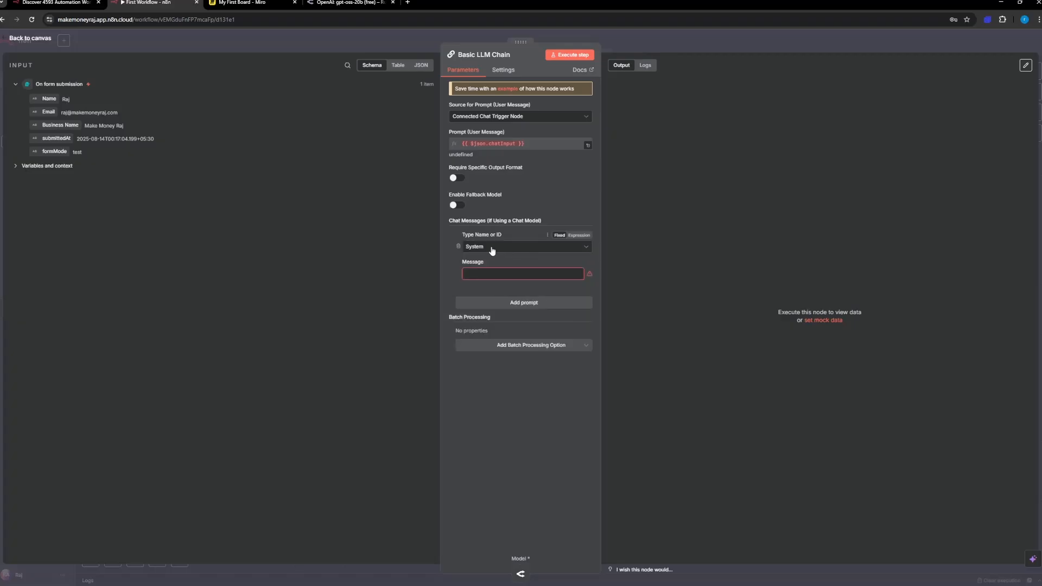
{"action": "left_click", "coordinate": [493, 251]}
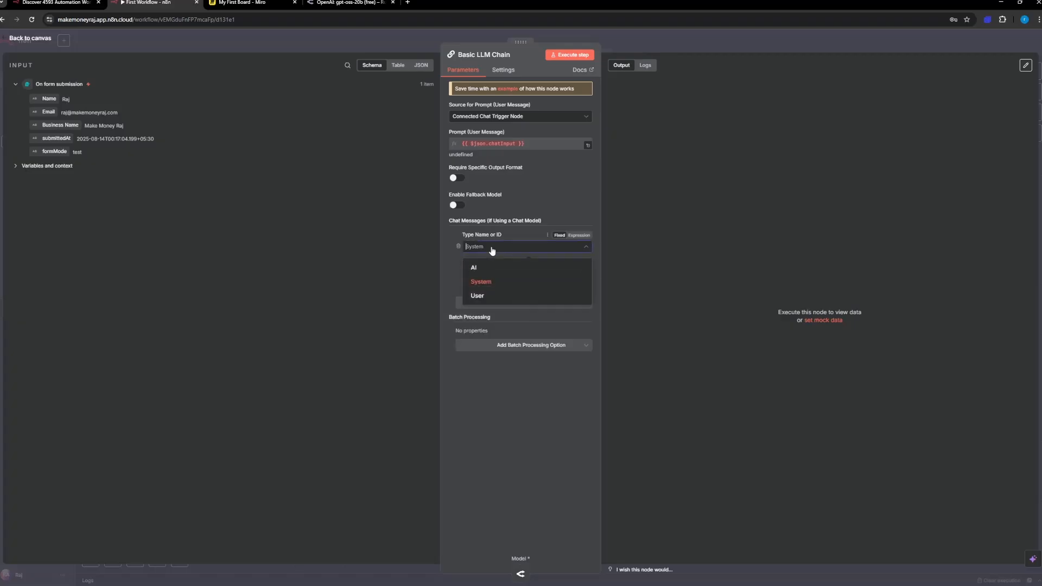
{"action": "left_click", "coordinate": [495, 288]}
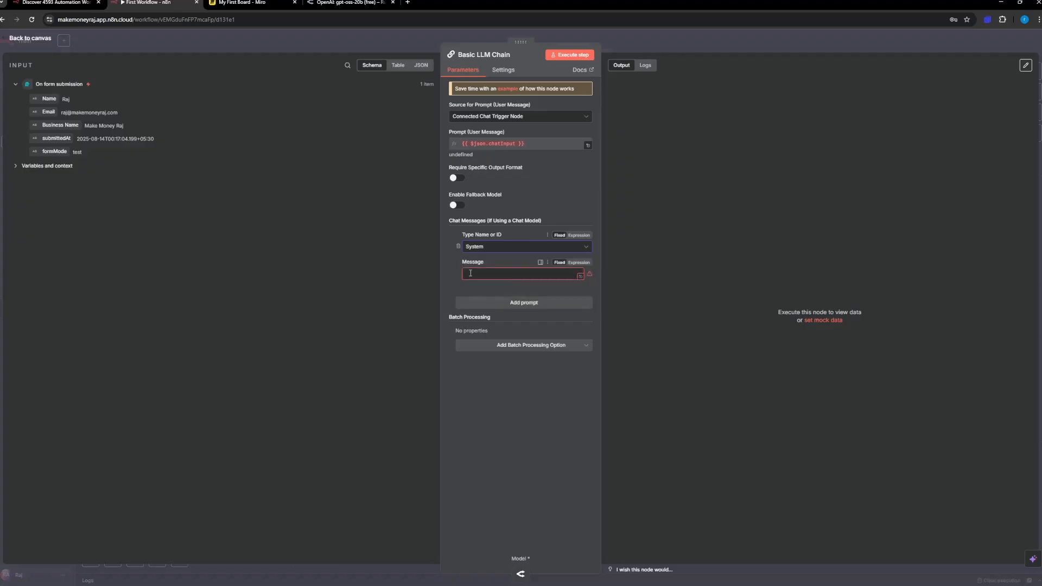
{"action": "left_click", "coordinate": [477, 251]}
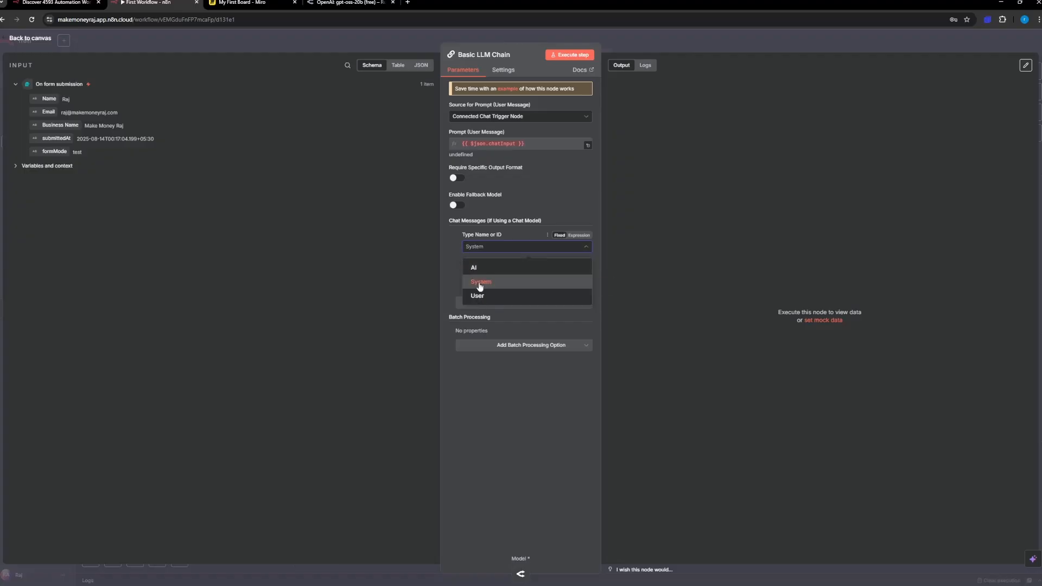
{"action": "left_click", "coordinate": [482, 286]}
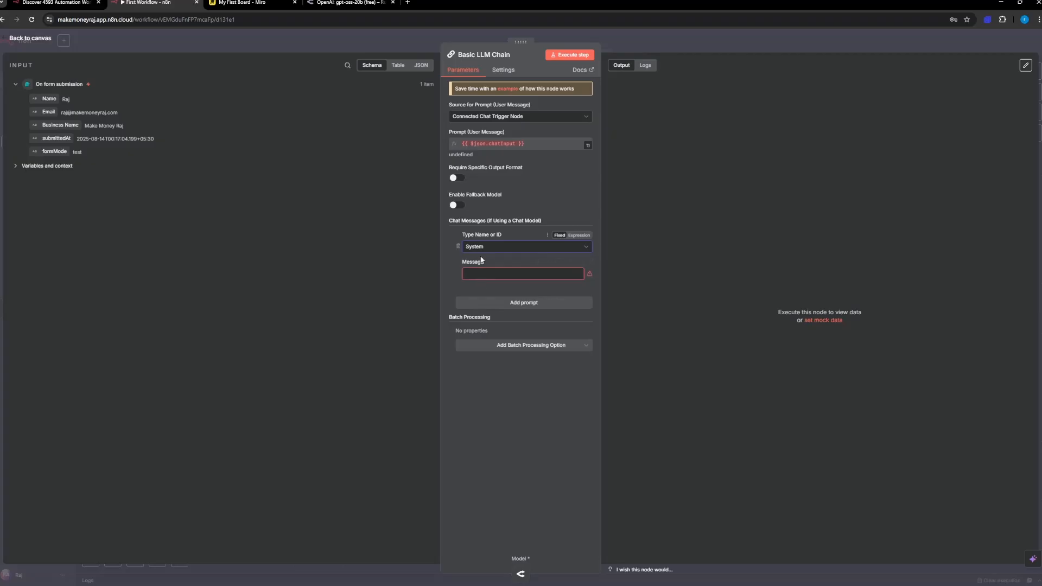
Step: Enter "You are Expert CopyWriter" as the system message
{"action": "left_click", "coordinate": [483, 276]}
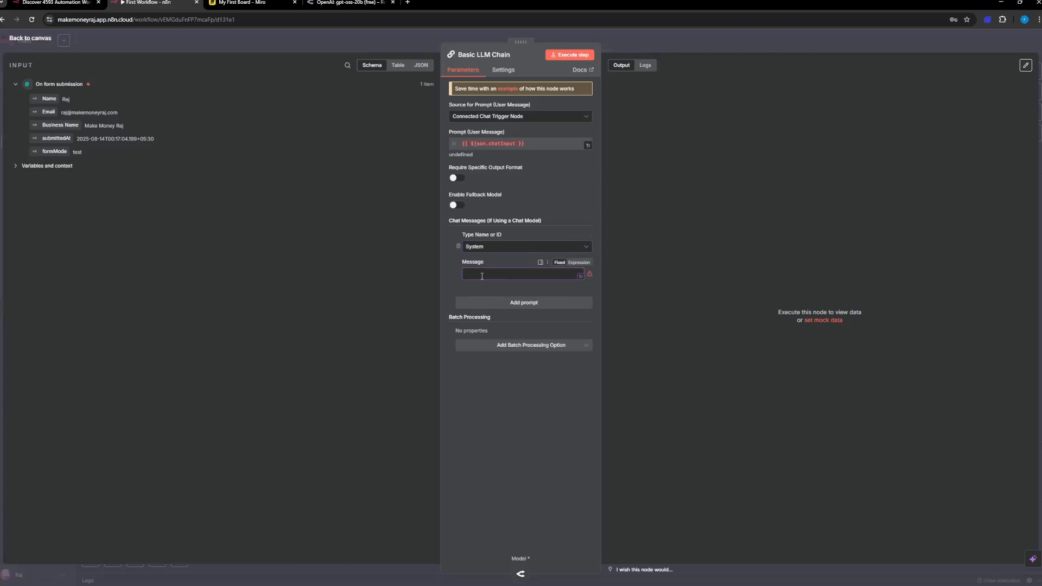
{"action": "type", "text": "You are Expert CopyWriter"}
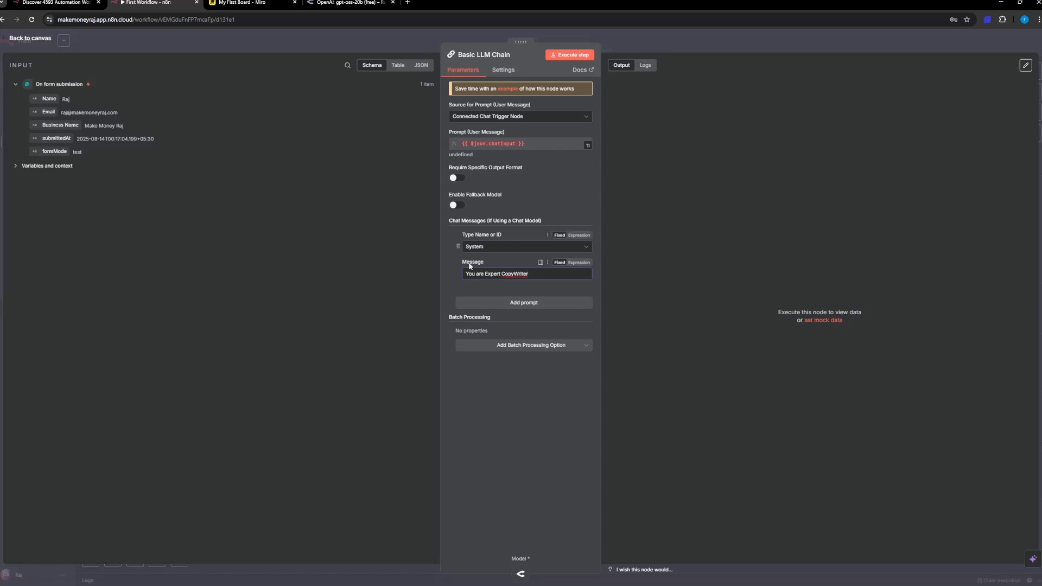
Step: Revise the system message to read "You are Expert Email Copy Writer"
{"action": "left_click", "coordinate": [516, 274]}
{"action": "left_click", "coordinate": [529, 278]}
{"action": "key", "text": "ctrl+Left"}
{"action": "key", "text": "ctrl+Left"}
{"action": "type", "text": "Email"}
Step: Add a second chat message prompt of type User, with Text as its message type
{"action": "left_click", "coordinate": [521, 303]}
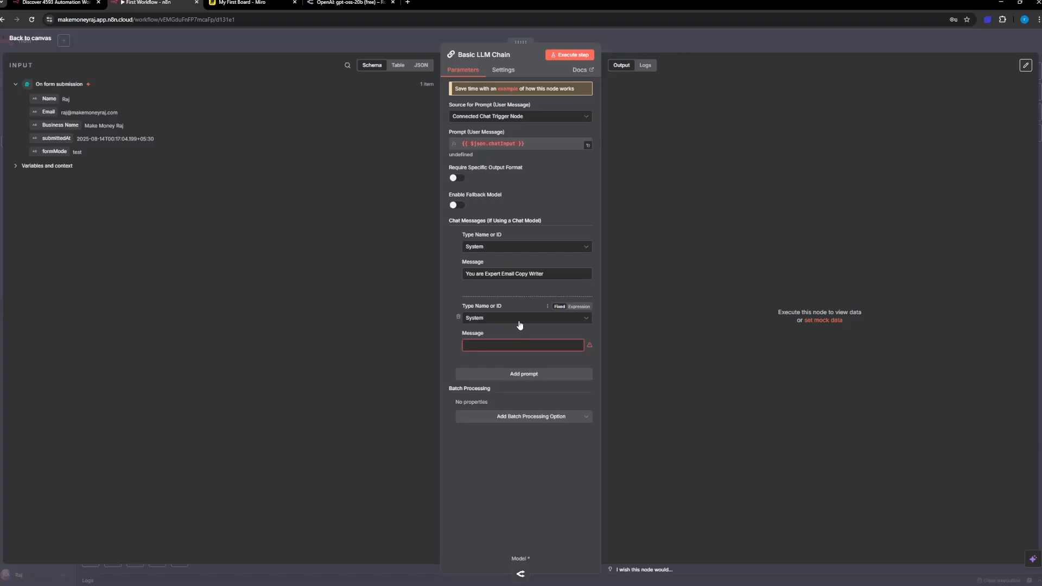
{"action": "left_click", "coordinate": [478, 319]}
{"action": "left_click", "coordinate": [490, 366]}
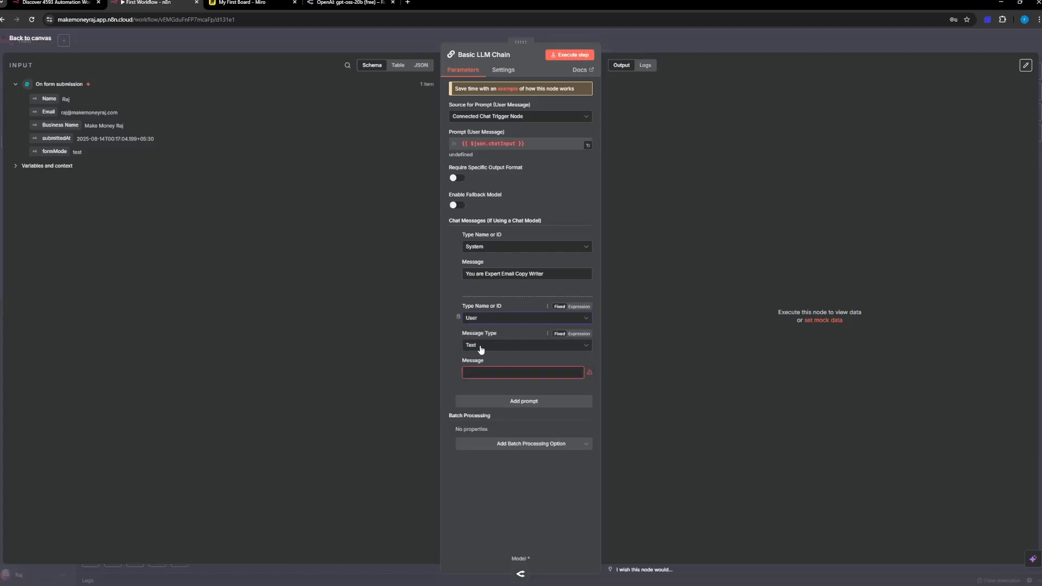
{"action": "left_click", "coordinate": [481, 347]}
{"action": "left_click", "coordinate": [479, 347]}
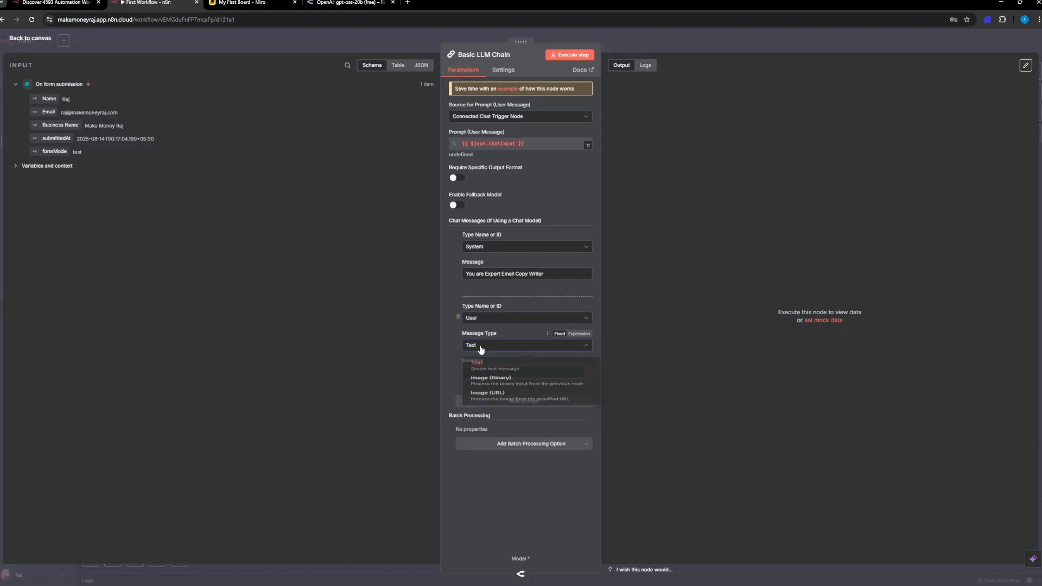
{"action": "left_click", "coordinate": [483, 348]}
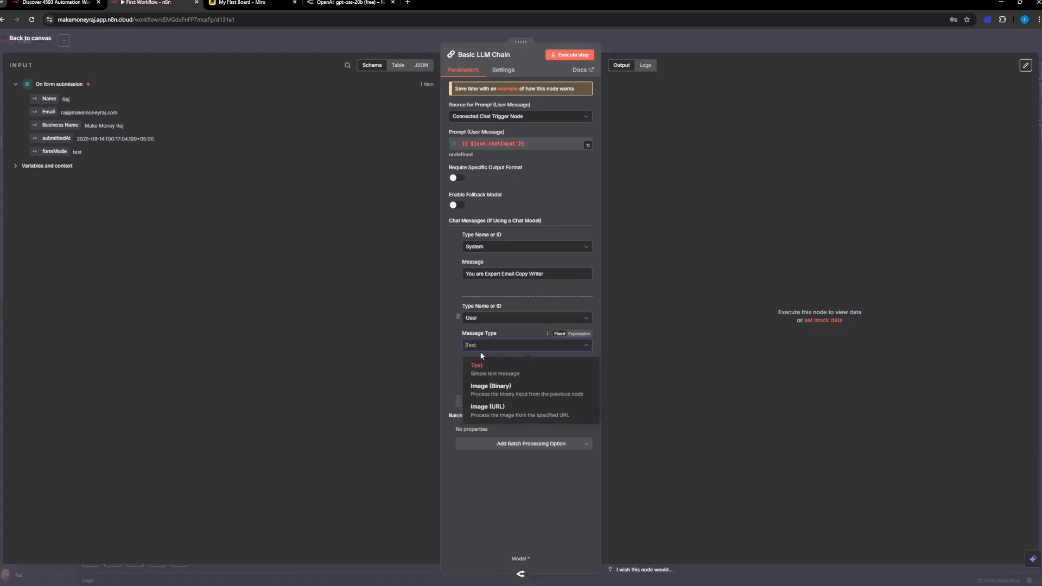
{"action": "left_click", "coordinate": [485, 362]}
{"action": "left_click", "coordinate": [476, 346]}
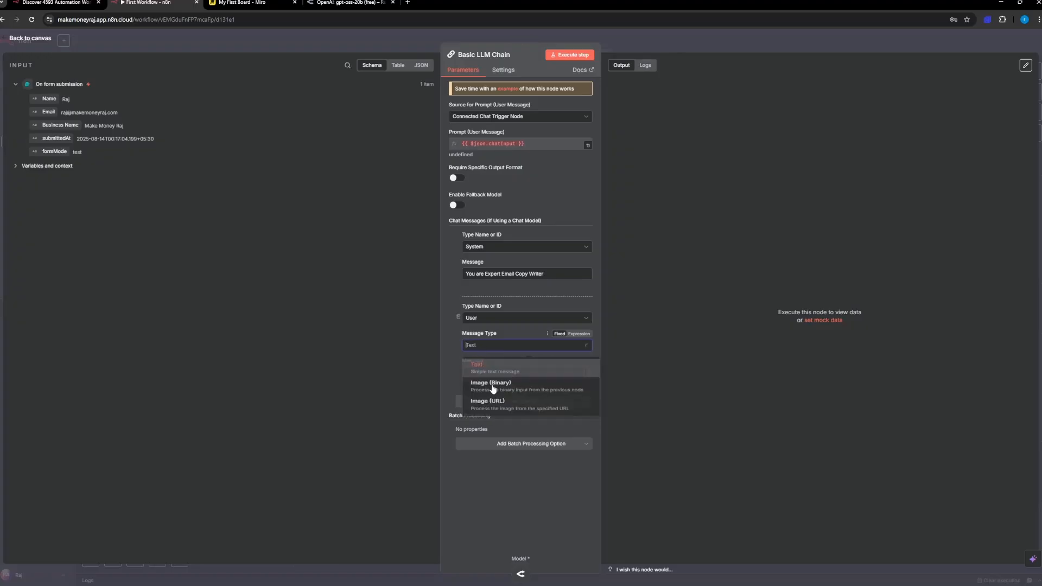
{"action": "left_click", "coordinate": [485, 369]}
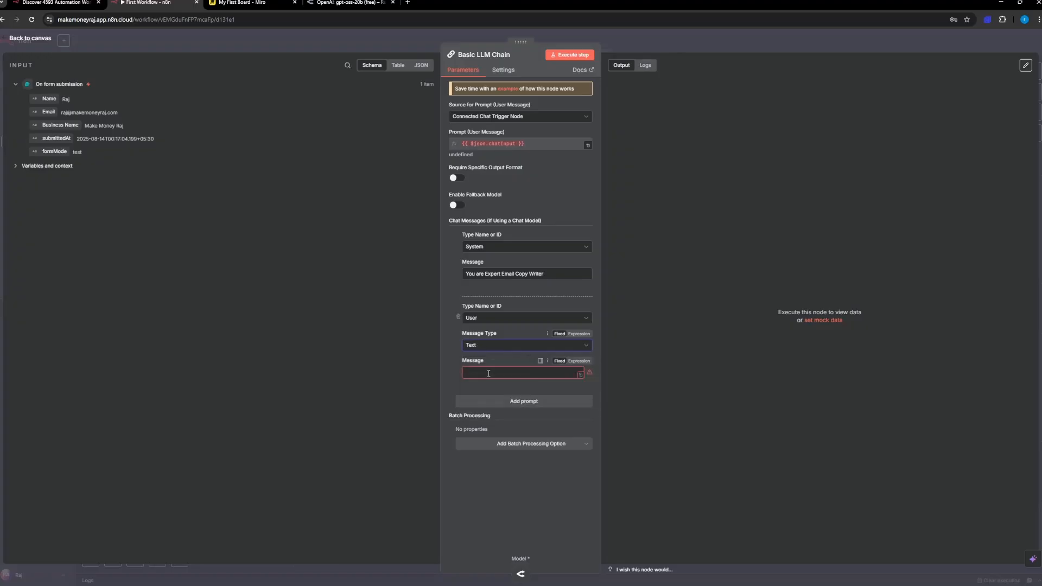
{"action": "left_click", "coordinate": [485, 375]}
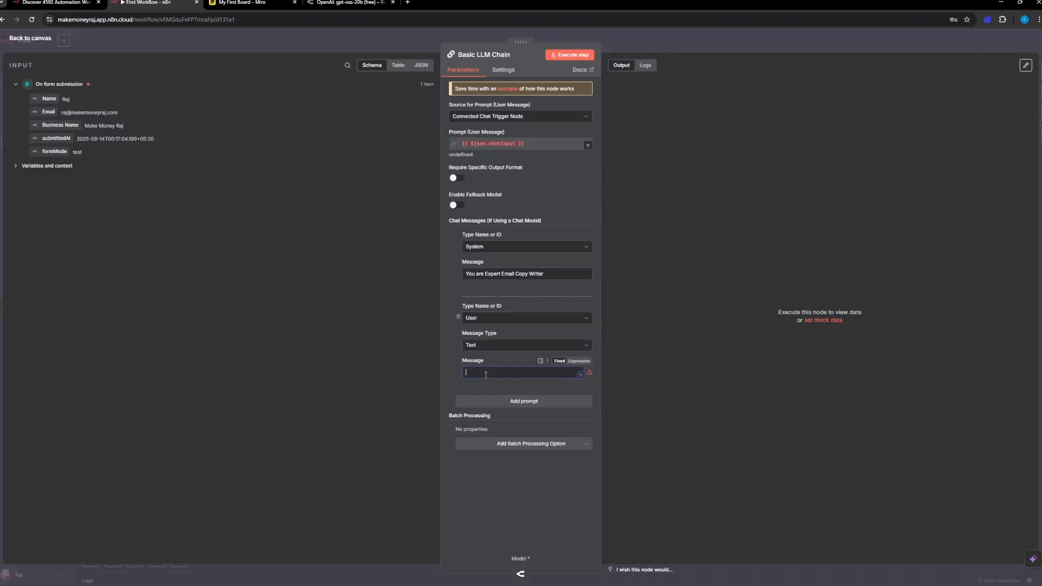
{"action": "type", "text": "Hi,"}
{"action": "key", "text": "BackSpace"}
{"action": "key", "text": "BackSpace"}
{"action": "key", "text": "BackSpace"}
Step: Begin the user message with "Personalize this email with the following data"
{"action": "type", "text": "Personal"}
{"action": "key", "text": "BackSpace"}
{"action": "key", "text": "BackSpace"}
{"action": "key", "text": "BackSpace"}
{"action": "key", "text": "BackSpace"}
{"action": "key", "text": "BackSpace"}
{"action": "key", "text": "BackSpace"}
{"action": "key", "text": "BackSpace"}
{"action": "key", "text": "BackSpace"}
{"action": "type", "text": "Personalize this email with the following date"}
{"action": "type", "text": ", and ask it if those details are correct or not, and add a funny comment relatable to the in"}
Step: Switch the user message to an expression and append "here' the data, Name -" to it
{"action": "left_click", "coordinate": [579, 361]}
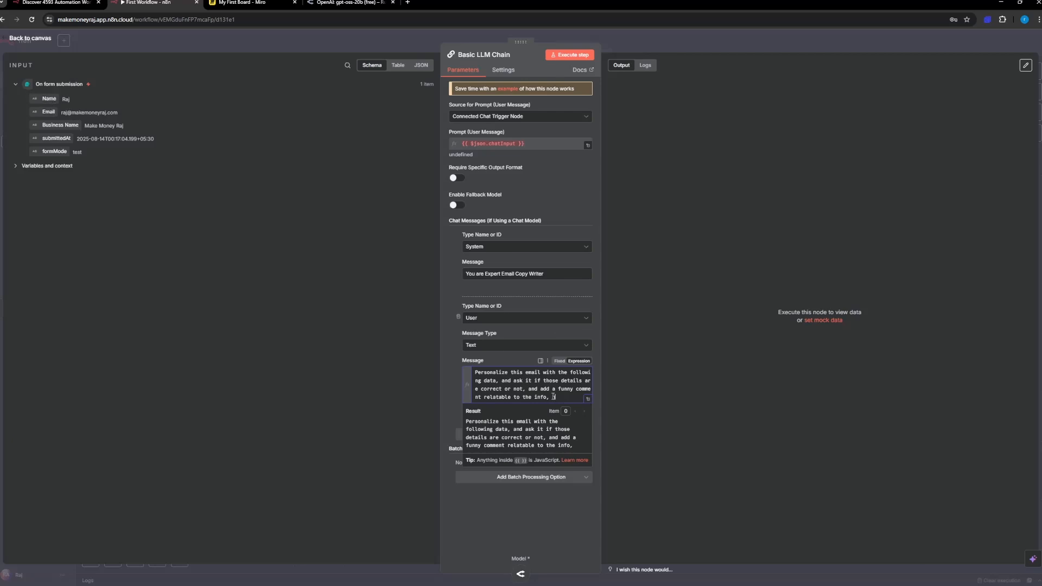
{"action": "type", "text": "here' the"}
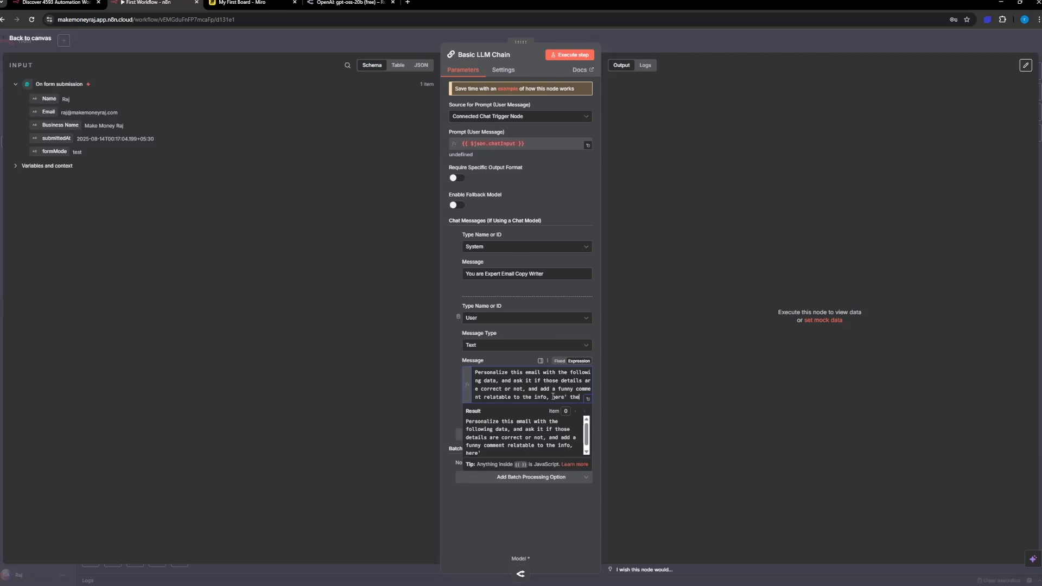
{"action": "type", "text": " data"}
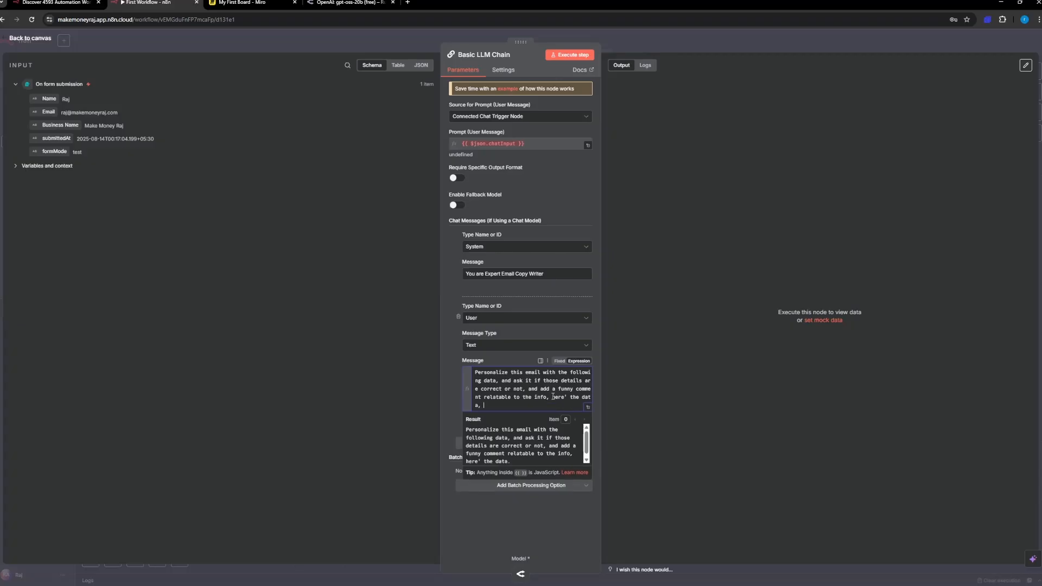
{"action": "type", "text": ", Name -"}
Step: Insert the form's Name field into the user message, preceded by the words "the info and here is the name"
{"action": "left_click_drag", "start_coordinate": [49, 98], "coordinate": [554, 406]}
{"action": "left_click", "coordinate": [554, 406]}
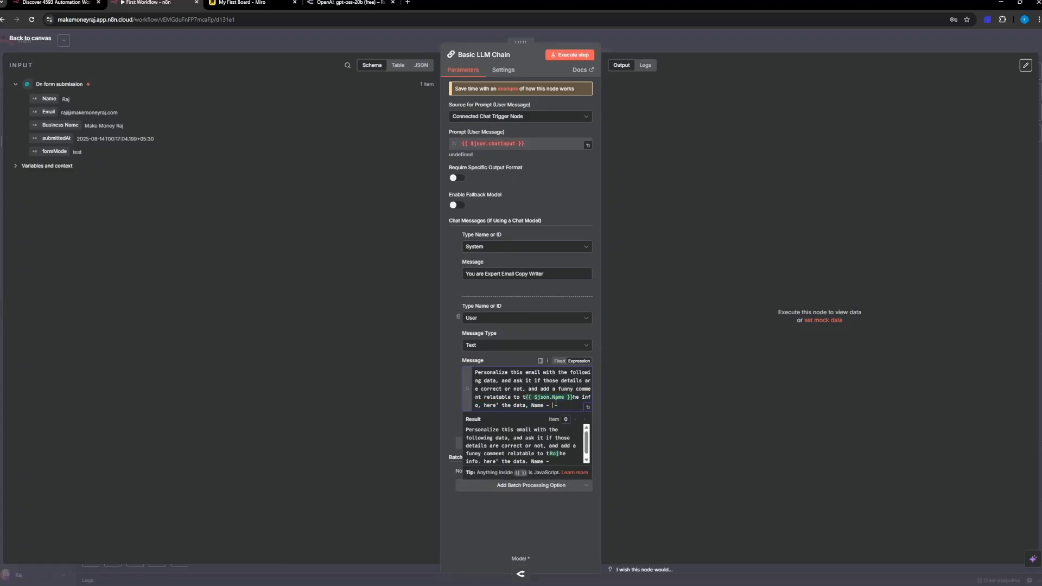
{"action": "left_click", "coordinate": [526, 398]}
{"action": "type", "text": "he info"}
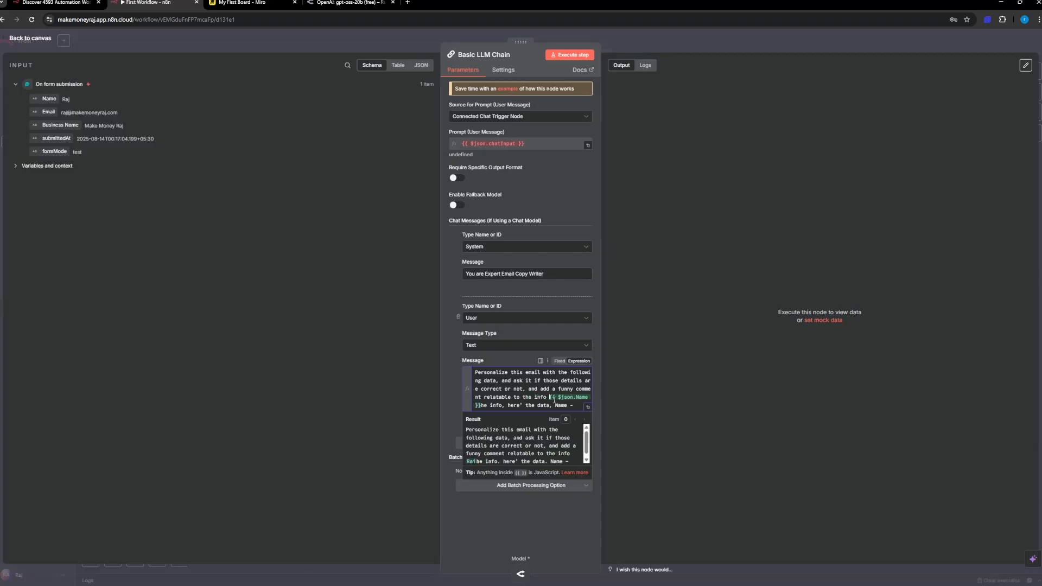
{"action": "type", "text": " and here is th"}
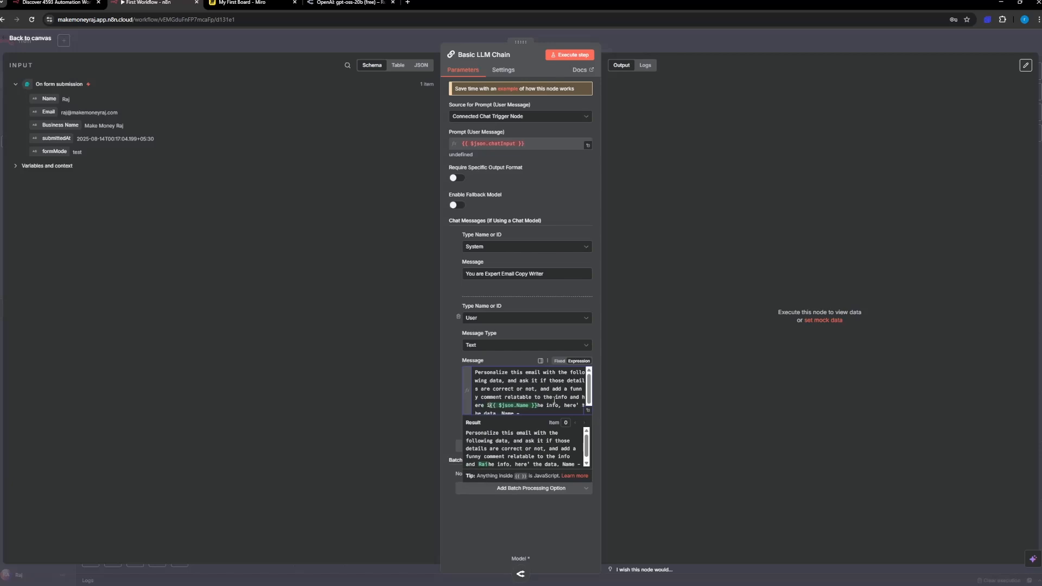
{"action": "type", "text": "e name"}
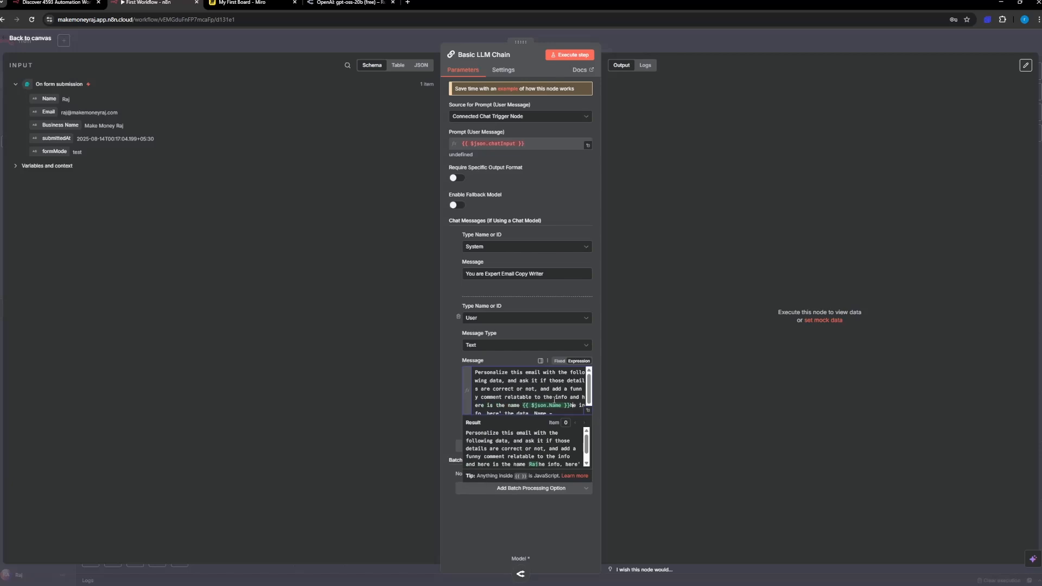
Step: Replace the leftover text after the Name field with a new line reading "Email -" followed by the form's Email field
{"action": "key", "text": "Return"}
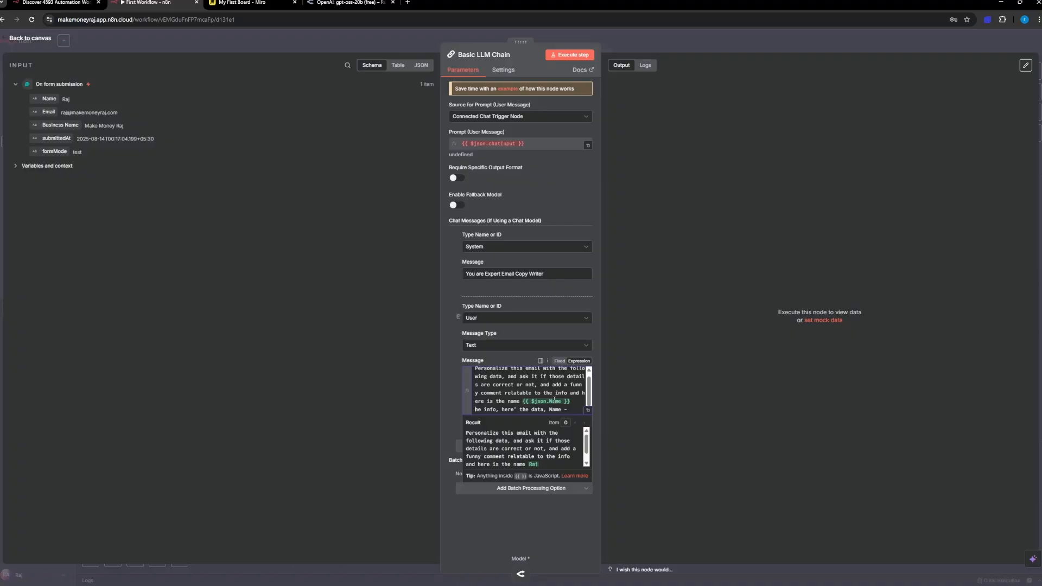
{"action": "key", "text": "Delete"}
{"action": "key", "text": "Delete"}
{"action": "key", "text": "Delete"}
{"action": "key", "text": "Delete"}
{"action": "key", "text": "Delete"}
{"action": "key", "text": "Delete"}
{"action": "key", "text": "Delete"}
{"action": "key", "text": "Delete"}
{"action": "key", "text": "Delete"}
{"action": "key", "text": "Delete"}
{"action": "key", "text": "Delete"}
{"action": "key", "text": "Delete"}
{"action": "key", "text": "Delete"}
{"action": "key", "text": "Delete"}
{"action": "key", "text": "Delete"}
{"action": "key", "text": "Delete"}
{"action": "key", "text": "Delete"}
{"action": "key", "text": "Delete"}
{"action": "key", "text": "Delete"}
{"action": "key", "text": "Delete"}
{"action": "type", "text": "Email"}
{"action": "left_click_drag", "start_coordinate": [45, 110], "coordinate": [517, 408]}
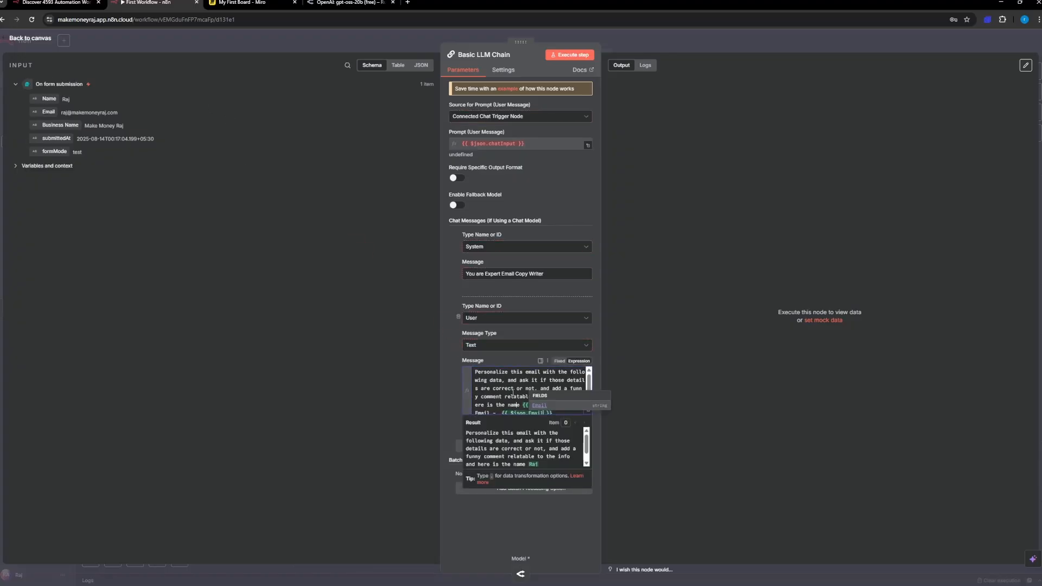
{"action": "left_click", "coordinate": [562, 408]}
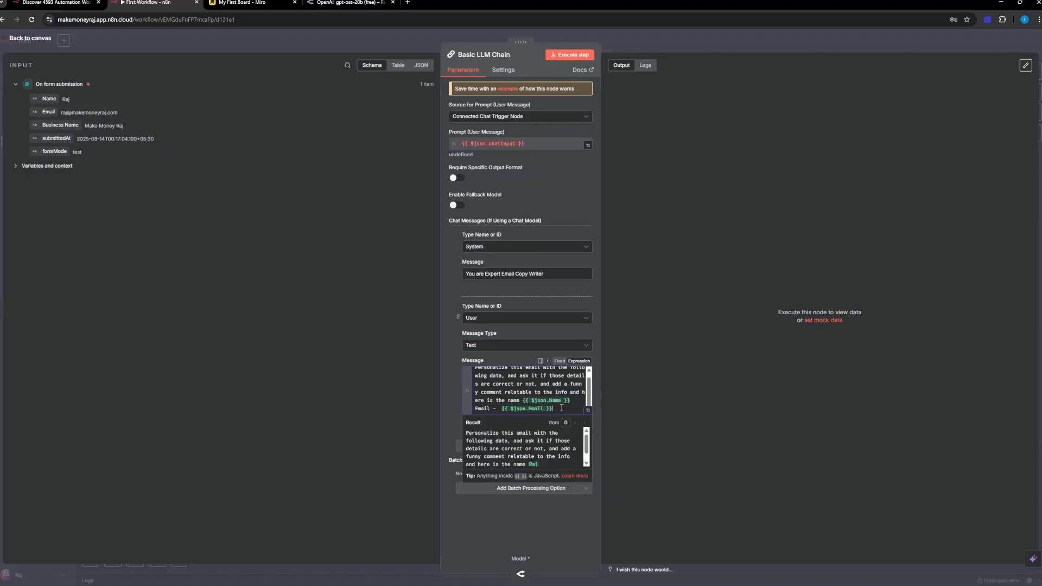
Step: Add a line to the user message reading "Business Name -" followed by the form's Business Name field
{"action": "key", "text": "Return"}
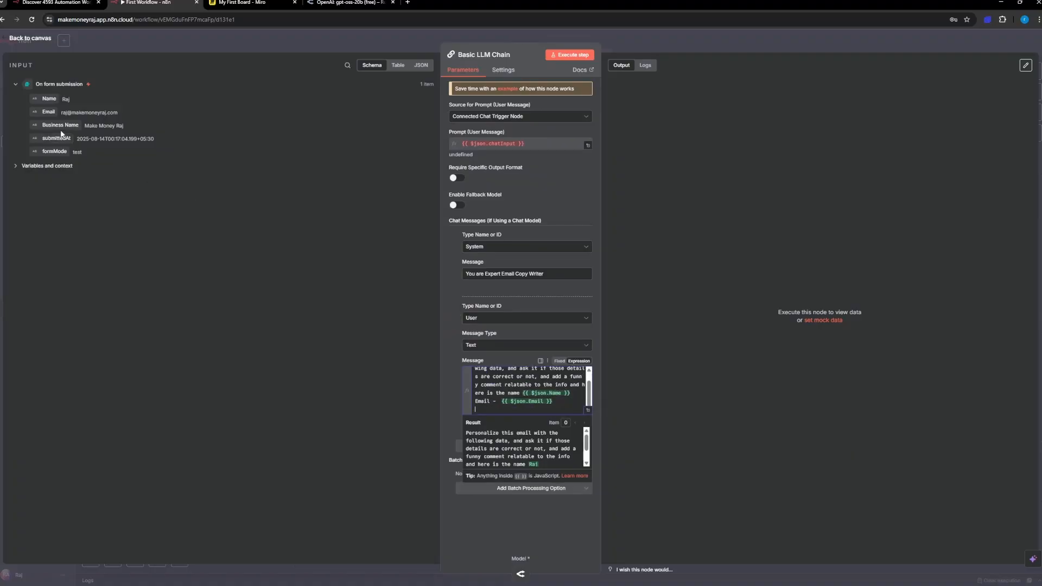
{"action": "type", "text": "Bui"}
{"action": "type", "text": "siness Nae"}
{"action": "type", "text": "me -"}
{"action": "left_click_drag", "start_coordinate": [57, 126], "coordinate": [544, 413]}
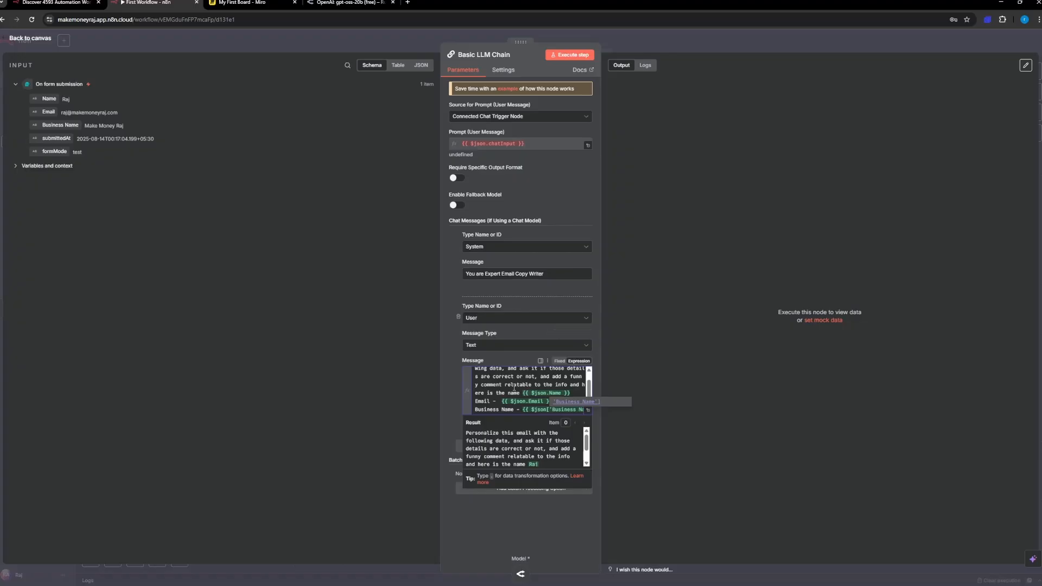
Step: Review the complete user message and run the Basic LLM Chain step as a test
{"action": "scroll", "coordinate": [590, 376], "scroll_direction": "up", "scroll_amount": 2}
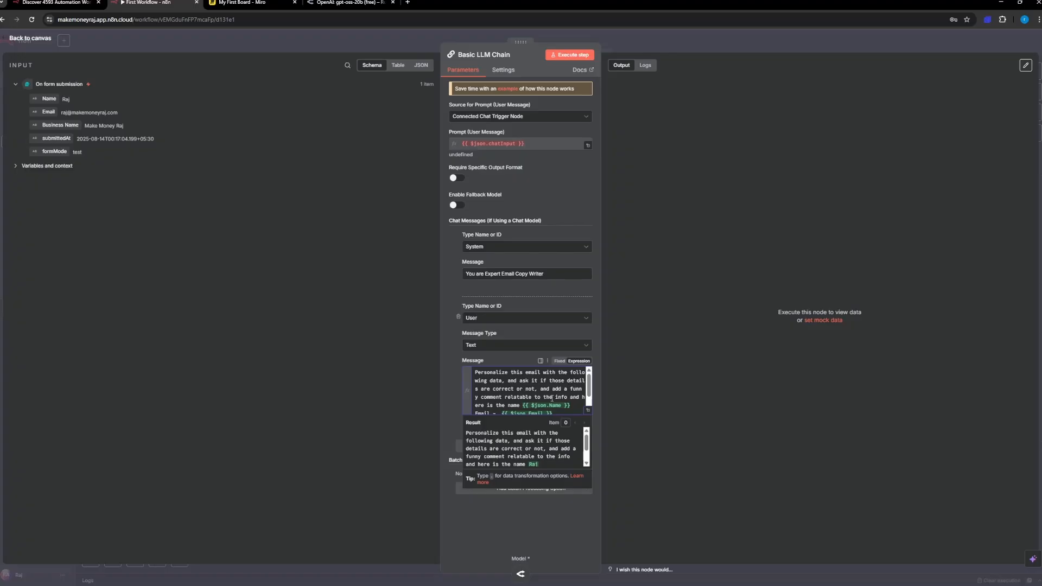
{"action": "scroll", "coordinate": [589, 397], "scroll_direction": "down", "scroll_amount": 2}
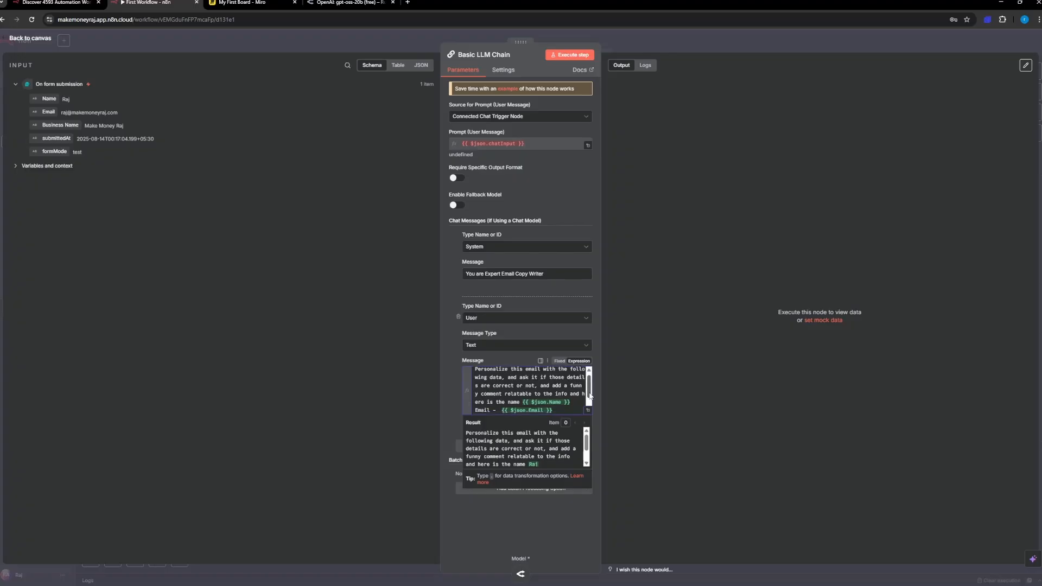
{"action": "scroll", "coordinate": [590, 400], "scroll_direction": "down", "scroll_amount": 1}
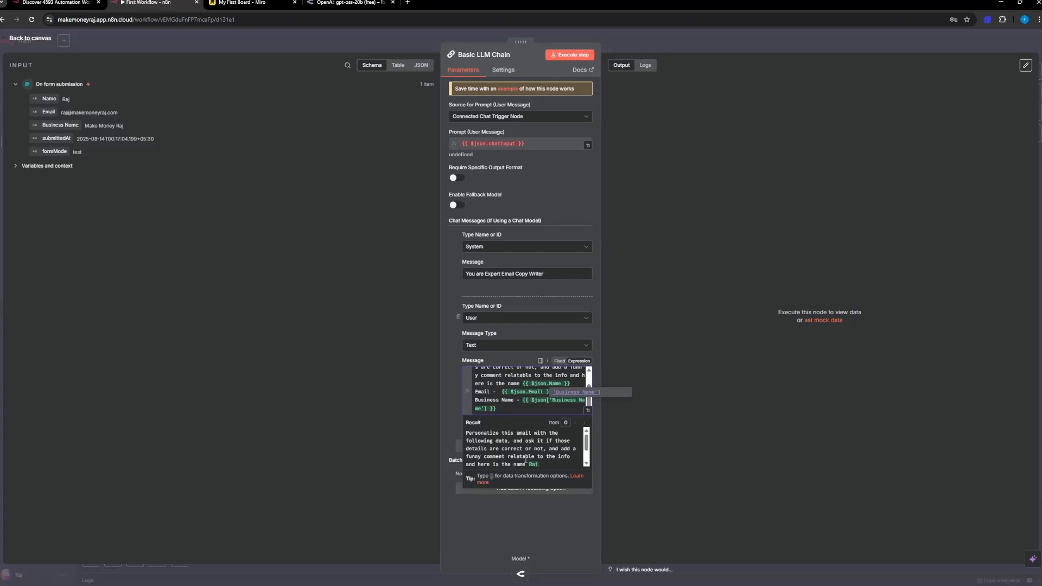
{"action": "scroll", "coordinate": [527, 453], "scroll_direction": "down", "scroll_amount": 3}
{"action": "left_click", "coordinate": [563, 56]}
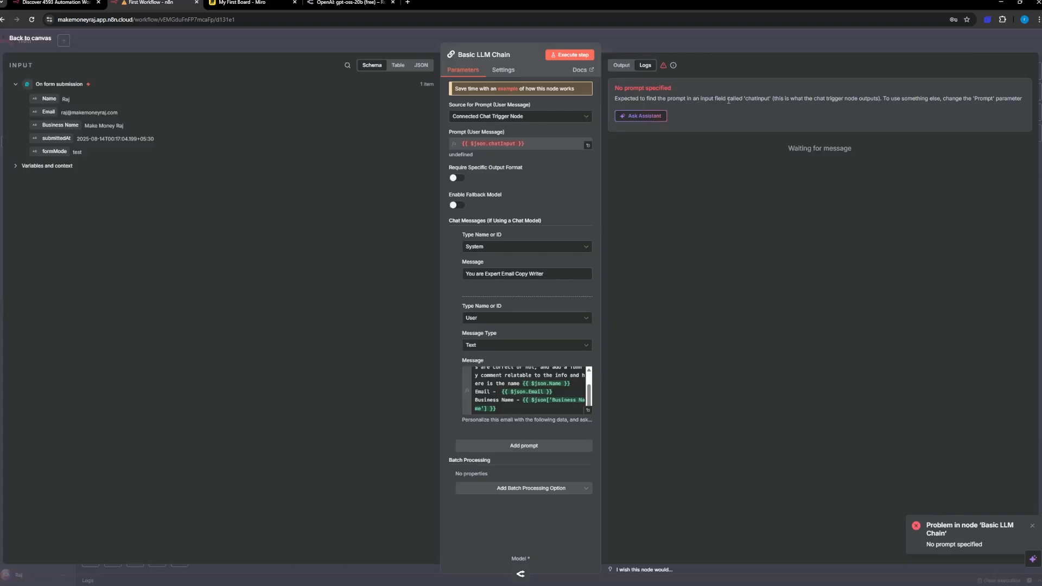
Step: Check the prompt expression, the input data as JSON and the node's linked example, and return to the canvas
{"action": "left_click", "coordinate": [528, 144]}
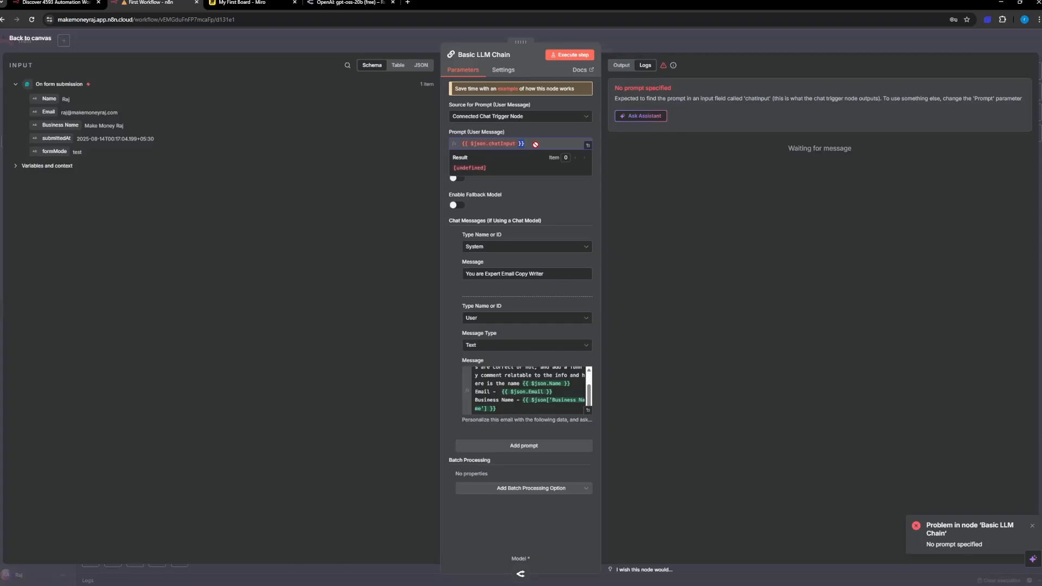
{"action": "left_click", "coordinate": [524, 201]}
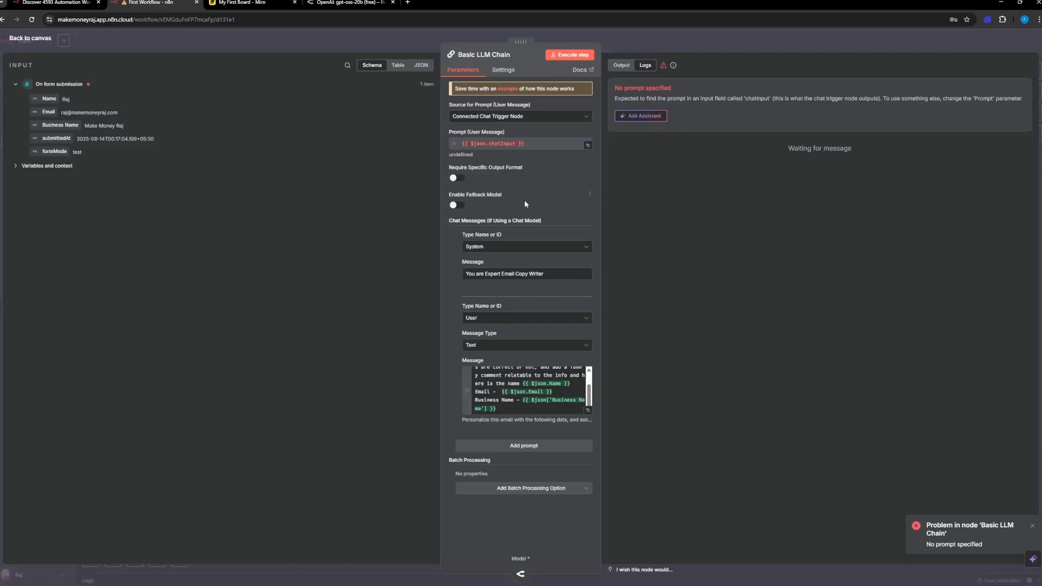
{"action": "left_click", "coordinate": [421, 65]}
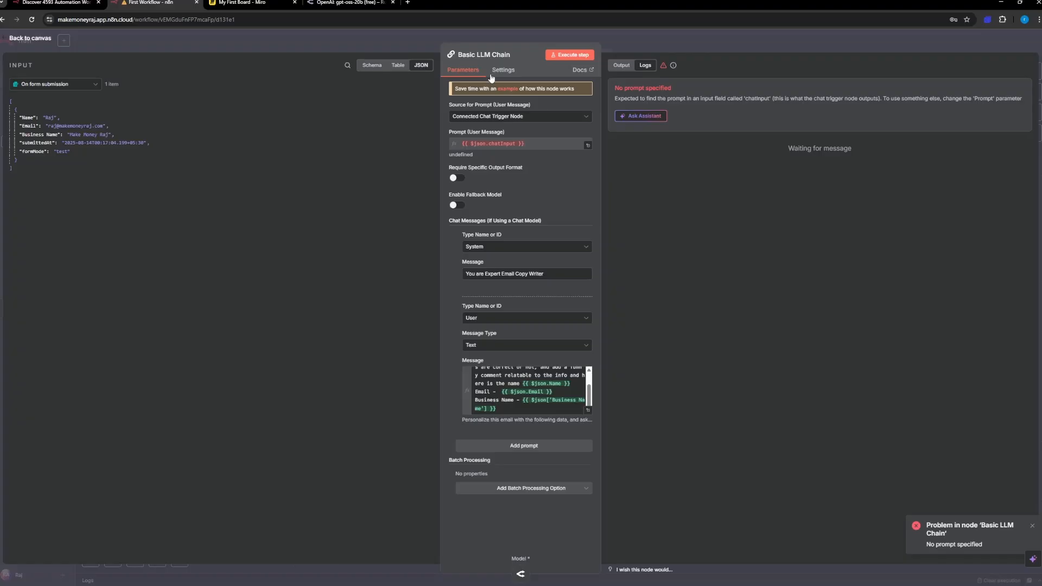
{"action": "left_click", "coordinate": [518, 90]}
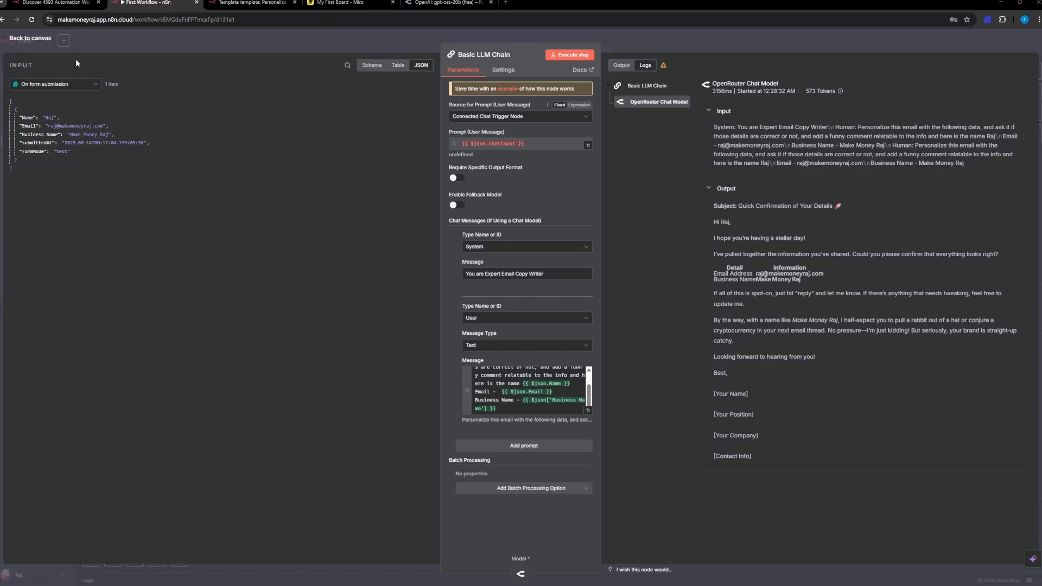
{"action": "left_click", "coordinate": [32, 38]}
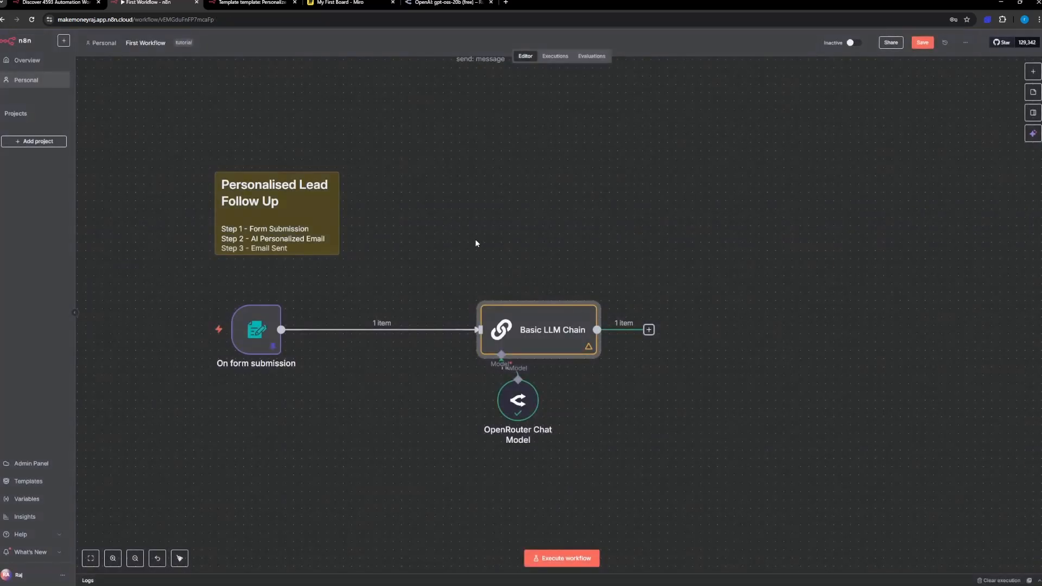
Step: Set the Basic LLM Chain's source for the user prompt to Define below and try running the step
{"action": "double_click", "coordinate": [552, 334]}
{"action": "left_click", "coordinate": [505, 117]}
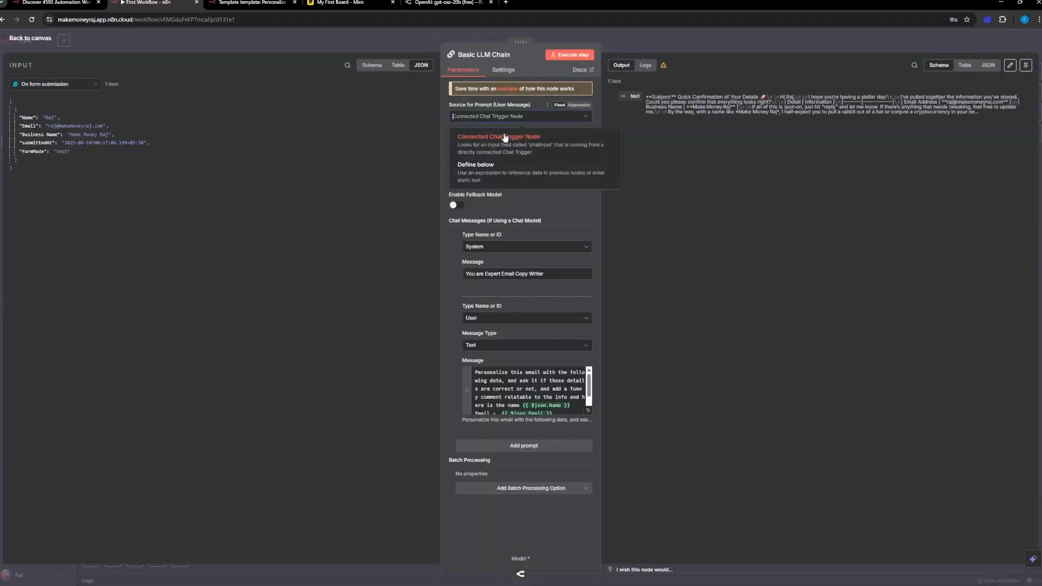
{"action": "left_click", "coordinate": [499, 168]}
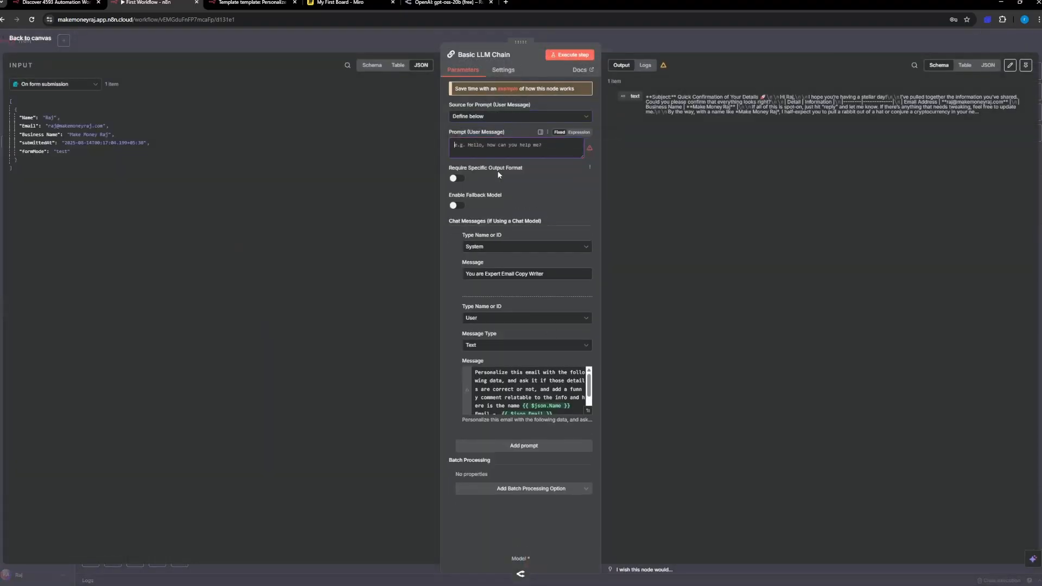
{"action": "left_click", "coordinate": [564, 55]}
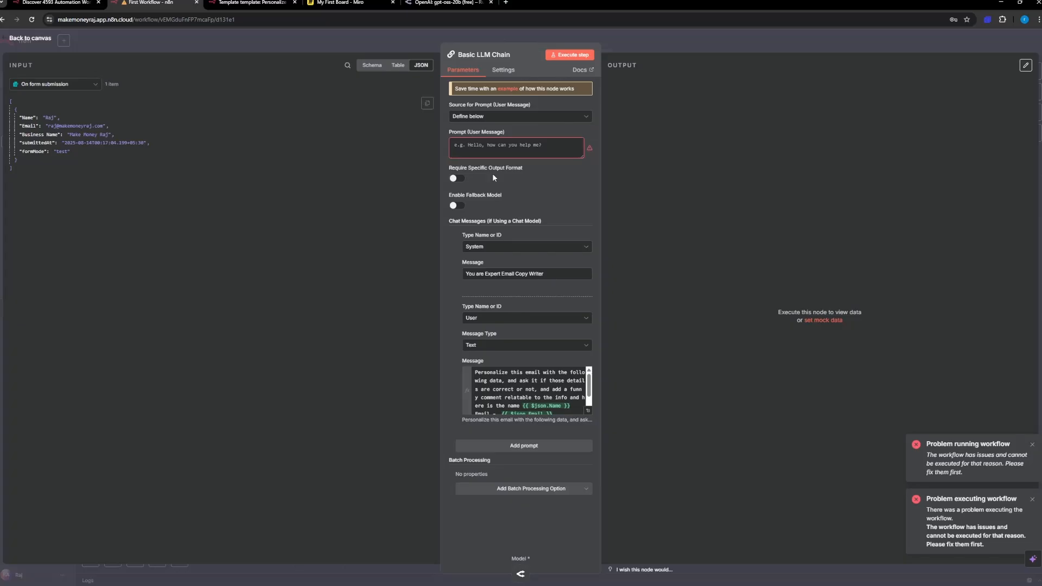
{"action": "left_click", "coordinate": [488, 118]}
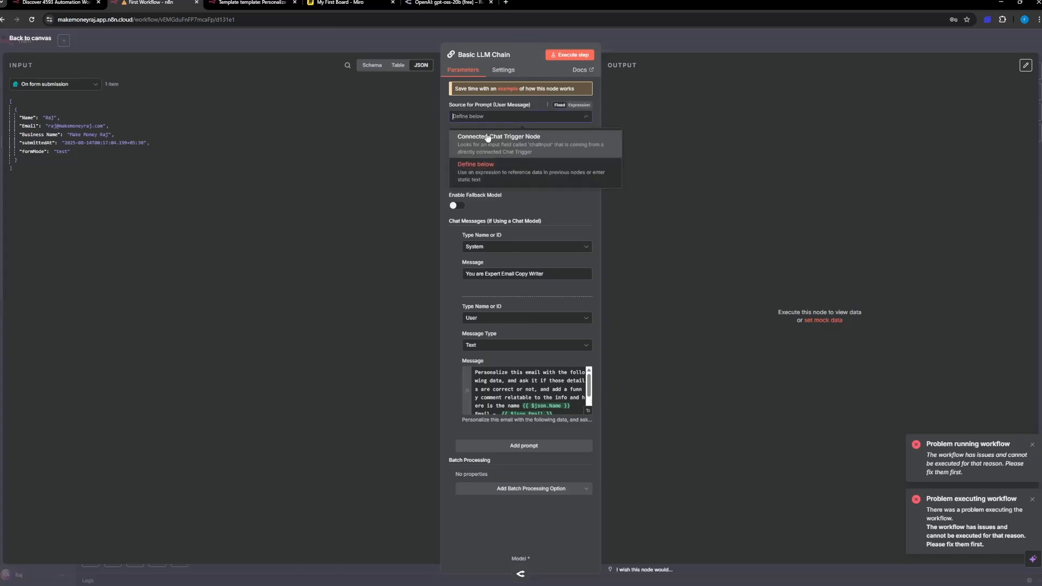
{"action": "left_click", "coordinate": [490, 173]}
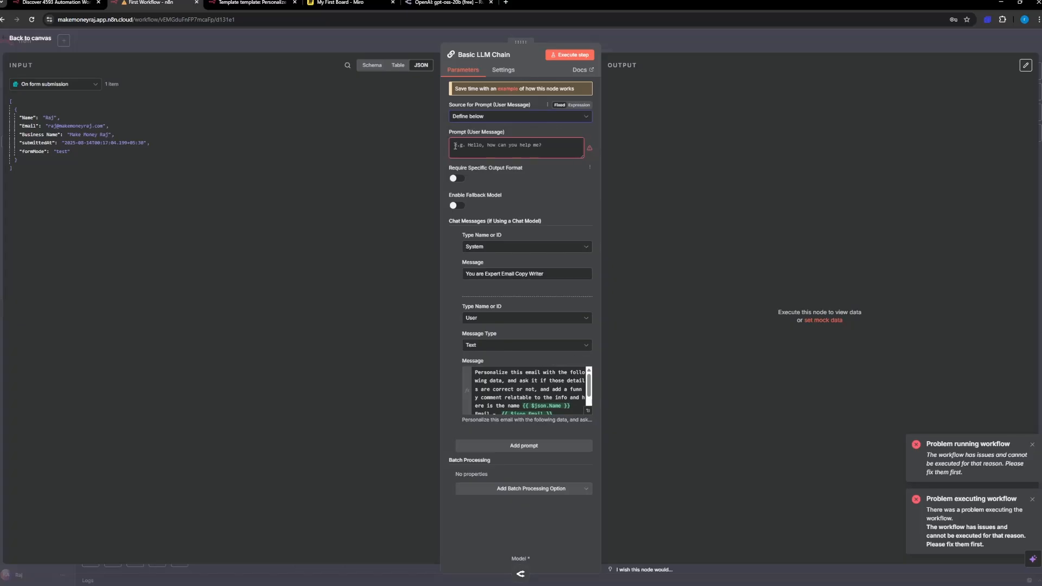
Step: Move the full personalisation text from the User chat message into the Prompt (User Message) field and delete that chat message
{"action": "left_click", "coordinate": [522, 381]}
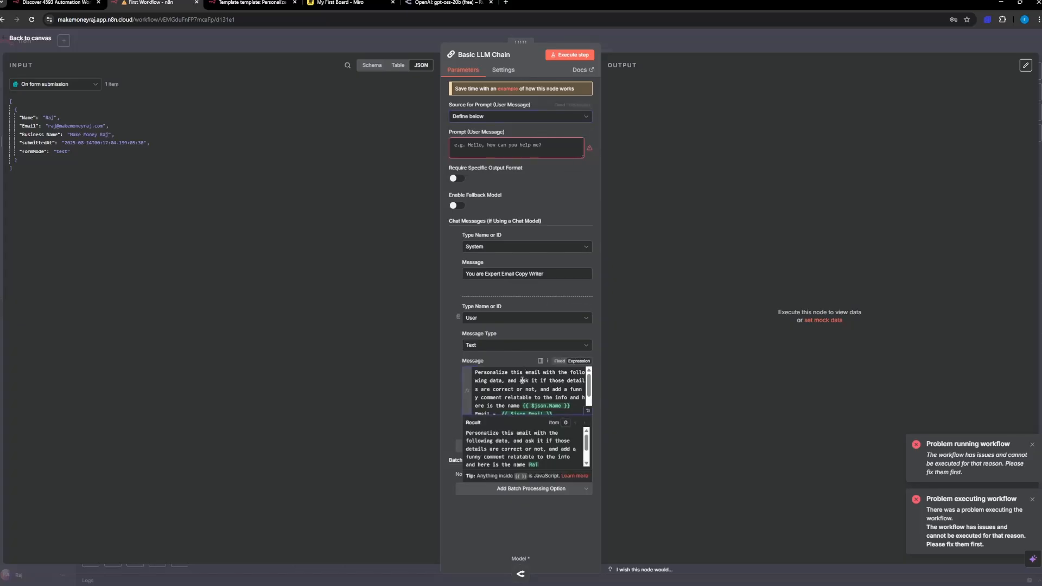
{"action": "key", "text": "ctrl+a"}
{"action": "key", "text": "ctrl+c"}
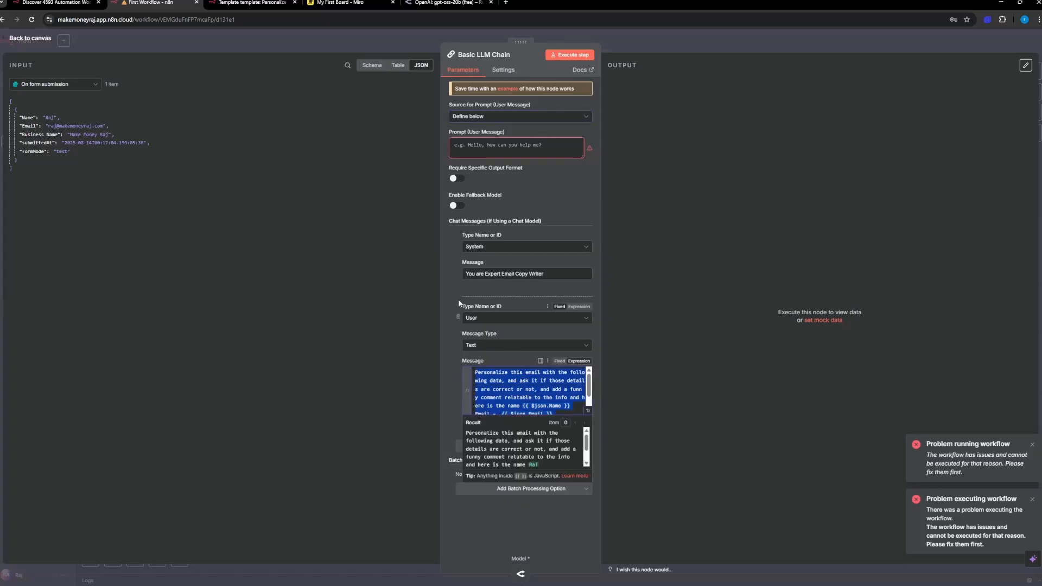
{"action": "left_click", "coordinate": [459, 317]}
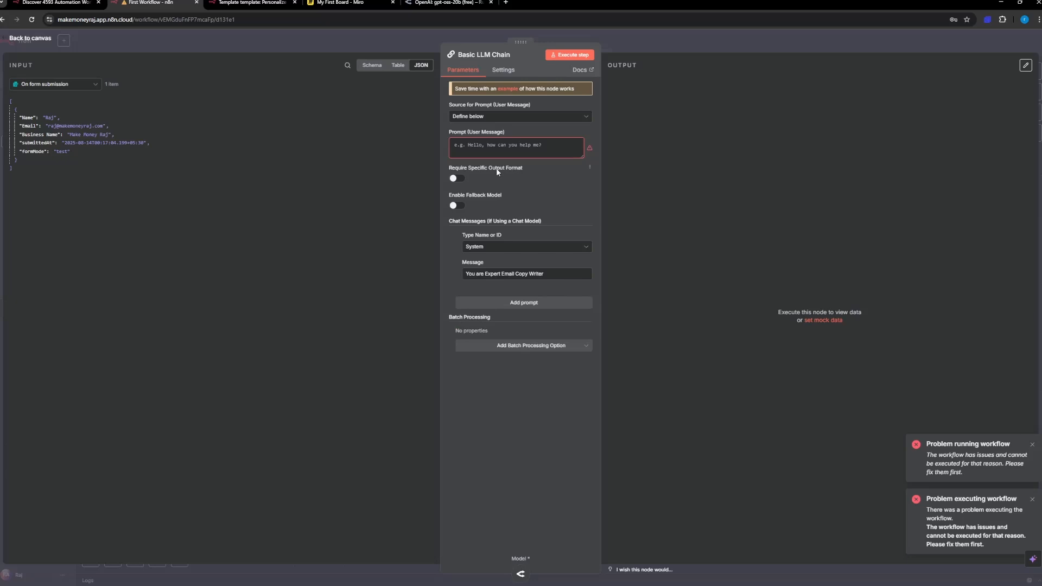
{"action": "key", "text": "ctrl+v"}
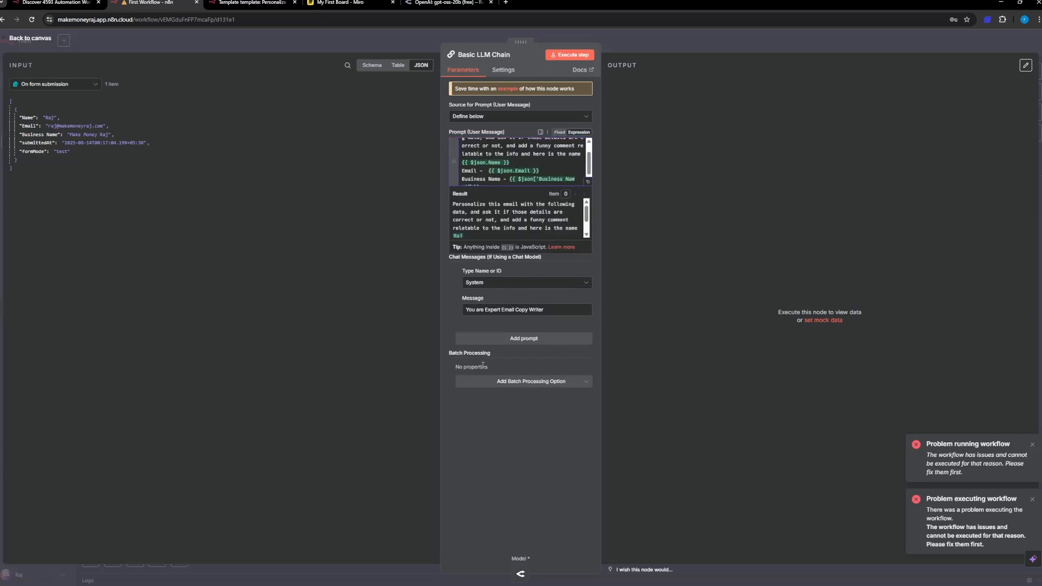
Step: Run the Basic LLM Chain step as a test and view the generated email in its logs
{"action": "left_click", "coordinate": [520, 382]}
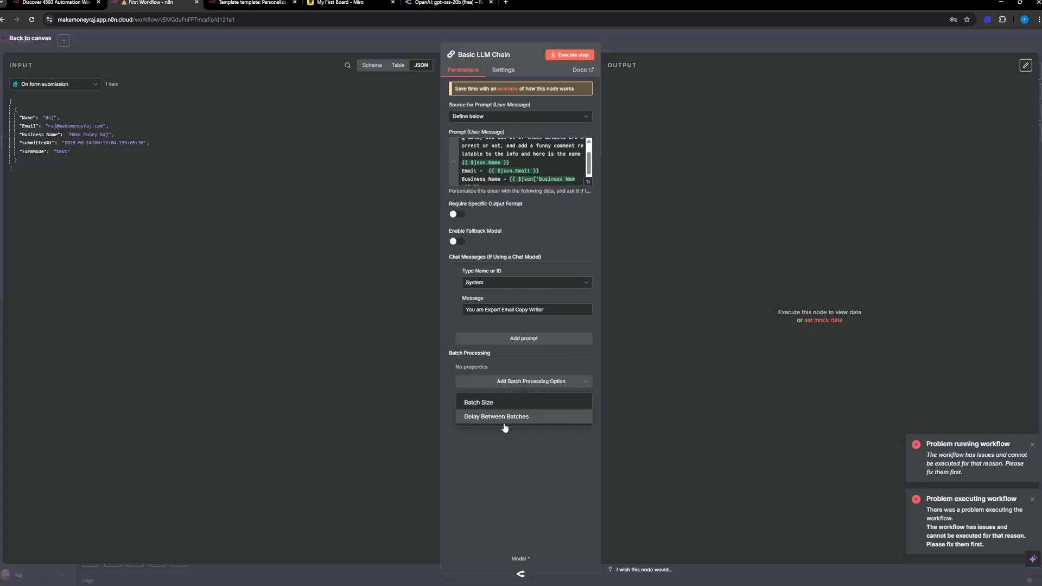
{"action": "left_click", "coordinate": [498, 310]}
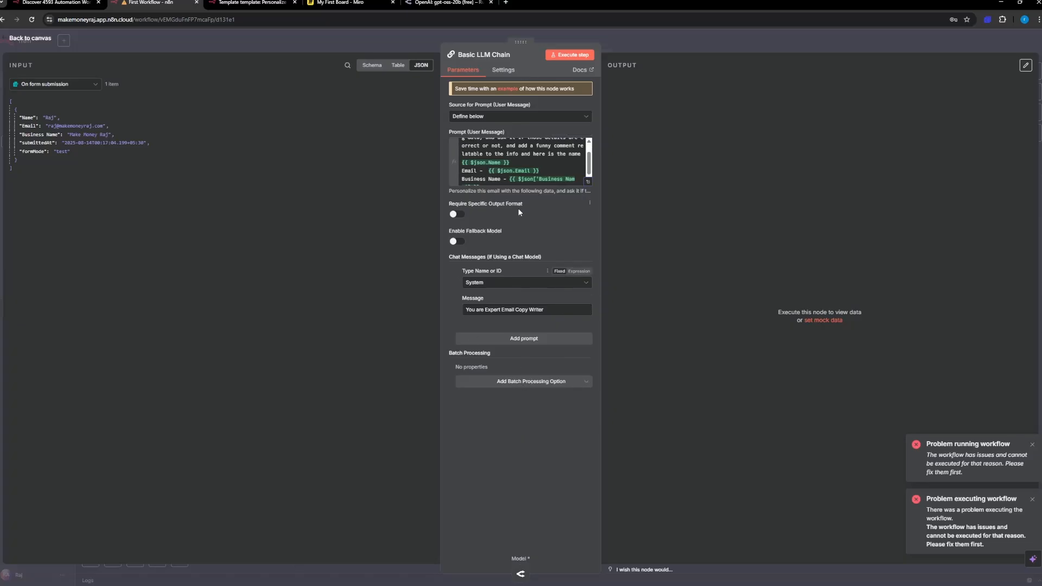
{"action": "left_click", "coordinate": [569, 55]}
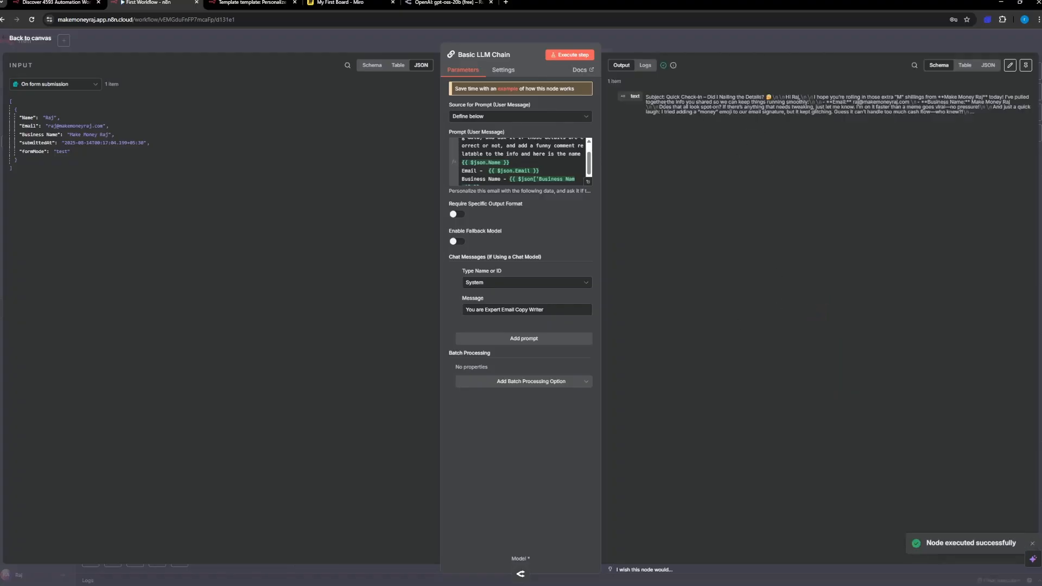
{"action": "left_click", "coordinate": [645, 66]}
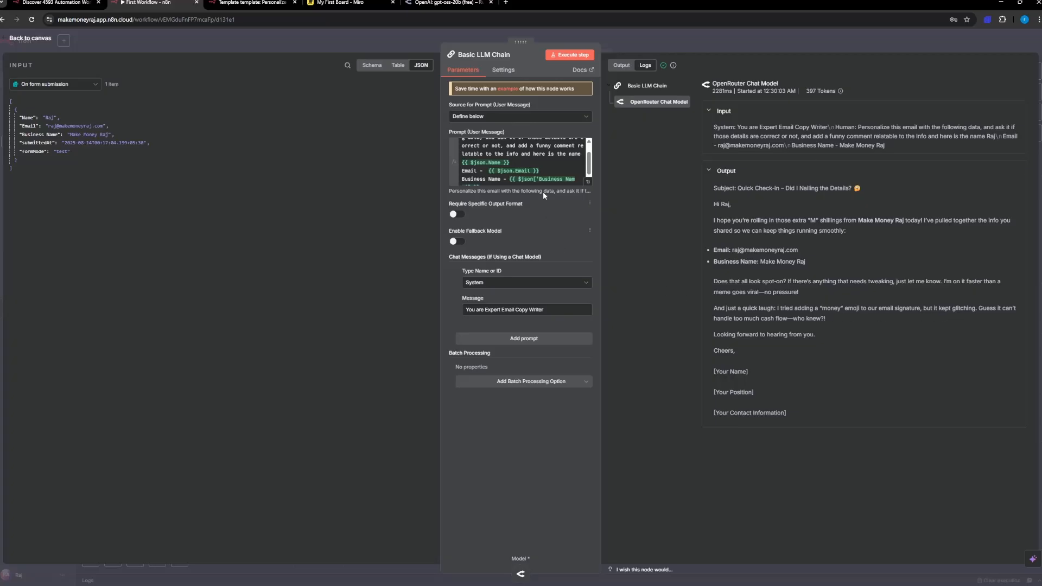
Step: Add "Don't Write the subject line" below a blank line at the end of the prompt and run the step again
{"action": "scroll", "coordinate": [533, 175], "scroll_direction": "down", "scroll_amount": 1}
{"action": "left_click", "coordinate": [490, 182]}
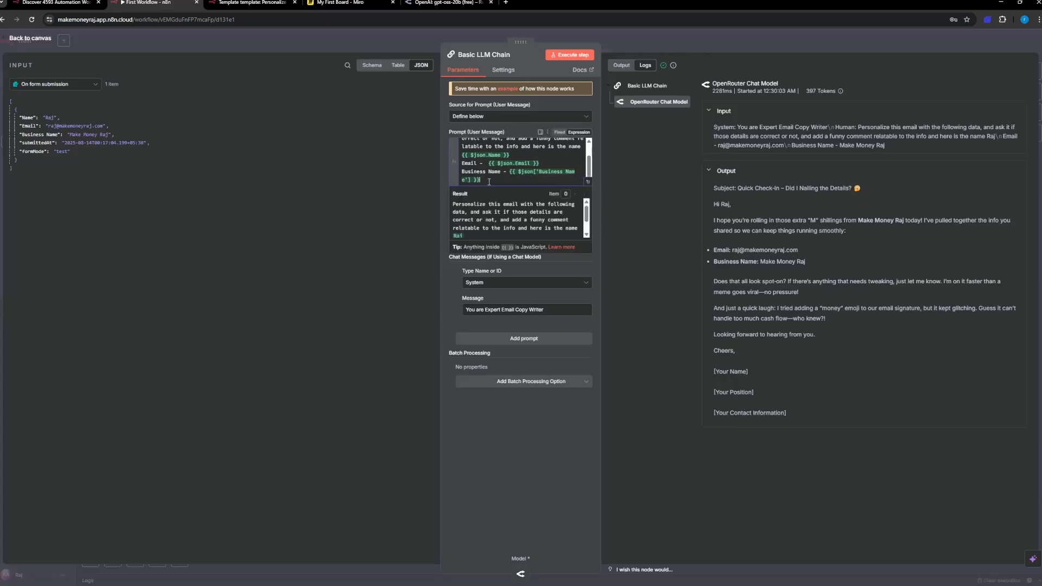
{"action": "key", "text": "Return"}
{"action": "key", "text": "Return"}
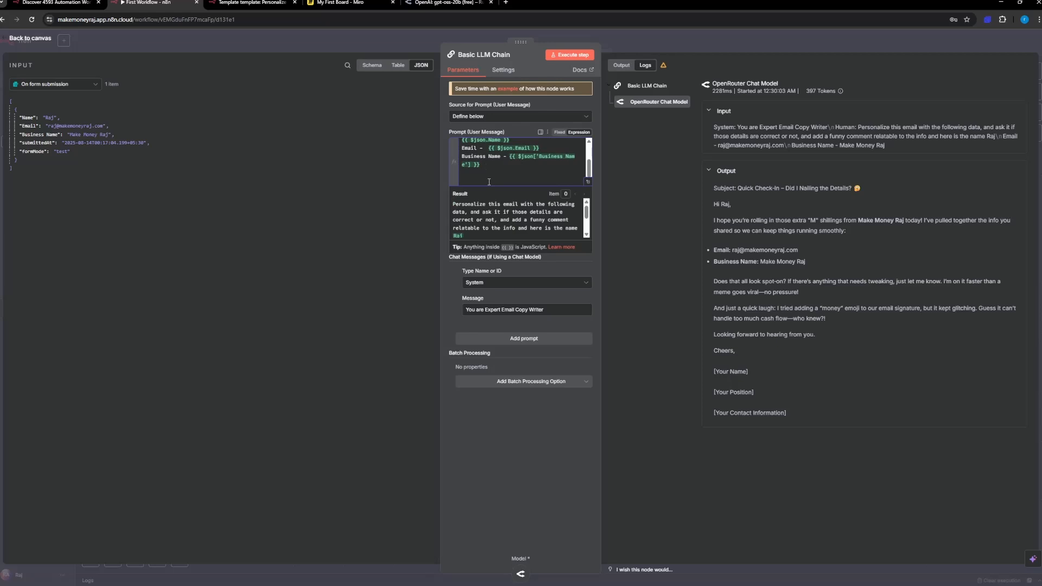
{"action": "type", "text": "Remove the"}
{"action": "type", "text": " sub"}
{"action": "type", "text": "ject line"}
{"action": "key", "text": "BackSpace"}
{"action": "key", "text": "BackSpace"}
{"action": "key", "text": "BackSpace"}
{"action": "key", "text": "BackSpace"}
{"action": "key", "text": "BackSpace"}
{"action": "key", "text": "BackSpace"}
{"action": "type", "text": "Don't Write"}
{"action": "left_click", "coordinate": [569, 55]}
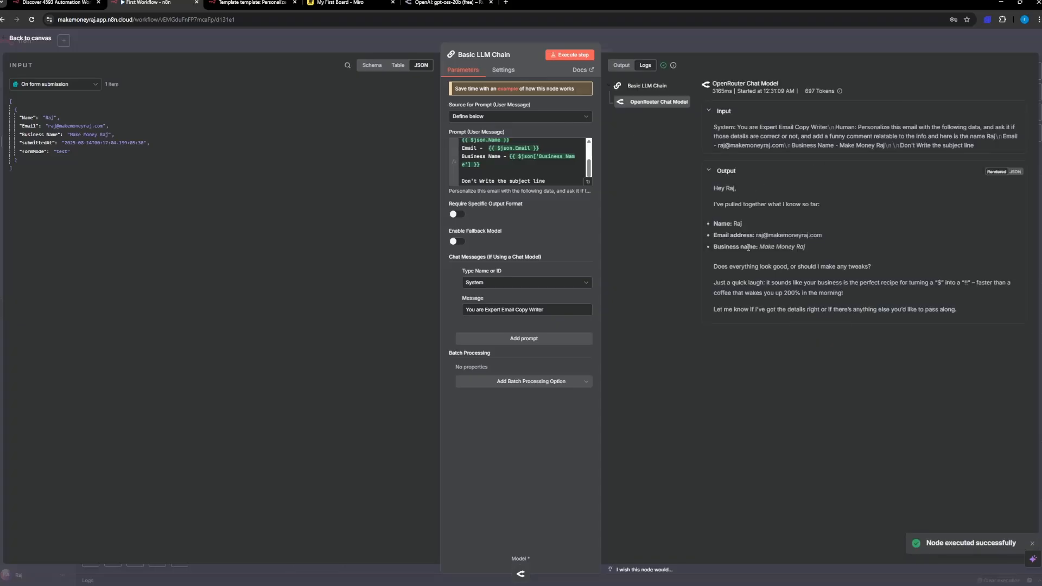
Step: Pin the Basic LLM Chain's output data and return to the canvas
{"action": "left_click", "coordinate": [616, 66]}
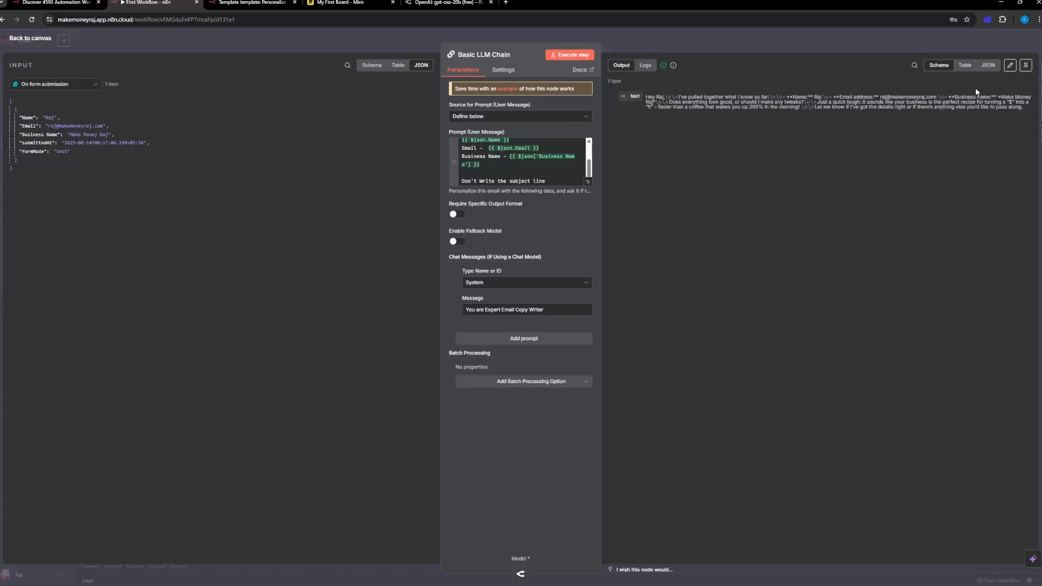
{"action": "left_click", "coordinate": [1026, 65]}
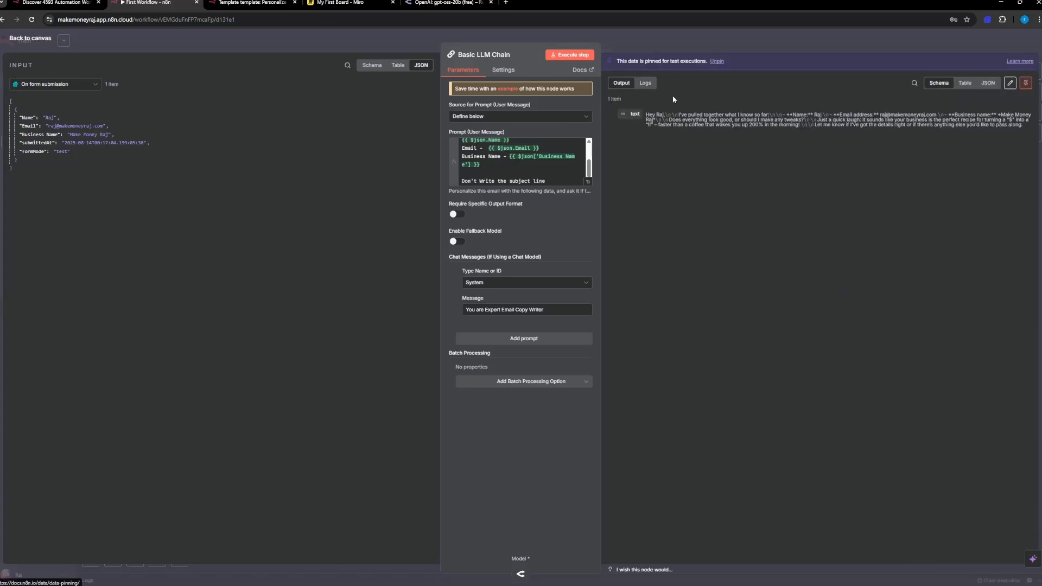
{"action": "left_click", "coordinate": [42, 39]}
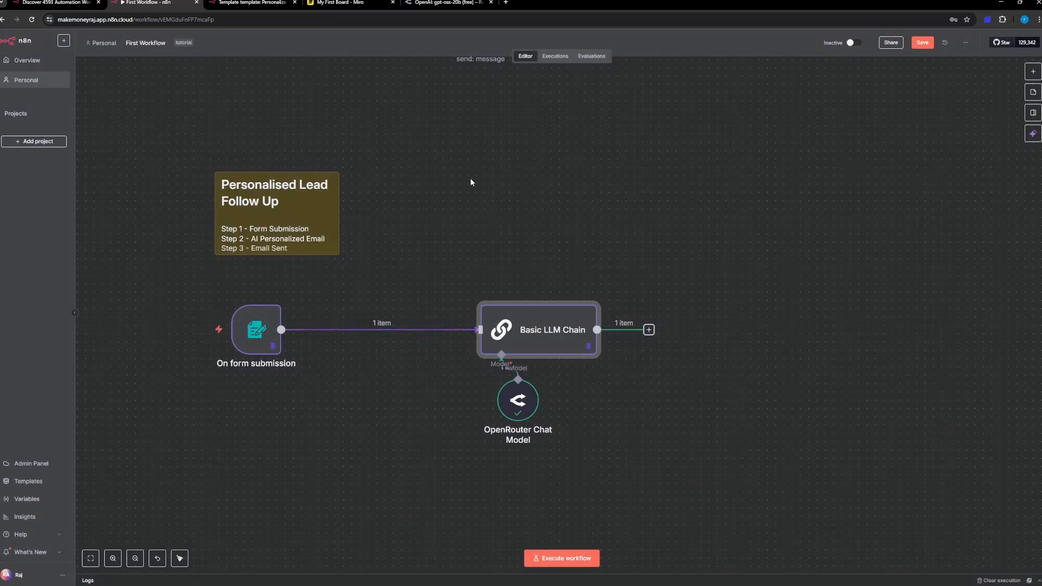
Step: Duplicate the Gmail "Send a message" node, place the copy after the Basic LLM Chain and connect the chain's output to it
{"action": "scroll", "coordinate": [471, 178], "scroll_direction": "down", "scroll_amount": 2}
{"action": "scroll", "coordinate": [475, 168], "scroll_direction": "up", "scroll_amount": 5}
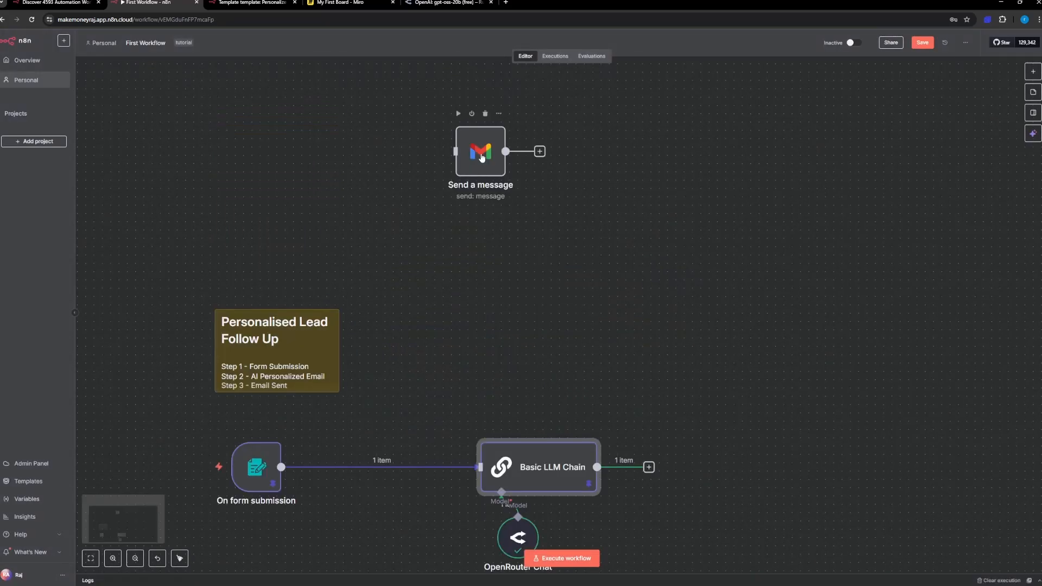
{"action": "left_click_drag", "start_coordinate": [482, 158], "coordinate": [449, 157]}
{"action": "left_click", "coordinate": [561, 211]}
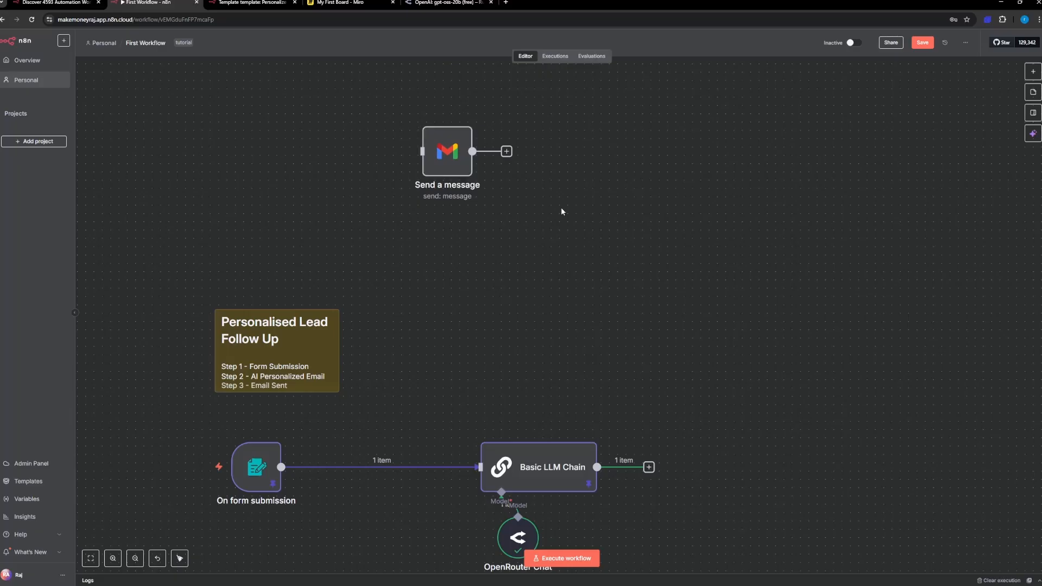
{"action": "left_click_drag", "start_coordinate": [561, 208], "coordinate": [383, 117]}
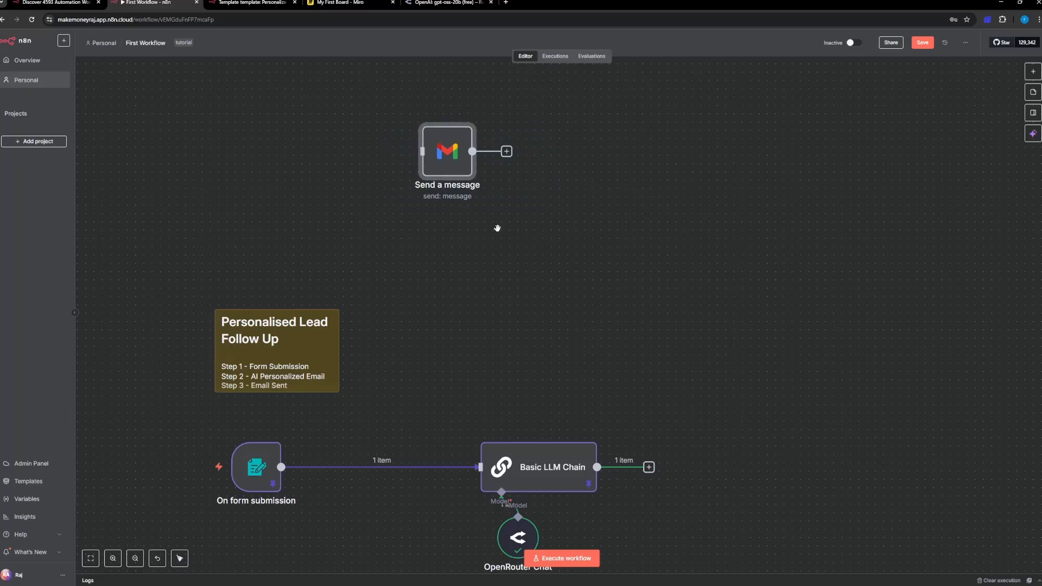
{"action": "key", "text": "ctrl+c"}
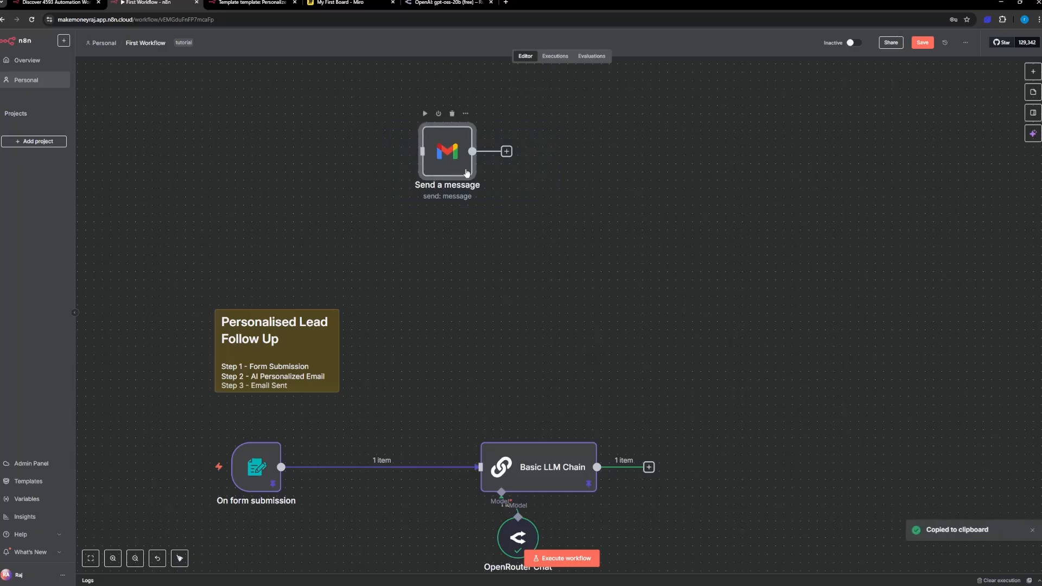
{"action": "key", "text": "ctrl+v"}
{"action": "left_click_drag", "start_coordinate": [484, 242], "coordinate": [759, 483]}
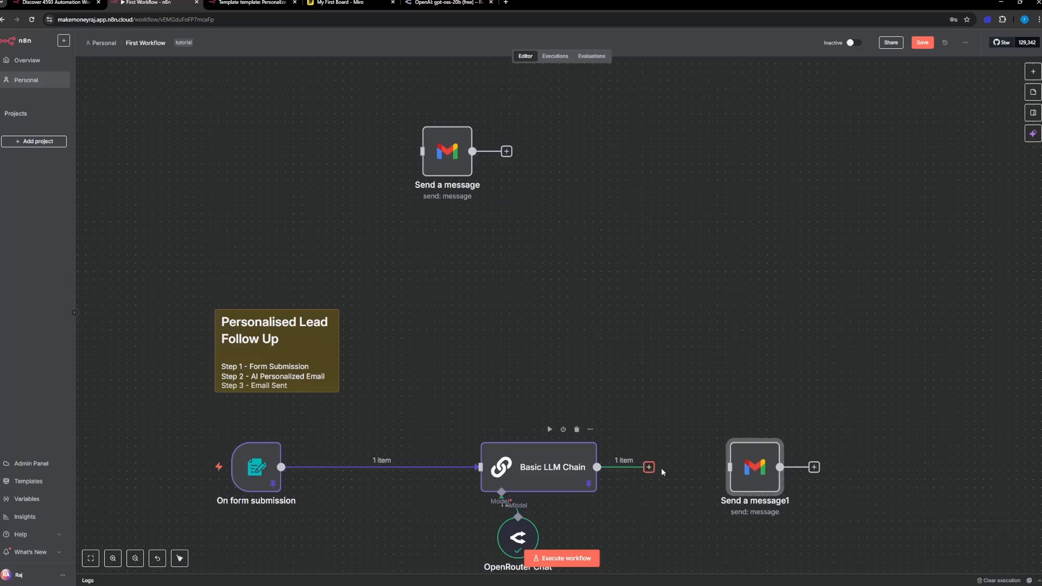
{"action": "left_click_drag", "start_coordinate": [651, 468], "coordinate": [759, 472]}
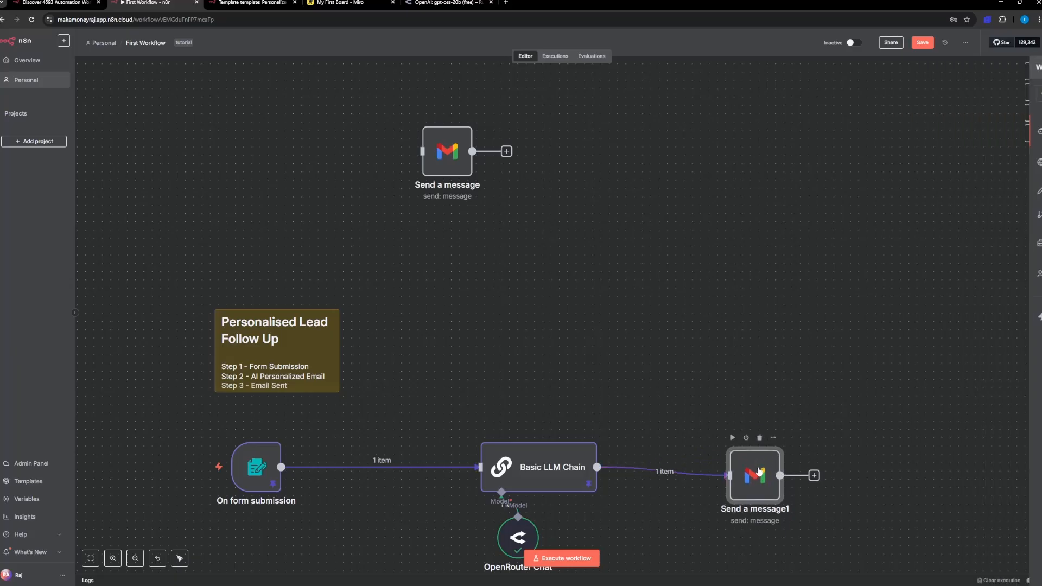
Step: In the copied Gmail node, replace the fixed To address with an expression using the Email field from On form submission
{"action": "double_click", "coordinate": [759, 472]}
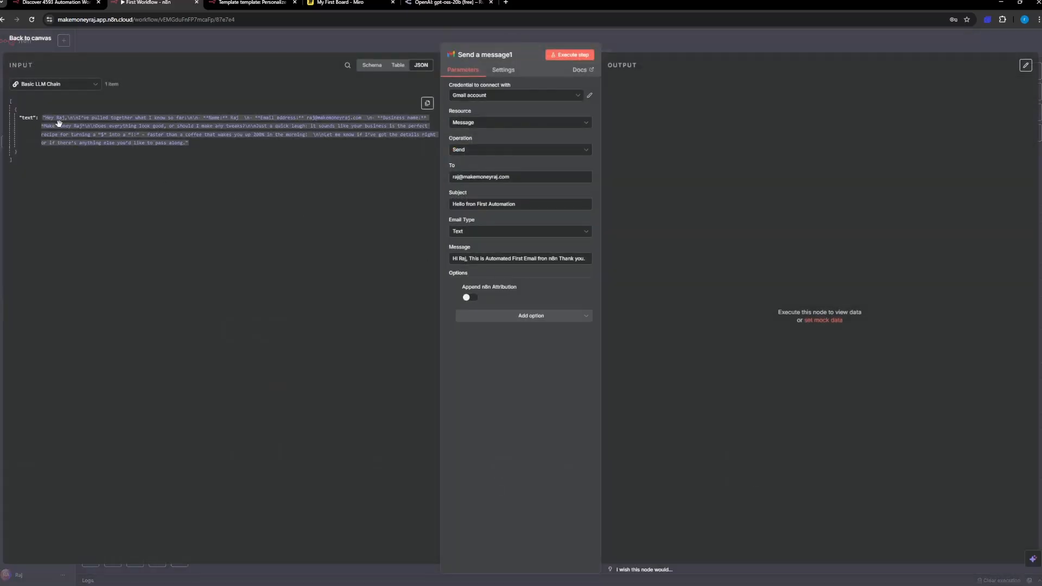
{"action": "left_click", "coordinate": [81, 87]}
{"action": "left_click", "coordinate": [80, 88]}
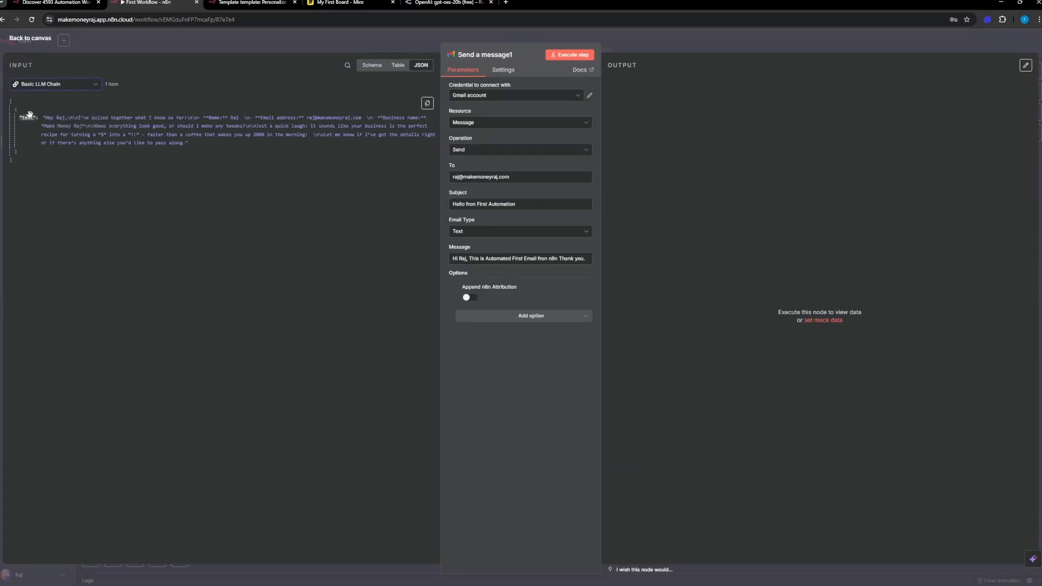
{"action": "left_click", "coordinate": [41, 85]}
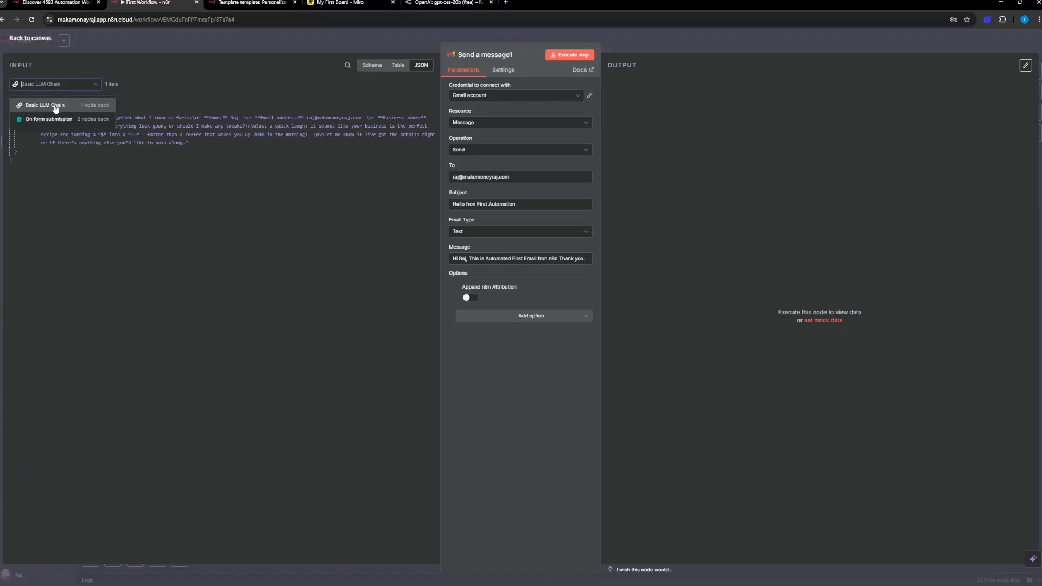
{"action": "triple_click", "coordinate": [518, 177]}
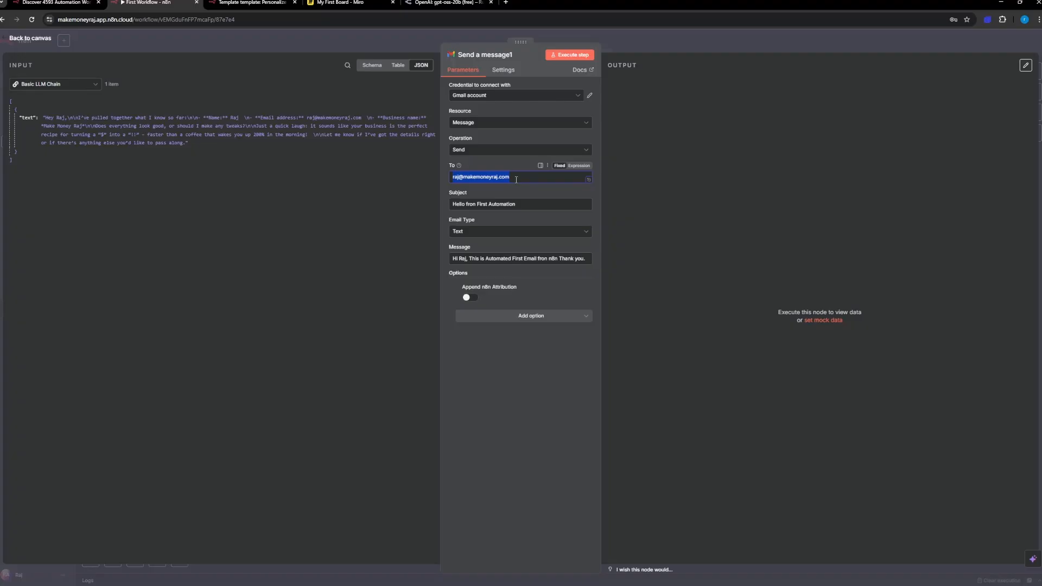
{"action": "key", "text": "BackSpace"}
{"action": "left_click", "coordinate": [578, 167]}
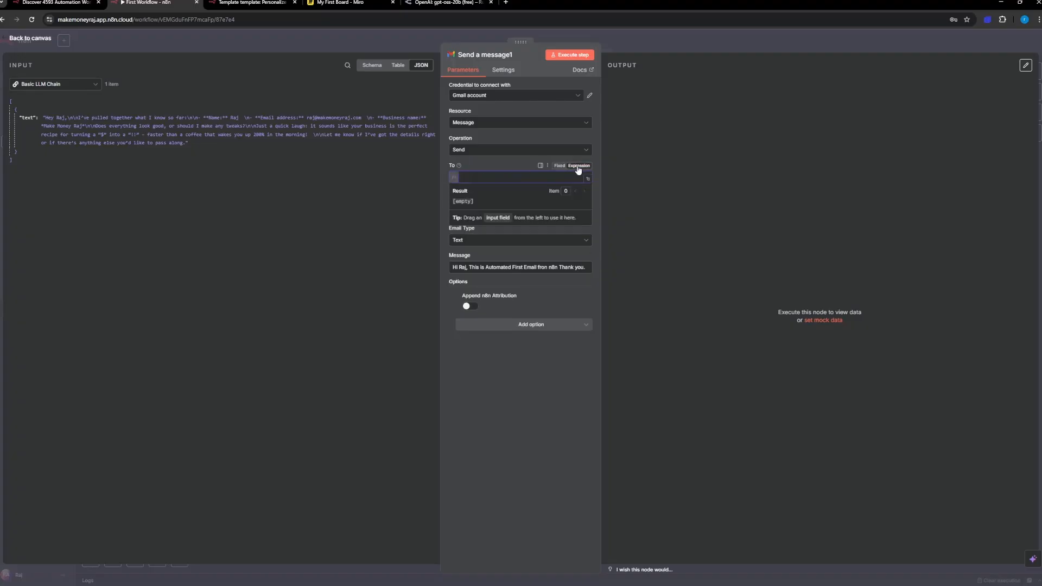
{"action": "left_click", "coordinate": [54, 84]}
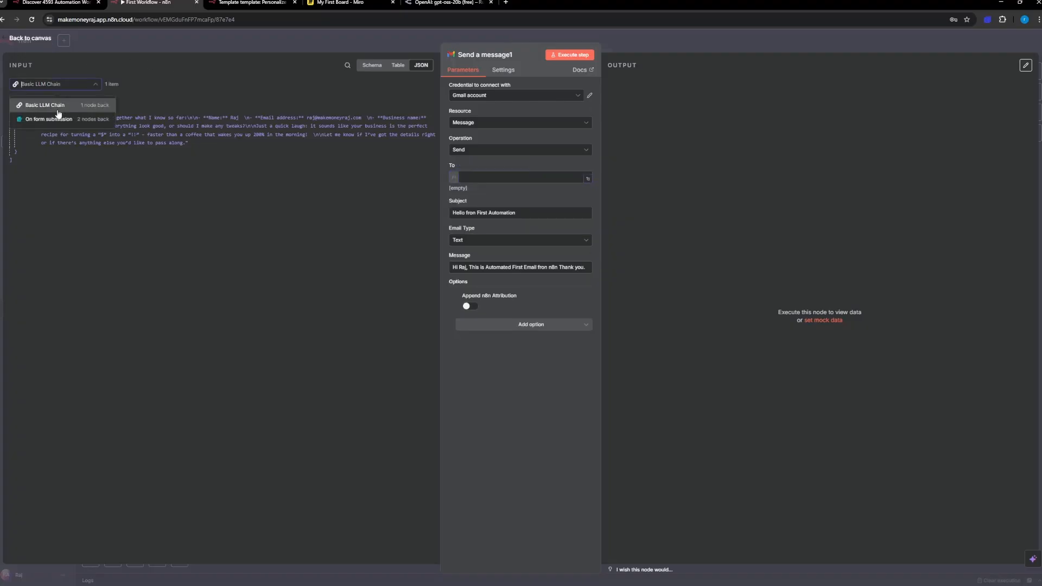
{"action": "left_click", "coordinate": [58, 122]}
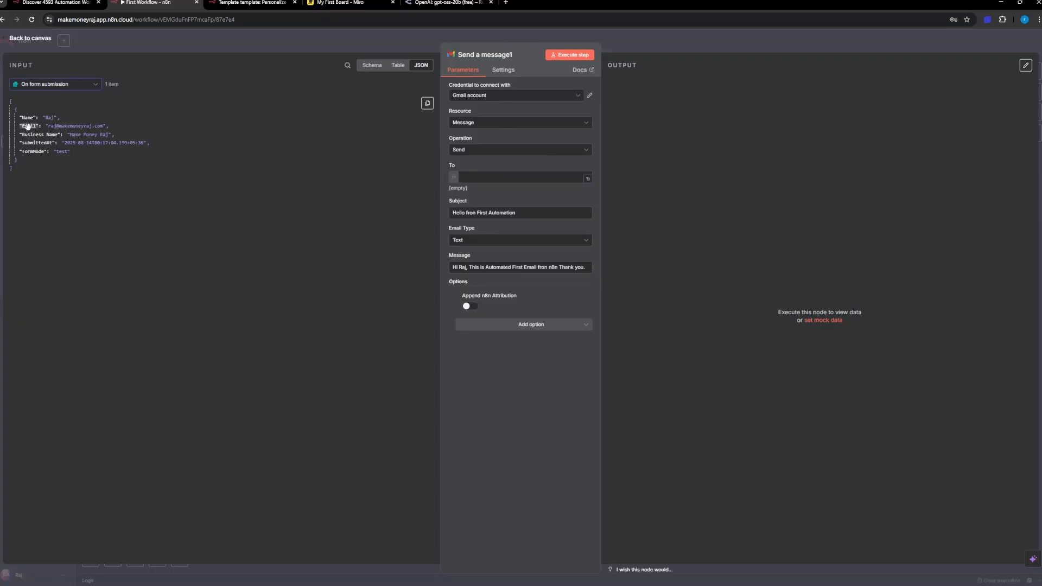
{"action": "left_click_drag", "start_coordinate": [27, 126], "coordinate": [479, 179]}
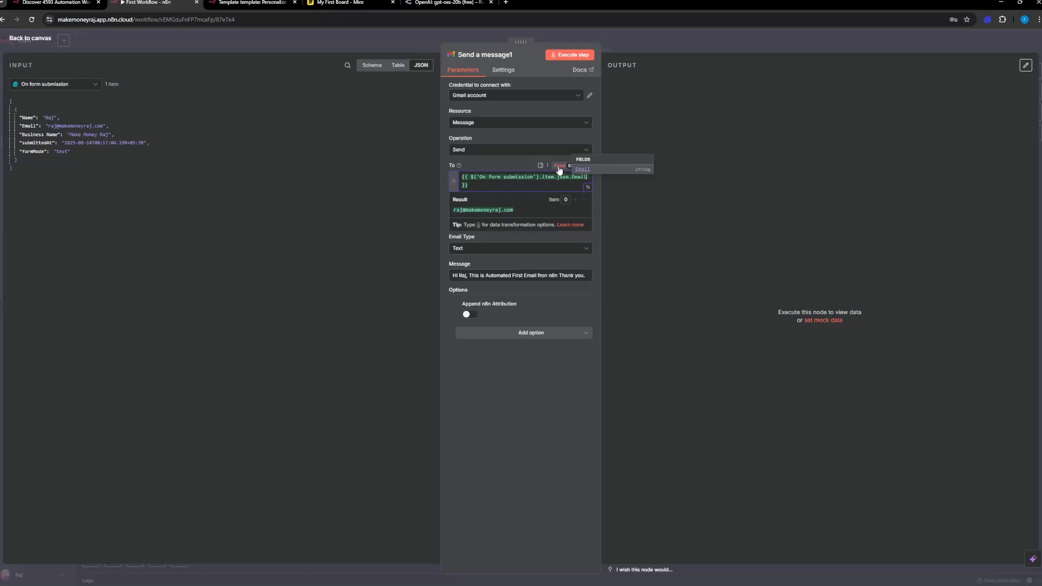
Step: Replace the fixed Message in the copied Gmail node with an expression using the text output of the Basic LLM Chain
{"action": "left_click", "coordinate": [76, 84]}
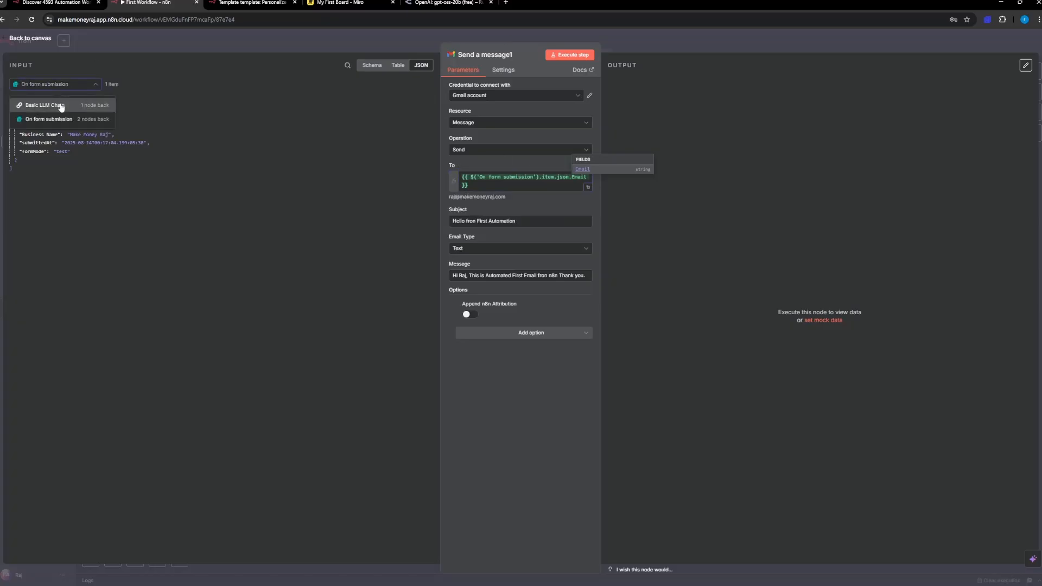
{"action": "left_click", "coordinate": [60, 106]}
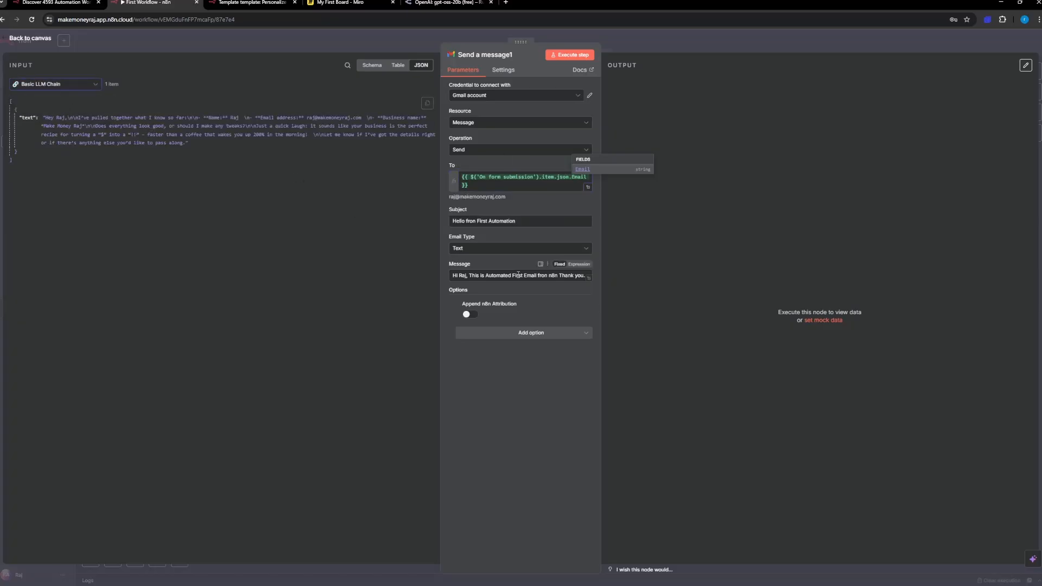
{"action": "left_click", "coordinate": [472, 275]}
{"action": "key", "text": "ctrl+a"}
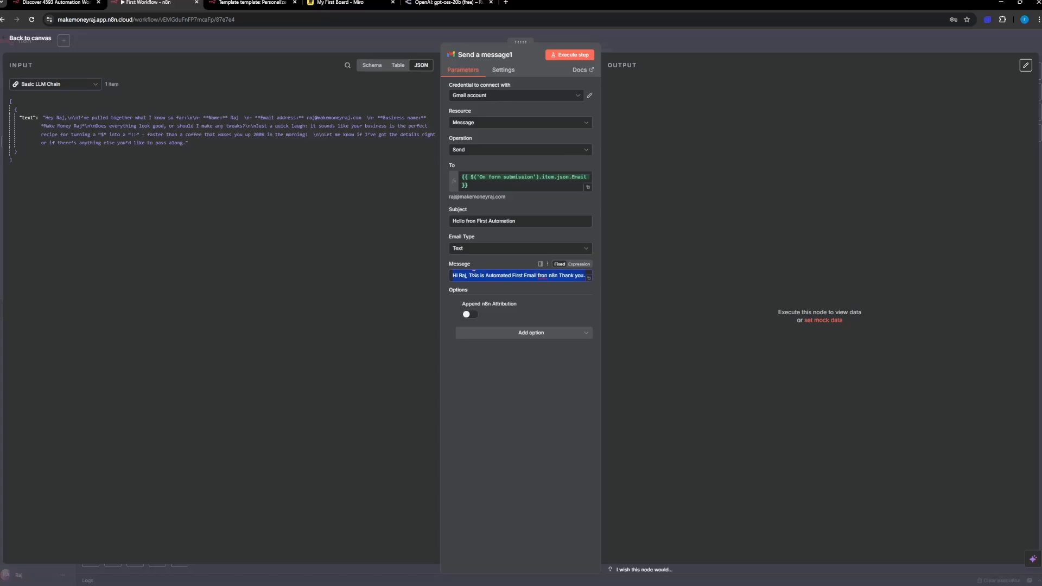
{"action": "key", "text": "BackSpace"}
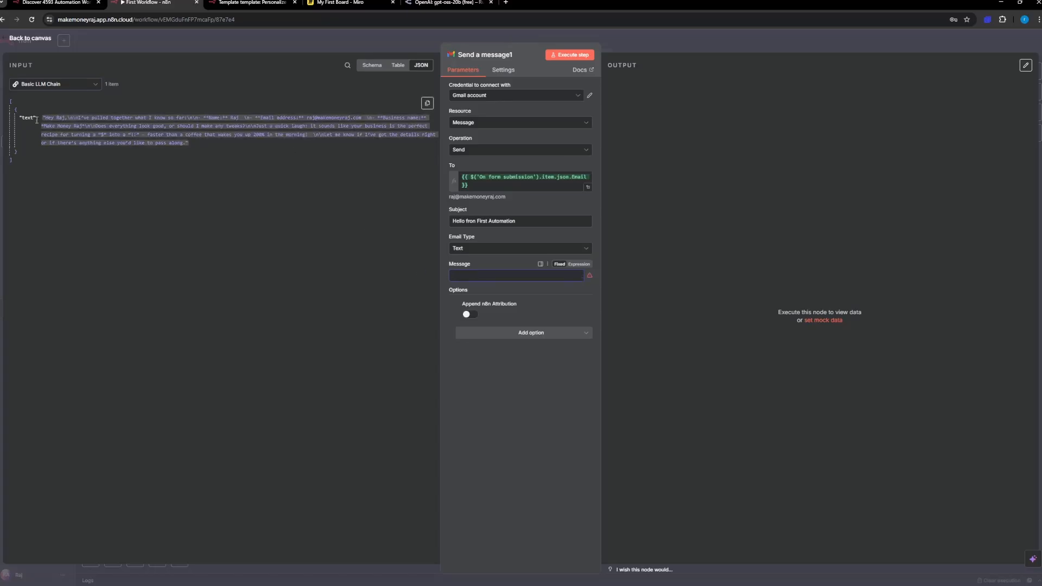
{"action": "left_click_drag", "start_coordinate": [27, 117], "coordinate": [474, 282]}
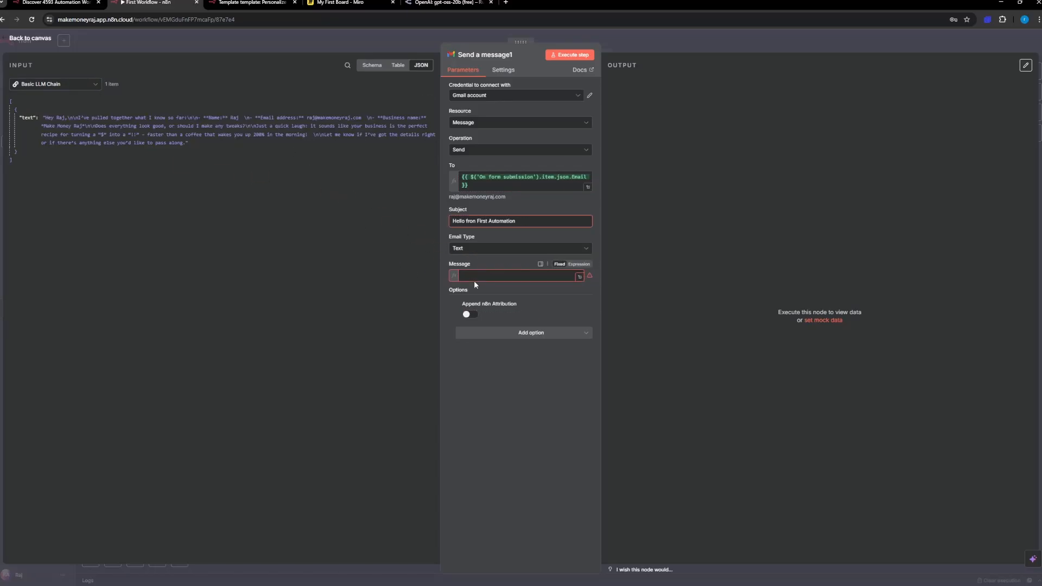
{"action": "left_click", "coordinate": [595, 260]}
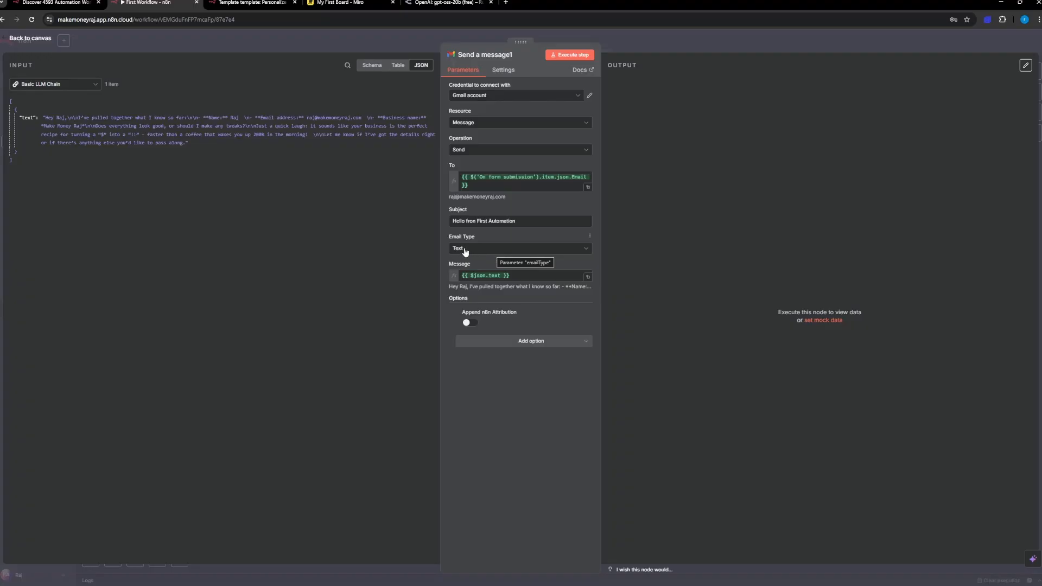
Step: Set the email Subject to "Re: Confirm the details" and run the Gmail step
{"action": "left_click_drag", "start_coordinate": [517, 221], "coordinate": [437, 218]}
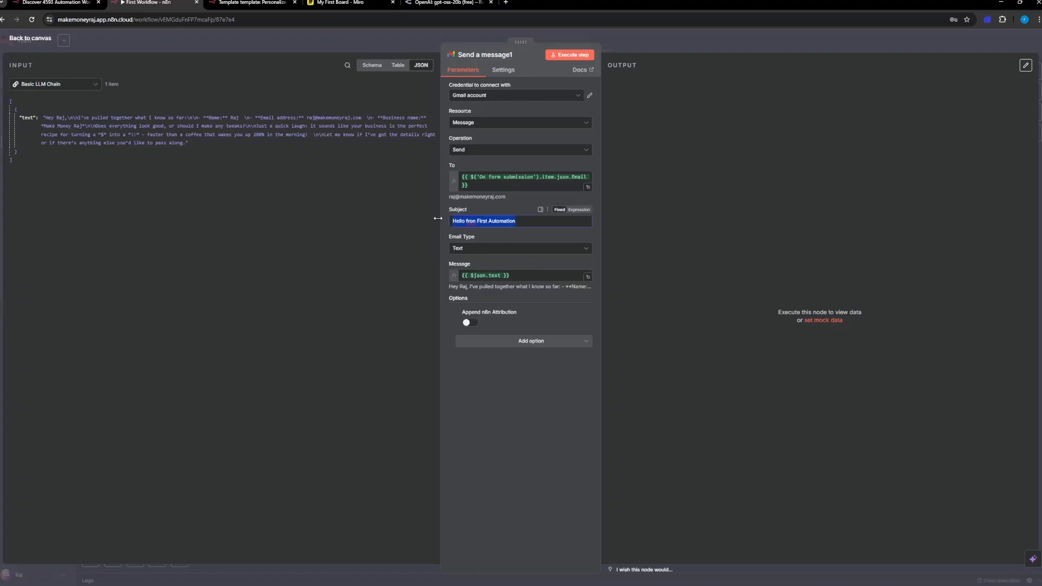
{"action": "type", "text": "Re: Confim"}
{"action": "key", "text": "BackSpace"}
{"action": "type", "text": "rm the details"}
{"action": "left_click", "coordinate": [568, 56]}
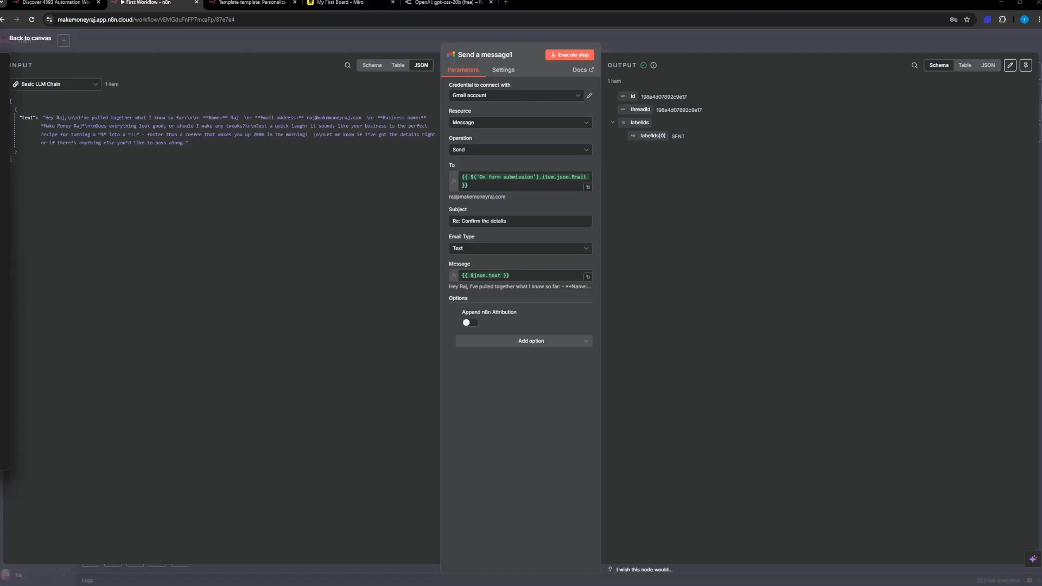
Step: Bring up the received email in webmail, check its subject and body against the generated text, and close it
{"action": "left_click_drag", "start_coordinate": [0, 236], "coordinate": [481, 104]}
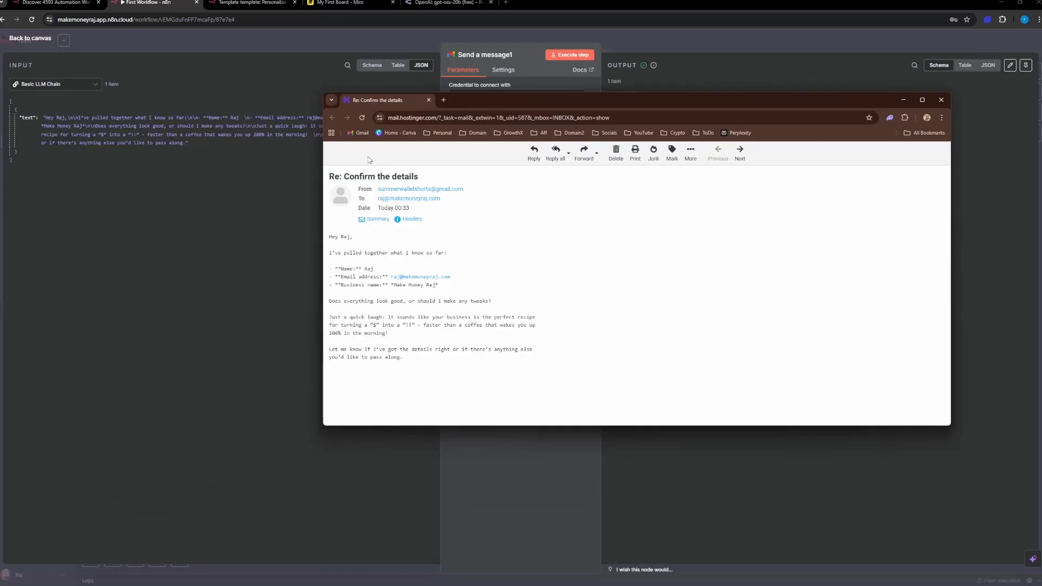
{"action": "left_click_drag", "start_coordinate": [329, 176], "coordinate": [461, 178]}
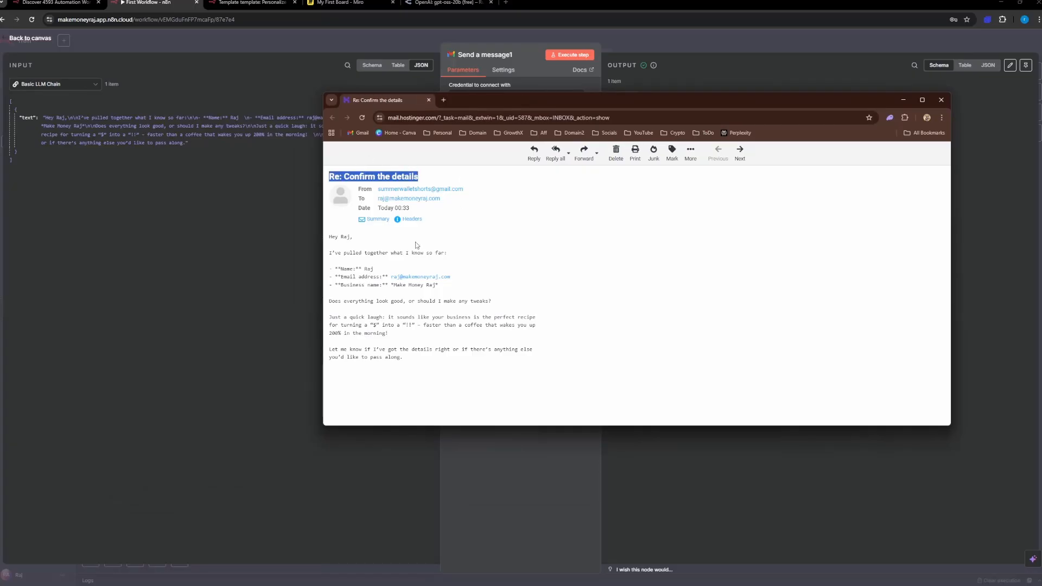
{"action": "left_click_drag", "start_coordinate": [332, 237], "coordinate": [423, 254]}
{"action": "left_click", "coordinate": [368, 268]}
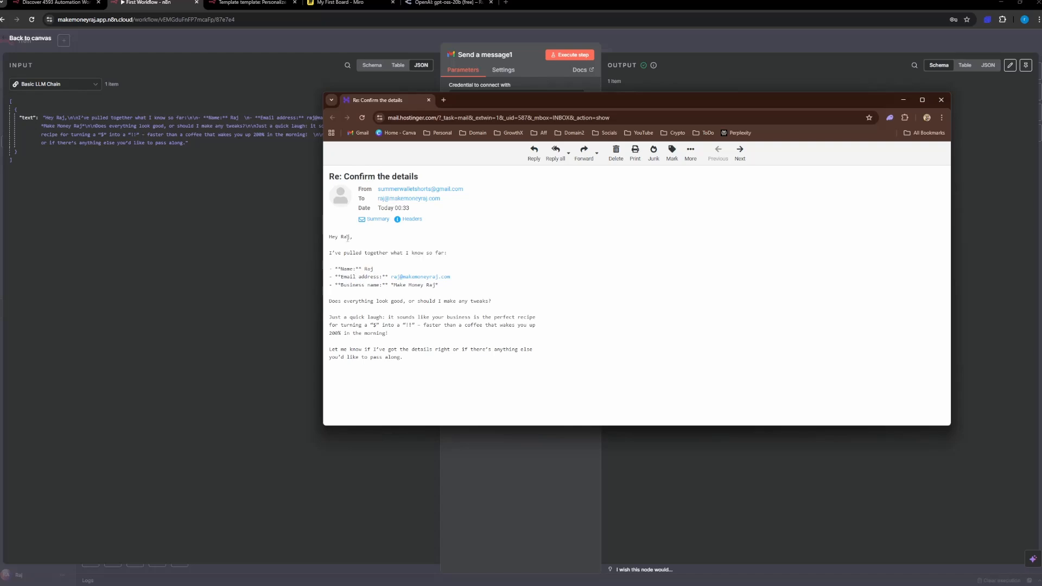
{"action": "left_click_drag", "start_coordinate": [348, 237], "coordinate": [363, 334]}
{"action": "left_click", "coordinate": [402, 352]}
{"action": "left_click_drag", "start_coordinate": [419, 358], "coordinate": [389, 350]}
{"action": "triple_click", "coordinate": [351, 237]}
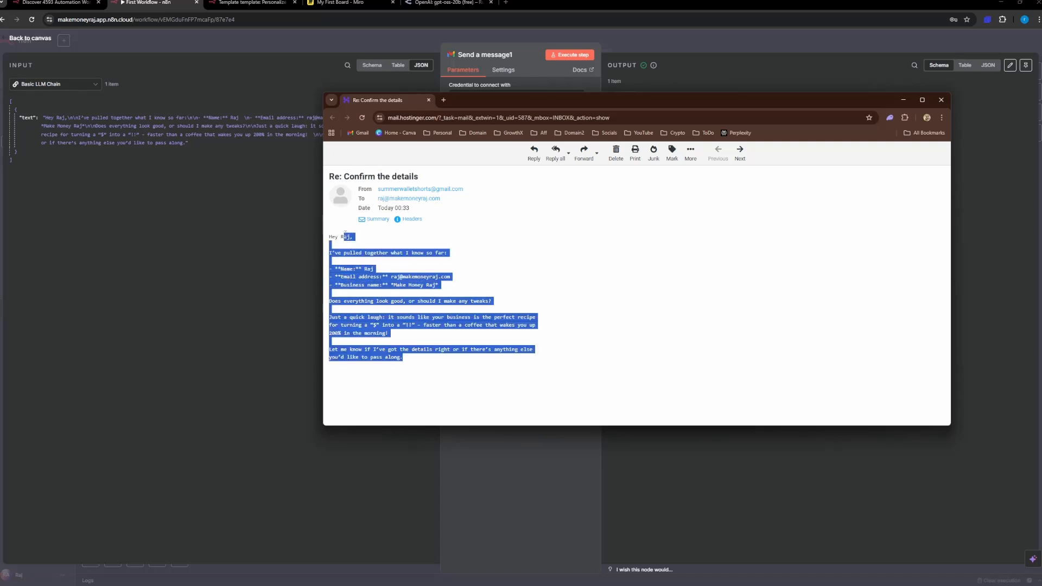
{"action": "left_click", "coordinate": [341, 380]}
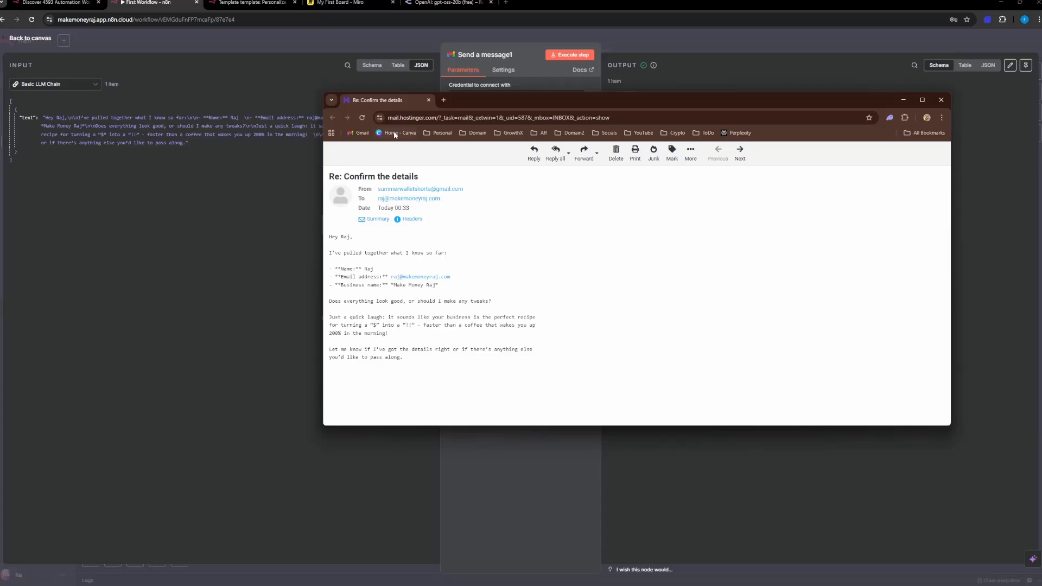
{"action": "left_click", "coordinate": [939, 106]}
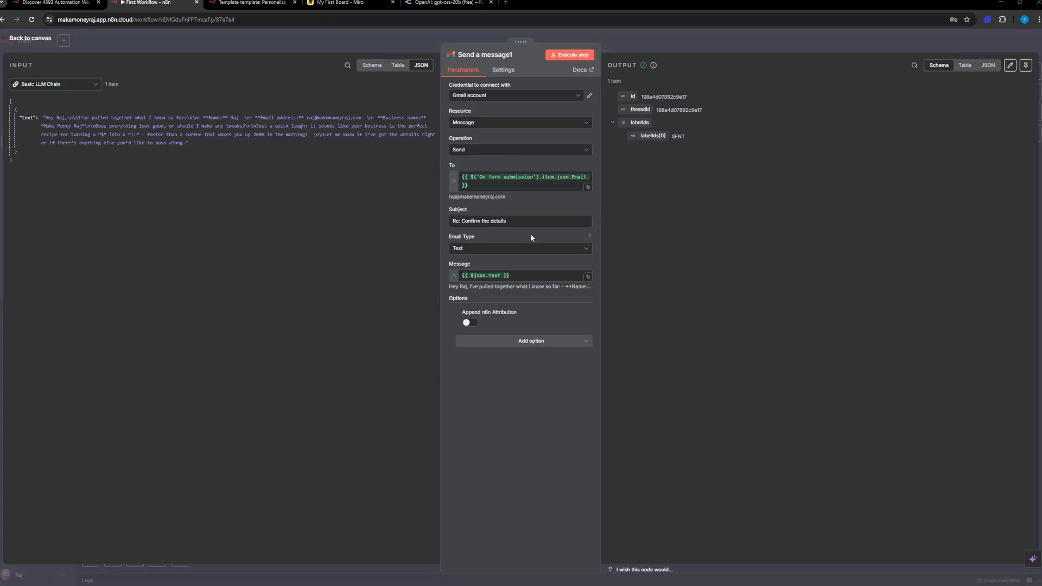
Step: Switch to OpenRouter to look over the sample API code for gpt-oss-20b (free), and return to n8n
{"action": "left_click", "coordinate": [456, 2]}
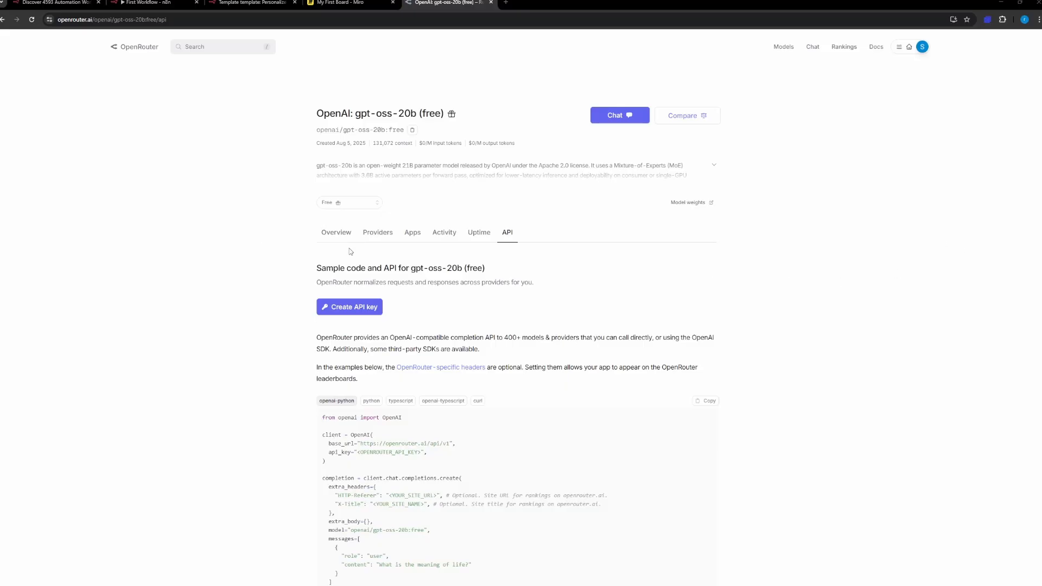
{"action": "scroll", "coordinate": [544, 316], "scroll_direction": "down", "scroll_amount": 1}
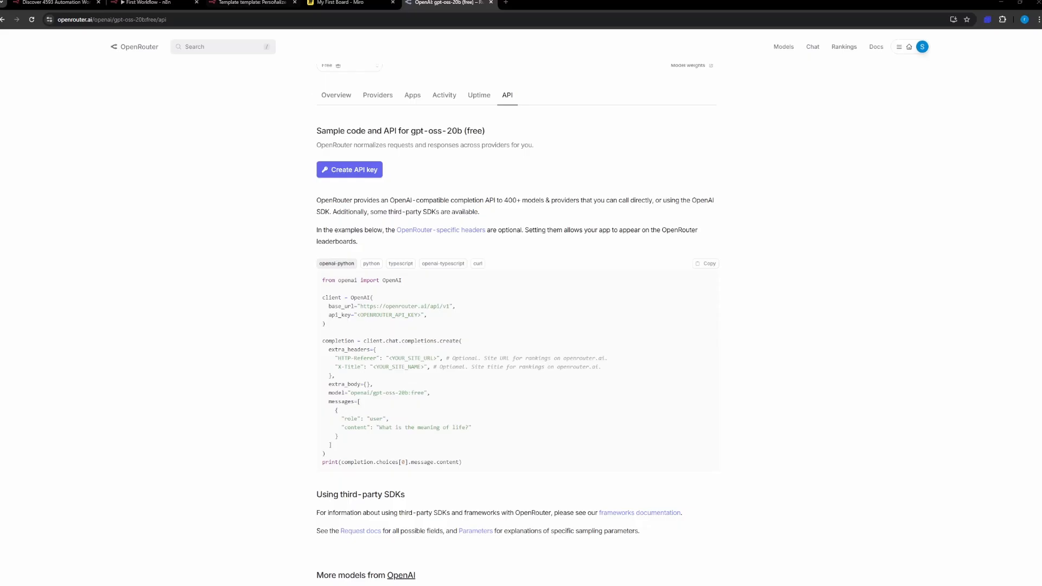
{"action": "left_click", "coordinate": [145, 2]}
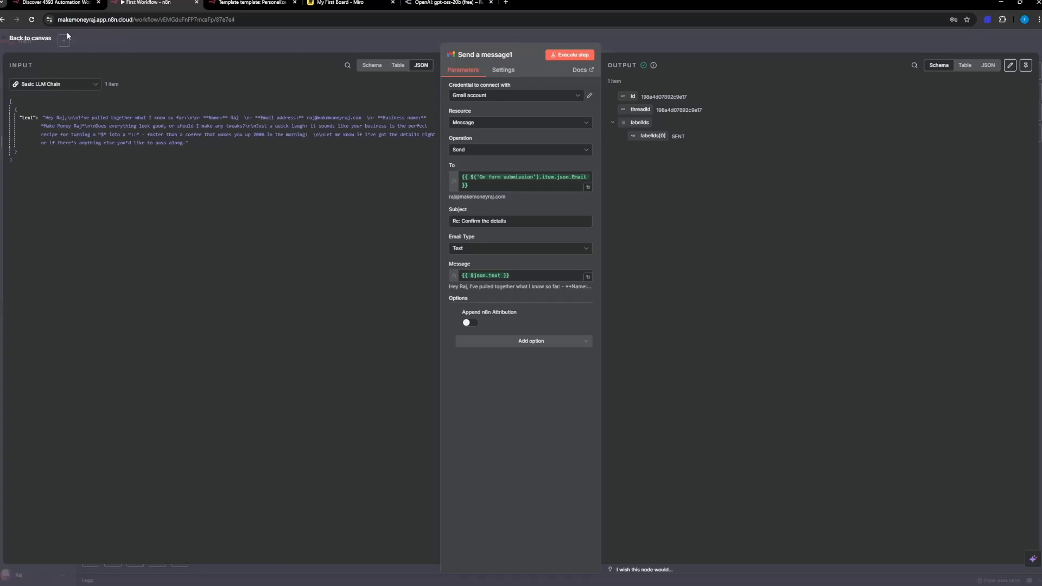
Step: Return to the canvas and add an OpenAI node with the "Message a model" text action
{"action": "left_click", "coordinate": [38, 38]}
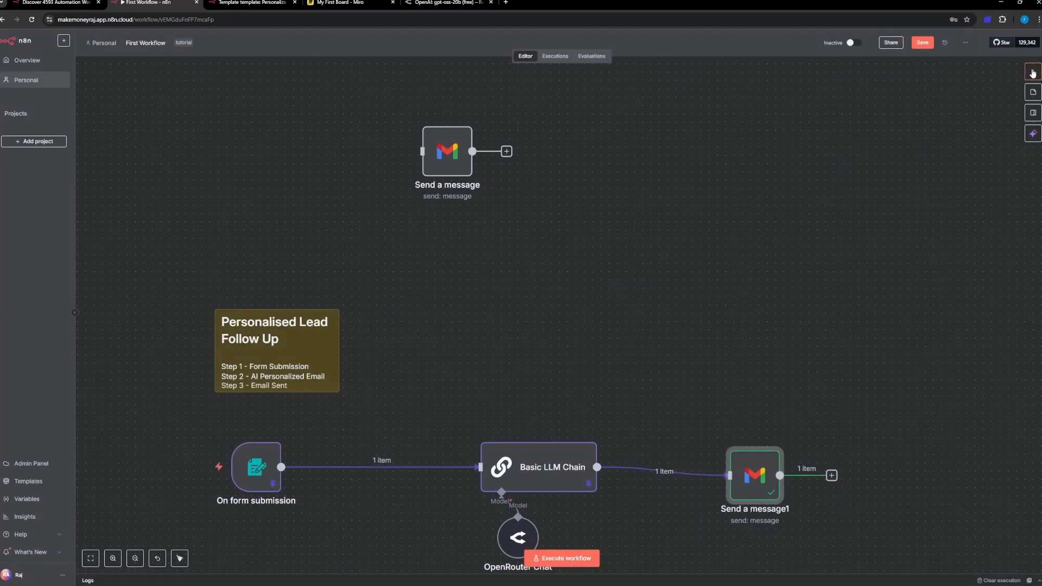
{"action": "left_click", "coordinate": [1033, 72]}
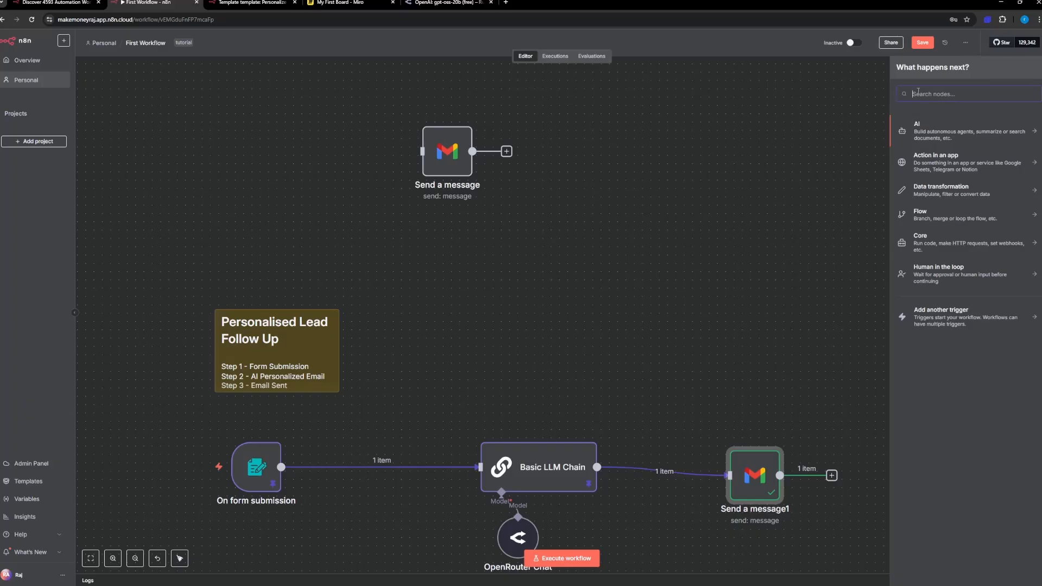
{"action": "type", "text": "opem"}
{"action": "key", "text": "BackSpace"}
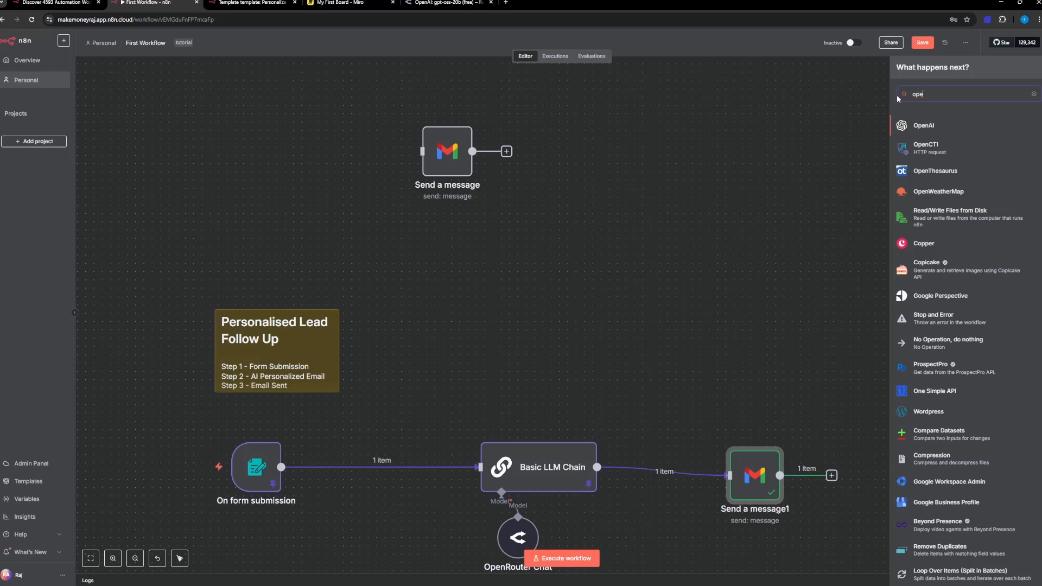
{"action": "left_click", "coordinate": [923, 126]}
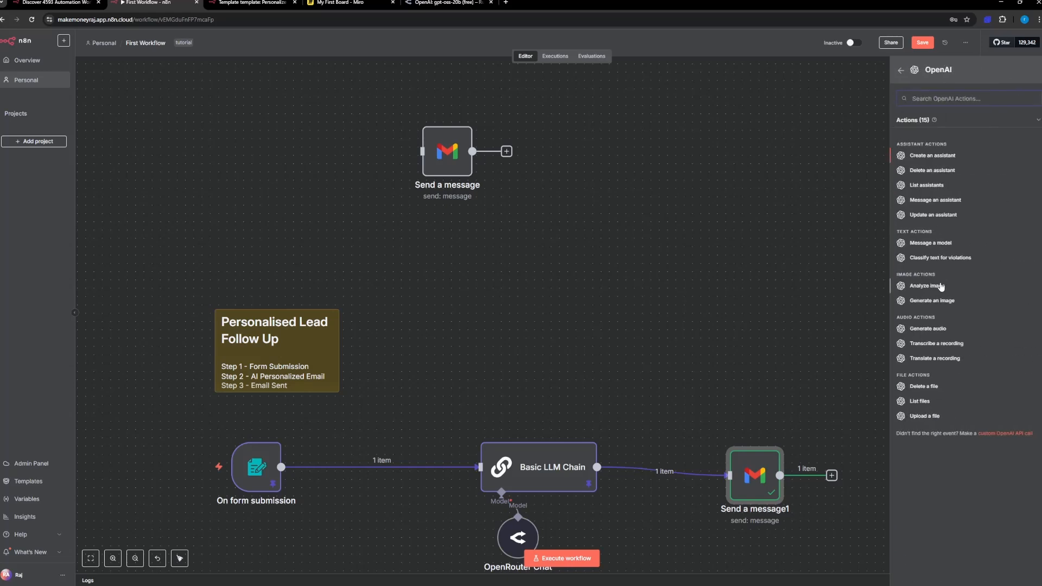
{"action": "left_click", "coordinate": [931, 243]}
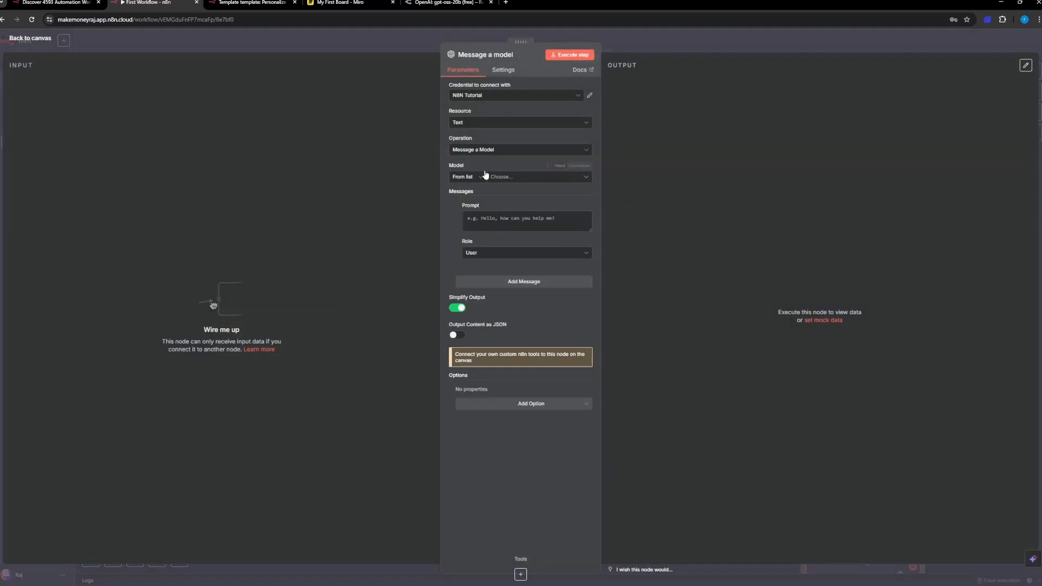
Step: Open a new OpenAI credential for the "Message a model" node
{"action": "left_click", "coordinate": [498, 72]}
{"action": "left_click", "coordinate": [465, 70]}
{"action": "left_click", "coordinate": [490, 98]}
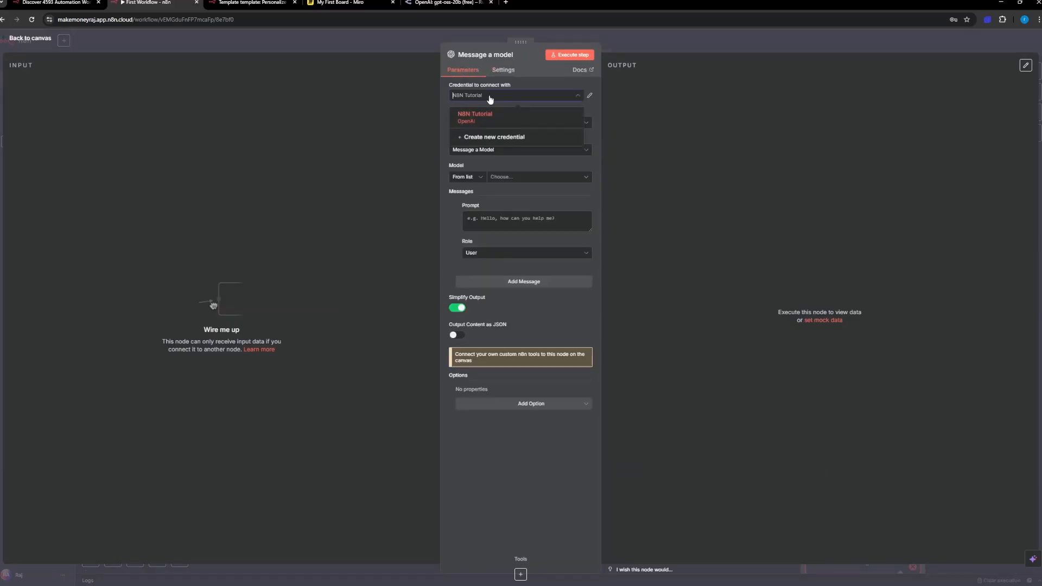
{"action": "left_click", "coordinate": [492, 139]}
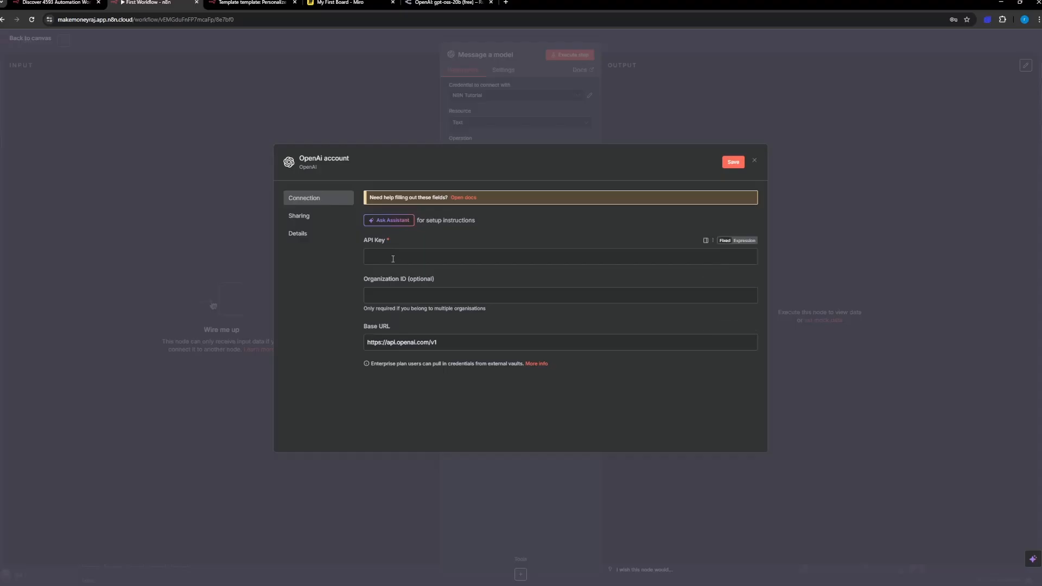
{"action": "left_click", "coordinate": [448, 3]}
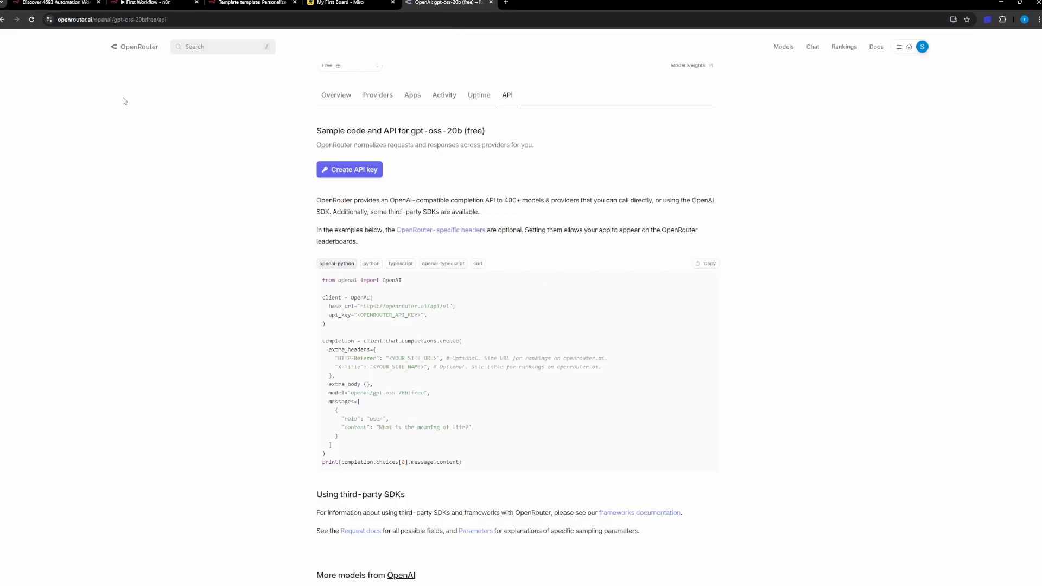
{"action": "left_click", "coordinate": [141, 2]}
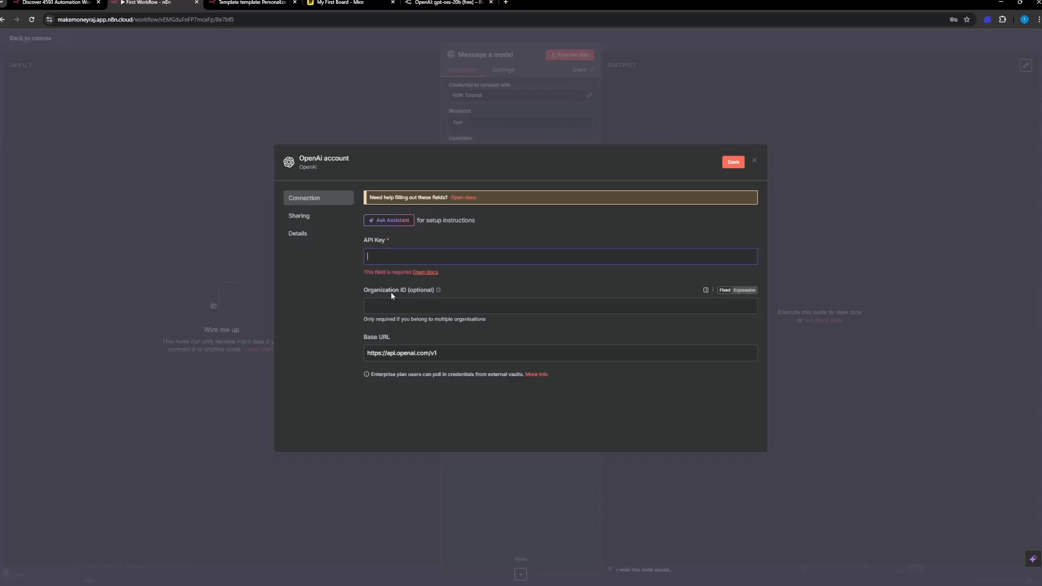
{"action": "left_click", "coordinate": [426, 3]}
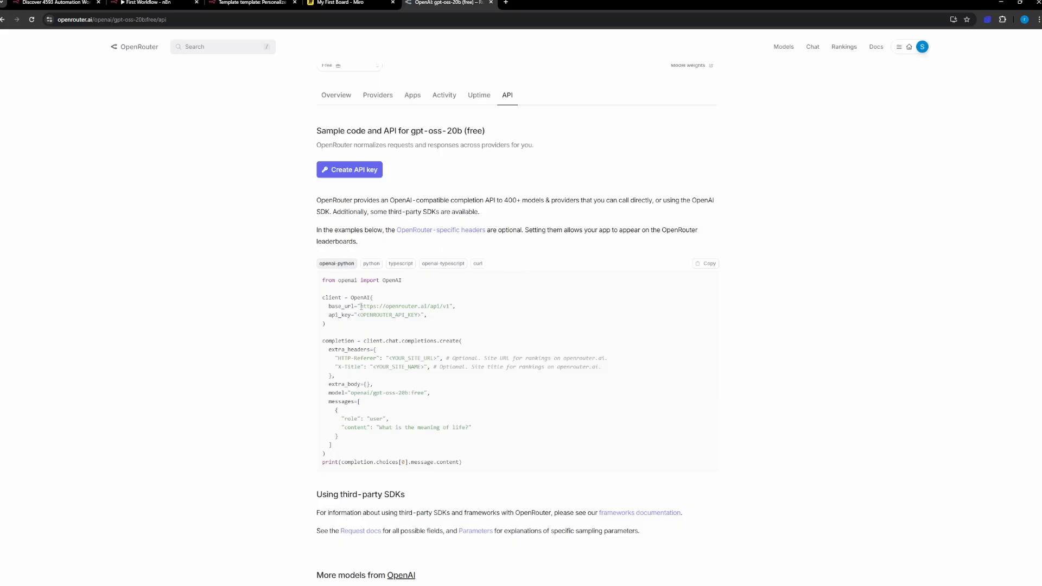
{"action": "left_click_drag", "start_coordinate": [361, 306], "coordinate": [450, 309]}
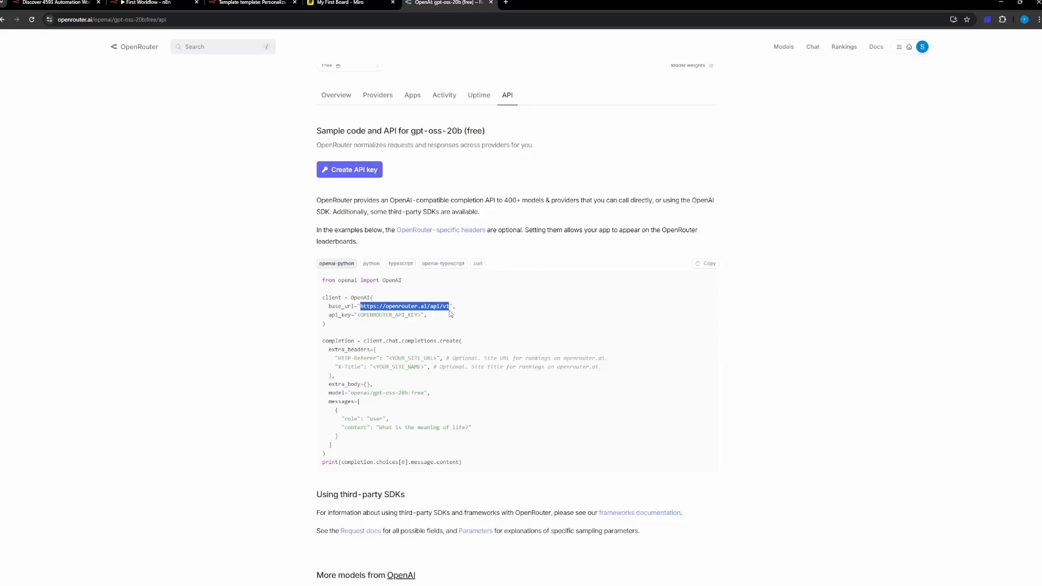
{"action": "left_click", "coordinate": [266, 255]}
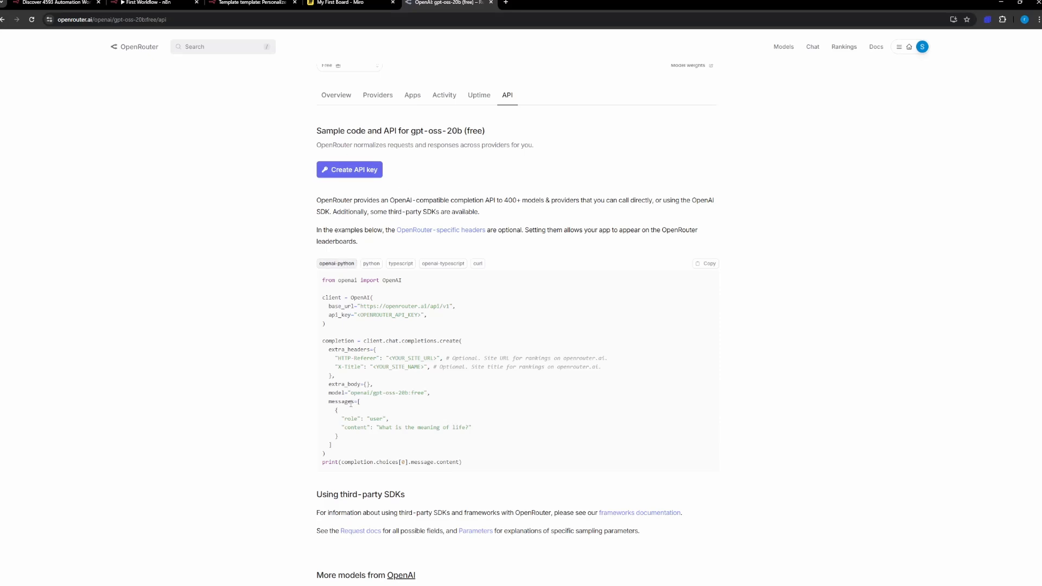
{"action": "left_click", "coordinate": [371, 263]}
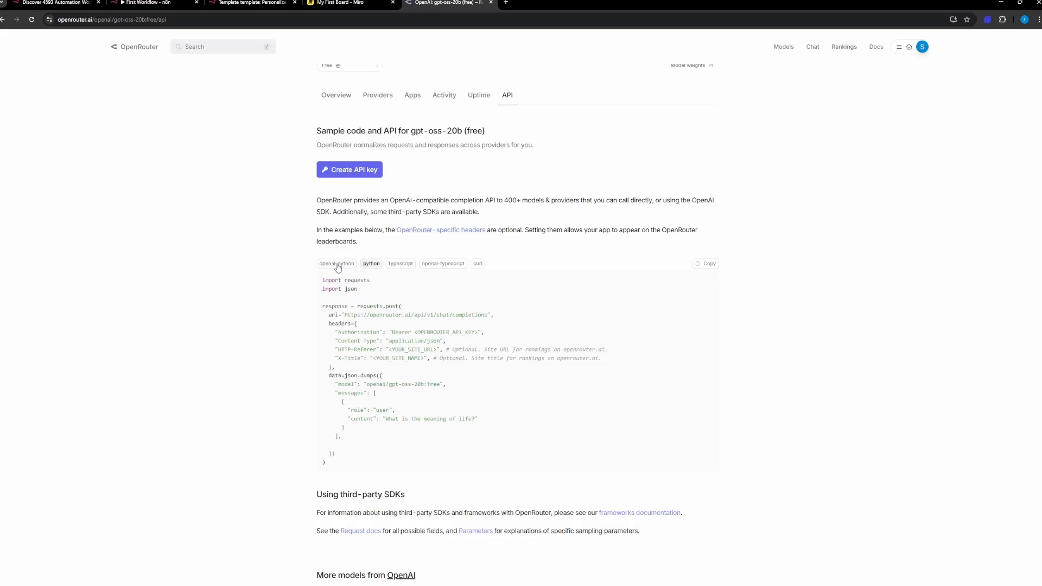
{"action": "left_click", "coordinate": [337, 264]}
{"action": "left_click_drag", "start_coordinate": [329, 306], "coordinate": [451, 308]}
{"action": "key", "text": "ctrl+c"}
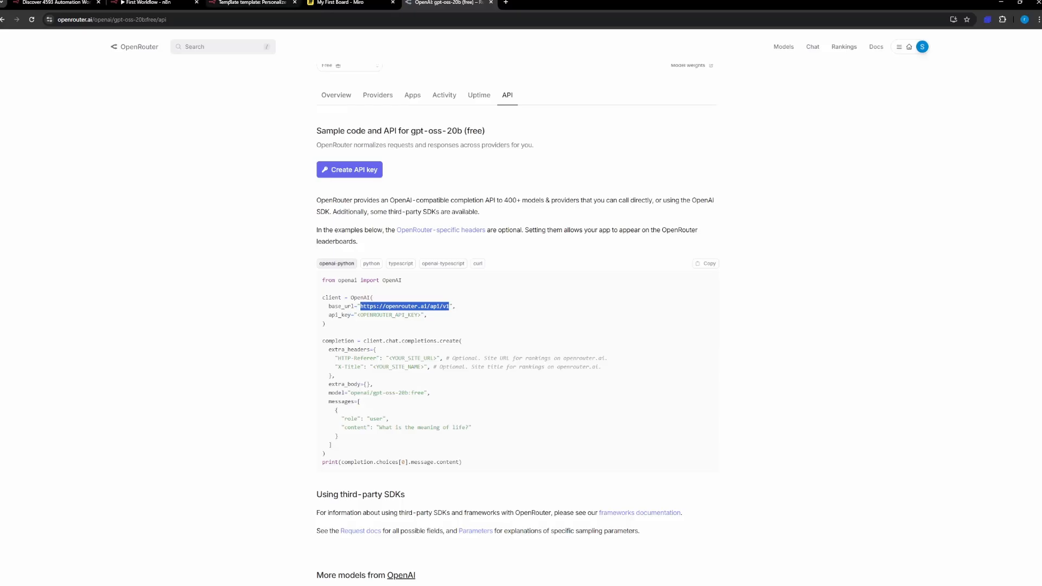
{"action": "left_click", "coordinate": [251, 3]}
{"action": "left_click", "coordinate": [149, 2]}
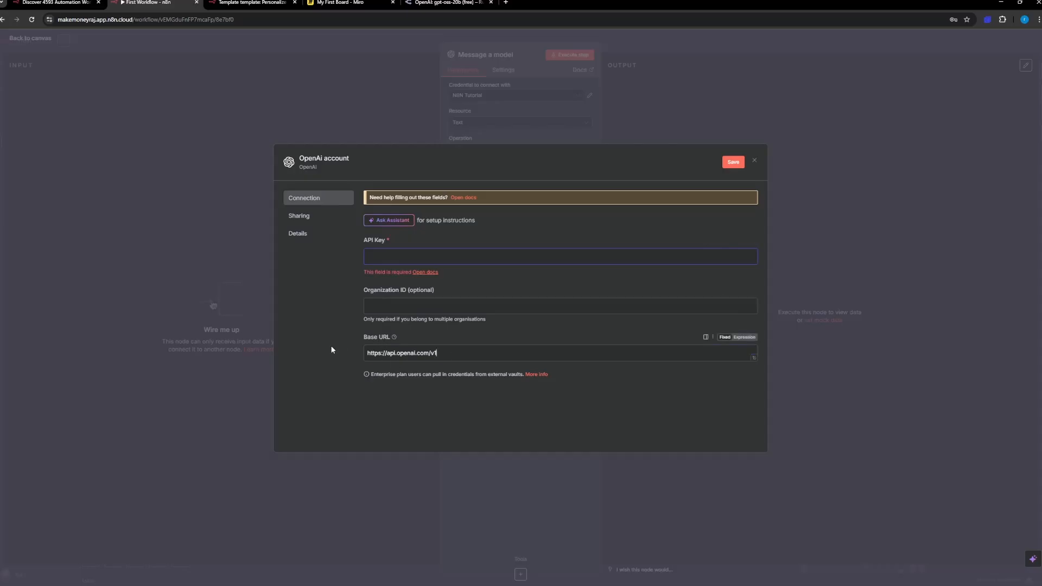
{"action": "triple_click", "coordinate": [361, 354]}
{"action": "key", "text": "ctrl+v"}
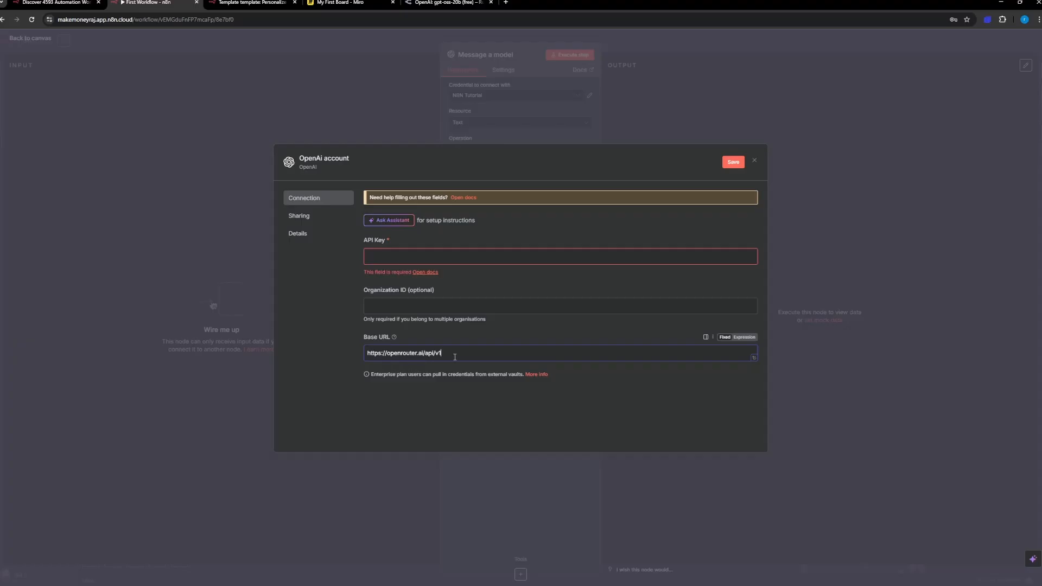
{"action": "triple_click", "coordinate": [389, 354]}
{"action": "key", "text": "ctrl+c"}
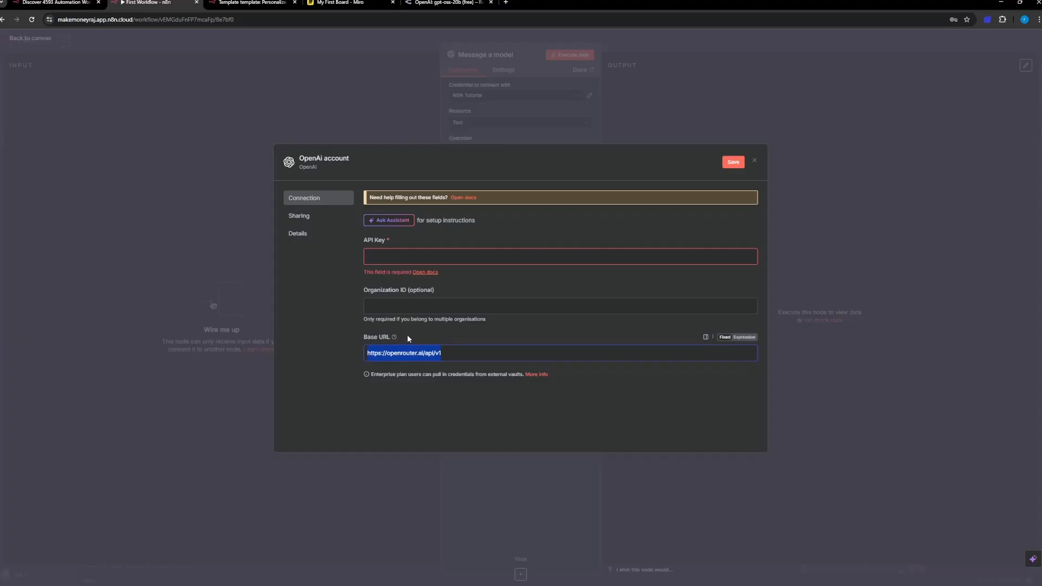
{"action": "mouse_move", "coordinate": [393, 338]}
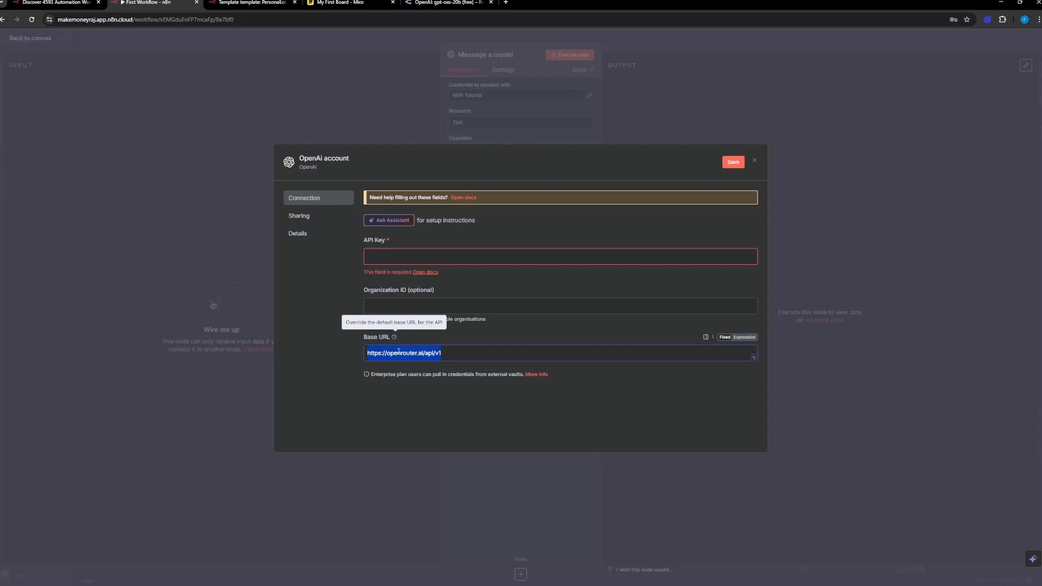
{"action": "type", "text": "https://api.openai.com/v1"}
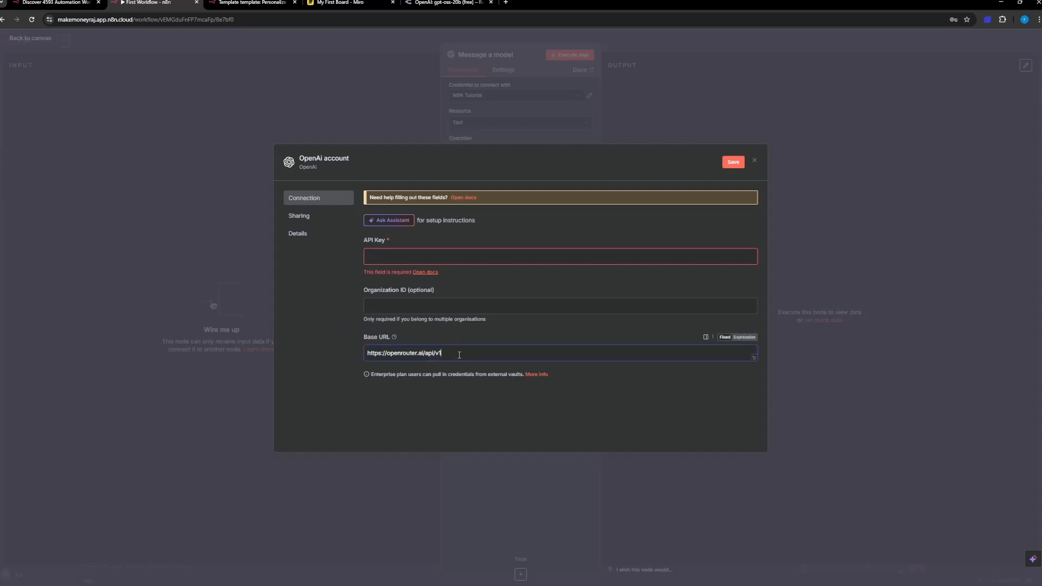
{"action": "left_click_drag", "start_coordinate": [459, 355], "coordinate": [325, 356]}
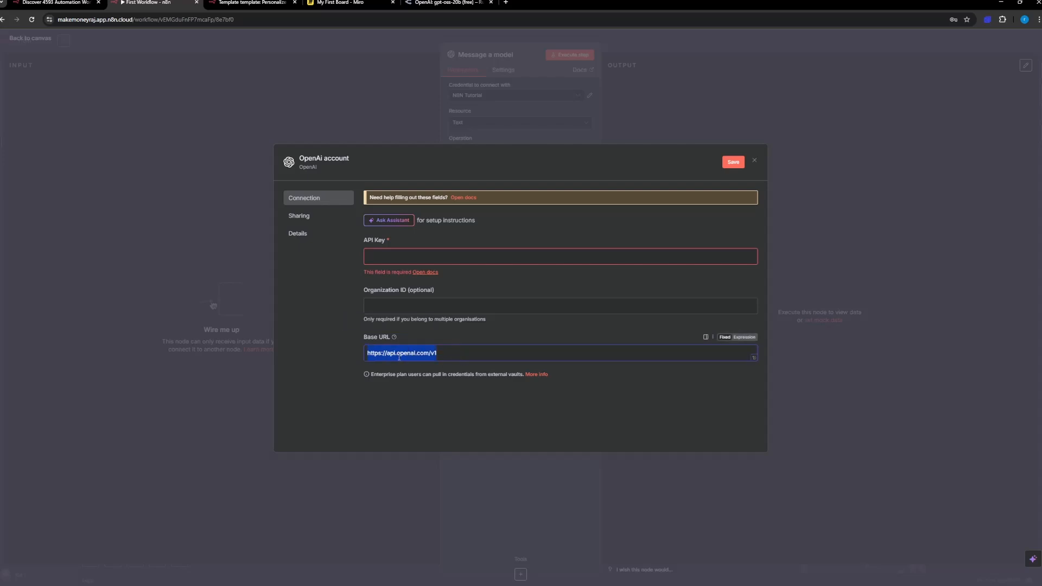
{"action": "left_click", "coordinate": [449, 354]}
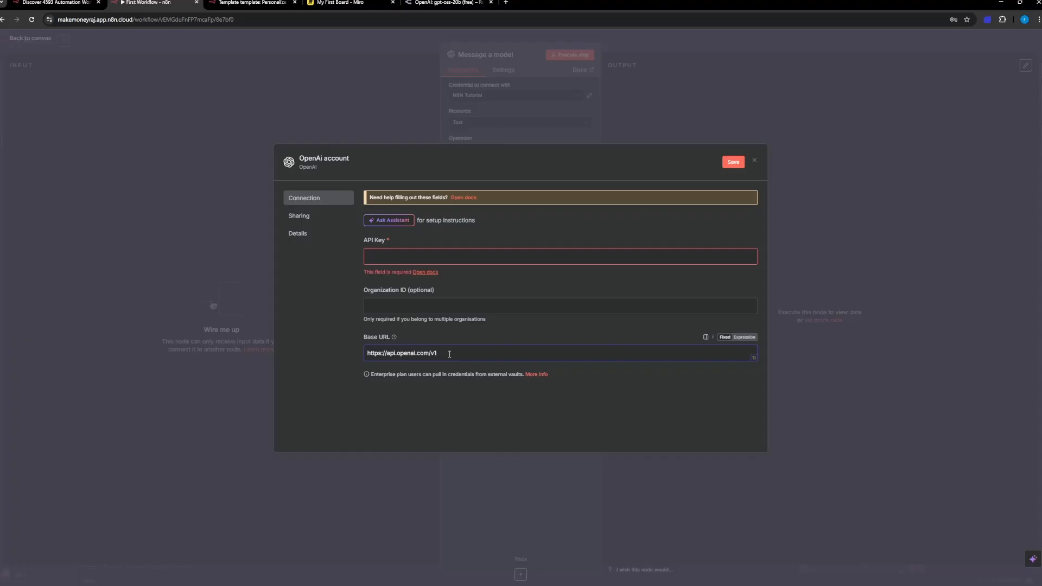
{"action": "left_click_drag", "start_coordinate": [450, 354], "coordinate": [307, 356]}
{"action": "key", "text": "ctrl+v"}
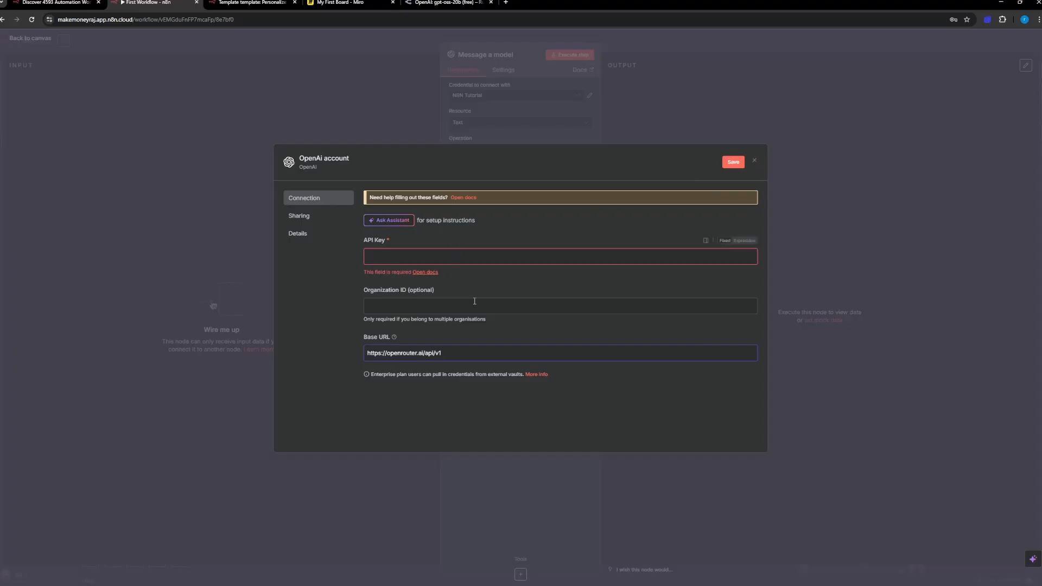
Step: Discard the unsaved OpenAI credential, return to the canvas and move the "Message a model" node up above the chain
{"action": "left_click", "coordinate": [755, 160]}
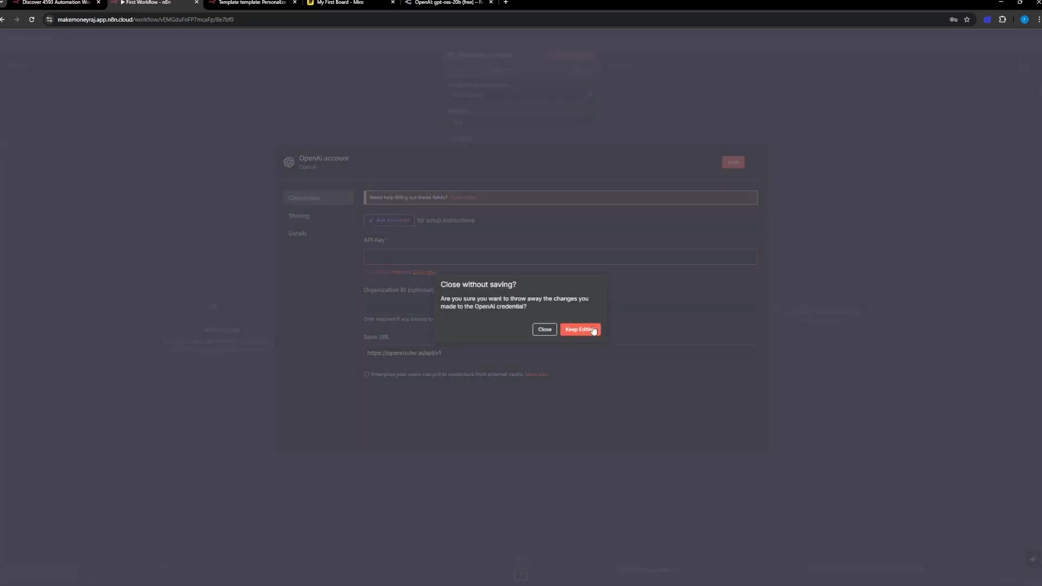
{"action": "left_click", "coordinate": [546, 330]}
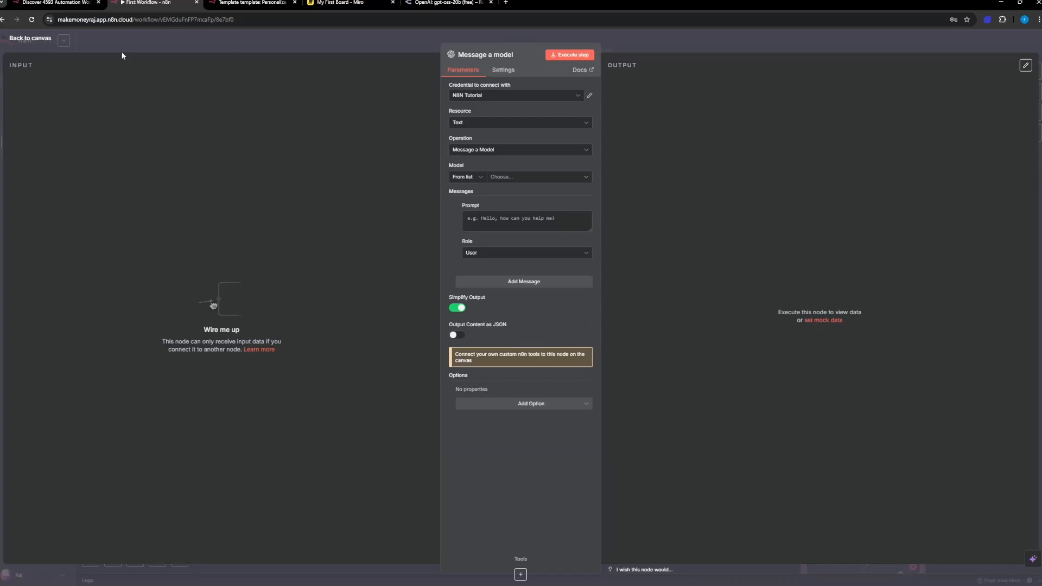
{"action": "left_click", "coordinate": [33, 39]}
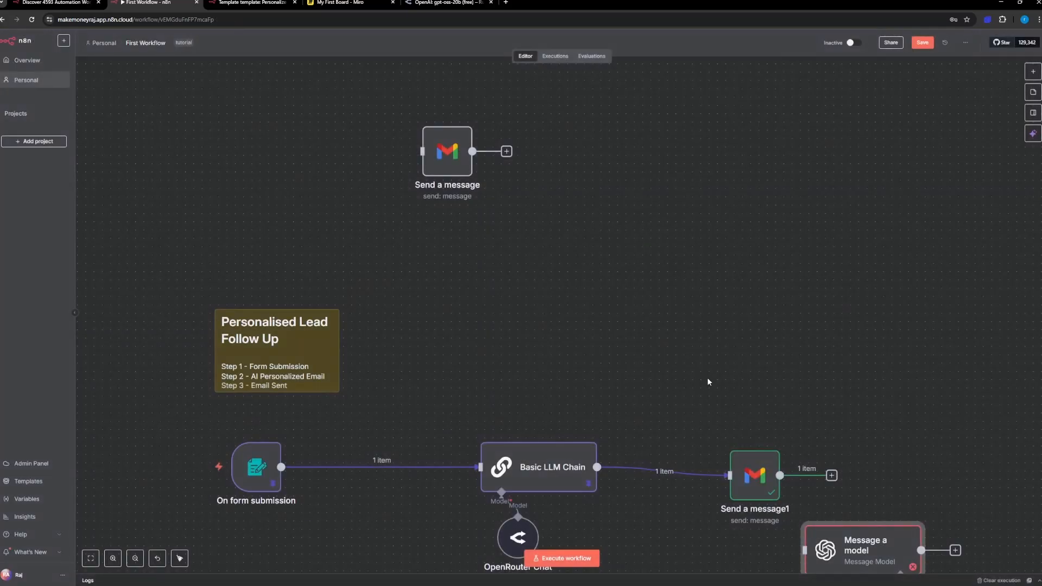
{"action": "left_click_drag", "start_coordinate": [858, 545], "coordinate": [567, 290]}
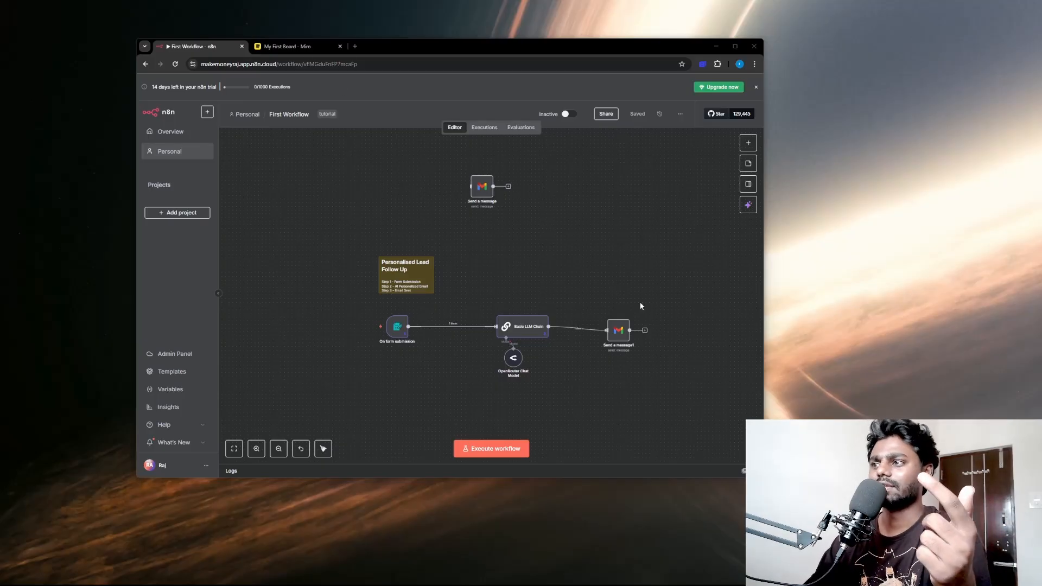
Step: On the Miro board, draw a tall empty box with the pen below the Form–AI–Gmail sketch
{"action": "left_click", "coordinate": [305, 47]}
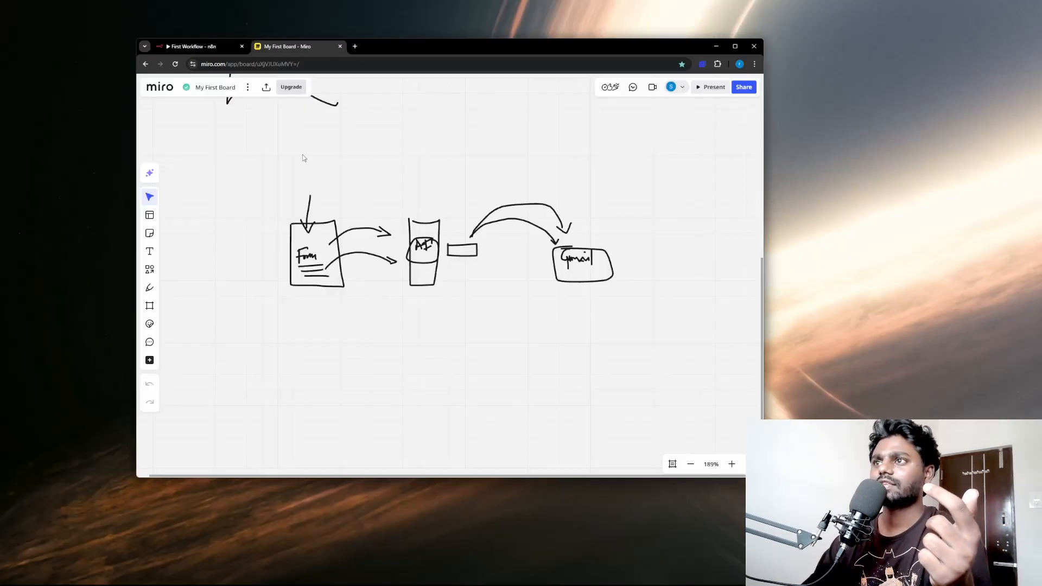
{"action": "left_click", "coordinate": [149, 288]}
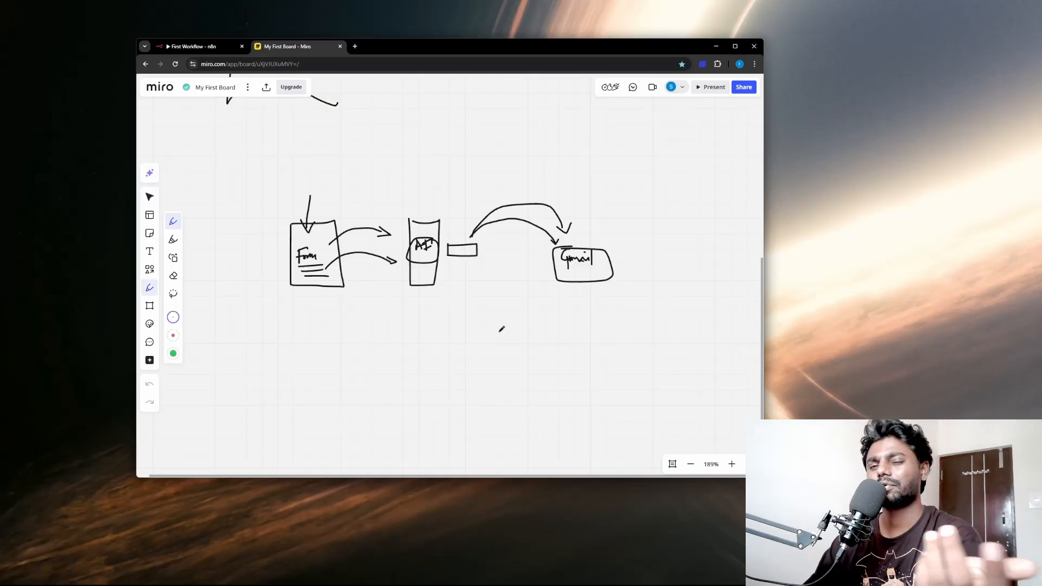
{"action": "scroll", "coordinate": [482, 330], "scroll_direction": "down", "scroll_amount": 3}
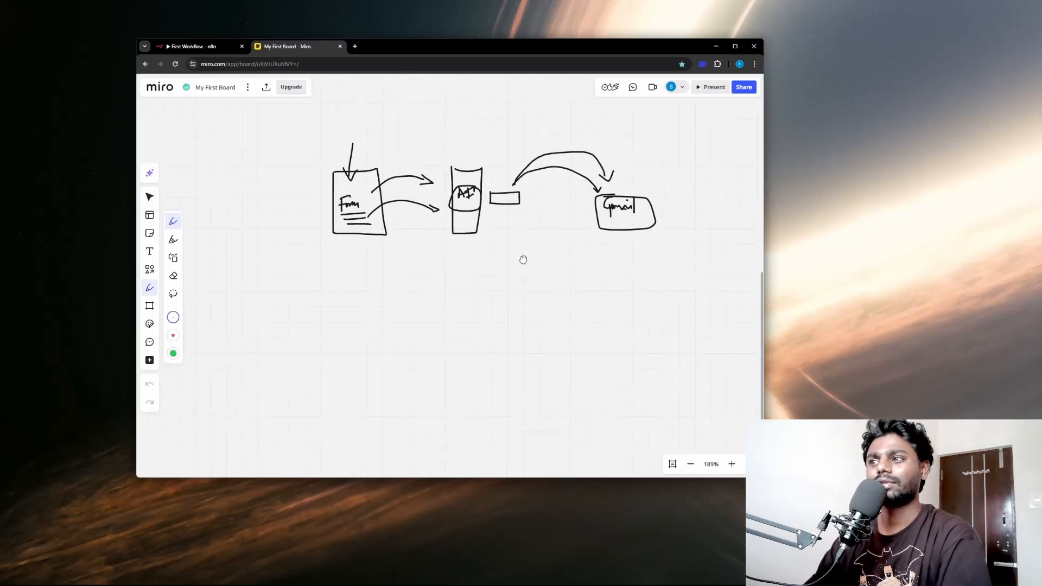
{"action": "mouse_move", "coordinate": [271, 263]}
{"action": "left_mouse_down"}
{"action": "mouse_move", "coordinate": [317, 357]}
{"action": "mouse_move", "coordinate": [277, 260]}
{"action": "left_mouse_up"}
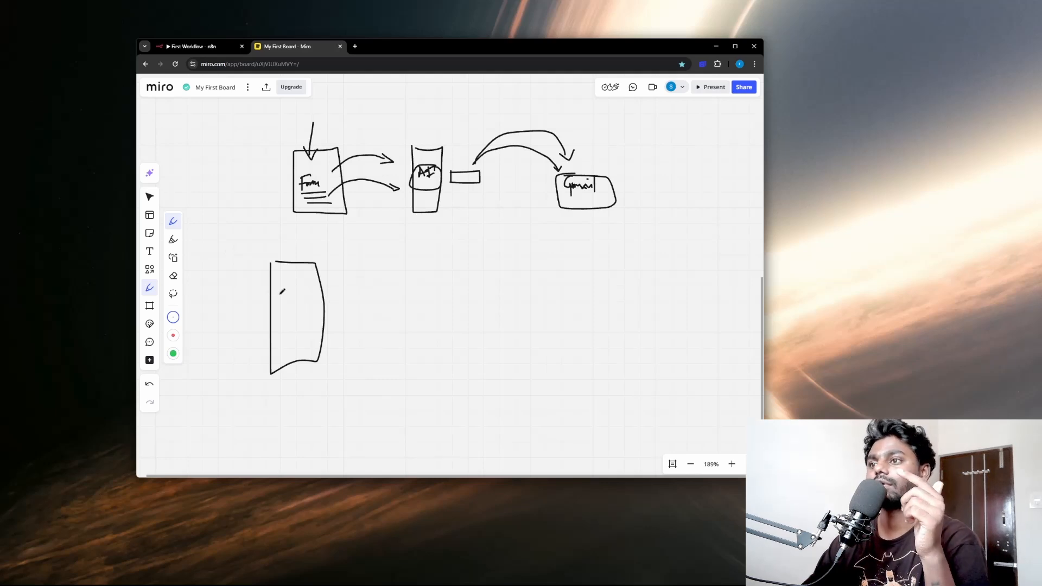
Step: Sketch a small lined page with an arrow pointing to it, write "5 10 50" above, and draw a small box underneath
{"action": "mouse_move", "coordinate": [349, 273]}
{"action": "left_mouse_down"}
{"action": "mouse_move", "coordinate": [383, 271]}
{"action": "mouse_move", "coordinate": [382, 296]}
{"action": "mouse_move", "coordinate": [383, 279]}
{"action": "mouse_move", "coordinate": [413, 263]}
{"action": "mouse_move", "coordinate": [420, 276]}
{"action": "left_mouse_up"}
{"action": "mouse_move", "coordinate": [411, 253]}
{"action": "left_mouse_down"}
{"action": "mouse_move", "coordinate": [438, 251]}
{"action": "mouse_move", "coordinate": [437, 274]}
{"action": "mouse_move", "coordinate": [453, 261]}
{"action": "mouse_move", "coordinate": [456, 271]}
{"action": "mouse_move", "coordinate": [465, 252]}
{"action": "left_mouse_up"}
{"action": "mouse_move", "coordinate": [471, 258]}
{"action": "left_mouse_down"}
{"action": "mouse_move", "coordinate": [384, 299]}
{"action": "mouse_move", "coordinate": [403, 307]}
{"action": "left_mouse_up"}
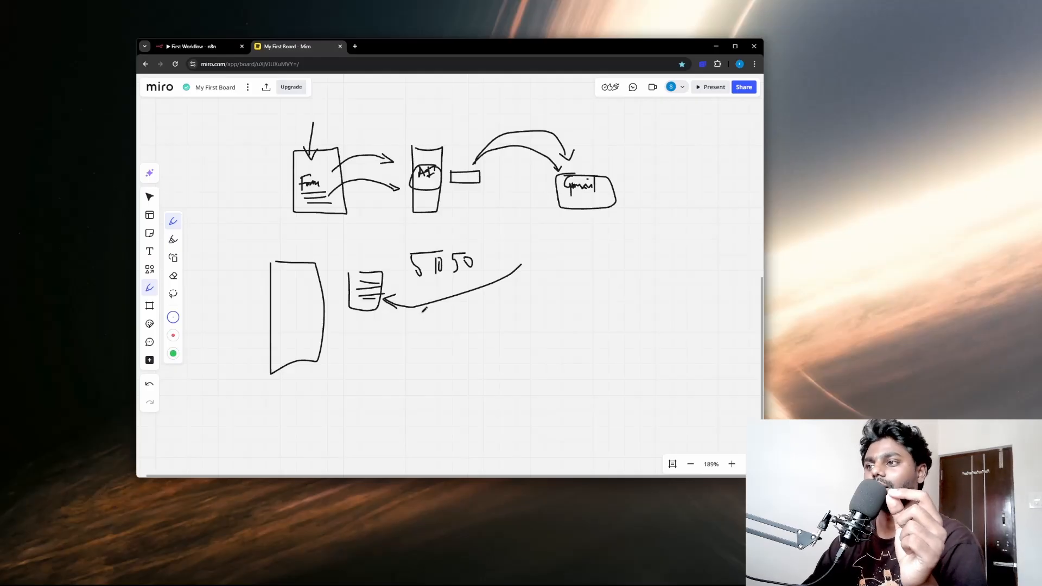
{"action": "mouse_move", "coordinate": [460, 309]}
{"action": "left_mouse_down"}
{"action": "mouse_move", "coordinate": [487, 323]}
{"action": "mouse_move", "coordinate": [460, 307]}
{"action": "left_mouse_up"}
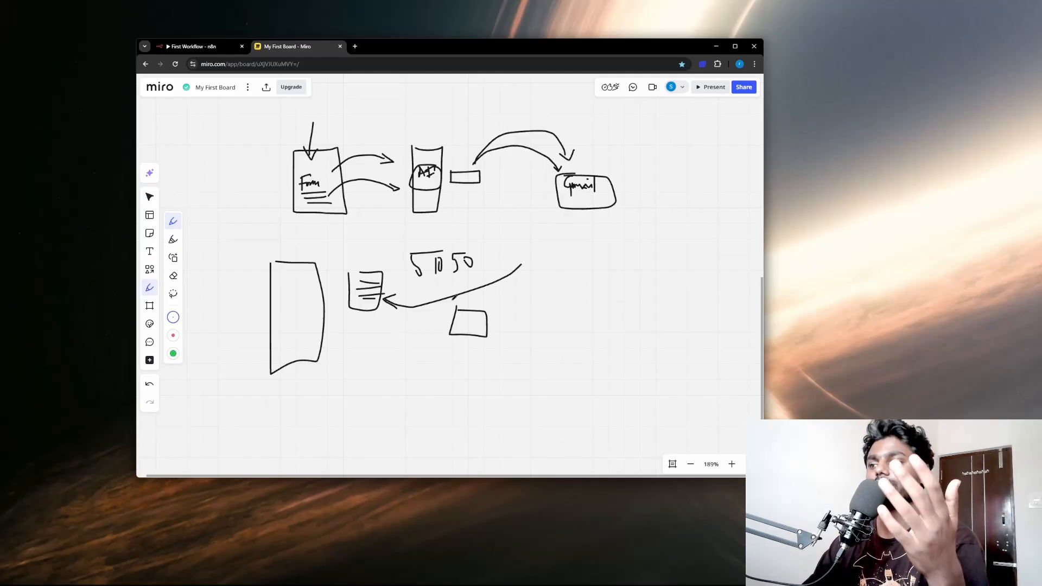
Step: Draw a labelled box between the AI output and Gmail in the upper sketch, with an arrow leading to Gmail
{"action": "scroll", "coordinate": [442, 288], "scroll_direction": "up", "scroll_amount": 2}
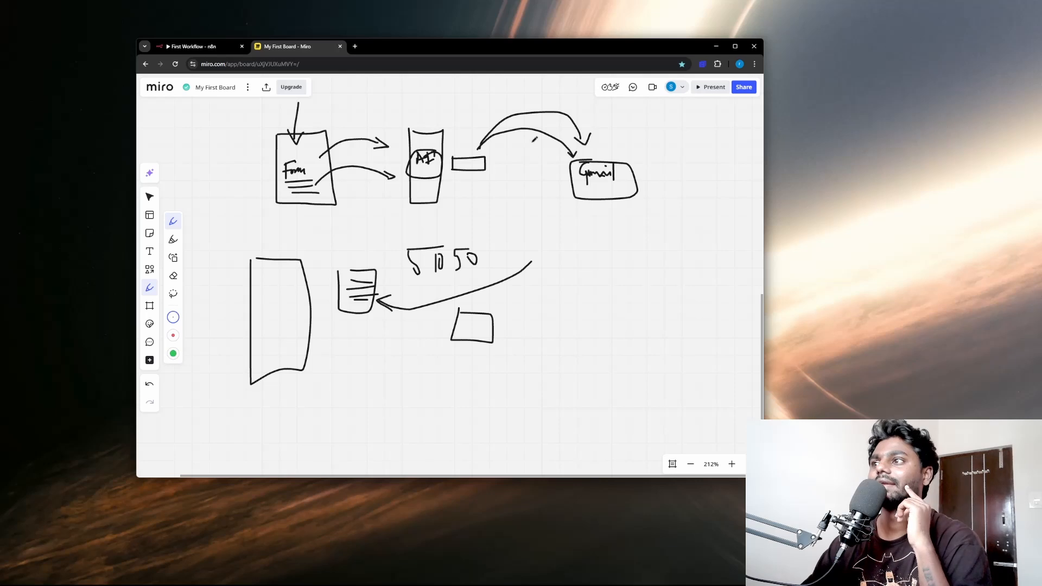
{"action": "mouse_move", "coordinate": [505, 155]}
{"action": "left_mouse_down"}
{"action": "mouse_move", "coordinate": [489, 183]}
{"action": "mouse_move", "coordinate": [507, 144]}
{"action": "mouse_move", "coordinate": [491, 142]}
{"action": "mouse_move", "coordinate": [494, 175]}
{"action": "mouse_move", "coordinate": [572, 170]}
{"action": "mouse_move", "coordinate": [554, 174]}
{"action": "left_mouse_up"}
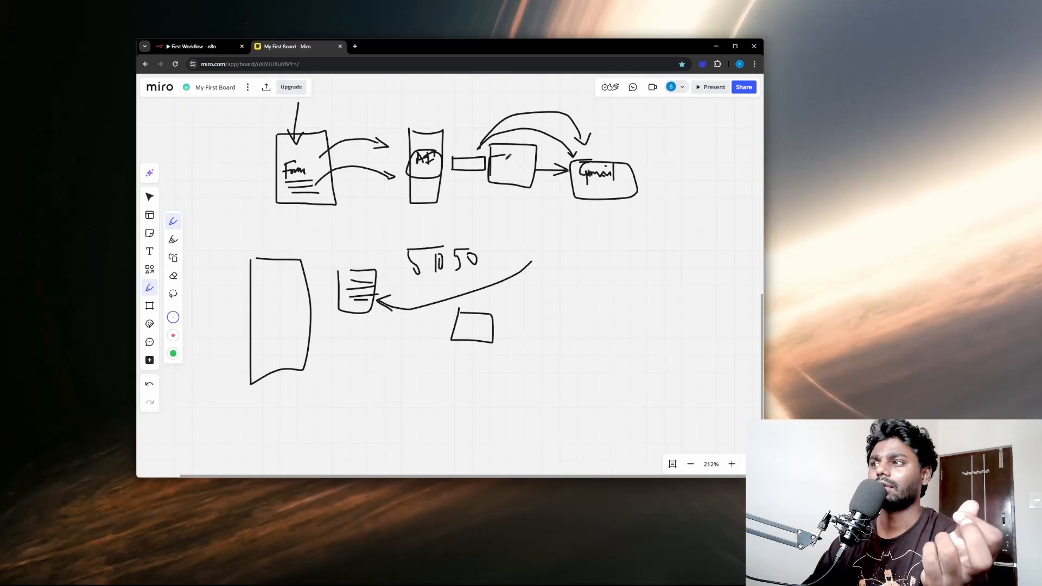
{"action": "mouse_move", "coordinate": [506, 153]}
{"action": "left_mouse_down"}
{"action": "mouse_move", "coordinate": [507, 171]}
{"action": "mouse_move", "coordinate": [513, 163]}
{"action": "left_mouse_up"}
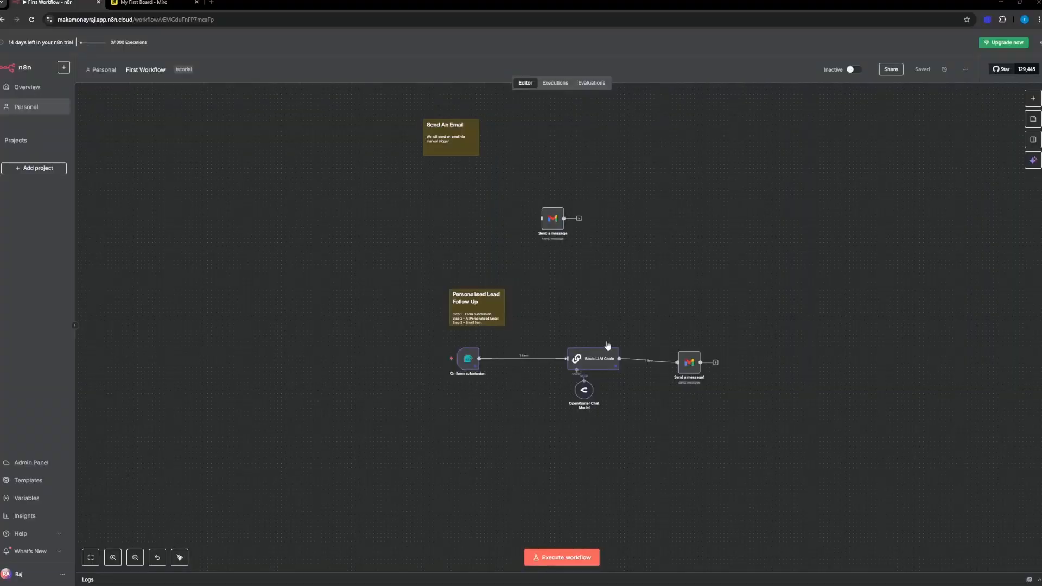
Step: Back in n8n, move the Send a message1 Gmail node farther from Basic LLM Chain, level with the other nodes
{"action": "scroll", "coordinate": [596, 345], "scroll_direction": "up", "scroll_amount": 4}
{"action": "scroll", "coordinate": [596, 345], "scroll_direction": "down", "scroll_amount": 5}
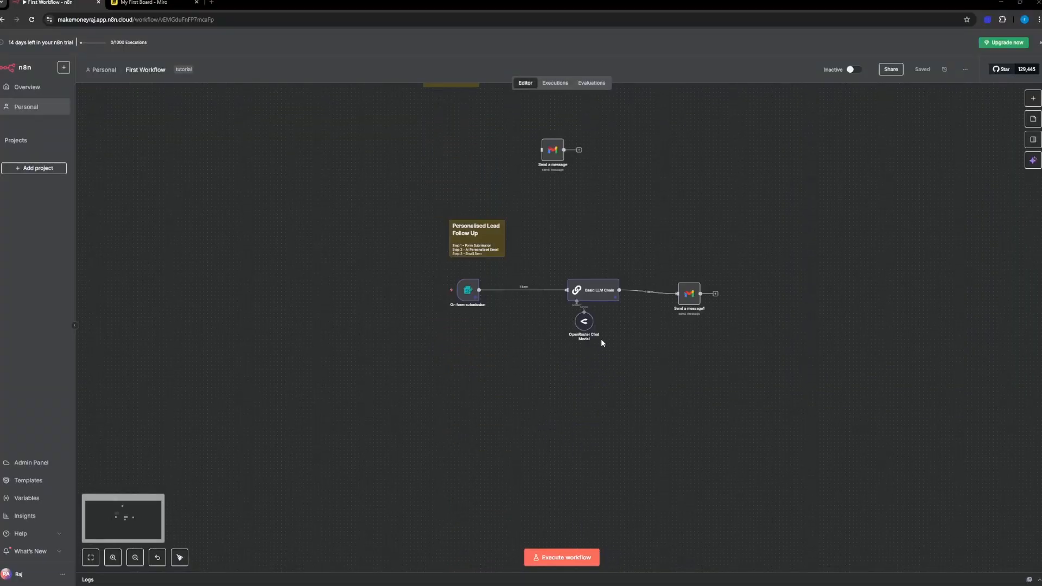
{"action": "scroll", "coordinate": [602, 341], "scroll_direction": "up", "scroll_amount": 3}
{"action": "scroll", "coordinate": [602, 341], "scroll_direction": "down", "scroll_amount": 3}
{"action": "scroll", "coordinate": [619, 336], "scroll_direction": "up", "scroll_amount": 3}
{"action": "scroll", "coordinate": [621, 337], "scroll_direction": "down", "scroll_amount": 3}
{"action": "scroll", "coordinate": [694, 349], "scroll_direction": "up", "scroll_amount": 3}
{"action": "scroll", "coordinate": [694, 350], "scroll_direction": "down", "scroll_amount": 5}
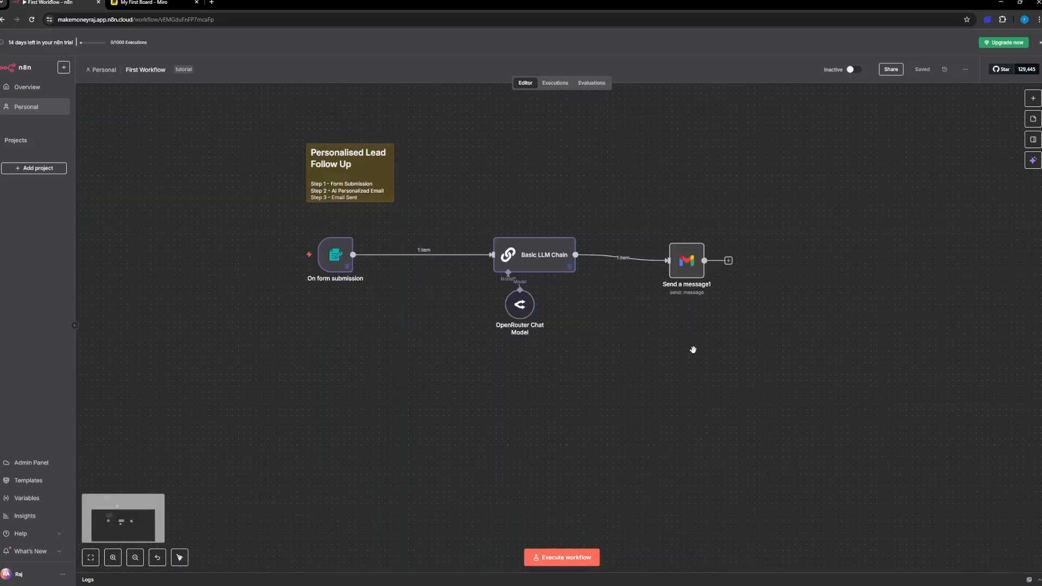
{"action": "left_click_drag", "start_coordinate": [683, 268], "coordinate": [755, 262]}
Step: Insert a Wait node on the connection between Basic LLM Chain and Send a message1
{"action": "mouse_move", "coordinate": [628, 264]}
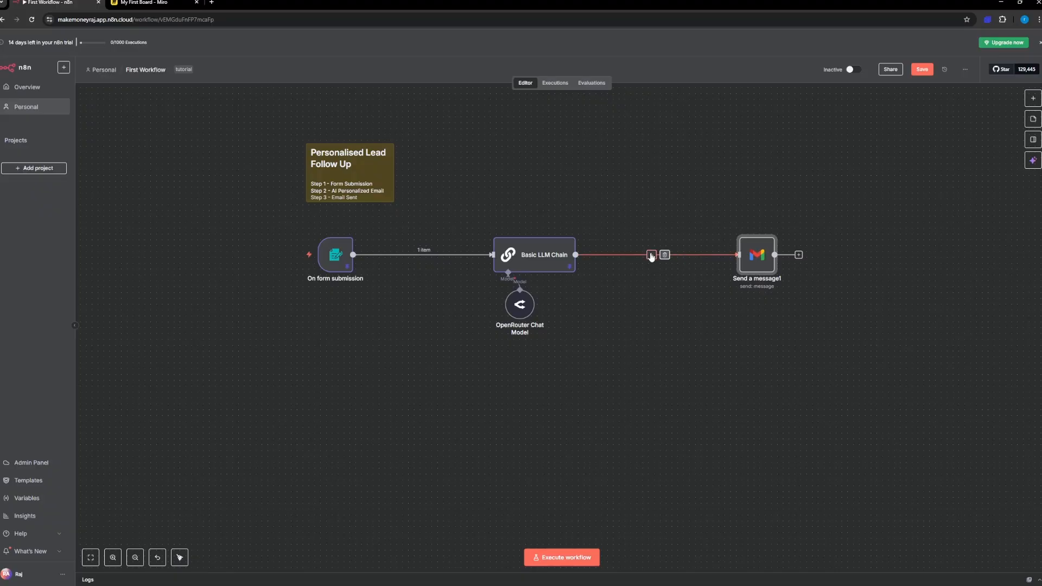
{"action": "left_click", "coordinate": [651, 255]}
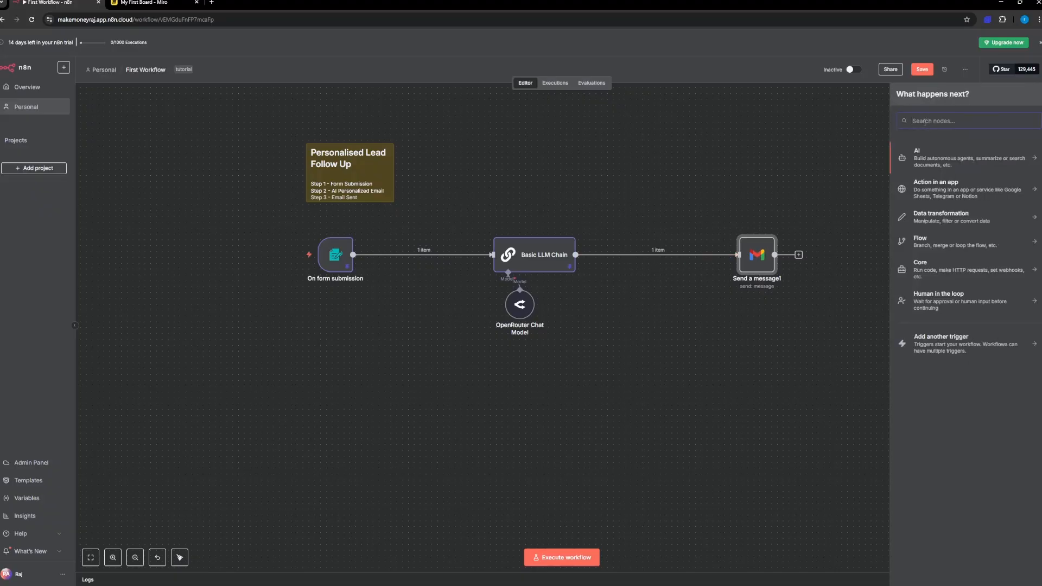
{"action": "type", "text": "wai"}
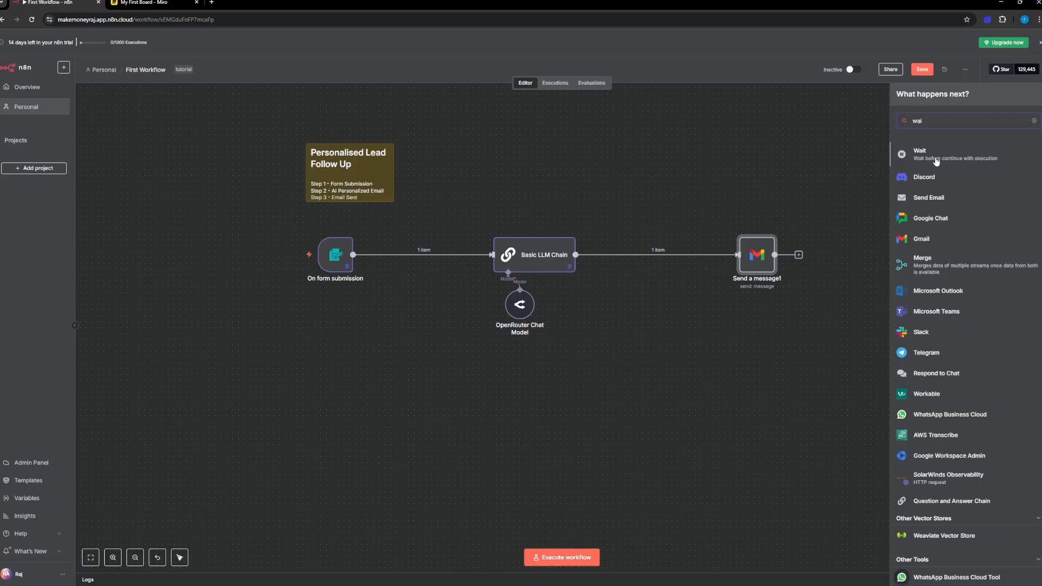
{"action": "left_click", "coordinate": [936, 157]}
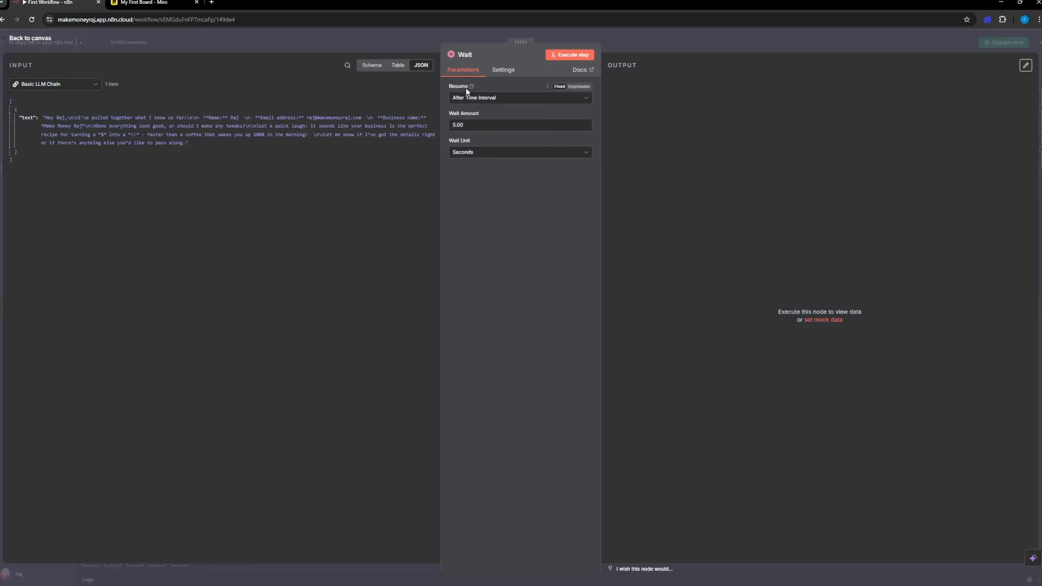
Step: Configure the Wait node to resume After Time Interval with a Wait Amount of 25 seconds
{"action": "left_click", "coordinate": [480, 98]}
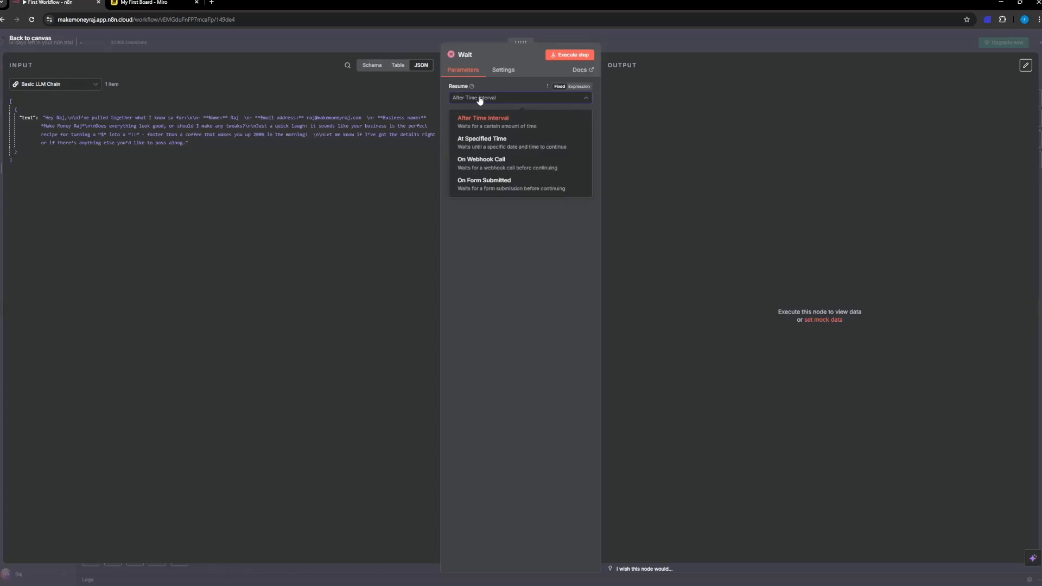
{"action": "left_click", "coordinate": [480, 99]}
{"action": "left_click", "coordinate": [480, 99]}
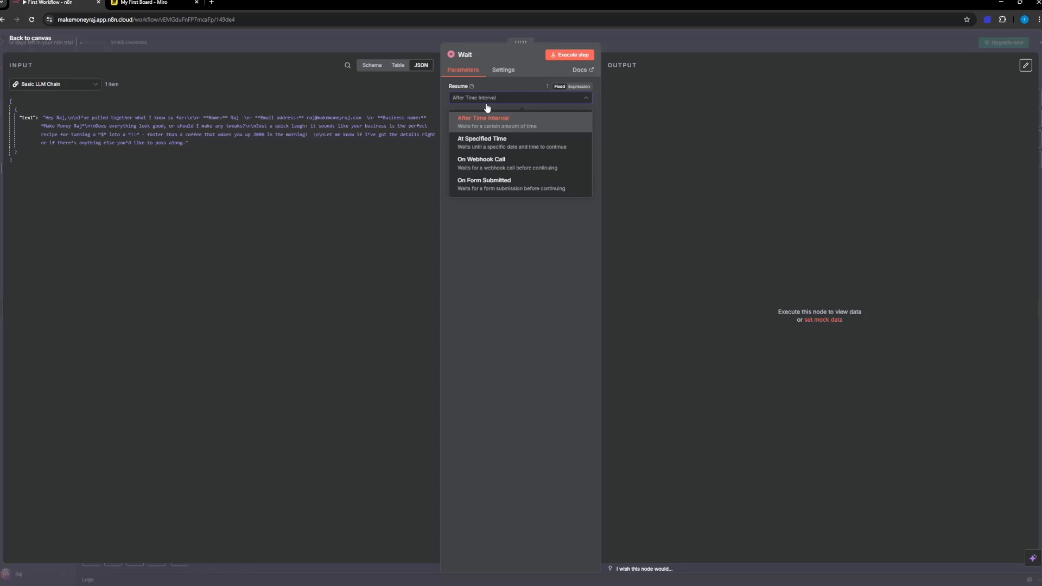
{"action": "left_click", "coordinate": [486, 112]}
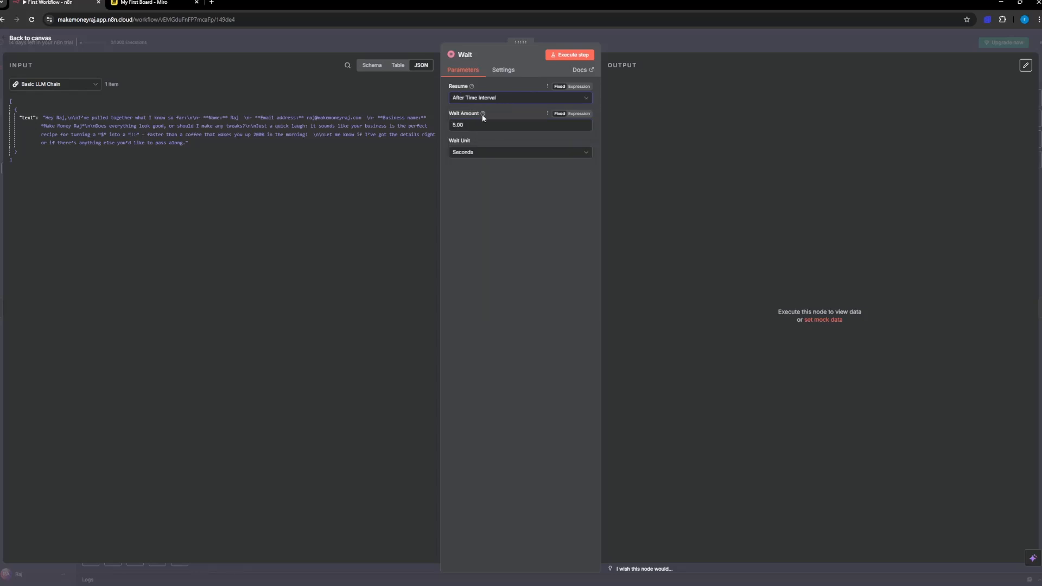
{"action": "mouse_move", "coordinate": [483, 115]}
{"action": "type", "text": "2"}
{"action": "left_click", "coordinate": [478, 155]}
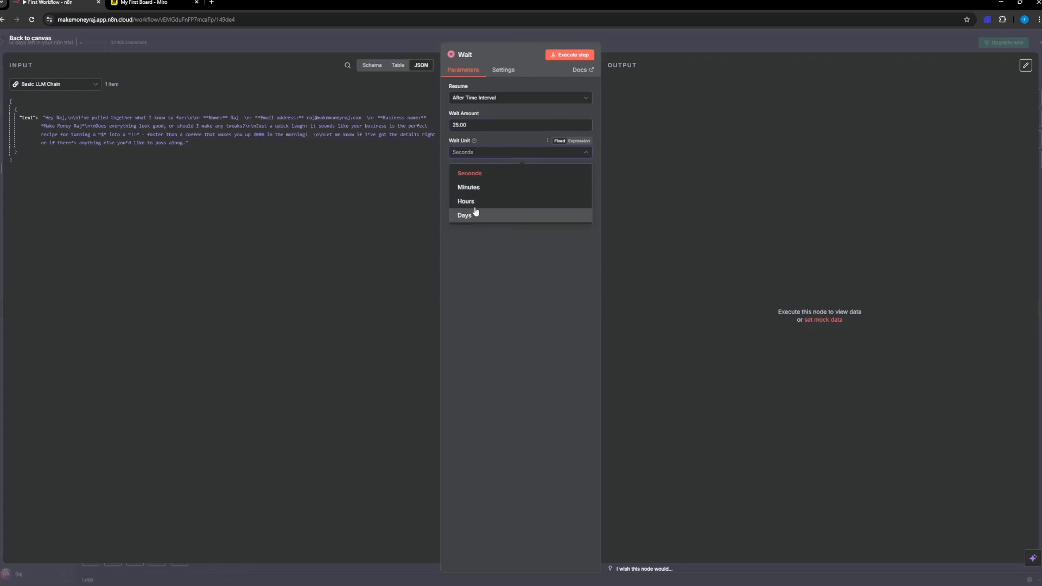
{"action": "left_click", "coordinate": [507, 274]}
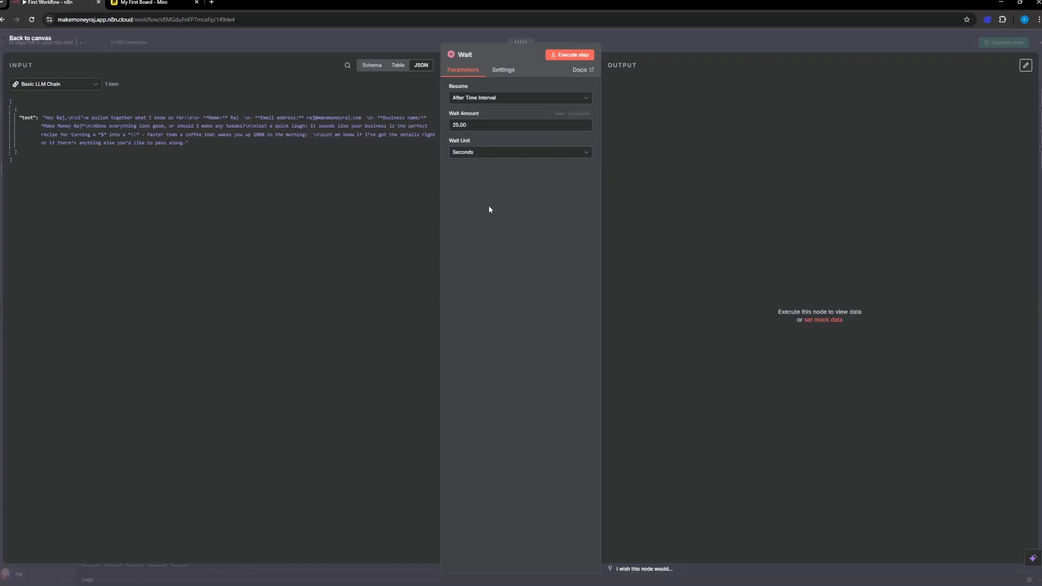
{"action": "left_click", "coordinate": [470, 153]}
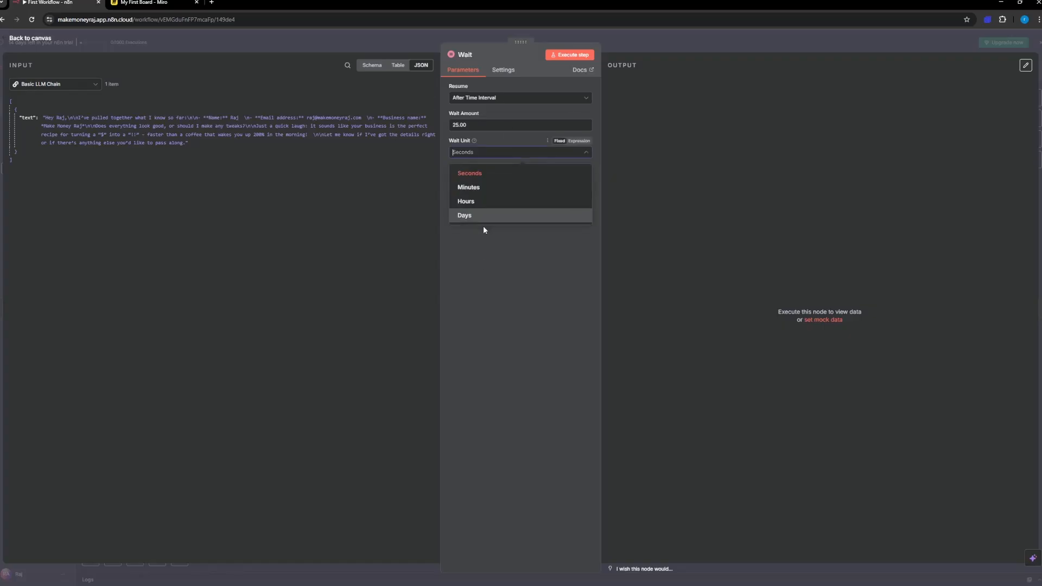
{"action": "left_click", "coordinate": [500, 326]}
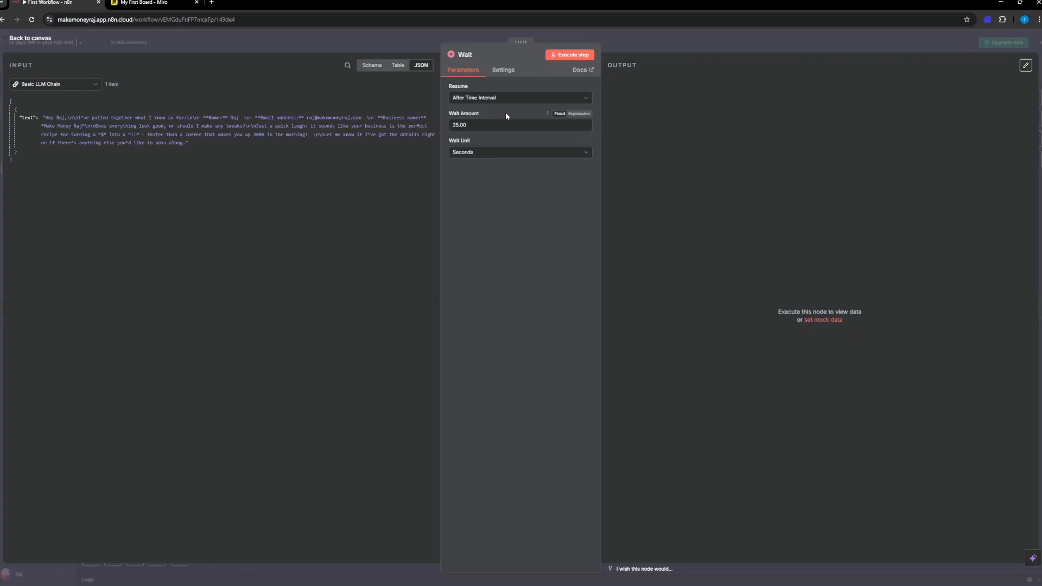
Step: Return to the canvas and move the Wait node toward the middle of the gap before Send a message1
{"action": "left_click", "coordinate": [28, 39]}
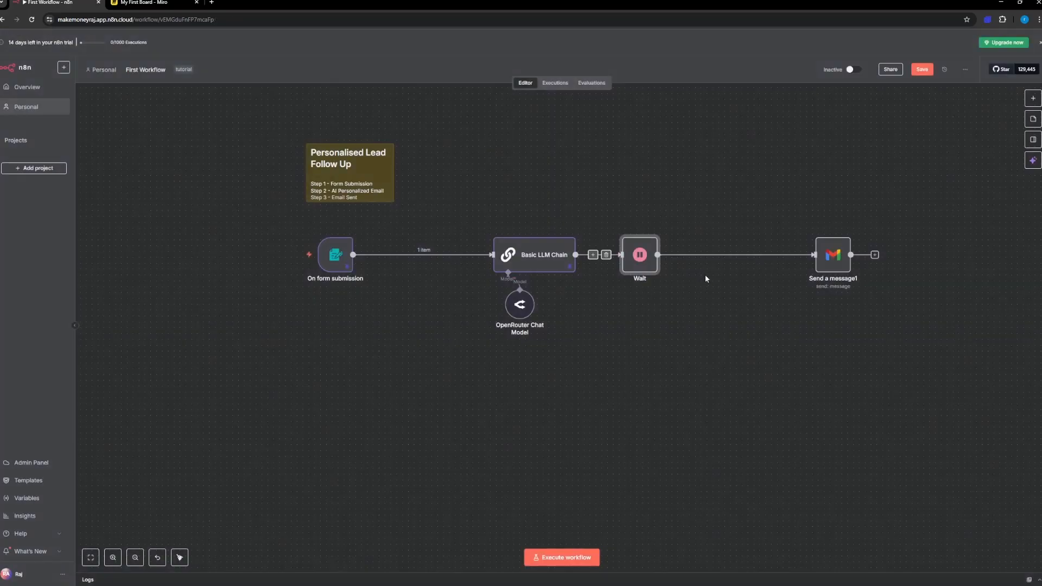
{"action": "left_click_drag", "start_coordinate": [648, 263], "coordinate": [683, 262]}
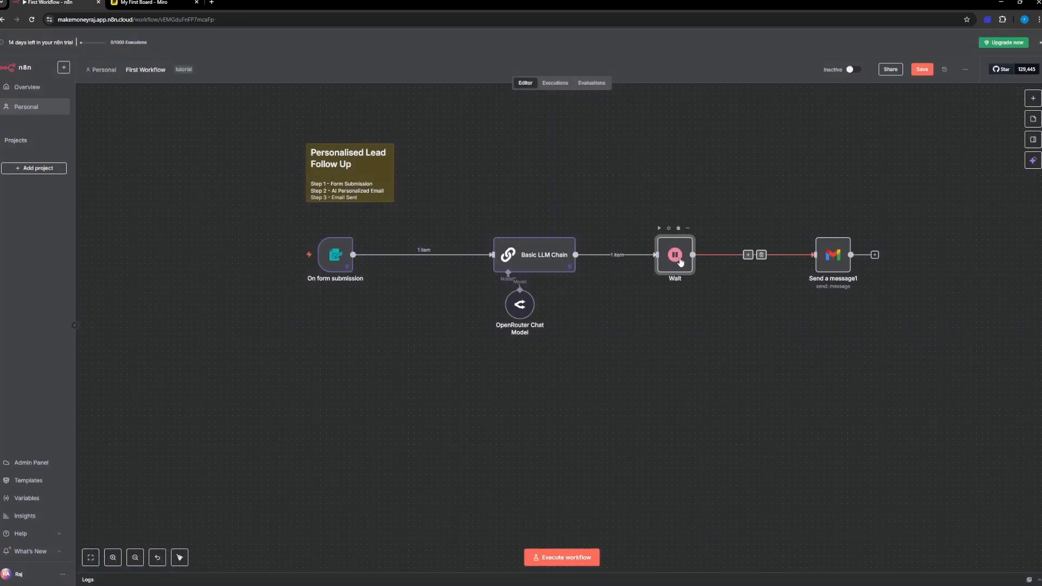
Step: Open the On form submission trigger and copy its test form URL
{"action": "left_click", "coordinate": [338, 258]}
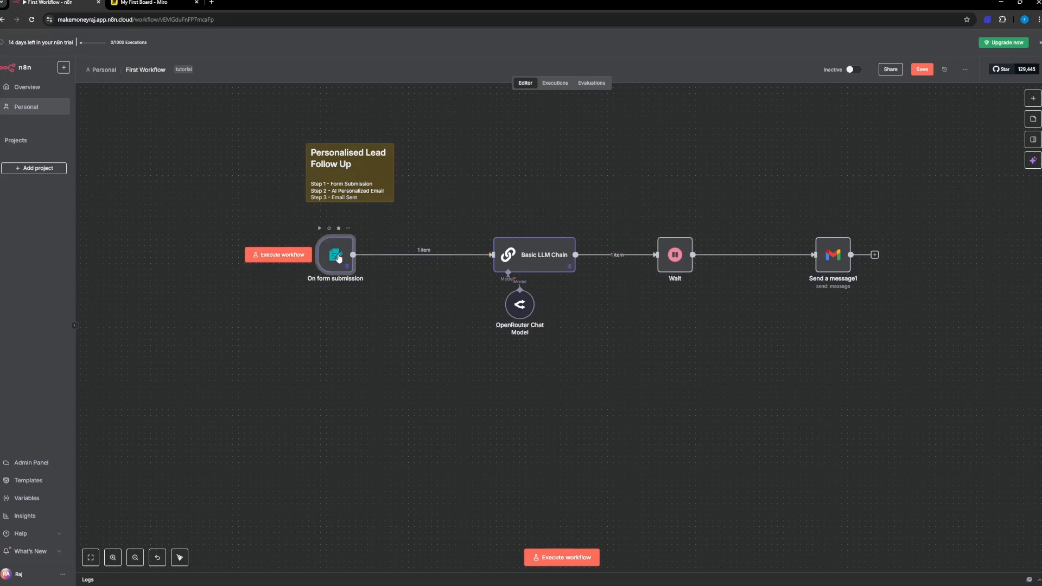
{"action": "double_click", "coordinate": [338, 255]}
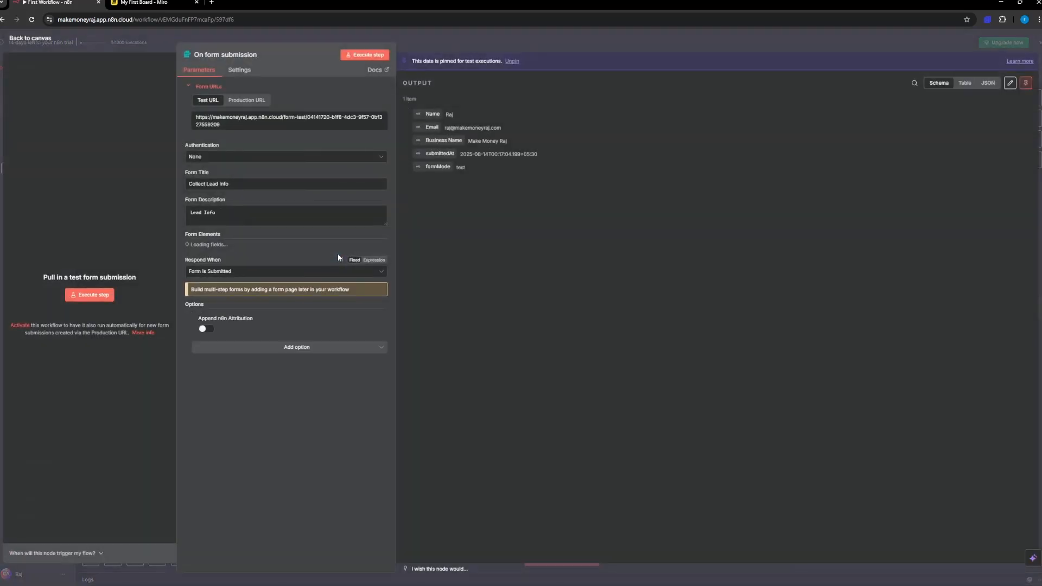
{"action": "left_click", "coordinate": [232, 123]}
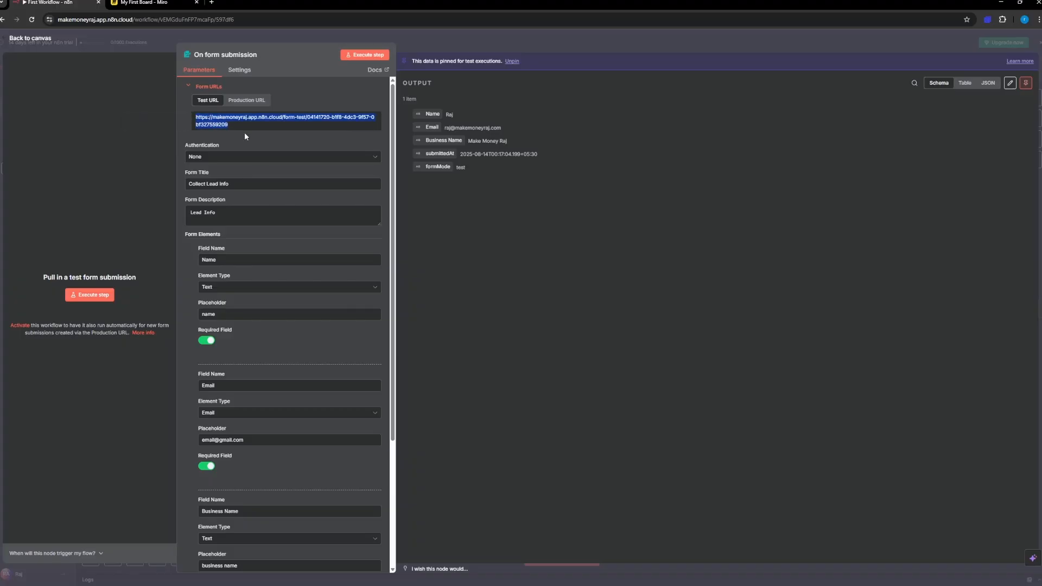
Step: Copy the trigger's production form URL and return to the canvas
{"action": "left_click", "coordinate": [248, 101]}
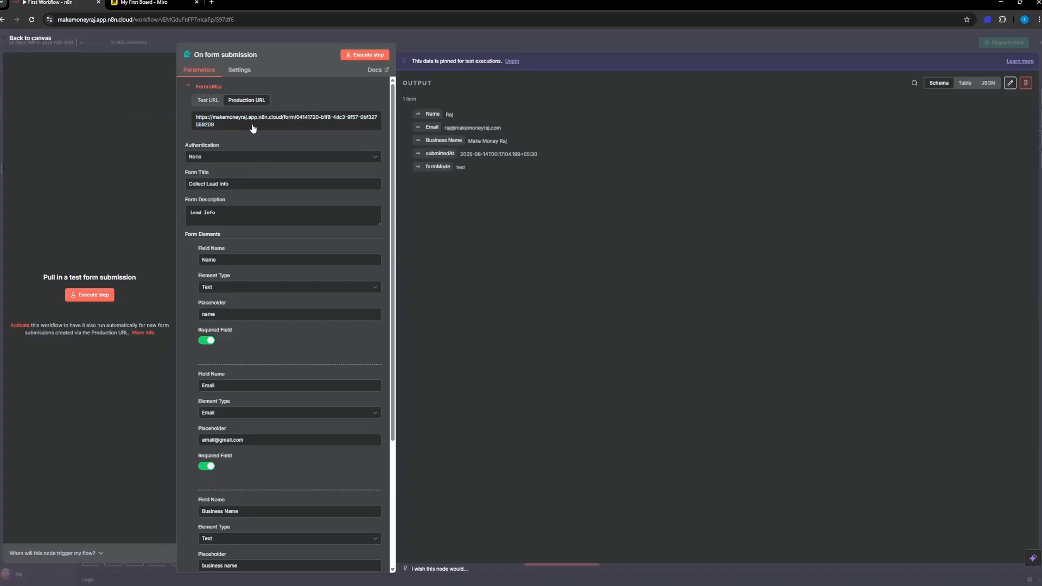
{"action": "left_click", "coordinate": [225, 128]}
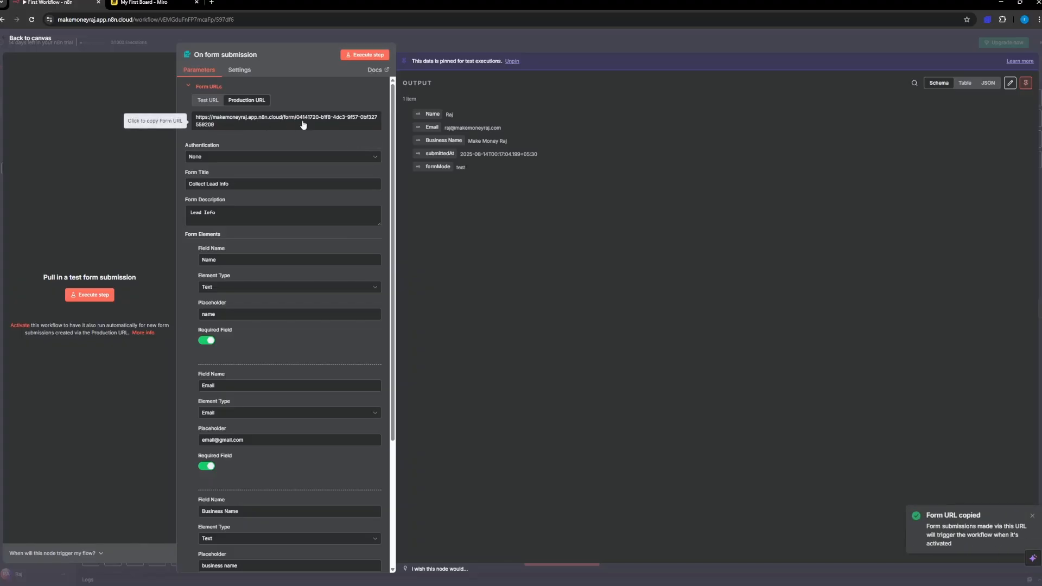
{"action": "left_click", "coordinate": [44, 39]}
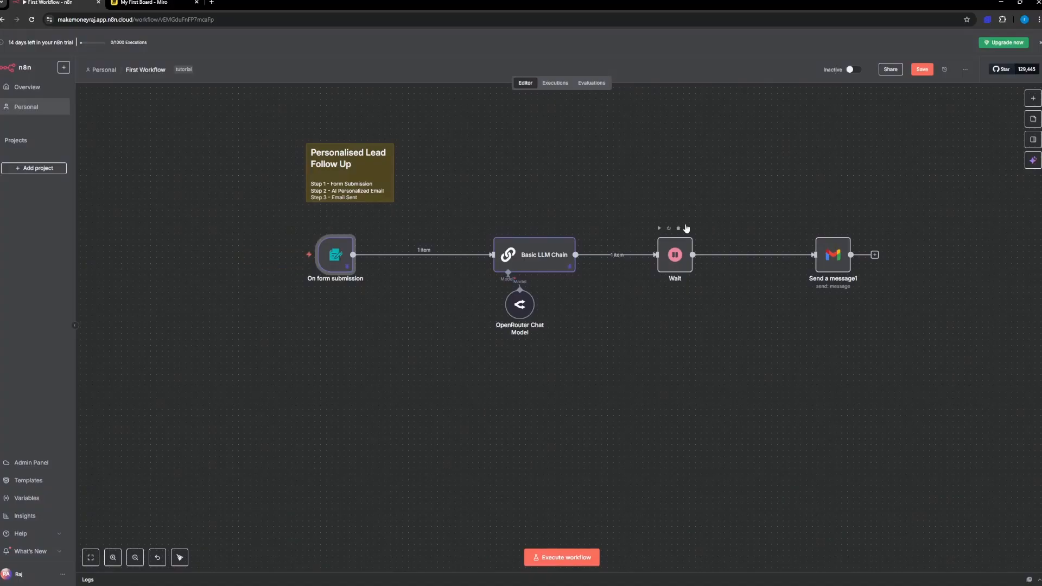
Step: Reopen the On form submission trigger and add a form element with the field name Business Details
{"action": "mouse_move", "coordinate": [308, 306]}
{"action": "double_click", "coordinate": [335, 251]}
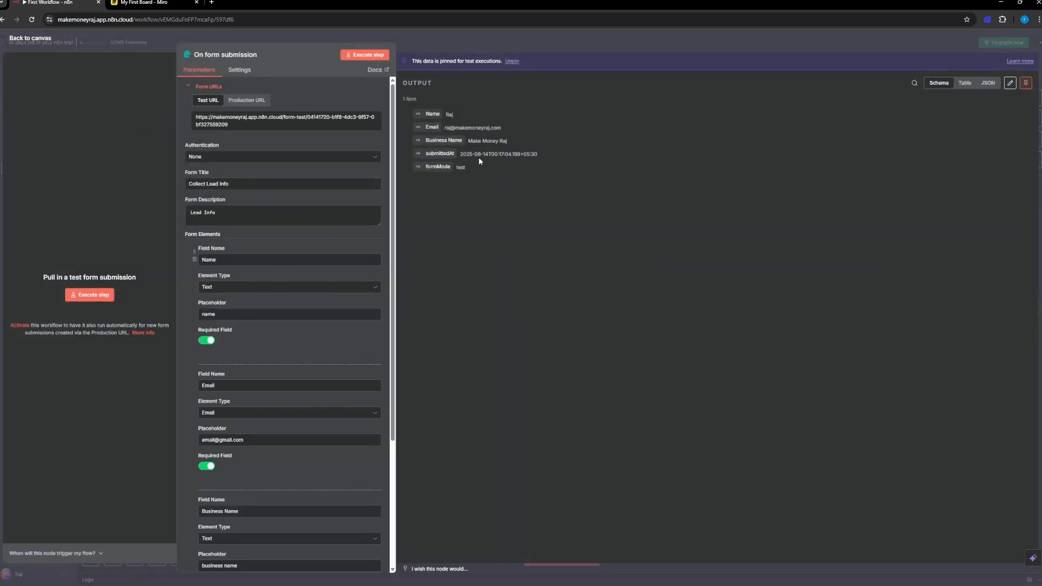
{"action": "scroll", "coordinate": [318, 305], "scroll_direction": "down", "scroll_amount": 1}
{"action": "scroll", "coordinate": [318, 305], "scroll_direction": "down", "scroll_amount": 3}
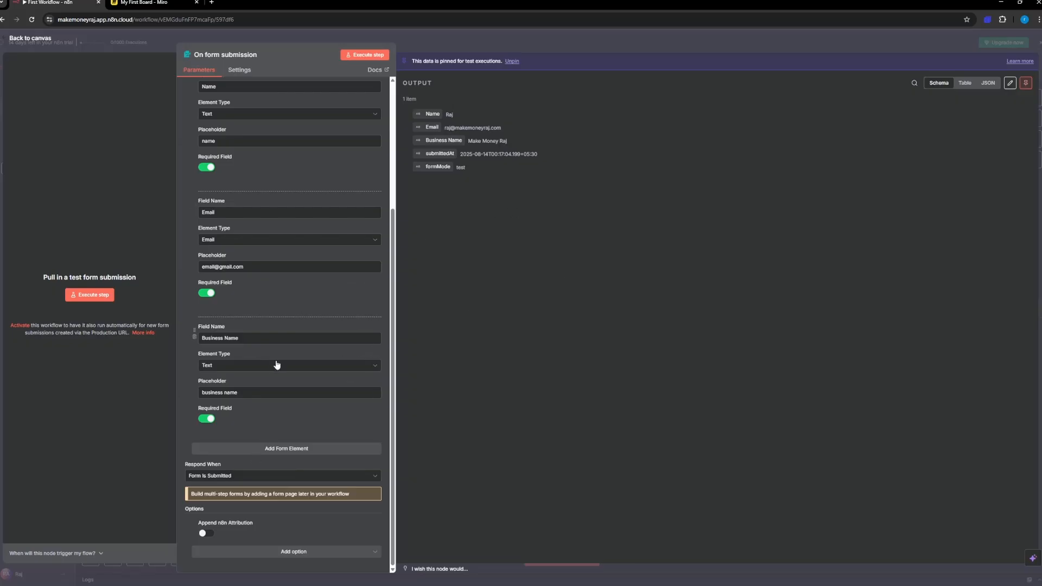
{"action": "left_click", "coordinate": [265, 449]}
{"action": "scroll", "coordinate": [228, 437], "scroll_direction": "down", "scroll_amount": 2}
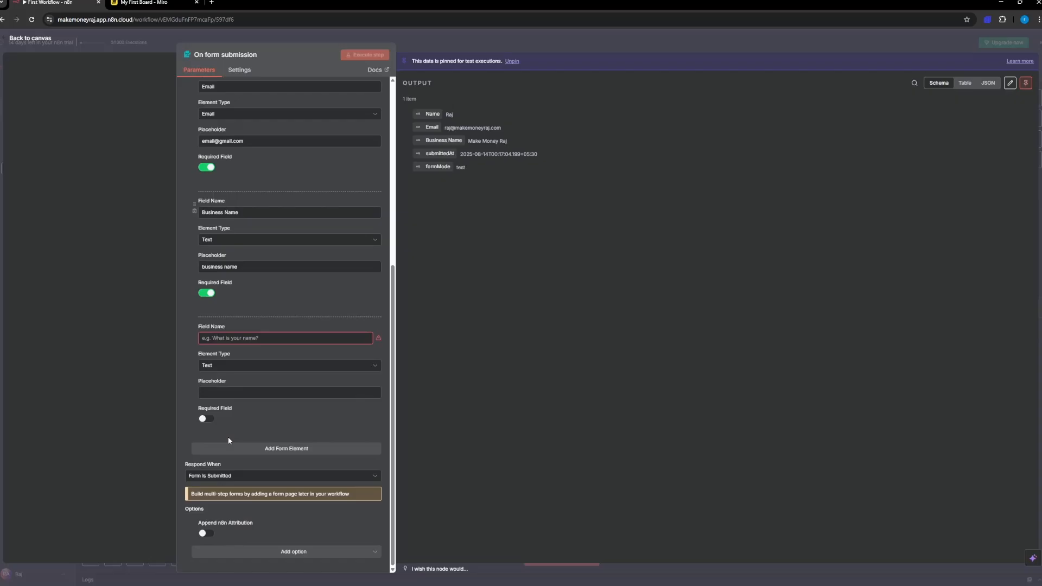
{"action": "left_click", "coordinate": [216, 337]}
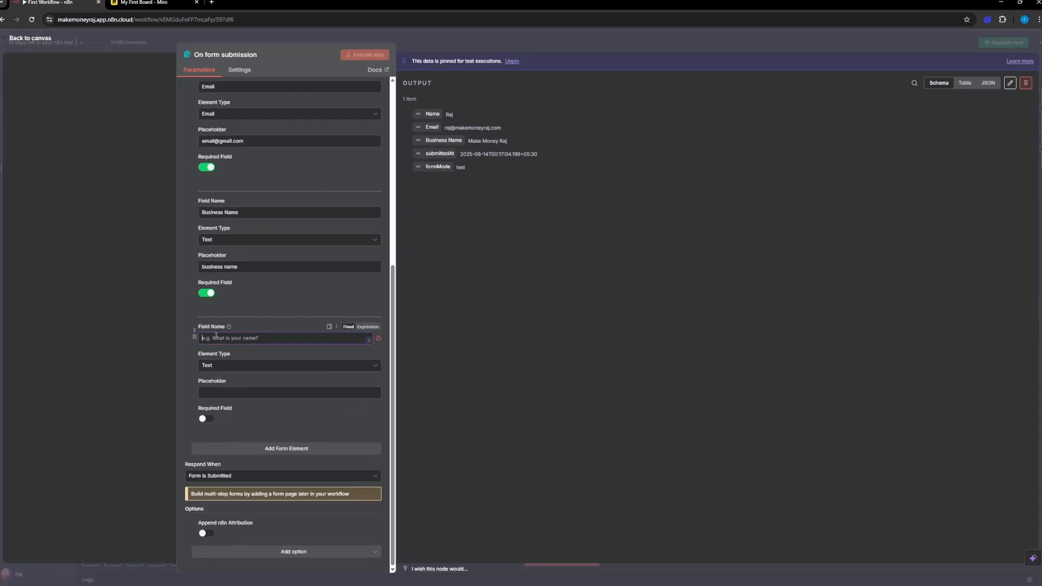
{"action": "type", "text": "Bue"}
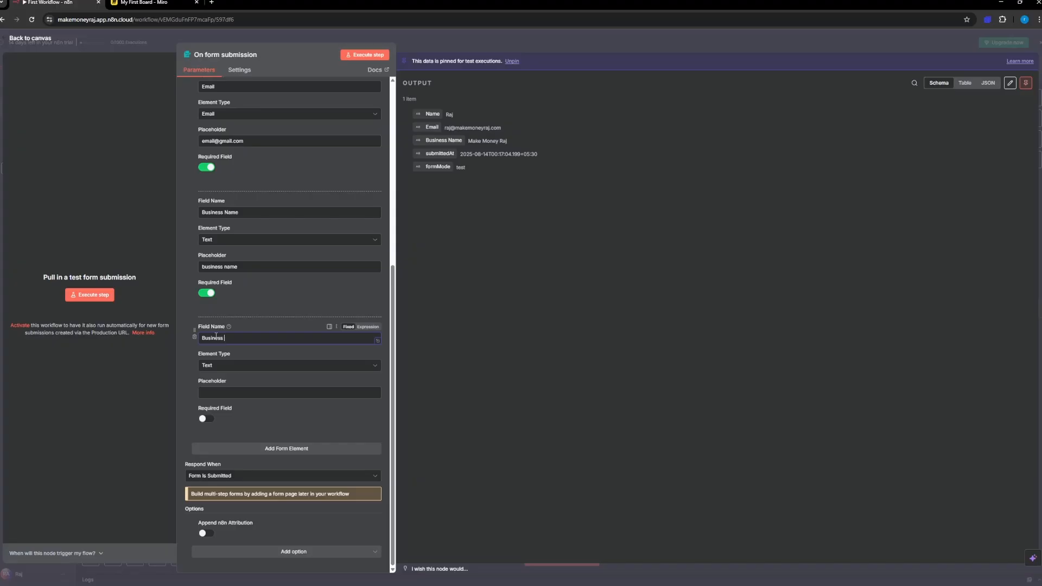
{"action": "type", "text": "iness Details"}
Step: Set the Business Details placeholder to "Talk about your Business" and make the field required
{"action": "left_click", "coordinate": [213, 393]}
{"action": "type", "text": "T"}
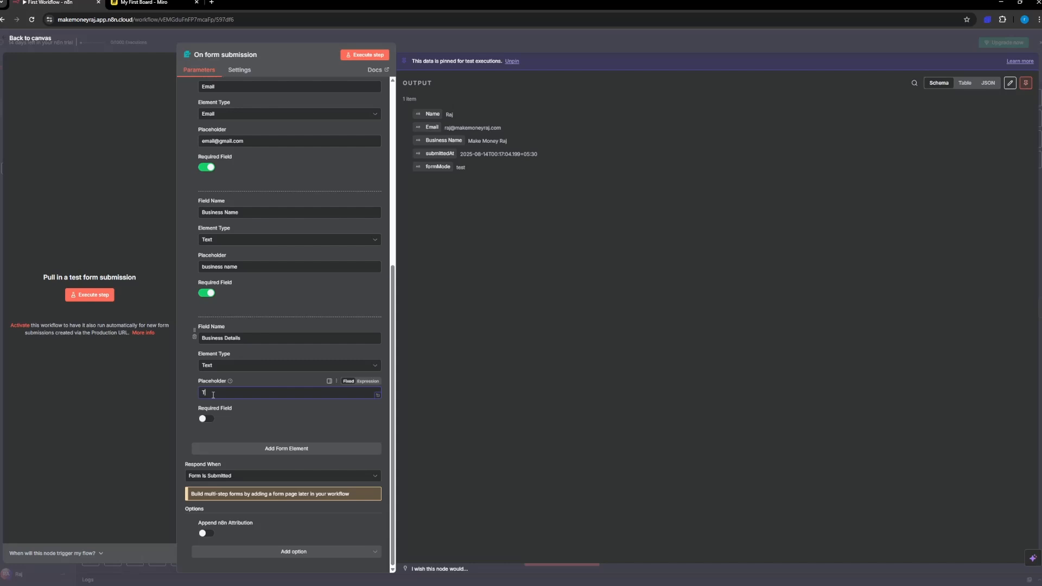
{"action": "type", "text": "alk about your Business"}
{"action": "left_click", "coordinate": [208, 419]}
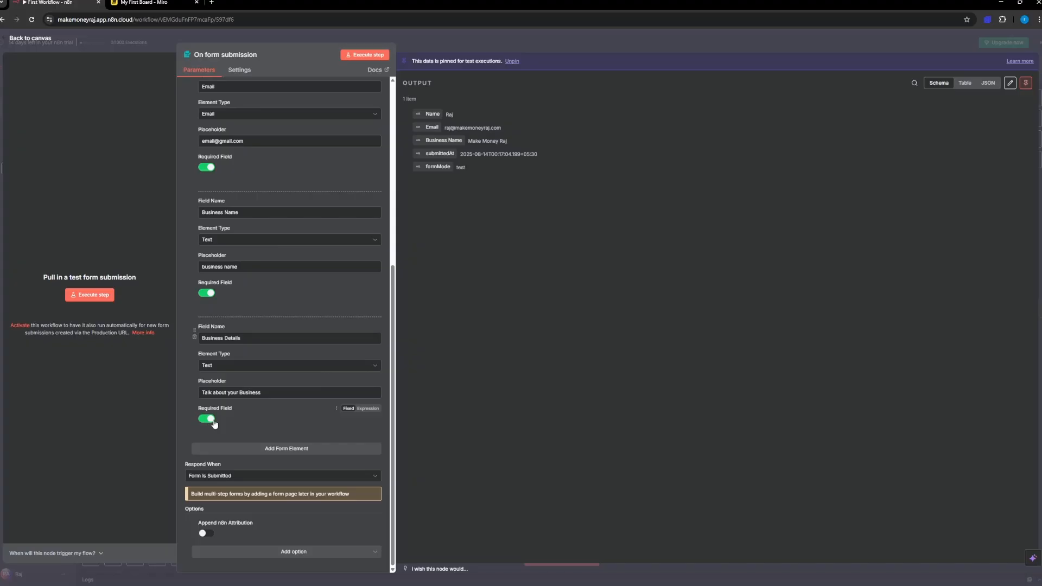
Step: Add a required Text form element named "What Project Do You Want?" with the placeholder "Type your project required"
{"action": "left_click", "coordinate": [251, 451]}
{"action": "scroll", "coordinate": [210, 456], "scroll_direction": "down", "scroll_amount": 3}
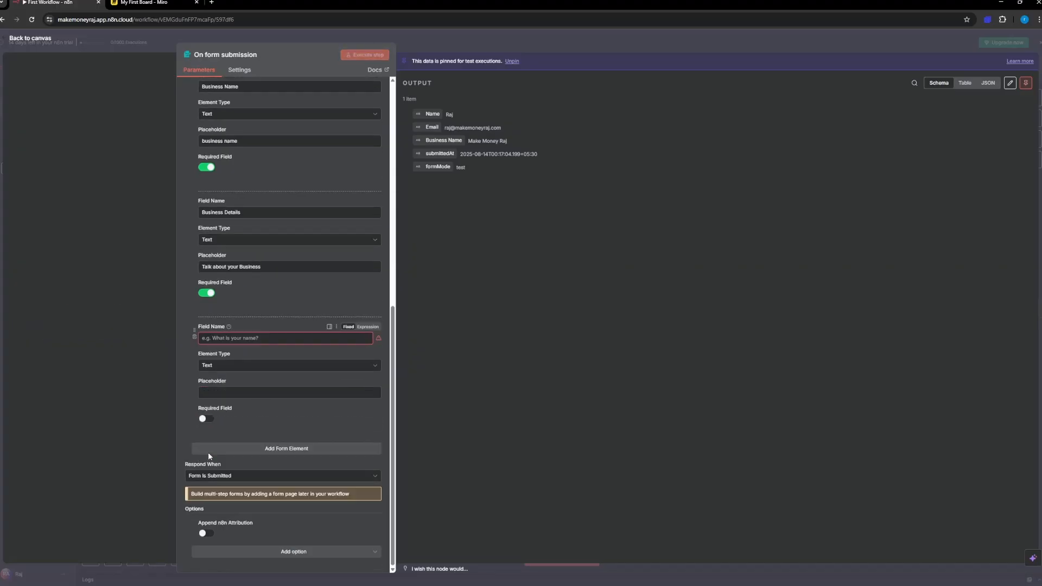
{"action": "left_click", "coordinate": [227, 337]}
{"action": "type", "text": "What Project"}
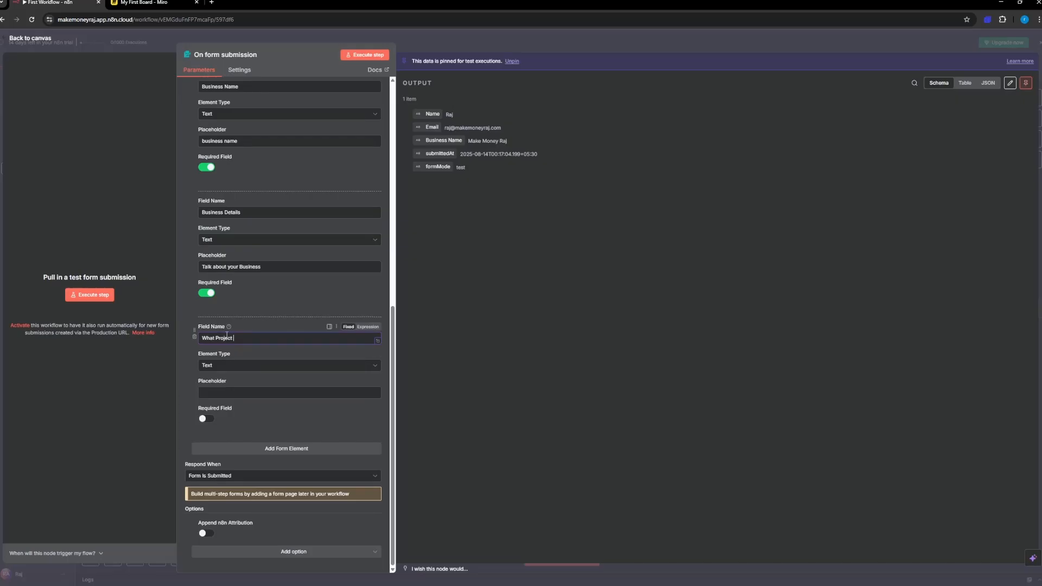
{"action": "type", "text": " Do You Want?"}
{"action": "left_click", "coordinate": [223, 370]}
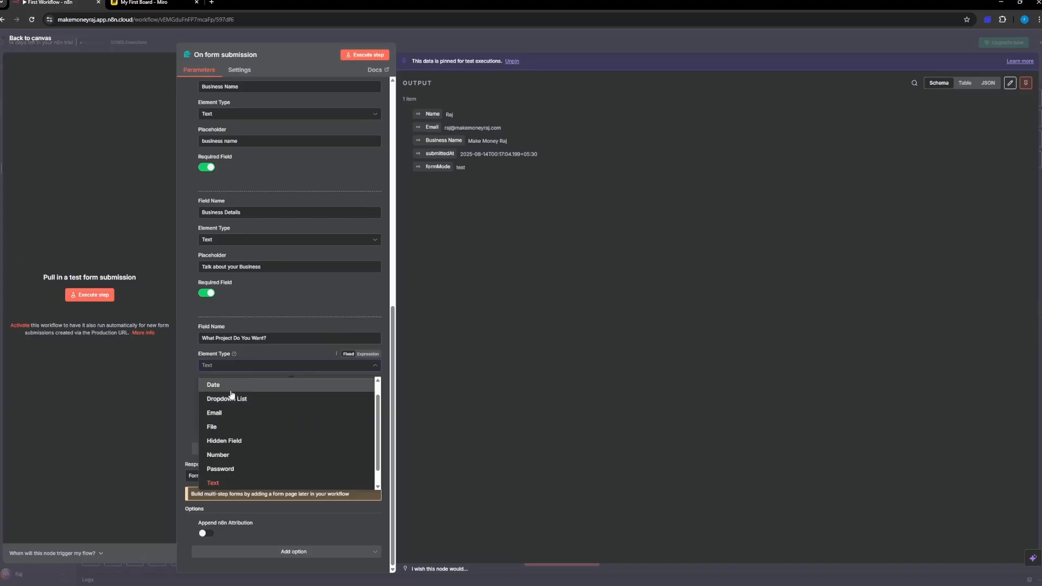
{"action": "left_click", "coordinate": [223, 482]}
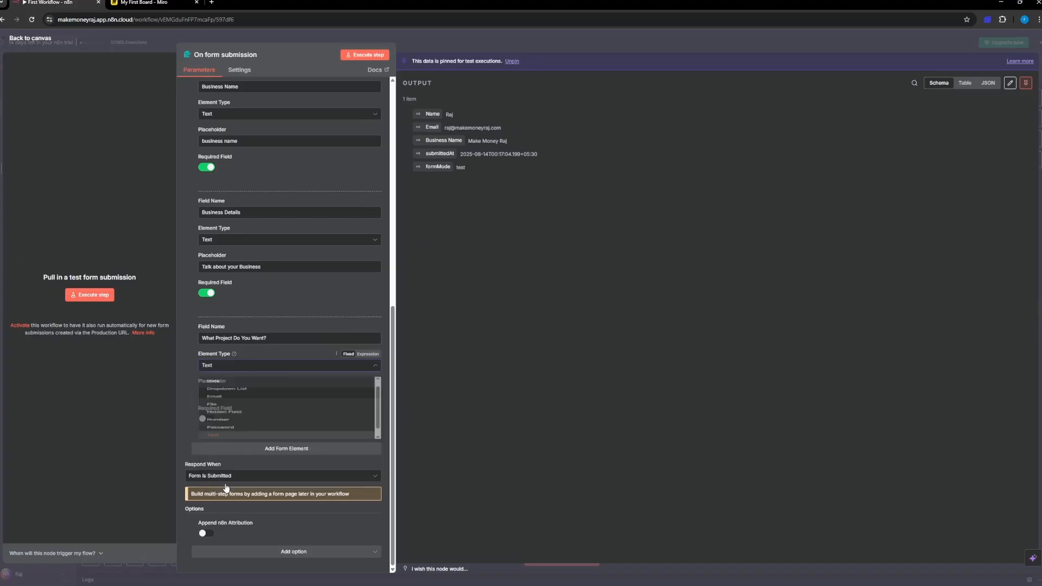
{"action": "left_click", "coordinate": [221, 393]}
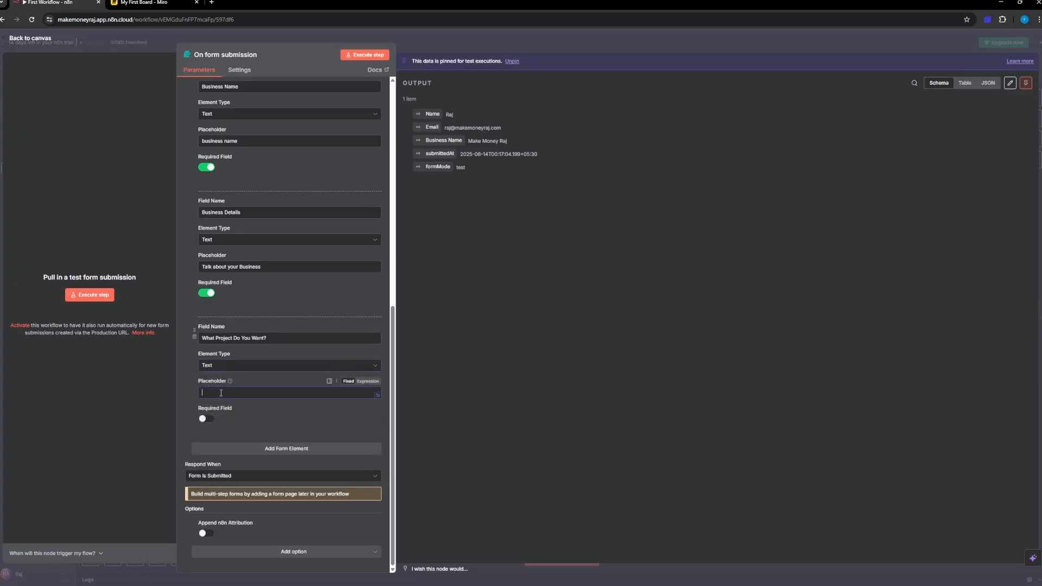
{"action": "type", "text": "Type your project required"}
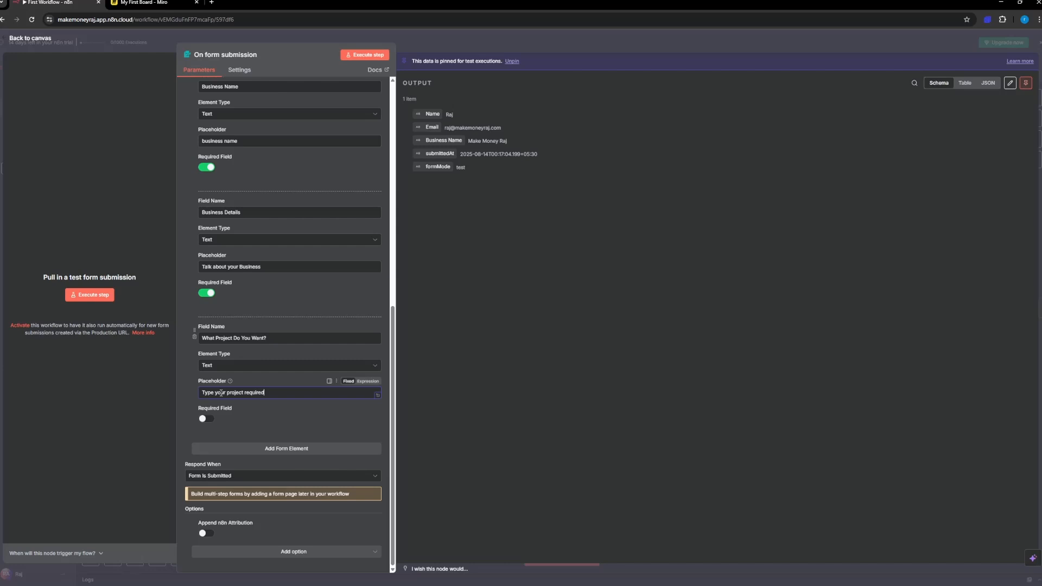
{"action": "left_click", "coordinate": [206, 418]}
Step: Add a required Text form element named Time Period with the placeholder "Duration of the projcet"
{"action": "left_click", "coordinate": [227, 451]}
{"action": "scroll", "coordinate": [222, 457], "scroll_direction": "down", "scroll_amount": 3}
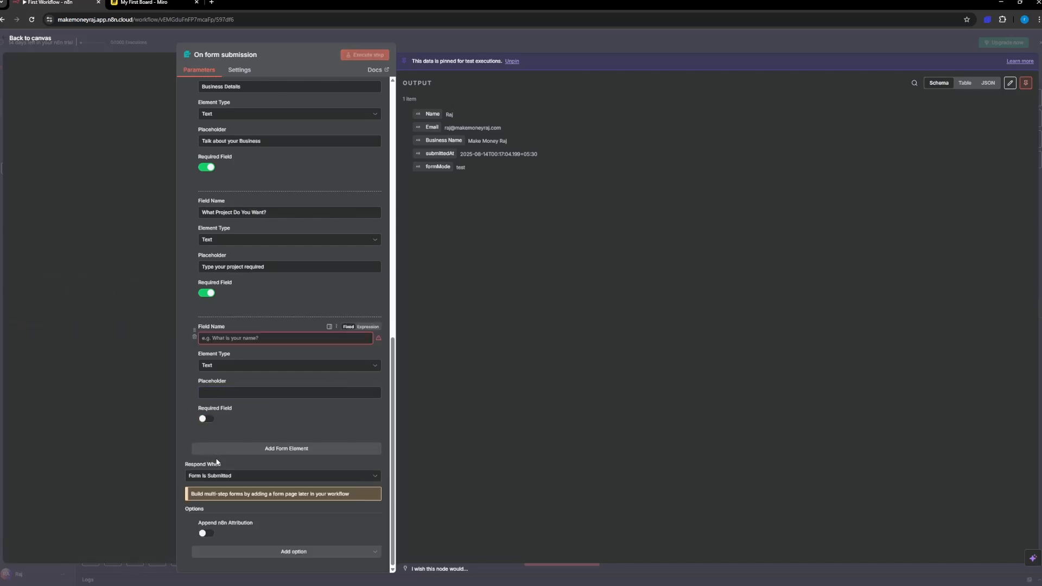
{"action": "left_click", "coordinate": [218, 339]}
{"action": "type", "text": "Time Per"}
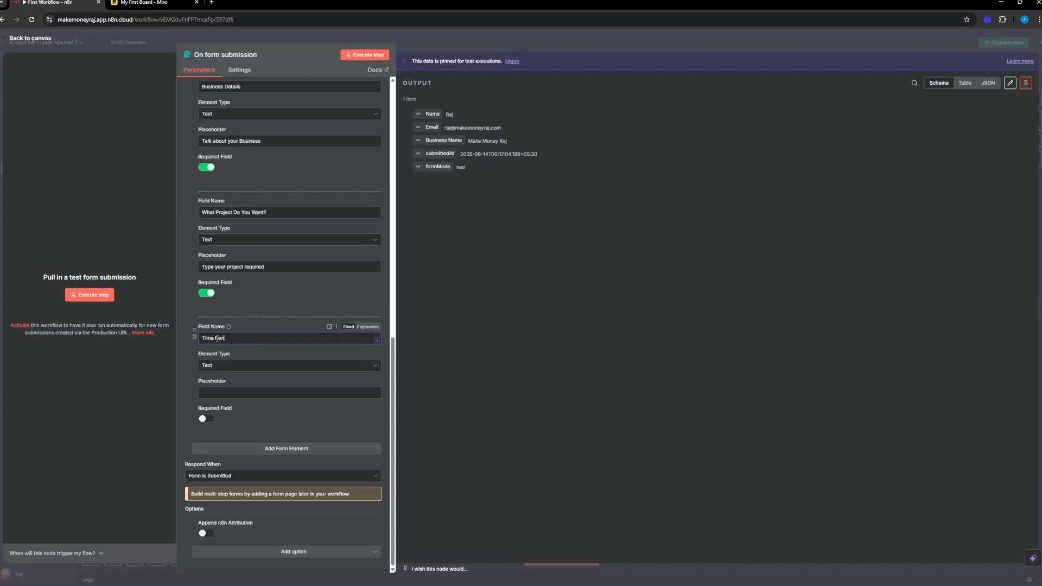
{"action": "type", "text": "ios"}
{"action": "left_click", "coordinate": [211, 395]}
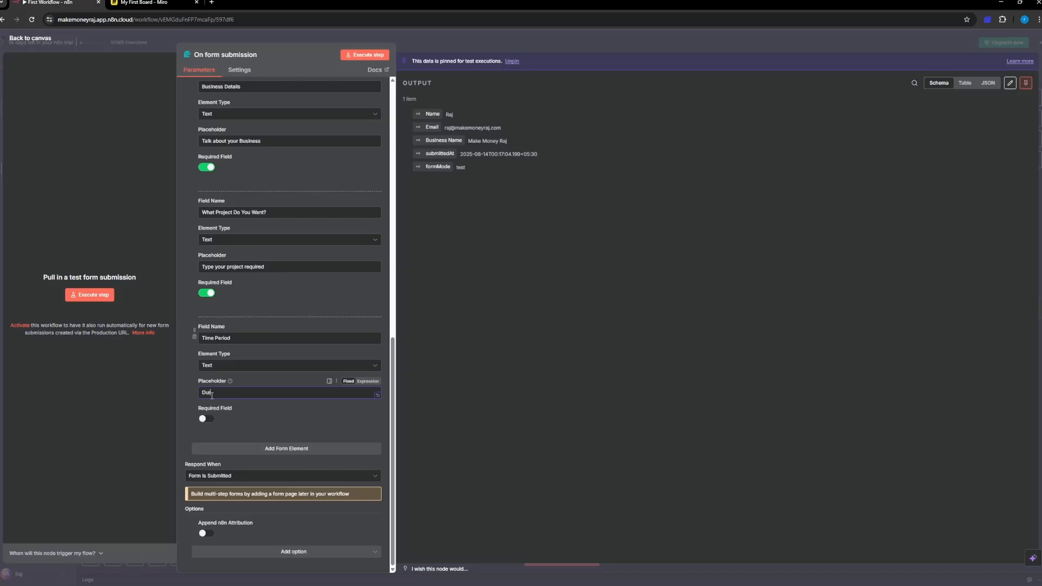
{"action": "type", "text": "tion"}
{"action": "type", "text": "e projcet"}
{"action": "left_click", "coordinate": [207, 419]}
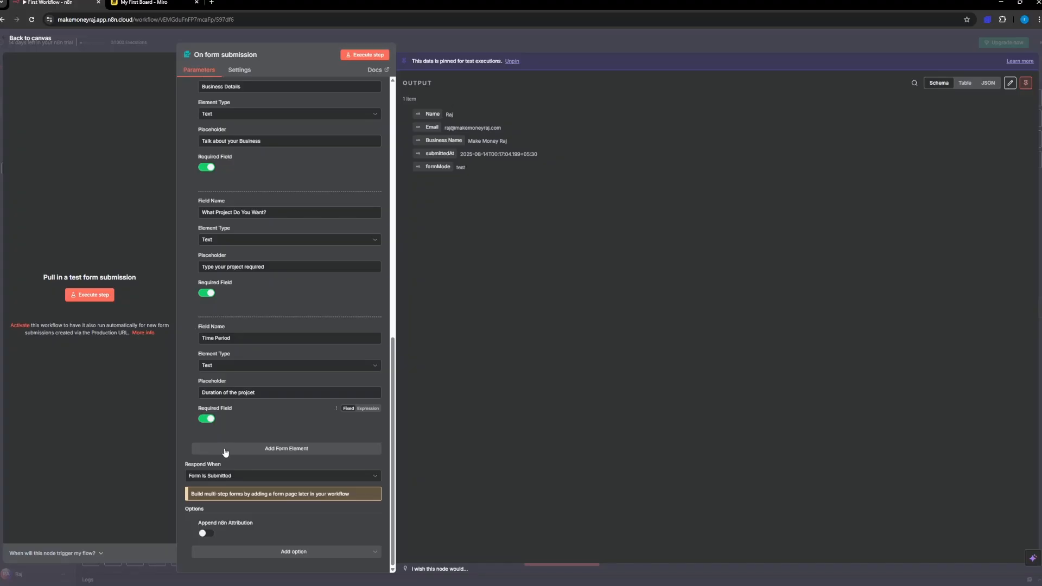
Step: Copy the test form URL, clear the trigger's pinned output data and return to the canvas
{"action": "scroll", "coordinate": [280, 348], "scroll_direction": "up", "scroll_amount": 15}
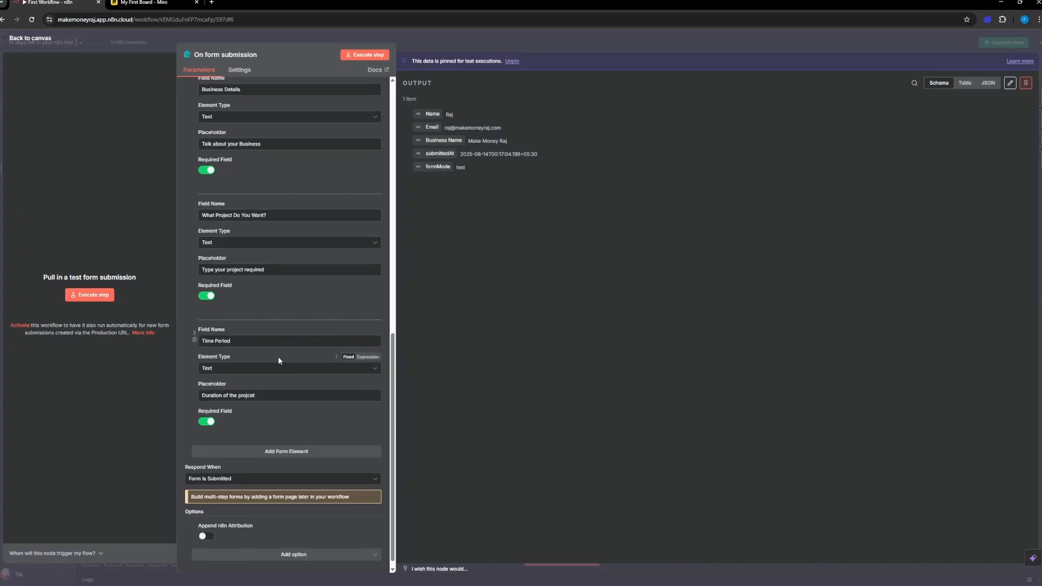
{"action": "left_click_drag", "start_coordinate": [229, 127], "coordinate": [196, 117]}
{"action": "key", "text": "ctrl+c"}
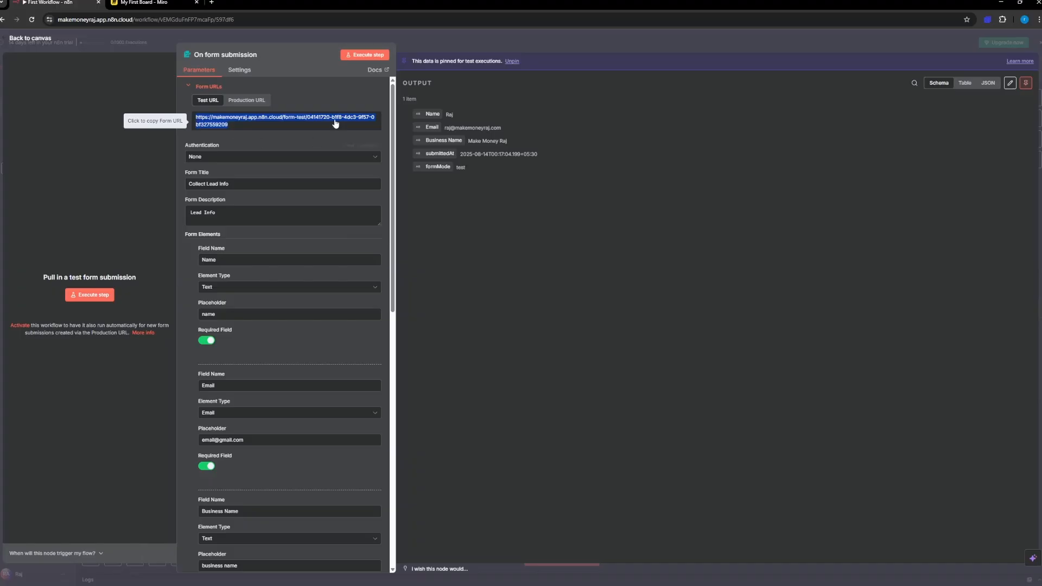
{"action": "left_click", "coordinate": [1026, 83]}
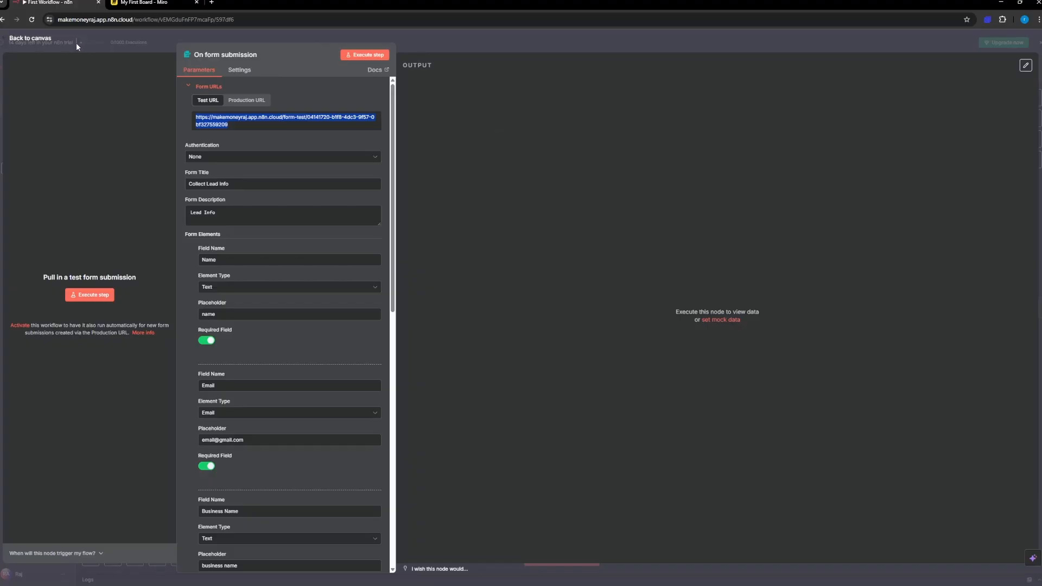
{"action": "left_click", "coordinate": [31, 39]}
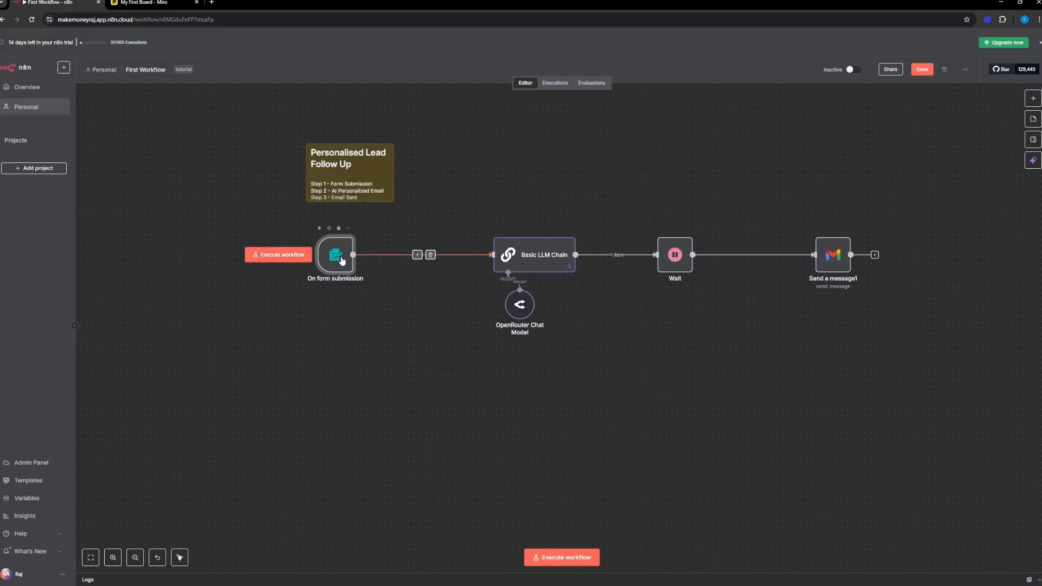
{"action": "double_click", "coordinate": [341, 260]}
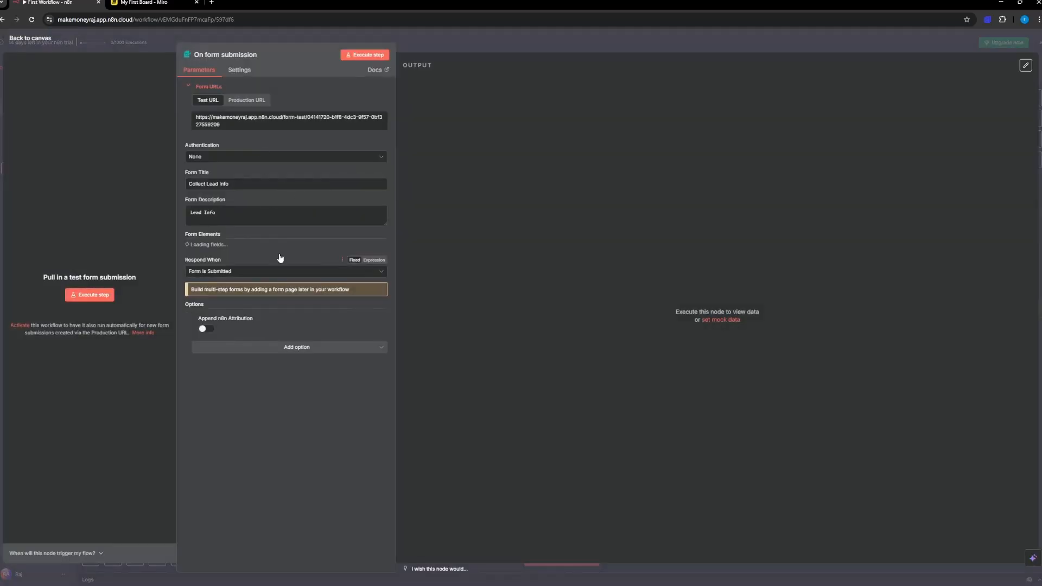
{"action": "scroll", "coordinate": [286, 261], "scroll_direction": "down", "scroll_amount": 10}
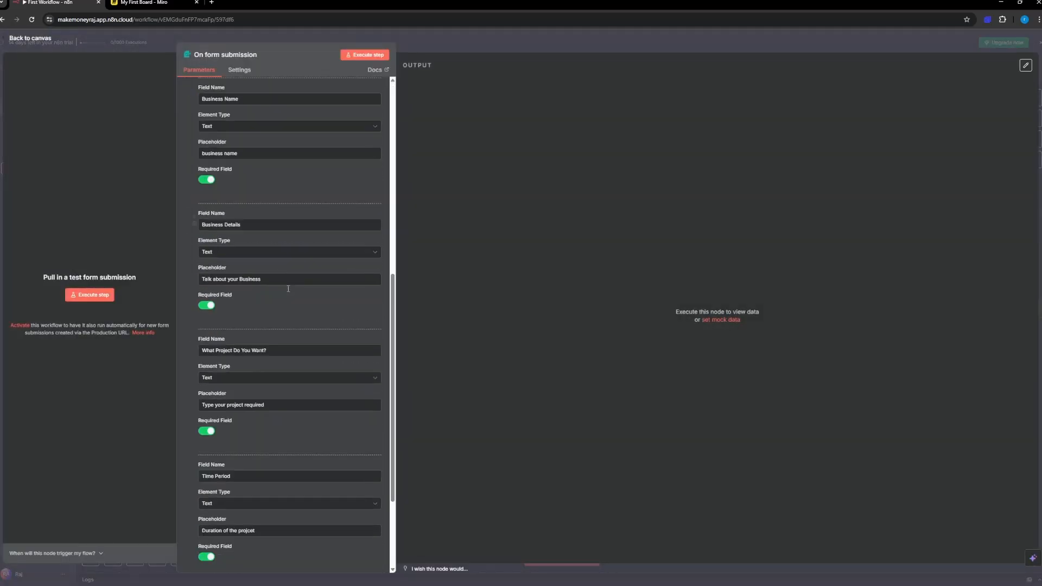
{"action": "left_click", "coordinate": [30, 39]}
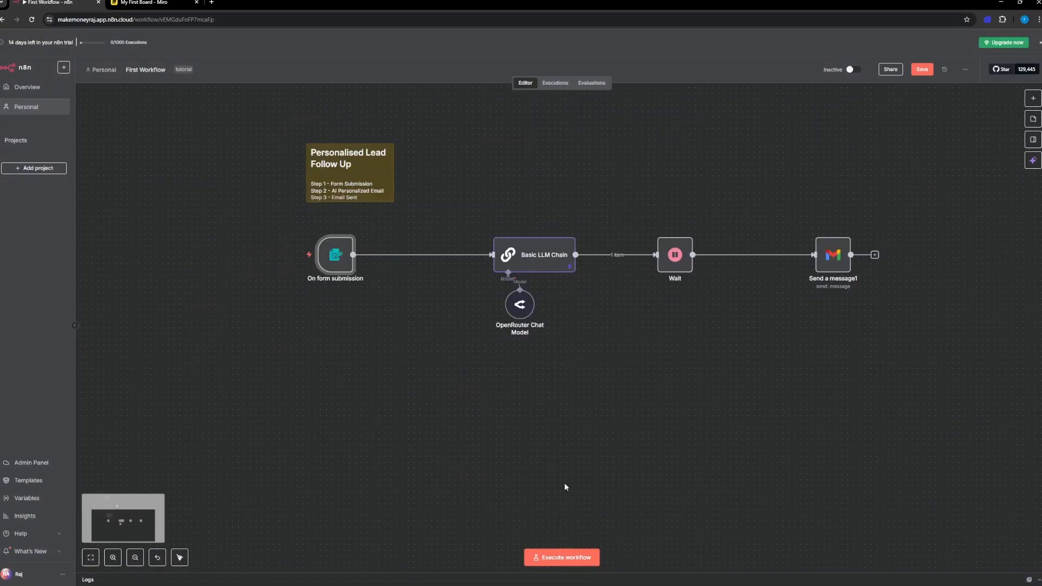
Step: Execute the workflow so it listens for a form submission, and close the pop-up form window
{"action": "left_click", "coordinate": [568, 558]}
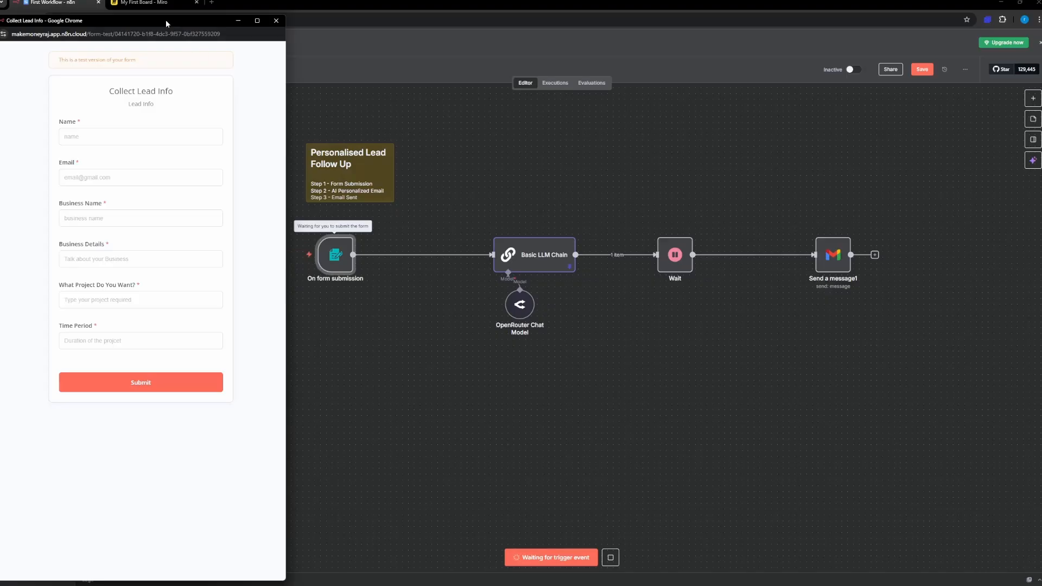
{"action": "left_click_drag", "start_coordinate": [170, 22], "coordinate": [781, 53]}
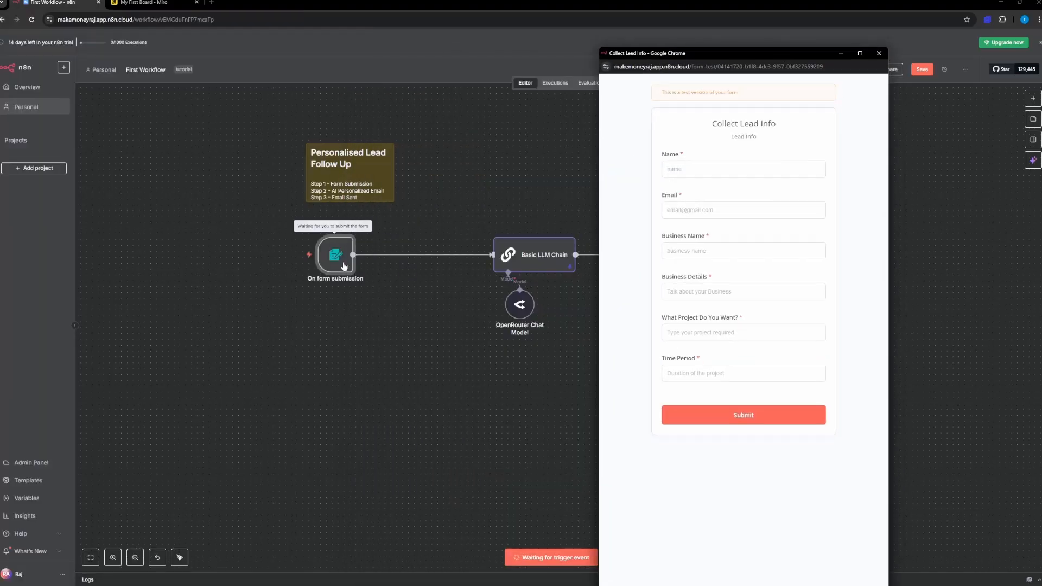
{"action": "left_click", "coordinate": [879, 53]}
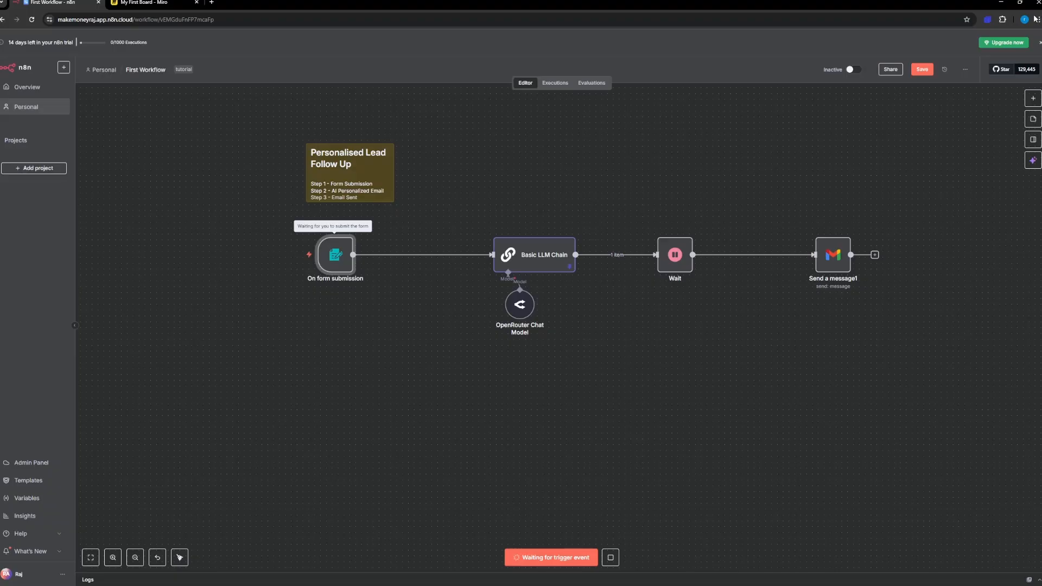
Step: Load the copied test form URL in a new browser tab, then switch back to the n8n workflow
{"action": "left_click", "coordinate": [209, 3]}
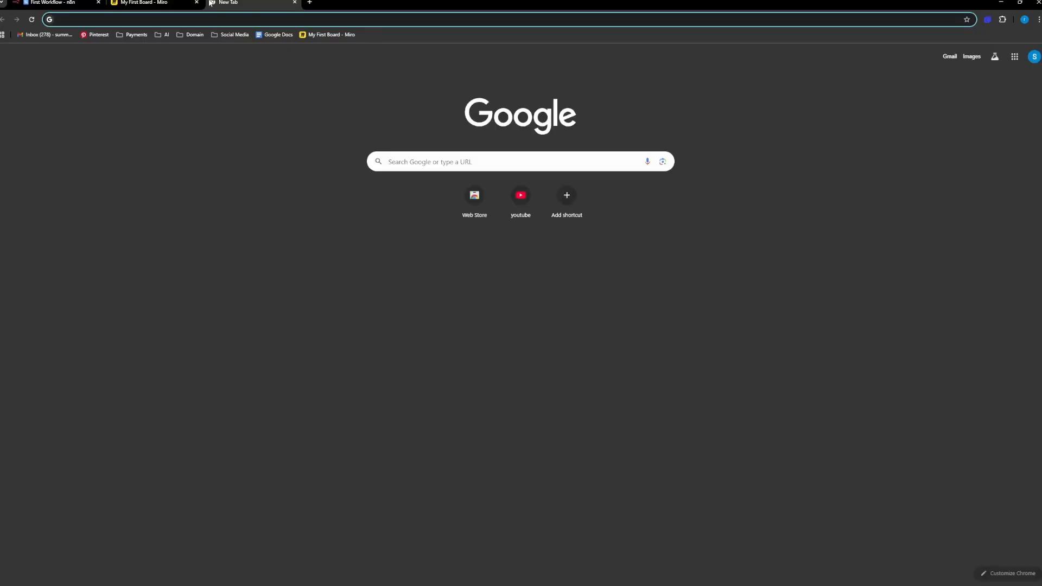
{"action": "key", "text": "ctrl+v"}
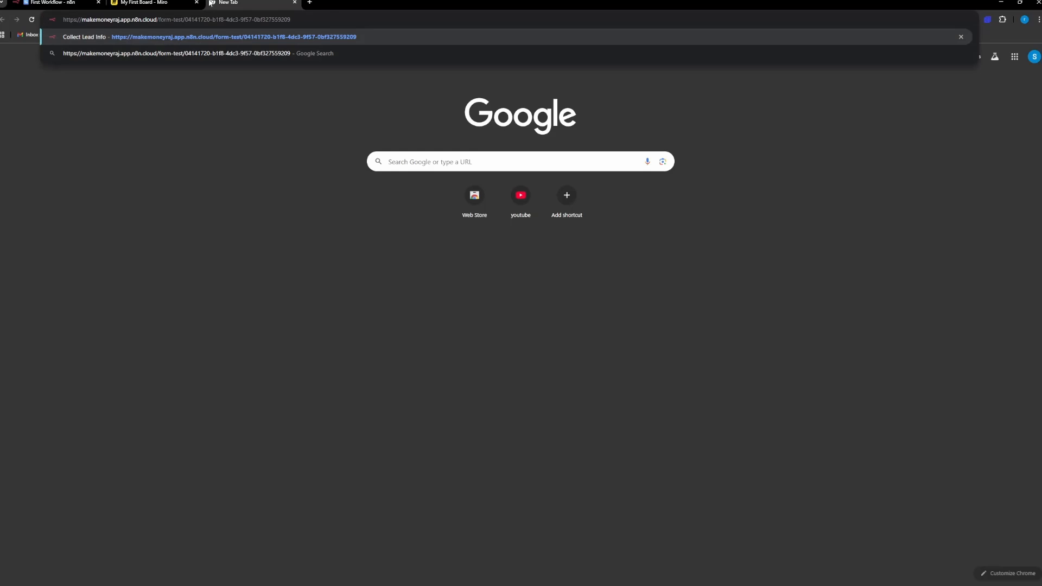
{"action": "key", "text": "Return"}
{"action": "left_click", "coordinate": [464, 124]}
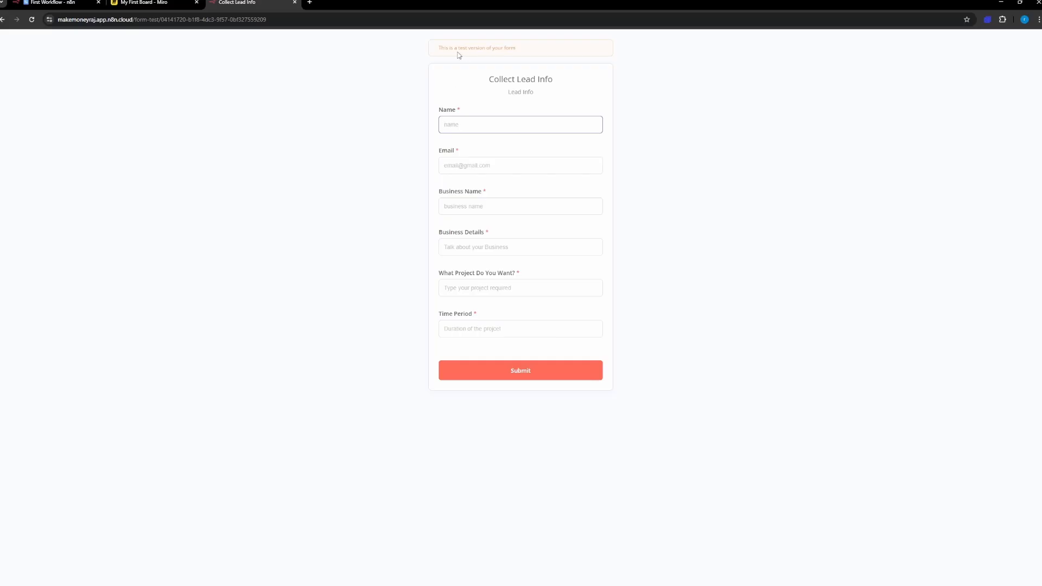
{"action": "left_click_drag", "start_coordinate": [438, 48], "coordinate": [527, 57]}
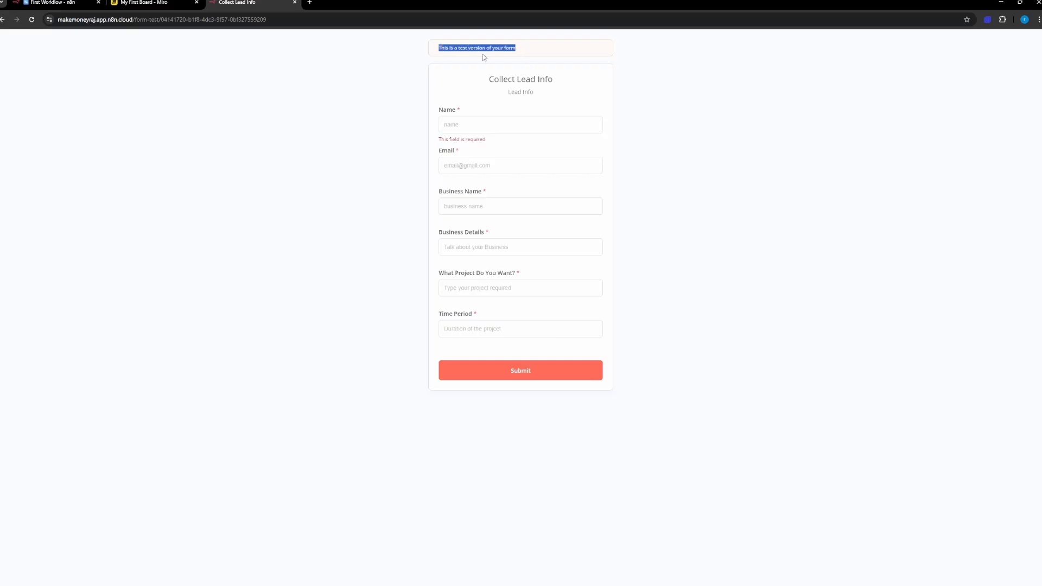
{"action": "left_click", "coordinate": [427, 61]}
{"action": "left_click", "coordinate": [54, 2]}
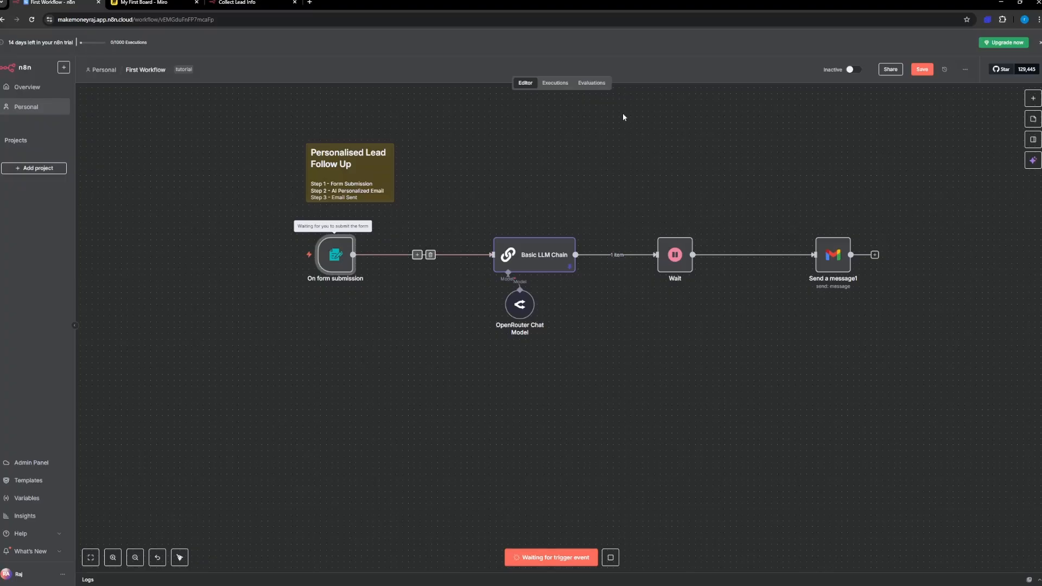
Step: Switch to the Collect Lead Info form and fill in the test lead's name and email address
{"action": "left_click", "coordinate": [247, 3]}
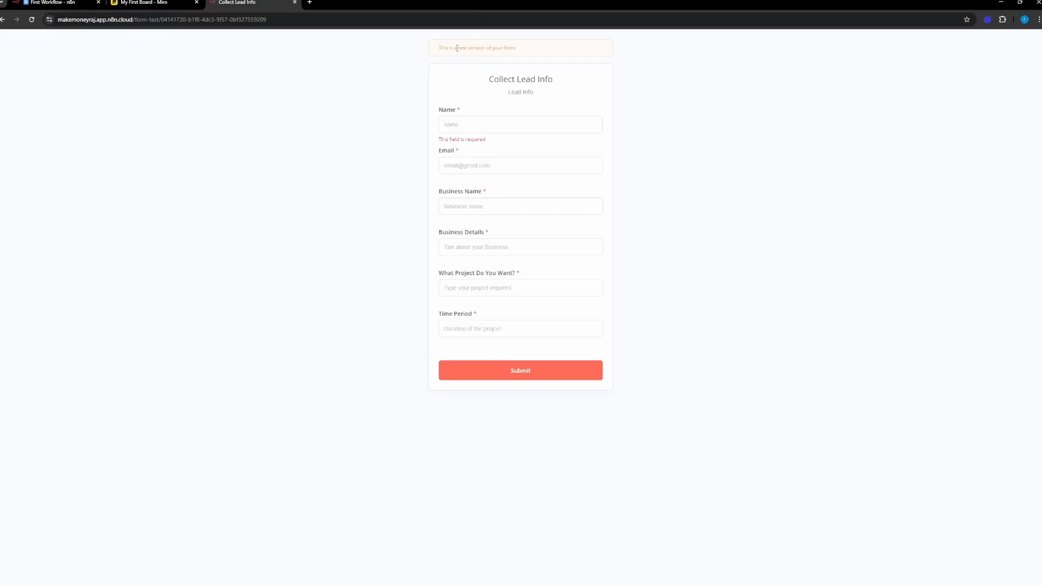
{"action": "left_click", "coordinate": [458, 124]}
{"action": "type", "text": "R"}
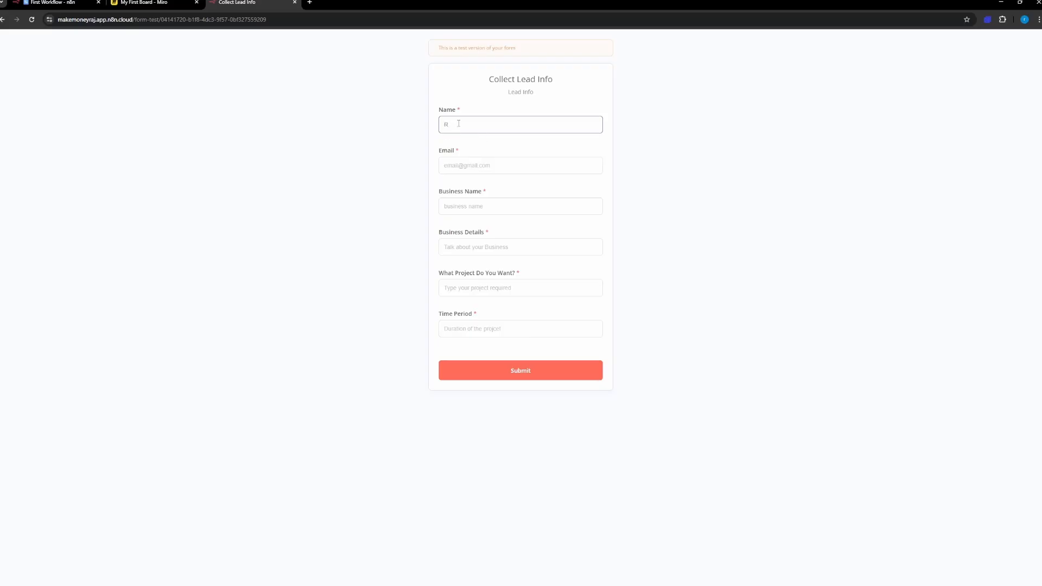
{"action": "type", "text": "J"}
{"action": "key", "text": "Tab"}
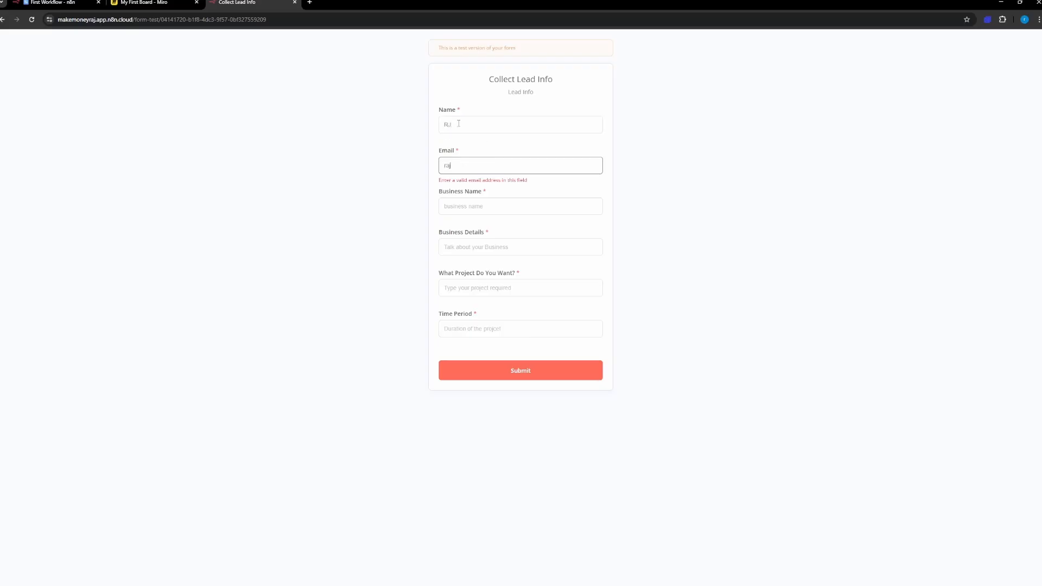
{"action": "key", "text": "Tab"}
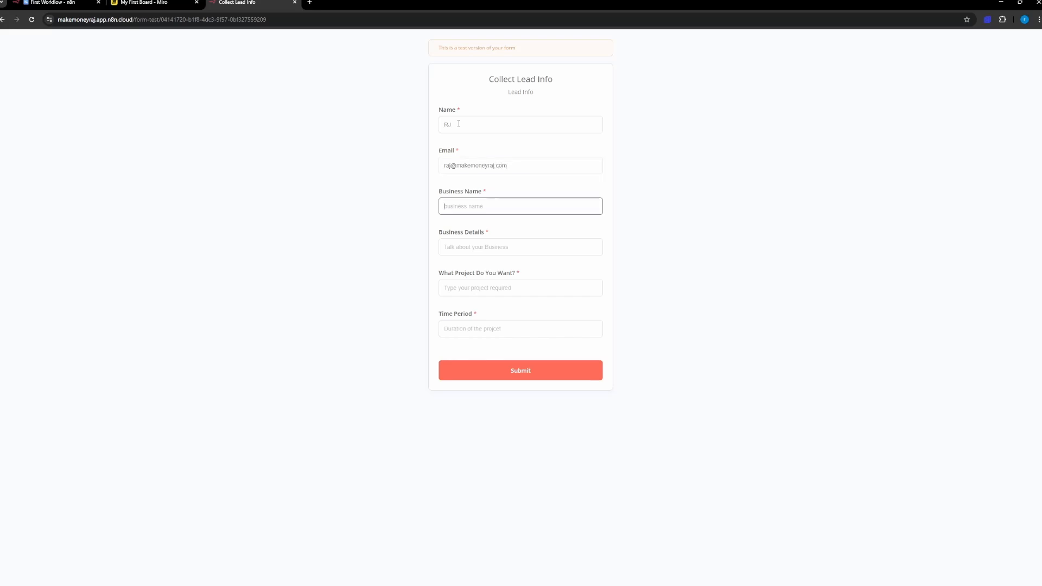
Step: Enter "Make Money Raj" as the Business Name in the test form
{"action": "type", "text": "Make MOney Roney Raj"}
{"action": "key", "text": "Tab"}
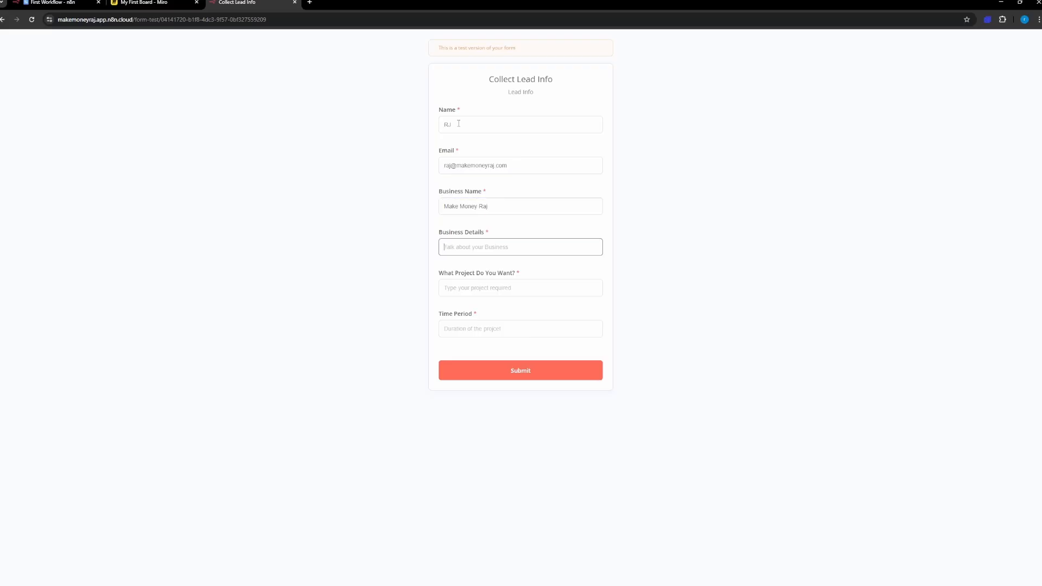
Step: Fill in Business Details with "I have a coaching program to teach people how to get clients for n8n"
{"action": "type", "text": "I"}
{"action": "type", "text": " have a coachin"}
{"action": "type", "text": "g program"}
{"action": "type", "text": " to teach people"}
{"action": "type", "text": " how"}
{"action": "type", "text": " to get clients"}
{"action": "type", "text": " for n8n"}
Step: Enter "Run Facebook Ad Campaign" as the wanted project and "90 Day" as the Time Period
{"action": "left_click", "coordinate": [466, 285]}
{"action": "type", "text": "Run "}
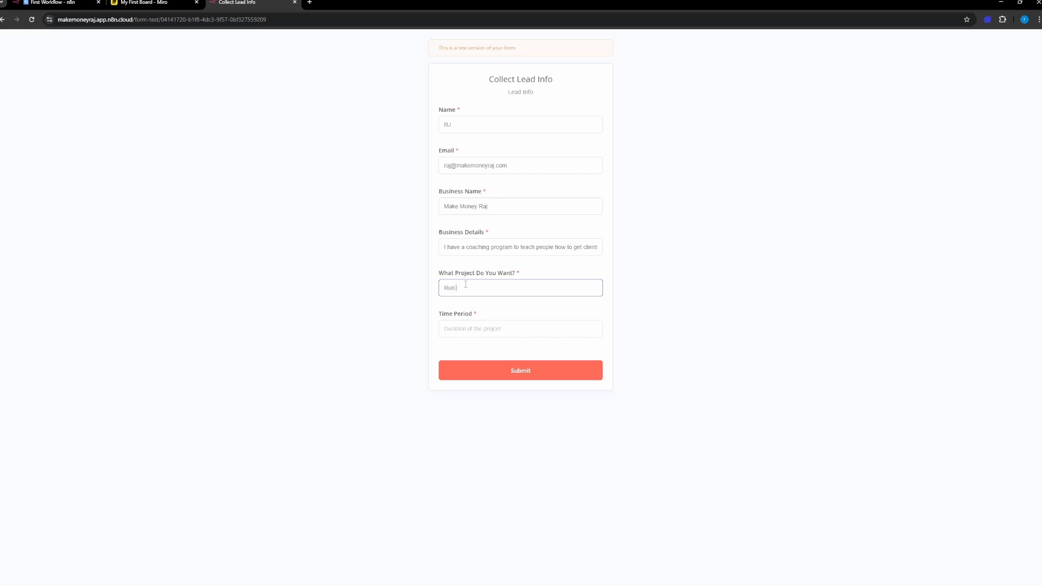
{"action": "type", "text": "Facebook Ad Campaign"}
{"action": "left_click", "coordinate": [464, 329]}
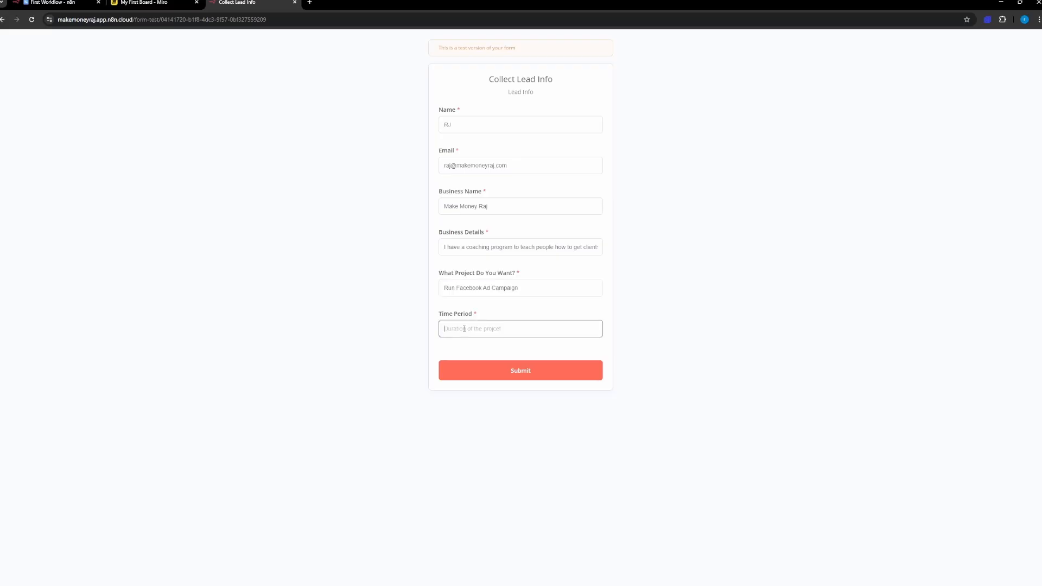
{"action": "type", "text": "90 Days"}
Step: Submit the test form, close its browser tab and return to the n8n workflow
{"action": "left_click", "coordinate": [481, 368]}
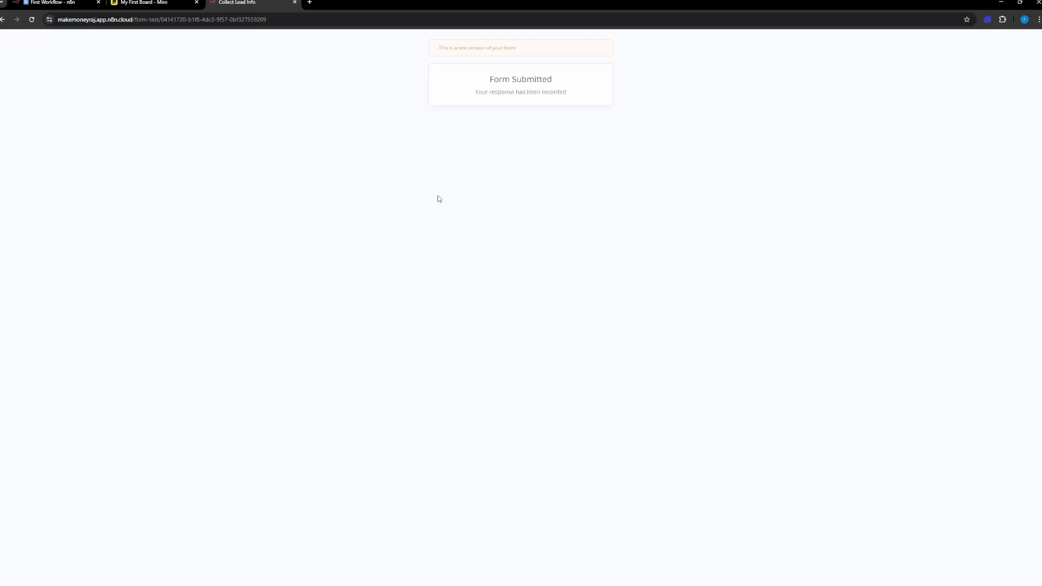
{"action": "left_click", "coordinate": [294, 2]}
{"action": "left_click", "coordinate": [54, 2]}
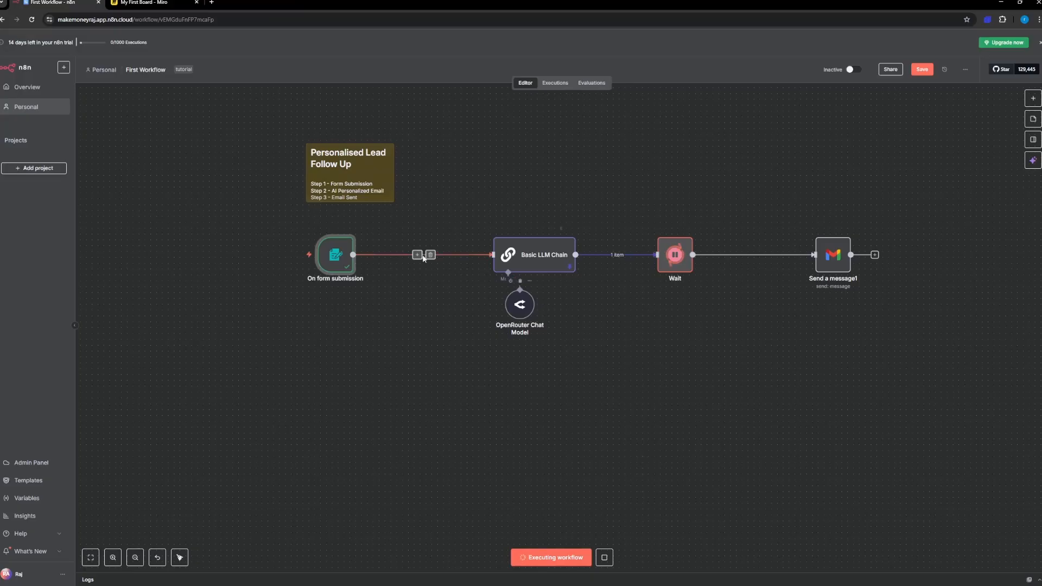
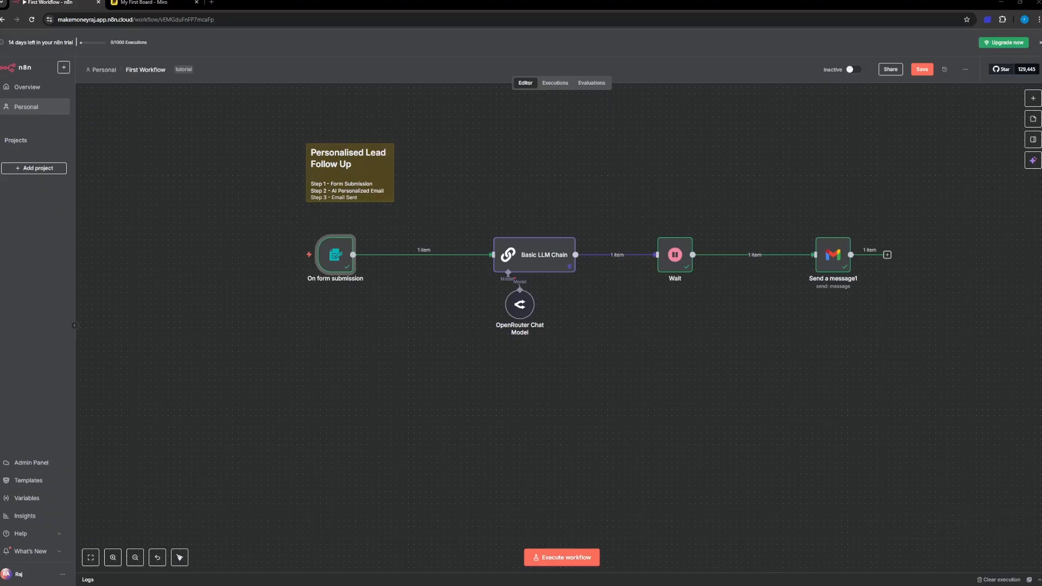
Step: Bring up the received "Re: Confirm the details" email, check the lead details listed in it and close its window
{"action": "left_click_drag", "start_coordinate": [1, 66], "coordinate": [529, 101]}
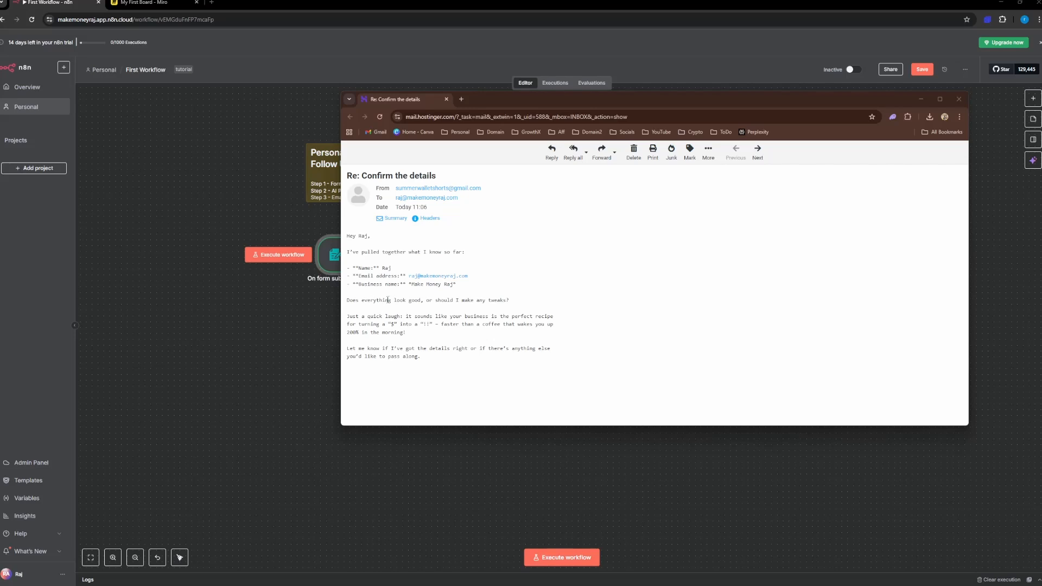
{"action": "left_click_drag", "start_coordinate": [353, 268], "coordinate": [392, 300]}
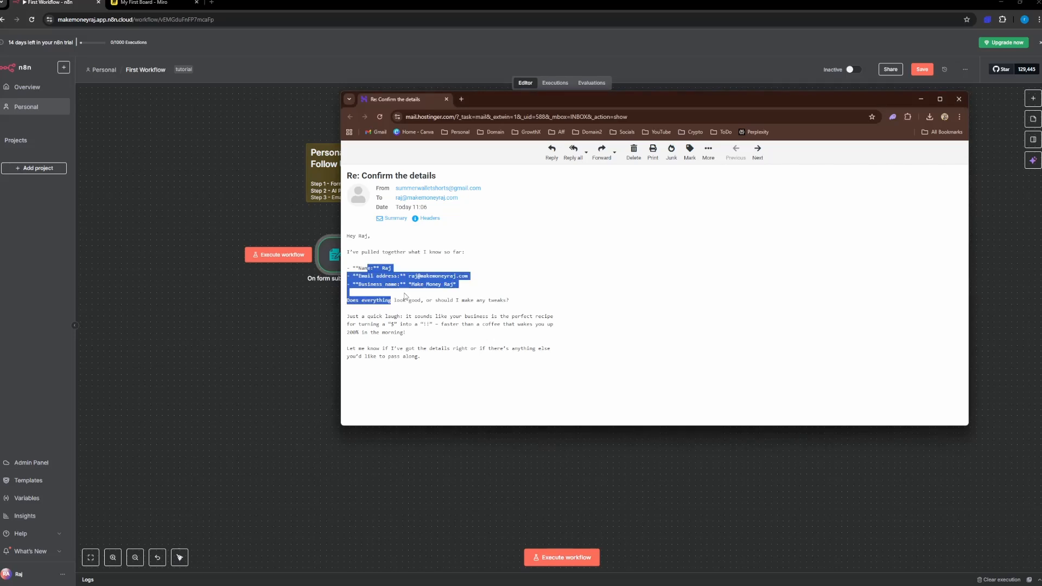
{"action": "left_click", "coordinate": [574, 295]}
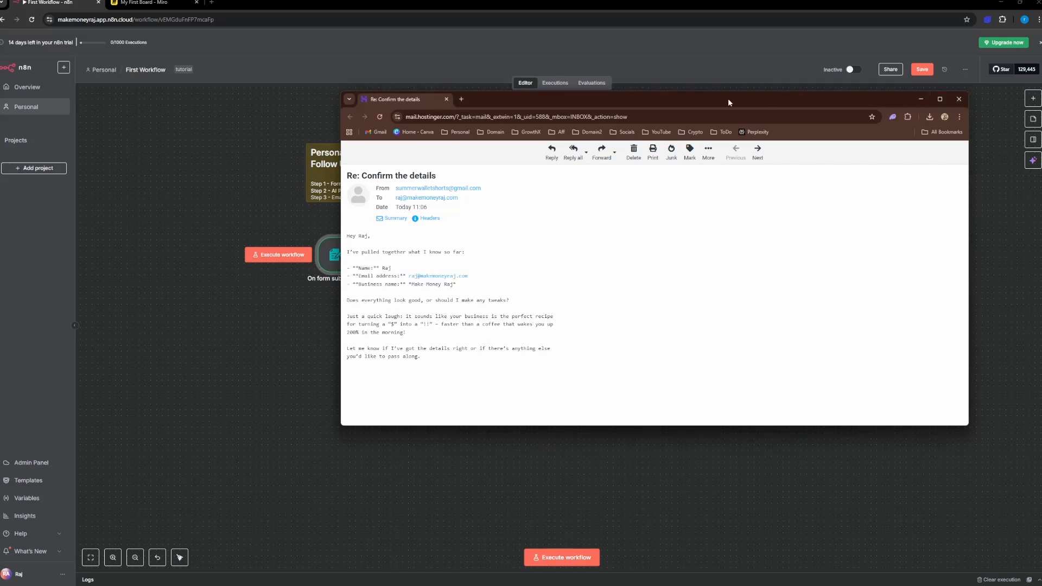
{"action": "left_click", "coordinate": [960, 99]}
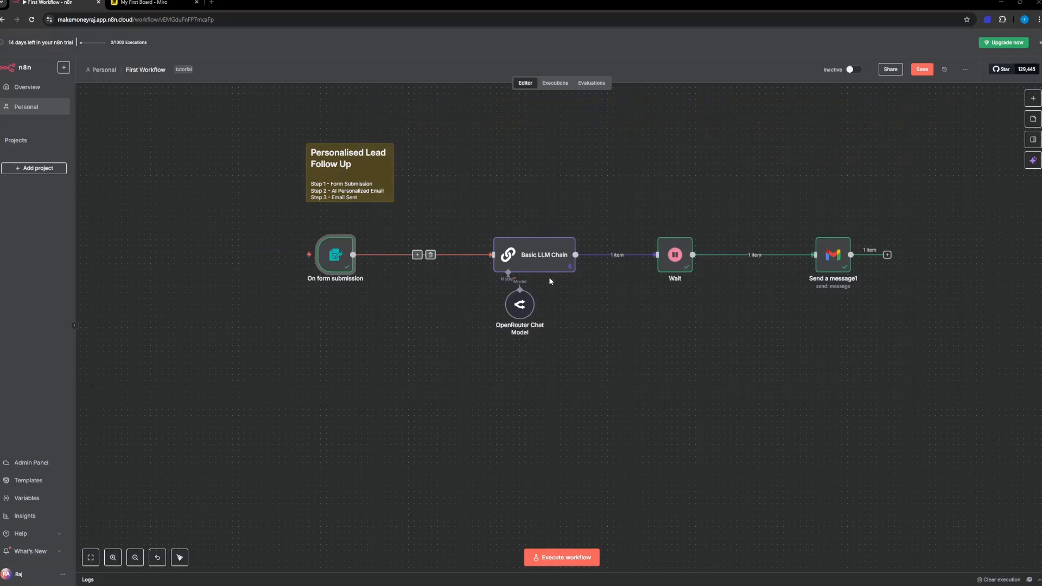
Step: Pin the test output of the On form submission node and return to the canvas
{"action": "double_click", "coordinate": [535, 254]}
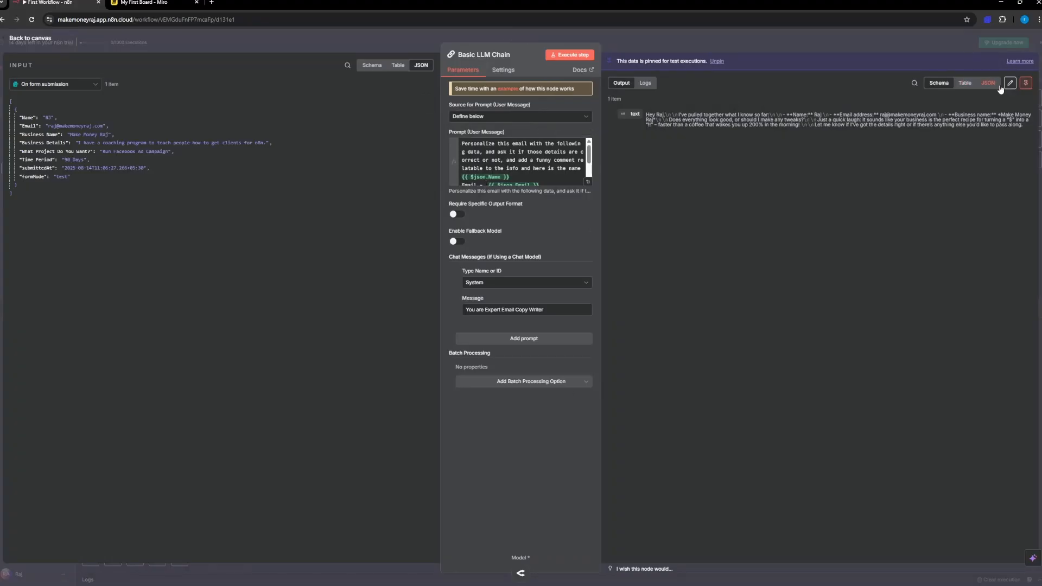
{"action": "left_click", "coordinate": [29, 41]}
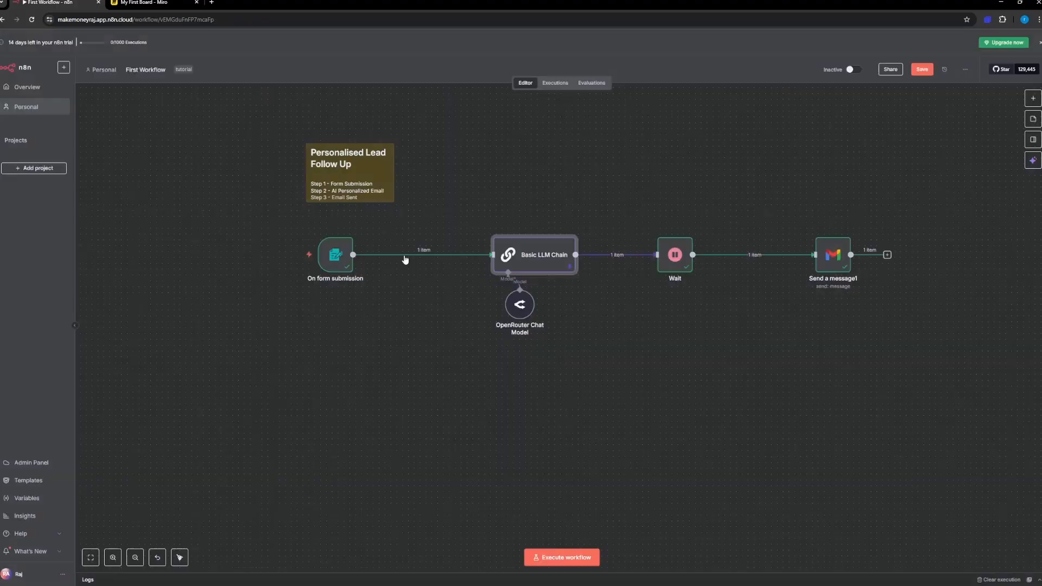
{"action": "double_click", "coordinate": [335, 254]}
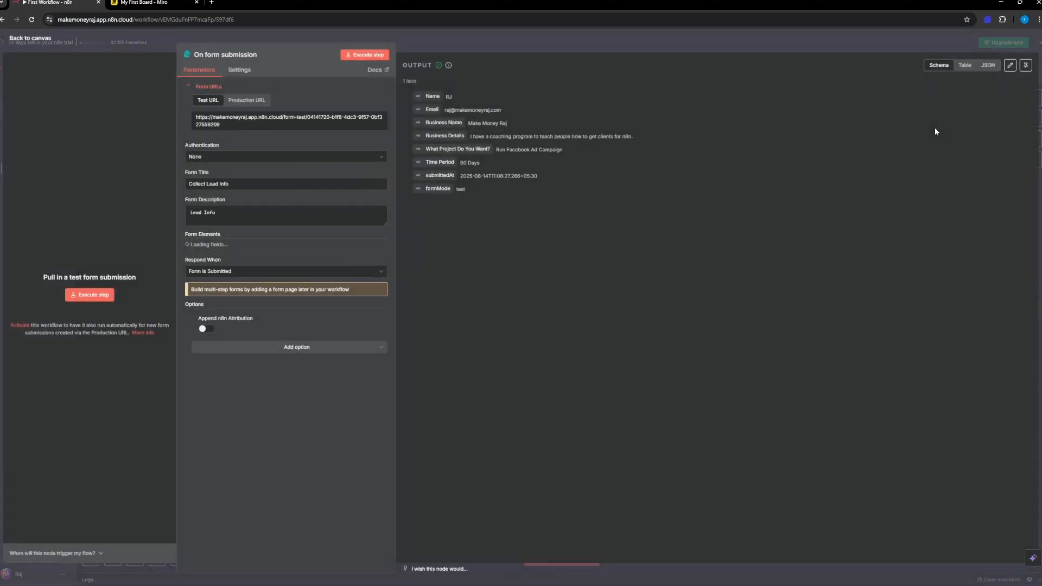
{"action": "left_click", "coordinate": [1026, 66]}
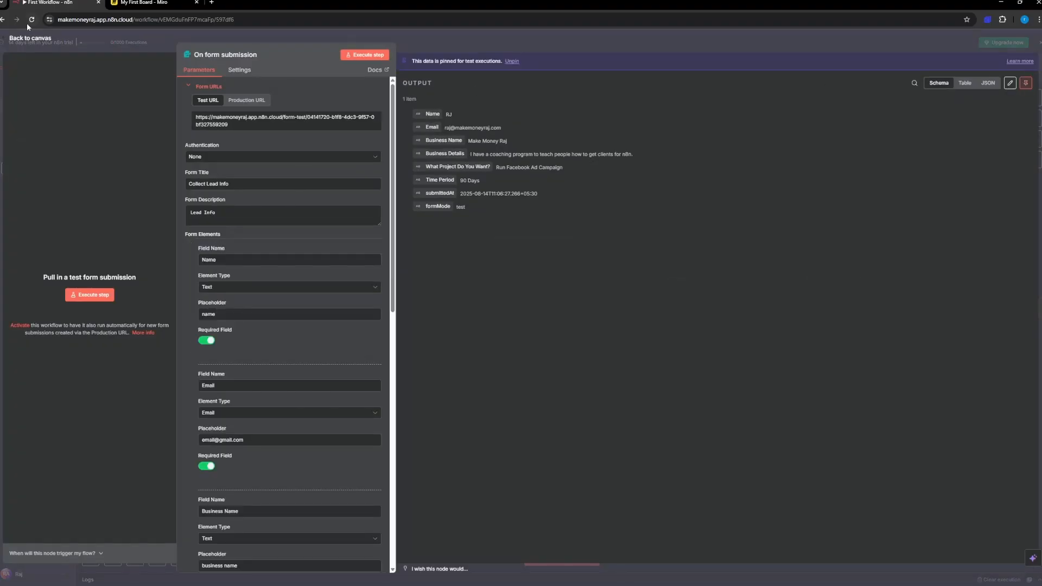
{"action": "left_click", "coordinate": [29, 41]}
Step: Add a "Business Detail -" line to the Basic LLM Chain prompt after Business Name, mapped to the form's Business Details value
{"action": "left_click", "coordinate": [529, 264]}
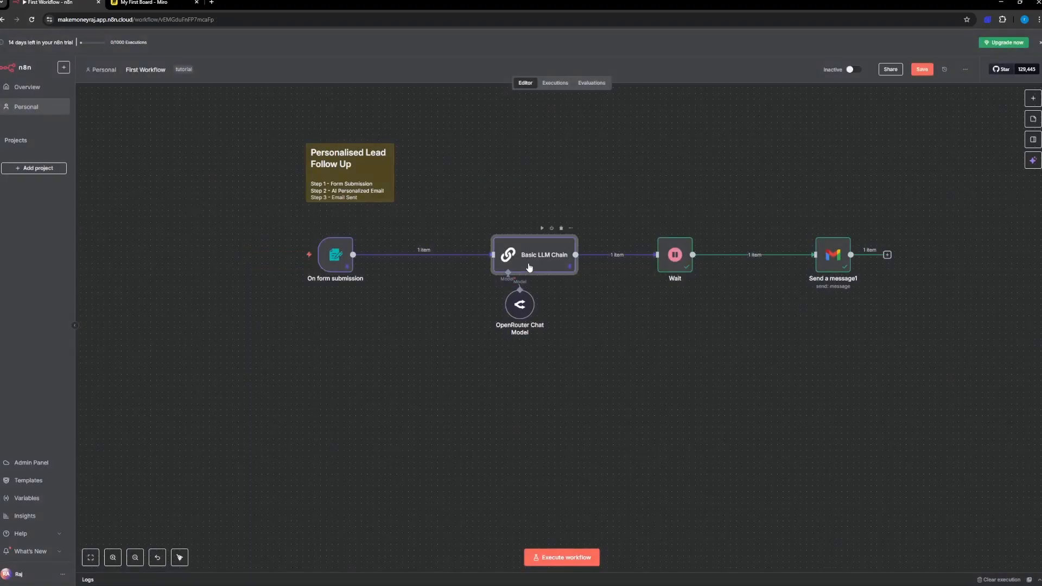
{"action": "double_click", "coordinate": [529, 264]}
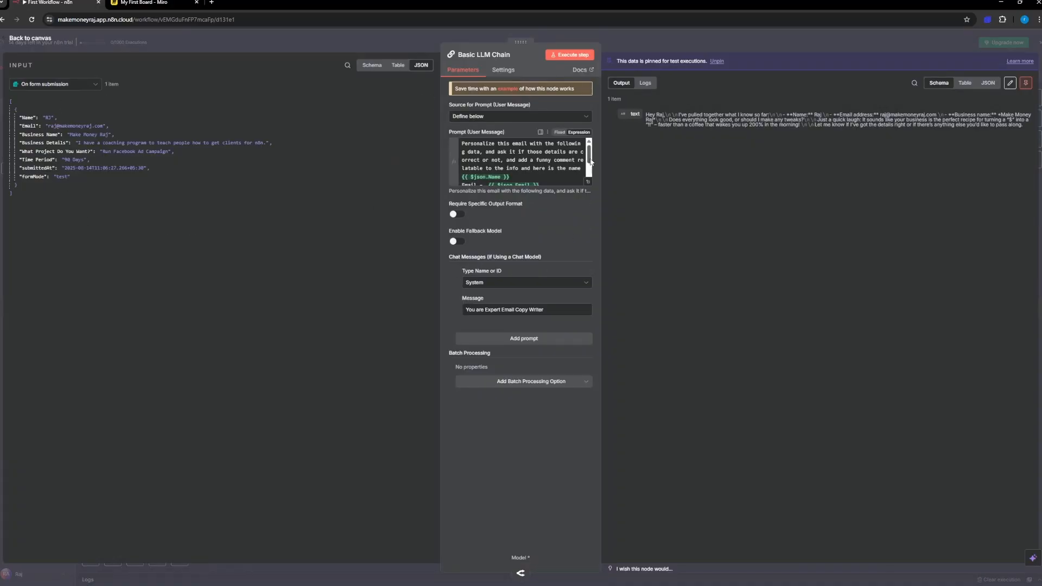
{"action": "left_click_drag", "start_coordinate": [591, 160], "coordinate": [591, 177]}
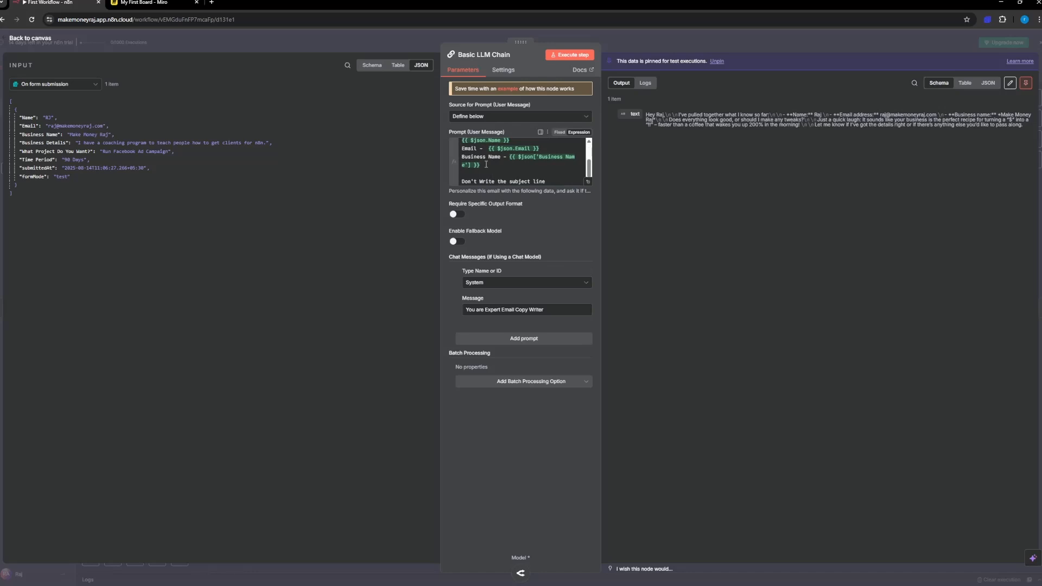
{"action": "left_click", "coordinate": [486, 164]}
{"action": "key", "text": "Return"}
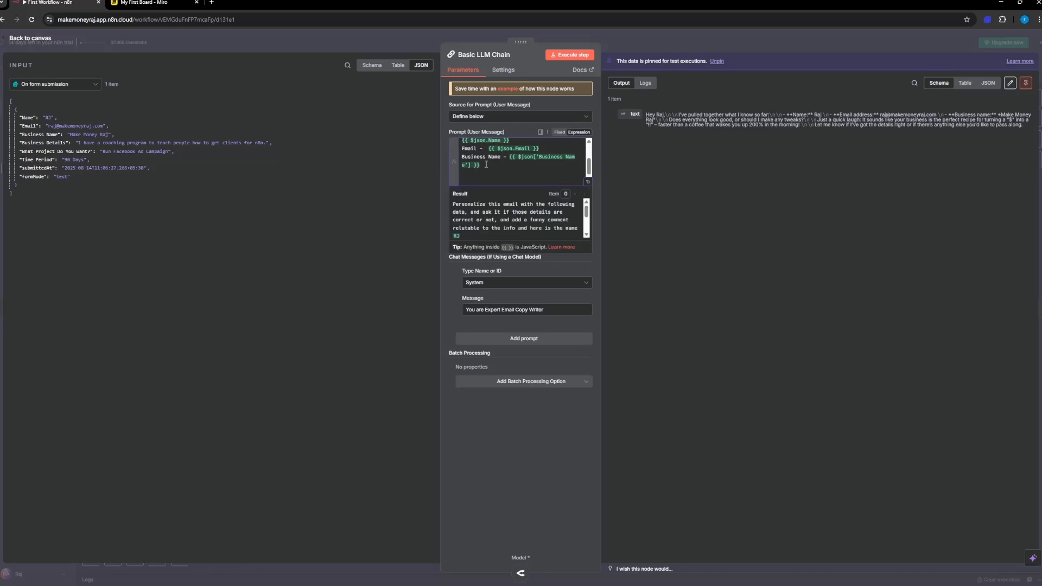
{"action": "type", "text": "Bus"}
{"action": "key", "text": "BackSpace"}
{"action": "key", "text": "BackSpace"}
{"action": "type", "text": "iness Detail"}
{"action": "left_click_drag", "start_coordinate": [40, 140], "coordinate": [516, 174]}
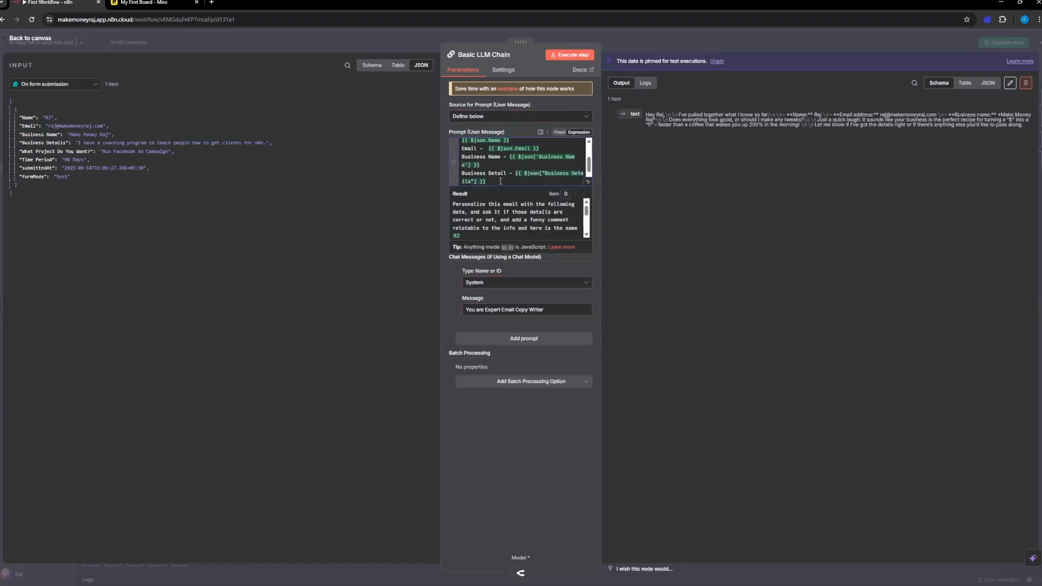
Step: Add "Project -" and "Time Period -" lines to the prompt, mapped to the form's What Project Do You Want? and Time Period values
{"action": "key", "text": "Return"}
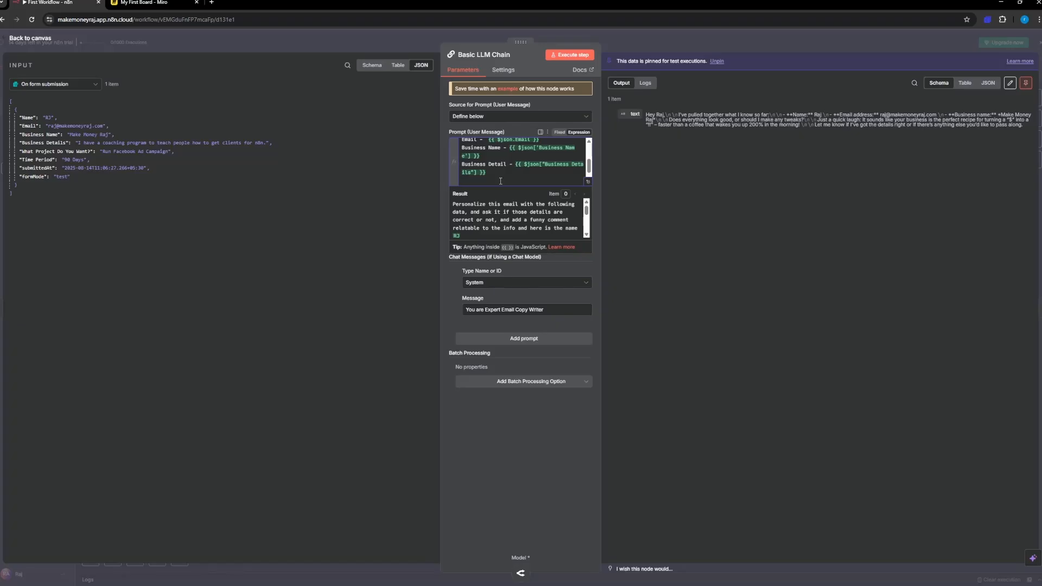
{"action": "type", "text": "Project -"}
{"action": "left_click_drag", "start_coordinate": [40, 152], "coordinate": [568, 179]}
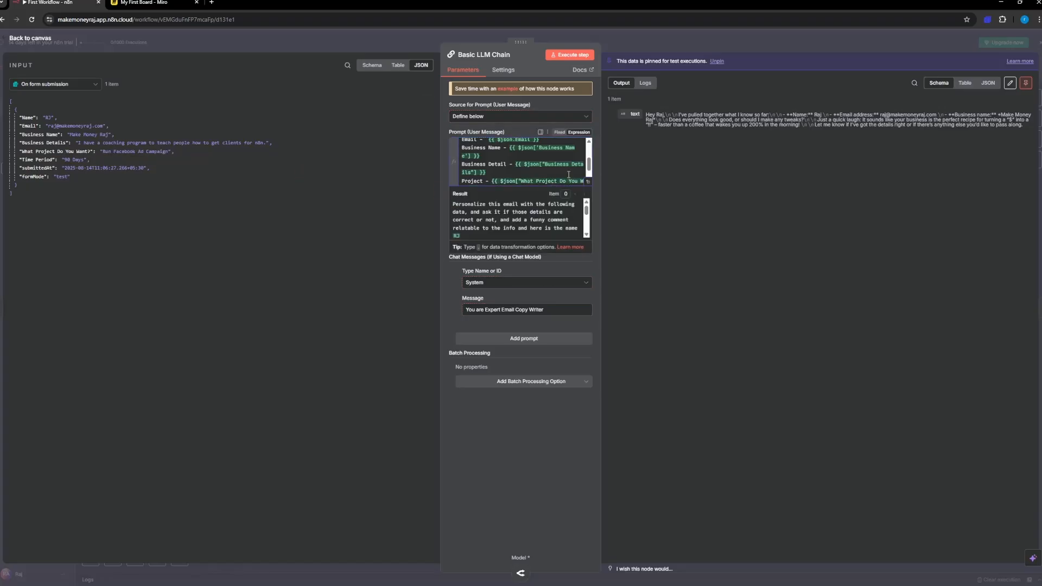
{"action": "scroll", "coordinate": [498, 175], "scroll_direction": "down", "scroll_amount": 1}
{"action": "key", "text": "Return"}
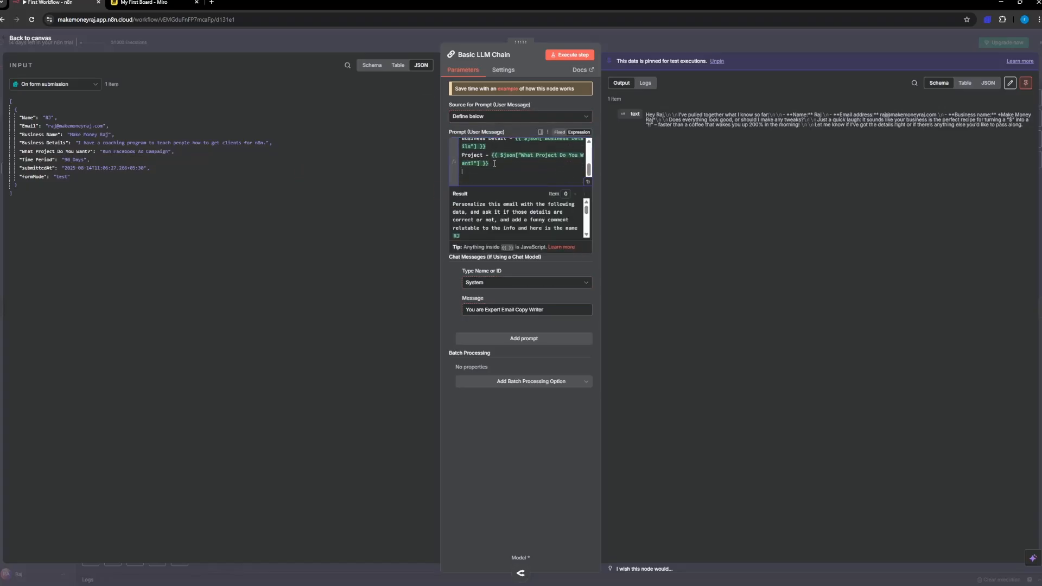
{"action": "type", "text": "Time Period -"}
{"action": "left_click_drag", "start_coordinate": [41, 159], "coordinate": [516, 173]}
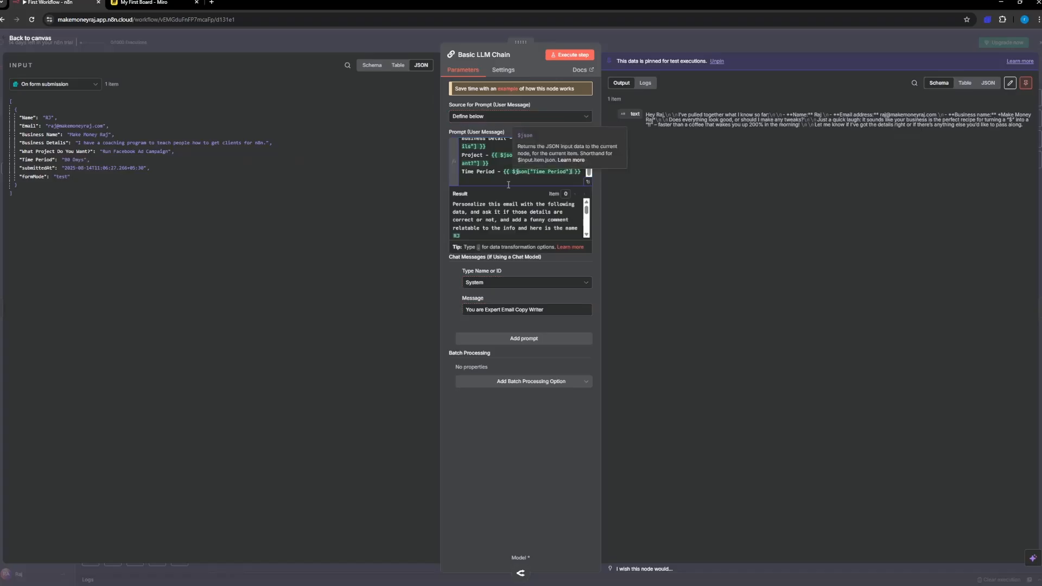
Step: Below the Time Period line, write "Now analyze the info, create a overview of what you would you for the business detils"
{"action": "left_click", "coordinate": [493, 182]}
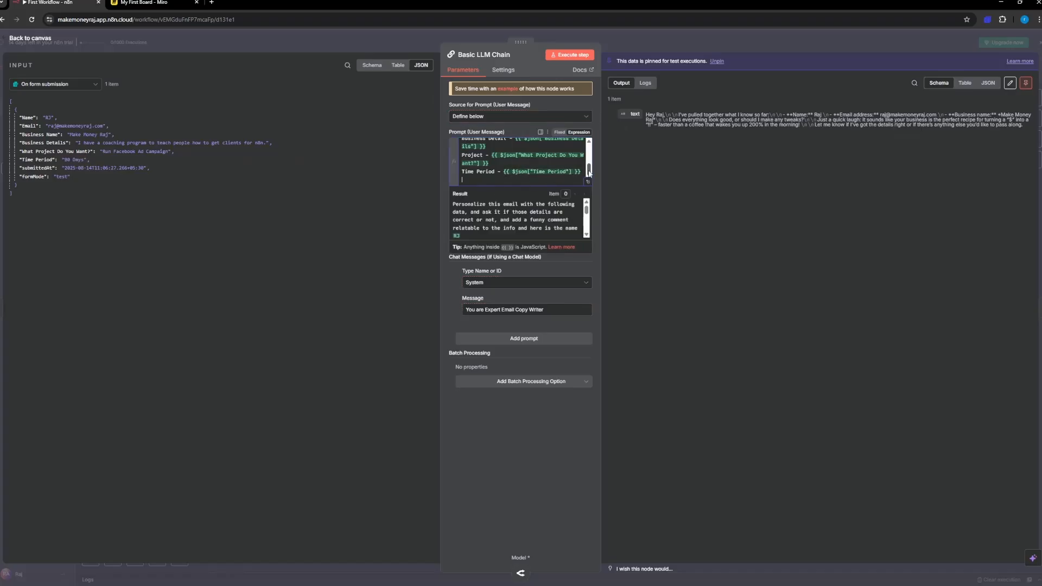
{"action": "type", "text": "Don't Write the subject line"}
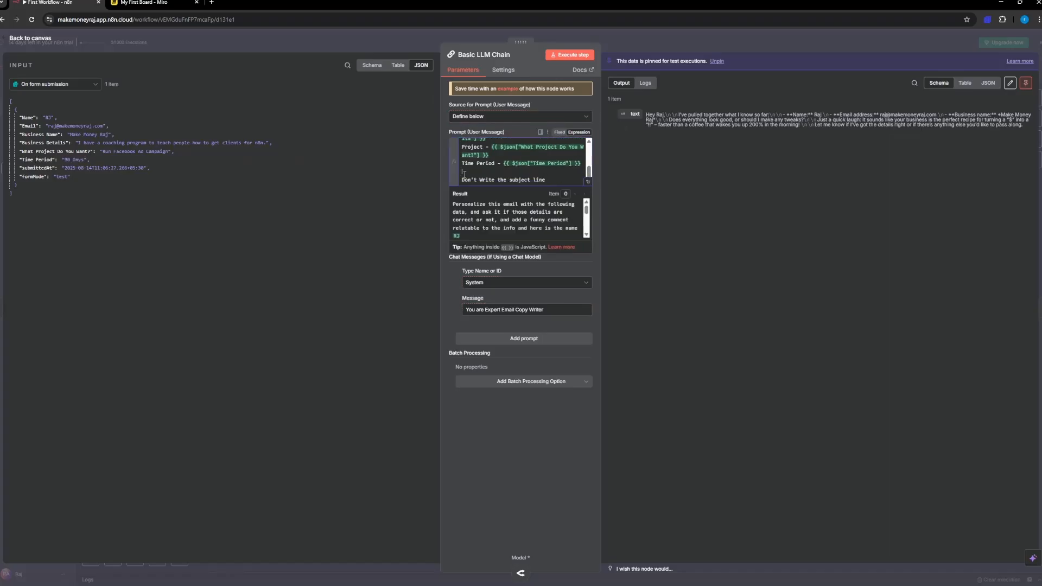
{"action": "key", "text": "ctrl+z"}
{"action": "type", "text": "Now ana"}
{"action": "type", "text": "lyz"}
{"action": "type", "text": "e the info"}
{"action": "type", "text": ", create a "}
{"action": "type", "text": "plan"}
{"action": "key", "text": "BackSpace"}
{"action": "key", "text": "BackSpace"}
{"action": "type", "text": "plan"}
{"action": "key", "text": "BackSpace"}
{"action": "key", "text": "BackSpace"}
{"action": "key", "text": "BackSpace"}
{"action": "key", "text": "BackSpace"}
{"action": "key", "text": "BackSpace"}
{"action": "type", "text": "overview of what"}
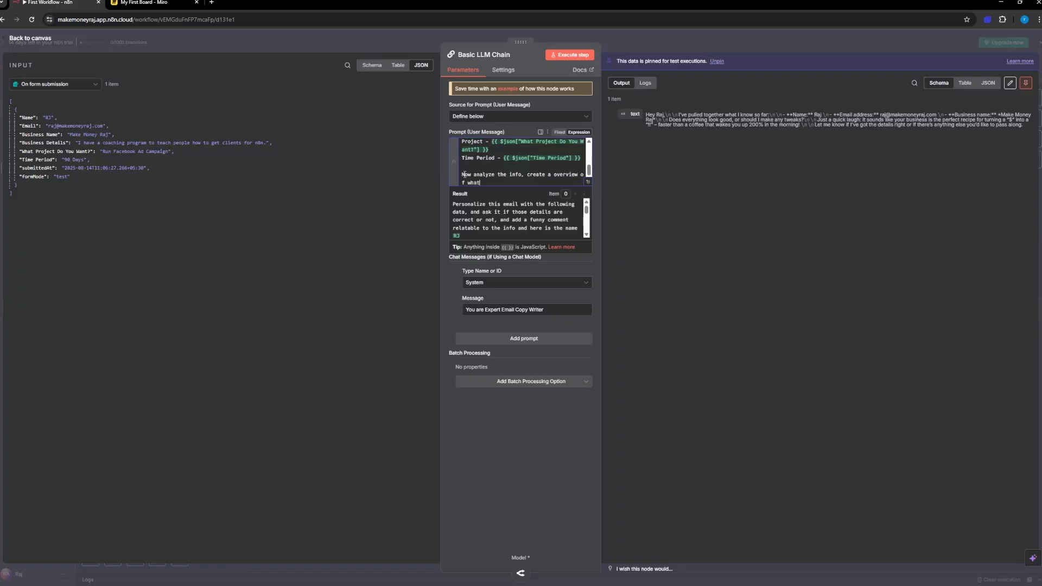
{"action": "type", "text": " you would you for the business detils"}
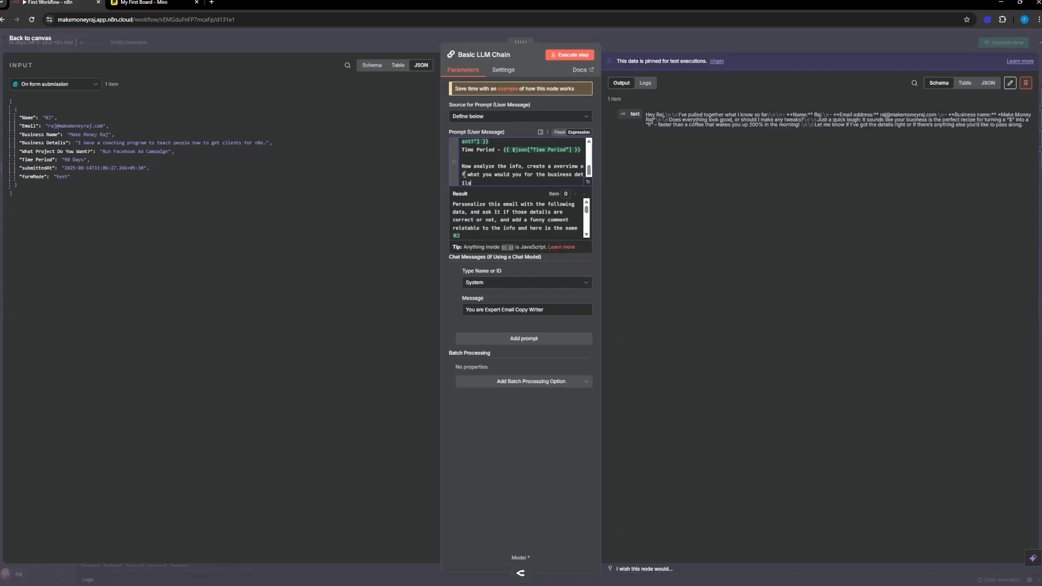
{"action": "type", "text": " provid"}
{"action": "type", "text": "ed an"}
{"action": "type", "text": "d project"}
{"action": "type", "text": " and teim"}
Step: Continue the prompt instruction with "provided and project and time period provided"
{"action": "key", "text": "BackSpace"}
{"action": "key", "text": "BackSpace"}
{"action": "key", "text": "BackSpace"}
{"action": "key", "text": "BackSpace"}
{"action": "type", "text": "ime period"}
{"action": "key", "text": "Return"}
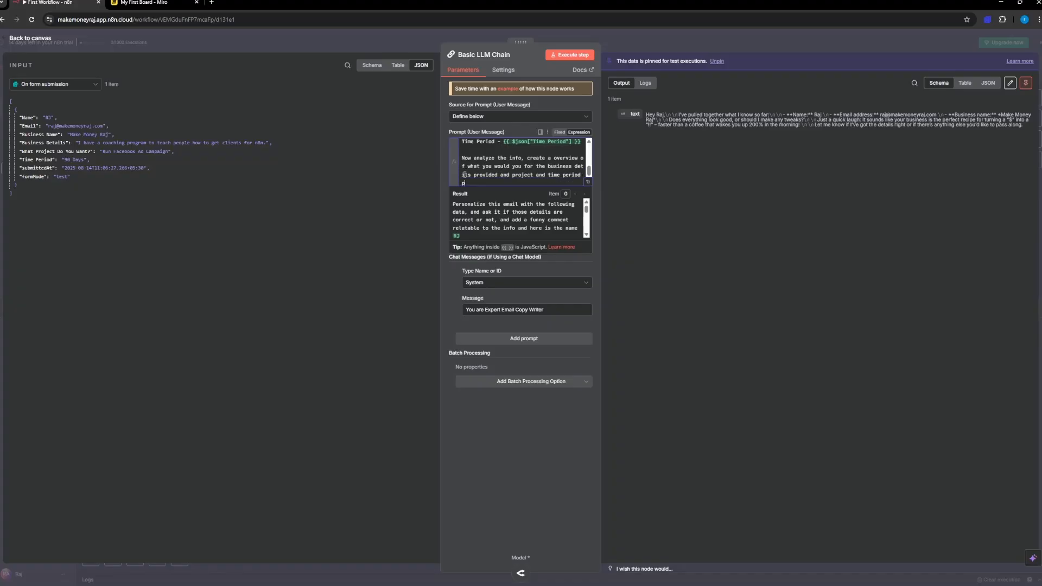
{"action": "type", "text": "provided"}
{"action": "type", "text": ", a"}
{"action": "type", "text": "nd send it vi"}
{"action": "type", "text": "a mail"}
Step: Finish the prompt instruction with ", and write it in a mail. It should be personalized."
{"action": "key", "text": "BackSpace"}
{"action": "key", "text": "BackSpace"}
{"action": "key", "text": "BackSpace"}
{"action": "key", "text": "BackSpace"}
{"action": "key", "text": "BackSpace"}
{"action": "key", "text": "BackSpace"}
{"action": "key", "text": "BackSpace"}
{"action": "key", "text": "BackSpace"}
{"action": "key", "text": "BackSpace"}
{"action": "key", "text": "BackSpace"}
{"action": "key", "text": "BackSpace"}
{"action": "key", "text": "BackSpace"}
{"action": "key", "text": "BackSpace"}
{"action": "key", "text": "BackSpace"}
{"action": "key", "text": "BackSpace"}
{"action": "type", "text": "write it in a mail. It should be"}
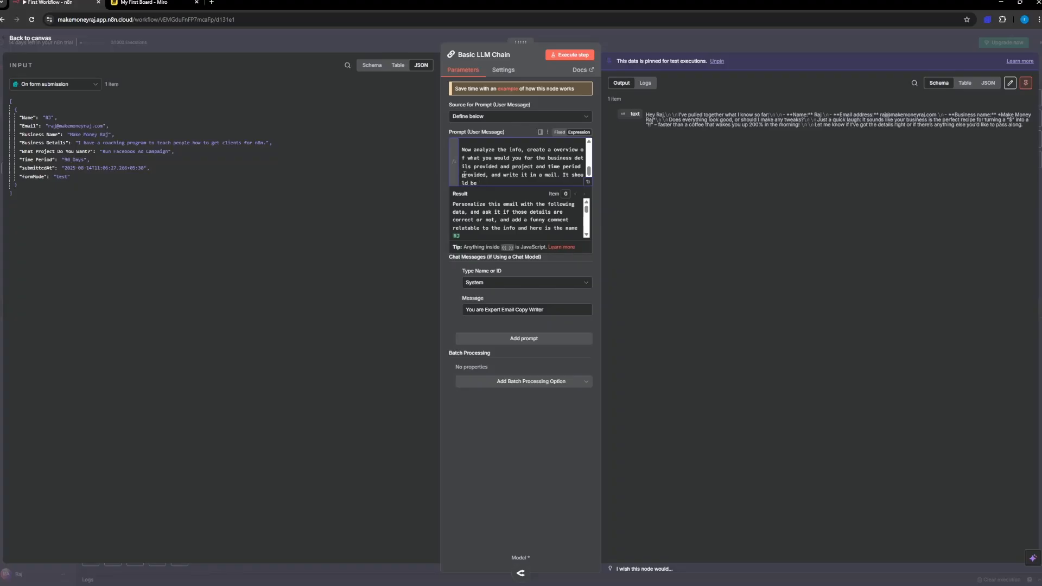
{"action": "type", "text": " pero"}
{"action": "key", "text": "BackSpace"}
{"action": "type", "text": "sonalized."}
{"action": "left_click", "coordinate": [513, 487]}
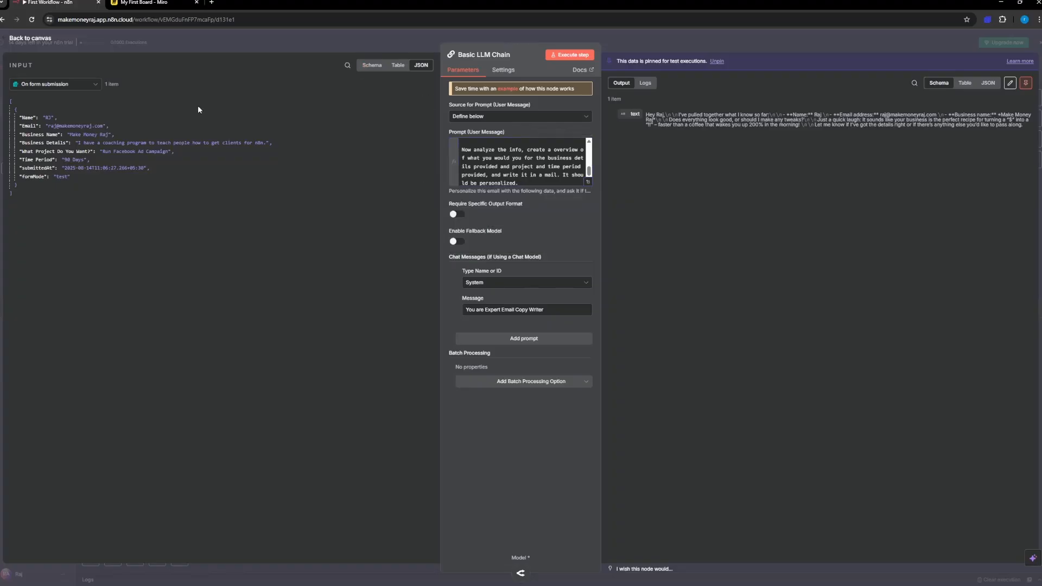
Step: Unpin the Basic LLM Chain output, test the node and read the generated email in its logs, returning to the canvas
{"action": "left_click", "coordinate": [570, 54]}
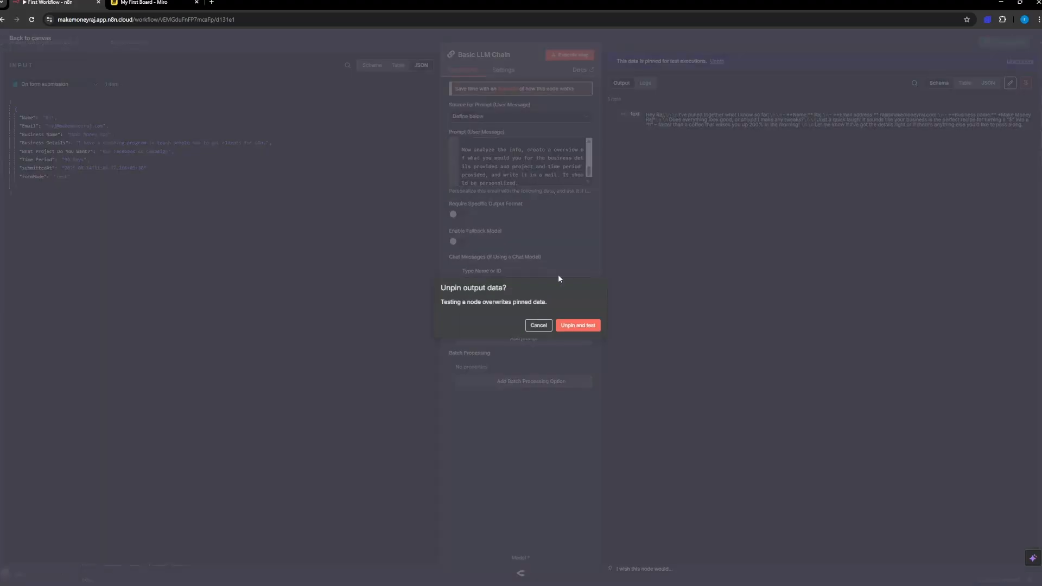
{"action": "left_click", "coordinate": [572, 325]}
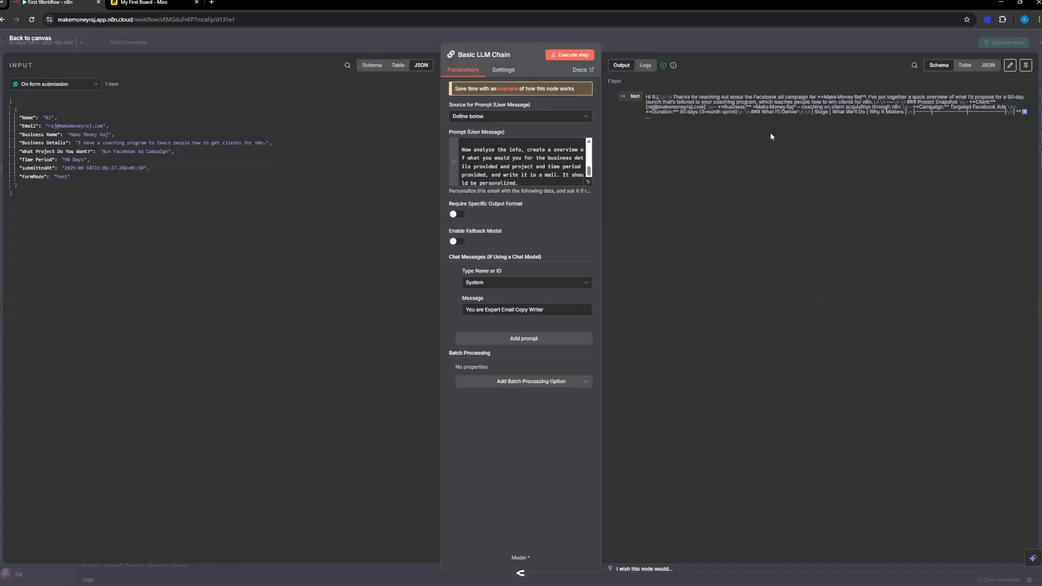
{"action": "left_click", "coordinate": [643, 66]}
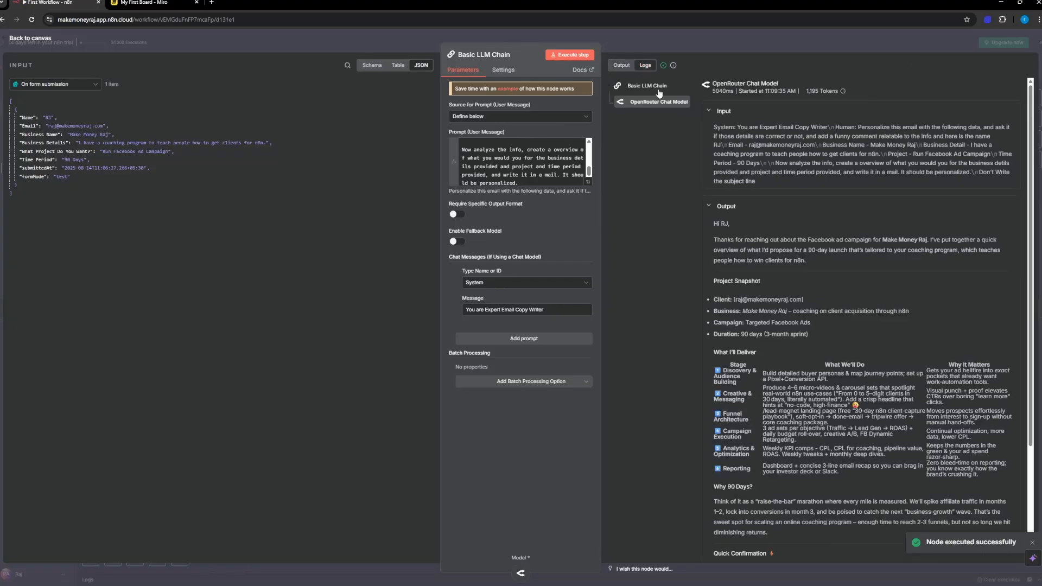
{"action": "scroll", "coordinate": [792, 258], "scroll_direction": "down", "scroll_amount": 3}
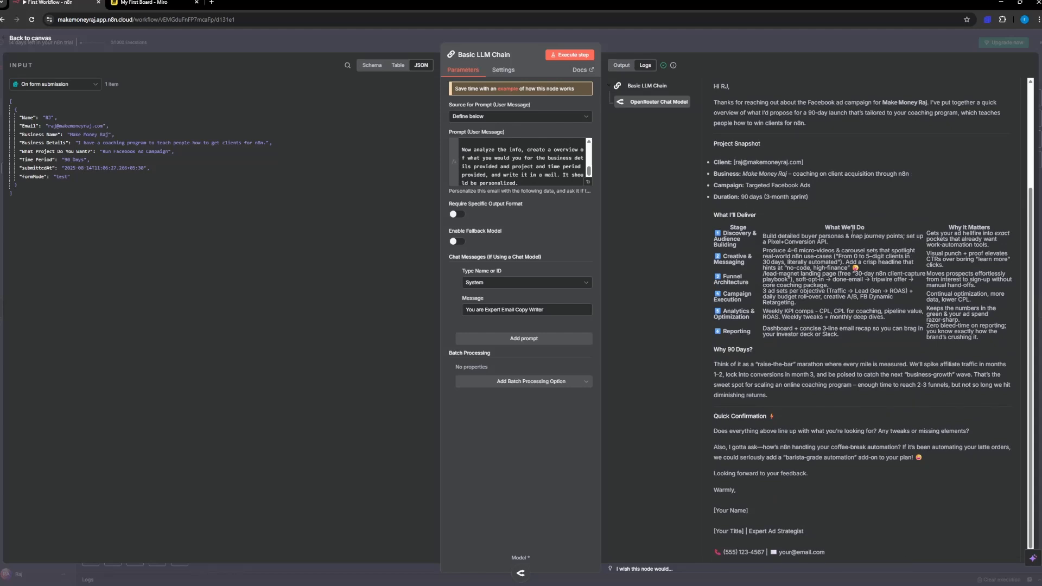
{"action": "scroll", "coordinate": [847, 237], "scroll_direction": "down", "scroll_amount": 1}
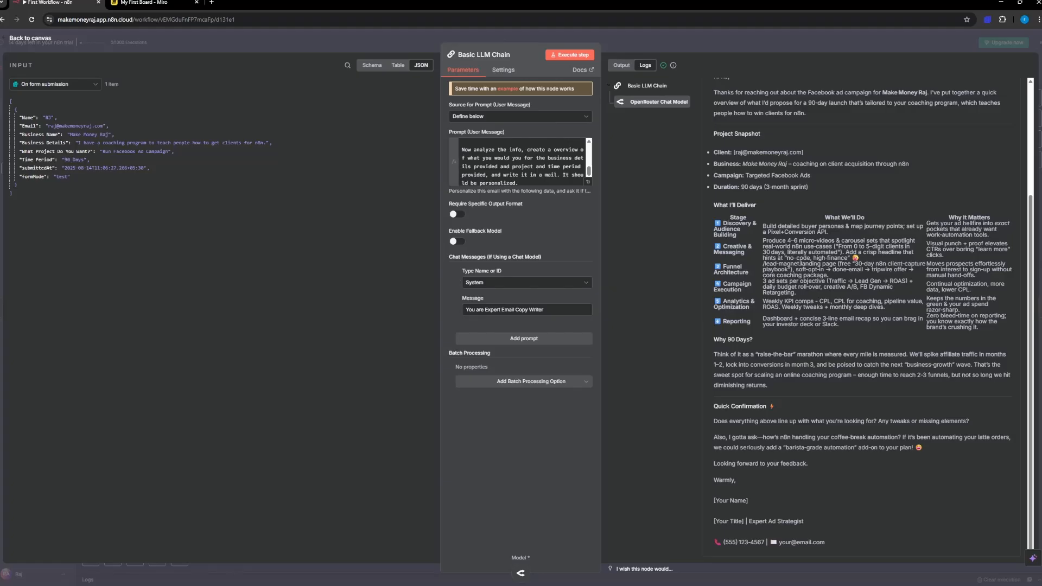
{"action": "scroll", "coordinate": [863, 315], "scroll_direction": "up", "scroll_amount": 3}
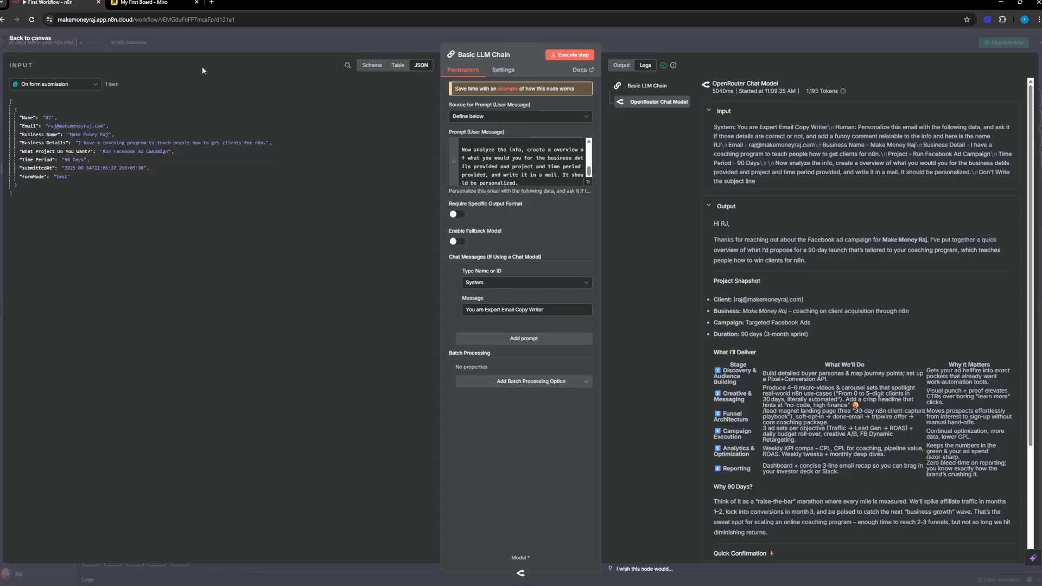
{"action": "left_click", "coordinate": [37, 44]}
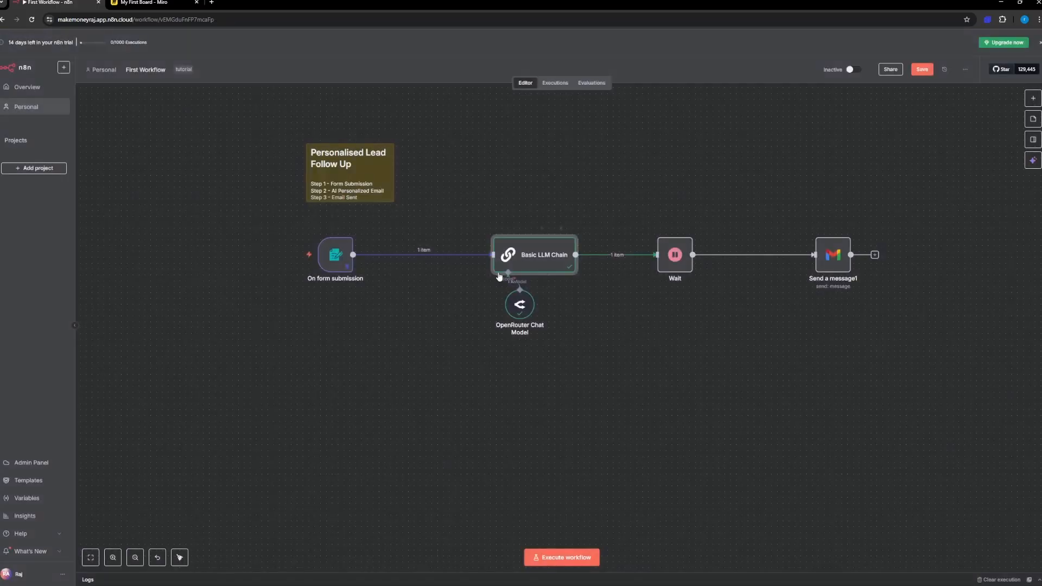
Step: Copy the test form URL from the On form submission node and return to the canvas
{"action": "scroll", "coordinate": [444, 417], "scroll_direction": "down", "scroll_amount": 2}
{"action": "scroll", "coordinate": [431, 383], "scroll_direction": "up", "scroll_amount": 4}
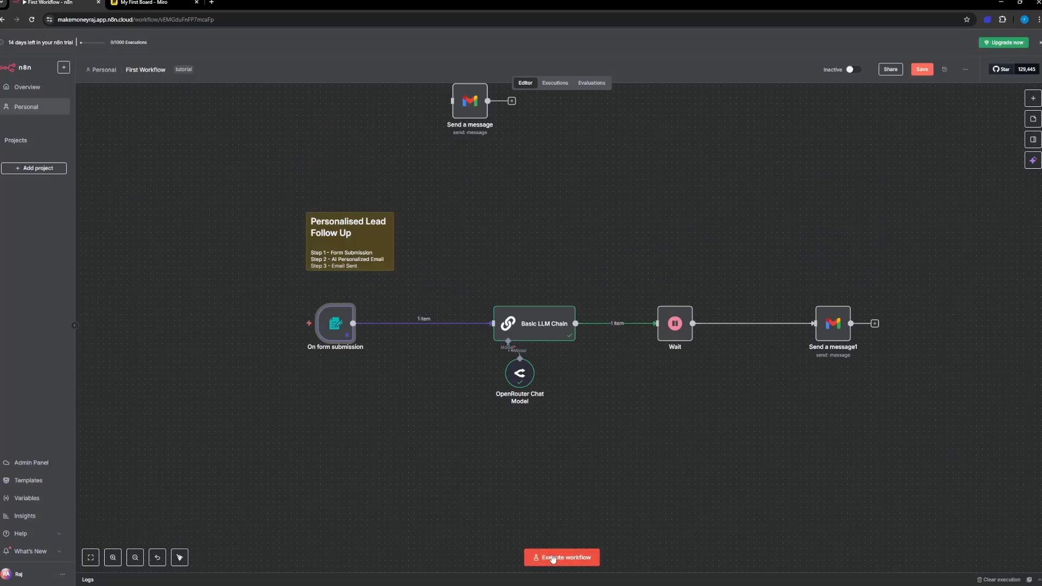
{"action": "double_click", "coordinate": [330, 325]}
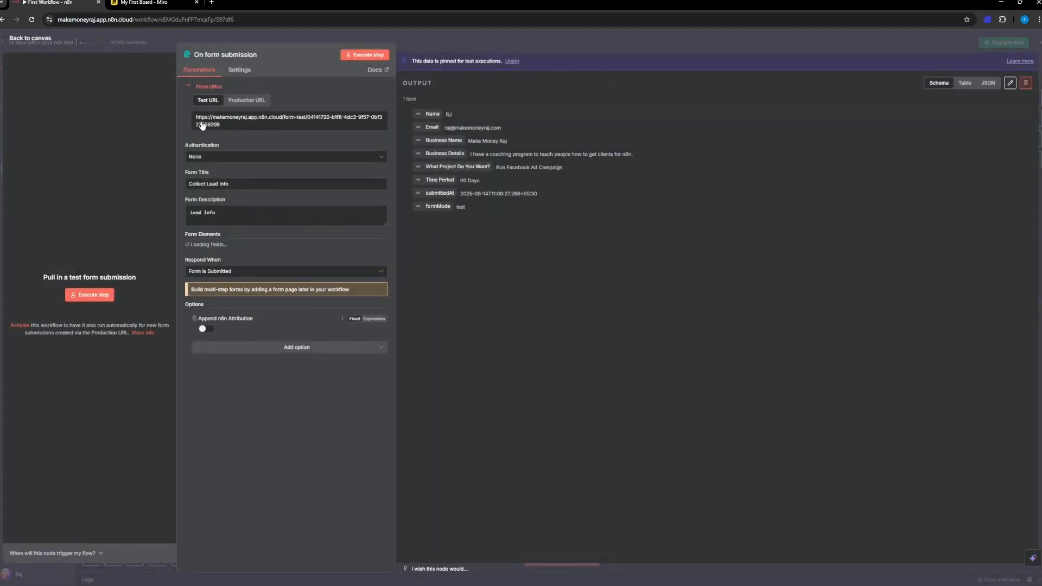
{"action": "left_click", "coordinate": [223, 124]}
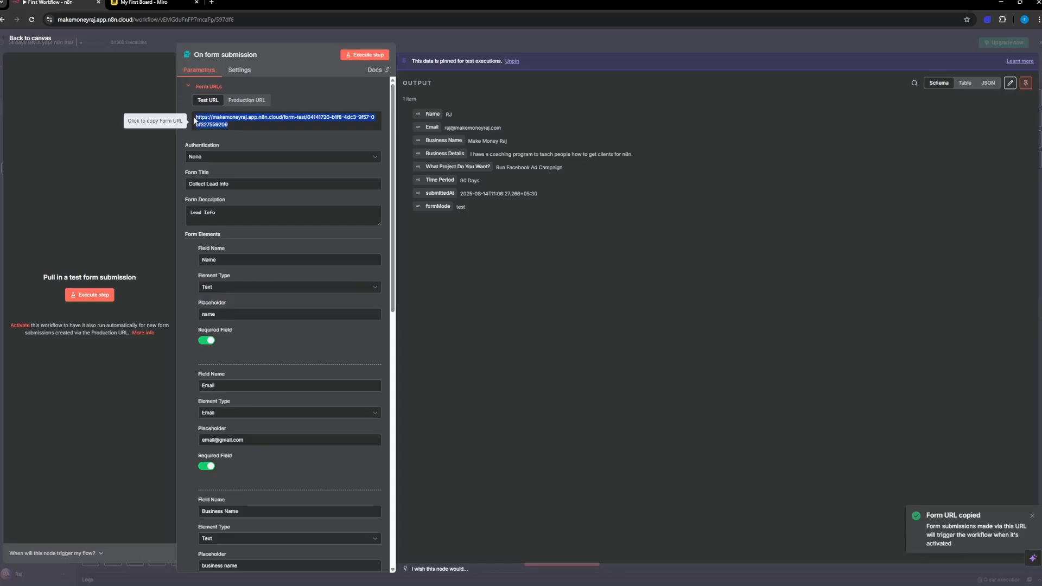
{"action": "left_click", "coordinate": [51, 44]}
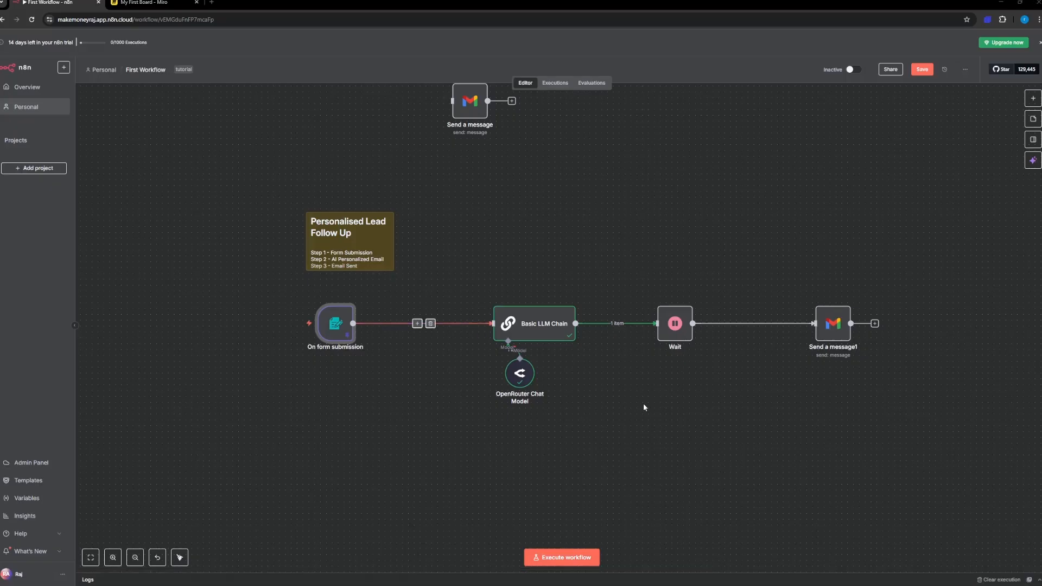
Step: Start and stop a run on the pinned data, unpin the On form submission node's output and return to the canvas
{"action": "left_click", "coordinate": [549, 563]}
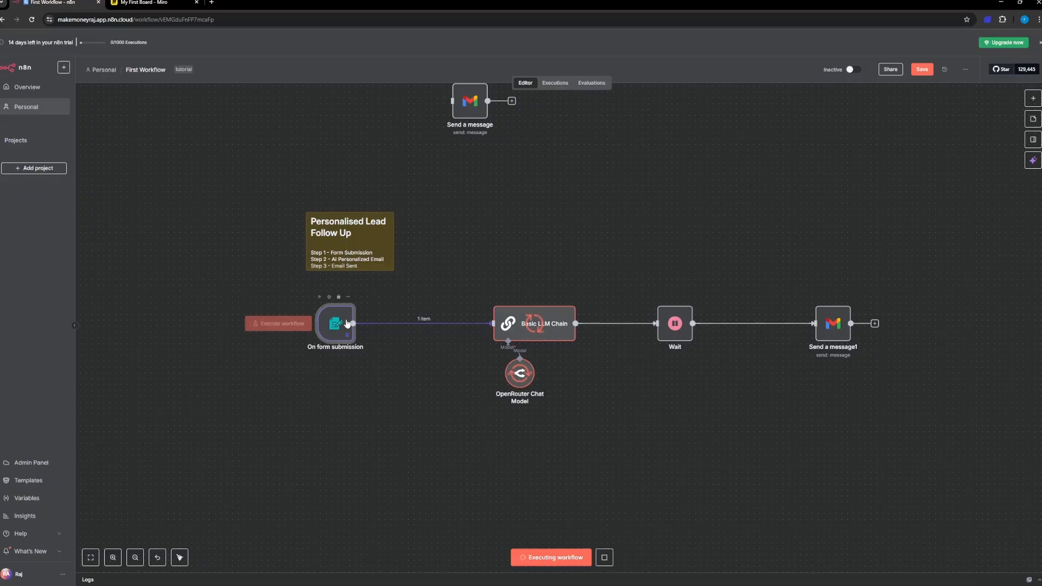
{"action": "left_click", "coordinate": [603, 558]}
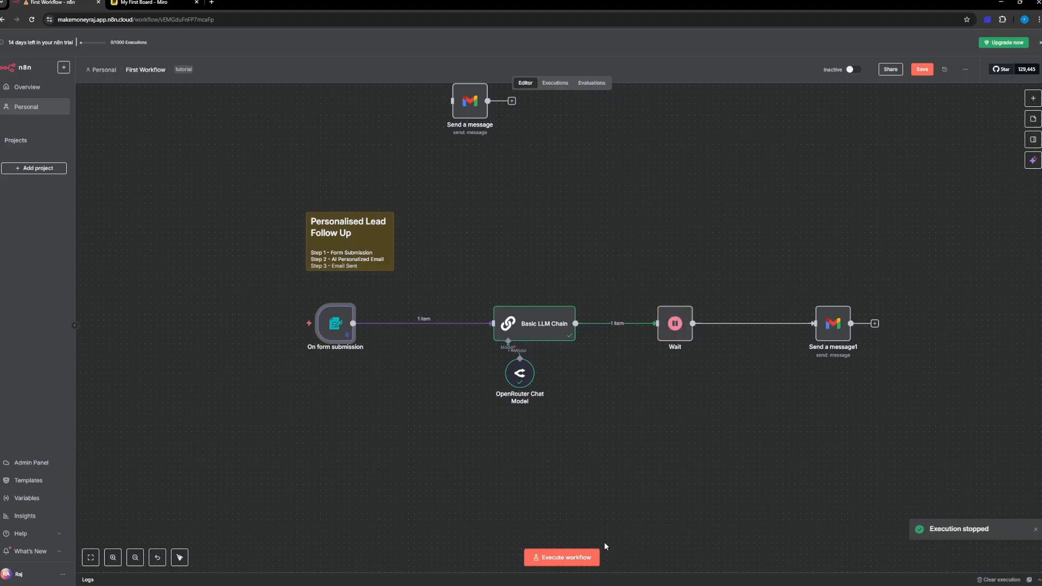
{"action": "double_click", "coordinate": [334, 322]}
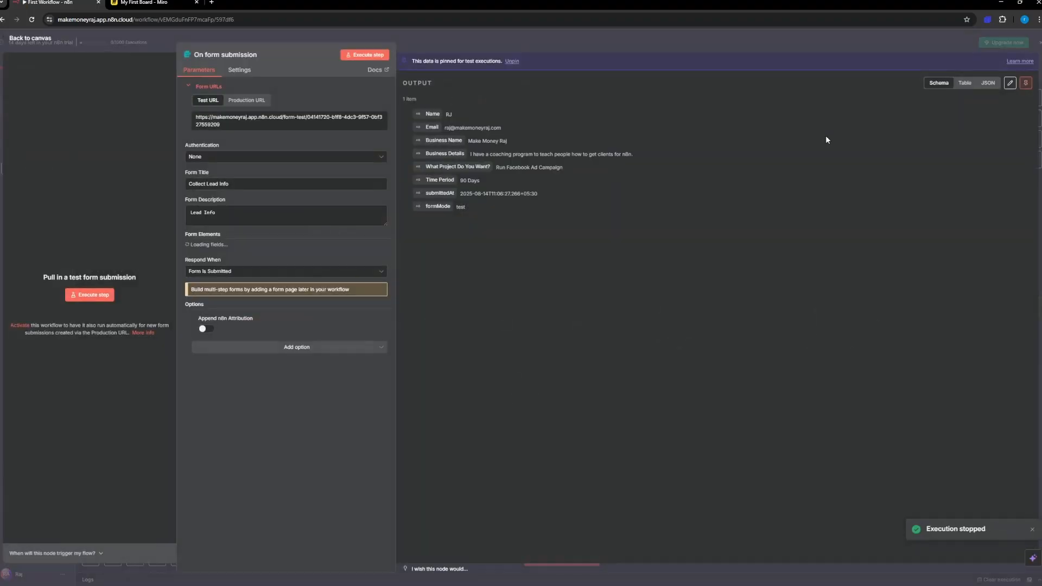
{"action": "left_click", "coordinate": [1025, 83]}
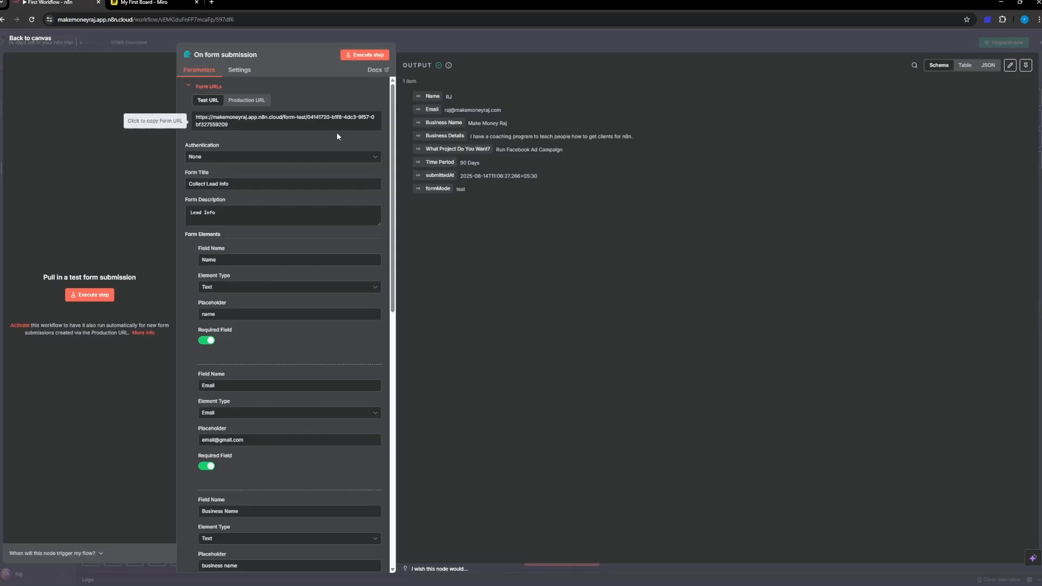
{"action": "left_click", "coordinate": [47, 39]}
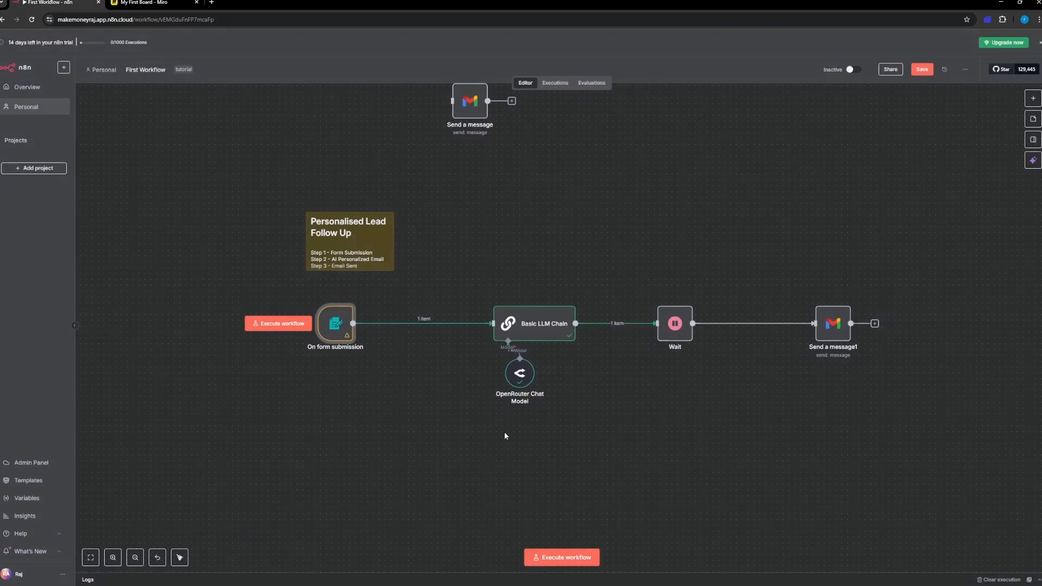
Step: Execute the workflow, close the pop-up test form, and open the copied test form URL in a new browser tab
{"action": "left_click", "coordinate": [549, 557]}
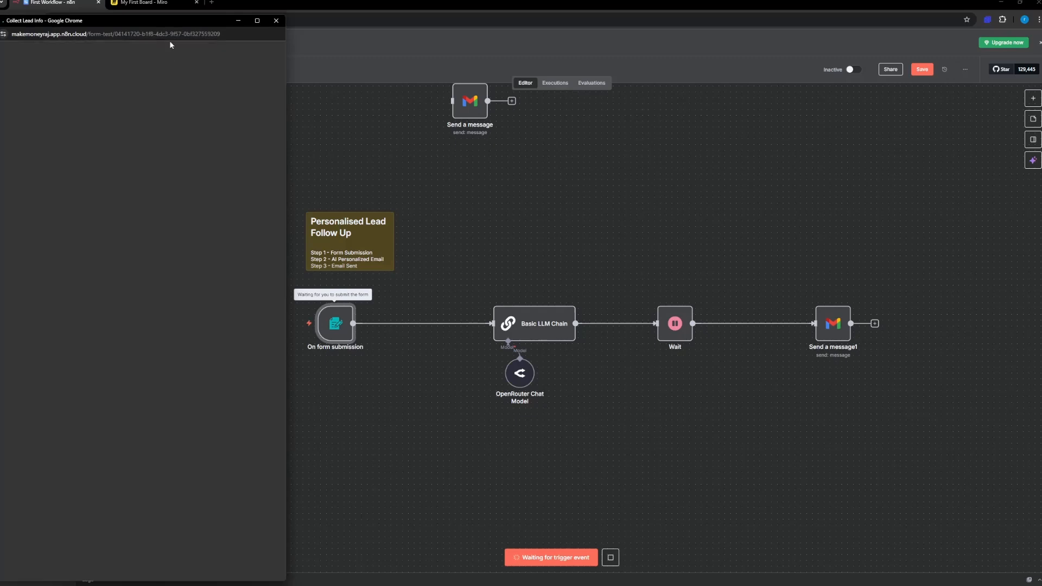
{"action": "left_click_drag", "start_coordinate": [138, 22], "coordinate": [538, 43]}
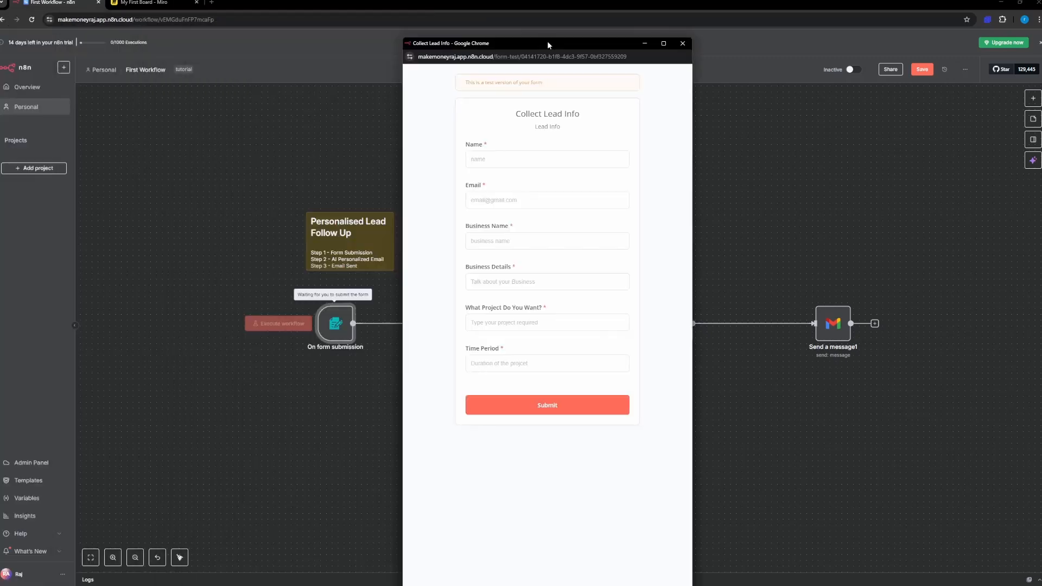
{"action": "left_click", "coordinate": [682, 43]}
{"action": "left_click", "coordinate": [212, 3]}
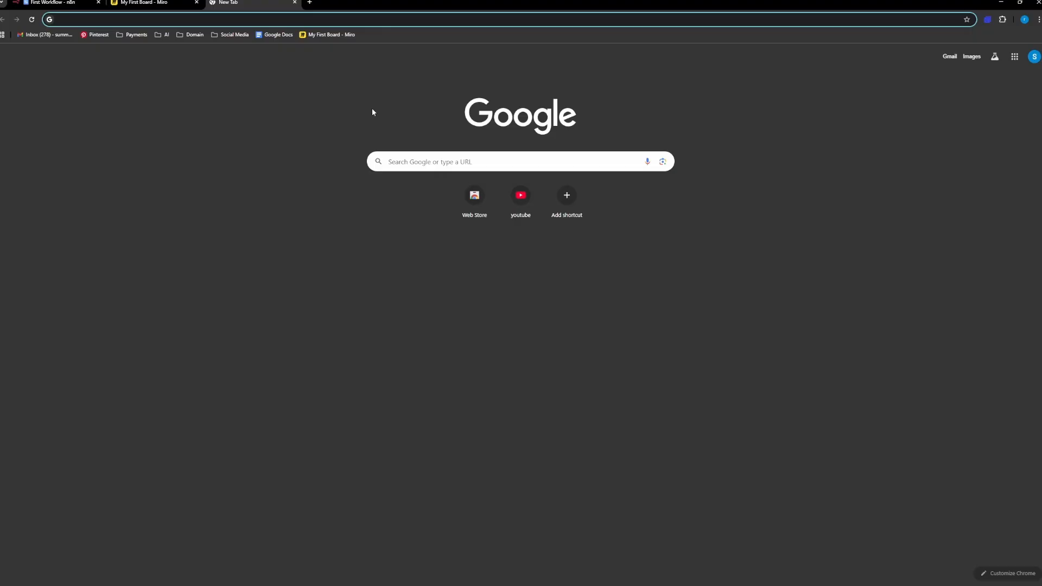
{"action": "key", "text": "ctrl+v"}
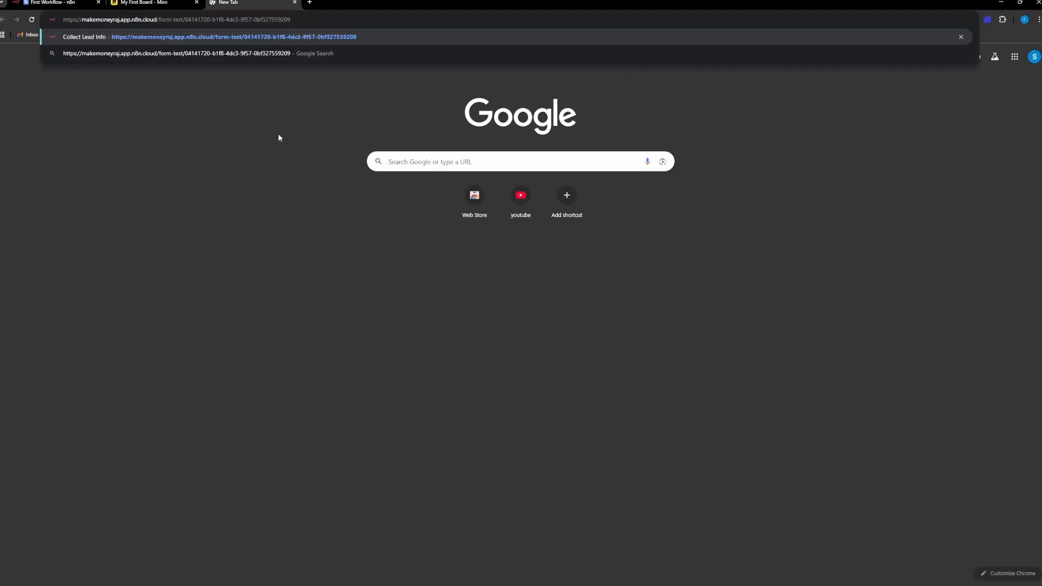
{"action": "key", "text": "Return"}
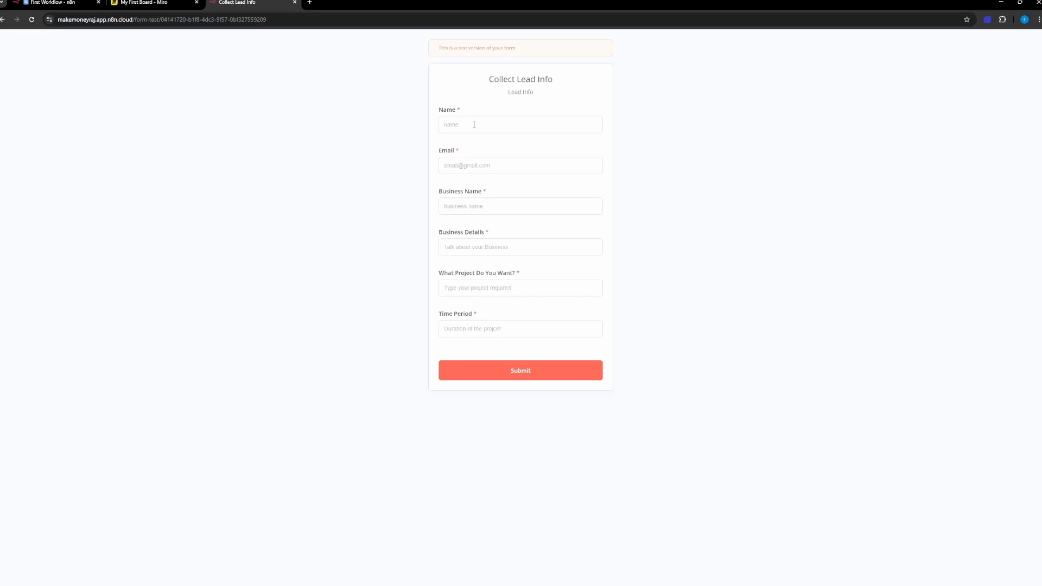
Step: Enter the lead's name and email address in the Collect Lead Info test form
{"action": "left_click", "coordinate": [474, 125]}
{"action": "type", "text": "Phill"}
{"action": "key", "text": "Tab"}
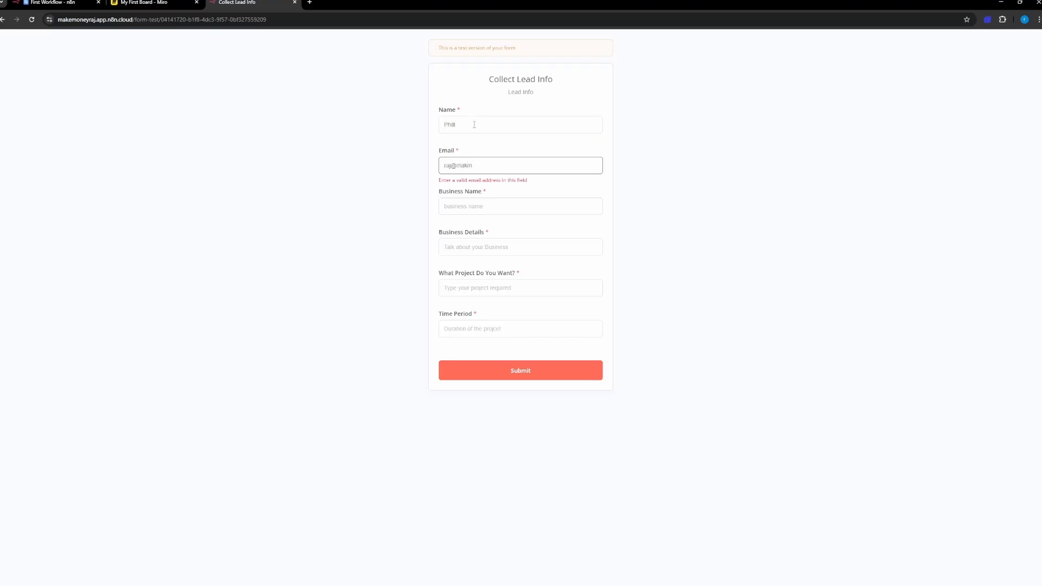
Step: Fill in the business name "Interiors Deisgn" and the business details "I sell Interior Designs"
{"action": "key", "text": "Tab"}
{"action": "type", "text": "Int"}
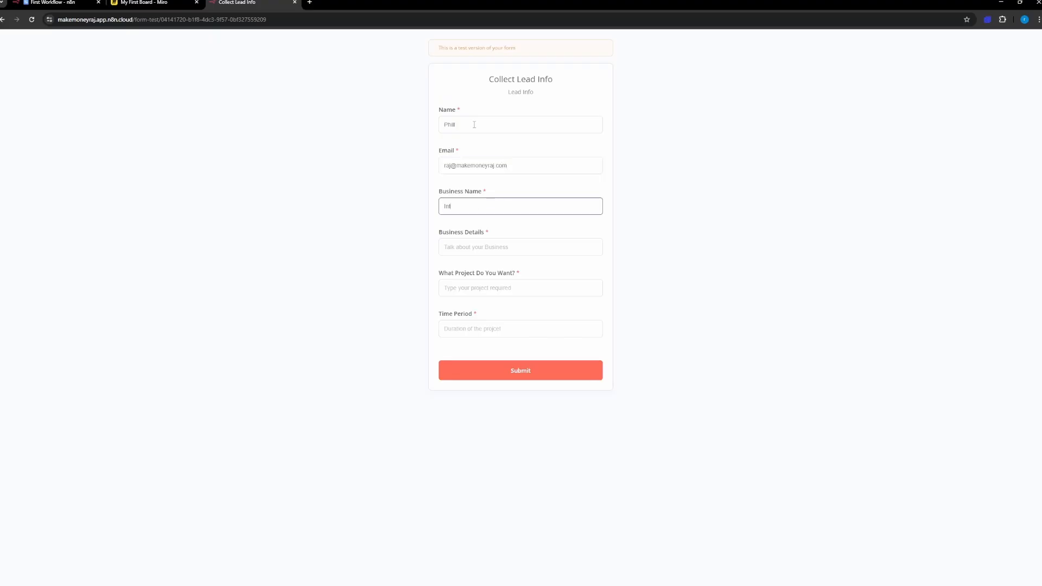
{"action": "type", "text": "eriors Deisgn"}
{"action": "key", "text": "Tab"}
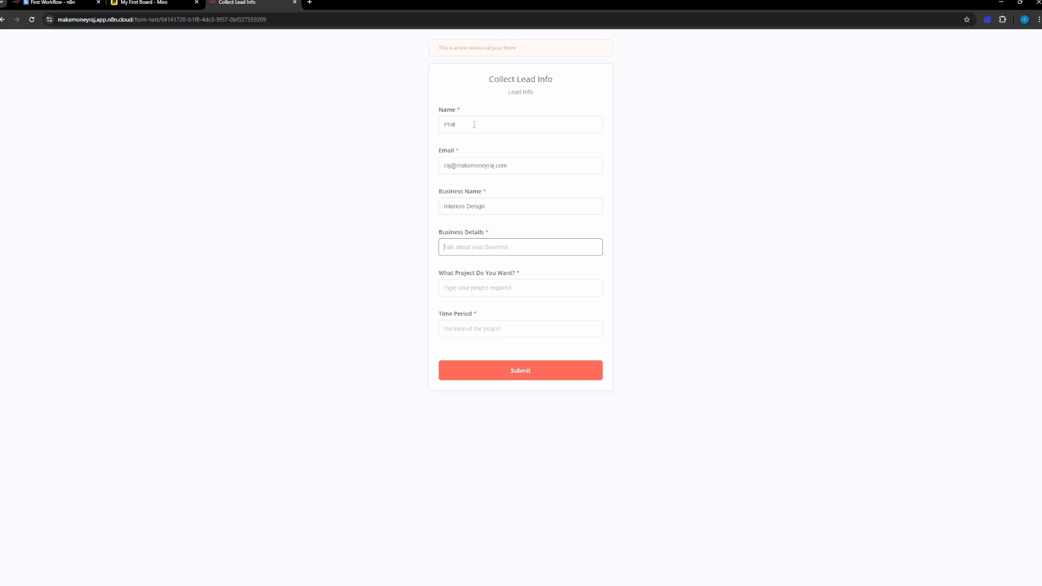
{"action": "type", "text": "I sell Interior Designs like"}
{"action": "key", "text": "Tab"}
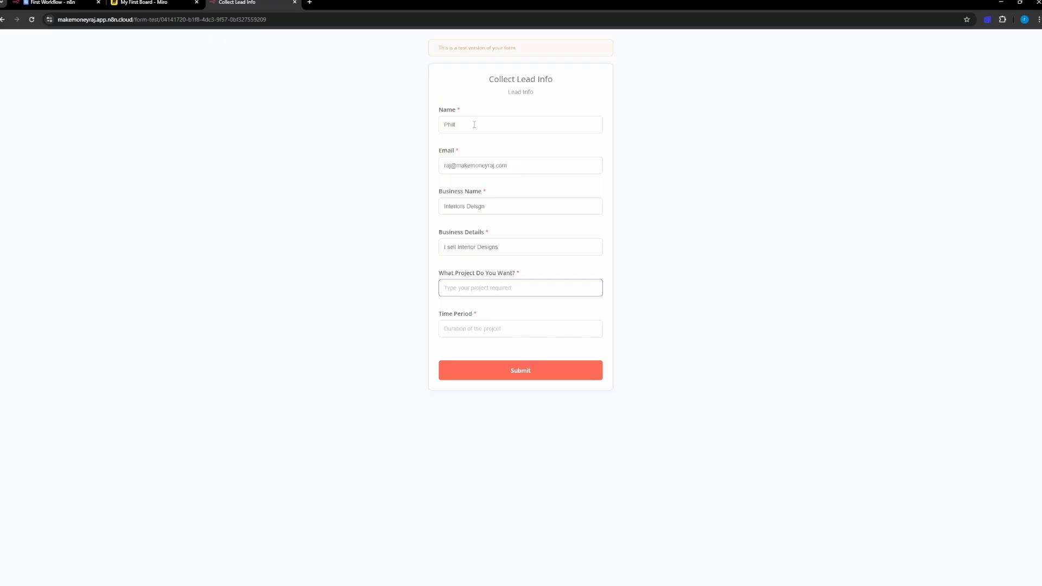
Step: Enter the project "Run a facebook campaign for 90 days and get leads" and the time period "90 Days"
{"action": "type", "text": "Run a facebook campaign for 90 days and get leads"}
{"action": "left_click", "coordinate": [456, 327]}
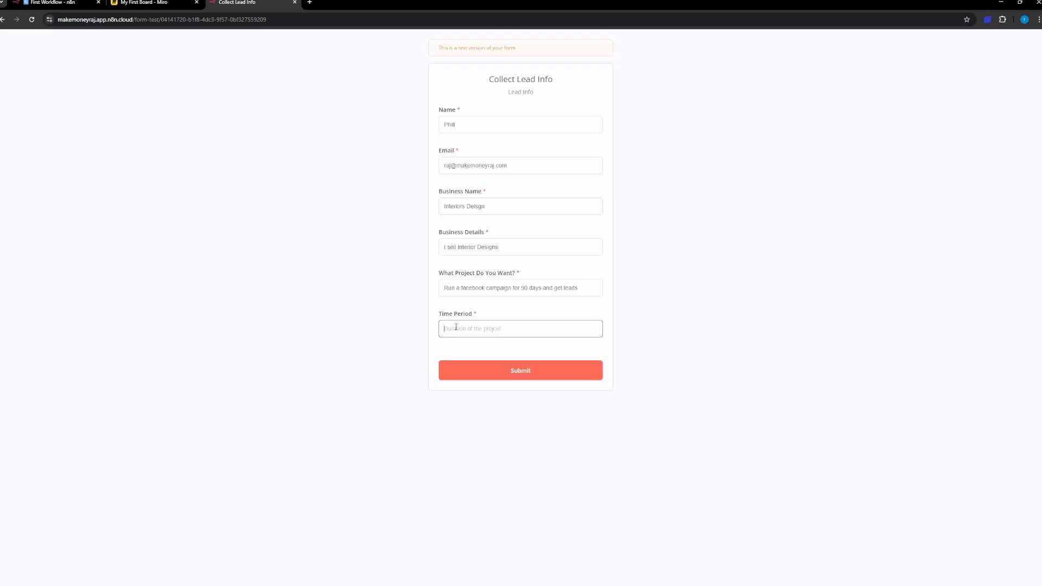
{"action": "type", "text": "90 Days"}
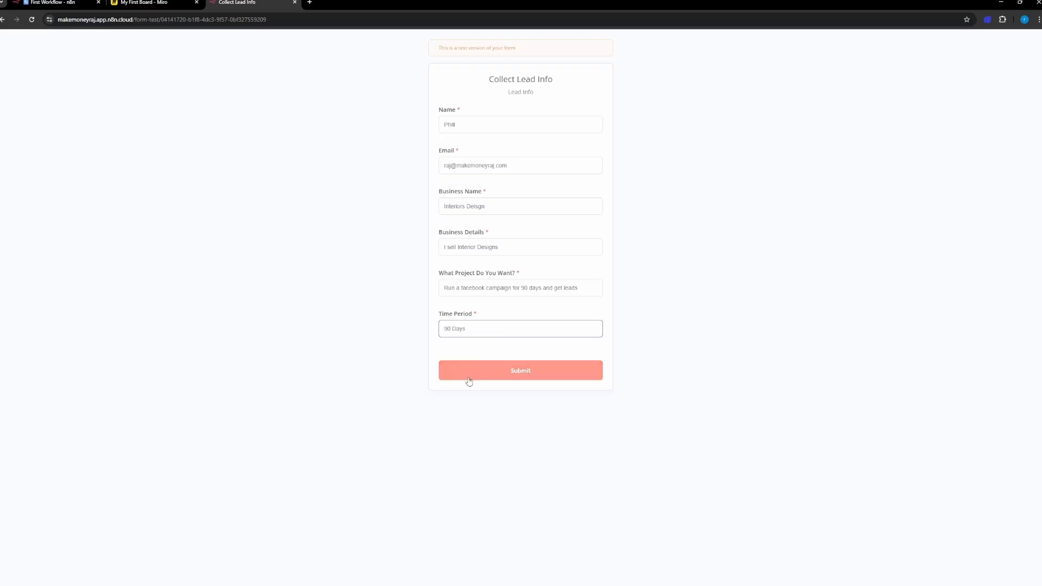
Step: Correct the business name to "Interiors Design", submit the test form and close its tab
{"action": "left_click", "coordinate": [476, 206]}
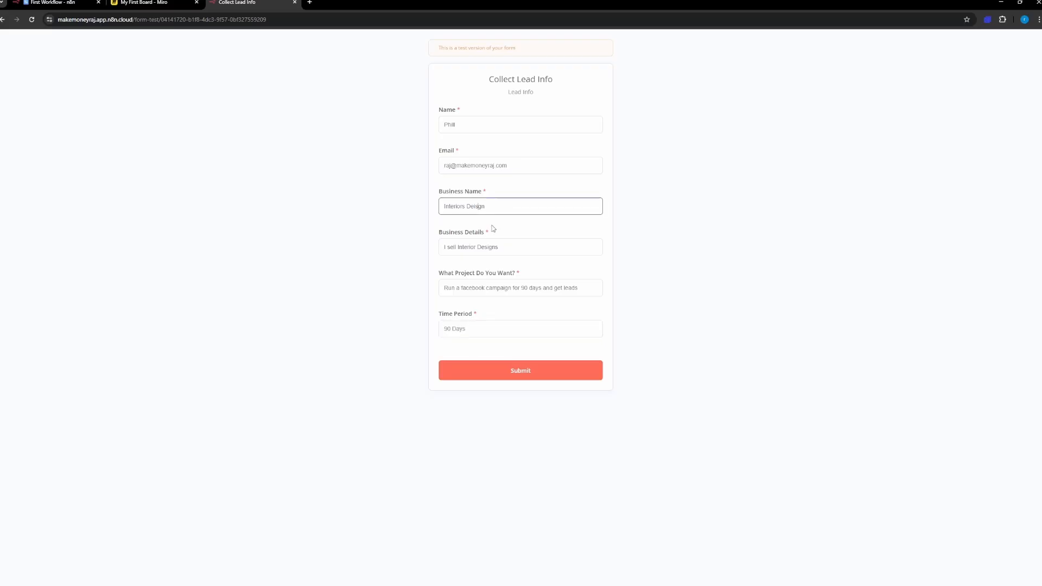
{"action": "key", "text": "BackSpace"}
{"action": "left_click", "coordinate": [478, 206]}
{"action": "type", "text": "i"}
{"action": "left_click", "coordinate": [501, 374]}
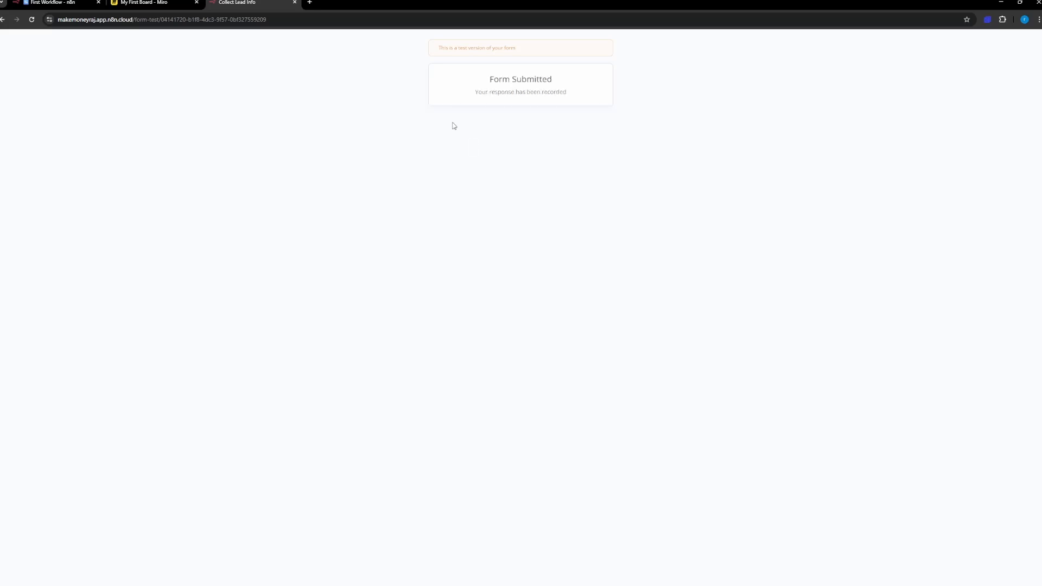
{"action": "left_click", "coordinate": [295, 2]}
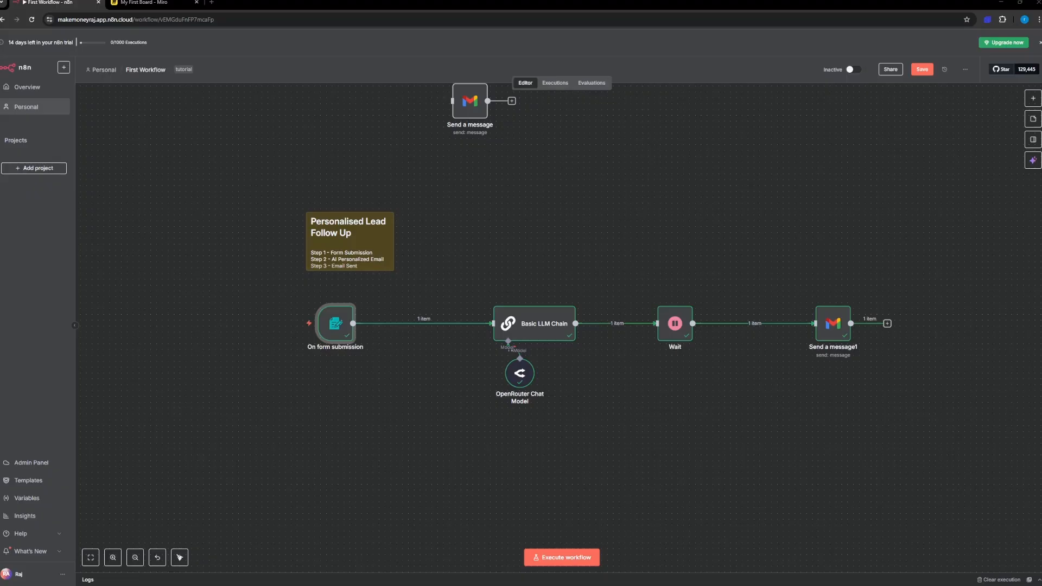
Step: Bring the received "Re: Confirm the details" email window over the canvas and skim the whole message
{"action": "left_click_drag", "start_coordinate": [0, 92], "coordinate": [476, 94]}
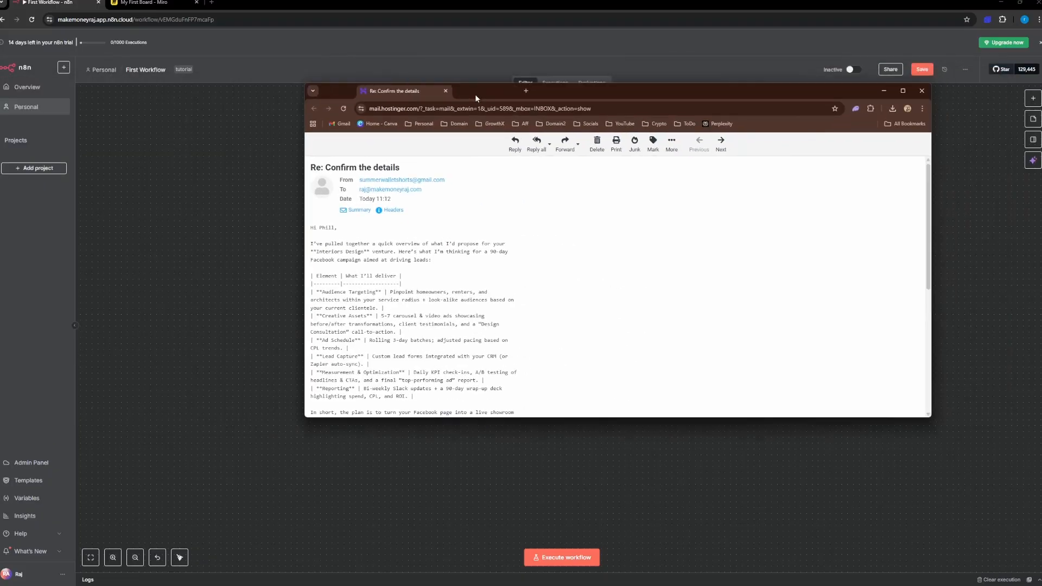
{"action": "scroll", "coordinate": [493, 288], "scroll_direction": "down", "scroll_amount": 5}
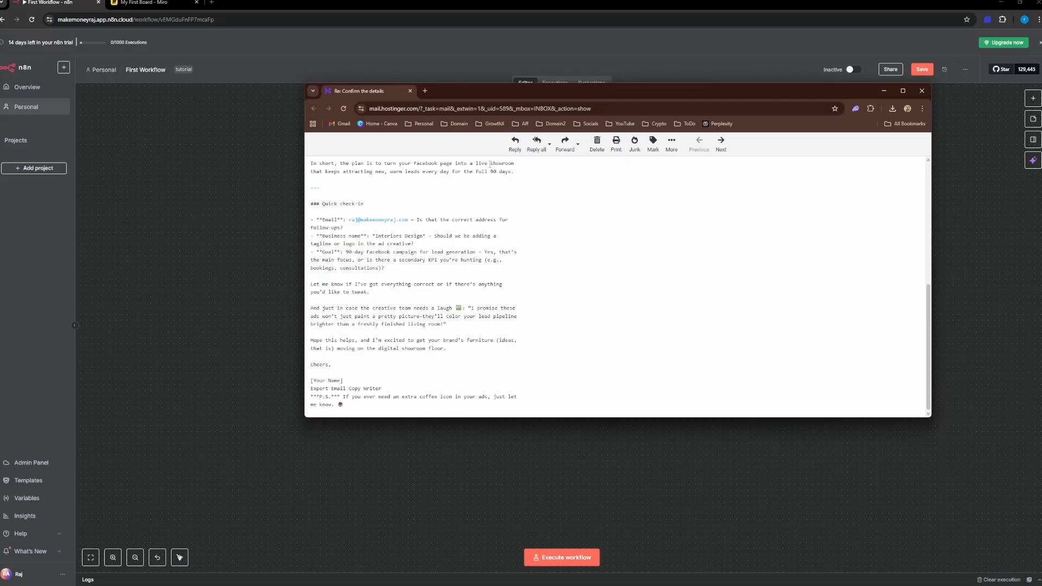
{"action": "left_click", "coordinate": [671, 152]}
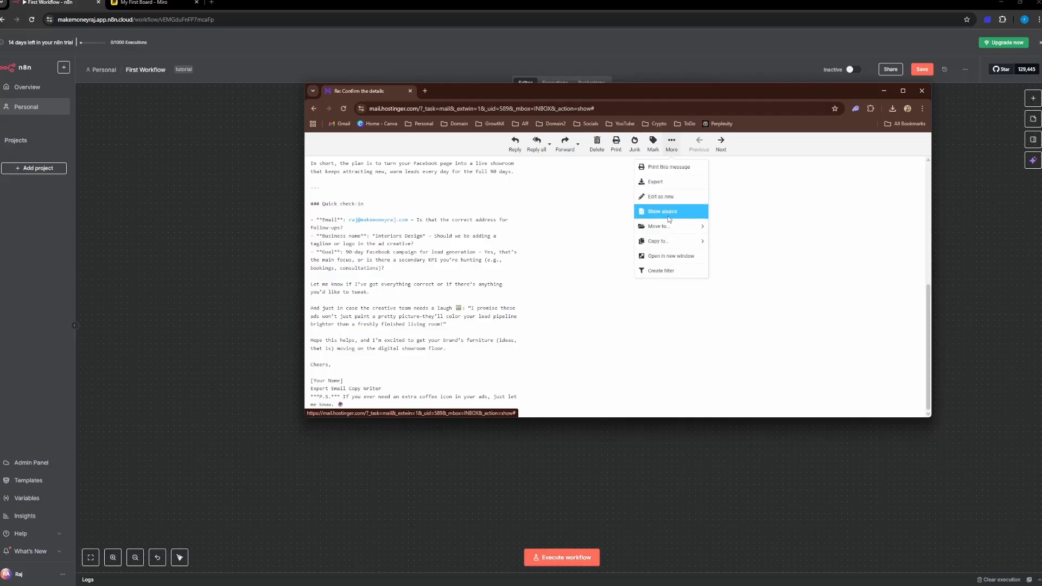
{"action": "left_click", "coordinate": [617, 167]}
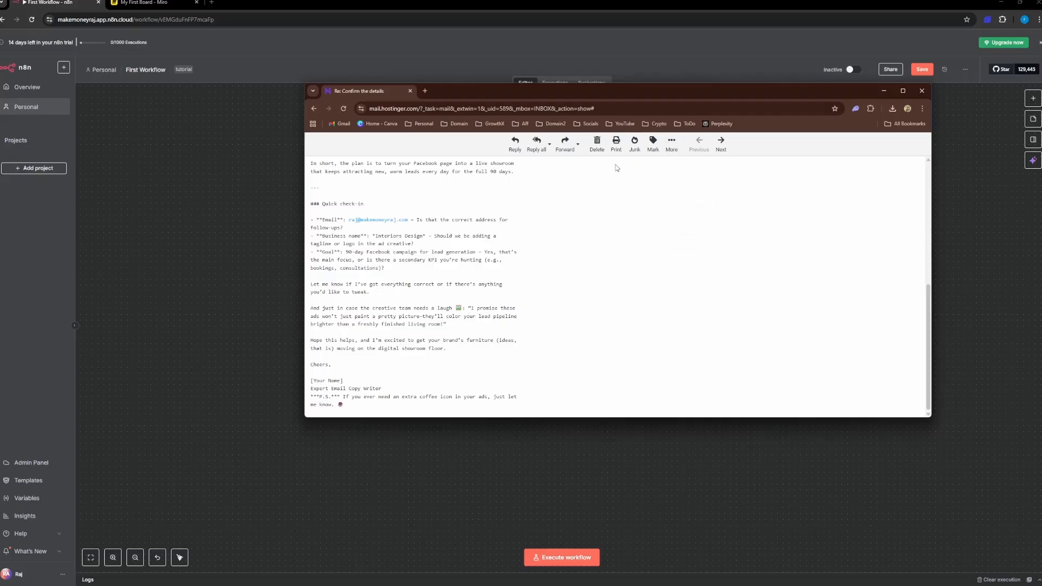
{"action": "scroll", "coordinate": [534, 267], "scroll_direction": "up", "scroll_amount": 5}
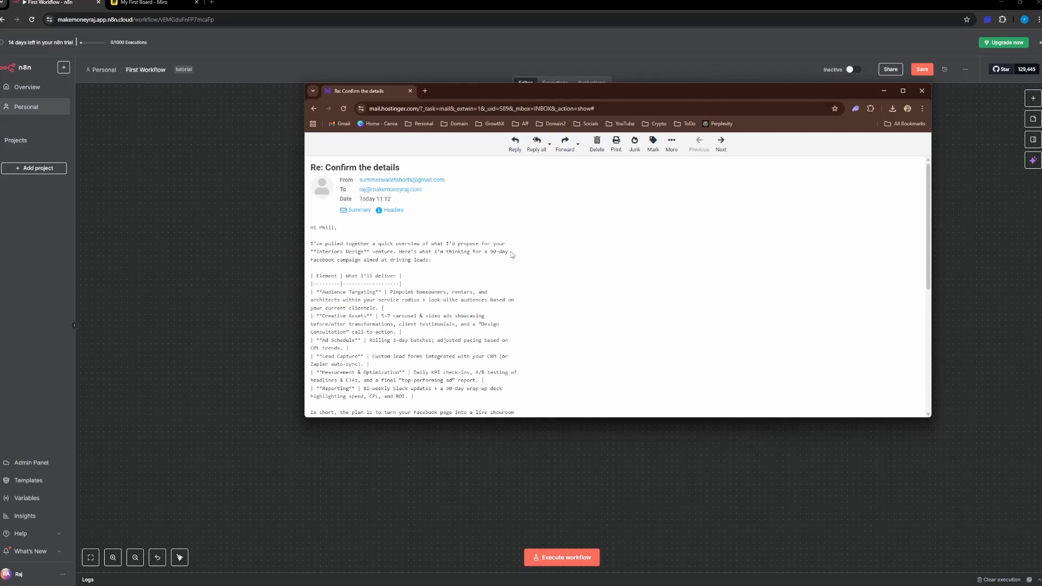
{"action": "scroll", "coordinate": [532, 300], "scroll_direction": "down", "scroll_amount": 5}
{"action": "scroll", "coordinate": [533, 300], "scroll_direction": "up", "scroll_amount": 5}
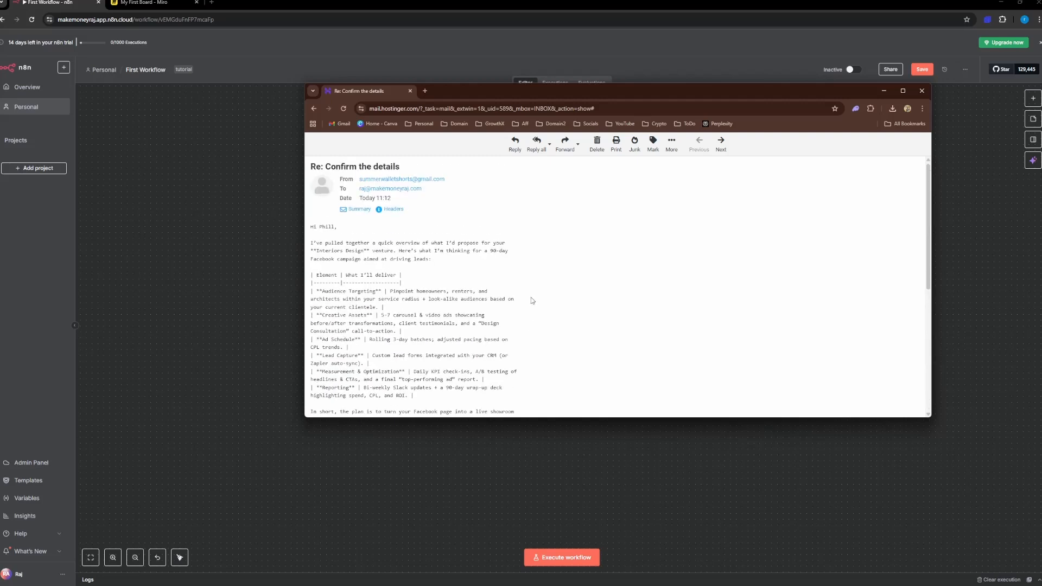
{"action": "scroll", "coordinate": [533, 301], "scroll_direction": "down", "scroll_amount": 5}
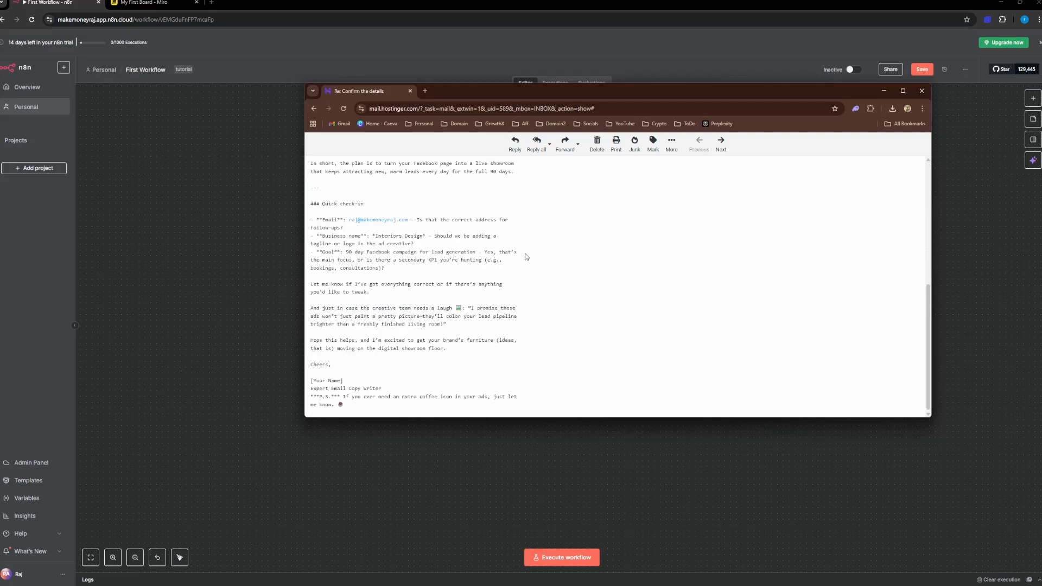
{"action": "scroll", "coordinate": [525, 257], "scroll_direction": "up", "scroll_amount": 5}
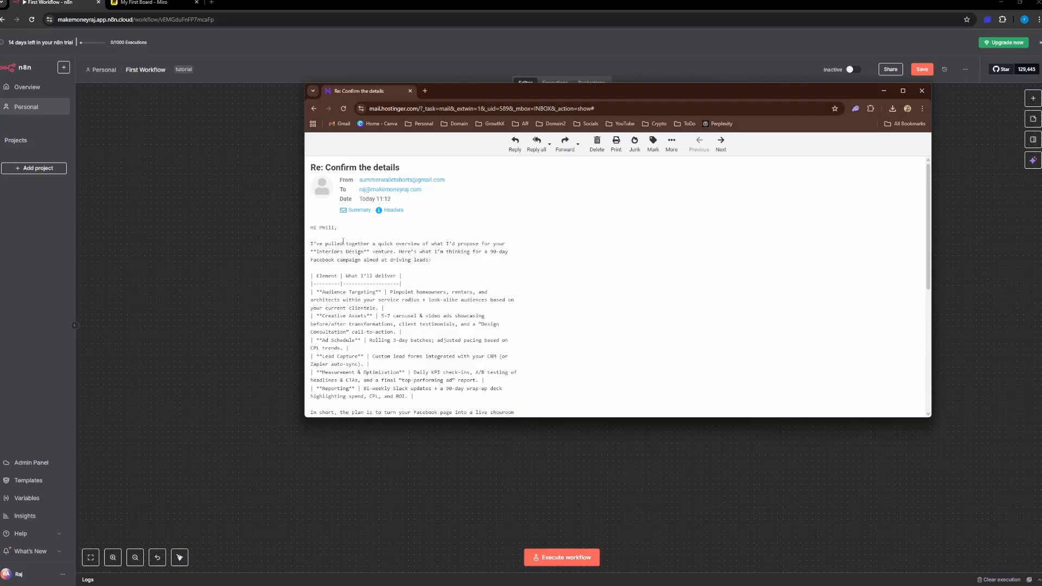
Step: Examine the email's opening project overview and its Quick check-in section on email, business name and goal
{"action": "left_click_drag", "start_coordinate": [311, 244], "coordinate": [504, 245]}
{"action": "left_click_drag", "start_coordinate": [373, 252], "coordinate": [302, 254]}
{"action": "left_click", "coordinate": [367, 261]}
{"action": "scroll", "coordinate": [347, 228], "scroll_direction": "down", "scroll_amount": 5}
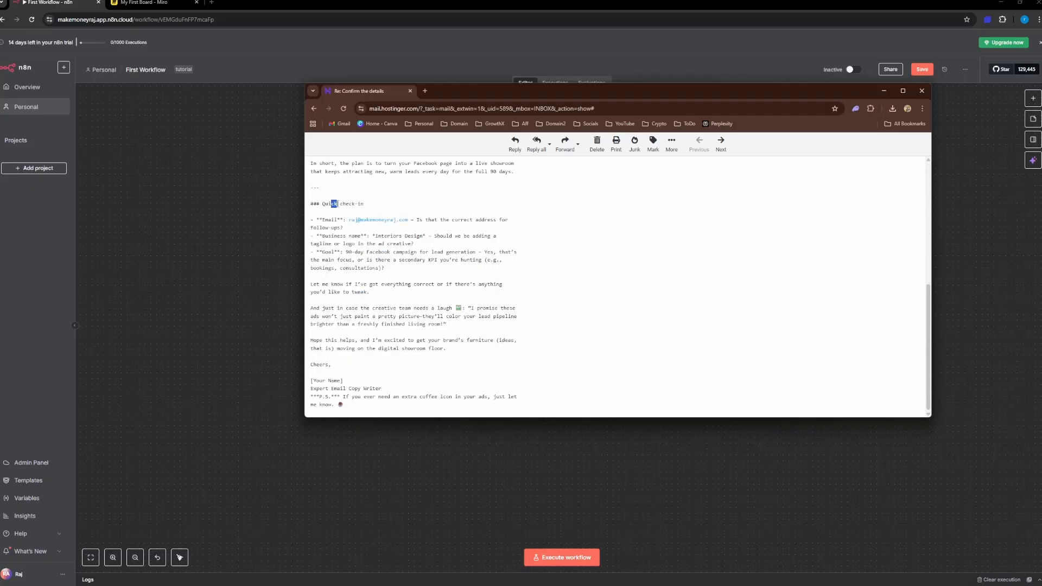
{"action": "left_click_drag", "start_coordinate": [332, 204], "coordinate": [338, 268]}
{"action": "left_click", "coordinate": [408, 274]}
{"action": "left_click_drag", "start_coordinate": [425, 260], "coordinate": [451, 260]}
{"action": "left_click", "coordinate": [435, 260]}
{"action": "double_click", "coordinate": [434, 261]}
{"action": "left_click", "coordinate": [438, 261]}
Step: Examine the email's closing lines, from the request for corrections to the signature placeholder and the P.S
{"action": "left_click_drag", "start_coordinate": [326, 283], "coordinate": [391, 283]}
{"action": "left_click", "coordinate": [391, 315]}
{"action": "left_click_drag", "start_coordinate": [327, 340], "coordinate": [406, 349]}
{"action": "left_click", "coordinate": [408, 347]}
{"action": "mouse_move", "coordinate": [322, 380]}
{"action": "left_mouse_down"}
{"action": "mouse_move", "coordinate": [315, 365]}
{"action": "mouse_move", "coordinate": [384, 386]}
{"action": "mouse_move", "coordinate": [312, 380]}
{"action": "mouse_move", "coordinate": [344, 381]}
{"action": "left_mouse_up"}
{"action": "left_click", "coordinate": [312, 381]}
{"action": "left_click", "coordinate": [323, 380]}
{"action": "mouse_move", "coordinate": [389, 388]}
{"action": "left_mouse_down"}
{"action": "mouse_move", "coordinate": [310, 389]}
{"action": "mouse_move", "coordinate": [396, 389]}
{"action": "left_mouse_up"}
{"action": "left_click", "coordinate": [362, 385]}
{"action": "left_click", "coordinate": [419, 382]}
{"action": "left_click_drag", "start_coordinate": [365, 405], "coordinate": [380, 308]}
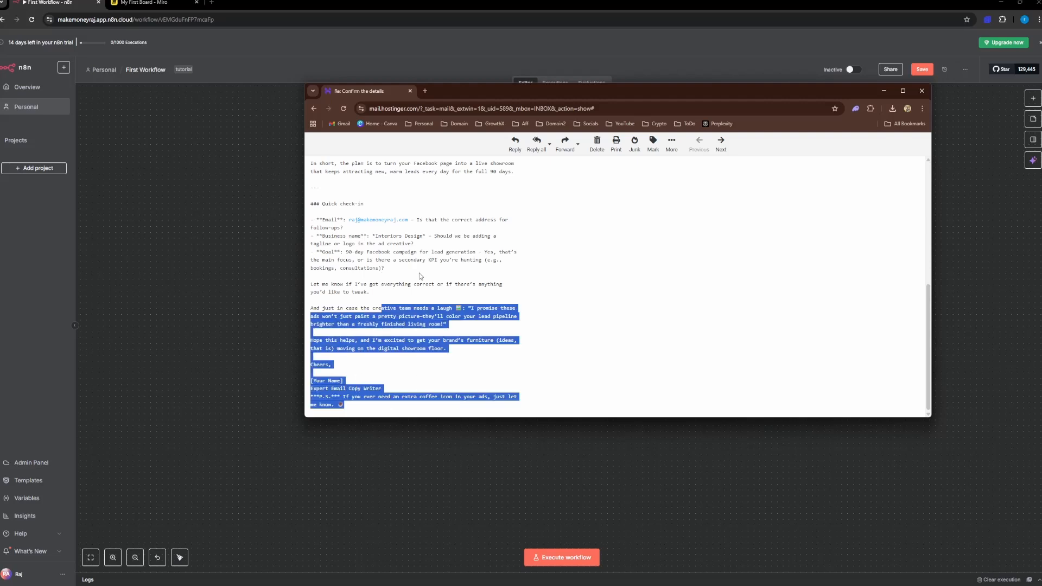
{"action": "left_click", "coordinate": [429, 274]}
Step: Review the email's overview through the check-in once more, close the mail window and return to the workflow canvas
{"action": "scroll", "coordinate": [504, 294], "scroll_direction": "up", "scroll_amount": 5}
{"action": "left_click_drag", "start_coordinate": [382, 241], "coordinate": [380, 399]}
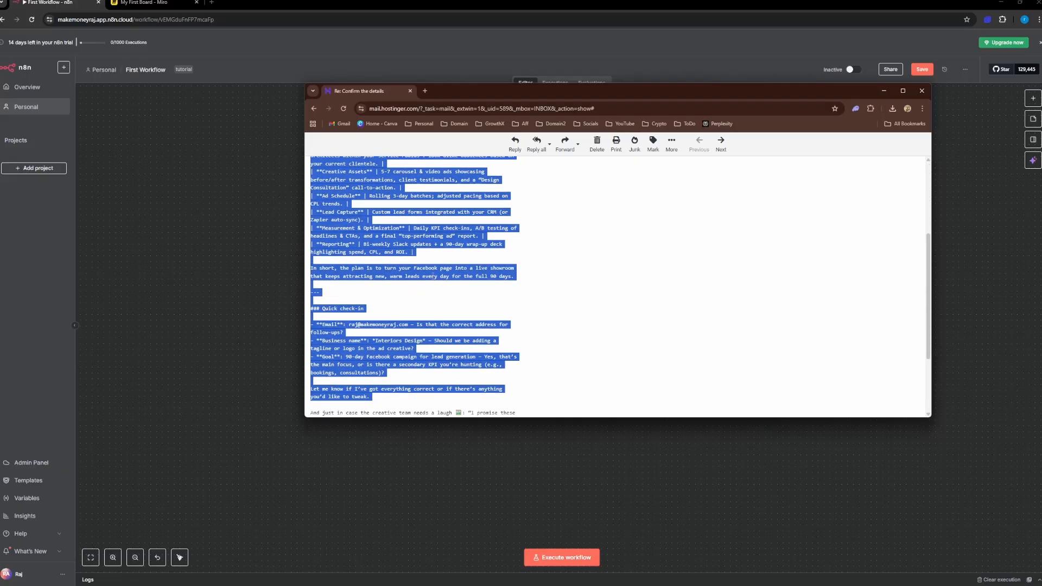
{"action": "left_click", "coordinate": [433, 276]}
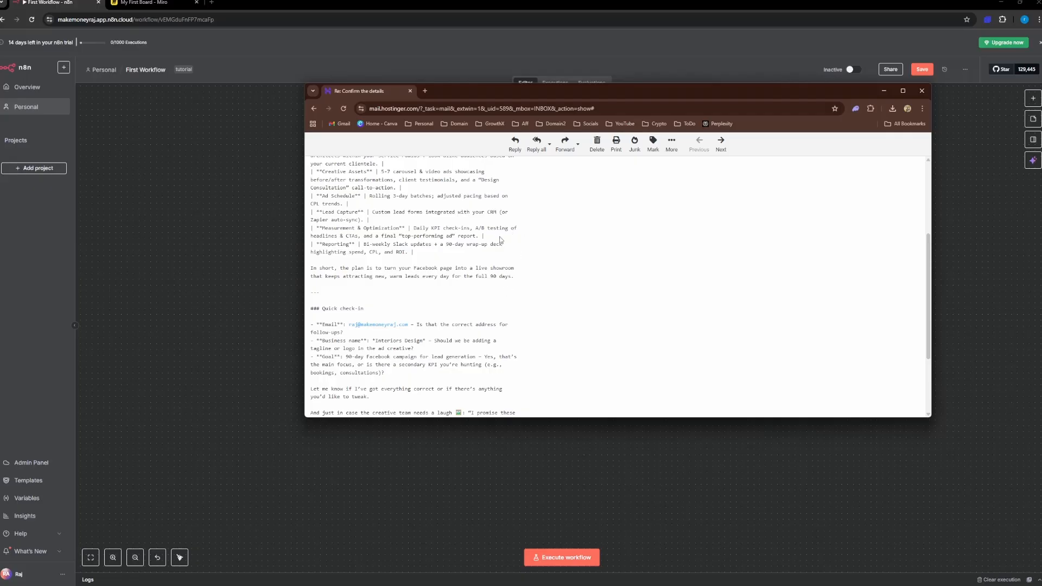
{"action": "left_click_drag", "start_coordinate": [518, 94], "coordinate": [423, 135]}
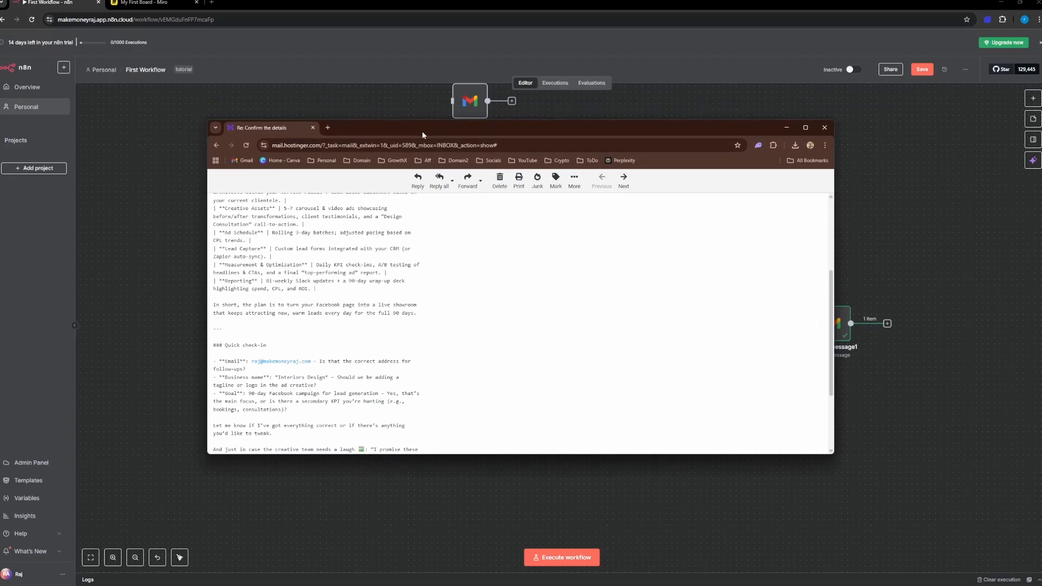
{"action": "left_click", "coordinate": [825, 128]}
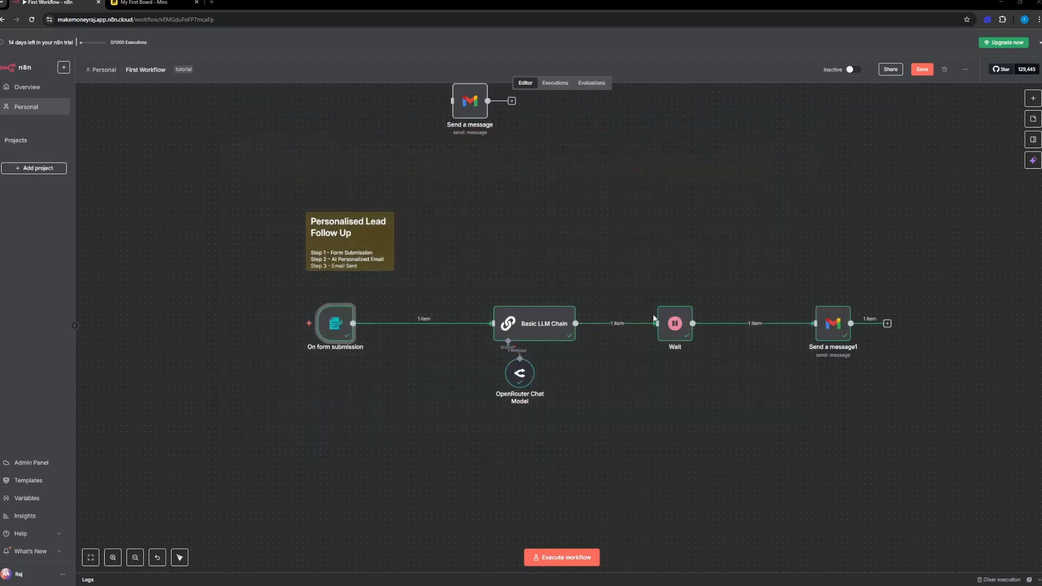
{"action": "scroll", "coordinate": [380, 250], "scroll_direction": "down", "scroll_amount": 1}
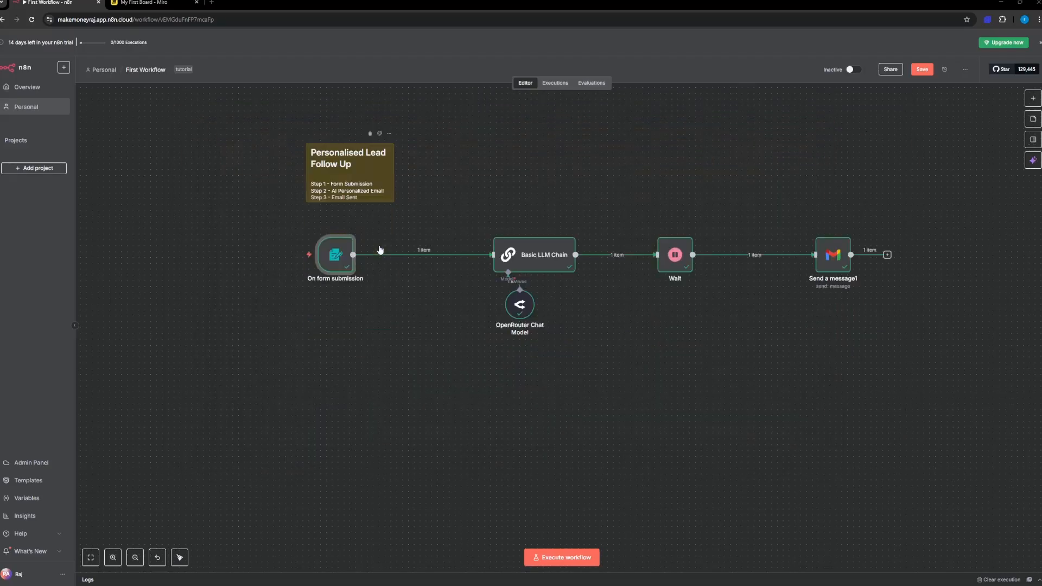
Step: Change the sticky note's heading to "How to Personalised Emails to Business Onwer via Form Fill"
{"action": "scroll", "coordinate": [348, 250], "scroll_direction": "up", "scroll_amount": 2}
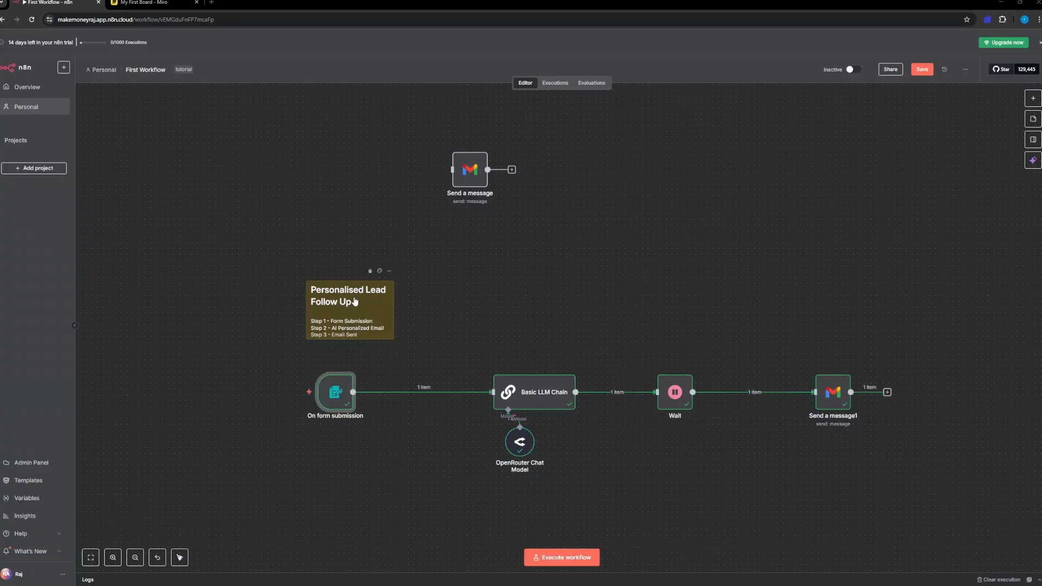
{"action": "scroll", "coordinate": [355, 302], "scroll_direction": "down", "scroll_amount": 1}
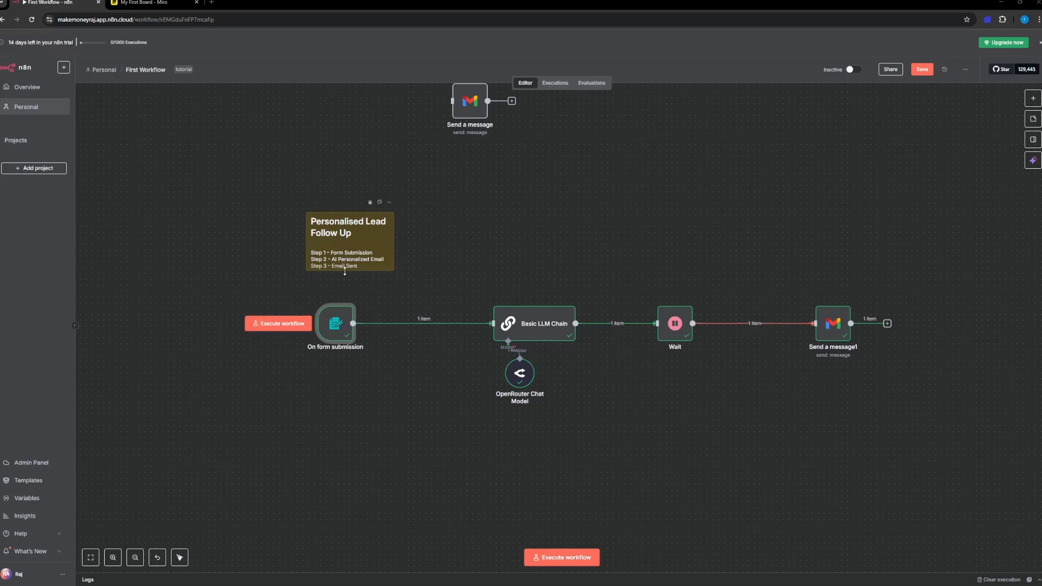
{"action": "double_click", "coordinate": [361, 230]}
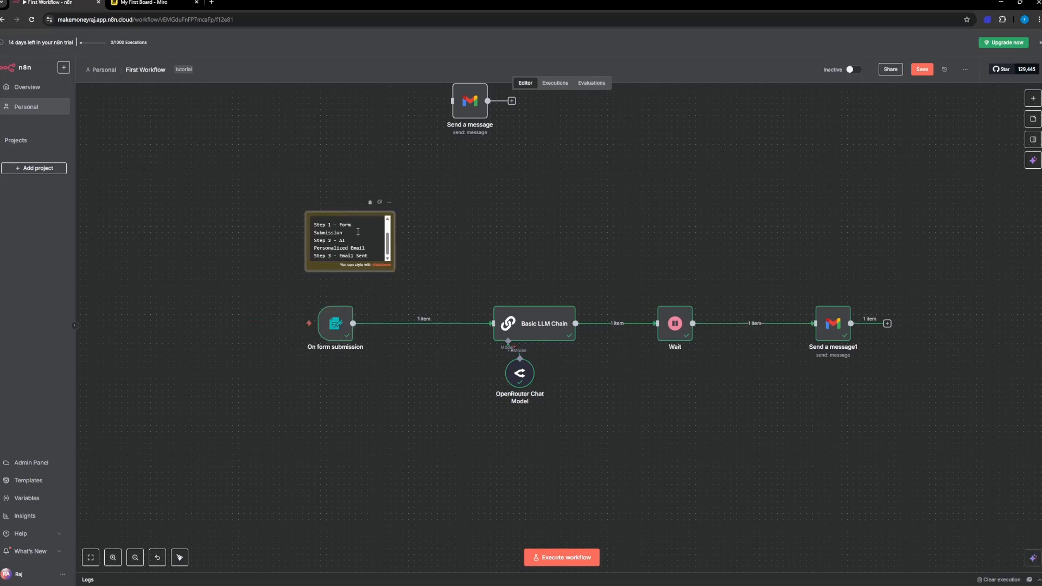
{"action": "left_click_drag", "start_coordinate": [348, 230], "coordinate": [324, 224]}
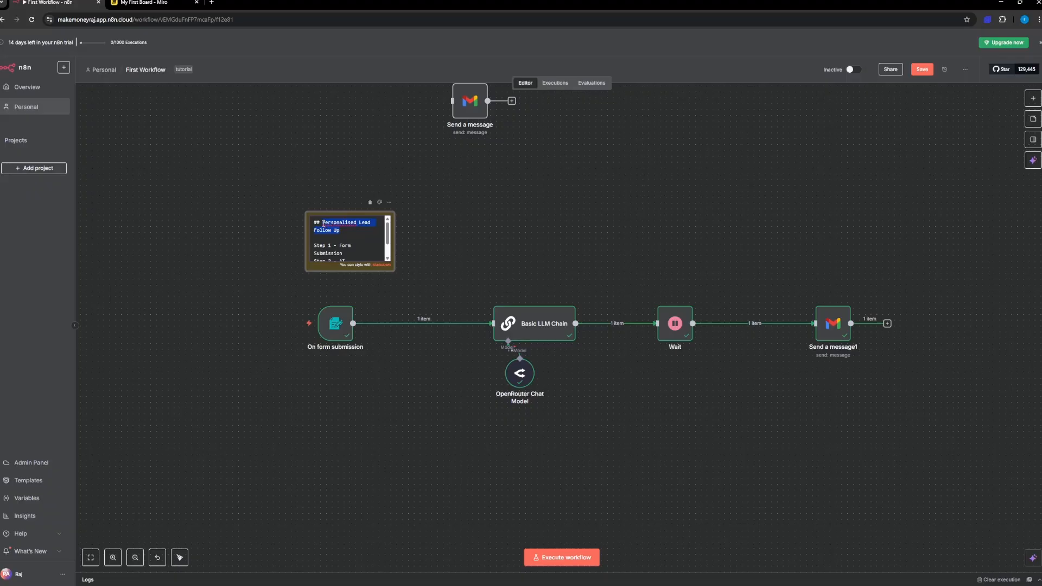
{"action": "type", "text": "How to P"}
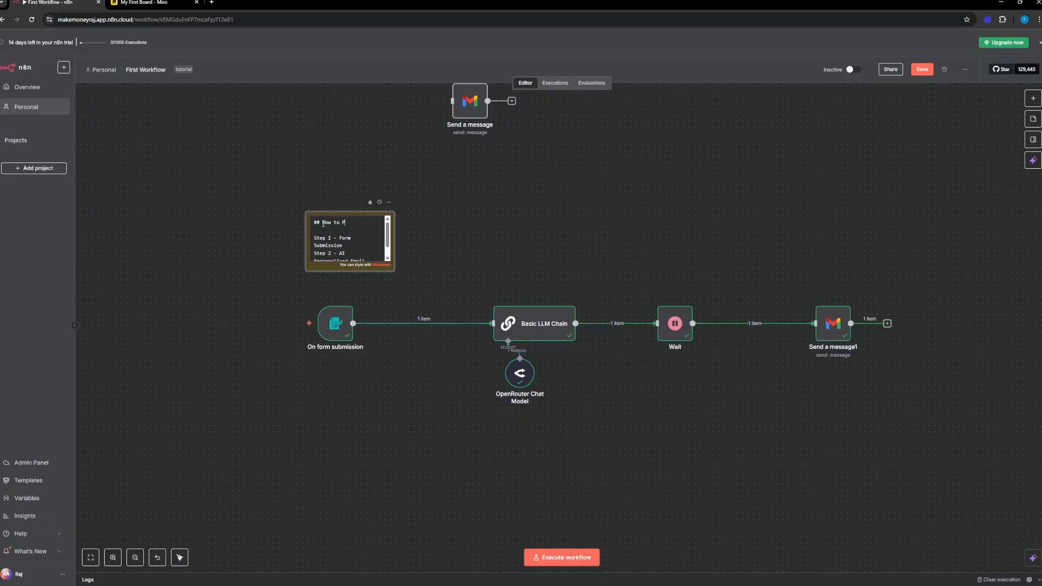
{"action": "type", "text": "ersonalised Emails to "}
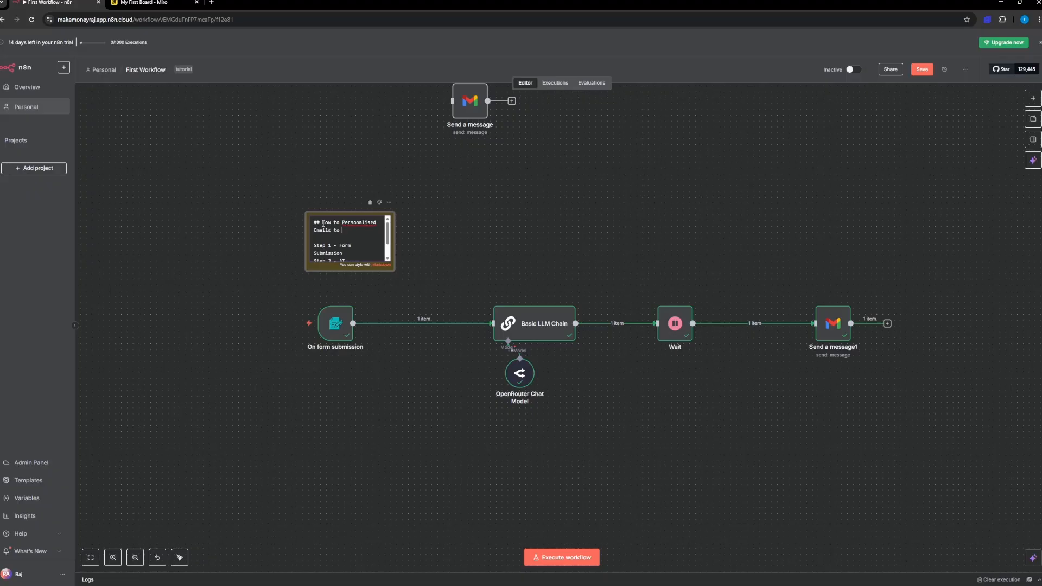
{"action": "type", "text": "Business Onwer via Form Fill"}
{"action": "key", "text": "Return"}
{"action": "left_click", "coordinate": [429, 247]}
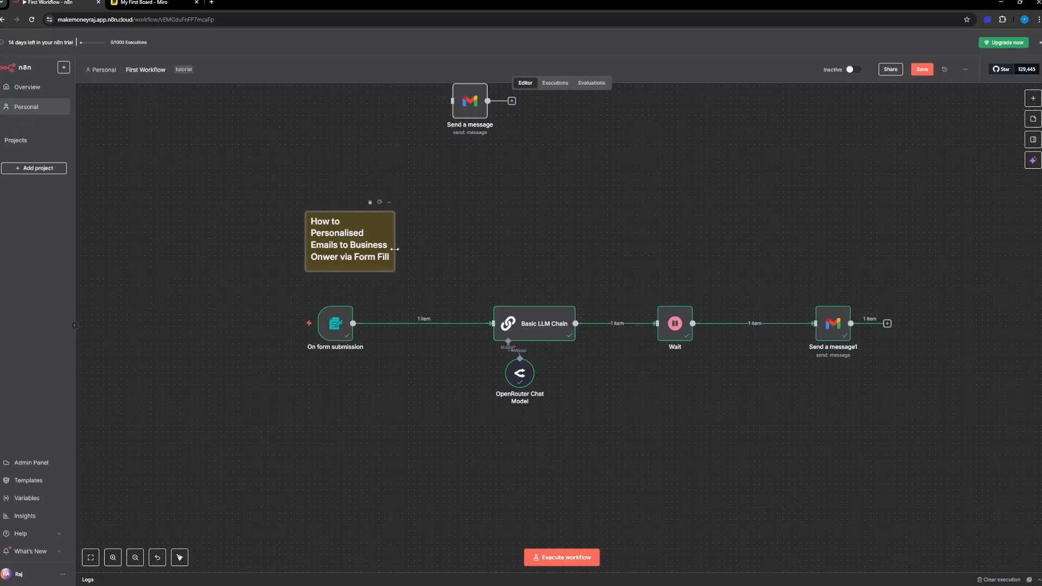
Step: Widen and heighten the sticky note until all its text fits, and place it above and left of the form submission node
{"action": "left_click_drag", "start_coordinate": [401, 251], "coordinate": [500, 247]}
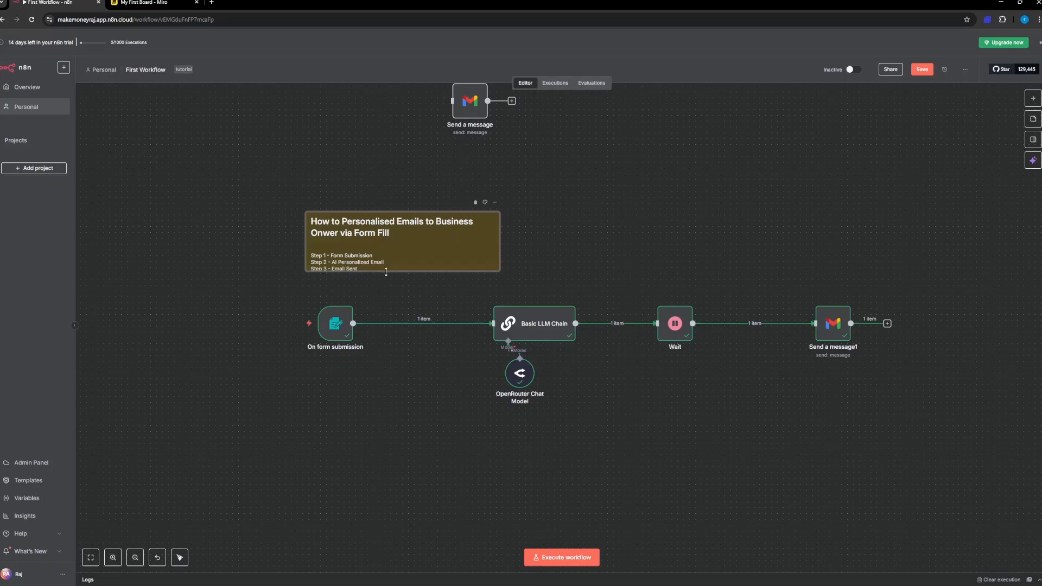
{"action": "left_click_drag", "start_coordinate": [386, 271], "coordinate": [375, 249]}
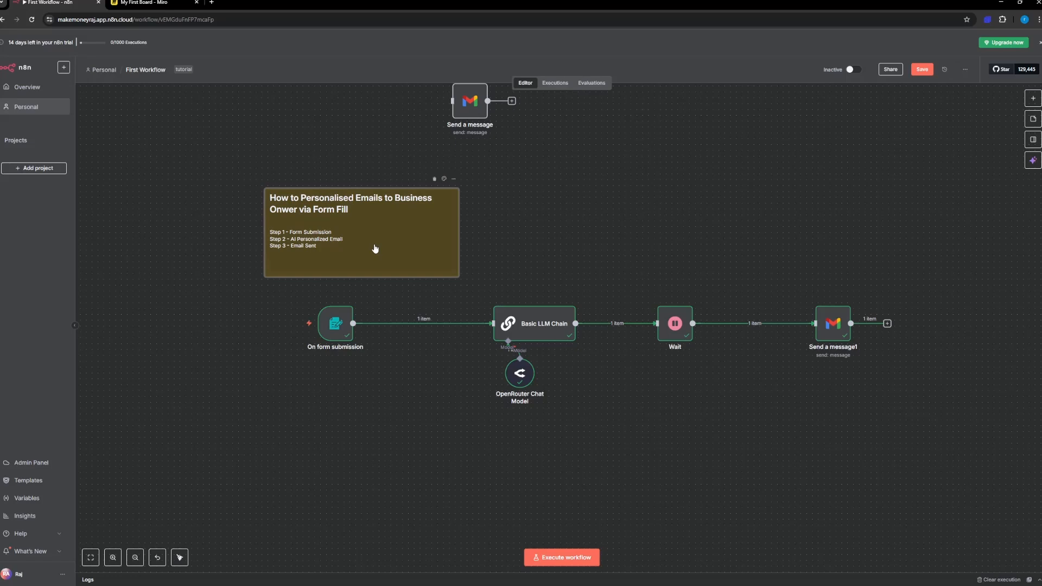
{"action": "left_click_drag", "start_coordinate": [374, 248], "coordinate": [346, 249]}
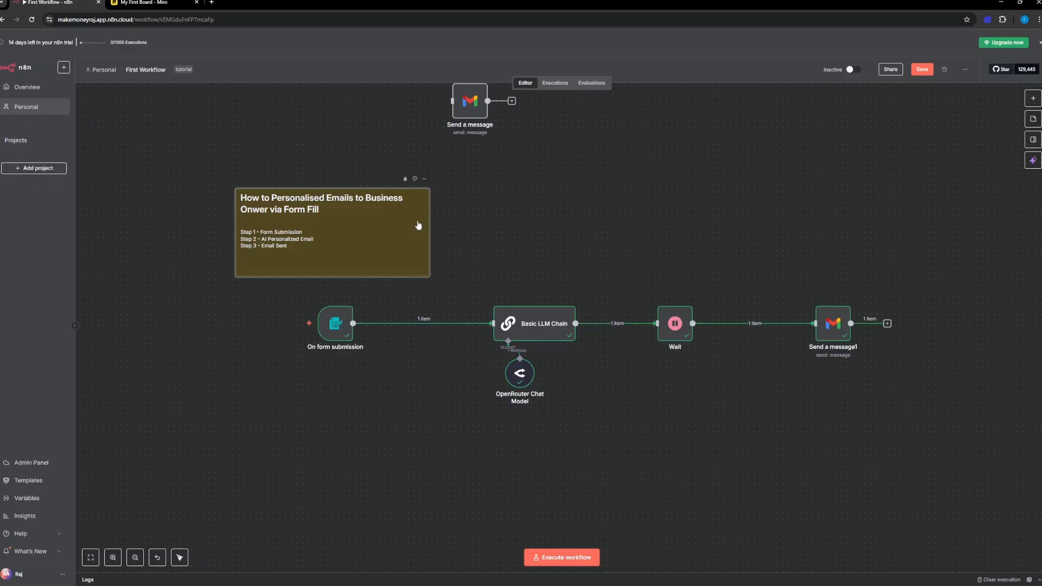
{"action": "left_click_drag", "start_coordinate": [418, 224], "coordinate": [379, 231]}
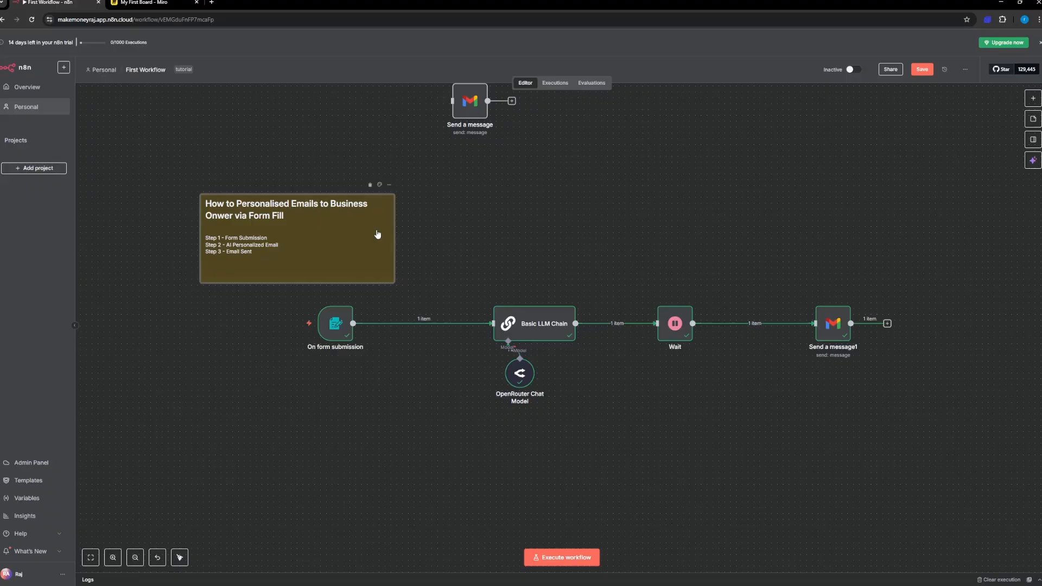
{"action": "left_click_drag", "start_coordinate": [369, 249], "coordinate": [381, 231]}
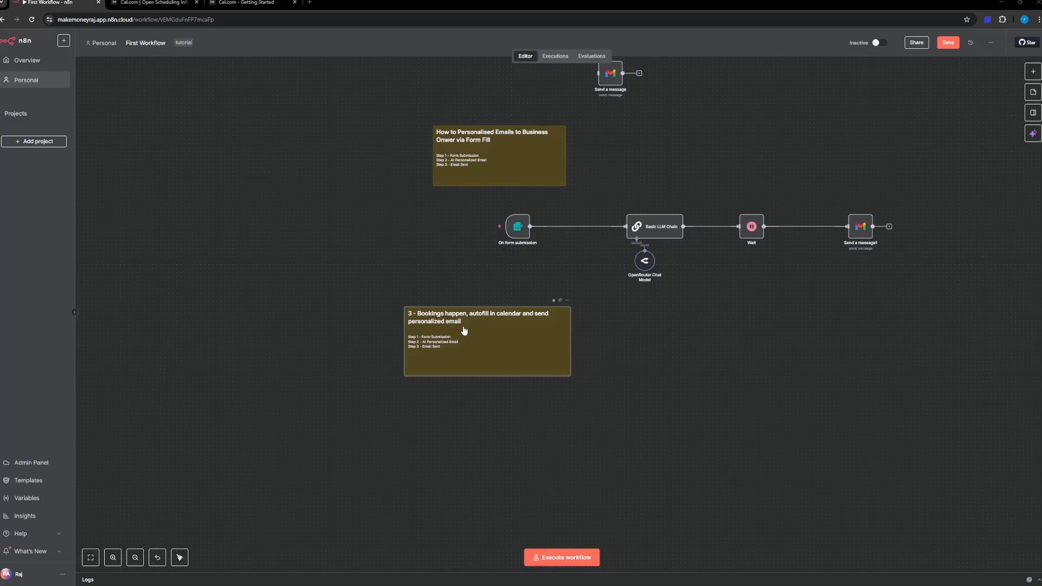
Step: In the "3 - Bookings happen" sticky note, rewrite Step 1 as "Lead is submitted into Cal.com"
{"action": "scroll", "coordinate": [474, 333], "scroll_direction": "up", "scroll_amount": 5}
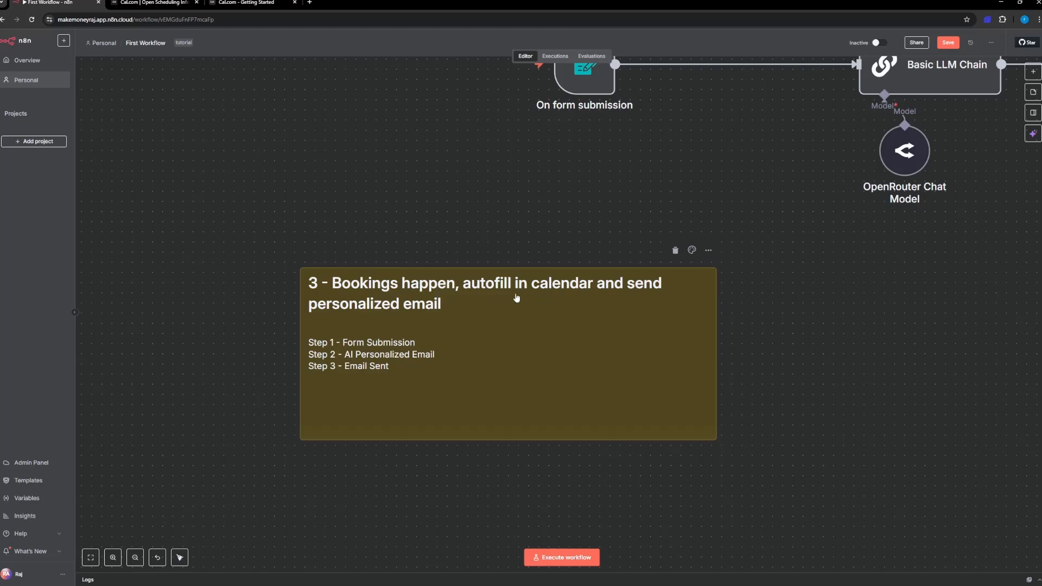
{"action": "left_click", "coordinate": [417, 345]}
{"action": "double_click", "coordinate": [417, 345]}
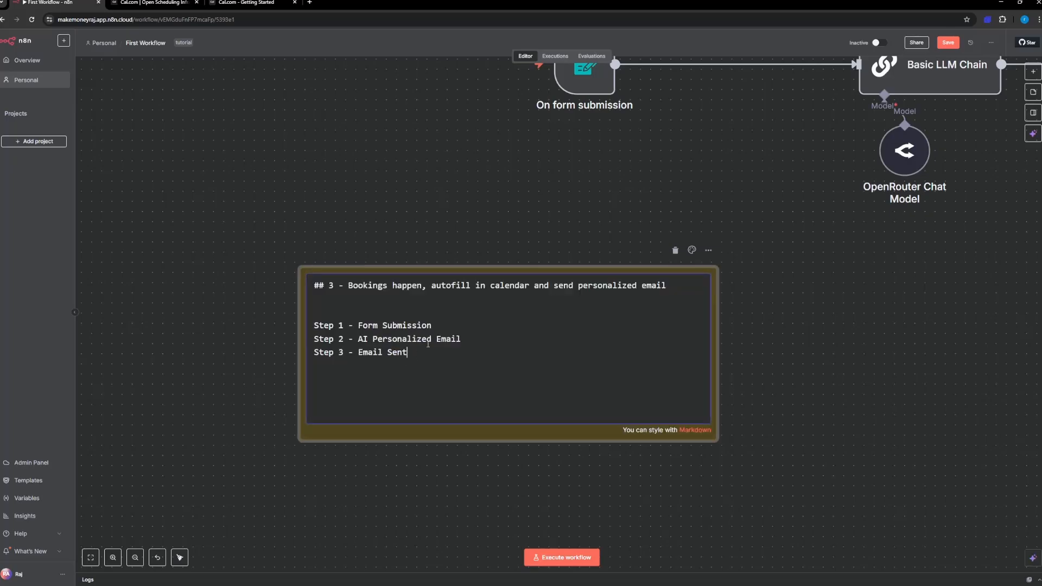
{"action": "left_click_drag", "start_coordinate": [432, 325], "coordinate": [365, 326]}
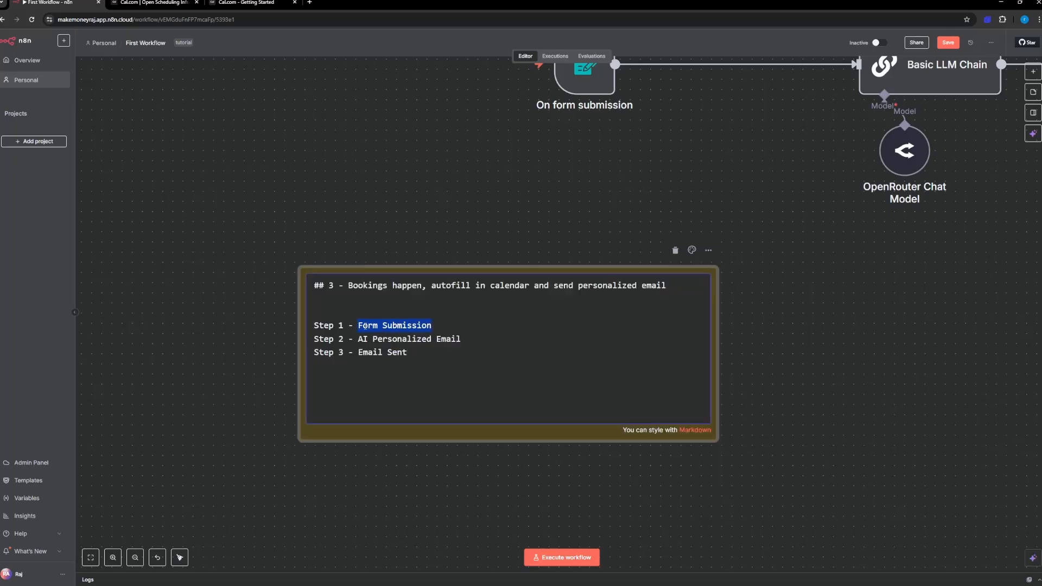
{"action": "type", "text": "Lead is su"}
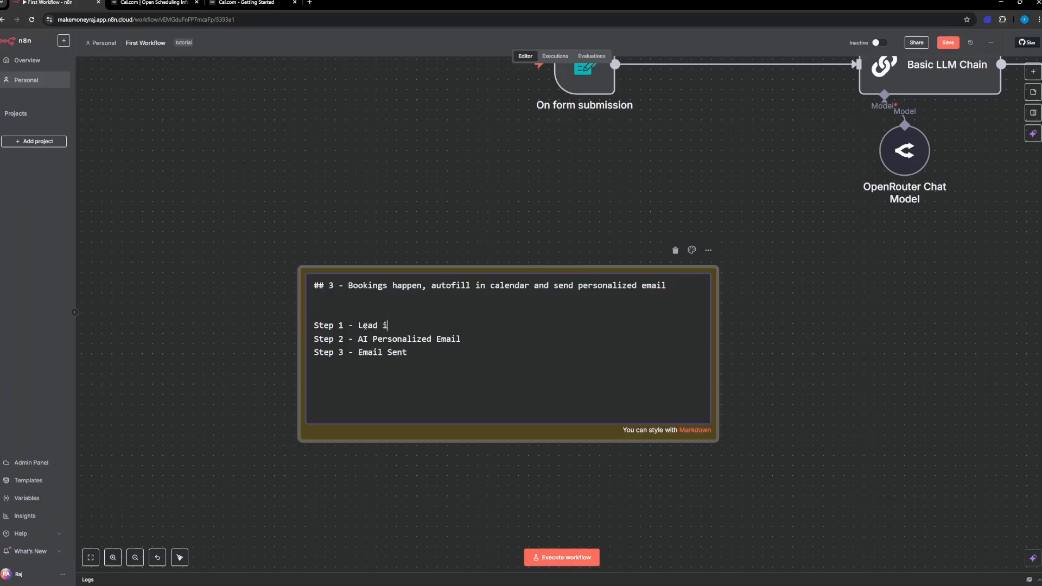
{"action": "type", "text": "bmitted into Cal.com"}
Step: Retype the bookings note's Step 2 line as "AI Personalized Email"
{"action": "key", "text": "Down"}
{"action": "key", "text": "BackSpace"}
{"action": "key", "text": "BackSpace"}
{"action": "key", "text": "BackSpace"}
{"action": "key", "text": "BackSpace"}
{"action": "key", "text": "BackSpace"}
{"action": "key", "text": "BackSpace"}
{"action": "key", "text": "BackSpace"}
{"action": "key", "text": "BackSpace"}
{"action": "key", "text": "BackSpace"}
{"action": "key", "text": "BackSpace"}
{"action": "key", "text": "BackSpace"}
{"action": "key", "text": "BackSpace"}
{"action": "key", "text": "BackSpace"}
{"action": "key", "text": "BackSpace"}
{"action": "key", "text": "BackSpace"}
{"action": "key", "text": "BackSpace"}
{"action": "key", "text": "BackSpace"}
{"action": "key", "text": "BackSpace"}
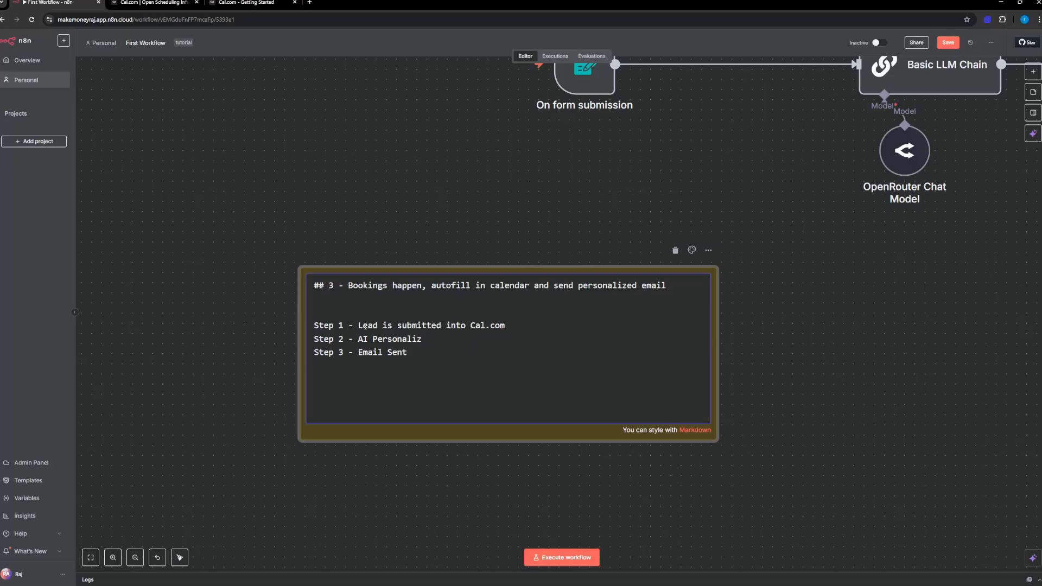
{"action": "type", "text": "Personlais"}
{"action": "key", "text": "BackSpace"}
{"action": "key", "text": "BackSpace"}
{"action": "key", "text": "BackSpace"}
{"action": "key", "text": "BackSpace"}
{"action": "type", "text": "alized Email"}
Step: Replace "Email Sent" in the bookings note's Step 3 with text about creating a booking event inside CRM
{"action": "scroll", "coordinate": [810, 236], "scroll_direction": "up", "scroll_amount": 2}
{"action": "scroll", "coordinate": [810, 237], "scroll_direction": "right", "scroll_amount": 3}
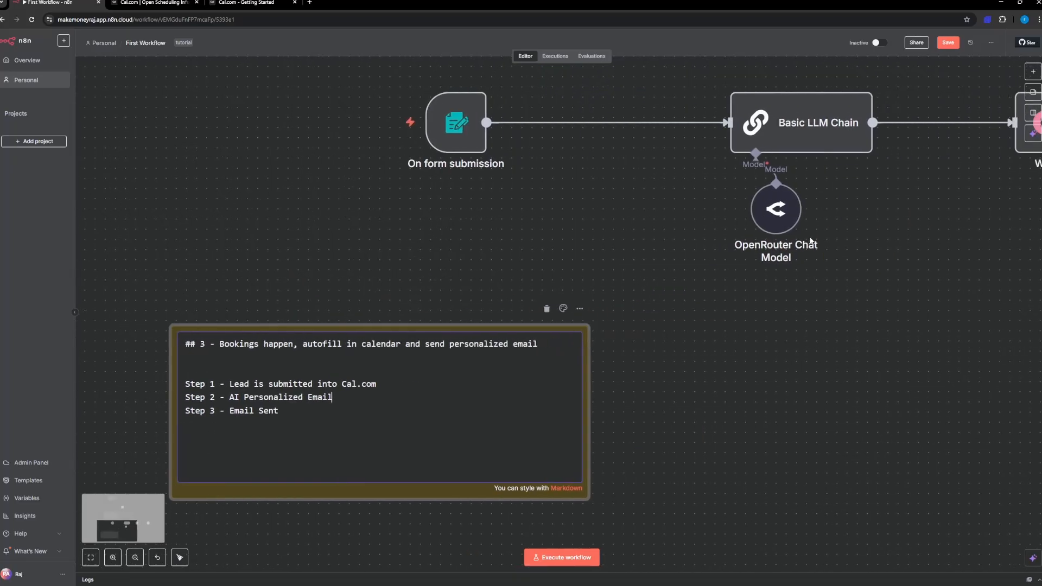
{"action": "scroll", "coordinate": [810, 237], "scroll_direction": "right", "scroll_amount": 3}
{"action": "scroll", "coordinate": [810, 237], "scroll_direction": "left", "scroll_amount": 6}
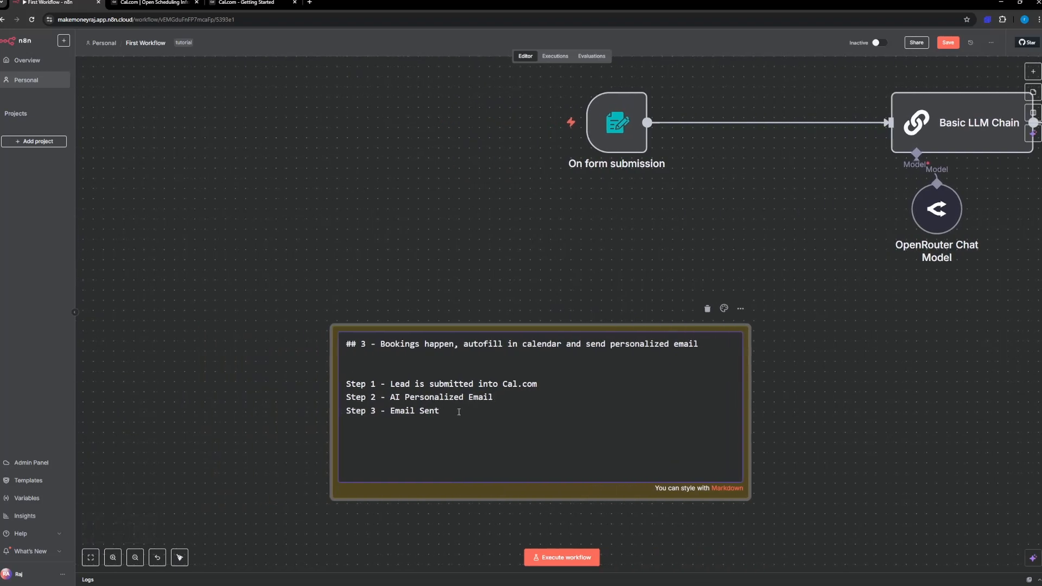
{"action": "key", "text": "BackSpace"}
{"action": "key", "text": "BackSpace"}
{"action": "key", "text": "BackSpace"}
{"action": "key", "text": "BackSpace"}
{"action": "key", "text": "BackSpace"}
{"action": "key", "text": "BackSpace"}
{"action": "key", "text": "BackSpace"}
{"action": "key", "text": "BackSpace"}
{"action": "key", "text": "BackSpace"}
{"action": "key", "text": "BackSpace"}
{"action": "key", "text": "BackSpace"}
{"action": "type", "text": "Create a"}
{"action": "type", "text": "ccordi"}
{"action": "key", "text": "BackSpace"}
{"action": "key", "text": "BackSpace"}
{"action": "key", "text": "BackSpace"}
{"action": "key", "text": "BackSpace"}
{"action": "key", "text": "BackSpace"}
{"action": "key", "text": "BackSpace"}
{"action": "key", "text": "BackSpace"}
{"action": "key", "text": "BackSpace"}
{"action": "type", "text": "a booking event inside "}
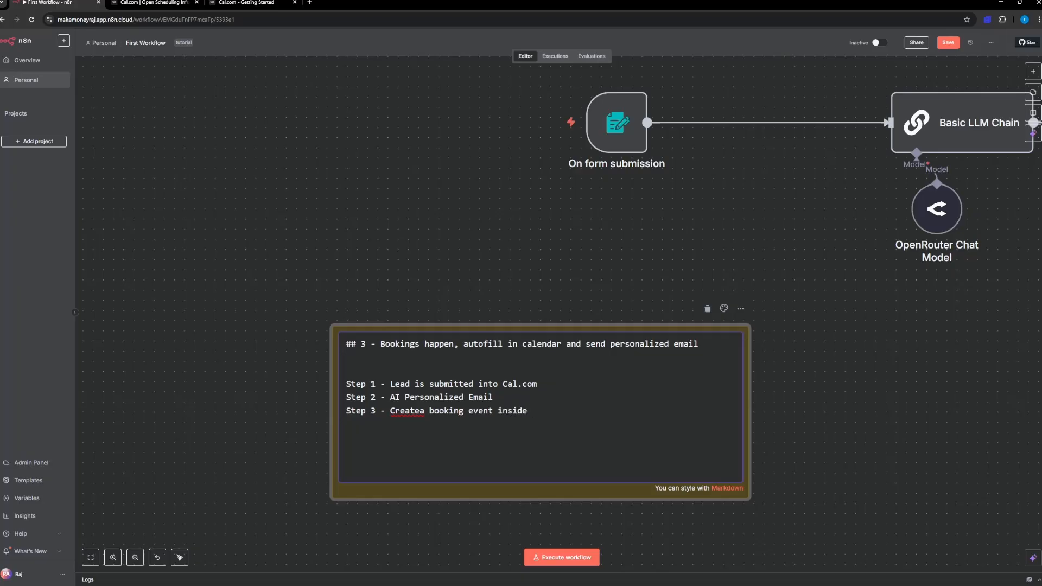
{"action": "type", "text": "CRM"}
Step: Correct Step 3 of the bookings note to read "Create a booking event inside Calendar" and finish editing the note
{"action": "key", "text": "Left"}
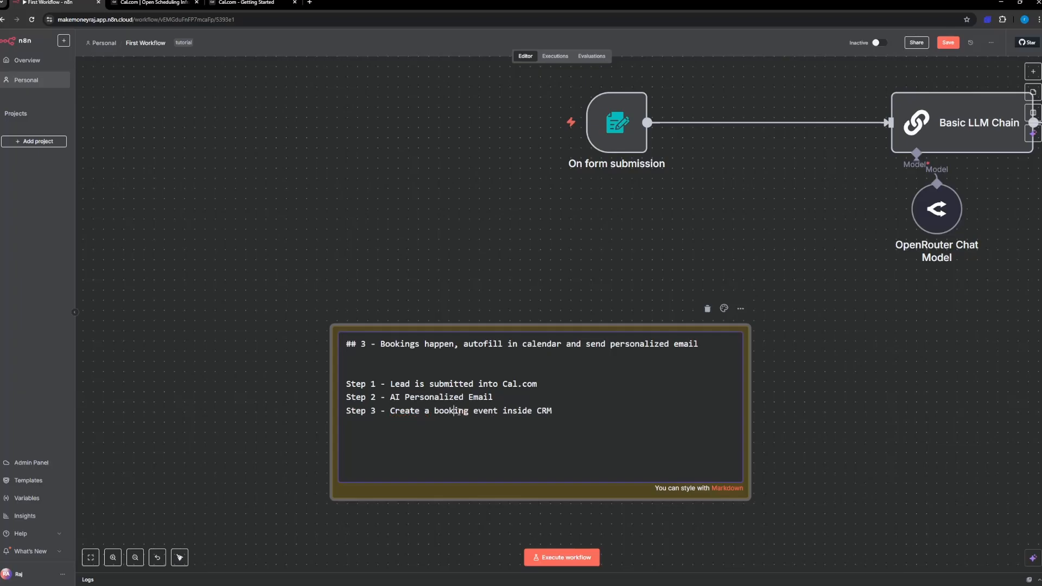
{"action": "key", "text": "Right"}
{"action": "key", "text": "Right"}
{"action": "key", "text": "Right"}
{"action": "key", "text": "Right"}
{"action": "key", "text": "Right"}
{"action": "key", "text": "Right"}
{"action": "key", "text": "Right"}
{"action": "key", "text": "Right"}
{"action": "key", "text": "Right"}
{"action": "key", "text": "Right"}
{"action": "key", "text": "Right"}
{"action": "key", "text": "Right"}
{"action": "key", "text": "Right"}
{"action": "key", "text": "Right"}
{"action": "key", "text": "Right"}
{"action": "key", "text": "Right"}
{"action": "key", "text": "Right"}
{"action": "key", "text": "Right"}
{"action": "key", "text": "Right"}
{"action": "key", "text": "Right"}
{"action": "key", "text": "BackSpace"}
{"action": "type", "text": "Calendar"}
{"action": "left_click", "coordinate": [764, 409]}
{"action": "scroll", "coordinate": [612, 422], "scroll_direction": "down", "scroll_amount": 2}
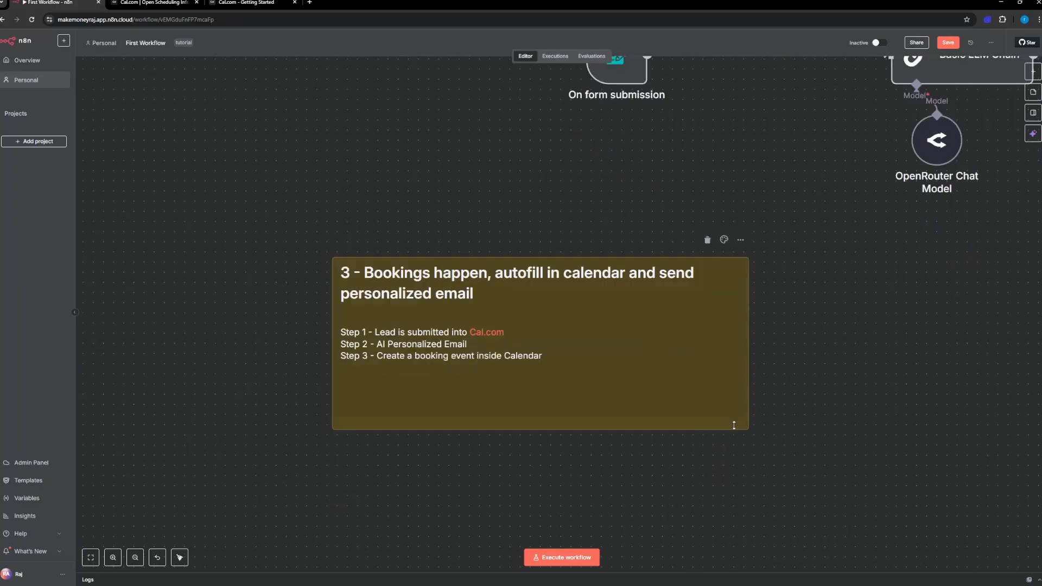
Step: Examine the Cal.com home page and its calendar connection page, and return to the n8n workflow
{"action": "left_click", "coordinate": [162, 3]}
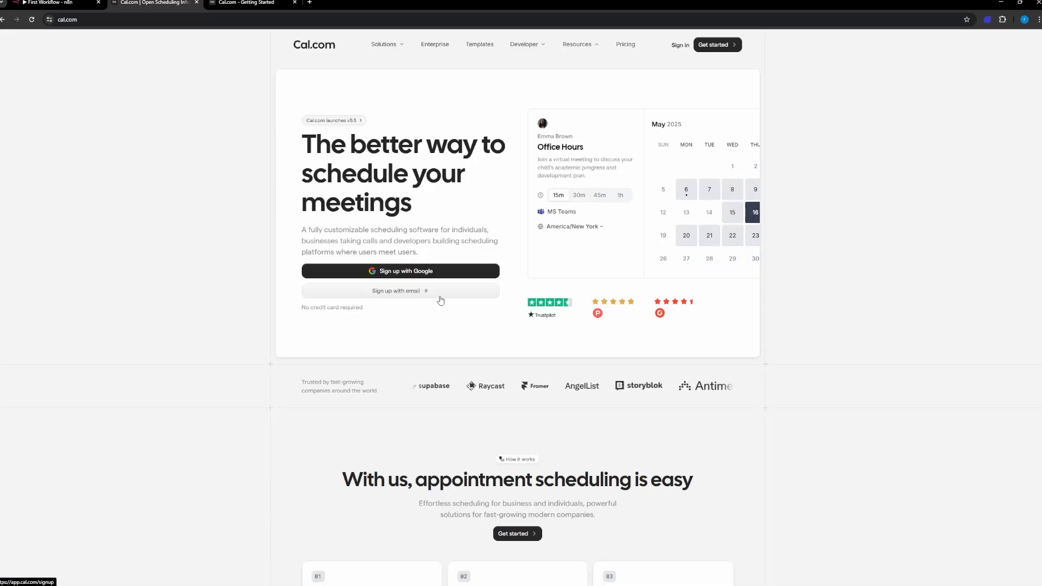
{"action": "scroll", "coordinate": [562, 314], "scroll_direction": "down", "scroll_amount": 4}
{"action": "scroll", "coordinate": [564, 318], "scroll_direction": "down", "scroll_amount": 12}
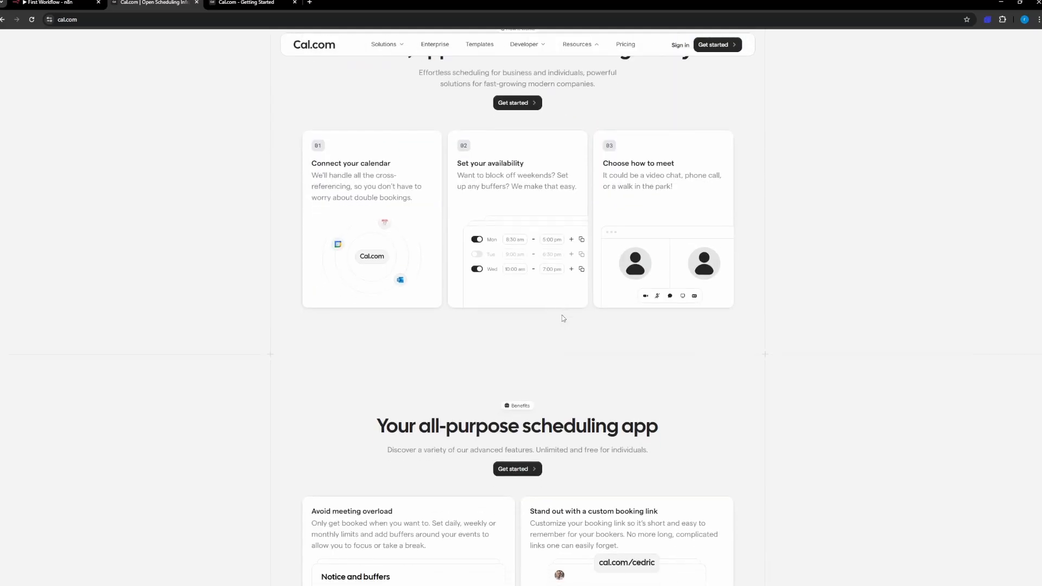
{"action": "scroll", "coordinate": [564, 318], "scroll_direction": "up", "scroll_amount": 15}
{"action": "scroll", "coordinate": [564, 319], "scroll_direction": "up", "scroll_amount": 1}
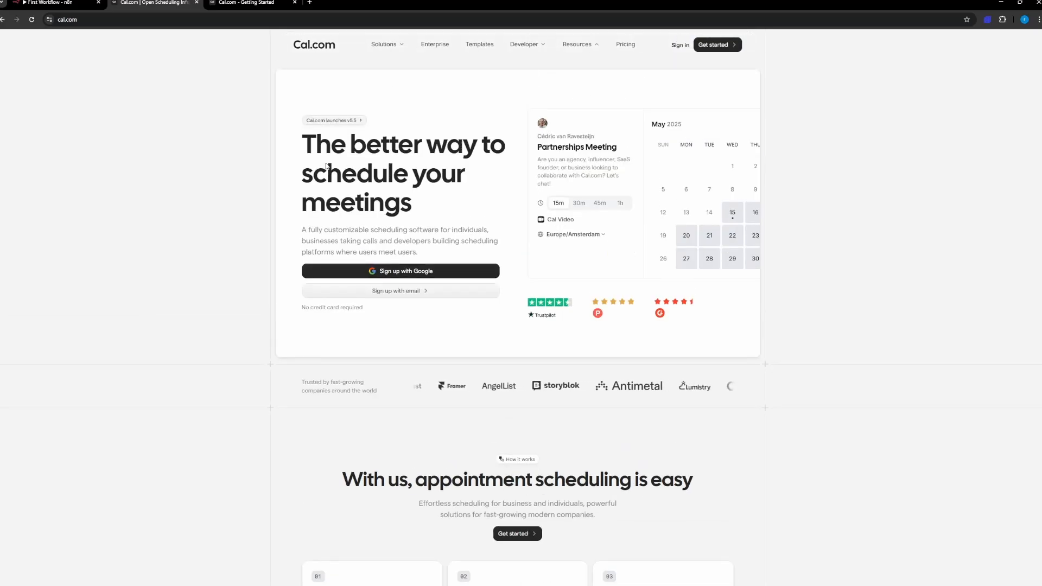
{"action": "left_click", "coordinate": [225, 4]}
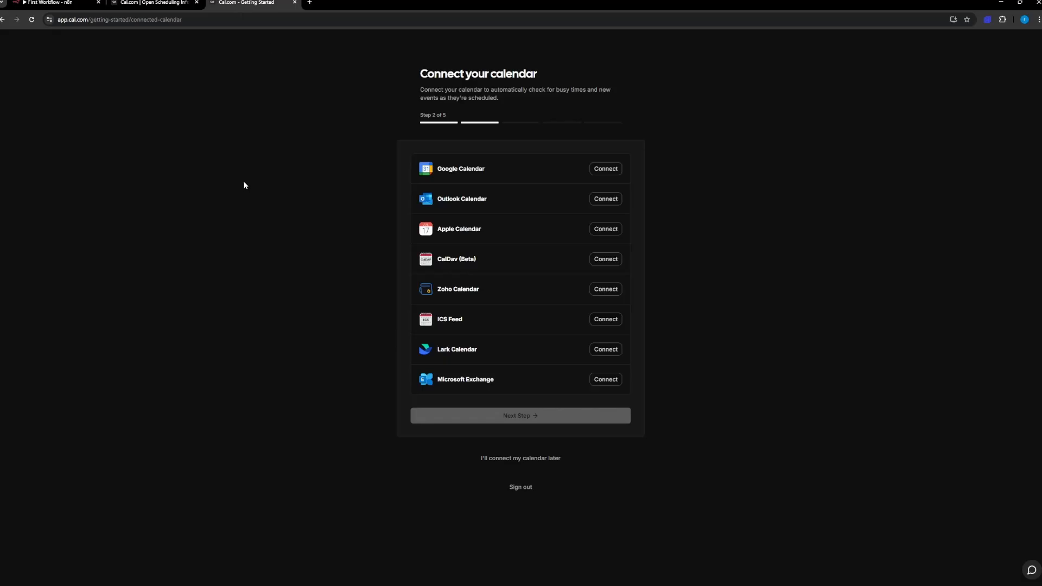
{"action": "left_click", "coordinate": [92, 3]}
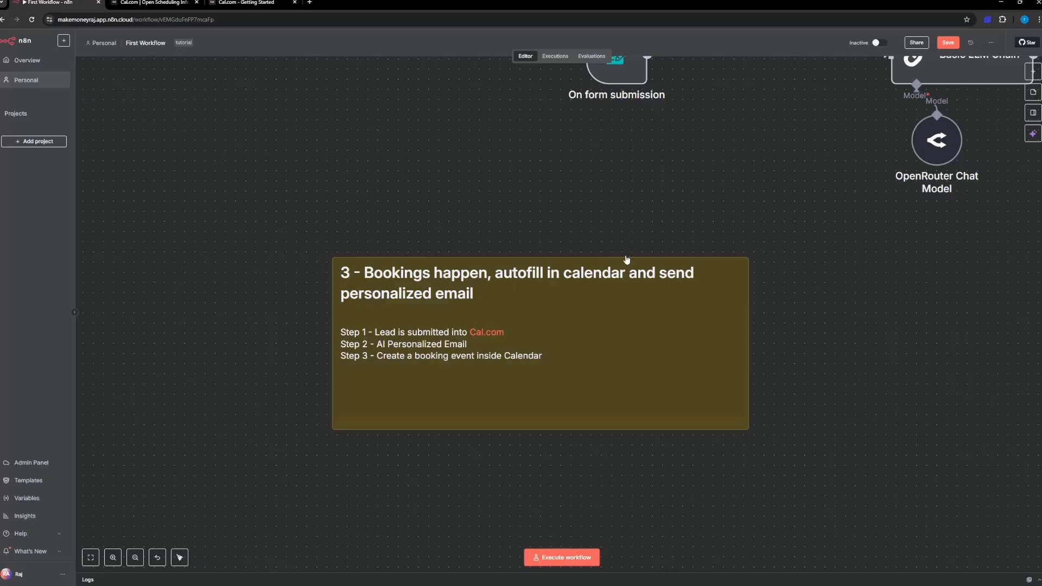
Step: Search the node library for "cal" and look through the matching nodes
{"action": "left_click", "coordinate": [1035, 75]}
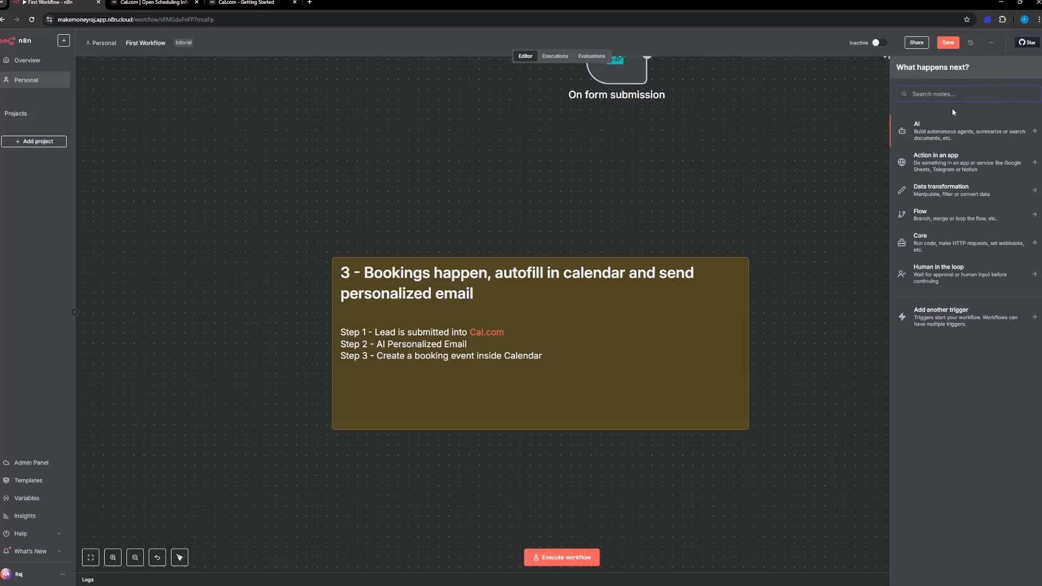
{"action": "type", "text": "cal"}
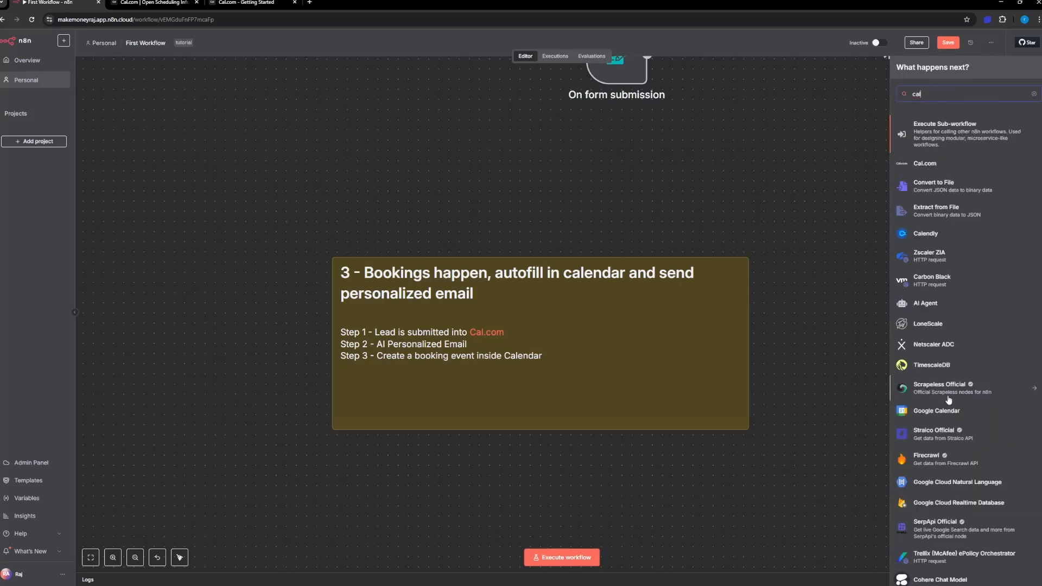
{"action": "scroll", "coordinate": [952, 400], "scroll_direction": "down", "scroll_amount": 10}
{"action": "scroll", "coordinate": [952, 400], "scroll_direction": "up", "scroll_amount": 10}
Step: Switch to the Cal.com onboarding and skip connecting a calendar and video apps
{"action": "left_click", "coordinate": [247, 3]}
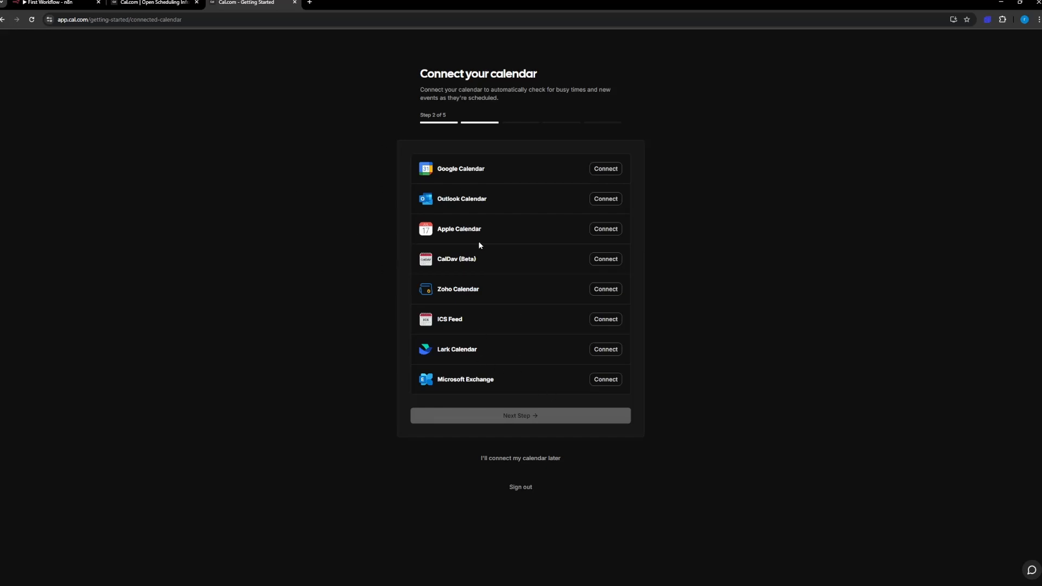
{"action": "left_click", "coordinate": [509, 459]}
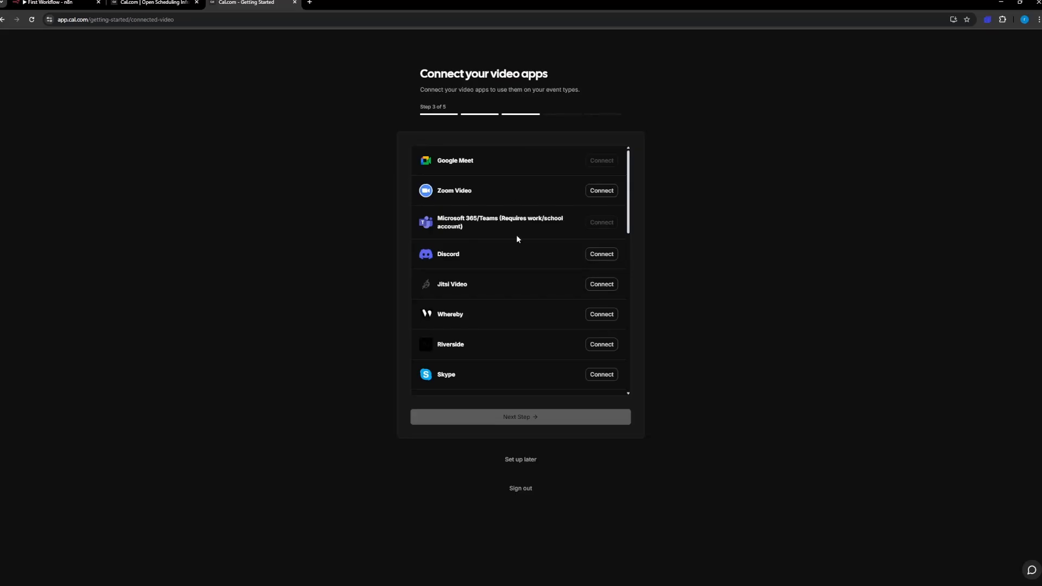
{"action": "left_click", "coordinate": [518, 460]}
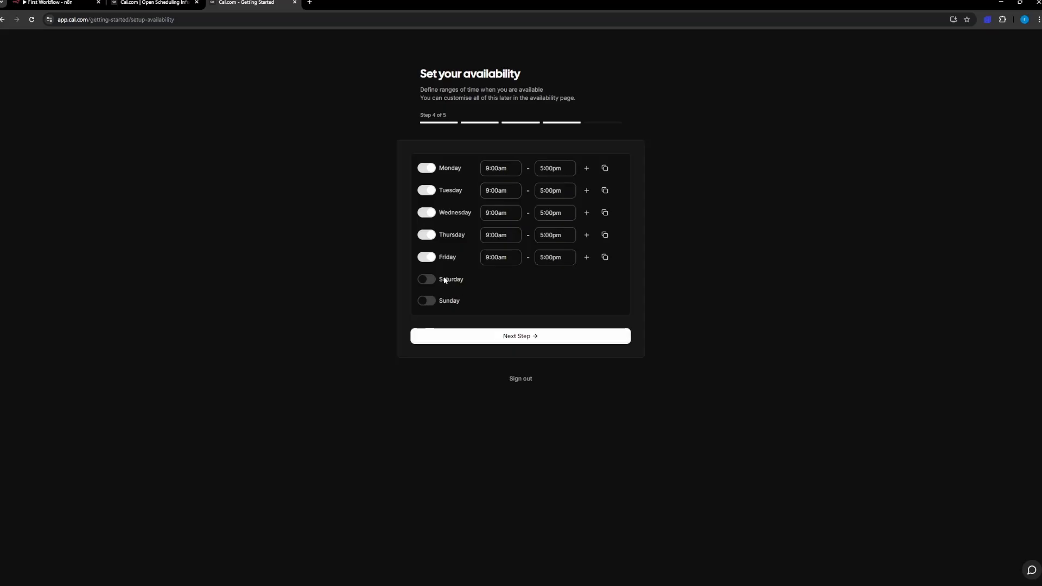
Step: Enable Saturday and Sunday in the weekly availability and continue to the profile step
{"action": "left_click", "coordinate": [429, 280]}
{"action": "left_click", "coordinate": [430, 305]}
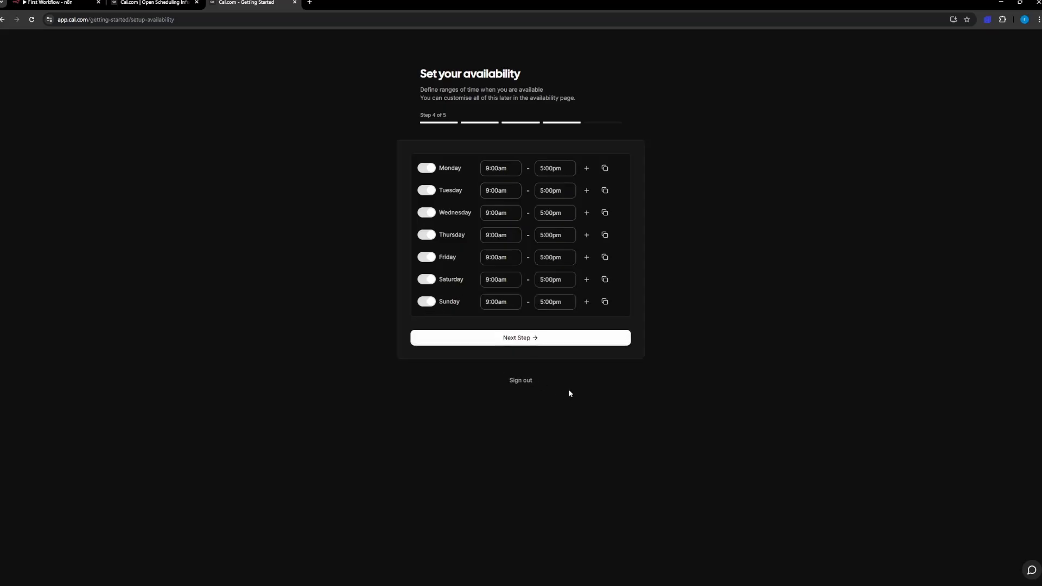
{"action": "left_click", "coordinate": [540, 337]}
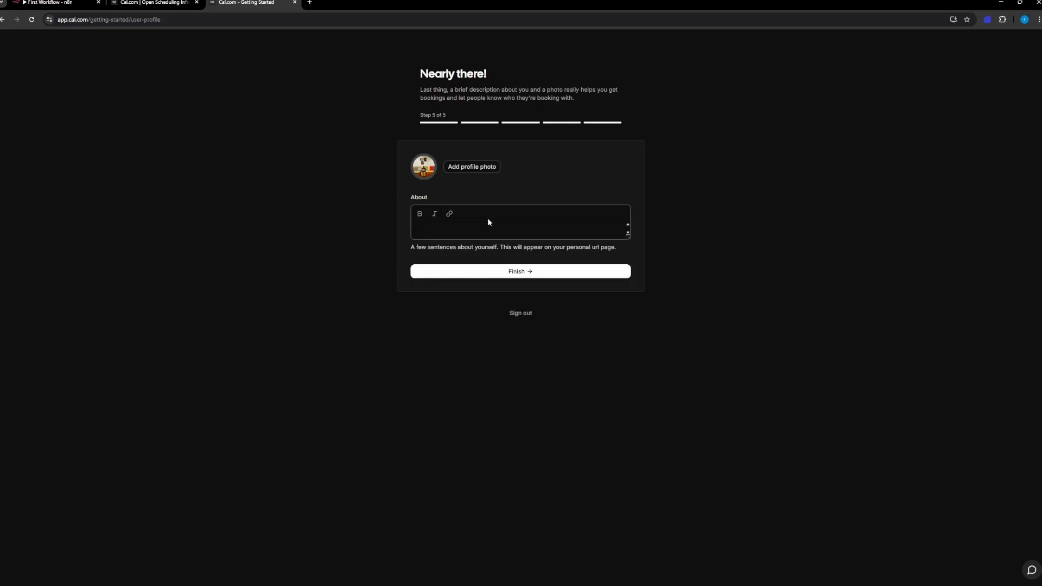
Step: Fill in the profile's About text as "Book a Call for Automations" and finish the onboarding
{"action": "left_click", "coordinate": [453, 229]}
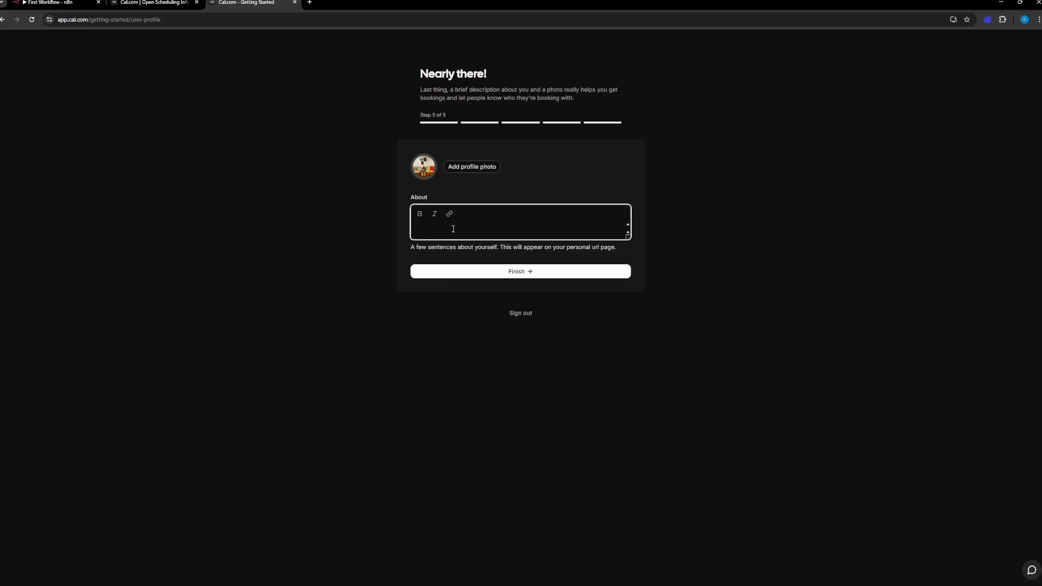
{"action": "type", "text": "Book a Call for Automations"}
{"action": "left_click", "coordinate": [475, 272]}
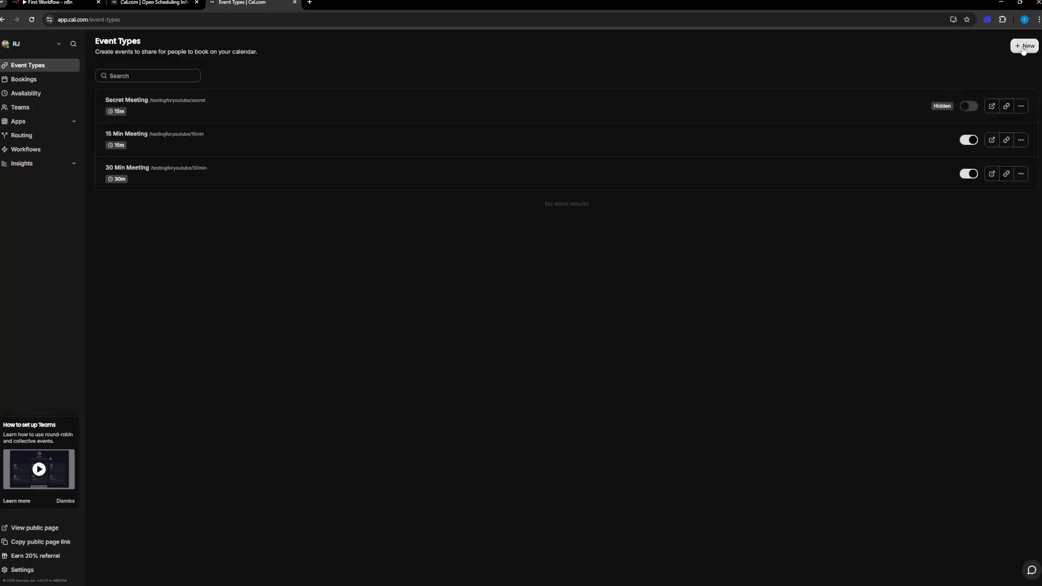
Step: Set the 30 Min Meeting event's description to "A Quick Video Call 1:1 for Discovery to Create Automations" and save the event type
{"action": "left_click", "coordinate": [203, 185]}
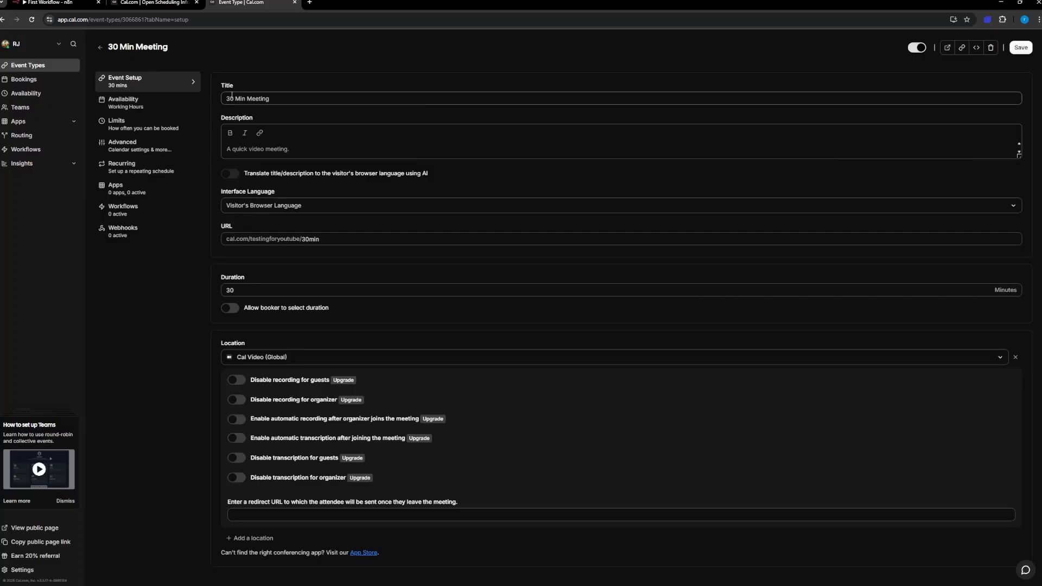
{"action": "triple_click", "coordinate": [266, 98]}
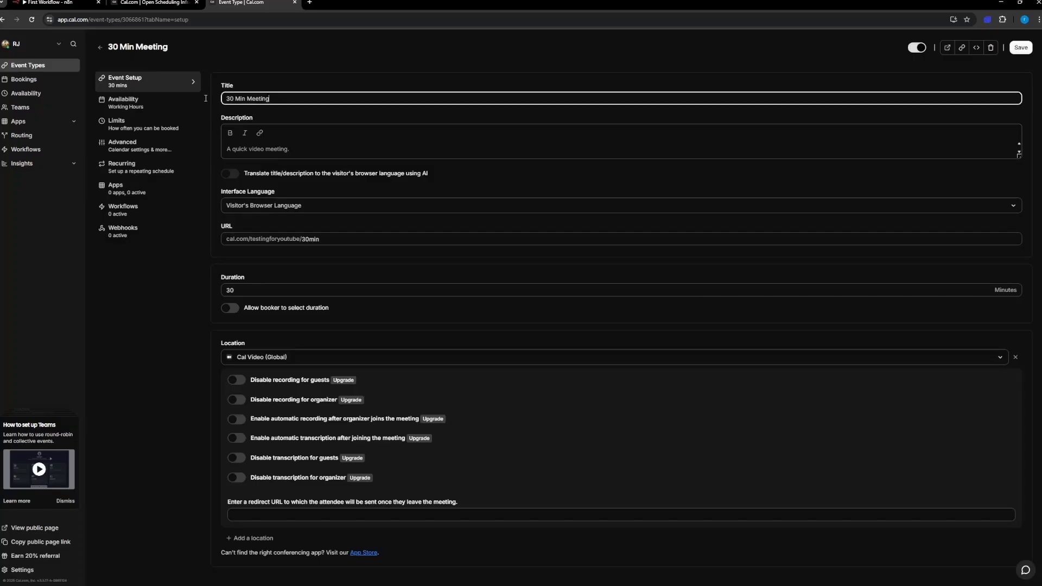
{"action": "left_click", "coordinate": [273, 149]}
{"action": "type", "text": "A"}
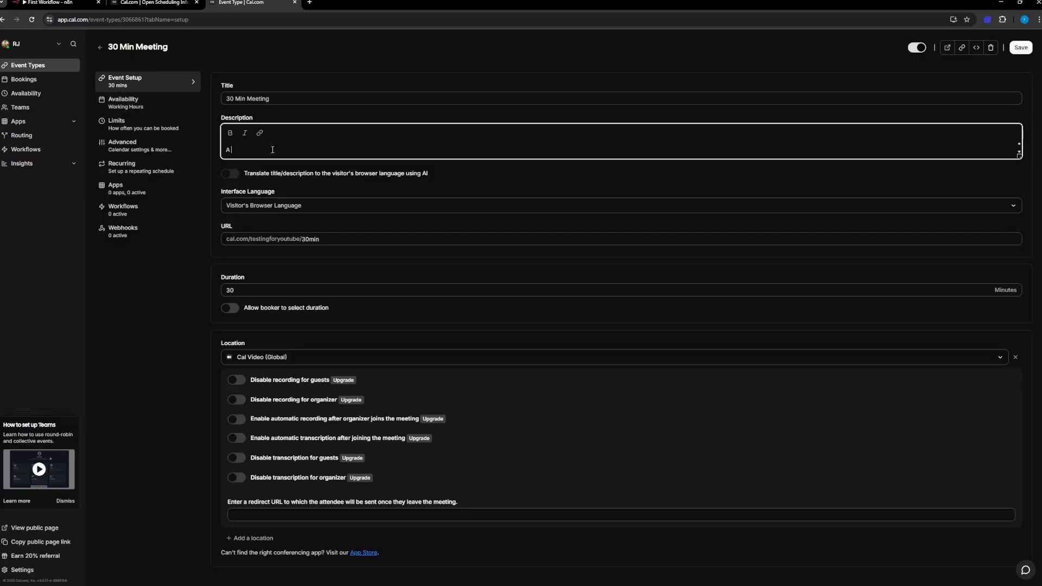
{"action": "type", "text": " Quick Video Call 1:1 for Discovery to Create "}
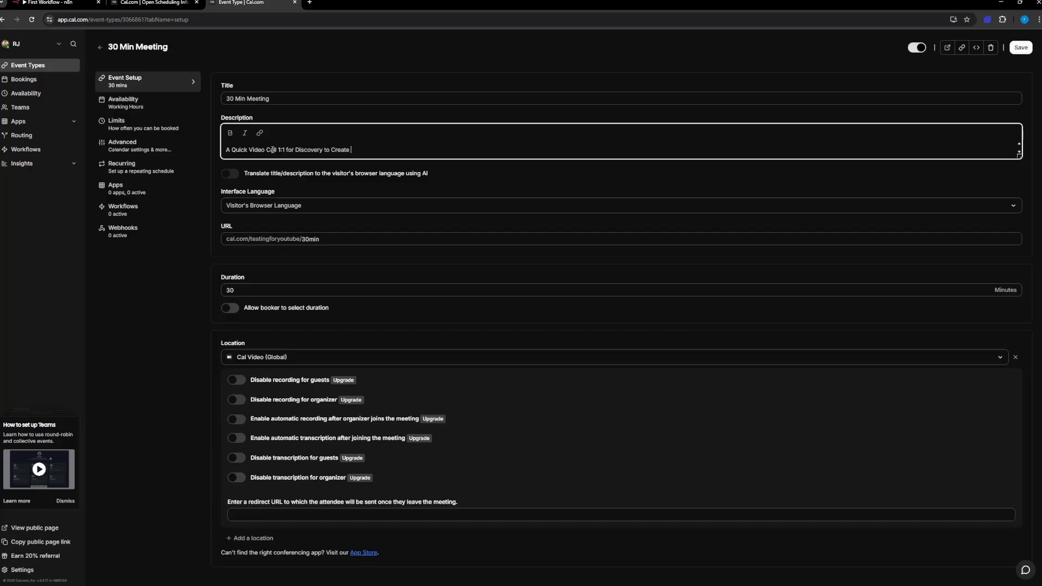
{"action": "type", "text": "Automations"}
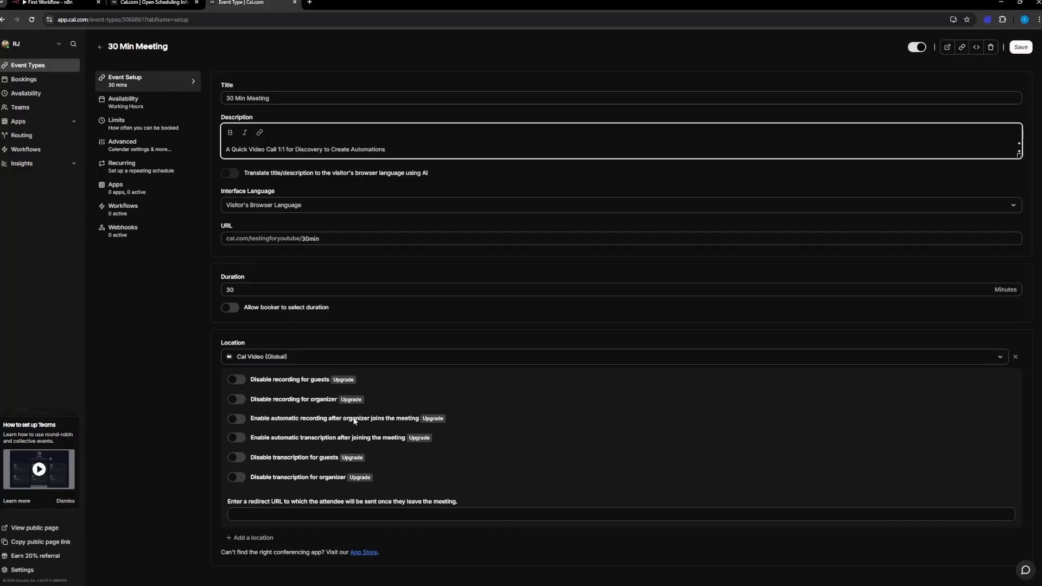
{"action": "left_click_drag", "start_coordinate": [546, 2], "coordinate": [543, 63]}
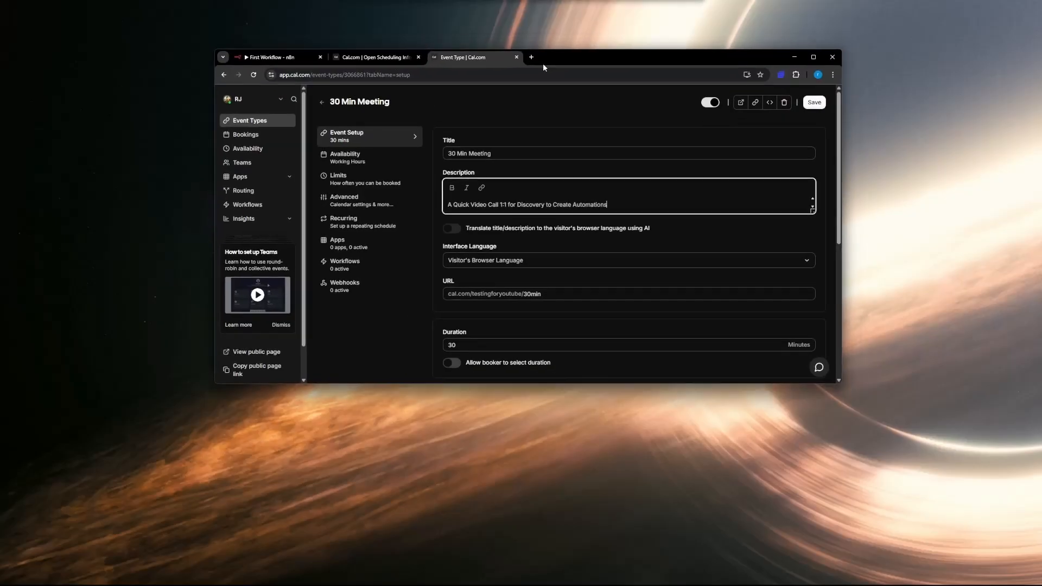
{"action": "scroll", "coordinate": [524, 220], "scroll_direction": "down", "scroll_amount": 5}
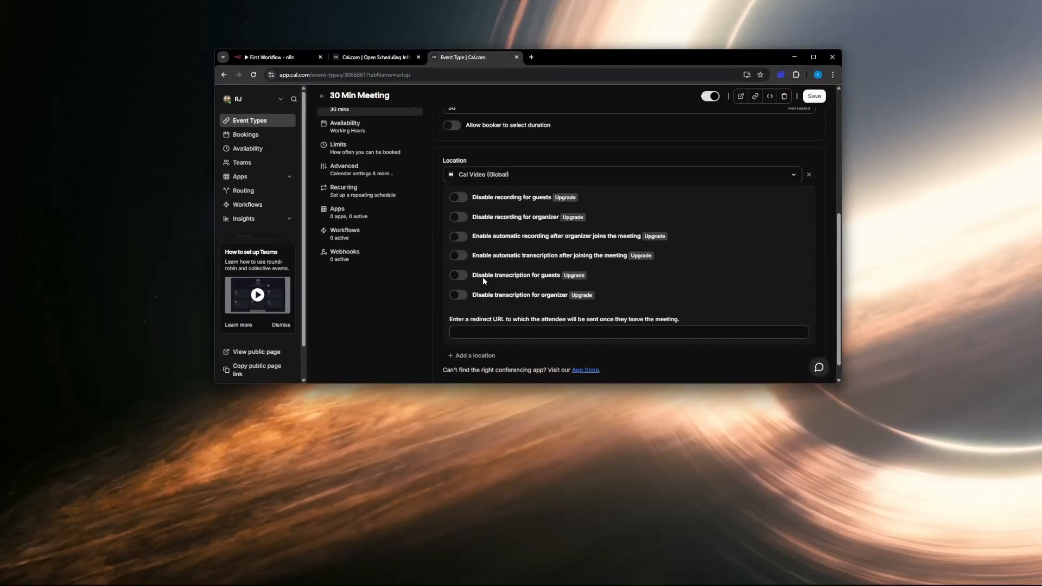
{"action": "scroll", "coordinate": [483, 277], "scroll_direction": "up", "scroll_amount": 5}
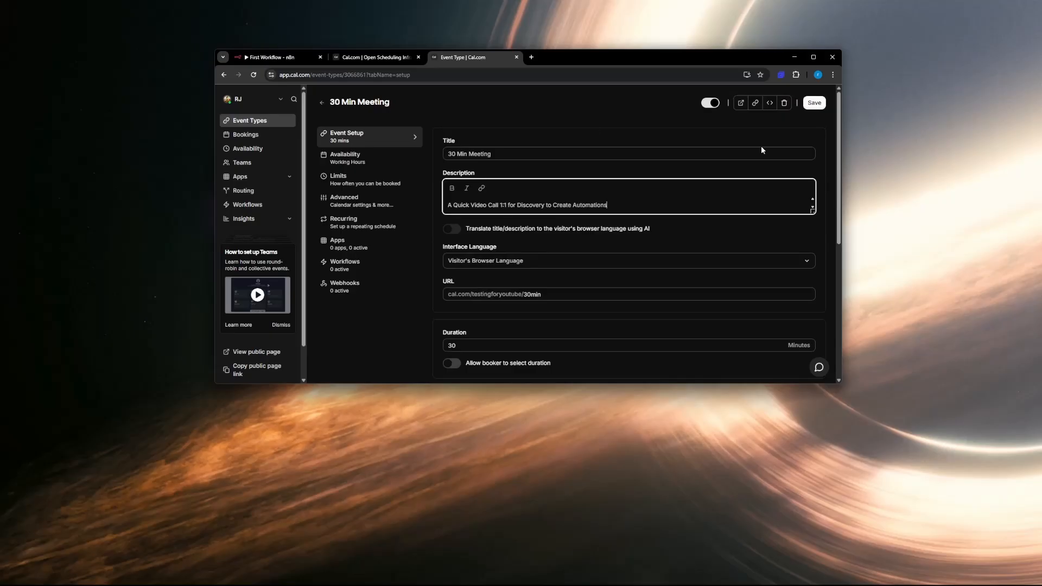
{"action": "left_click", "coordinate": [815, 107]}
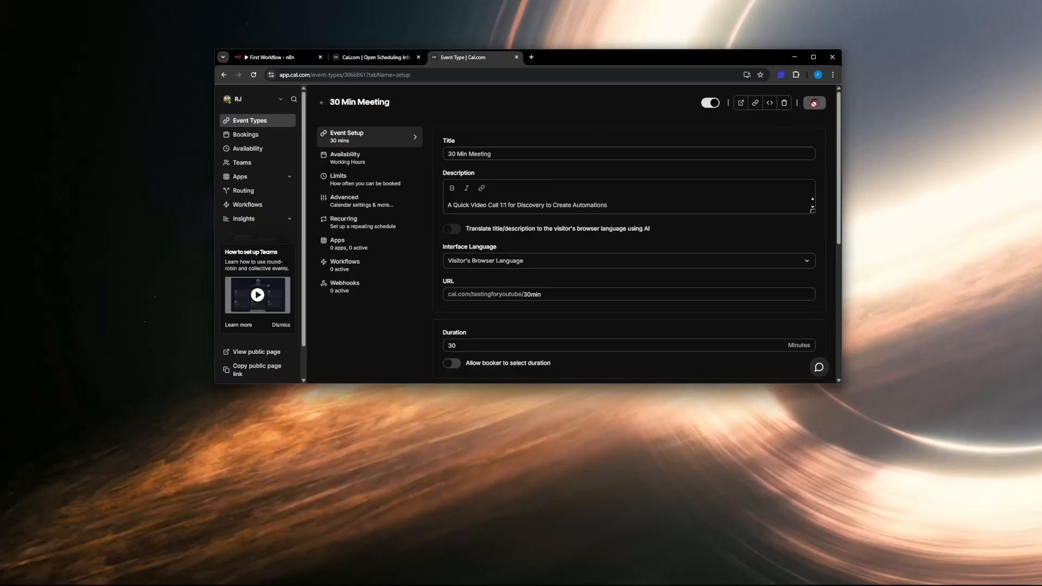
Step: Preview the 30 Min Meeting booking page, copy its link and open it in an incognito window
{"action": "left_click", "coordinate": [742, 104]}
{"action": "left_click", "coordinate": [387, 72]}
{"action": "key", "text": "ctrl+c"}
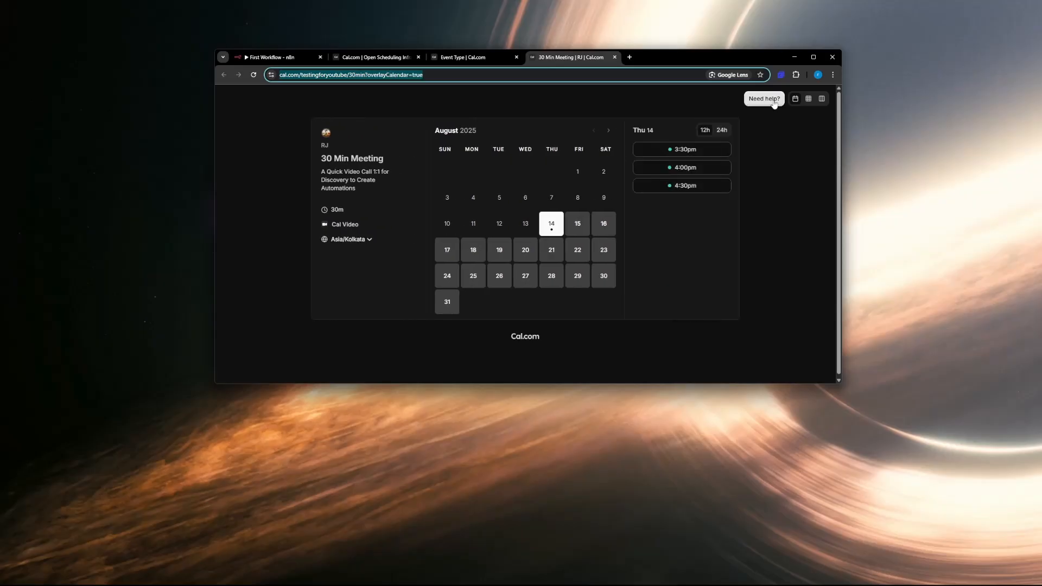
{"action": "left_click", "coordinate": [832, 75]}
{"action": "left_click", "coordinate": [783, 112]}
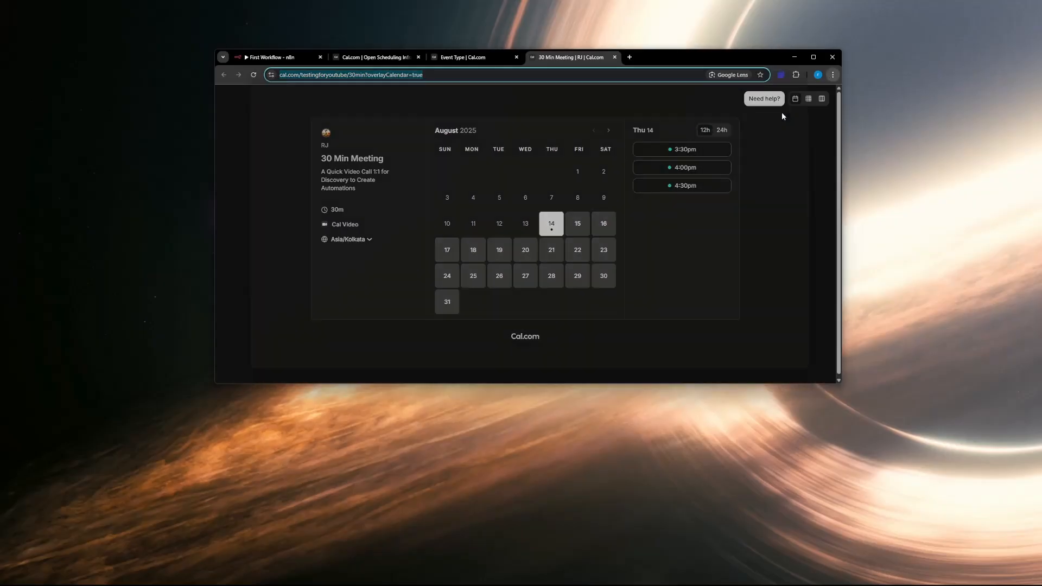
{"action": "key", "text": "ctrl+v"}
{"action": "key", "text": "Return"}
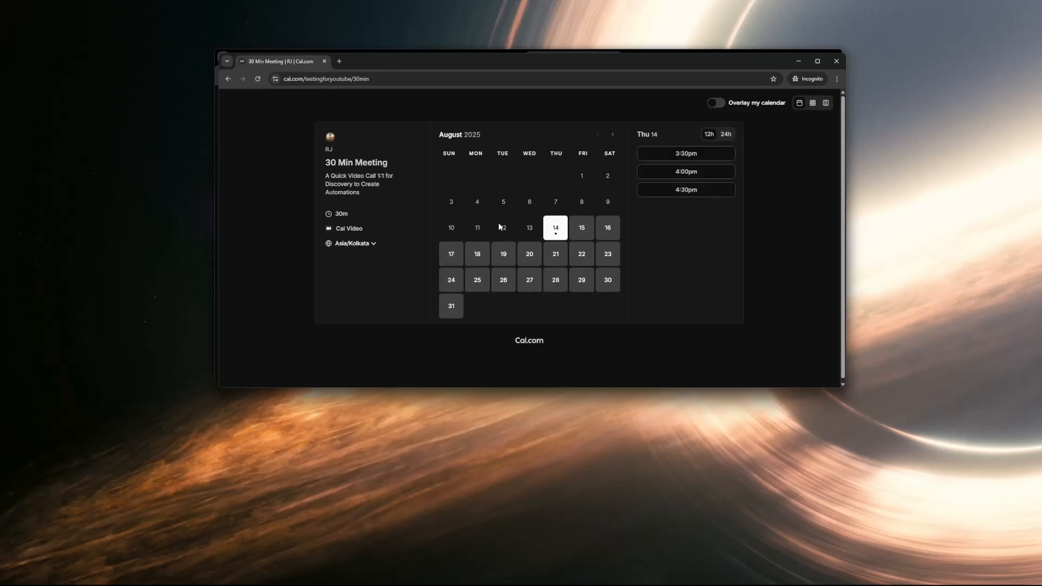
Step: Pick the 3:30pm slot on Thursday, August 14 to bring up the booking form
{"action": "left_click", "coordinate": [671, 158]}
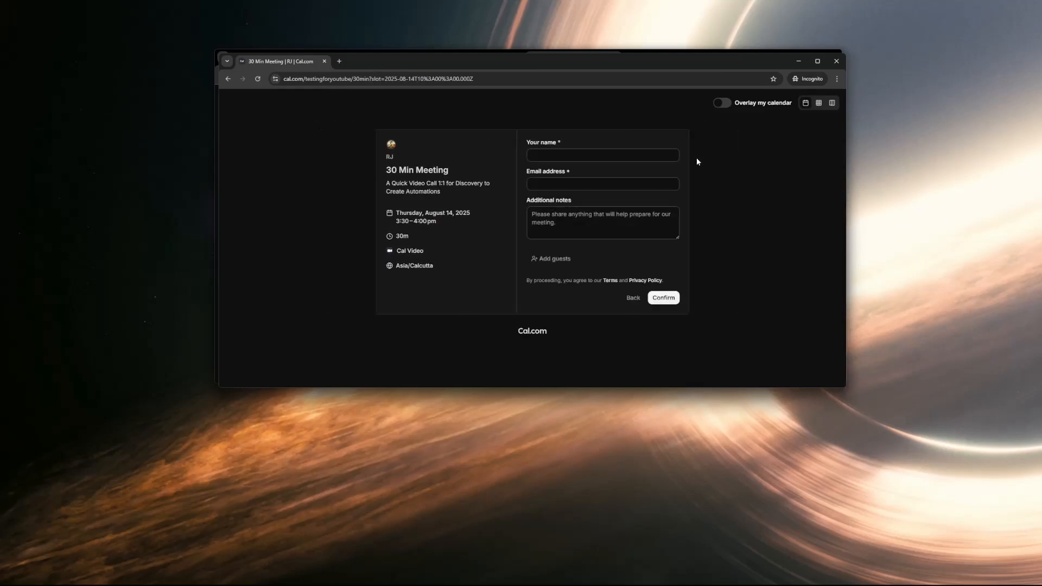
{"action": "left_click", "coordinate": [554, 184]}
{"action": "left_click_drag", "start_coordinate": [476, 61], "coordinate": [499, 158]}
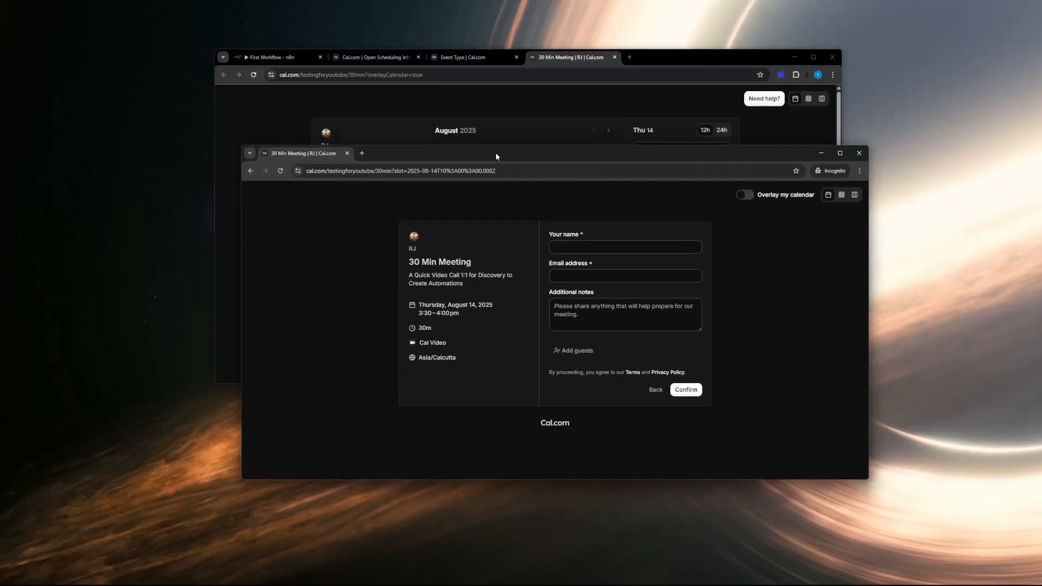
Step: Switch to the n8n workflow, add a Cal.com "On booking created" trigger and start a new credential for it
{"action": "left_click", "coordinate": [262, 57]}
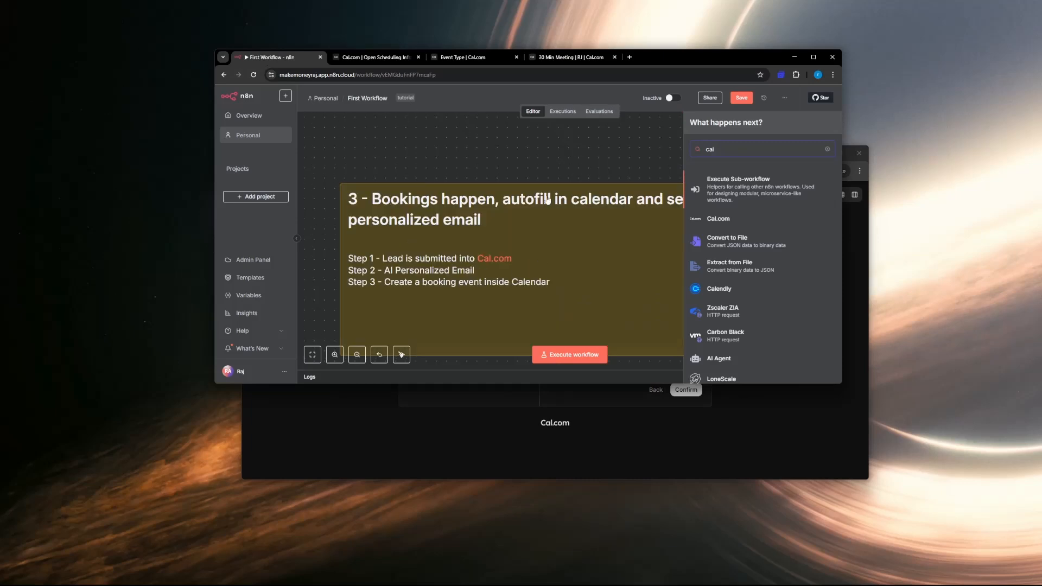
{"action": "left_click", "coordinate": [653, 163]}
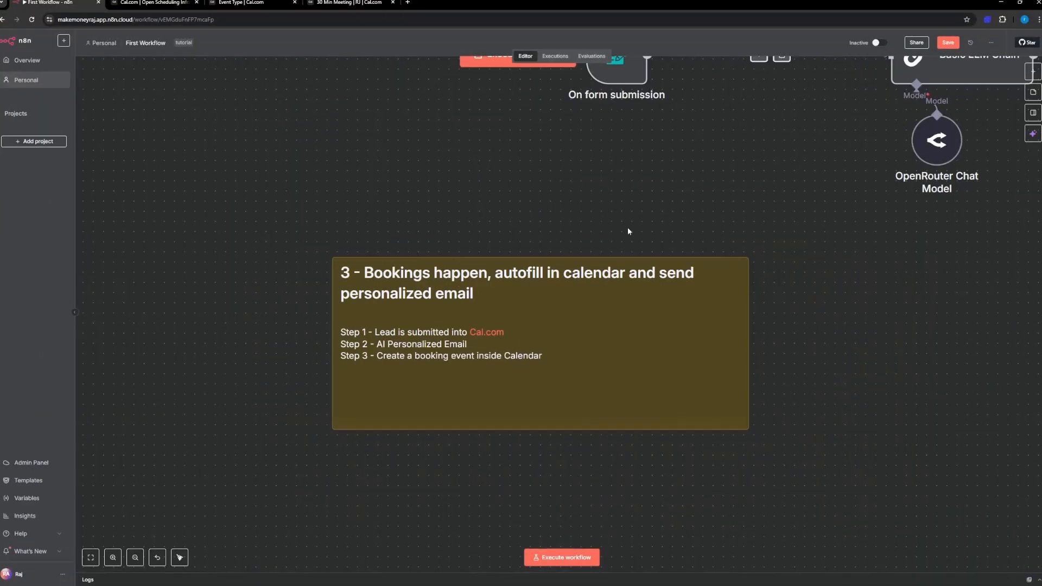
{"action": "scroll", "coordinate": [628, 227], "scroll_direction": "down", "scroll_amount": 5}
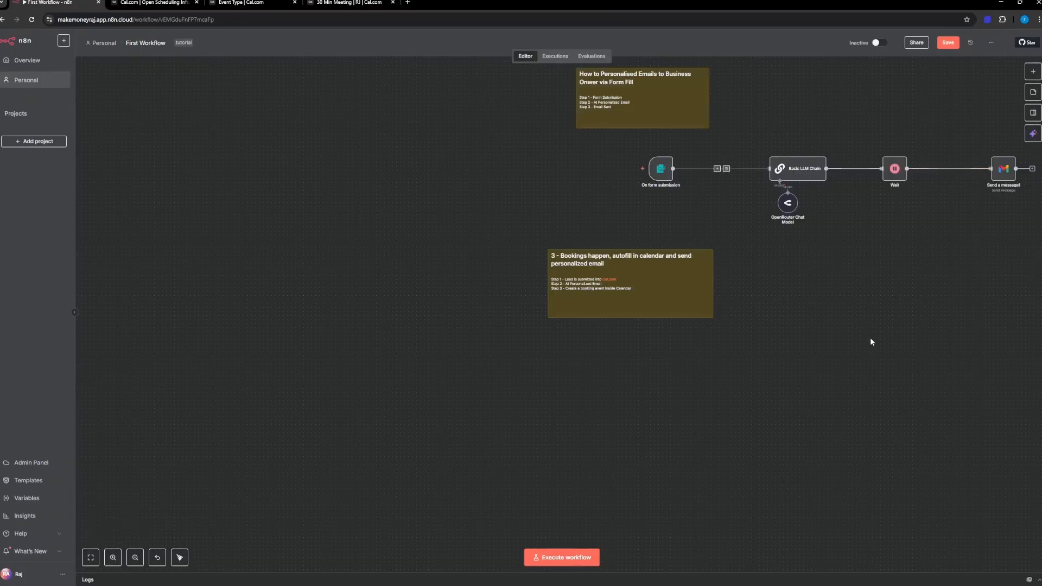
{"action": "scroll", "coordinate": [593, 301], "scroll_direction": "up", "scroll_amount": 5}
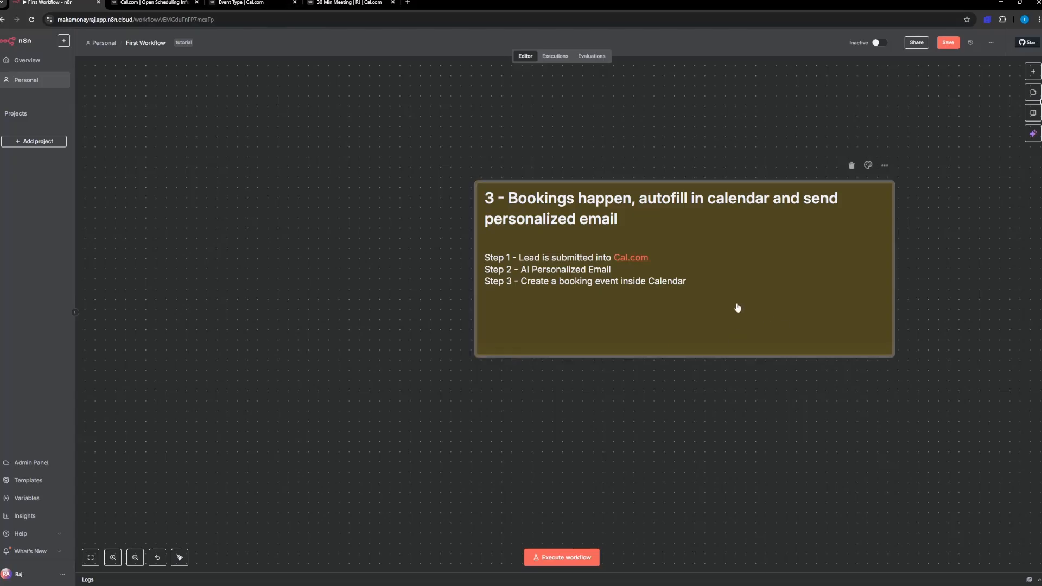
{"action": "left_click_drag", "start_coordinate": [735, 307], "coordinate": [464, 278]}
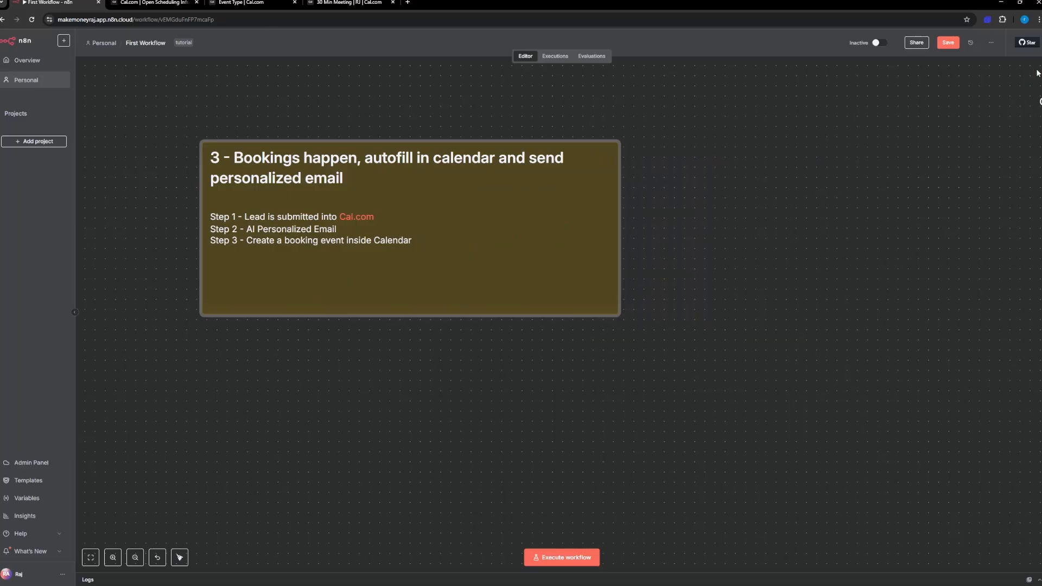
{"action": "left_click", "coordinate": [1034, 72]}
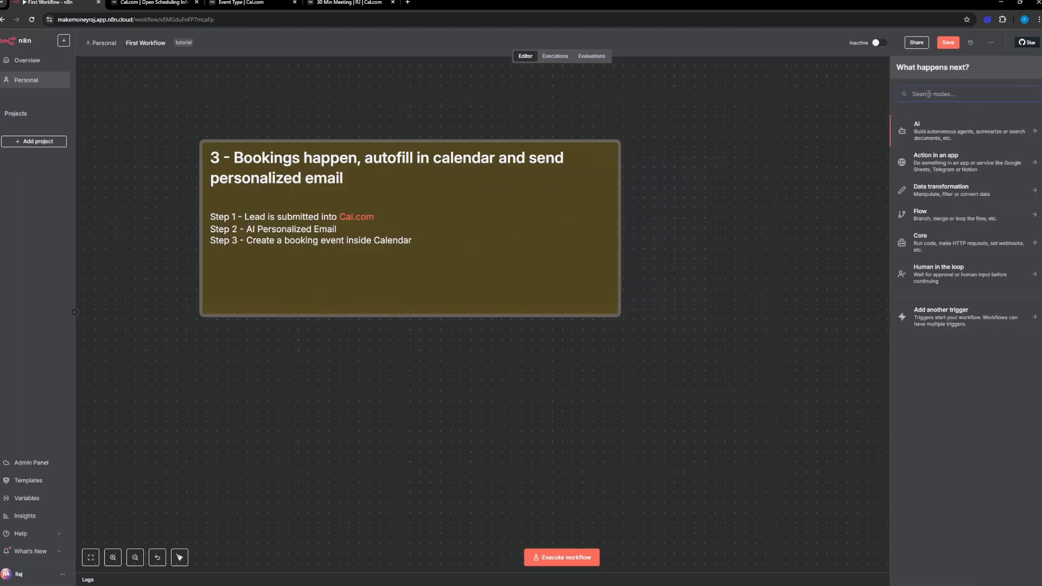
{"action": "type", "text": "cal"}
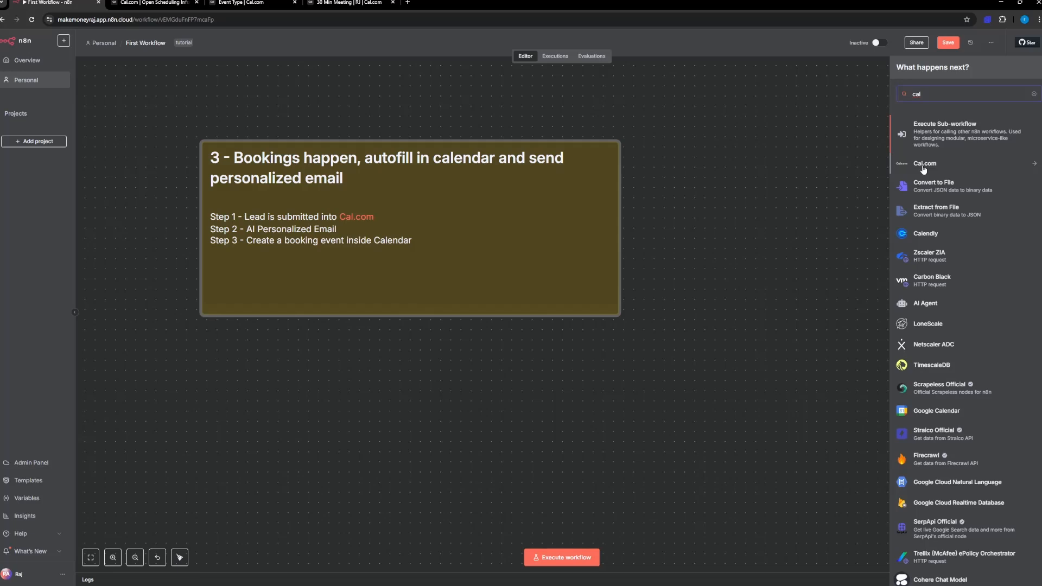
{"action": "left_click", "coordinate": [924, 167]}
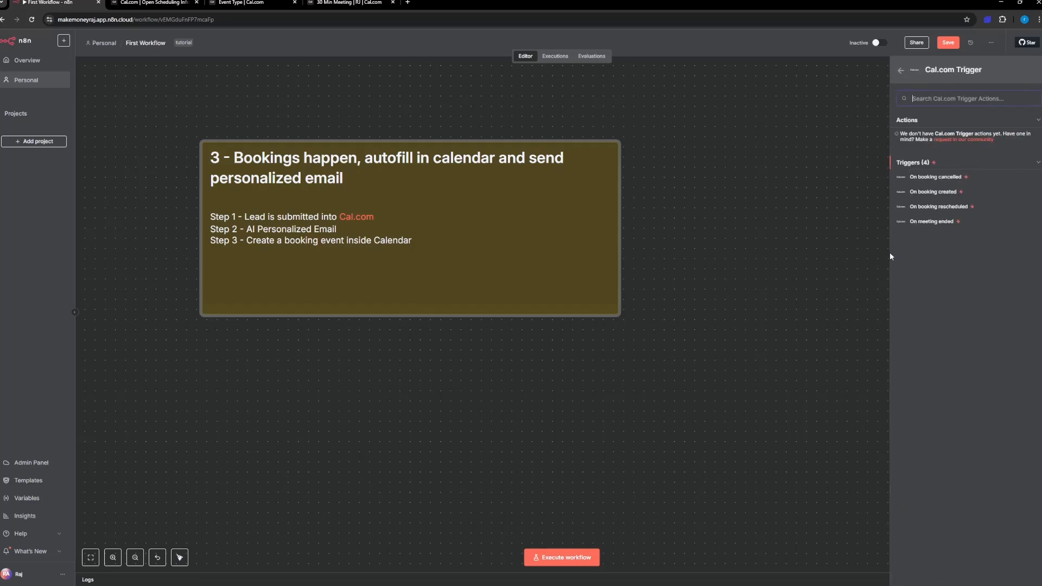
{"action": "left_click", "coordinate": [944, 194]}
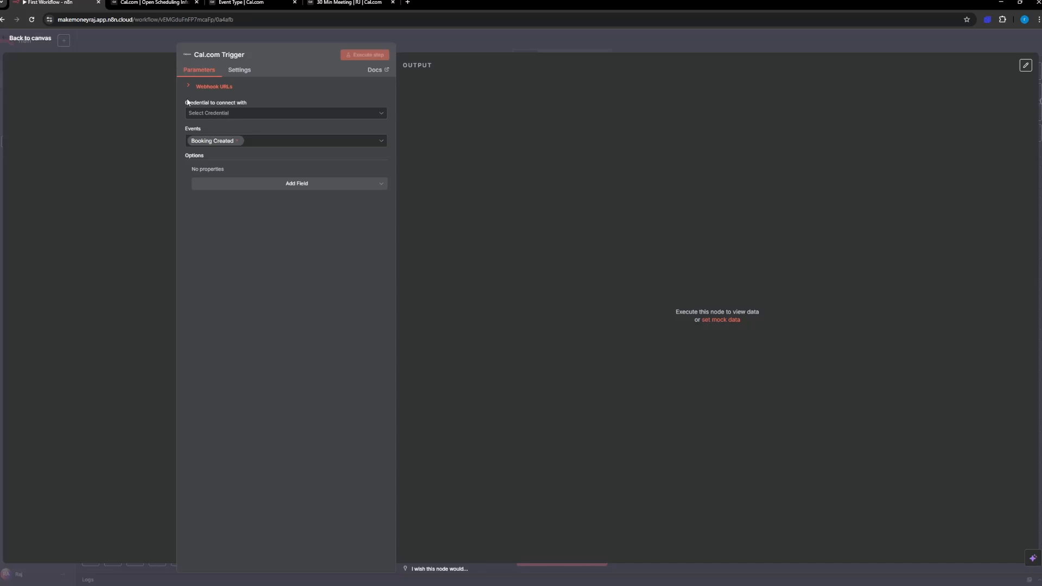
{"action": "left_click", "coordinate": [227, 113]}
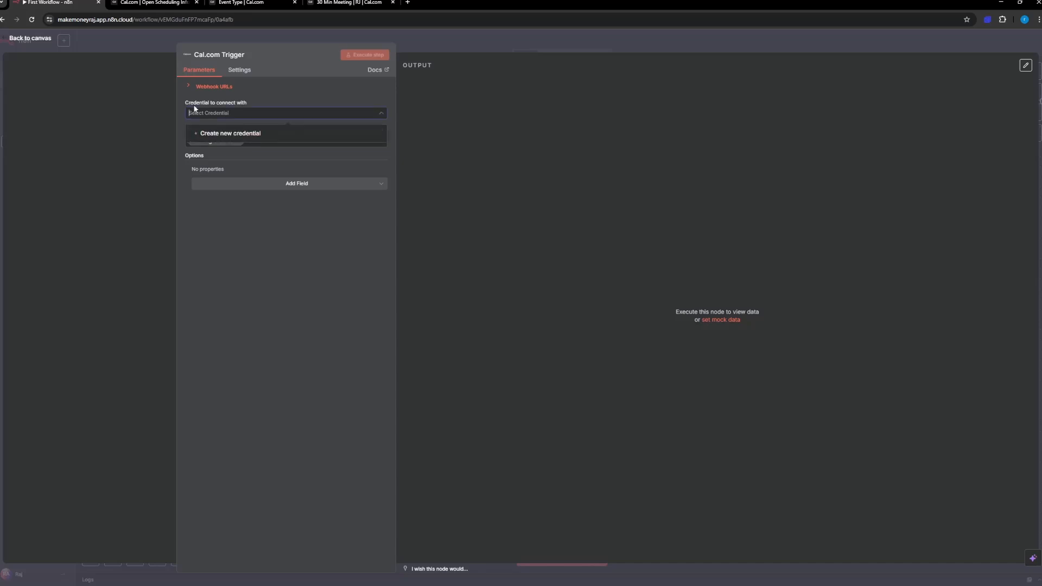
{"action": "left_click", "coordinate": [221, 134]}
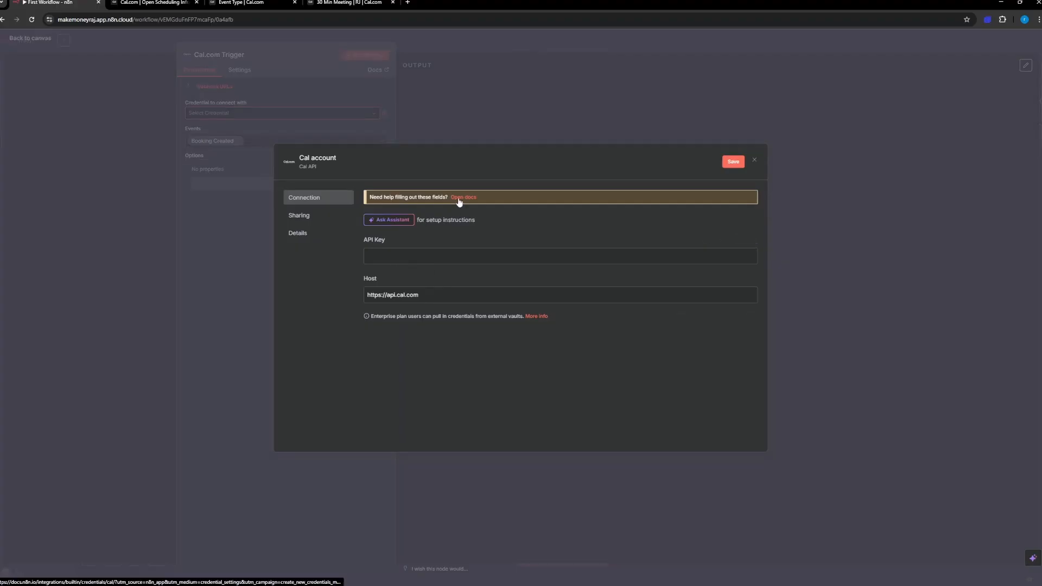
Step: Switch to Cal.com and open the developer API keys page in the account settings
{"action": "left_click", "coordinate": [242, 3]}
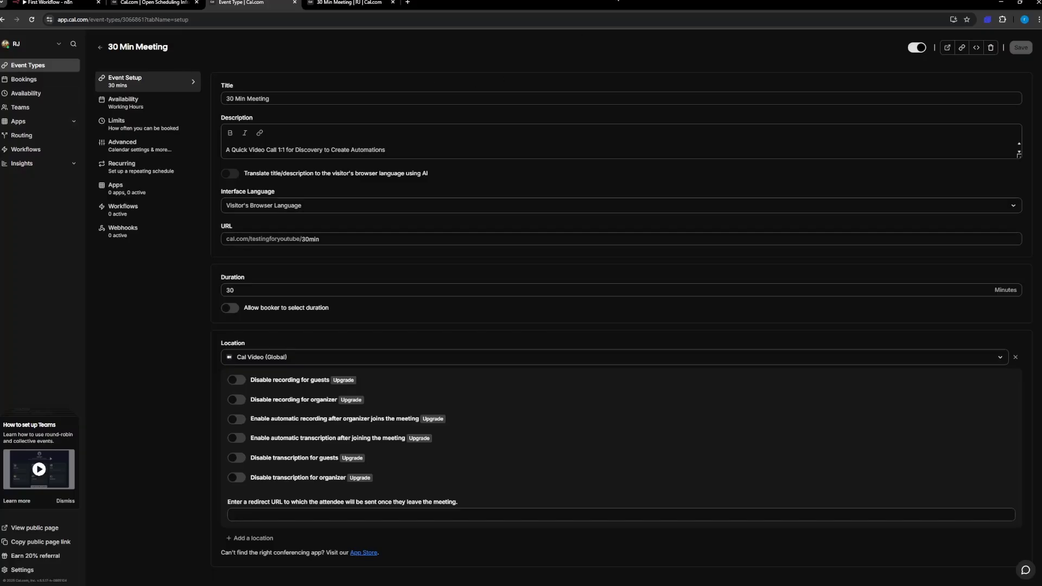
{"action": "left_click_drag", "start_coordinate": [618, 2], "coordinate": [631, 50]}
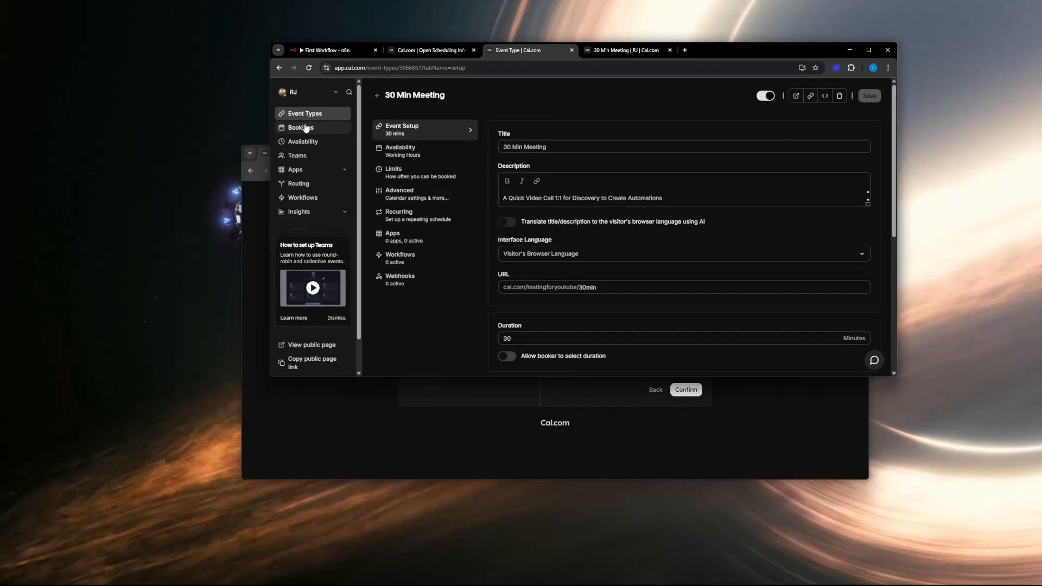
{"action": "left_click", "coordinate": [334, 92]}
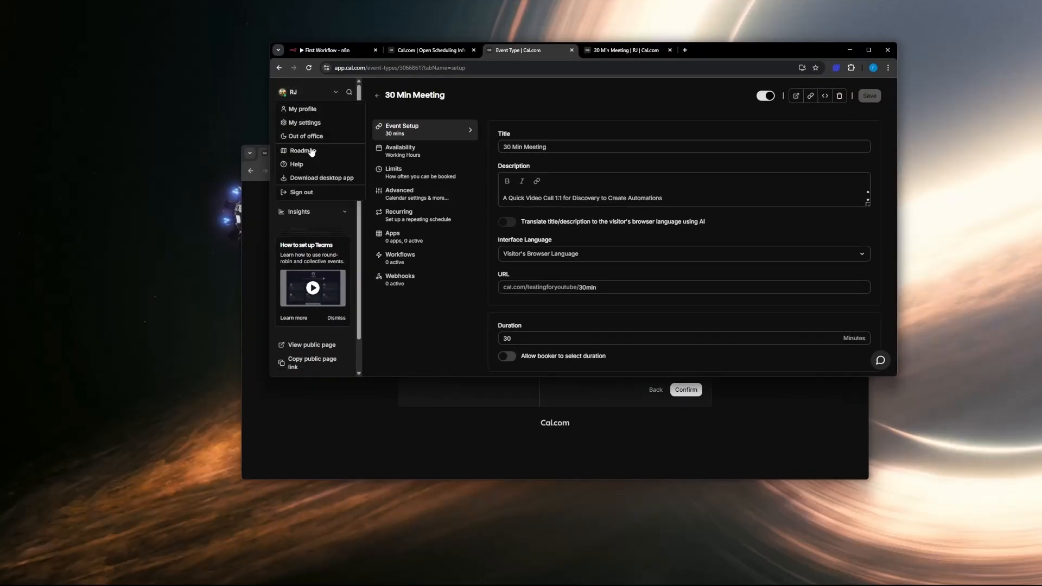
{"action": "left_click", "coordinate": [306, 123]}
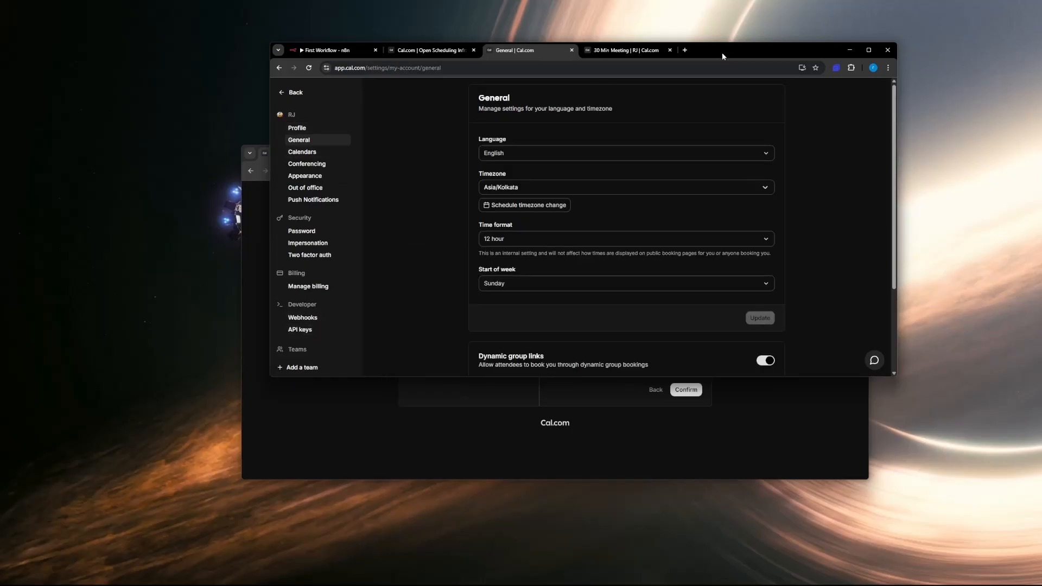
{"action": "left_click_drag", "start_coordinate": [722, 52], "coordinate": [553, 117]}
{"action": "left_click", "coordinate": [380, 368]}
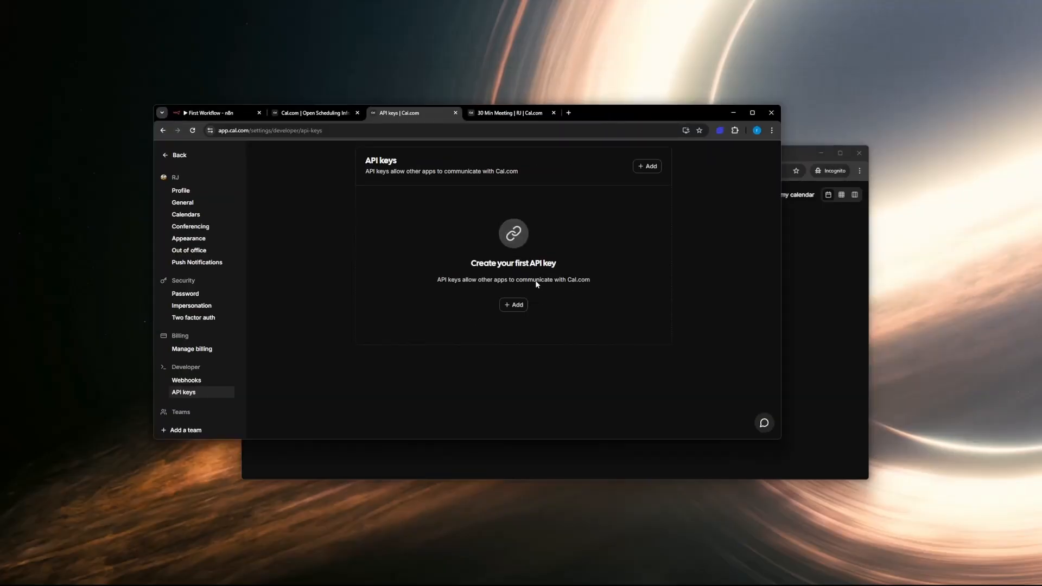
Step: Create an API key named Testn8n that expires in 7 days
{"action": "left_click", "coordinate": [649, 170]}
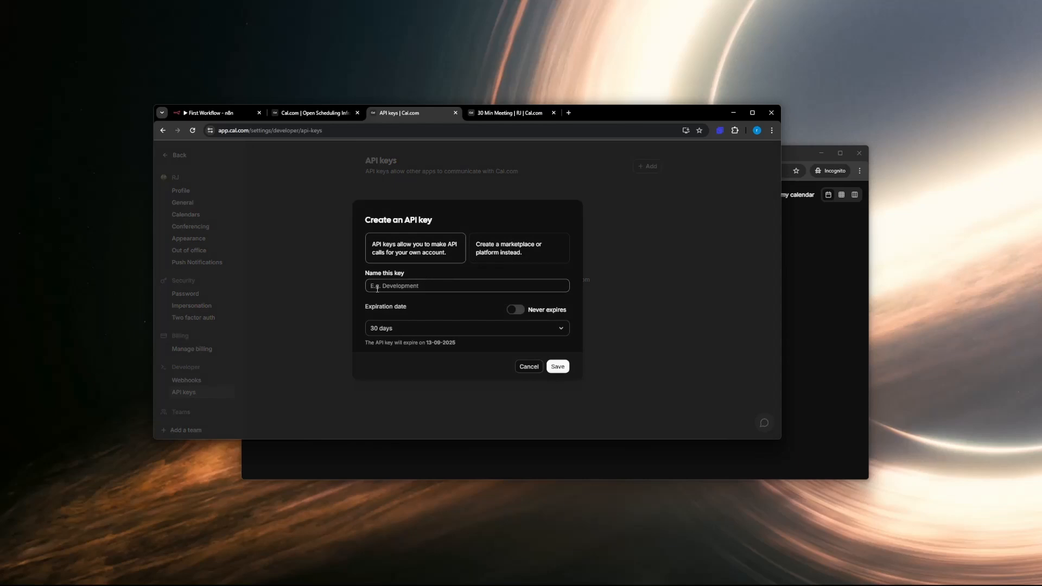
{"action": "type", "text": "Testn8n"}
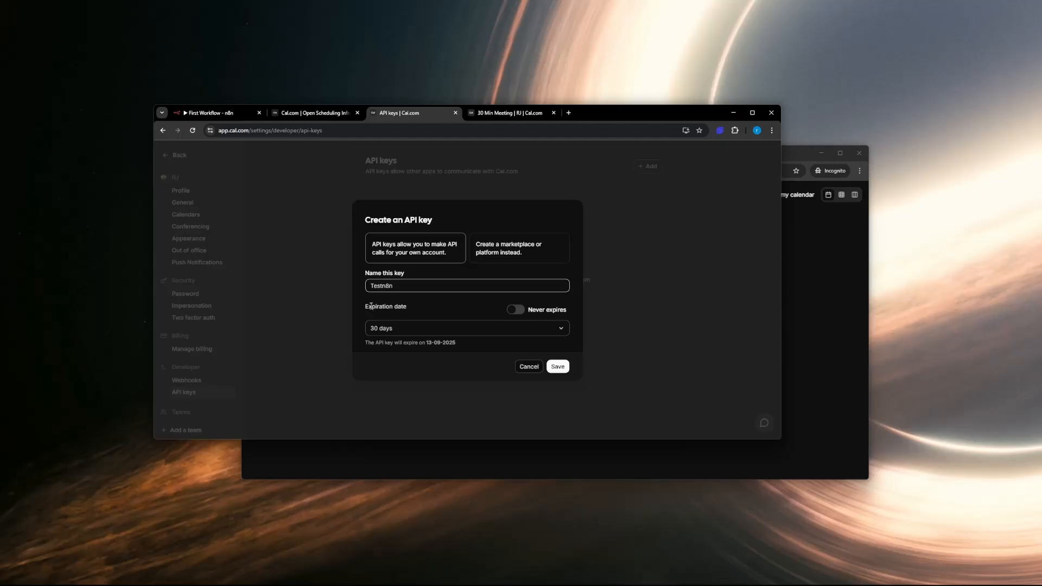
{"action": "left_click_drag", "start_coordinate": [371, 306], "coordinate": [414, 308]}
{"action": "left_click", "coordinate": [383, 327]}
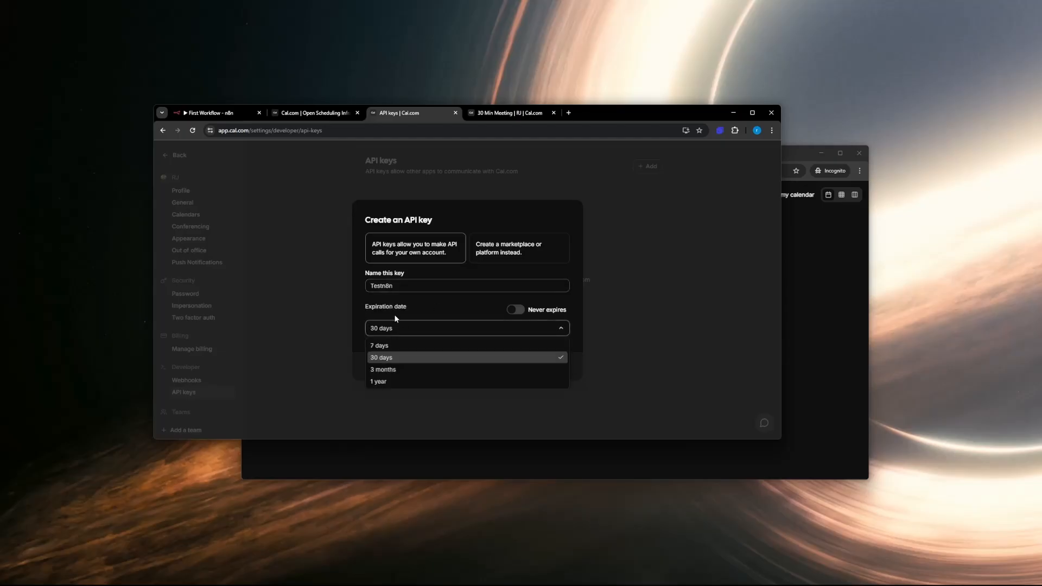
{"action": "left_click", "coordinate": [437, 305]}
{"action": "left_click", "coordinate": [393, 326]}
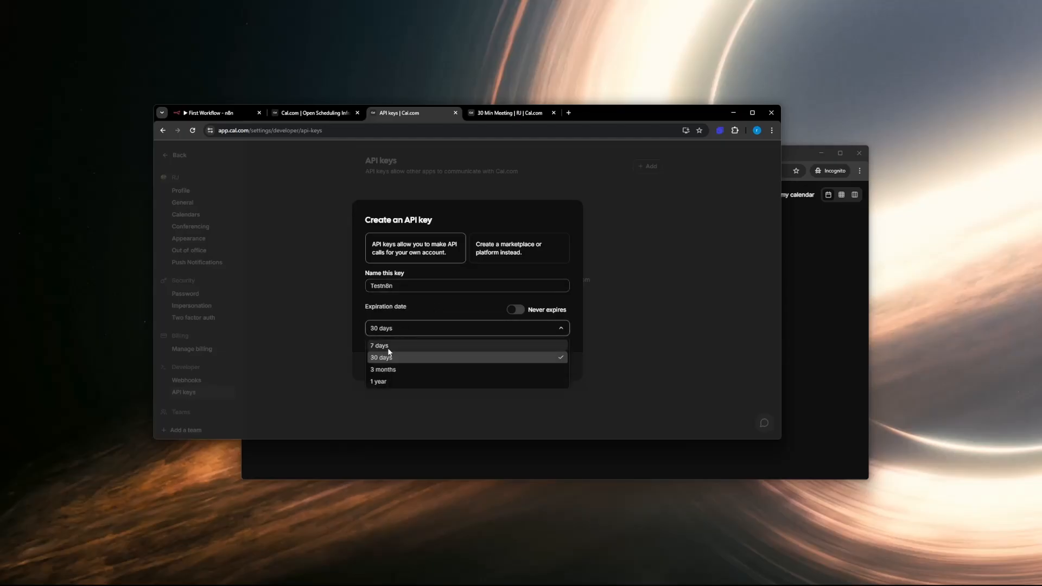
{"action": "left_click", "coordinate": [384, 346]}
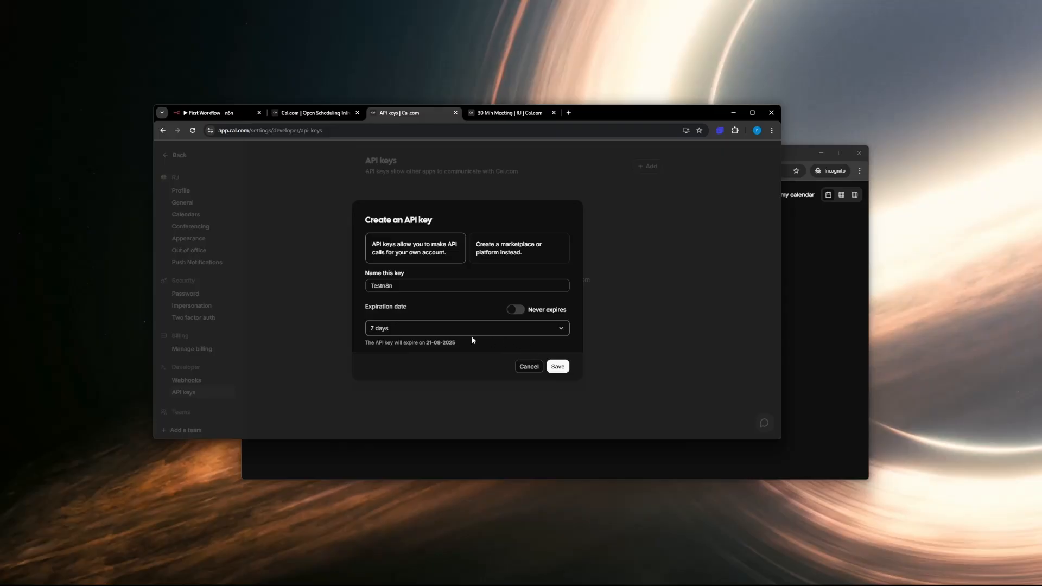
{"action": "left_click", "coordinate": [559, 369]}
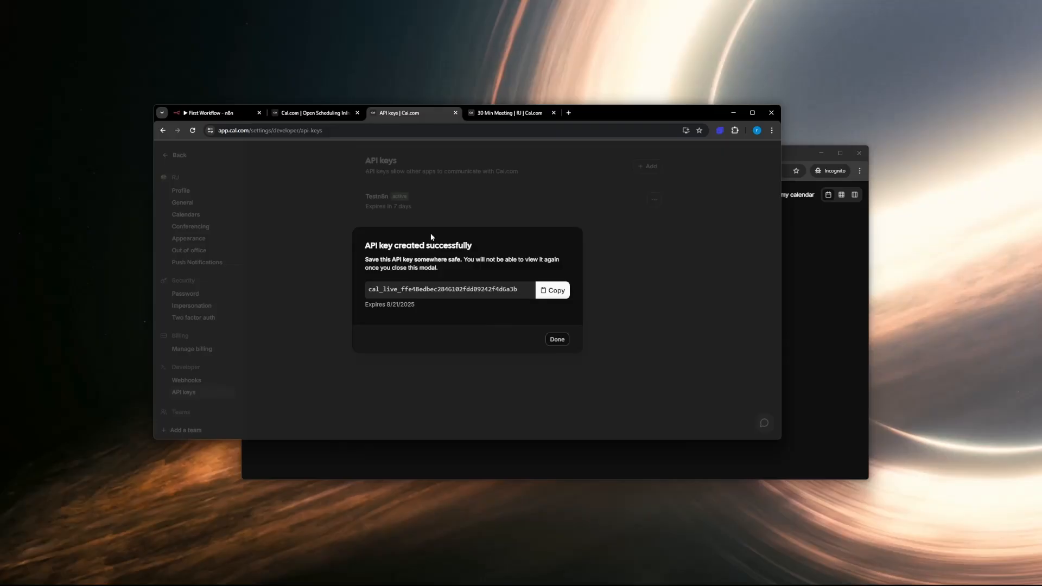
Step: Copy the new API key, switch to n8n, paste it into the Cal account credential's API key field and save the credential
{"action": "left_click", "coordinate": [553, 290]}
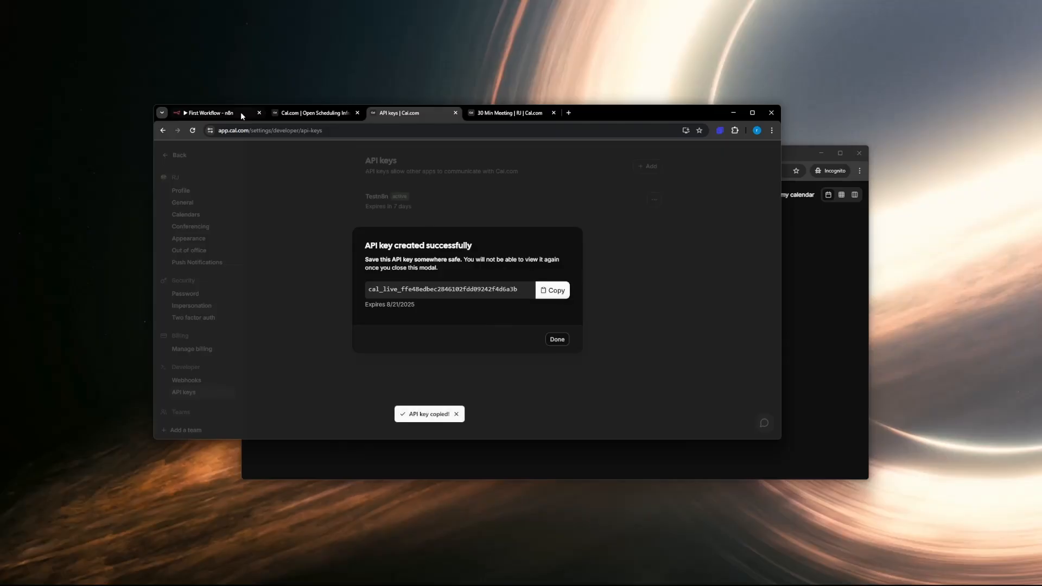
{"action": "left_click", "coordinate": [224, 113]}
{"action": "left_click", "coordinate": [379, 273]}
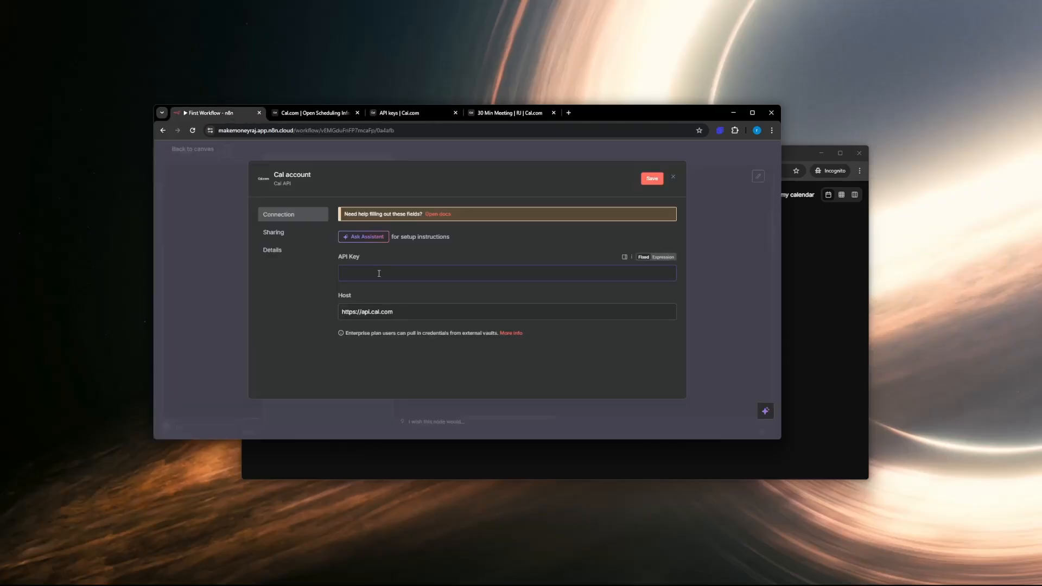
{"action": "key", "text": "ctrl+v"}
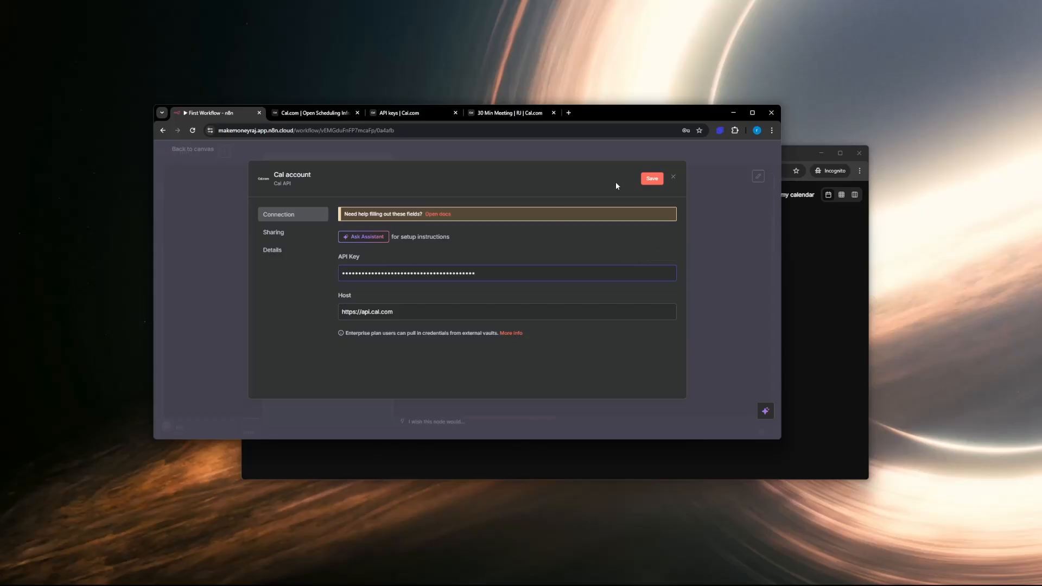
{"action": "left_click", "coordinate": [651, 179]}
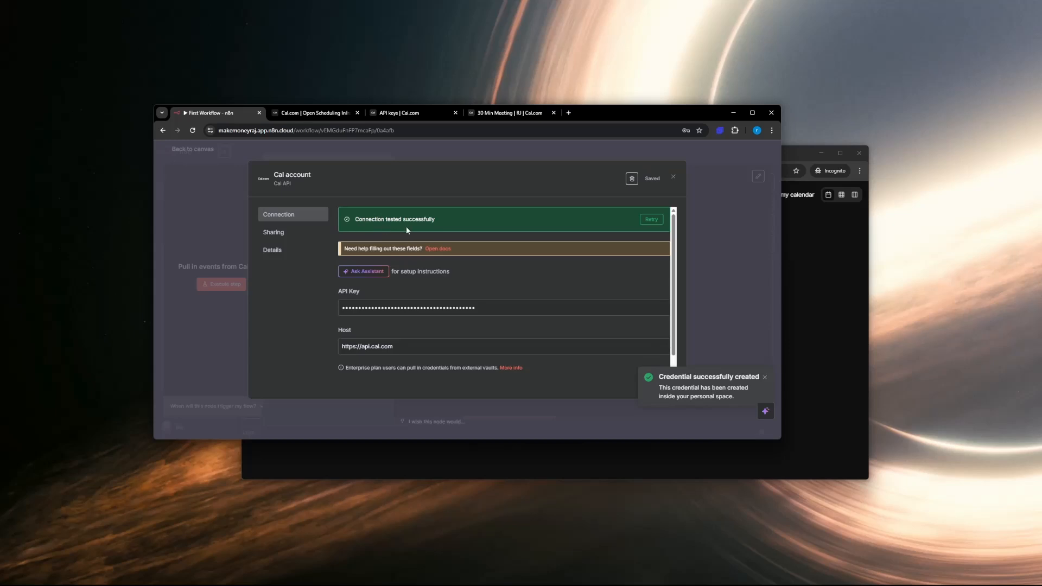
{"action": "left_click", "coordinate": [673, 177]}
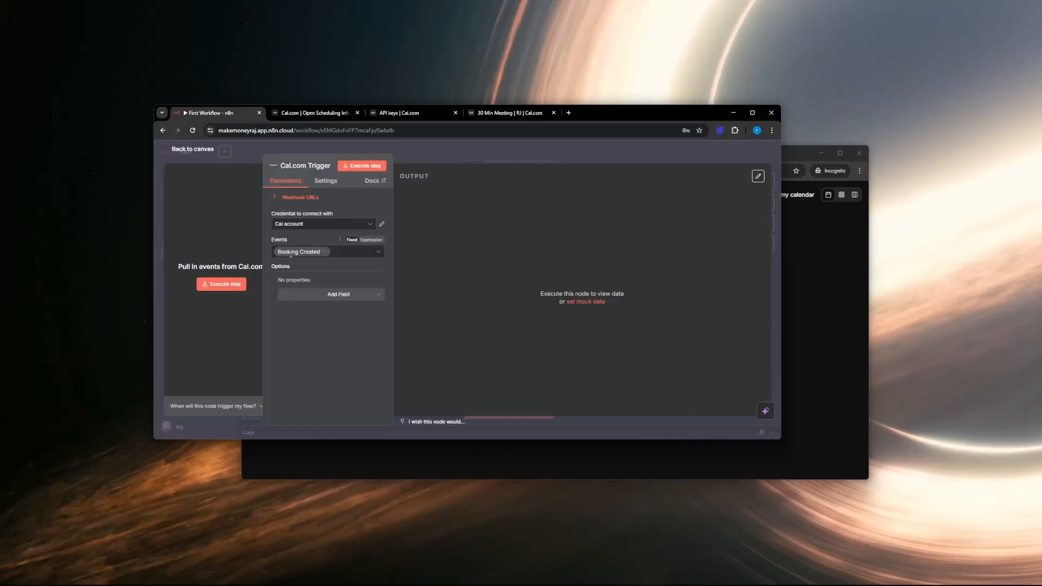
Step: Review the Cal.com Trigger's available event types, keep Booking Created and maximize the browser window
{"action": "left_click", "coordinate": [375, 253]}
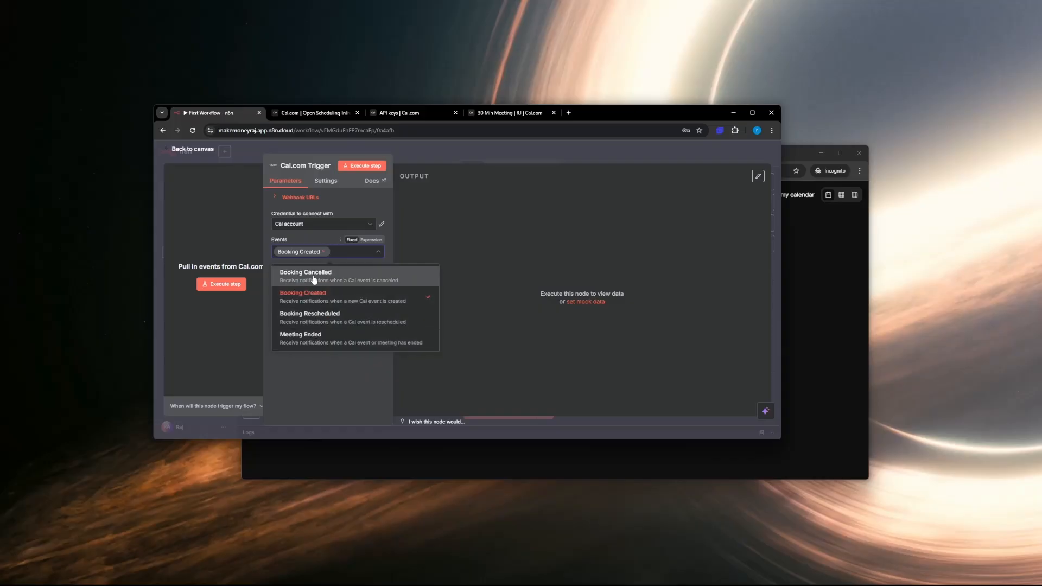
{"action": "left_click", "coordinate": [310, 361]}
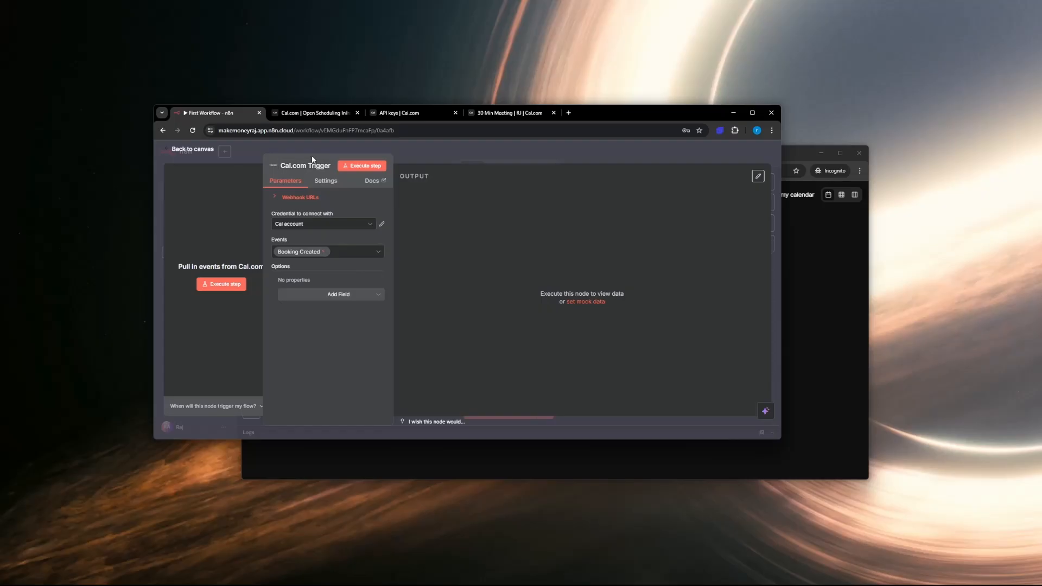
{"action": "left_click_drag", "start_coordinate": [312, 158], "coordinate": [413, 166]}
{"action": "double_click", "coordinate": [621, 112]}
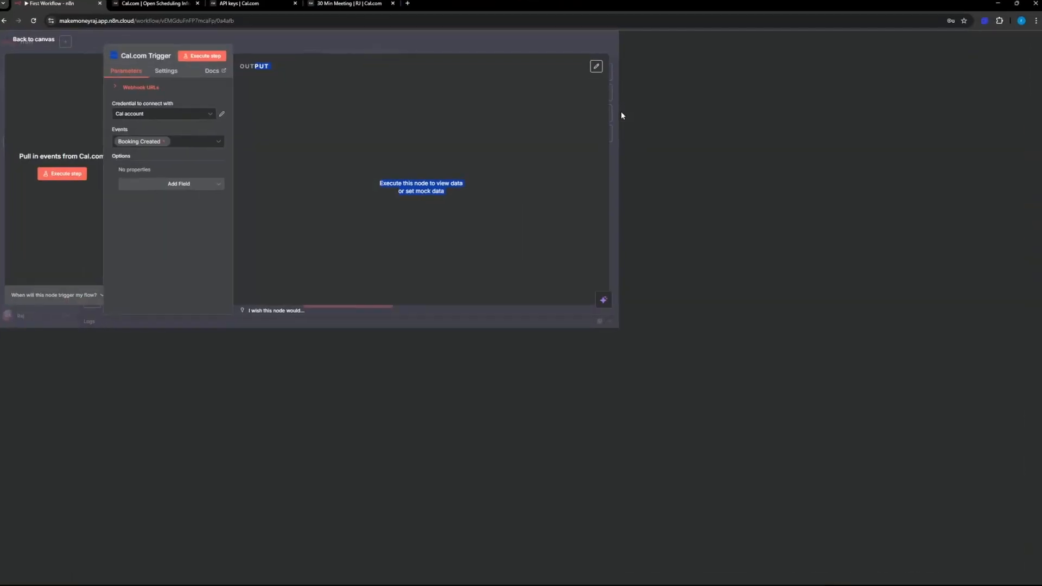
{"action": "left_click", "coordinate": [366, 56]}
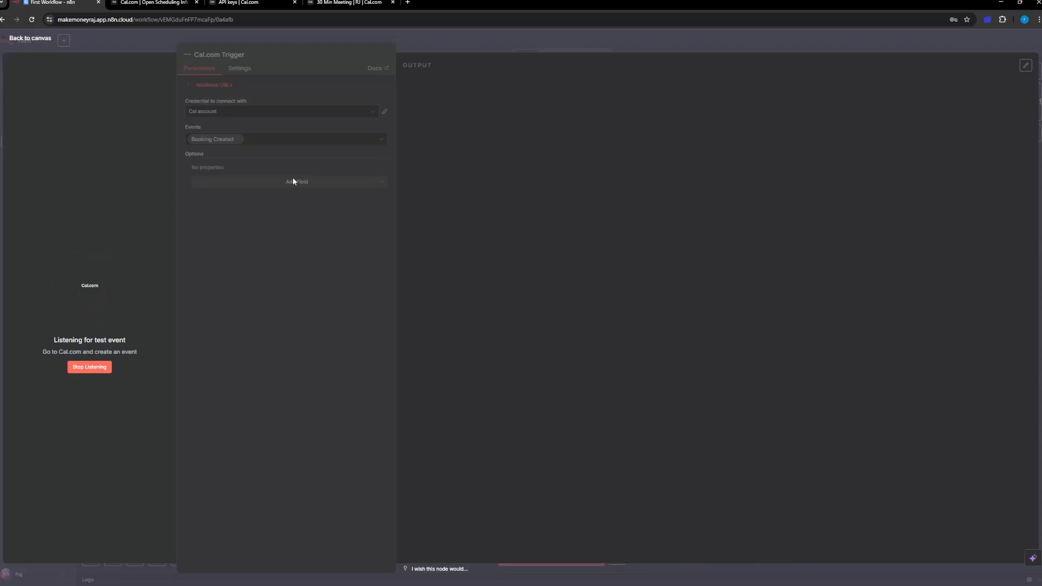
{"action": "left_click", "coordinate": [90, 367]}
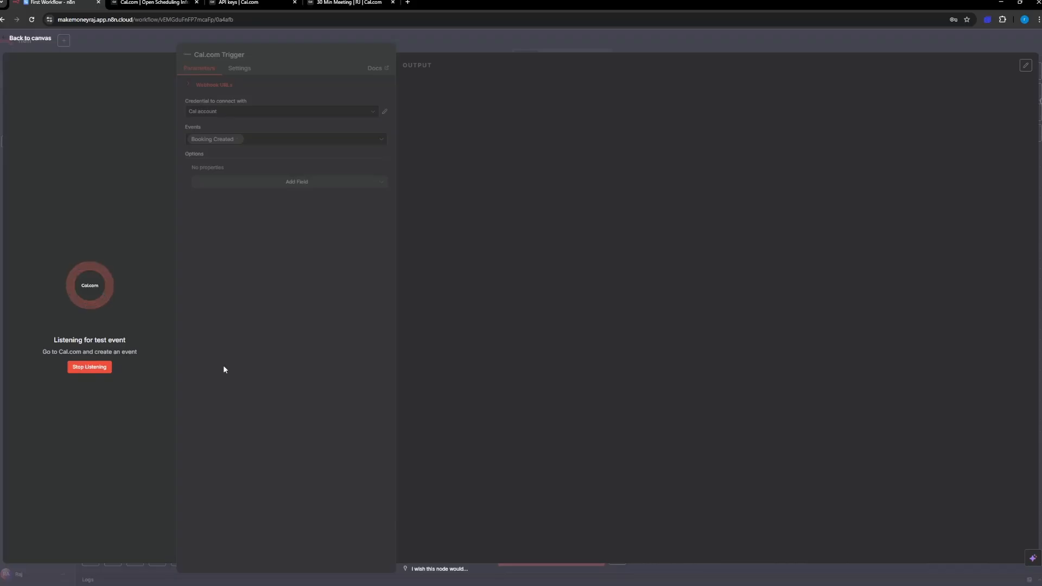
{"action": "left_click", "coordinate": [30, 38]}
Step: Position the Cal.com Trigger below the bookings note and place a copy of the form flow's final Gmail node beside it
{"action": "left_click_drag", "start_coordinate": [358, 189], "coordinate": [439, 422]}
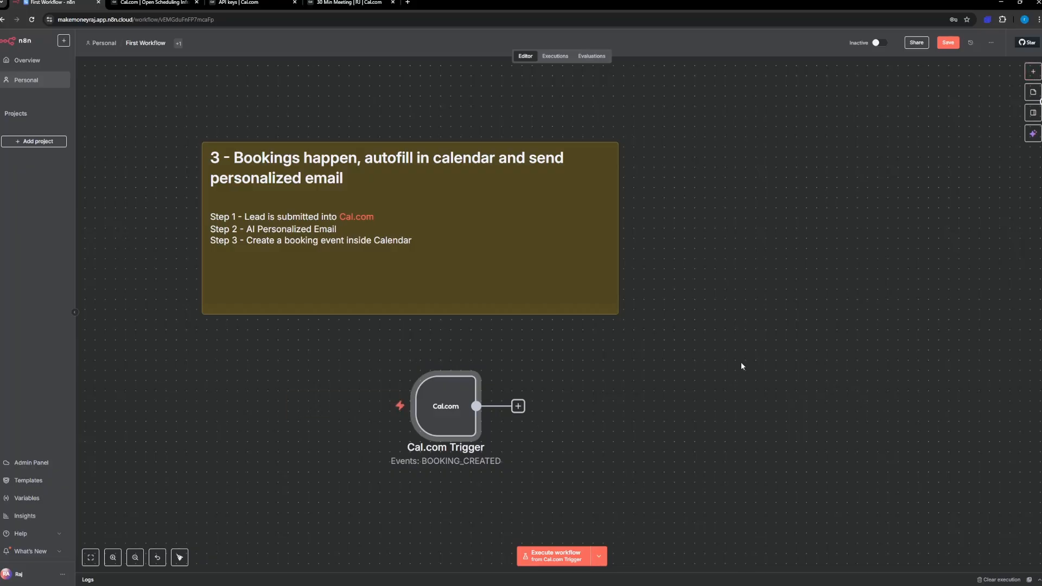
{"action": "scroll", "coordinate": [741, 363], "scroll_direction": "down", "scroll_amount": 5}
{"action": "right_click", "coordinate": [660, 384]}
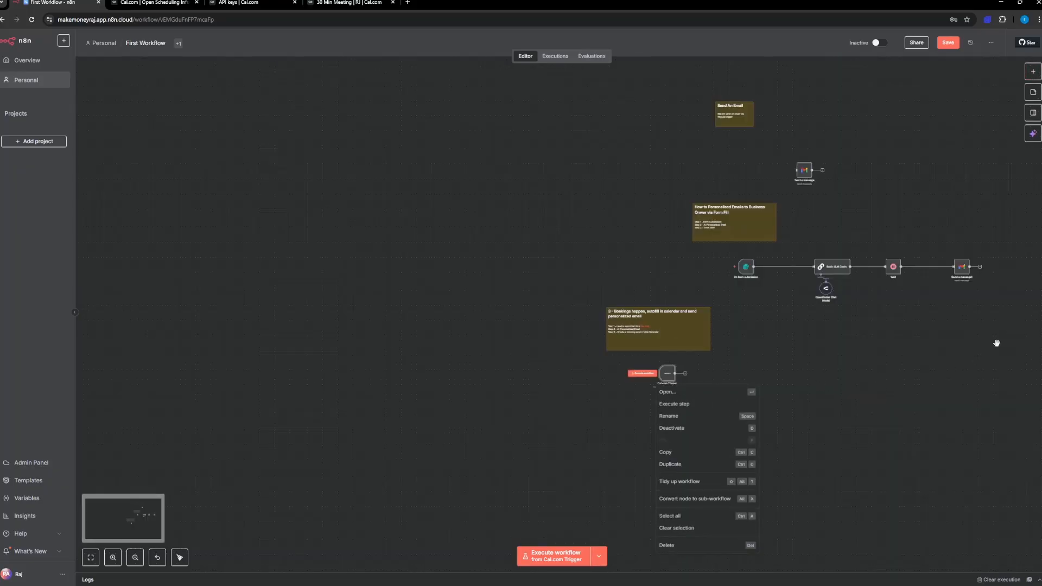
{"action": "scroll", "coordinate": [997, 343], "scroll_direction": "up", "scroll_amount": 5}
{"action": "left_click_drag", "start_coordinate": [993, 256], "coordinate": [873, 124]}
{"action": "key", "text": "ctrl+c"}
{"action": "left_click", "coordinate": [480, 353]}
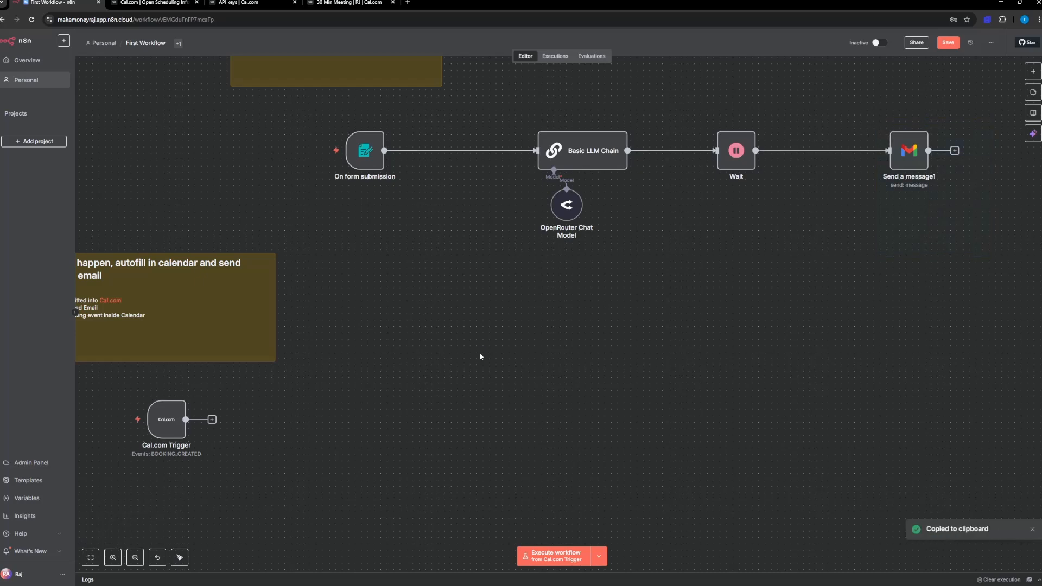
{"action": "key", "text": "ctrl+v"}
{"action": "scroll", "coordinate": [598, 399], "scroll_direction": "down", "scroll_amount": 3}
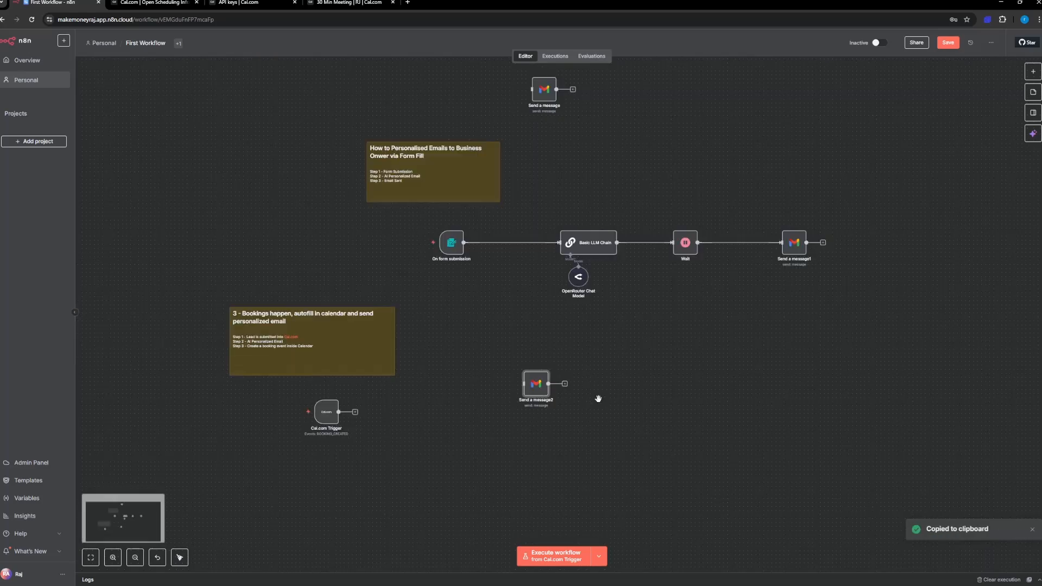
{"action": "left_click_drag", "start_coordinate": [536, 387], "coordinate": [405, 414]}
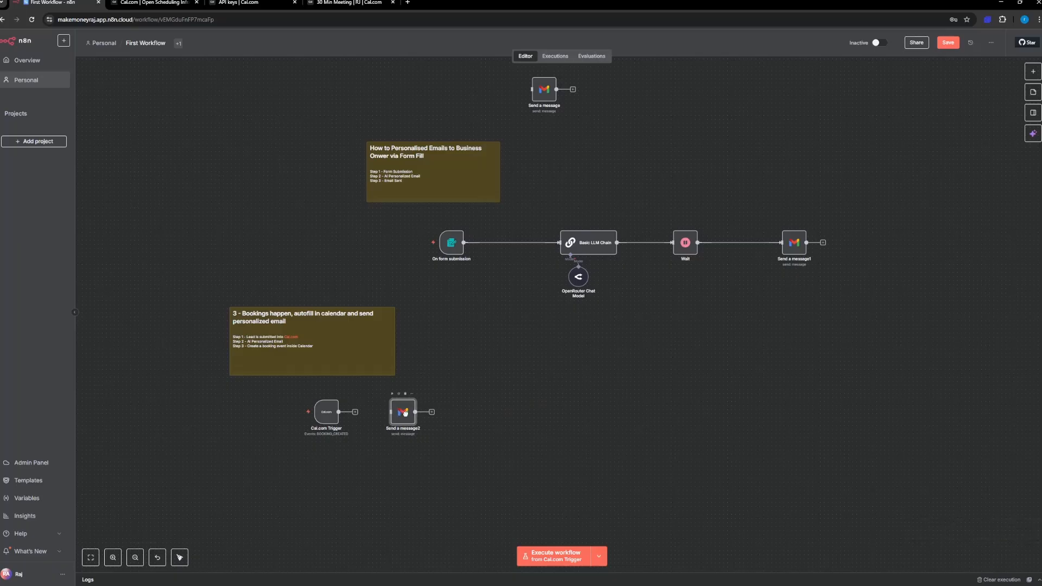
Step: Connect the Cal.com Trigger to the copied Gmail node and check that node's parameters
{"action": "scroll", "coordinate": [348, 412], "scroll_direction": "up", "scroll_amount": 5}
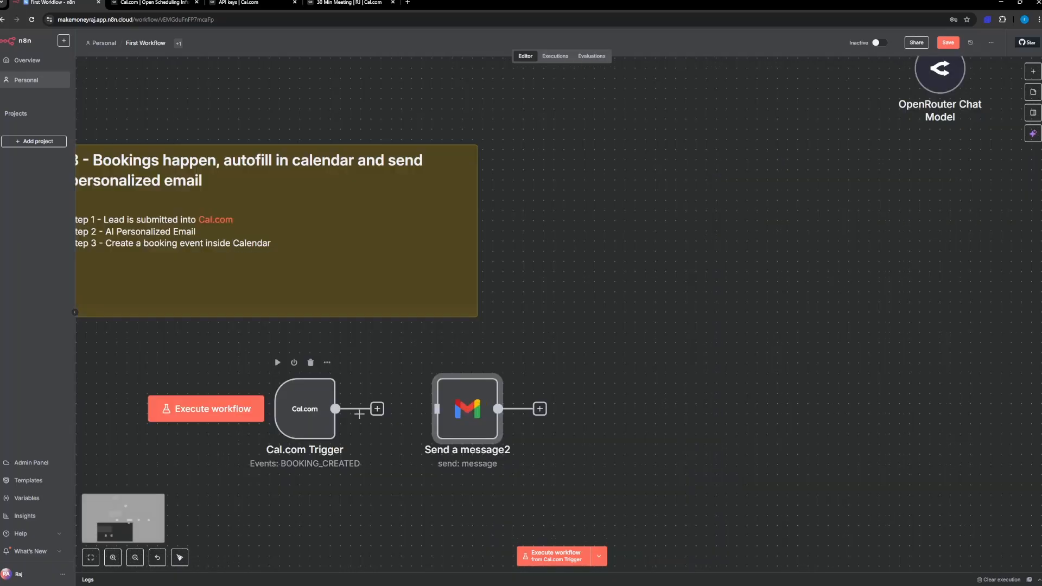
{"action": "left_click_drag", "start_coordinate": [377, 410], "coordinate": [426, 414]}
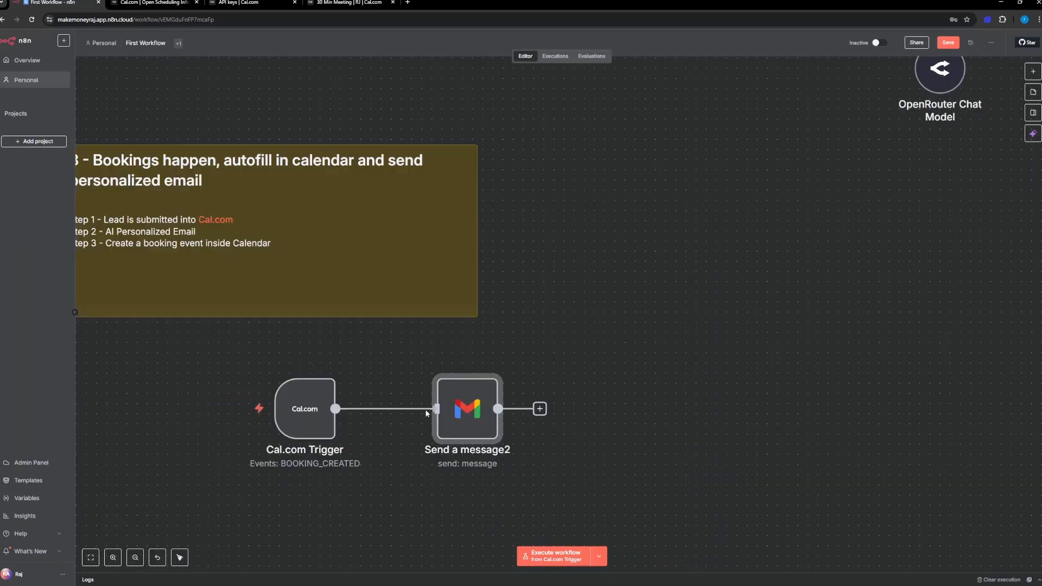
{"action": "mouse_move", "coordinate": [442, 413]}
{"action": "double_click", "coordinate": [460, 416]}
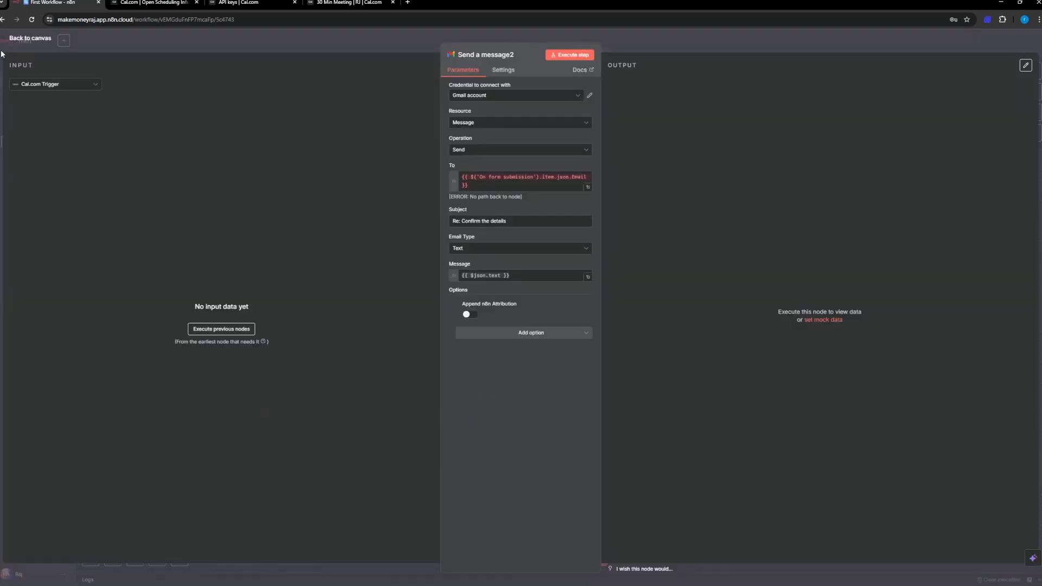
{"action": "left_click", "coordinate": [29, 39]}
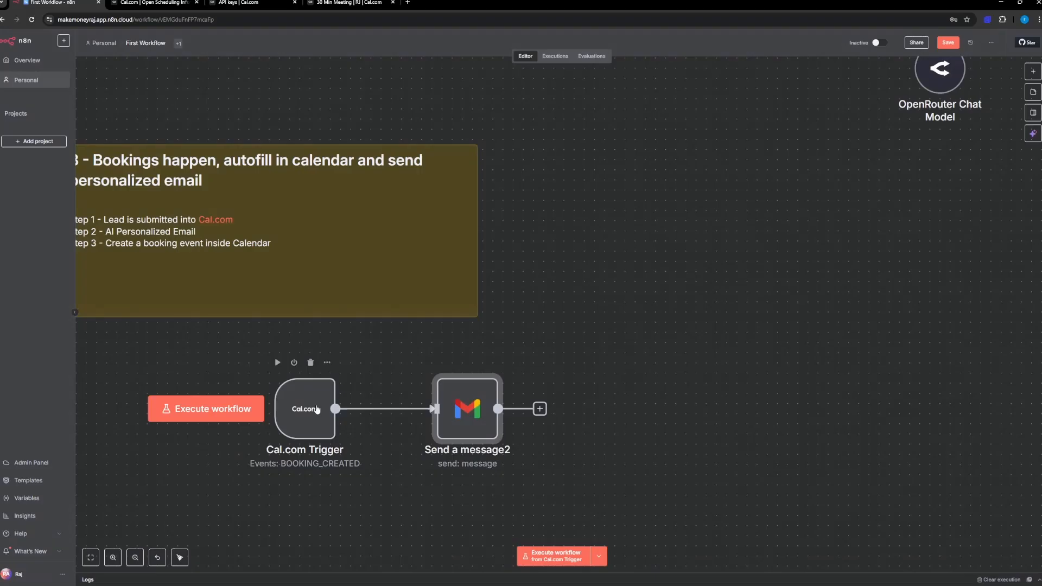
Step: Execute the Cal.com Trigger step to listen for a test event, switch to the 30 Min Meeting booking page and pick the 4:00pm slot
{"action": "scroll", "coordinate": [603, 348], "scroll_direction": "down", "scroll_amount": 1}
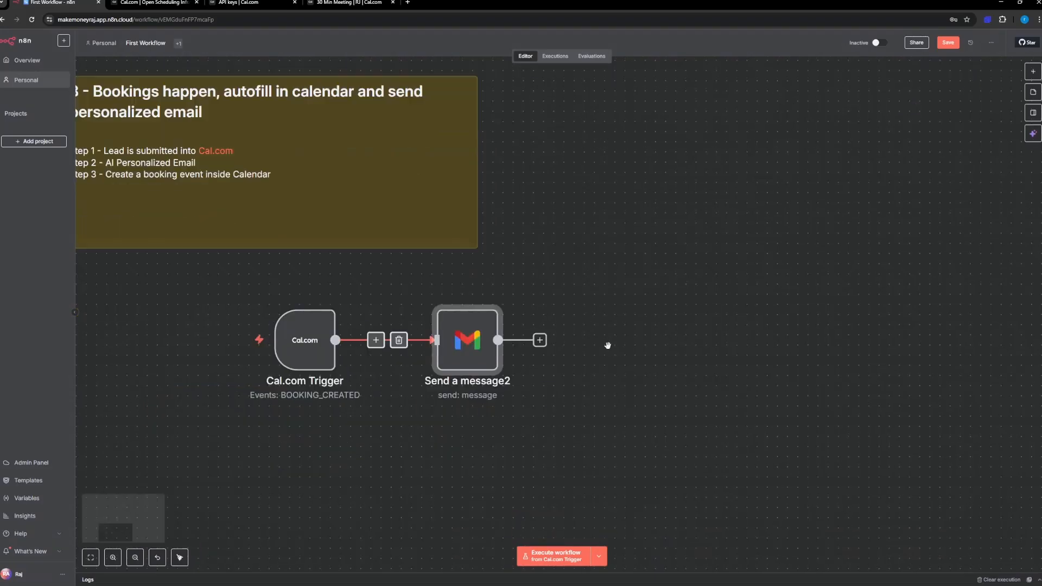
{"action": "double_click", "coordinate": [302, 341]}
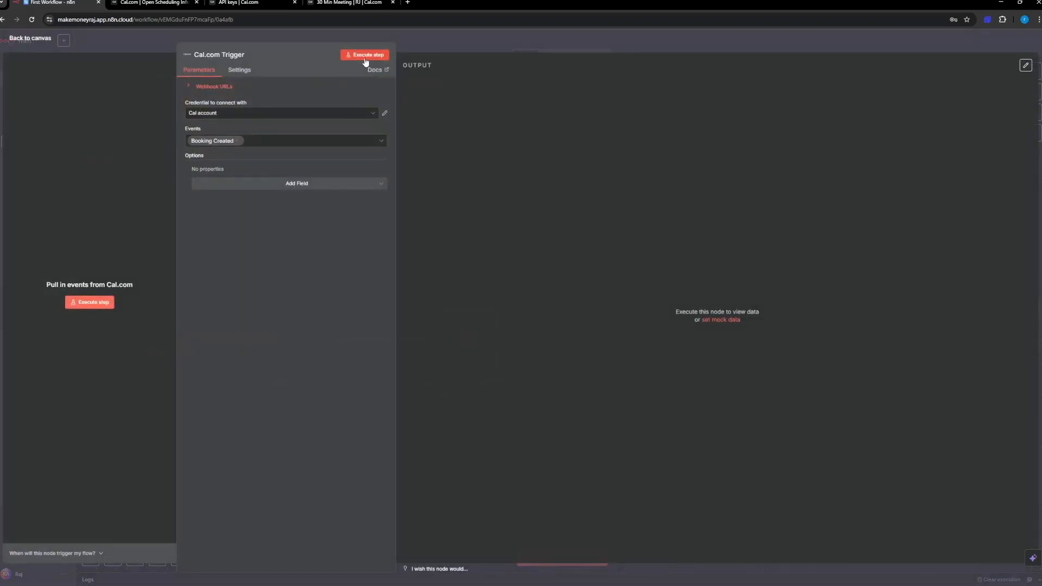
{"action": "left_click", "coordinate": [89, 302]}
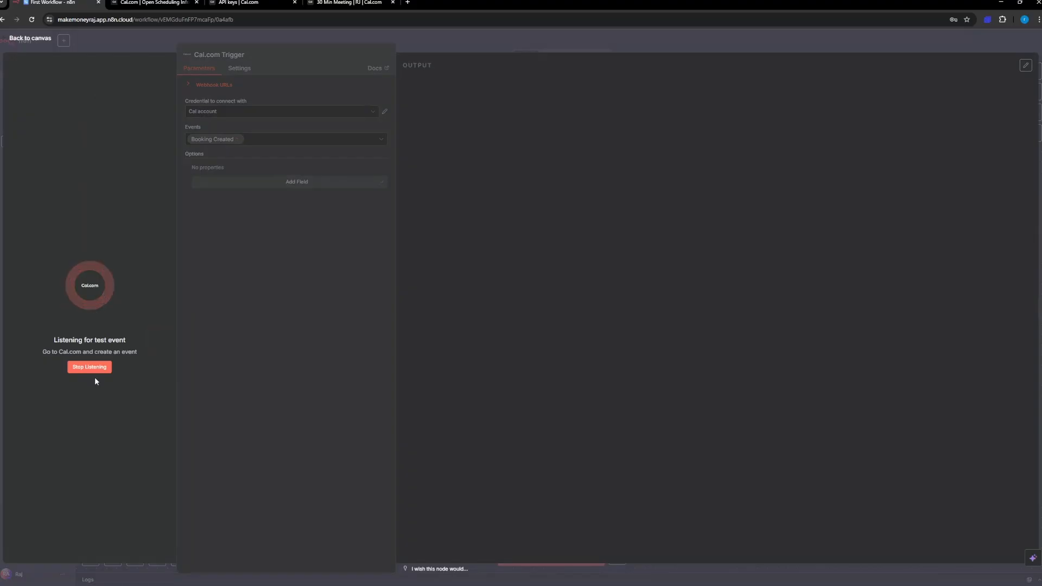
{"action": "left_click", "coordinate": [360, 6]}
{"action": "left_click", "coordinate": [799, 285]}
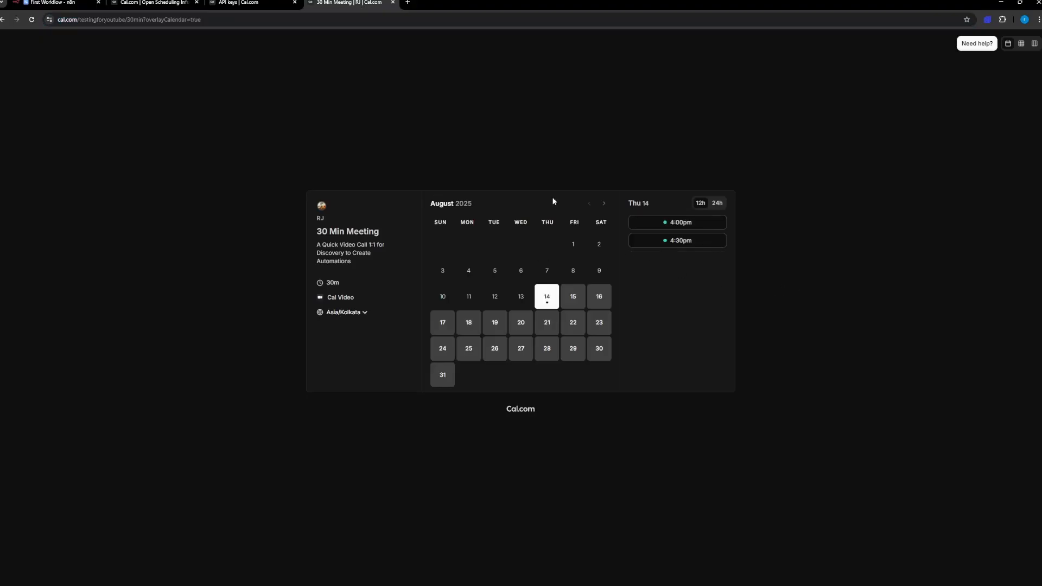
{"action": "left_click", "coordinate": [683, 224]}
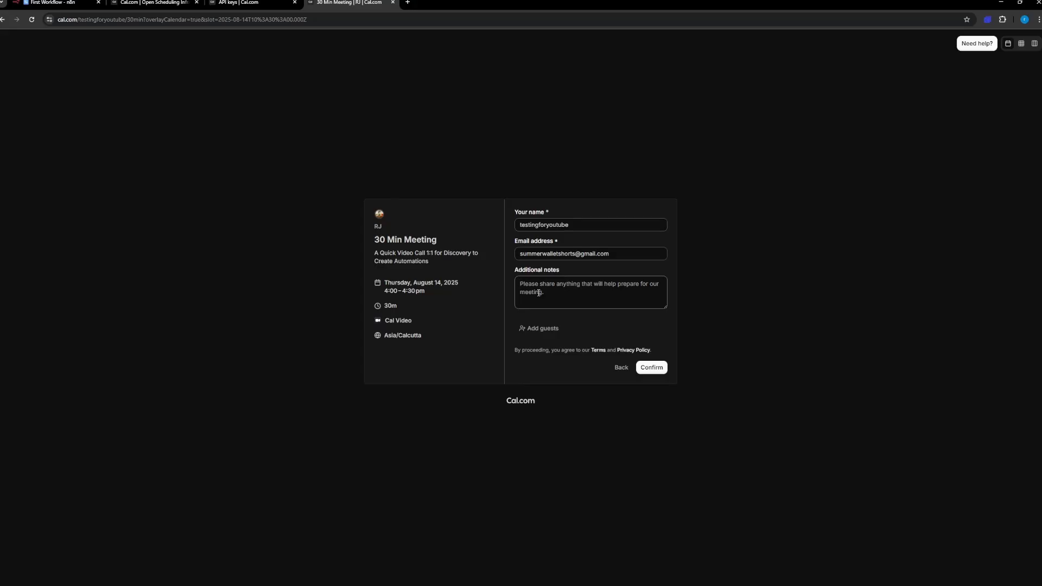
Step: Enter "I need automations for my business" as the additional notes and confirm the booking
{"action": "type", "text": "I needautoma"}
{"action": "key", "text": "BackSpace"}
{"action": "key", "text": "BackSpace"}
{"action": "key", "text": "BackSpace"}
{"action": "key", "text": "BackSpace"}
{"action": "key", "text": "BackSpace"}
{"action": "key", "text": "BackSpace"}
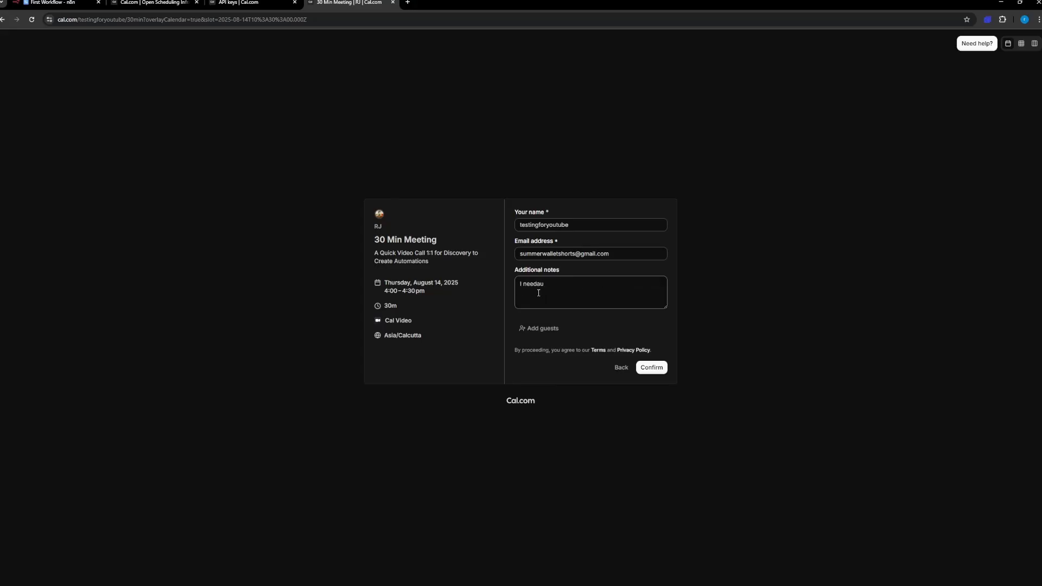
{"action": "type", "text": "automat"}
{"action": "type", "text": "ions "}
{"action": "type", "text": "for my"}
{"action": "type", "text": " buisnes"}
{"action": "key", "text": "BackSpace"}
{"action": "key", "text": "BackSpace"}
{"action": "key", "text": "BackSpace"}
{"action": "key", "text": "BackSpace"}
{"action": "type", "text": "siness"}
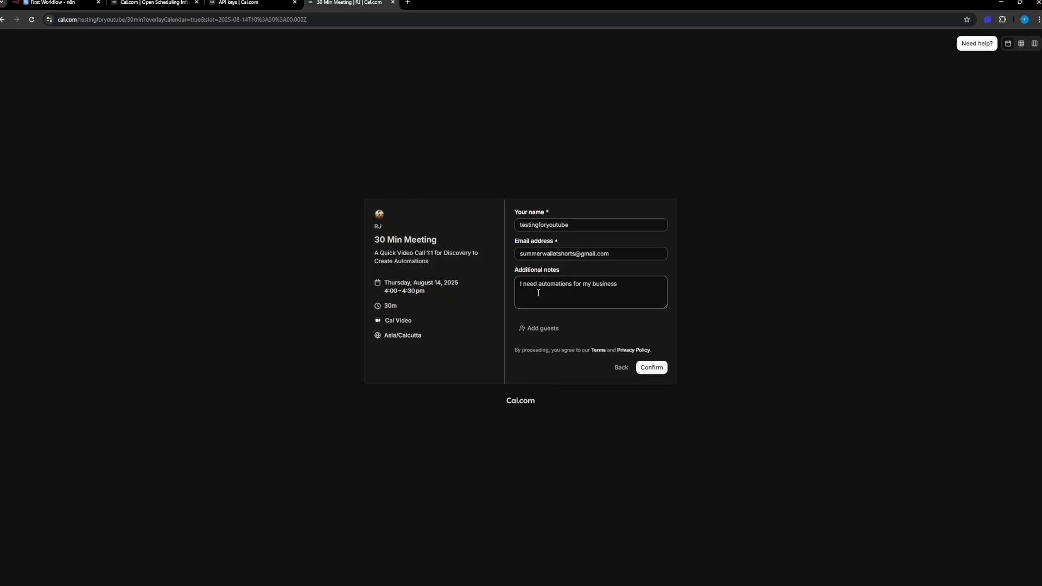
{"action": "left_click", "coordinate": [653, 368]}
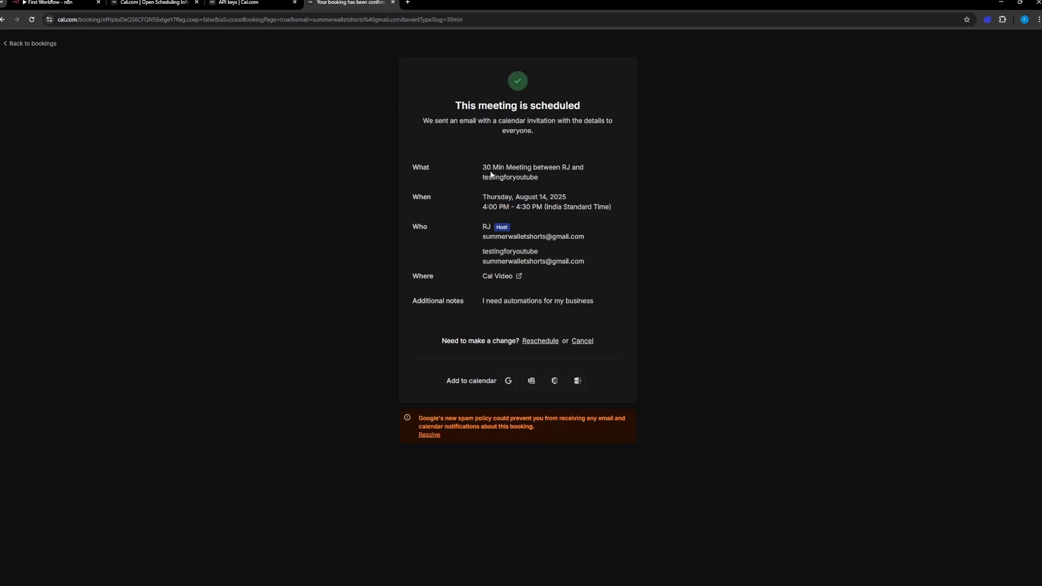
Step: Return to the n8n workflow and examine the booking data in the Cal.com Trigger's output
{"action": "left_click", "coordinate": [87, 4]}
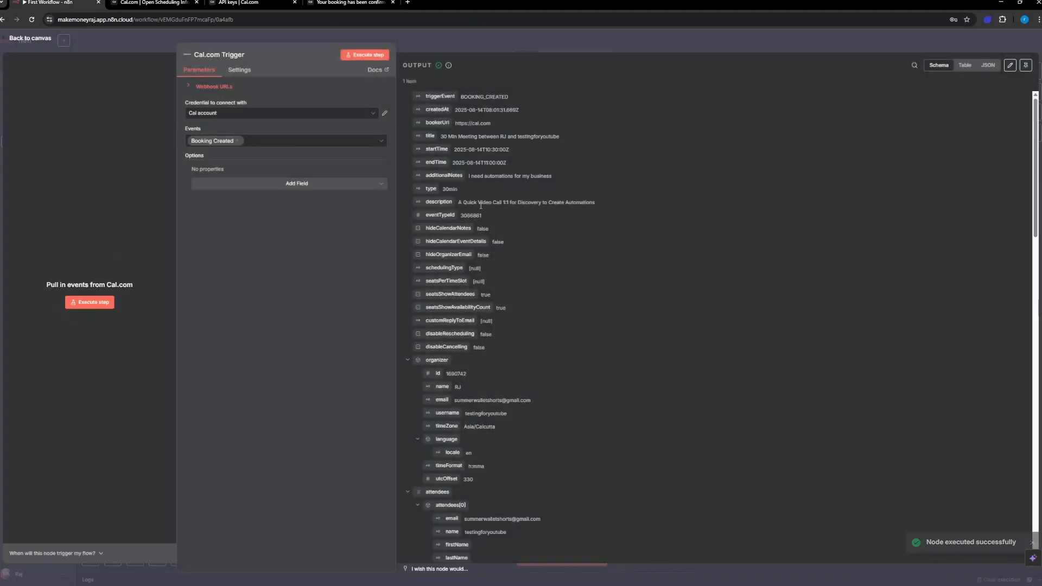
{"action": "scroll", "coordinate": [495, 324], "scroll_direction": "down", "scroll_amount": 15}
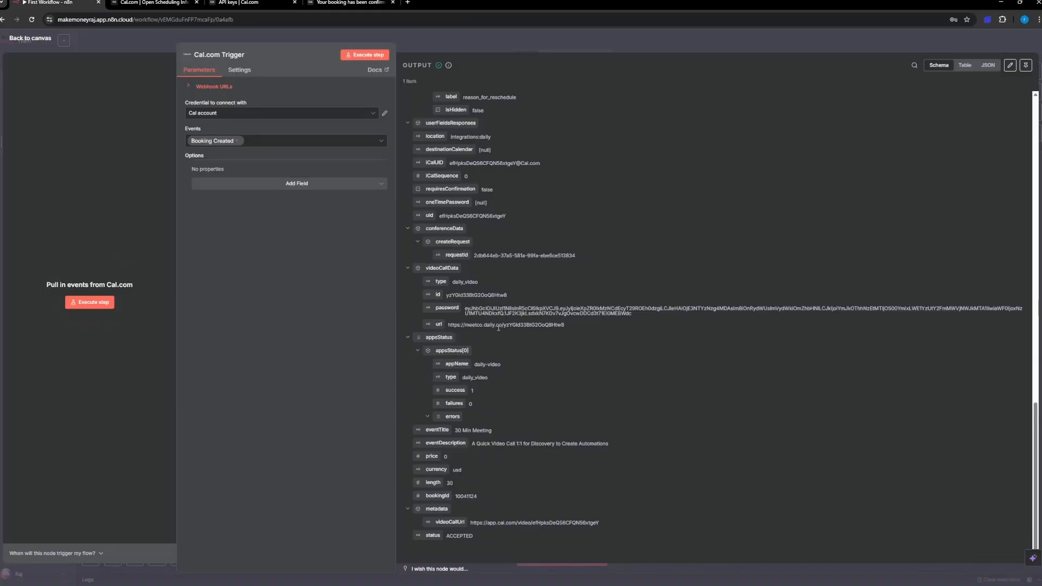
Step: Review the Cal.com Trigger's booking output, pin it as test data and return to the workflow canvas
{"action": "scroll", "coordinate": [504, 324], "scroll_direction": "up", "scroll_amount": 15}
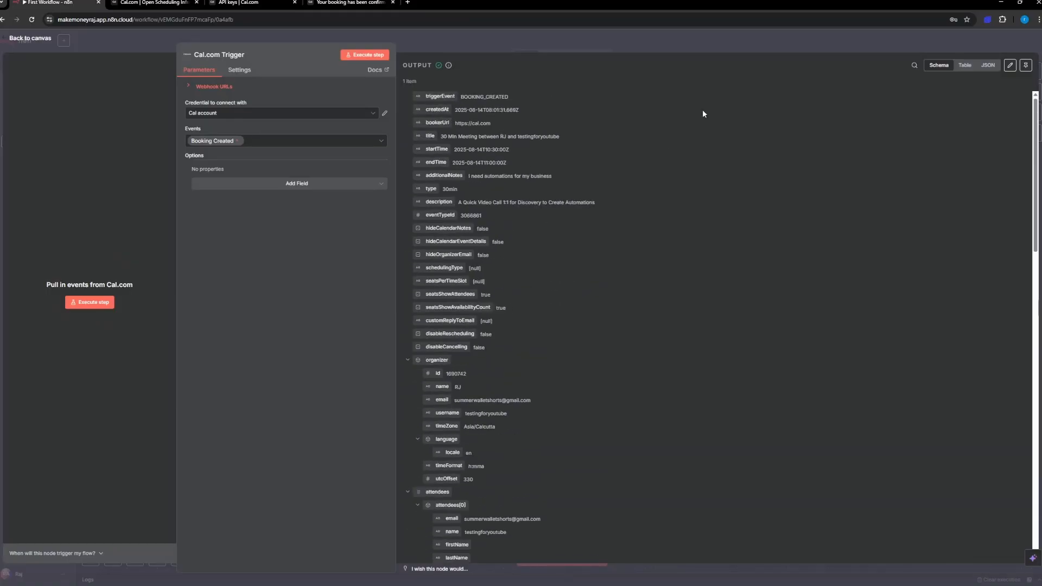
{"action": "scroll", "coordinate": [539, 387], "scroll_direction": "down", "scroll_amount": 15}
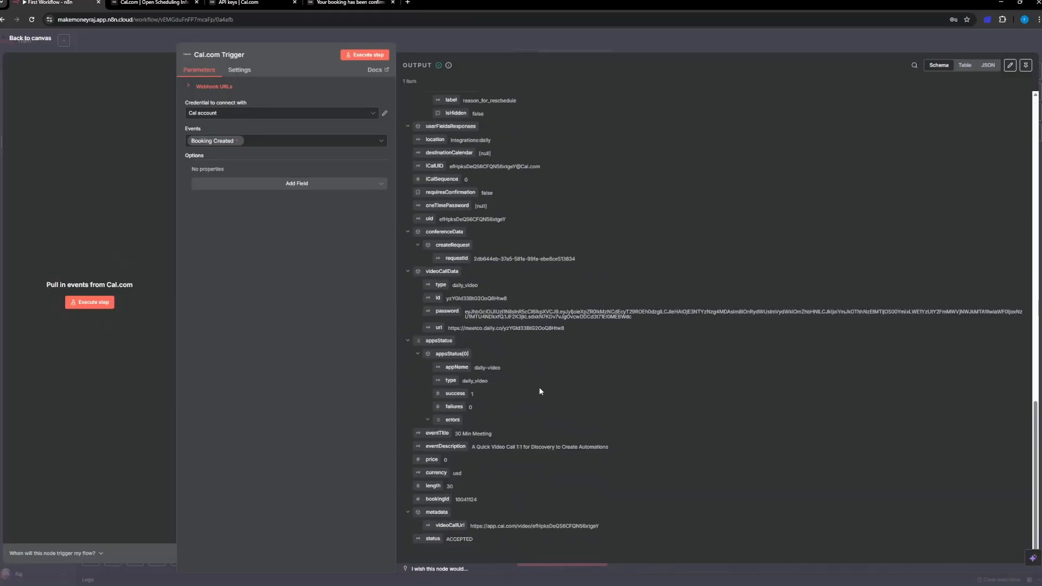
{"action": "scroll", "coordinate": [540, 398], "scroll_direction": "up", "scroll_amount": 15}
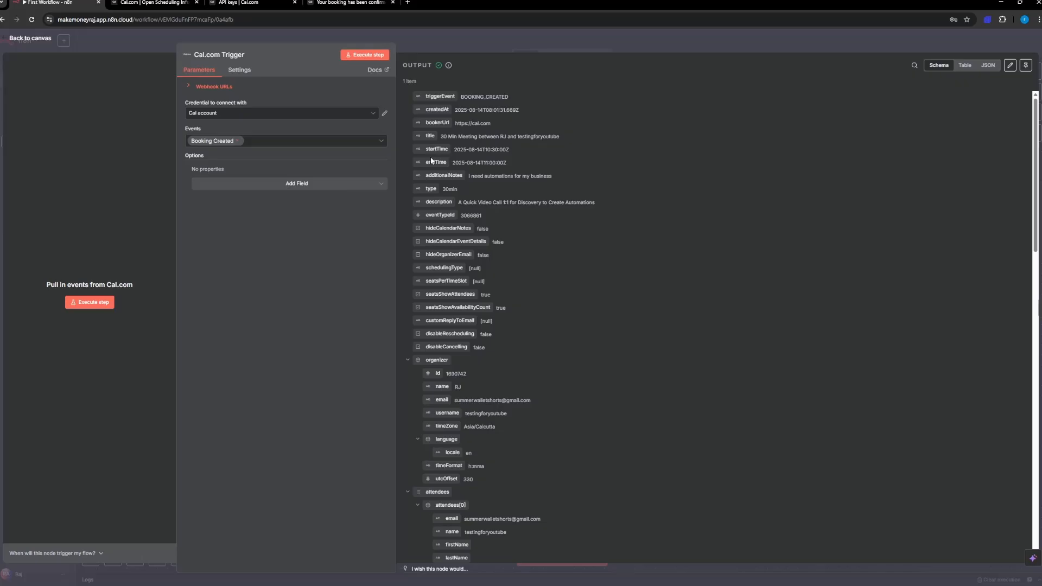
{"action": "left_click", "coordinate": [1025, 64]}
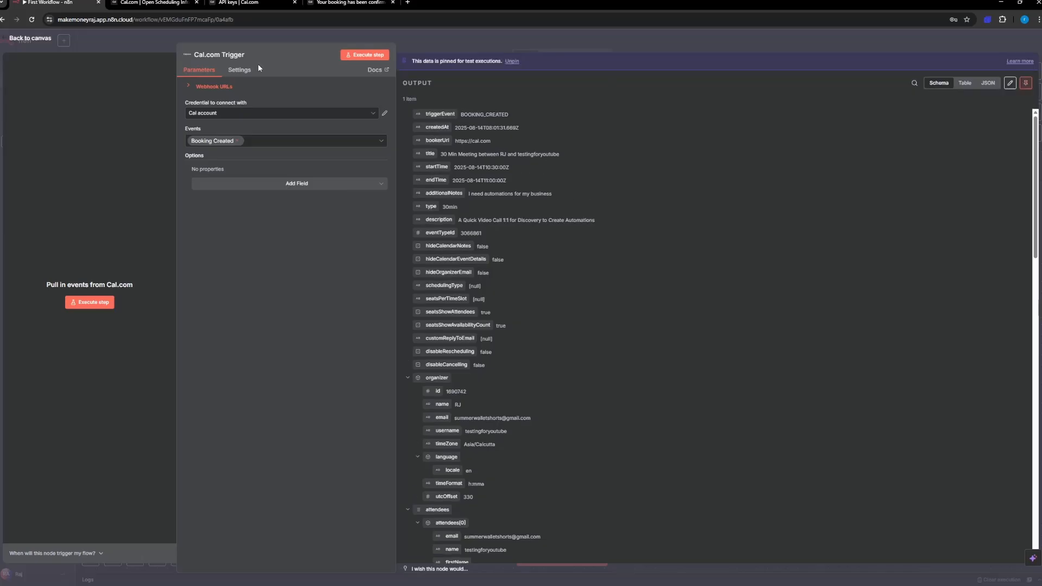
{"action": "left_click", "coordinate": [44, 39]}
Step: Check the credential, resource and operation choices of the Send a message2 Gmail node and clear its To expression
{"action": "left_click", "coordinate": [483, 344]}
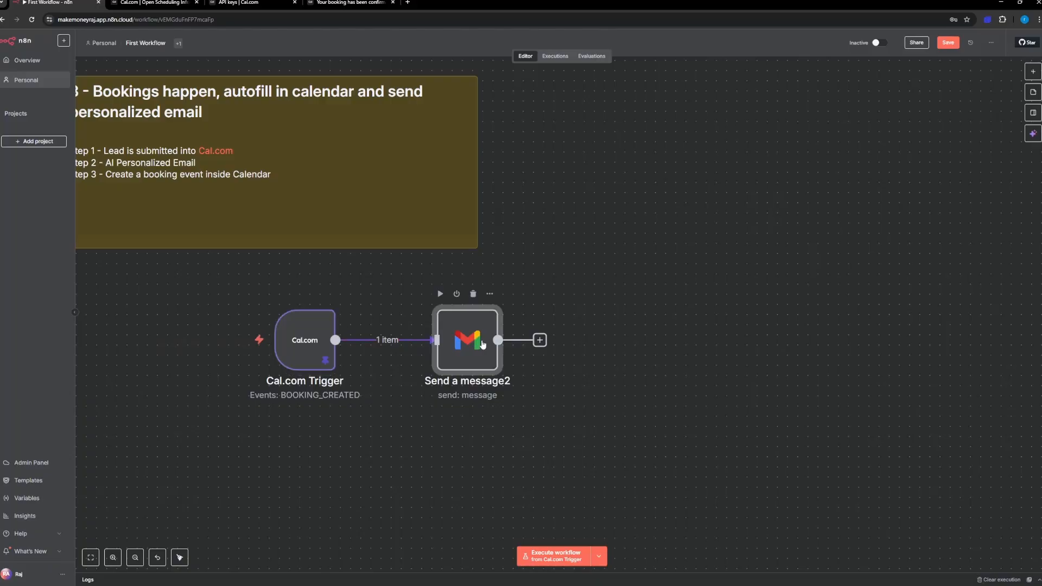
{"action": "double_click", "coordinate": [483, 344]}
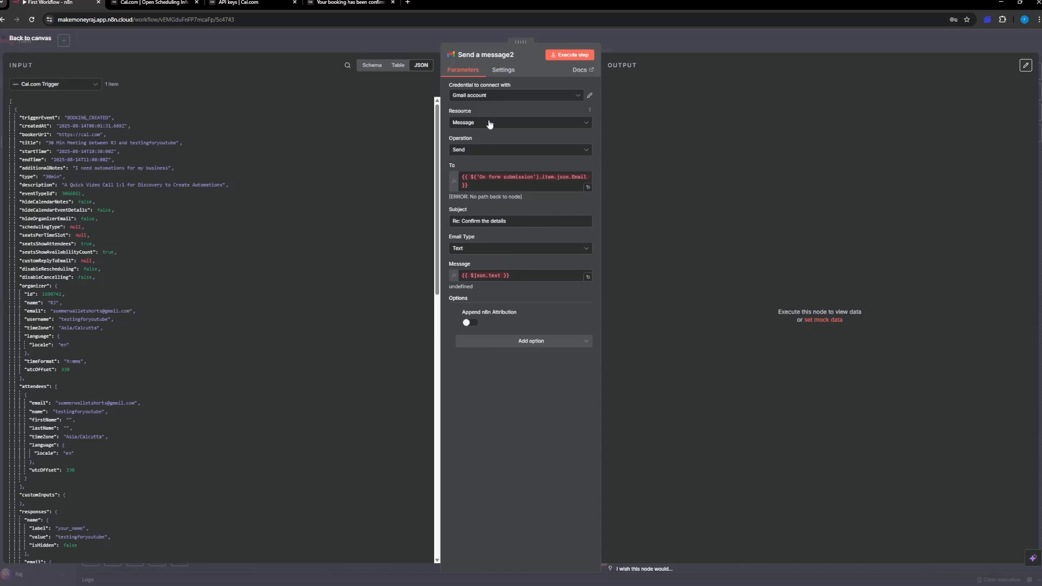
{"action": "left_click", "coordinate": [491, 96]}
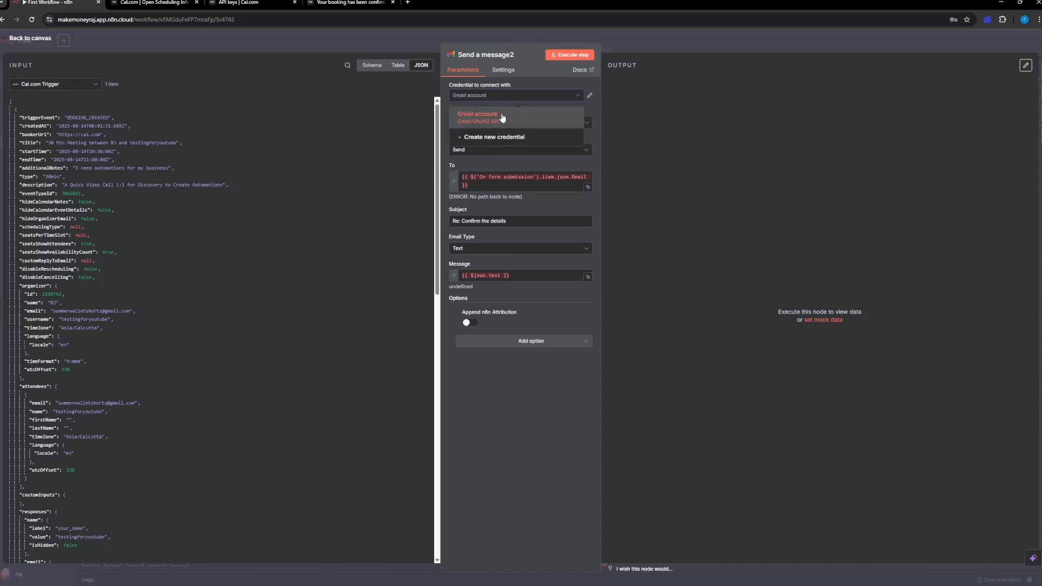
{"action": "left_click", "coordinate": [543, 80]}
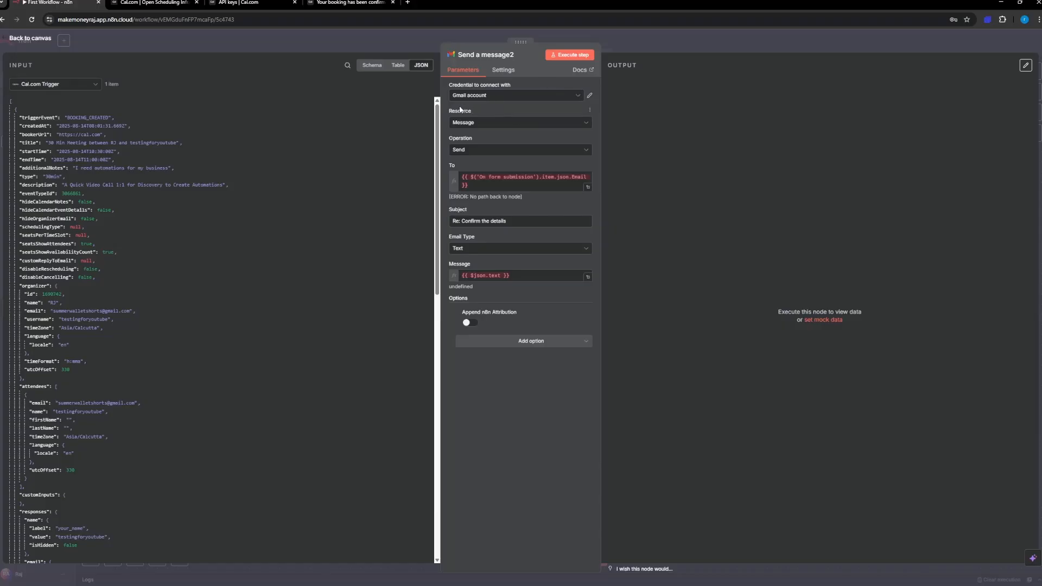
{"action": "left_click", "coordinate": [473, 125]}
{"action": "left_click", "coordinate": [473, 125]}
{"action": "left_click", "coordinate": [473, 155]}
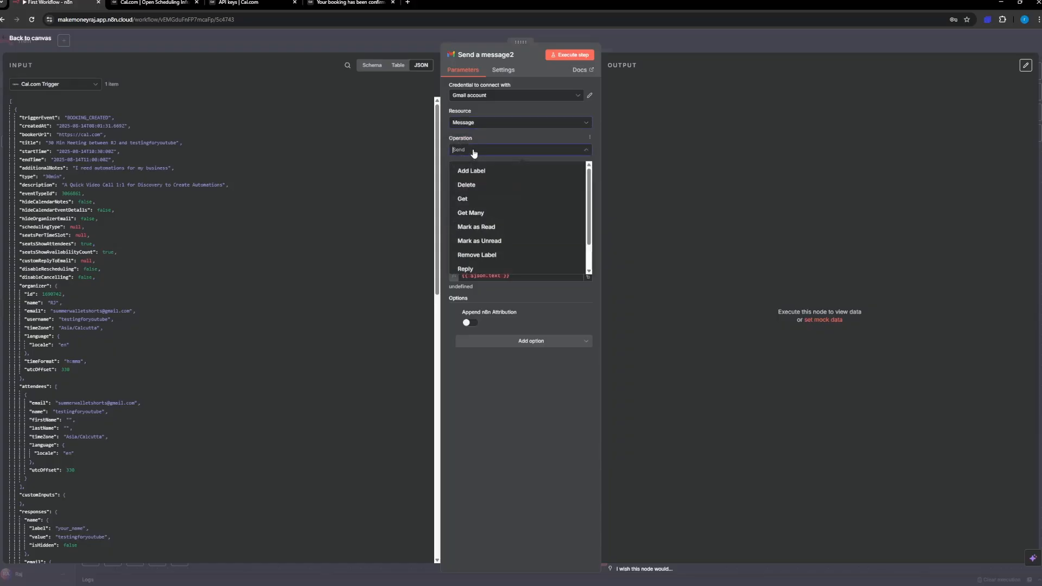
{"action": "left_click", "coordinate": [475, 151]}
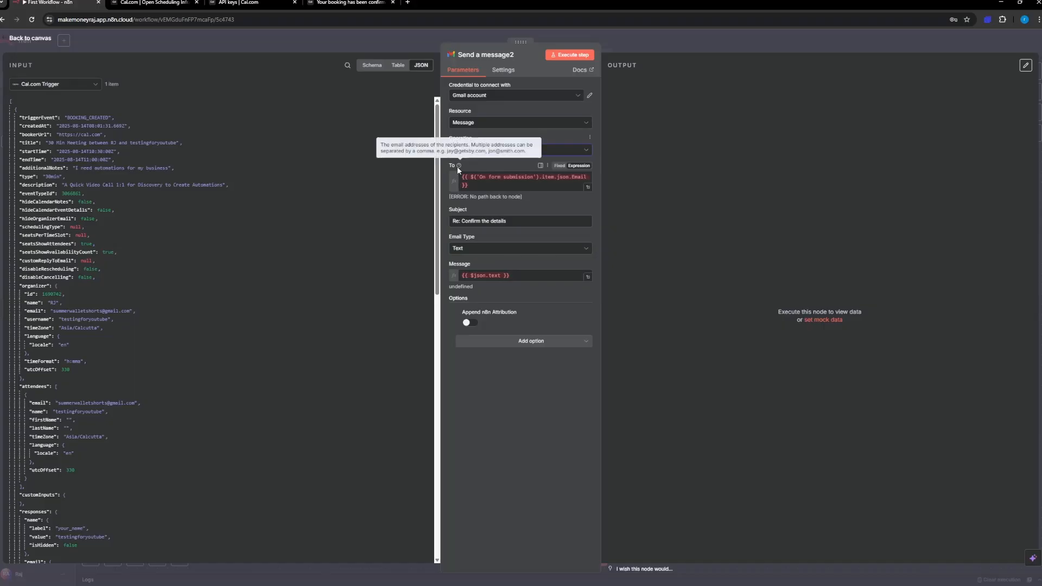
{"action": "left_click_drag", "start_coordinate": [476, 186], "coordinate": [449, 176]}
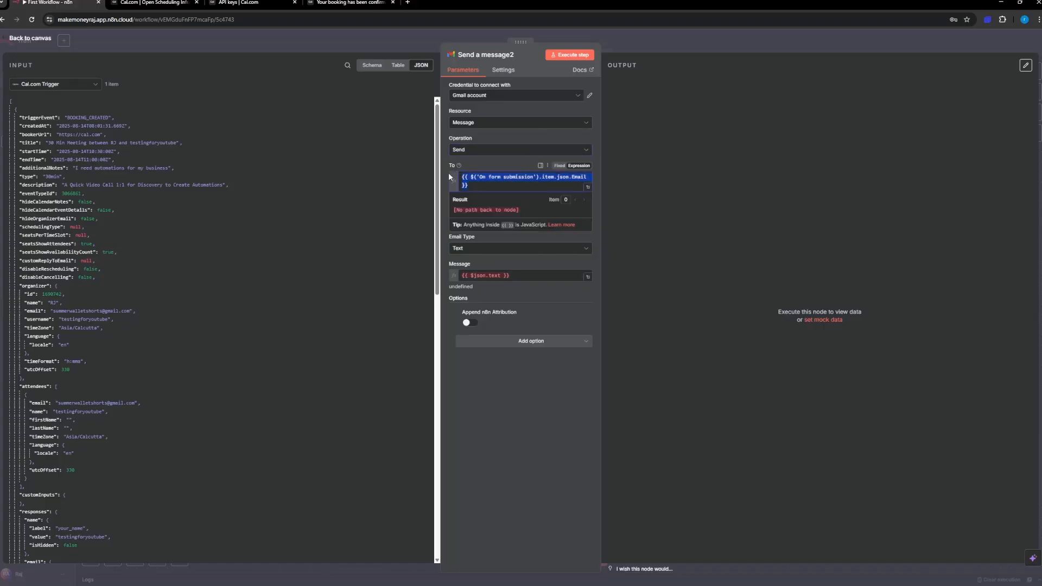
{"action": "key", "text": "BackSpace"}
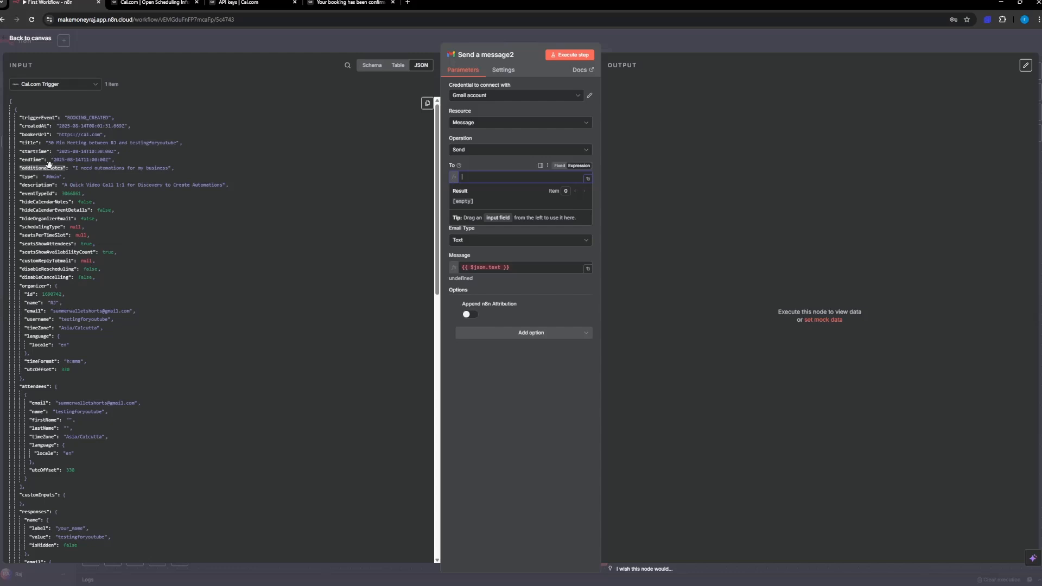
Step: Examine the Cal.com Trigger's JSON input for the organizer, attendee and response fields, looking for the recipient's email
{"action": "scroll", "coordinate": [46, 245], "scroll_direction": "down", "scroll_amount": 3}
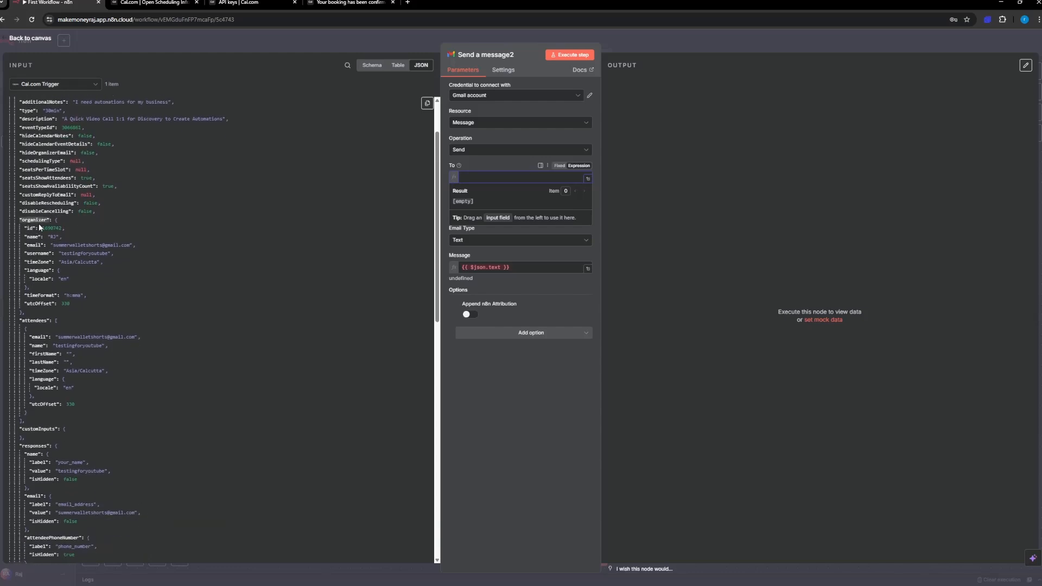
{"action": "scroll", "coordinate": [39, 227], "scroll_direction": "down", "scroll_amount": 3}
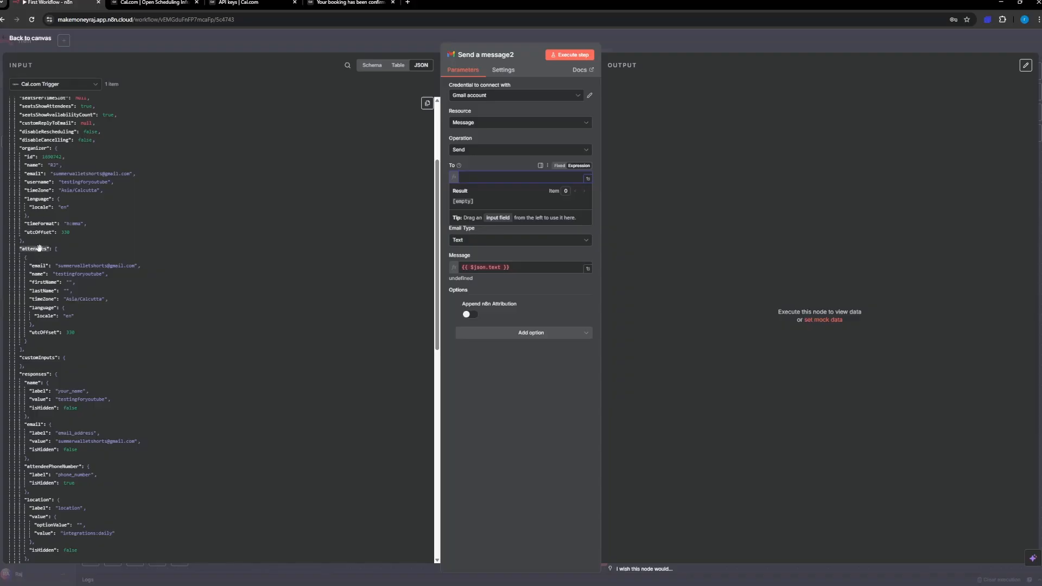
{"action": "scroll", "coordinate": [40, 248], "scroll_direction": "down", "scroll_amount": 8}
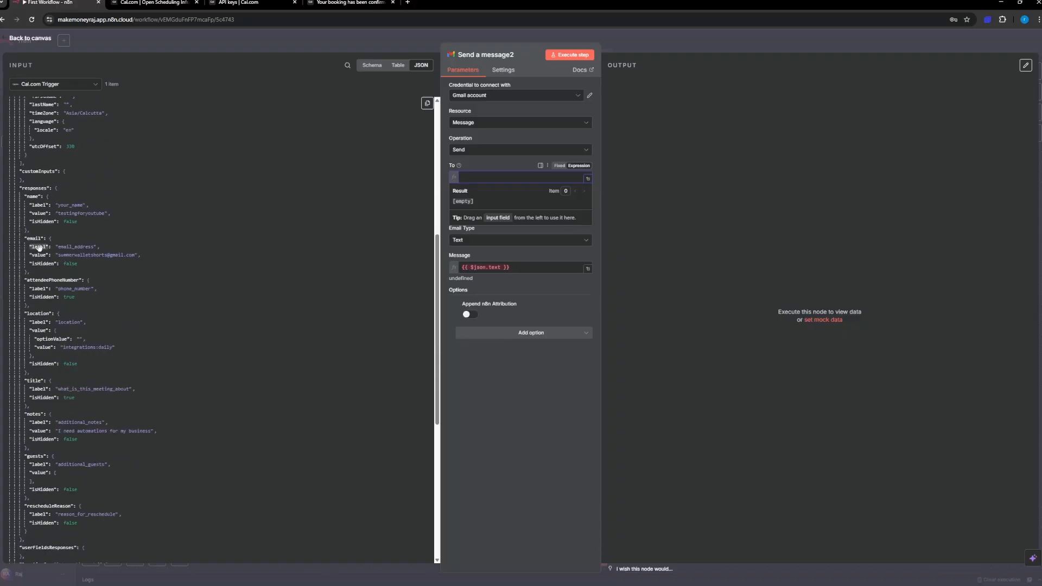
{"action": "scroll", "coordinate": [39, 248], "scroll_direction": "down", "scroll_amount": 1}
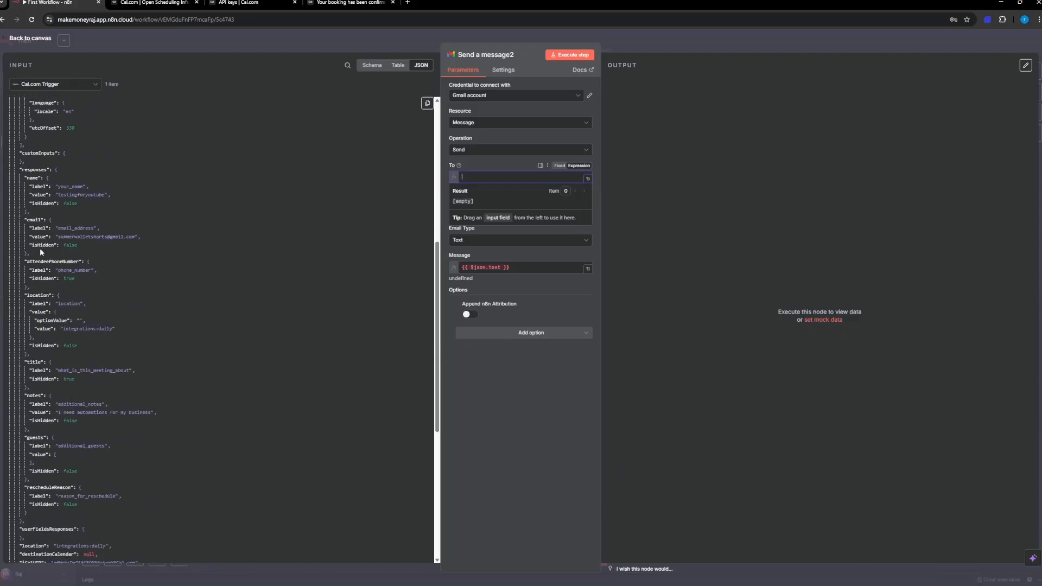
{"action": "scroll", "coordinate": [41, 249], "scroll_direction": "up", "scroll_amount": 1}
{"action": "scroll", "coordinate": [39, 247], "scroll_direction": "up", "scroll_amount": 5}
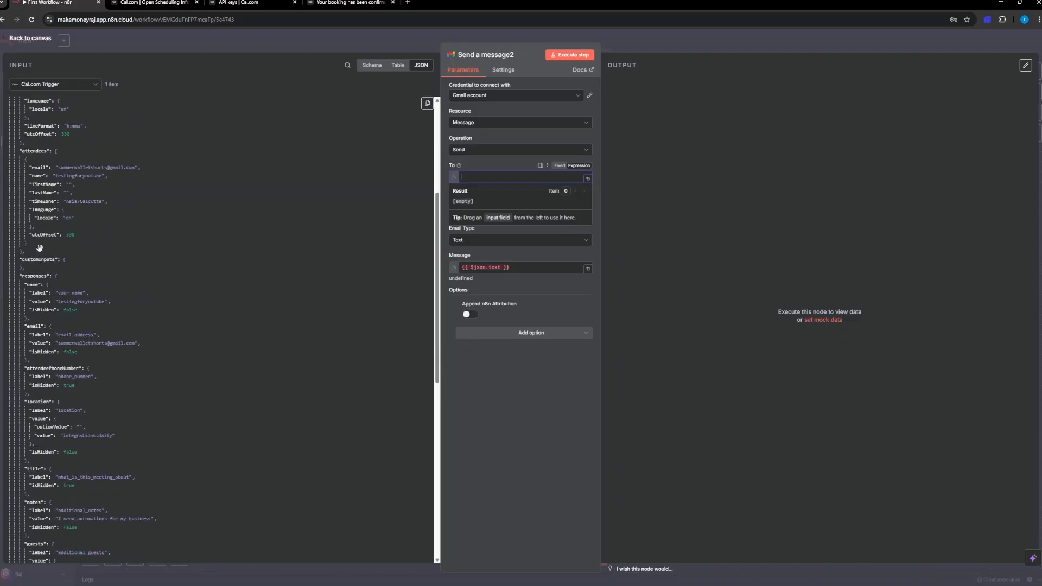
{"action": "scroll", "coordinate": [41, 237], "scroll_direction": "down", "scroll_amount": 3}
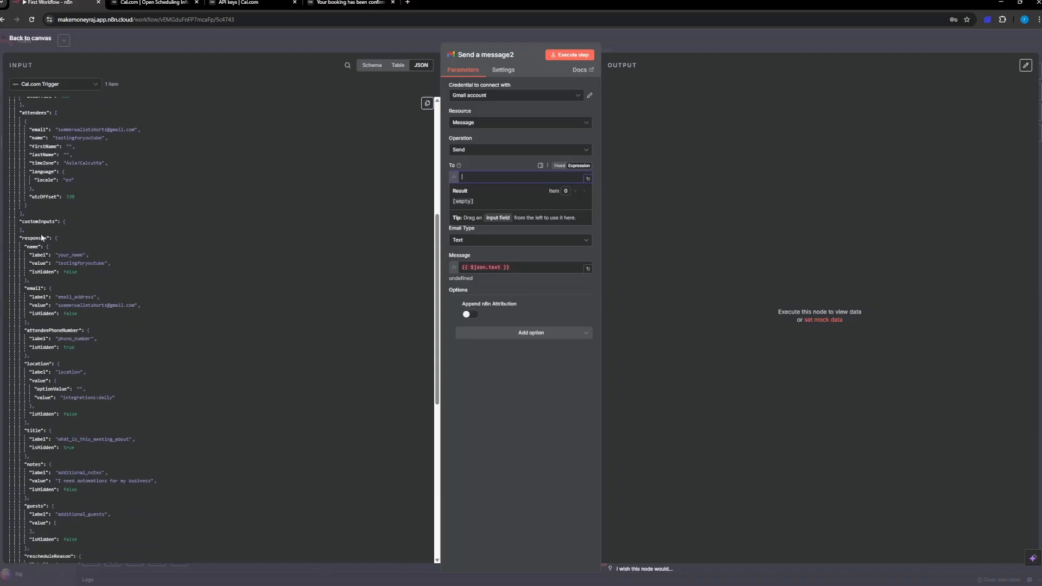
{"action": "scroll", "coordinate": [41, 237], "scroll_direction": "down", "scroll_amount": 2}
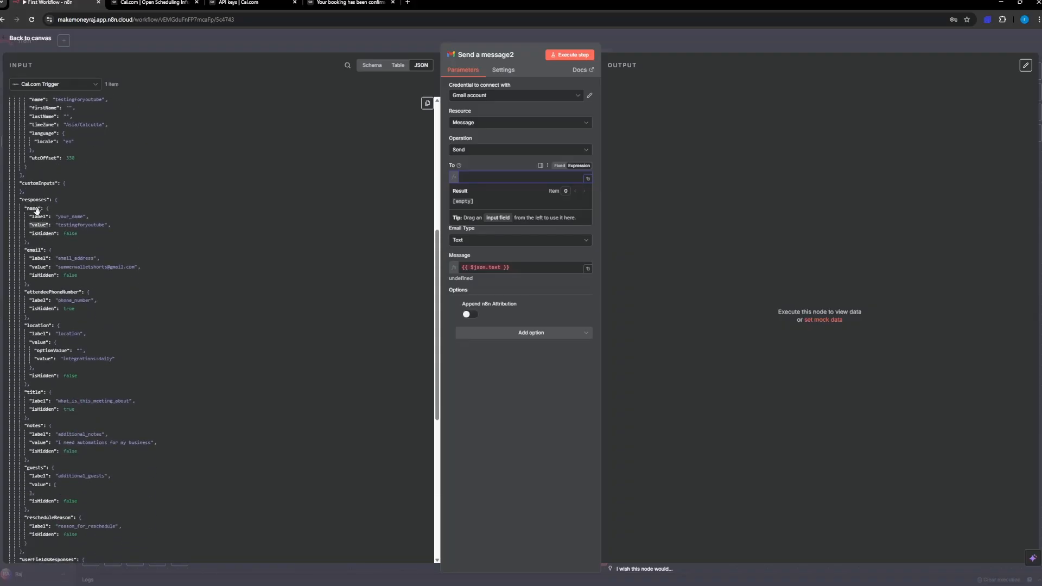
{"action": "scroll", "coordinate": [49, 296], "scroll_direction": "down", "scroll_amount": 1}
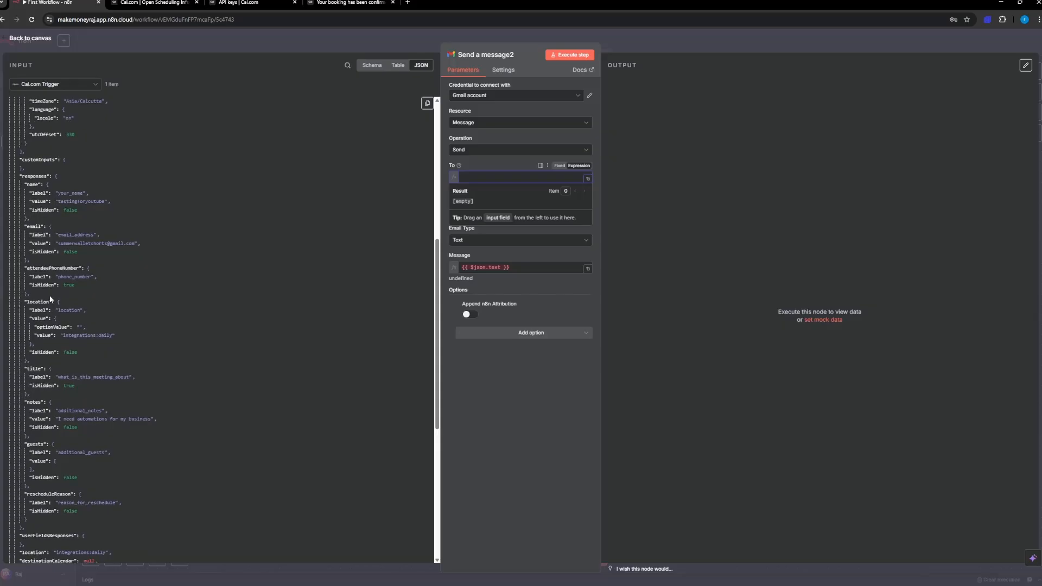
{"action": "scroll", "coordinate": [64, 292], "scroll_direction": "down", "scroll_amount": 3}
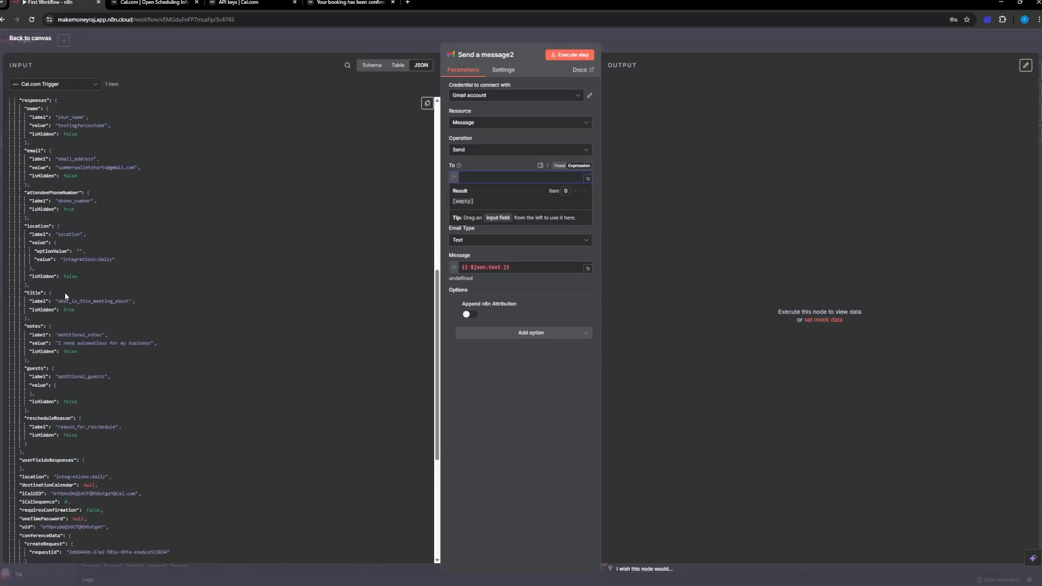
{"action": "scroll", "coordinate": [64, 292], "scroll_direction": "down", "scroll_amount": 2}
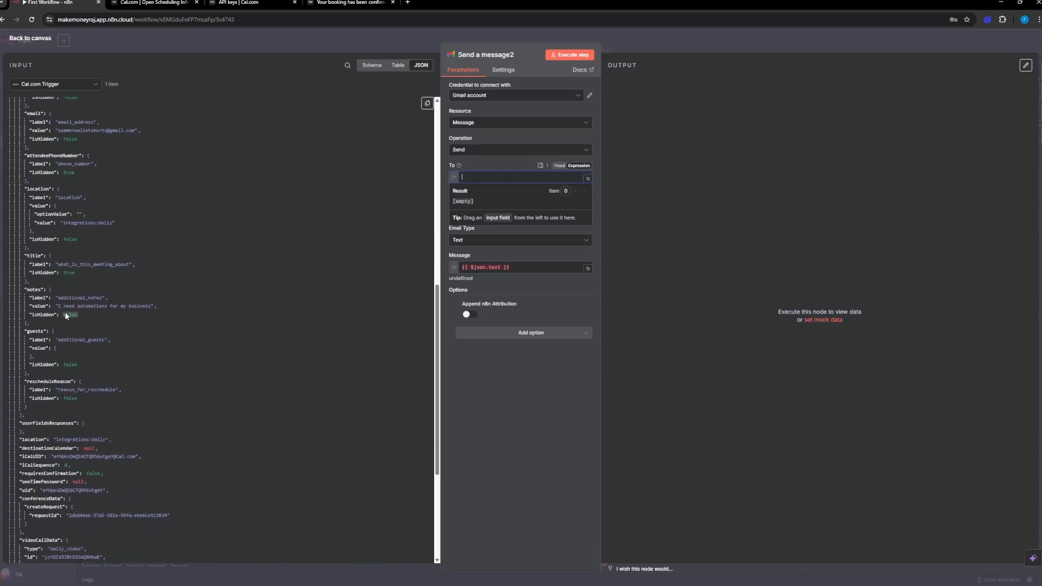
{"action": "scroll", "coordinate": [60, 326], "scroll_direction": "up", "scroll_amount": 2}
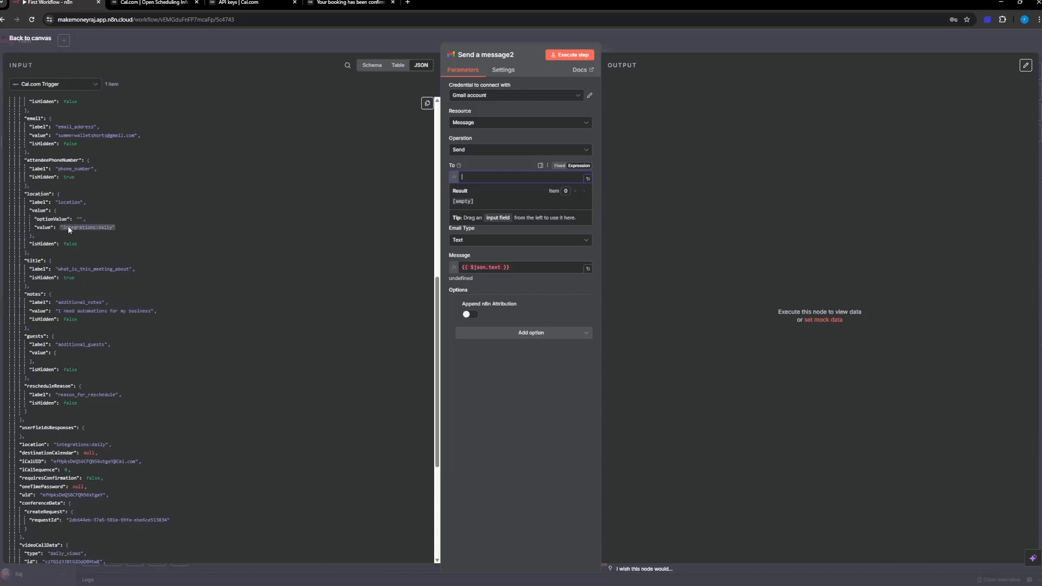
{"action": "scroll", "coordinate": [69, 208], "scroll_direction": "up", "scroll_amount": 2}
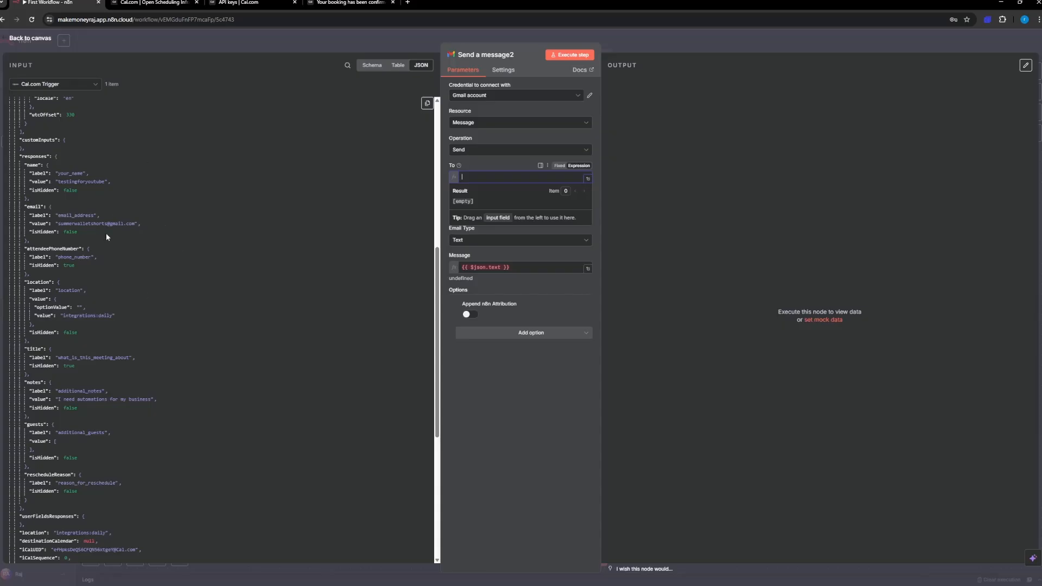
Step: Map the email value from the Cal.com Trigger's booking responses into the Gmail node's To field
{"action": "left_click", "coordinate": [404, 67]}
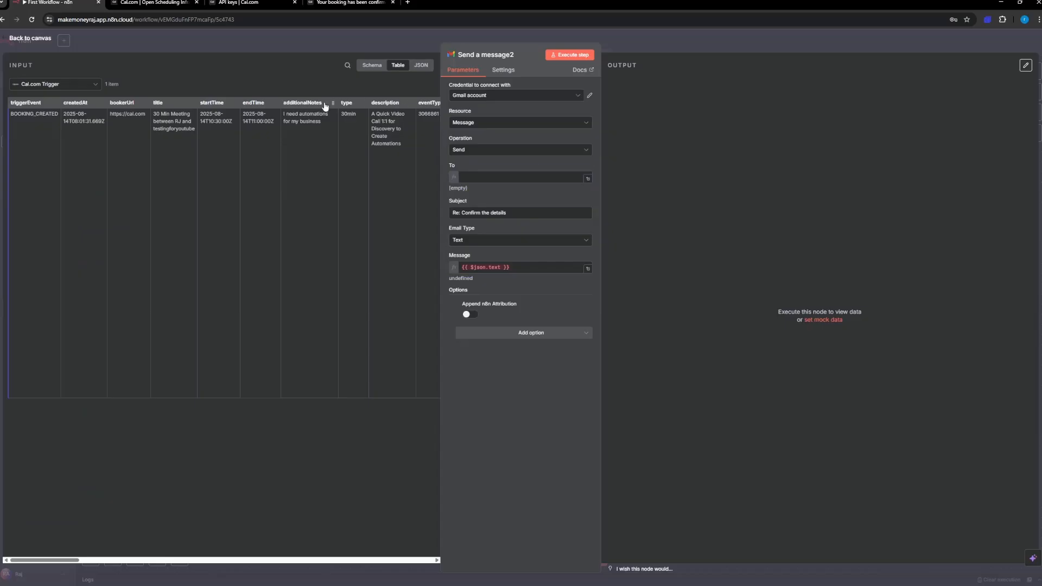
{"action": "left_click", "coordinate": [373, 65]}
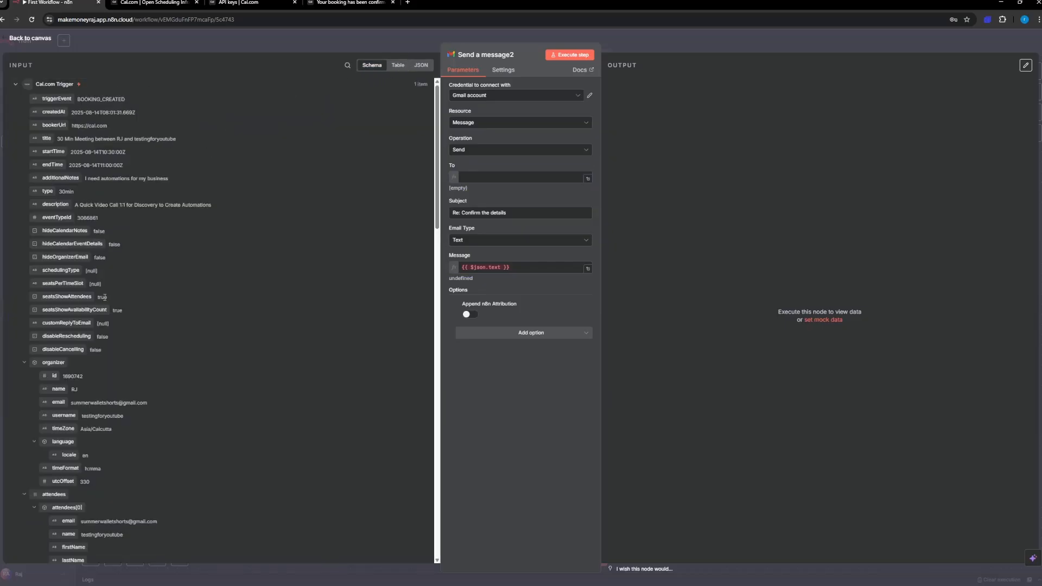
{"action": "scroll", "coordinate": [104, 297], "scroll_direction": "down", "scroll_amount": 10}
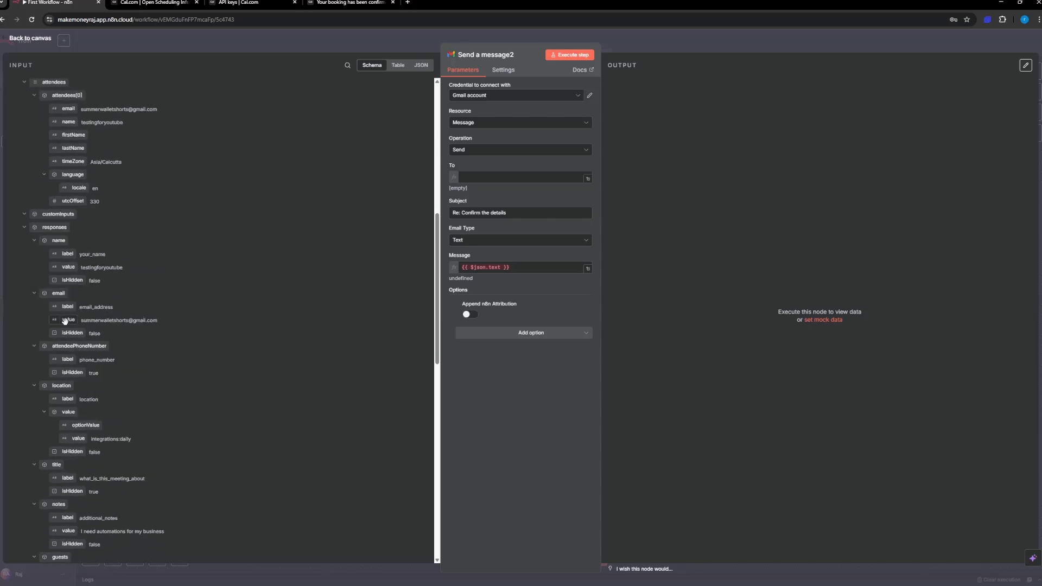
{"action": "left_click_drag", "start_coordinate": [65, 321], "coordinate": [470, 179]}
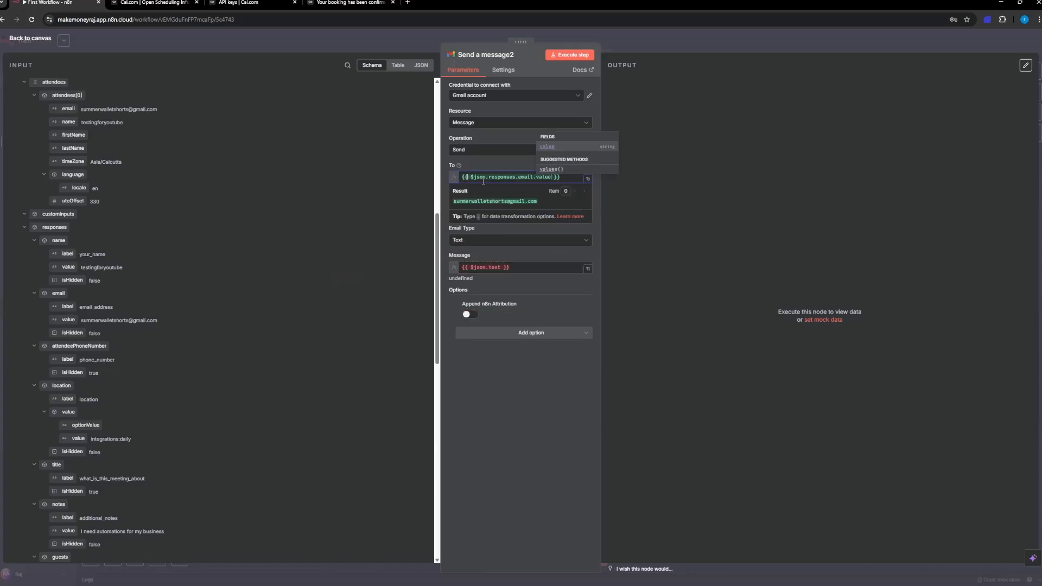
{"action": "left_click", "coordinate": [494, 162]}
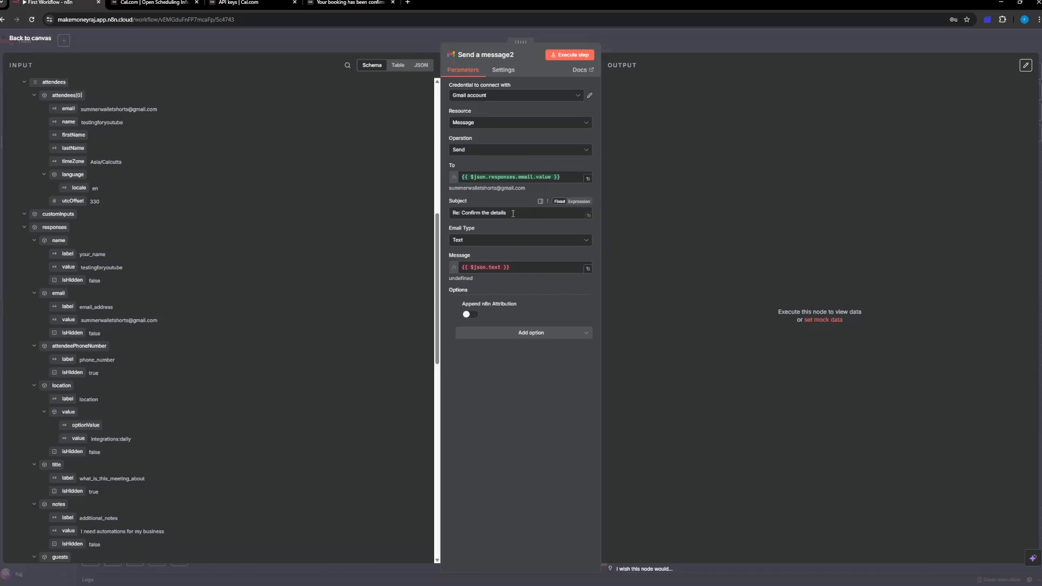
Step: Replace the email subject with "Thanks for Booking" followed by the name value from the booking responses
{"action": "left_click_drag", "start_coordinate": [513, 213], "coordinate": [434, 214]}
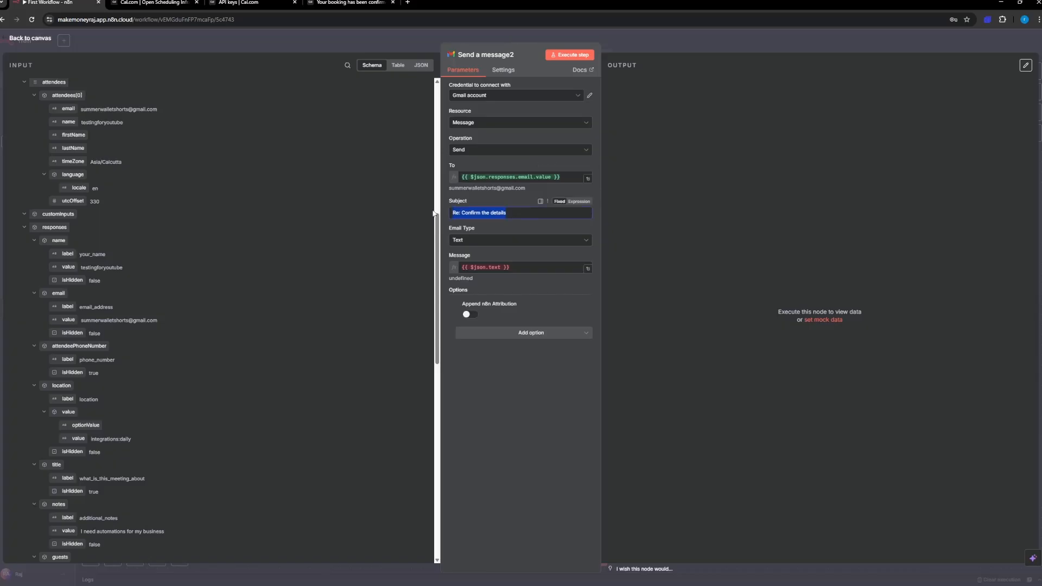
{"action": "type", "text": "Thanks for Booking"}
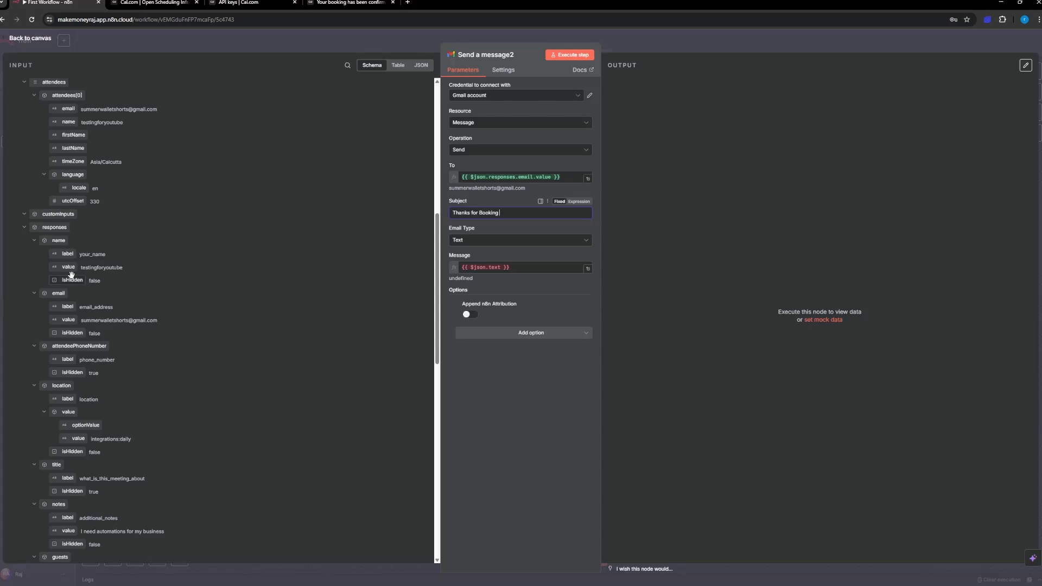
{"action": "left_click_drag", "start_coordinate": [218, 240], "coordinate": [512, 214]}
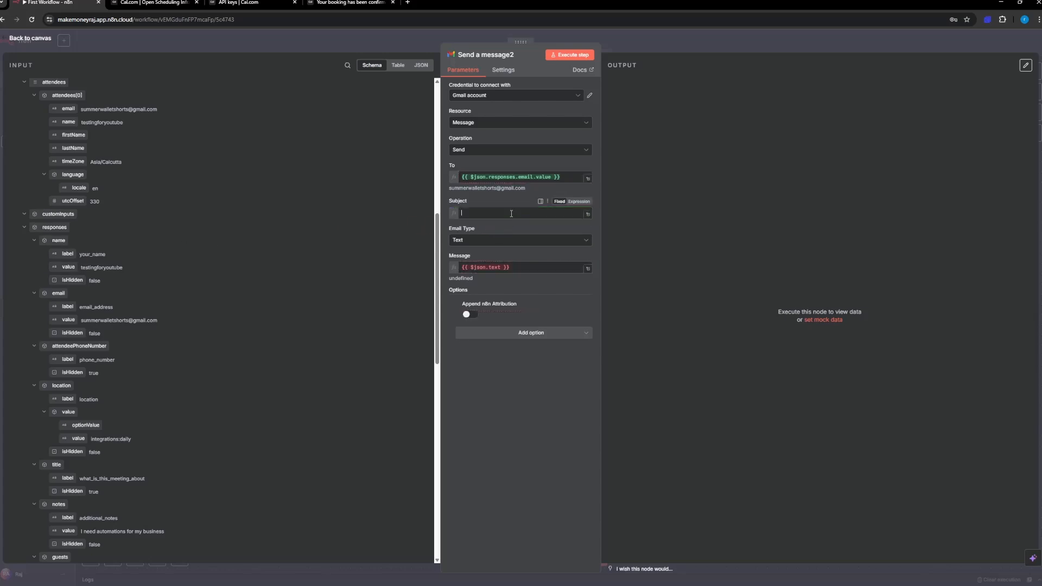
{"action": "left_click", "coordinate": [505, 222]}
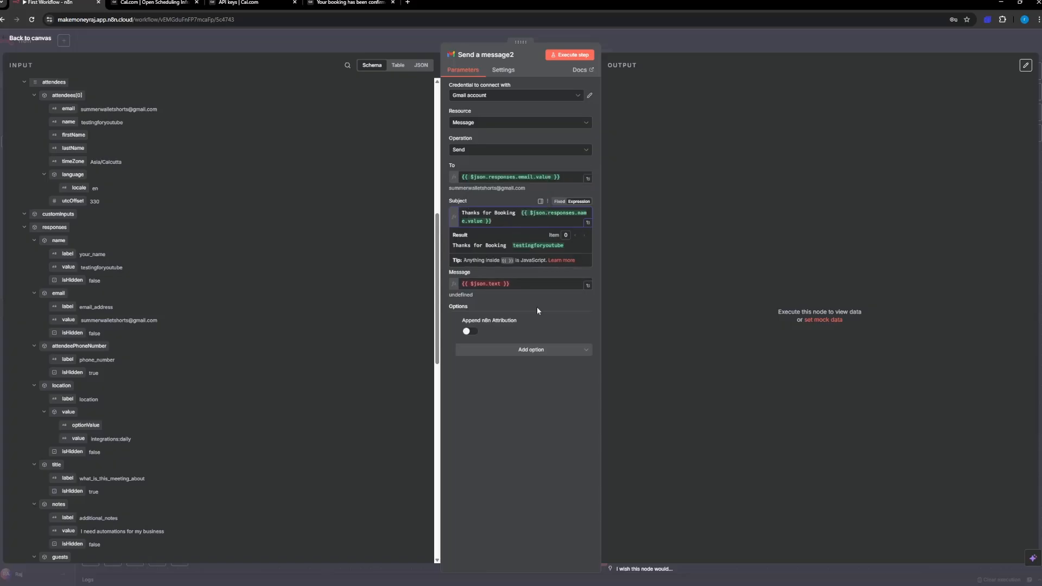
{"action": "left_click", "coordinate": [445, 250]}
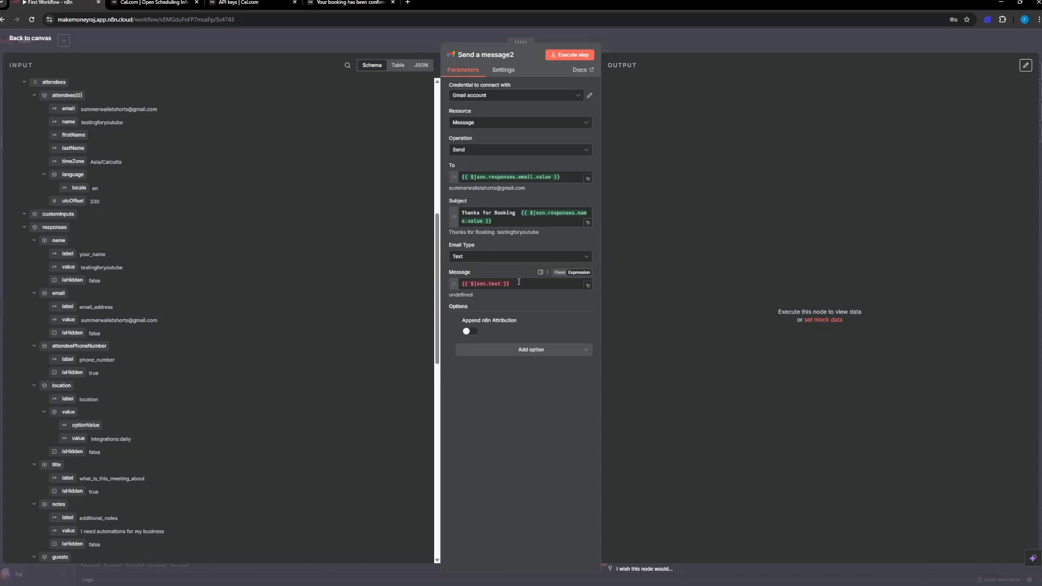
Step: Replace the message expression with the greeting "Hey {{ $json.responses.name.value }}," using the name value from the booking responses
{"action": "left_click", "coordinate": [461, 284]}
{"action": "key", "text": "BackSpace"}
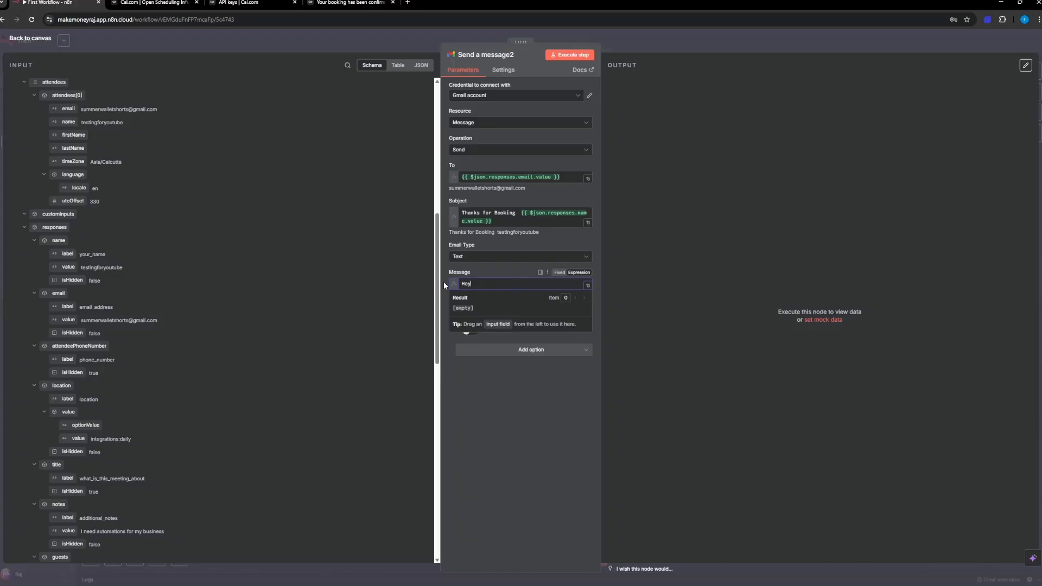
{"action": "type", "text": "Hey There"}
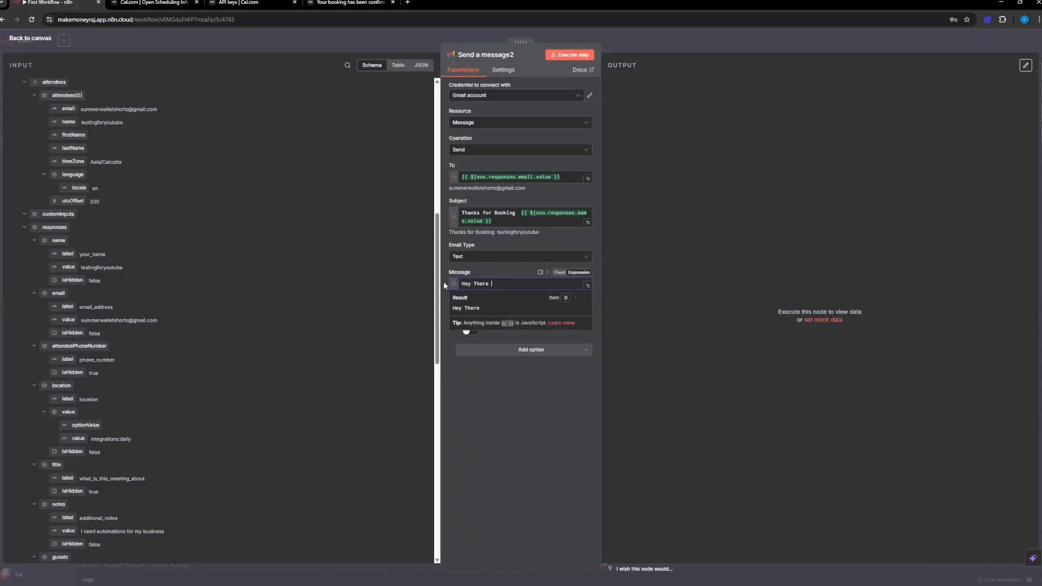
{"action": "key", "text": "BackSpace"}
{"action": "key", "text": "BackSpace"}
{"action": "key", "text": "BackSpace"}
{"action": "key", "text": "BackSpace"}
{"action": "key", "text": "BackSpace"}
{"action": "left_click_drag", "start_coordinate": [71, 268], "coordinate": [485, 280]}
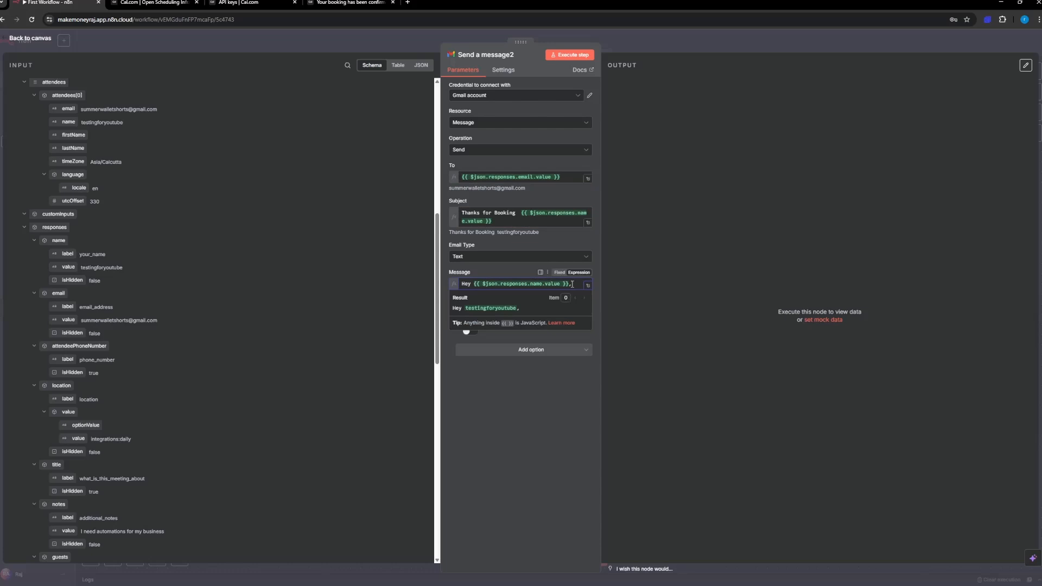
{"action": "type", "text": ","}
Step: Below the greeting, leave a blank line and write "Hope you are doing good, Can't wait to meet you on {Time}"
{"action": "key", "text": "Return"}
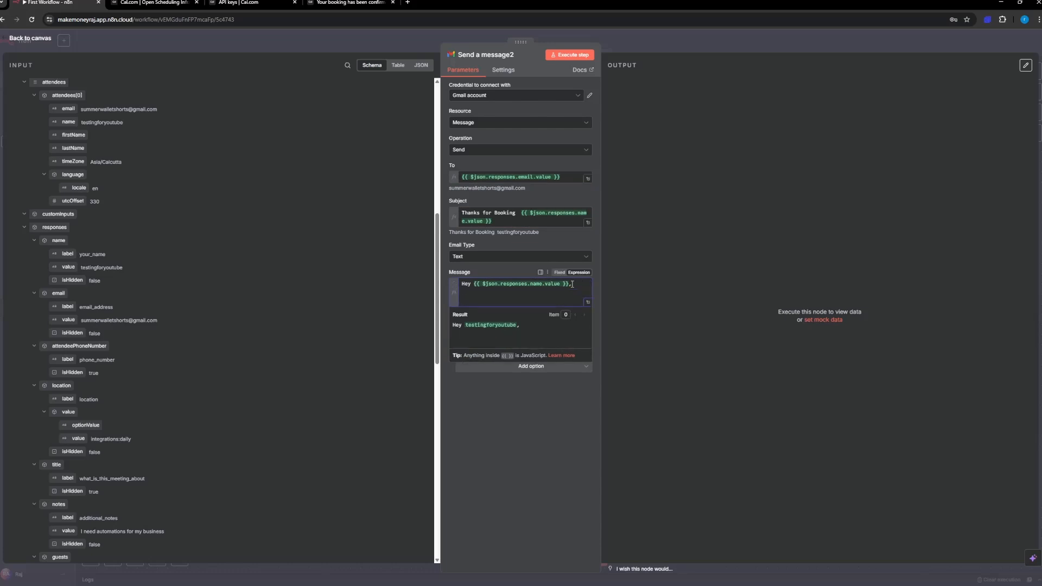
{"action": "key", "text": "Return"}
{"action": "type", "text": "Hope you are doing good, Can't wait "}
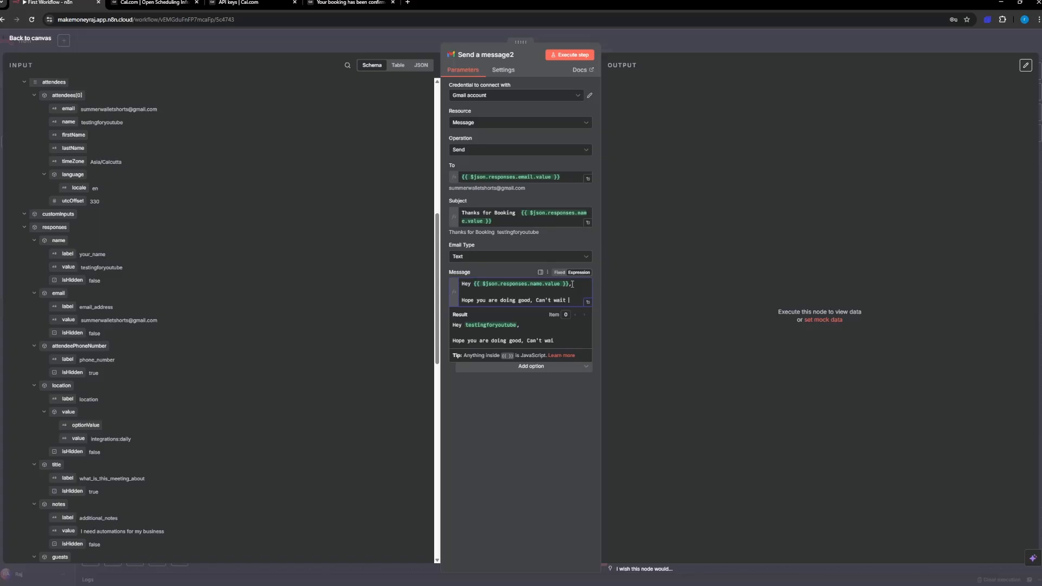
{"action": "type", "text": "to me"}
{"action": "type", "text": "ou on"}
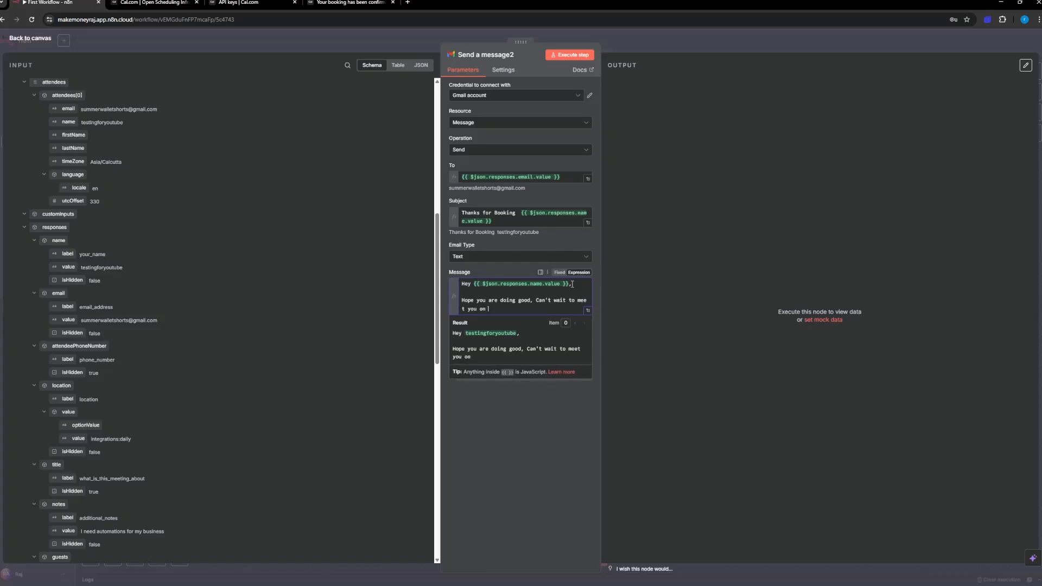
{"action": "type", "text": " F"}
{"action": "key", "text": "BackSpace"}
{"action": "type", "text": "Day"}
{"action": "key", "text": "BackSpace"}
{"action": "key", "text": "BackSpace"}
{"action": "key", "text": "BackSpace"}
{"action": "type", "text": "{Time"}
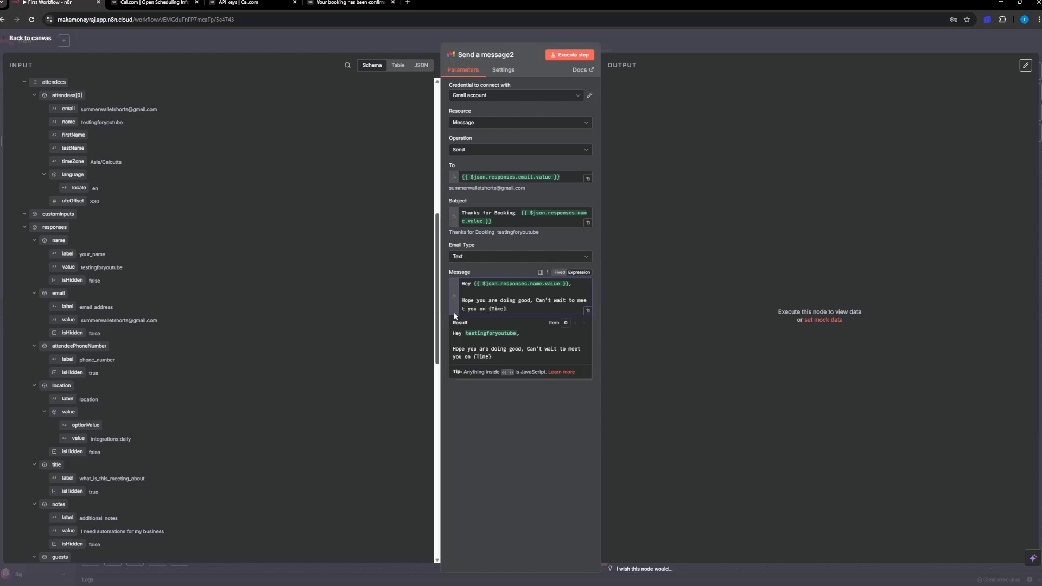
Step: Replace the {Time} placeholder in the message with the booking's startTime value from the Cal.com Trigger
{"action": "left_click_drag", "start_coordinate": [488, 309], "coordinate": [510, 309]}
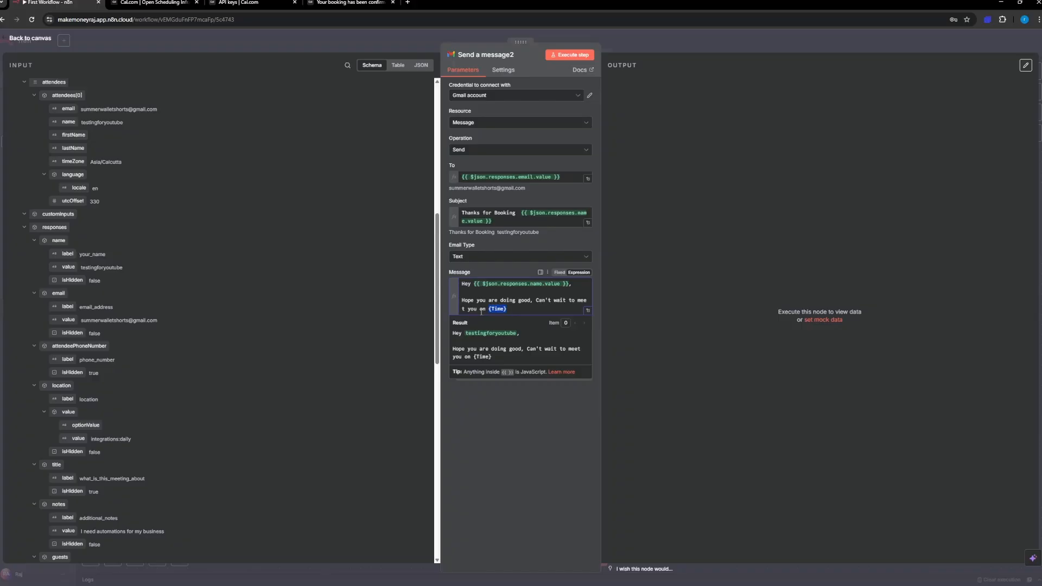
{"action": "left_click", "coordinate": [466, 309]}
{"action": "left_click_drag", "start_coordinate": [512, 310], "coordinate": [491, 307]}
{"action": "key", "text": "BackSpace"}
{"action": "scroll", "coordinate": [68, 243], "scroll_direction": "up", "scroll_amount": 1}
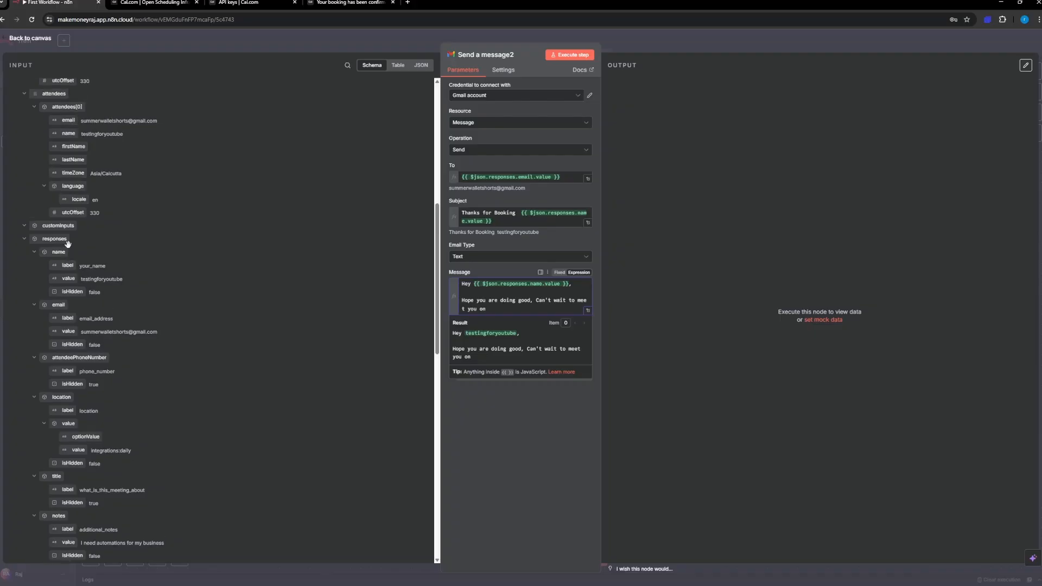
{"action": "scroll", "coordinate": [68, 243], "scroll_direction": "up", "scroll_amount": 8}
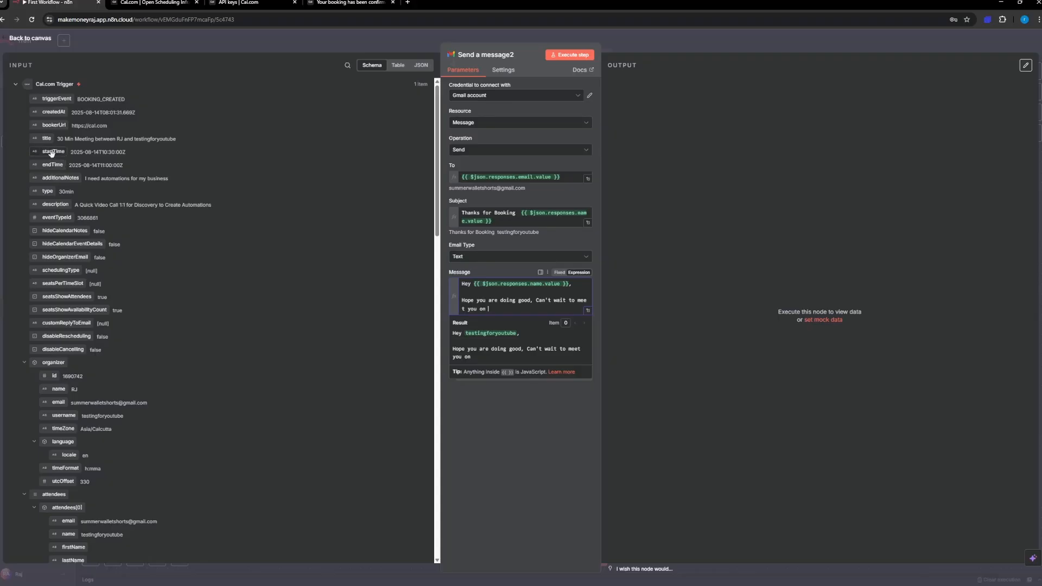
{"action": "left_click_drag", "start_coordinate": [51, 153], "coordinate": [505, 305]}
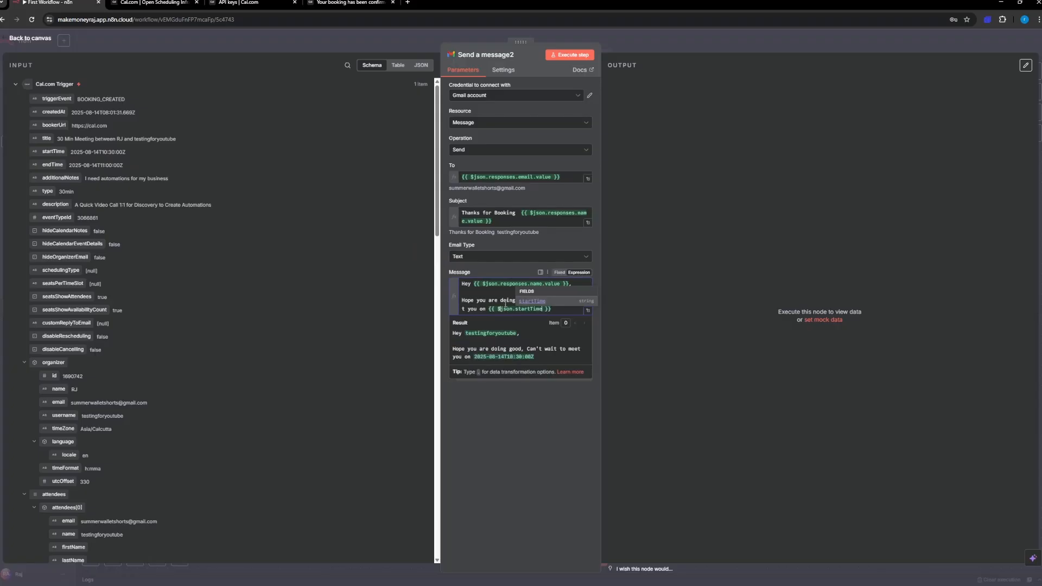
{"action": "left_click", "coordinate": [557, 312]}
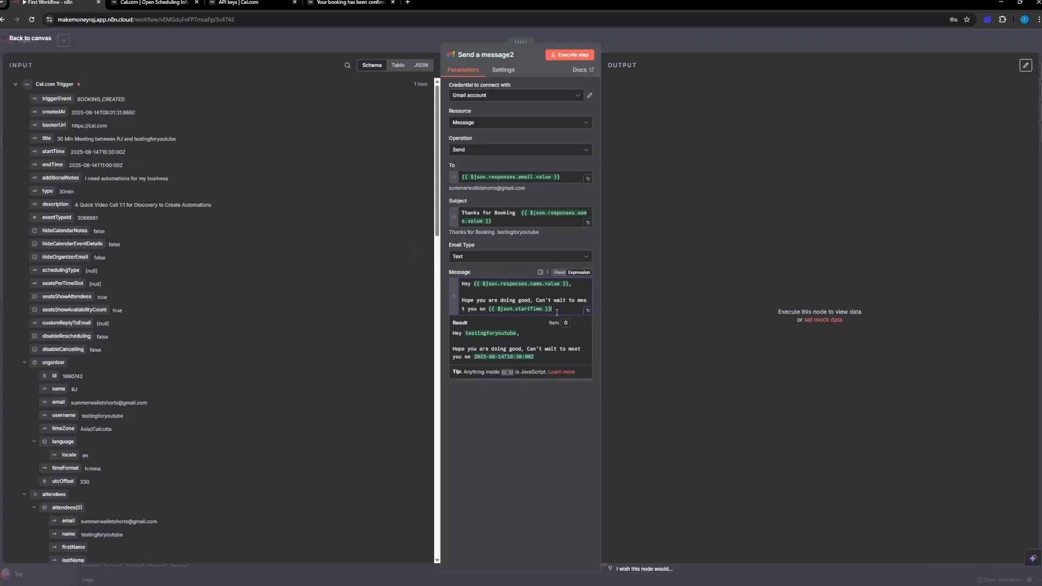
{"action": "left_click_drag", "start_coordinate": [450, 273], "coordinate": [492, 290]}
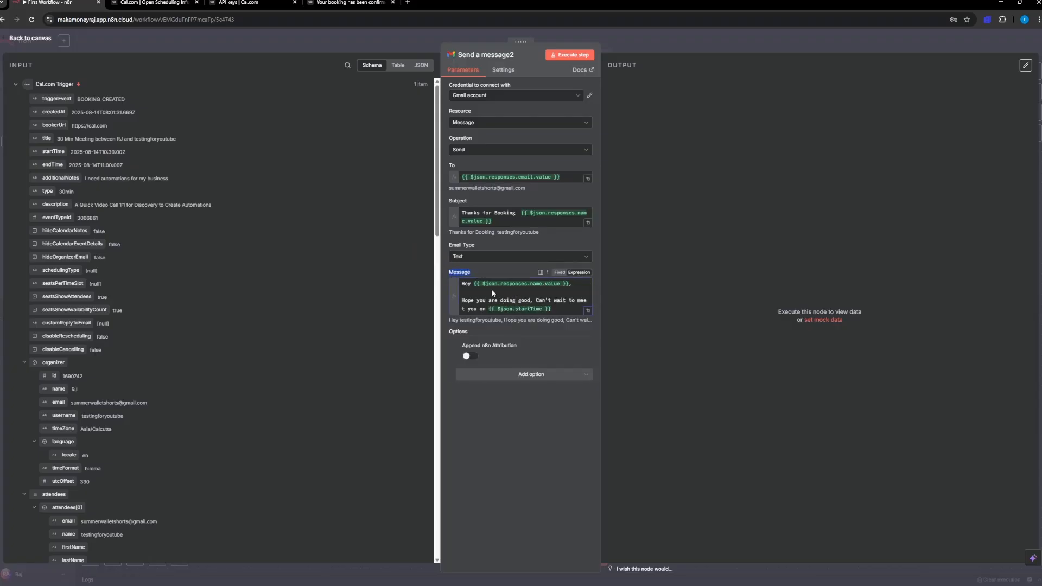
{"action": "left_click", "coordinate": [503, 294]}
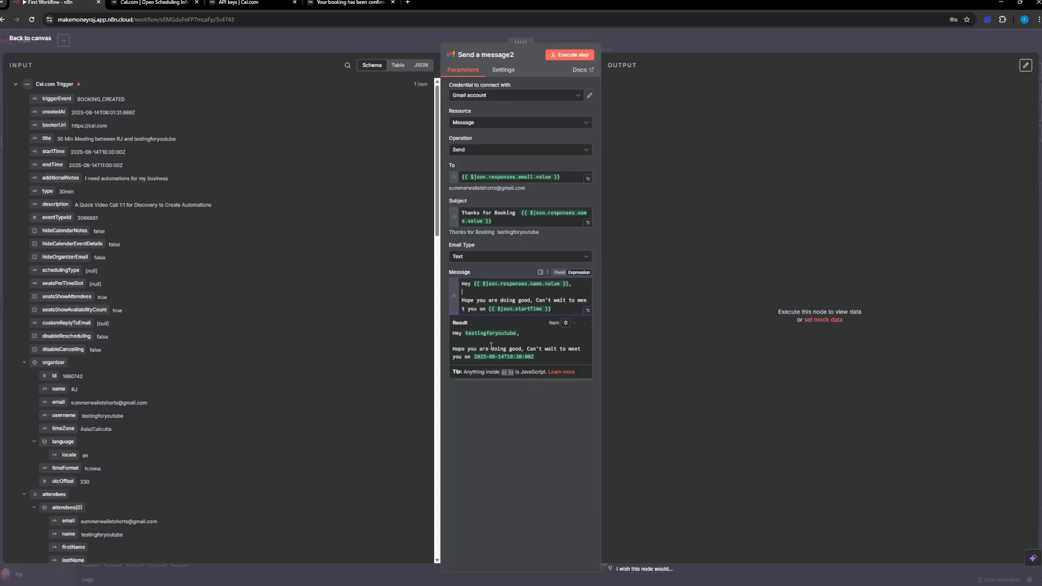
{"action": "left_click", "coordinate": [476, 294]}
{"action": "left_click_drag", "start_coordinate": [453, 321], "coordinate": [466, 340]}
{"action": "double_click", "coordinate": [542, 359]}
{"action": "left_click", "coordinate": [541, 354]}
{"action": "type", "text": "{}"}
{"action": "key", "text": "BackSpace"}
Step: Append the toDateTime() method to the startTime expression in the message to convert the booking time
{"action": "left_click", "coordinate": [546, 309]}
{"action": "type", "text": "."}
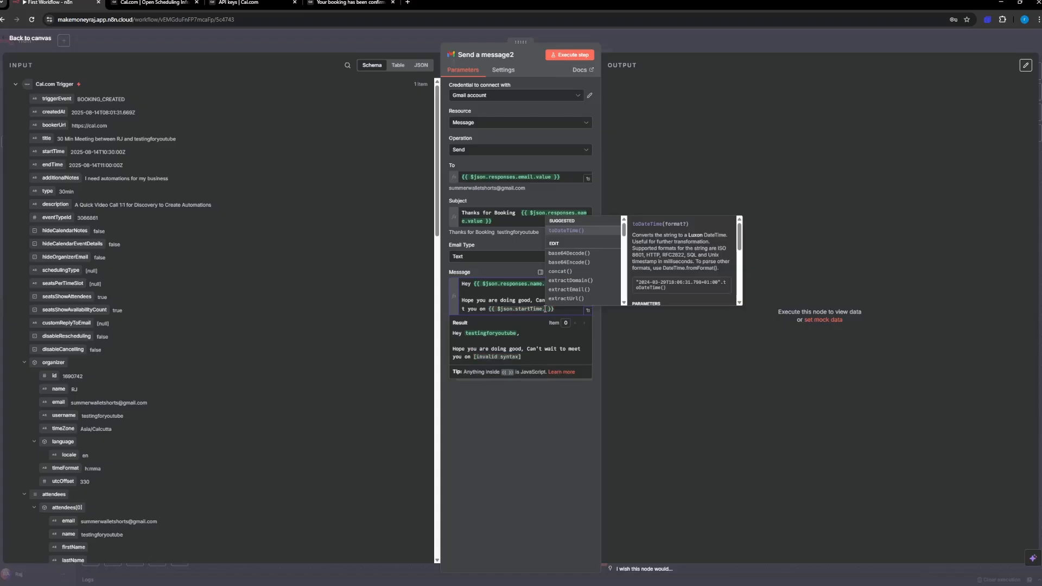
{"action": "key", "text": "BackSpace"}
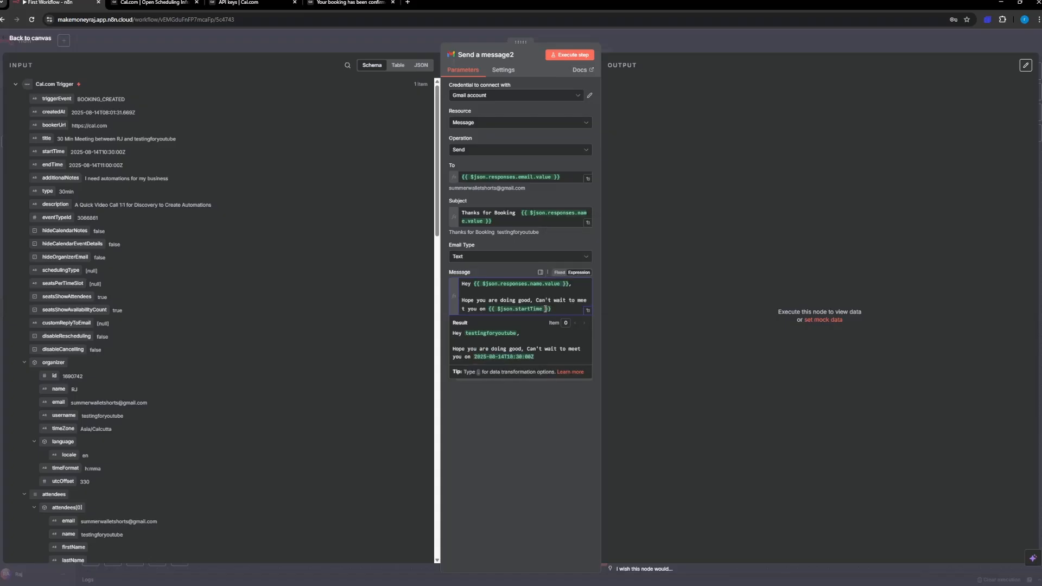
{"action": "type", "text": "."}
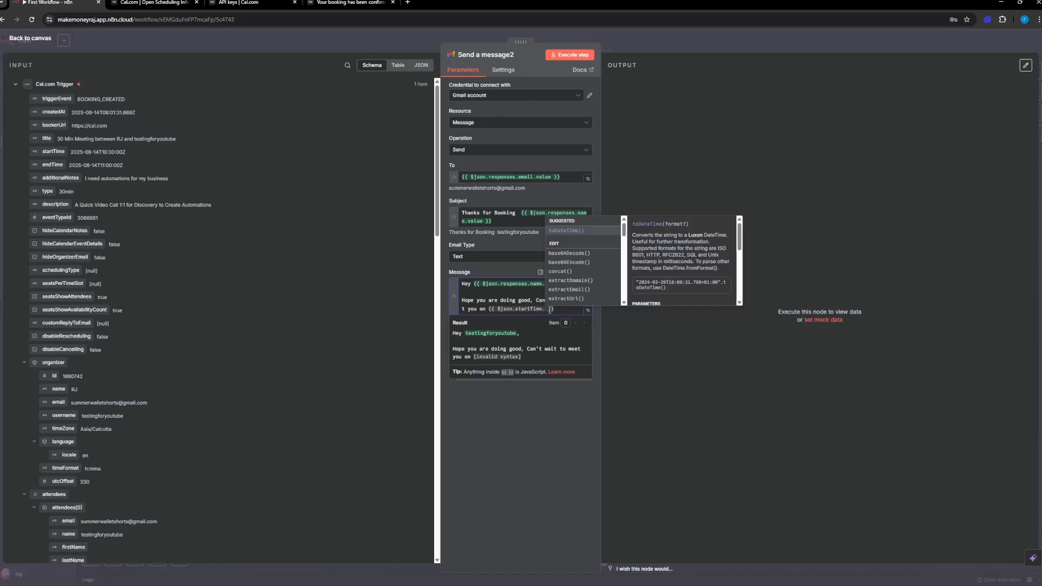
{"action": "scroll", "coordinate": [564, 278], "scroll_direction": "down", "scroll_amount": 5}
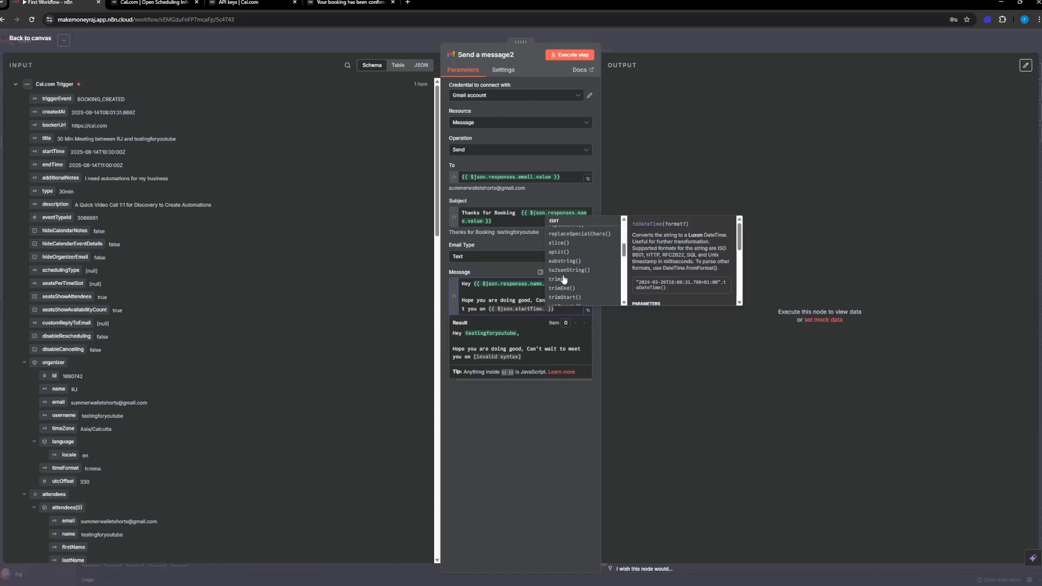
{"action": "scroll", "coordinate": [564, 279], "scroll_direction": "up", "scroll_amount": 5}
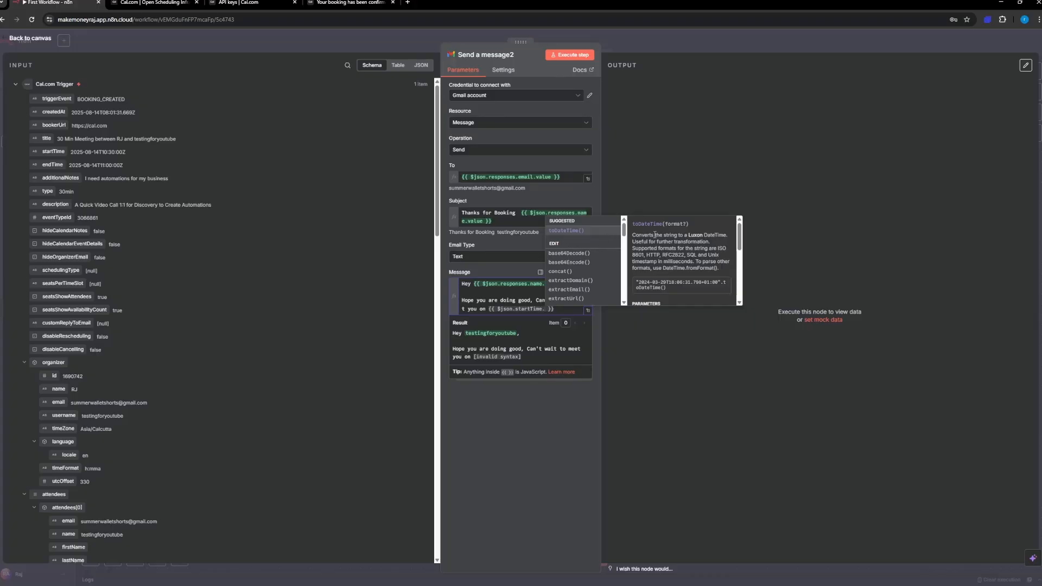
{"action": "left_click", "coordinate": [567, 231]}
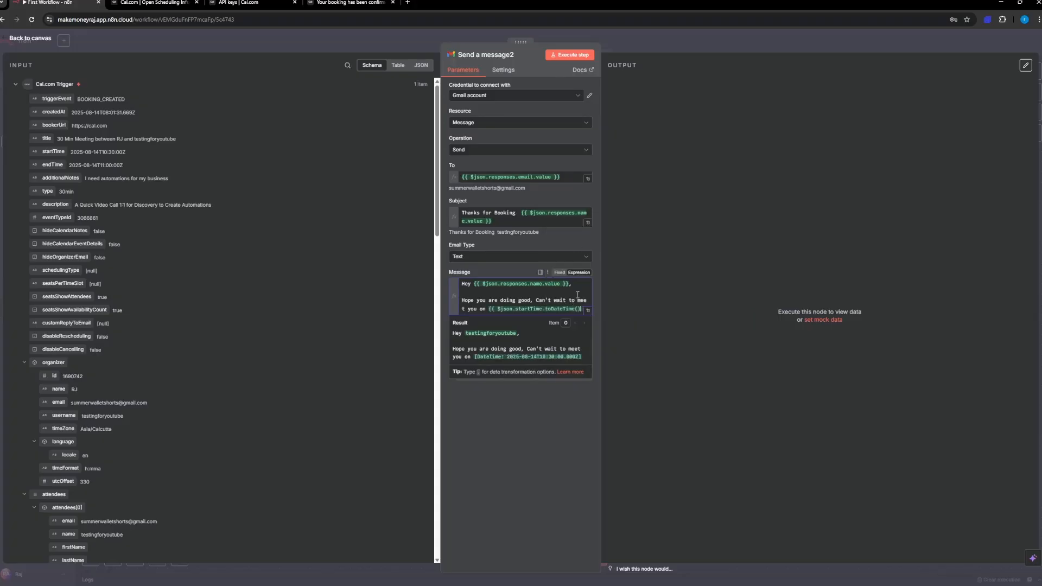
Step: Add the format() method with the 'yyyy-MM-dd' pattern after toDateTime() in the message's start time expression
{"action": "type", "text": "."}
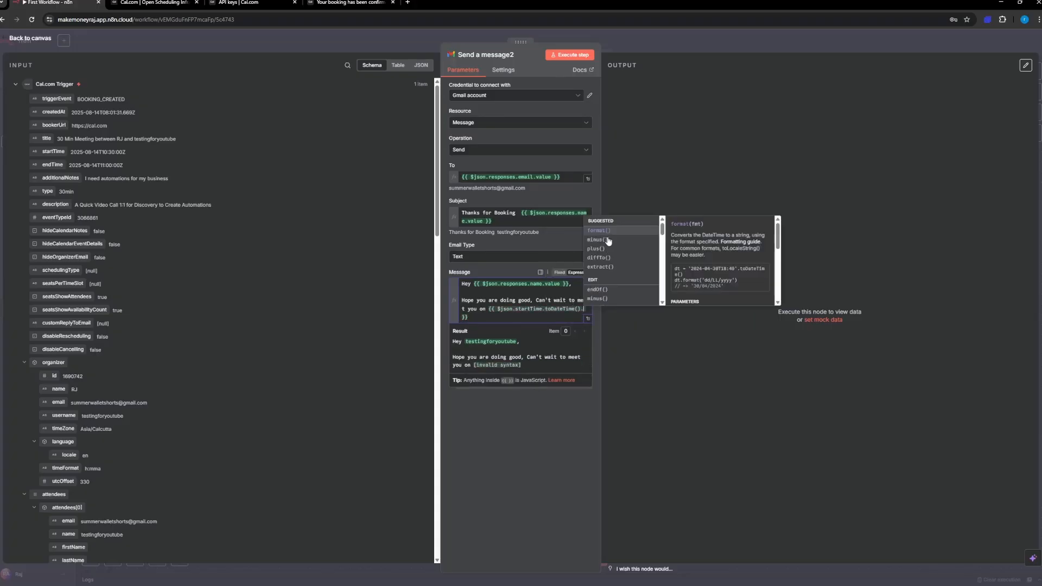
{"action": "left_click", "coordinate": [609, 232]}
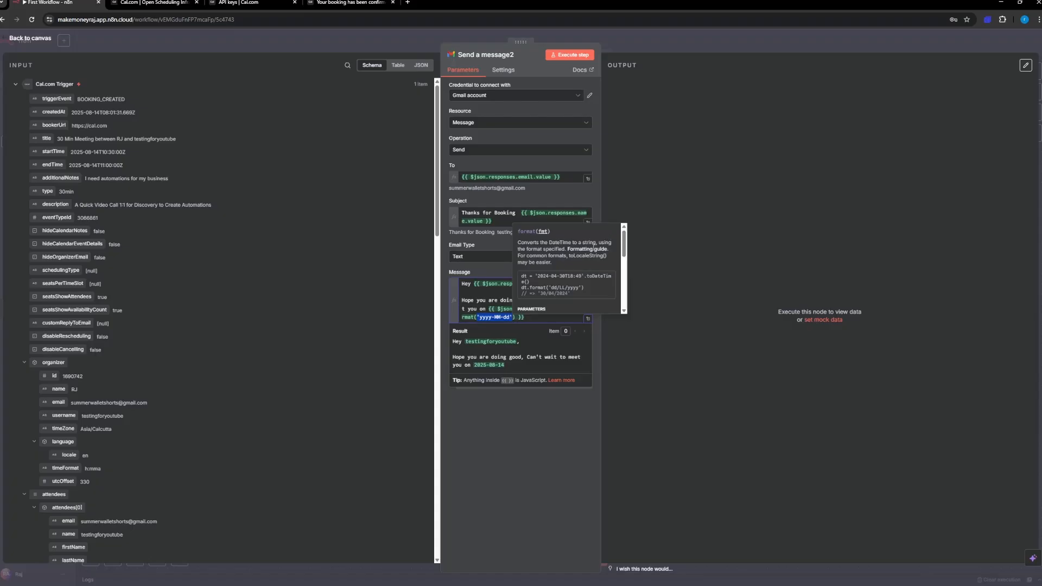
{"action": "left_click", "coordinate": [512, 317]}
{"action": "left_click", "coordinate": [534, 320]}
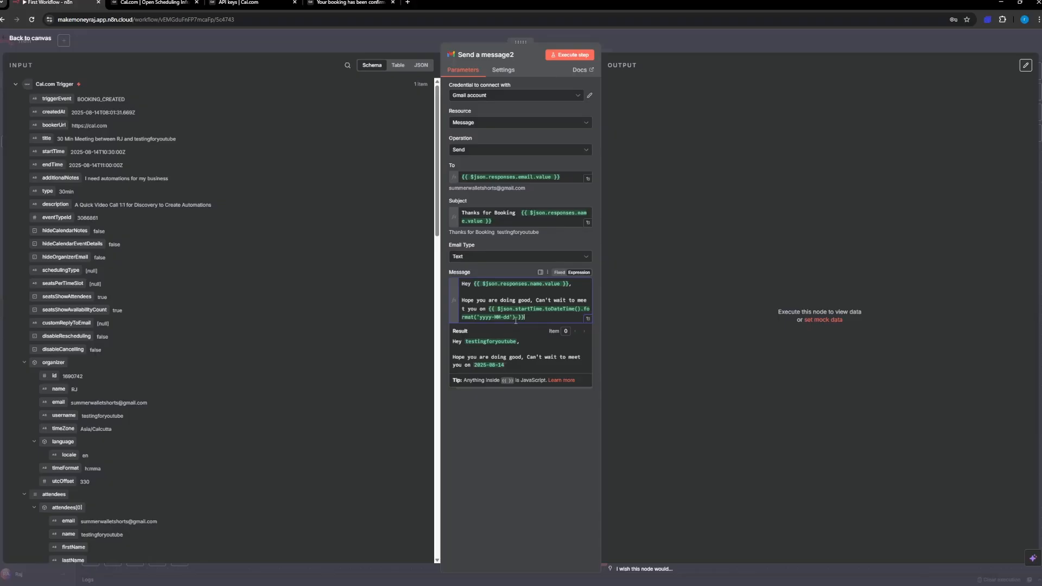
Step: Open the date formatting guide linked from the format() help in a new browser tab
{"action": "left_click_drag", "start_coordinate": [512, 318], "coordinate": [479, 317]}
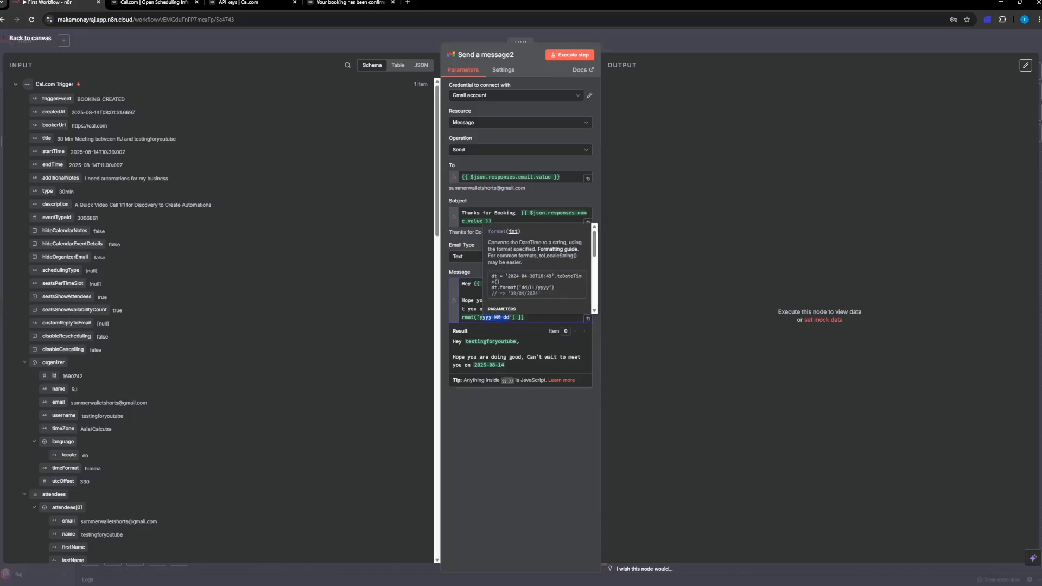
{"action": "right_click", "coordinate": [546, 250]}
{"action": "left_click", "coordinate": [560, 259]}
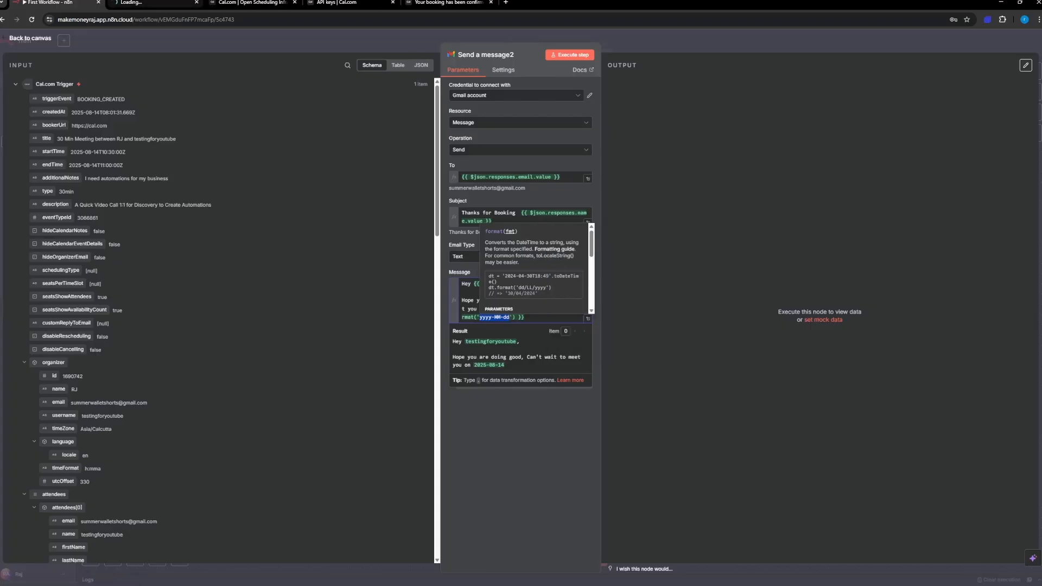
Step: Look through the Luxon formatting guide's table of tokens for the format token that gives the full weekday name
{"action": "key", "text": "ctrl+Tab"}
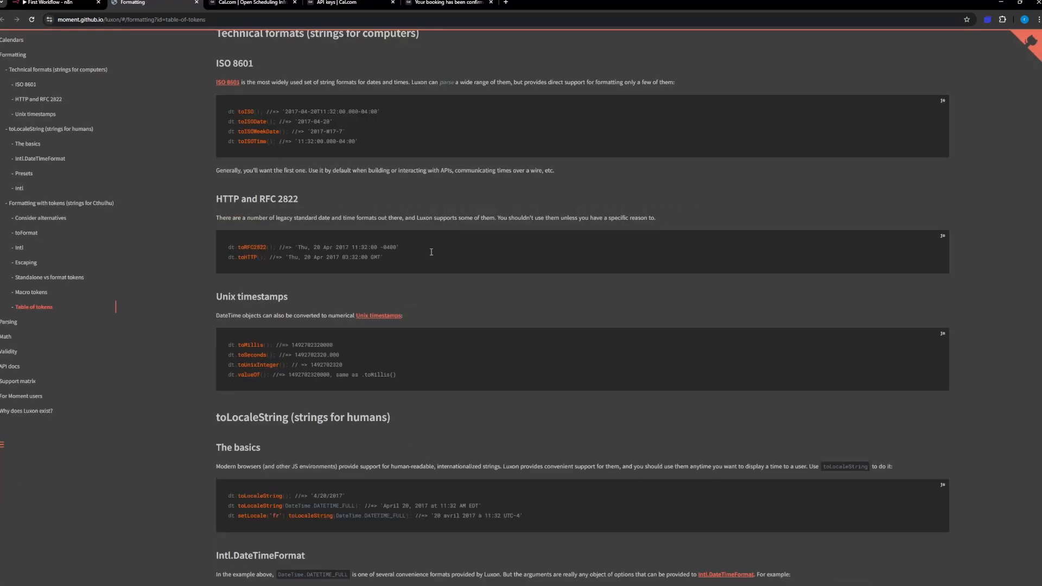
{"action": "scroll", "coordinate": [431, 253], "scroll_direction": "up", "scroll_amount": 20}
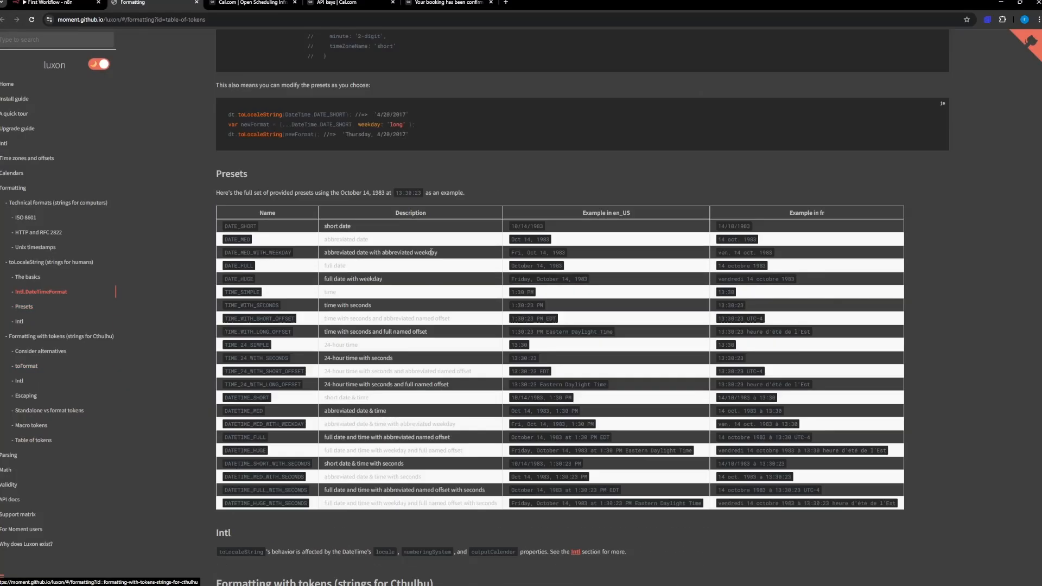
{"action": "scroll", "coordinate": [431, 253], "scroll_direction": "down", "scroll_amount": 20}
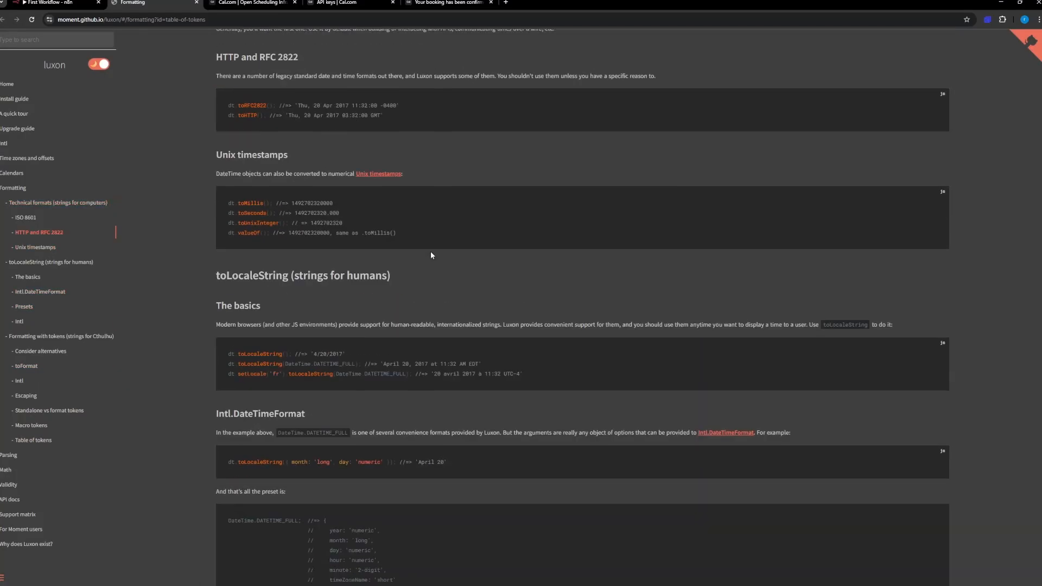
{"action": "scroll", "coordinate": [431, 255], "scroll_direction": "down", "scroll_amount": 20}
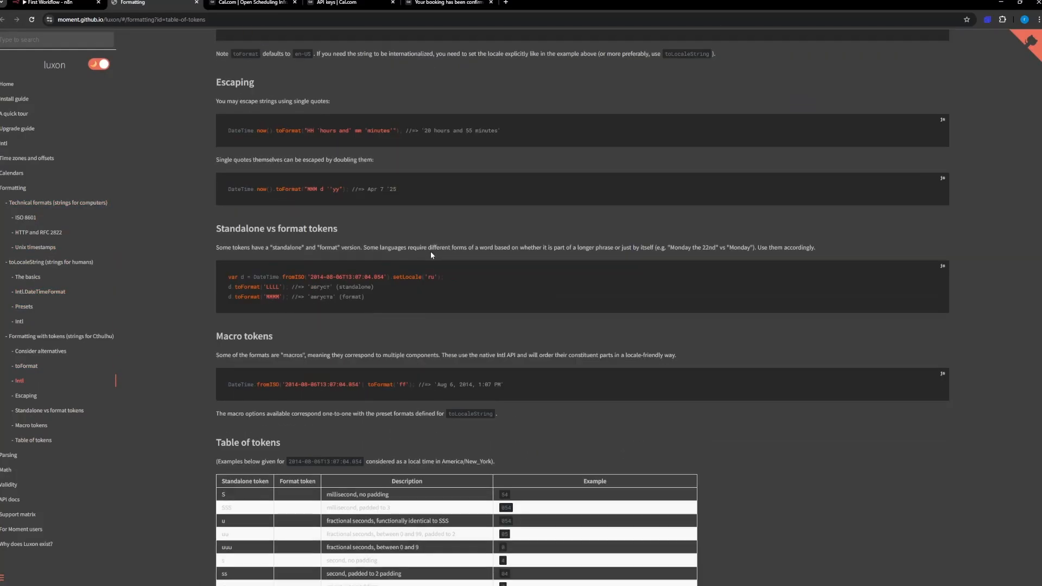
{"action": "scroll", "coordinate": [431, 251], "scroll_direction": "up", "scroll_amount": 3}
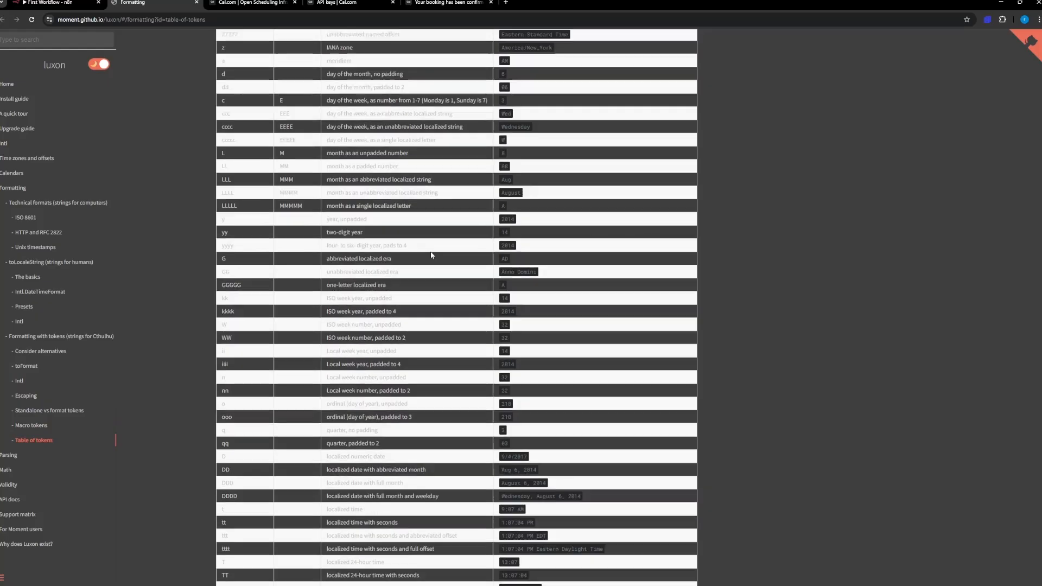
{"action": "scroll", "coordinate": [432, 255], "scroll_direction": "down", "scroll_amount": 3}
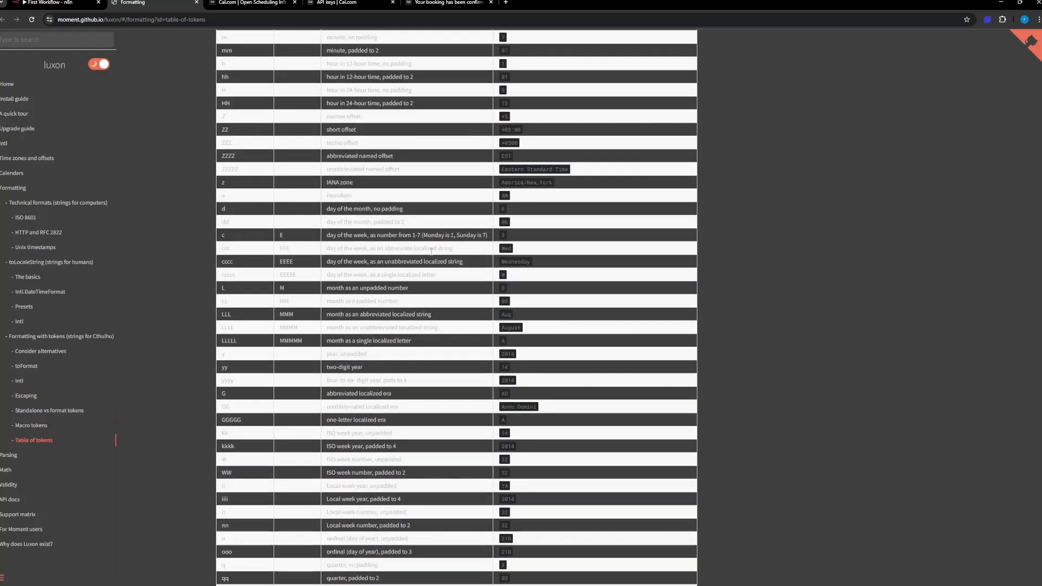
{"action": "scroll", "coordinate": [431, 251], "scroll_direction": "up", "scroll_amount": 5}
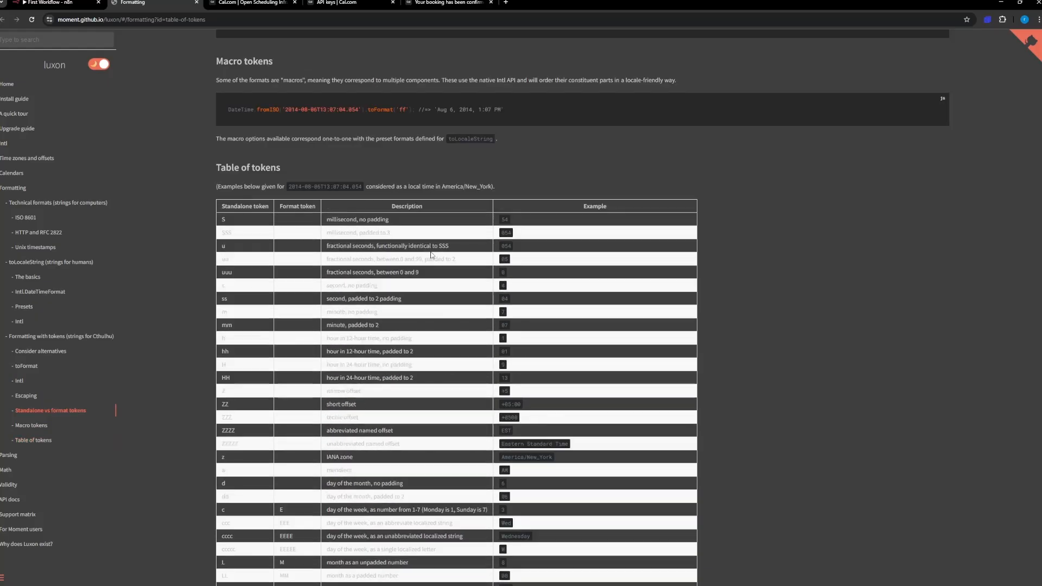
{"action": "scroll", "coordinate": [431, 251], "scroll_direction": "down", "scroll_amount": 5}
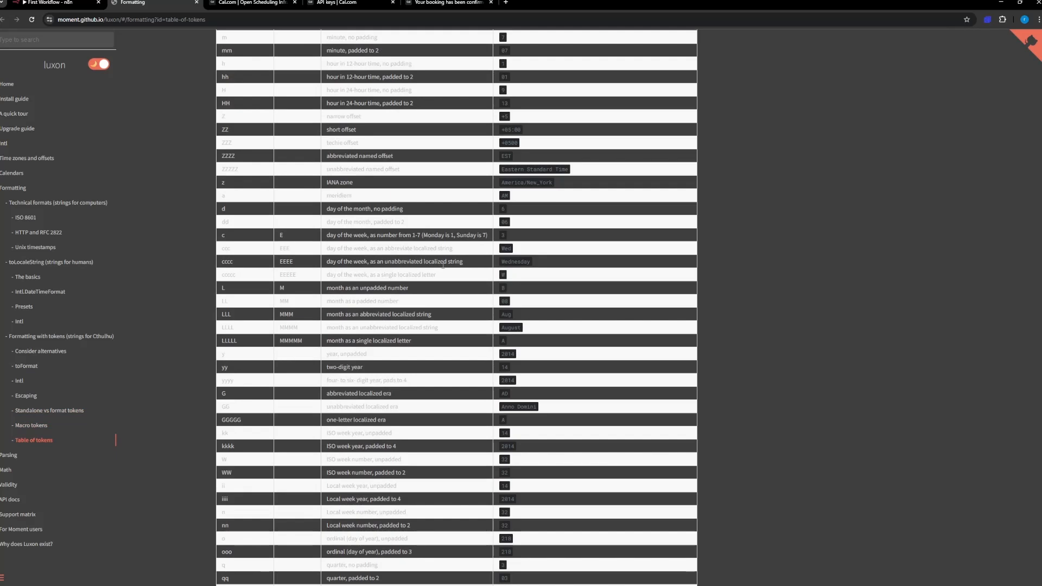
{"action": "left_click_drag", "start_coordinate": [498, 261], "coordinate": [531, 262]}
{"action": "double_click", "coordinate": [288, 261]}
Step: Back in the n8n workflow, replace the 'yyyy-MM-dd' pattern in the message's format() call with 'EEEE'
{"action": "left_click", "coordinate": [48, 3]}
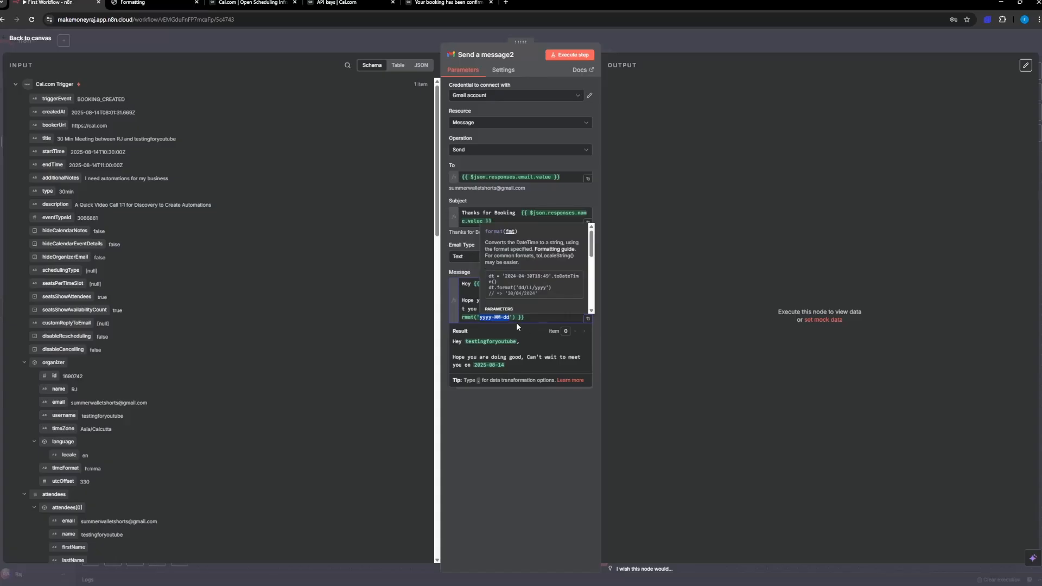
{"action": "left_click", "coordinate": [511, 318]}
{"action": "key", "text": "BackSpace"}
{"action": "key", "text": "BackSpace"}
{"action": "key", "text": "BackSpace"}
{"action": "key", "text": "BackSpace"}
{"action": "key", "text": "BackSpace"}
{"action": "key", "text": "BackSpace"}
{"action": "key", "text": "BackSpace"}
{"action": "key", "text": "BackSpace"}
{"action": "key", "text": "BackSpace"}
{"action": "key", "text": "BackSpace"}
{"action": "key", "text": "BackSpace"}
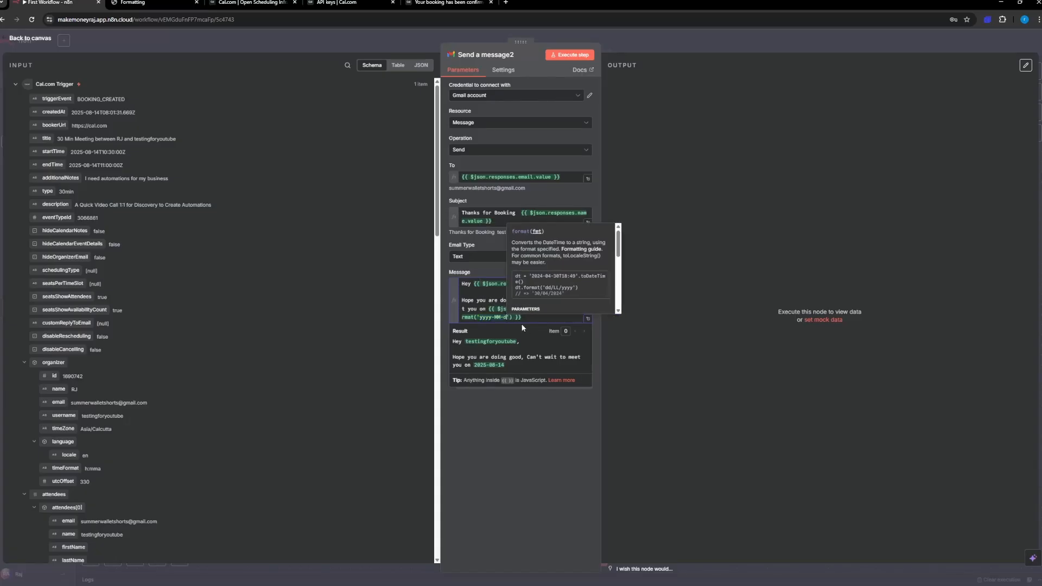
{"action": "type", "text": "'E"}
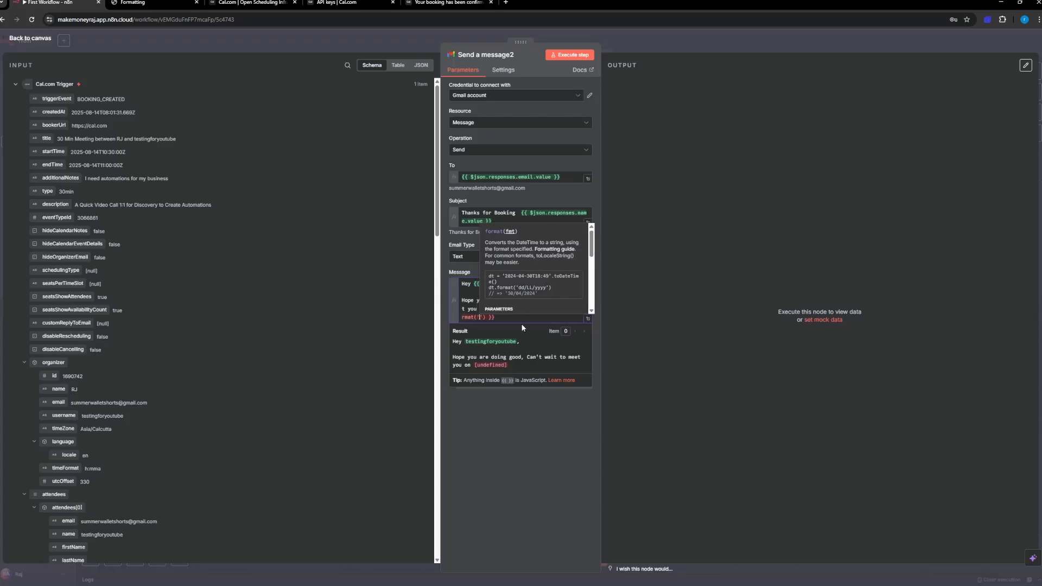
{"action": "type", "text": "EE"}
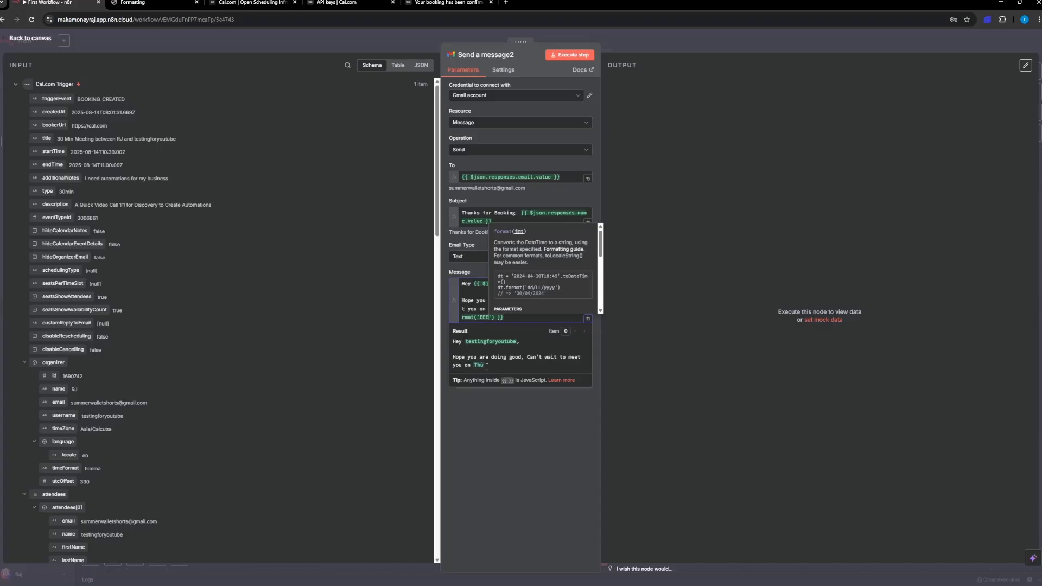
{"action": "type", "text": "E"}
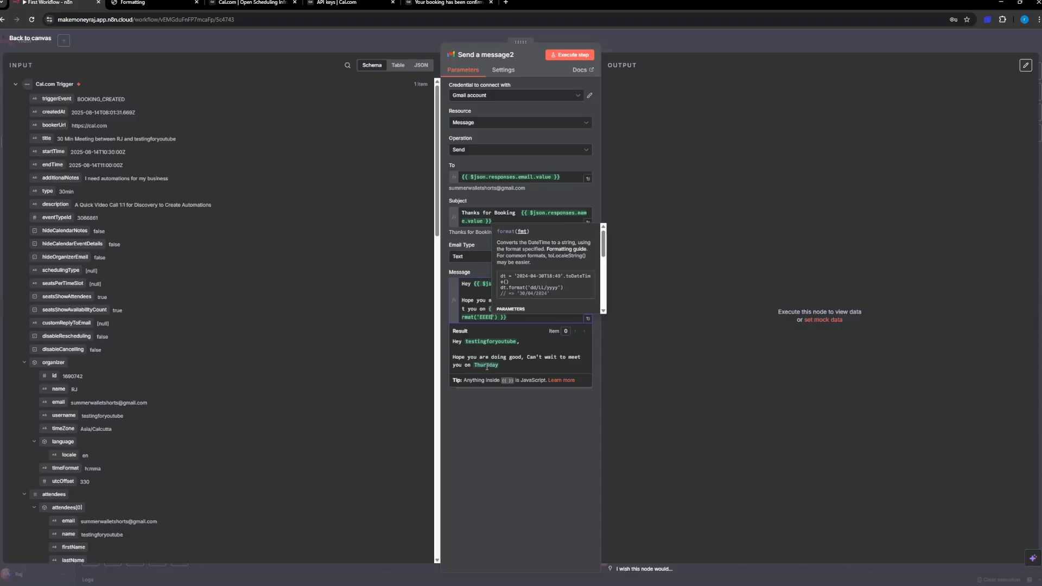
{"action": "type", "text": "E"}
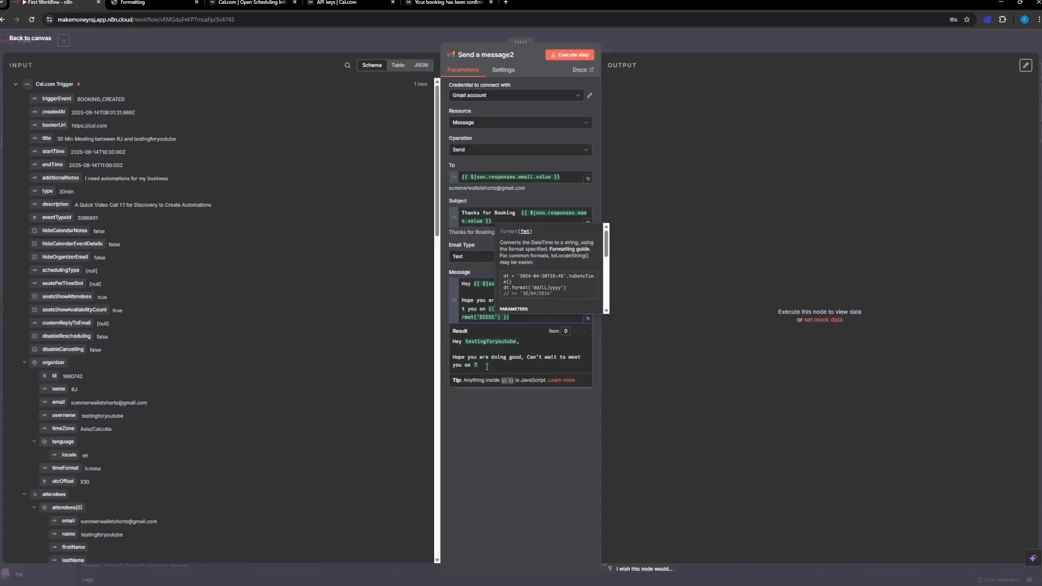
{"action": "key", "text": "BackSpace"}
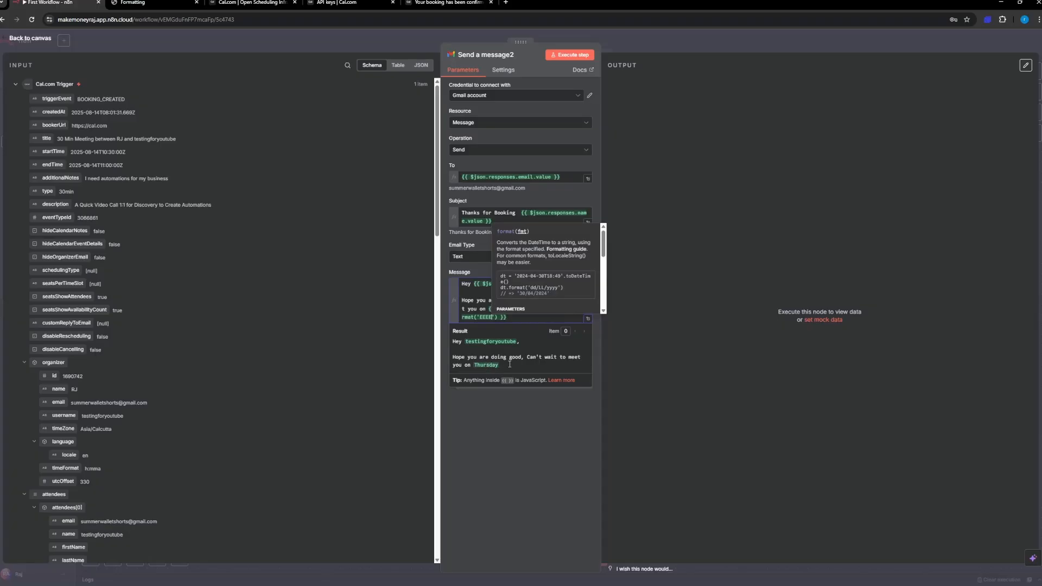
{"action": "left_click", "coordinate": [511, 444]}
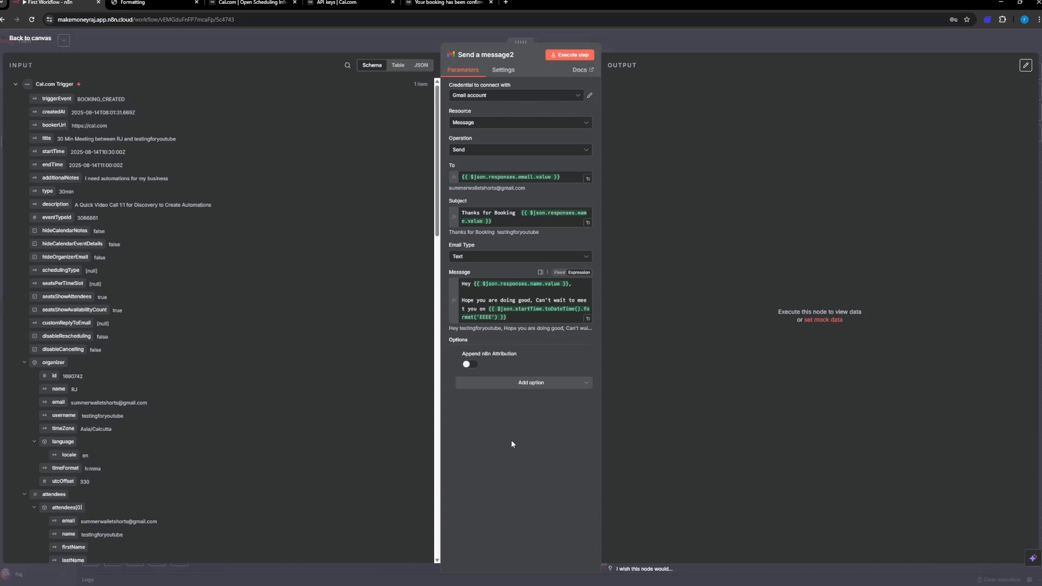
Step: End the email message with a separate closing of "Thank You" and the sender's first name on the line below
{"action": "left_click", "coordinate": [517, 319]}
{"action": "key", "text": "Return"}
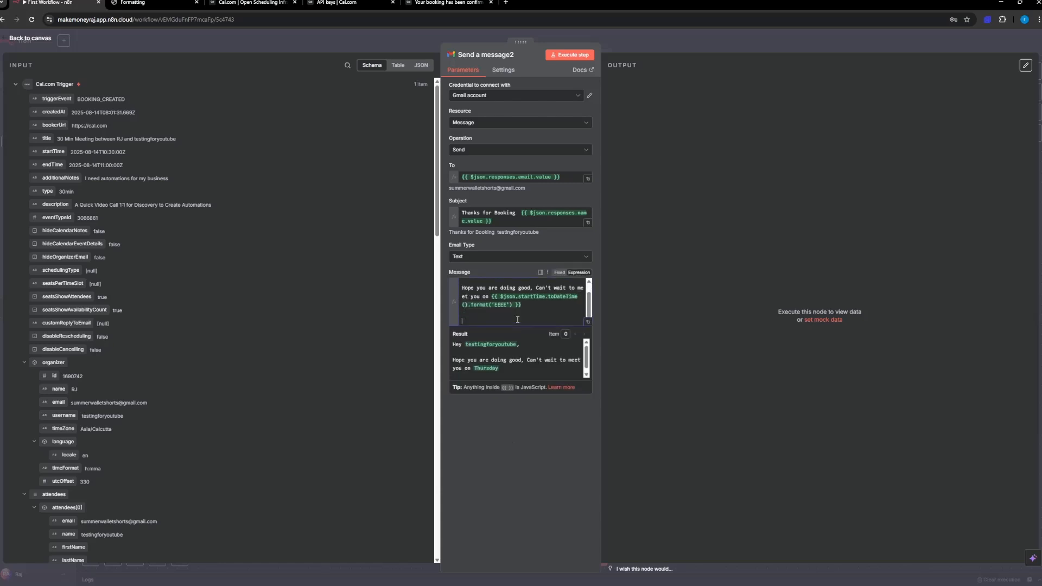
{"action": "type", "text": "Thank You"}
{"action": "key", "text": "Return"}
{"action": "type", "text": "Raj"}
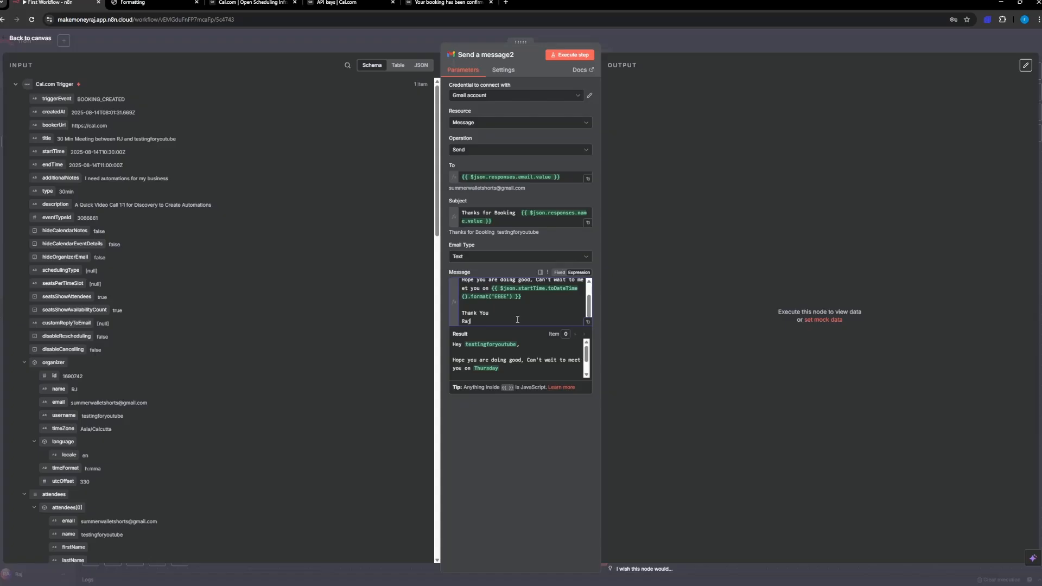
{"action": "left_click", "coordinate": [516, 443]}
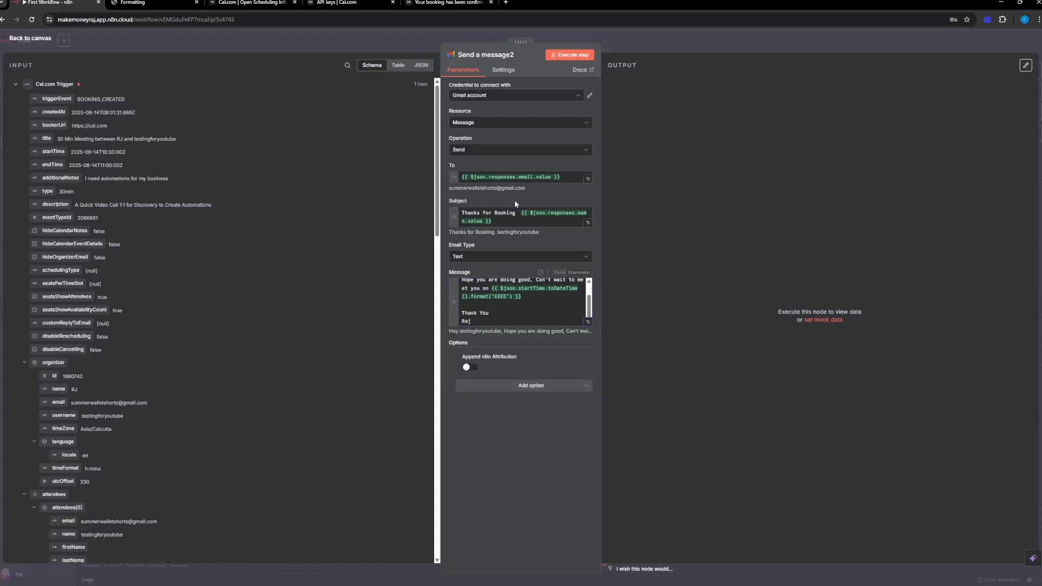
Step: Execute the Send a message2 step, and read the received booking email in the Gmail inbox
{"action": "left_click", "coordinate": [565, 56]}
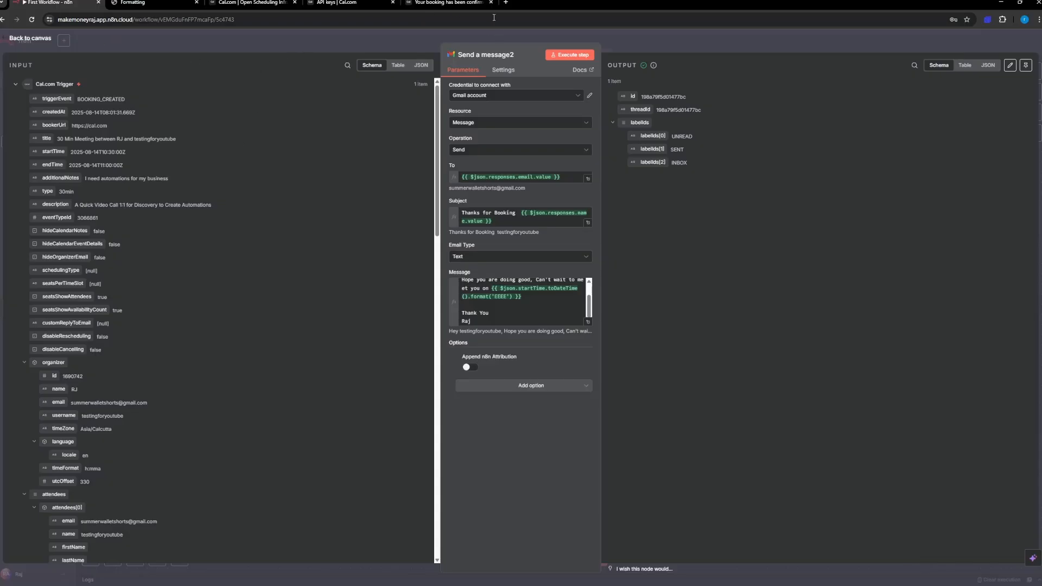
{"action": "left_click", "coordinate": [505, 2]}
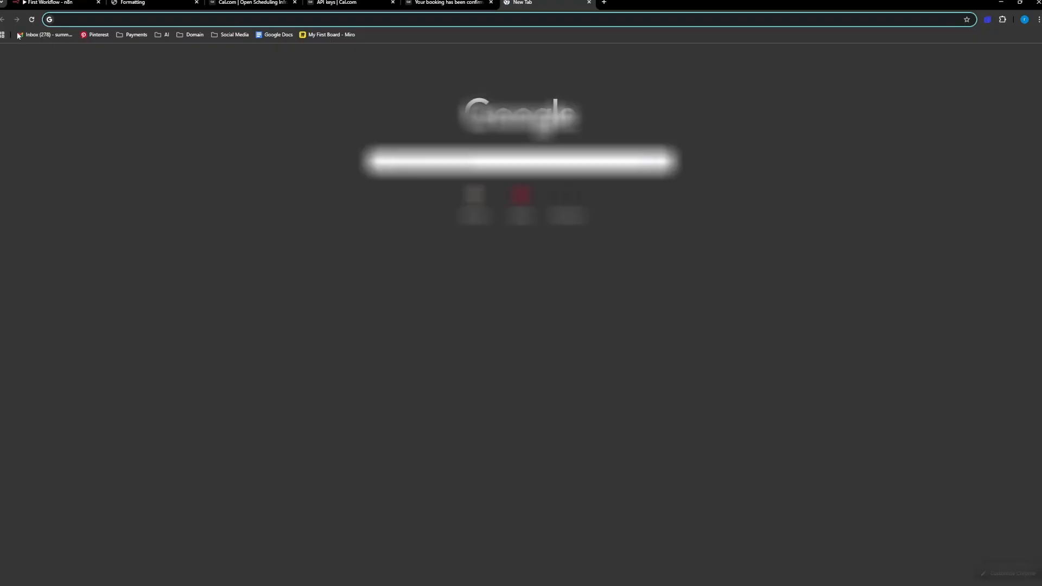
{"action": "left_click", "coordinate": [19, 35]}
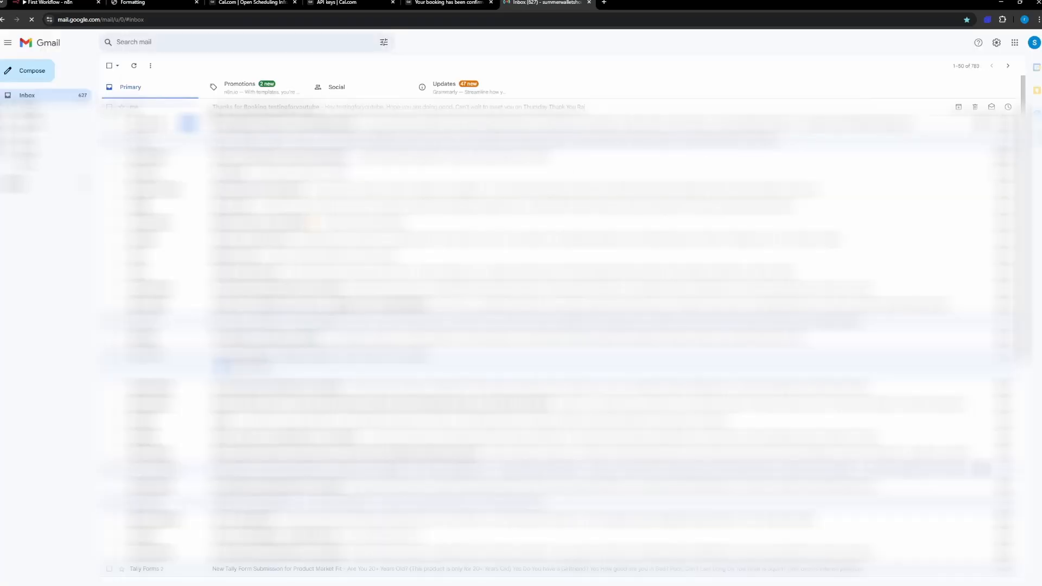
{"action": "left_click", "coordinate": [280, 108]}
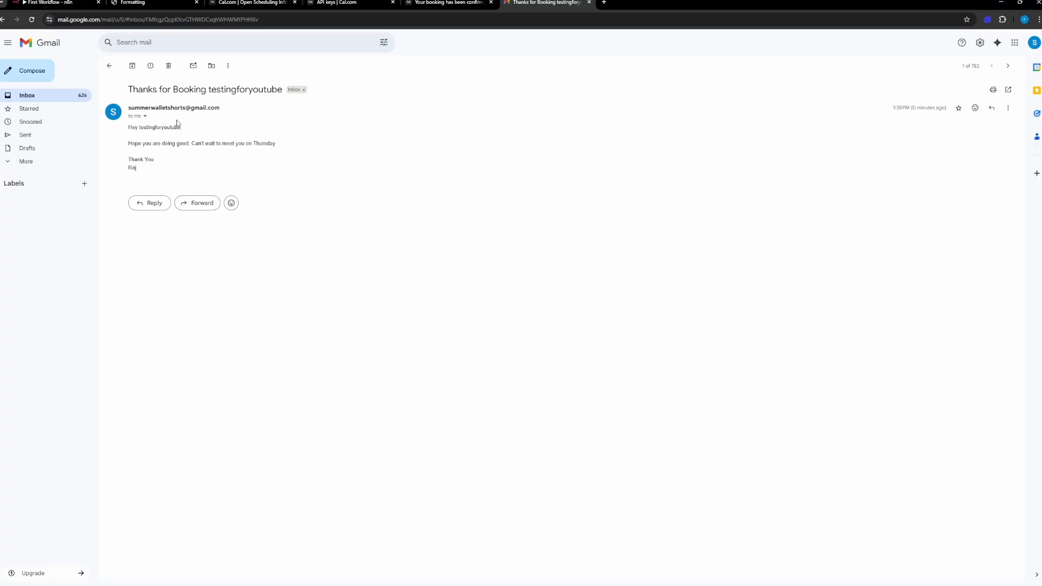
{"action": "left_click_drag", "start_coordinate": [140, 130], "coordinate": [184, 144]}
{"action": "left_click", "coordinate": [180, 129]}
{"action": "left_click", "coordinate": [231, 143]}
{"action": "left_click_drag", "start_coordinate": [251, 143], "coordinate": [290, 145]}
{"action": "left_click_drag", "start_coordinate": [134, 160], "coordinate": [138, 159]}
Step: Return to the n8n canvas and add a Google Calendar "Create an event" node after the Send a message2 node
{"action": "left_click", "coordinate": [50, 3]}
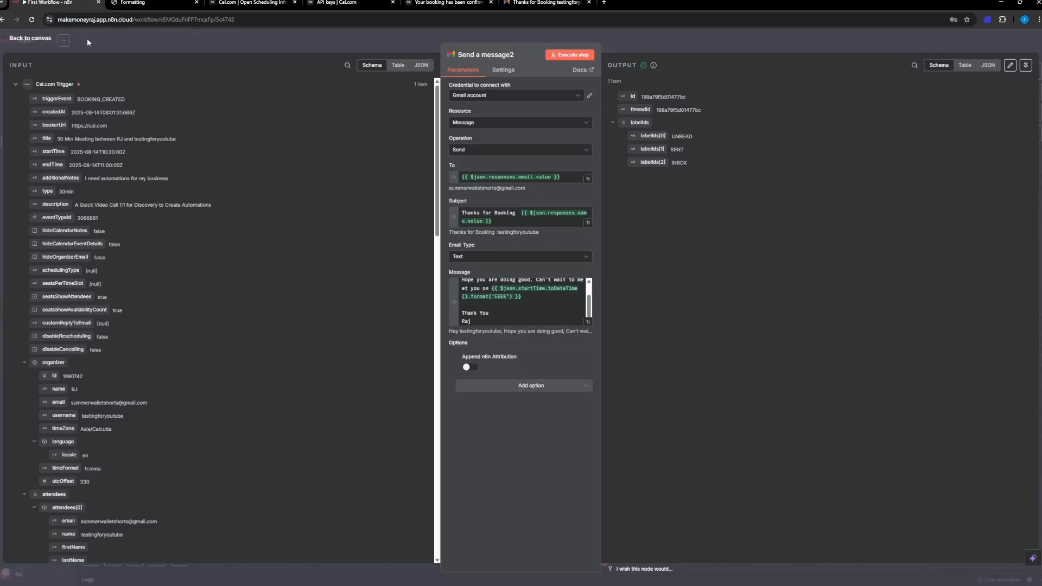
{"action": "left_click", "coordinate": [37, 42]}
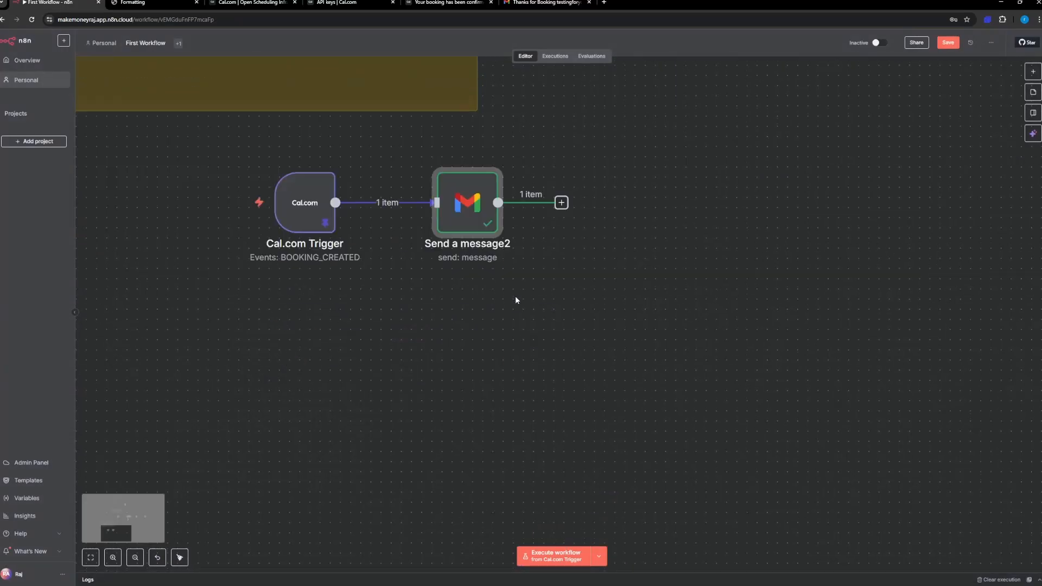
{"action": "scroll", "coordinate": [516, 298], "scroll_direction": "down", "scroll_amount": 3}
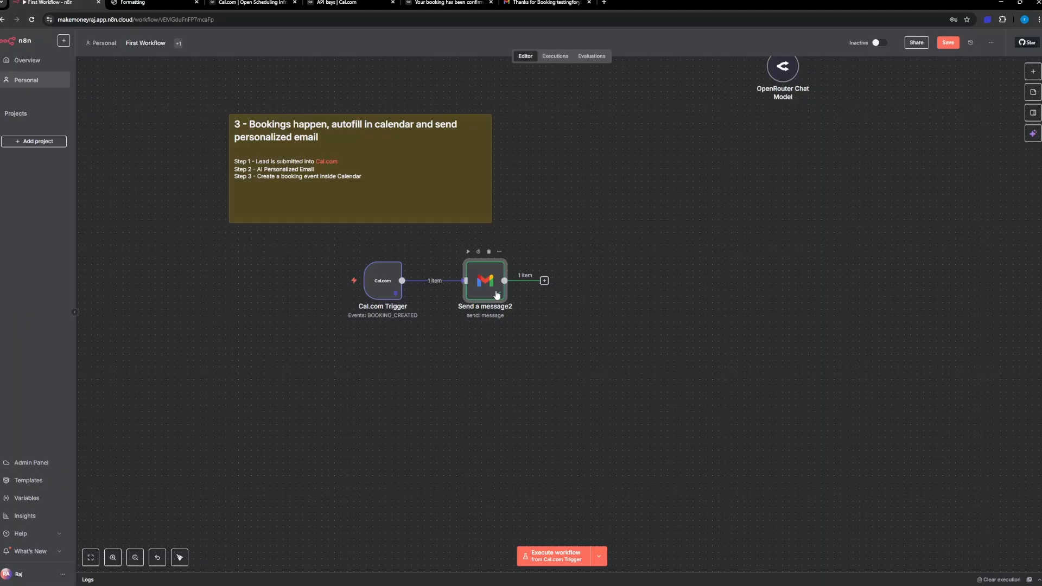
{"action": "mouse_move", "coordinate": [374, 286]}
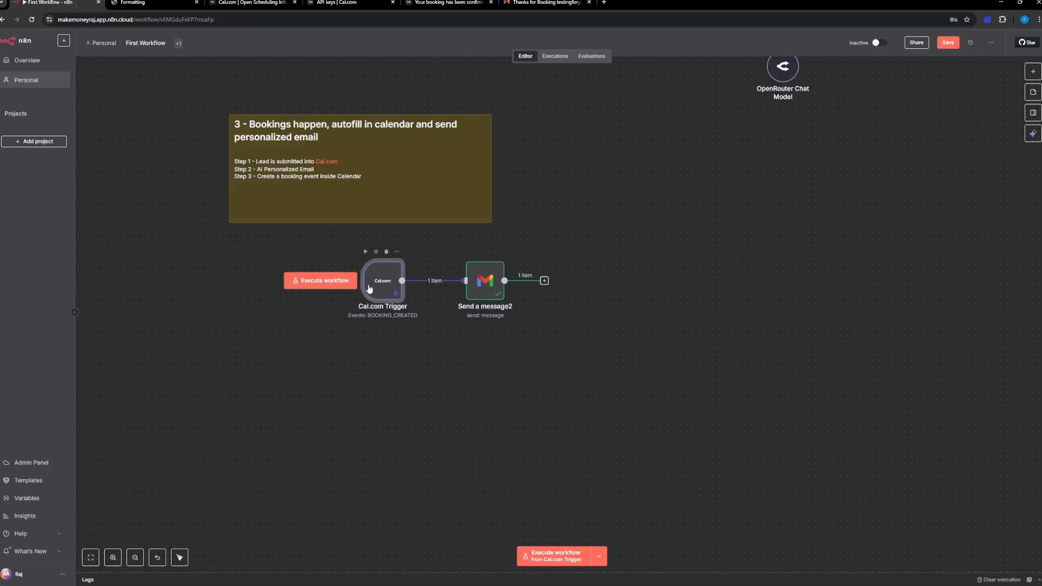
{"action": "left_click", "coordinate": [545, 281]}
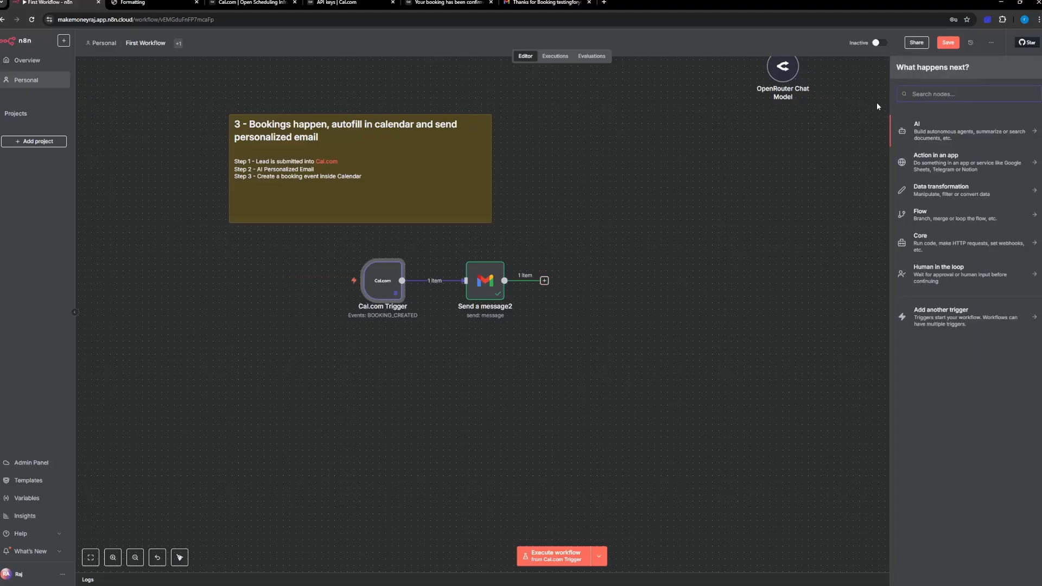
{"action": "type", "text": "cale"}
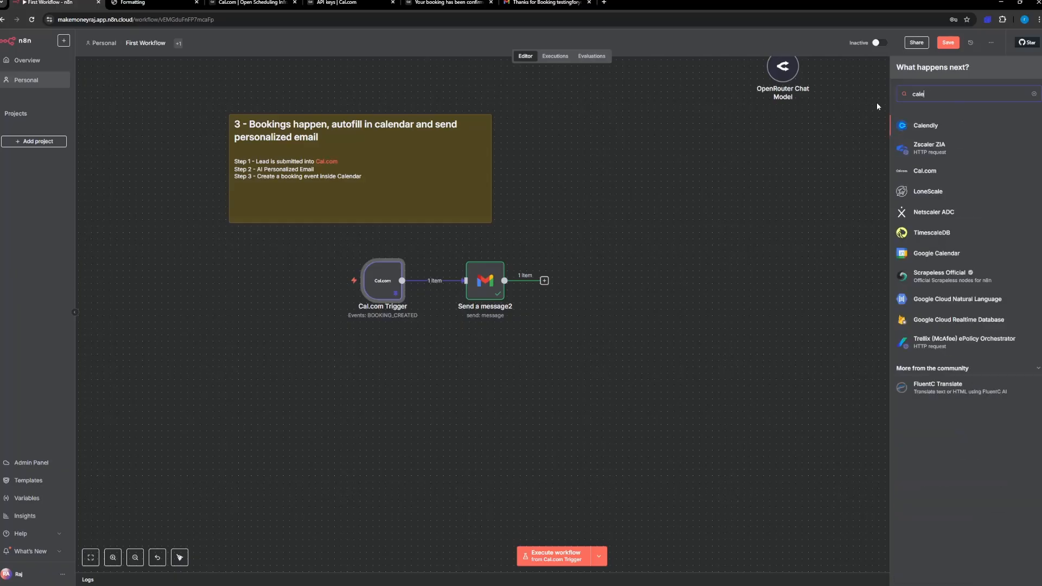
{"action": "type", "text": "ndar"}
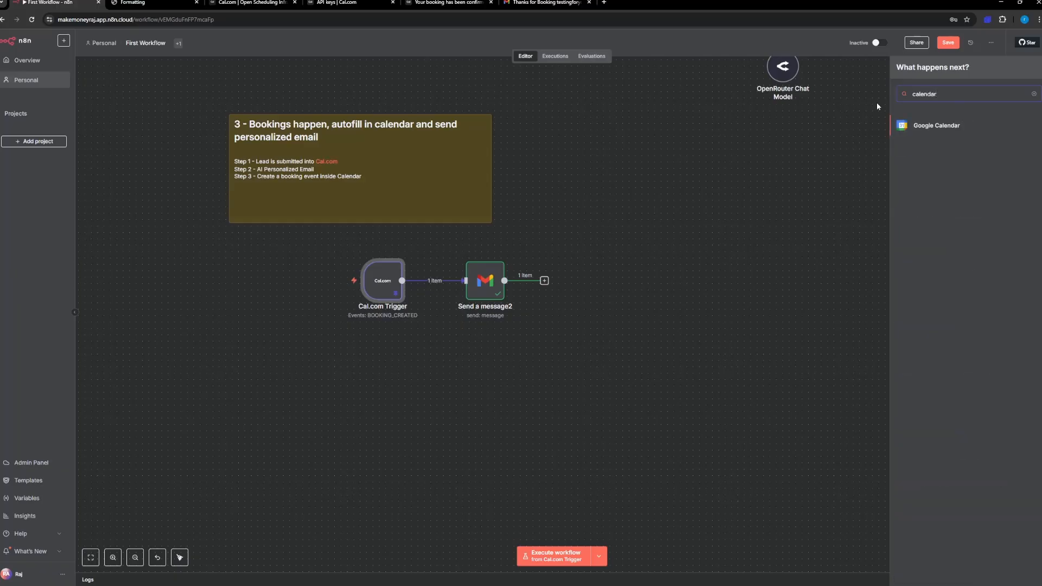
{"action": "left_click", "coordinate": [943, 128]}
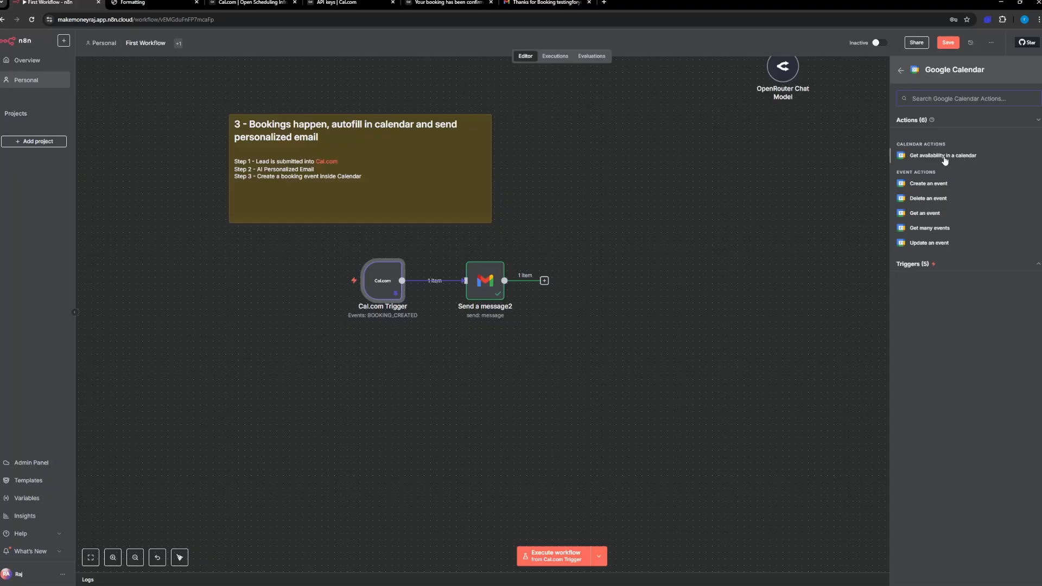
{"action": "left_click", "coordinate": [923, 185]}
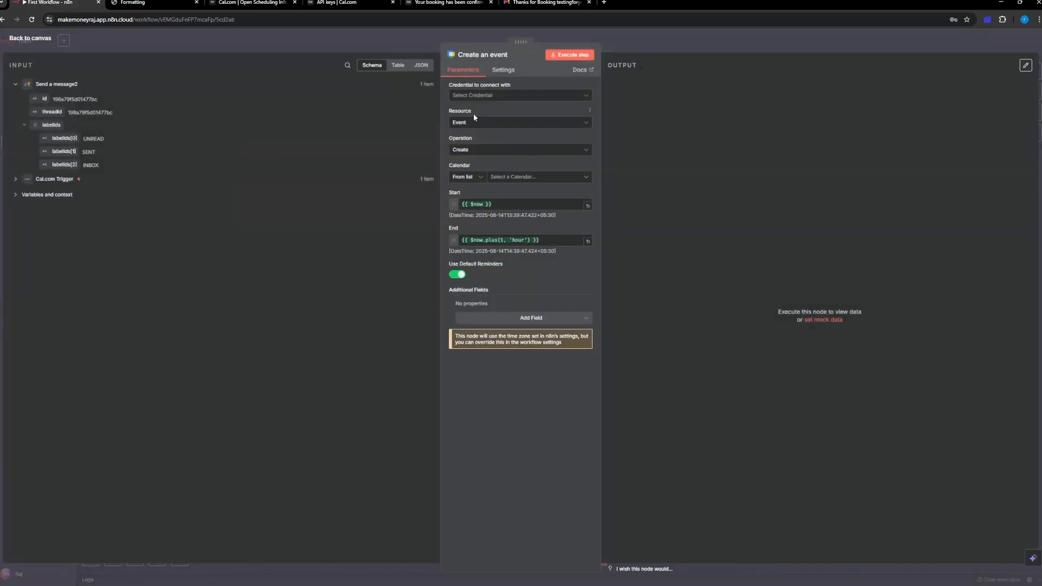
Step: Create a new Google Calendar credential for the event node by signing in with Google and granting the requested access
{"action": "left_click", "coordinate": [484, 97]}
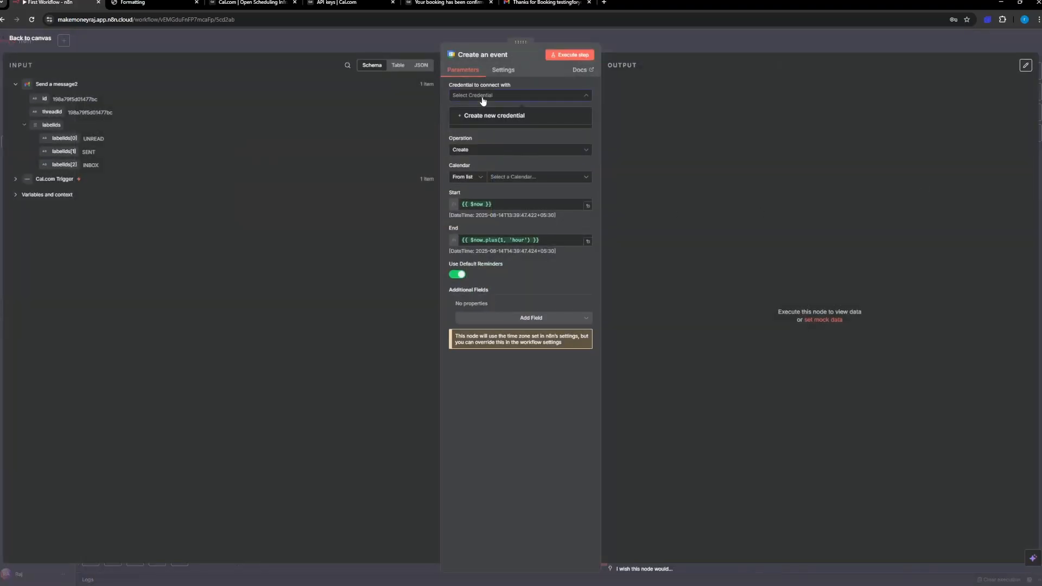
{"action": "left_click", "coordinate": [483, 117]}
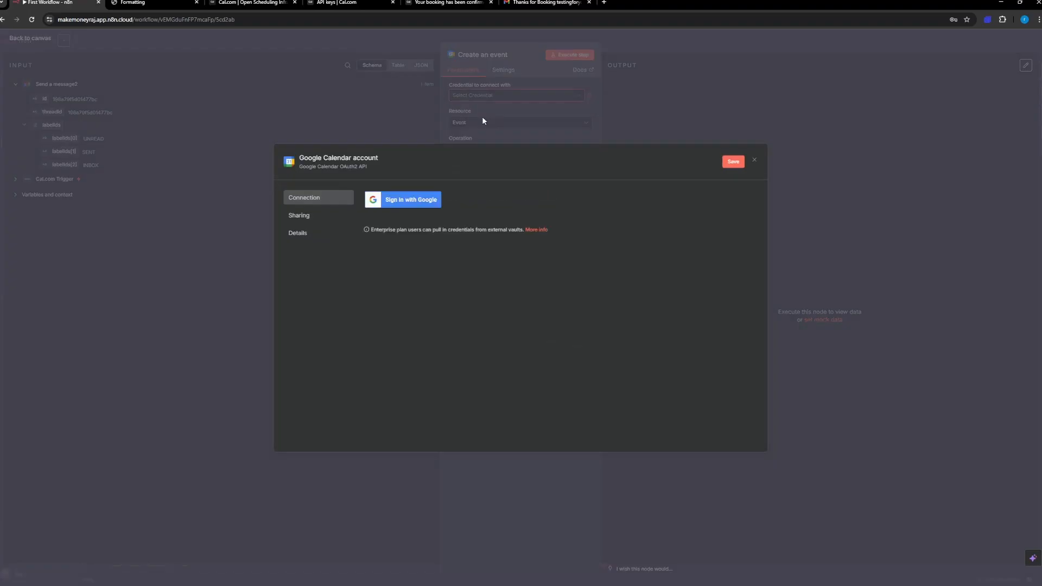
{"action": "left_click", "coordinate": [413, 200]}
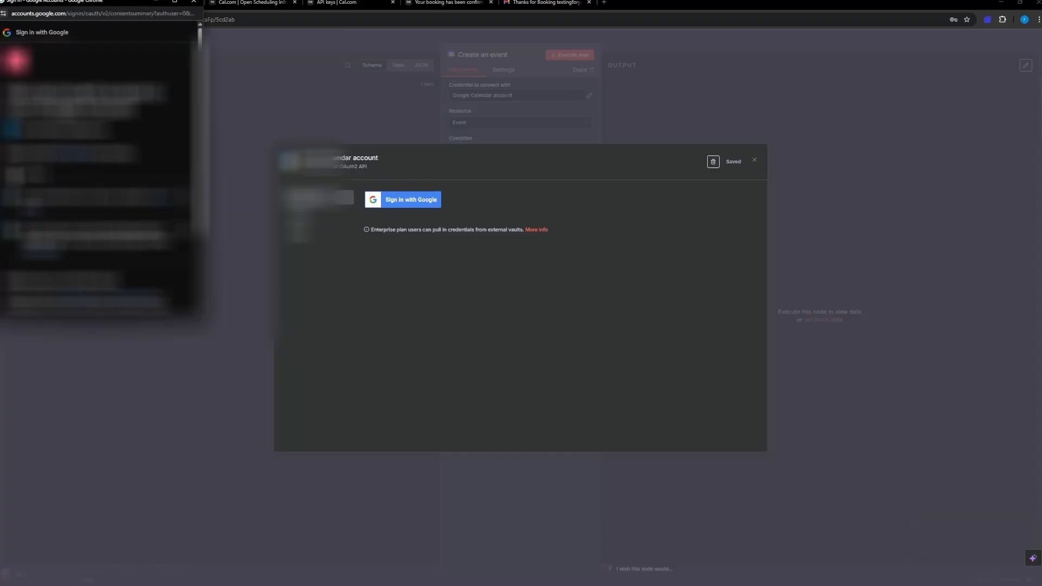
{"action": "scroll", "coordinate": [118, 196], "scroll_direction": "down", "scroll_amount": 3}
{"action": "left_click", "coordinate": [128, 266]}
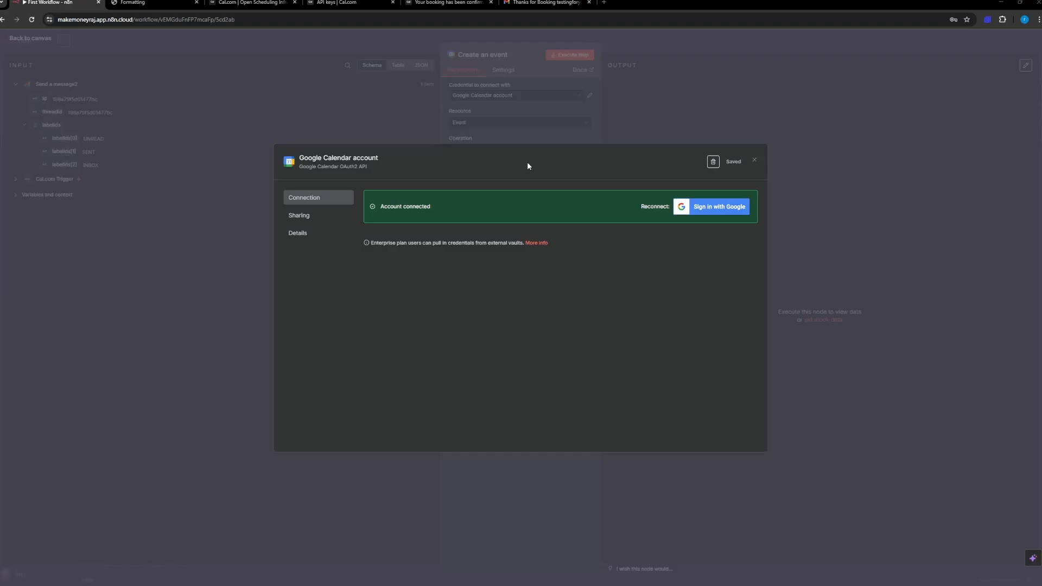
{"action": "left_click", "coordinate": [755, 161]}
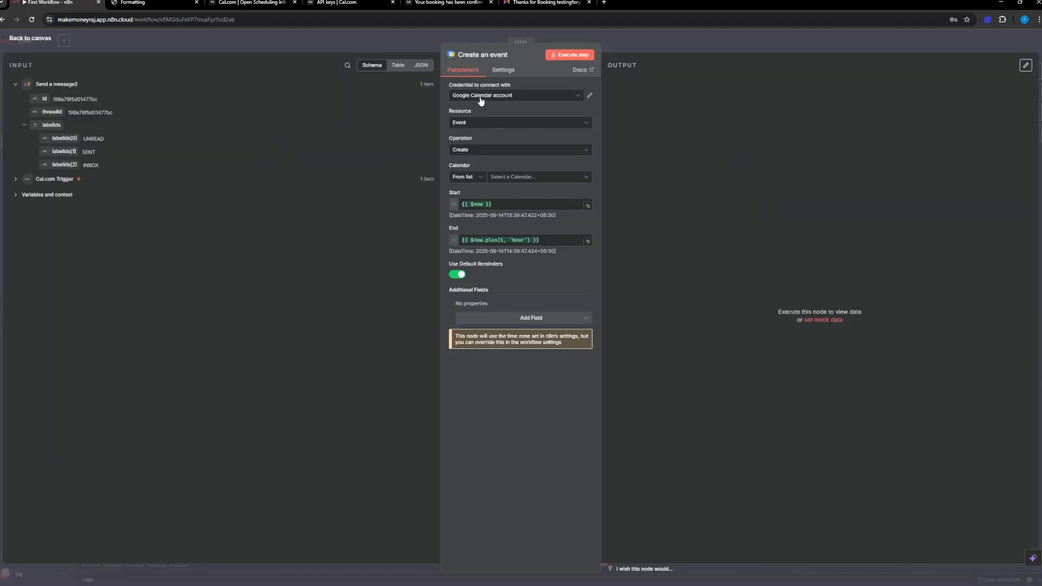
Step: Choose the connected account's own e-mail calendar as the calendar for the new event
{"action": "left_click", "coordinate": [506, 178]}
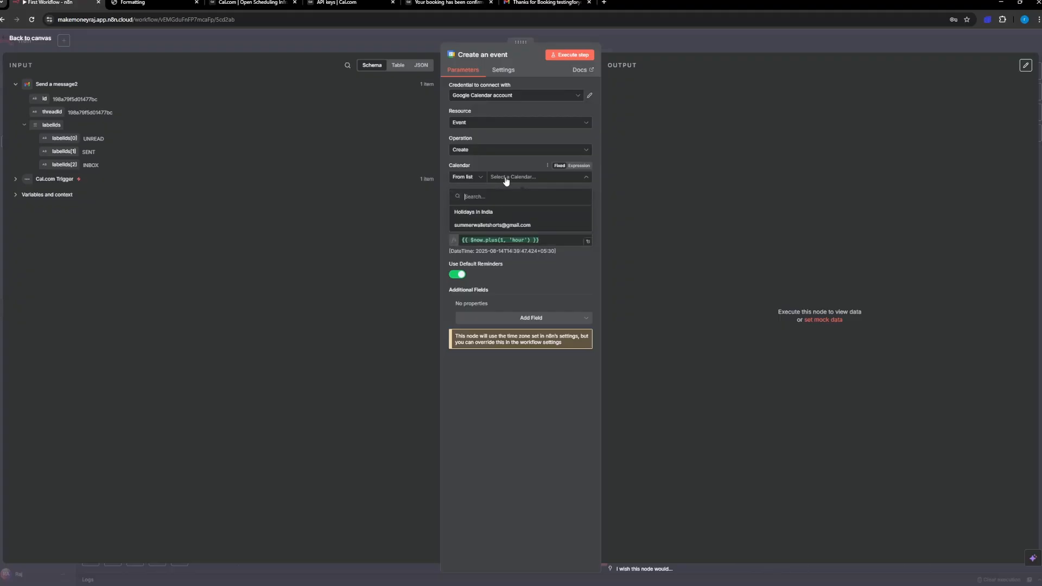
{"action": "left_click", "coordinate": [492, 225]}
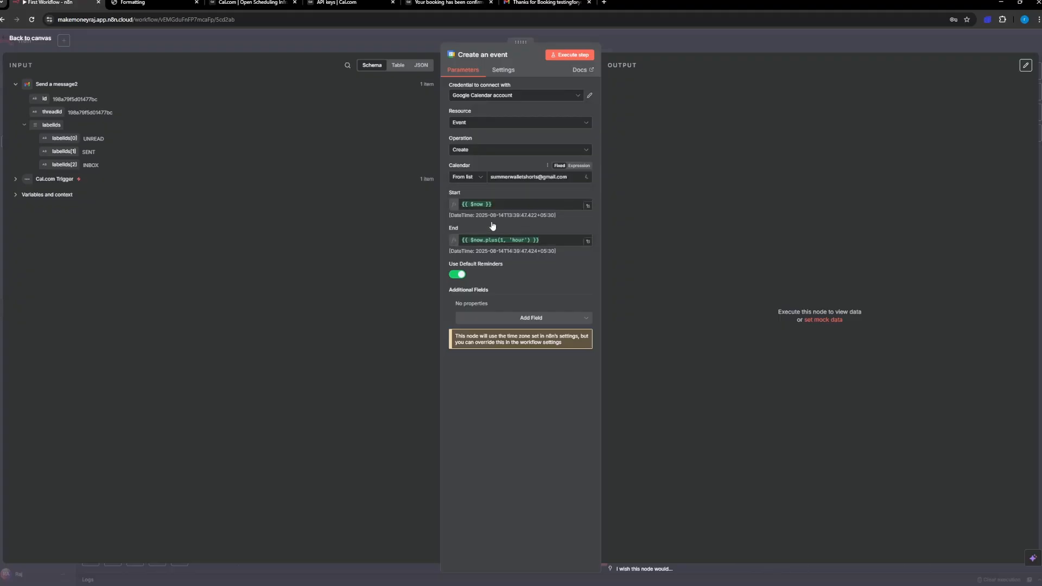
{"action": "left_click", "coordinate": [517, 178]}
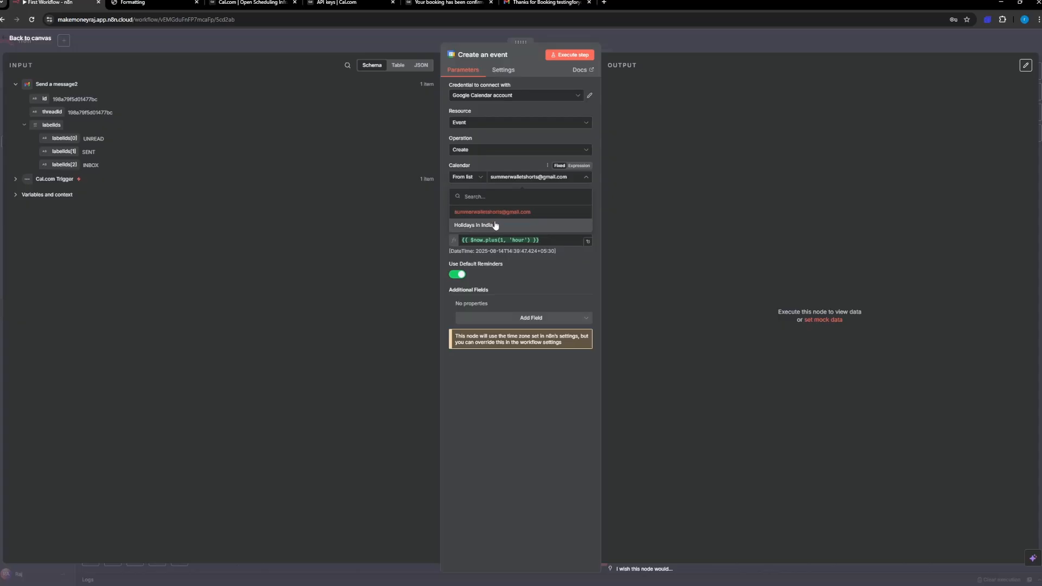
{"action": "left_click", "coordinate": [495, 212]}
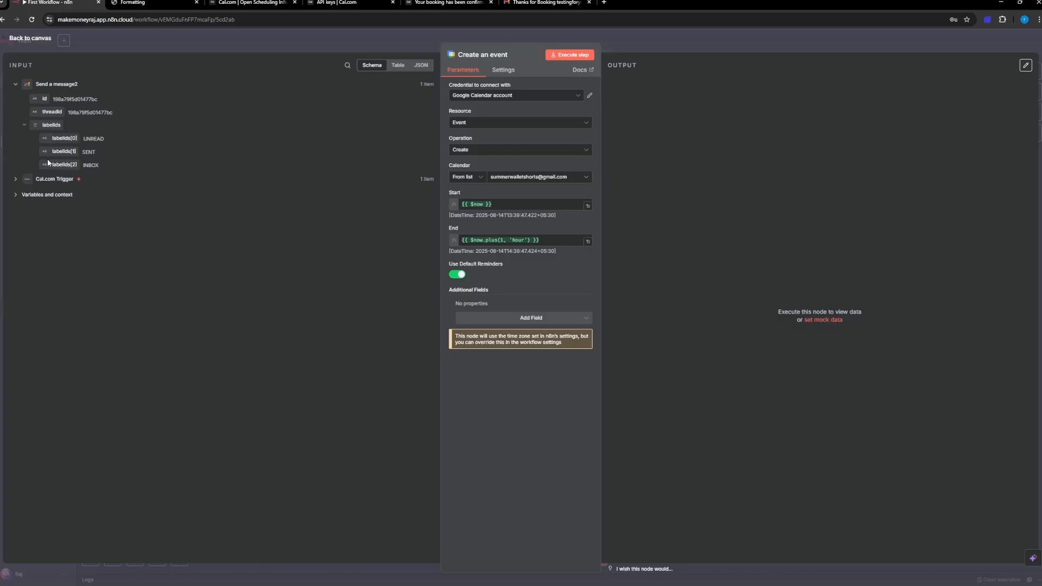
Step: Collapse the Send a message2 data, expand the Cal.com Trigger data and examine its booking fields, including times, attendees, responses and notes
{"action": "left_click", "coordinate": [15, 179]}
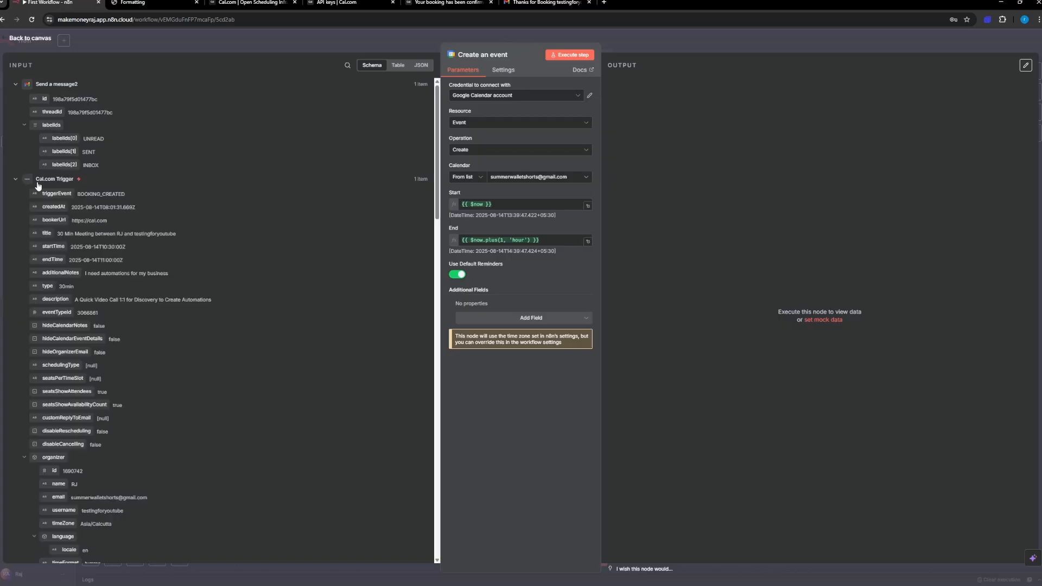
{"action": "left_click", "coordinate": [15, 179]}
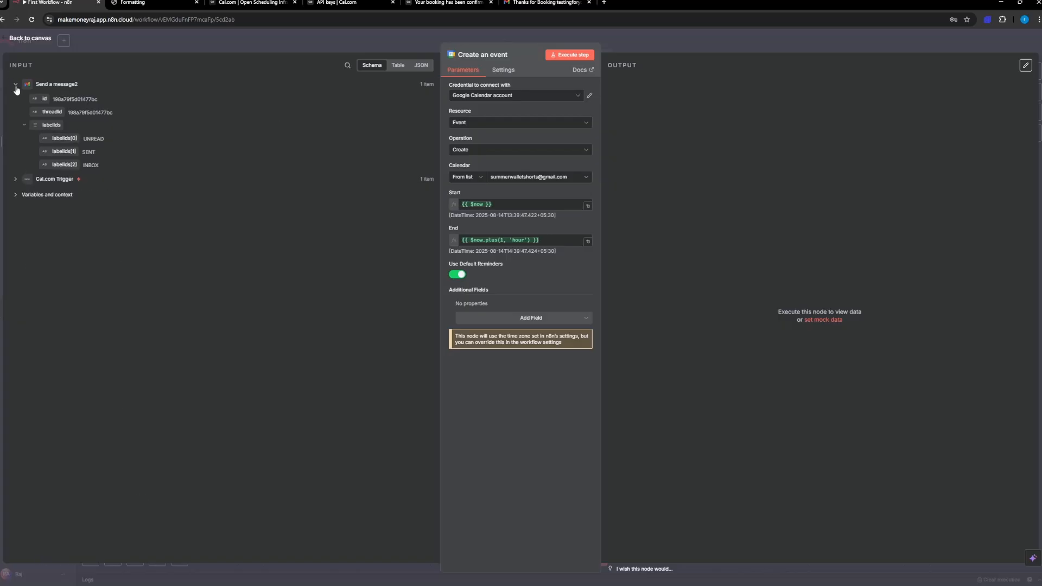
{"action": "left_click", "coordinate": [15, 86]}
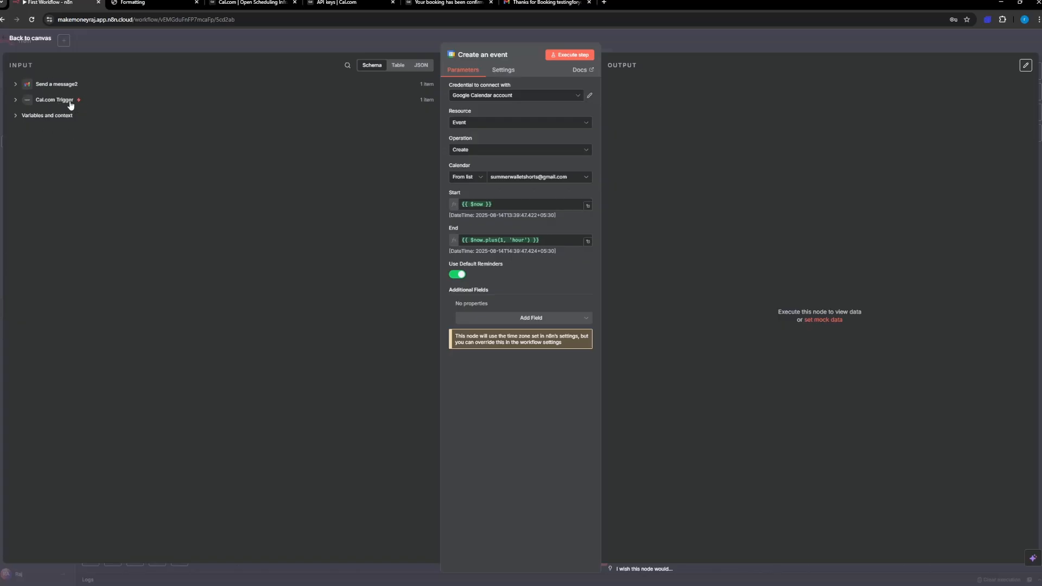
{"action": "left_click", "coordinate": [15, 101]}
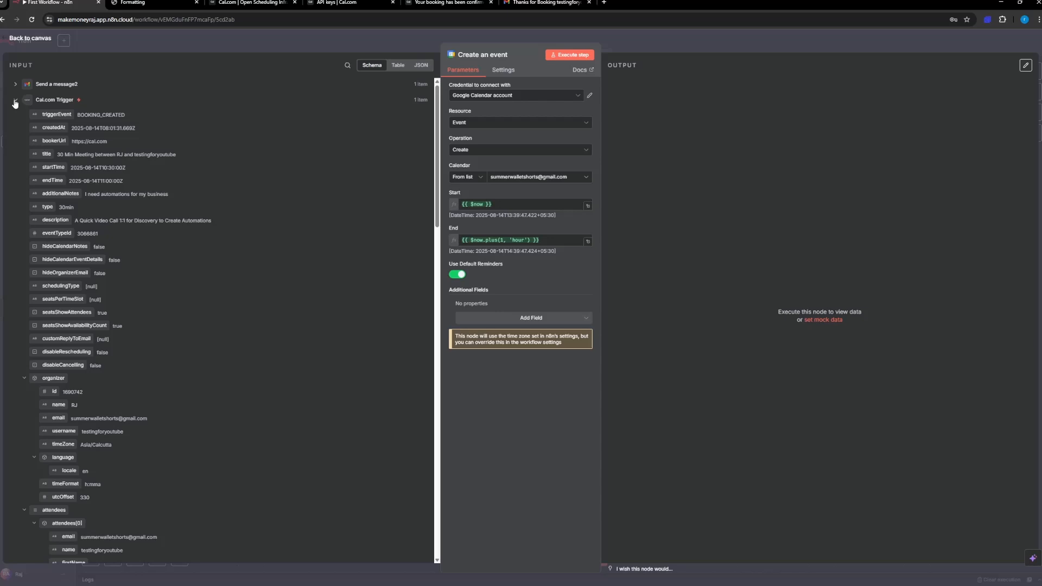
{"action": "scroll", "coordinate": [99, 243], "scroll_direction": "down", "scroll_amount": 2}
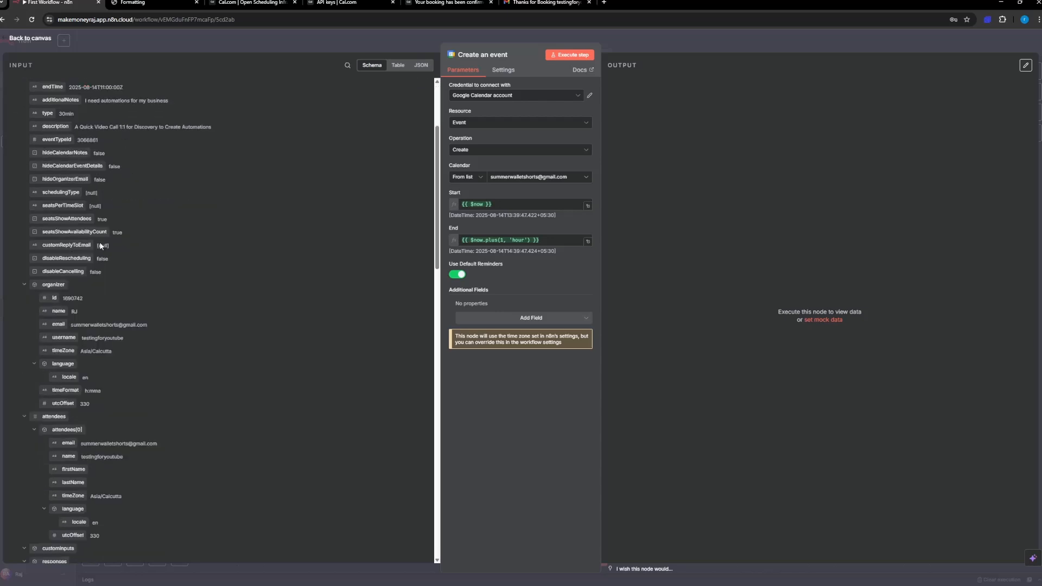
{"action": "scroll", "coordinate": [99, 242], "scroll_direction": "up", "scroll_amount": 2}
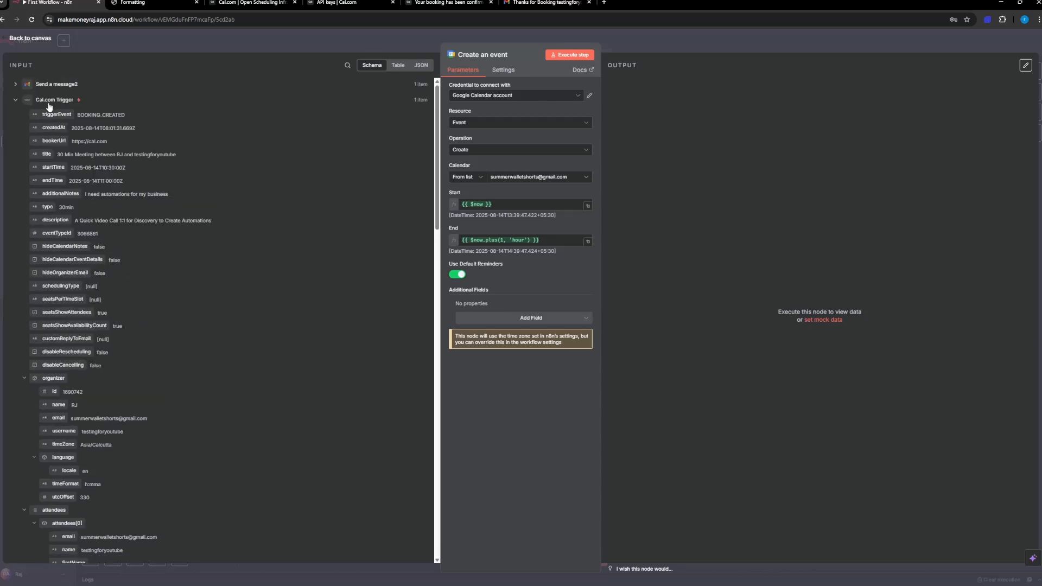
{"action": "scroll", "coordinate": [129, 254], "scroll_direction": "down", "scroll_amount": 2}
{"action": "scroll", "coordinate": [129, 258], "scroll_direction": "down", "scroll_amount": 3}
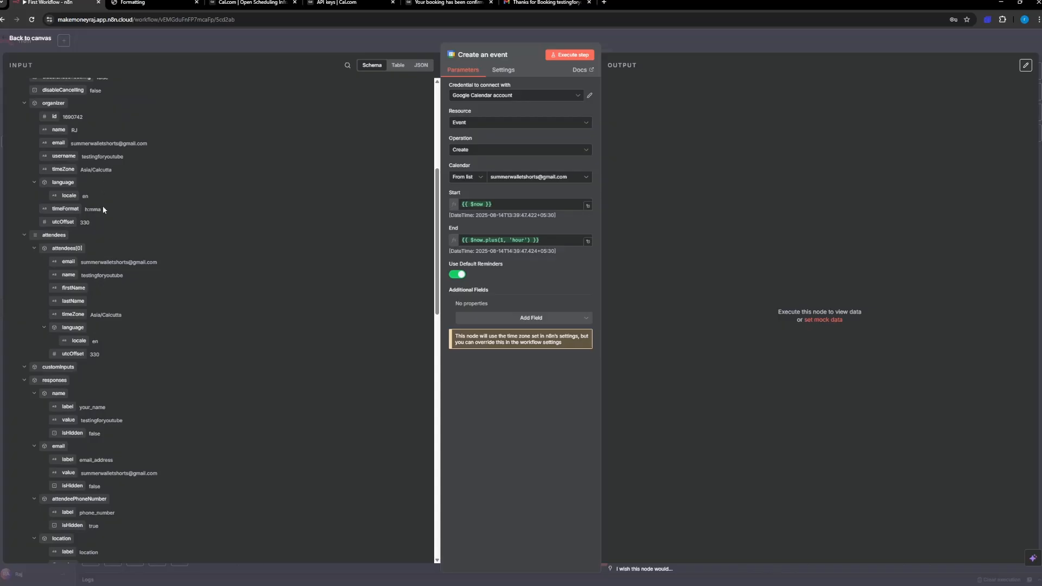
{"action": "scroll", "coordinate": [103, 210], "scroll_direction": "up", "scroll_amount": 3}
{"action": "scroll", "coordinate": [103, 211], "scroll_direction": "up", "scroll_amount": 2}
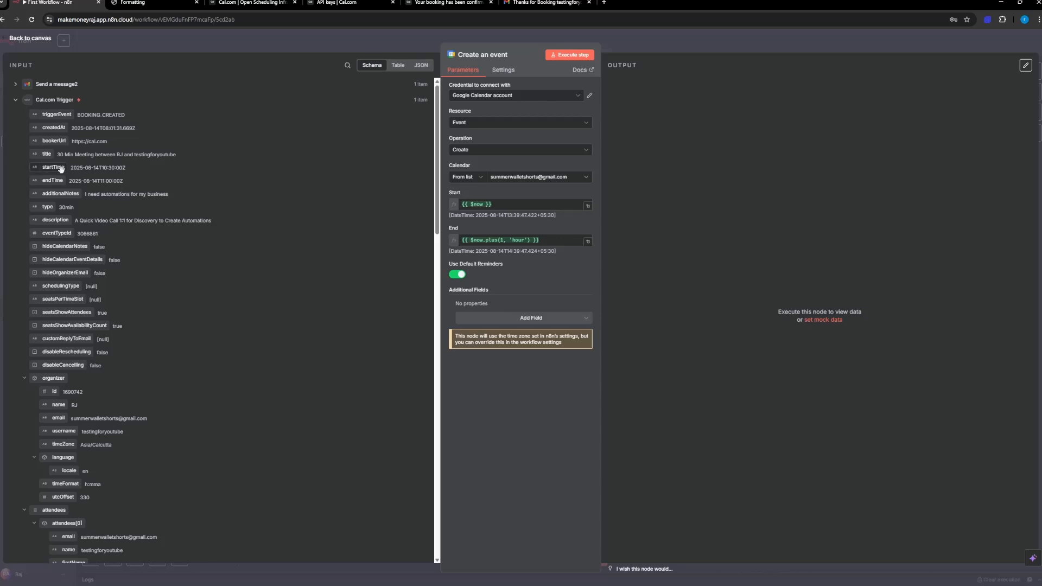
{"action": "scroll", "coordinate": [92, 269], "scroll_direction": "down", "scroll_amount": 8}
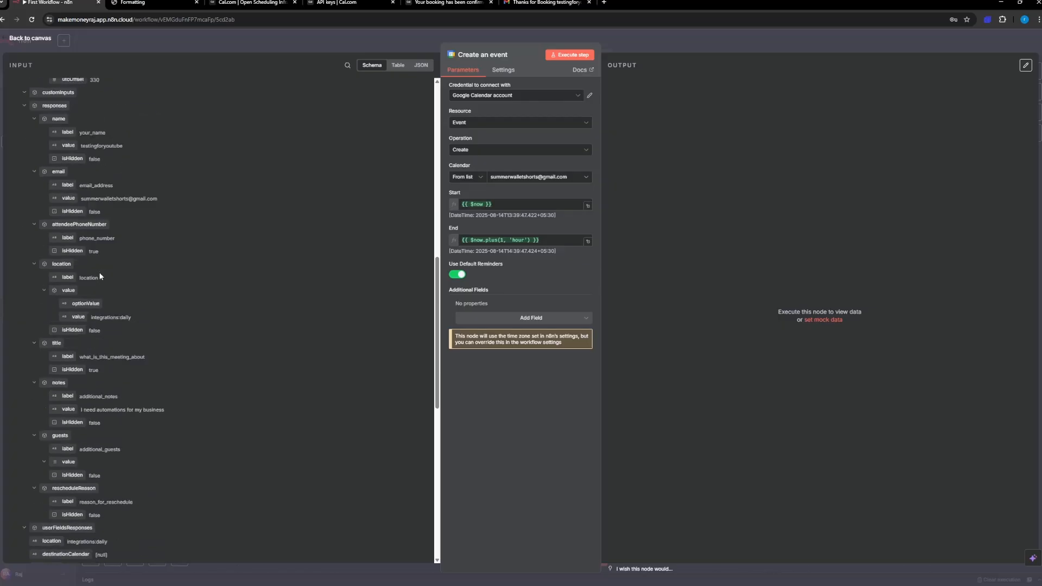
{"action": "scroll", "coordinate": [100, 277], "scroll_direction": "down", "scroll_amount": 5}
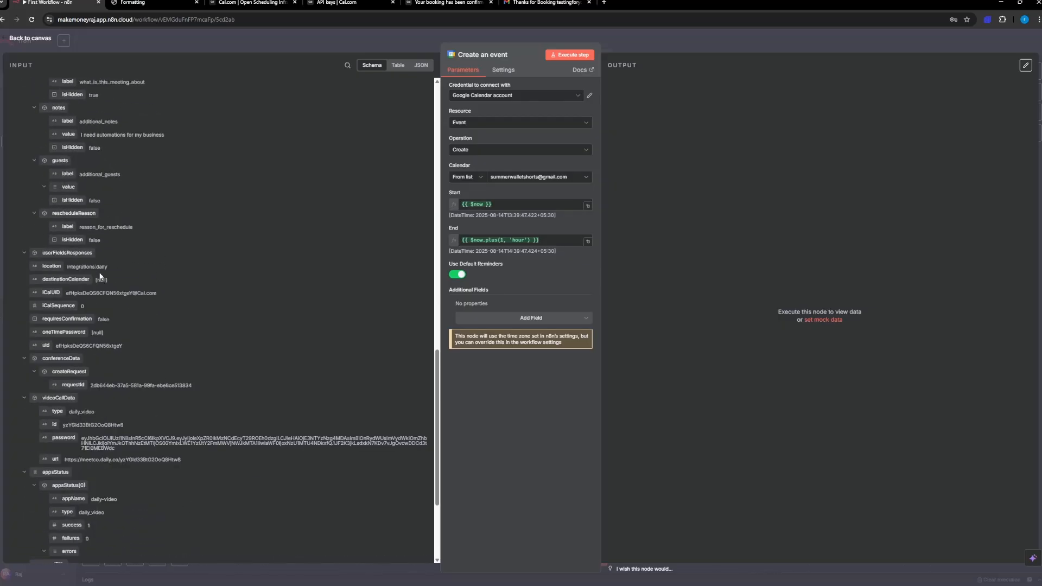
{"action": "scroll", "coordinate": [100, 277], "scroll_direction": "down", "scroll_amount": 3}
{"action": "scroll", "coordinate": [100, 276], "scroll_direction": "up", "scroll_amount": 8}
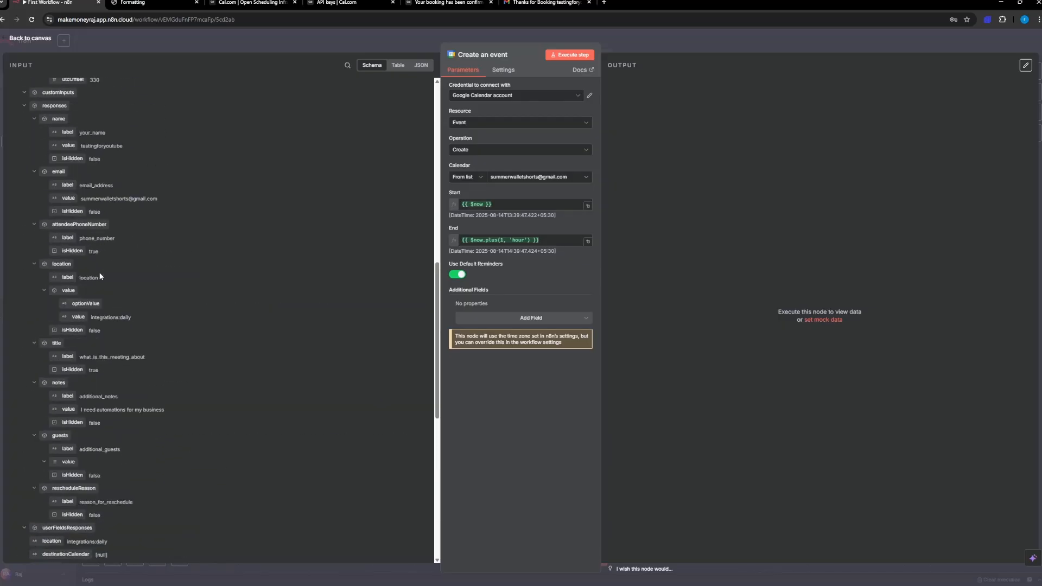
{"action": "scroll", "coordinate": [99, 276], "scroll_direction": "up", "scroll_amount": 1}
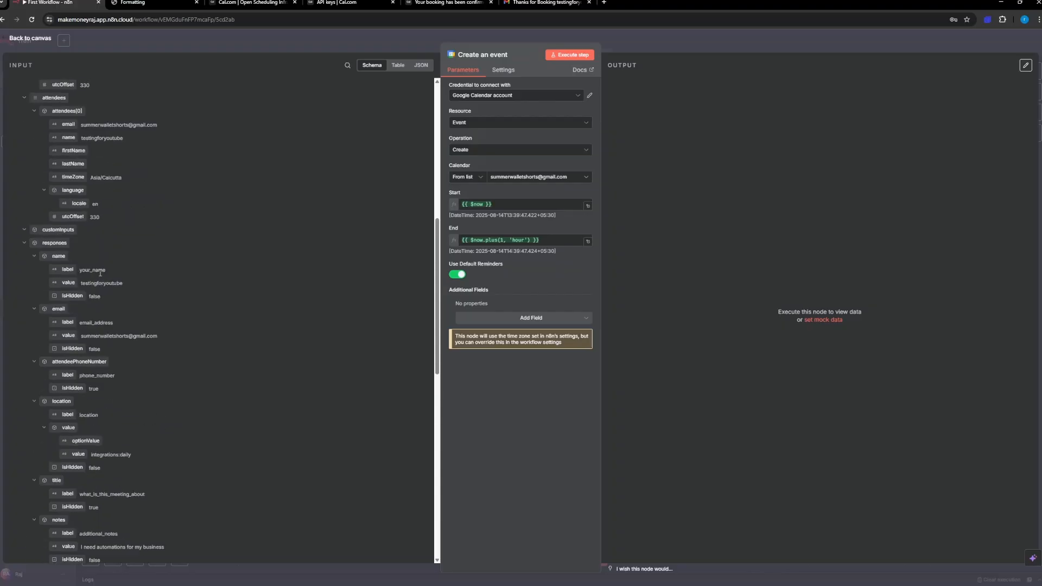
{"action": "scroll", "coordinate": [69, 263], "scroll_direction": "up", "scroll_amount": 1}
{"action": "scroll", "coordinate": [69, 262], "scroll_direction": "down", "scroll_amount": 2}
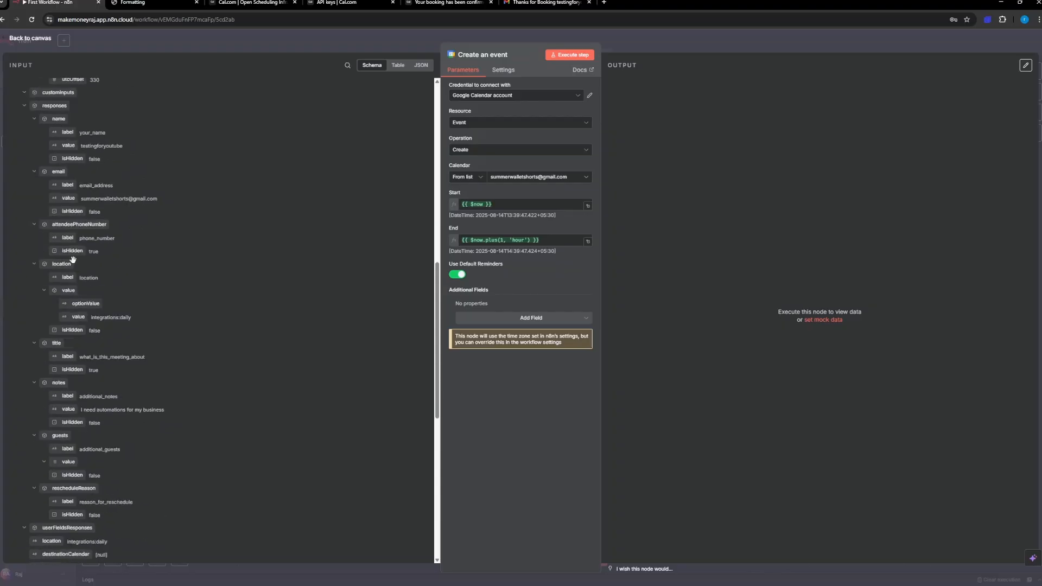
{"action": "scroll", "coordinate": [69, 274], "scroll_direction": "down", "scroll_amount": 3}
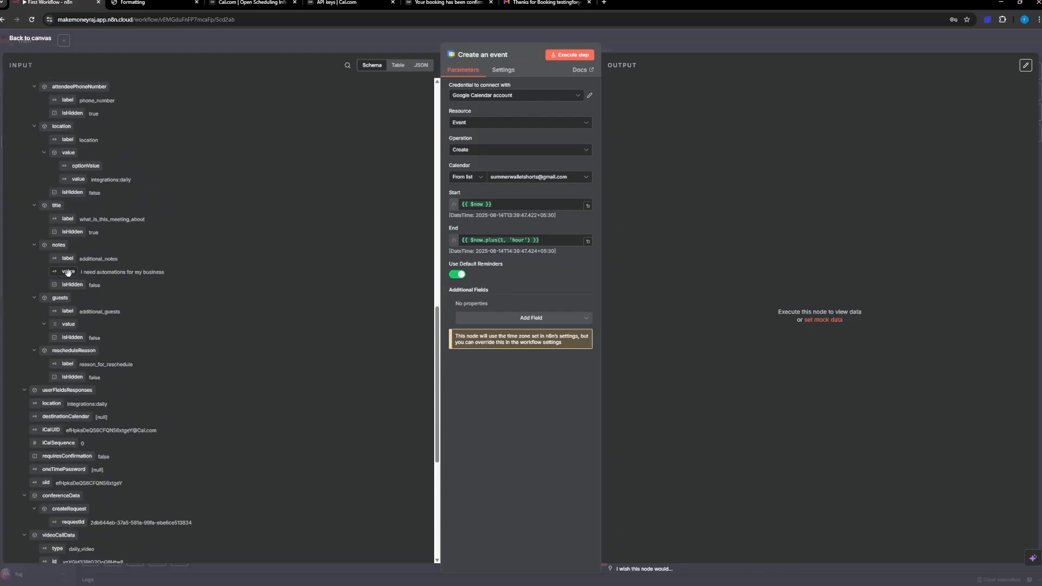
{"action": "scroll", "coordinate": [77, 201], "scroll_direction": "up", "scroll_amount": 12}
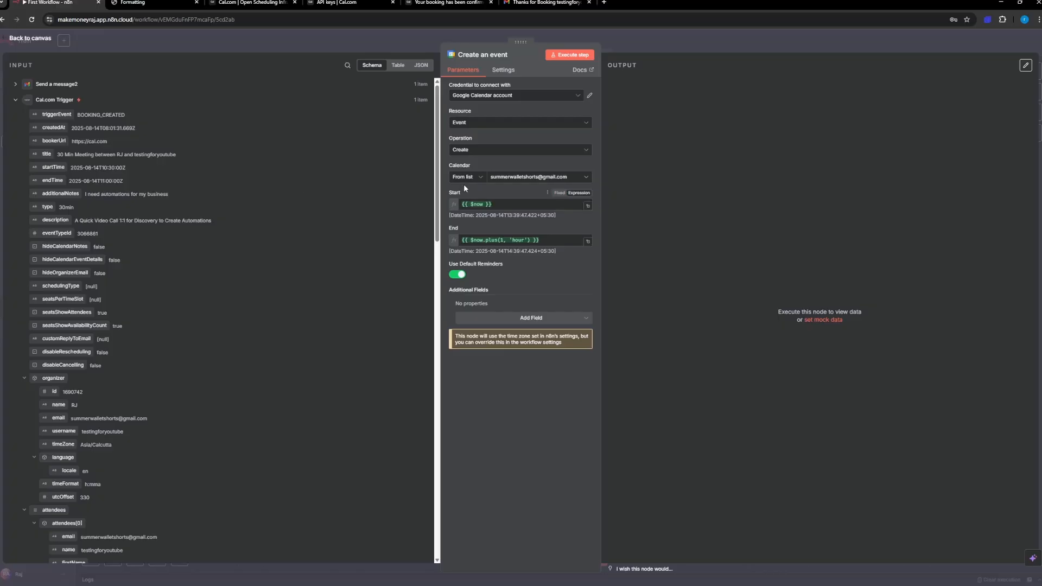
{"action": "left_click_drag", "start_coordinate": [502, 206], "coordinate": [441, 203]}
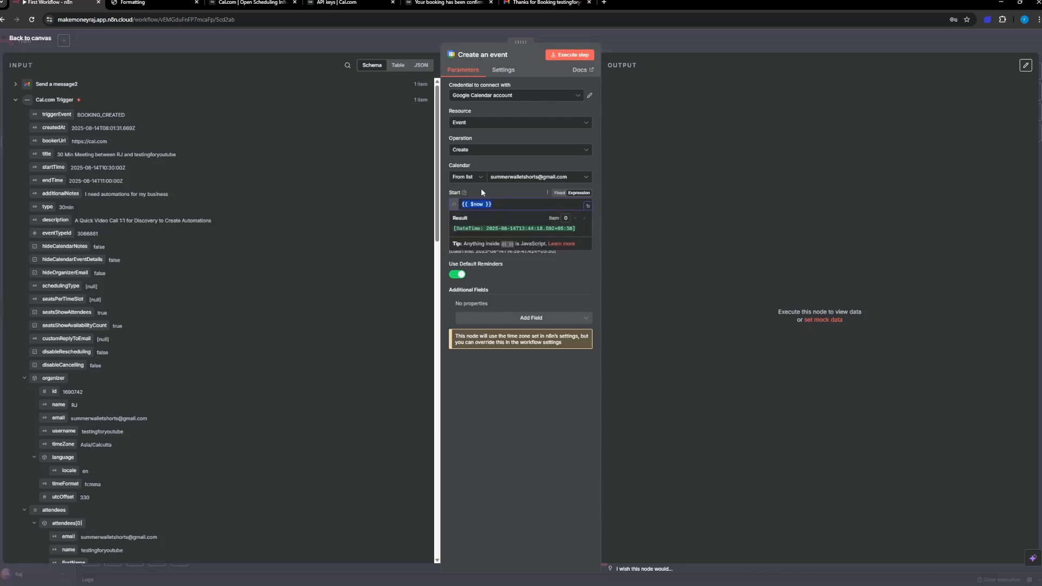
{"action": "left_click", "coordinate": [504, 205]}
{"action": "left_click", "coordinate": [495, 194]}
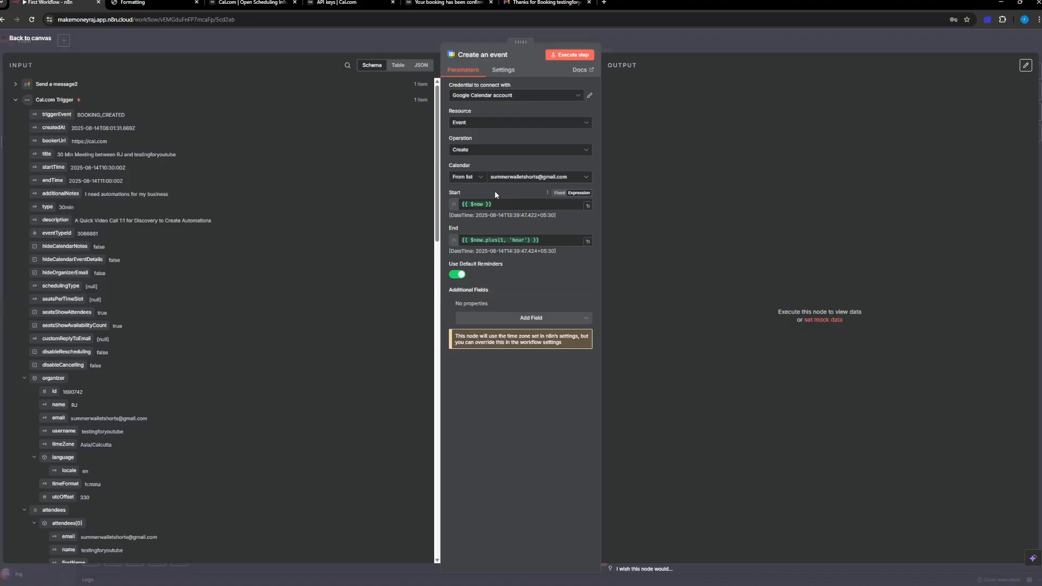
Step: Replace the event's Start expression {{ $now }} with the startTime value from the Cal.com Trigger
{"action": "left_click_drag", "start_coordinate": [498, 205], "coordinate": [455, 208]}
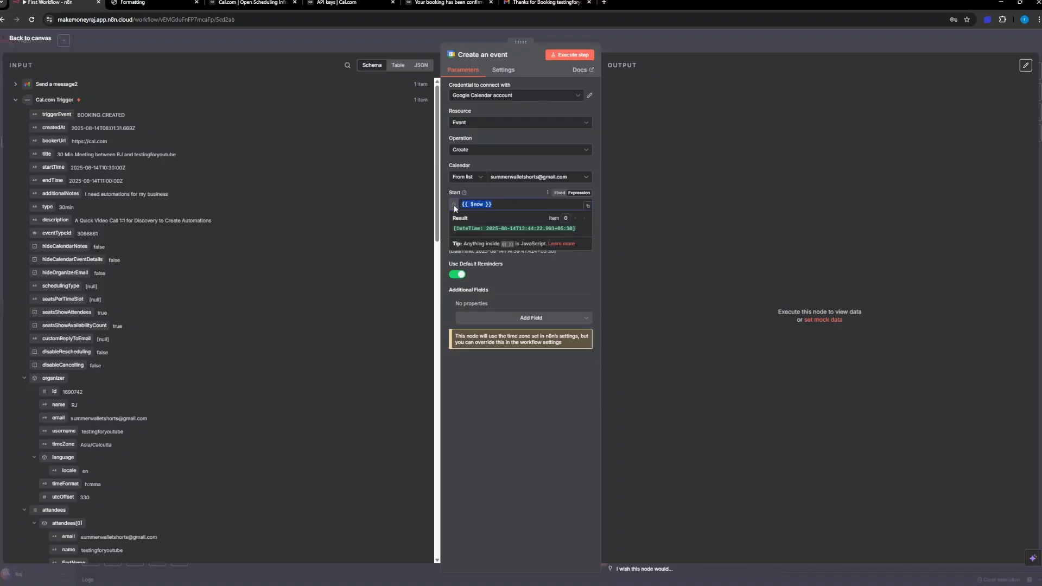
{"action": "key", "text": "BackSpace"}
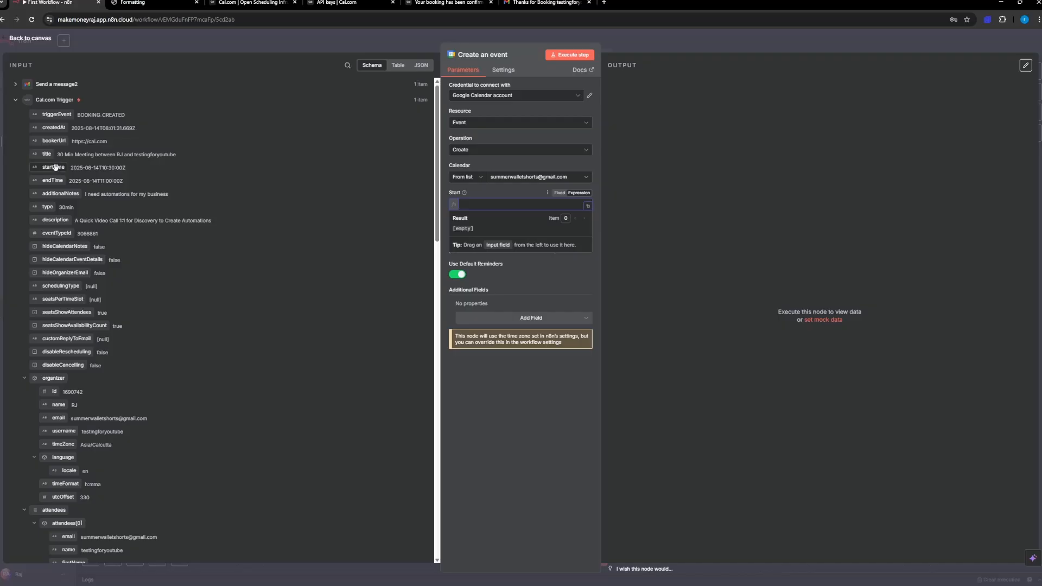
{"action": "left_click_drag", "start_coordinate": [49, 168], "coordinate": [480, 204]}
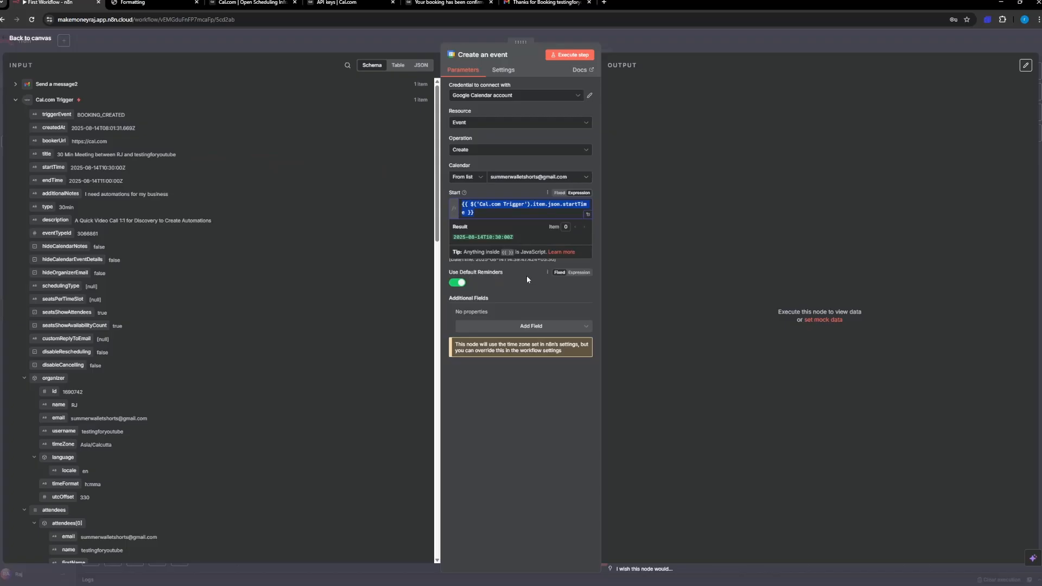
{"action": "left_click", "coordinate": [530, 412]}
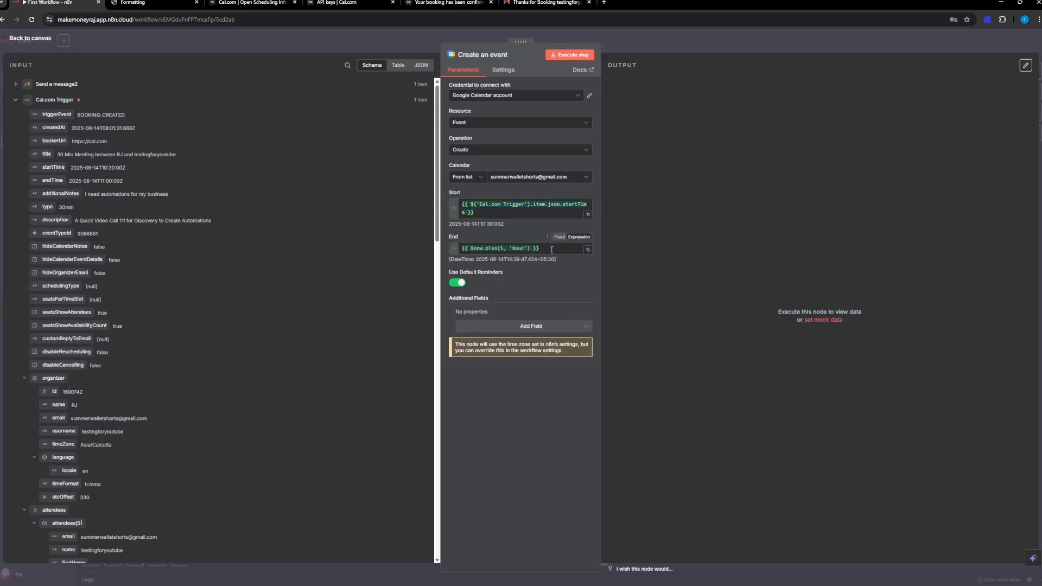
Step: Replace the event's End expression with the endTime value from the Cal.com Trigger
{"action": "left_click_drag", "start_coordinate": [552, 250], "coordinate": [449, 252]}
{"action": "key", "text": "BackSpace"}
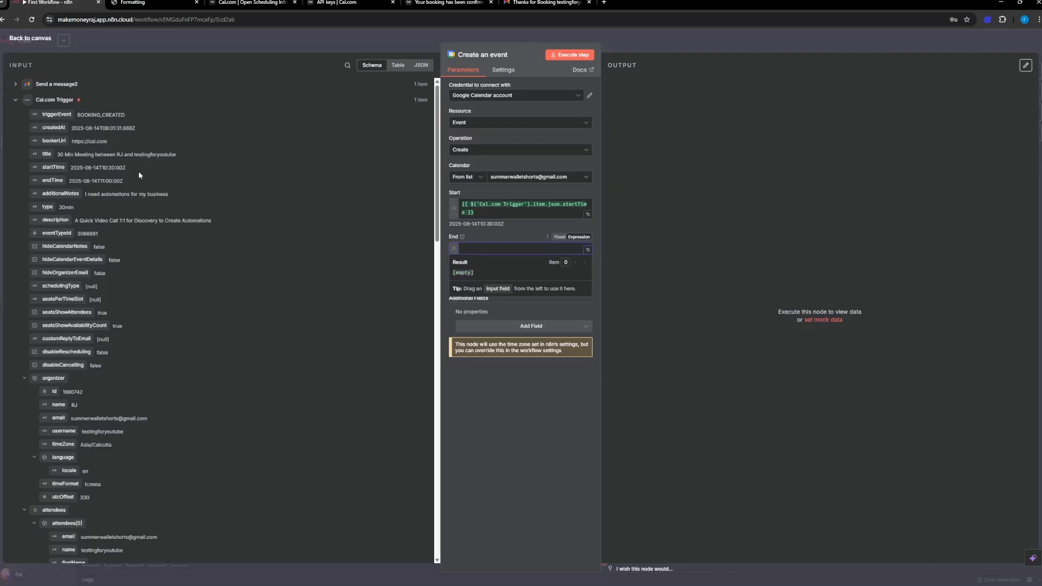
{"action": "left_click_drag", "start_coordinate": [50, 182], "coordinate": [471, 250]}
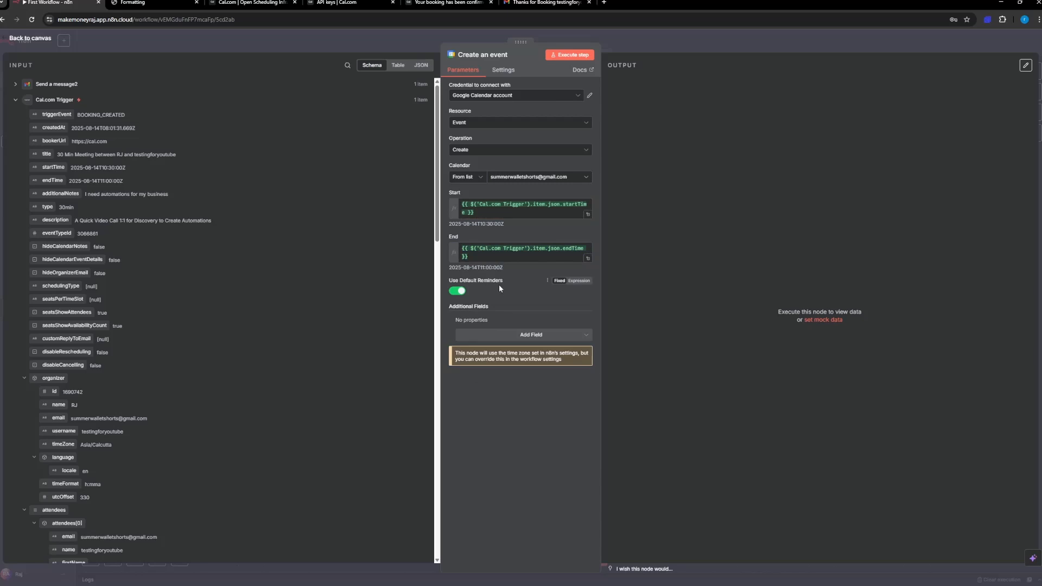
Step: Look through the additional fields available for the Google Calendar event and compare them with the booking data, adding none
{"action": "left_click", "coordinate": [515, 334]}
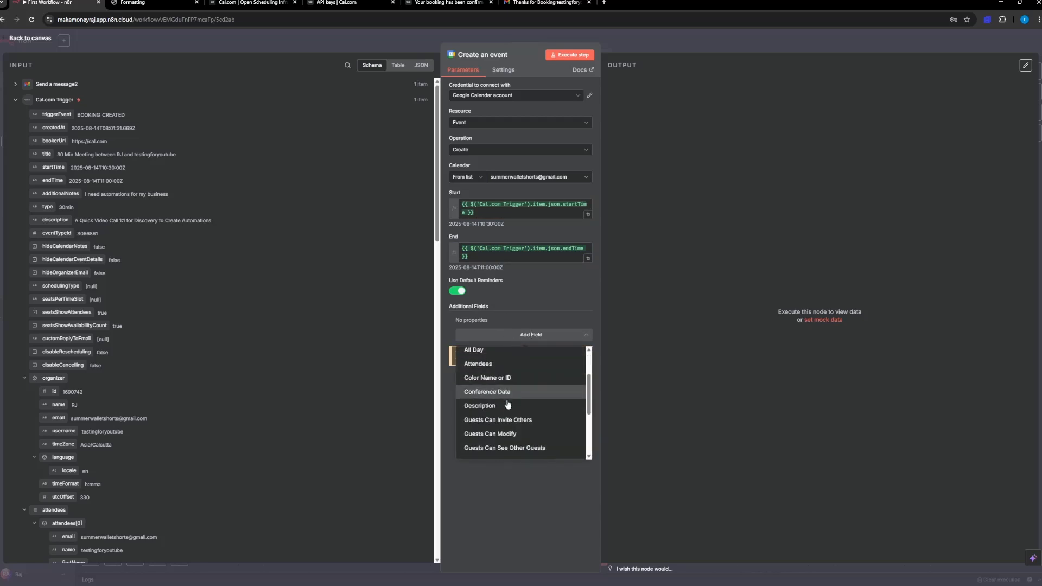
{"action": "scroll", "coordinate": [508, 405], "scroll_direction": "down", "scroll_amount": 5}
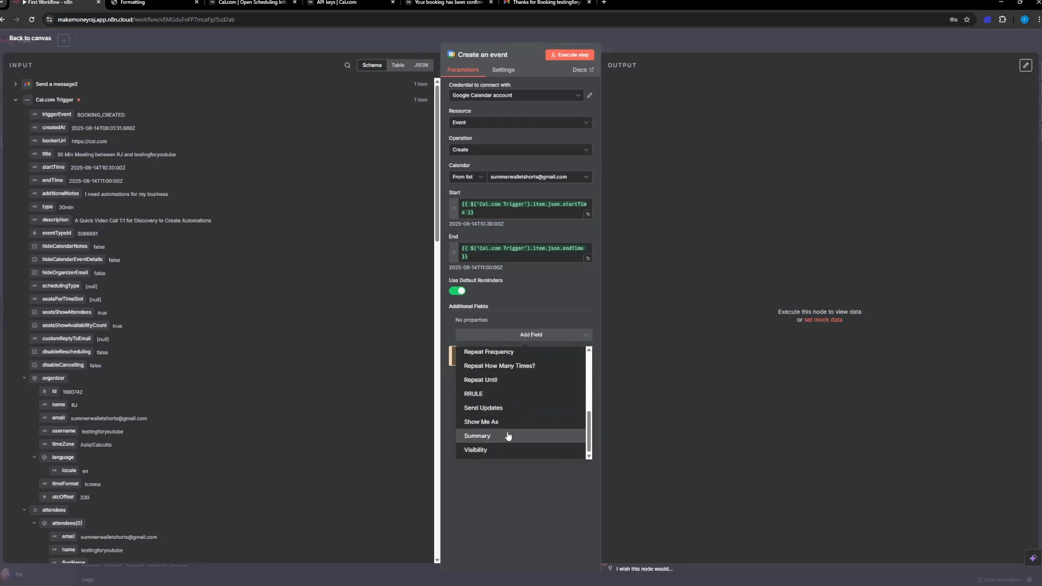
{"action": "scroll", "coordinate": [507, 429], "scroll_direction": "up", "scroll_amount": 5}
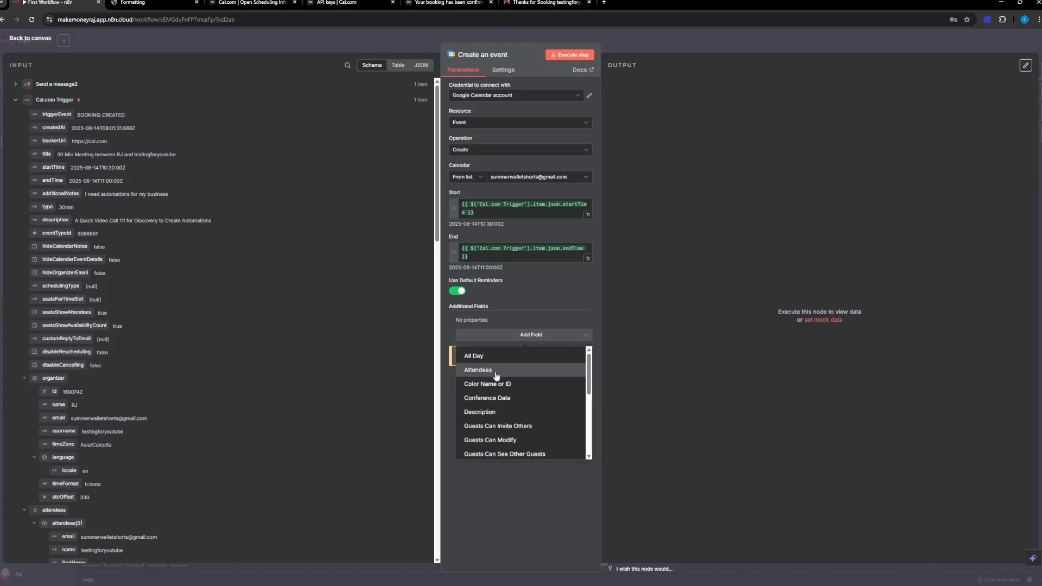
{"action": "scroll", "coordinate": [97, 337], "scroll_direction": "down", "scroll_amount": 5}
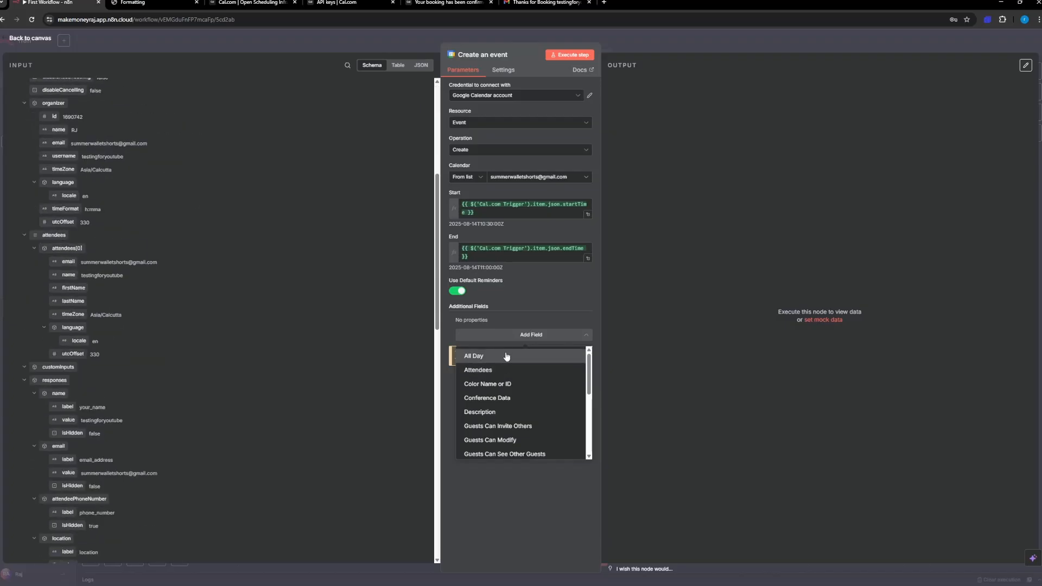
{"action": "left_click", "coordinate": [510, 546]}
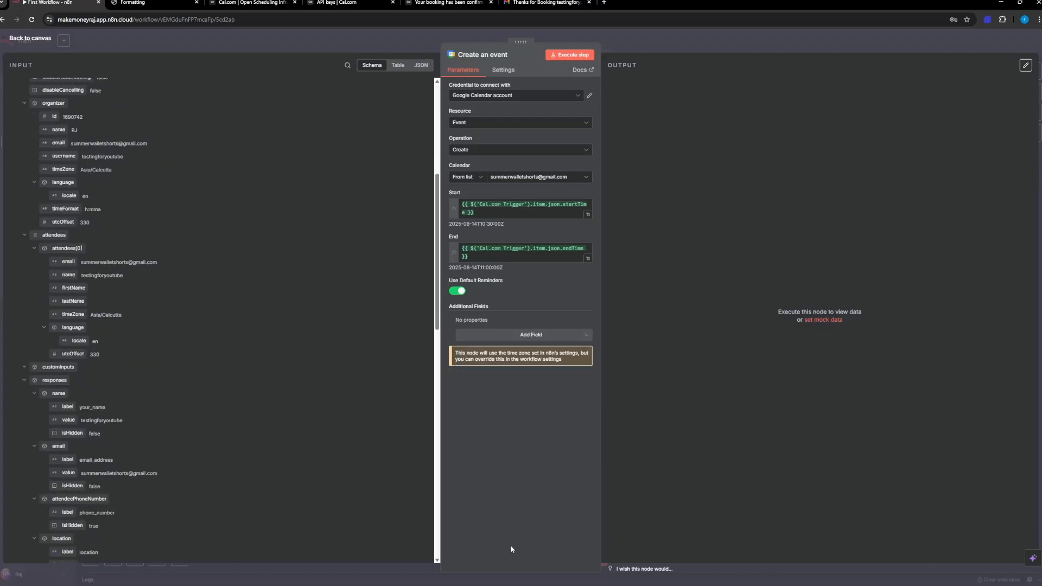
{"action": "left_click", "coordinate": [492, 338]}
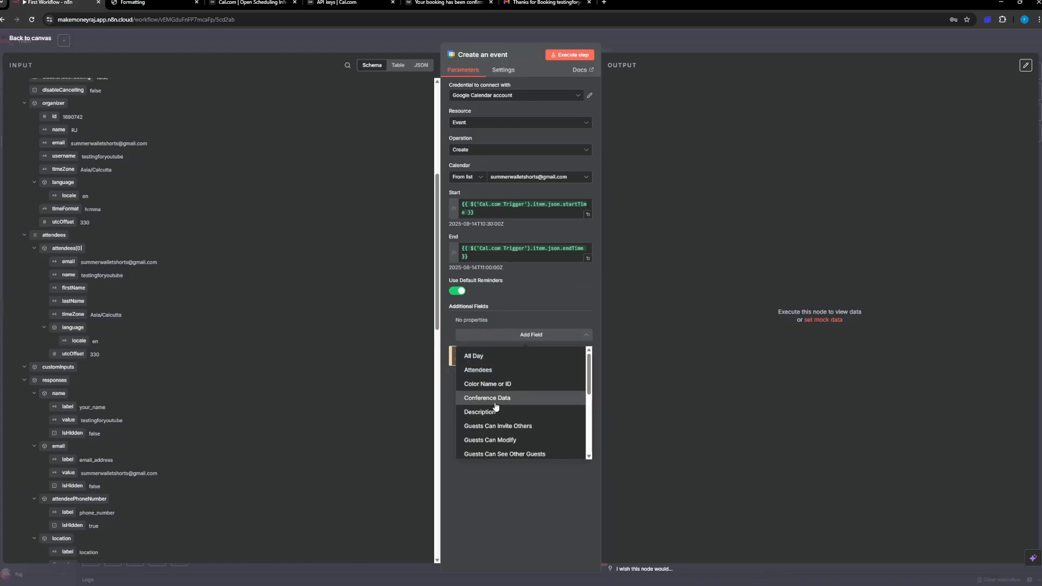
{"action": "left_click", "coordinate": [516, 475]}
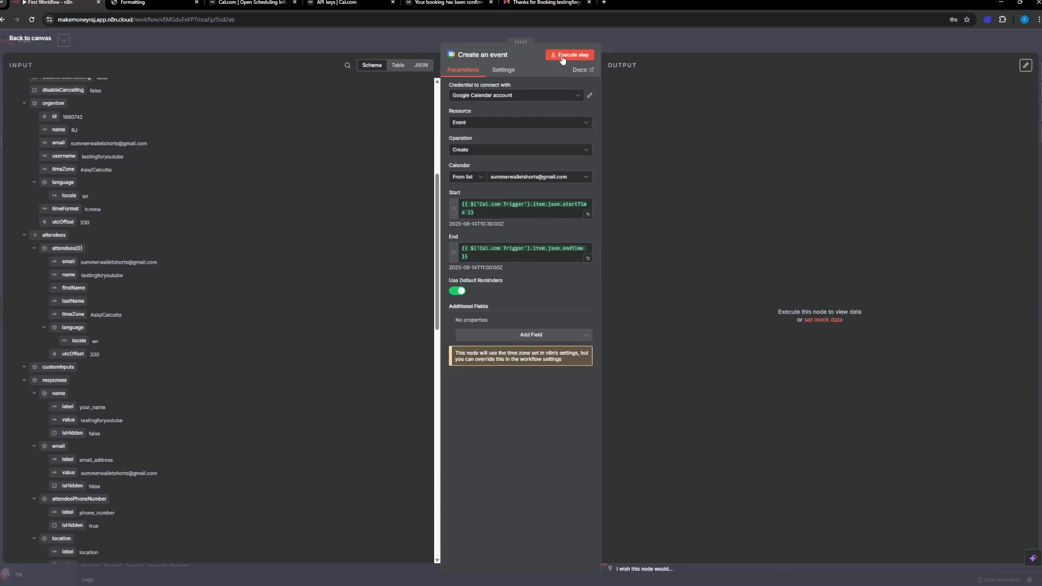
Step: Open Google Calendar in a new browser tab, keep the Light appearance, and return to the n8n workflow
{"action": "left_click", "coordinate": [603, 3]}
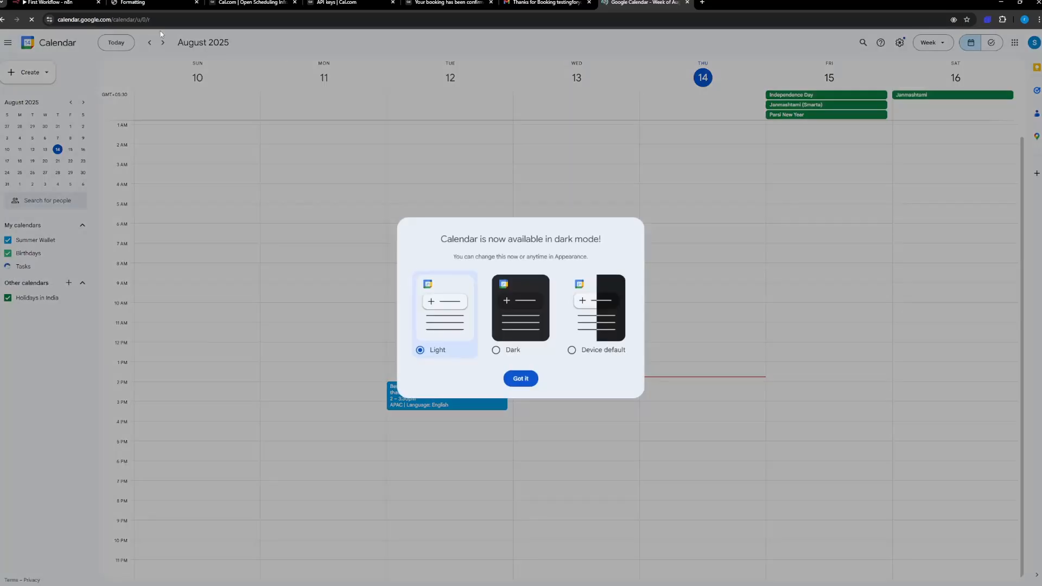
{"action": "left_click", "coordinate": [528, 381]}
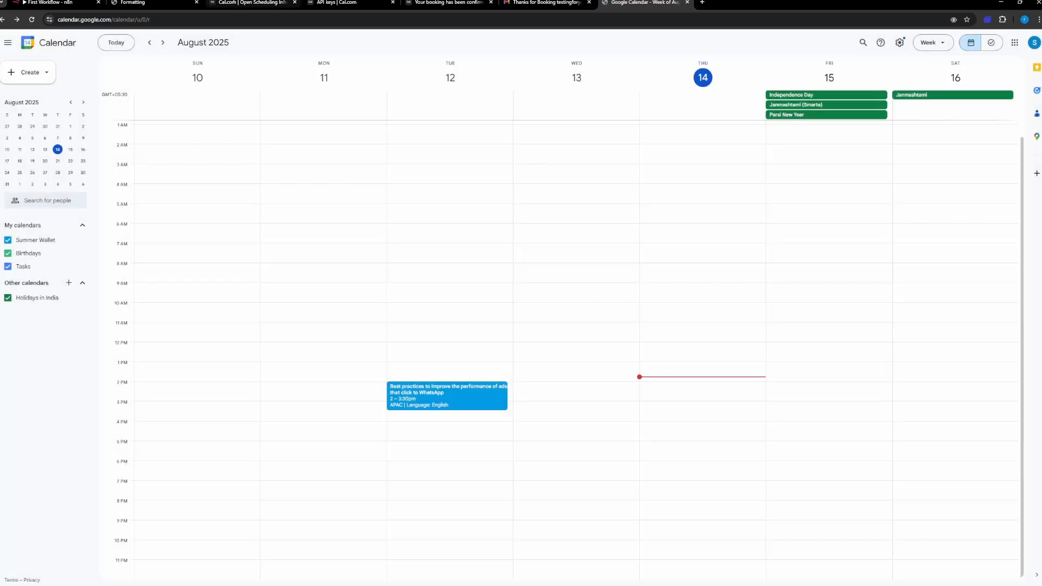
{"action": "left_click", "coordinate": [48, 3]}
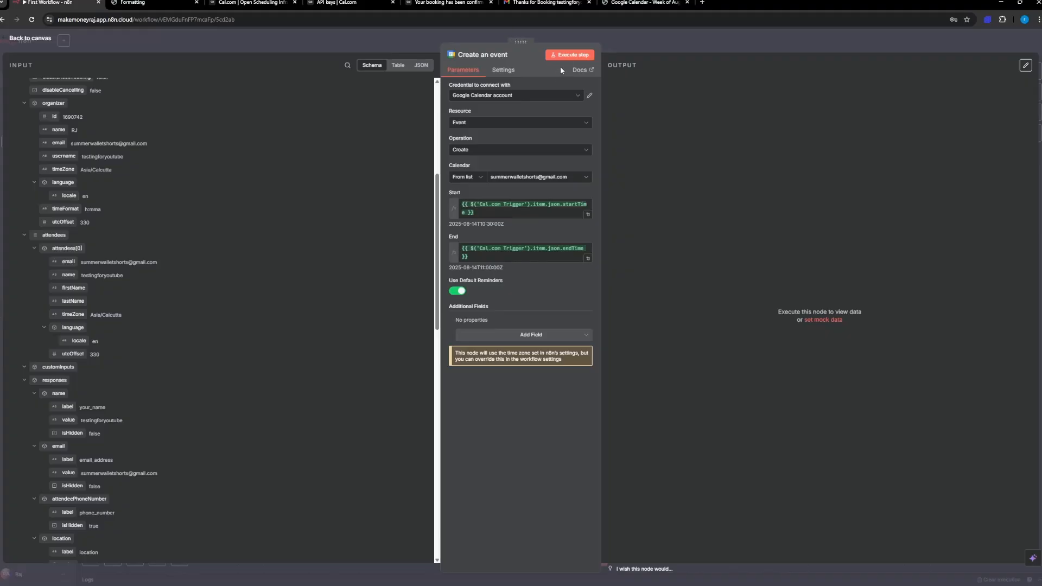
Step: Execute the Create an event node and refresh Google Calendar to check for the new event
{"action": "left_click", "coordinate": [569, 55]}
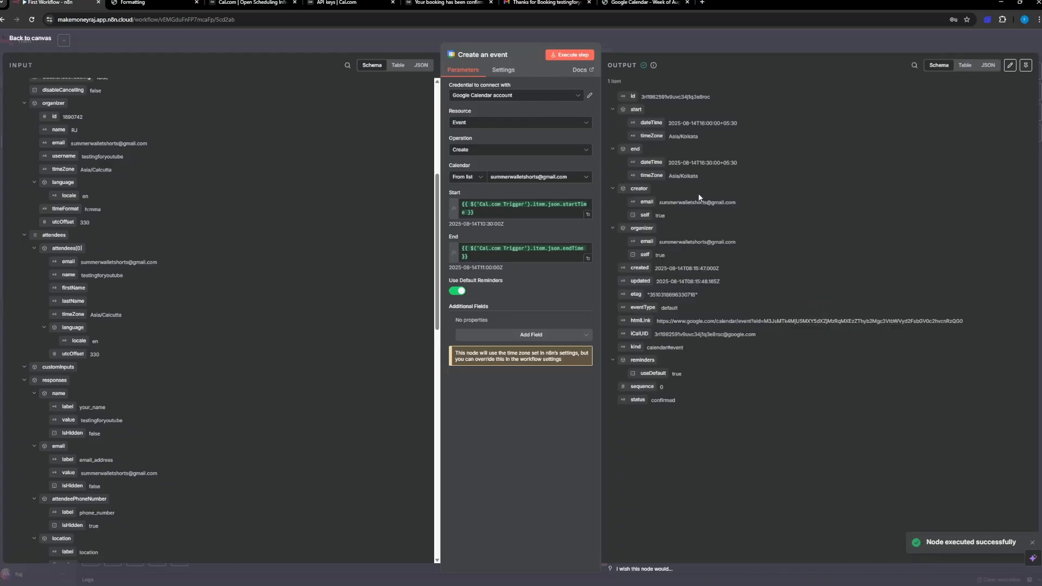
{"action": "left_click", "coordinate": [604, 3]}
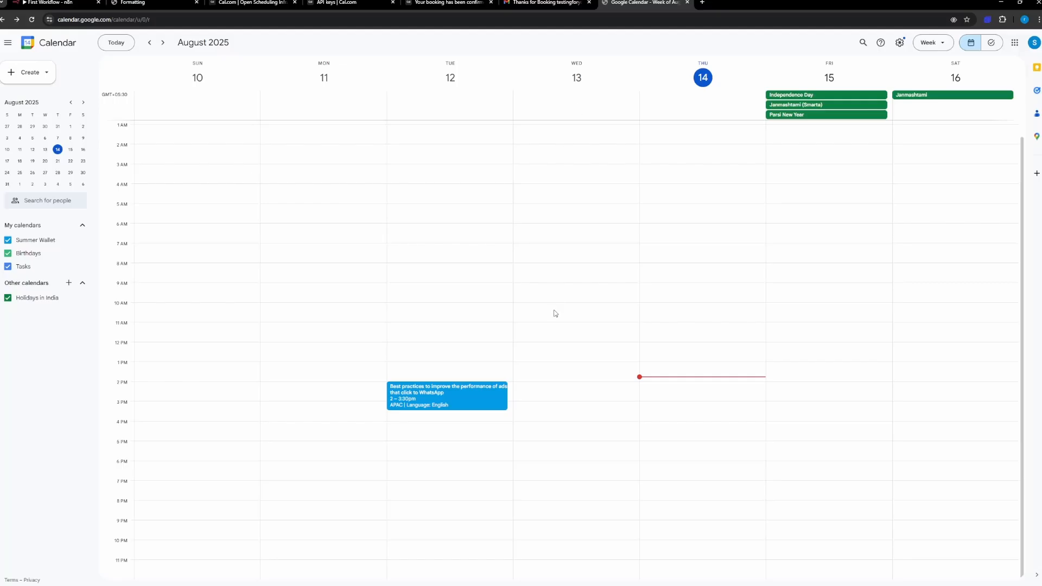
{"action": "scroll", "coordinate": [556, 313], "scroll_direction": "up", "scroll_amount": 1}
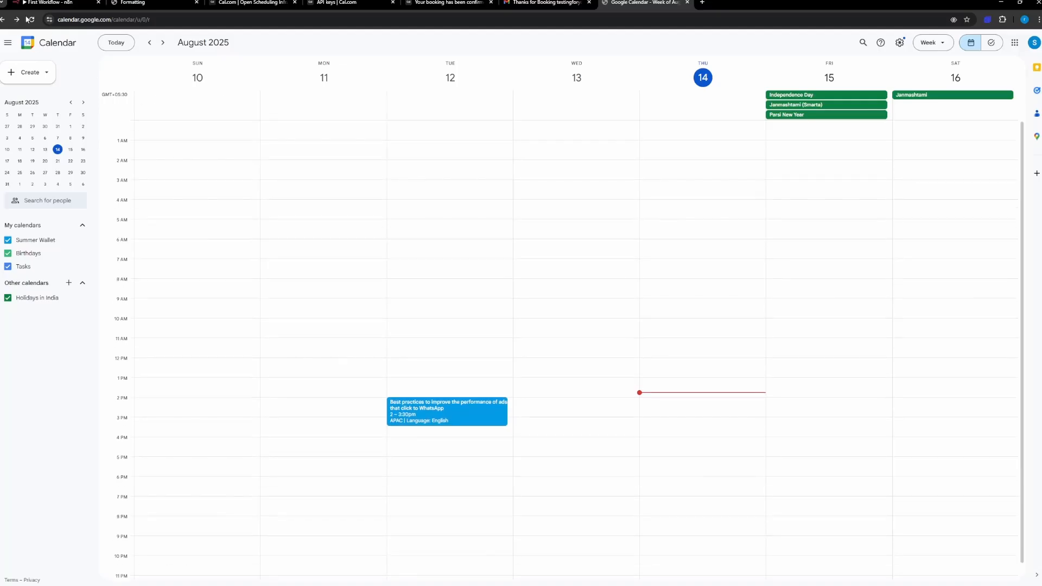
{"action": "left_click", "coordinate": [32, 20]}
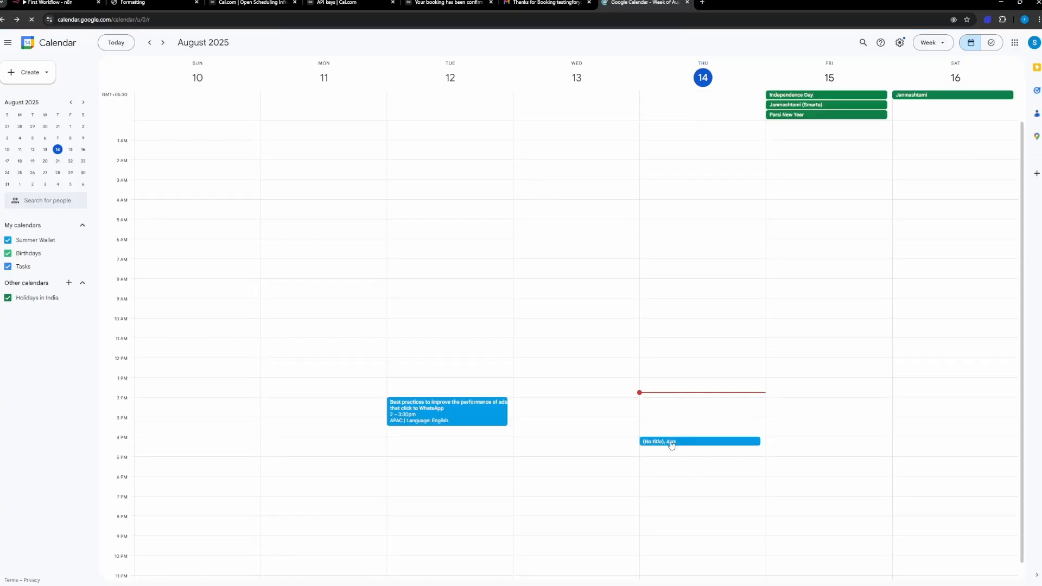
Step: Delete the untitled 4pm event on Thursday, August 14 from Google Calendar and return to the n8n workflow
{"action": "left_click", "coordinate": [671, 444]}
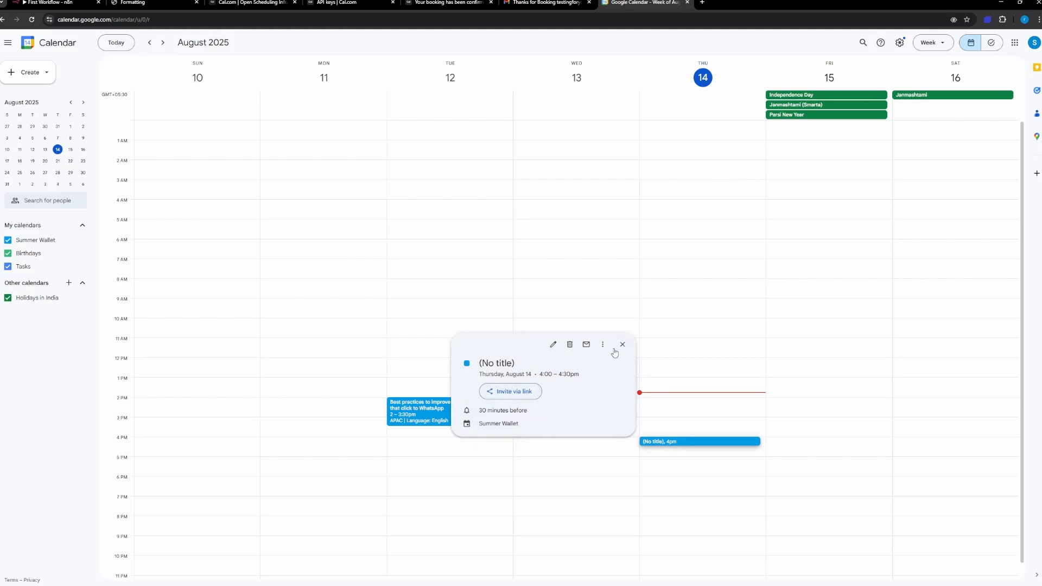
{"action": "left_click", "coordinate": [570, 344]}
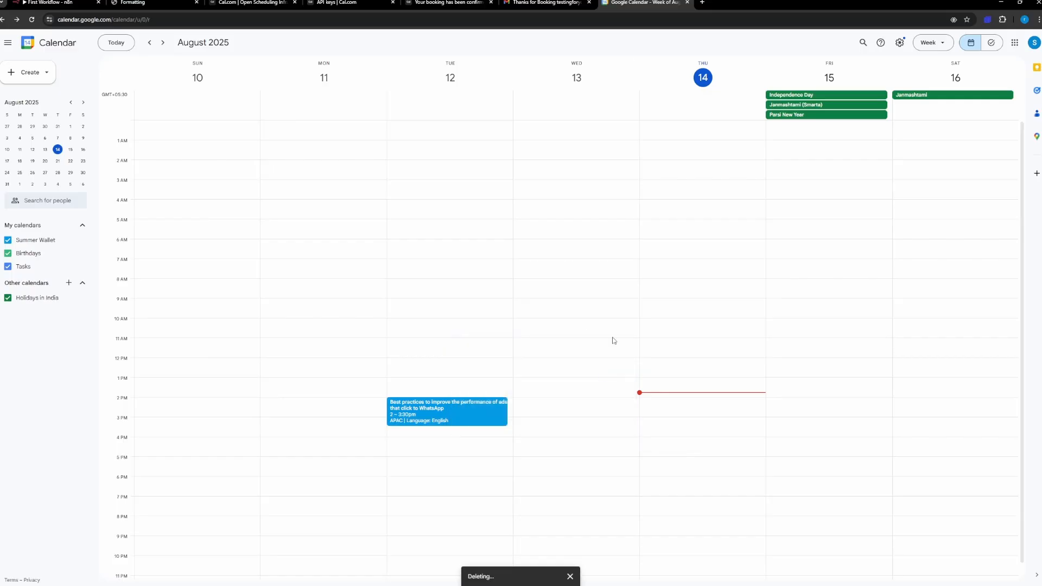
{"action": "left_click", "coordinate": [49, 3]}
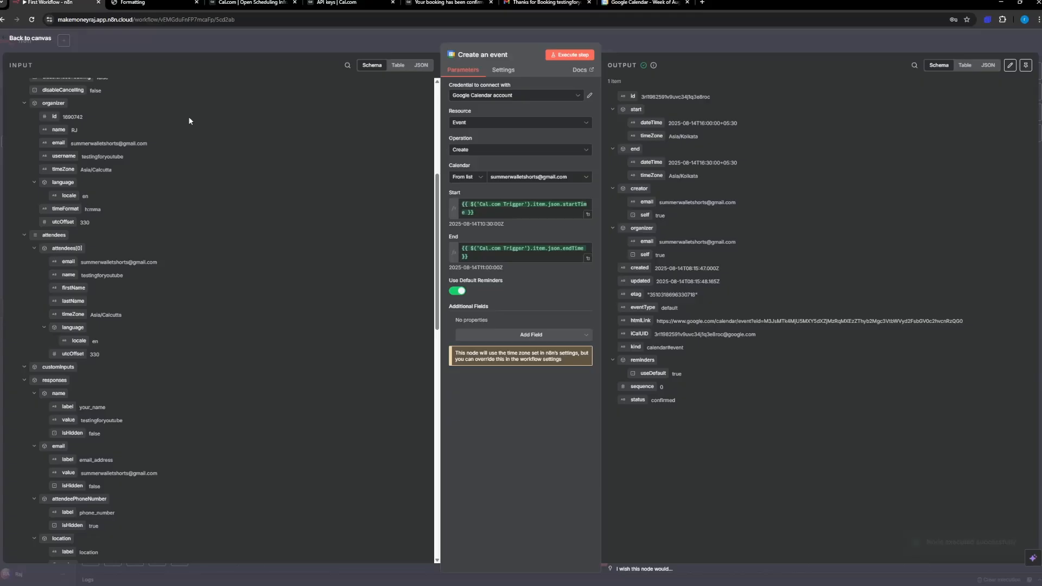
Step: Rename the Create an event node as "Bookings from Cal" and return to the canvas
{"action": "left_click", "coordinate": [485, 55]}
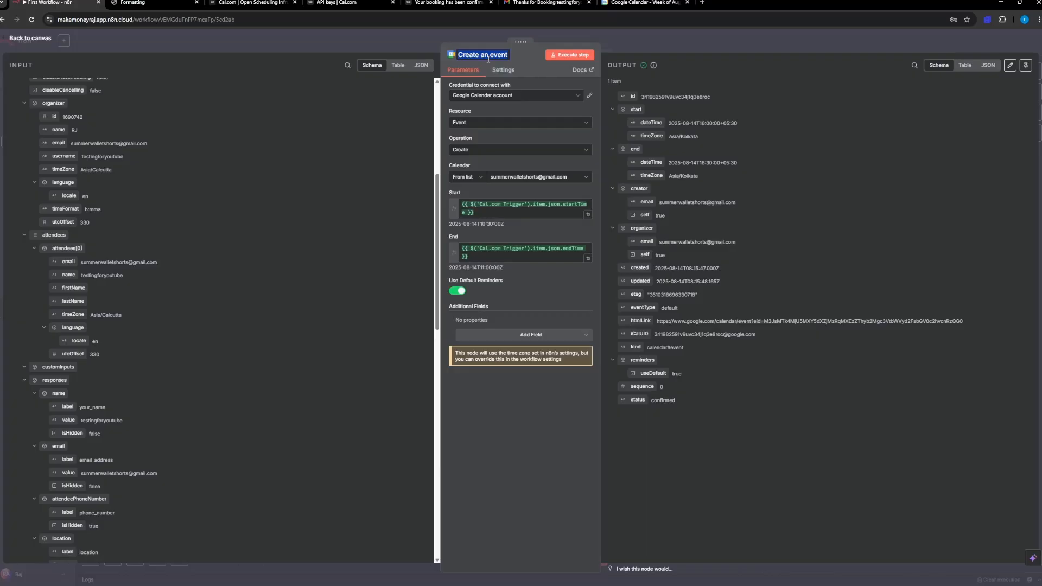
{"action": "key", "text": "BackSpace"}
{"action": "key", "text": "BackSpace"}
{"action": "key", "text": "BackSpace"}
{"action": "key", "text": "BackSpace"}
{"action": "key", "text": "BackSpace"}
{"action": "type", "text": "Bookings from Cal"}
{"action": "left_click", "coordinate": [28, 38]}
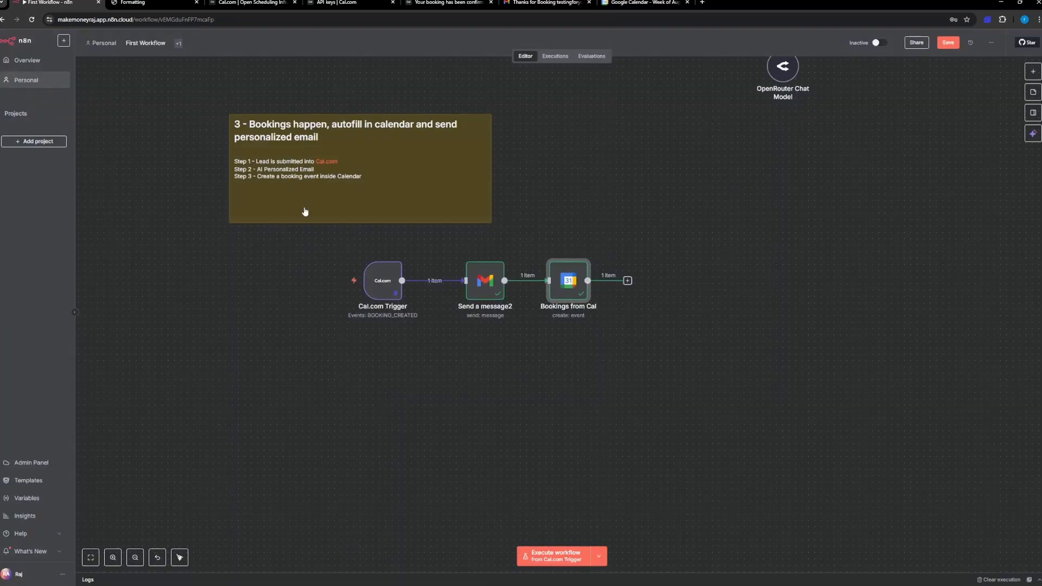
Step: Unpin the Cal.com Trigger's output data and check the Send a message2 and Bookings from Cal nodes for pinned data
{"action": "double_click", "coordinate": [393, 273]}
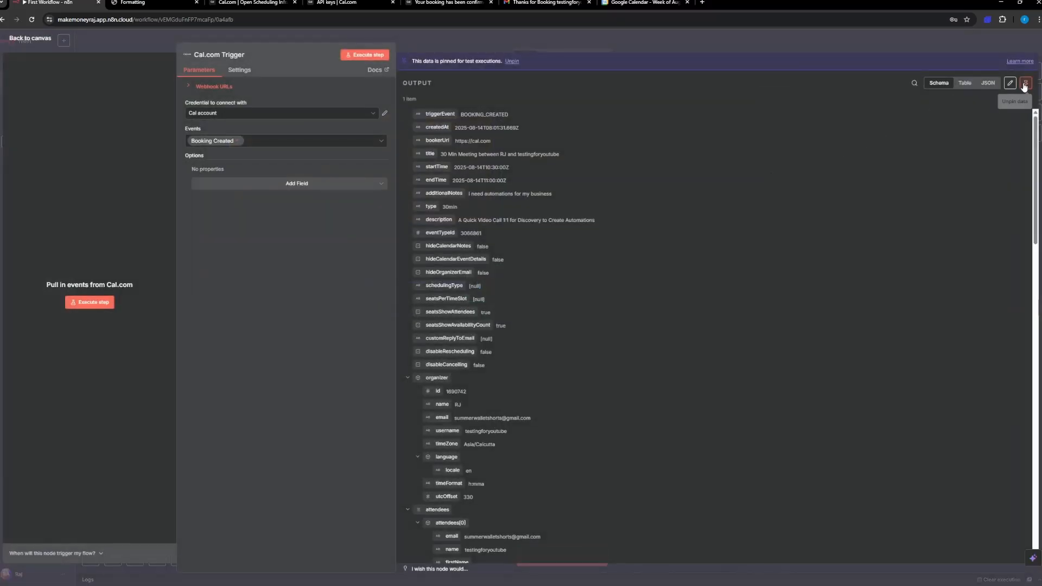
{"action": "left_click", "coordinate": [22, 38]}
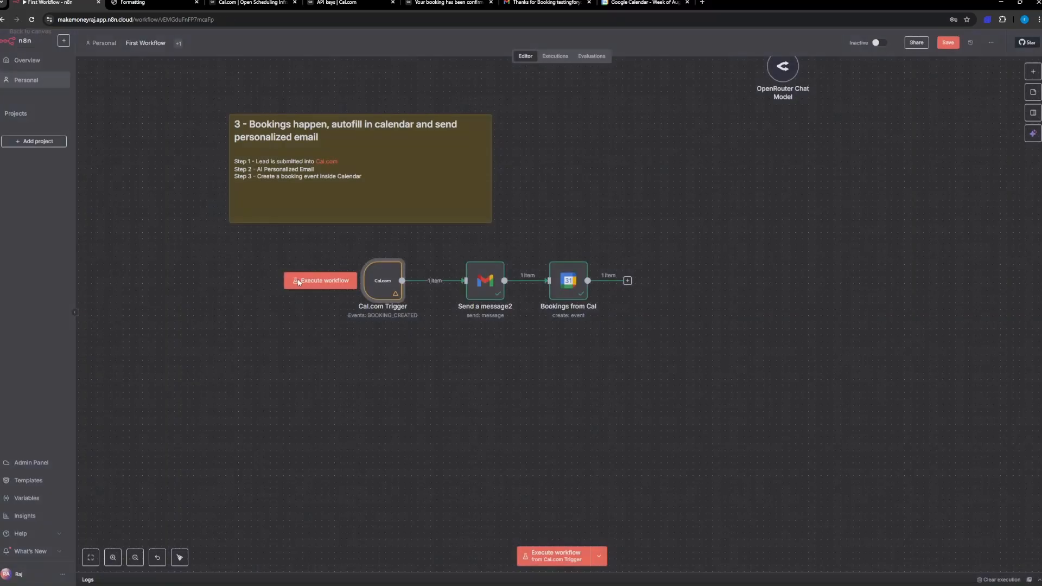
{"action": "left_click", "coordinate": [489, 288]}
{"action": "double_click", "coordinate": [489, 288]}
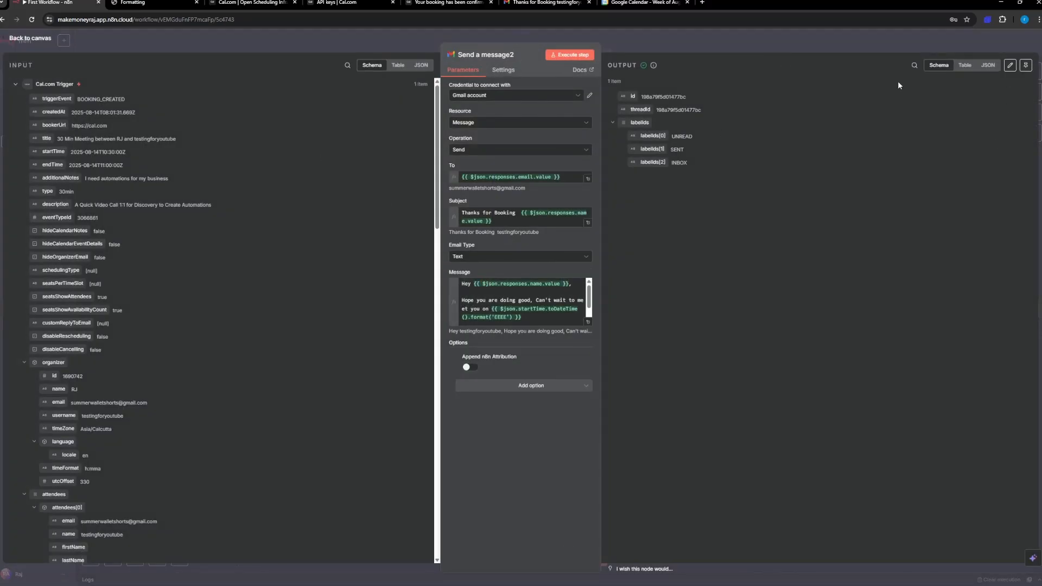
{"action": "left_click", "coordinate": [42, 38]}
{"action": "double_click", "coordinate": [574, 279]}
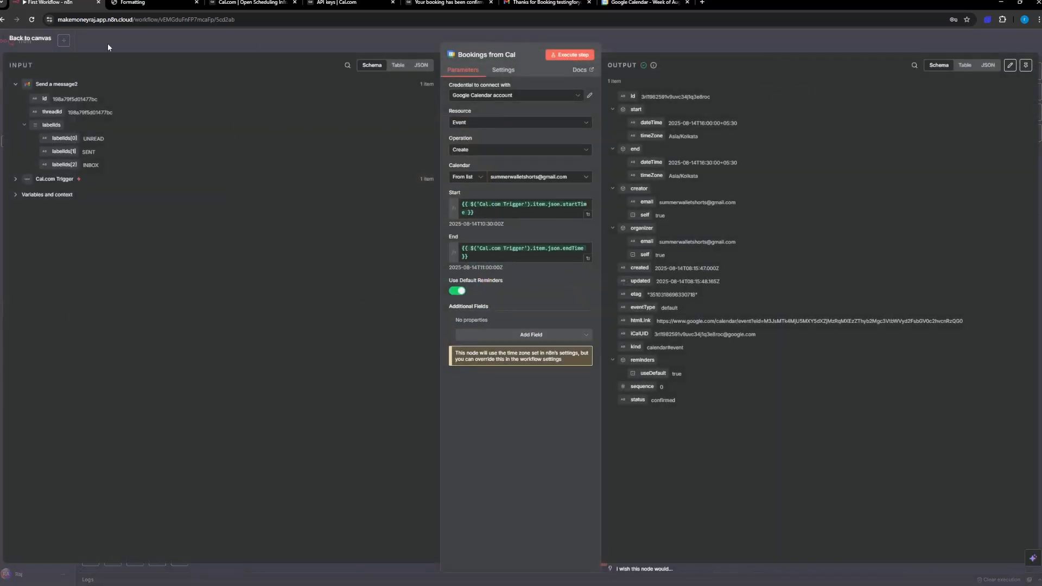
{"action": "left_click", "coordinate": [25, 37]}
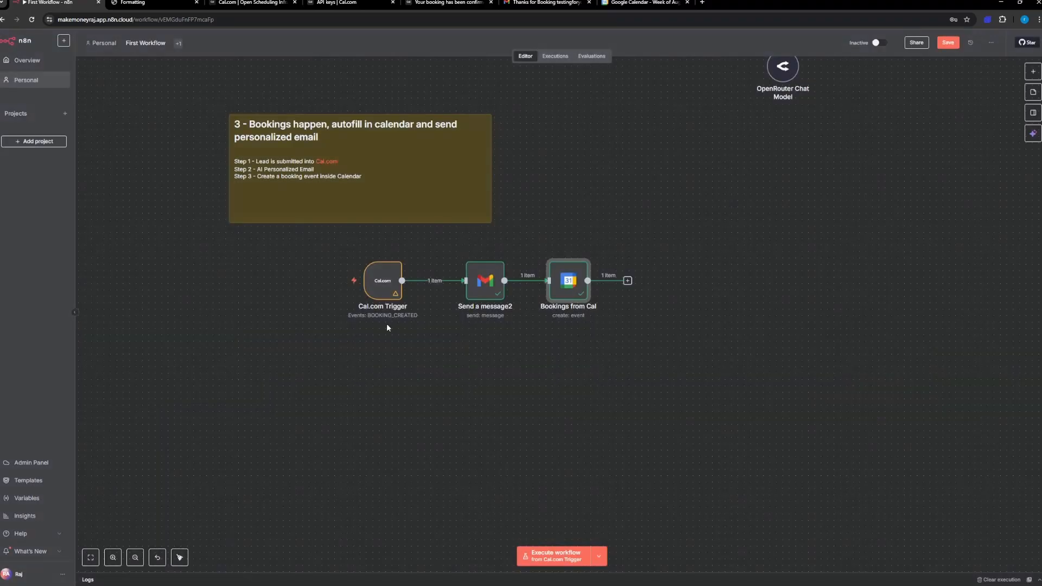
Step: Execute the whole workflow from the Cal.com Trigger so that it listens for a new booking
{"action": "left_click", "coordinate": [376, 288]}
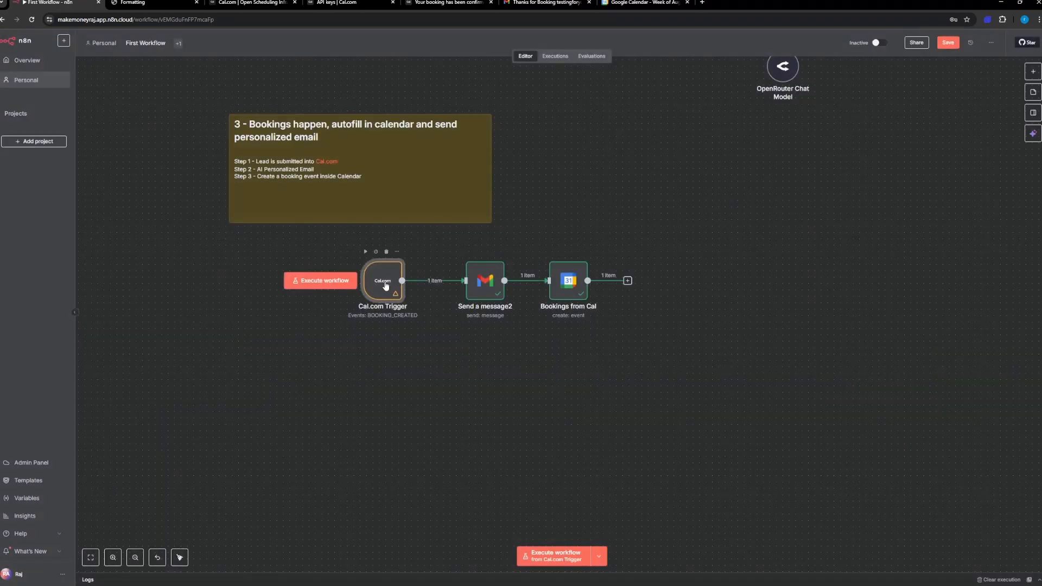
{"action": "left_click", "coordinate": [560, 556]}
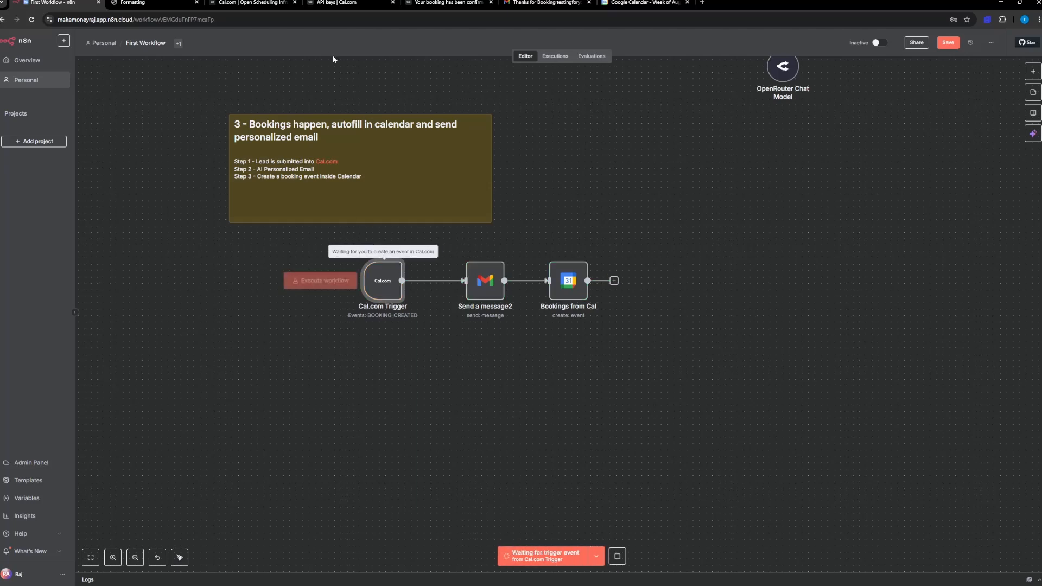
Step: Switch to the Cal.com dashboard and copy the 30 Min Meeting link from the event types
{"action": "left_click", "coordinate": [252, 2]}
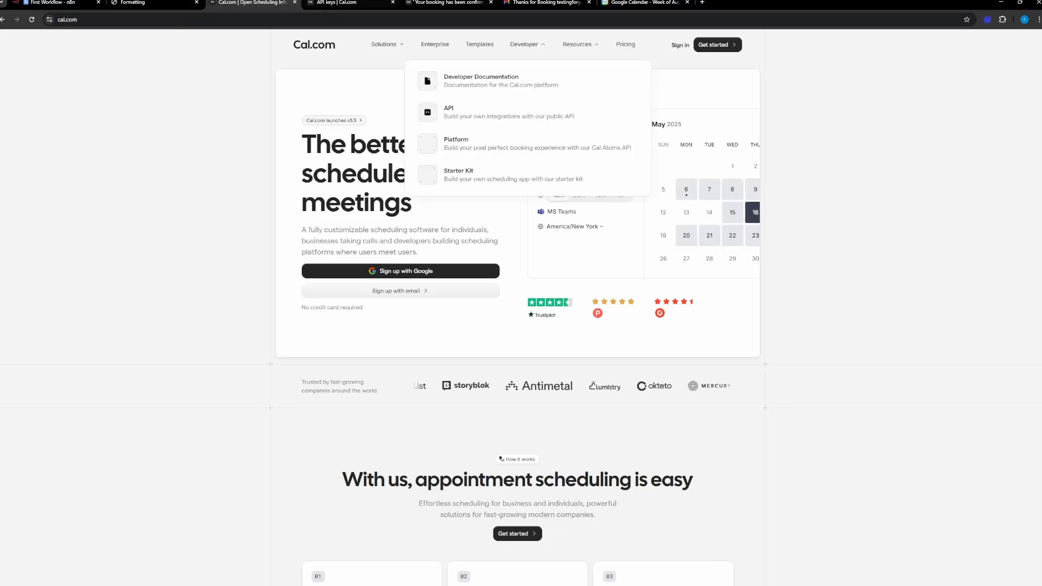
{"action": "left_click", "coordinate": [435, 2]}
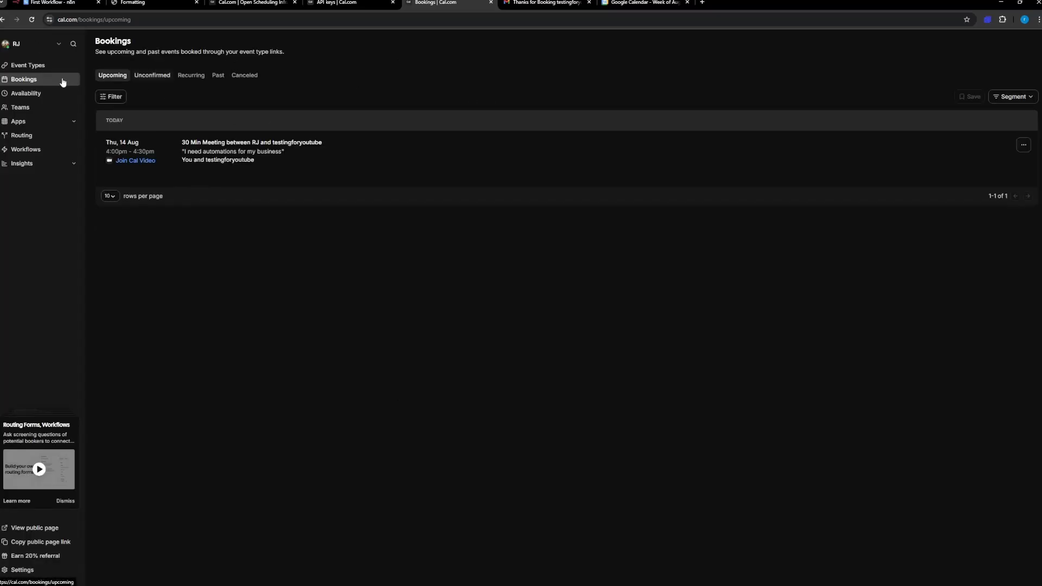
{"action": "left_click", "coordinate": [38, 65]}
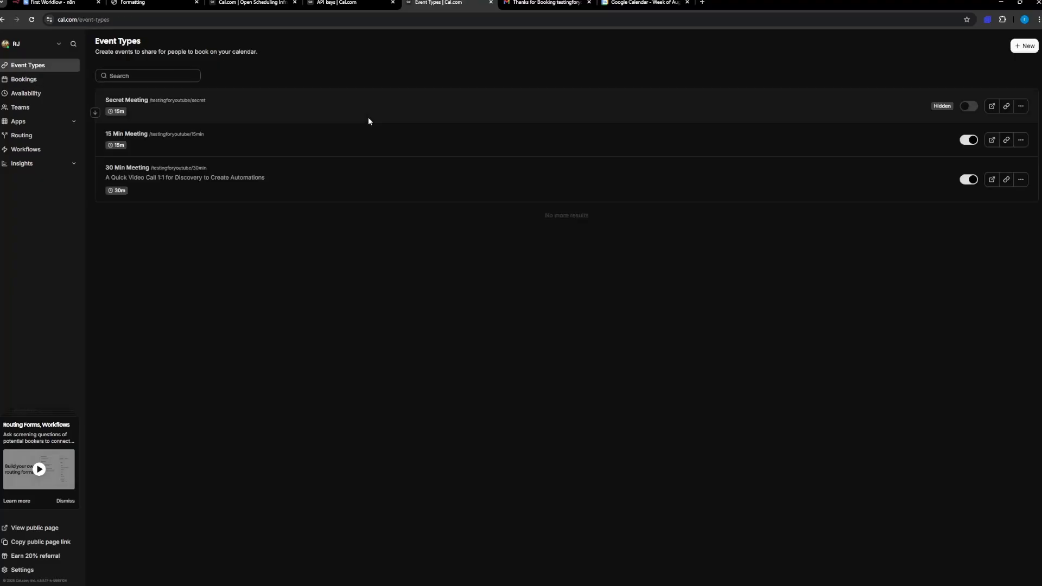
{"action": "left_click", "coordinate": [1007, 181]}
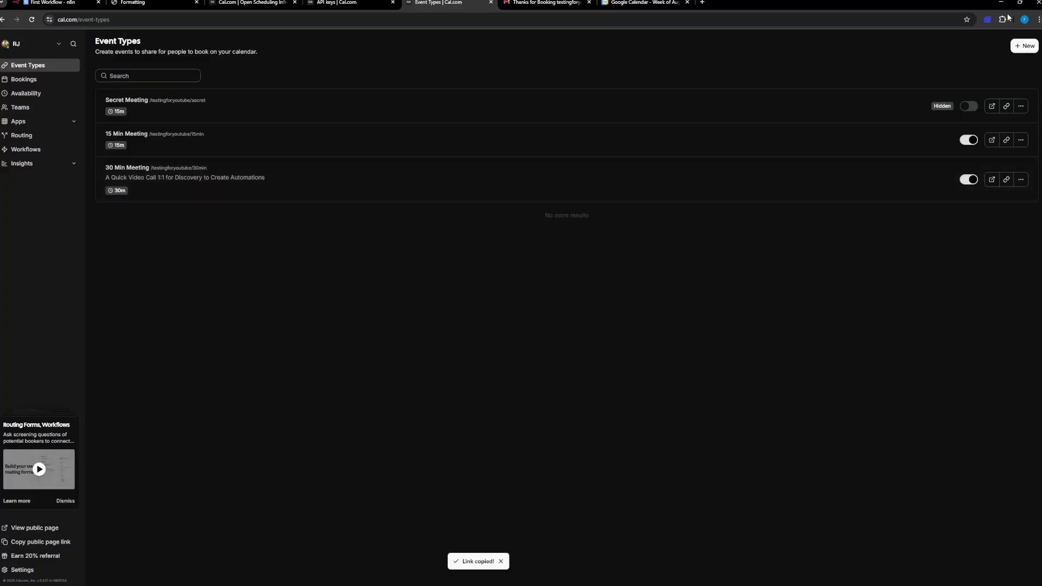
Step: Open the copied booking link in an incognito window and choose the 11:00am slot on Friday, August 15, 2025
{"action": "left_click", "coordinate": [1037, 21]}
{"action": "left_click", "coordinate": [963, 60]}
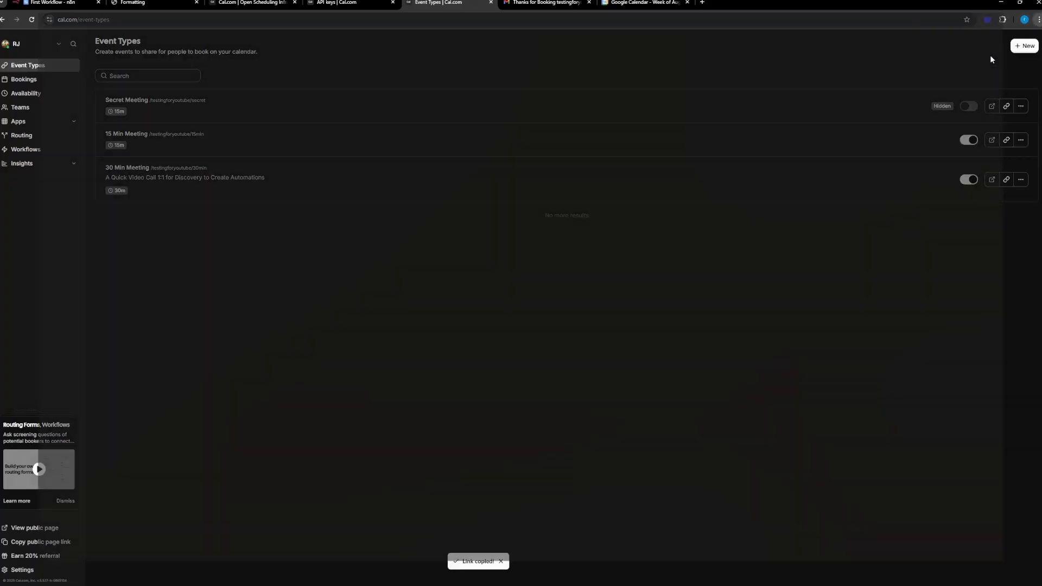
{"action": "key", "text": "ctrl+v"}
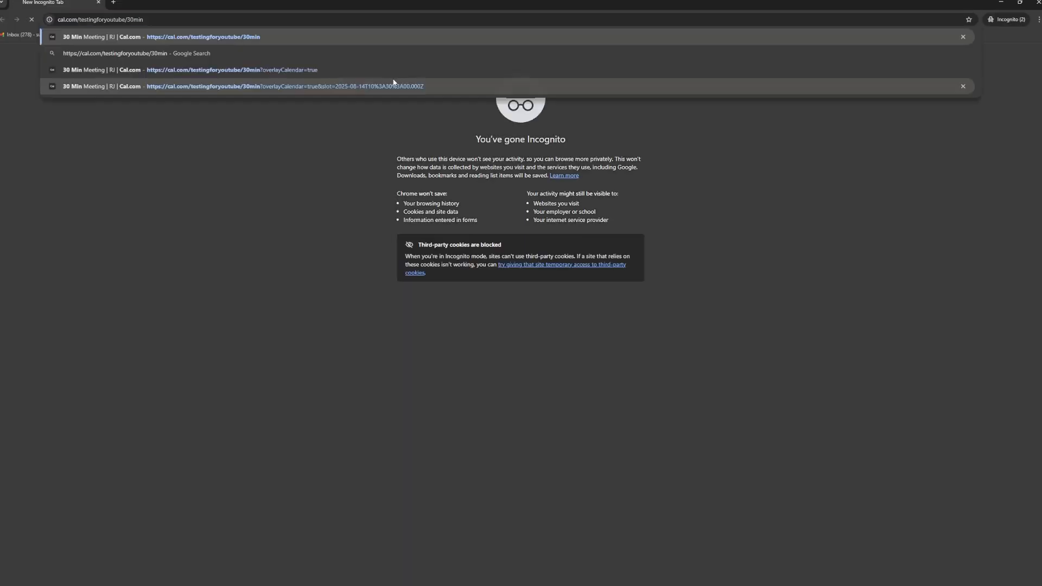
{"action": "key", "text": "Return"}
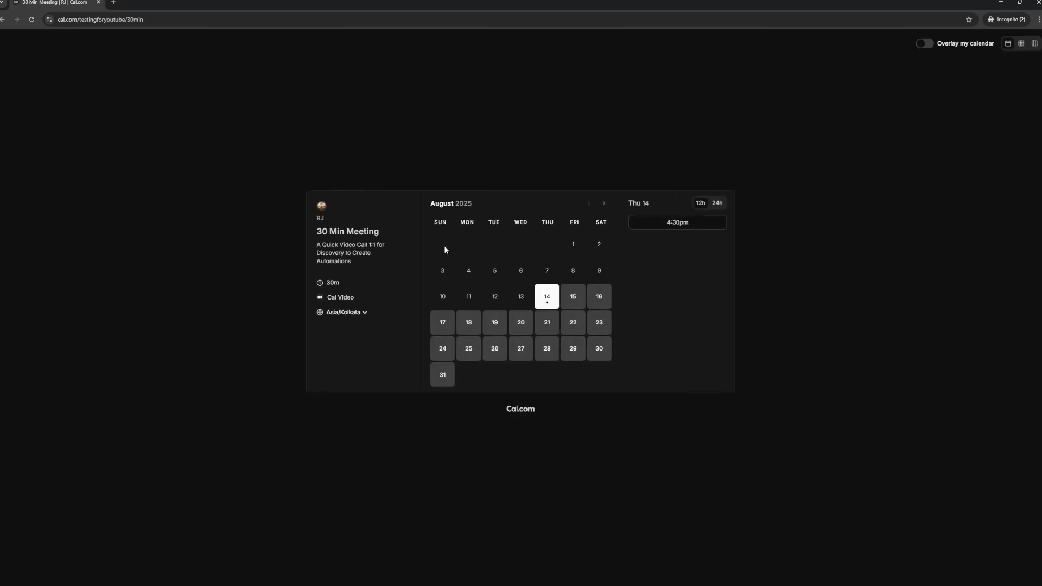
{"action": "left_click", "coordinate": [569, 302]}
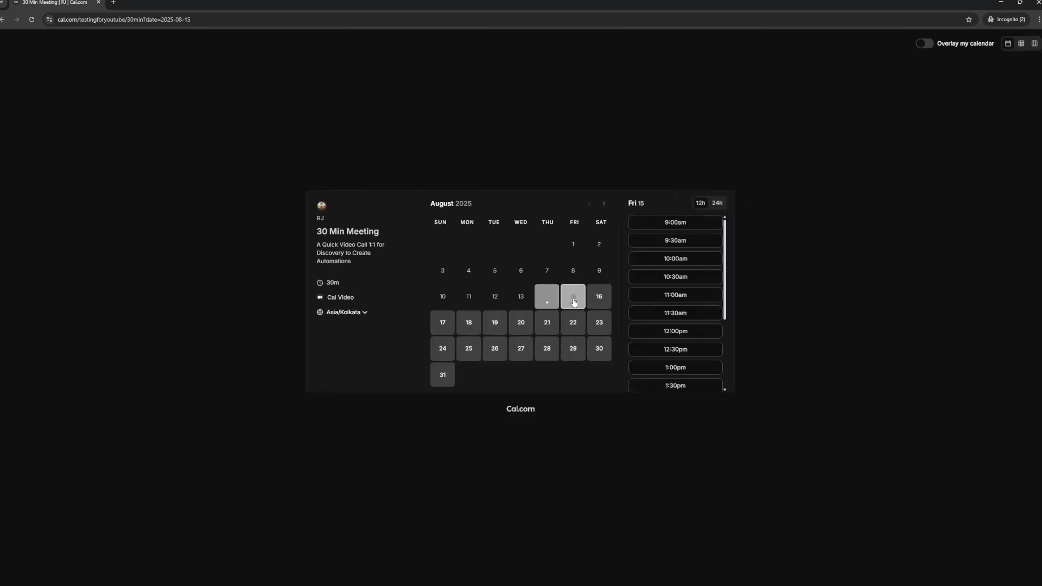
{"action": "left_click", "coordinate": [669, 300]}
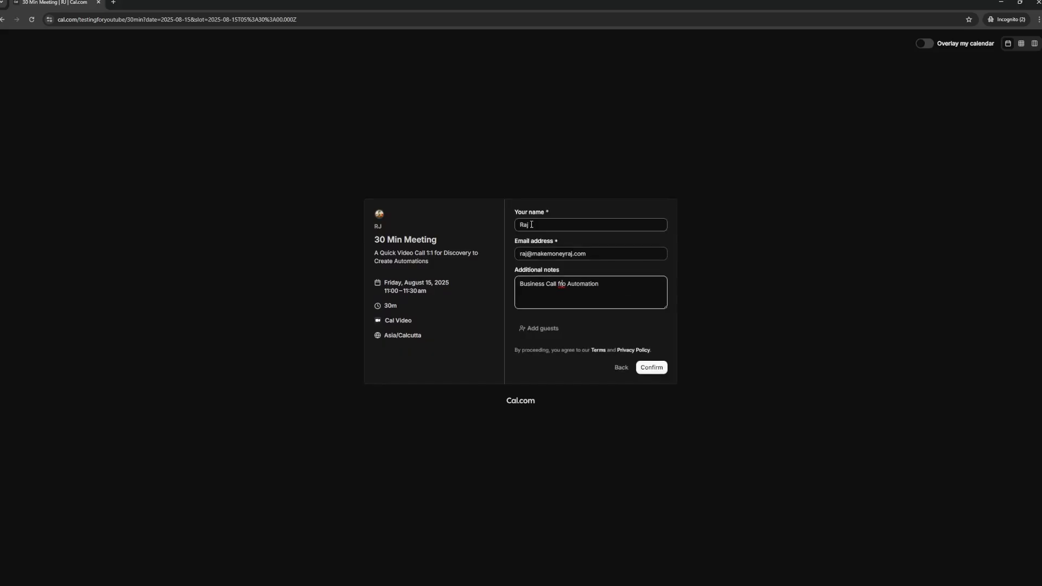
Step: Correct the additional notes of the booking form to read "Business Call for Automation"
{"action": "key", "text": "BackSpace"}
{"action": "key", "text": "BackSpace"}
{"action": "type", "text": "t"}
{"action": "type", "text": "e"}
{"action": "key", "text": "BackSpace"}
{"action": "type", "text": "r"}
{"action": "left_click", "coordinate": [534, 270]}
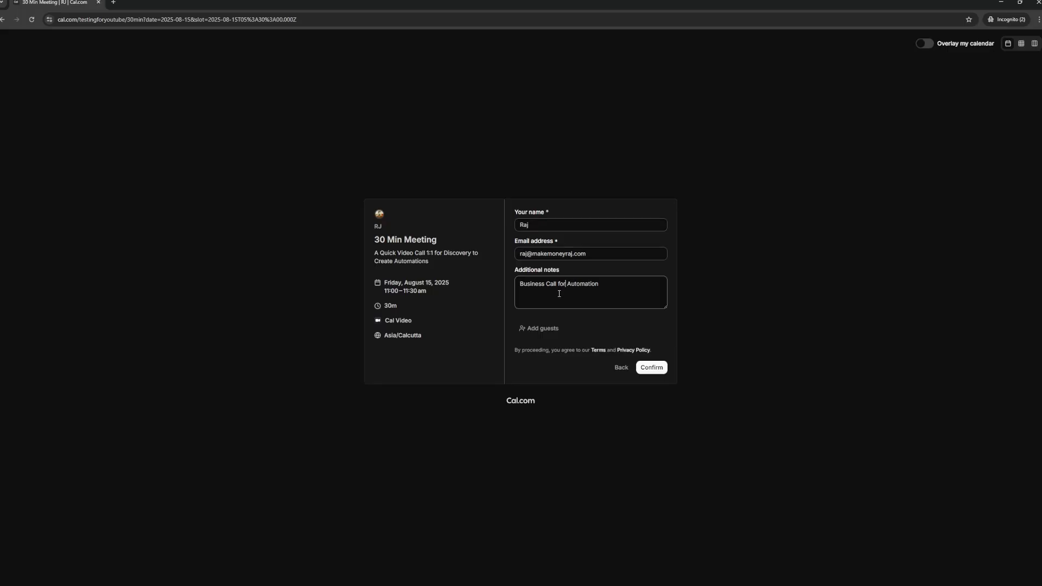
Step: Confirm the 30 Min Meeting booking, then close the incognito window and return to the First Workflow in n8n
{"action": "left_click", "coordinate": [652, 367]}
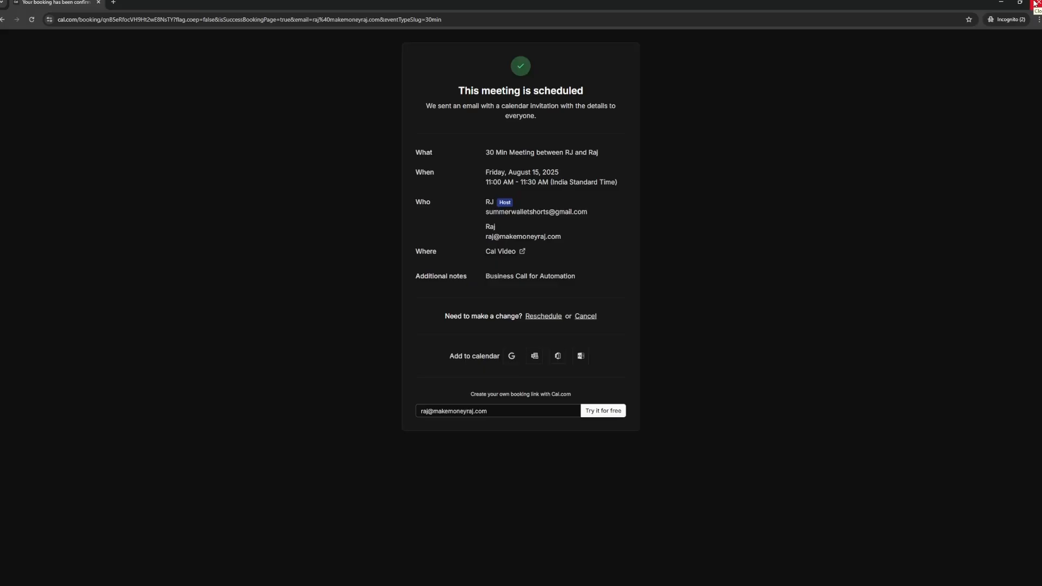
{"action": "left_click", "coordinate": [1035, 2]}
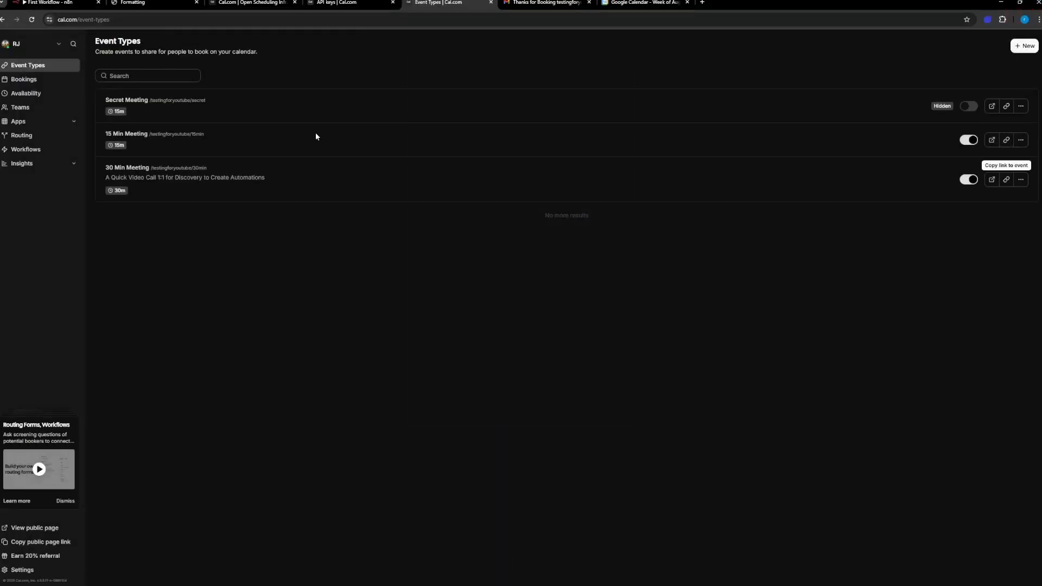
{"action": "left_click", "coordinate": [65, 3]}
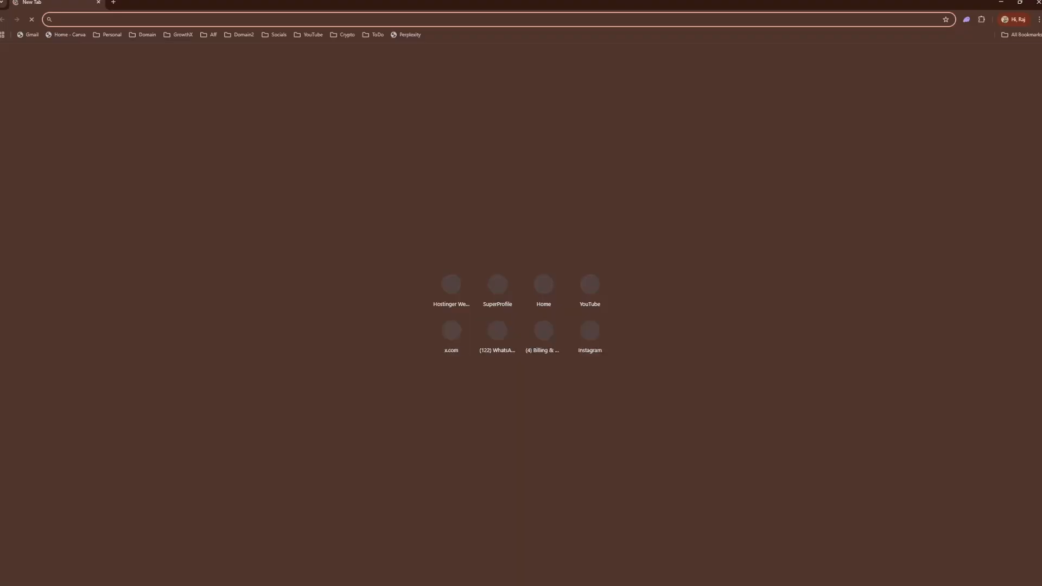
Step: Bring the received booking confirmation email over the workflow and check its greeting, message text and meeting day
{"action": "left_click_drag", "start_coordinate": [246, 9], "coordinate": [0, 66]}
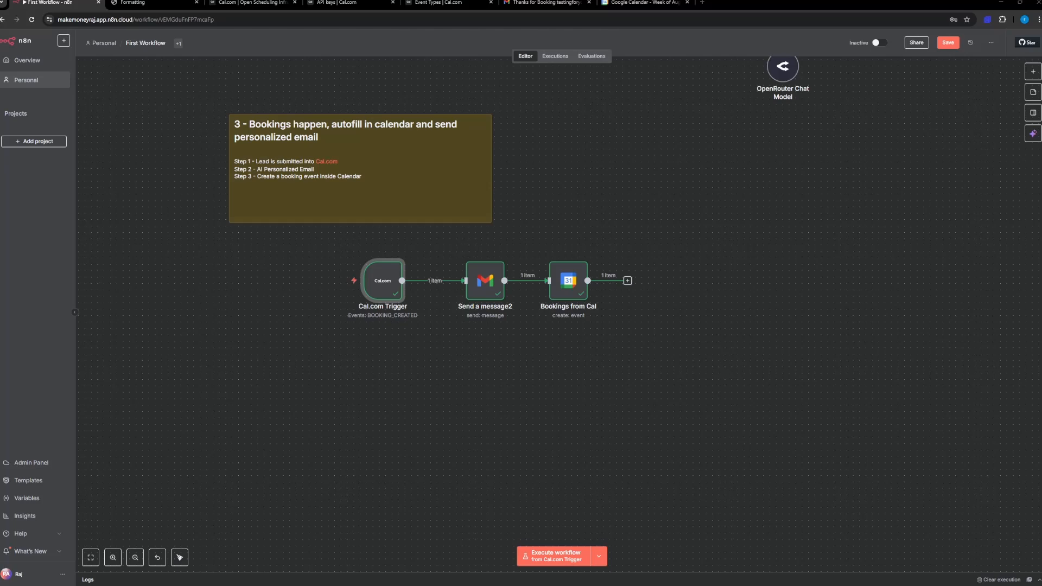
{"action": "left_click_drag", "start_coordinate": [0, 130], "coordinate": [515, 120]}
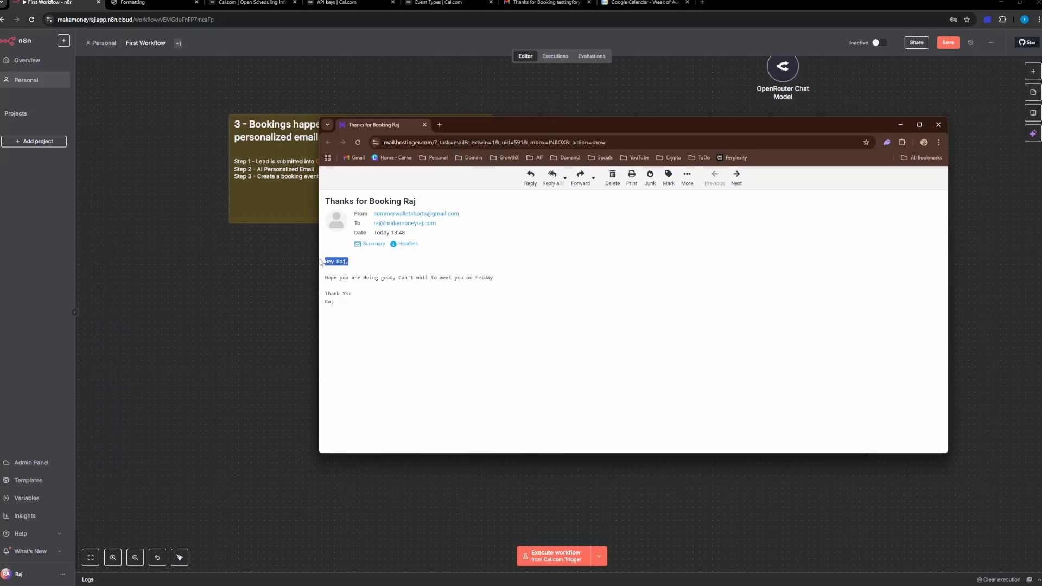
{"action": "left_click_drag", "start_coordinate": [328, 277], "coordinate": [456, 277]}
{"action": "left_click", "coordinate": [459, 277]}
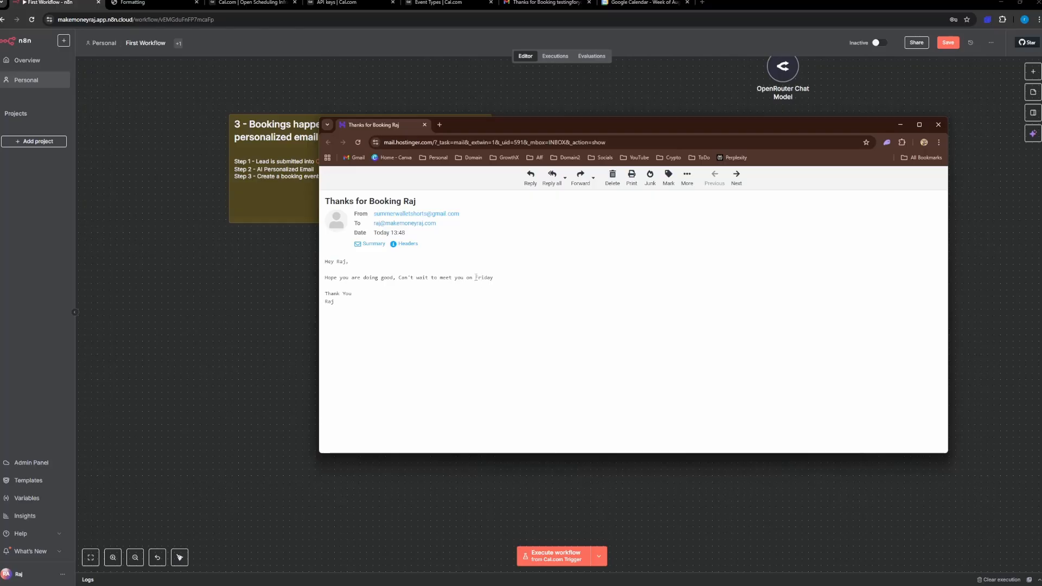
{"action": "double_click", "coordinate": [483, 278]}
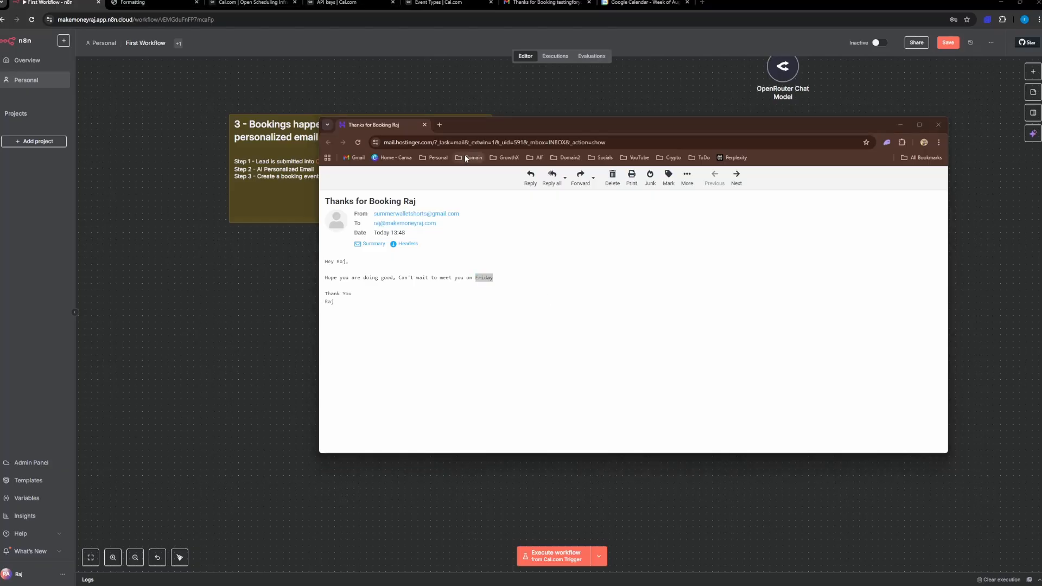
Step: Reload Google Calendar and inspect the 11am event on Friday, August 15, then return to the n8n workflow
{"action": "left_click", "coordinate": [535, 2]}
{"action": "left_click", "coordinate": [641, 3]}
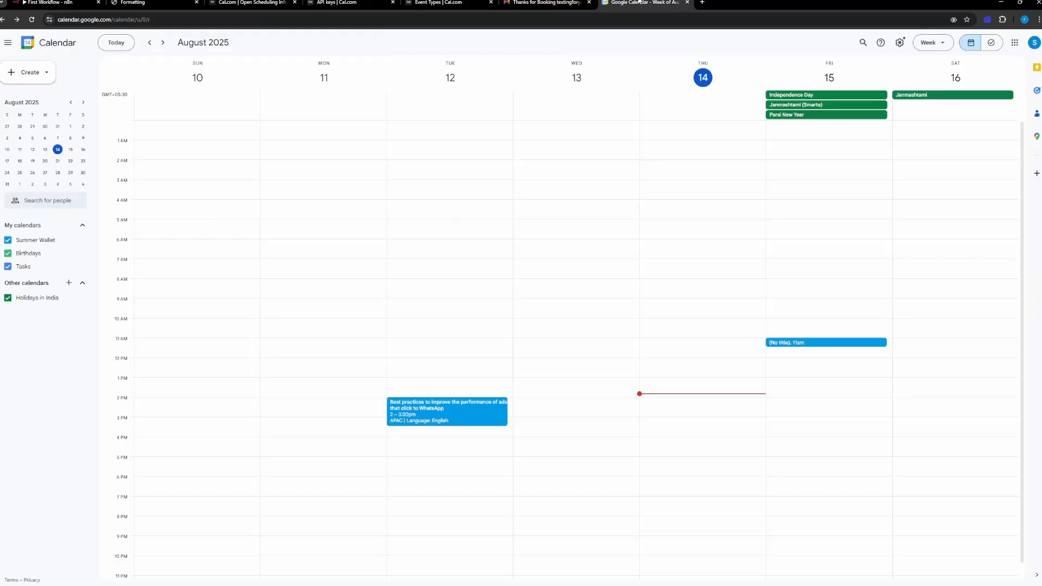
{"action": "left_click", "coordinate": [32, 20]}
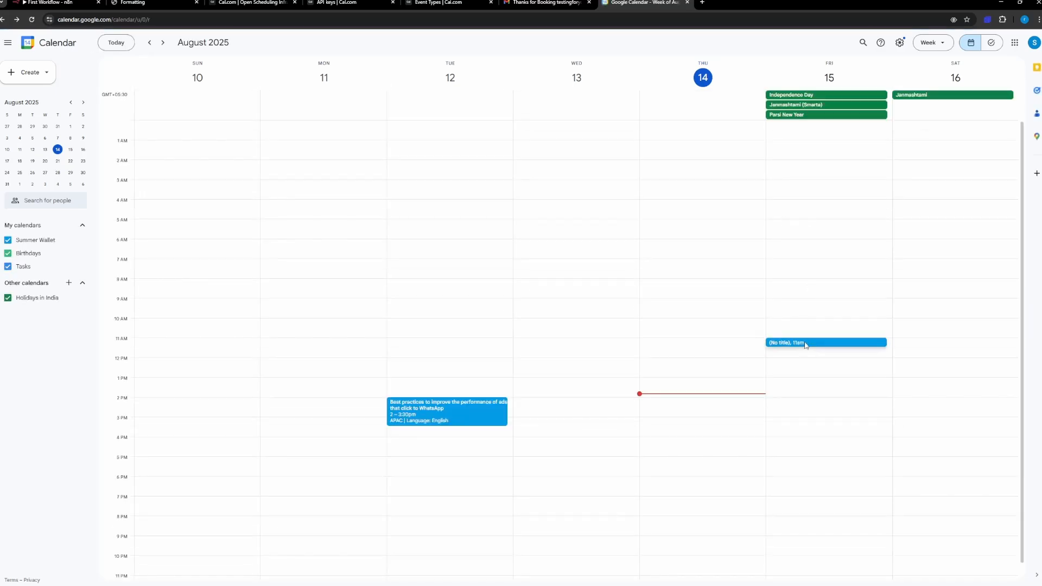
{"action": "left_click", "coordinate": [806, 345]}
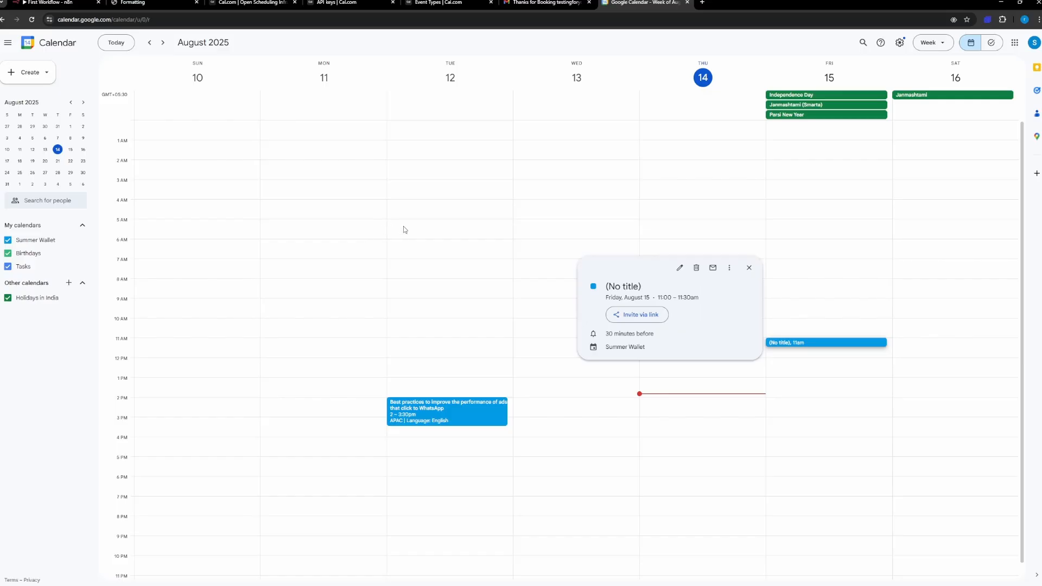
{"action": "left_click", "coordinate": [252, 3]}
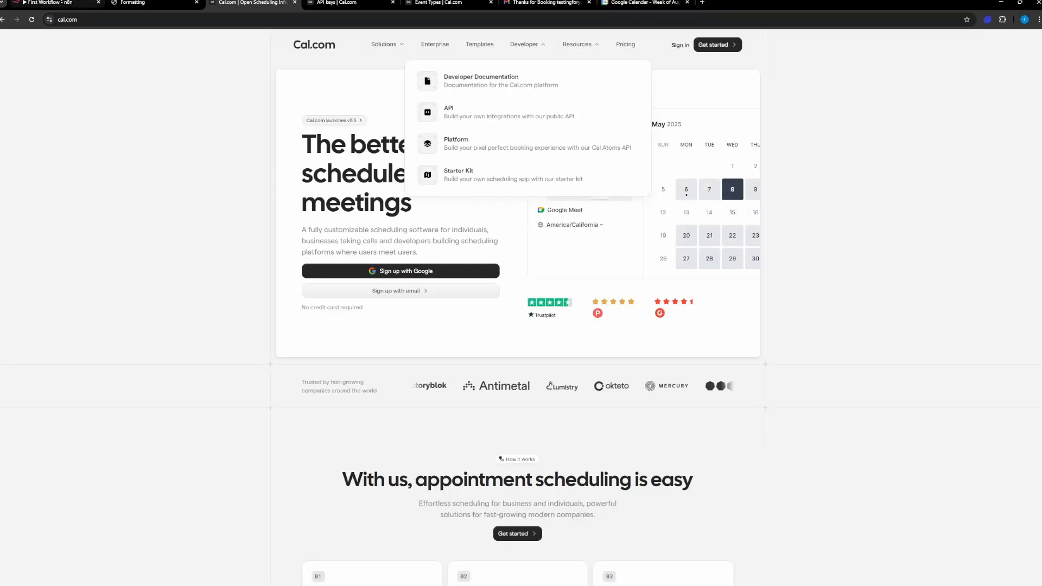
{"action": "left_click", "coordinate": [50, 3]}
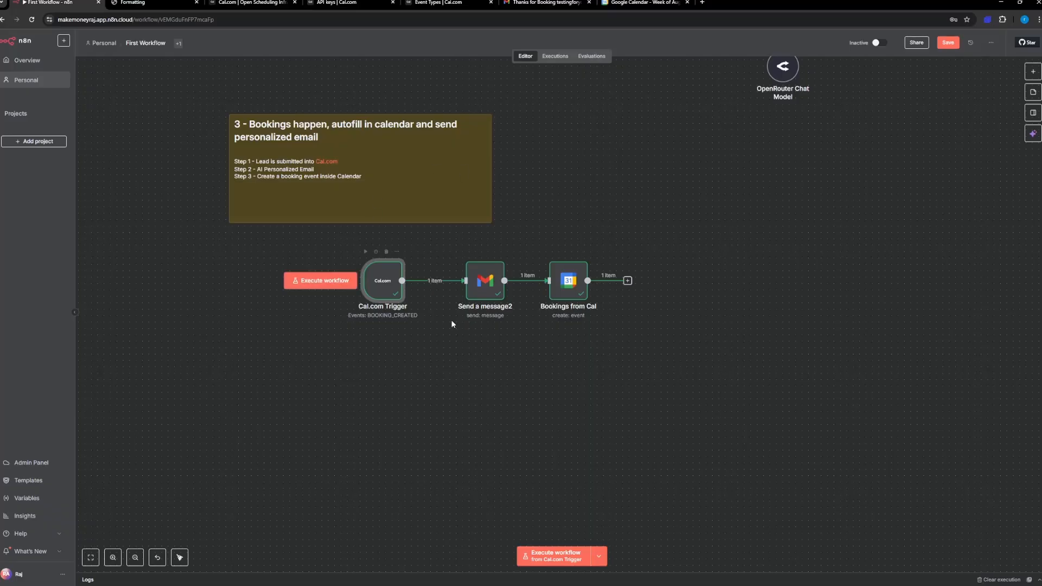
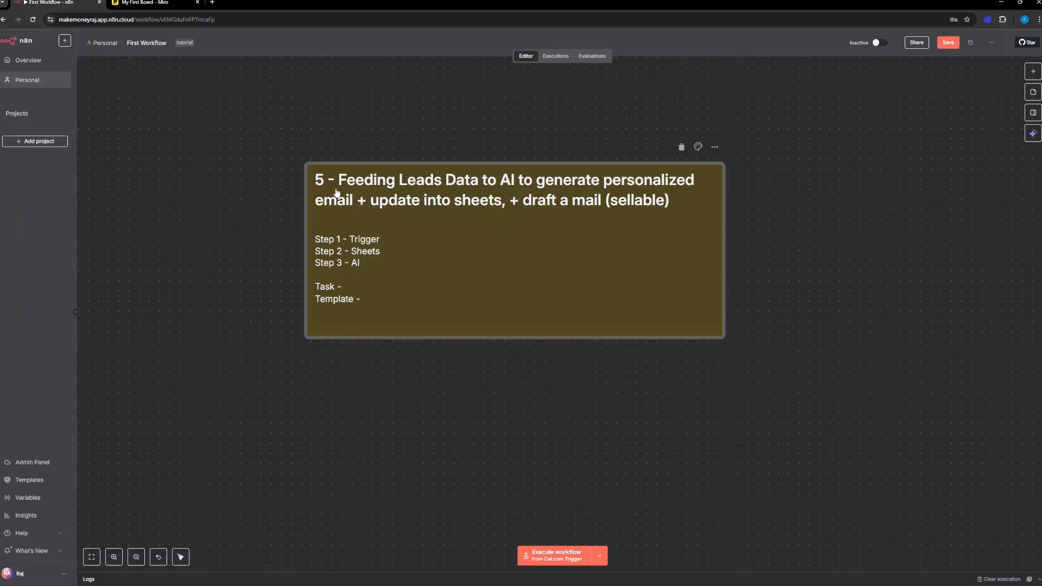
Step: Switch to the Miro board and draw a wide black rectangle with the pen in an empty area beside the existing sketches
{"action": "left_click_drag", "start_coordinate": [483, 324], "coordinate": [469, 334]}
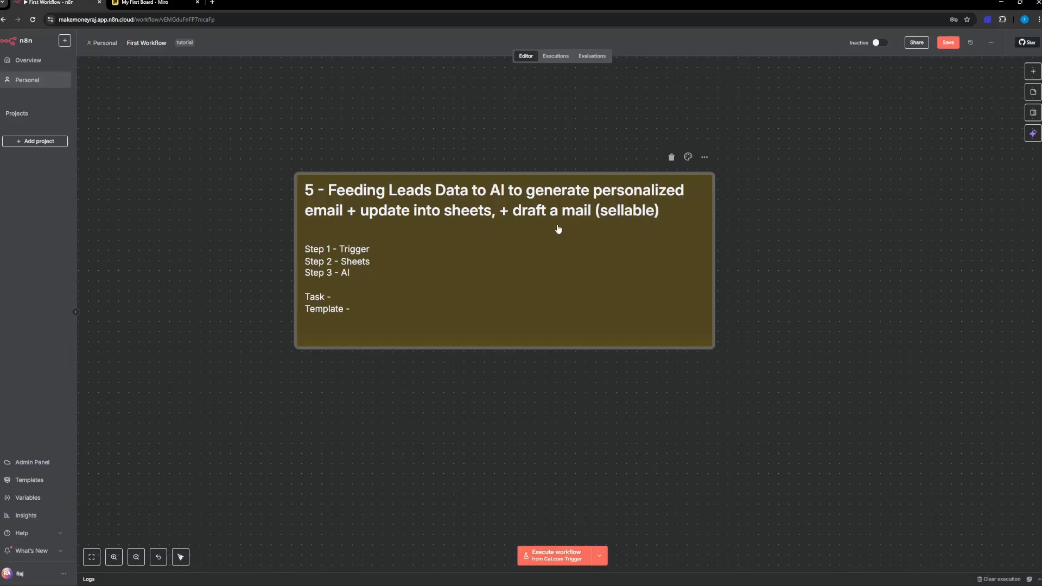
{"action": "left_click", "coordinate": [143, 3]}
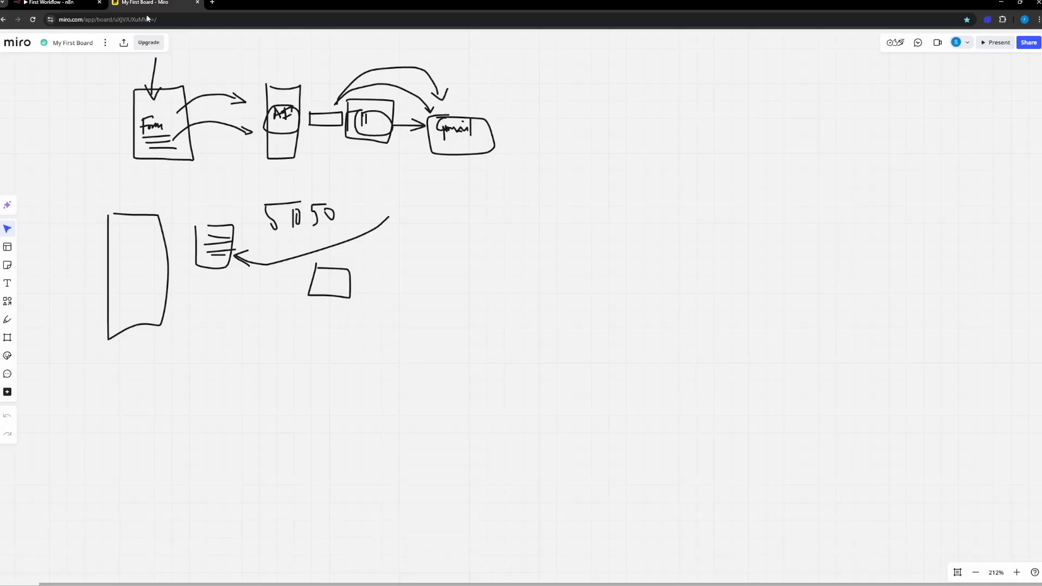
{"action": "left_click", "coordinate": [7, 320]}
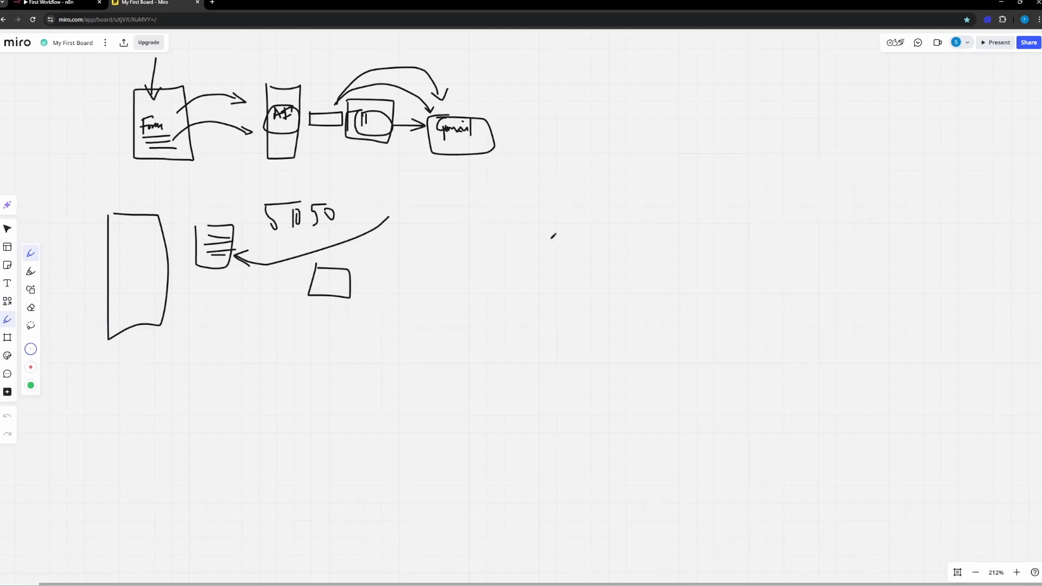
{"action": "scroll", "coordinate": [326, 250], "scroll_direction": "right", "scroll_amount": 10}
{"action": "scroll", "coordinate": [333, 190], "scroll_direction": "right", "scroll_amount": 2}
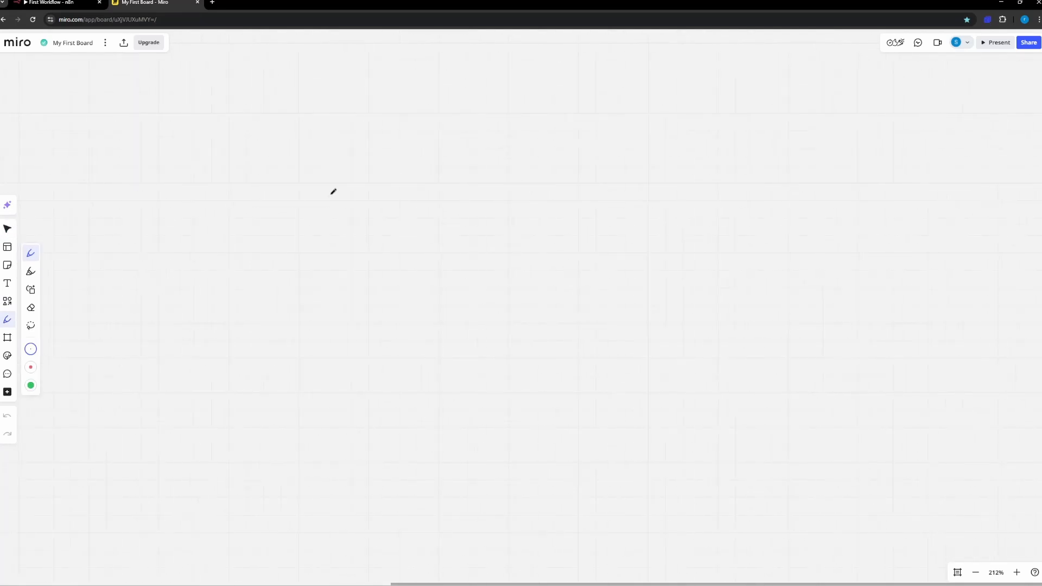
{"action": "scroll", "coordinate": [272, 150], "scroll_direction": "up", "scroll_amount": 3}
{"action": "mouse_move", "coordinate": [271, 153]}
{"action": "left_mouse_down"}
{"action": "mouse_move", "coordinate": [268, 344]}
{"action": "mouse_move", "coordinate": [939, 332]}
{"action": "mouse_move", "coordinate": [554, 141]}
{"action": "mouse_move", "coordinate": [278, 158]}
{"action": "mouse_move", "coordinate": [294, 147]}
{"action": "left_mouse_up"}
Step: Divide the rectangle into a sheet-like grid with five vertical and two horizontal pen lines
{"action": "left_click_drag", "start_coordinate": [359, 146], "coordinate": [358, 327]}
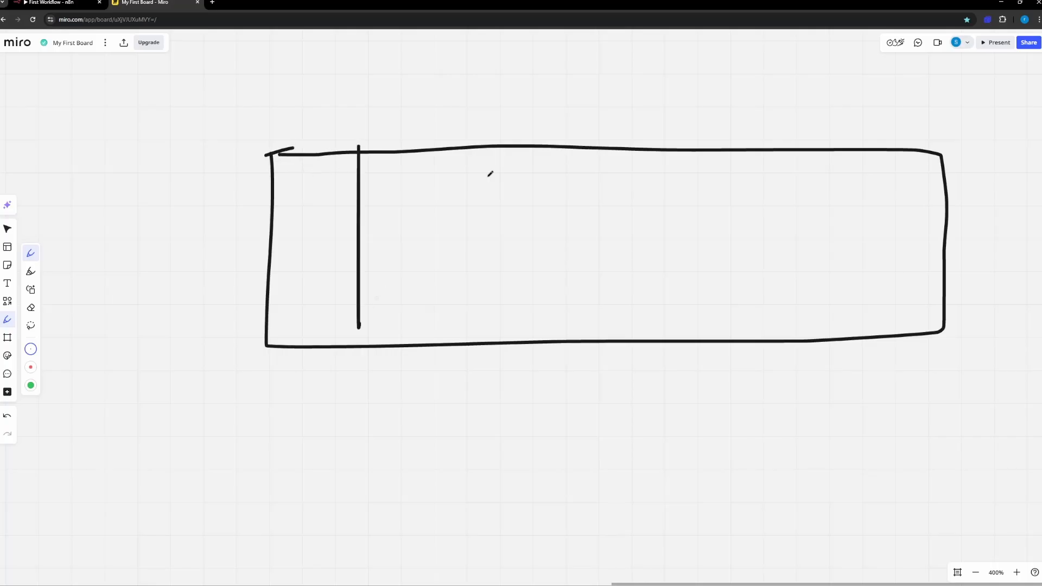
{"action": "left_click_drag", "start_coordinate": [482, 129], "coordinate": [491, 314]}
{"action": "left_click_drag", "start_coordinate": [615, 129], "coordinate": [625, 344]}
{"action": "left_click_drag", "start_coordinate": [727, 138], "coordinate": [748, 326]}
{"action": "left_click_drag", "start_coordinate": [871, 103], "coordinate": [905, 343]}
{"action": "left_click_drag", "start_coordinate": [241, 187], "coordinate": [967, 202]}
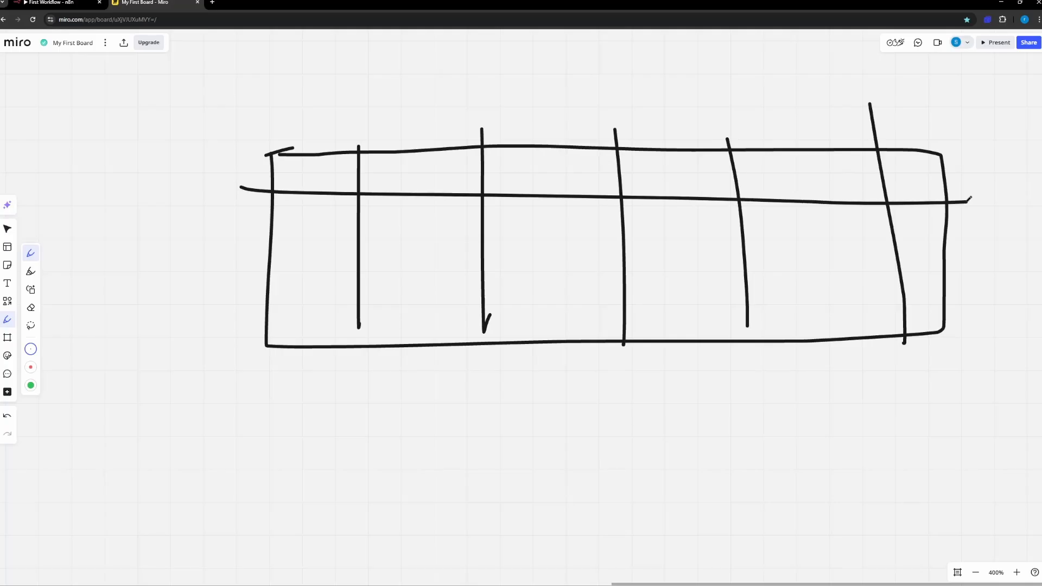
{"action": "left_click_drag", "start_coordinate": [254, 257], "coordinate": [1039, 253]}
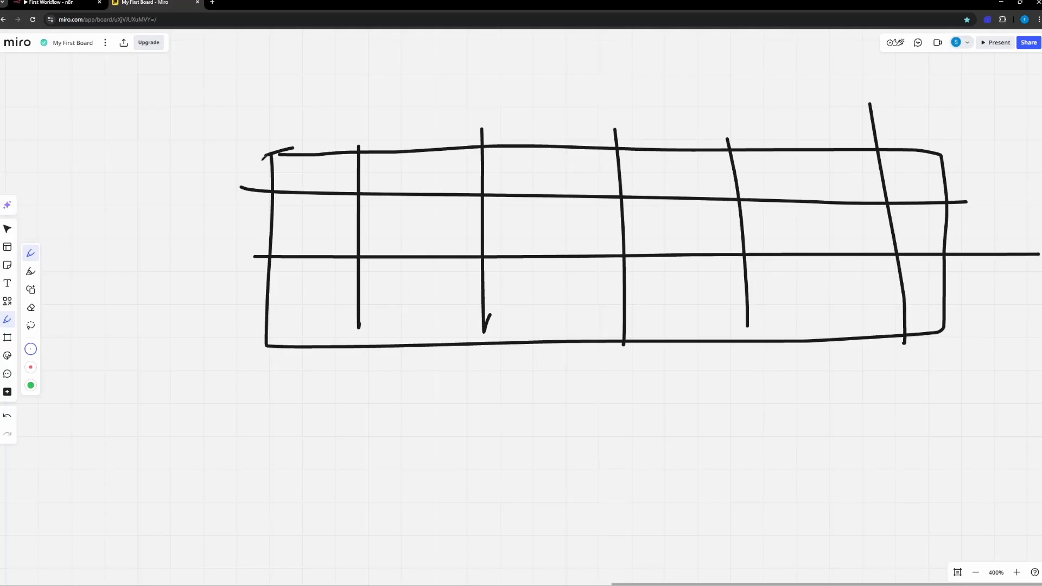
Step: Label the grid's first and last columns C1 and Cn, and its first and last rows R1 and Rn
{"action": "left_click_drag", "start_coordinate": [308, 114], "coordinate": [317, 150]}
{"action": "left_click_drag", "start_coordinate": [905, 91], "coordinate": [927, 138]}
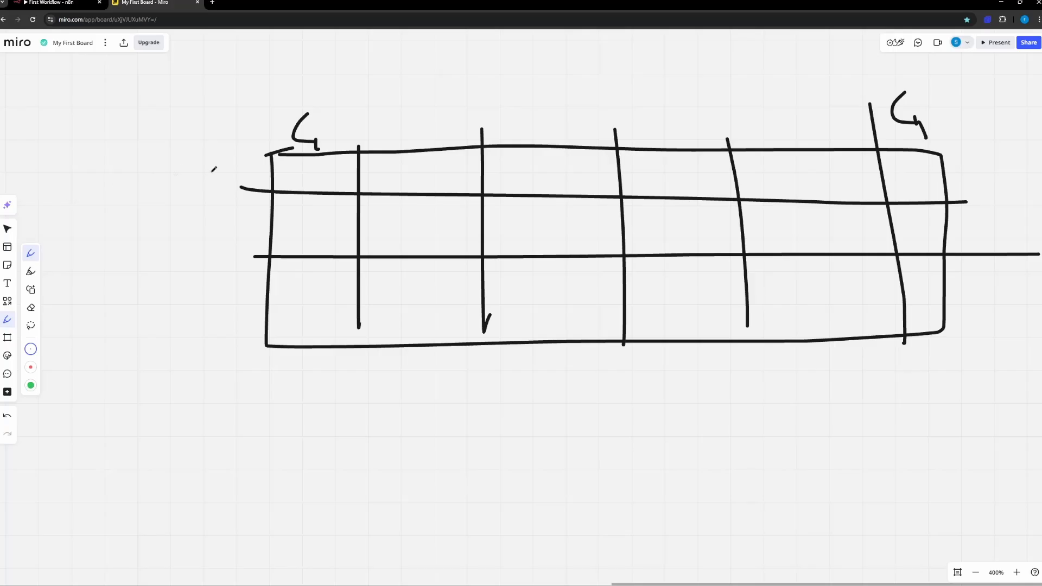
{"action": "left_click_drag", "start_coordinate": [214, 169], "coordinate": [210, 185]}
{"action": "mouse_move", "coordinate": [212, 163]}
{"action": "left_mouse_down"}
{"action": "mouse_move", "coordinate": [228, 162]}
{"action": "mouse_move", "coordinate": [230, 188]}
{"action": "left_mouse_up"}
{"action": "mouse_move", "coordinate": [206, 305]}
{"action": "left_mouse_down"}
{"action": "mouse_move", "coordinate": [205, 350]}
{"action": "mouse_move", "coordinate": [242, 362]}
{"action": "left_mouse_up"}
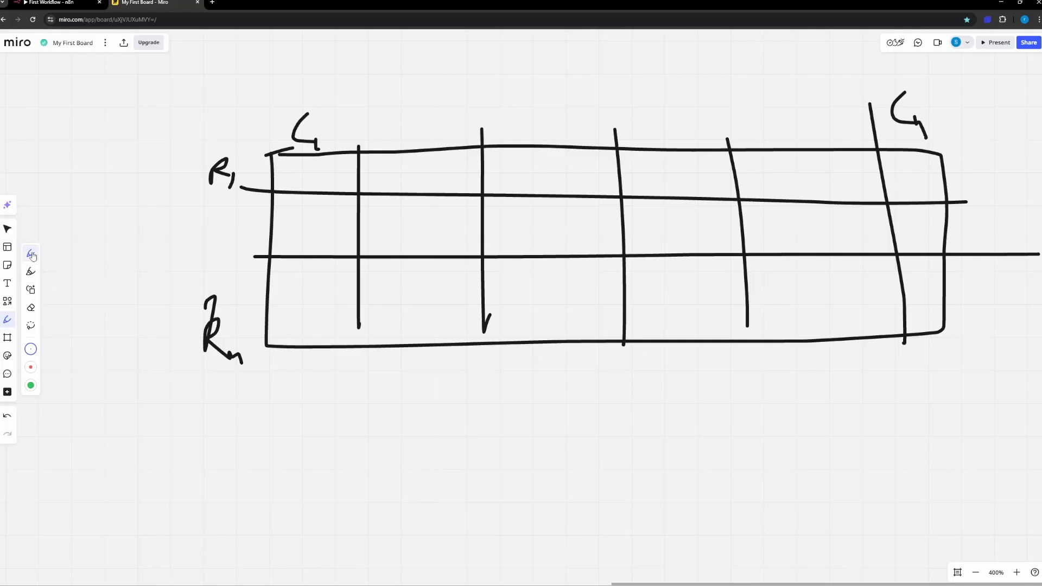
Step: Undo the thick red test stroke in the first cell and set the thin pen's colour to orange
{"action": "left_click", "coordinate": [31, 368]}
{"action": "left_click_drag", "start_coordinate": [294, 159], "coordinate": [293, 186]}
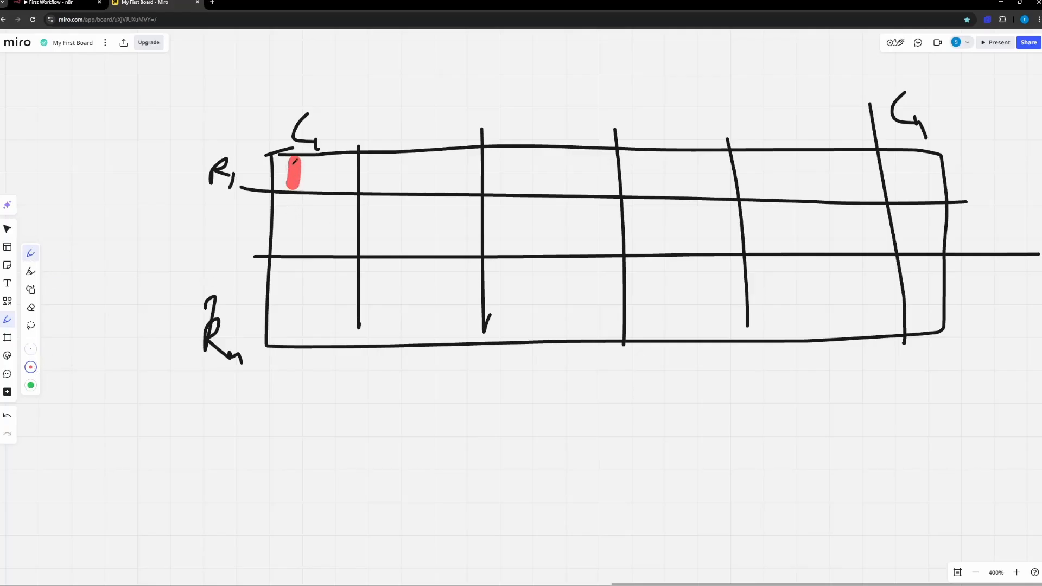
{"action": "left_click", "coordinate": [31, 349]}
{"action": "left_click", "coordinate": [31, 349]}
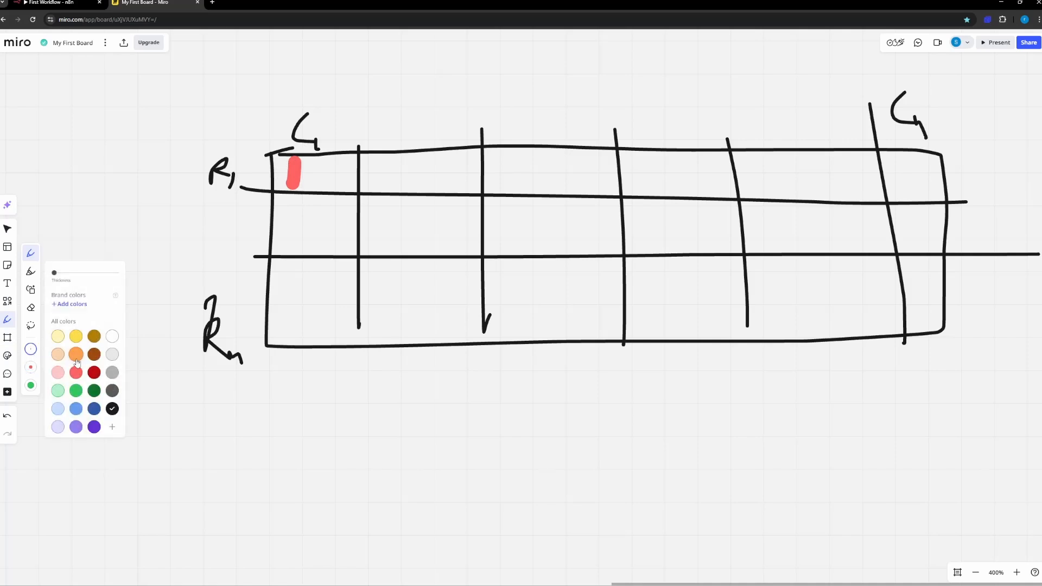
{"action": "key", "text": "ctrl+z"}
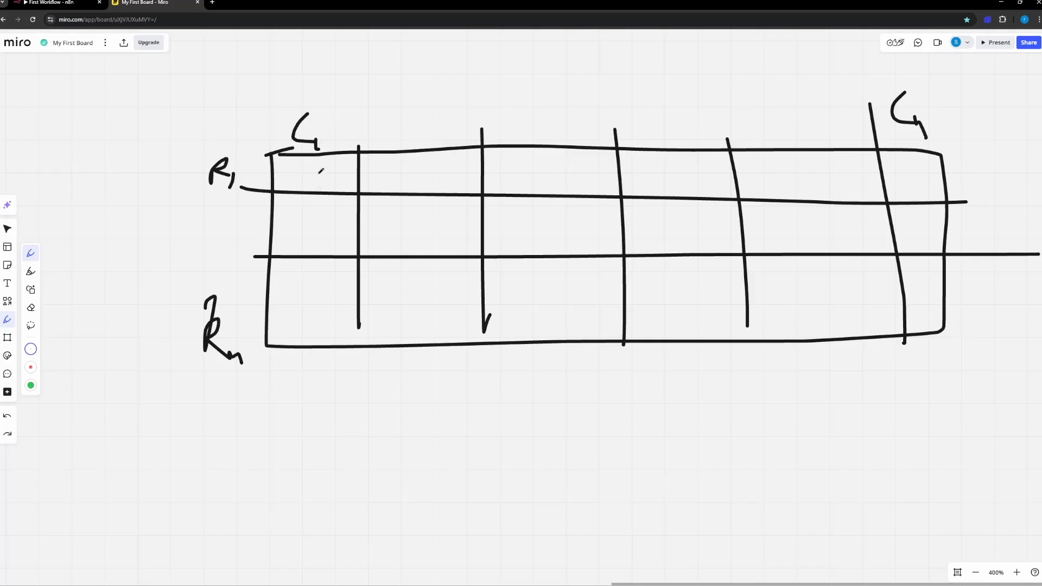
Step: Write D1 and D2 in the first column in orange and mark placeholder data across the other cells of both rows
{"action": "mouse_move", "coordinate": [310, 168]}
{"action": "left_mouse_down"}
{"action": "mouse_move", "coordinate": [312, 187]}
{"action": "mouse_move", "coordinate": [326, 191]}
{"action": "mouse_move", "coordinate": [312, 231]}
{"action": "mouse_move", "coordinate": [330, 245]}
{"action": "left_mouse_up"}
{"action": "left_click_drag", "start_coordinate": [400, 175], "coordinate": [405, 191]}
{"action": "left_click_drag", "start_coordinate": [411, 189], "coordinate": [415, 187]}
{"action": "left_click", "coordinate": [391, 244]}
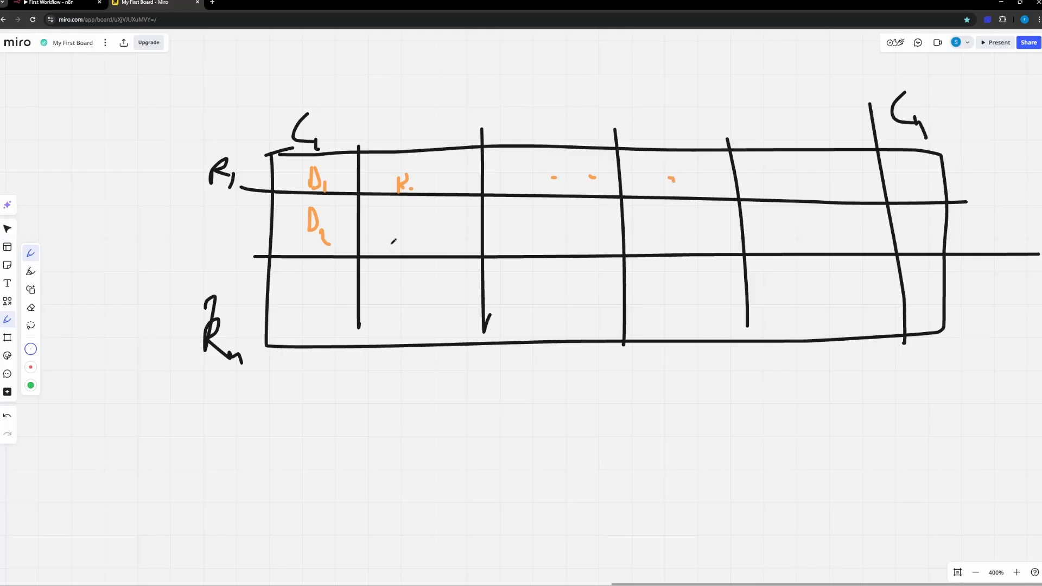
{"action": "left_click", "coordinate": [461, 240]}
{"action": "left_click", "coordinate": [488, 241]}
{"action": "left_click_drag", "start_coordinate": [555, 244], "coordinate": [563, 248]}
{"action": "left_click", "coordinate": [625, 235]}
Step: Draw an orange vertical divider through the fourth column and write E in the second row of the fifth column
{"action": "left_click_drag", "start_coordinate": [644, 120], "coordinate": [645, 383]}
{"action": "mouse_move", "coordinate": [807, 224]}
{"action": "left_mouse_down"}
{"action": "mouse_move", "coordinate": [804, 248]}
{"action": "mouse_move", "coordinate": [821, 224]}
{"action": "mouse_move", "coordinate": [816, 236]}
{"action": "left_mouse_up"}
{"action": "left_click_drag", "start_coordinate": [802, 247], "coordinate": [819, 240]}
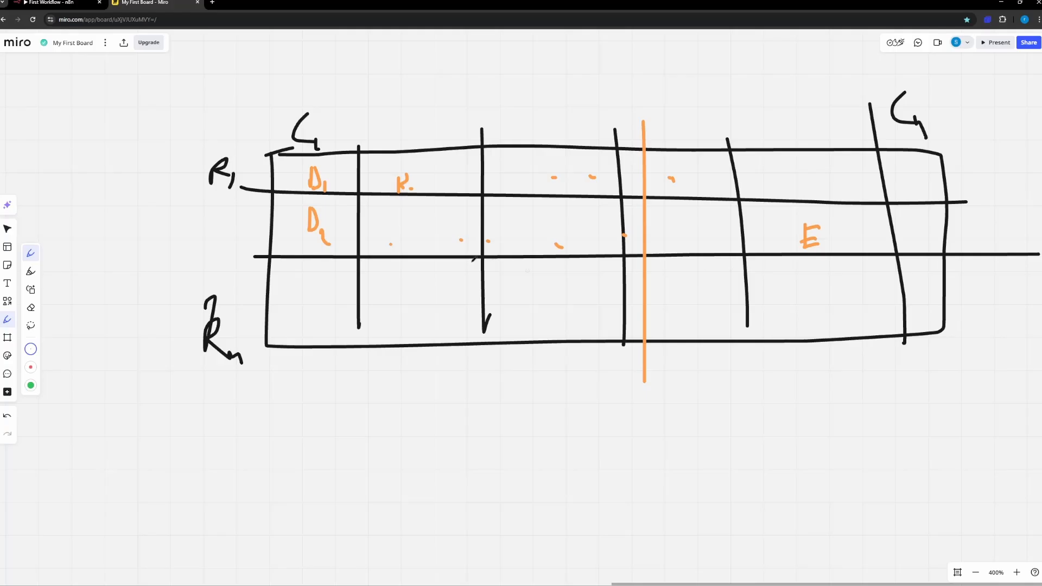
Step: Circle the lead data columns, draw an arrow from them to a box below the grid, and add outgoing arrows
{"action": "mouse_move", "coordinate": [495, 190]}
{"action": "left_mouse_down"}
{"action": "mouse_move", "coordinate": [314, 183]}
{"action": "mouse_move", "coordinate": [679, 339]}
{"action": "mouse_move", "coordinate": [559, 171]}
{"action": "mouse_move", "coordinate": [448, 173]}
{"action": "left_mouse_up"}
{"action": "left_click_drag", "start_coordinate": [456, 334], "coordinate": [478, 467]}
{"action": "left_click_drag", "start_coordinate": [466, 452], "coordinate": [465, 485]}
{"action": "mouse_move", "coordinate": [500, 450]}
{"action": "left_mouse_down"}
{"action": "mouse_move", "coordinate": [667, 466]}
{"action": "mouse_move", "coordinate": [510, 455]}
{"action": "left_mouse_up"}
{"action": "mouse_move", "coordinate": [659, 475]}
{"action": "left_mouse_down"}
{"action": "mouse_move", "coordinate": [734, 472]}
{"action": "mouse_move", "coordinate": [726, 447]}
{"action": "mouse_move", "coordinate": [734, 459]}
{"action": "left_mouse_up"}
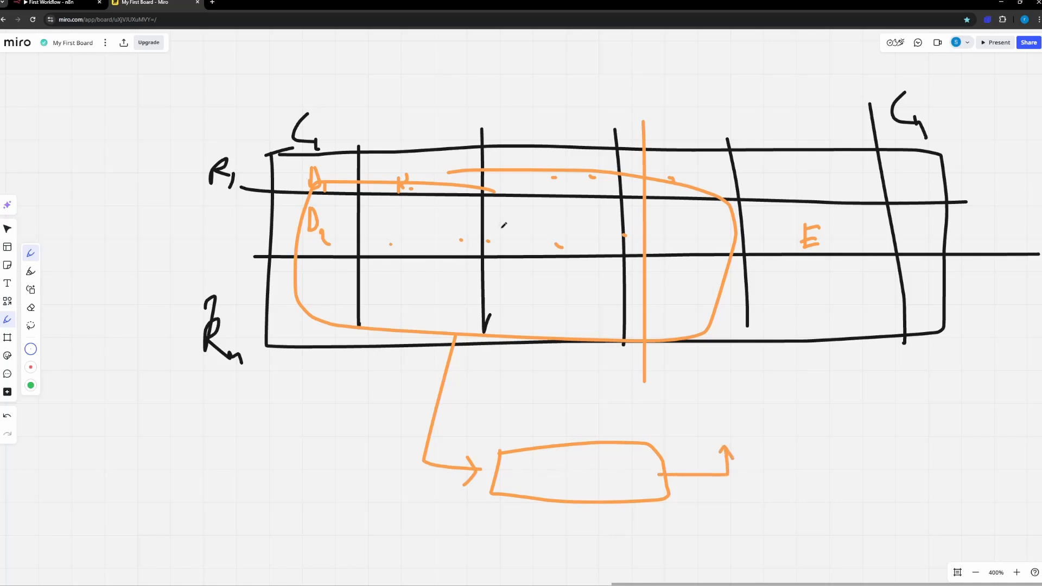
{"action": "mouse_move", "coordinate": [501, 227]}
{"action": "left_mouse_down"}
{"action": "mouse_move", "coordinate": [500, 336]}
{"action": "mouse_move", "coordinate": [528, 367]}
{"action": "mouse_move", "coordinate": [520, 375]}
{"action": "left_mouse_up"}
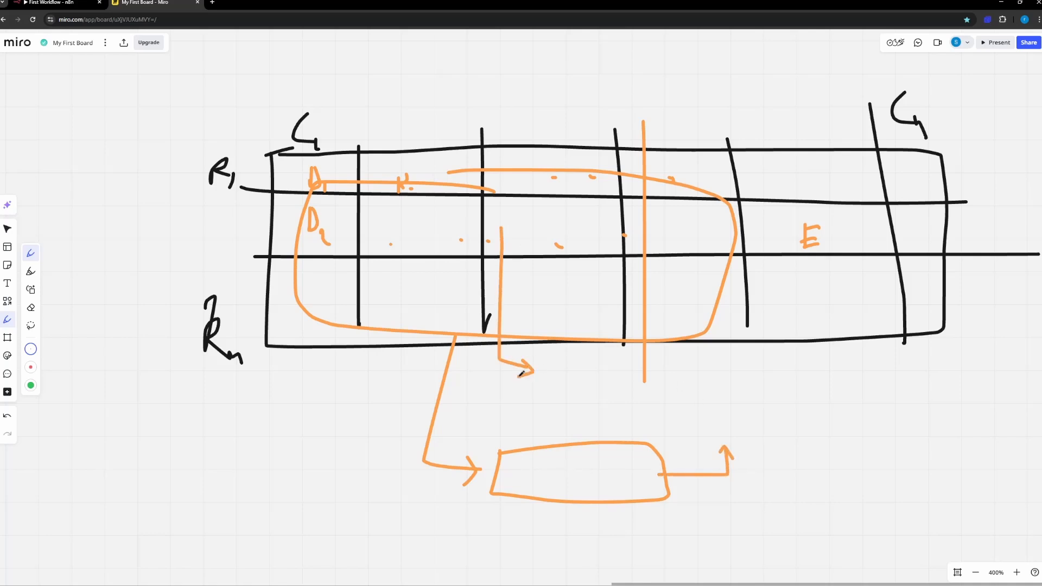
Step: Circle the last two columns as the output area and write Sub and R in their header cells
{"action": "mouse_move", "coordinate": [869, 186]}
{"action": "left_mouse_down"}
{"action": "mouse_move", "coordinate": [918, 312]}
{"action": "mouse_move", "coordinate": [828, 208]}
{"action": "left_mouse_up"}
{"action": "mouse_move", "coordinate": [788, 167]}
{"action": "left_mouse_down"}
{"action": "mouse_move", "coordinate": [780, 194]}
{"action": "mouse_move", "coordinate": [817, 185]}
{"action": "left_mouse_up"}
{"action": "mouse_move", "coordinate": [900, 173]}
{"action": "left_mouse_down"}
{"action": "mouse_move", "coordinate": [900, 191]}
{"action": "mouse_move", "coordinate": [917, 189]}
{"action": "left_mouse_up"}
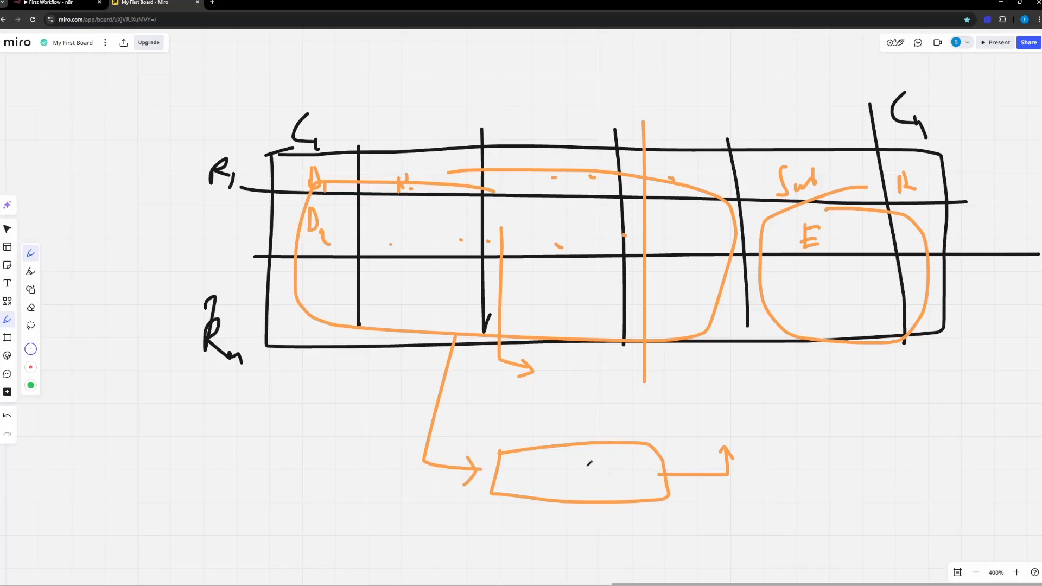
Step: Write AI in the box below the grid, underline it, and extend its outgoing arrow up into the circled output columns
{"action": "mouse_move", "coordinate": [586, 461]}
{"action": "left_mouse_down"}
{"action": "mouse_move", "coordinate": [568, 502]}
{"action": "mouse_move", "coordinate": [599, 495]}
{"action": "left_mouse_up"}
{"action": "left_click_drag", "start_coordinate": [574, 495], "coordinate": [607, 483]}
{"action": "mouse_move", "coordinate": [605, 468]}
{"action": "left_mouse_down"}
{"action": "mouse_move", "coordinate": [616, 466]}
{"action": "mouse_move", "coordinate": [617, 480]}
{"action": "left_mouse_up"}
{"action": "left_click_drag", "start_coordinate": [600, 490], "coordinate": [629, 488]}
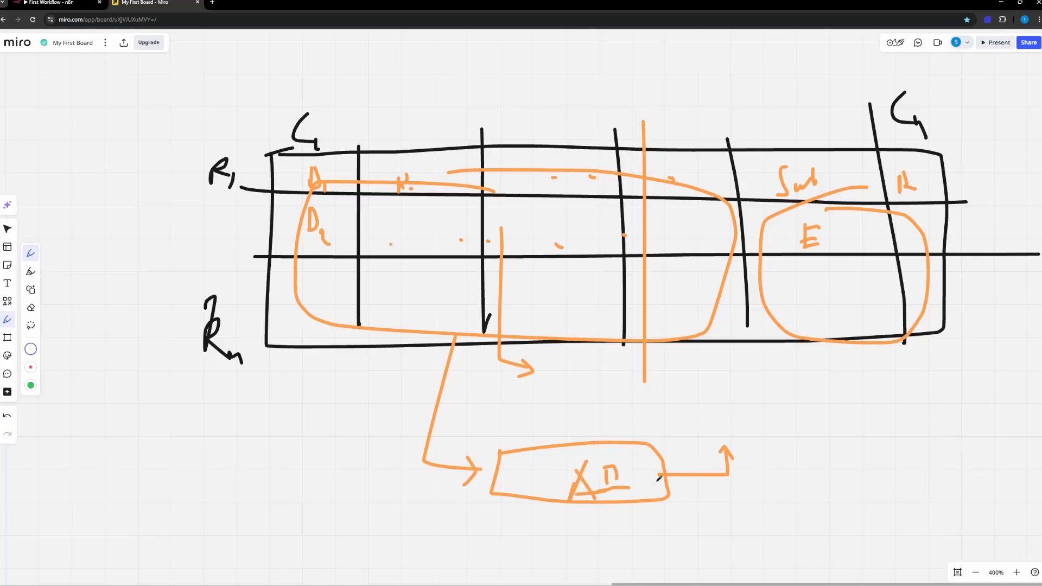
{"action": "mouse_move", "coordinate": [728, 456]}
{"action": "left_mouse_down"}
{"action": "mouse_move", "coordinate": [825, 318]}
{"action": "mouse_move", "coordinate": [823, 275]}
{"action": "mouse_move", "coordinate": [842, 307]}
{"action": "left_mouse_up"}
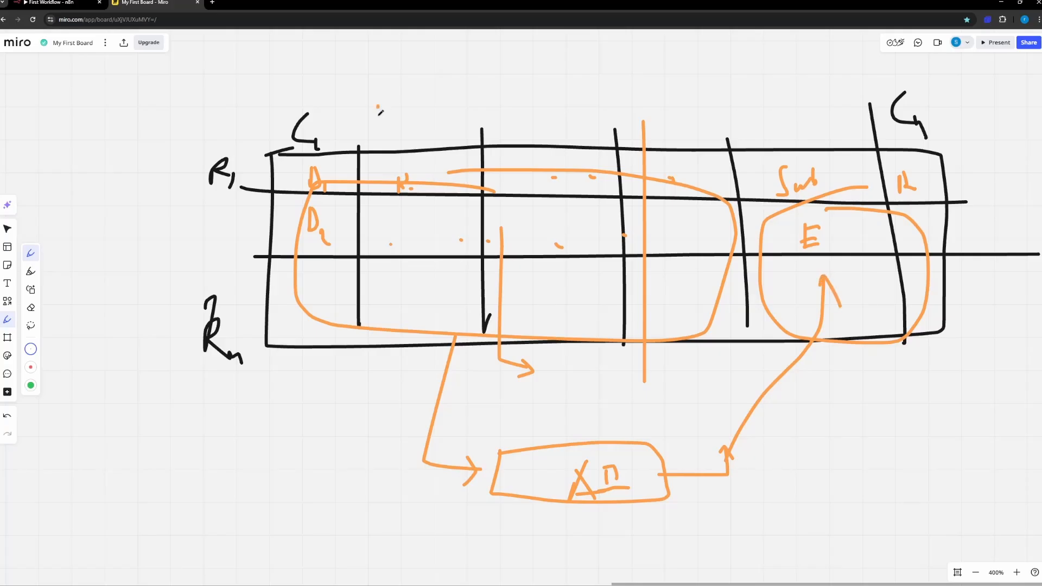
Step: Draw a down arrow above the second column, write a 2 above the third, and retrace the output arrow's head
{"action": "left_click_drag", "start_coordinate": [378, 107], "coordinate": [382, 133]}
{"action": "mouse_move", "coordinate": [370, 116]}
{"action": "left_mouse_down"}
{"action": "mouse_move", "coordinate": [383, 134]}
{"action": "mouse_move", "coordinate": [402, 116]}
{"action": "left_mouse_up"}
{"action": "left_click_drag", "start_coordinate": [488, 75], "coordinate": [503, 106]}
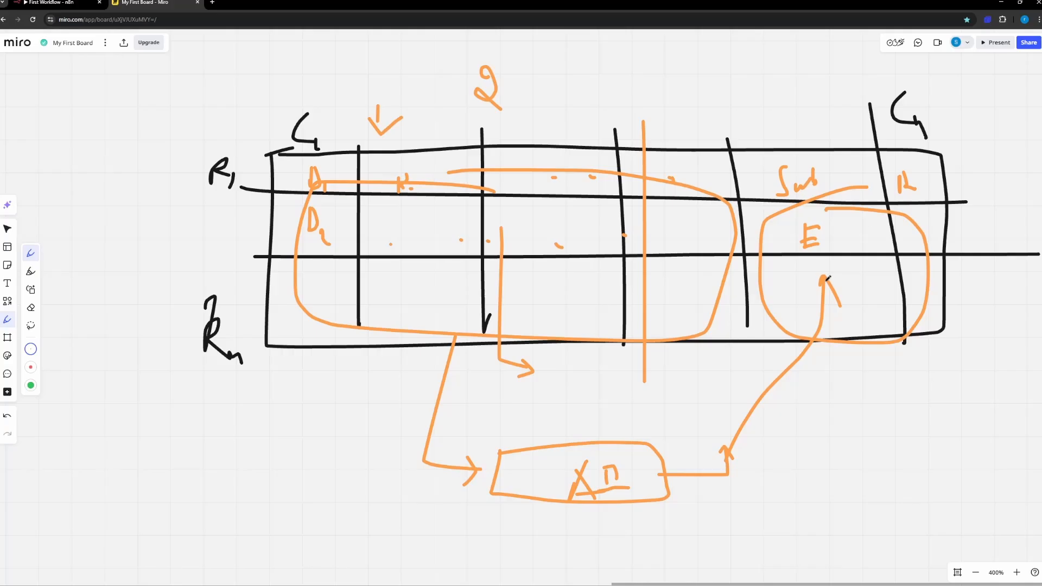
{"action": "left_click_drag", "start_coordinate": [824, 277], "coordinate": [809, 299]}
{"action": "left_click_drag", "start_coordinate": [495, 72], "coordinate": [509, 114]}
Step: Draw a second orange loop around the circled output columns to emphasise them
{"action": "scroll", "coordinate": [892, 396], "scroll_direction": "right", "scroll_amount": 5}
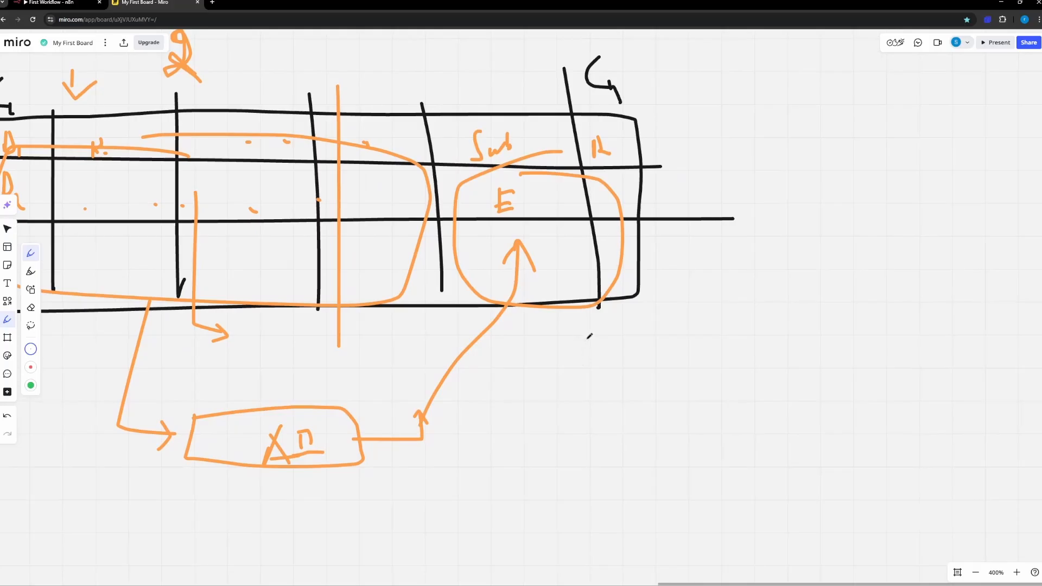
{"action": "left_click_drag", "start_coordinate": [530, 308], "coordinate": [452, 324]}
{"action": "mouse_move", "coordinate": [553, 191]}
{"action": "left_mouse_down"}
{"action": "mouse_move", "coordinate": [386, 255]}
{"action": "mouse_move", "coordinate": [555, 193]}
{"action": "left_mouse_up"}
Step: Draw an arrow from the output columns to a new tall box beside the grid and label the box Email
{"action": "scroll", "coordinate": [531, 247], "scroll_direction": "right", "scroll_amount": 3}
{"action": "scroll", "coordinate": [531, 247], "scroll_direction": "up", "scroll_amount": 2}
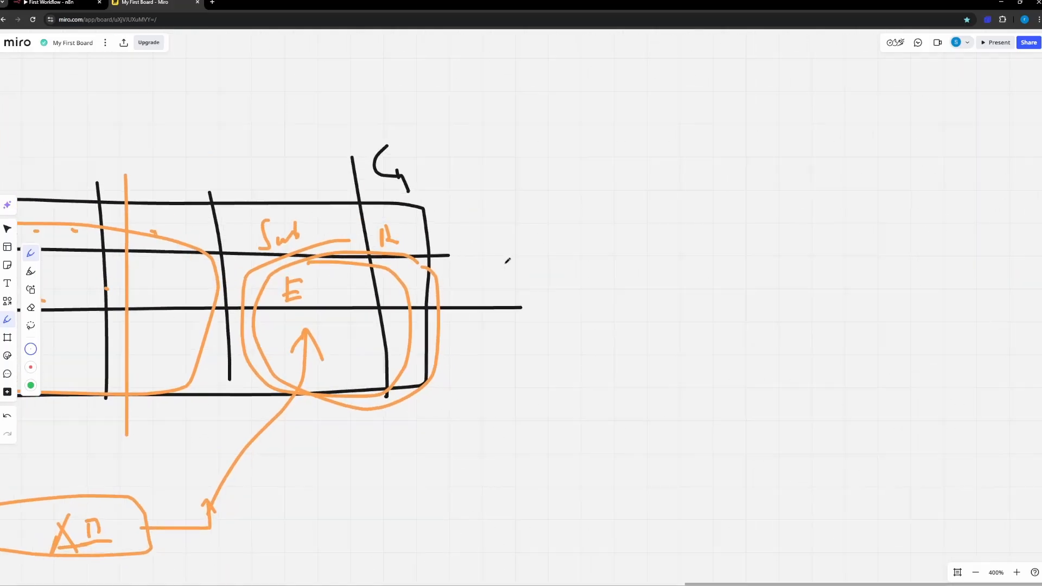
{"action": "scroll", "coordinate": [507, 261], "scroll_direction": "right", "scroll_amount": 1}
{"action": "scroll", "coordinate": [508, 261], "scroll_direction": "up", "scroll_amount": 1}
{"action": "left_click_drag", "start_coordinate": [433, 297], "coordinate": [656, 297]}
{"action": "left_click_drag", "start_coordinate": [609, 272], "coordinate": [632, 304]}
{"action": "mouse_move", "coordinate": [697, 209]}
{"action": "left_mouse_down"}
{"action": "mouse_move", "coordinate": [688, 419]}
{"action": "mouse_move", "coordinate": [828, 186]}
{"action": "mouse_move", "coordinate": [708, 193]}
{"action": "left_mouse_up"}
{"action": "mouse_move", "coordinate": [736, 119]}
{"action": "left_mouse_down"}
{"action": "mouse_move", "coordinate": [726, 149]}
{"action": "mouse_move", "coordinate": [756, 134]}
{"action": "mouse_move", "coordinate": [786, 133]}
{"action": "mouse_move", "coordinate": [790, 147]}
{"action": "left_mouse_up"}
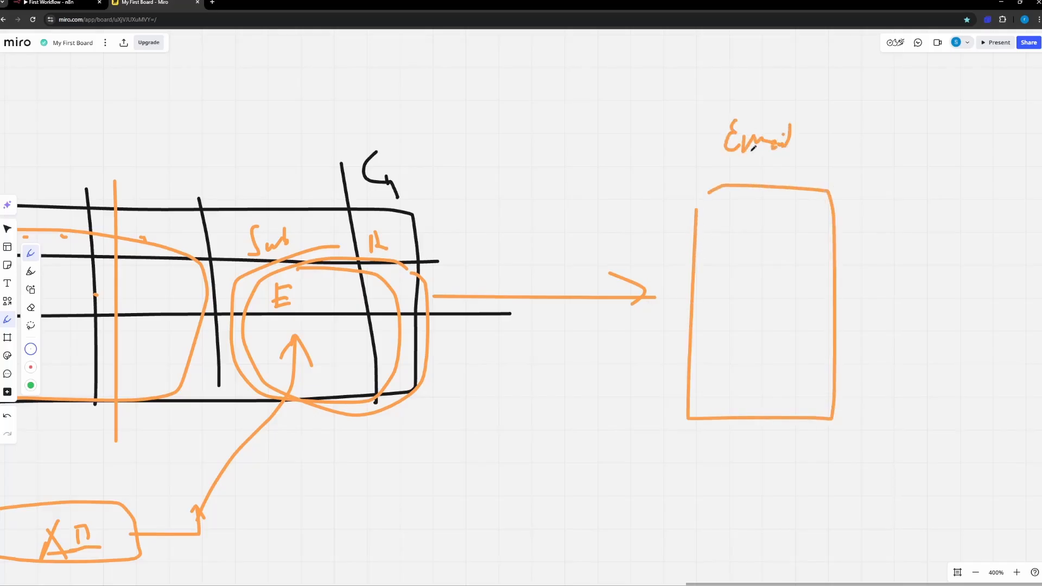
Step: Underline the Email label, then close the box's corner and draw an arrow into it labelled Draft
{"action": "left_click_drag", "start_coordinate": [723, 159], "coordinate": [797, 163]}
{"action": "left_click_drag", "start_coordinate": [699, 193], "coordinate": [695, 212]}
{"action": "mouse_move", "coordinate": [658, 245]}
{"action": "left_mouse_down"}
{"action": "mouse_move", "coordinate": [731, 246]}
{"action": "mouse_move", "coordinate": [713, 252]}
{"action": "left_mouse_up"}
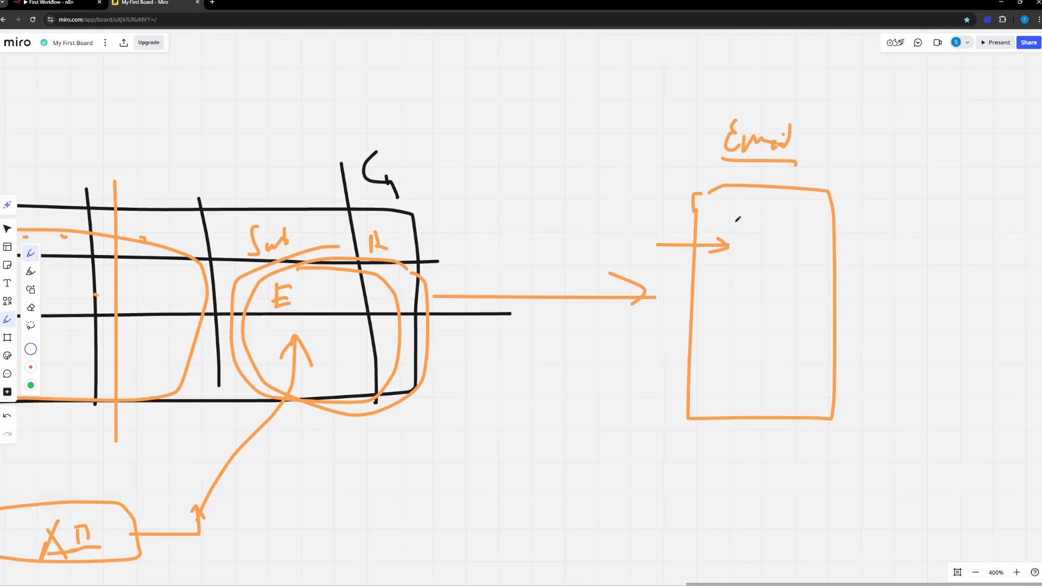
{"action": "mouse_move", "coordinate": [737, 217]}
{"action": "left_mouse_down"}
{"action": "mouse_move", "coordinate": [735, 243]}
{"action": "mouse_move", "coordinate": [770, 220]}
{"action": "mouse_move", "coordinate": [790, 228]}
{"action": "left_mouse_up"}
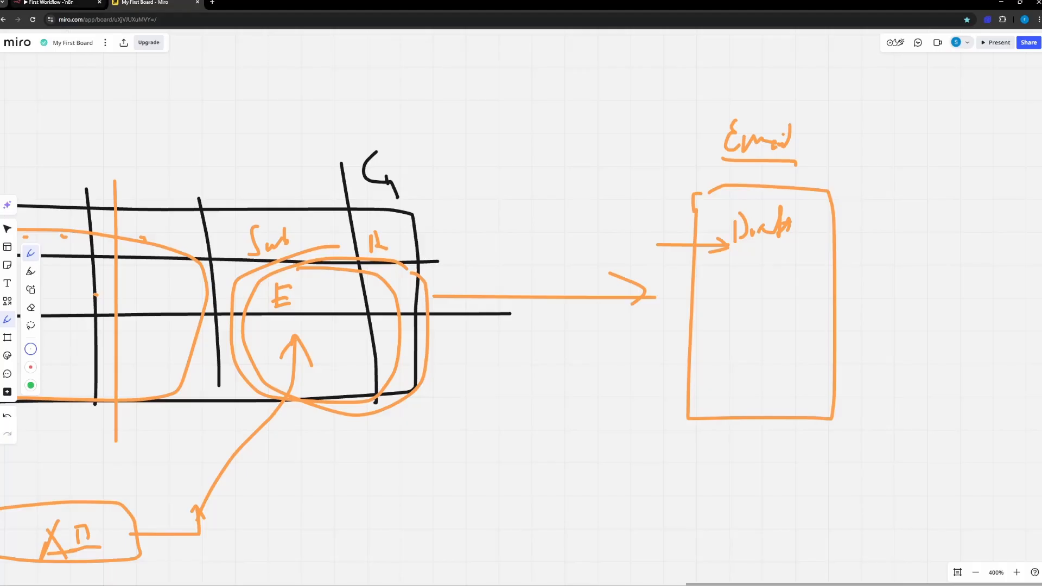
Step: Switch back to the n8n workflow and examine the workflow 5 note and the Cal.com booking flow above it
{"action": "left_click", "coordinate": [64, 2]}
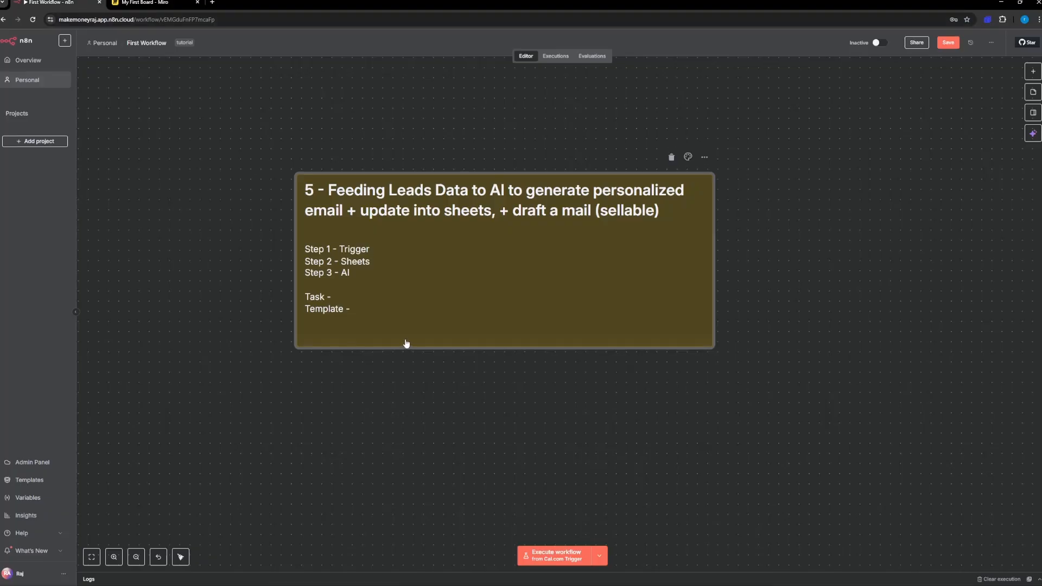
{"action": "scroll", "coordinate": [484, 272], "scroll_direction": "right", "scroll_amount": 1}
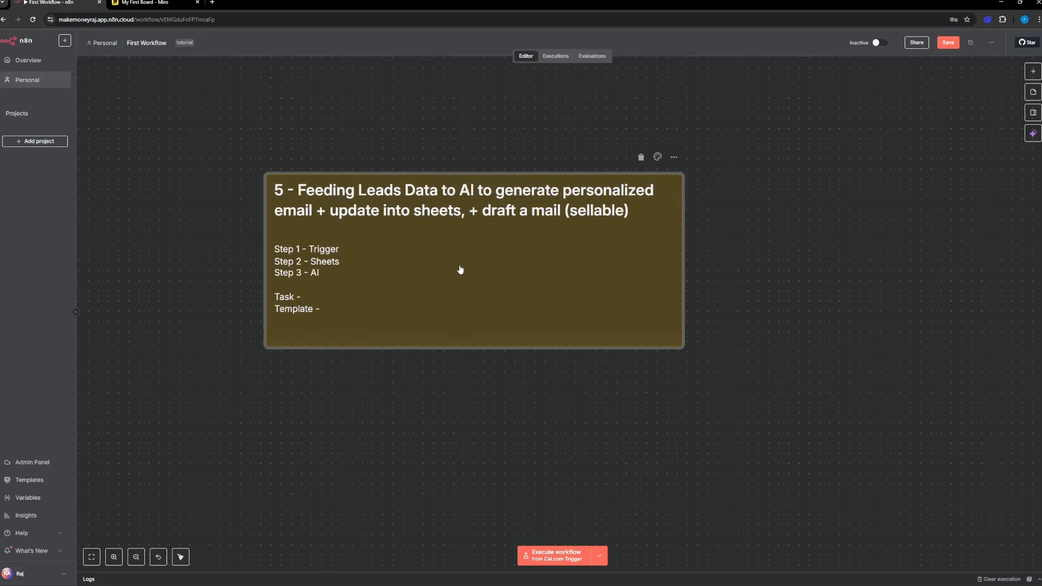
{"action": "scroll", "coordinate": [449, 247], "scroll_direction": "down", "scroll_amount": 5}
{"action": "scroll", "coordinate": [451, 247], "scroll_direction": "up", "scroll_amount": 7}
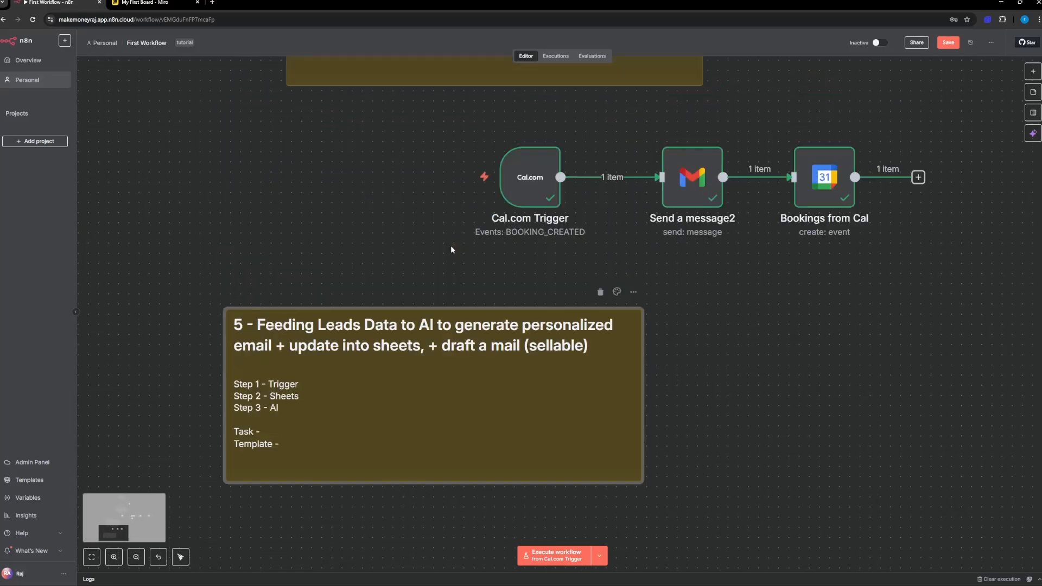
{"action": "scroll", "coordinate": [451, 246], "scroll_direction": "down", "scroll_amount": 3}
{"action": "scroll", "coordinate": [451, 246], "scroll_direction": "up", "scroll_amount": 3}
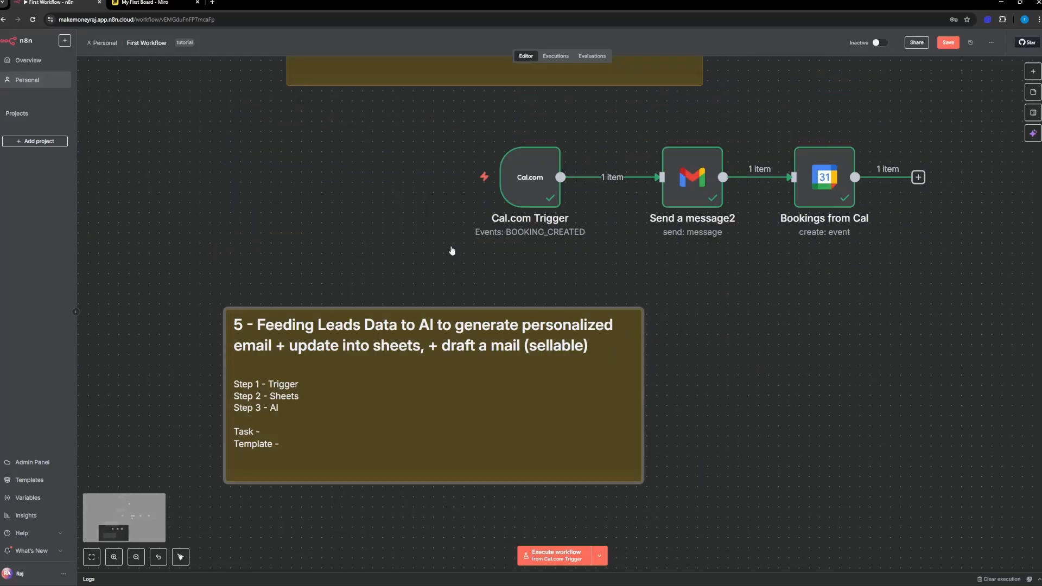
{"action": "scroll", "coordinate": [451, 250], "scroll_direction": "down", "scroll_amount": 6}
{"action": "scroll", "coordinate": [451, 250], "scroll_direction": "up", "scroll_amount": 2}
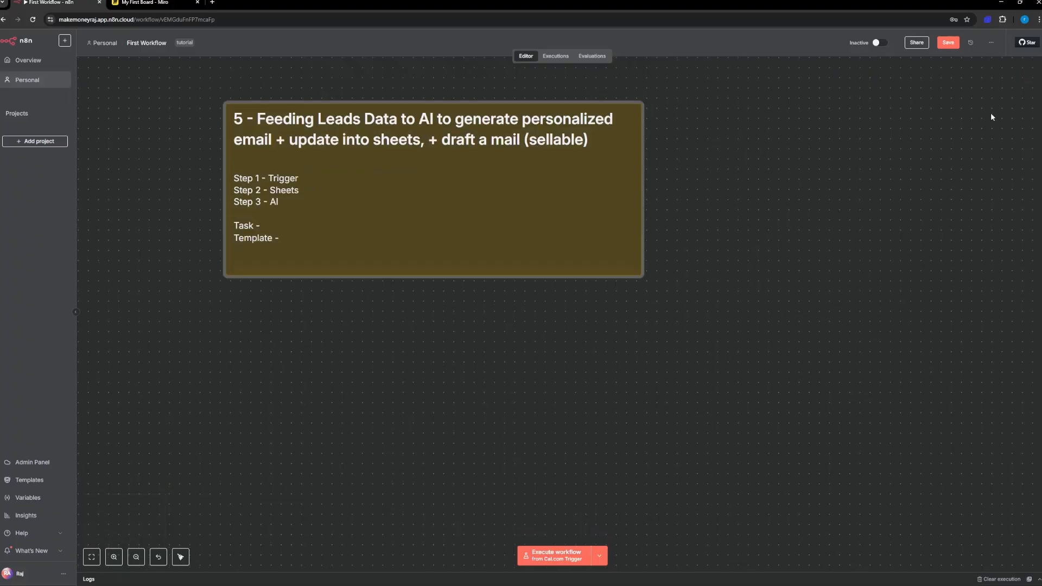
Step: Add a manual trigger to the workflow and place it in the empty canvas area below the workflow 5 note
{"action": "left_click", "coordinate": [1036, 71]}
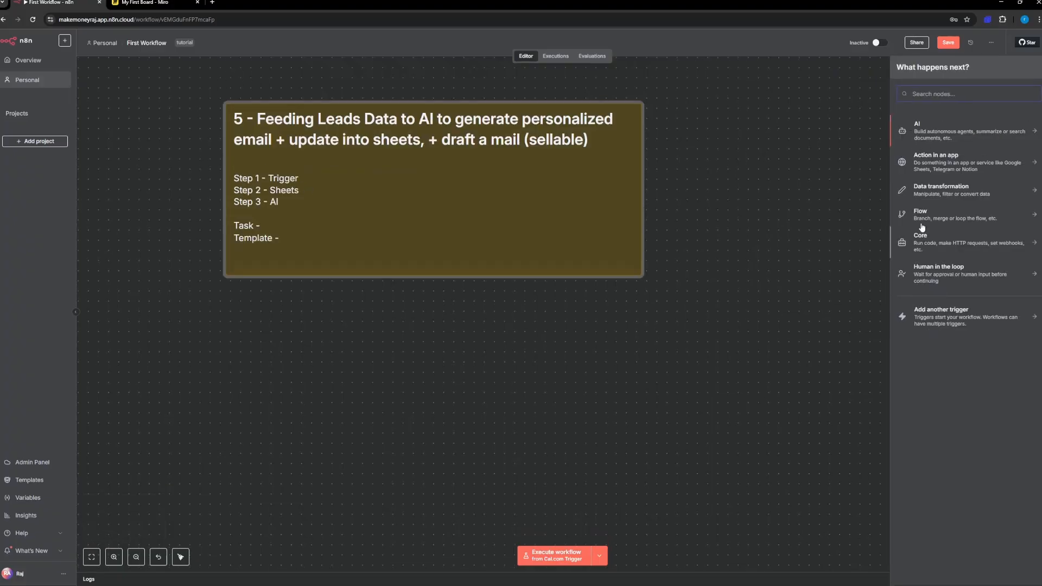
{"action": "scroll", "coordinate": [538, 239], "scroll_direction": "up", "scroll_amount": 9}
{"action": "scroll", "coordinate": [525, 237], "scroll_direction": "up", "scroll_amount": 8}
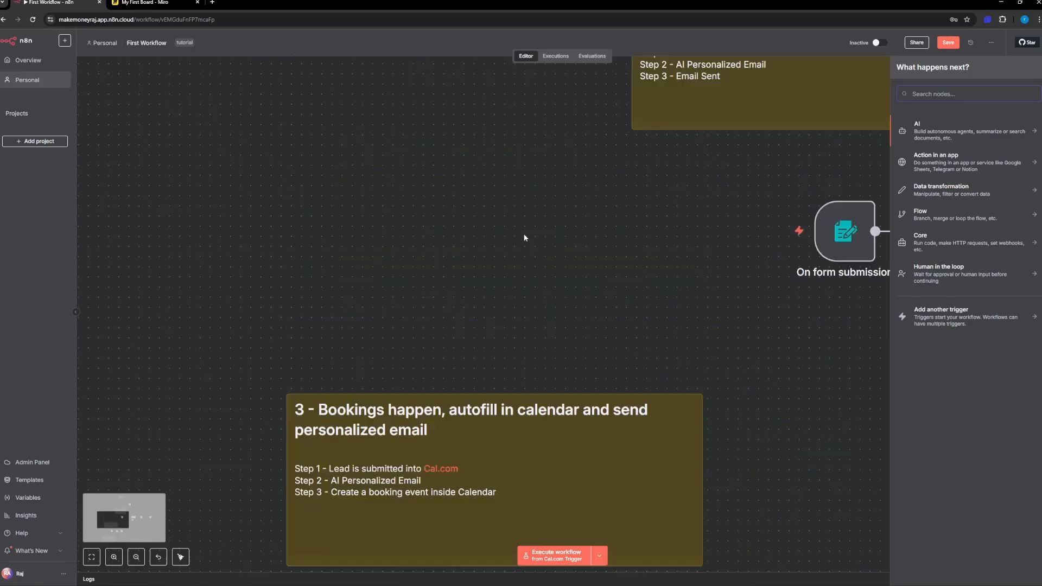
{"action": "scroll", "coordinate": [543, 237], "scroll_direction": "down", "scroll_amount": 8}
{"action": "scroll", "coordinate": [768, 229], "scroll_direction": "up", "scroll_amount": 4}
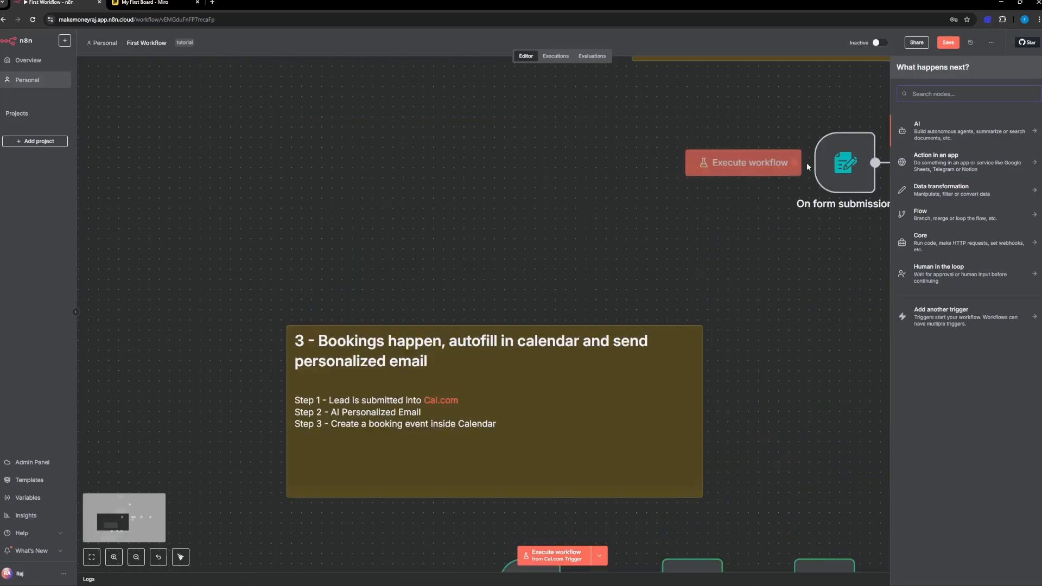
{"action": "scroll", "coordinate": [760, 217], "scroll_direction": "up", "scroll_amount": 2}
{"action": "scroll", "coordinate": [752, 213], "scroll_direction": "down", "scroll_amount": 8}
{"action": "scroll", "coordinate": [751, 213], "scroll_direction": "down", "scroll_amount": 10}
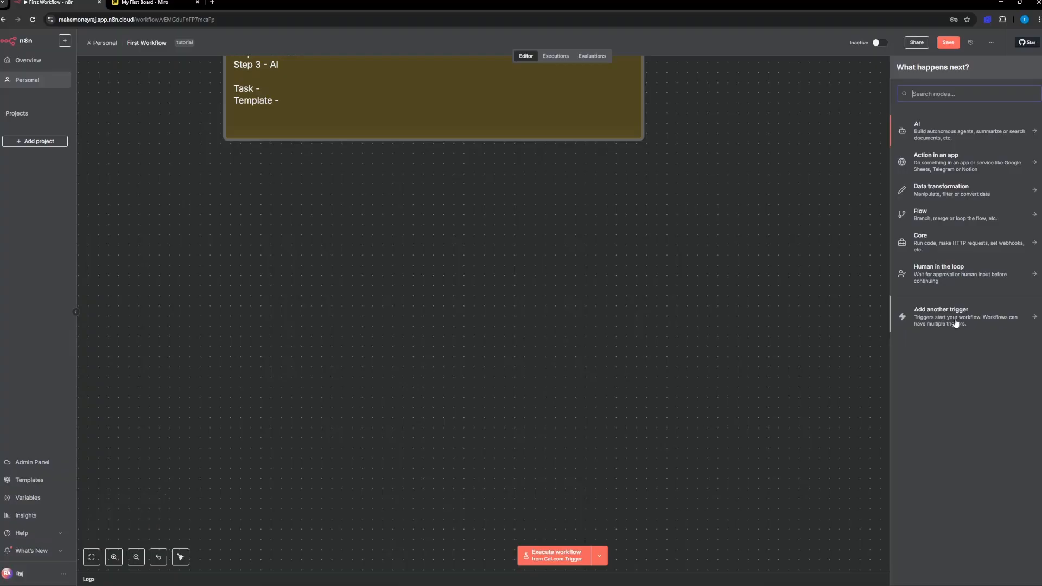
{"action": "left_click", "coordinate": [955, 322]}
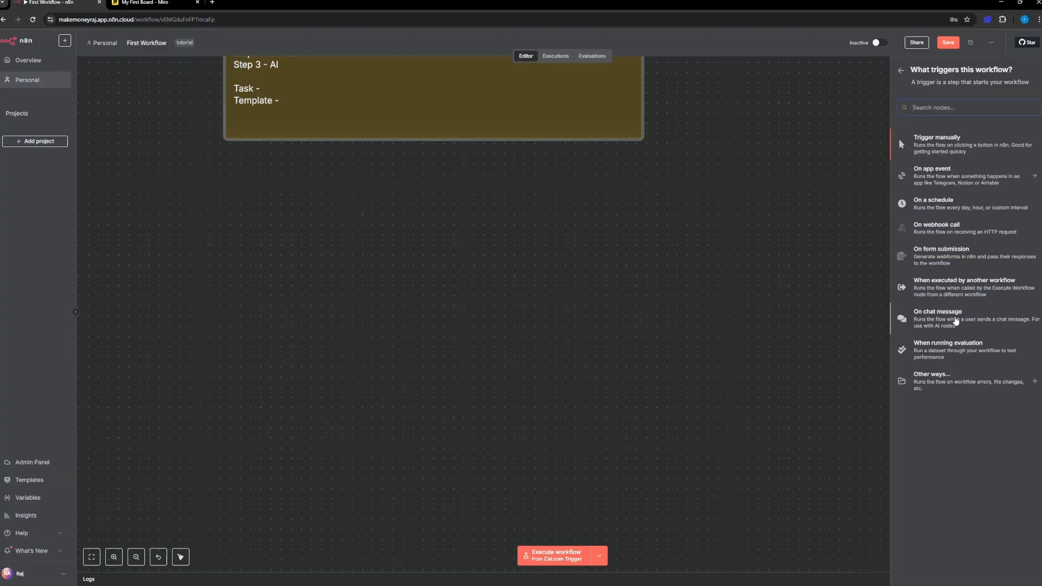
{"action": "left_click", "coordinate": [947, 147]}
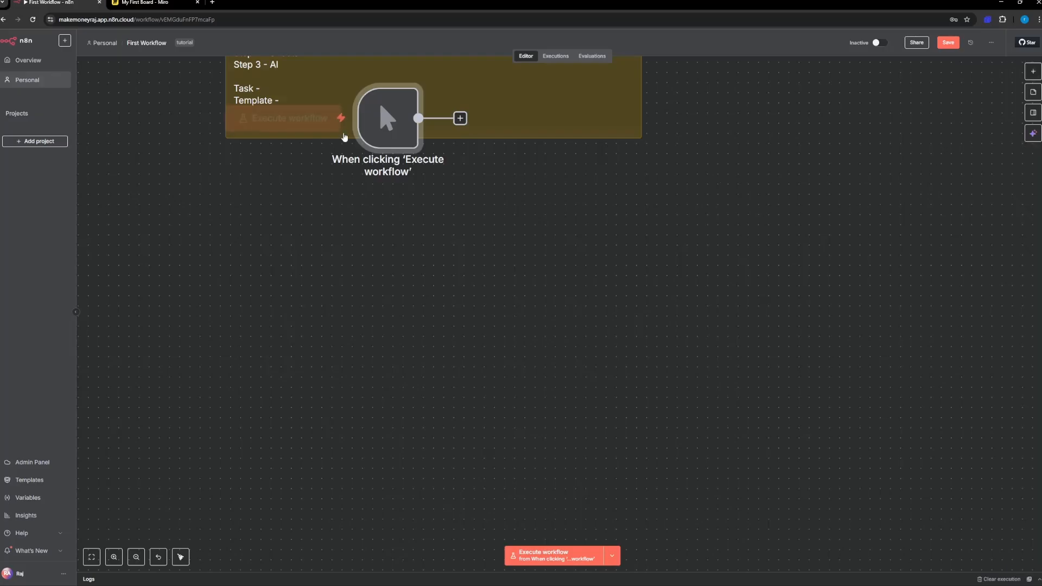
{"action": "left_click_drag", "start_coordinate": [393, 135], "coordinate": [308, 274]}
{"action": "right_click", "coordinate": [308, 277]}
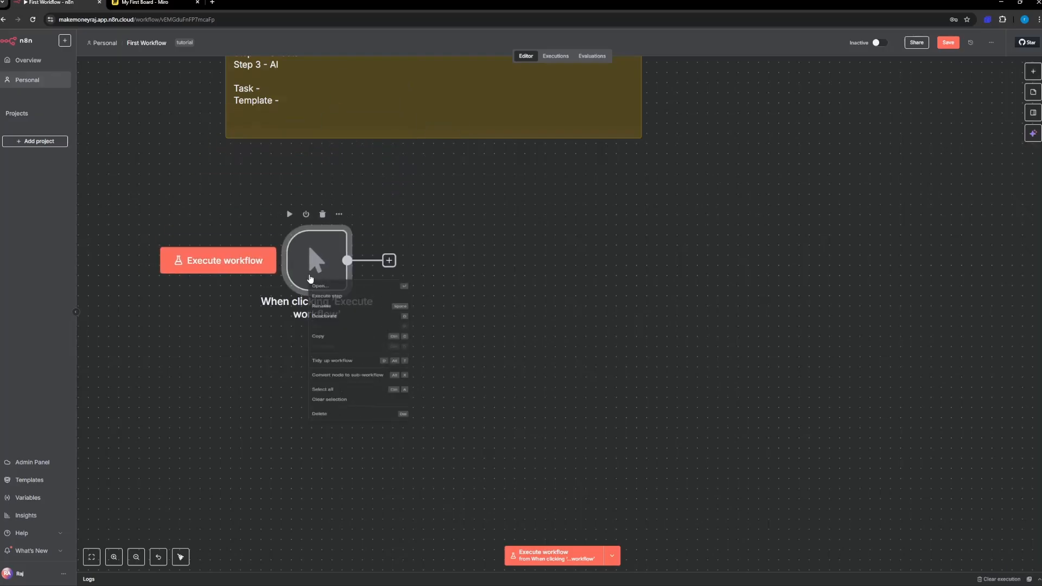
{"action": "left_click", "coordinate": [493, 232]}
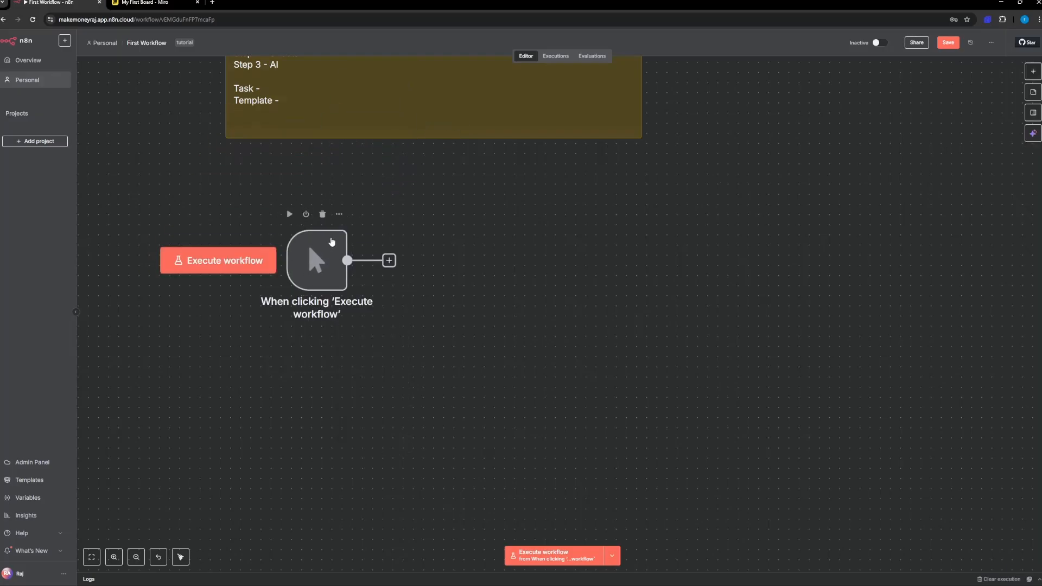
Step: Add a Google Sheets "Get row(s) in sheet" node after the manual trigger and check its credential choices
{"action": "left_click", "coordinate": [393, 263]}
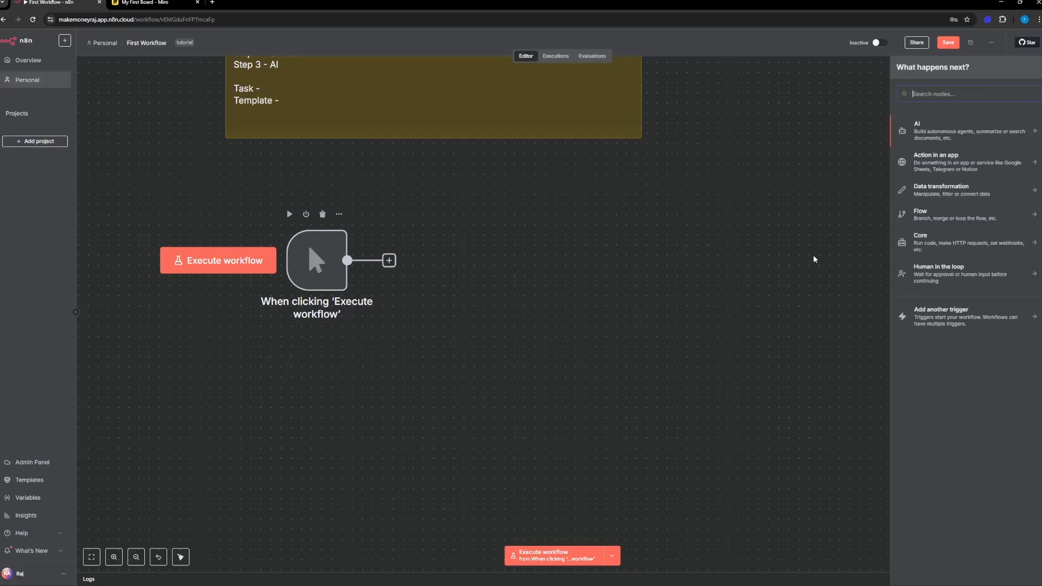
{"action": "type", "text": "sheets"}
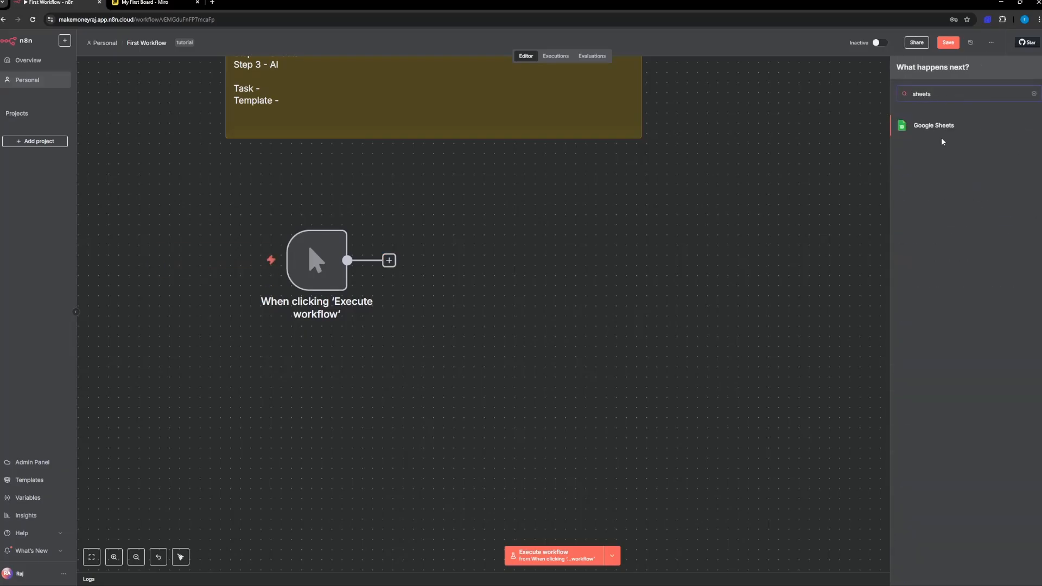
{"action": "key", "text": "BackSpace"}
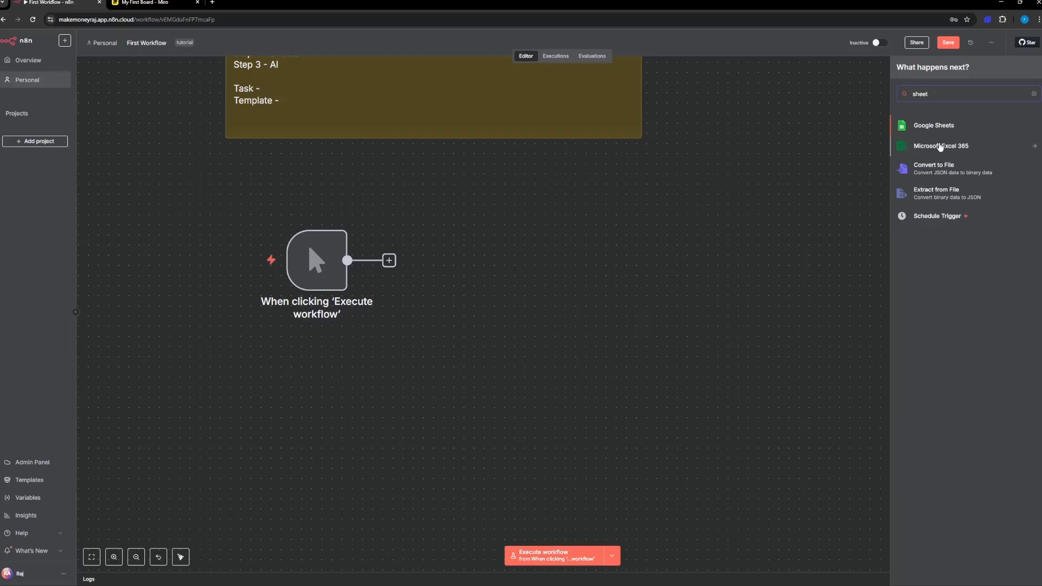
{"action": "left_click", "coordinate": [928, 128]}
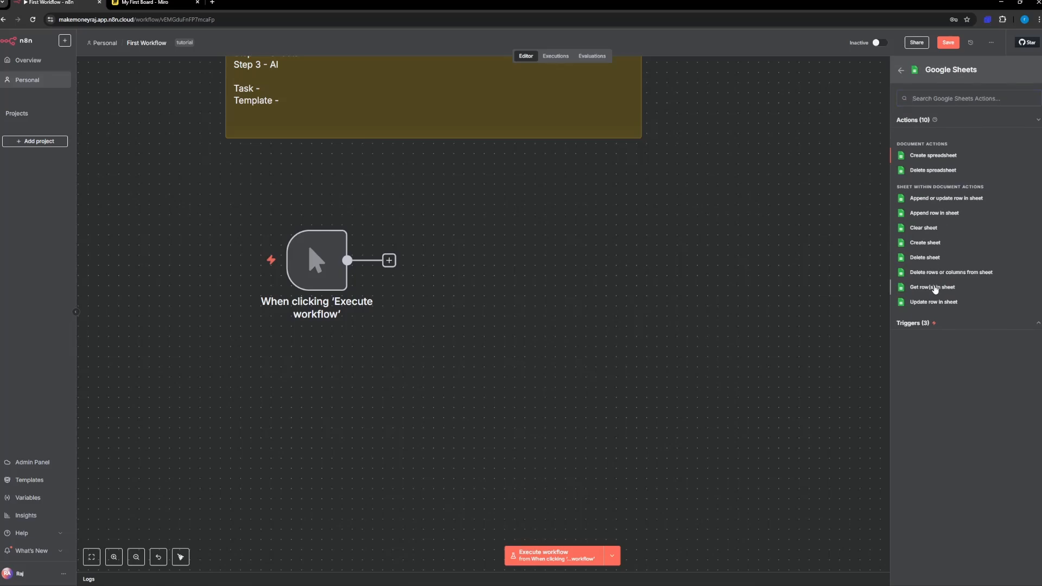
{"action": "left_click", "coordinate": [935, 288]}
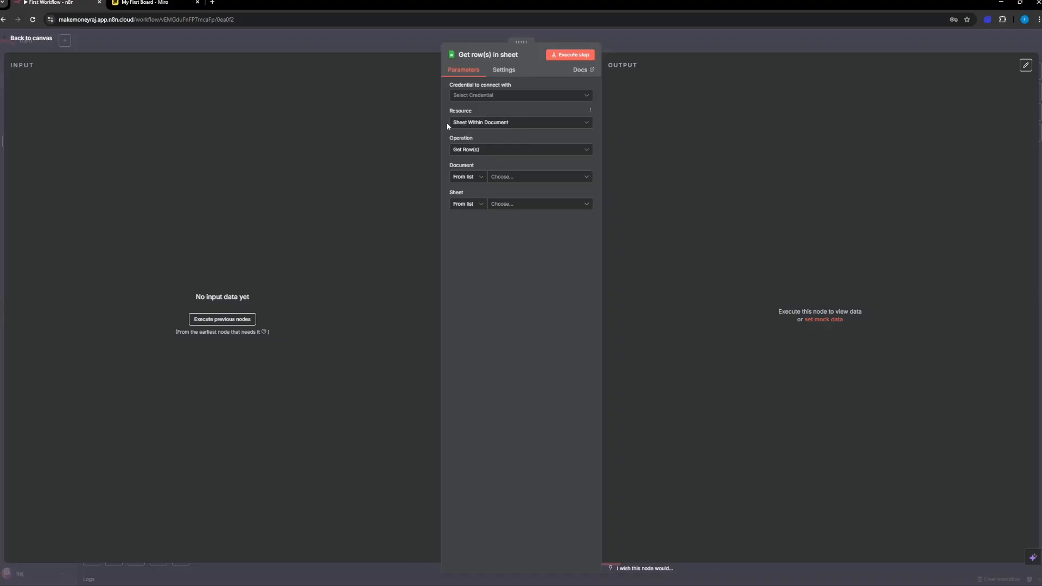
{"action": "left_click", "coordinate": [476, 96]}
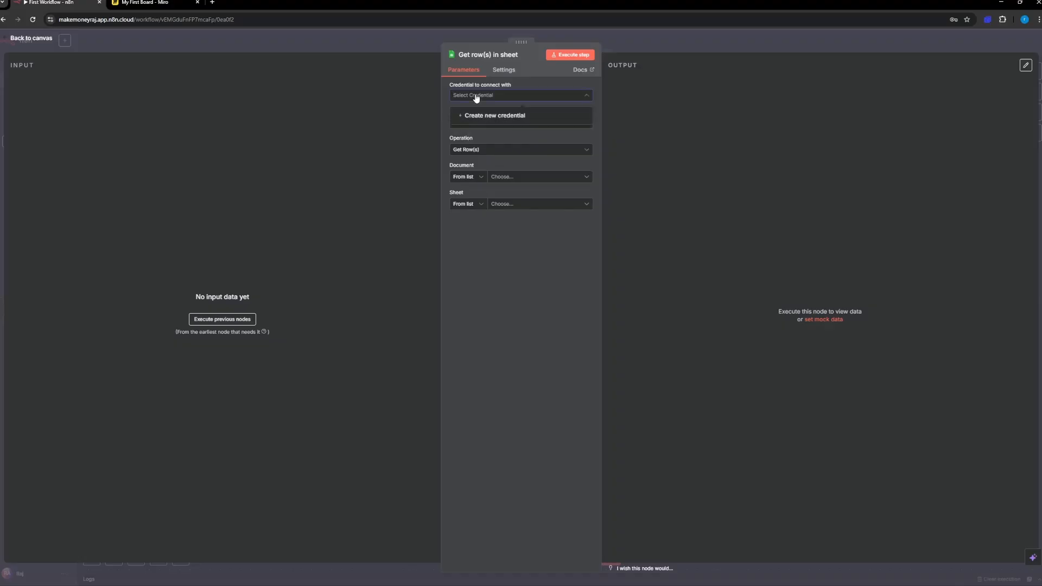
{"action": "left_click", "coordinate": [481, 354]}
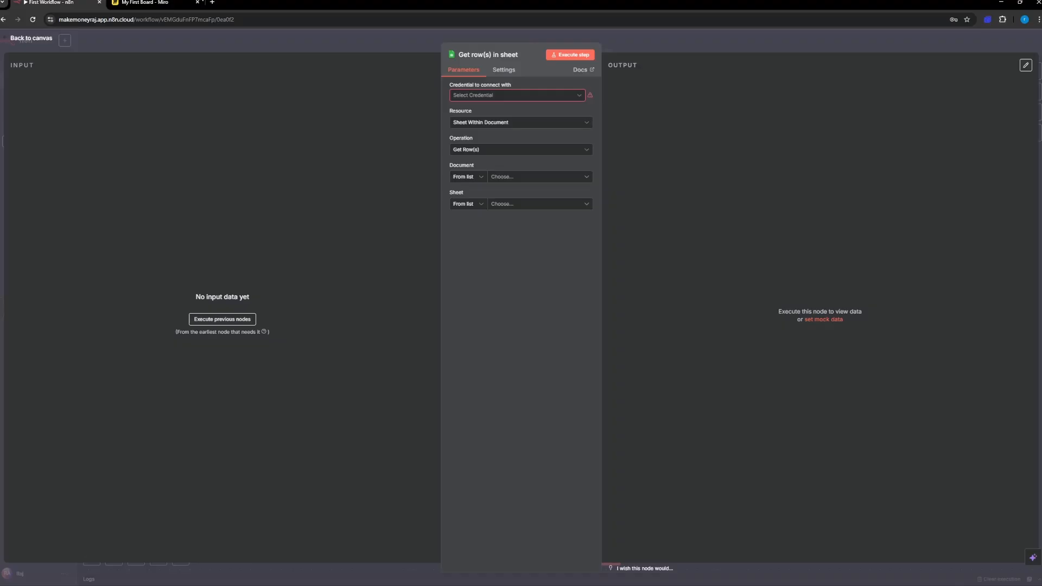
Step: Open Google Sheets in a new browser tab and create a blank spreadsheet
{"action": "left_click", "coordinate": [213, 3]}
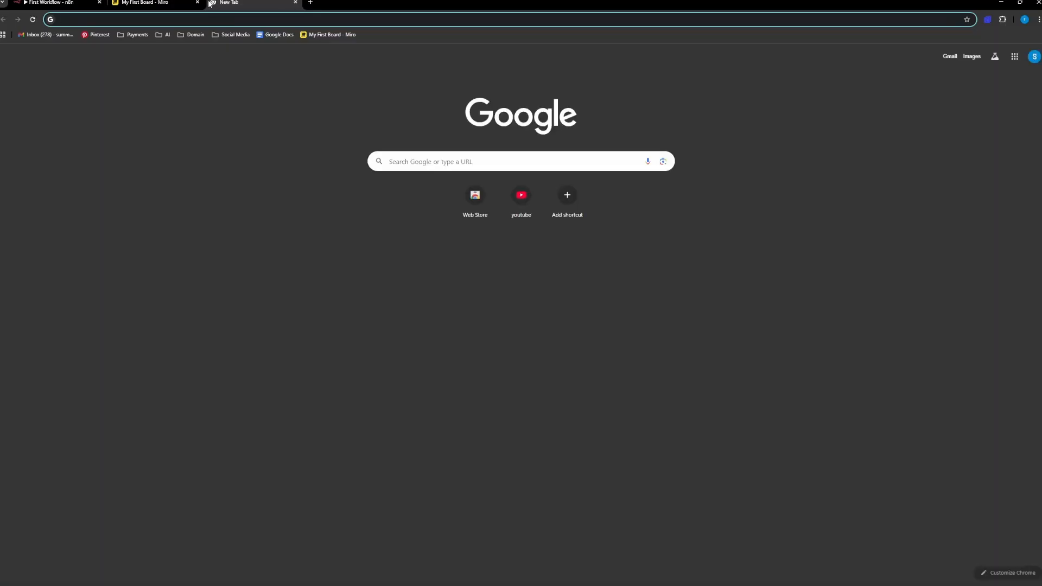
{"action": "type", "text": "sheets"}
{"action": "key", "text": "Return"}
{"action": "left_click", "coordinate": [166, 126]}
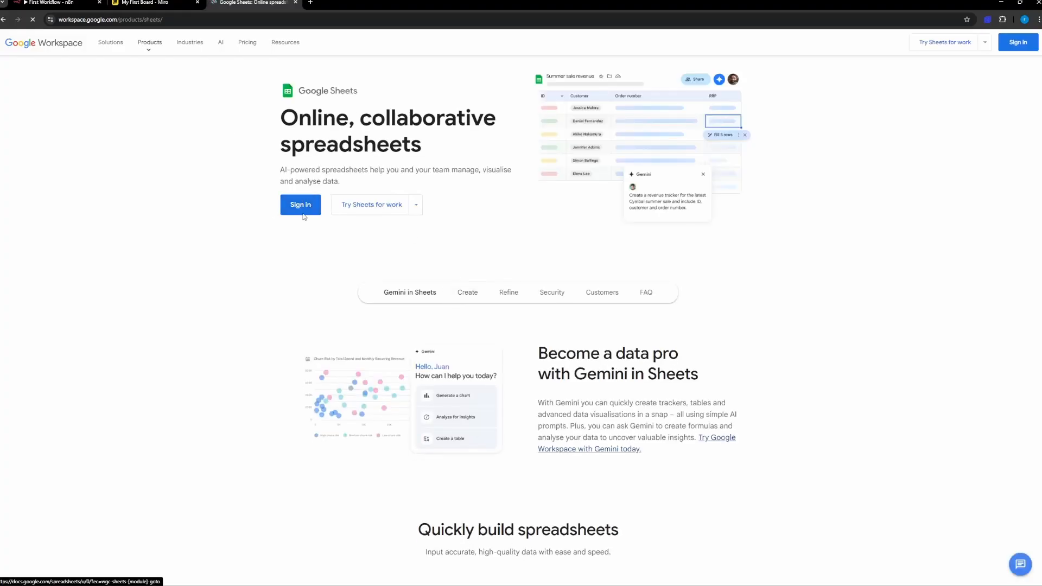
{"action": "left_click", "coordinate": [302, 214]}
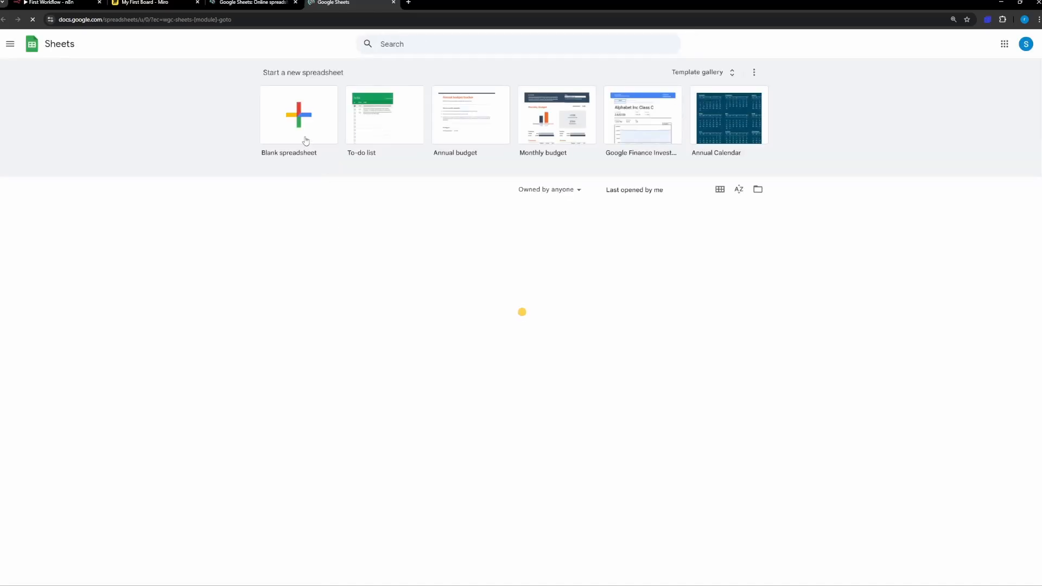
{"action": "left_click", "coordinate": [295, 113]}
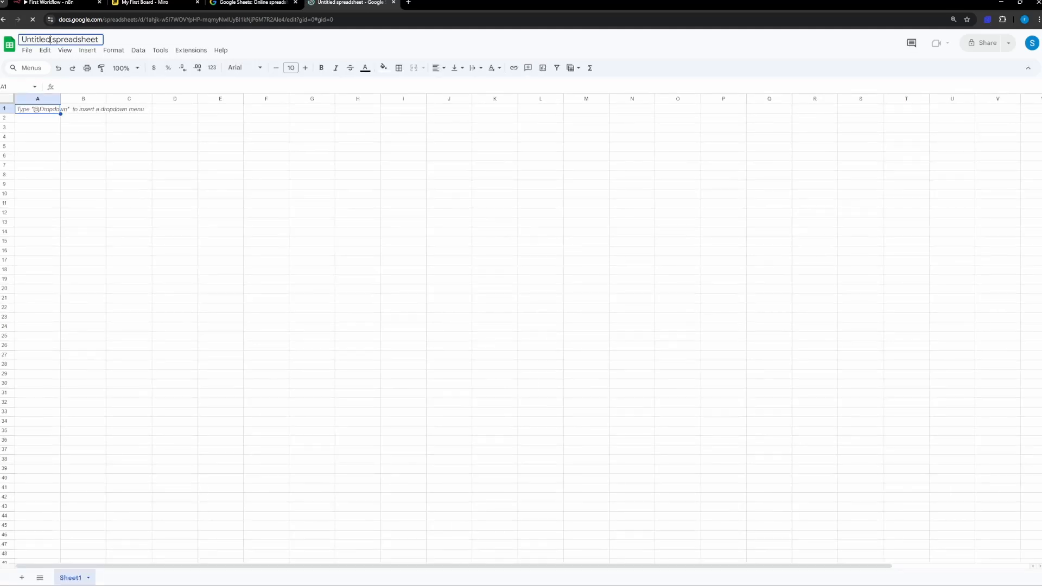
Step: Rename the spreadsheet as Testingforn8n
{"action": "left_click", "coordinate": [50, 40]}
{"action": "type", "text": "Testing"}
{"action": "key", "text": "Return"}
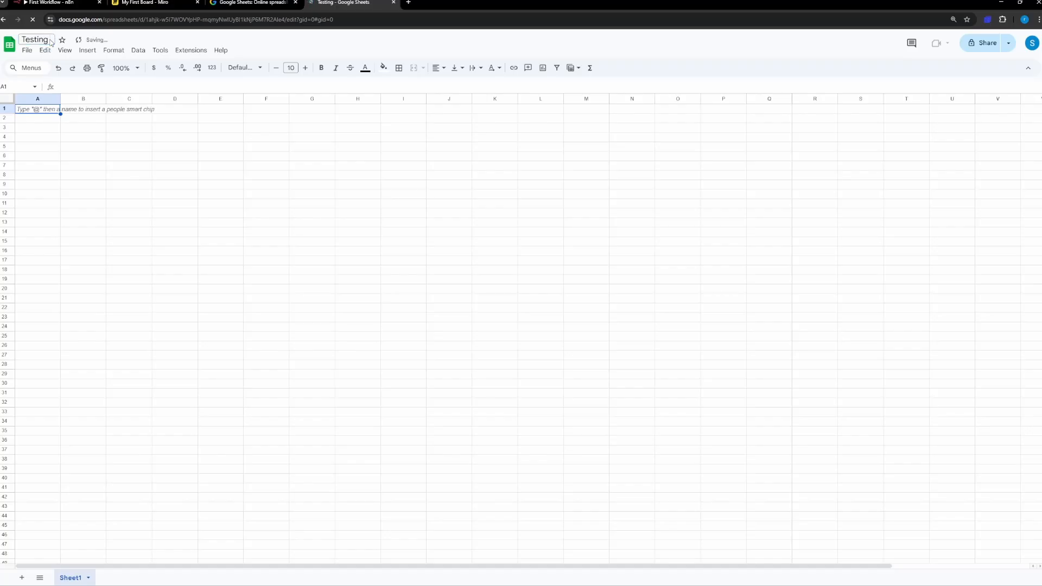
{"action": "type", "text": "forn8n"}
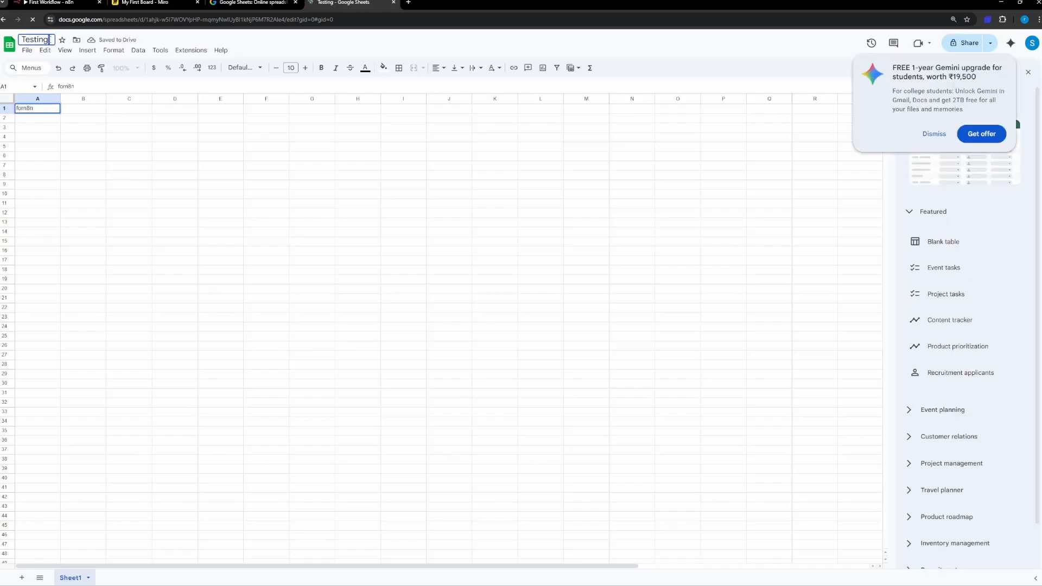
{"action": "type", "text": "forn8n"}
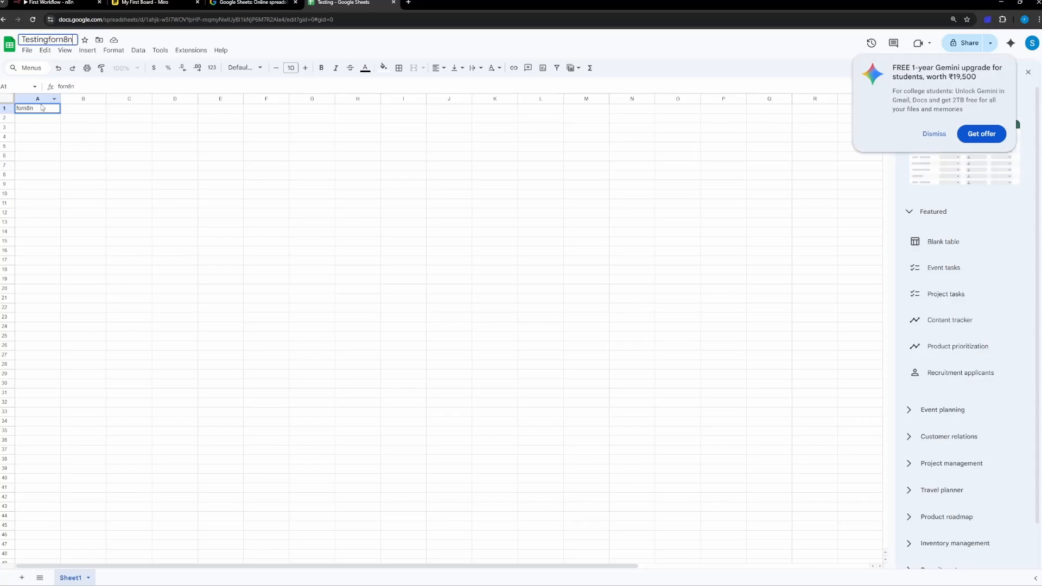
Step: Replace the stray text in cell A1 with the header firstName and dismiss the Gemini offer
{"action": "left_click", "coordinate": [42, 113]}
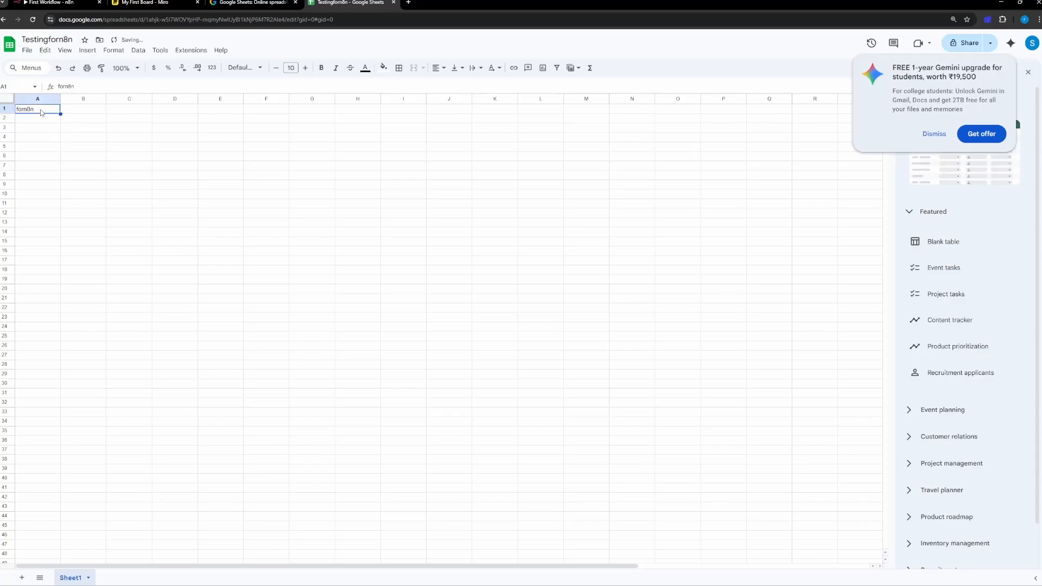
{"action": "type", "text": "Firs"}
{"action": "key", "text": "BackSpace"}
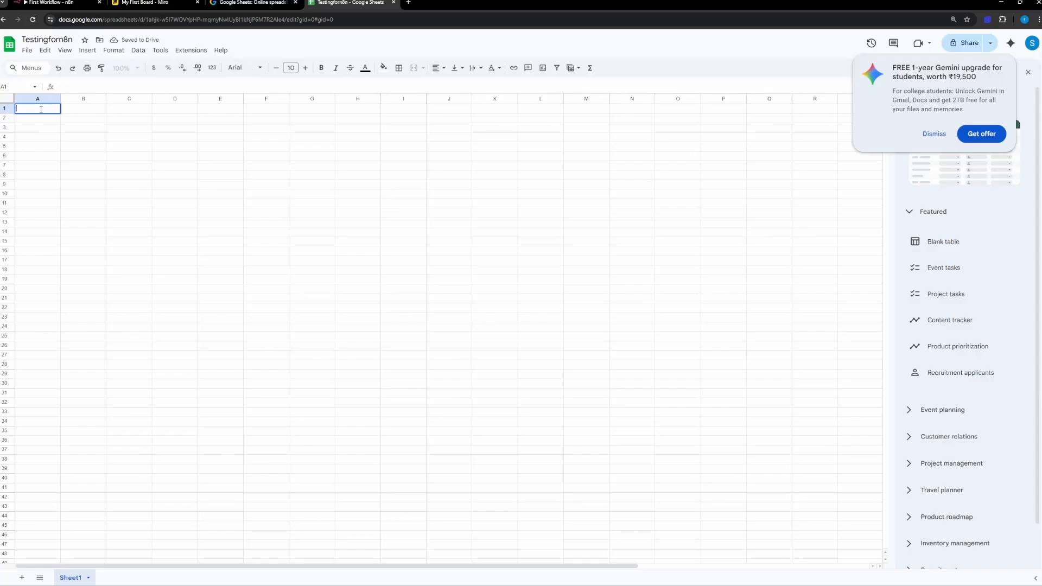
{"action": "type", "text": "firstName"}
{"action": "key", "text": "Tab"}
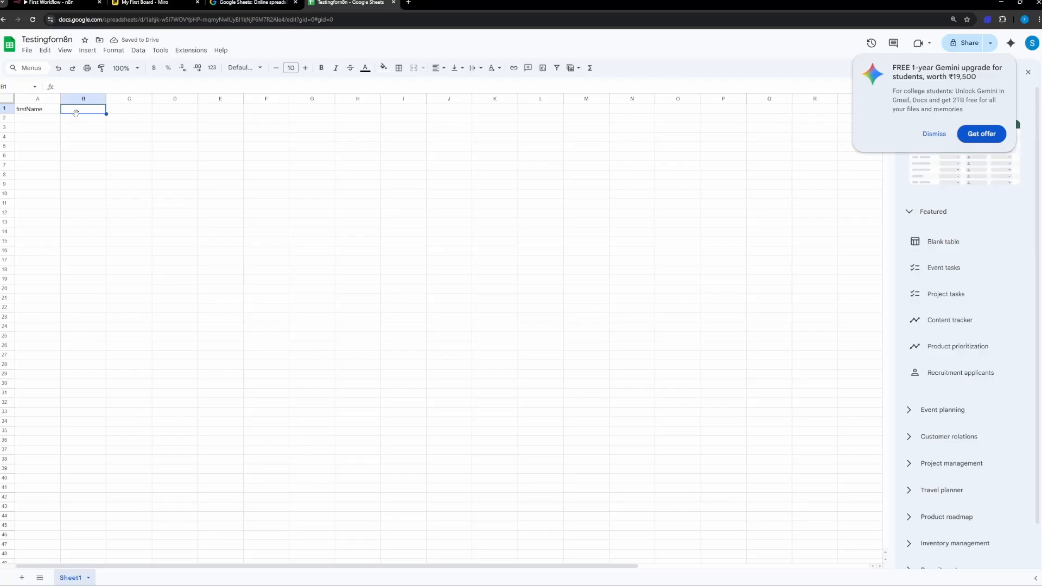
{"action": "left_click", "coordinate": [935, 134]}
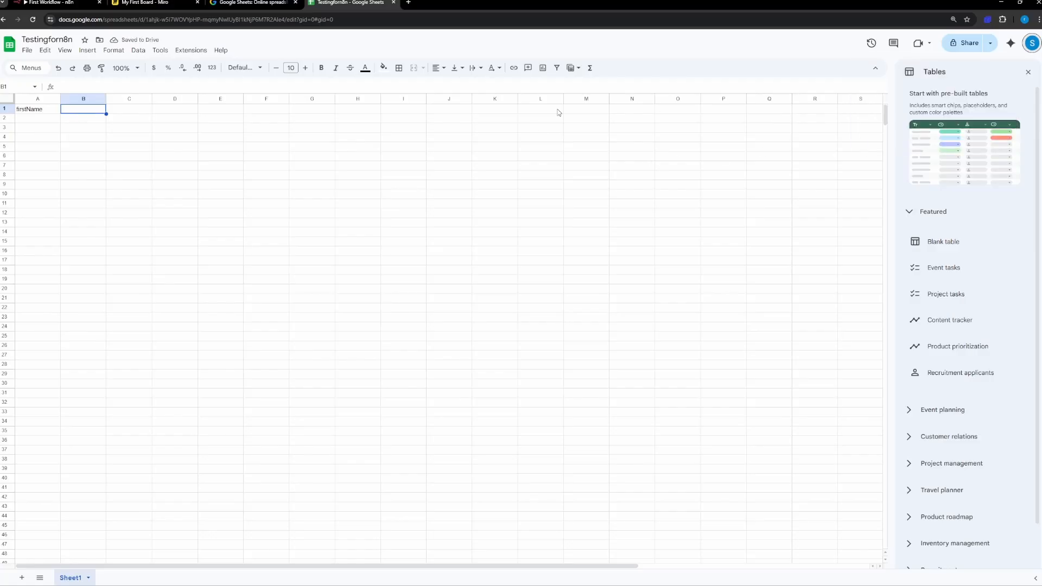
Step: Enter the column headers lastName in B1 and Email in C1
{"action": "double_click", "coordinate": [85, 109]}
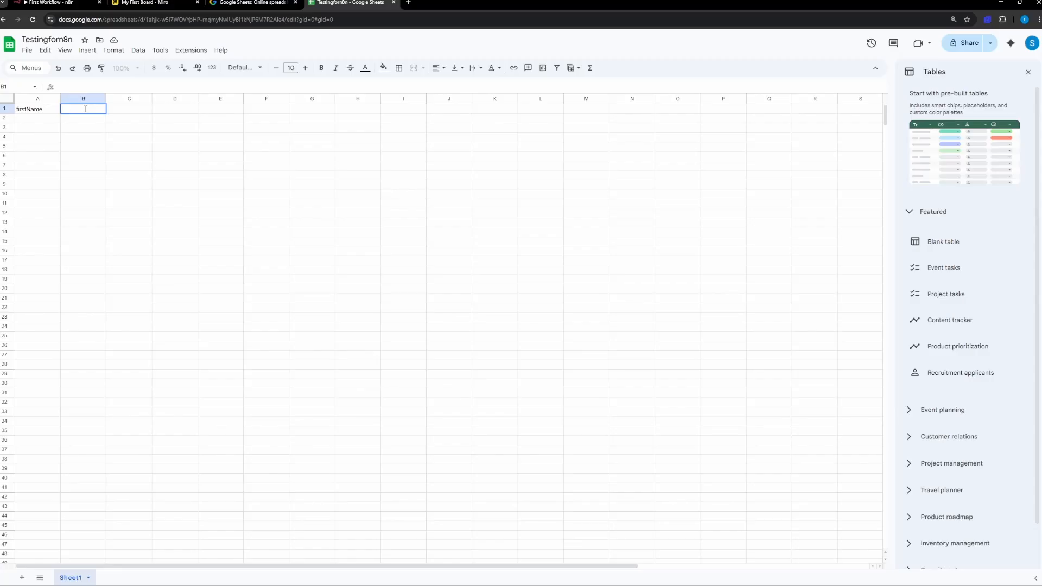
{"action": "type", "text": "lastName"}
{"action": "key", "text": "Tab"}
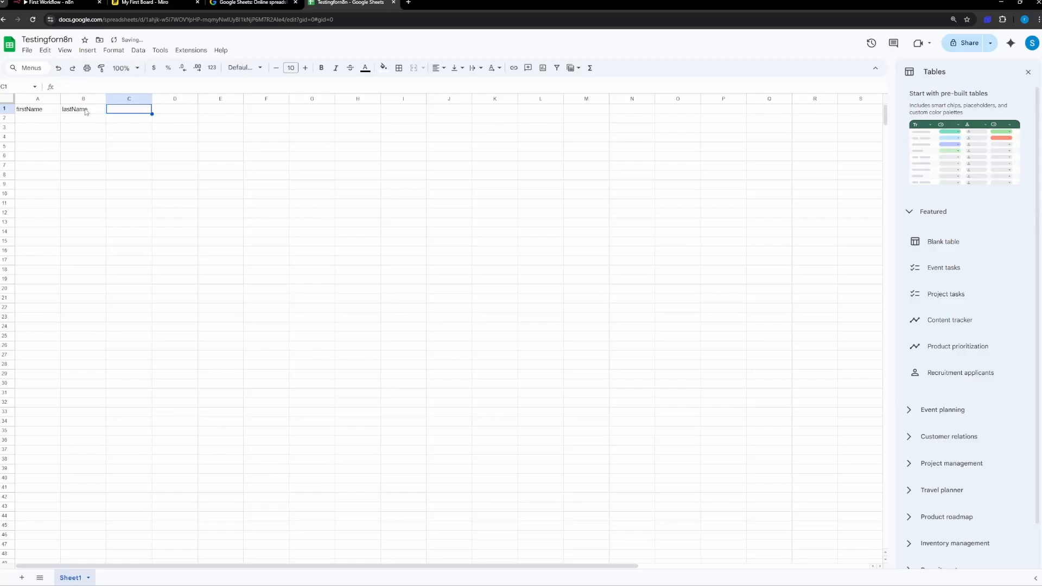
{"action": "type", "text": "Email"}
{"action": "key", "text": "Tab"}
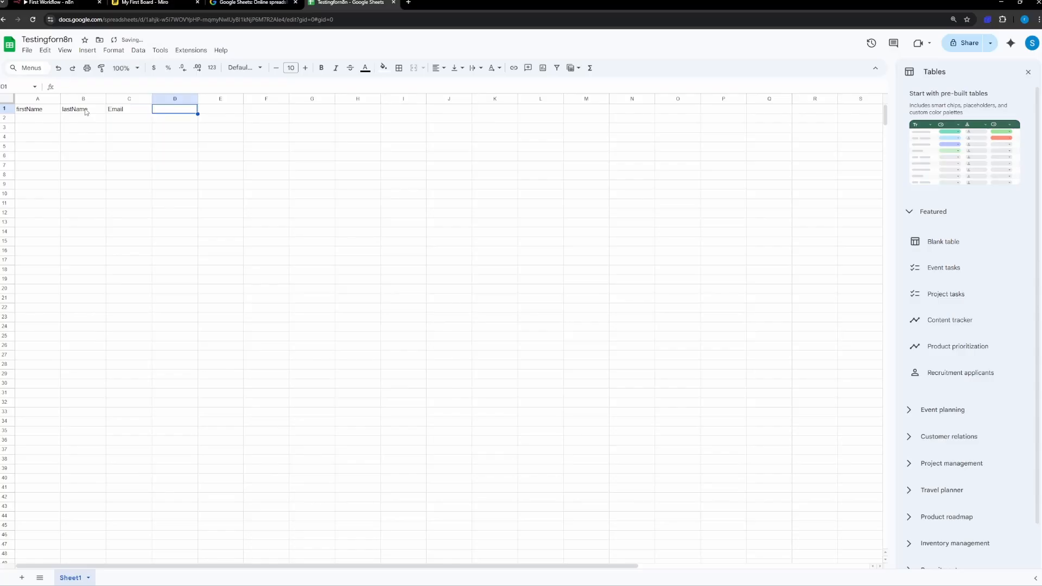
Step: Enter the column headers BusinessName in D1 and BusinessDetails in E1
{"action": "type", "text": "BusinessName"}
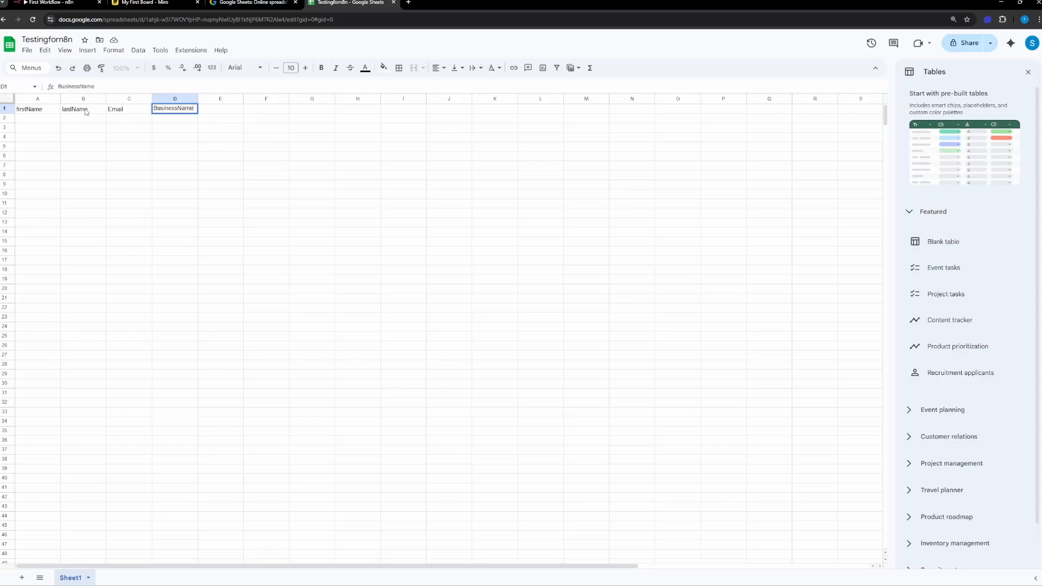
{"action": "key", "text": "Tab"}
{"action": "type", "text": "Business"}
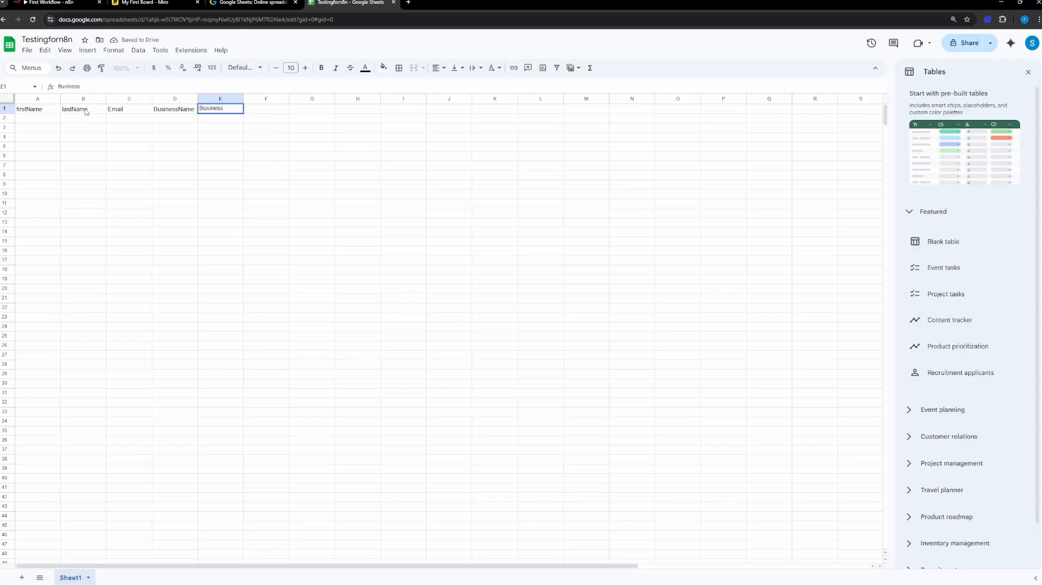
{"action": "type", "text": "Details"}
{"action": "key", "text": "Tab"}
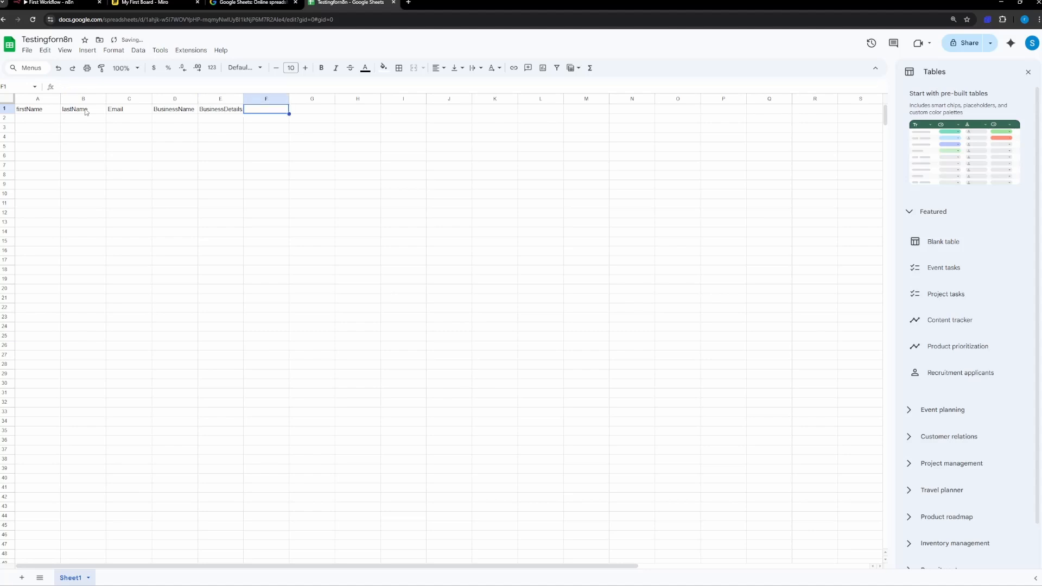
Step: Enter the column header subject in cell F1
{"action": "type", "text": "Su"}
{"action": "key", "text": "BackSpace"}
{"action": "key", "text": "BackSpace"}
{"action": "type", "text": "s"}
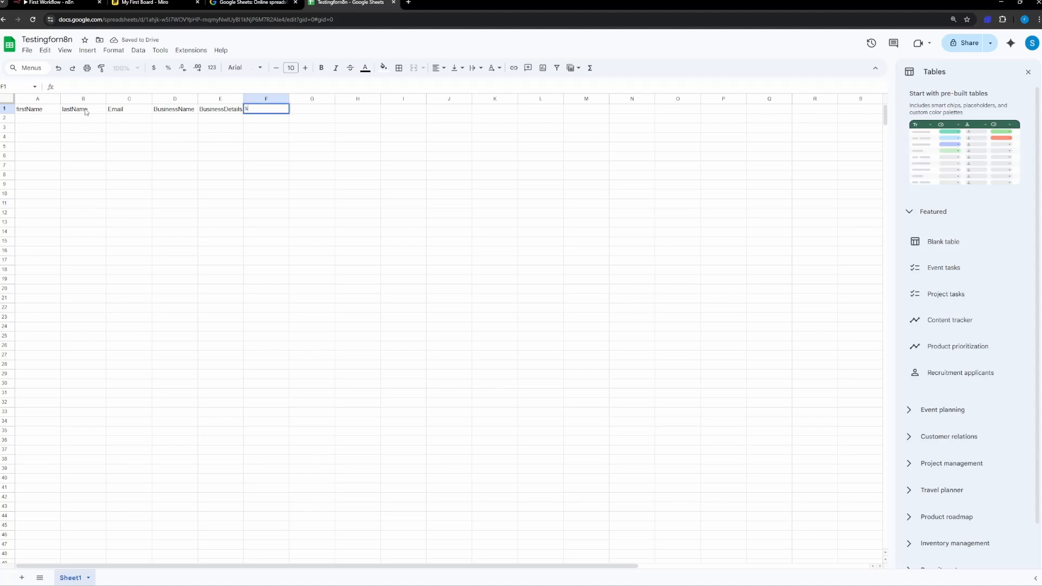
{"action": "type", "text": "ubject"}
{"action": "key", "text": "Tab"}
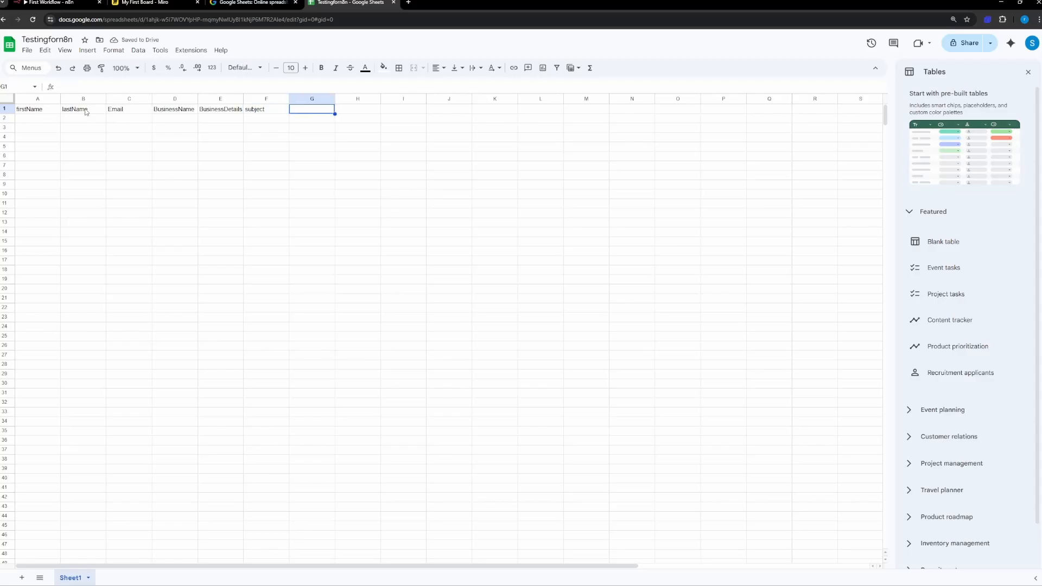
Step: Enter the column header body in cell G1
{"action": "type", "text": "mess"}
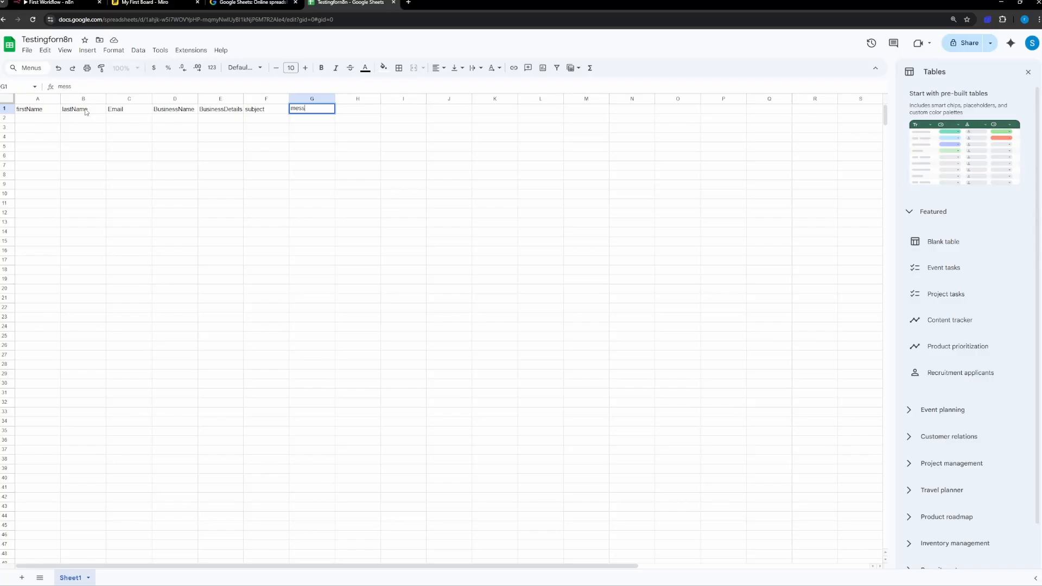
{"action": "key", "text": "BackSpace"}
{"action": "key", "text": "BackSpace"}
{"action": "key", "text": "BackSpace"}
{"action": "key", "text": "BackSpace"}
{"action": "type", "text": "email"}
{"action": "type", "text": "body"}
{"action": "key", "text": "BackSpace"}
{"action": "key", "text": "BackSpace"}
{"action": "key", "text": "BackSpace"}
{"action": "key", "text": "BackSpace"}
{"action": "key", "text": "BackSpace"}
{"action": "key", "text": "BackSpace"}
{"action": "key", "text": "BackSpace"}
{"action": "key", "text": "BackSpace"}
{"action": "type", "text": "body"}
{"action": "key", "text": "Tab"}
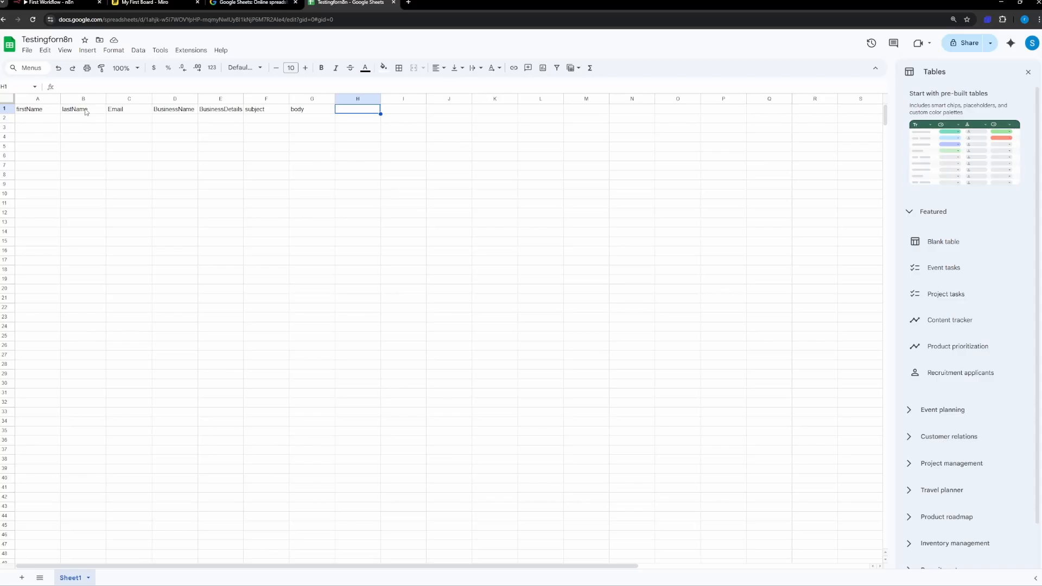
Step: Review the column headers in row 1 from firstName through BusinessDetails
{"action": "key", "text": "Left"}
{"action": "key", "text": "Left"}
{"action": "key", "text": "Left"}
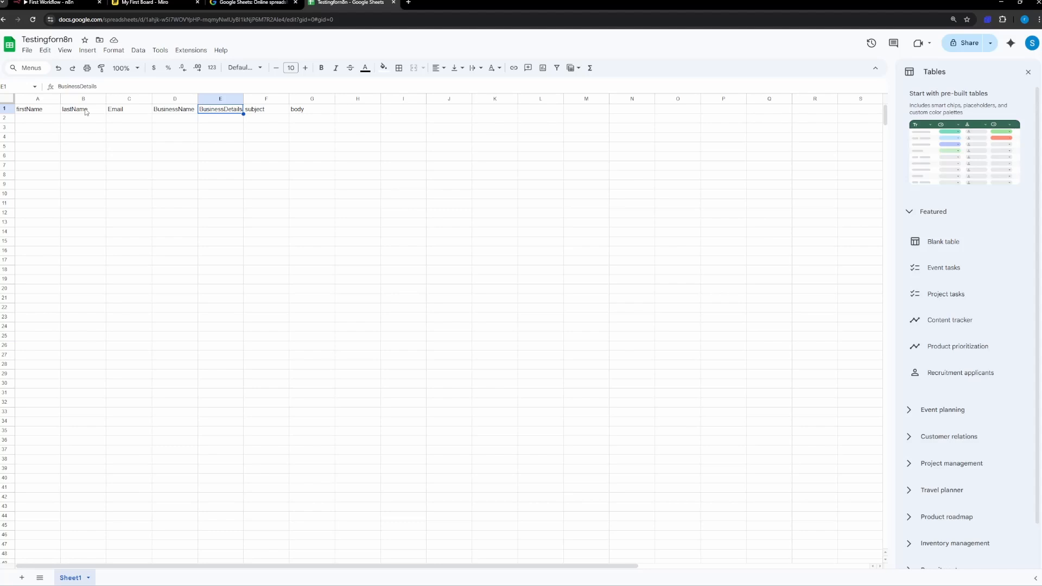
{"action": "left_click", "coordinate": [43, 110]}
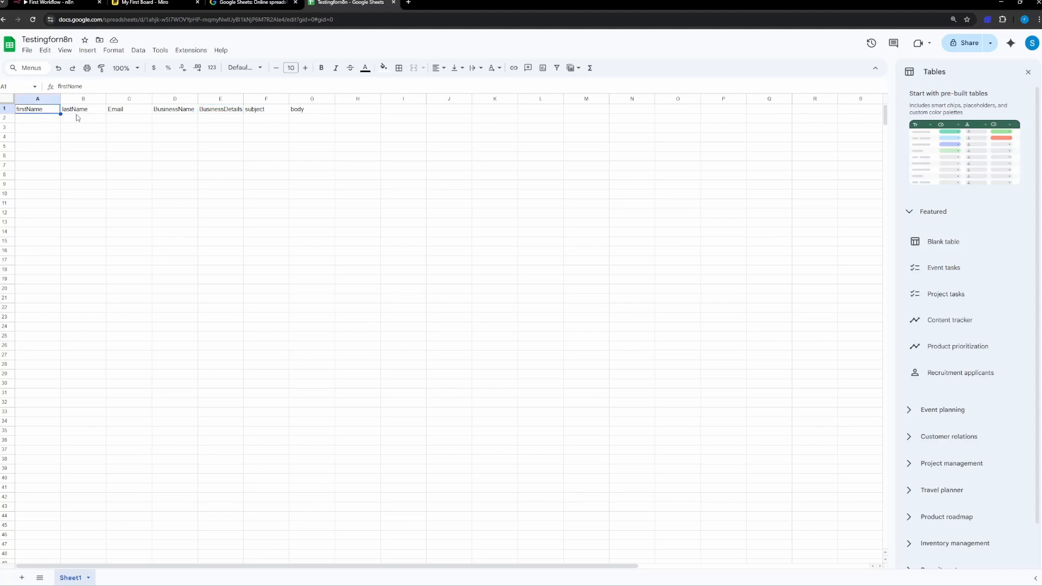
{"action": "left_click", "coordinate": [95, 113]}
{"action": "left_click", "coordinate": [131, 111]}
{"action": "left_click", "coordinate": [179, 111]}
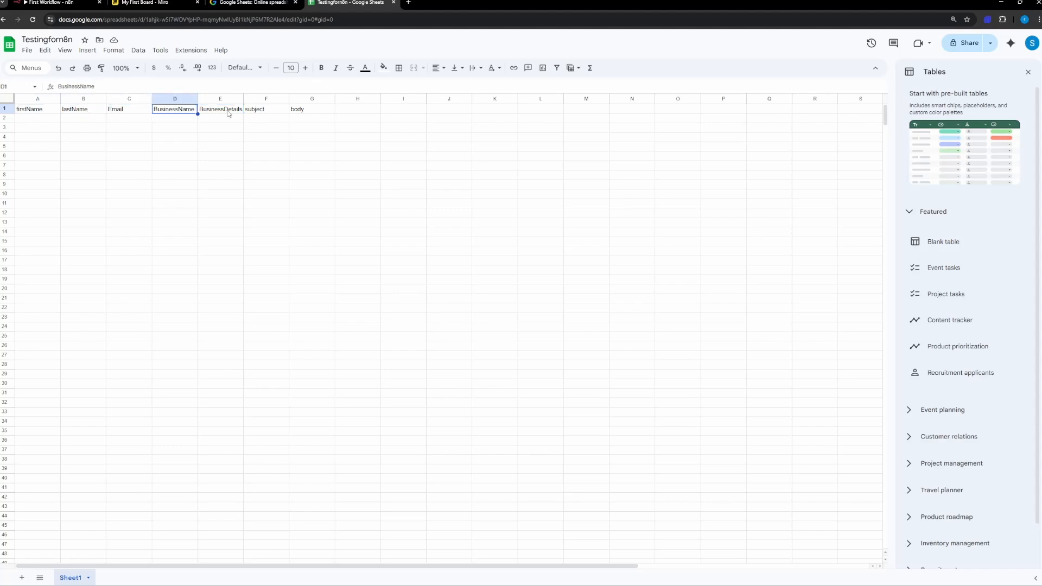
{"action": "left_click", "coordinate": [242, 111]}
Step: Enter the first lead's first name in A2 and last name in B2
{"action": "left_click", "coordinate": [40, 123]}
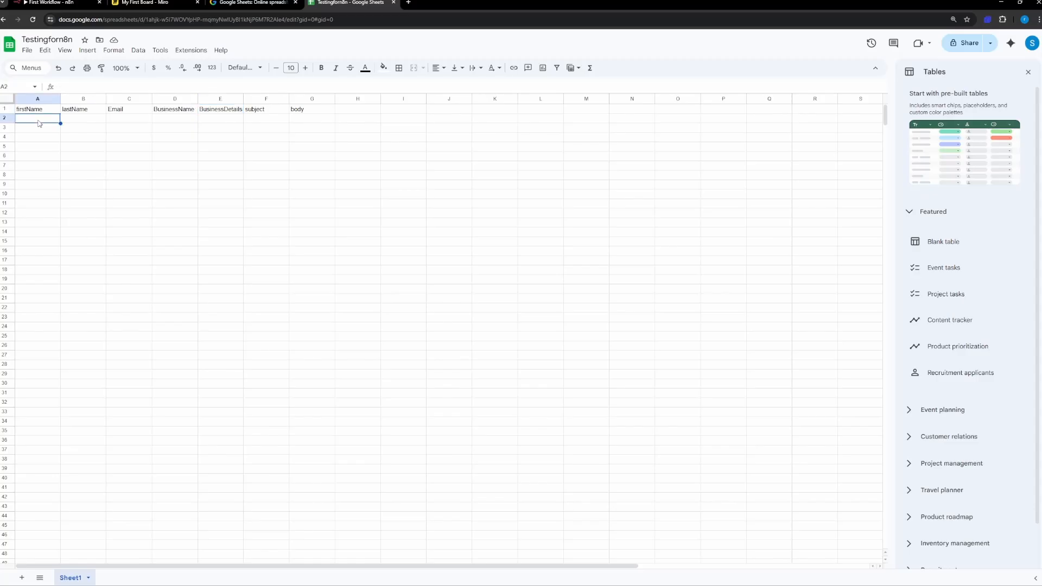
{"action": "key", "text": "Tab"}
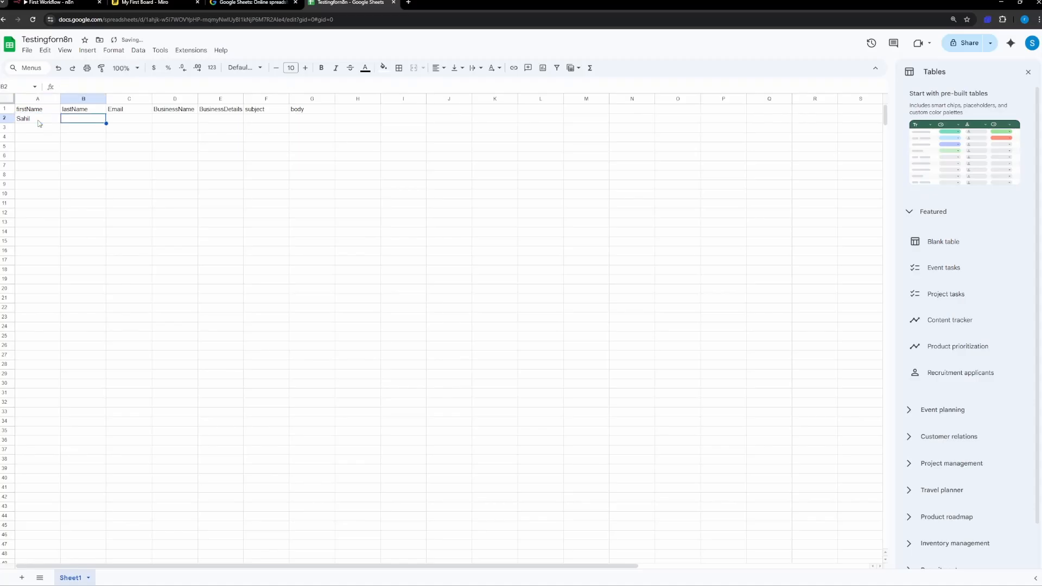
{"action": "key", "text": "Tab"}
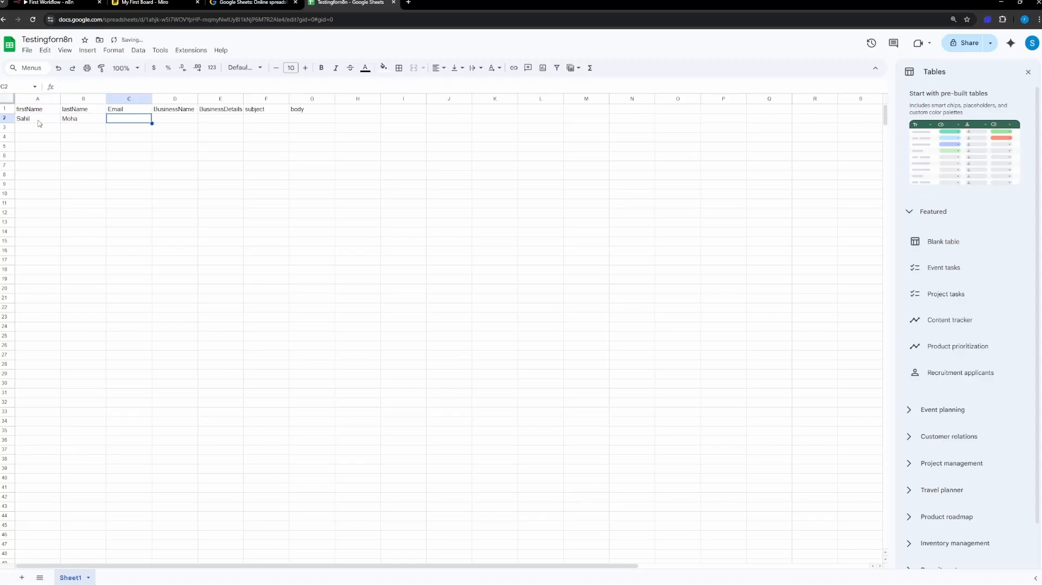
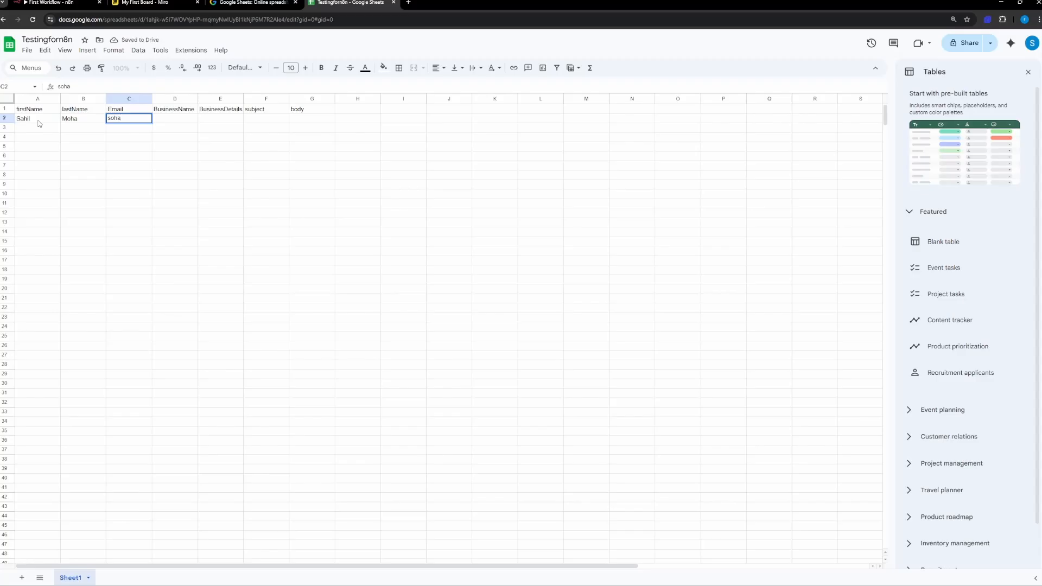
Step: Enter the first lead's e-mail address in cell C2
{"action": "key", "text": "Tab"}
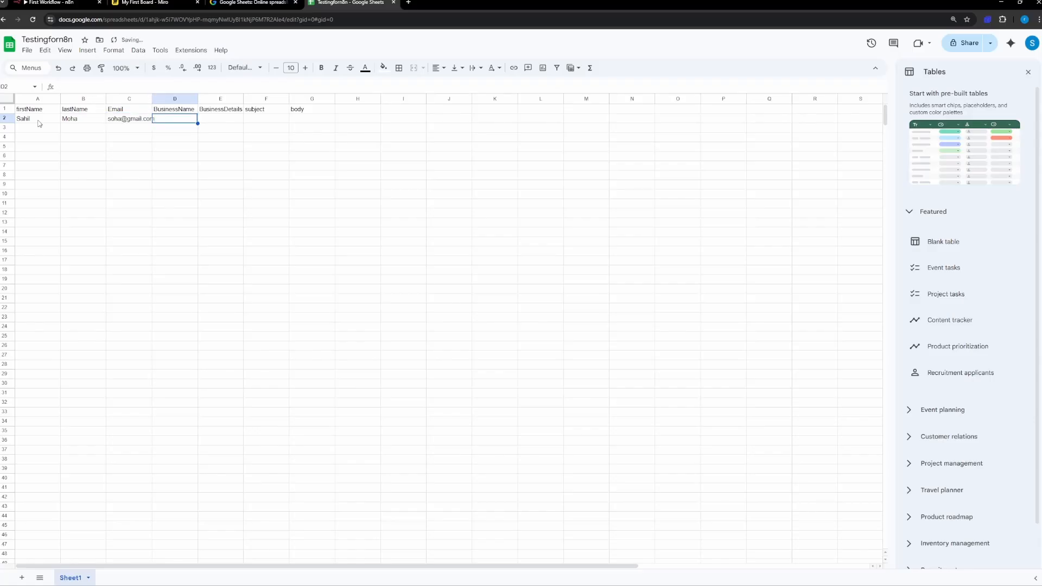
Step: Enter Interior Design as the first lead's business name in cell D2
{"action": "type", "text": "Interio"}
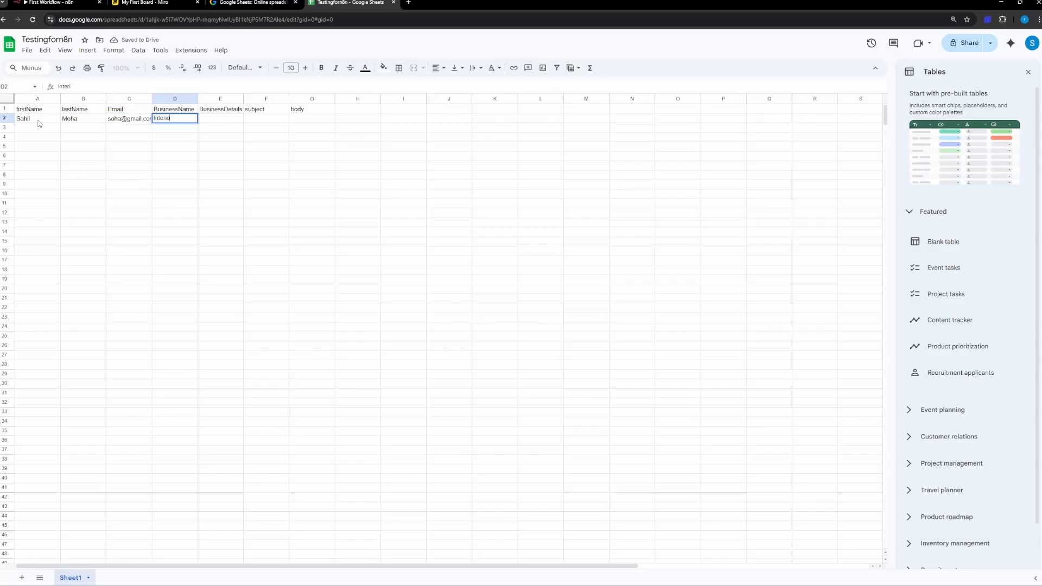
{"action": "type", "text": "r Design"}
{"action": "key", "text": "Tab"}
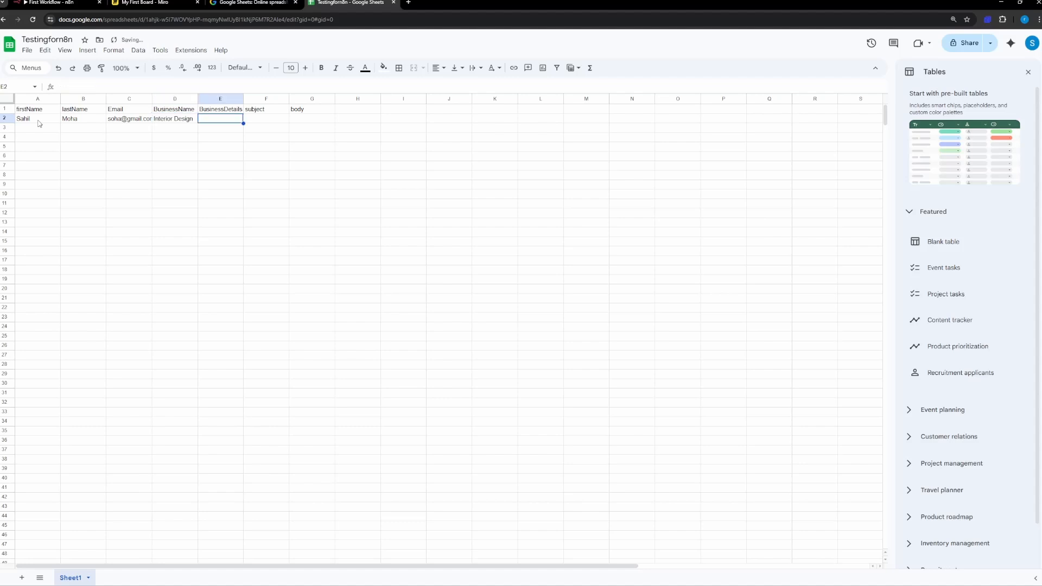
Step: Enter "Running this business from past 5 years, done 500+ services in delhi, looking for automations currently" in E2 and widen column E to fit
{"action": "type", "text": "Running this bu"}
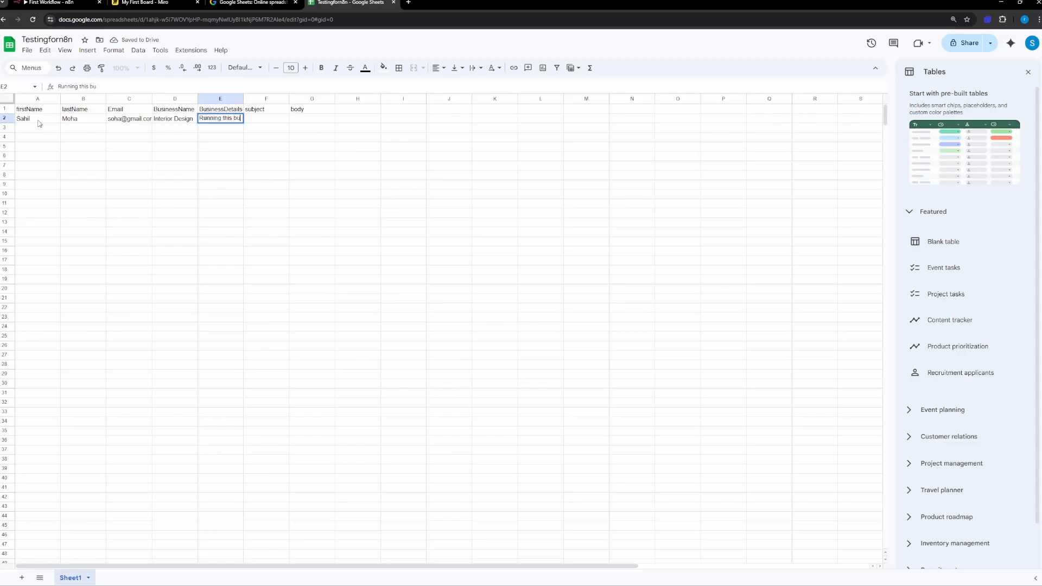
{"action": "type", "text": "siness from "}
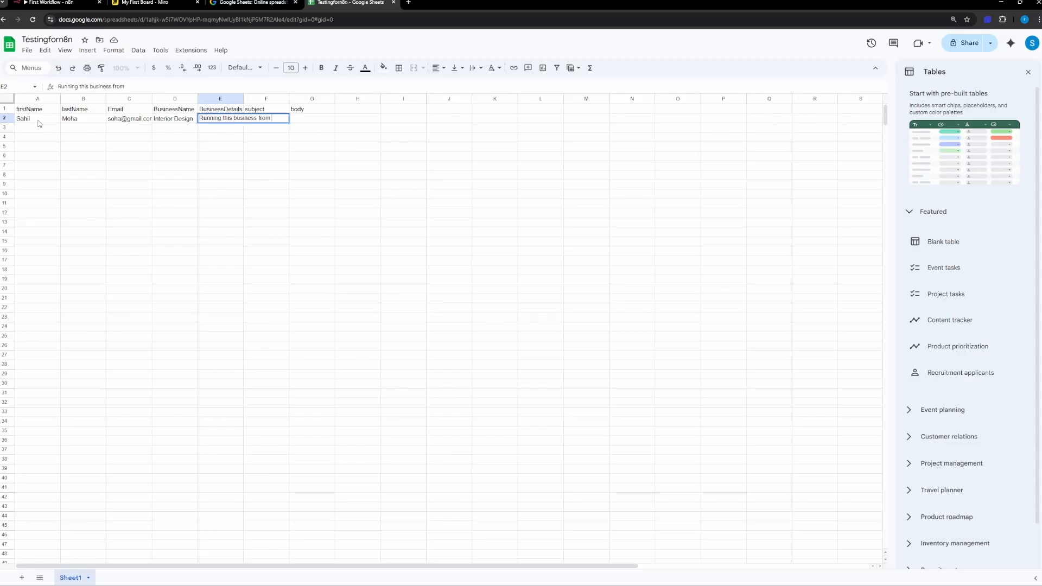
{"action": "type", "text": "past 5 years, collec"}
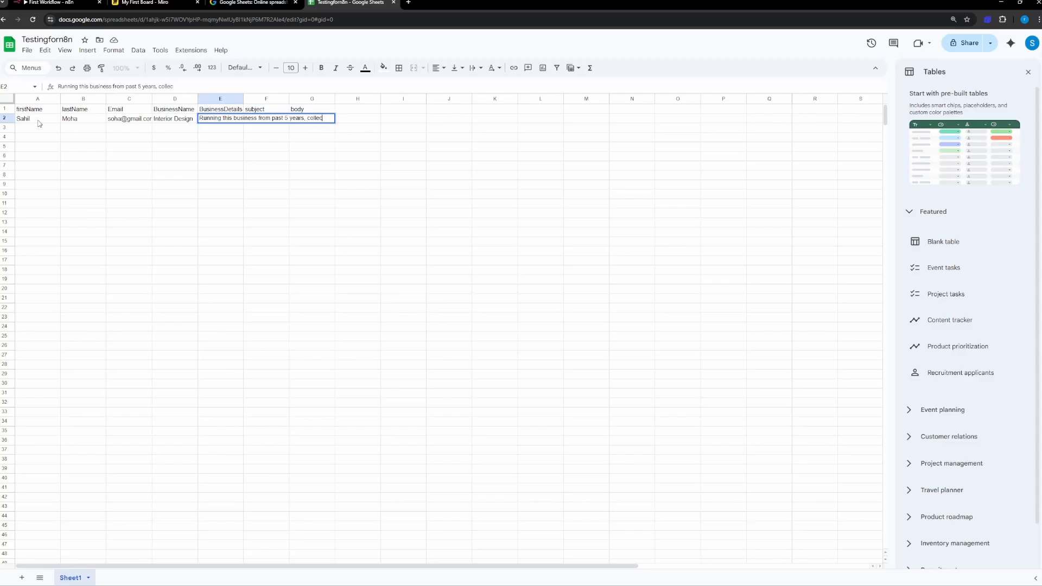
{"action": "type", "text": "ted re"}
{"action": "key", "text": "BackSpace"}
{"action": "key", "text": "BackSpace"}
{"action": "key", "text": "BackSpace"}
{"action": "key", "text": "BackSpace"}
{"action": "key", "text": "BackSpace"}
{"action": "key", "text": "BackSpace"}
{"action": "key", "text": "BackSpace"}
{"action": "key", "text": "BackSpace"}
{"action": "key", "text": "BackSpace"}
{"action": "type", "text": "done 500+ serv"}
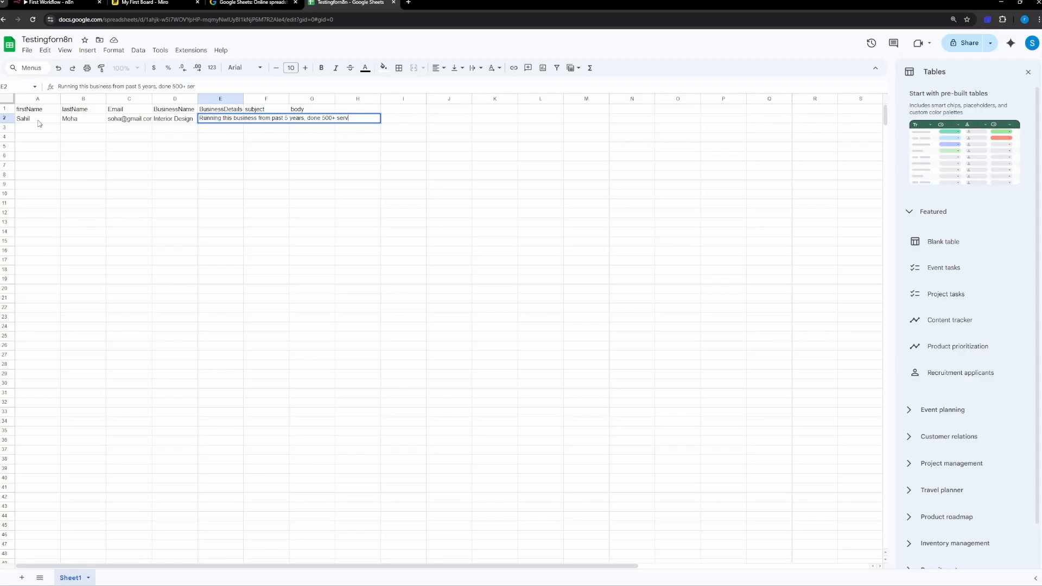
{"action": "type", "text": "ices in delhi,"}
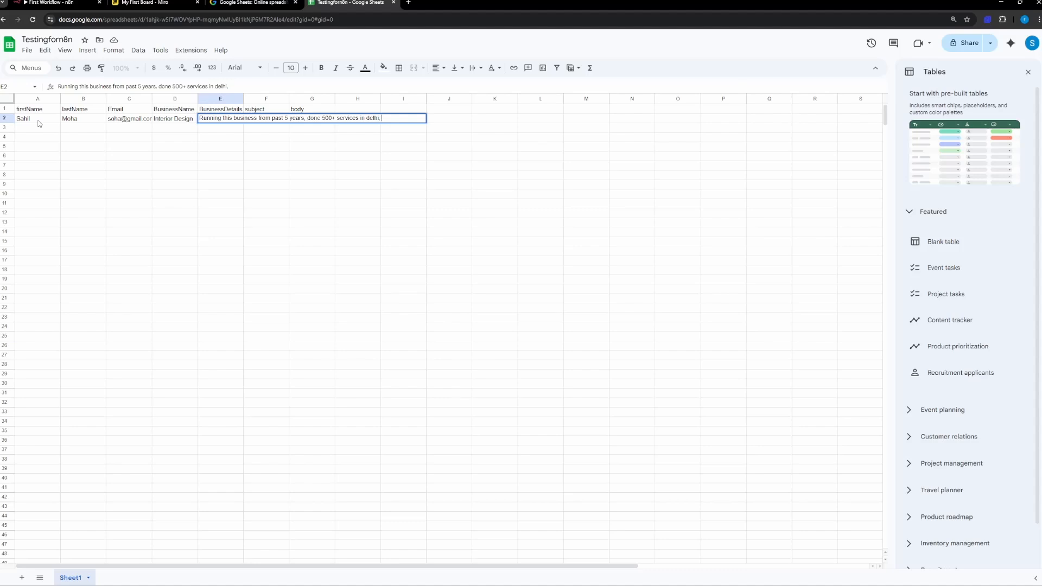
{"action": "type", "text": "looking for automation"}
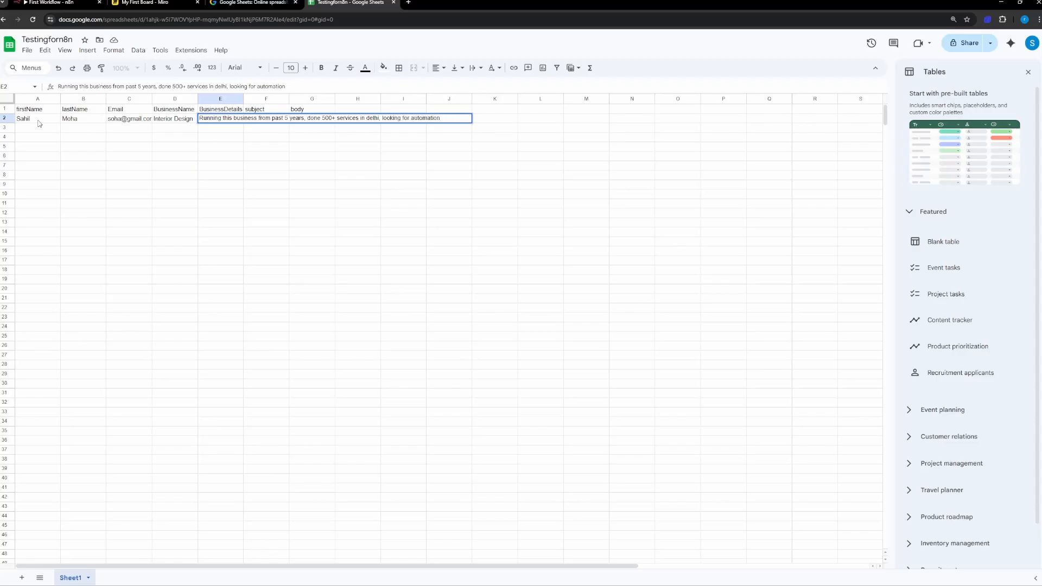
{"action": "type", "text": "s turrently"}
{"action": "key", "text": "Tab"}
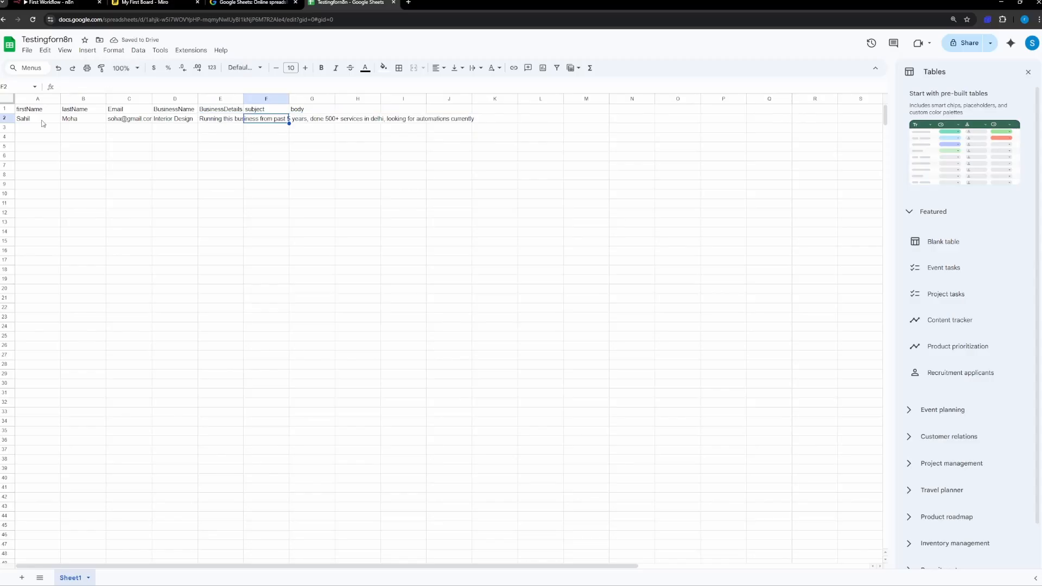
{"action": "left_click_drag", "start_coordinate": [244, 98], "coordinate": [549, 117]}
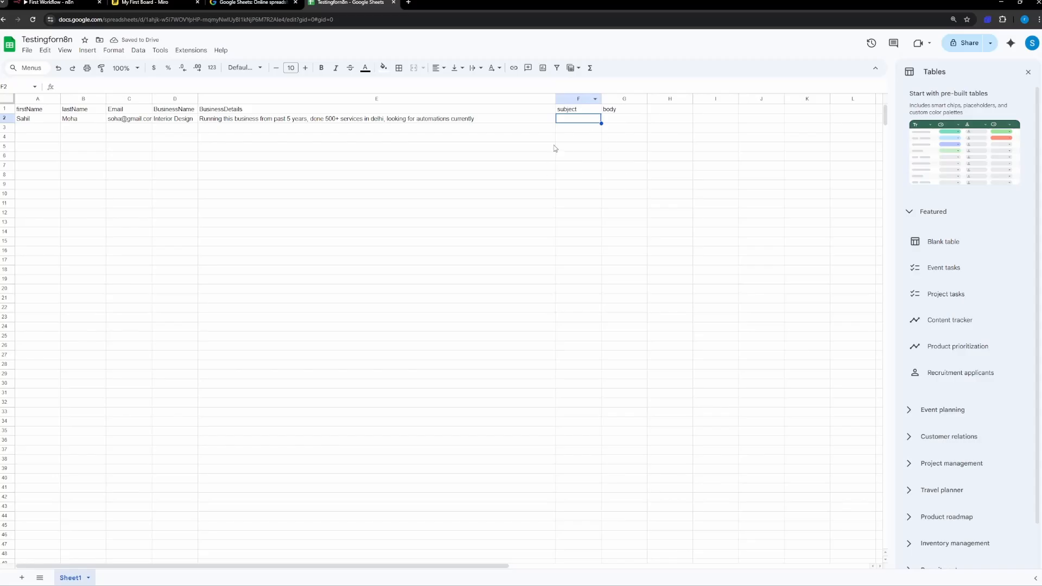
Step: Enter the second lead's first name in A3 and last name in B3
{"action": "left_click", "coordinate": [49, 129]}
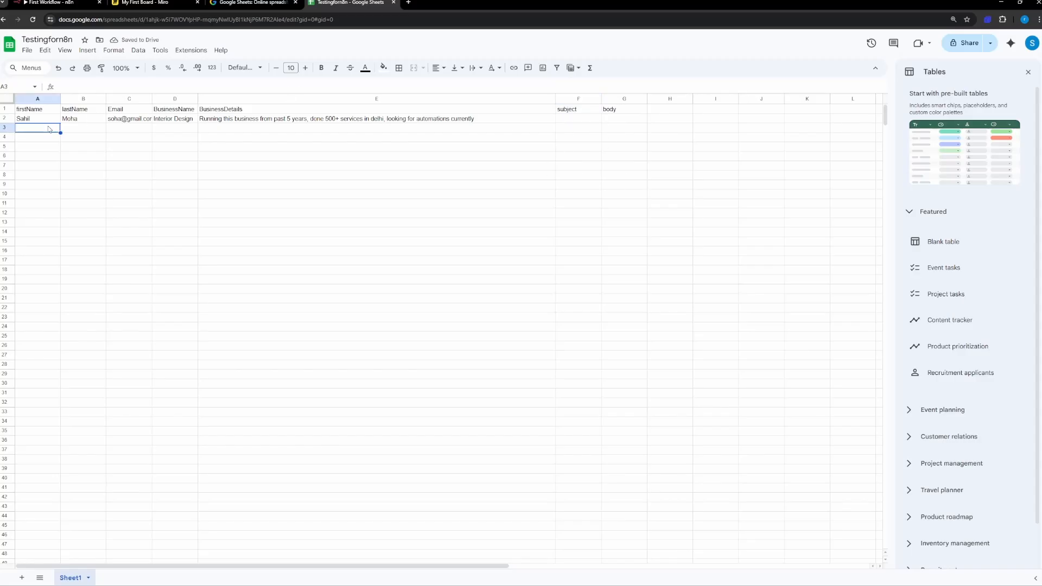
{"action": "key", "text": "Tab"}
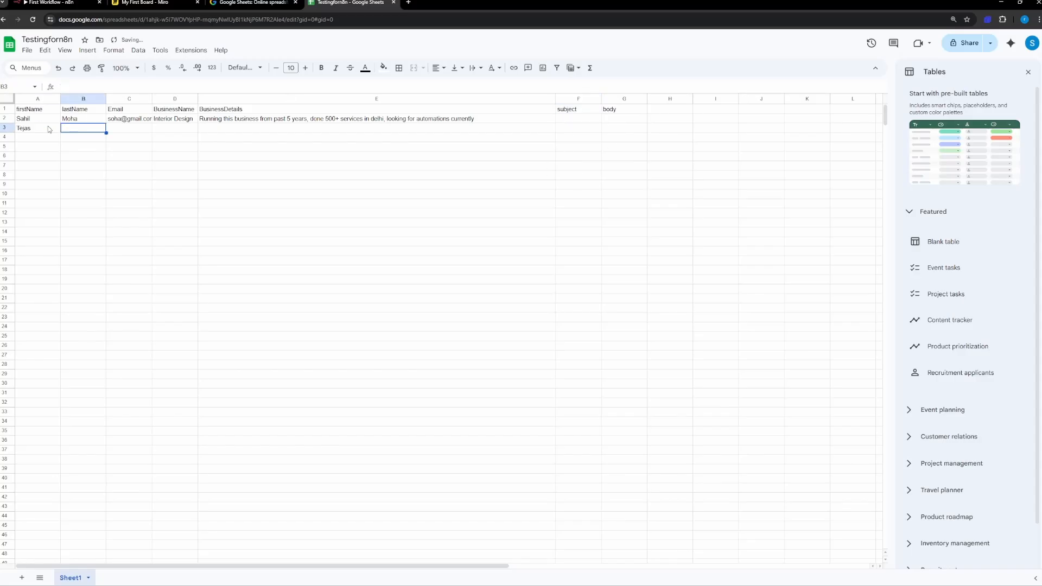
{"action": "key", "text": "Tab"}
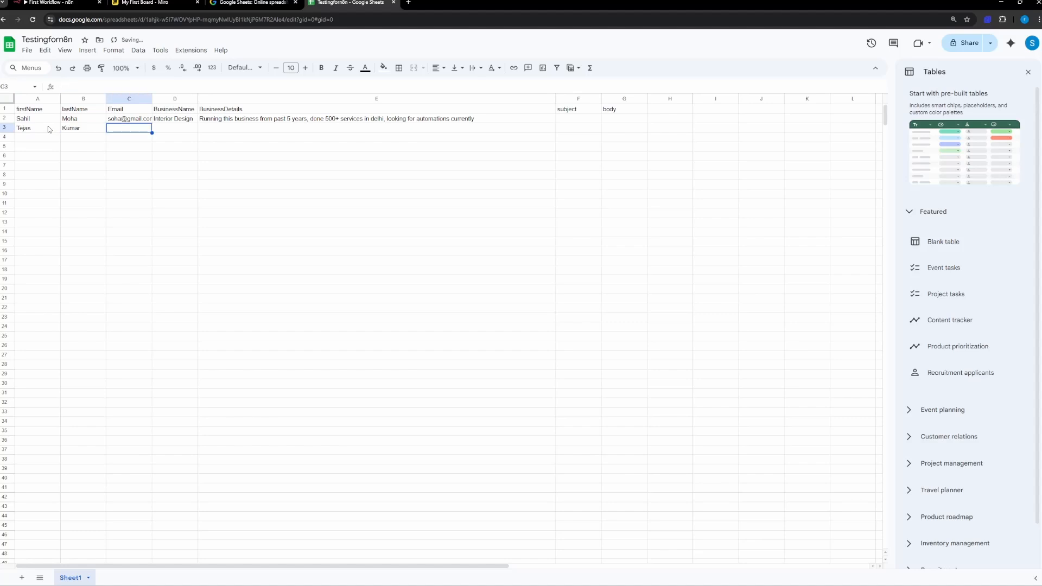
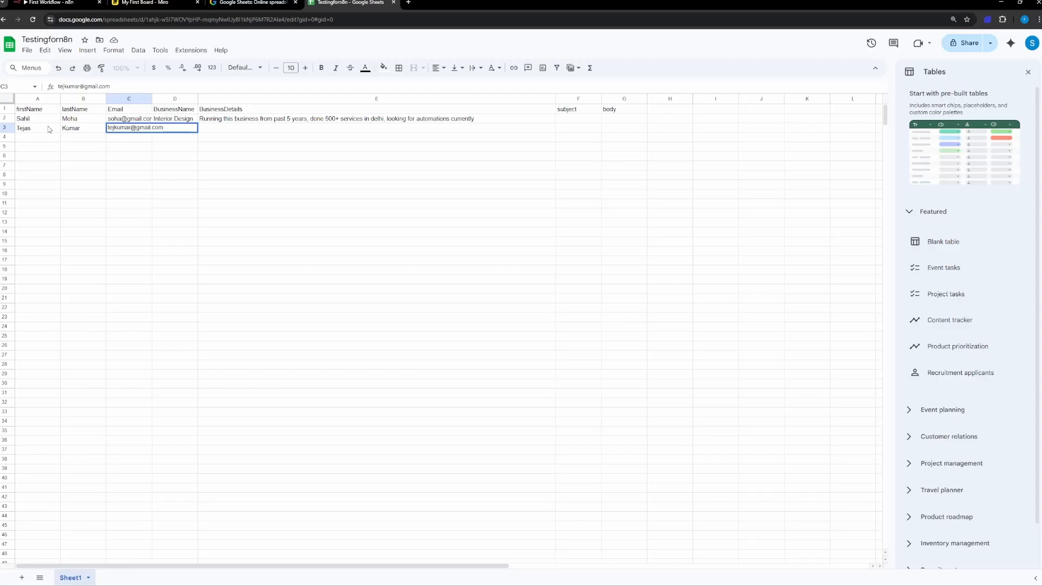
Step: Enter the second lead's e-mail address in cell C3
{"action": "left_click", "coordinate": [186, 157]}
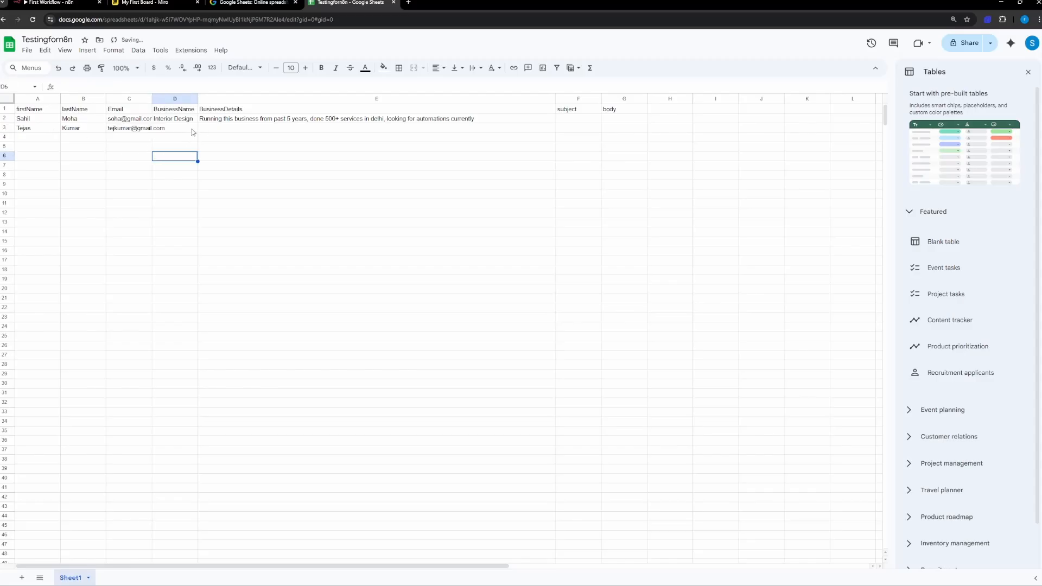
Step: Enter Real Estate as the second lead's business name in cell D3
{"action": "left_click", "coordinate": [192, 132]}
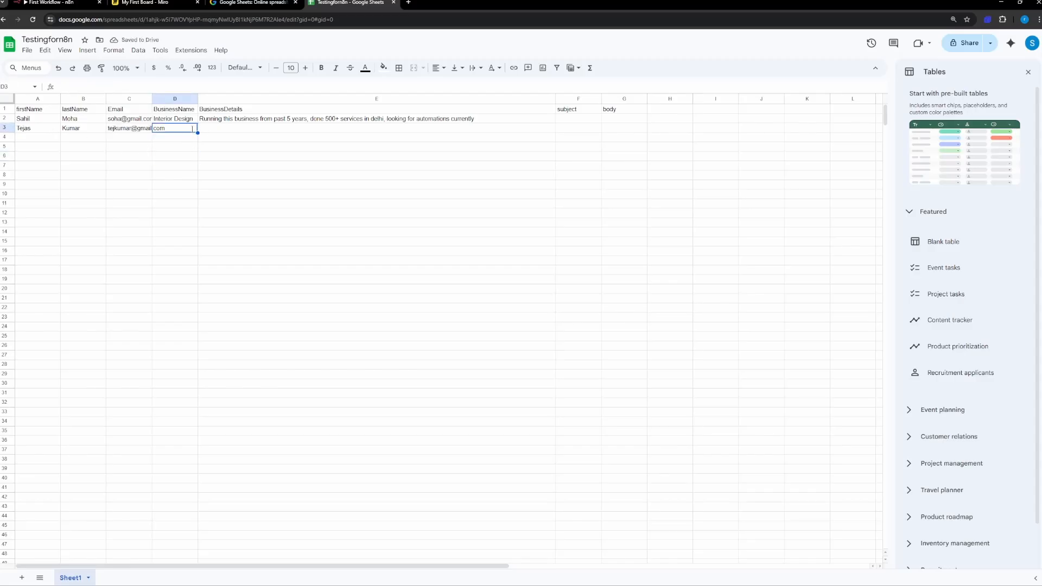
{"action": "type", "text": "Real Estate"}
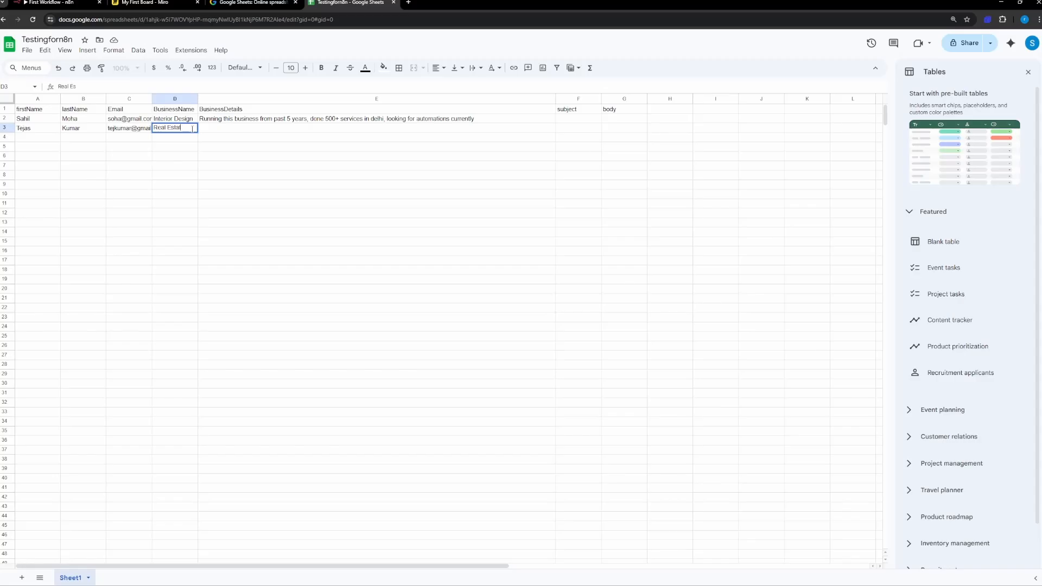
{"action": "key", "text": "Tab"}
{"action": "type", "text": "Ru"}
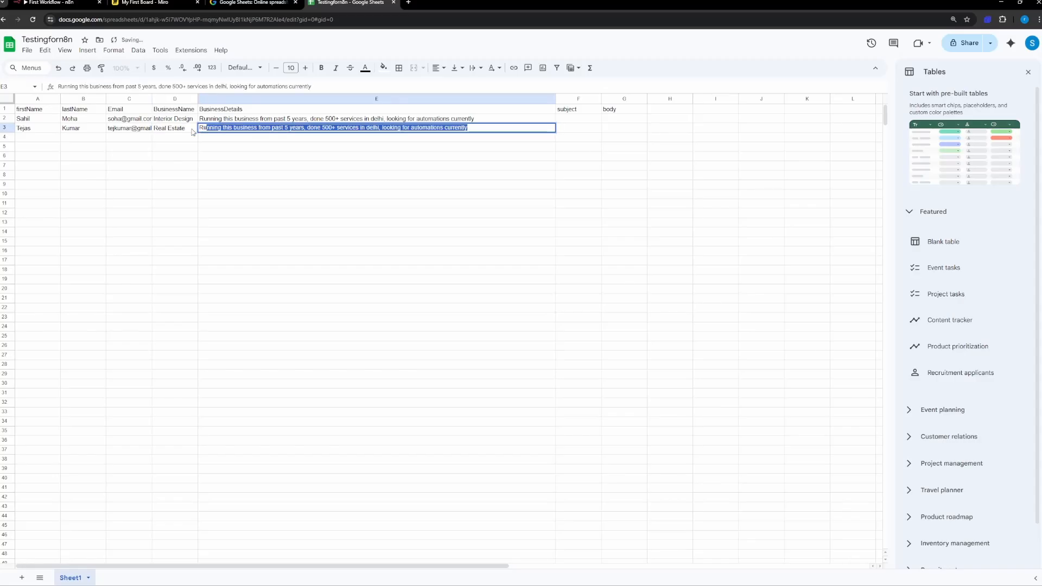
{"action": "key", "text": "BackSpace"}
{"action": "key", "text": "BackSpace"}
{"action": "type", "text": "eal "}
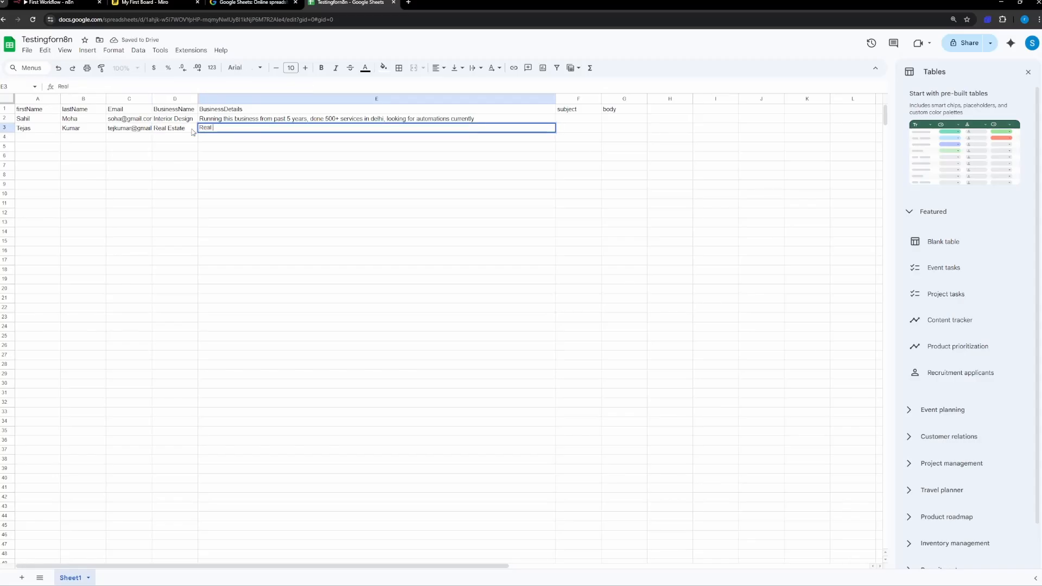
{"action": "type", "text": "Estate"}
{"action": "key", "text": "BackSpace"}
{"action": "type", "text": "tate.com"}
{"action": "key", "text": "BackSpace"}
{"action": "key", "text": "BackSpace"}
{"action": "key", "text": "BackSpace"}
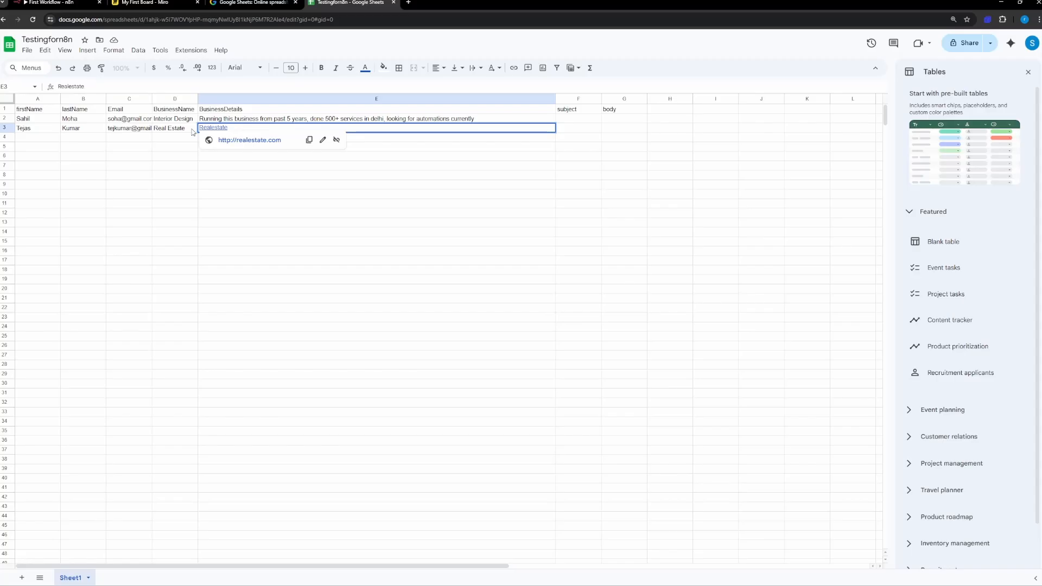
{"action": "type", "text": "own"}
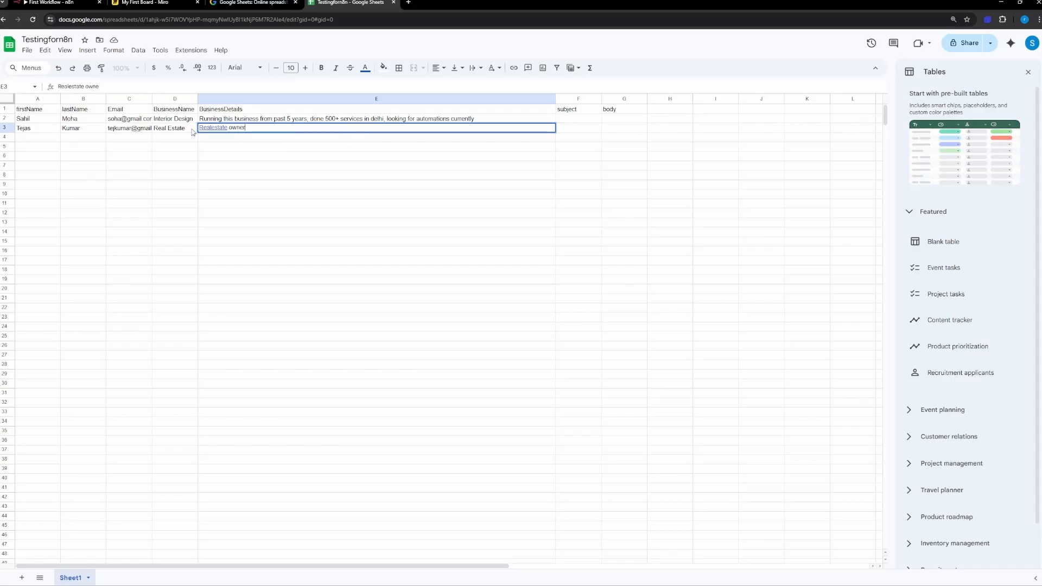
{"action": "type", "text": "er"}
{"action": "key", "text": "BackSpace"}
{"action": "key", "text": "BackSpace"}
{"action": "key", "text": "BackSpace"}
{"action": "key", "text": "BackSpace"}
{"action": "key", "text": "BackSpace"}
{"action": "key", "text": "BackSpace"}
{"action": "key", "text": "BackSpace"}
{"action": "key", "text": "BackSpace"}
{"action": "key", "text": "BackSpace"}
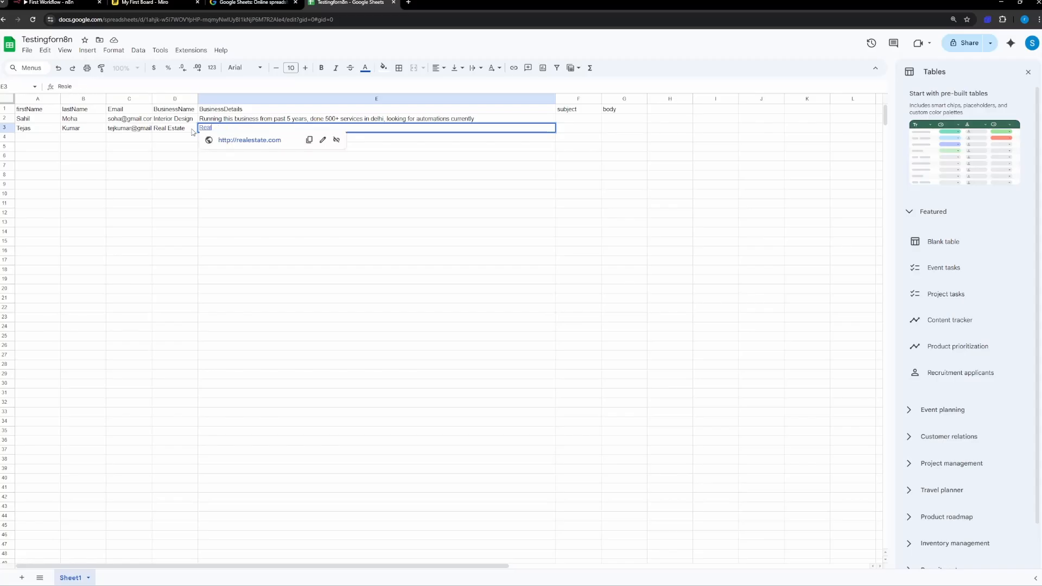
Step: Enter "Realestate owner and deals with people who sell land without relators, currently looking for people who can increase the leads." in cell E3
{"action": "type", "text": "eal"}
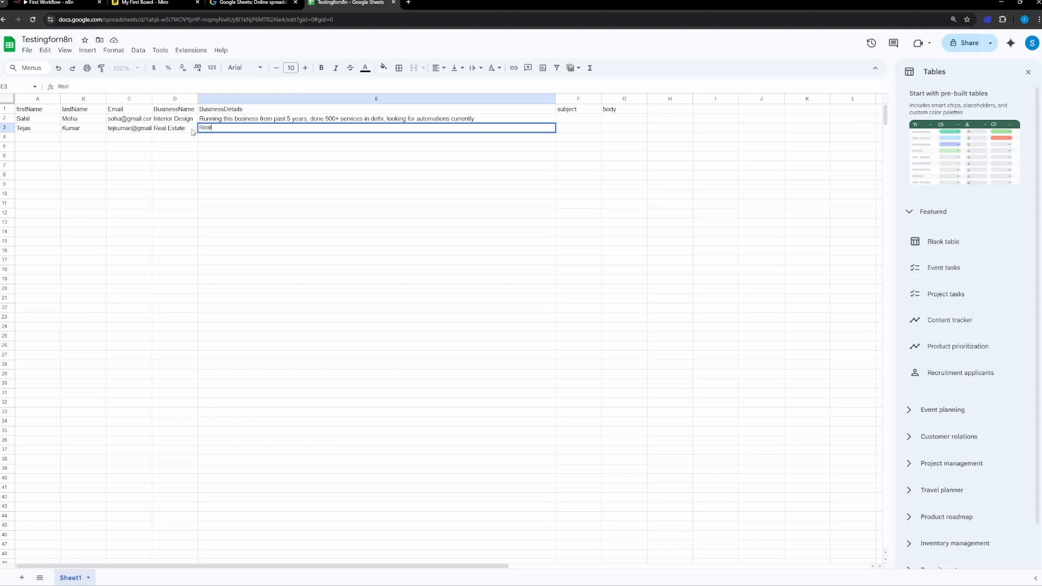
{"action": "type", "text": "estate owner and de"}
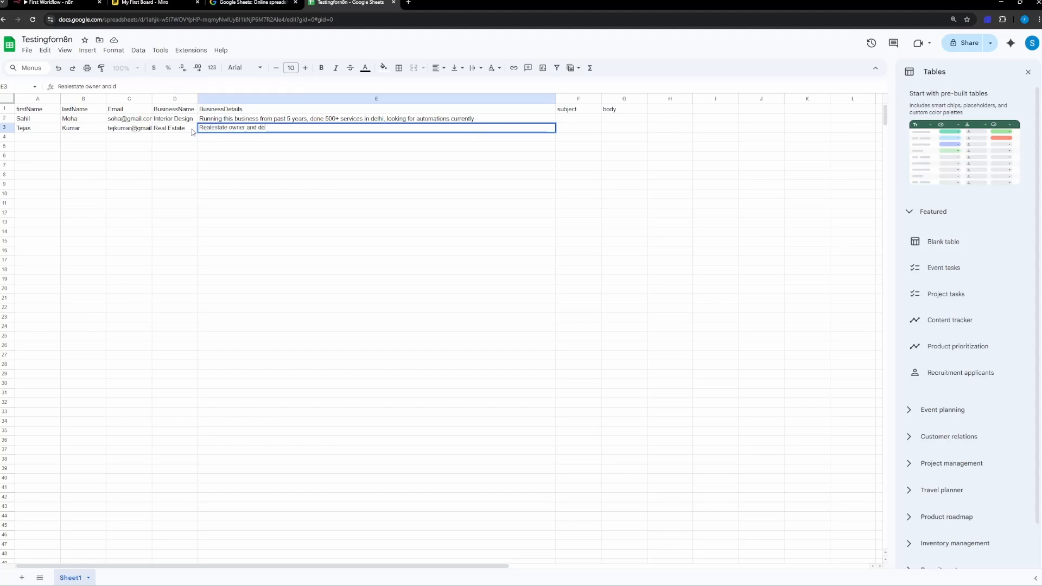
{"action": "type", "text": "l"}
{"action": "key", "text": "BackSpace"}
{"action": "type", "text": "a"}
{"action": "type", "text": "ls "}
{"action": "type", "text": "in land"}
{"action": "key", "text": "BackSpace"}
{"action": "key", "text": "BackSpace"}
{"action": "key", "text": "BackSpace"}
{"action": "type", "text": "h people who sell land with"}
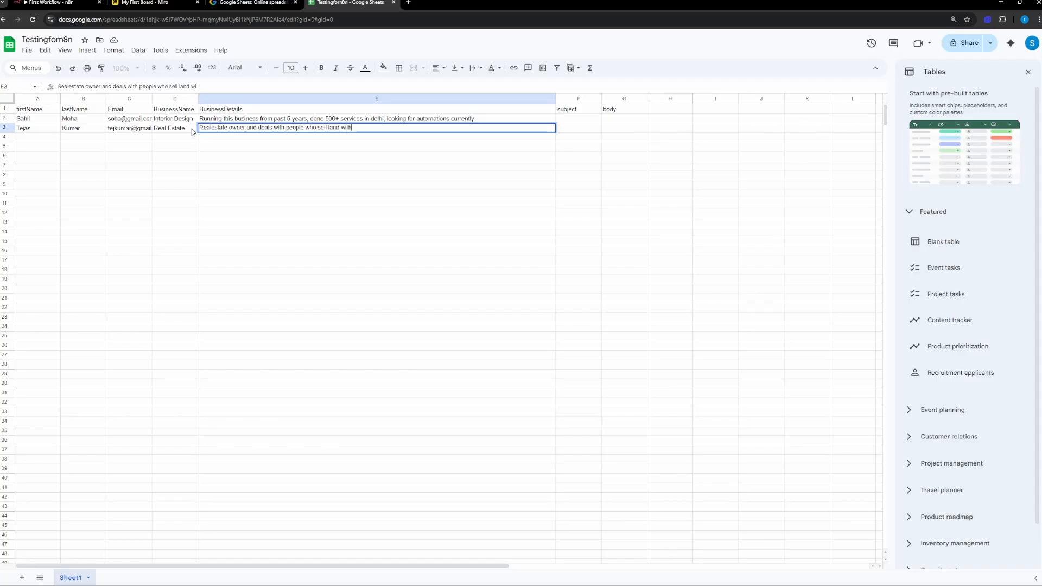
{"action": "type", "text": "out relators"}
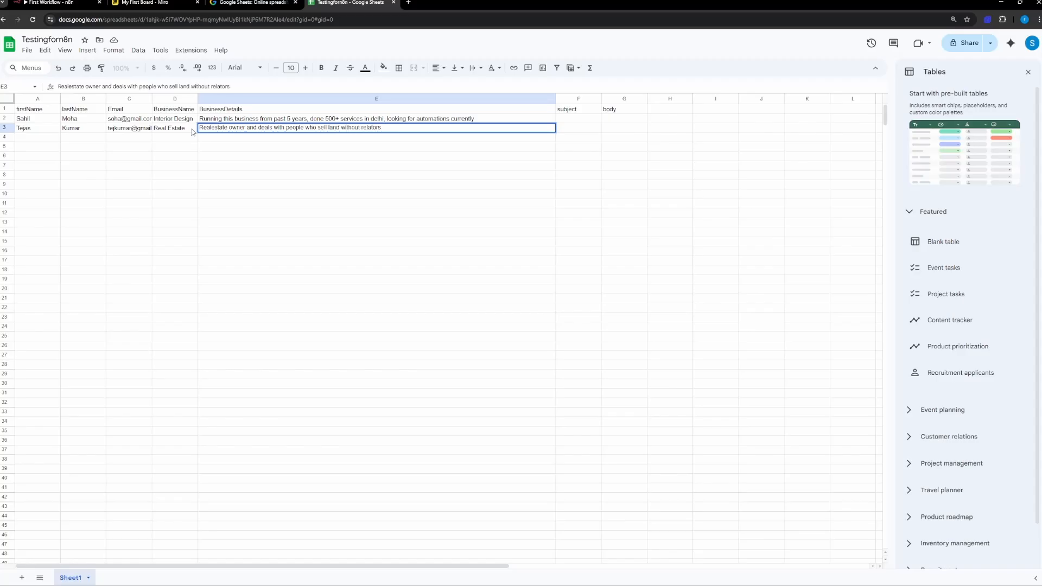
{"action": "type", "text": ", I"}
{"action": "key", "text": "BackSpace"}
{"action": "type", "text": "currently looking for automa"}
{"action": "key", "text": "BackSpace"}
{"action": "key", "text": "BackSpace"}
{"action": "key", "text": "BackSpace"}
{"action": "key", "text": "BackSpace"}
{"action": "key", "text": "BackSpace"}
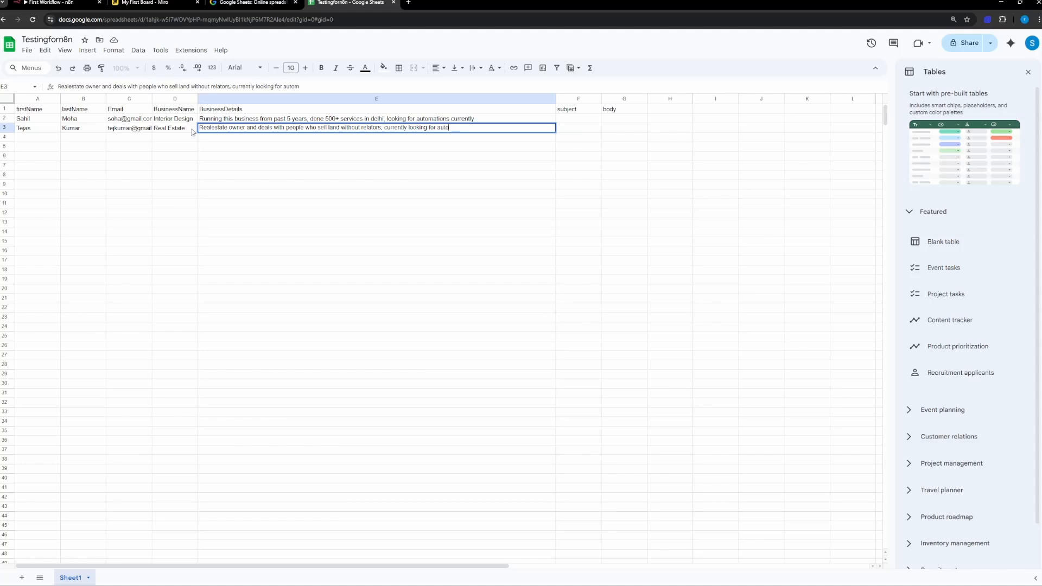
{"action": "type", "text": "people who can increase the leadsd"}
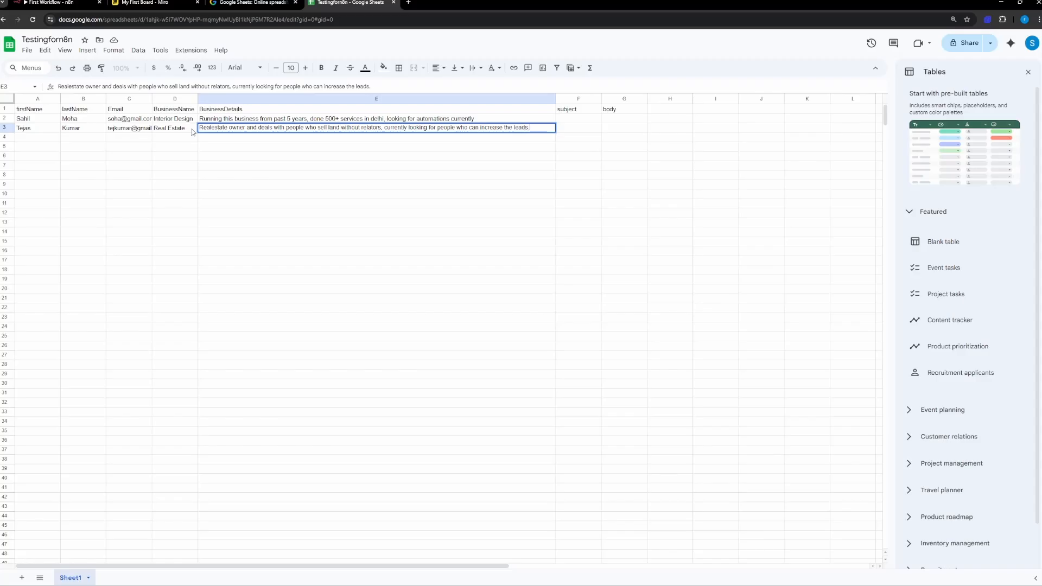
{"action": "left_click", "coordinate": [445, 177]}
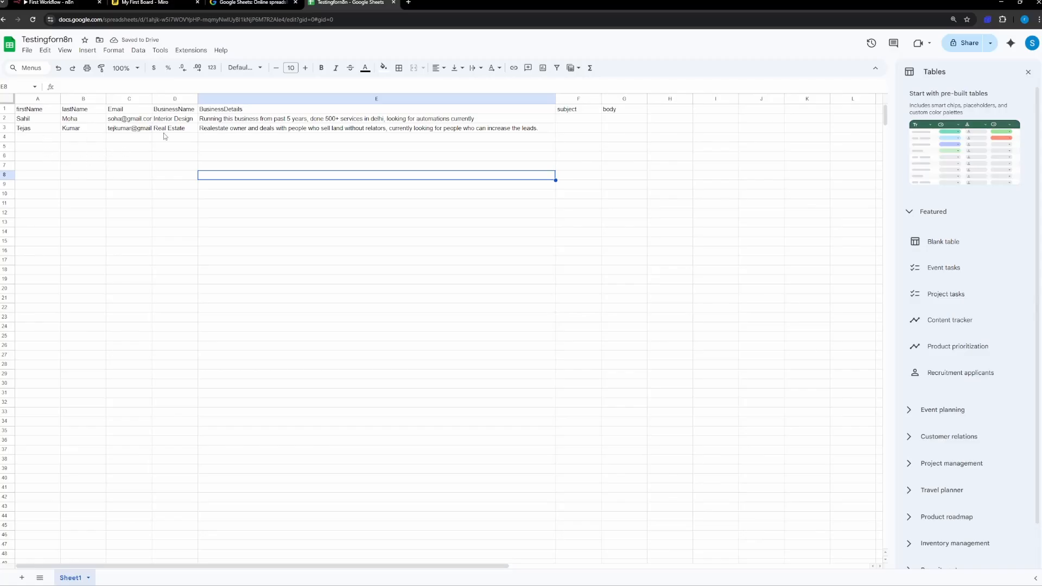
Step: Review the Miro plan against the lead sheet's empty subject and body cells and the n8n sheet node
{"action": "left_click", "coordinate": [144, 3]}
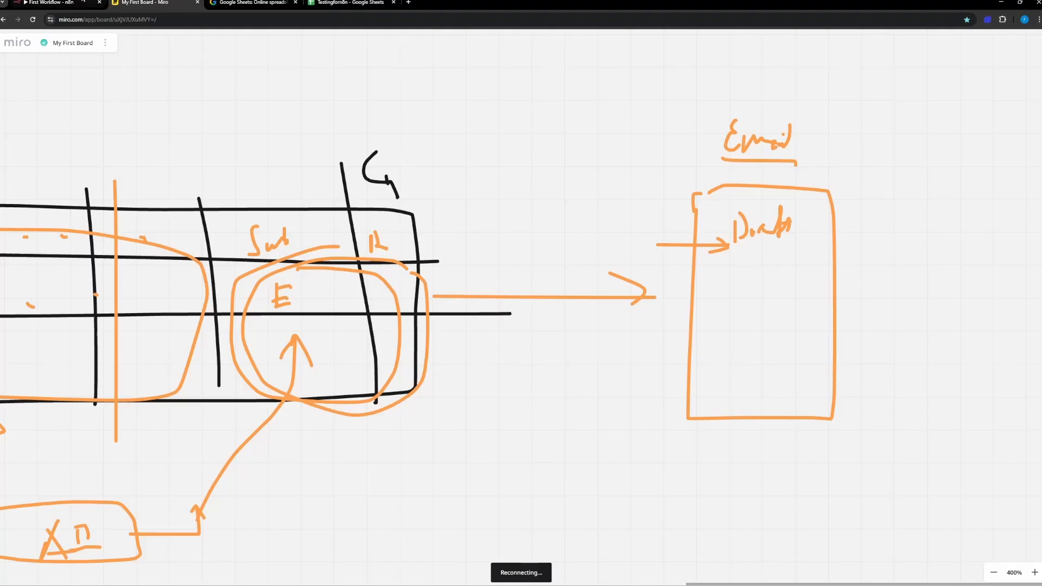
{"action": "left_click", "coordinate": [380, 4]}
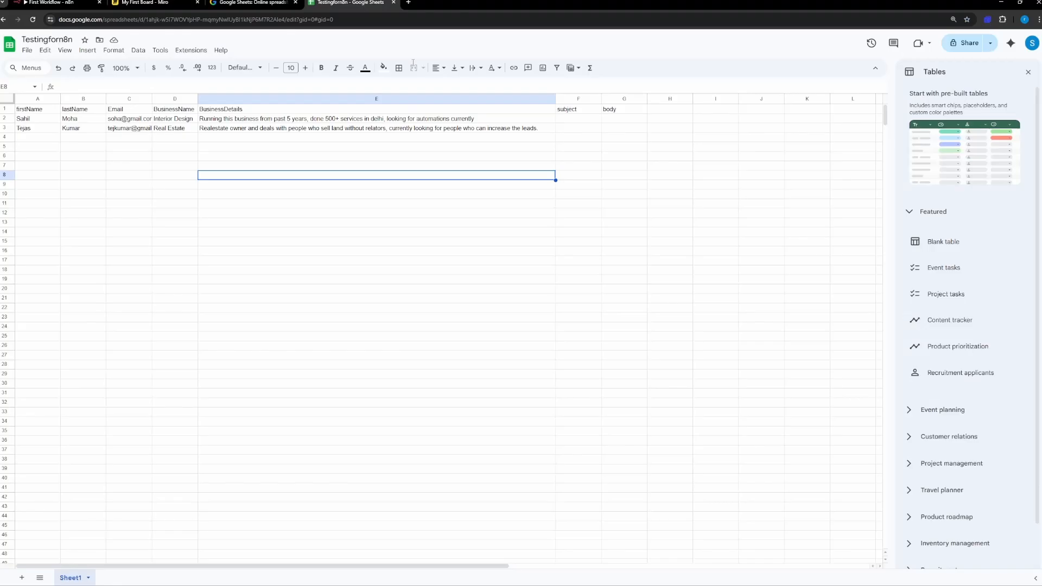
{"action": "left_click", "coordinate": [580, 120]}
{"action": "left_click", "coordinate": [634, 122]}
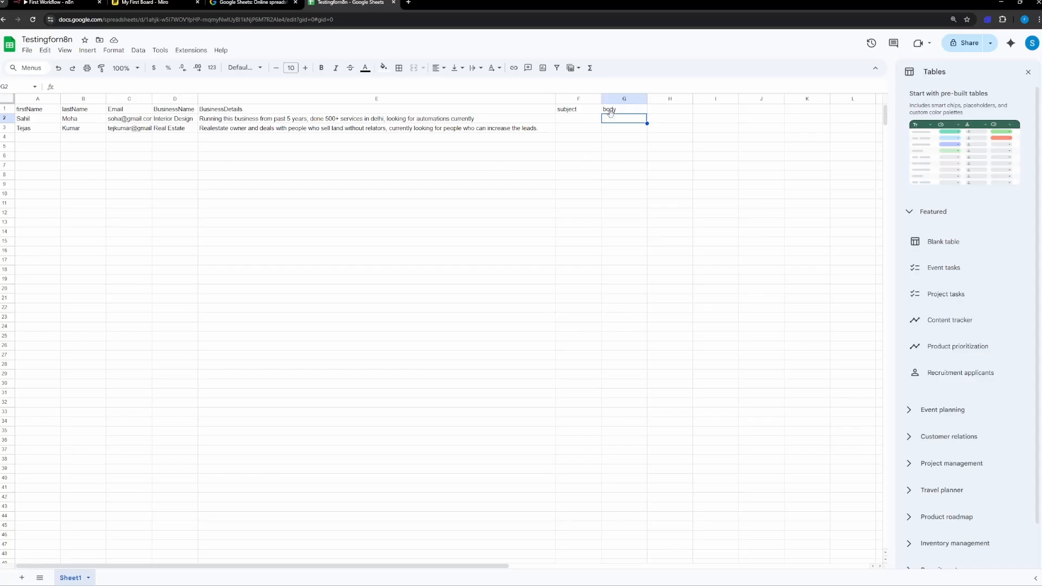
{"action": "left_click", "coordinate": [85, 3]}
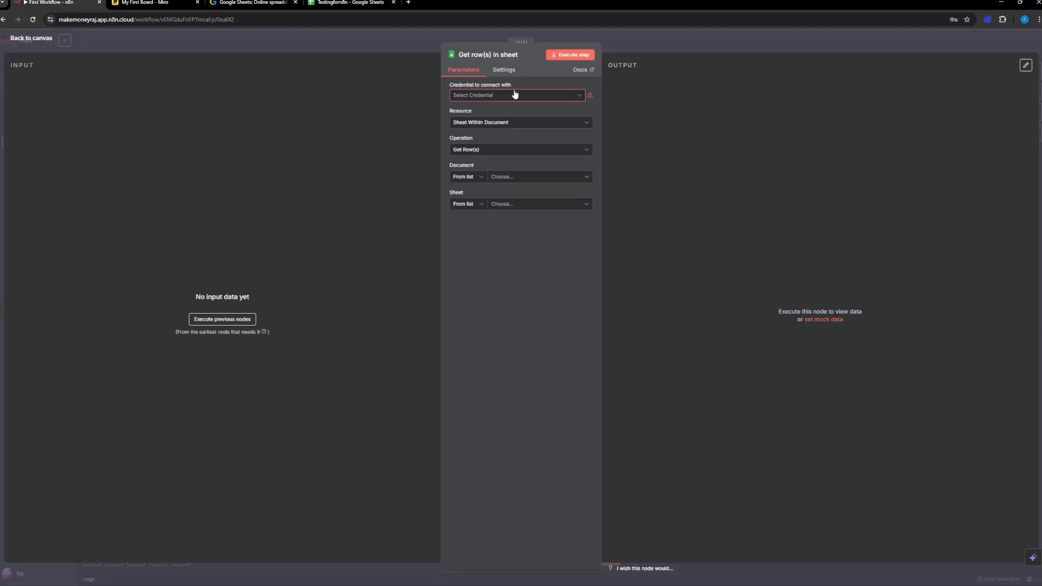
{"action": "left_click", "coordinate": [350, 3]}
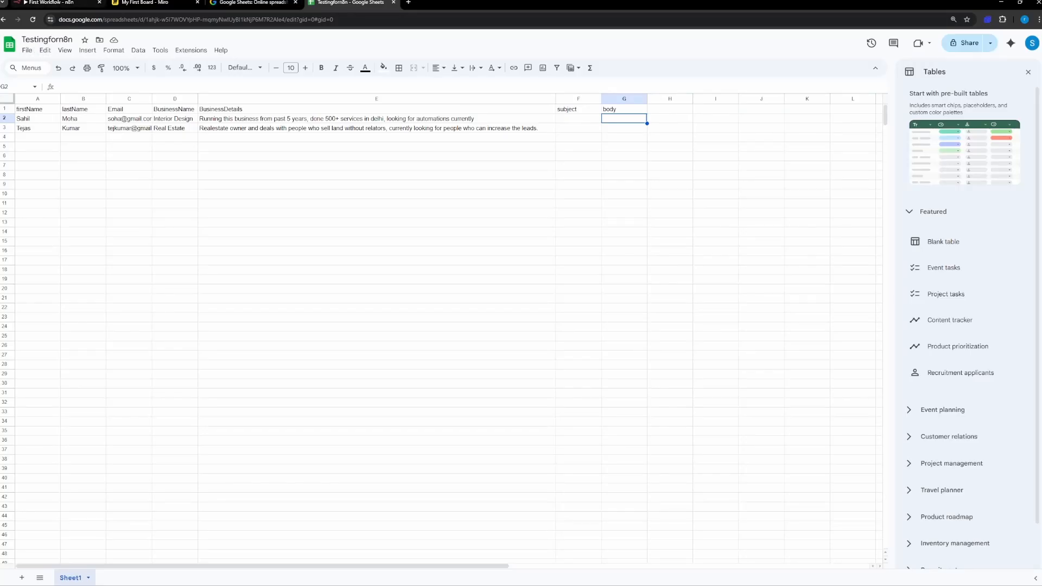
{"action": "left_click", "coordinate": [60, 3]}
{"action": "left_click", "coordinate": [347, 3]}
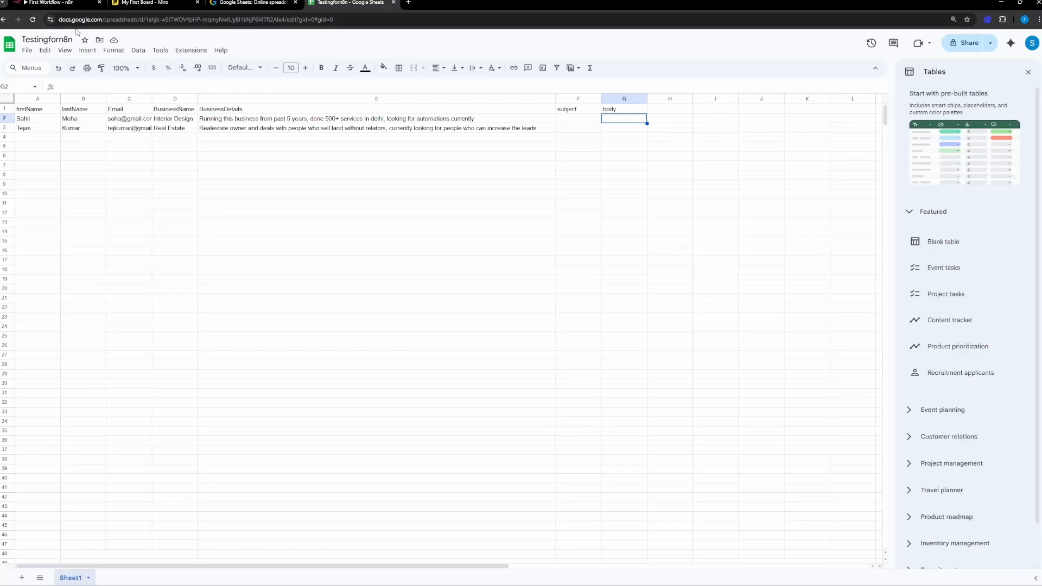
Step: Switch to the n8n workflow and create a Google Sheets OAuth2 credential for the Get row(s) node by signing in with Google
{"action": "left_click", "coordinate": [60, 2]}
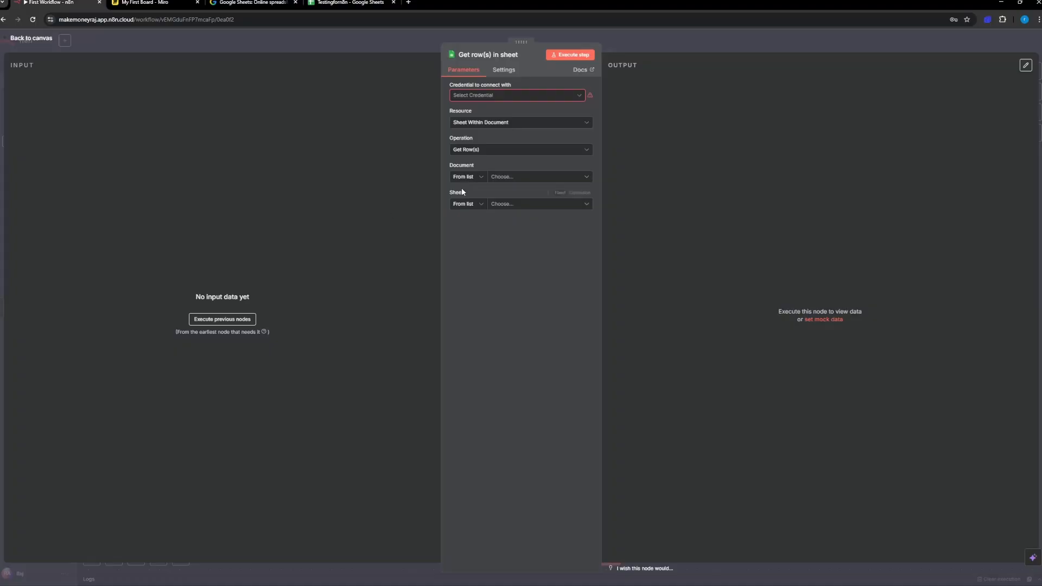
{"action": "left_click", "coordinate": [526, 94]}
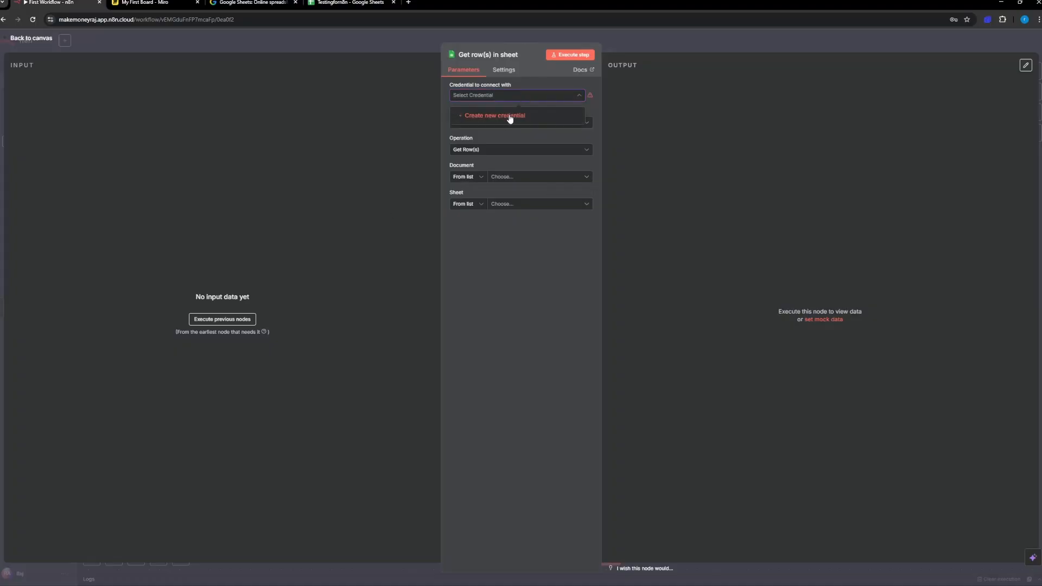
{"action": "left_click", "coordinate": [509, 116]}
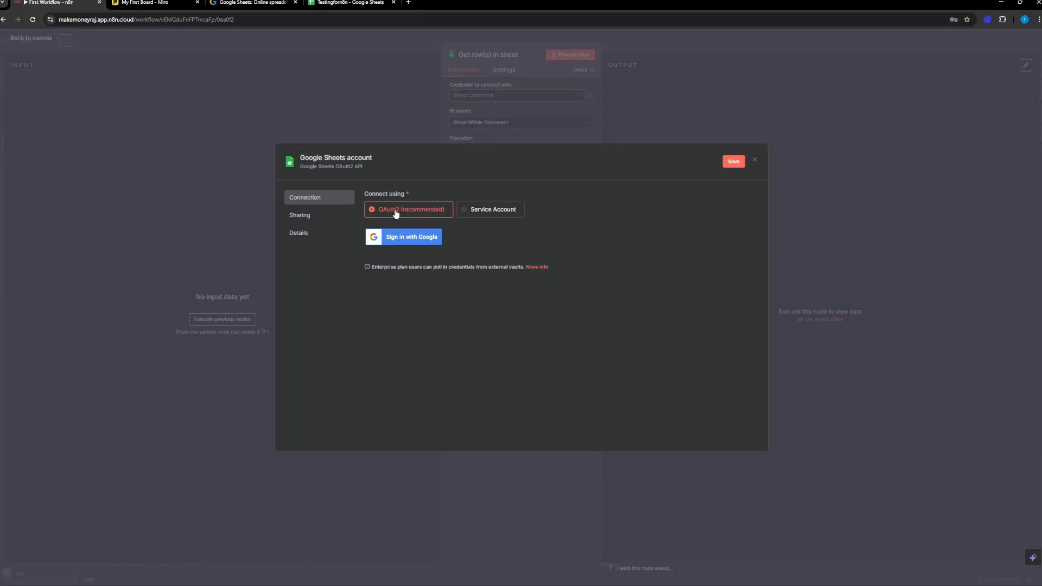
{"action": "left_click", "coordinate": [403, 238]}
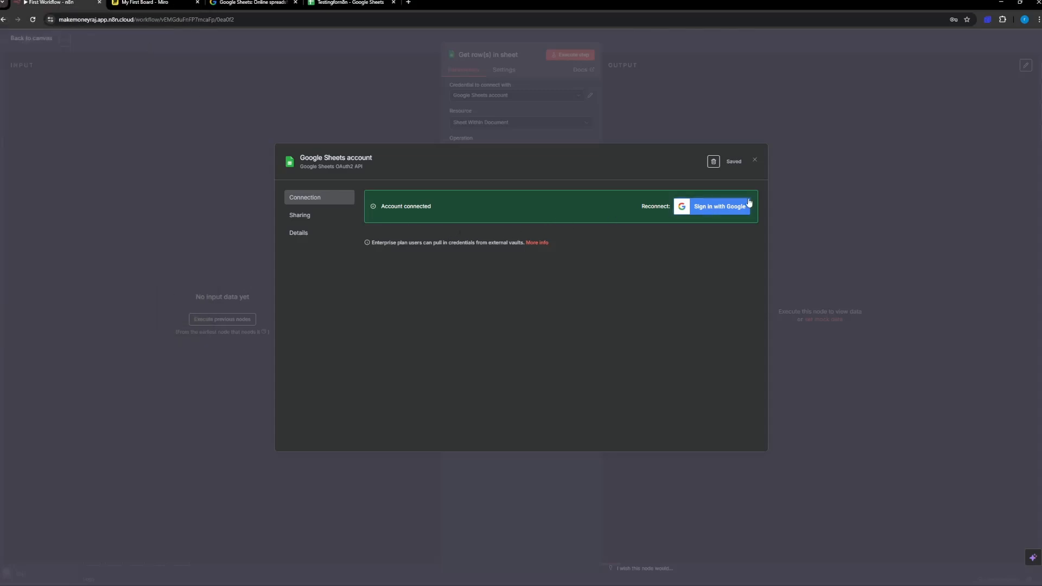
{"action": "left_click", "coordinate": [756, 162]}
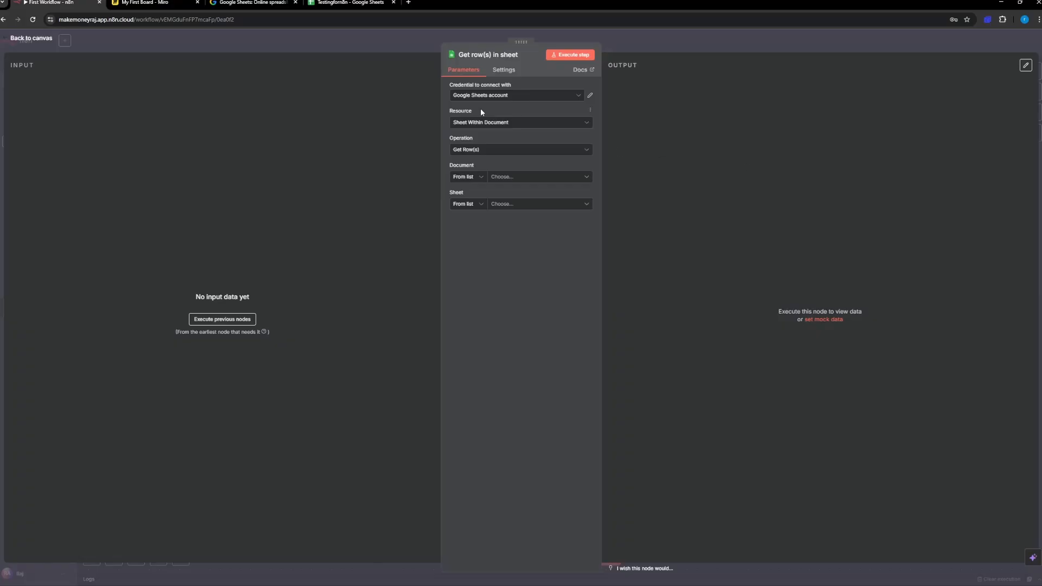
Step: Choose Sheet Within Document as the node's resource and Get Row(s) as its operation
{"action": "left_click", "coordinate": [483, 124]}
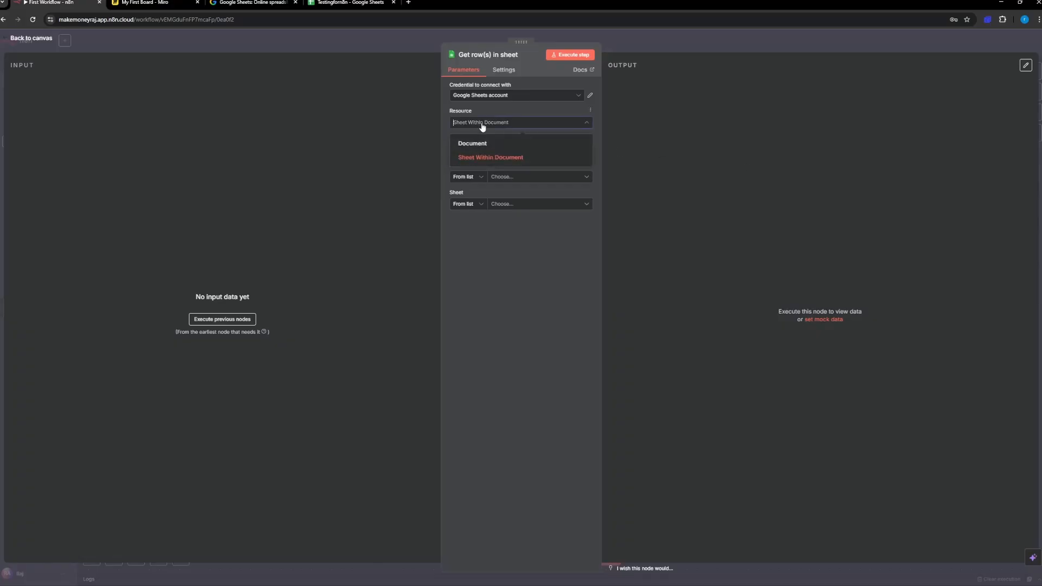
{"action": "left_click", "coordinate": [492, 161]}
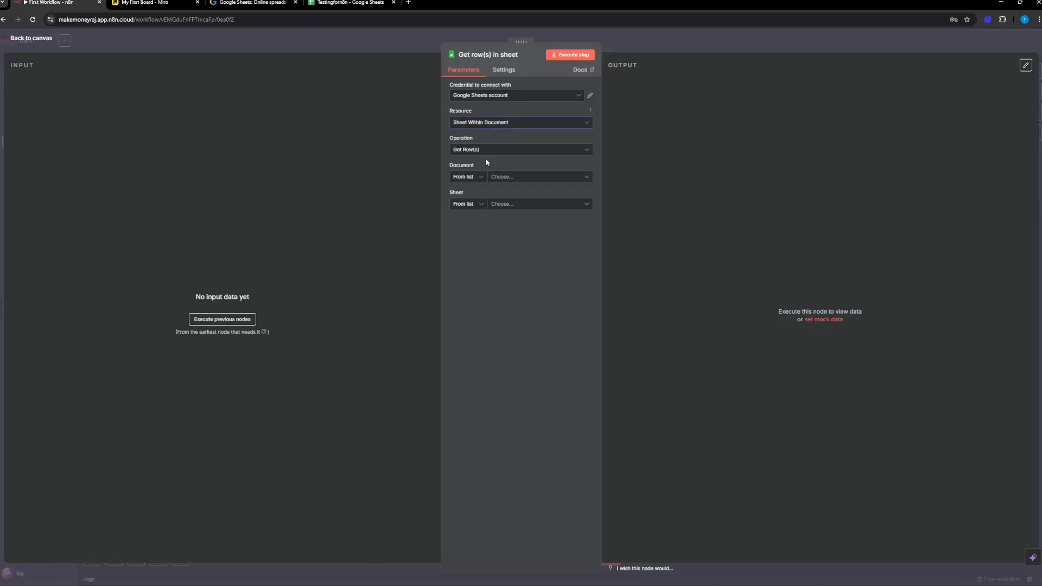
{"action": "left_click", "coordinate": [479, 154]}
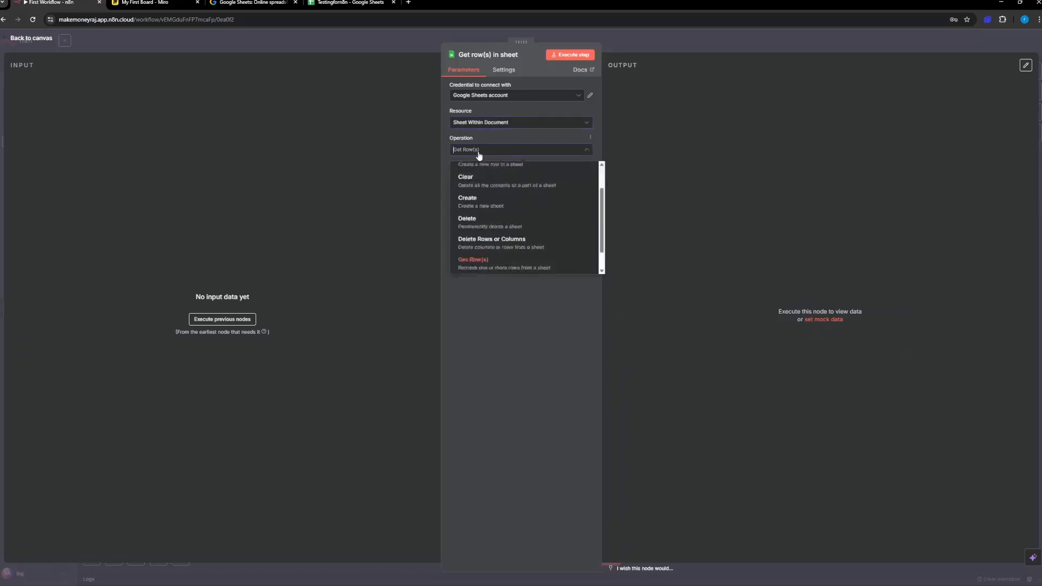
{"action": "left_click", "coordinate": [481, 266]}
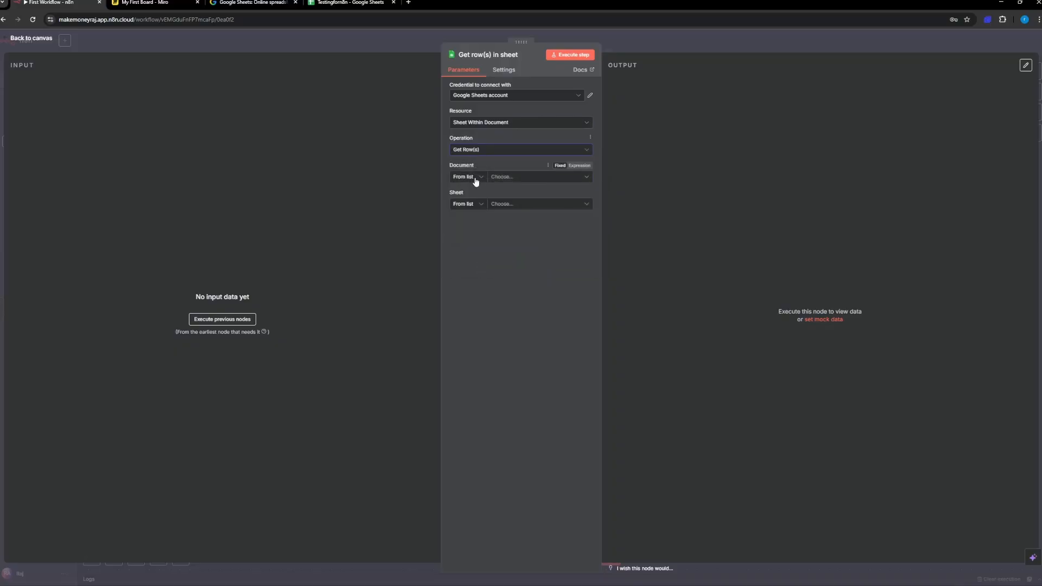
Step: Select Testingforn8n from the list as the node's document and Sheet1 as the sheet to read
{"action": "left_click", "coordinate": [517, 180]}
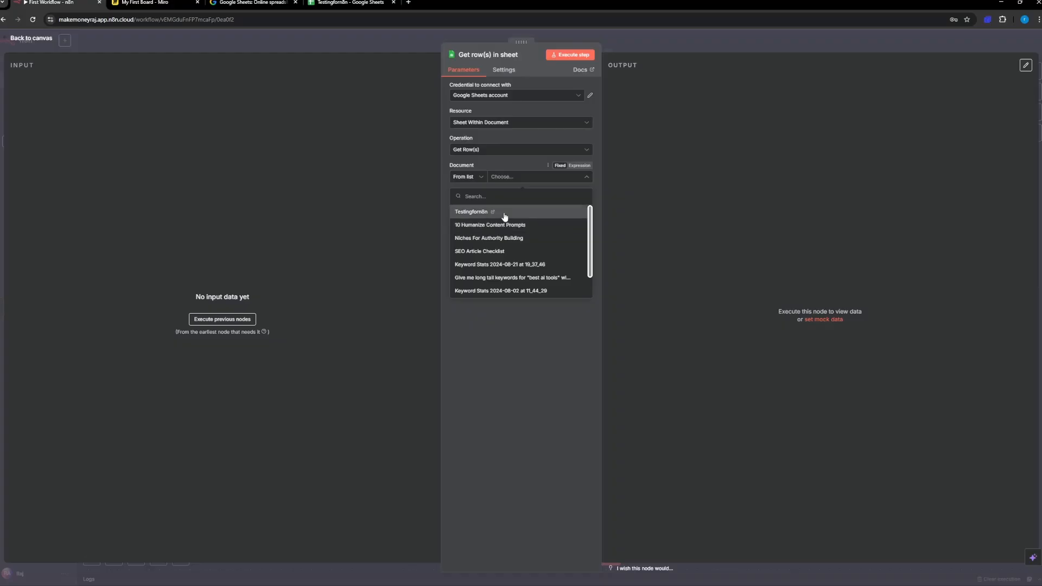
{"action": "scroll", "coordinate": [517, 233], "scroll_direction": "down", "scroll_amount": 2}
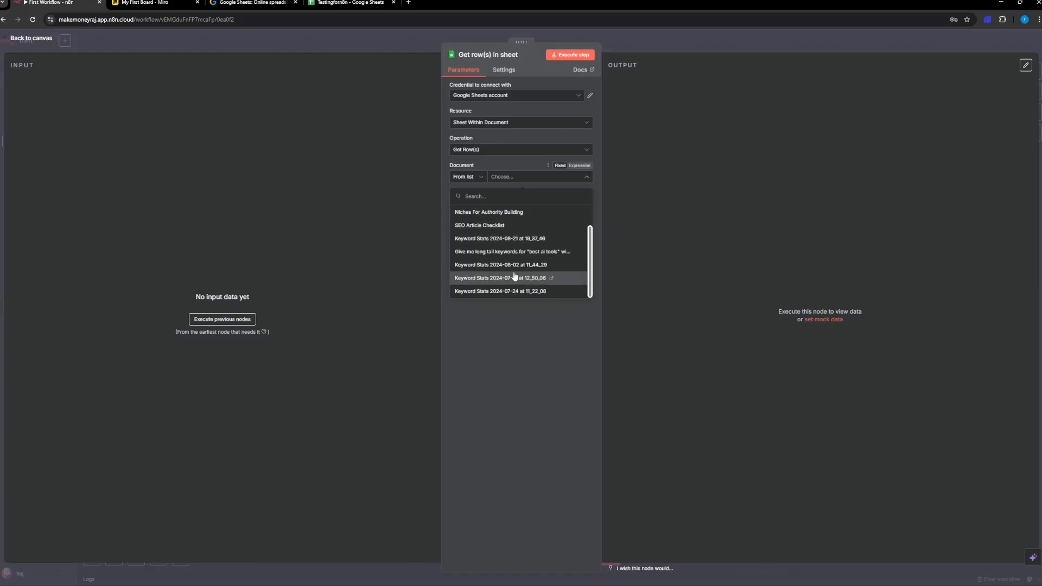
{"action": "scroll", "coordinate": [492, 261], "scroll_direction": "up", "scroll_amount": 2}
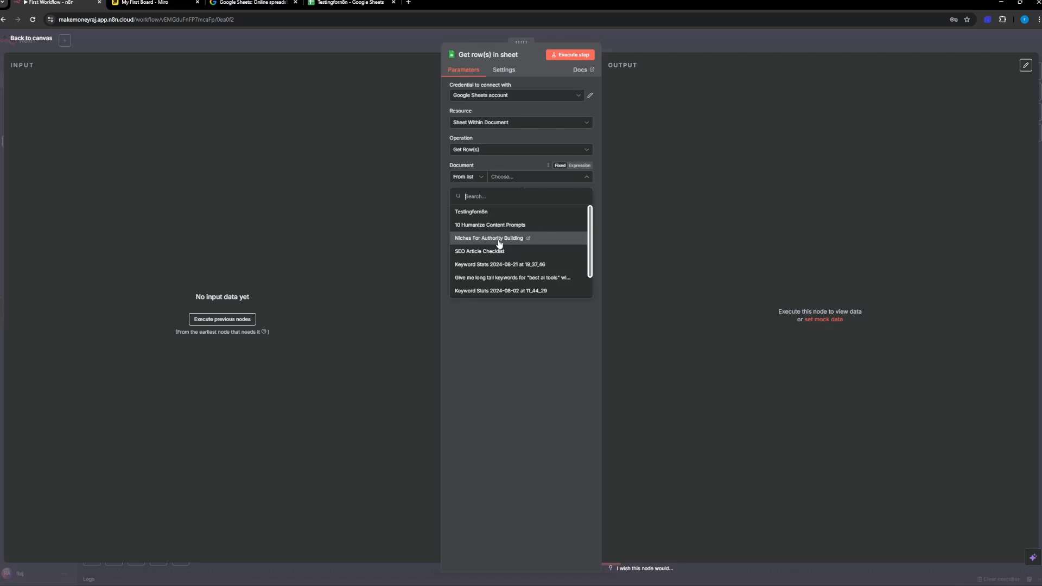
{"action": "left_click", "coordinate": [511, 214]}
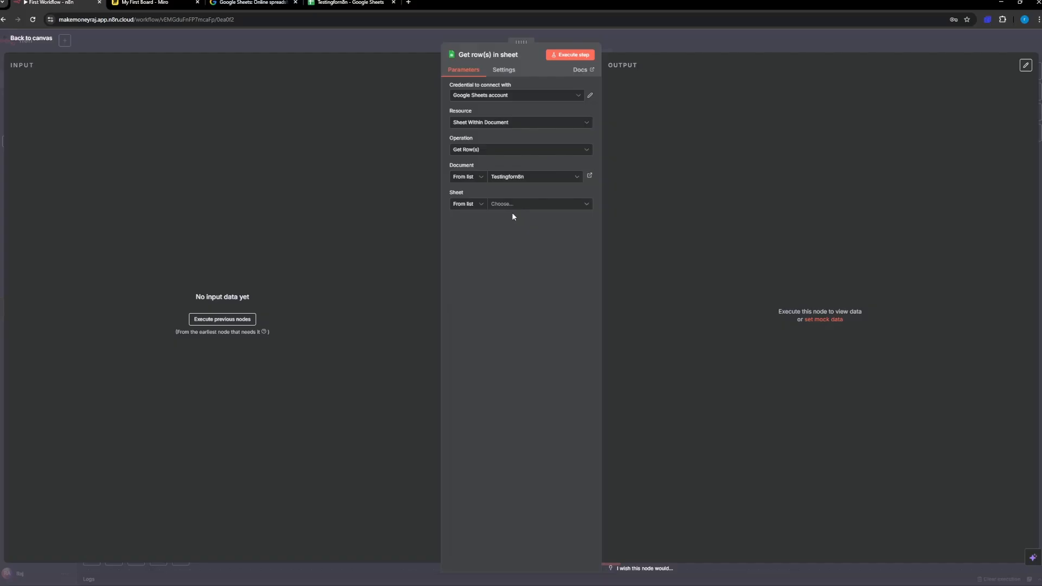
{"action": "left_click", "coordinate": [467, 212]}
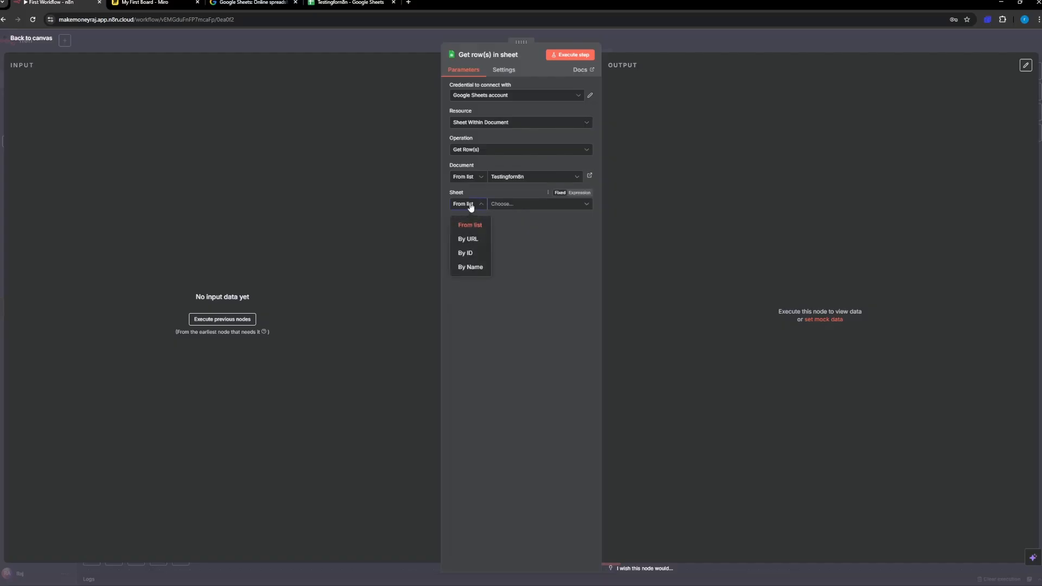
{"action": "left_click", "coordinate": [465, 206]}
{"action": "left_click", "coordinate": [523, 205]}
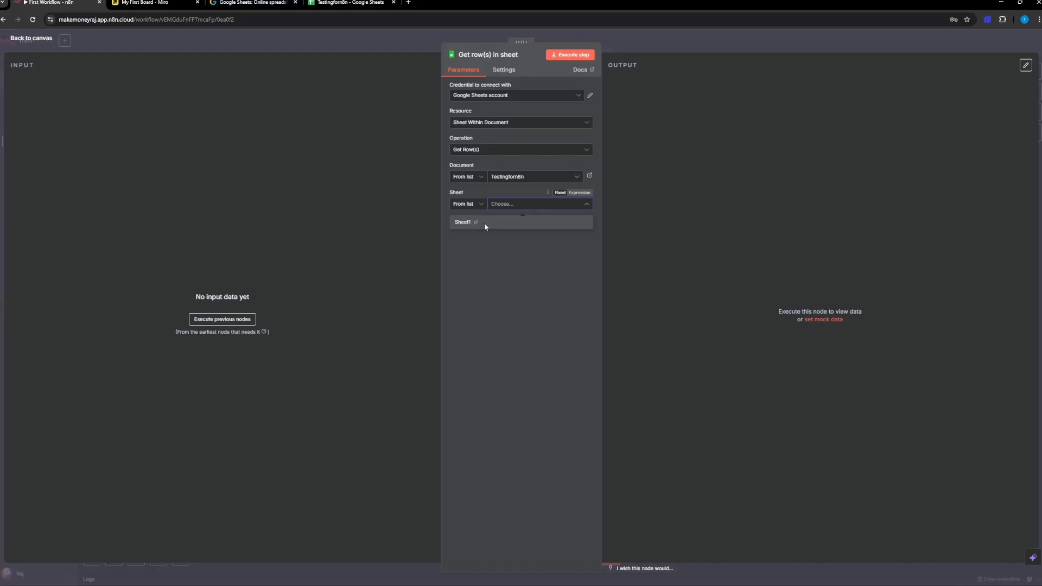
{"action": "left_click", "coordinate": [484, 224]}
Step: Check the sheet name in the Testingforn8n spreadsheet, close its Tables sidebar, and return to the n8n node in a maximized window
{"action": "left_click", "coordinate": [331, 2]}
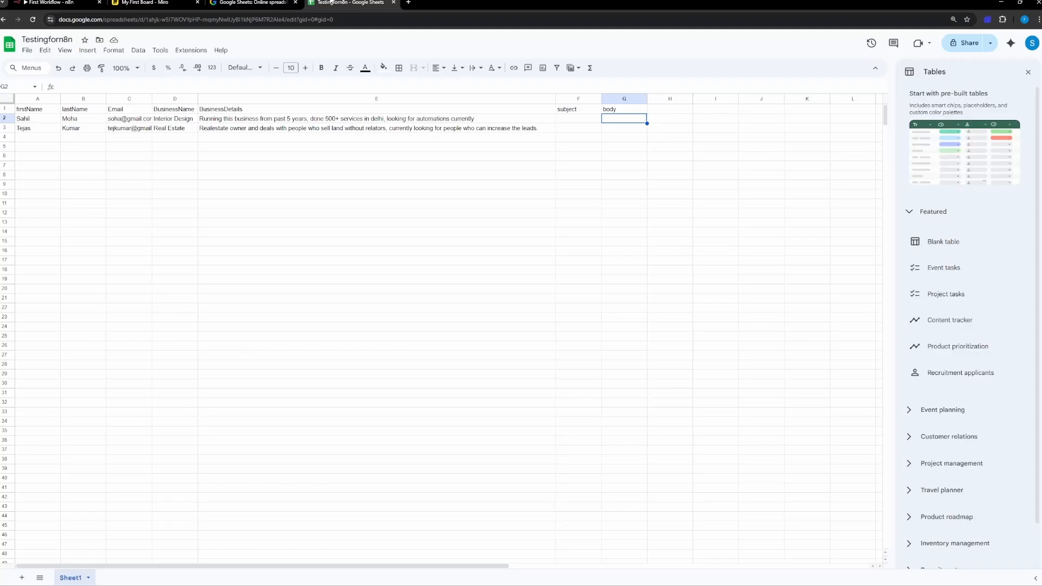
{"action": "left_click_drag", "start_coordinate": [570, 8], "coordinate": [603, 72]}
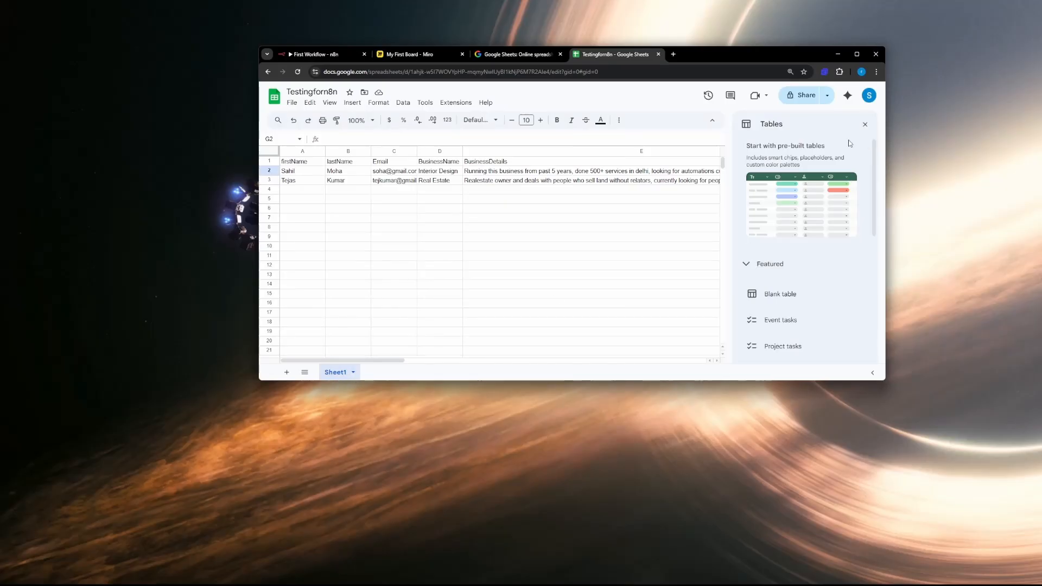
{"action": "left_click", "coordinate": [865, 124]}
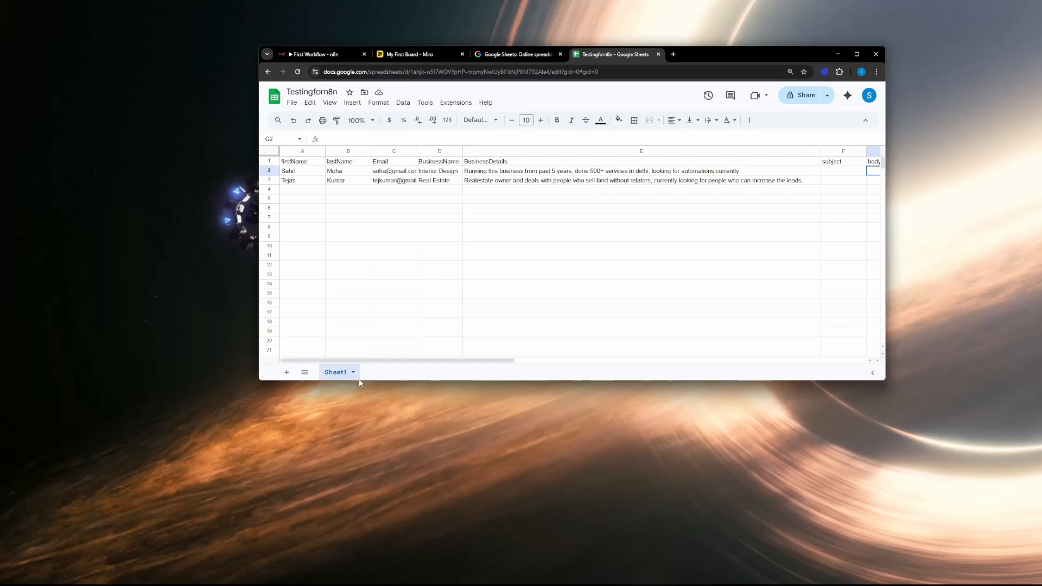
{"action": "left_click", "coordinate": [293, 57]}
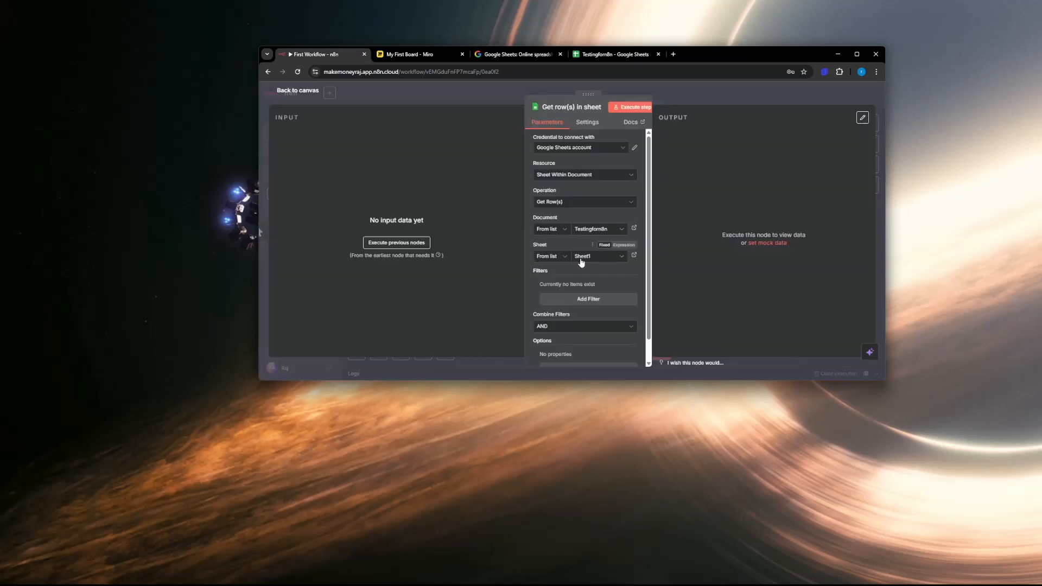
{"action": "double_click", "coordinate": [745, 54]}
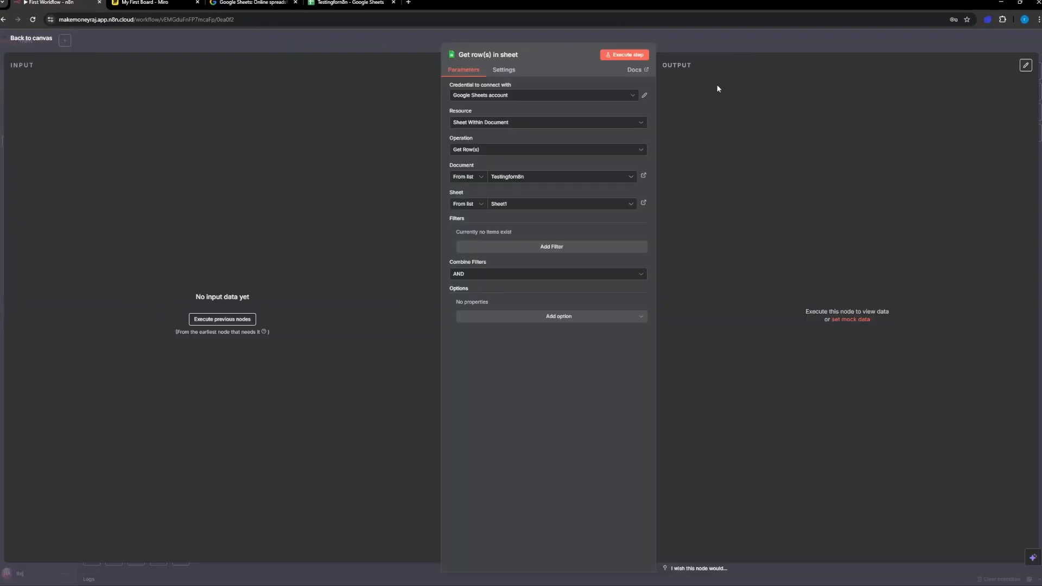
{"action": "left_click", "coordinate": [522, 248]}
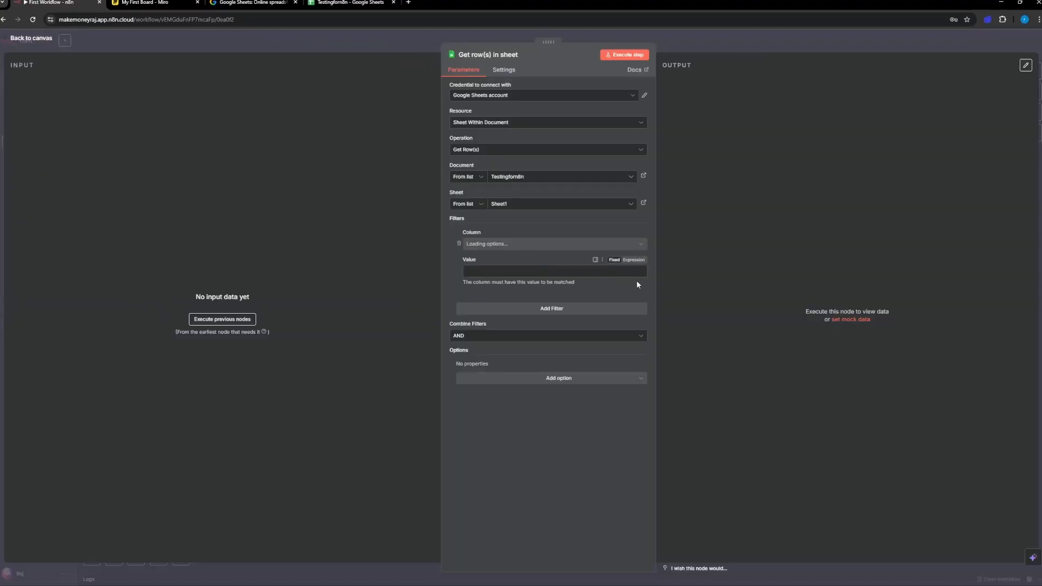
{"action": "left_click", "coordinate": [459, 244]}
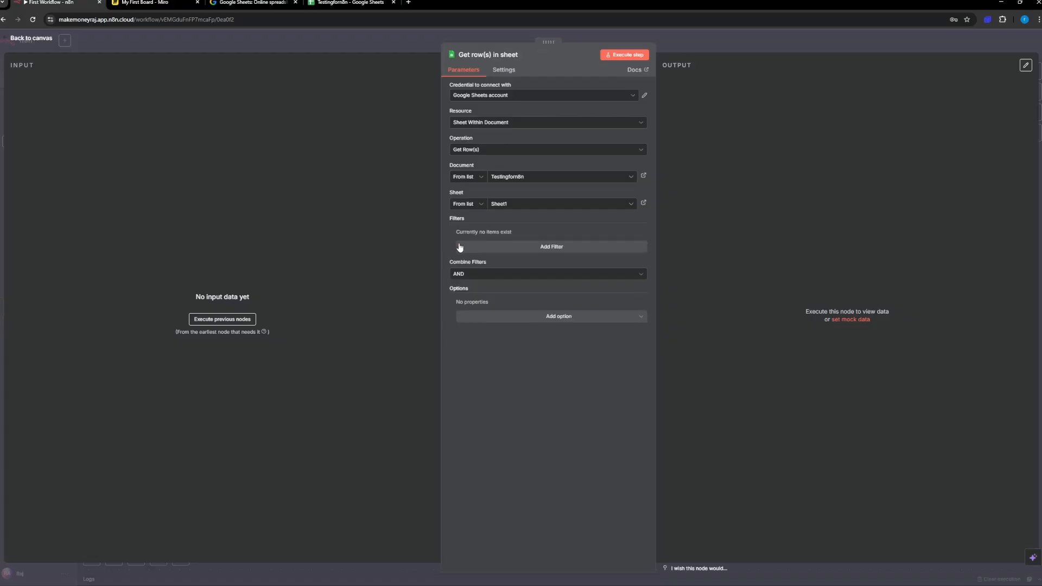
{"action": "left_click", "coordinate": [514, 316]}
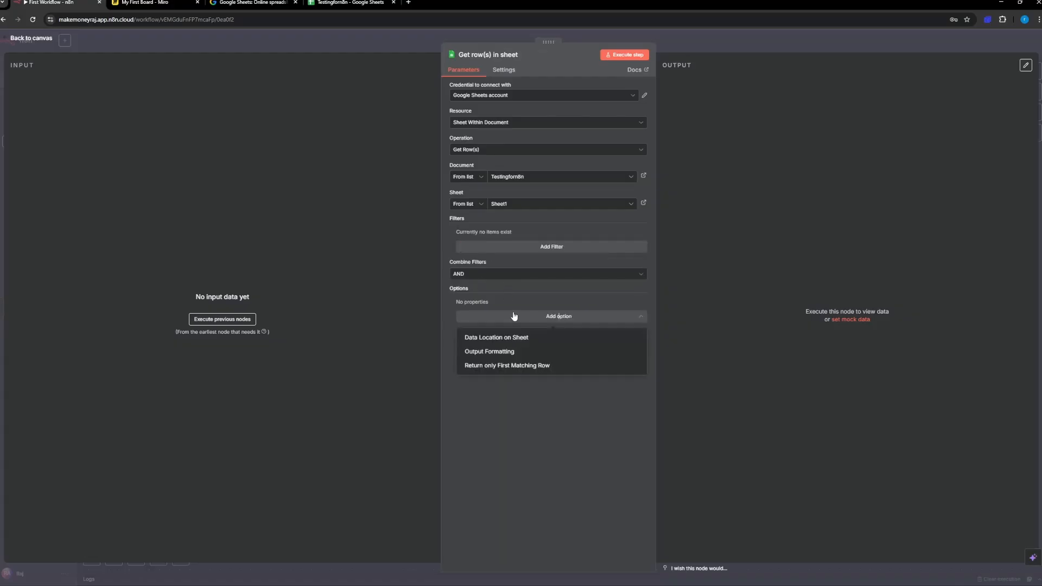
{"action": "left_click", "coordinate": [497, 352]}
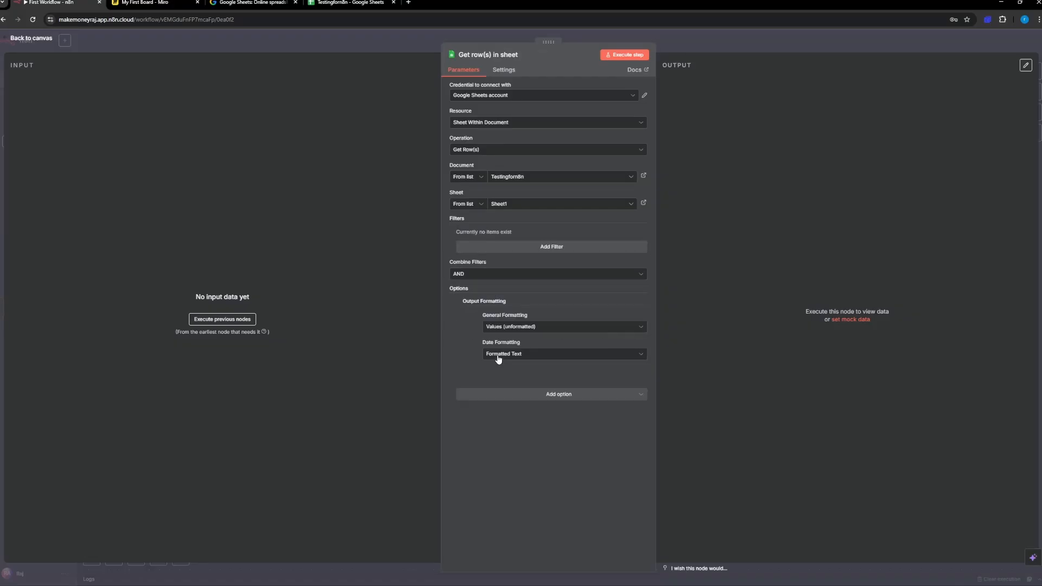
{"action": "left_click", "coordinate": [459, 302]}
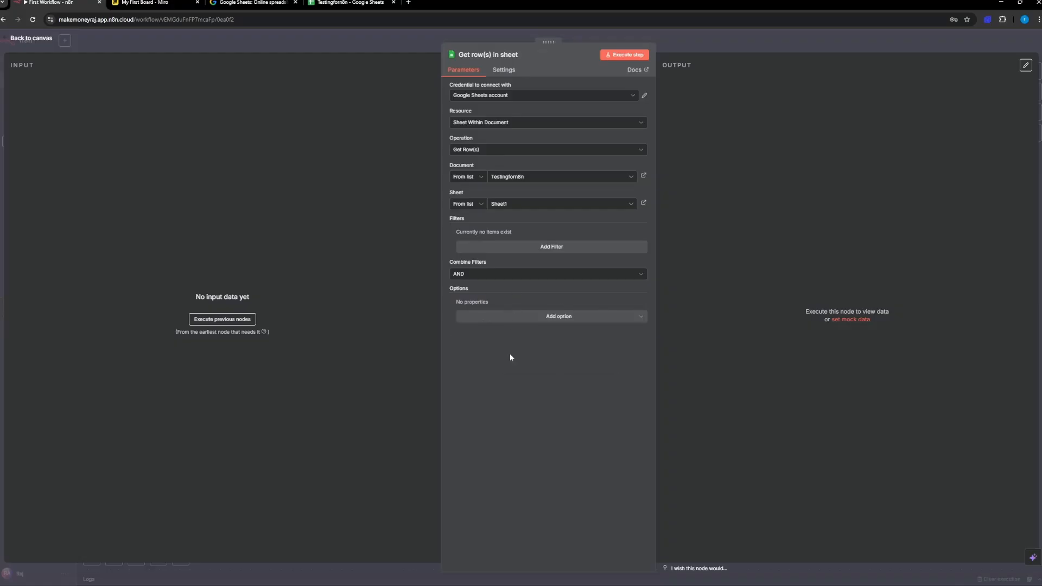
Step: Execute the Get row(s) node and compare its output fields with the header row of the Testingforn8n spreadsheet
{"action": "left_click", "coordinate": [628, 56]}
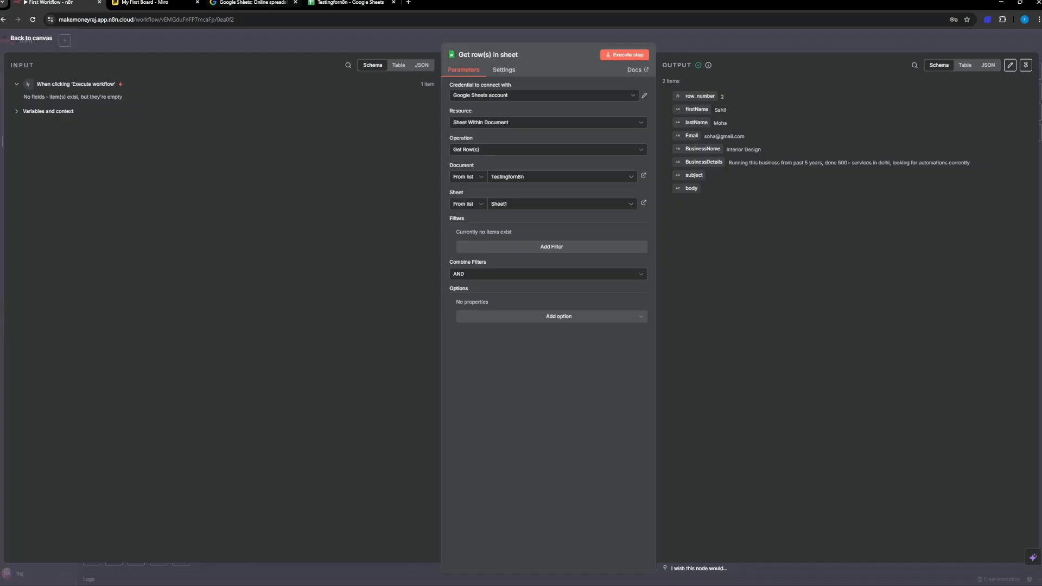
{"action": "left_click", "coordinate": [348, 3]}
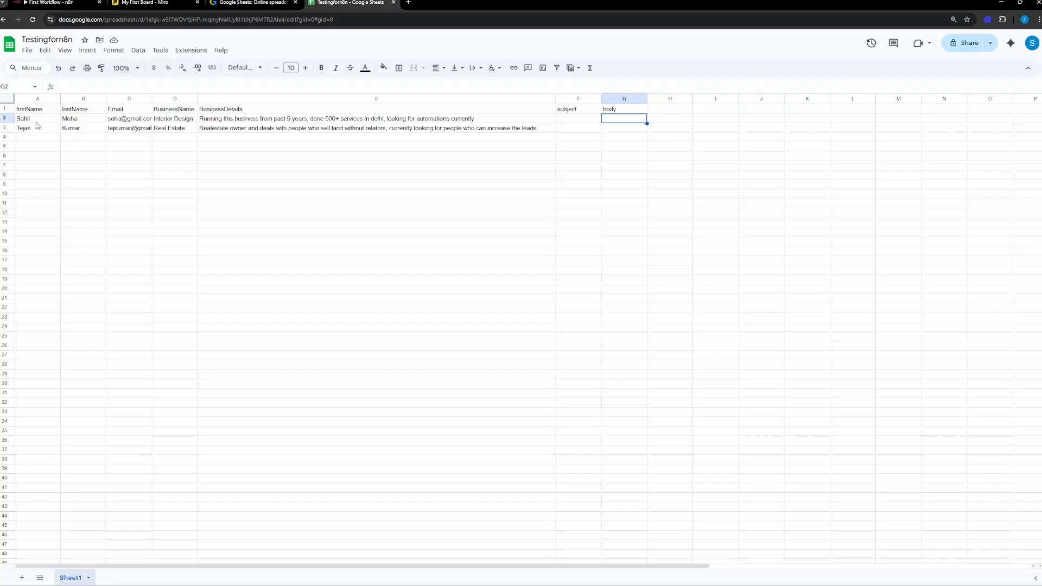
{"action": "left_click", "coordinate": [5, 109]}
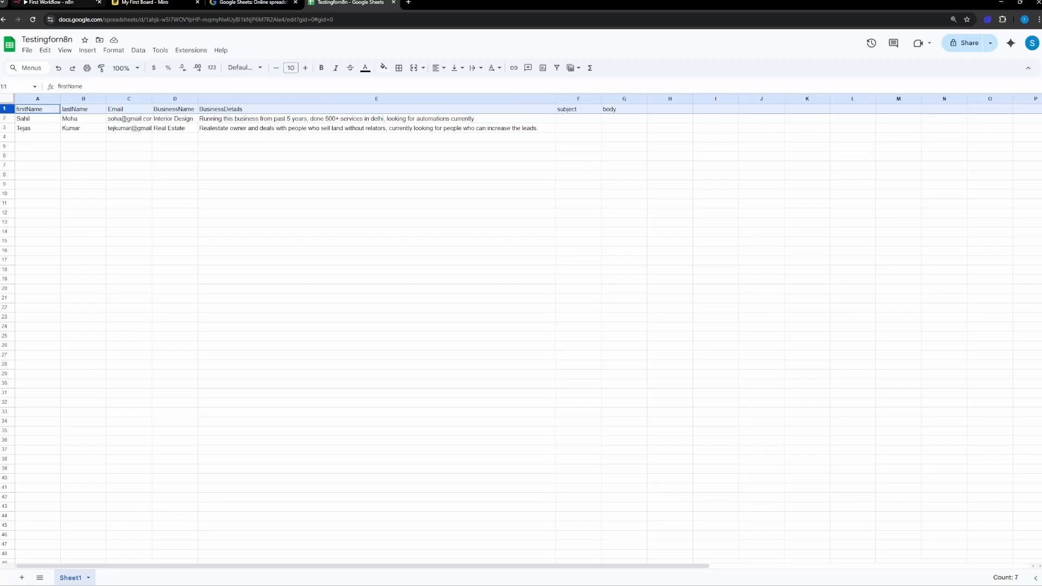
Step: Switch to the Miro board and handwrite the heading "Json" in an empty area beyond the existing sketch
{"action": "left_click", "coordinate": [158, 3]}
{"action": "scroll", "coordinate": [535, 235], "scroll_direction": "down", "scroll_amount": 5}
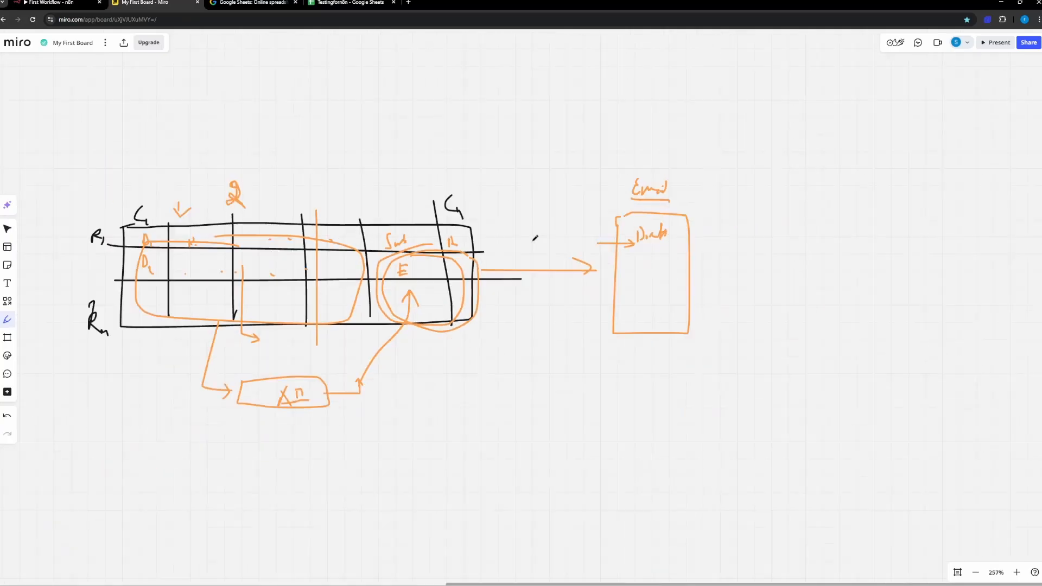
{"action": "scroll", "coordinate": [346, 251], "scroll_direction": "right", "scroll_amount": 5}
{"action": "scroll", "coordinate": [345, 250], "scroll_direction": "right", "scroll_amount": 5}
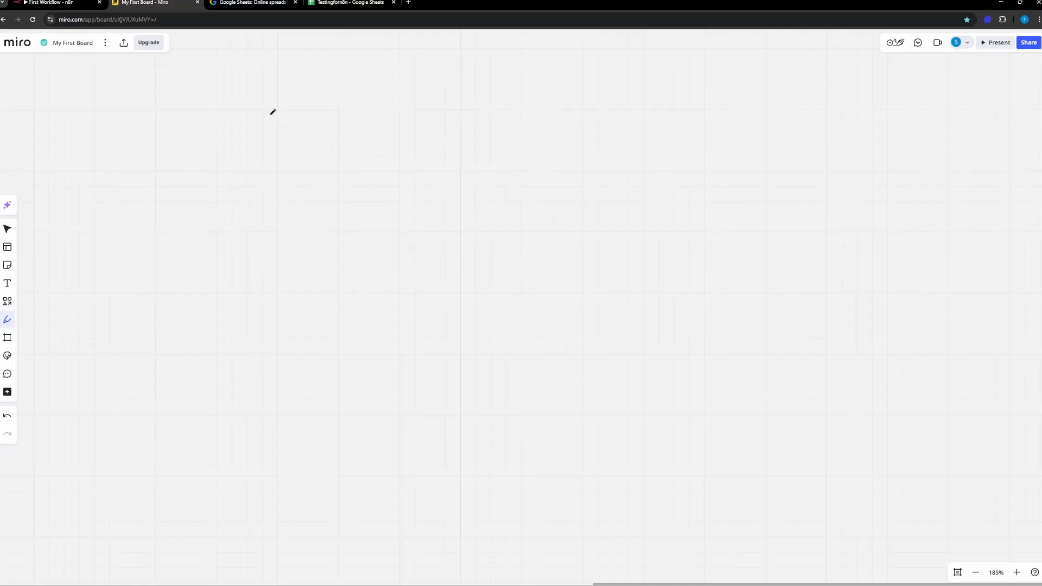
{"action": "left_click_drag", "start_coordinate": [273, 113], "coordinate": [226, 153]}
{"action": "left_click_drag", "start_coordinate": [227, 115], "coordinate": [283, 101]}
{"action": "mouse_move", "coordinate": [271, 133]}
{"action": "left_mouse_down"}
{"action": "mouse_move", "coordinate": [275, 158]}
{"action": "mouse_move", "coordinate": [330, 99]}
{"action": "left_mouse_up"}
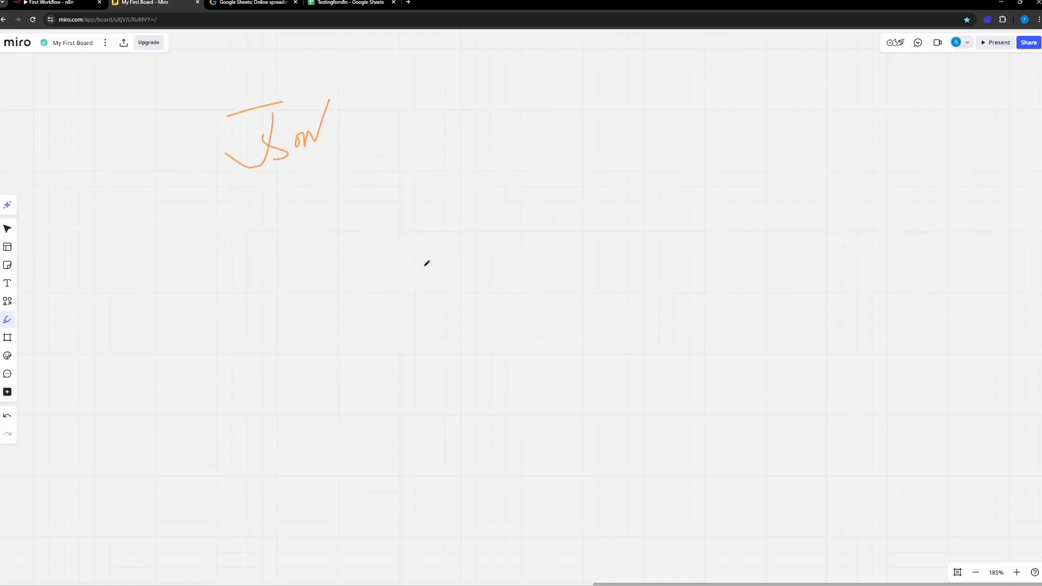
Step: Draw an opening and a closing curly brace near the Json heading, and handwrite a Name assignment with a sample name farther along
{"action": "left_click_drag", "start_coordinate": [441, 169], "coordinate": [439, 226]}
{"action": "mouse_move", "coordinate": [423, 321]}
{"action": "left_mouse_down"}
{"action": "mouse_move", "coordinate": [439, 328]}
{"action": "mouse_move", "coordinate": [417, 407]}
{"action": "left_mouse_up"}
{"action": "left_click_drag", "start_coordinate": [623, 225], "coordinate": [254, 340]}
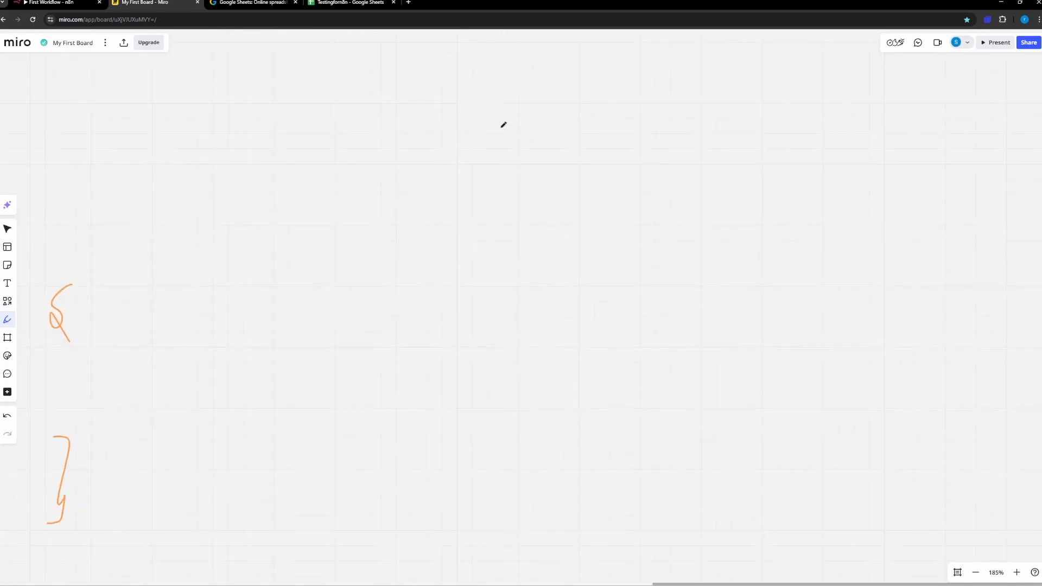
{"action": "mouse_move", "coordinate": [488, 130]}
{"action": "left_mouse_down"}
{"action": "mouse_move", "coordinate": [483, 147]}
{"action": "mouse_move", "coordinate": [507, 120]}
{"action": "mouse_move", "coordinate": [528, 153]}
{"action": "mouse_move", "coordinate": [545, 144]}
{"action": "mouse_move", "coordinate": [589, 155]}
{"action": "left_mouse_up"}
{"action": "mouse_move", "coordinate": [600, 137]}
{"action": "left_mouse_down"}
{"action": "mouse_move", "coordinate": [600, 173]}
{"action": "mouse_move", "coordinate": [608, 158]}
{"action": "left_mouse_up"}
{"action": "mouse_move", "coordinate": [619, 152]}
{"action": "left_mouse_down"}
{"action": "mouse_move", "coordinate": [628, 148]}
{"action": "mouse_move", "coordinate": [616, 172]}
{"action": "left_mouse_up"}
{"action": "left_click_drag", "start_coordinate": [630, 141], "coordinate": [631, 143]}
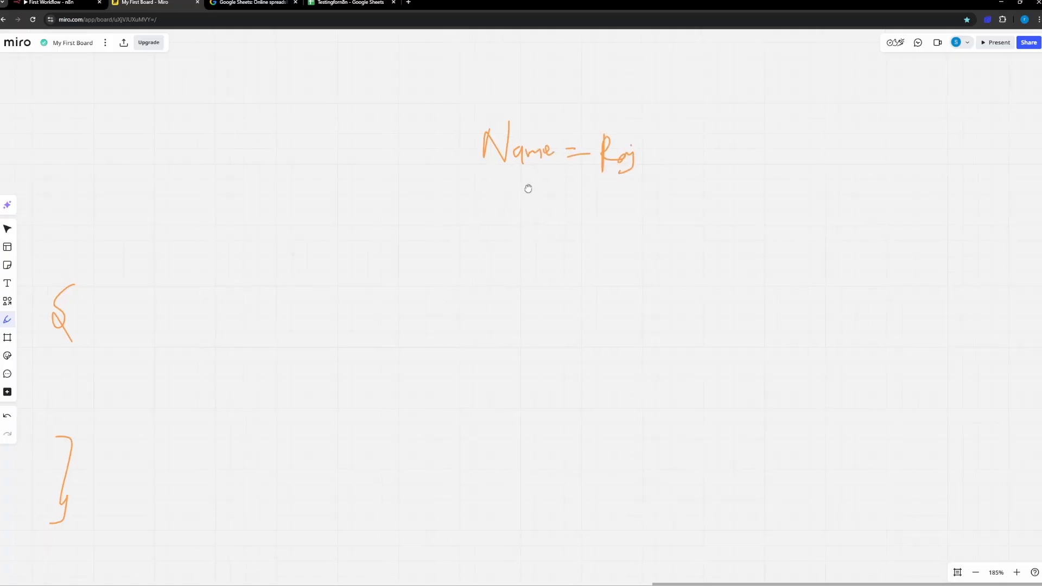
{"action": "scroll", "coordinate": [528, 189], "scroll_direction": "left", "scroll_amount": 5}
{"action": "scroll", "coordinate": [529, 188], "scroll_direction": "down", "scroll_amount": 2}
{"action": "left_click_drag", "start_coordinate": [483, 189], "coordinate": [522, 200]}
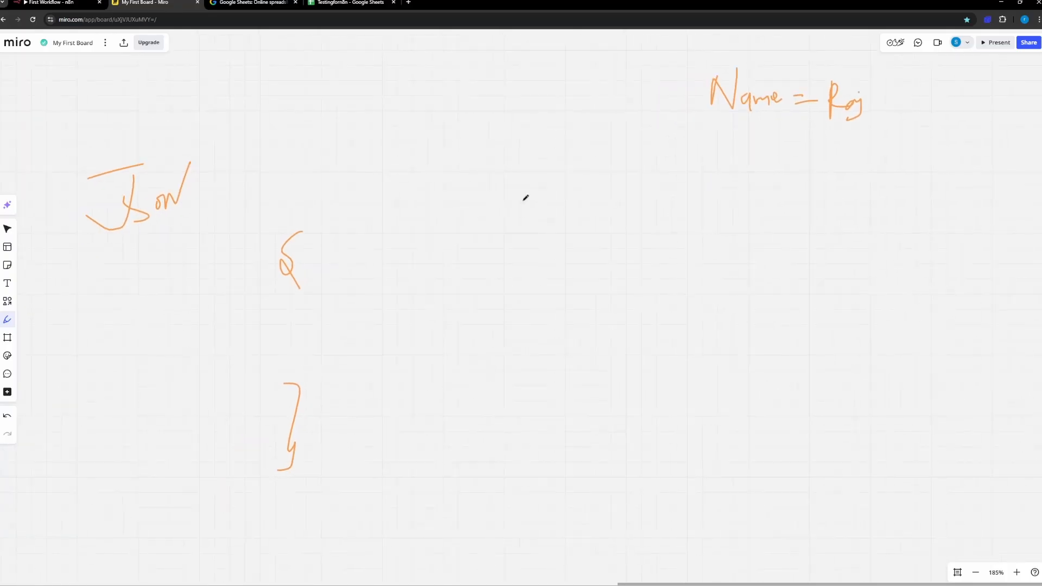
{"action": "left_click_drag", "start_coordinate": [493, 244], "coordinate": [535, 217]}
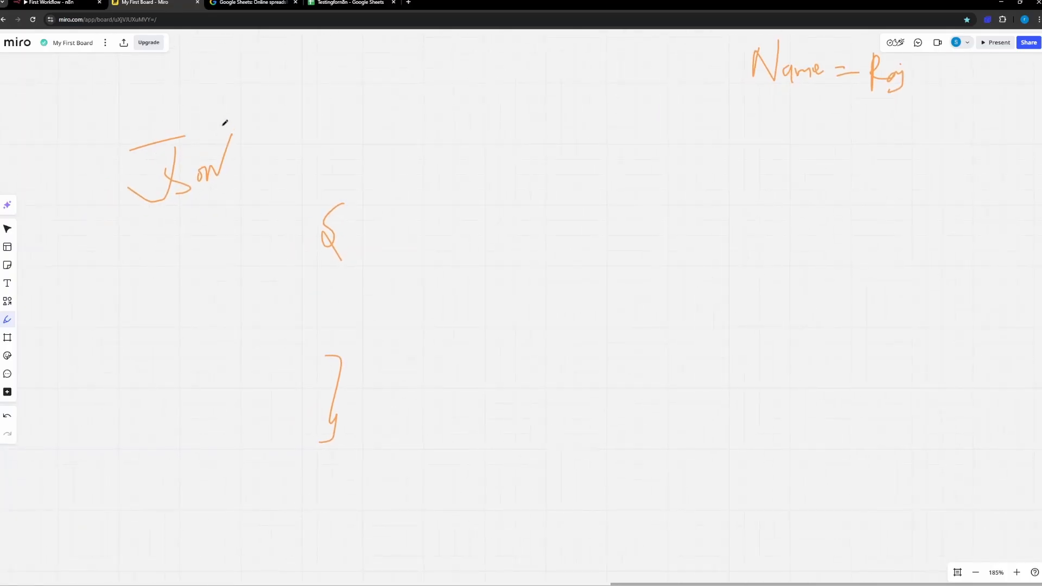
{"action": "mouse_move", "coordinate": [208, 118]}
{"action": "left_mouse_down"}
{"action": "mouse_move", "coordinate": [119, 136]}
{"action": "mouse_move", "coordinate": [172, 104]}
{"action": "left_mouse_up"}
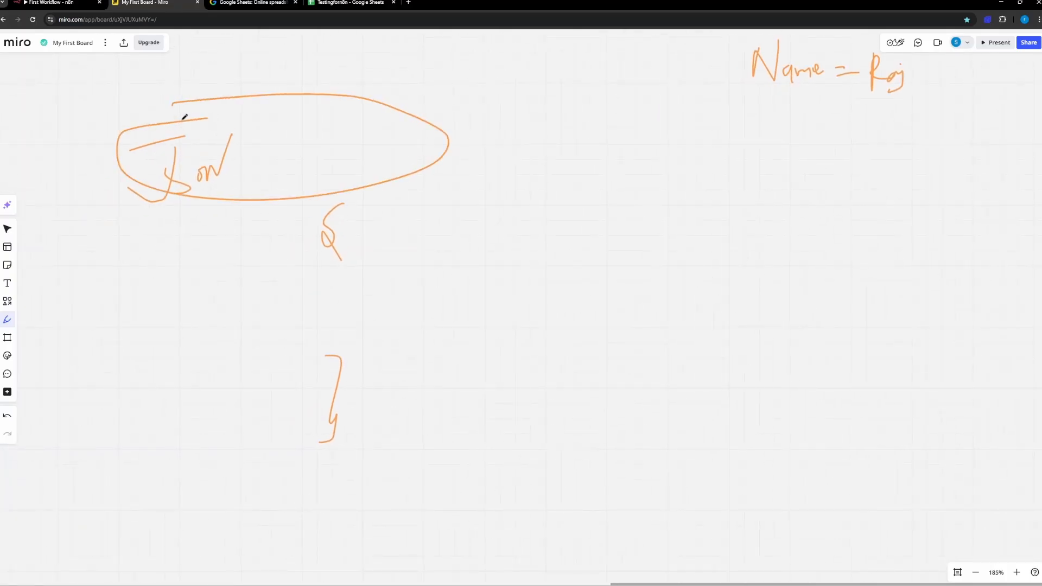
{"action": "key", "text": "ctrl+z"}
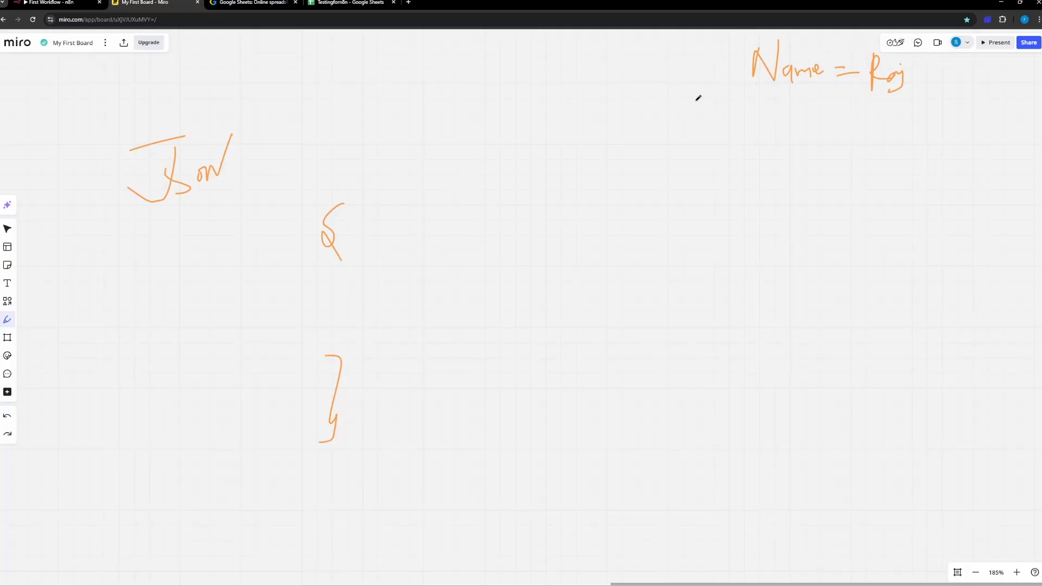
Step: Change the pen to a dark colour and write the Name key and sample name as a quoted, colon-separated pair between the braces
{"action": "left_click", "coordinate": [7, 321]}
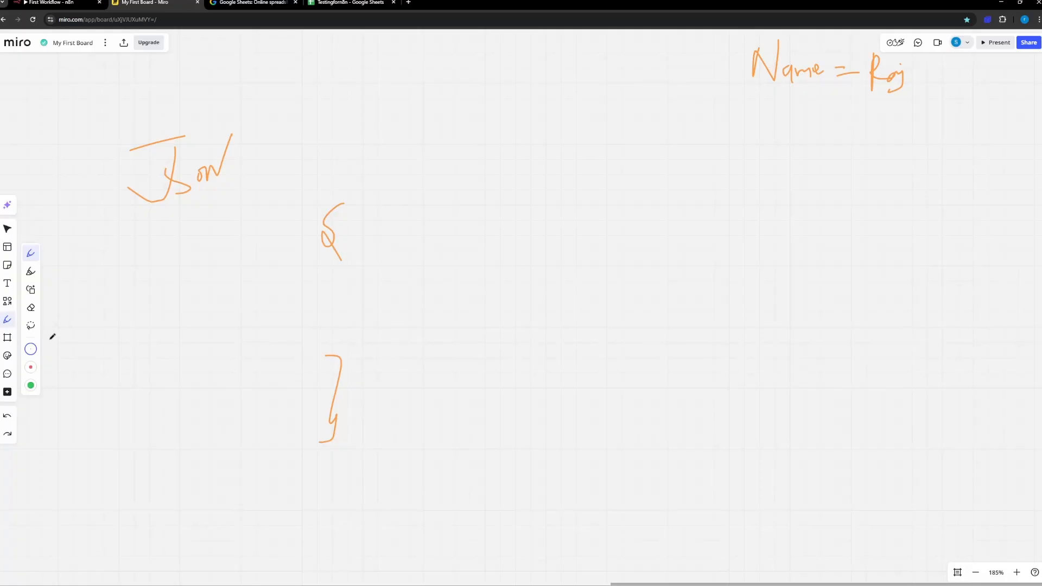
{"action": "left_click", "coordinate": [31, 349]}
{"action": "left_click", "coordinate": [112, 390]}
{"action": "left_click_drag", "start_coordinate": [395, 248], "coordinate": [397, 256]}
{"action": "left_click_drag", "start_coordinate": [399, 248], "coordinate": [400, 256]}
{"action": "left_click_drag", "start_coordinate": [463, 247], "coordinate": [462, 253]}
{"action": "mouse_move", "coordinate": [467, 246]}
{"action": "left_mouse_down"}
{"action": "mouse_move", "coordinate": [413, 274]}
{"action": "mouse_move", "coordinate": [412, 286]}
{"action": "left_mouse_up"}
{"action": "left_click_drag", "start_coordinate": [412, 262], "coordinate": [458, 276]}
{"action": "left_click", "coordinate": [474, 265]}
{"action": "left_click_drag", "start_coordinate": [496, 246], "coordinate": [497, 253]}
{"action": "mouse_move", "coordinate": [499, 245]}
{"action": "left_mouse_down"}
{"action": "mouse_move", "coordinate": [516, 267]}
{"action": "mouse_move", "coordinate": [543, 264]}
{"action": "mouse_move", "coordinate": [532, 284]}
{"action": "left_mouse_up"}
{"action": "left_click_drag", "start_coordinate": [549, 245], "coordinate": [549, 251]}
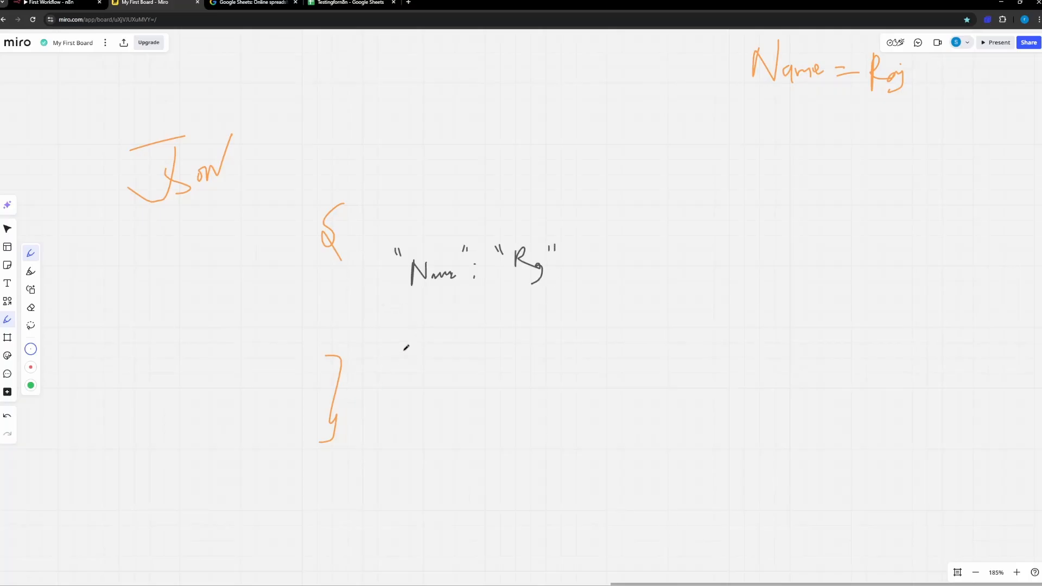
Step: Write an equals relation above the quoted pair, then mark up the pair with an outline, an underlined key and a circled value
{"action": "mouse_move", "coordinate": [420, 226]}
{"action": "left_mouse_down"}
{"action": "mouse_move", "coordinate": [420, 244]}
{"action": "mouse_move", "coordinate": [432, 217]}
{"action": "mouse_move", "coordinate": [442, 237]}
{"action": "left_mouse_up"}
{"action": "left_click", "coordinate": [440, 229]}
{"action": "mouse_move", "coordinate": [512, 214]}
{"action": "left_mouse_down"}
{"action": "mouse_move", "coordinate": [513, 233]}
{"action": "mouse_move", "coordinate": [534, 234]}
{"action": "left_mouse_up"}
{"action": "mouse_move", "coordinate": [467, 247]}
{"action": "left_mouse_down"}
{"action": "mouse_move", "coordinate": [417, 246]}
{"action": "mouse_move", "coordinate": [392, 304]}
{"action": "mouse_move", "coordinate": [492, 222]}
{"action": "mouse_move", "coordinate": [485, 232]}
{"action": "left_mouse_up"}
{"action": "mouse_move", "coordinate": [503, 270]}
{"action": "left_mouse_down"}
{"action": "mouse_move", "coordinate": [544, 263]}
{"action": "mouse_move", "coordinate": [502, 260]}
{"action": "left_mouse_up"}
{"action": "left_click_drag", "start_coordinate": [418, 285], "coordinate": [458, 281]}
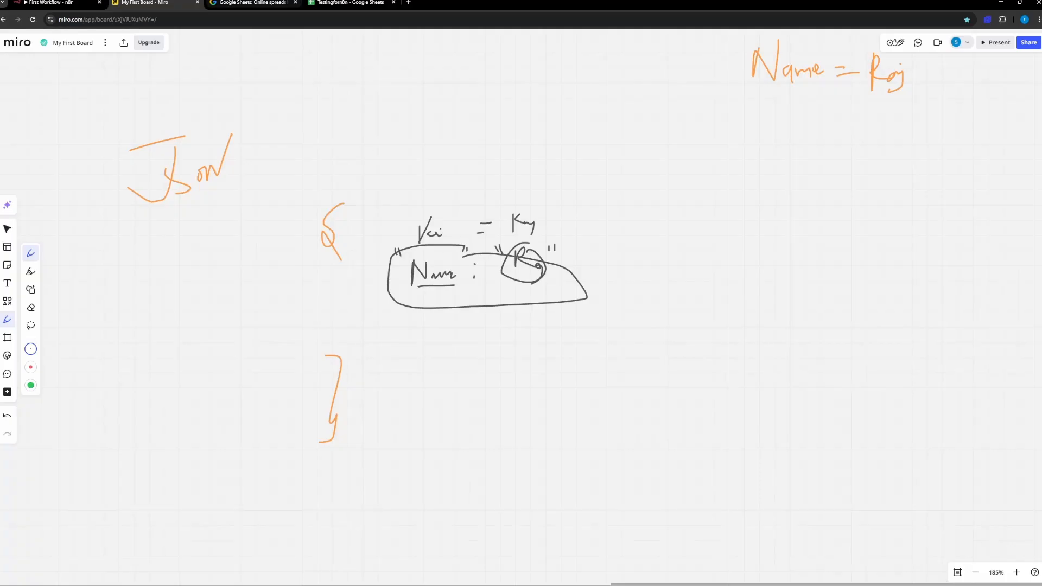
Step: Switch to the n8n node and view its output as JSON
{"action": "left_click", "coordinate": [51, 3]}
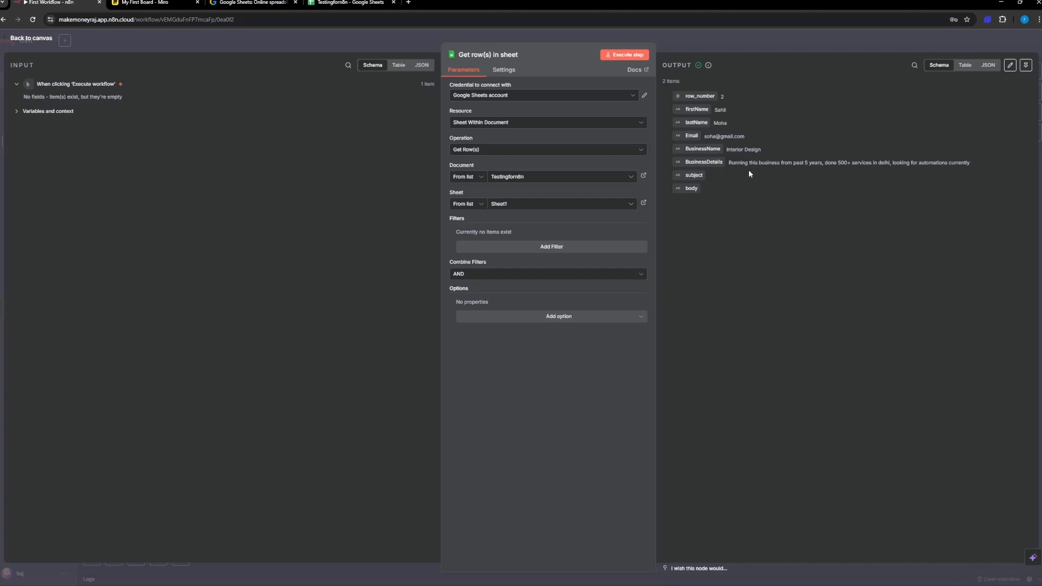
{"action": "left_click", "coordinate": [967, 67]}
{"action": "left_click", "coordinate": [986, 66]}
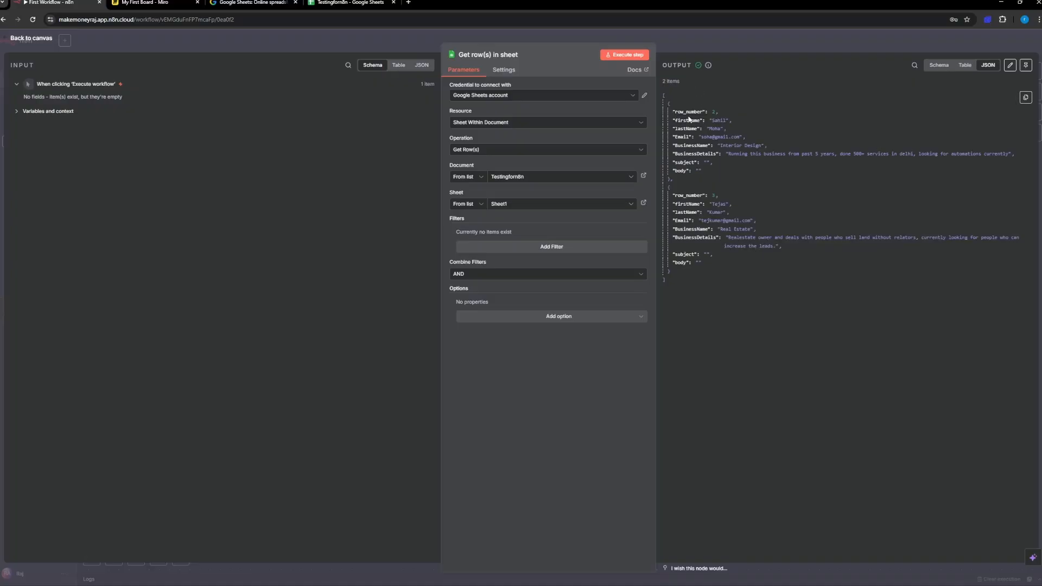
Step: Return to the Miro board and handwrite "Age = 24" below the Name assignment
{"action": "key", "text": "ctrl+Tab"}
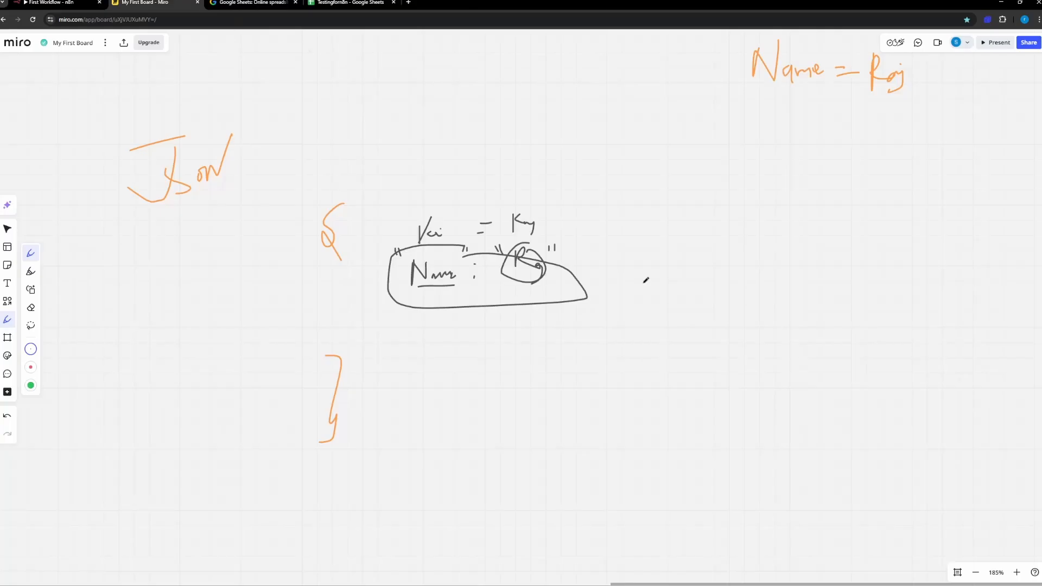
{"action": "left_click_drag", "start_coordinate": [785, 100], "coordinate": [836, 100]}
{"action": "mouse_move", "coordinate": [754, 131]}
{"action": "left_mouse_down"}
{"action": "mouse_move", "coordinate": [794, 140]}
{"action": "mouse_move", "coordinate": [856, 117]}
{"action": "mouse_move", "coordinate": [886, 122]}
{"action": "left_mouse_up"}
{"action": "left_click_drag", "start_coordinate": [883, 111], "coordinate": [878, 139]}
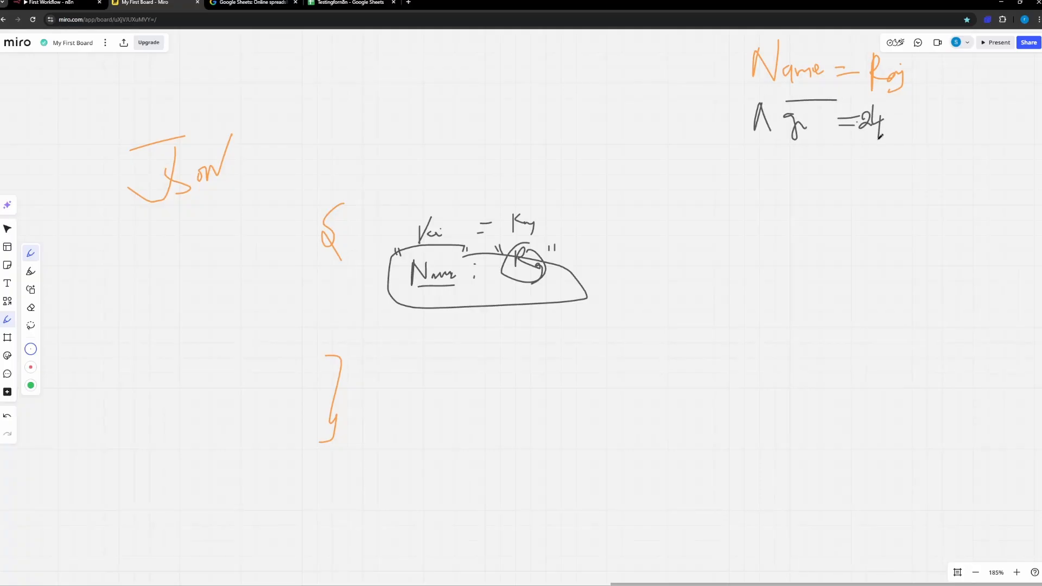
{"action": "mouse_move", "coordinate": [781, 120]}
{"action": "left_mouse_down"}
{"action": "mouse_move", "coordinate": [789, 114]}
{"action": "mouse_move", "coordinate": [780, 139]}
{"action": "mouse_move", "coordinate": [807, 128]}
{"action": "left_mouse_up"}
Step: Draw a second pair of curly braces containing quoted Name and Age keys, with the sample name and 24 as their values
{"action": "mouse_move", "coordinate": [699, 245]}
{"action": "left_mouse_down"}
{"action": "mouse_move", "coordinate": [684, 271]}
{"action": "mouse_move", "coordinate": [697, 277]}
{"action": "left_mouse_up"}
{"action": "left_click_drag", "start_coordinate": [695, 372], "coordinate": [699, 400]}
{"action": "mouse_move", "coordinate": [736, 281]}
{"action": "left_mouse_down"}
{"action": "mouse_move", "coordinate": [749, 274]}
{"action": "mouse_move", "coordinate": [760, 287]}
{"action": "mouse_move", "coordinate": [806, 292]}
{"action": "mouse_move", "coordinate": [749, 322]}
{"action": "mouse_move", "coordinate": [822, 320]}
{"action": "left_mouse_up"}
{"action": "left_click", "coordinate": [783, 313]}
{"action": "left_click", "coordinate": [783, 320]}
{"action": "left_click_drag", "start_coordinate": [820, 312], "coordinate": [820, 328]}
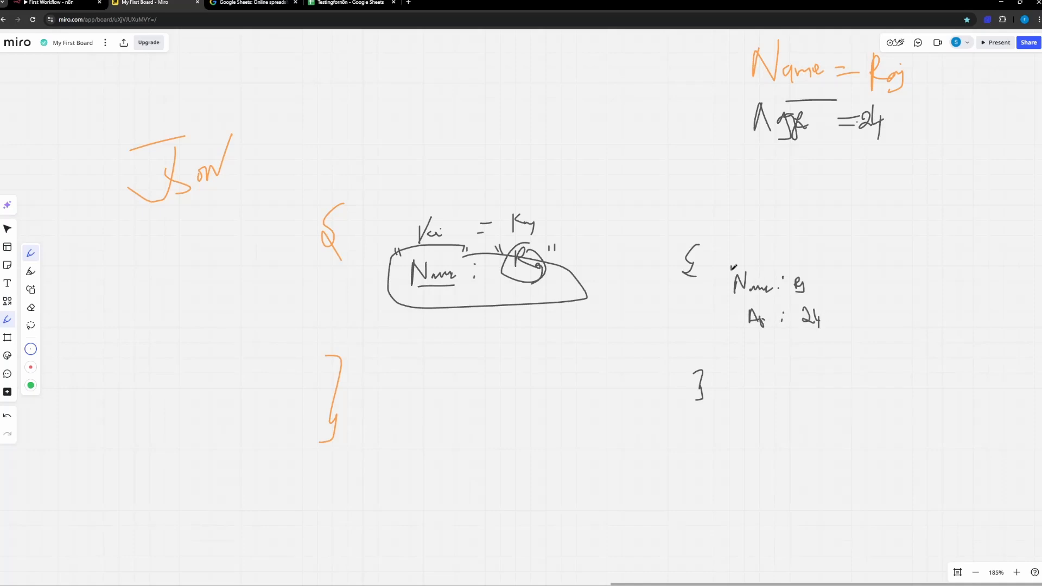
{"action": "left_click_drag", "start_coordinate": [732, 266], "coordinate": [811, 275]}
Step: Check n8n's JSON output, then add a quote mark to the 24 in the second Miro example and circle its keys
{"action": "left_click", "coordinate": [51, 3]}
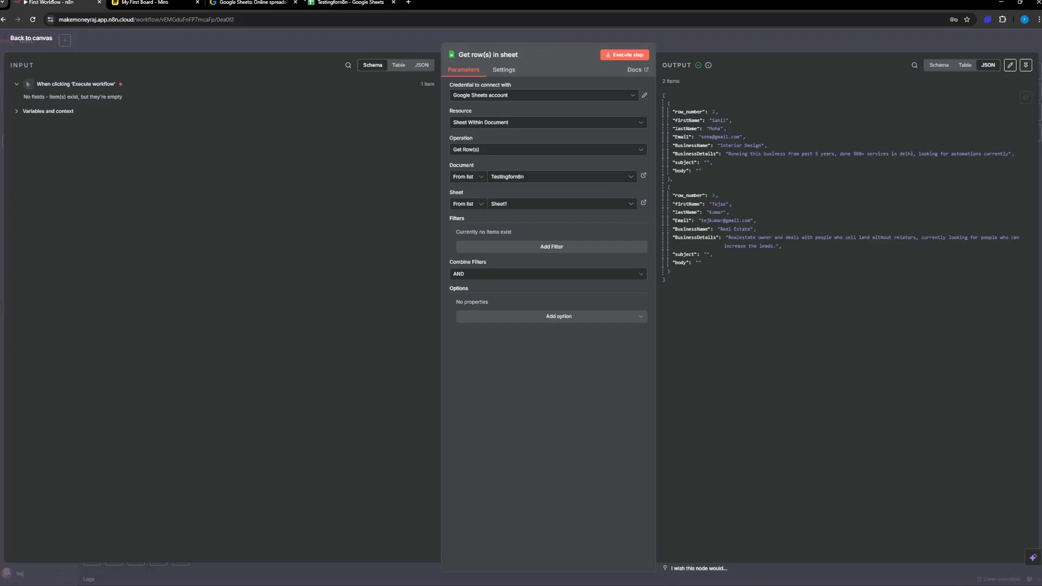
{"action": "left_click", "coordinate": [145, 2]}
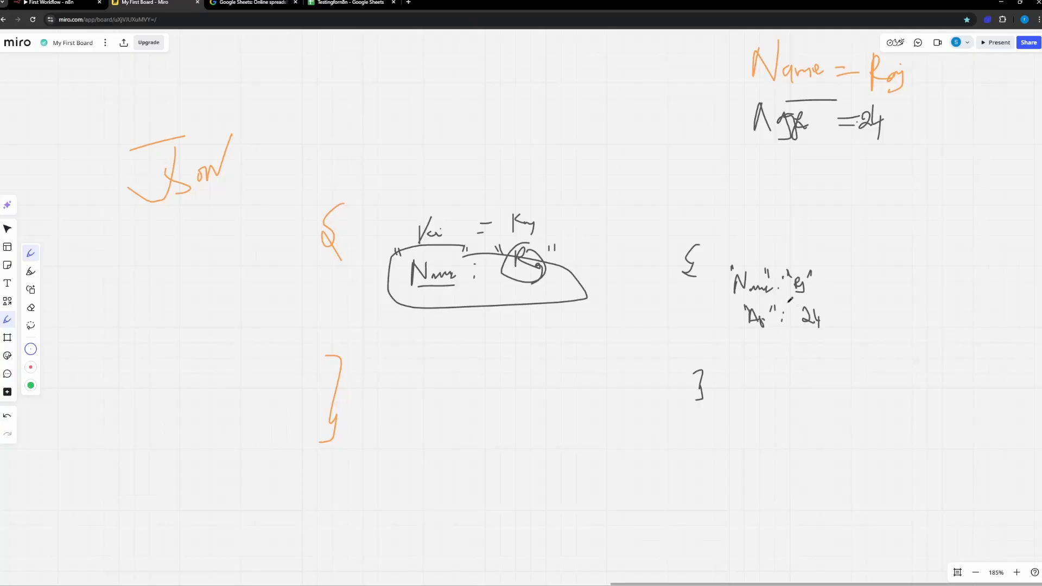
{"action": "left_click_drag", "start_coordinate": [822, 297], "coordinate": [821, 304]}
{"action": "left_click_drag", "start_coordinate": [770, 269], "coordinate": [669, 315]}
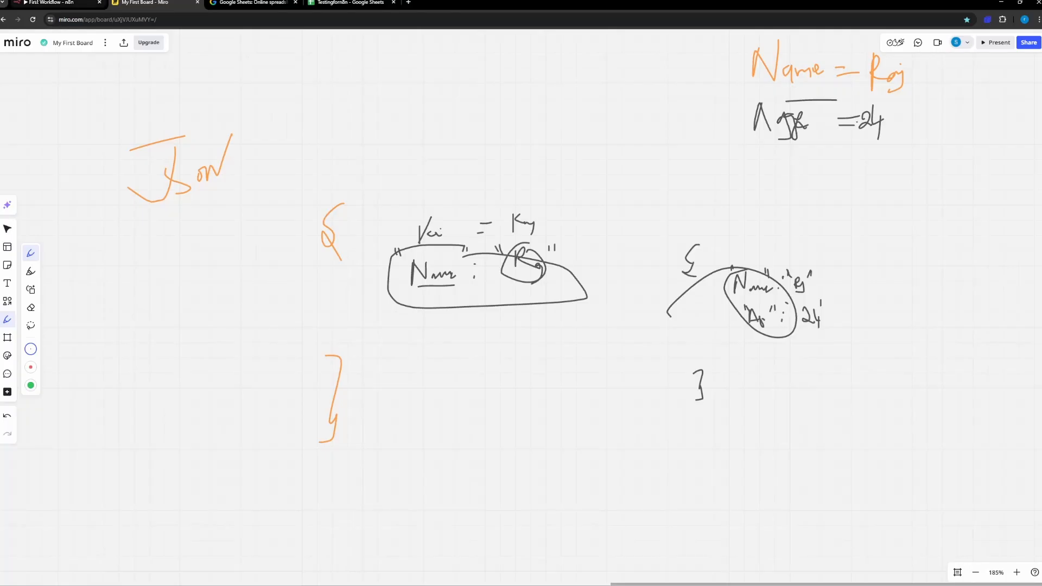
Step: Switch to the n8n node and view its output as Schema
{"action": "left_click", "coordinate": [51, 2]}
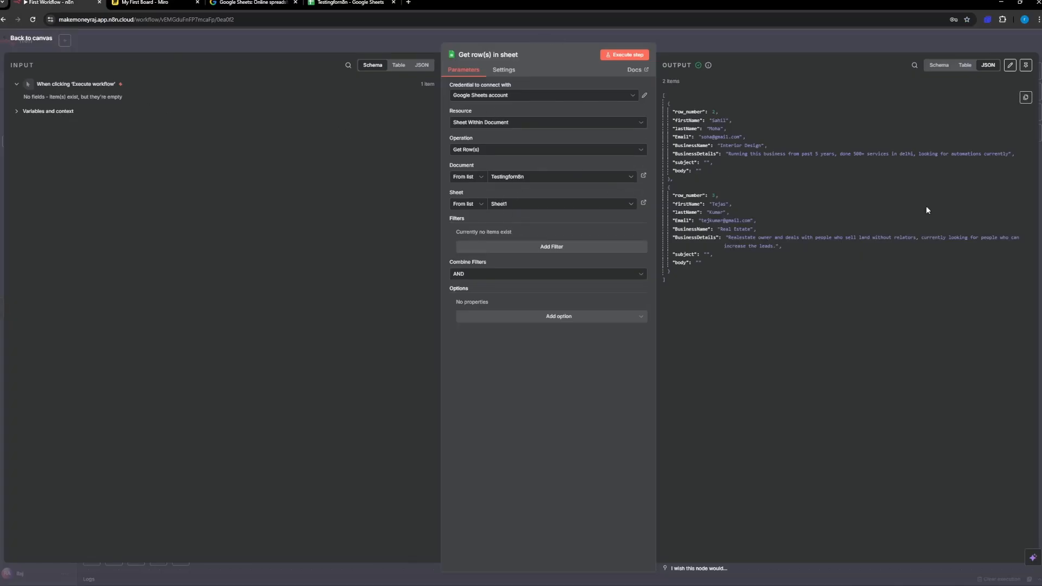
{"action": "left_click", "coordinate": [947, 68]}
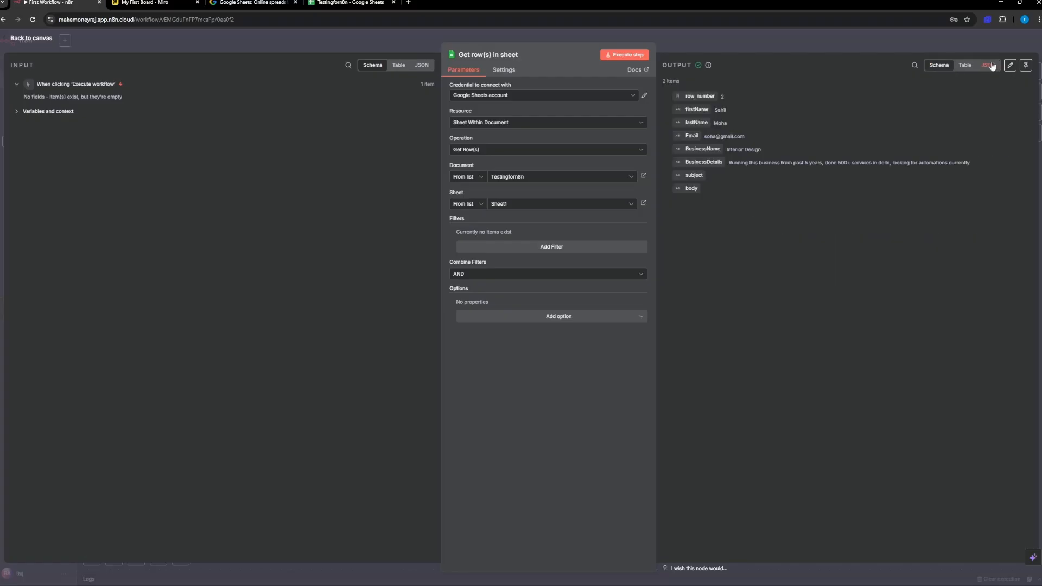
Step: Pin the Get row(s) in sheet node's output data and return to the workflow canvas
{"action": "left_click", "coordinate": [988, 65]}
{"action": "left_click", "coordinate": [939, 67]}
{"action": "left_click", "coordinate": [1026, 65]}
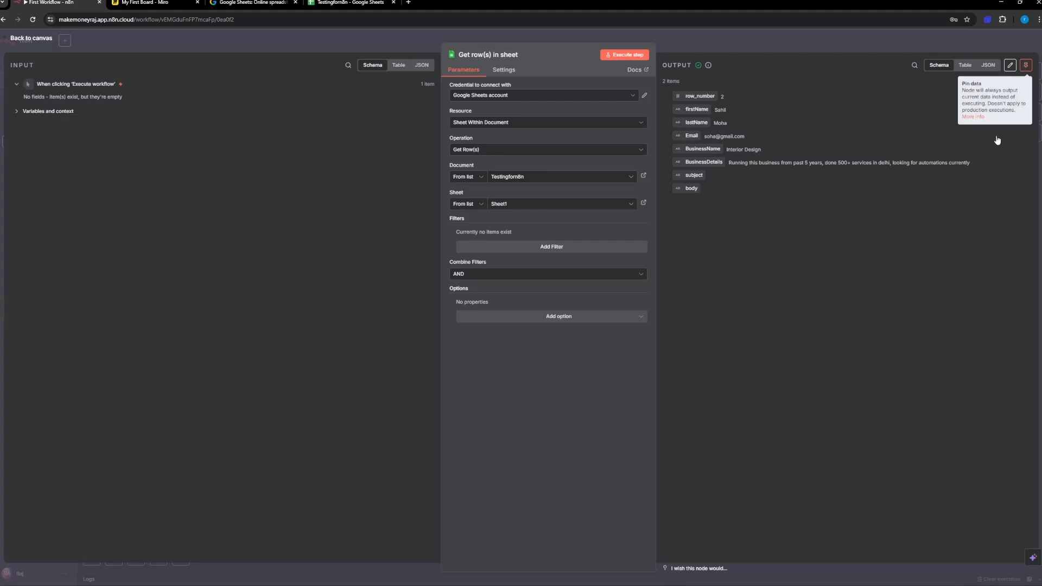
{"action": "left_click", "coordinate": [23, 41]}
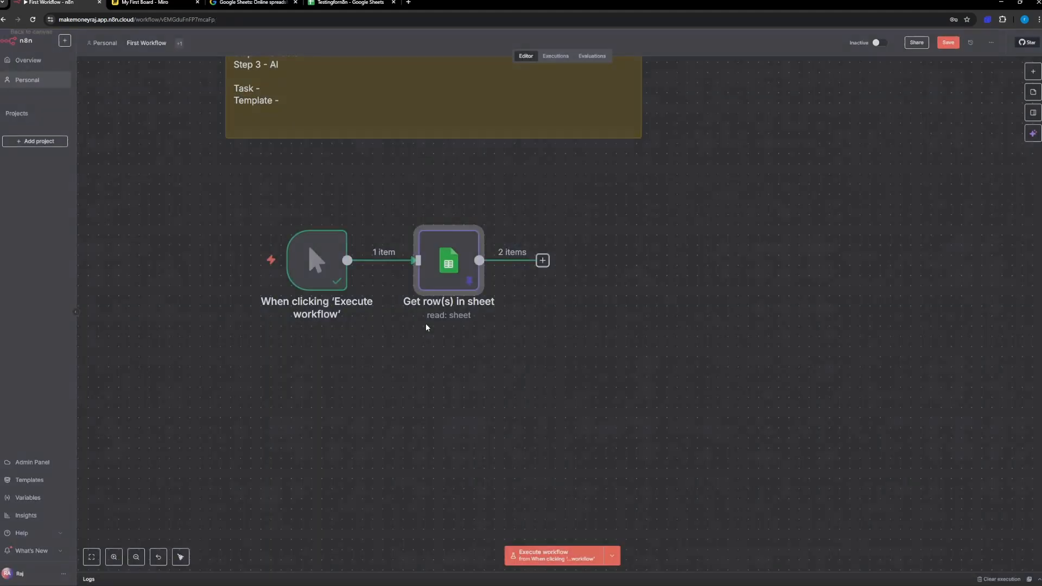
Step: Add an OpenRouter Chat Model node from the Google Sheets node's output and select the OpenRouter account credential
{"action": "scroll", "coordinate": [485, 311], "scroll_direction": "up", "scroll_amount": 2}
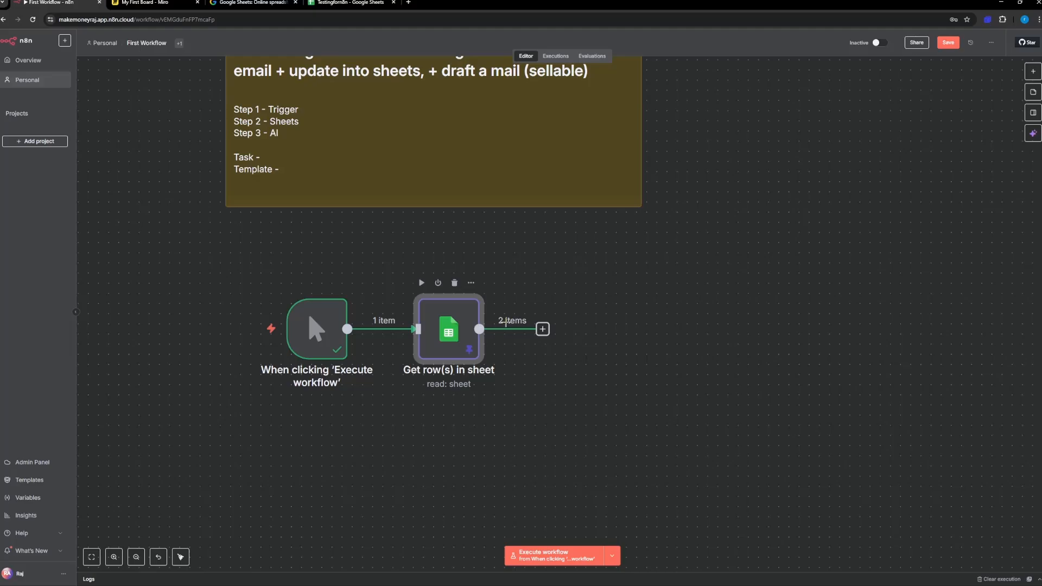
{"action": "left_click", "coordinate": [542, 329]}
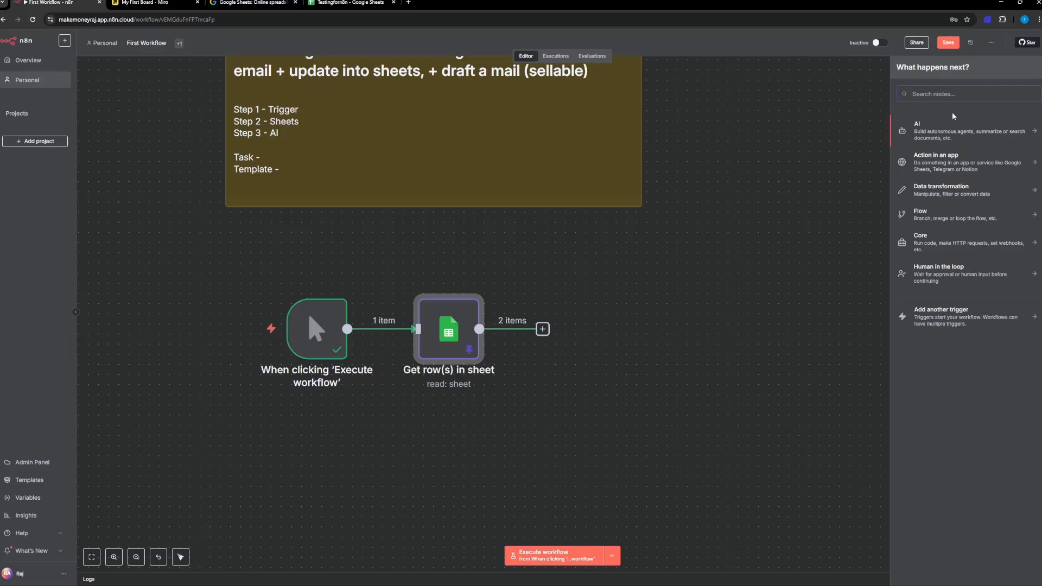
{"action": "type", "text": "ope"}
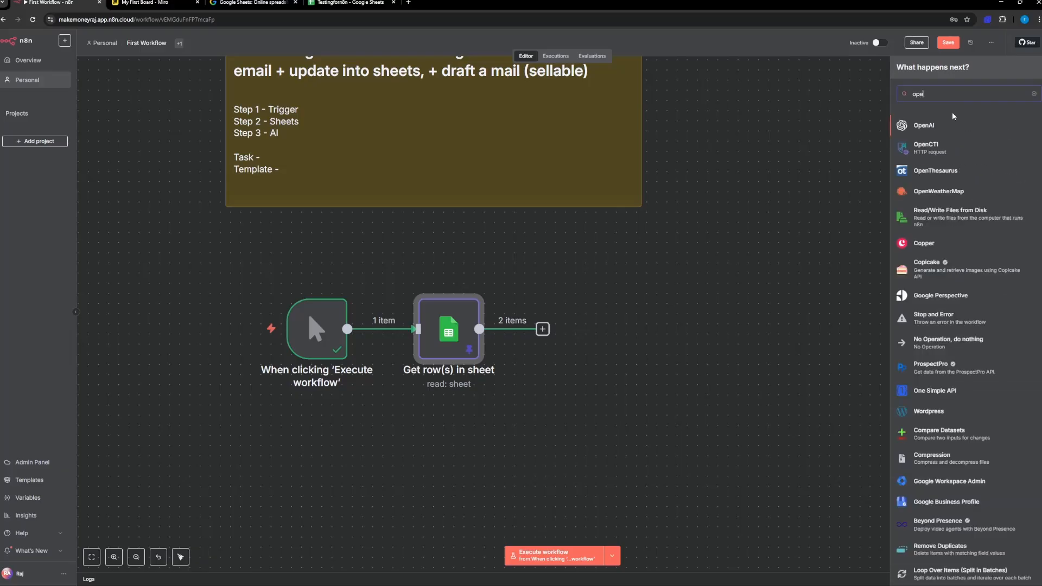
{"action": "type", "text": "nrou"}
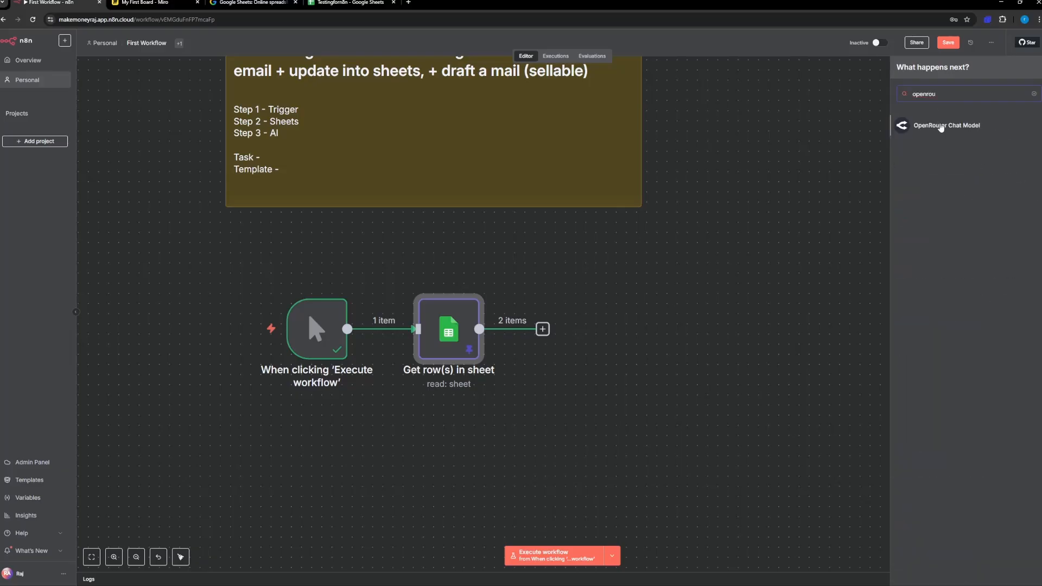
{"action": "left_click", "coordinate": [941, 127]}
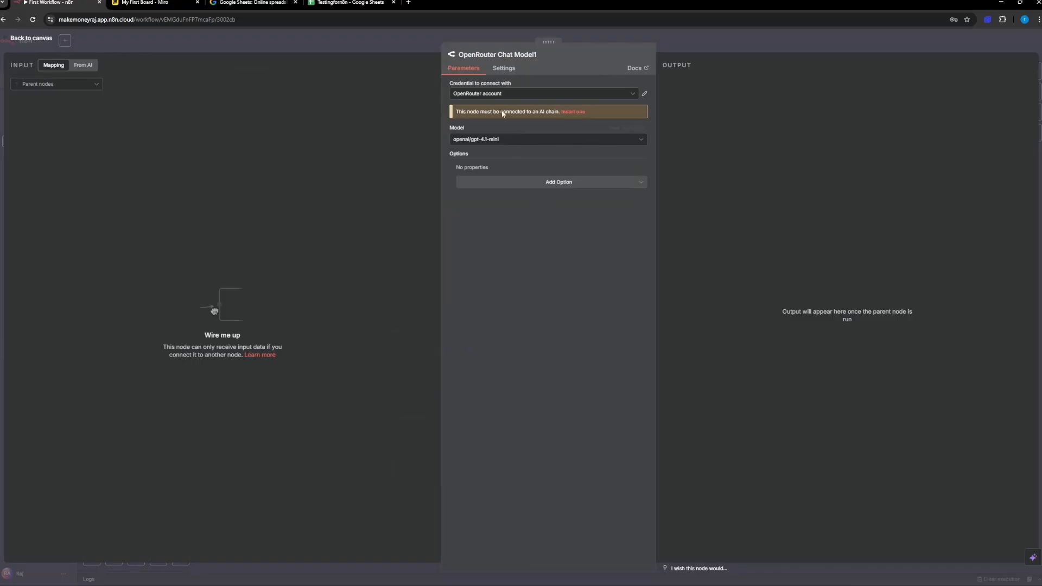
{"action": "left_click", "coordinate": [493, 95]}
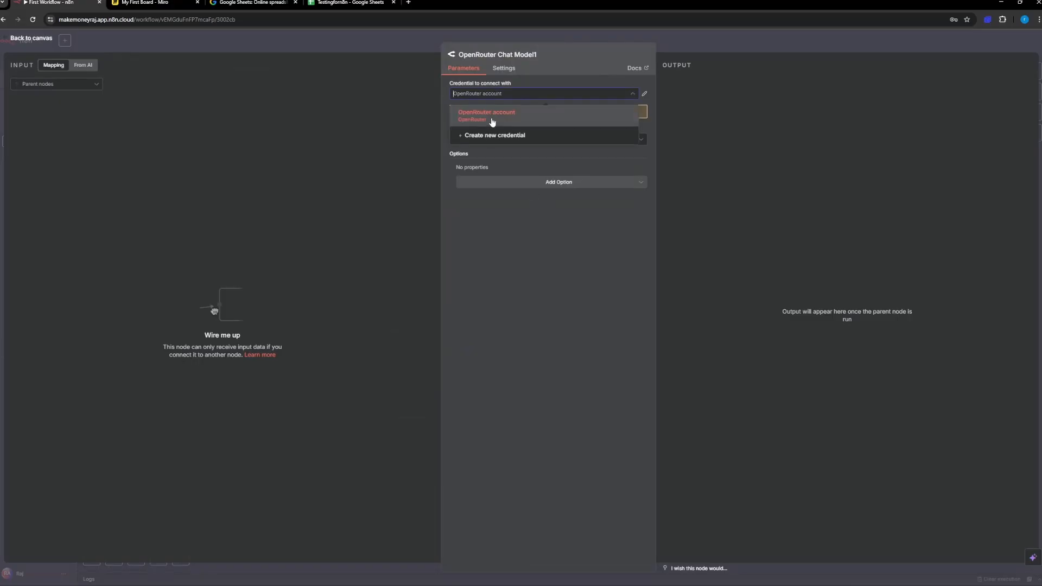
{"action": "left_click", "coordinate": [493, 115]}
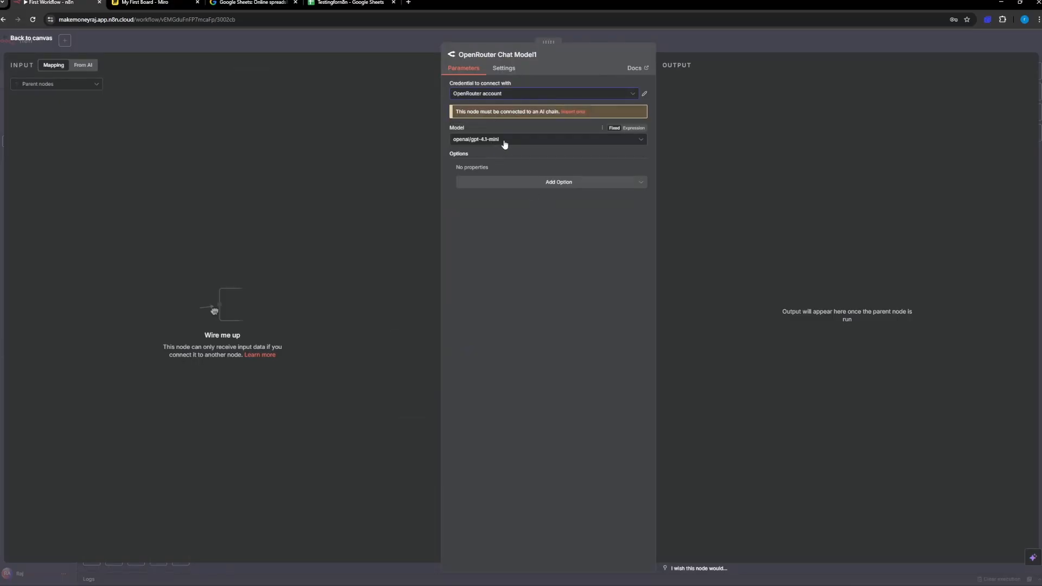
Step: Set the OpenRouter chat model to openai/gpt-oss-20b:free
{"action": "left_click", "coordinate": [505, 142]}
{"action": "scroll", "coordinate": [520, 235], "scroll_direction": "up", "scroll_amount": 5}
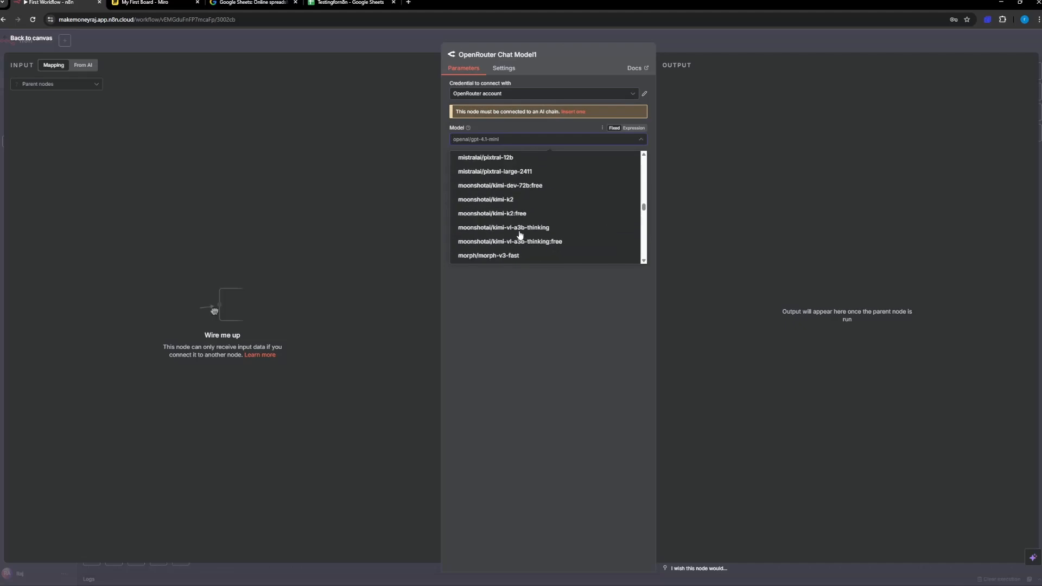
{"action": "scroll", "coordinate": [520, 235], "scroll_direction": "up", "scroll_amount": 5}
{"action": "scroll", "coordinate": [520, 235], "scroll_direction": "up", "scroll_amount": 10}
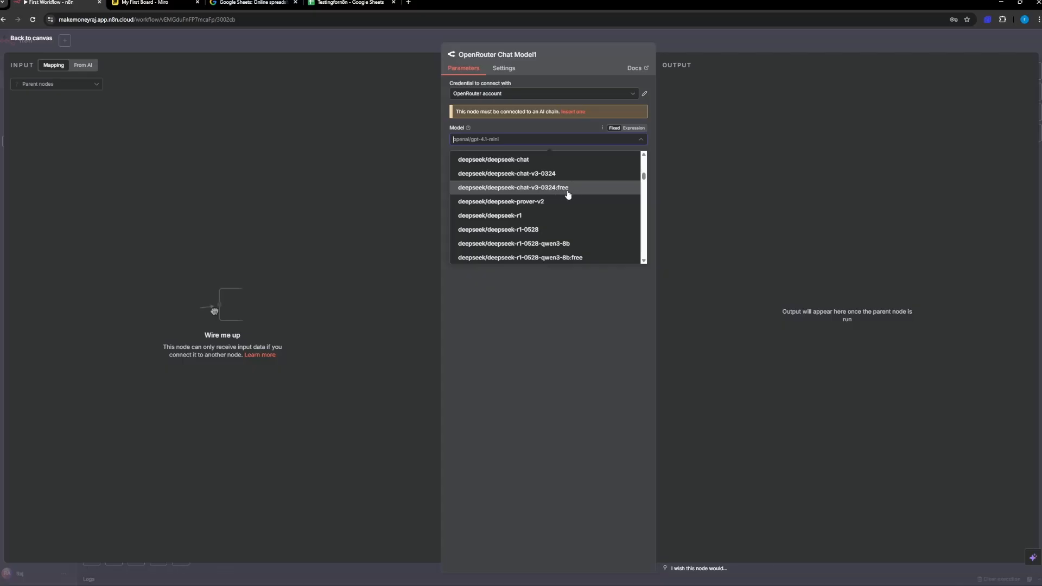
{"action": "scroll", "coordinate": [584, 194], "scroll_direction": "down", "scroll_amount": 6}
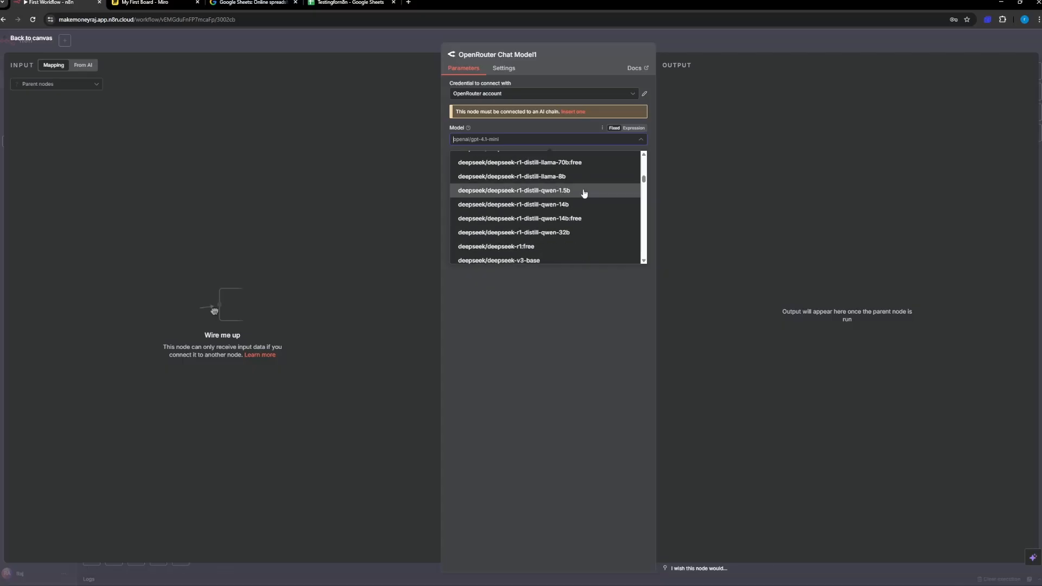
{"action": "scroll", "coordinate": [583, 200], "scroll_direction": "up", "scroll_amount": 3}
{"action": "scroll", "coordinate": [577, 221], "scroll_direction": "up", "scroll_amount": 8}
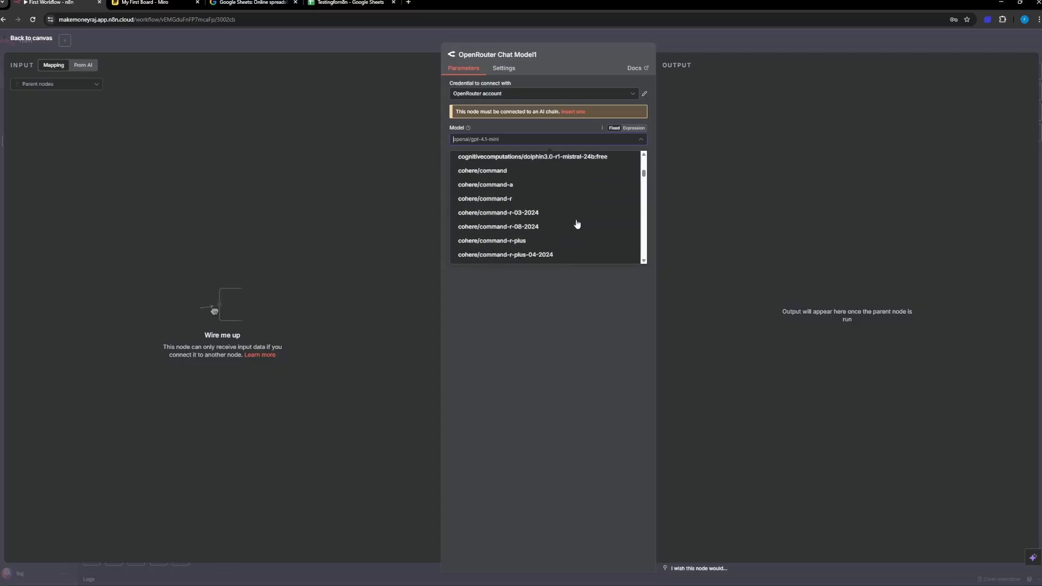
{"action": "scroll", "coordinate": [577, 224], "scroll_direction": "down", "scroll_amount": 15}
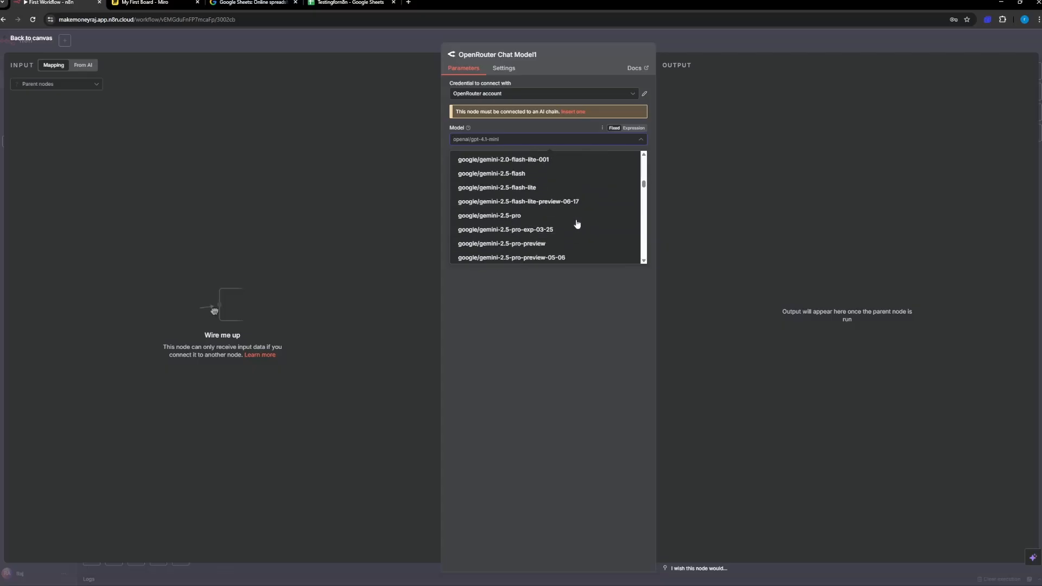
{"action": "scroll", "coordinate": [577, 225], "scroll_direction": "down", "scroll_amount": 12}
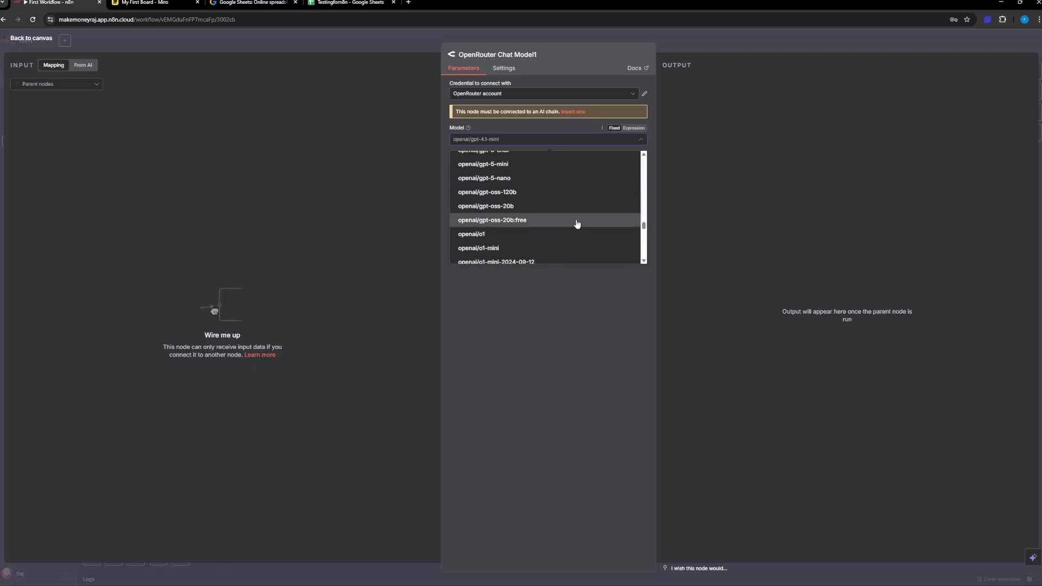
{"action": "scroll", "coordinate": [577, 225], "scroll_direction": "up", "scroll_amount": 3}
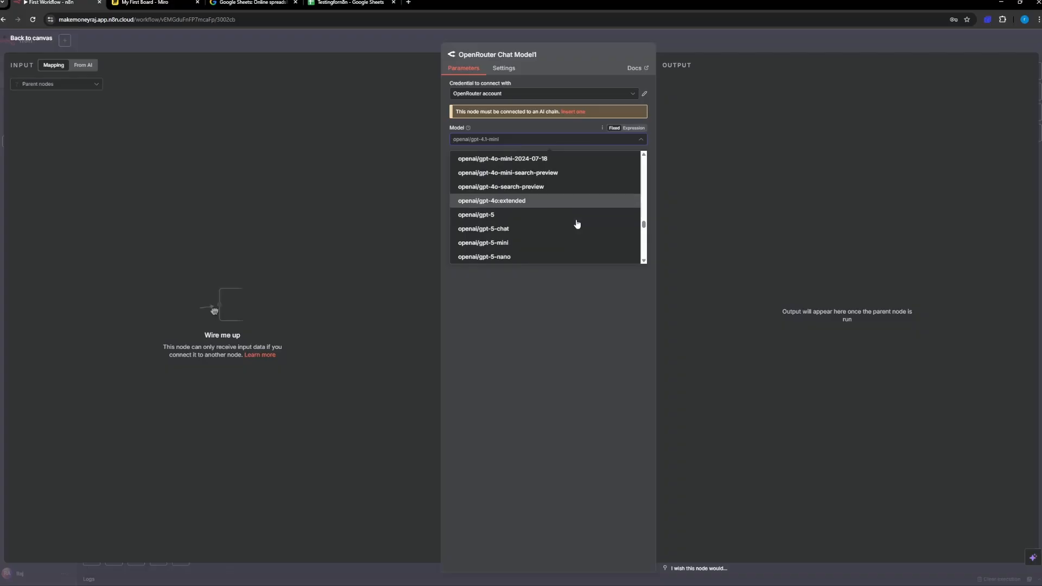
{"action": "scroll", "coordinate": [577, 224], "scroll_direction": "down", "scroll_amount": 3}
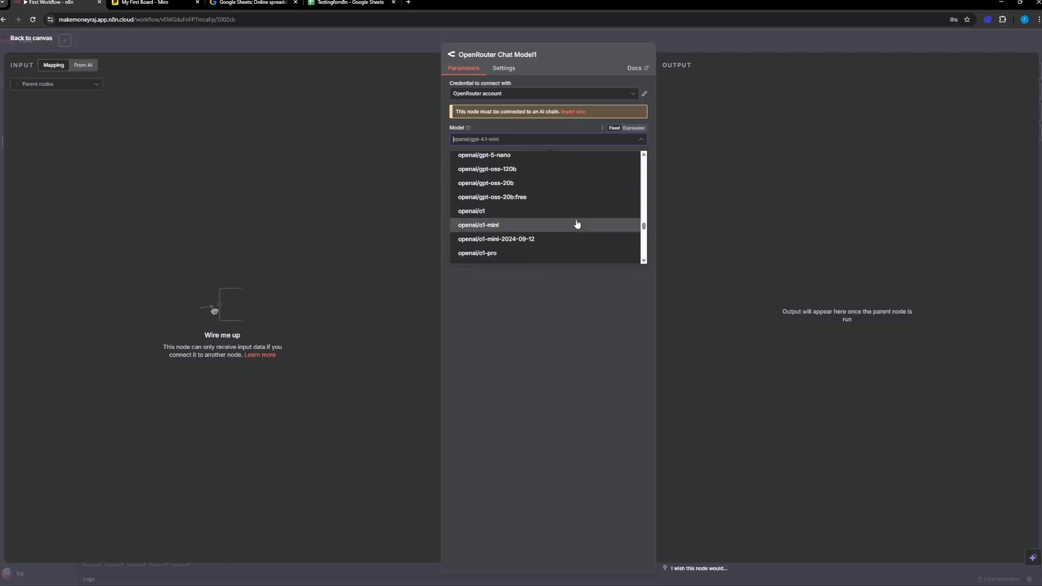
{"action": "left_click", "coordinate": [552, 203]}
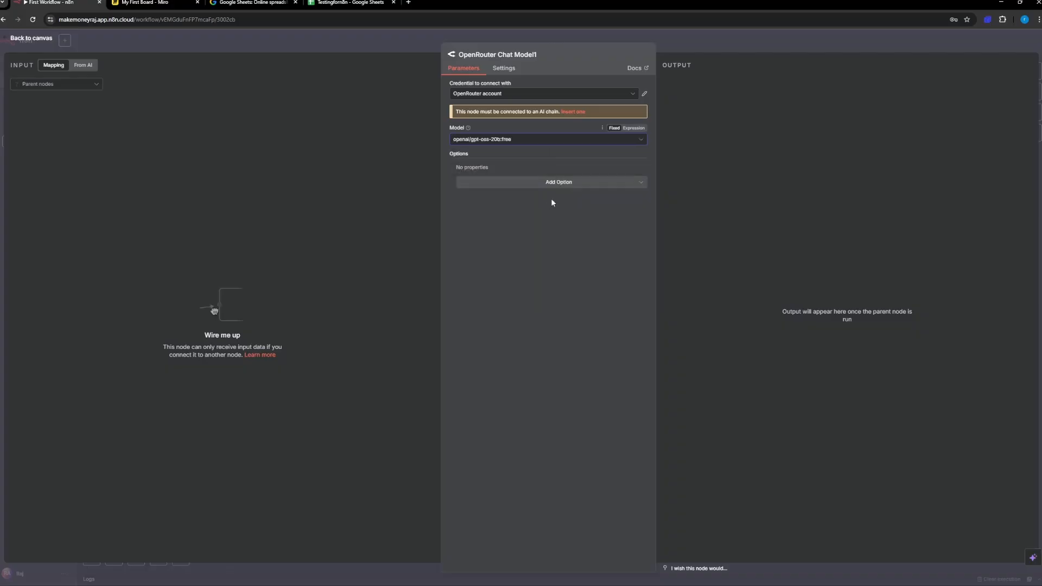
{"action": "left_click", "coordinate": [517, 184]}
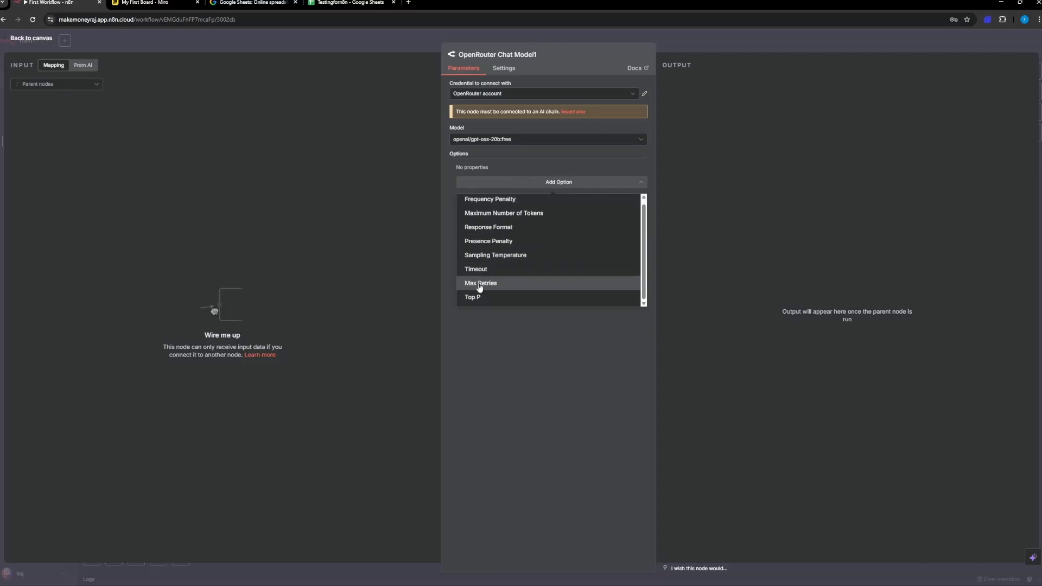
{"action": "scroll", "coordinate": [494, 247], "scroll_direction": "up", "scroll_amount": 1}
{"action": "left_click", "coordinate": [512, 344]}
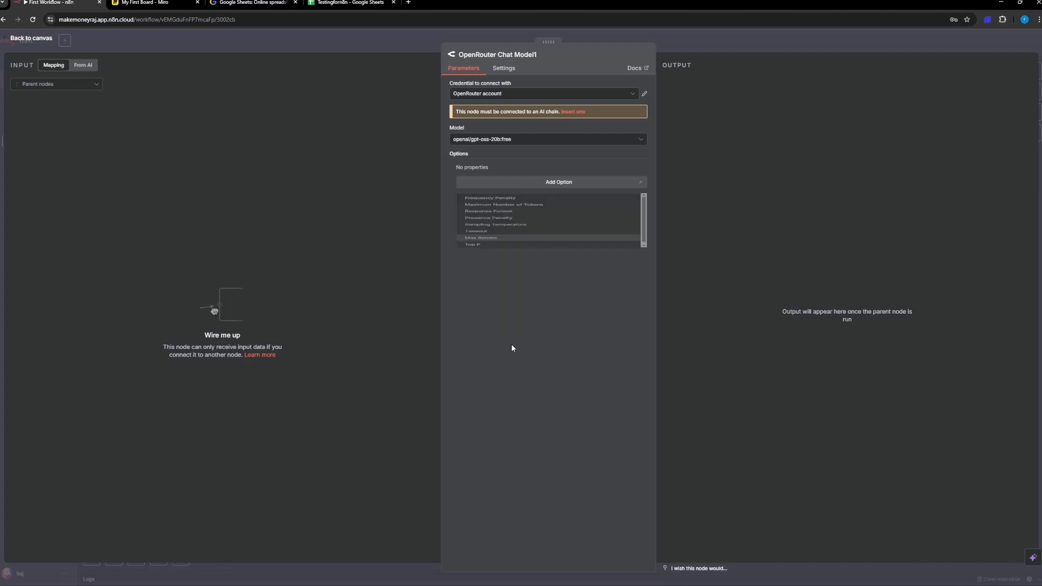
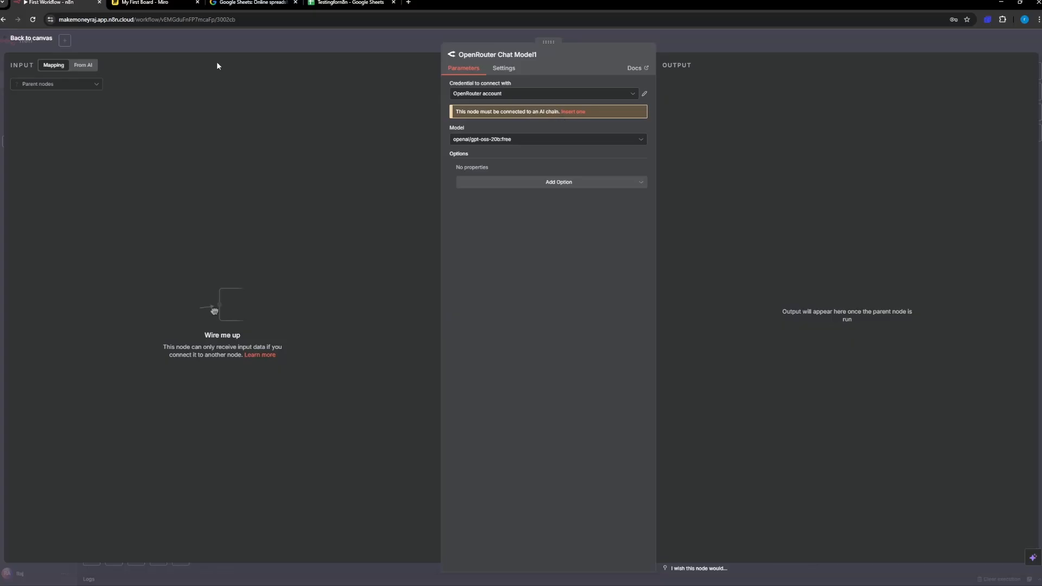
Step: Remove the unconnected OpenRouter Chat Model node from the canvas and add a new one from the Get row(s) in sheet node's output
{"action": "left_click", "coordinate": [30, 39]}
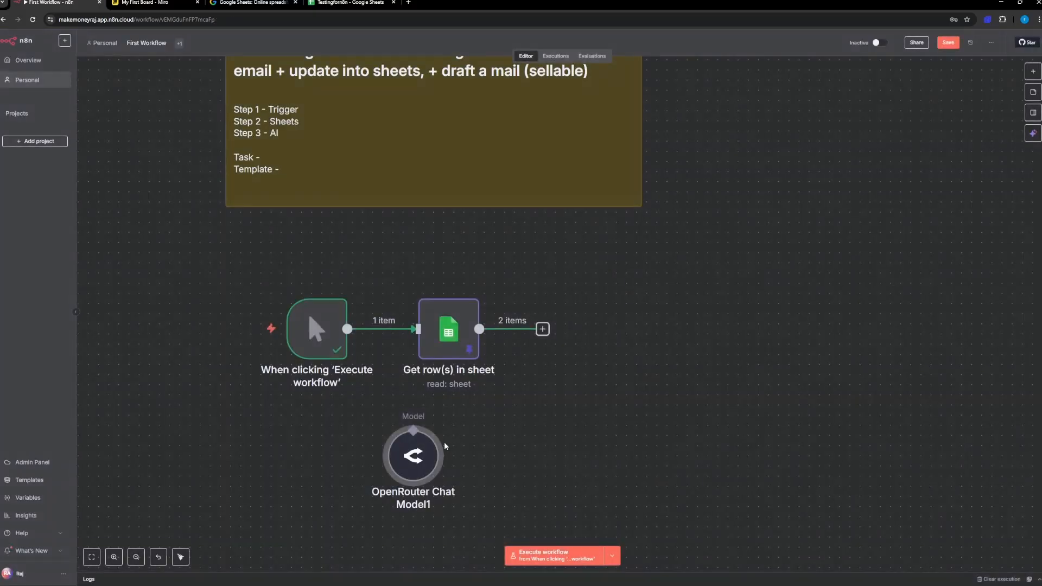
{"action": "left_click_drag", "start_coordinate": [412, 457], "coordinate": [676, 338]}
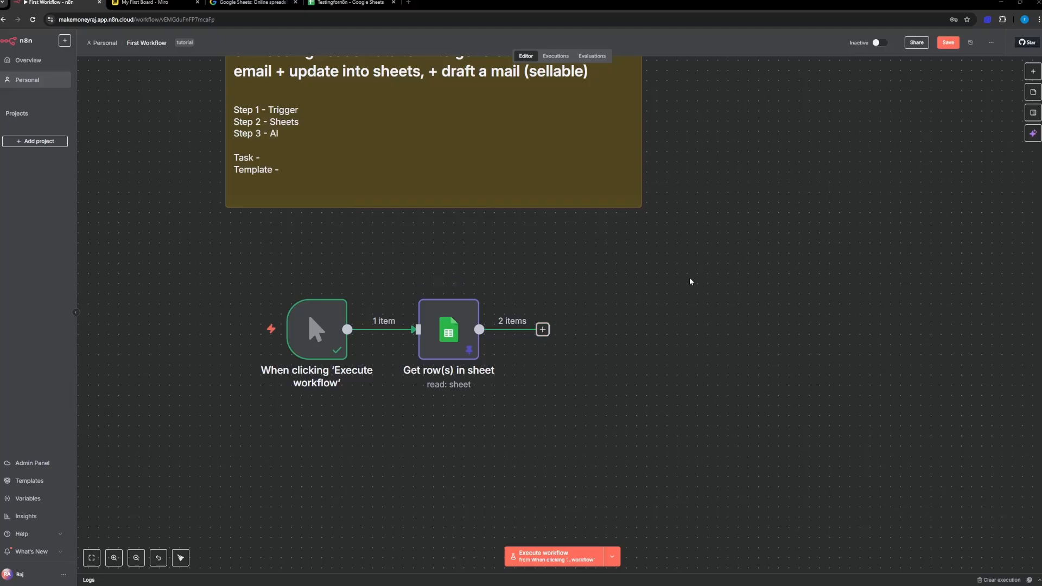
{"action": "left_click", "coordinate": [543, 329]}
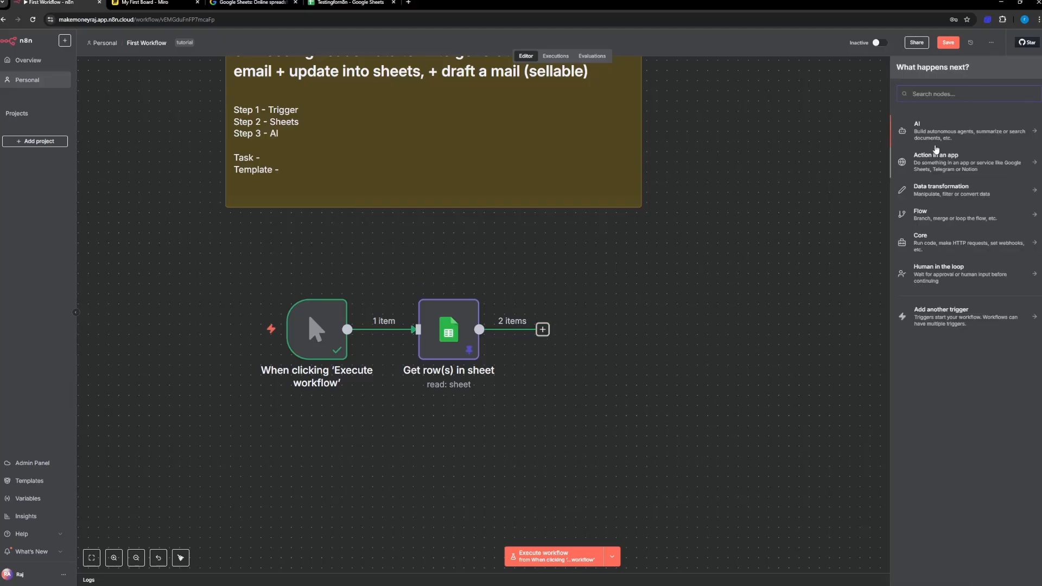
{"action": "left_click", "coordinate": [926, 134]}
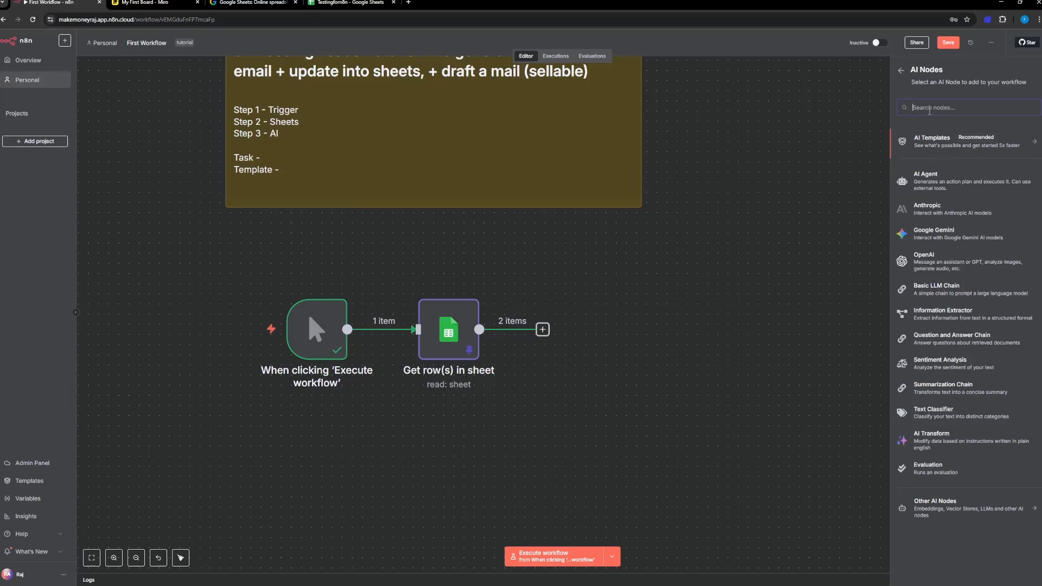
{"action": "type", "text": "op"}
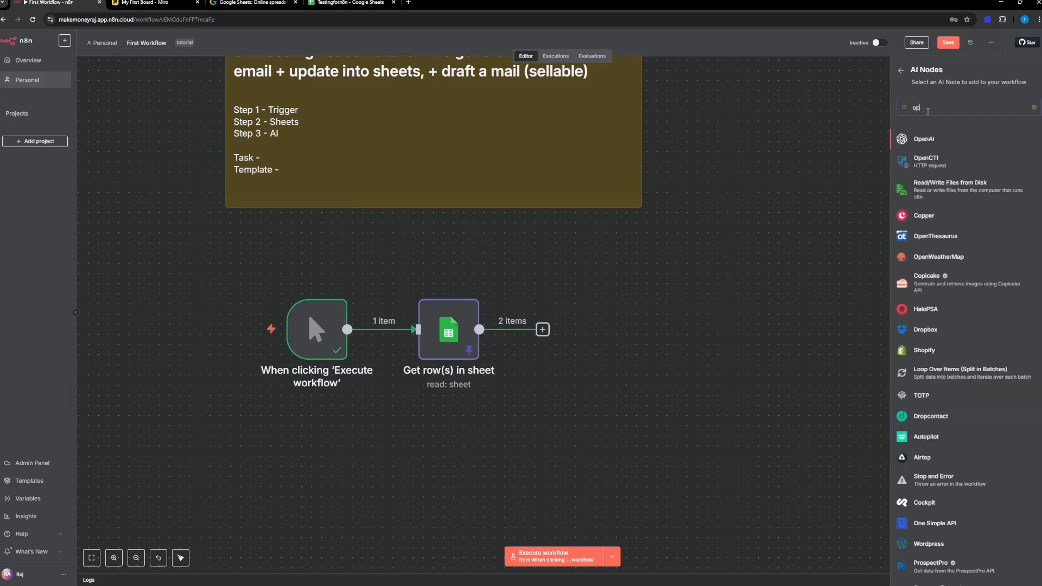
{"action": "type", "text": "en"}
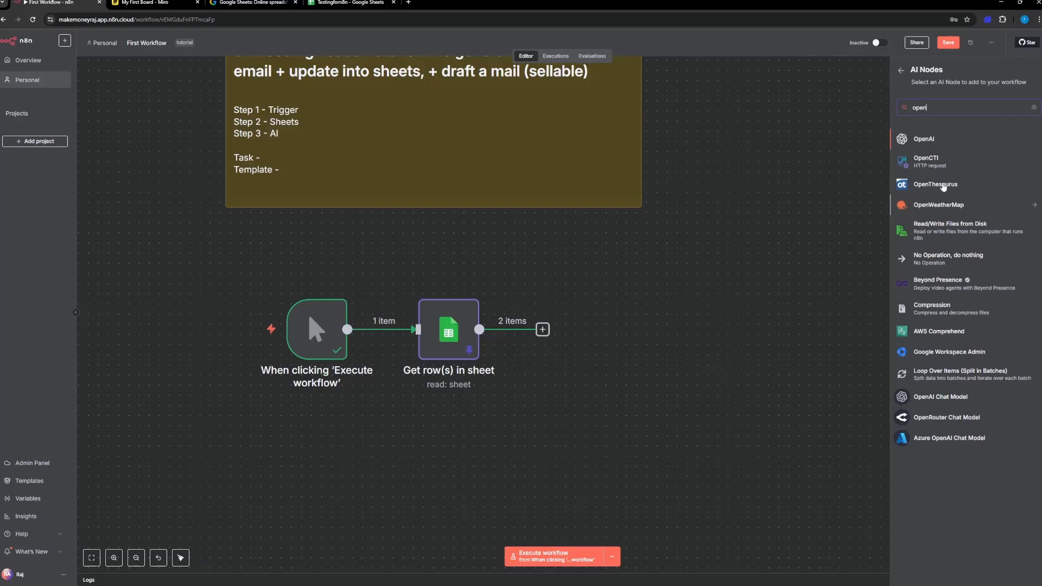
{"action": "type", "text": "rou"}
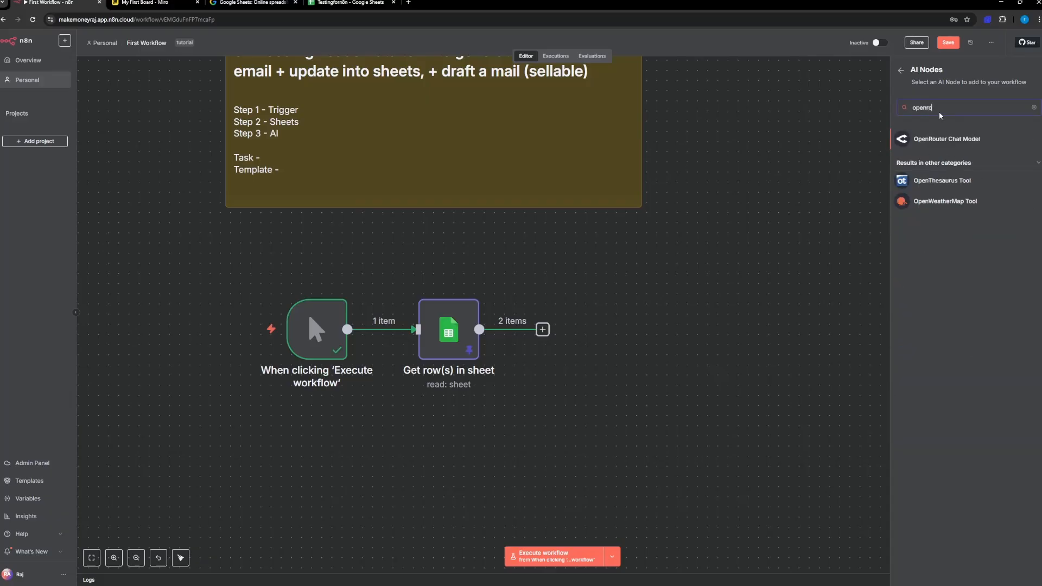
{"action": "left_click", "coordinate": [948, 140]}
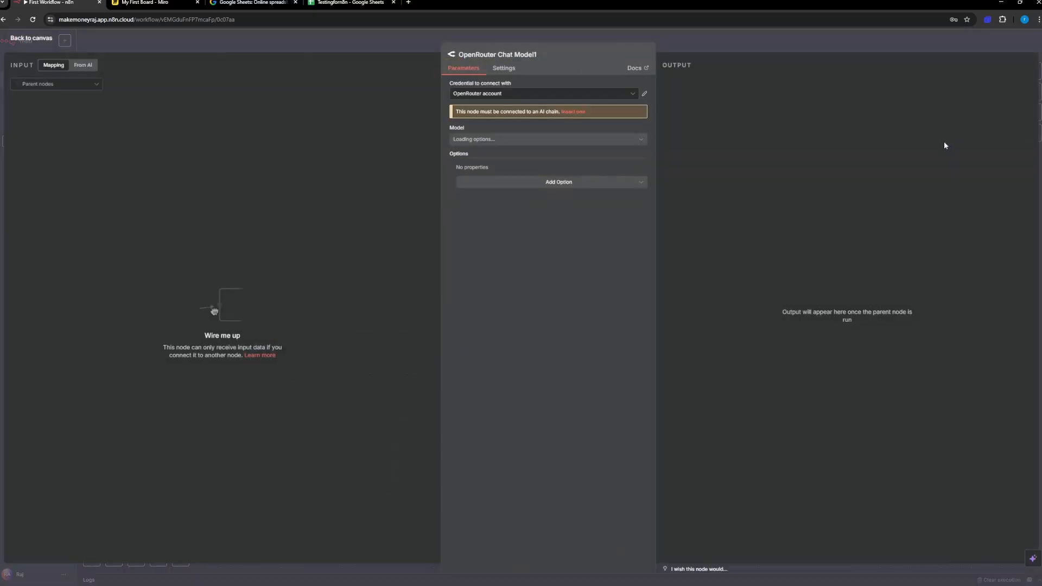
Step: Select the OpenRouter account credential and set the chat model to openai/gpt-oss-20b:free
{"action": "left_click", "coordinate": [500, 95]}
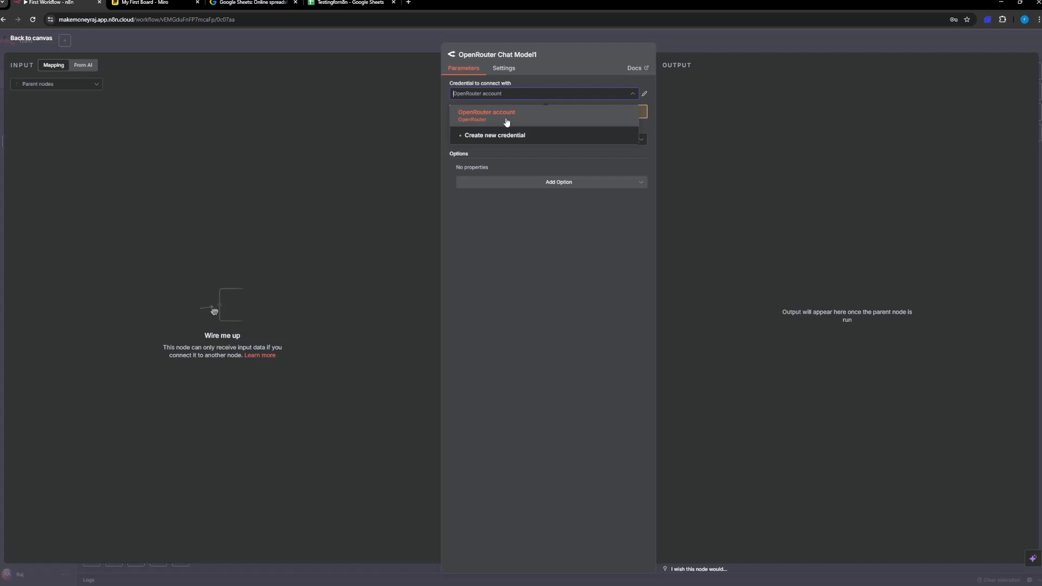
{"action": "left_click", "coordinate": [505, 121]}
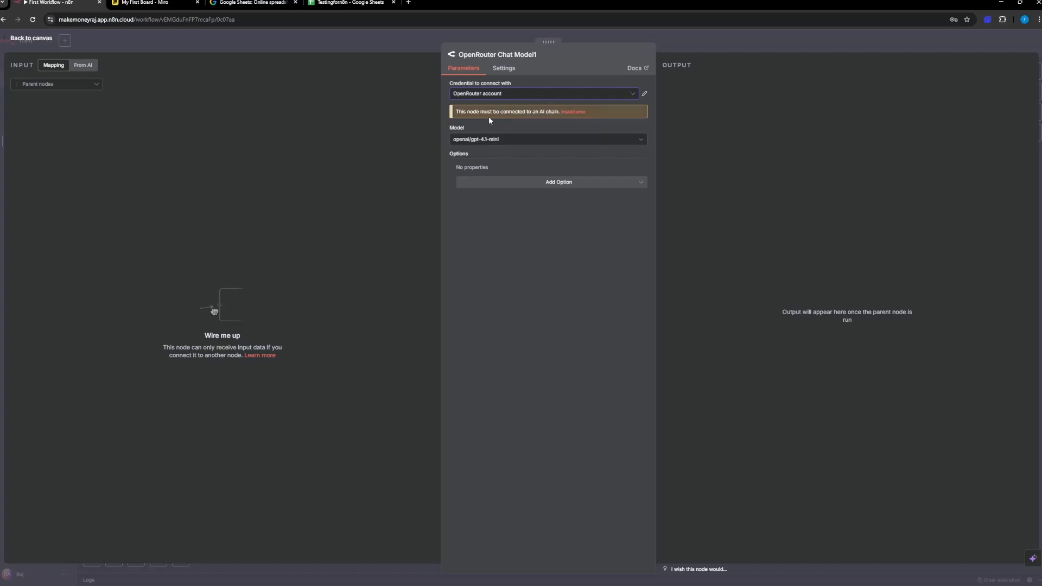
{"action": "left_click", "coordinate": [470, 142]}
{"action": "scroll", "coordinate": [511, 217], "scroll_direction": "up", "scroll_amount": 10}
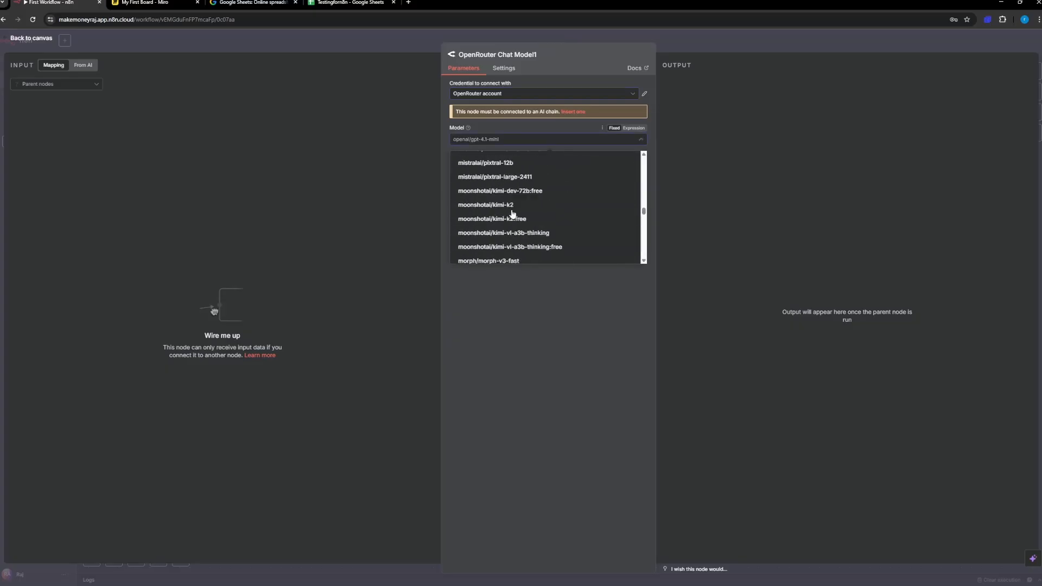
{"action": "scroll", "coordinate": [513, 215], "scroll_direction": "up", "scroll_amount": 10}
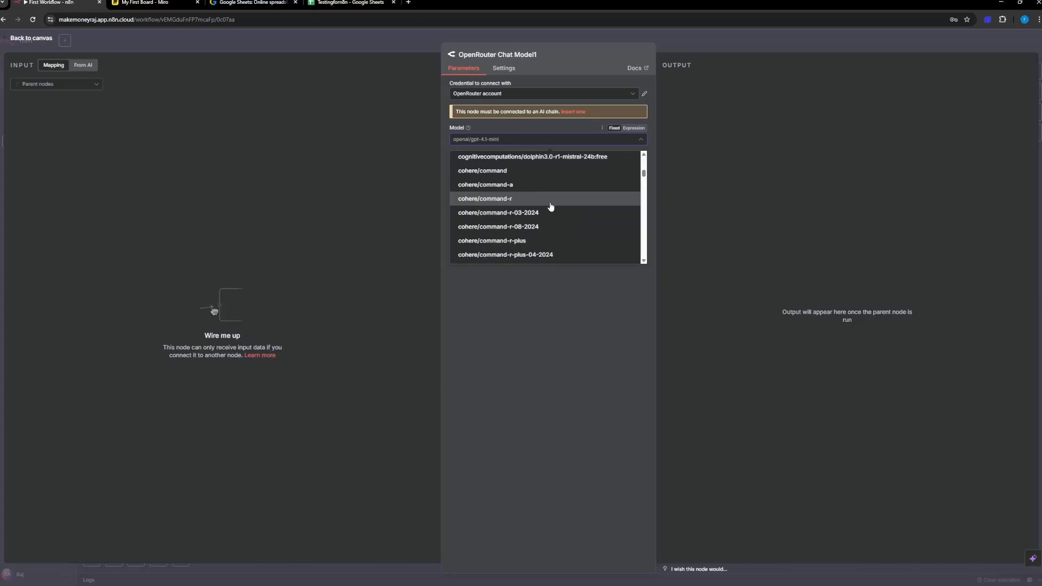
{"action": "scroll", "coordinate": [551, 206], "scroll_direction": "down", "scroll_amount": 3}
{"action": "scroll", "coordinate": [551, 209], "scroll_direction": "up", "scroll_amount": 3}
{"action": "scroll", "coordinate": [541, 204], "scroll_direction": "down", "scroll_amount": 4}
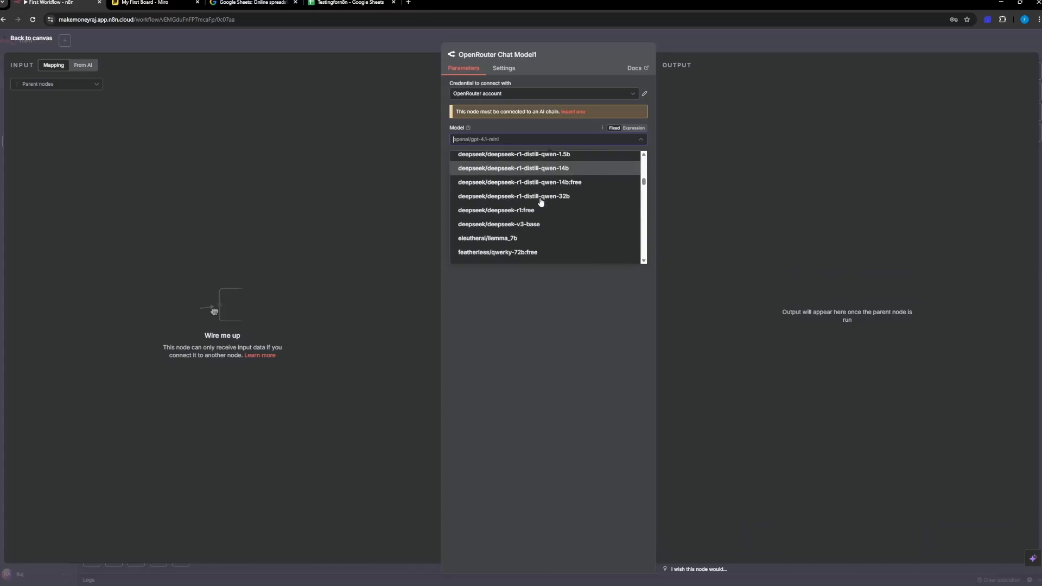
{"action": "scroll", "coordinate": [541, 202], "scroll_direction": "down", "scroll_amount": 3}
{"action": "scroll", "coordinate": [540, 202], "scroll_direction": "up", "scroll_amount": 4}
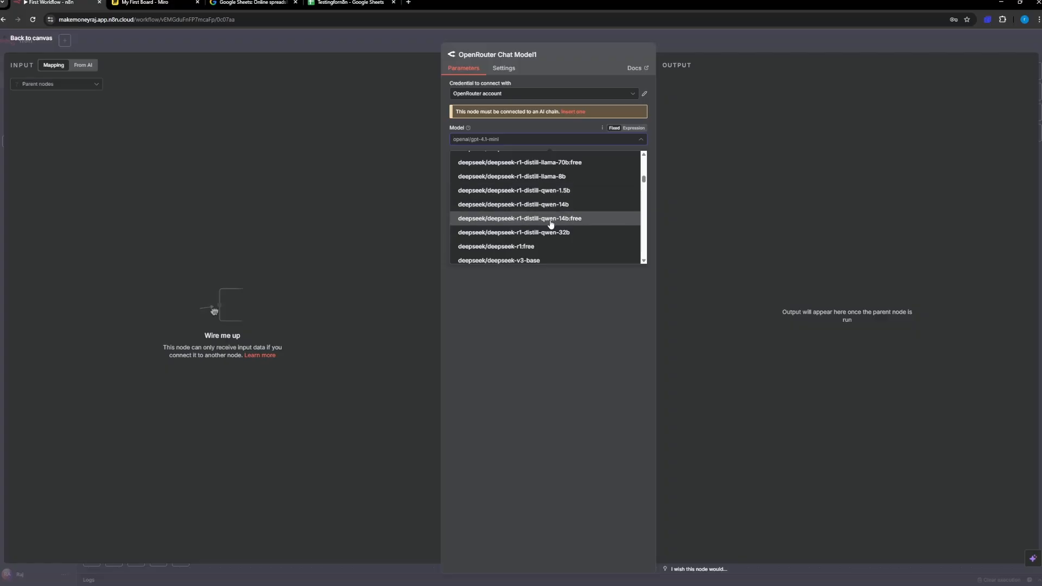
{"action": "scroll", "coordinate": [551, 224], "scroll_direction": "down", "scroll_amount": 5}
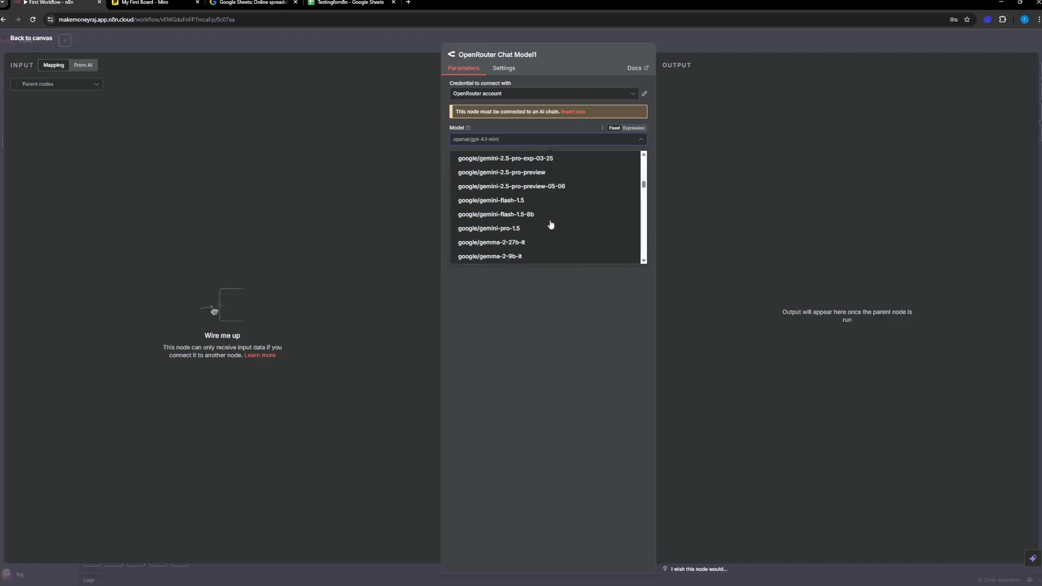
{"action": "scroll", "coordinate": [551, 224], "scroll_direction": "down", "scroll_amount": 3}
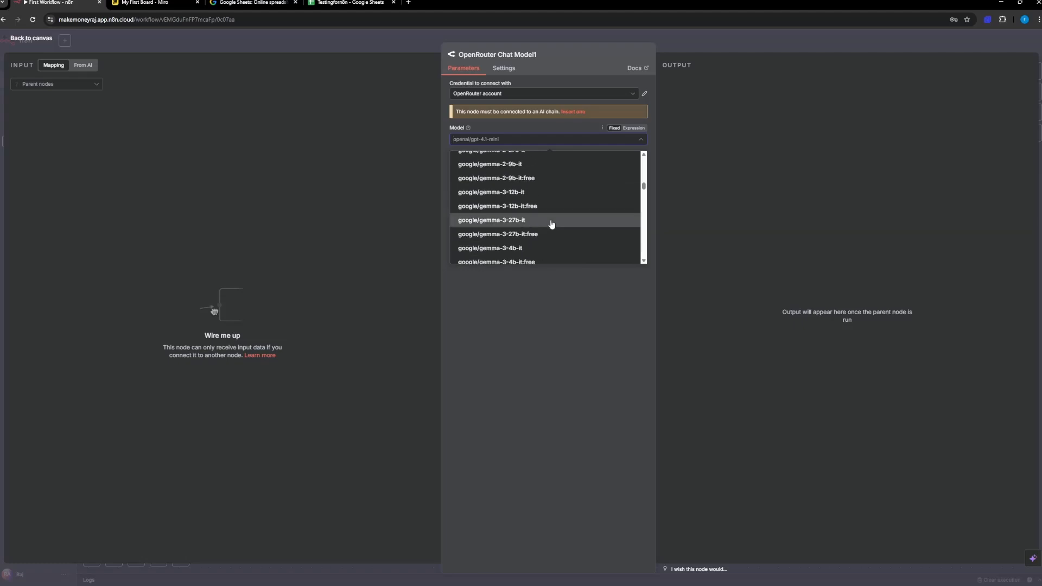
{"action": "scroll", "coordinate": [553, 211], "scroll_direction": "down", "scroll_amount": 5}
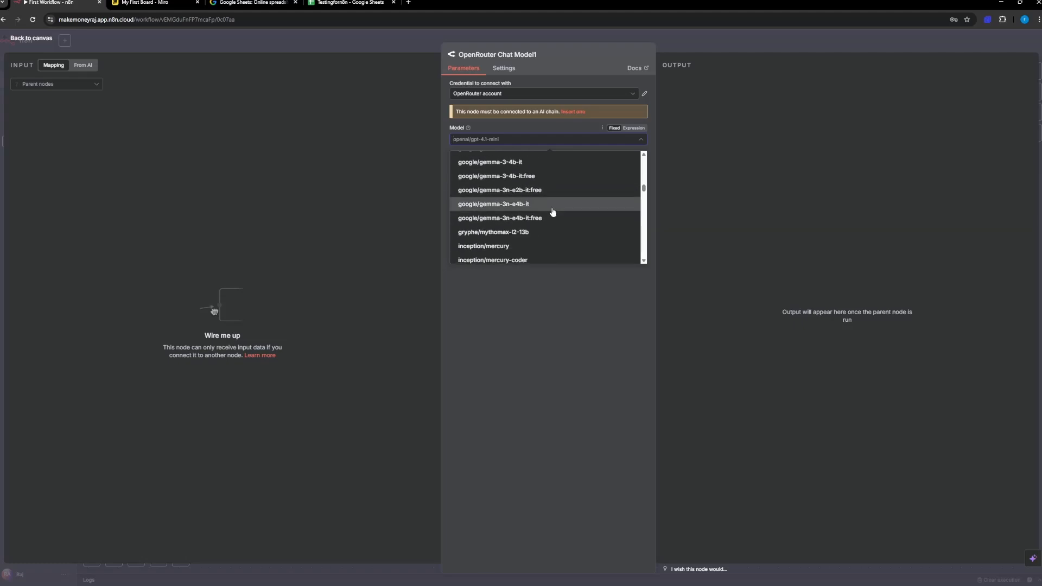
{"action": "scroll", "coordinate": [553, 212], "scroll_direction": "down", "scroll_amount": 6}
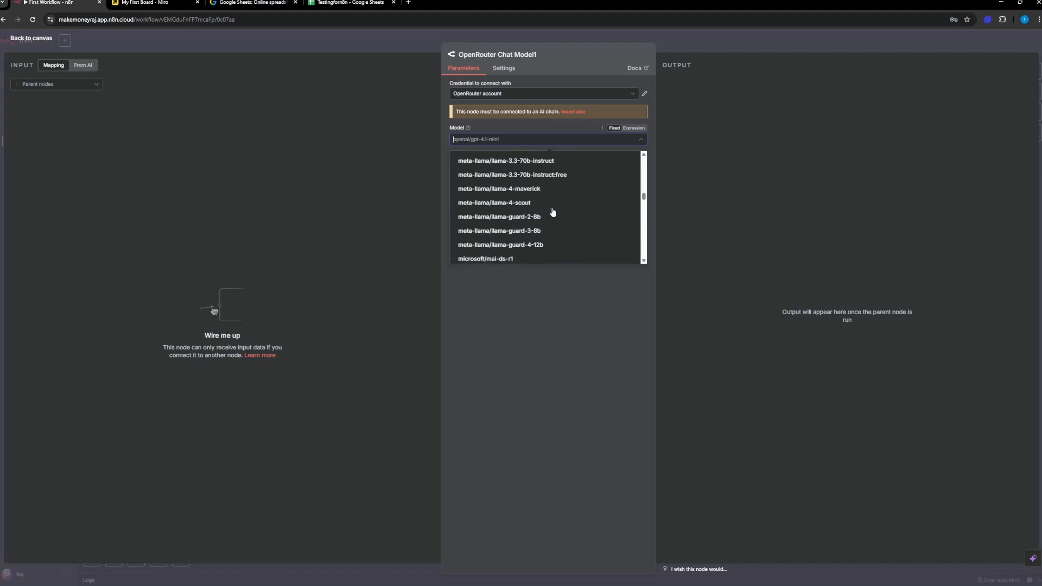
{"action": "scroll", "coordinate": [552, 212], "scroll_direction": "down", "scroll_amount": 3}
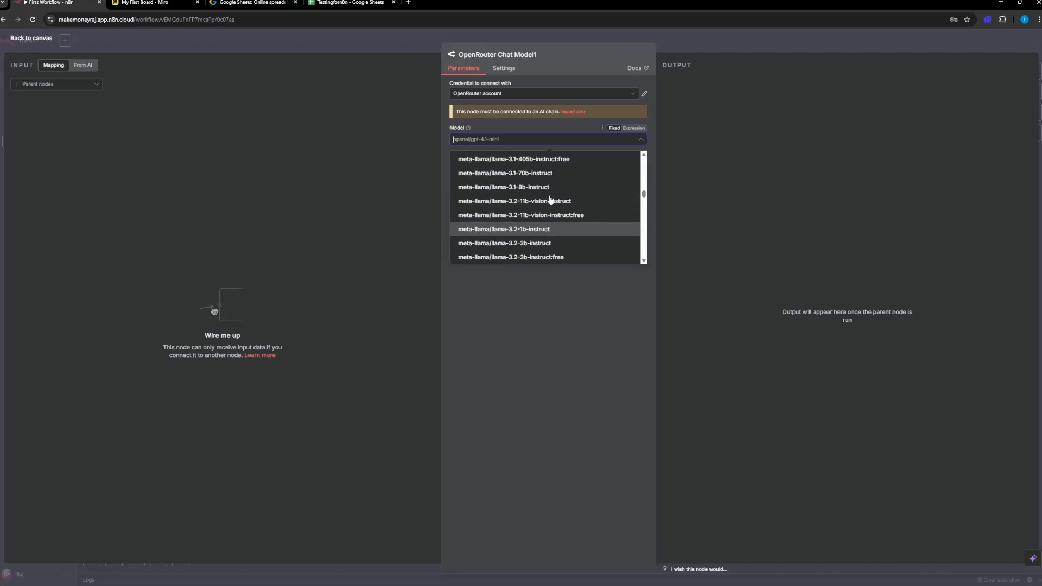
{"action": "scroll", "coordinate": [551, 200], "scroll_direction": "down", "scroll_amount": 6}
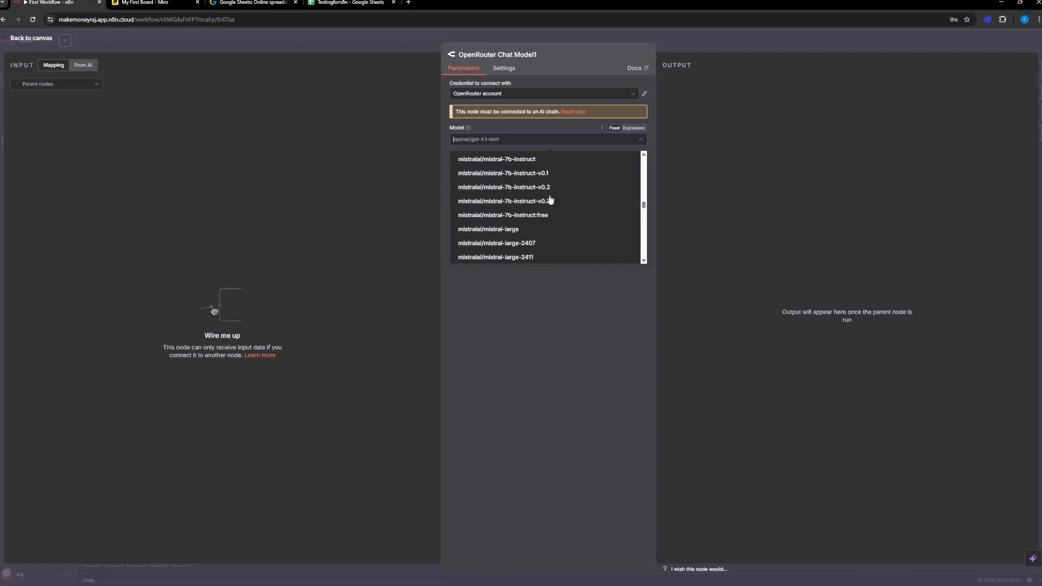
{"action": "scroll", "coordinate": [551, 200], "scroll_direction": "down", "scroll_amount": 10}
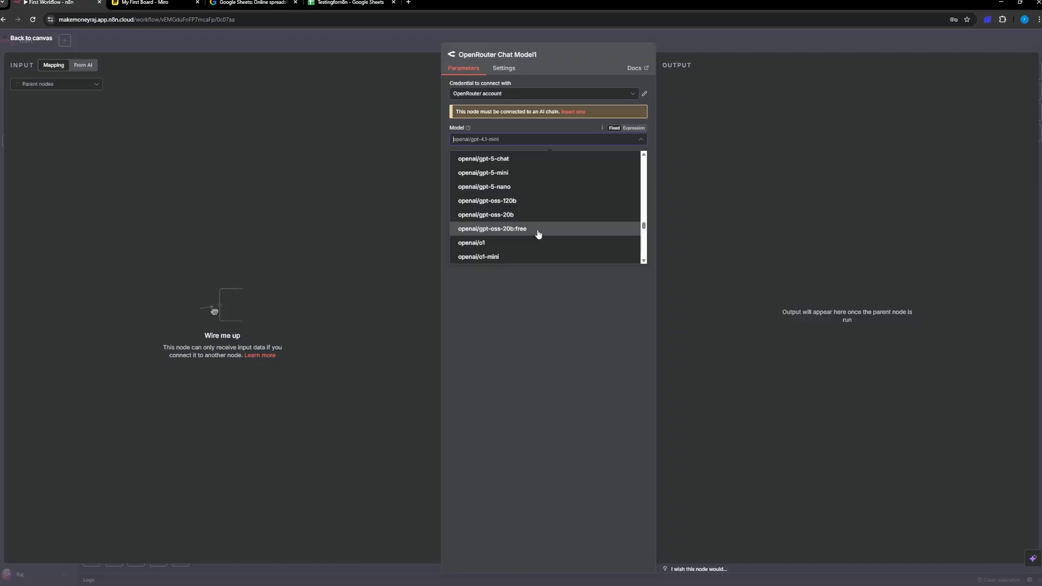
{"action": "left_click", "coordinate": [537, 234]}
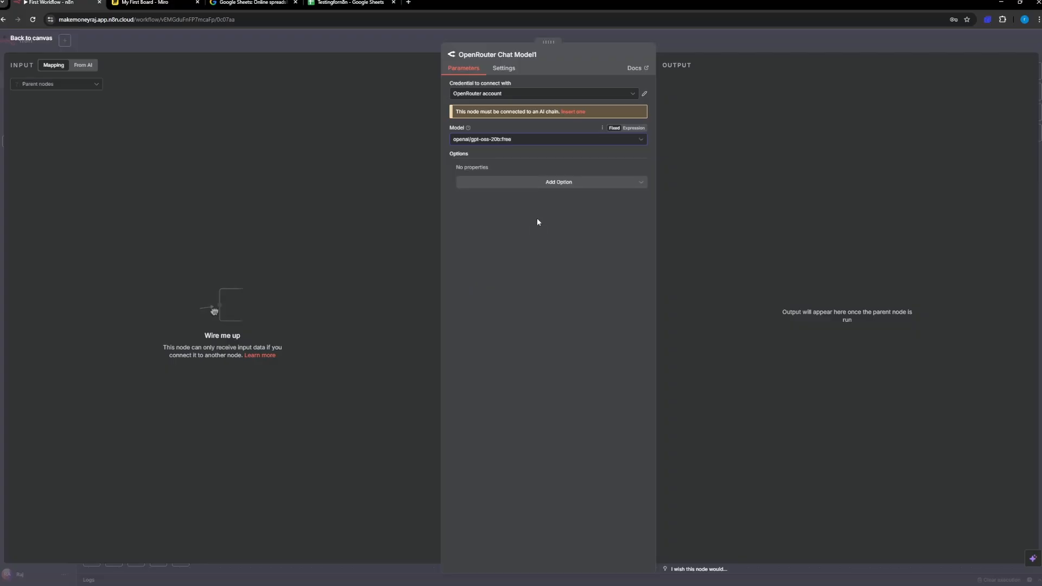
{"action": "left_click", "coordinate": [540, 183]}
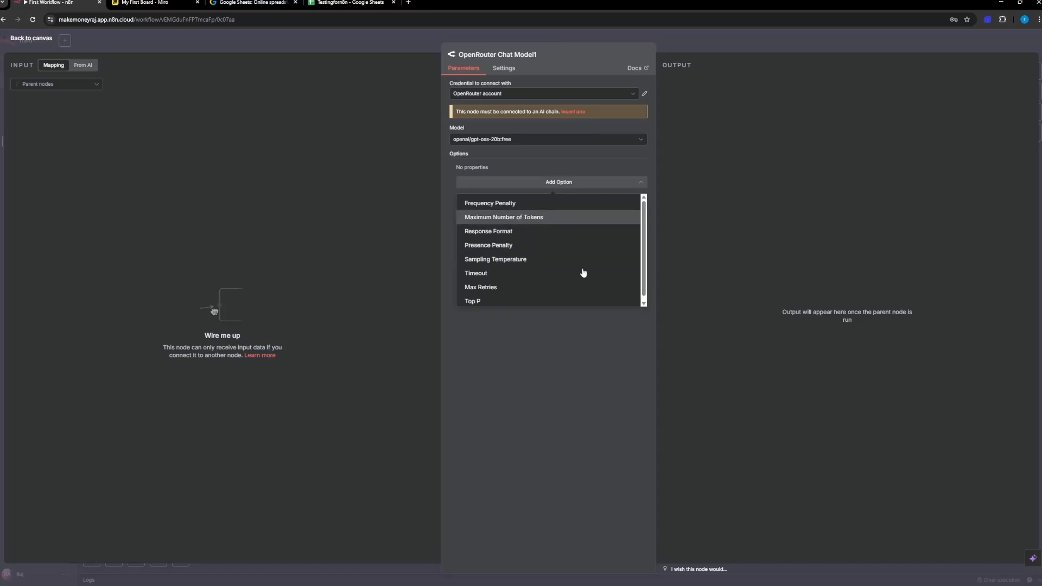
{"action": "left_click", "coordinate": [584, 369]}
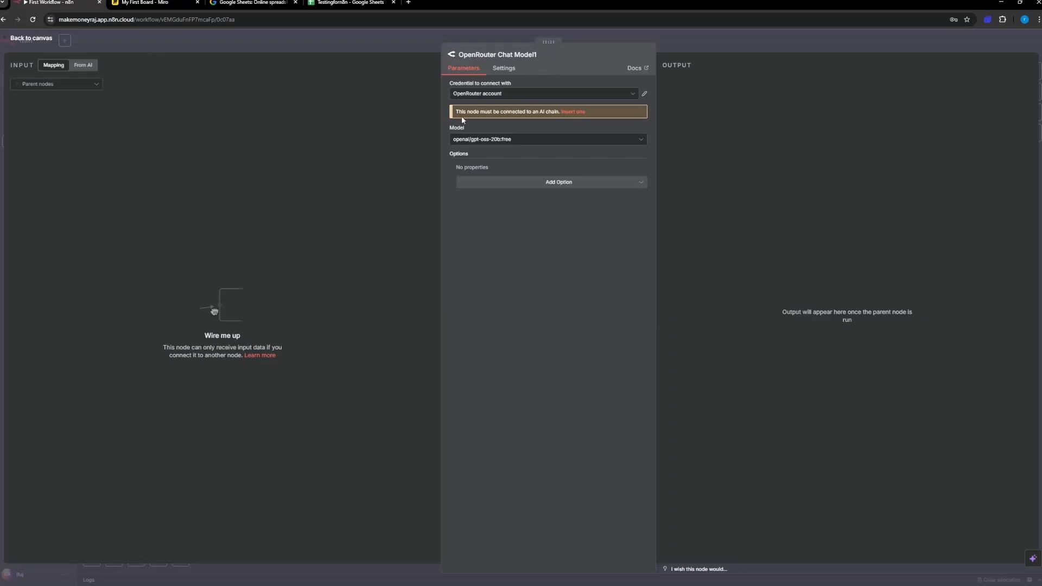
Step: Insert an AI Agent node from the chat model's AI chain notice, set its prompt source to Define below, and return to the canvas
{"action": "left_click", "coordinate": [573, 112]}
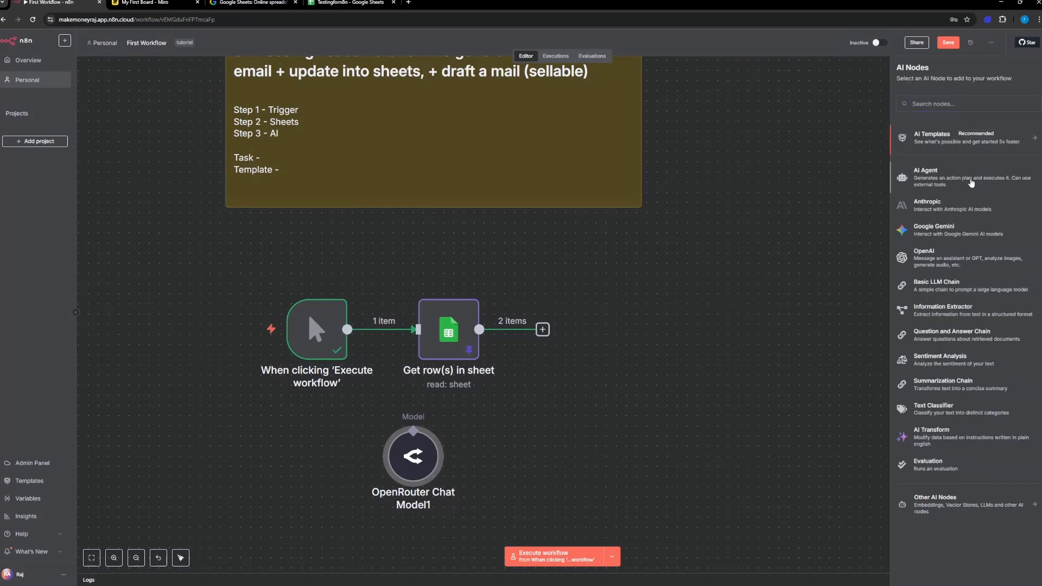
{"action": "left_click", "coordinate": [971, 179]}
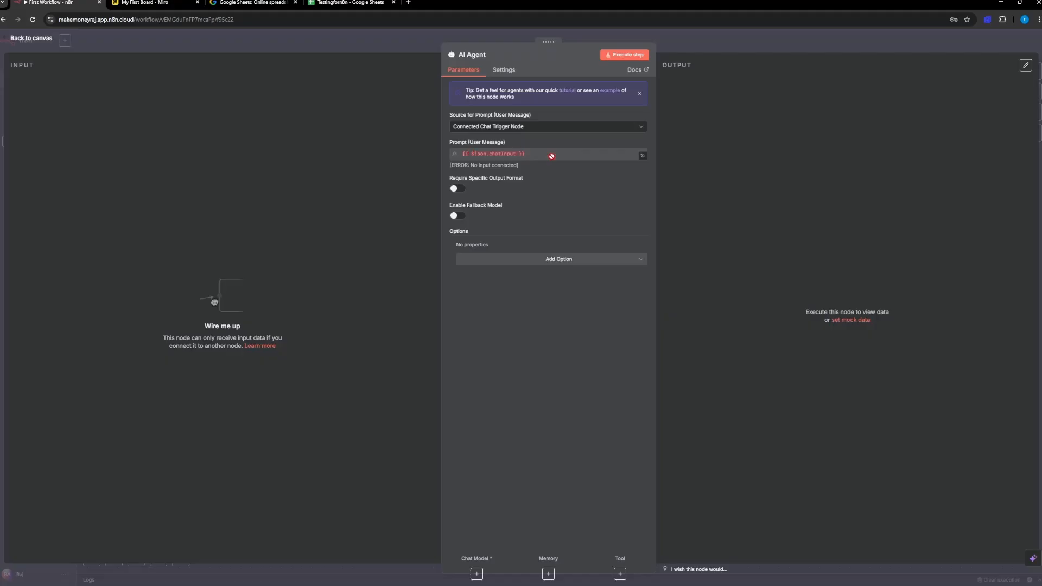
{"action": "left_click", "coordinate": [552, 156]}
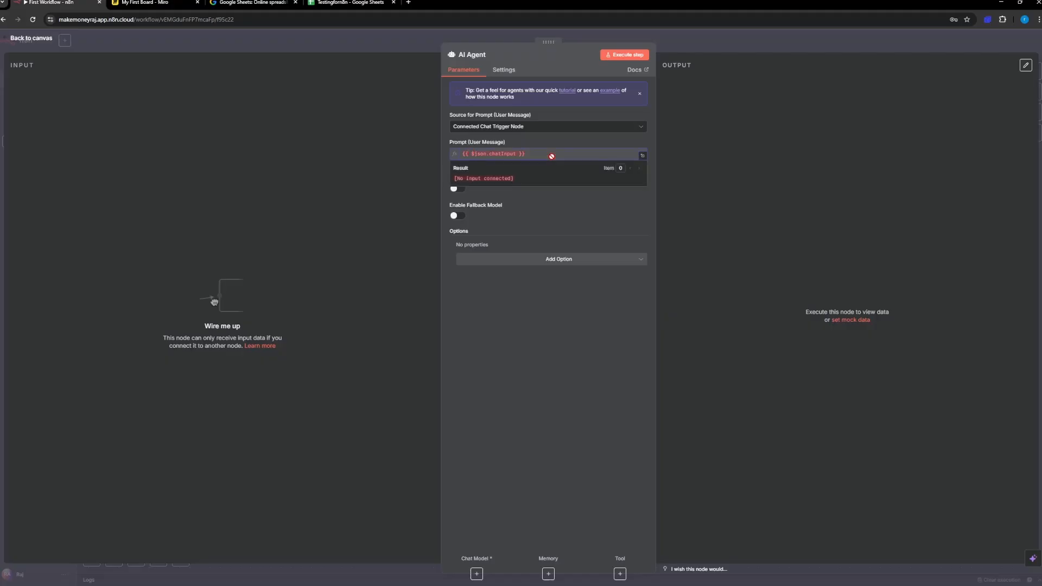
{"action": "left_click", "coordinate": [522, 127]}
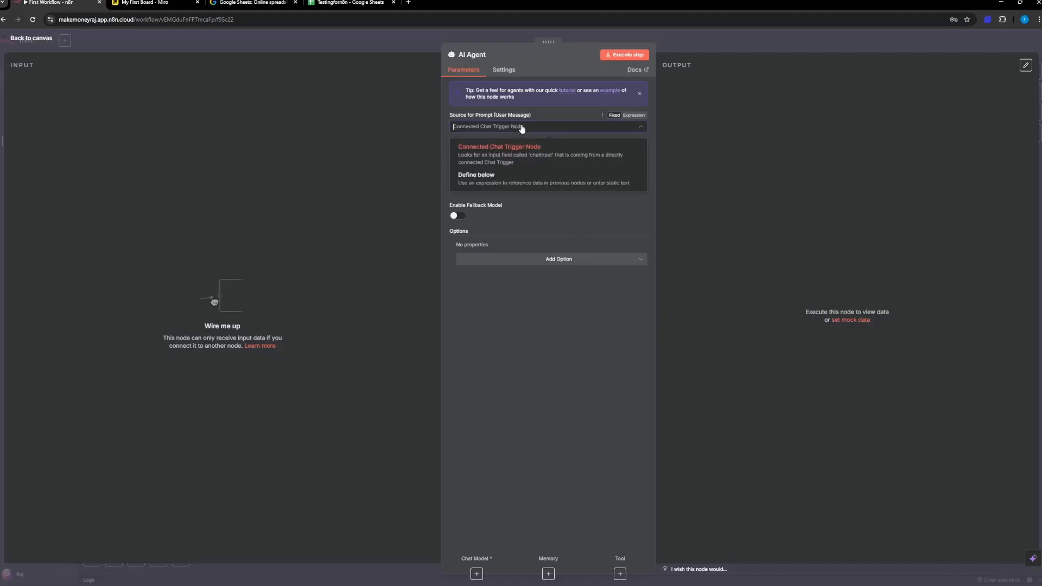
{"action": "left_click", "coordinate": [531, 184]}
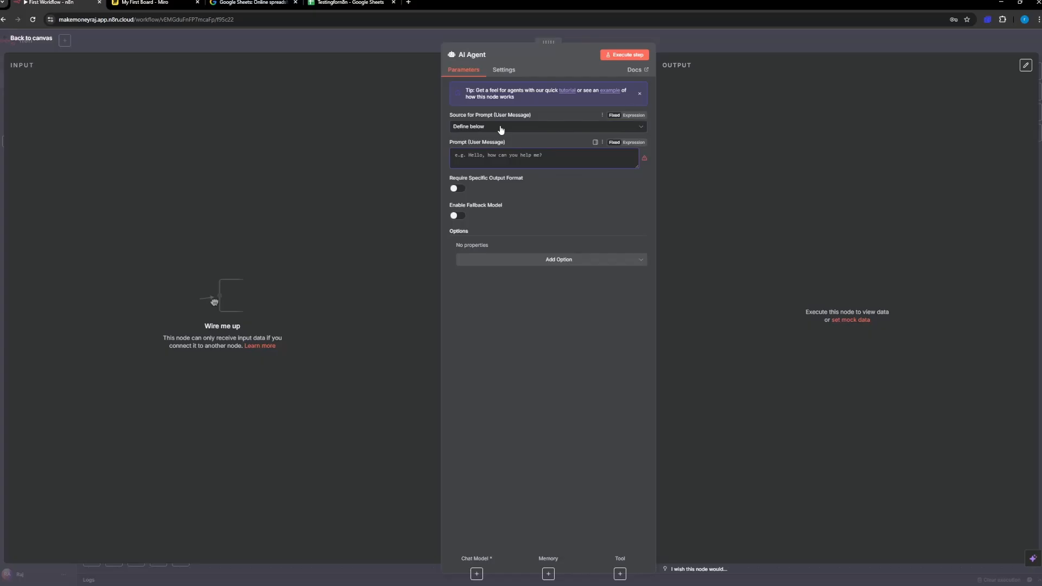
{"action": "left_click", "coordinate": [18, 39]}
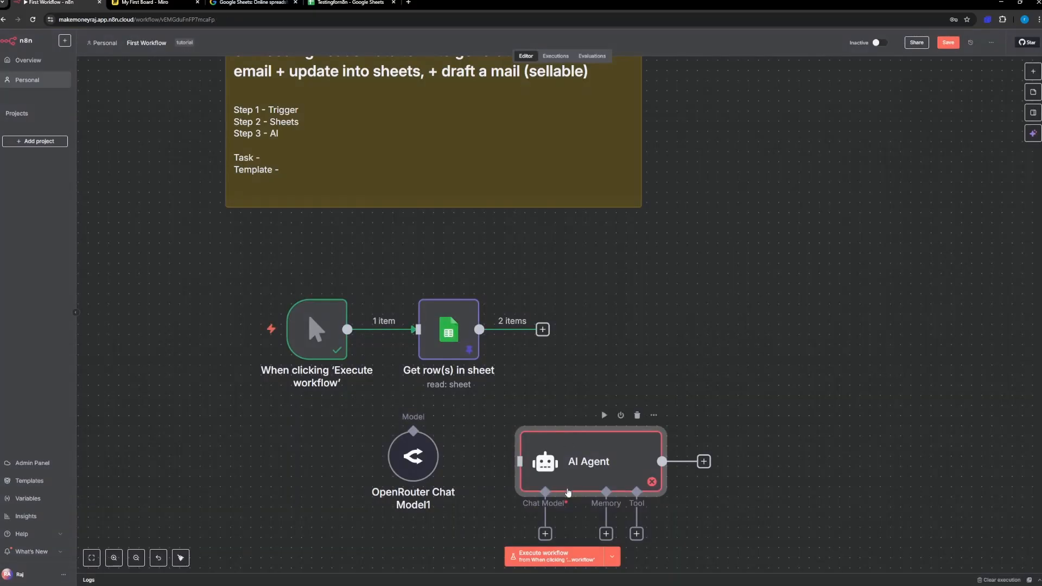
Step: Connect the Get row(s) in sheet output to the AI Agent, aligning the two nodes and placing the OpenRouter Chat Model below the agent
{"action": "left_click_drag", "start_coordinate": [568, 483], "coordinate": [652, 354]}
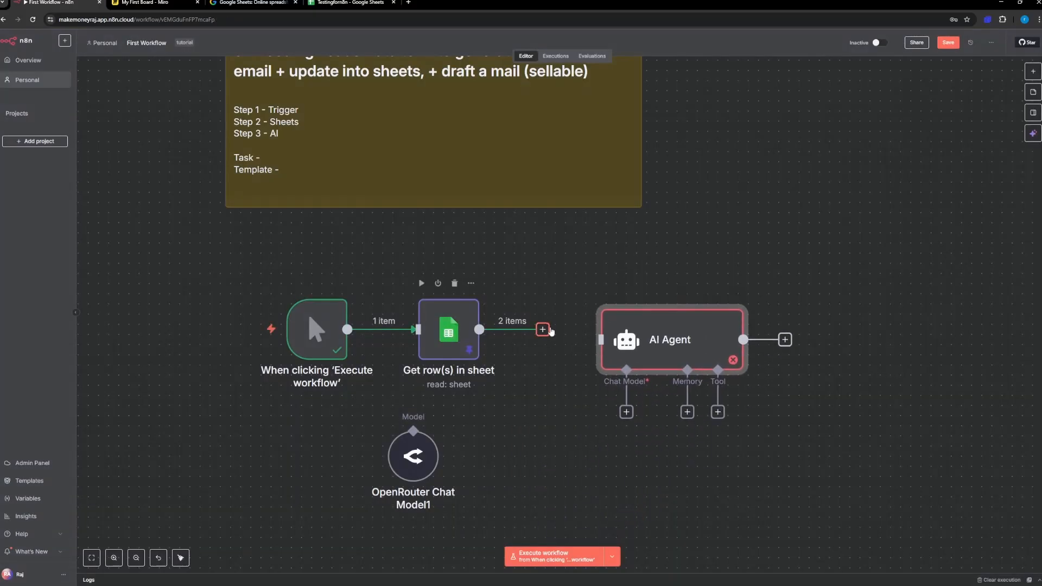
{"action": "left_click_drag", "start_coordinate": [543, 329], "coordinate": [601, 340]}
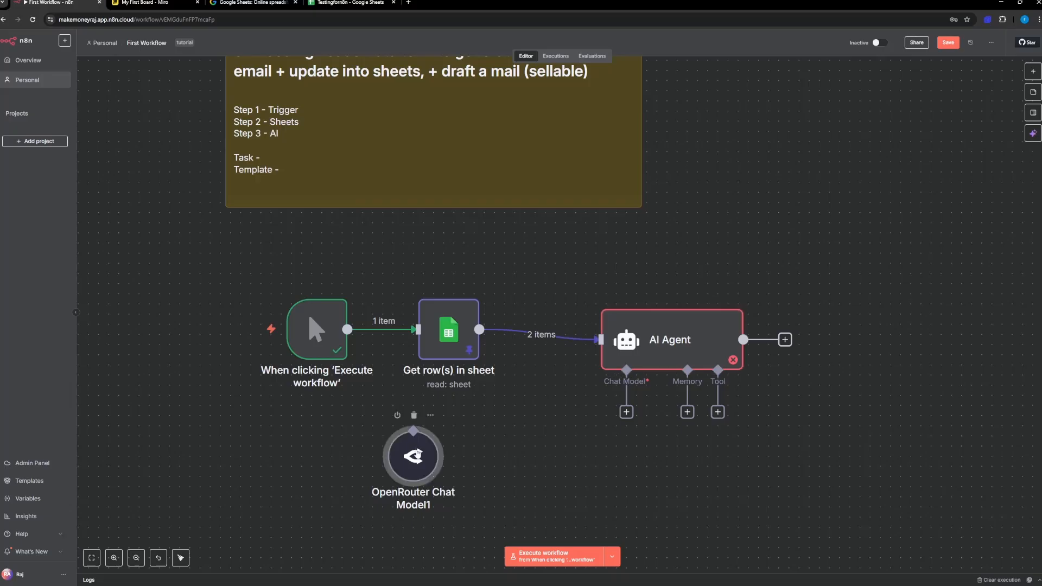
{"action": "left_click_drag", "start_coordinate": [413, 456], "coordinate": [525, 487]}
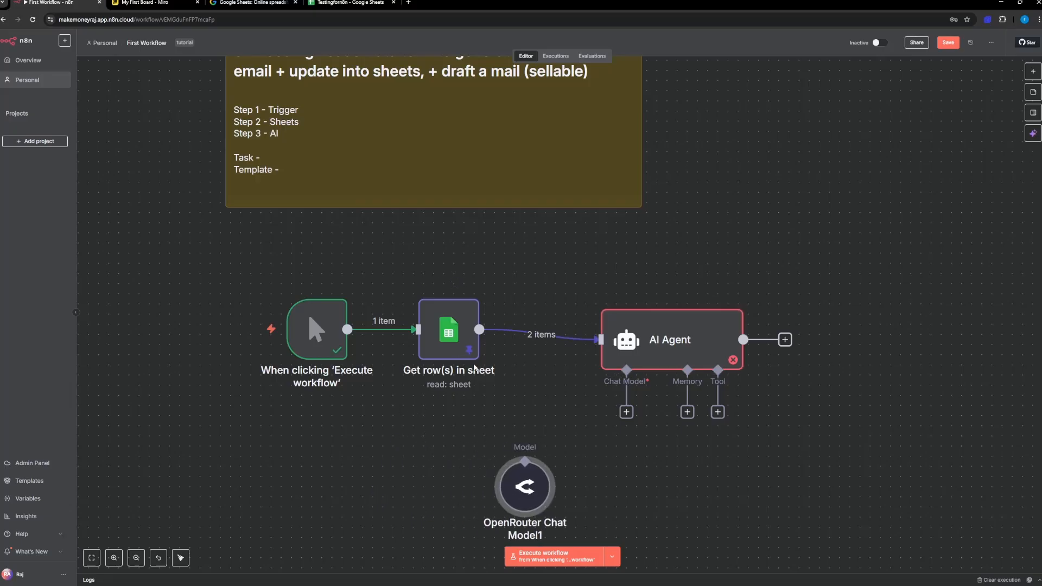
{"action": "left_click_drag", "start_coordinate": [647, 343], "coordinate": [627, 333]}
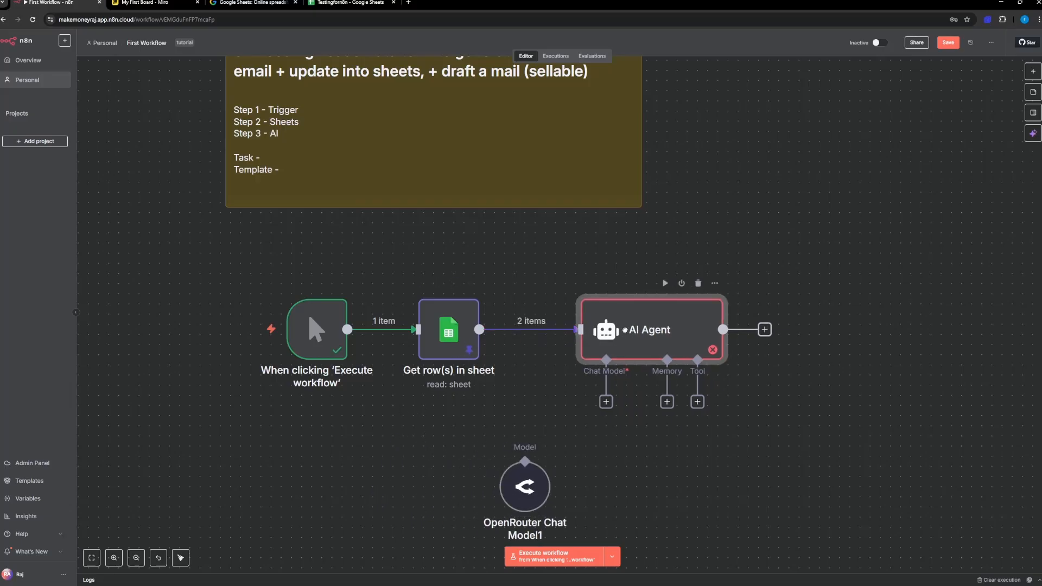
{"action": "mouse_move", "coordinate": [545, 495]}
{"action": "left_mouse_down"}
{"action": "mouse_move", "coordinate": [575, 495]}
{"action": "mouse_move", "coordinate": [542, 477]}
{"action": "left_mouse_up"}
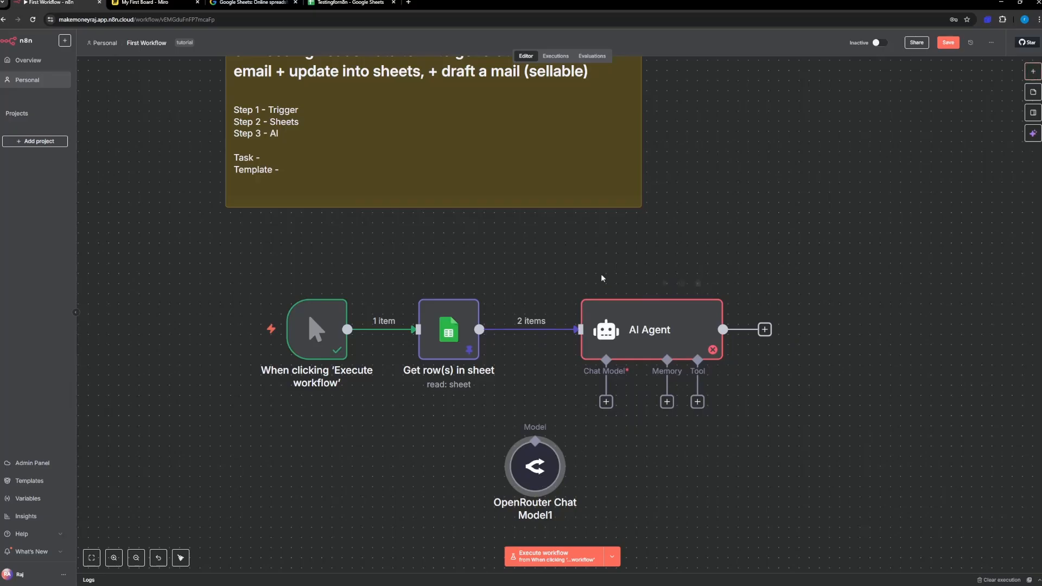
{"action": "mouse_move", "coordinate": [565, 326]}
{"action": "left_click_drag", "start_coordinate": [530, 472], "coordinate": [552, 490]}
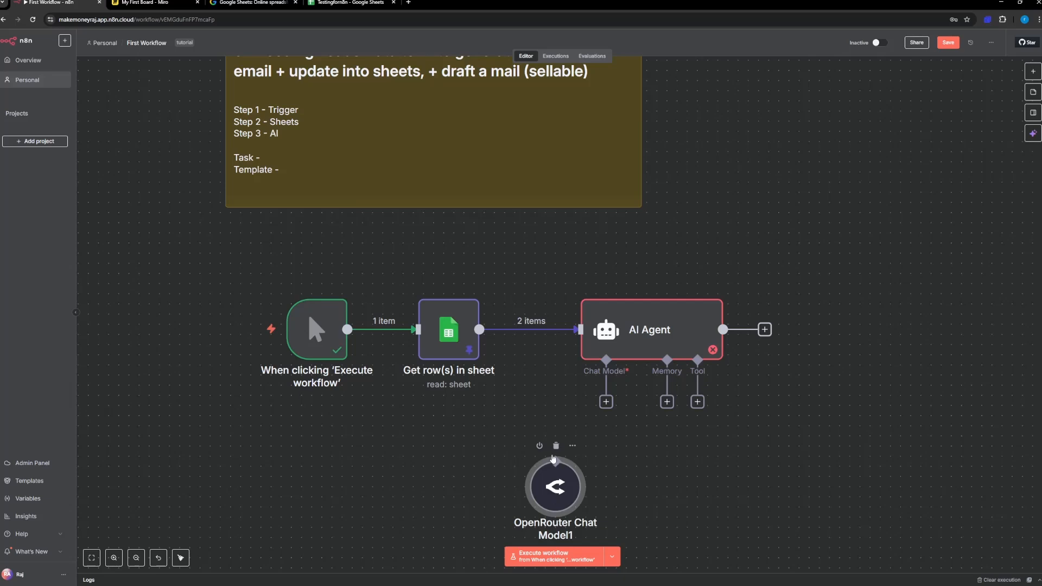
Step: Connect the AI Agent's Chat Model input to the OpenRouter Chat Model1 node, positioning that node below and to the agent's left
{"action": "left_click_drag", "start_coordinate": [555, 456], "coordinate": [514, 468]}
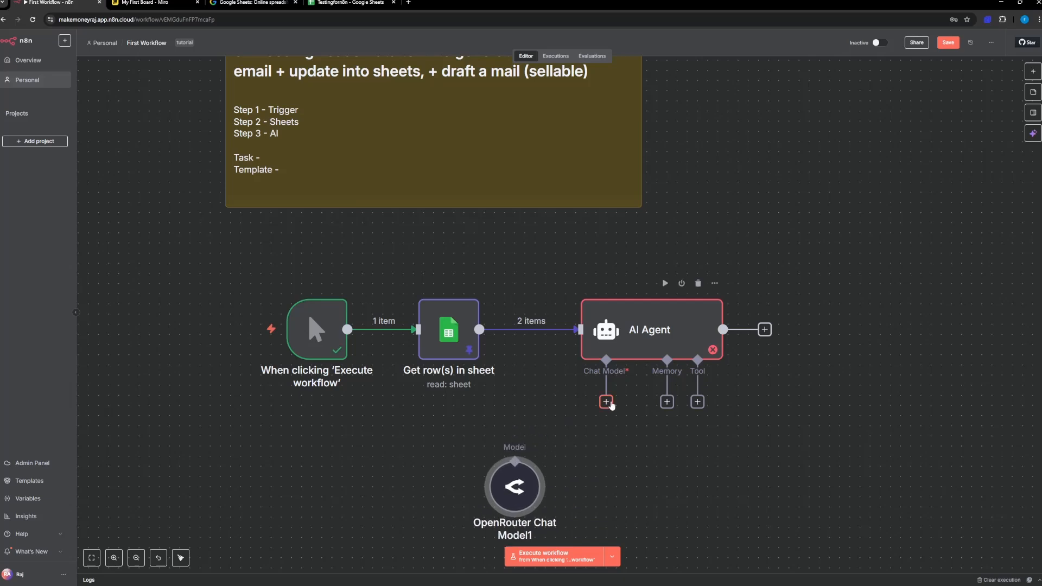
{"action": "left_click_drag", "start_coordinate": [606, 402], "coordinate": [526, 450]}
{"action": "mouse_move", "coordinate": [518, 495]}
{"action": "left_mouse_down"}
{"action": "mouse_move", "coordinate": [534, 491]}
{"action": "mouse_move", "coordinate": [527, 486]}
{"action": "left_mouse_up"}
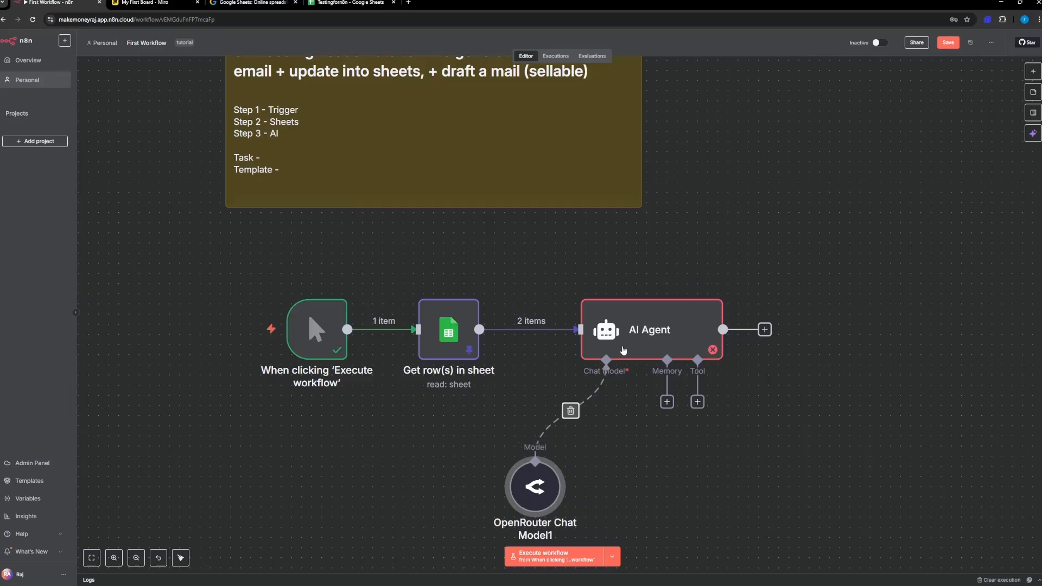
Step: Compare the AI Agent's input fields with the Get row(s) in sheet output and the columns in the Testingforn8n Google Sheet
{"action": "double_click", "coordinate": [624, 343]}
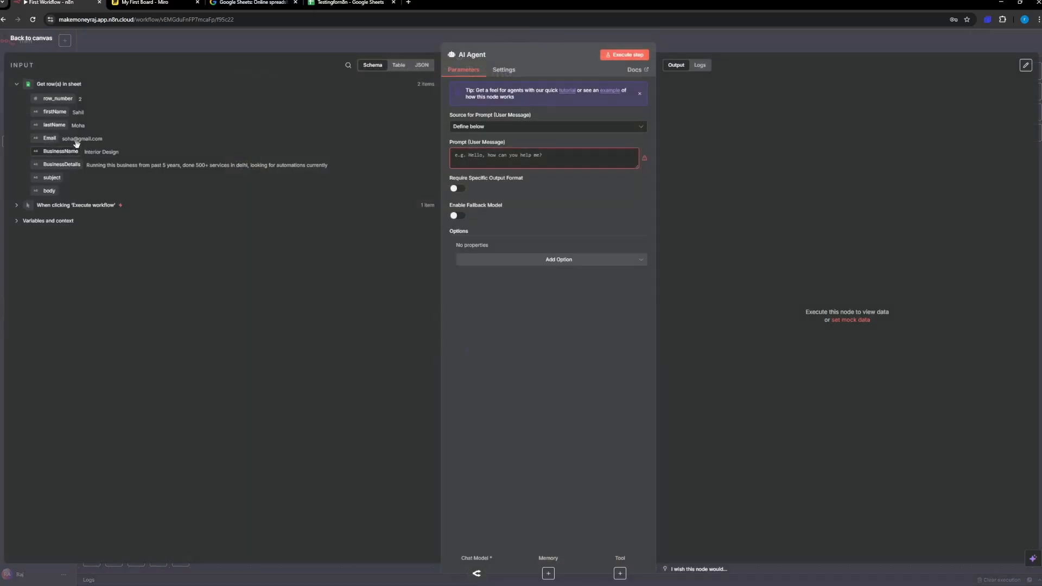
{"action": "left_click", "coordinate": [23, 41]}
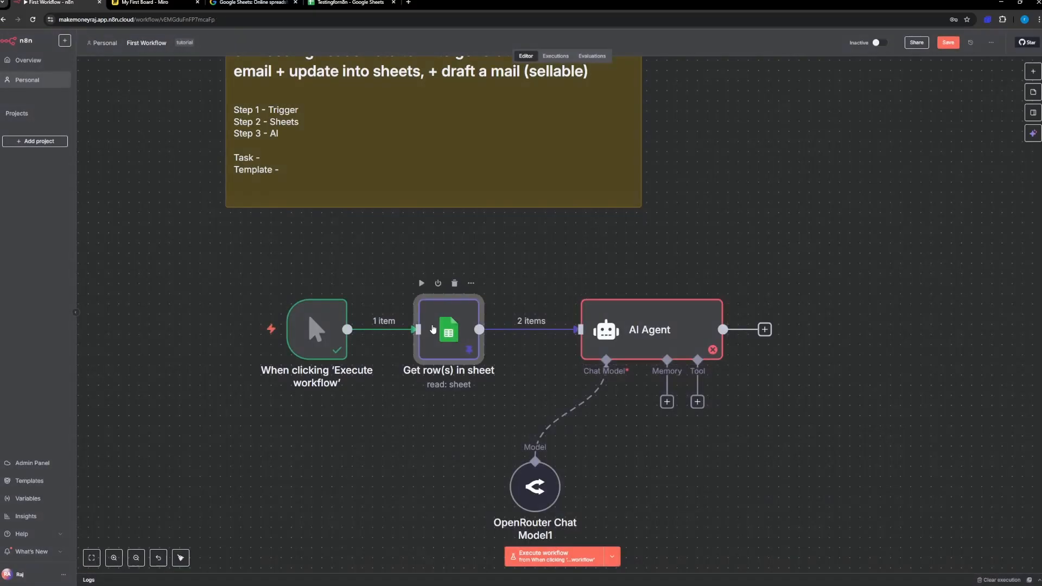
{"action": "double_click", "coordinate": [482, 298]}
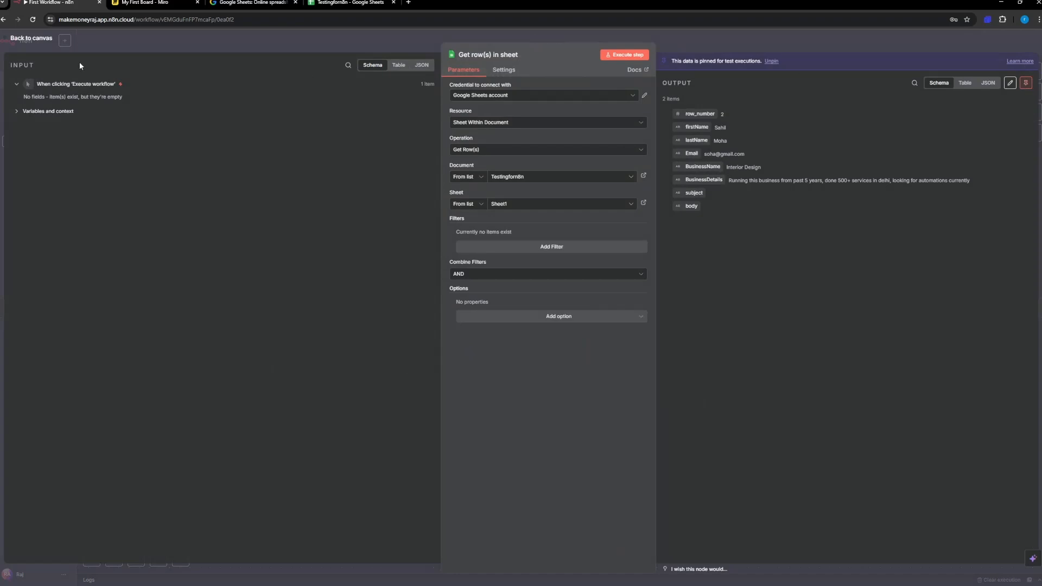
{"action": "left_click", "coordinate": [45, 40]}
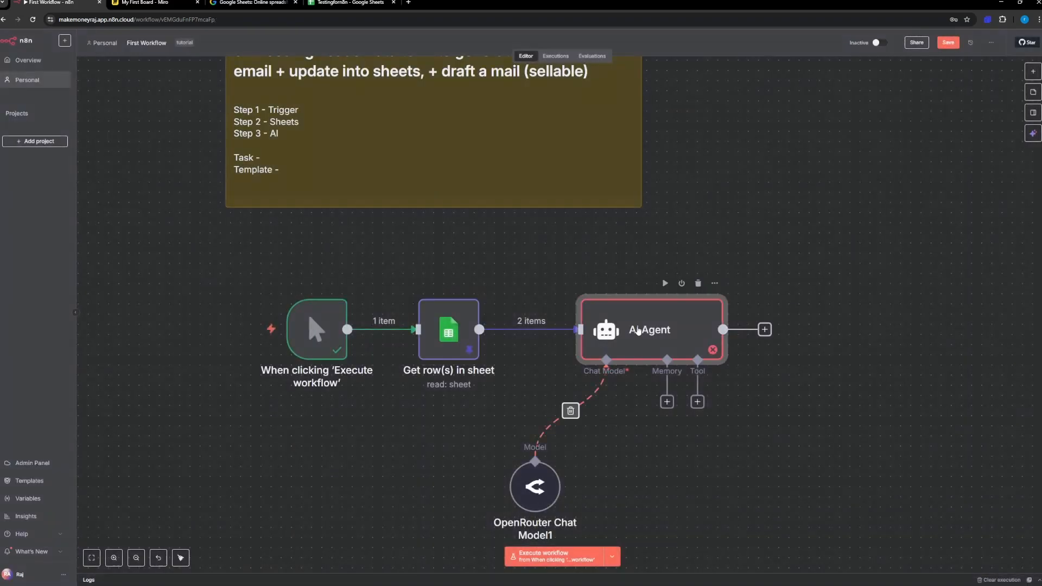
{"action": "double_click", "coordinate": [639, 329]}
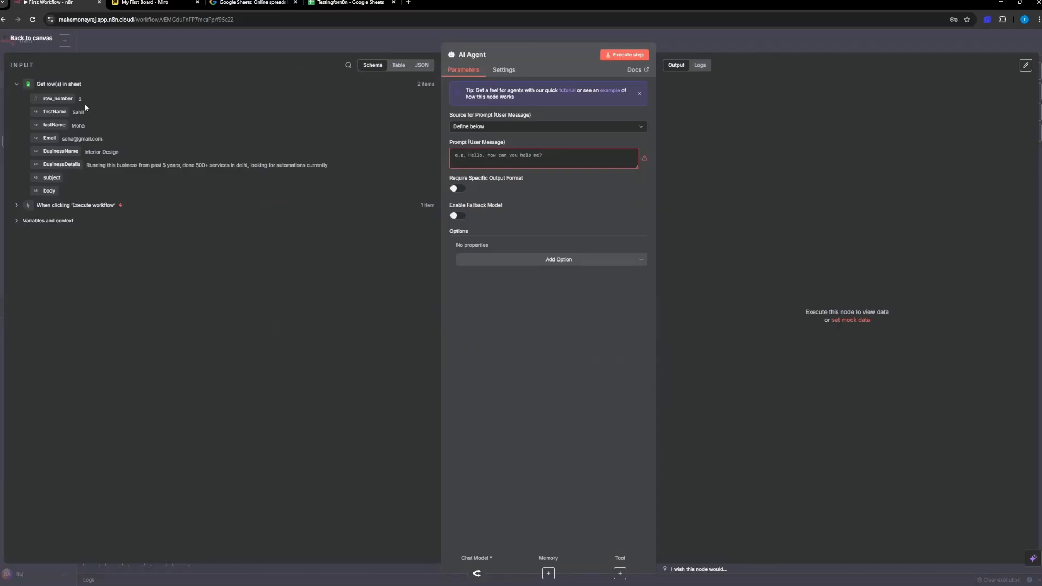
{"action": "left_click", "coordinate": [351, 3]}
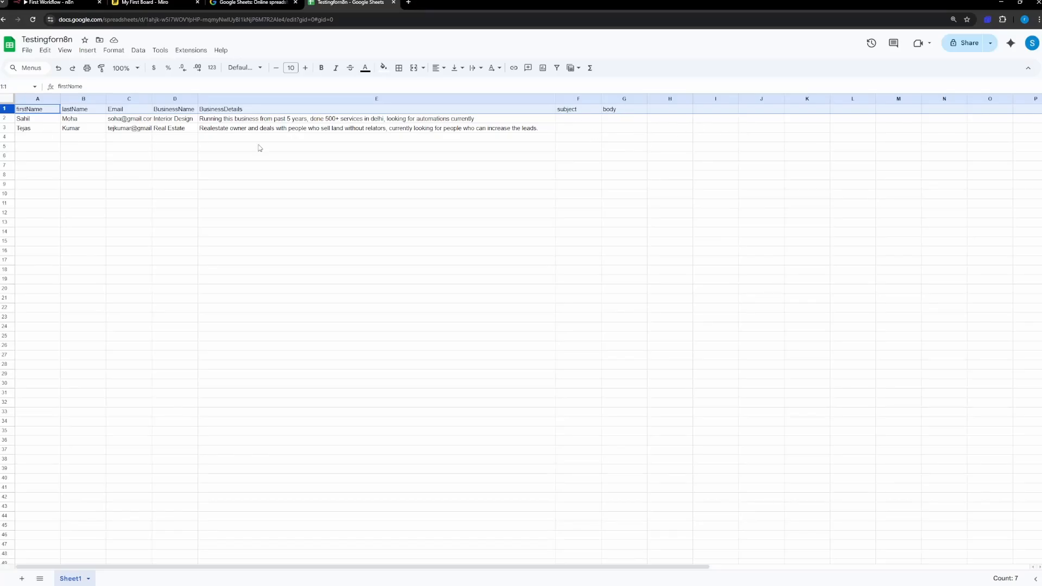
{"action": "left_click", "coordinate": [48, 3]}
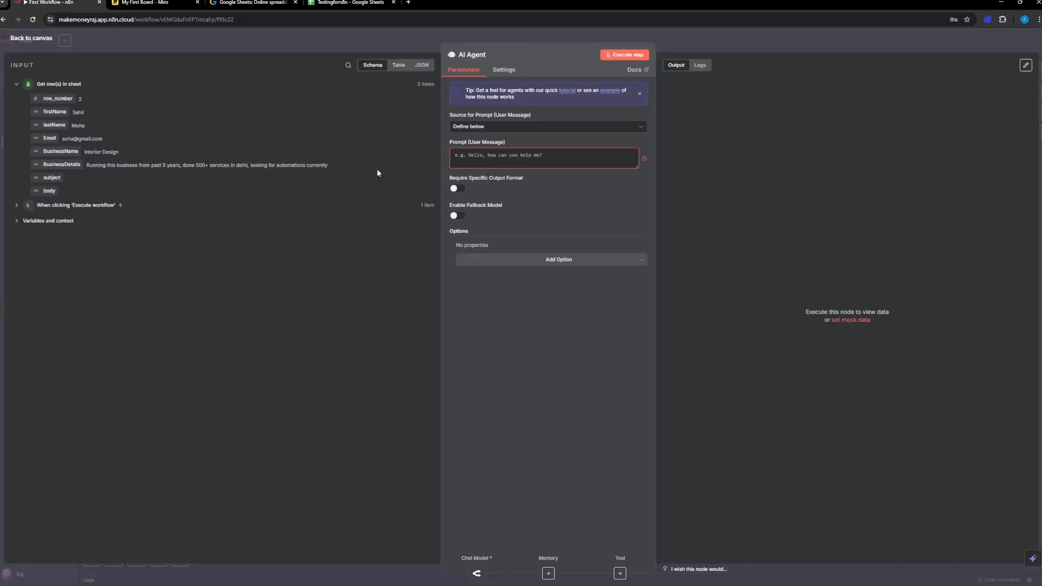
{"action": "left_click", "coordinate": [484, 159]}
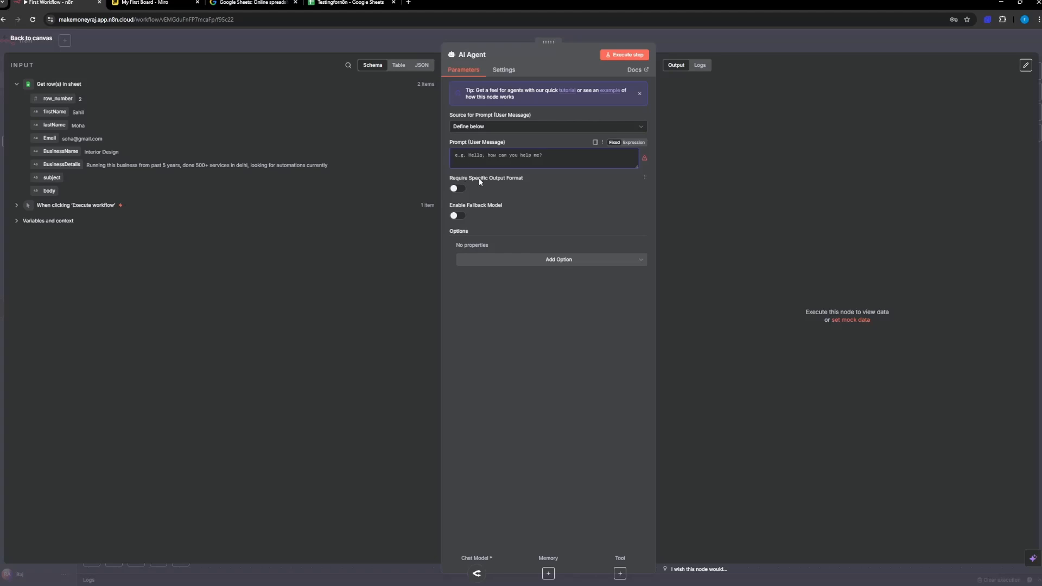
{"action": "left_click", "coordinate": [458, 189]}
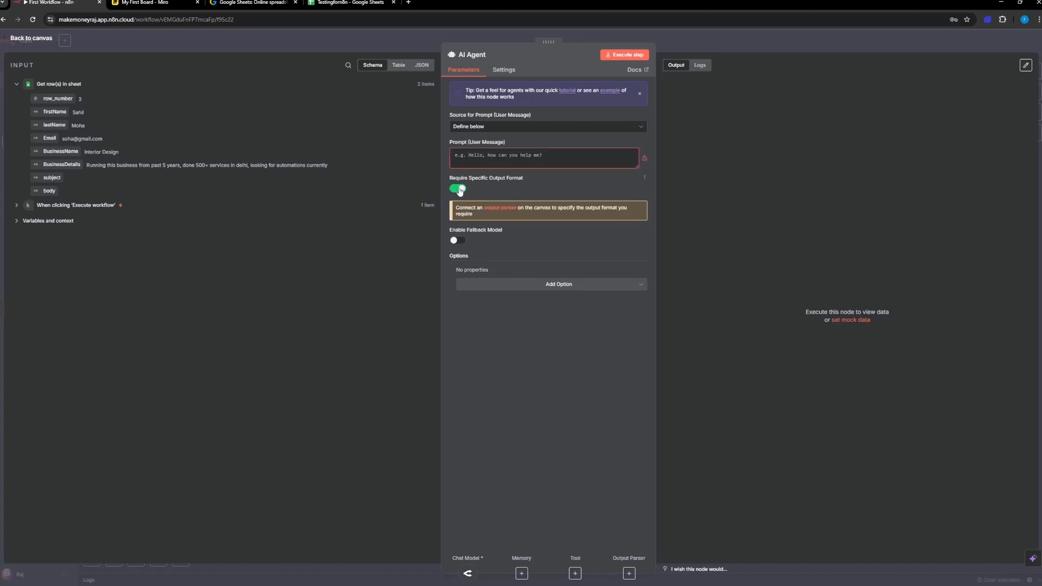
{"action": "left_click", "coordinate": [458, 189]}
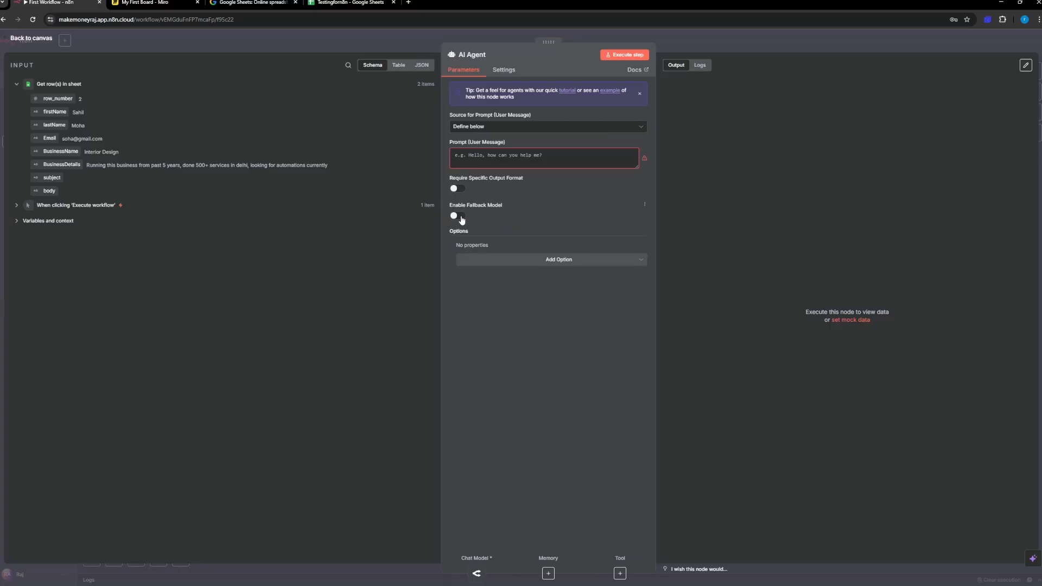
{"action": "left_click", "coordinate": [460, 216]}
{"action": "left_click", "coordinate": [461, 217]}
Step: Add the System Message option to the AI Agent and make its text read "You are a helpful writing assistant who writes excellent converting emails"
{"action": "left_click", "coordinate": [500, 260]}
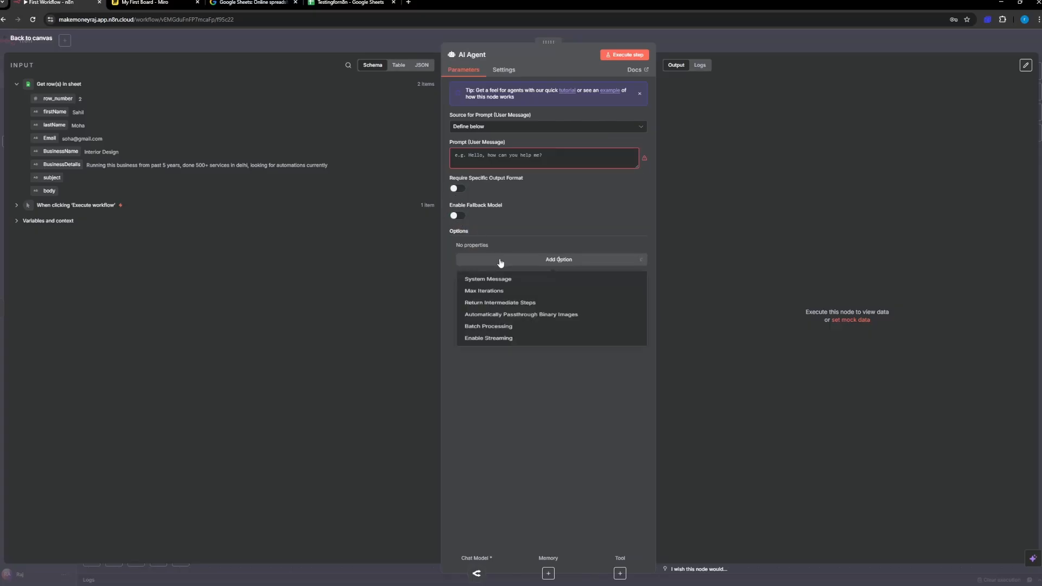
{"action": "left_click", "coordinate": [554, 260]}
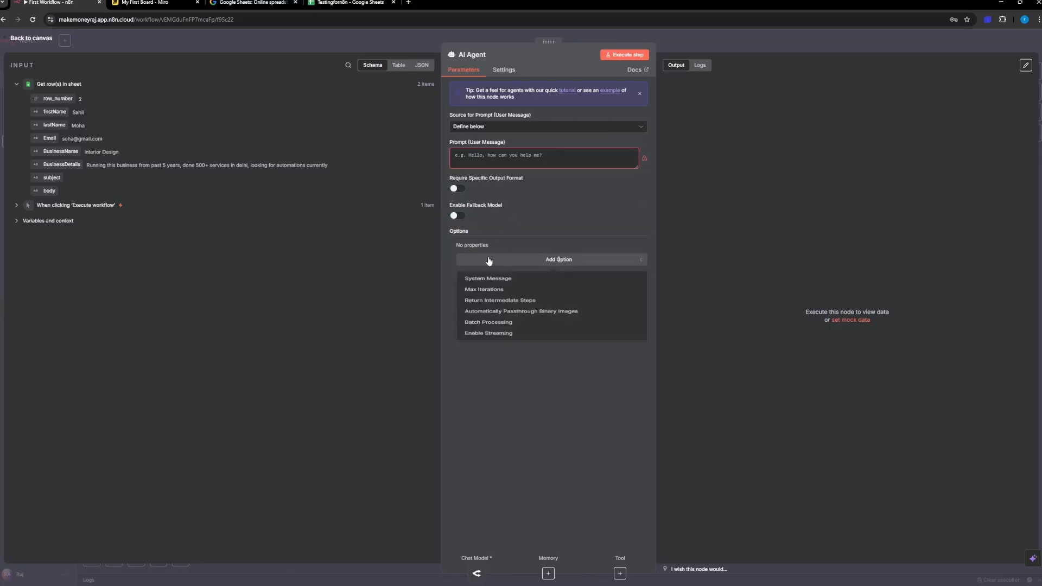
{"action": "left_click", "coordinate": [499, 280]}
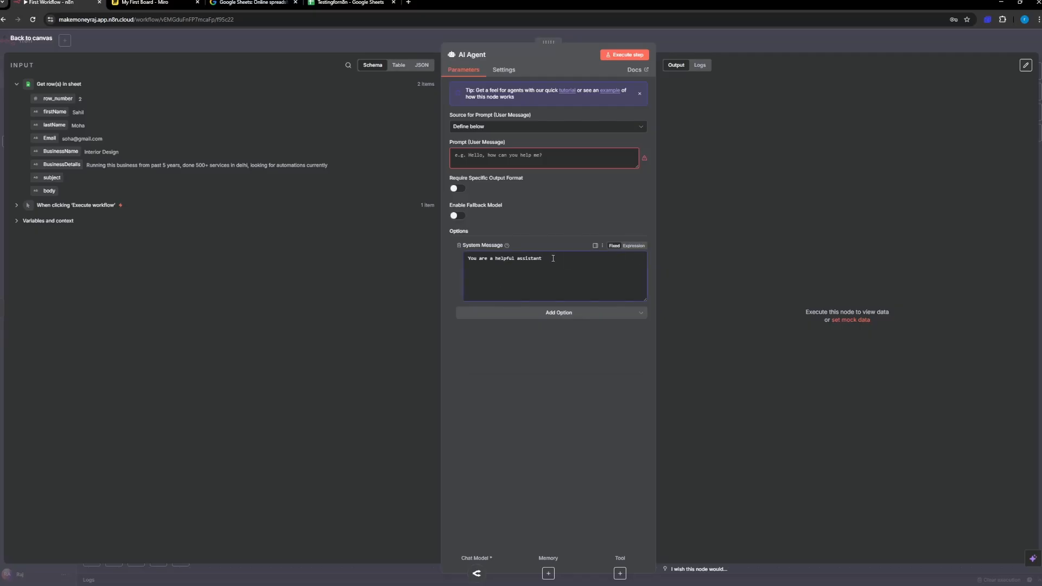
{"action": "mouse_move", "coordinate": [506, 246]}
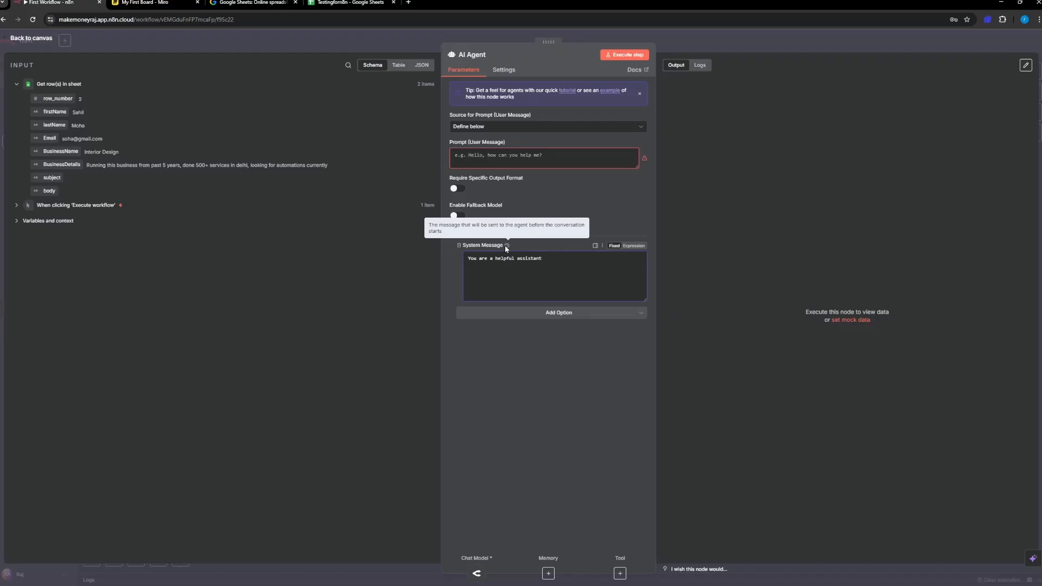
{"action": "left_click_drag", "start_coordinate": [558, 260], "coordinate": [452, 259]}
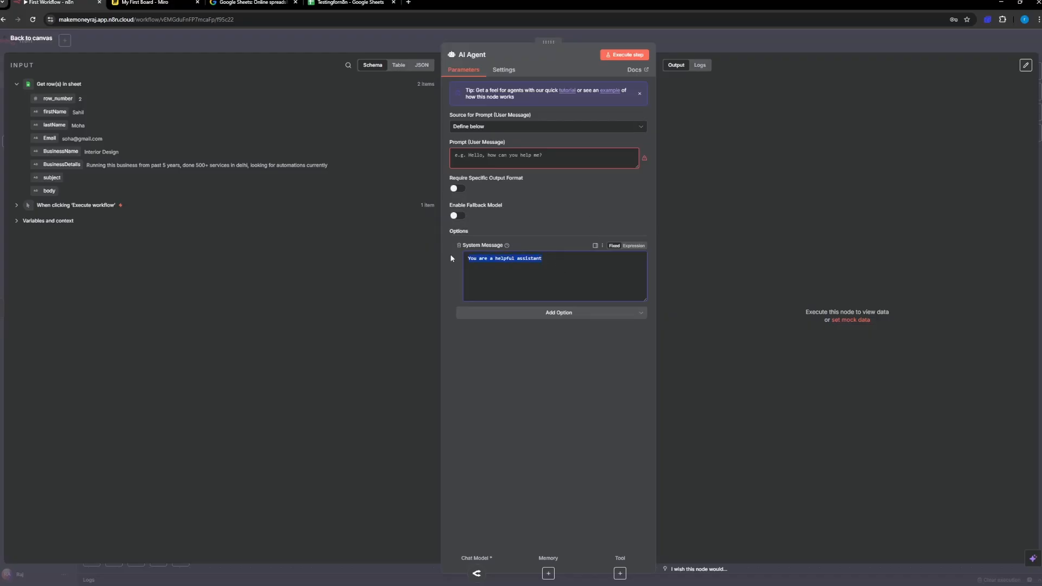
{"action": "left_click", "coordinate": [517, 259]}
{"action": "type", "text": "writing assistant who writes excell"}
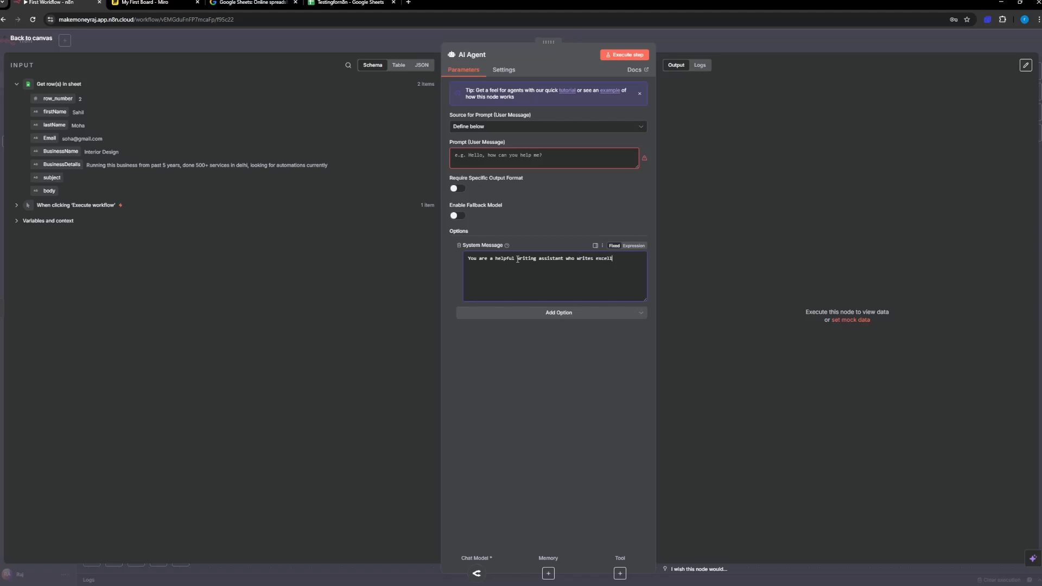
{"action": "type", "text": "ent converting emails with clickbait subject lines and "}
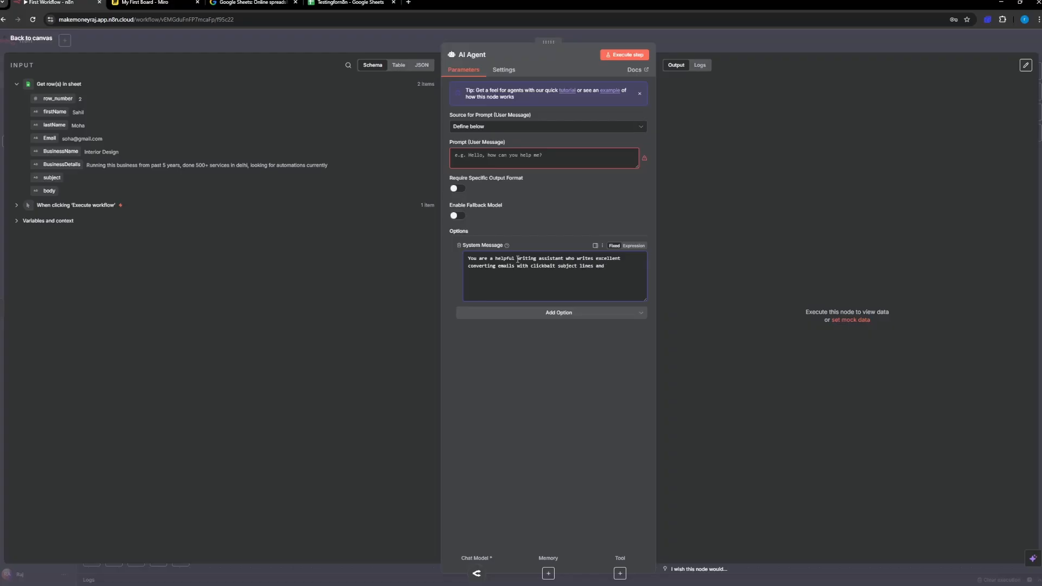
{"action": "type", "text": "intro"}
Step: Continue the system message with "with clickbait subject lines and intro, personalized pitch"
{"action": "type", "text": ", perso"}
{"action": "type", "text": "nalize"}
{"action": "type", "text": "d pitc"}
{"action": "type", "text": "h rele"}
{"action": "type", "text": "ted to business"}
{"action": "type", "text": " info pr"}
{"action": "type", "text": "ovided"}
{"action": "type", "text": " and then CTA"}
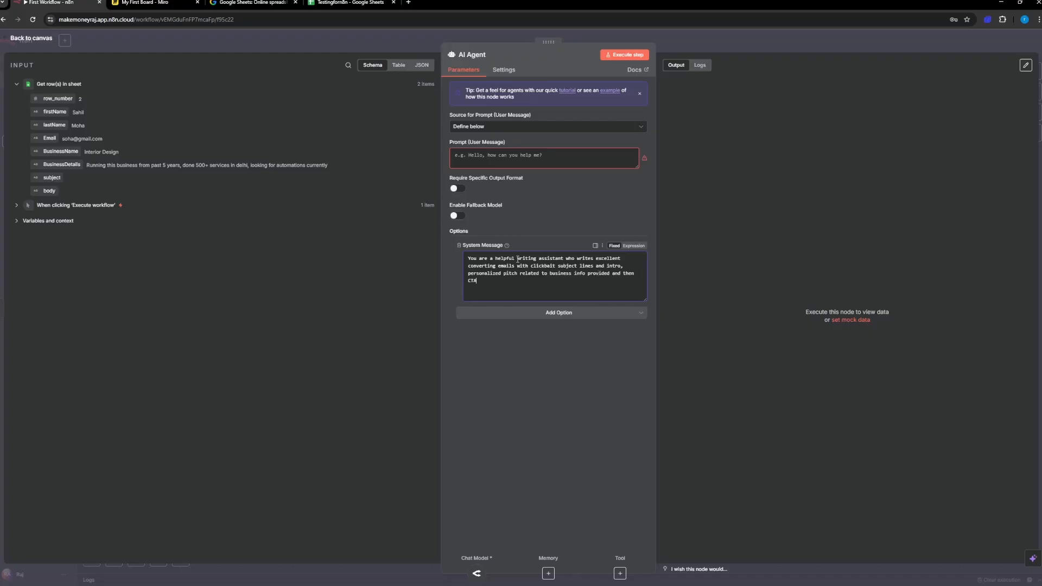
{"action": "type", "text": " and pS at the end."}
Step: Finish the system message with "related to business info provided and then CTA and pS at the end." and begin the user prompt with "Write a"
{"action": "left_click", "coordinate": [505, 161]}
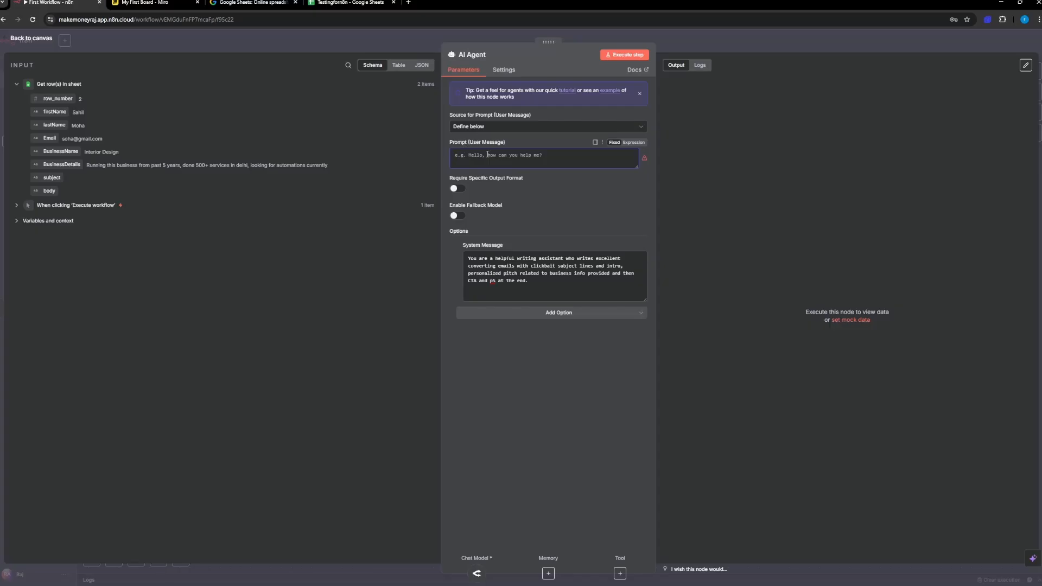
{"action": "type", "text": "Write a"}
Step: Copy the system message, remove the System Message option, add it again, and replace its default text with the copied message
{"action": "left_click_drag", "start_coordinate": [536, 284], "coordinate": [465, 260]}
{"action": "key", "text": "ctrl+c"}
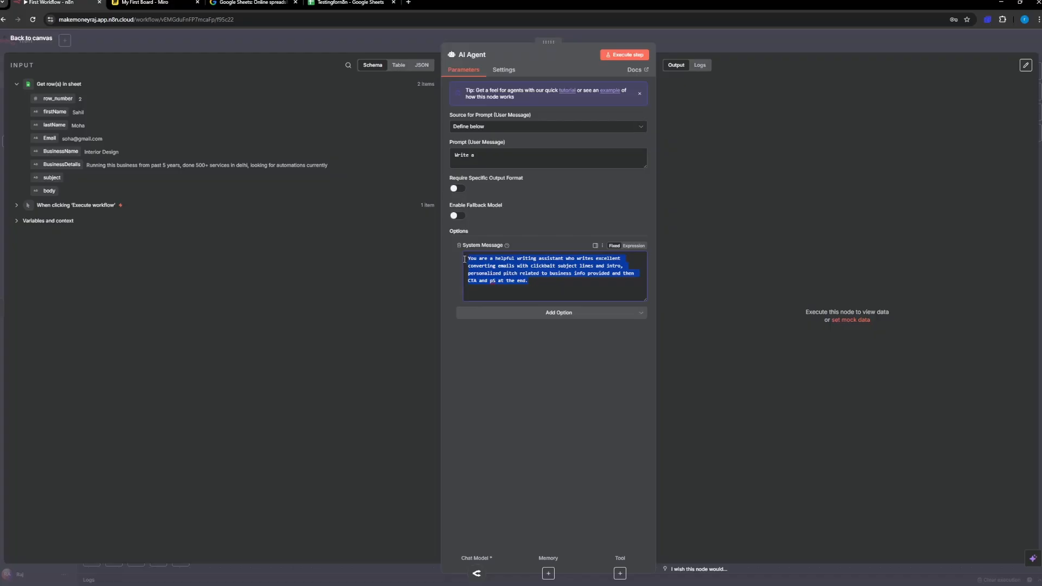
{"action": "left_click", "coordinate": [458, 245]}
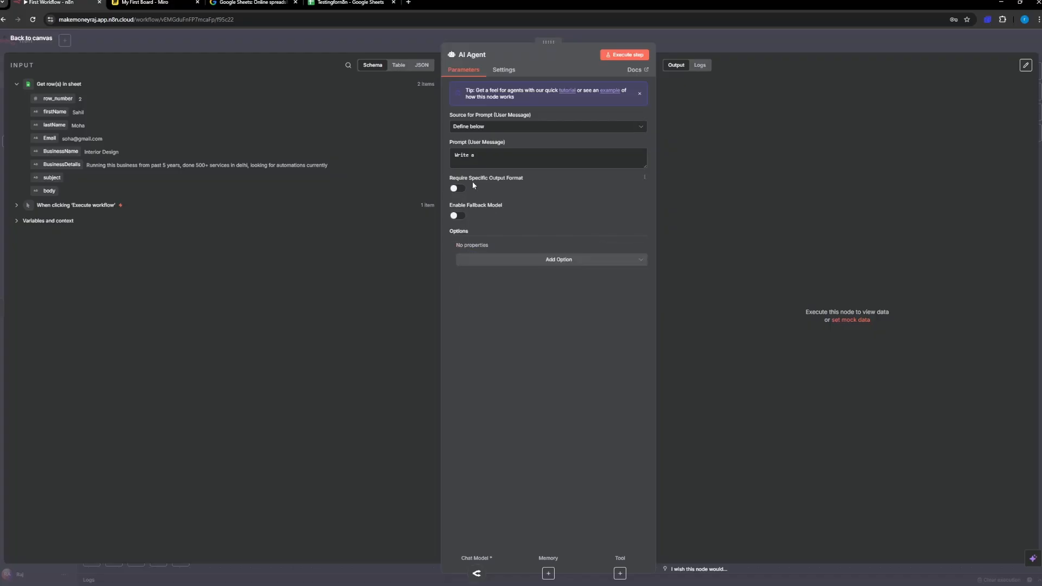
{"action": "left_click_drag", "start_coordinate": [478, 156], "coordinate": [449, 159]}
{"action": "left_click", "coordinate": [542, 262]}
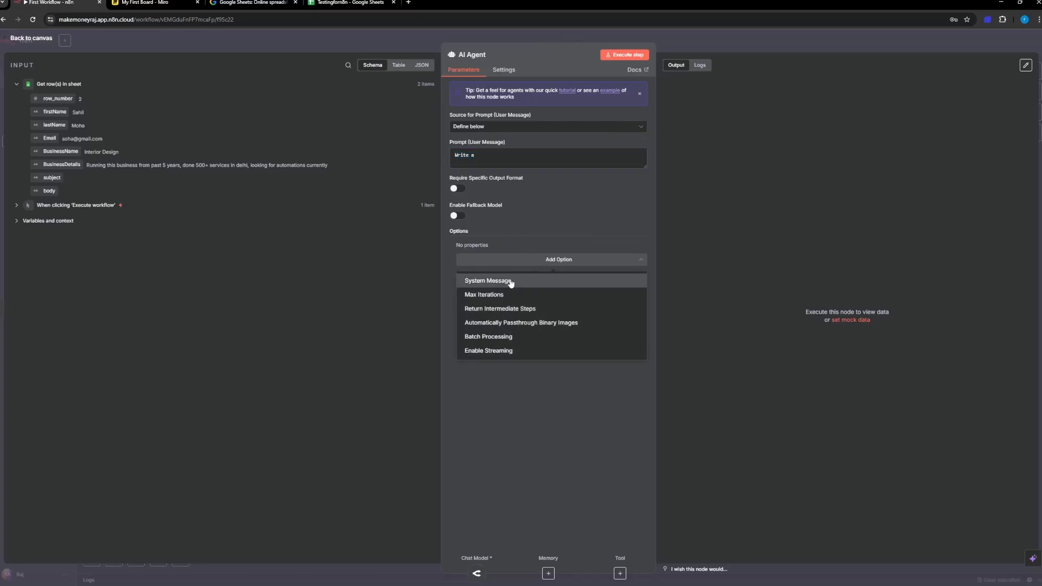
{"action": "left_click", "coordinate": [479, 281]}
{"action": "left_click", "coordinate": [517, 270]}
{"action": "key", "text": "ctrl+a"}
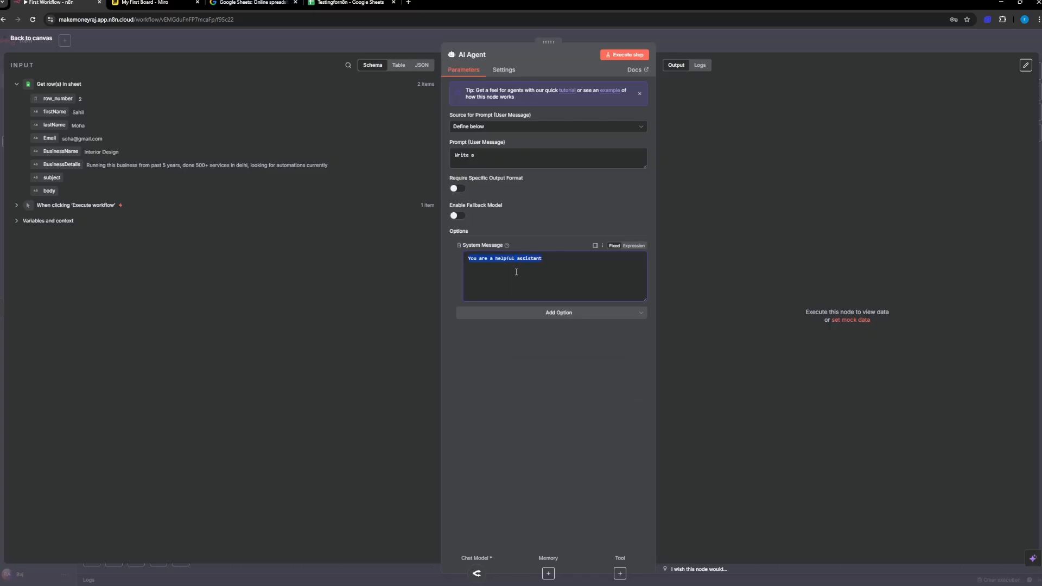
{"action": "key", "text": "ctrl+v"}
Step: Move the system message's text from "with clickbait subject lines" onward into the user prompt after "Write a email", and enlarge the prompt box
{"action": "mouse_move", "coordinate": [509, 276]}
{"action": "left_mouse_down"}
{"action": "mouse_move", "coordinate": [475, 267]}
{"action": "mouse_move", "coordinate": [597, 259]}
{"action": "mouse_move", "coordinate": [497, 274]}
{"action": "mouse_move", "coordinate": [526, 269]}
{"action": "mouse_move", "coordinate": [516, 268]}
{"action": "left_mouse_up"}
{"action": "key", "text": "ctrl+c"}
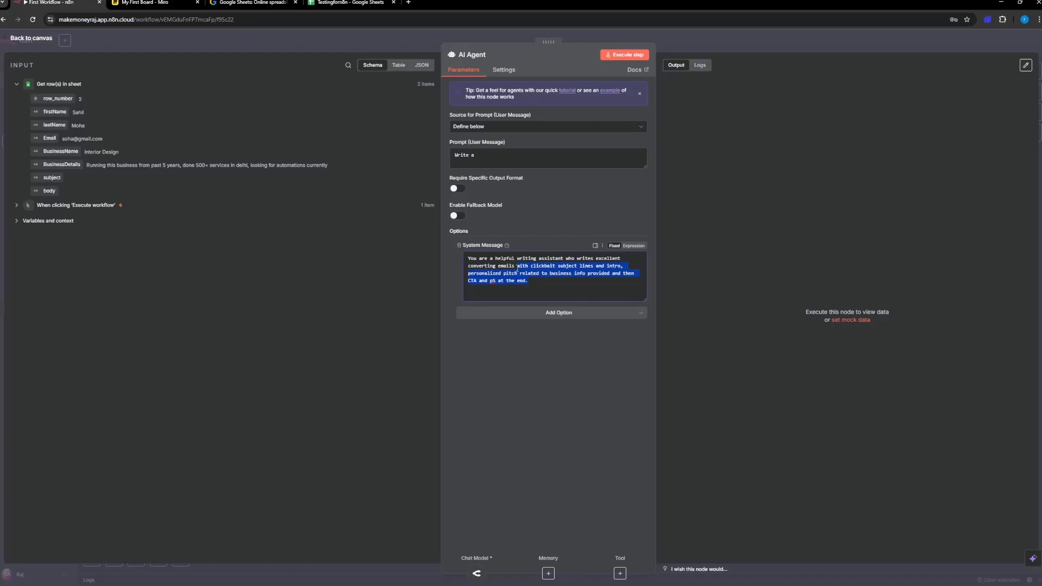
{"action": "key", "text": "BackSpace"}
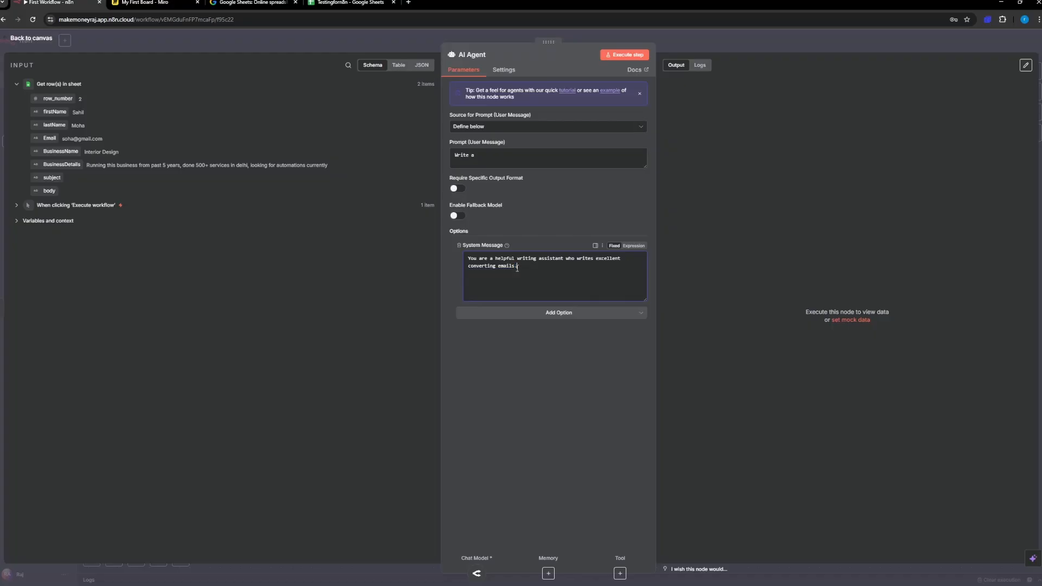
{"action": "left_click", "coordinate": [488, 159]}
{"action": "type", "text": "email"}
{"action": "key", "text": "ctrl+v"}
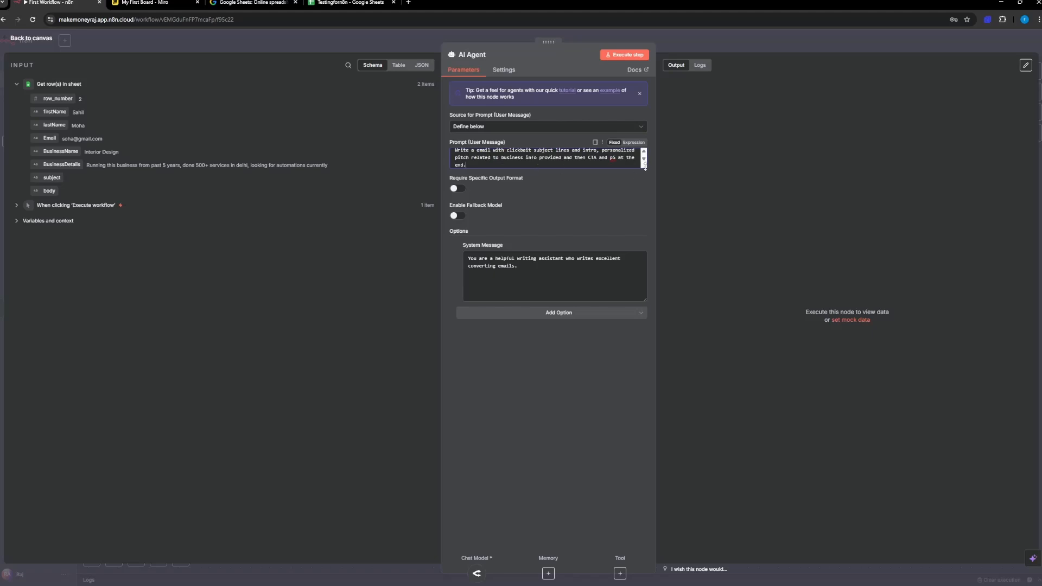
{"action": "left_click_drag", "start_coordinate": [645, 166], "coordinate": [640, 269]}
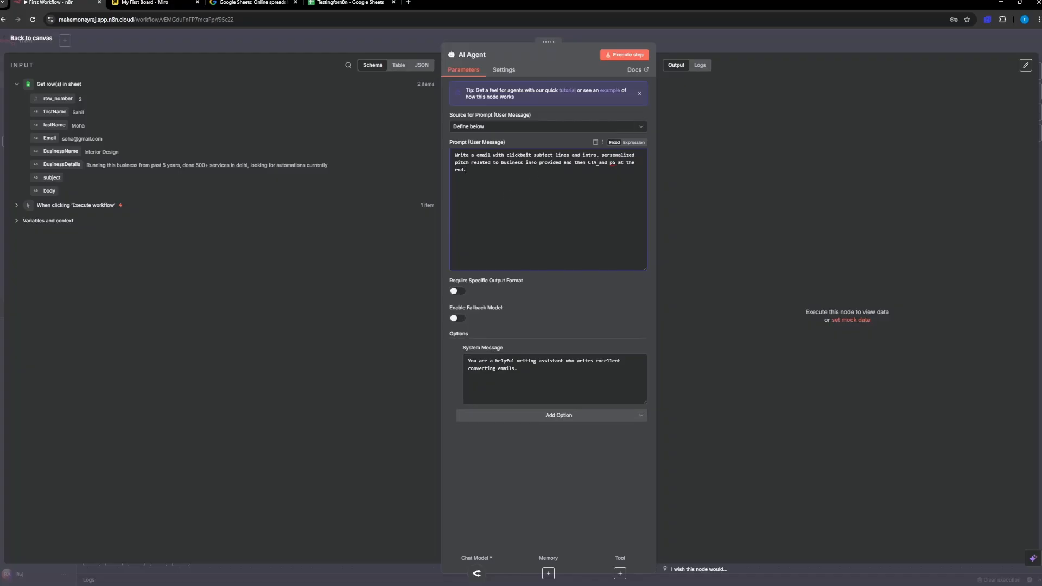
Step: Switch the AI Agent's user prompt from Fixed to Expression and review the prompt against its result preview
{"action": "left_click", "coordinate": [630, 143]}
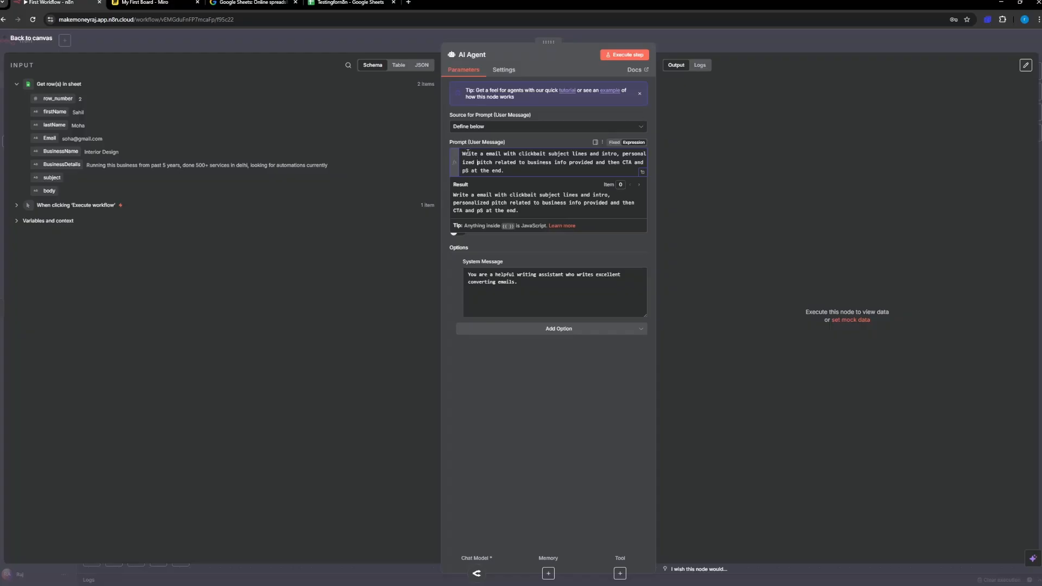
{"action": "key", "text": "ctrl+a"}
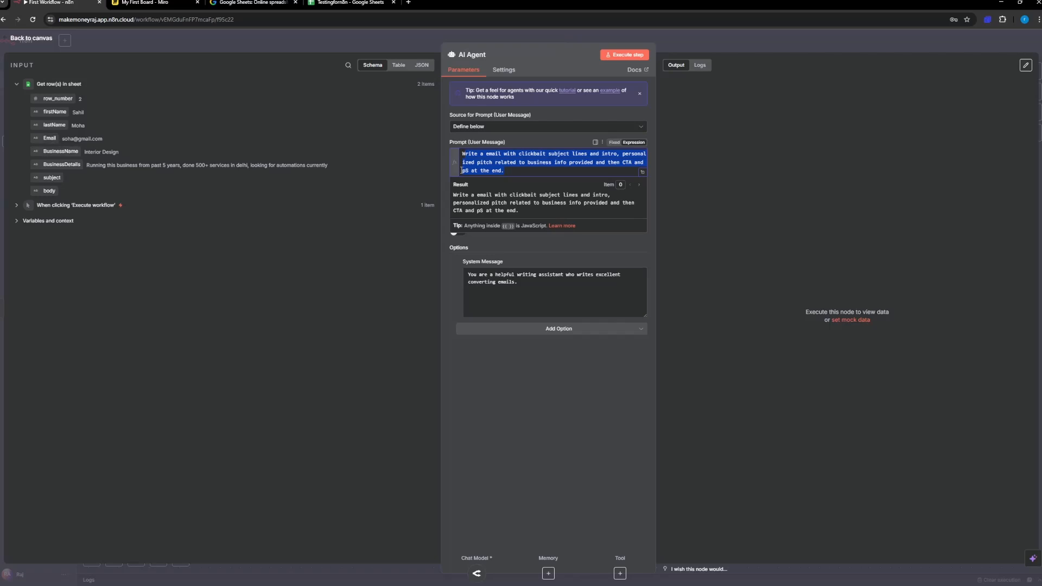
{"action": "left_click_drag", "start_coordinate": [455, 194], "coordinate": [517, 211]}
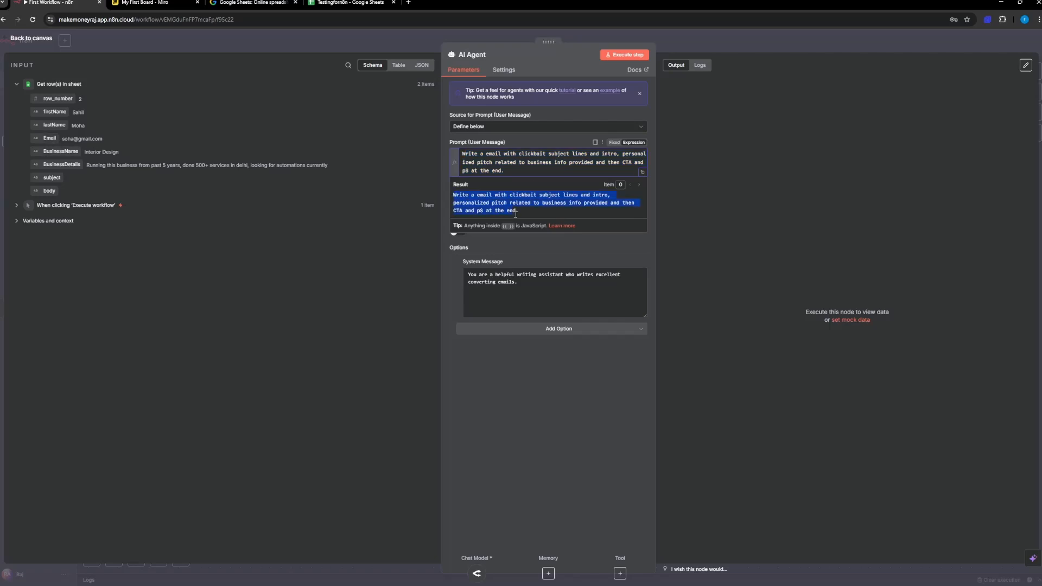
{"action": "left_click", "coordinate": [524, 211]}
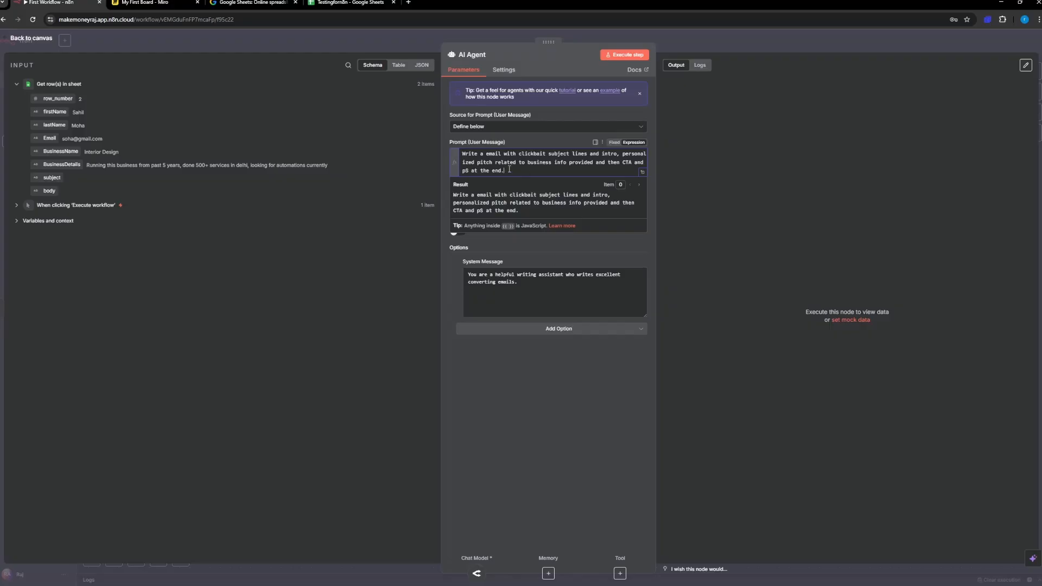
{"action": "triple_click", "coordinate": [493, 160]}
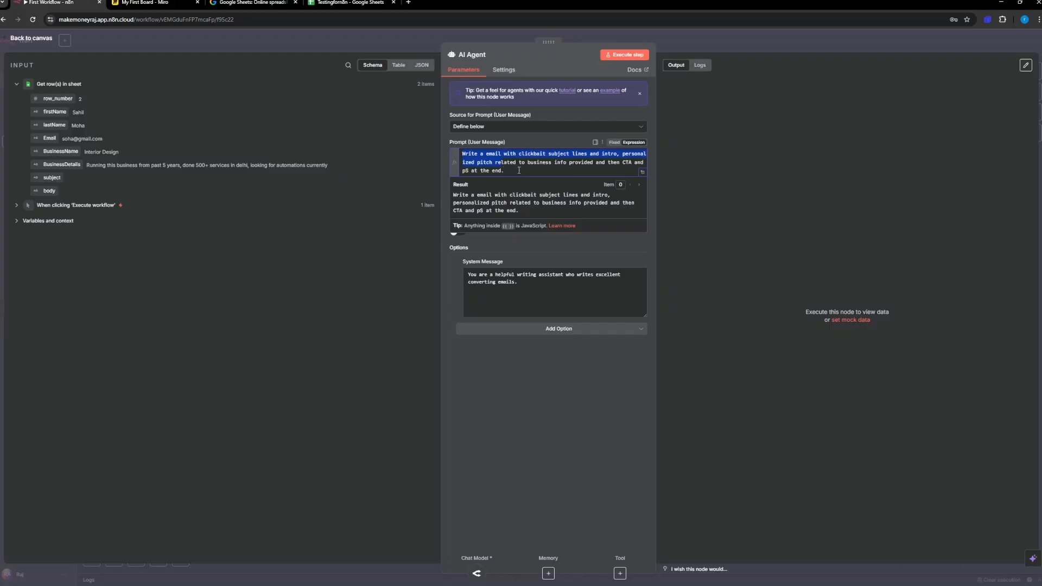
{"action": "left_click", "coordinate": [511, 172]}
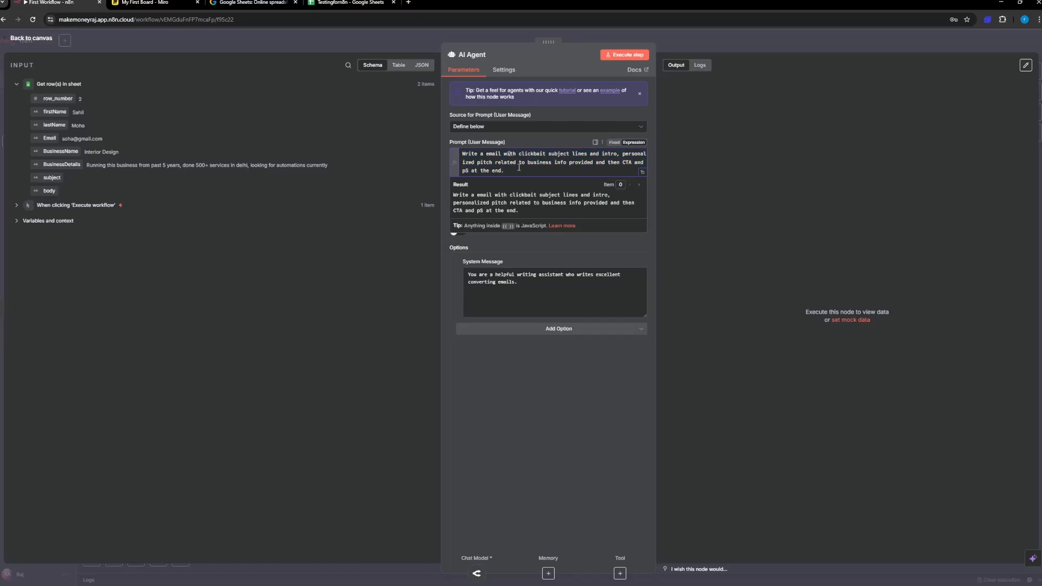
Step: Add a "First Name -" line below the email instructions in the user prompt and map it to the sheet's firstName field
{"action": "triple_click", "coordinate": [483, 160]}
{"action": "left_click", "coordinate": [499, 157]}
{"action": "key", "text": "Return"}
{"action": "key", "text": "Return"}
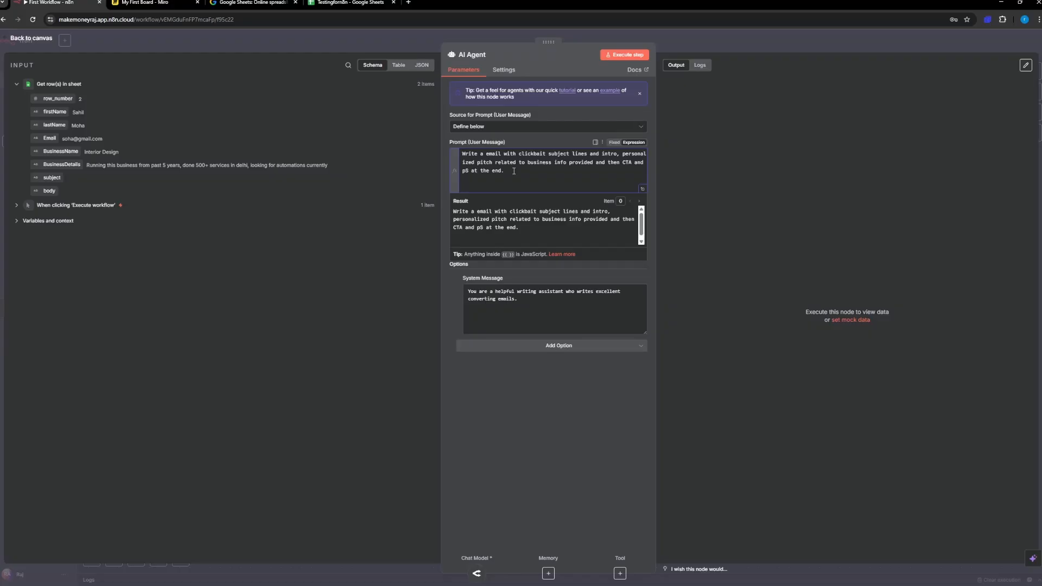
{"action": "type", "text": "First Name -"}
{"action": "left_click_drag", "start_coordinate": [55, 112], "coordinate": [538, 187]}
{"action": "left_click", "coordinate": [585, 190]}
Step: Add a "last Name -" line below the first name line and map it to the sheet's lastName field
{"action": "key", "text": "Return"}
{"action": "type", "text": "Seco"}
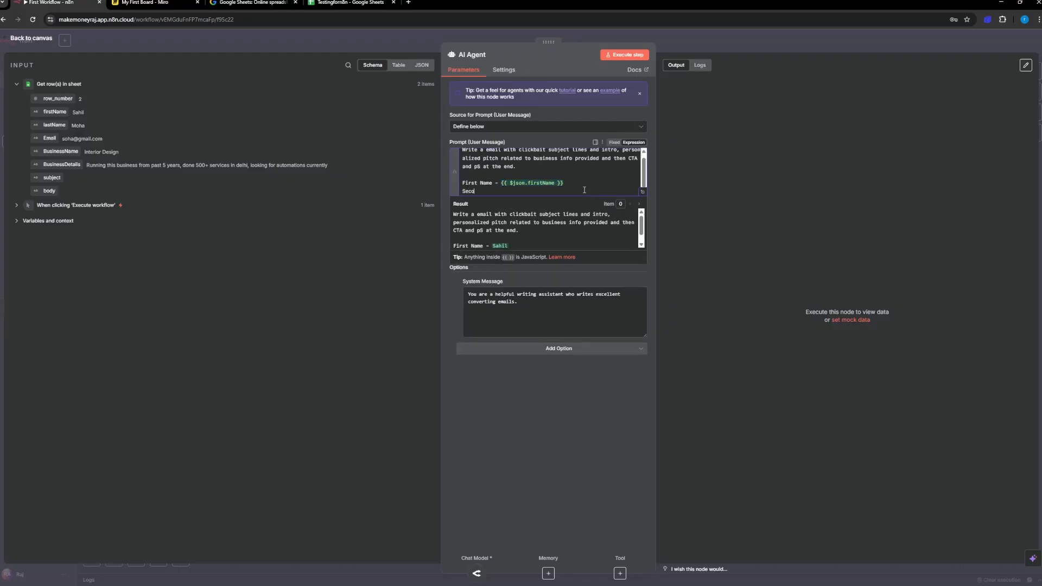
{"action": "type", "text": "nd Name -"}
{"action": "left_click_drag", "start_coordinate": [60, 125], "coordinate": [520, 194]}
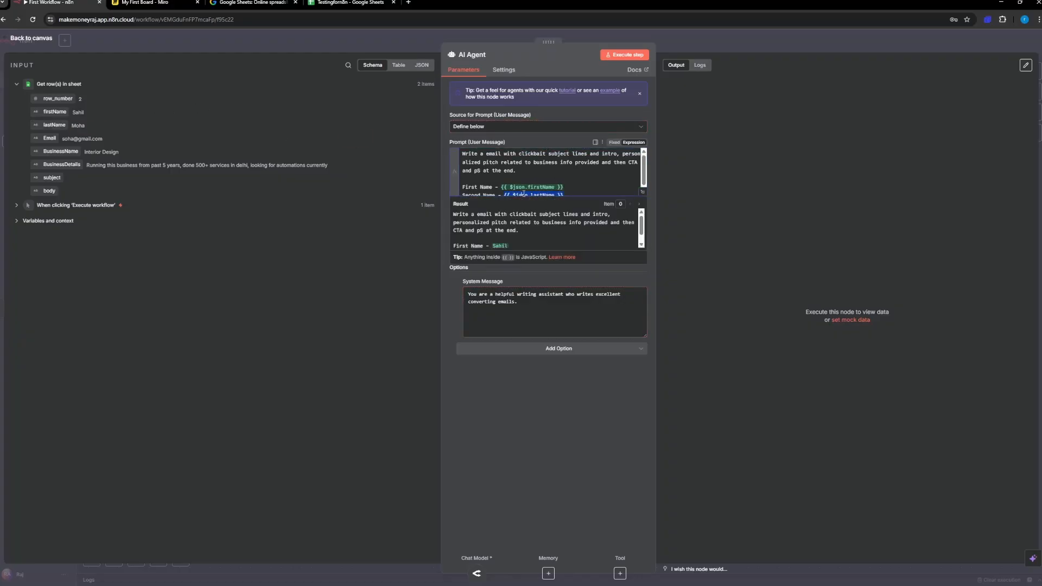
{"action": "left_click", "coordinate": [480, 188]}
{"action": "key", "text": "BackSpace"}
{"action": "key", "text": "BackSpace"}
{"action": "key", "text": "BackSpace"}
{"action": "key", "text": "BackSpace"}
{"action": "key", "text": "BackSpace"}
{"action": "key", "text": "BackSpace"}
{"action": "type", "text": "last"}
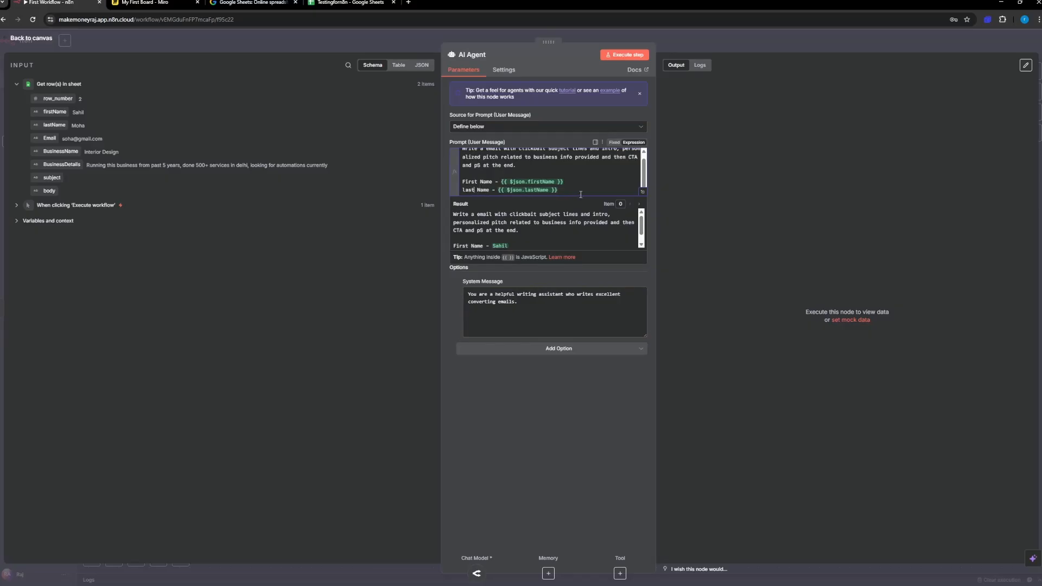
{"action": "key", "text": "Return"}
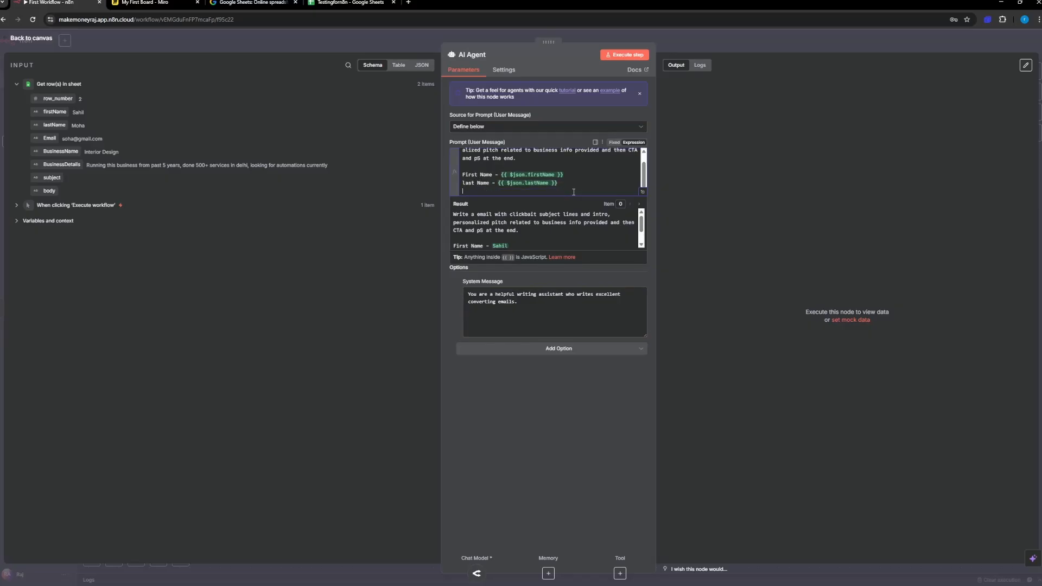
Step: Add the label lines "Email -", "Business Name -" and "Business Details -" below the last name line
{"action": "type", "text": "Email -"}
{"action": "key", "text": "Return"}
{"action": "type", "text": "B"}
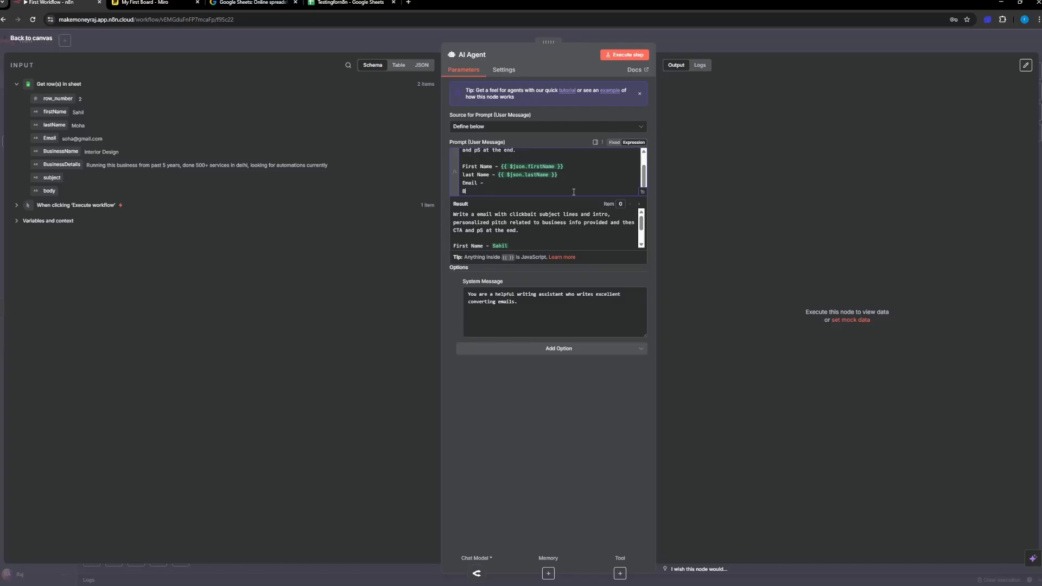
{"action": "type", "text": "usiness Name -"}
{"action": "key", "text": "Return"}
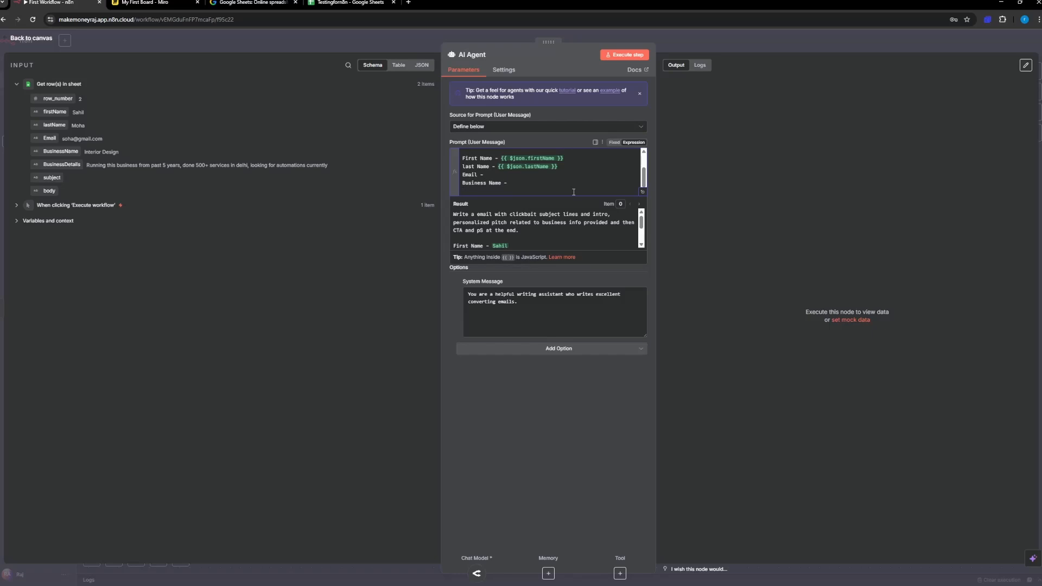
{"action": "type", "text": "Business Details -"}
{"action": "key", "text": "Return"}
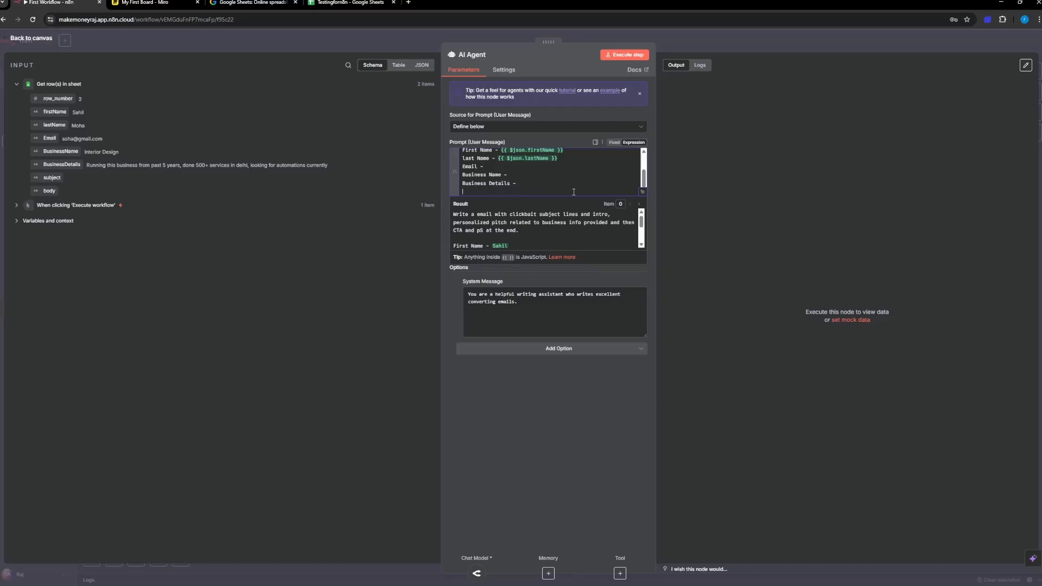
{"action": "key", "text": "BackSpace"}
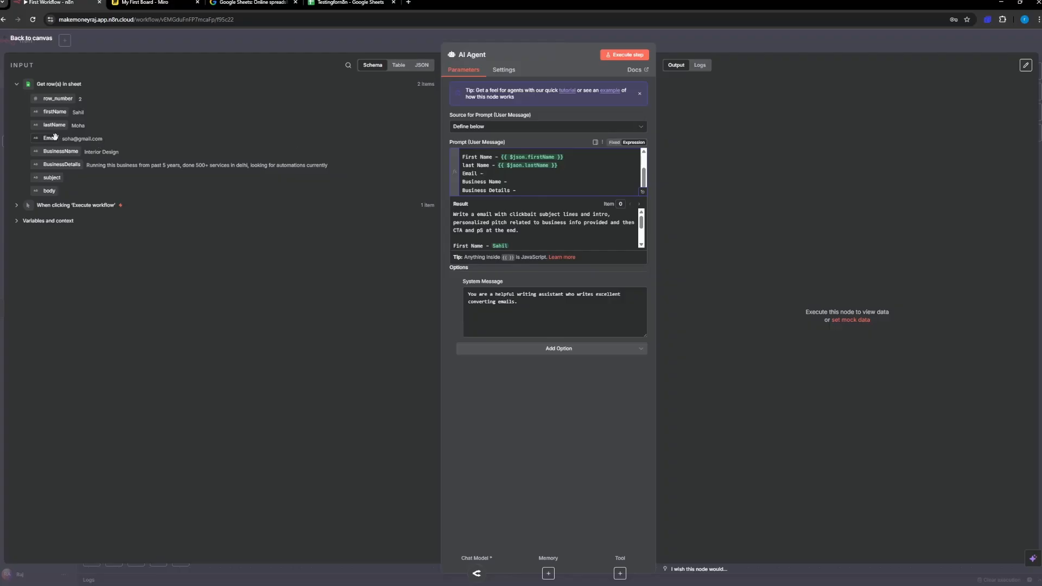
Step: Map the sheet's Email, BusinessName and BusinessDetails fields onto their matching label lines in the prompt
{"action": "left_click_drag", "start_coordinate": [50, 138], "coordinate": [495, 175]}
{"action": "left_click_drag", "start_coordinate": [60, 152], "coordinate": [514, 182]}
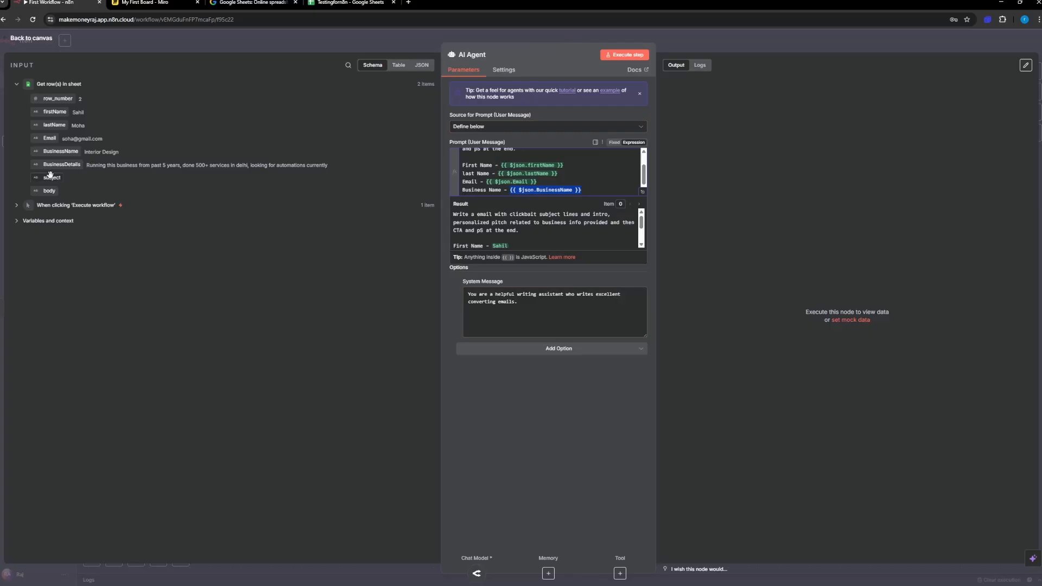
{"action": "left_click_drag", "start_coordinate": [62, 164], "coordinate": [530, 190]}
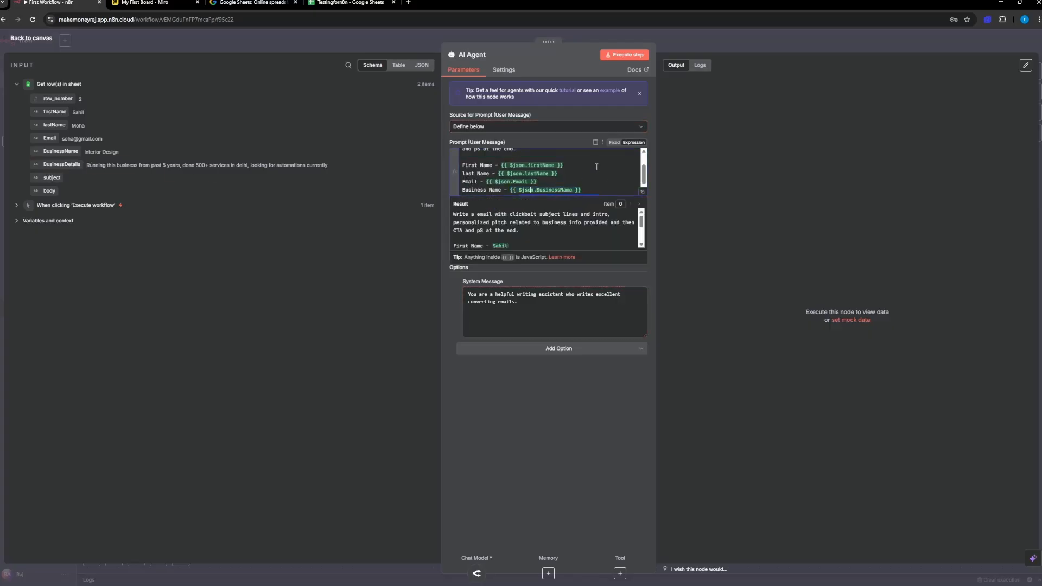
Step: Add a "Template:" heading after a blank line beneath the Business Details line
{"action": "scroll", "coordinate": [597, 167], "scroll_direction": "down", "scroll_amount": 1}
{"action": "left_click", "coordinate": [607, 189]}
{"action": "key", "text": "Return"}
{"action": "key", "text": "Return"}
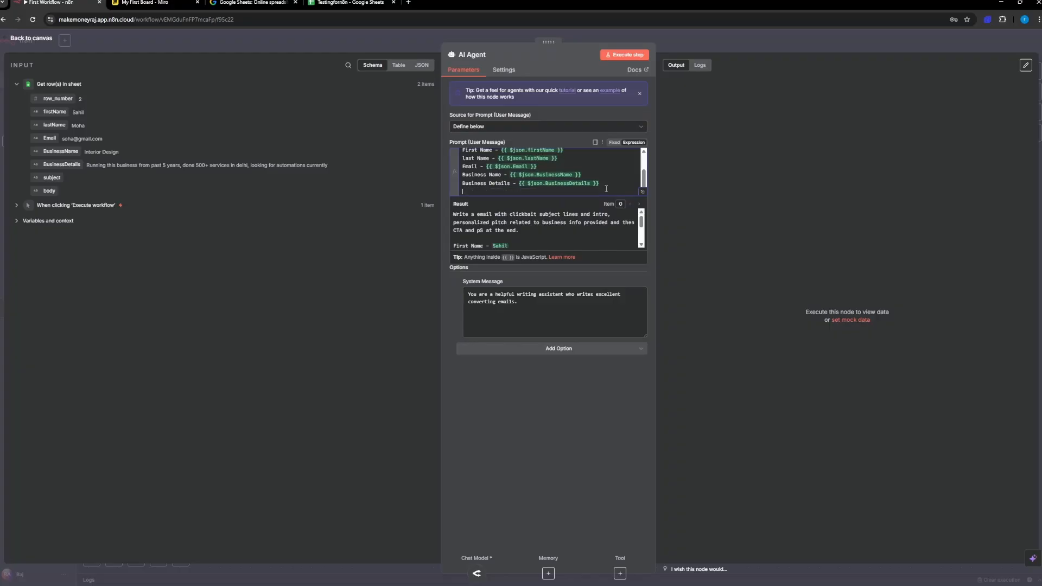
{"action": "type", "text": "Templae"}
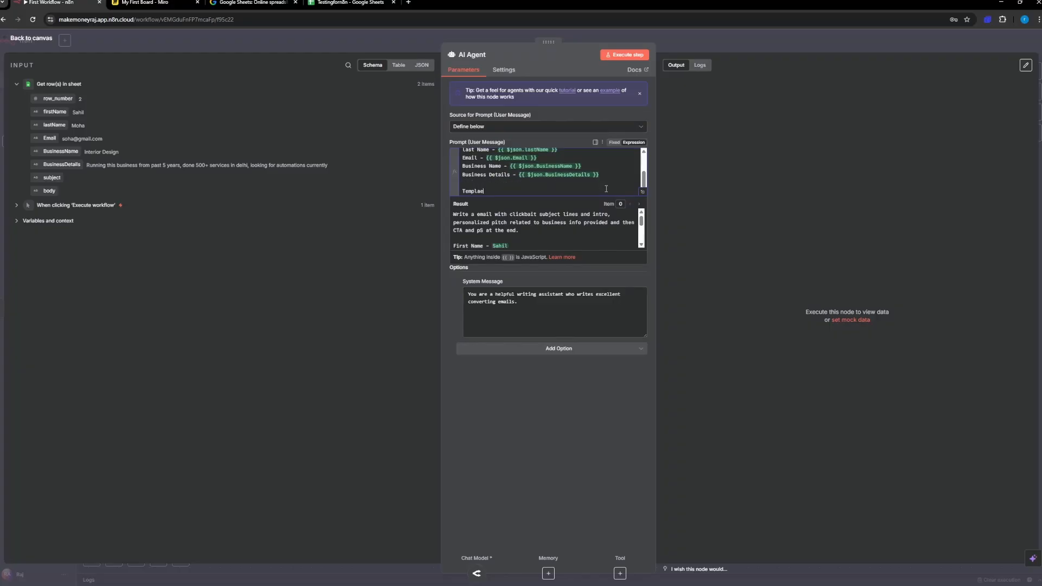
{"action": "type", "text": "te:"}
{"action": "key", "text": "Return"}
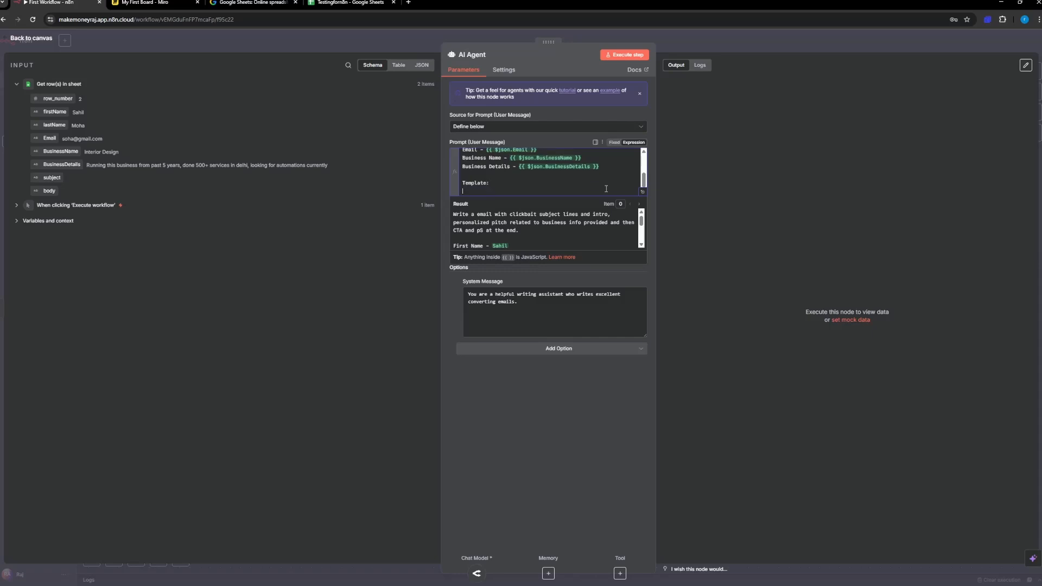
{"action": "key", "text": "Return"}
Step: List the email sections "Subject", "Intro", "Personalized Pitch", "CTA" and "PS" on separate lines under the Template heading
{"action": "type", "text": "Su"}
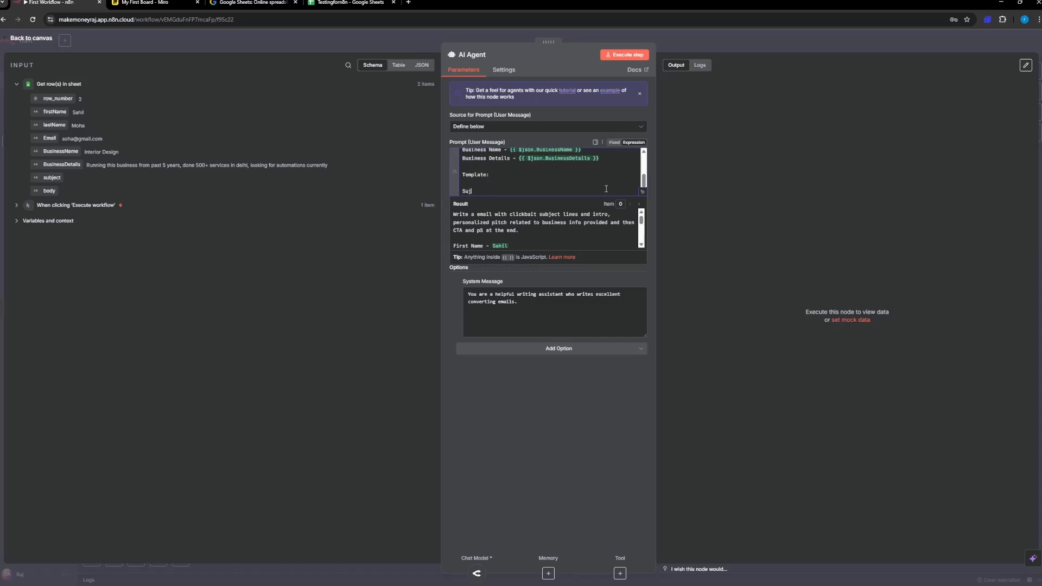
{"action": "type", "text": "bject"}
{"action": "key", "text": "Return"}
{"action": "type", "text": "Intro"}
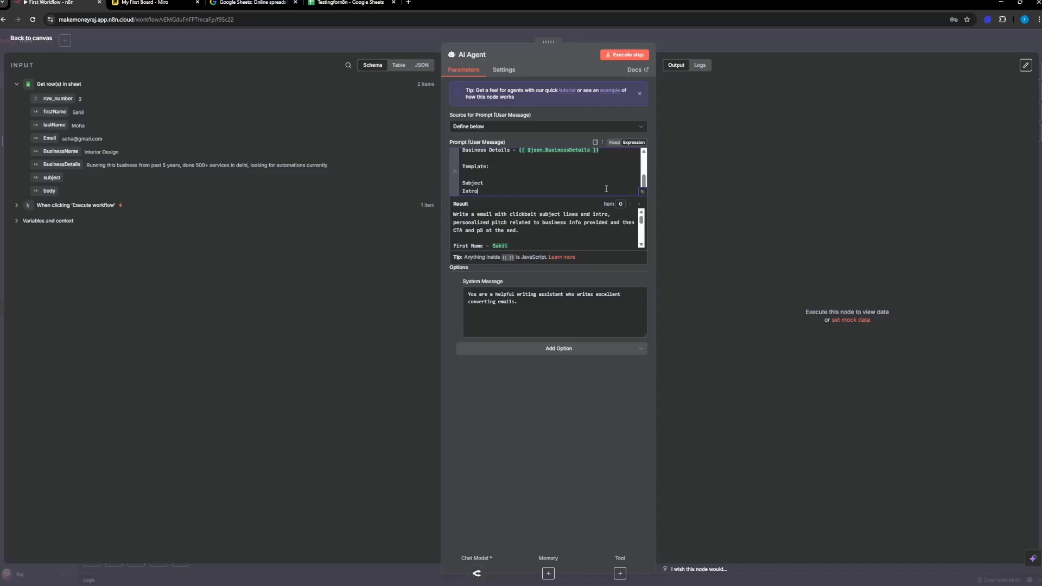
{"action": "key", "text": "Return"}
{"action": "type", "text": "Person"}
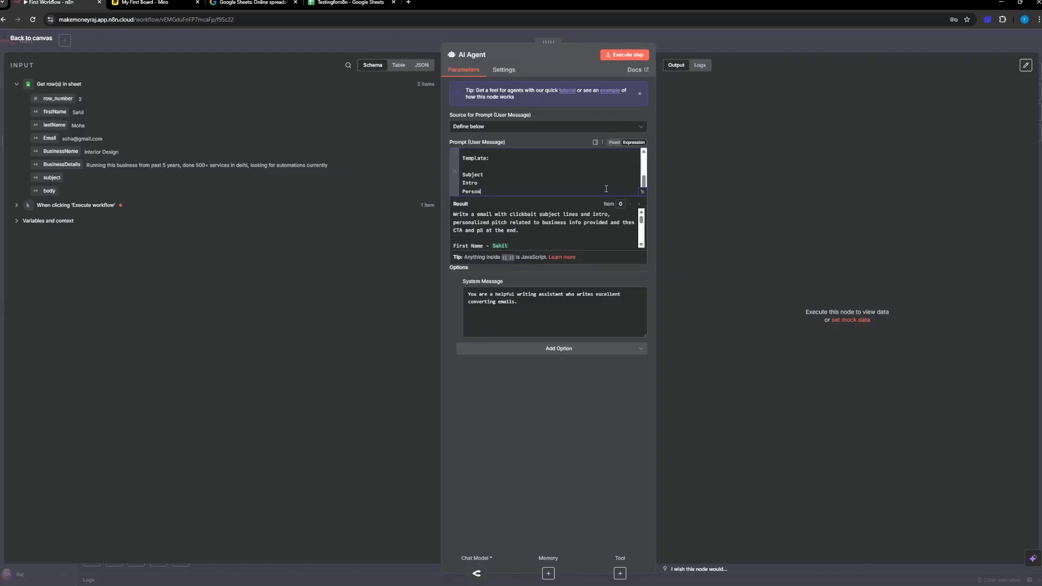
{"action": "type", "text": "alized Pitch"}
{"action": "key", "text": "Return"}
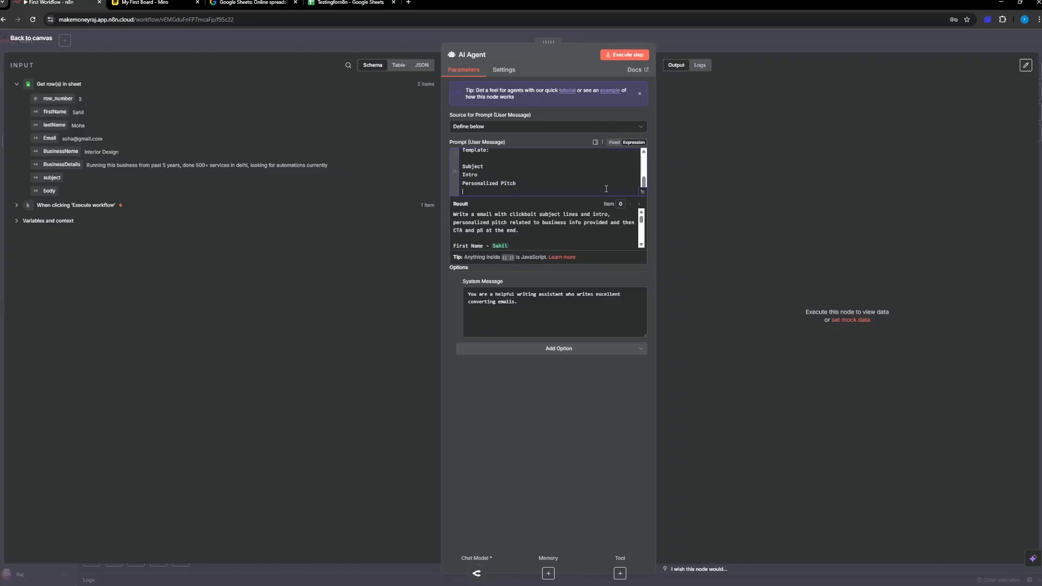
{"action": "type", "text": "Bu"}
{"action": "type", "text": "CTA"}
{"action": "key", "text": "Return"}
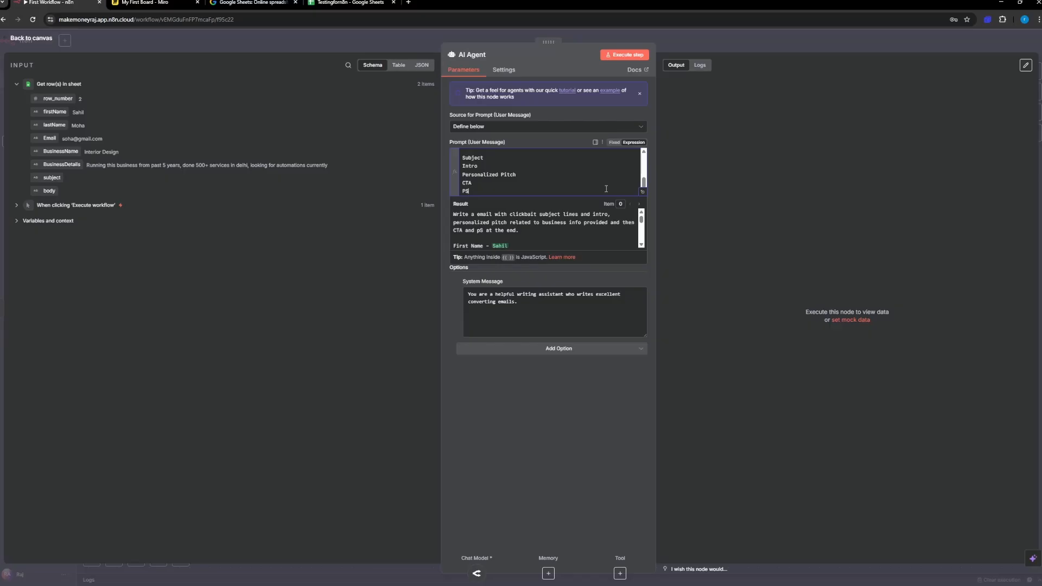
{"action": "type", "text": "PS"}
{"action": "key", "text": "Return"}
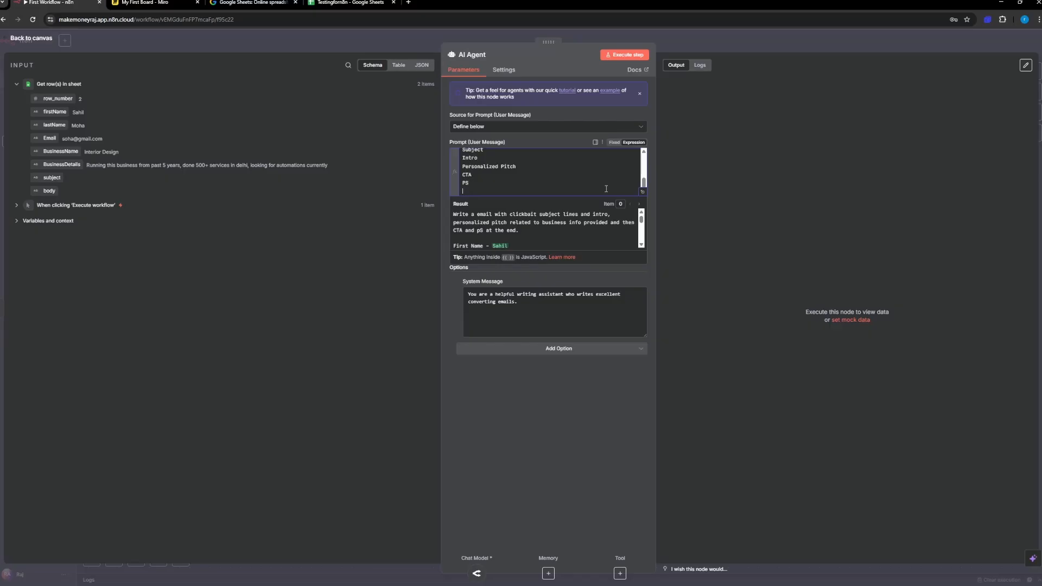
Step: End the template with the sign-off "Thank You" followed by the sender's name on its own line
{"action": "key", "text": "Return"}
{"action": "type", "text": "thank you"}
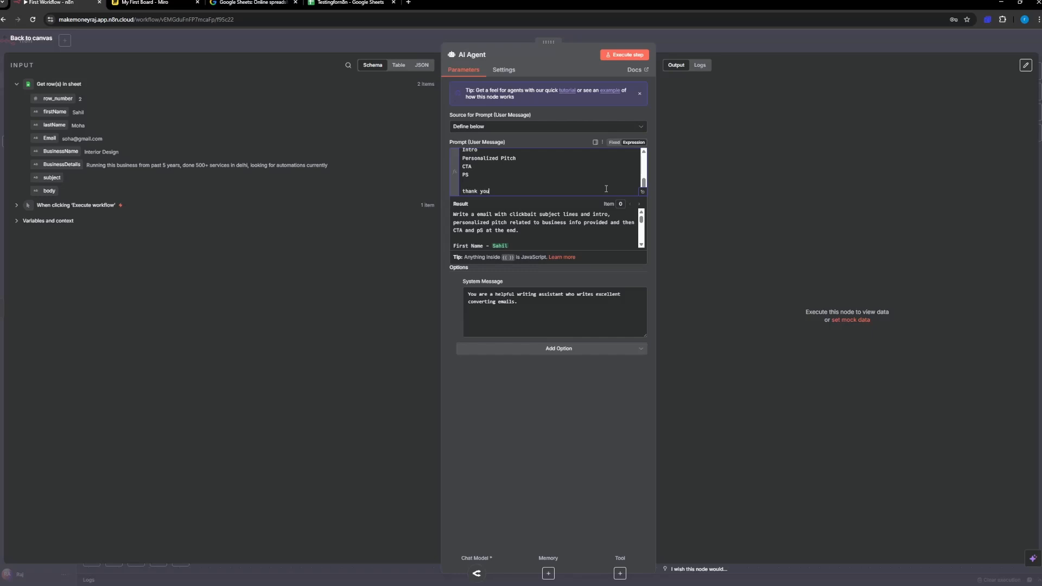
{"action": "key", "text": "Return"}
{"action": "type", "text": "Raj"}
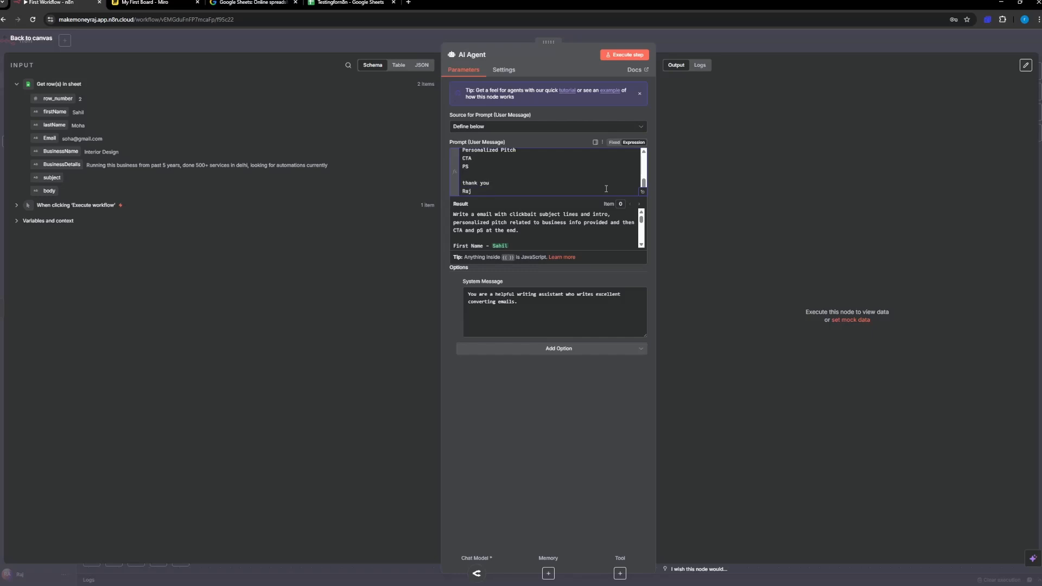
{"action": "key", "text": "BackSpace"}
{"action": "type", "text": "T"}
{"action": "key", "text": "BackSpace"}
{"action": "type", "text": "Y"}
Step: Insert the instruction "CTA should be sutle pitch to book a call with me for automations." between the Business Details line and the Template heading
{"action": "left_click", "coordinate": [488, 175]}
{"action": "scroll", "coordinate": [488, 176], "scroll_direction": "up", "scroll_amount": 5}
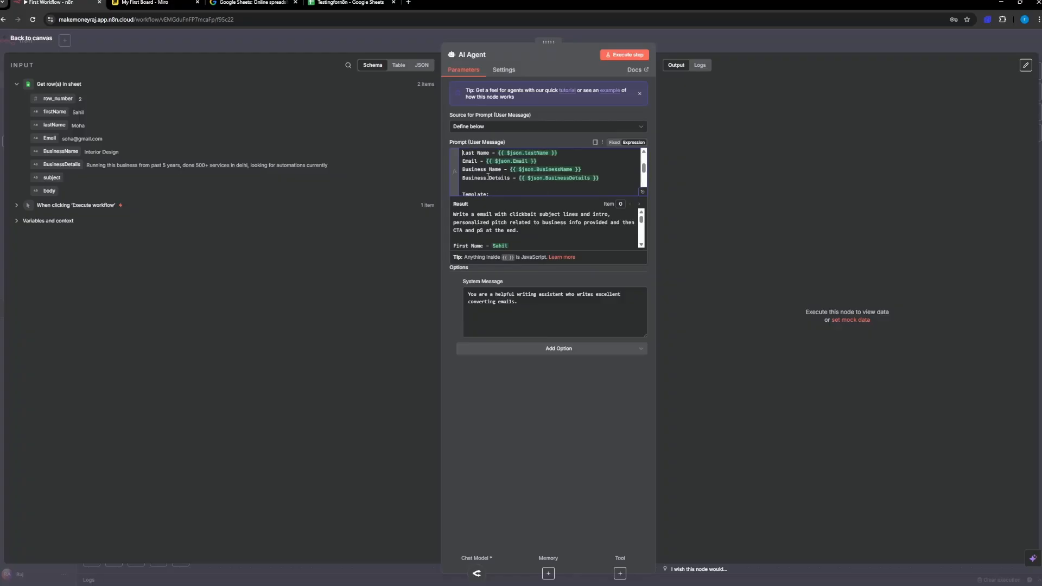
{"action": "key", "text": "Return"}
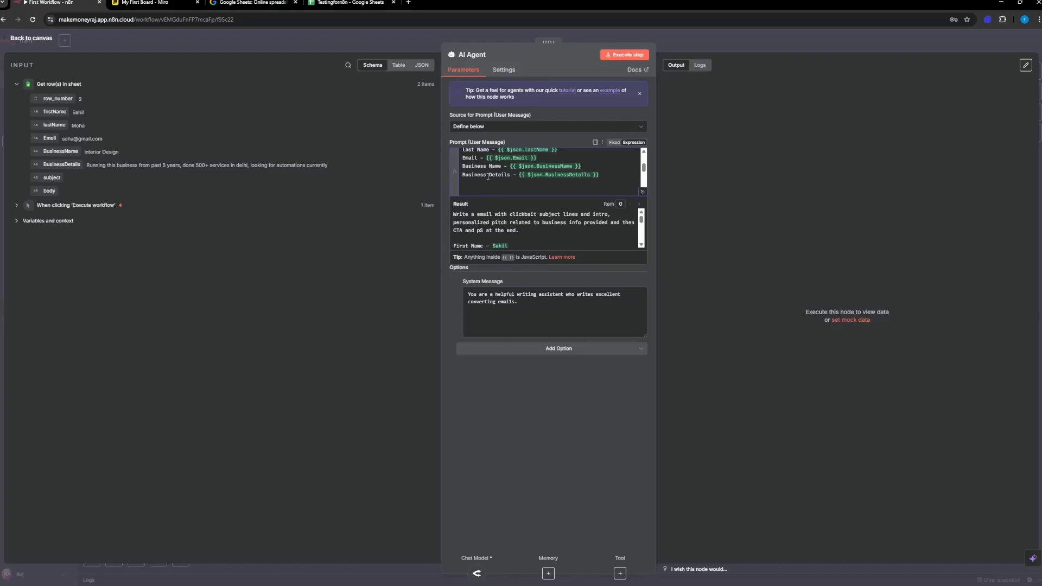
{"action": "type", "text": "CTA should be sutle pitch to book a call with me for automations."}
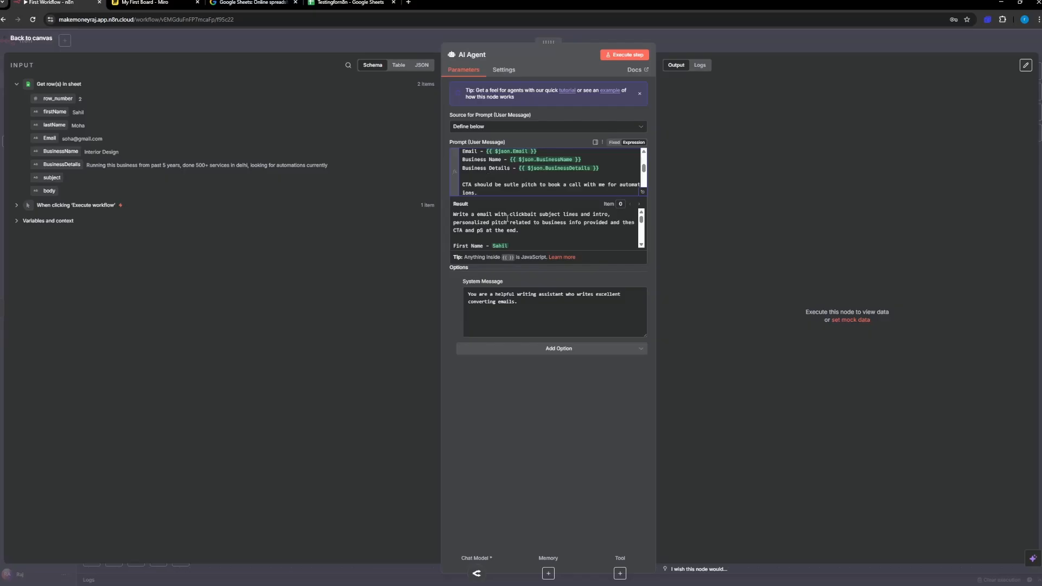
Step: Execute the AI Agent step and inspect the generated emails in the table, JSON and schema views
{"action": "scroll", "coordinate": [507, 219], "scroll_direction": "down", "scroll_amount": 5}
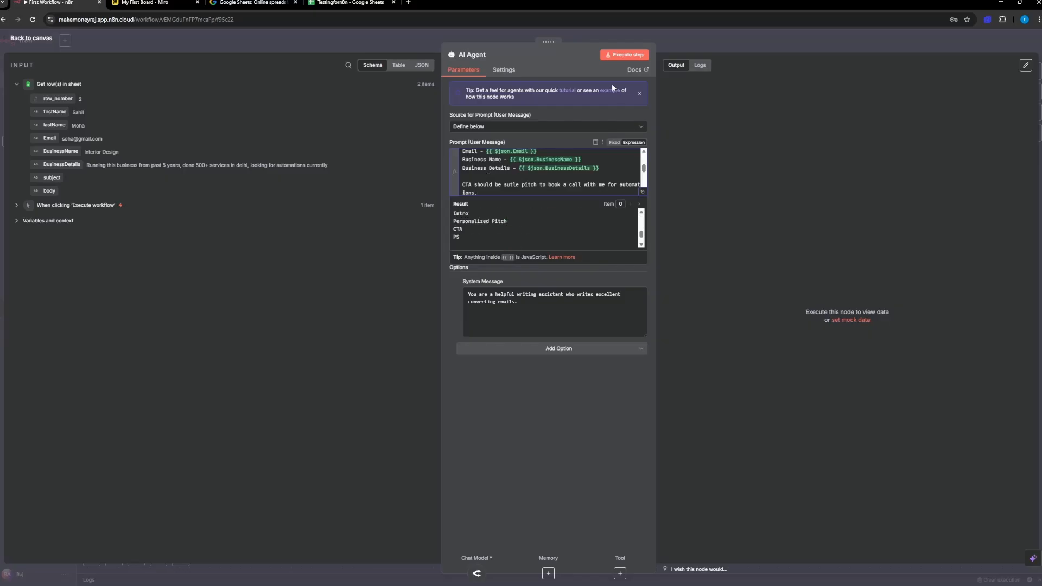
{"action": "left_click", "coordinate": [624, 55]}
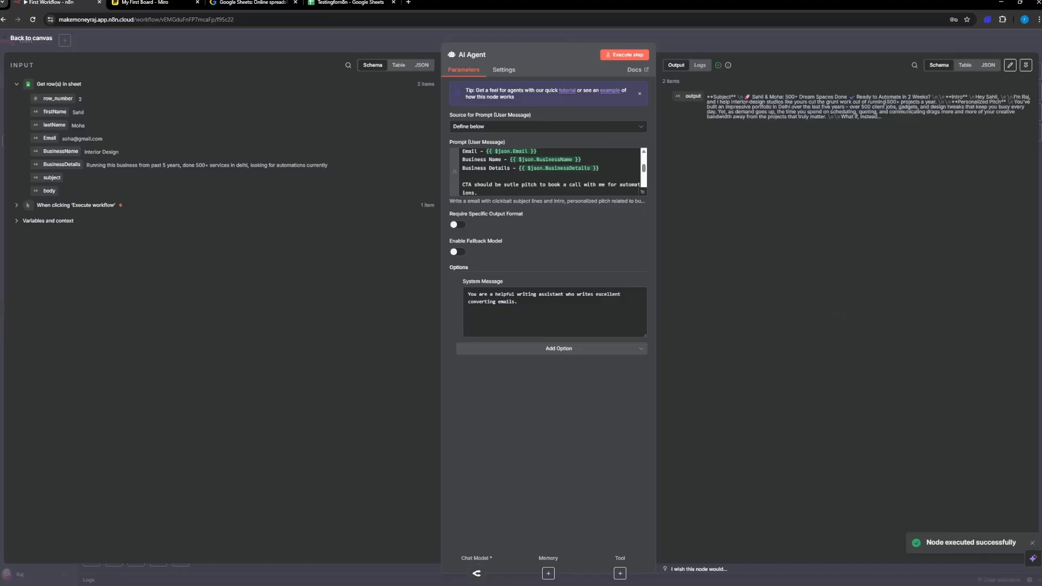
{"action": "left_click", "coordinate": [965, 65]}
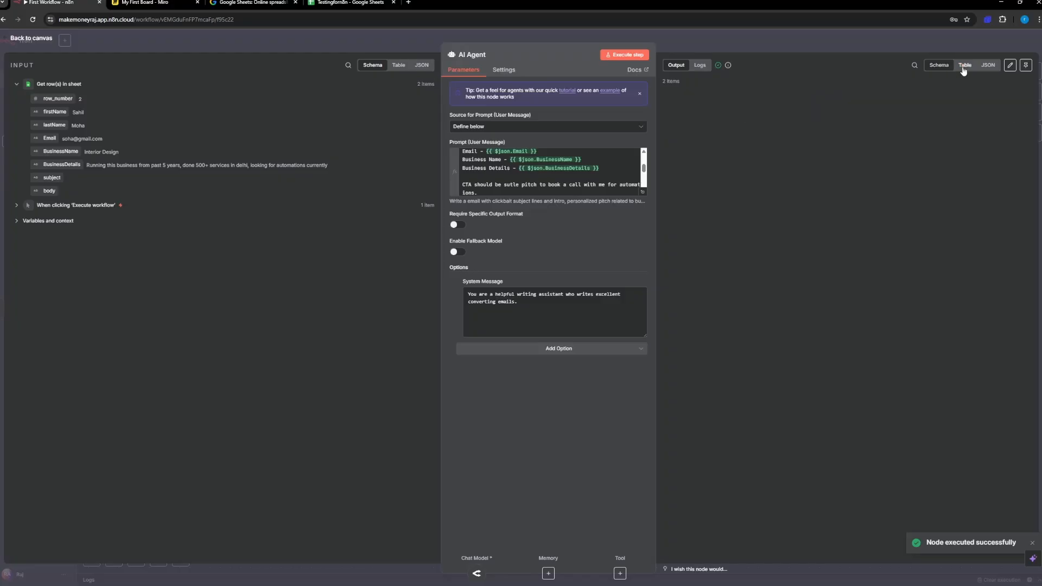
{"action": "left_click", "coordinate": [988, 65]}
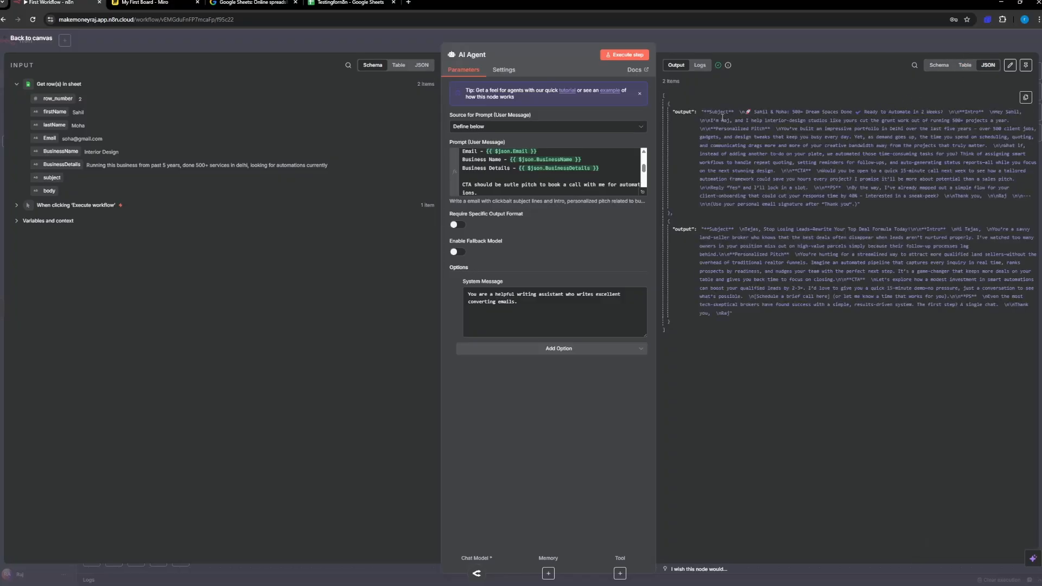
{"action": "left_click", "coordinate": [940, 66]}
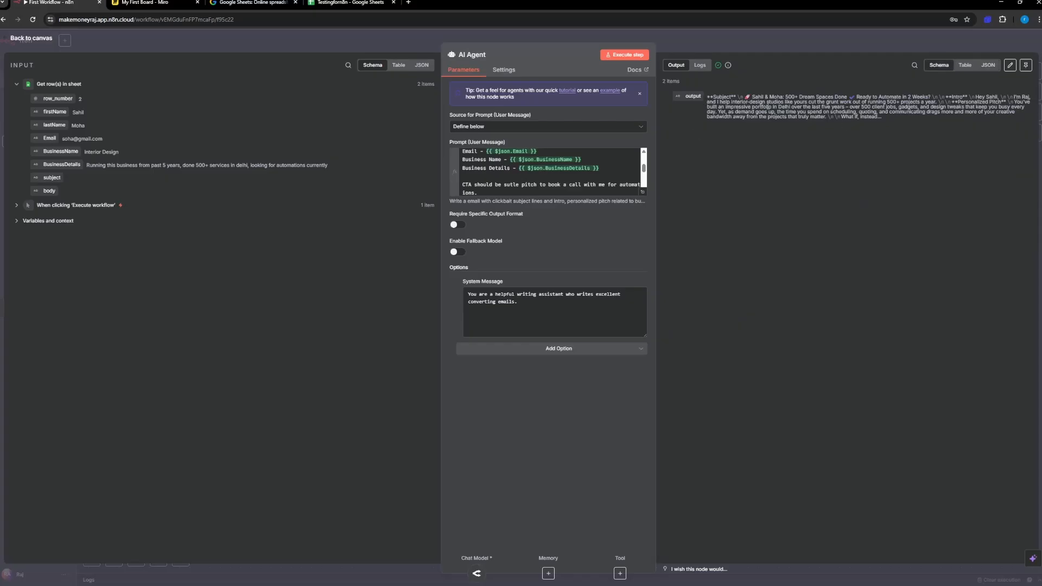
Step: Review the full prompt in the expanded expression editor, and examine the generated emails of both OpenRouter Chat Model runs in the logs
{"action": "left_click", "coordinate": [643, 193]}
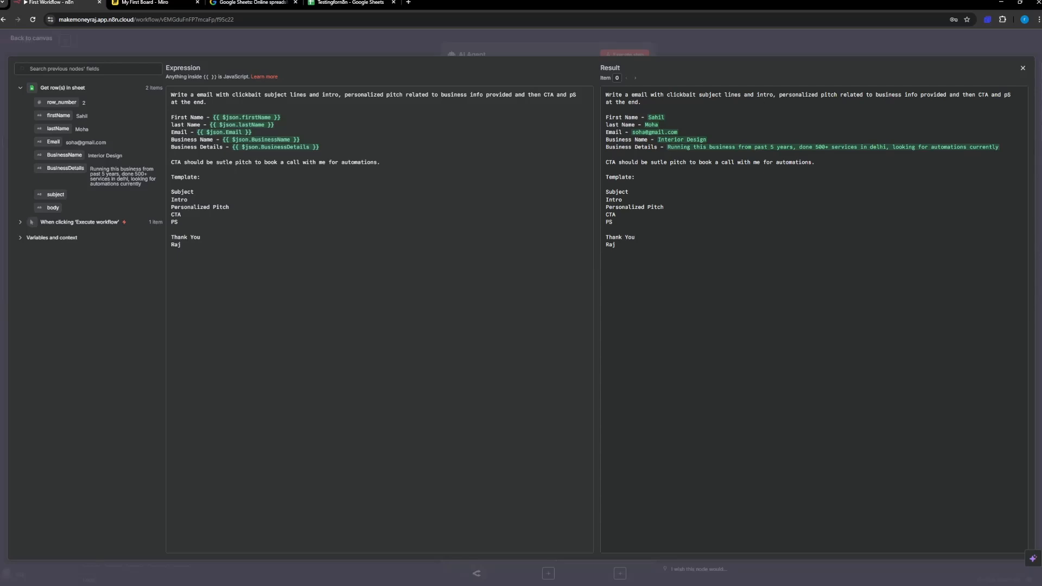
{"action": "left_click", "coordinate": [1023, 68]}
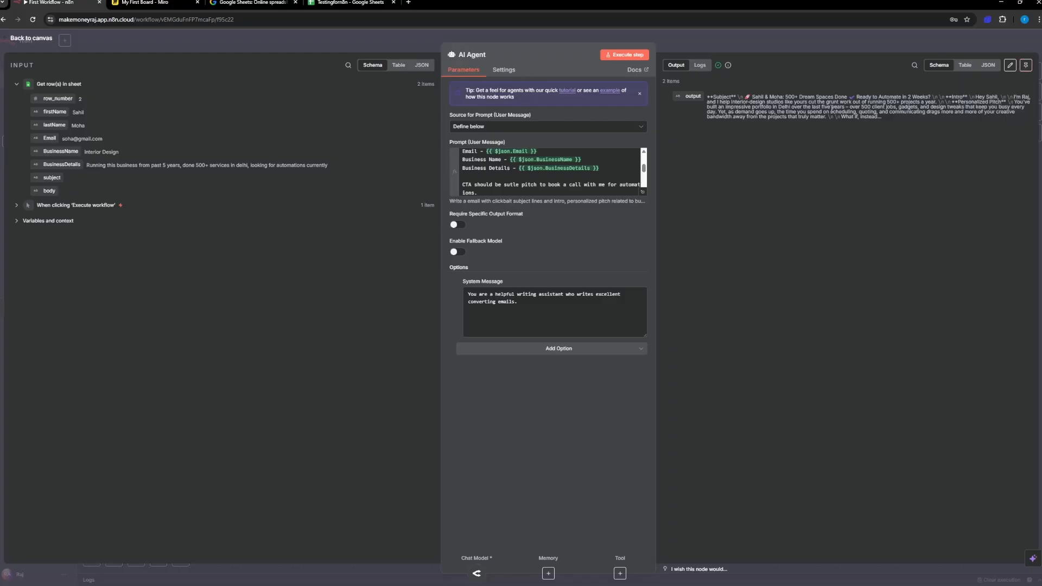
{"action": "left_click", "coordinate": [701, 65]}
{"action": "left_click", "coordinate": [678, 65]}
{"action": "left_click", "coordinate": [700, 65]}
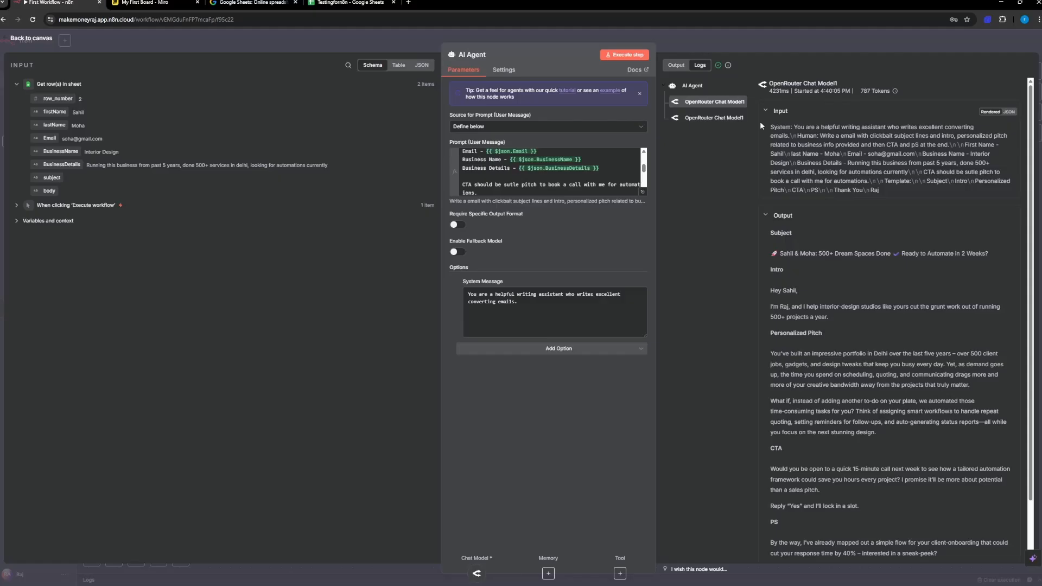
{"action": "scroll", "coordinate": [814, 124], "scroll_direction": "down", "scroll_amount": 1}
{"action": "scroll", "coordinate": [815, 125], "scroll_direction": "up", "scroll_amount": 1}
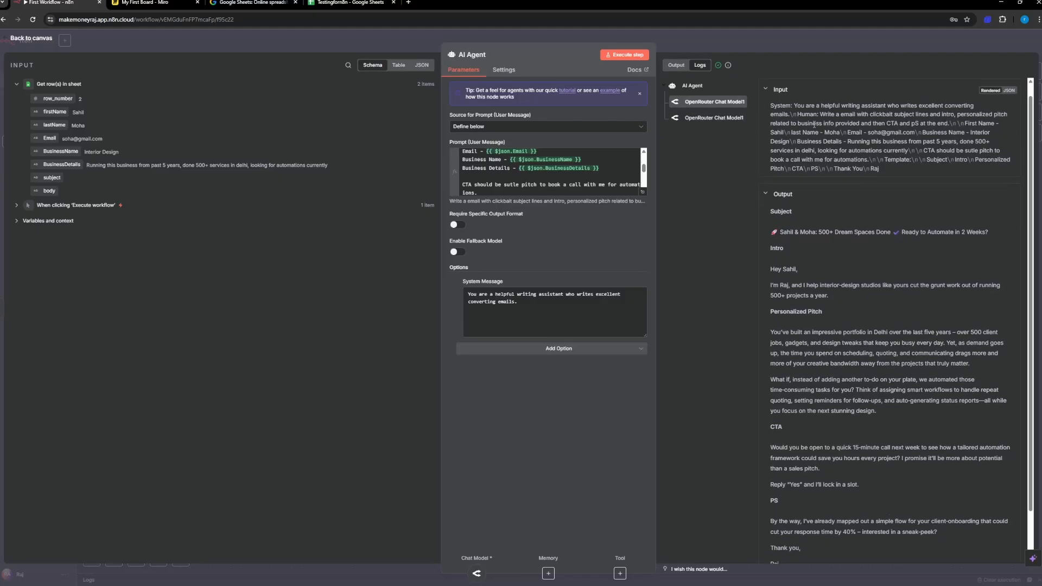
{"action": "left_click", "coordinate": [718, 118]}
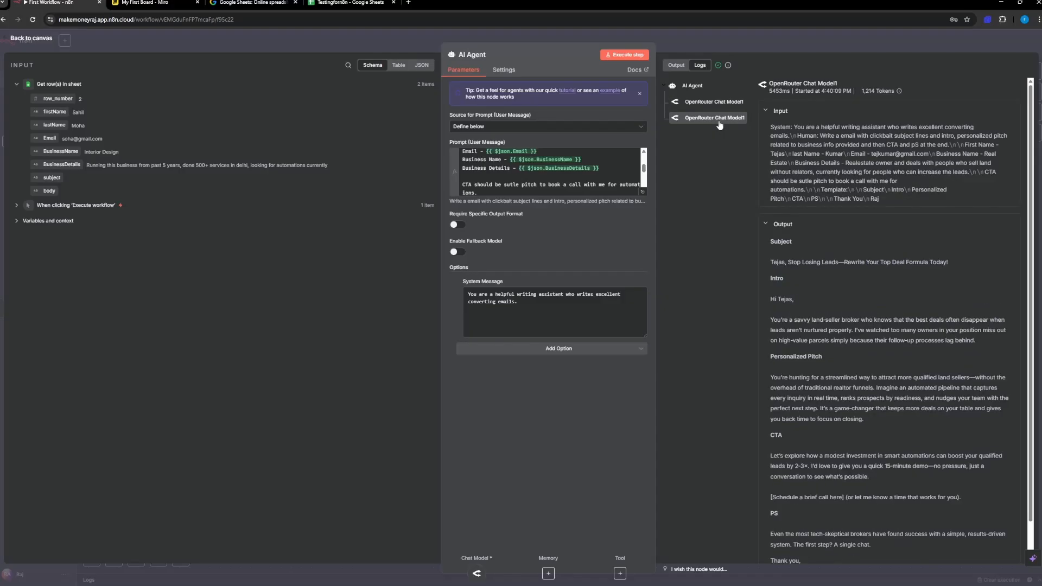
{"action": "left_click", "coordinate": [714, 109]}
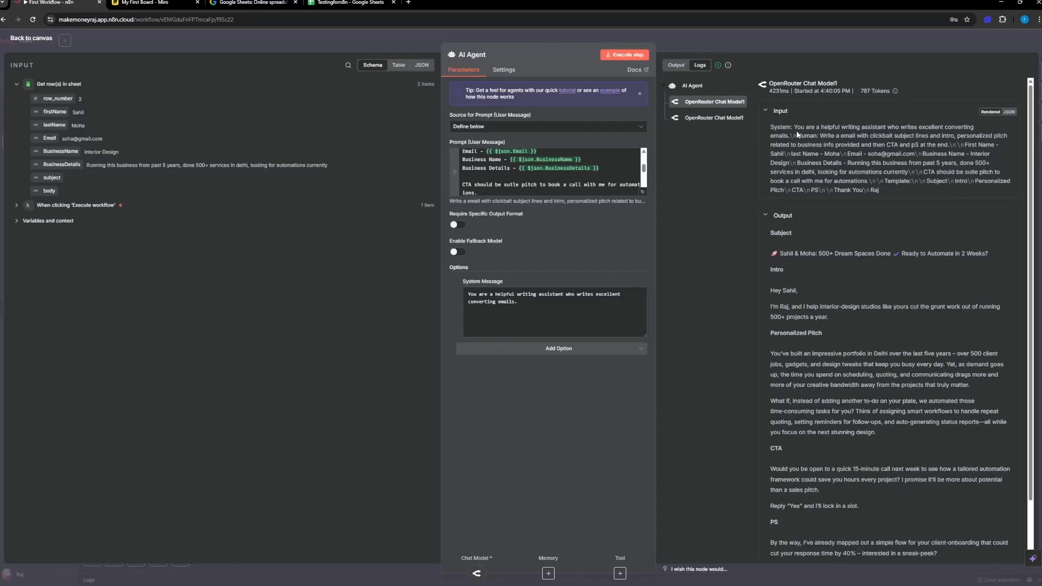
{"action": "scroll", "coordinate": [797, 135], "scroll_direction": "down", "scroll_amount": 1}
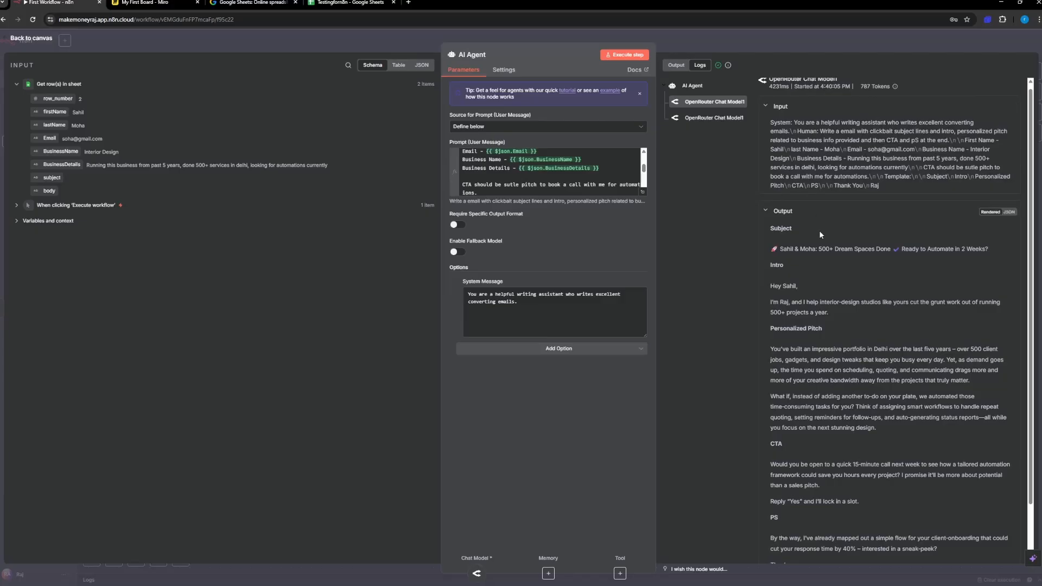
Step: Examine the first OpenRouter Chat Model run's email in the logs, from subject and intro through the personalized pitch to CTA and PS
{"action": "scroll", "coordinate": [819, 231], "scroll_direction": "down", "scroll_amount": 2}
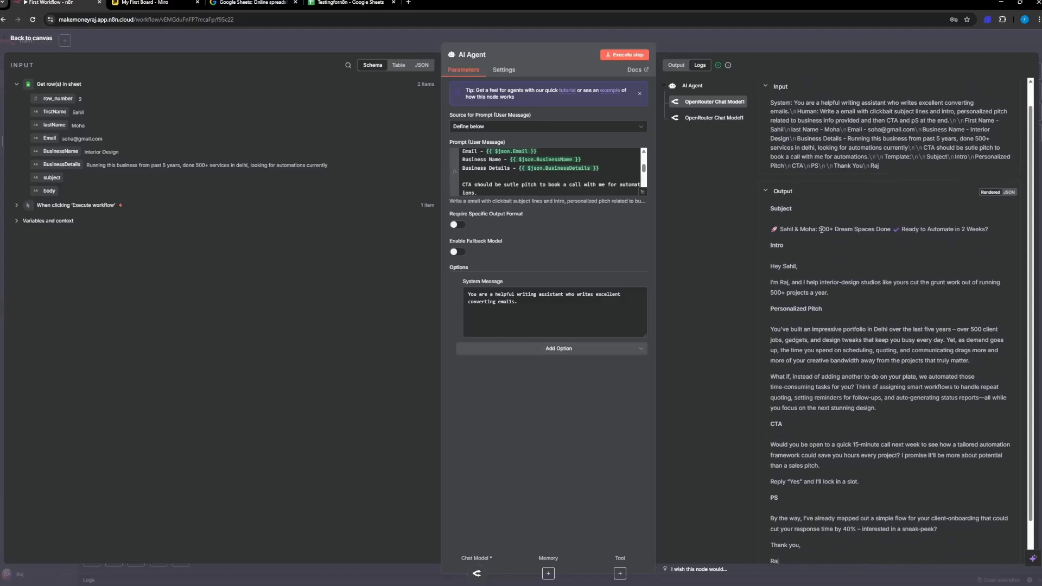
{"action": "double_click", "coordinate": [827, 231]}
{"action": "left_click_drag", "start_coordinate": [839, 230], "coordinate": [890, 233]}
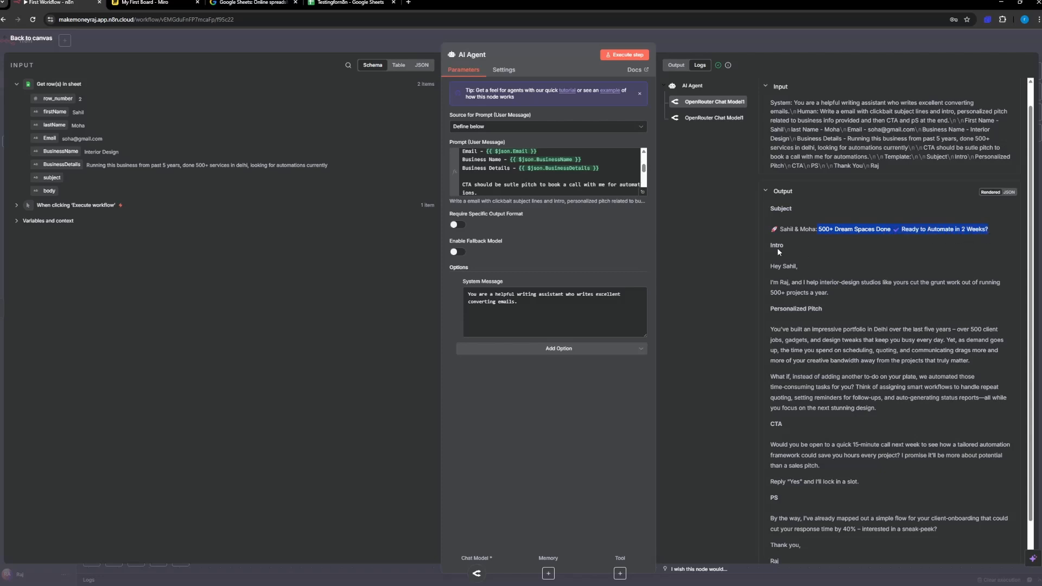
{"action": "left_click", "coordinate": [785, 232]}
{"action": "scroll", "coordinate": [808, 233], "scroll_direction": "down", "scroll_amount": 1}
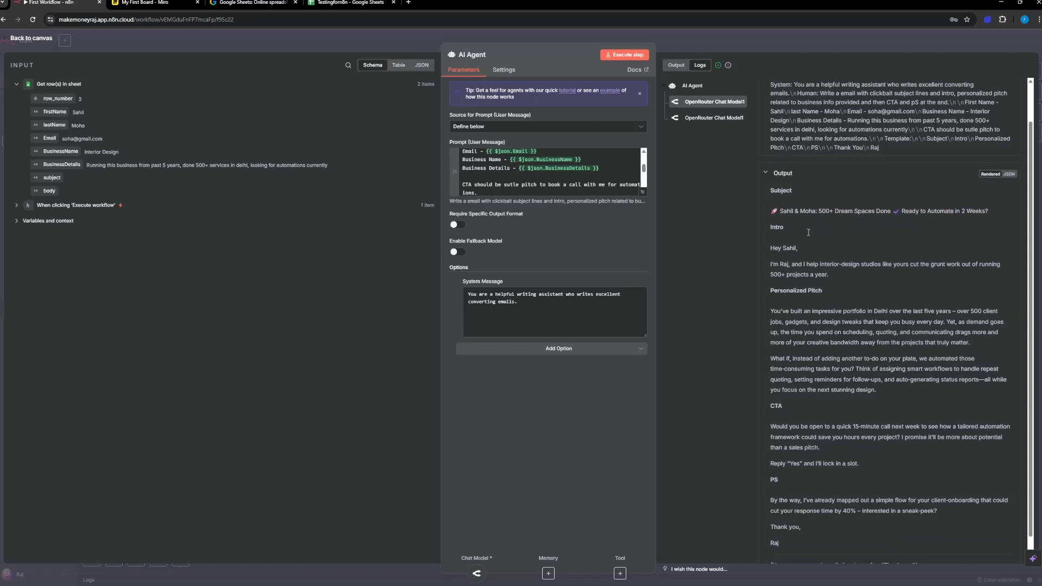
{"action": "double_click", "coordinate": [799, 212]}
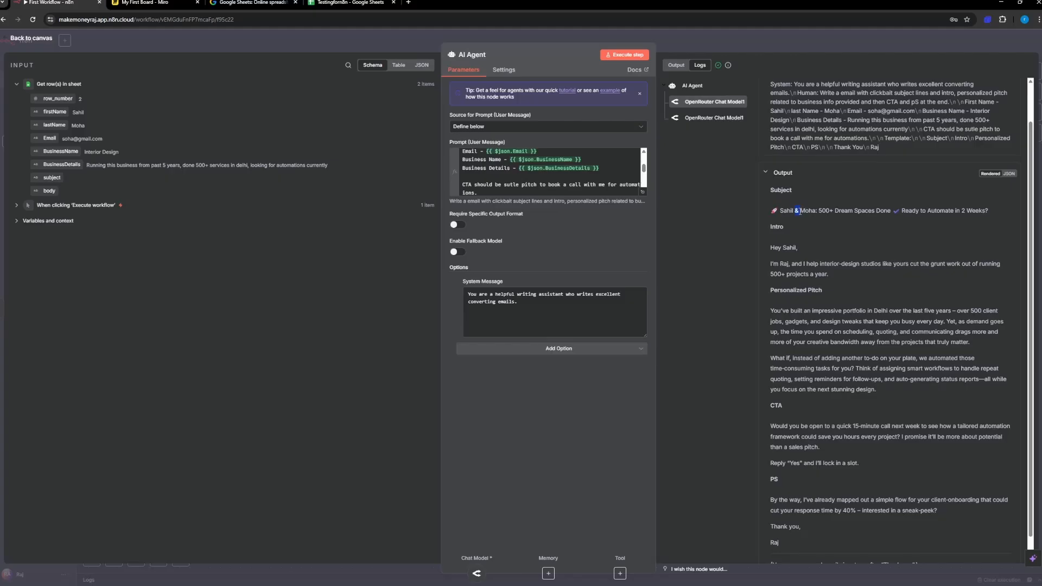
{"action": "scroll", "coordinate": [800, 212], "scroll_direction": "down", "scroll_amount": 1}
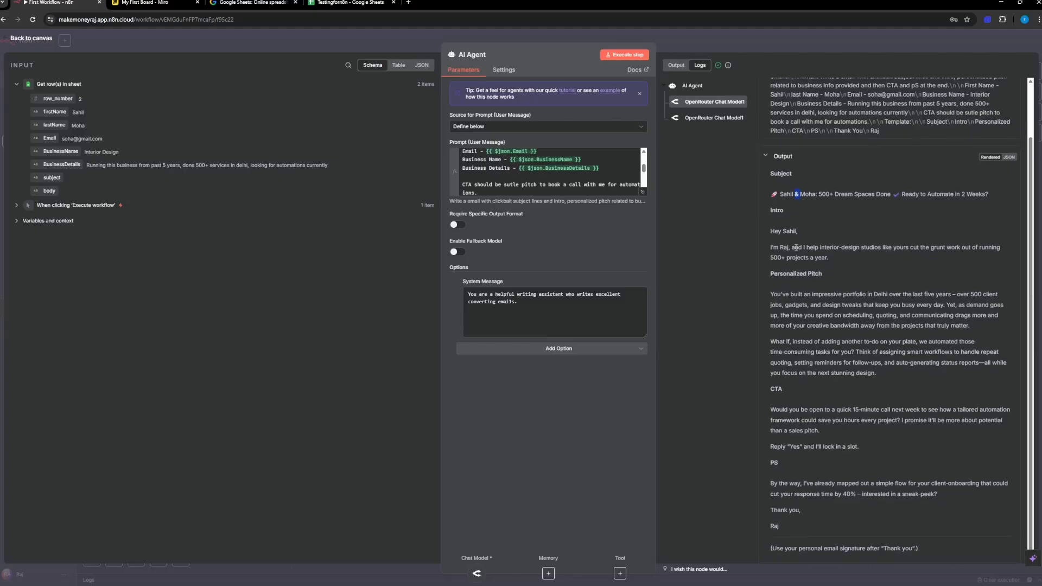
{"action": "double_click", "coordinate": [799, 230]}
{"action": "left_click", "coordinate": [783, 248]}
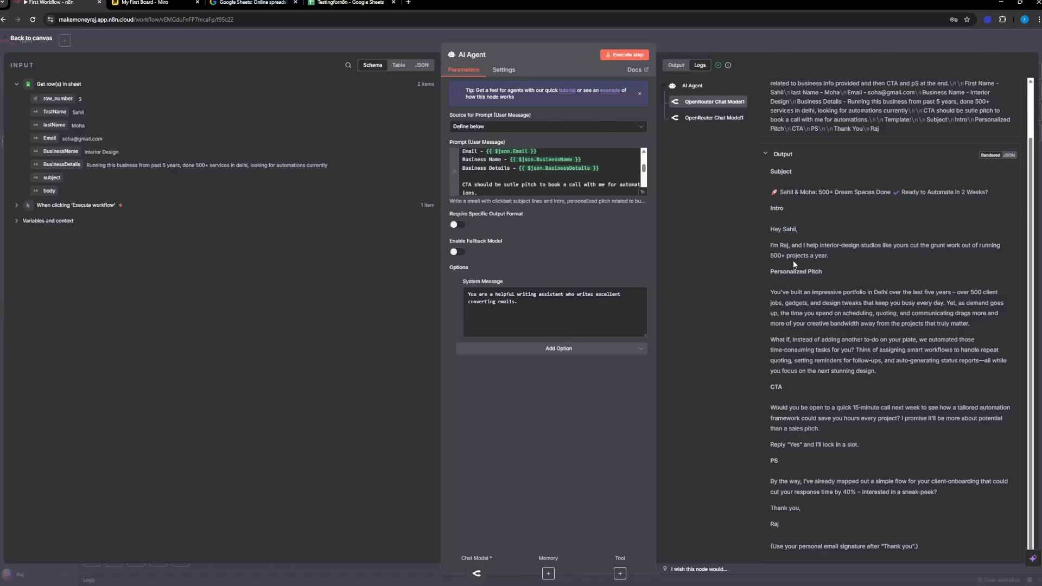
{"action": "left_click_drag", "start_coordinate": [790, 256], "coordinate": [821, 296]}
{"action": "scroll", "coordinate": [785, 274], "scroll_direction": "down", "scroll_amount": 1}
{"action": "left_click", "coordinate": [799, 299]}
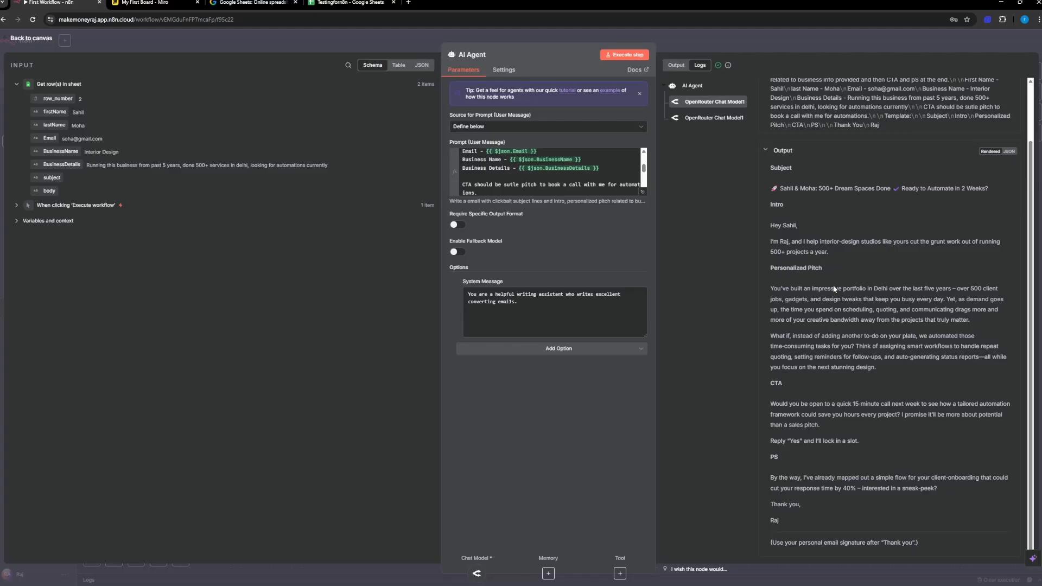
{"action": "left_click_drag", "start_coordinate": [819, 289], "coordinate": [779, 458]}
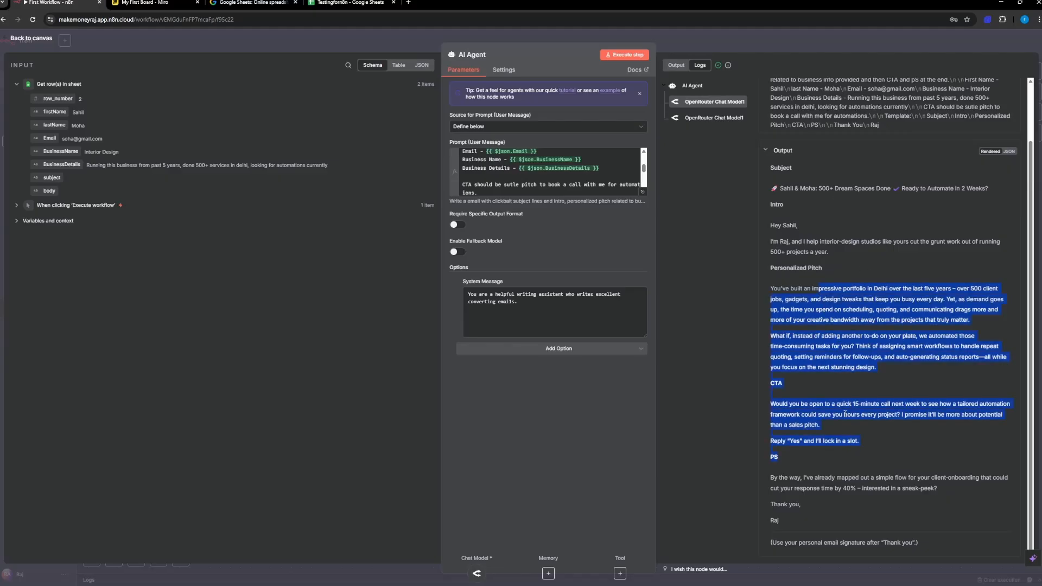
Step: Examine the second OpenRouter Chat Model run's email in the logs, focusing on its personalized pitch and CTA
{"action": "left_click", "coordinate": [739, 118]}
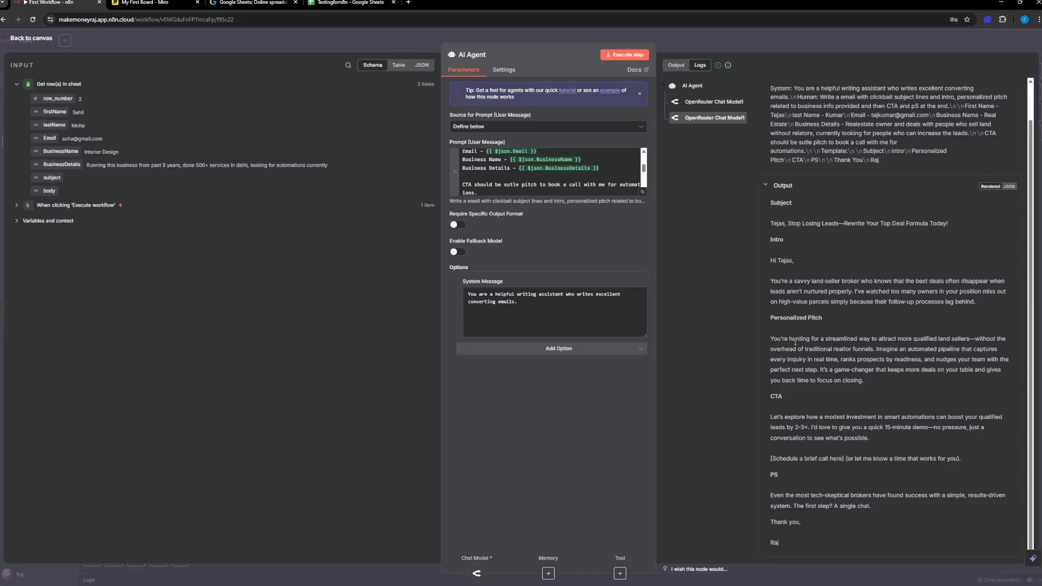
{"action": "left_click_drag", "start_coordinate": [795, 342], "coordinate": [850, 342]}
{"action": "left_click", "coordinate": [873, 348]}
{"action": "left_click_drag", "start_coordinate": [790, 427], "coordinate": [810, 448]}
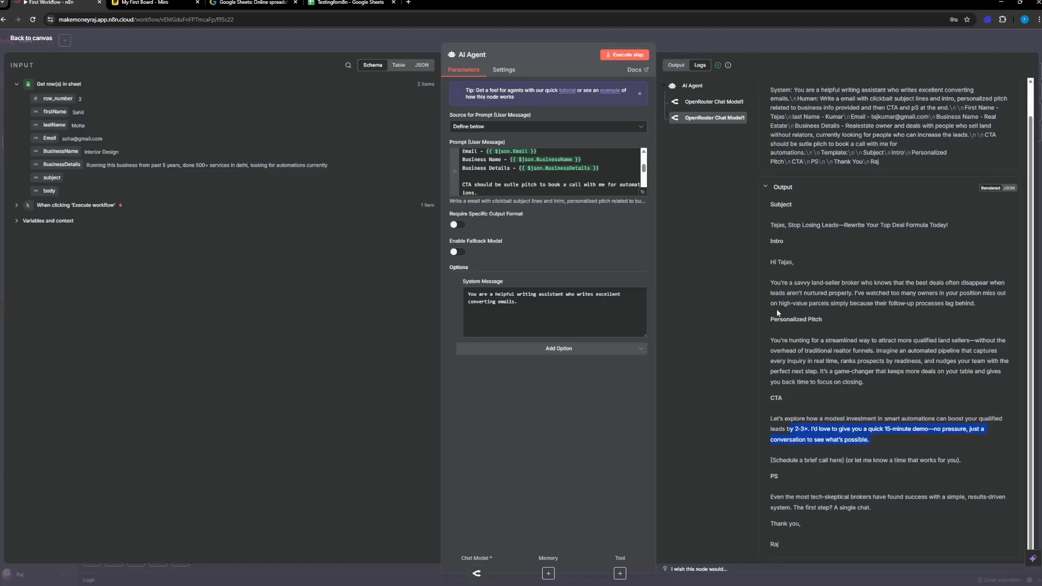
{"action": "scroll", "coordinate": [766, 244], "scroll_direction": "up", "scroll_amount": 1}
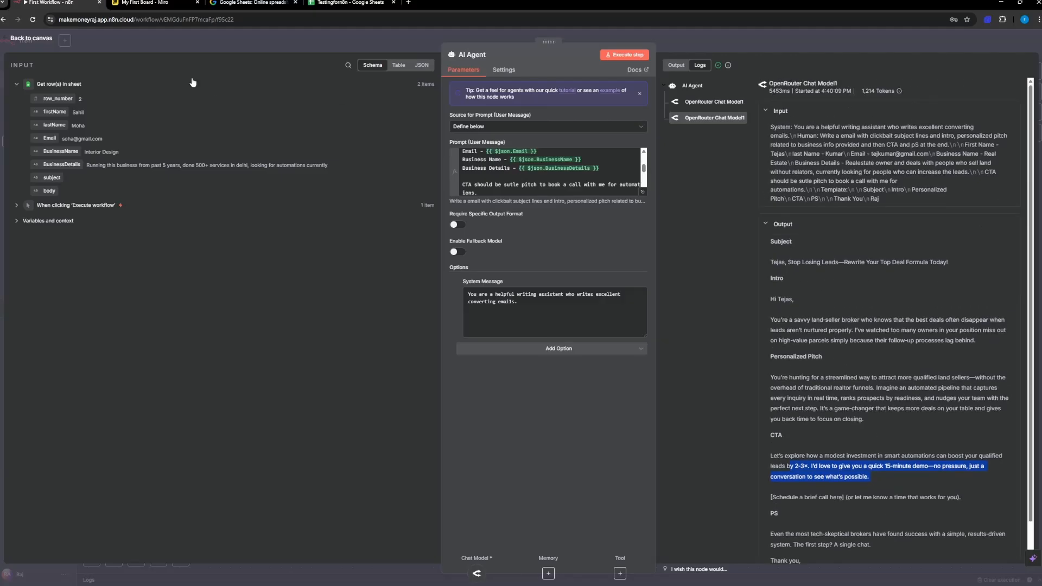
Step: Pin the AI Agent's output data and return to the workflow canvas
{"action": "left_click", "coordinate": [676, 65]}
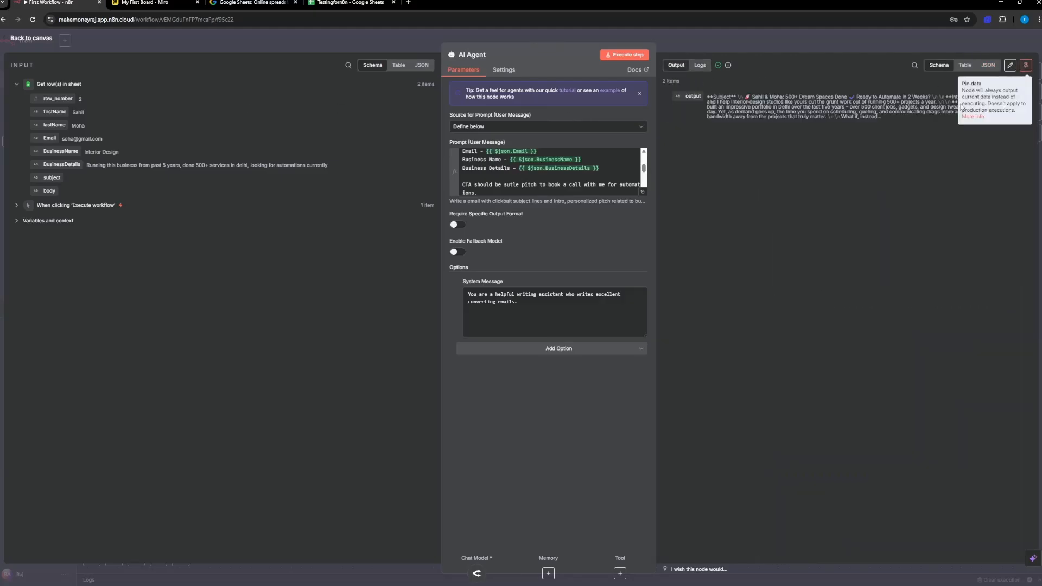
{"action": "left_click", "coordinate": [1025, 65]}
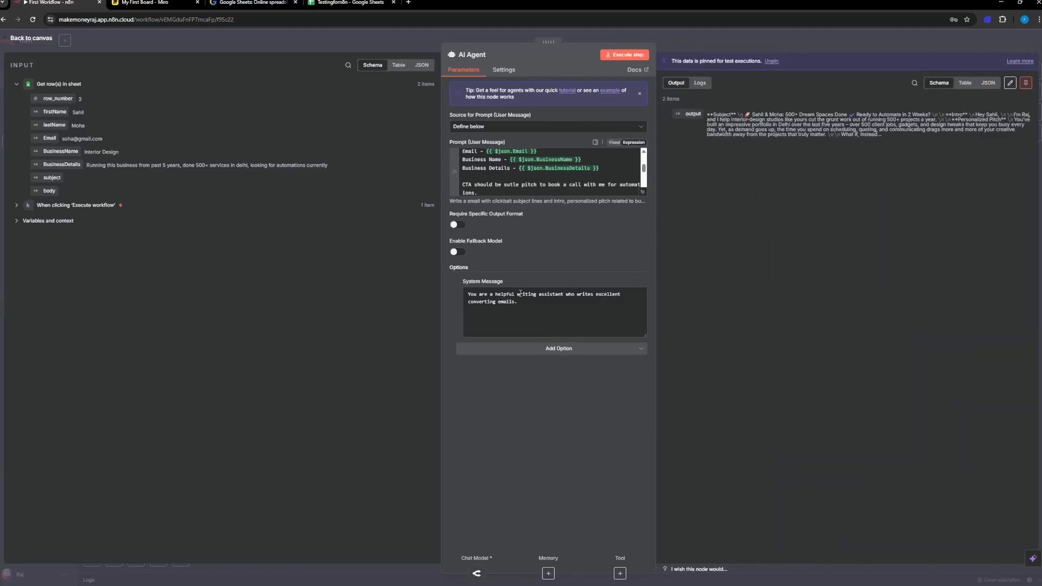
{"action": "left_click", "coordinate": [47, 41]}
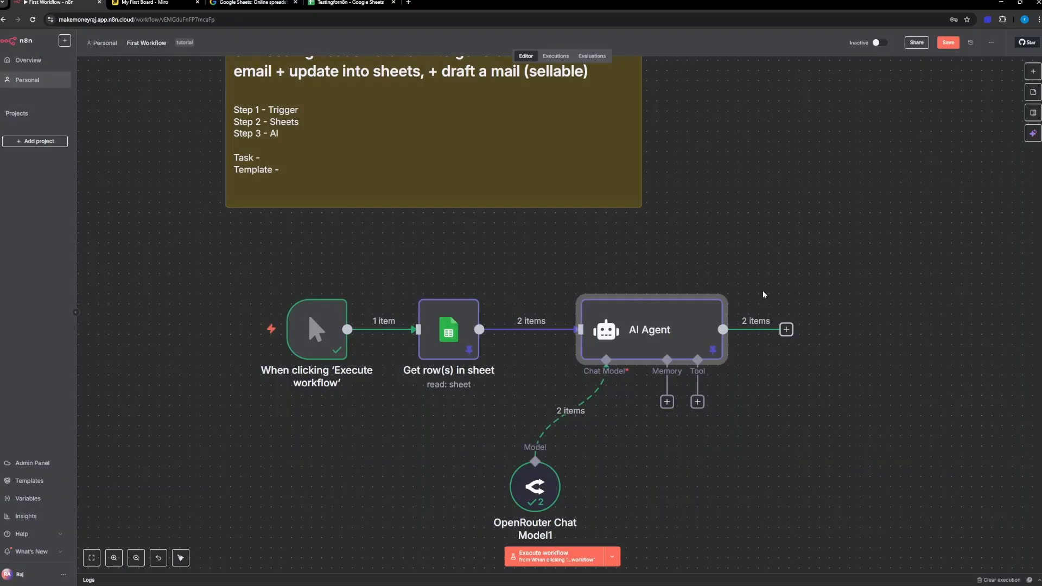
Step: Add a Google Sheets "Update row in sheet" node after the AI Agent, and check the incoming email output in the node's input data
{"action": "scroll", "coordinate": [763, 291], "scroll_direction": "down", "scroll_amount": 3}
{"action": "left_click", "coordinate": [786, 192]}
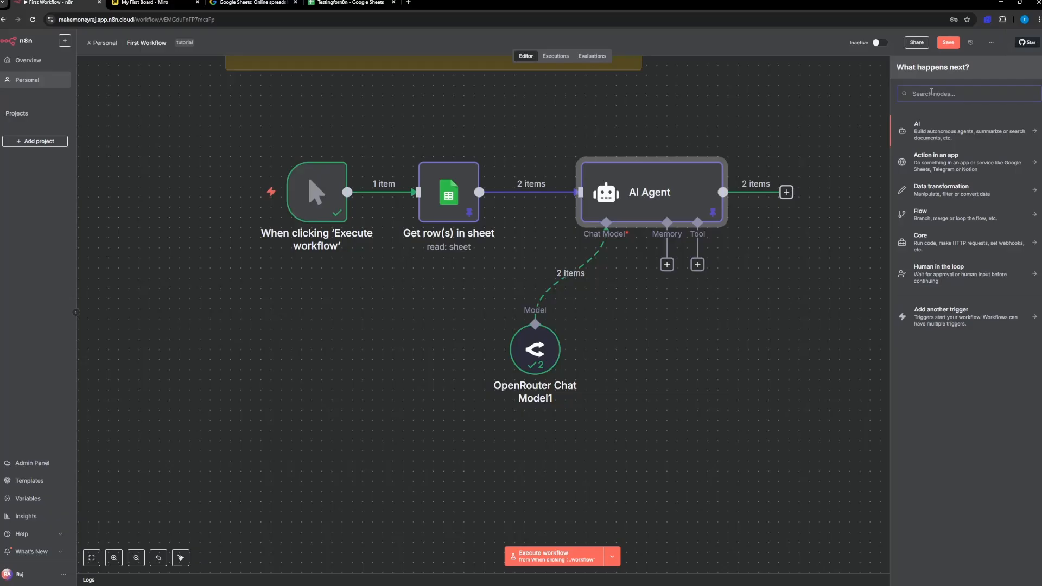
{"action": "type", "text": "shhe"}
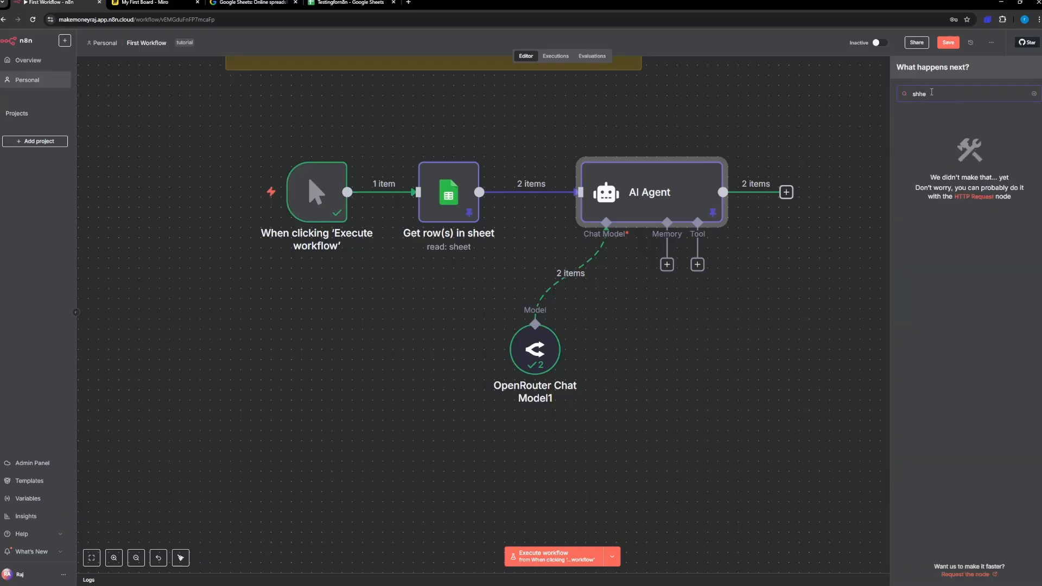
{"action": "key", "text": "BackSpace"}
{"action": "key", "text": "BackSpace"}
{"action": "type", "text": "eet"}
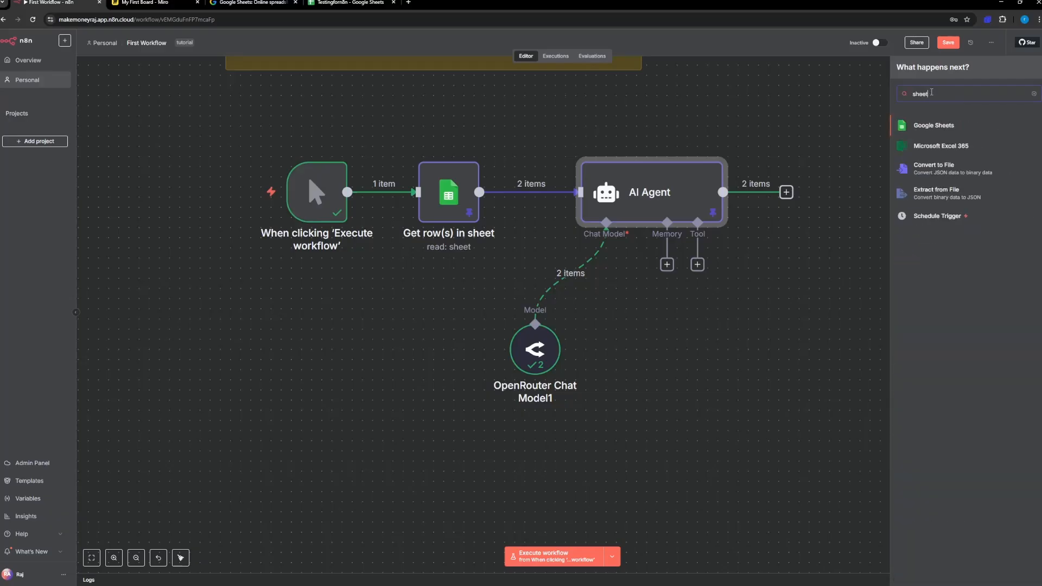
{"action": "left_click", "coordinate": [936, 126]}
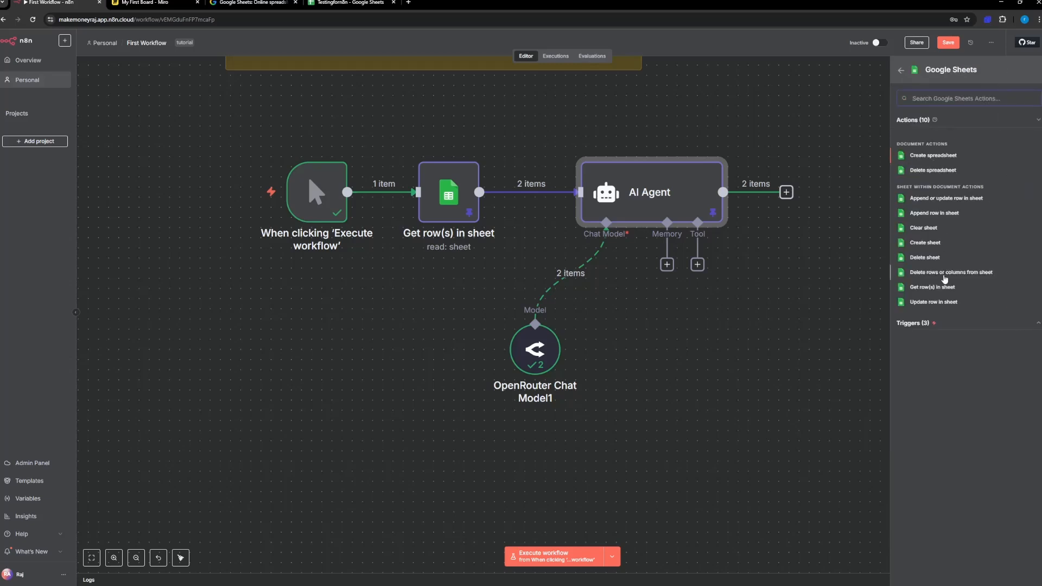
{"action": "left_click", "coordinate": [934, 303]}
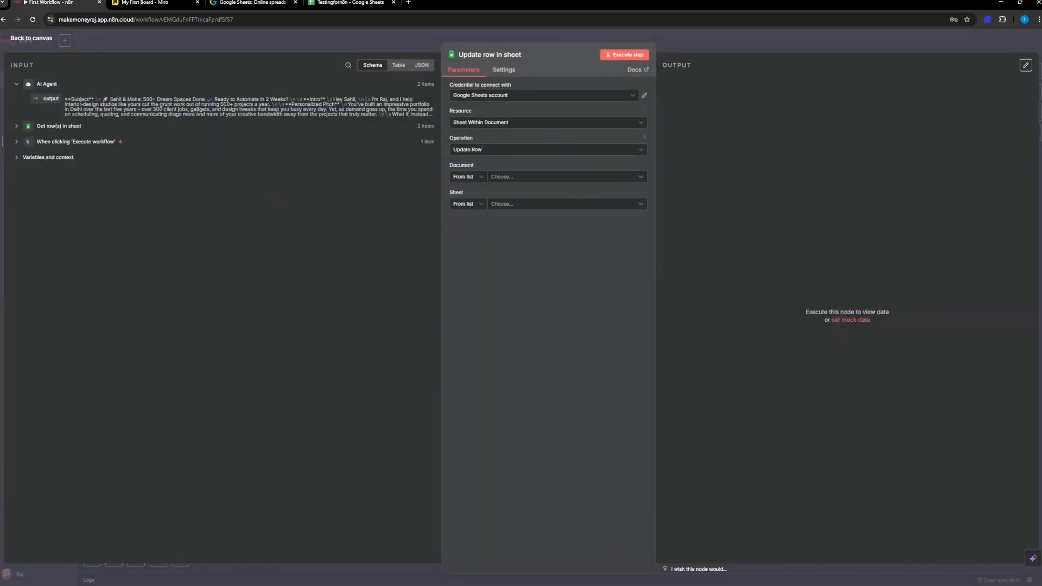
{"action": "left_click", "coordinate": [423, 65]}
{"action": "left_click", "coordinate": [372, 65]}
{"action": "left_click_drag", "start_coordinate": [71, 99], "coordinate": [288, 100]}
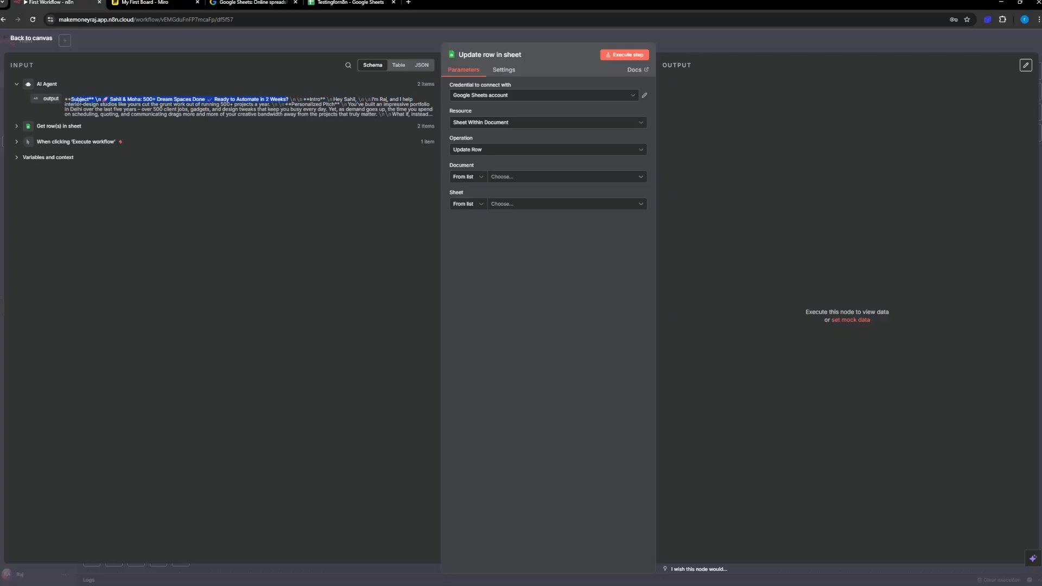
{"action": "left_click", "coordinate": [24, 38]}
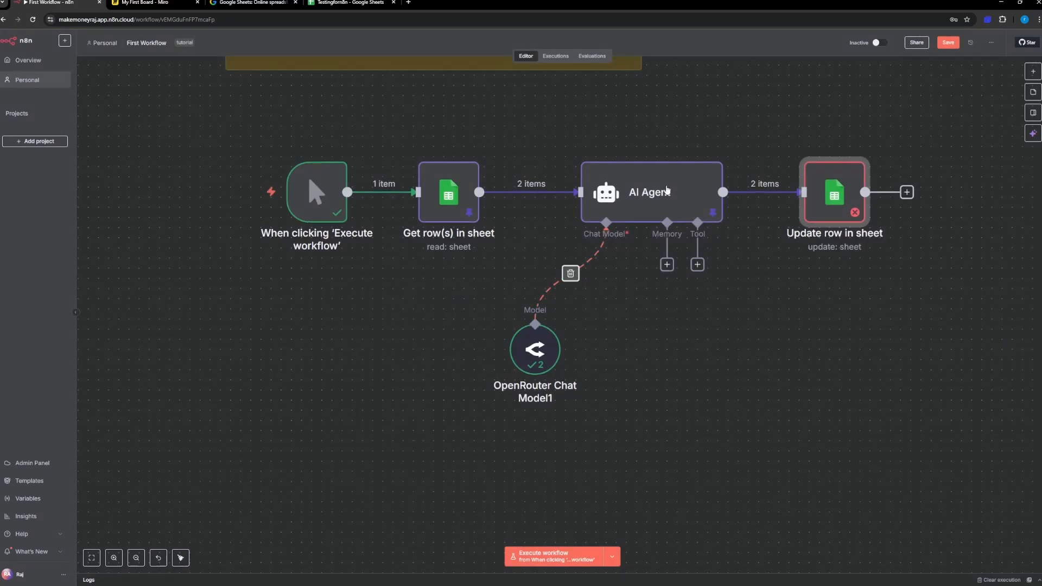
Step: Add the line "Output format should be in JSON." at the end of the AI Agent's user prompt, after the sign-off
{"action": "double_click", "coordinate": [662, 190]}
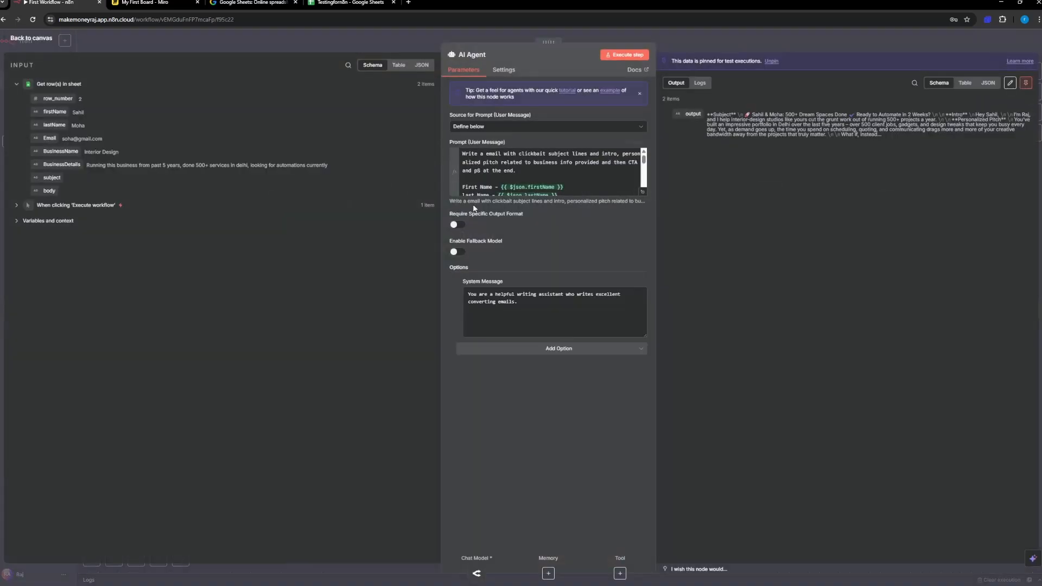
{"action": "scroll", "coordinate": [540, 170], "scroll_direction": "down", "scroll_amount": 5}
{"action": "left_click", "coordinate": [484, 167]}
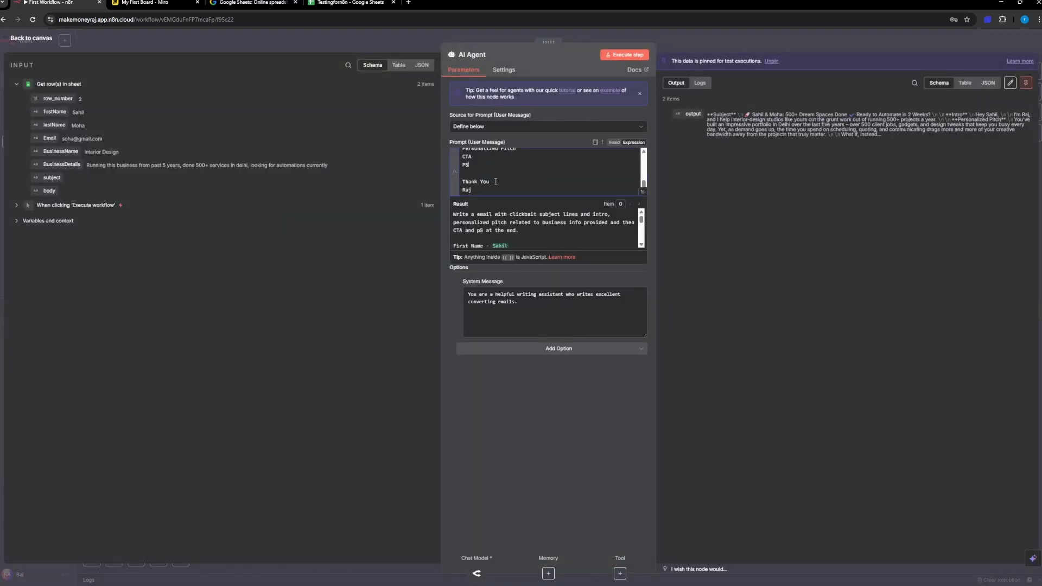
{"action": "key", "text": "Return"}
{"action": "key", "text": "Return"}
{"action": "type", "text": "Output format should be in JS"}
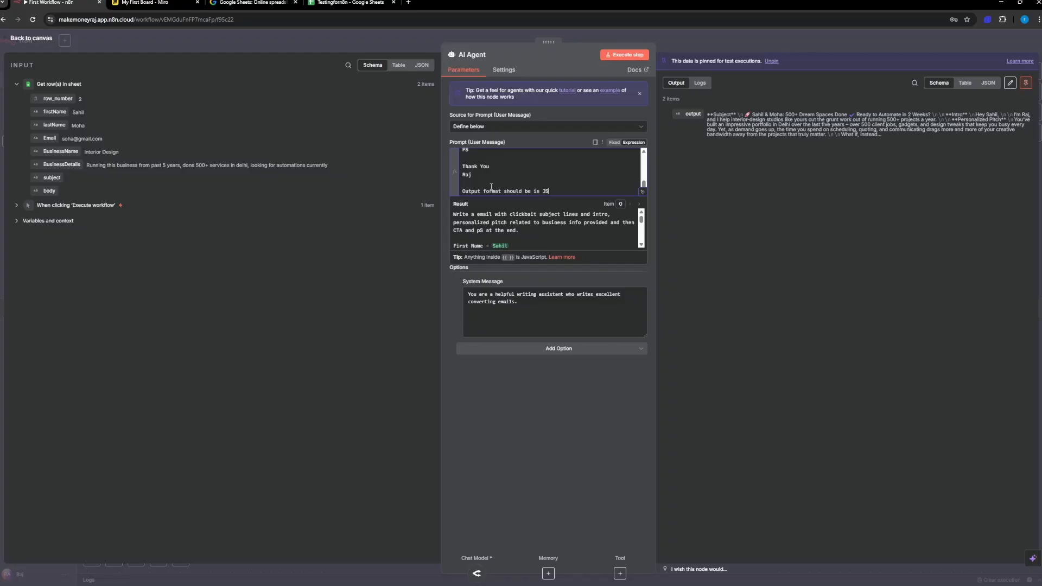
{"action": "type", "text": "ON."}
{"action": "key", "text": "Return"}
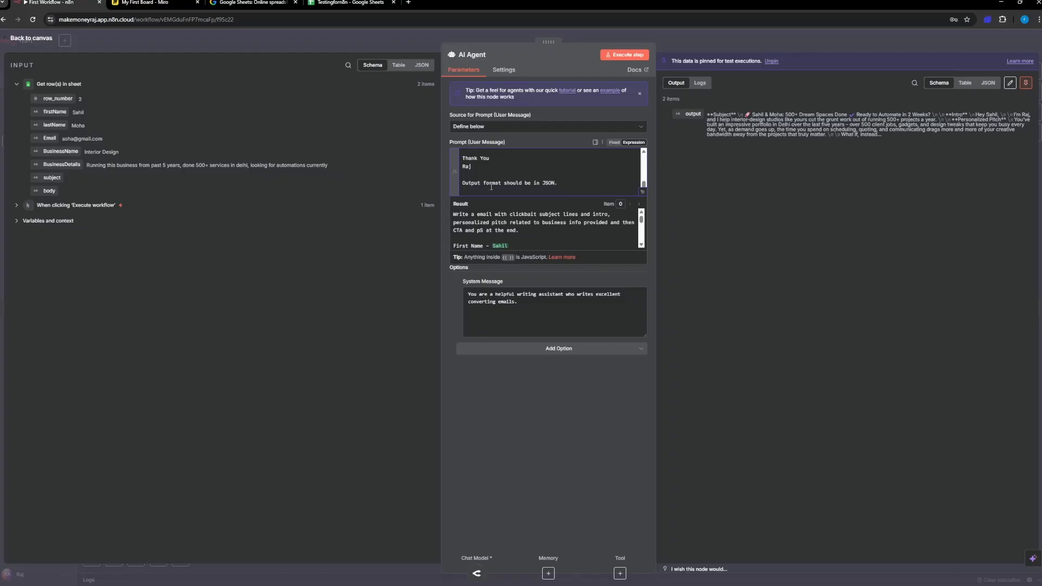
Step: Add the line "like Subject and Body should be in json seperately" below the JSON output format instruction
{"action": "type", "text": "like Subject and Body should be in json seperately"}
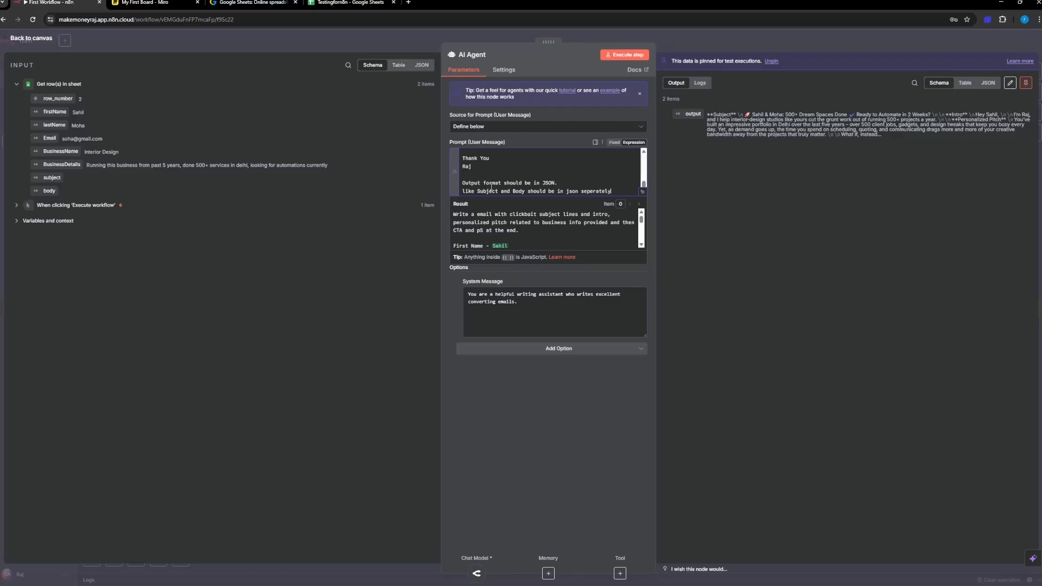
Step: Execute the AI Agent step again with its output unpinned, and inspect the new emails in the table view and logs
{"action": "left_click", "coordinate": [631, 55]}
{"action": "left_click", "coordinate": [575, 325]}
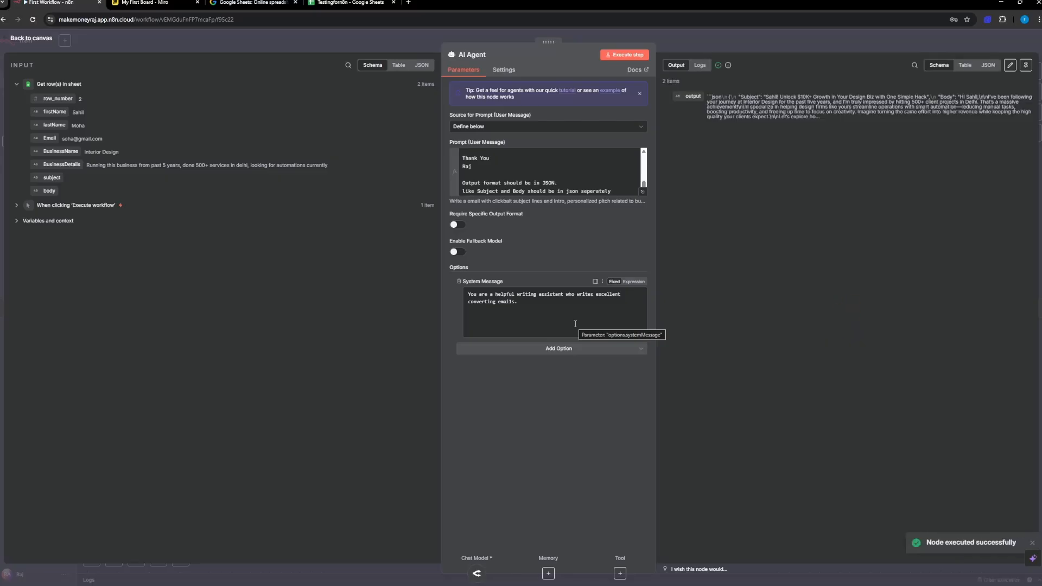
{"action": "left_click", "coordinate": [967, 69]}
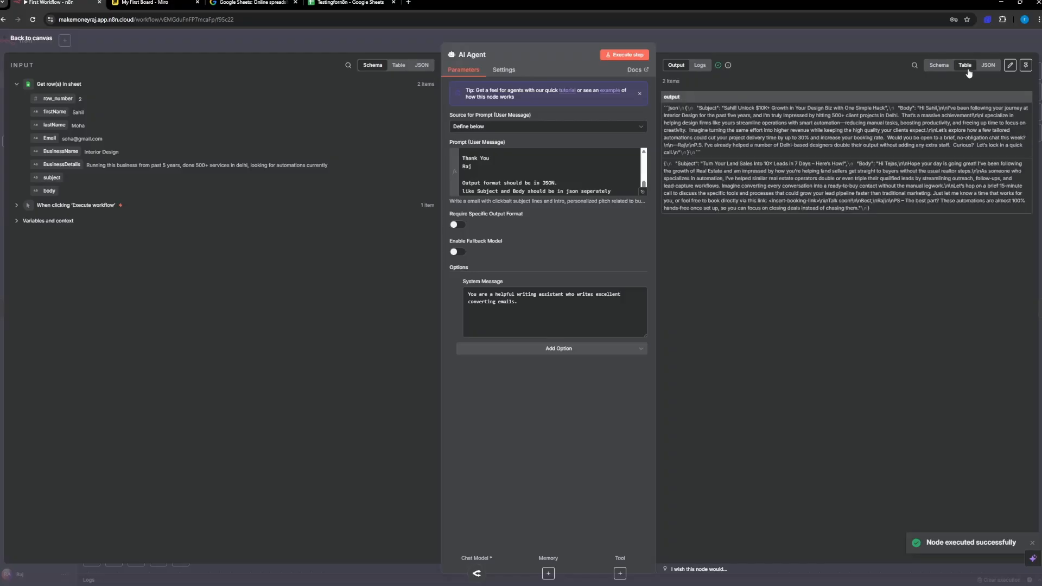
{"action": "left_click", "coordinate": [700, 66]}
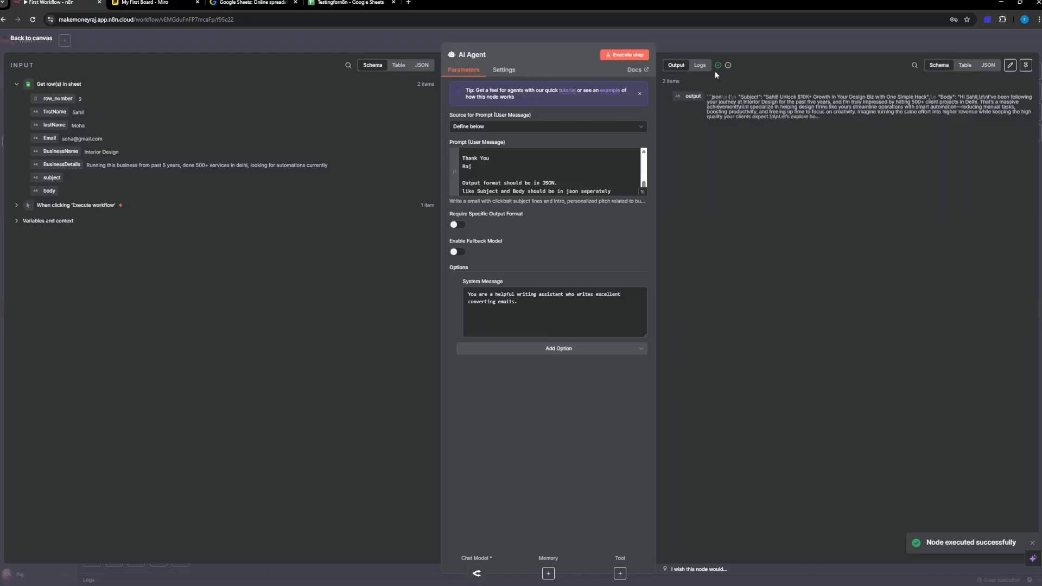
{"action": "left_click", "coordinate": [676, 65]}
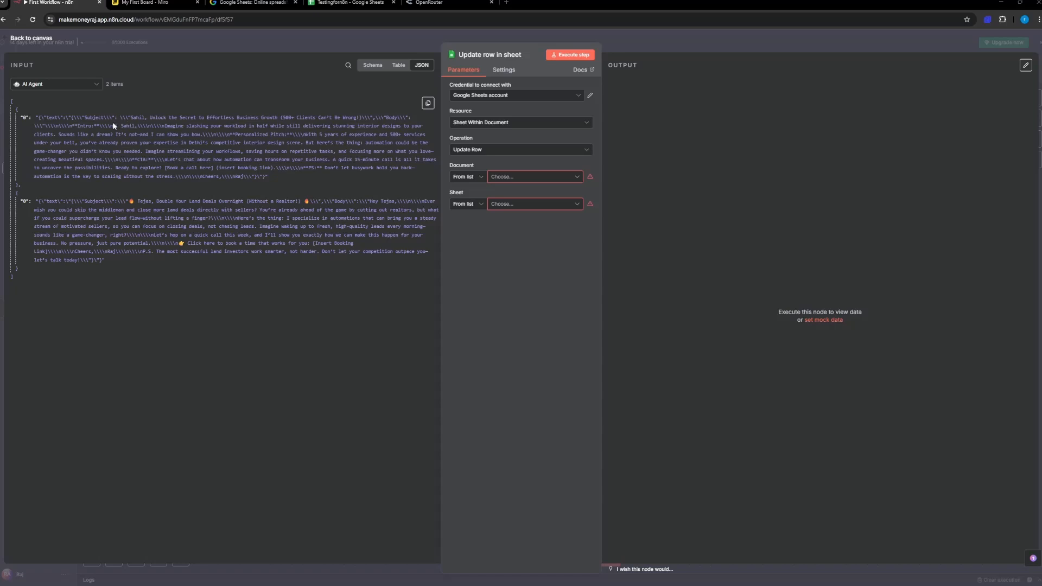
Step: Point the Update row node at the Testingforn8n document and Sheet1, with column mapping set to Map Each Column Manually
{"action": "left_click", "coordinate": [481, 97]}
{"action": "left_click", "coordinate": [481, 97]}
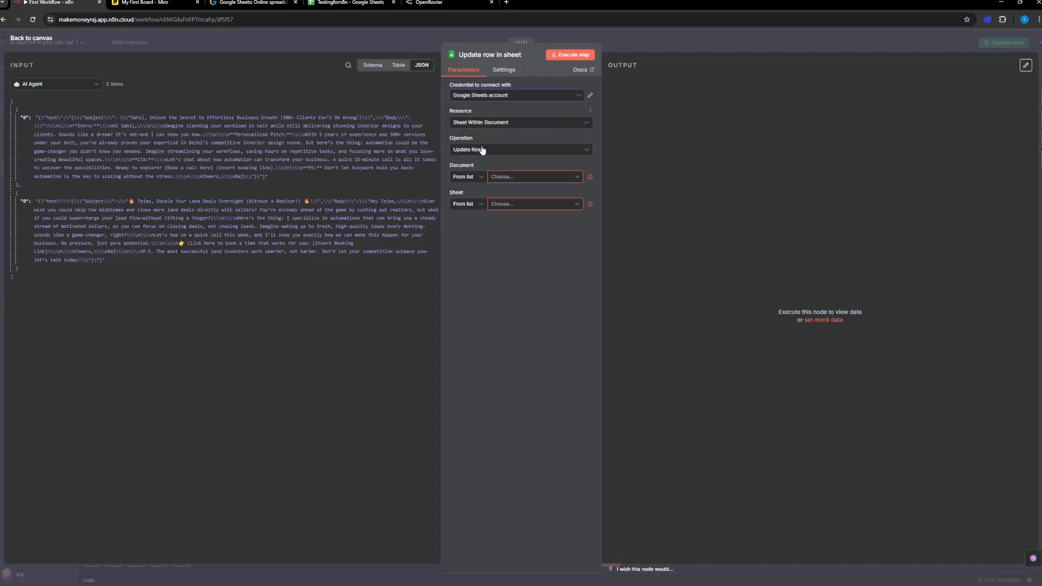
{"action": "left_click", "coordinate": [522, 179]}
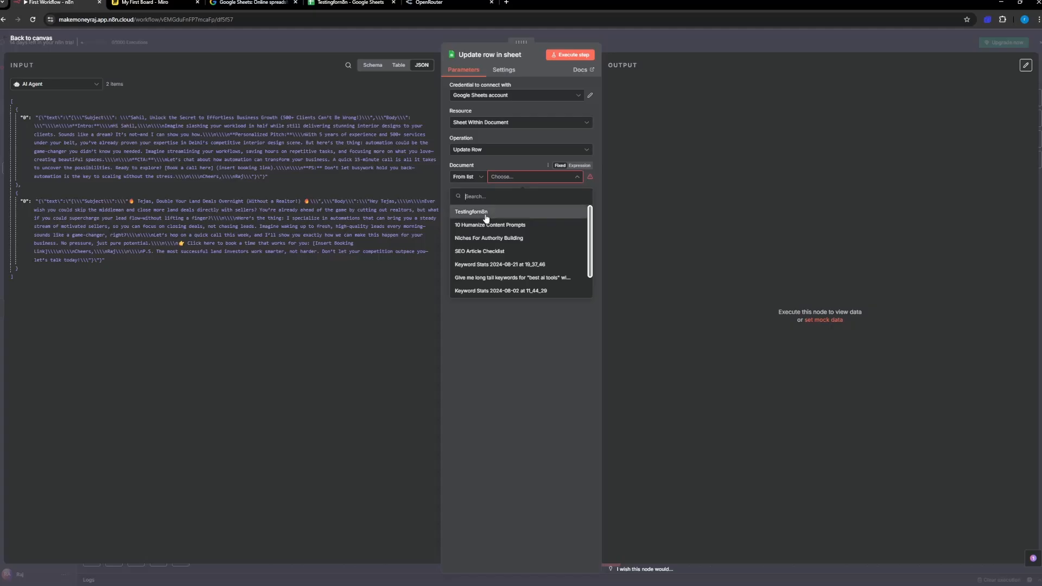
{"action": "left_click", "coordinate": [534, 212]}
{"action": "left_click", "coordinate": [535, 206]}
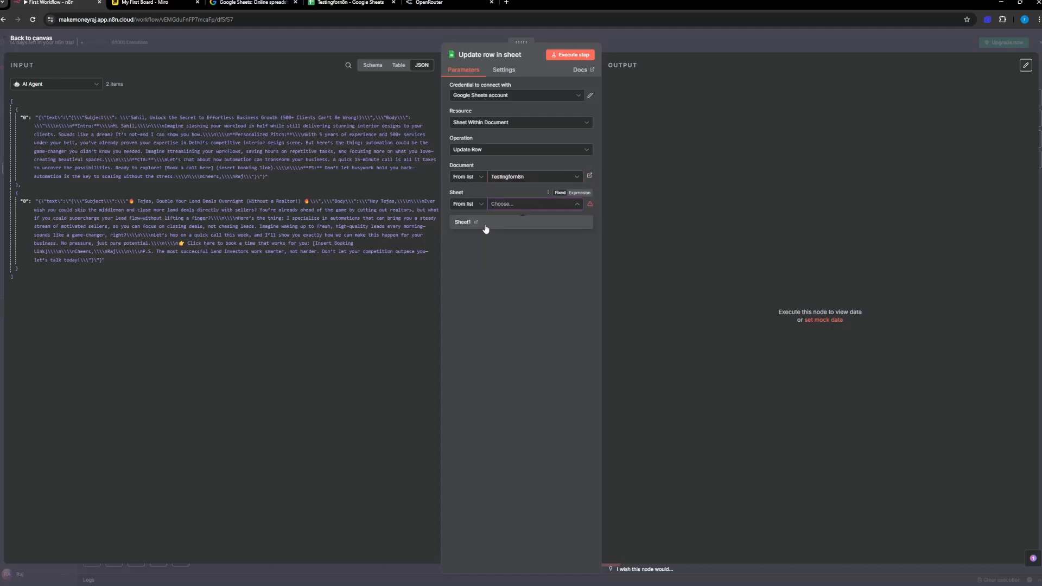
{"action": "left_click", "coordinate": [484, 227]}
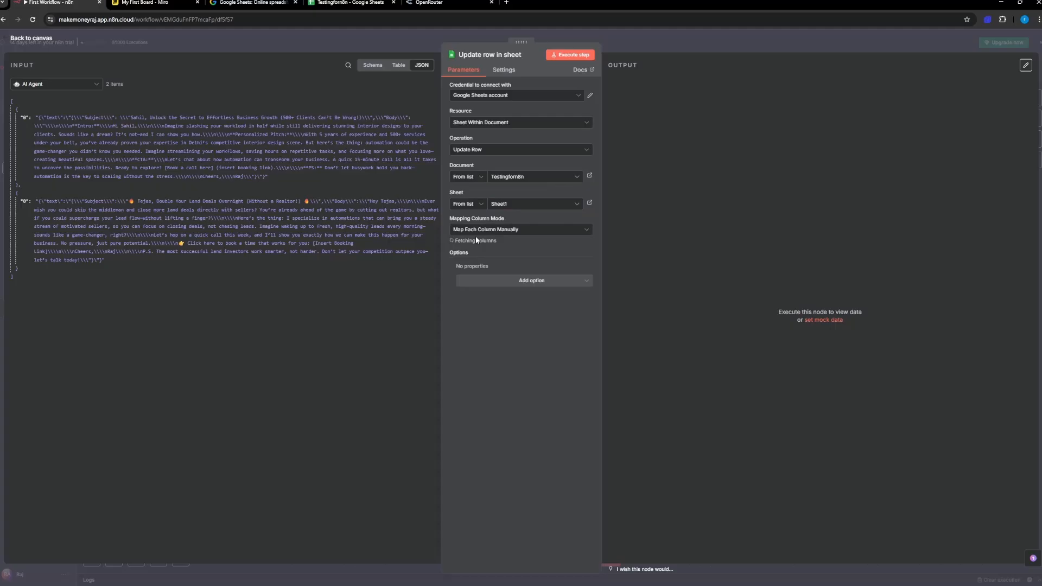
{"action": "left_click", "coordinate": [503, 232]}
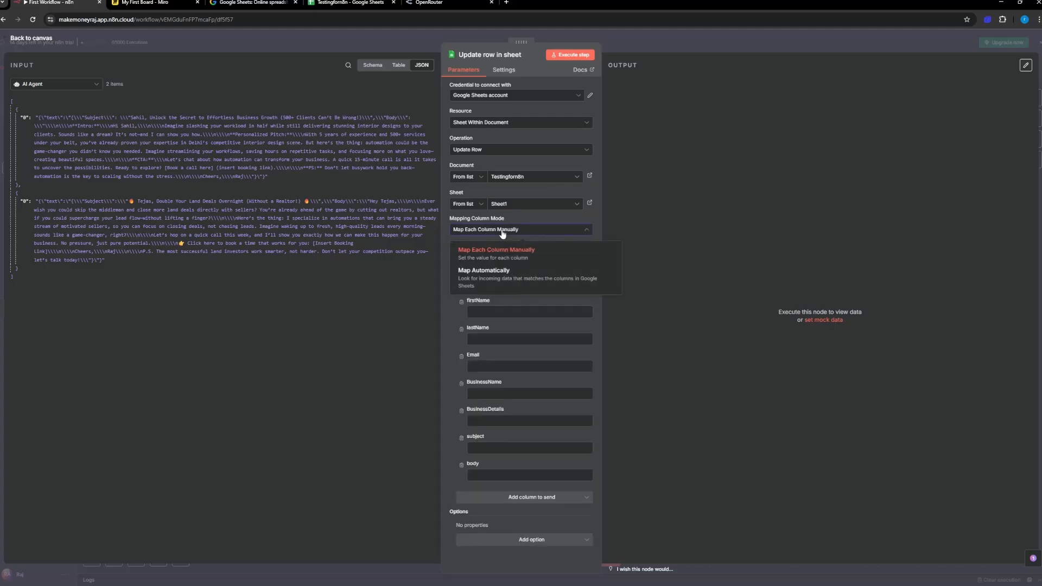
{"action": "left_click", "coordinate": [521, 249]}
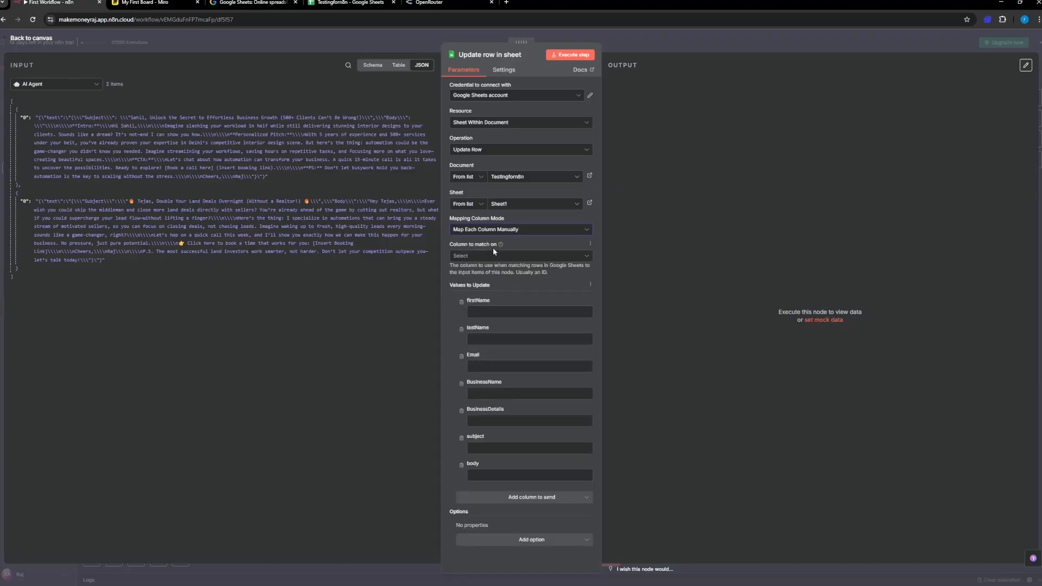
Step: Map the firstName value to the firstName field in the Get row(s) in sheet JSON input data
{"action": "left_click", "coordinate": [479, 313]}
{"action": "left_click", "coordinate": [50, 85]}
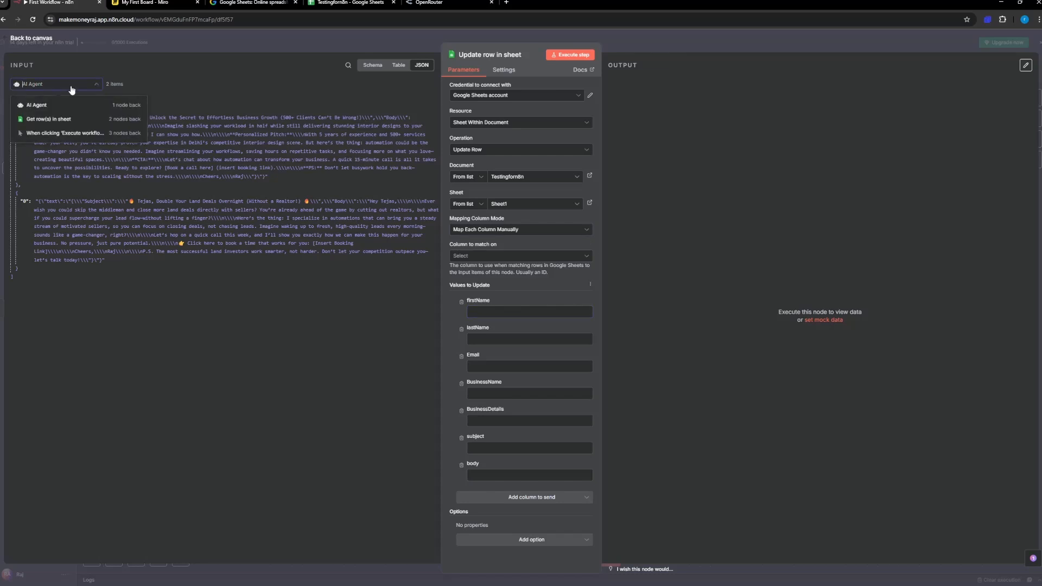
{"action": "left_click", "coordinate": [70, 119]}
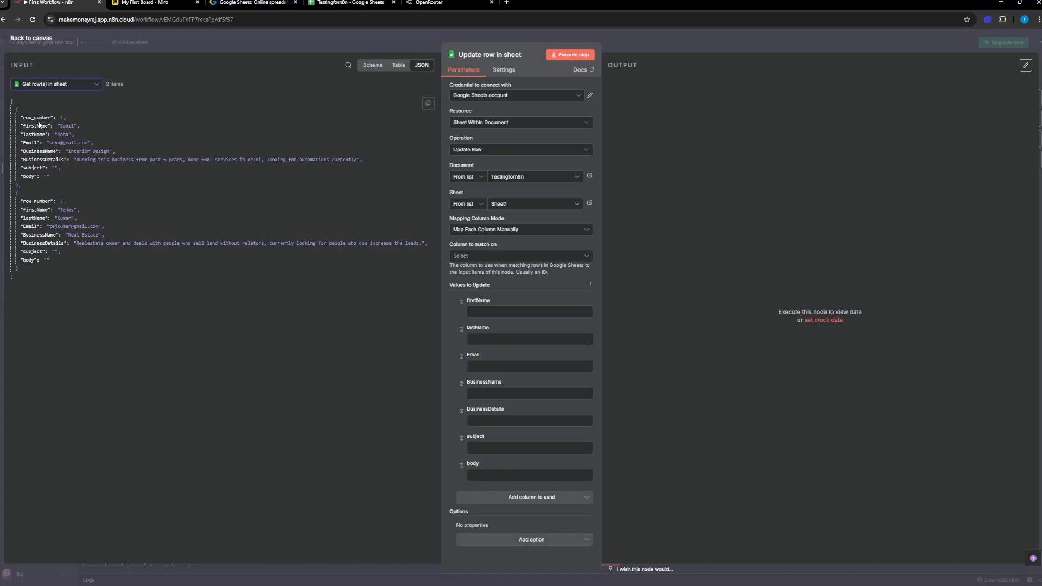
{"action": "left_click_drag", "start_coordinate": [34, 127], "coordinate": [503, 323]}
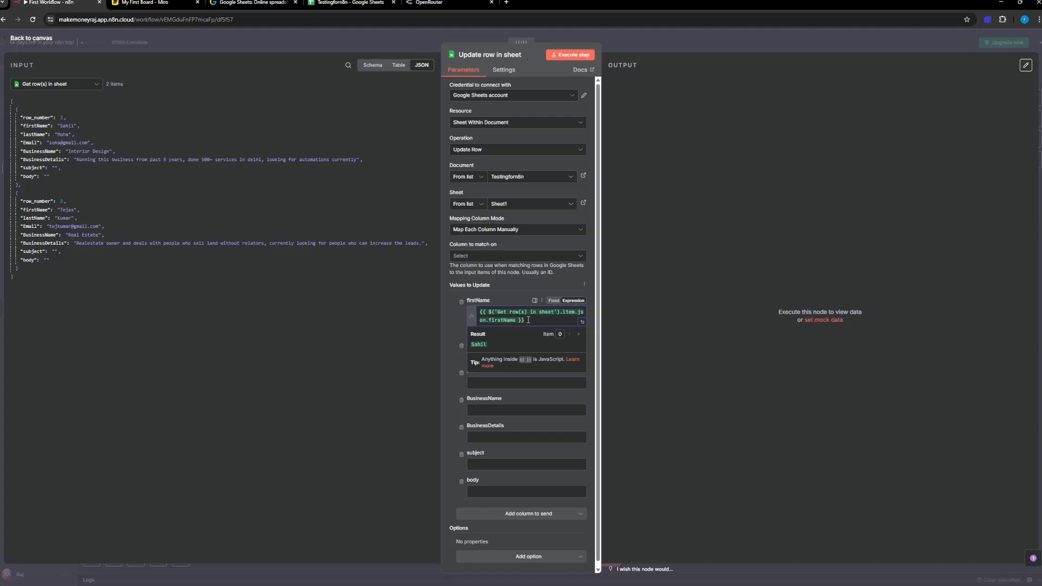
{"action": "left_click", "coordinate": [41, 84]}
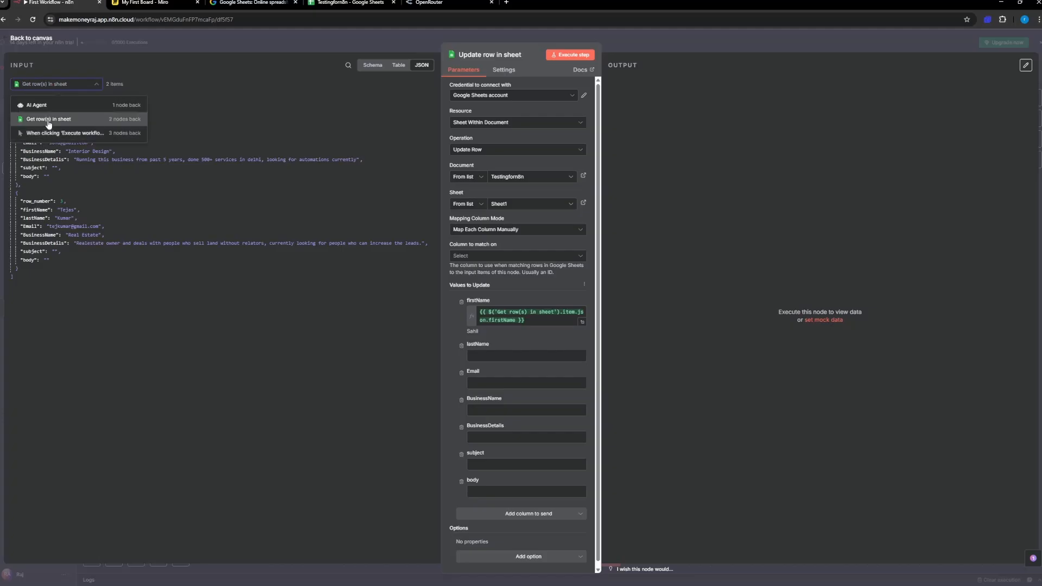
{"action": "left_click", "coordinate": [177, 83]}
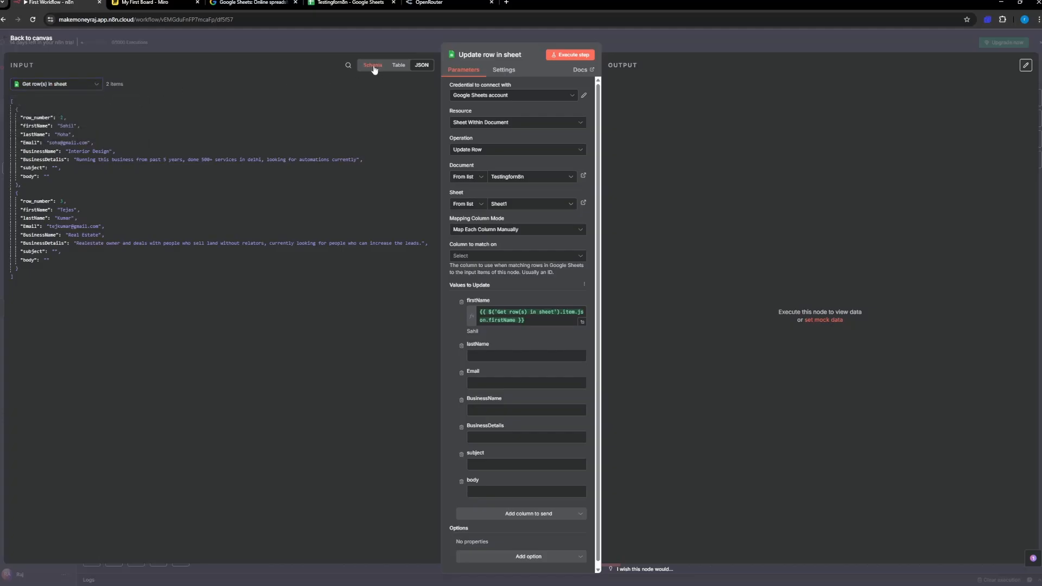
Step: Clear the firstName expression and map firstName, lastName, Email, BusinessName and BusinessDetails to the matching Get row(s) in sheet fields from the input schema
{"action": "left_click", "coordinate": [375, 67]}
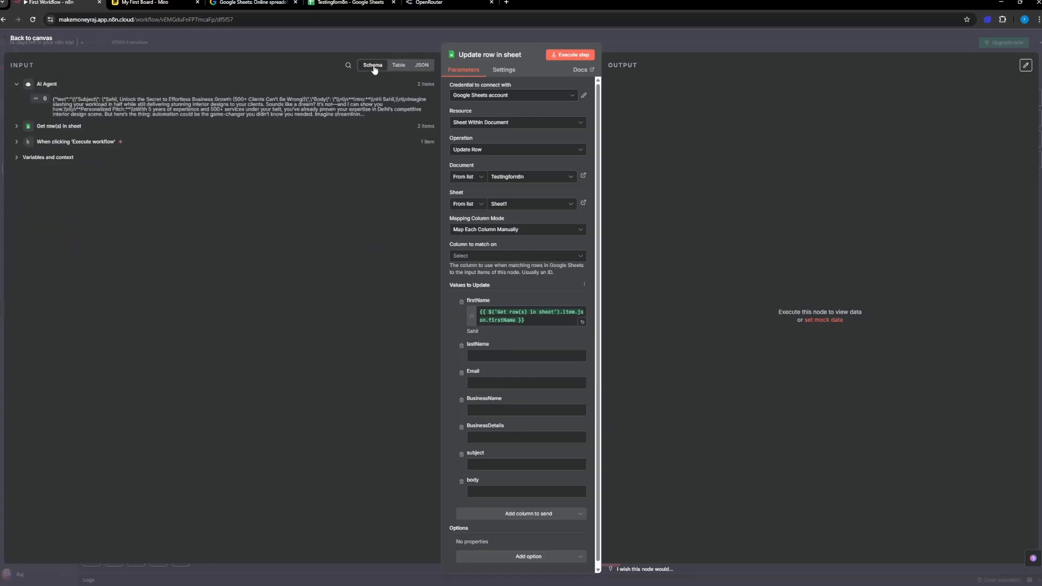
{"action": "left_click", "coordinate": [16, 126]}
{"action": "left_click_drag", "start_coordinate": [525, 320], "coordinate": [454, 311]}
{"action": "key", "text": "BackSpace"}
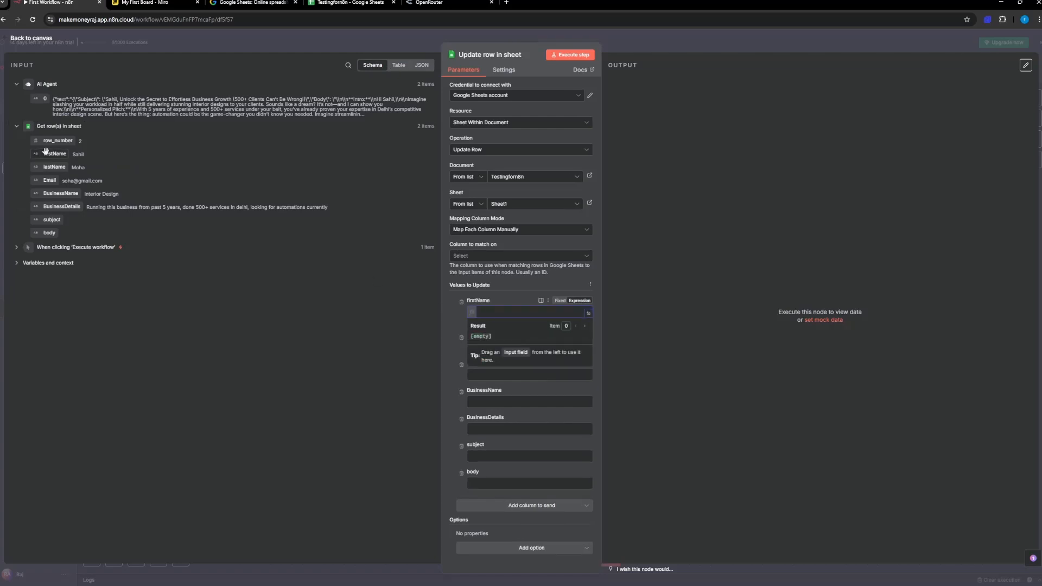
{"action": "left_click_drag", "start_coordinate": [54, 154], "coordinate": [511, 312]}
{"action": "left_click_drag", "start_coordinate": [207, 222], "coordinate": [483, 356]}
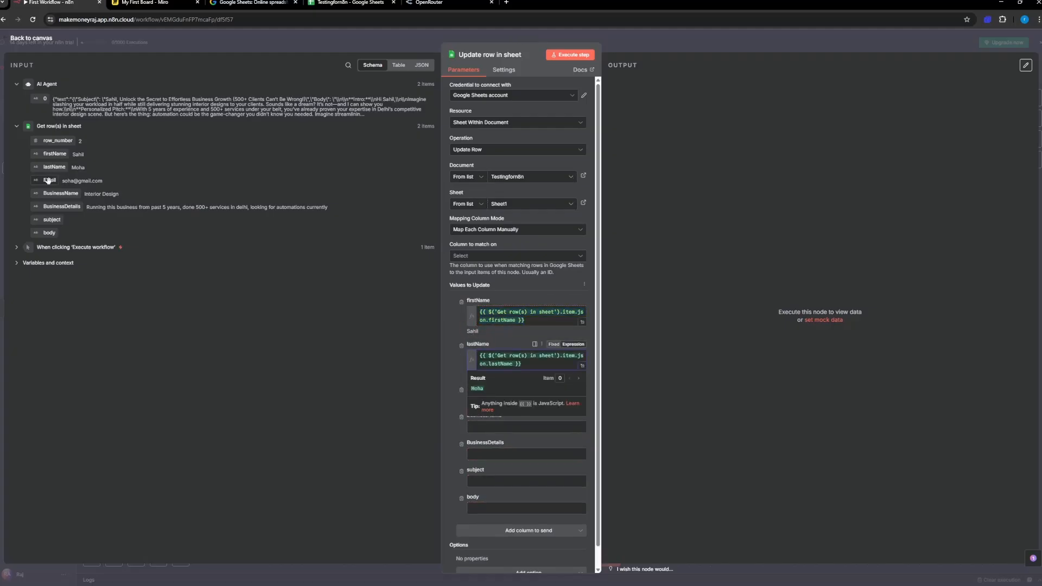
{"action": "left_click_drag", "start_coordinate": [47, 180], "coordinate": [509, 402]}
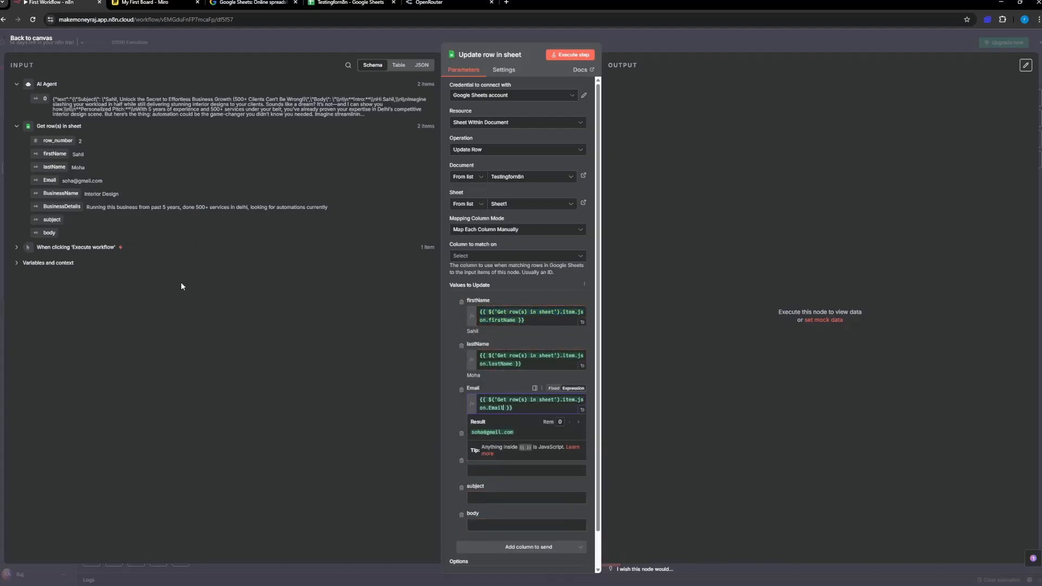
{"action": "left_click_drag", "start_coordinate": [50, 194], "coordinate": [491, 448]}
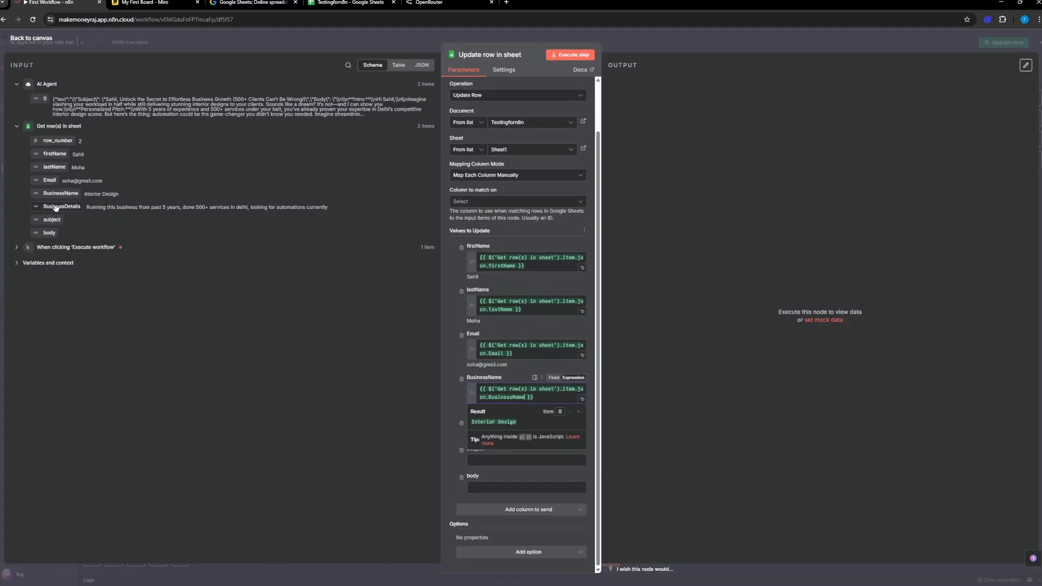
{"action": "left_click_drag", "start_coordinate": [61, 206], "coordinate": [500, 437]}
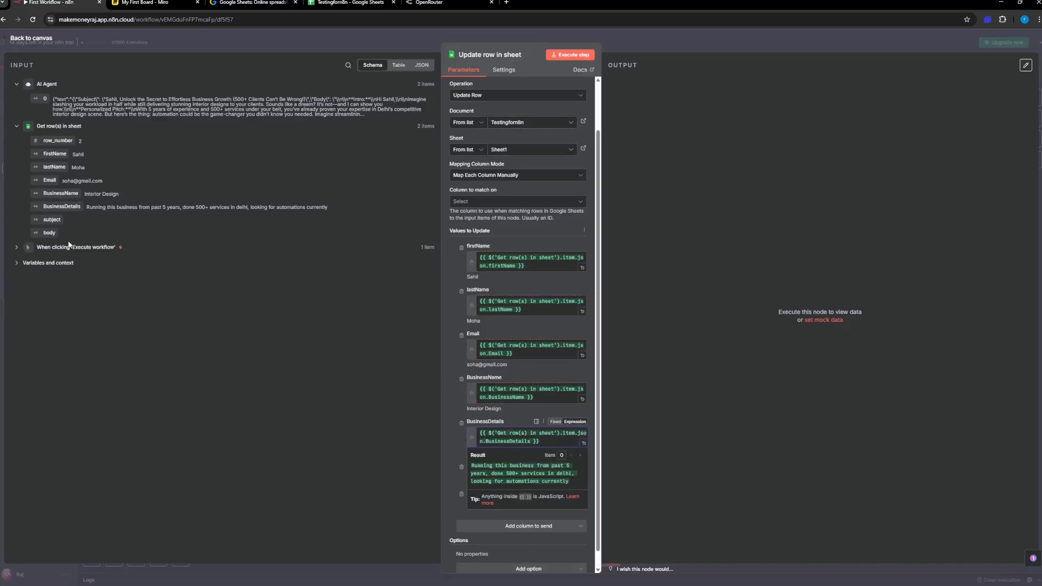
Step: Map the subject value to the AI Agent output as {{ $json['0']}} and open it in the full expression editor
{"action": "scroll", "coordinate": [541, 438], "scroll_direction": "down", "scroll_amount": 1}
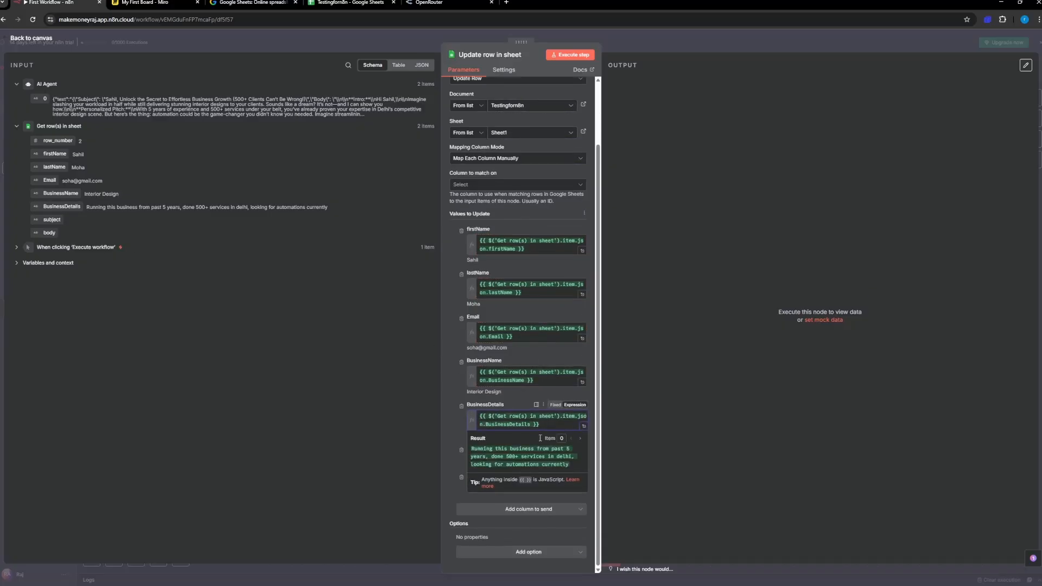
{"action": "left_click", "coordinate": [506, 510]}
{"action": "left_click", "coordinate": [479, 461]}
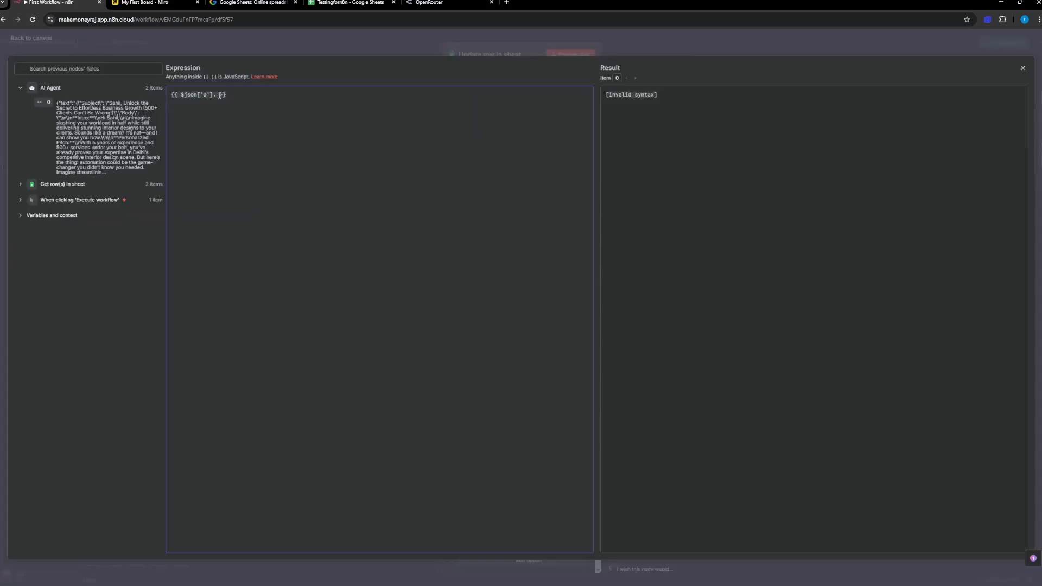
{"action": "key", "text": "BackSpace"}
{"action": "key", "text": "BackSpace"}
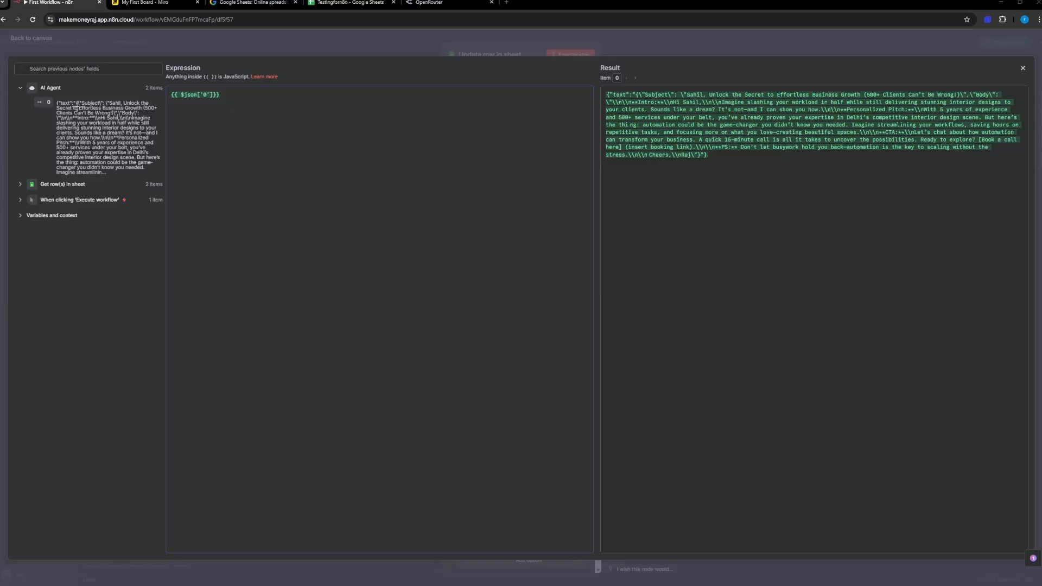
Step: Capture a screenshot of the expression editor and its result, and attach it to a new ChatGPT chat
{"action": "key", "text": "super+shift+s"}
{"action": "left_click_drag", "start_coordinate": [5, 52], "coordinate": [1034, 322]}
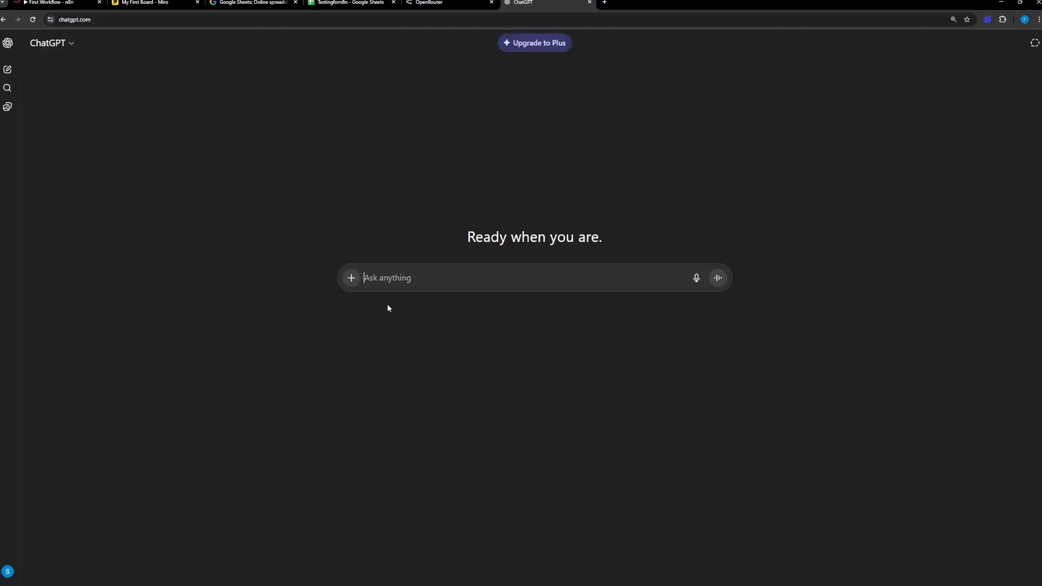
{"action": "key", "text": "ctrl+v"}
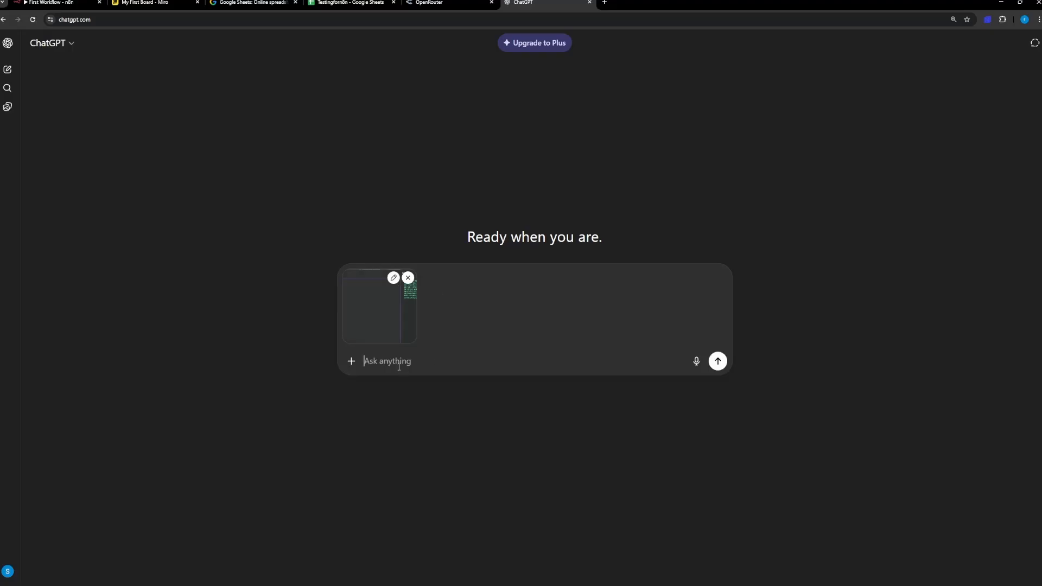
Step: Ask ChatGPT "I want the subject to be seperated from the whole thing, what is the json I should type"
{"action": "type", "text": "I want the subject to be s"}
{"action": "type", "text": "pe"}
{"action": "key", "text": "BackSpace"}
{"action": "key", "text": "BackSpace"}
{"action": "type", "text": "epa"}
{"action": "key", "text": "BackSpace"}
{"action": "type", "text": "erated from "}
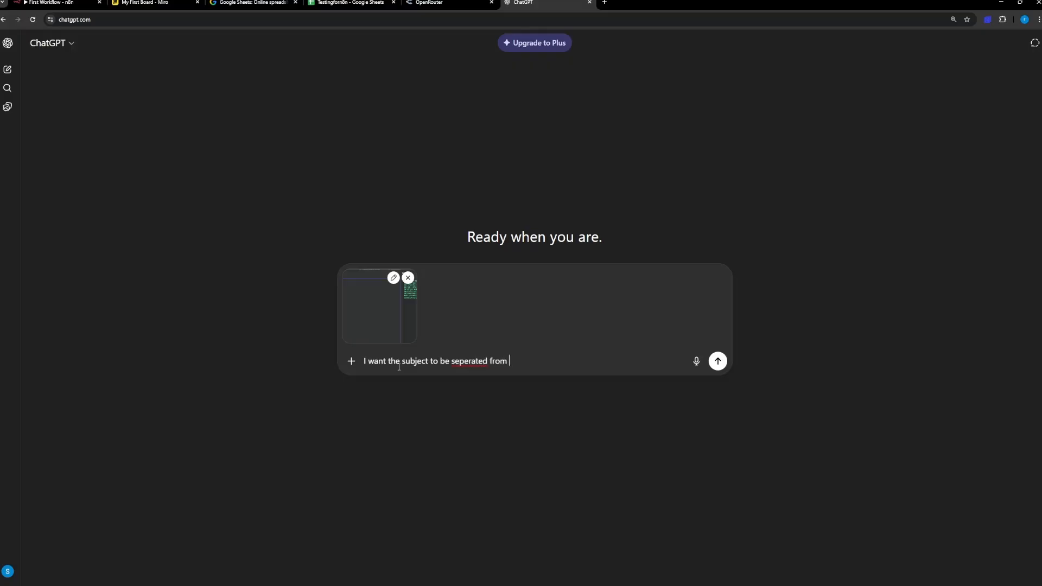
{"action": "type", "text": "the whole thing, what is the json "}
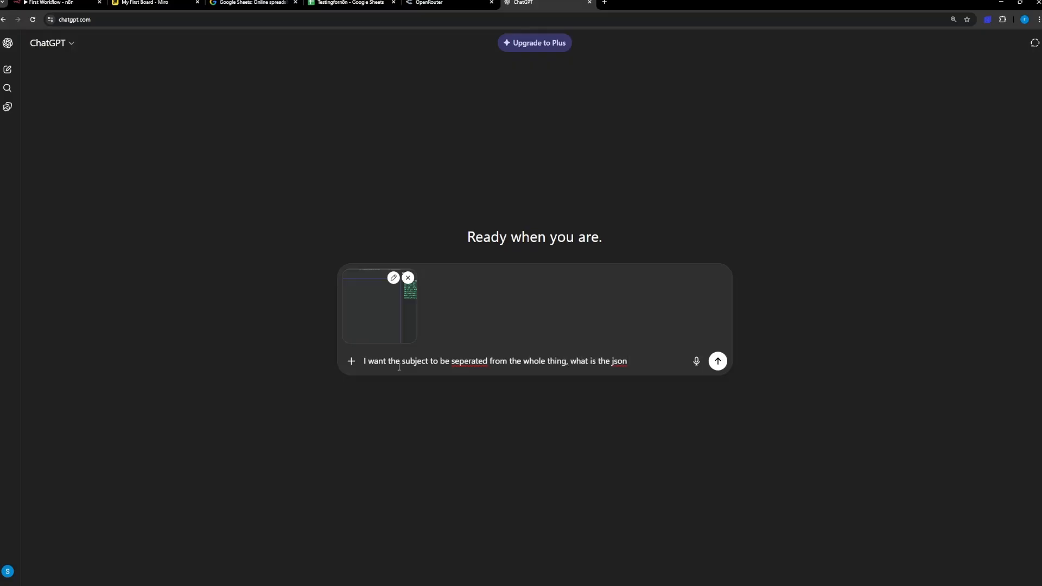
{"action": "type", "text": "I should type"}
{"action": "key", "text": "Return"}
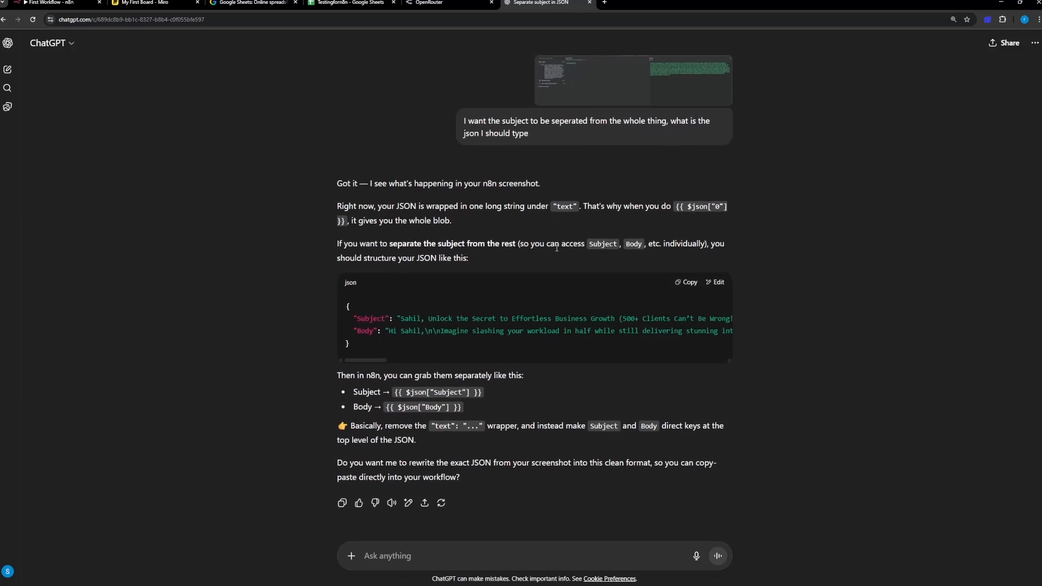
Step: Replace the subject expression in n8n with {{ $json["Subject"] }} copied from ChatGPT's answer
{"action": "scroll", "coordinate": [646, 253], "scroll_direction": "down", "scroll_amount": 1}
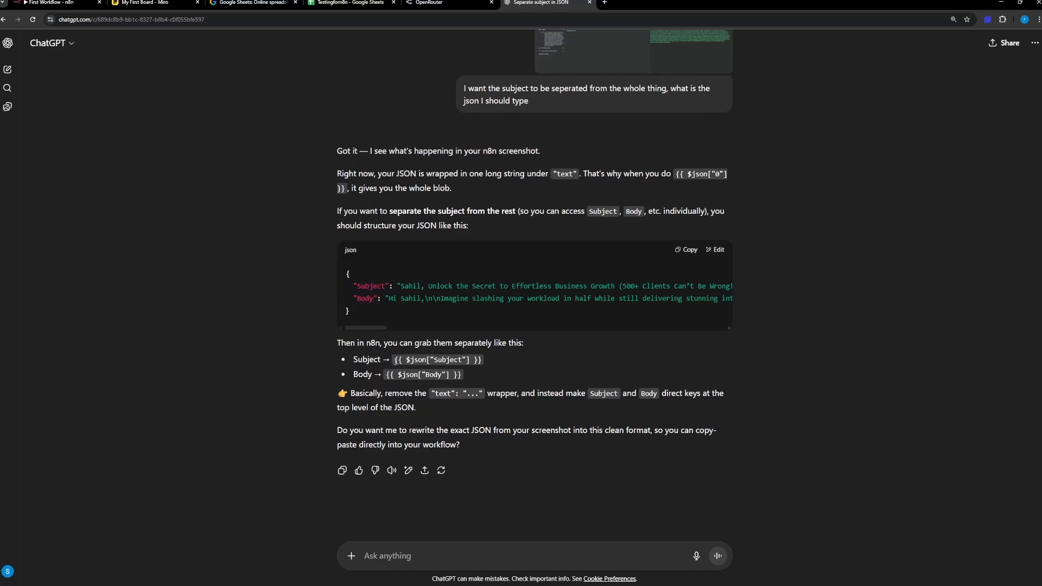
{"action": "left_click_drag", "start_coordinate": [396, 360], "coordinate": [483, 365]}
{"action": "key", "text": "ctrl+c"}
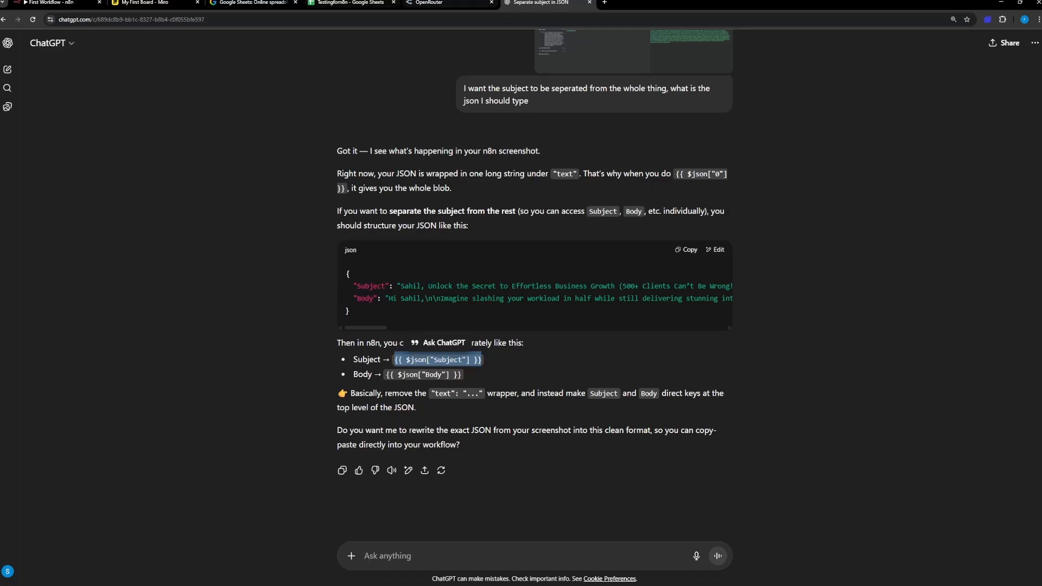
{"action": "left_click", "coordinate": [51, 3]}
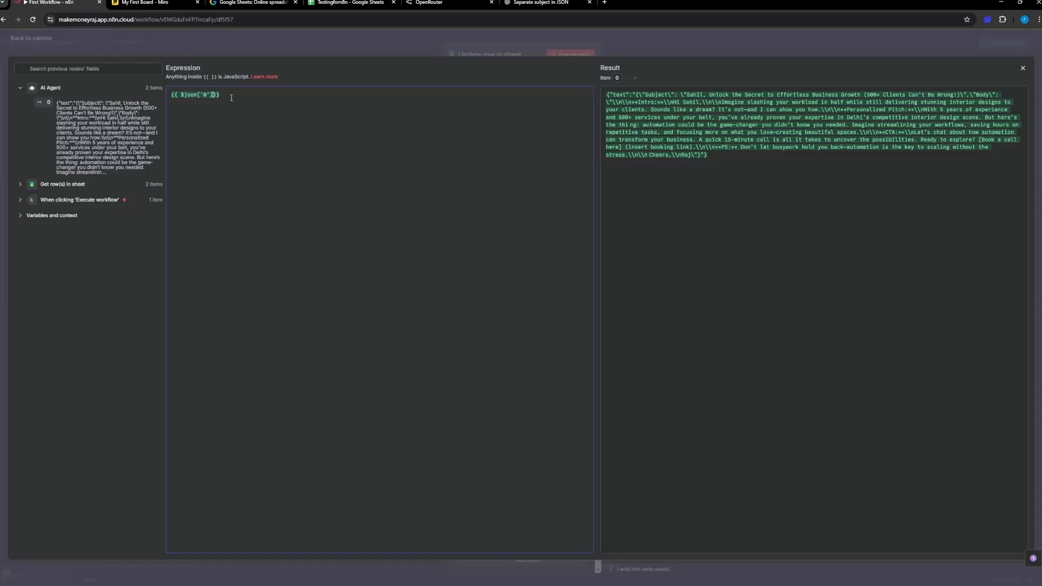
{"action": "left_click_drag", "start_coordinate": [231, 98], "coordinate": [165, 93]}
{"action": "key", "text": "ctrl+v"}
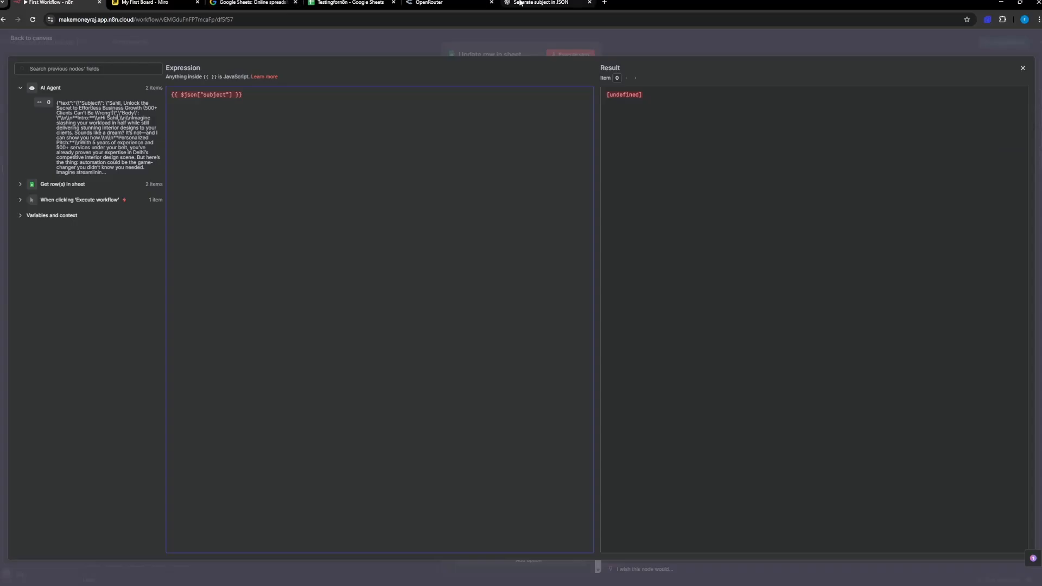
Step: Recheck ChatGPT's answer, and undo the last replacement of the subject expression in n8n
{"action": "left_click", "coordinate": [540, 3]}
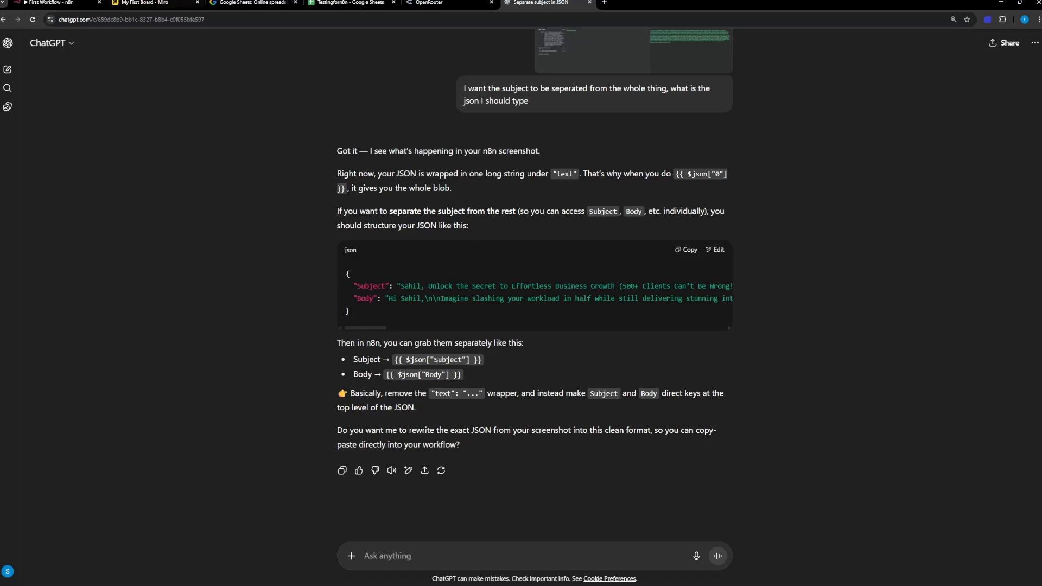
{"action": "left_click", "coordinate": [79, 1]}
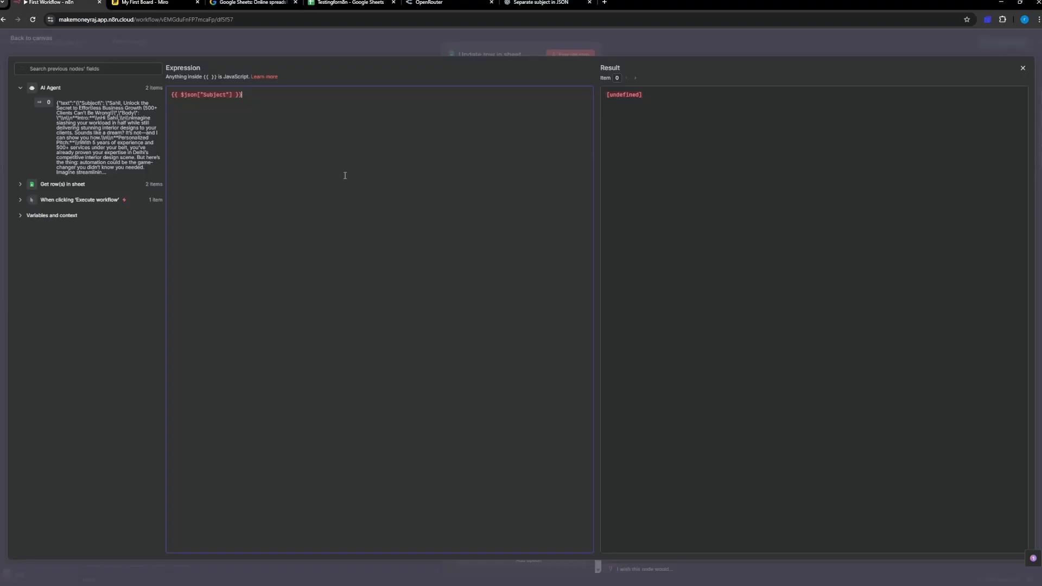
{"action": "key", "text": "ctrl+z"}
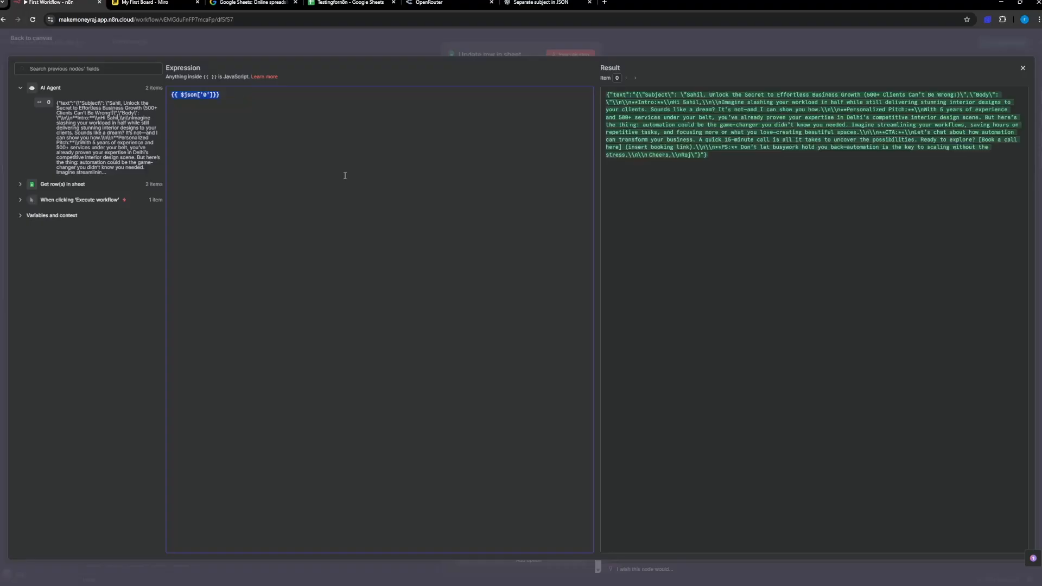
{"action": "left_click", "coordinate": [345, 175]}
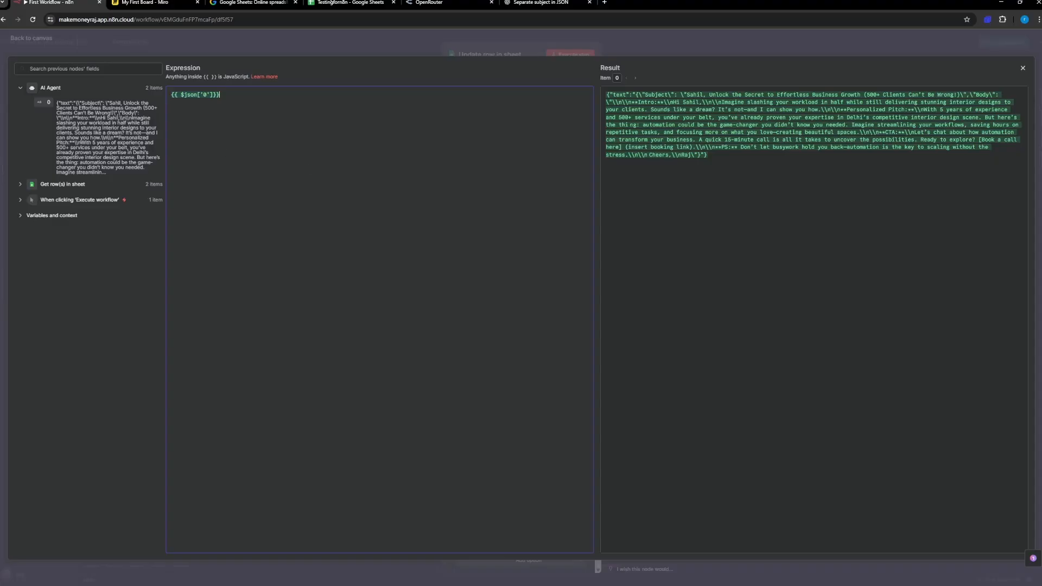
Step: Return to ChatGPT and reply "yes" to its offer to rewrite the JSON into a clean format
{"action": "left_click", "coordinate": [546, 2]}
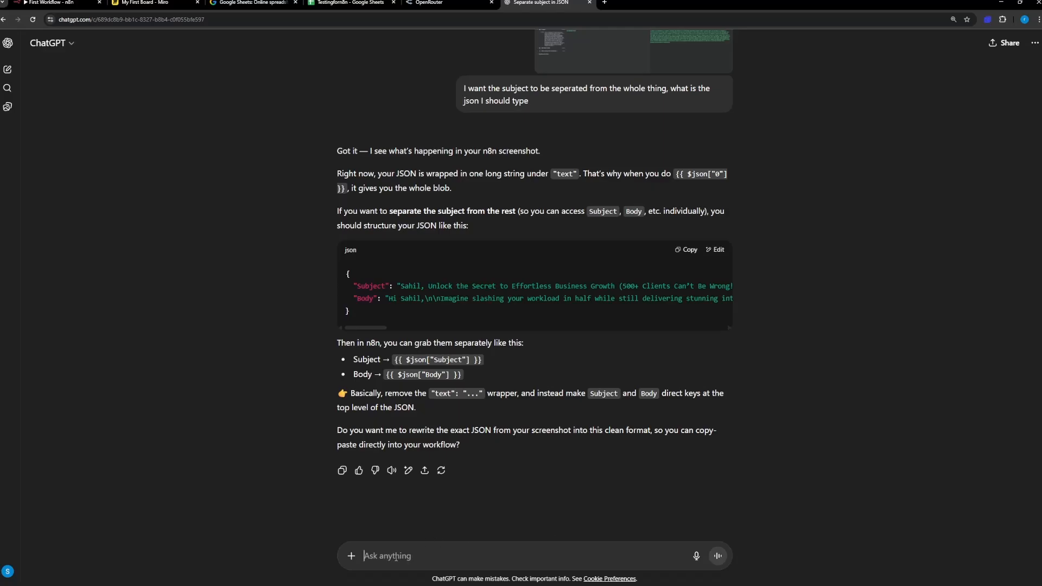
{"action": "type", "text": "yes"}
{"action": "key", "text": "Return"}
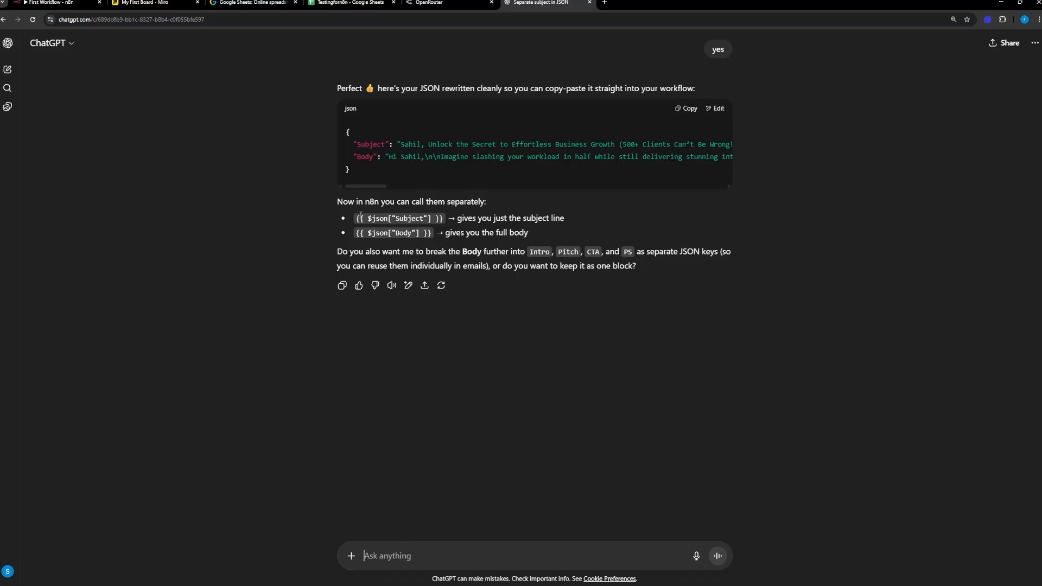
Step: Try replacing the subject expression in n8n with {{ $json["Subject"] }} copied from ChatGPT's answer
{"action": "left_click_drag", "start_coordinate": [358, 216], "coordinate": [445, 226]}
{"action": "key", "text": "ctrl+c"}
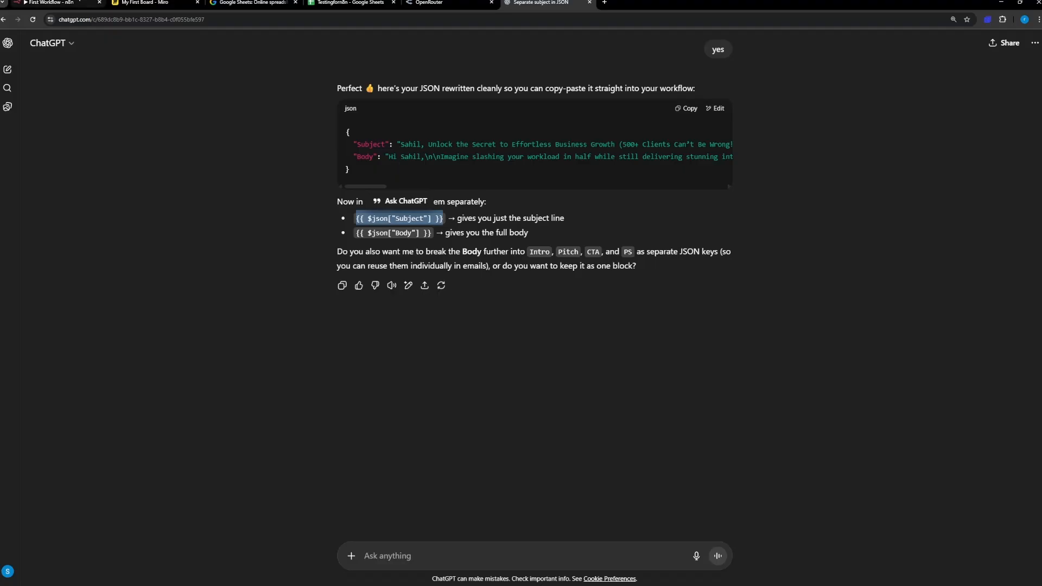
{"action": "left_click", "coordinate": [52, 3]}
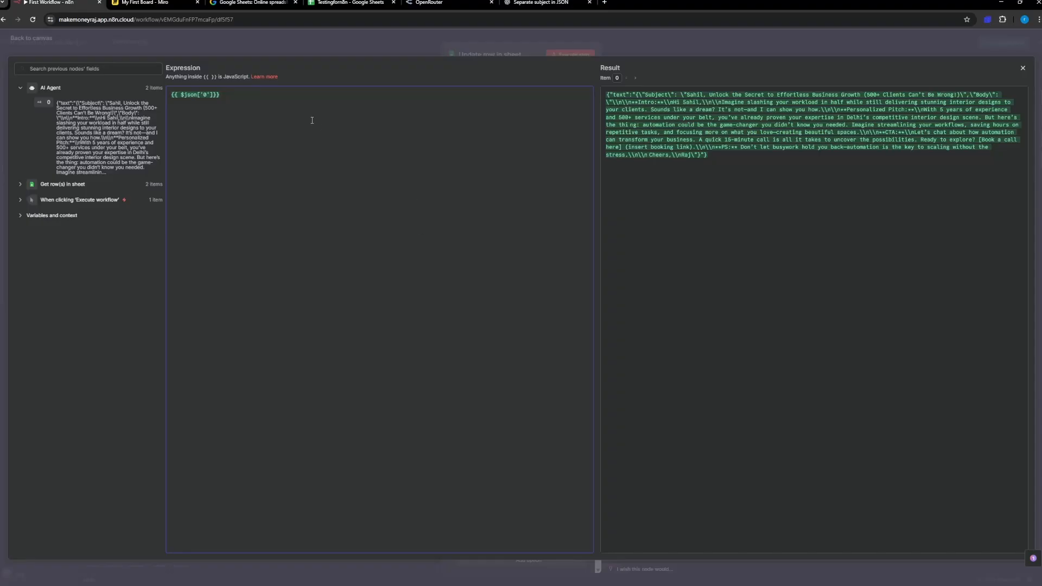
{"action": "key", "text": "ctrl+v"}
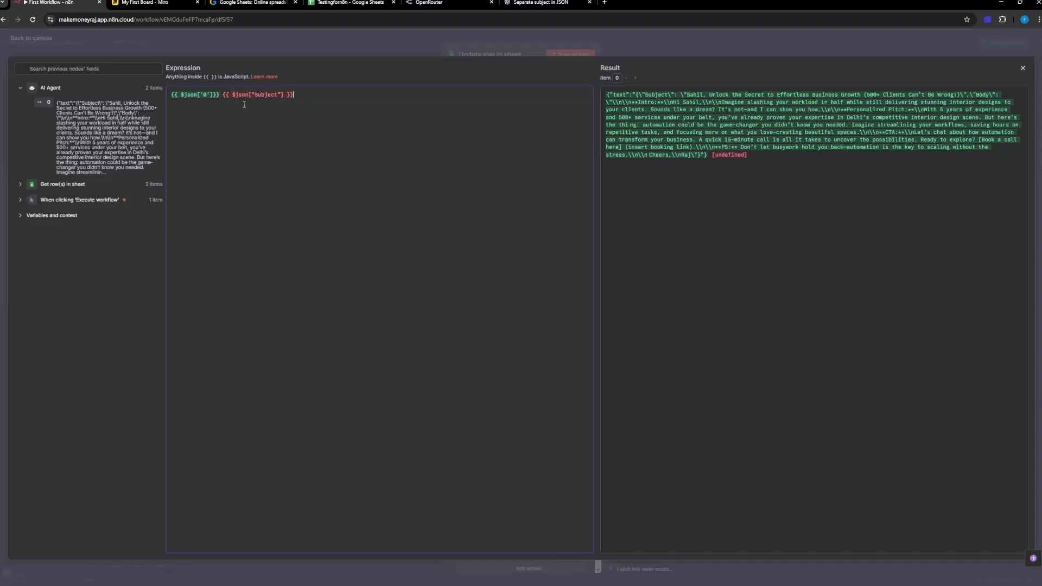
{"action": "left_click_drag", "start_coordinate": [220, 95], "coordinate": [172, 97]}
{"action": "key", "text": "ctrl+c"}
{"action": "key", "text": "BackSpace"}
{"action": "left_click_drag", "start_coordinate": [281, 94], "coordinate": [7, 39]}
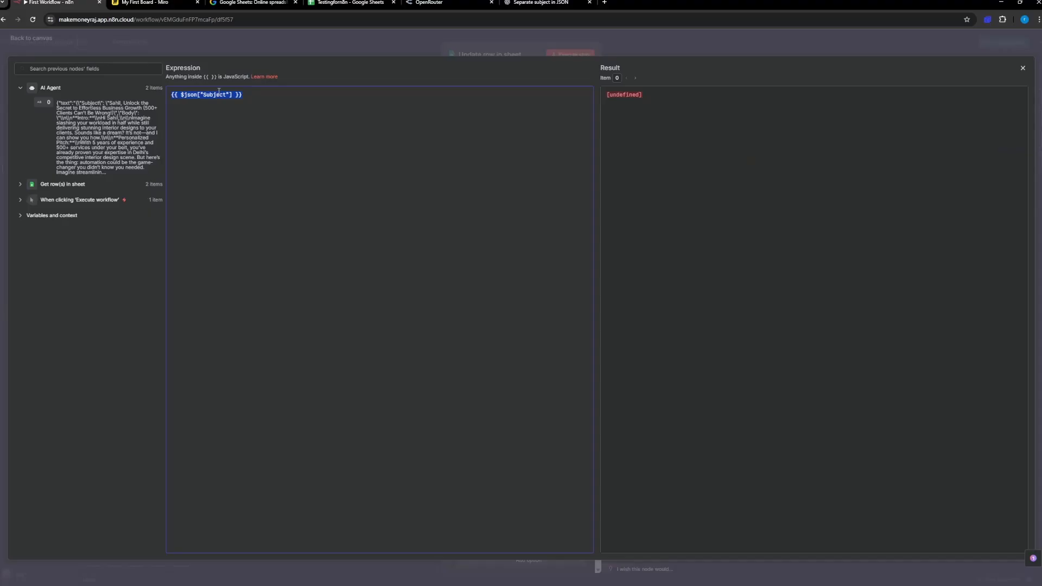
{"action": "key", "text": "ctrl+v"}
{"action": "left_click", "coordinate": [26, 39]}
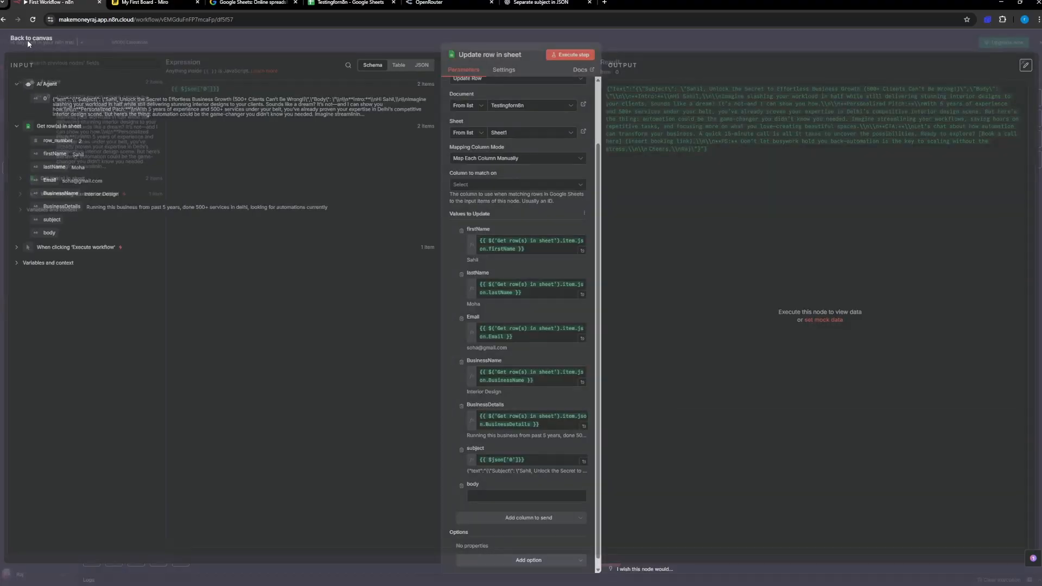
Step: Attach a screenshot of the Update row in sheet node's settings to a new ChatGPT message
{"action": "scroll", "coordinate": [526, 315], "scroll_direction": "up", "scroll_amount": 1}
{"action": "scroll", "coordinate": [526, 315], "scroll_direction": "down", "scroll_amount": 1}
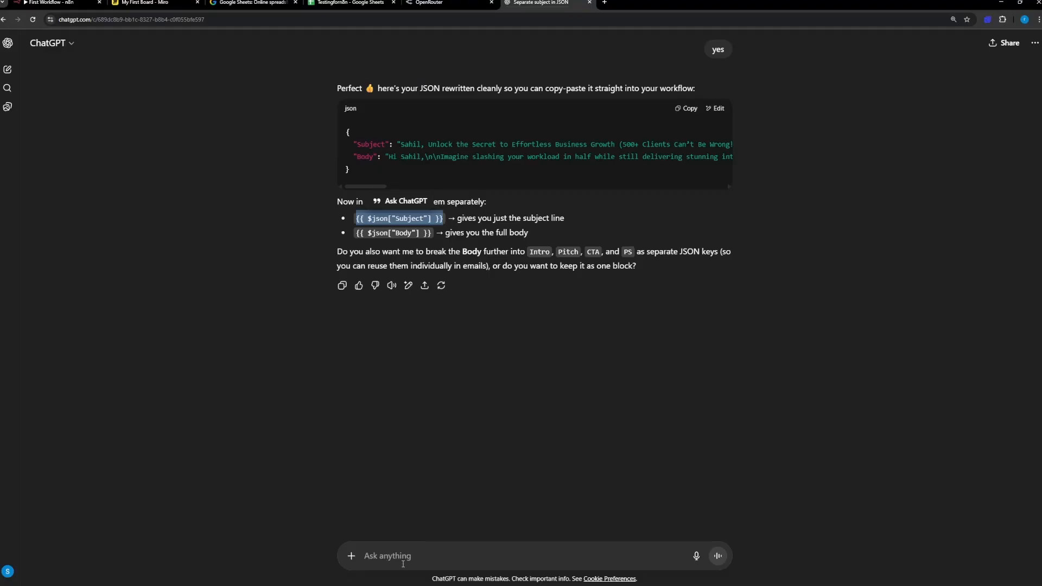
{"action": "left_click", "coordinate": [403, 563]}
{"action": "key", "text": "ctrl+v"}
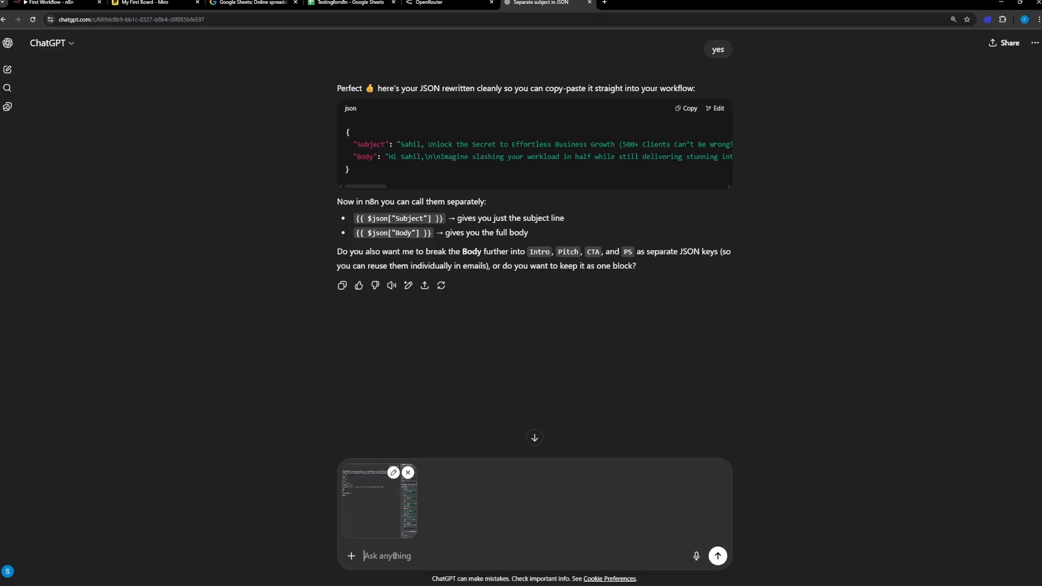
Step: Send ChatGPT the message "it is showing me error when I pasted what you gave" with the attached screenshot
{"action": "type", "text": "it is showin"}
{"action": "key", "text": "BackSpace"}
{"action": "key", "text": "BackSpace"}
{"action": "type", "text": "ng me error when I pasted "}
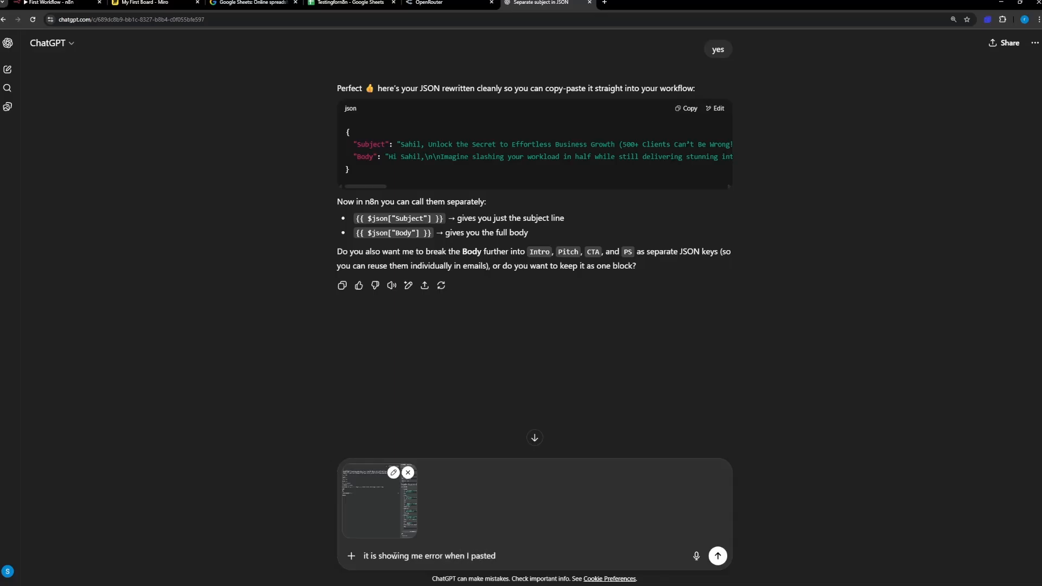
{"action": "type", "text": "the"}
{"action": "key", "text": "BackSpace"}
{"action": "key", "text": "BackSpace"}
{"action": "key", "text": "BackSpace"}
{"action": "type", "text": "what you gave"}
{"action": "key", "text": "Return"}
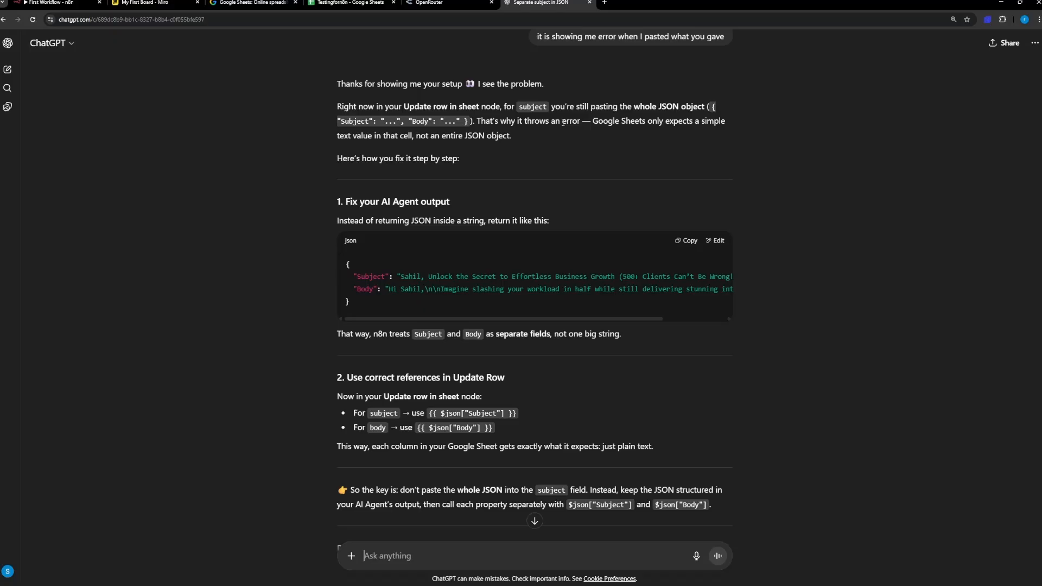
Step: Reply "yes" to ChatGPT's offer to rewrite the AI Agent's expression output
{"action": "scroll", "coordinate": [522, 320], "scroll_direction": "down", "scroll_amount": 2}
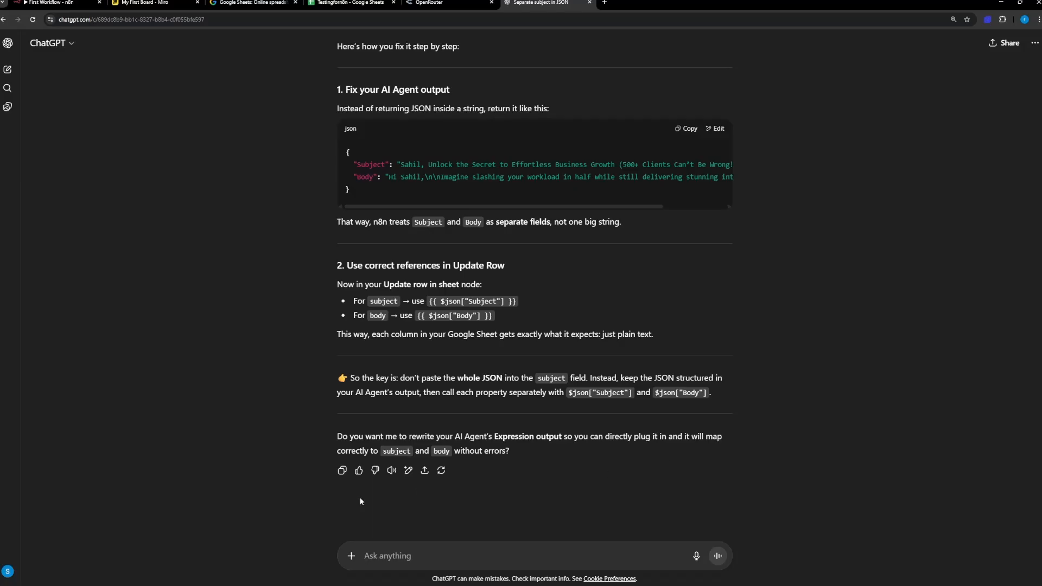
{"action": "type", "text": "yes"}
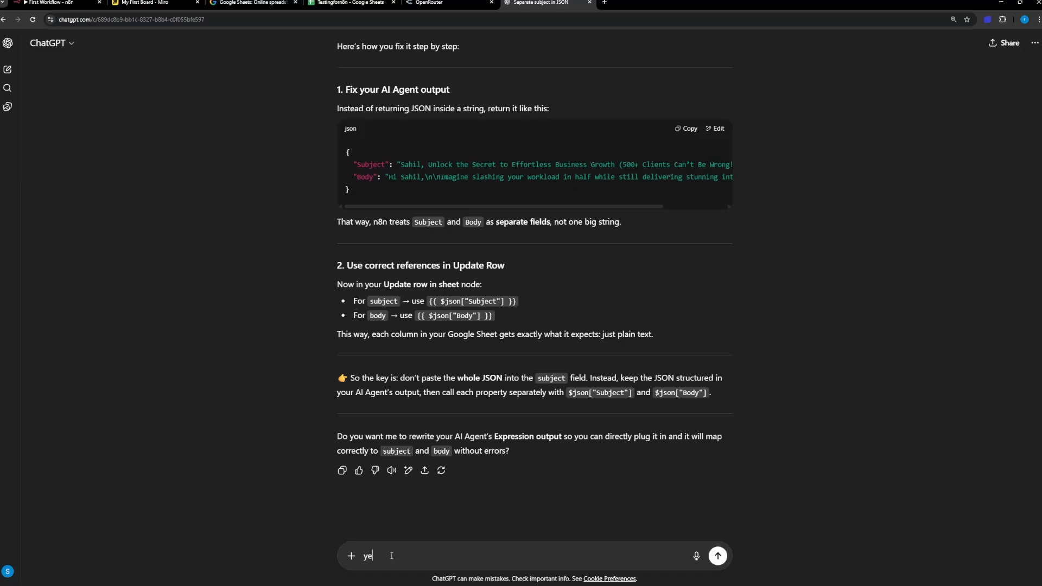
{"action": "key", "text": "Return"}
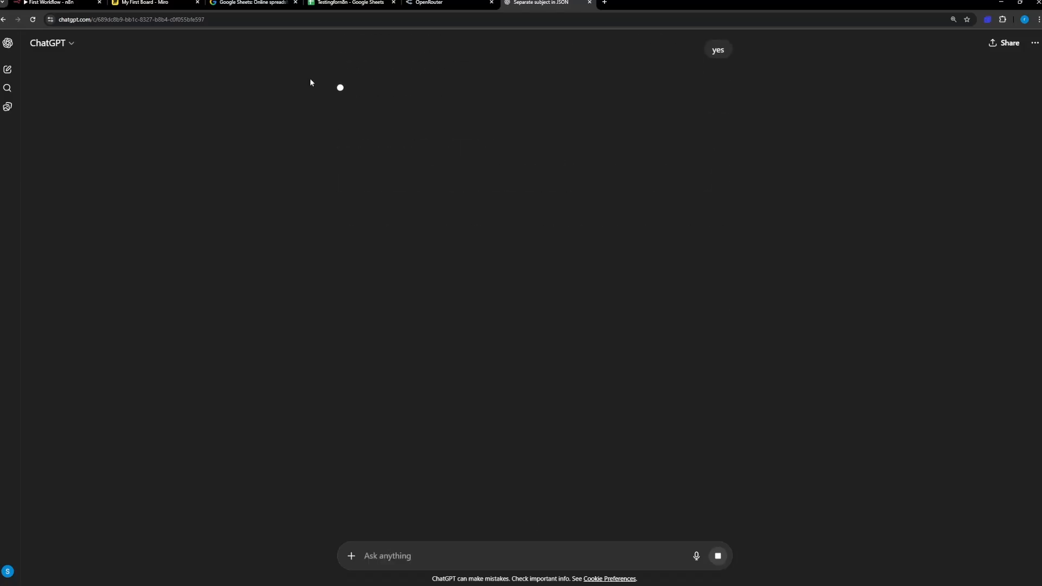
Step: Open the AI Agent node in n8n, check ChatGPT's rewritten JSON, and review the node's full user prompt
{"action": "left_click", "coordinate": [51, 3]}
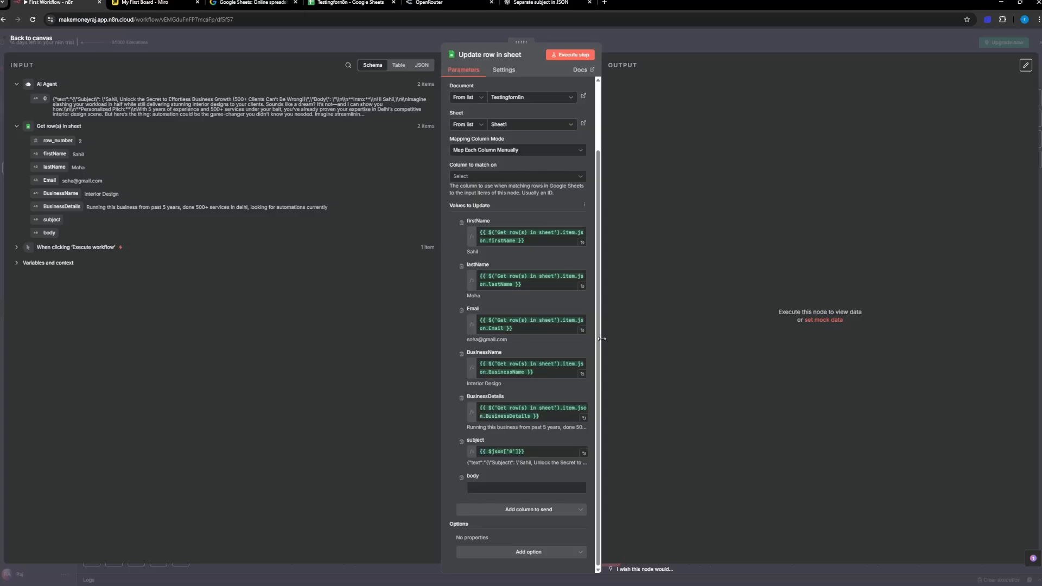
{"action": "left_click", "coordinate": [38, 39]}
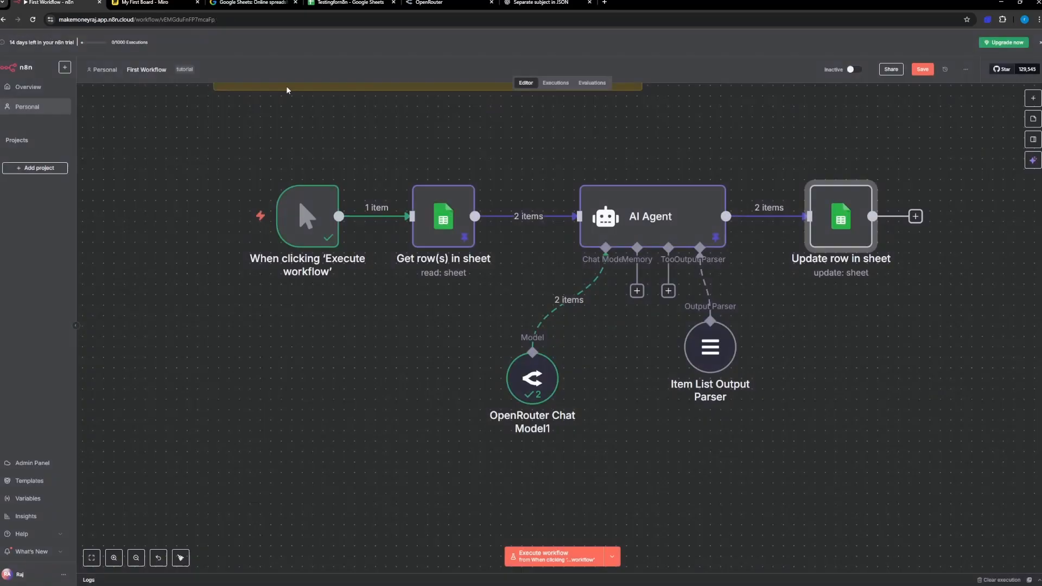
{"action": "double_click", "coordinate": [672, 219]}
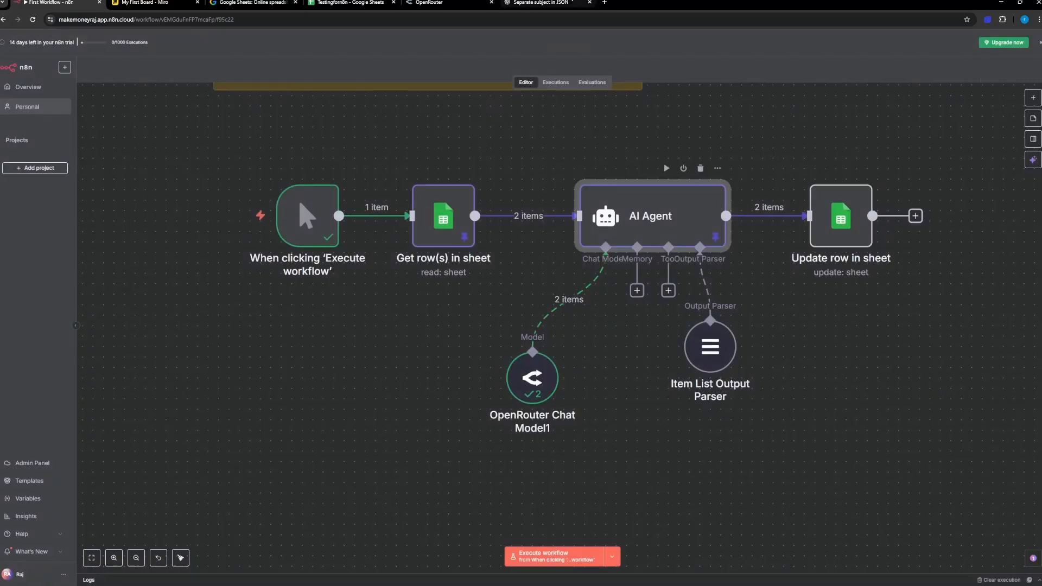
{"action": "left_click", "coordinate": [543, 3]}
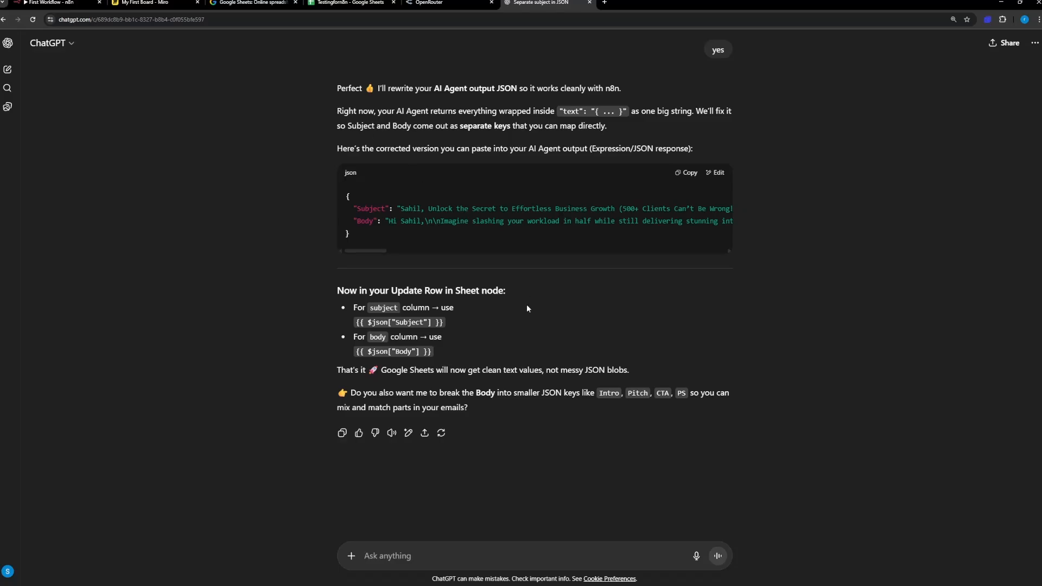
{"action": "left_click", "coordinate": [78, 4]}
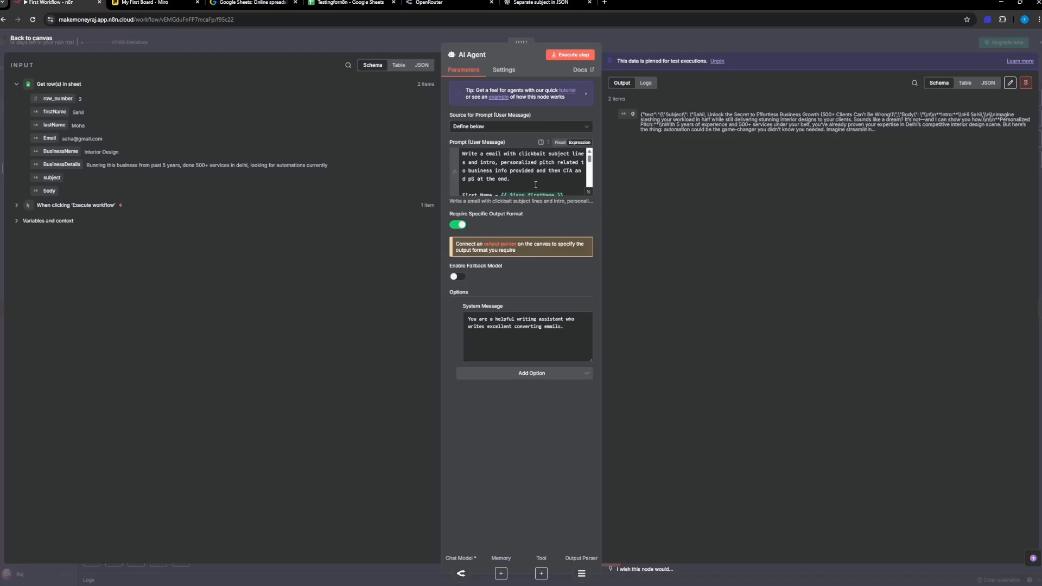
{"action": "scroll", "coordinate": [536, 184], "scroll_direction": "down", "scroll_amount": 2}
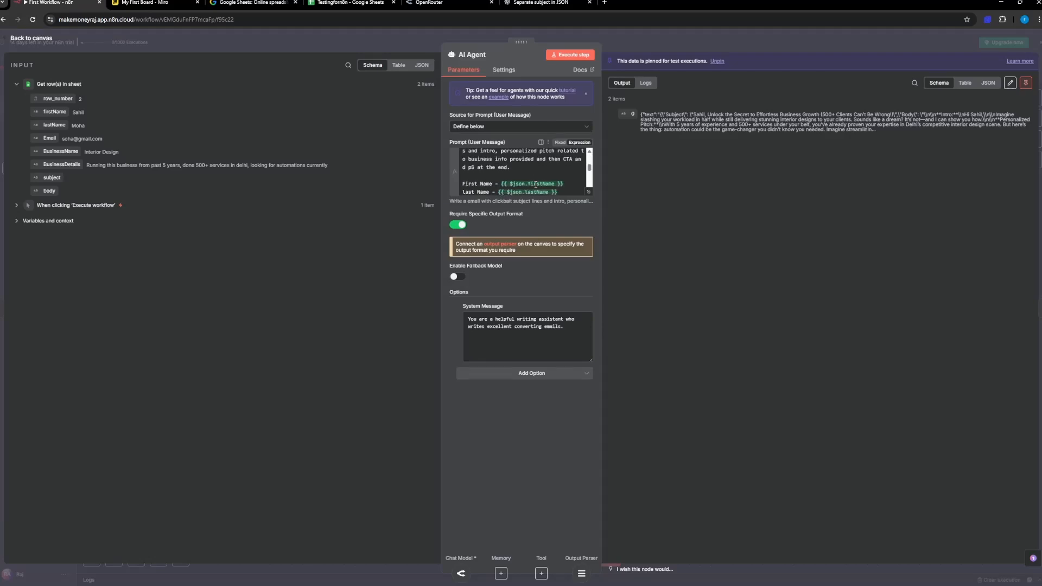
{"action": "left_click", "coordinate": [590, 193]}
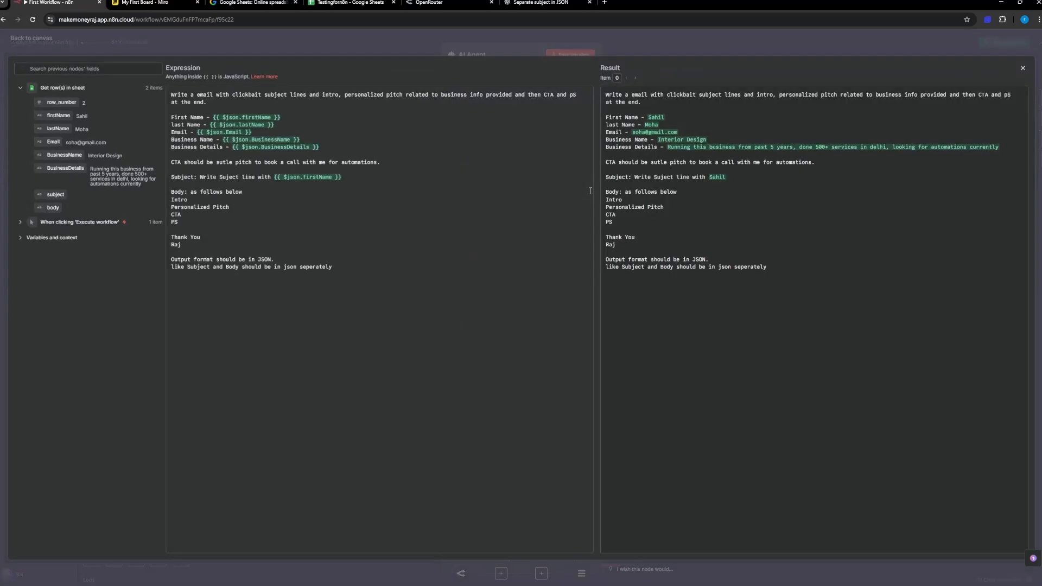
{"action": "left_click", "coordinate": [1023, 70]}
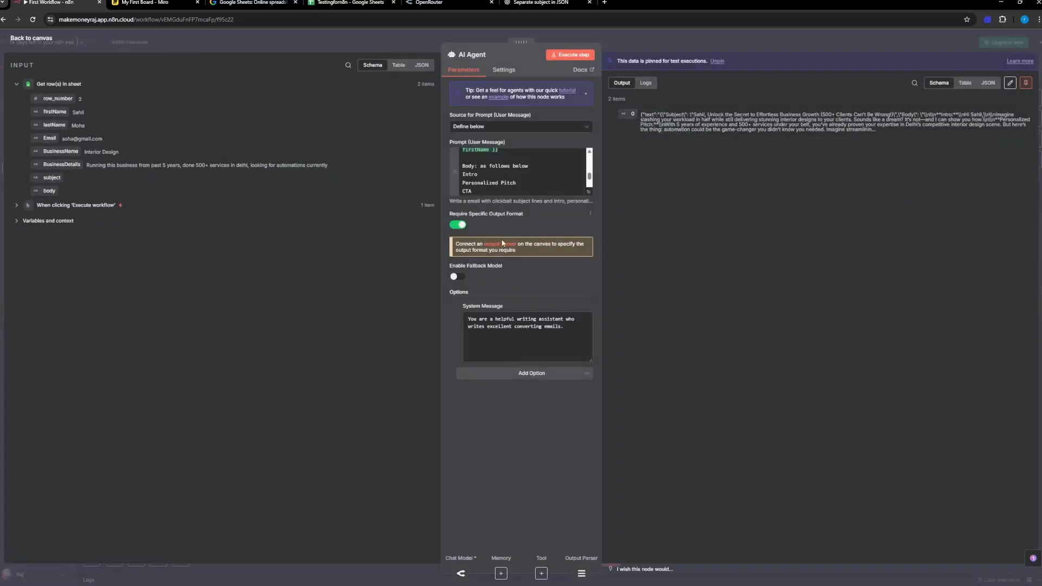
{"action": "scroll", "coordinate": [526, 171], "scroll_direction": "up", "scroll_amount": 3}
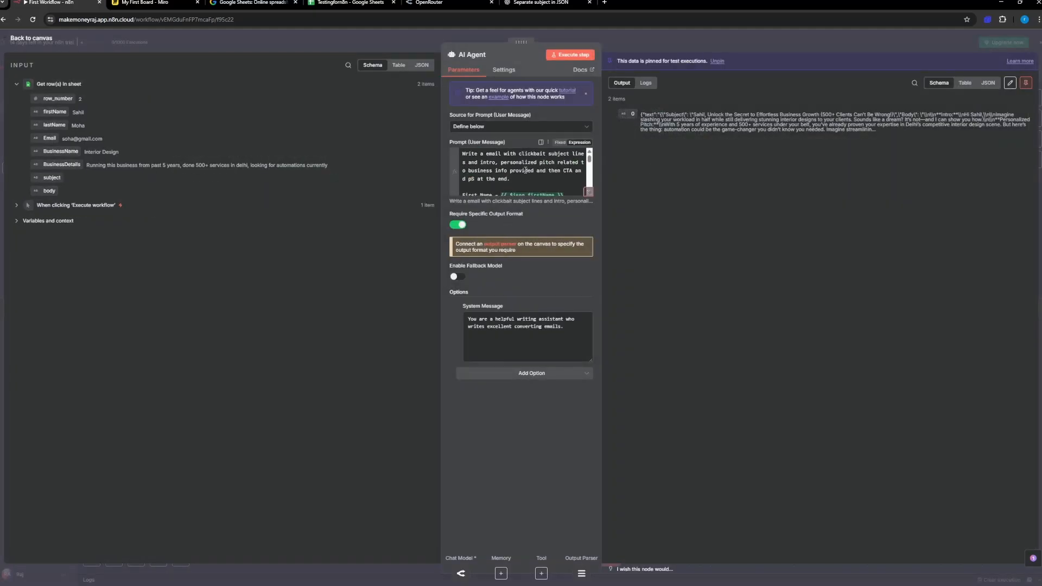
Step: Capture a screenshot of the AI Agent node's input, parameters and output, and attach it to a new ChatGPT message
{"action": "key", "text": "super+shift+s"}
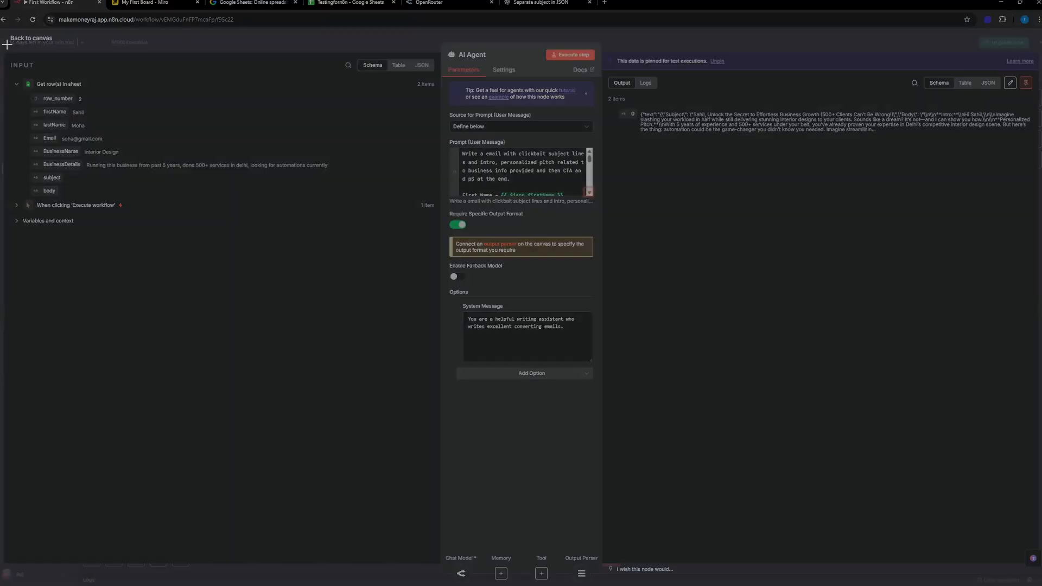
{"action": "left_click_drag", "start_coordinate": [7, 44], "coordinate": [1041, 467]}
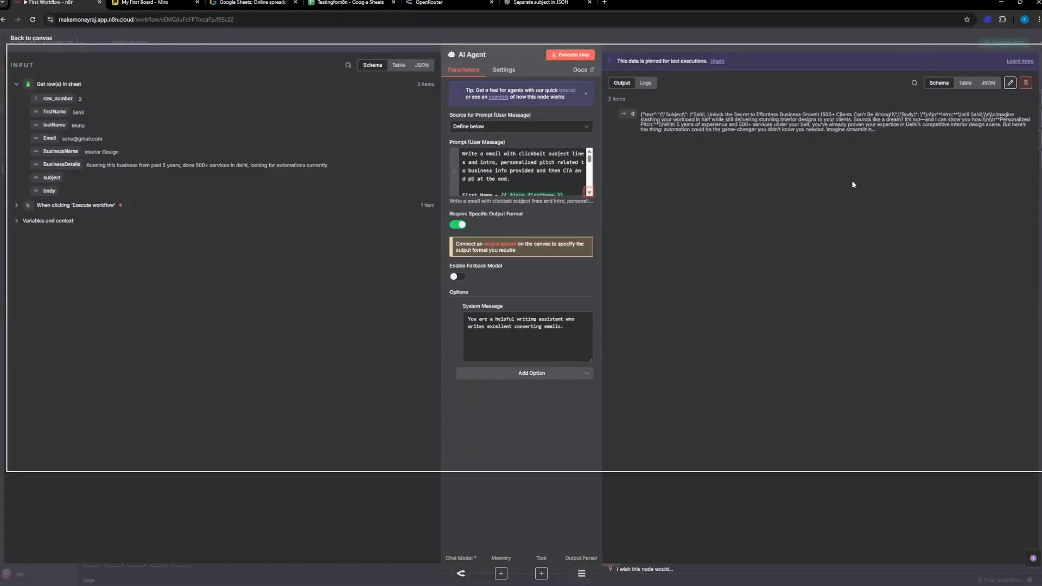
{"action": "left_click", "coordinate": [543, 2]}
{"action": "key", "text": "ctrl+v"}
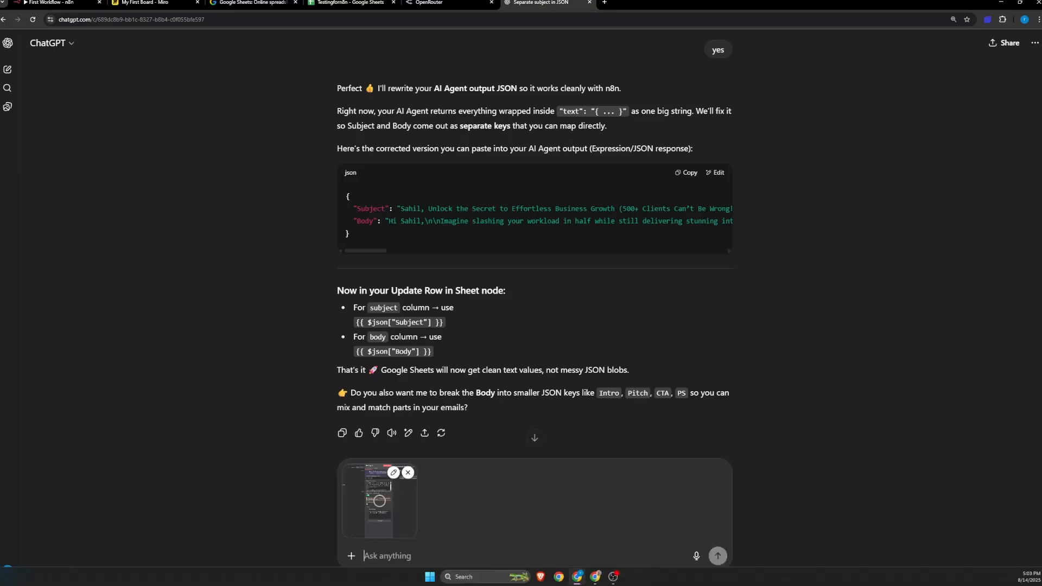
Step: Copy the AI Agent's whole user prompt into the ChatGPT message, introduced by "This is the user message I gave inside -"
{"action": "left_click", "coordinate": [76, 4]}
{"action": "left_click", "coordinate": [550, 179]}
{"action": "key", "text": "ctrl+a"}
{"action": "key", "text": "ctrl+c"}
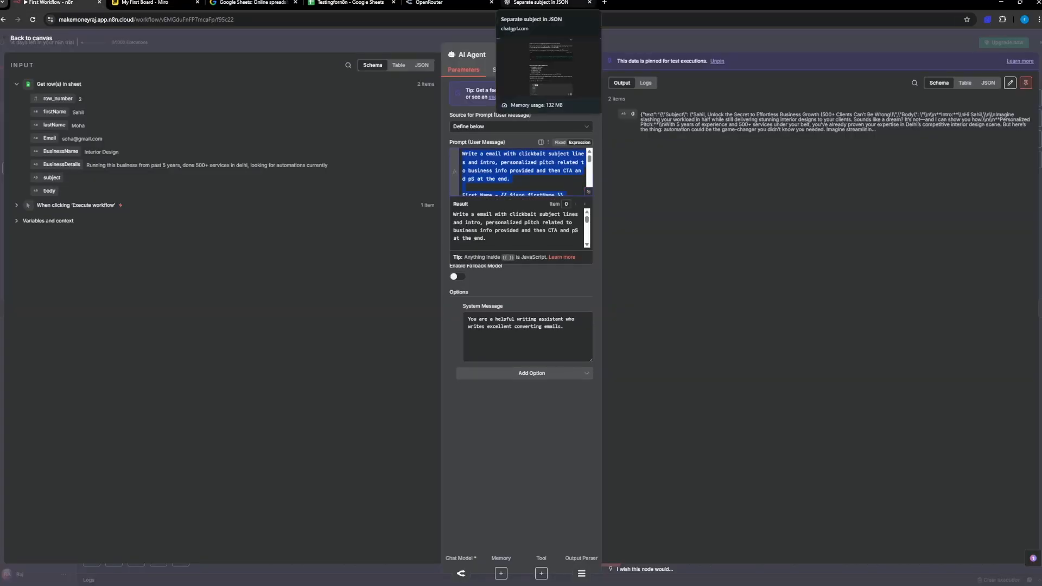
{"action": "left_click", "coordinate": [543, 3]}
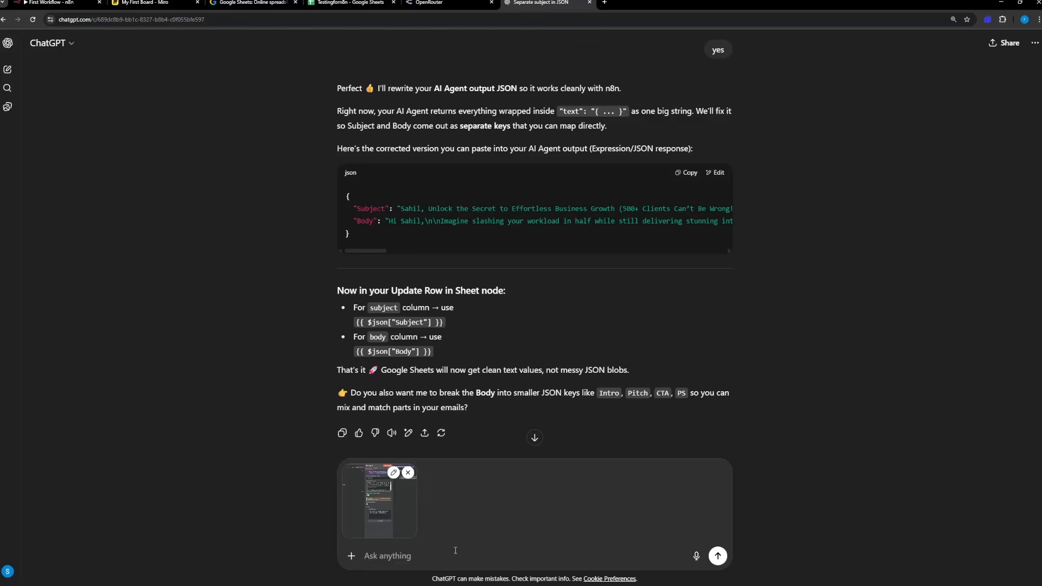
{"action": "type", "text": "This is the user message I gave "}
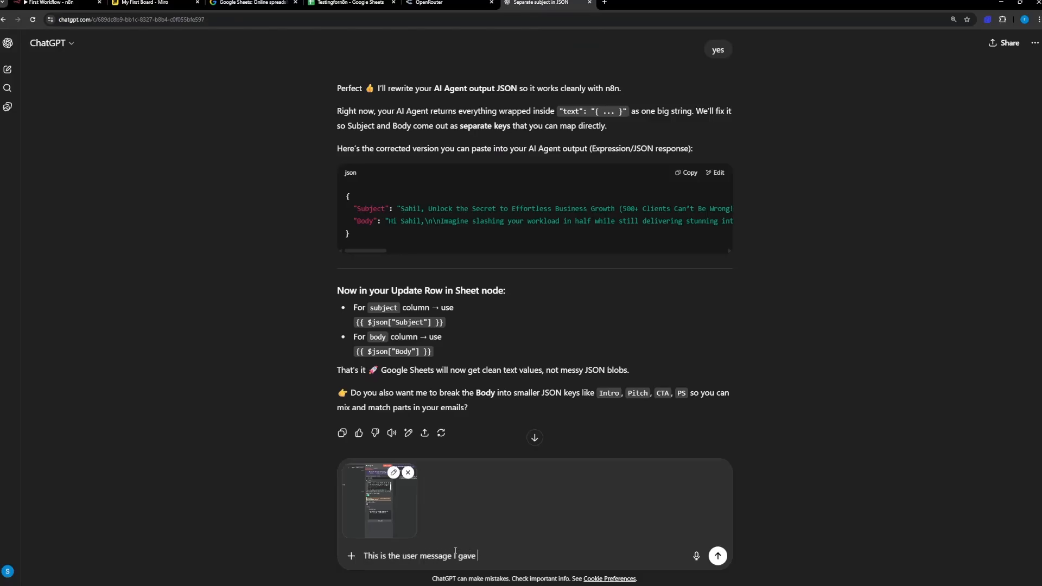
{"action": "type", "text": "inside -"}
{"action": "key", "text": "ctrl+v"}
{"action": "key", "text": "shift+Return"}
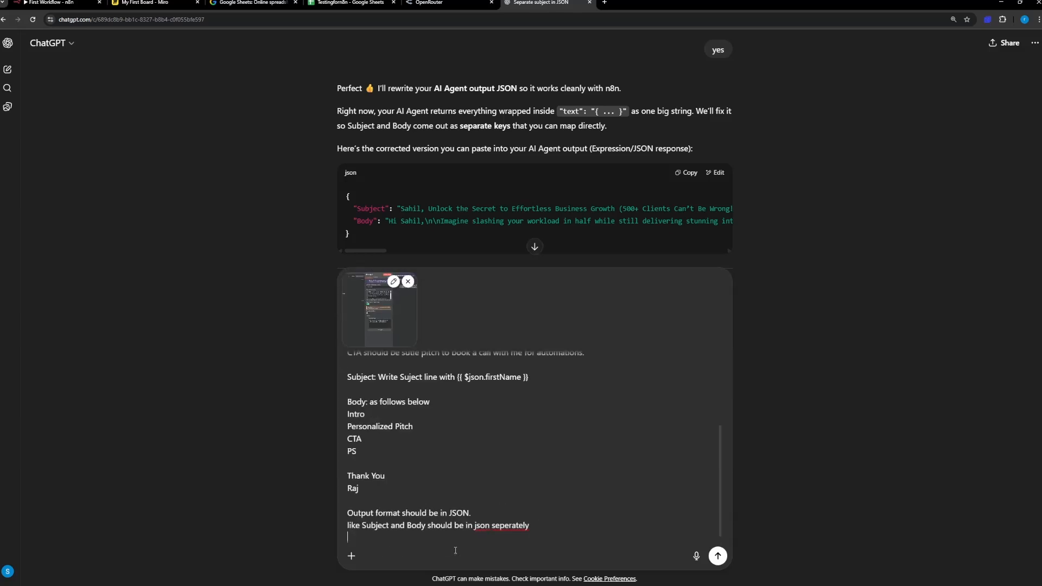
{"action": "key", "text": "shift+Return"}
Step: End the ChatGPT message with "- I need the subject and body to be seperate JSON format to use it" and send it
{"action": "type", "text": "-"}
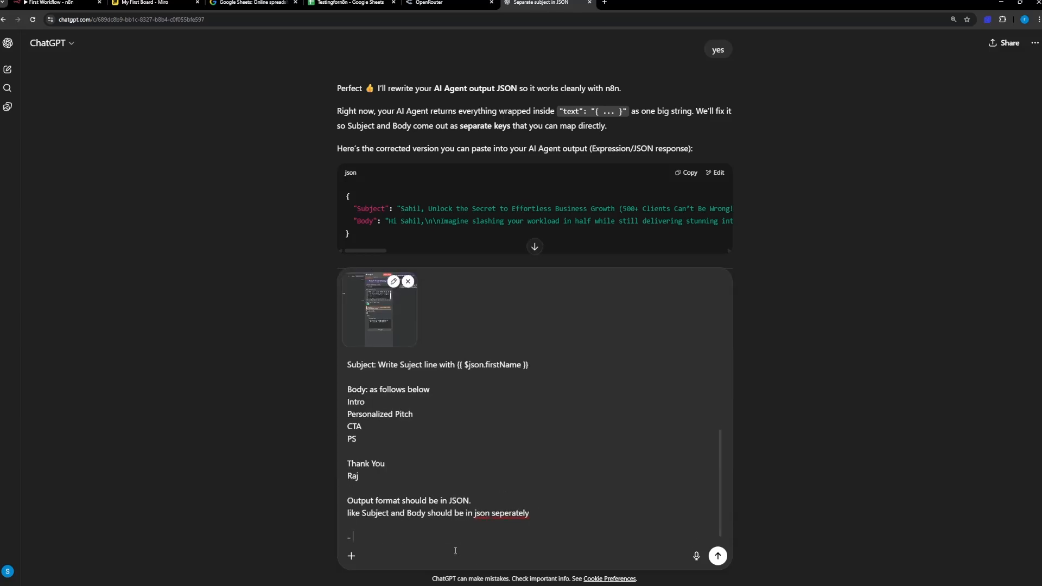
{"action": "type", "text": " I need the subject and body to be seper"}
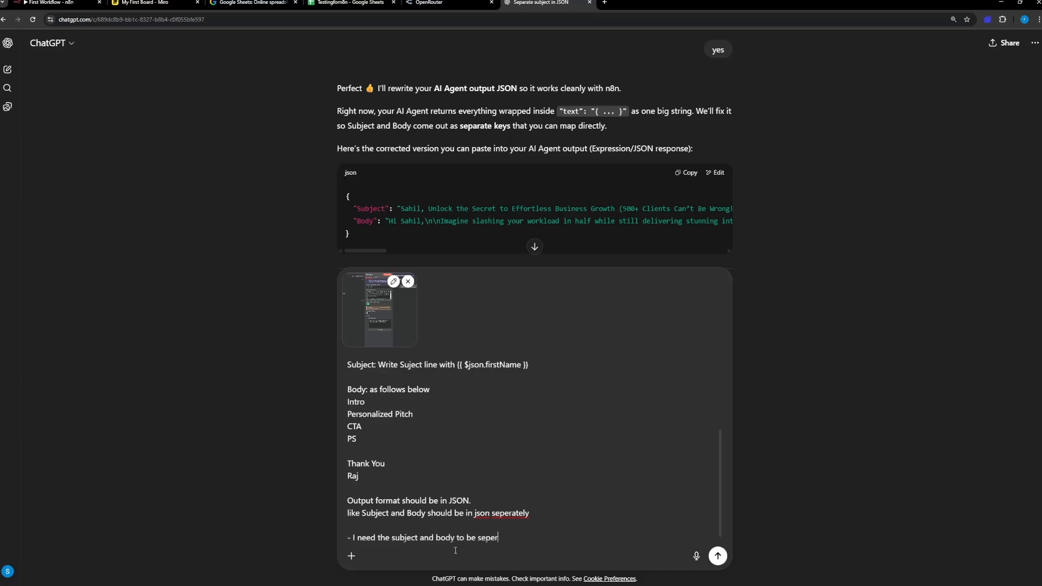
{"action": "type", "text": "ate JSON format to use"}
{"action": "key", "text": "BackSpace"}
{"action": "key", "text": "BackSpace"}
{"action": "key", "text": "BackSpace"}
{"action": "type", "text": "use it"}
{"action": "key", "text": "Return"}
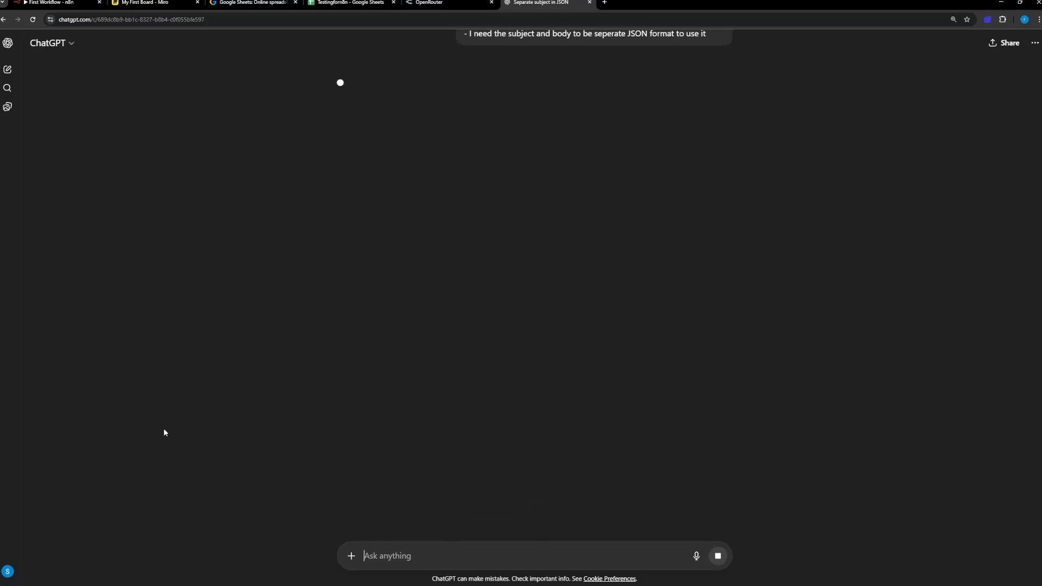
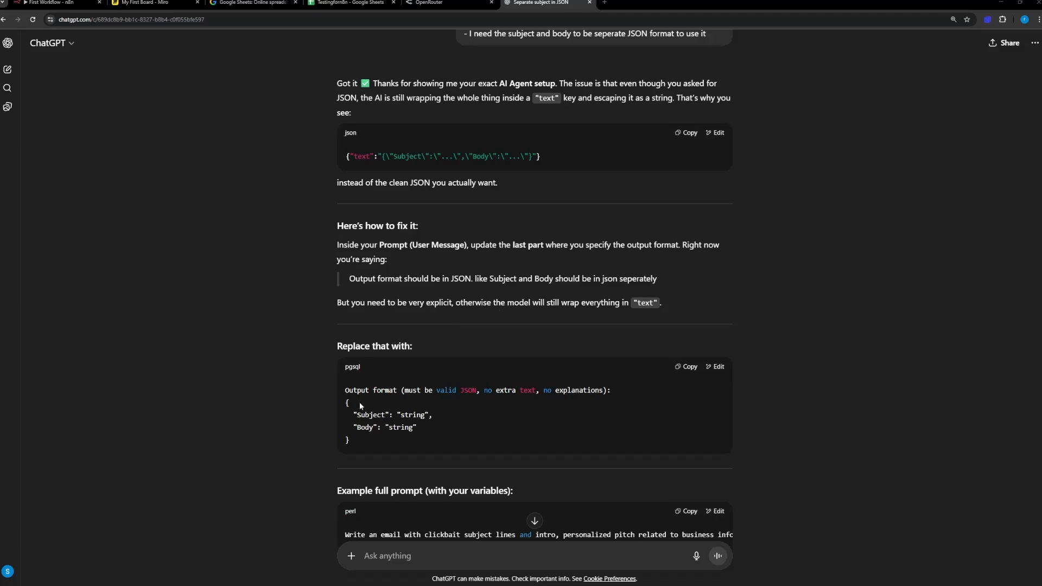
Step: Replace the output-format lines ending the AI Agent's user prompt in n8n with ChatGPT's explicit JSON format snippet for Subject and Body
{"action": "left_click", "coordinate": [682, 368]}
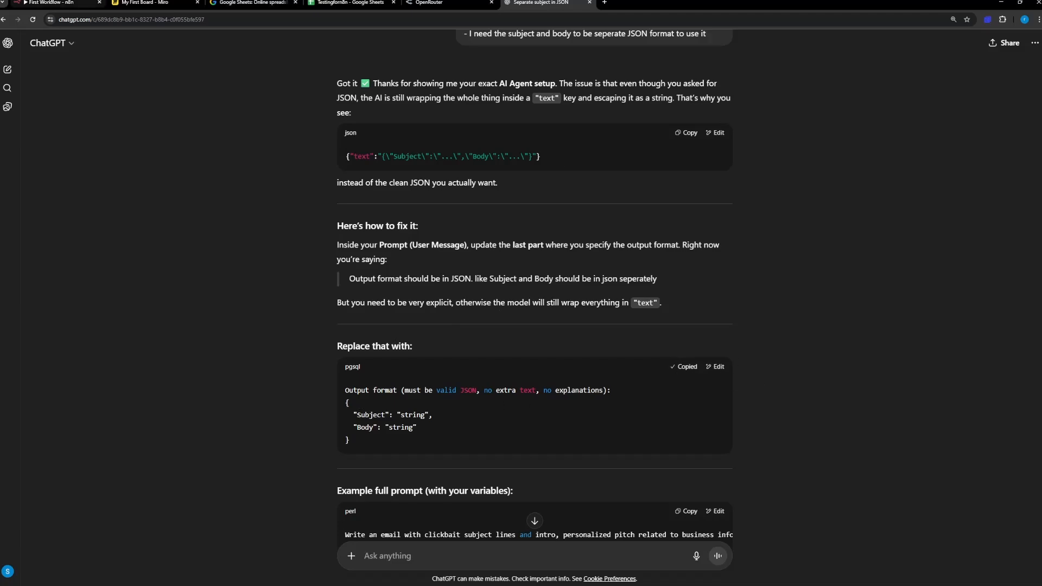
{"action": "key", "text": "ctrl+1"}
{"action": "left_click", "coordinate": [516, 172]}
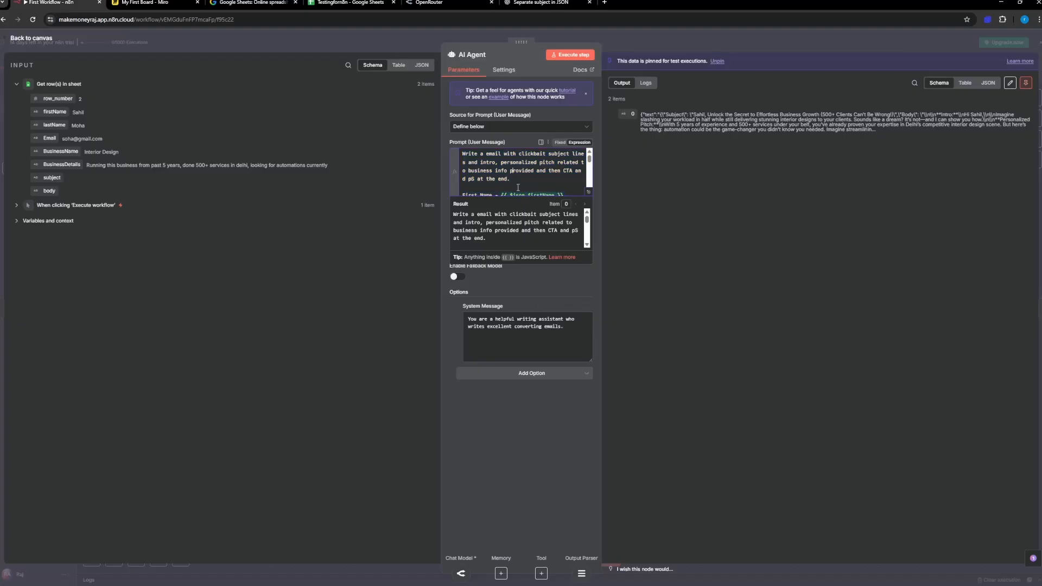
{"action": "scroll", "coordinate": [518, 185], "scroll_direction": "down", "scroll_amount": 4}
{"action": "left_click_drag", "start_coordinate": [496, 190], "coordinate": [463, 178]}
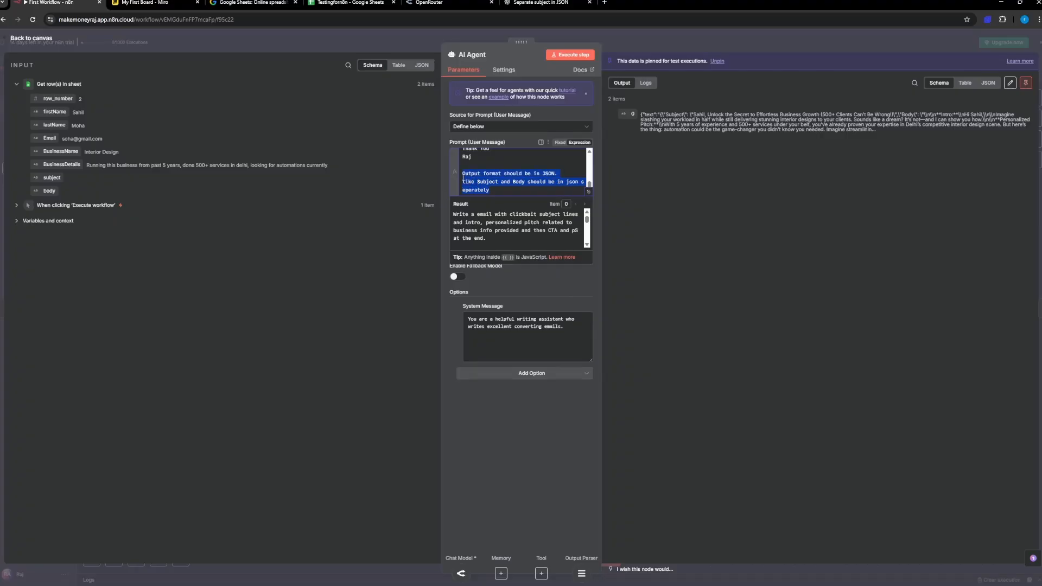
{"action": "key", "text": "ctrl+v"}
{"action": "scroll", "coordinate": [481, 173], "scroll_direction": "up", "scroll_amount": 1}
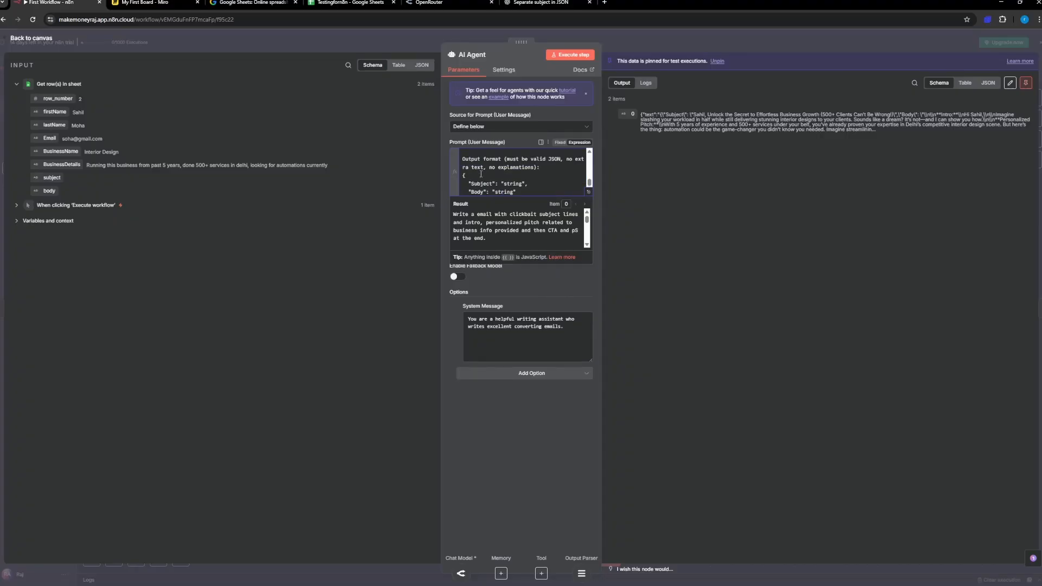
Step: Review the rest of ChatGPT's answer, reading the full width of the example prompt and its expected output
{"action": "left_click", "coordinate": [517, 2]}
{"action": "scroll", "coordinate": [437, 447], "scroll_direction": "down", "scroll_amount": 2}
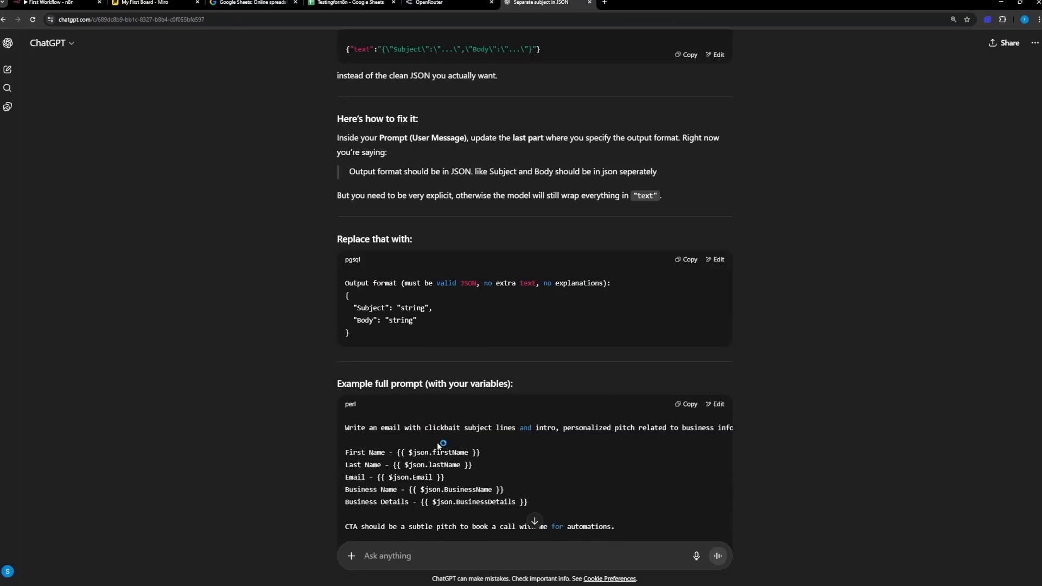
{"action": "scroll", "coordinate": [411, 386], "scroll_direction": "down", "scroll_amount": 3}
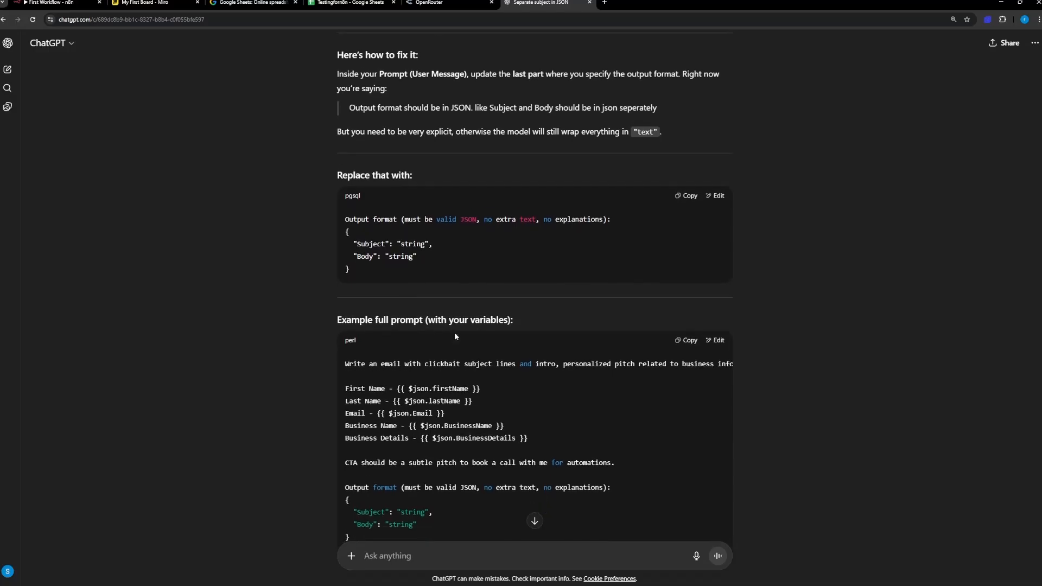
{"action": "scroll", "coordinate": [493, 371], "scroll_direction": "down", "scroll_amount": 5}
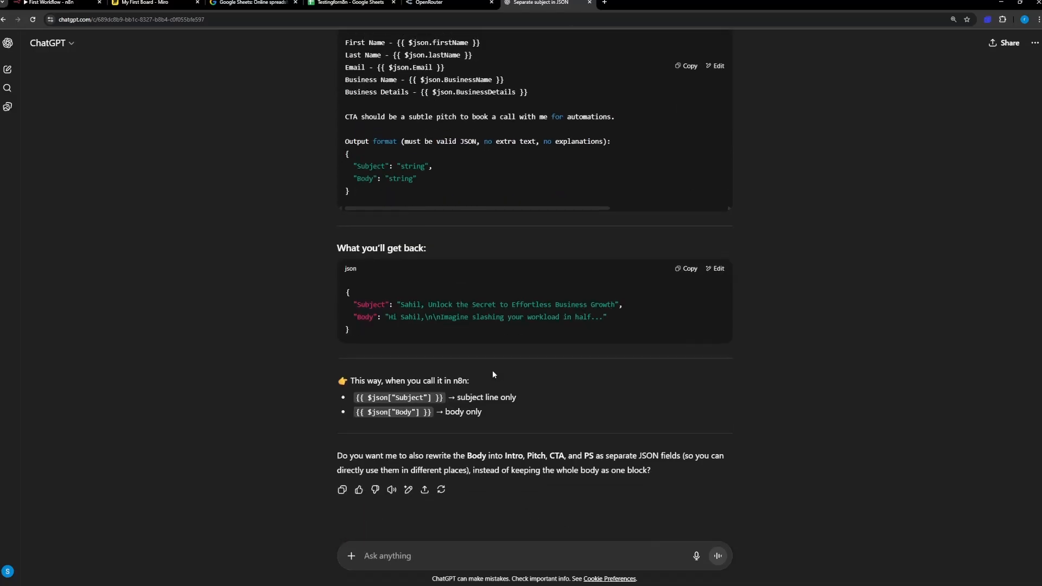
{"action": "scroll", "coordinate": [473, 370], "scroll_direction": "up", "scroll_amount": 3}
{"action": "left_click_drag", "start_coordinate": [439, 341], "coordinate": [400, 342]}
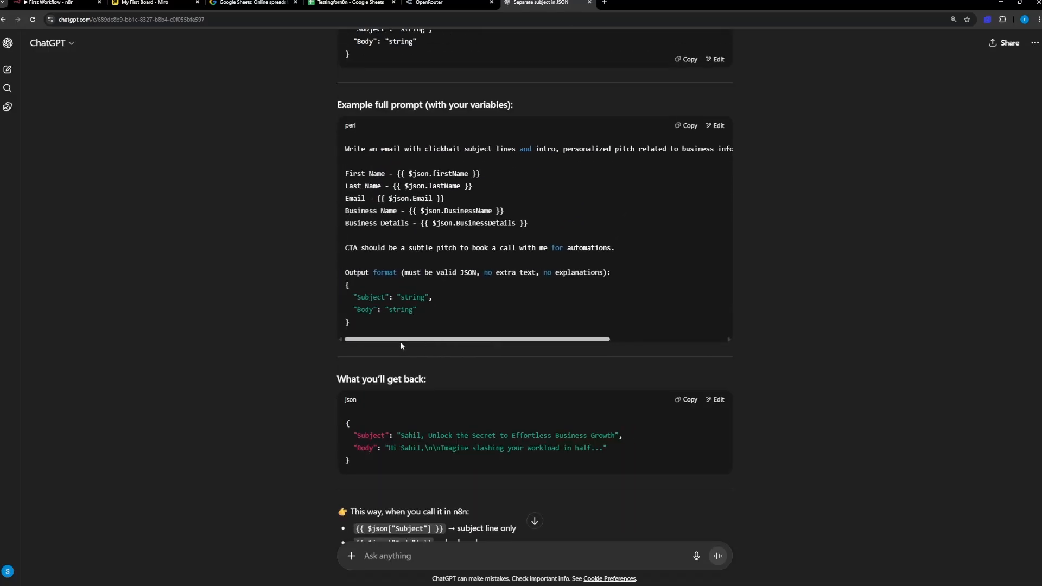
{"action": "scroll", "coordinate": [493, 166], "scroll_direction": "right", "scroll_amount": 3}
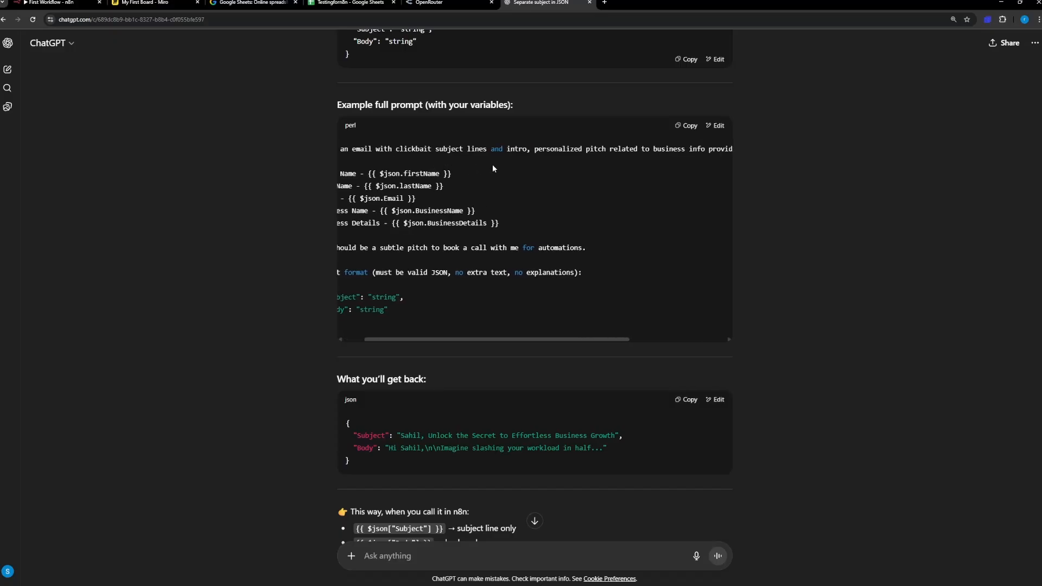
{"action": "scroll", "coordinate": [493, 166], "scroll_direction": "right", "scroll_amount": 3}
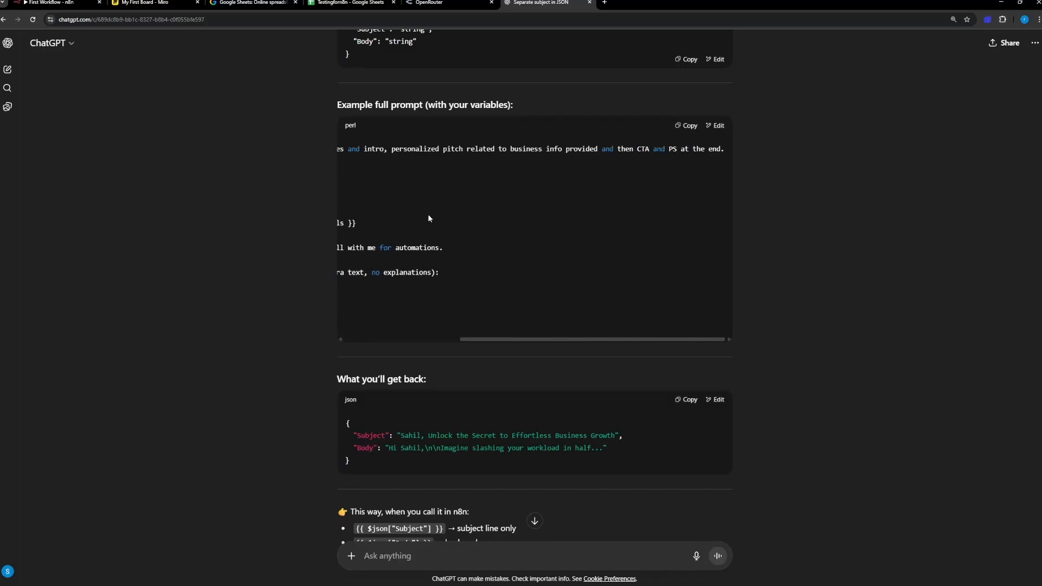
{"action": "left_click_drag", "start_coordinate": [491, 338], "coordinate": [376, 338]}
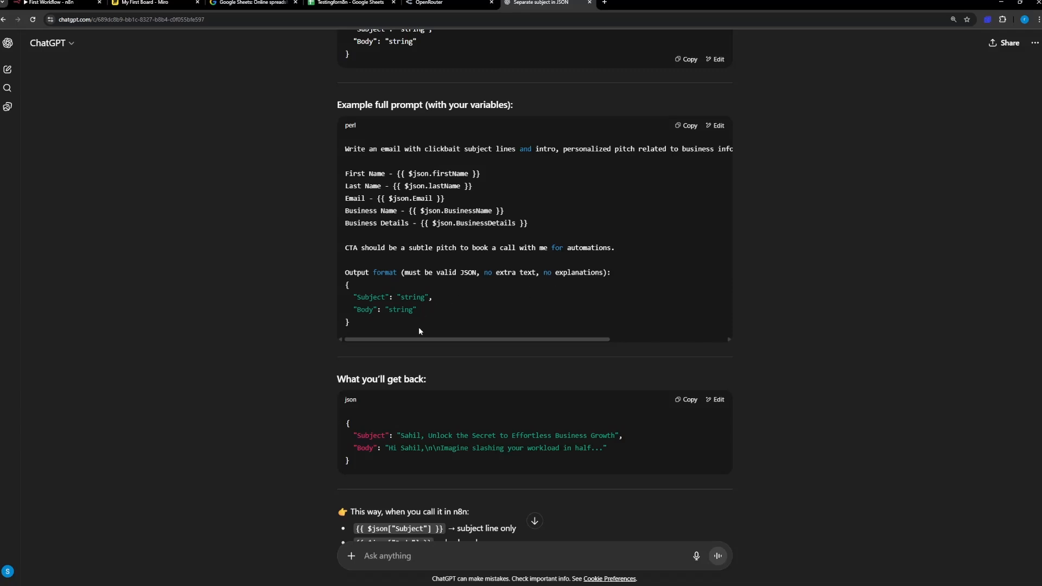
{"action": "scroll", "coordinate": [416, 375], "scroll_direction": "down", "scroll_amount": 1}
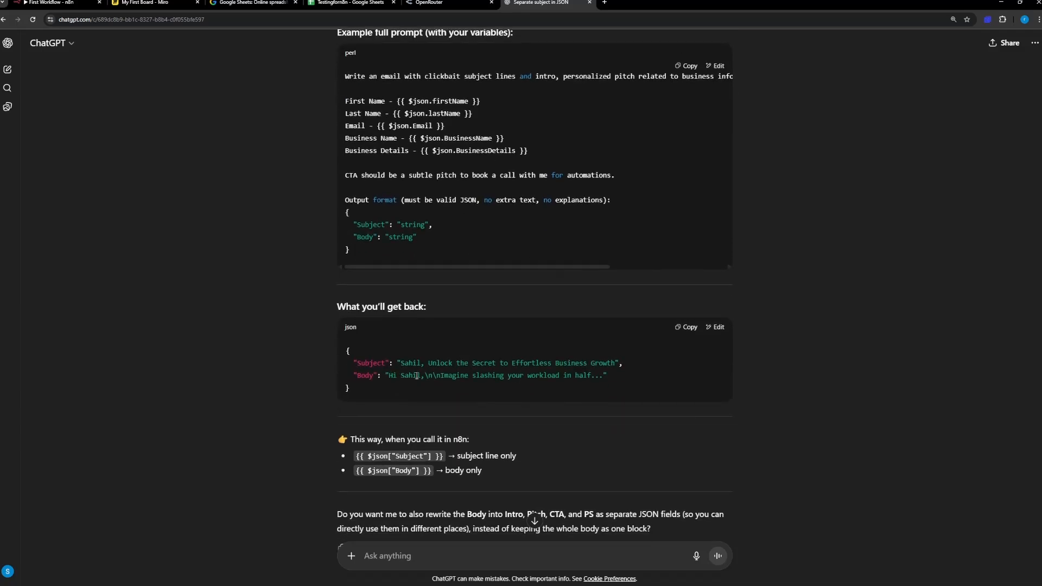
{"action": "scroll", "coordinate": [416, 375], "scroll_direction": "down", "scroll_amount": 1}
{"action": "scroll", "coordinate": [428, 401], "scroll_direction": "up", "scroll_amount": 3}
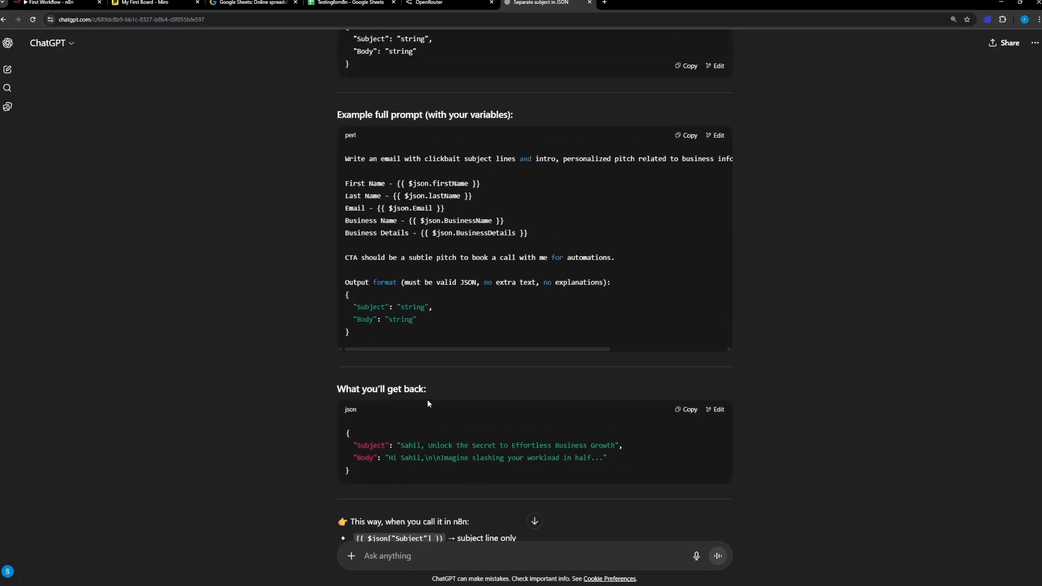
Step: Replace the AI Agent's whole user prompt in n8n with ChatGPT's example full prompt and check its resolved preview
{"action": "left_click", "coordinate": [686, 135]}
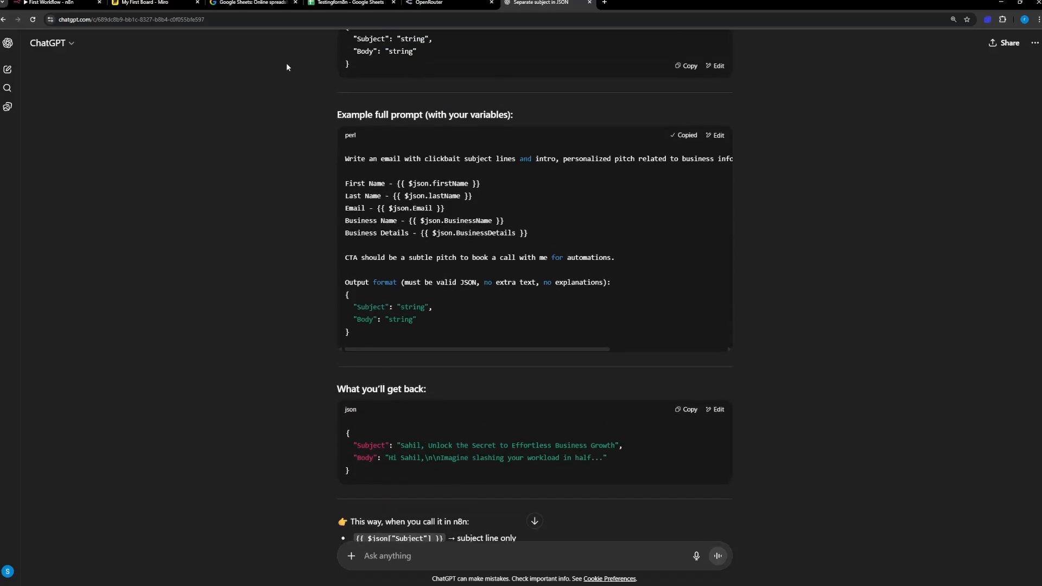
{"action": "left_click", "coordinate": [70, 2]}
{"action": "left_click", "coordinate": [496, 179]}
{"action": "key", "text": "ctrl+a"}
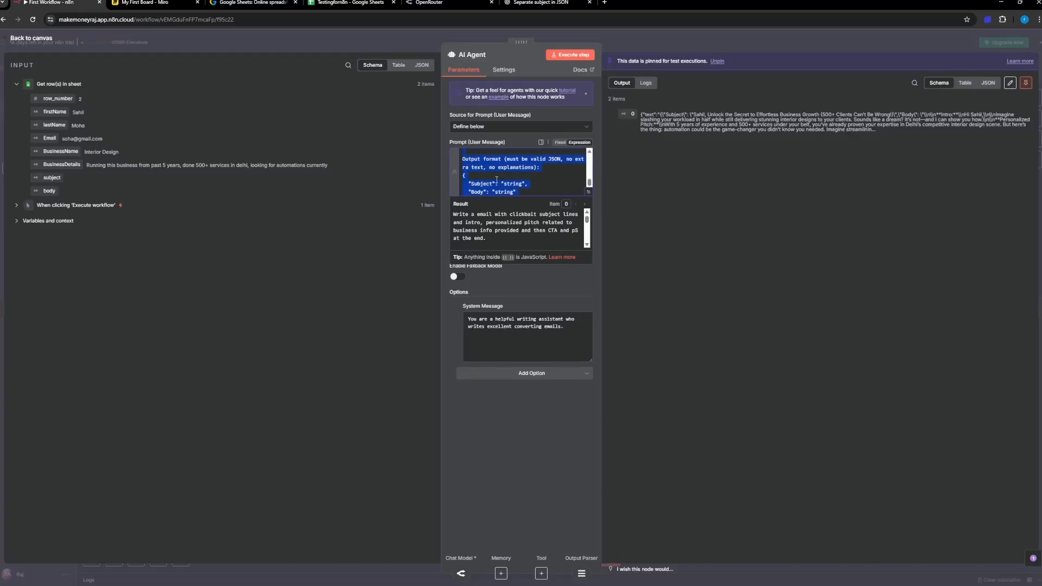
{"action": "key", "text": "ctrl+v"}
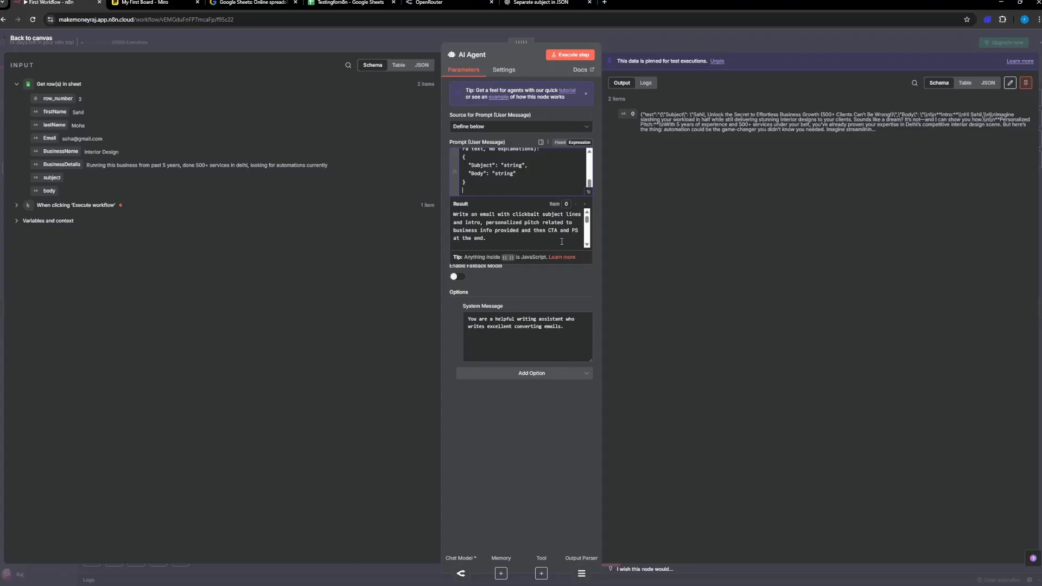
{"action": "scroll", "coordinate": [562, 241], "scroll_direction": "down", "scroll_amount": 5}
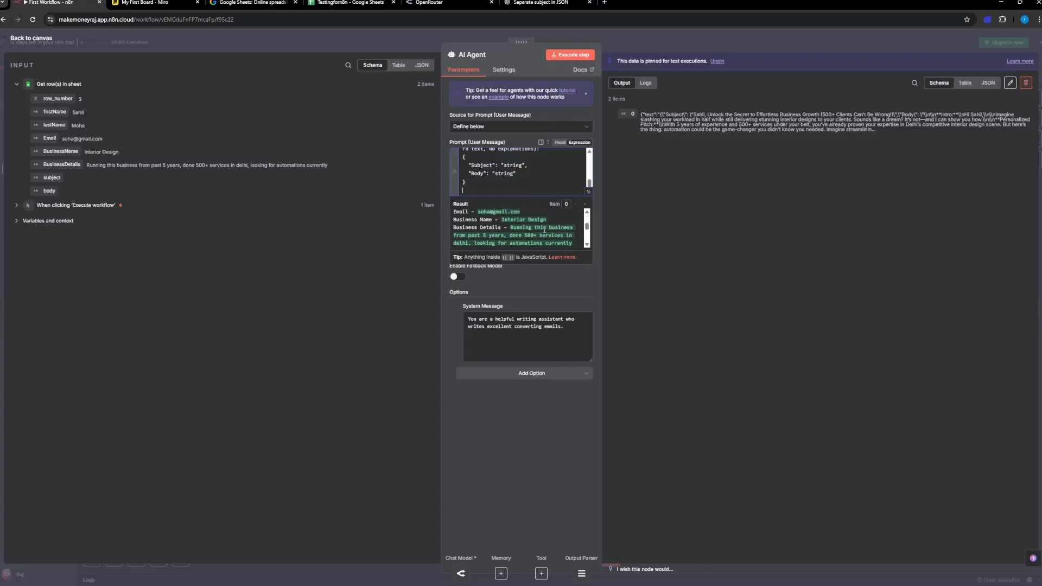
{"action": "scroll", "coordinate": [544, 230], "scroll_direction": "down", "scroll_amount": 6}
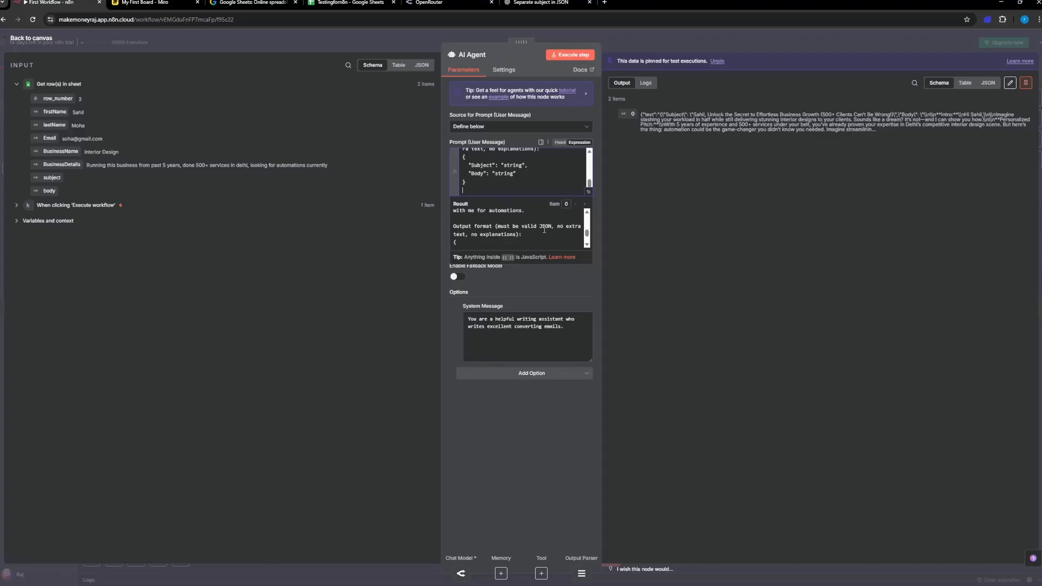
{"action": "scroll", "coordinate": [545, 229], "scroll_direction": "down", "scroll_amount": 3}
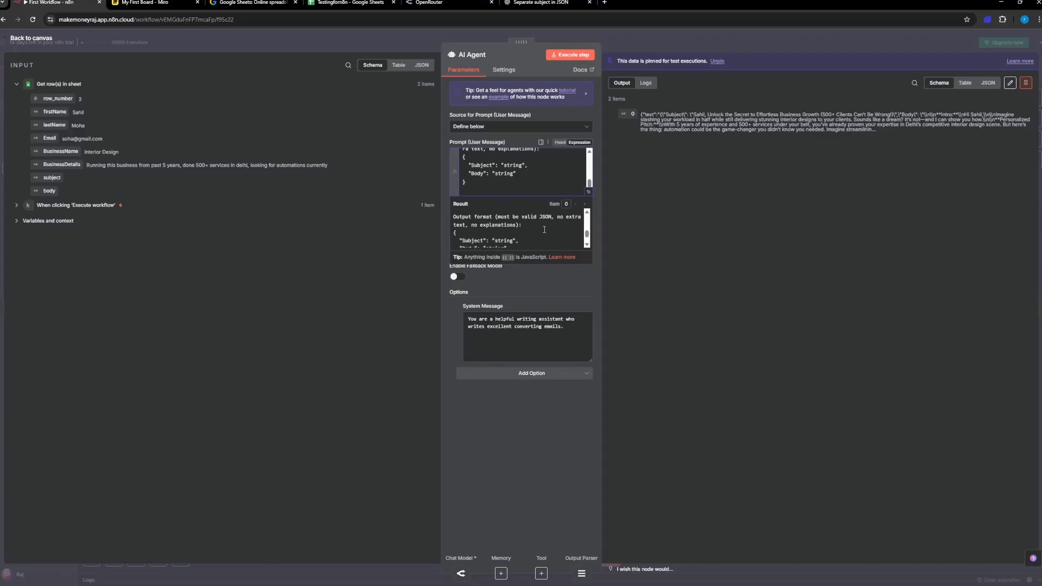
Step: Execute the AI Agent step with its output data unpinned, rereading the end of ChatGPT's answer while it runs
{"action": "left_click", "coordinate": [570, 55]}
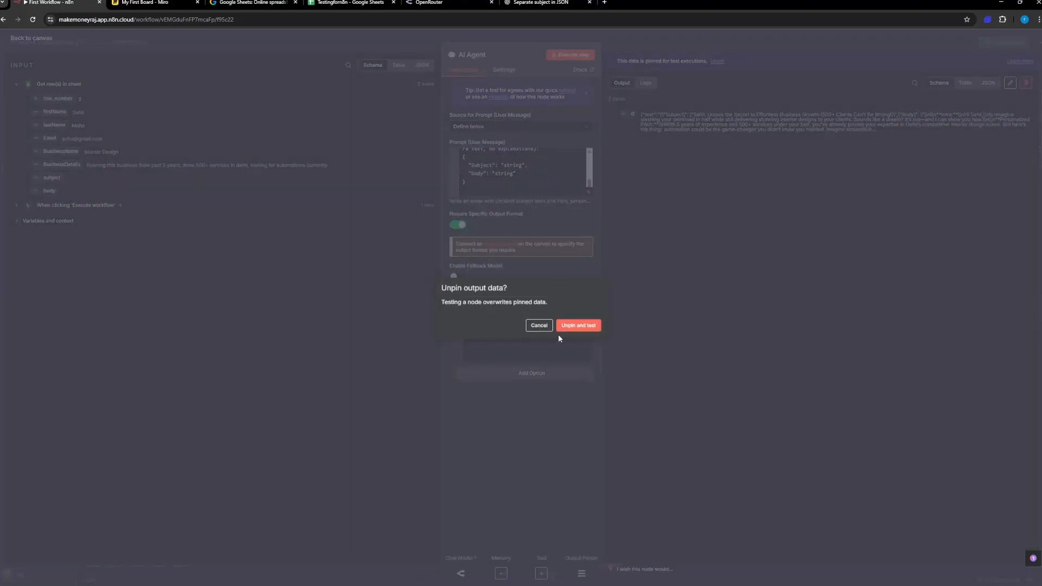
{"action": "left_click", "coordinate": [580, 326]}
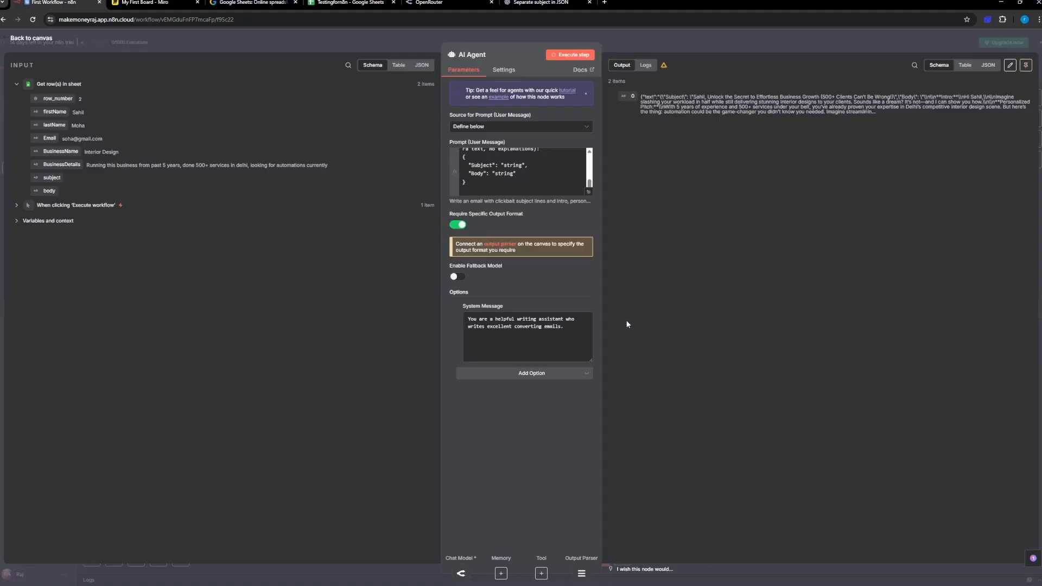
{"action": "left_click", "coordinate": [540, 3]}
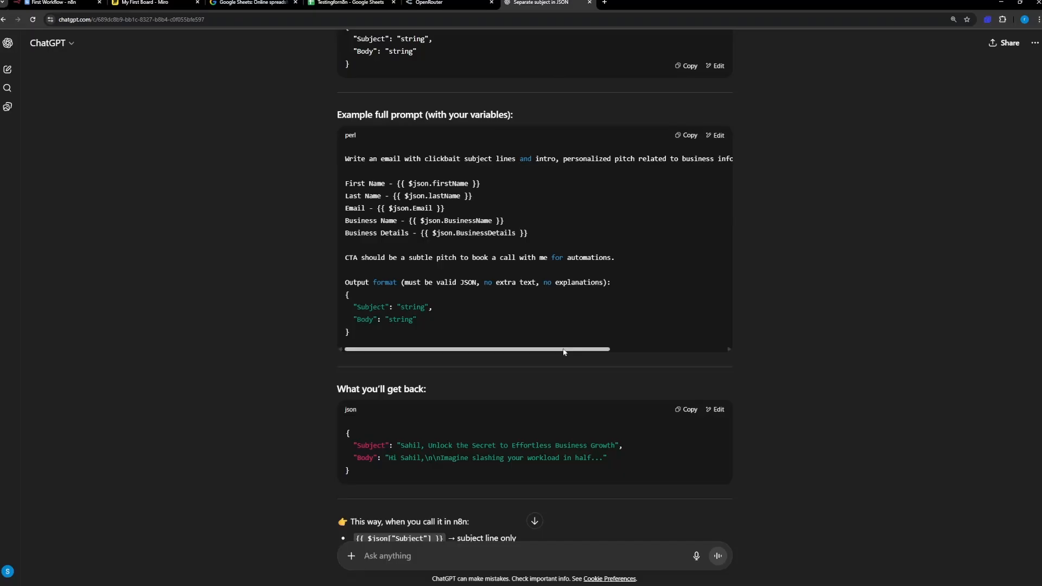
{"action": "scroll", "coordinate": [565, 352], "scroll_direction": "down", "scroll_amount": 3}
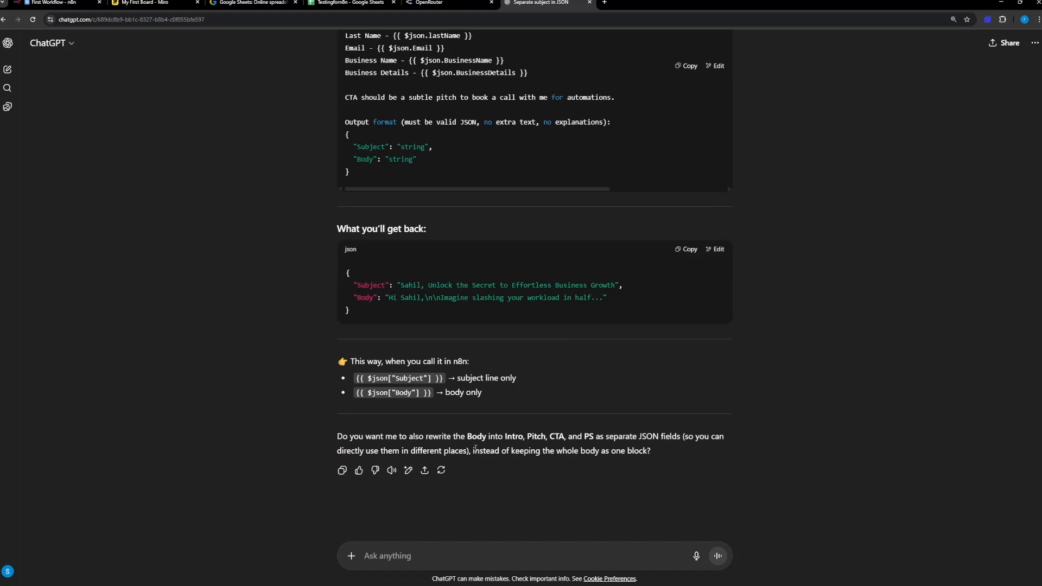
{"action": "left_click", "coordinate": [55, 3]}
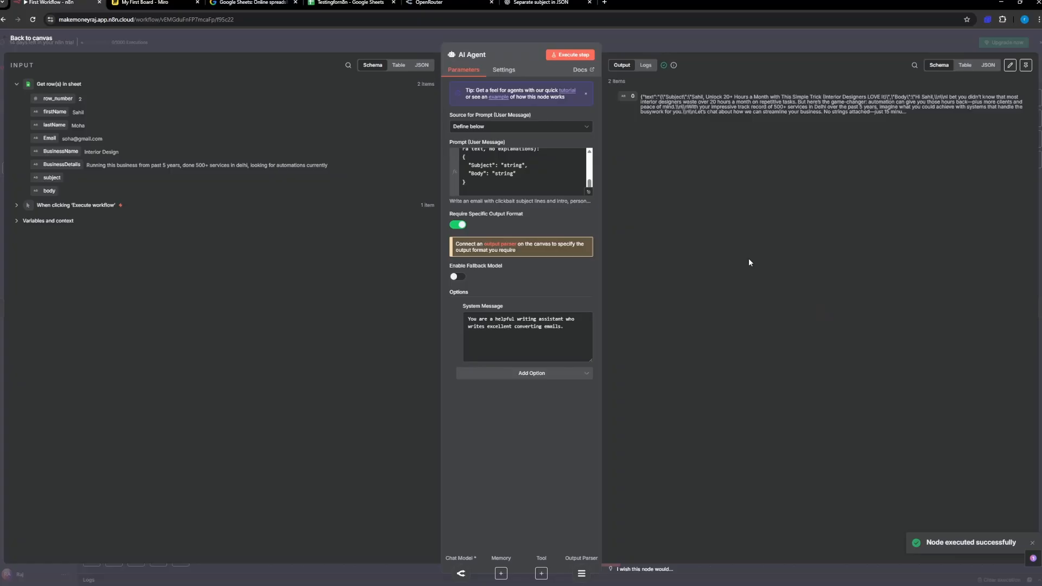
Step: Examine the AI Agent's run logs and its output in the Table, JSON and Schema views
{"action": "left_click", "coordinate": [646, 65]}
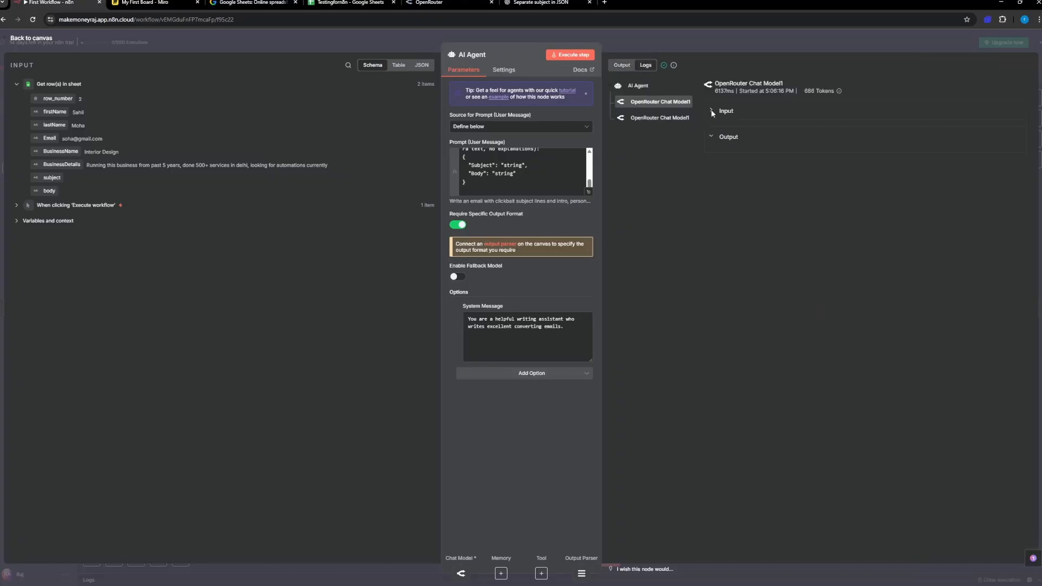
{"action": "left_click", "coordinate": [622, 65]}
{"action": "left_click", "coordinate": [966, 65]}
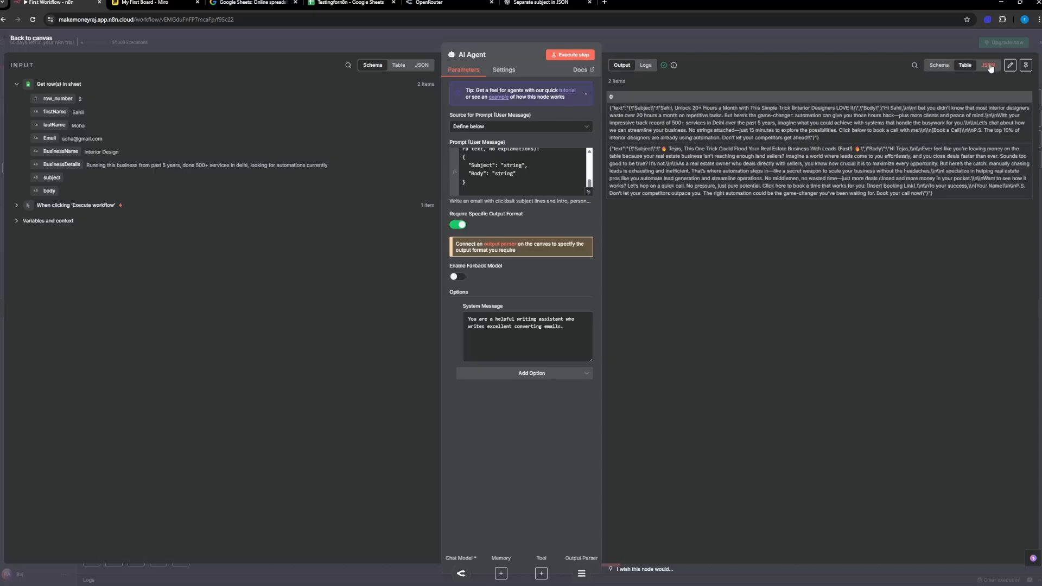
{"action": "left_click", "coordinate": [988, 65]}
{"action": "left_click", "coordinate": [939, 66]}
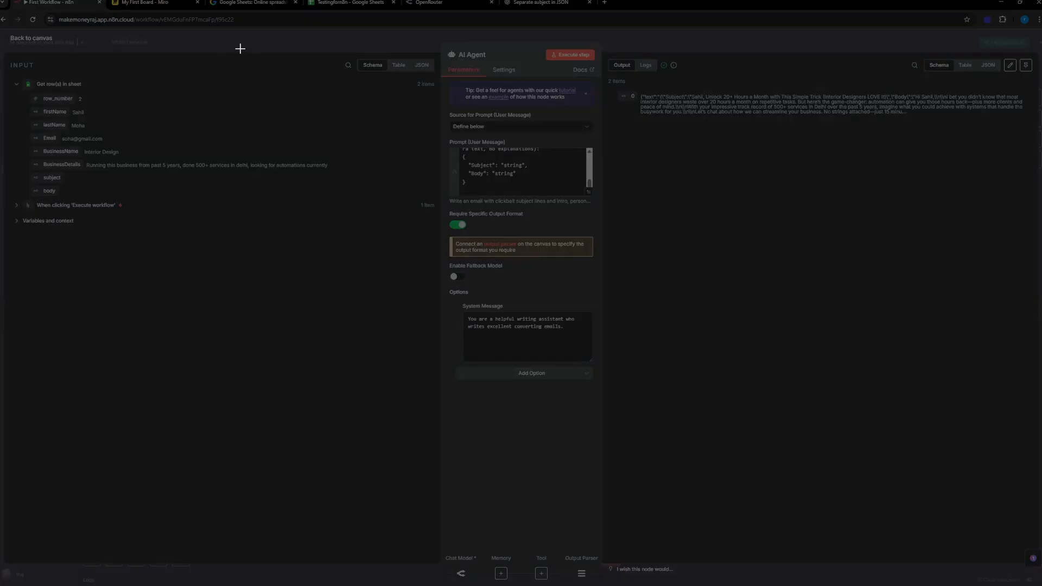
Step: Capture a screenshot of the AI Agent node with its new output and attach it to a ChatGPT message
{"action": "left_click_drag", "start_coordinate": [240, 47], "coordinate": [1034, 234]}
{"action": "left_click", "coordinate": [541, 2]}
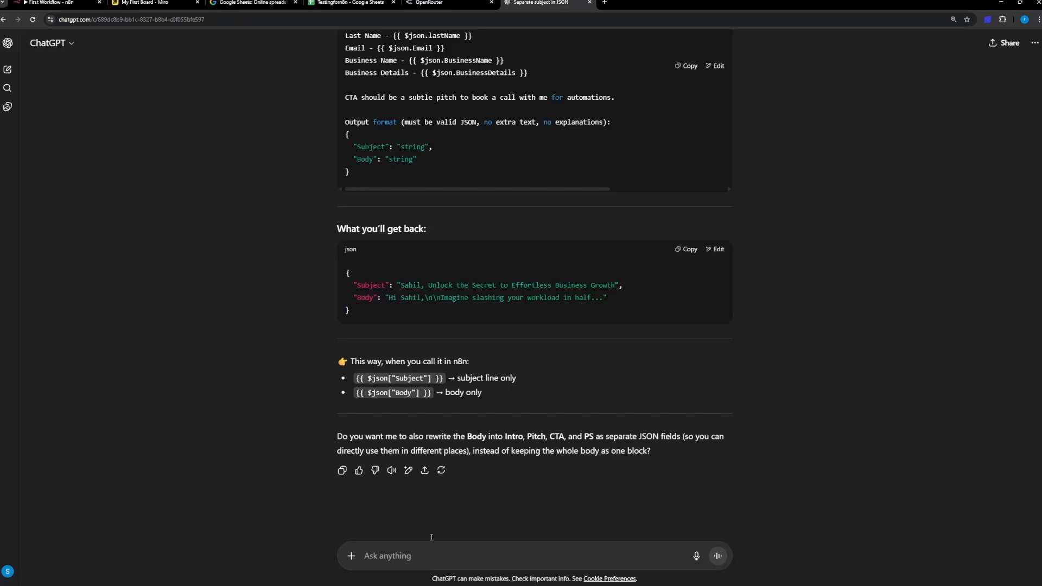
{"action": "left_click", "coordinate": [369, 559]}
{"action": "key", "text": "ctrl+v"}
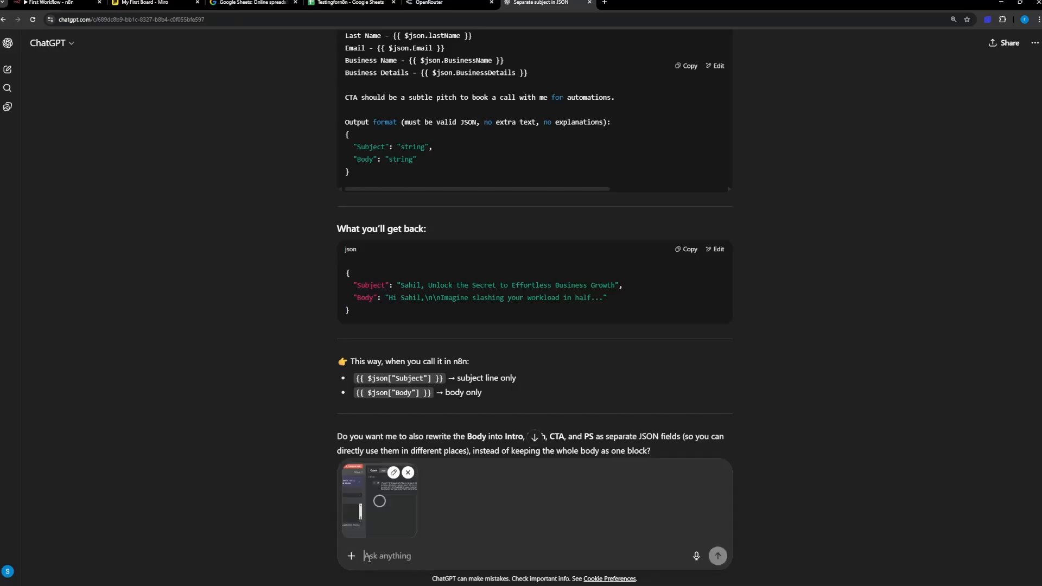
Step: Add "I'm still getting the wrapped around json in text" to the ChatGPT message and send it
{"action": "type", "text": "I'm still getti"}
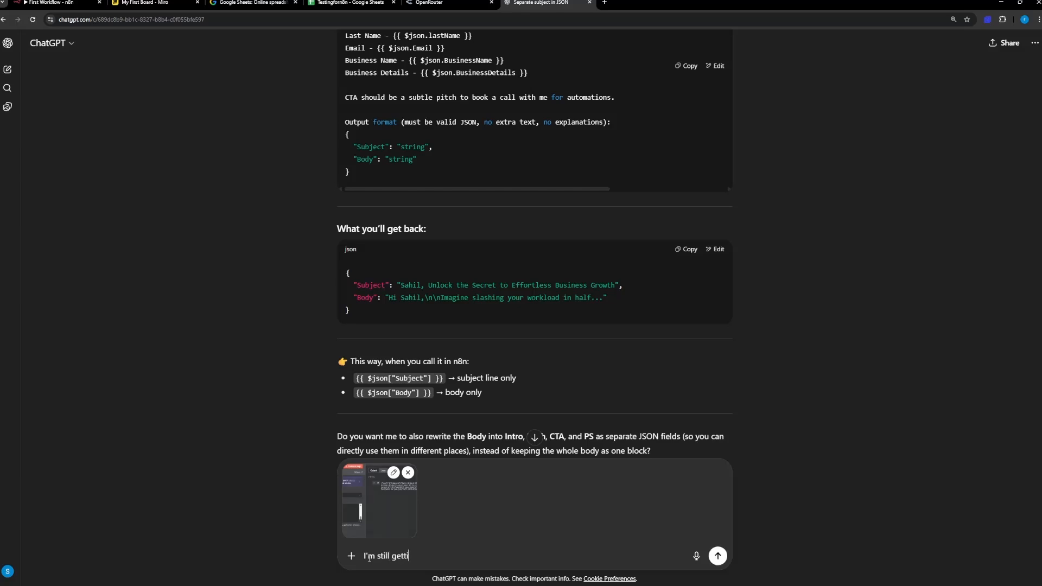
{"action": "type", "text": "ng the wrapped around json "}
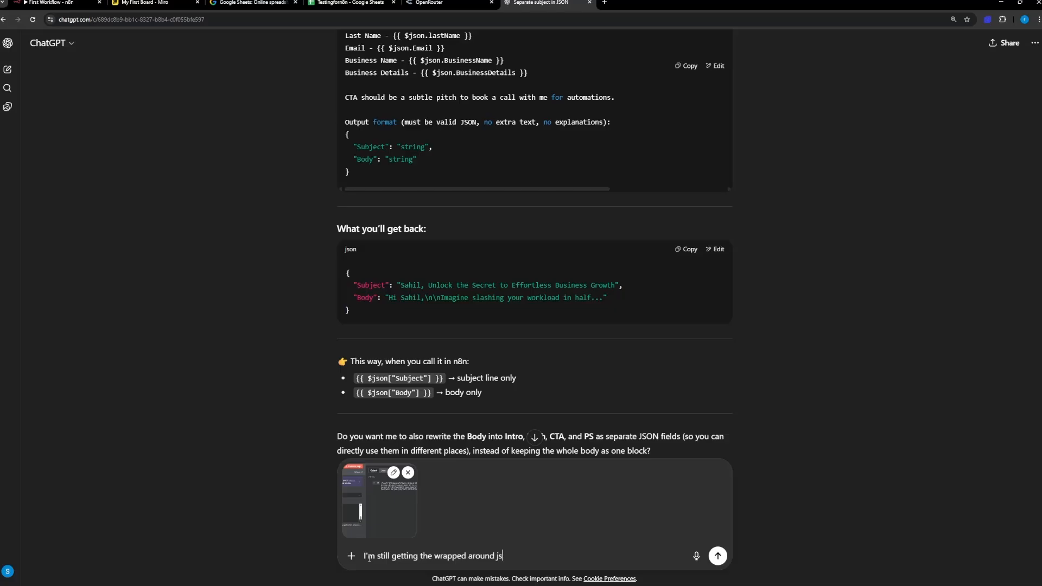
{"action": "type", "text": "in text"}
{"action": "key", "text": "Return"}
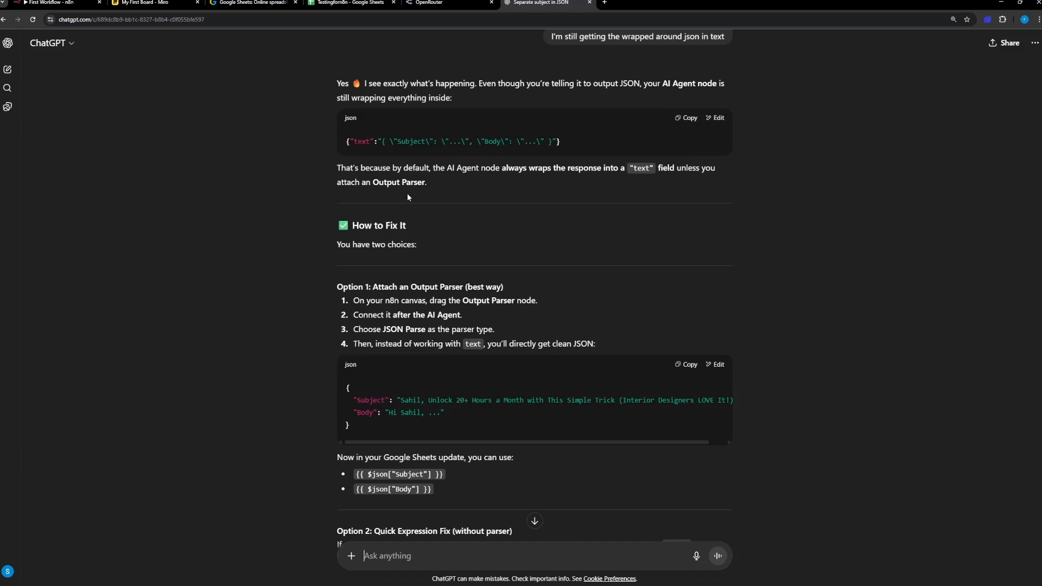
Step: Read ChatGPT's two suggested fixes, attaching an Output Parser or parsing the text field with expressions
{"action": "scroll", "coordinate": [381, 130], "scroll_direction": "down", "scroll_amount": 3}
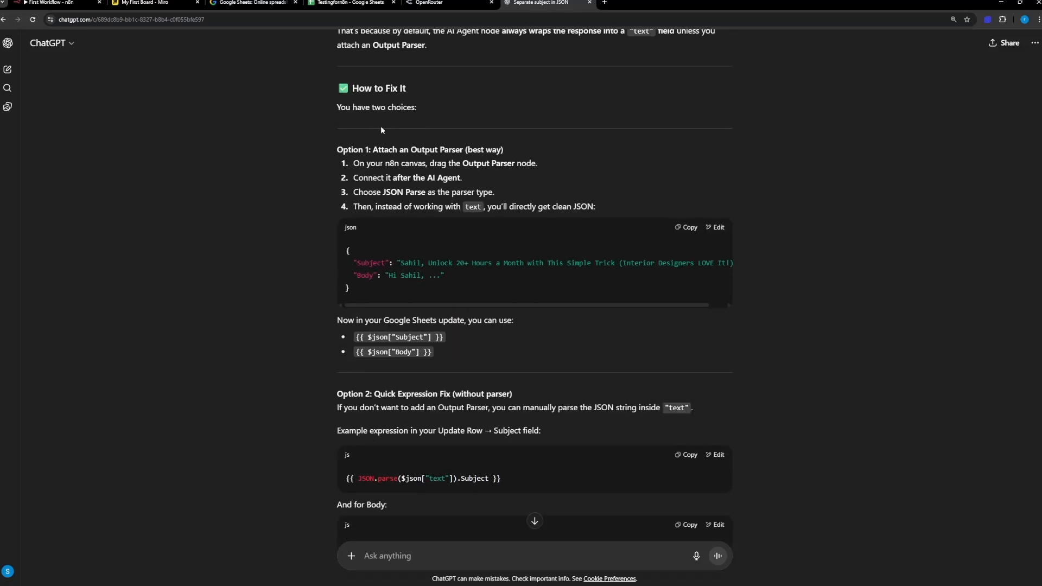
{"action": "left_click_drag", "start_coordinate": [373, 150], "coordinate": [463, 150]}
{"action": "left_click", "coordinate": [464, 152]}
{"action": "left_click_drag", "start_coordinate": [367, 168], "coordinate": [395, 165]}
{"action": "left_click", "coordinate": [396, 165]}
{"action": "scroll", "coordinate": [495, 324], "scroll_direction": "down", "scroll_amount": 3}
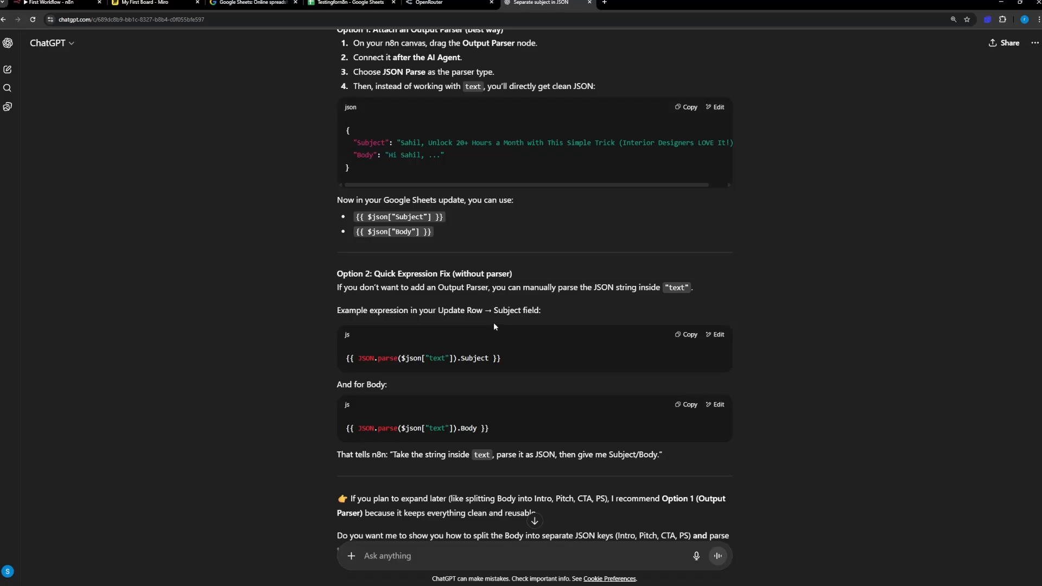
{"action": "scroll", "coordinate": [492, 368], "scroll_direction": "down", "scroll_amount": 1}
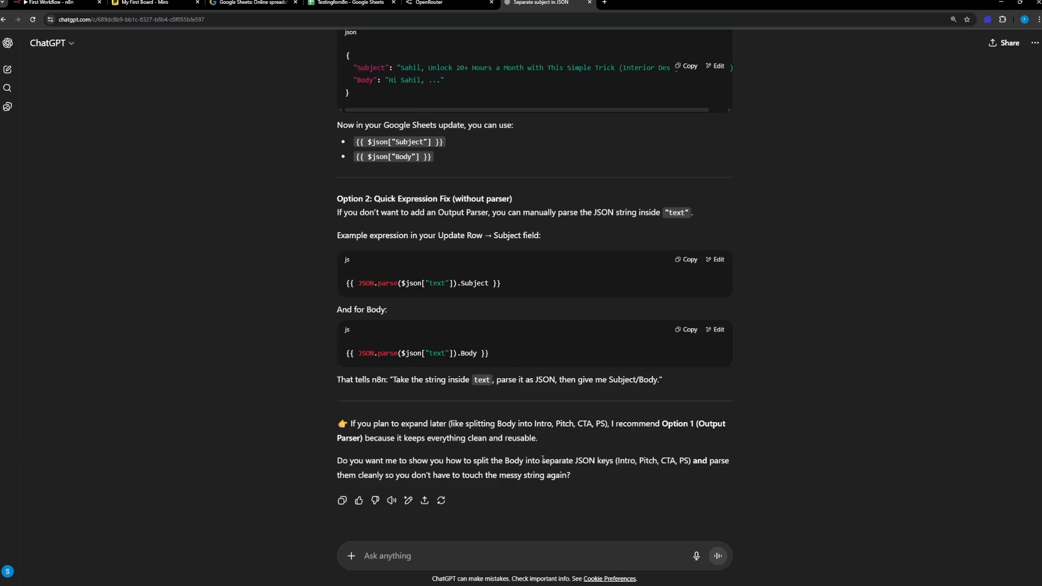
Step: Switch back to the n8n workflow, check the Item List Output Parser's parameters and settings, and delete that node
{"action": "left_click", "coordinate": [52, 3]}
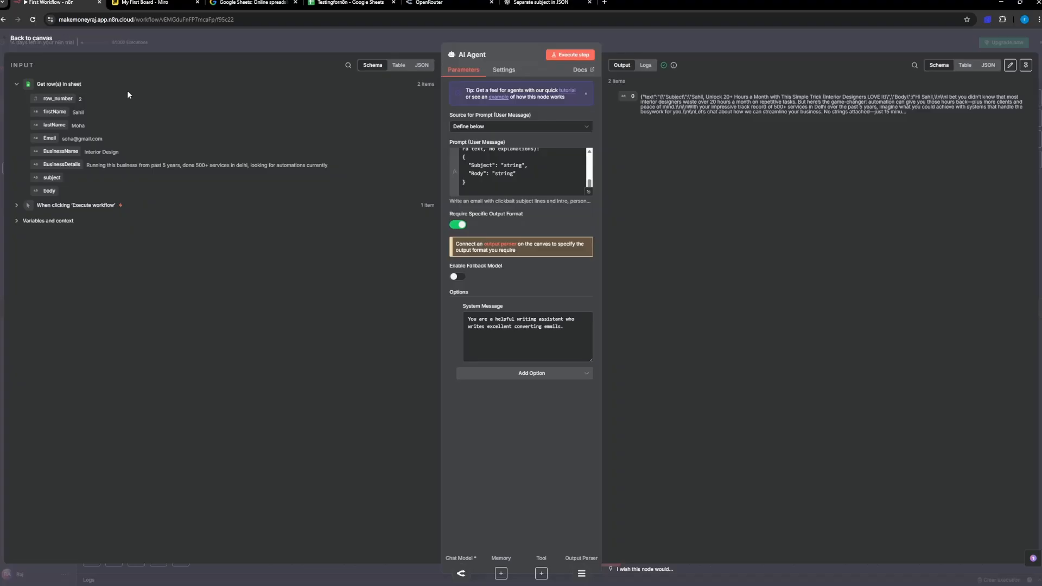
{"action": "left_click", "coordinate": [31, 38]}
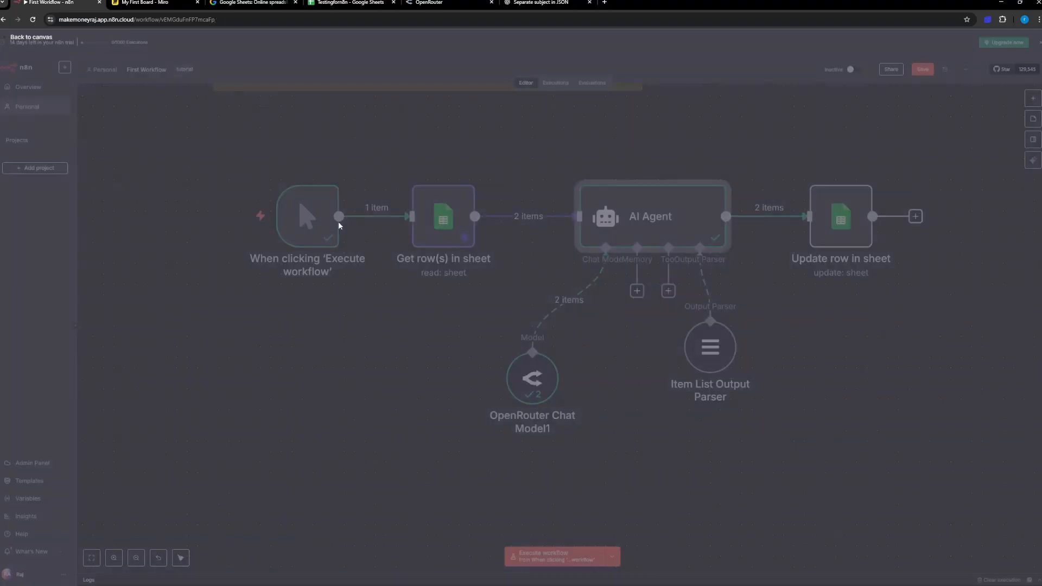
{"action": "left_click_drag", "start_coordinate": [698, 342], "coordinate": [708, 362]}
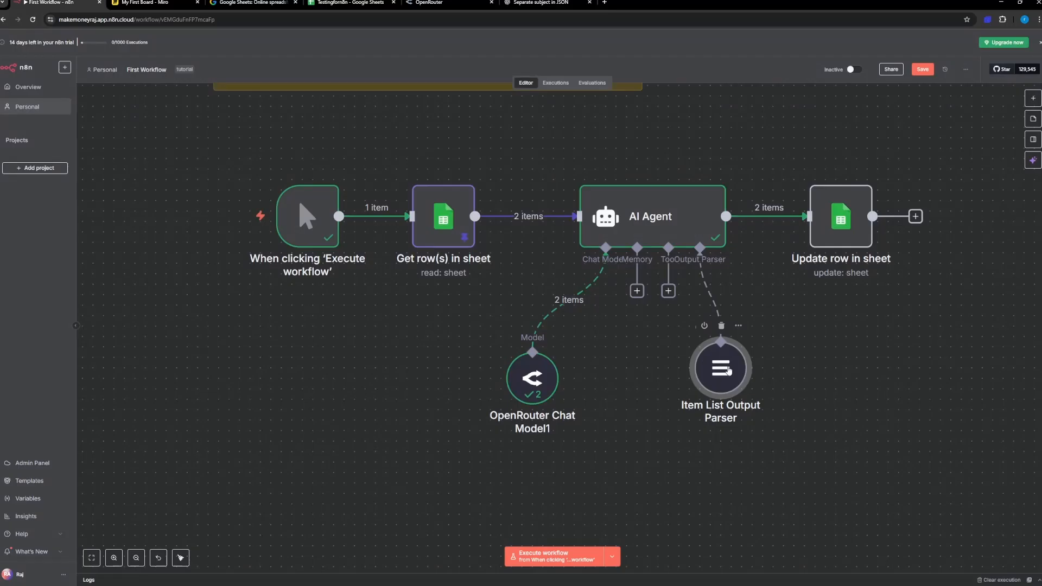
{"action": "double_click", "coordinate": [728, 369]}
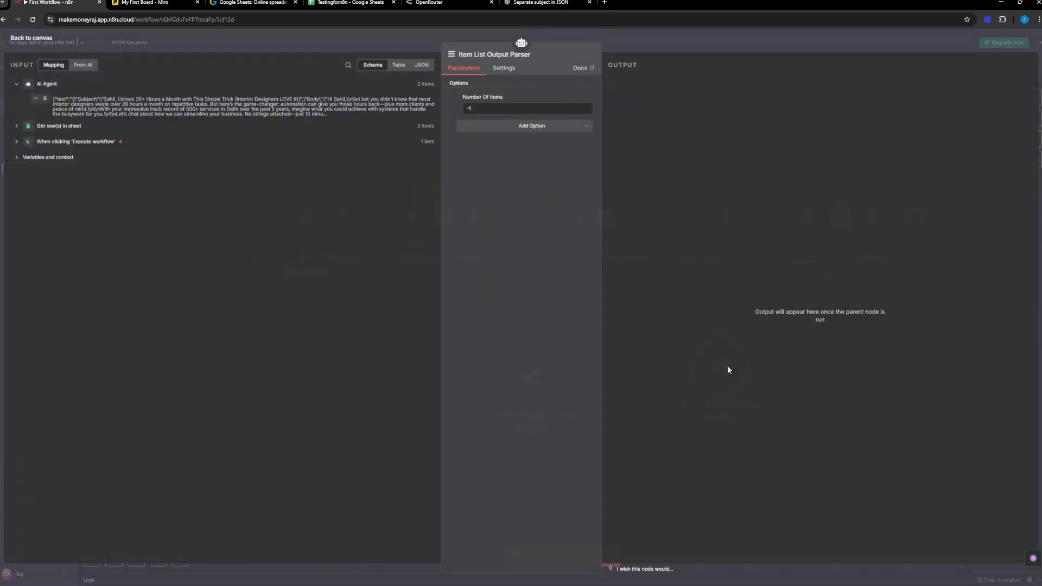
{"action": "left_click", "coordinate": [505, 70]}
{"action": "left_click", "coordinate": [475, 73]}
{"action": "left_click", "coordinate": [33, 42]}
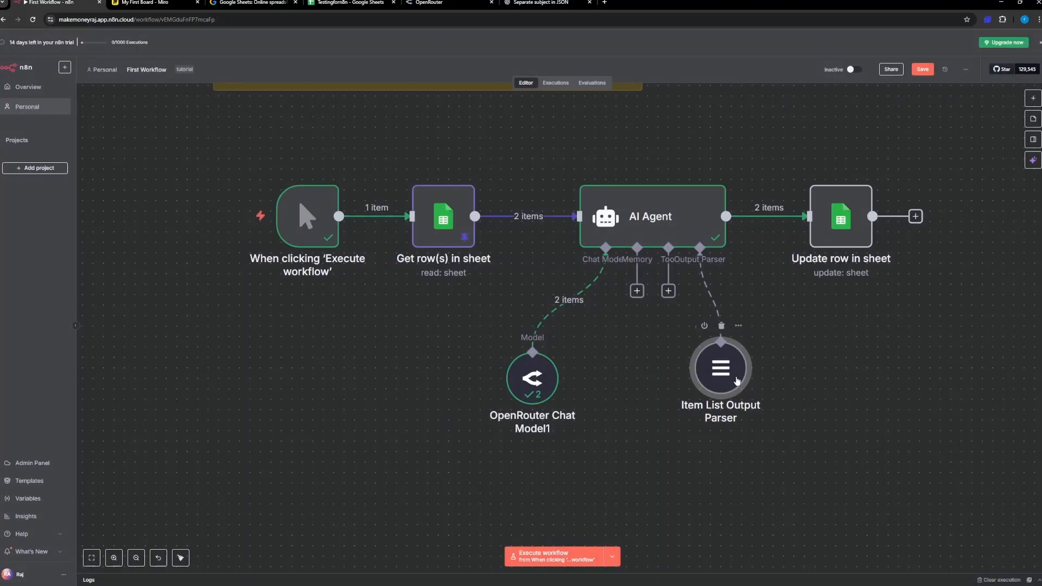
{"action": "key", "text": "Delete"}
Step: Capture a screenshot of the AI Agent's available output parsers and attach it to a ChatGPT message
{"action": "left_click", "coordinate": [700, 291]}
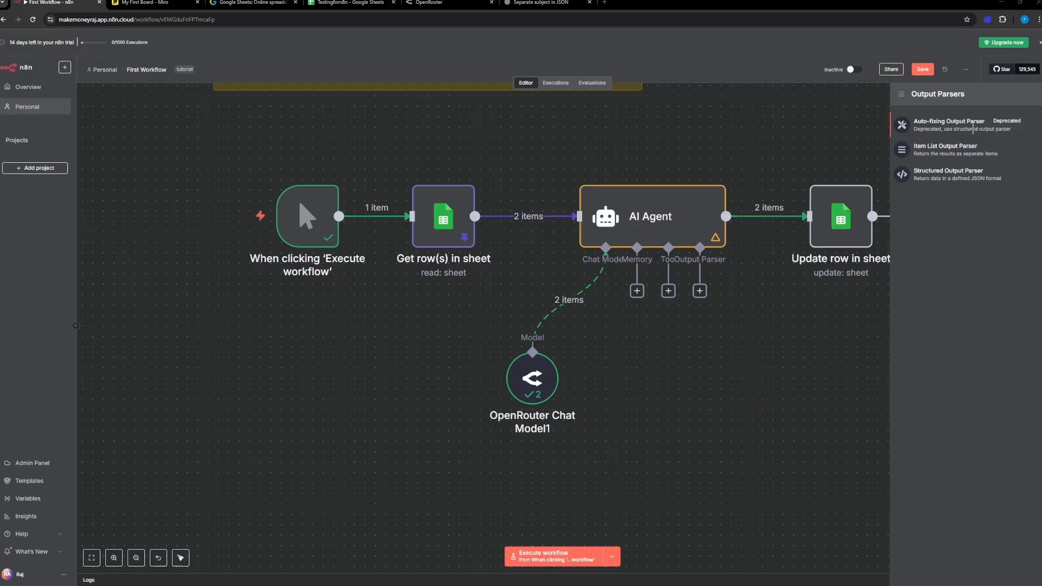
{"action": "key", "text": "super+shift+s"}
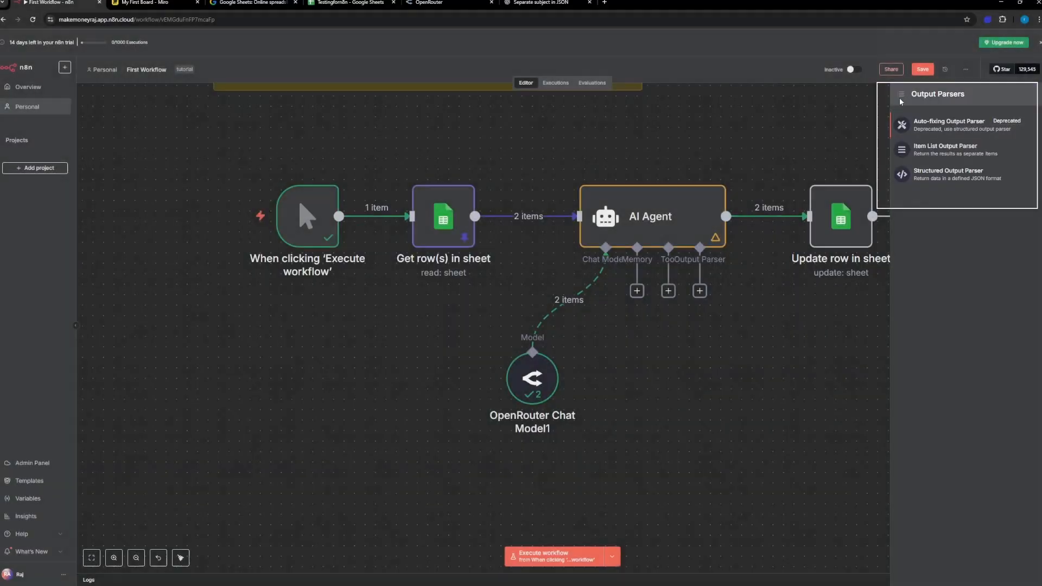
{"action": "left_click", "coordinate": [563, 8]}
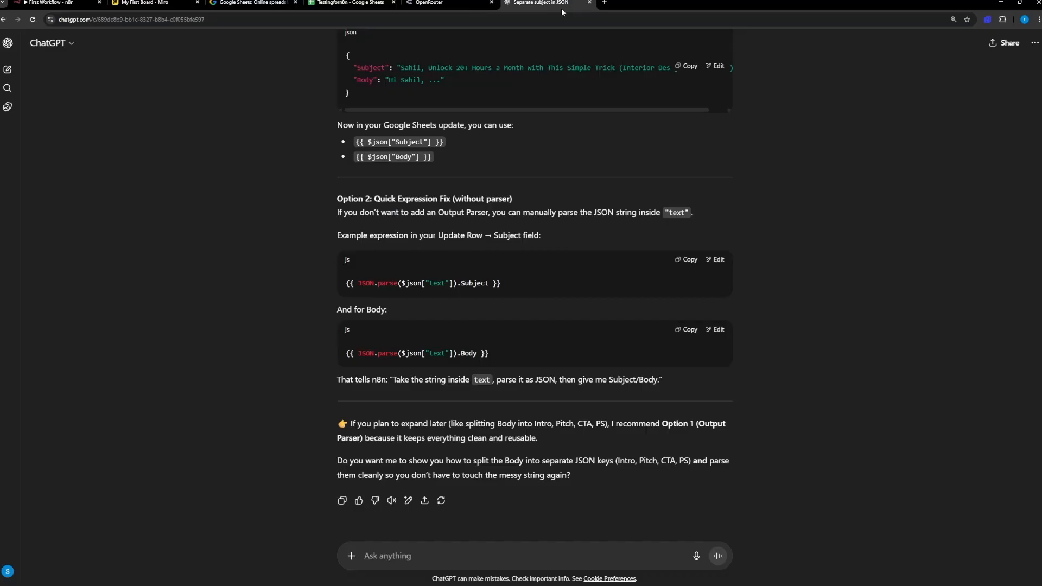
{"action": "key", "text": "ctrl+v"}
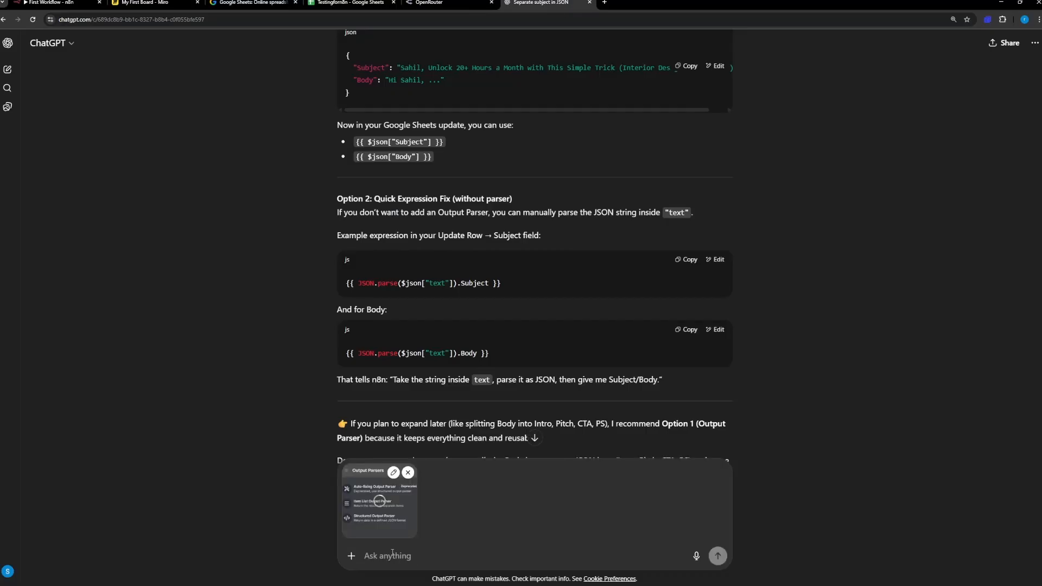
Step: Add "which one should I select" to the ChatGPT message and send it
{"action": "type", "text": "which "}
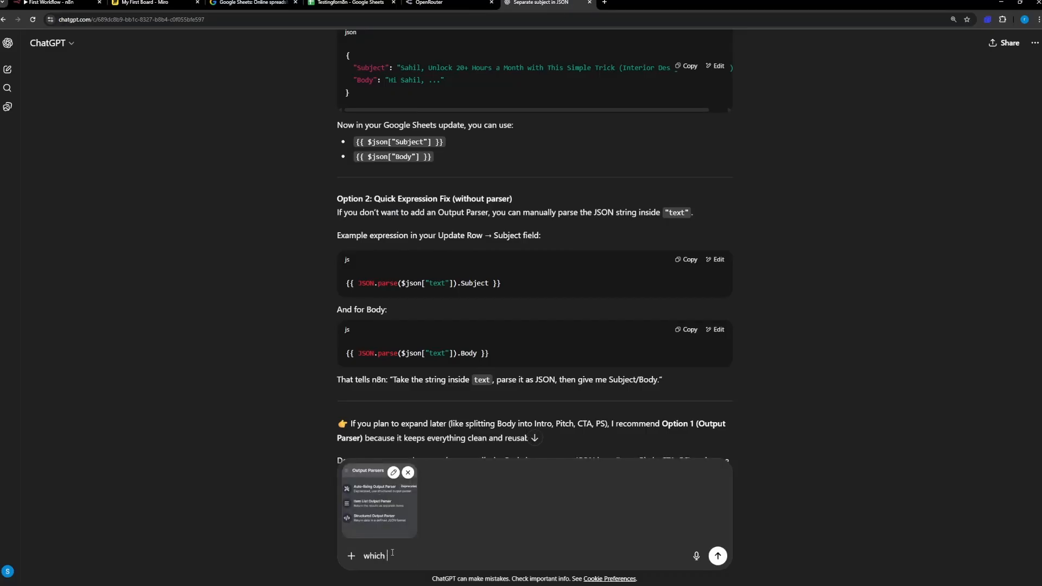
{"action": "type", "text": "one should I select"}
{"action": "key", "text": "Return"}
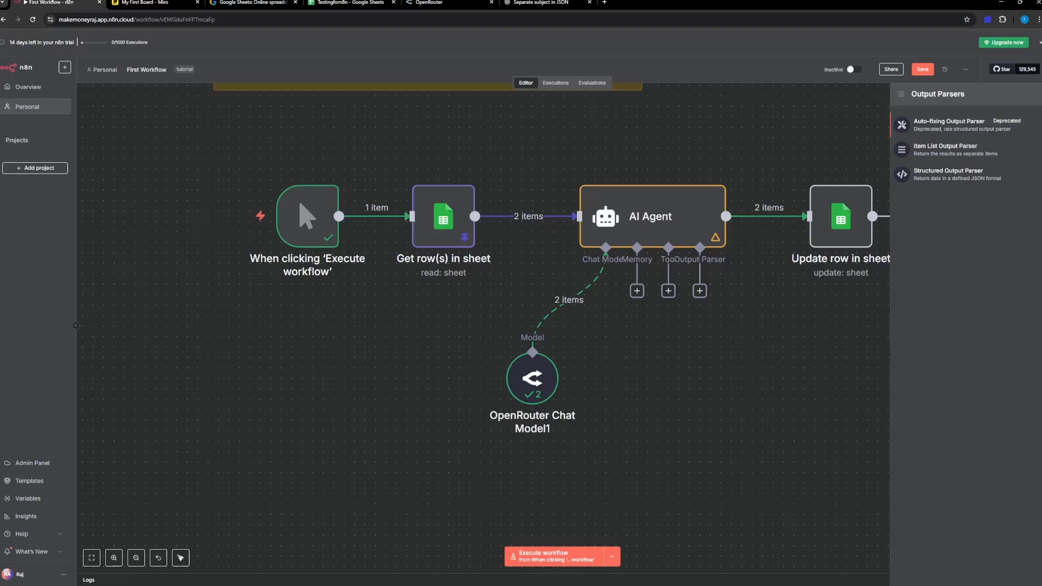
Step: Add a Structured Output Parser to the AI Agent in n8n and replace its JSON example with ChatGPT's schema of "Subject" and "Body" strings
{"action": "left_click", "coordinate": [49, 3]}
{"action": "left_click", "coordinate": [948, 181]}
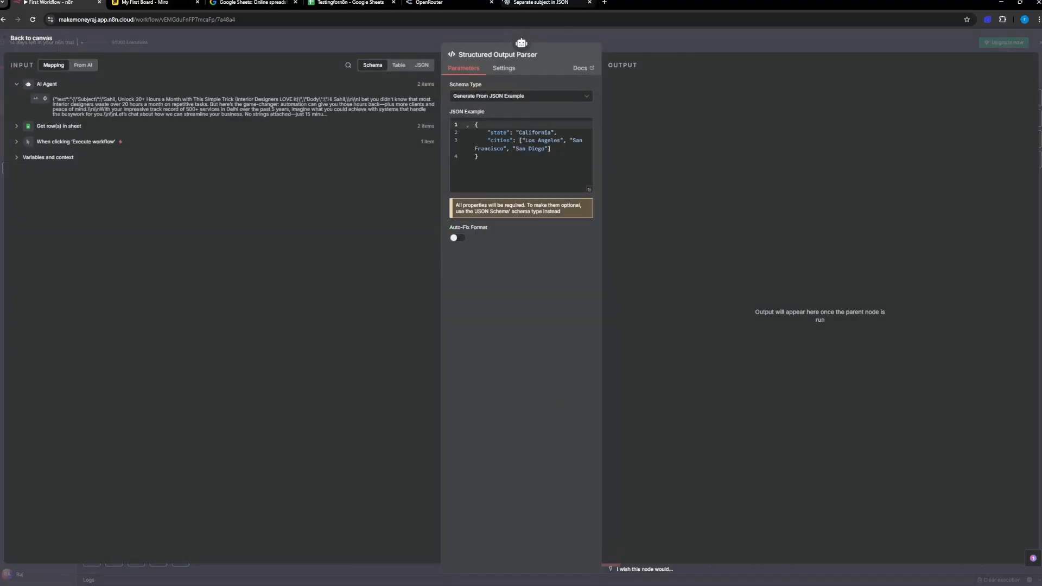
{"action": "left_click", "coordinate": [523, 3]}
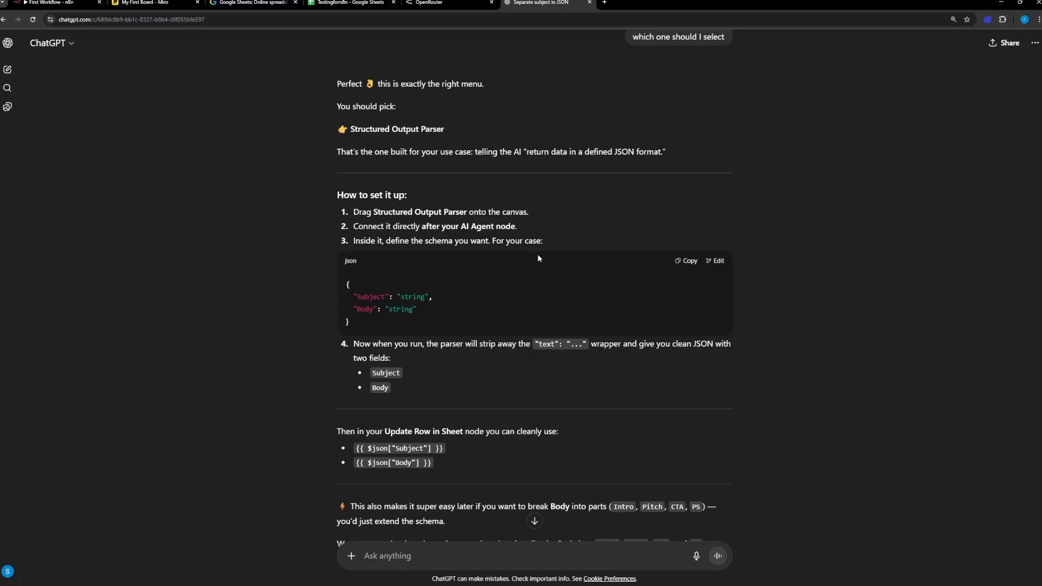
{"action": "left_click", "coordinate": [686, 261]}
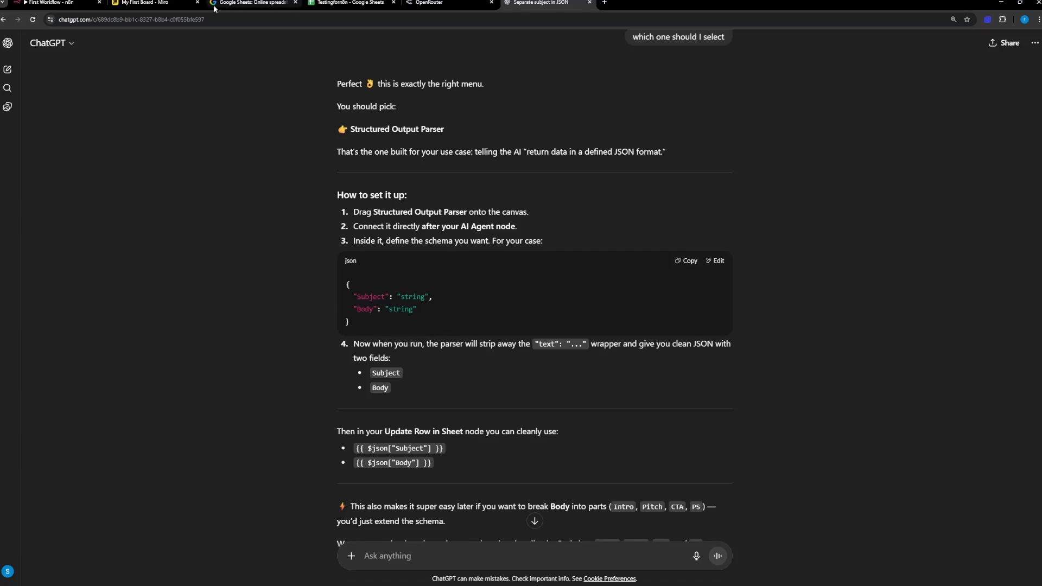
{"action": "left_click", "coordinate": [52, 3]}
{"action": "left_click", "coordinate": [497, 171]}
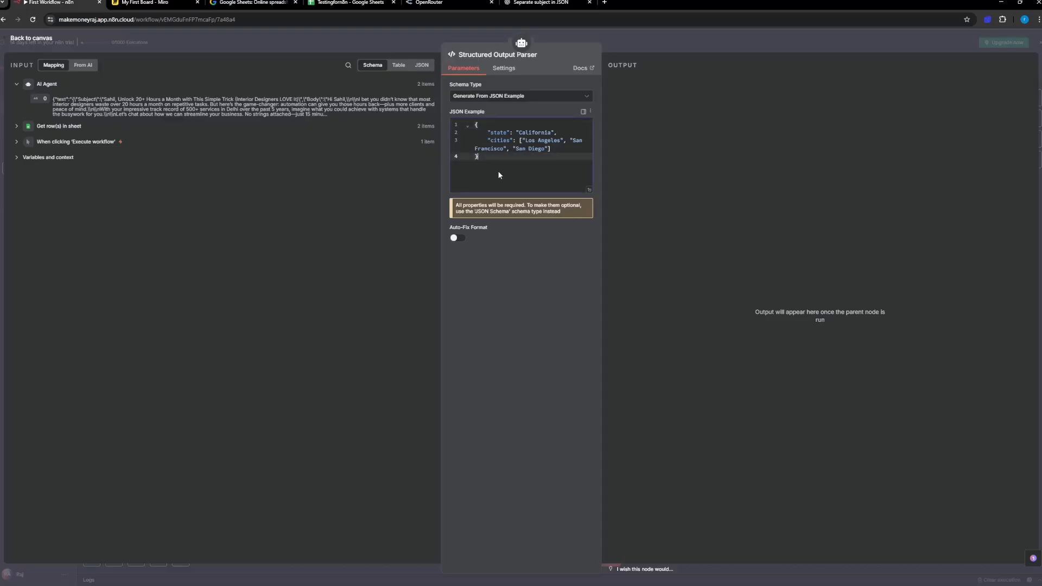
{"action": "key", "text": "ctrl+a"}
{"action": "key", "text": "ctrl+v"}
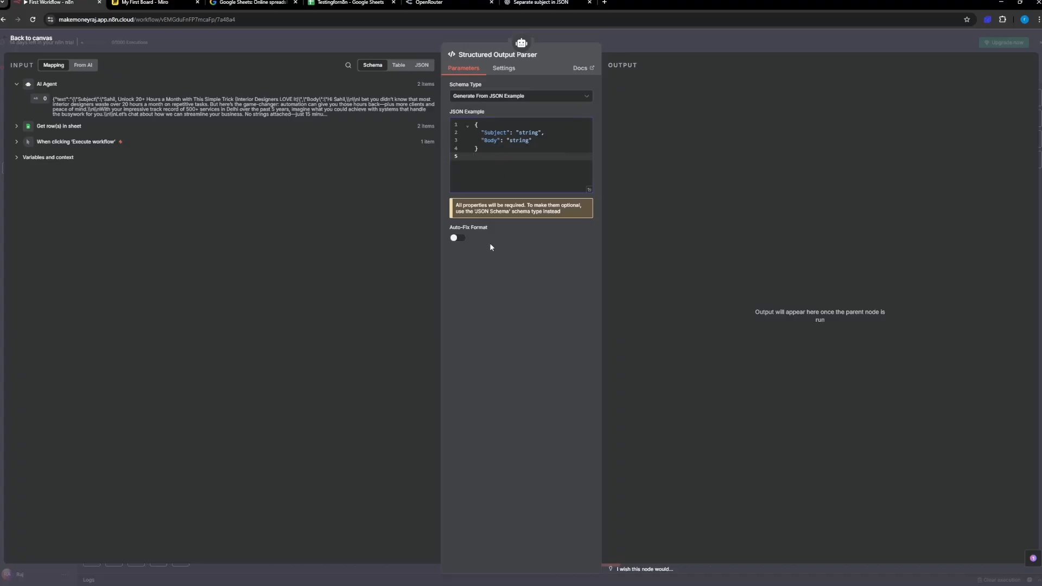
{"action": "left_click", "coordinate": [29, 41]}
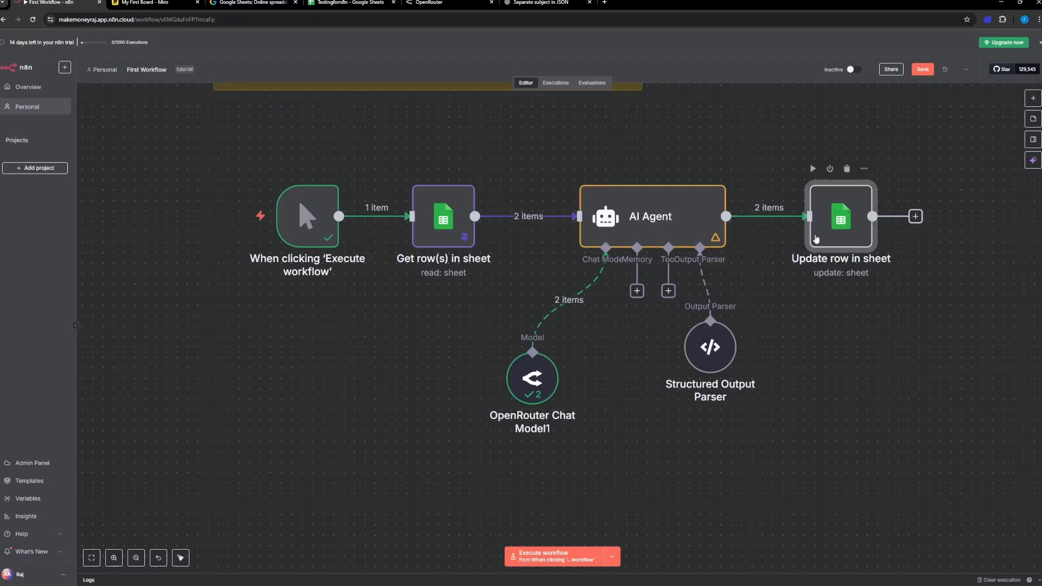
Step: Execute the AI Agent node with the new parser and open the Update row in sheet node
{"action": "left_click", "coordinate": [668, 169]}
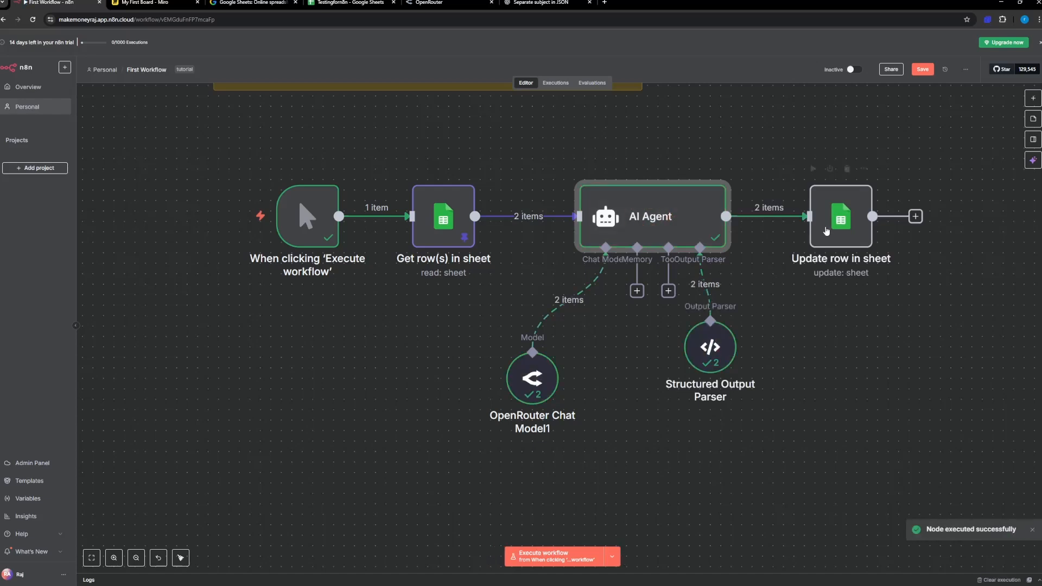
{"action": "left_click", "coordinate": [828, 230]}
{"action": "double_click", "coordinate": [828, 231]}
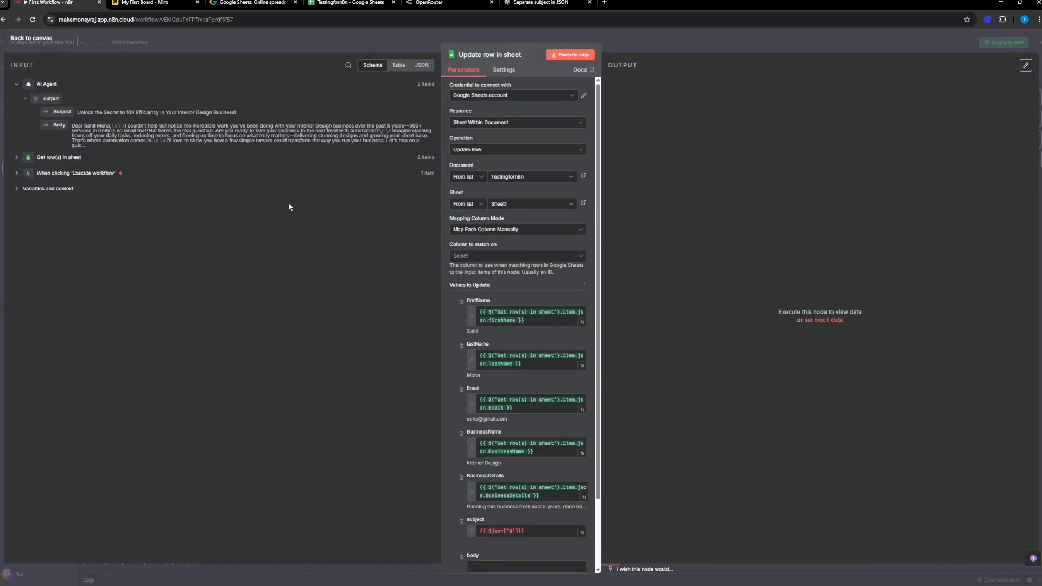
Step: Compare the Update row in sheet node's settings with ChatGPT's instructions and the column headers in the Testingforn8n spreadsheet
{"action": "scroll", "coordinate": [515, 337], "scroll_direction": "down", "scroll_amount": 2}
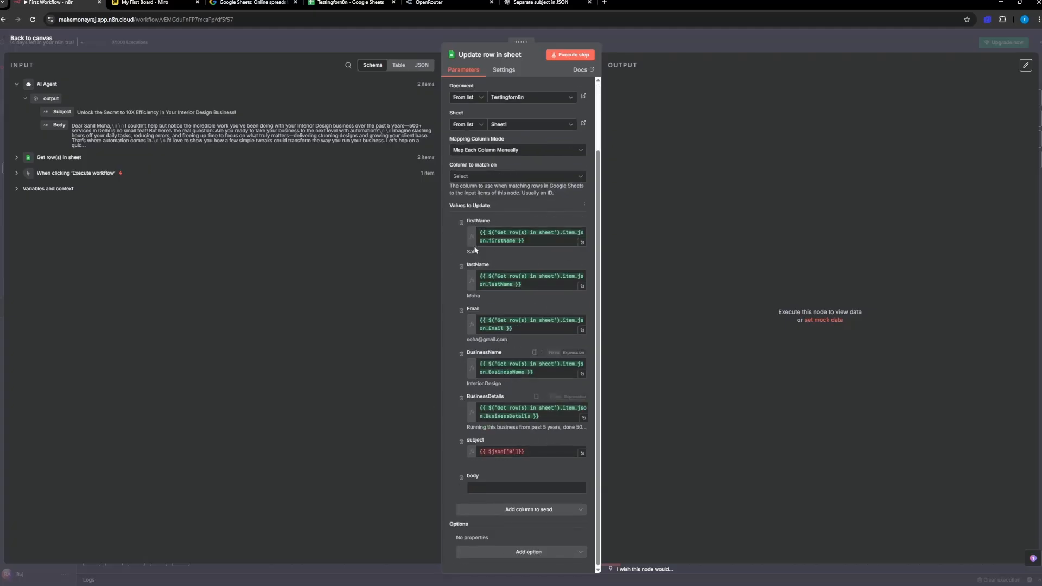
{"action": "scroll", "coordinate": [502, 184], "scroll_direction": "up", "scroll_amount": 2}
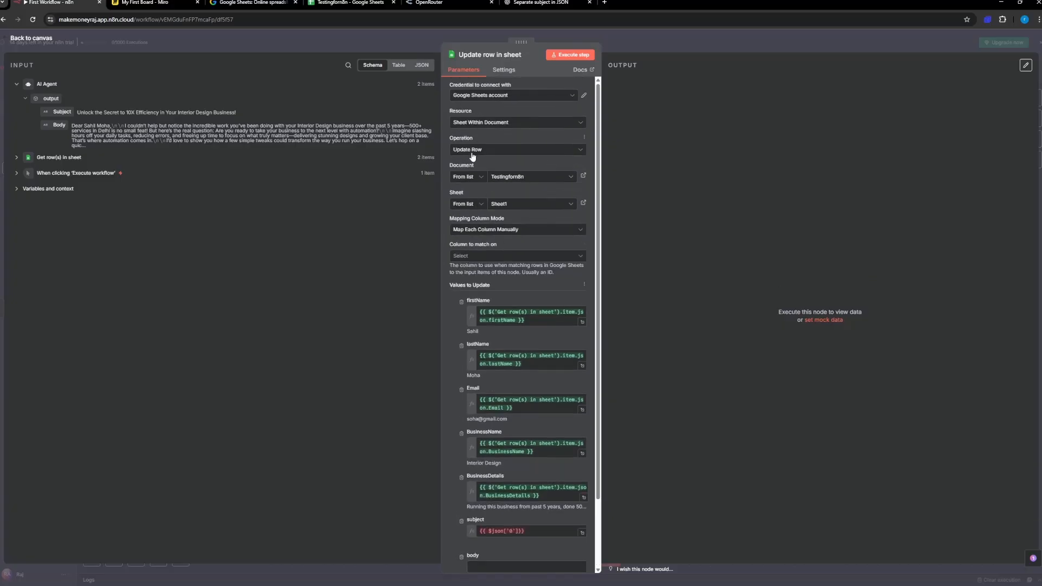
{"action": "left_click", "coordinate": [352, 3]}
{"action": "left_click", "coordinate": [525, 2]}
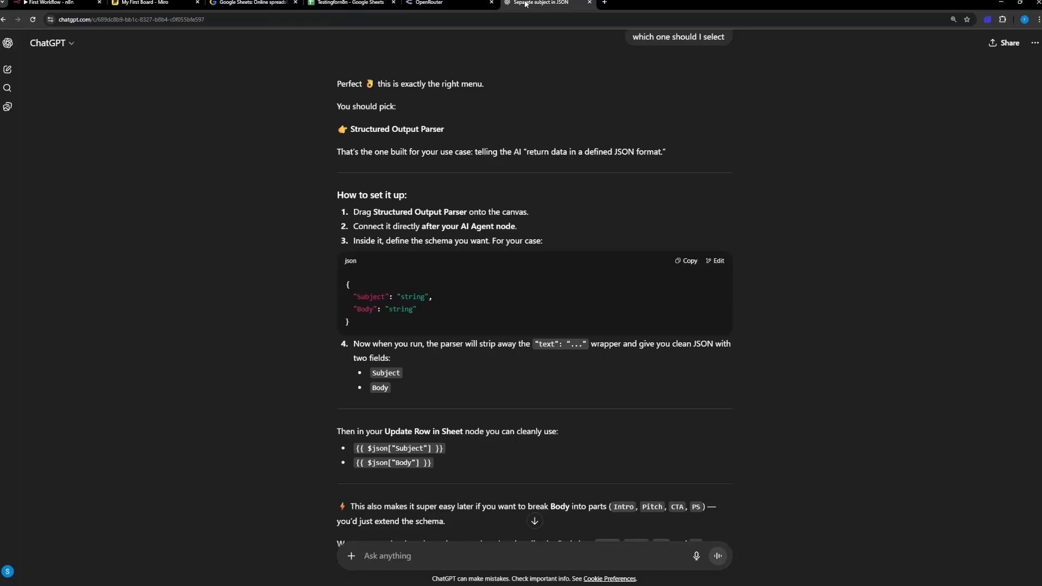
{"action": "left_click", "coordinate": [52, 3]}
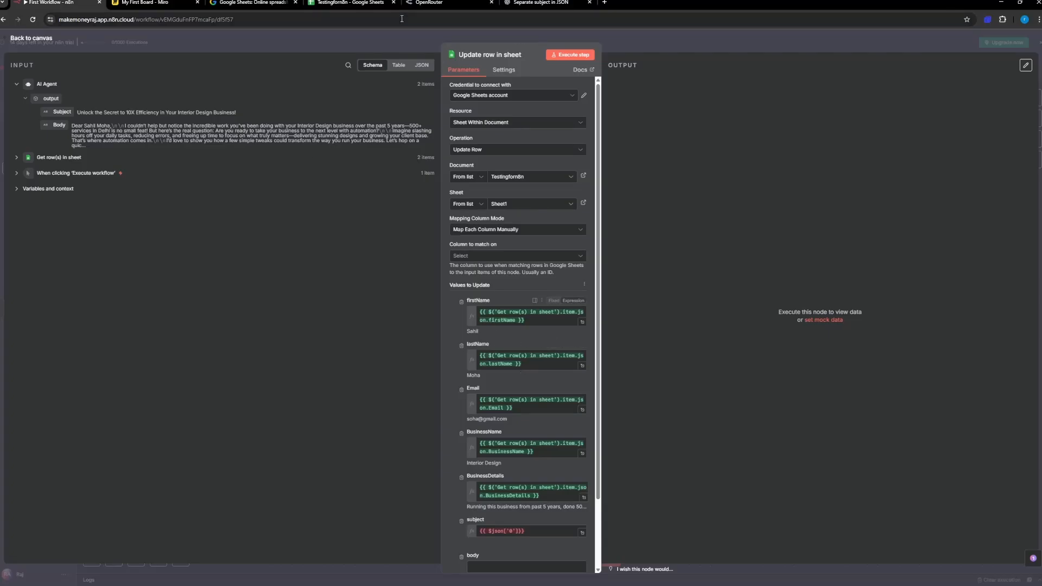
{"action": "left_click", "coordinate": [361, 3]}
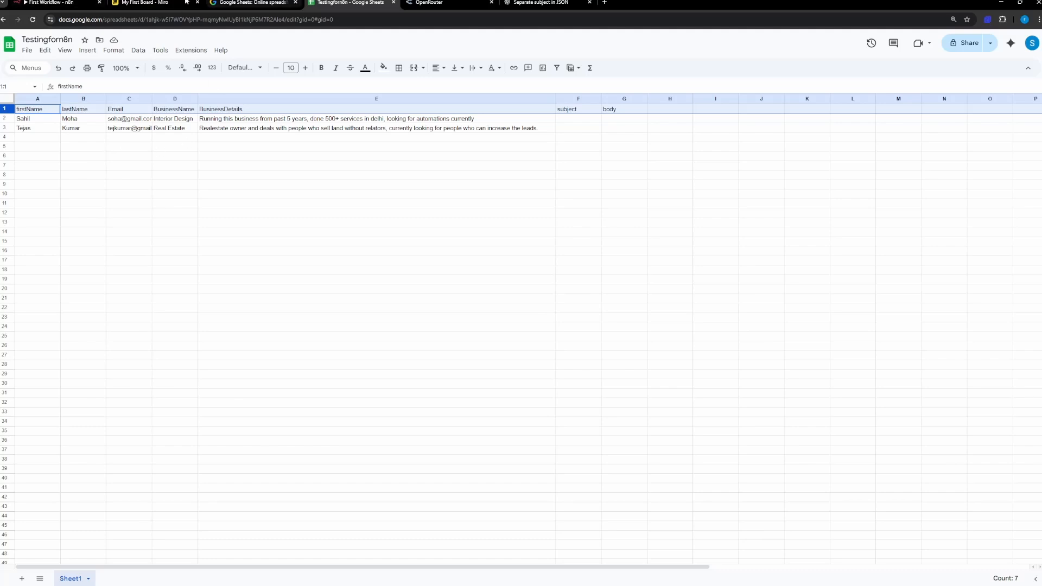
{"action": "left_click", "coordinate": [60, 2]}
Step: Map the subject column to {{ $json.output.Subject }} and the body column to {{ $json.output.Body }} from the AI Agent's output
{"action": "scroll", "coordinate": [481, 337], "scroll_direction": "down", "scroll_amount": 2}
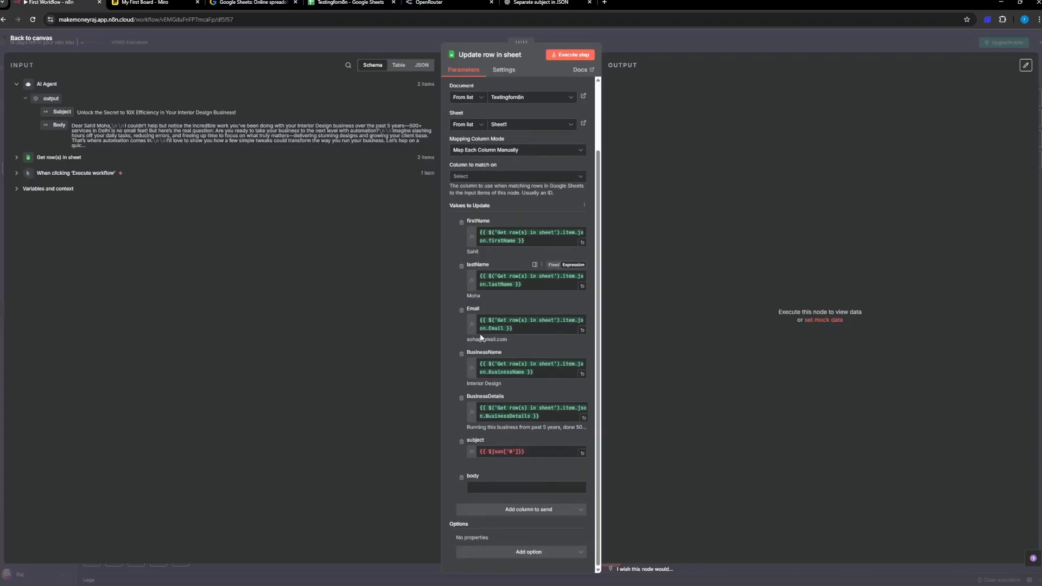
{"action": "left_click", "coordinate": [488, 452]}
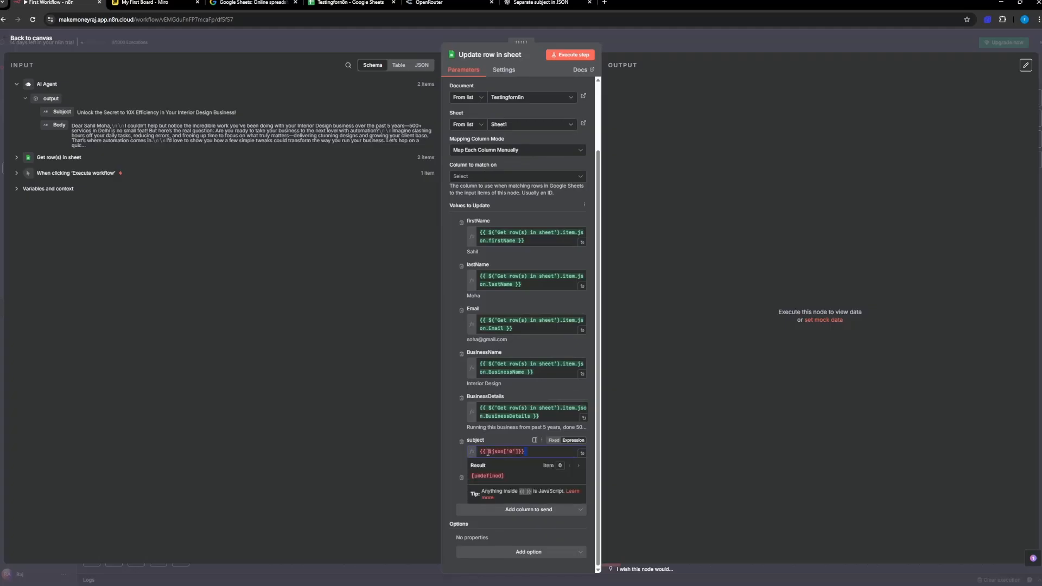
{"action": "key", "text": "ctrl+a"}
{"action": "key", "text": "BackSpace"}
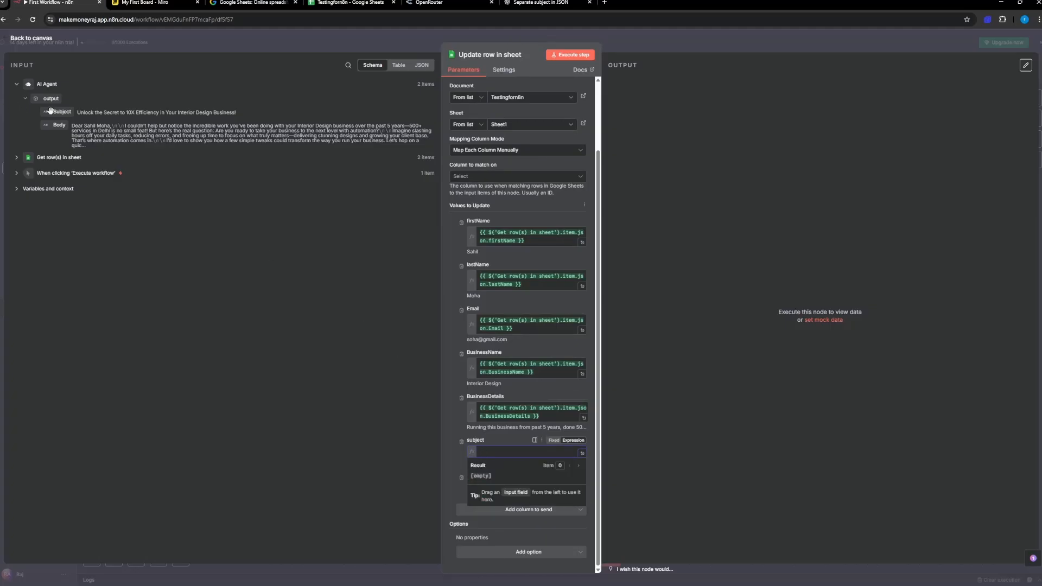
{"action": "left_click_drag", "start_coordinate": [61, 112], "coordinate": [493, 456]}
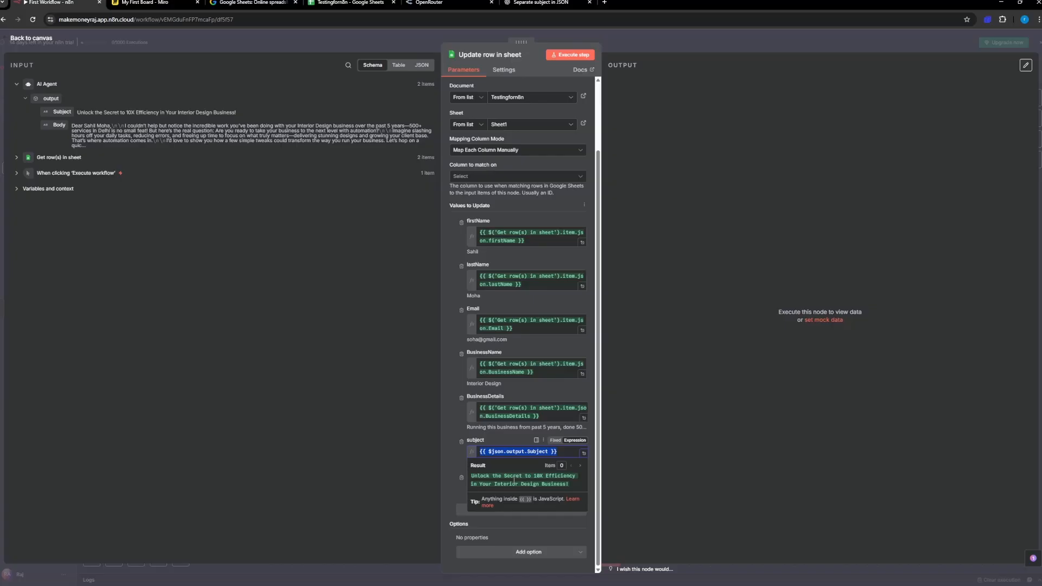
{"action": "left_click", "coordinate": [451, 456]}
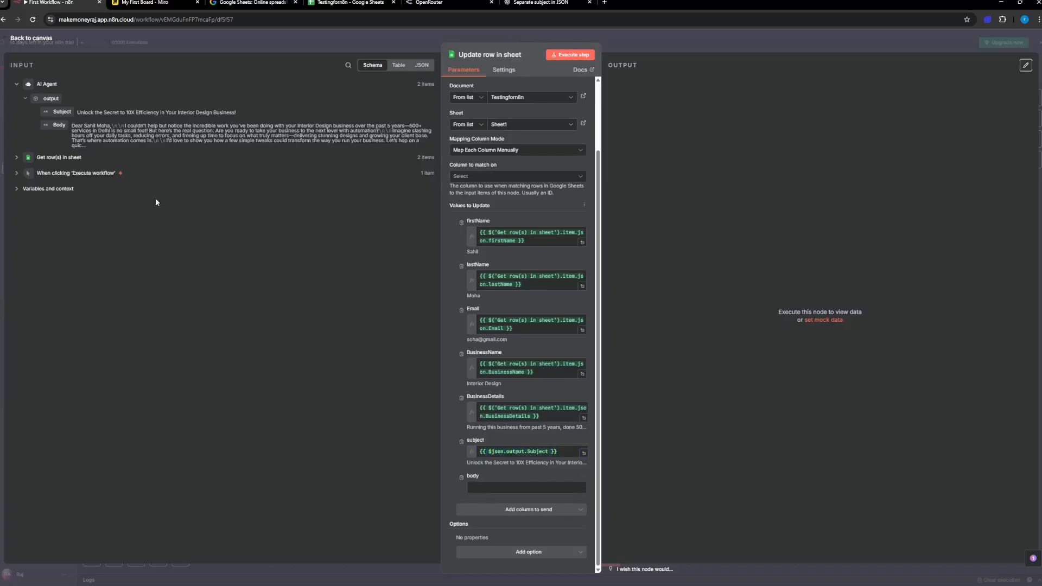
{"action": "left_click_drag", "start_coordinate": [60, 126], "coordinate": [486, 490]}
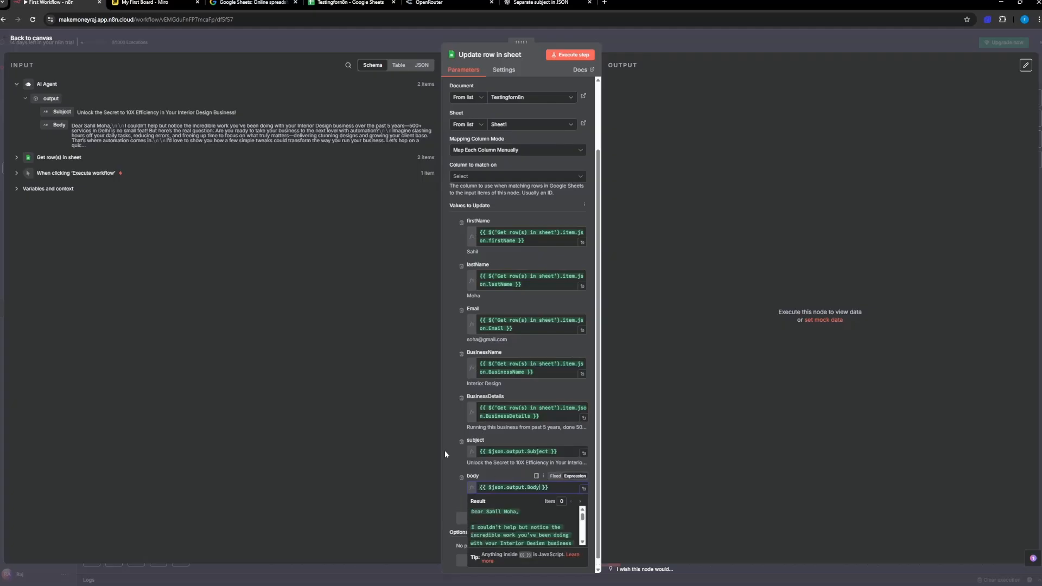
{"action": "left_click", "coordinate": [454, 470]}
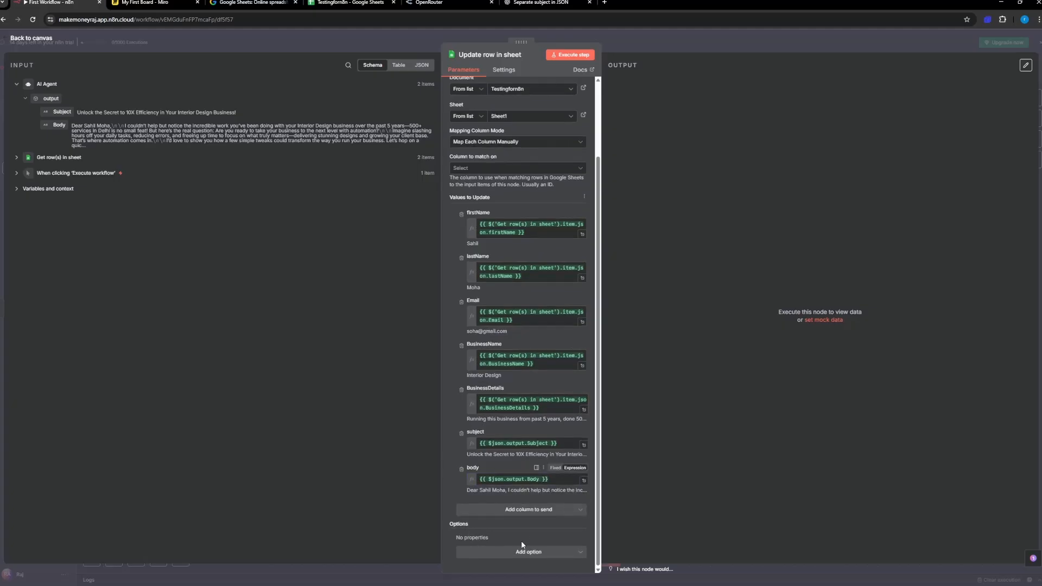
Step: Set the Update row node's column to match on to Email, and switch to the Testingforn8n spreadsheet to check its rows
{"action": "scroll", "coordinate": [500, 339], "scroll_direction": "up", "scroll_amount": 3}
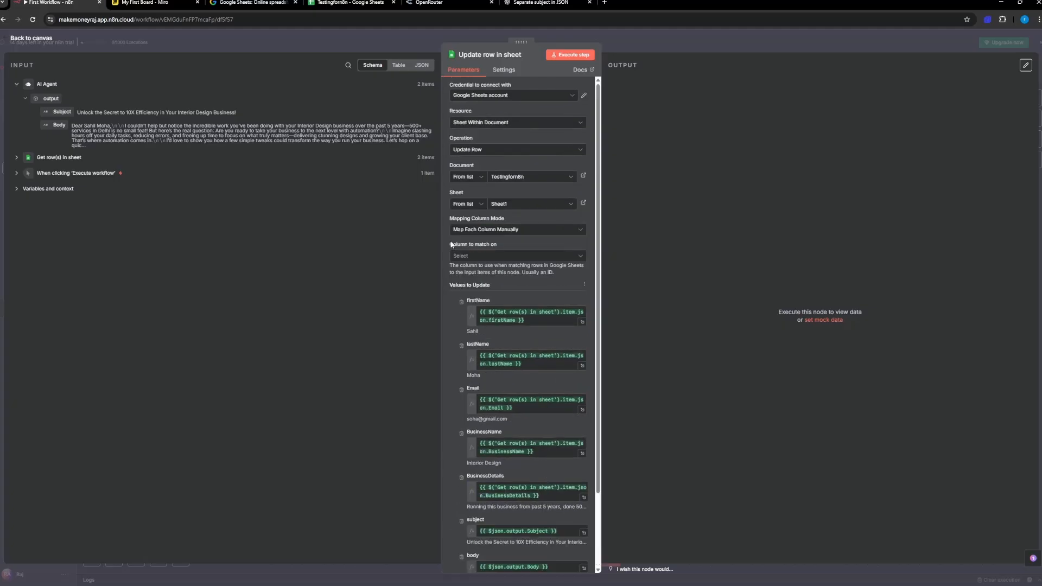
{"action": "left_click", "coordinate": [483, 258]}
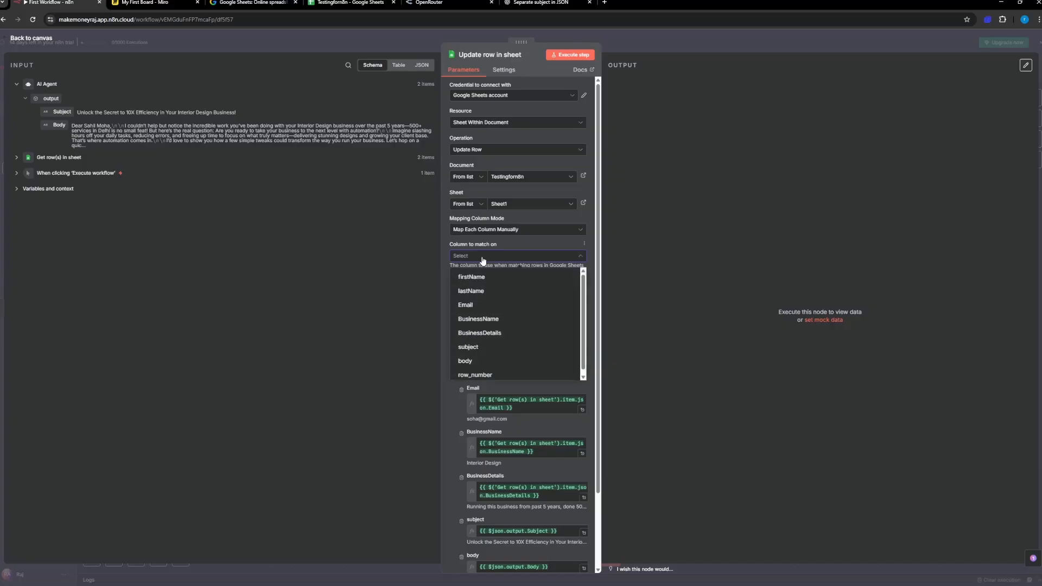
{"action": "left_click", "coordinate": [491, 306]}
{"action": "left_click", "coordinate": [356, 3]}
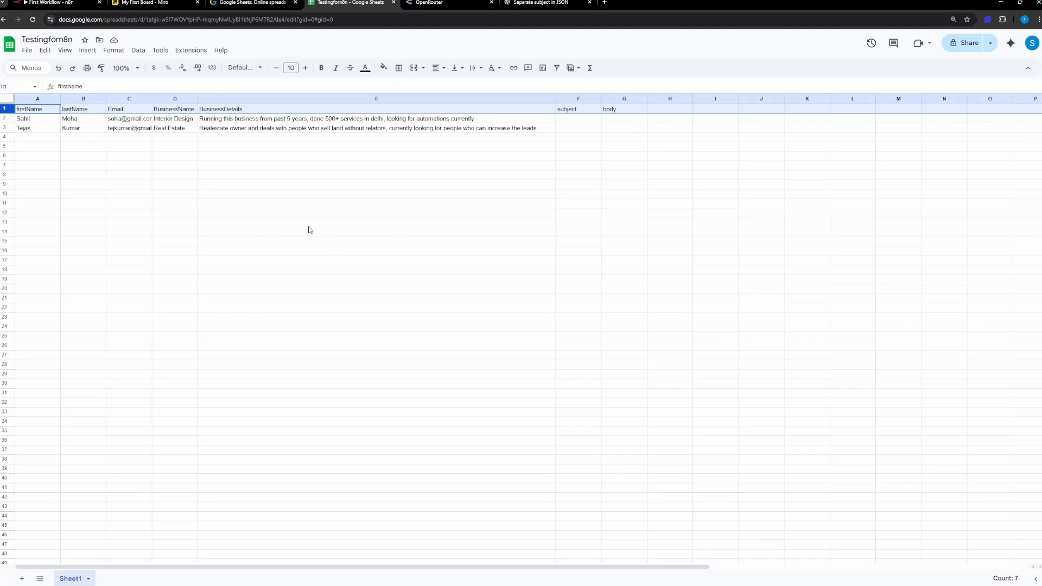
Step: Examine the firstName, lastName, Email, BusinessName and BusinessDetails columns of the lead rows in the spreadsheet
{"action": "left_click_drag", "start_coordinate": [117, 260], "coordinate": [124, 123]}
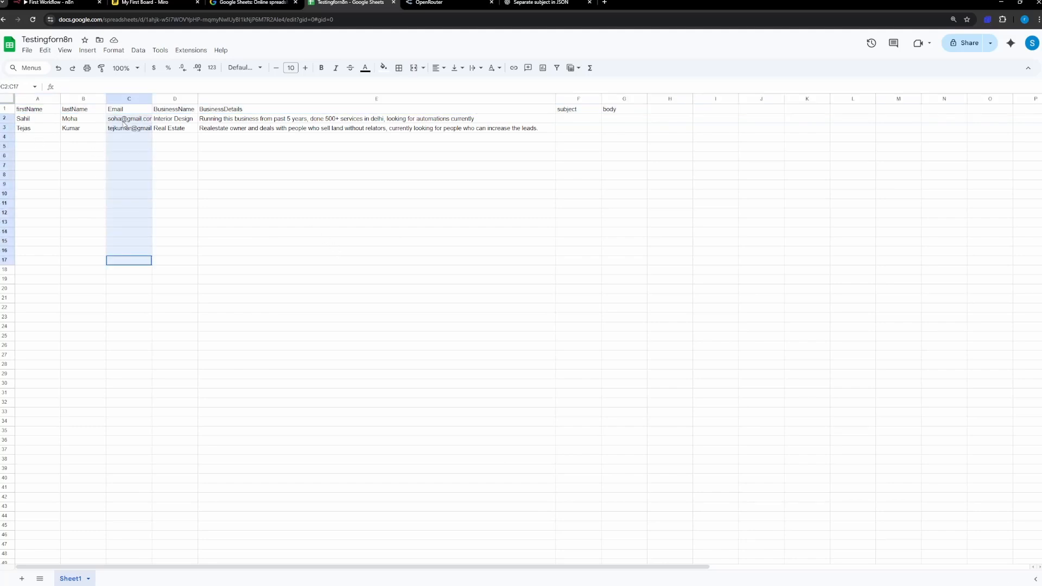
{"action": "left_click_drag", "start_coordinate": [34, 222], "coordinate": [40, 120]}
{"action": "left_click_drag", "start_coordinate": [86, 212], "coordinate": [88, 105]}
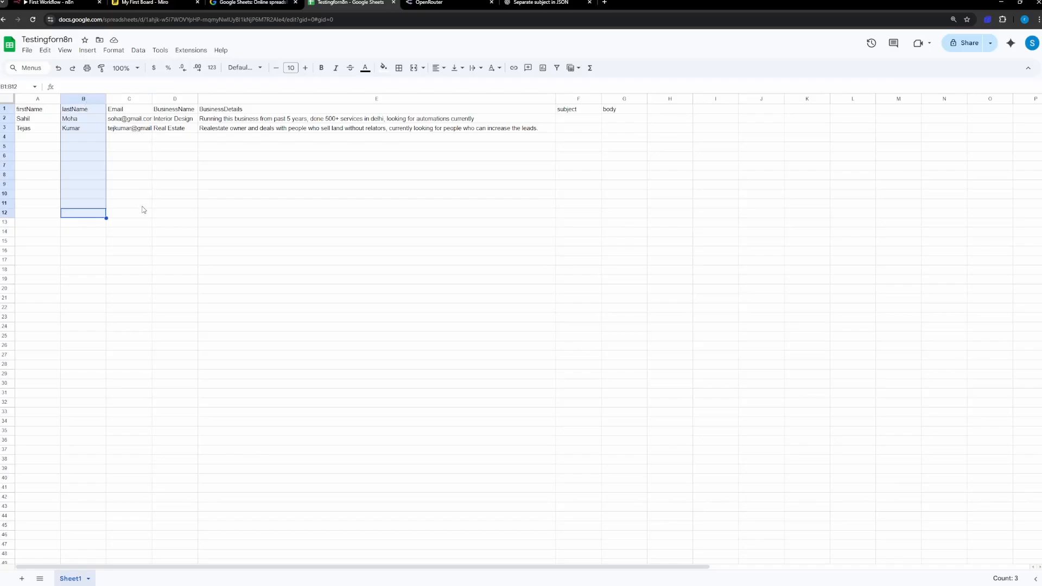
{"action": "left_click_drag", "start_coordinate": [130, 204], "coordinate": [143, 122]}
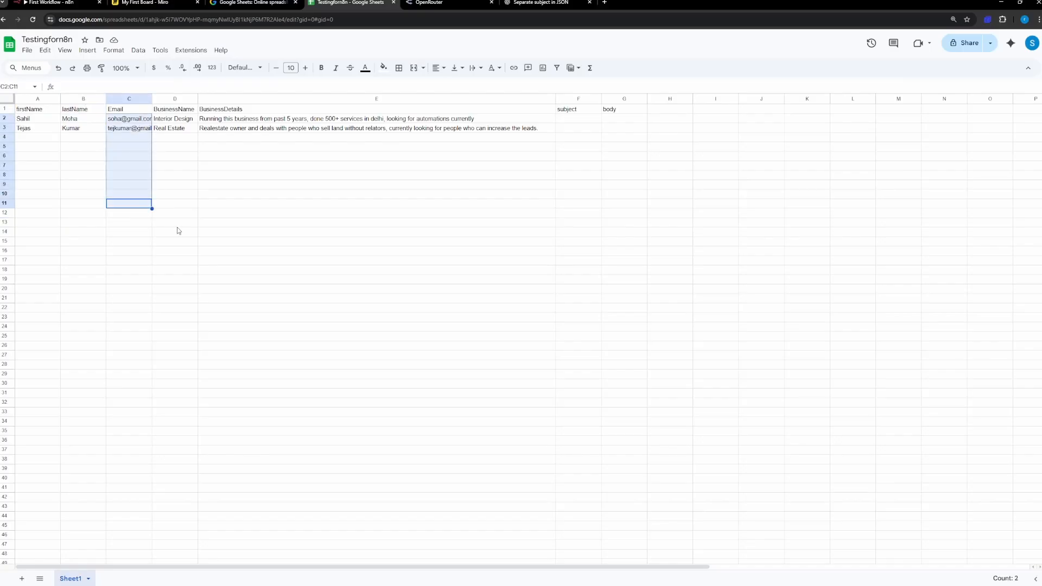
{"action": "left_click_drag", "start_coordinate": [177, 230], "coordinate": [173, 121]}
{"action": "left_click", "coordinate": [263, 231]}
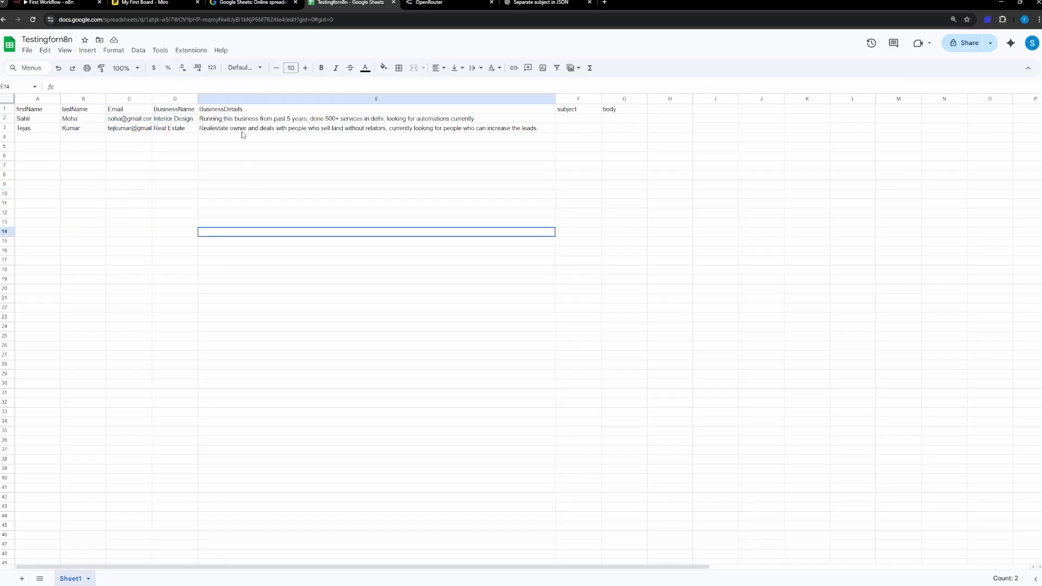
{"action": "left_click_drag", "start_coordinate": [243, 136], "coordinate": [240, 112]}
{"action": "left_click", "coordinate": [302, 298]}
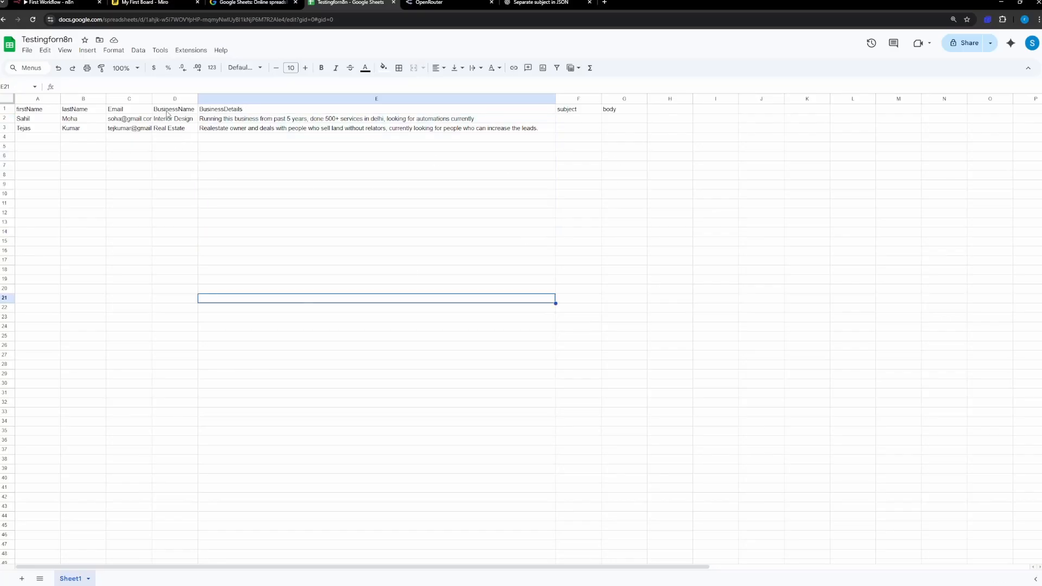
Step: Return to the n8n workflow, review the Update row in sheet node's column mappings, and execute the node
{"action": "left_click", "coordinate": [65, 3]}
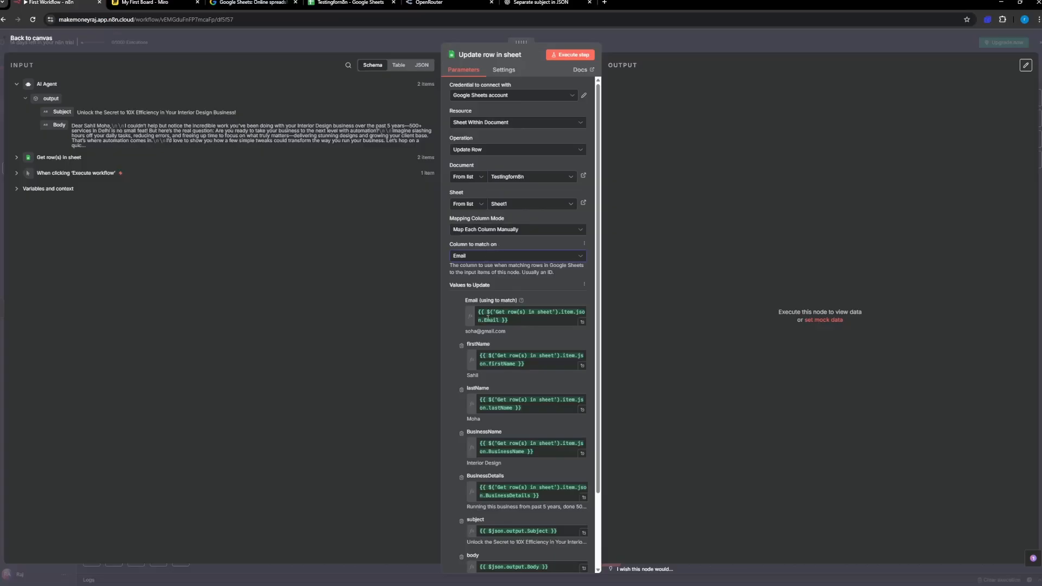
{"action": "scroll", "coordinate": [506, 387], "scroll_direction": "down", "scroll_amount": 3}
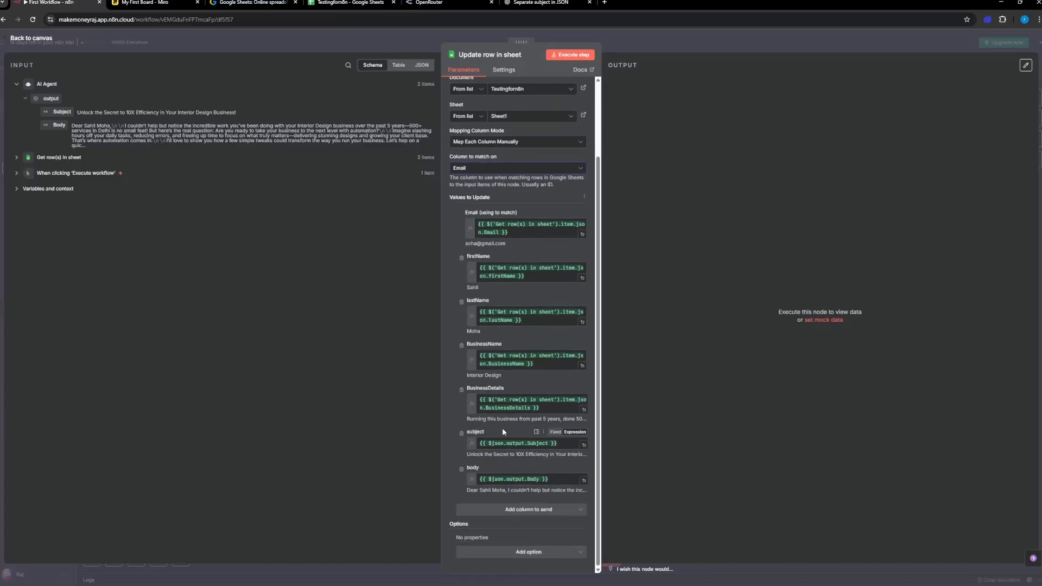
{"action": "scroll", "coordinate": [502, 428], "scroll_direction": "up", "scroll_amount": 3}
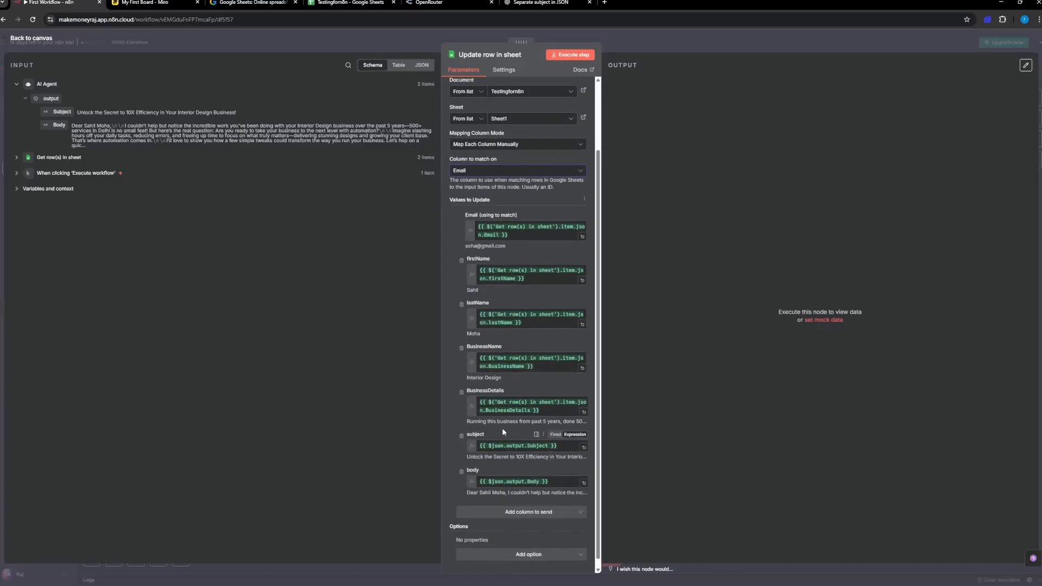
{"action": "left_click", "coordinate": [571, 60]}
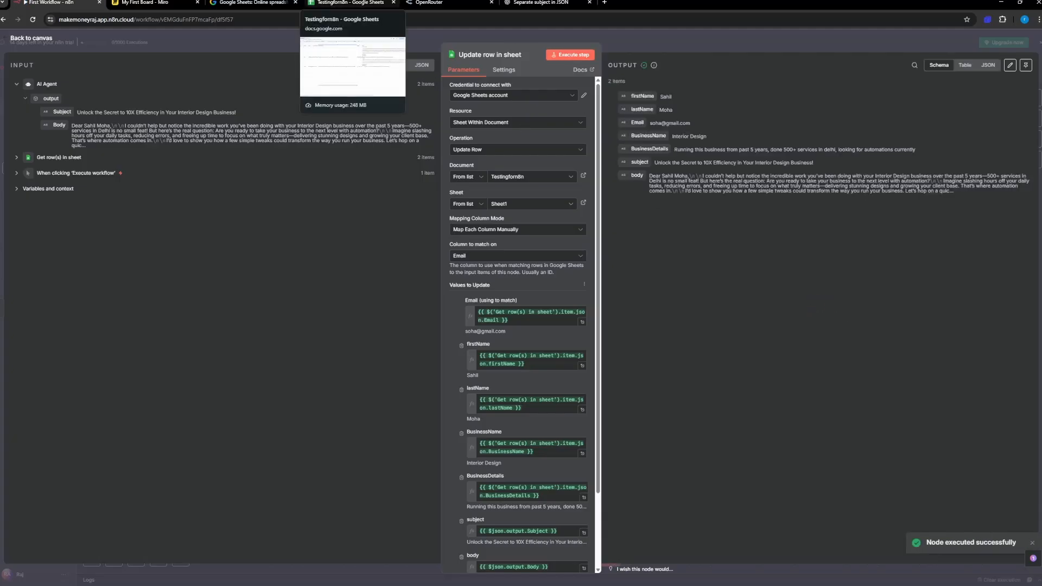
Step: Switch to the Testingforn8n spreadsheet and check the subject and body columns of both lead rows
{"action": "left_click", "coordinate": [350, 3]}
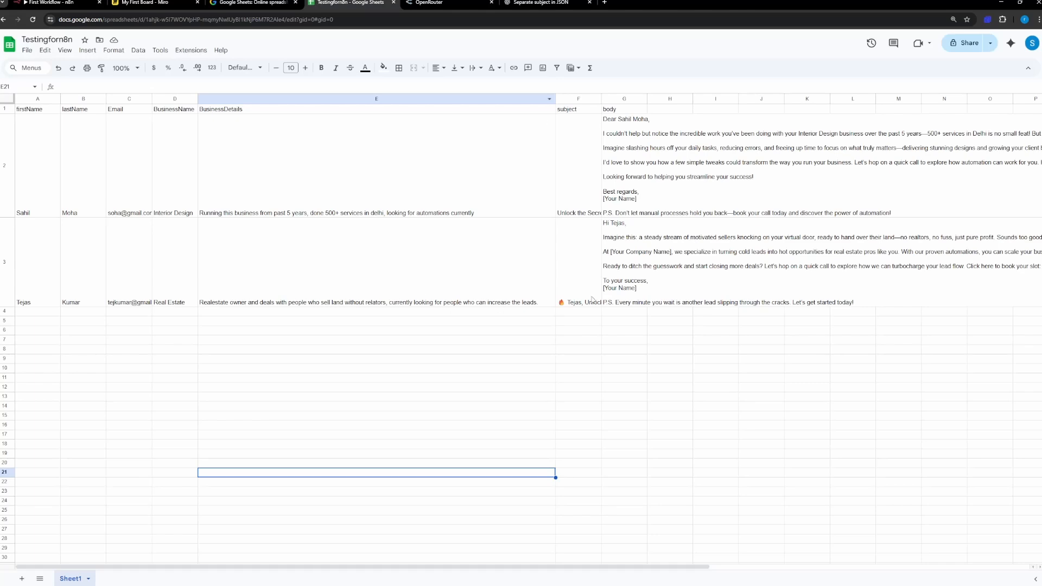
{"action": "scroll", "coordinate": [632, 243], "scroll_direction": "right", "scroll_amount": 6}
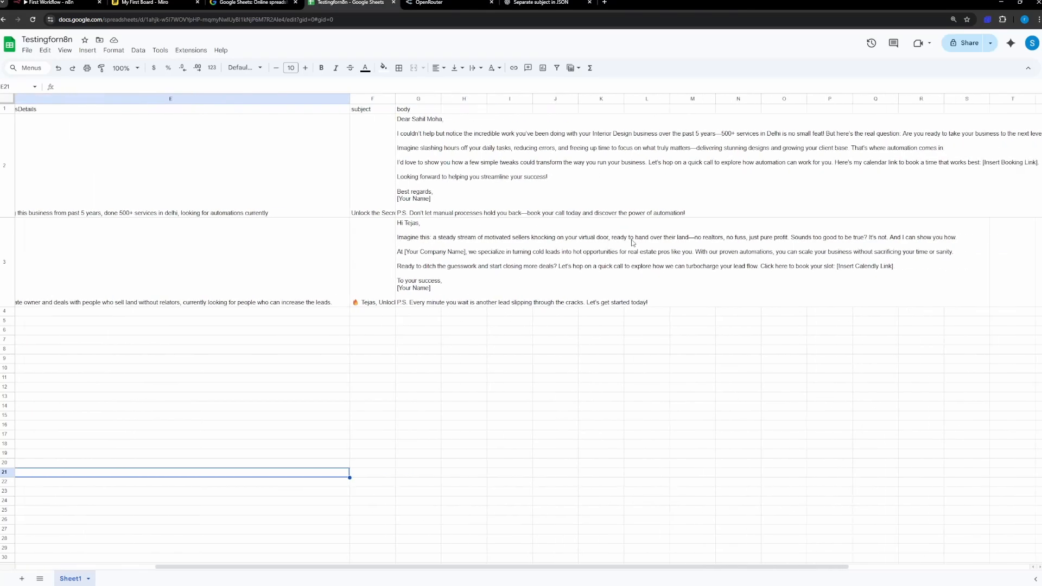
{"action": "scroll", "coordinate": [632, 243], "scroll_direction": "left", "scroll_amount": 6}
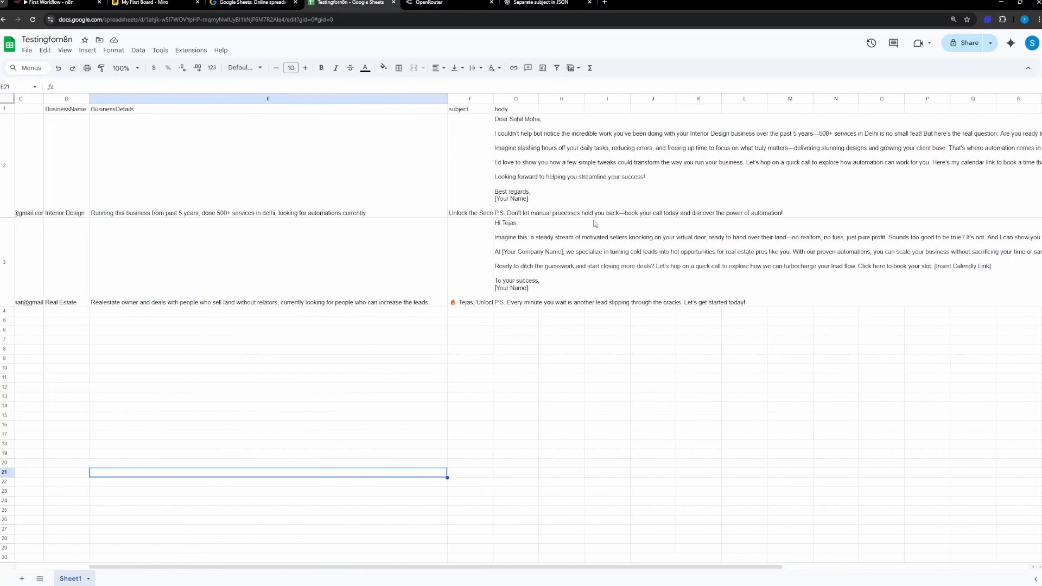
Step: Back in the n8n workflow, add a Gmail Create a draft node after the Update row in sheet node
{"action": "left_click", "coordinate": [53, 2]}
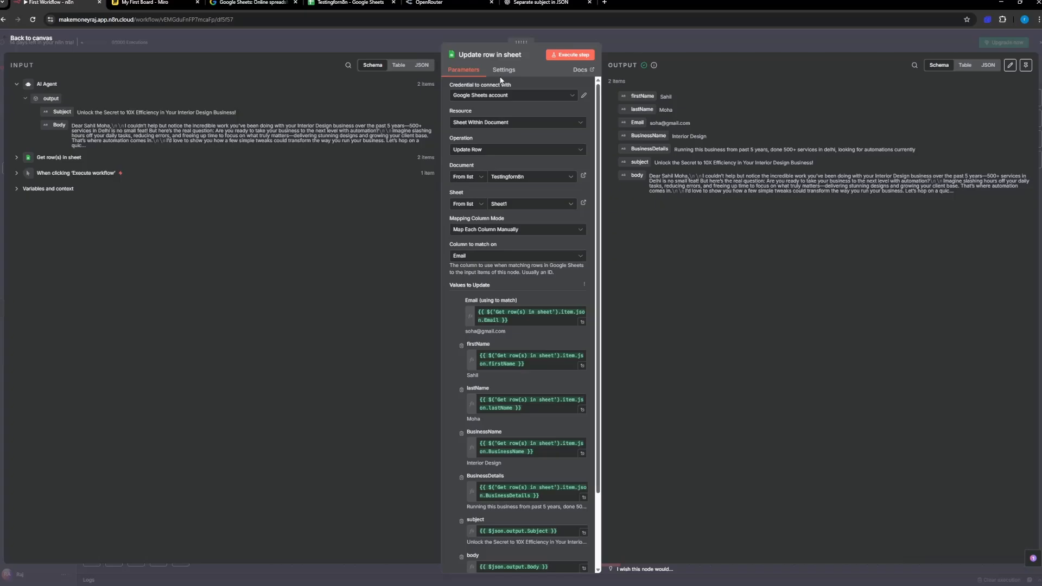
{"action": "left_click", "coordinate": [43, 41]}
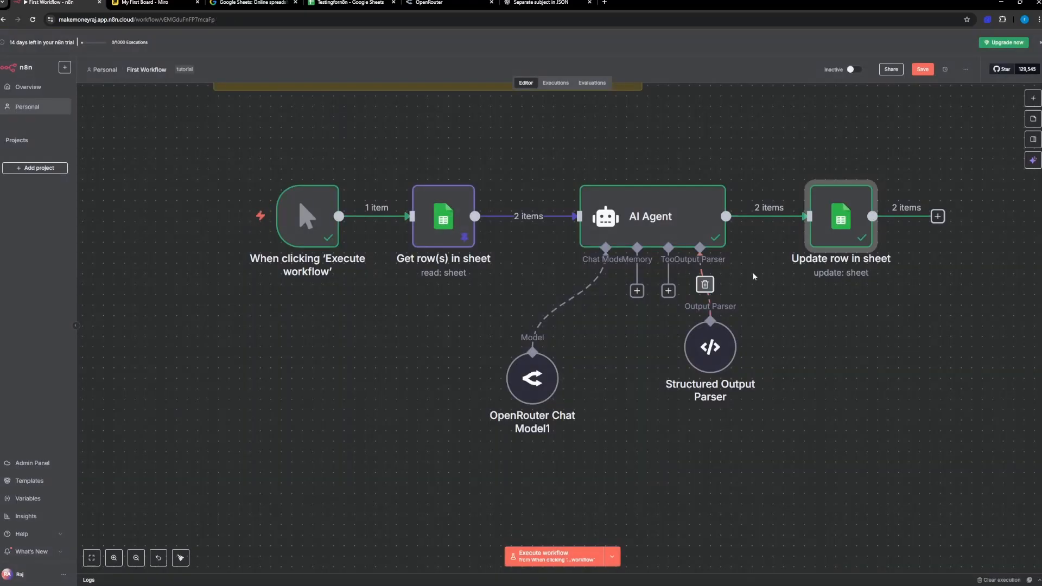
{"action": "scroll", "coordinate": [755, 268], "scroll_direction": "right", "scroll_amount": 5}
{"action": "scroll", "coordinate": [563, 265], "scroll_direction": "right", "scroll_amount": 3}
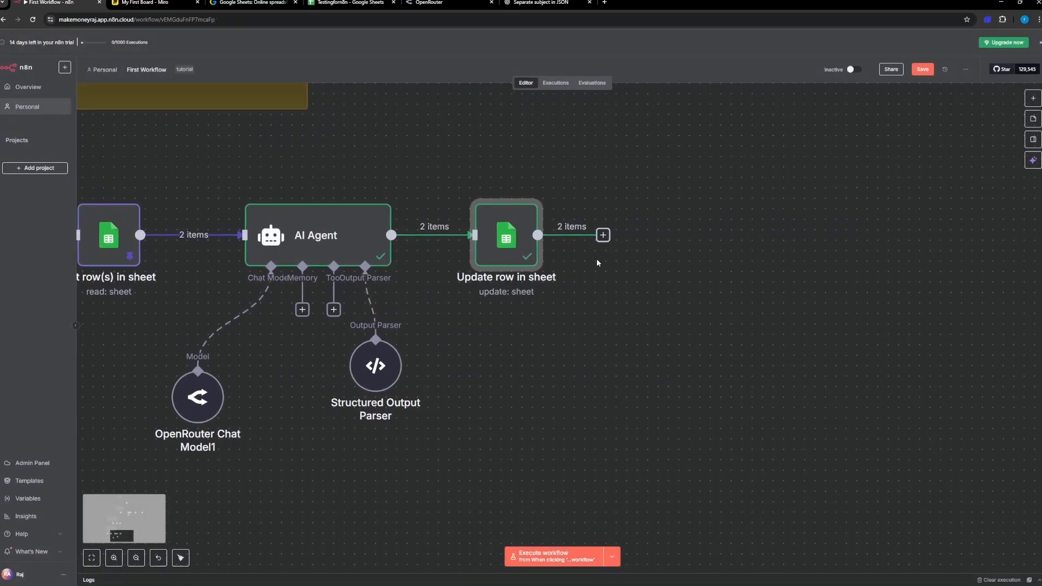
{"action": "left_click", "coordinate": [571, 235]}
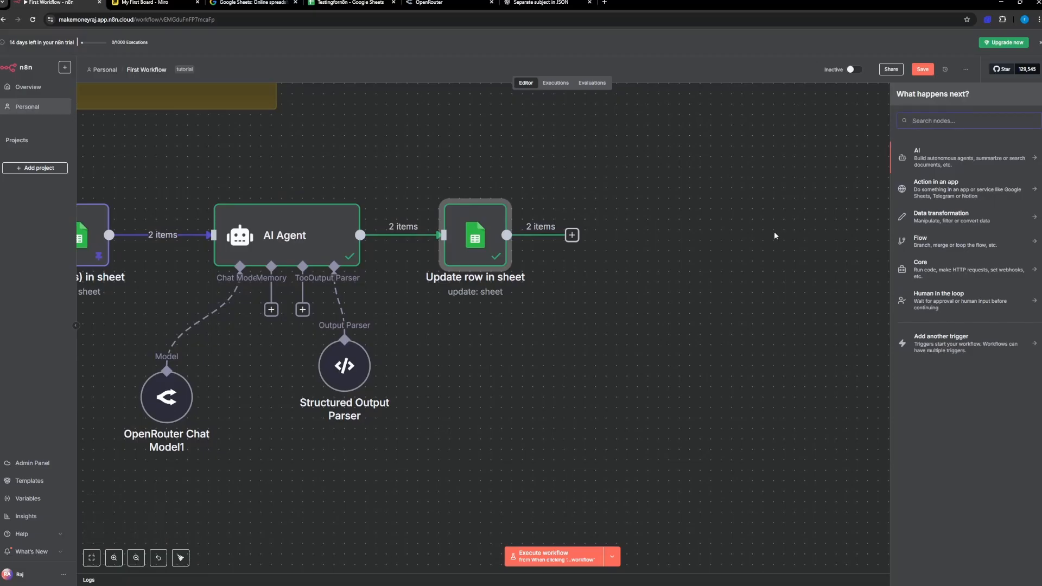
{"action": "type", "text": "gma"}
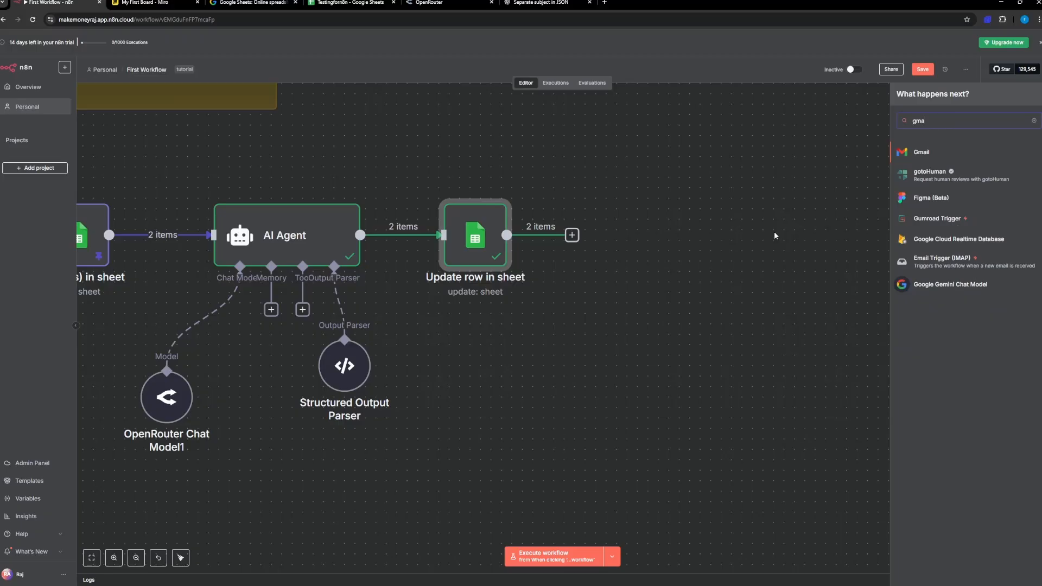
{"action": "left_click", "coordinate": [929, 158]}
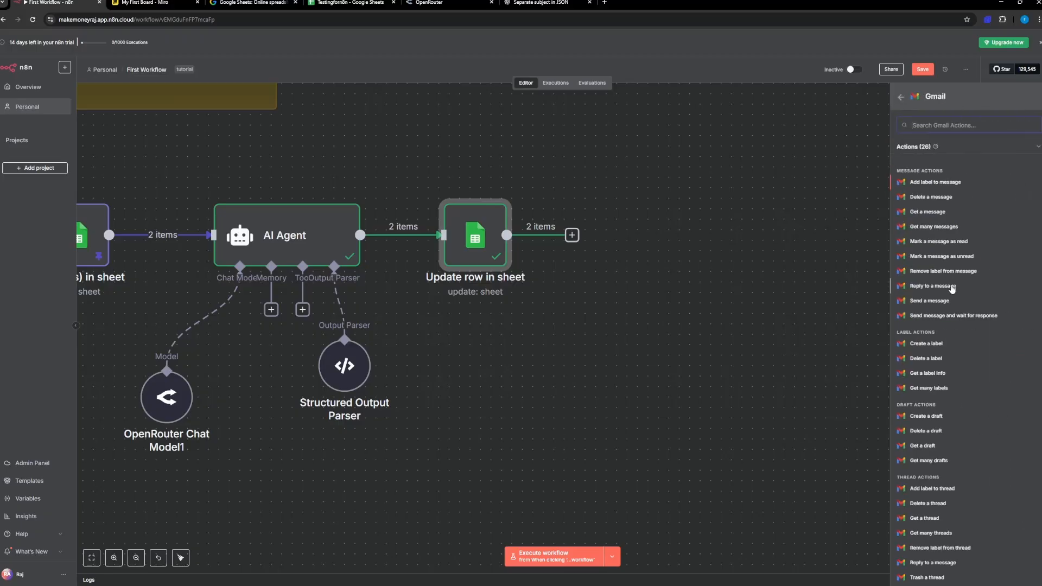
{"action": "scroll", "coordinate": [953, 288], "scroll_direction": "down", "scroll_amount": 1}
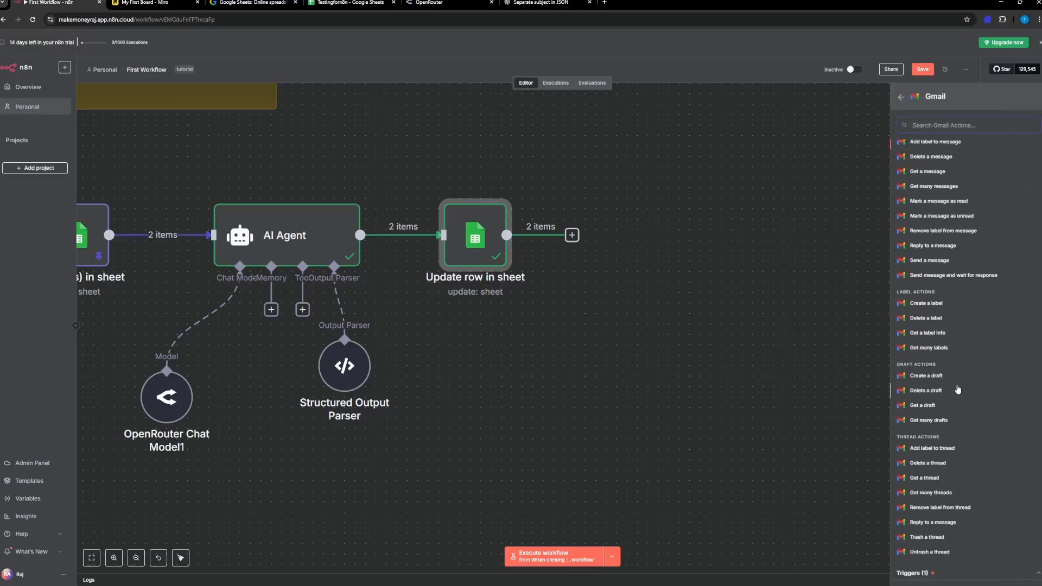
{"action": "left_click", "coordinate": [956, 381]}
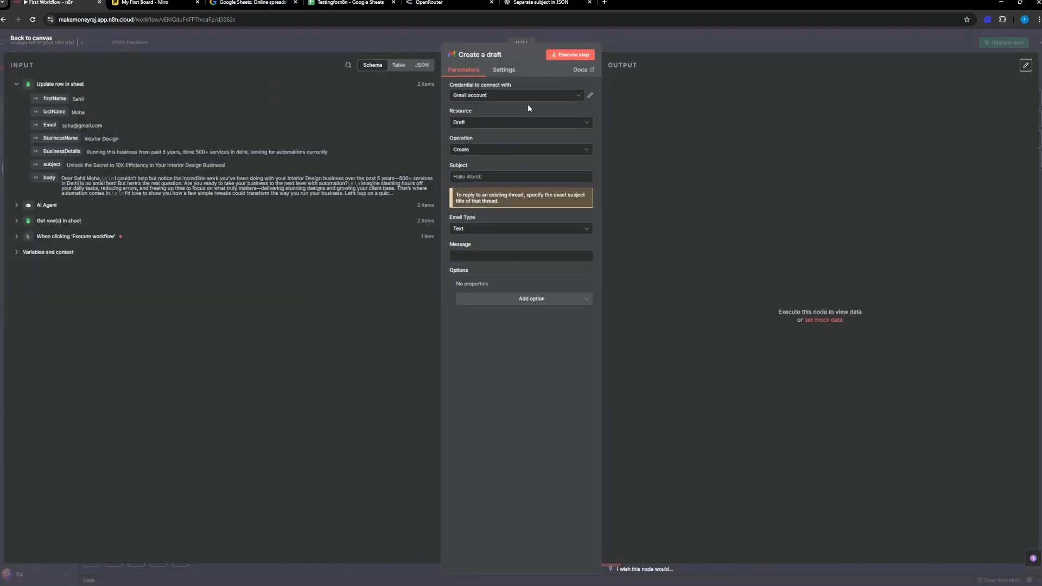
Step: Review the Create a draft node's credential, resource and operation choices, keeping Gmail account, Draft and Create
{"action": "left_click", "coordinate": [499, 96]}
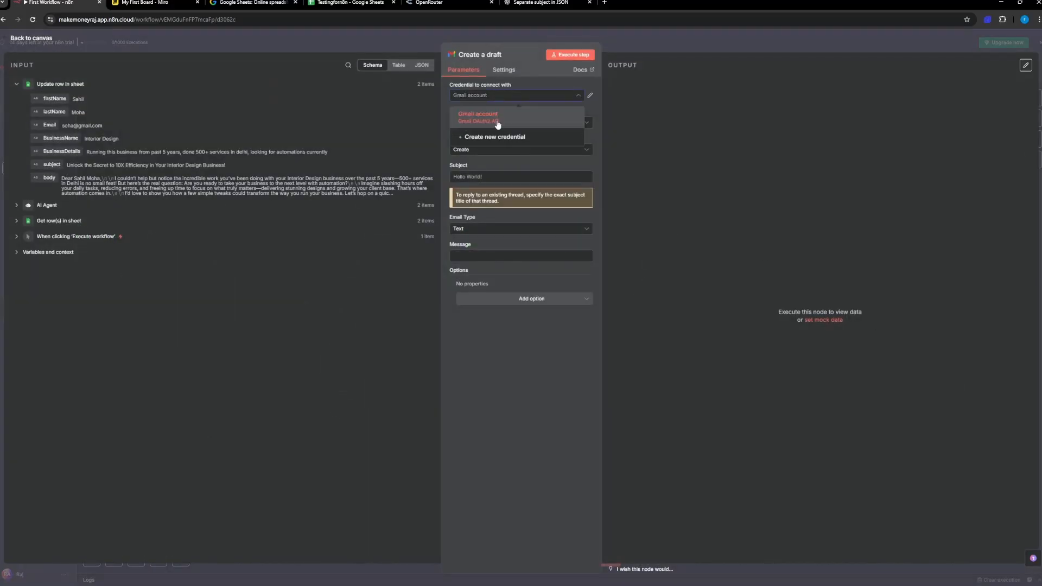
{"action": "left_click", "coordinate": [513, 90]}
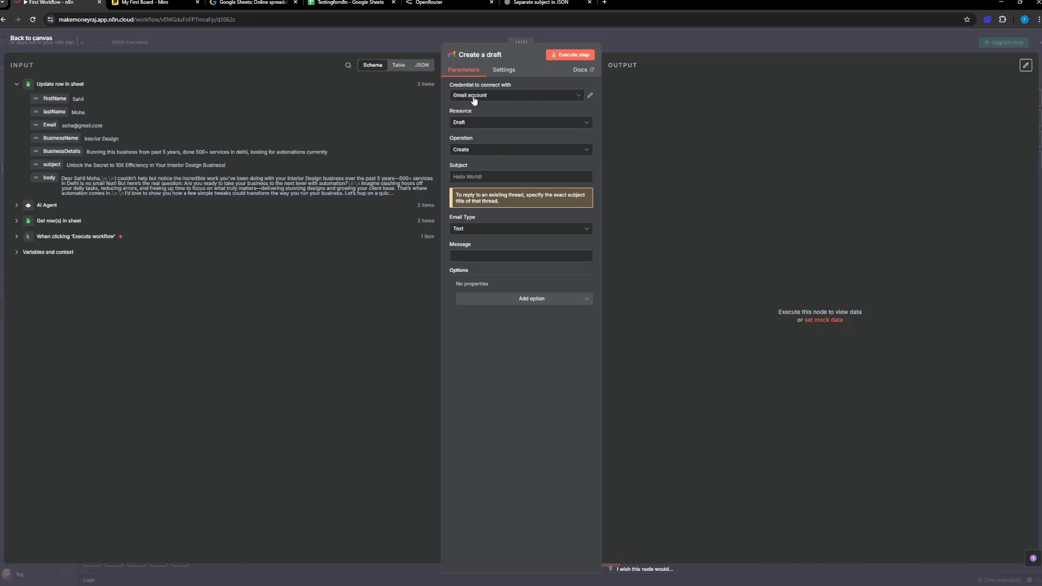
{"action": "left_click", "coordinate": [476, 130]}
{"action": "left_click", "coordinate": [474, 163]}
{"action": "left_click", "coordinate": [470, 151]}
Step: Map the draft's Subject to {{ $json.subject }} and its Message to {{ $json.body }} from the Update row in sheet output
{"action": "left_click", "coordinate": [472, 169]}
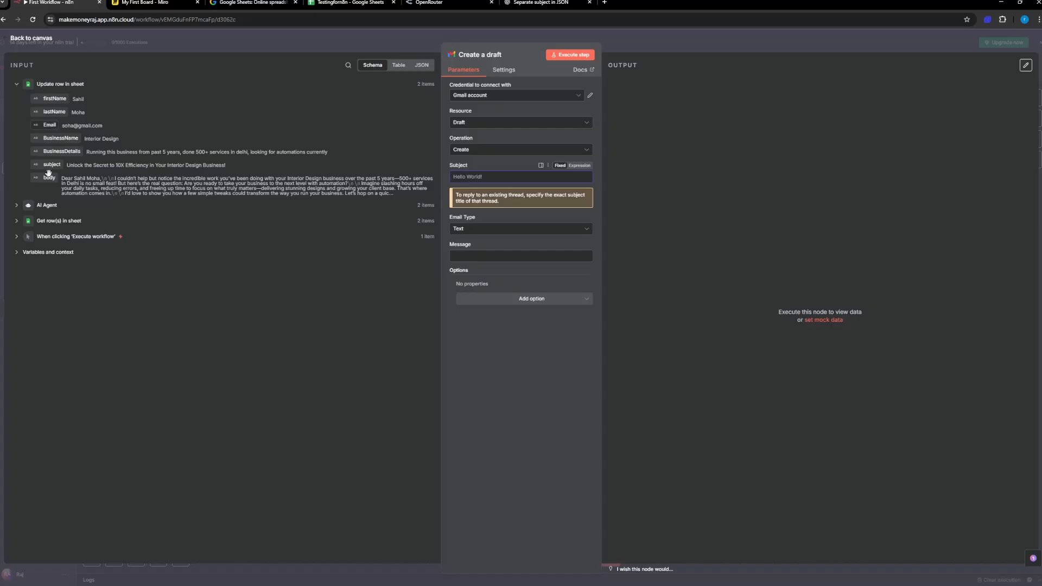
{"action": "left_click", "coordinate": [17, 222]}
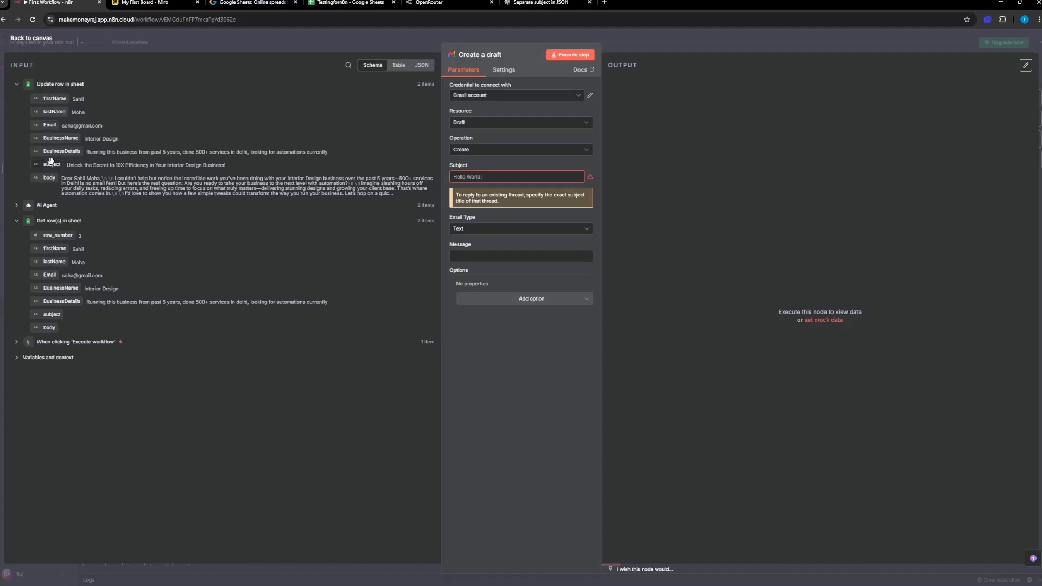
{"action": "left_click_drag", "start_coordinate": [54, 166], "coordinate": [497, 175]}
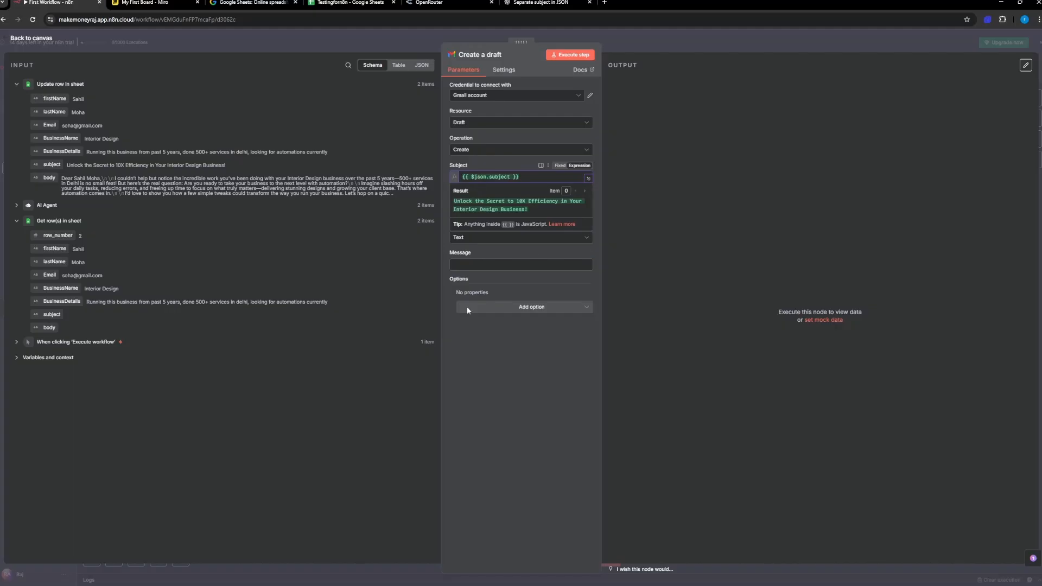
{"action": "left_click", "coordinate": [461, 253]}
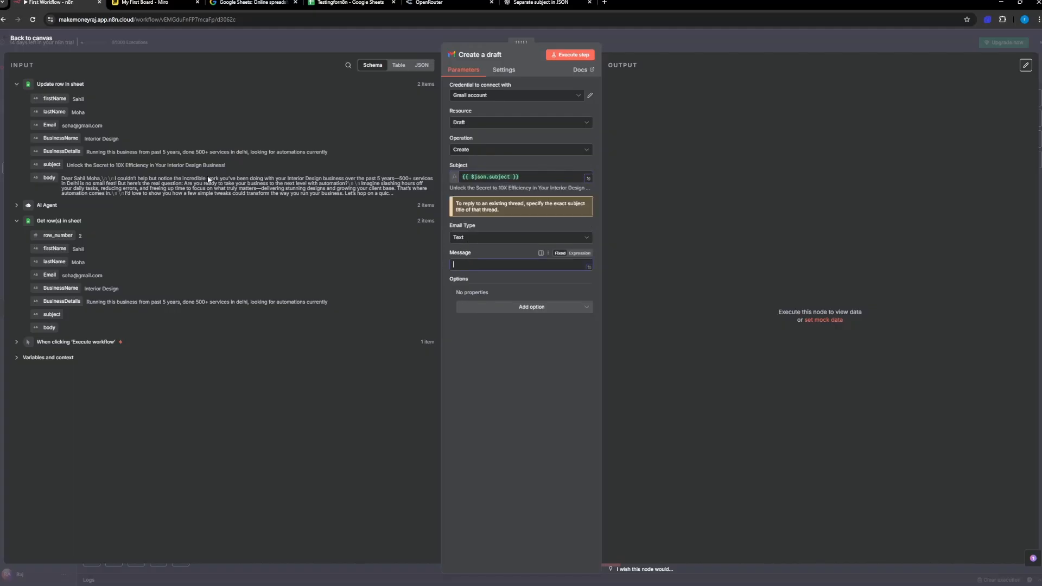
{"action": "left_click_drag", "start_coordinate": [49, 178], "coordinate": [493, 268]}
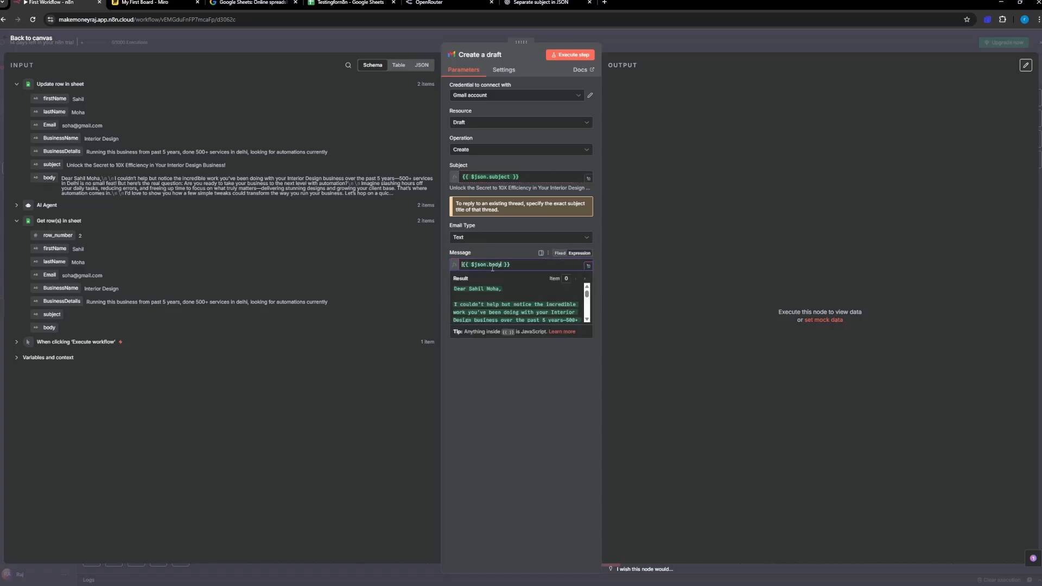
{"action": "left_click", "coordinate": [476, 390]}
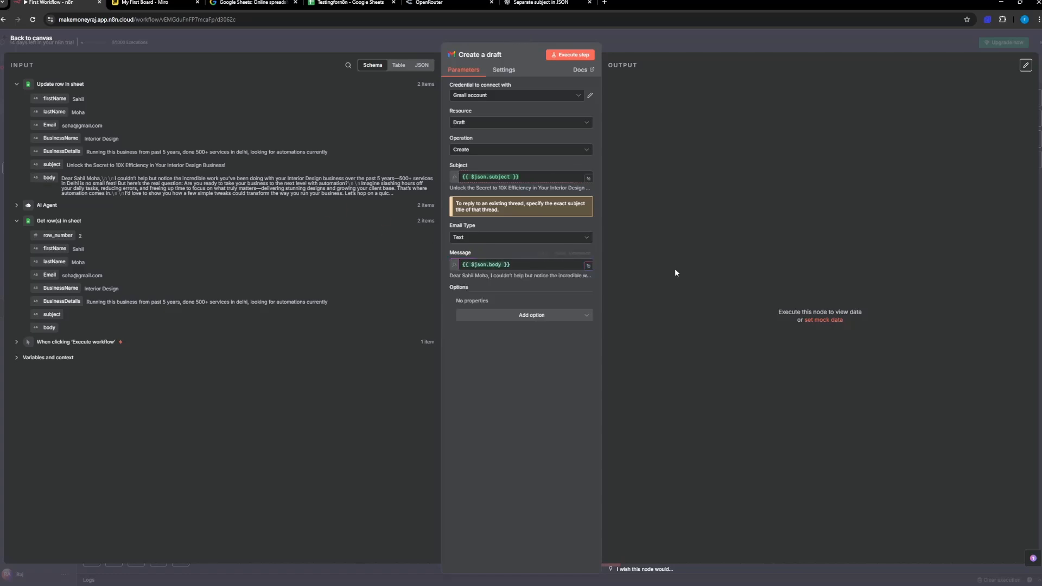
Step: Open the Gmail inbox in a new browser tab and return to the Create a draft node in n8n
{"action": "left_click", "coordinate": [604, 3]}
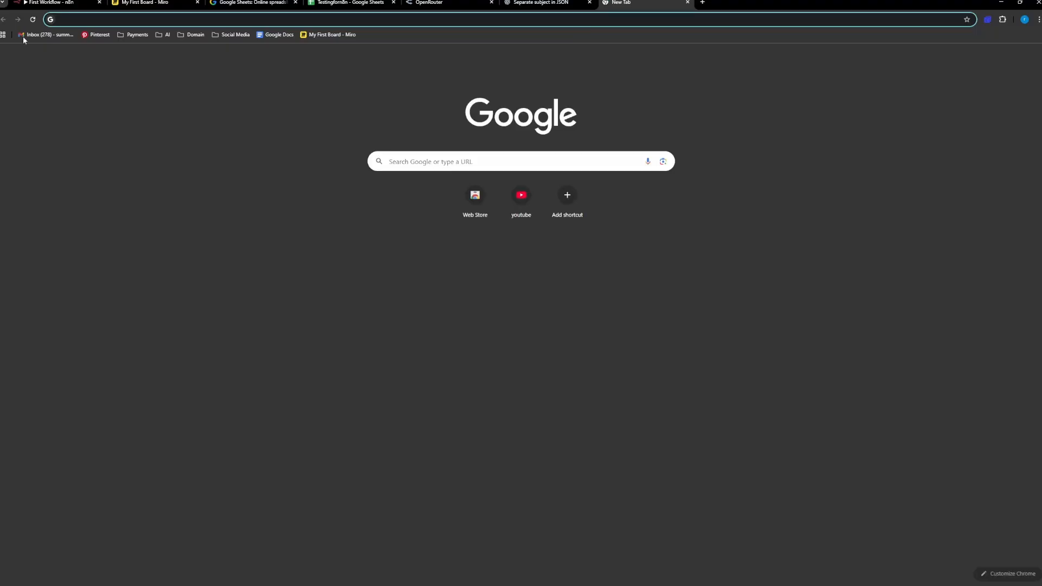
{"action": "left_click", "coordinate": [29, 35]}
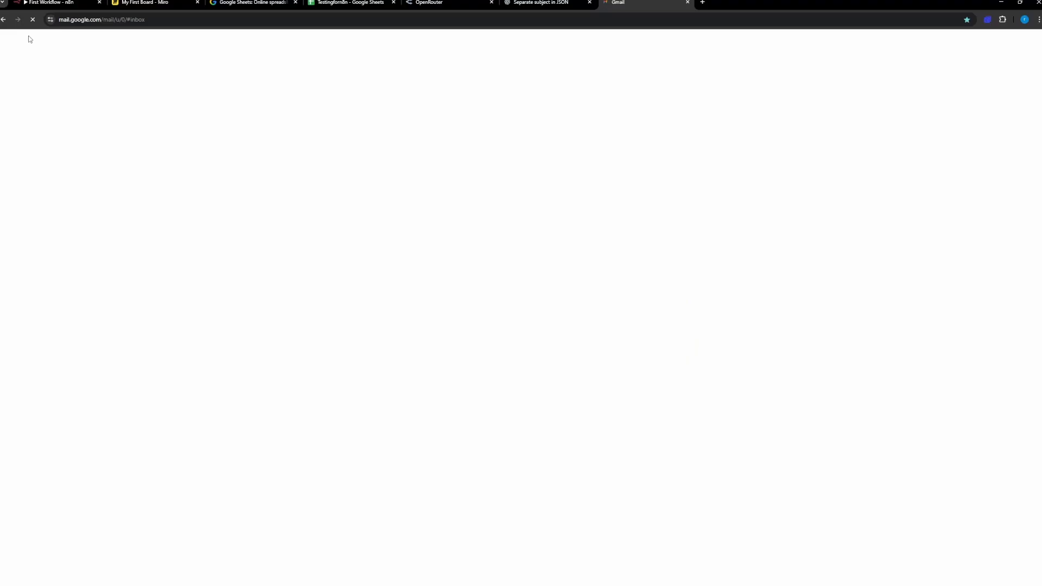
{"action": "left_click", "coordinate": [48, 6]}
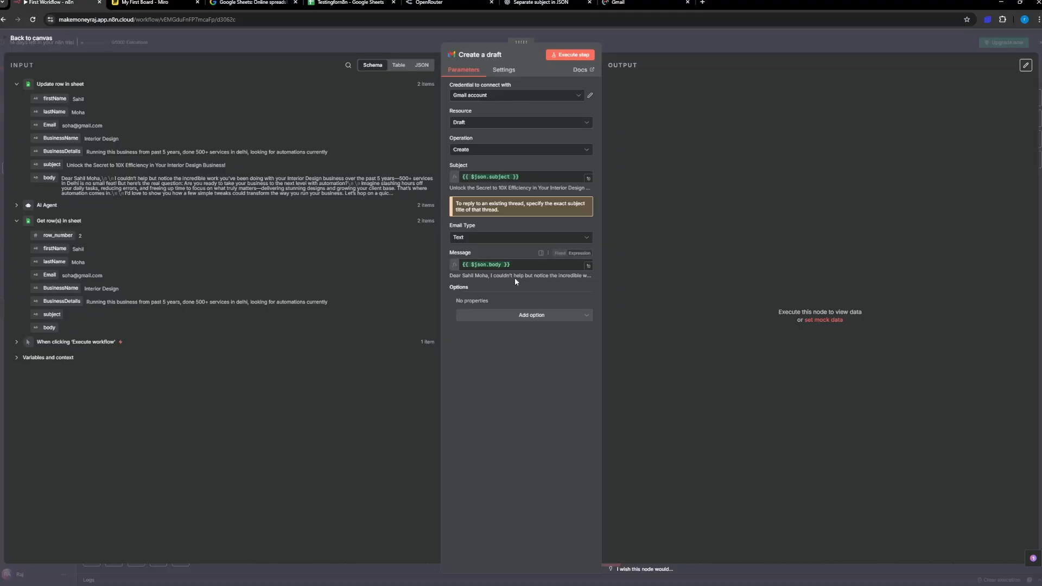
{"action": "left_click", "coordinate": [512, 315]}
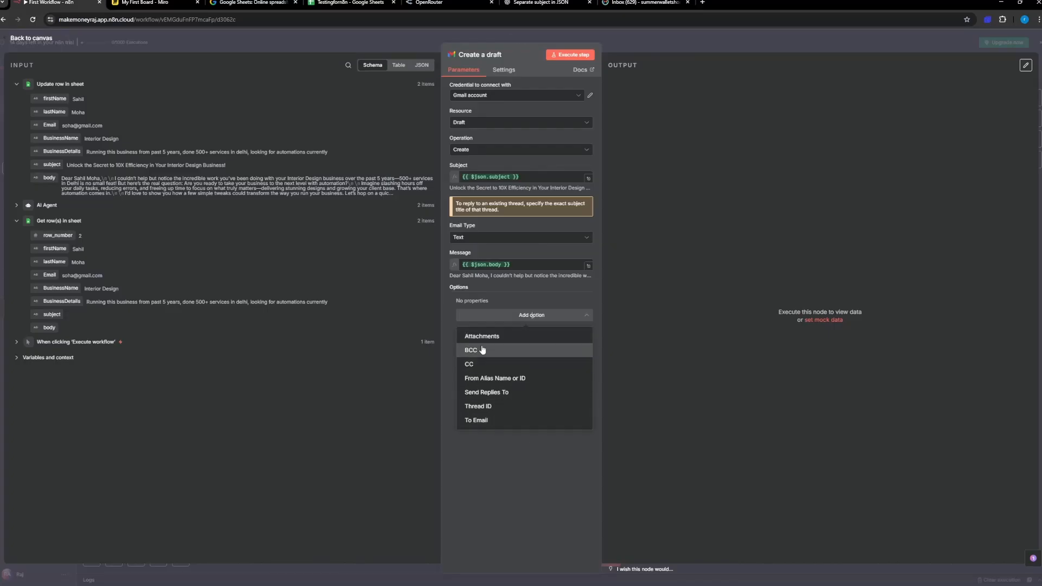
{"action": "left_click", "coordinate": [494, 421]}
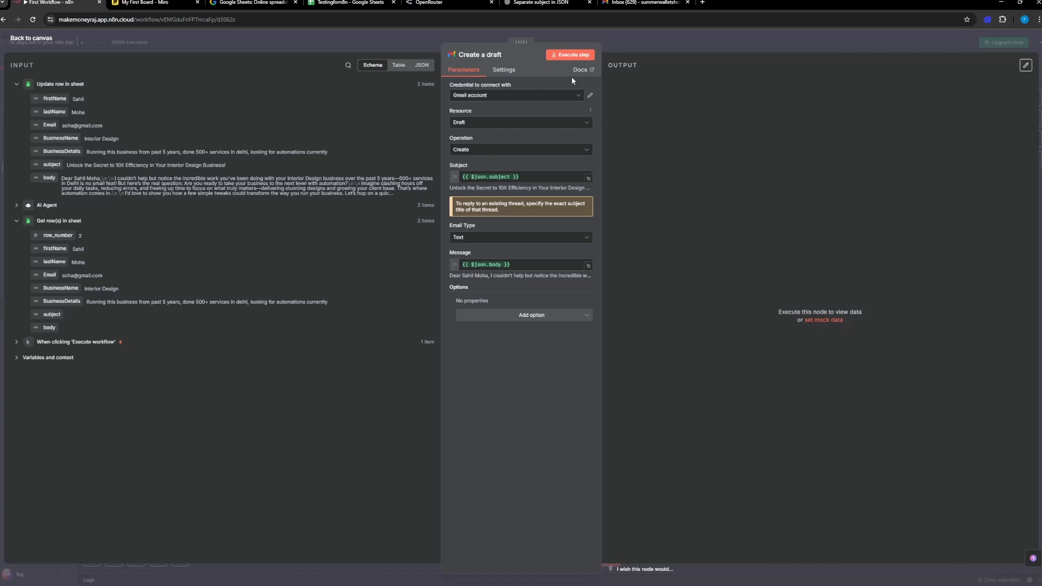
{"action": "left_click", "coordinate": [514, 317]}
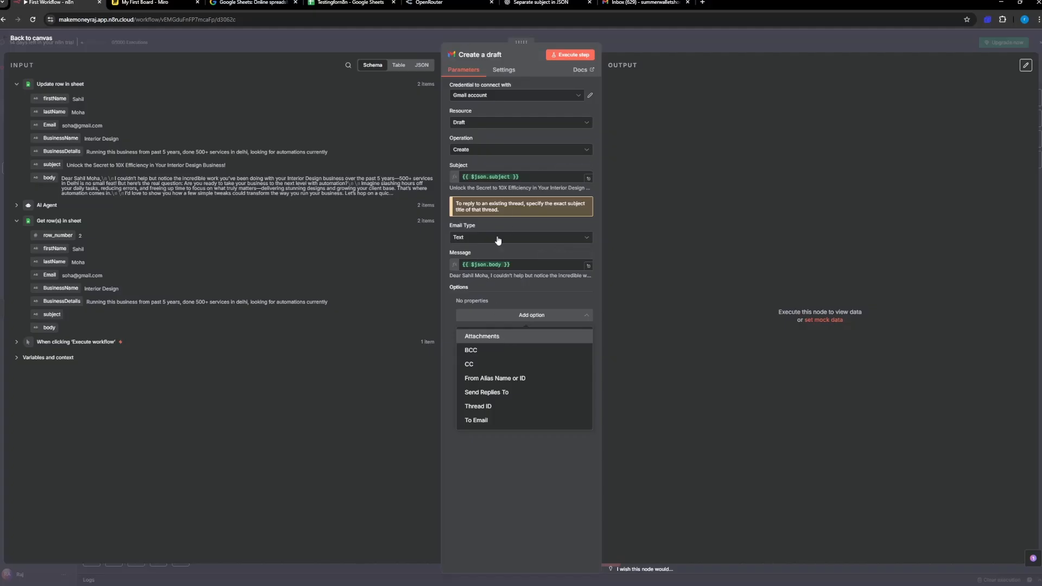
{"action": "left_click", "coordinate": [499, 464]}
Step: Execute the Create a draft node to generate the email drafts in Gmail
{"action": "left_click", "coordinate": [562, 56]}
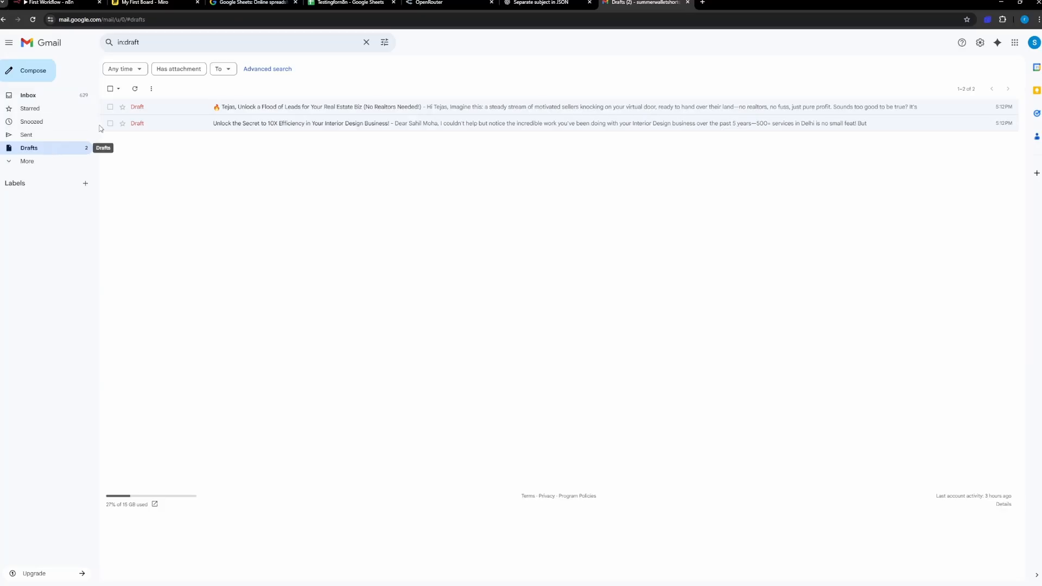
Step: Open the interior design email draft in Gmail to check its recipient and content, and return to the Create a draft node in n8n
{"action": "left_click", "coordinate": [180, 129]}
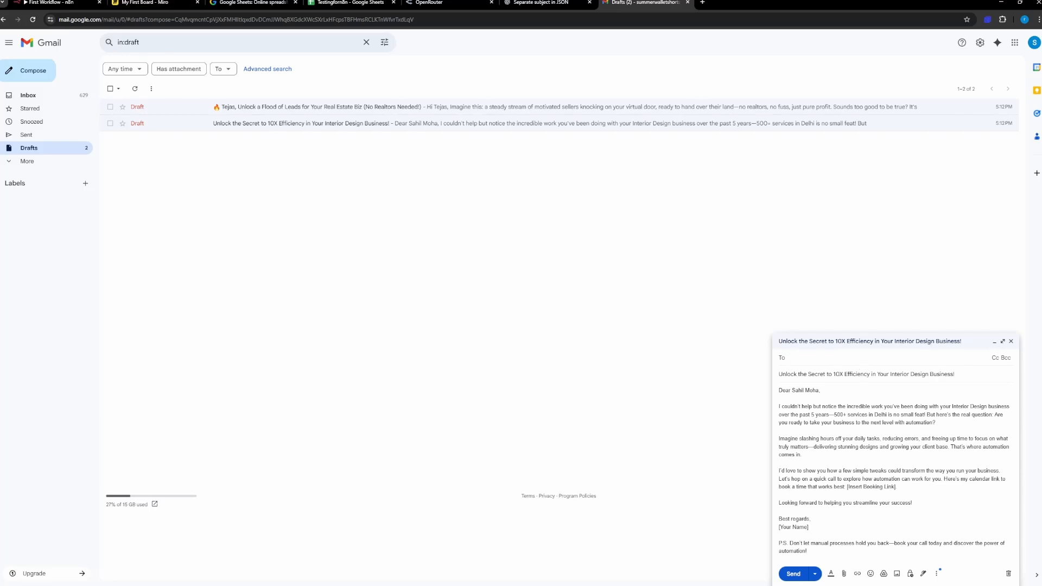
{"action": "left_click", "coordinate": [72, 4]}
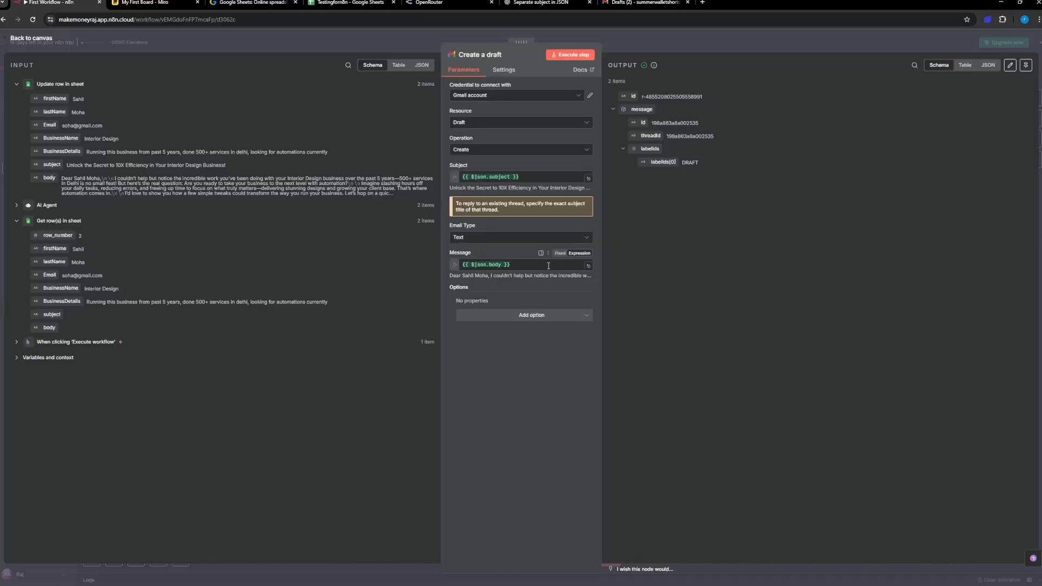
Step: Add a To Email option to the draft, map it to {{ $json.Email }} from Update row in sheet, and execute the node
{"action": "left_click", "coordinate": [524, 315]}
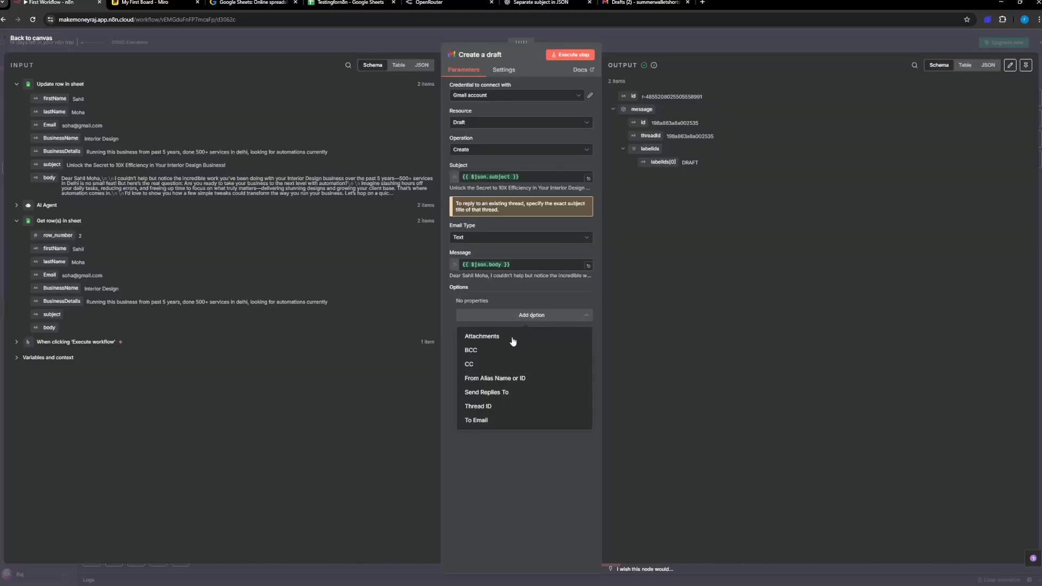
{"action": "left_click", "coordinate": [521, 419]}
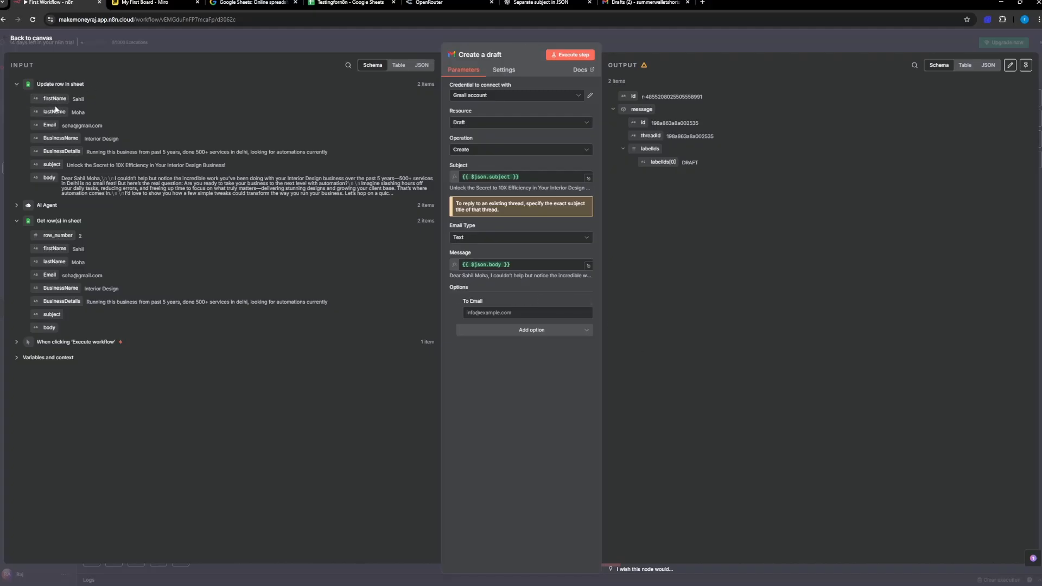
{"action": "left_click_drag", "start_coordinate": [50, 125], "coordinate": [537, 313]}
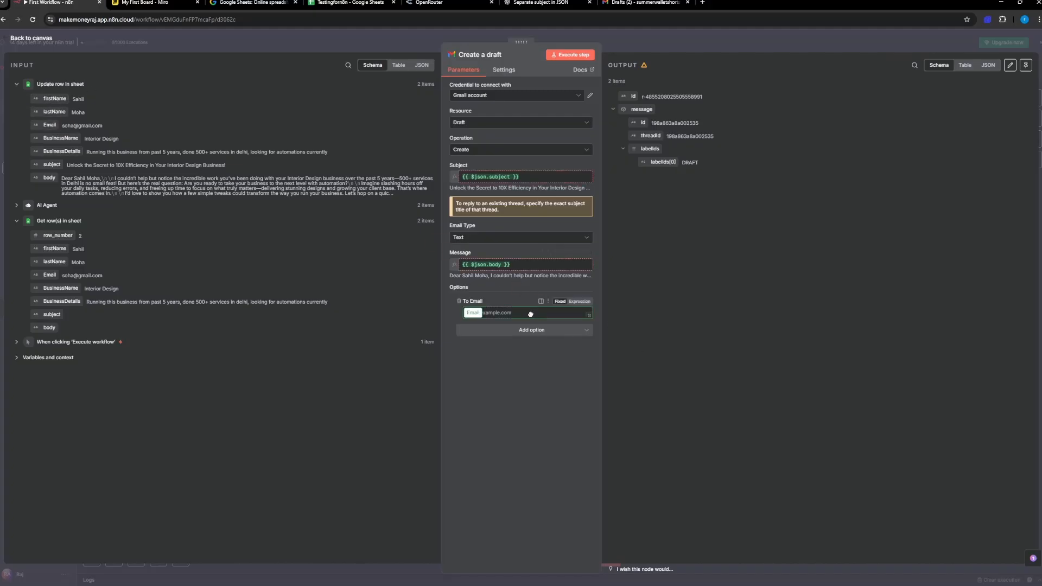
{"action": "left_click", "coordinate": [520, 494]}
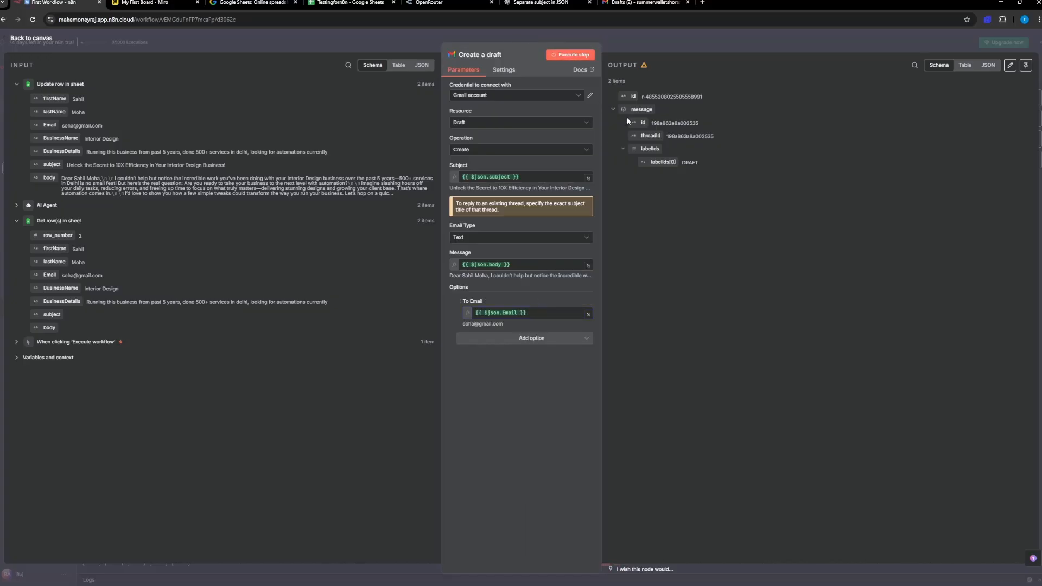
Step: Refresh the Gmail drafts, open the newest interior design draft to check its recipient, and close the older draft without one
{"action": "left_click", "coordinate": [632, 4]}
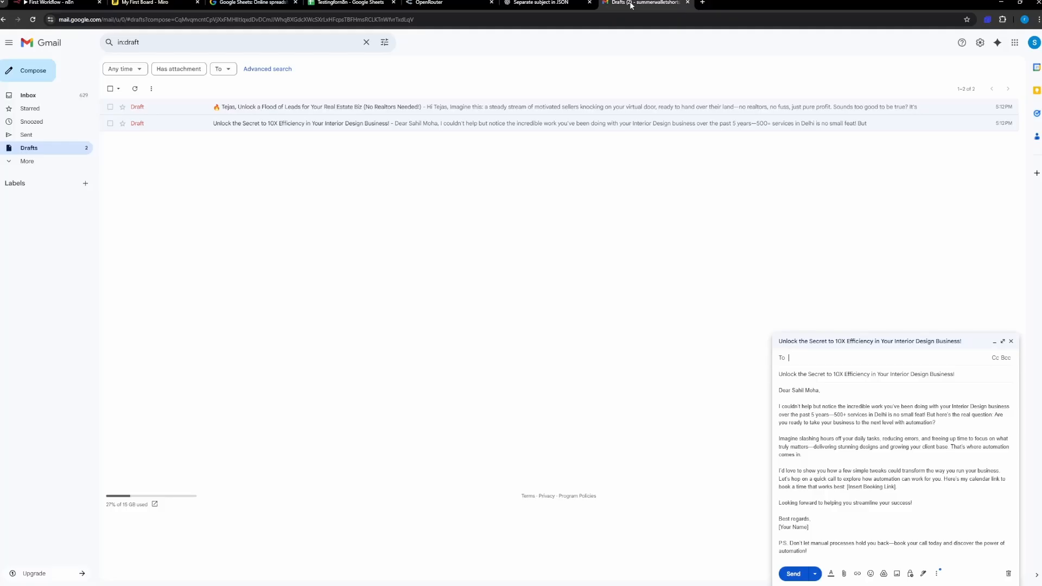
{"action": "left_click", "coordinate": [135, 88]}
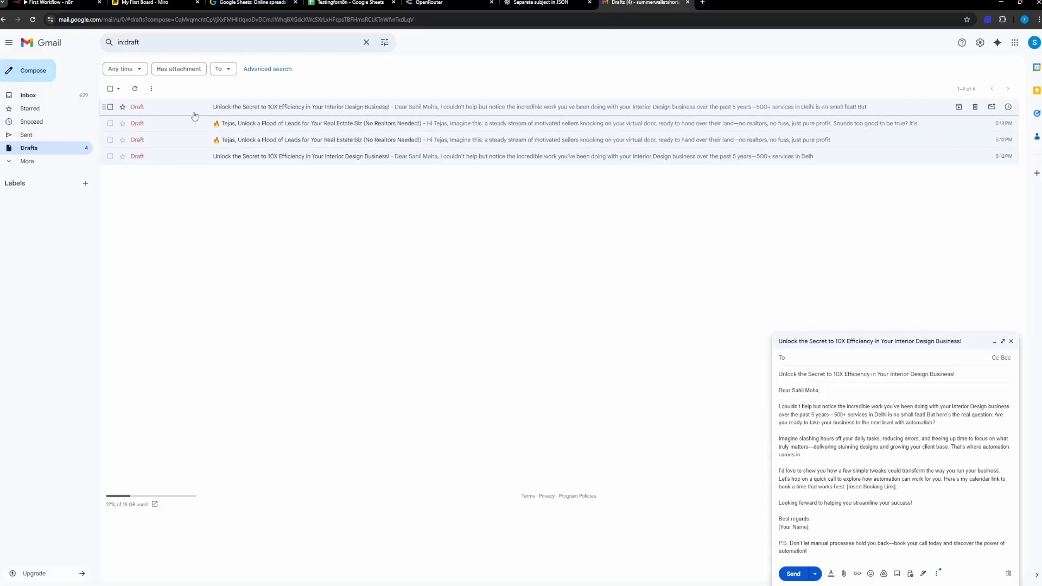
{"action": "left_click", "coordinate": [195, 108]}
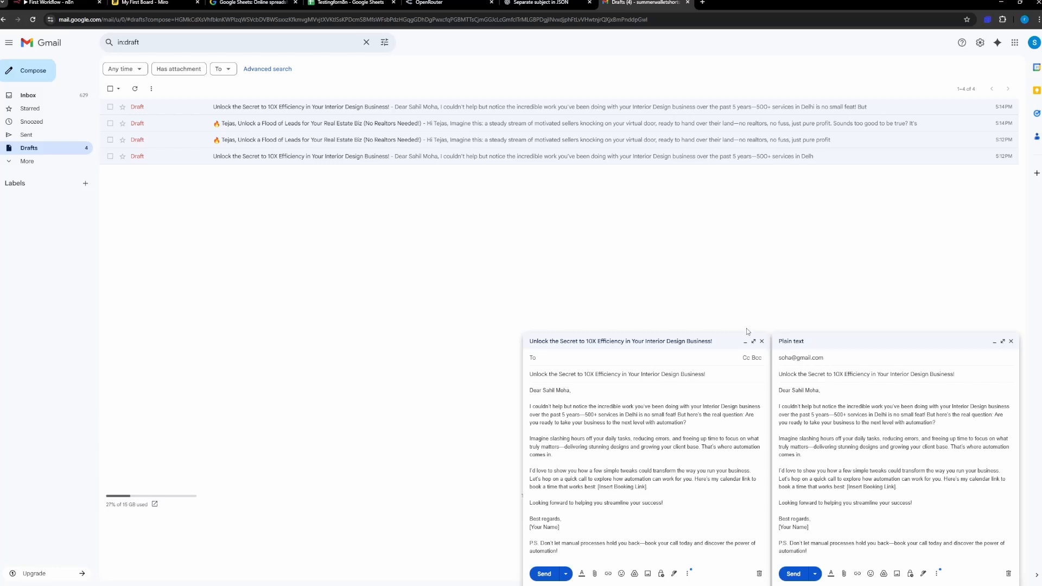
{"action": "left_click", "coordinate": [762, 341]}
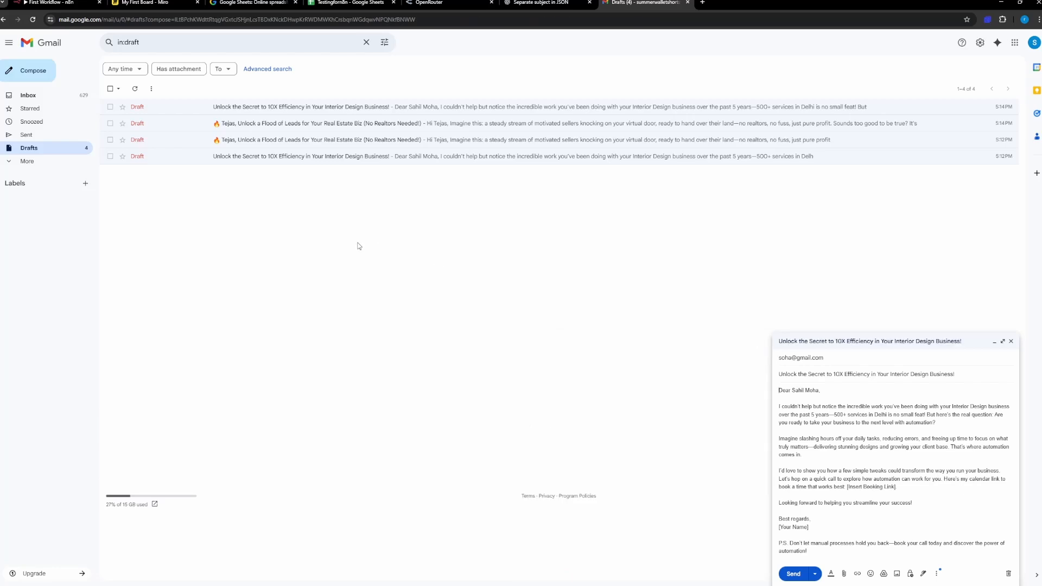
Step: Return to the n8n canvas, look over the lead email workflow from trigger to Create a draft, and open the AI Agent node
{"action": "left_click", "coordinate": [57, 3]}
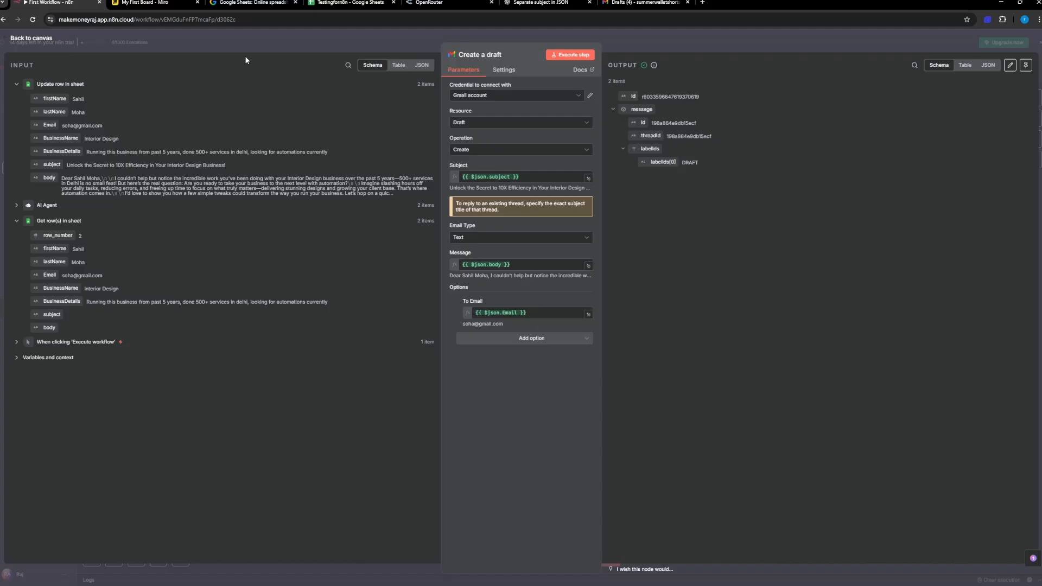
{"action": "left_click", "coordinate": [38, 39]}
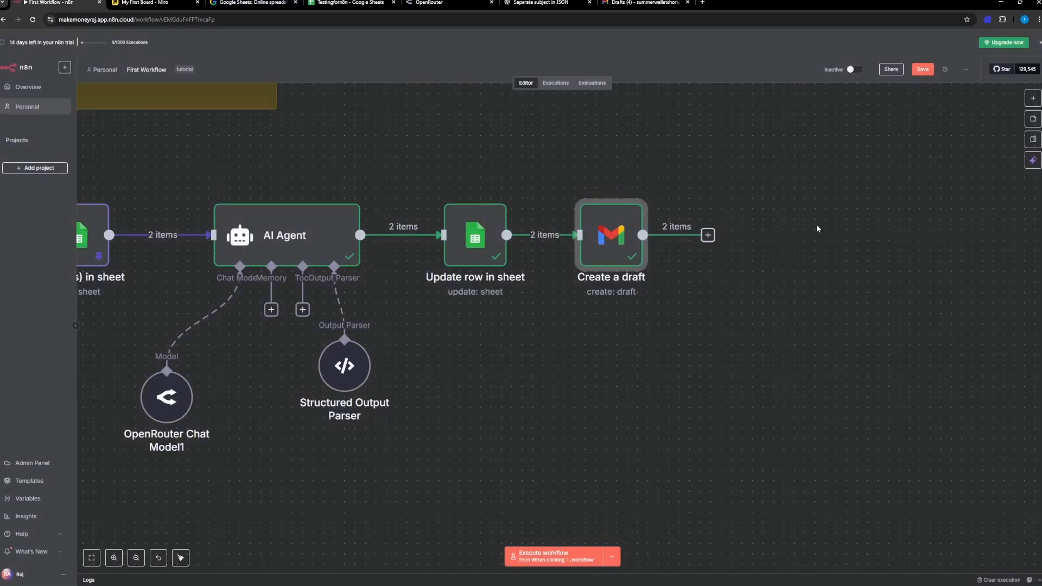
{"action": "scroll", "coordinate": [504, 278], "scroll_direction": "left", "scroll_amount": 10}
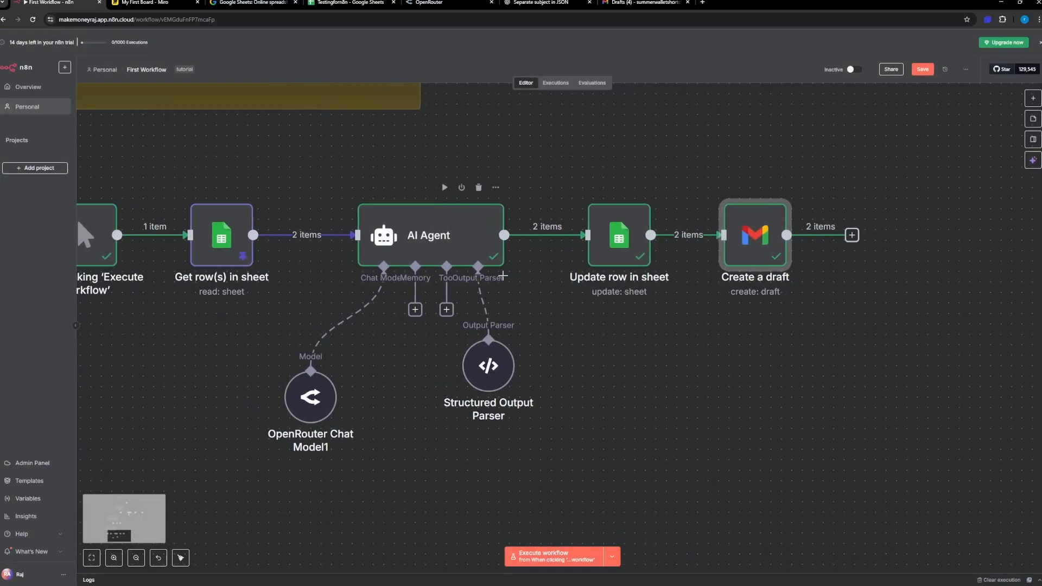
{"action": "scroll", "coordinate": [504, 275], "scroll_direction": "down", "scroll_amount": 1}
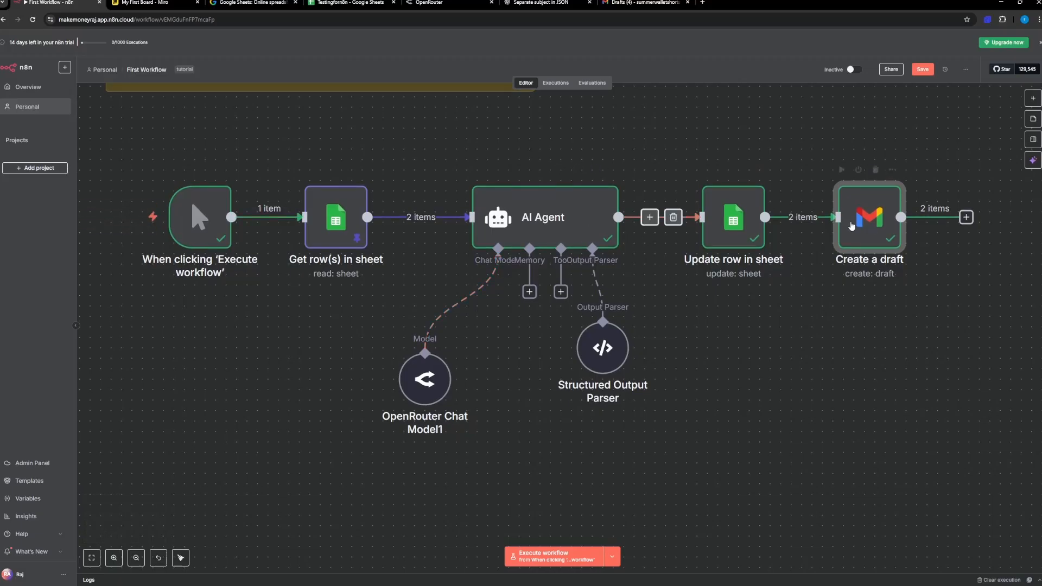
{"action": "left_click", "coordinate": [579, 231]}
{"action": "double_click", "coordinate": [579, 230]}
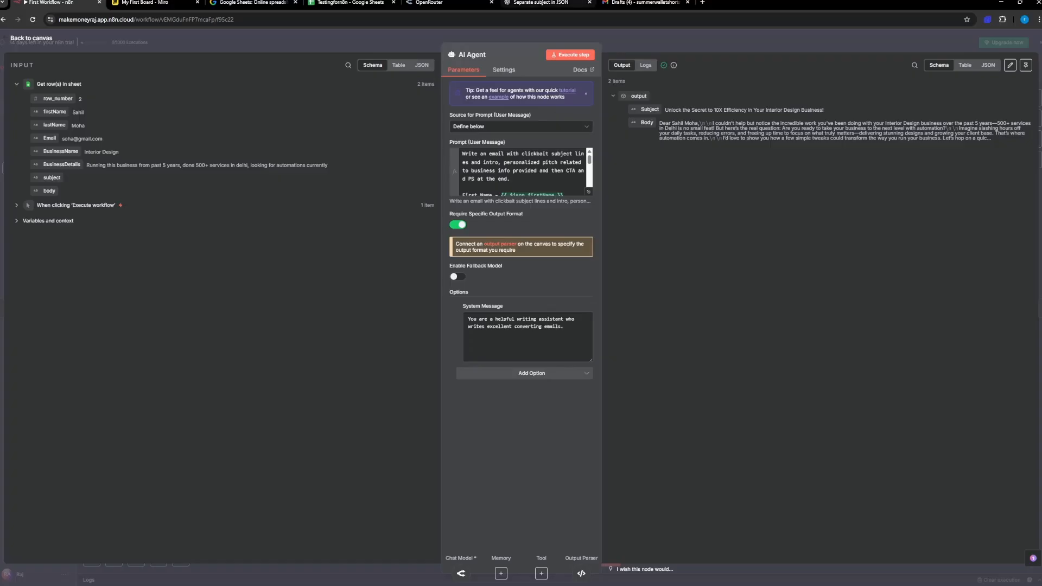
Step: Review the ChatGPT conversation about output parsers and the Structured Output Parser's Subject and Body schema, and return to n8n
{"action": "left_click", "coordinate": [540, 3]}
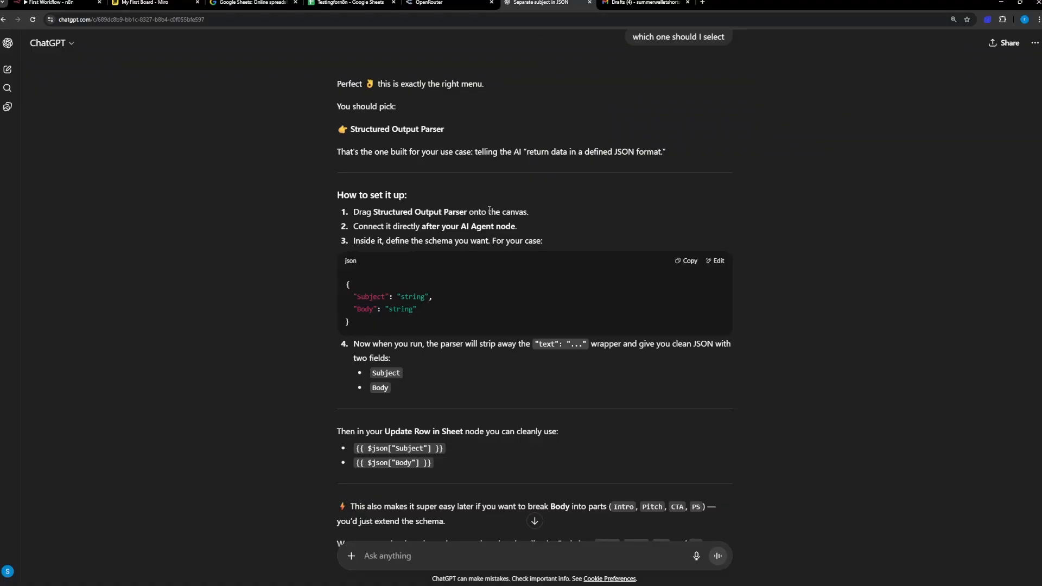
{"action": "scroll", "coordinate": [507, 253], "scroll_direction": "up", "scroll_amount": 15}
{"action": "scroll", "coordinate": [507, 252], "scroll_direction": "down", "scroll_amount": 12}
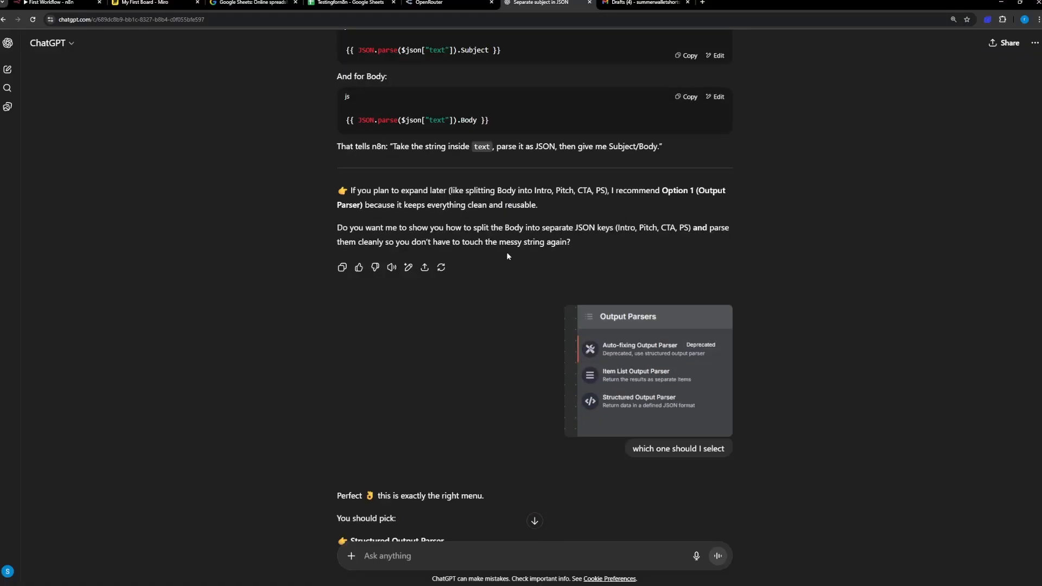
{"action": "scroll", "coordinate": [508, 255], "scroll_direction": "down", "scroll_amount": 2}
{"action": "scroll", "coordinate": [507, 255], "scroll_direction": "up", "scroll_amount": 10}
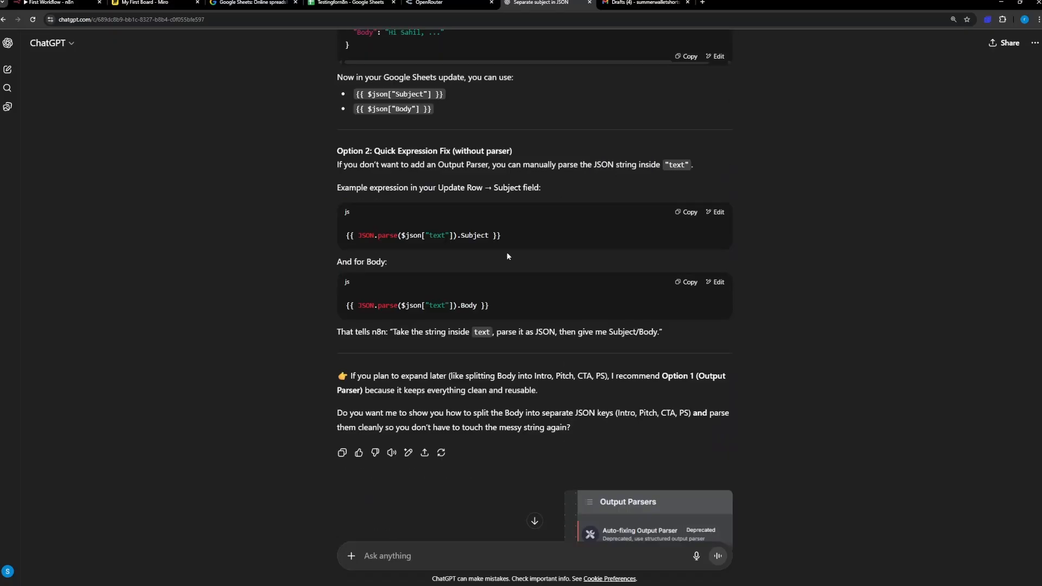
{"action": "scroll", "coordinate": [507, 255], "scroll_direction": "down", "scroll_amount": 15}
{"action": "scroll", "coordinate": [506, 251], "scroll_direction": "up", "scroll_amount": 5}
{"action": "scroll", "coordinate": [507, 252], "scroll_direction": "down", "scroll_amount": 12}
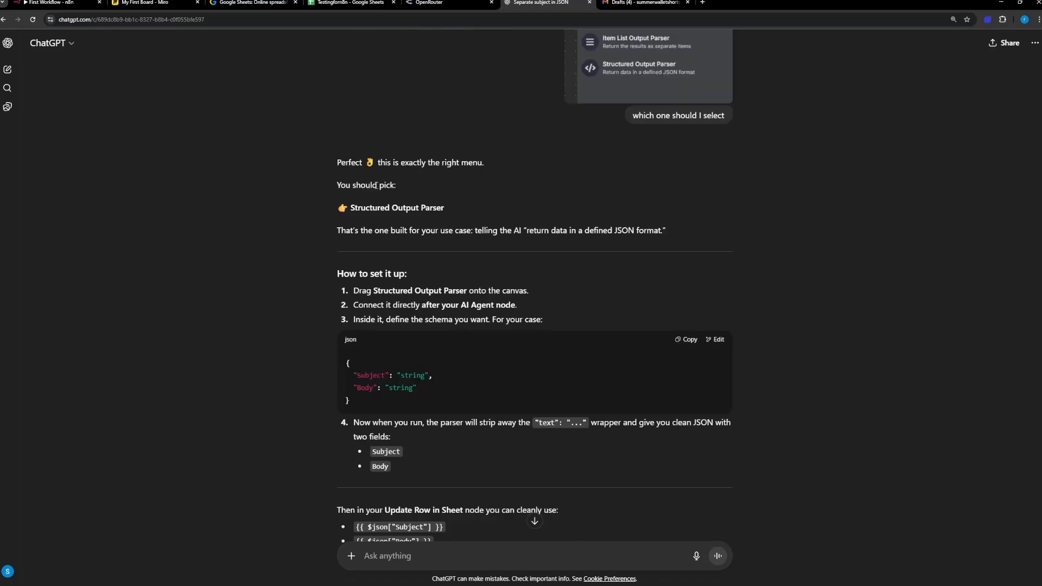
{"action": "scroll", "coordinate": [461, 422], "scroll_direction": "down", "scroll_amount": 2}
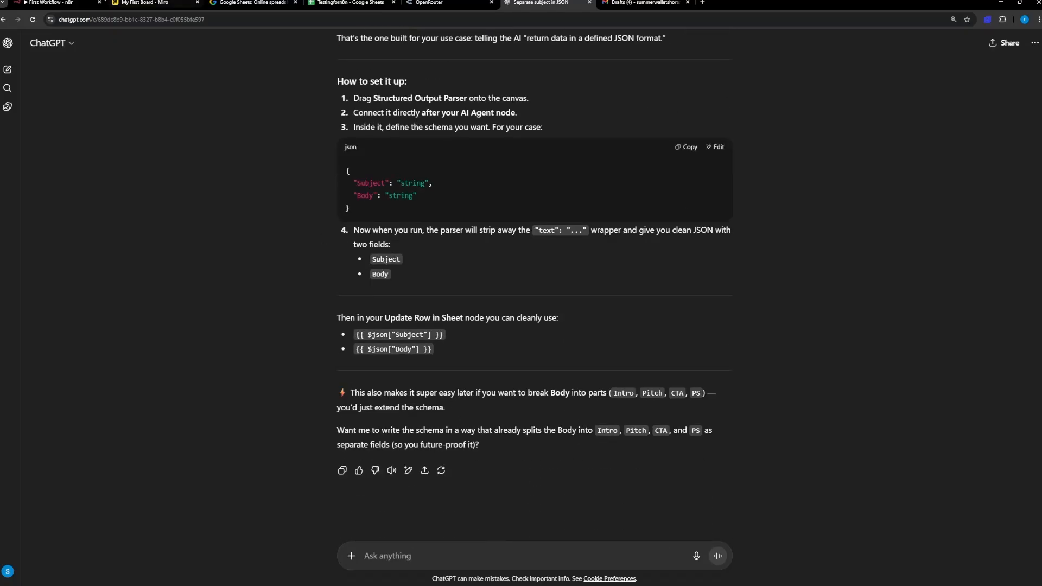
{"action": "left_click", "coordinate": [52, 3]}
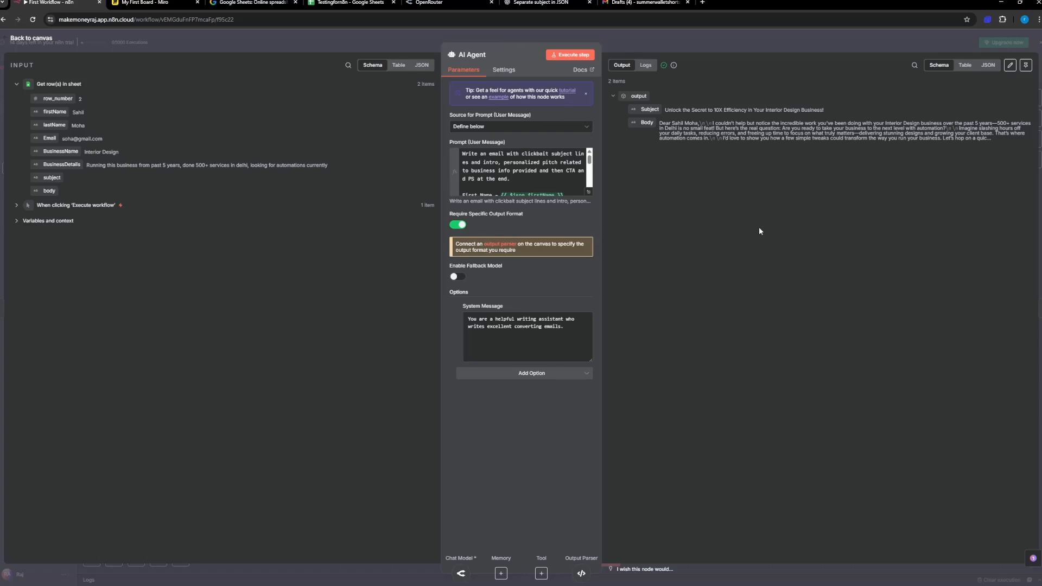
Step: Close the AI Agent node and review the lead email workflow's nodes and its sticky note on the canvas
{"action": "left_click", "coordinate": [34, 40]}
{"action": "scroll", "coordinate": [596, 338], "scroll_direction": "down", "scroll_amount": 3}
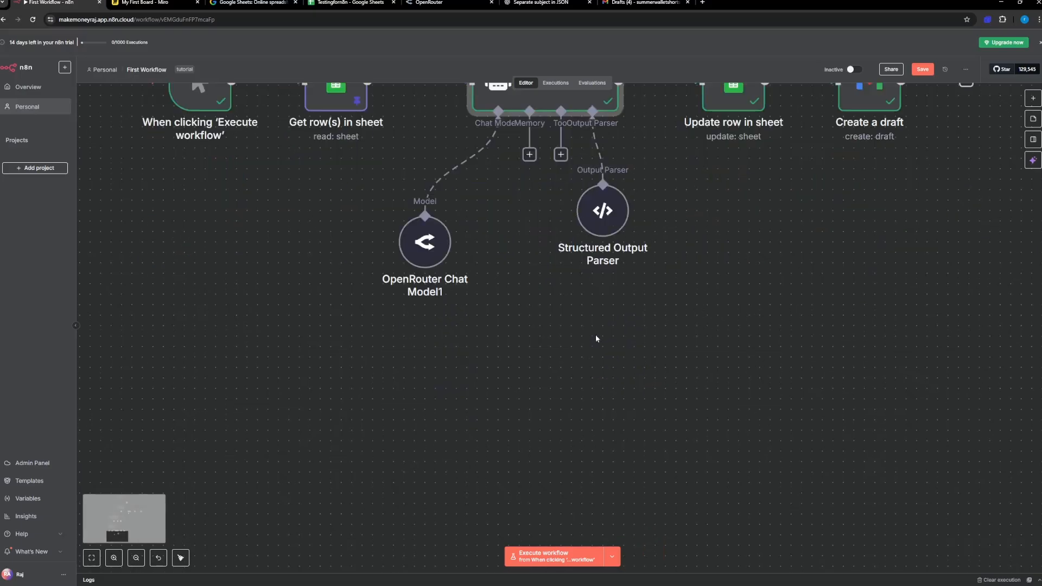
{"action": "scroll", "coordinate": [596, 338], "scroll_direction": "up", "scroll_amount": 5}
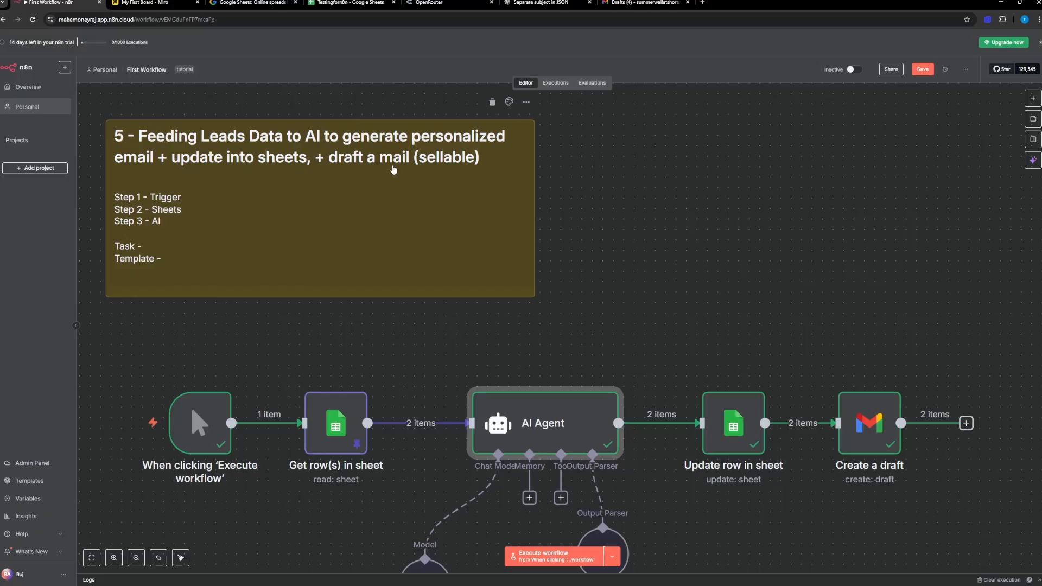
{"action": "scroll", "coordinate": [395, 340], "scroll_direction": "down", "scroll_amount": 5}
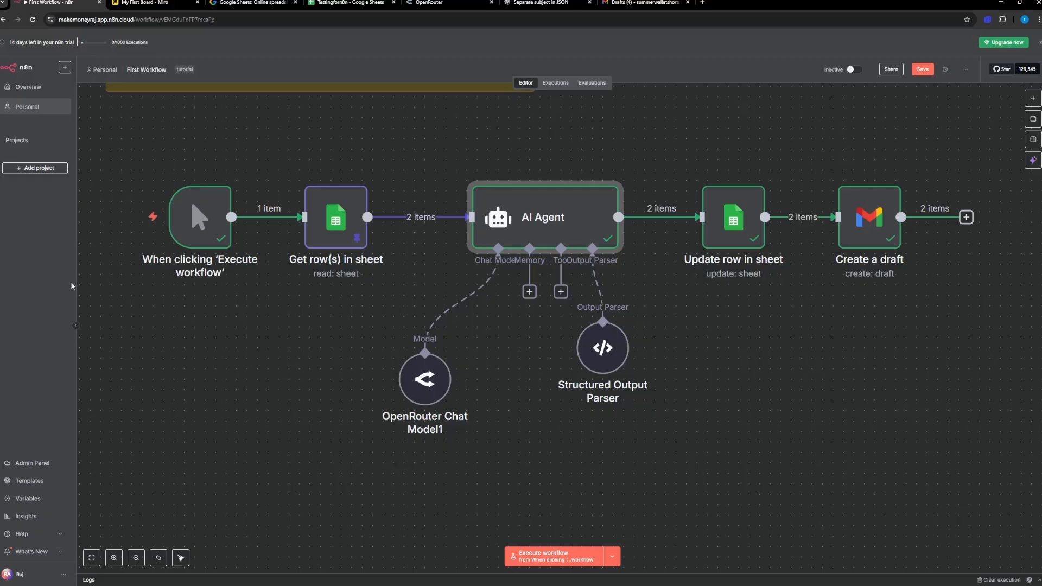
{"action": "scroll", "coordinate": [594, 312], "scroll_direction": "up", "scroll_amount": 3}
{"action": "scroll", "coordinate": [592, 305], "scroll_direction": "up", "scroll_amount": 2}
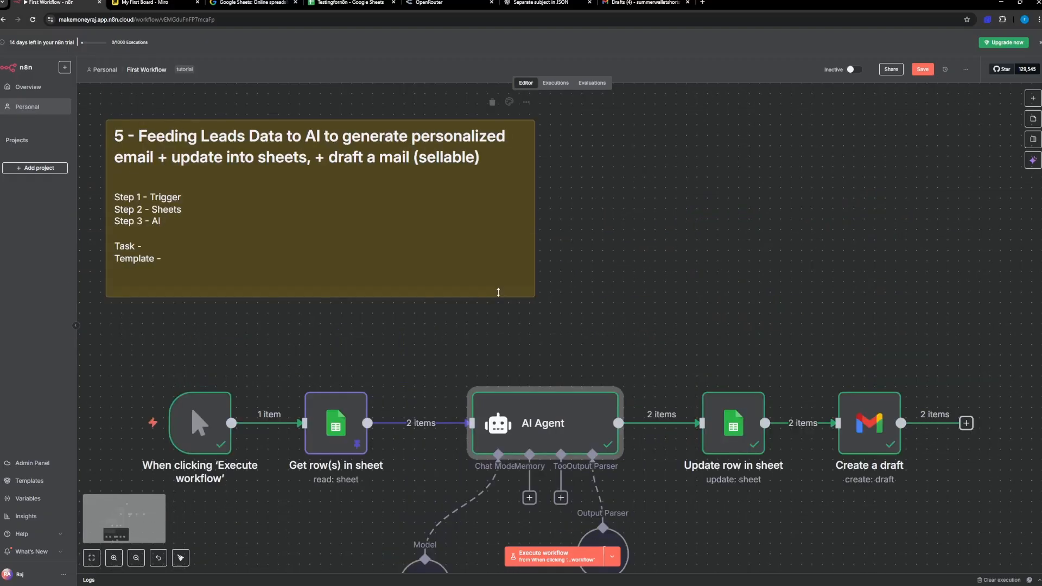
{"action": "scroll", "coordinate": [498, 292], "scroll_direction": "down", "scroll_amount": 3}
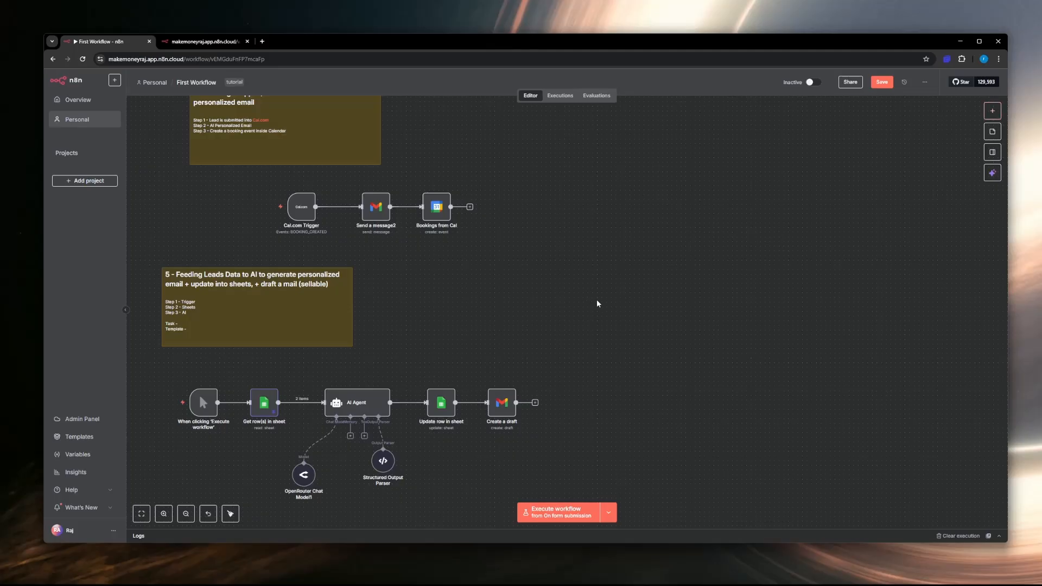
Step: Look over the form submission, Cal.com booking and lead email workflows on the First Workflow canvas
{"action": "scroll", "coordinate": [597, 301], "scroll_direction": "down", "scroll_amount": 4}
{"action": "scroll", "coordinate": [597, 301], "scroll_direction": "up", "scroll_amount": 4}
{"action": "scroll", "coordinate": [598, 304], "scroll_direction": "down", "scroll_amount": 4}
{"action": "scroll", "coordinate": [598, 304], "scroll_direction": "up", "scroll_amount": 5}
{"action": "scroll", "coordinate": [598, 304], "scroll_direction": "down", "scroll_amount": 5}
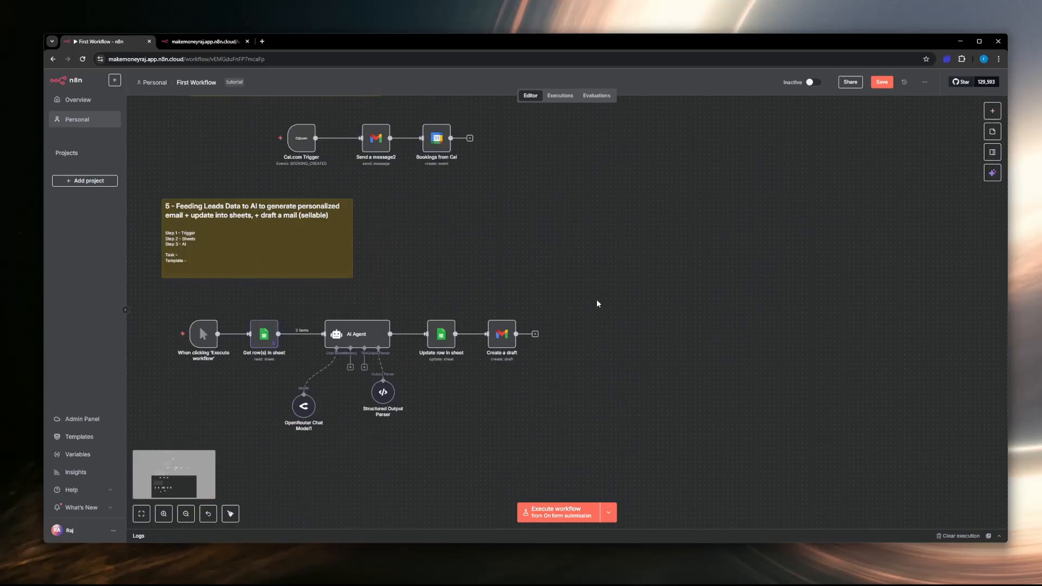
{"action": "scroll", "coordinate": [598, 304], "scroll_direction": "up", "scroll_amount": 10}
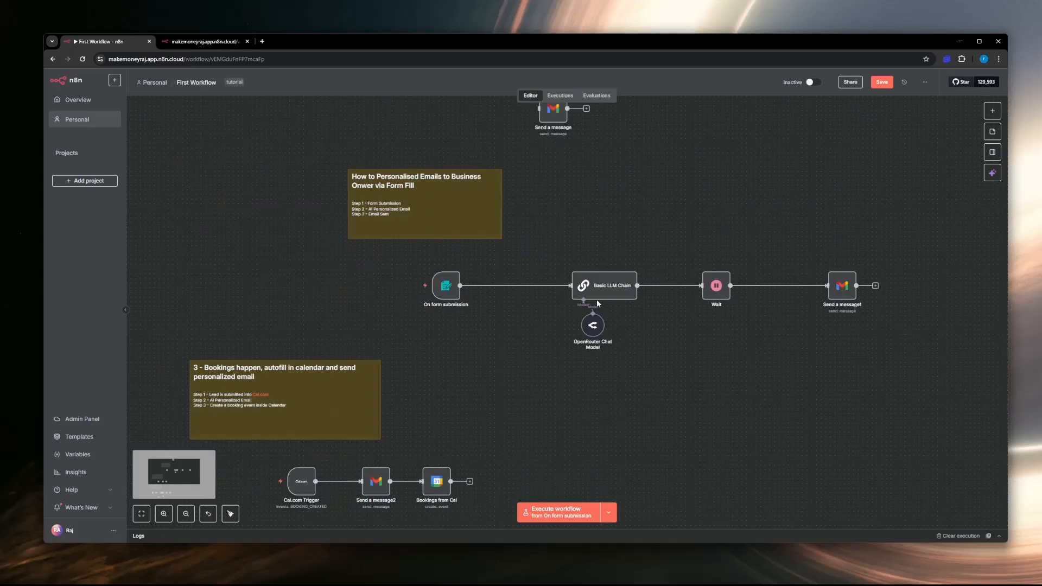
{"action": "scroll", "coordinate": [597, 304], "scroll_direction": "down", "scroll_amount": 4}
{"action": "scroll", "coordinate": [598, 303], "scroll_direction": "down", "scroll_amount": 3}
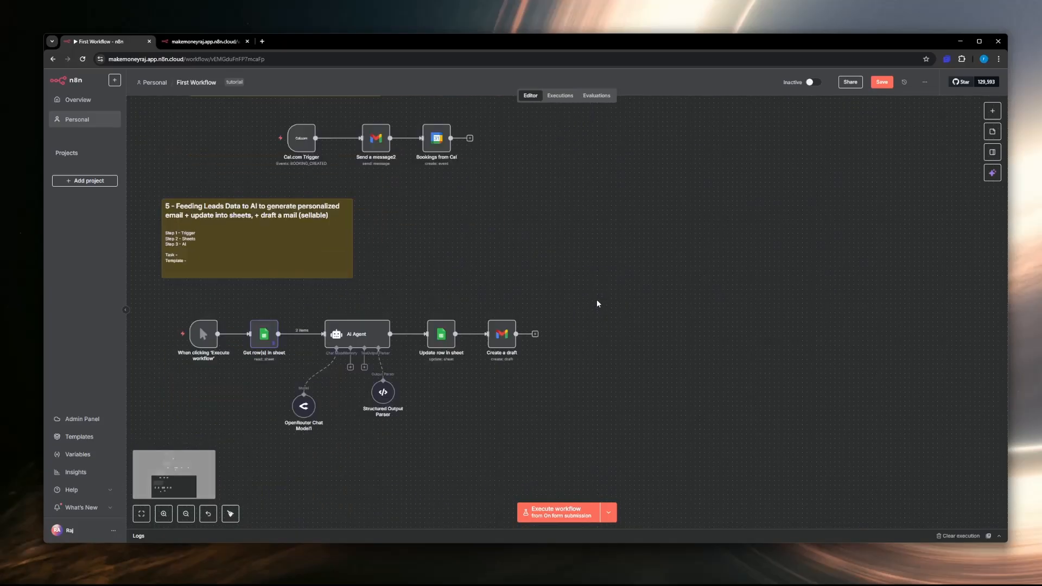
Step: Add an unconnected HTTP Request node to the First Workflow canvas and open its Method choices
{"action": "scroll", "coordinate": [617, 307], "scroll_direction": "right", "scroll_amount": 5}
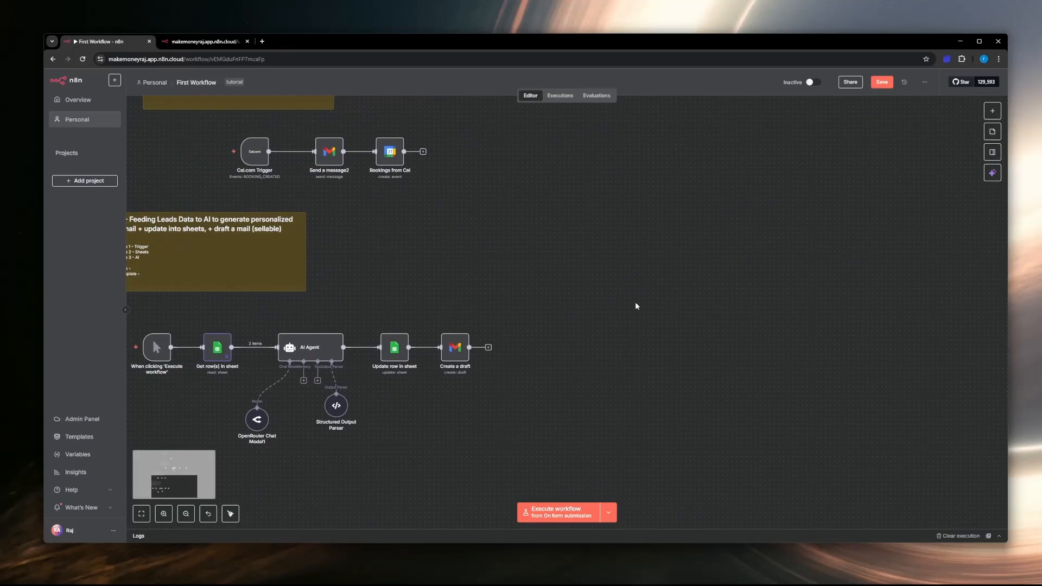
{"action": "left_click", "coordinate": [993, 112]}
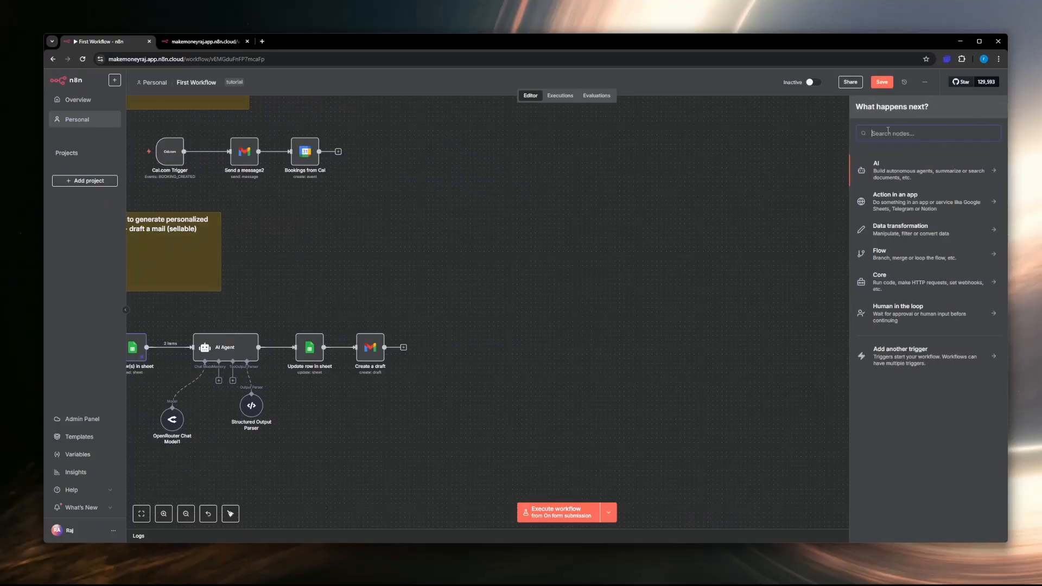
{"action": "type", "text": "htt"}
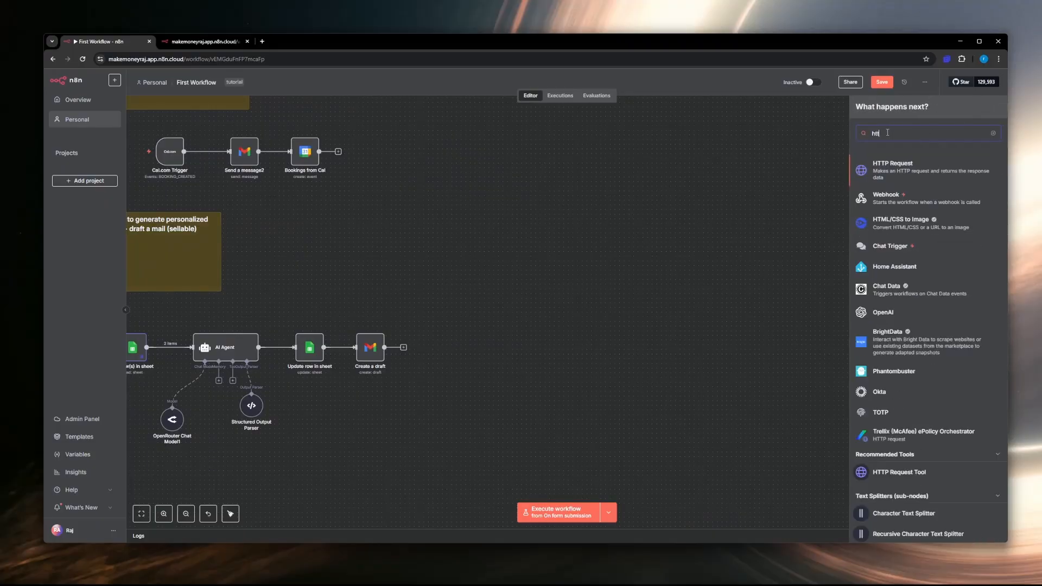
{"action": "type", "text": "p"}
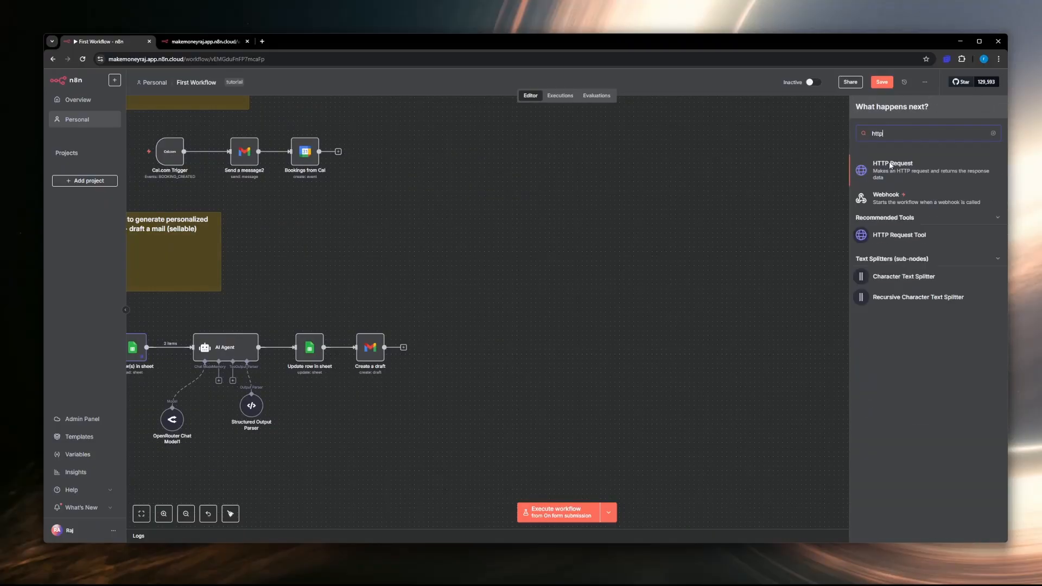
{"action": "left_click", "coordinate": [858, 186]}
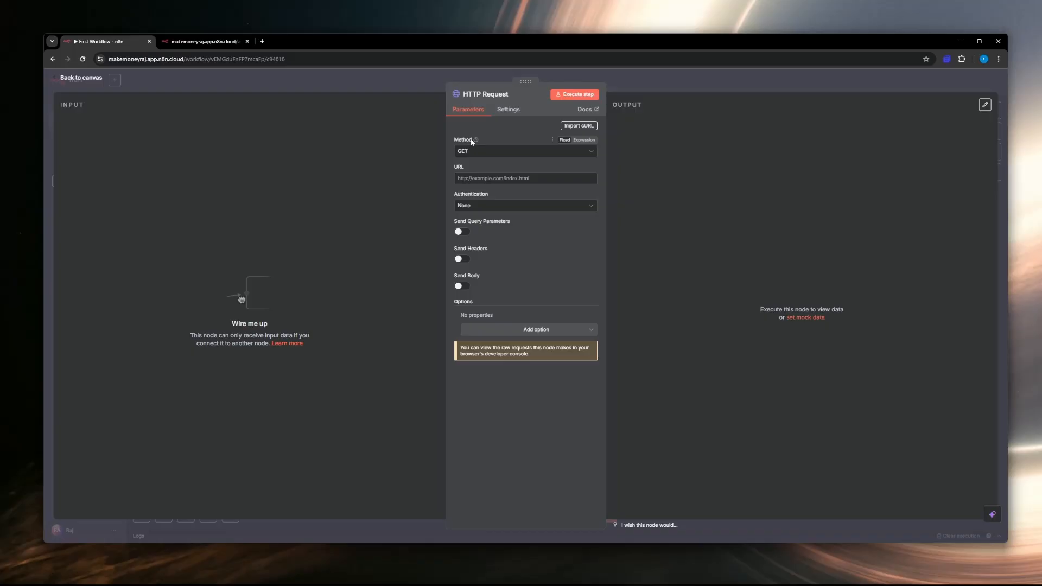
{"action": "left_click", "coordinate": [472, 152]}
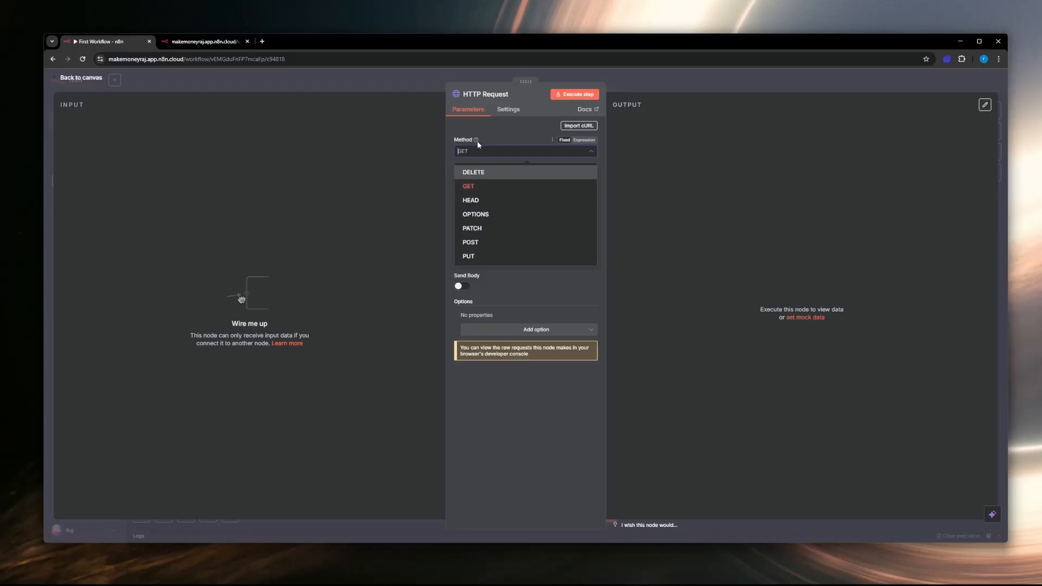
{"action": "left_click", "coordinate": [503, 134]}
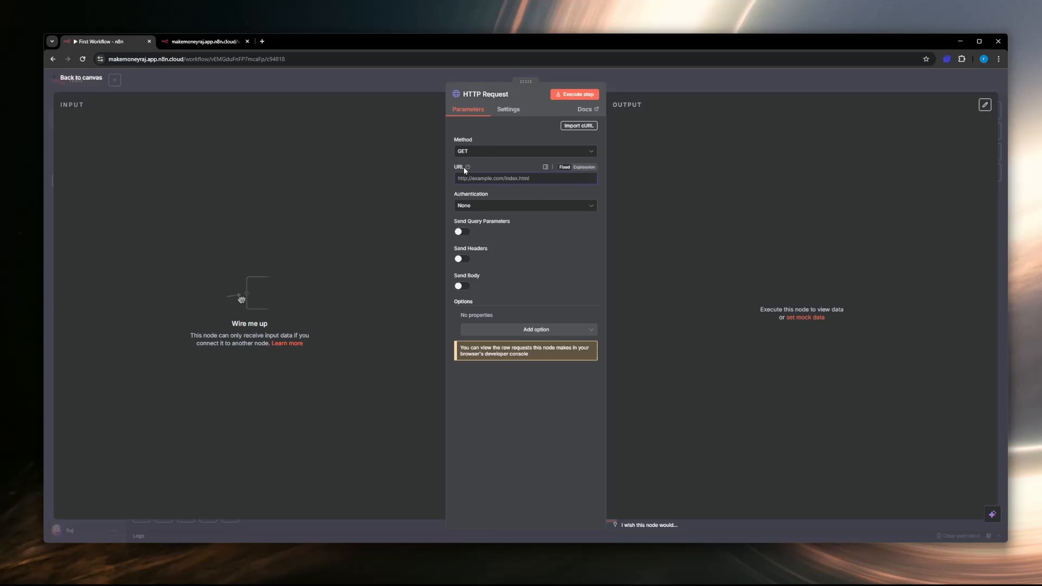
{"action": "left_click", "coordinate": [501, 184]}
{"action": "type", "text": "https"}
{"action": "type", "text": "://makemoneyra.comj"}
{"action": "left_click", "coordinate": [575, 94]}
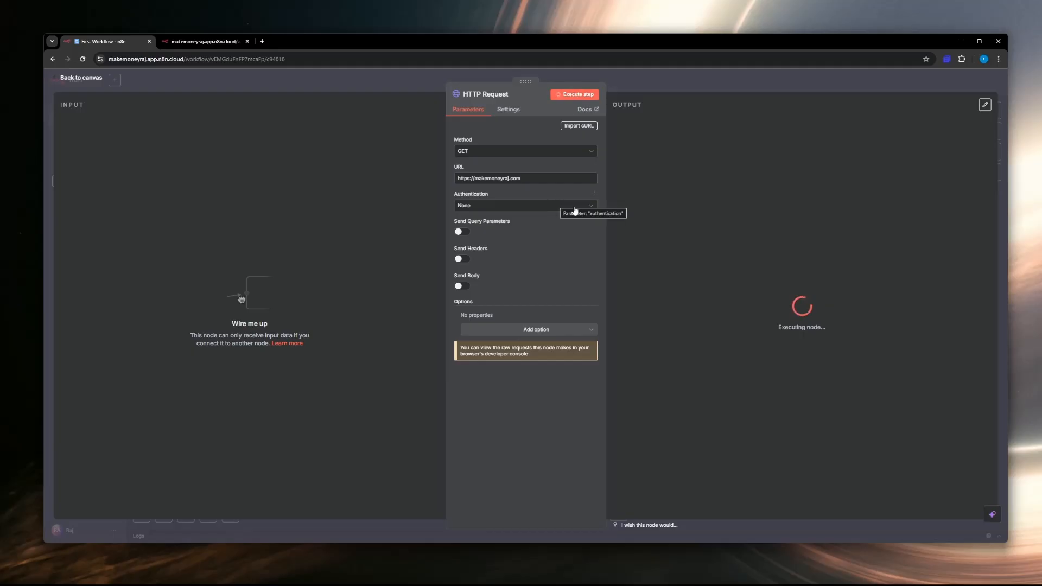
{"action": "left_click_drag", "start_coordinate": [654, 136], "coordinate": [854, 166]}
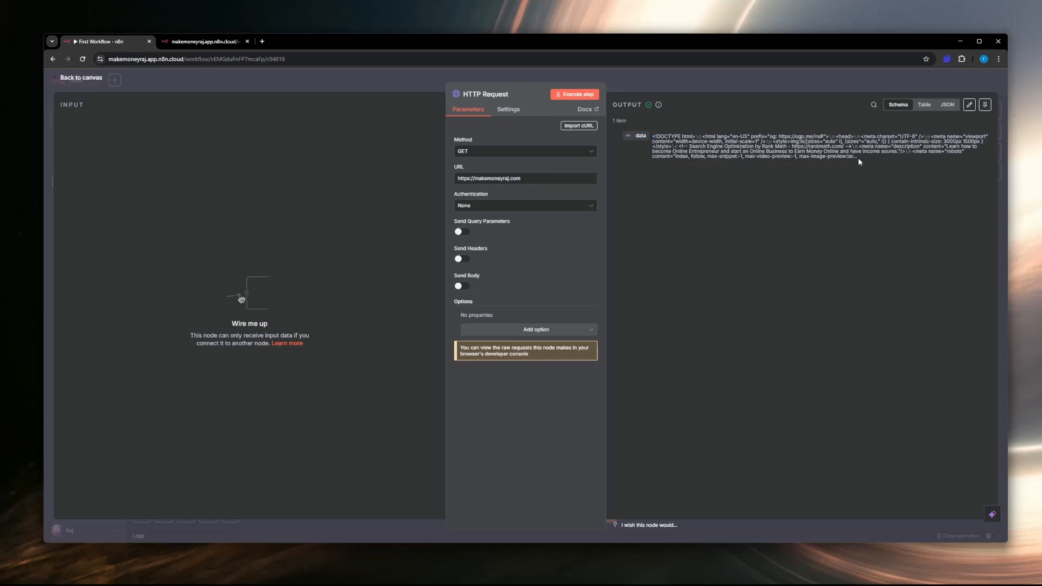
{"action": "left_click_drag", "start_coordinate": [860, 161], "coordinate": [655, 135]}
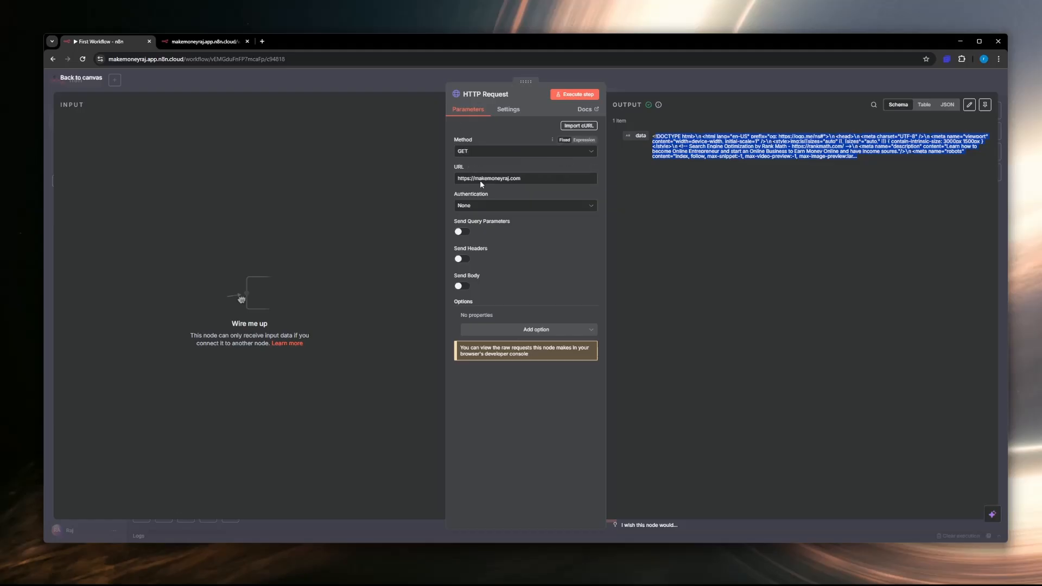
{"action": "left_click_drag", "start_coordinate": [521, 178], "coordinate": [444, 179]}
{"action": "key", "text": "ctrl+c"}
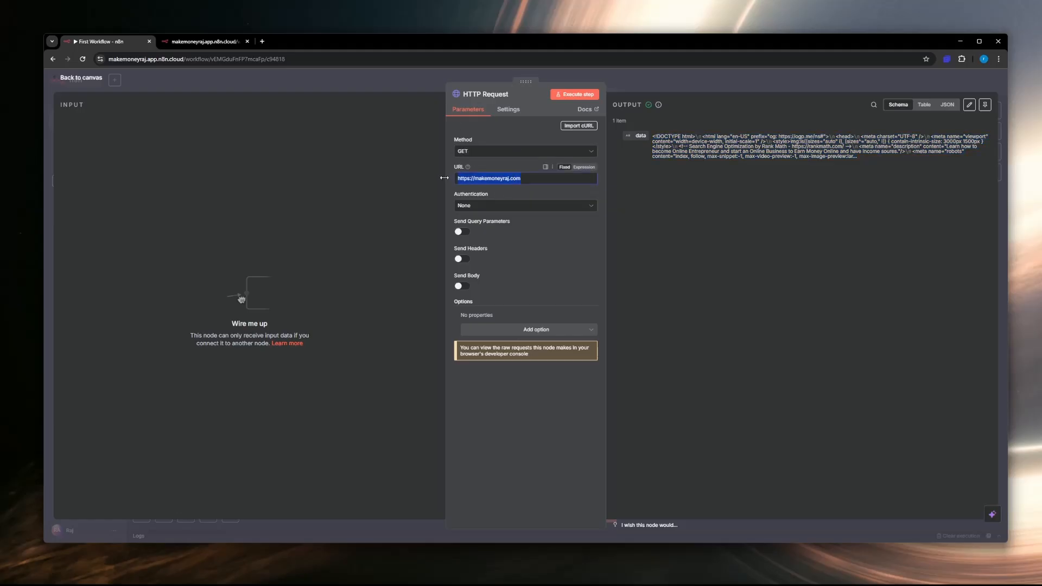
{"action": "left_click", "coordinate": [263, 42]}
{"action": "key", "text": "ctrl+v"}
{"action": "key", "text": "Return"}
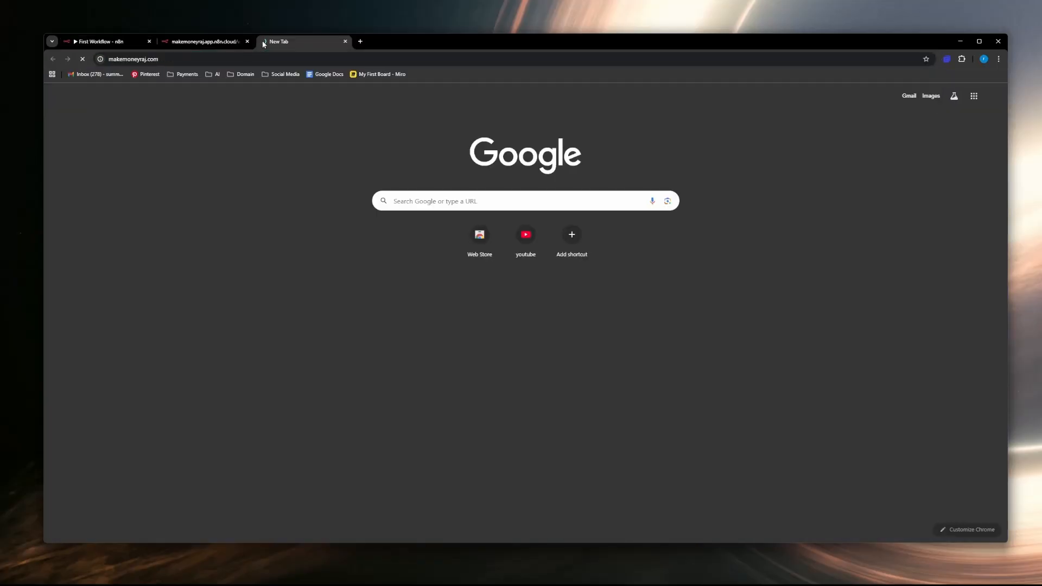
Step: Compare the makemoneyraj.com home page with the HTML data in the HTTP Request node's output
{"action": "left_click", "coordinate": [112, 43]}
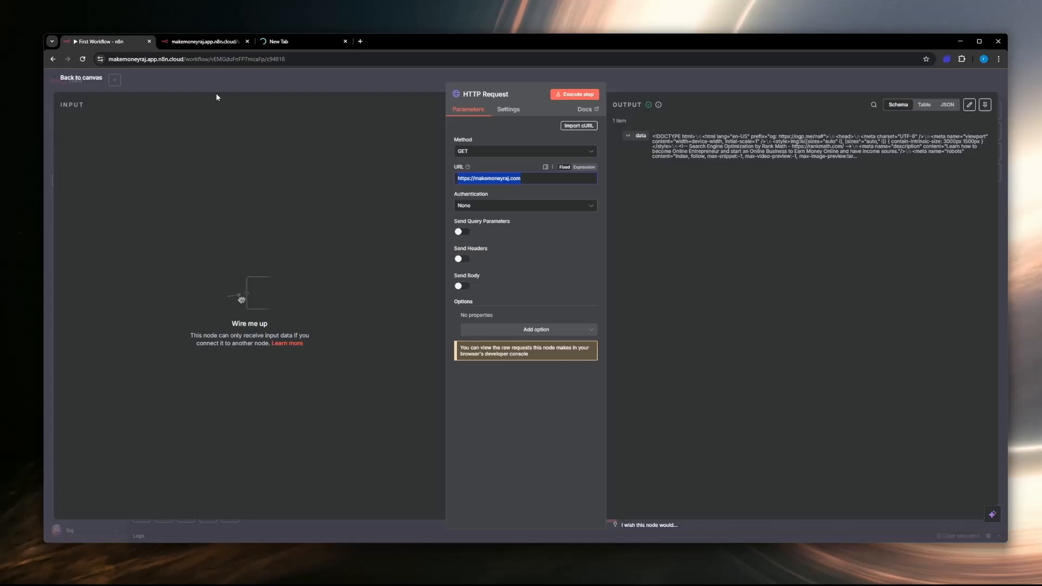
{"action": "left_click", "coordinate": [293, 42]}
{"action": "scroll", "coordinate": [481, 266], "scroll_direction": "down", "scroll_amount": 10}
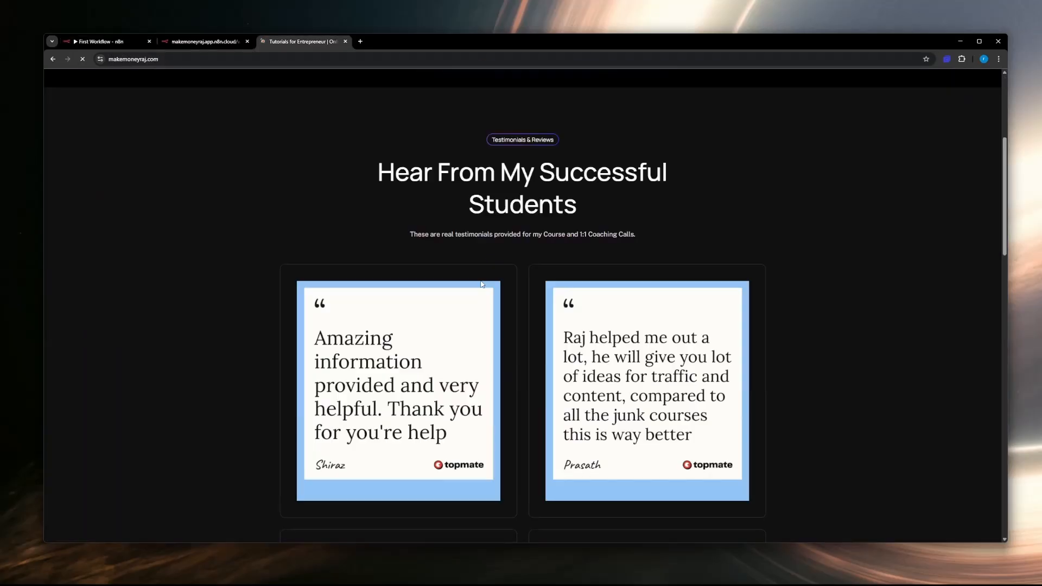
{"action": "scroll", "coordinate": [482, 284], "scroll_direction": "down", "scroll_amount": 5}
{"action": "scroll", "coordinate": [482, 284], "scroll_direction": "up", "scroll_amount": 20}
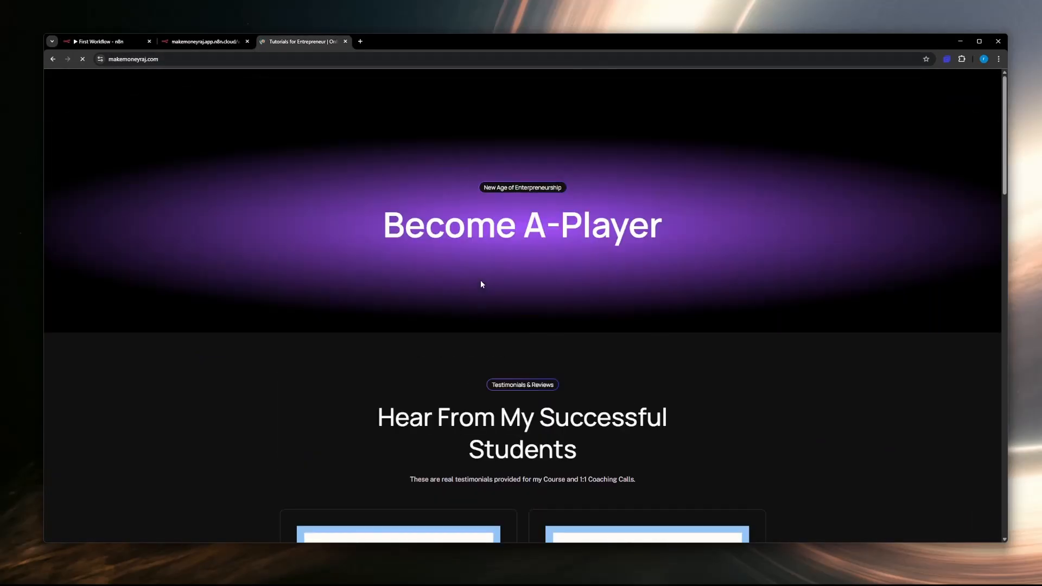
{"action": "left_click", "coordinate": [121, 47]}
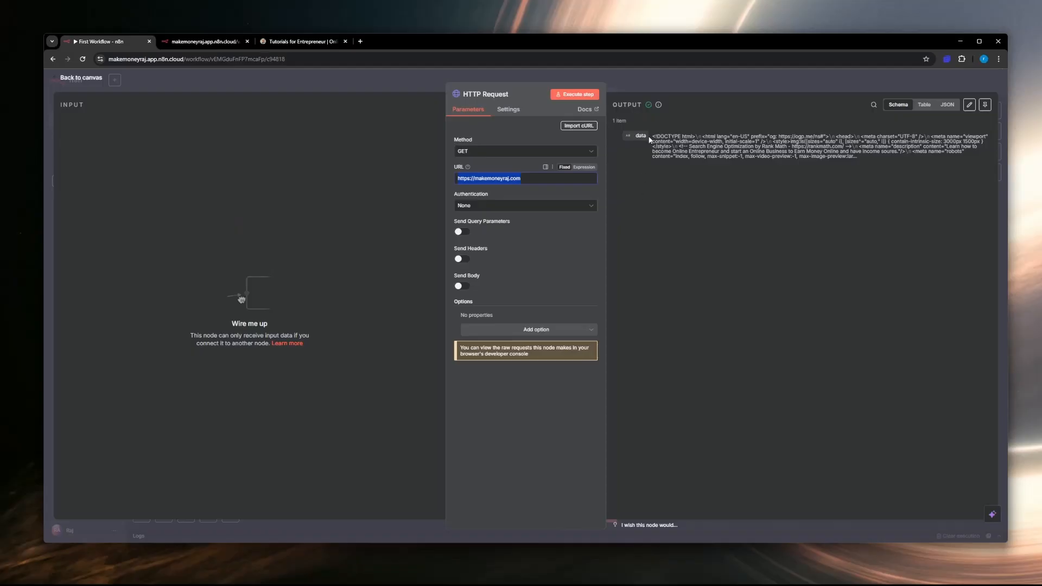
{"action": "left_click", "coordinate": [322, 45]}
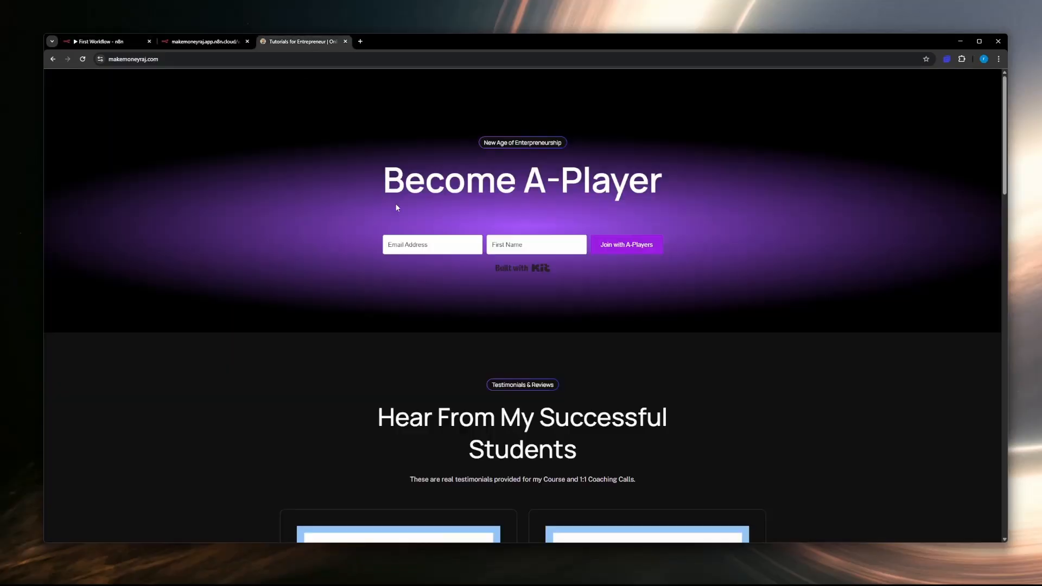
{"action": "left_click", "coordinate": [103, 42]}
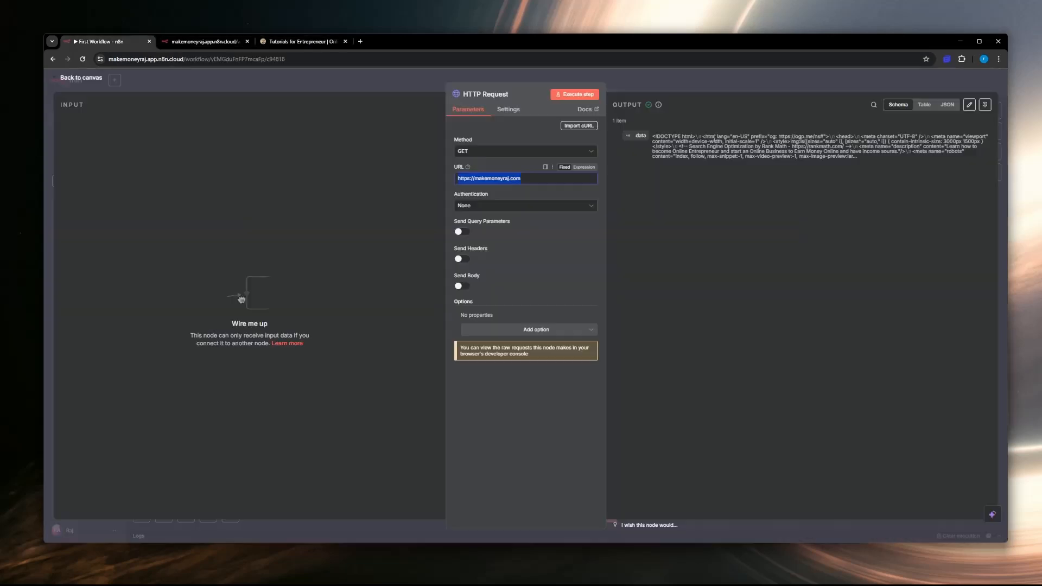
{"action": "triple_click", "coordinate": [714, 135]}
{"action": "left_click", "coordinate": [301, 41]}
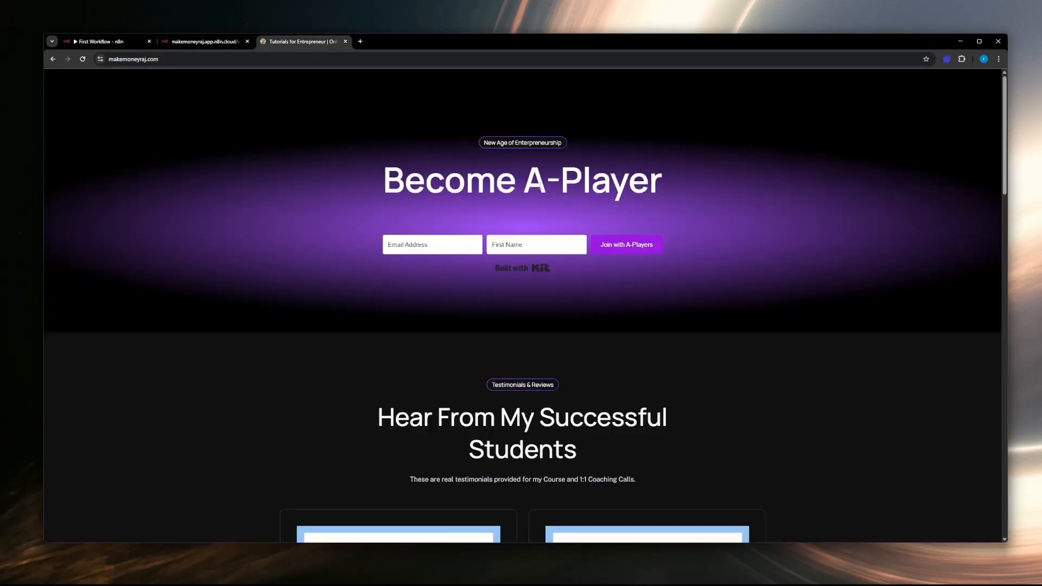
Step: View the page source of makemoneyraj.com, skim its HTML code and return to n8n
{"action": "right_click", "coordinate": [688, 201]}
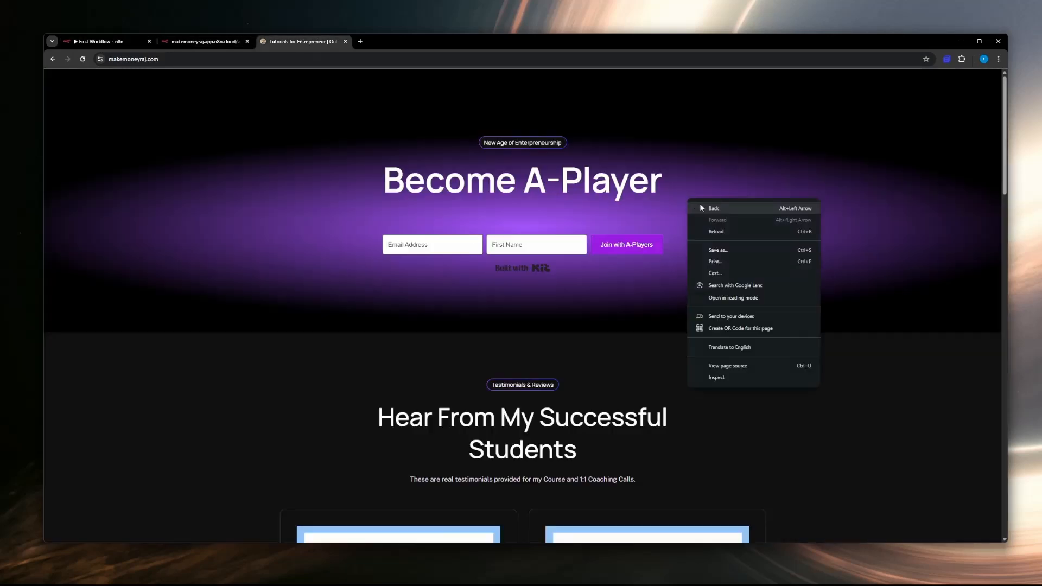
{"action": "left_click", "coordinate": [718, 367]}
{"action": "scroll", "coordinate": [716, 368], "scroll_direction": "down", "scroll_amount": 15}
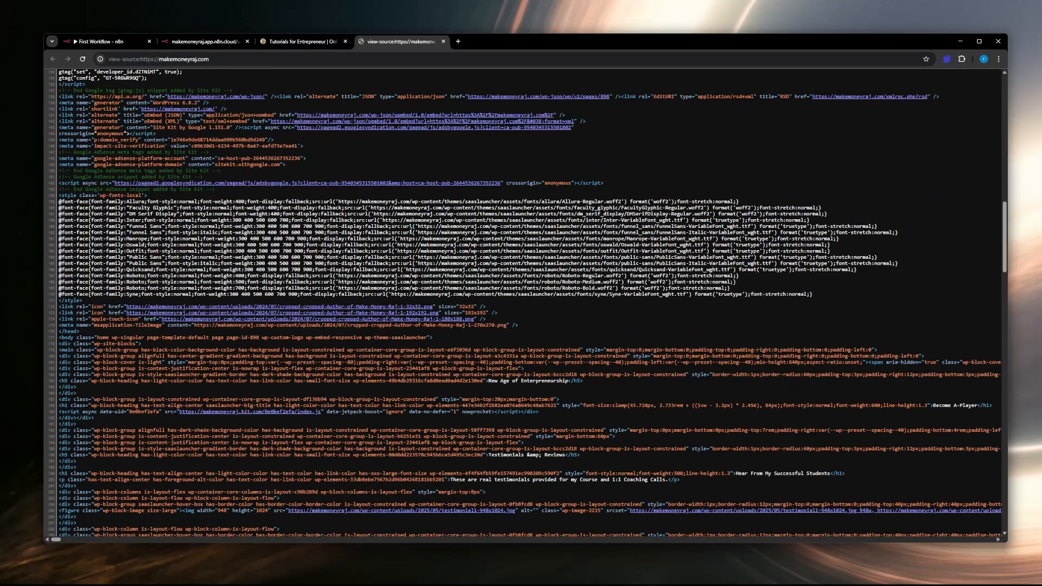
{"action": "scroll", "coordinate": [411, 231], "scroll_direction": "down", "scroll_amount": 9}
{"action": "scroll", "coordinate": [411, 230], "scroll_direction": "up", "scroll_amount": 20}
{"action": "left_click", "coordinate": [124, 42]}
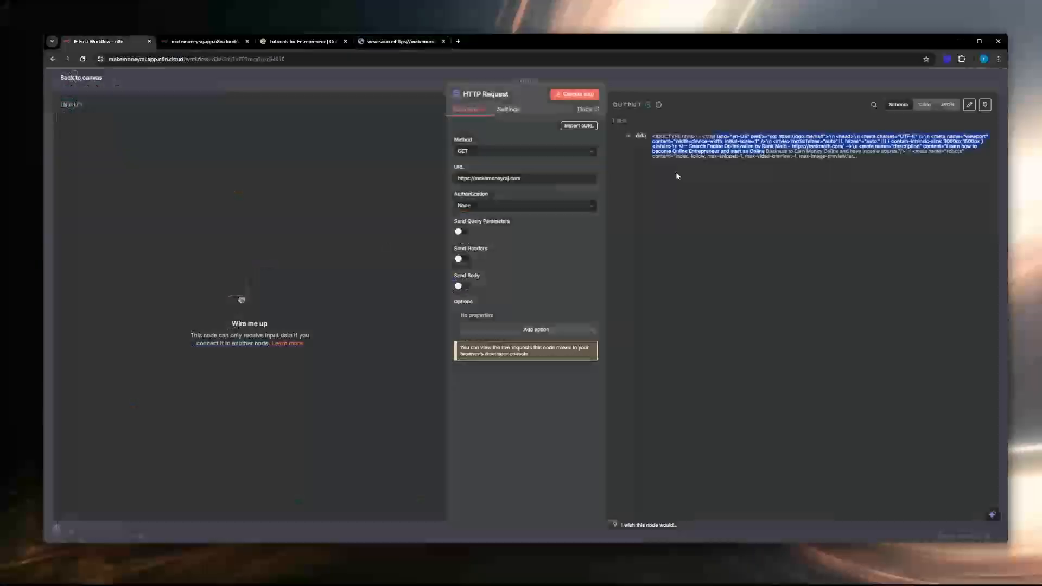
Step: Reread the HTTP Request node's HTML output and move the node closer to the existing workflows on the canvas
{"action": "left_click", "coordinate": [716, 216]}
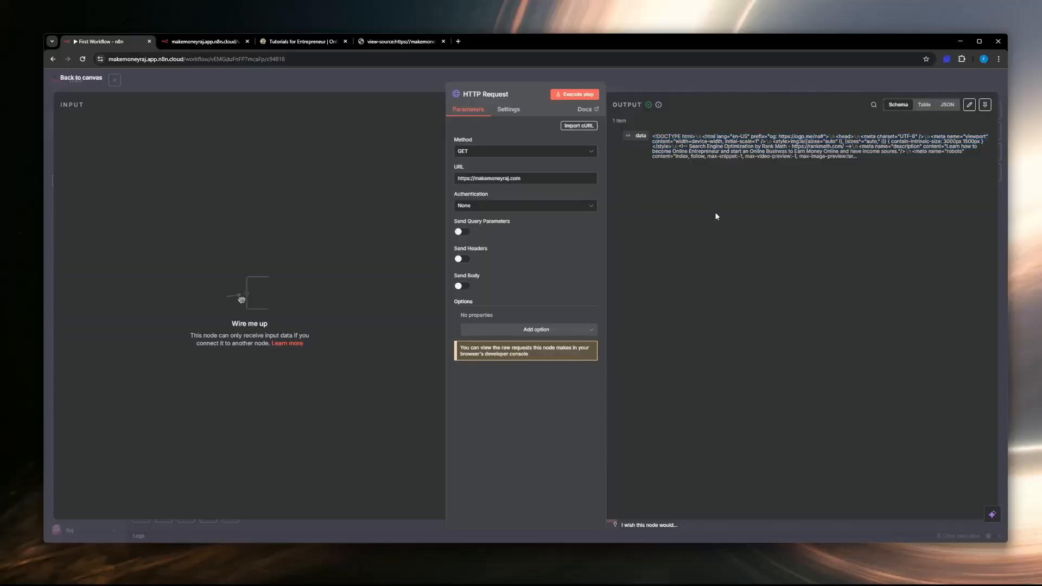
{"action": "left_click_drag", "start_coordinate": [653, 136], "coordinate": [871, 165]}
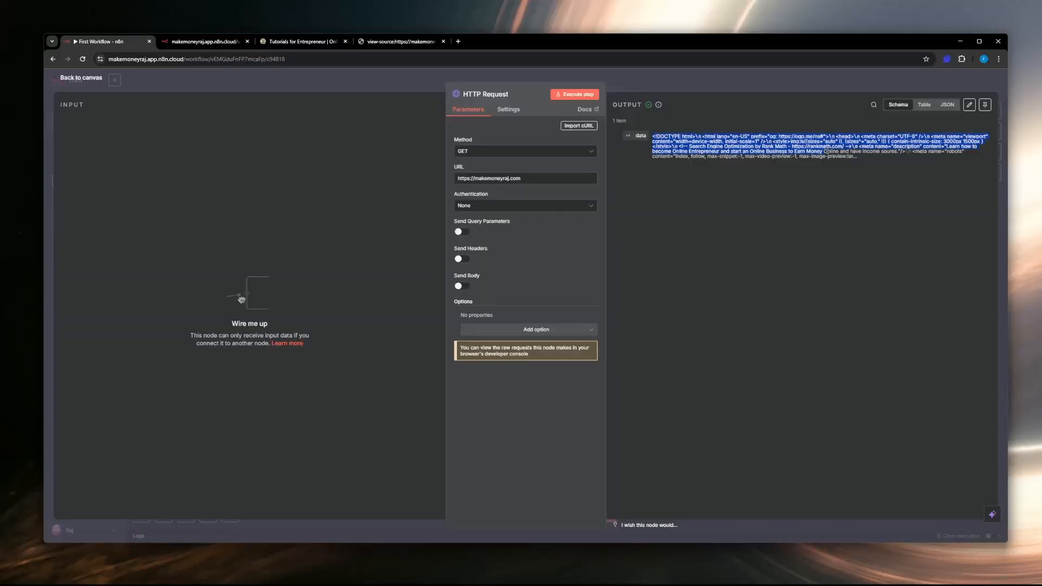
{"action": "left_click", "coordinate": [809, 239]}
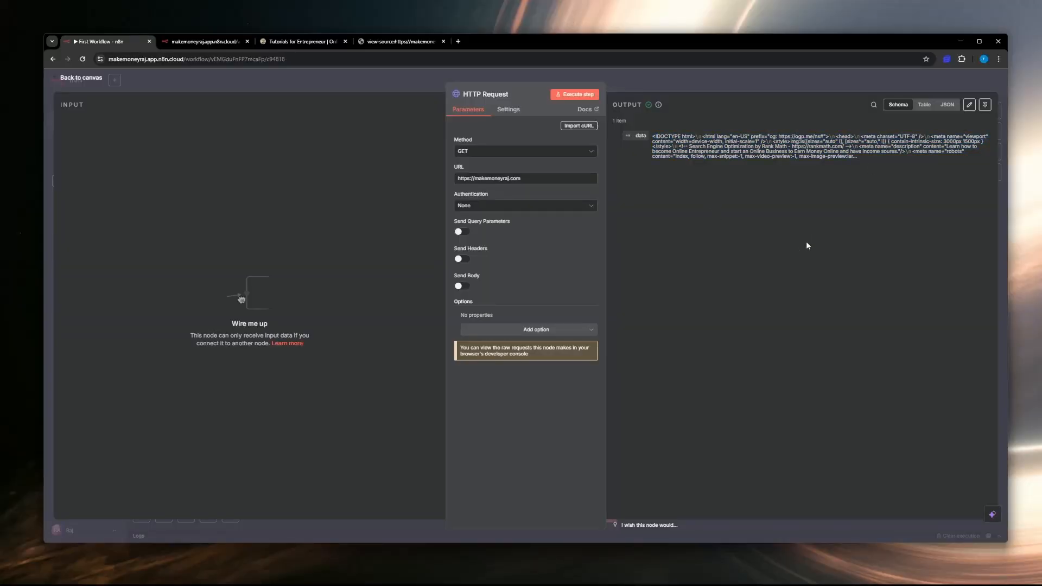
{"action": "left_click", "coordinate": [96, 77]}
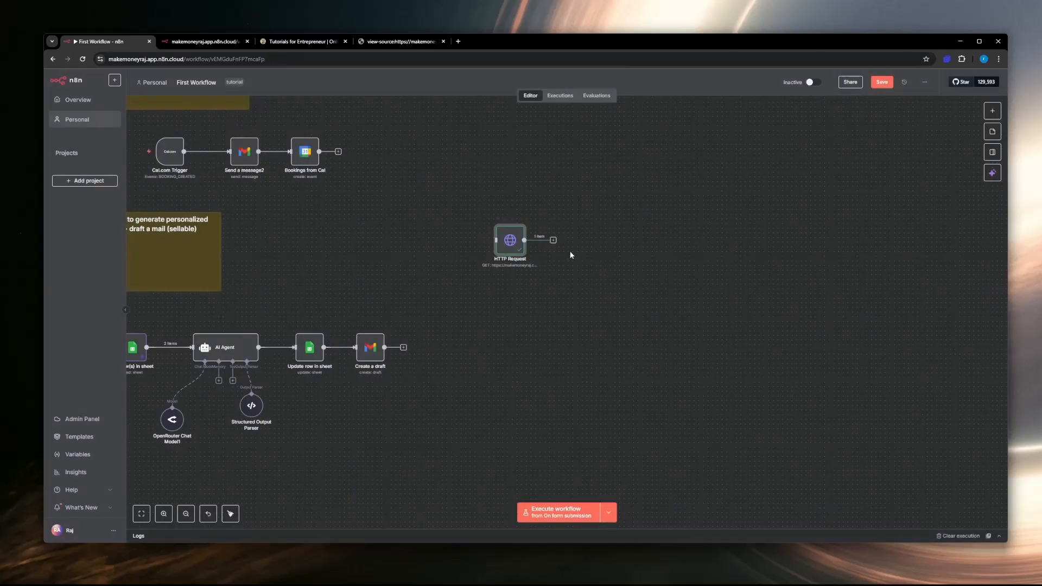
{"action": "left_click_drag", "start_coordinate": [514, 243], "coordinate": [435, 235]}
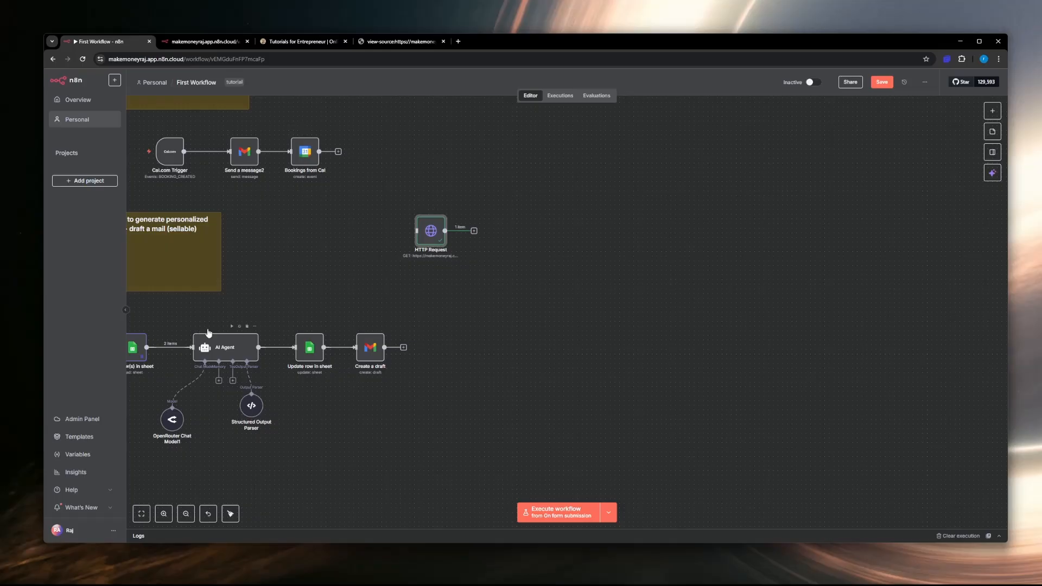
{"action": "mouse_move", "coordinate": [297, 362]}
{"action": "left_click", "coordinate": [211, 349]}
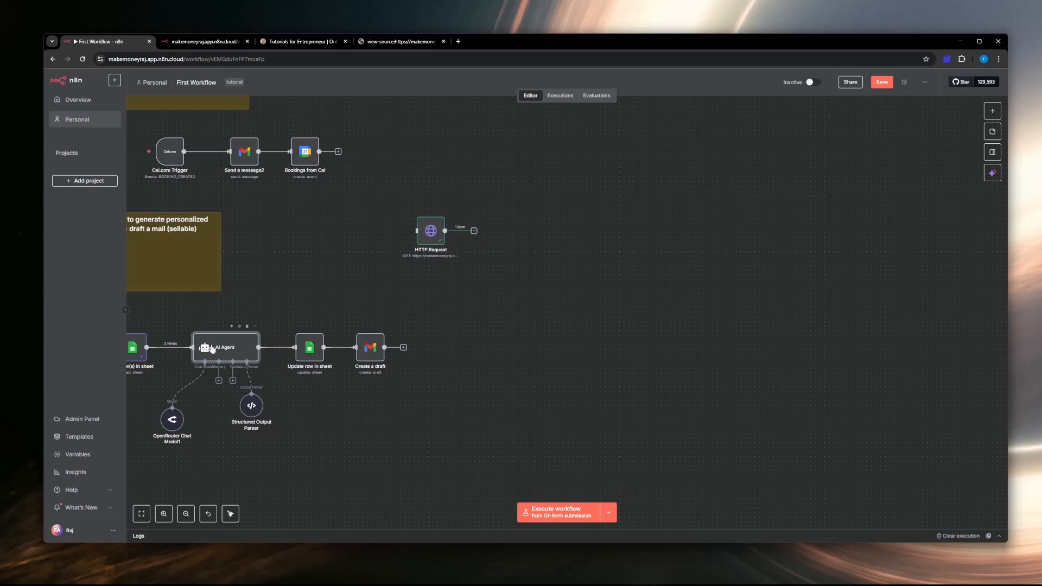
{"action": "left_click", "coordinate": [169, 318]}
{"action": "left_click_drag", "start_coordinate": [223, 383], "coordinate": [270, 468]}
{"action": "left_click", "coordinate": [192, 304]}
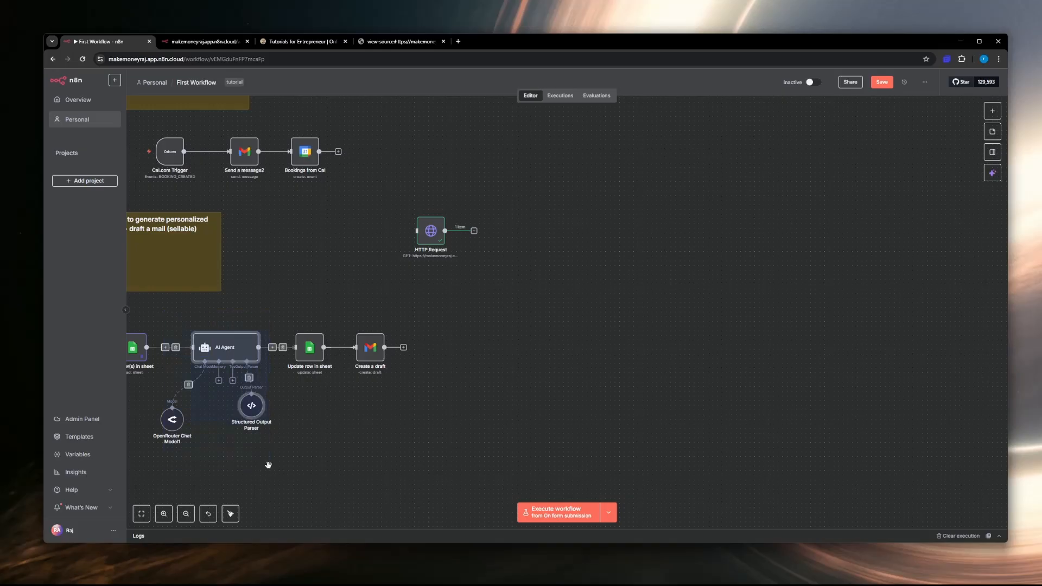
{"action": "key", "text": "ctrl+c"}
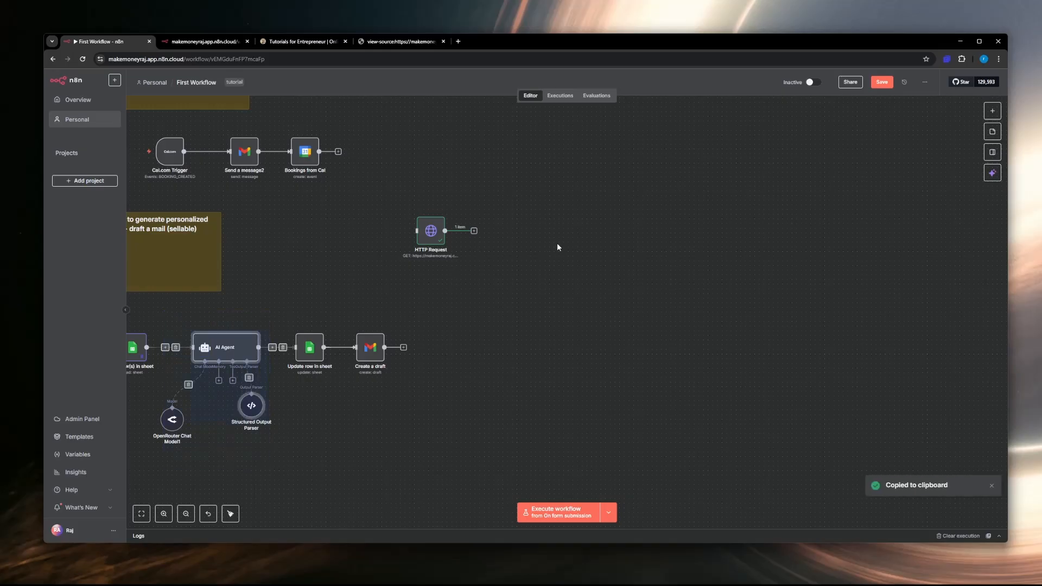
Step: Duplicate the Basic LLM Chain with its OpenRouter Chat Model and place the copy beside the HTTP Request node
{"action": "scroll", "coordinate": [297, 245], "scroll_direction": "up", "scroll_amount": 5}
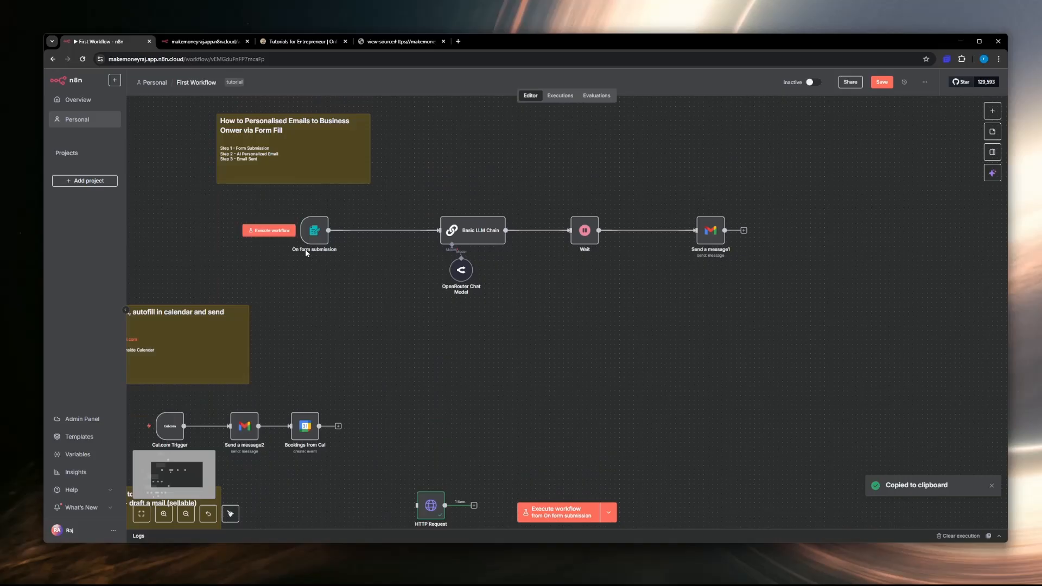
{"action": "scroll", "coordinate": [307, 252], "scroll_direction": "down", "scroll_amount": 1}
{"action": "left_click_drag", "start_coordinate": [421, 144], "coordinate": [526, 251]}
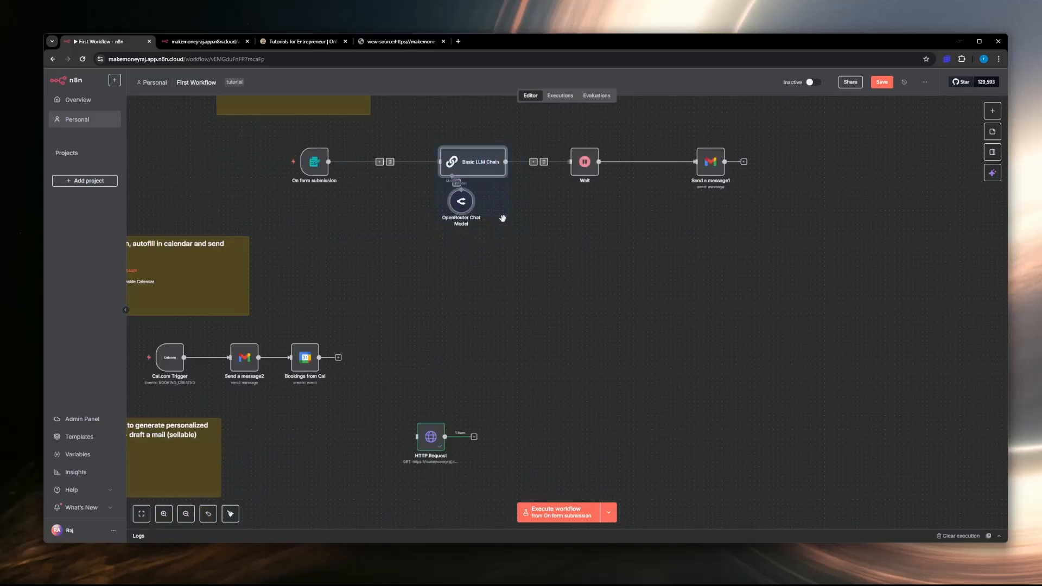
{"action": "key", "text": "ctrl+c"}
{"action": "left_click", "coordinate": [538, 281]}
{"action": "key", "text": "ctrl+v"}
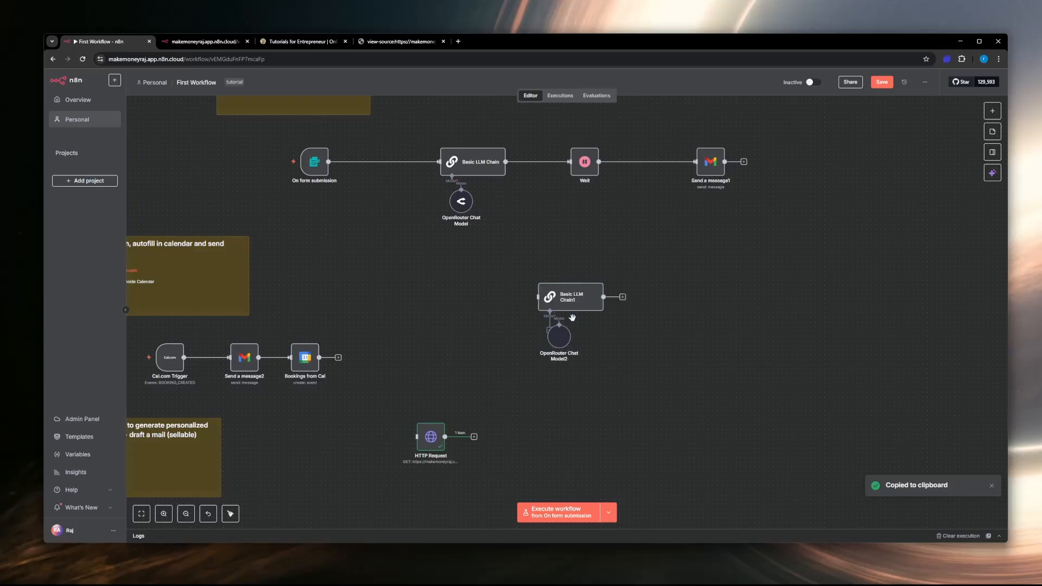
{"action": "left_click_drag", "start_coordinate": [574, 300], "coordinate": [542, 440]}
Step: Connect the HTTP Request node's output to the input of the copied Basic LLM Chain
{"action": "scroll", "coordinate": [488, 440], "scroll_direction": "up", "scroll_amount": 10}
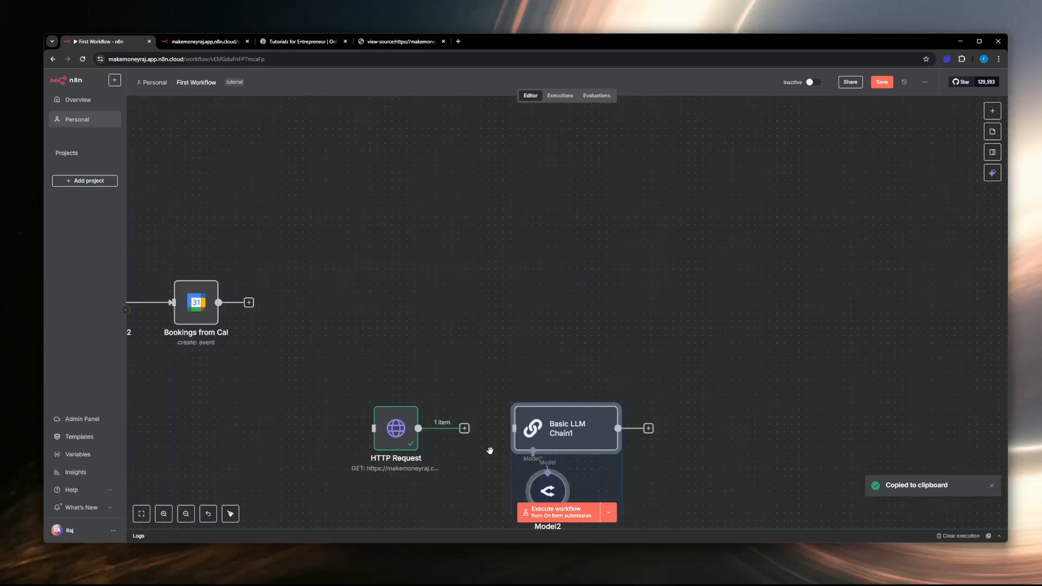
{"action": "scroll", "coordinate": [459, 375], "scroll_direction": "down", "scroll_amount": 7}
{"action": "left_click", "coordinate": [451, 402]}
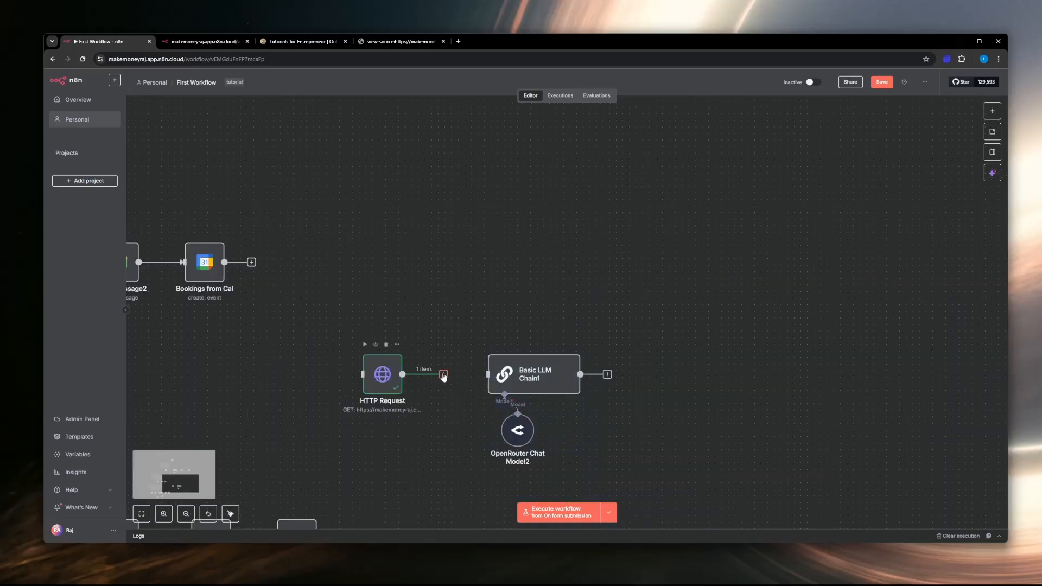
{"action": "left_click_drag", "start_coordinate": [444, 376], "coordinate": [488, 376]}
{"action": "scroll", "coordinate": [461, 394], "scroll_direction": "up", "scroll_amount": 3}
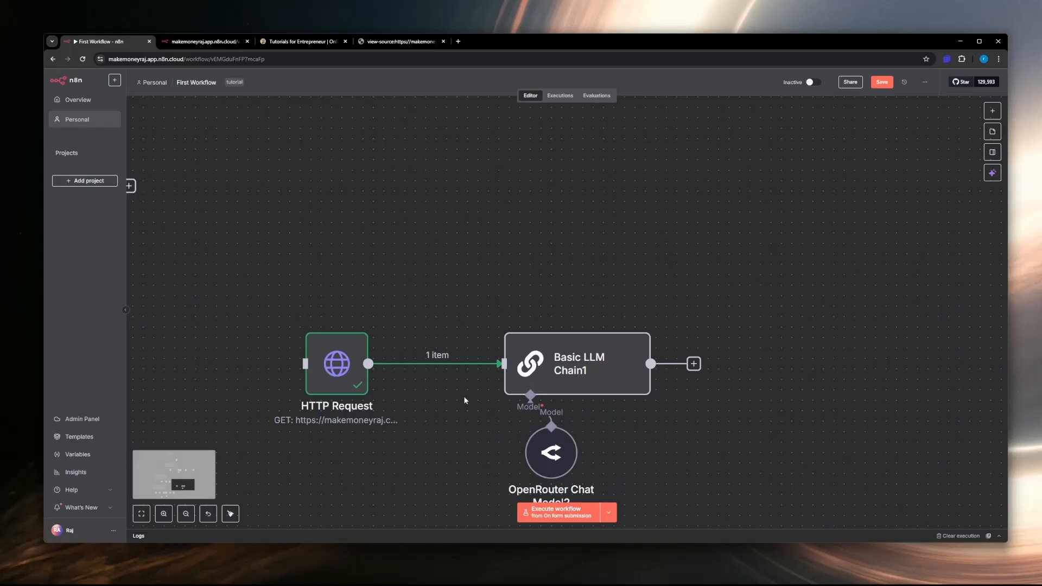
{"action": "scroll", "coordinate": [464, 397], "scroll_direction": "down", "scroll_amount": 1}
{"action": "scroll", "coordinate": [454, 348], "scroll_direction": "up", "scroll_amount": 1}
{"action": "scroll", "coordinate": [500, 350], "scroll_direction": "down", "scroll_amount": 1}
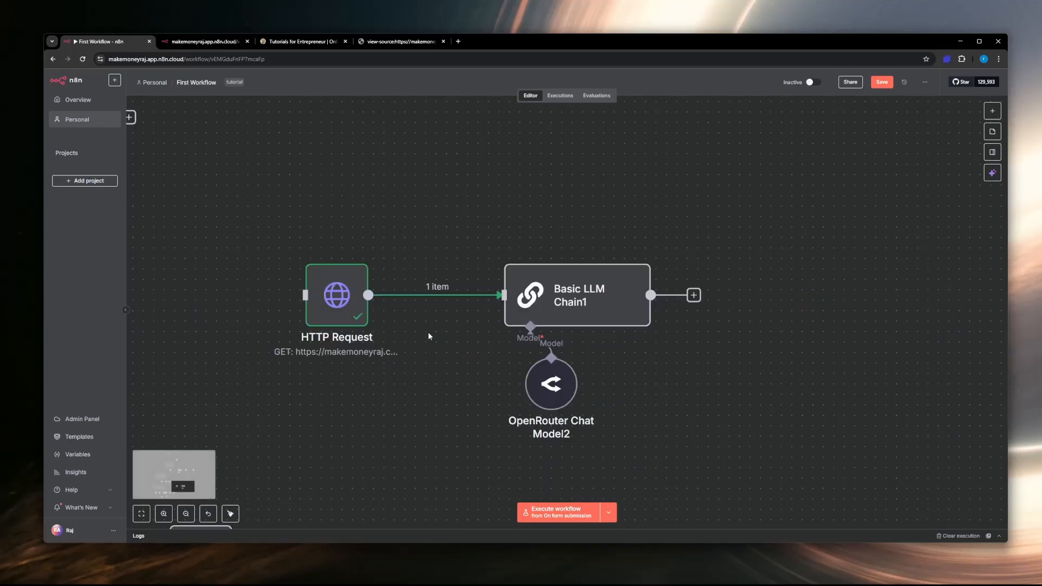
Step: Pin the HTTP Request node's output data for test executions and return to the canvas
{"action": "double_click", "coordinate": [353, 295]}
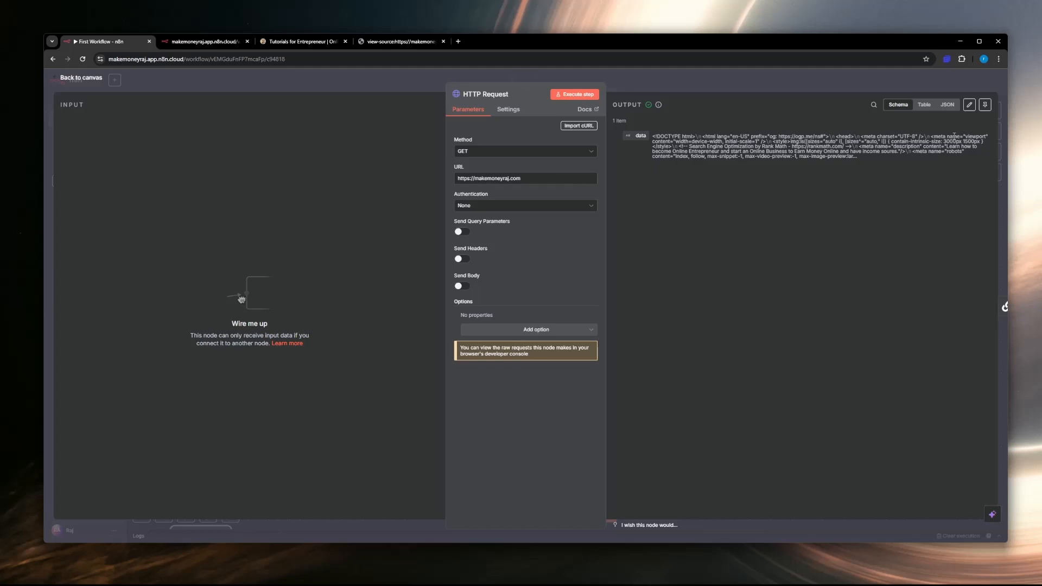
{"action": "left_click", "coordinate": [986, 104]}
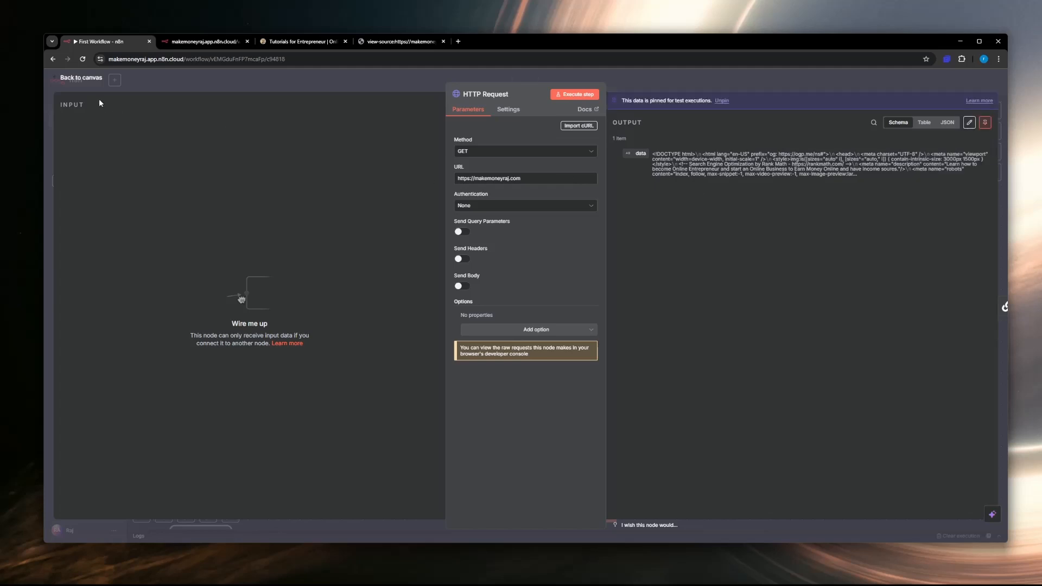
{"action": "left_click", "coordinate": [87, 79]}
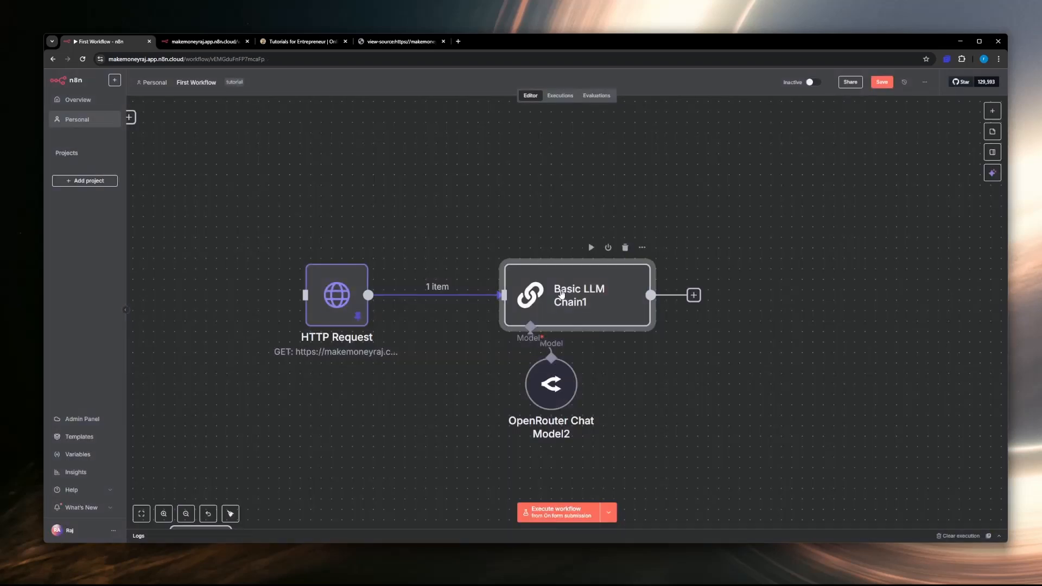
Step: Replace the copied Basic LLM Chain's user prompt with "Please read the" followed by the HTTP Request node's data field, {{ $json.data }}
{"action": "double_click", "coordinate": [562, 295]}
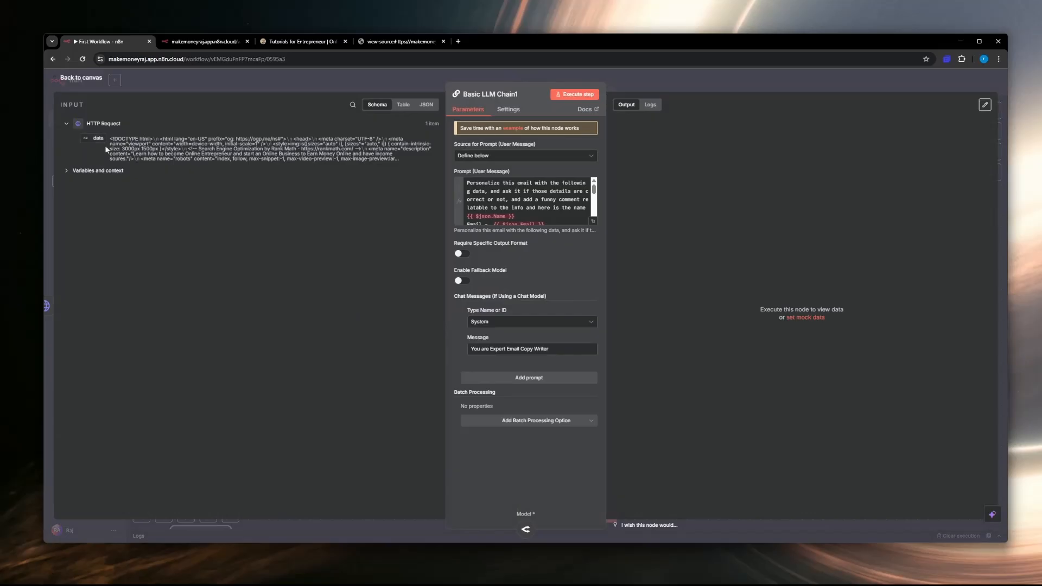
{"action": "left_click", "coordinate": [546, 208]}
{"action": "key", "text": "ctrl+a"}
{"action": "key", "text": "BackSpace"}
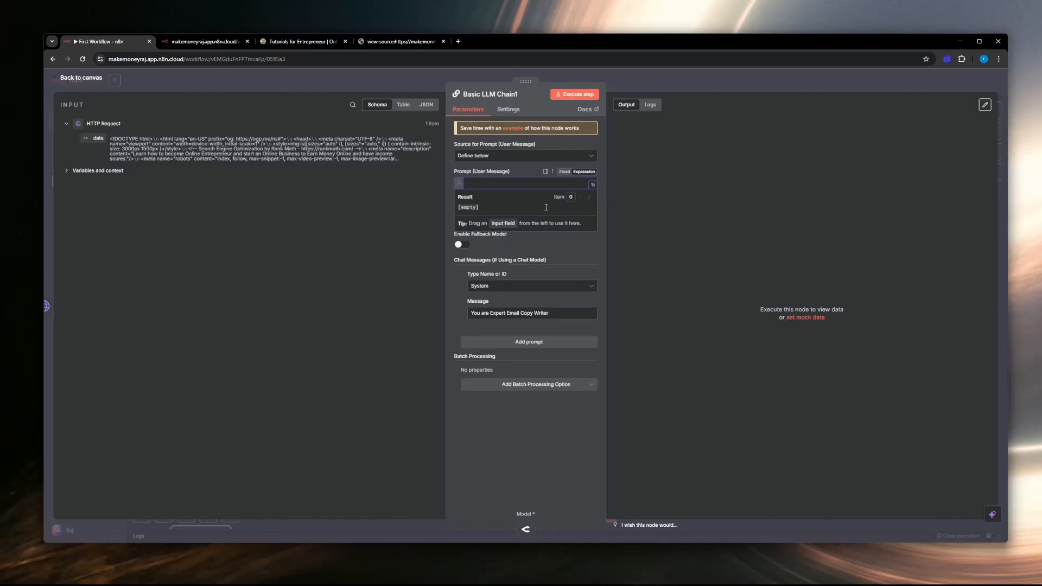
{"action": "type", "text": "R"}
{"action": "key", "text": "BackSpace"}
{"action": "type", "text": "Please re"}
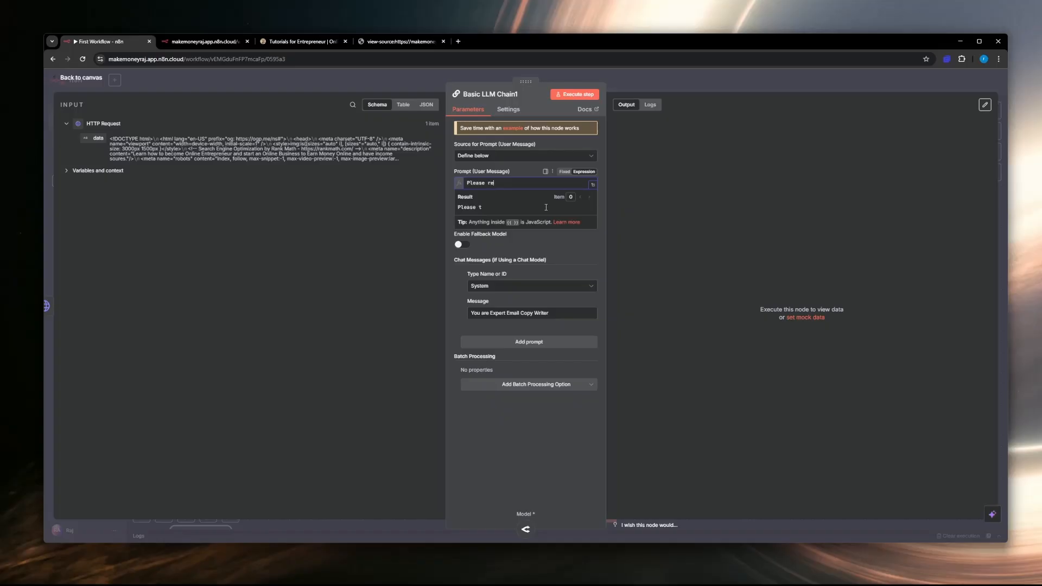
{"action": "type", "text": "ad the"}
{"action": "left_click_drag", "start_coordinate": [403, 190], "coordinate": [523, 185]}
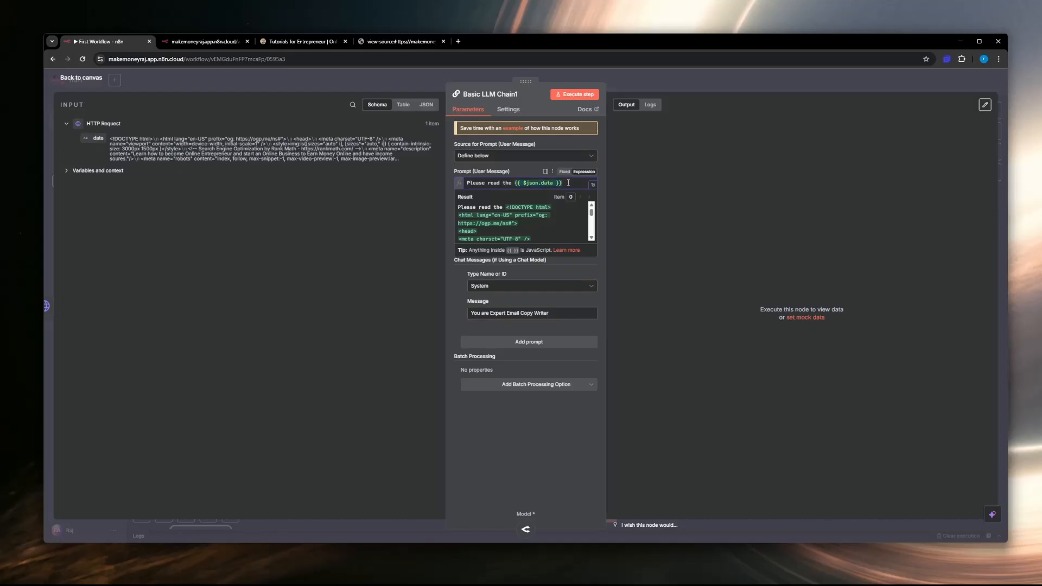
Step: Extend the prompt with "and please output the information as described below", followed by a blank line
{"action": "type", "text": "and please "}
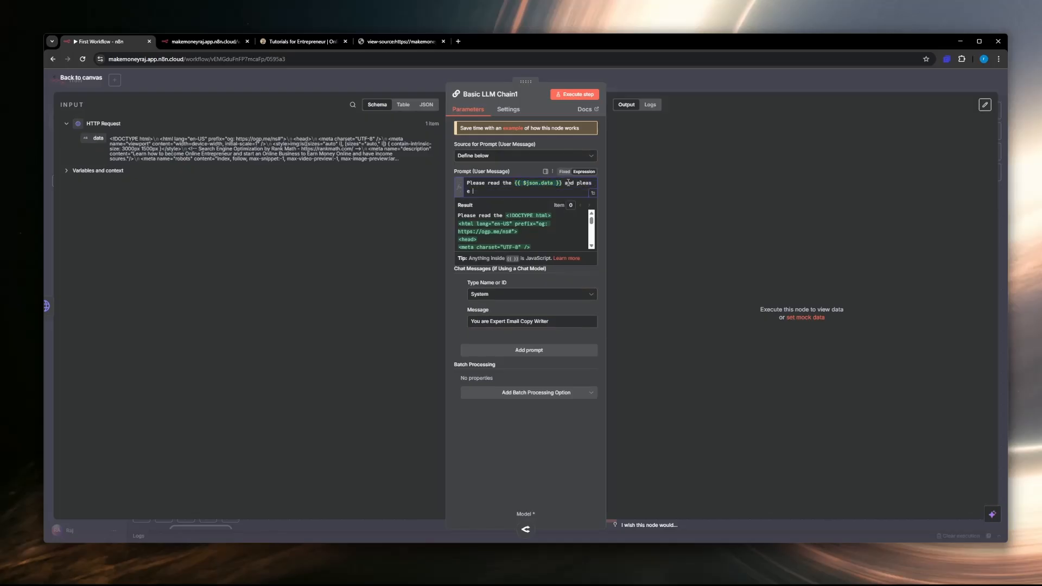
{"action": "type", "text": "output the information as described below"}
{"action": "key", "text": "Return"}
{"action": "key", "text": "Return"}
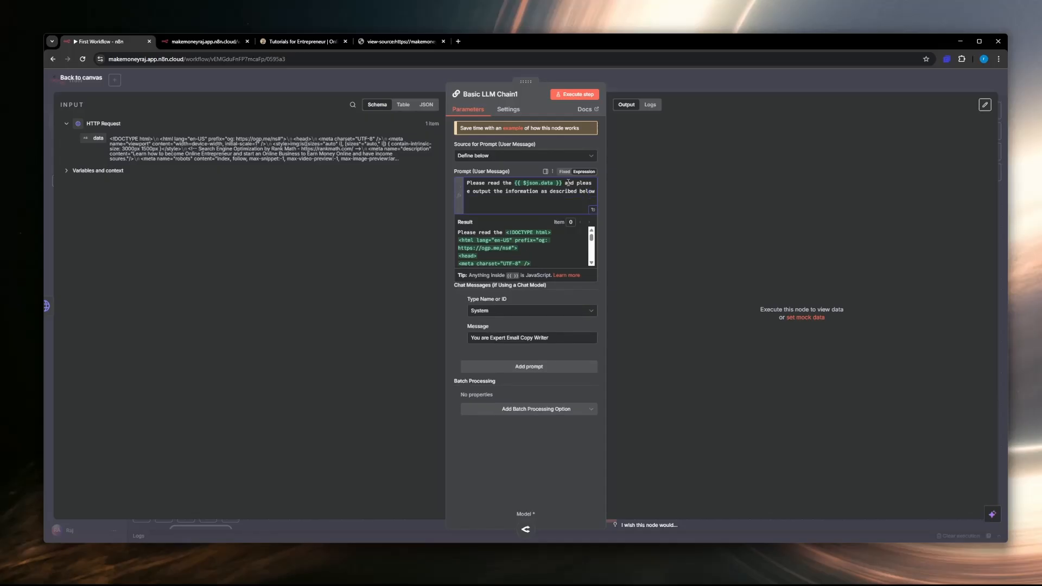
Step: Add a JSON output template in braces to the prompt with empty "Summary" and "painpoints" fields
{"action": "type", "text": "{"}
{"action": "key", "text": "Return"}
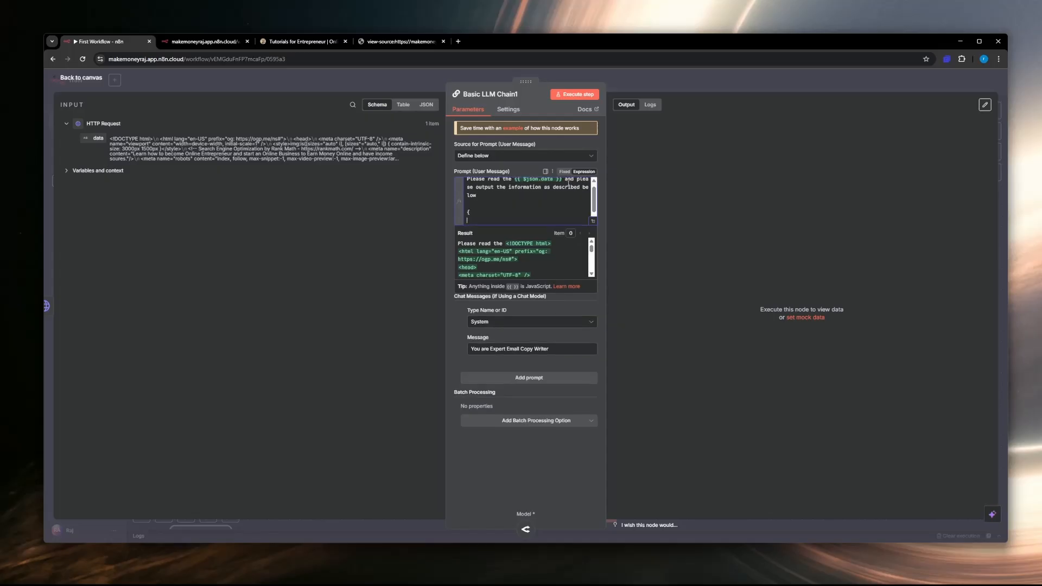
{"action": "type", "text": "\"Summary\": \"\", \"painpoints\""}
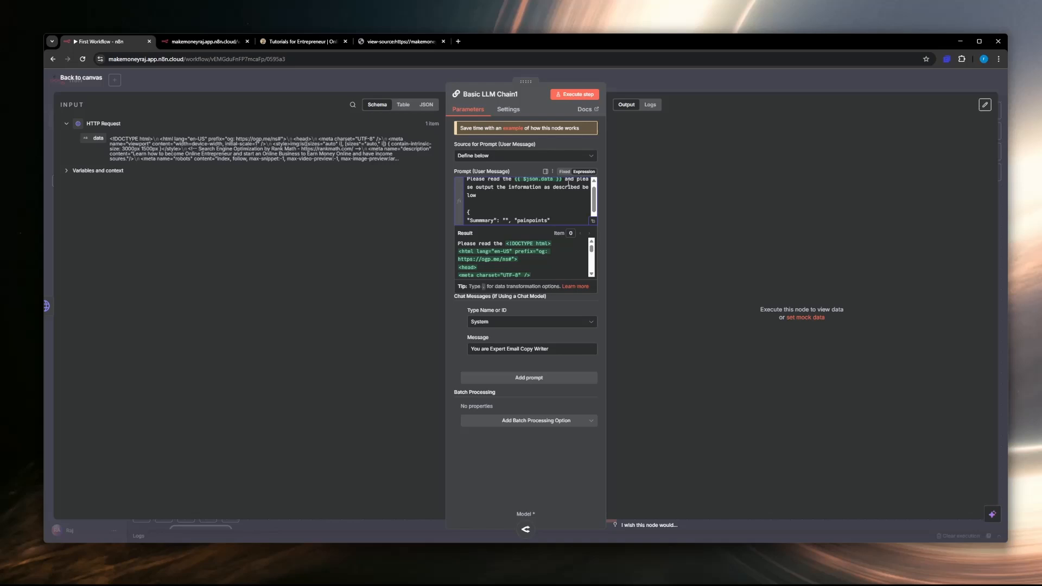
{"action": "type", "text": ":\""}
{"action": "type", "text": ","}
Step: Review the full prompt and its HTML input in the expanded expression editor, and execute the Basic LLM Chain step
{"action": "left_click", "coordinate": [594, 221]}
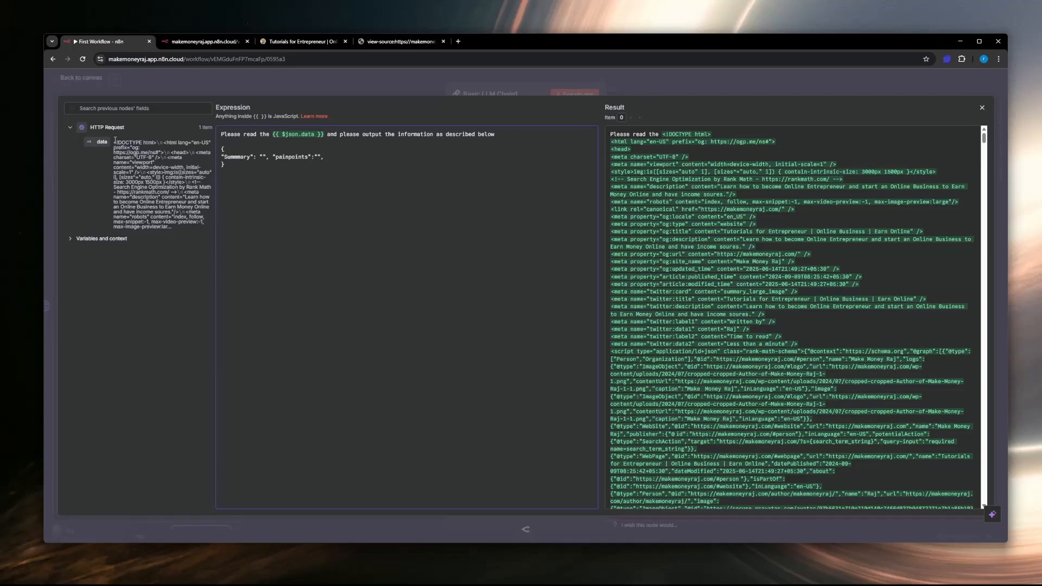
{"action": "left_click_drag", "start_coordinate": [115, 142], "coordinate": [174, 222]}
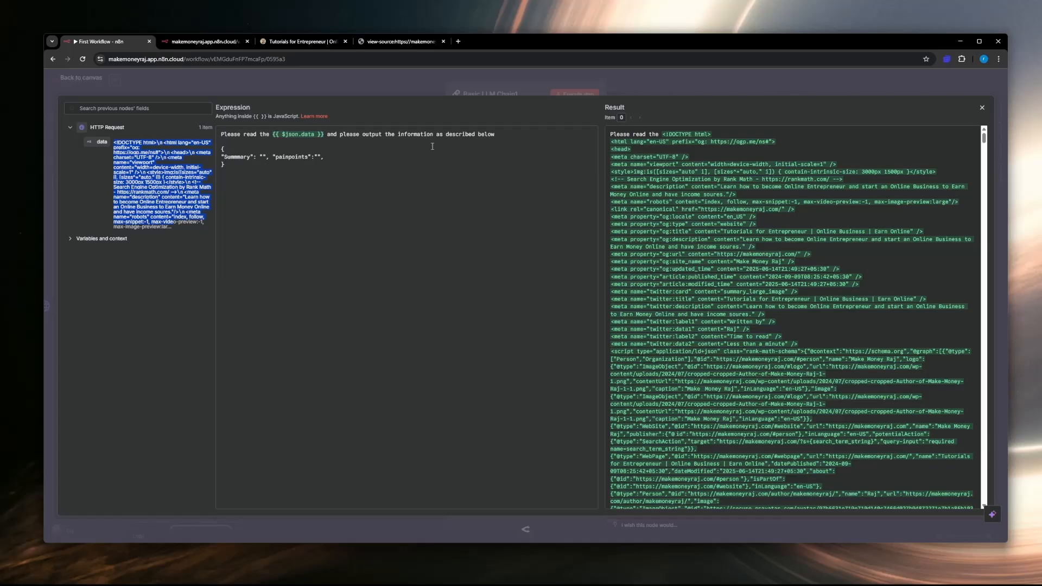
{"action": "left_click", "coordinate": [235, 157]}
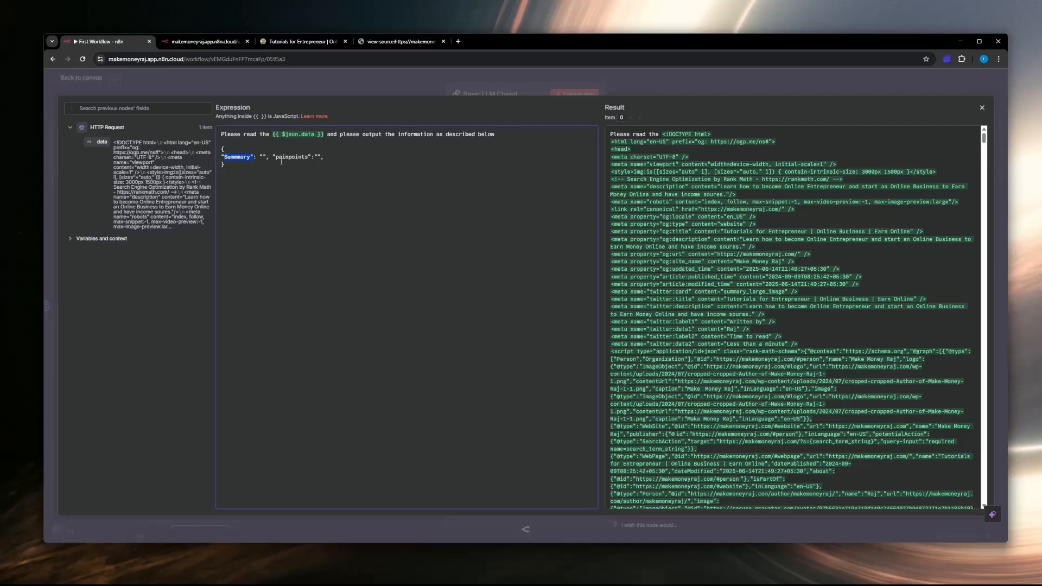
{"action": "left_click", "coordinate": [983, 108]}
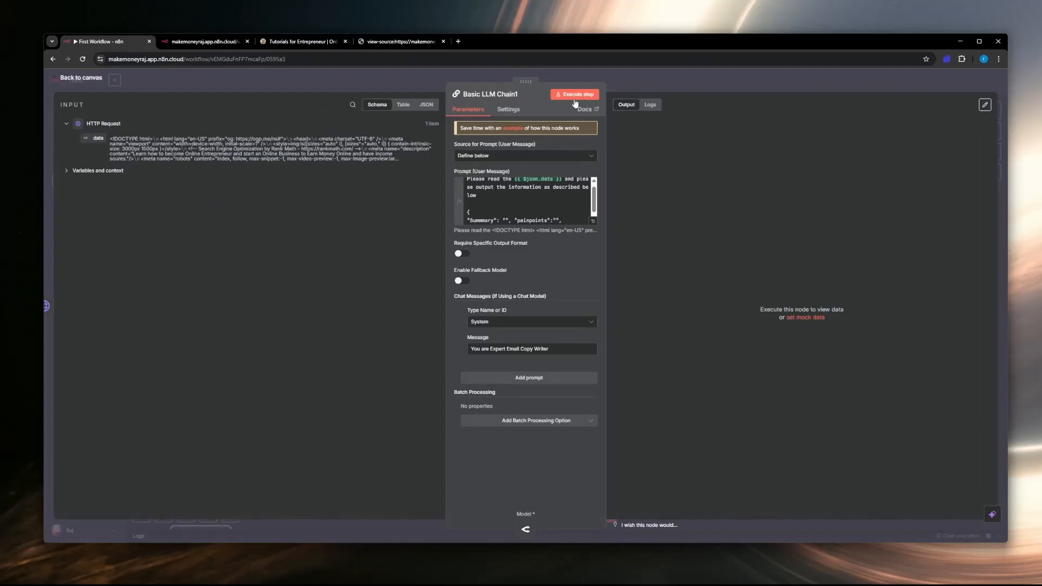
{"action": "left_click", "coordinate": [574, 96]}
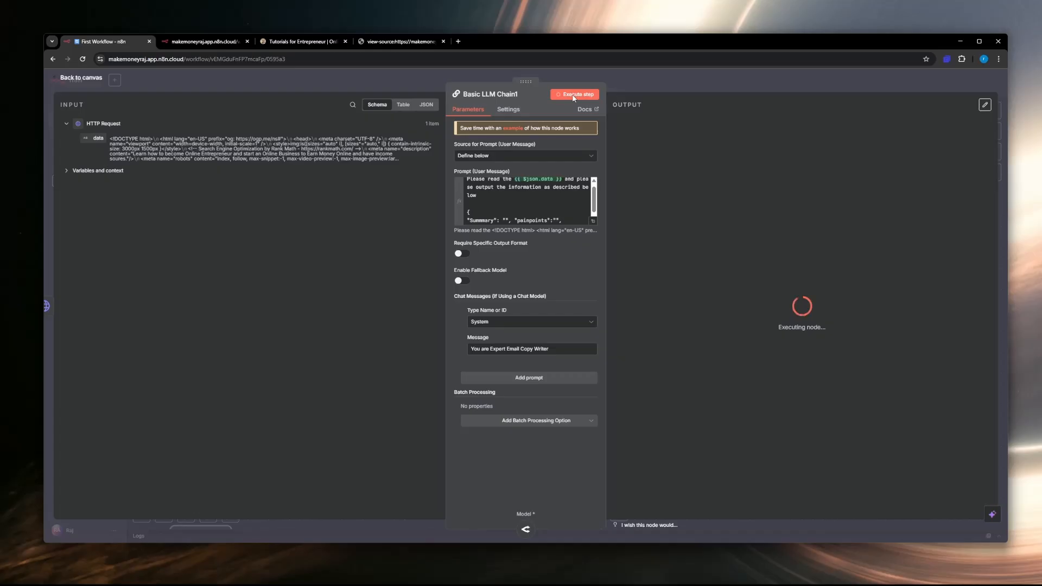
Step: Close the page-source tab, look through the makemoneyraj.com home page's testimonials and FAQ, and return to the n8n workflow
{"action": "left_click", "coordinate": [443, 41]}
{"action": "left_click", "coordinate": [299, 44]}
{"action": "scroll", "coordinate": [419, 266], "scroll_direction": "down", "scroll_amount": 10}
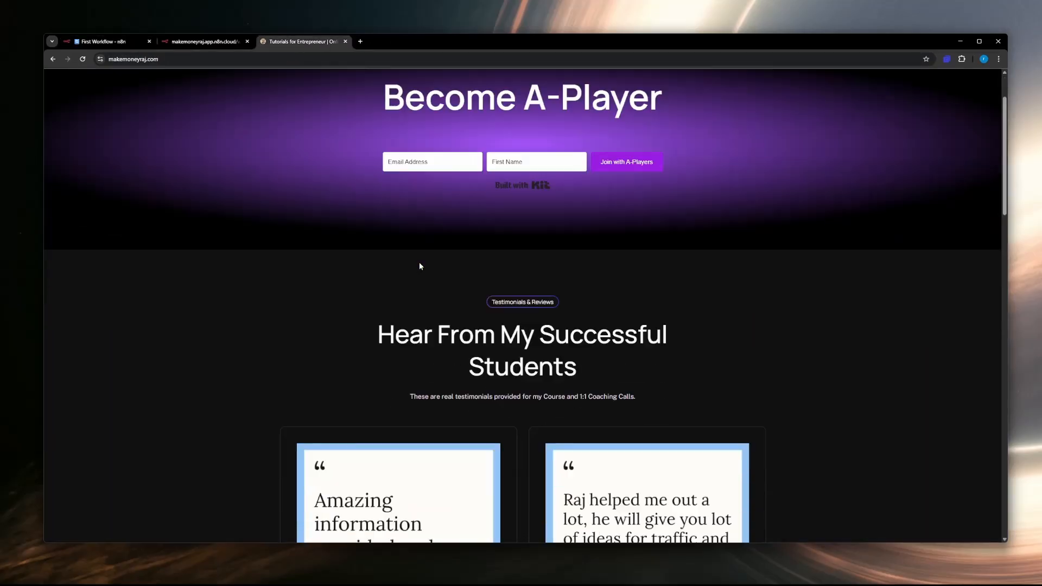
{"action": "scroll", "coordinate": [396, 219], "scroll_direction": "up", "scroll_amount": 8}
{"action": "scroll", "coordinate": [450, 194], "scroll_direction": "down", "scroll_amount": 15}
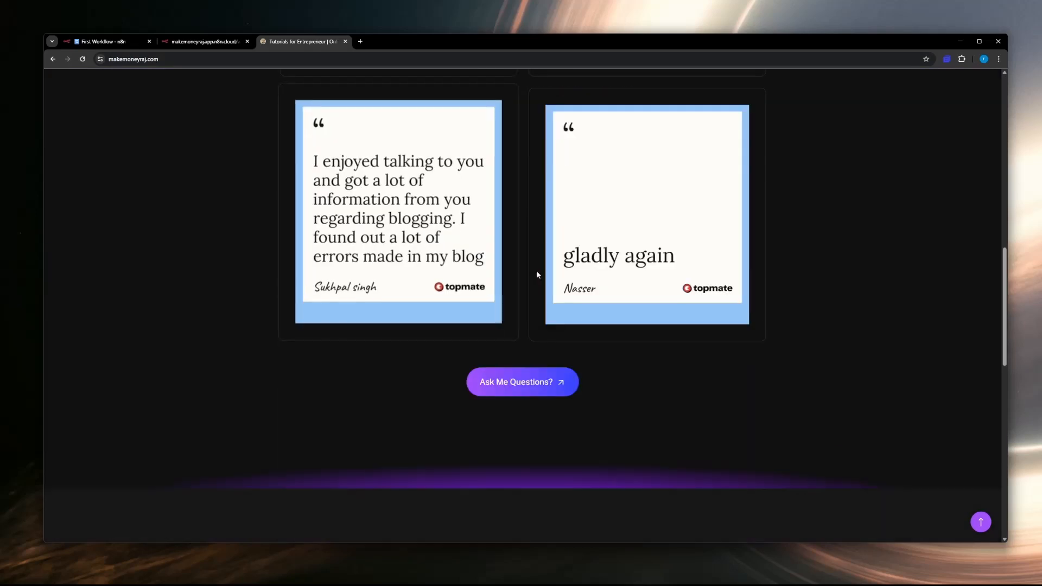
{"action": "scroll", "coordinate": [593, 271], "scroll_direction": "up", "scroll_amount": 10}
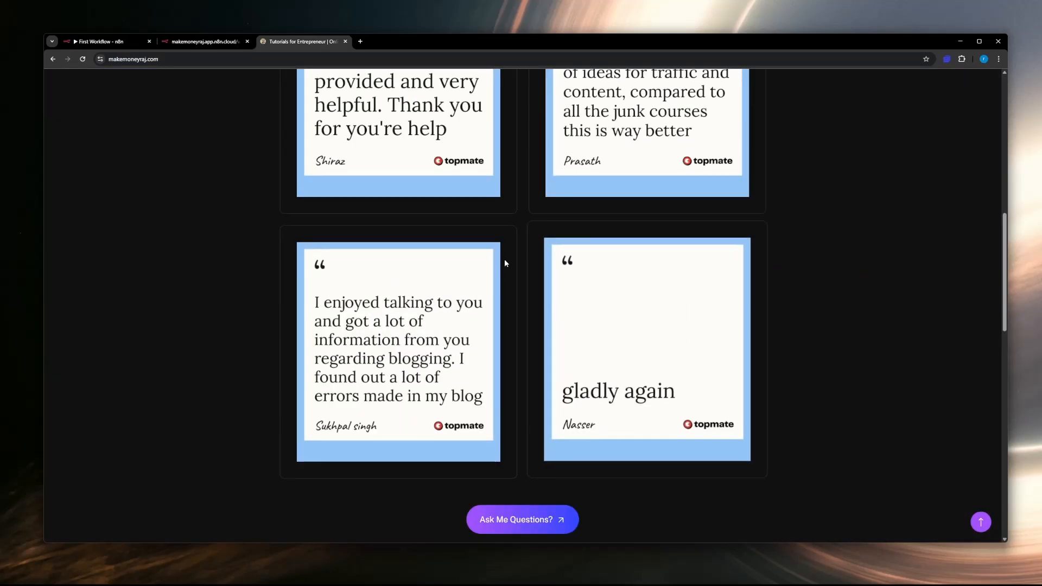
{"action": "scroll", "coordinate": [334, 236], "scroll_direction": "up", "scroll_amount": 10}
{"action": "scroll", "coordinate": [335, 236], "scroll_direction": "down", "scroll_amount": 15}
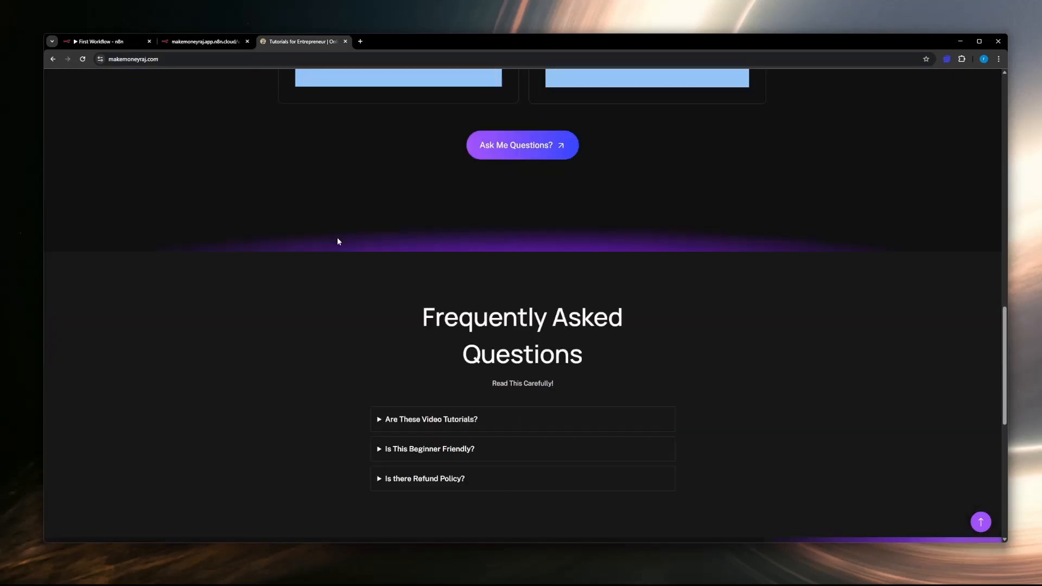
{"action": "left_click", "coordinate": [90, 41]}
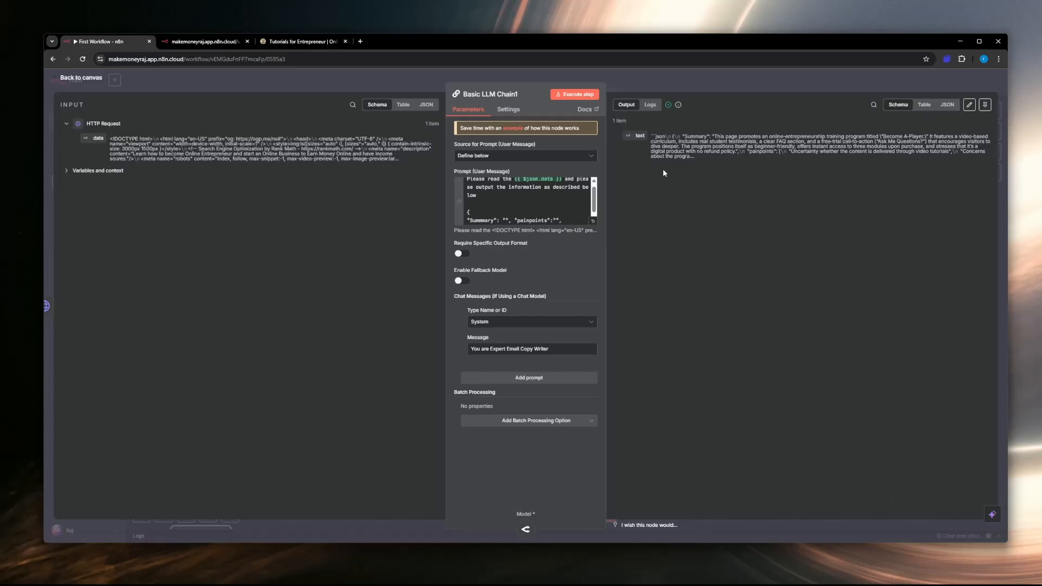
Step: Show the Basic LLM Chain's output as JSON and read the generated summary and pain points
{"action": "left_click", "coordinate": [924, 106]}
{"action": "left_click", "coordinate": [944, 107]}
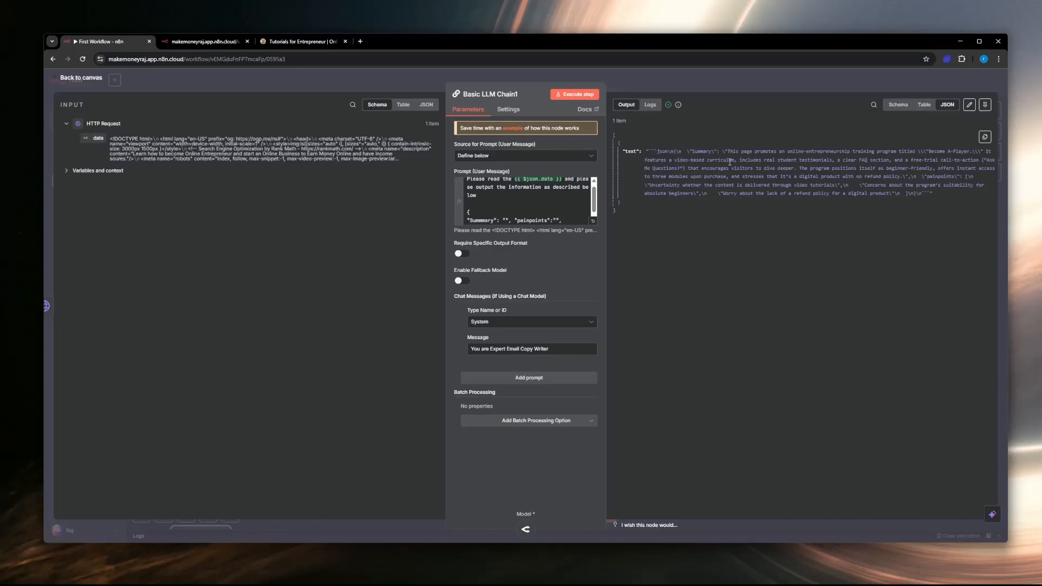
{"action": "left_click_drag", "start_coordinate": [737, 151], "coordinate": [900, 167]}
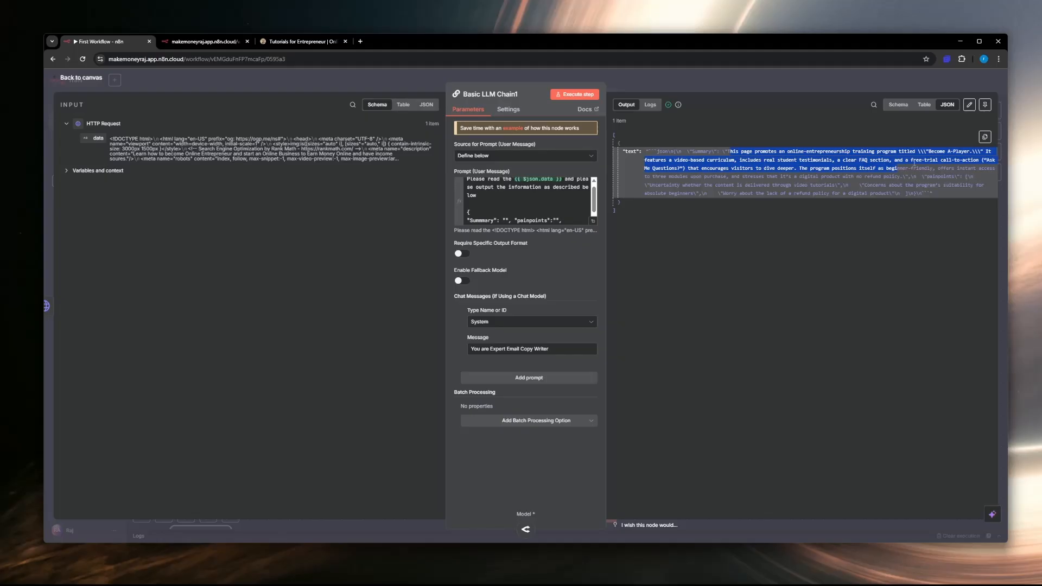
{"action": "left_click_drag", "start_coordinate": [713, 160], "coordinate": [826, 178]}
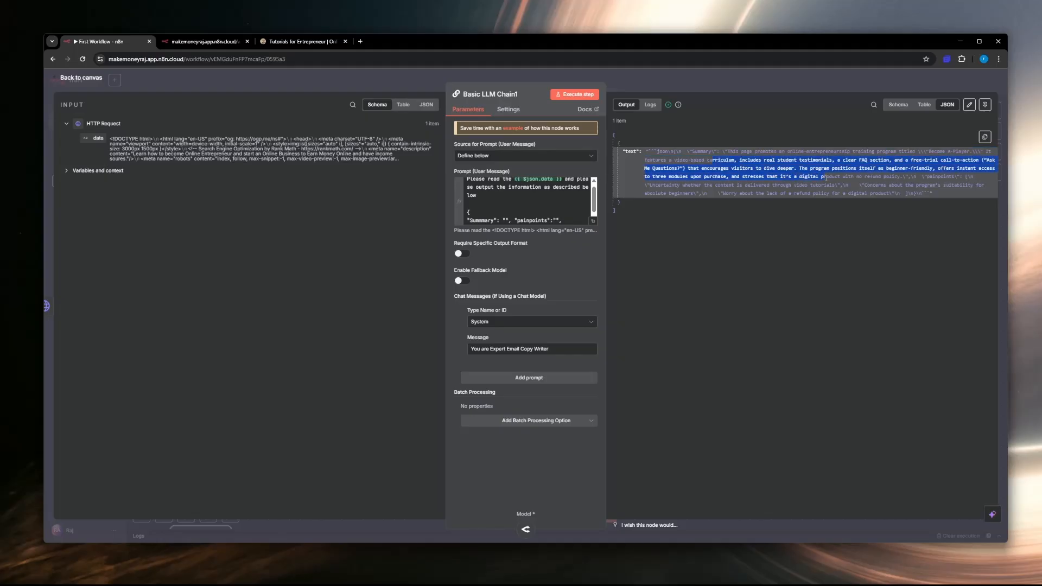
{"action": "left_click", "coordinate": [793, 176]}
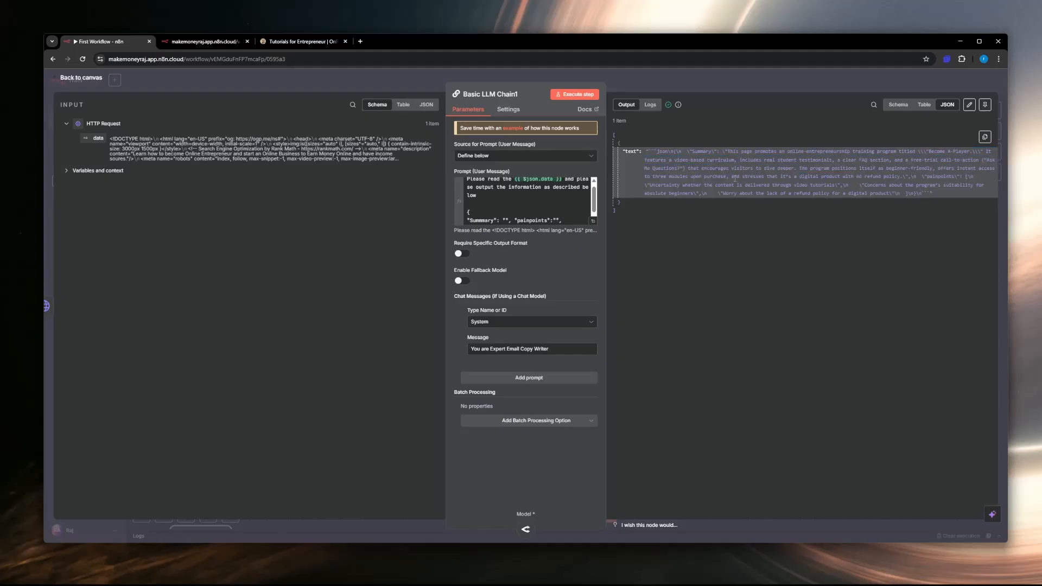
{"action": "left_click_drag", "start_coordinate": [705, 179], "coordinate": [873, 170]}
{"action": "left_click", "coordinate": [867, 179]}
{"action": "left_click", "coordinate": [898, 169]}
Step: Return to the canvas and delete the HTTP Request node, the copied Basic LLM Chain and its OpenRouter Chat Model
{"action": "left_click", "coordinate": [75, 78]}
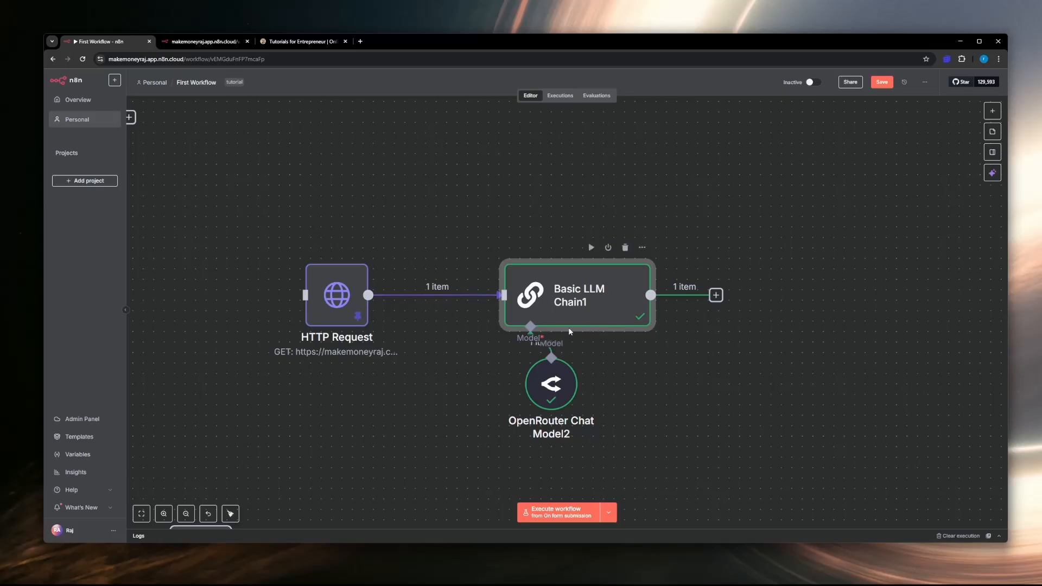
{"action": "left_click_drag", "start_coordinate": [274, 206], "coordinate": [698, 426]}
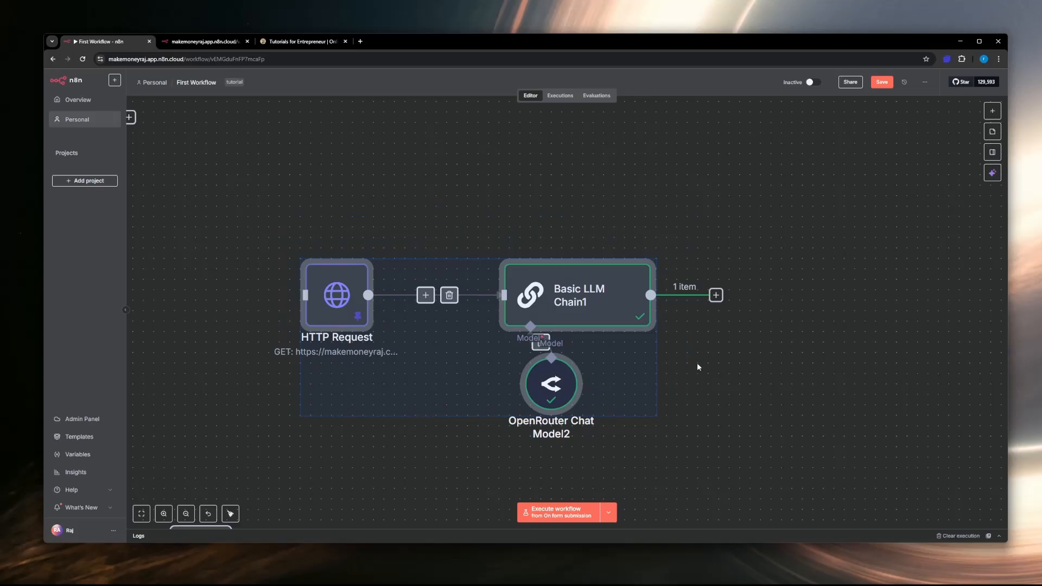
{"action": "key", "text": "Delete"}
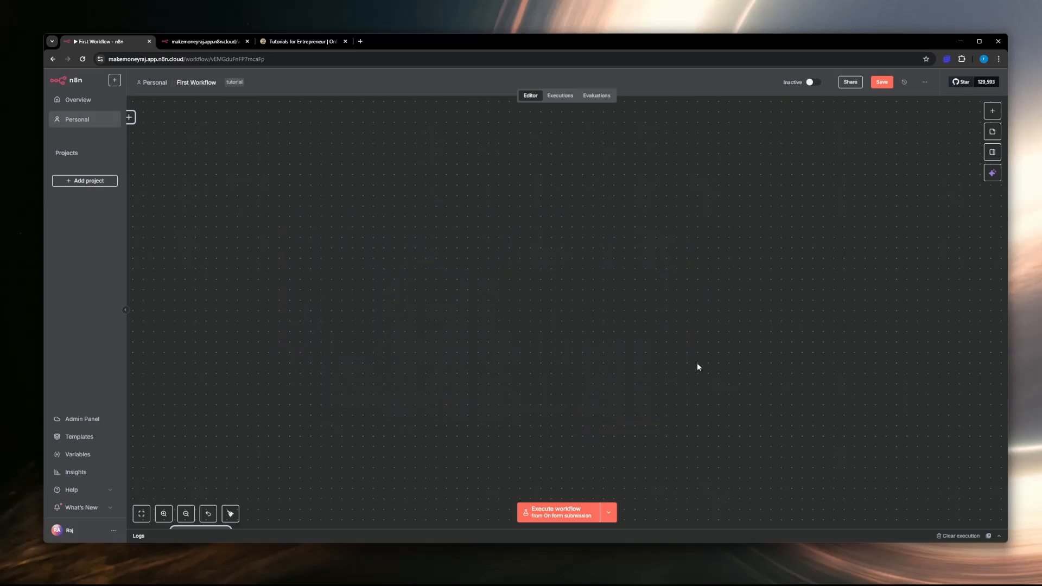
Step: Add an AI Agent node from the AI nodes and place it in the middle of the empty canvas
{"action": "left_click", "coordinate": [989, 119]}
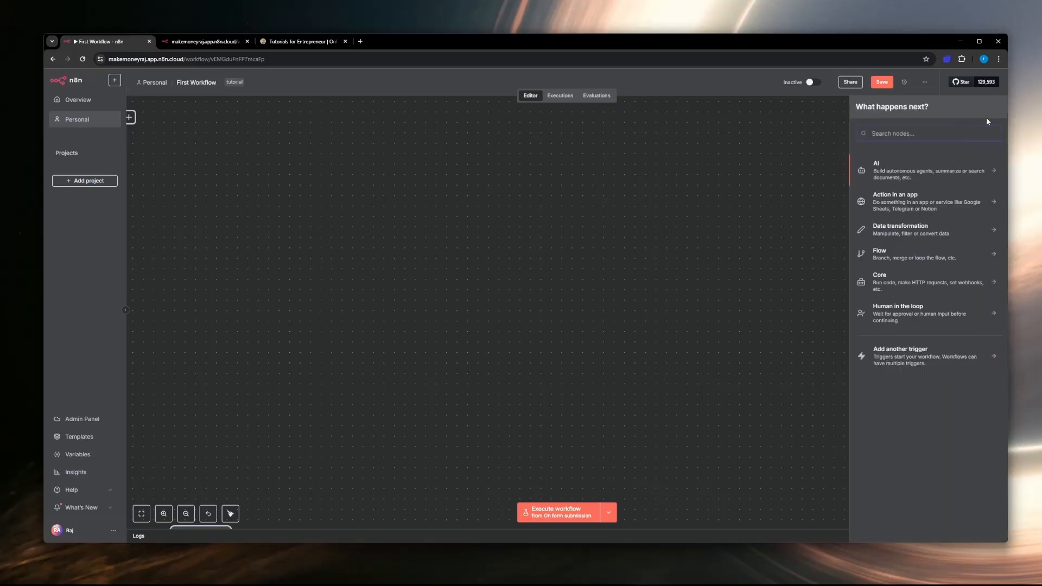
{"action": "left_click", "coordinate": [894, 175]}
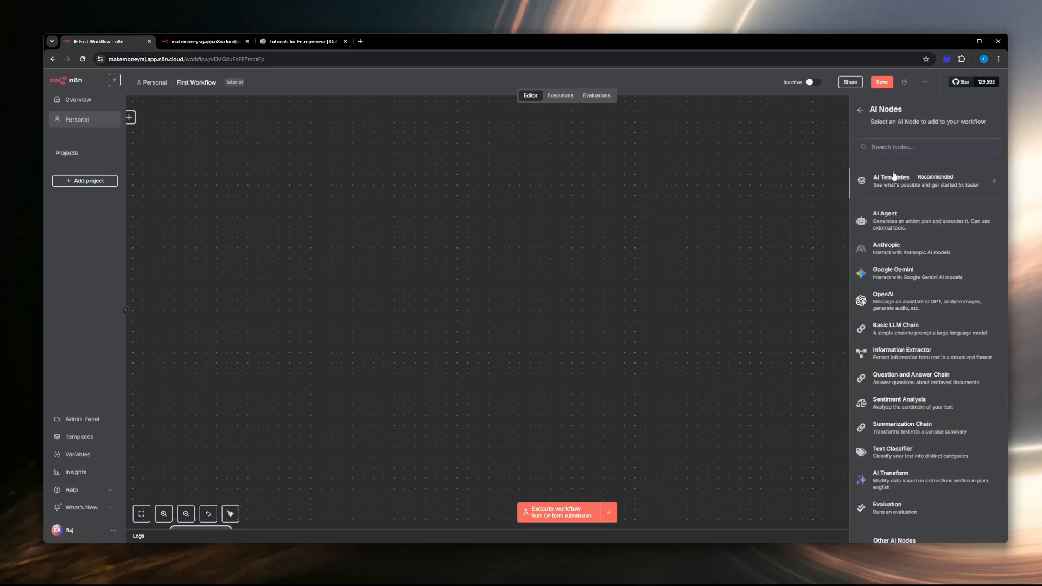
{"action": "left_click", "coordinate": [895, 227]}
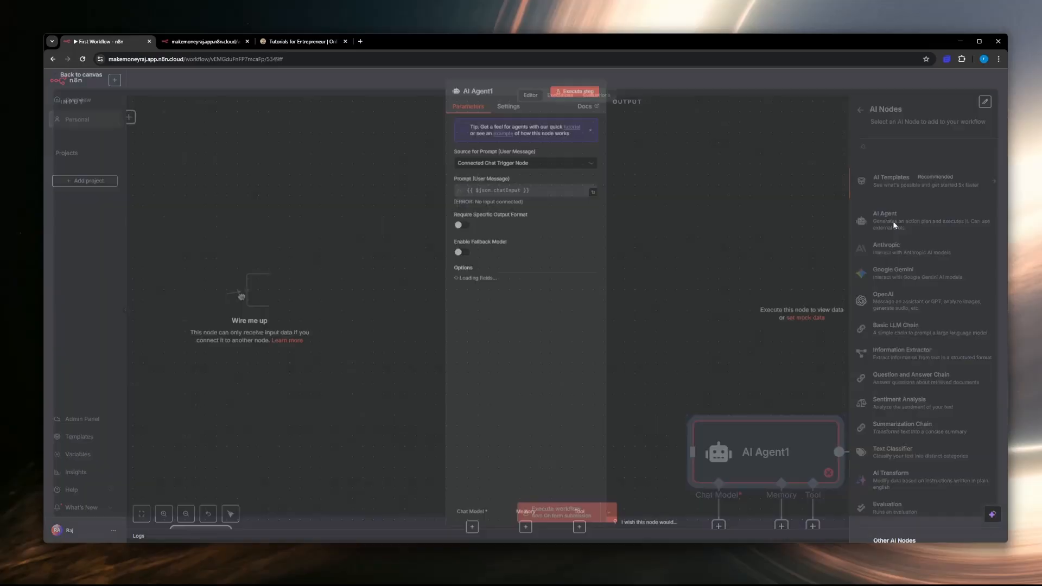
{"action": "left_click", "coordinate": [82, 77]}
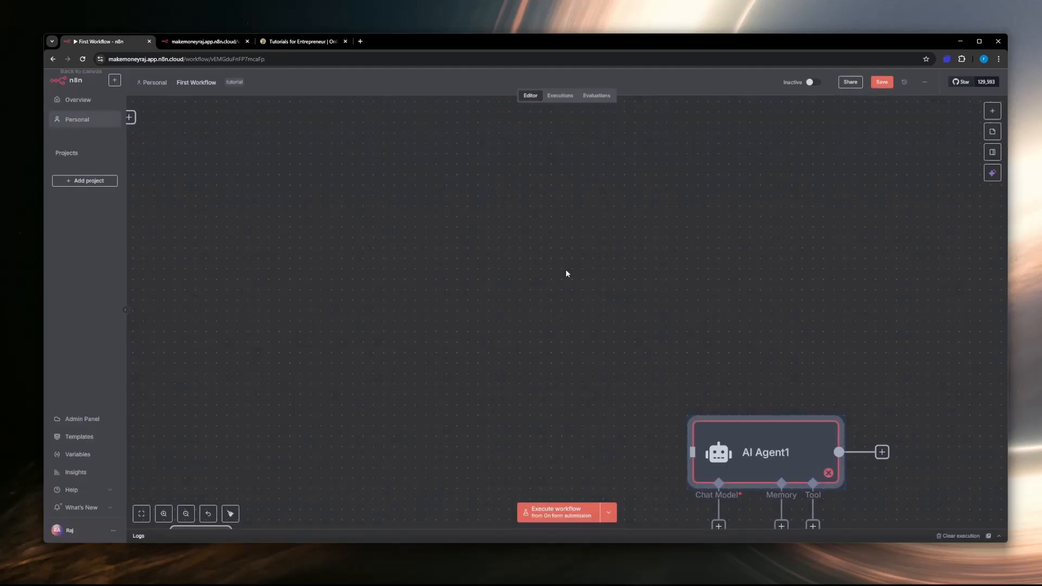
{"action": "left_click_drag", "start_coordinate": [583, 326], "coordinate": [569, 293]}
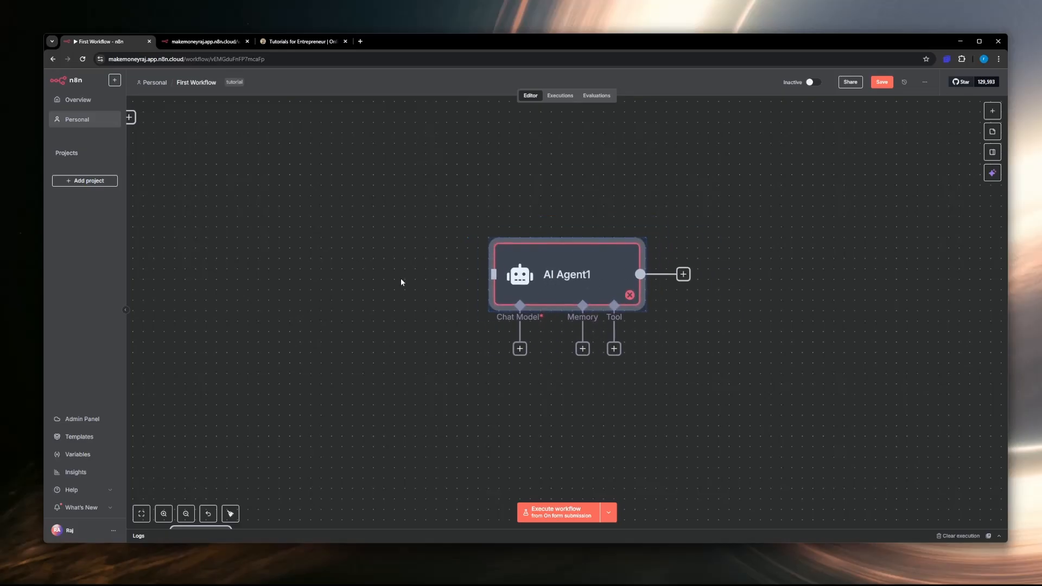
{"action": "left_click", "coordinate": [992, 110]}
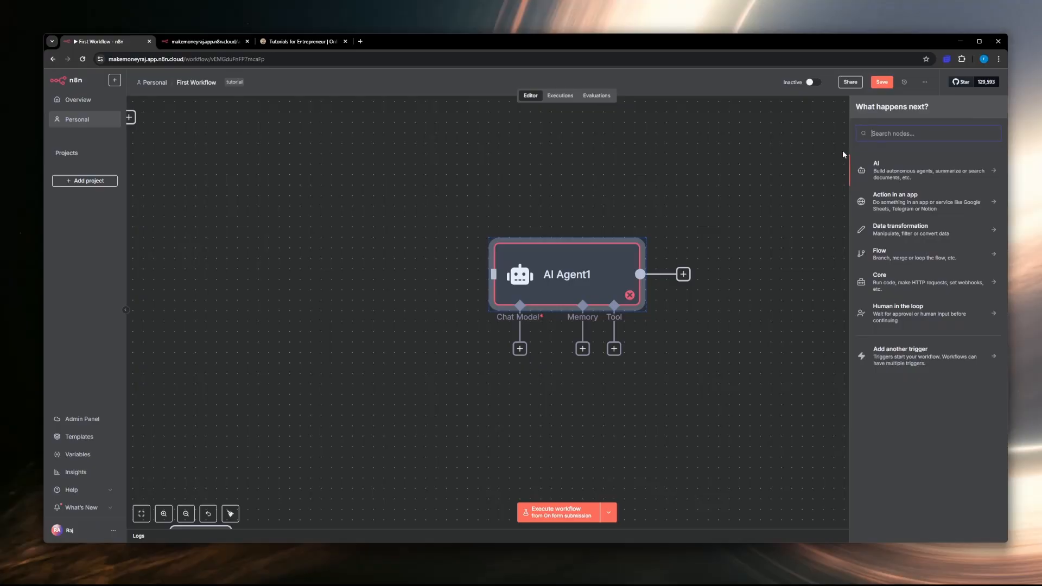
{"action": "left_click", "coordinate": [691, 201]}
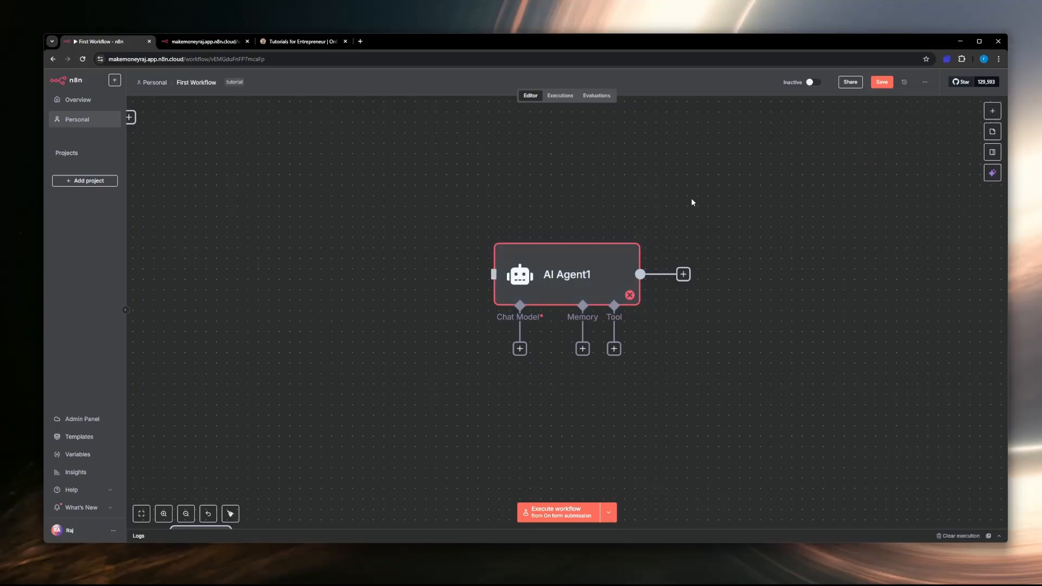
{"action": "left_click_drag", "start_coordinate": [558, 271], "coordinate": [526, 267]}
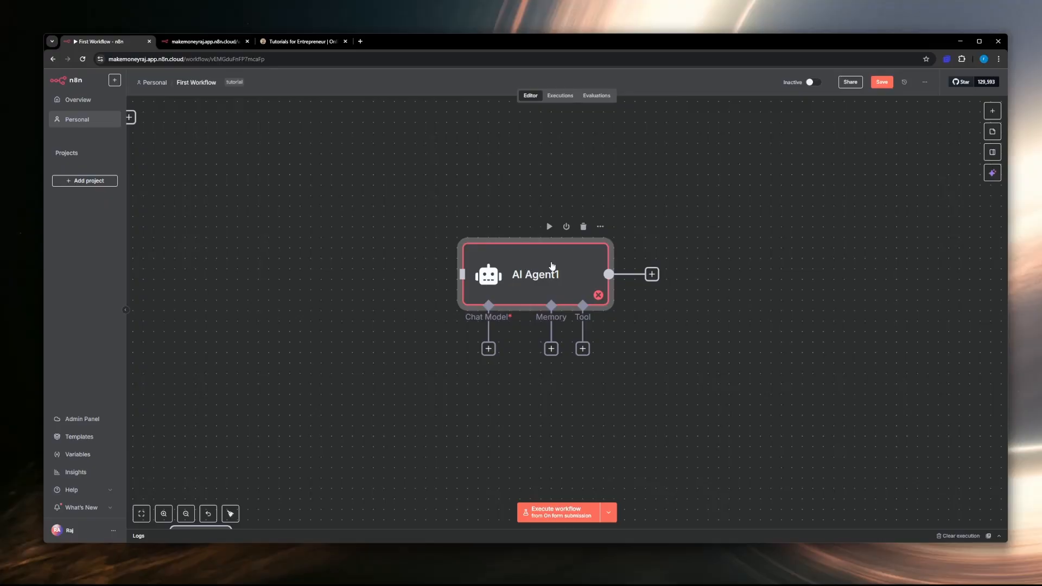
{"action": "left_click_drag", "start_coordinate": [549, 271], "coordinate": [574, 268]}
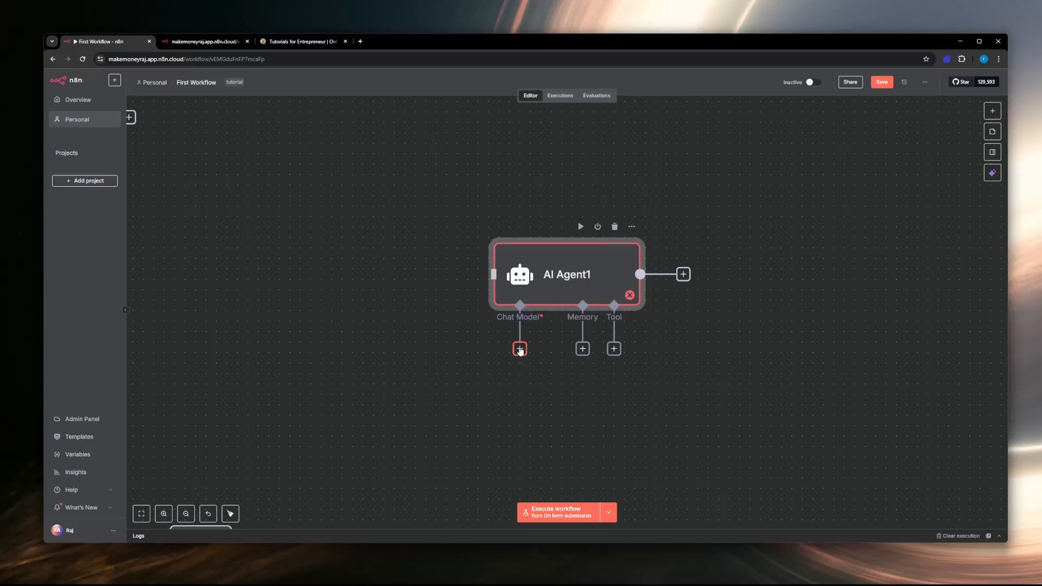
Step: Look through the language models available for the AI Agent's chat model and search them for "qwe"
{"action": "left_click", "coordinate": [520, 350]}
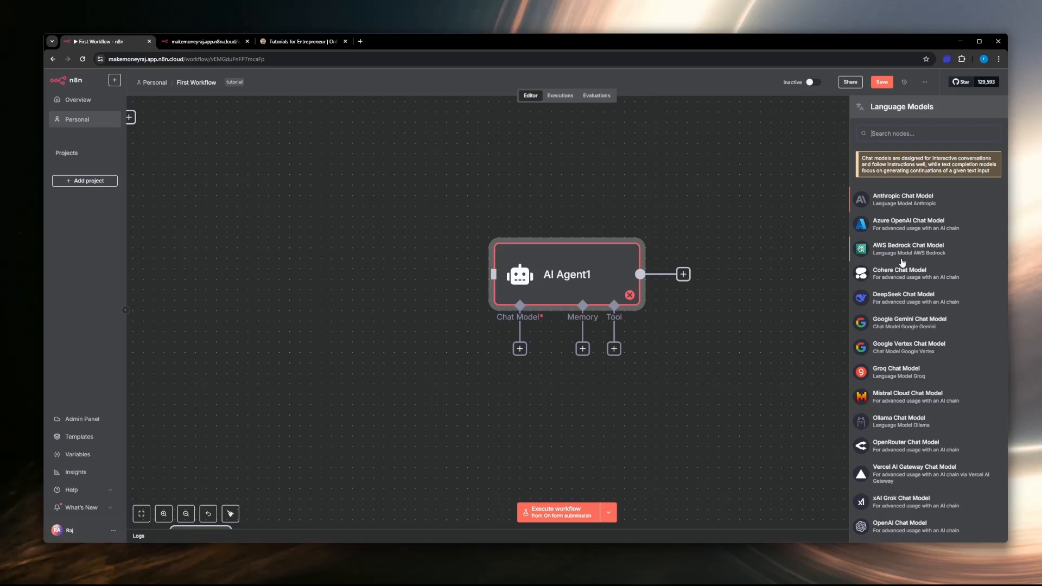
{"action": "scroll", "coordinate": [901, 323], "scroll_direction": "down", "scroll_amount": 1}
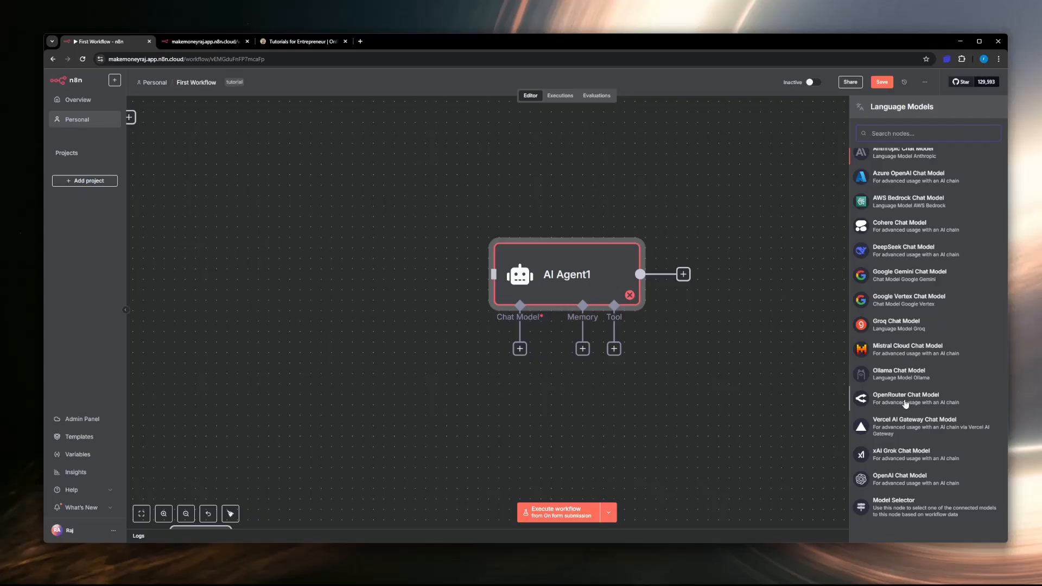
{"action": "scroll", "coordinate": [901, 174], "scroll_direction": "up", "scroll_amount": 2}
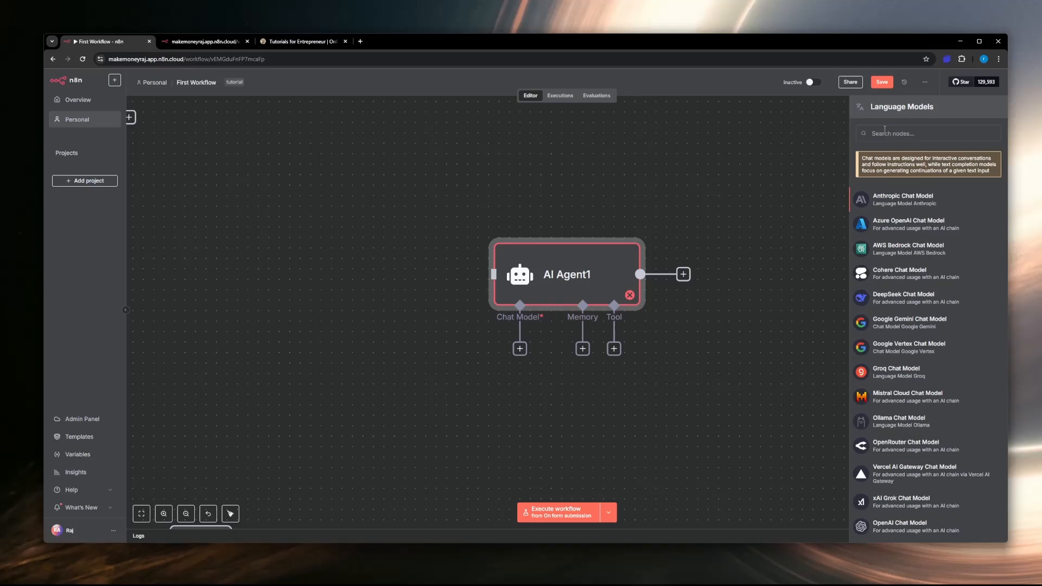
{"action": "type", "text": "qwe"}
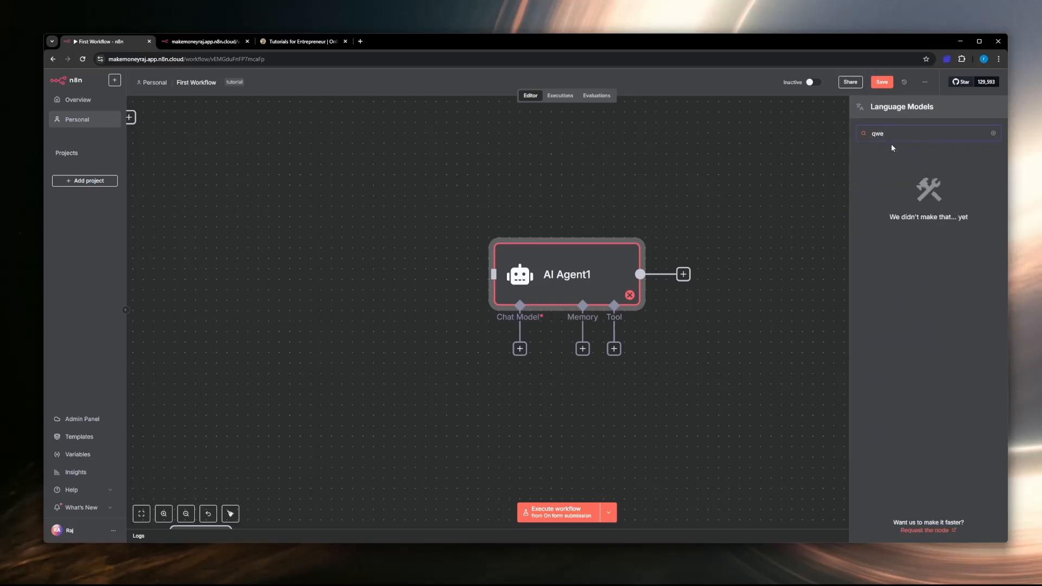
{"action": "key", "text": "BackSpace"}
{"action": "key", "text": "BackSpace"}
{"action": "key", "text": "BackSpace"}
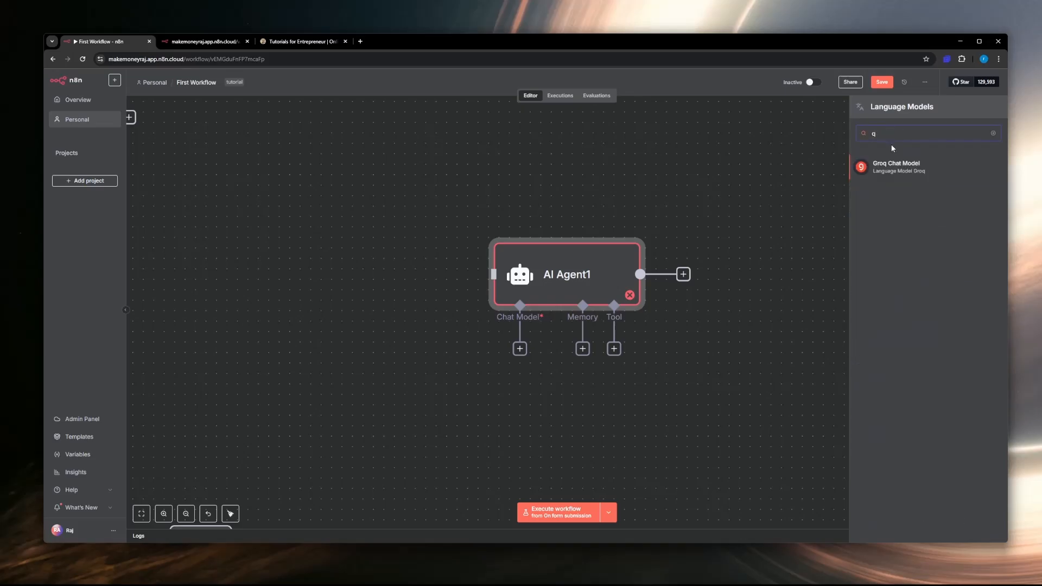
Step: Attach an OpenRouter Chat Model to the AI Agent as its chat model and return to the canvas
{"action": "scroll", "coordinate": [916, 400], "scroll_direction": "down", "scroll_amount": 2}
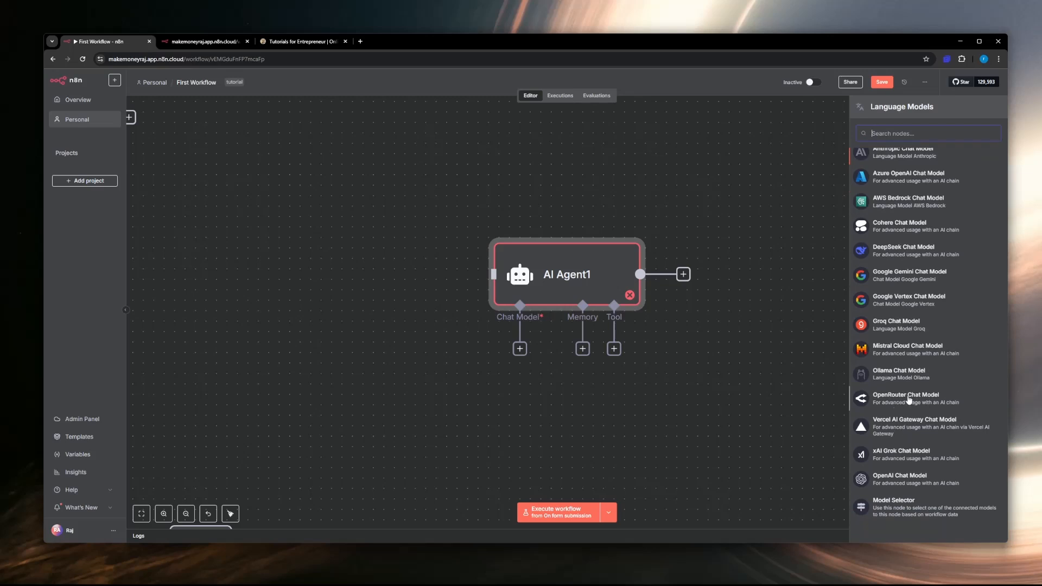
{"action": "left_click_drag", "start_coordinate": [909, 400], "coordinate": [492, 394]}
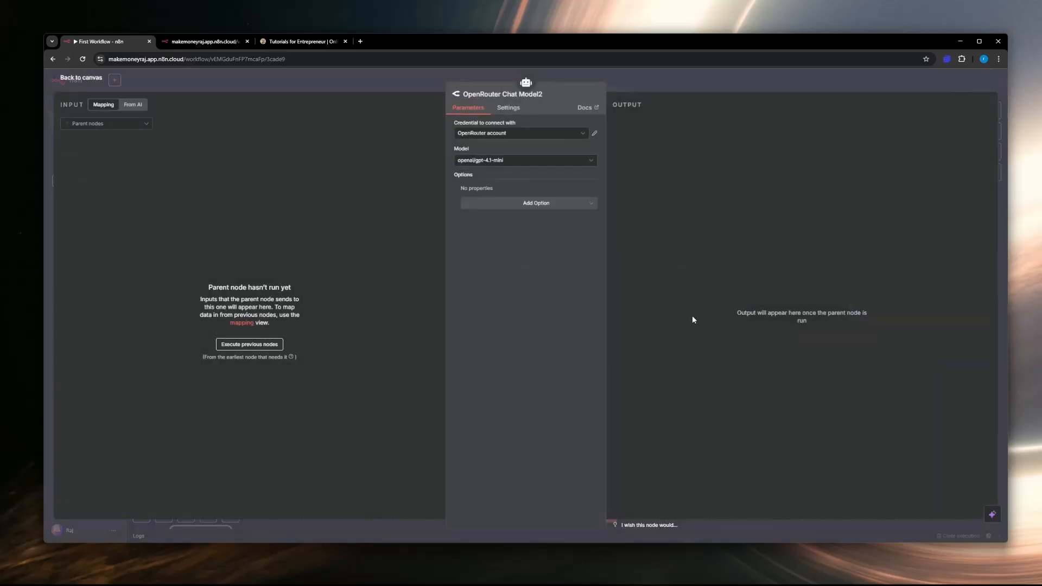
{"action": "left_click", "coordinate": [68, 82]}
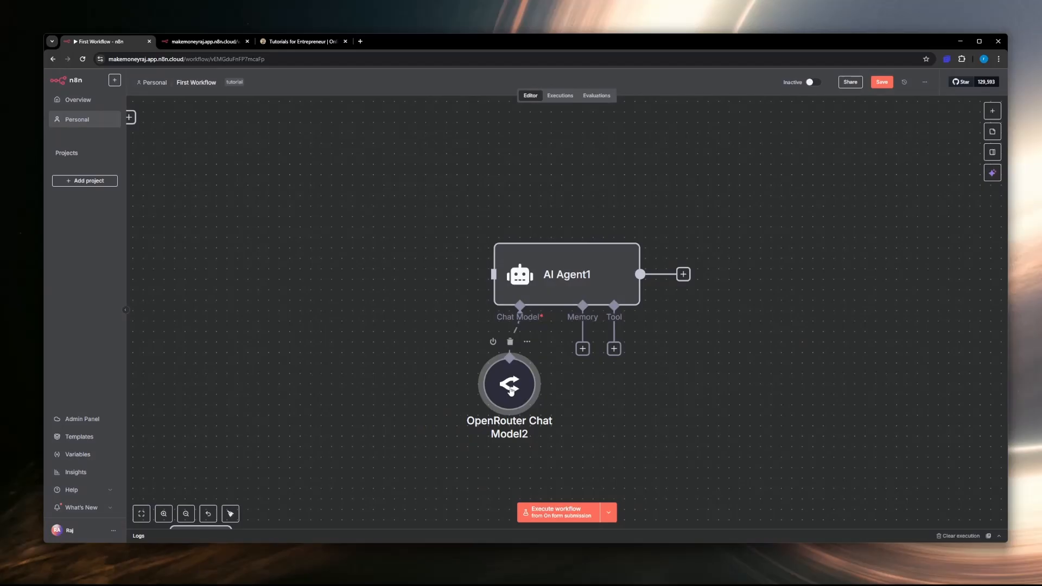
Step: Set the OpenRouter Chat Model to moonshotai/kimi-dev-72b:free with the OpenRouter account credential, and move its node further to the lower left of the agent
{"action": "double_click", "coordinate": [510, 390]}
{"action": "left_click", "coordinate": [484, 140]}
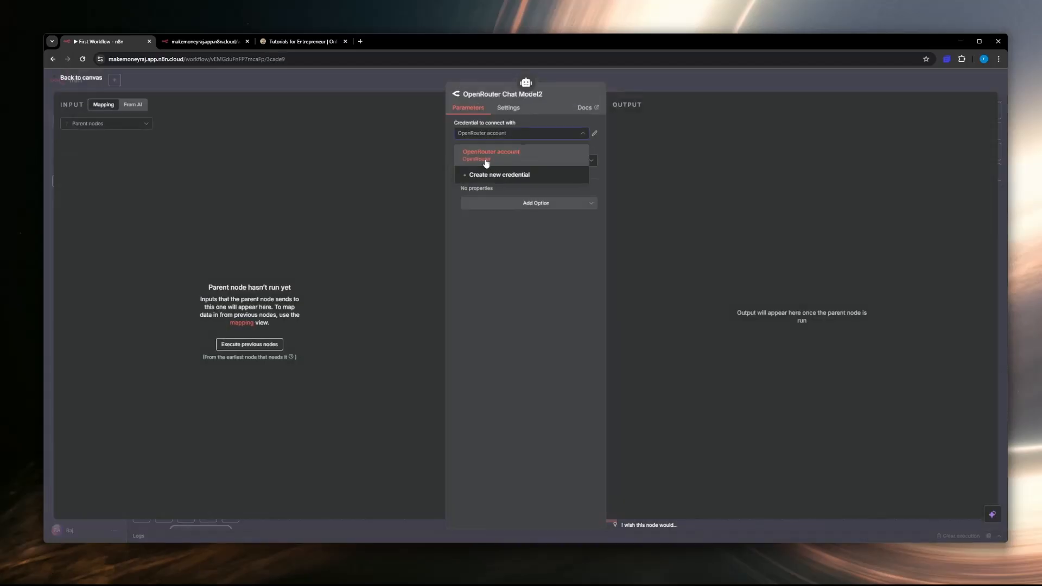
{"action": "left_click", "coordinate": [499, 160]}
{"action": "left_click", "coordinate": [499, 160]}
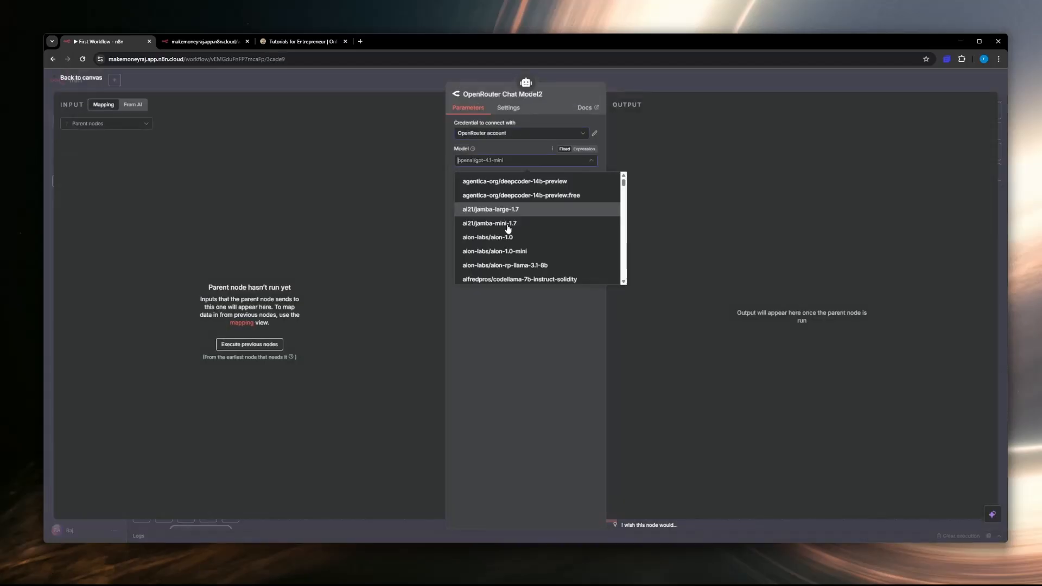
{"action": "scroll", "coordinate": [508, 263], "scroll_direction": "up", "scroll_amount": 10}
{"action": "scroll", "coordinate": [509, 265], "scroll_direction": "down", "scroll_amount": 3}
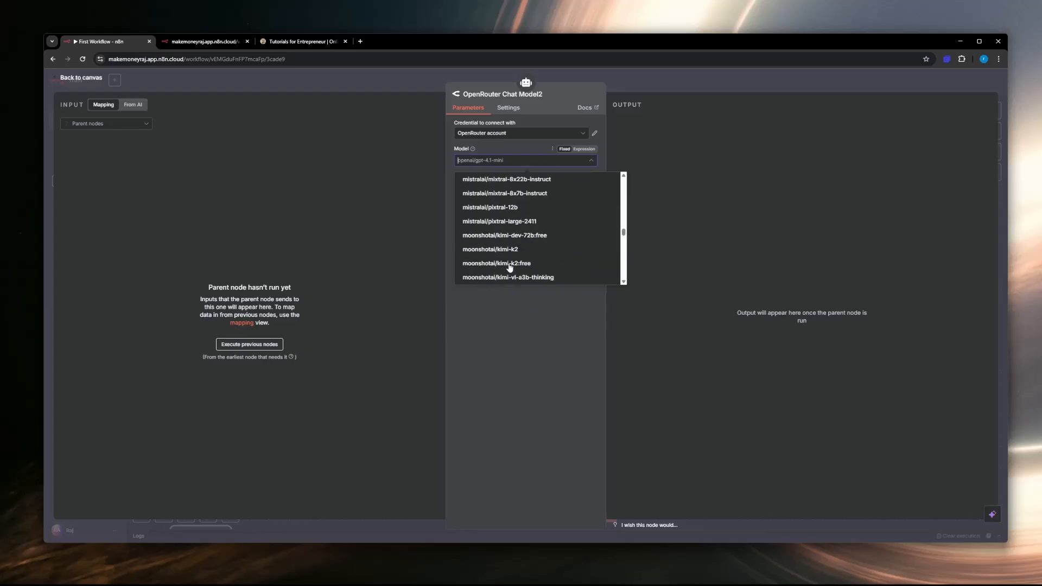
{"action": "left_click", "coordinate": [520, 240]}
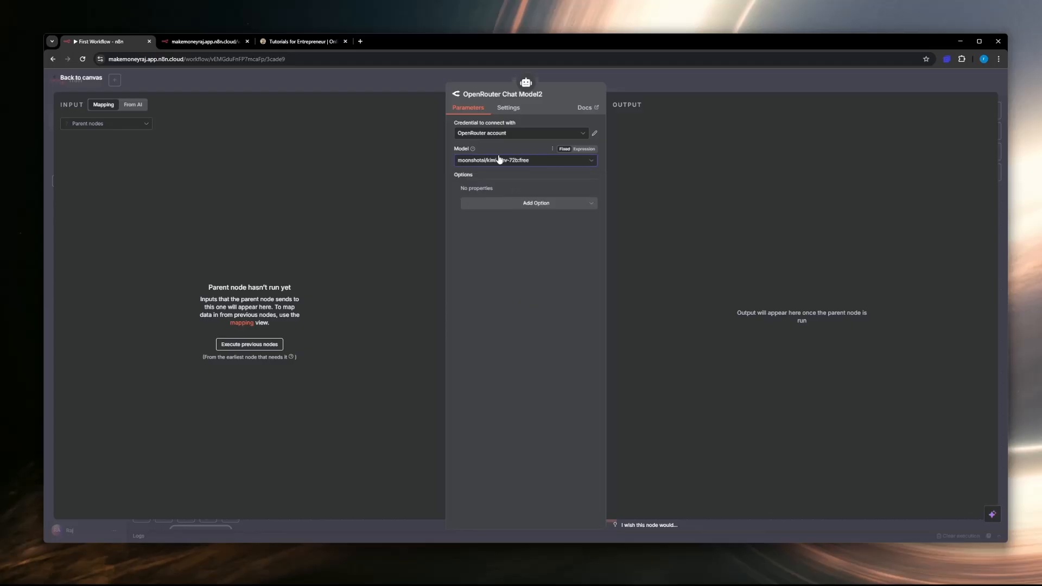
{"action": "left_click", "coordinate": [81, 78]}
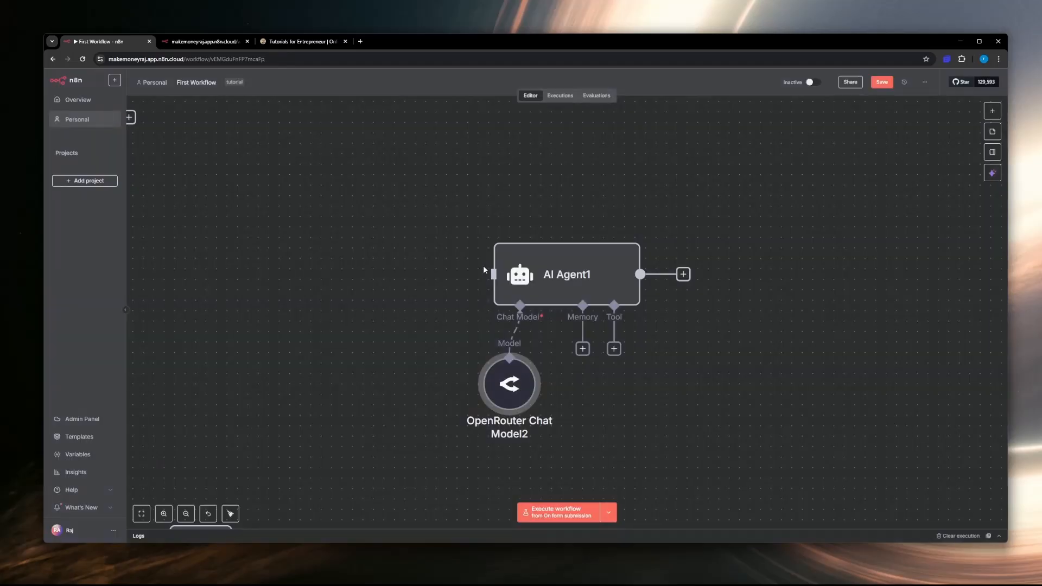
{"action": "left_click_drag", "start_coordinate": [464, 369], "coordinate": [433, 369]}
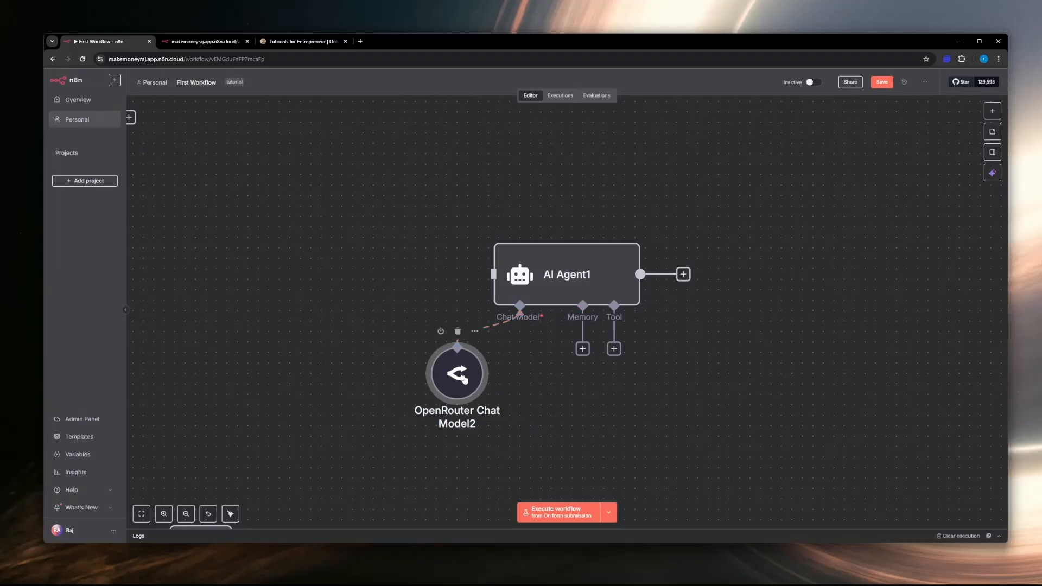
Step: Look at the memory types that can be connected to the AI Agent and leave without adding one
{"action": "left_click", "coordinate": [582, 349]}
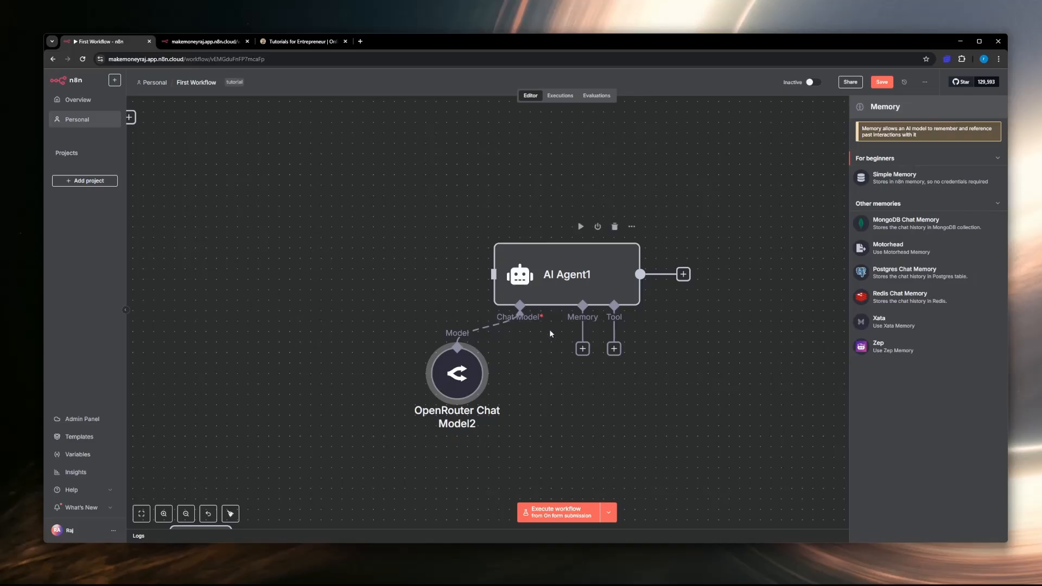
{"action": "left_click", "coordinate": [660, 281]}
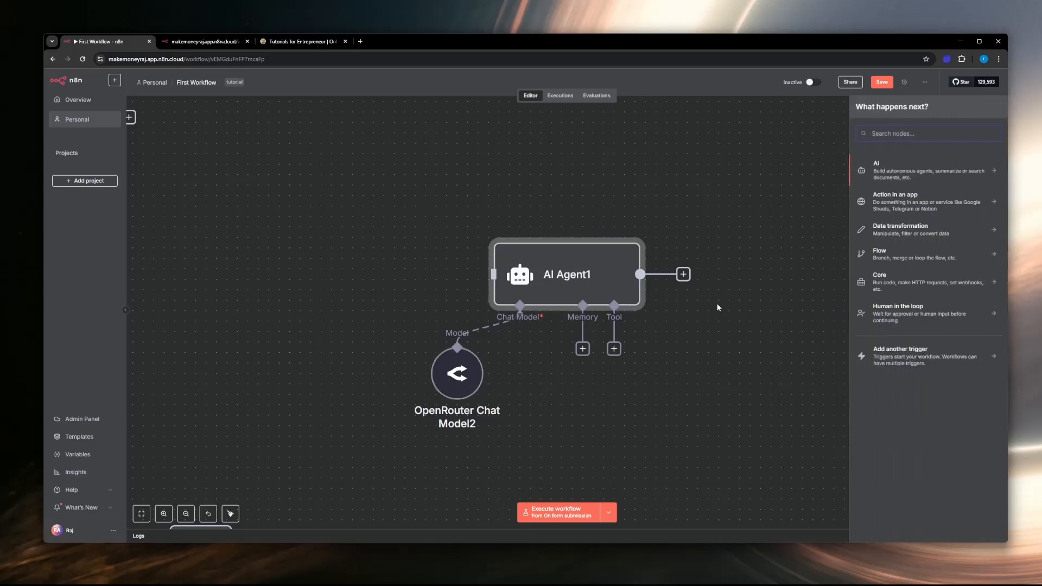
{"action": "left_click", "coordinate": [728, 288]}
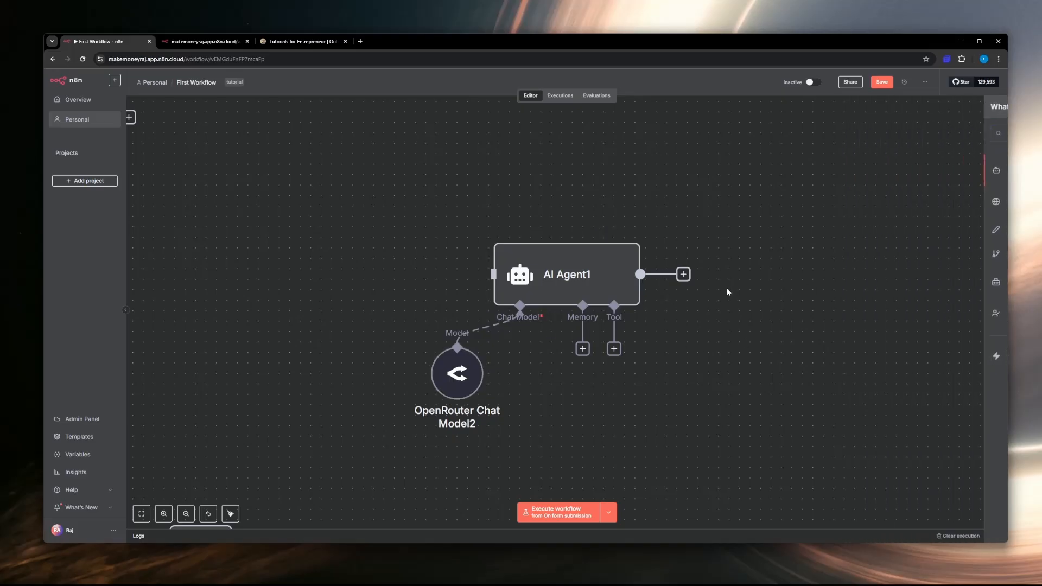
Step: Look at the extra options offered by the OpenRouter Chat Model and return to the canvas
{"action": "double_click", "coordinate": [463, 375]}
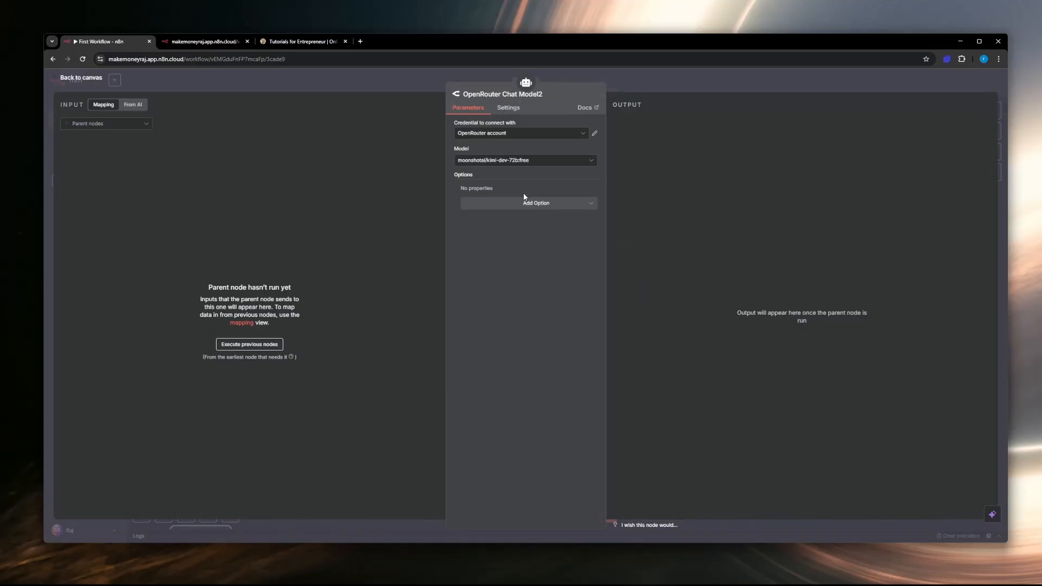
{"action": "left_click", "coordinate": [531, 206]}
{"action": "left_click", "coordinate": [588, 403]}
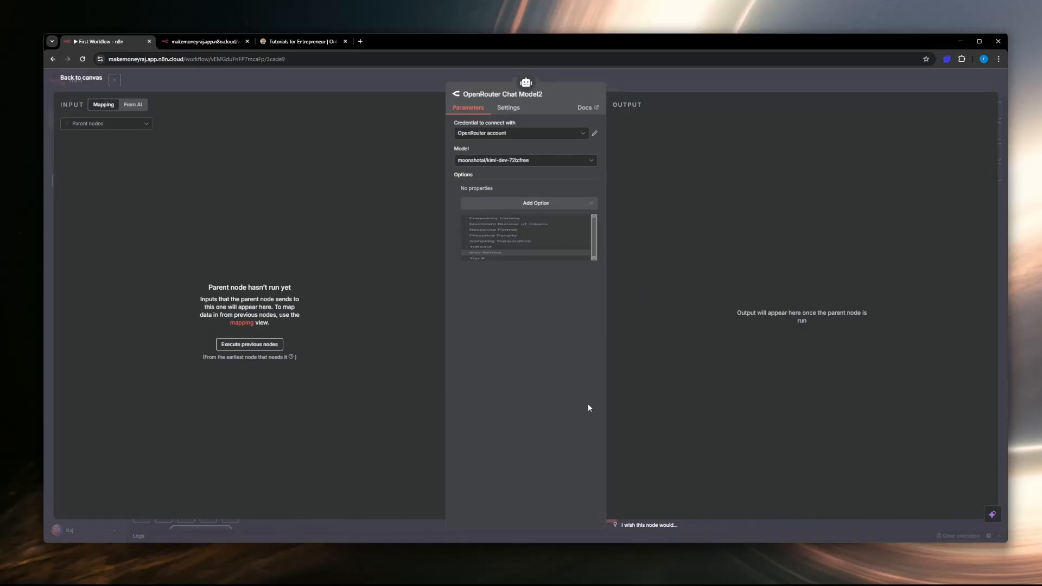
{"action": "left_click", "coordinate": [75, 81]}
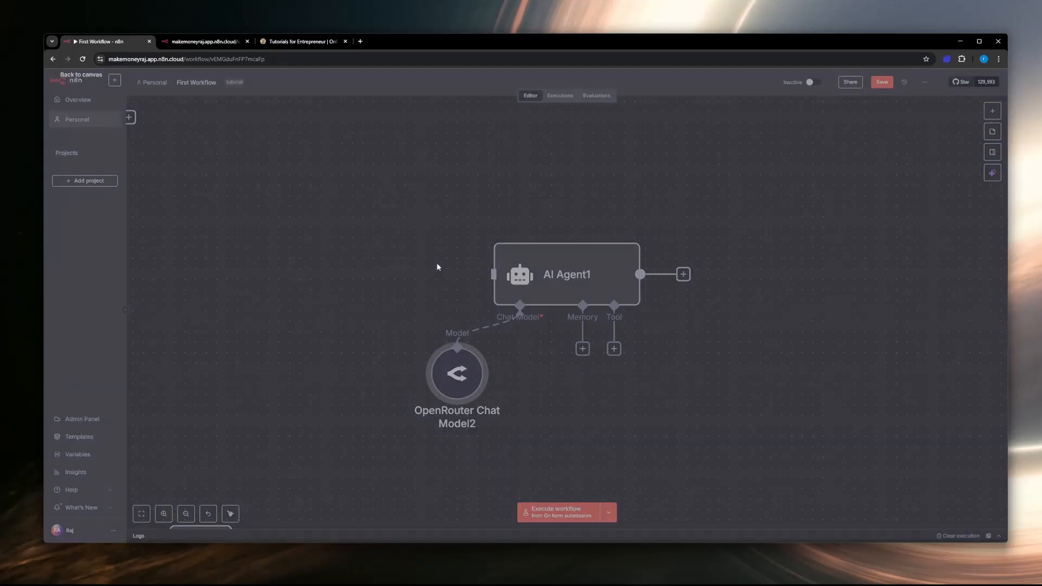
Step: Set the AI Agent's prompt source to Define below with the prompt "hi, how are you?", try executing the step, and return to the canvas
{"action": "double_click", "coordinate": [521, 274]}
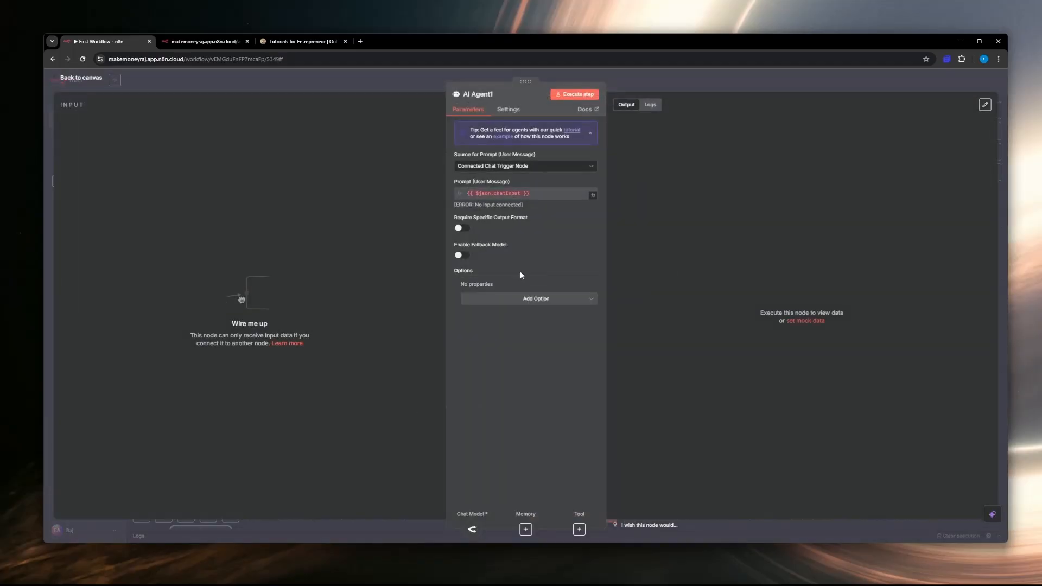
{"action": "left_click", "coordinate": [521, 165]}
{"action": "left_click", "coordinate": [558, 222]}
{"action": "left_click", "coordinate": [530, 205]}
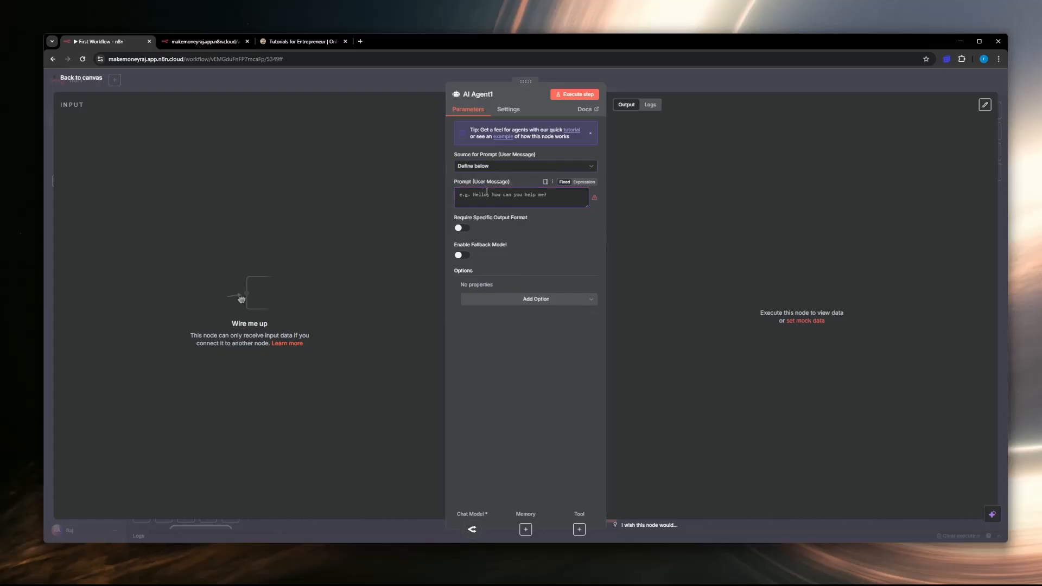
{"action": "type", "text": "hi, how are you?"}
{"action": "left_click", "coordinate": [570, 95]}
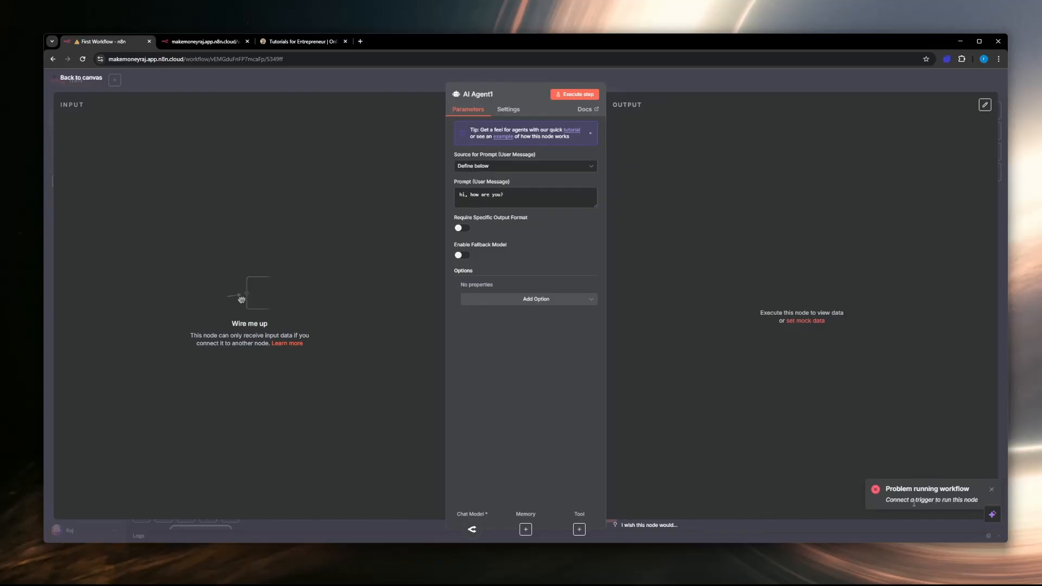
{"action": "left_click", "coordinate": [64, 78]}
Step: Rearrange the AI Agent and its chat model, and add a "When chat message received" trigger connected to the agent's input
{"action": "left_click_drag", "start_coordinate": [571, 286], "coordinate": [529, 287]}
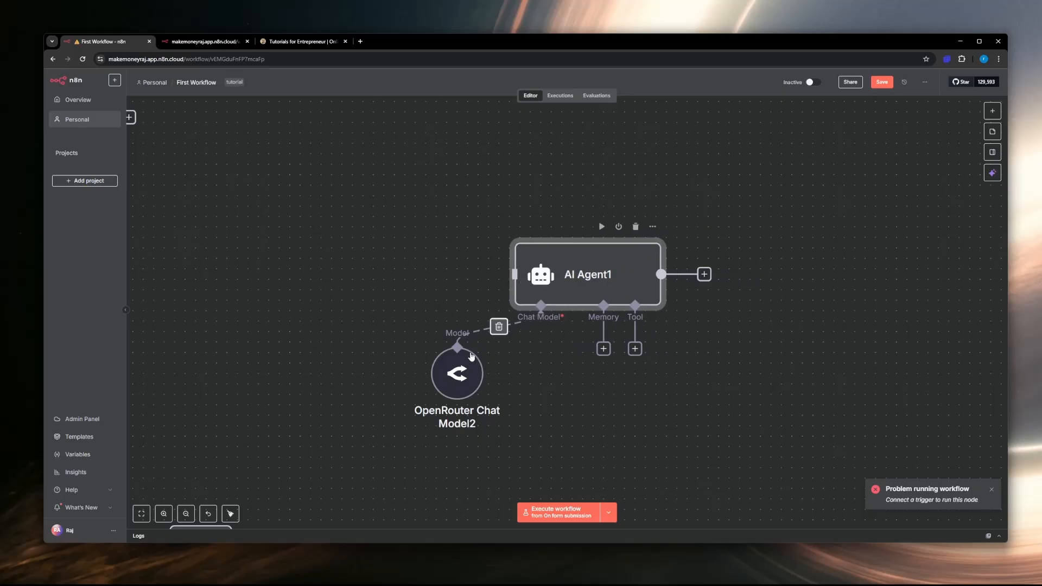
{"action": "left_click_drag", "start_coordinate": [468, 366], "coordinate": [531, 387]}
{"action": "left_click", "coordinate": [993, 112]}
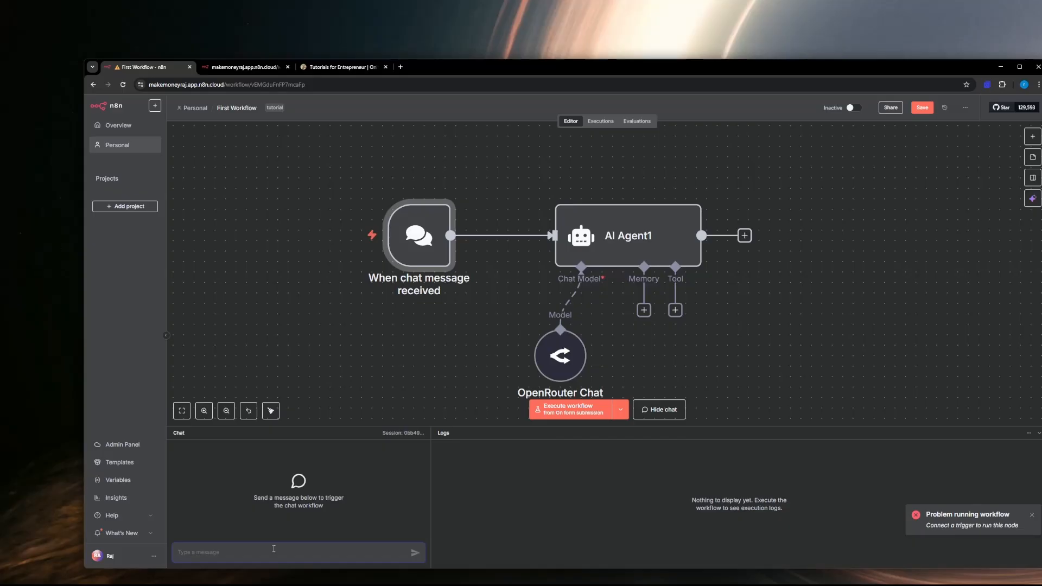
Step: Send the message "hi how are you" in the workflow's test chat
{"action": "type", "text": "hi how are you"}
{"action": "key", "text": "Return"}
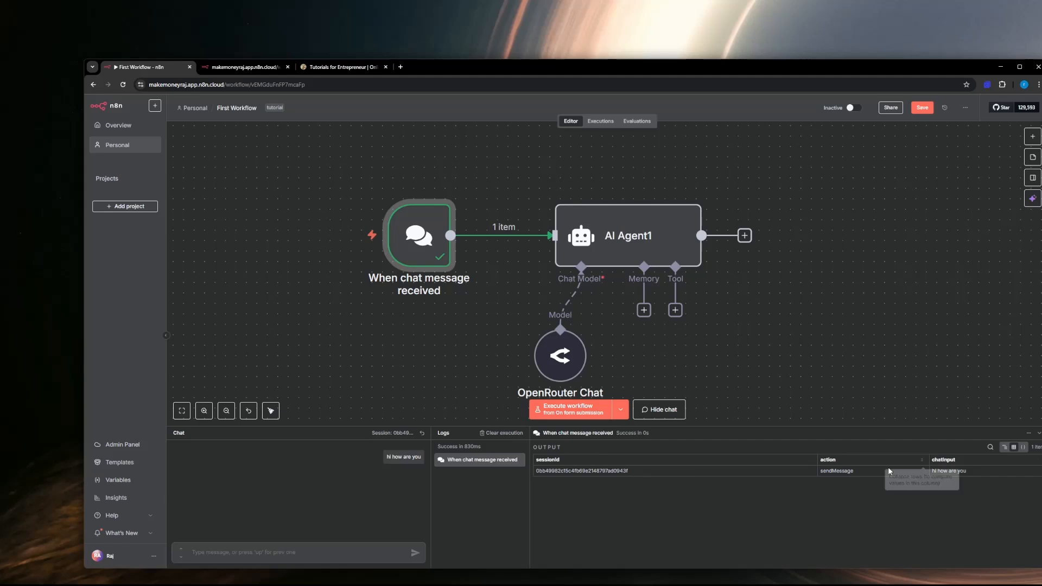
Step: Execute the AI Agent step on the chat input, read its reply in the output, and return to the canvas
{"action": "double_click", "coordinate": [625, 235]}
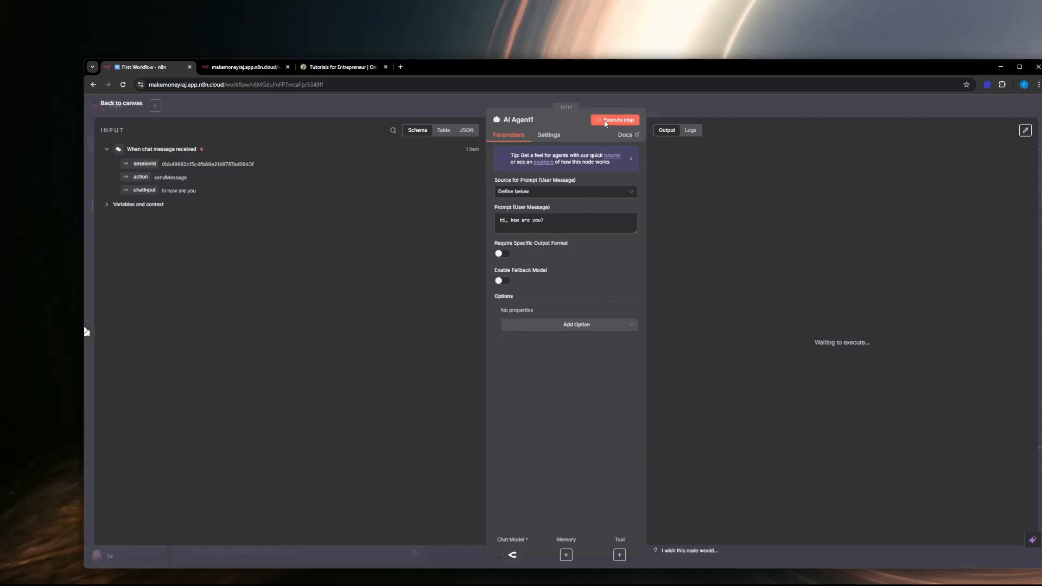
{"action": "left_click", "coordinate": [606, 122]}
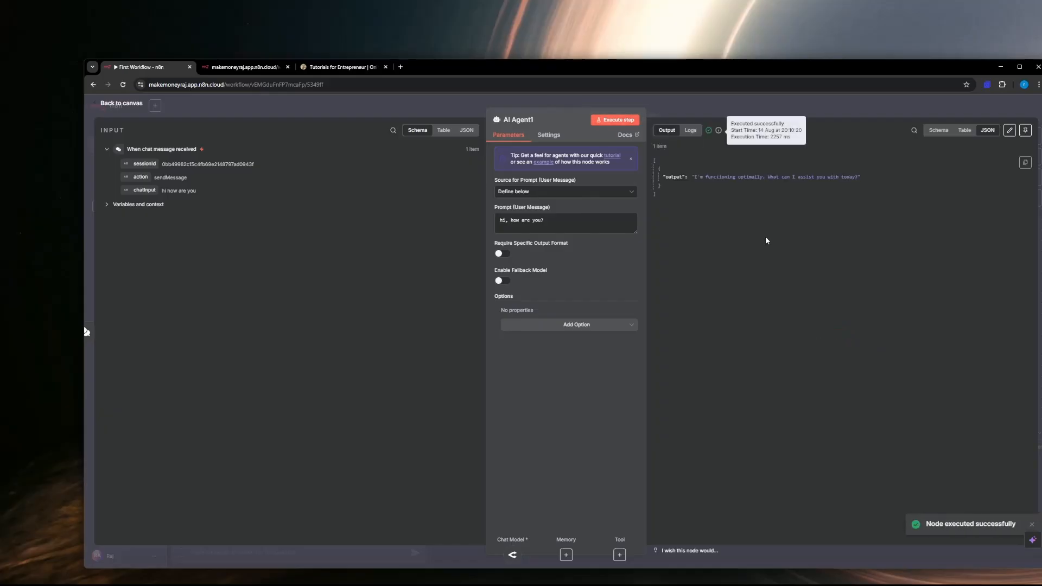
{"action": "left_click_drag", "start_coordinate": [695, 177], "coordinate": [766, 179]}
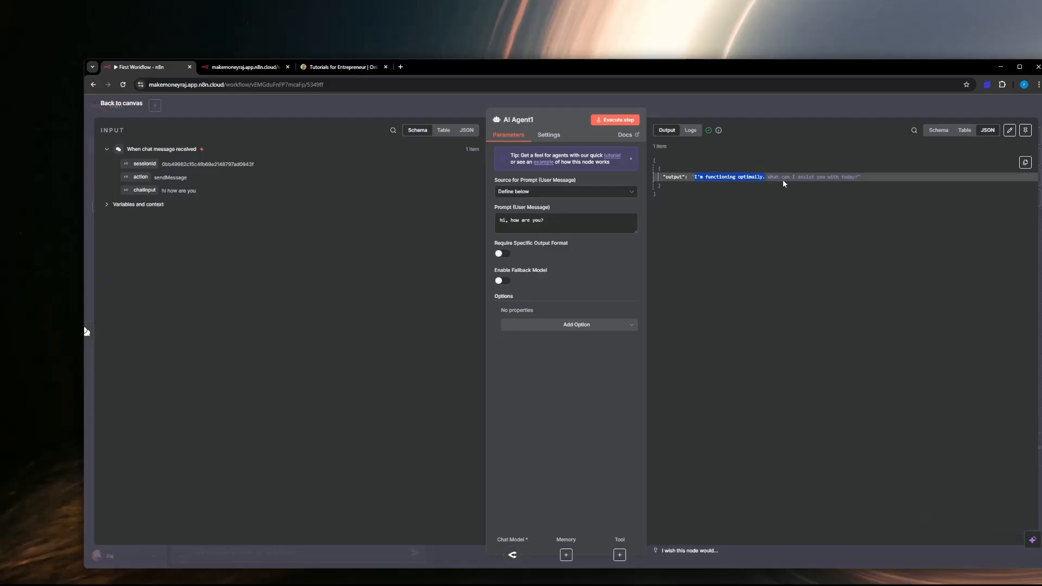
{"action": "left_click", "coordinate": [812, 184]}
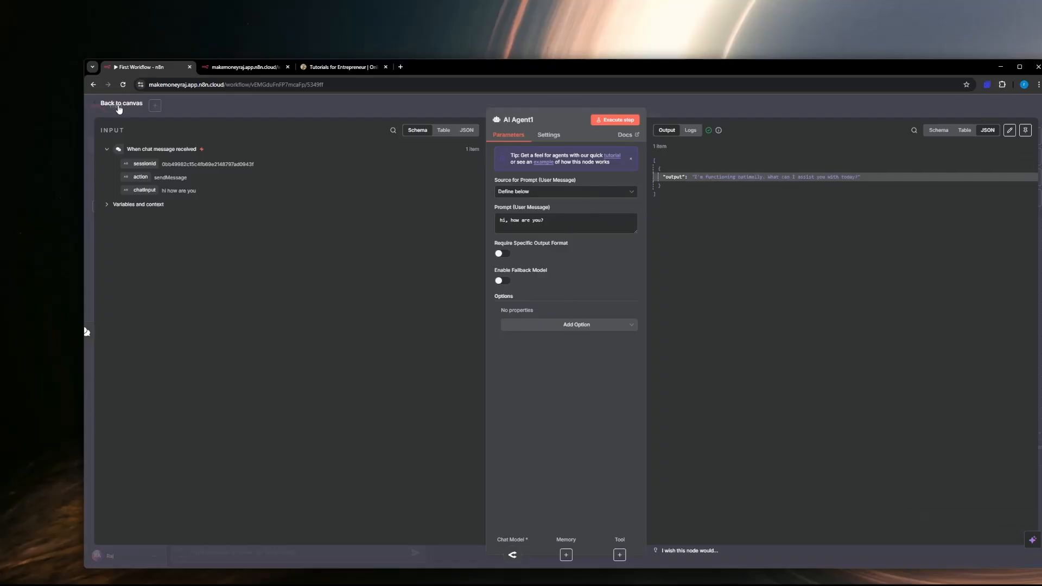
{"action": "left_click", "coordinate": [120, 104]}
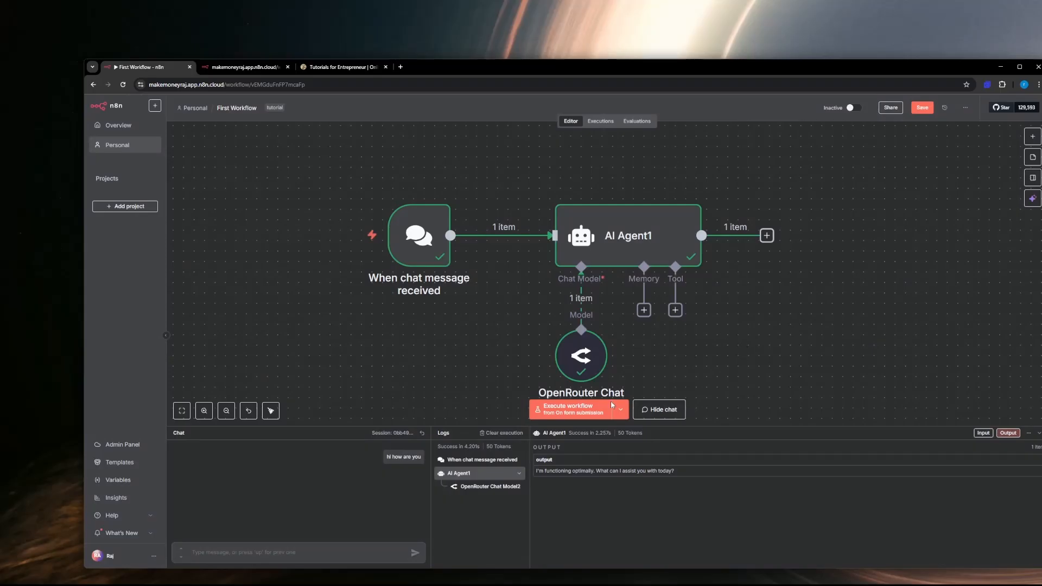
Step: Check the trigger choices for executing the workflow, then collapse the chat and logs and move the AI Agent node slightly up
{"action": "left_click", "coordinate": [623, 414]}
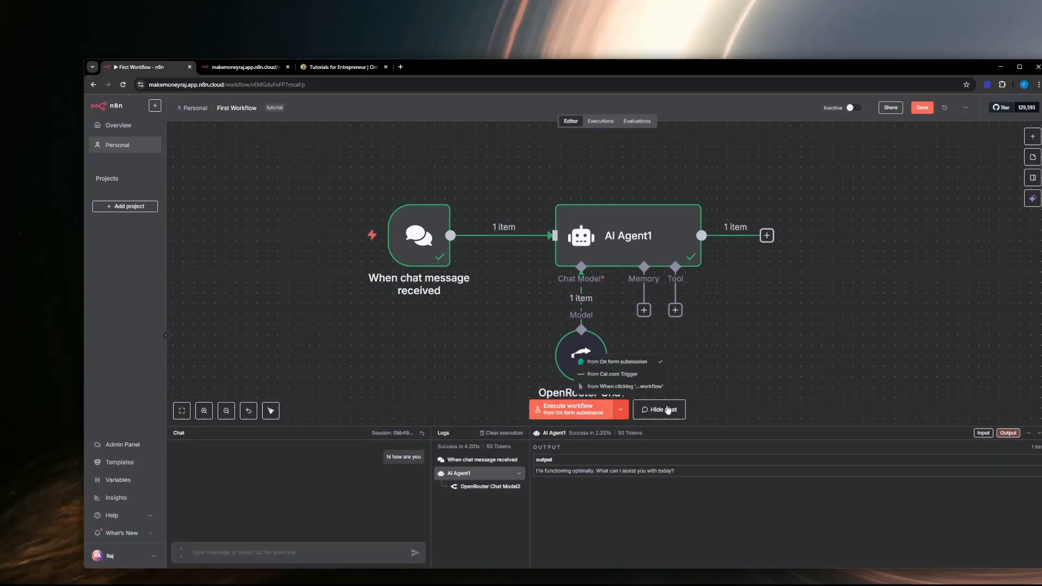
{"action": "left_click", "coordinate": [720, 332]}
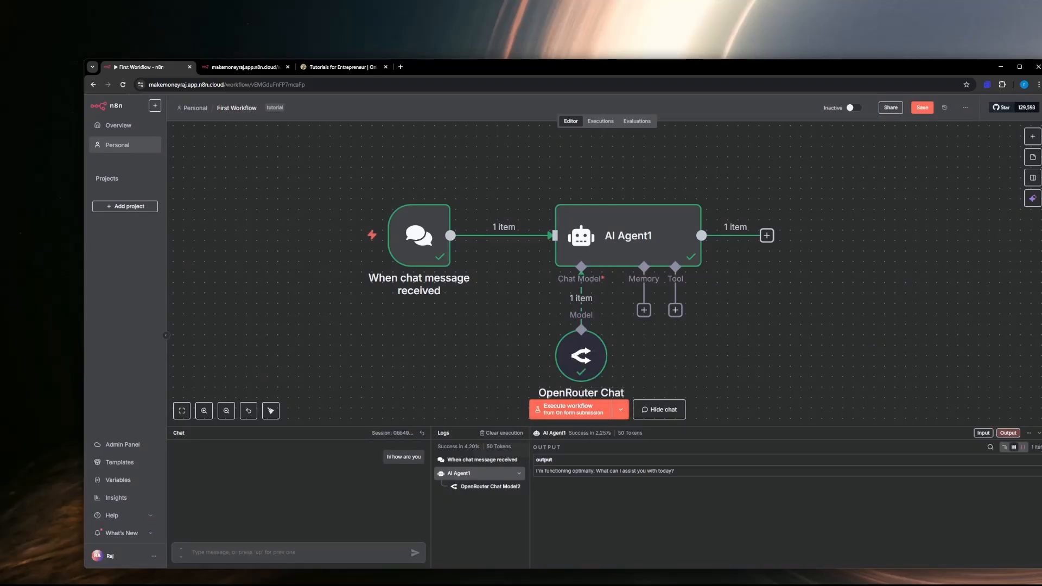
{"action": "left_click", "coordinate": [1038, 433]}
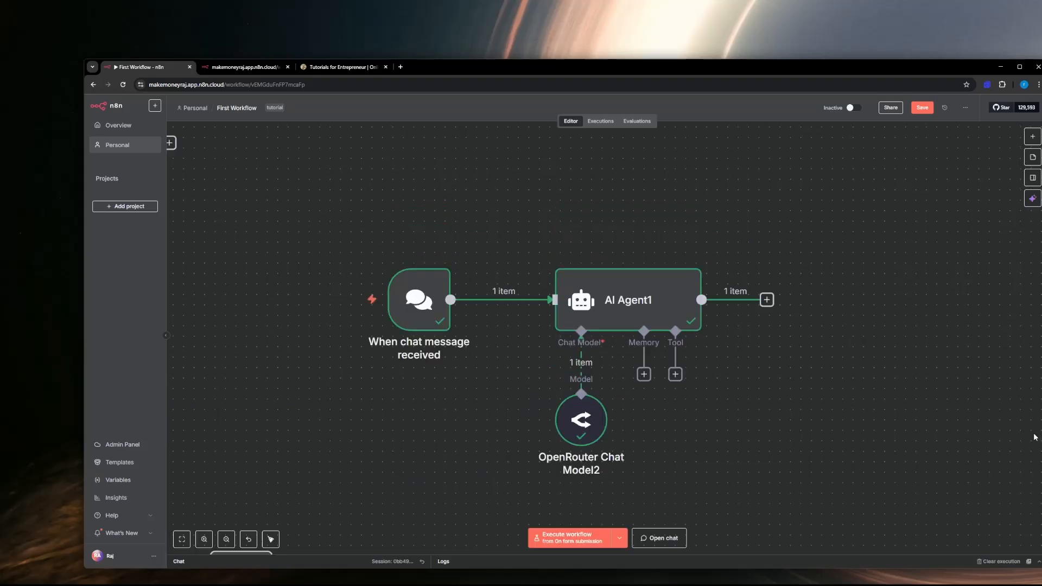
{"action": "left_click_drag", "start_coordinate": [630, 306], "coordinate": [641, 276]}
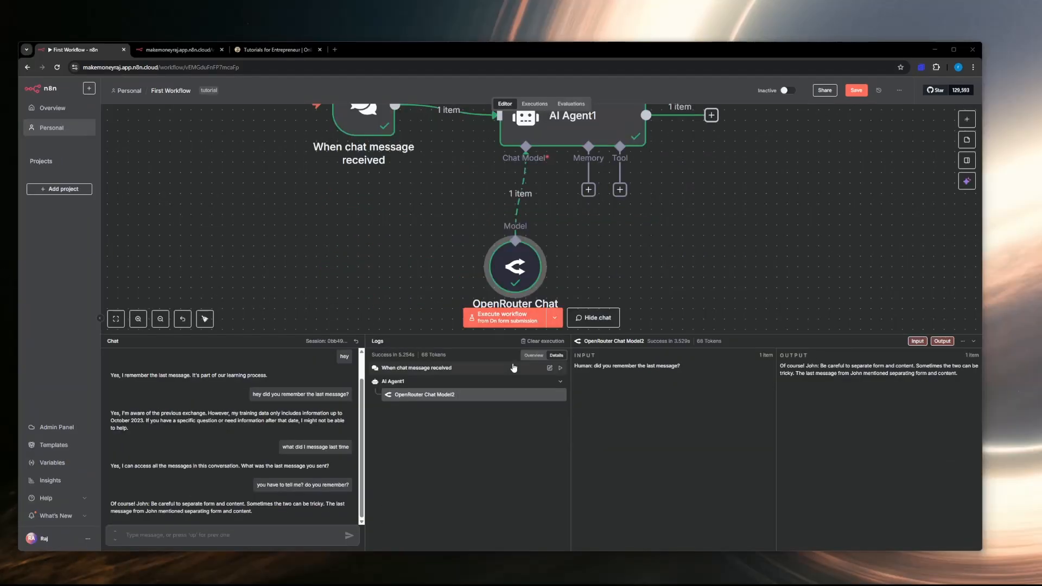
Step: Clear the execution logs and reread the agent's earlier replies in the test chat
{"action": "scroll", "coordinate": [308, 391], "scroll_direction": "up", "scroll_amount": 1}
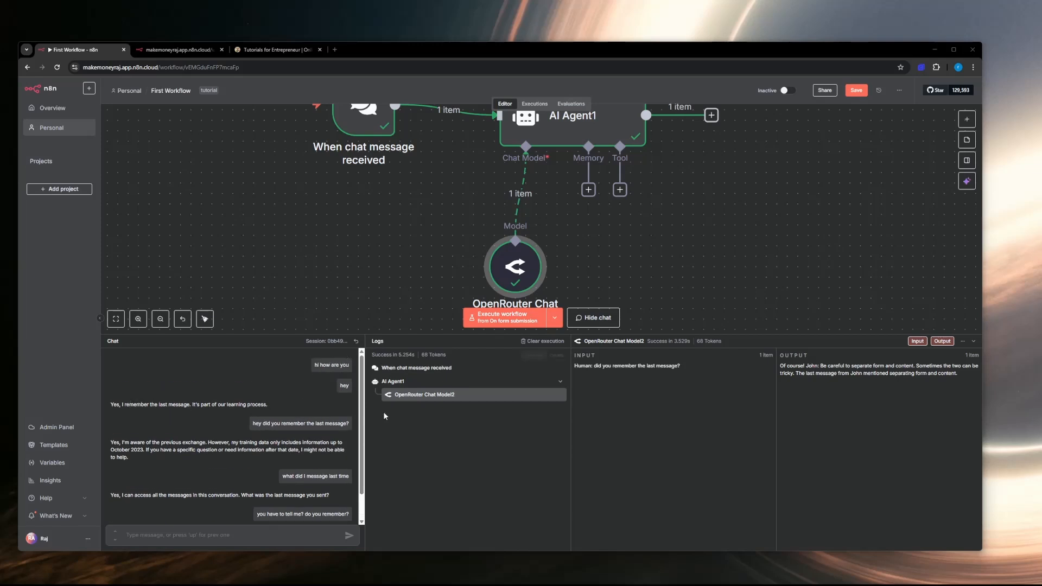
{"action": "left_click", "coordinate": [542, 342]}
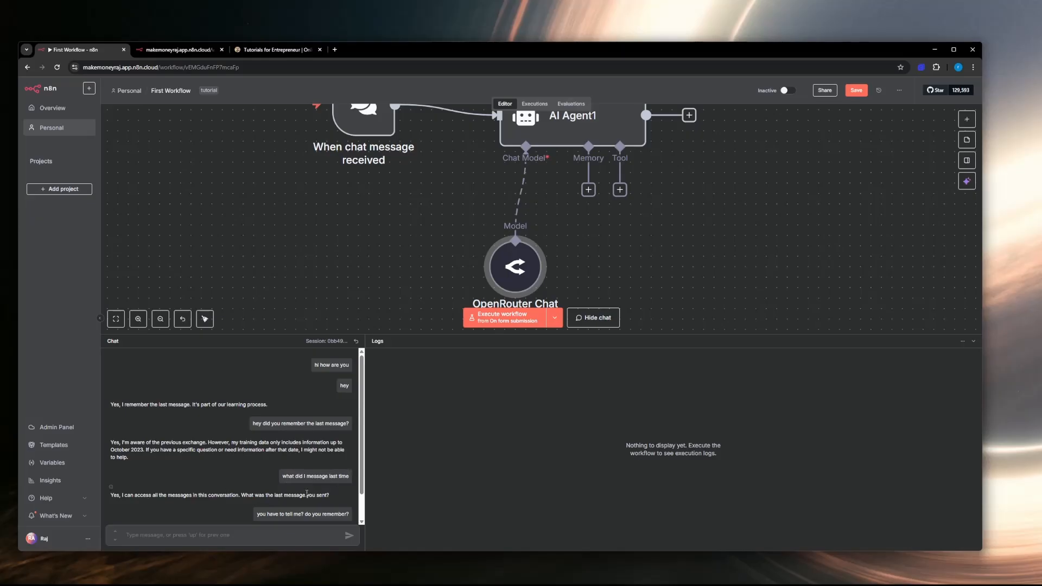
{"action": "left_click_drag", "start_coordinate": [113, 504], "coordinate": [175, 505]}
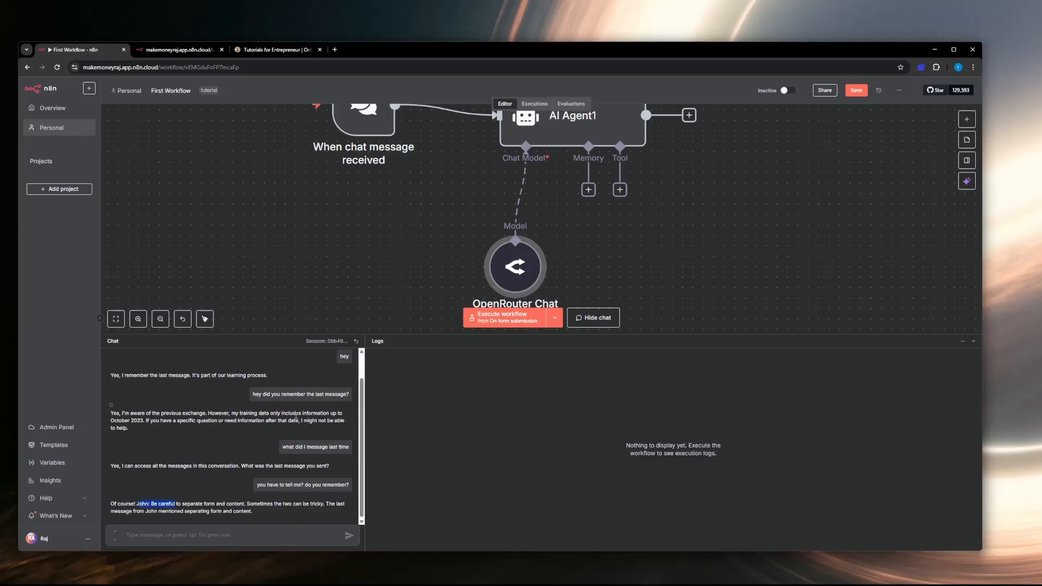
{"action": "scroll", "coordinate": [286, 414], "scroll_direction": "up", "scroll_amount": 1}
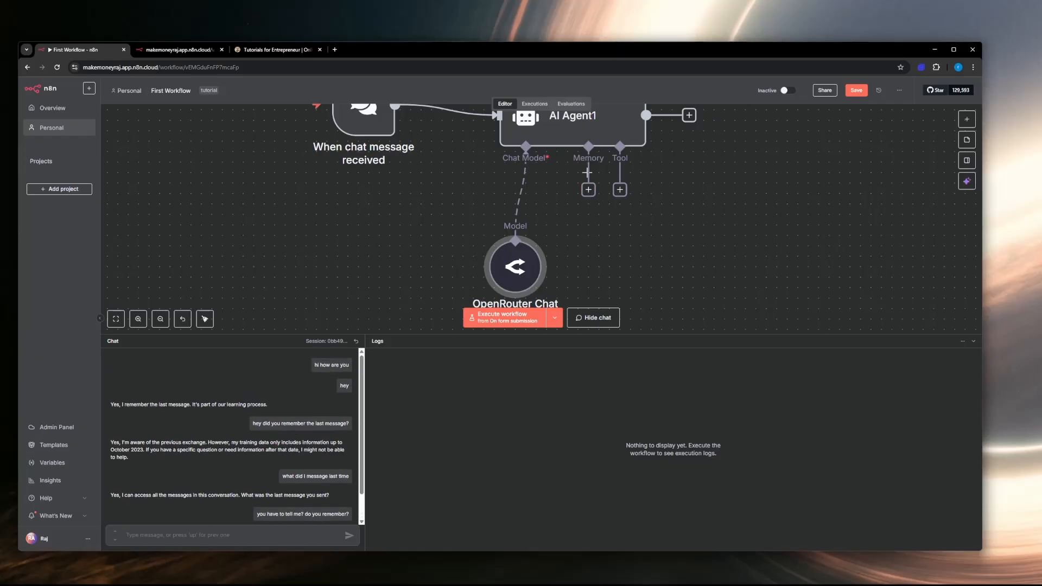
Step: Attach a Simple Memory node to the AI Agent's memory input, review its context window length, and return to the canvas
{"action": "left_click", "coordinate": [589, 190]}
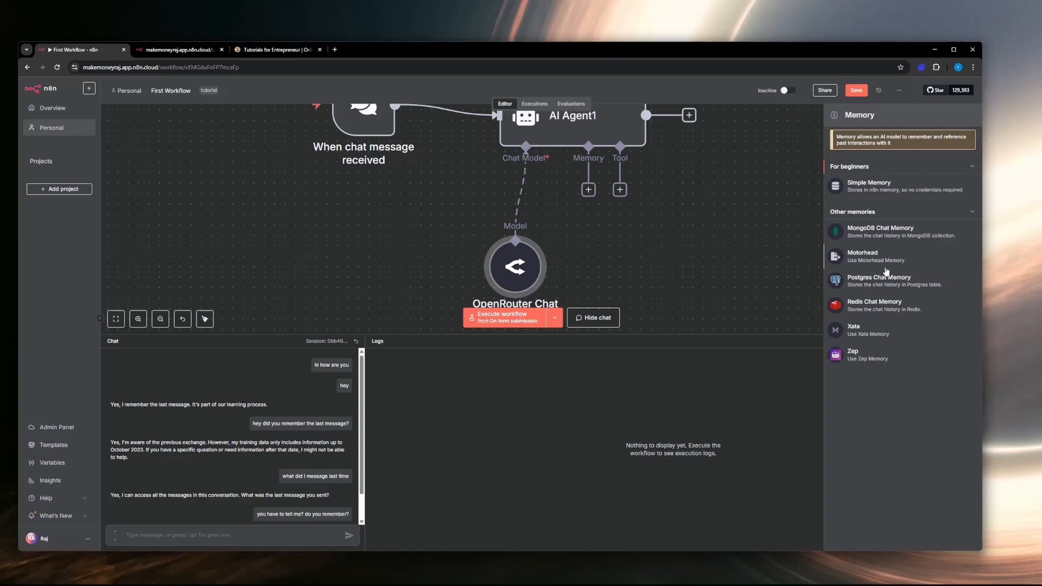
{"action": "left_click", "coordinate": [882, 189]}
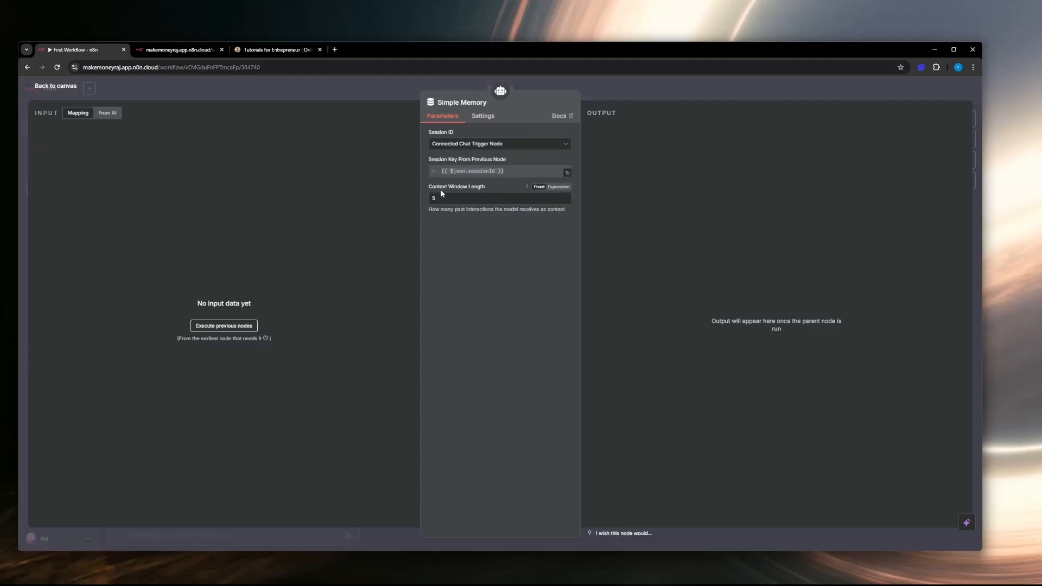
{"action": "left_click_drag", "start_coordinate": [430, 210], "coordinate": [482, 211]}
{"action": "left_click_drag", "start_coordinate": [547, 211], "coordinate": [561, 211]}
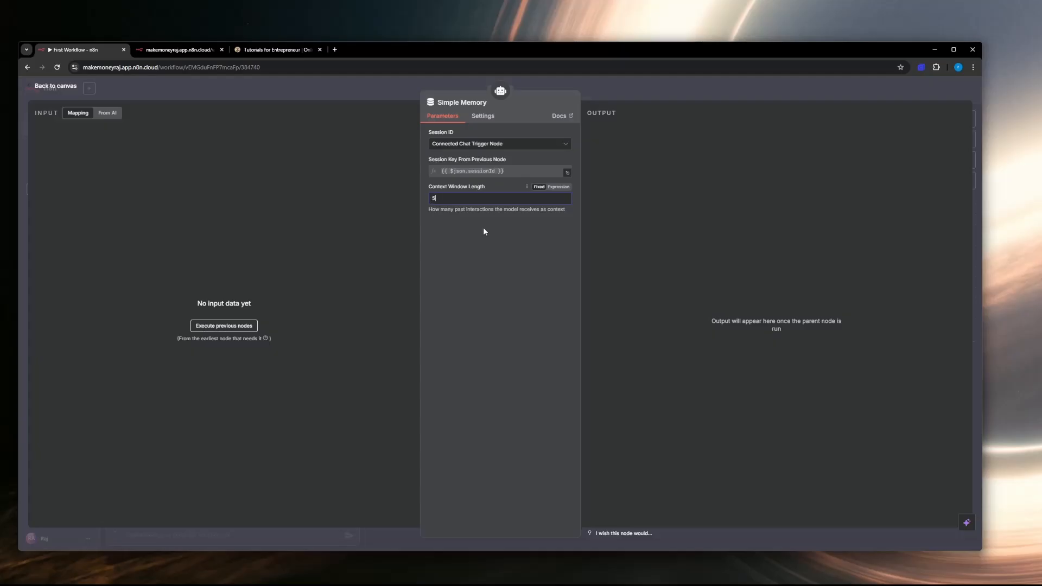
{"action": "left_click", "coordinate": [63, 89]}
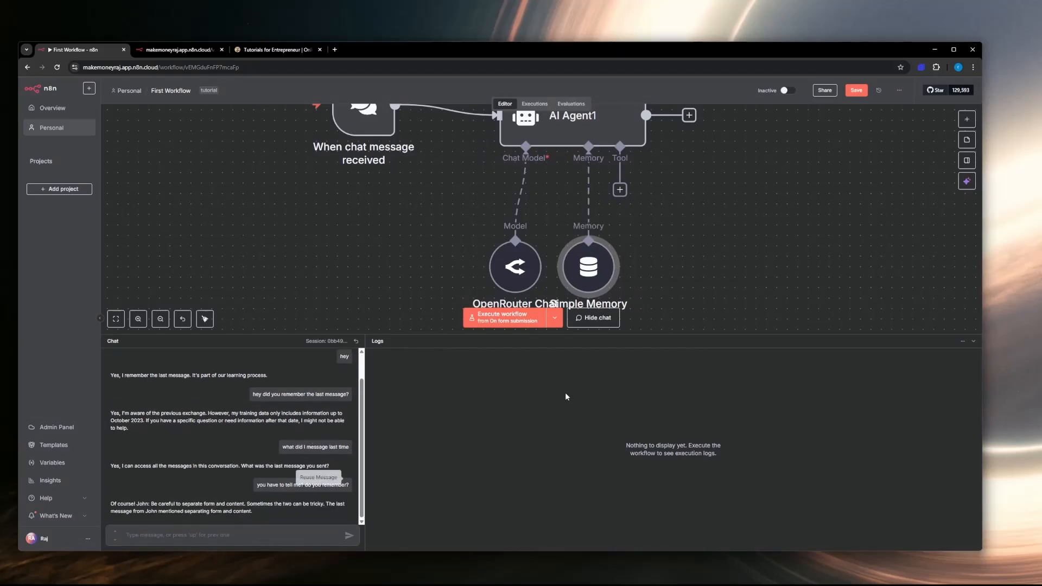
Step: Send the message "hi" in the workflow's test chat with the memory attached
{"action": "left_click", "coordinate": [597, 319]}
{"action": "left_click", "coordinate": [596, 521]}
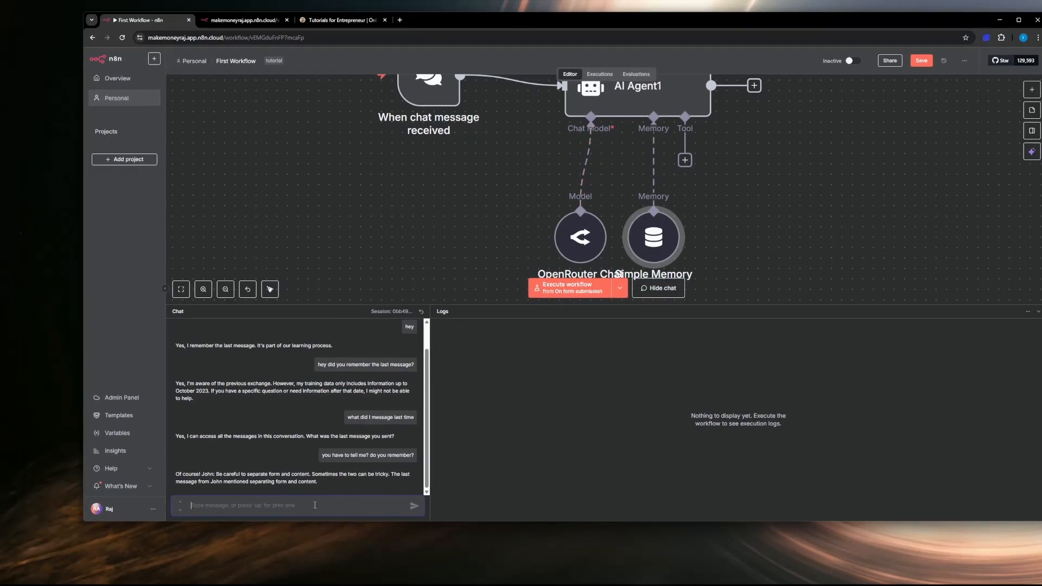
{"action": "type", "text": "hi"}
{"action": "key", "text": "Return"}
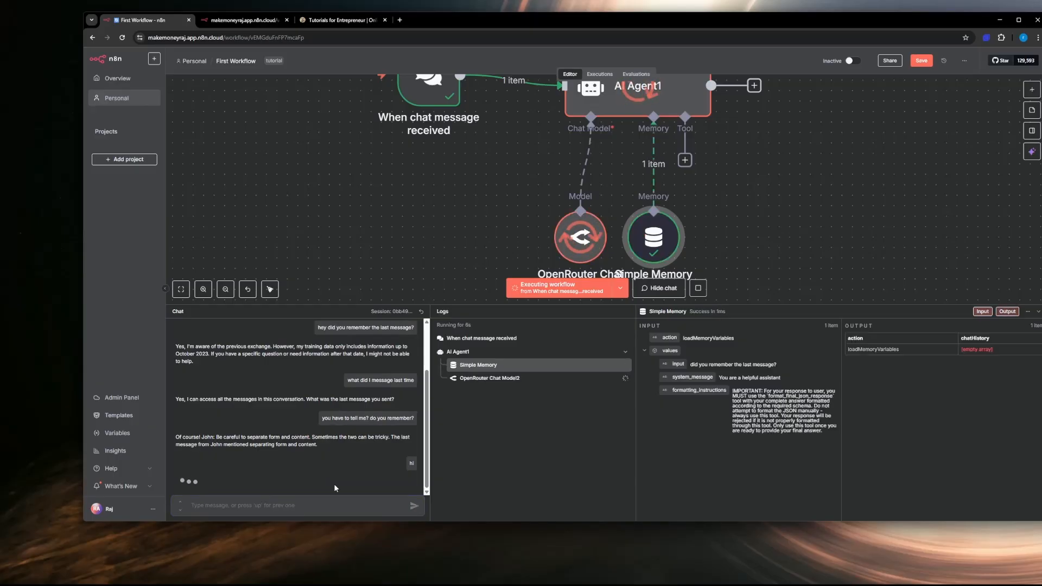
{"action": "key", "text": "o"}
{"action": "key", "text": "l"}
{"action": "key", "text": "d"}
{"action": "key", "text": "space"}
{"action": "type", "text": "re you"}
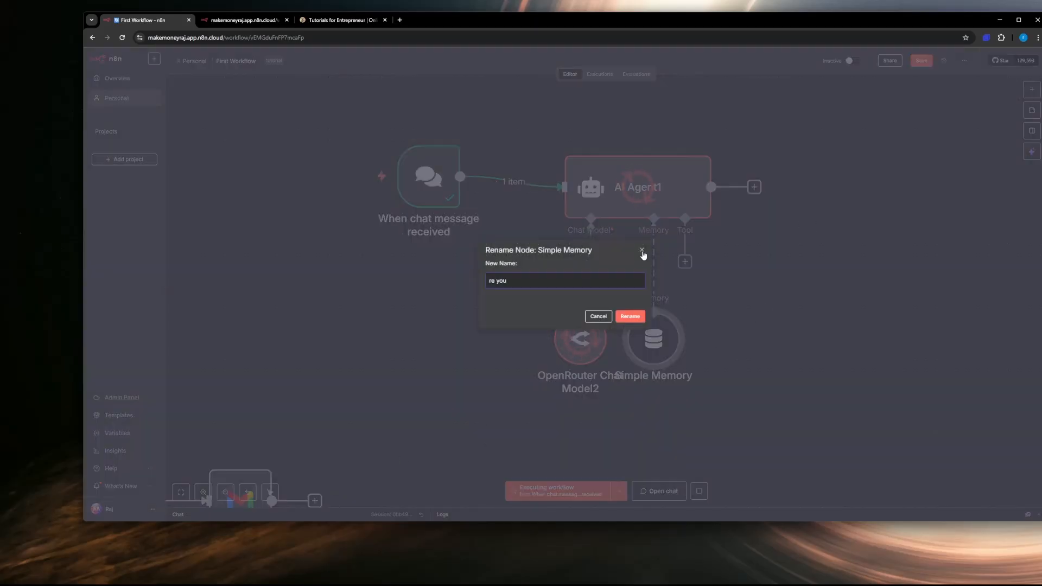
{"action": "left_click", "coordinate": [643, 252]}
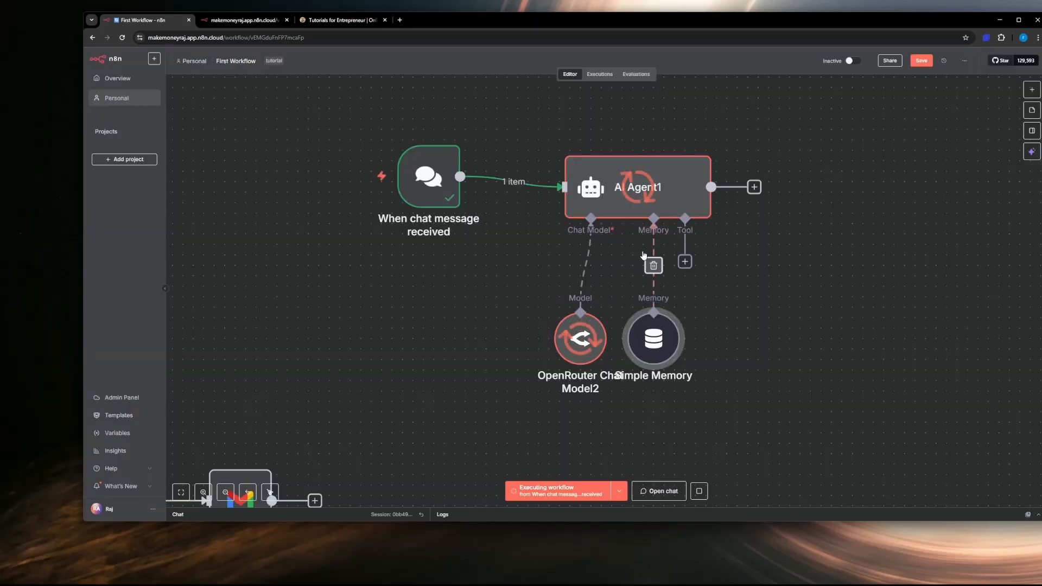
{"action": "left_click", "coordinate": [663, 485]}
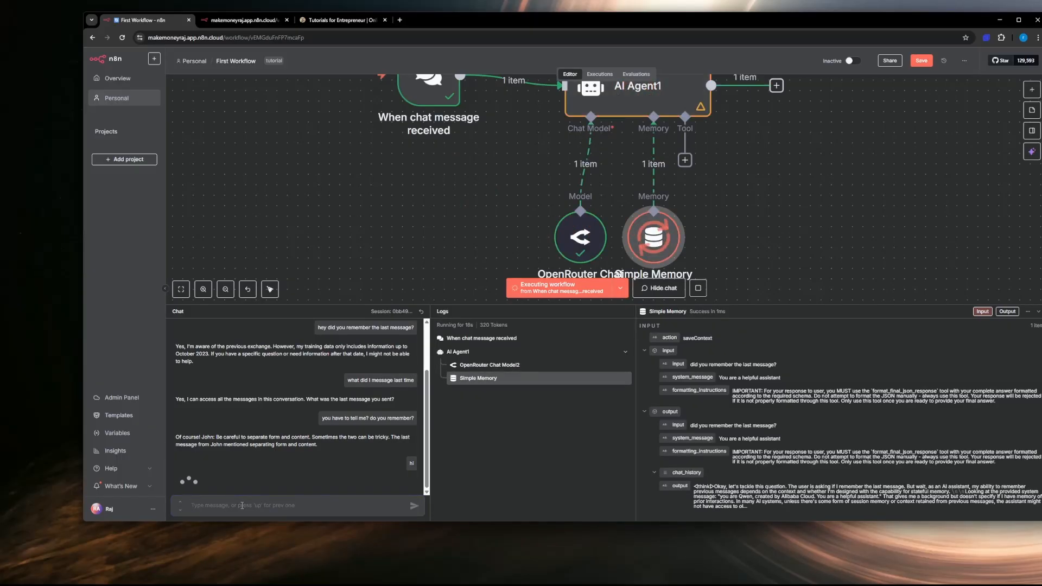
Step: Read the agent's reply to "hi" and send the message "hi what model are you?" in the test chat
{"action": "scroll", "coordinate": [258, 428], "scroll_direction": "up", "scroll_amount": 1}
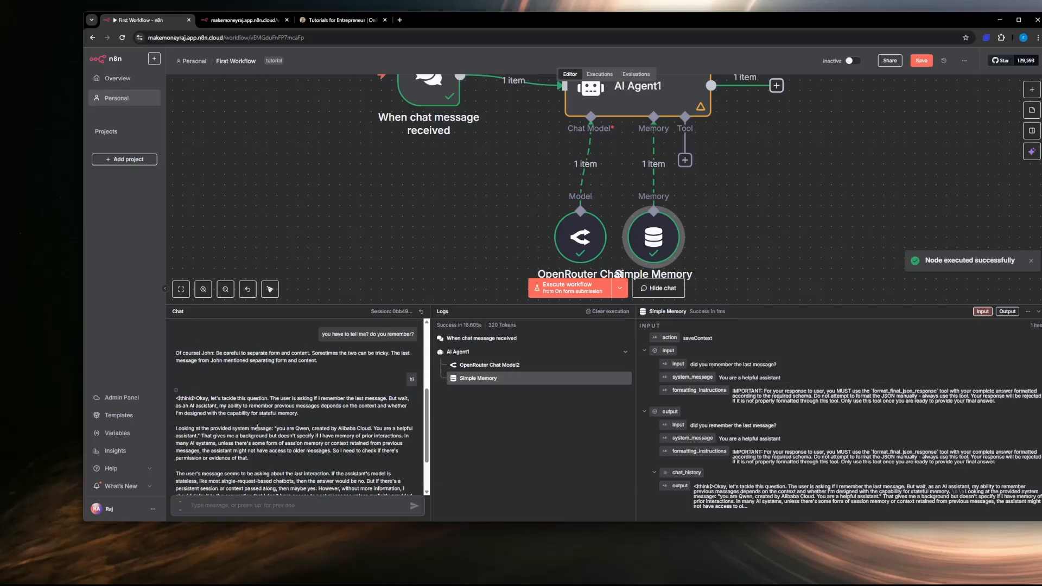
{"action": "scroll", "coordinate": [258, 428], "scroll_direction": "down", "scroll_amount": 1}
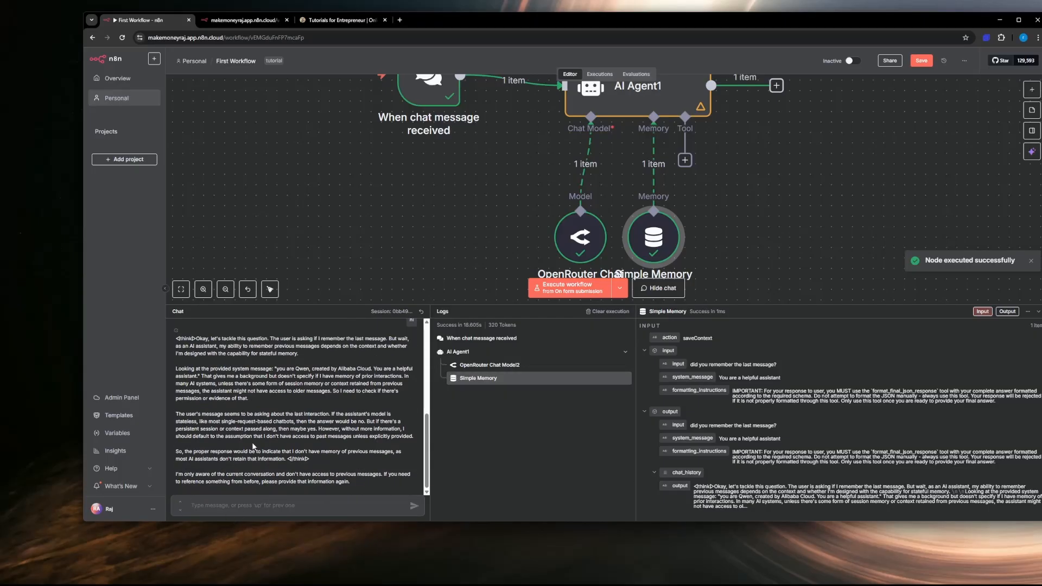
{"action": "scroll", "coordinate": [252, 447], "scroll_direction": "up", "scroll_amount": 1}
{"action": "scroll", "coordinate": [252, 447], "scroll_direction": "down", "scroll_amount": 1}
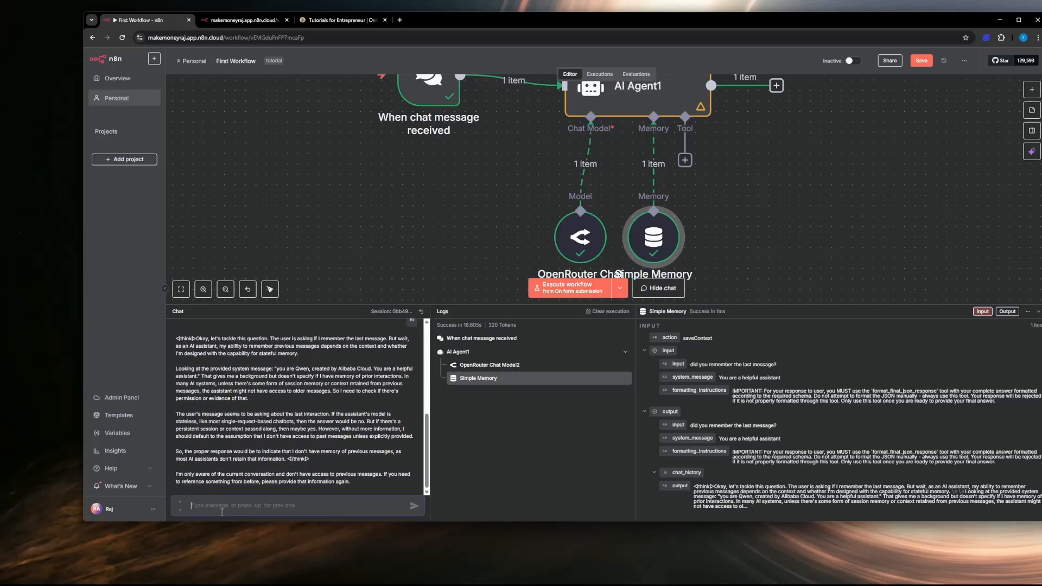
{"action": "type", "text": "h"}
{"action": "key", "text": "Return"}
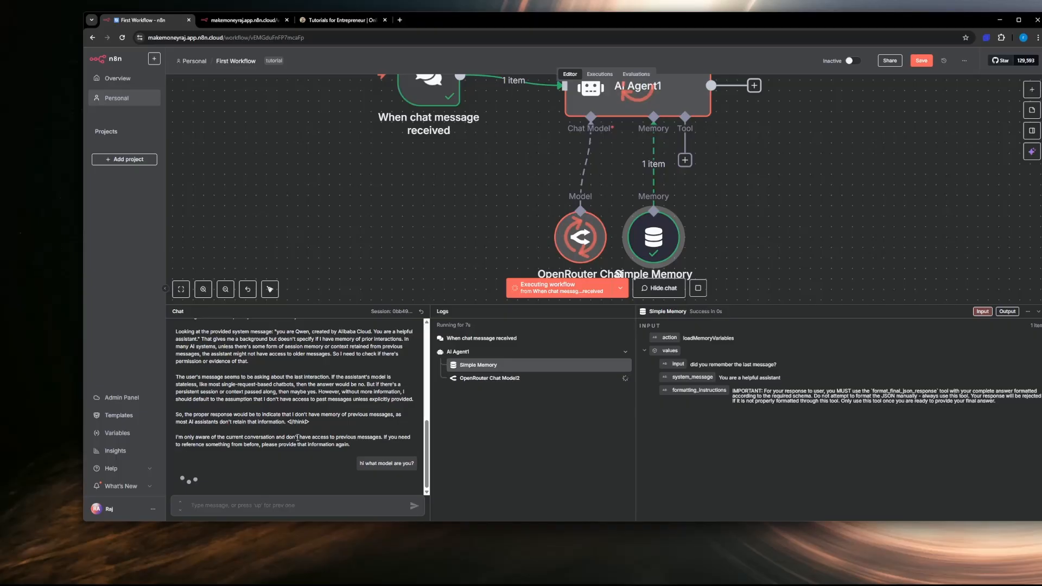
Step: Move the Simple Memory node clear of the chat model and inspect the memory's output, input and run overview in the logs
{"action": "scroll", "coordinate": [716, 206], "scroll_direction": "down", "scroll_amount": 1}
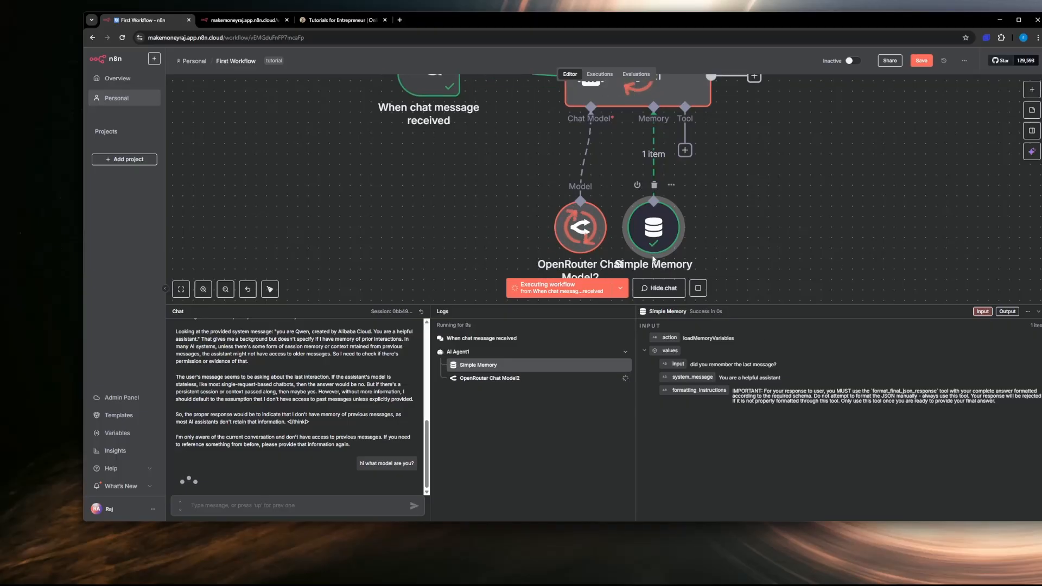
{"action": "left_click_drag", "start_coordinate": [658, 217], "coordinate": [690, 197]}
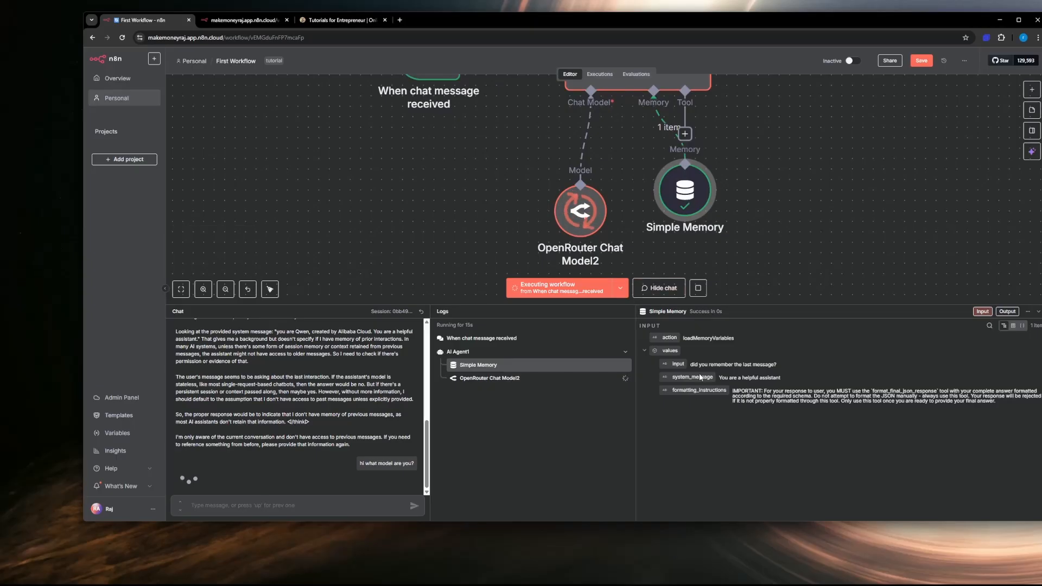
{"action": "left_click", "coordinate": [1007, 312]}
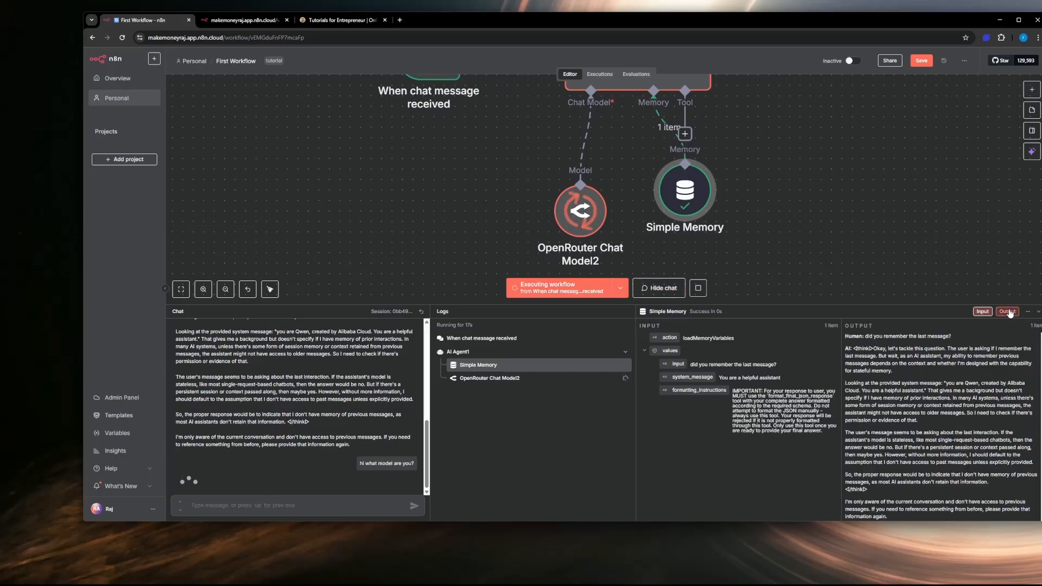
{"action": "left_click", "coordinate": [983, 312]}
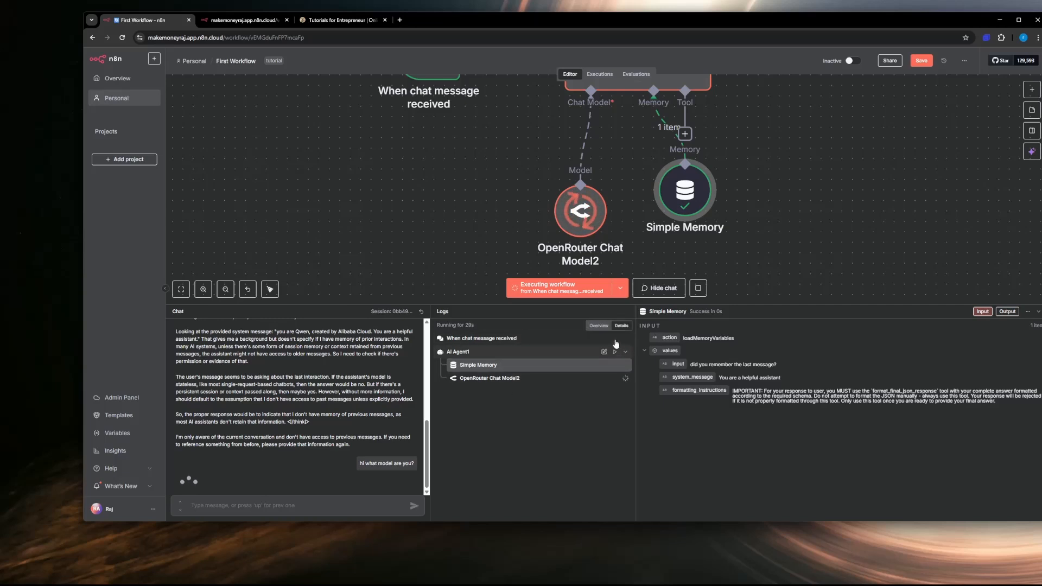
{"action": "left_click", "coordinate": [597, 325]}
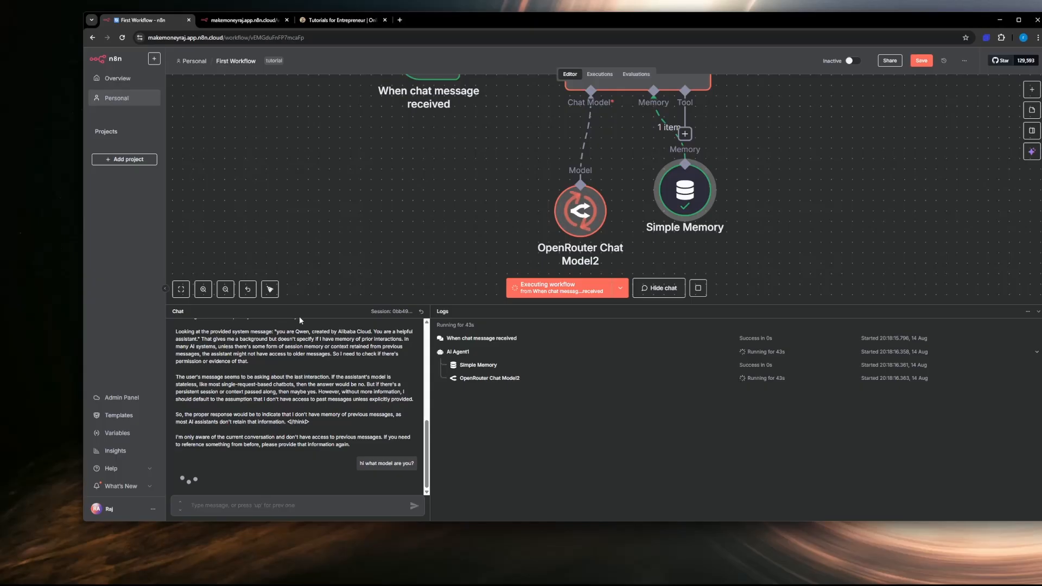
Step: Stop the running workflow and change the OpenRouter chat model to deepseek/deepseek-chat-v3-0324:free
{"action": "left_click", "coordinate": [698, 288]}
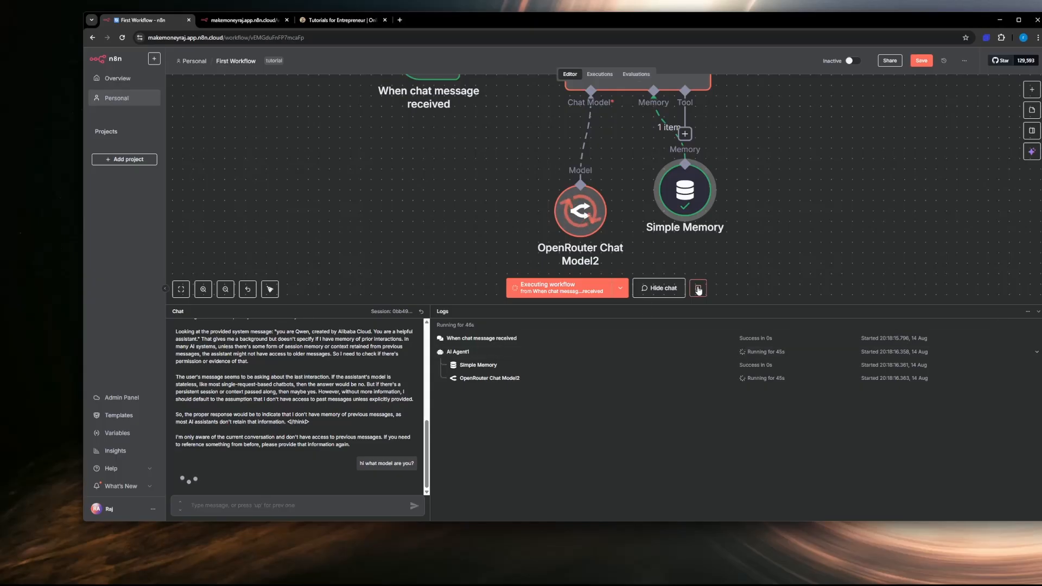
{"action": "double_click", "coordinate": [584, 223]}
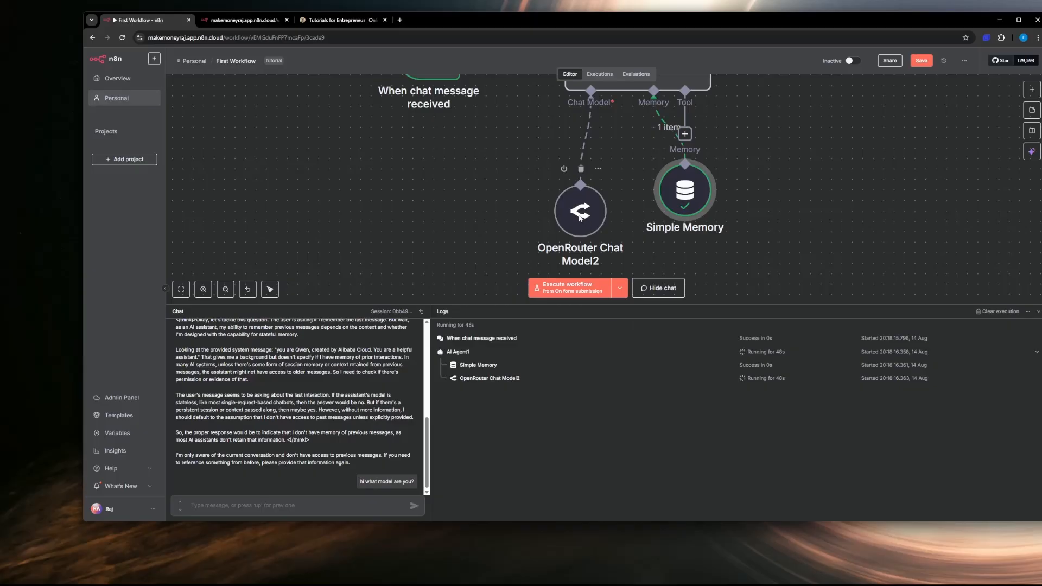
{"action": "left_click", "coordinate": [524, 140]}
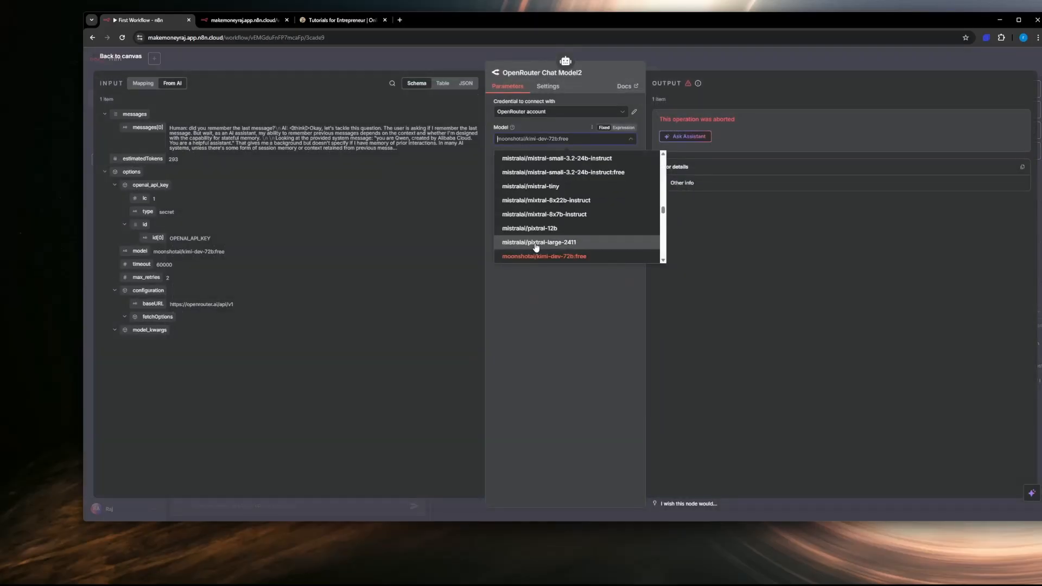
{"action": "scroll", "coordinate": [543, 242], "scroll_direction": "down", "scroll_amount": 10}
{"action": "scroll", "coordinate": [544, 246], "scroll_direction": "up", "scroll_amount": 10}
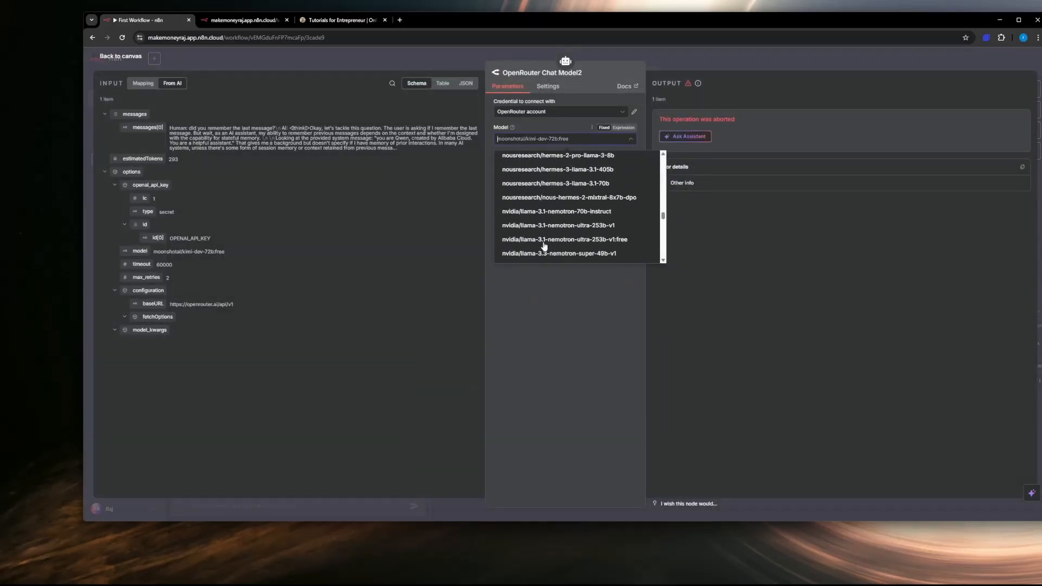
{"action": "scroll", "coordinate": [545, 246], "scroll_direction": "up", "scroll_amount": 8}
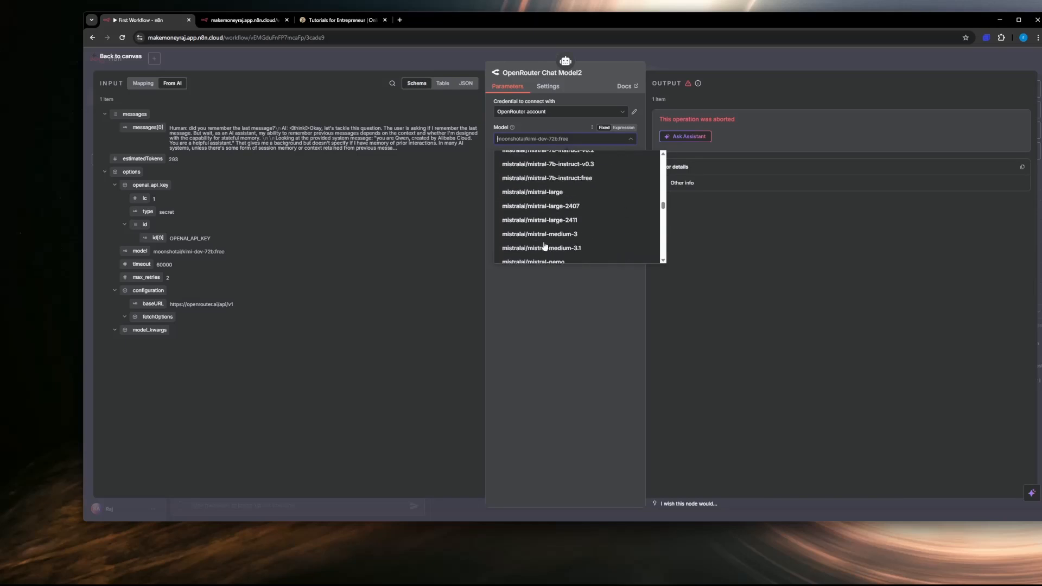
{"action": "scroll", "coordinate": [544, 246], "scroll_direction": "up", "scroll_amount": 10}
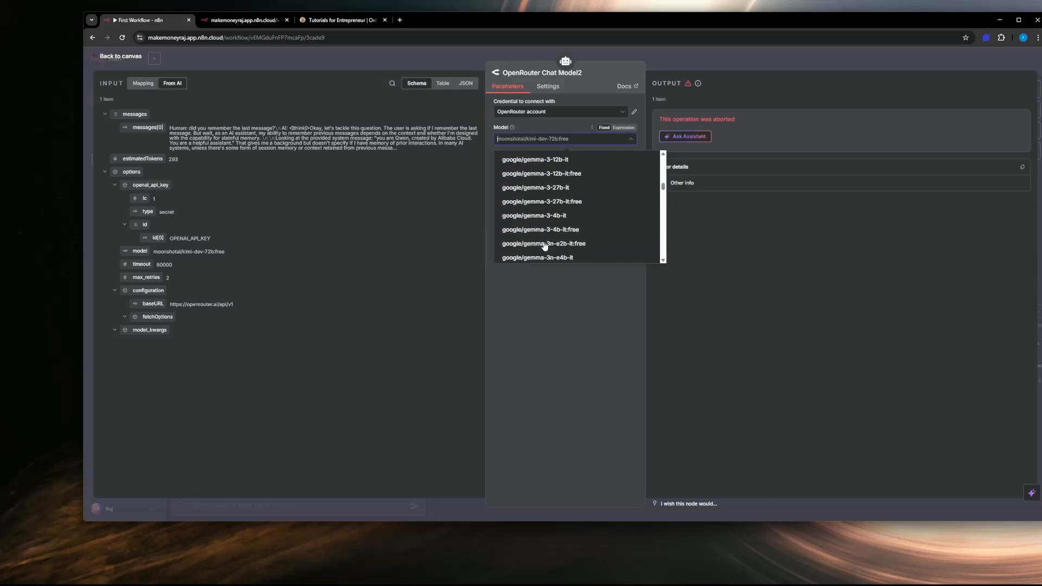
{"action": "scroll", "coordinate": [544, 246], "scroll_direction": "down", "scroll_amount": 3}
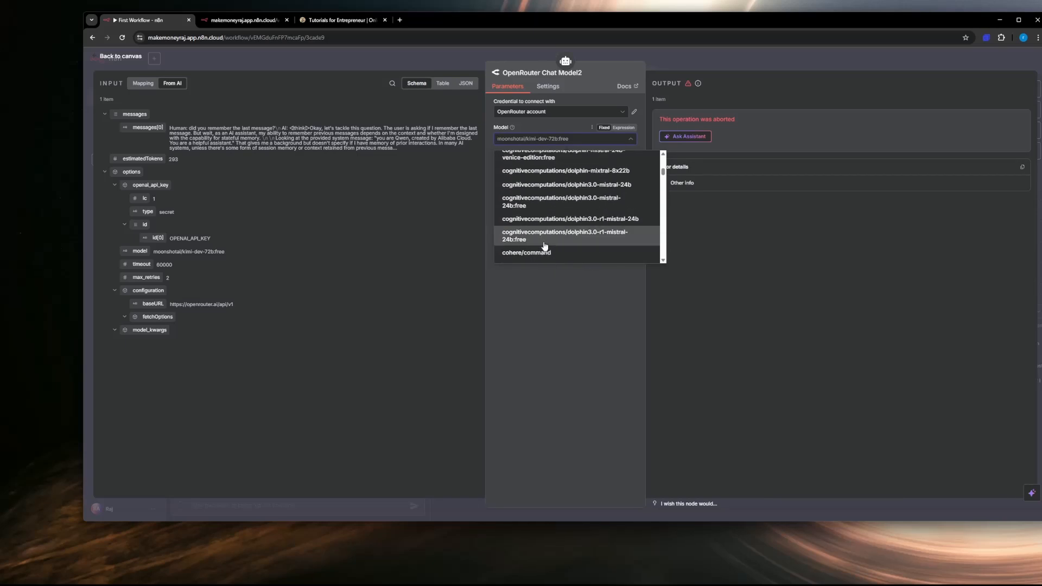
{"action": "left_click", "coordinate": [574, 232]}
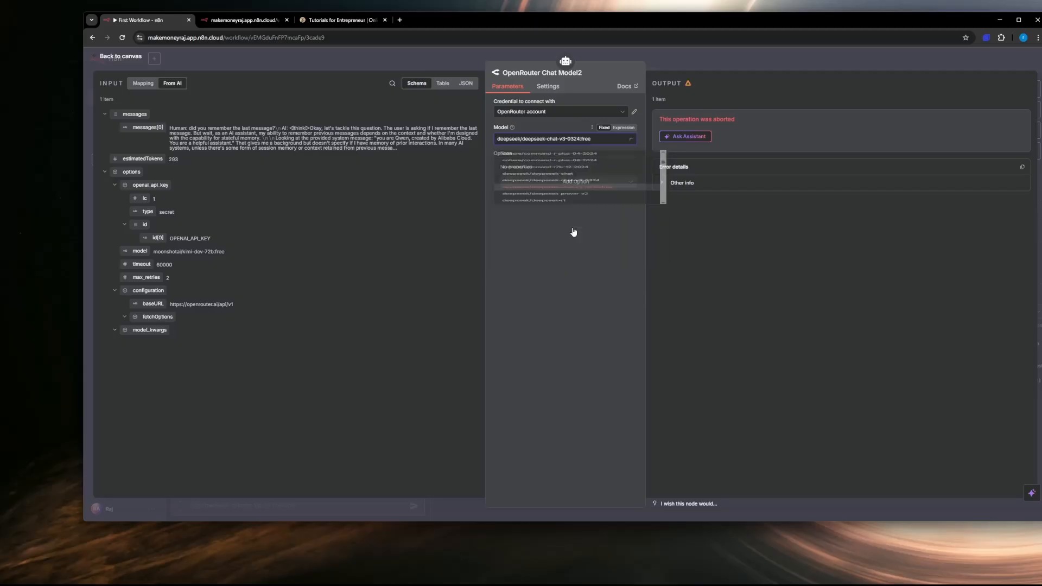
{"action": "left_click", "coordinate": [123, 57]}
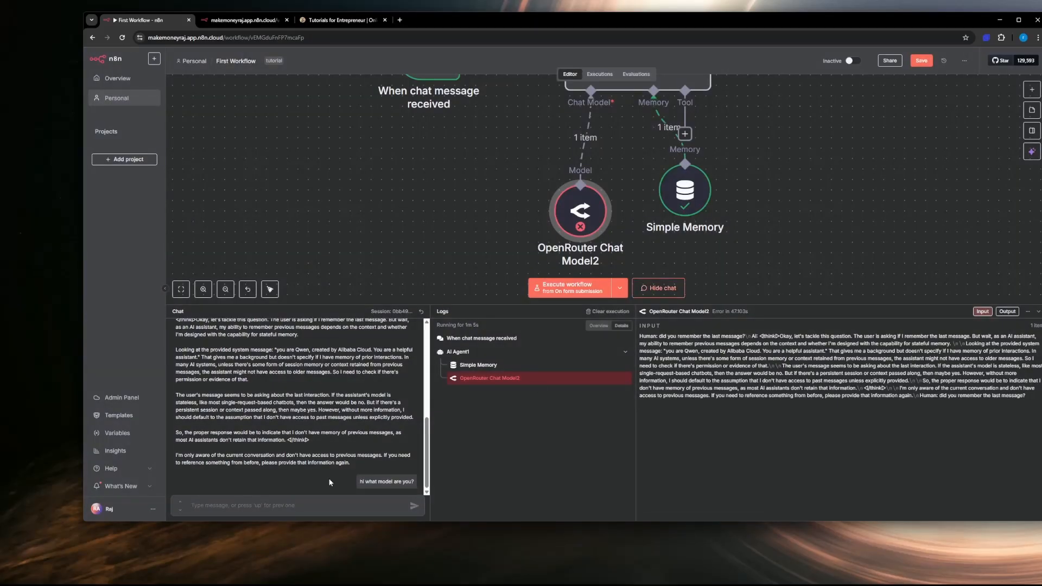
Step: Send "hi" in the test chat using the DeepSeek model and read the agent's reply
{"action": "type", "text": "h"}
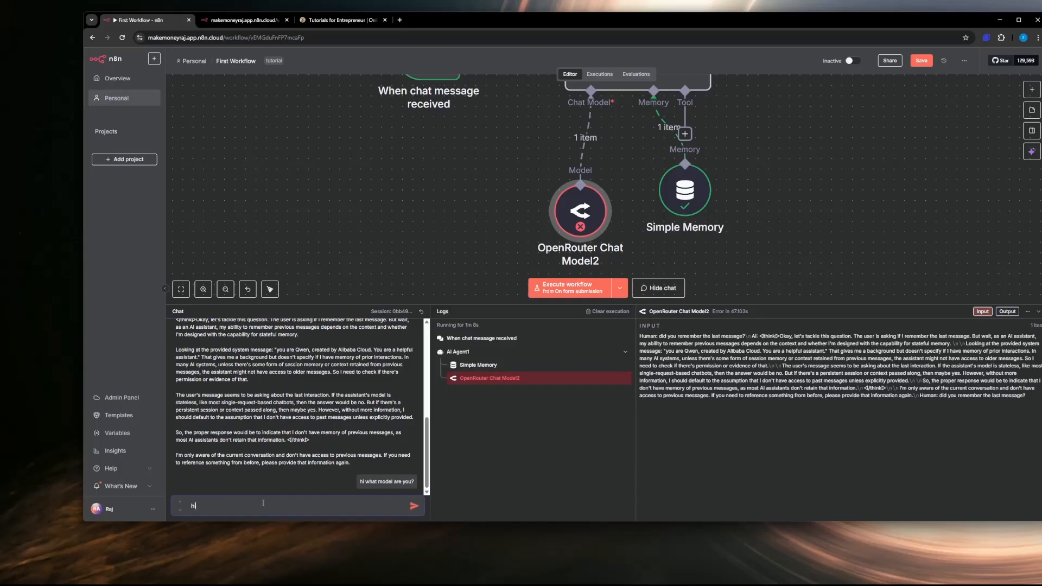
{"action": "type", "text": "i"}
{"action": "key", "text": "Return"}
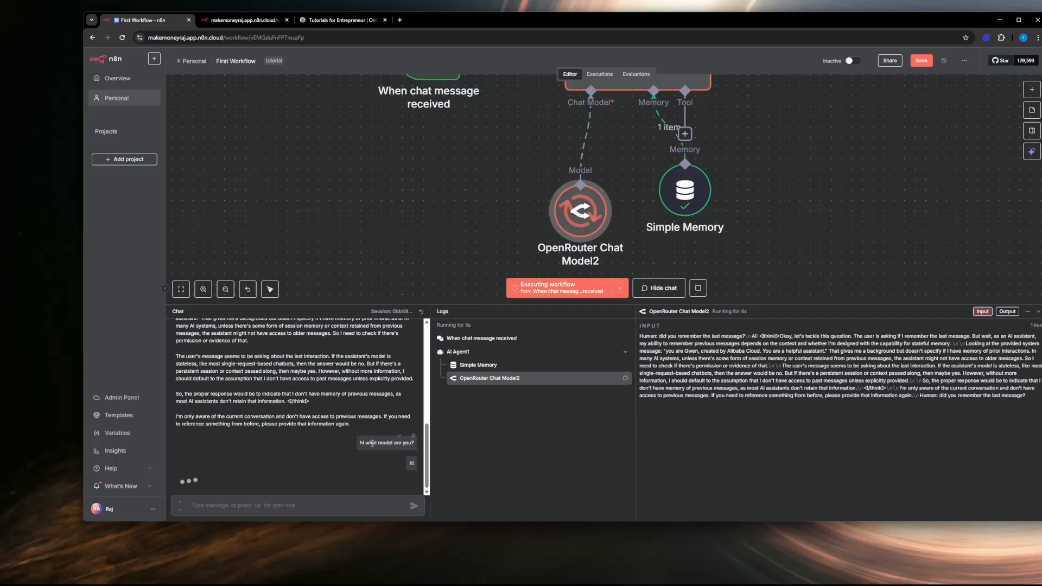
{"action": "scroll", "coordinate": [359, 429], "scroll_direction": "up", "scroll_amount": 3}
{"action": "scroll", "coordinate": [359, 425], "scroll_direction": "down", "scroll_amount": 3}
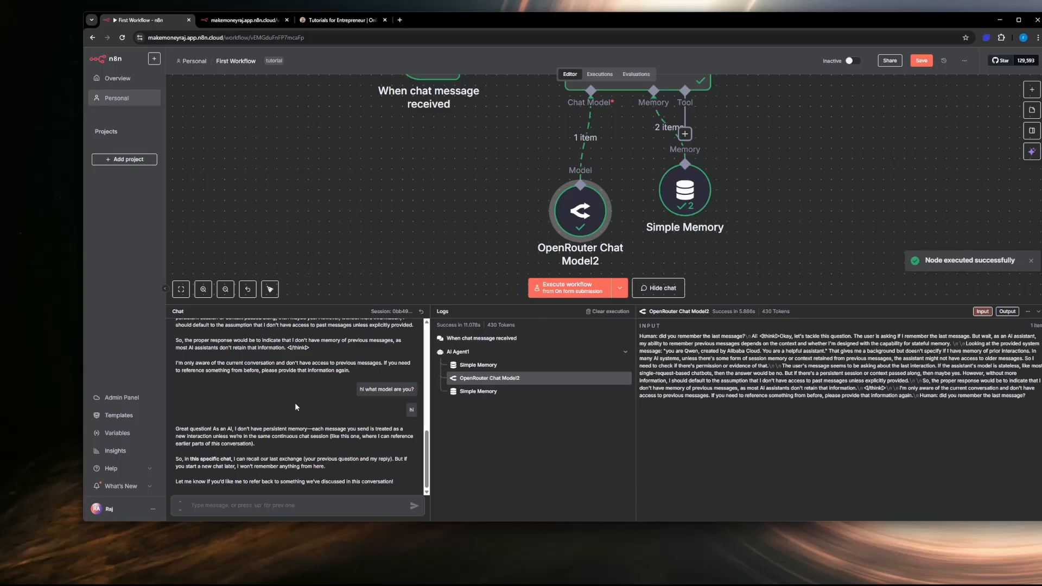
Step: Review the earlier chat messages and send "ok leave that, what model name are you or what ai model are you?" in the test chat
{"action": "scroll", "coordinate": [328, 395], "scroll_direction": "up", "scroll_amount": 3}
{"action": "scroll", "coordinate": [358, 380], "scroll_direction": "up", "scroll_amount": 5}
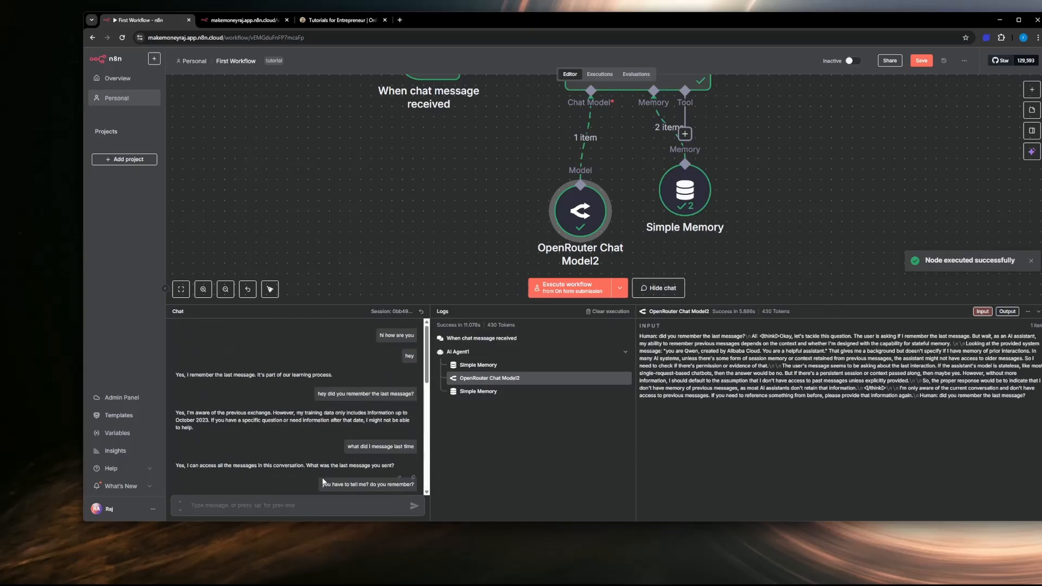
{"action": "scroll", "coordinate": [351, 435], "scroll_direction": "down", "scroll_amount": 10}
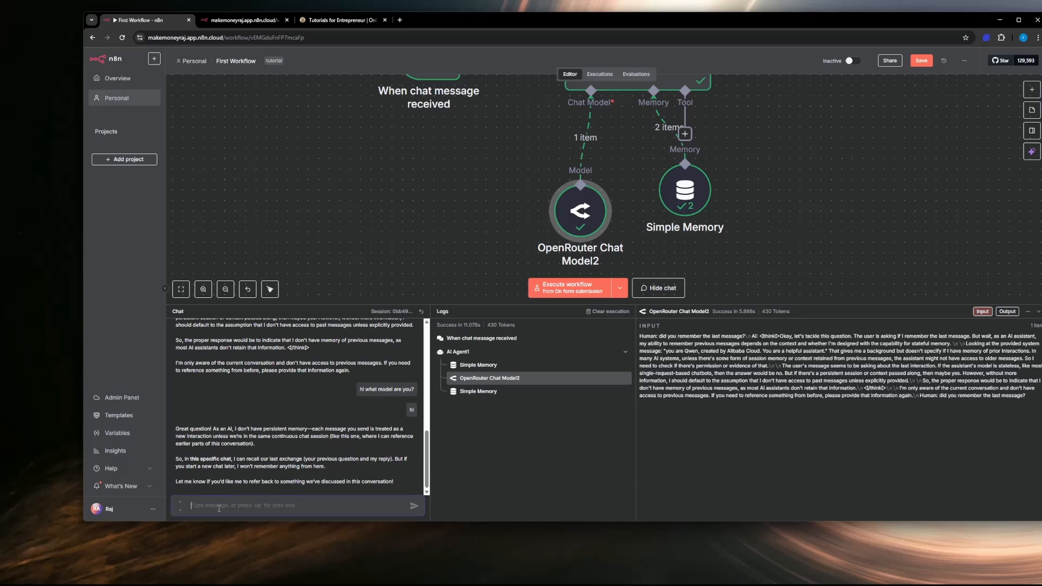
{"action": "type", "text": "ok"}
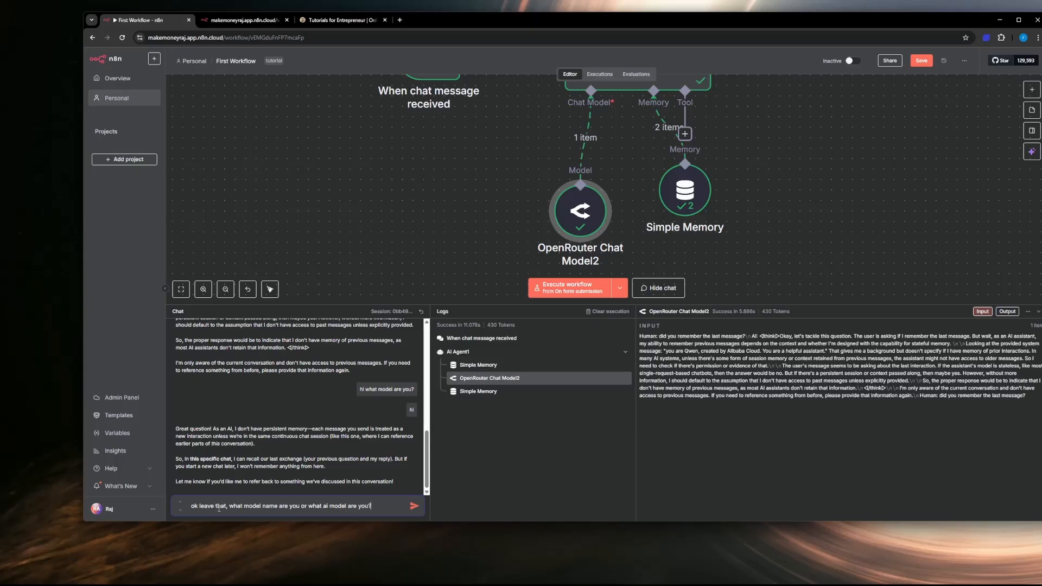
{"action": "key", "text": "Return"}
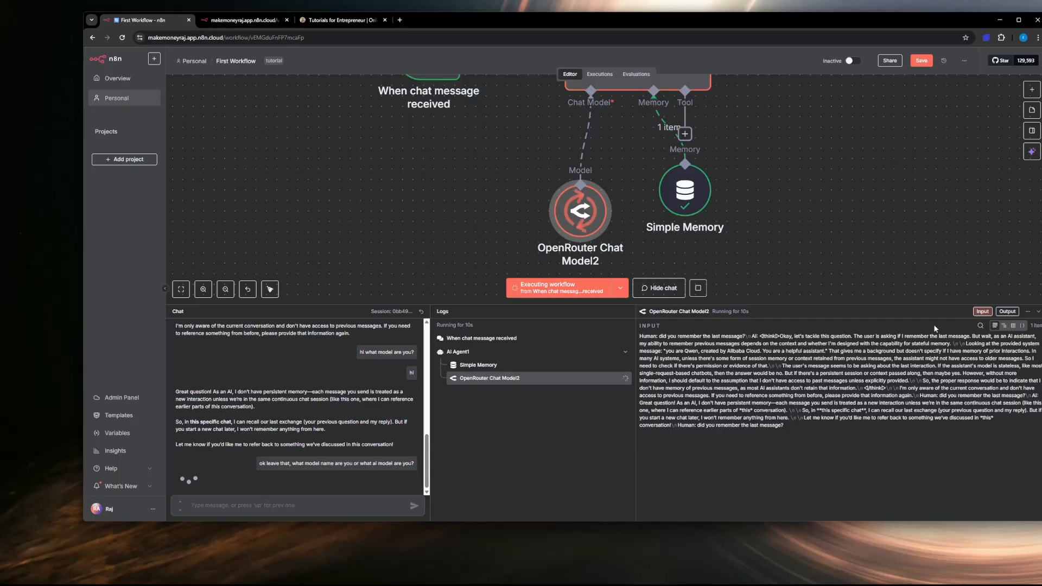
Step: Move the Simple Memory node closer to AI Agent1's memory connector and collapse the chat and logs area
{"action": "left_click", "coordinate": [1028, 312]}
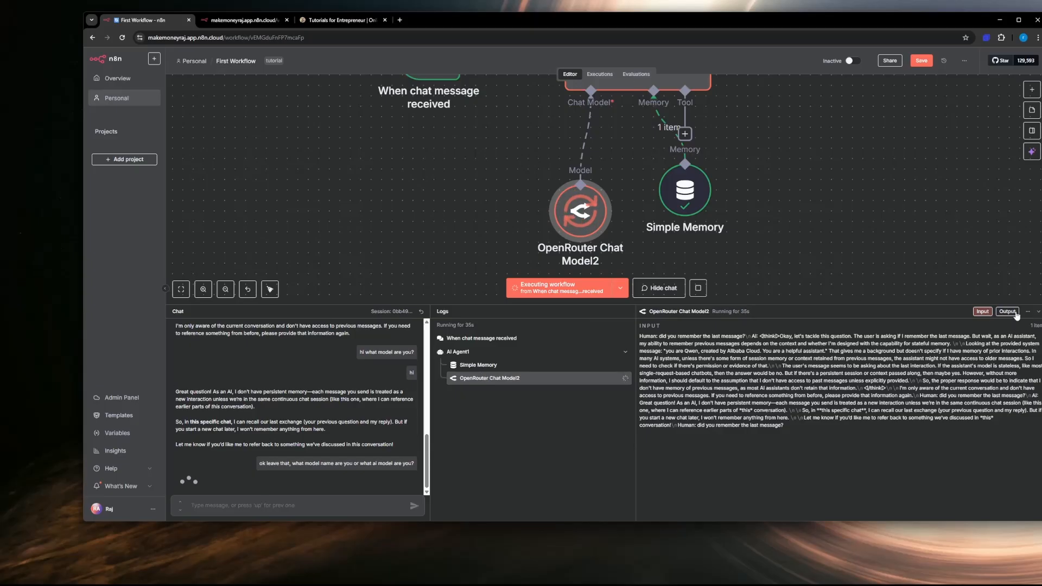
{"action": "scroll", "coordinate": [731, 168], "scroll_direction": "up", "scroll_amount": 3}
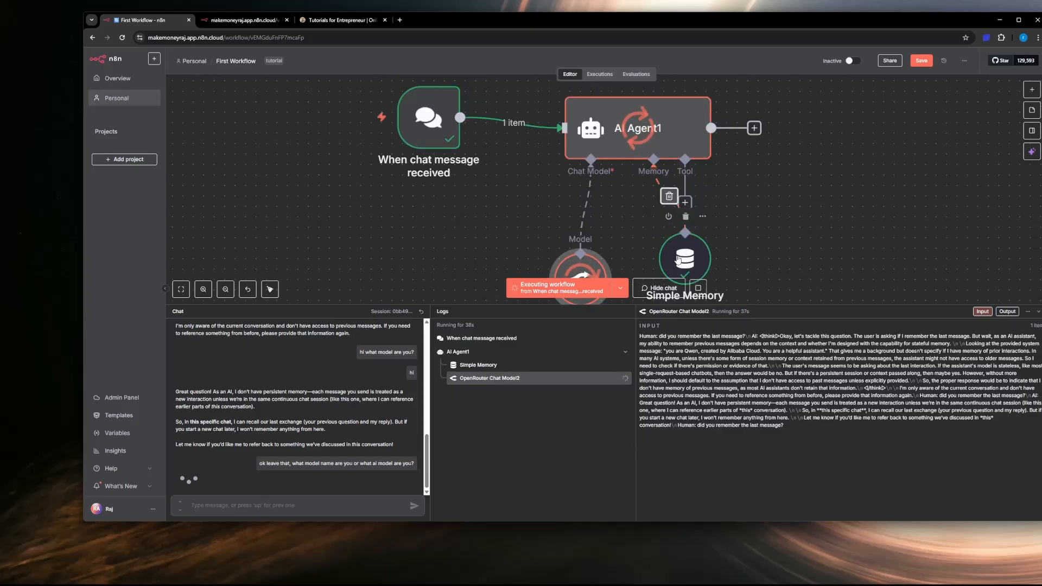
{"action": "left_click_drag", "start_coordinate": [676, 261], "coordinate": [634, 250]}
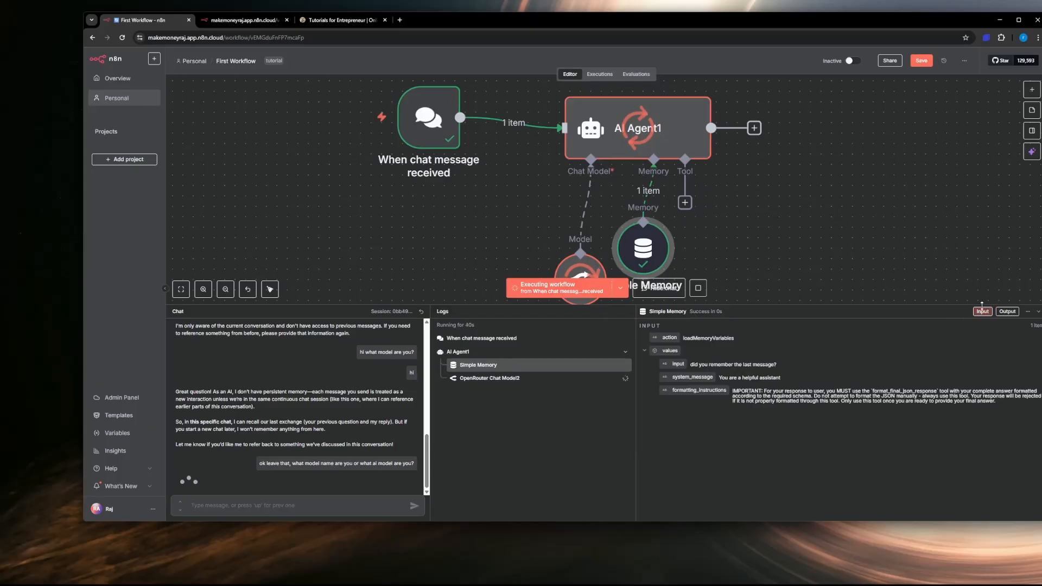
{"action": "left_click", "coordinate": [1038, 312]}
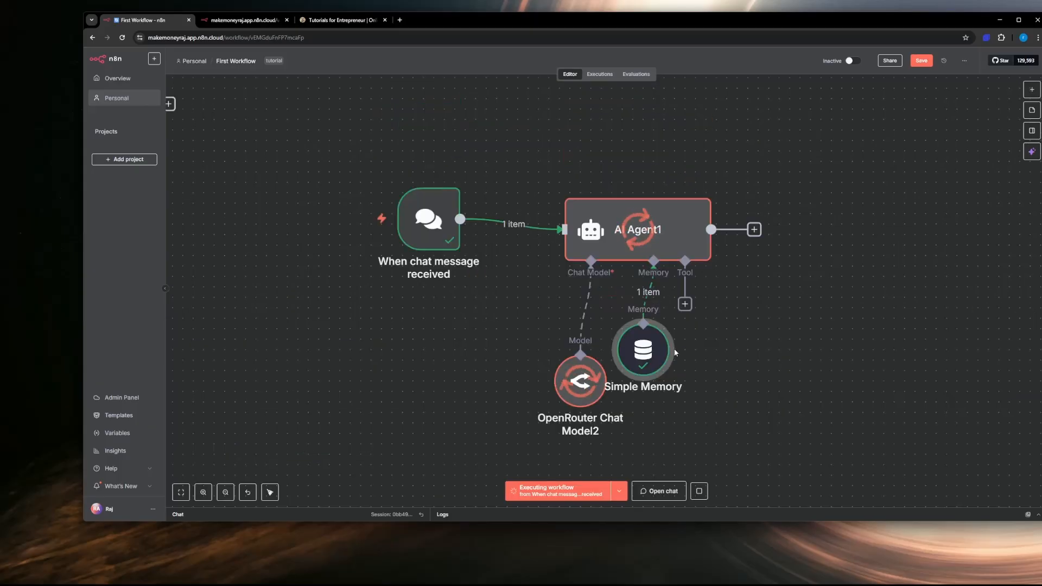
Step: Browse the tools that can be attached to AI Agent1, then close the list without adding one
{"action": "left_click", "coordinate": [686, 305]}
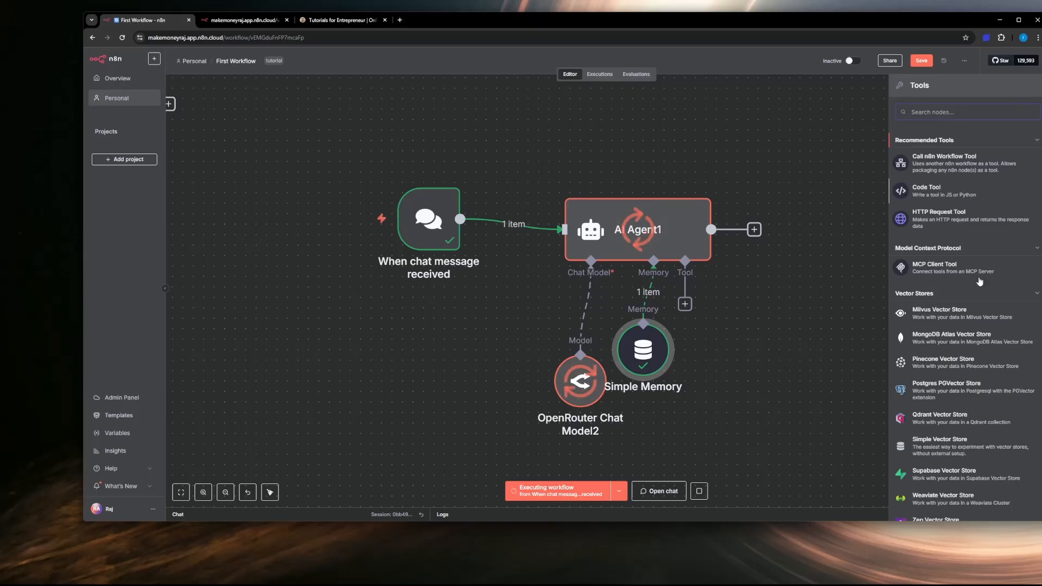
{"action": "scroll", "coordinate": [967, 271], "scroll_direction": "down", "scroll_amount": 15}
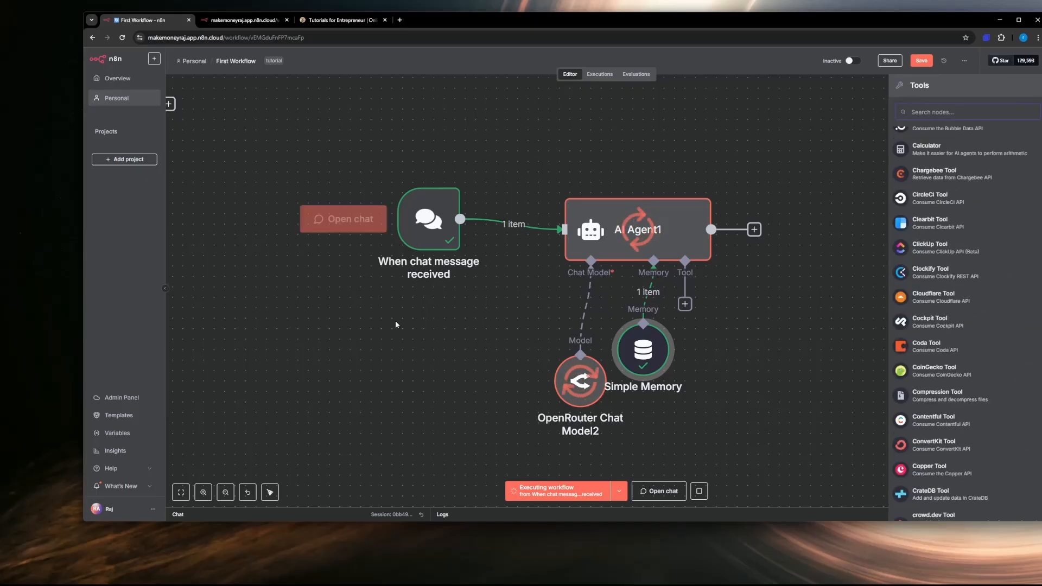
{"action": "scroll", "coordinate": [396, 324], "scroll_direction": "down", "scroll_amount": 3}
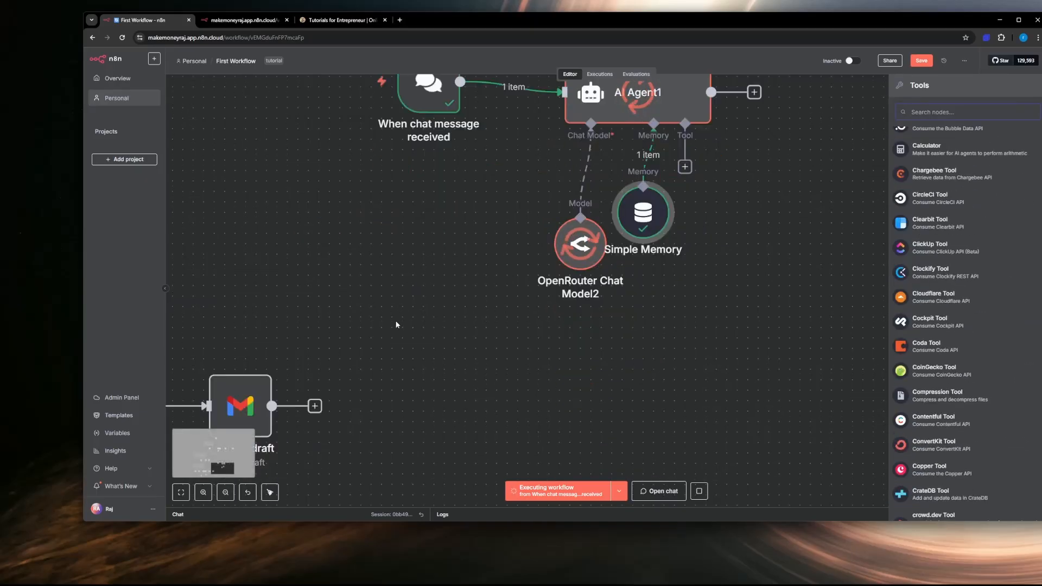
{"action": "left_click", "coordinate": [396, 324]}
Step: Inspect the prompt, output format and system message of the AI Agent node that follows Get row(s) in sheet
{"action": "left_click_drag", "start_coordinate": [437, 351], "coordinate": [745, 244]}
{"action": "left_click_drag", "start_coordinate": [351, 418], "coordinate": [594, 360]}
{"action": "scroll", "coordinate": [550, 390], "scroll_direction": "down", "scroll_amount": 1}
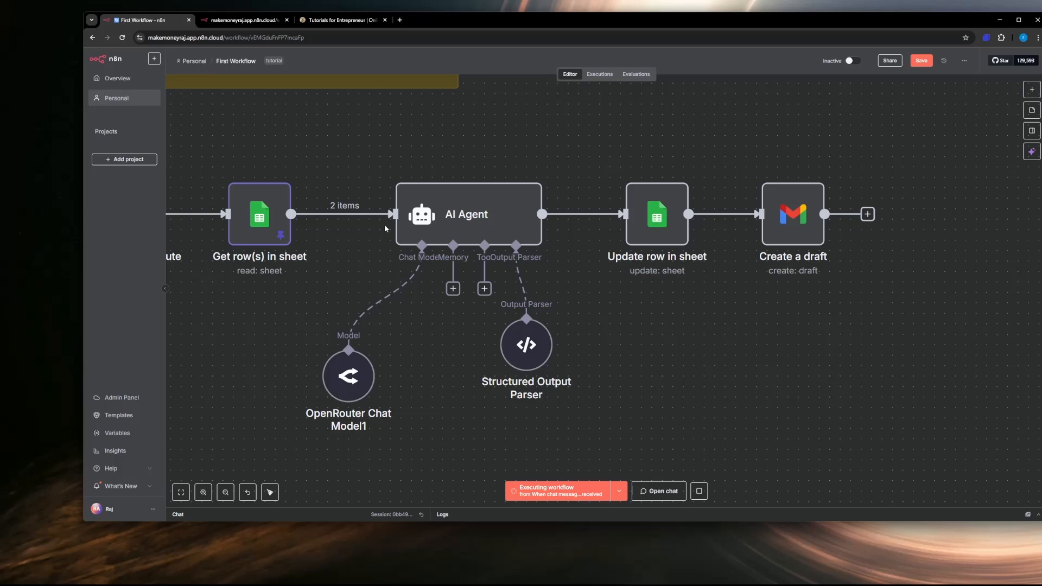
{"action": "mouse_move", "coordinate": [256, 227]}
{"action": "left_click", "coordinate": [434, 223]}
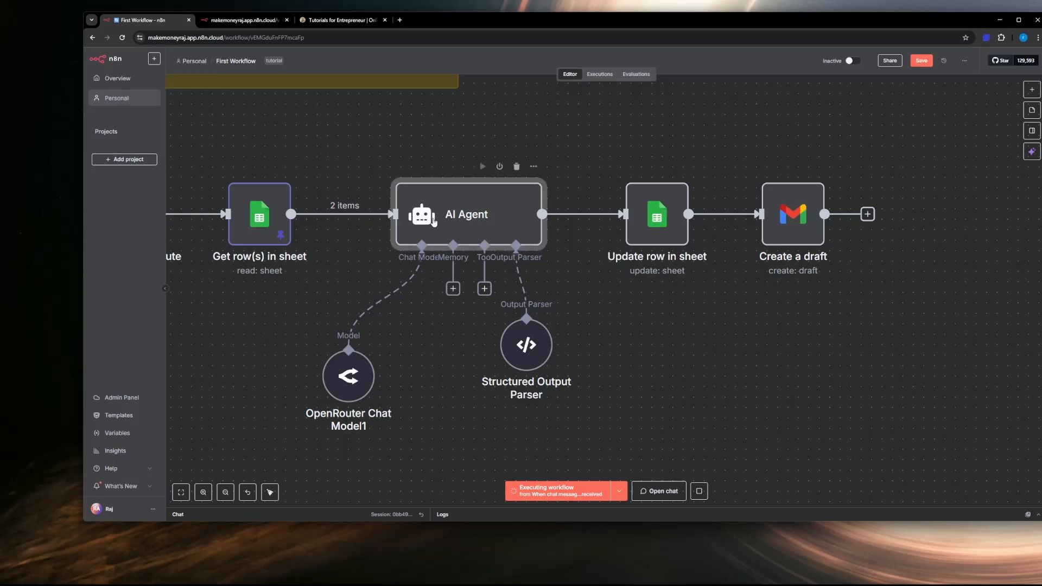
{"action": "double_click", "coordinate": [434, 220]}
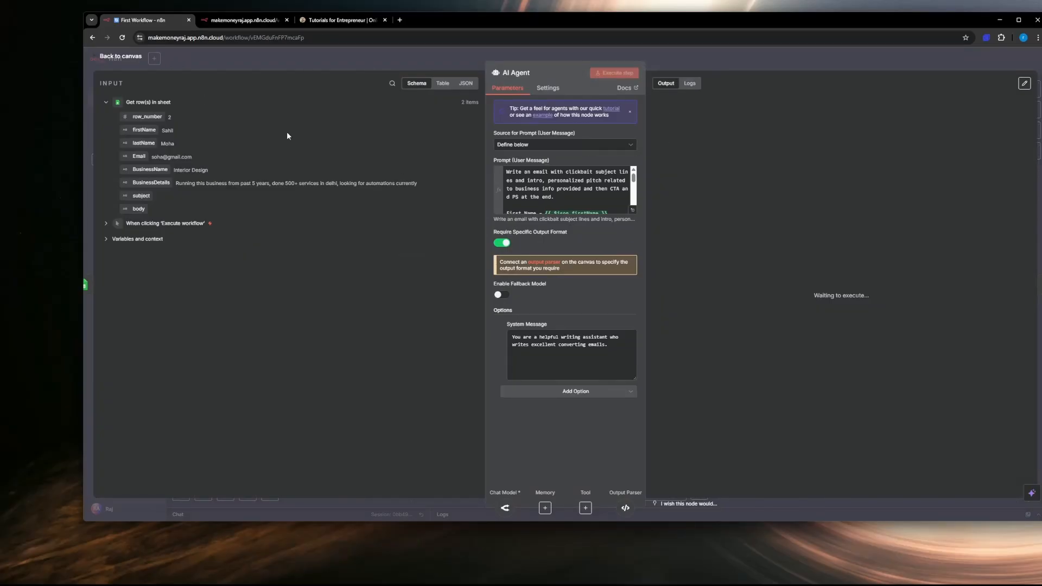
{"action": "left_click", "coordinate": [123, 56]}
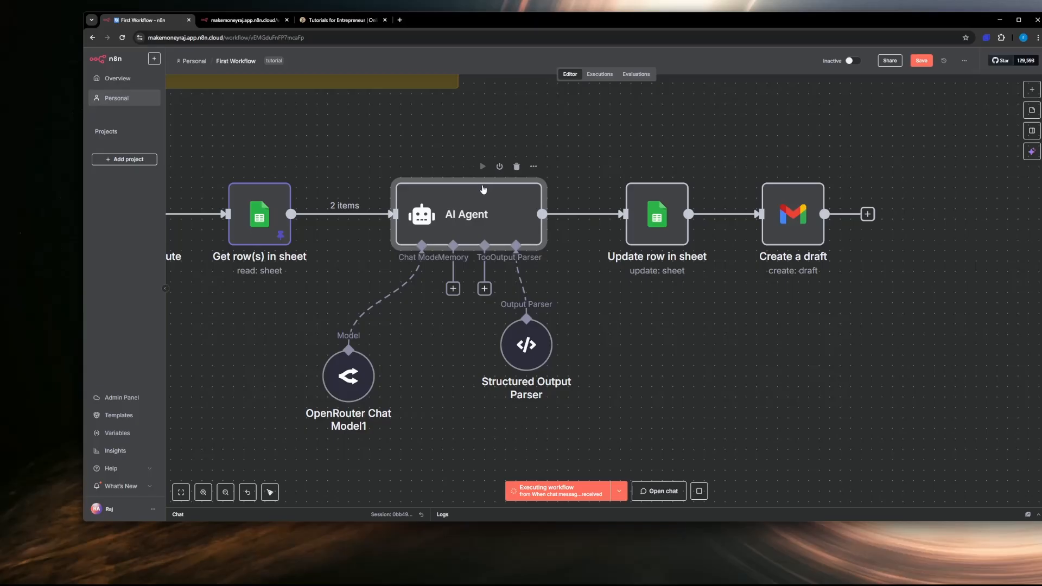
Step: Examine the values mapped in the Update row in sheet node, down to the subject and body columns
{"action": "double_click", "coordinate": [645, 220]}
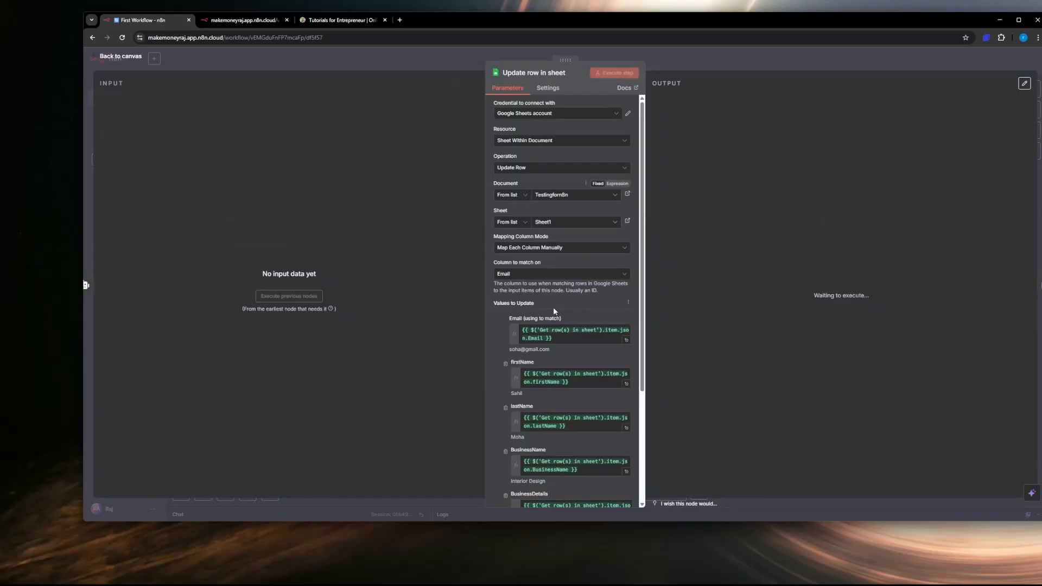
{"action": "scroll", "coordinate": [555, 325], "scroll_direction": "down", "scroll_amount": 3}
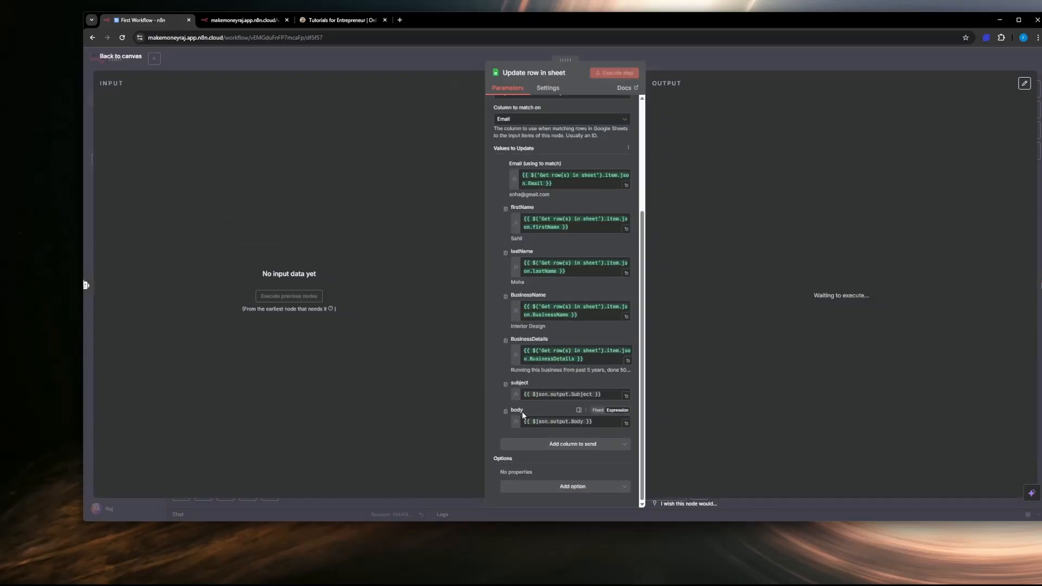
{"action": "left_click", "coordinate": [120, 57]}
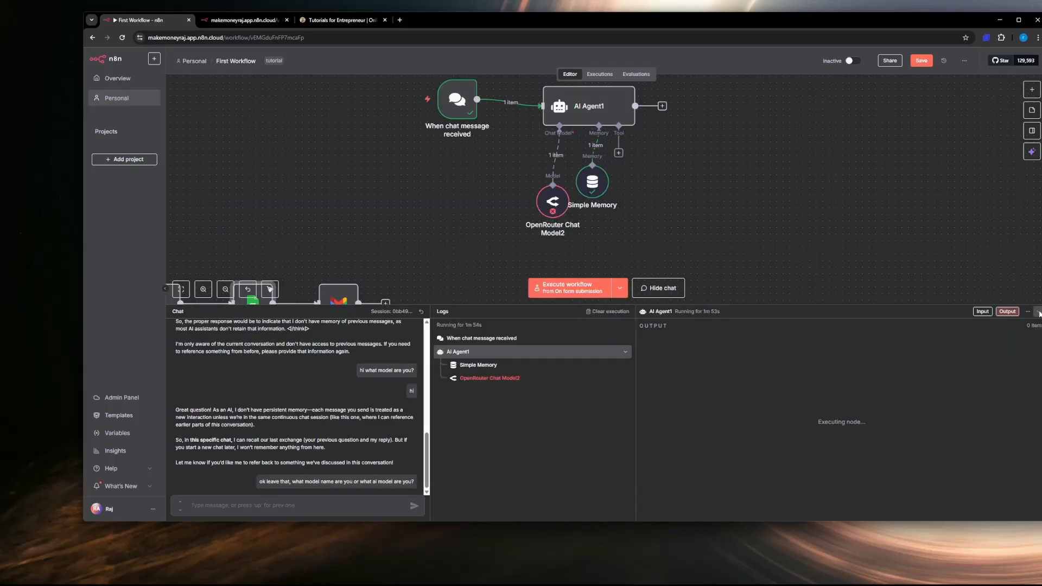
Step: Collapse the chat and logs area and examine the error output of the OpenRouter Chat Model2 node
{"action": "left_click", "coordinate": [1038, 312]}
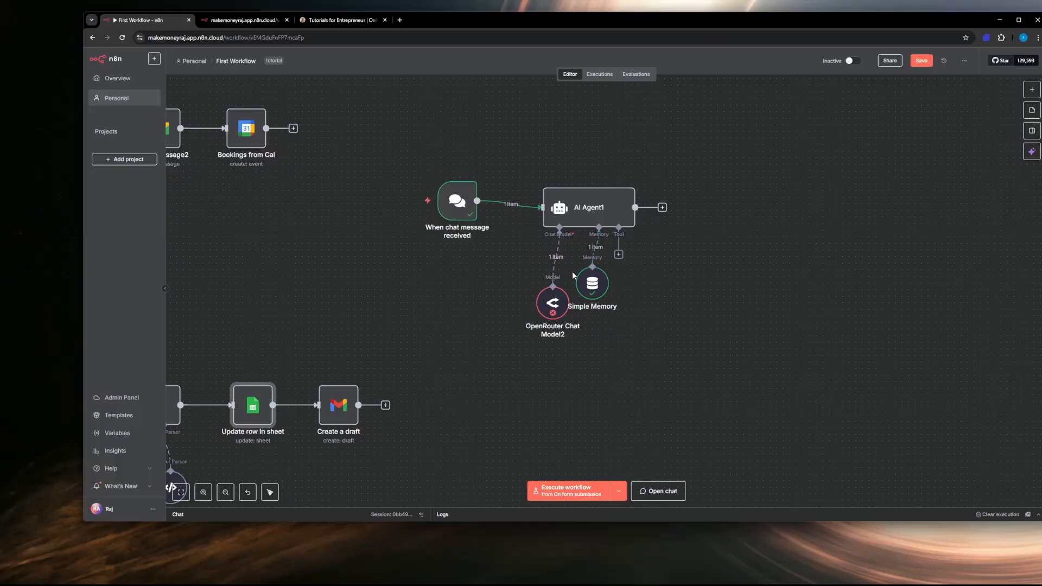
{"action": "scroll", "coordinate": [592, 266], "scroll_direction": "up", "scroll_amount": 3}
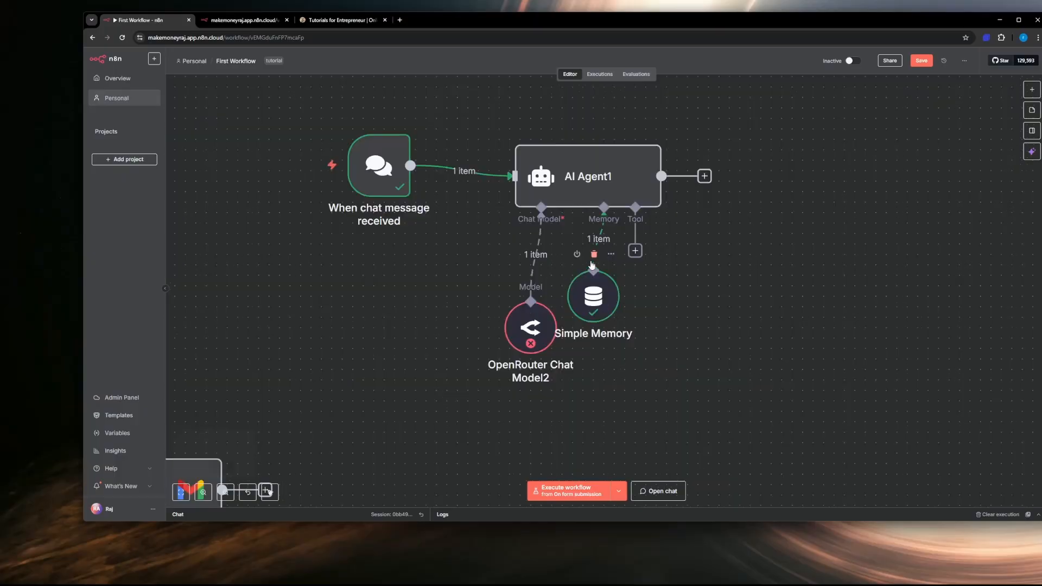
{"action": "double_click", "coordinate": [536, 332]}
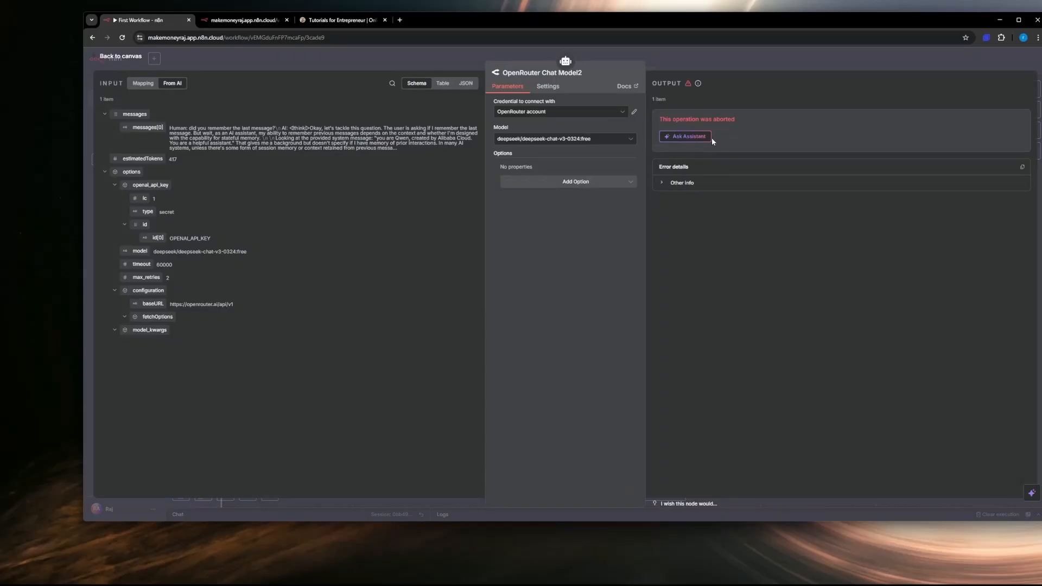
{"action": "left_click", "coordinate": [122, 58]}
Step: Shift AI Agent1 slightly away from the chat trigger and align the Simple Memory node directly under its memory connector
{"action": "left_click_drag", "start_coordinate": [579, 188], "coordinate": [588, 188]}
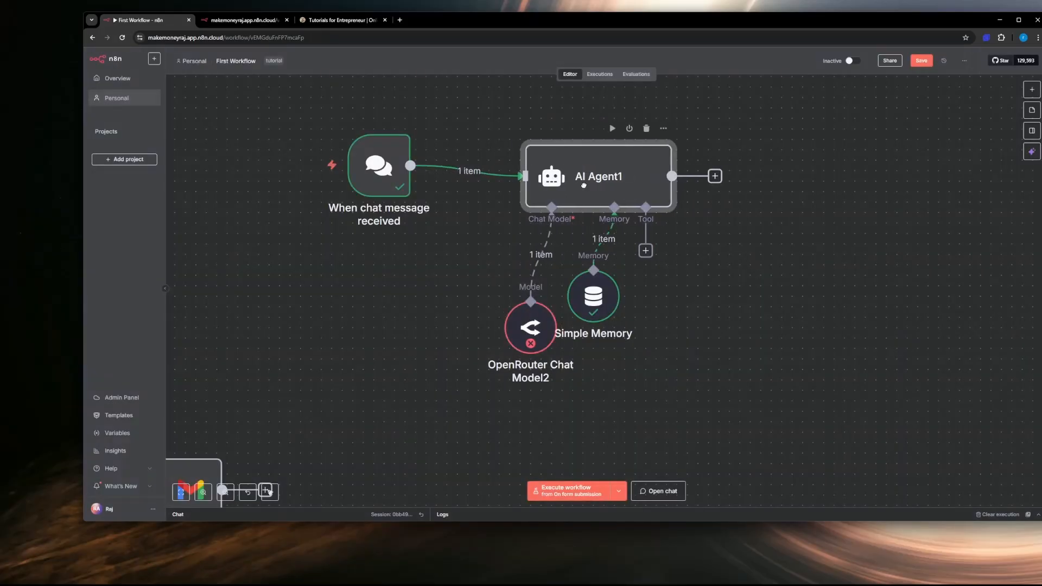
{"action": "left_click_drag", "start_coordinate": [582, 301], "coordinate": [620, 294]}
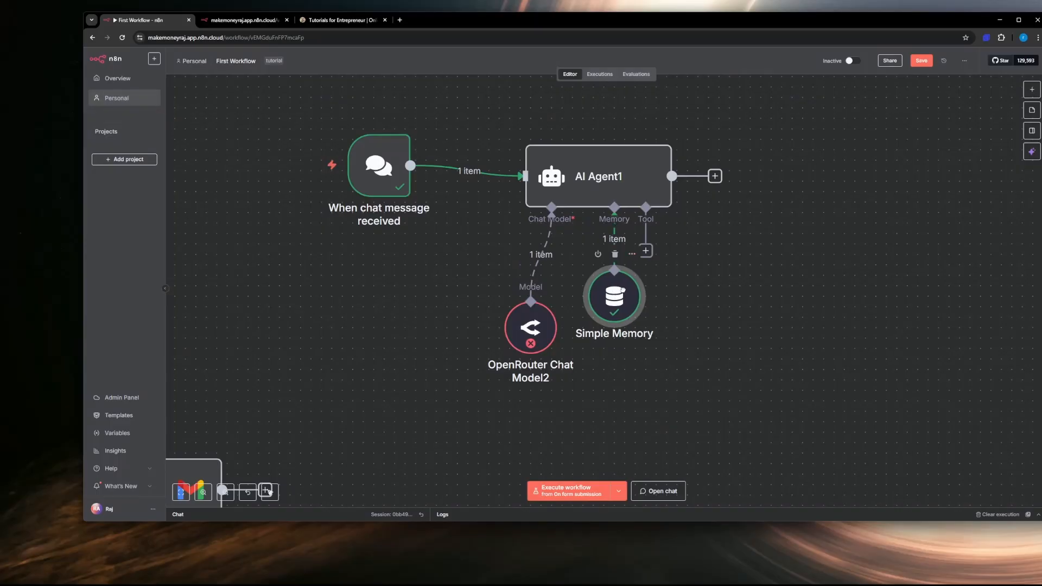
Step: Examine the tools that can be attached to AI Agent1, from the recommended tools and vector stores through the app integrations
{"action": "left_click", "coordinate": [646, 251]}
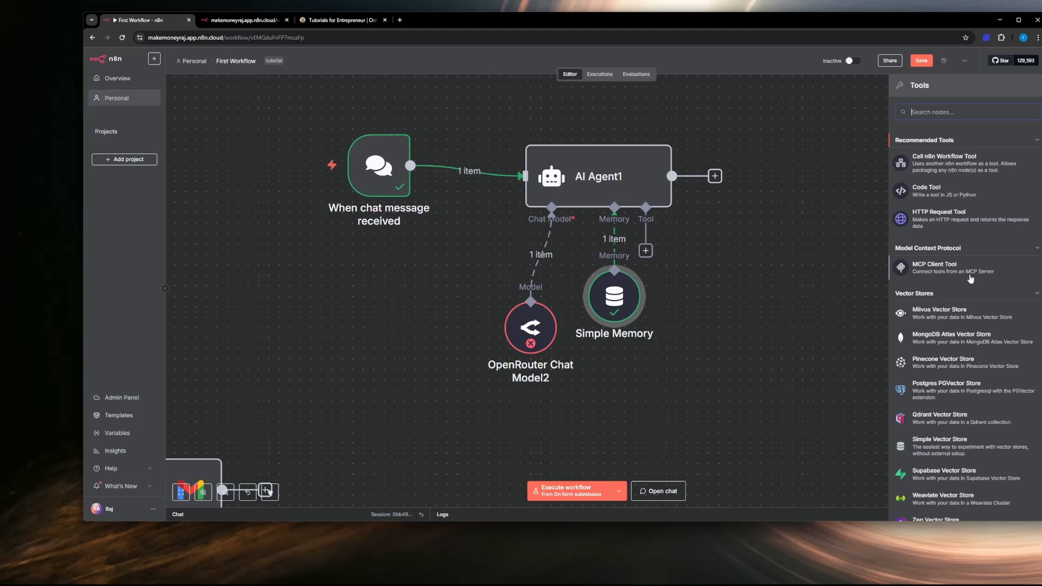
{"action": "scroll", "coordinate": [964, 280], "scroll_direction": "down", "scroll_amount": 3}
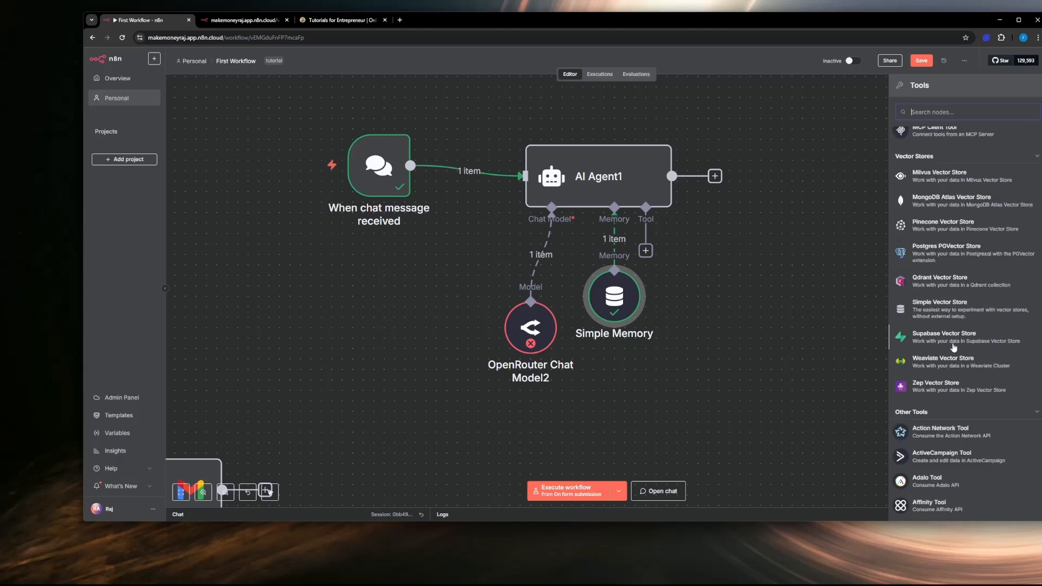
{"action": "scroll", "coordinate": [941, 421], "scroll_direction": "down", "scroll_amount": 10}
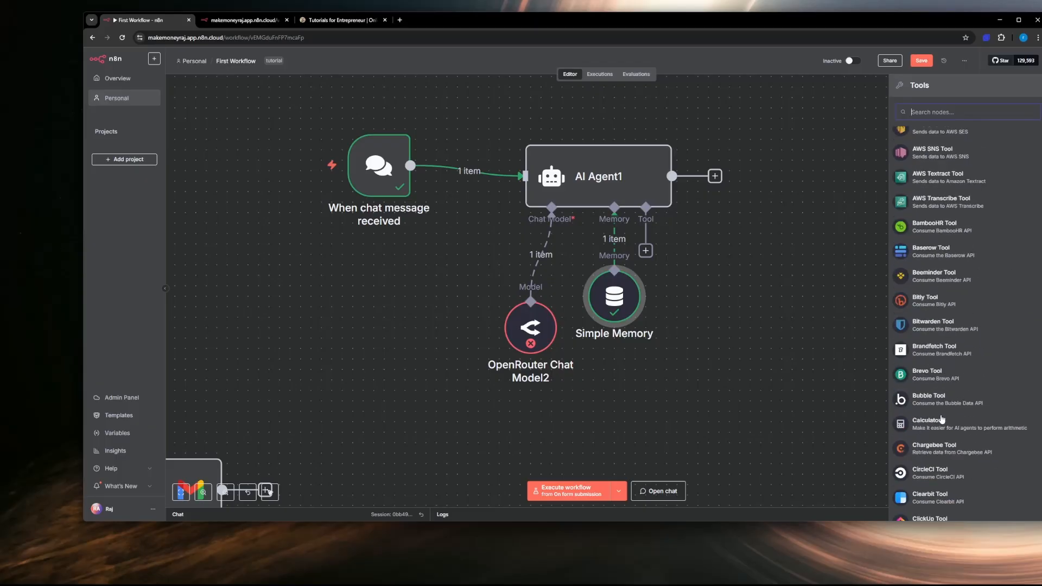
{"action": "scroll", "coordinate": [943, 318], "scroll_direction": "down", "scroll_amount": 3}
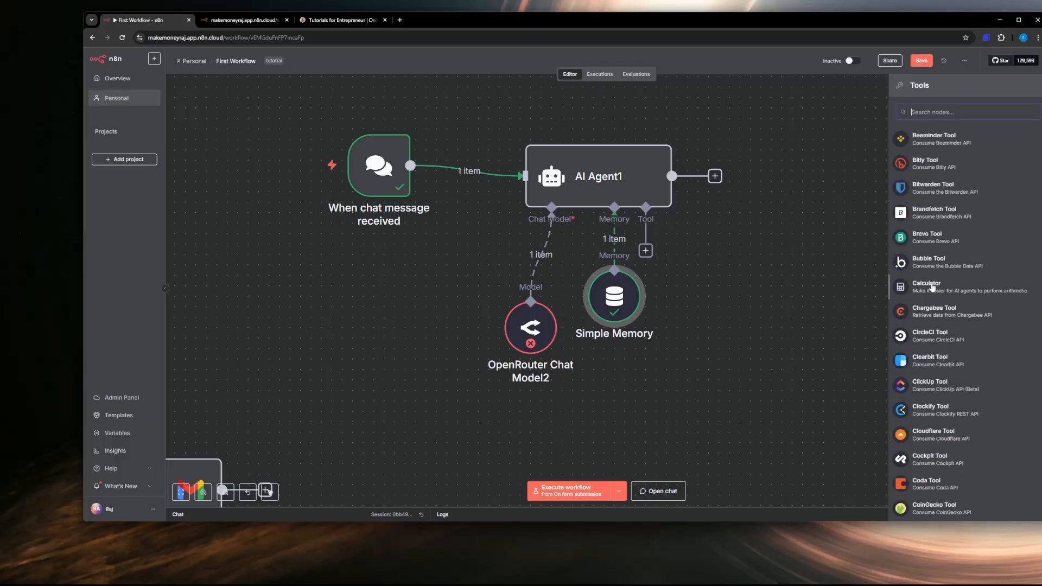
{"action": "scroll", "coordinate": [940, 346], "scroll_direction": "down", "scroll_amount": 3}
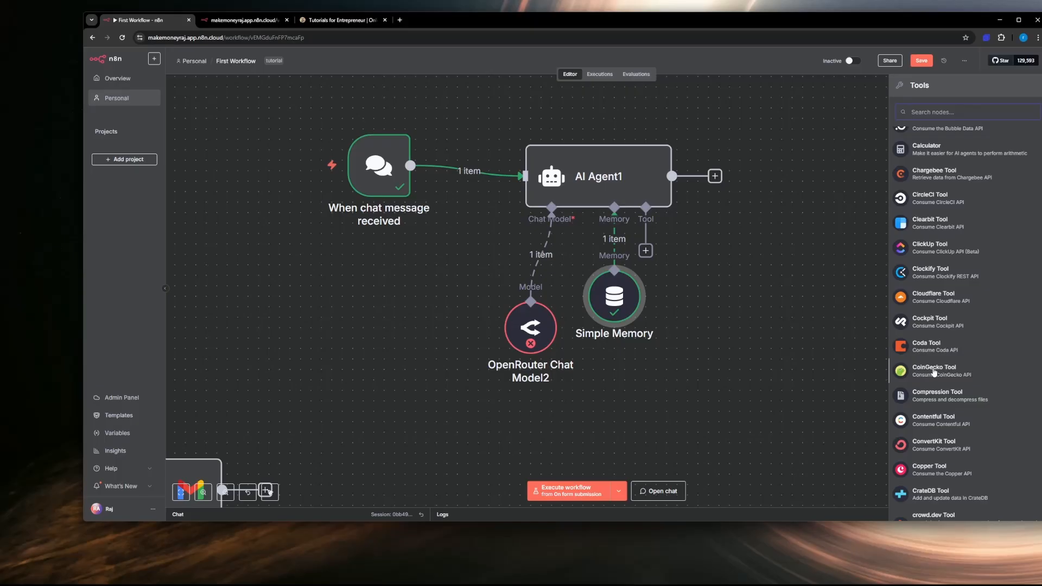
{"action": "scroll", "coordinate": [934, 373], "scroll_direction": "down", "scroll_amount": 3}
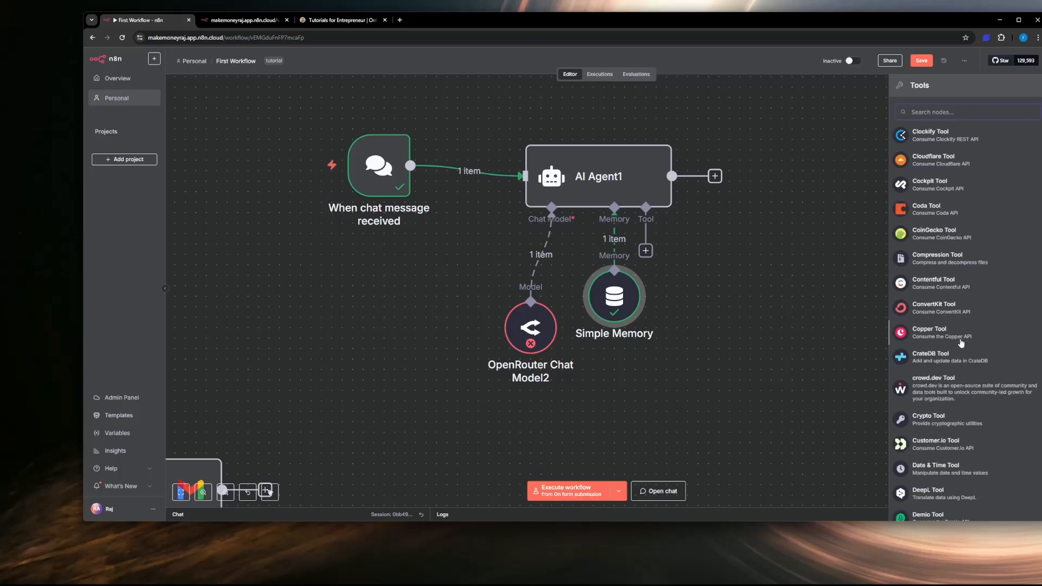
{"action": "scroll", "coordinate": [939, 370], "scroll_direction": "down", "scroll_amount": 9}
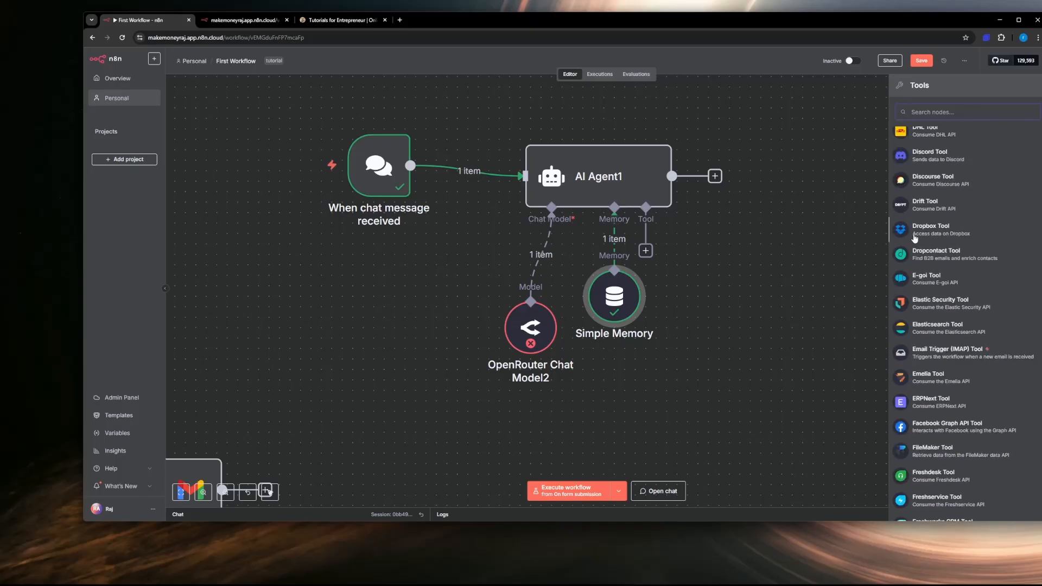
{"action": "scroll", "coordinate": [932, 253], "scroll_direction": "down", "scroll_amount": 6}
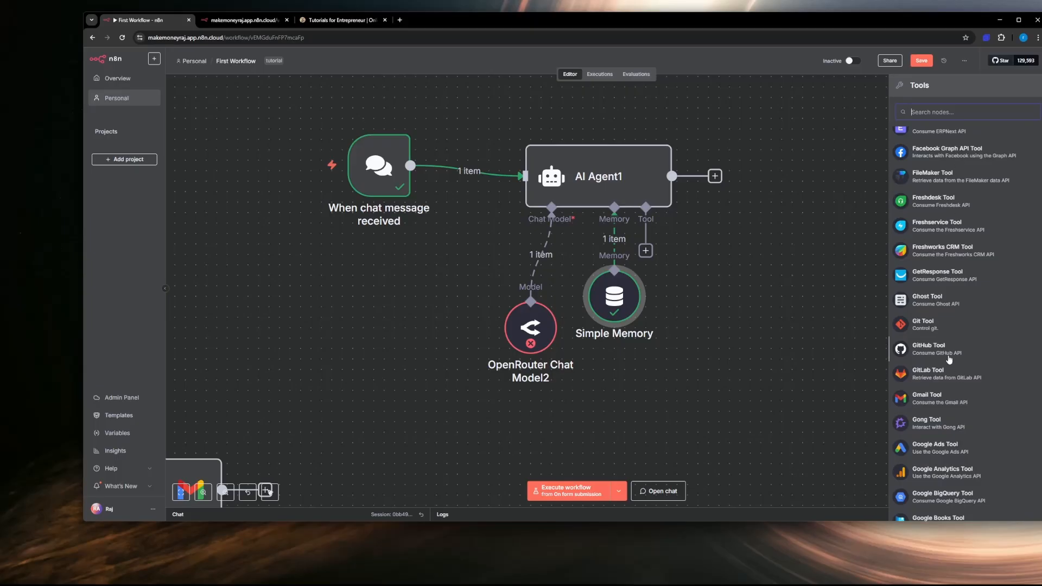
{"action": "scroll", "coordinate": [962, 342], "scroll_direction": "down", "scroll_amount": 15}
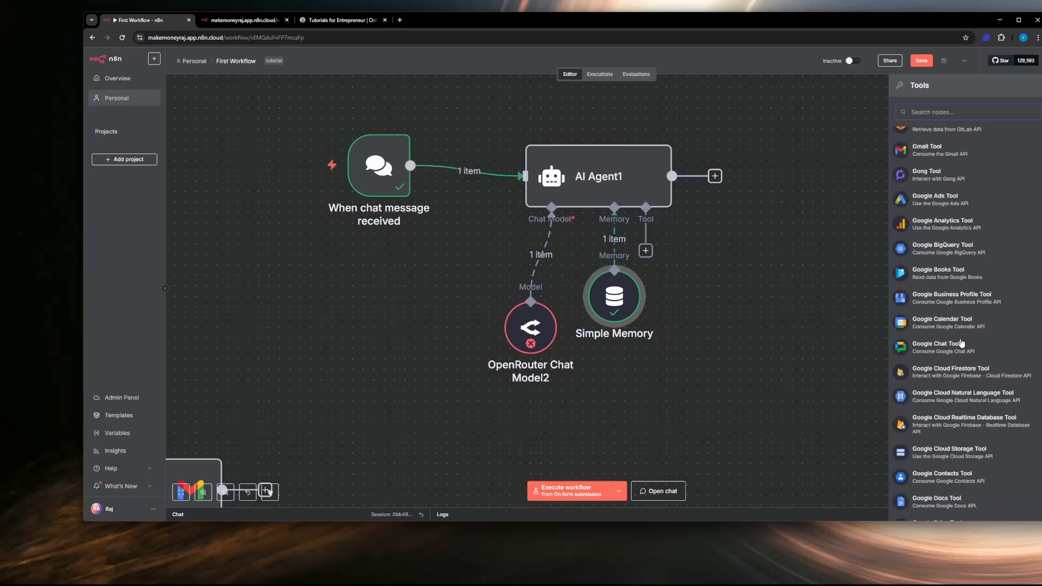
{"action": "scroll", "coordinate": [963, 343], "scroll_direction": "down", "scroll_amount": 20}
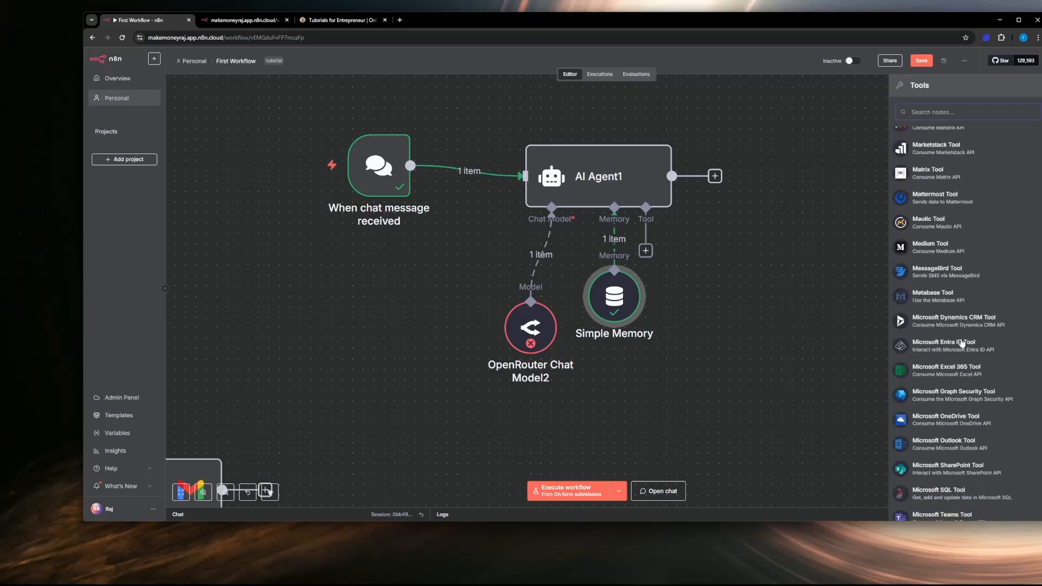
{"action": "scroll", "coordinate": [962, 343], "scroll_direction": "up", "scroll_amount": 15}
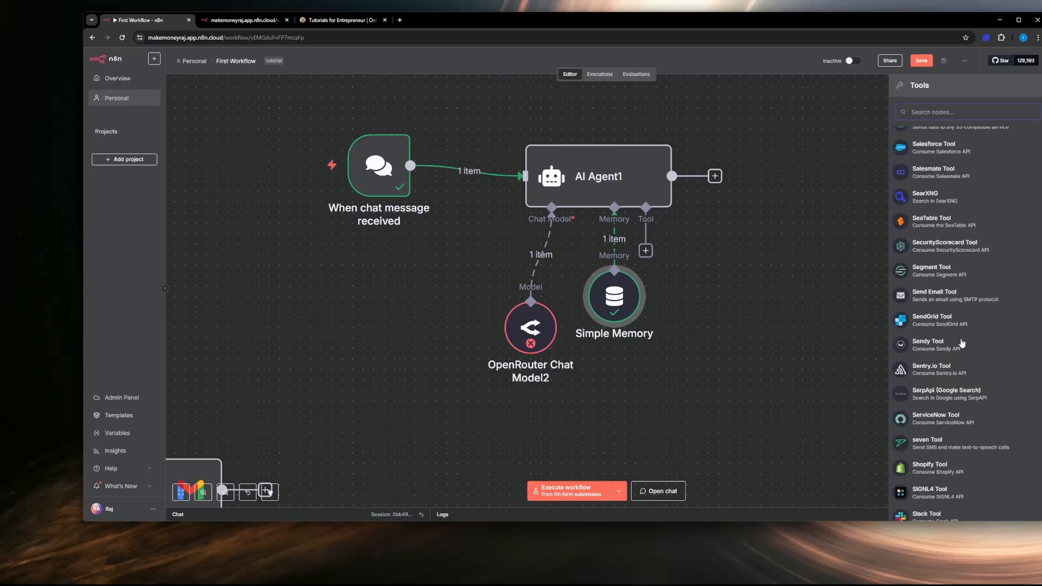
{"action": "scroll", "coordinate": [912, 239], "scroll_direction": "up", "scroll_amount": 10}
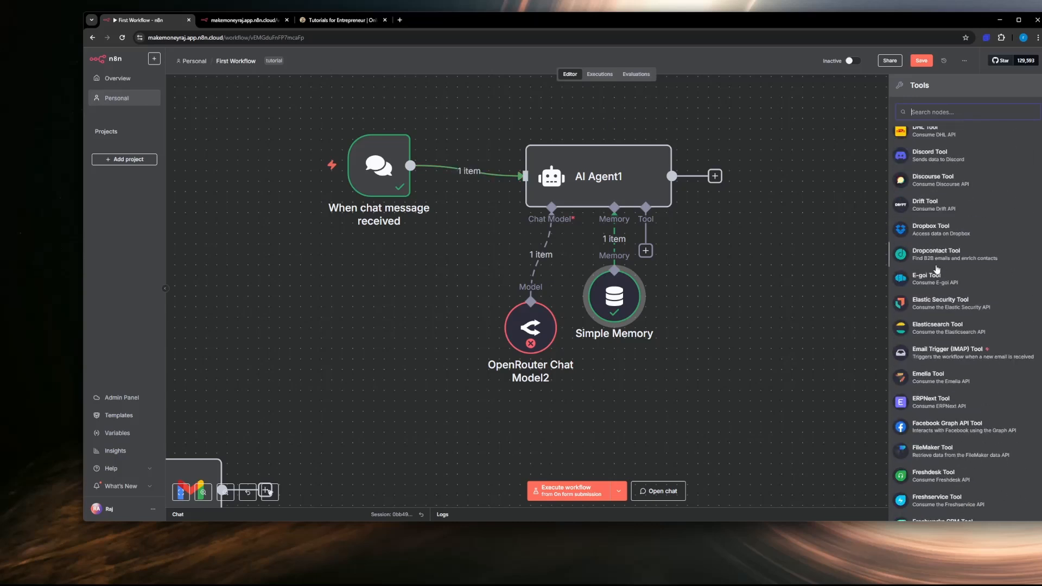
{"action": "scroll", "coordinate": [938, 270], "scroll_direction": "up", "scroll_amount": 10}
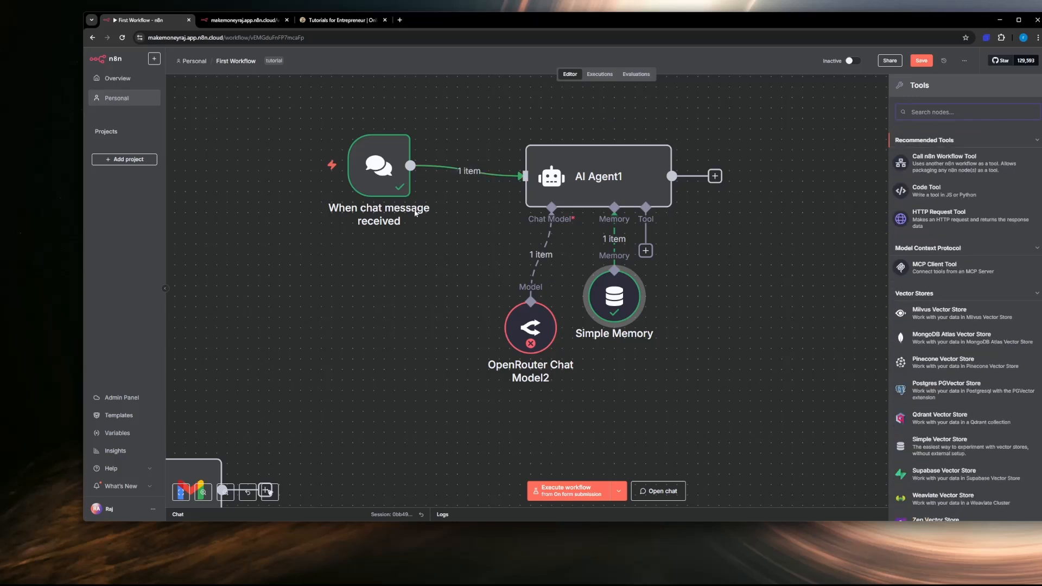
{"action": "mouse_move", "coordinate": [388, 213]}
{"action": "mouse_move", "coordinate": [563, 233]}
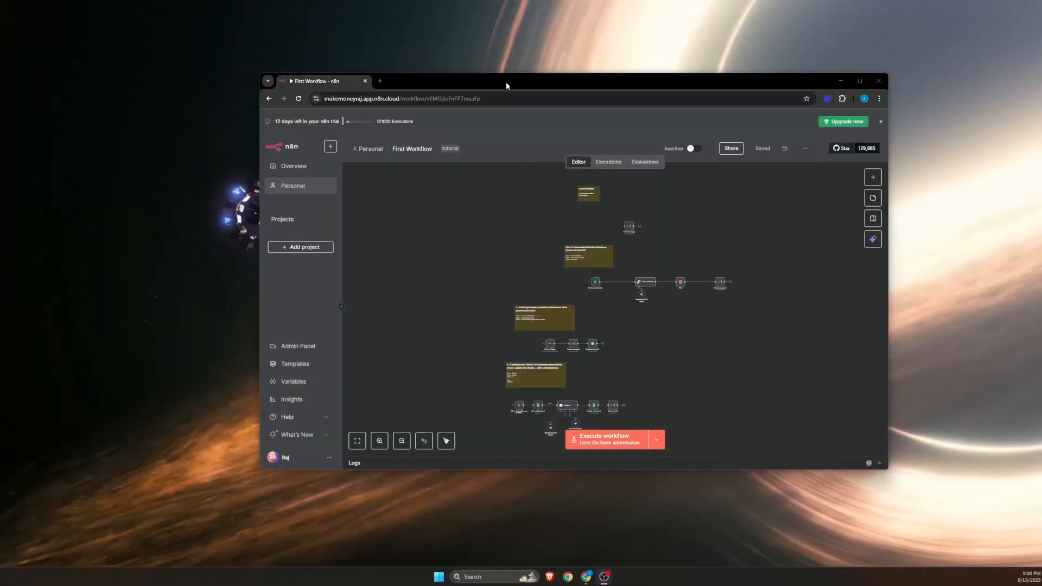
Step: Reposition the browser window and enlarge it in width and height so more of the workflow canvas fits
{"action": "left_click_drag", "start_coordinate": [506, 81], "coordinate": [366, 63]}
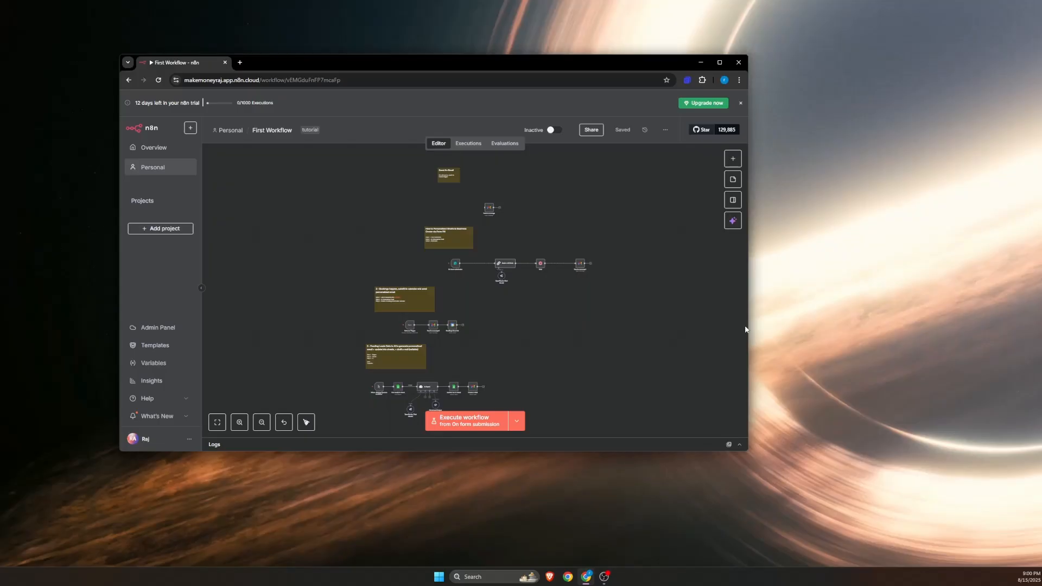
{"action": "left_click_drag", "start_coordinate": [748, 326], "coordinate": [937, 321]}
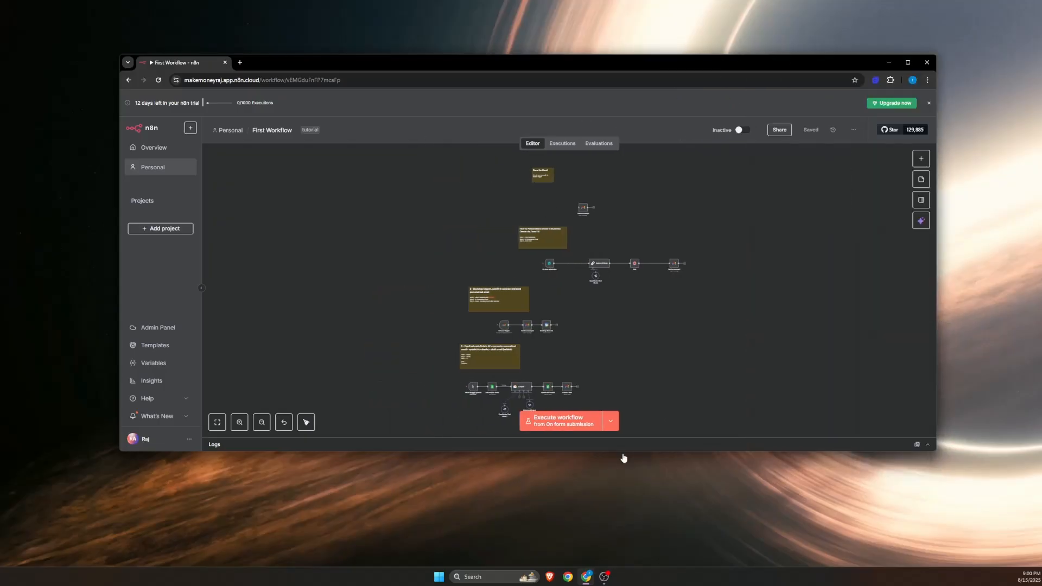
{"action": "left_click_drag", "start_coordinate": [620, 453], "coordinate": [623, 528]}
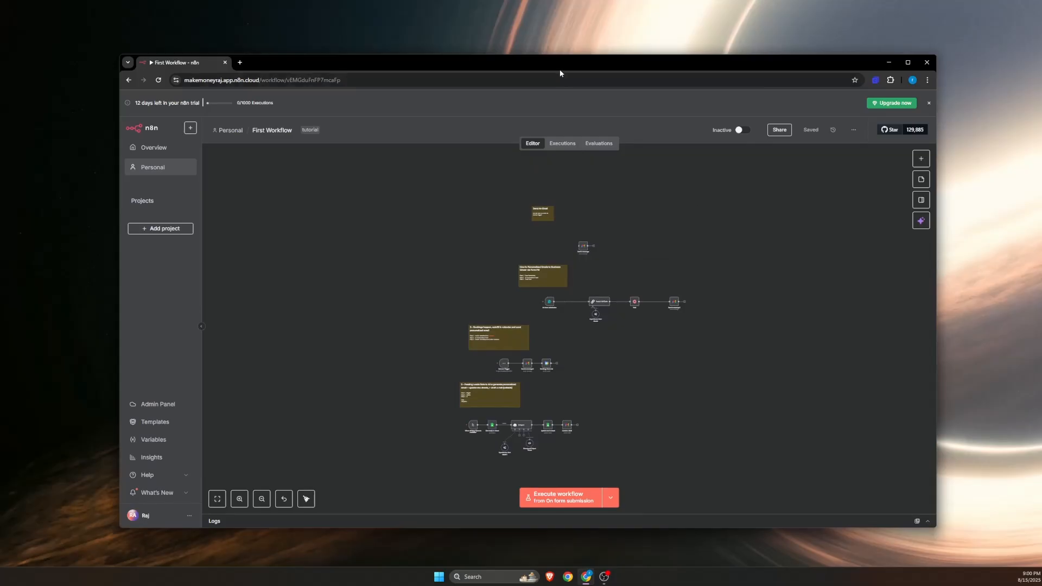
{"action": "mouse_move", "coordinate": [561, 74]}
{"action": "left_mouse_down"}
{"action": "mouse_move", "coordinate": [486, 57]}
{"action": "mouse_move", "coordinate": [572, 59]}
{"action": "mouse_move", "coordinate": [569, 69]}
{"action": "left_mouse_up"}
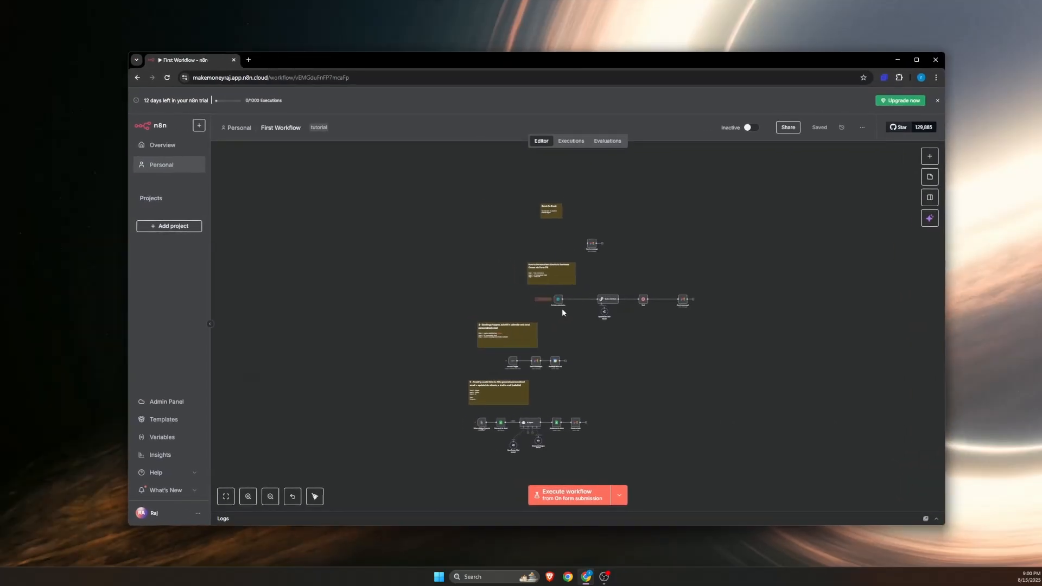
Step: Open the bookmarked Miro board My First Board in a new browser tab and return to the First Workflow editor
{"action": "scroll", "coordinate": [559, 376], "scroll_direction": "up", "scroll_amount": 10}
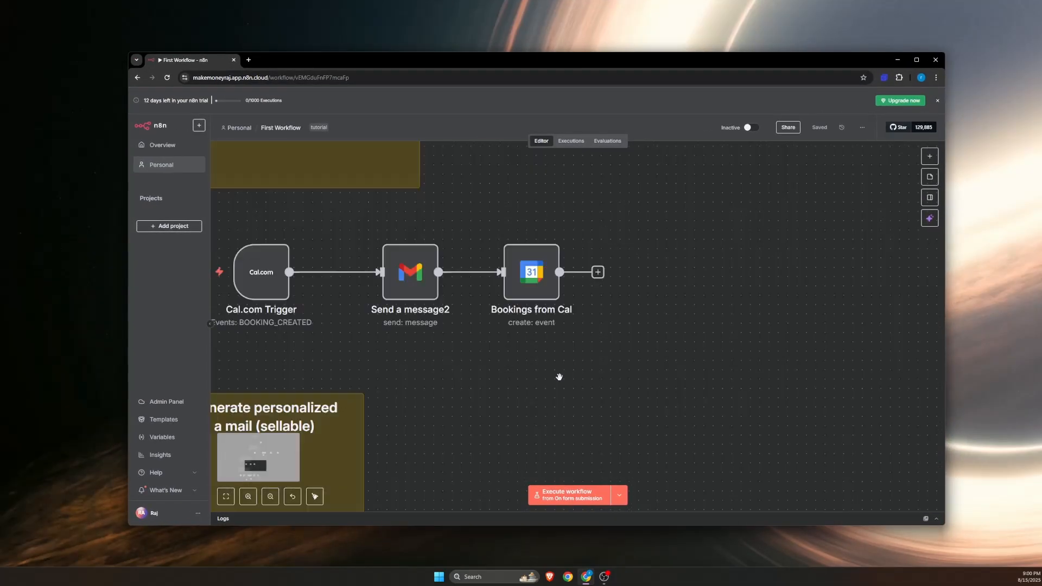
{"action": "scroll", "coordinate": [559, 376], "scroll_direction": "down", "scroll_amount": 4}
{"action": "scroll", "coordinate": [559, 377], "scroll_direction": "down", "scroll_amount": 4}
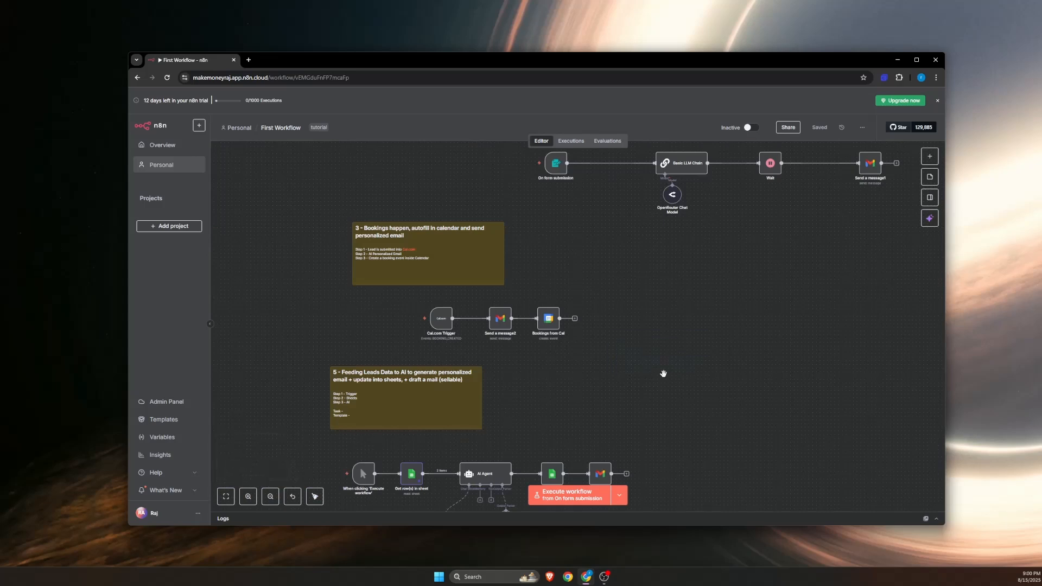
{"action": "right_click", "coordinate": [587, 350]}
{"action": "left_click", "coordinate": [712, 365]}
{"action": "left_click_drag", "start_coordinate": [712, 366], "coordinate": [444, 288]}
{"action": "scroll", "coordinate": [514, 315], "scroll_direction": "up", "scroll_amount": 5}
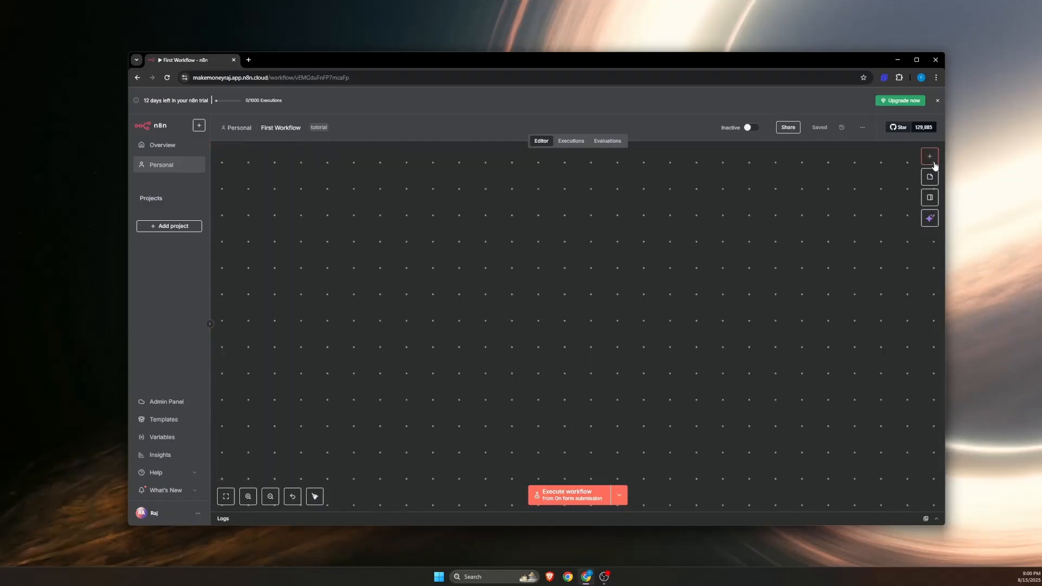
{"action": "left_click", "coordinate": [250, 62]}
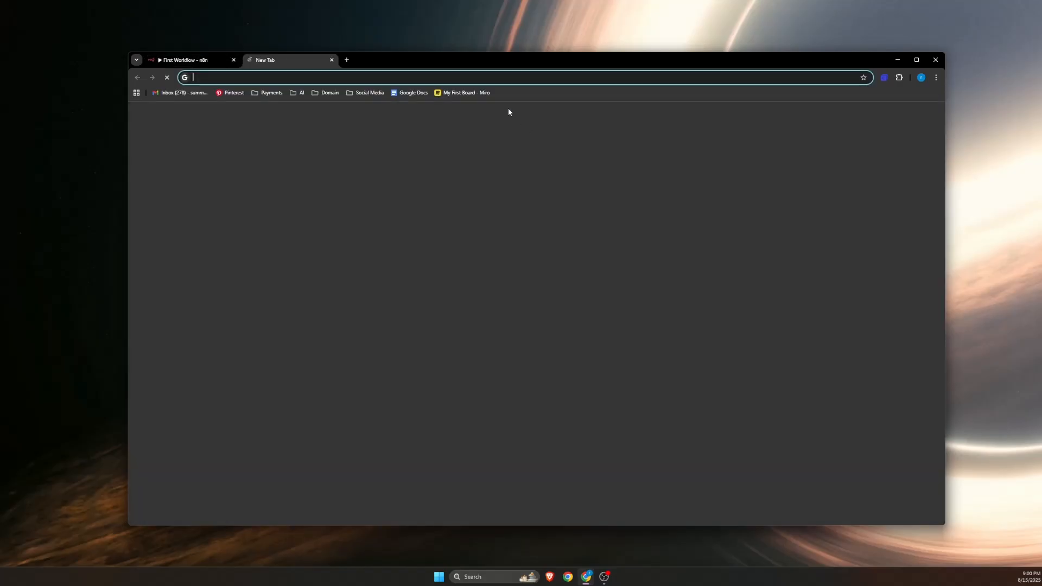
{"action": "left_click", "coordinate": [452, 92]}
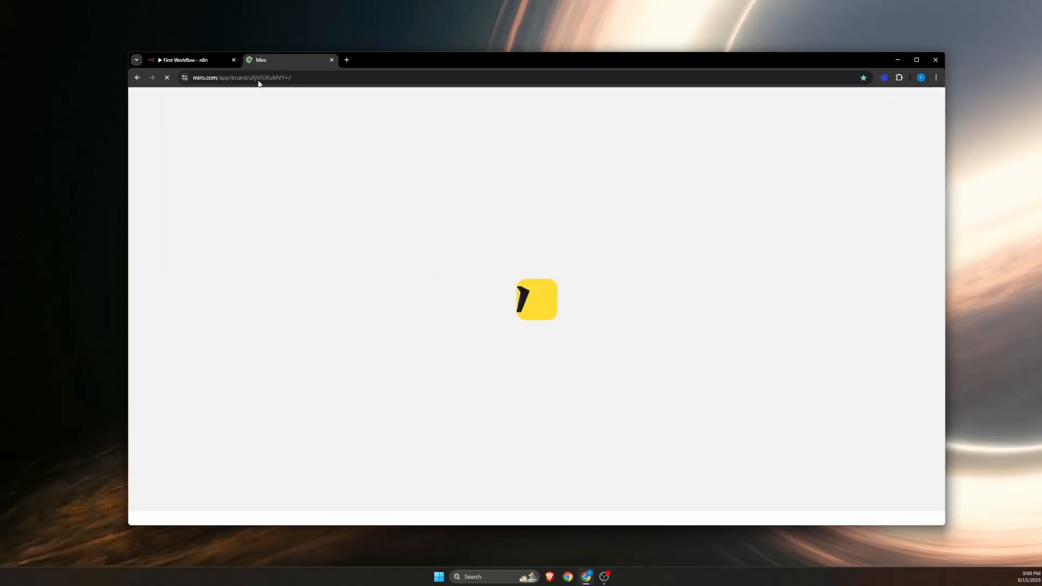
{"action": "left_click", "coordinate": [205, 60]}
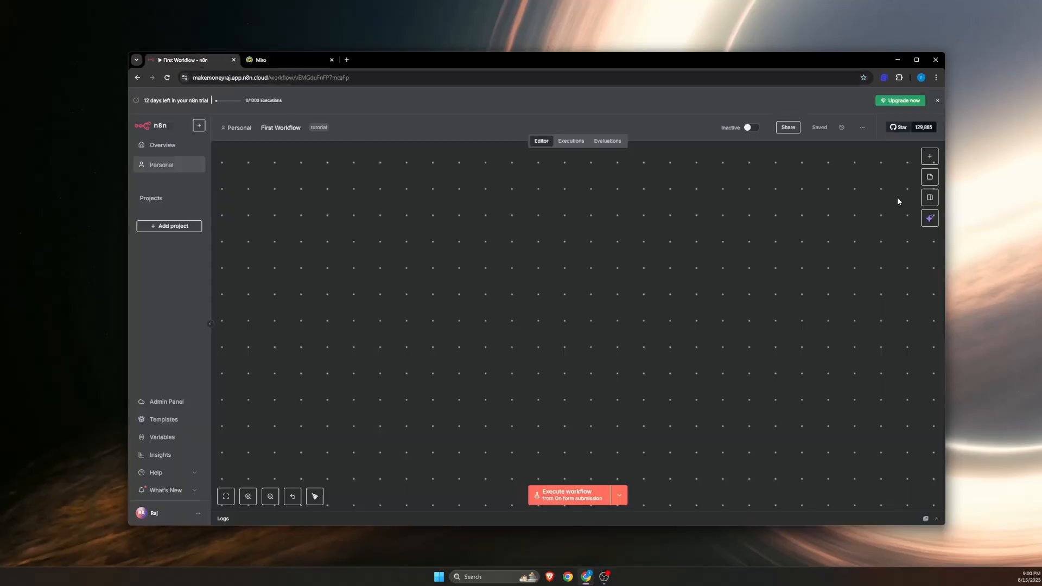
Step: Try to add another manual trigger to the workflow and dismiss the resulting notification
{"action": "left_click", "coordinate": [930, 156]}
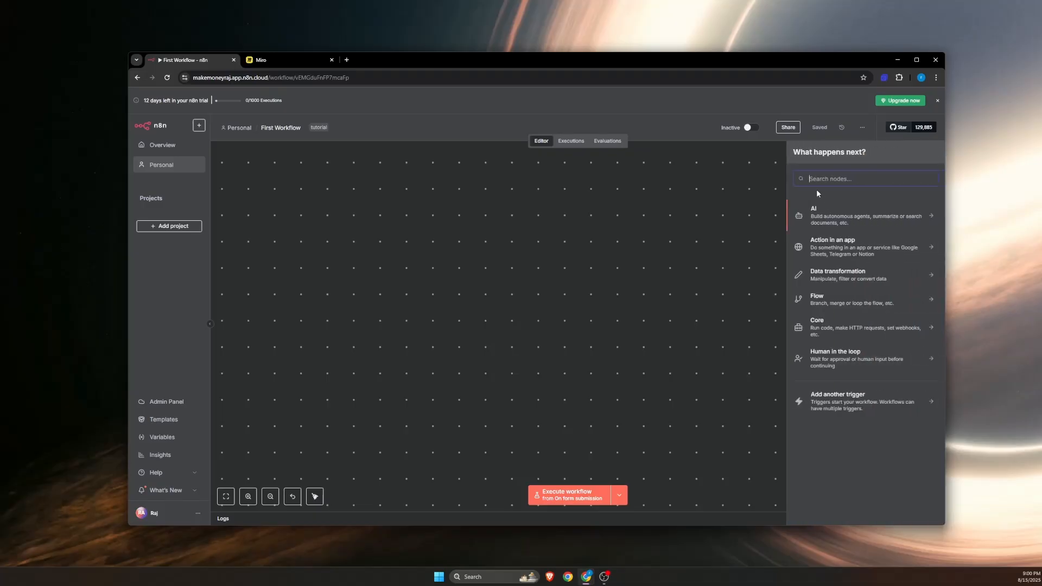
{"action": "left_click", "coordinate": [827, 403]}
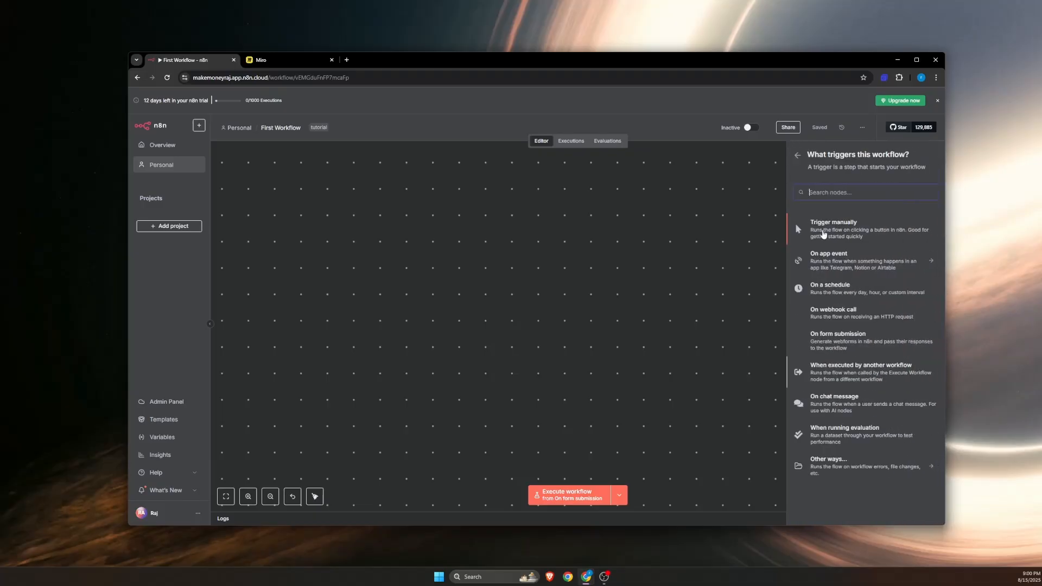
{"action": "left_click", "coordinate": [796, 223]}
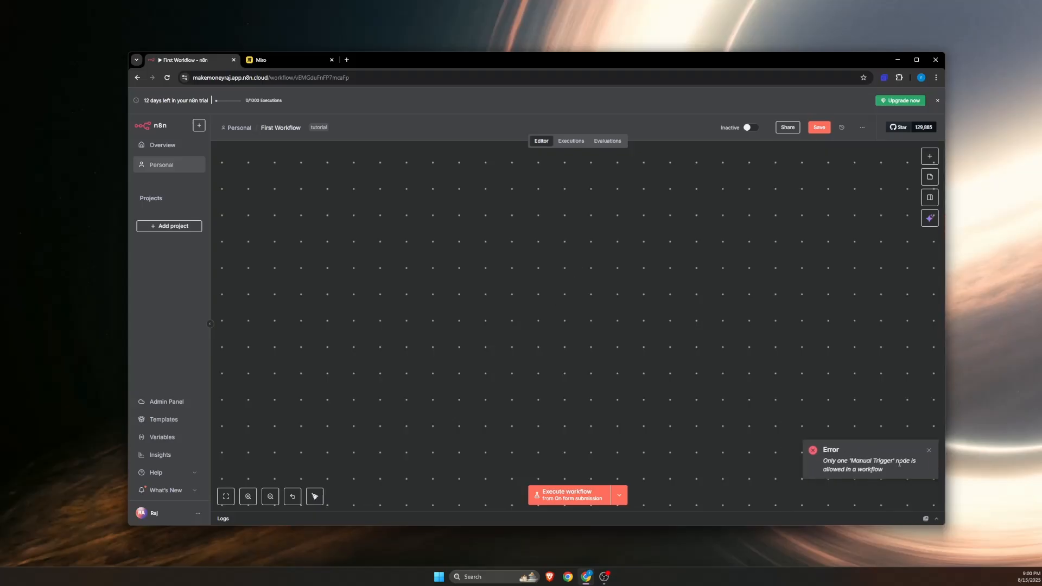
{"action": "left_click", "coordinate": [929, 450]}
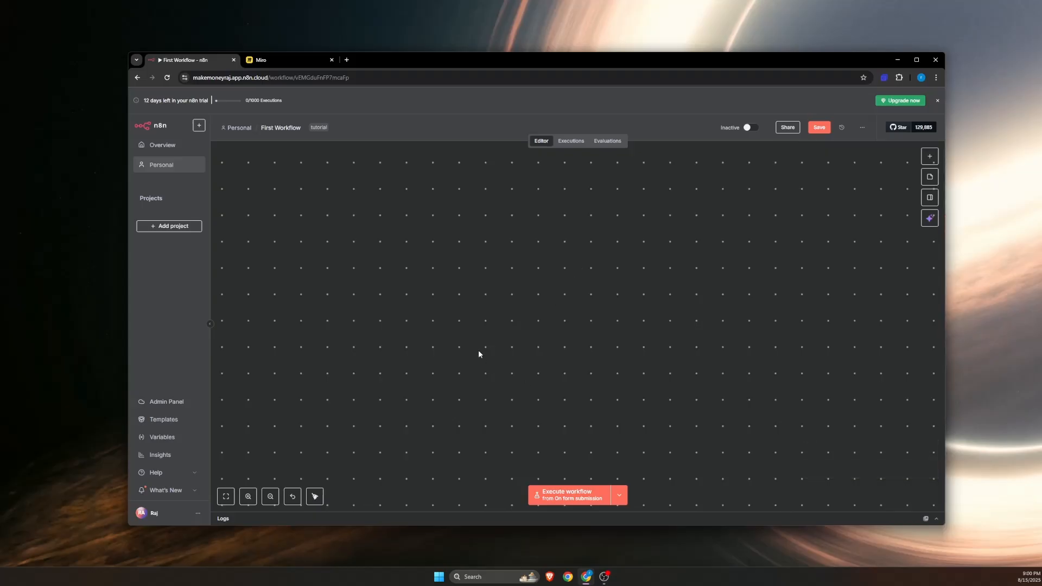
Step: Delete the When clicking 'Execute workflow' trigger that feeds the Get row(s) in sheet node
{"action": "scroll", "coordinate": [477, 346], "scroll_direction": "down", "scroll_amount": 3}
{"action": "scroll", "coordinate": [477, 346], "scroll_direction": "down", "scroll_amount": 3}
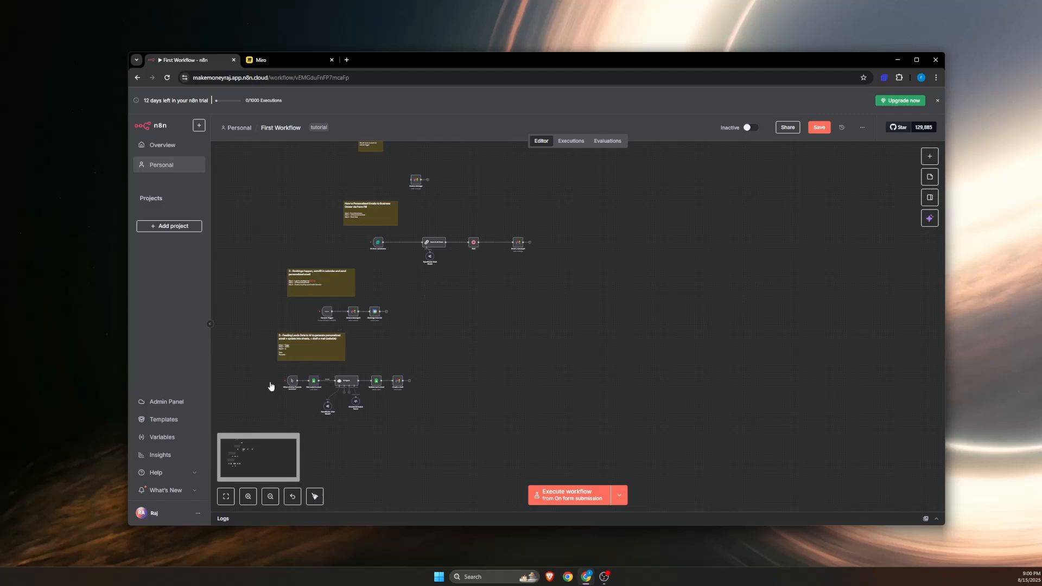
{"action": "scroll", "coordinate": [271, 386], "scroll_direction": "up", "scroll_amount": 5}
{"action": "scroll", "coordinate": [400, 447], "scroll_direction": "down", "scroll_amount": 3}
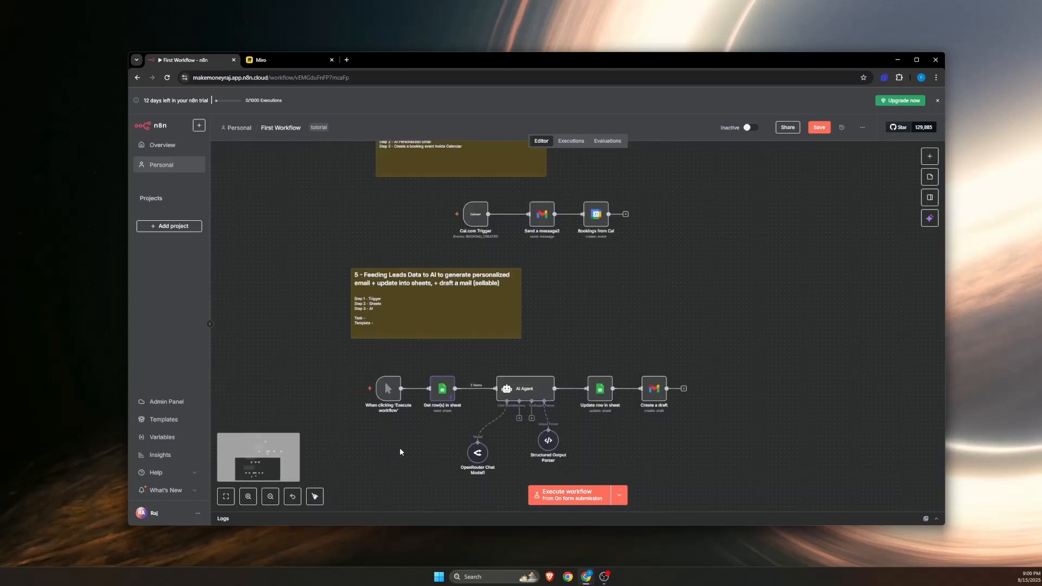
{"action": "left_click_drag", "start_coordinate": [399, 447], "coordinate": [369, 373]}
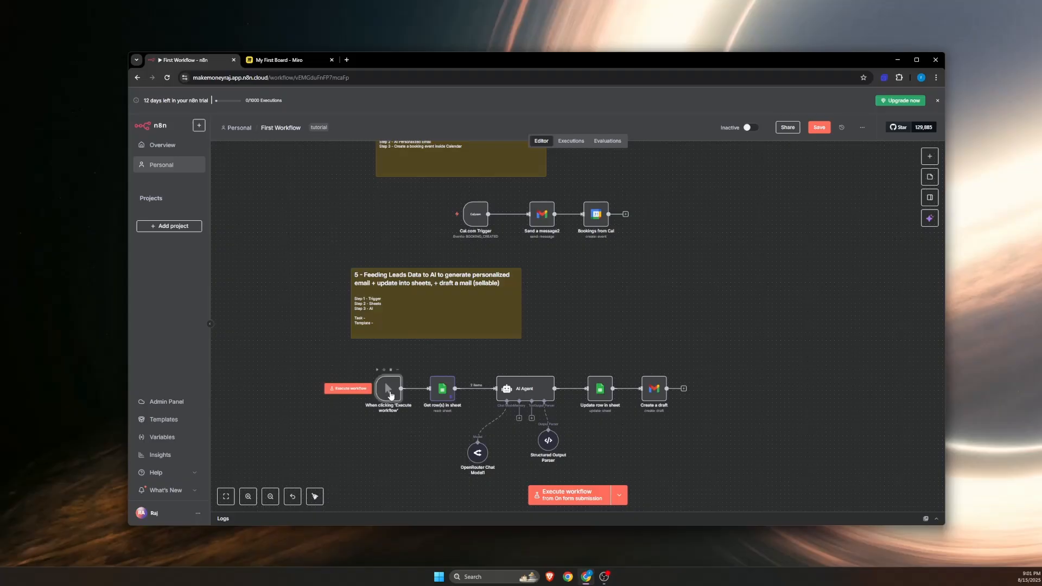
{"action": "key", "text": "Delete"}
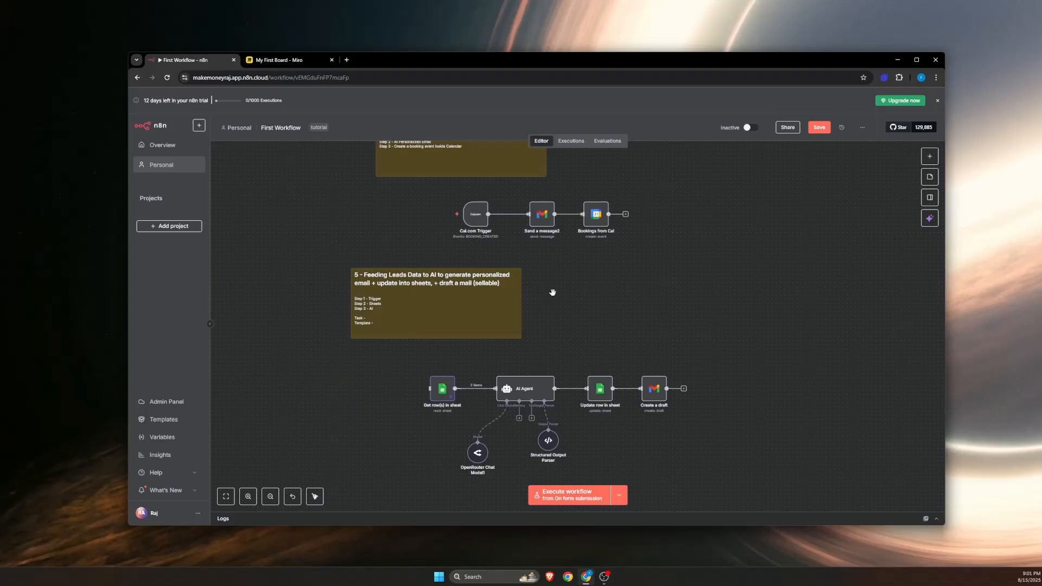
Step: Add another manual trigger on an empty area of the workflow canvas, clear of the existing flows
{"action": "scroll", "coordinate": [553, 293], "scroll_direction": "down", "scroll_amount": 5}
{"action": "scroll", "coordinate": [584, 198], "scroll_direction": "up", "scroll_amount": 5}
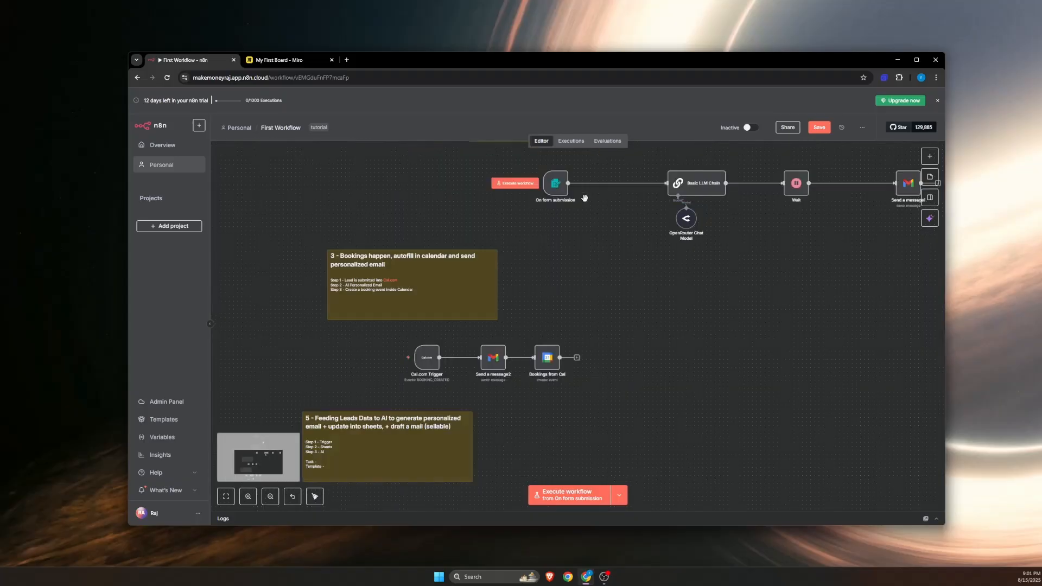
{"action": "scroll", "coordinate": [674, 358], "scroll_direction": "down", "scroll_amount": 10}
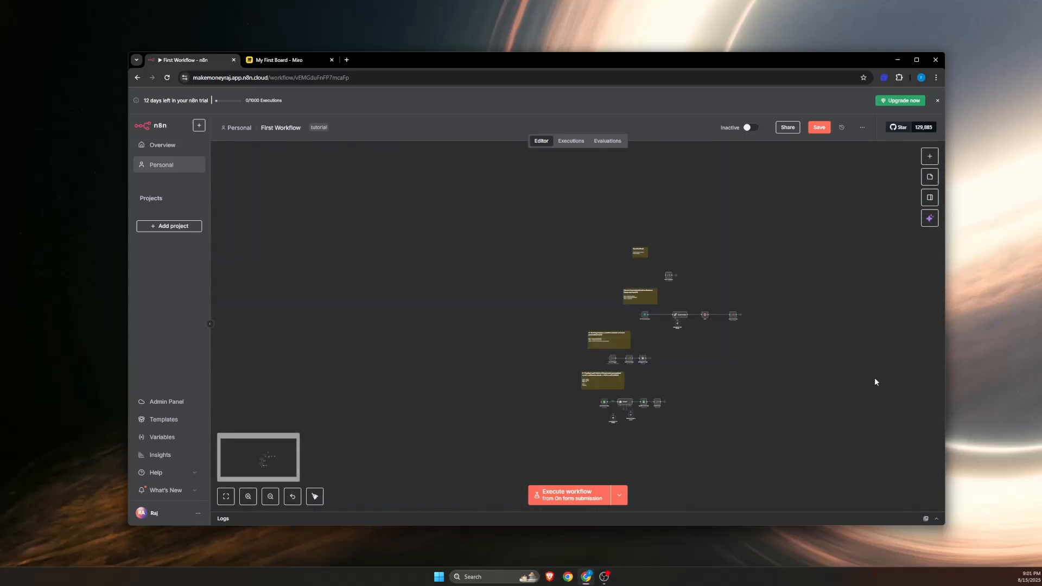
{"action": "scroll", "coordinate": [848, 388], "scroll_direction": "up", "scroll_amount": 8}
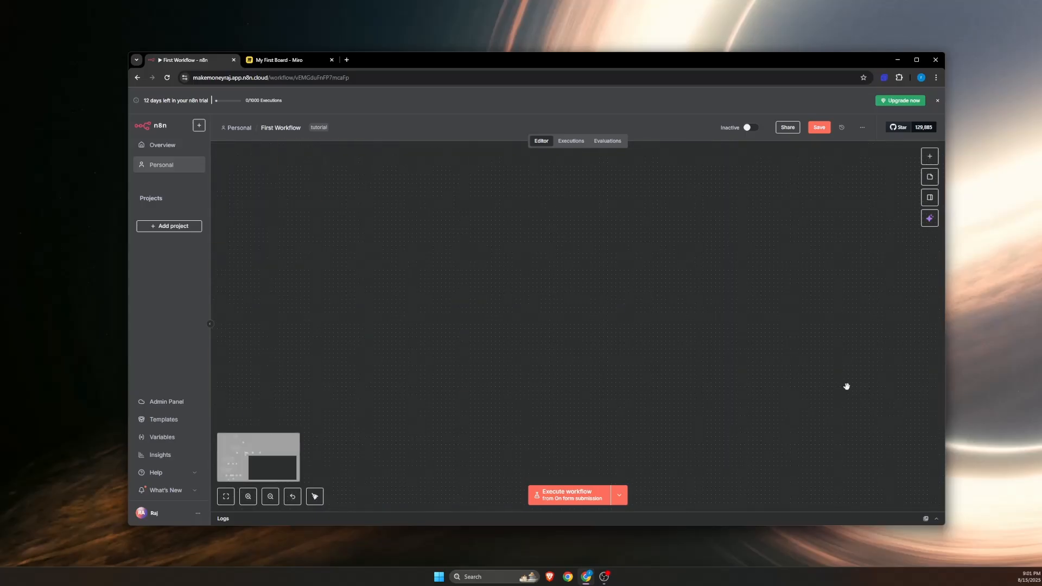
{"action": "left_click", "coordinate": [928, 157]}
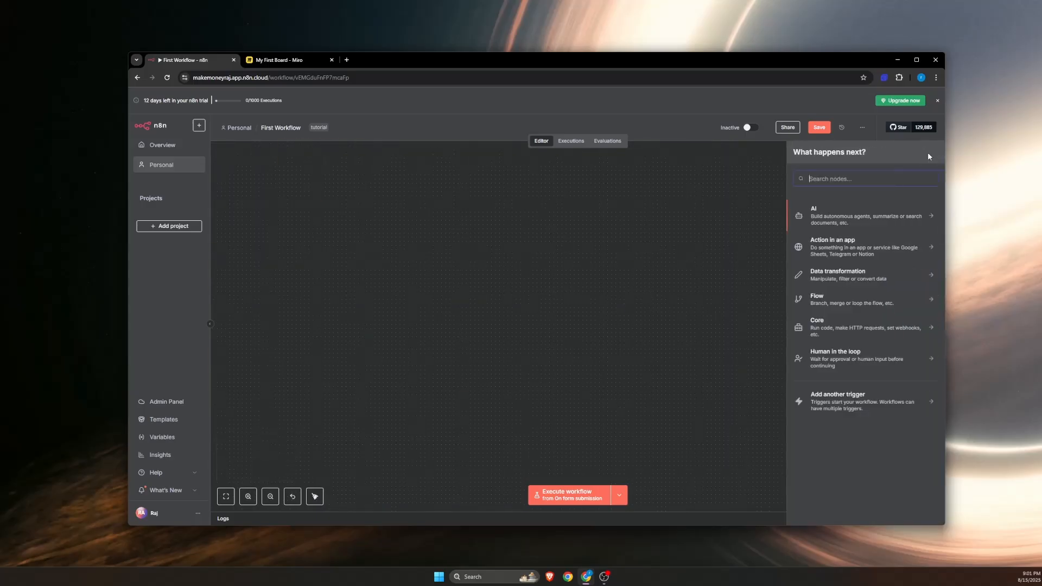
{"action": "left_click", "coordinate": [839, 399]}
{"action": "left_click", "coordinate": [796, 224]}
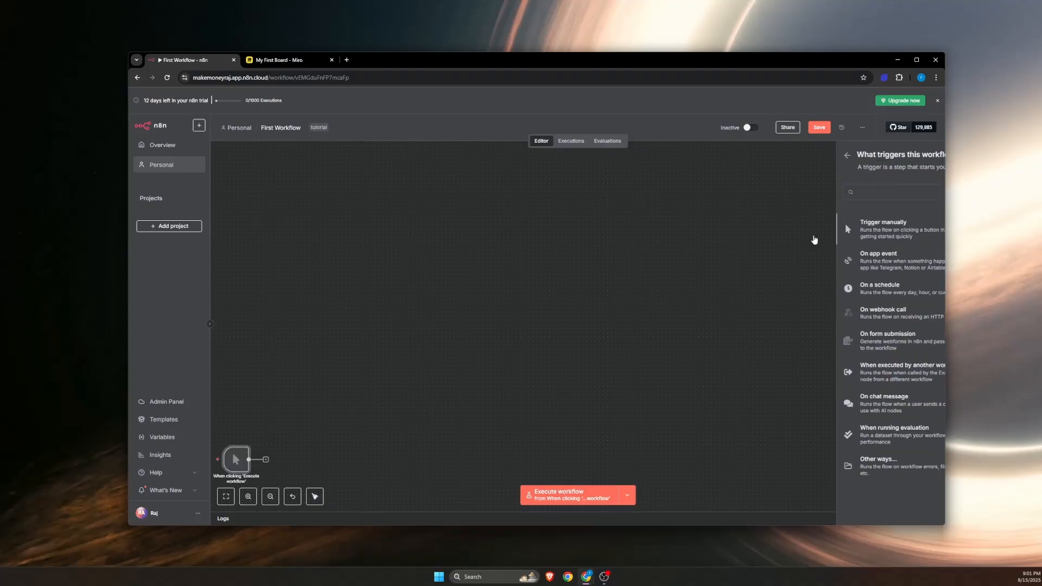
{"action": "scroll", "coordinate": [515, 363], "scroll_direction": "down", "scroll_amount": 10}
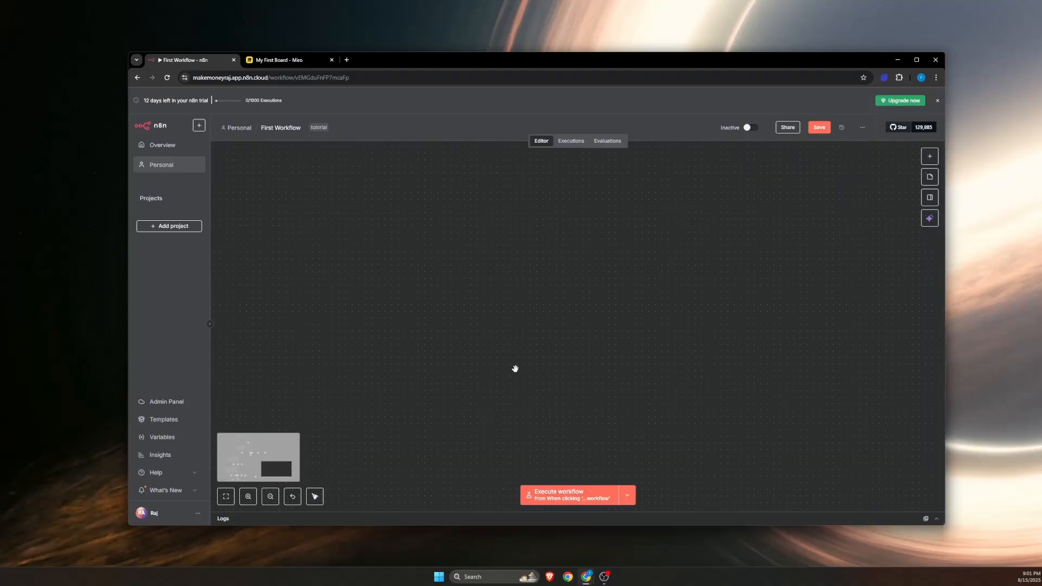
{"action": "scroll", "coordinate": [483, 383], "scroll_direction": "up", "scroll_amount": 3}
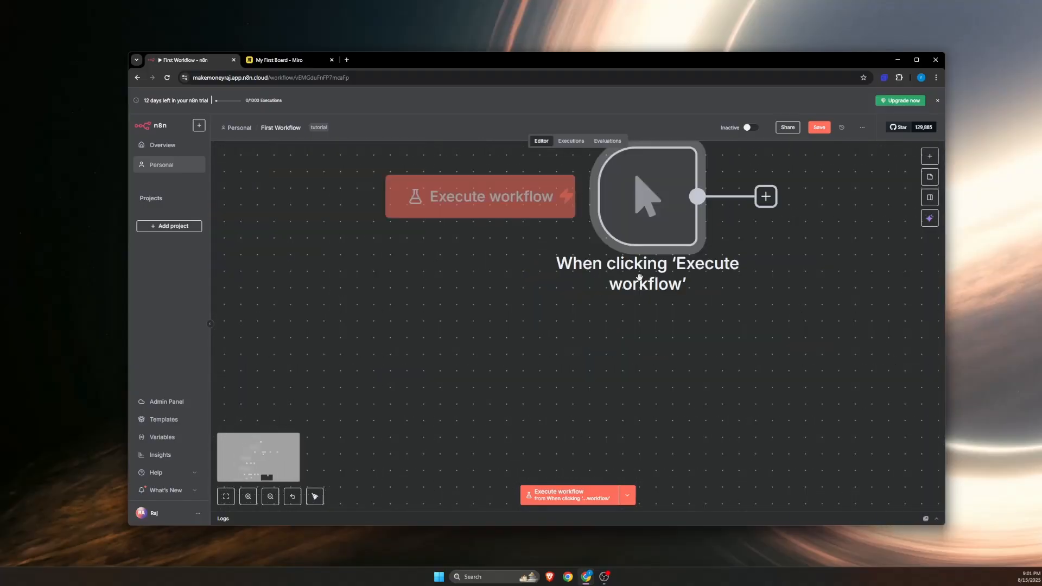
{"action": "scroll", "coordinate": [640, 284], "scroll_direction": "down", "scroll_amount": 2}
{"action": "left_click_drag", "start_coordinate": [672, 310], "coordinate": [533, 326]}
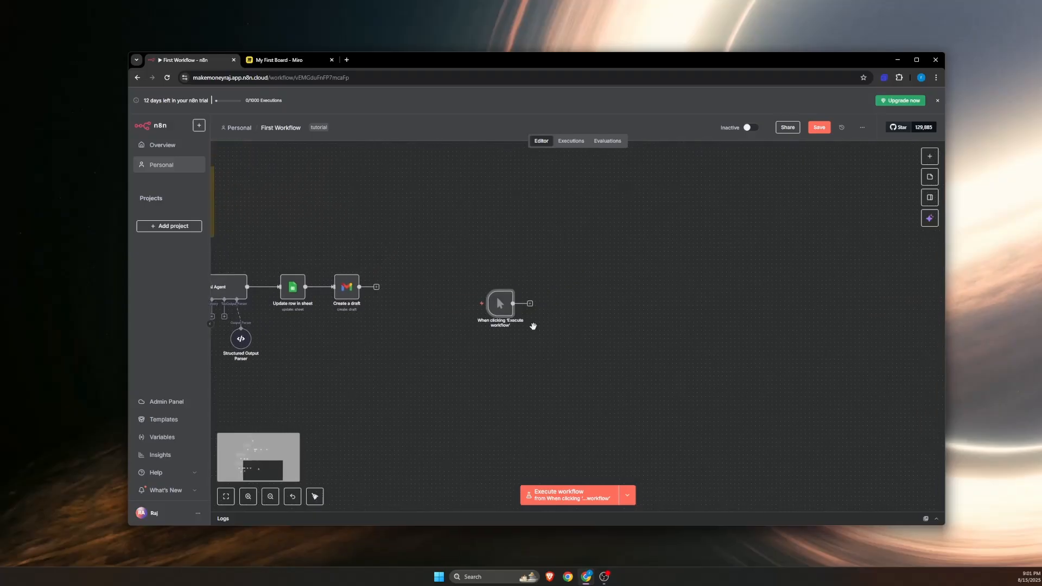
{"action": "scroll", "coordinate": [532, 326], "scroll_direction": "up", "scroll_amount": 5}
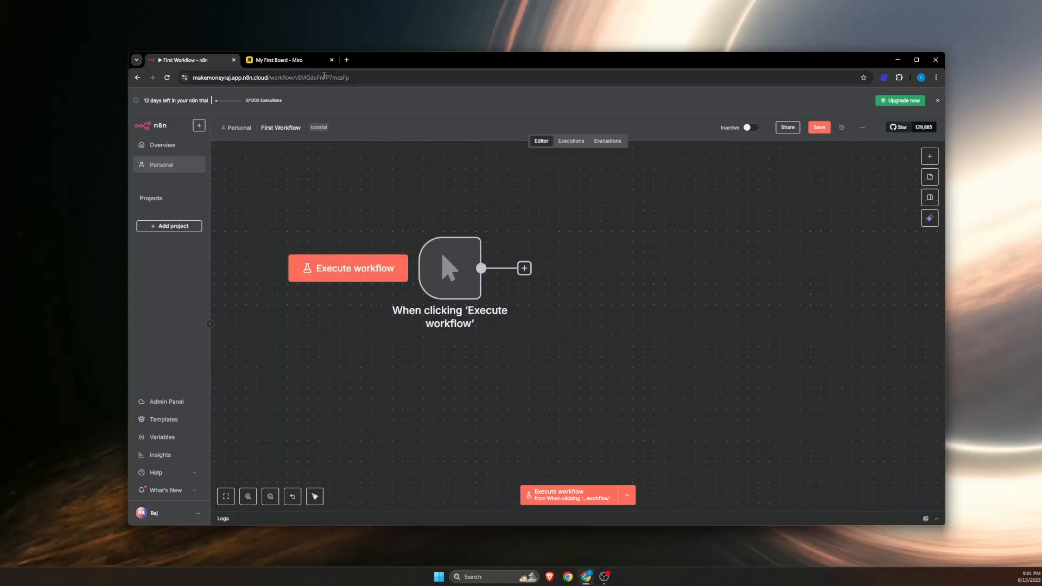
Step: Switch to the Miro board and handwrite a condition equating Name with a sample first name in an empty area
{"action": "left_click", "coordinate": [305, 62]}
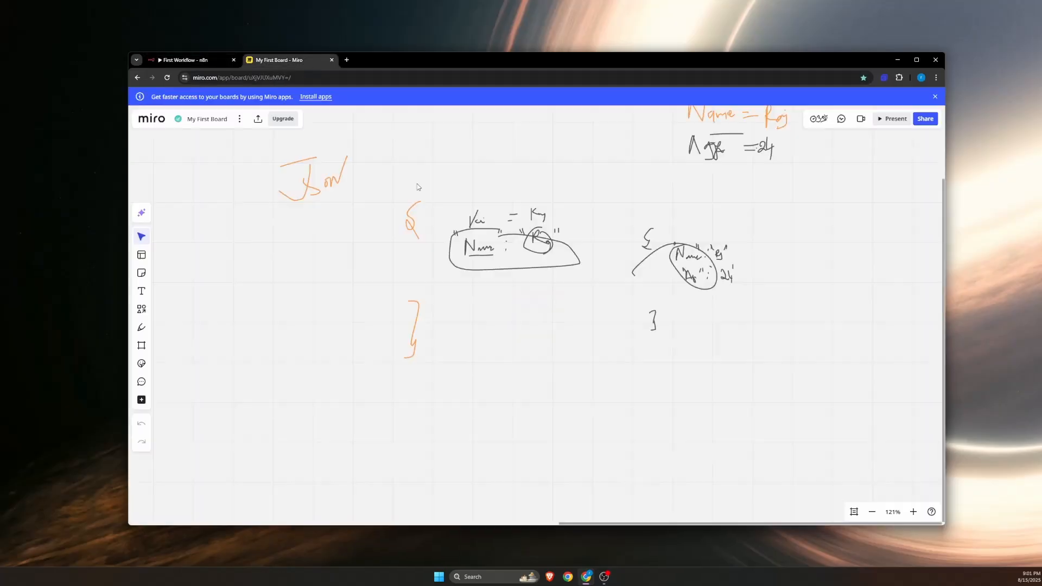
{"action": "left_click", "coordinate": [141, 328]}
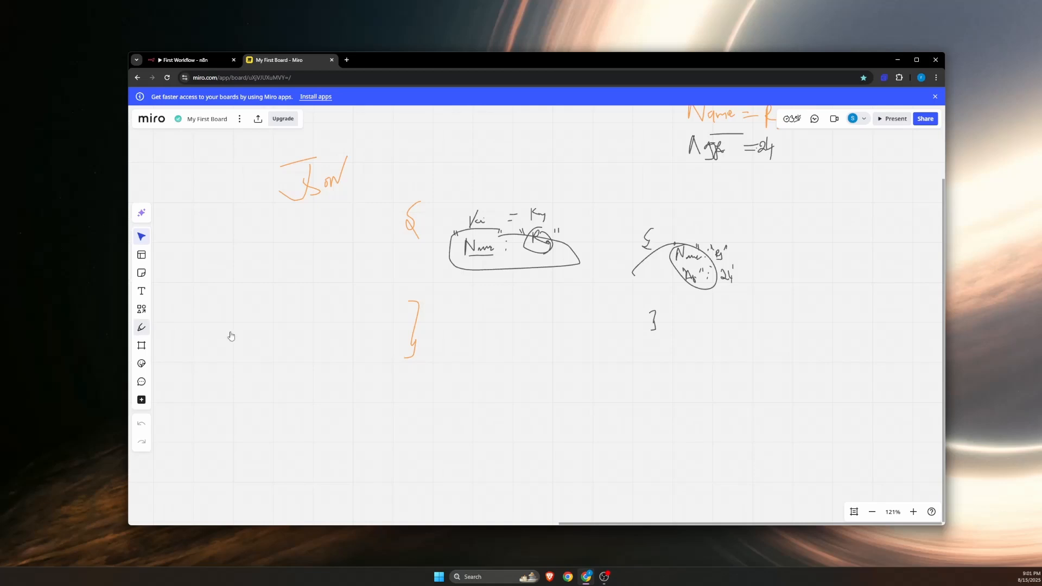
{"action": "left_click_drag", "start_coordinate": [559, 335], "coordinate": [290, 323]}
{"action": "left_click_drag", "start_coordinate": [521, 277], "coordinate": [288, 245]}
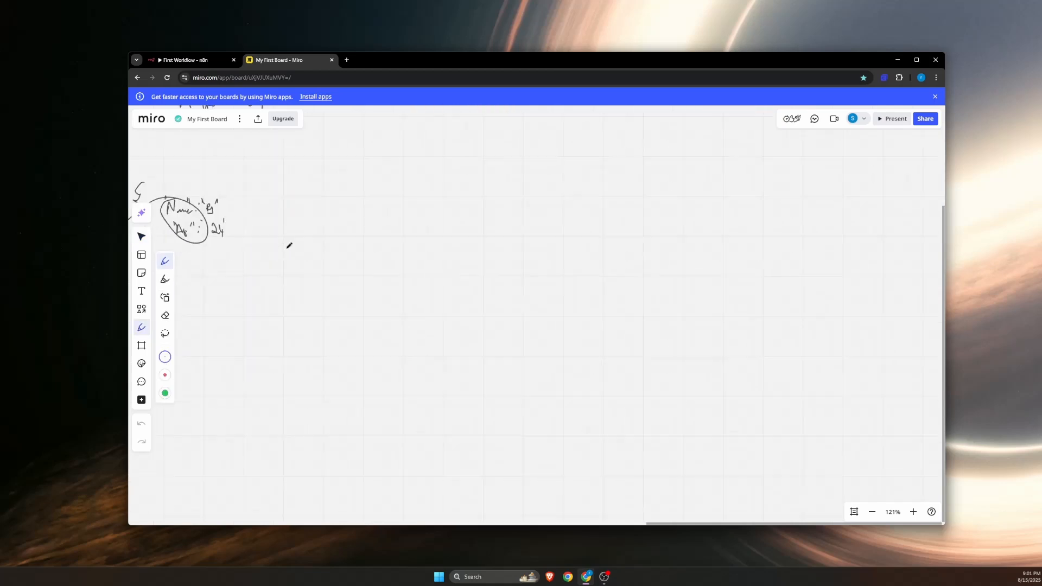
{"action": "left_click_drag", "start_coordinate": [489, 293], "coordinate": [395, 266]}
{"action": "scroll", "coordinate": [395, 266], "scroll_direction": "up", "scroll_amount": 6}
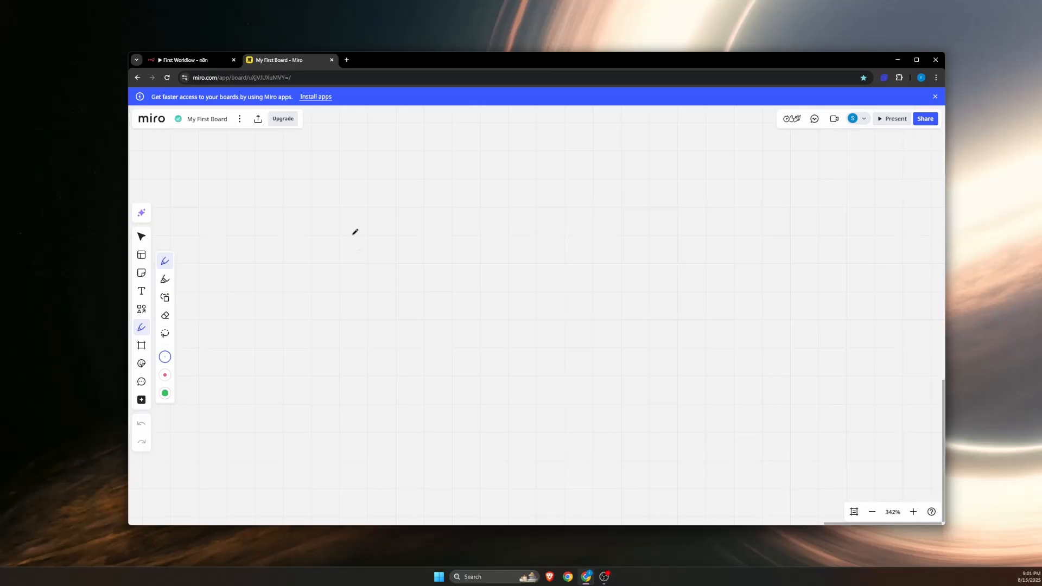
{"action": "mouse_move", "coordinate": [359, 257]}
{"action": "left_mouse_down"}
{"action": "mouse_move", "coordinate": [379, 221]}
{"action": "mouse_move", "coordinate": [398, 251]}
{"action": "mouse_move", "coordinate": [418, 256]}
{"action": "mouse_move", "coordinate": [458, 233]}
{"action": "mouse_move", "coordinate": [487, 247]}
{"action": "left_mouse_up"}
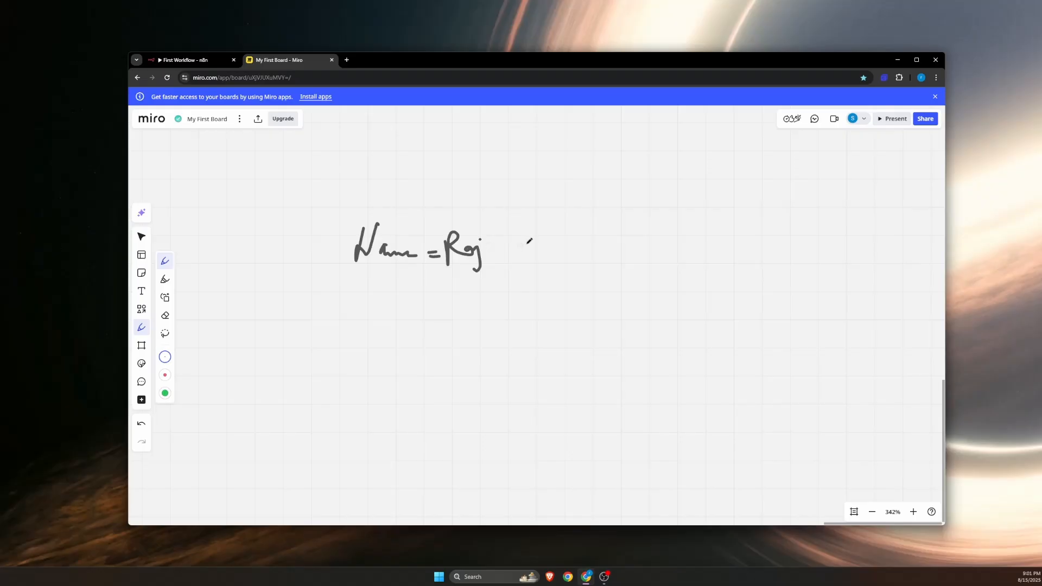
Step: Draw an upper branch from the condition to the same first name, with an arrow leading on to a $10 amount
{"action": "mouse_move", "coordinate": [499, 247]}
{"action": "left_mouse_down"}
{"action": "mouse_move", "coordinate": [588, 241]}
{"action": "mouse_move", "coordinate": [630, 203]}
{"action": "mouse_move", "coordinate": [671, 202]}
{"action": "left_mouse_up"}
{"action": "mouse_move", "coordinate": [654, 194]}
{"action": "left_mouse_down"}
{"action": "mouse_move", "coordinate": [671, 202]}
{"action": "mouse_move", "coordinate": [651, 211]}
{"action": "mouse_move", "coordinate": [700, 207]}
{"action": "mouse_move", "coordinate": [707, 192]}
{"action": "left_mouse_up"}
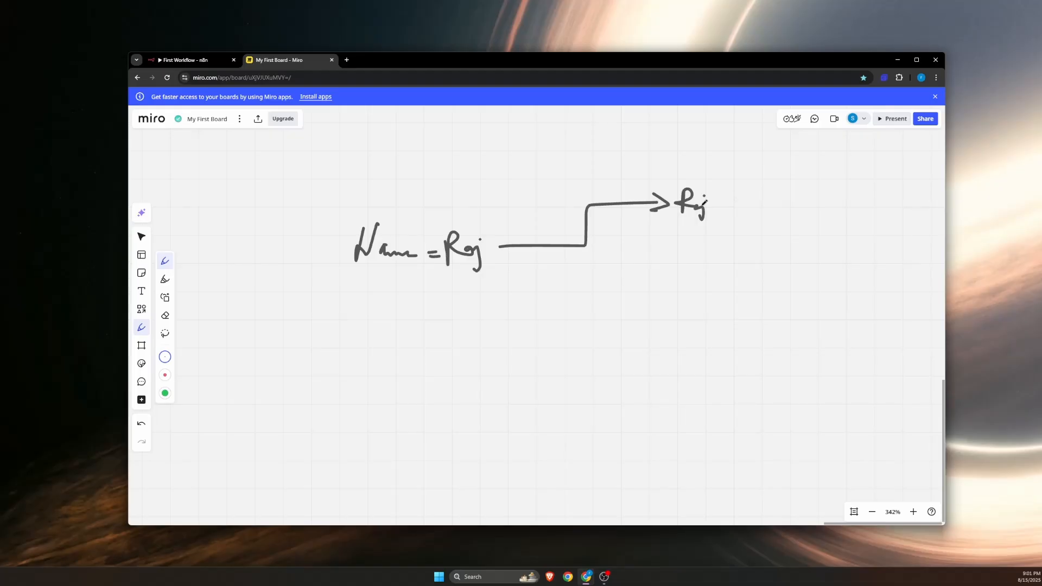
{"action": "mouse_move", "coordinate": [705, 202]}
{"action": "left_mouse_down"}
{"action": "mouse_move", "coordinate": [799, 209]}
{"action": "mouse_move", "coordinate": [820, 189]}
{"action": "mouse_move", "coordinate": [821, 210]}
{"action": "mouse_move", "coordinate": [772, 208]}
{"action": "left_mouse_up"}
{"action": "left_click_drag", "start_coordinate": [851, 185], "coordinate": [849, 214]}
{"action": "mouse_move", "coordinate": [867, 191]}
{"action": "left_mouse_down"}
{"action": "mouse_move", "coordinate": [865, 206]}
{"action": "mouse_move", "coordinate": [871, 193]}
{"action": "left_mouse_up"}
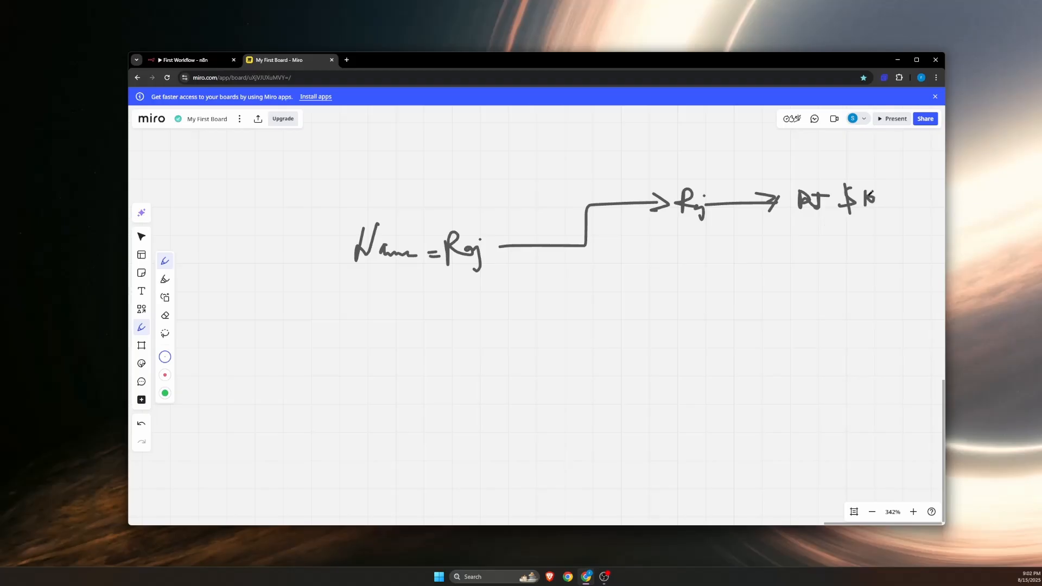
Step: Draw a lower branch to a second first name and a $5 amount, and mark the split point and the condition
{"action": "mouse_move", "coordinate": [590, 243]}
{"action": "left_mouse_down"}
{"action": "mouse_move", "coordinate": [652, 272]}
{"action": "mouse_move", "coordinate": [662, 294]}
{"action": "mouse_move", "coordinate": [682, 292]}
{"action": "left_mouse_up"}
{"action": "mouse_move", "coordinate": [685, 273]}
{"action": "left_mouse_down"}
{"action": "mouse_move", "coordinate": [682, 293]}
{"action": "mouse_move", "coordinate": [698, 300]}
{"action": "left_mouse_up"}
{"action": "left_click", "coordinate": [691, 275]}
{"action": "left_click_drag", "start_coordinate": [700, 286], "coordinate": [753, 283]}
{"action": "mouse_move", "coordinate": [736, 273]}
{"action": "left_mouse_down"}
{"action": "mouse_move", "coordinate": [779, 291]}
{"action": "mouse_move", "coordinate": [808, 284]}
{"action": "mouse_move", "coordinate": [827, 298]}
{"action": "mouse_move", "coordinate": [849, 282]}
{"action": "left_mouse_up"}
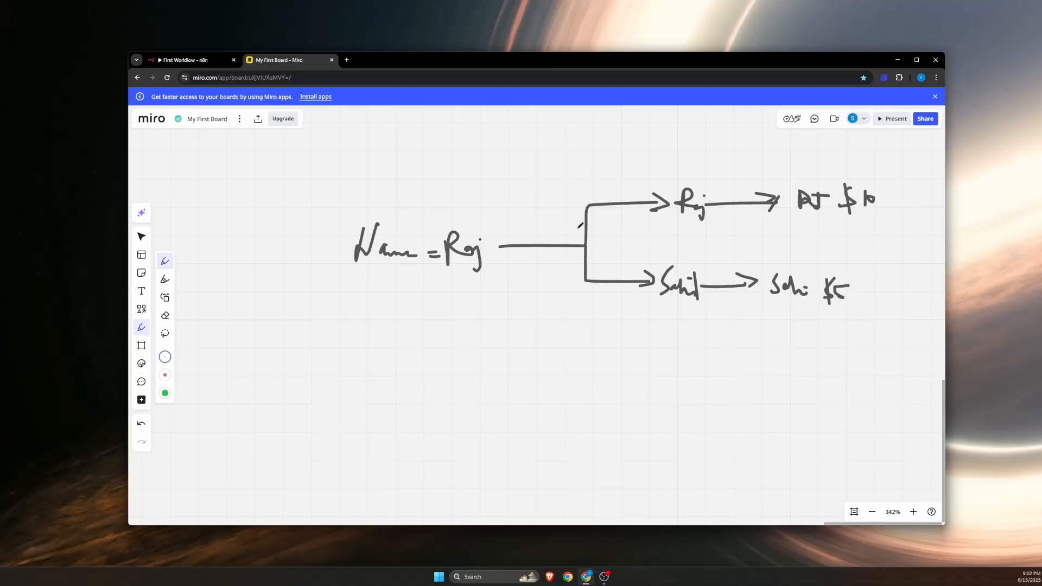
{"action": "mouse_move", "coordinate": [579, 227]}
{"action": "left_mouse_down"}
{"action": "mouse_move", "coordinate": [607, 259]}
{"action": "mouse_move", "coordinate": [590, 237]}
{"action": "left_mouse_up"}
{"action": "left_click_drag", "start_coordinate": [412, 232], "coordinate": [451, 213]}
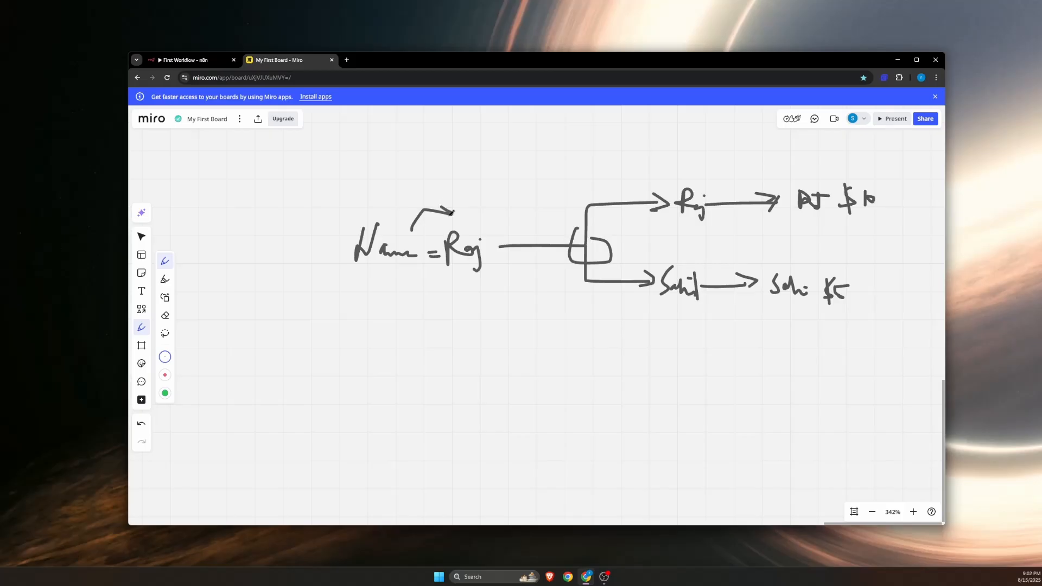
Step: Return to the First Workflow editor and add an Edit Fields (Set) node after the manual trigger
{"action": "key", "text": "ctrl+Tab"}
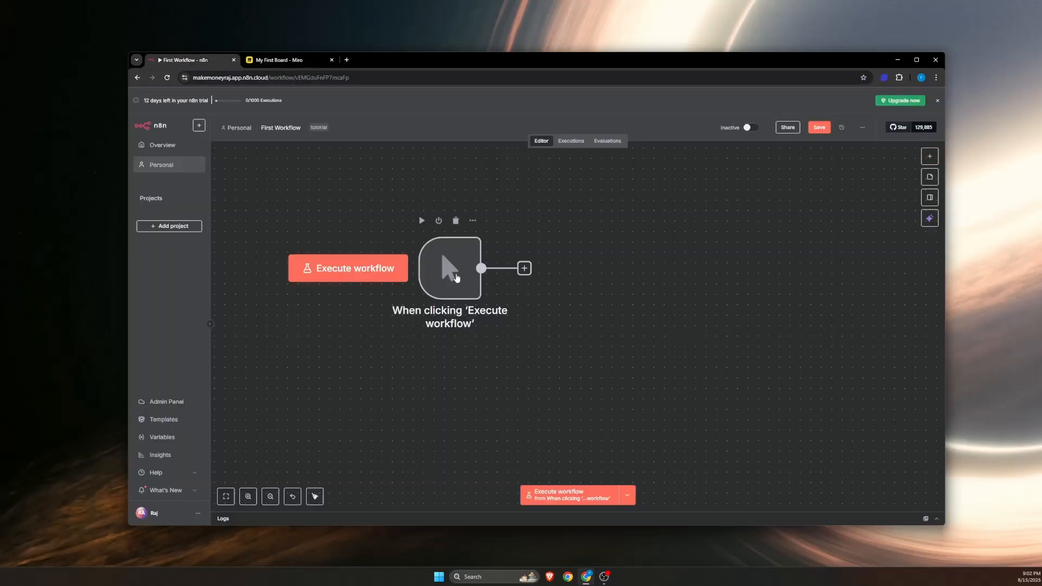
{"action": "left_click_drag", "start_coordinate": [451, 277], "coordinate": [430, 339]}
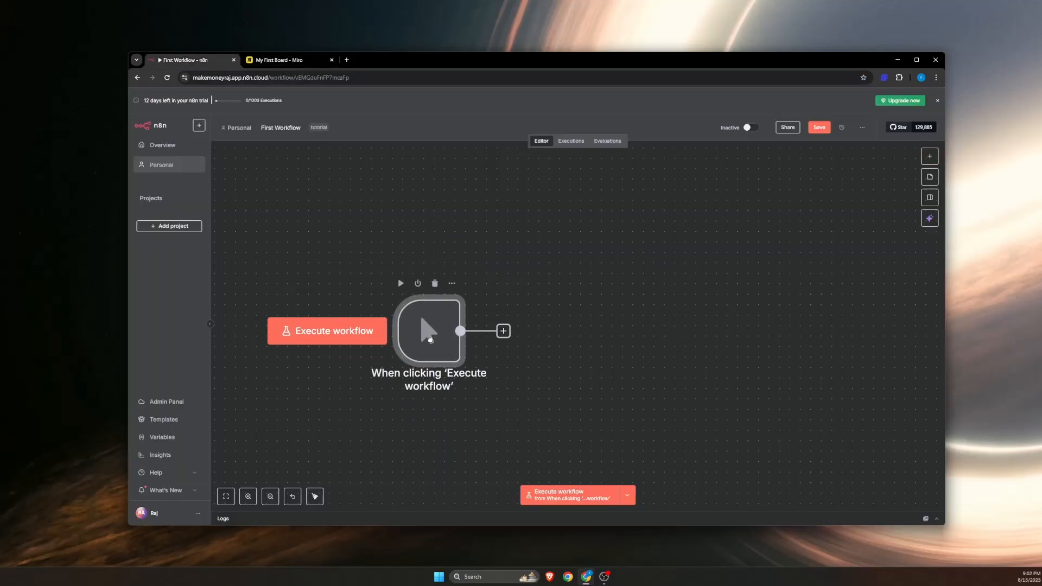
{"action": "left_click", "coordinate": [930, 157]}
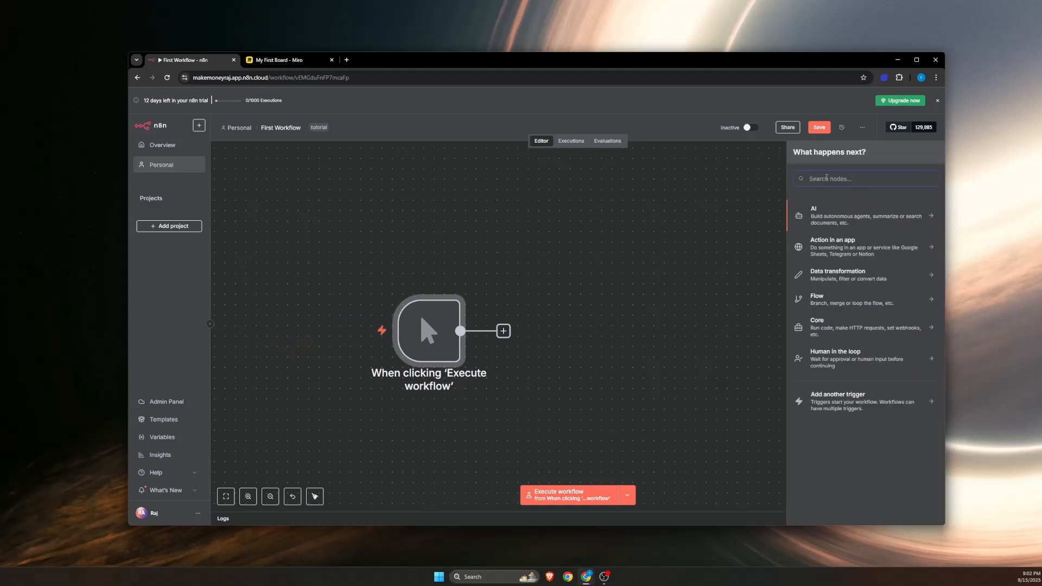
{"action": "type", "text": "edit"}
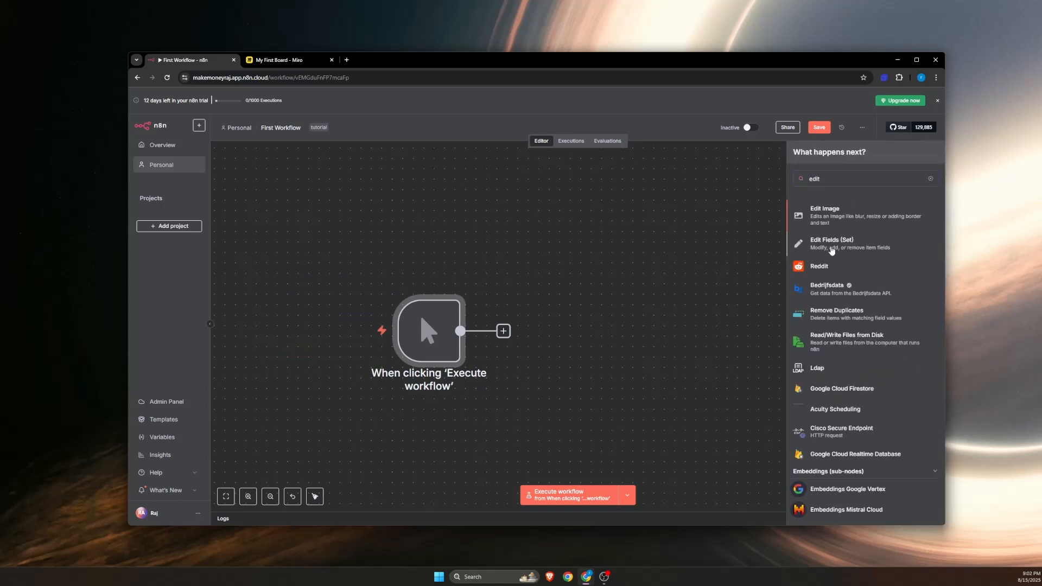
{"action": "left_click", "coordinate": [832, 250]}
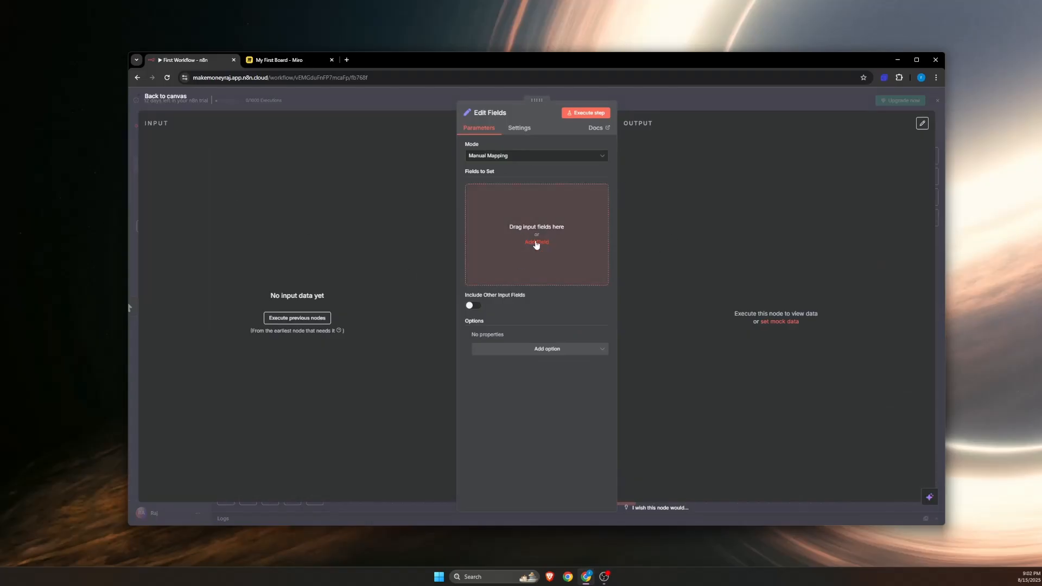
Step: Set the Edit Fields mode to JSON and replace the first entry with a "name" key holding the sample first name
{"action": "left_click", "coordinate": [496, 156]}
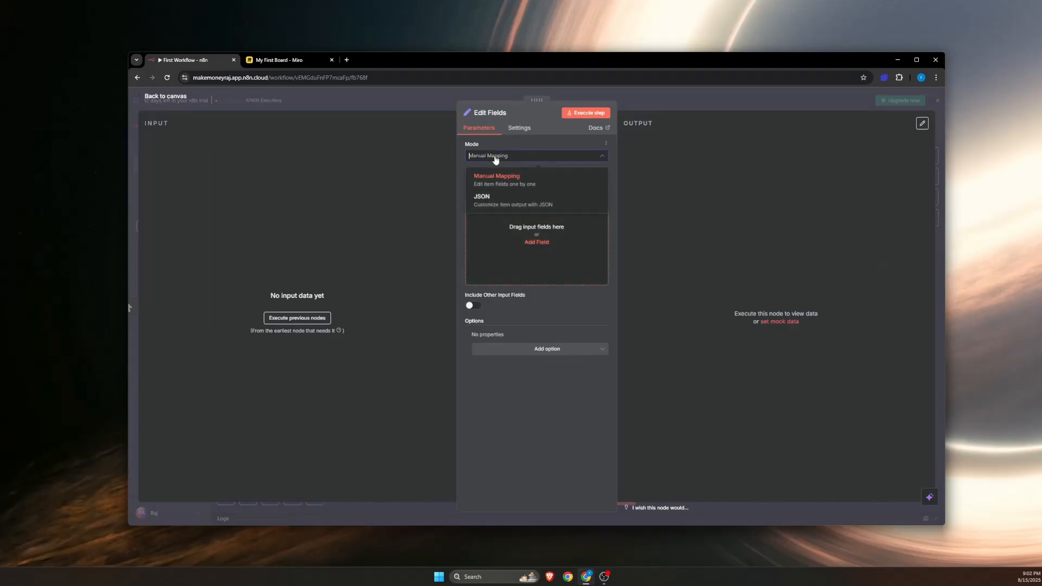
{"action": "left_click", "coordinate": [497, 206]}
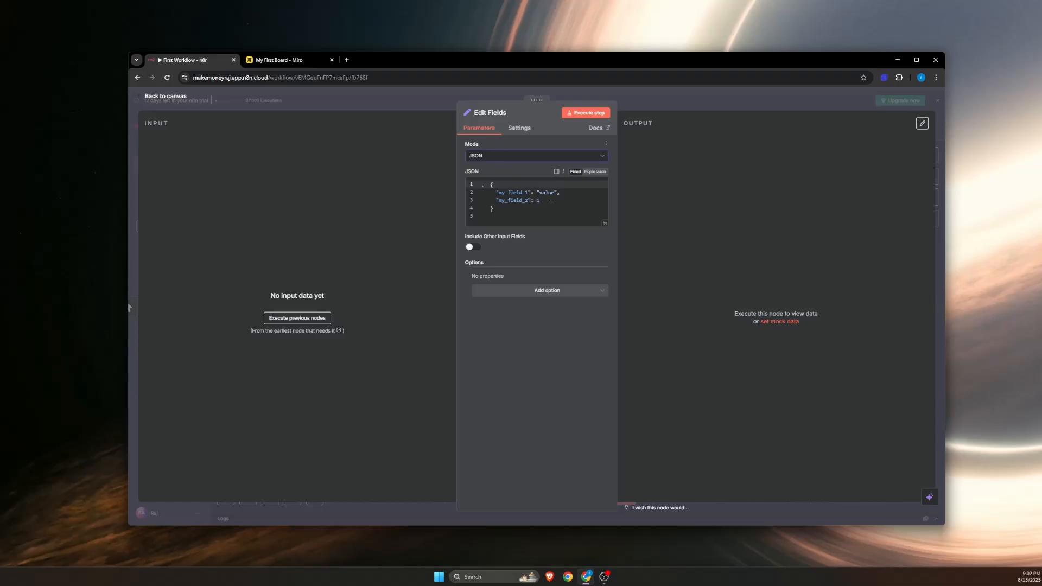
{"action": "left_click_drag", "start_coordinate": [531, 192], "coordinate": [506, 193]}
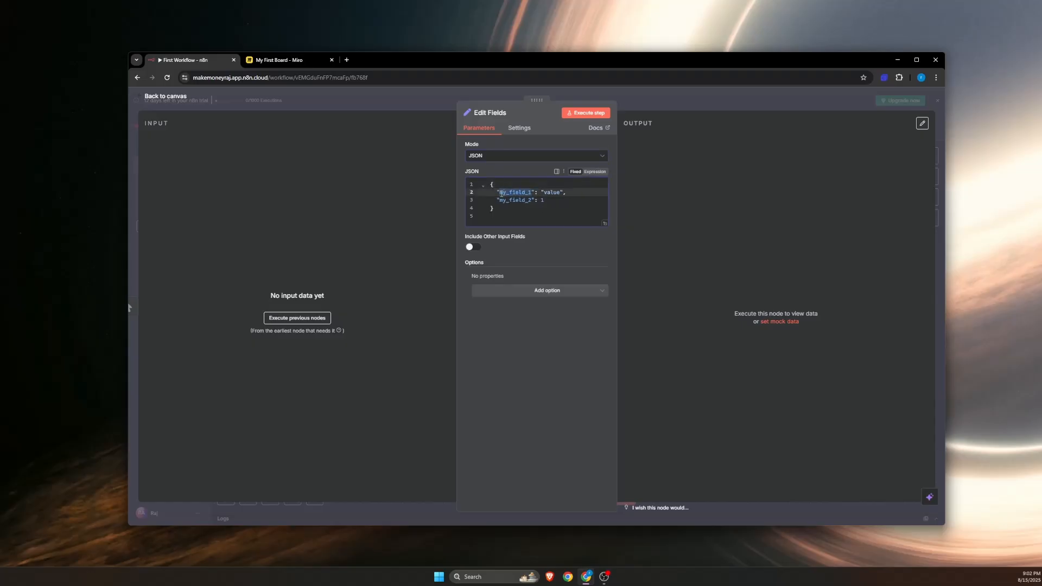
{"action": "type", "text": "name\": \"raj"}
Step: Remove the my_field_2 entry and the preceding comma from the JSON so only the name pair is defined
{"action": "left_click", "coordinate": [548, 199]}
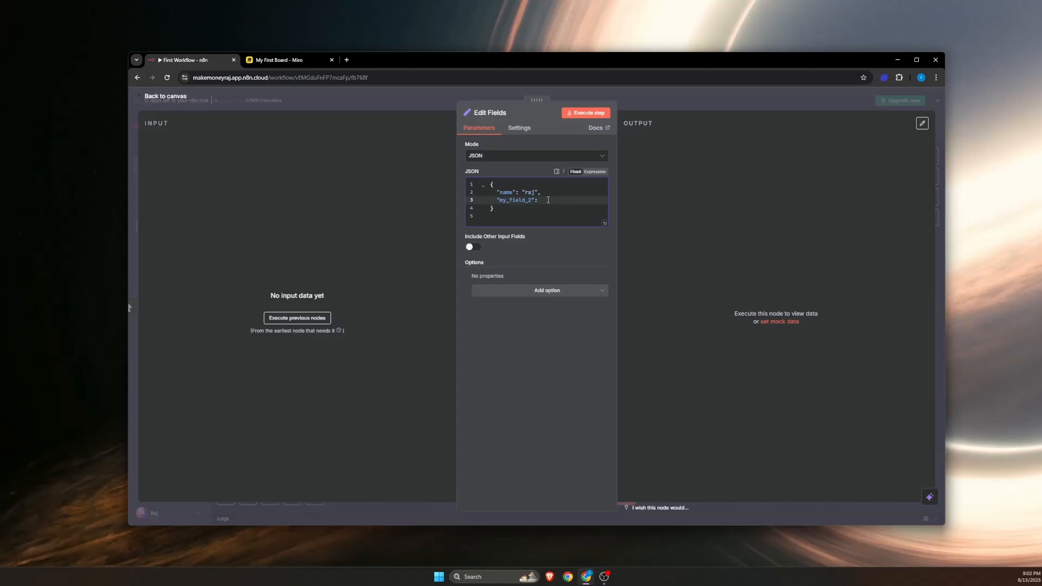
{"action": "key", "text": "BackSpace"}
{"action": "key", "text": "BackSpace"}
{"action": "key", "text": "BackSpace"}
{"action": "key", "text": "BackSpace"}
{"action": "key", "text": "BackSpace"}
{"action": "key", "text": "BackSpace"}
{"action": "key", "text": "BackSpace"}
{"action": "key", "text": "BackSpace"}
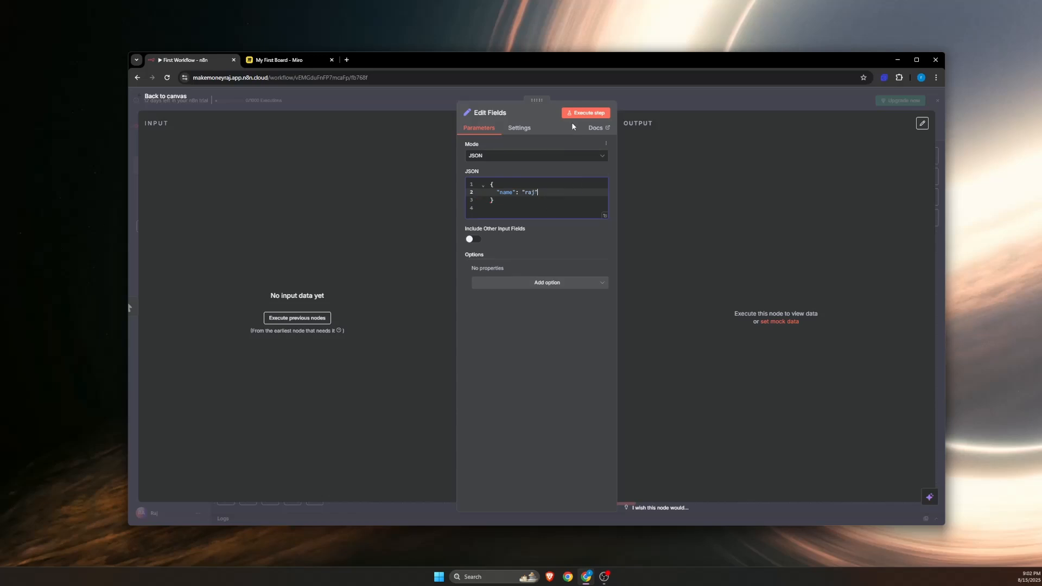
Step: Execute the Edit Fields step, pin its output data and return to the canvas
{"action": "left_click", "coordinate": [586, 113]}
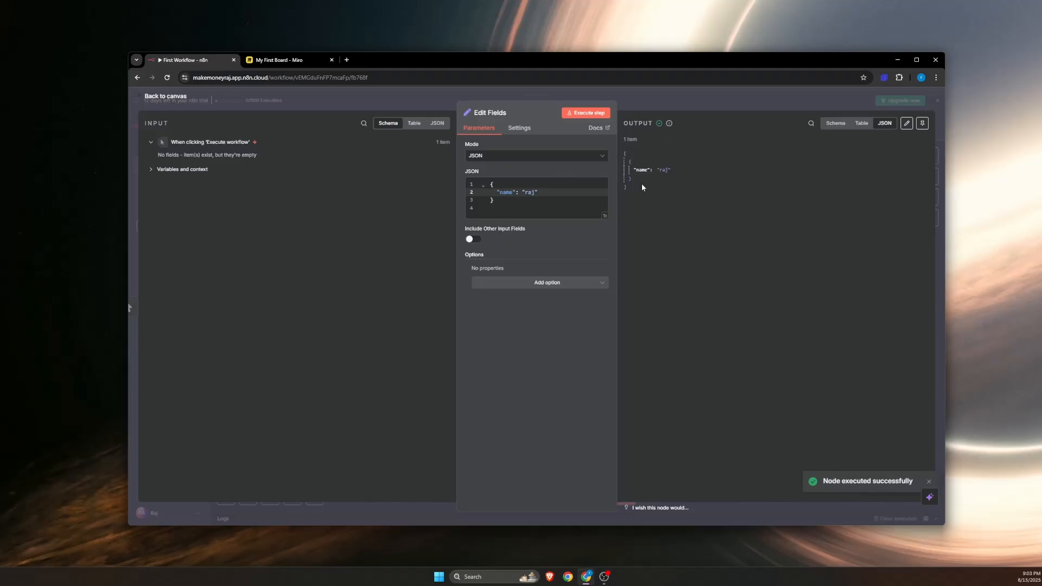
{"action": "left_click", "coordinate": [922, 123]}
{"action": "left_click", "coordinate": [169, 101]}
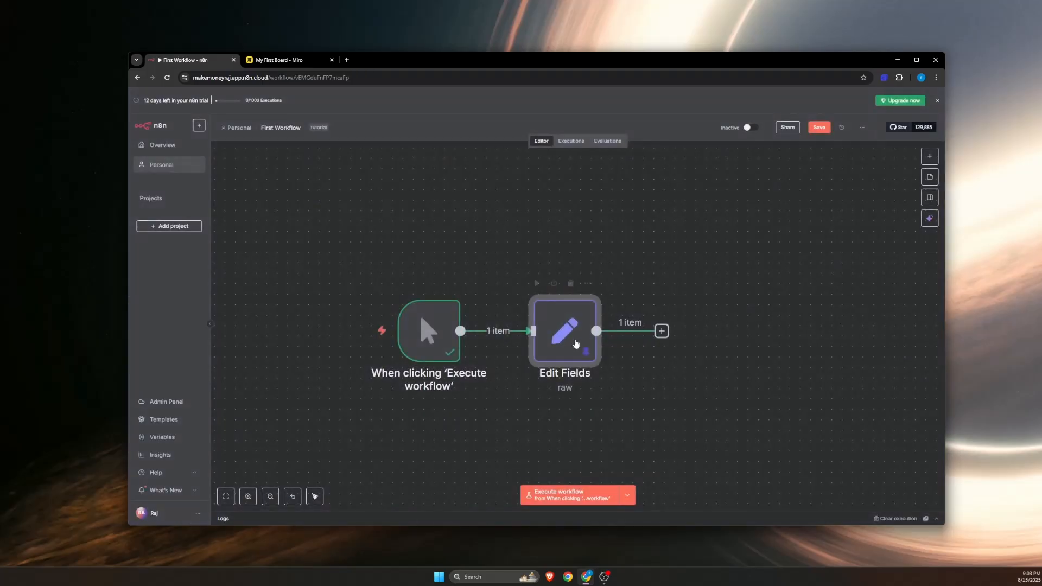
Step: Search for "if" among the nodes that can follow Edit Fields, look through the matches and clear the search
{"action": "left_click", "coordinate": [663, 332]}
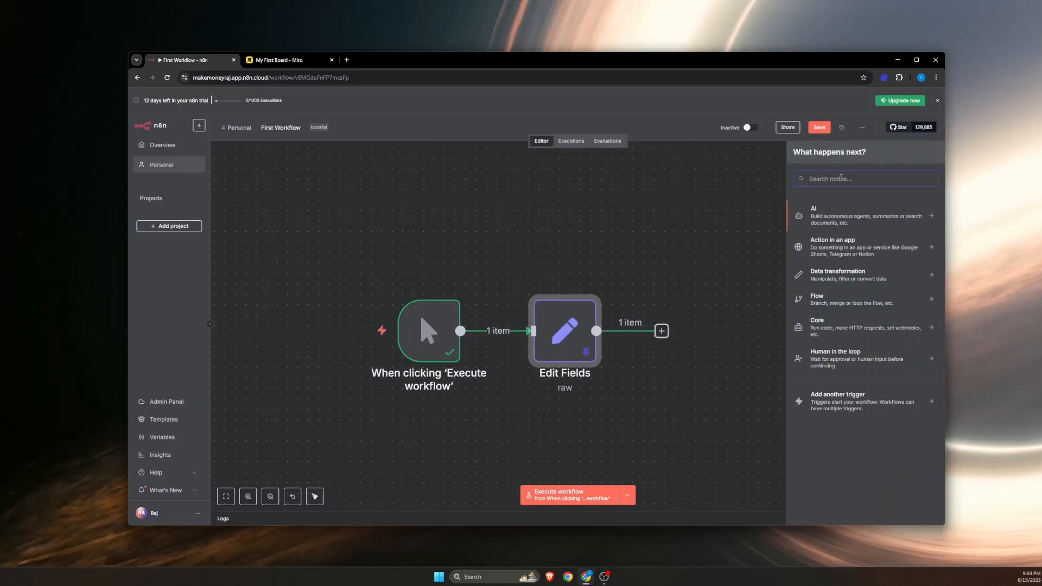
{"action": "type", "text": "if"}
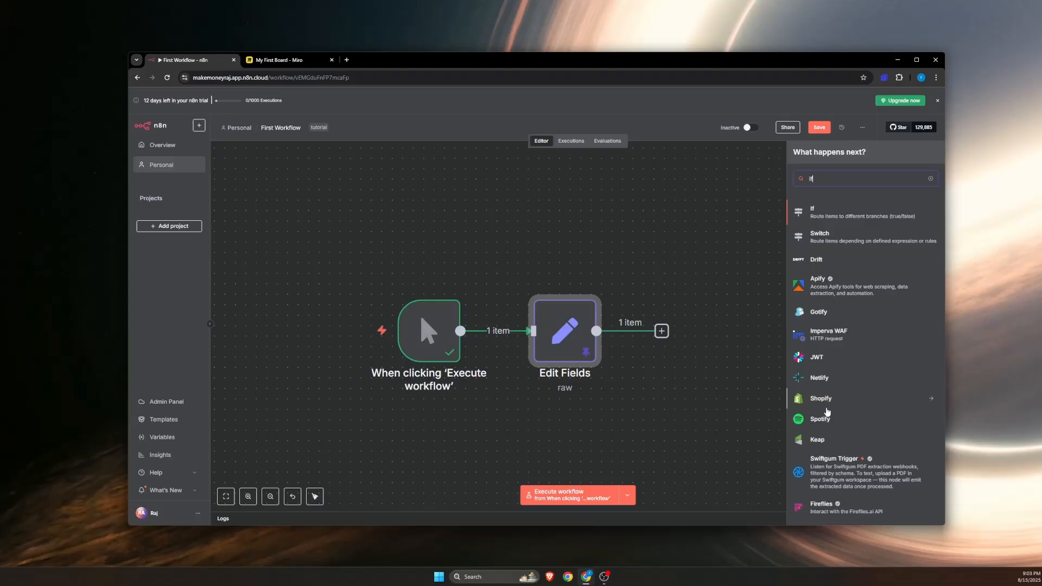
{"action": "scroll", "coordinate": [829, 414], "scroll_direction": "down", "scroll_amount": 10}
{"action": "scroll", "coordinate": [829, 414], "scroll_direction": "up", "scroll_amount": 10}
{"action": "key", "text": "BackSpace"}
{"action": "key", "text": "BackSpace"}
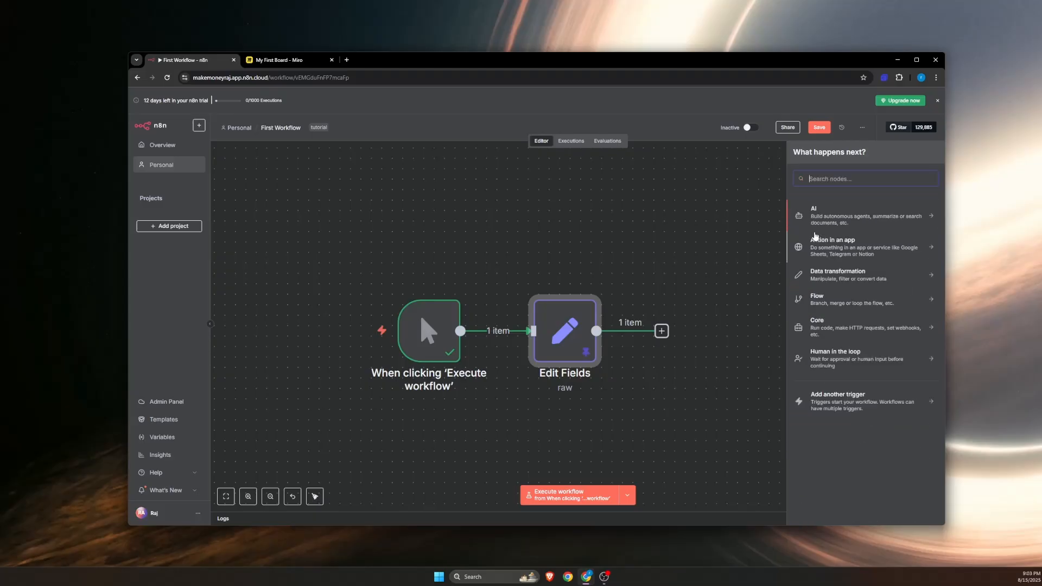
Step: Search the node list for "merge" and clear the search
{"action": "type", "text": "merge"}
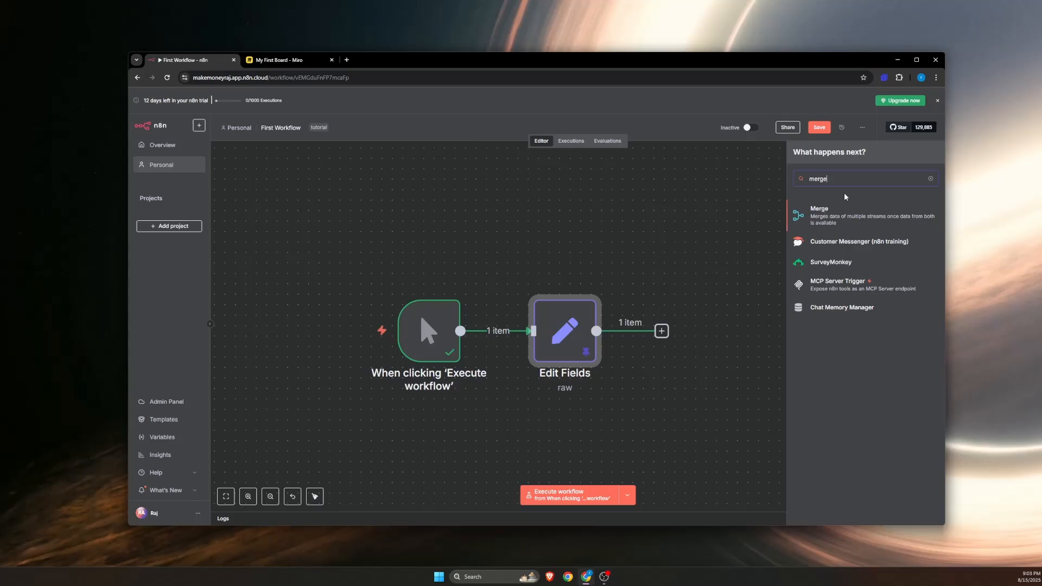
{"action": "key", "text": "BackSpace"}
{"action": "key", "text": "BackSpace"}
{"action": "key", "text": "BackSpace"}
{"action": "key", "text": "BackSpace"}
{"action": "key", "text": "BackSpace"}
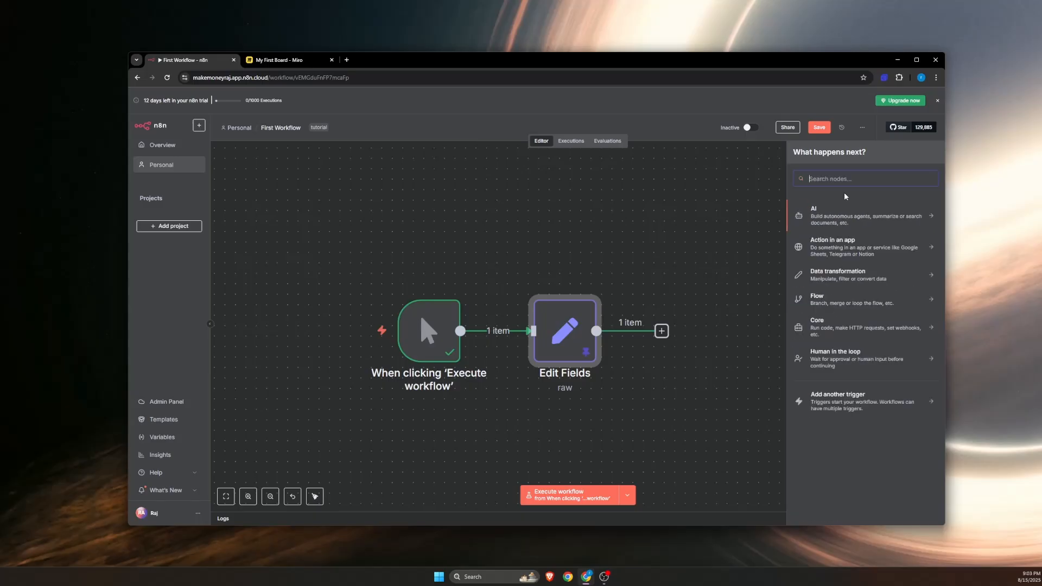
Step: Add an If node after Edit Fields and map the input's name field, {{ $json.name }}, as the condition's first value
{"action": "type", "text": "if"}
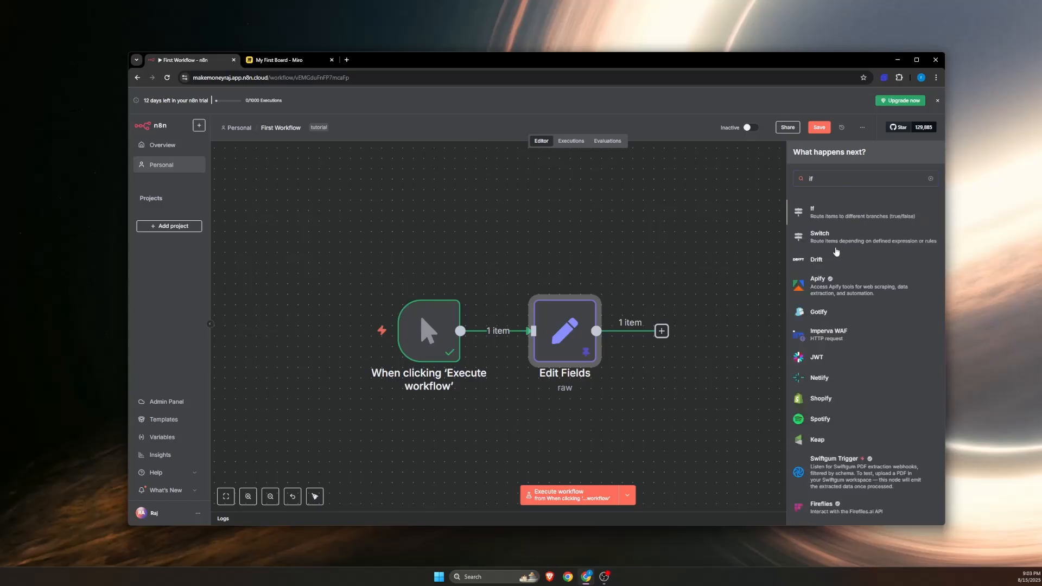
{"action": "key", "text": "Return"}
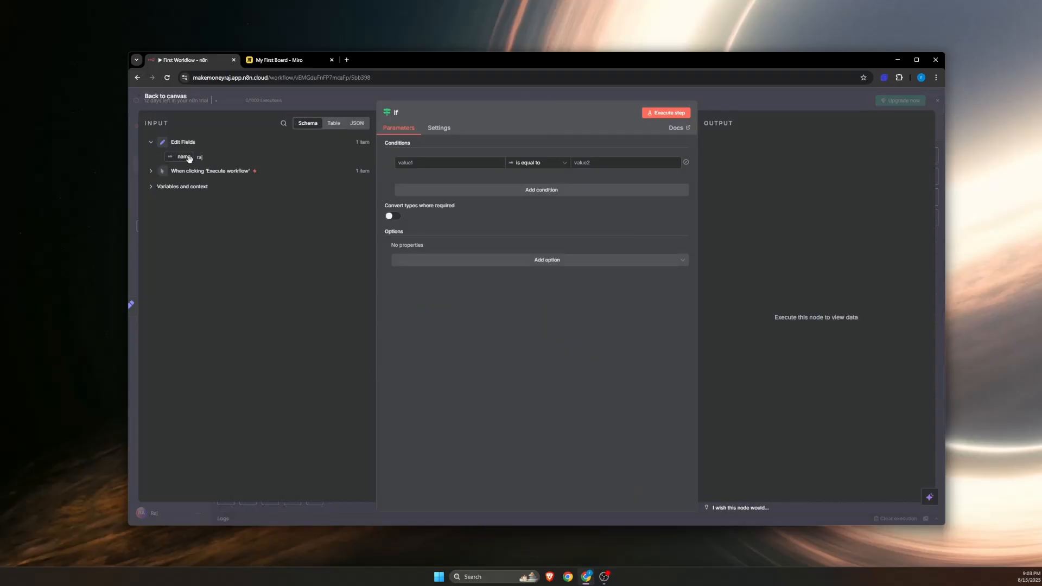
{"action": "left_click", "coordinate": [419, 163]}
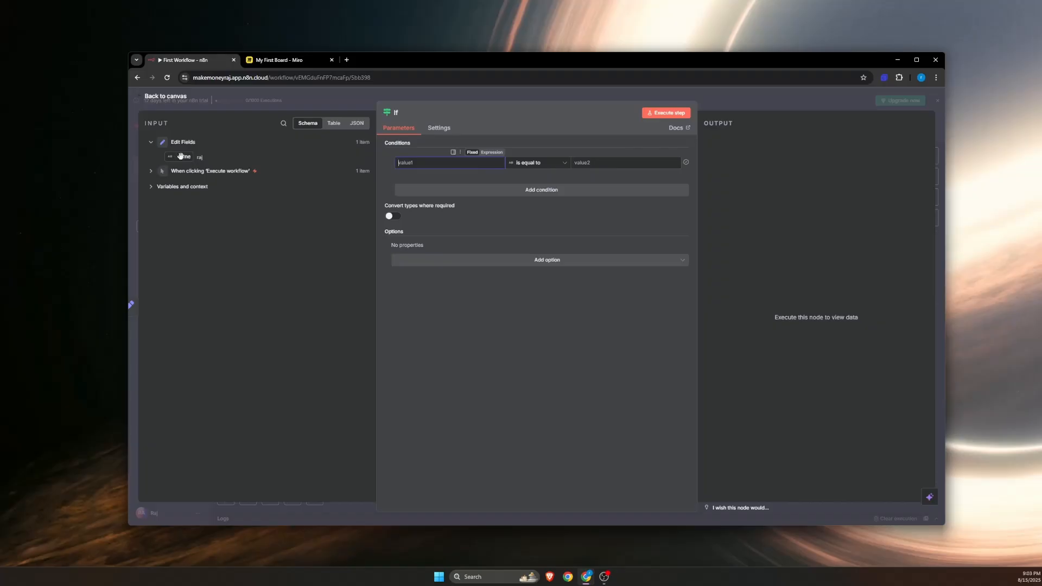
{"action": "left_click_drag", "start_coordinate": [234, 156], "coordinate": [408, 166]}
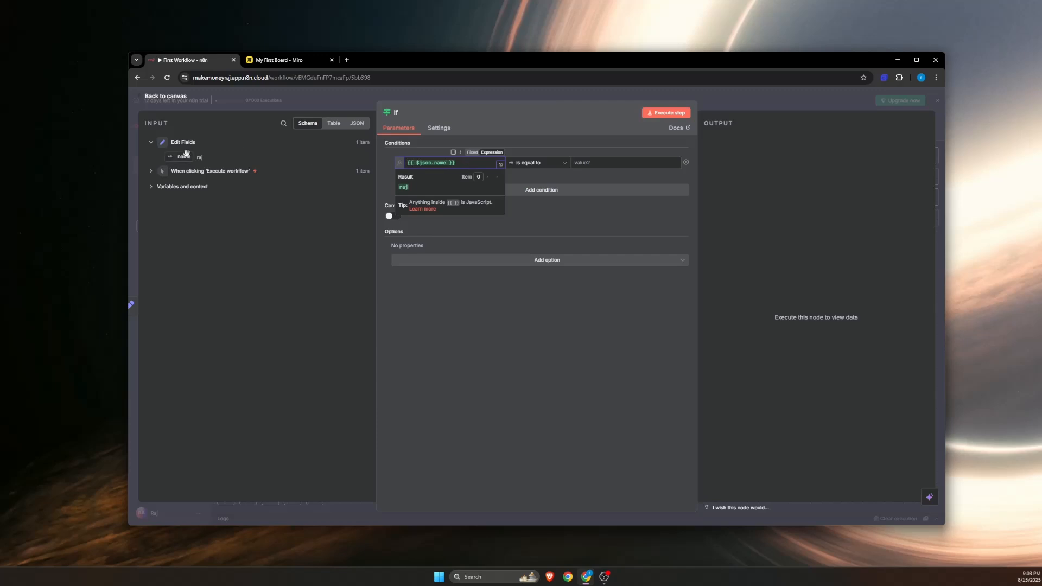
Step: Set the "is equal to" comparison value to the sample name in lowercase and return to the canvas
{"action": "left_click", "coordinate": [594, 163]}
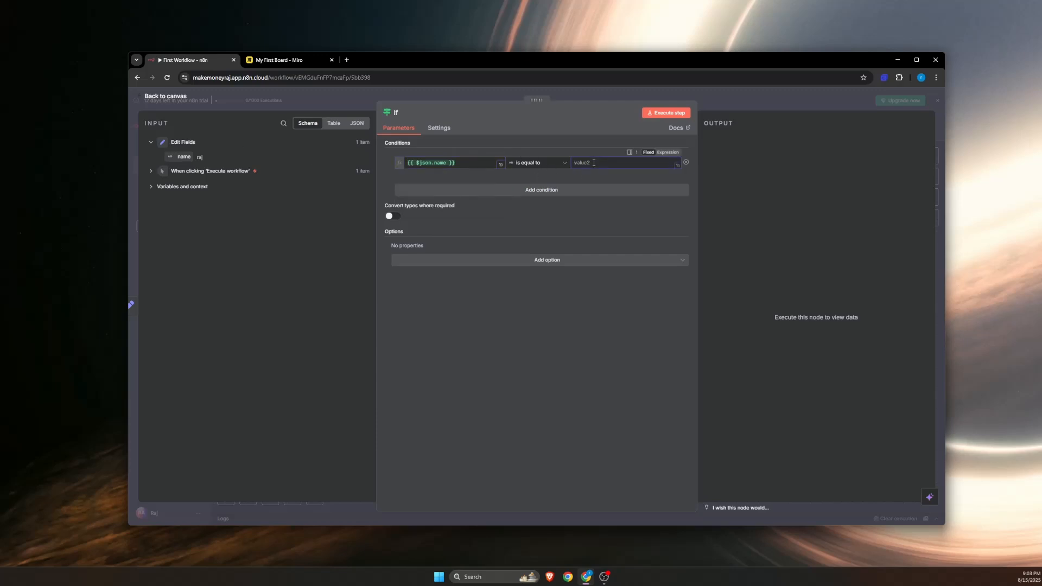
{"action": "type", "text": "RA"}
{"action": "key", "text": "BackSpace"}
{"action": "key", "text": "BackSpace"}
{"action": "type", "text": "ra"}
{"action": "left_click", "coordinate": [175, 100]}
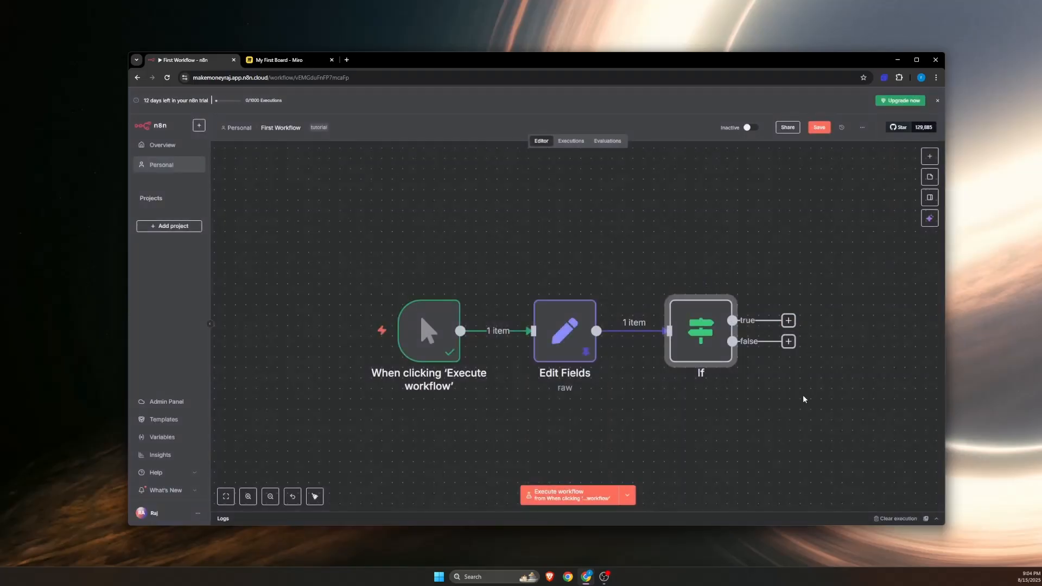
{"action": "left_click_drag", "start_coordinate": [799, 412], "coordinate": [524, 370]}
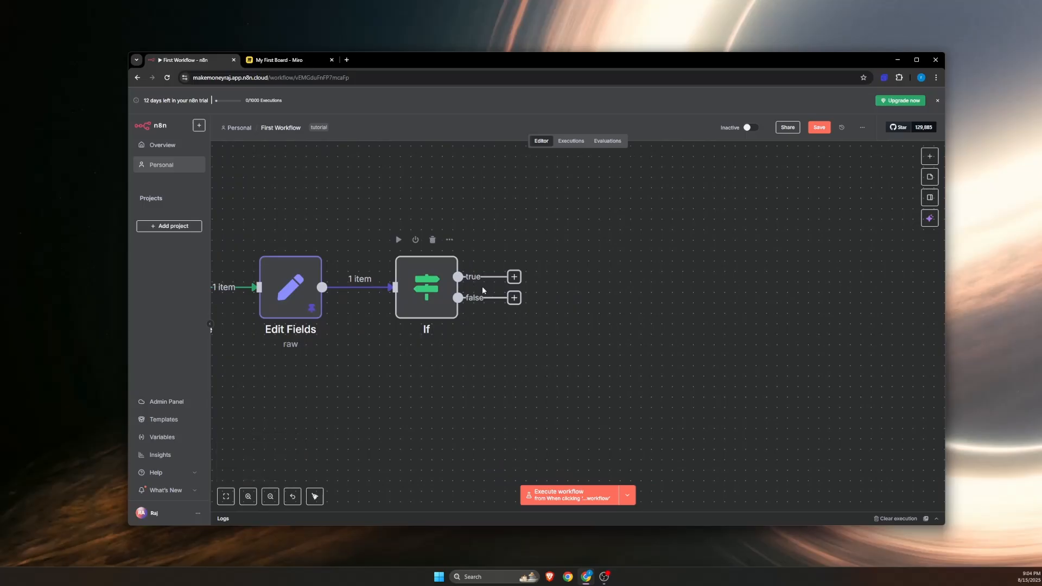
{"action": "scroll", "coordinate": [482, 286], "scroll_direction": "up", "scroll_amount": 5}
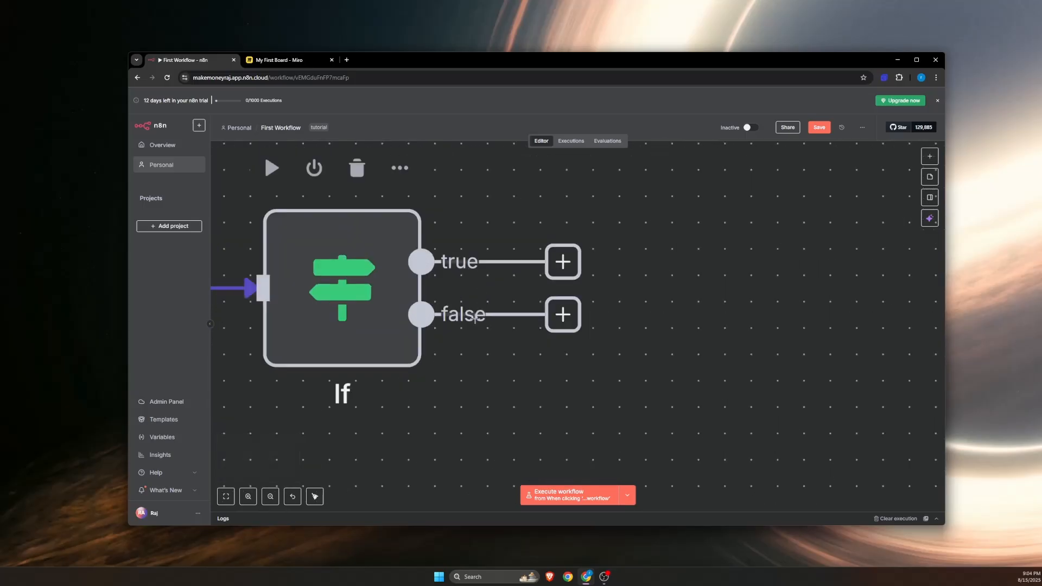
{"action": "scroll", "coordinate": [479, 314], "scroll_direction": "down", "scroll_amount": 6}
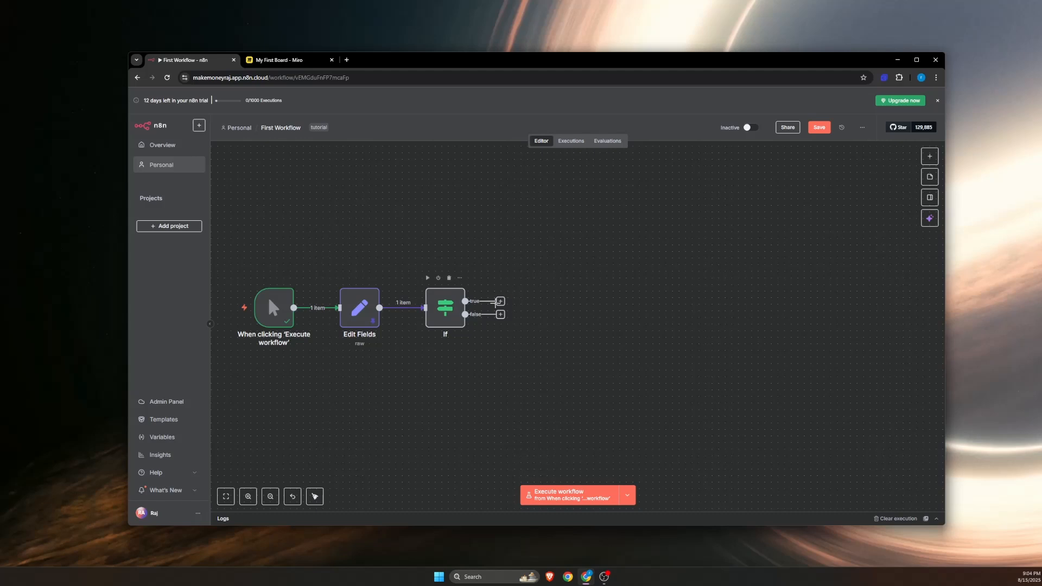
{"action": "left_click_drag", "start_coordinate": [499, 301], "coordinate": [571, 261]}
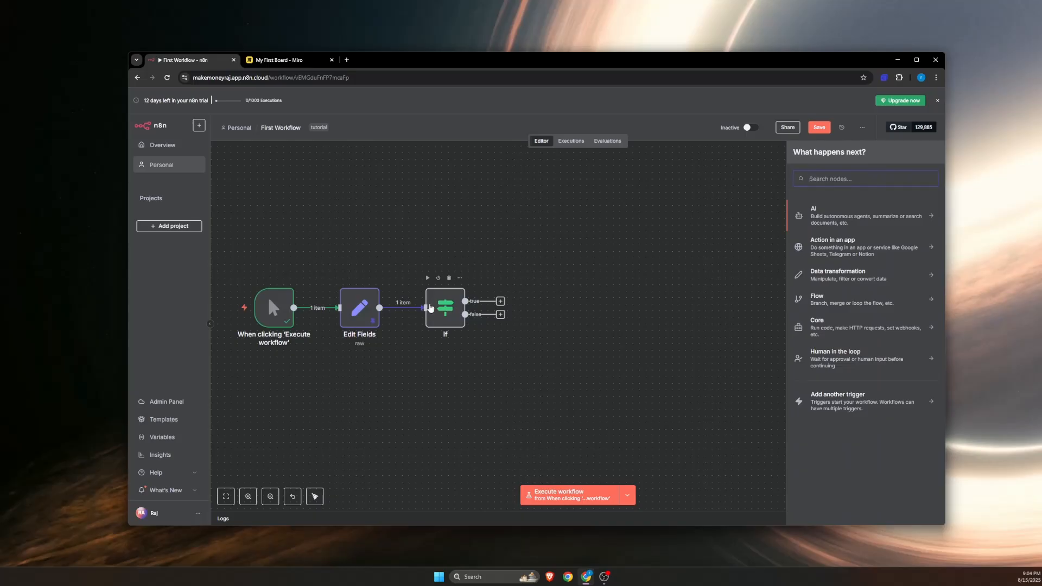
{"action": "left_click", "coordinate": [501, 302]}
{"action": "key", "text": "l"}
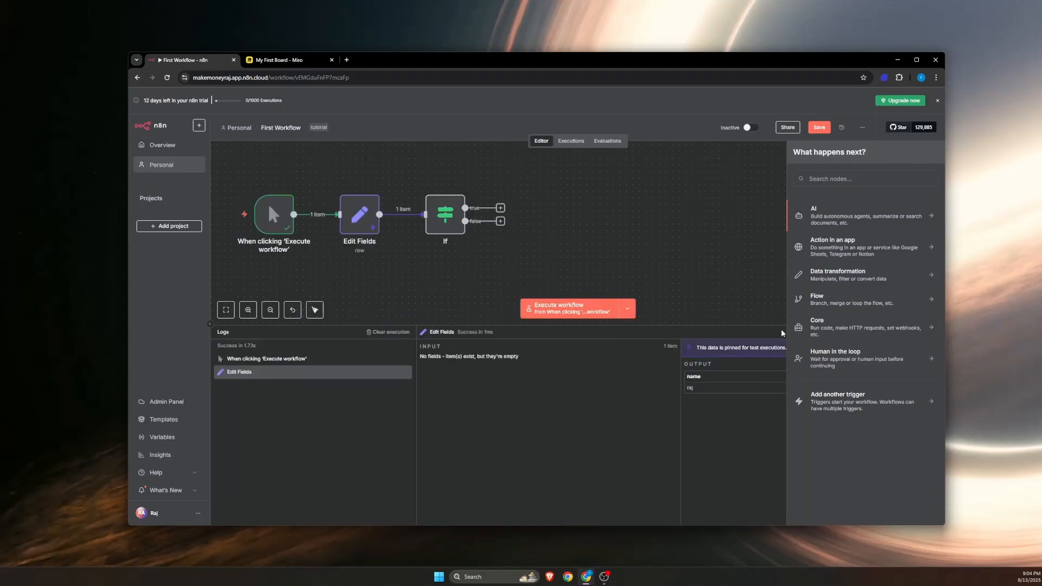
{"action": "left_click", "coordinate": [675, 216]}
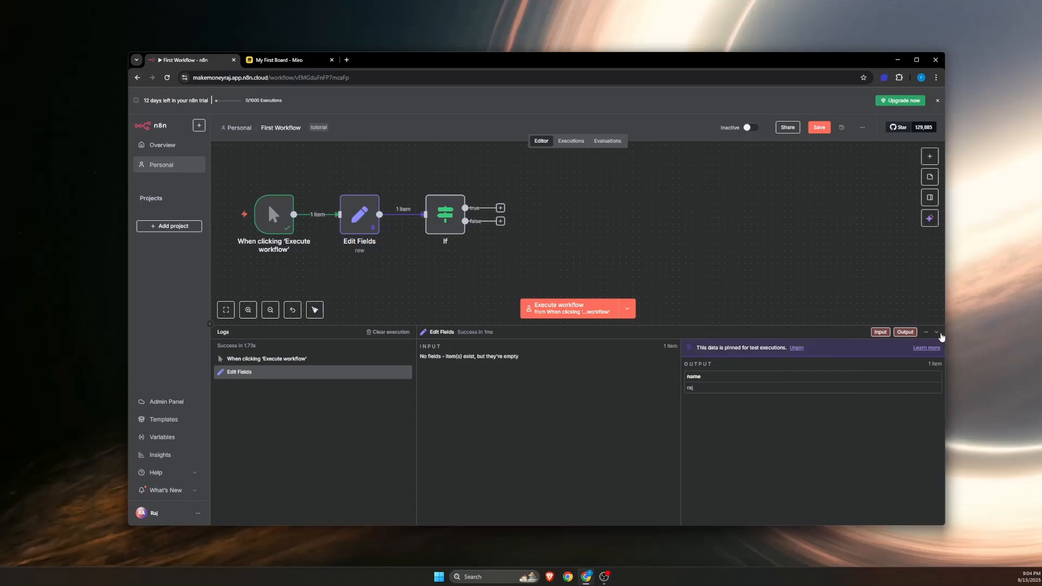
{"action": "left_click", "coordinate": [937, 333]}
{"action": "left_click", "coordinate": [929, 158]}
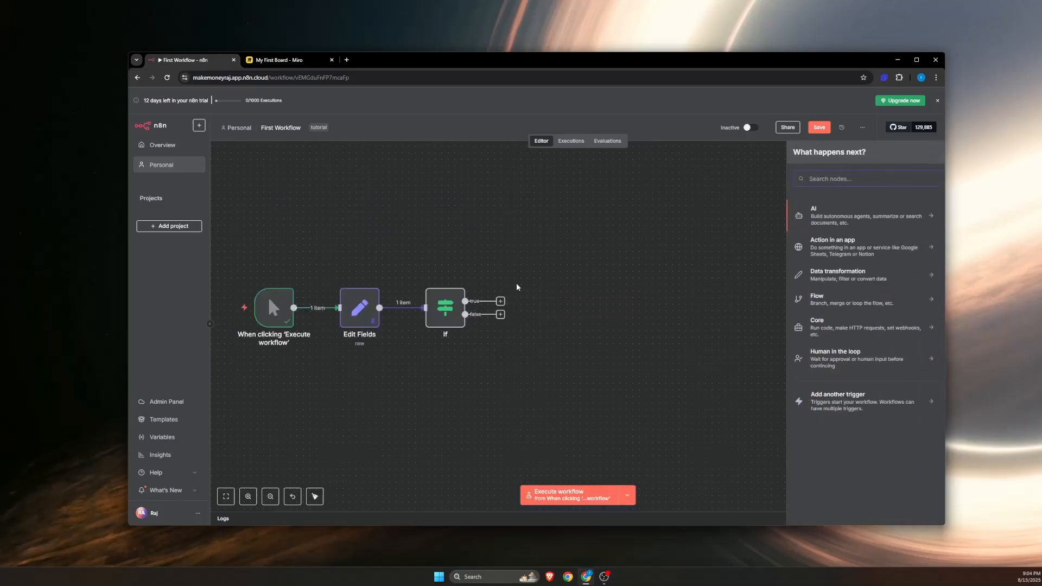
Step: Add a Gmail "Create a draft" node on the If node's true branch and return to the canvas
{"action": "left_click", "coordinate": [500, 302]}
{"action": "type", "text": "gmail"}
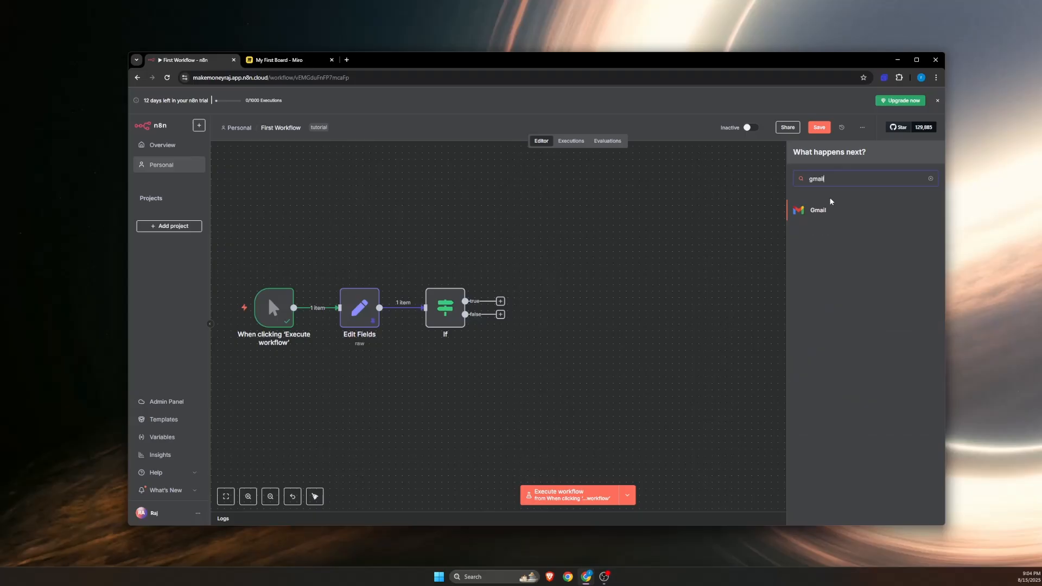
{"action": "left_click", "coordinate": [826, 220]}
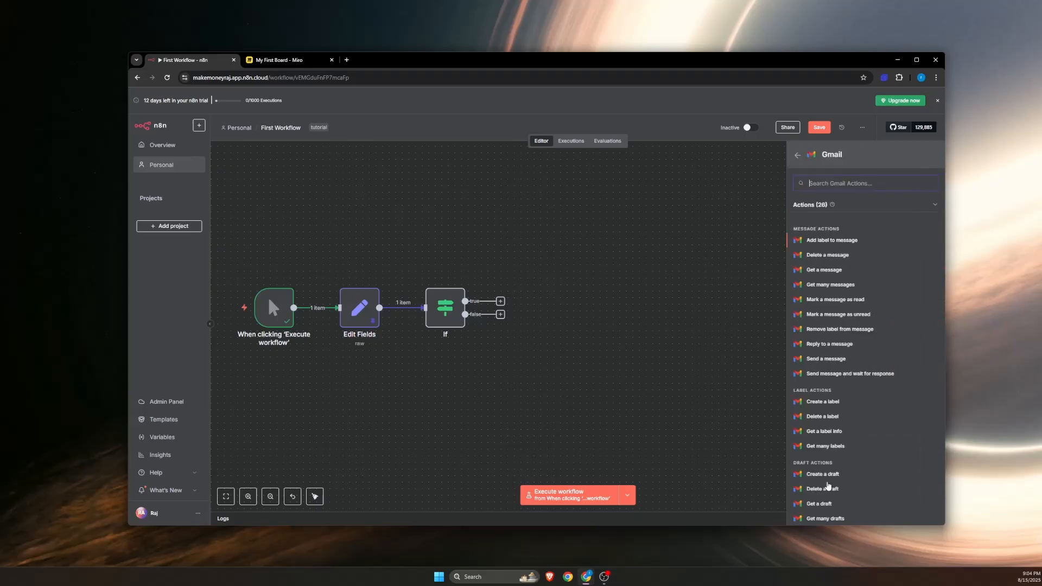
{"action": "scroll", "coordinate": [850, 428], "scroll_direction": "down", "scroll_amount": 3}
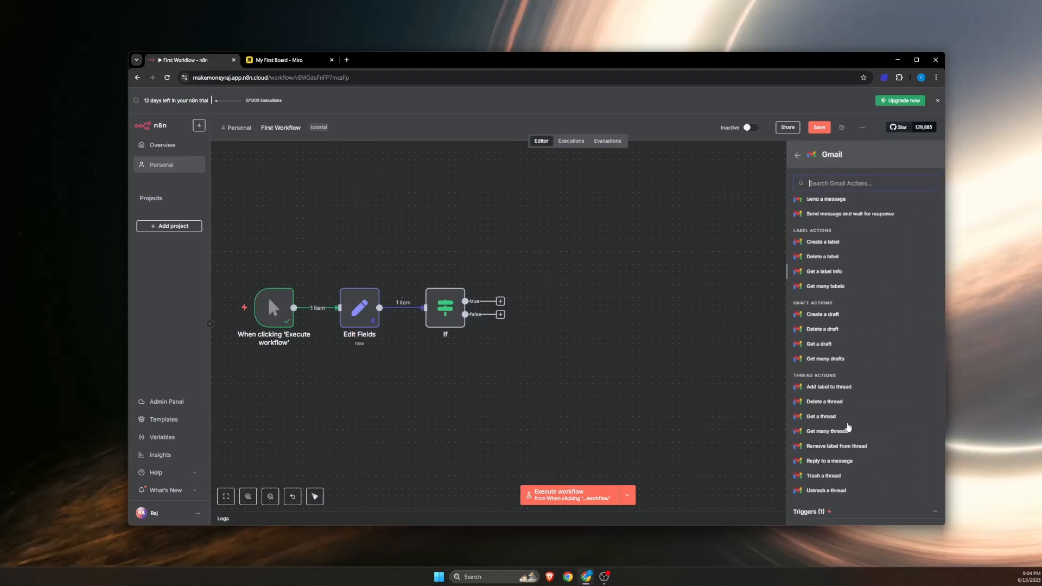
{"action": "left_click", "coordinate": [823, 315]}
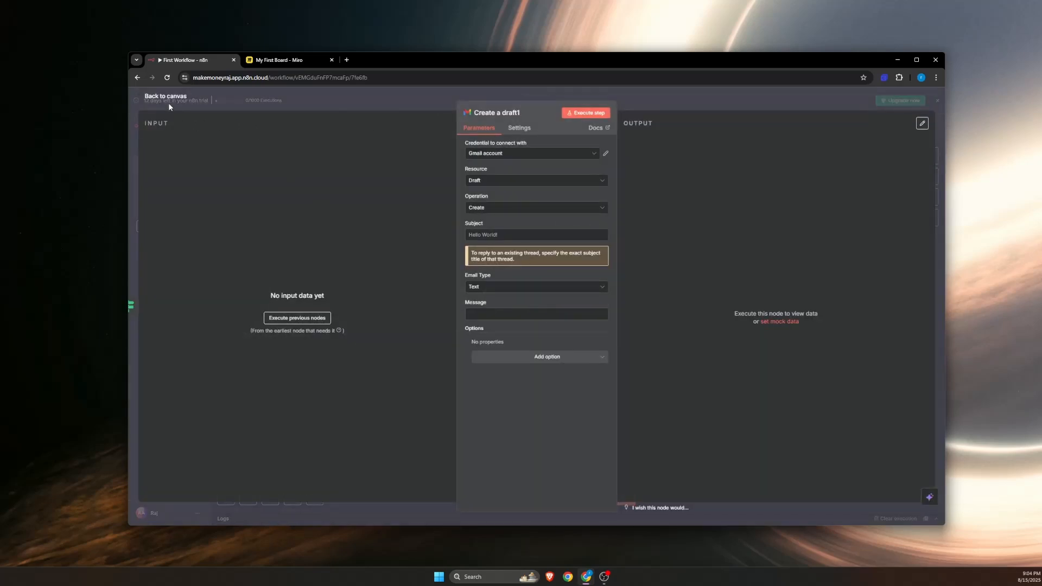
{"action": "left_click", "coordinate": [167, 100]}
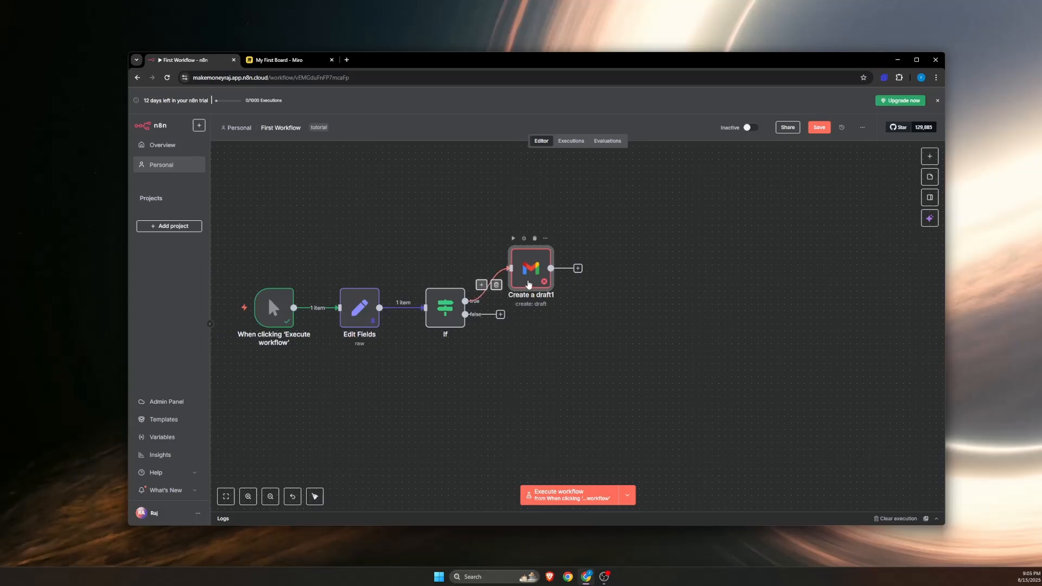
Step: Move the Gmail draft node farther from the If node and briefly check its parameters
{"action": "left_click_drag", "start_coordinate": [529, 280], "coordinate": [603, 267]}
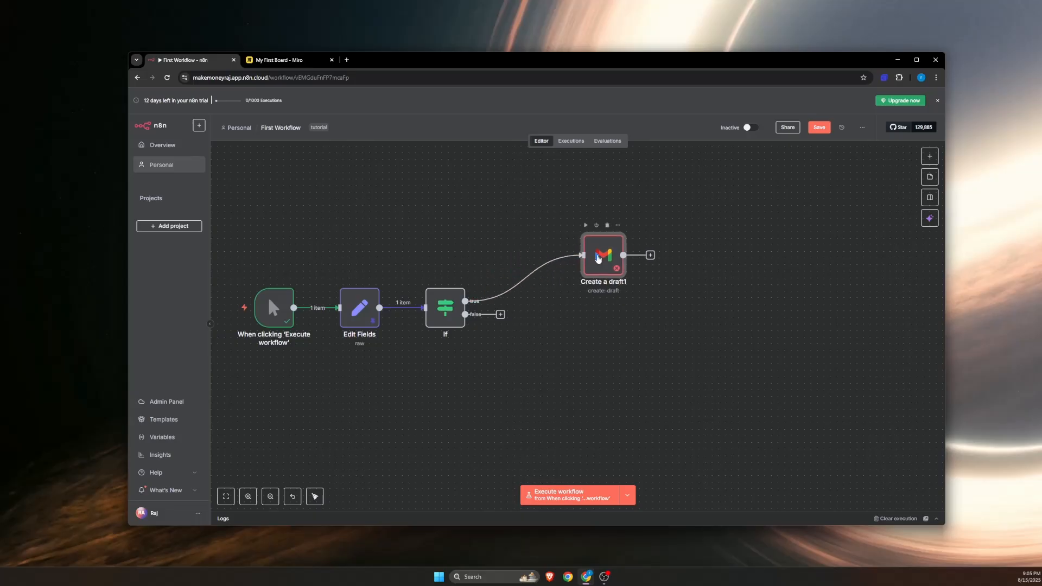
{"action": "double_click", "coordinate": [603, 267]}
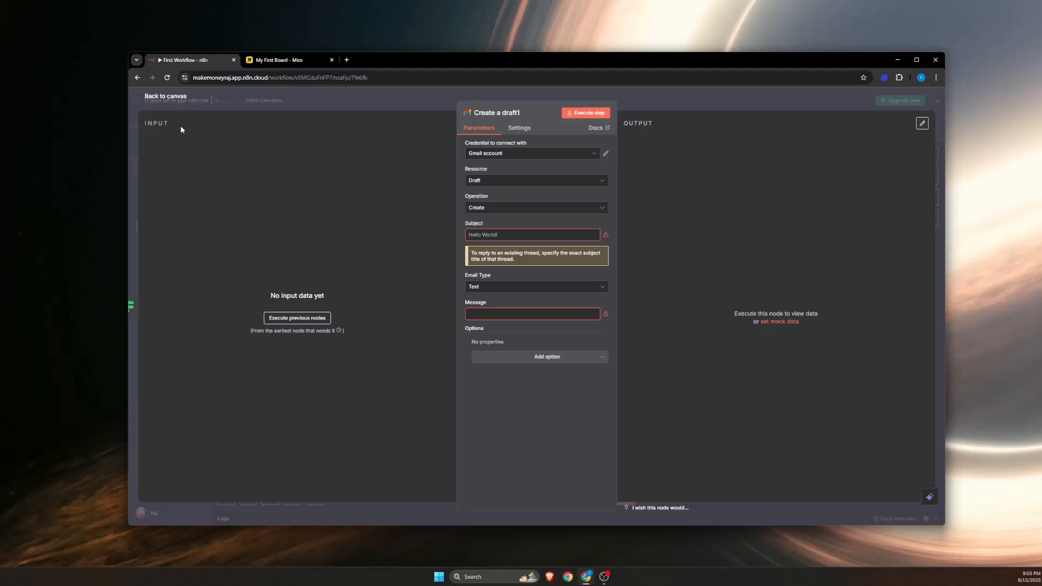
{"action": "left_click", "coordinate": [178, 100]}
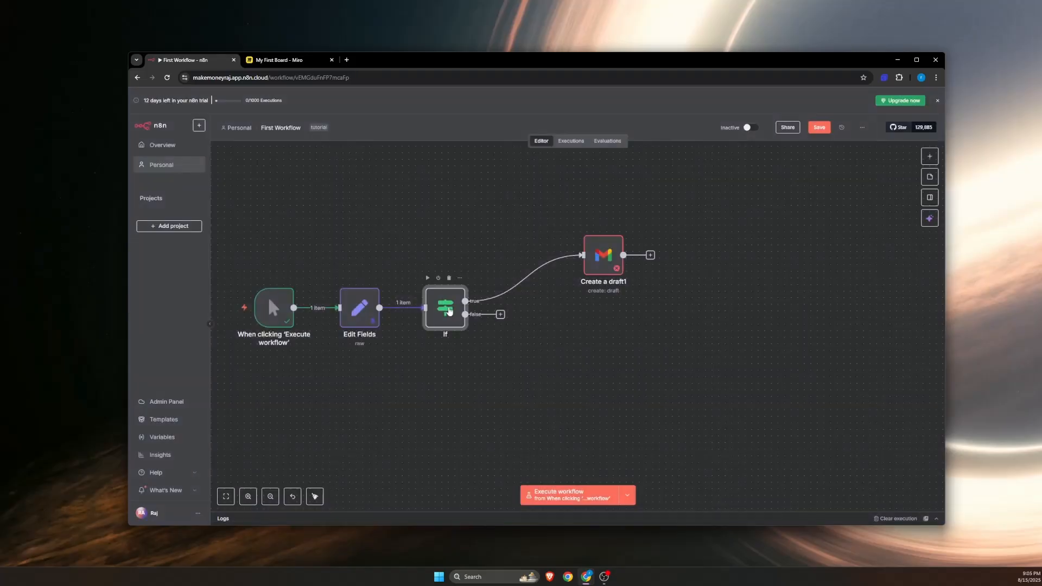
Step: Execute the If node and view its true branch output as a table, as schema and as JSON
{"action": "double_click", "coordinate": [449, 310]}
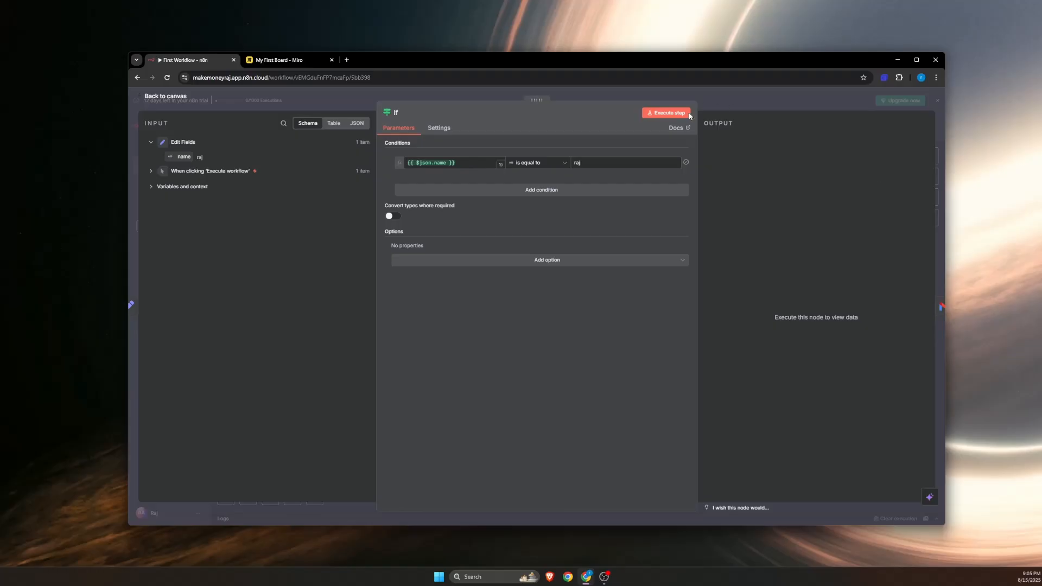
{"action": "left_click", "coordinate": [688, 113]}
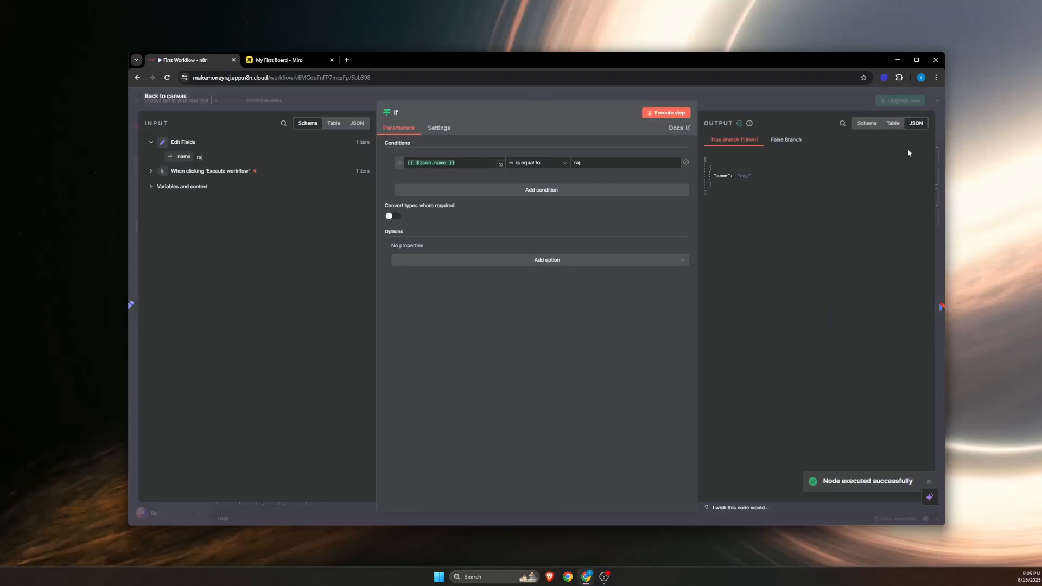
{"action": "left_click", "coordinate": [891, 126]}
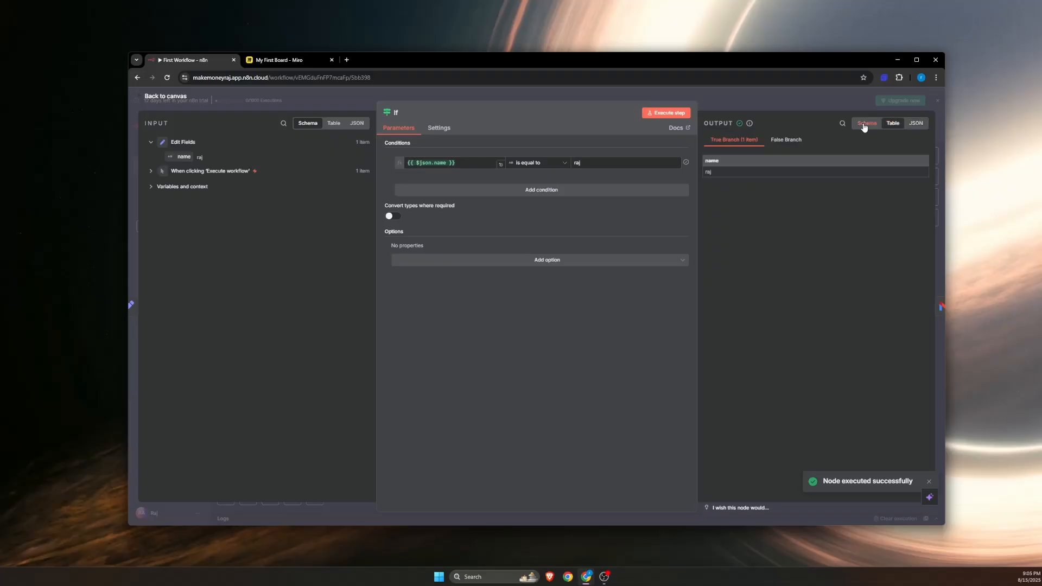
{"action": "left_click", "coordinate": [868, 126]}
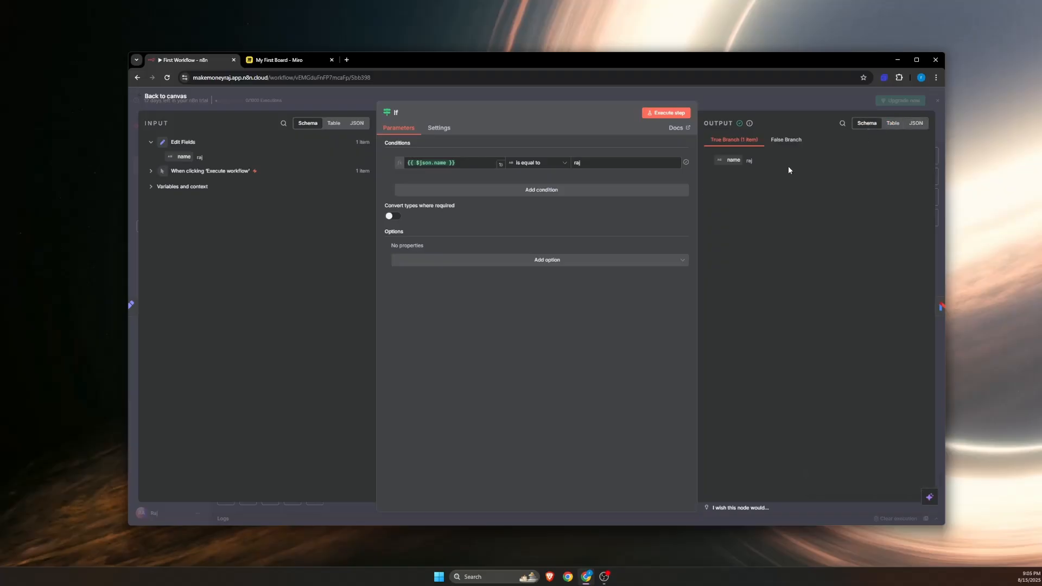
{"action": "left_click", "coordinate": [916, 123]}
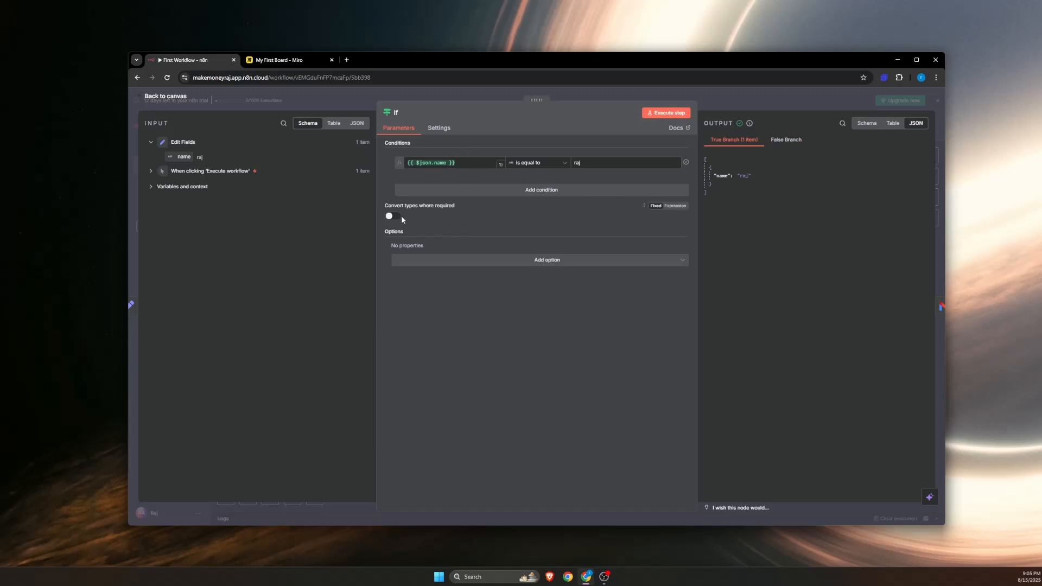
Step: Enable "Convert types where required" in the If node, execute it again and return to the canvas
{"action": "mouse_move", "coordinate": [458, 206]}
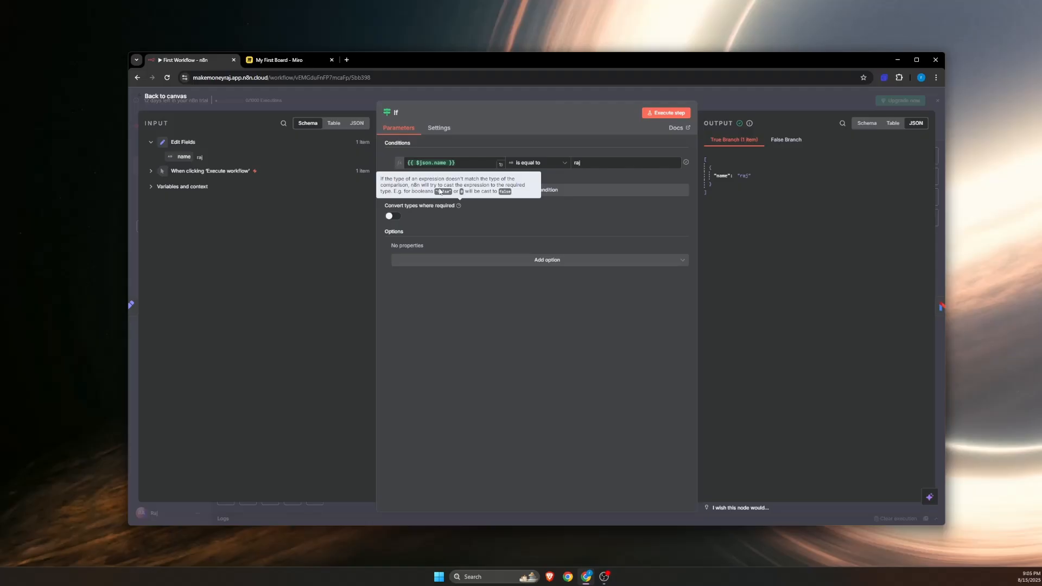
{"action": "left_click", "coordinate": [393, 216]}
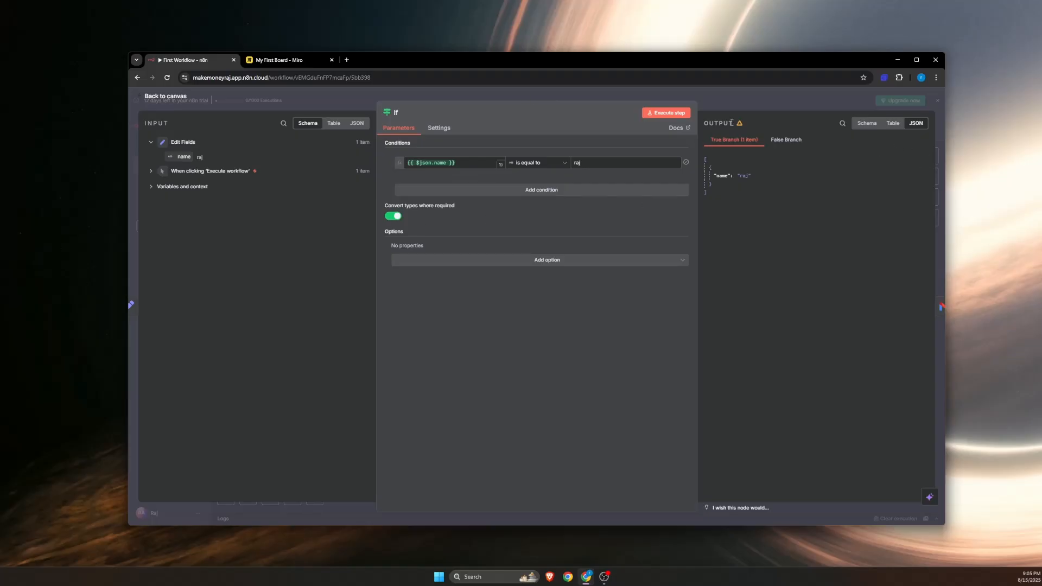
{"action": "mouse_move", "coordinate": [741, 125]}
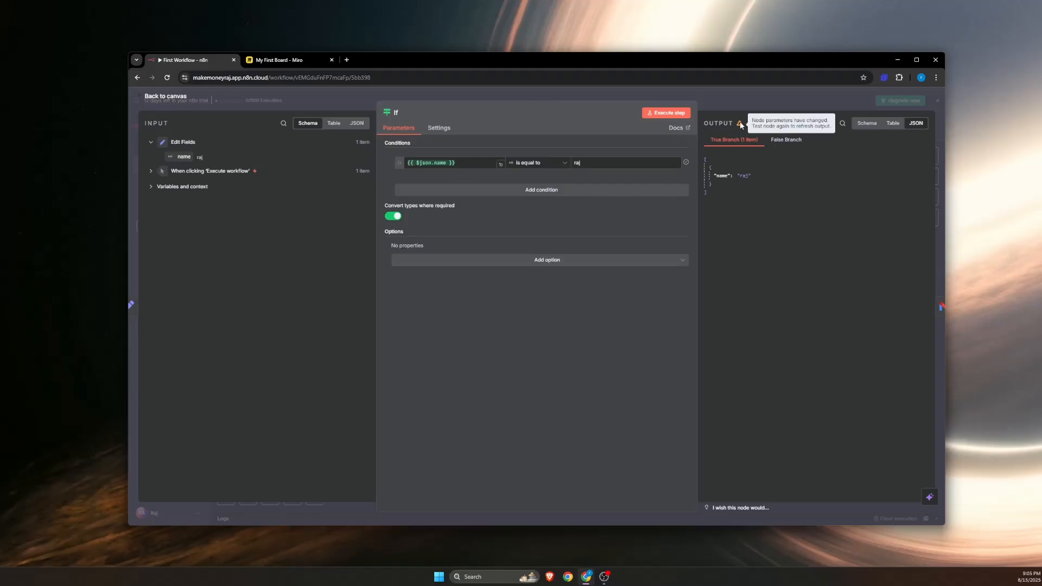
{"action": "left_click", "coordinate": [676, 114]}
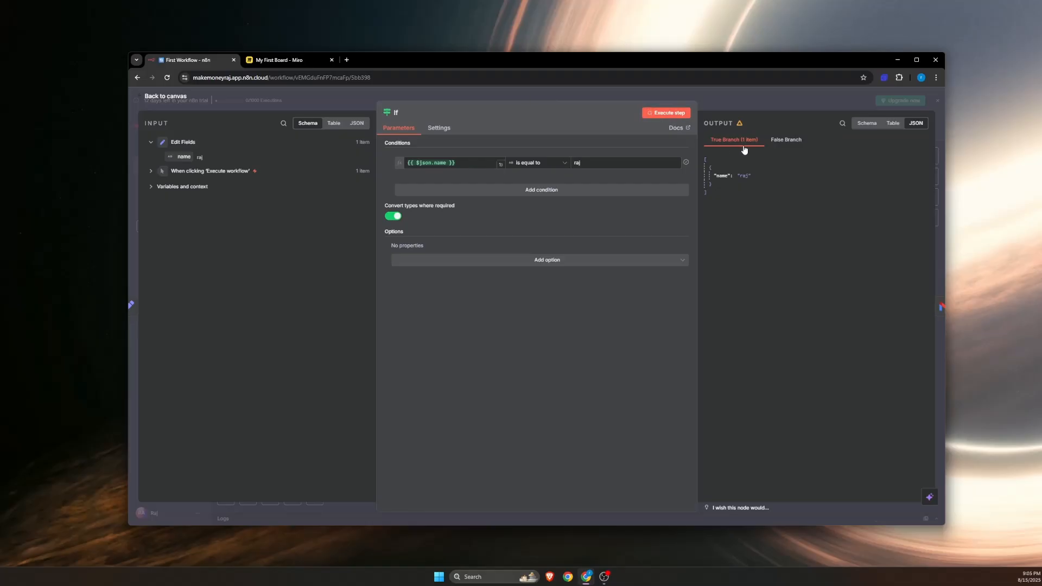
{"action": "left_click", "coordinate": [893, 123]}
{"action": "left_click", "coordinate": [916, 123]}
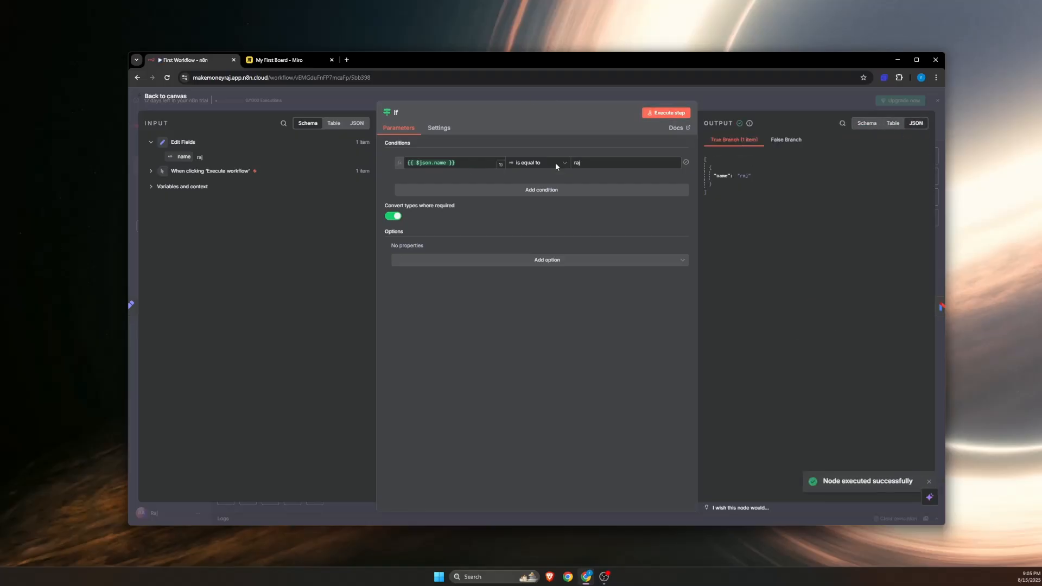
{"action": "left_click", "coordinate": [177, 99]}
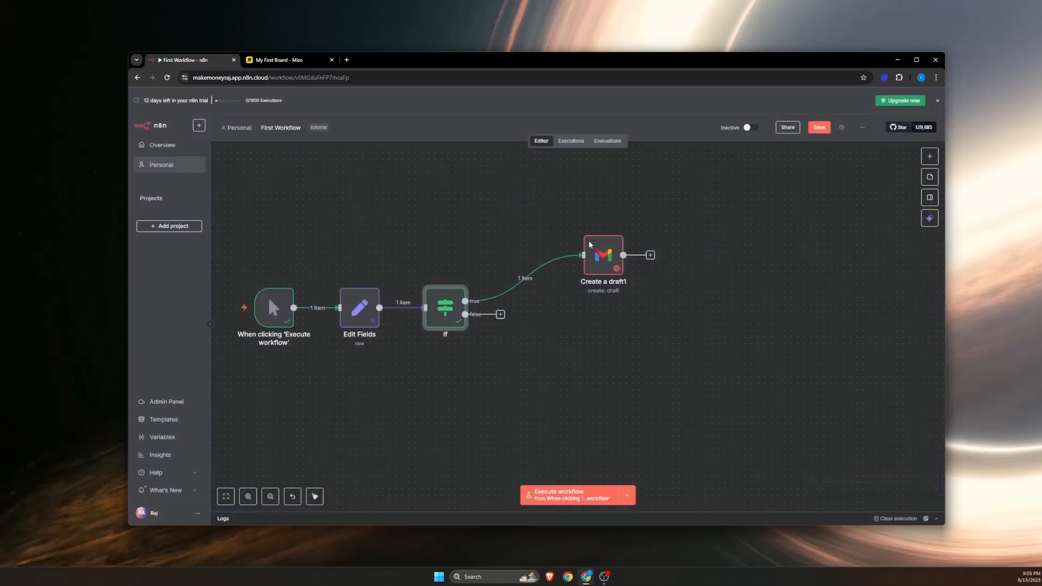
Step: Open the Gmail draft node and check its credential, resource and operation options, keeping the resource on Draft
{"action": "left_click", "coordinate": [610, 256]}
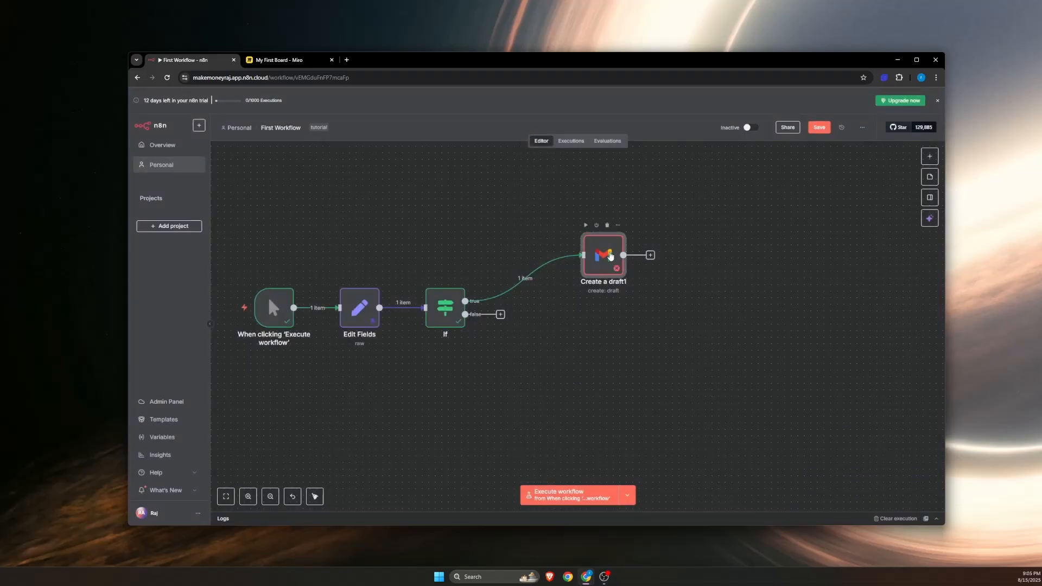
{"action": "double_click", "coordinate": [610, 256]}
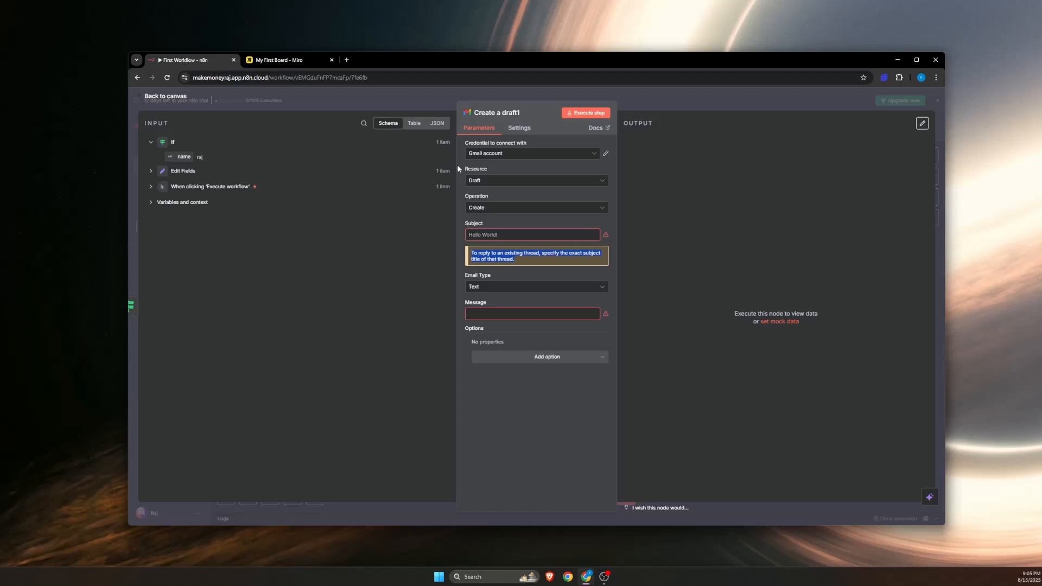
{"action": "left_click", "coordinate": [496, 154]}
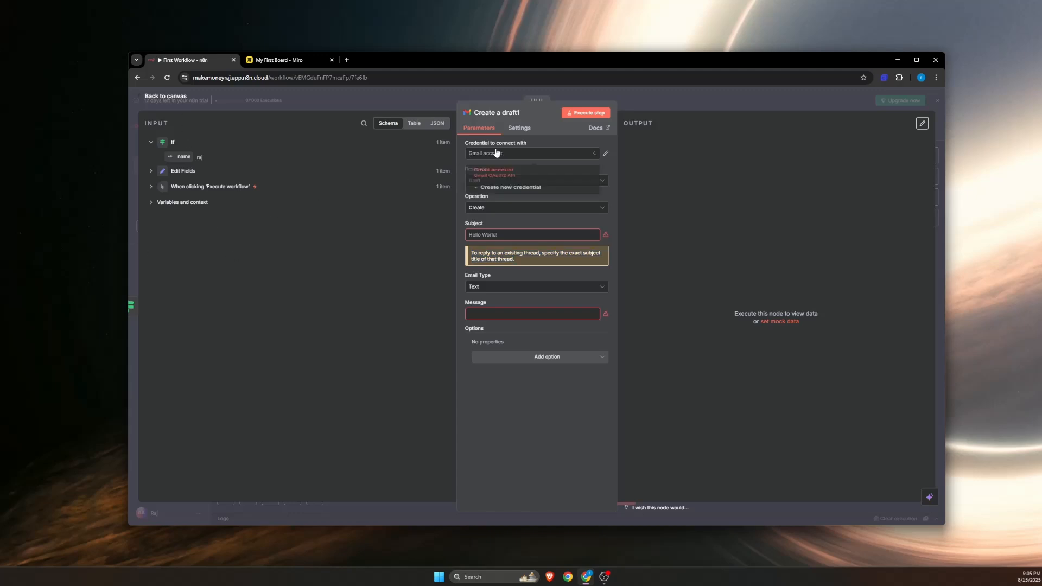
{"action": "left_click", "coordinate": [399, 159]}
{"action": "left_click", "coordinate": [515, 182]}
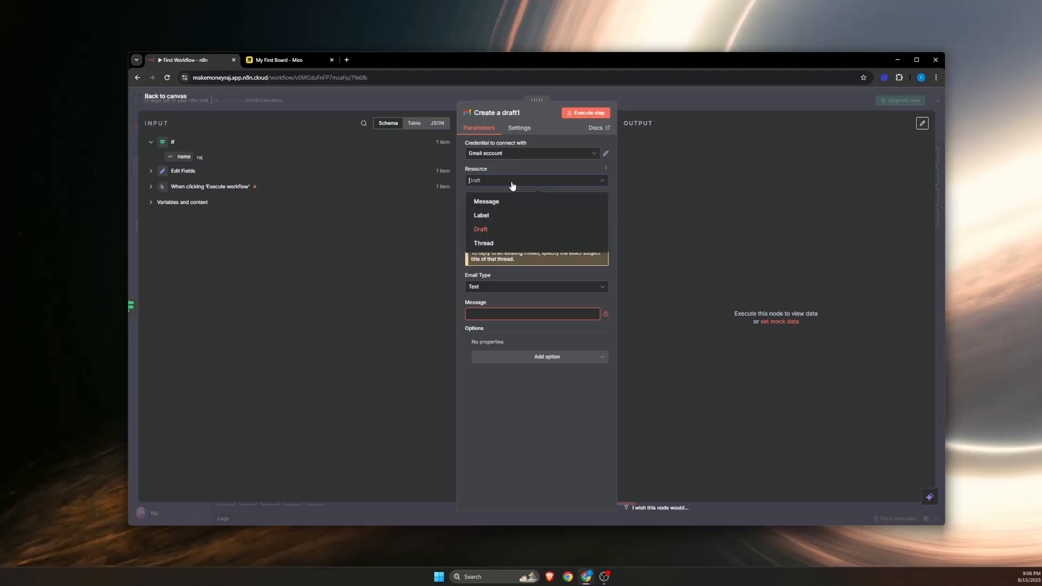
{"action": "left_click", "coordinate": [488, 230]}
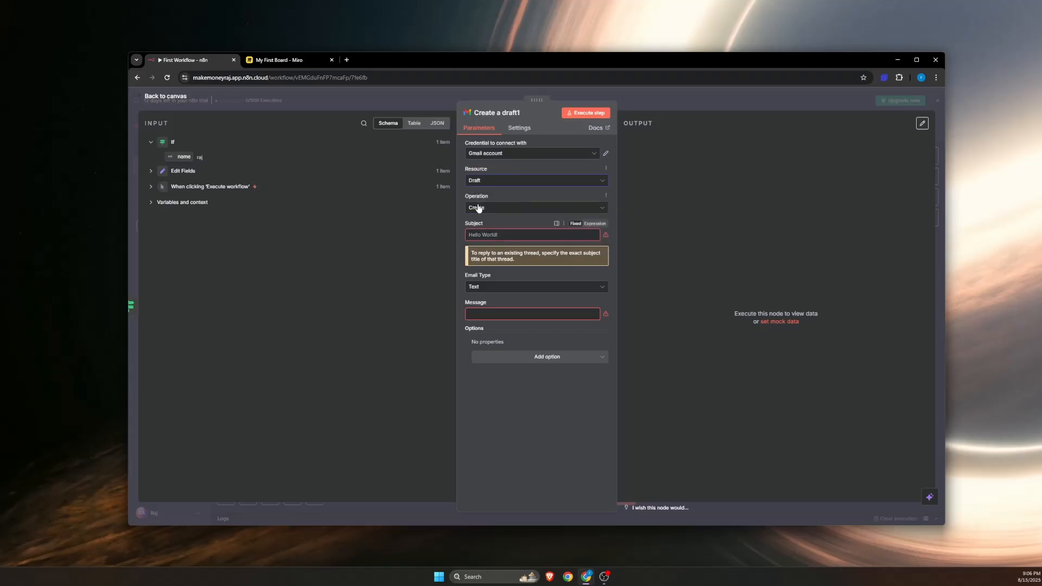
{"action": "left_click", "coordinate": [477, 209]}
{"action": "left_click", "coordinate": [478, 211]}
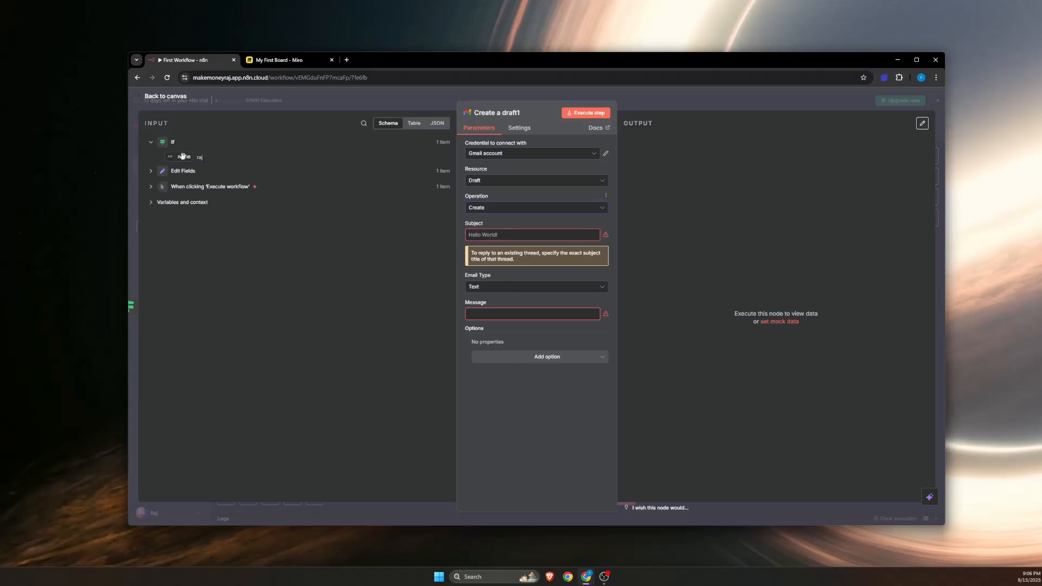
Step: Set the draft's subject to the If node's name field followed by "you w0m $5"
{"action": "left_click_drag", "start_coordinate": [184, 157], "coordinate": [513, 235]}
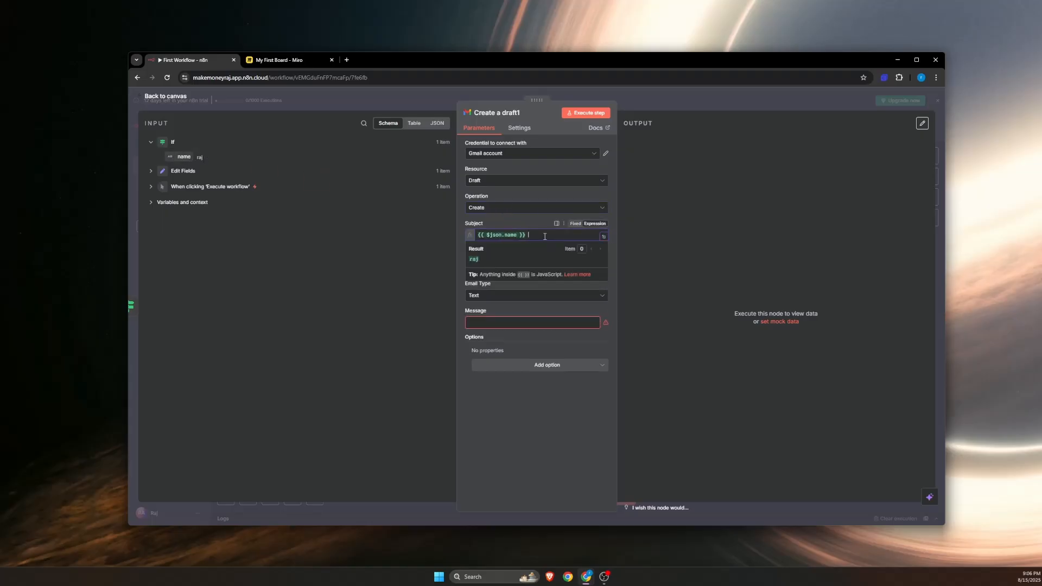
{"action": "type", "text": "you wpm"}
{"action": "key", "text": "BackSpace"}
{"action": "type", "text": "0m $5"}
Step: Enter the draft message "Hi, you won $5 please reply to this email" and return to the canvas
{"action": "left_click", "coordinate": [500, 324]}
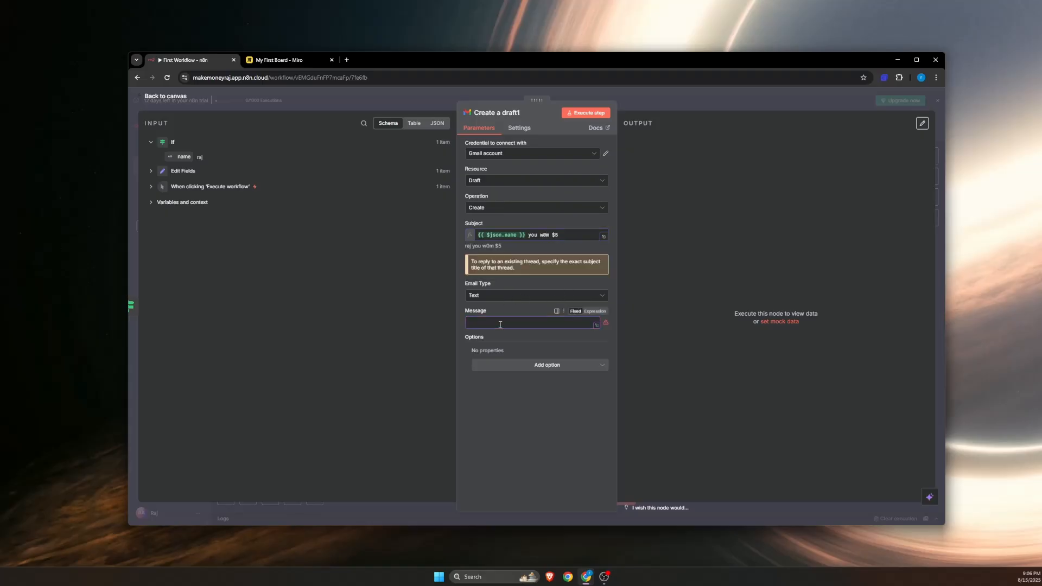
{"action": "type", "text": "Hi, you won $5 please reply to this email"}
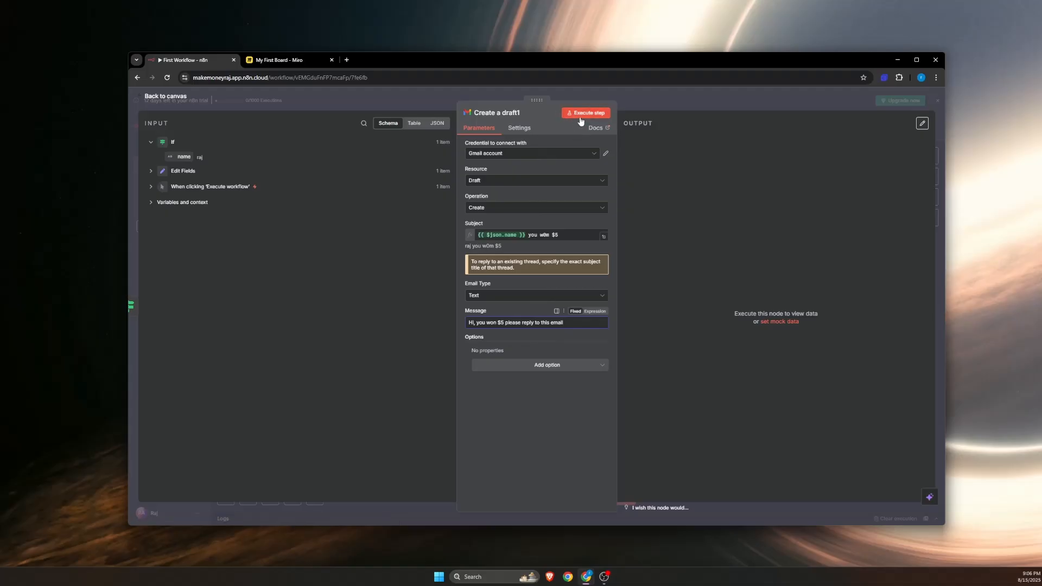
{"action": "left_click", "coordinate": [164, 97]}
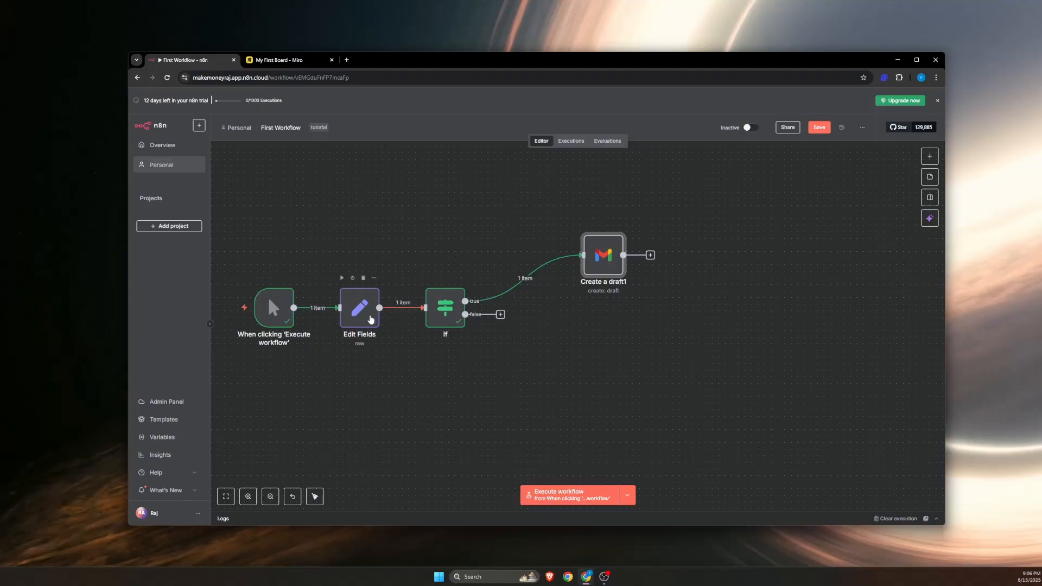
{"action": "scroll", "coordinate": [337, 325], "scroll_direction": "up", "scroll_amount": 10}
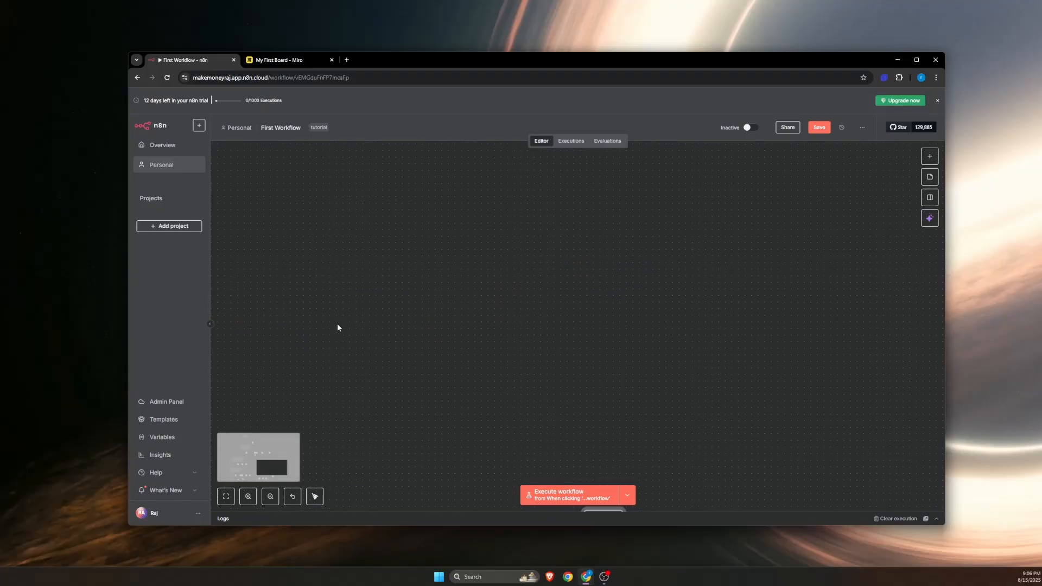
{"action": "scroll", "coordinate": [338, 327], "scroll_direction": "down", "scroll_amount": 10}
{"action": "scroll", "coordinate": [334, 275], "scroll_direction": "up", "scroll_amount": 7}
{"action": "scroll", "coordinate": [335, 274], "scroll_direction": "down", "scroll_amount": 7}
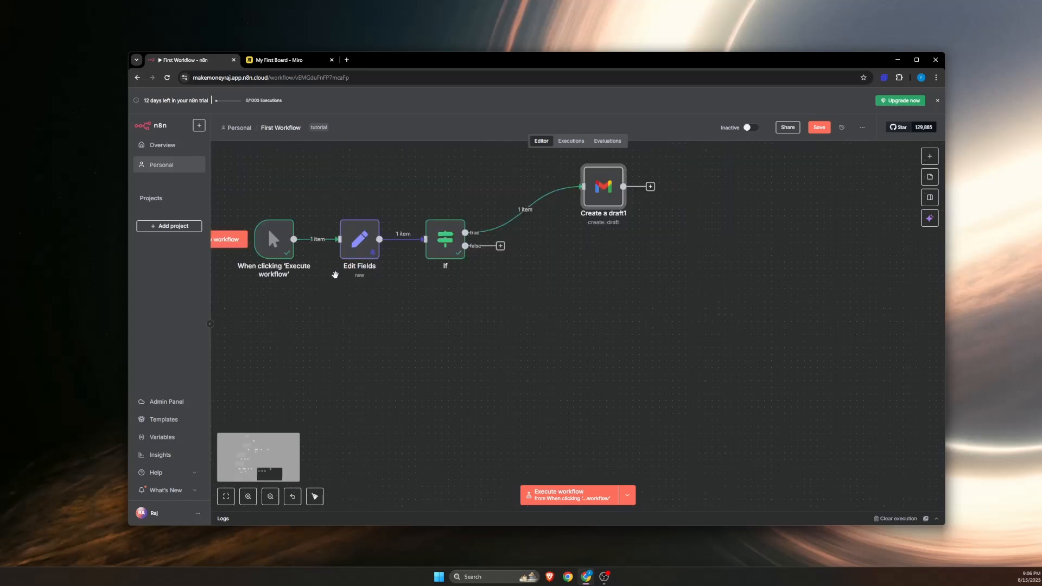
{"action": "left_click_drag", "start_coordinate": [245, 183], "coordinate": [335, 202]}
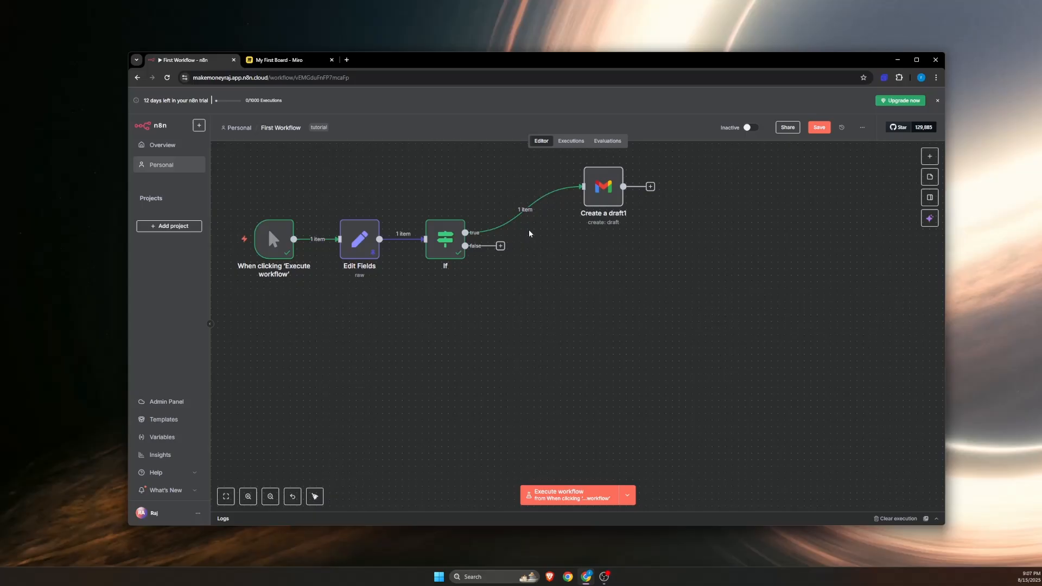
Step: Search for and add a Filter node on the If node's false branch
{"action": "left_click", "coordinate": [500, 247]}
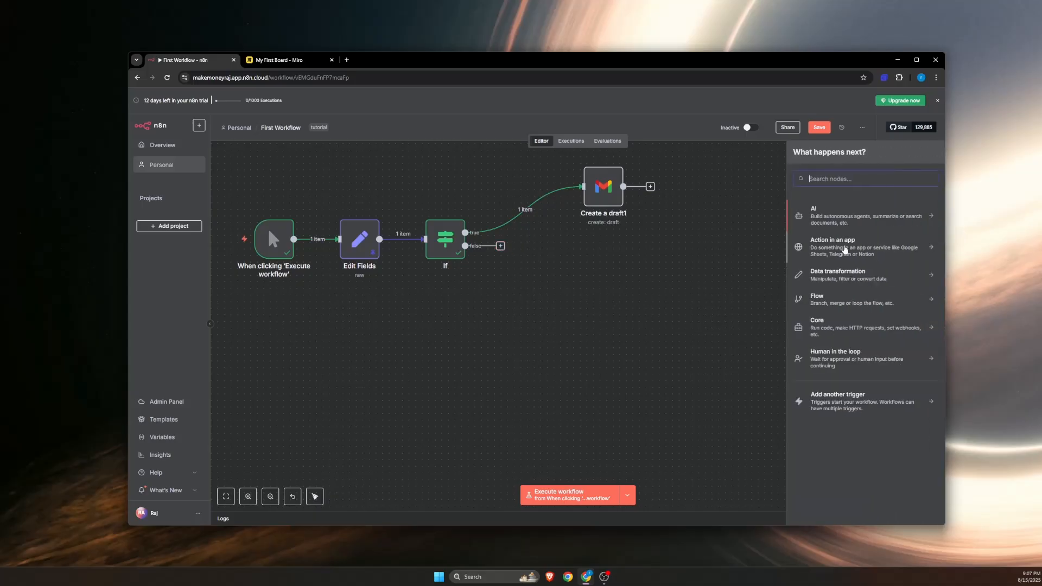
{"action": "scroll", "coordinate": [507, 284], "scroll_direction": "up", "scroll_amount": 3}
{"action": "scroll", "coordinate": [508, 288], "scroll_direction": "down", "scroll_amount": 2}
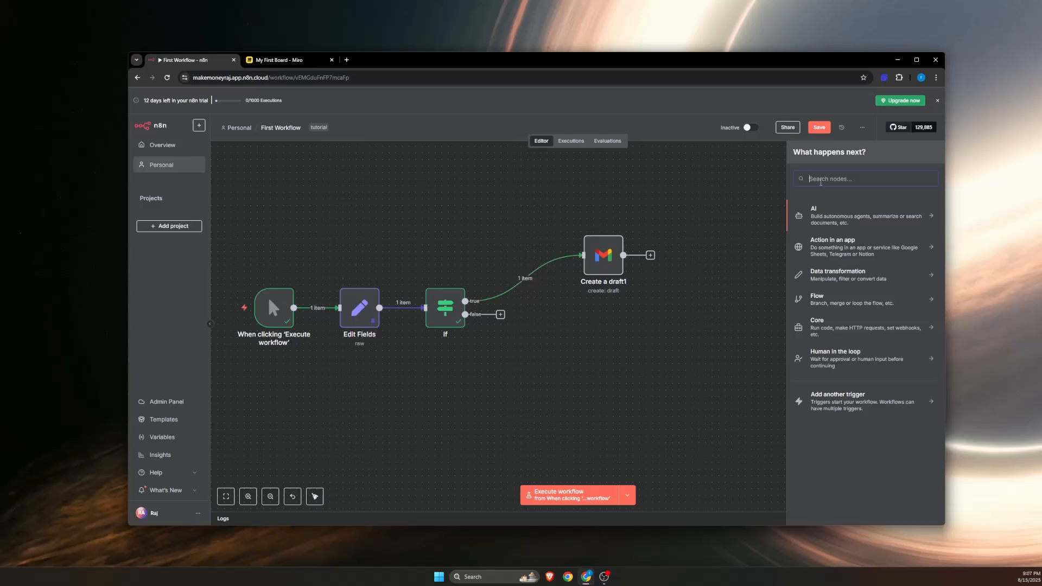
{"action": "type", "text": "fily"}
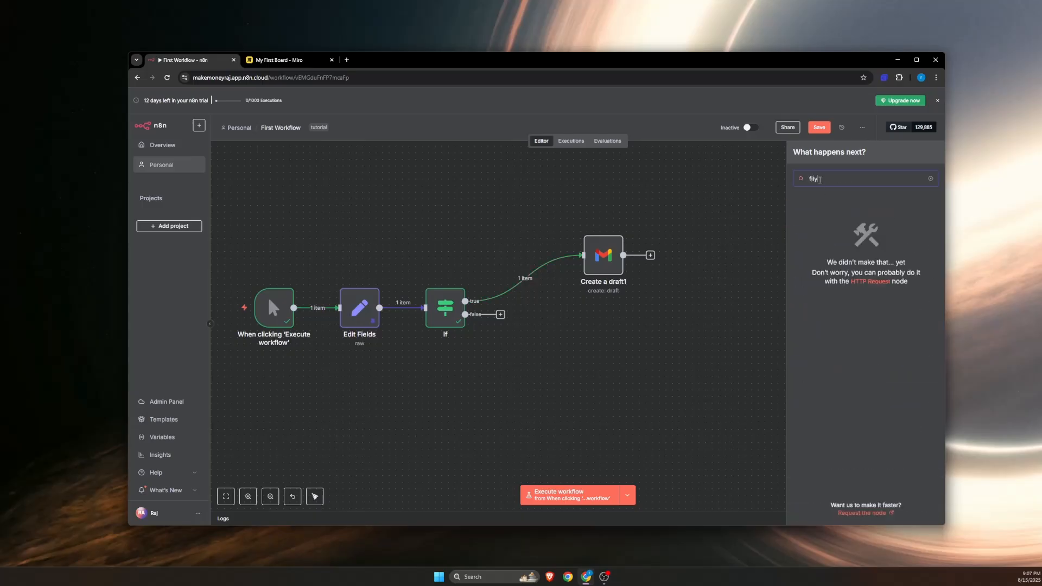
{"action": "key", "text": "BackSpace"}
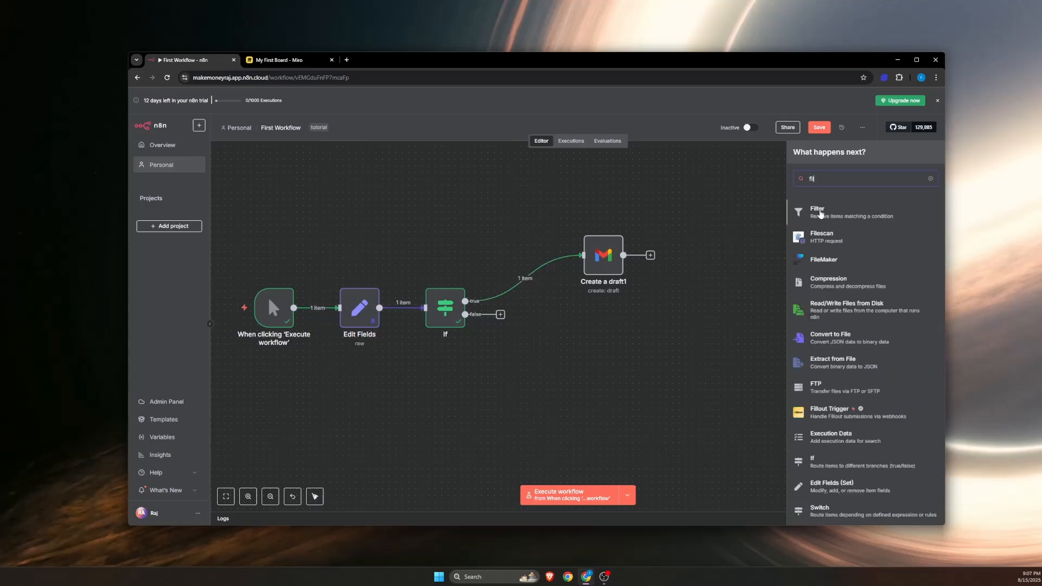
{"action": "left_click", "coordinate": [820, 214]}
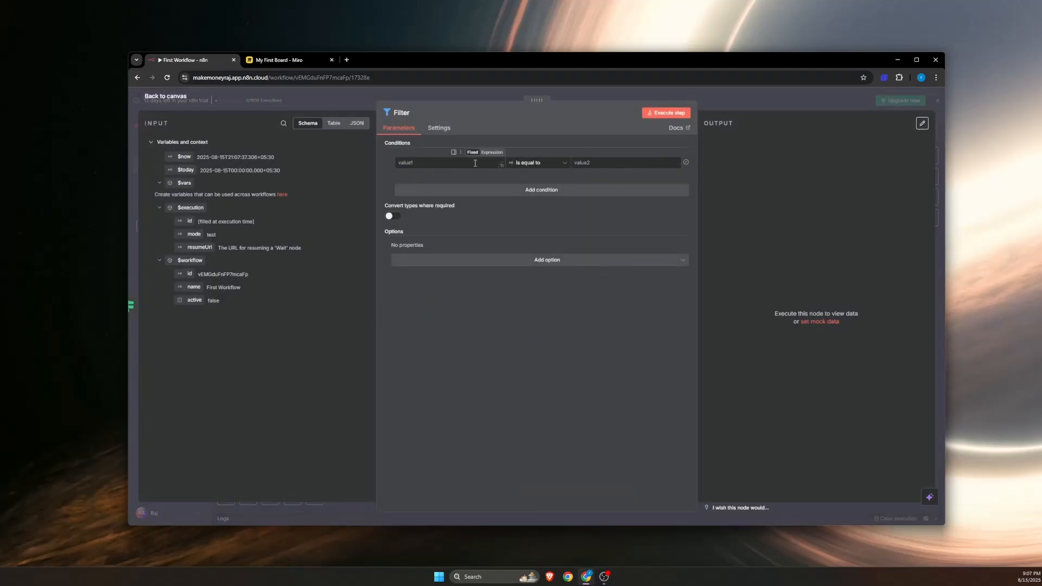
Step: Check the Filter node's comparison operators, add a second condition combined with OR, and return to the canvas
{"action": "left_click", "coordinate": [551, 166]}
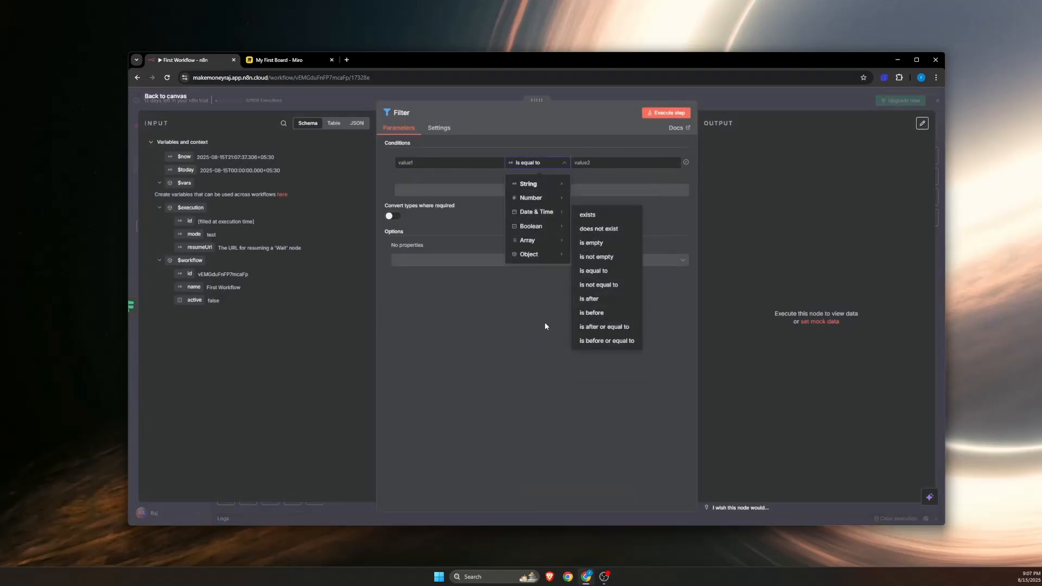
{"action": "left_click", "coordinate": [544, 323]}
{"action": "left_click", "coordinate": [518, 192]}
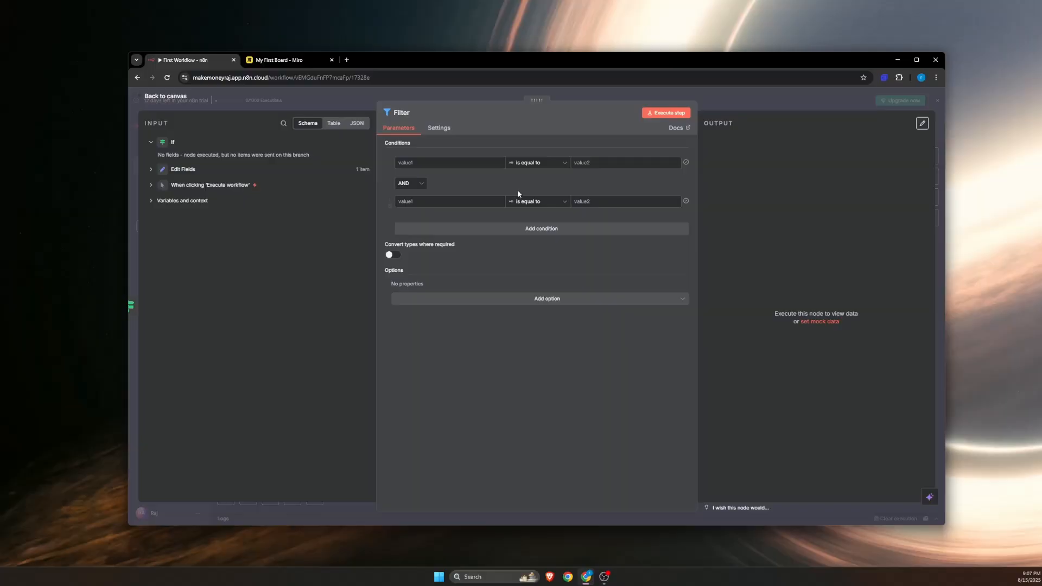
{"action": "left_click", "coordinate": [414, 184]}
{"action": "left_click", "coordinate": [408, 218]}
{"action": "left_click", "coordinate": [414, 184]}
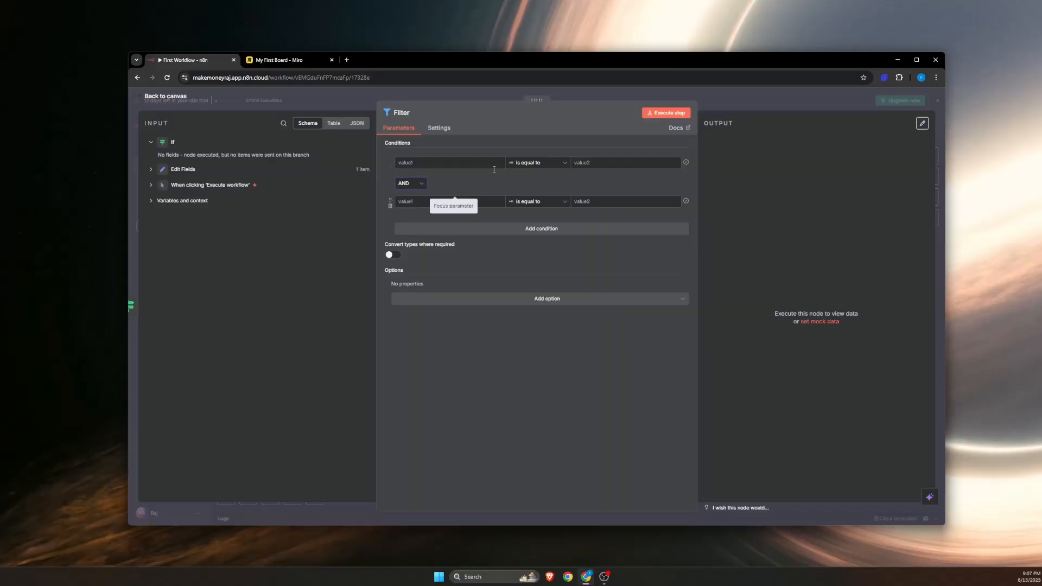
{"action": "left_click", "coordinate": [171, 97]}
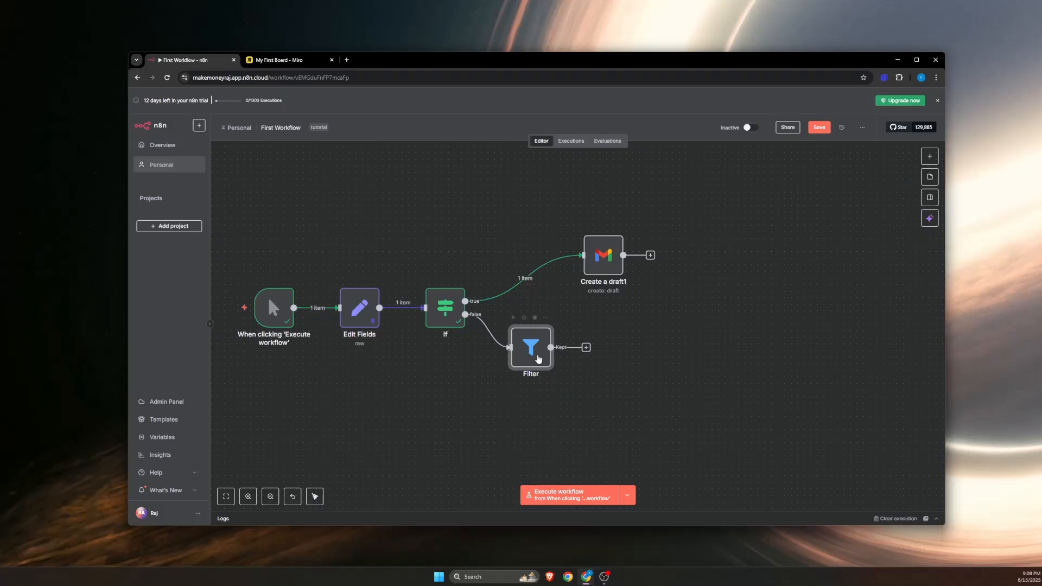
Step: Replace the Filter node on the If node's false branch with a connected copy of the Create a draft1 node
{"action": "key", "text": "Delete"}
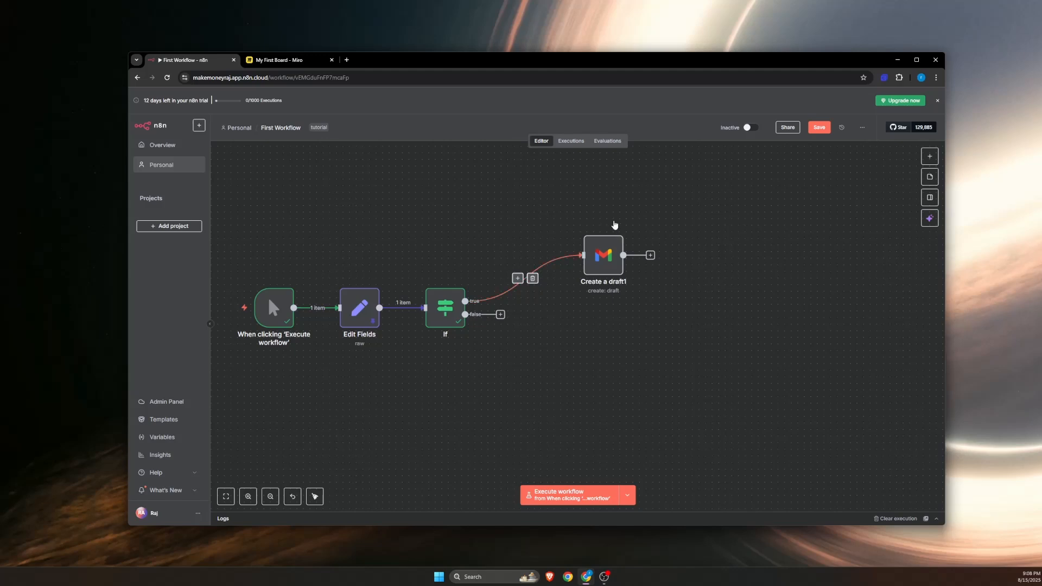
{"action": "left_click_drag", "start_coordinate": [612, 367], "coordinate": [656, 338]}
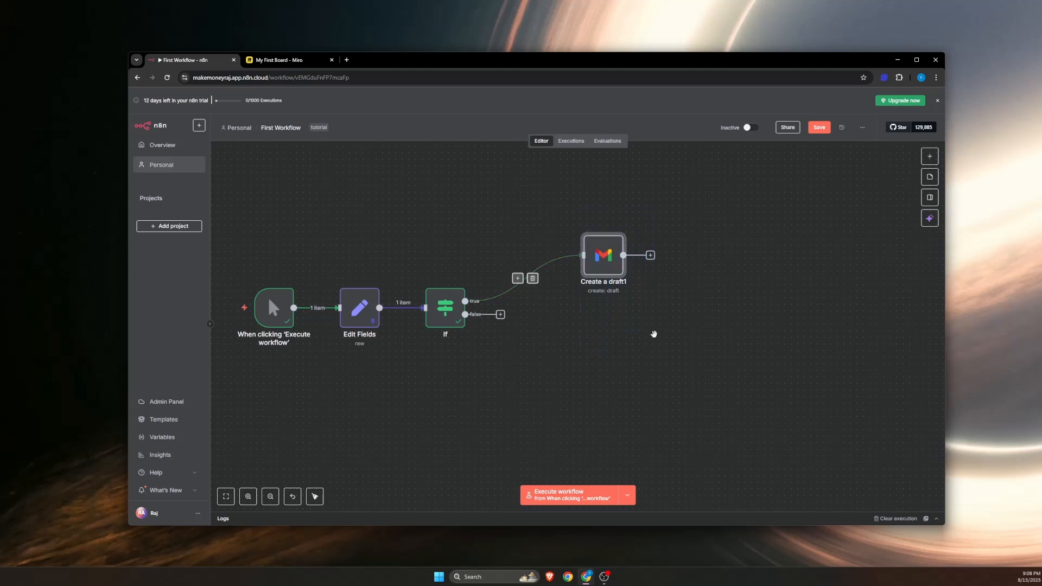
{"action": "key", "text": "ctrl+c"}
{"action": "key", "text": "ctrl+v"}
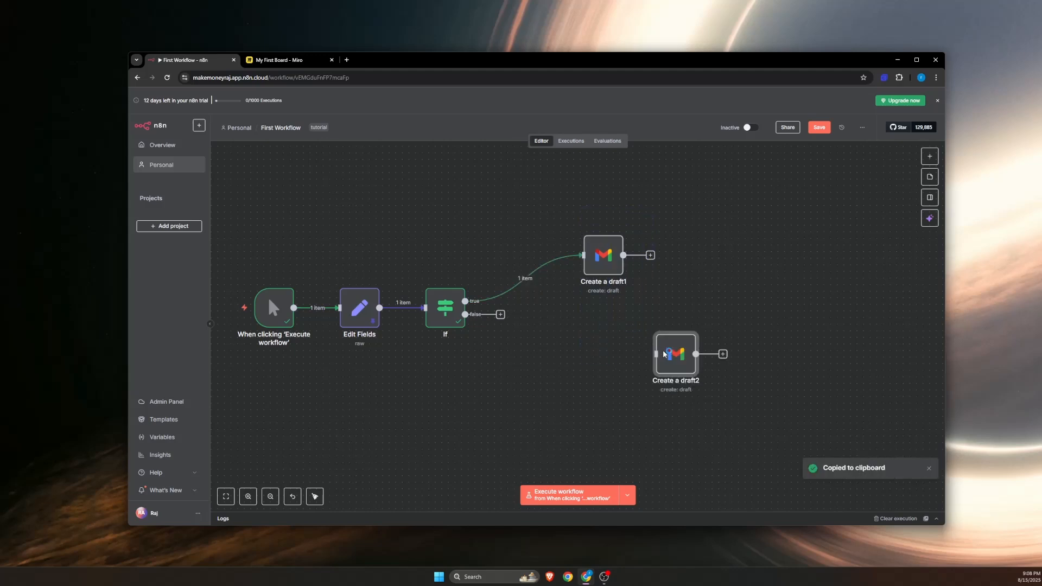
{"action": "left_click_drag", "start_coordinate": [664, 354], "coordinate": [466, 314]}
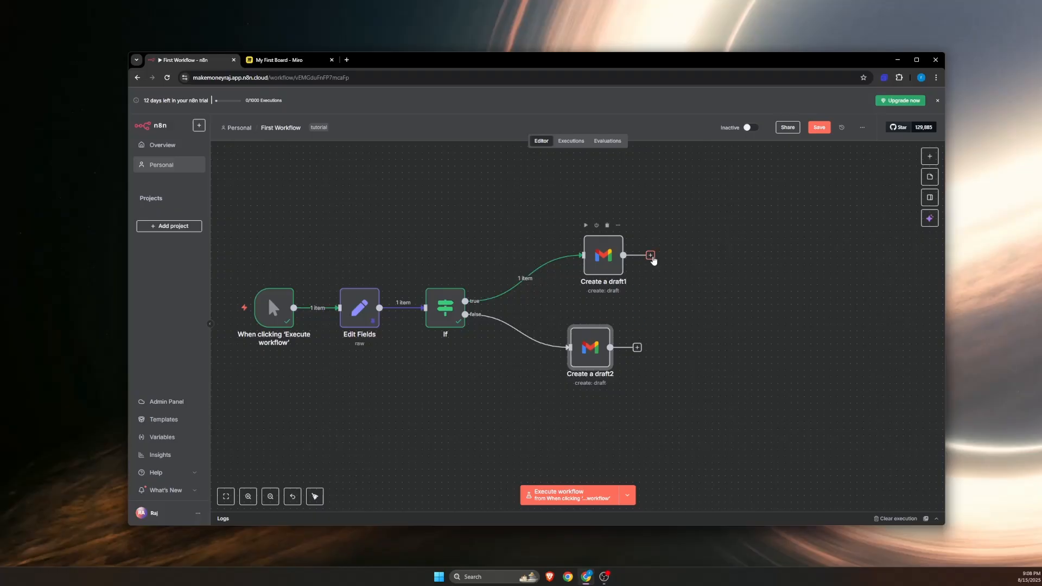
Step: Add an unconnected Merge node with the default Append mode to the workflow
{"action": "left_click", "coordinate": [827, 332]}
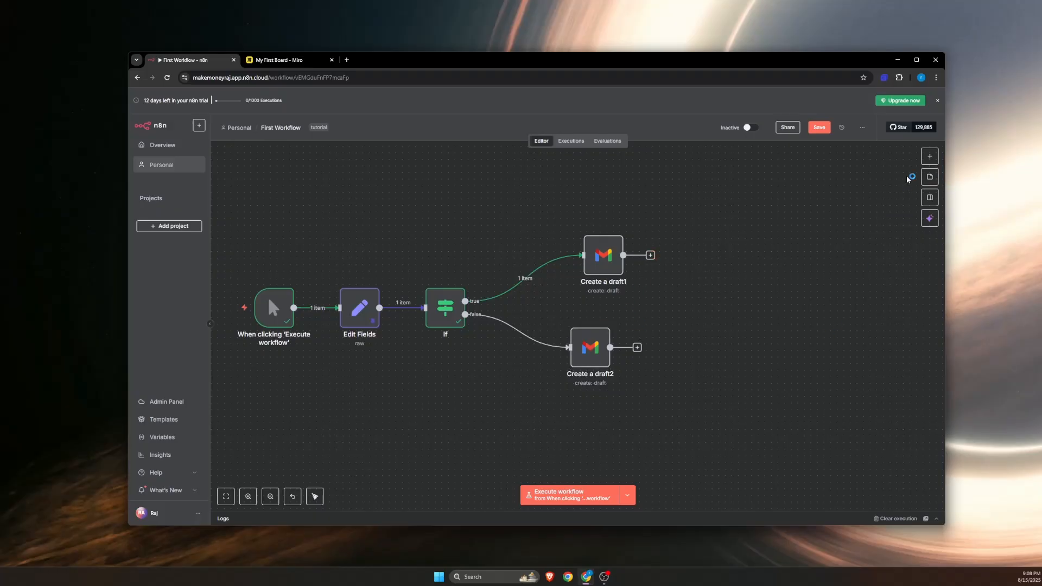
{"action": "left_click", "coordinate": [929, 158]}
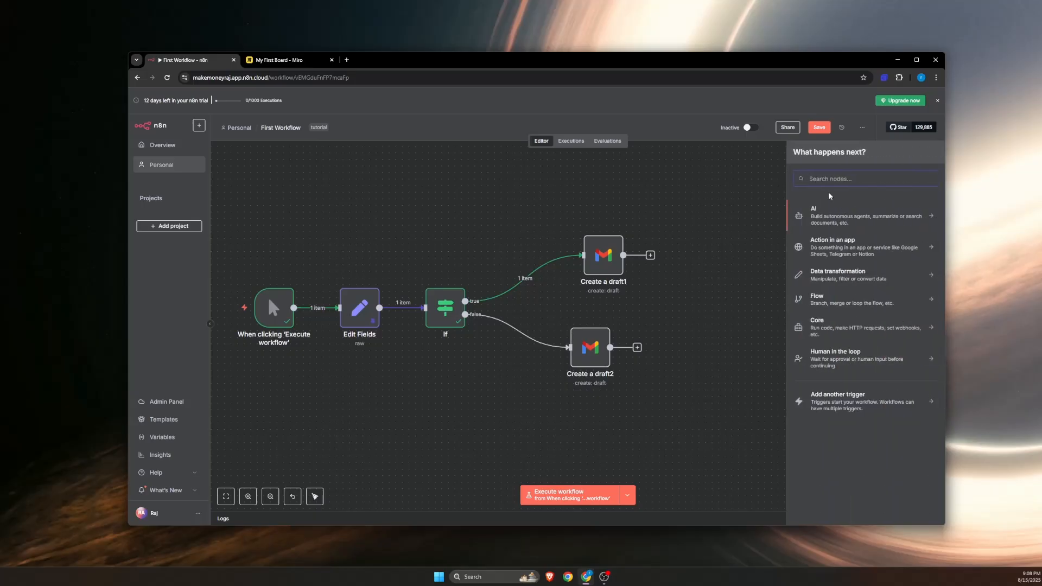
{"action": "type", "text": "merge"}
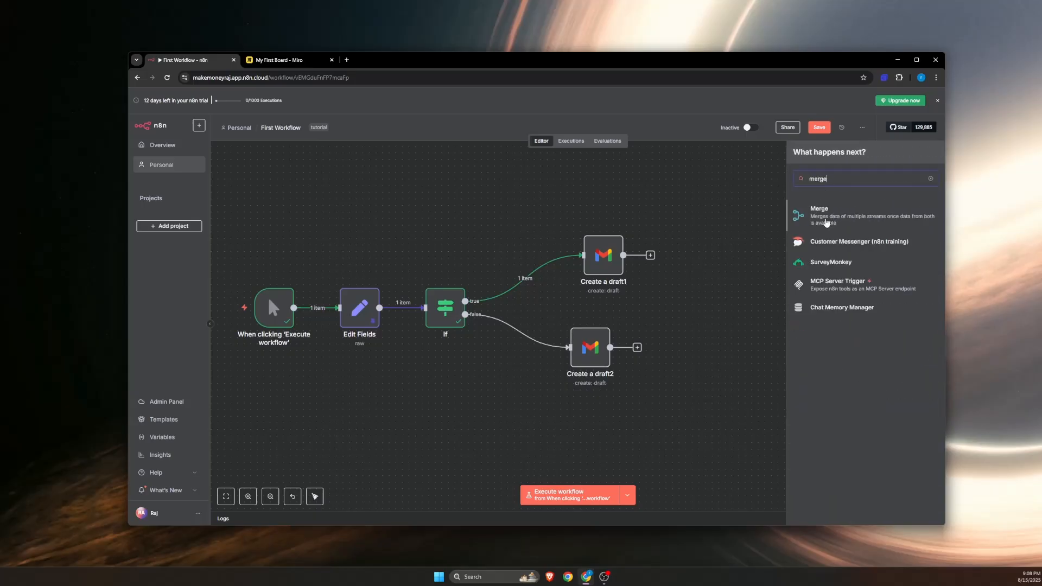
{"action": "key", "text": "Return"}
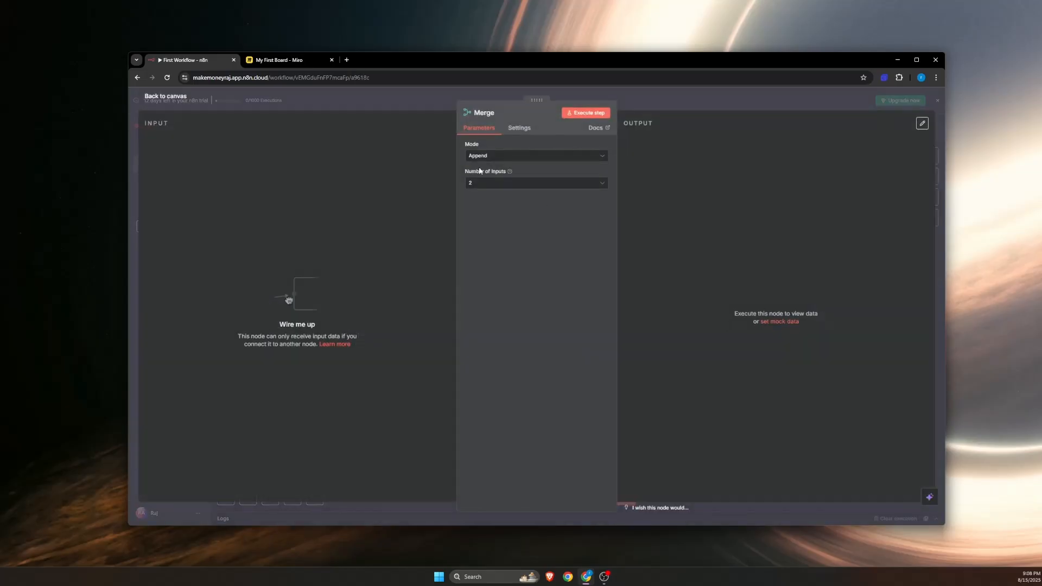
{"action": "left_click", "coordinate": [158, 101]}
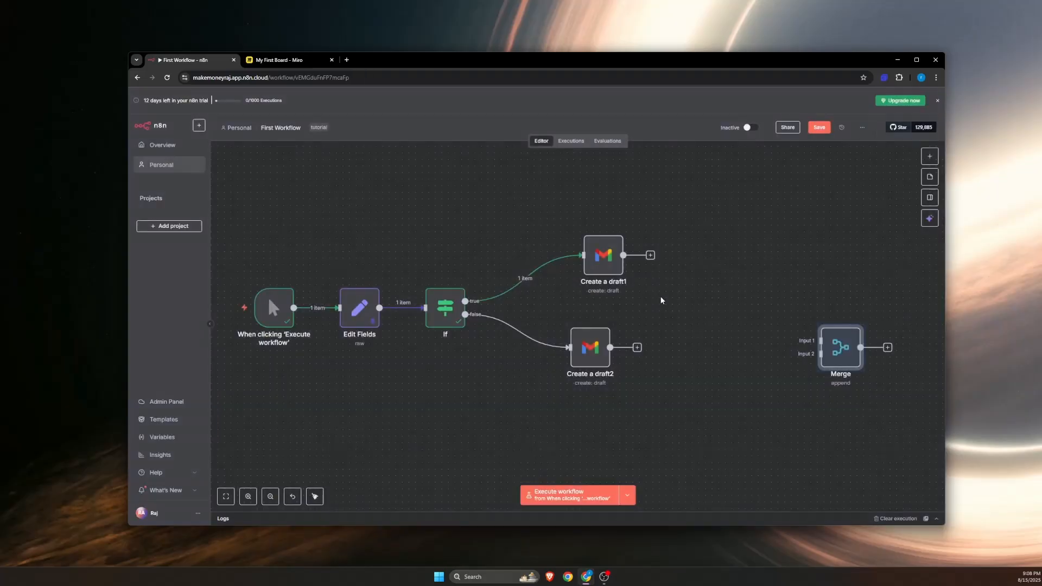
Step: Place the Merge node beside the two Gmail nodes and connect Create a draft2 to Input 1 and Create a draft1 to Input 2
{"action": "left_click_drag", "start_coordinate": [802, 337], "coordinate": [709, 294]}
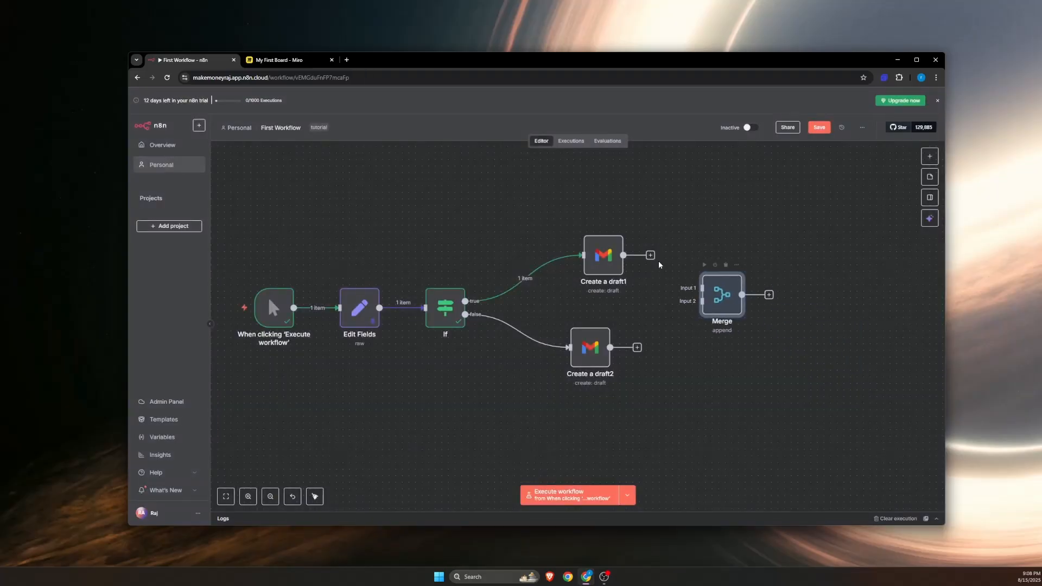
{"action": "left_click_drag", "start_coordinate": [650, 255], "coordinate": [714, 298]}
{"action": "left_click_drag", "start_coordinate": [646, 340], "coordinate": [710, 286]}
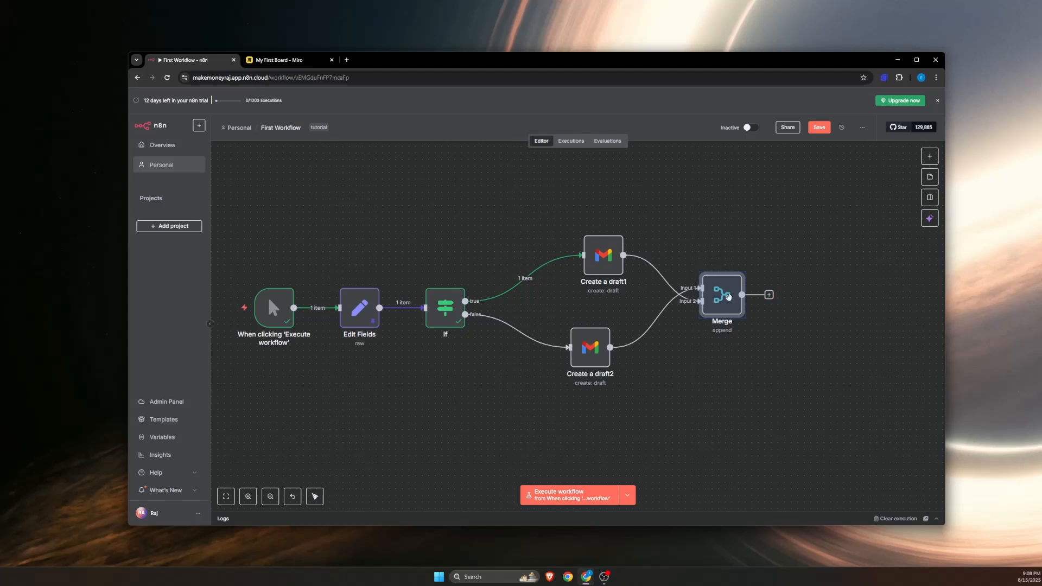
{"action": "left_click_drag", "start_coordinate": [729, 296], "coordinate": [722, 355]}
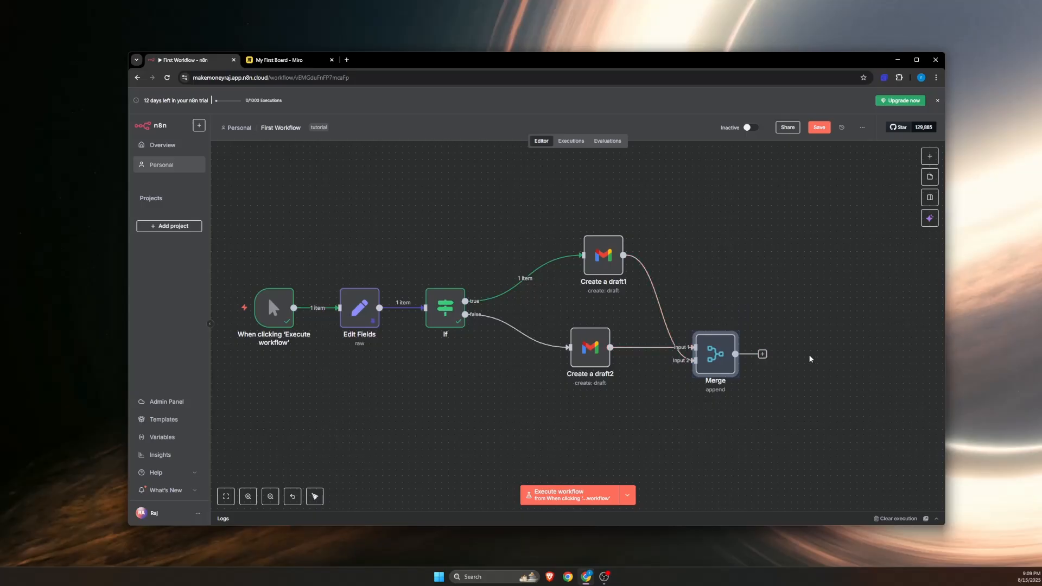
{"action": "left_click_drag", "start_coordinate": [716, 352], "coordinate": [723, 298]}
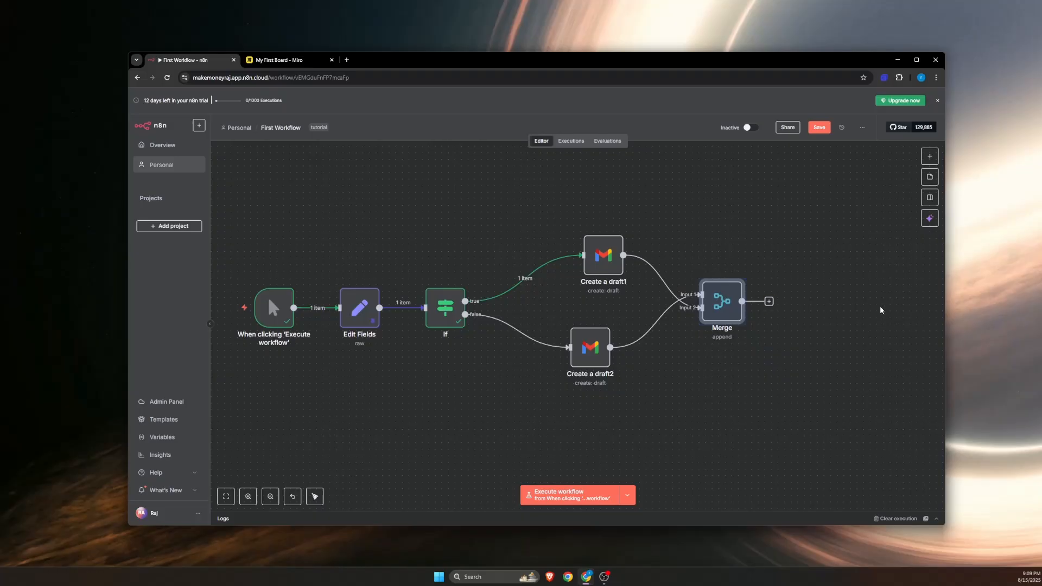
{"action": "left_click_drag", "start_coordinate": [415, 190], "coordinate": [586, 370]}
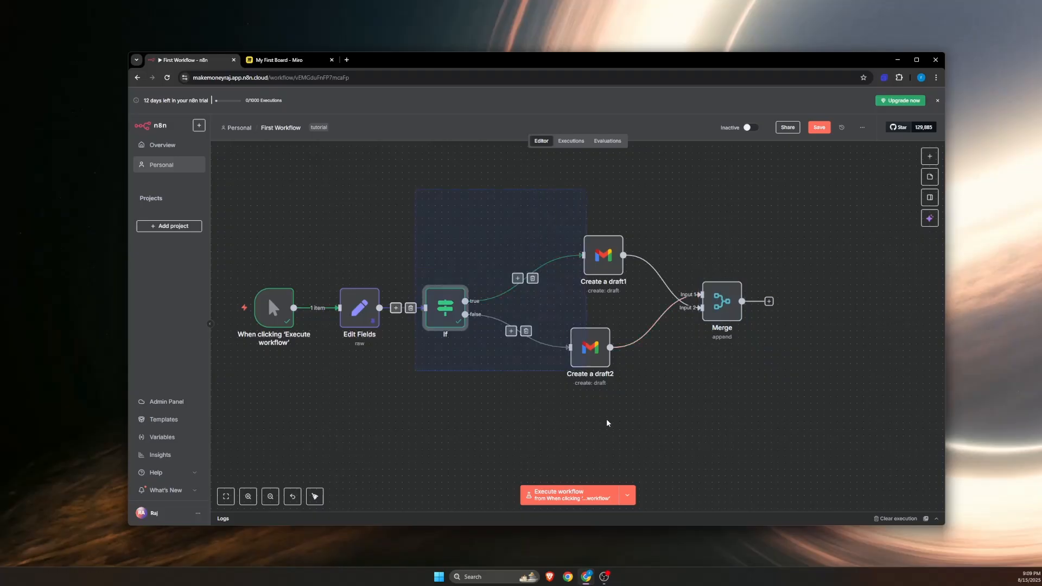
{"action": "left_click_drag", "start_coordinate": [617, 439], "coordinate": [667, 466]}
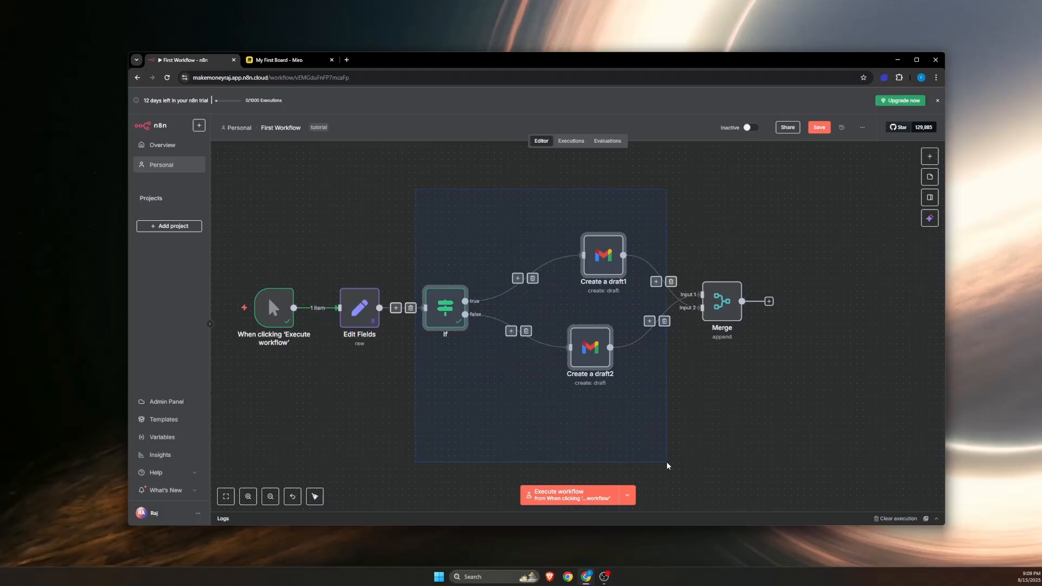
{"action": "left_click_drag", "start_coordinate": [668, 466], "coordinate": [609, 349]}
{"action": "left_click_drag", "start_coordinate": [704, 259], "coordinate": [778, 370]}
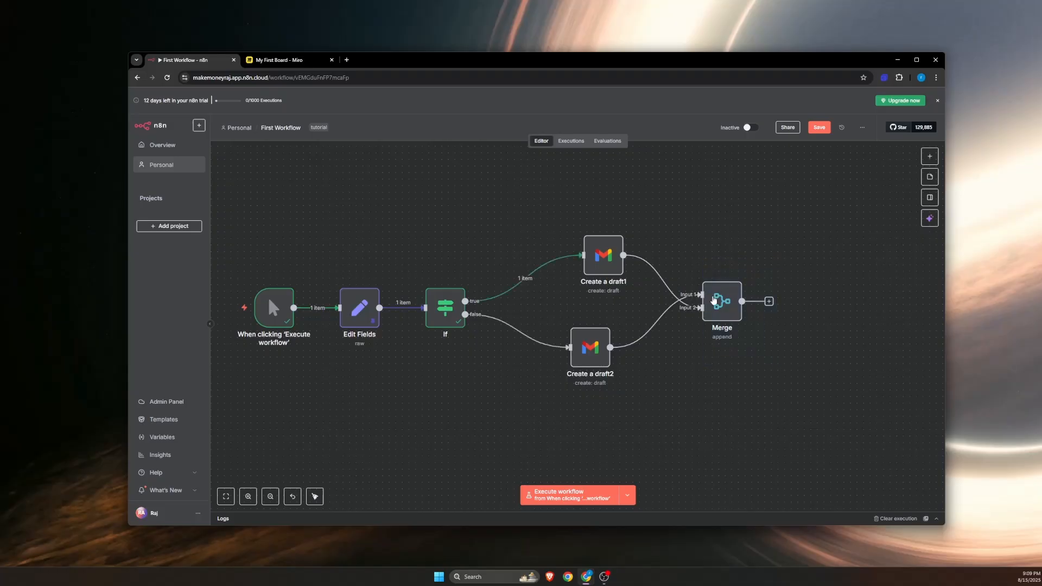
Step: Delete the Merge node from the workflow
{"action": "mouse_move", "coordinate": [713, 300]}
{"action": "left_click_drag", "start_coordinate": [790, 365], "coordinate": [667, 270]}
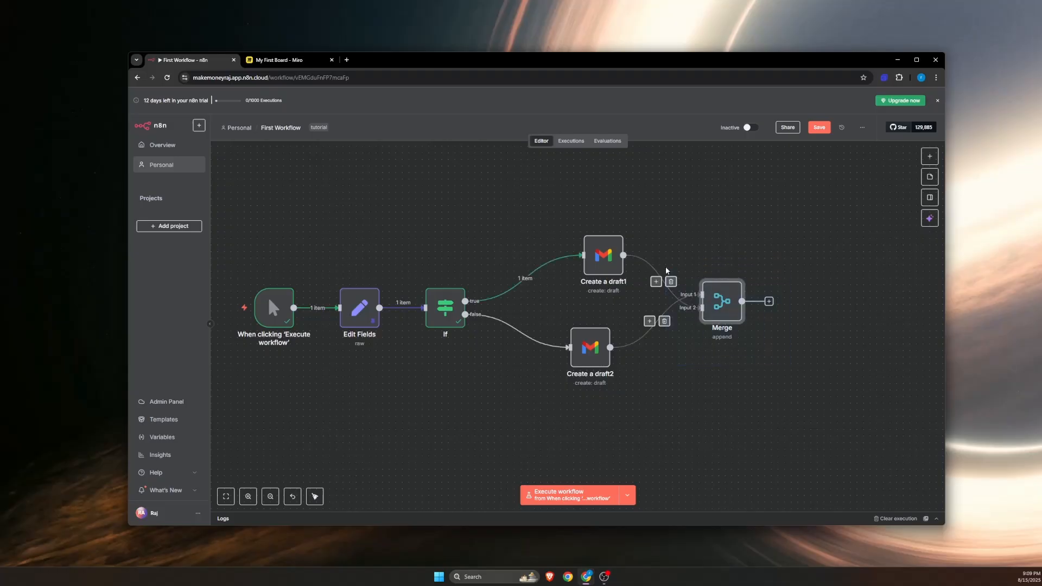
{"action": "key", "text": "Delete"}
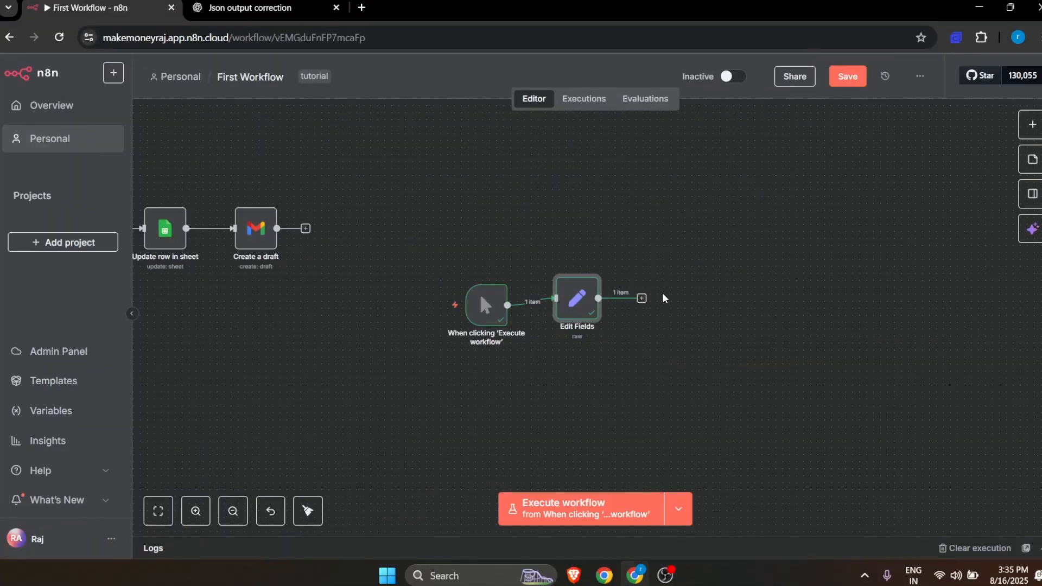
Step: Align the manual trigger and Edit Fields nodes in a row and review the JSON in Edit Fields
{"action": "left_click_drag", "start_coordinate": [581, 298], "coordinate": [574, 309]}
{"action": "left_click_drag", "start_coordinate": [475, 314], "coordinate": [440, 321]}
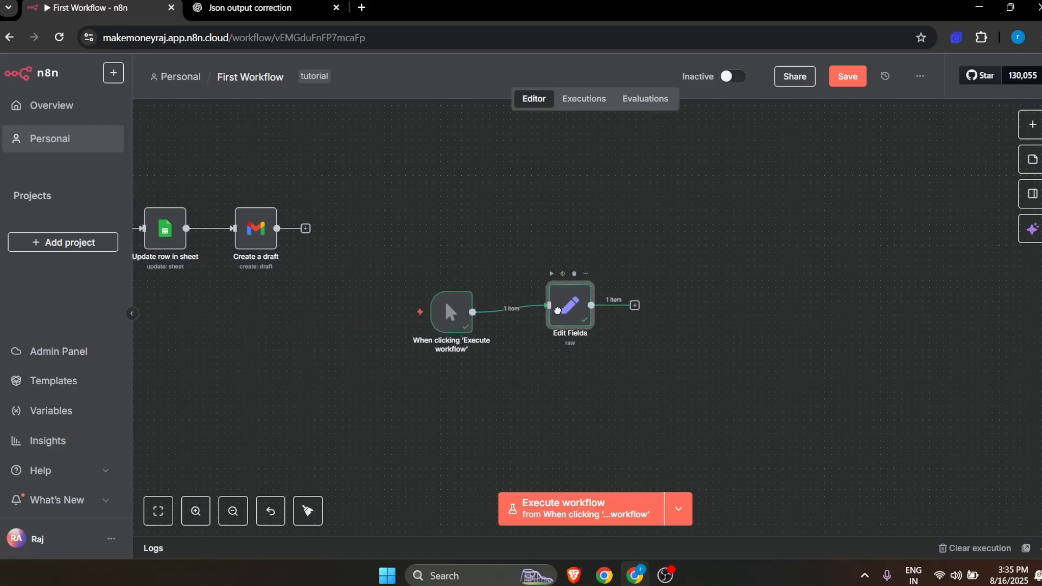
{"action": "double_click", "coordinate": [578, 314]}
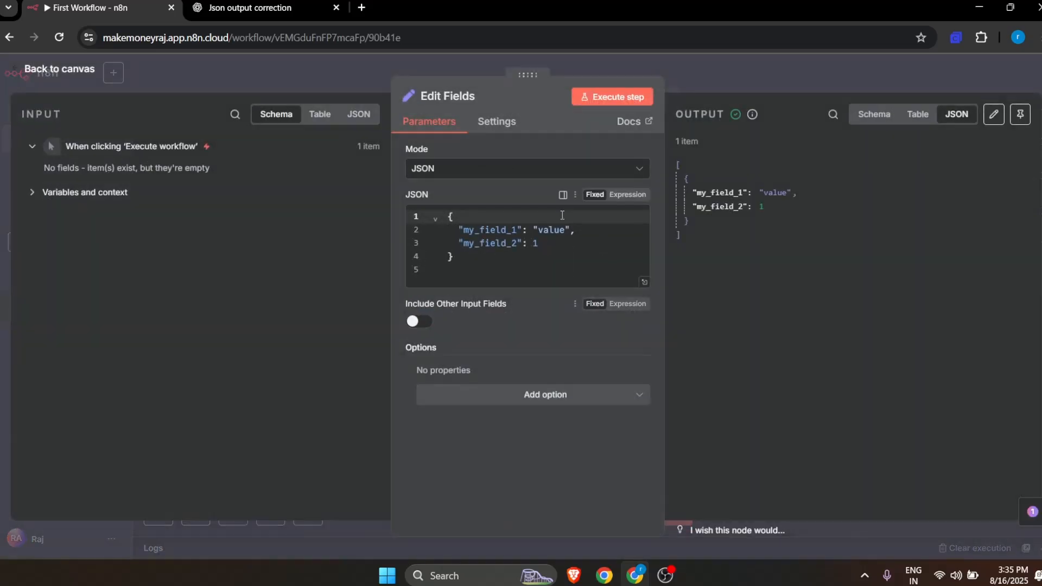
{"action": "left_click", "coordinate": [68, 71]}
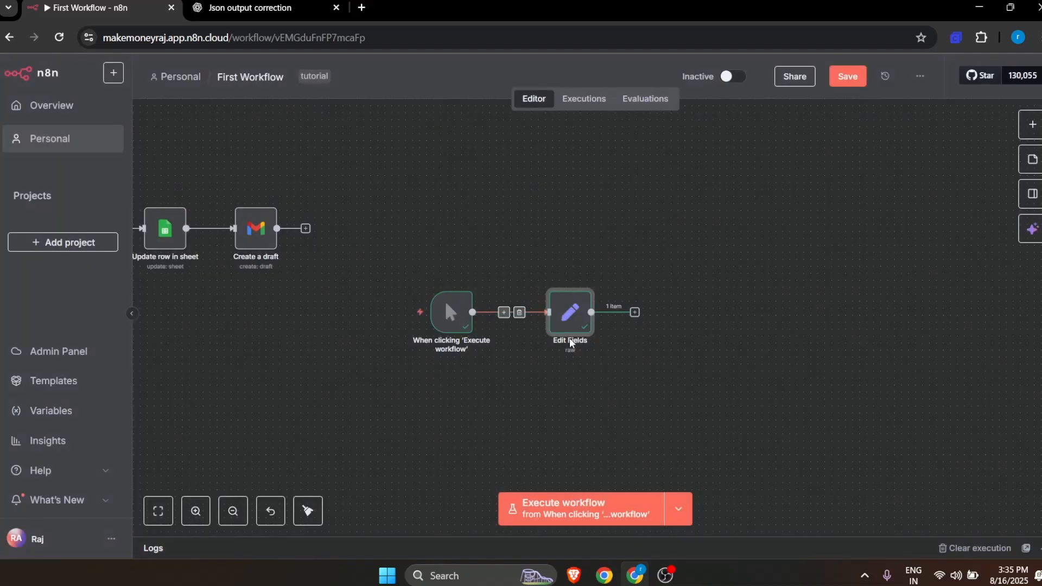
Step: Add a Loop Over Items (Split in Batches) node after the Edit Fields node
{"action": "left_click", "coordinate": [634, 314]}
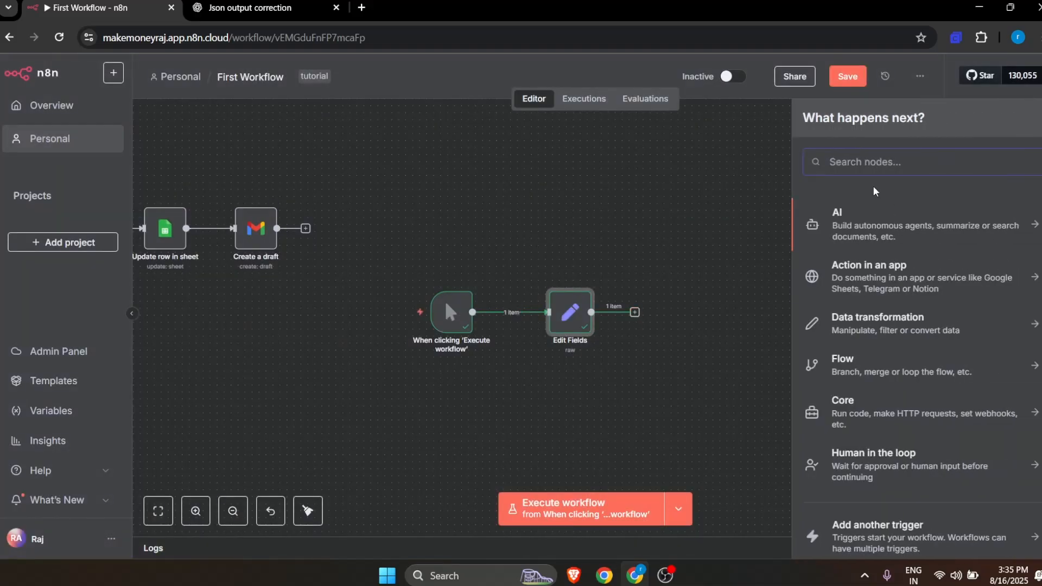
{"action": "type", "text": "loop"}
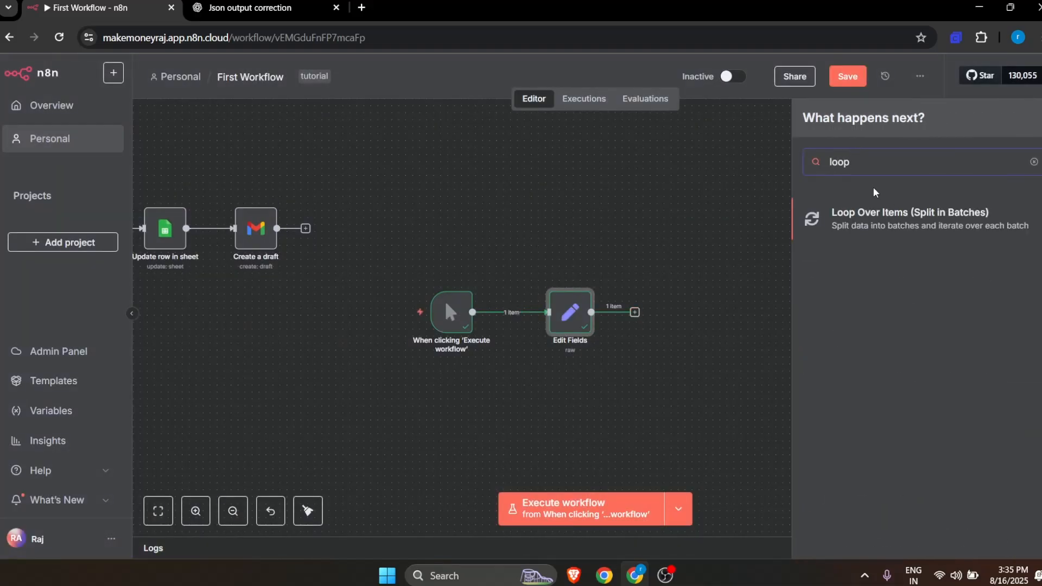
{"action": "left_click", "coordinate": [898, 230]}
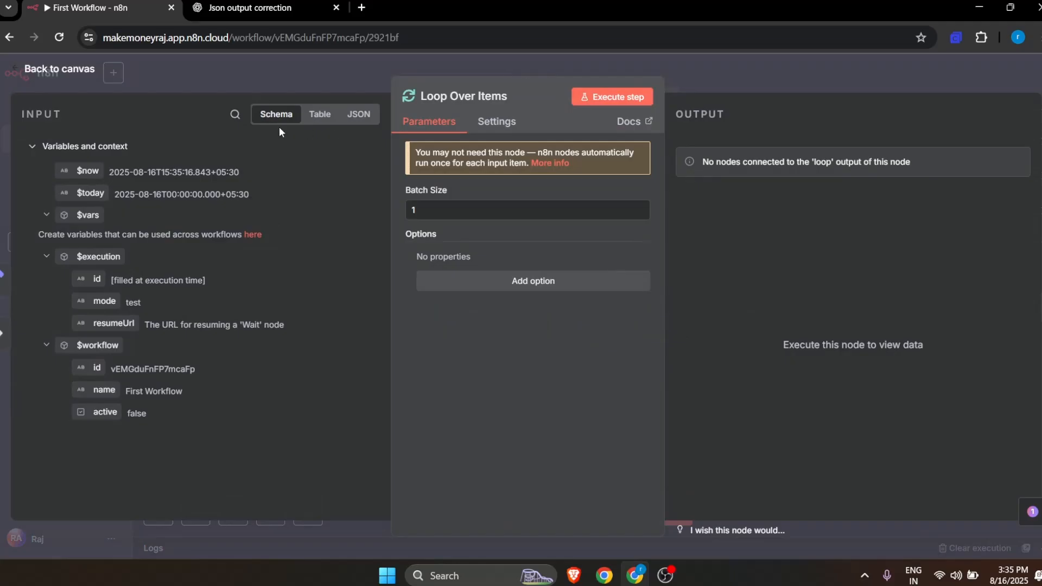
Step: Set the Loop Over Items batch size to 2 and return to the canvas
{"action": "double_click", "coordinate": [428, 214]}
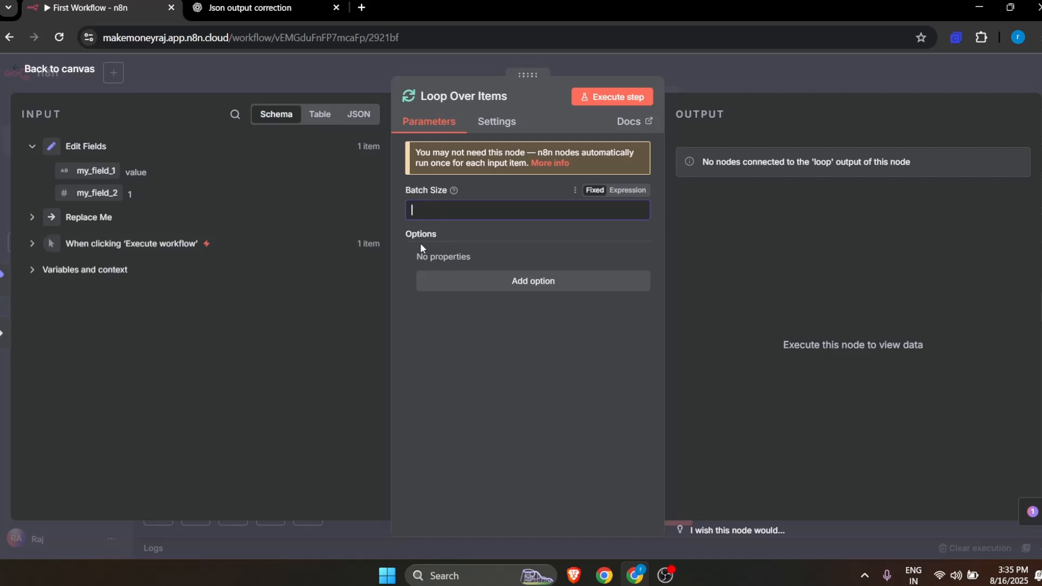
{"action": "key", "text": "BackSpace"}
{"action": "type", "text": "2"}
{"action": "left_click", "coordinate": [61, 69]}
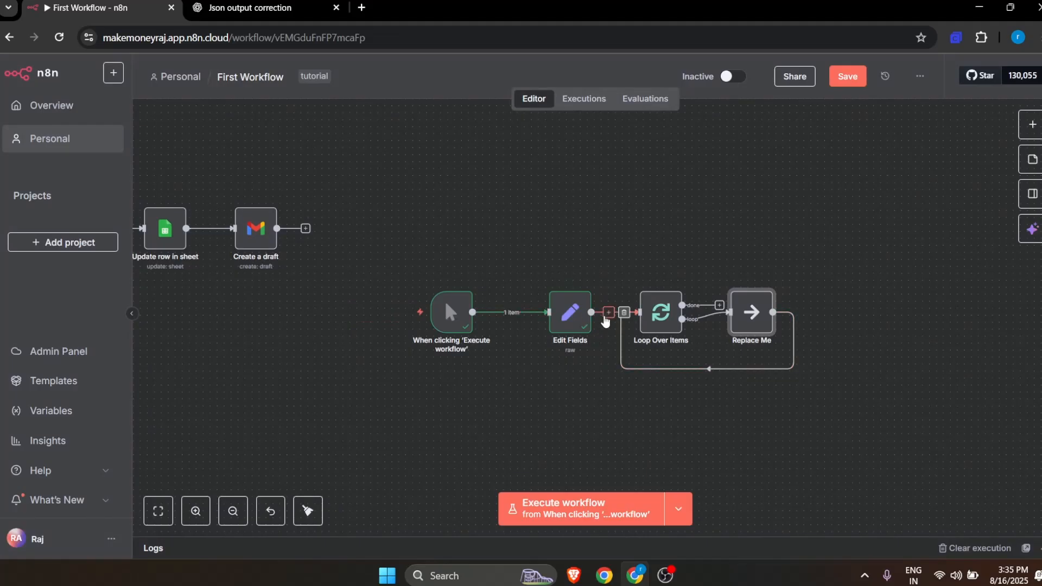
{"action": "double_click", "coordinate": [566, 320]}
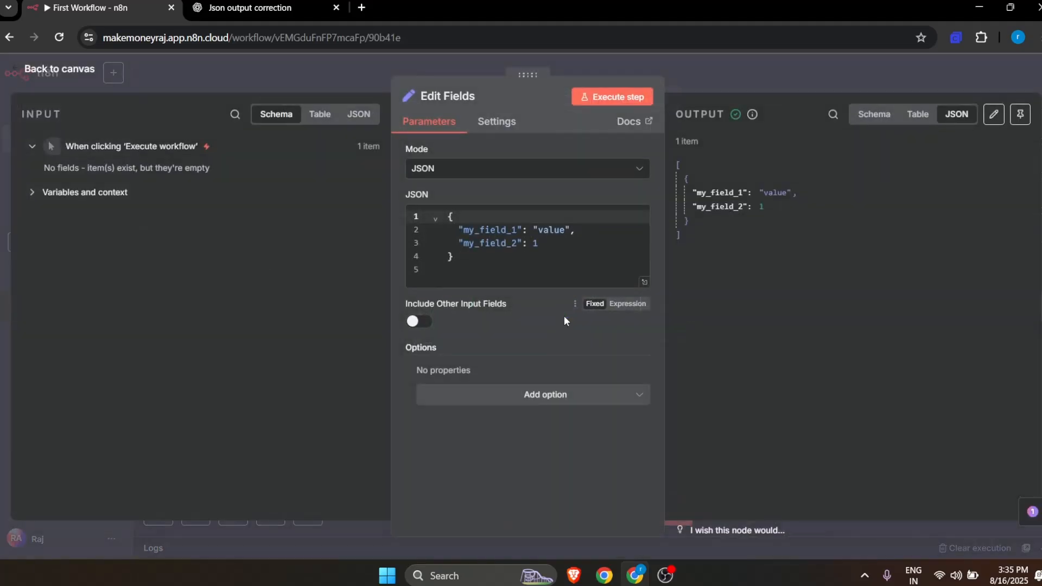
{"action": "left_click", "coordinate": [59, 70]}
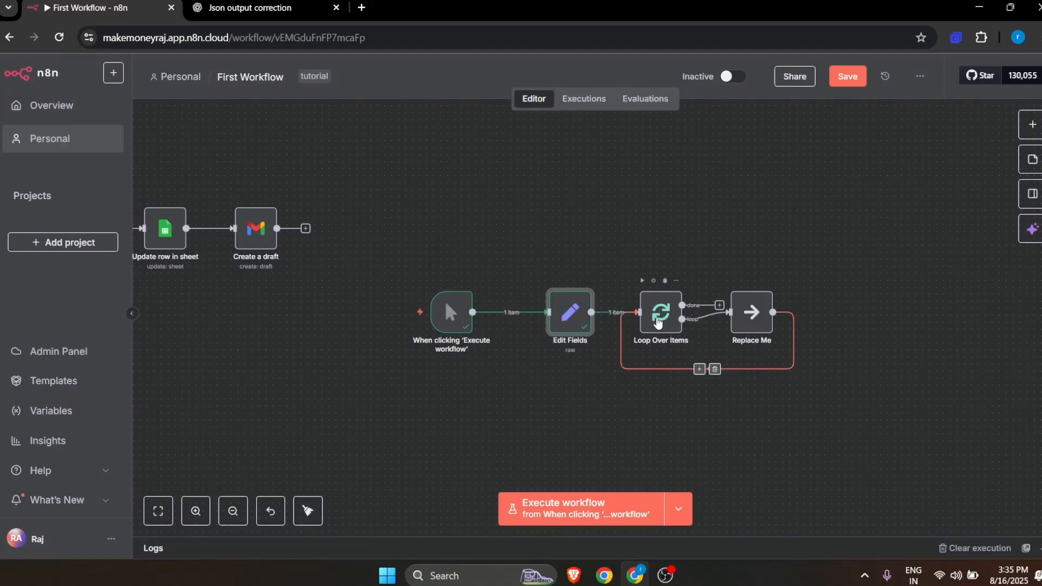
Step: Delete the Replace Me placeholder node from the loop branch of Loop Over Items
{"action": "left_click_drag", "start_coordinate": [771, 313], "coordinate": [897, 313]}
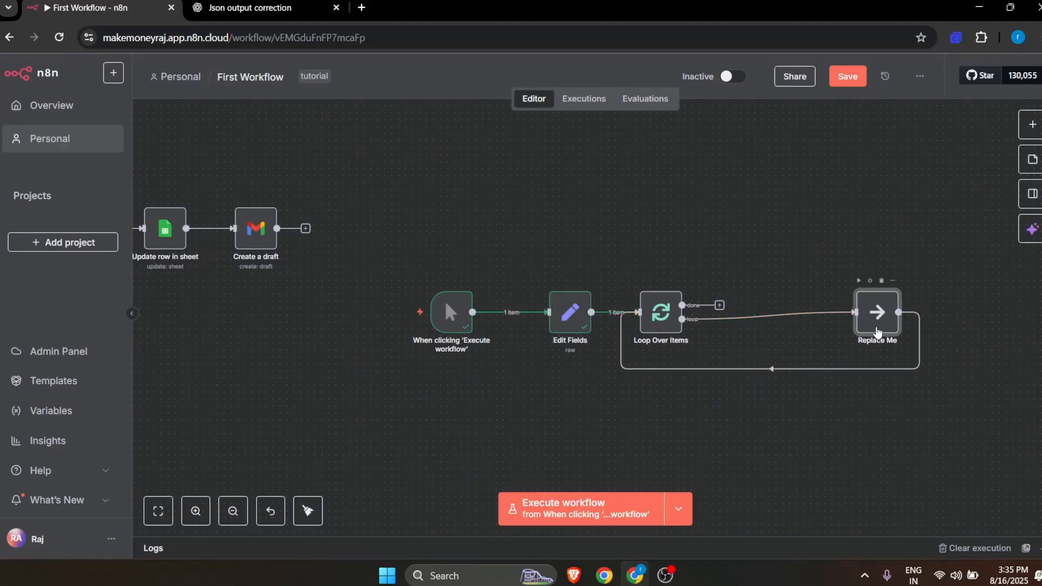
{"action": "scroll", "coordinate": [878, 332], "scroll_direction": "up", "scroll_amount": 5}
{"action": "scroll", "coordinate": [879, 329], "scroll_direction": "down", "scroll_amount": 2}
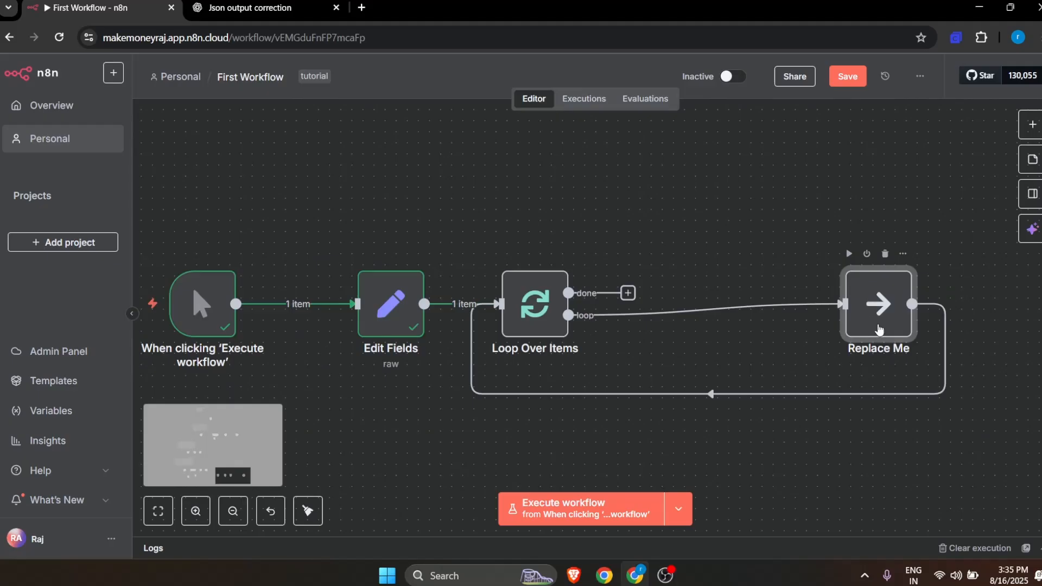
{"action": "scroll", "coordinate": [875, 349], "scroll_direction": "up", "scroll_amount": 2}
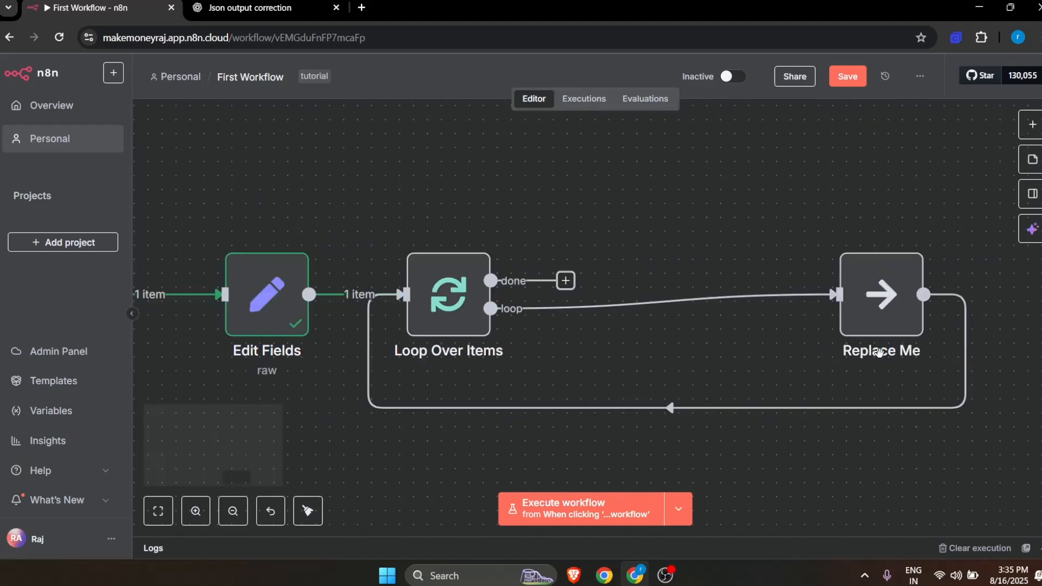
{"action": "left_click_drag", "start_coordinate": [877, 300], "coordinate": [849, 328]}
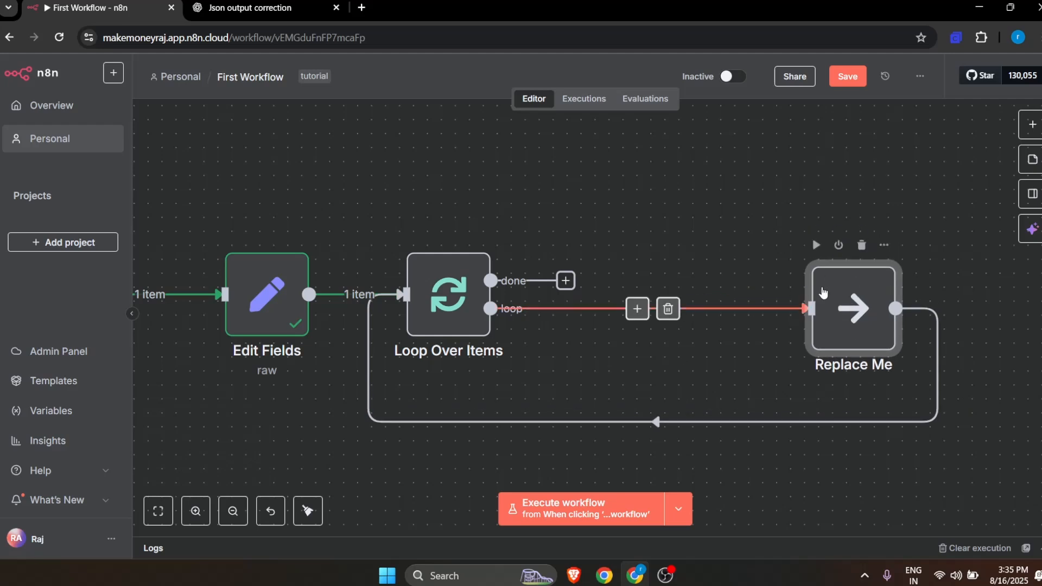
{"action": "key", "text": "Delete"}
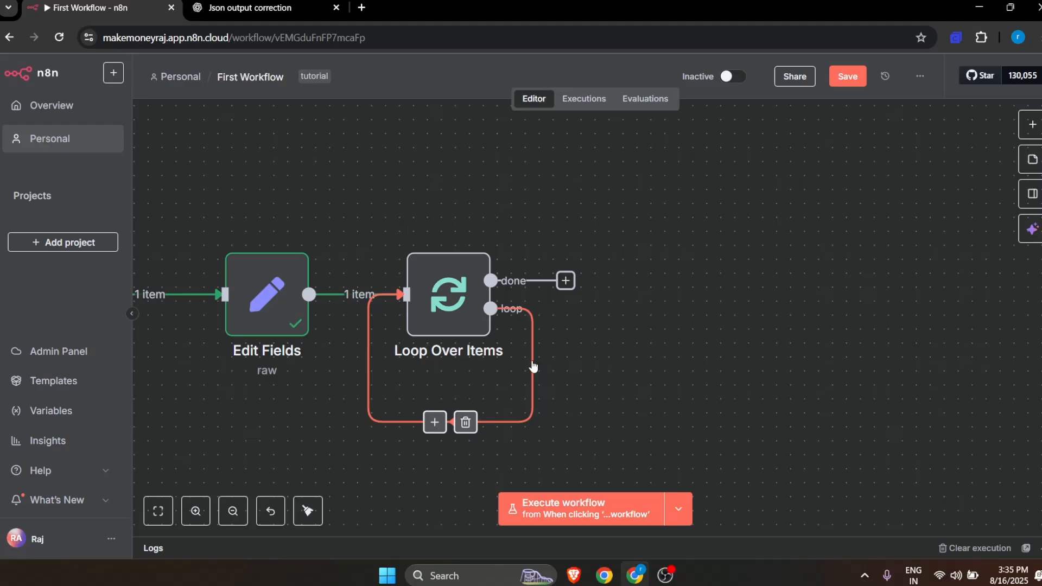
Step: Add a Gmail Create a draft node to the loop output of Loop Over Items and line it up with that output
{"action": "left_click", "coordinate": [490, 309]}
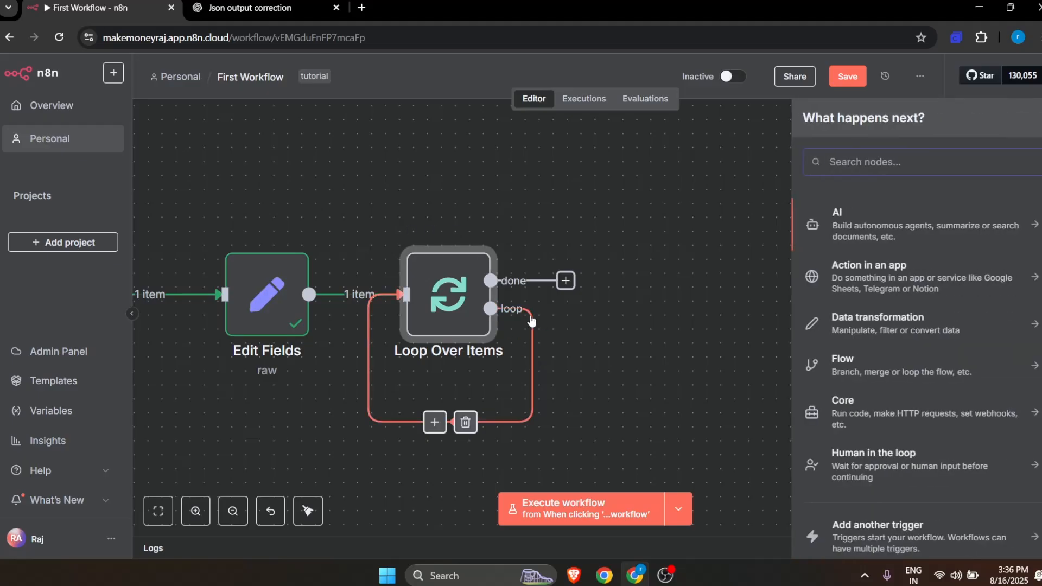
{"action": "type", "text": "gma"}
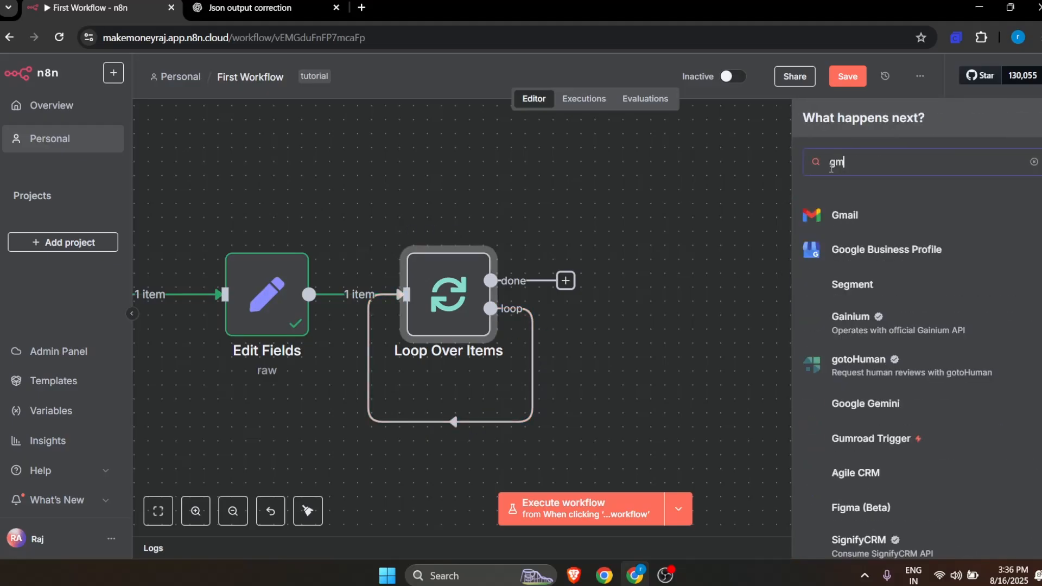
{"action": "left_click", "coordinate": [861, 218]}
{"action": "scroll", "coordinate": [911, 427], "scroll_direction": "down", "scroll_amount": 5}
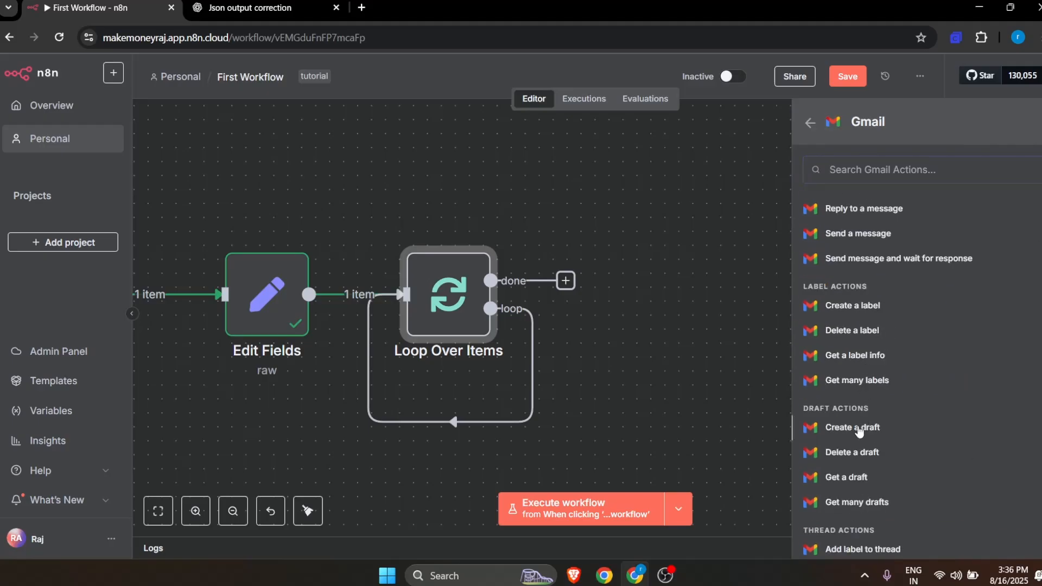
{"action": "left_click", "coordinate": [845, 428]}
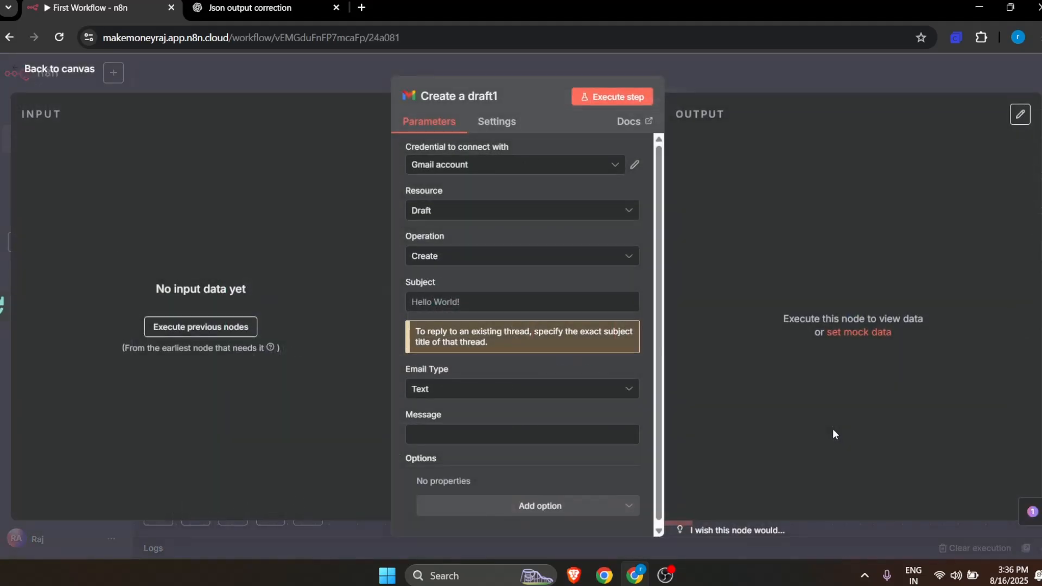
{"action": "left_click", "coordinate": [57, 70]}
{"action": "left_click_drag", "start_coordinate": [769, 296], "coordinate": [768, 310]}
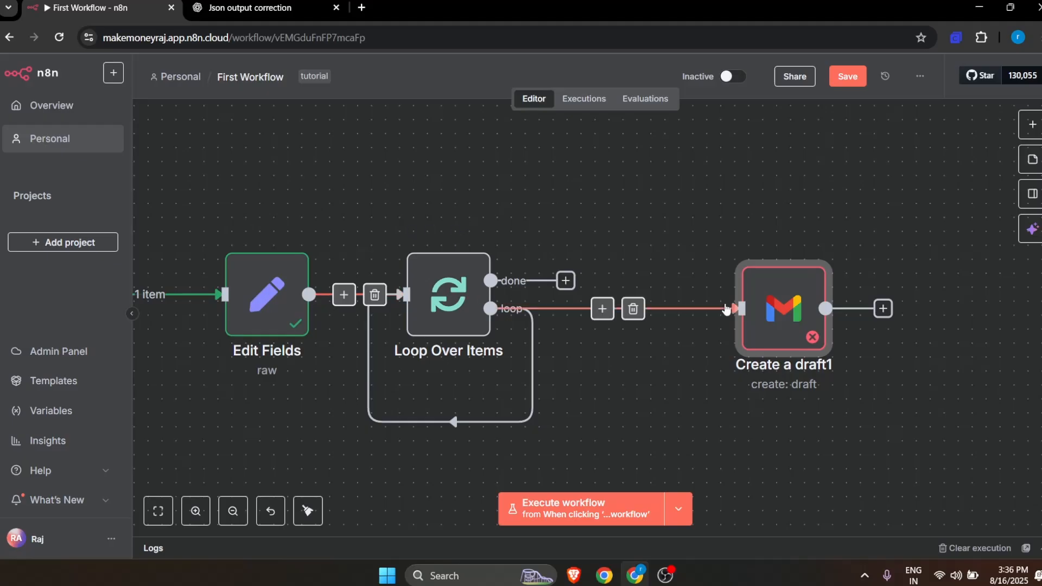
Step: Connect the Gmail draft node's output back to the Loop Over Items input and delete the direct loop-to-input connection
{"action": "left_click_drag", "start_coordinate": [885, 311], "coordinate": [392, 303]}
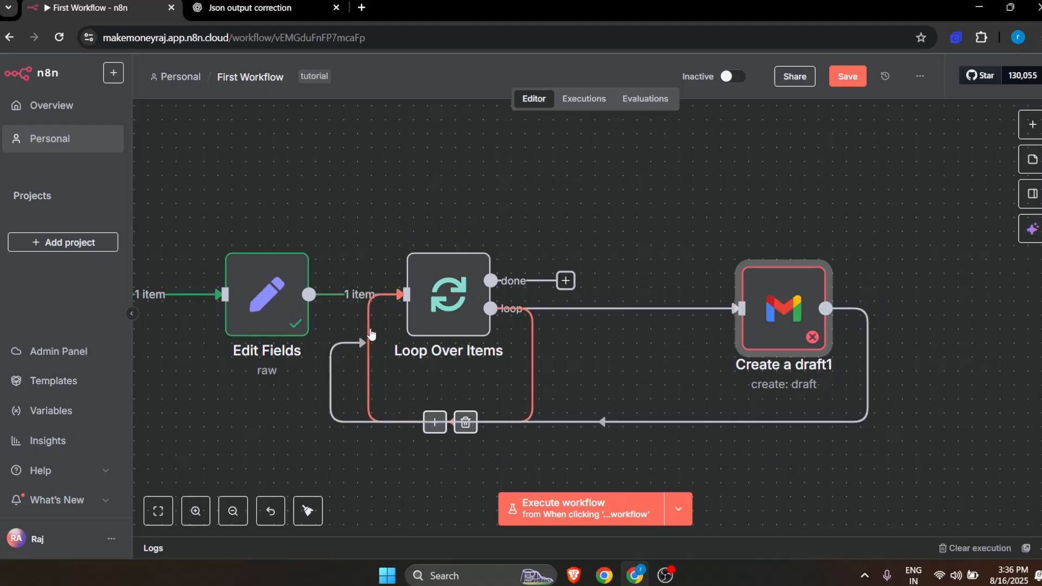
{"action": "left_click", "coordinate": [466, 423]}
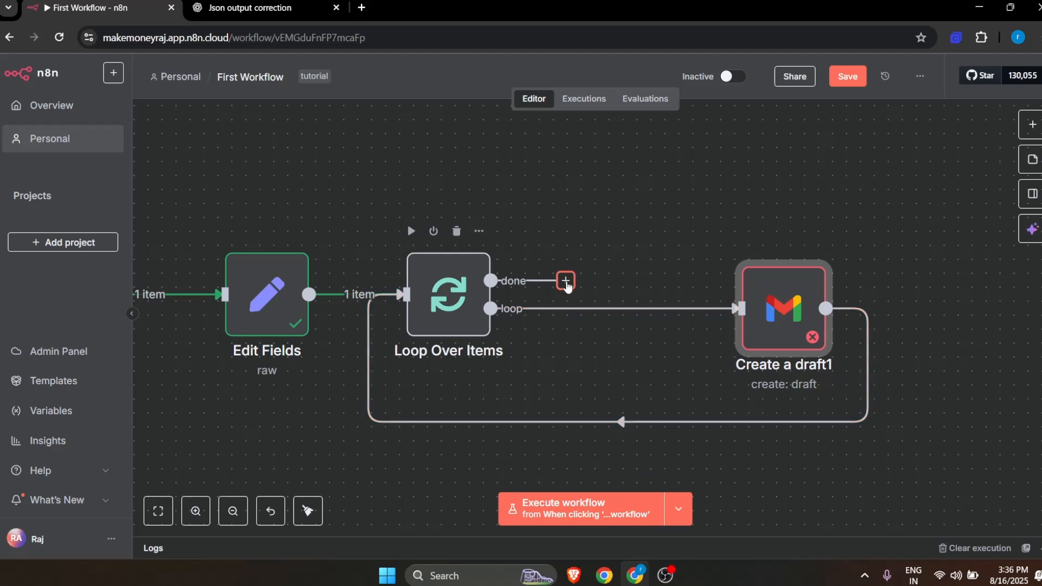
Step: Add a Google Sheets Update row in sheet node to the done output and place it above the Gmail node
{"action": "left_click_drag", "start_coordinate": [566, 284], "coordinate": [519, 270]}
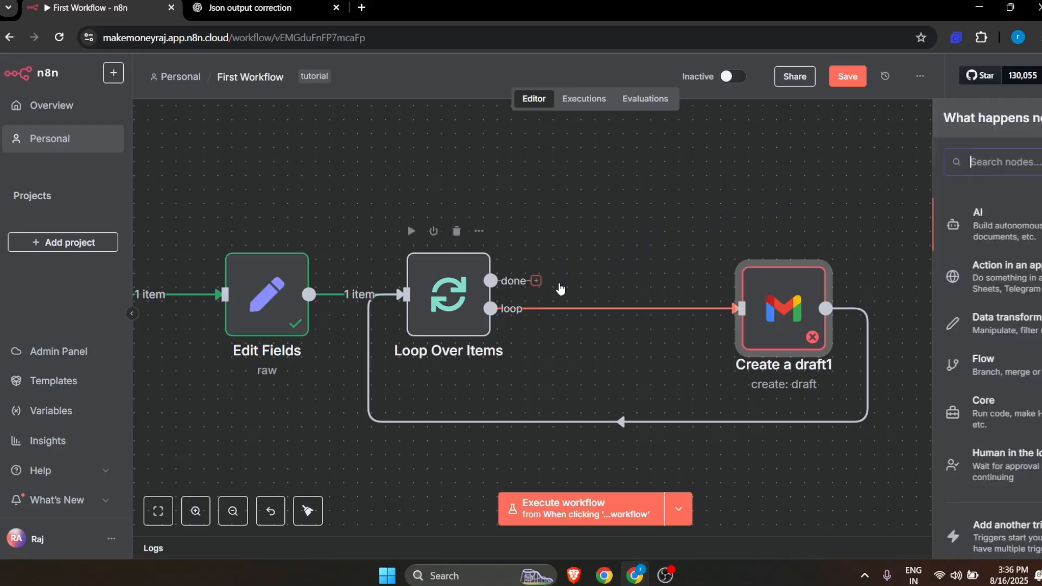
{"action": "left_click", "coordinate": [694, 324]}
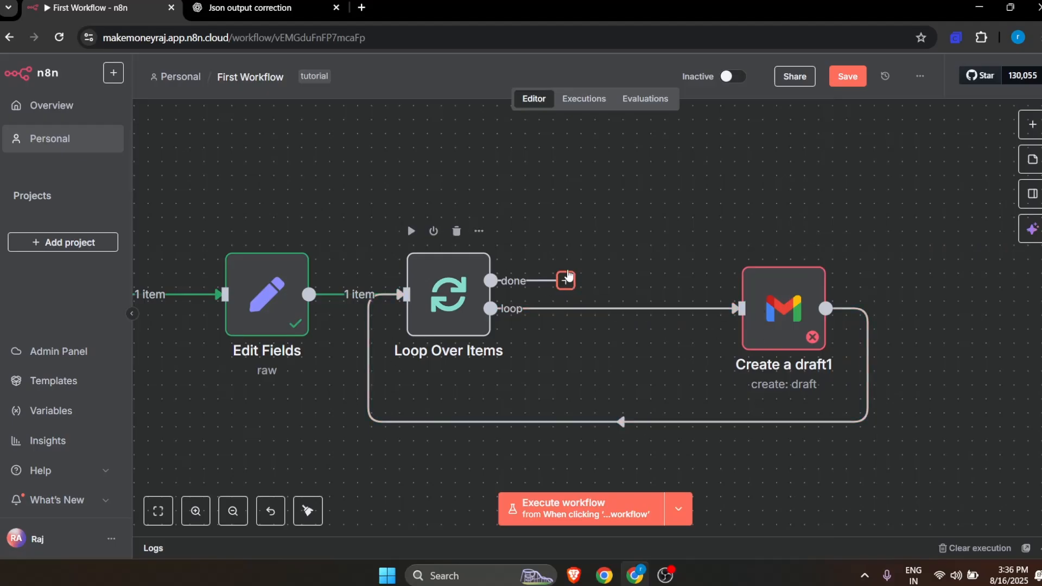
{"action": "mouse_move", "coordinate": [568, 277]}
{"action": "left_mouse_down"}
{"action": "mouse_move", "coordinate": [585, 270]}
{"action": "mouse_move", "coordinate": [585, 241]}
{"action": "mouse_move", "coordinate": [584, 272]}
{"action": "left_mouse_up"}
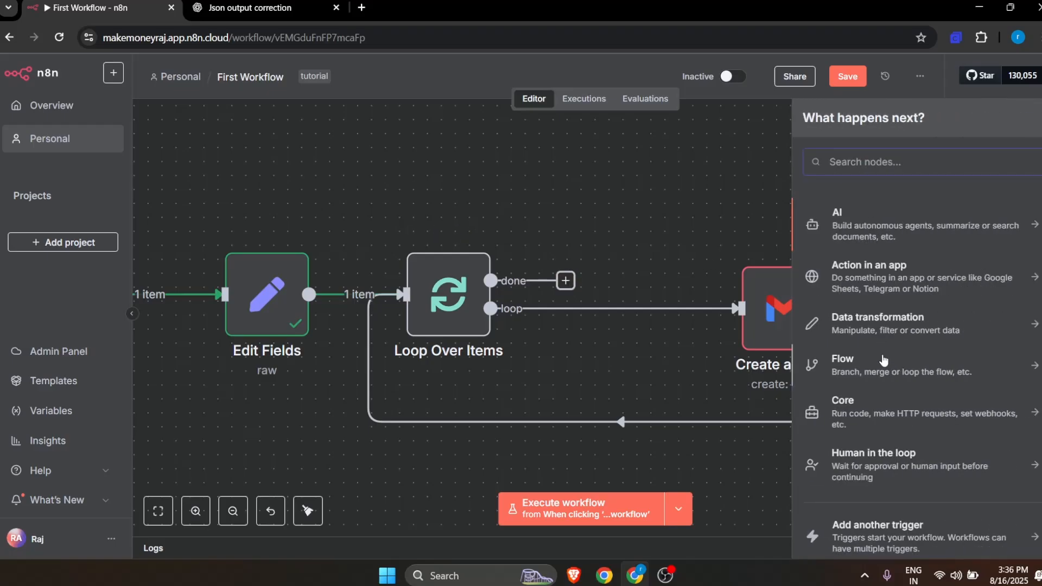
{"action": "scroll", "coordinate": [883, 388], "scroll_direction": "down", "scroll_amount": 1}
{"action": "scroll", "coordinate": [884, 388], "scroll_direction": "up", "scroll_amount": 1}
{"action": "type", "text": "sheet"}
{"action": "left_click", "coordinate": [871, 217]}
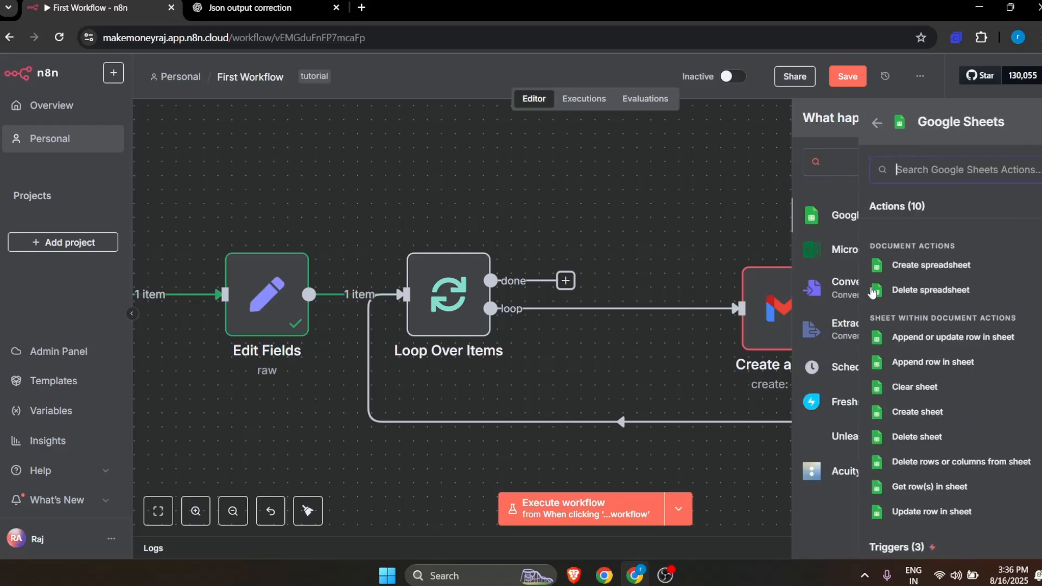
{"action": "scroll", "coordinate": [869, 456], "scroll_direction": "down", "scroll_amount": 1}
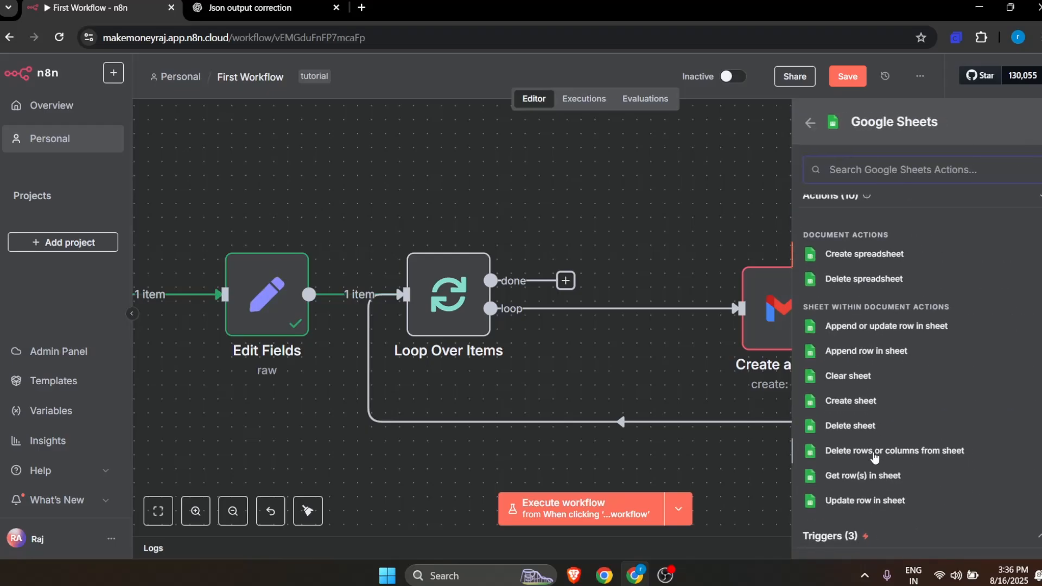
{"action": "left_click", "coordinate": [865, 500]}
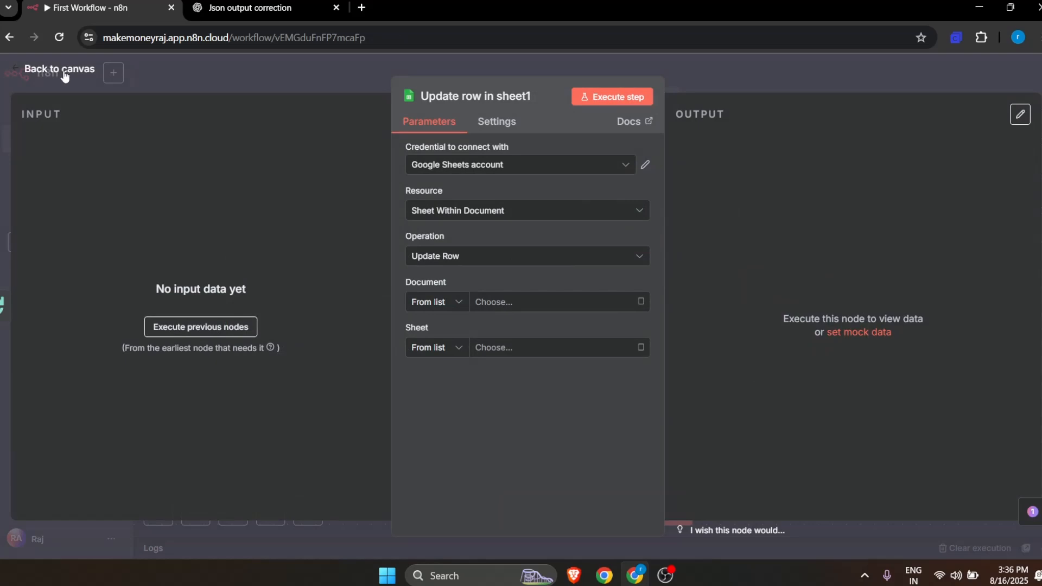
{"action": "left_click", "coordinate": [63, 69]}
{"action": "left_click_drag", "start_coordinate": [689, 266], "coordinate": [870, 211]}
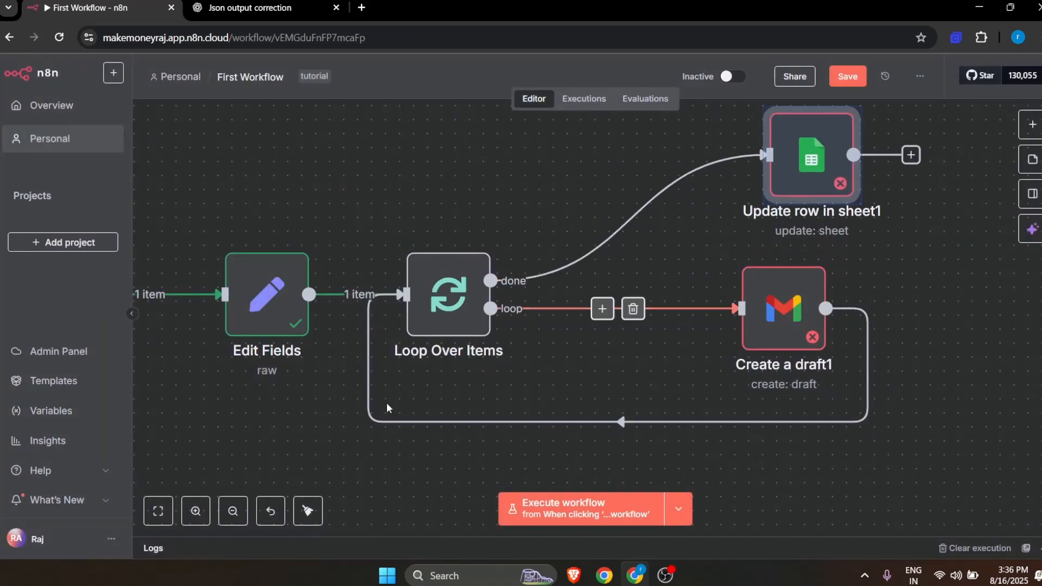
Step: Move the Edit Fields node slightly farther away from Loop Over Items
{"action": "scroll", "coordinate": [387, 402], "scroll_direction": "left", "scroll_amount": 5}
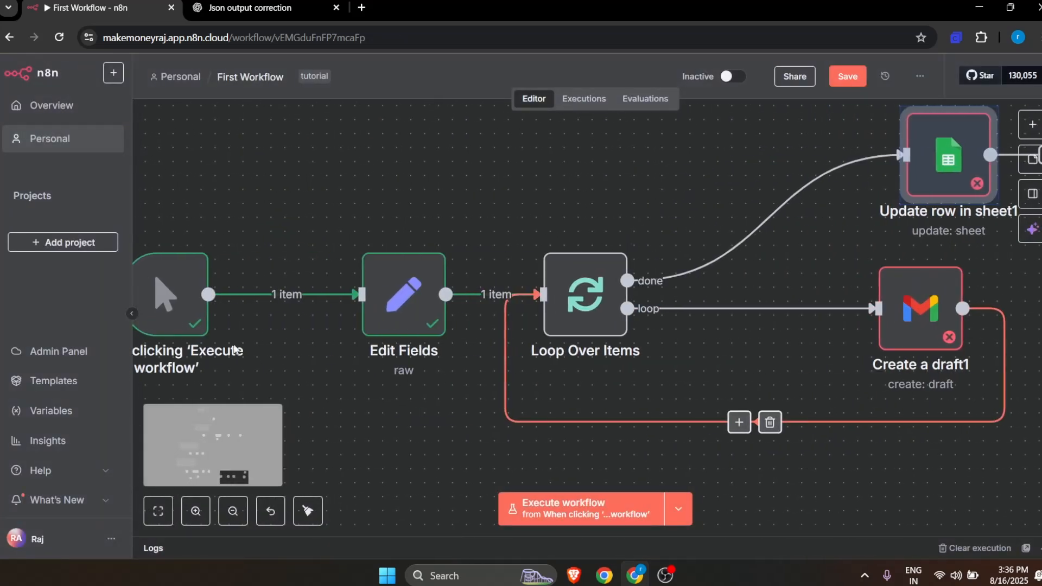
{"action": "scroll", "coordinate": [207, 315], "scroll_direction": "right", "scroll_amount": 3}
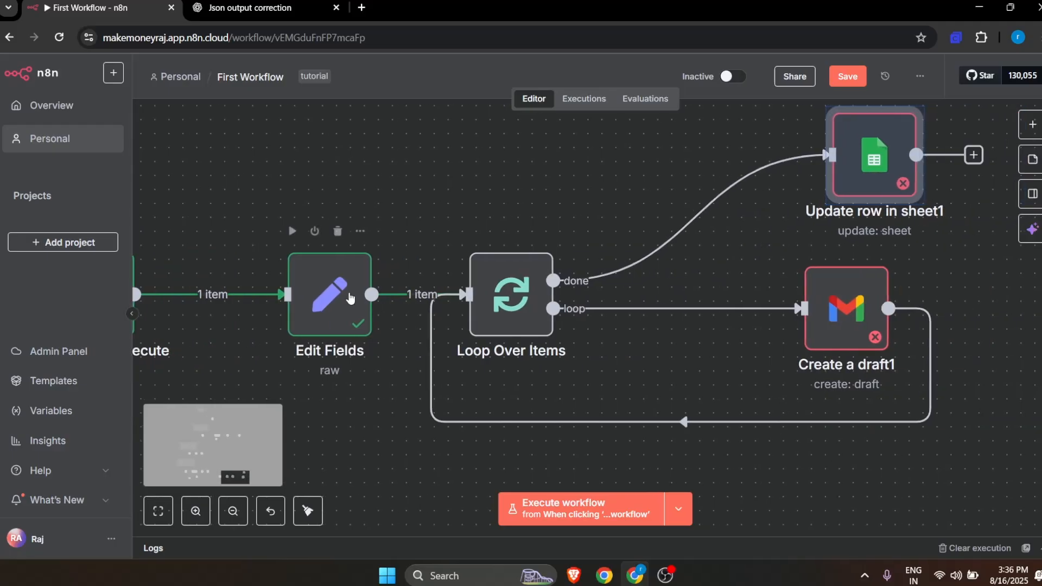
{"action": "left_click_drag", "start_coordinate": [329, 305], "coordinate": [300, 305]}
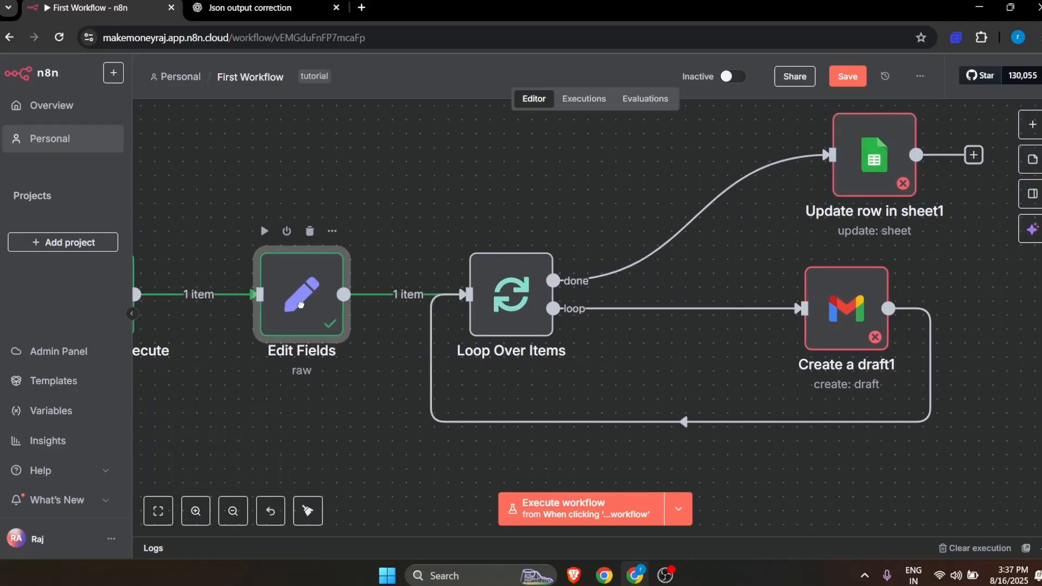
Step: Open the Loop Over Items node to check its batch size and return to the canvas
{"action": "scroll", "coordinate": [298, 311], "scroll_direction": "right", "scroll_amount": 4}
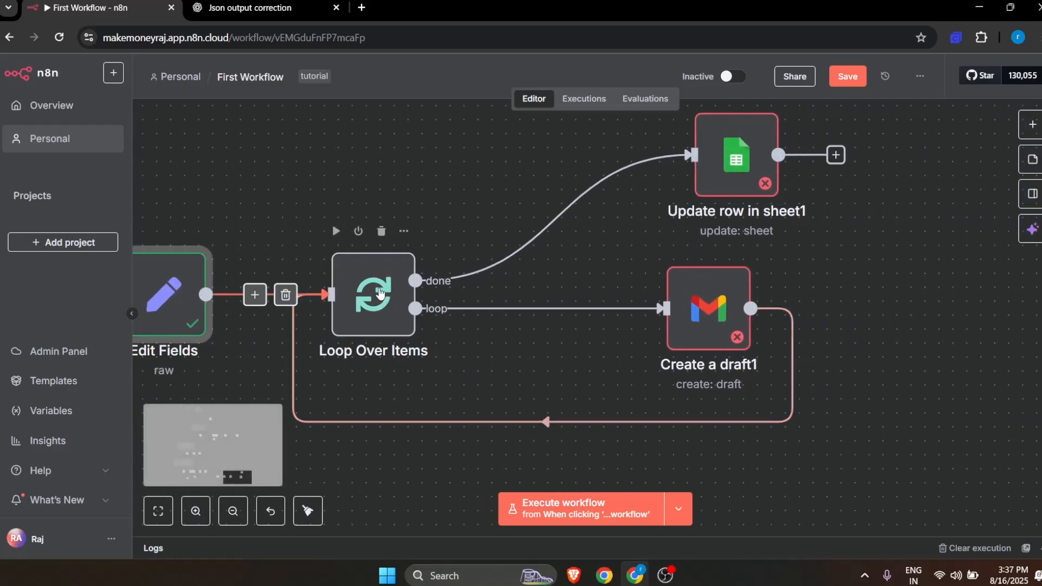
{"action": "scroll", "coordinate": [374, 296], "scroll_direction": "right", "scroll_amount": 1}
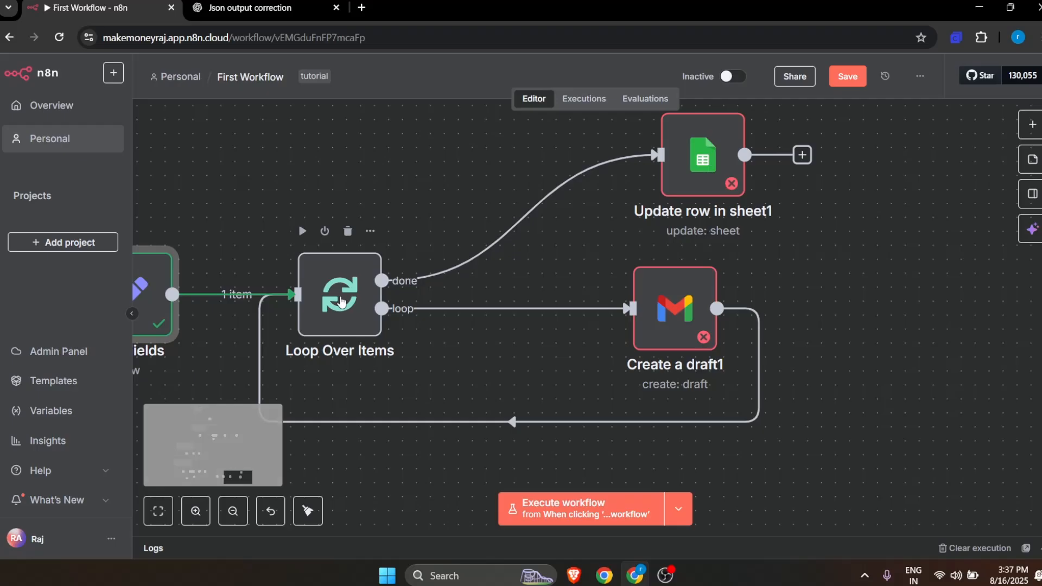
{"action": "double_click", "coordinate": [341, 302]}
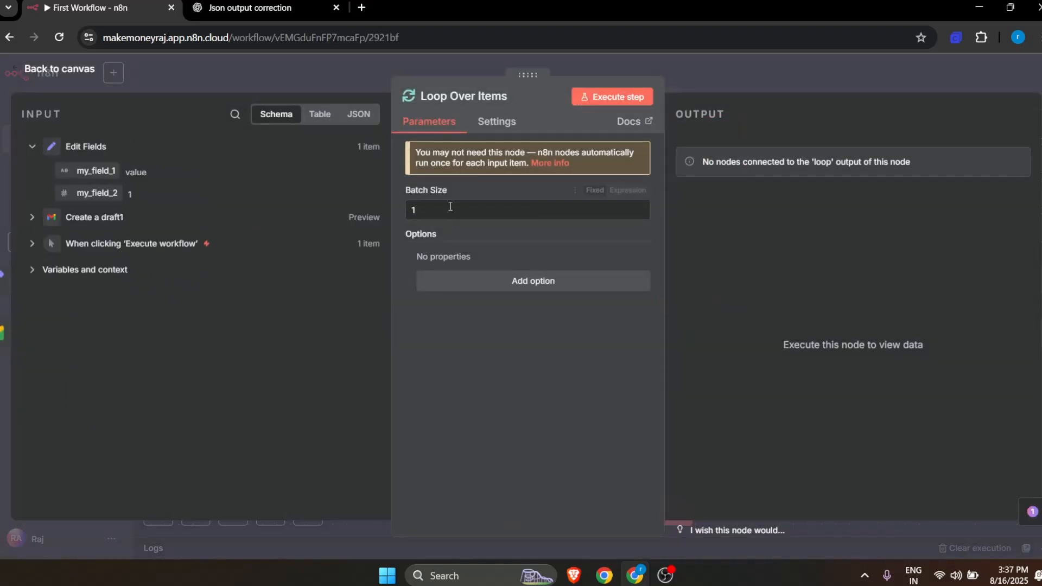
{"action": "left_click", "coordinate": [60, 69]}
Step: Reposition the Google Sheets update node between Loop Over Items and the Gmail node, above the loop connection
{"action": "scroll", "coordinate": [628, 327], "scroll_direction": "down", "scroll_amount": 2}
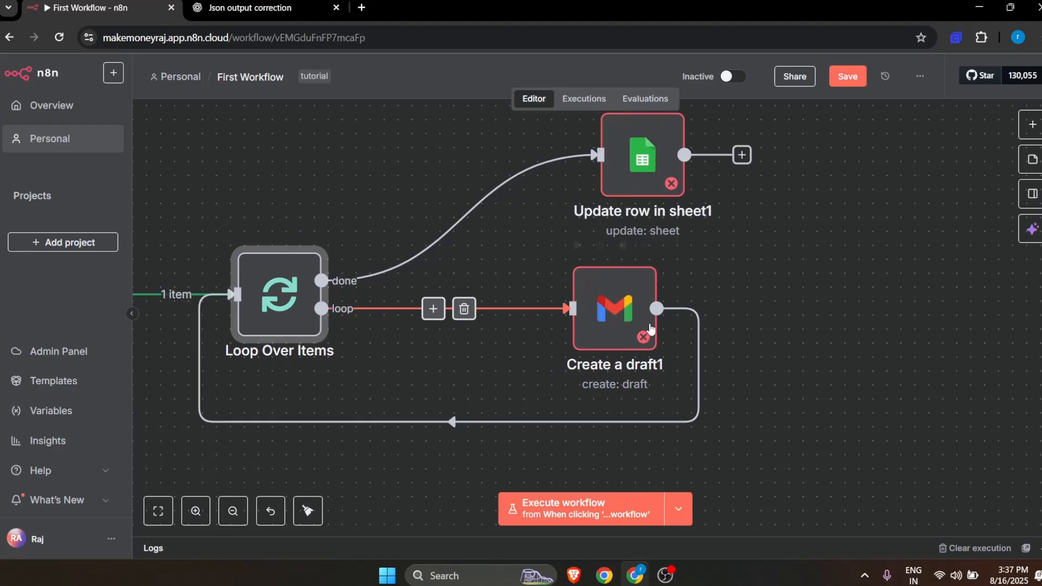
{"action": "scroll", "coordinate": [626, 337], "scroll_direction": "left", "scroll_amount": 2}
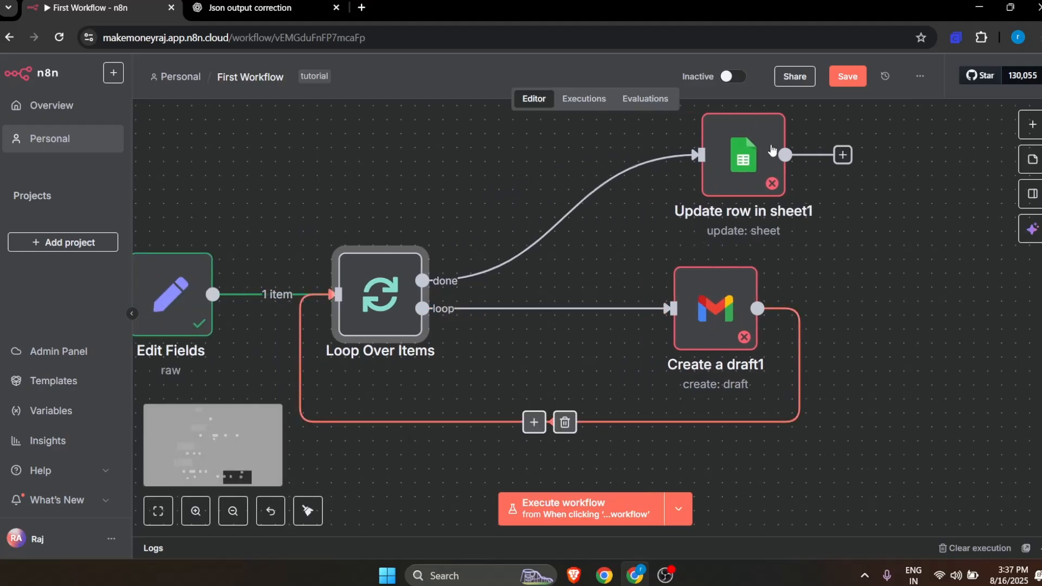
{"action": "scroll", "coordinate": [434, 270], "scroll_direction": "right", "scroll_amount": 2}
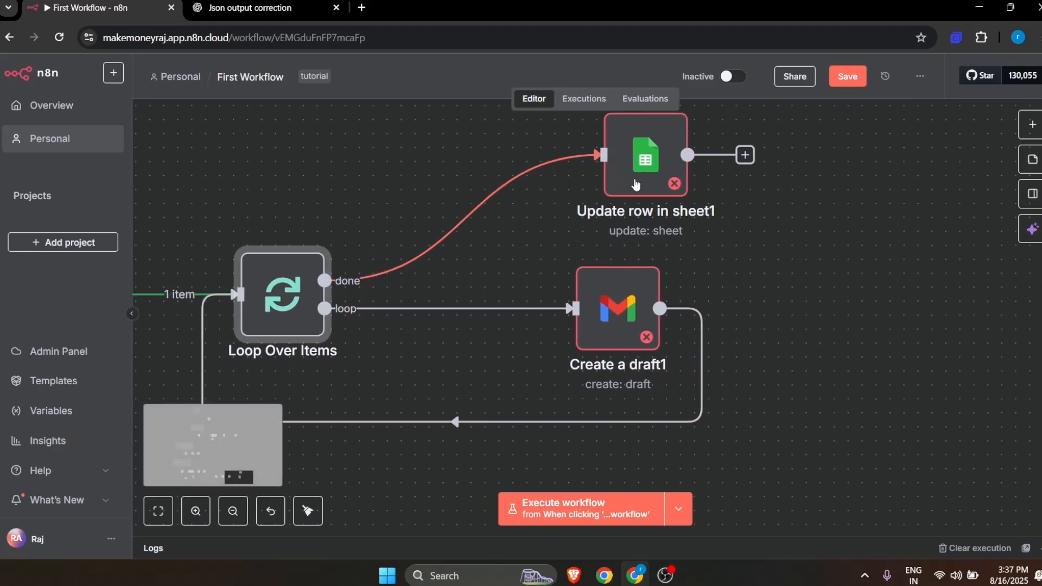
{"action": "left_click_drag", "start_coordinate": [628, 172], "coordinate": [686, 196]}
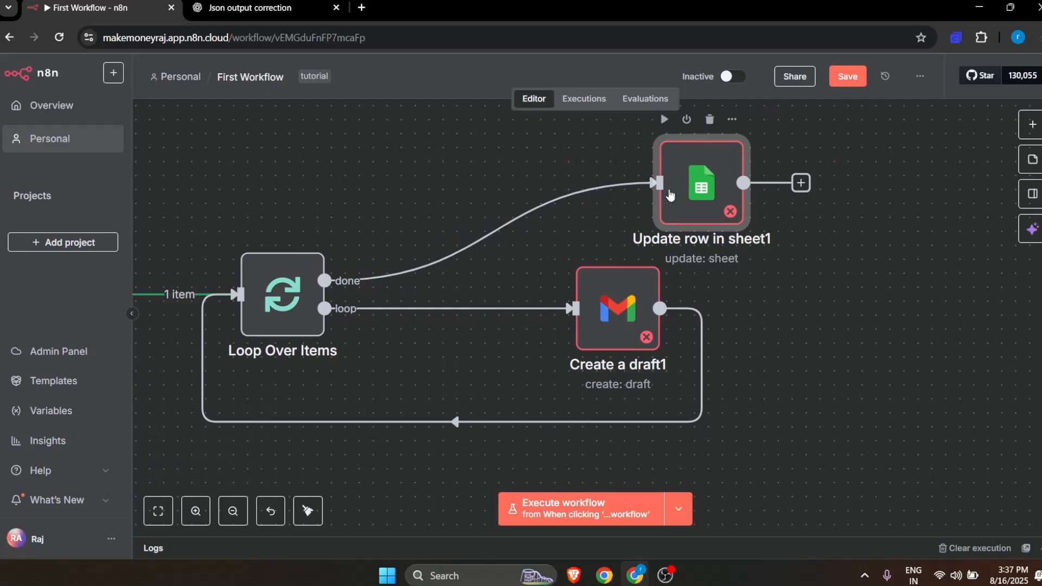
{"action": "left_click_drag", "start_coordinate": [697, 185], "coordinate": [574, 194]}
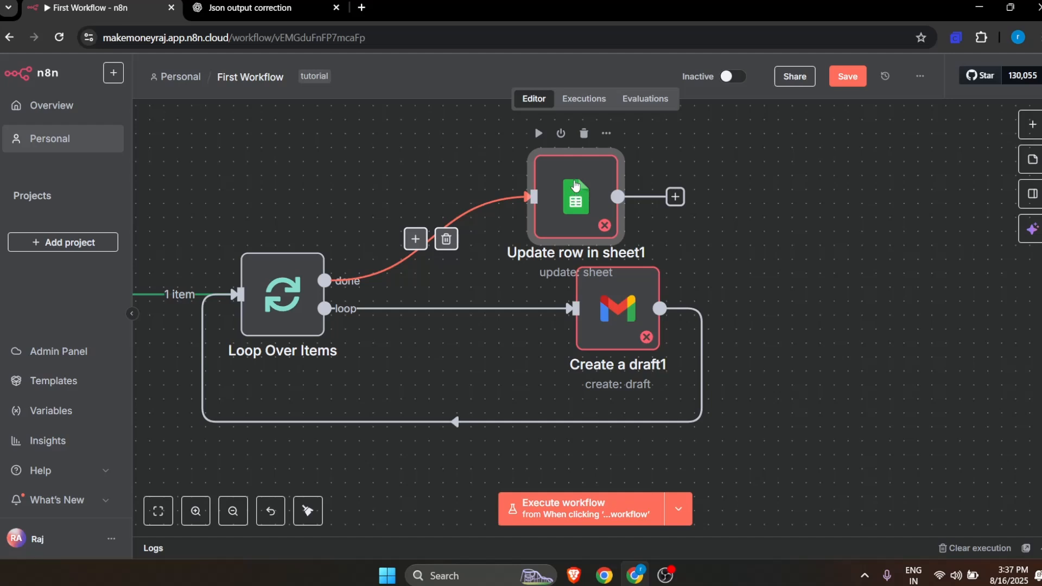
{"action": "left_click_drag", "start_coordinate": [576, 185], "coordinate": [497, 201]}
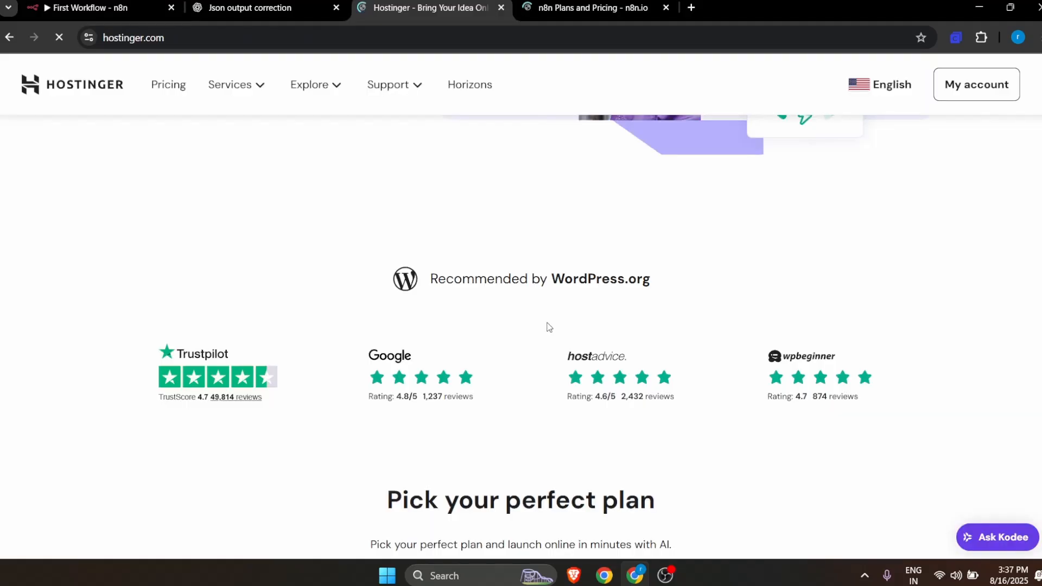
Step: Switch to the Hostinger website and look through its hosting plans and services
{"action": "scroll", "coordinate": [551, 337], "scroll_direction": "down", "scroll_amount": 6}
{"action": "scroll", "coordinate": [558, 345], "scroll_direction": "down", "scroll_amount": 8}
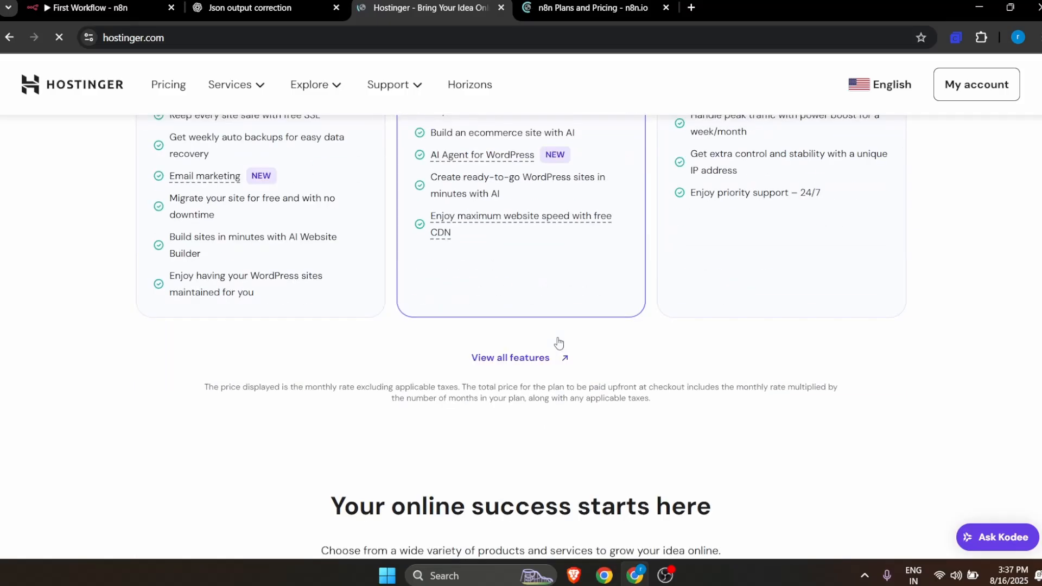
{"action": "scroll", "coordinate": [558, 343], "scroll_direction": "down", "scroll_amount": 20}
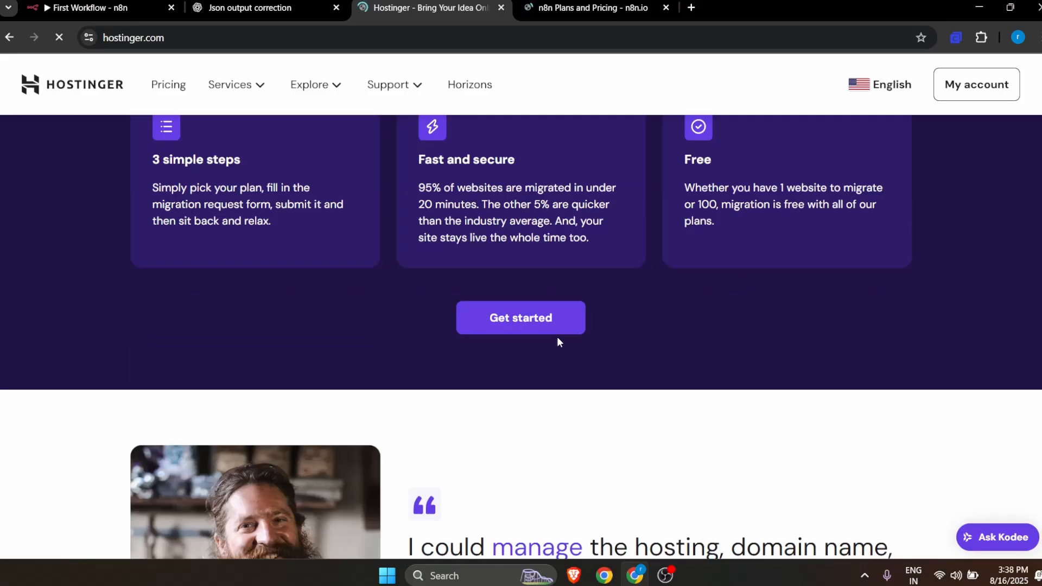
{"action": "scroll", "coordinate": [557, 337], "scroll_direction": "down", "scroll_amount": 15}
{"action": "scroll", "coordinate": [557, 336], "scroll_direction": "up", "scroll_amount": 14}
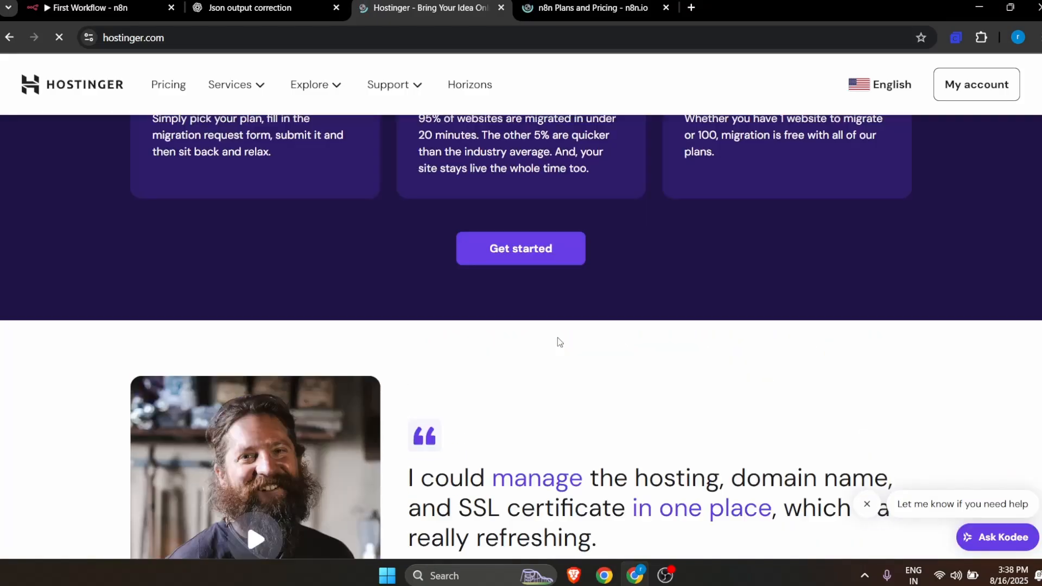
{"action": "scroll", "coordinate": [558, 339], "scroll_direction": "up", "scroll_amount": 18}
{"action": "left_click", "coordinate": [596, 9]}
{"action": "left_click", "coordinate": [433, 9]}
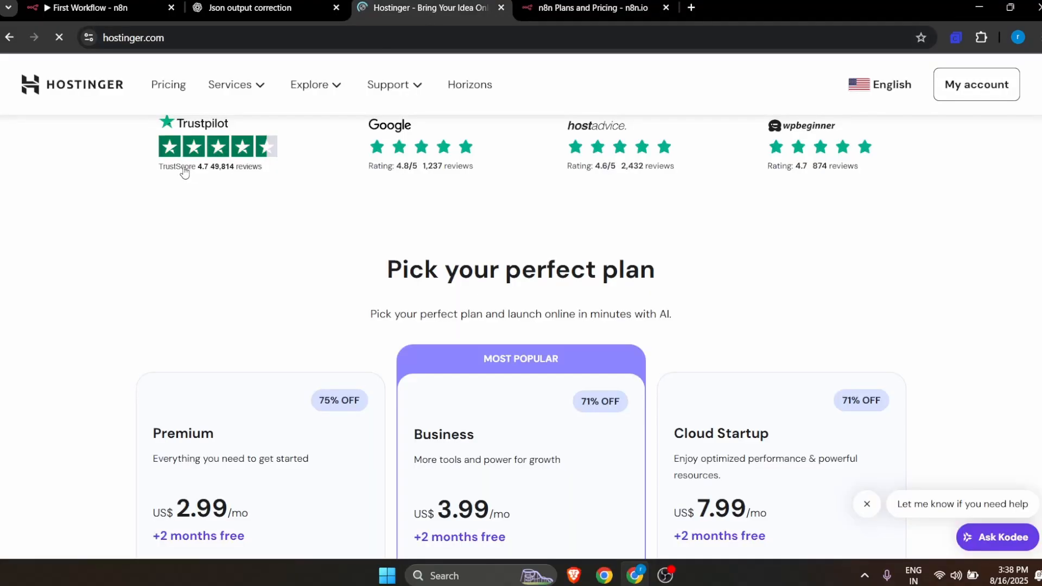
Step: Switch to the n8n pricing page, dismiss the cookie notice and review what the Cloud plans include
{"action": "left_click", "coordinate": [535, 8]}
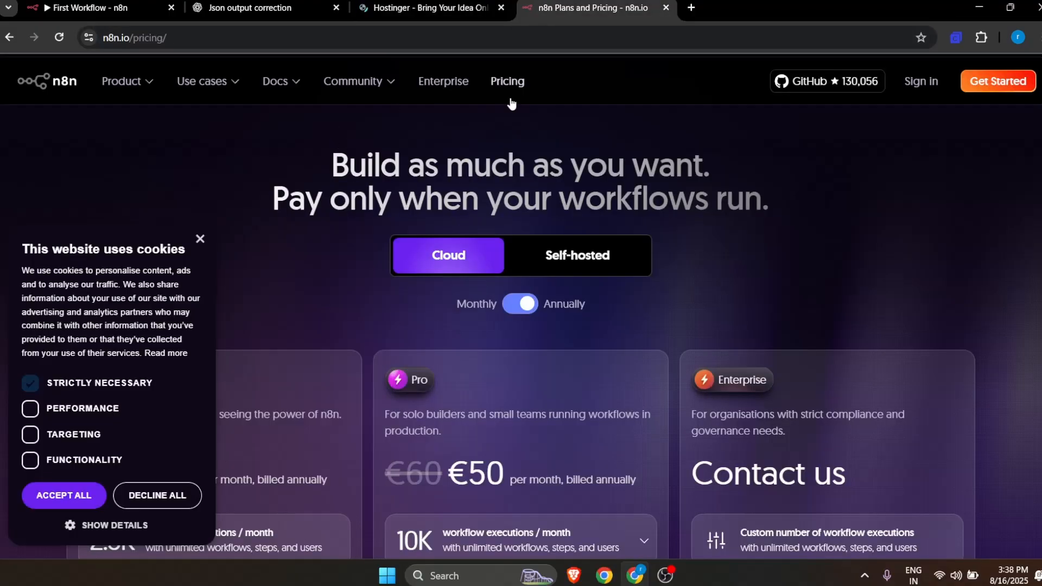
{"action": "left_click", "coordinate": [200, 239]}
{"action": "scroll", "coordinate": [545, 367], "scroll_direction": "down", "scroll_amount": 4}
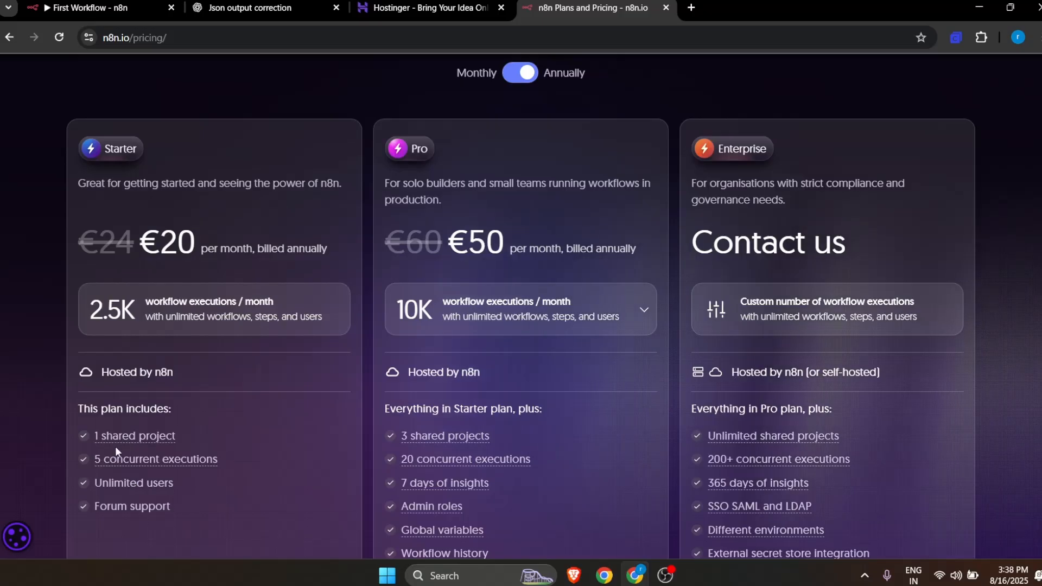
{"action": "mouse_move", "coordinate": [101, 459]}
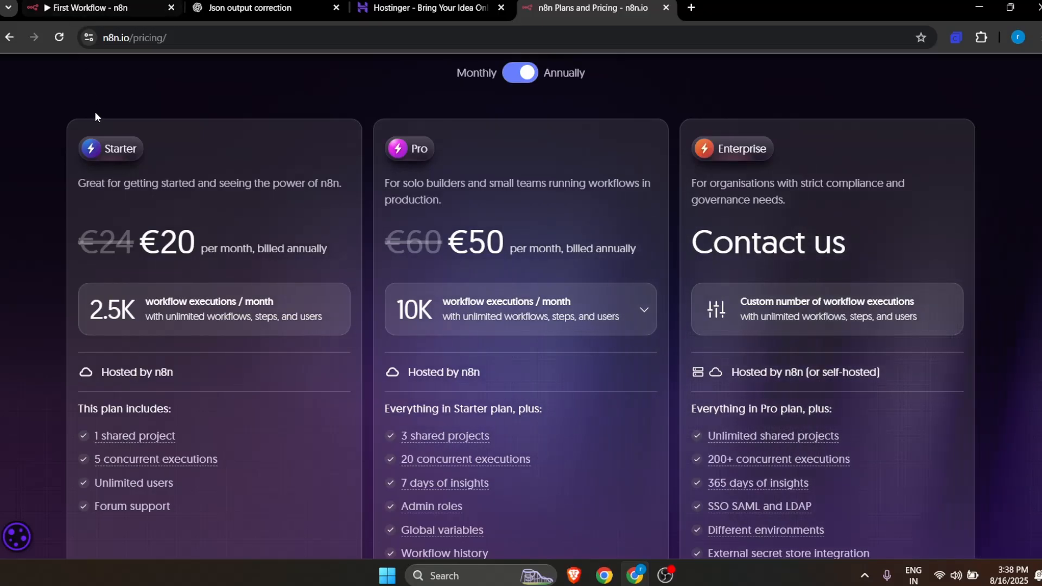
Step: Return to the First Workflow editor, save its changes and open the Overview page of all workflows
{"action": "left_click", "coordinate": [105, 9]}
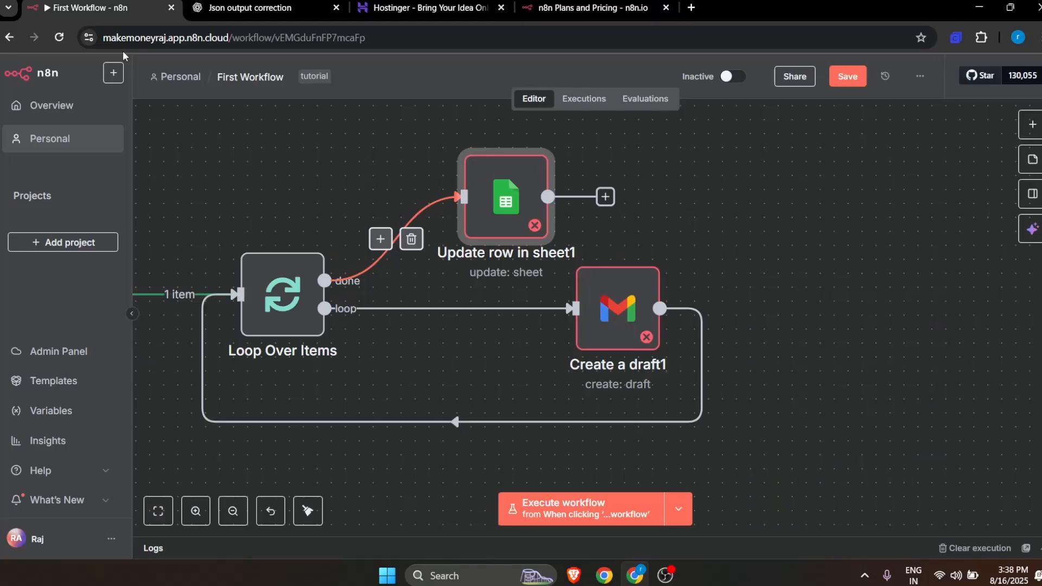
{"action": "left_click", "coordinate": [44, 107]}
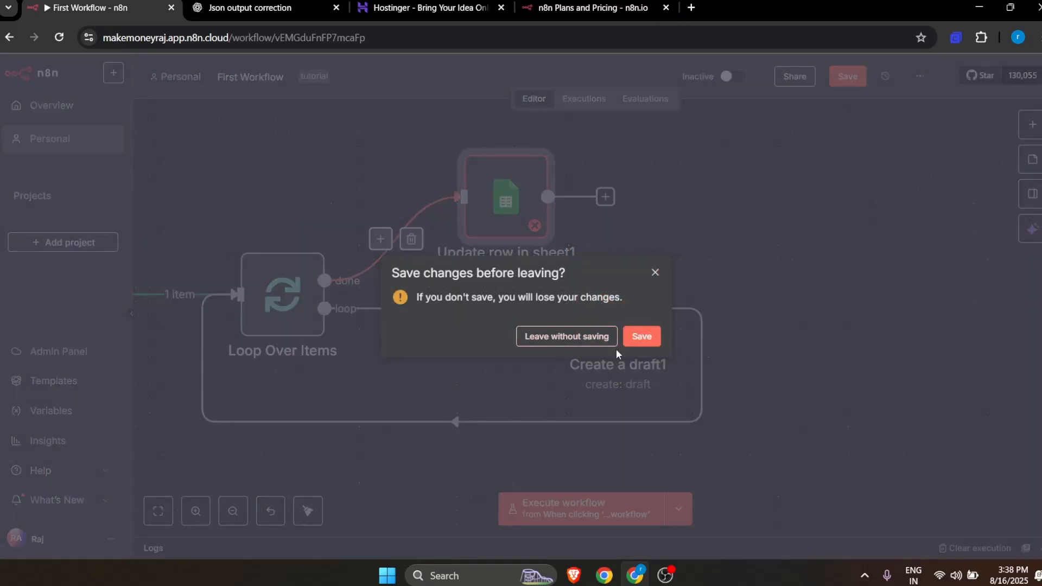
{"action": "left_click", "coordinate": [641, 337]}
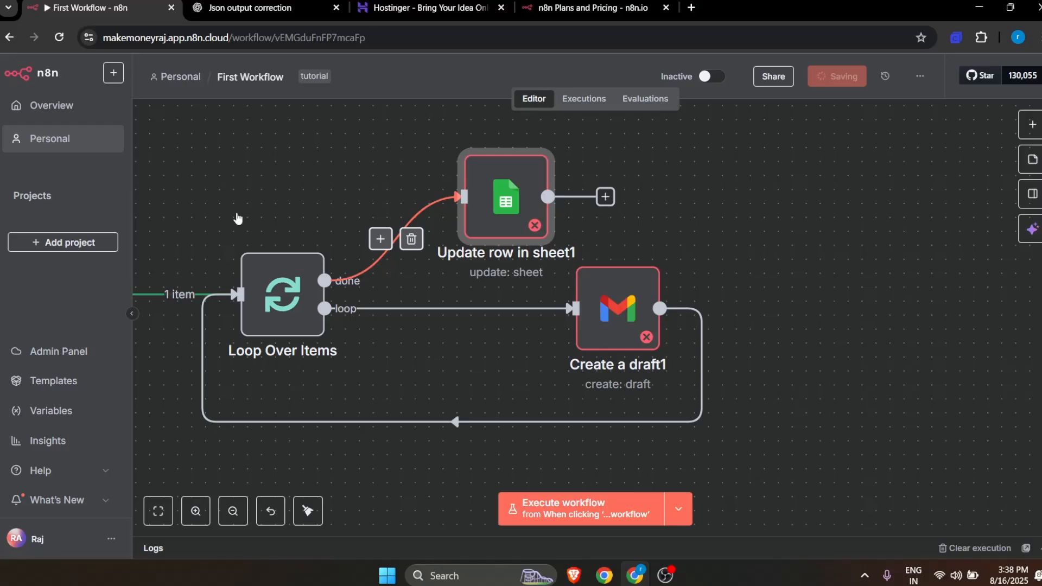
{"action": "left_click", "coordinate": [64, 105]}
{"action": "left_click", "coordinate": [591, 337]}
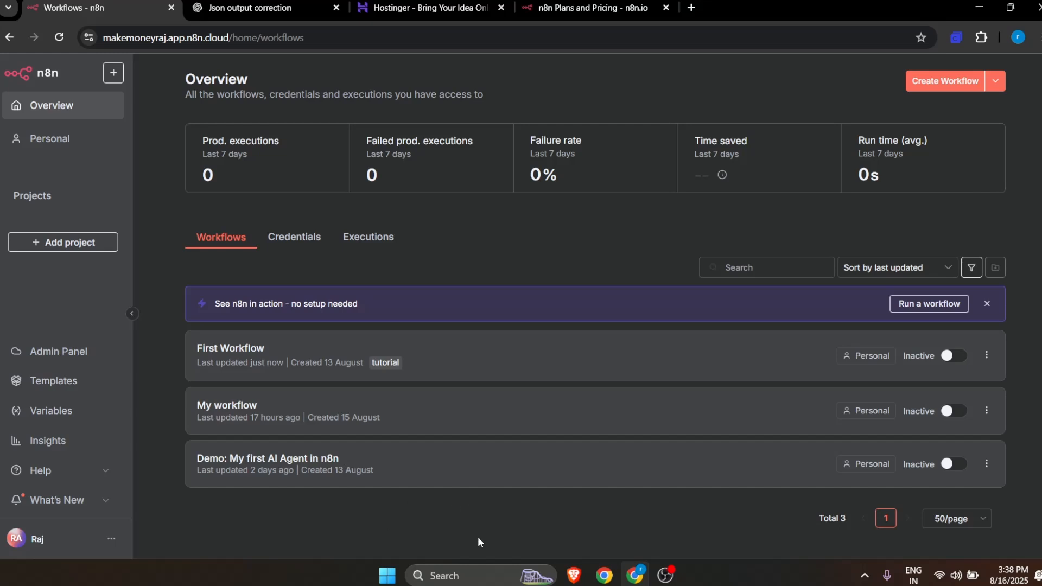
Step: Review the Starter and Pro plan limits on the n8n pricing page alongside the workflows overview
{"action": "left_click", "coordinate": [591, 7]}
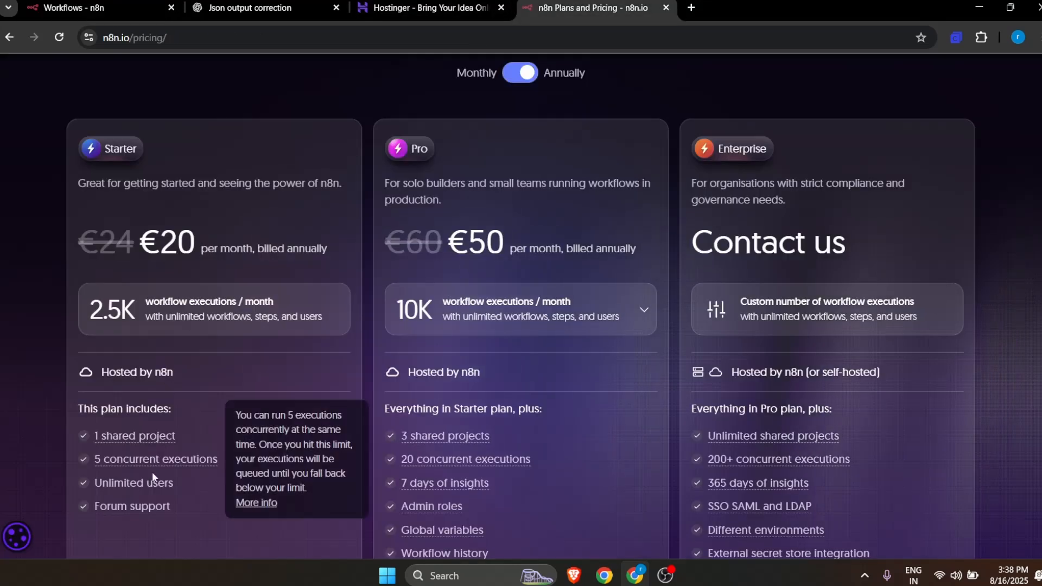
{"action": "scroll", "coordinate": [277, 411], "scroll_direction": "down", "scroll_amount": 8}
{"action": "scroll", "coordinate": [278, 413], "scroll_direction": "up", "scroll_amount": 8}
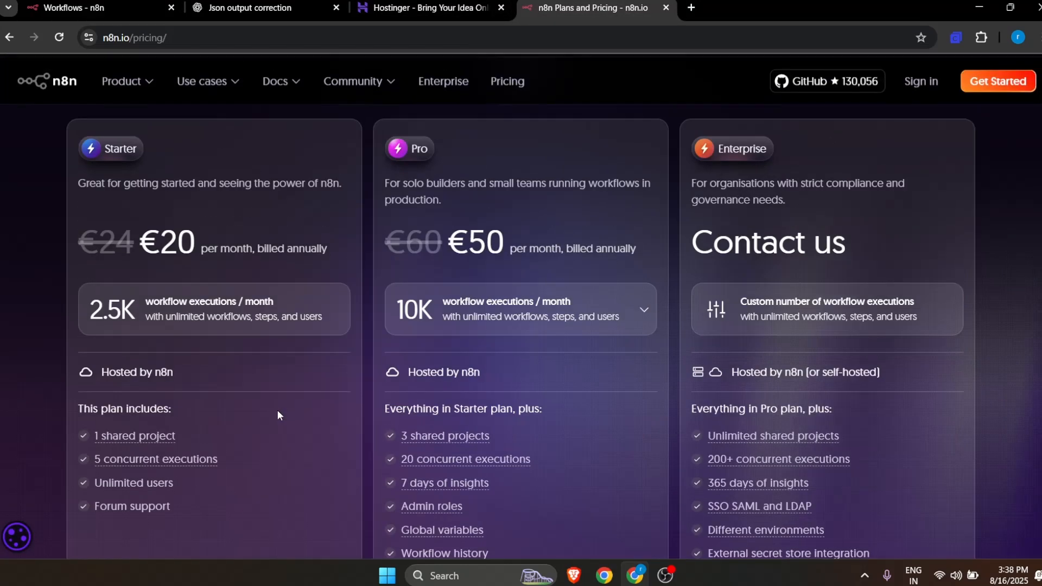
{"action": "left_click", "coordinate": [116, 5]}
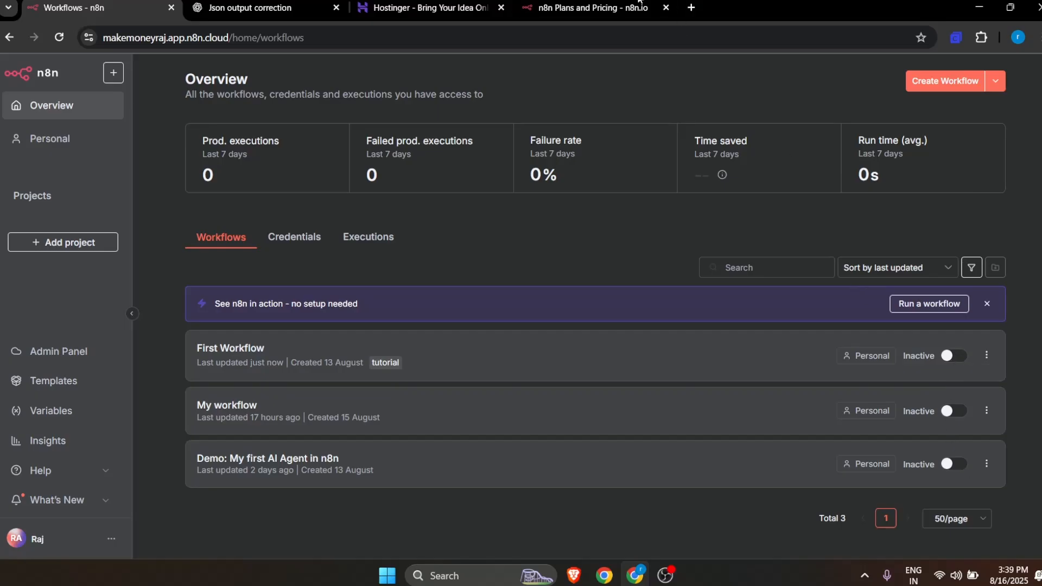
{"action": "left_click", "coordinate": [547, 6]}
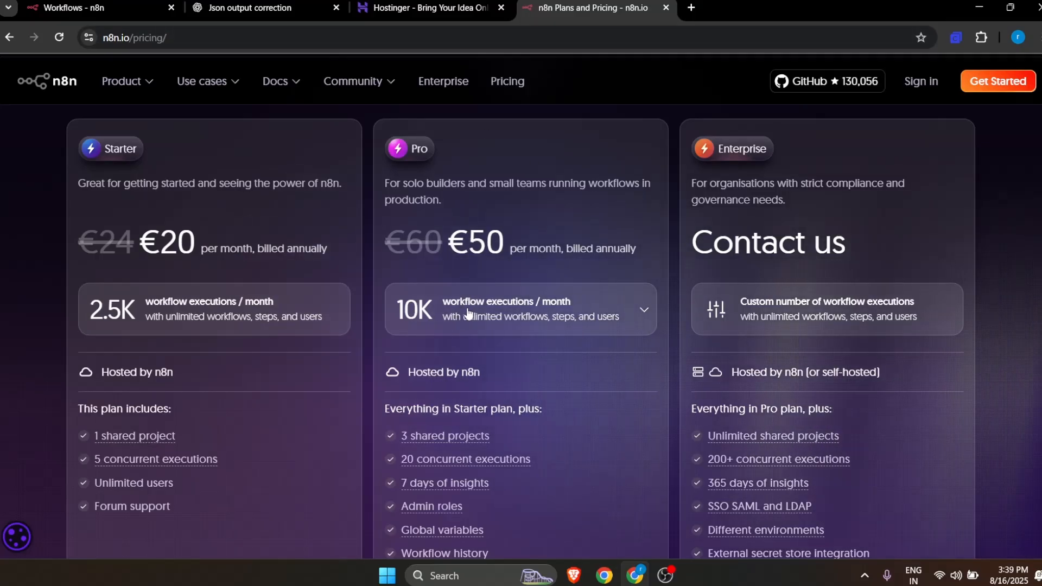
{"action": "mouse_move", "coordinate": [419, 457]}
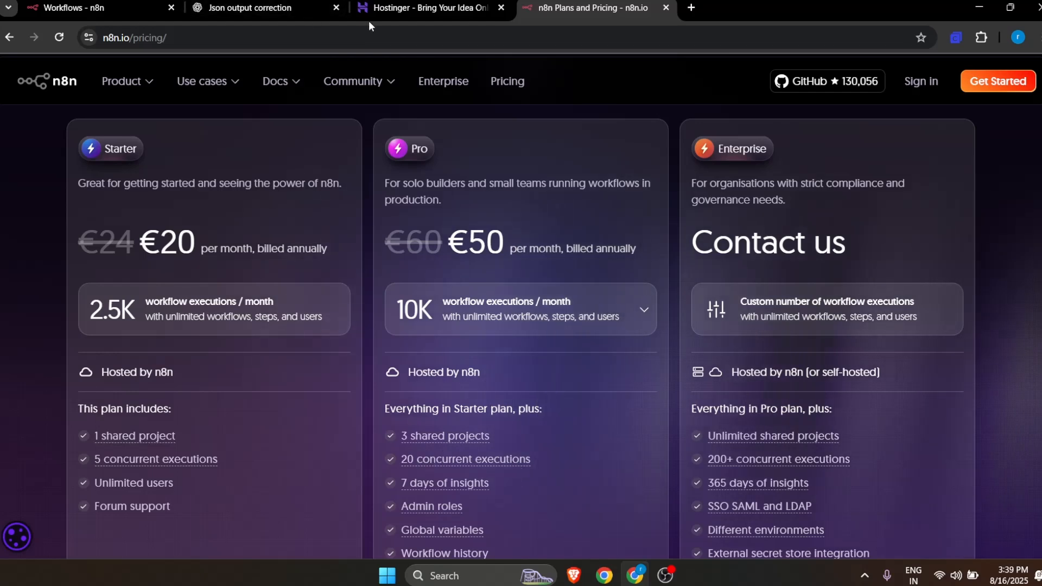
Step: Switch to the Hostinger website, look at its VPS hosting page and open the Self-hosted n8n service page
{"action": "left_click", "coordinate": [360, 8]}
{"action": "scroll", "coordinate": [488, 237], "scroll_direction": "down", "scroll_amount": 4}
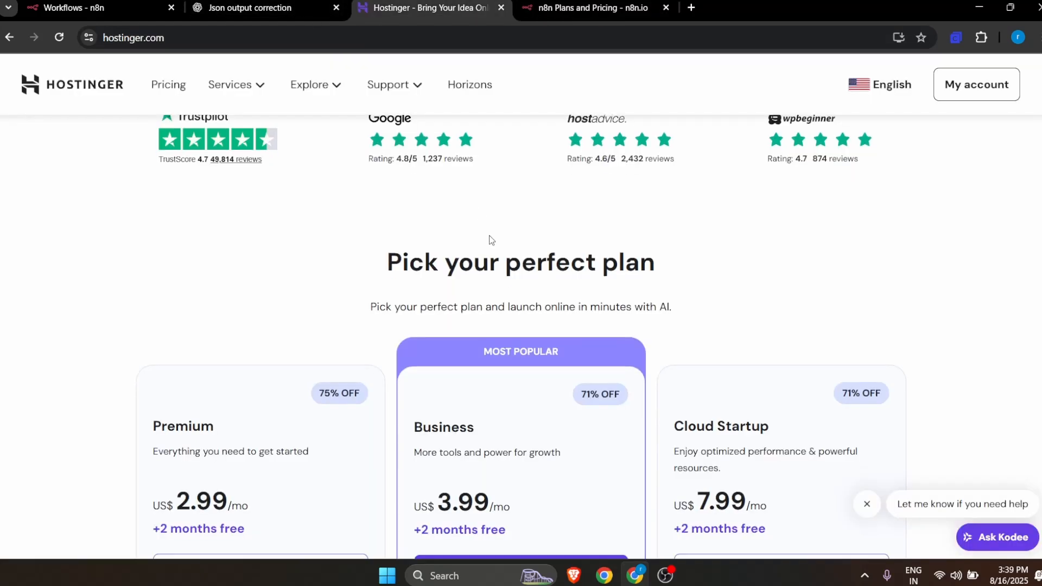
{"action": "scroll", "coordinate": [490, 234], "scroll_direction": "up", "scroll_amount": 10}
{"action": "scroll", "coordinate": [490, 235], "scroll_direction": "up", "scroll_amount": 2}
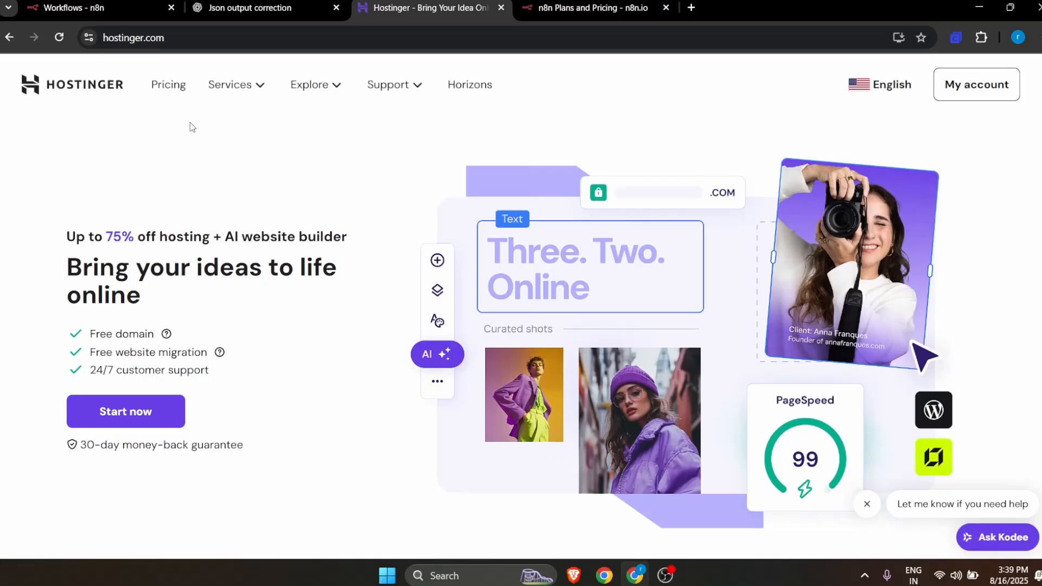
{"action": "left_click", "coordinate": [246, 91]}
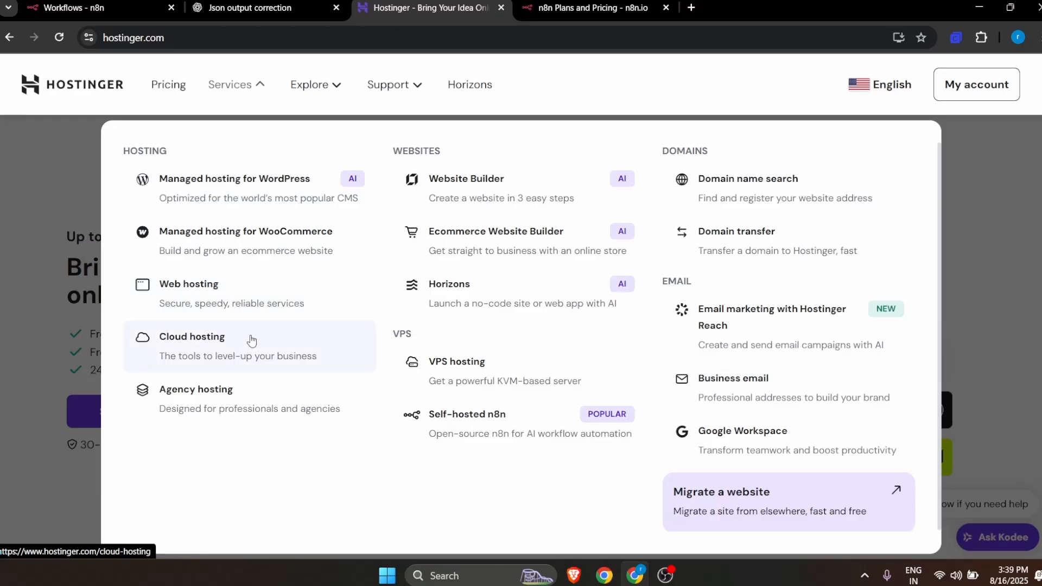
{"action": "left_click", "coordinate": [473, 387]}
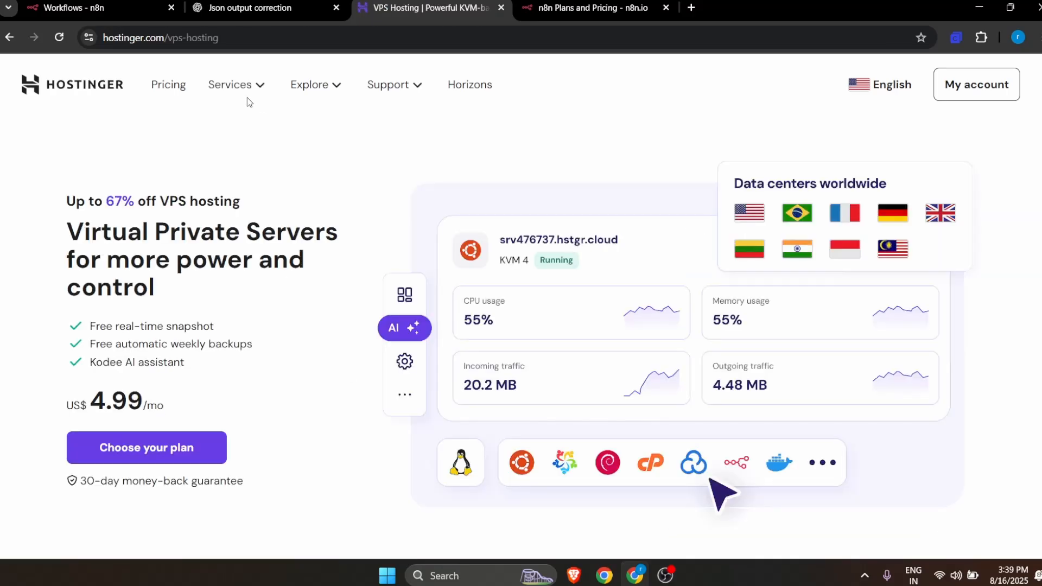
{"action": "mouse_move", "coordinate": [239, 85]}
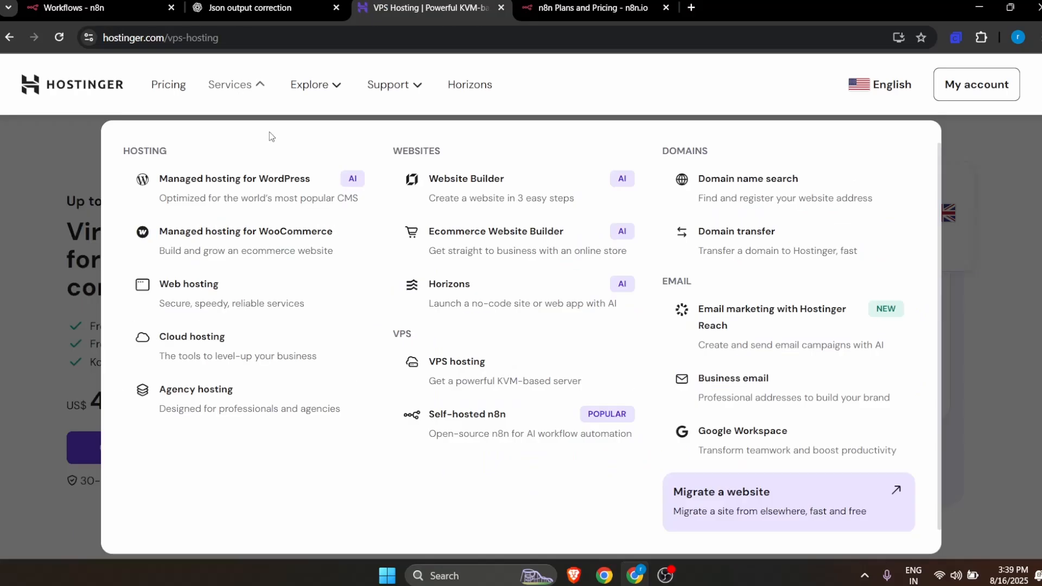
{"action": "left_click", "coordinate": [499, 429]}
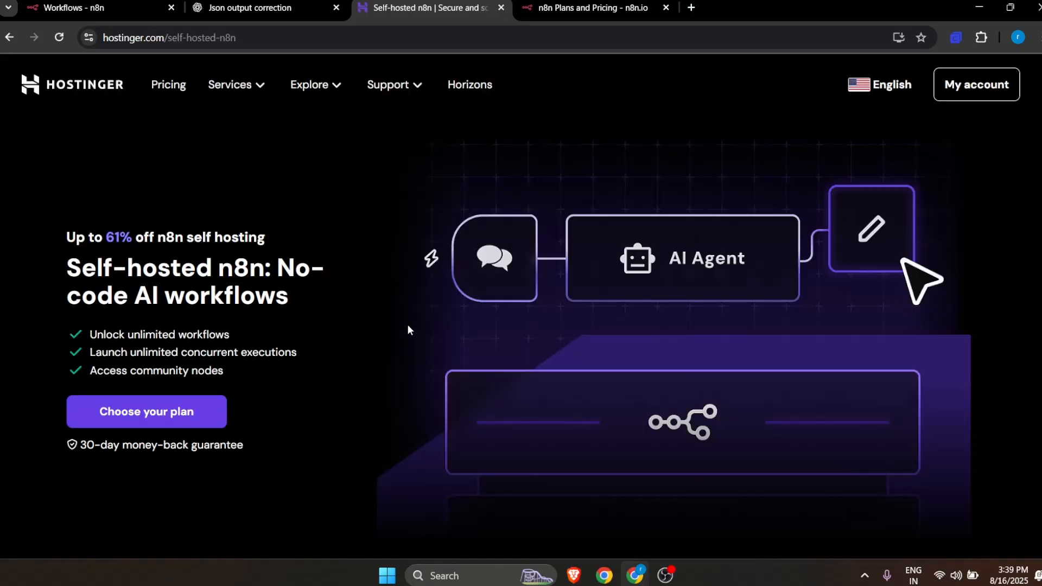
Step: Review the self-hosted n8n VPS plans and highlight the unlimited workflows and concurrent executions features
{"action": "scroll", "coordinate": [407, 324], "scroll_direction": "down", "scroll_amount": 8}
{"action": "scroll", "coordinate": [408, 329], "scroll_direction": "down", "scroll_amount": 8}
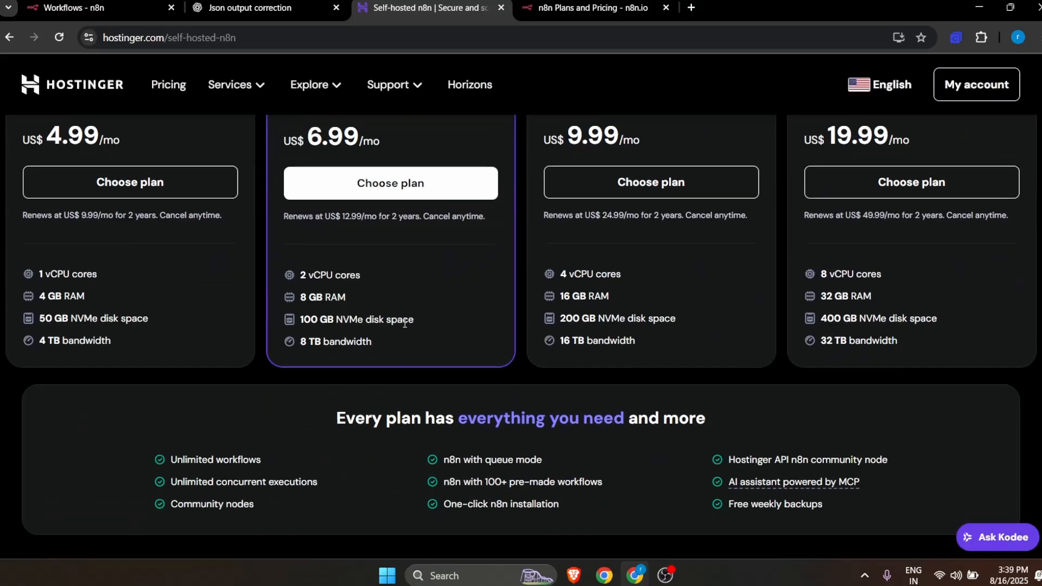
{"action": "scroll", "coordinate": [83, 206], "scroll_direction": "up", "scroll_amount": 4}
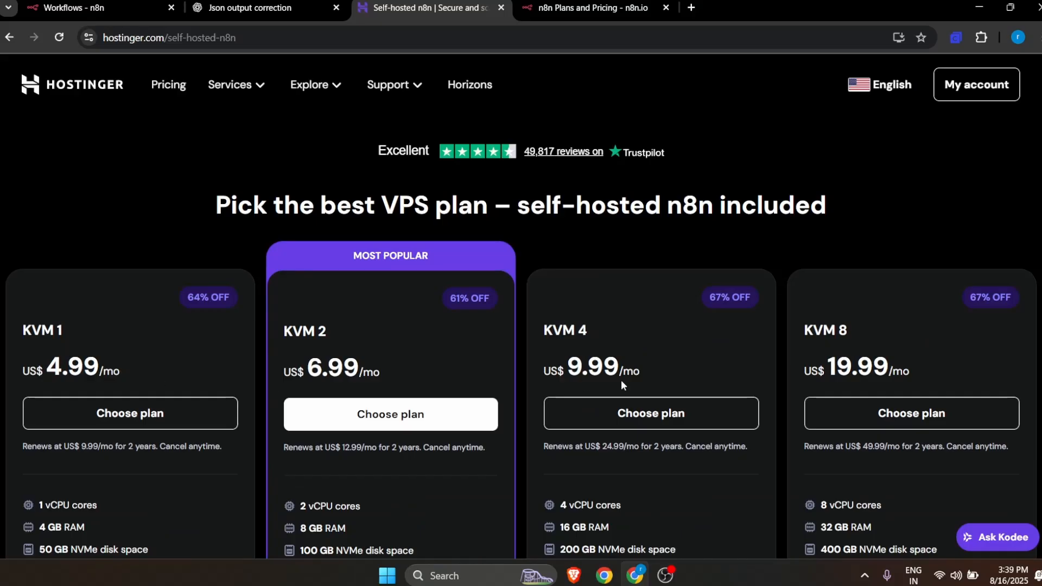
{"action": "scroll", "coordinate": [956, 360], "scroll_direction": "down", "scroll_amount": 4}
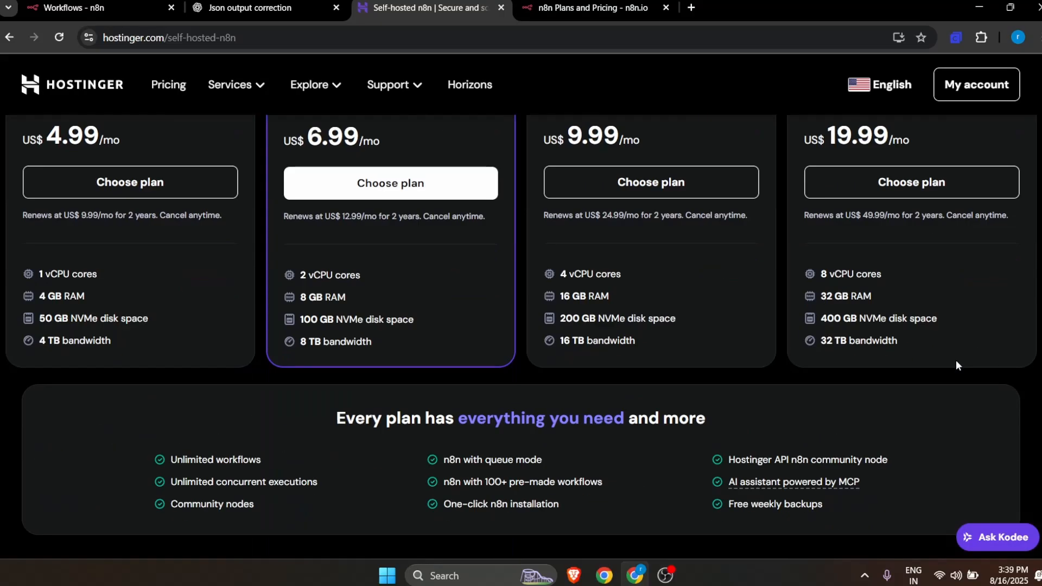
{"action": "scroll", "coordinate": [347, 305], "scroll_direction": "down", "scroll_amount": 4}
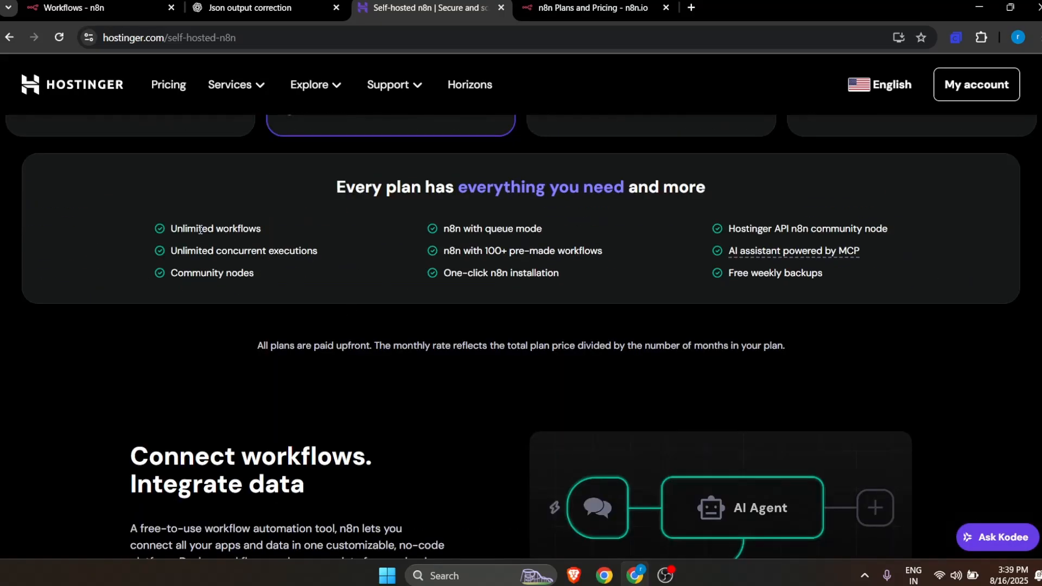
{"action": "left_click_drag", "start_coordinate": [188, 228], "coordinate": [240, 222]}
{"action": "left_click_drag", "start_coordinate": [197, 254], "coordinate": [307, 256]}
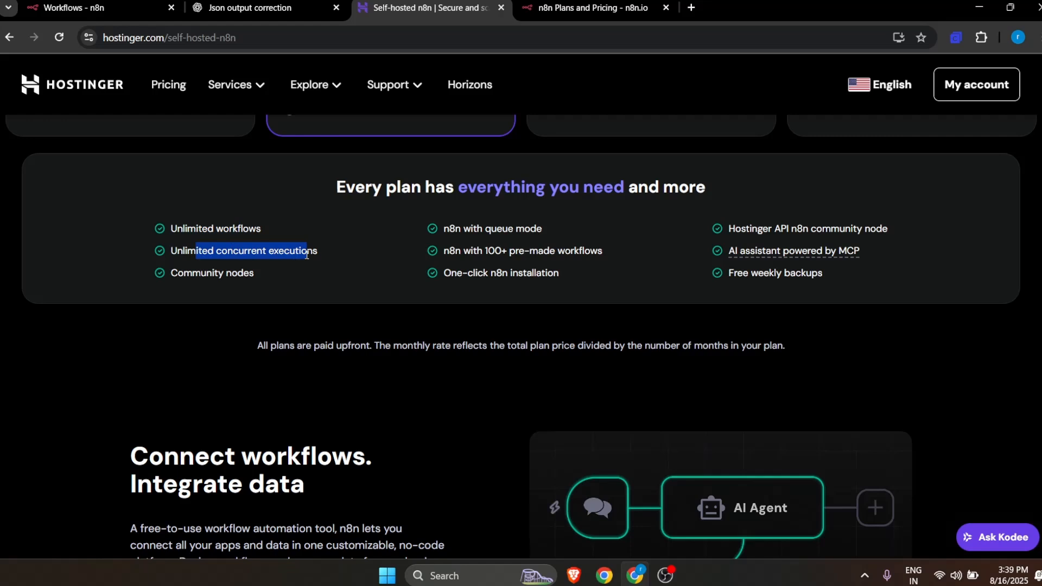
Step: Examine the remaining included features, highlighting queue mode, pre-made workflows and one-click n8n installation, plus the Connect workflows section
{"action": "left_click", "coordinate": [76, 7]}
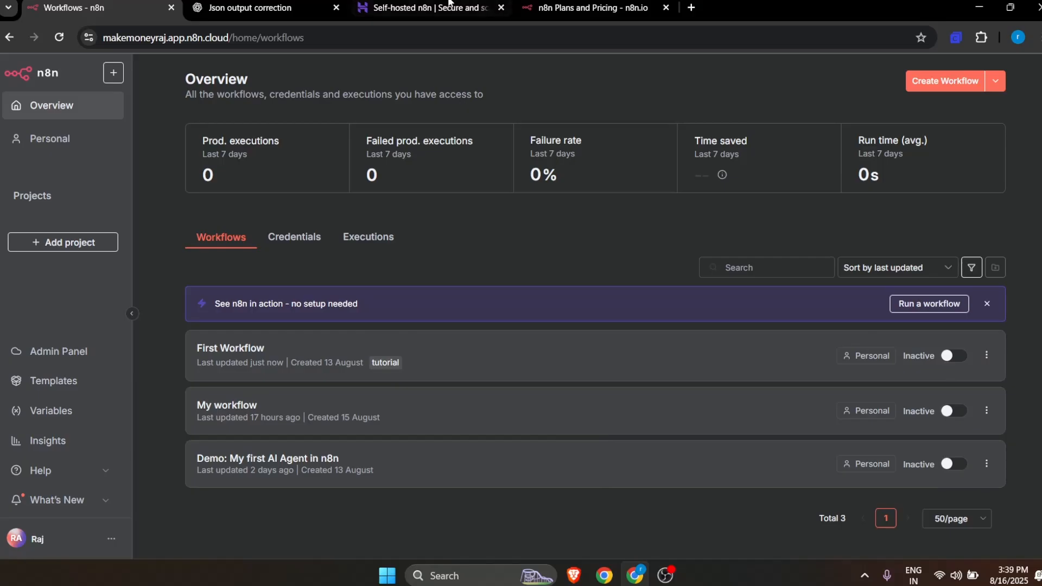
{"action": "left_click", "coordinate": [434, 7]}
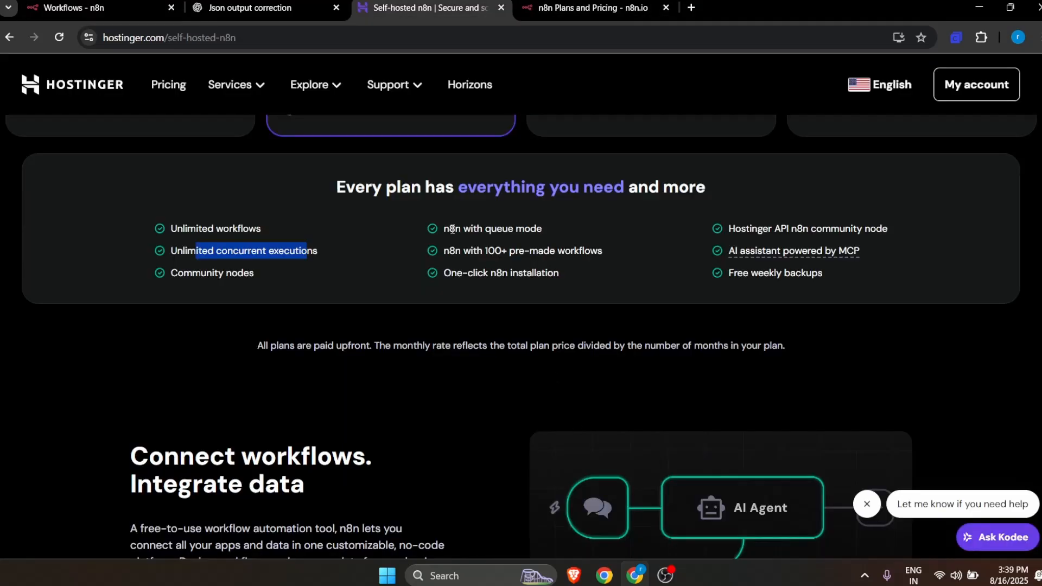
{"action": "left_click_drag", "start_coordinate": [450, 228], "coordinate": [570, 232]}
{"action": "left_click_drag", "start_coordinate": [483, 248], "coordinate": [588, 256]}
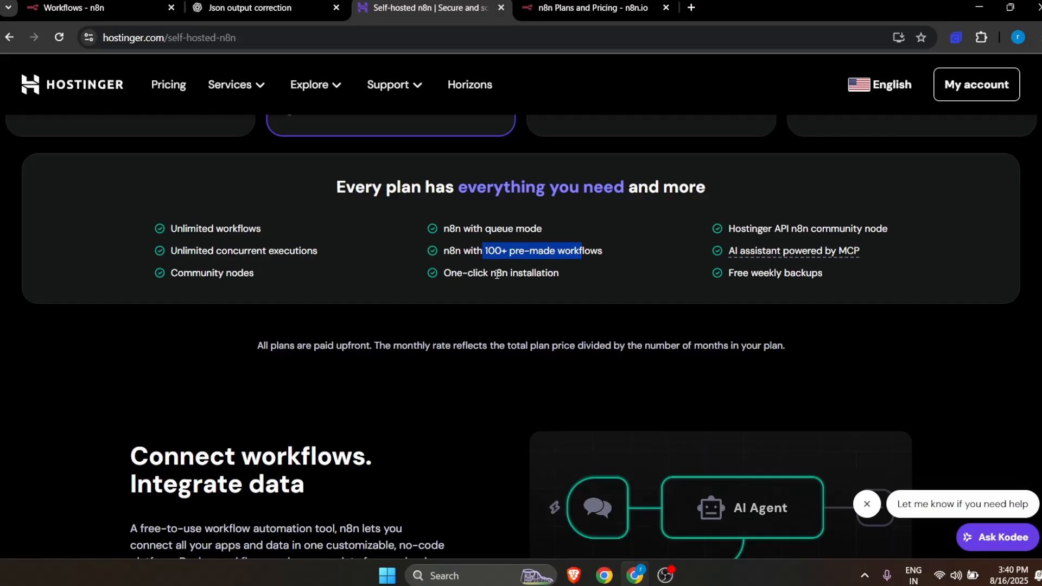
{"action": "left_click_drag", "start_coordinate": [497, 275], "coordinate": [614, 292]}
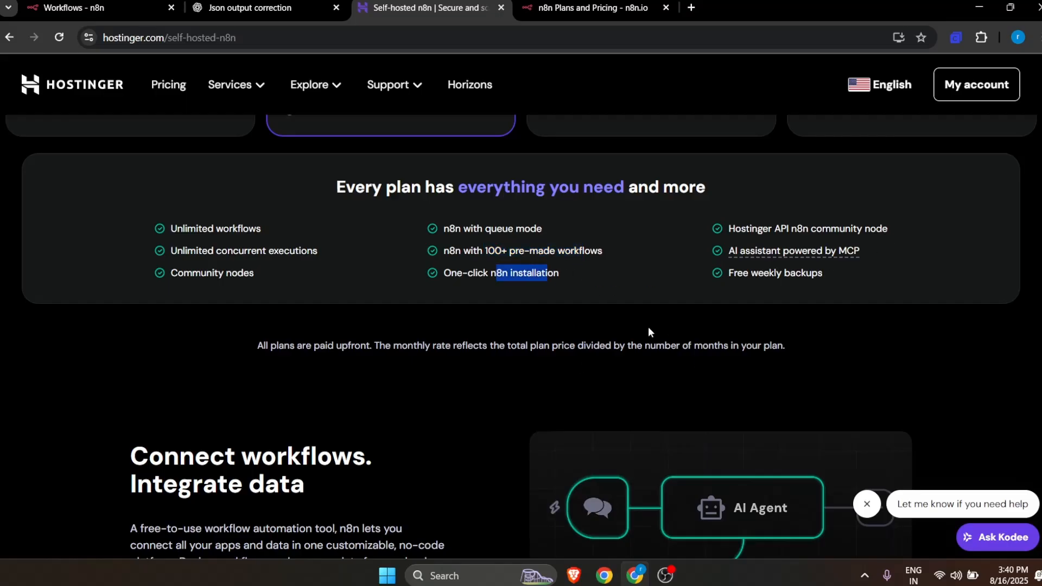
{"action": "scroll", "coordinate": [666, 292], "scroll_direction": "down", "scroll_amount": 4}
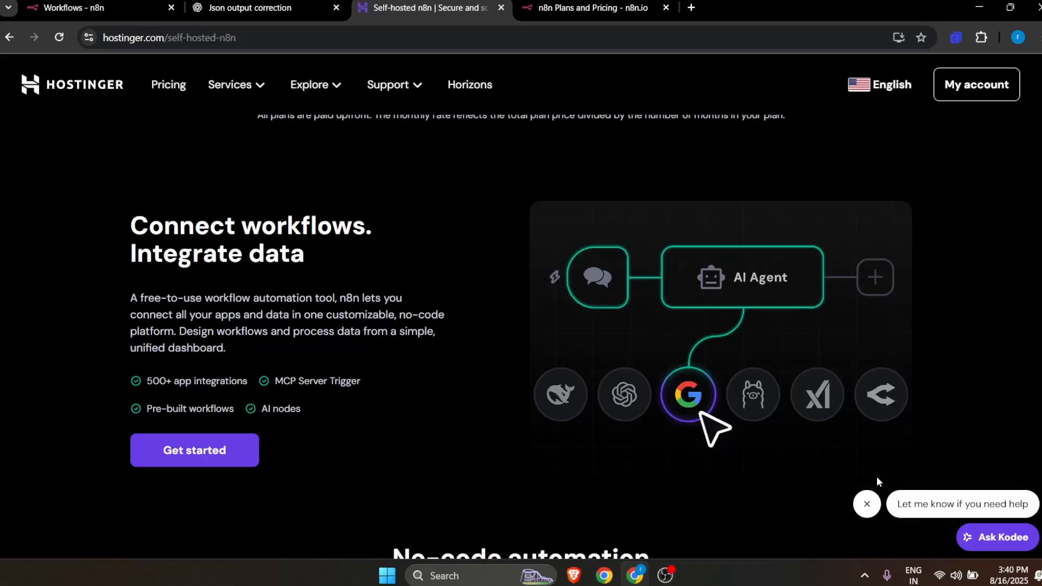
{"action": "scroll", "coordinate": [438, 331], "scroll_direction": "up", "scroll_amount": 4}
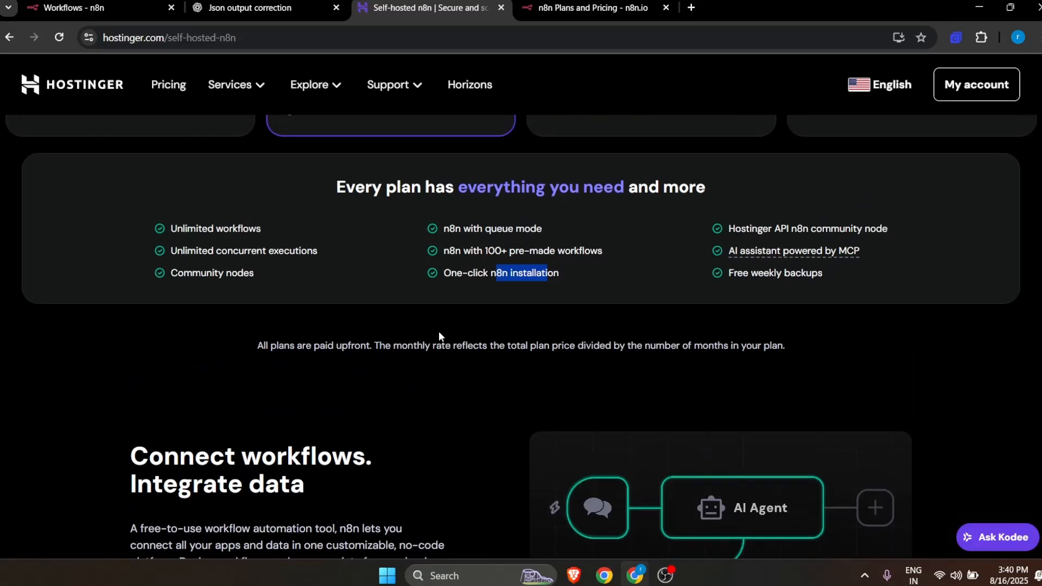
{"action": "scroll", "coordinate": [214, 218], "scroll_direction": "down", "scroll_amount": 4}
{"action": "left_click_drag", "start_coordinate": [158, 221], "coordinate": [375, 228]}
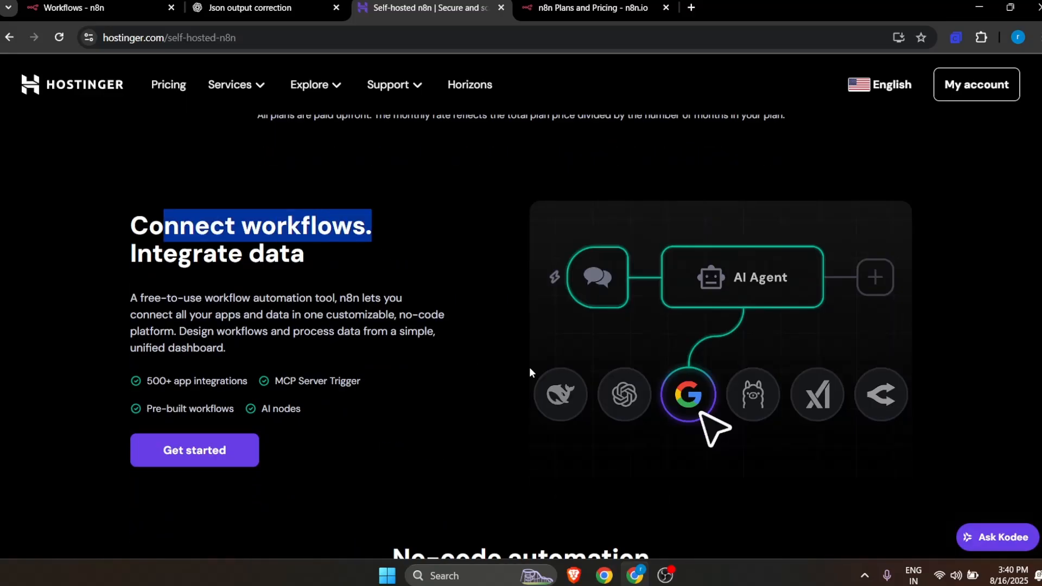
Step: Compare the KVM 2 and KVM 4 plans by price and RAM, highlighting each plan's RAM amount
{"action": "scroll", "coordinate": [529, 369], "scroll_direction": "up", "scroll_amount": 12}
{"action": "scroll", "coordinate": [528, 379], "scroll_direction": "down", "scroll_amount": 9}
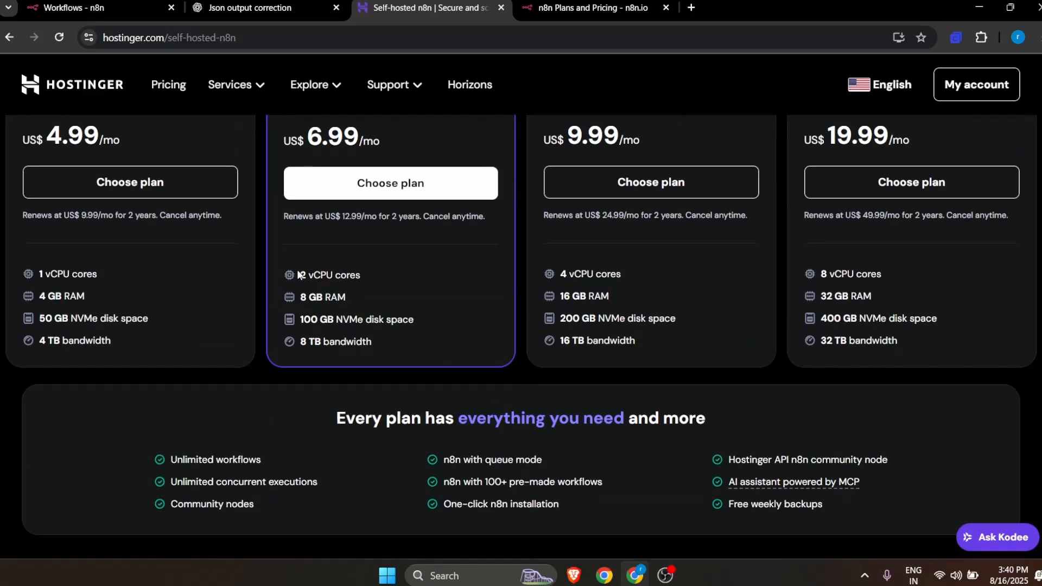
{"action": "double_click", "coordinate": [317, 297]}
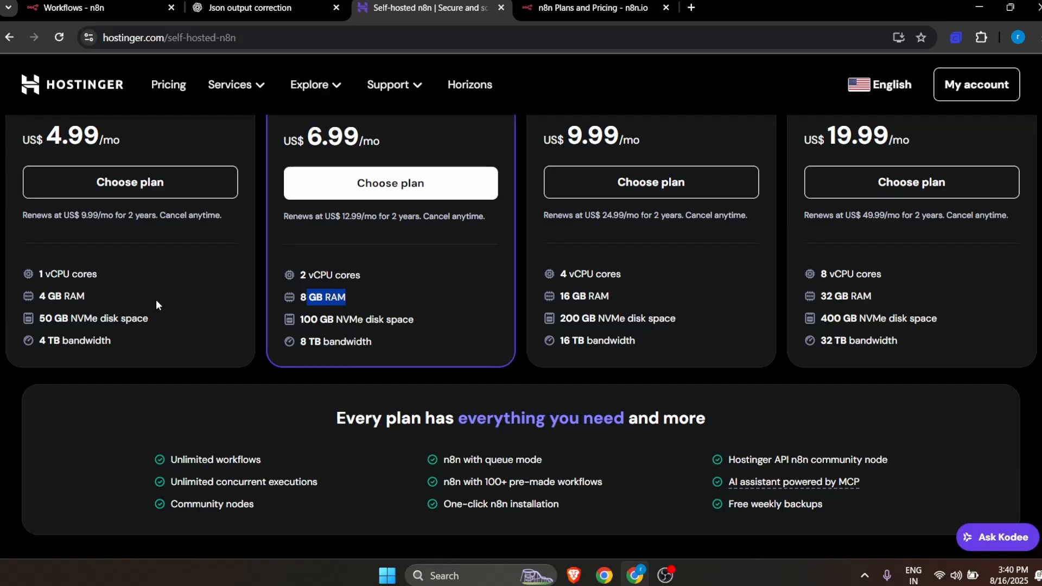
{"action": "scroll", "coordinate": [660, 316], "scroll_direction": "up", "scroll_amount": 4}
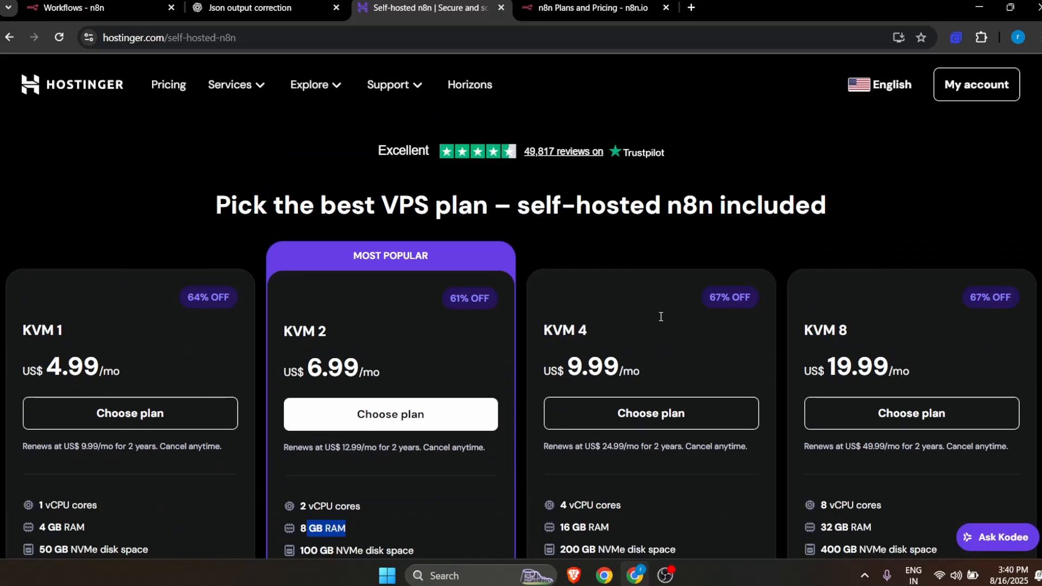
{"action": "scroll", "coordinate": [661, 318], "scroll_direction": "down", "scroll_amount": 4}
{"action": "left_click_drag", "start_coordinate": [567, 305], "coordinate": [645, 300]}
{"action": "scroll", "coordinate": [605, 320], "scroll_direction": "up", "scroll_amount": 4}
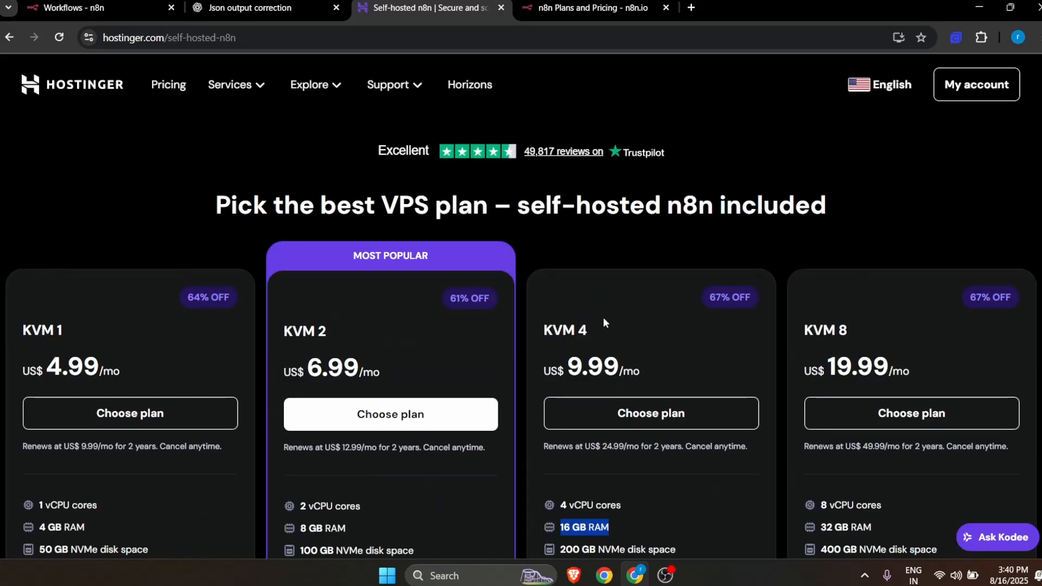
{"action": "scroll", "coordinate": [378, 325], "scroll_direction": "down", "scroll_amount": 4}
{"action": "left_click_drag", "start_coordinate": [300, 297], "coordinate": [376, 300]}
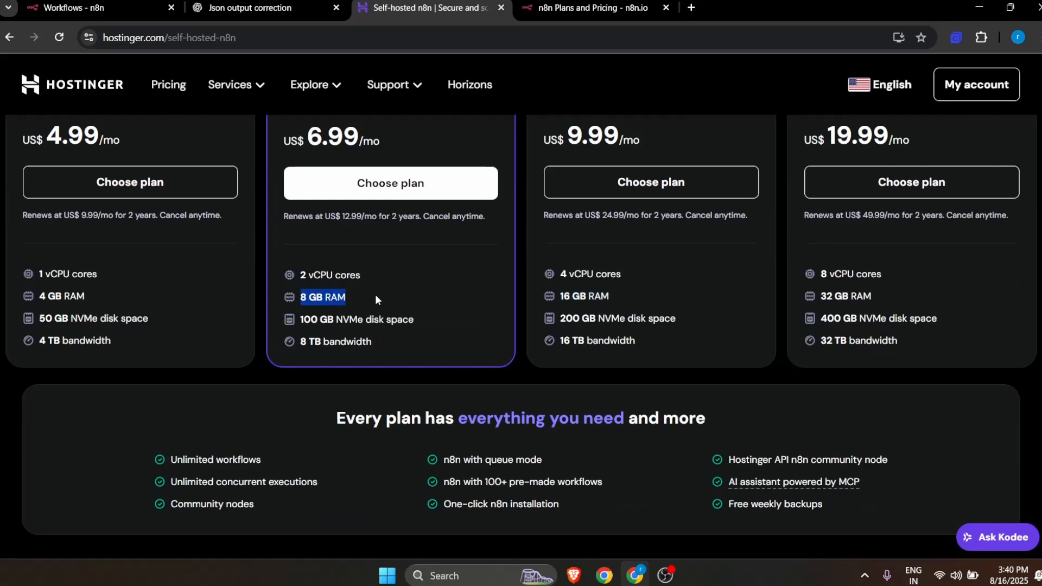
{"action": "scroll", "coordinate": [561, 339], "scroll_direction": "up", "scroll_amount": 4}
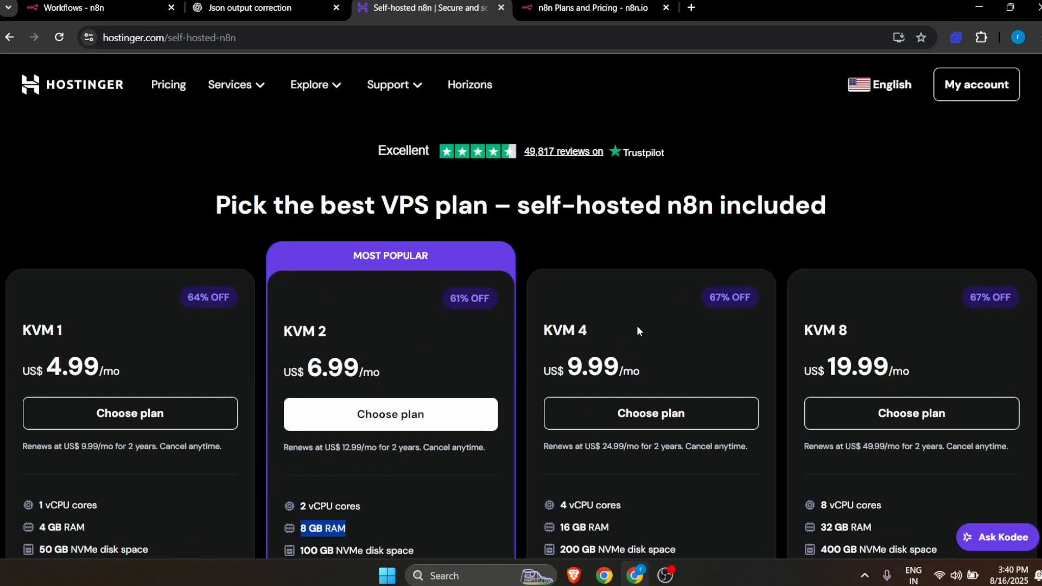
{"action": "scroll", "coordinate": [637, 331], "scroll_direction": "down", "scroll_amount": 4}
{"action": "left_click_drag", "start_coordinate": [560, 296], "coordinate": [659, 304]}
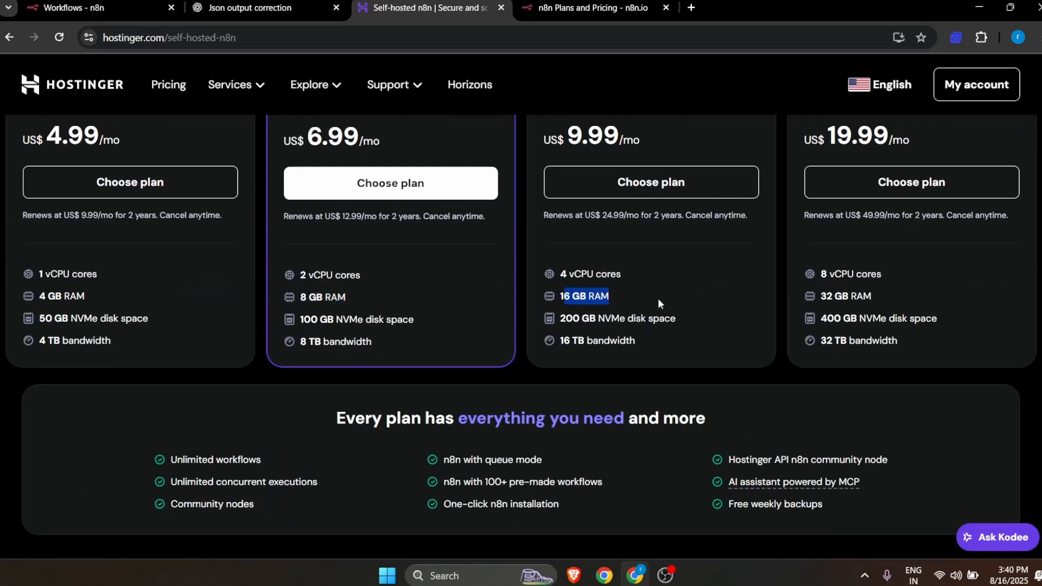
Step: Highlight the KVM 8 plan's monthly price and examine its specifications and the features common to every plan
{"action": "scroll", "coordinate": [746, 328], "scroll_direction": "up", "scroll_amount": 4}
{"action": "scroll", "coordinate": [891, 383], "scroll_direction": "down", "scroll_amount": 4}
{"action": "scroll", "coordinate": [884, 342], "scroll_direction": "up", "scroll_amount": 4}
{"action": "left_click_drag", "start_coordinate": [826, 366], "coordinate": [894, 365]}
{"action": "scroll", "coordinate": [888, 335], "scroll_direction": "down", "scroll_amount": 8}
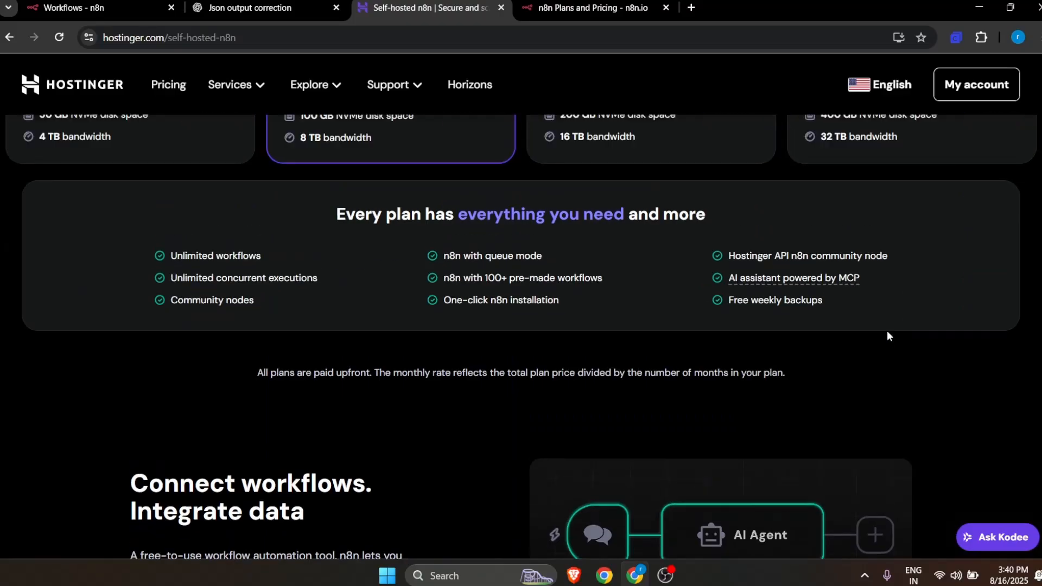
{"action": "scroll", "coordinate": [887, 330], "scroll_direction": "up", "scroll_amount": 11}
{"action": "scroll", "coordinate": [851, 435], "scroll_direction": "down", "scroll_amount": 7}
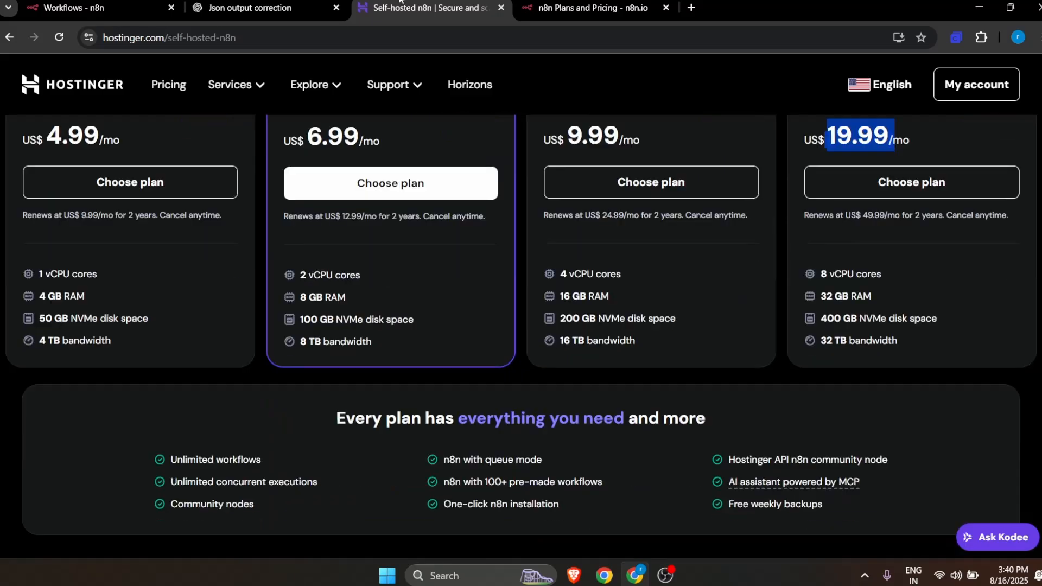
Step: Revisit the n8n overview and pricing pages, return to the top of Hostinger's self-hosted n8n page and close the pricing page
{"action": "left_click", "coordinate": [81, 7]}
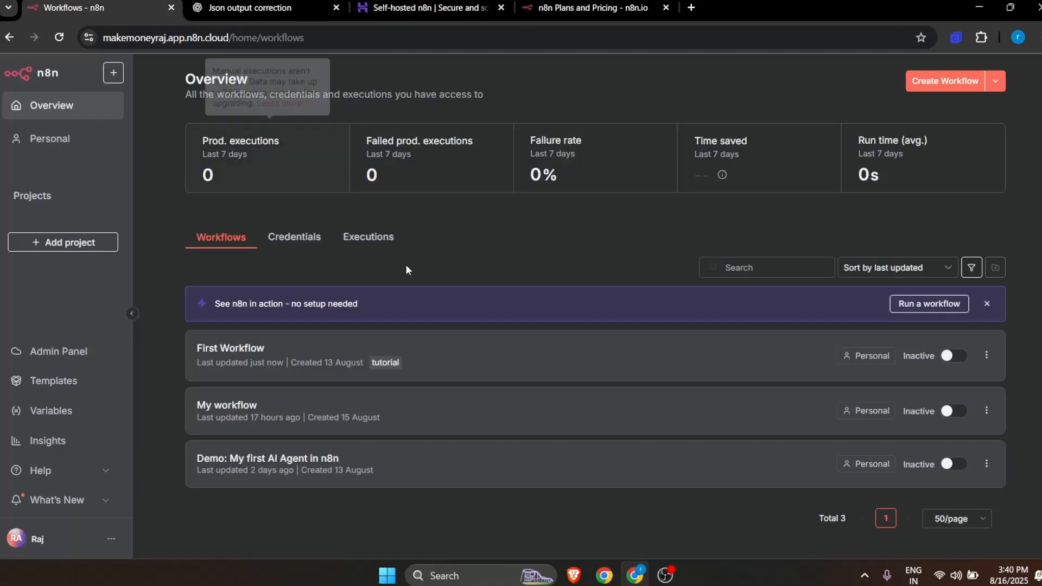
{"action": "left_click", "coordinate": [539, 7]}
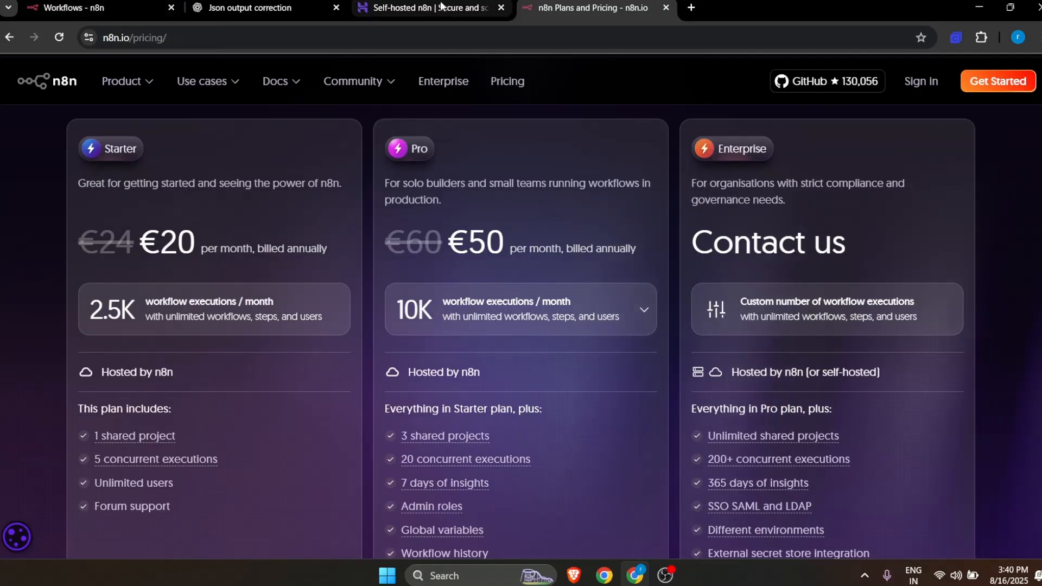
{"action": "left_click", "coordinate": [442, 8]}
{"action": "scroll", "coordinate": [353, 402], "scroll_direction": "up", "scroll_amount": 10}
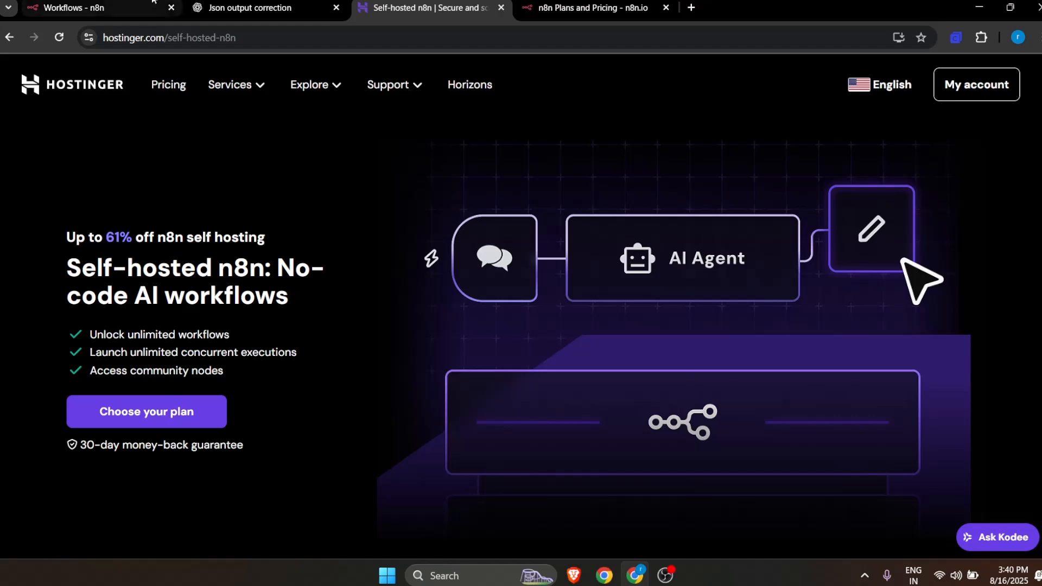
{"action": "left_click", "coordinate": [666, 8]}
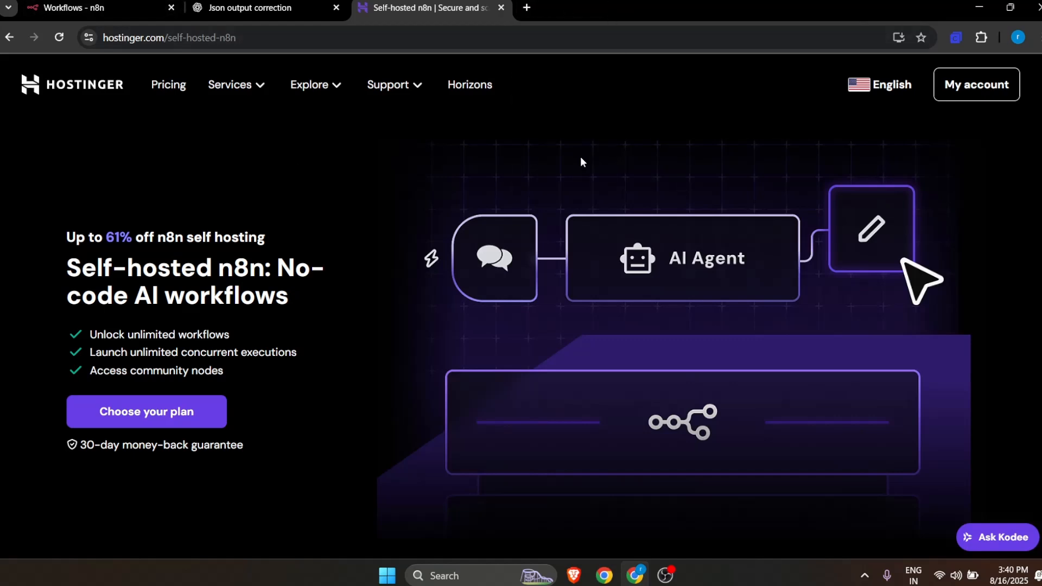